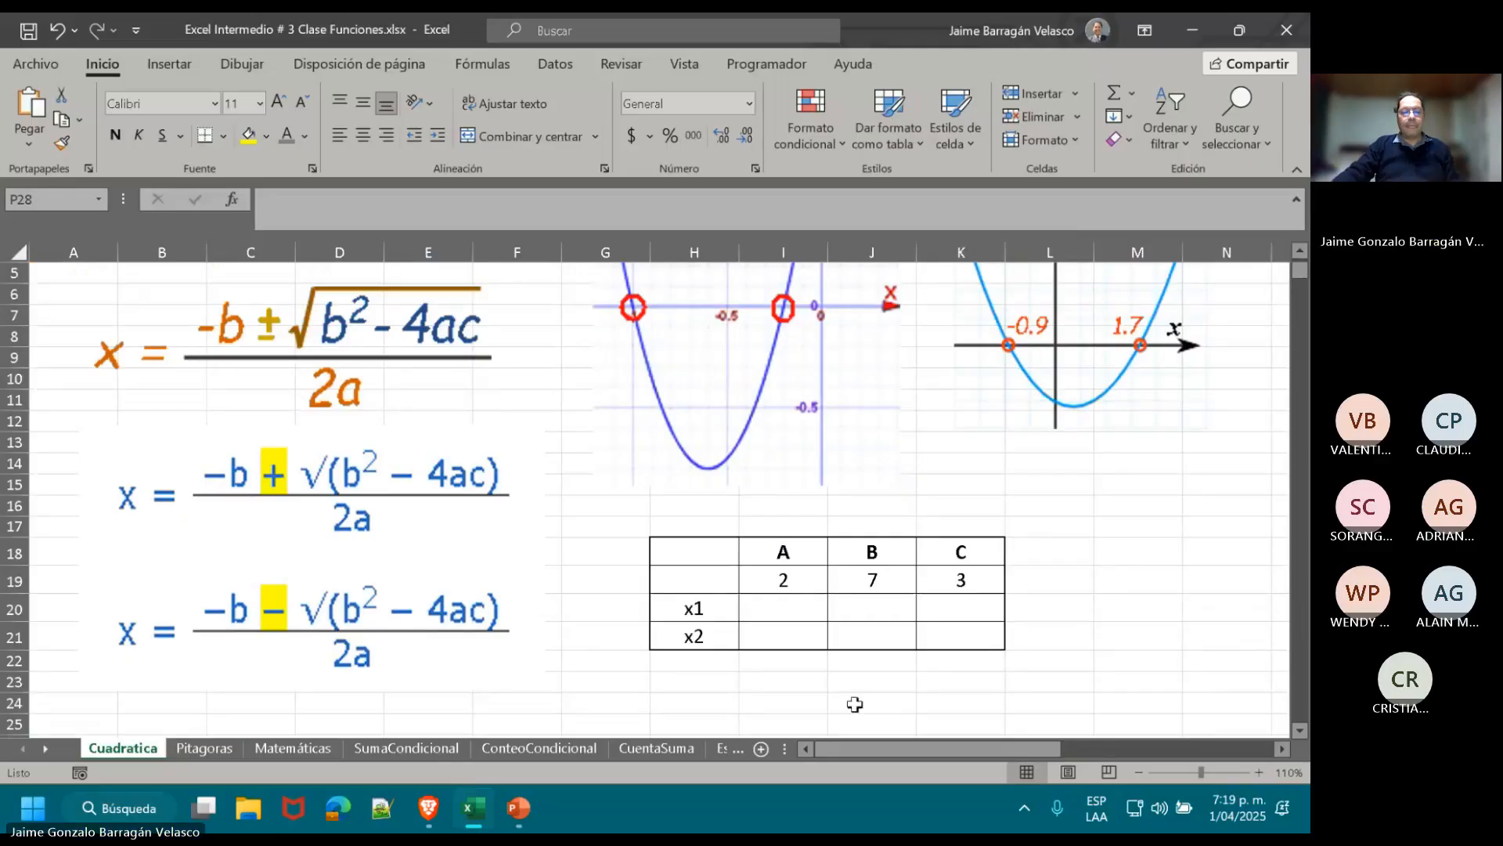
- Merge and center cells I20:K20 beside x1 and cells I21:K21 beside x2
click(780, 610)
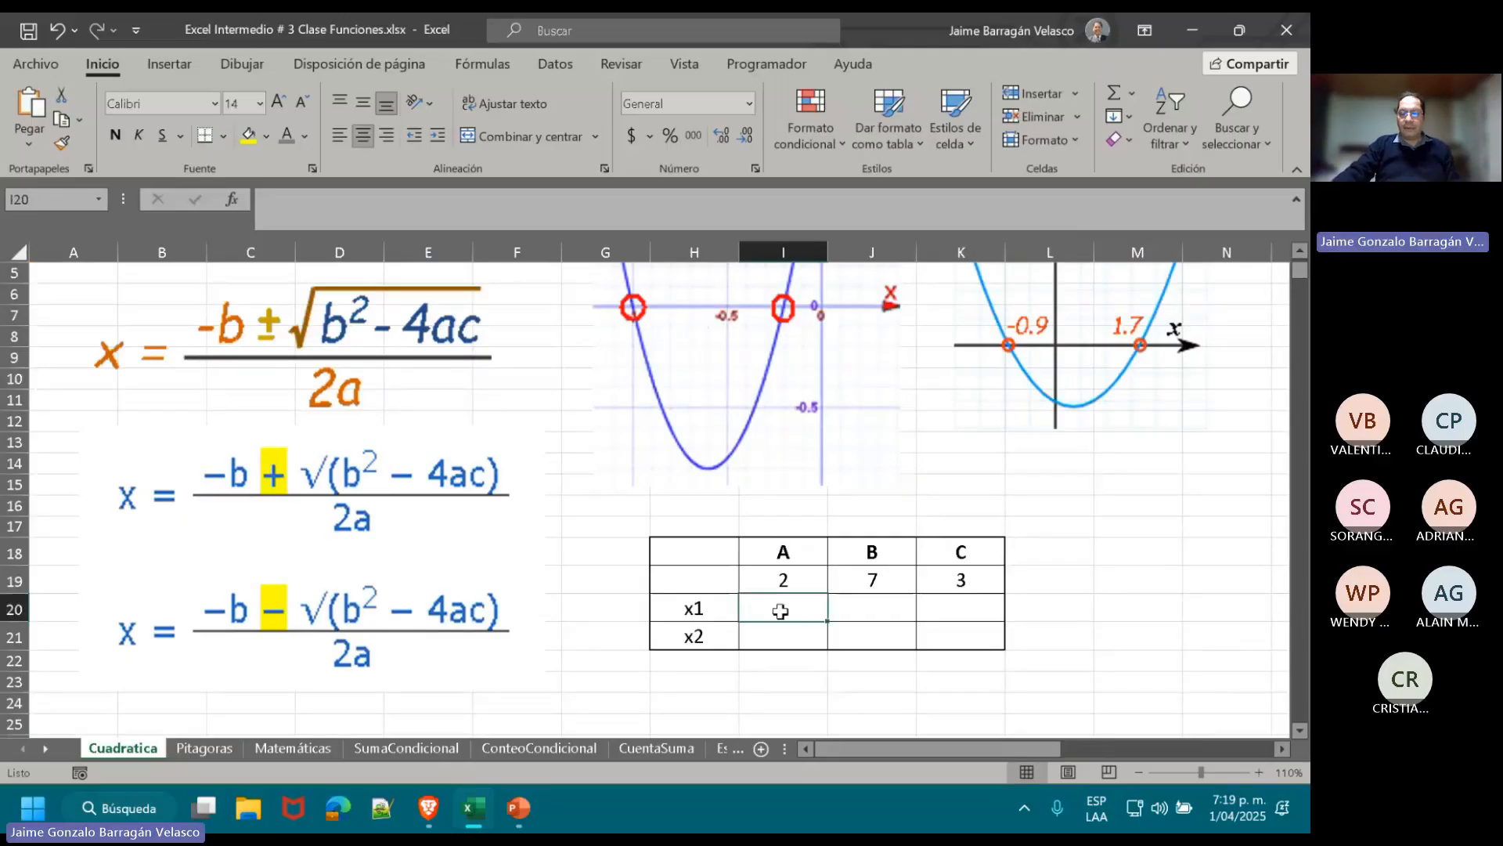
drag(781, 611, 932, 609)
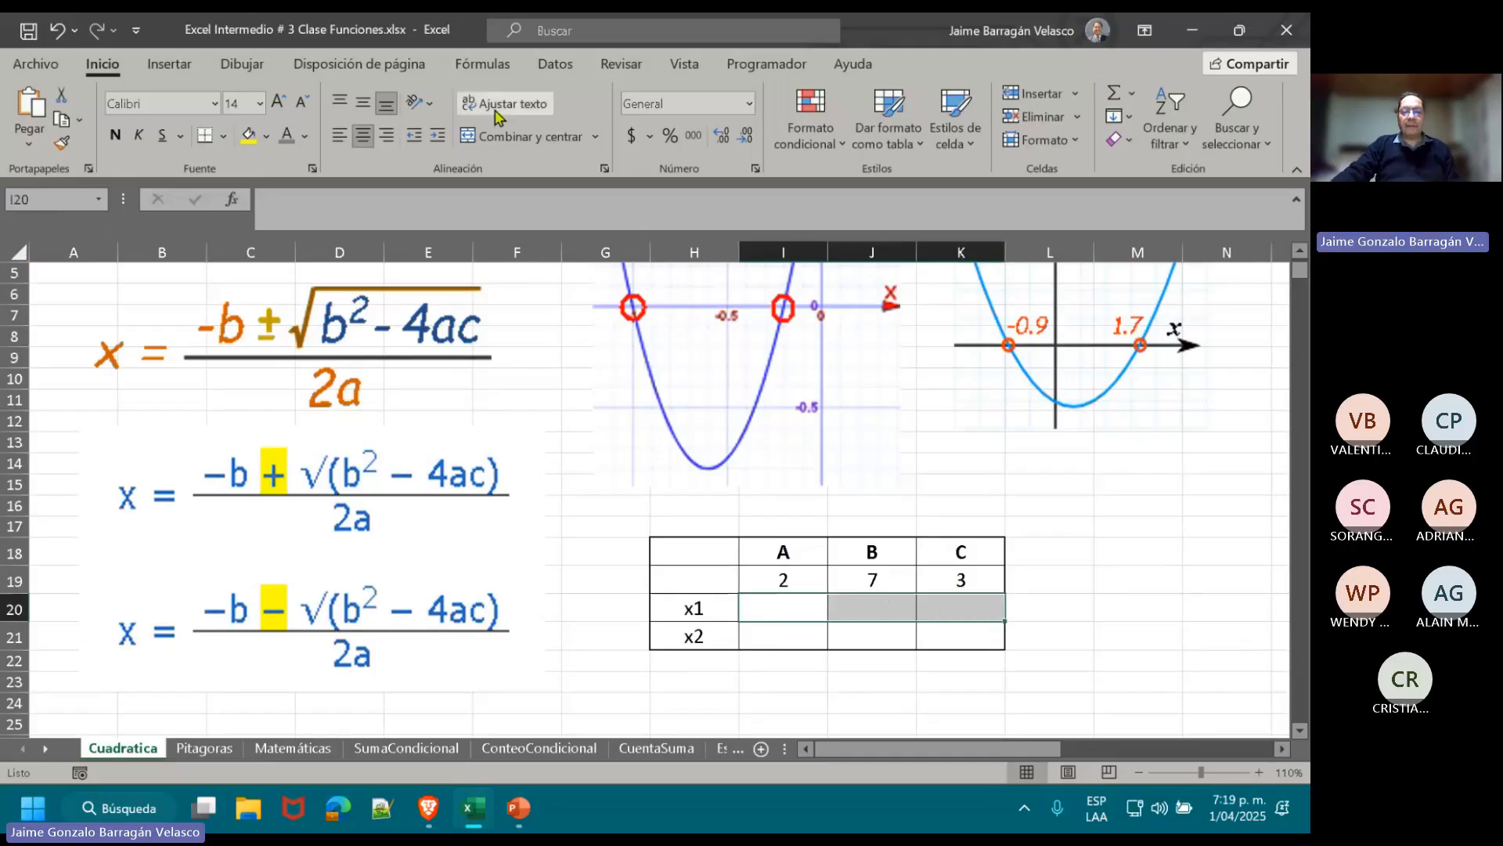
click(517, 136)
drag(812, 631, 924, 631)
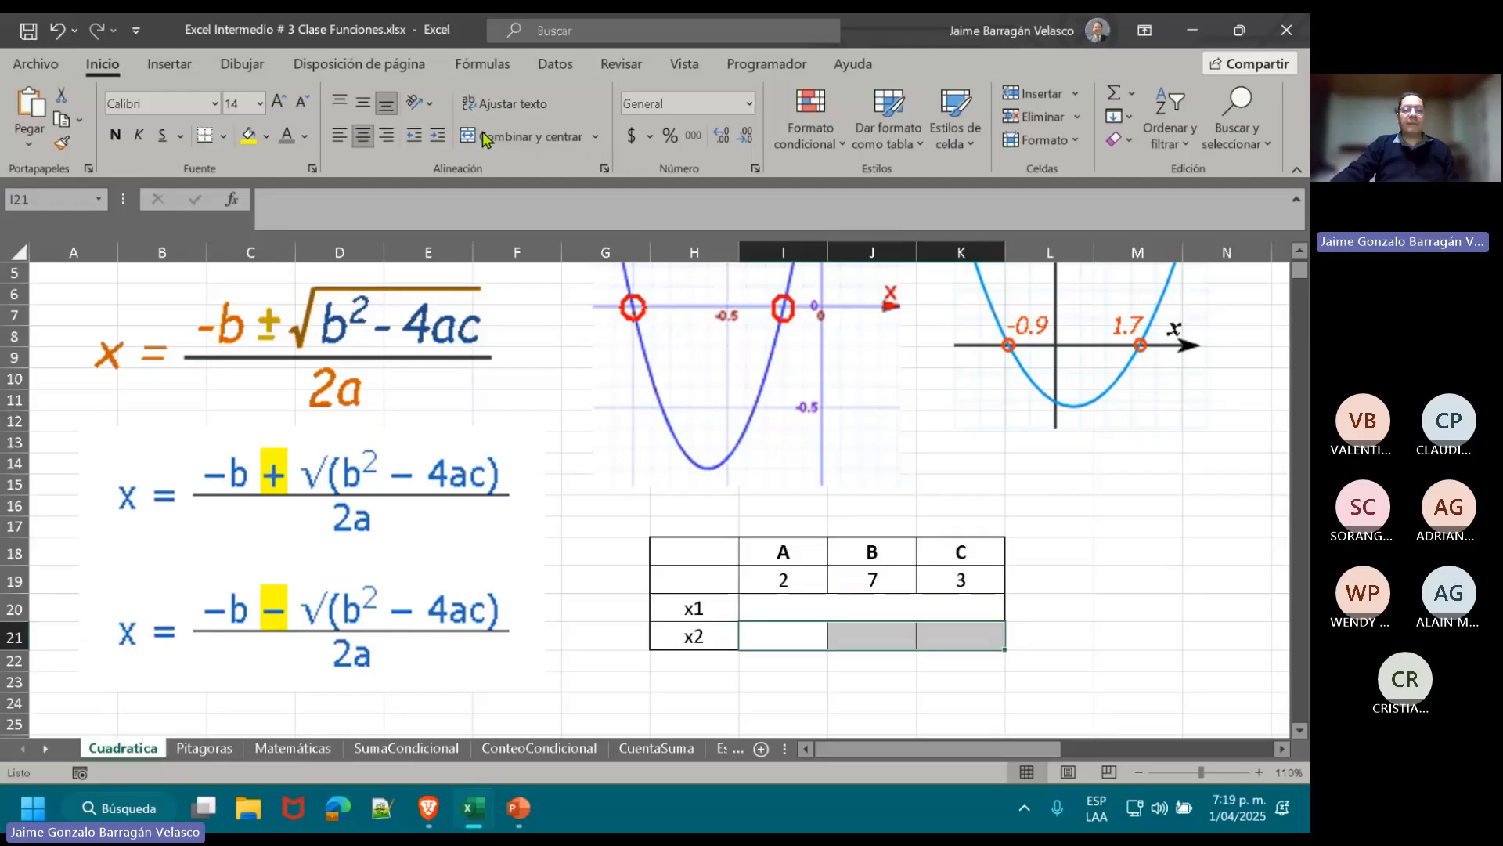
click(516, 138)
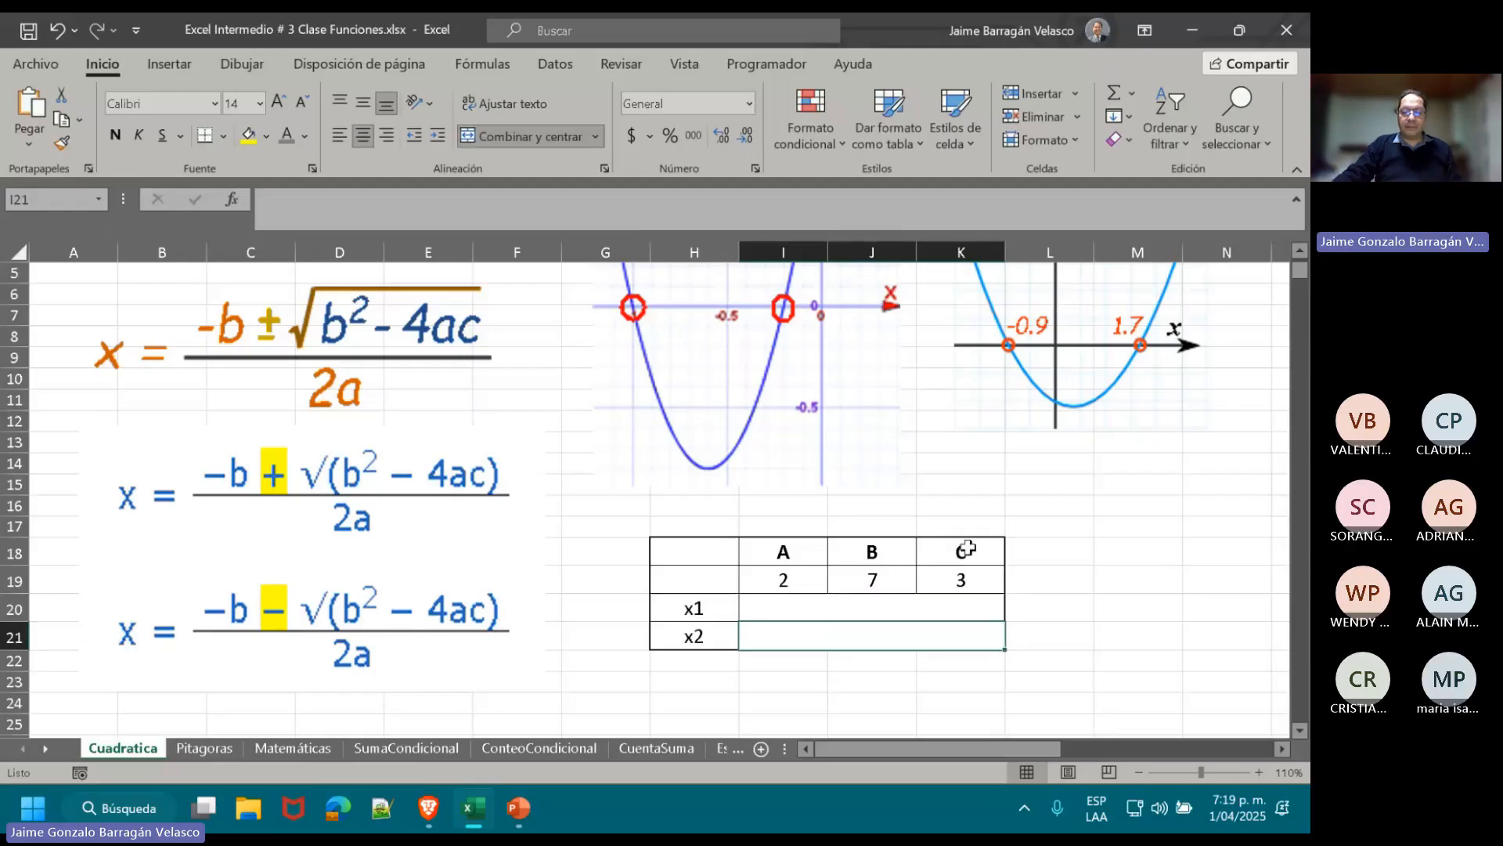
- Start the x1 formula in cell I20 with the denominator part, =/(2*I19)
key(Up)
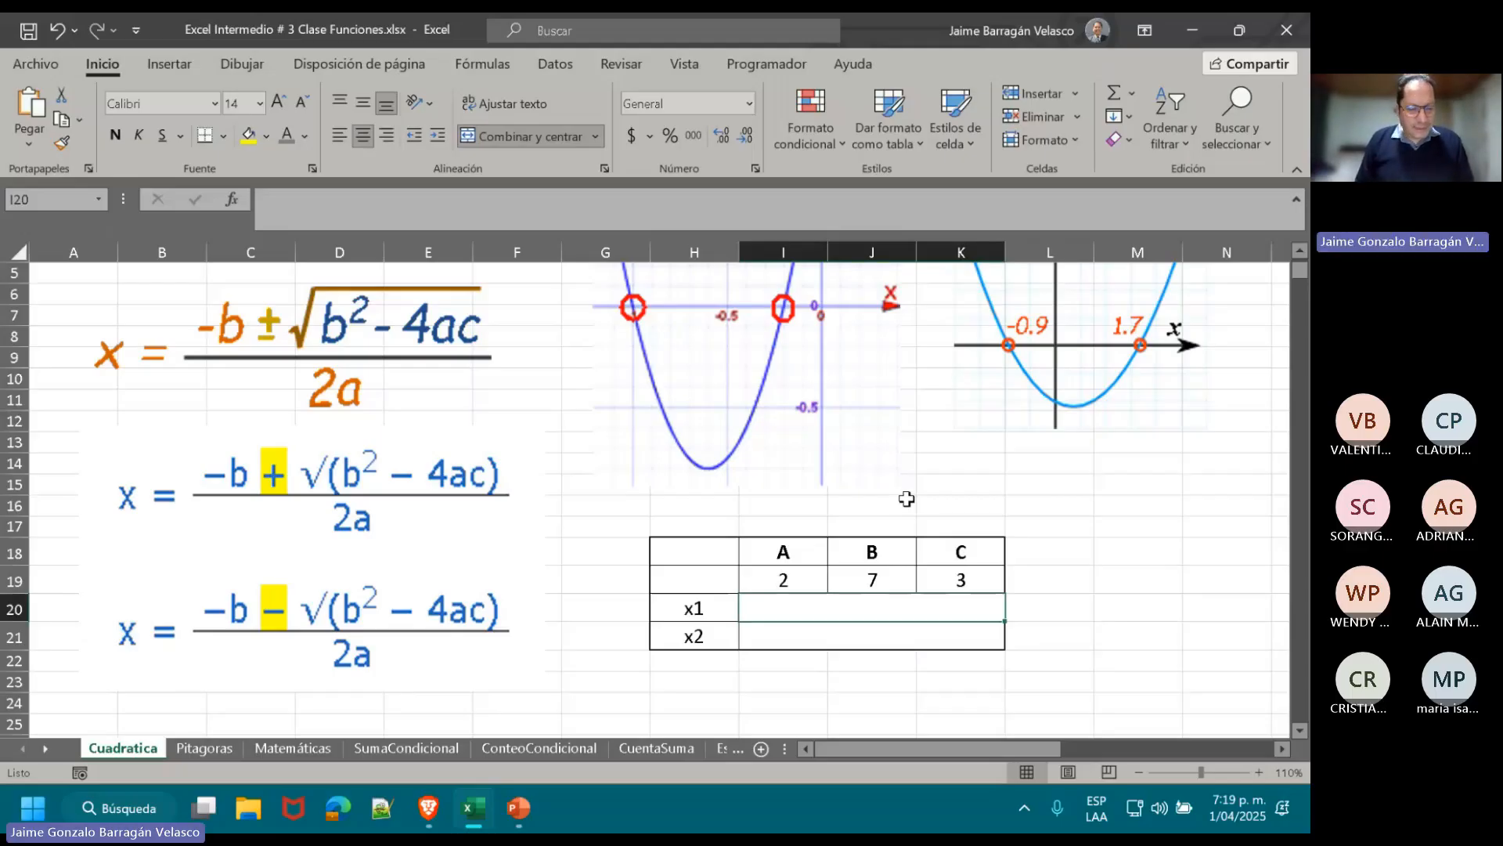
text(=)
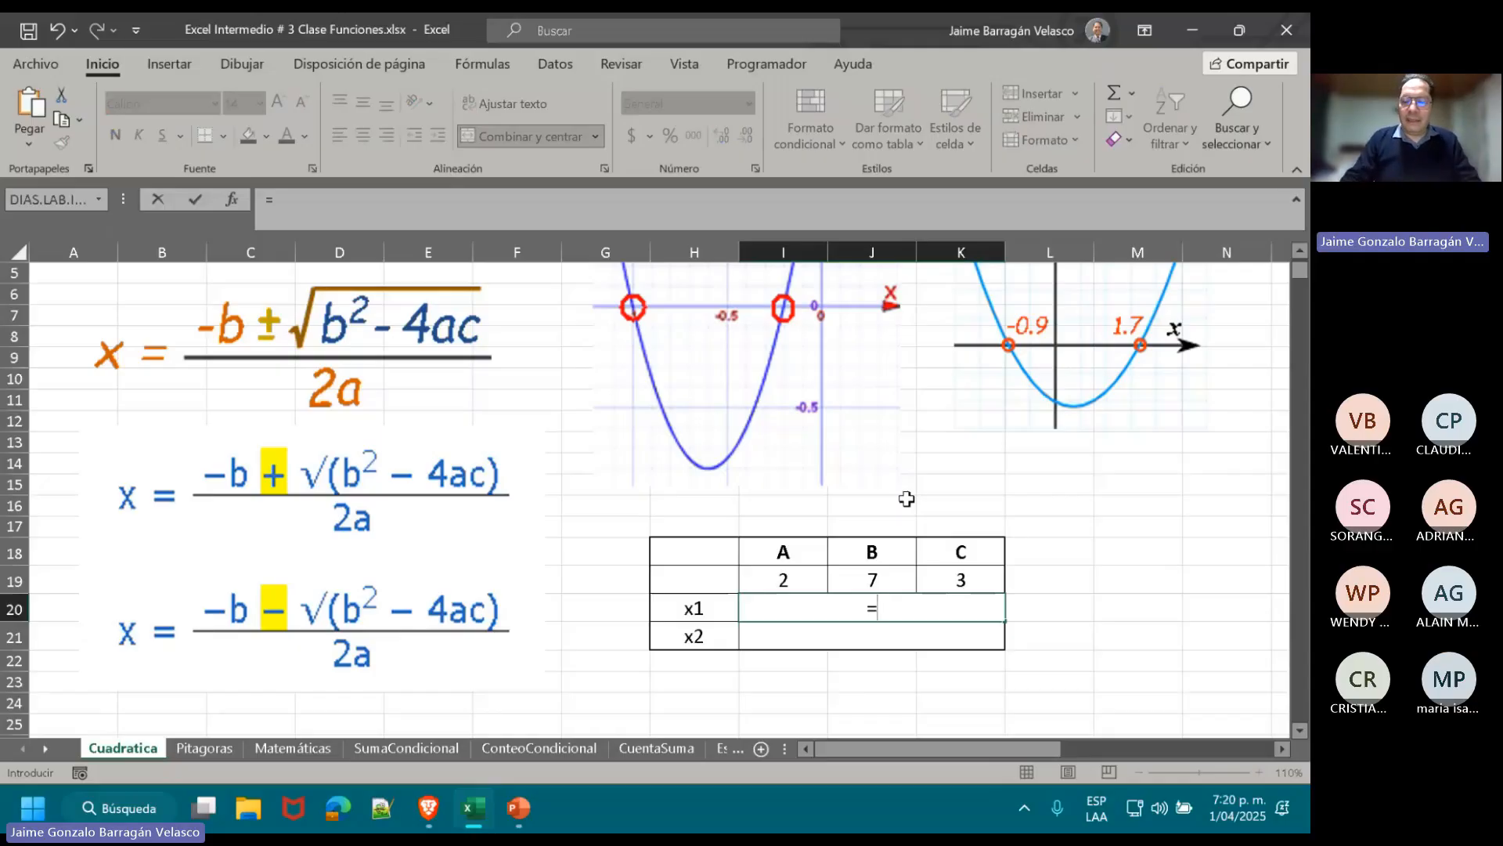
text(/()
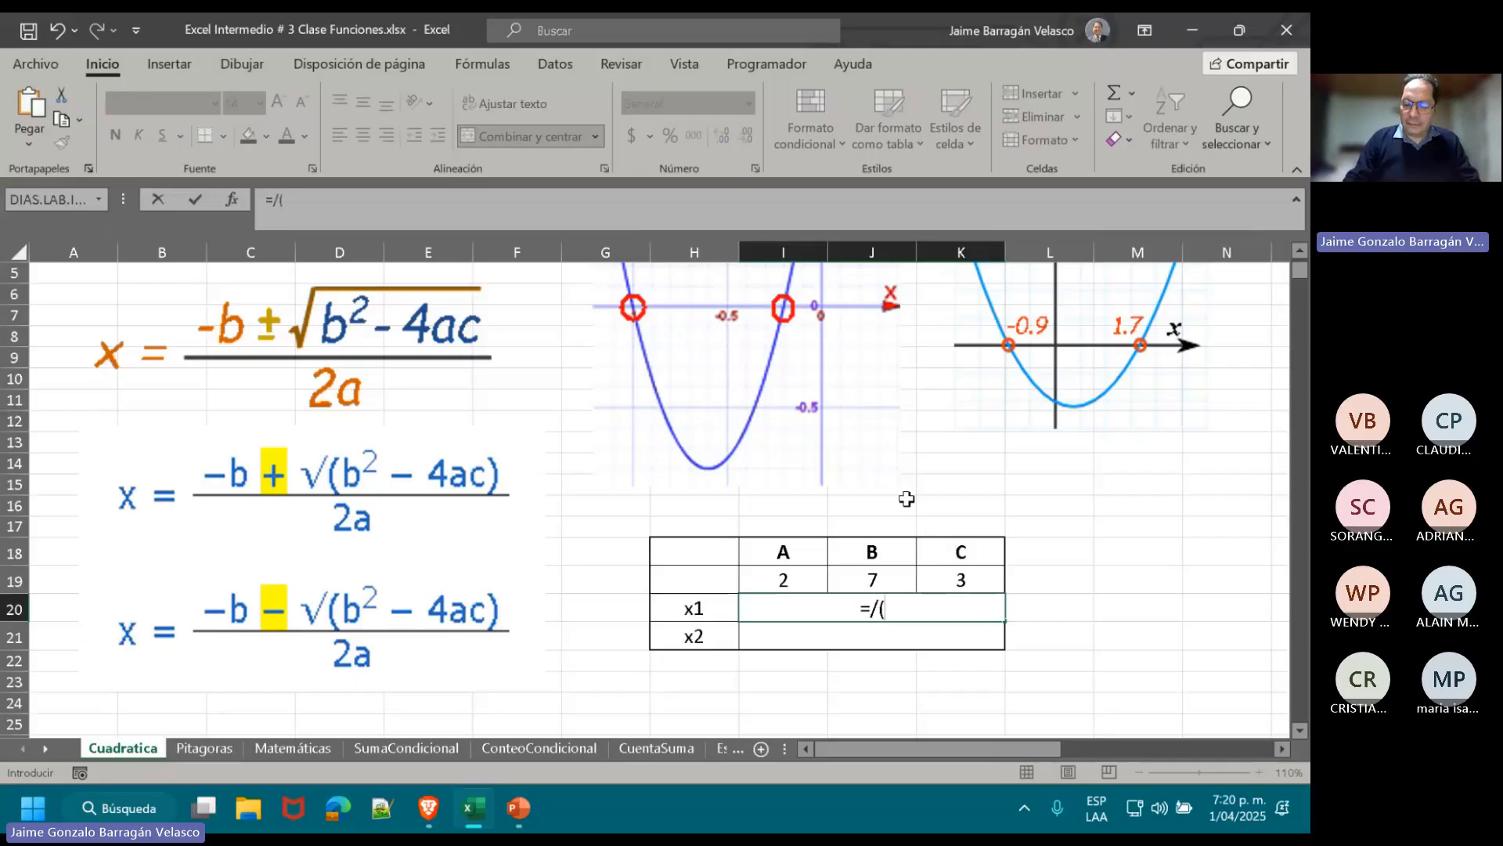
text(2*)
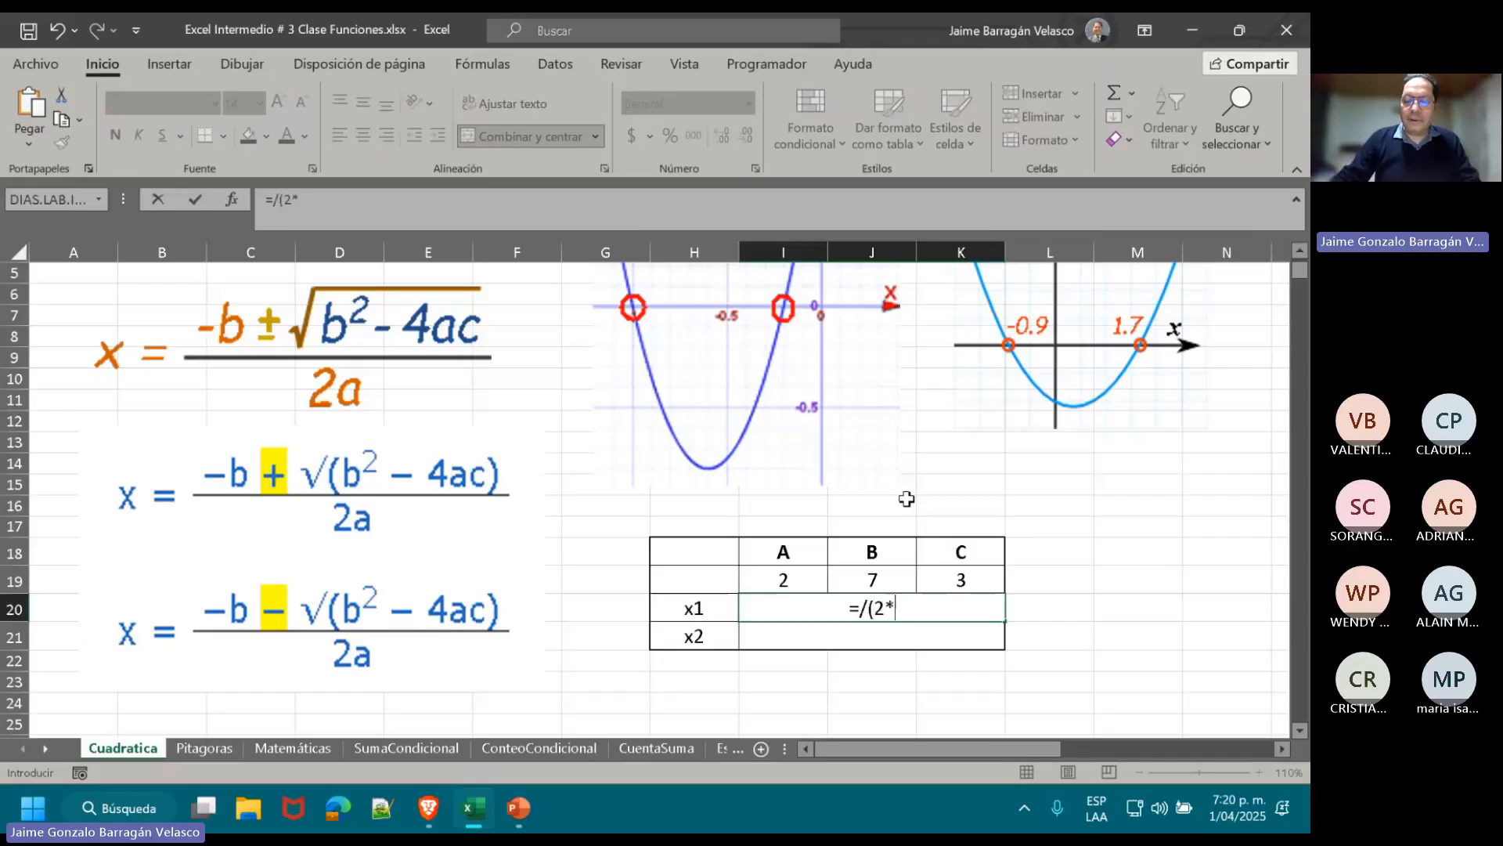
click(791, 581)
text())
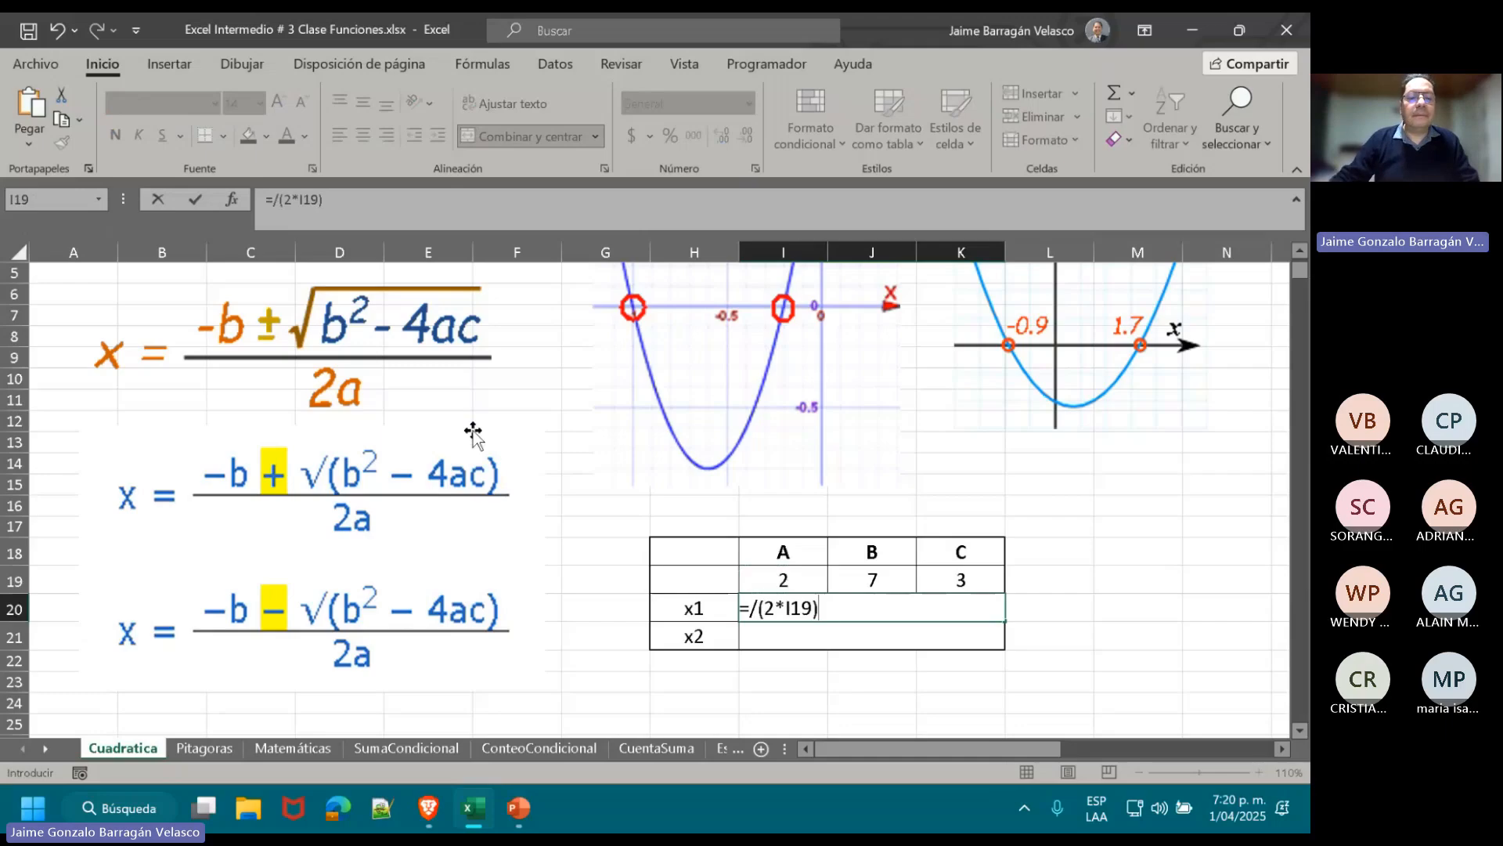
- Insert -J19+ before the division sign in the x1 formula
click(255, 210)
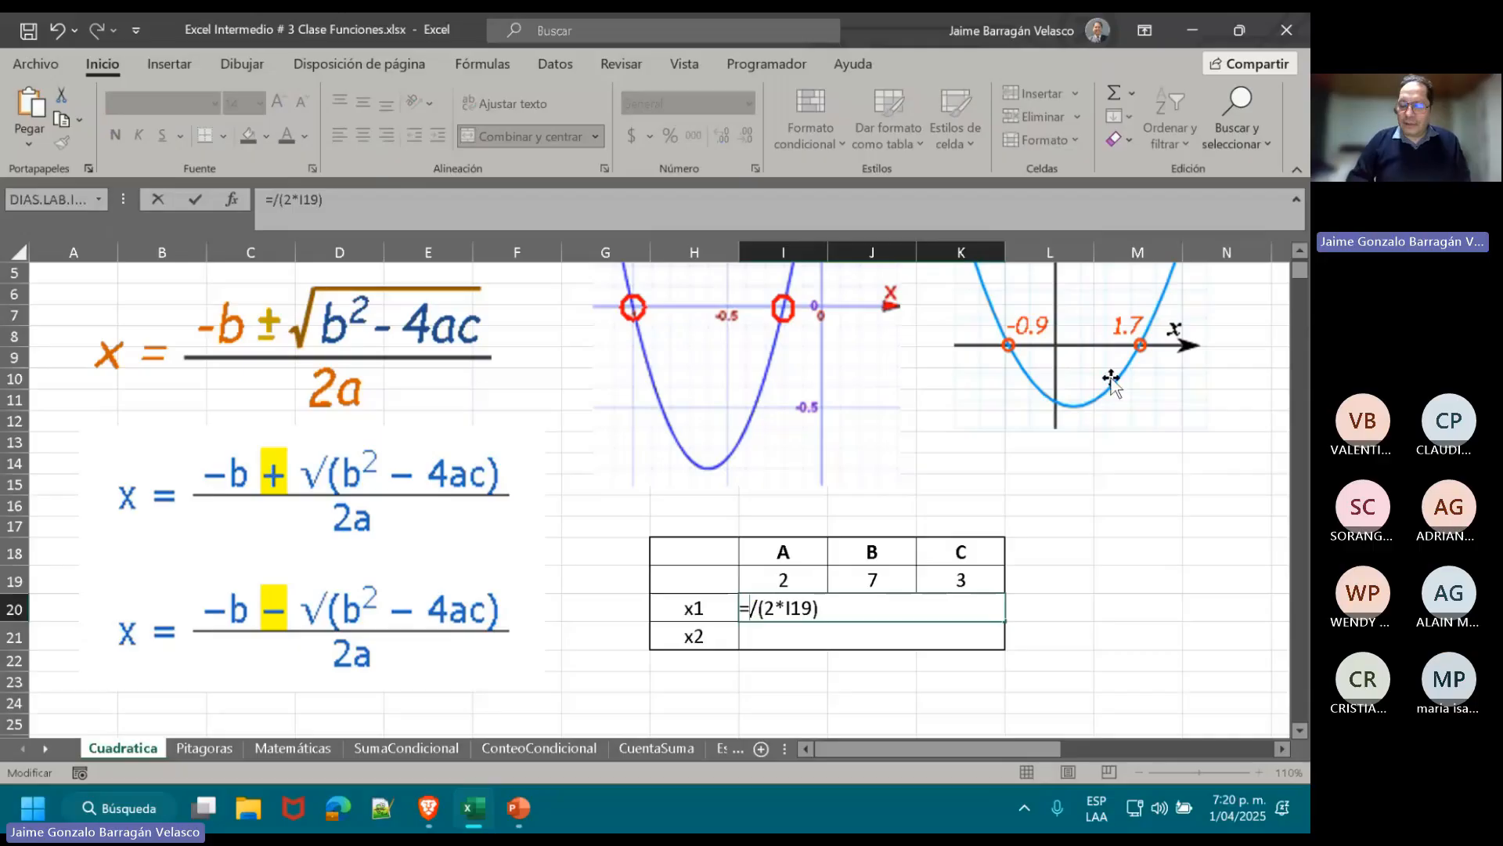
text(-)
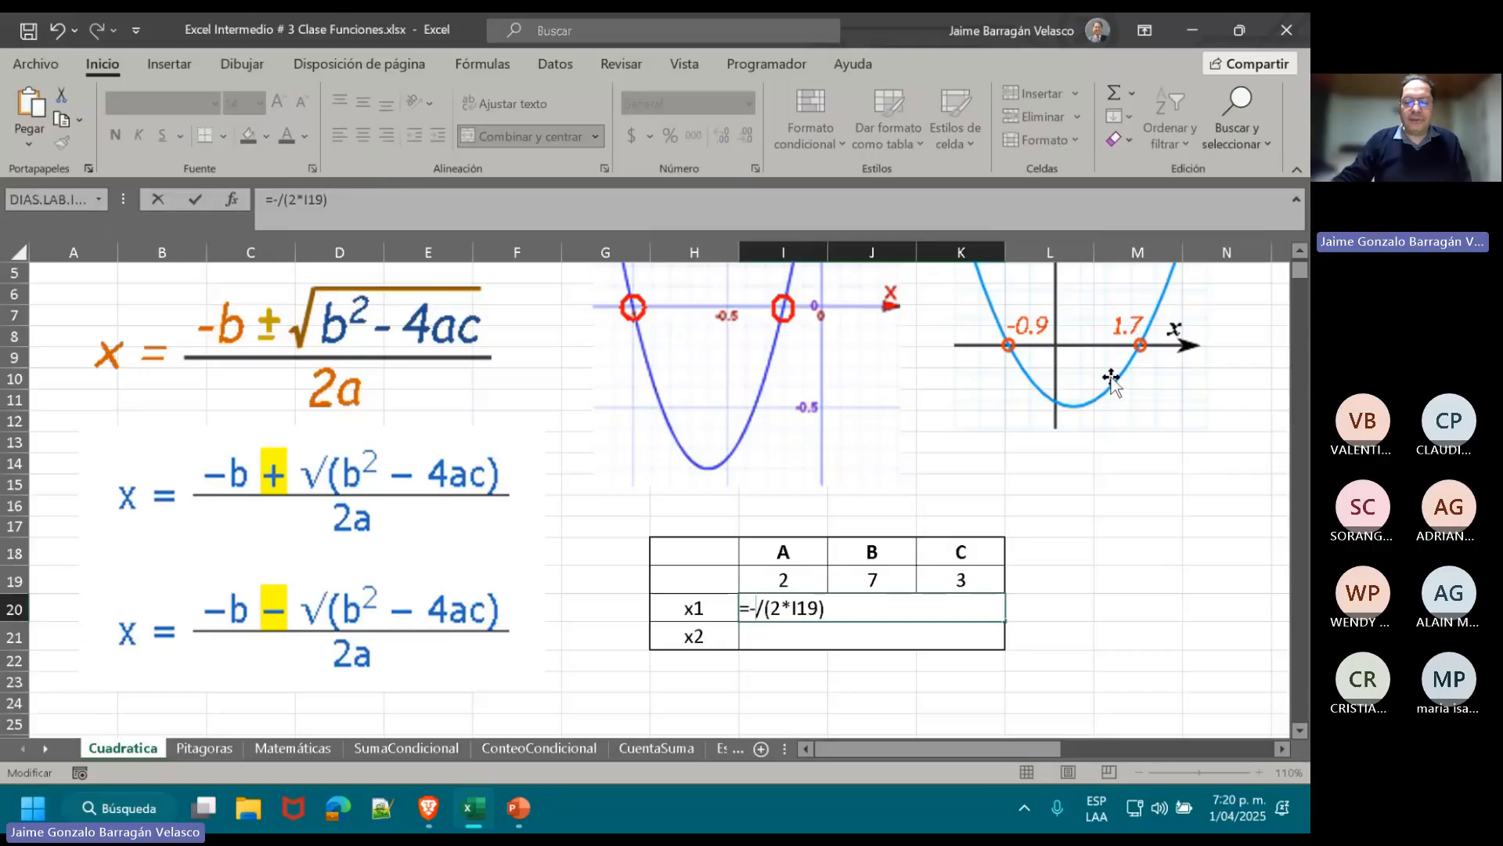
click(876, 580)
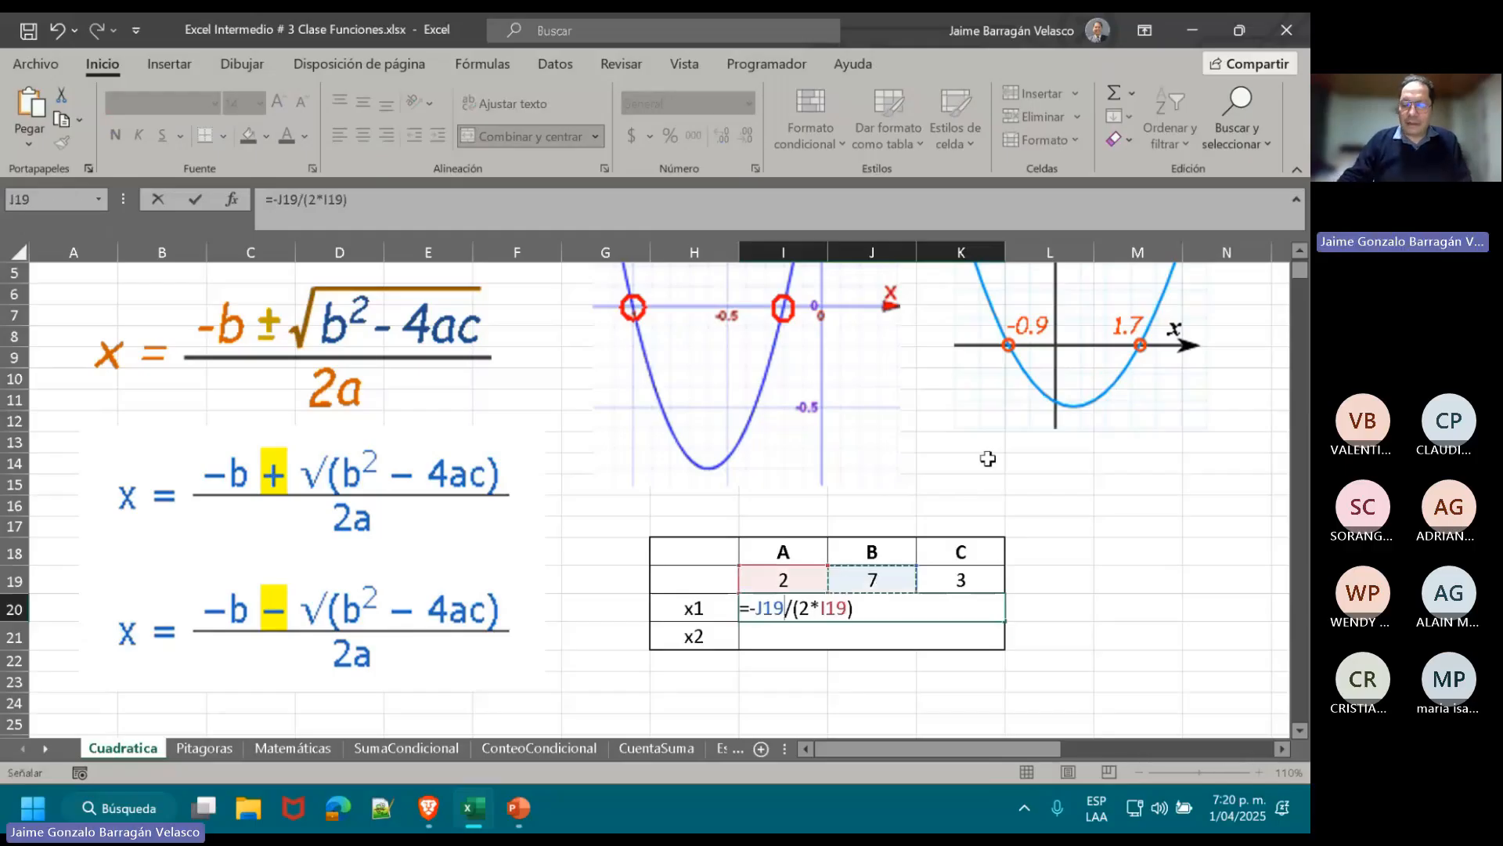
text(+)
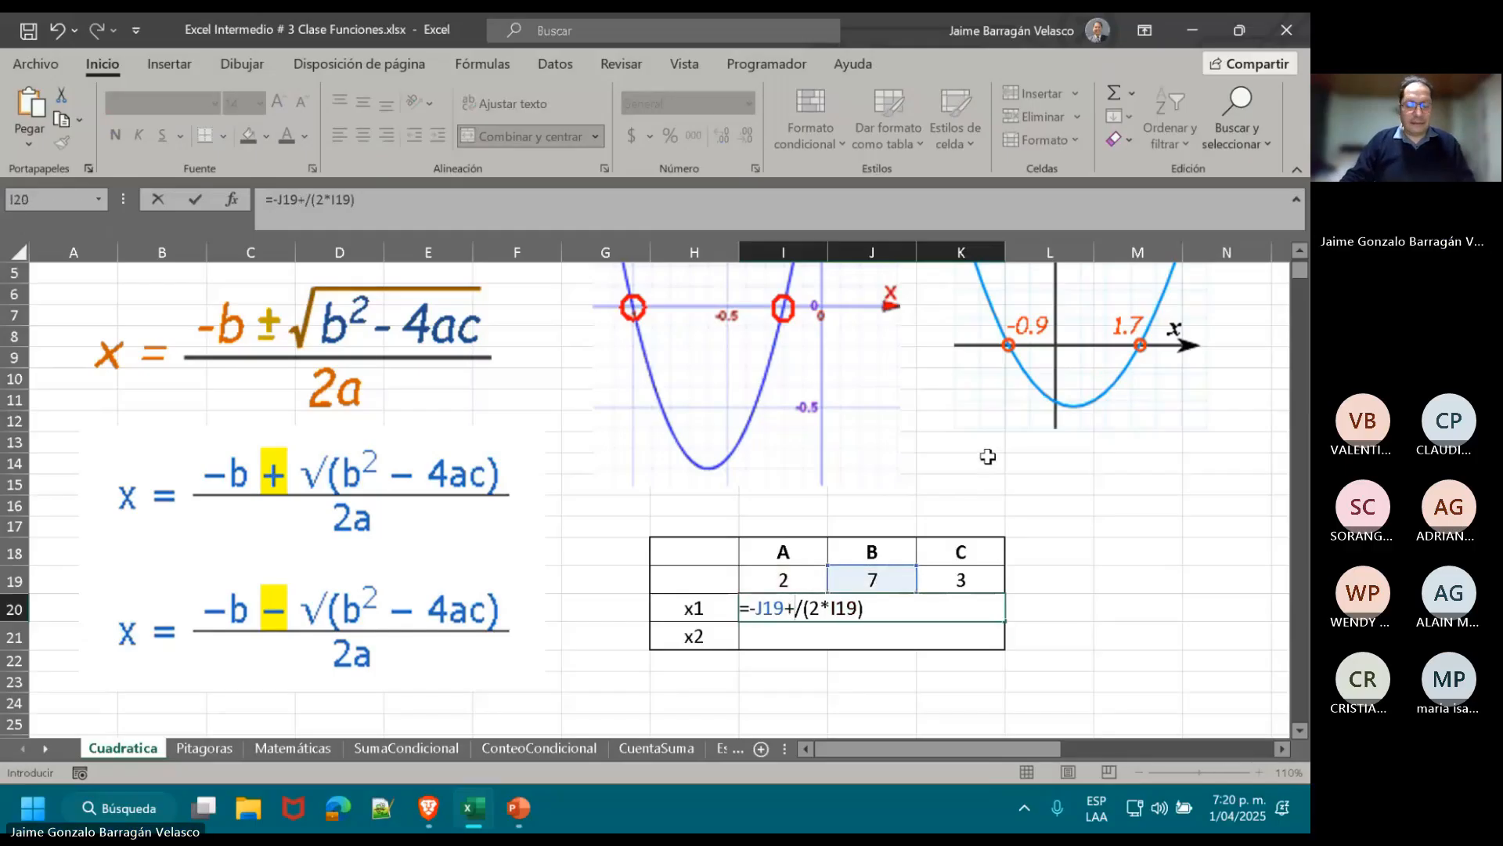
- Add the square root term RAIZ(J19*J19-4*I19*K19) after the plus sign in the x1 formula
text(R)
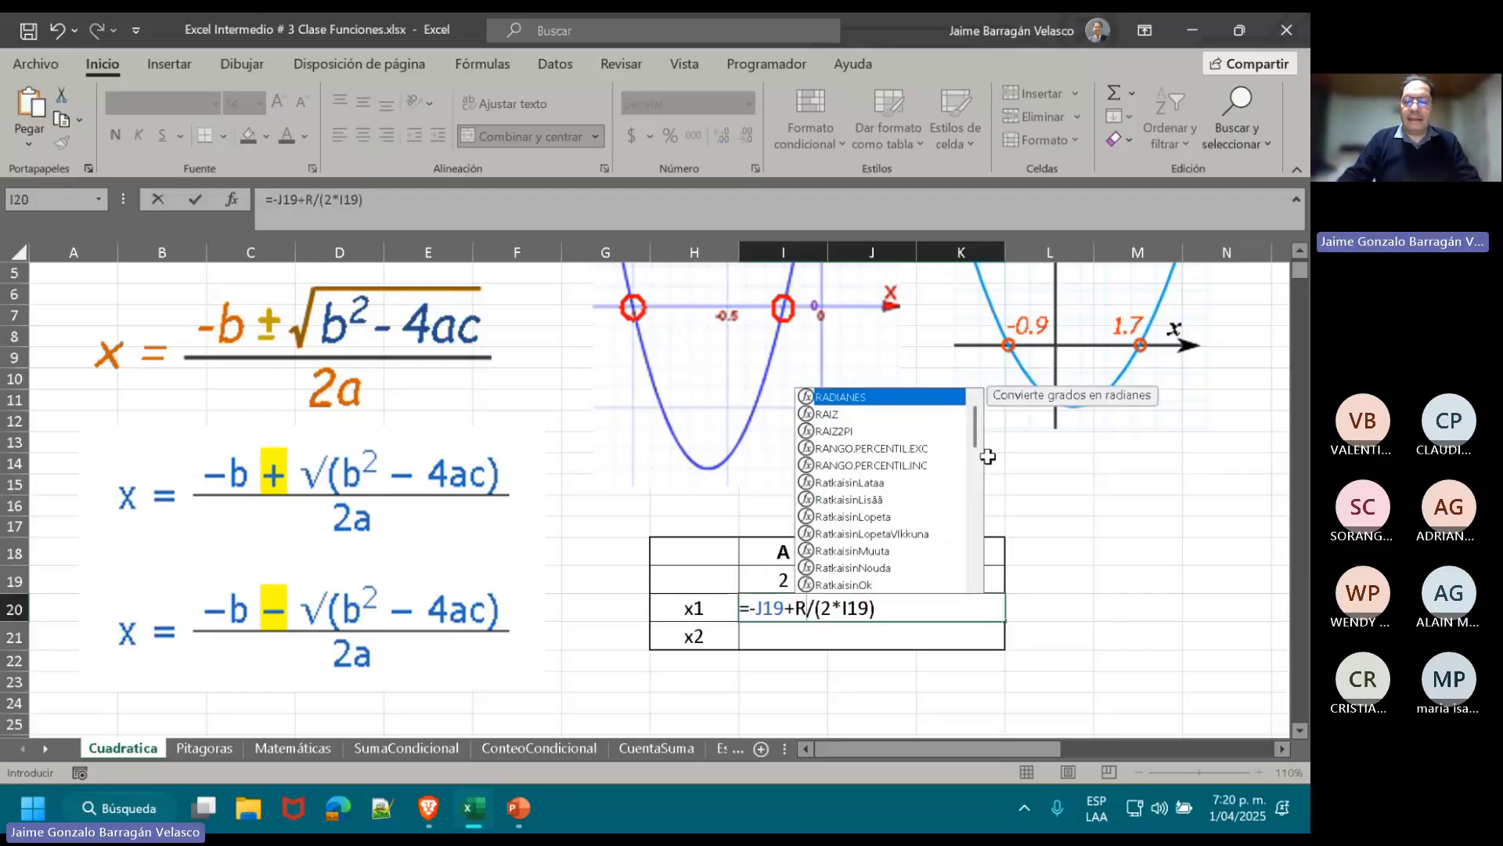
text(A)
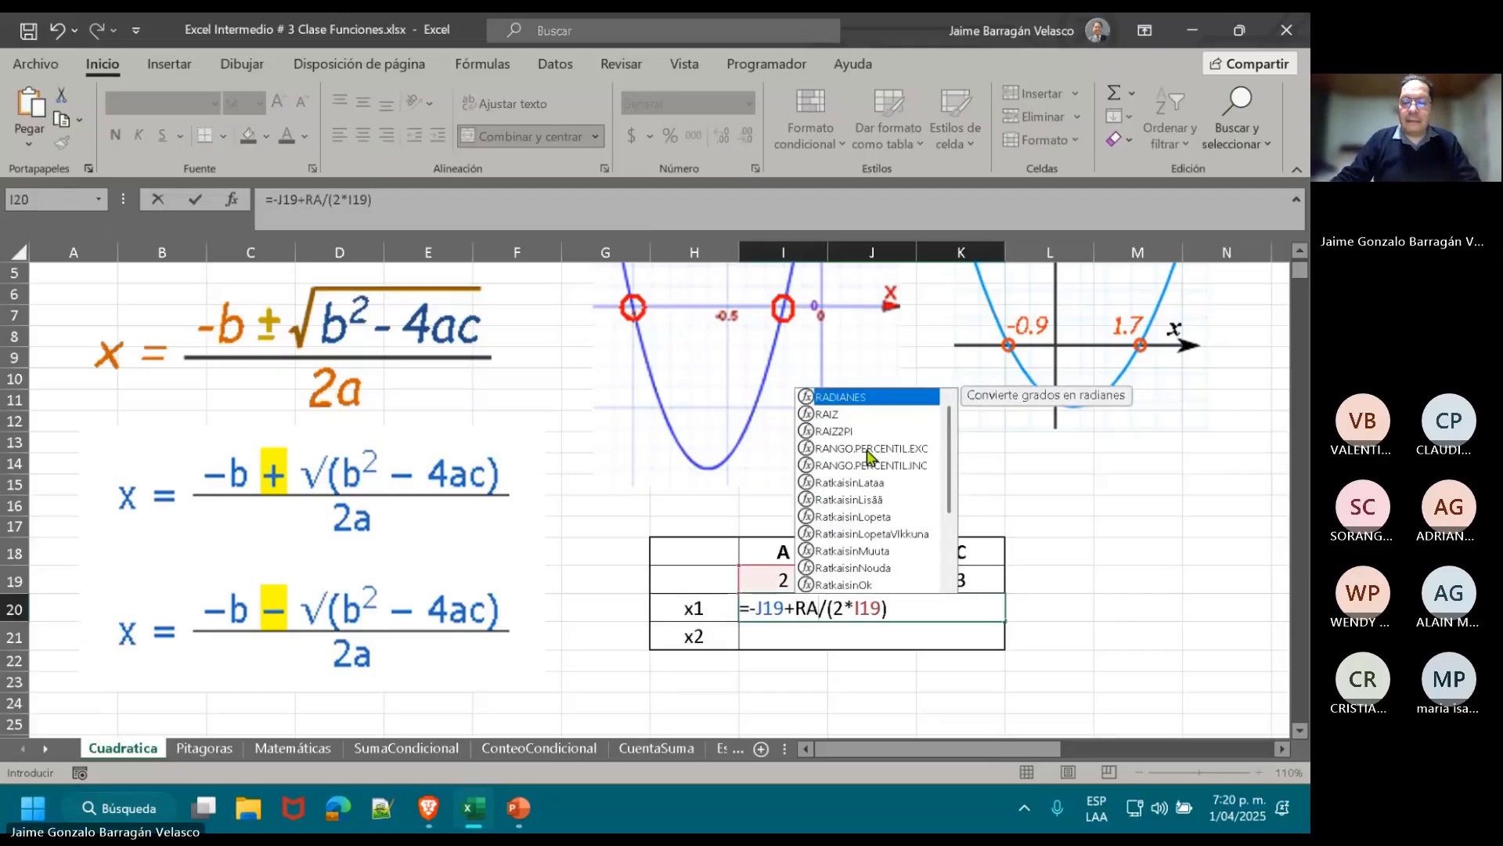
double_click(850, 416)
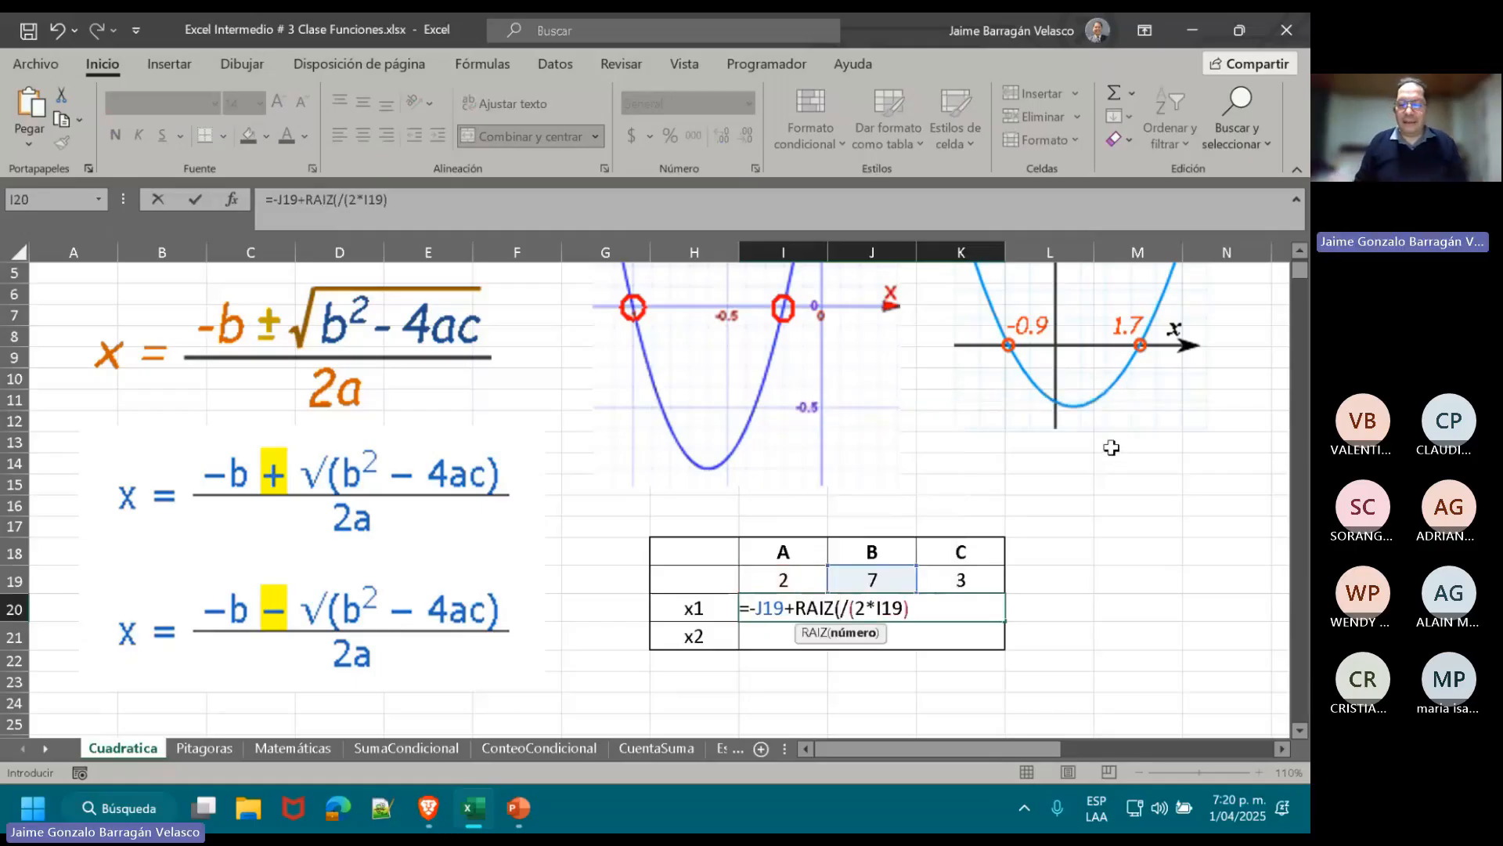
click(884, 581)
text(*)
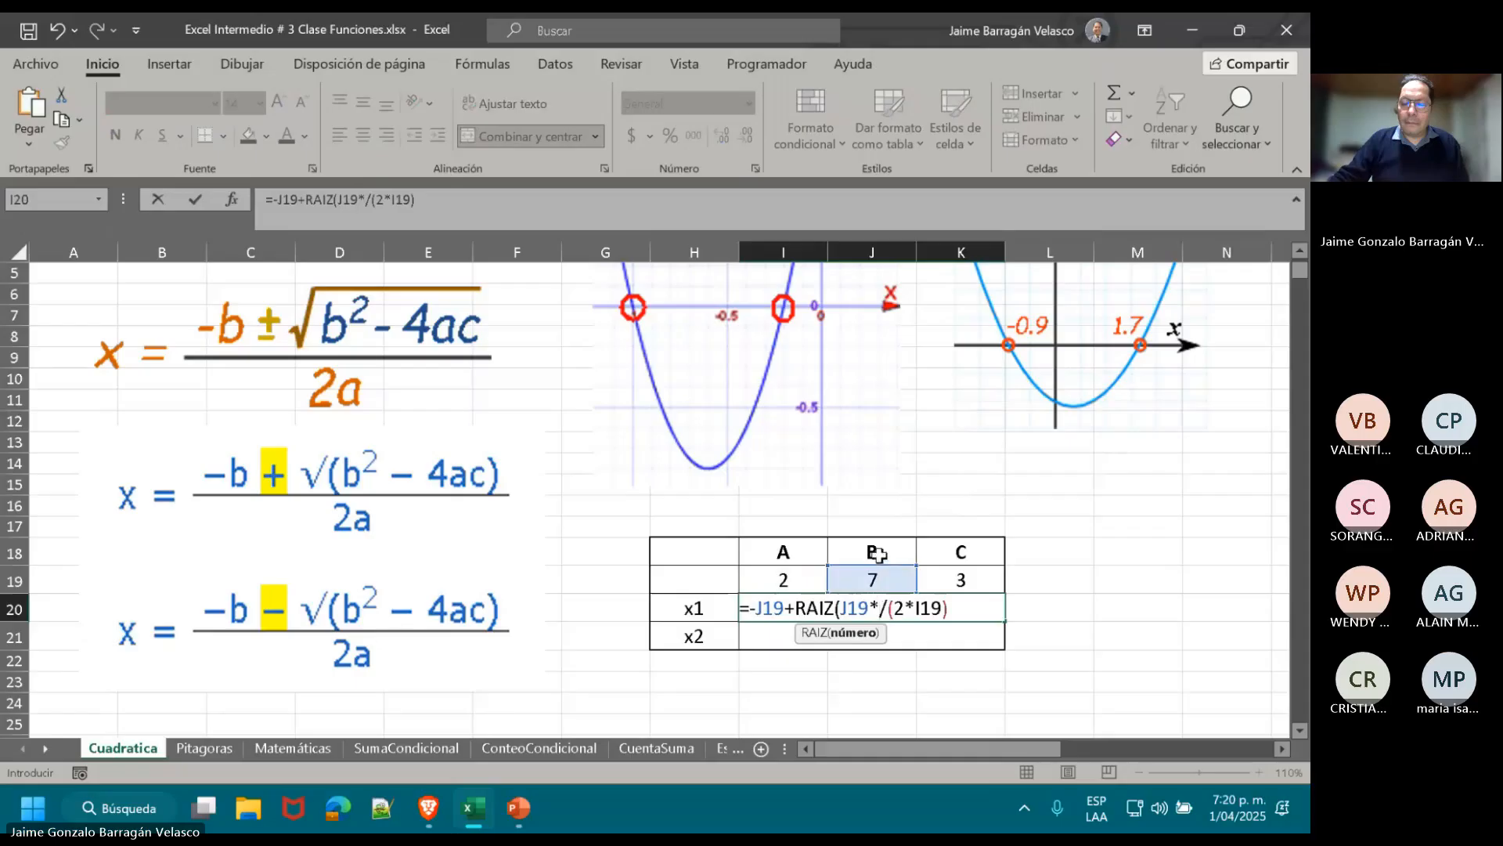
click(856, 572)
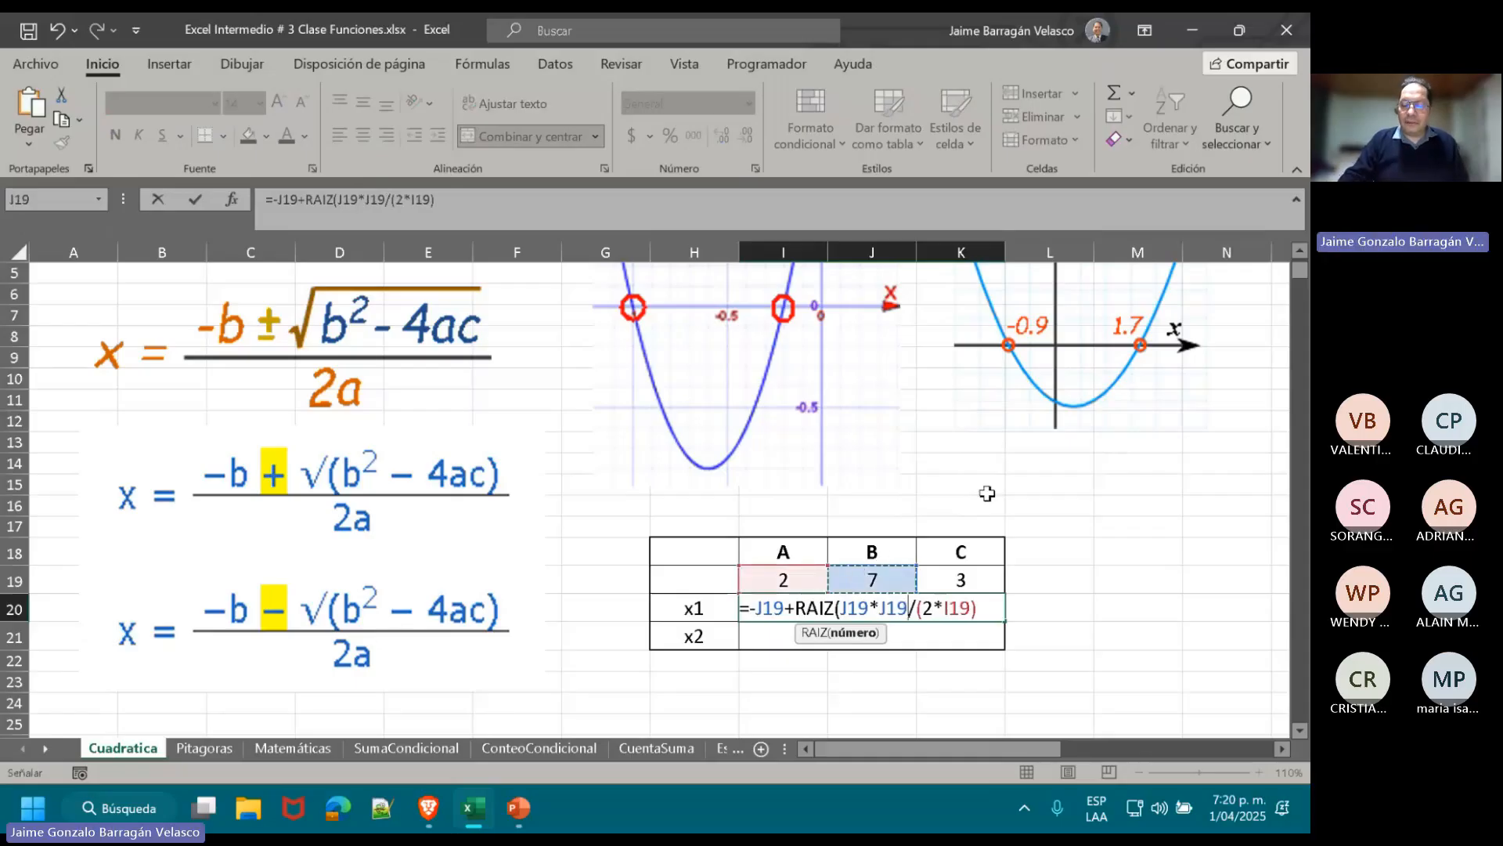
text(-4*)
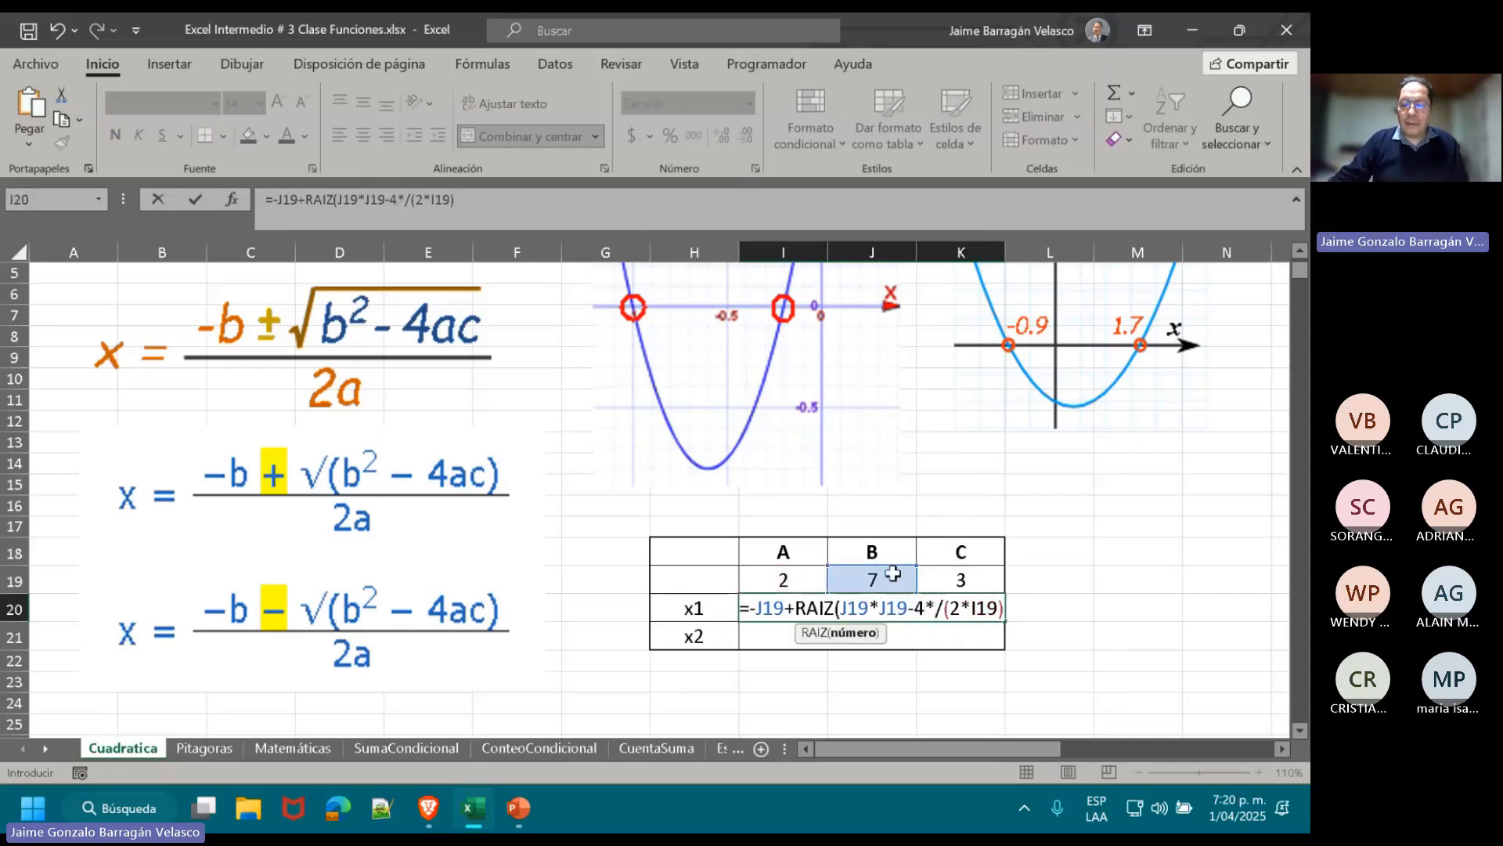
click(792, 576)
text(*)
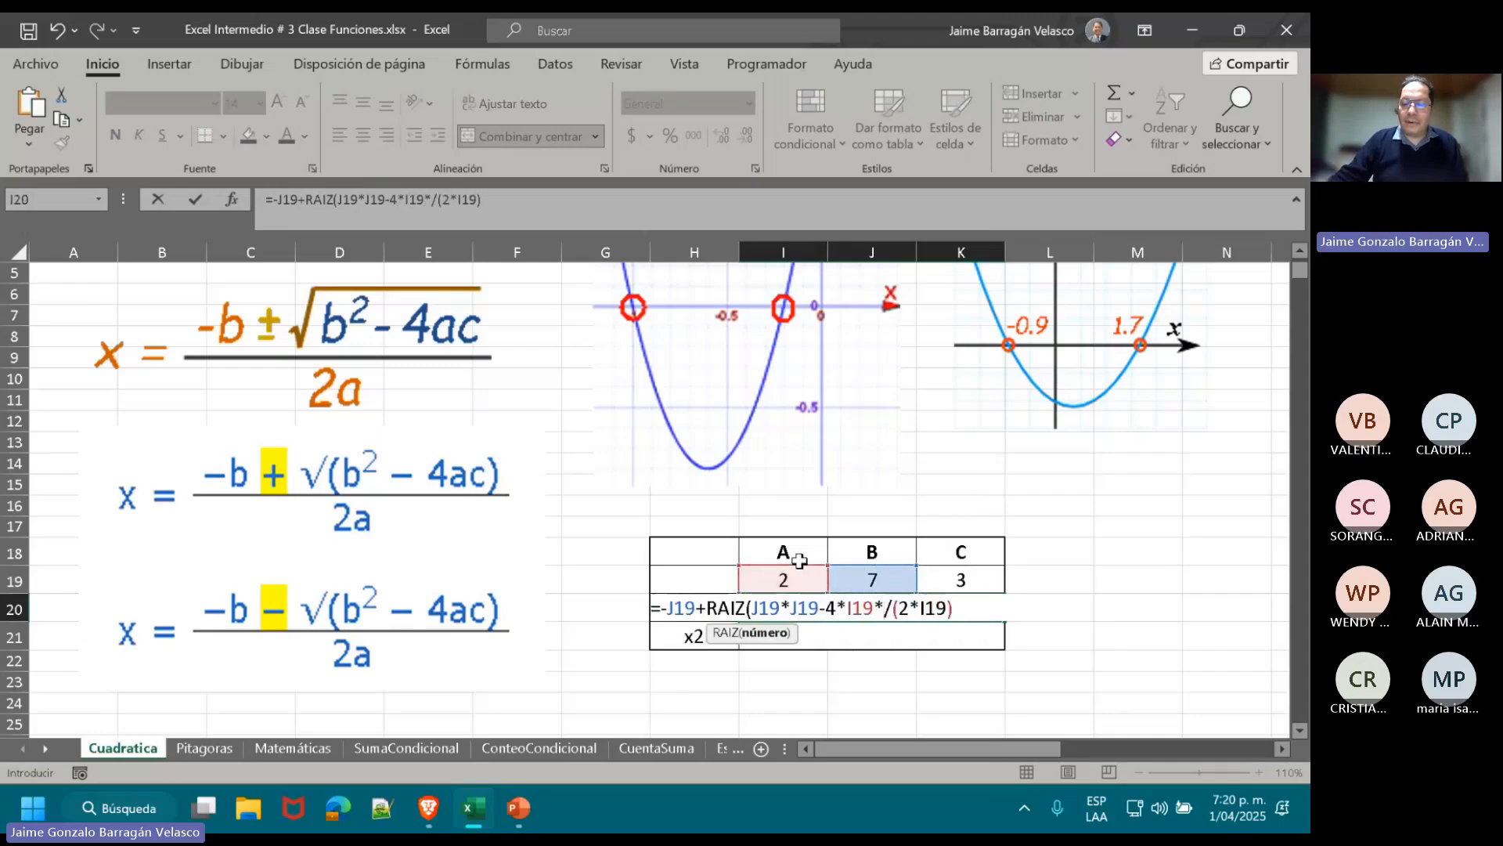
click(974, 578)
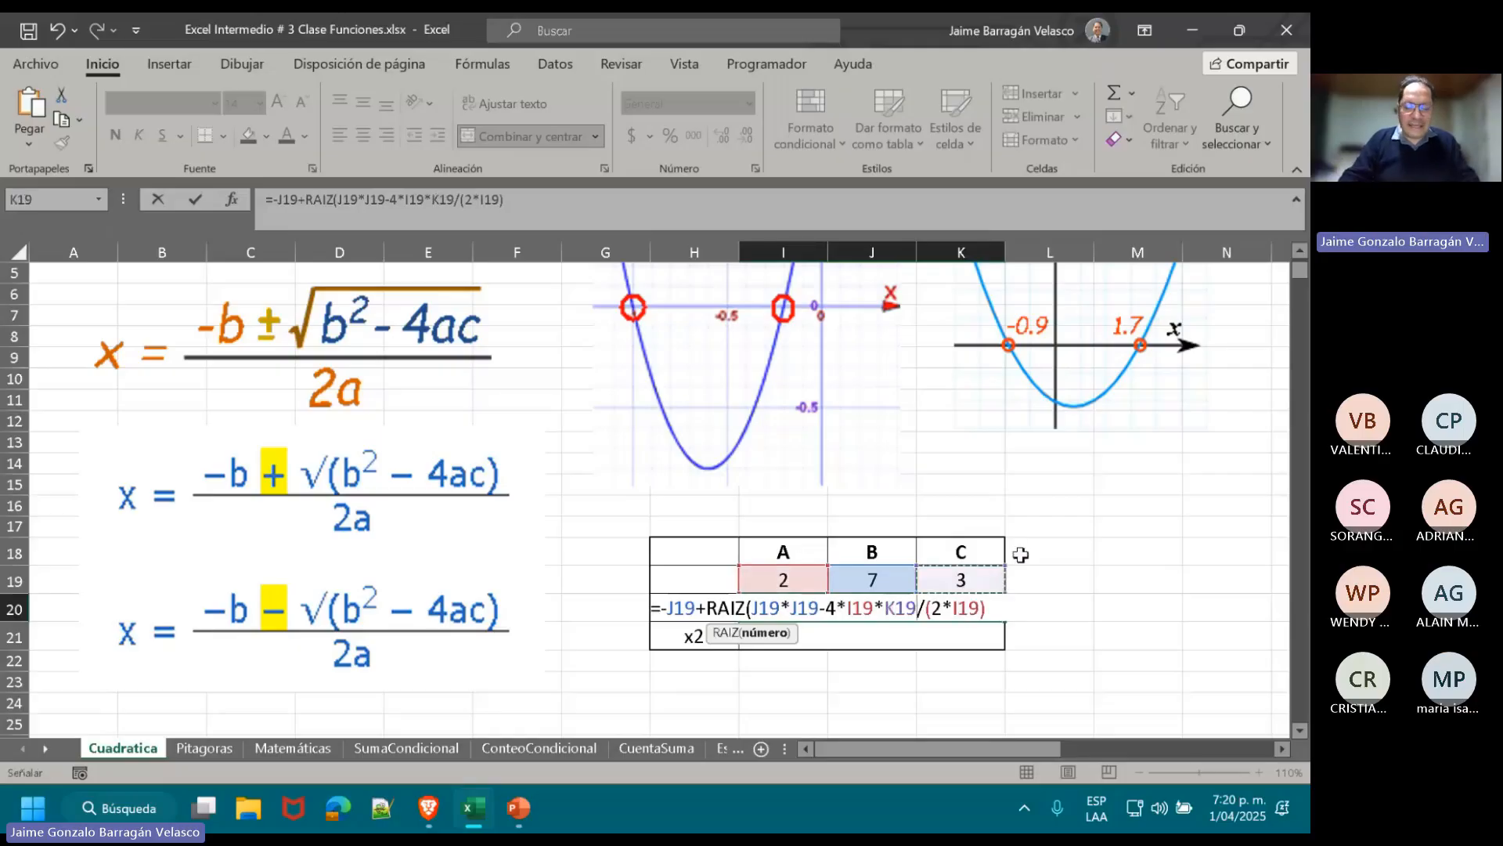
text())
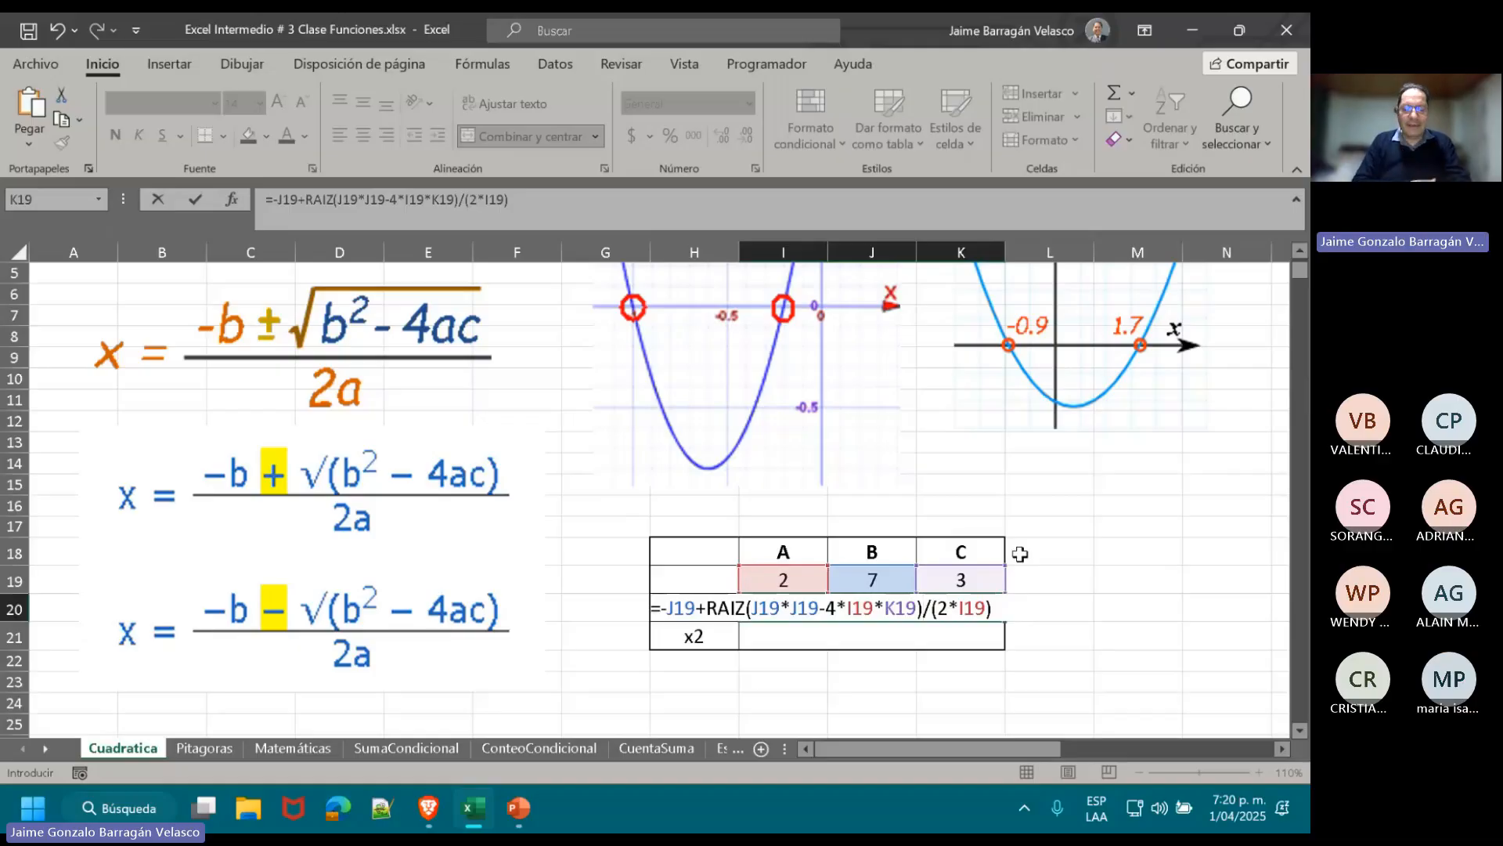
- Switch to the PowerPoint slide show, review the slides on the order of operations in Excel, and return to the workbook
key(alt+Tab)
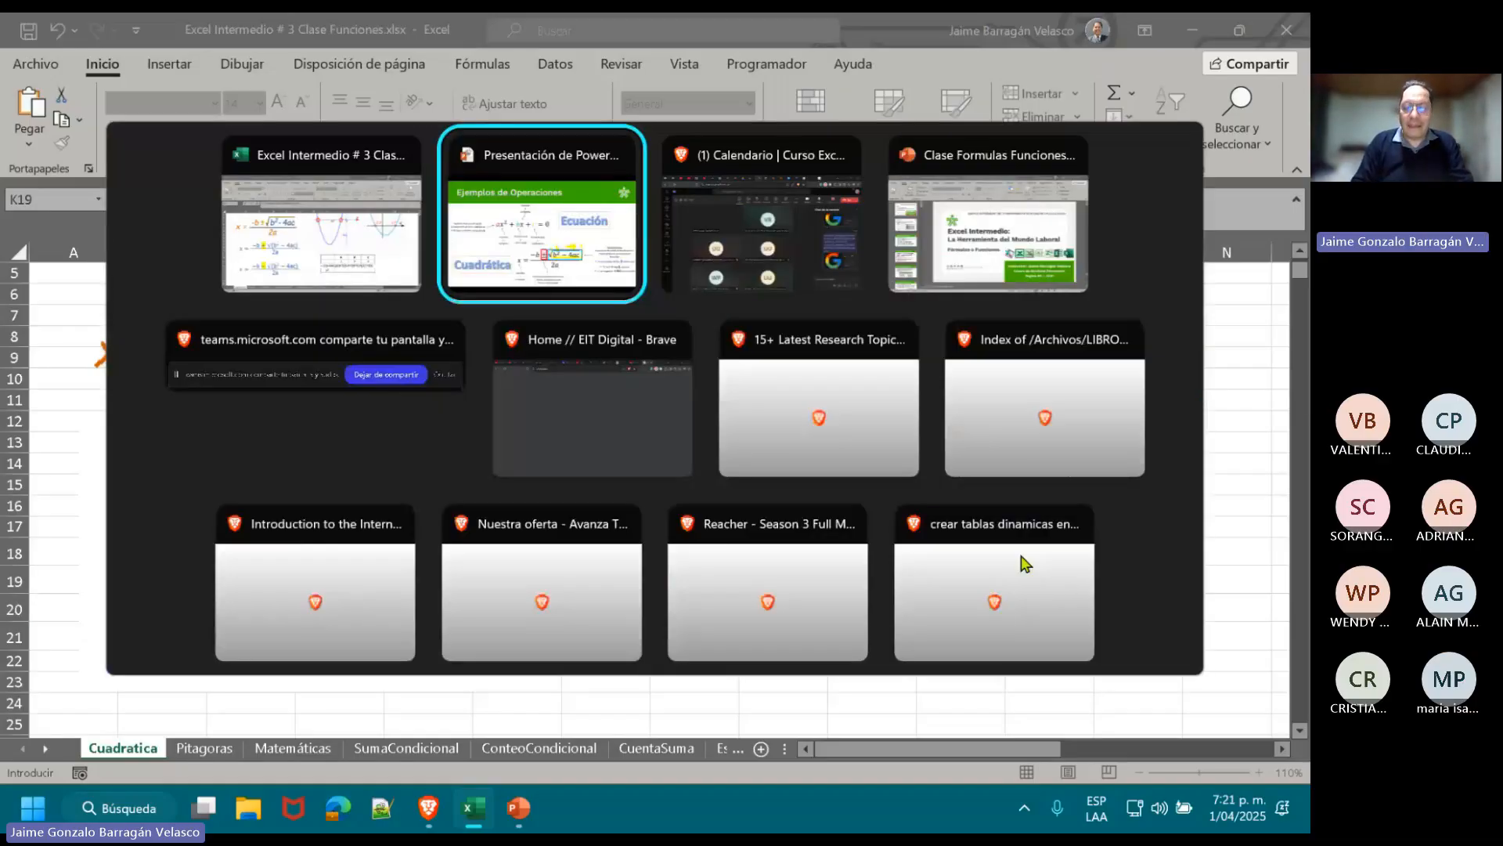
key(Right)
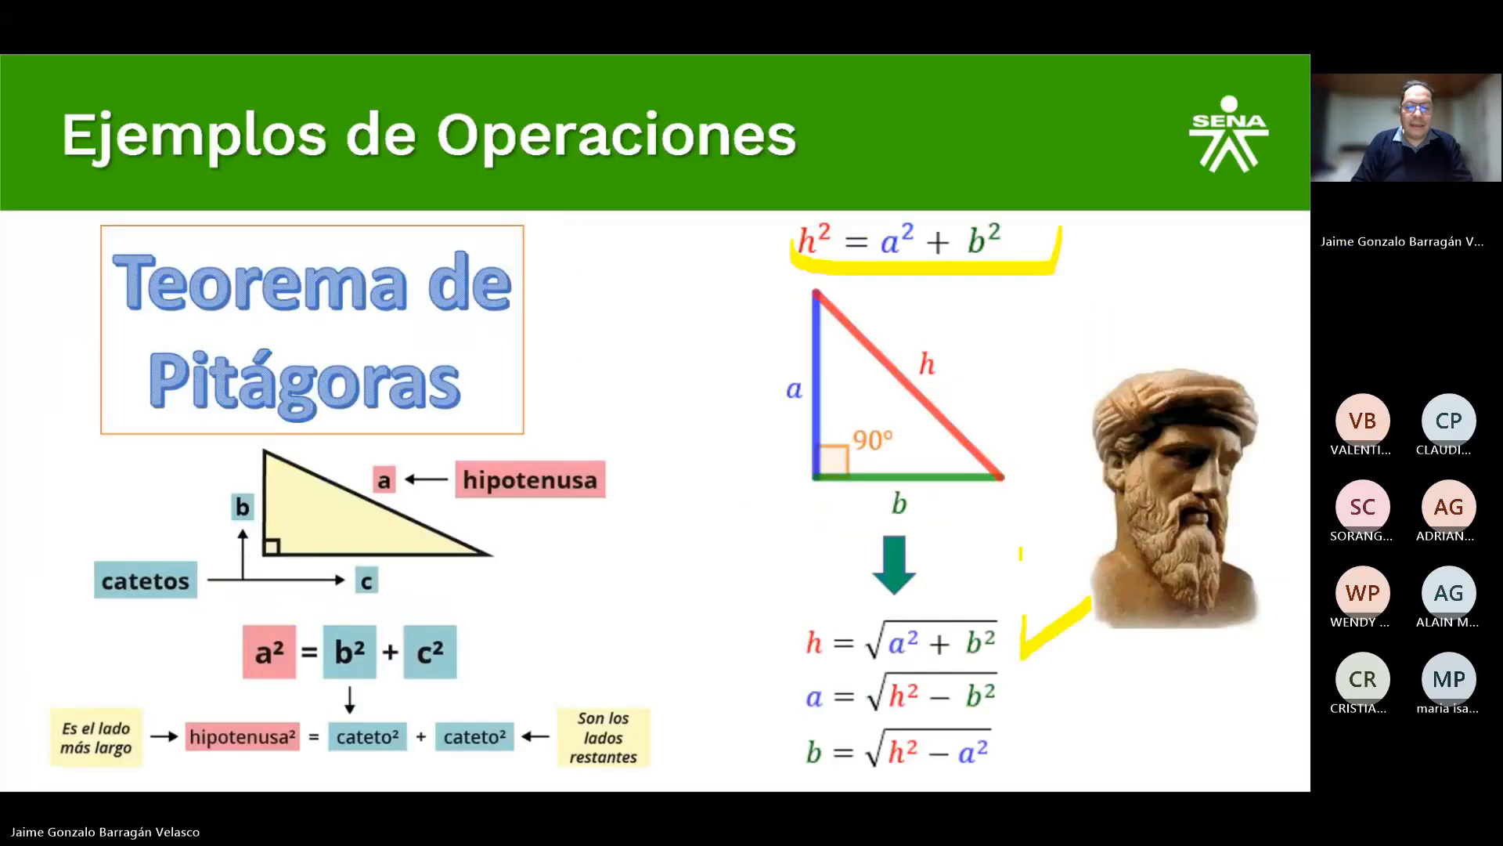
key(Right)
key(Right)
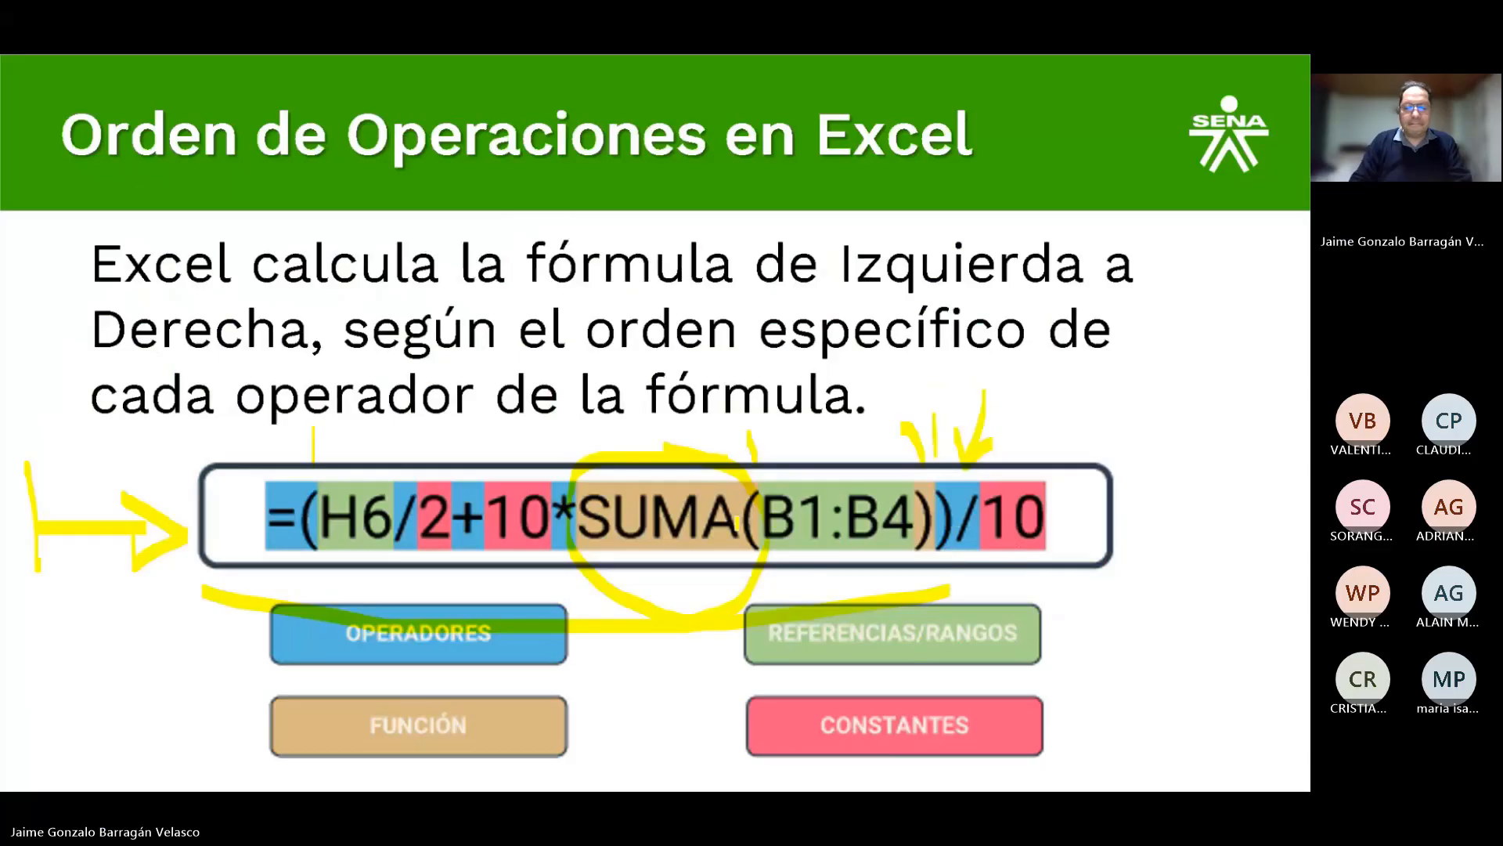
key(Right)
key(Right)
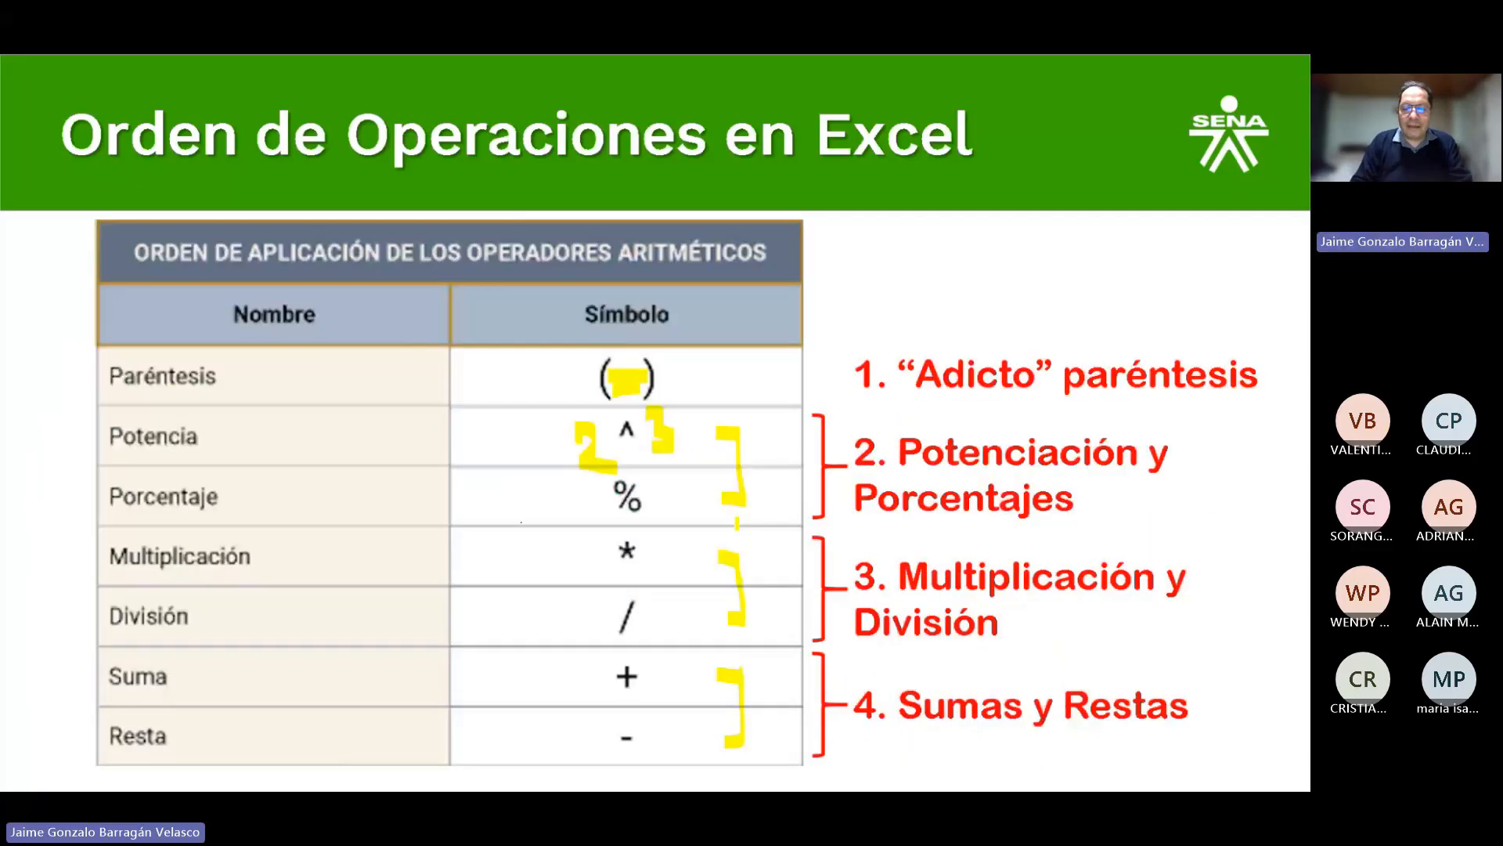
key(Right)
key(Right)
key(alt+Tab)
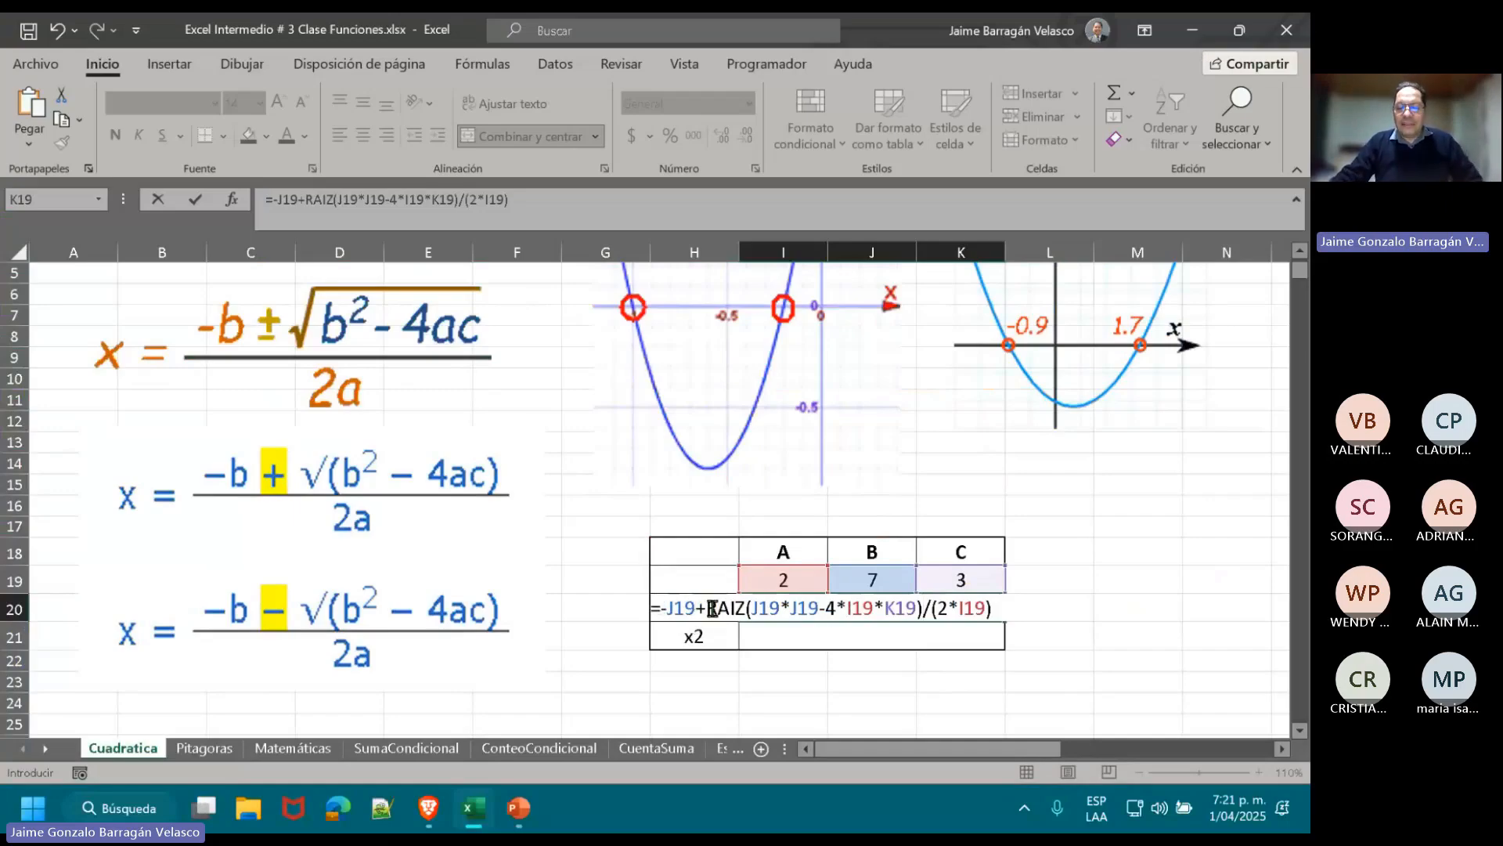
- Enclose the numerator of the x1 formula in parentheses, giving =(-J19+RAIZ(J19*J19-4*I19*K19))/(2*I19)
drag(713, 608, 1001, 611)
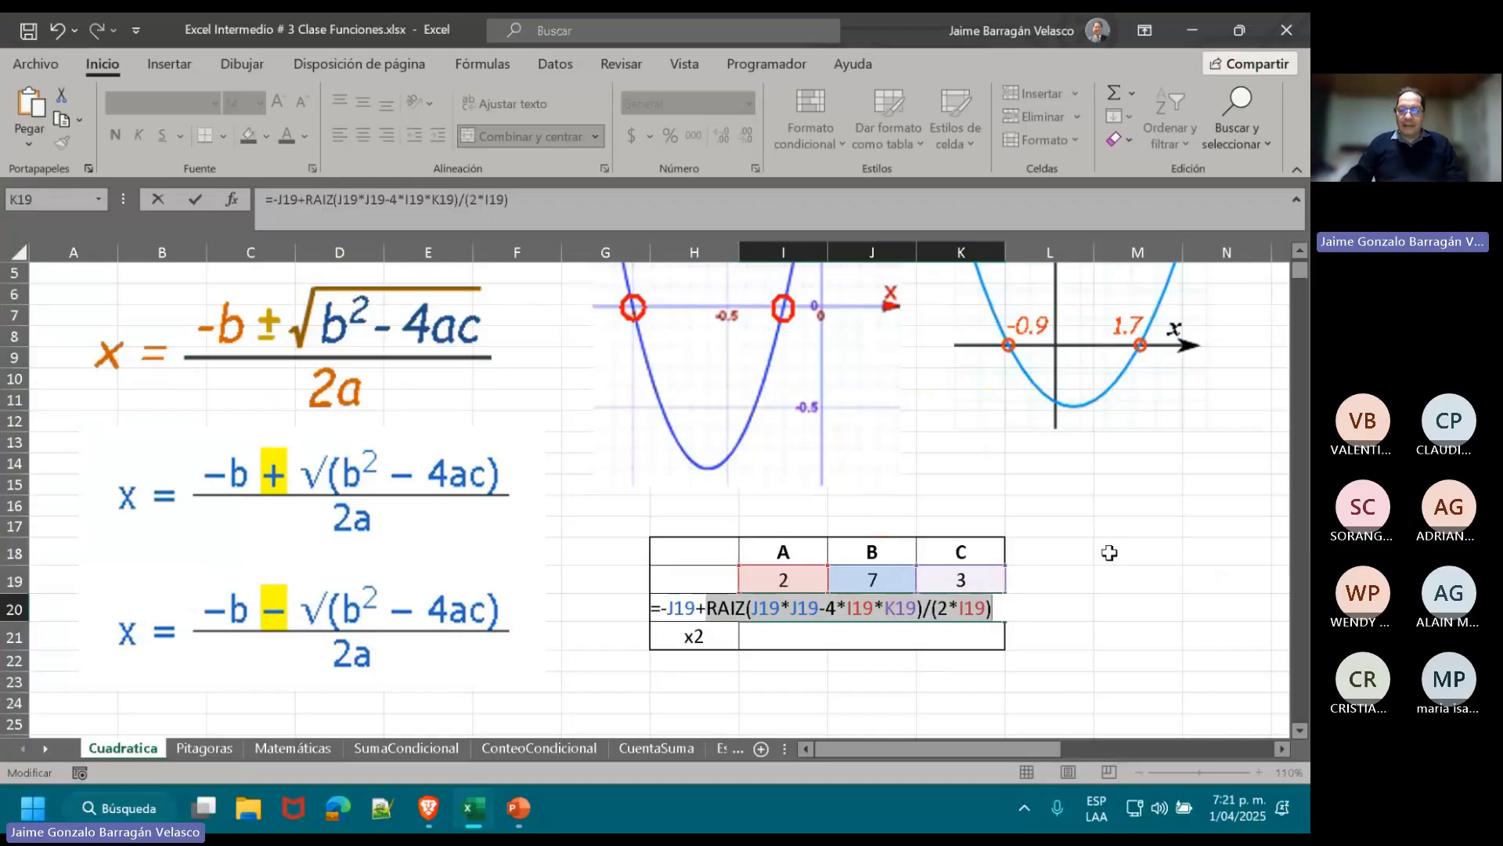
click(662, 608)
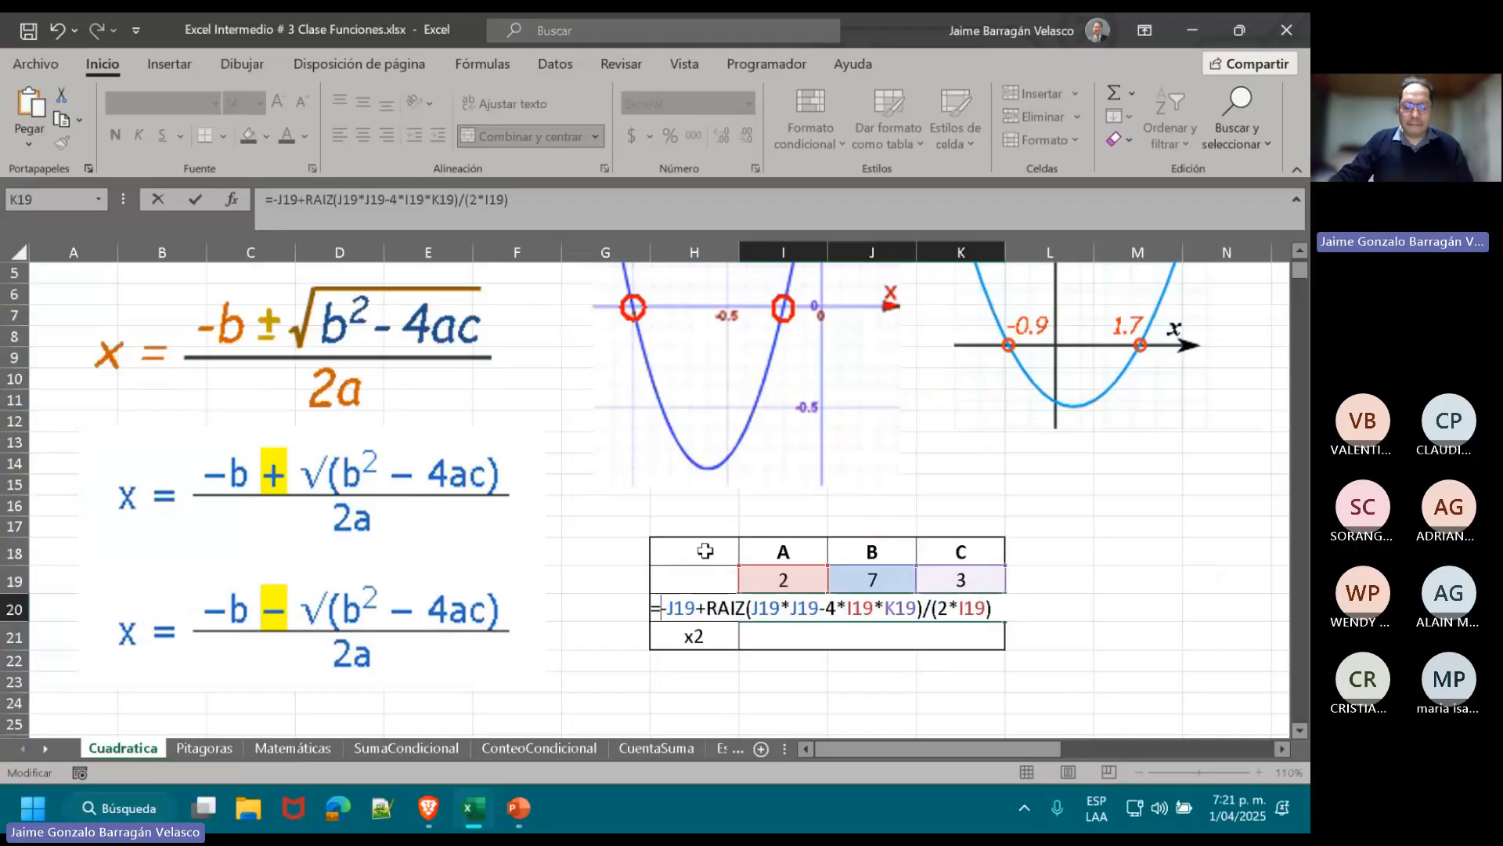
text(()
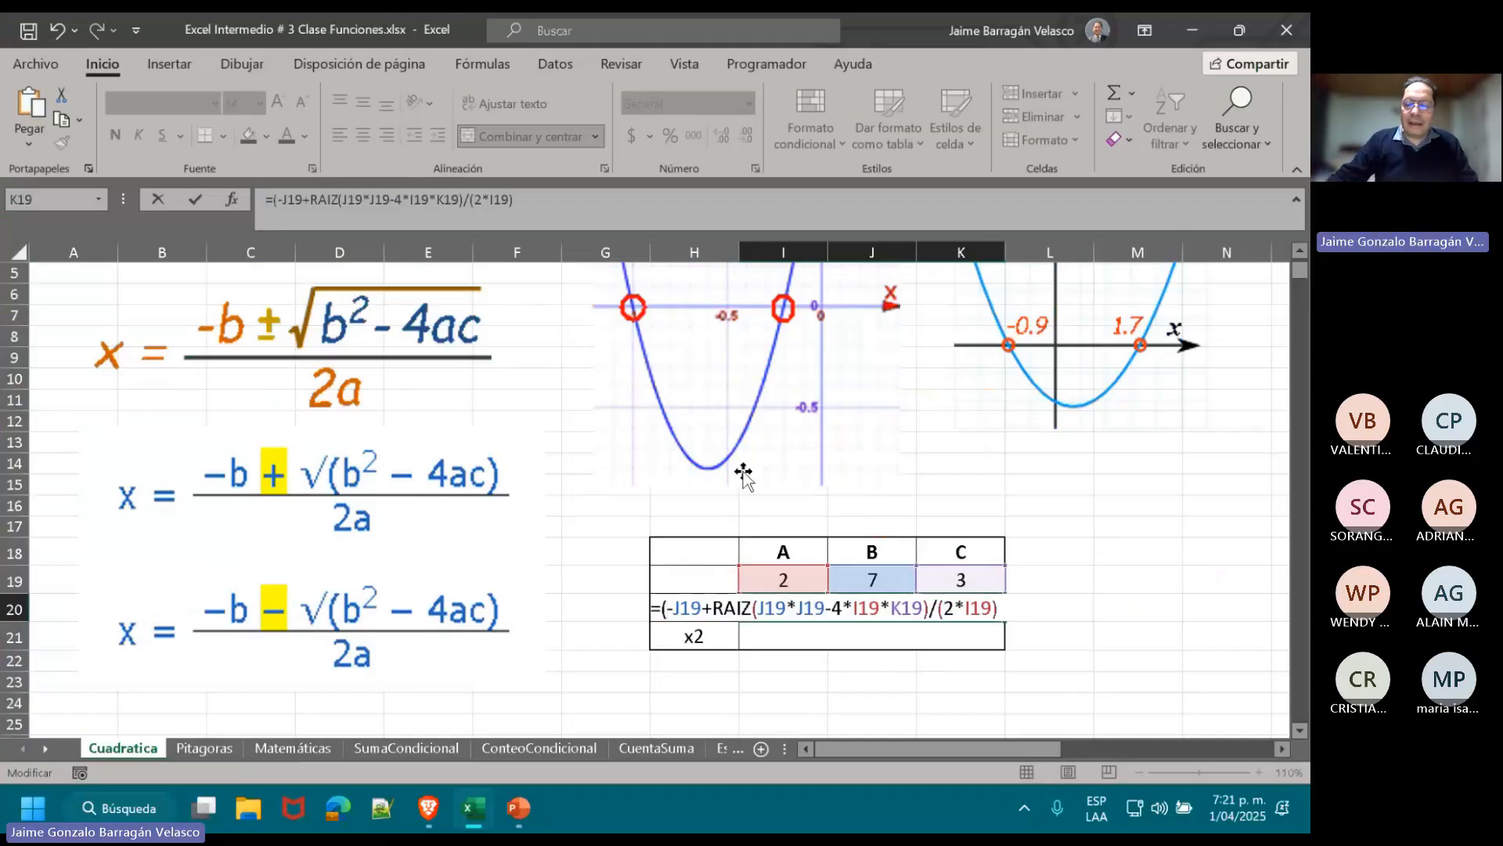
click(932, 615)
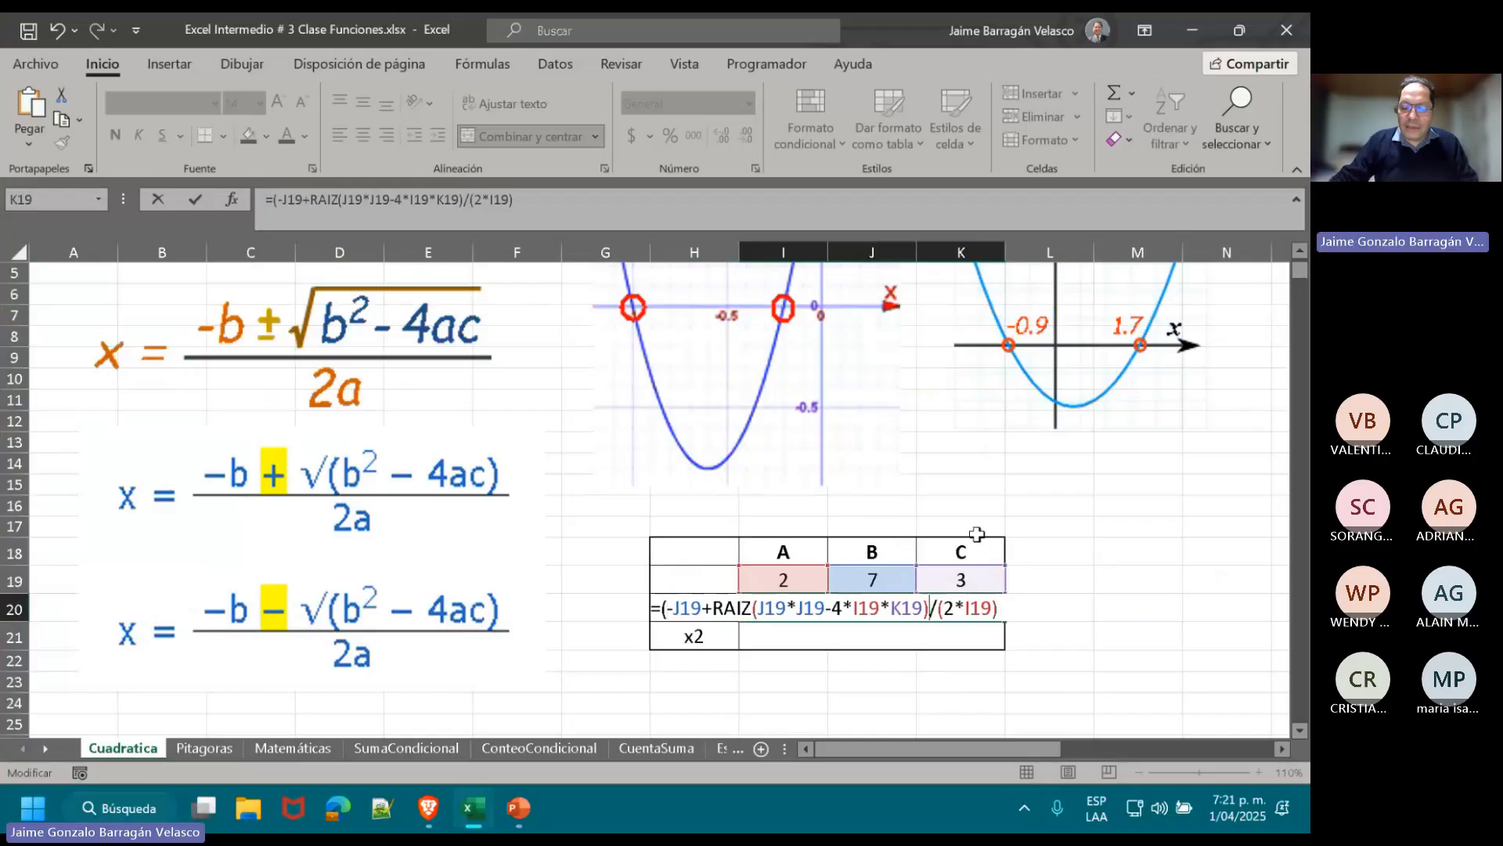
text())
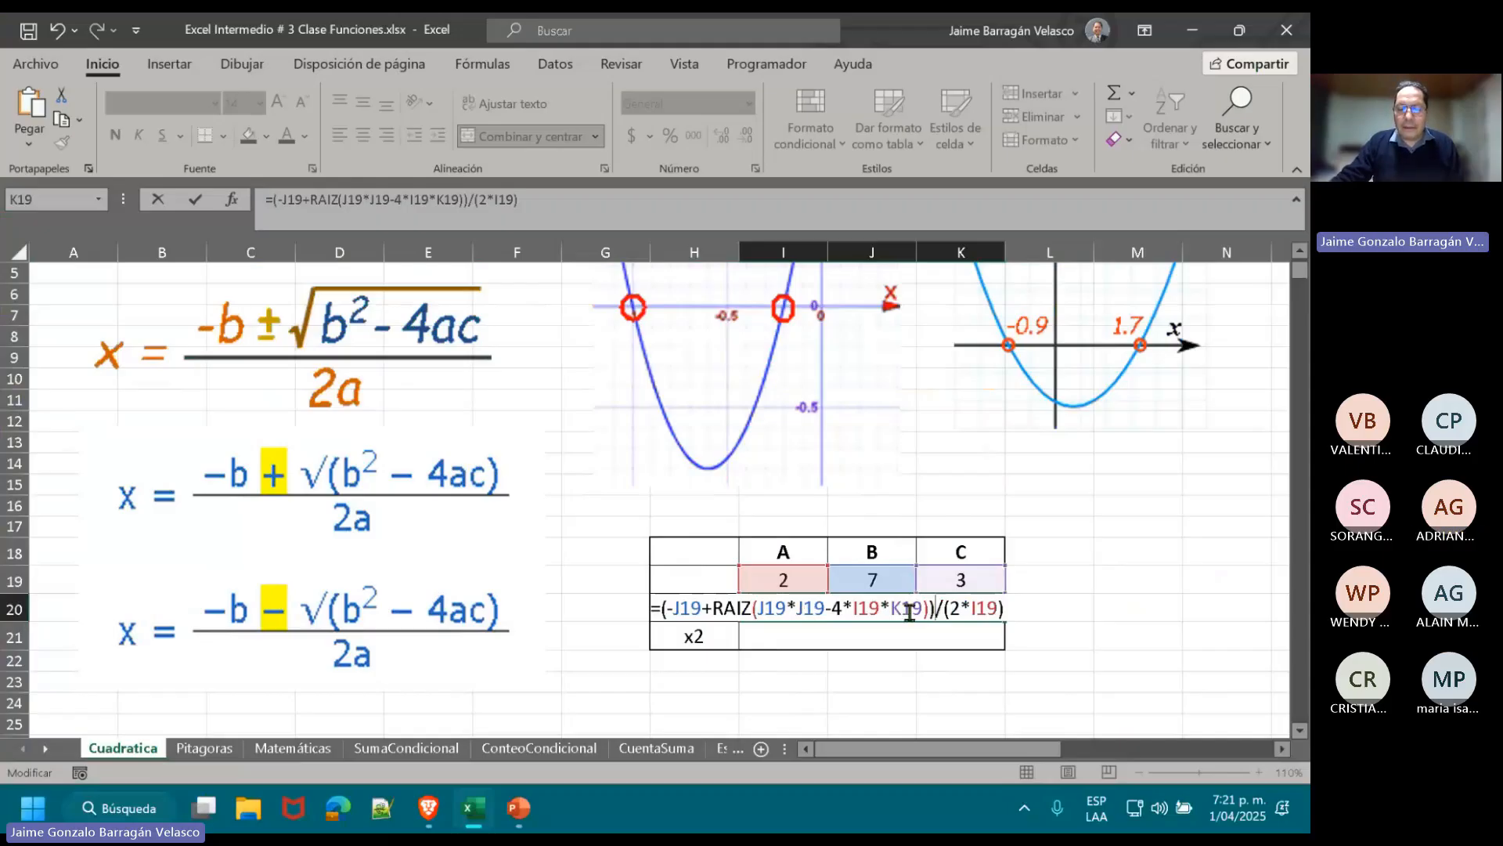
- Examine the J19*J19 and 4*I19*K19 terms inside the square root of the x1 formula
drag(826, 609, 757, 608)
click(827, 608)
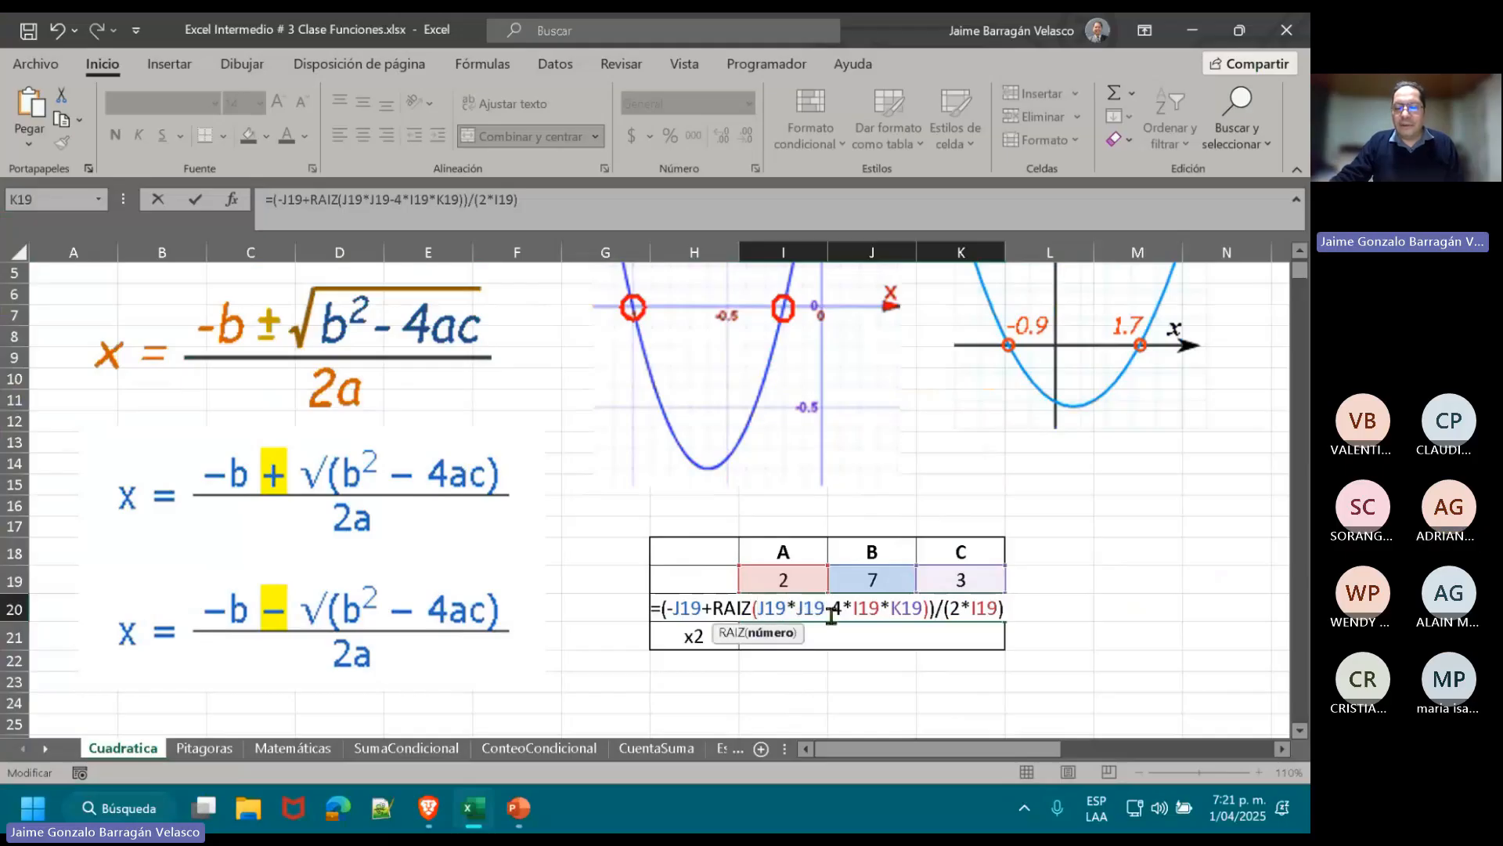
drag(926, 608, 832, 608)
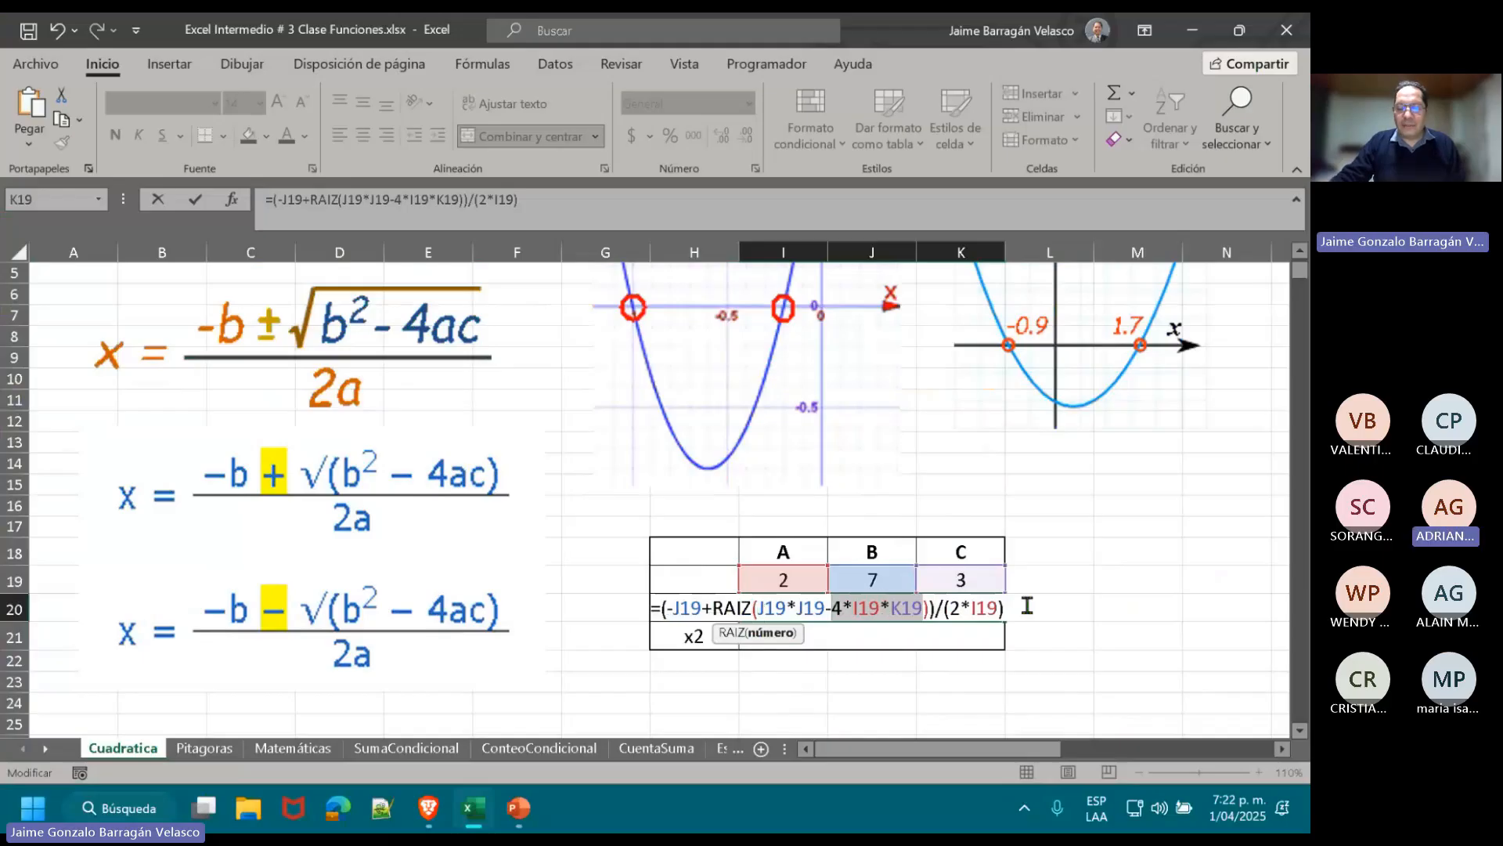
- Switch to Google Drive, open the sharing settings of Excel Intermedio # 3 Clase Funciones.xlsx, and check the roles available for link access
key(alt+Tab)
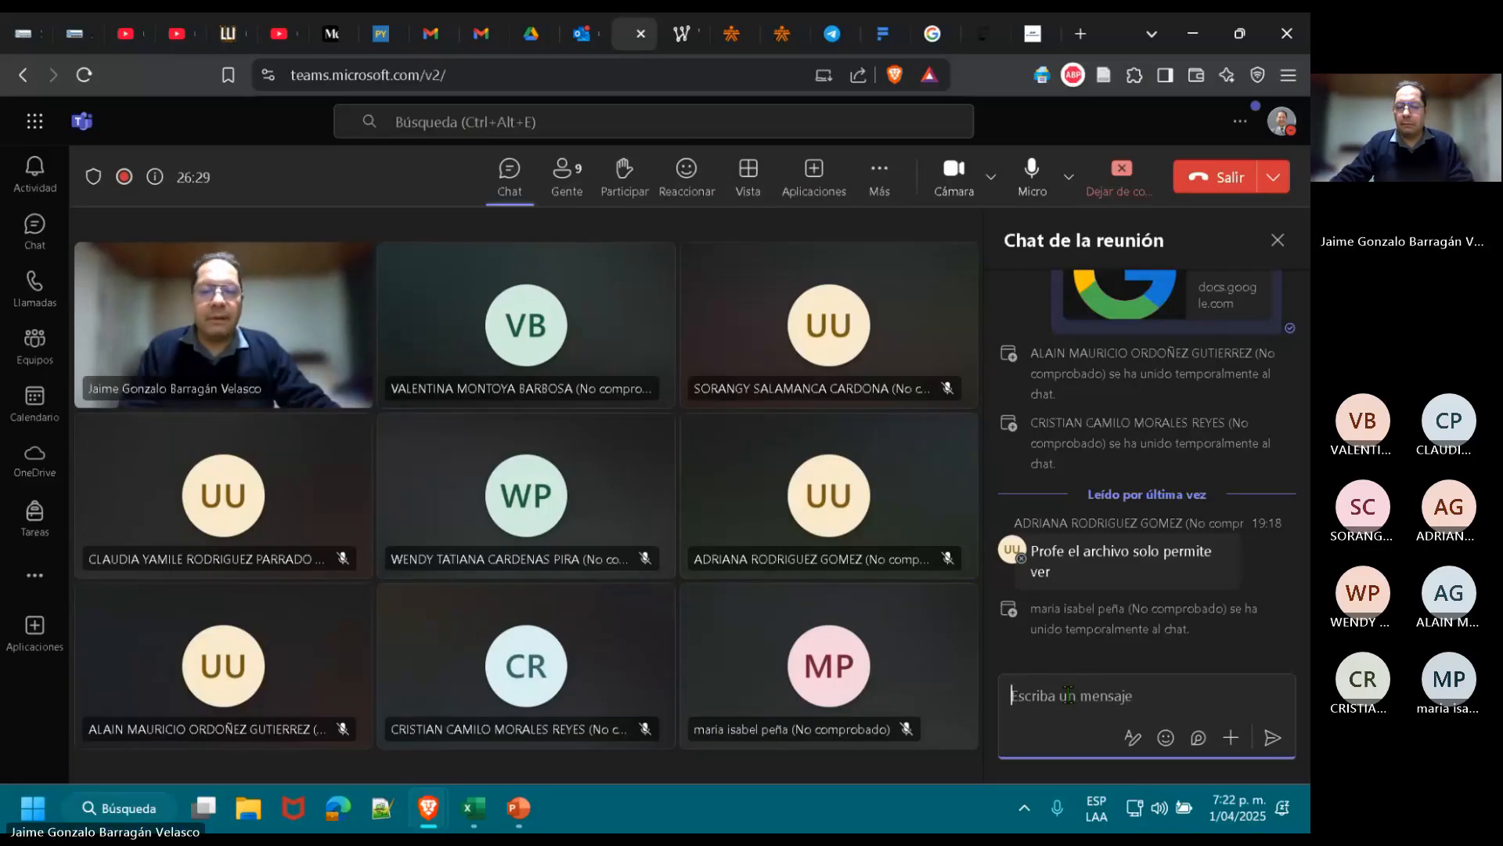
click(531, 35)
click(1179, 411)
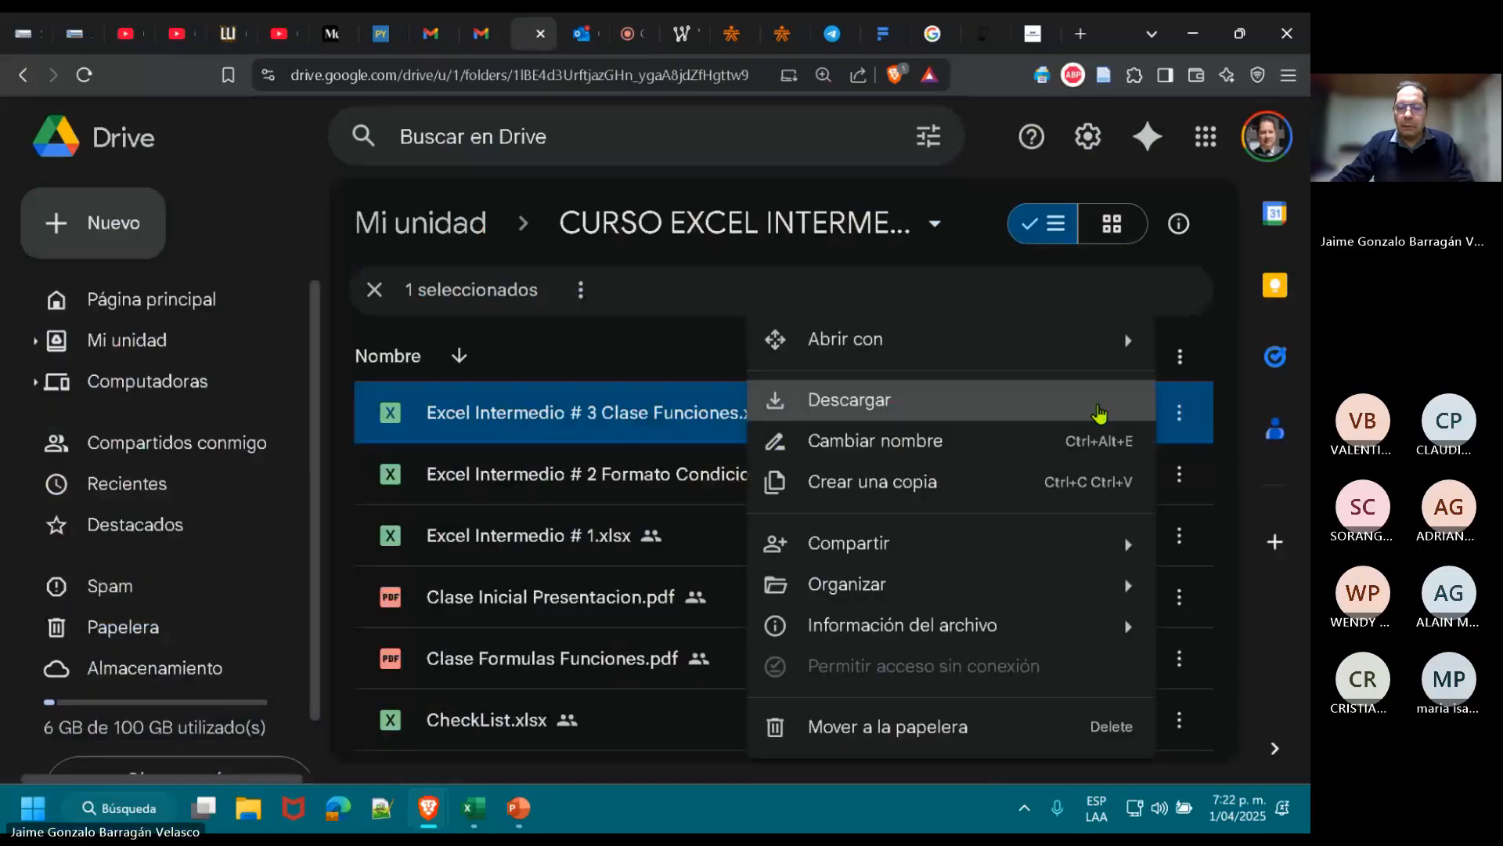
mouse_move(892, 541)
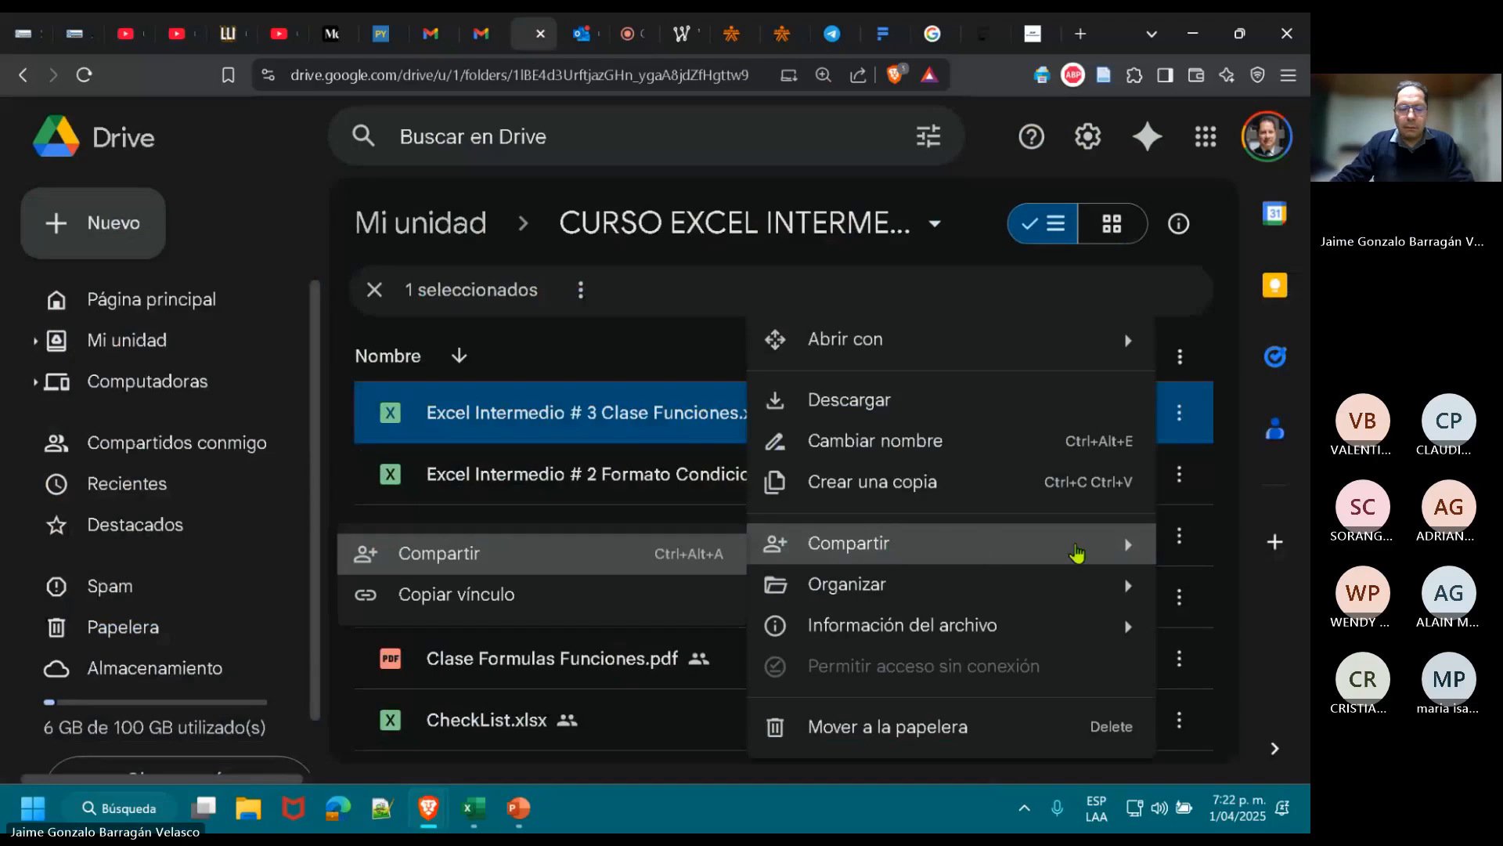
click(562, 554)
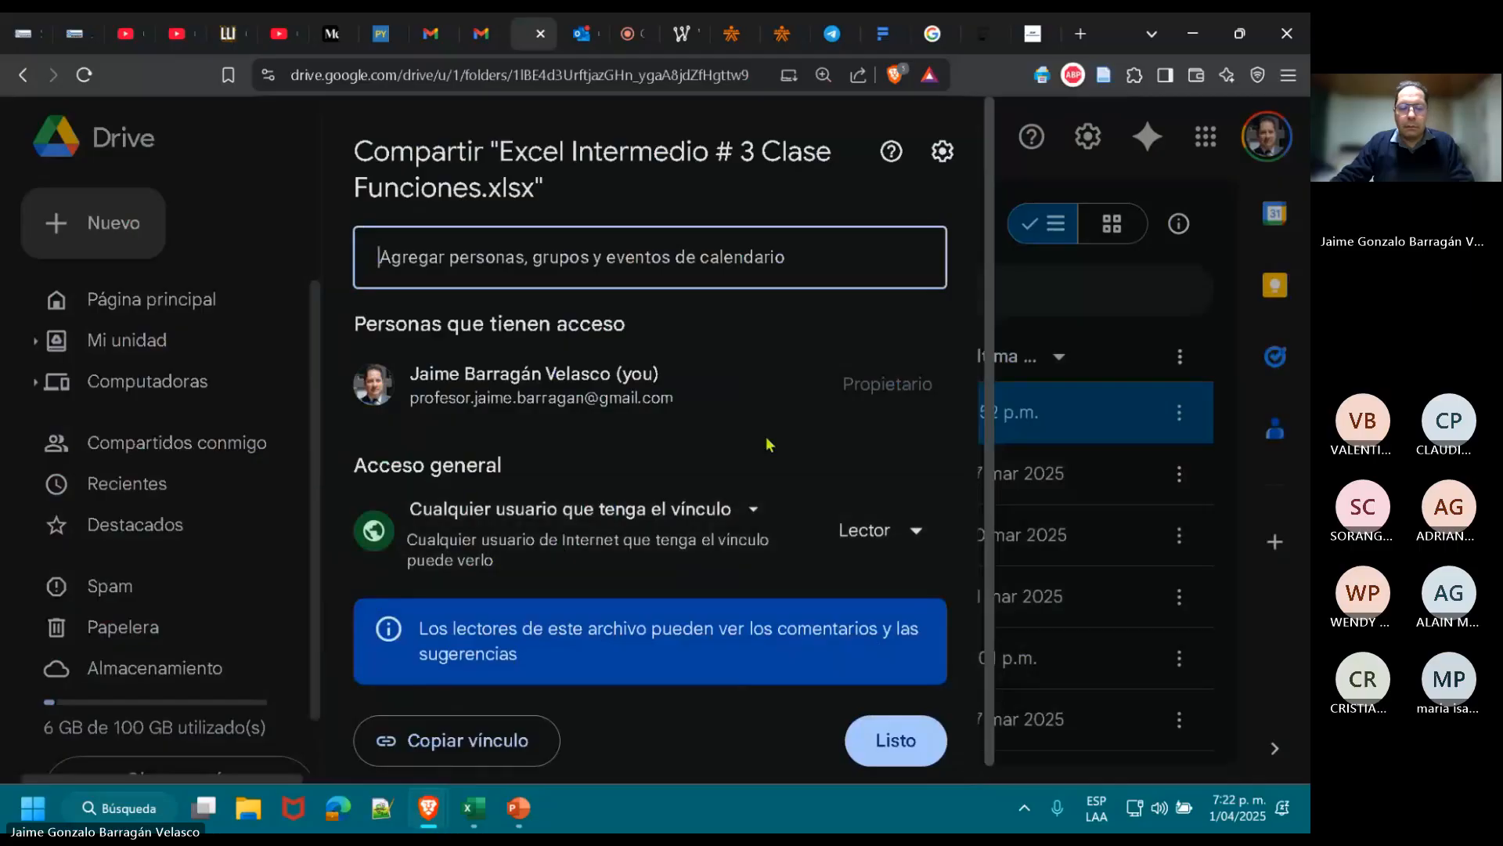
click(901, 523)
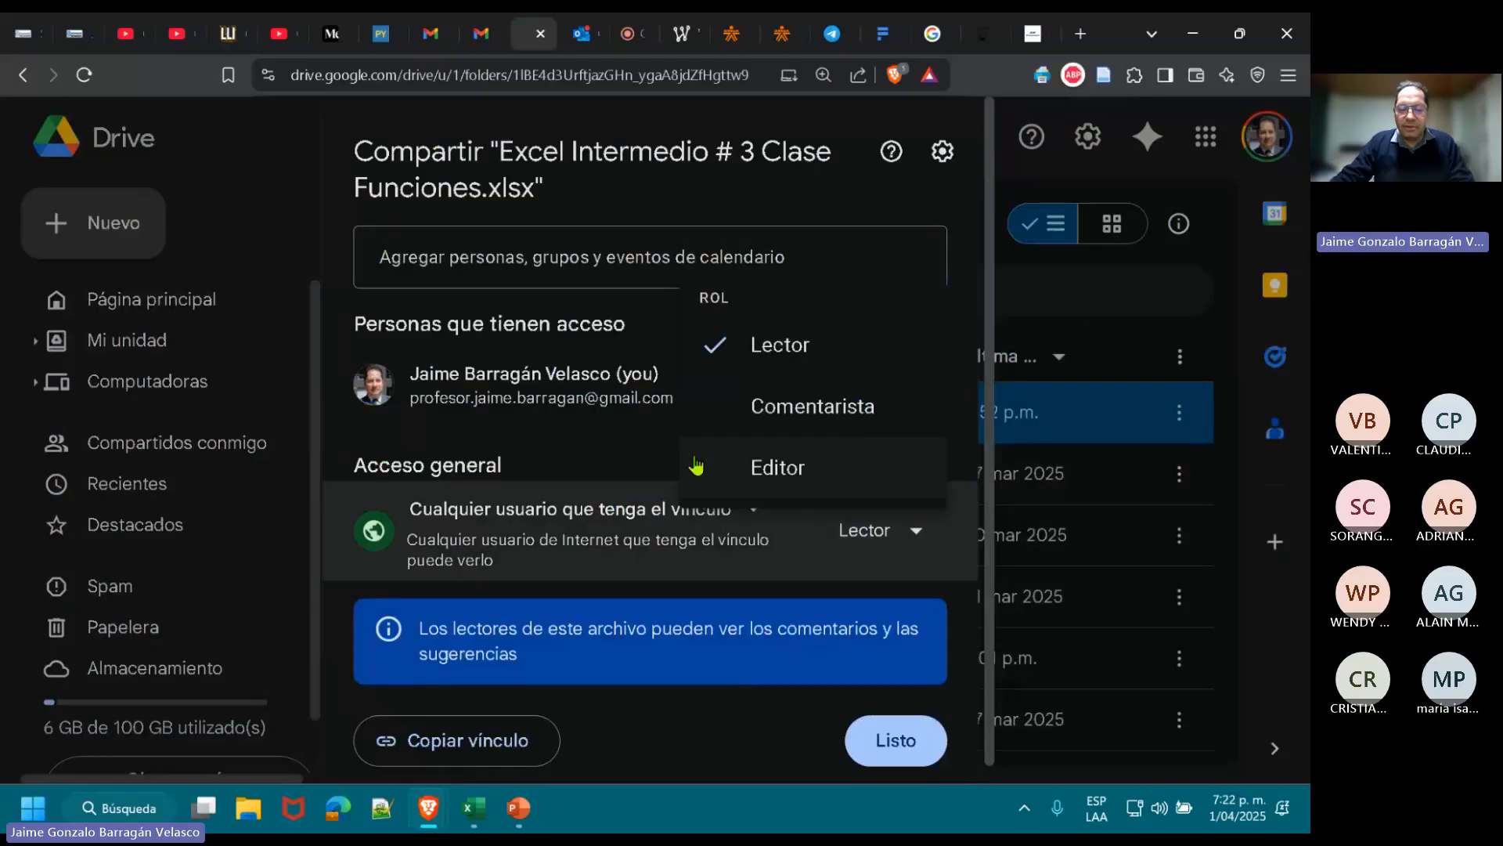
click(878, 763)
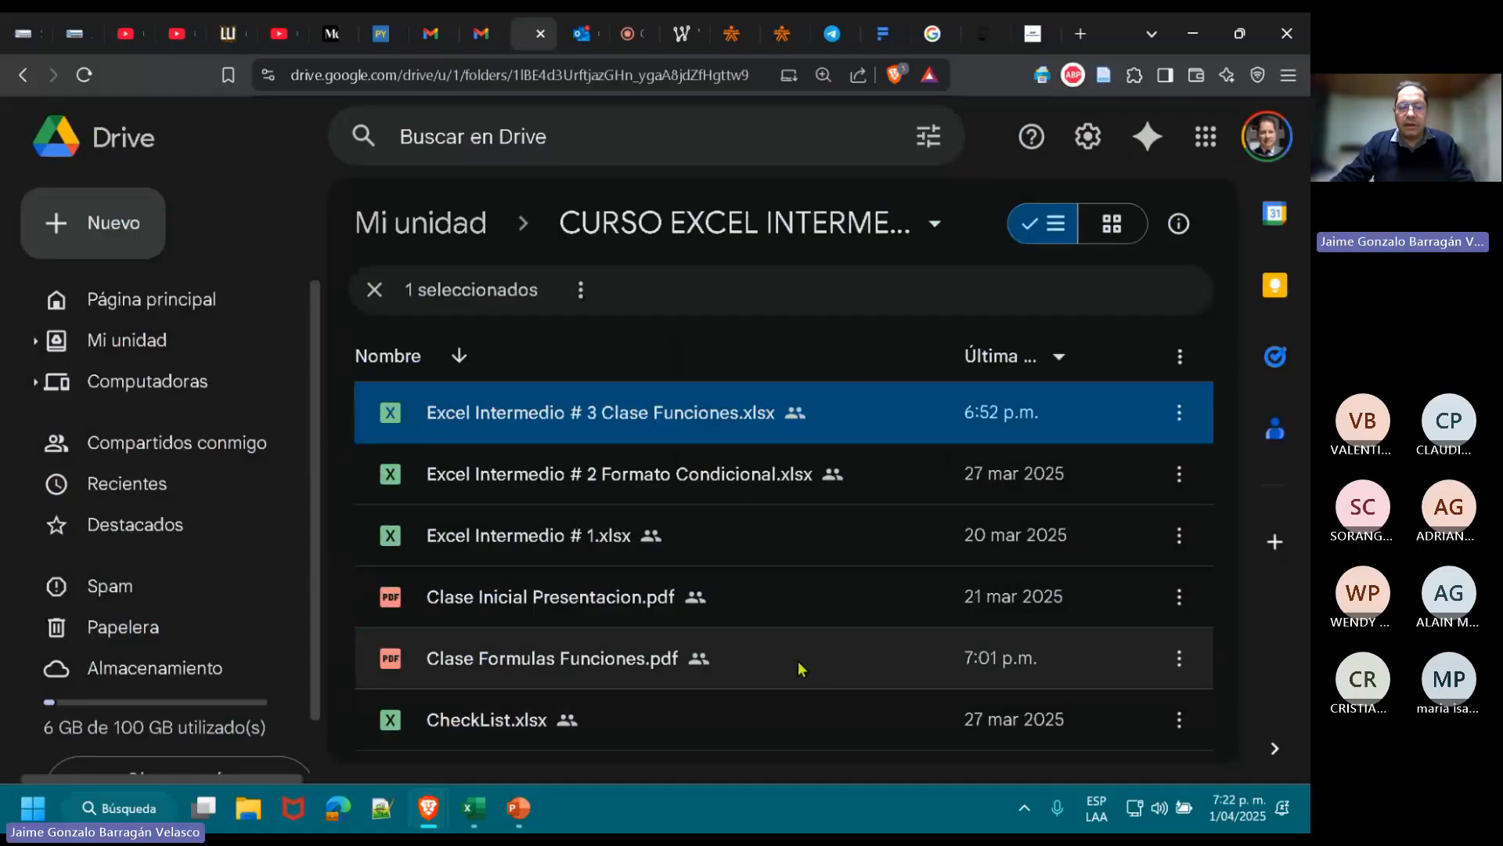
- Open Excel Intermedio # 3 Clase Funciones.xlsx in Google Sheets, look over the Cuadratica sheet, and close it to return to Drive
double_click(689, 422)
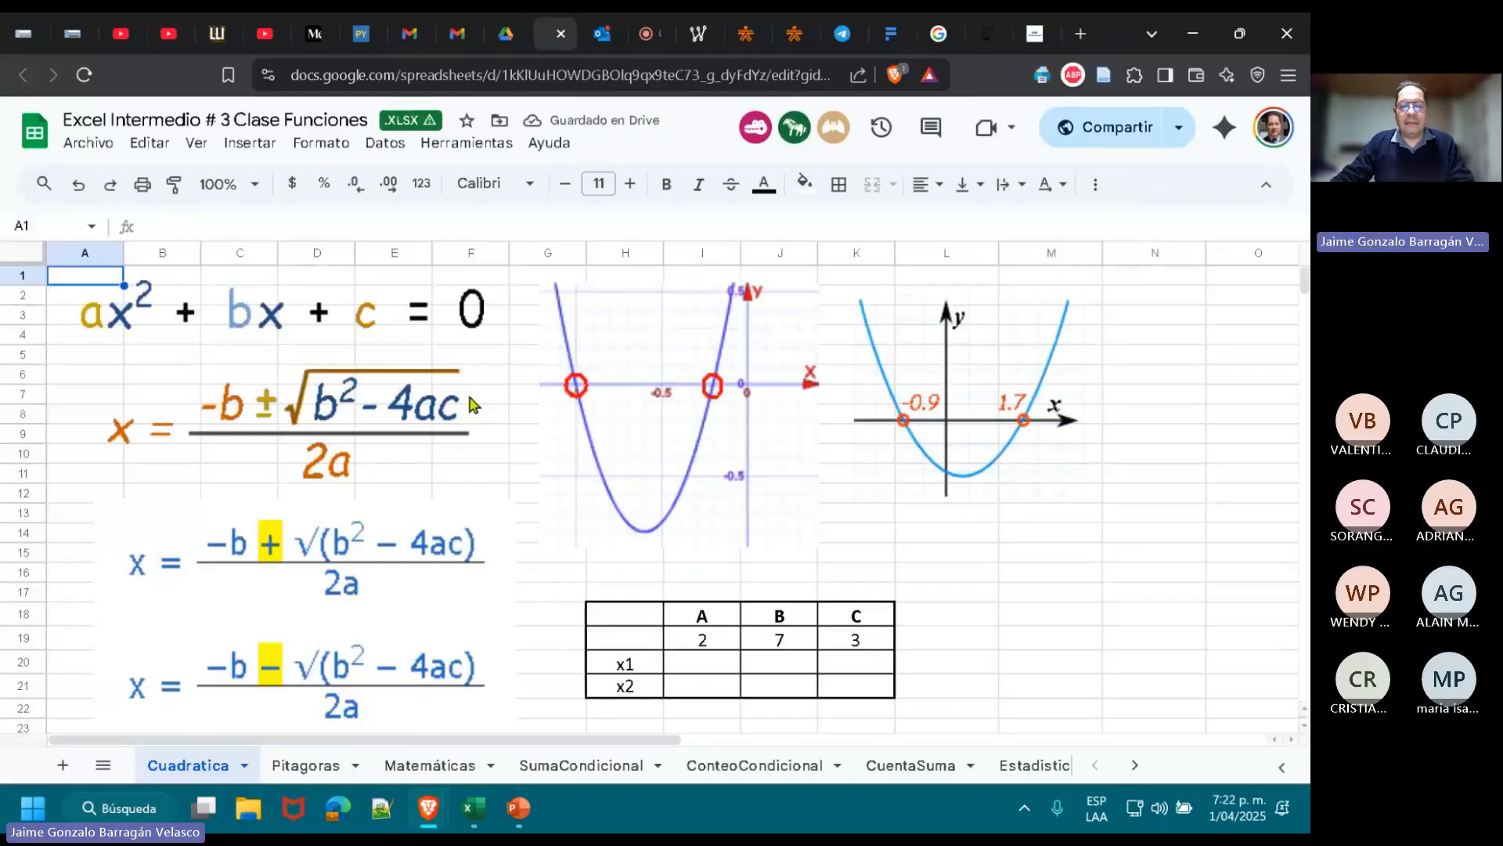
scroll(648, 458, down, 3)
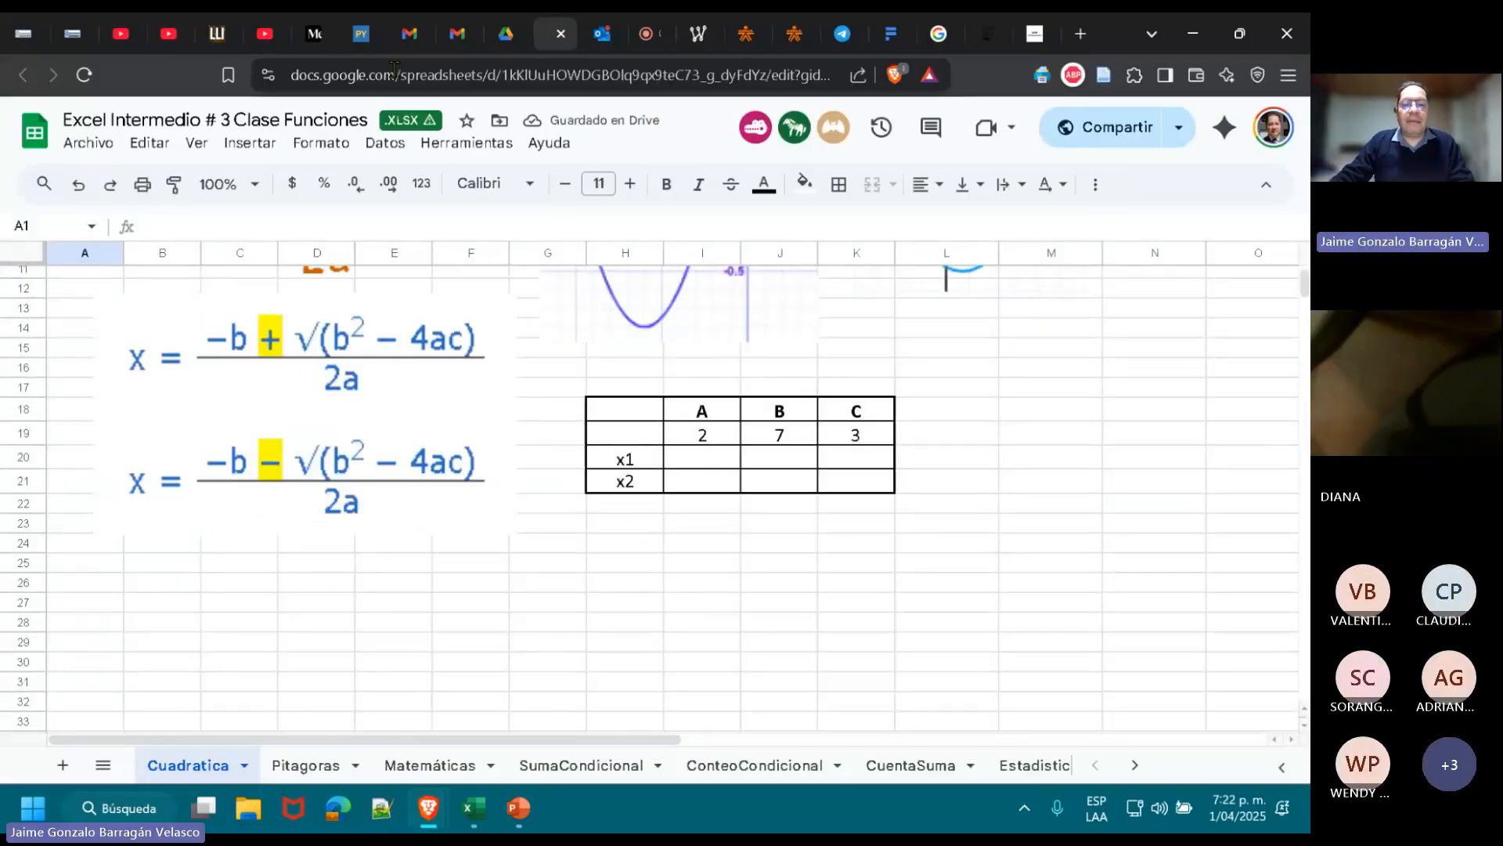
click(561, 33)
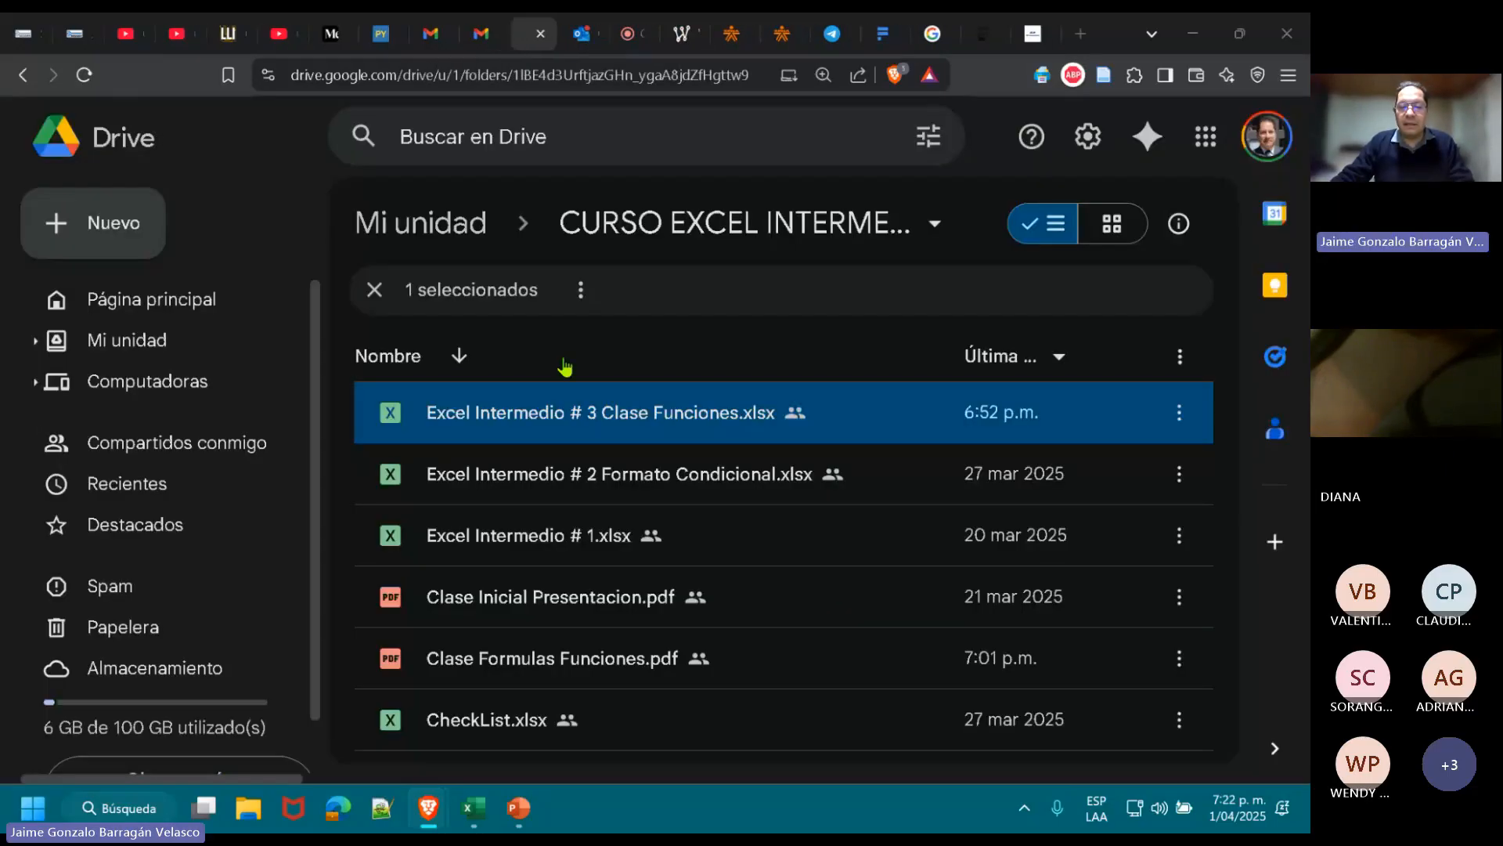
key(alt+Tab)
key(alt+Tab)
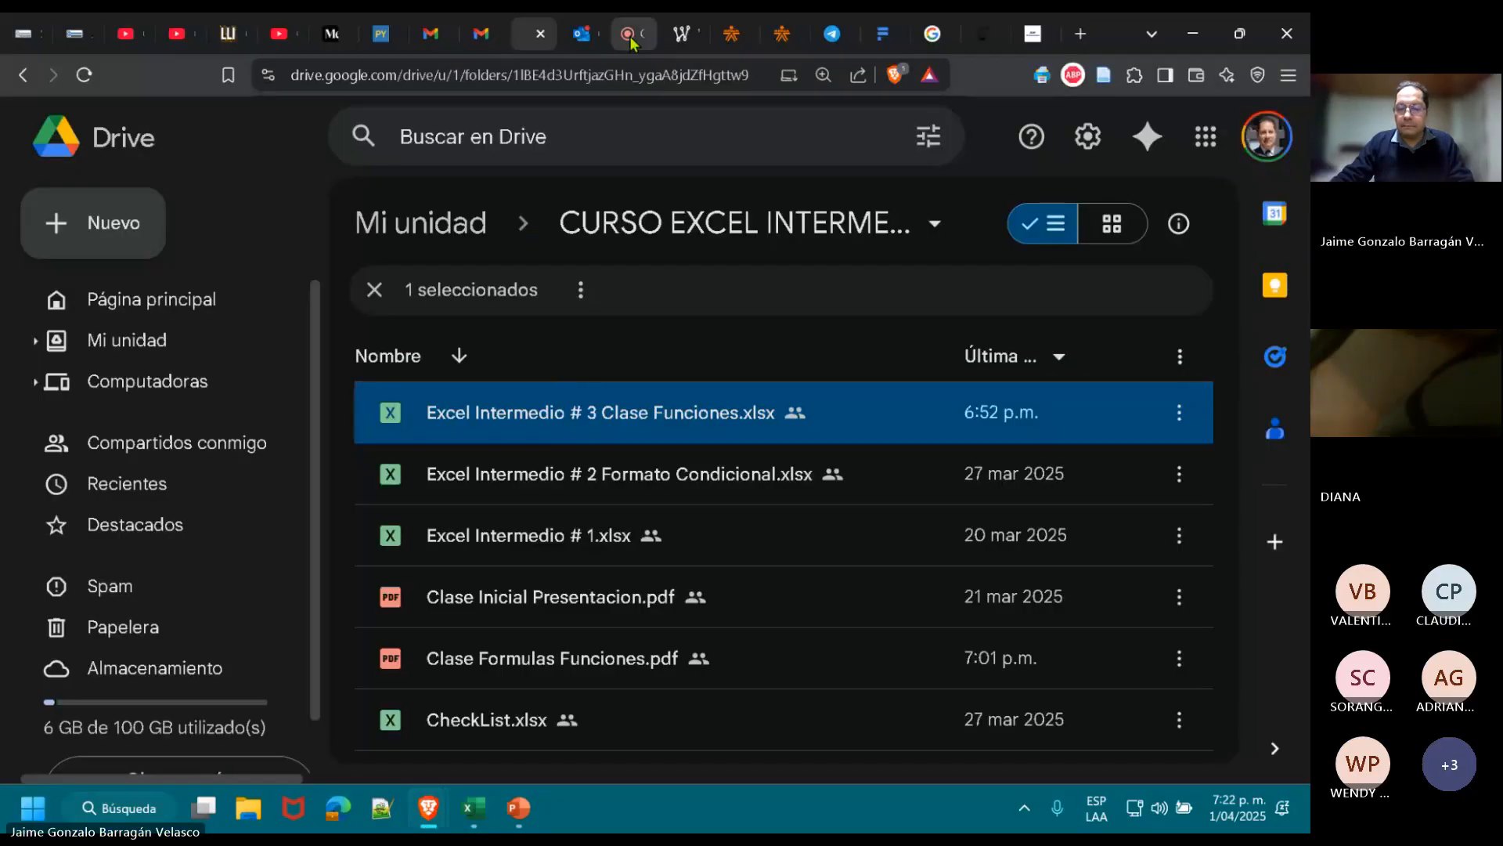
- Switch to the Teams meeting chat and start attaching a file from this device
click(631, 38)
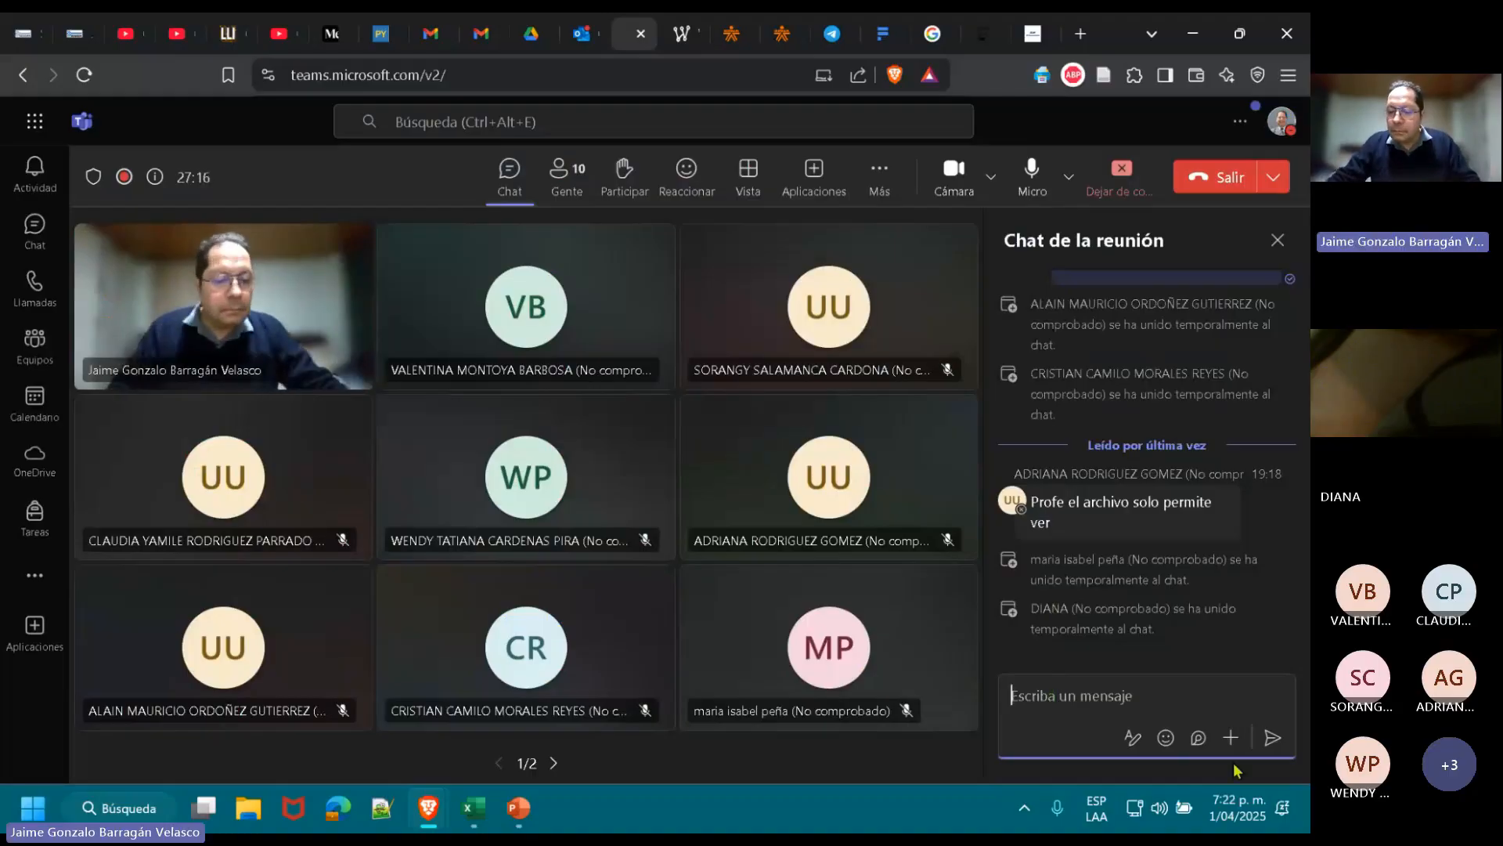
click(1240, 741)
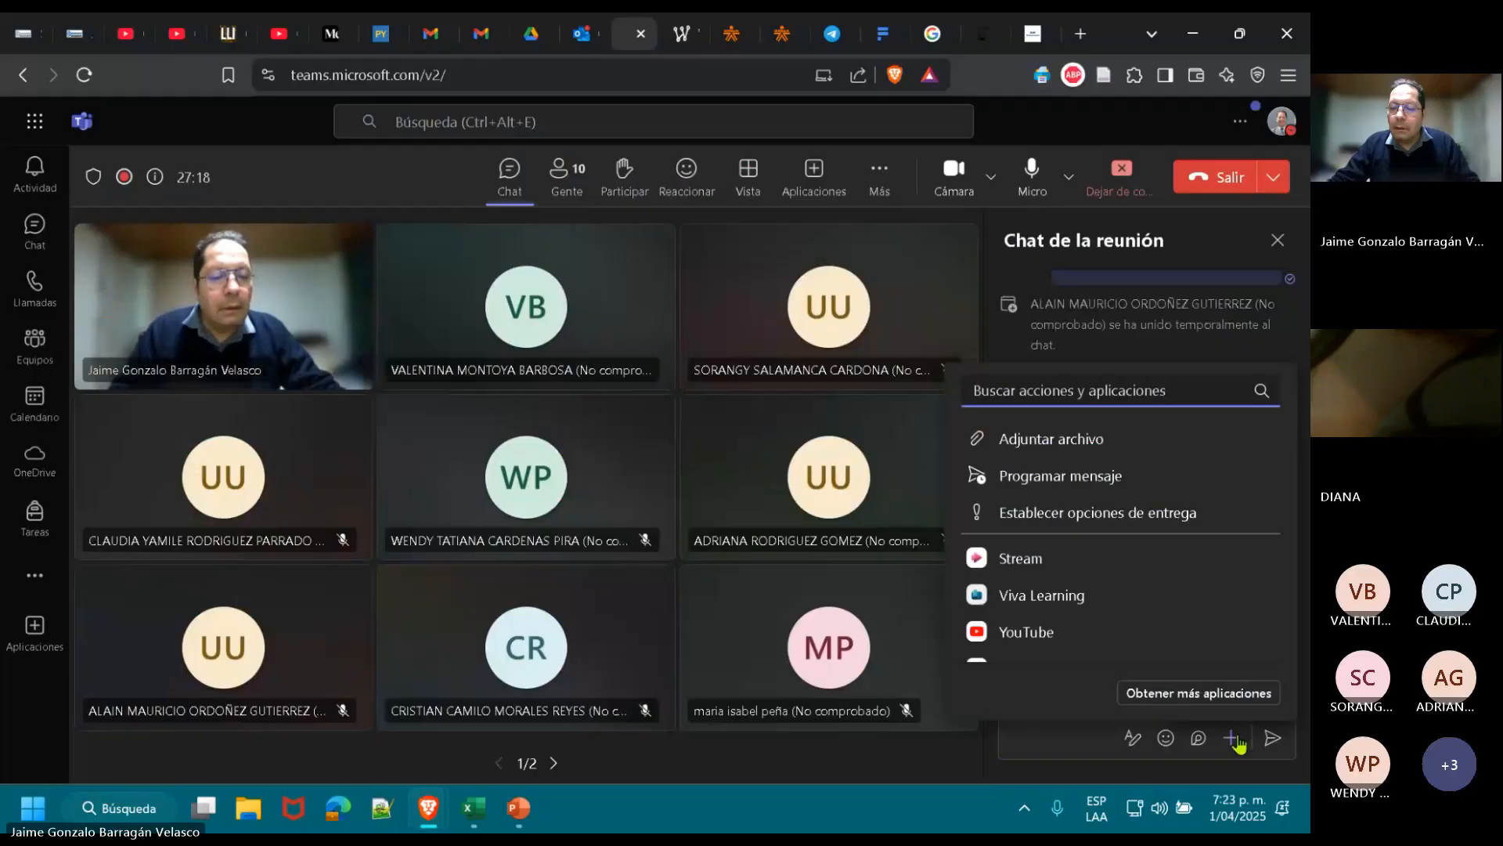
scroll(1135, 614, down, 3)
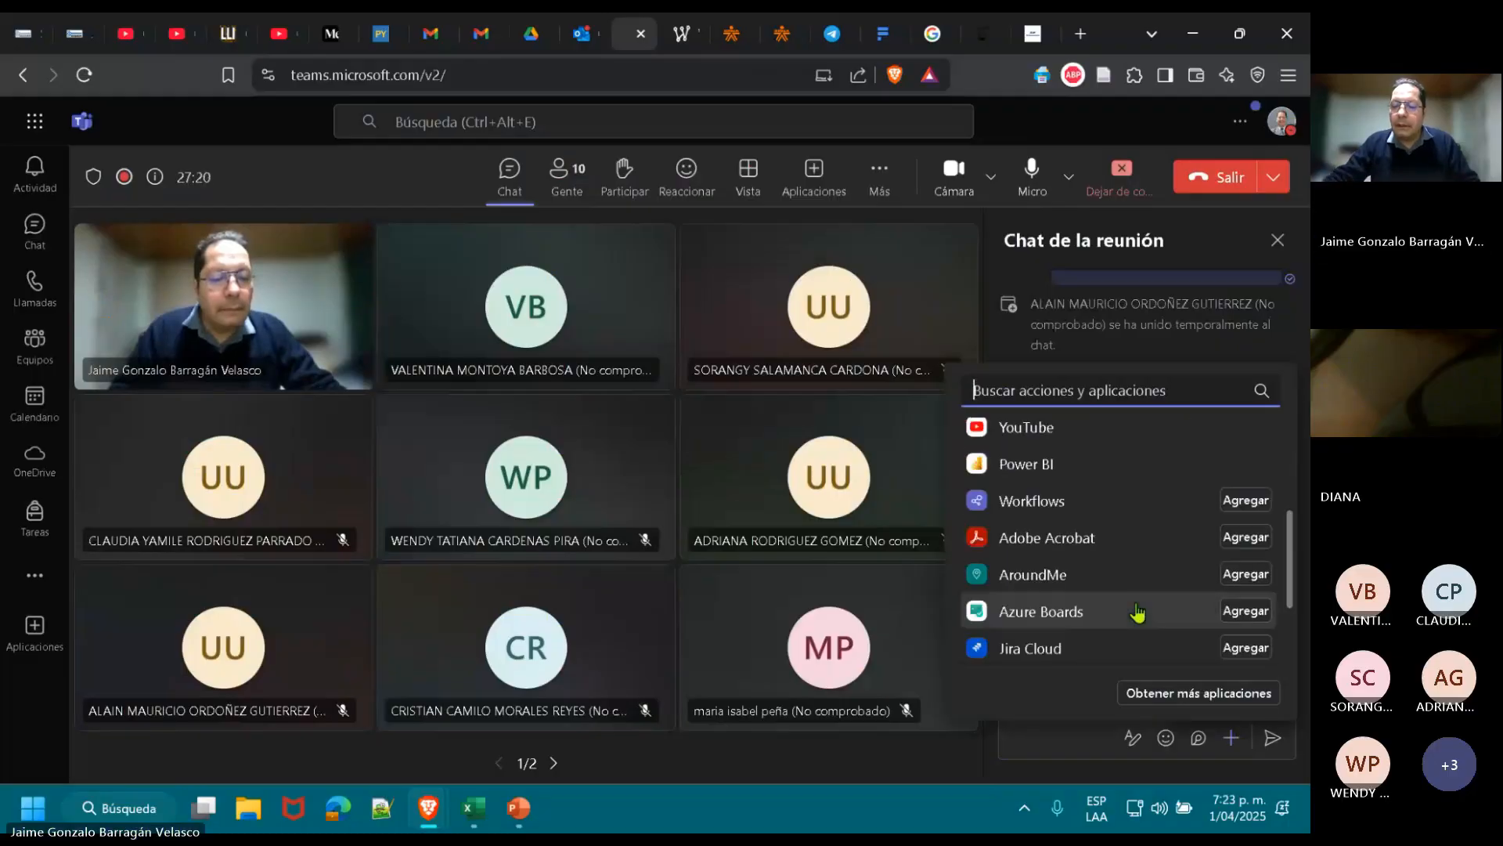
scroll(1137, 613, up, 3)
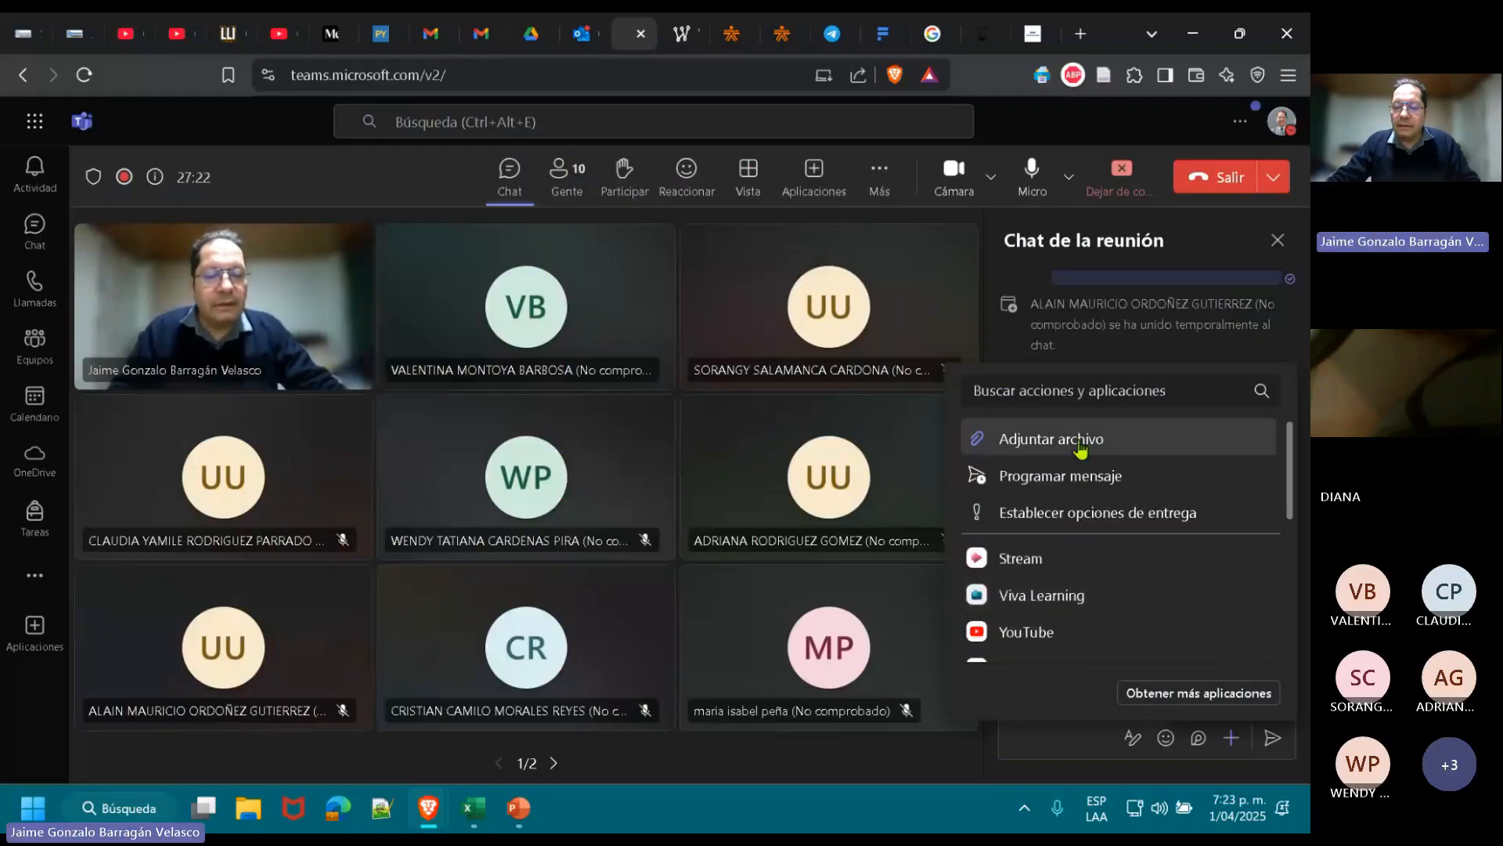
click(1018, 438)
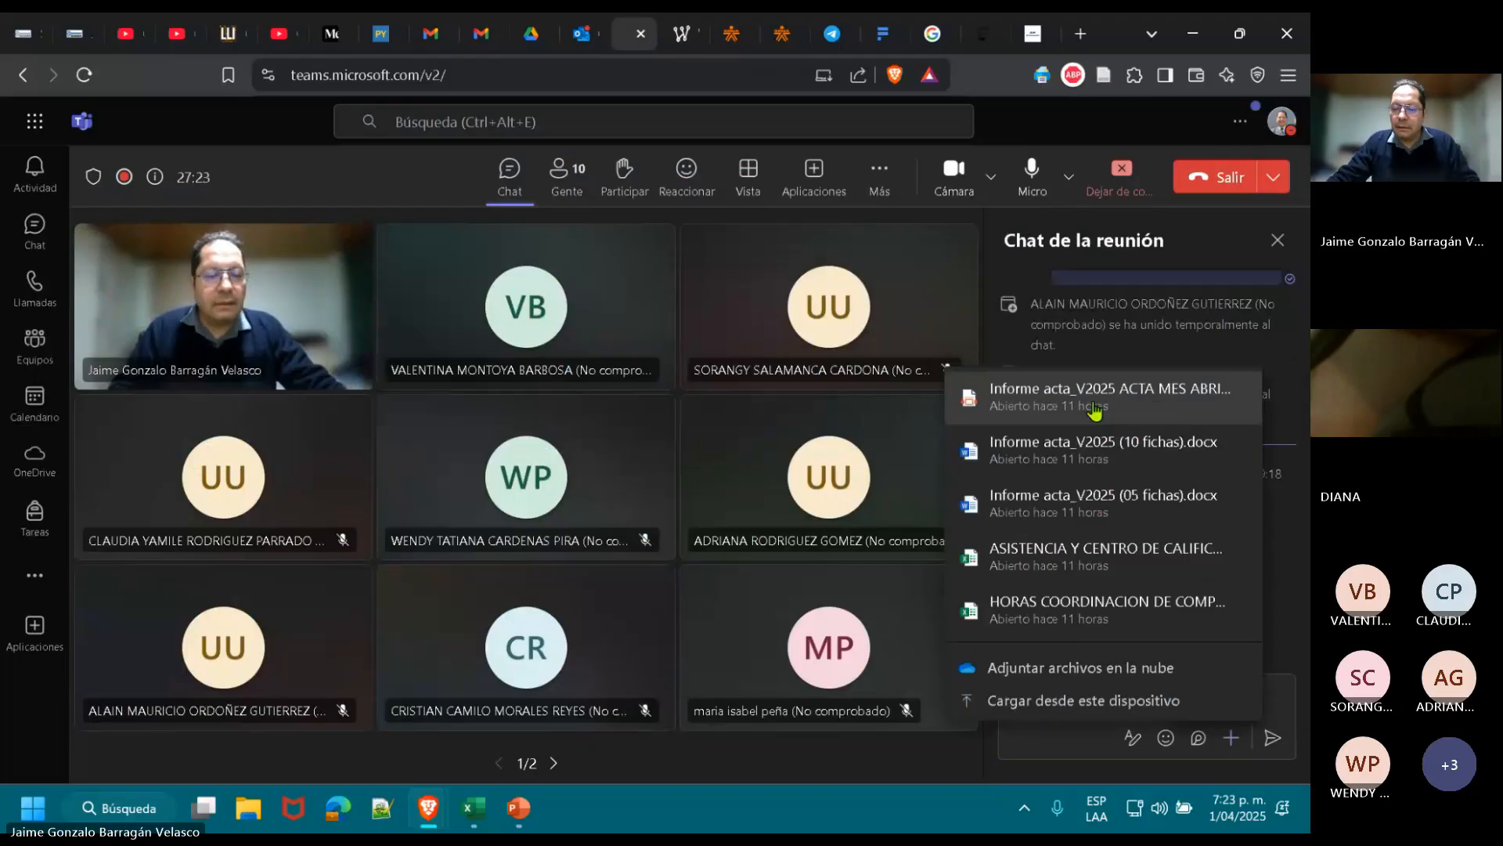
click(1086, 703)
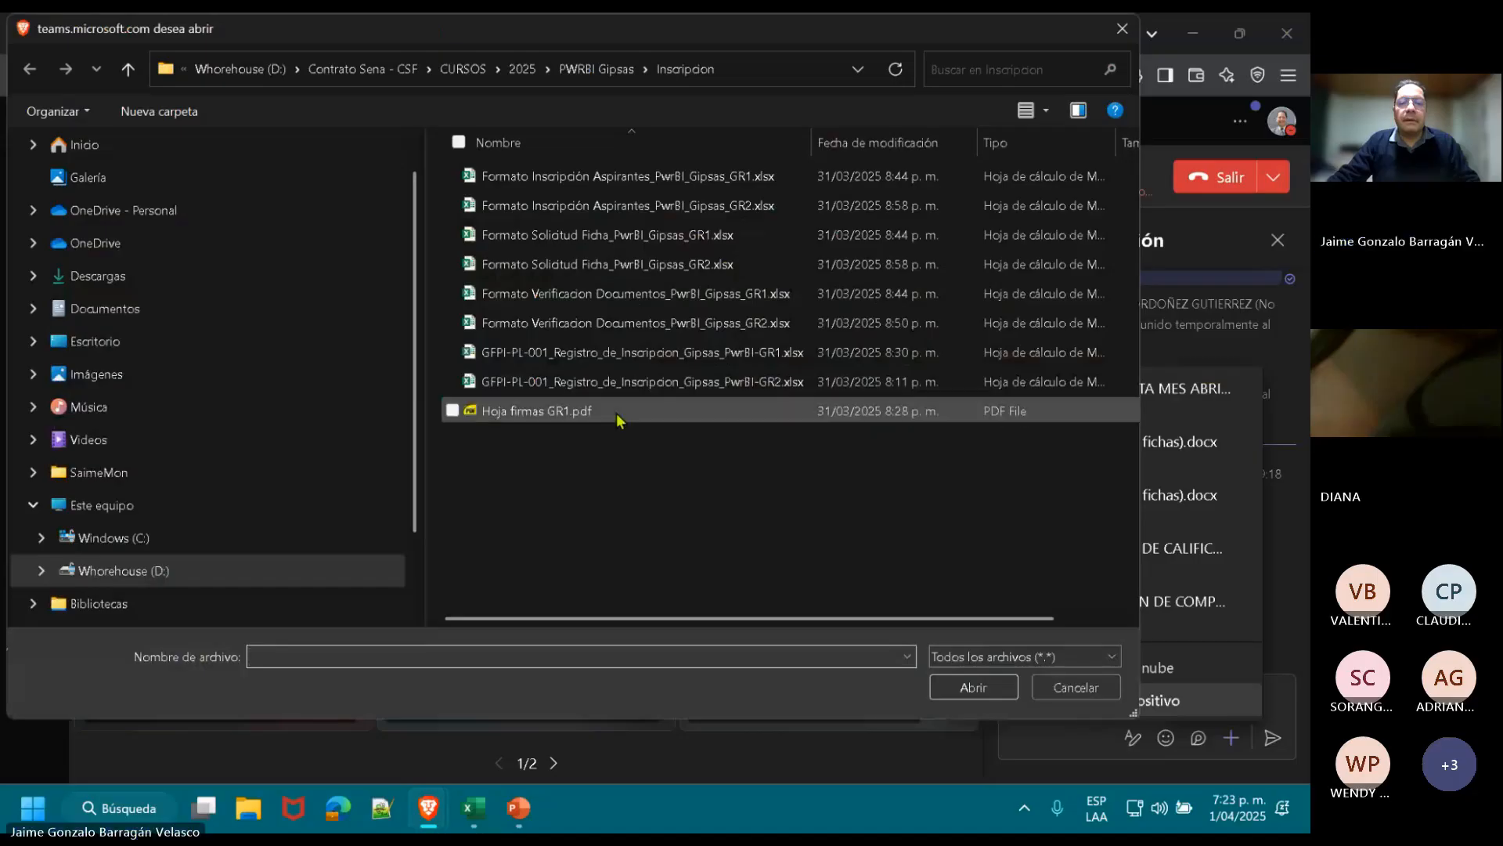
- Try to attach Excel Intermedio # 2 Formato Condicional.xlsx from the Material Excel Intermedio > Cursos 2025 folder to the meeting chat
click(371, 72)
scroll(603, 302, down, 5)
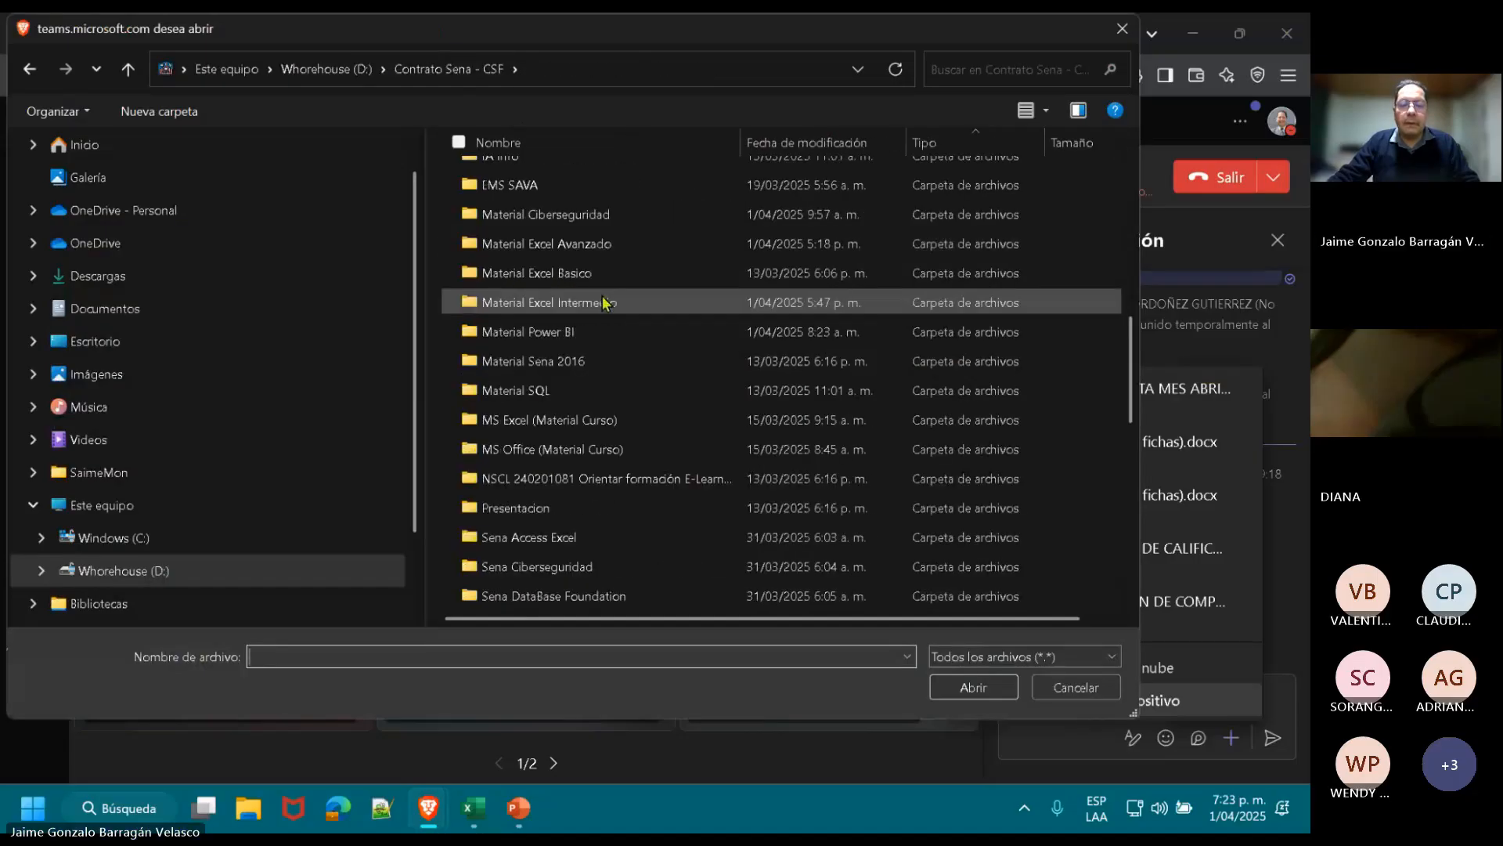
click(607, 305)
double_click(607, 306)
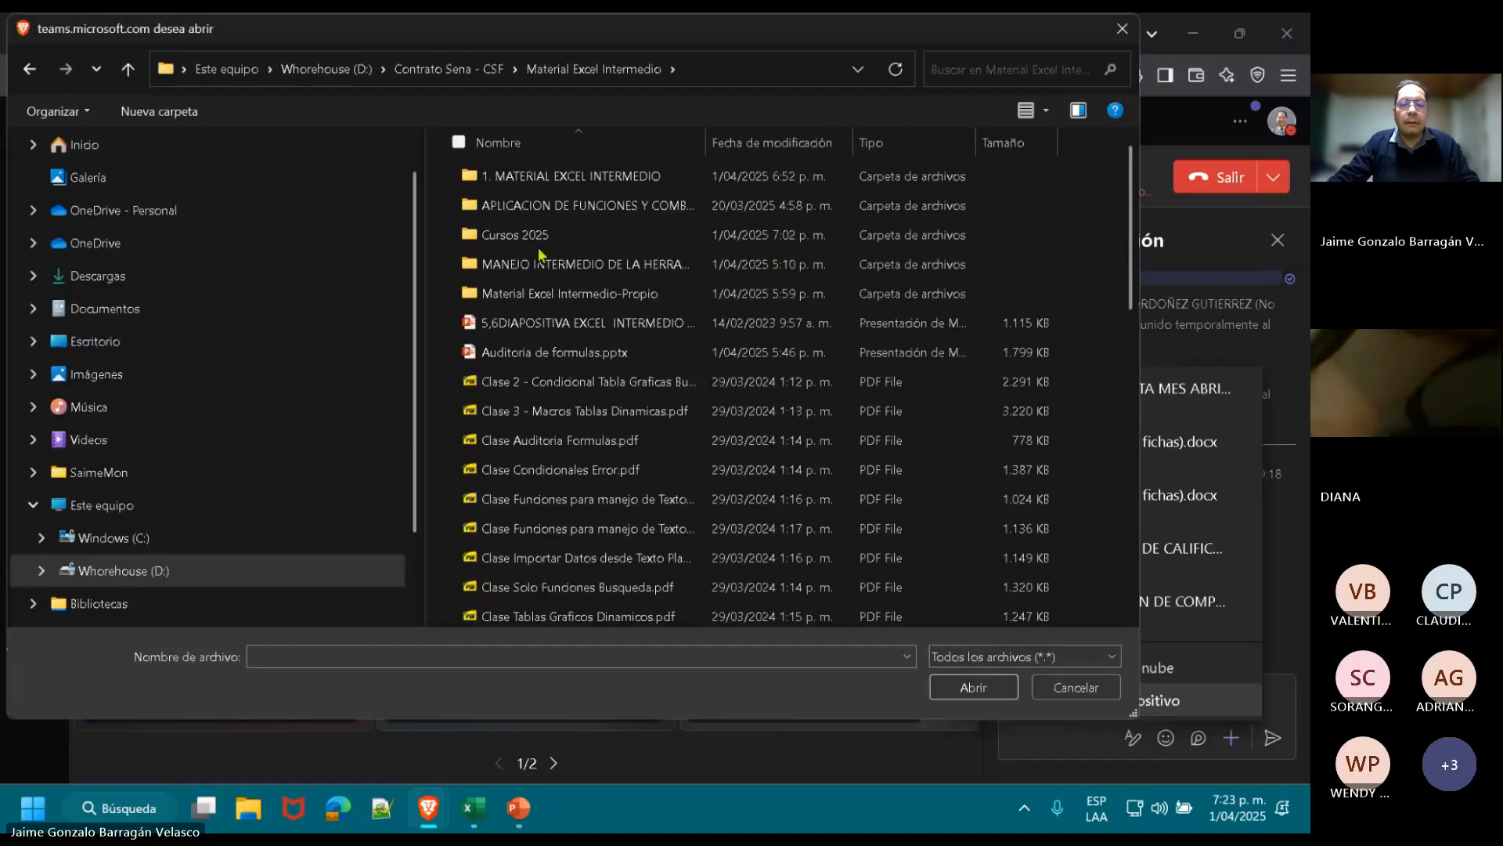
double_click(608, 161)
click(658, 354)
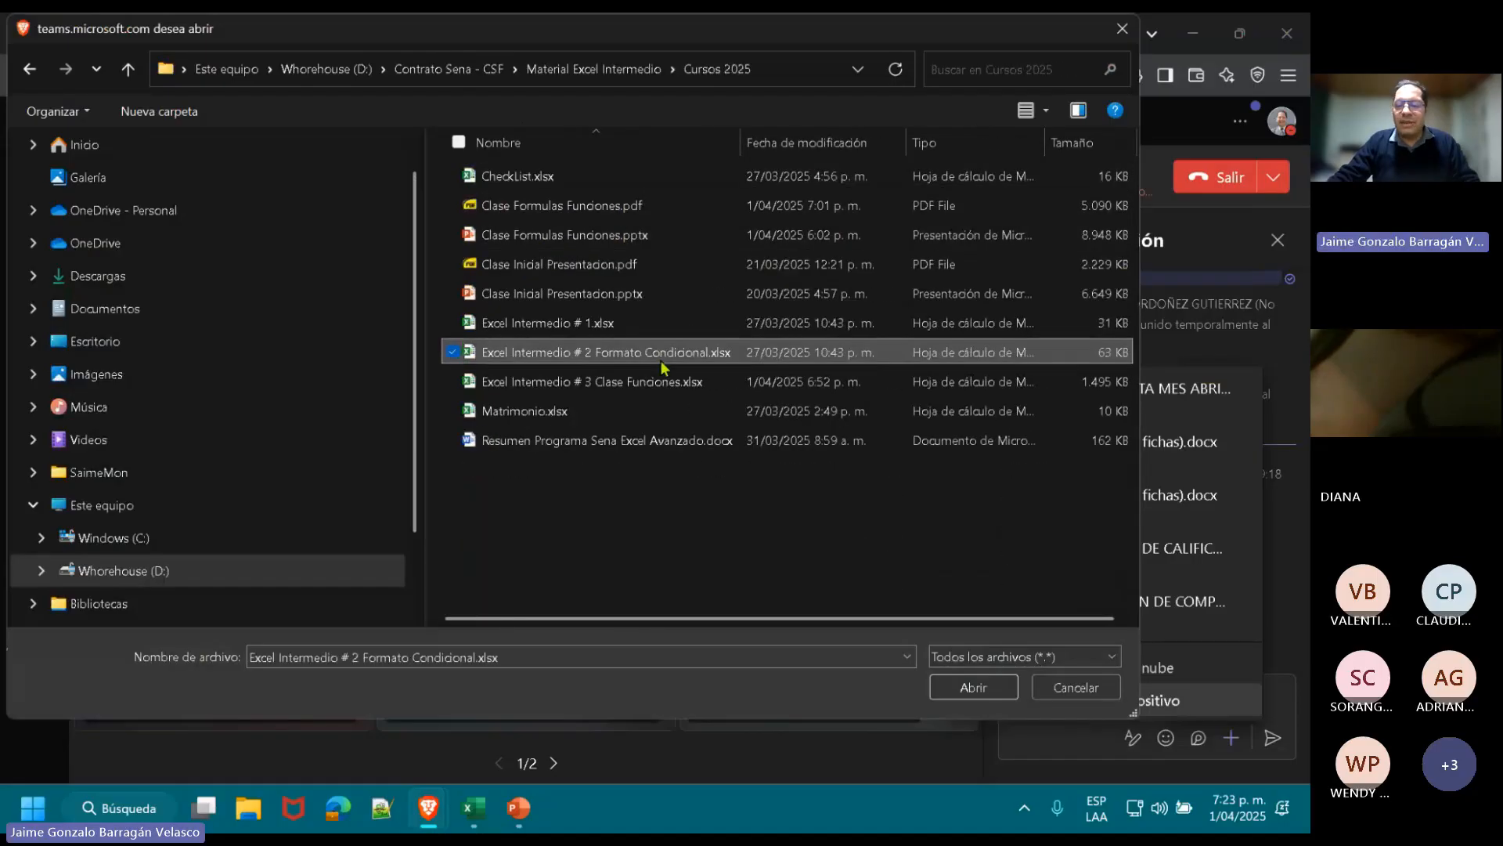
click(989, 684)
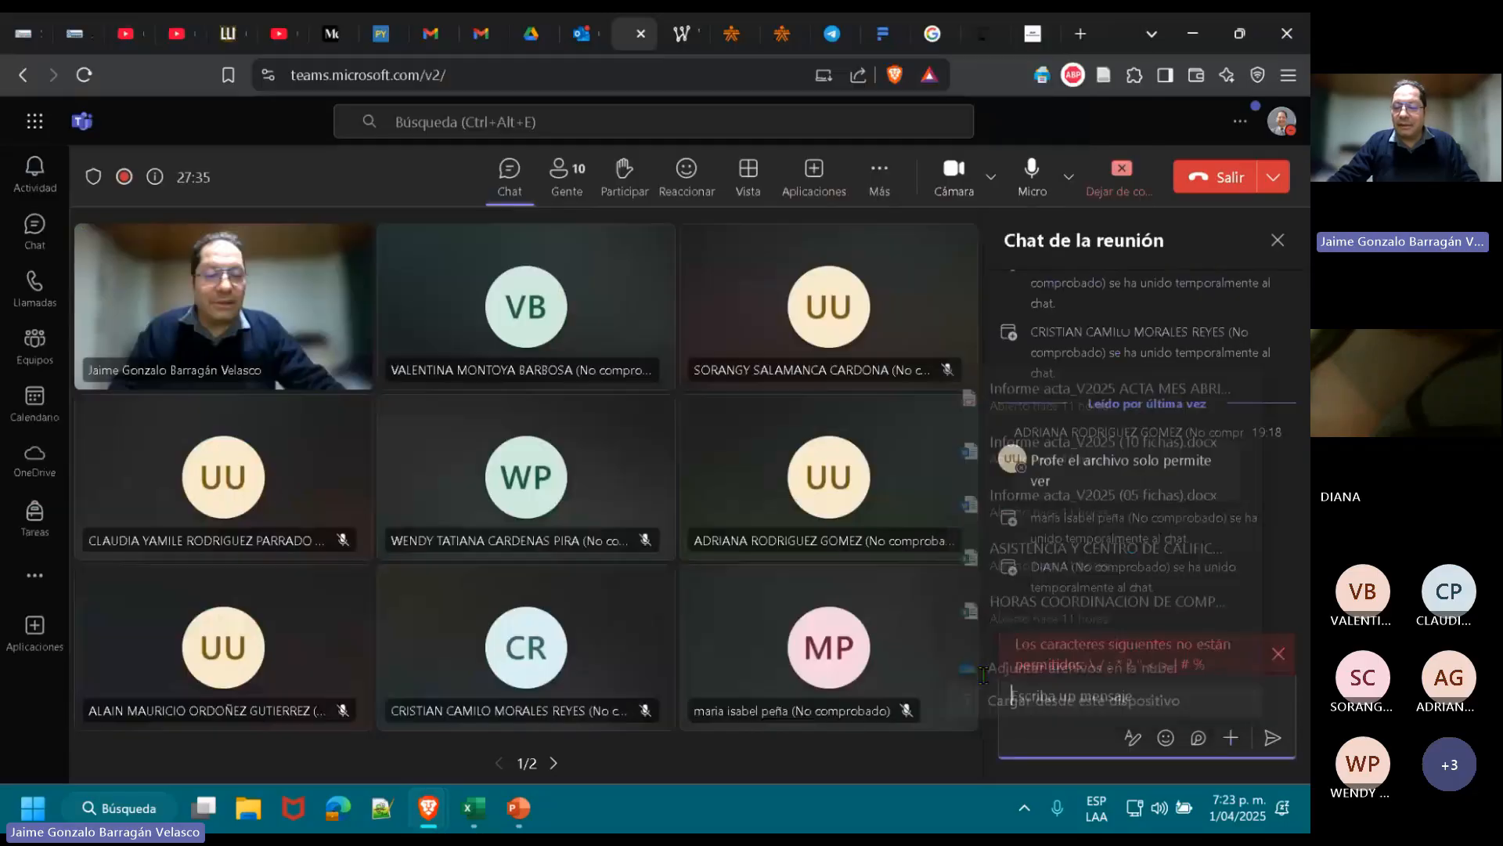
click(1279, 656)
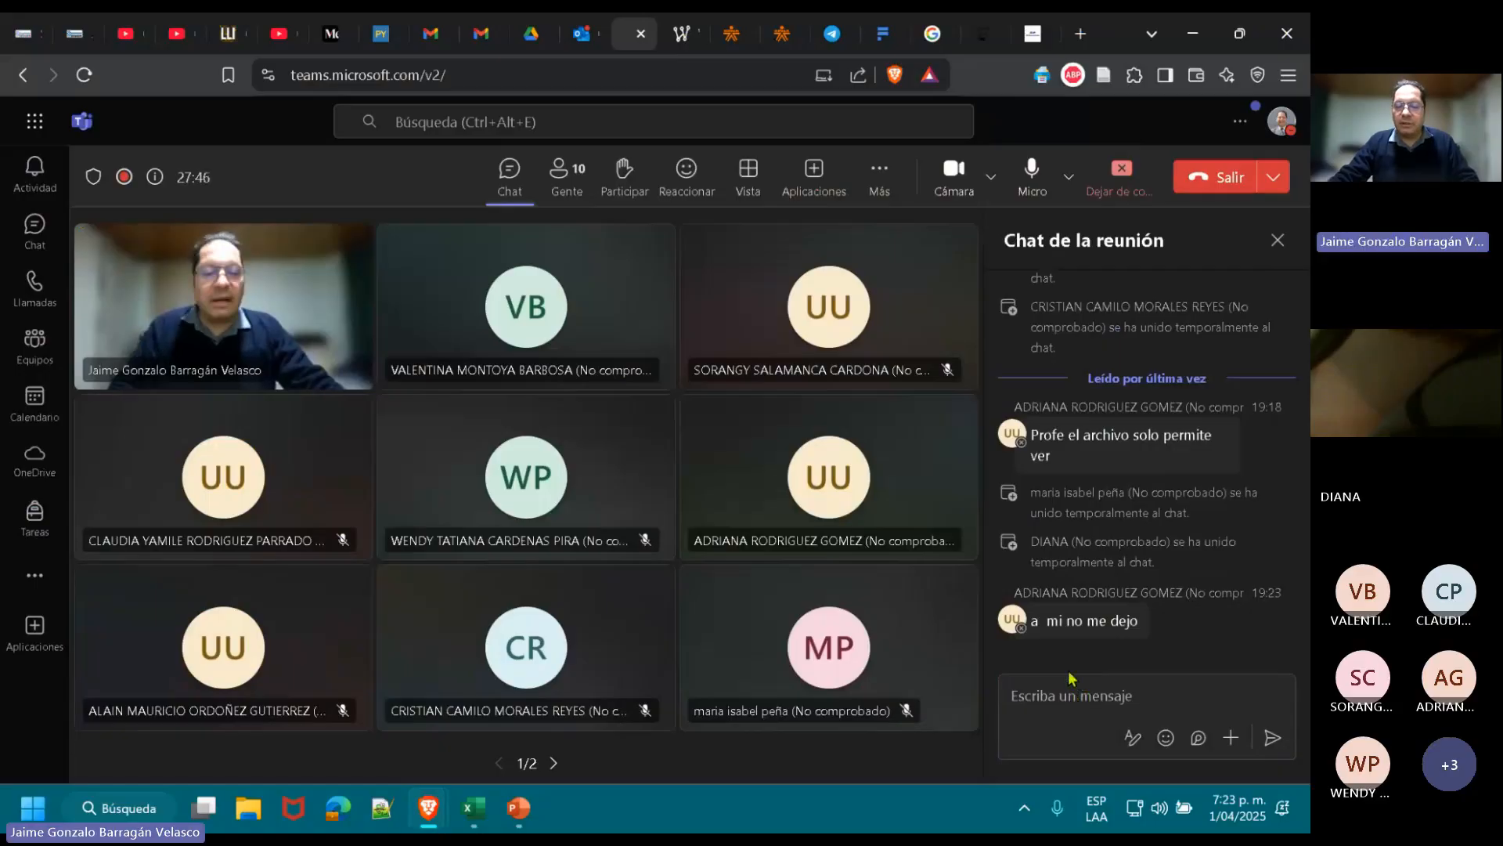
- Switch to Excel and close Excel Intermedio # 3 Clase Funciones.xlsx, saving its changes
mouse_move(466, 815)
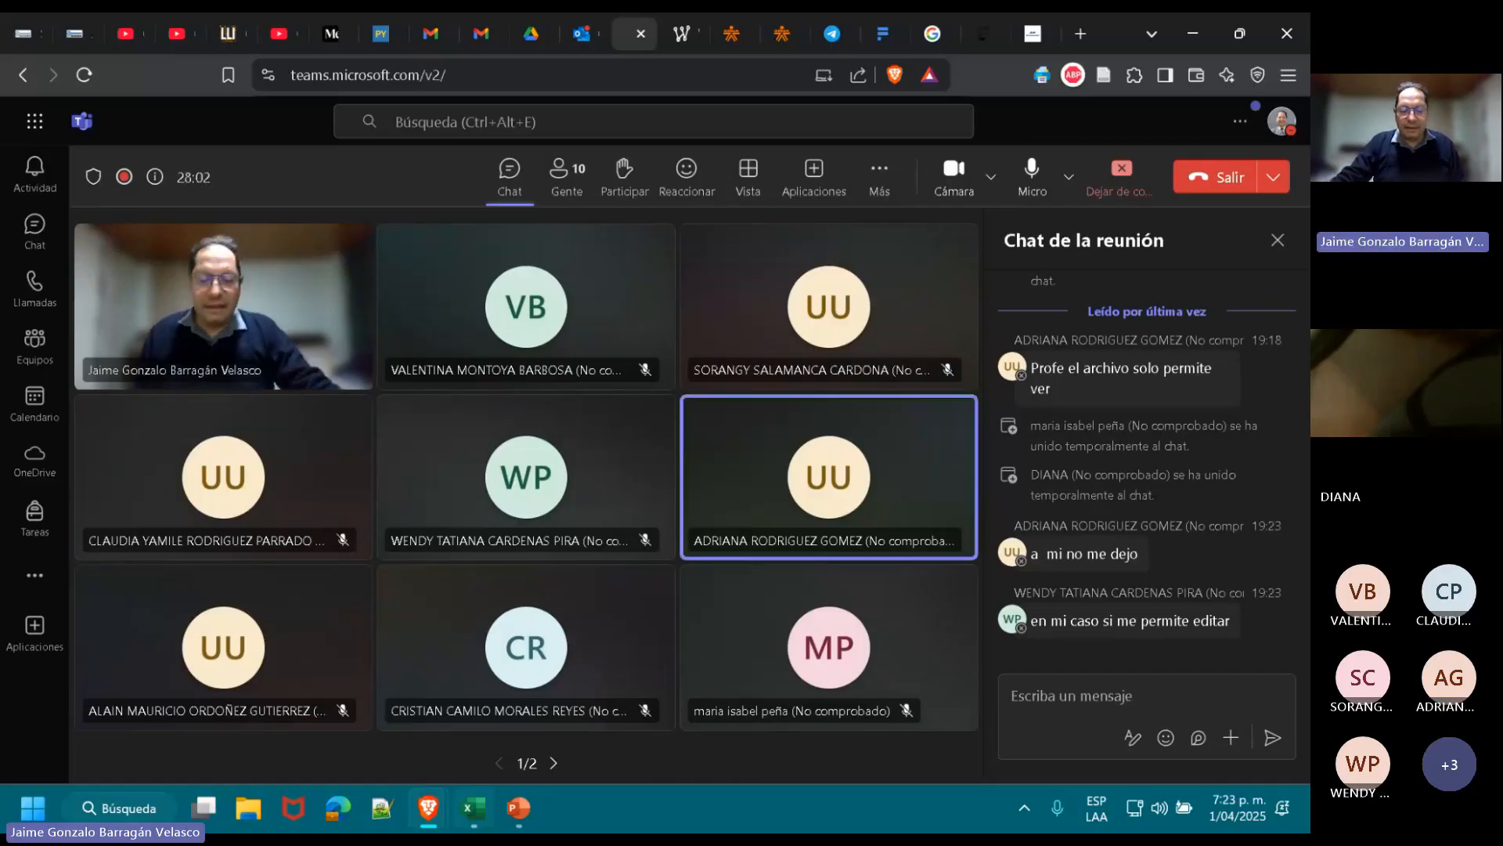
click(481, 820)
click(35, 61)
click(78, 595)
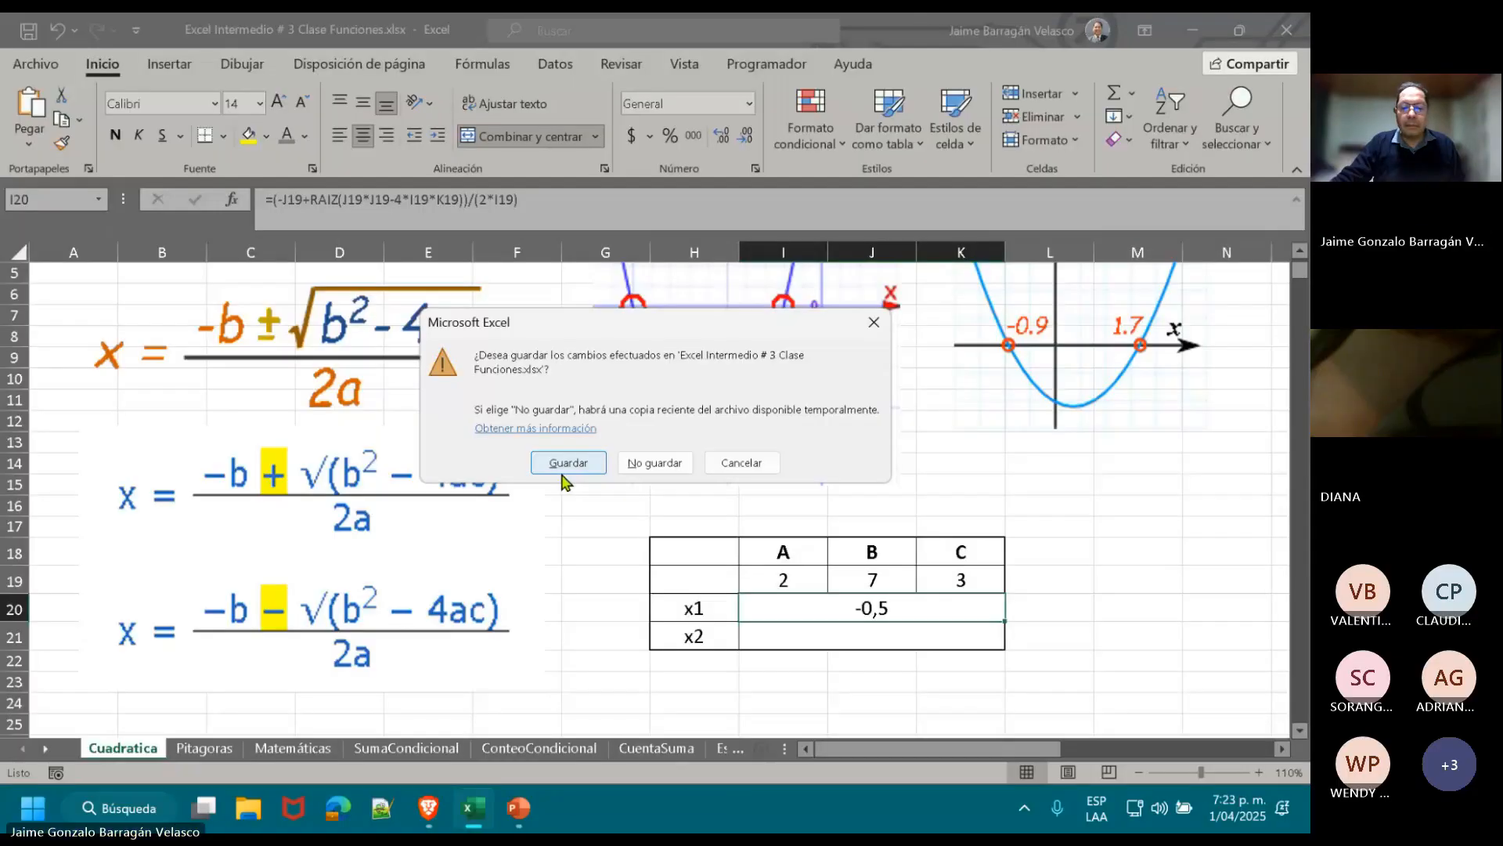
click(564, 468)
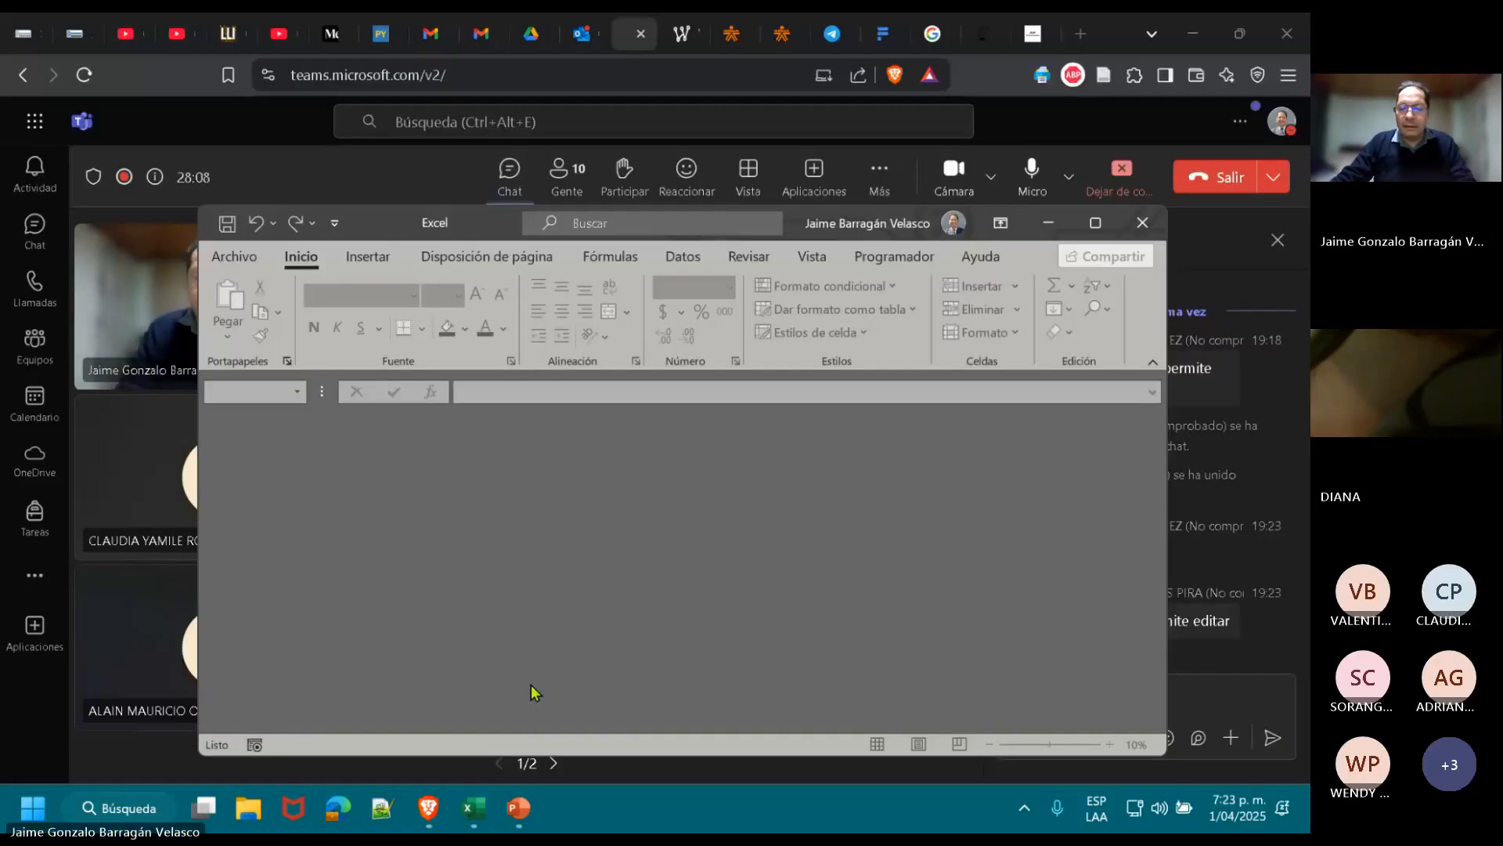
- Return to the Teams meeting chat and try to attach Excel Intermedio # 3 Clase Funciones.xlsx from the Cursos 2025 folder
key(alt)
click(1205, 699)
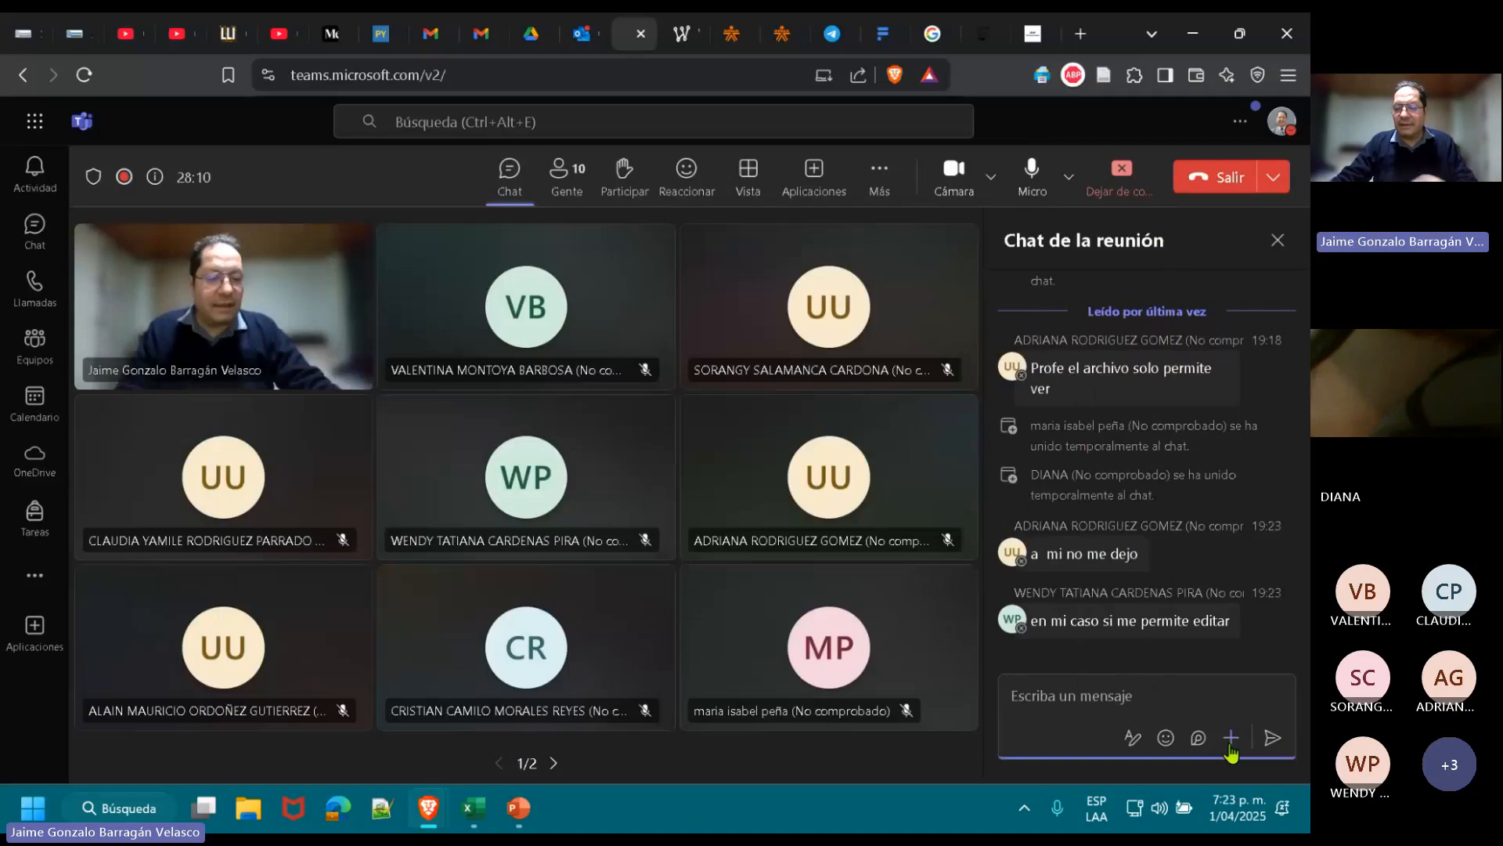
click(1234, 741)
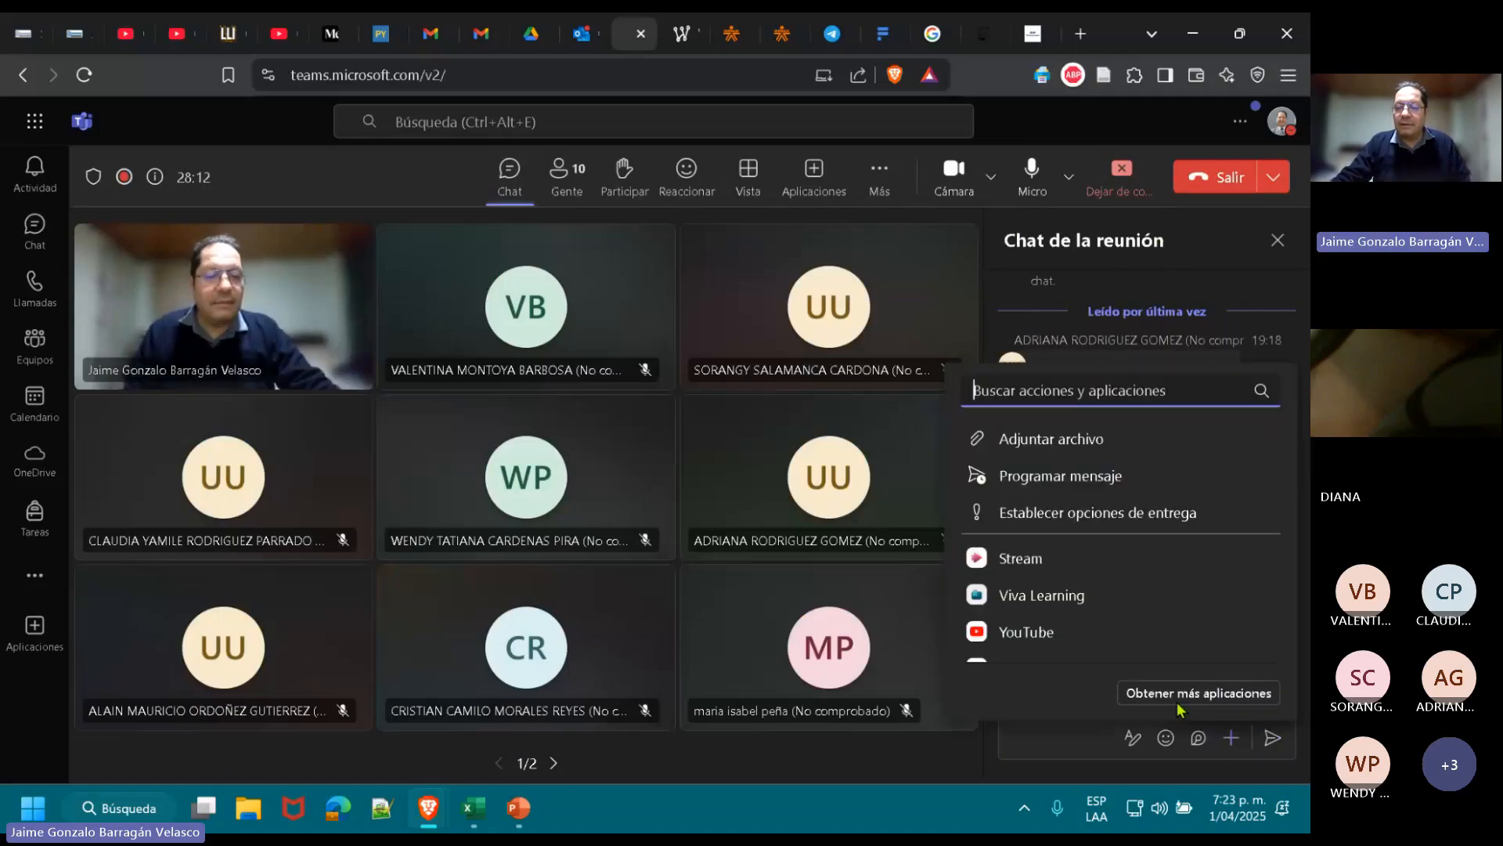
click(1054, 442)
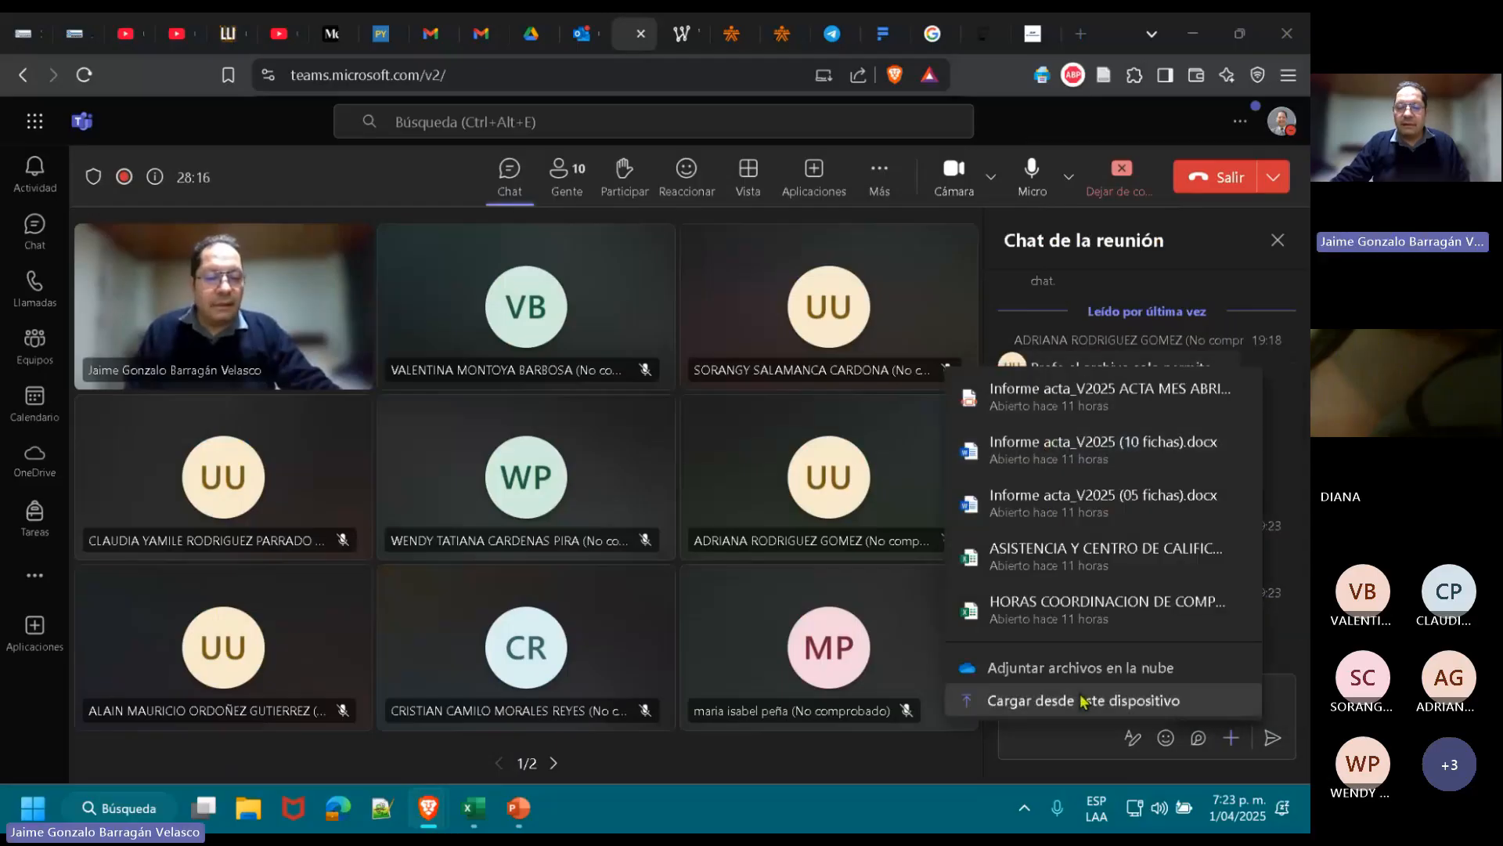
click(1084, 701)
click(626, 382)
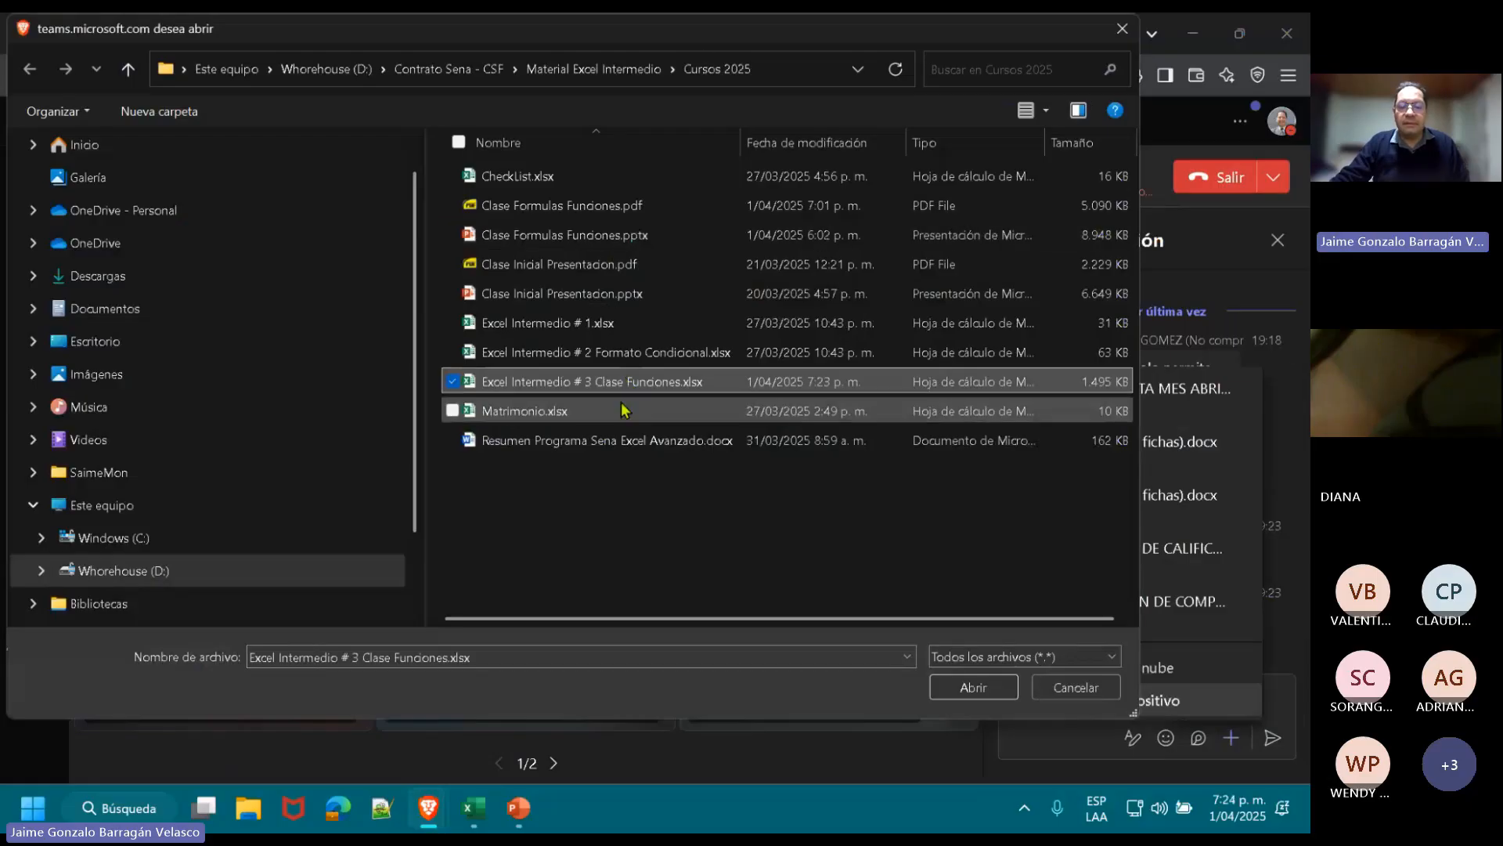
click(975, 692)
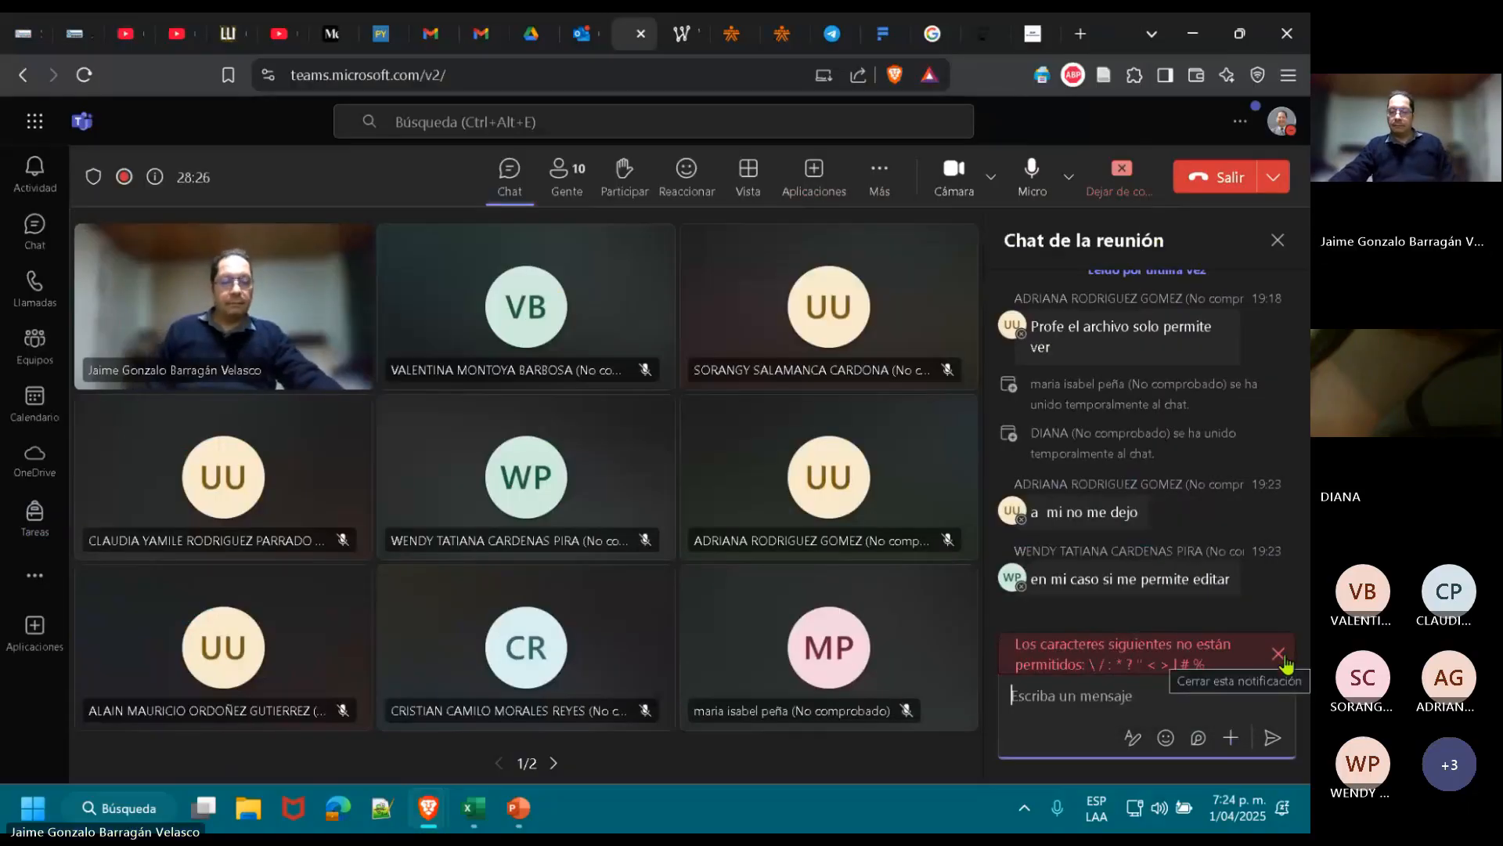
click(1279, 655)
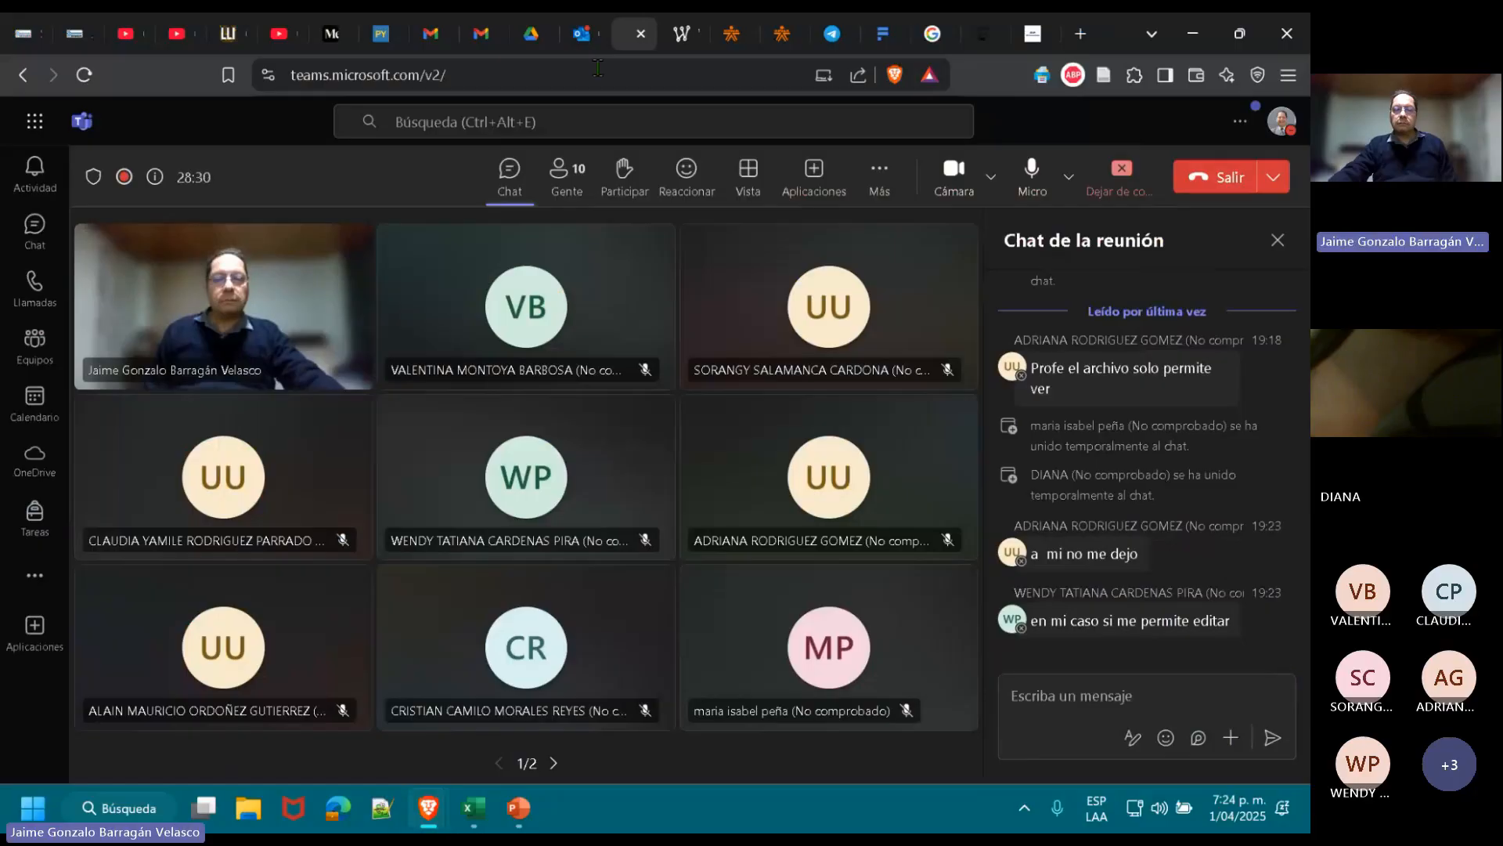
- Download Excel Intermedio # 3 Clase Funciones.xlsx from Google Drive to the Escritorio folder and show the recent downloads
click(535, 34)
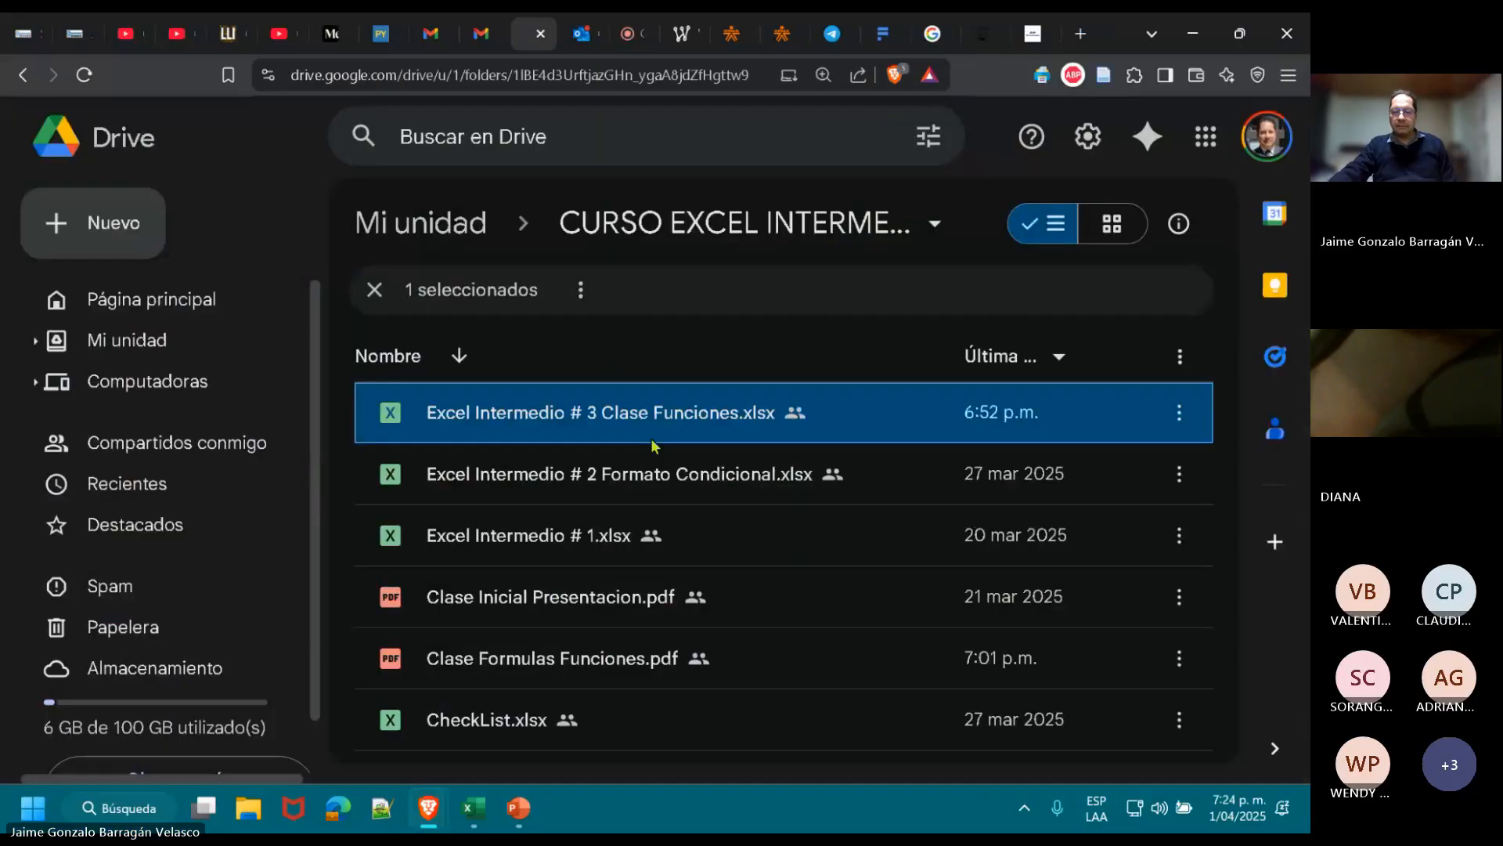
click(1179, 412)
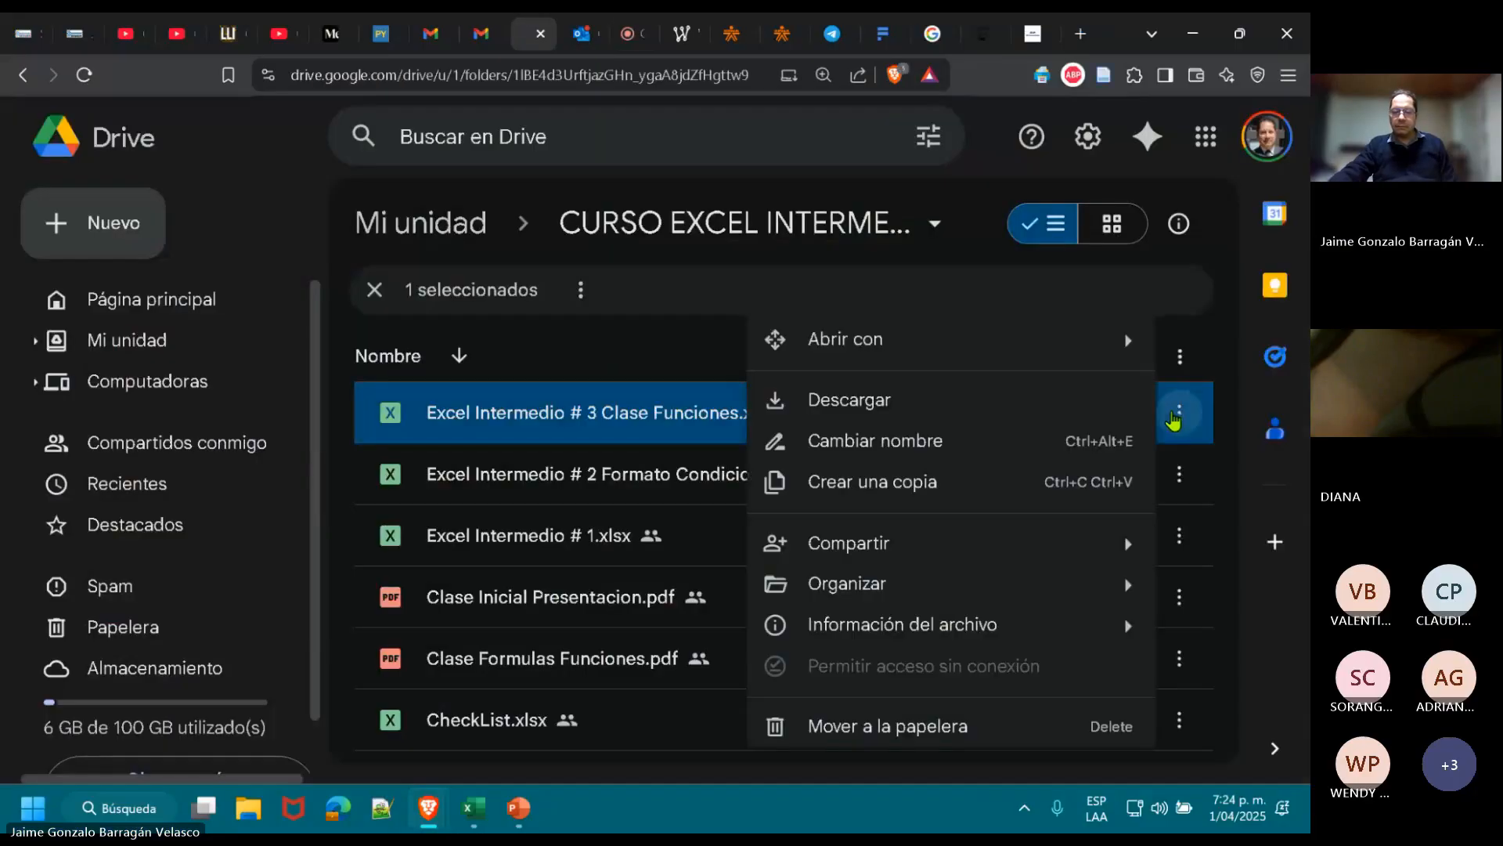
click(844, 401)
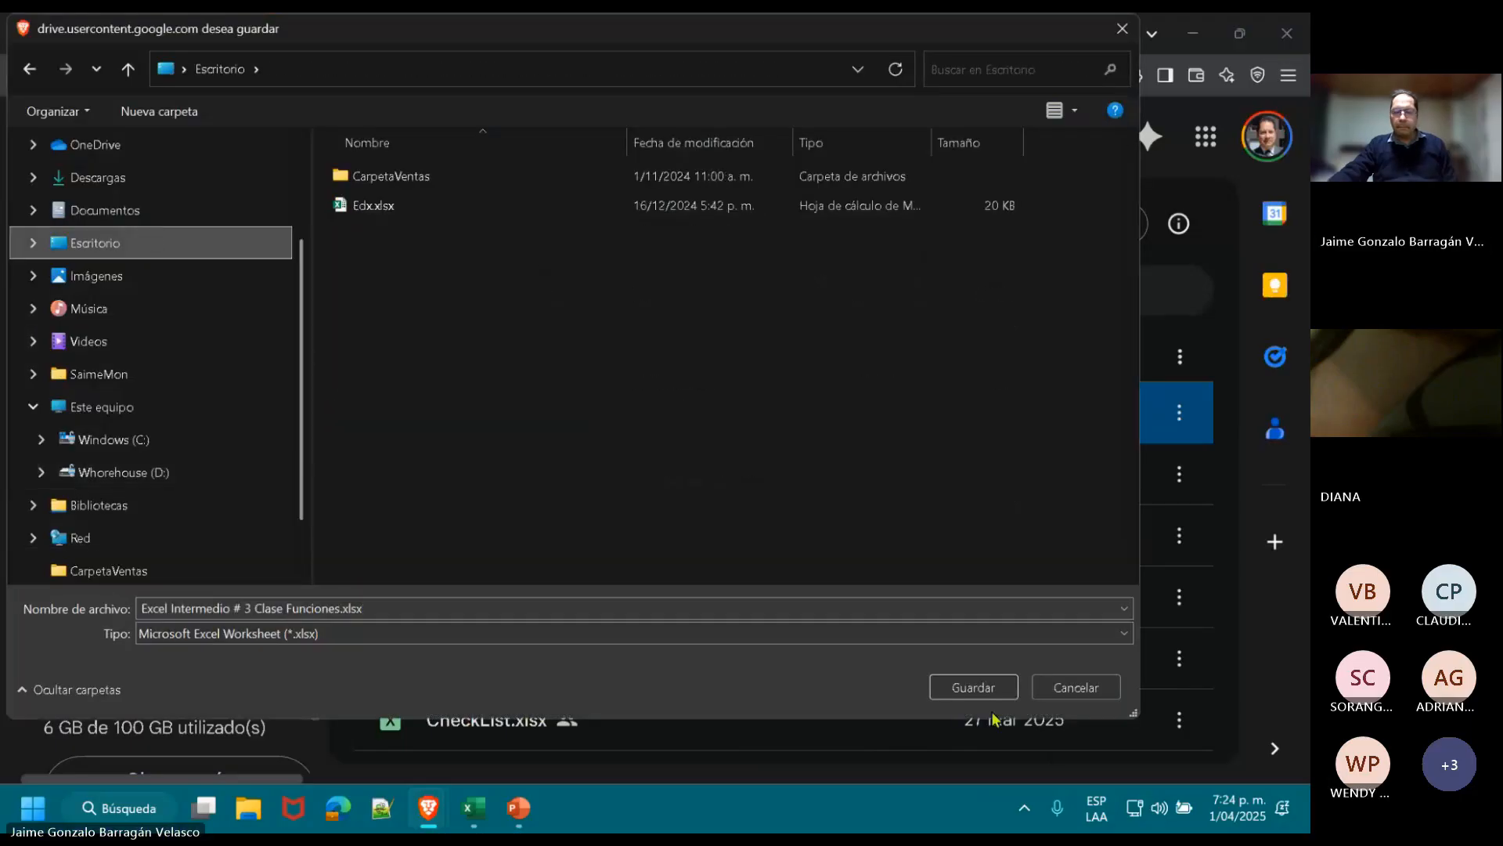
click(978, 689)
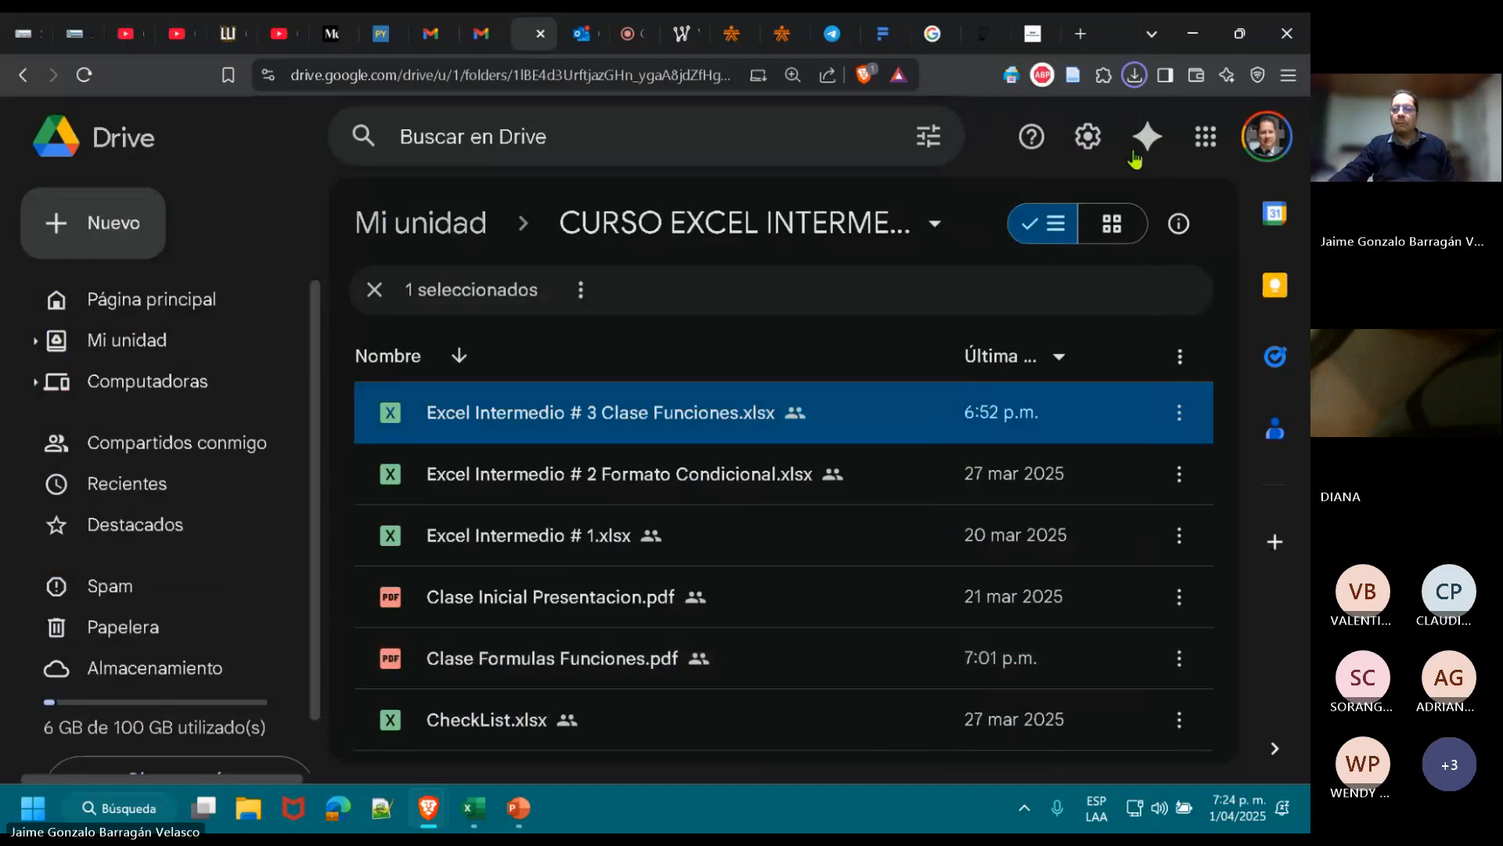
click(1135, 76)
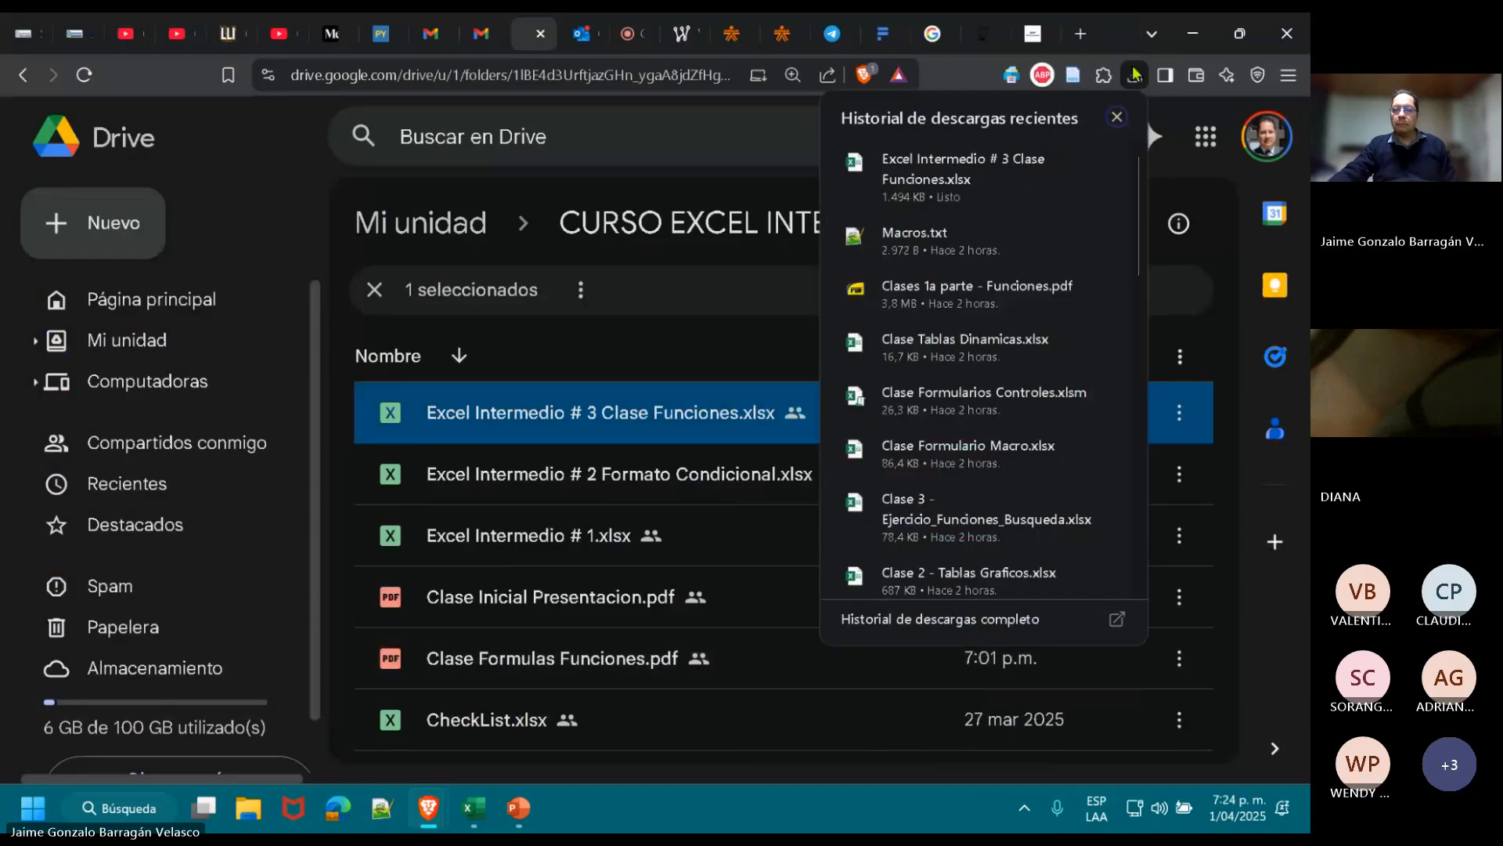
- Open the downloaded Excel Intermedio # 3 Clase Funciones.xlsx and enable editing, continuing without updating its links
click(1045, 160)
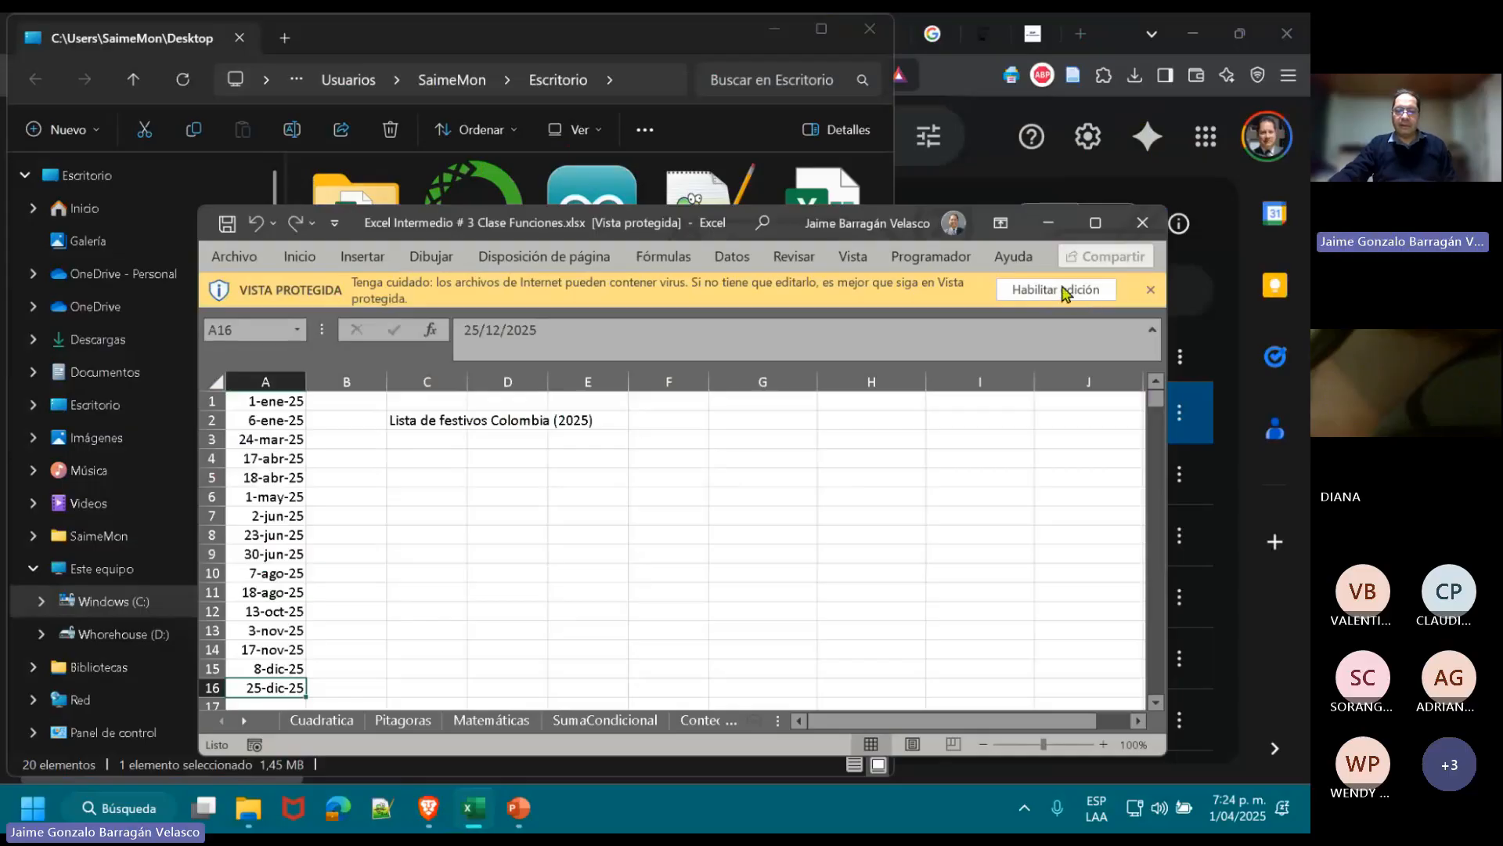
click(1063, 290)
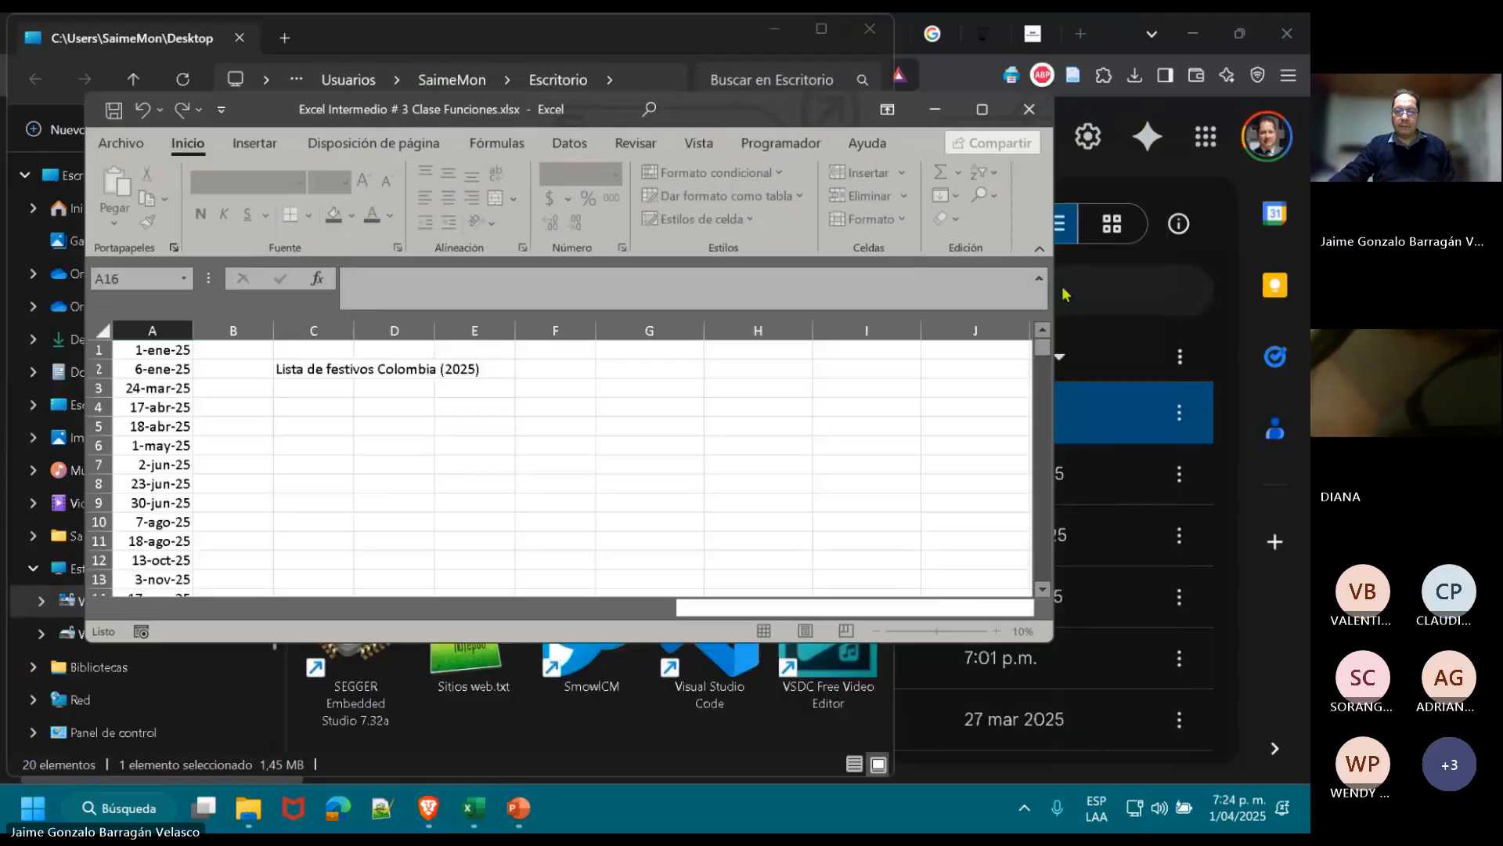
click(702, 272)
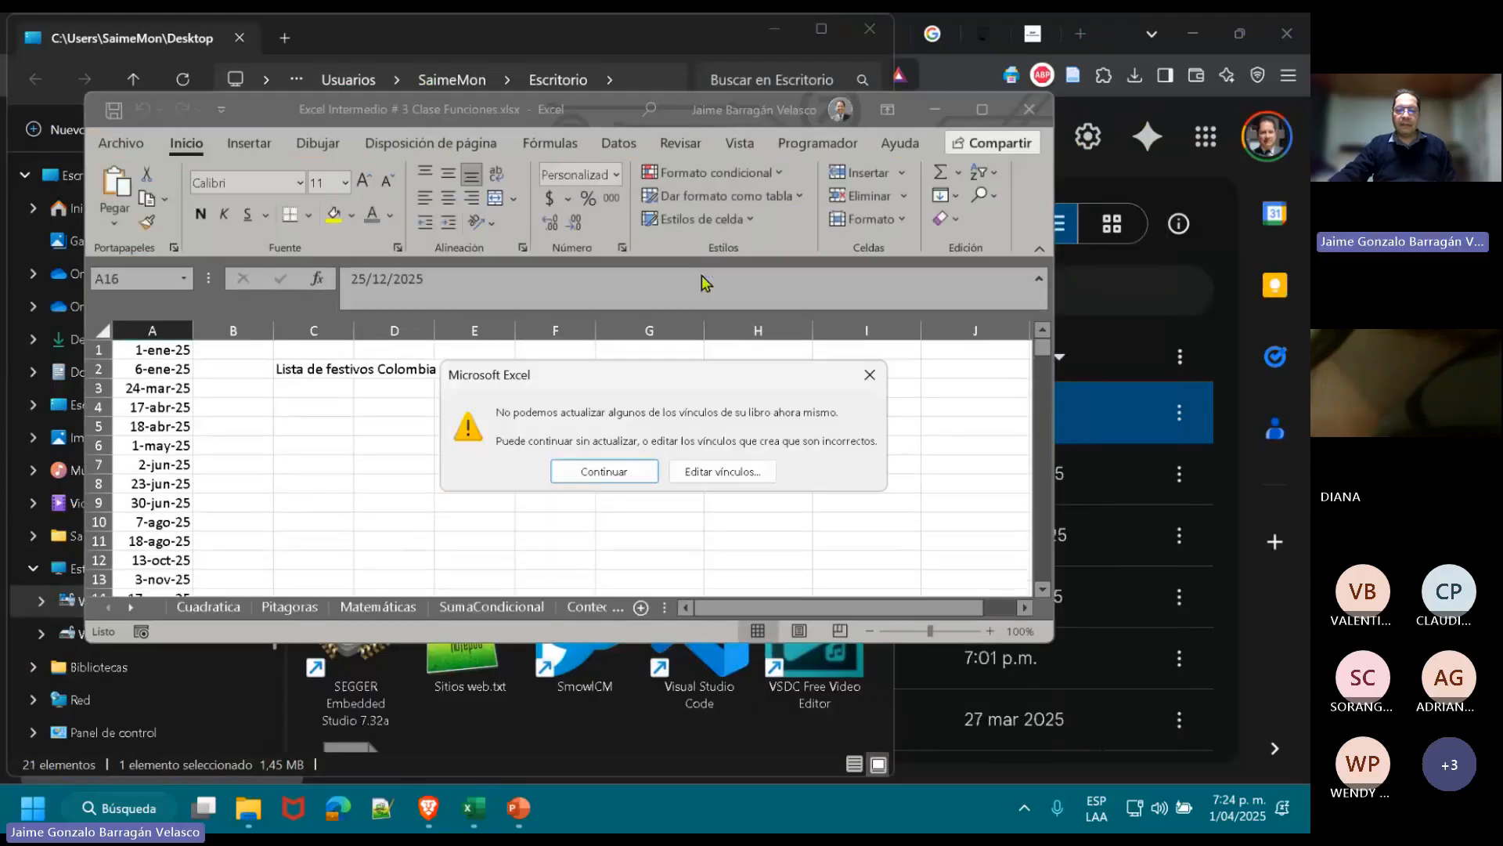
click(614, 473)
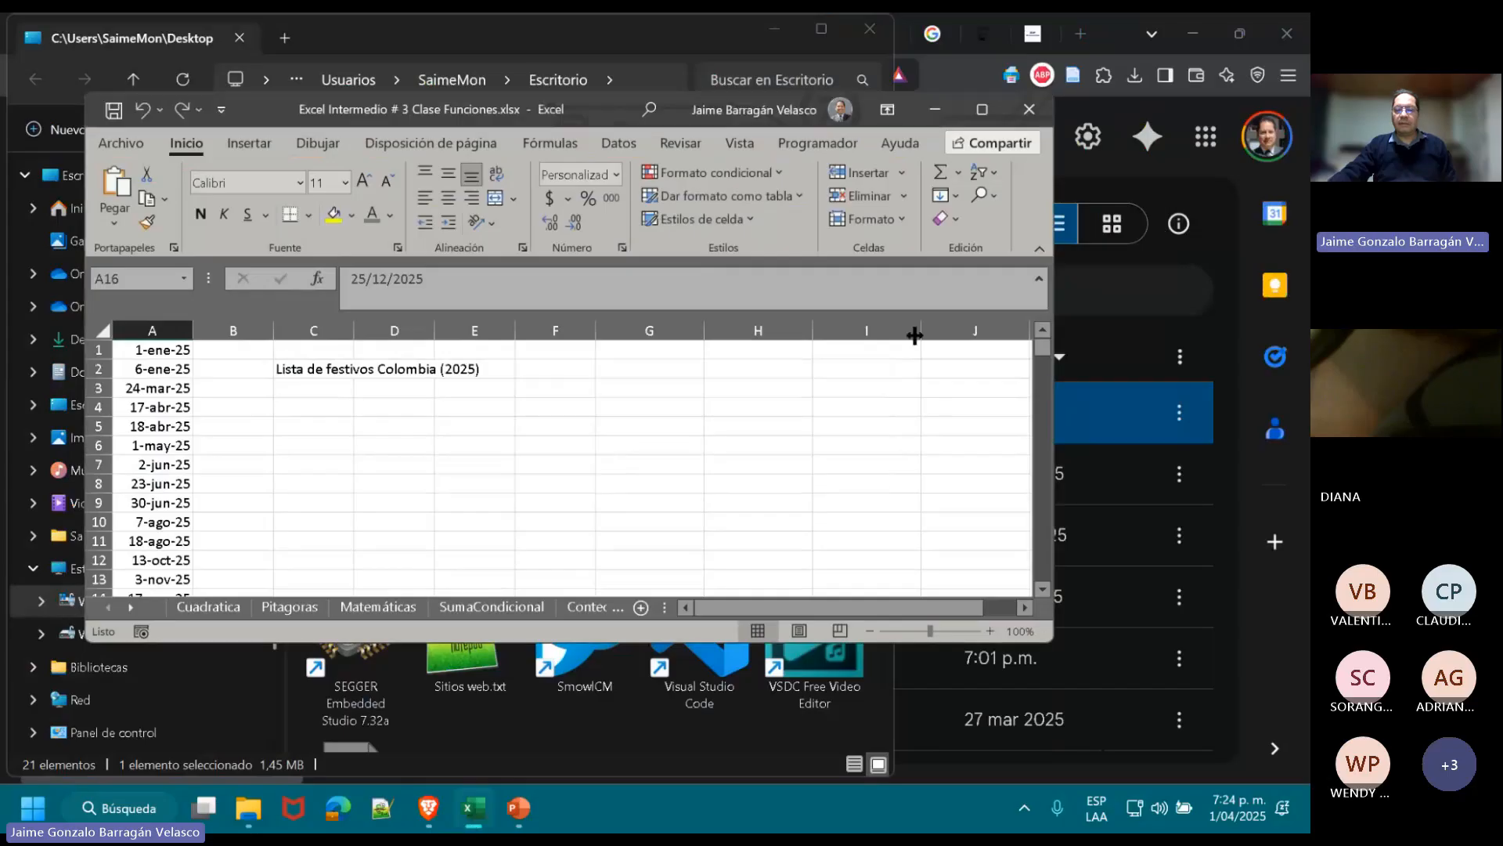
- Close the downloaded workbook without saving changes and minimize the Escritorio folder window
click(1030, 110)
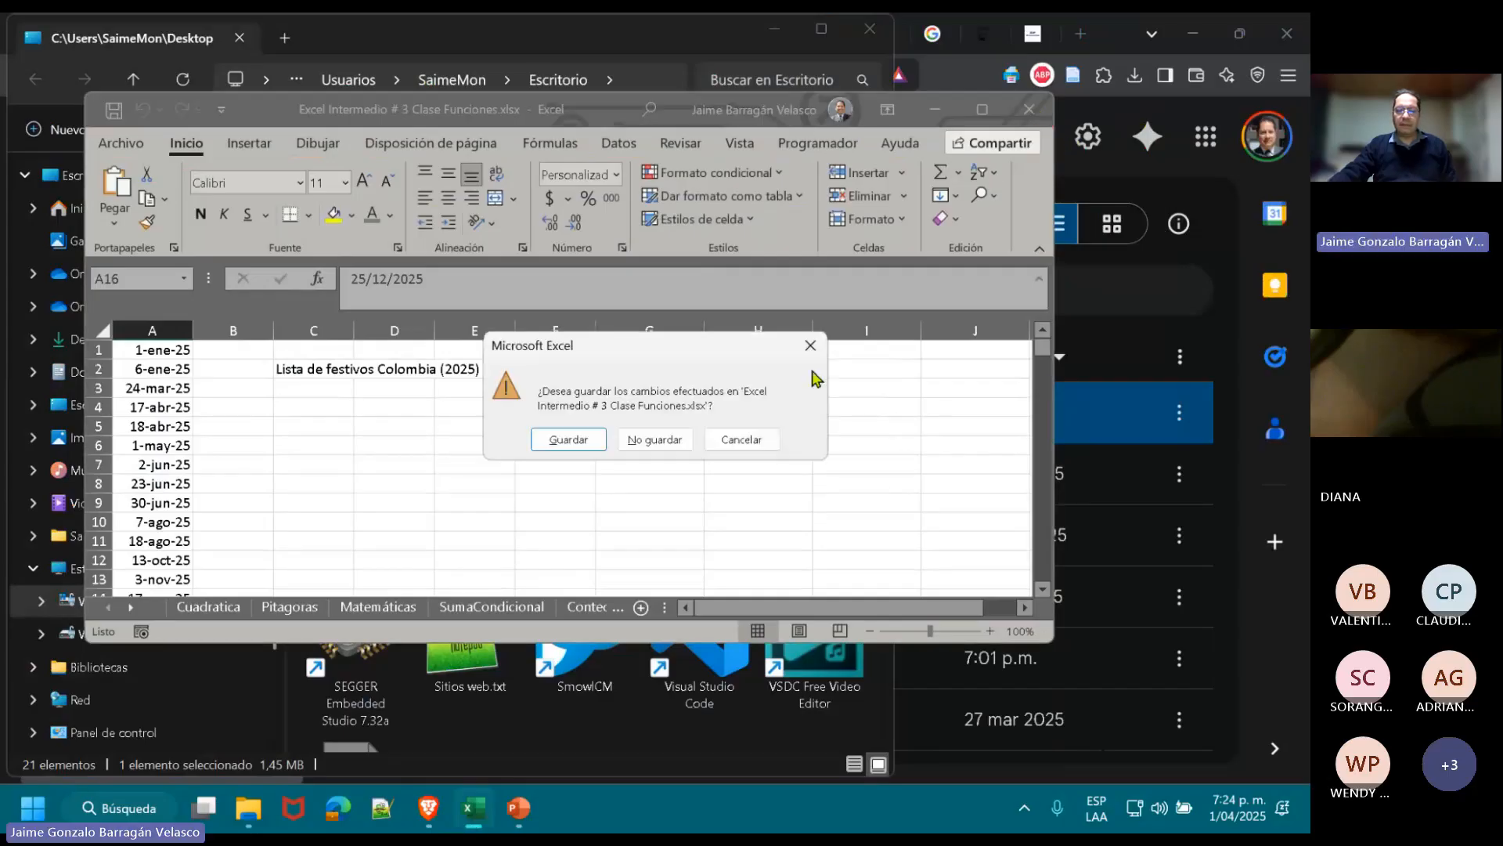
click(655, 439)
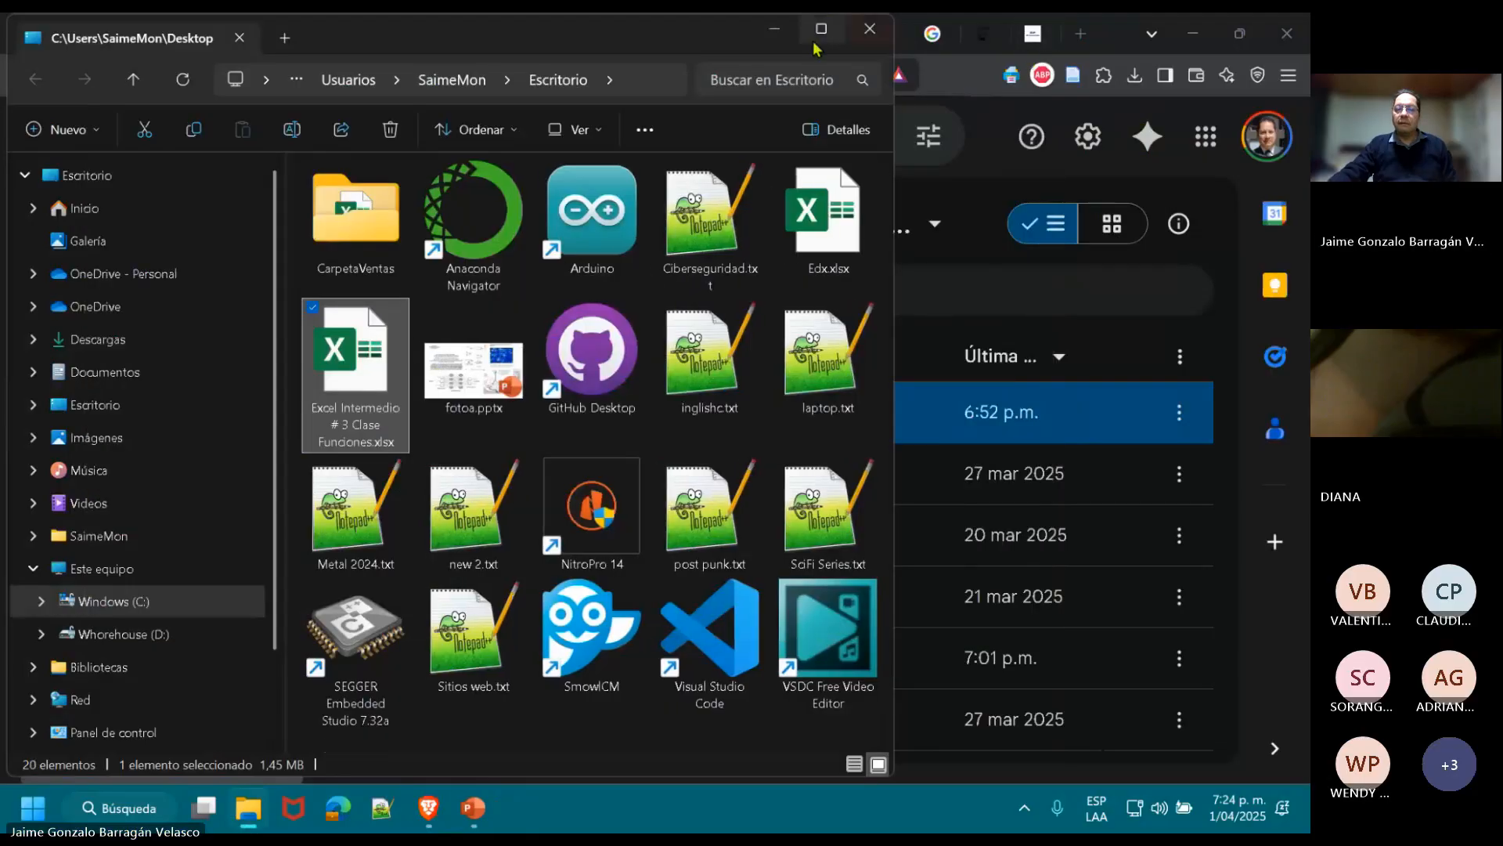
click(774, 29)
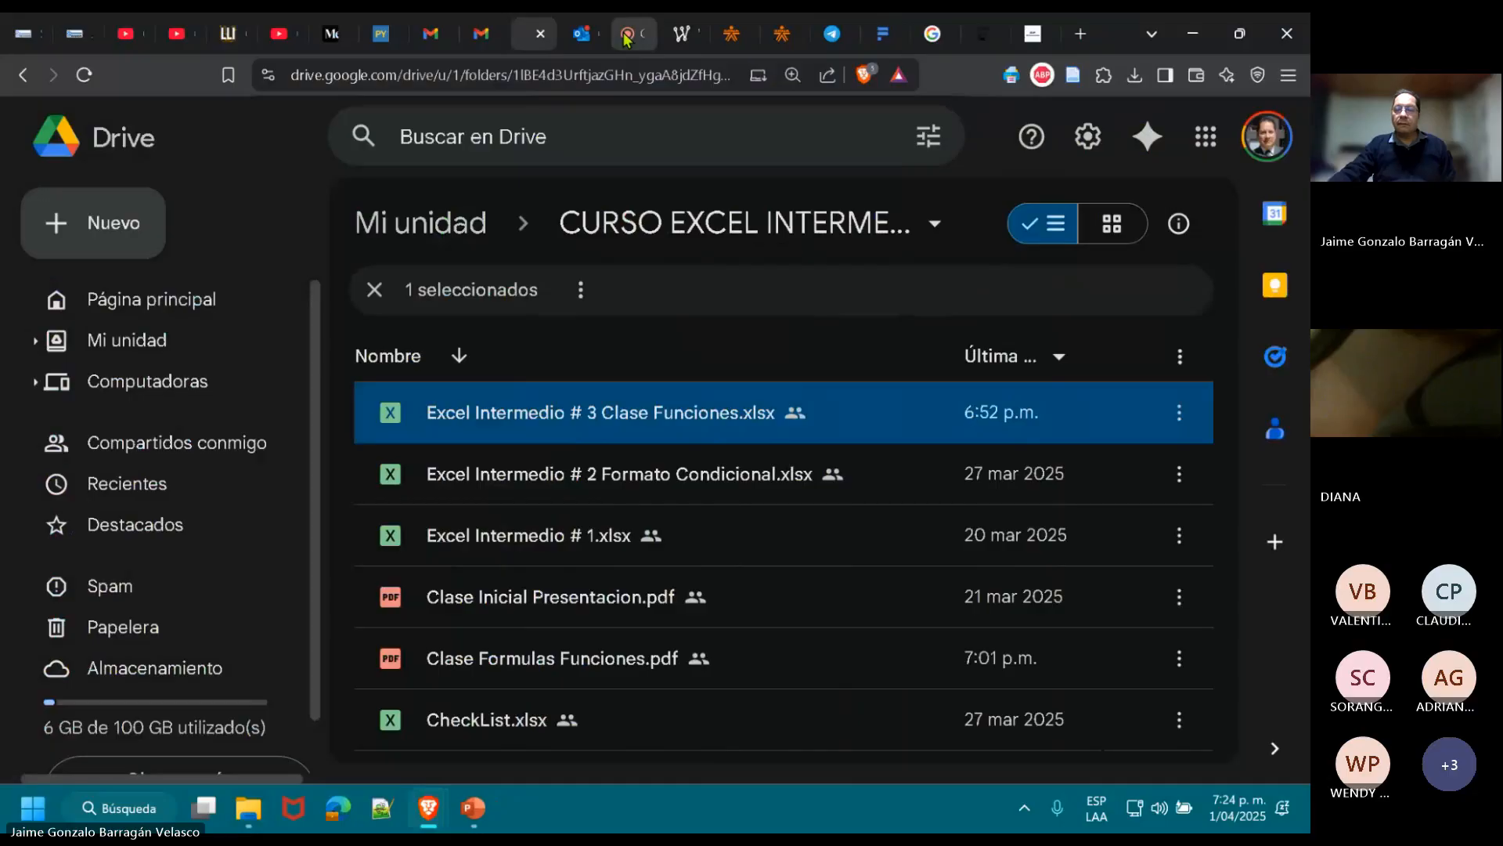
- Return to the Teams meeting chat and stop sharing the screen
click(626, 37)
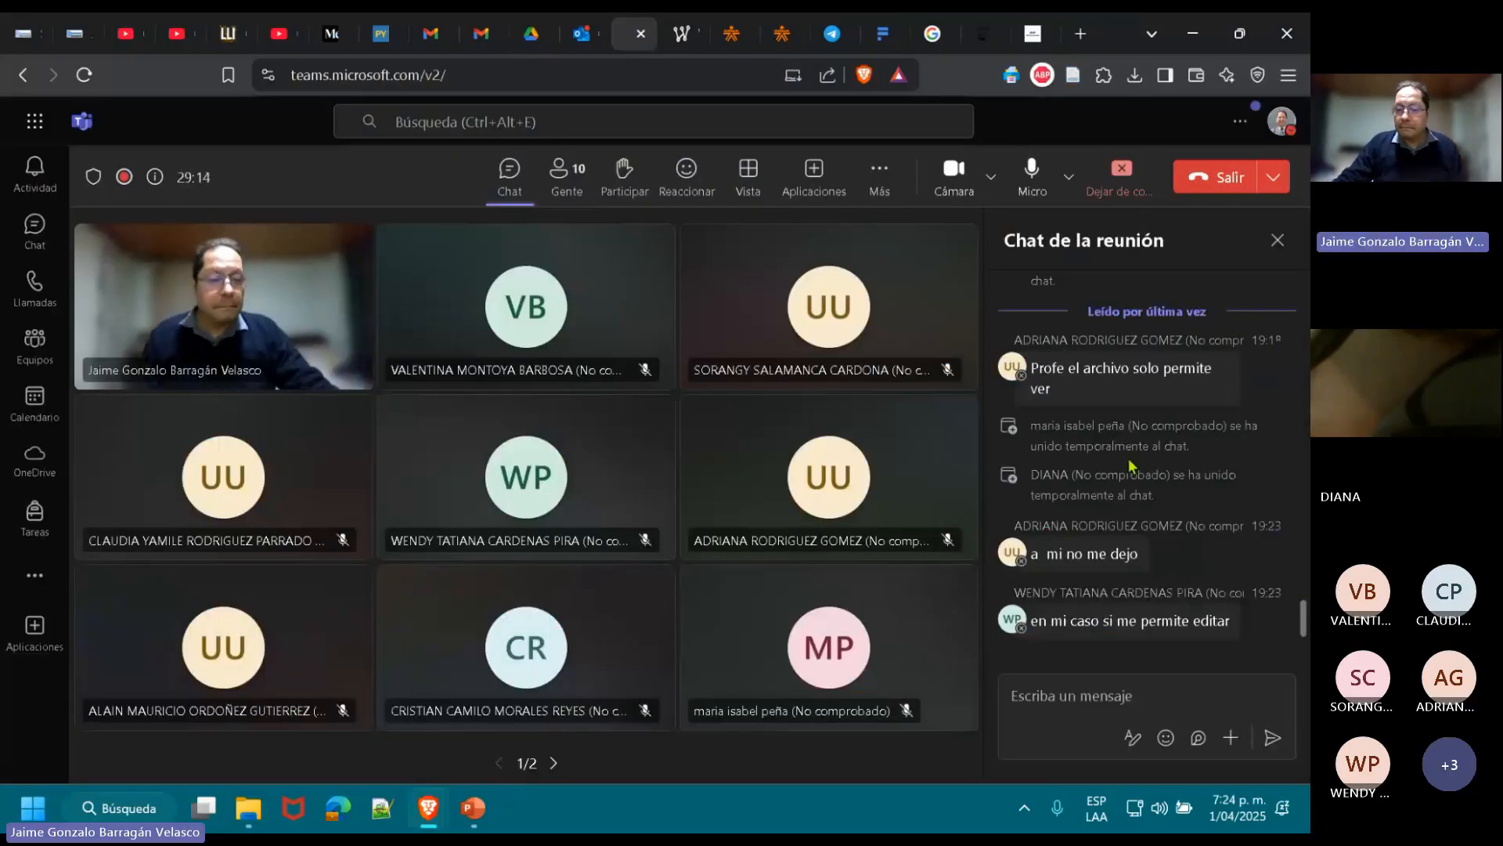
click(1131, 694)
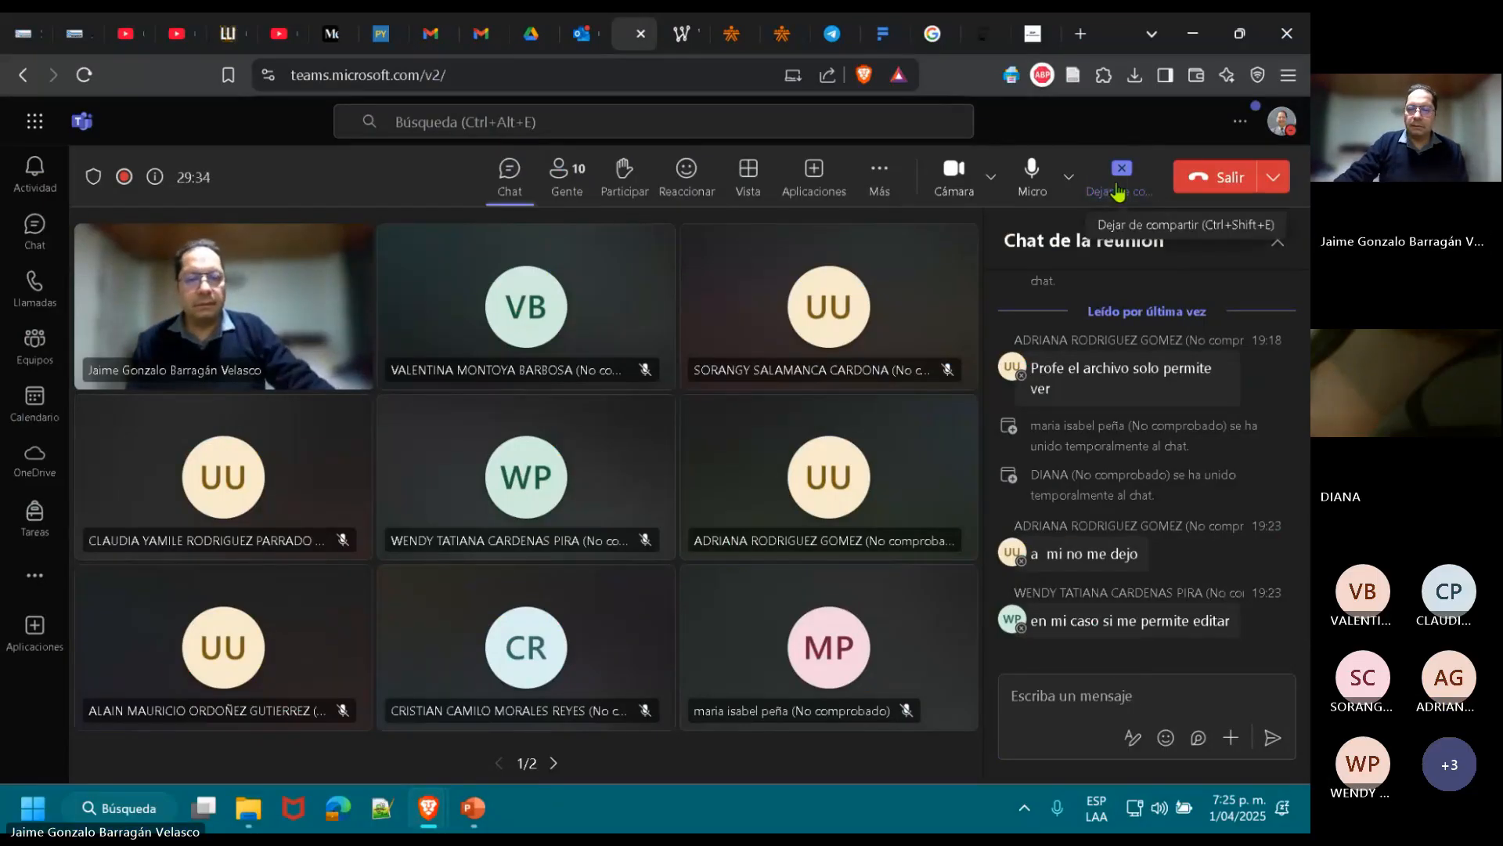
click(1118, 191)
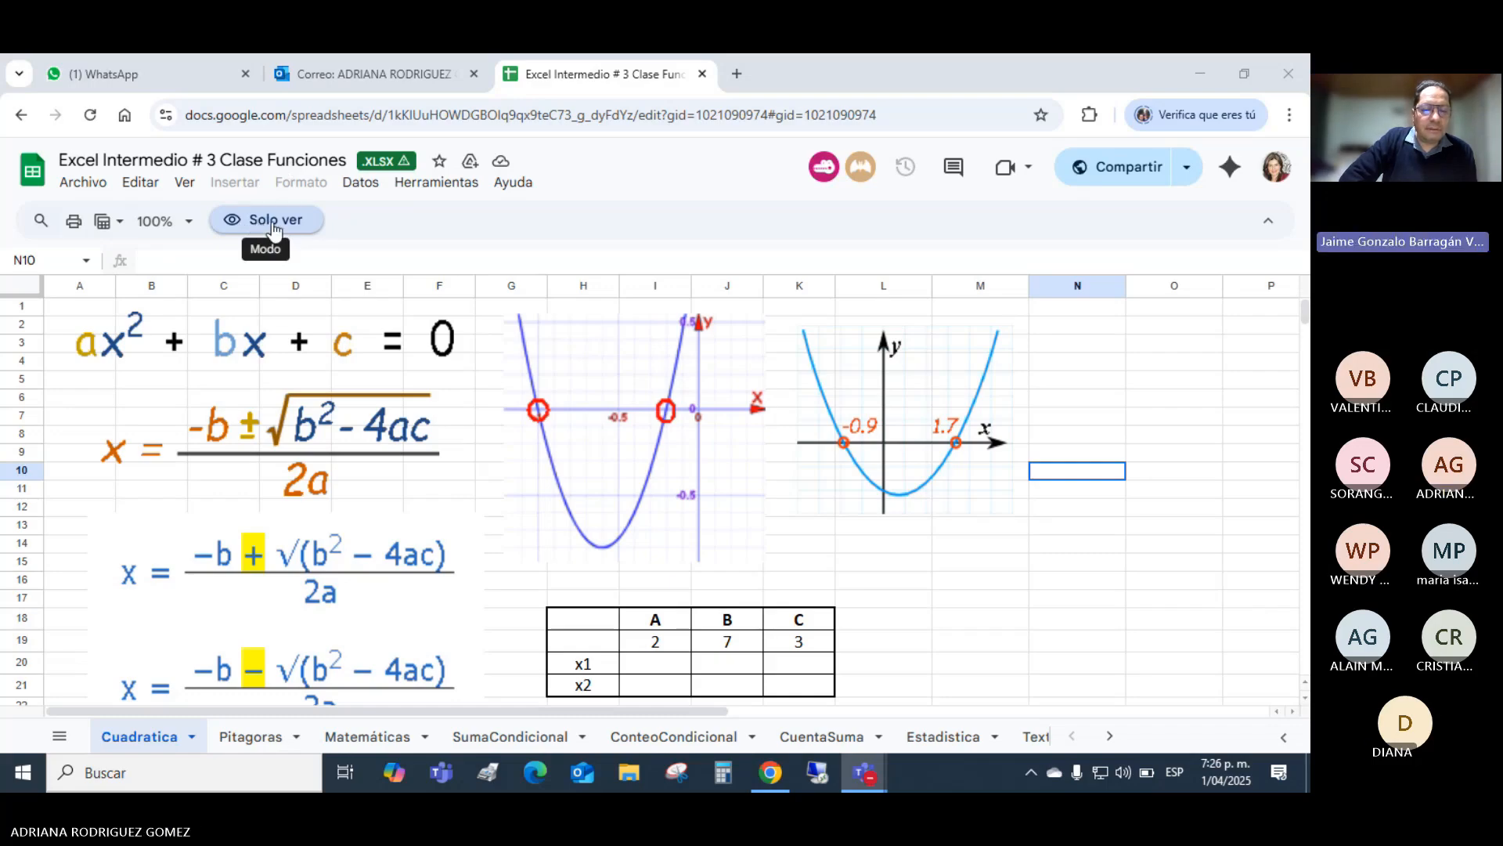
- Download the view-only Excel Intermedio # 3 Clase Funciones spreadsheet as a Microsoft Excel (.xlsx) file
click(102, 192)
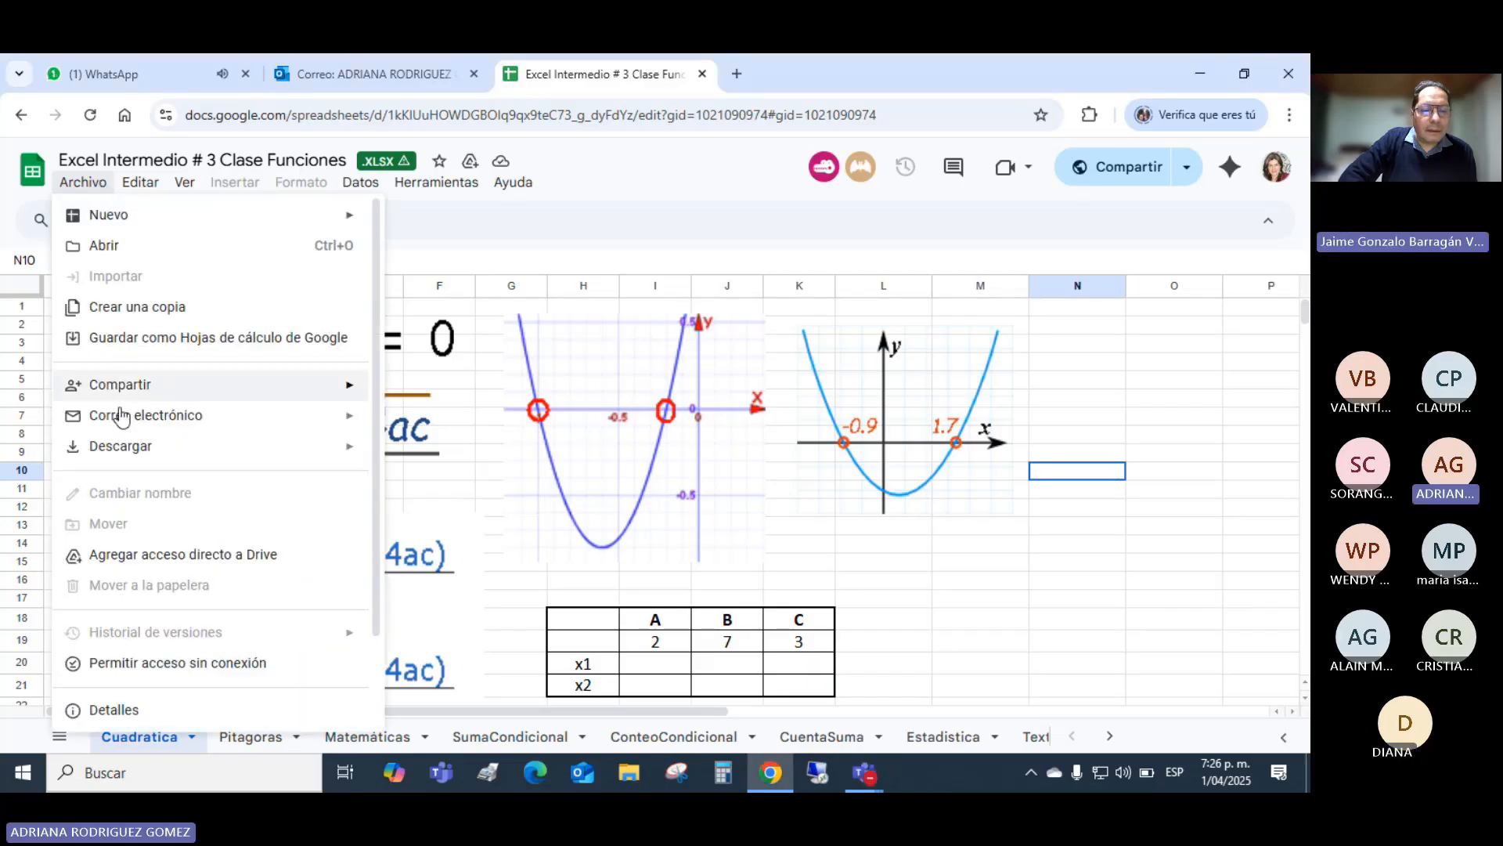
mouse_move(115, 450)
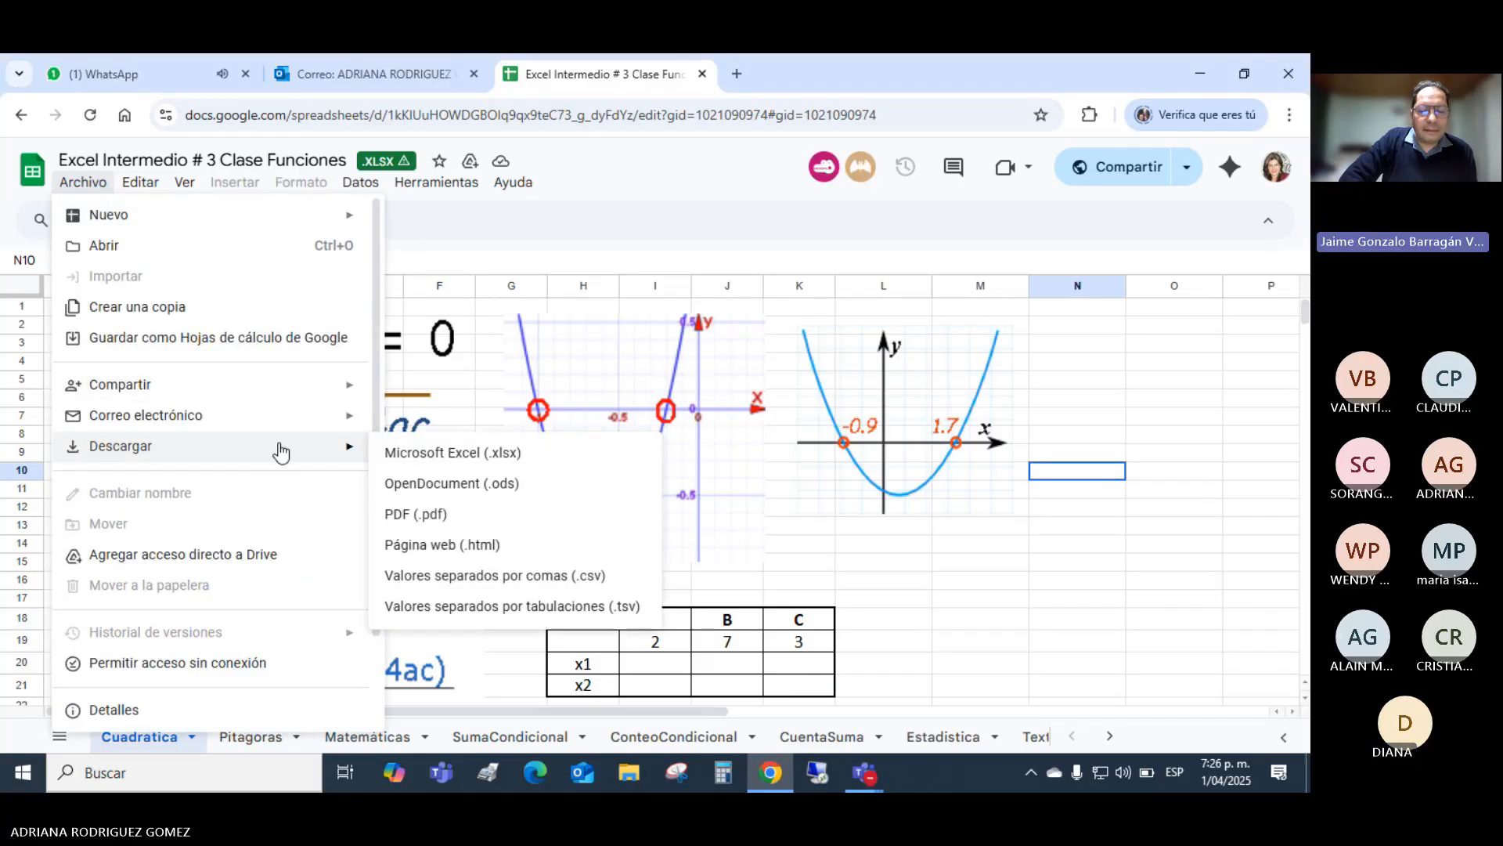
click(481, 453)
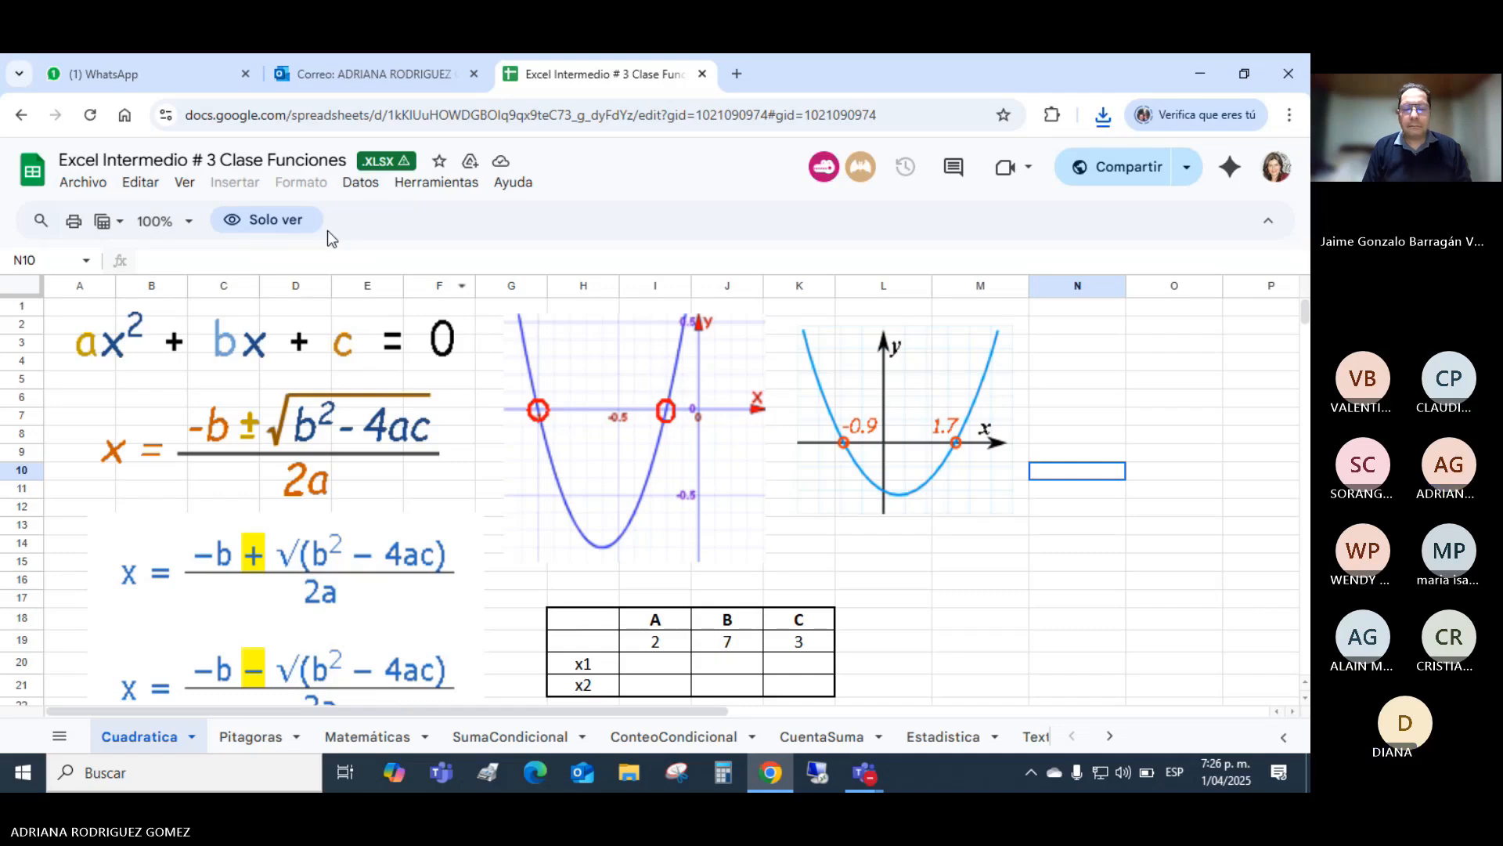
scroll(694, 429, down, 2)
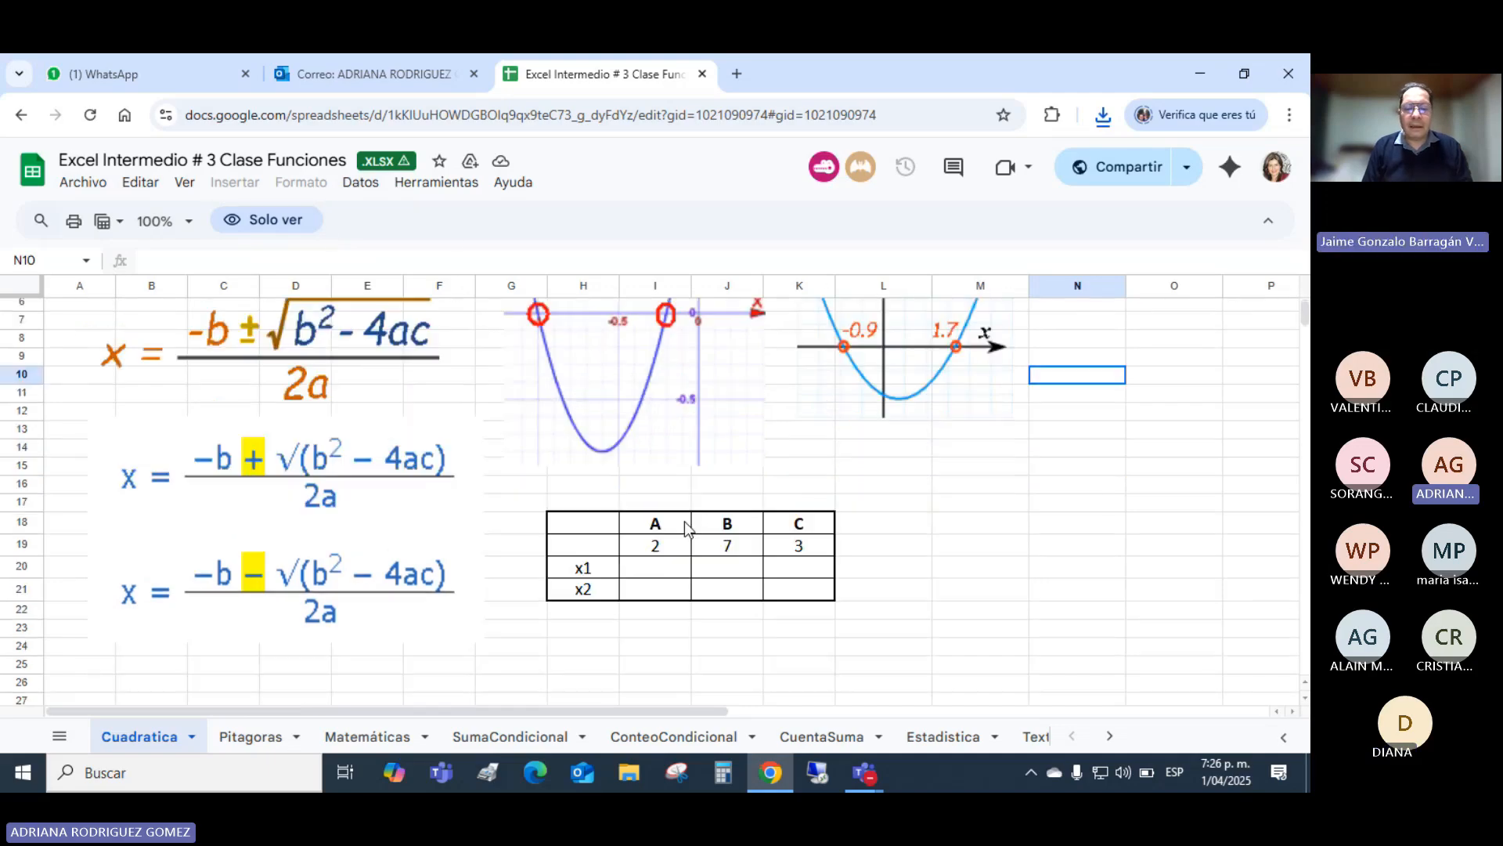
scroll(685, 529, down, 2)
scroll(744, 469, up, 4)
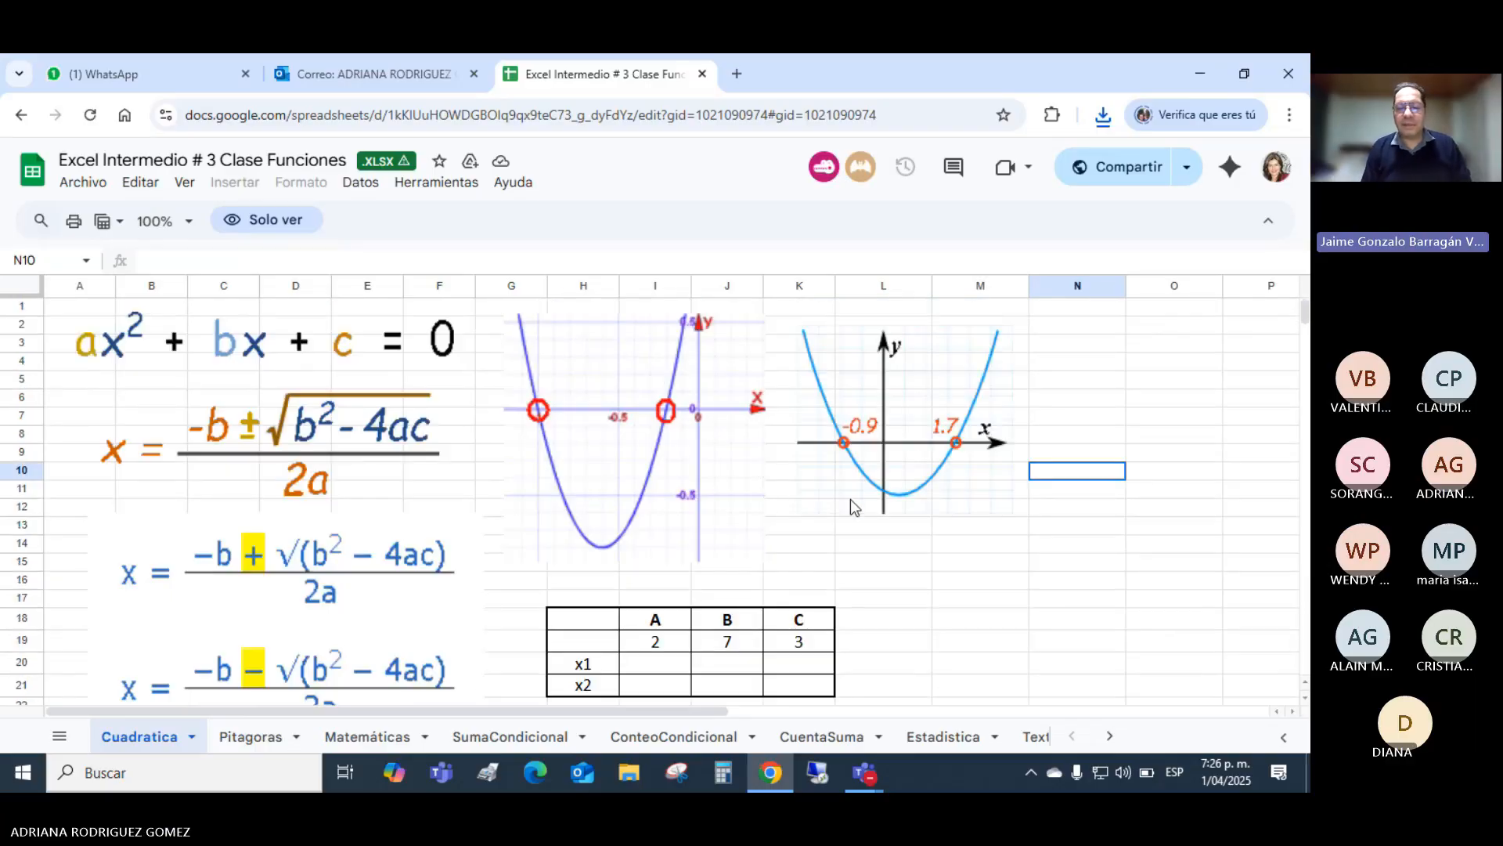
- Open the downloaded Excel Intermedio # 3 Clase Funciones workbook from the Descargas folder
click(630, 775)
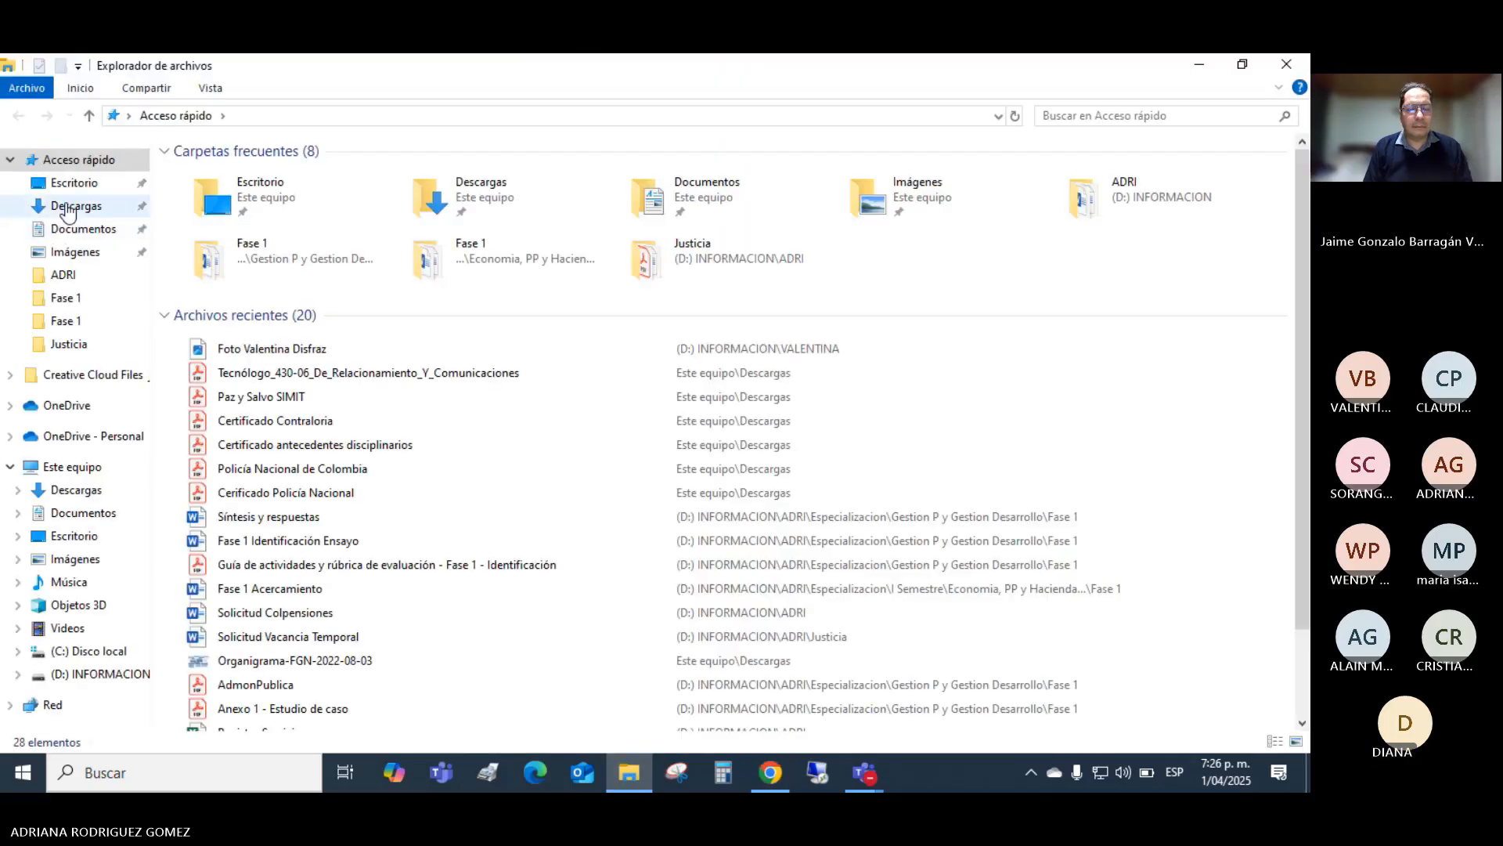
click(66, 204)
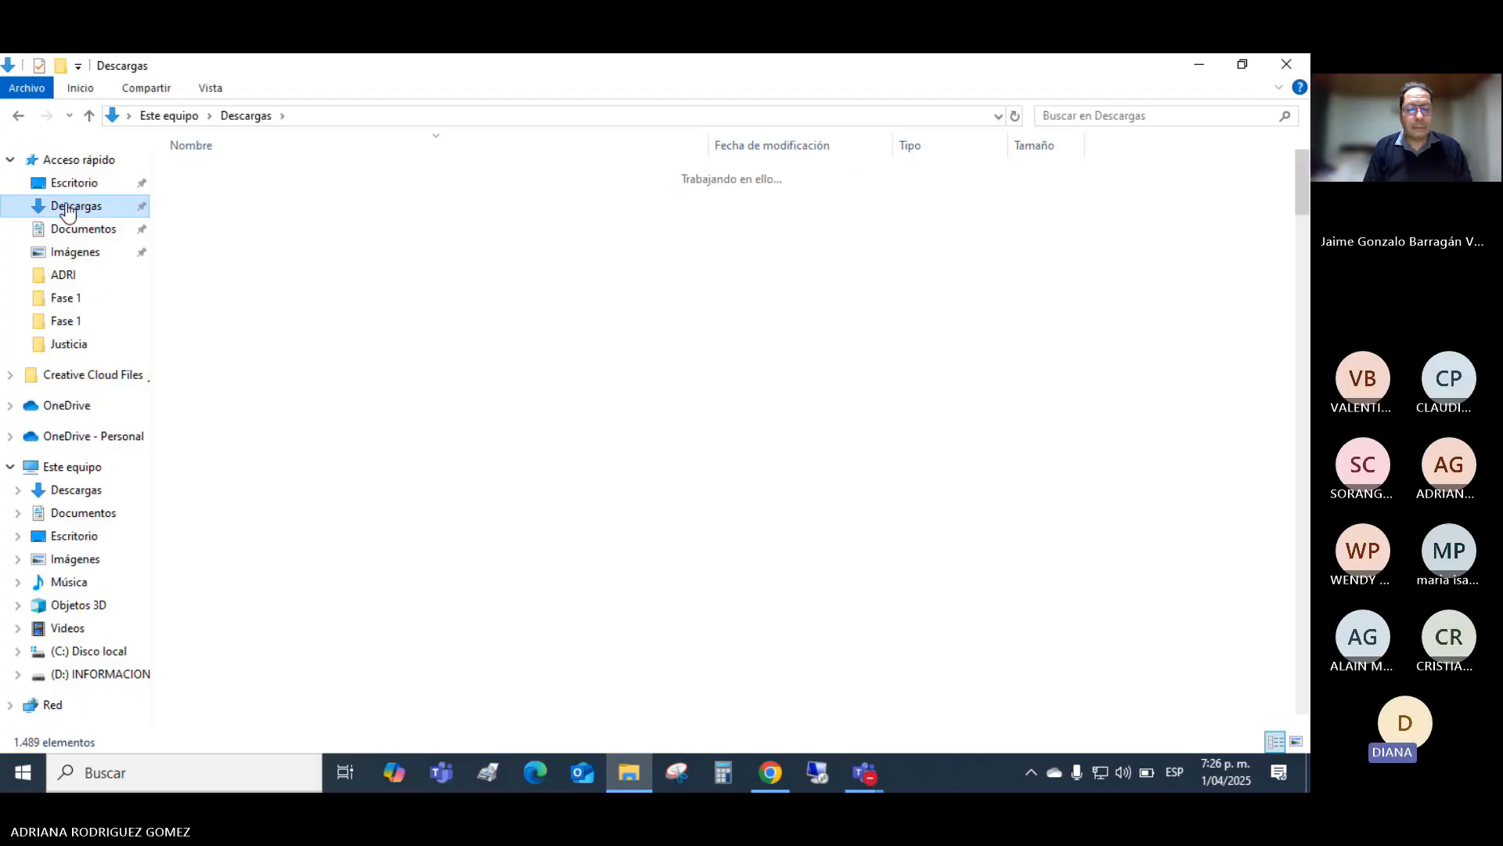
click(296, 202)
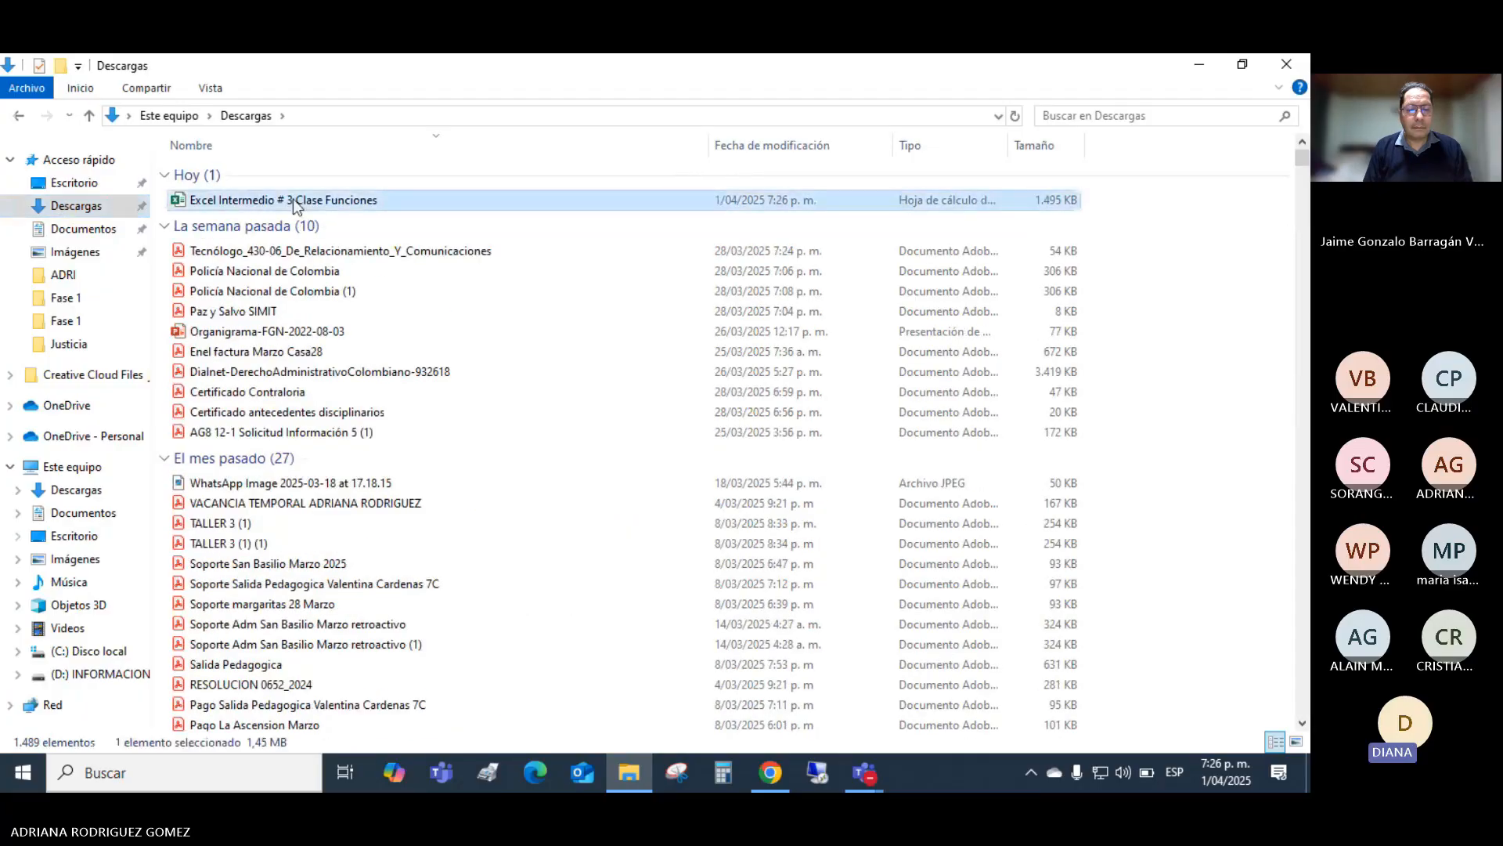
double_click(293, 199)
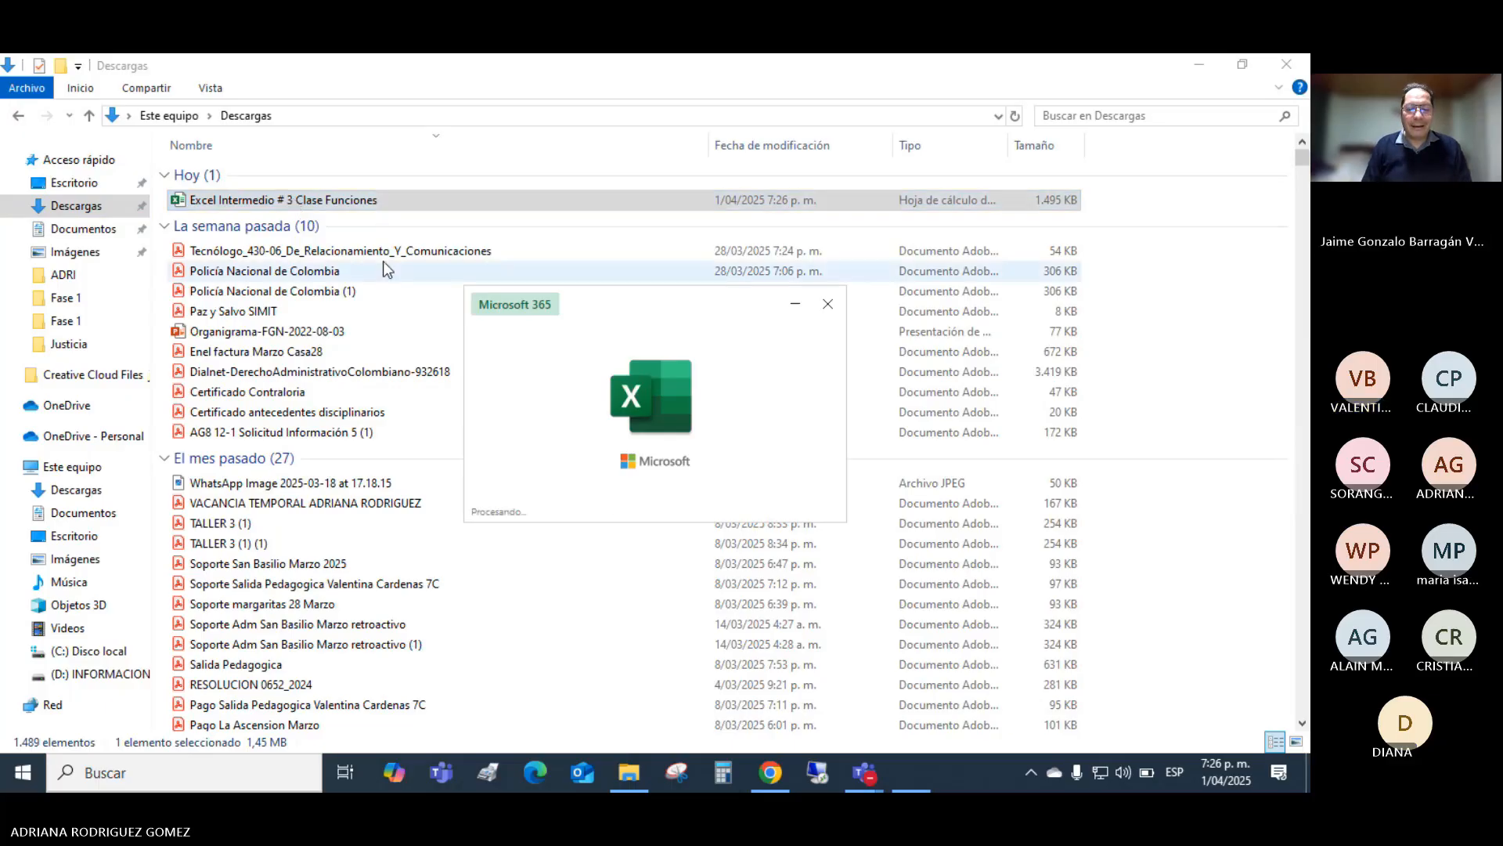
click(789, 776)
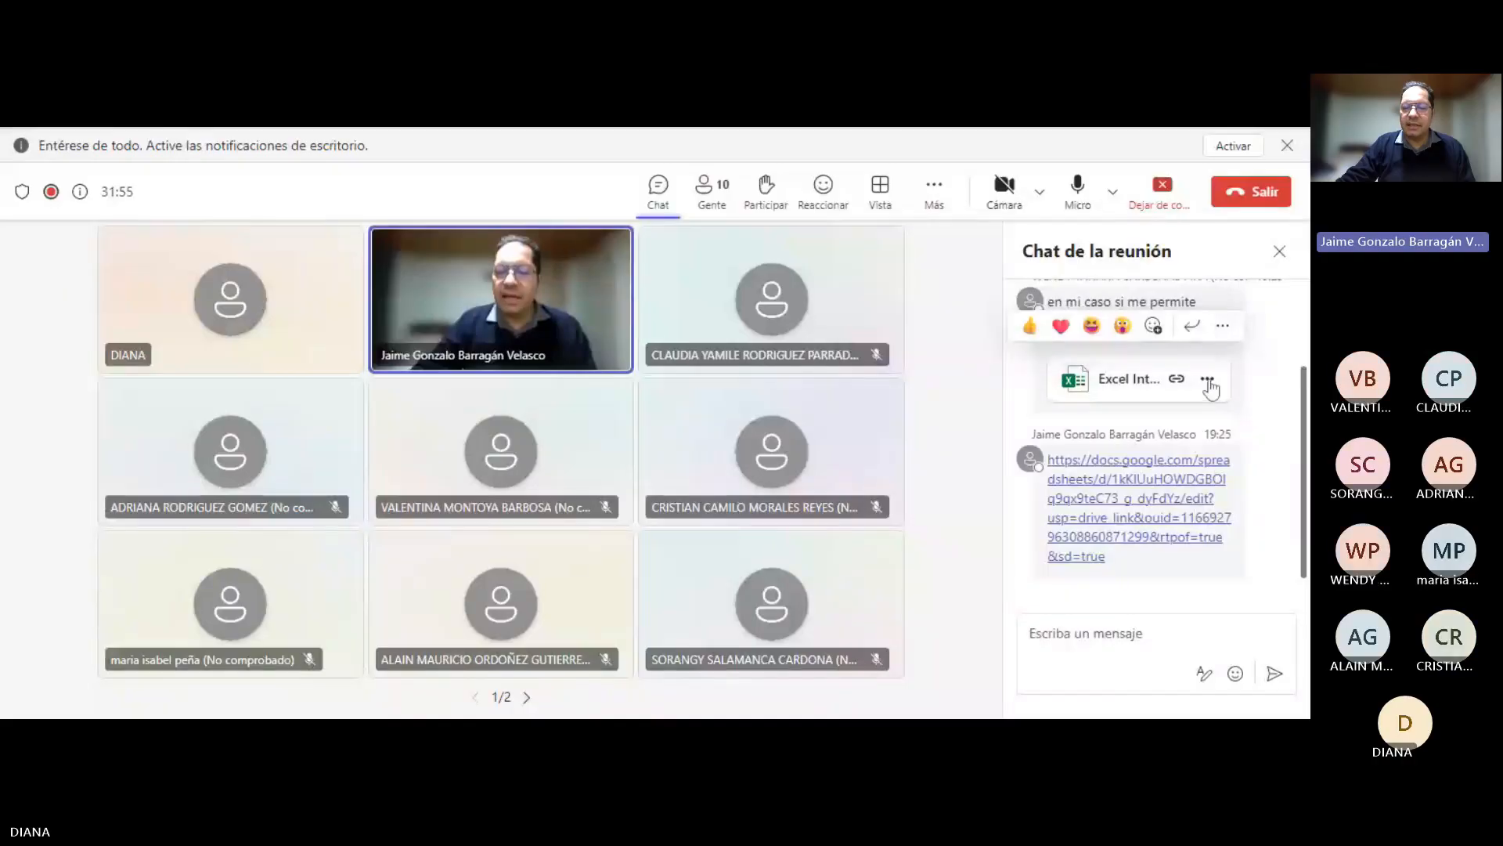
- Try to download the Excel workbook attached to the meeting chat
click(1208, 382)
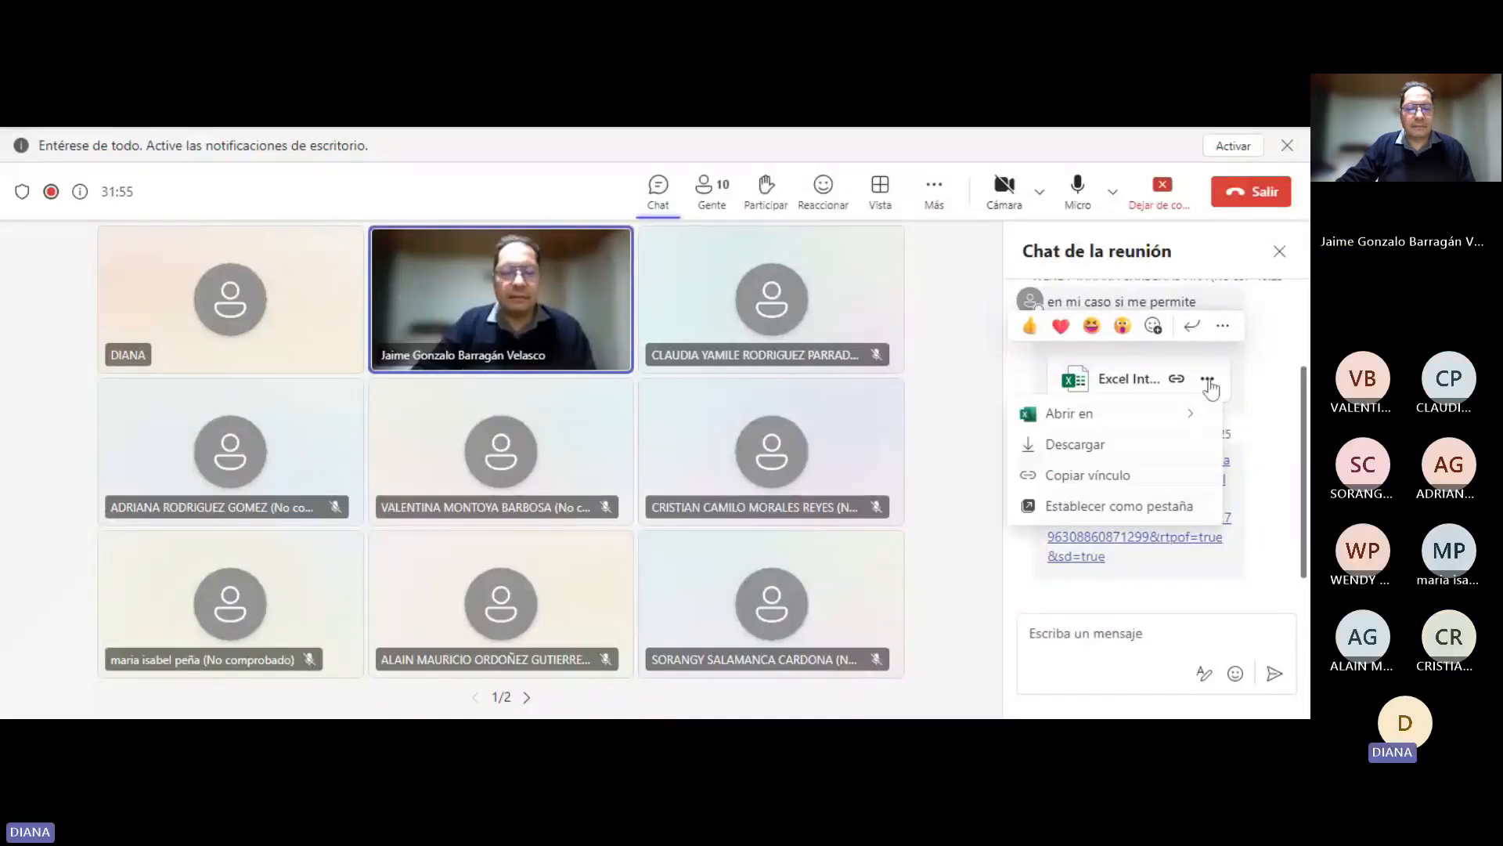
click(1065, 454)
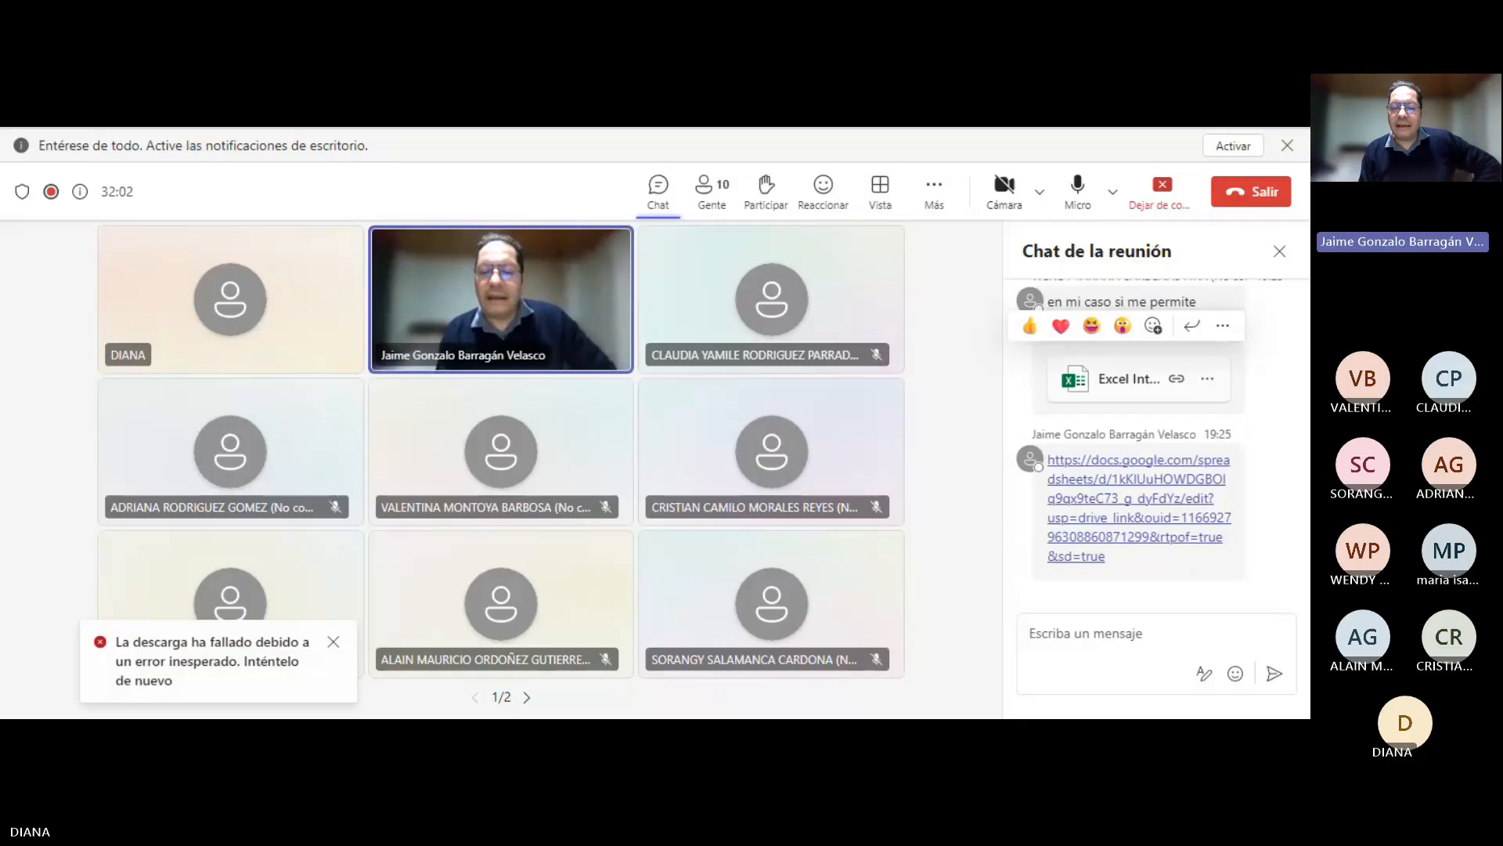
click(1207, 380)
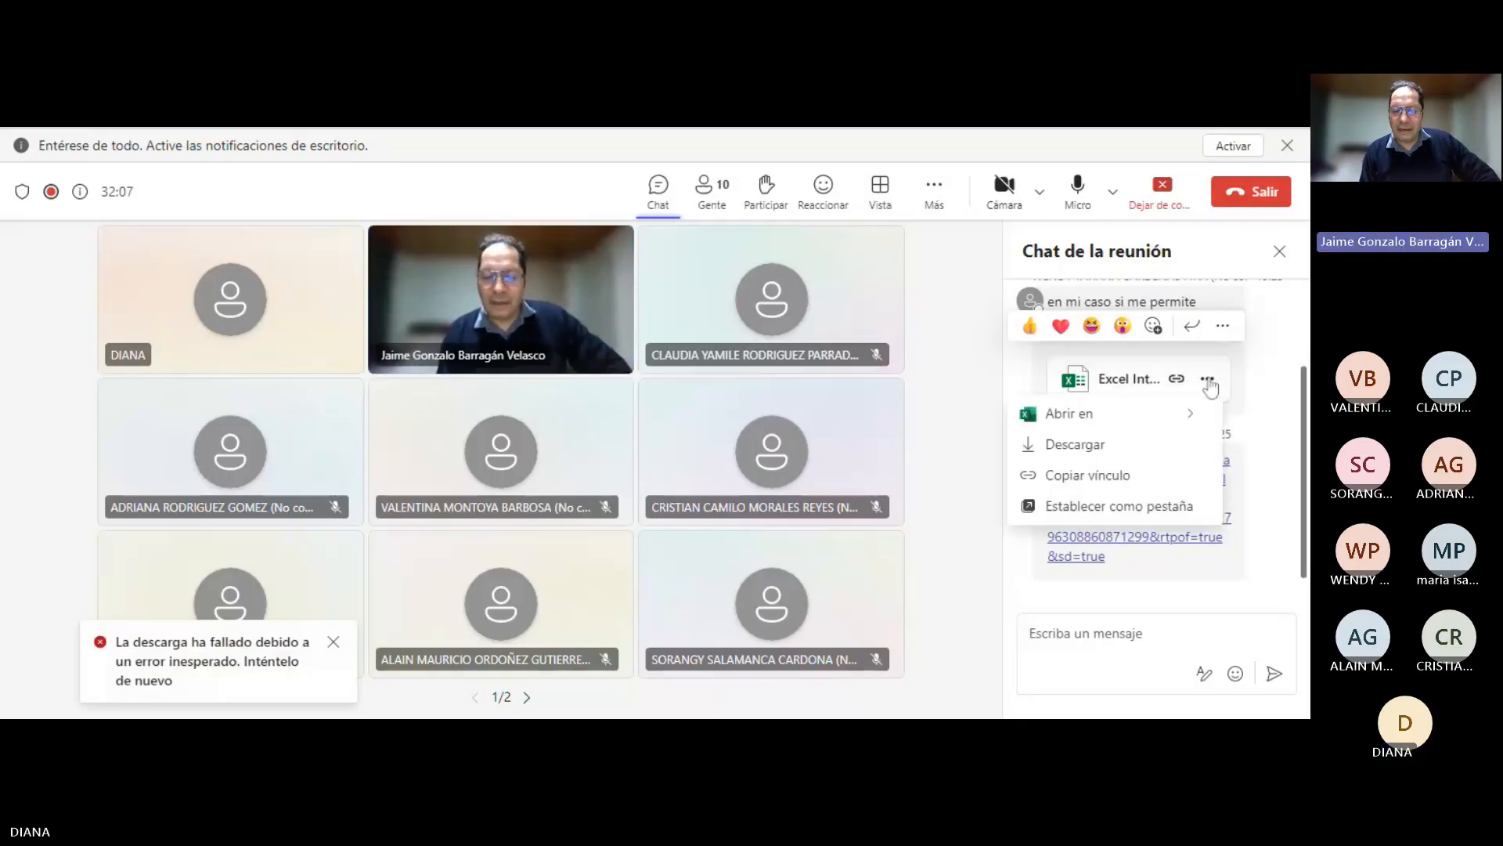
click(1105, 547)
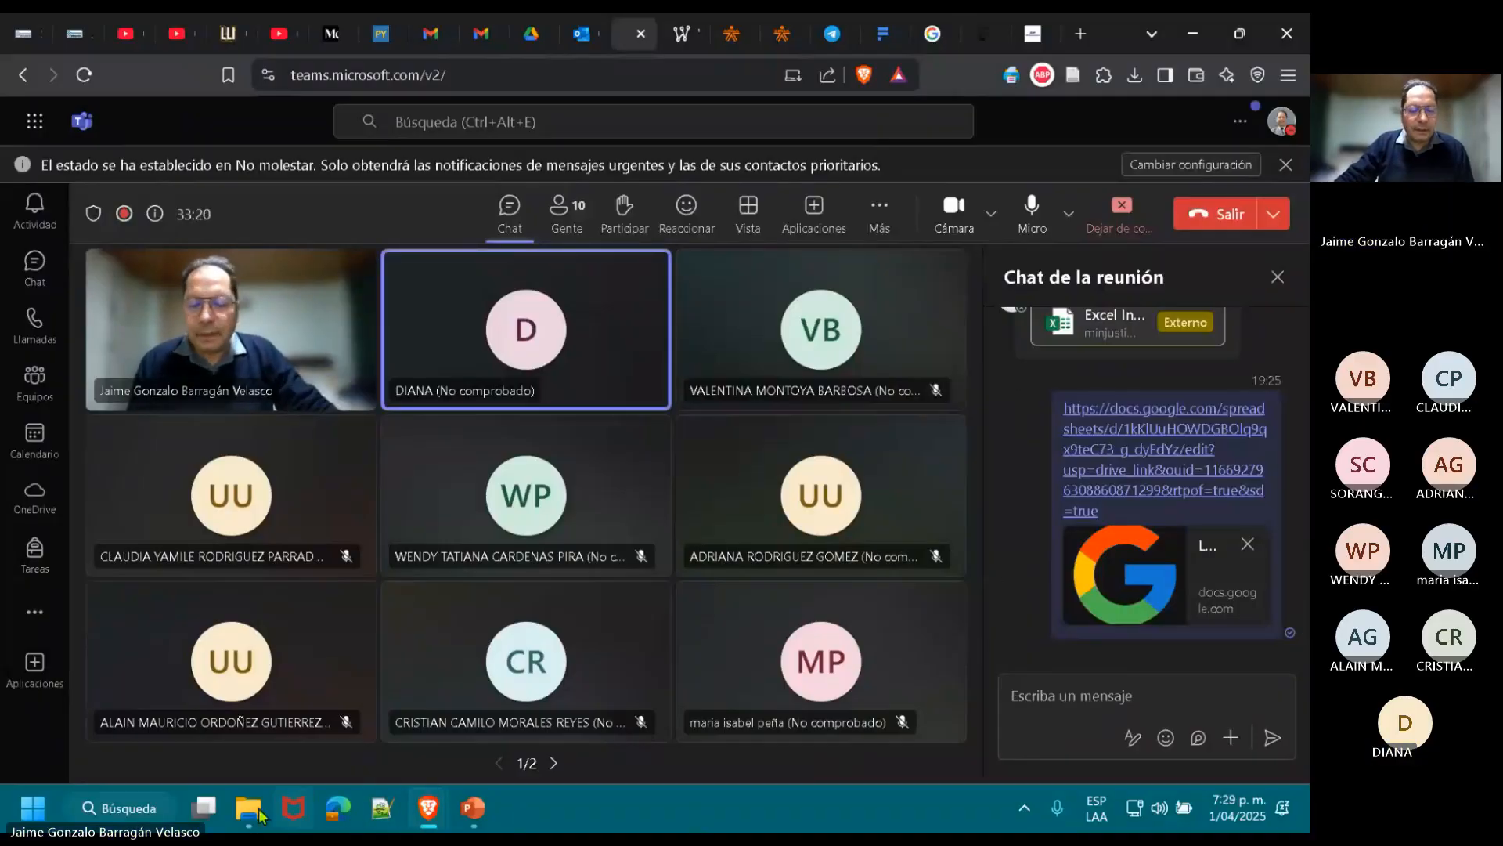
- Start Excel and open the recent Excel Intermedio # 3 Clase Funciones.xlsx from the Cursos 2025 folder without updating its external links
click(34, 806)
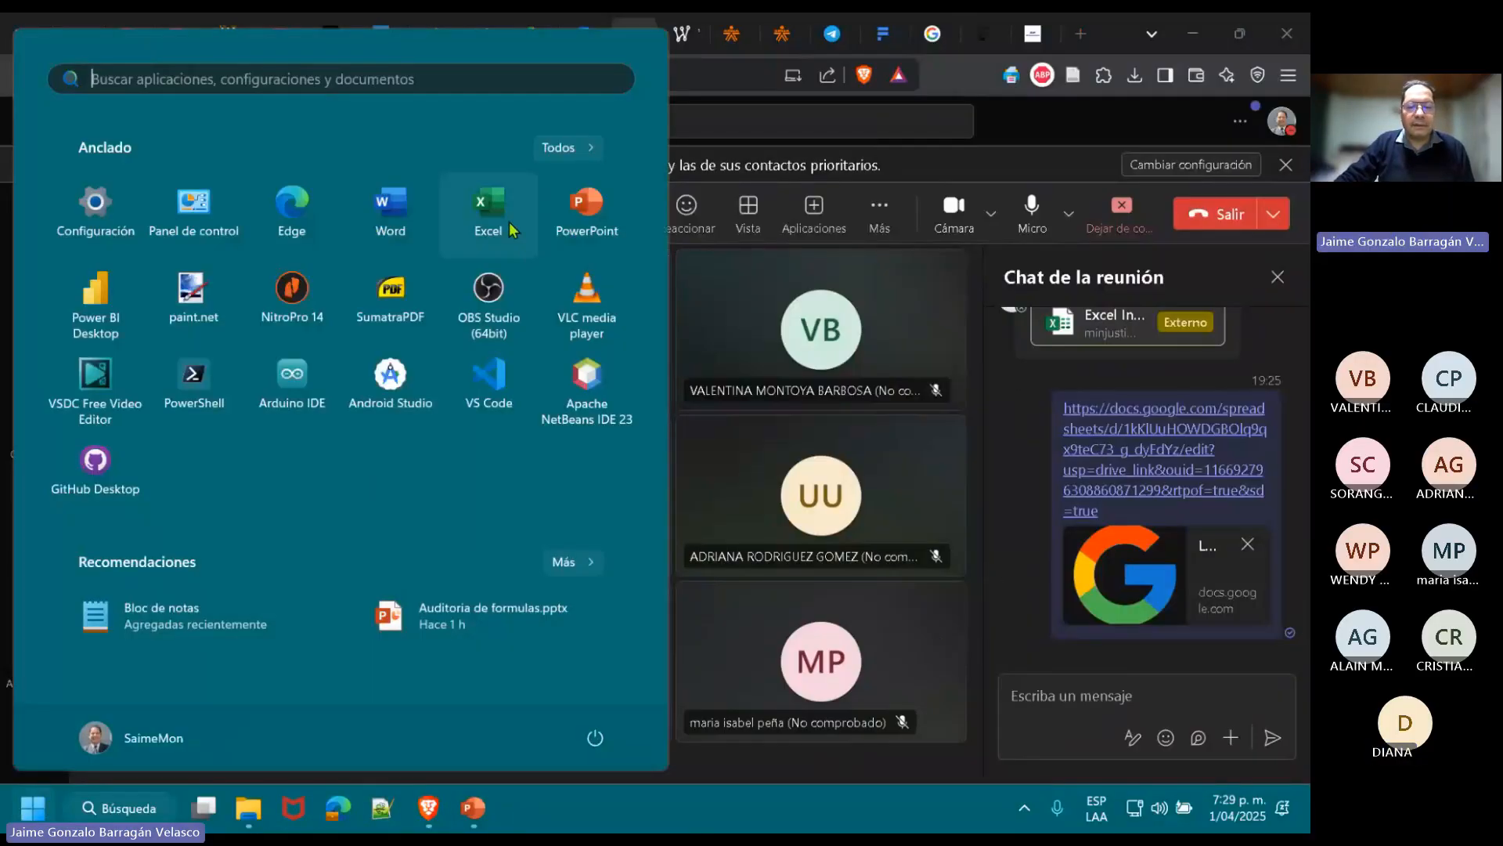
click(509, 227)
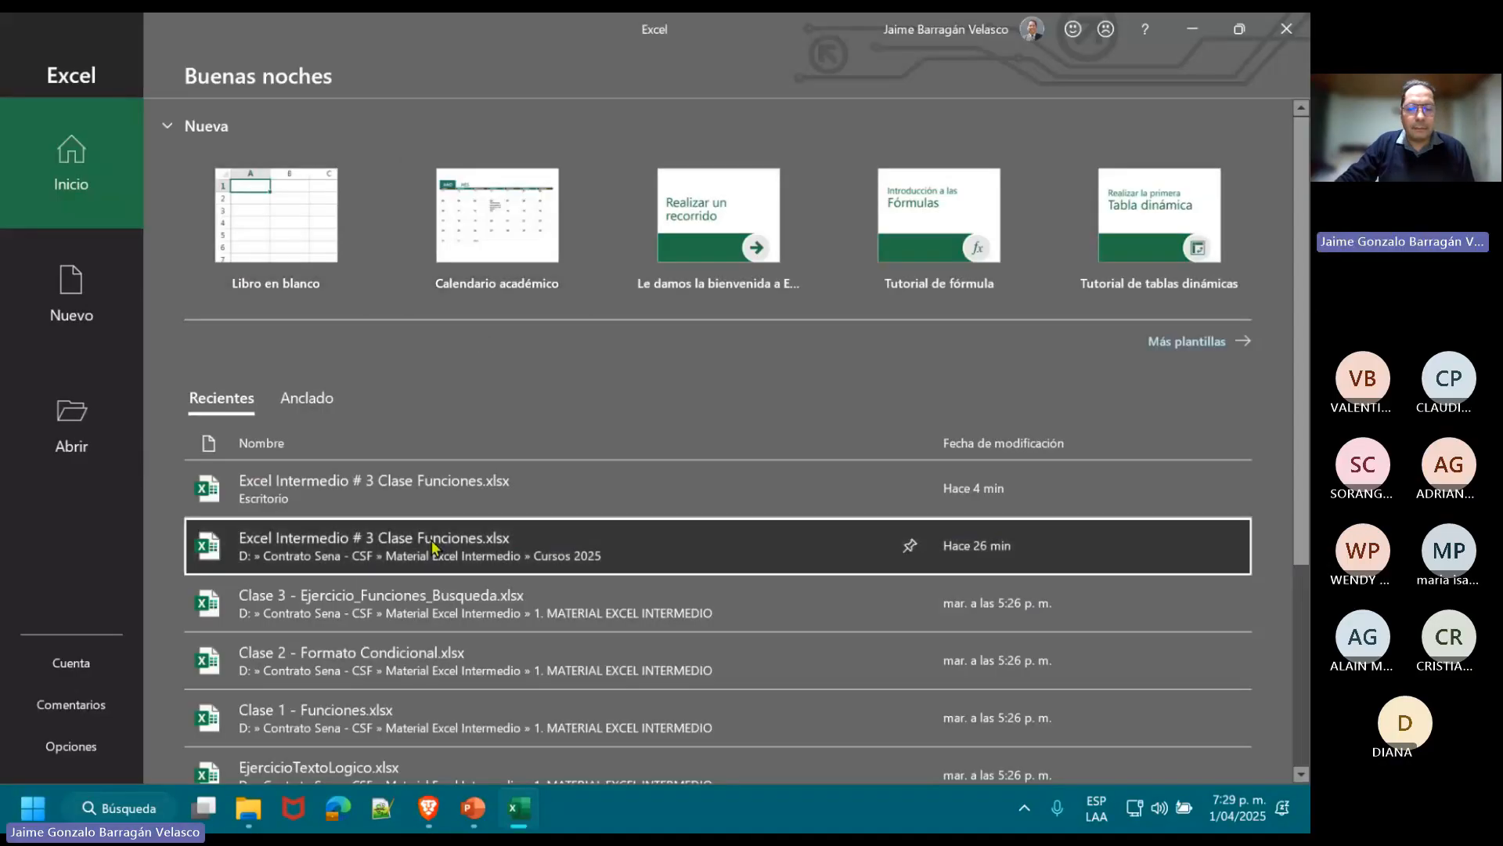
click(433, 546)
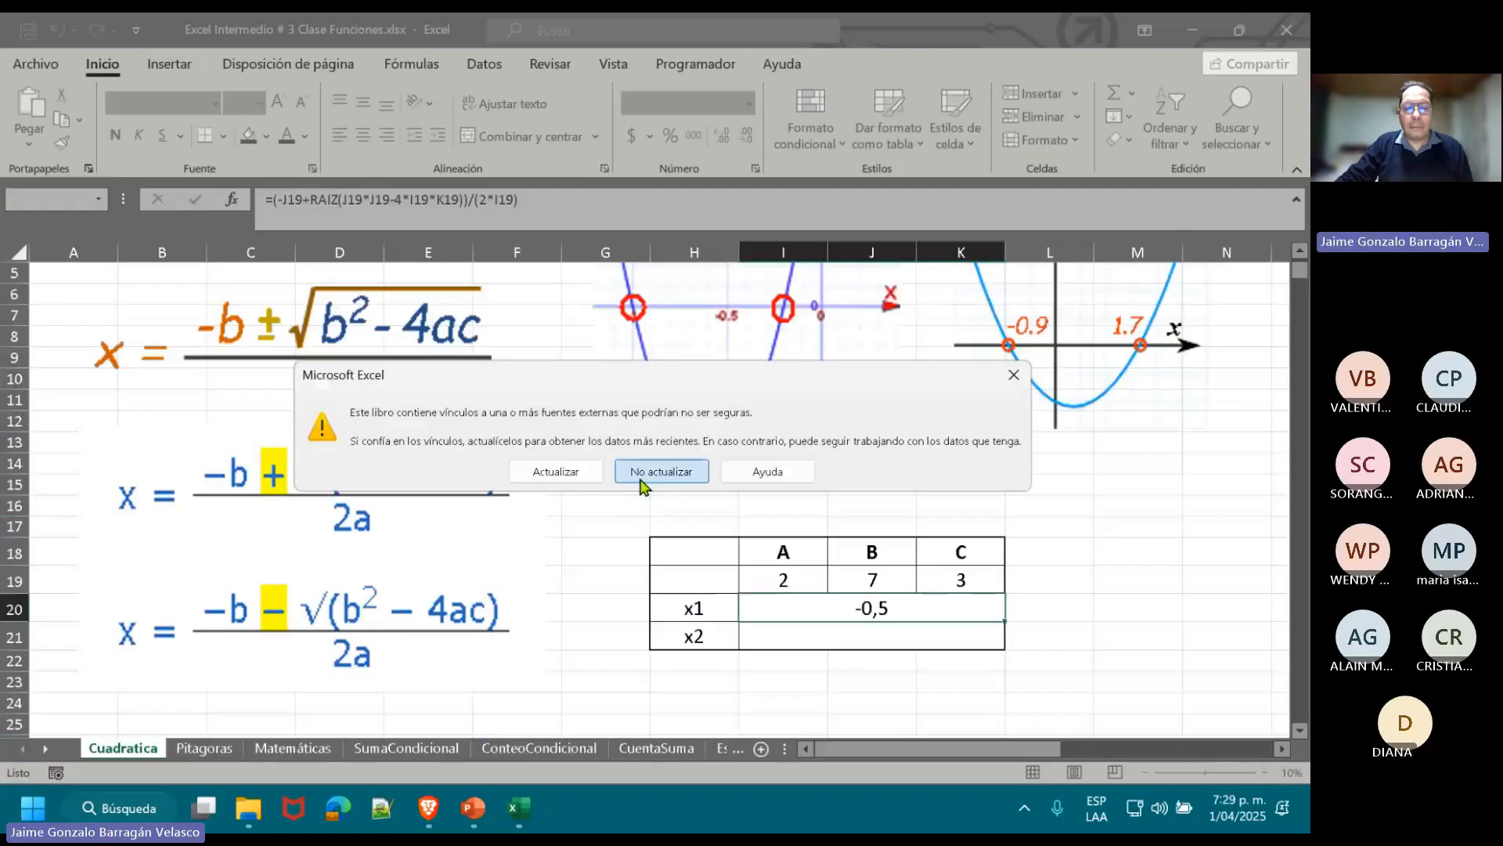
click(665, 564)
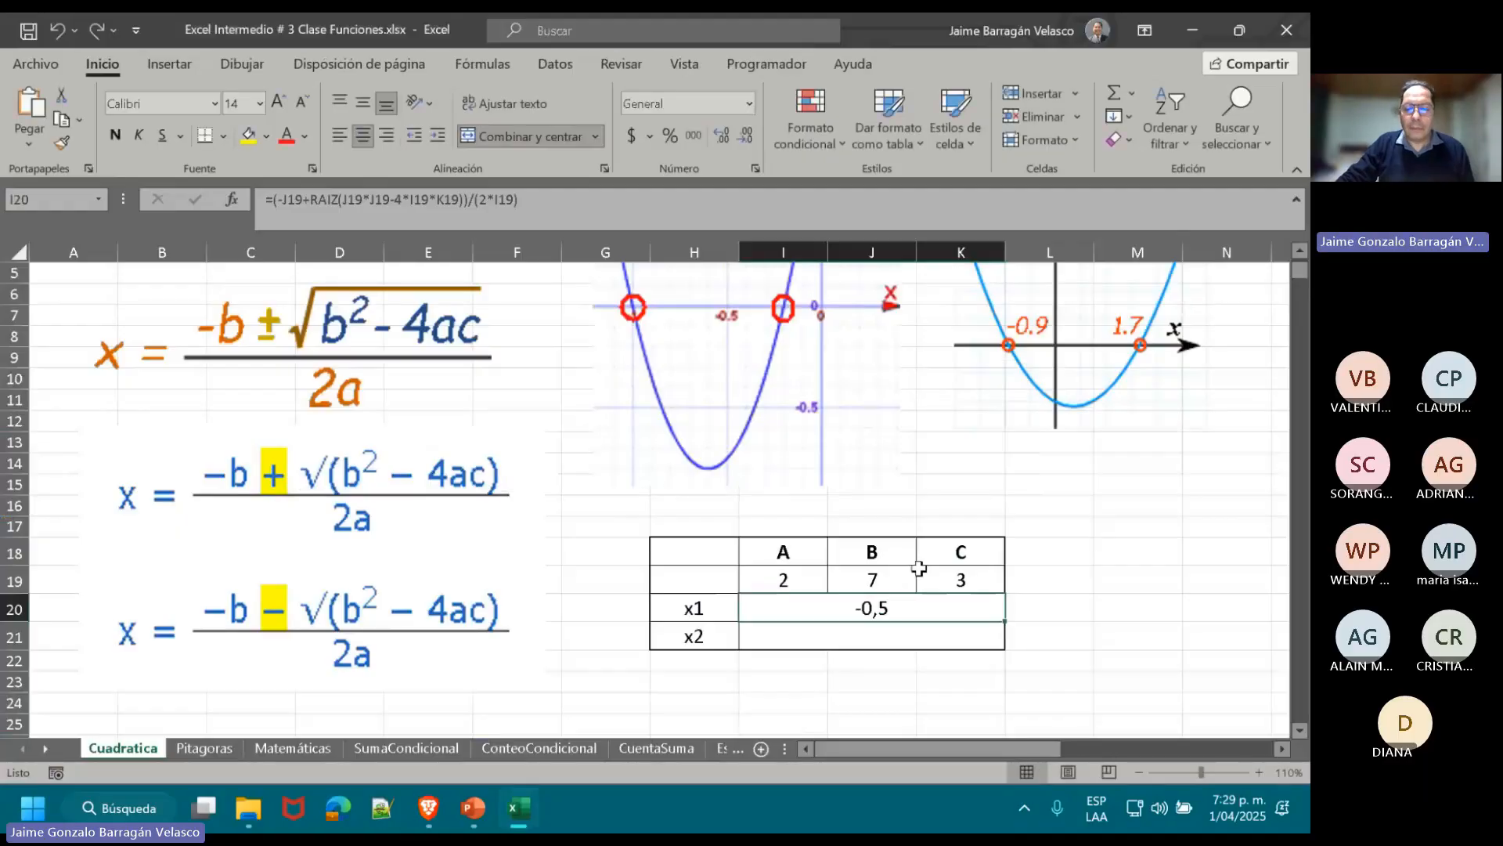
- Display the x1 formula in cell I20 with its cell references and close it without edits
double_click(875, 609)
scroll(1142, 603, down, 1)
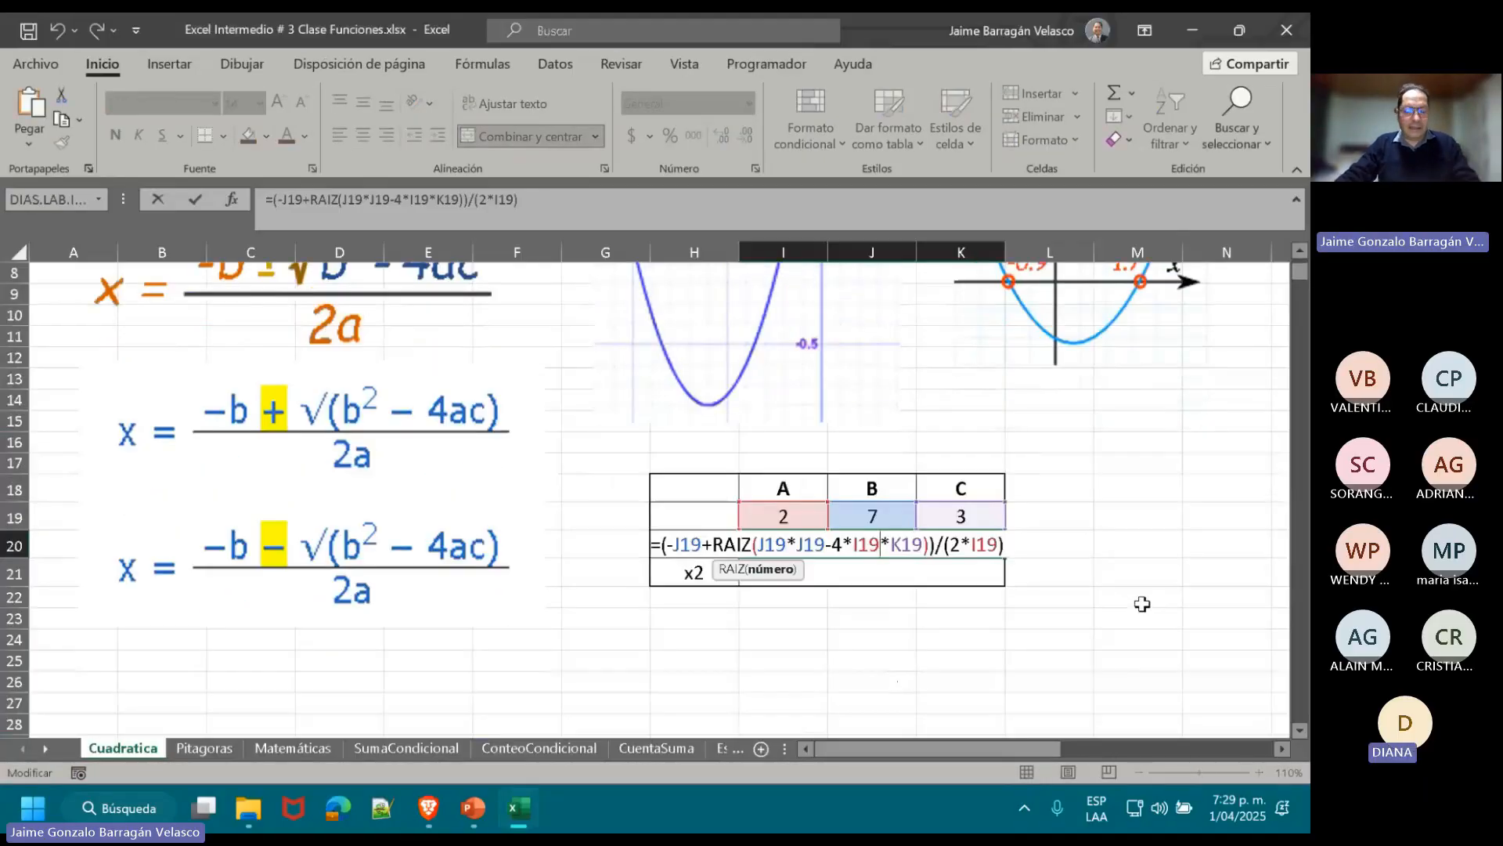
key(ctrl+Return)
- Examine the parts of the x1 formula in I20: the J19 term, the J19*J19 product and the full RAIZ argument
click(1259, 772)
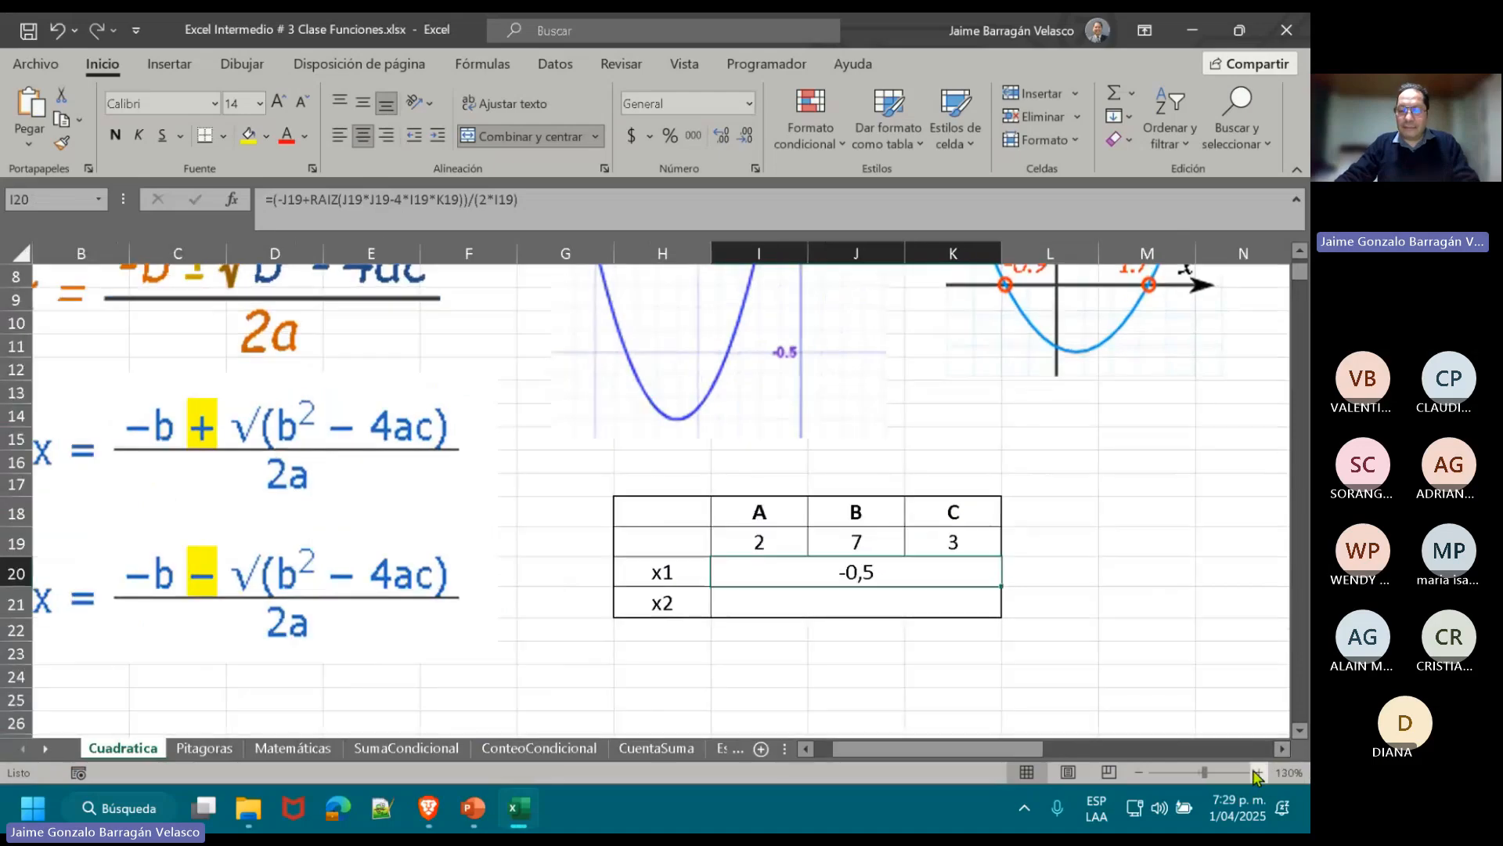
click(1259, 772)
double_click(807, 513)
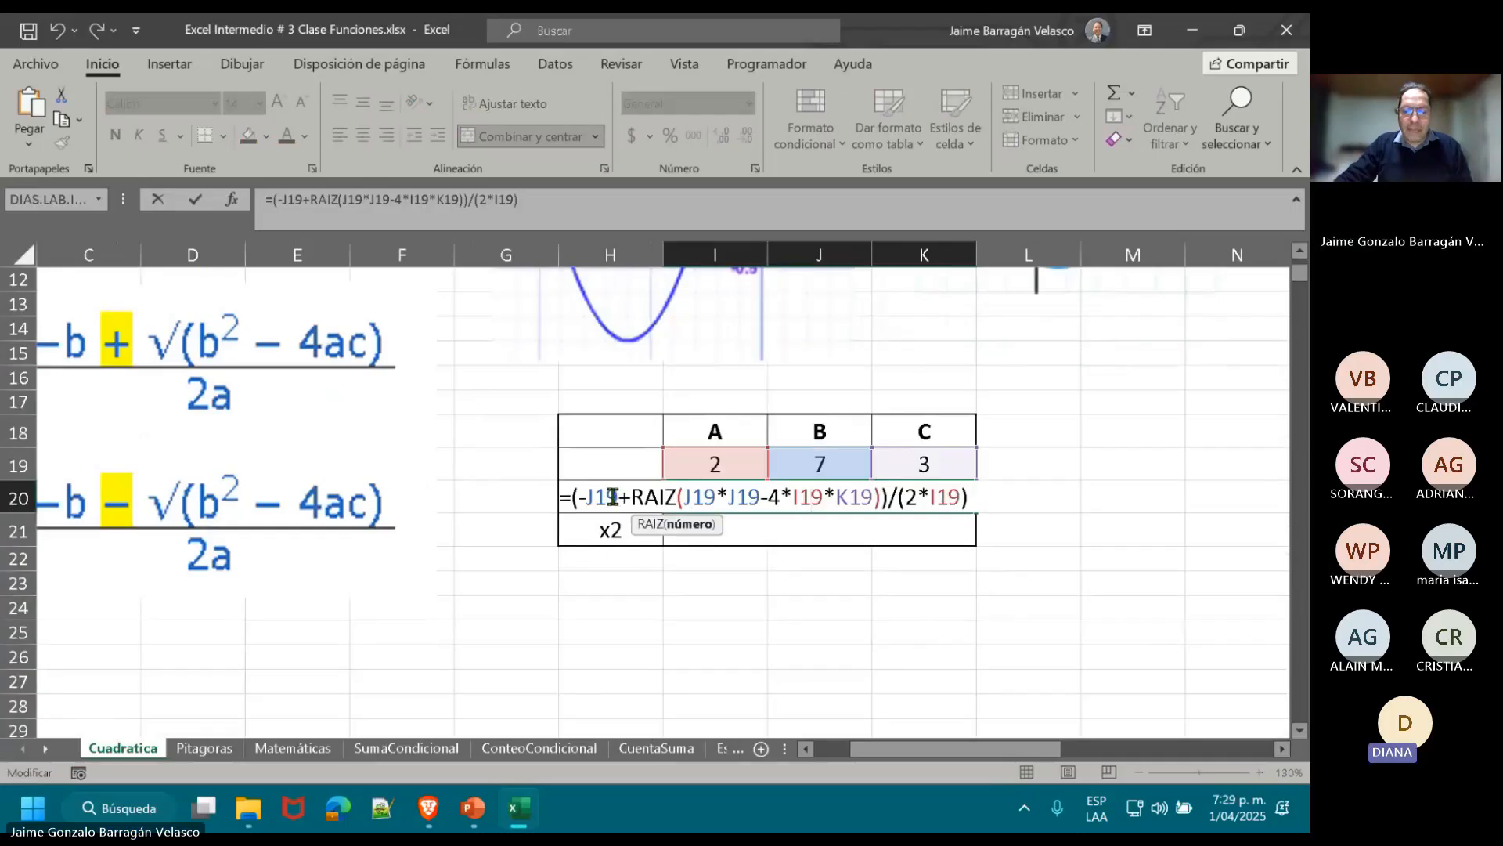
drag(618, 497, 586, 497)
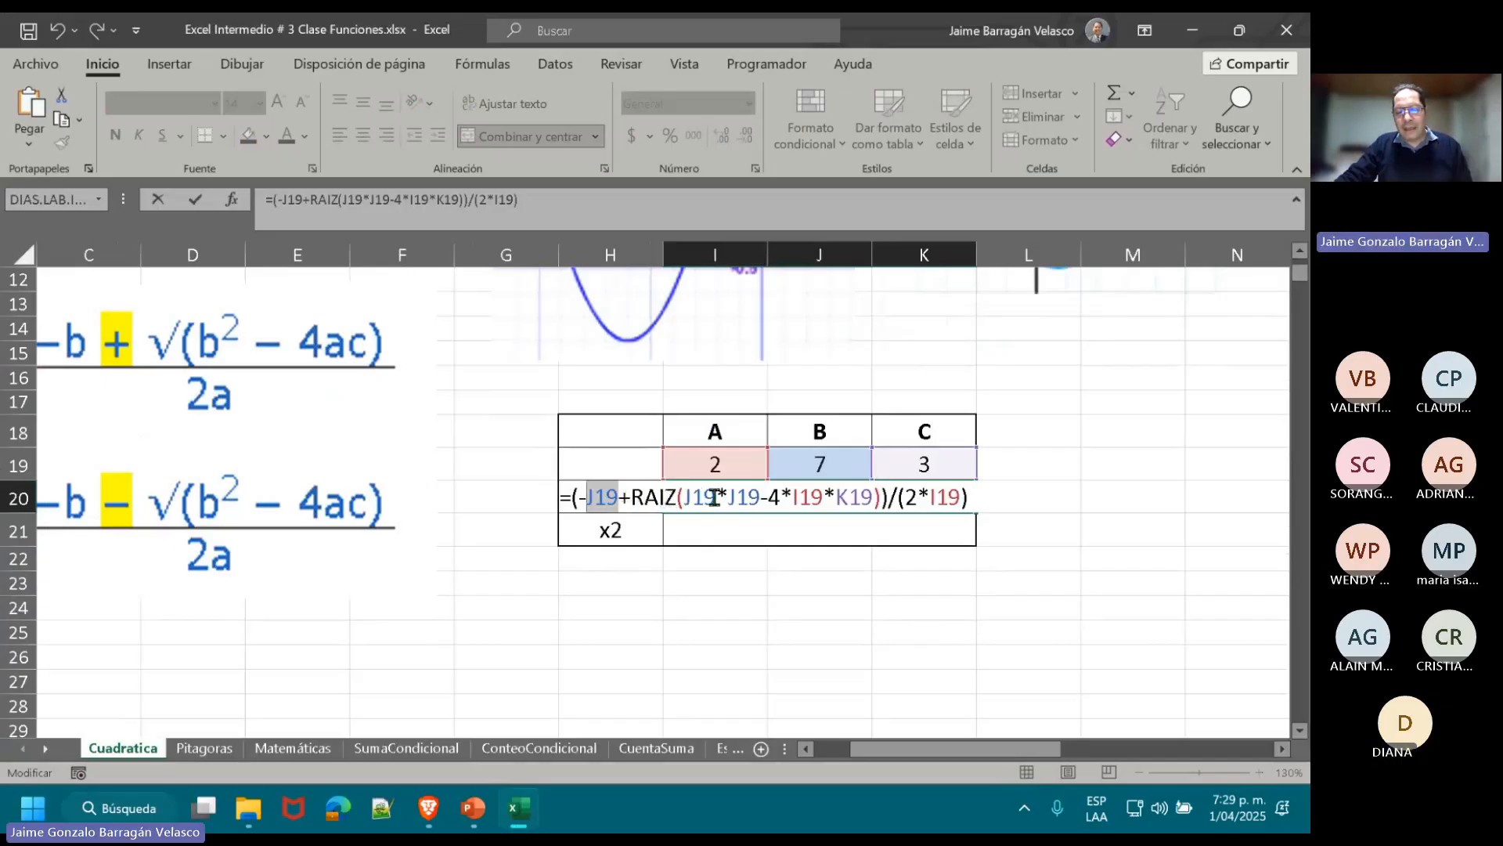
drag(761, 499, 691, 498)
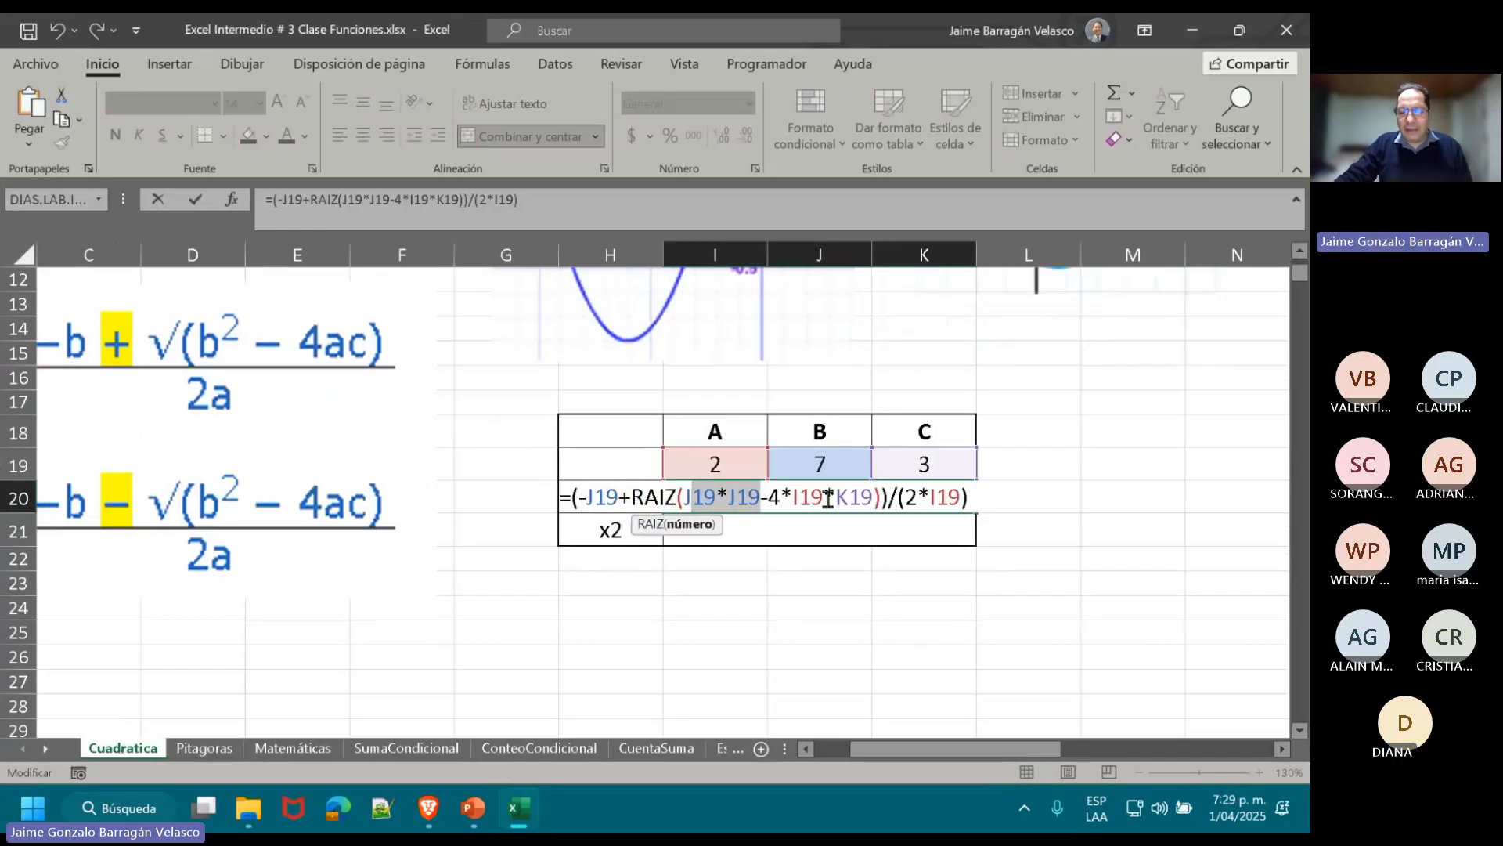
drag(878, 499, 675, 497)
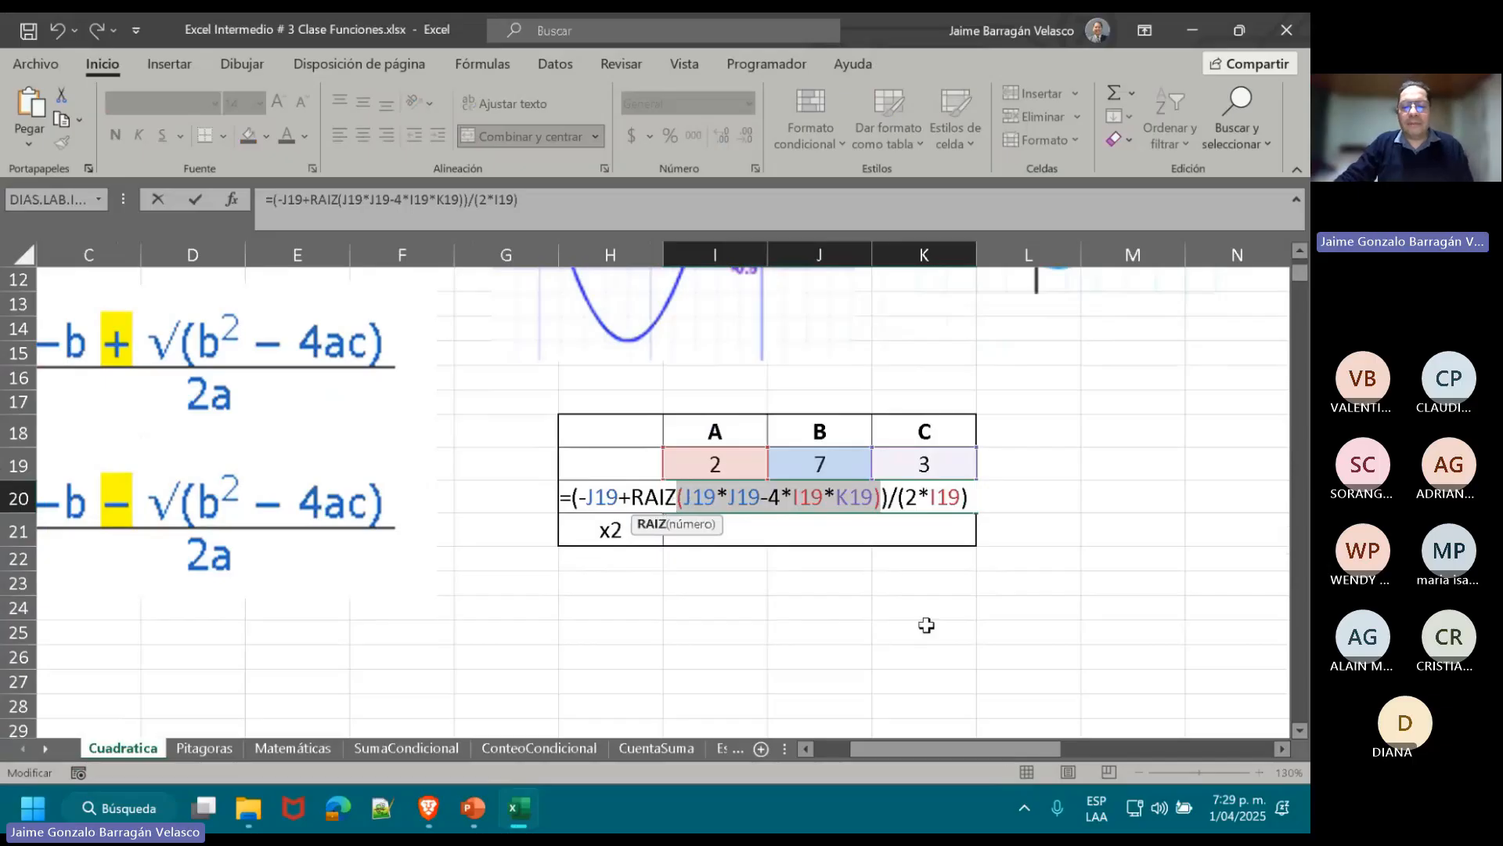
click(1112, 499)
click(862, 508)
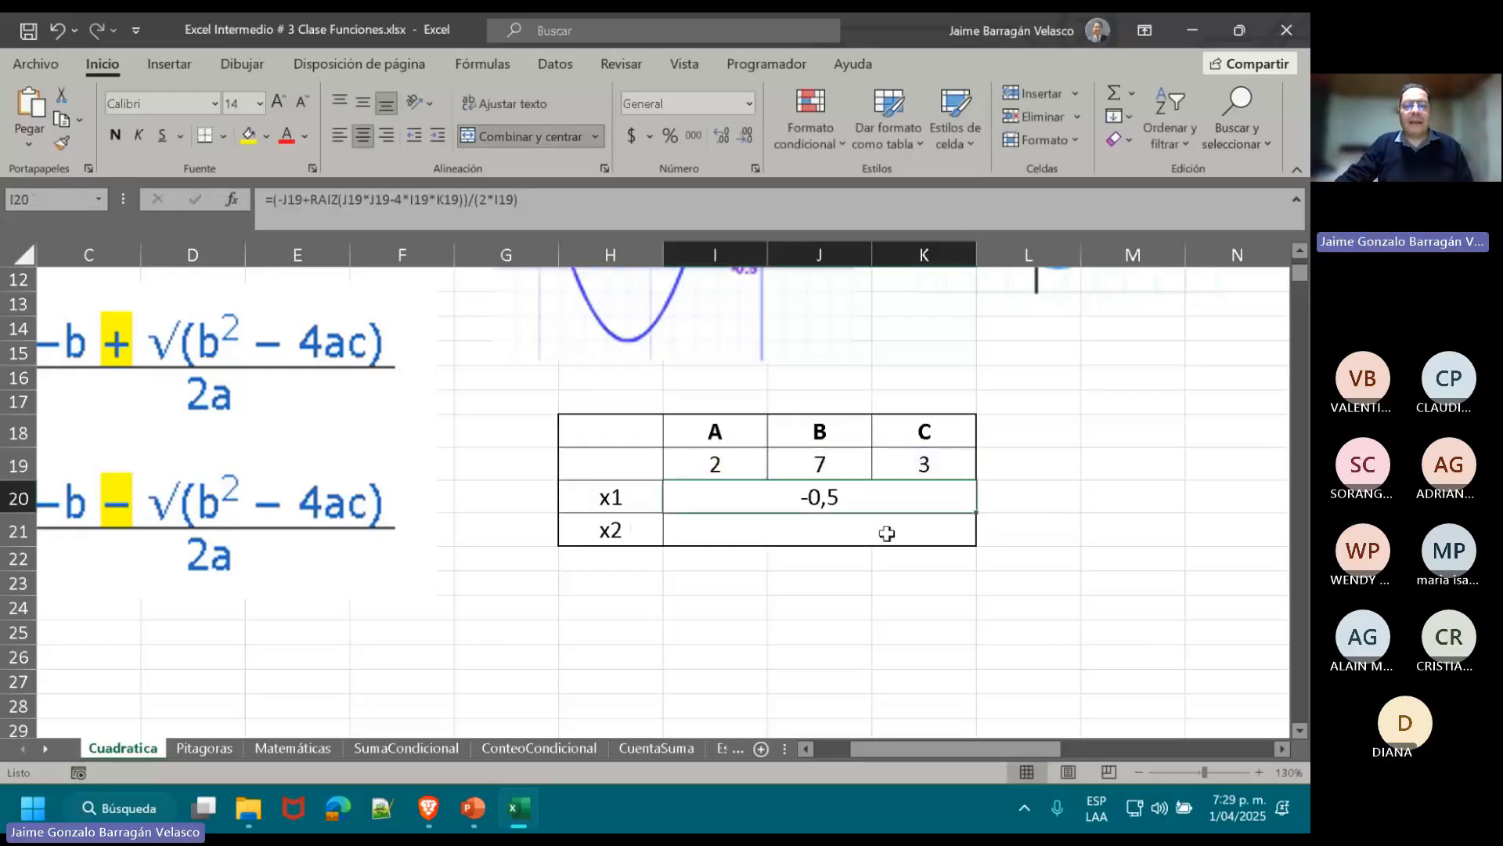
- Try to enter the x1 formula text =(-J19+RAIZ(J19*J19-4*I19*K19))/(2*I19) in the x2 cell I21
drag(532, 197, 87, 171)
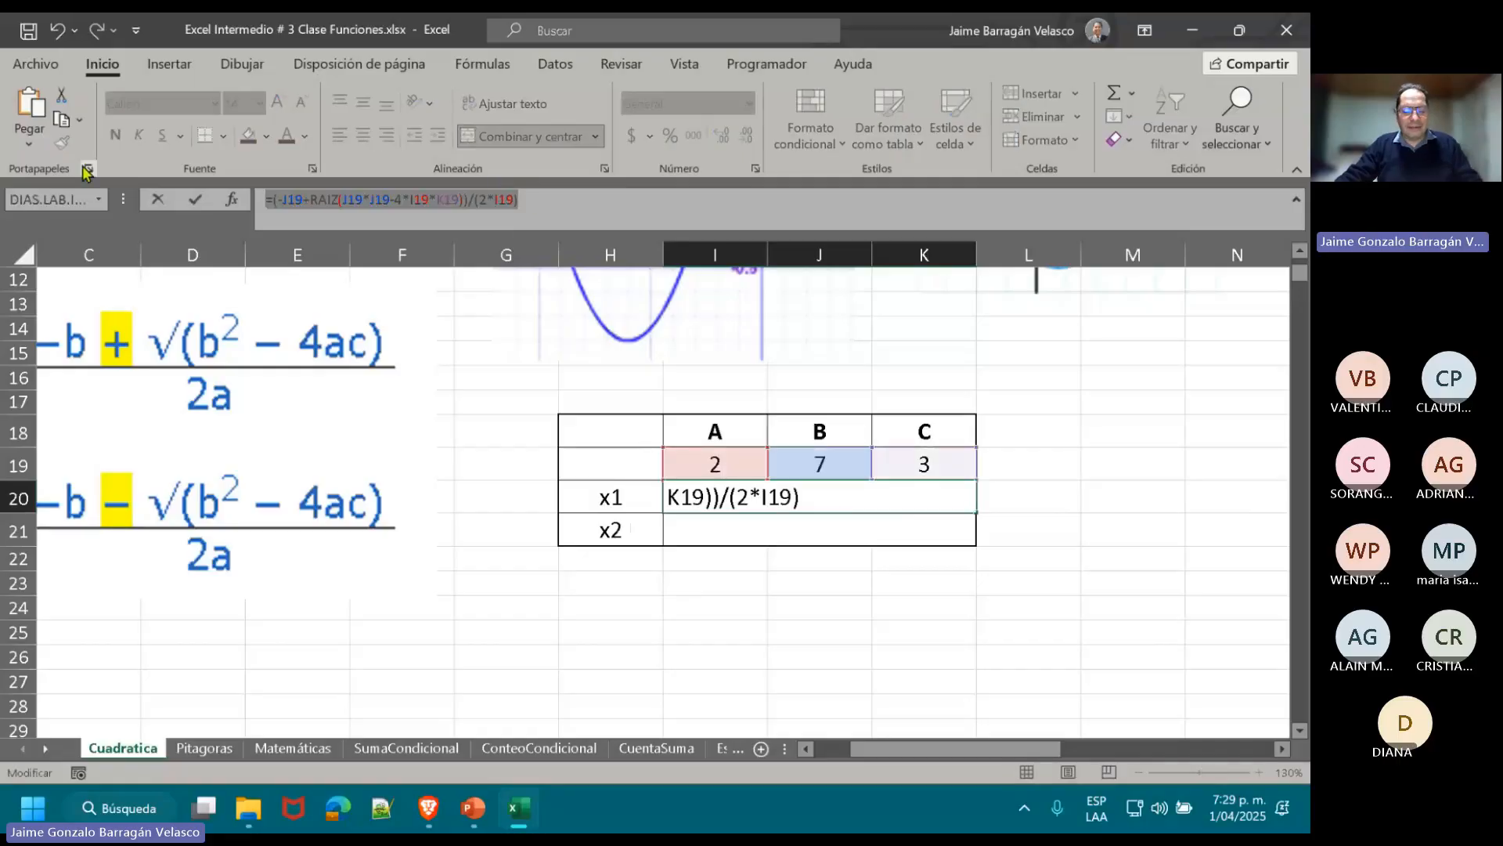
key(Return)
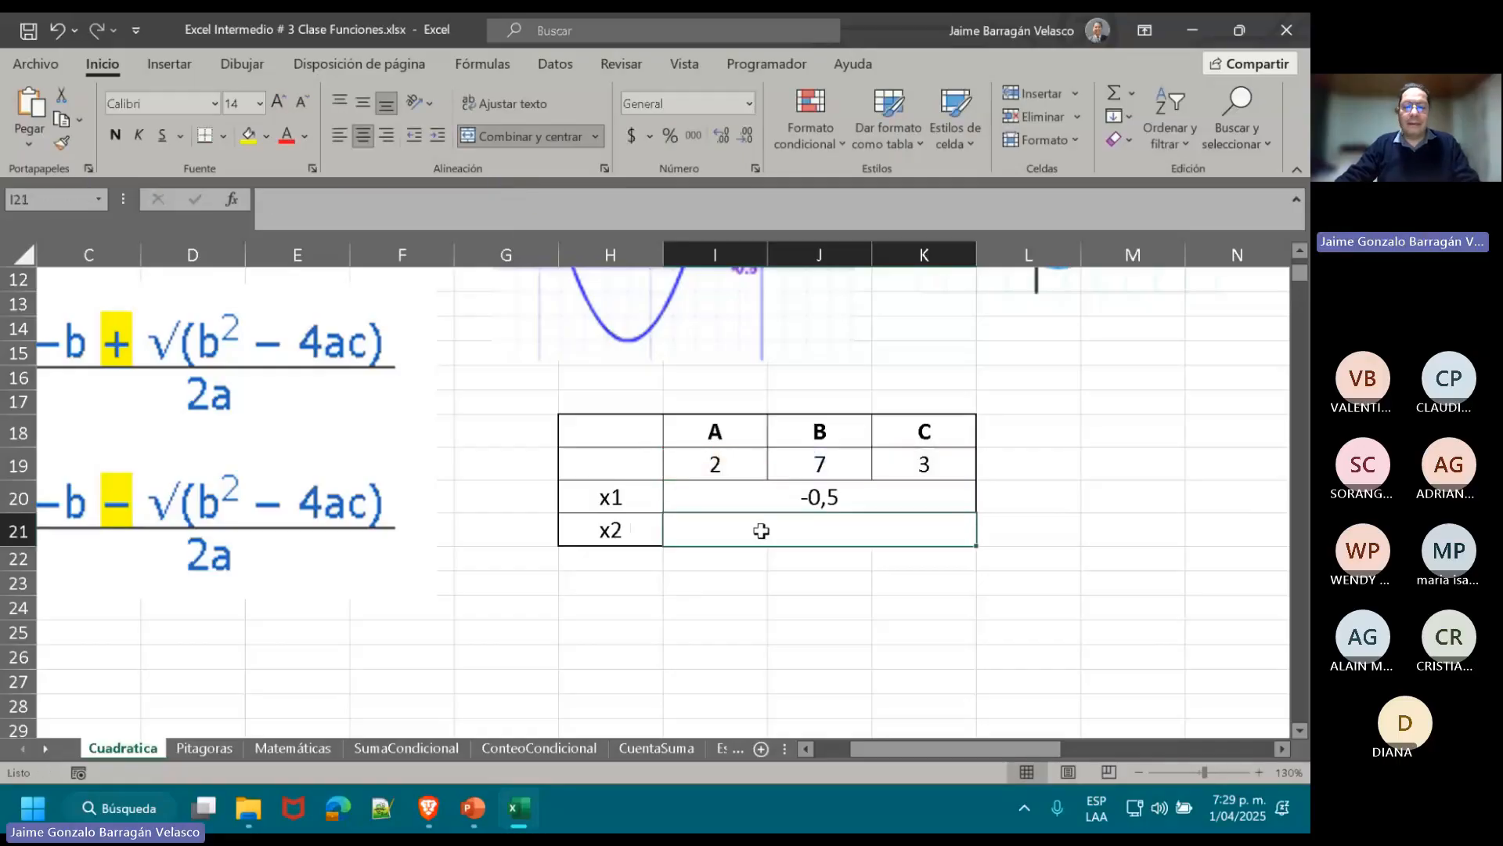
click(546, 214)
text(=(-J19+RAIZ(J19^2-4*I19*K19))/(2*I19))
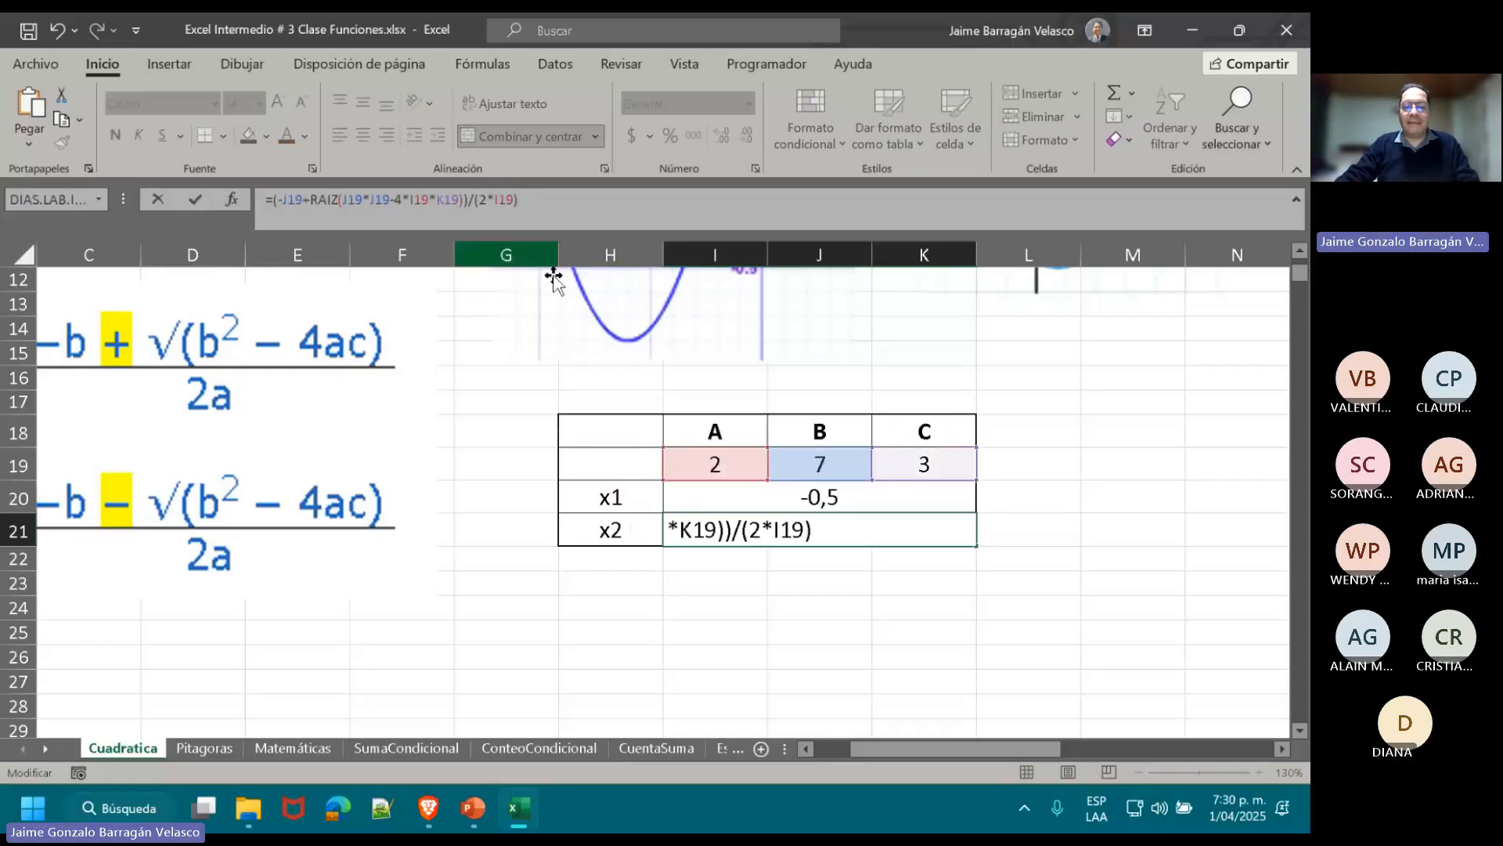
key(Escape)
- Copy the x1 result cell I20 into the x2 cell I21 as a whole cell
click(815, 496)
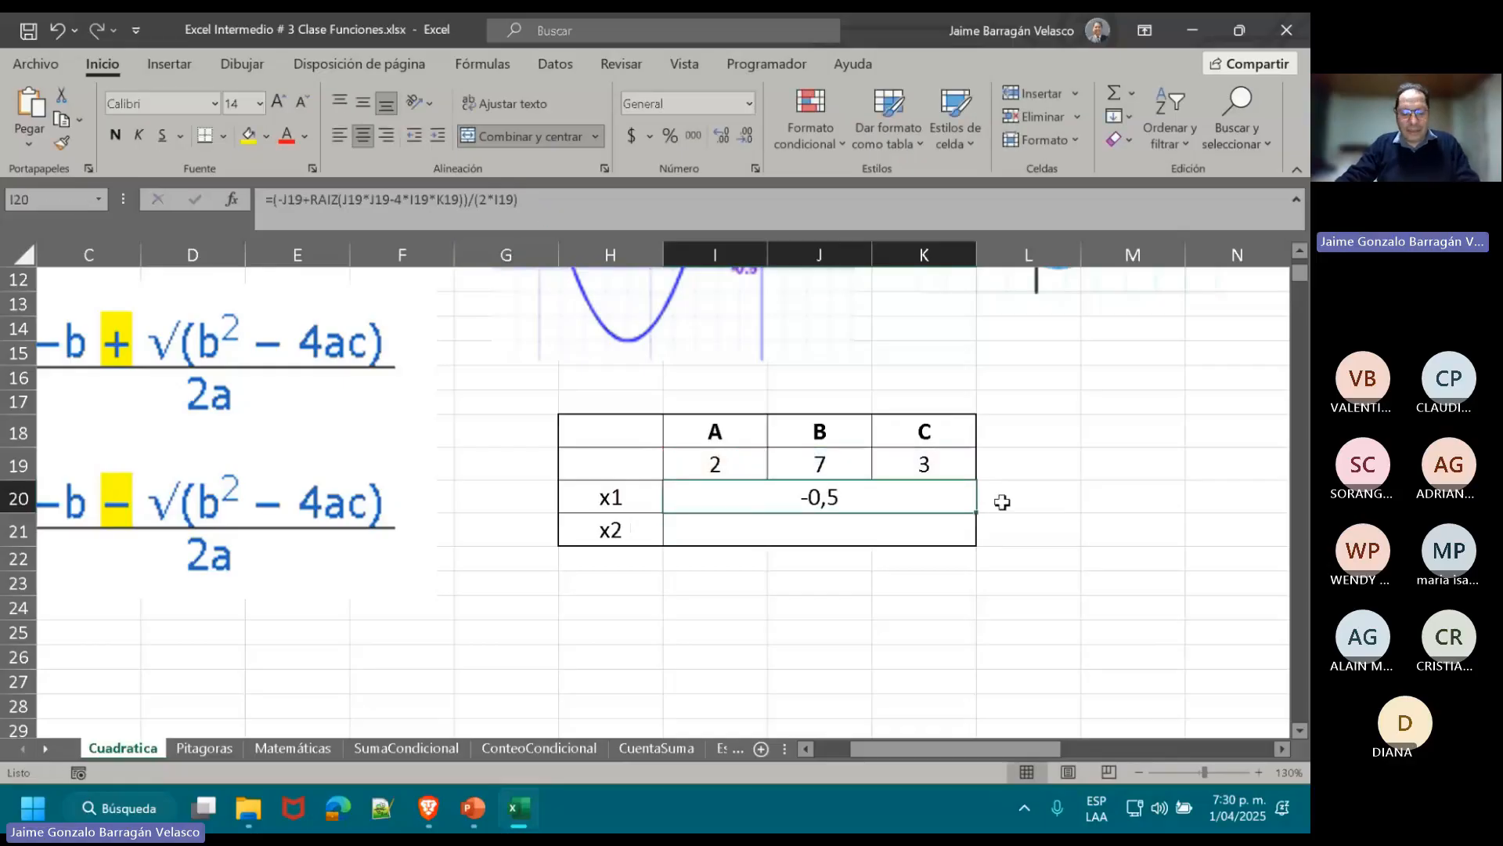
key(ctrl+c)
click(925, 528)
key(ctrl+v)
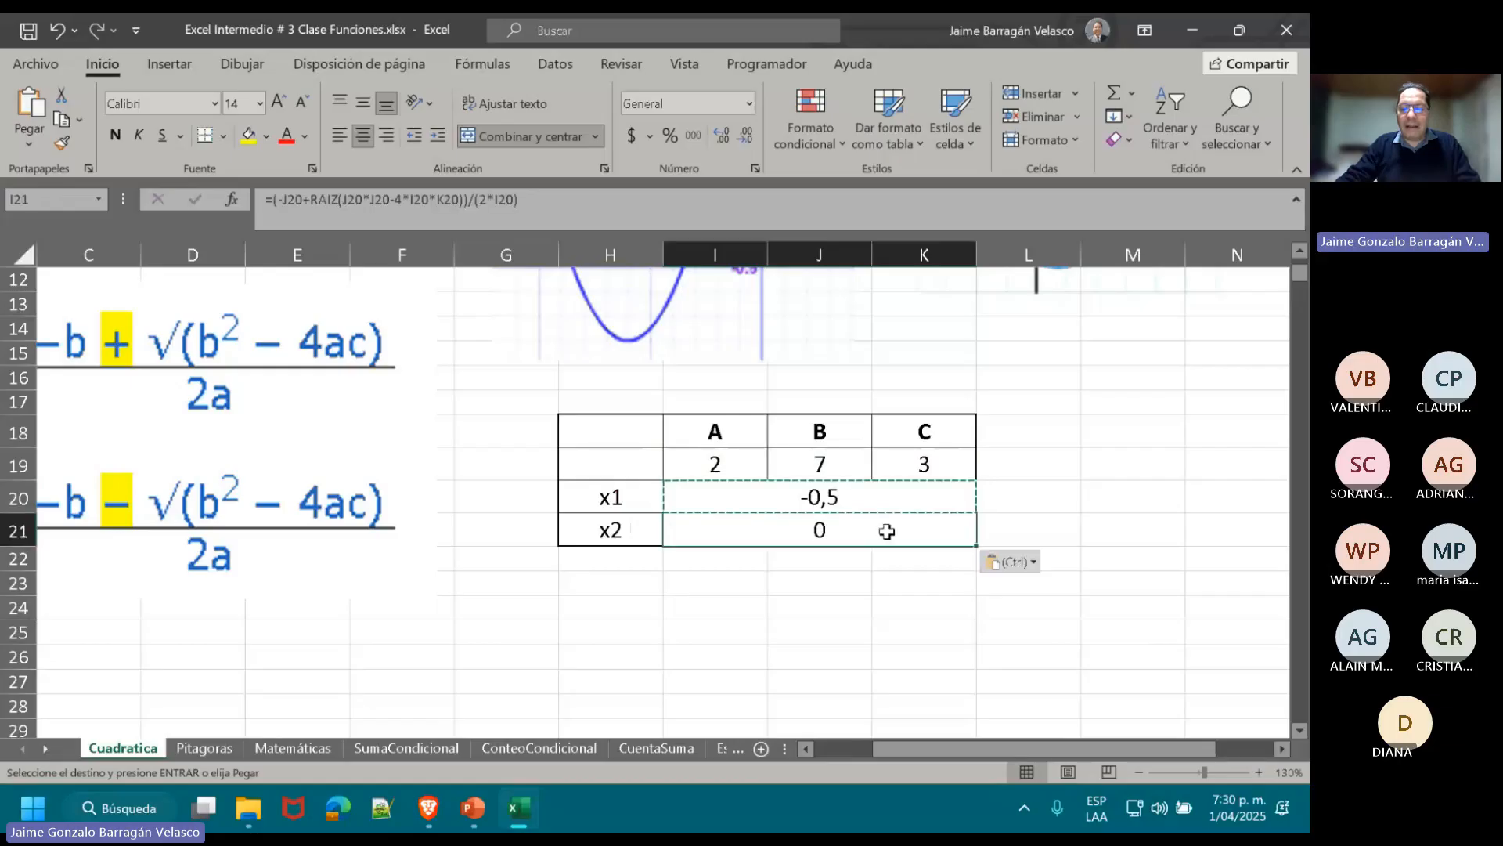
key(Escape)
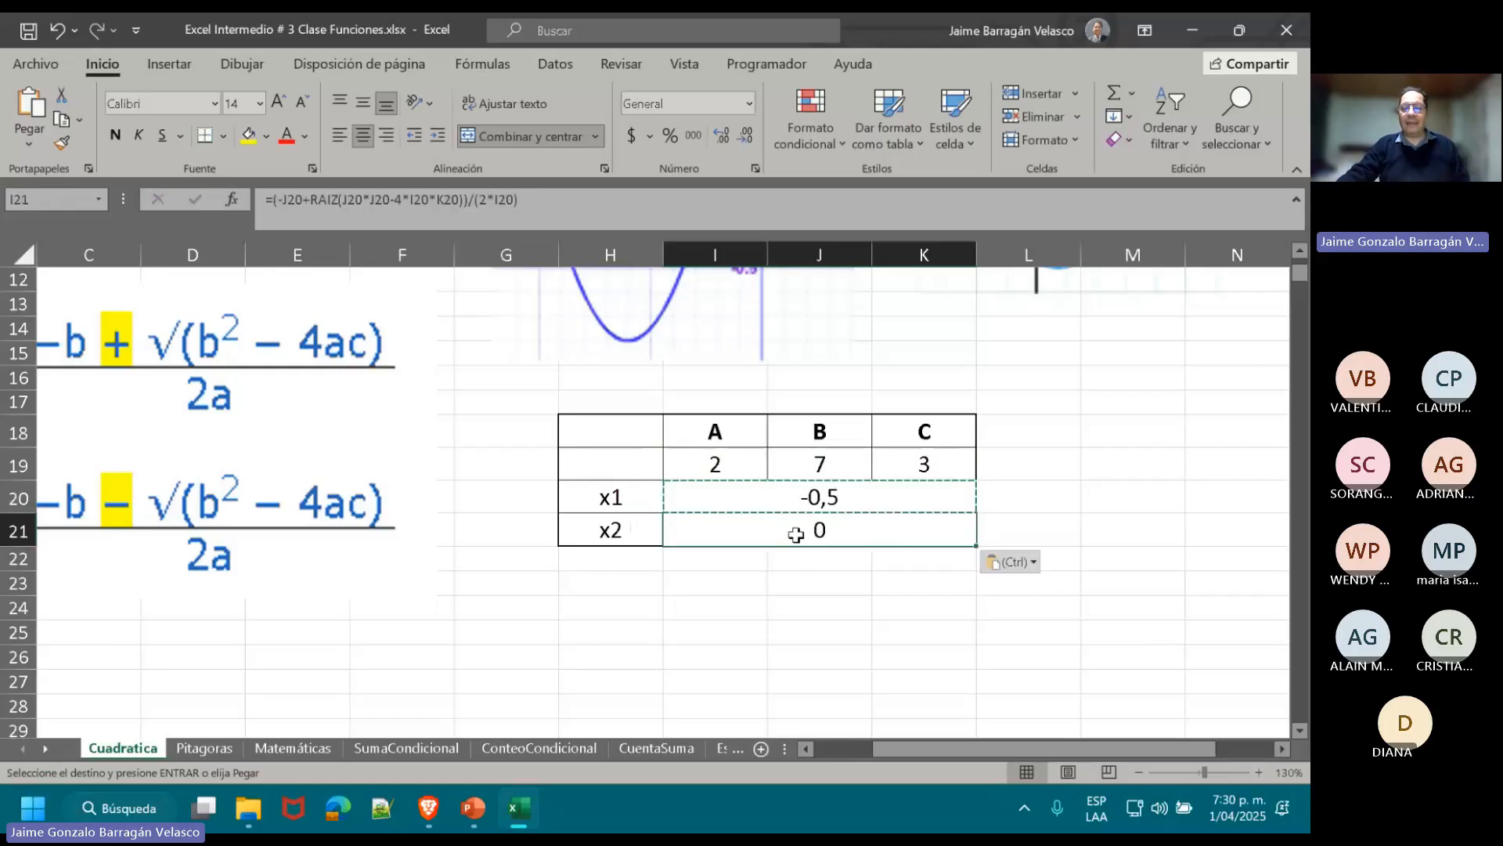
- Display the cell references of the formula pasted in I21 and clear that cell
double_click(797, 535)
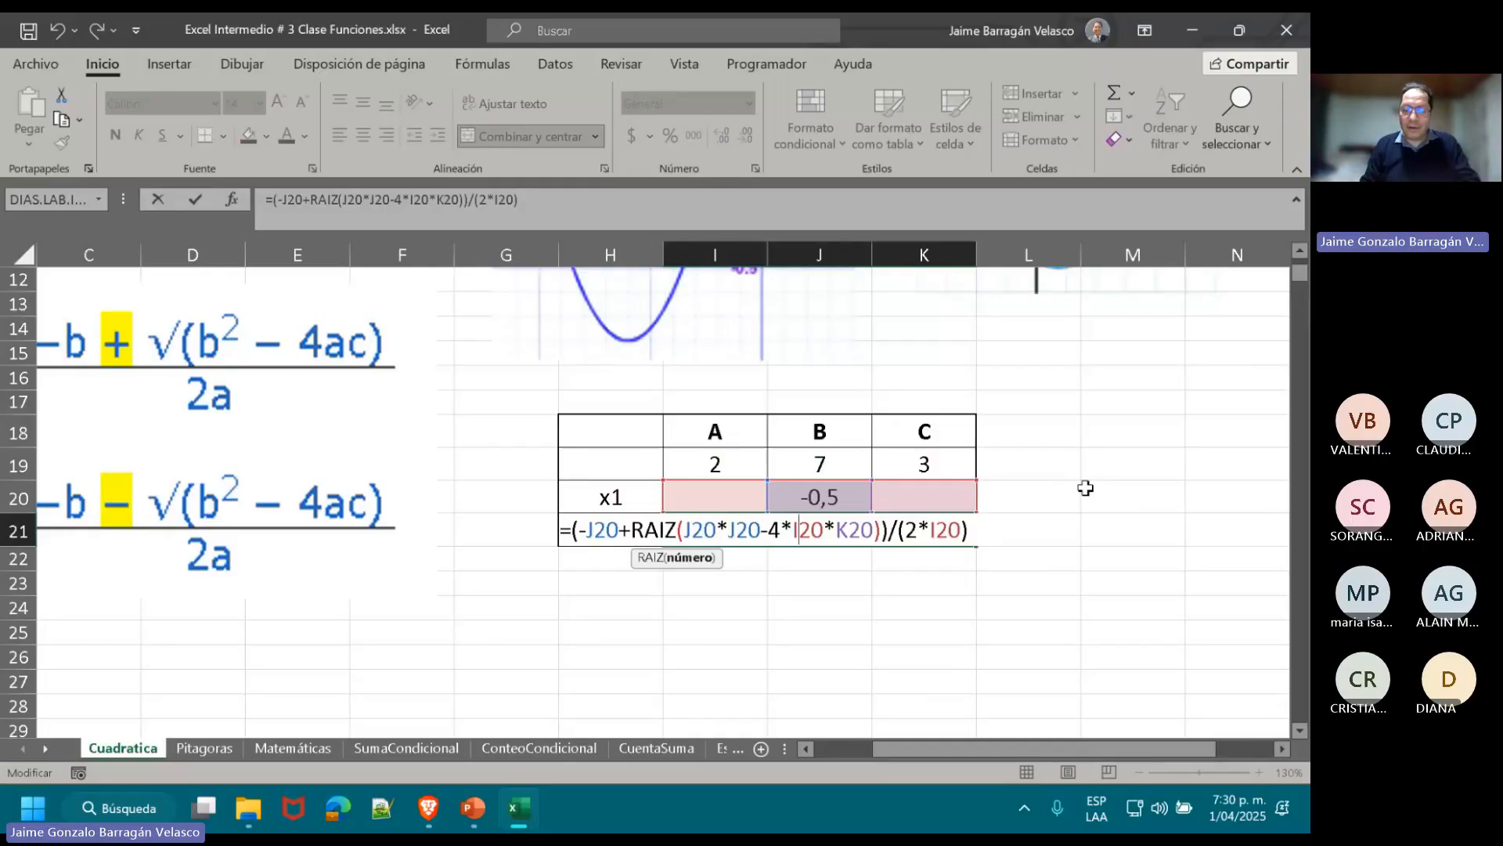
key(Escape)
key(Delete)
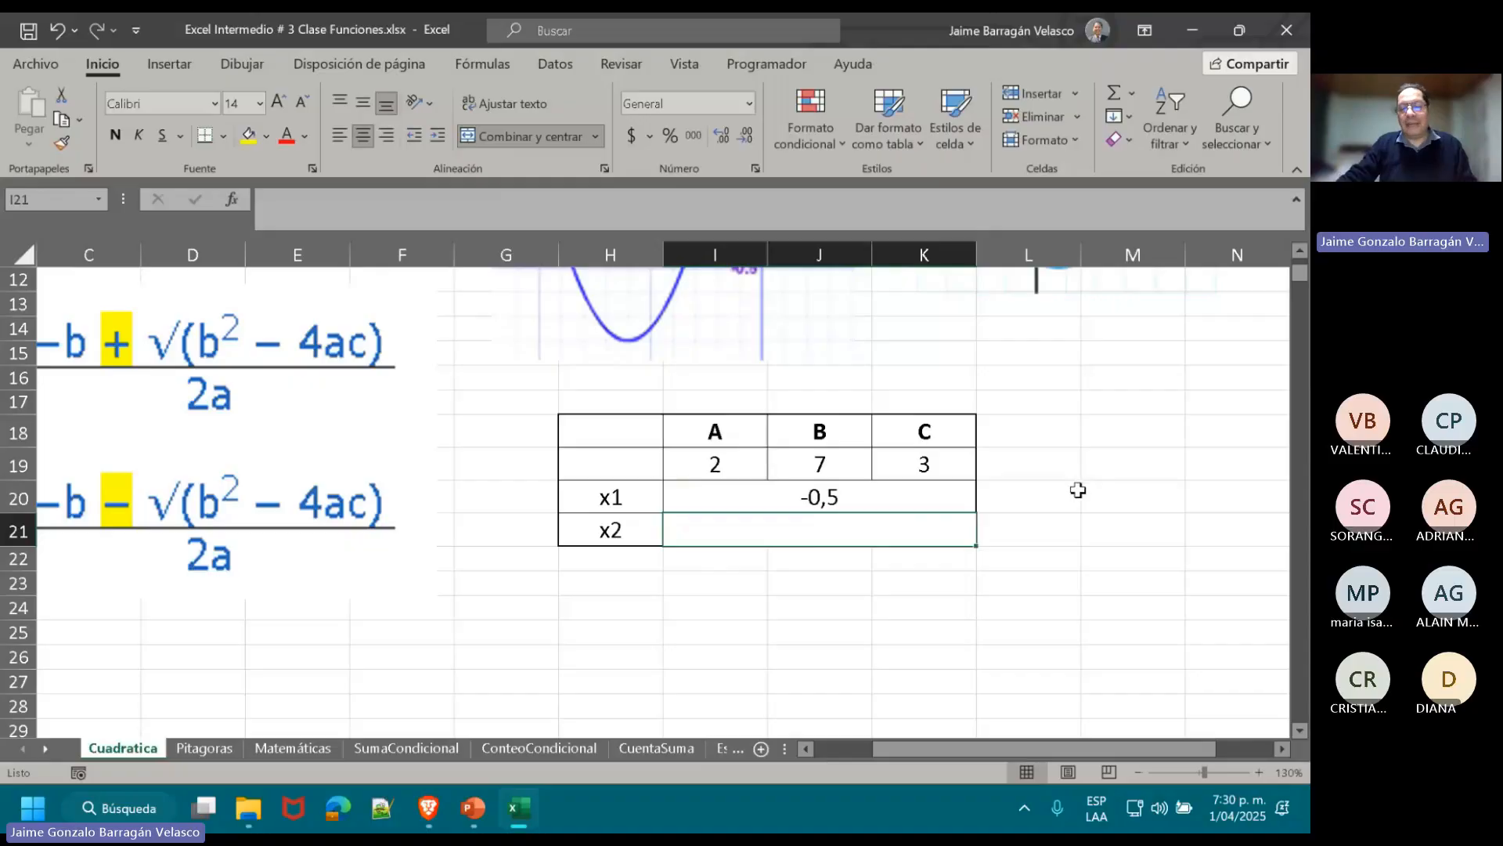
- Try to carry the full formula text from I20 over to I21, and undo the resulting change to I20
click(904, 505)
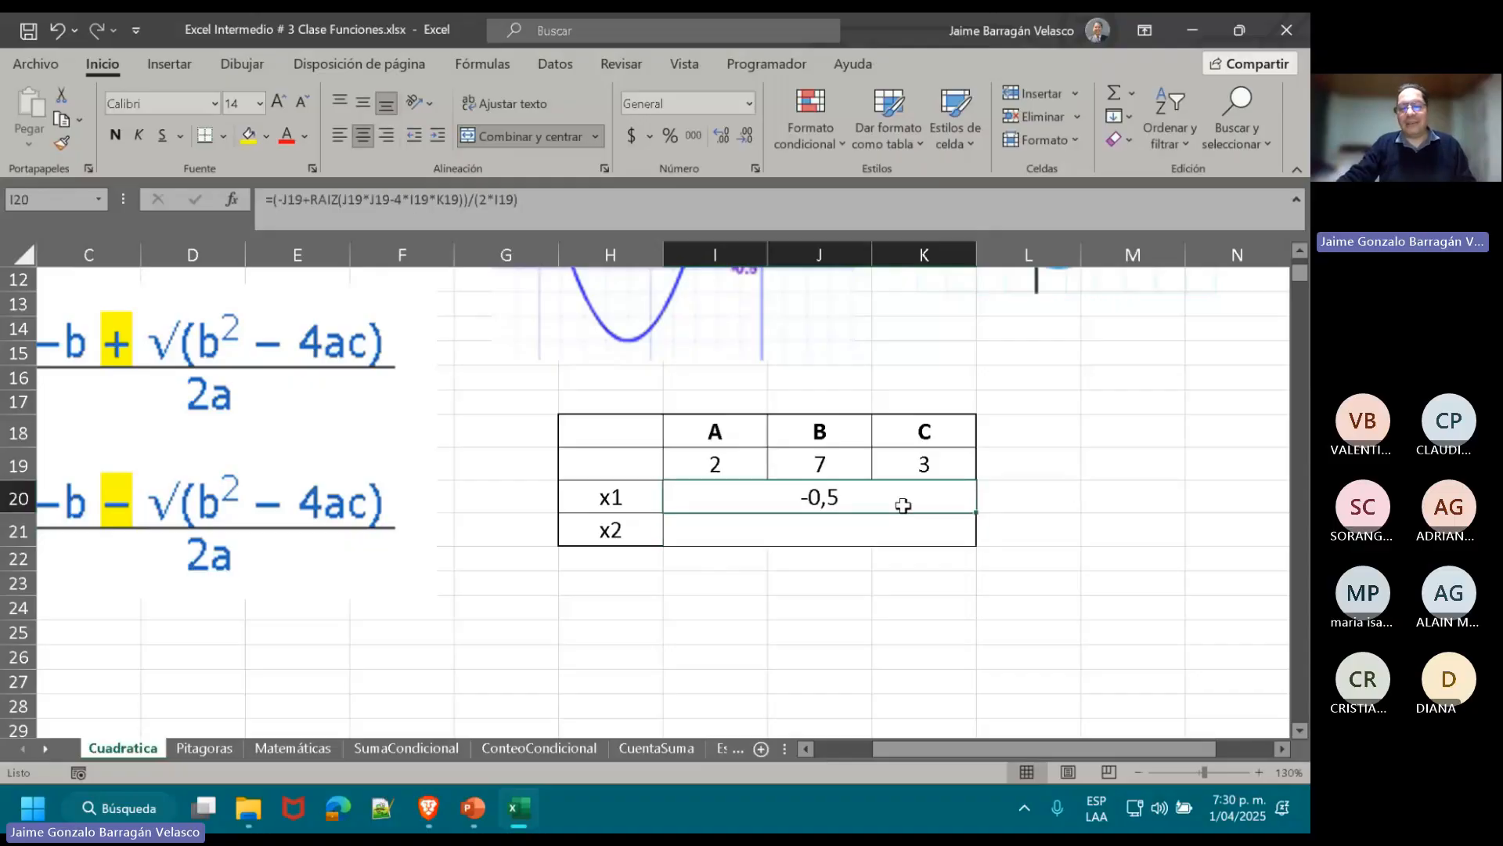
click(609, 201)
drag(609, 200, 263, 182)
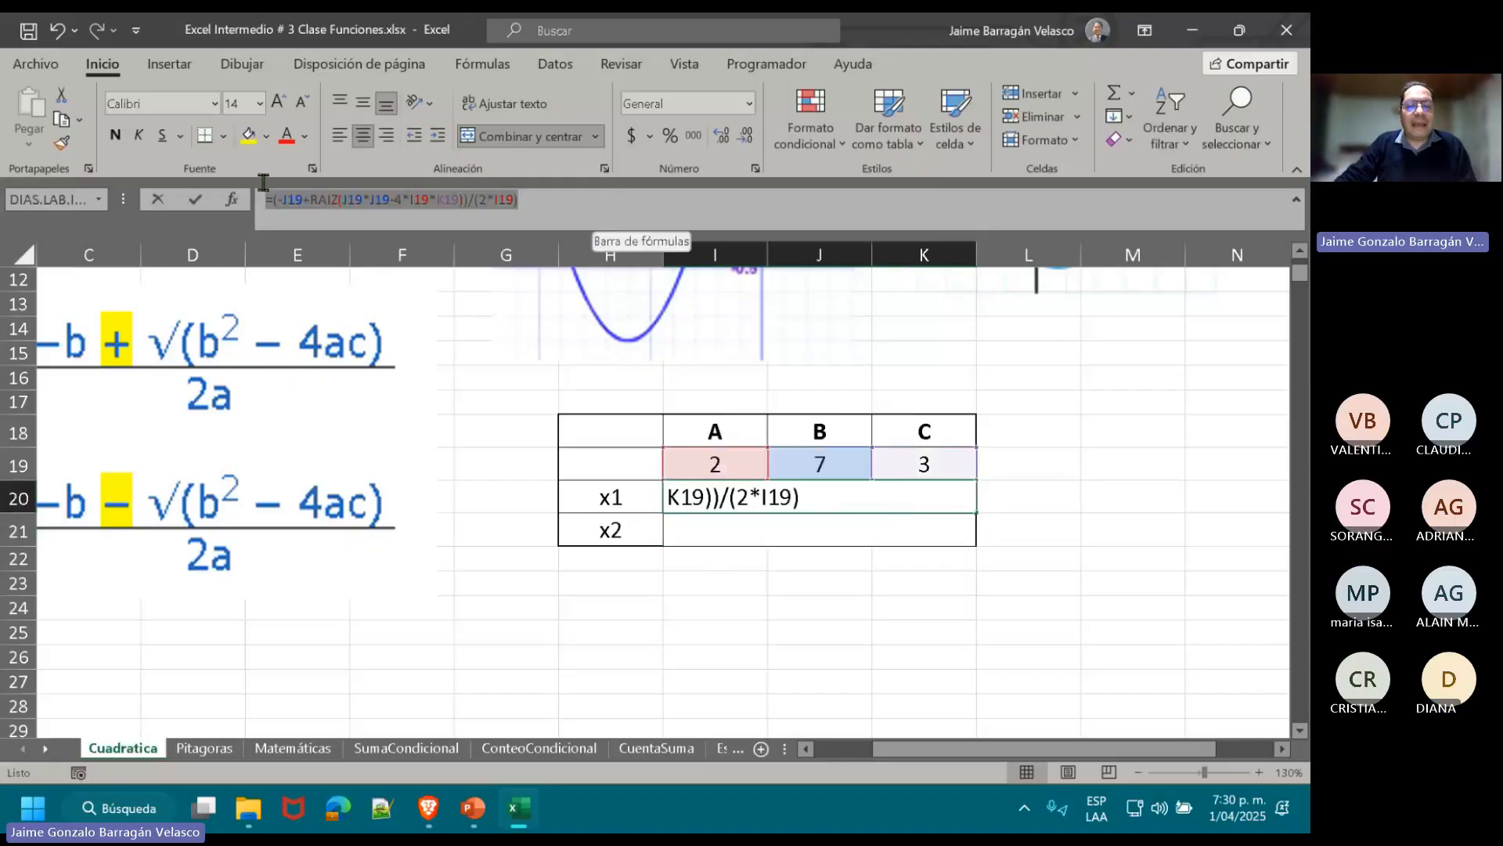
click(714, 208)
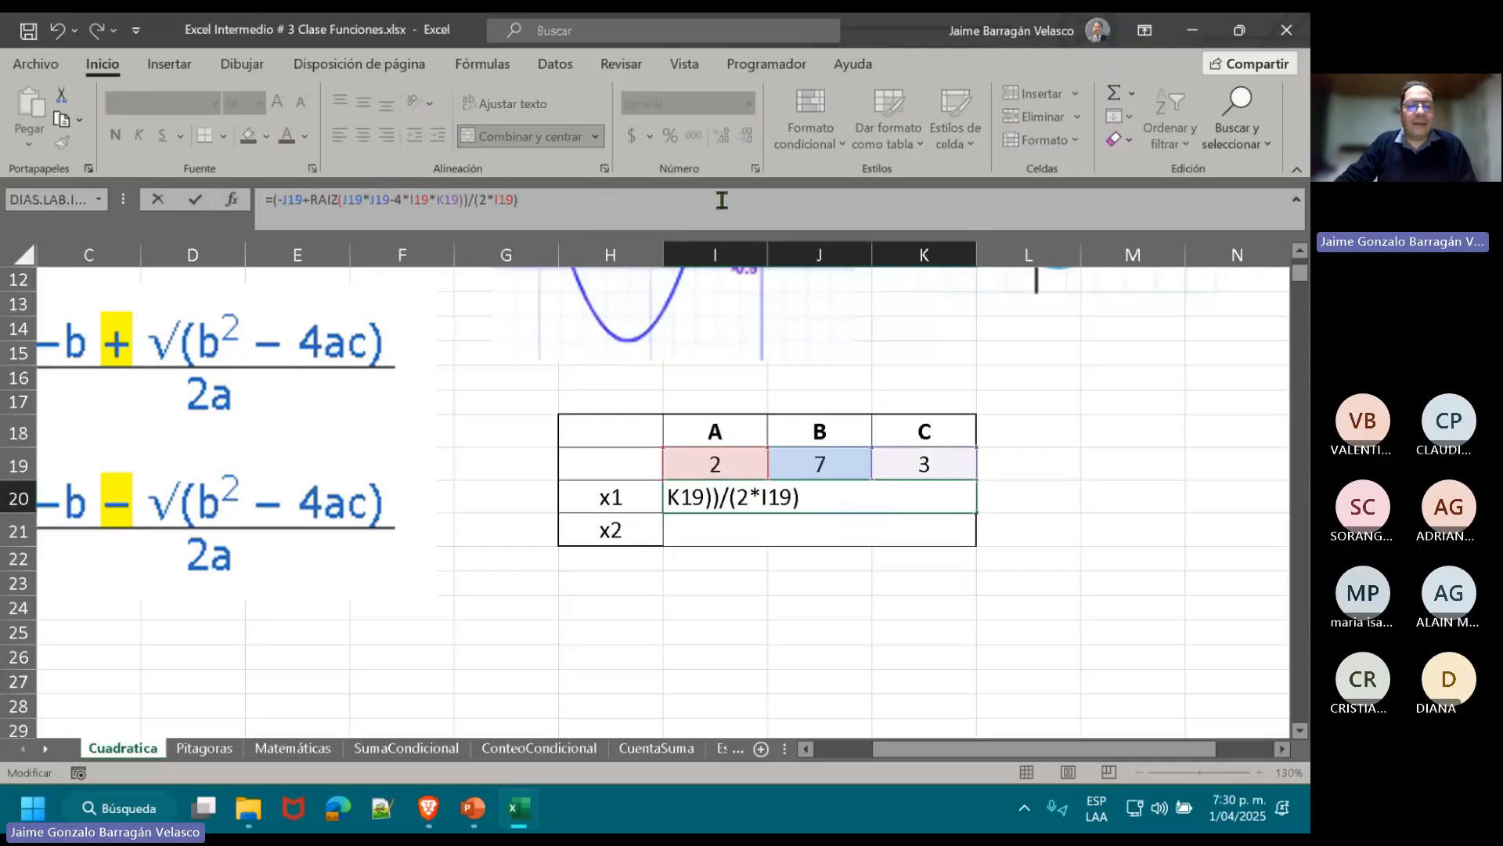
drag(721, 202, 266, 199)
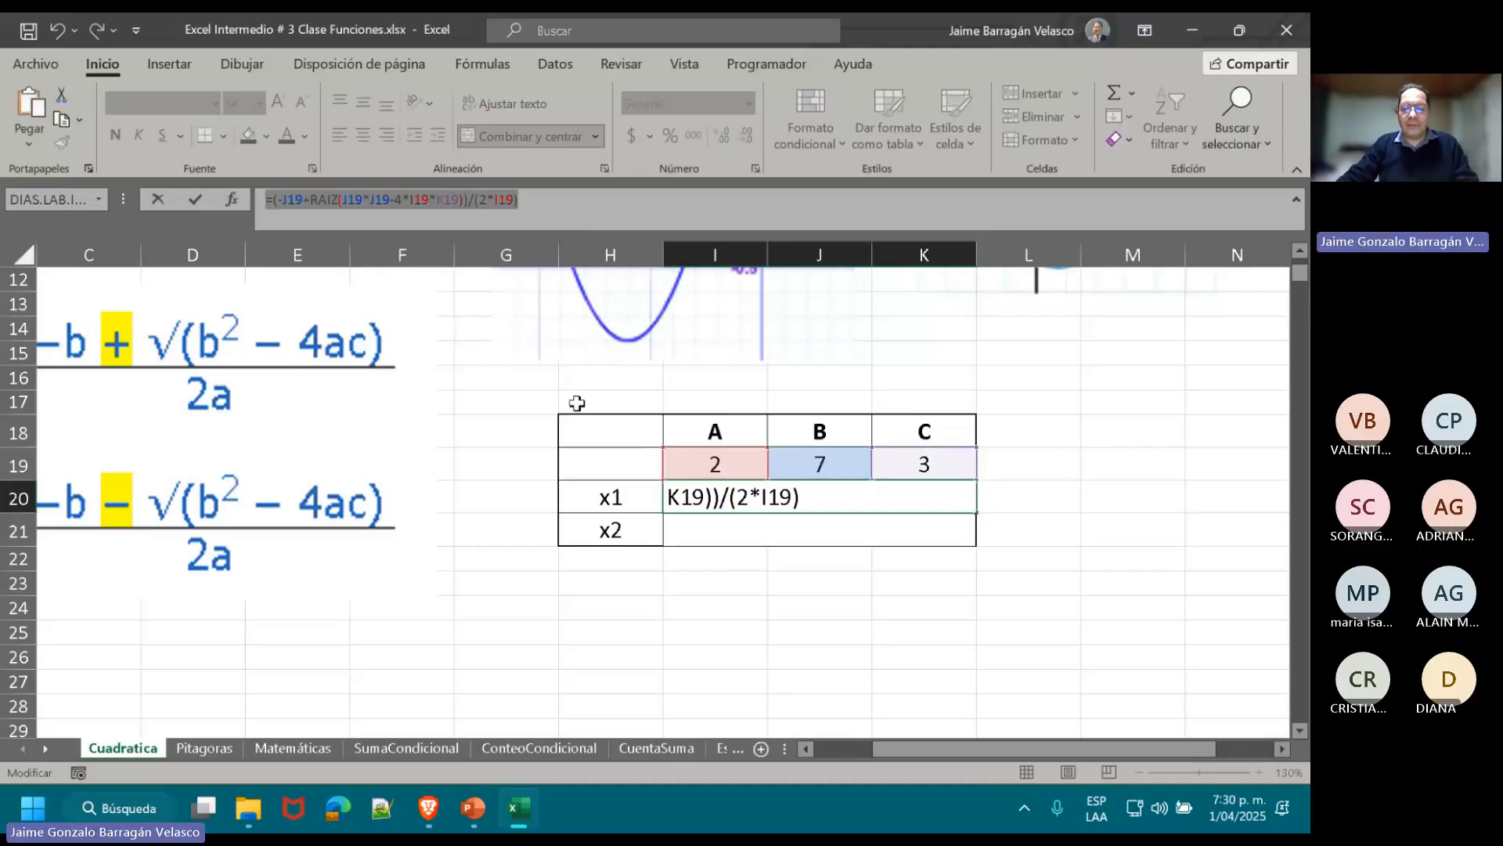
text(=)
click(753, 525)
key(ctrl+v)
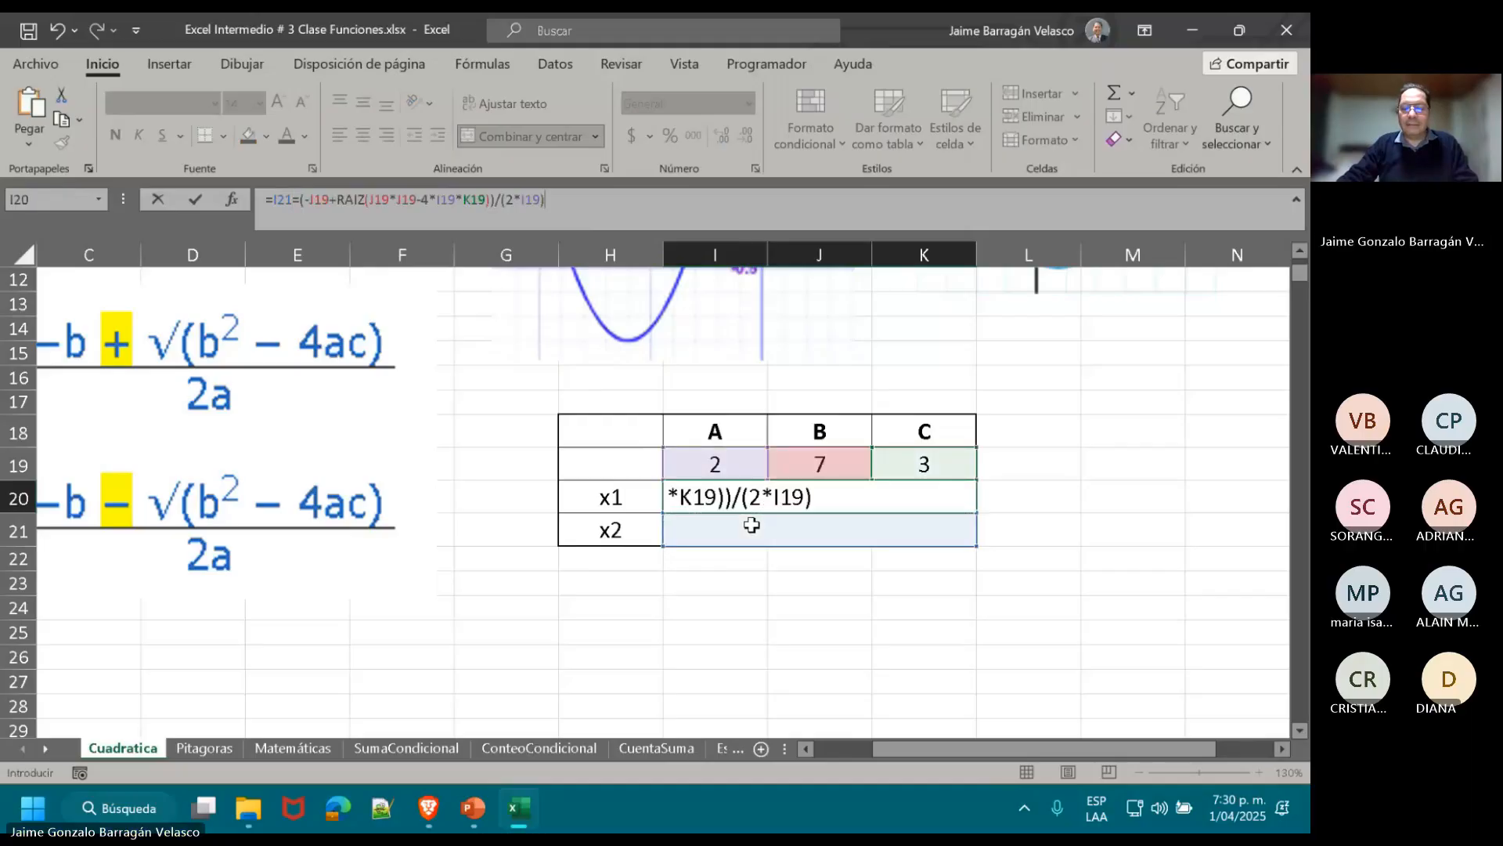
key(Return)
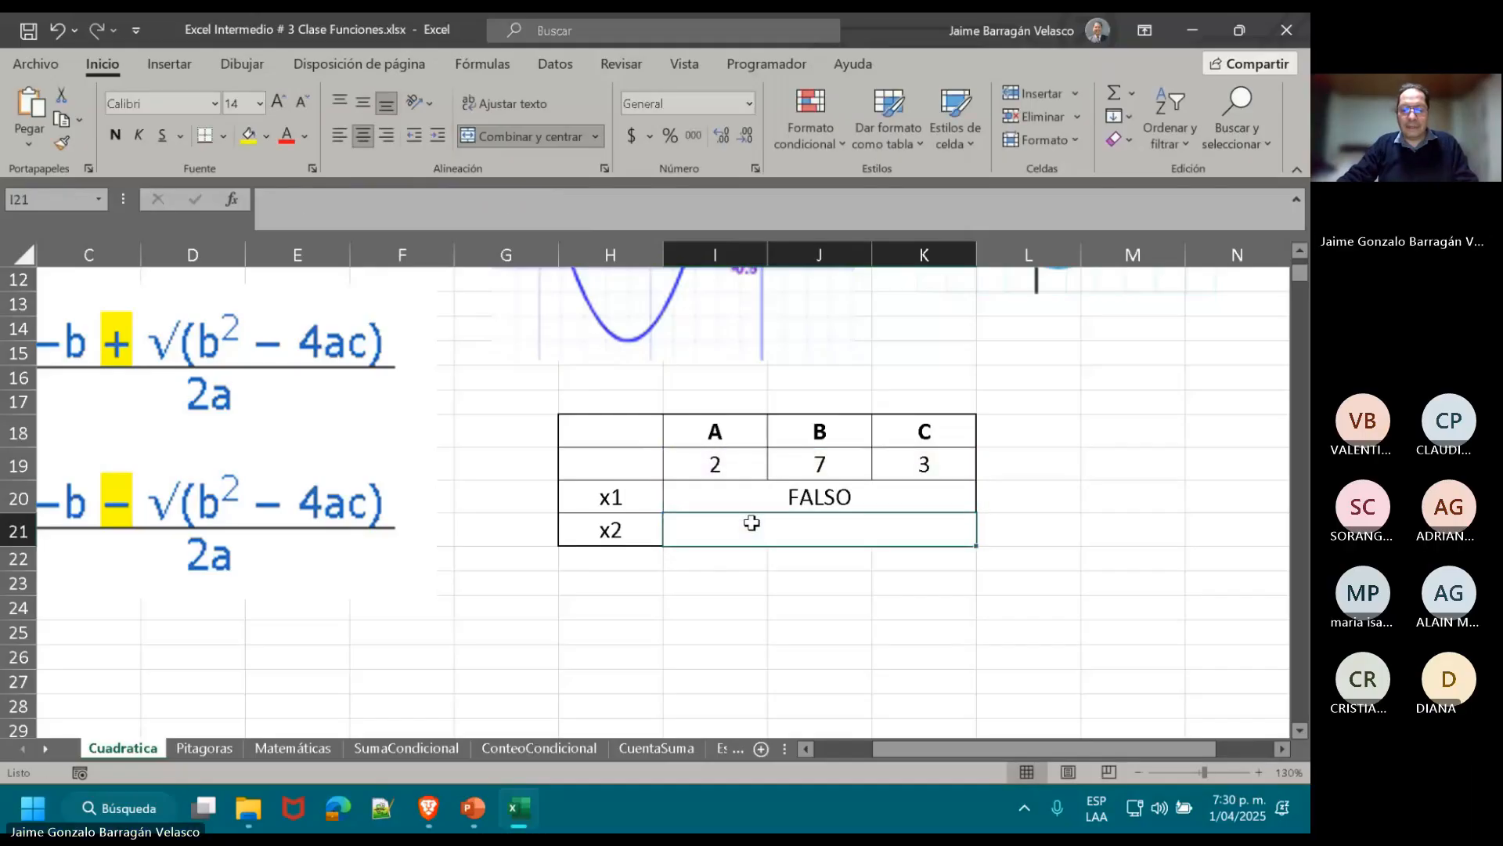
key(ctrl+z)
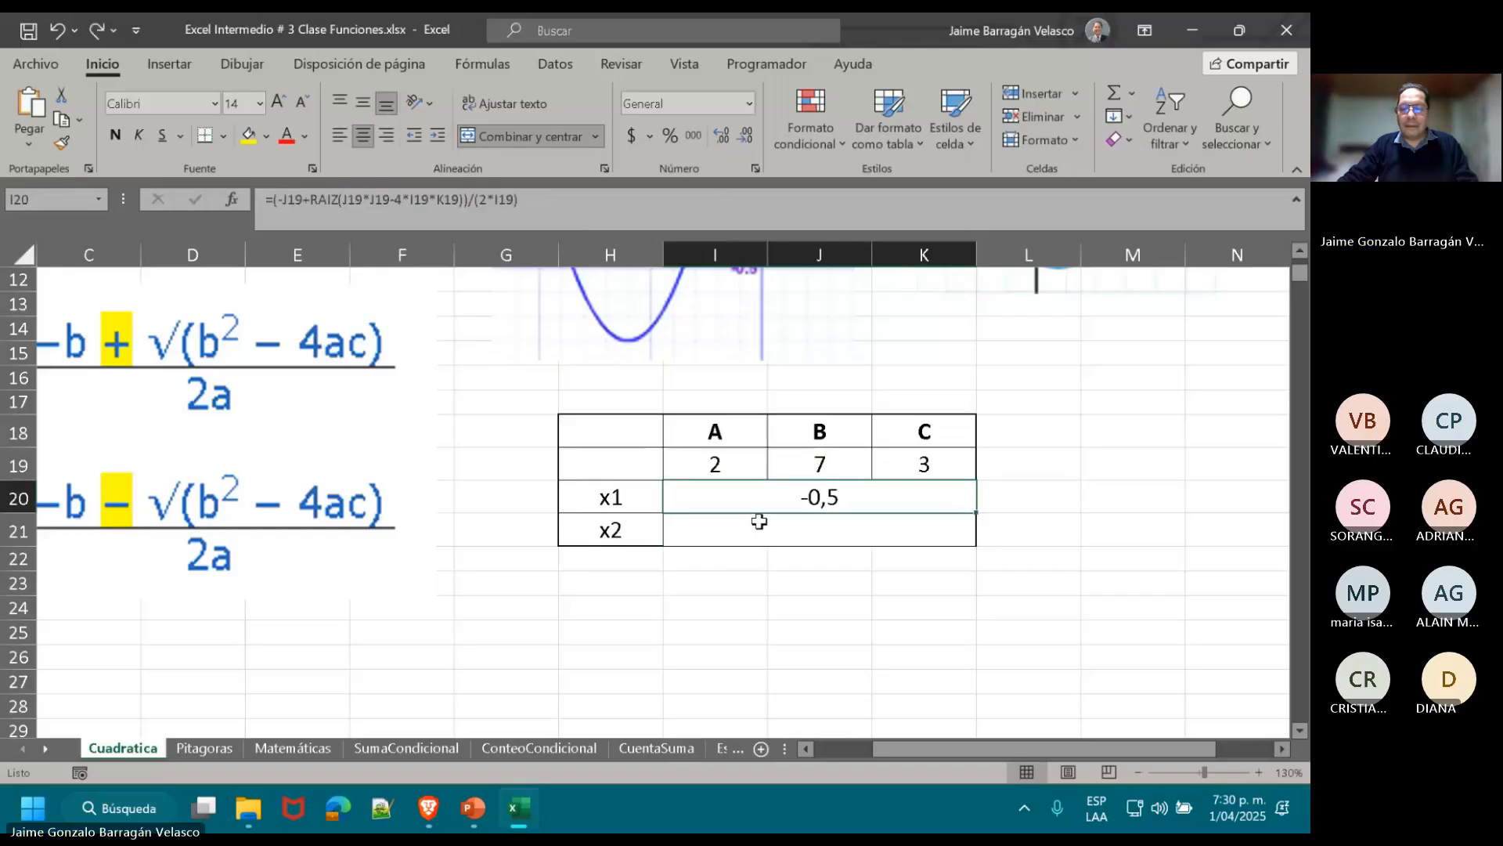
- Undo the clearing of I21 and try to paste the copied formula into it
key(ctrl+z)
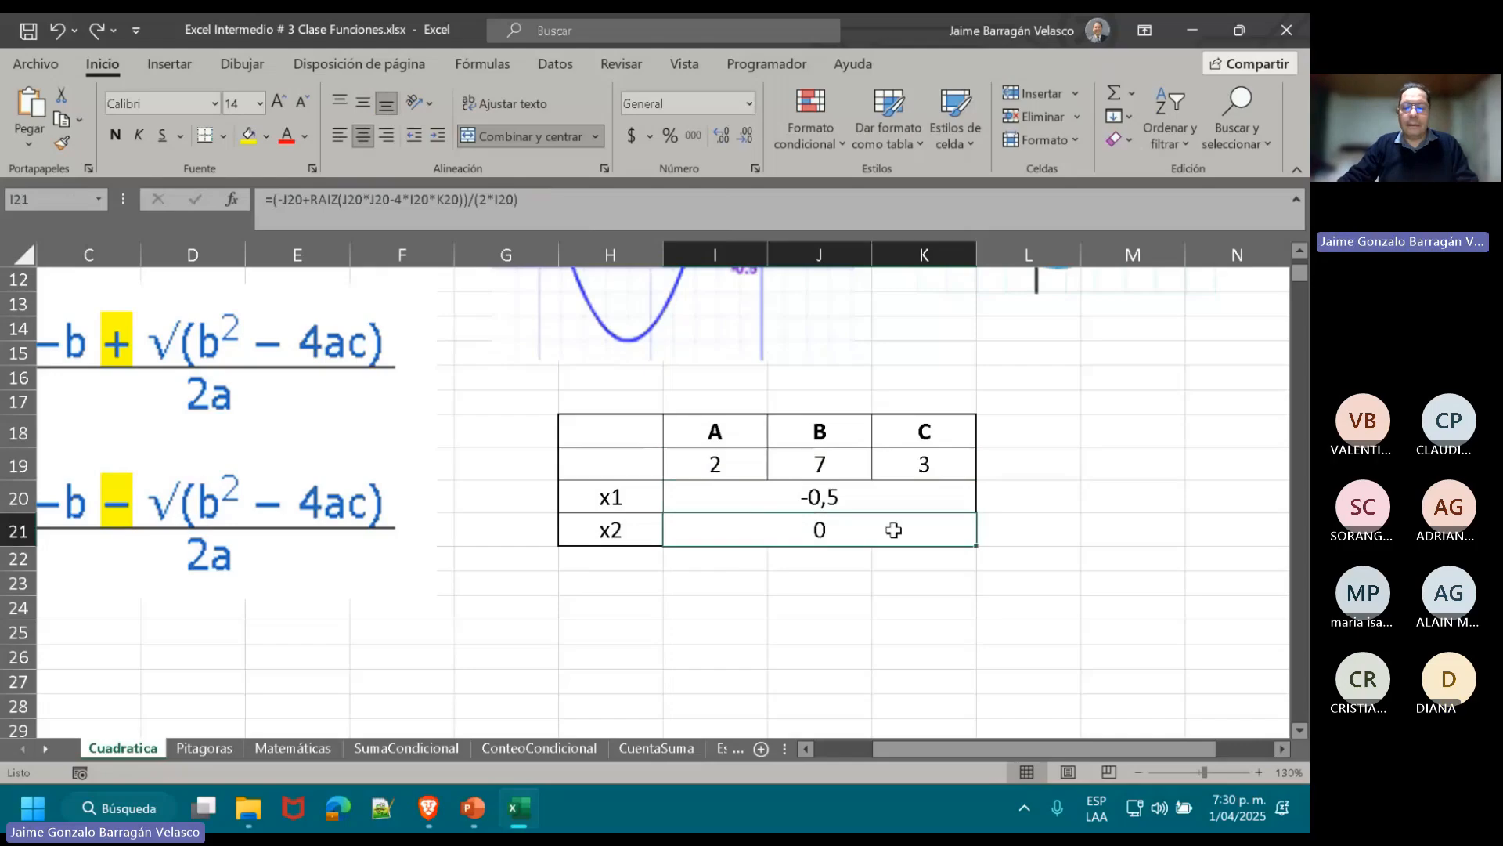
key(ctrl+v)
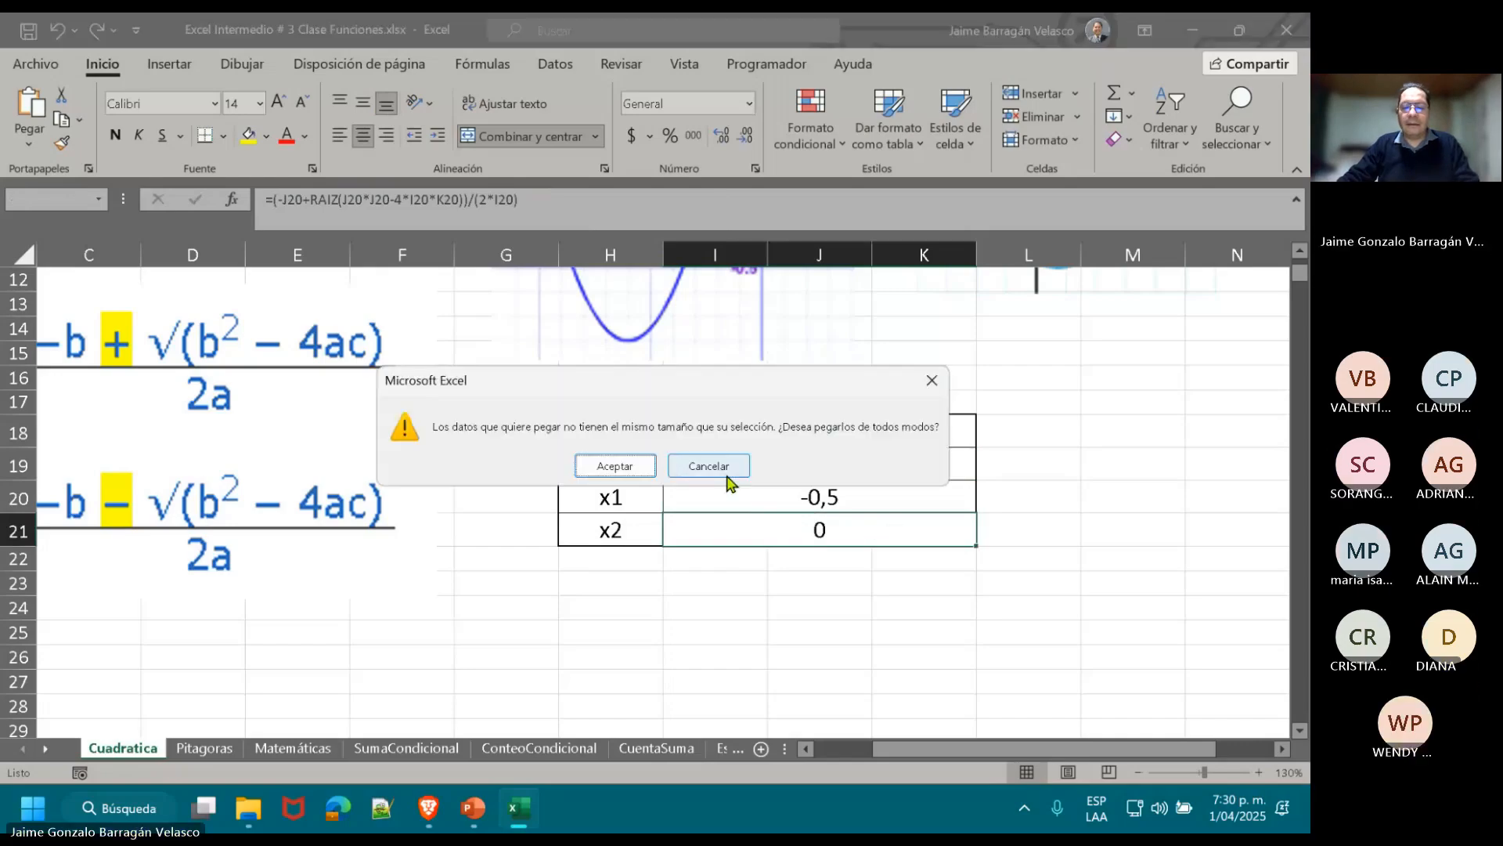
click(727, 473)
click(928, 507)
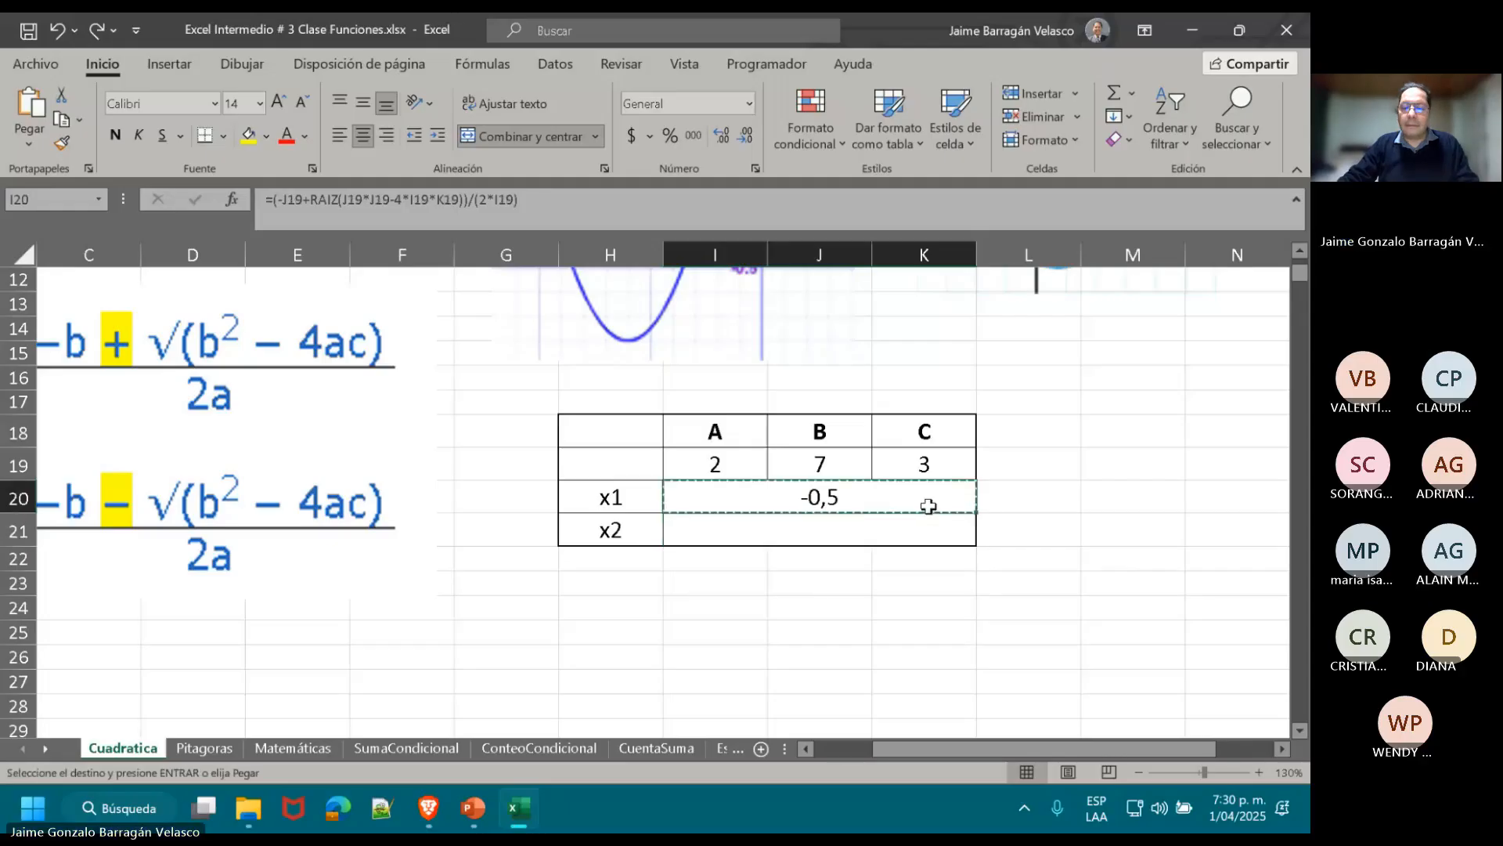
scroll(745, 493, down, 1)
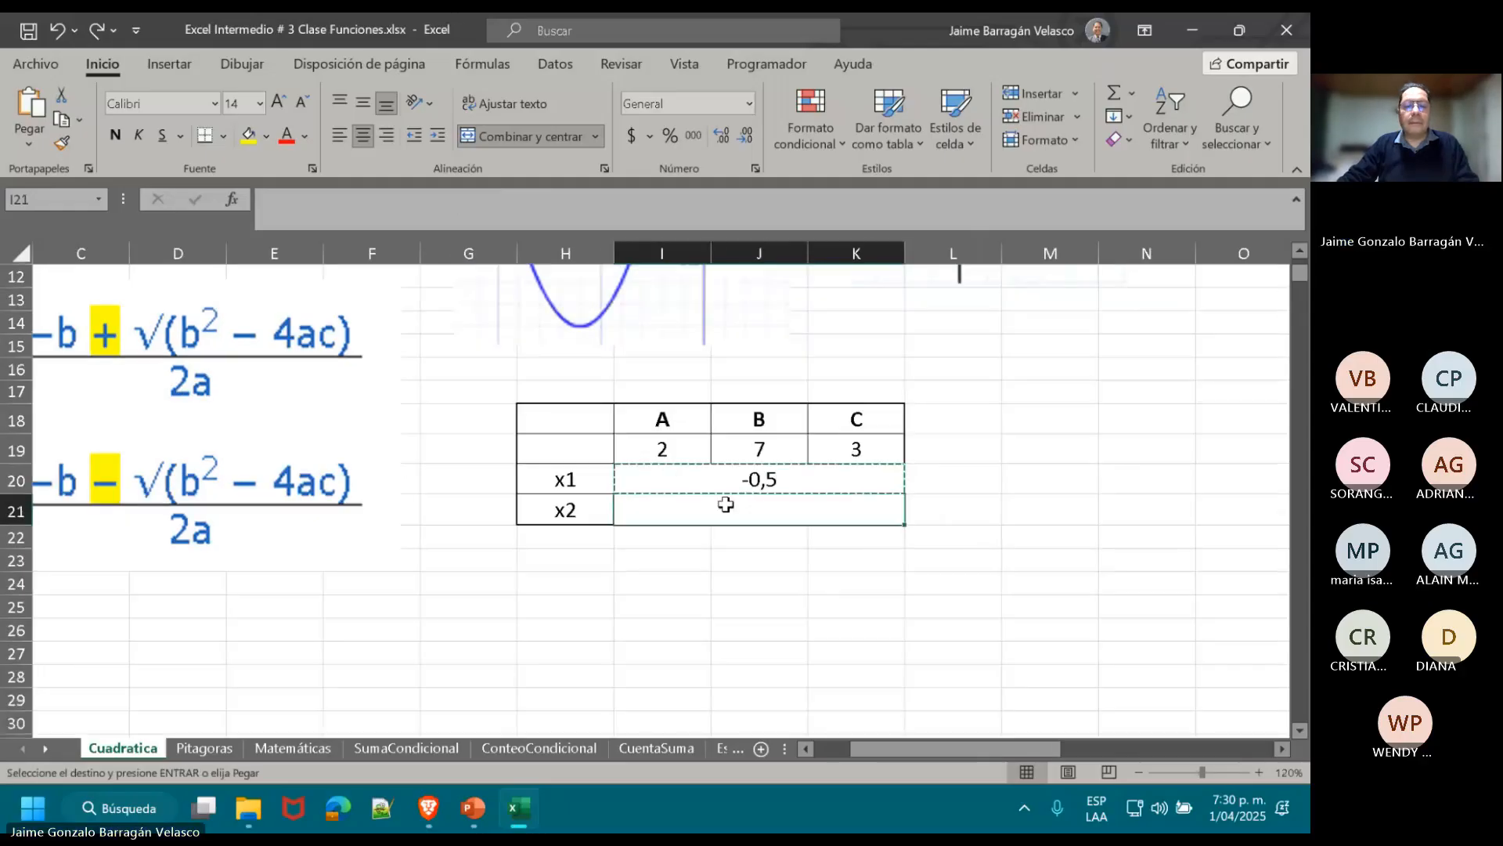
- Try to copy the whole formula text of I20, leave that cell unedited and paste directly onto the merged cell I21
double_click(750, 483)
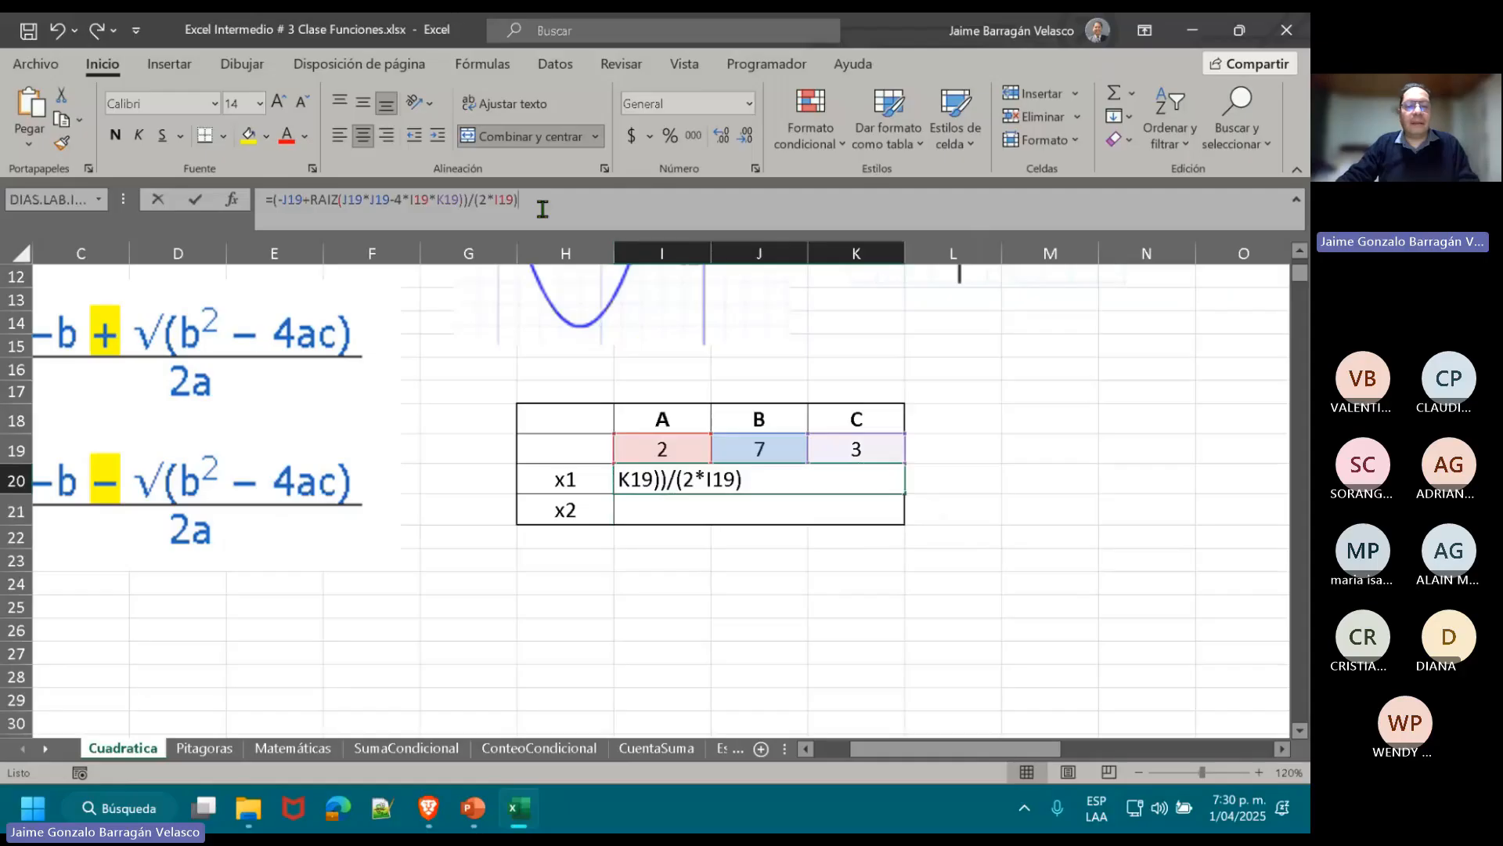
drag(519, 200, 160, 198)
key(ctrl+c)
click(161, 197)
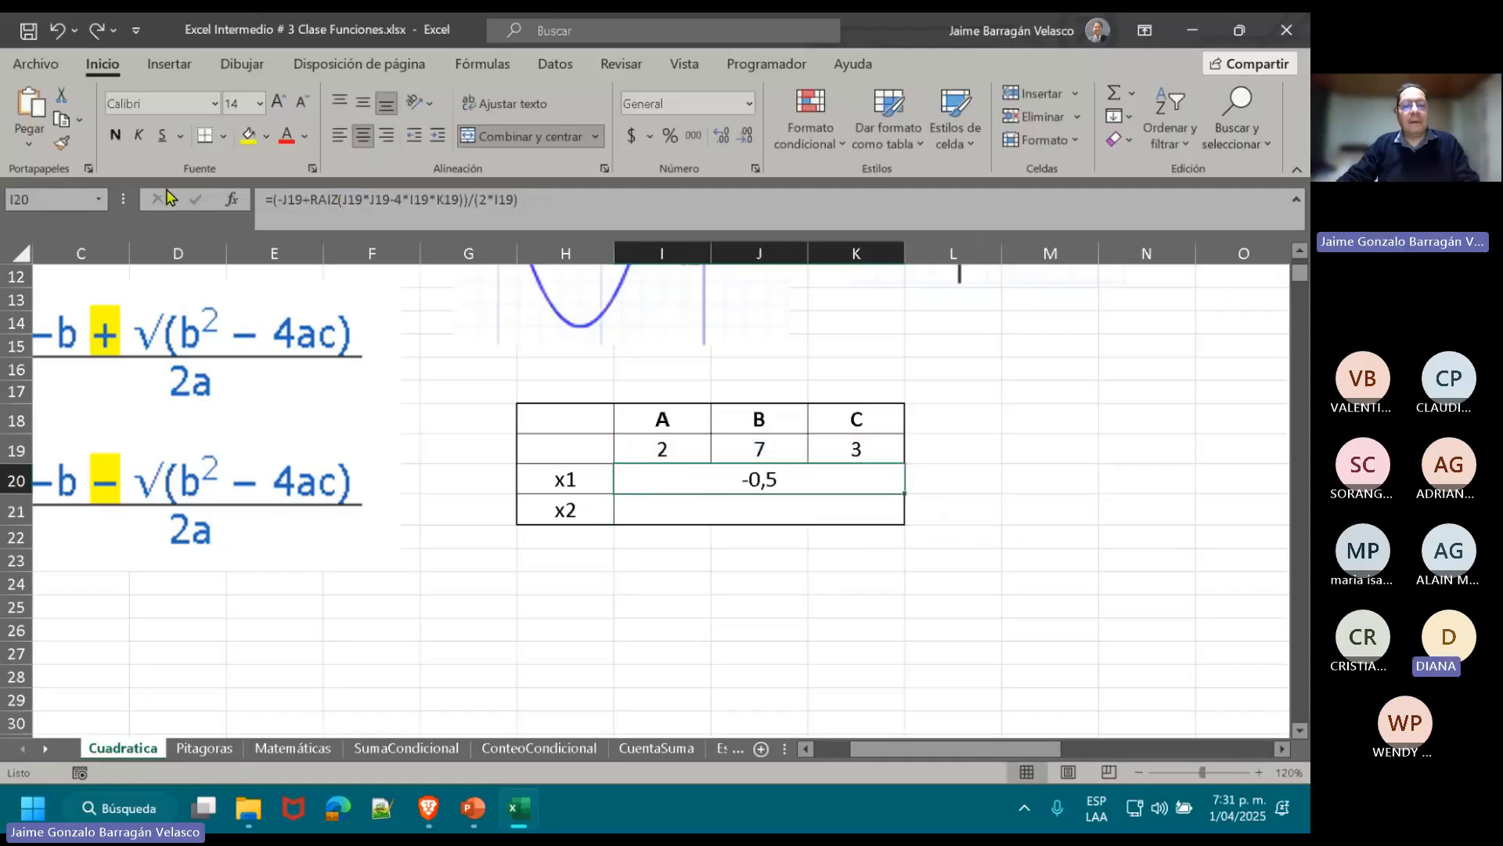
click(751, 501)
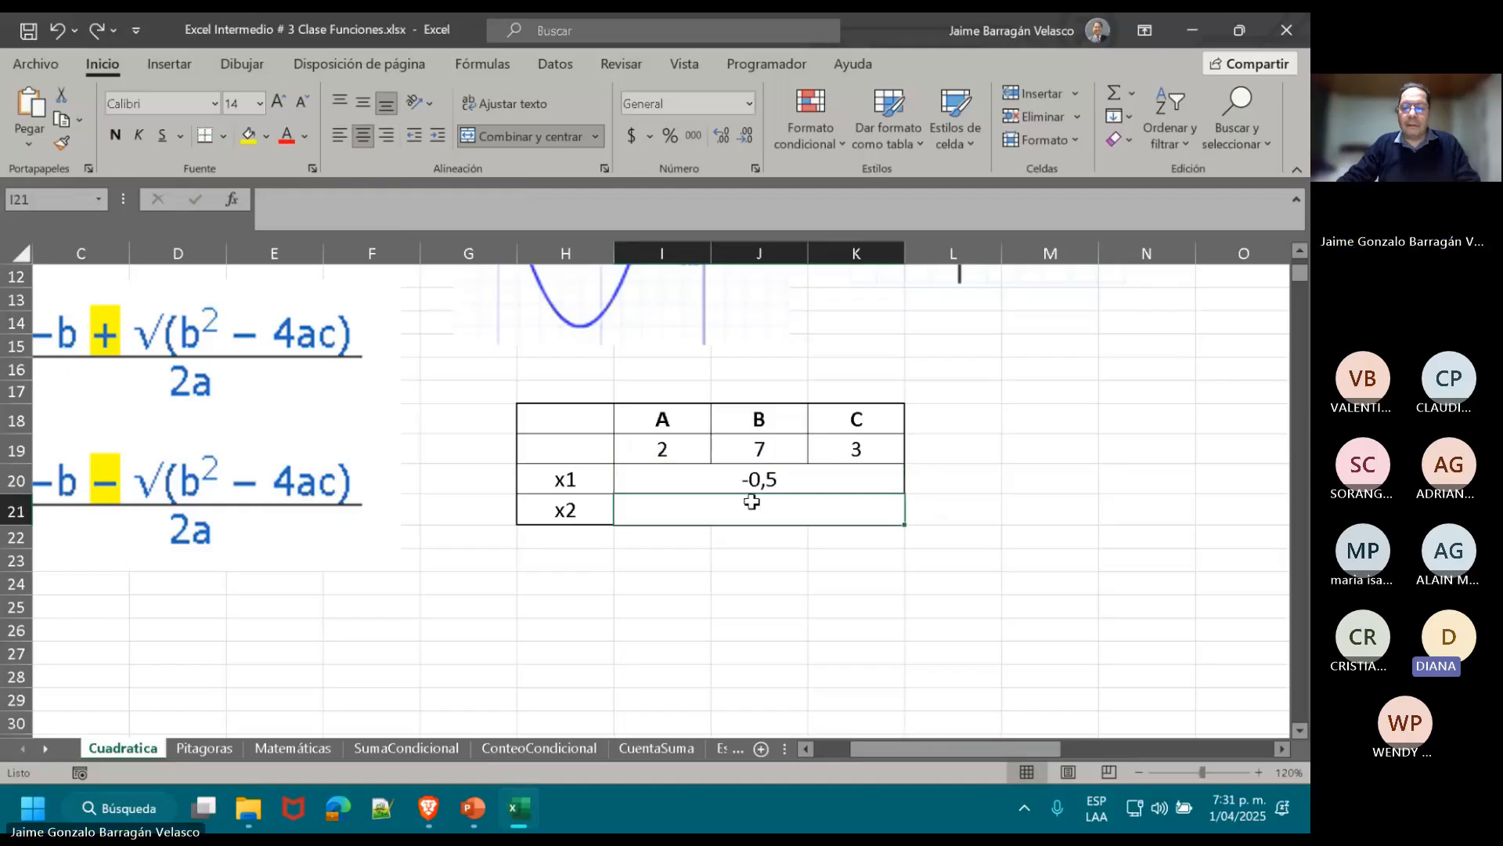
key(ctrl+v)
click(621, 462)
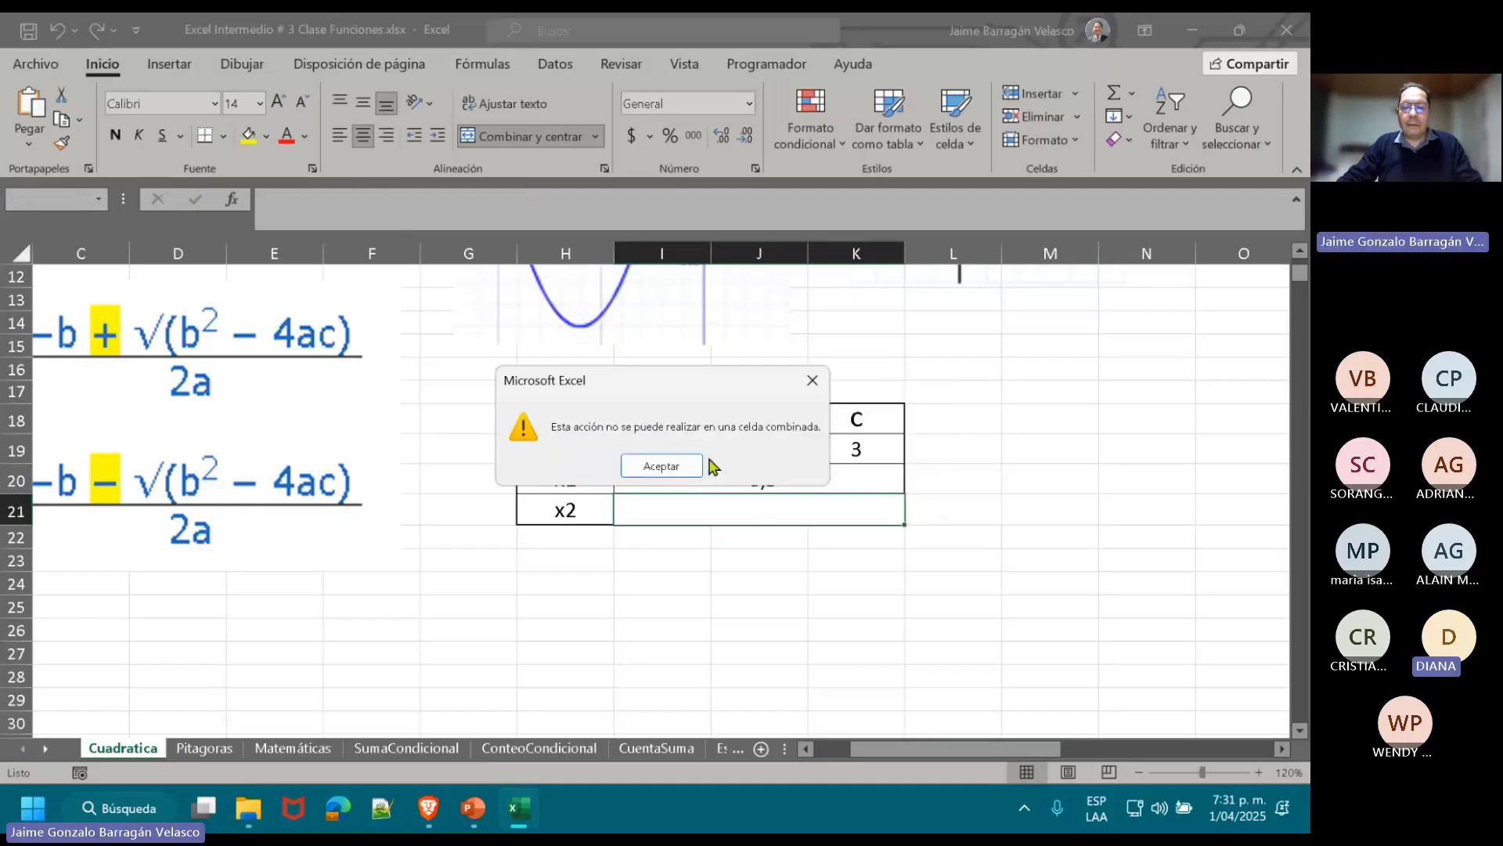
click(695, 465)
- Copy the formula text =(-J19+RAIZ(J19*J19-4*I19*K19))/(2*I19) from I20 and enter it in the x2 cell I21 with identical references
click(705, 473)
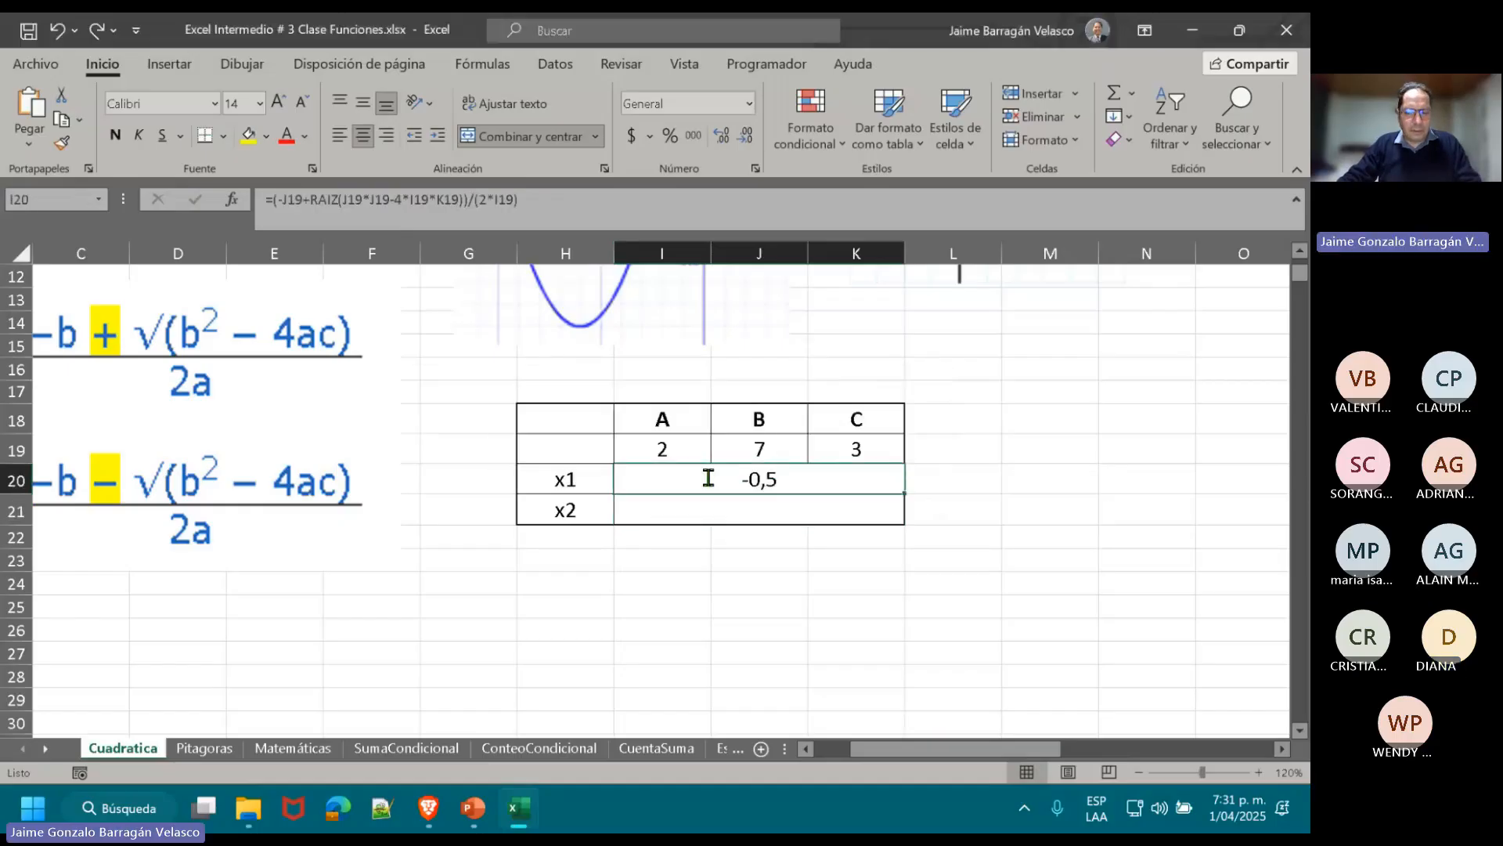
double_click(708, 478)
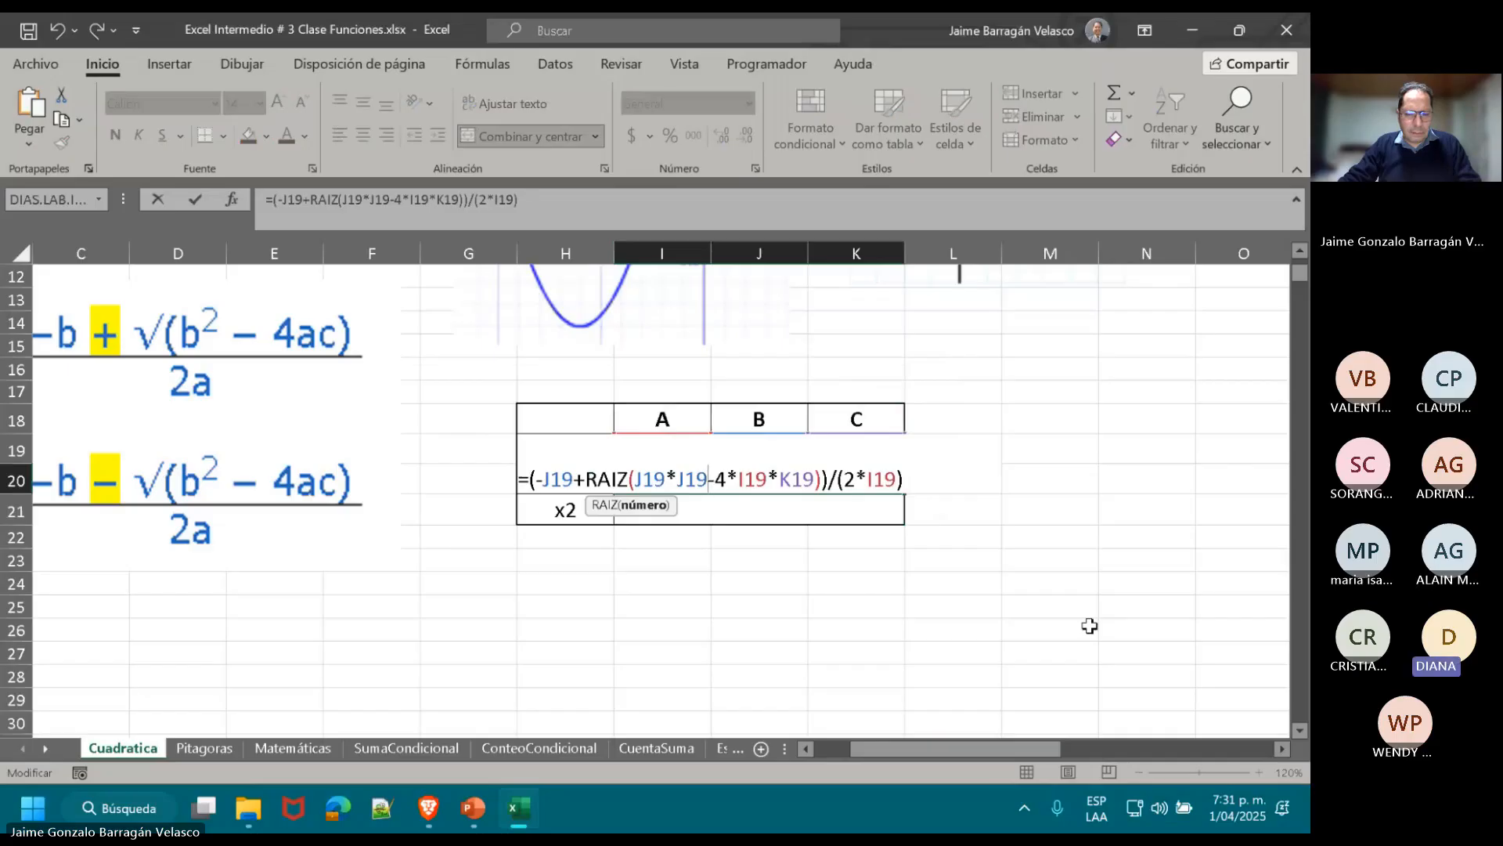
drag(993, 754, 957, 754)
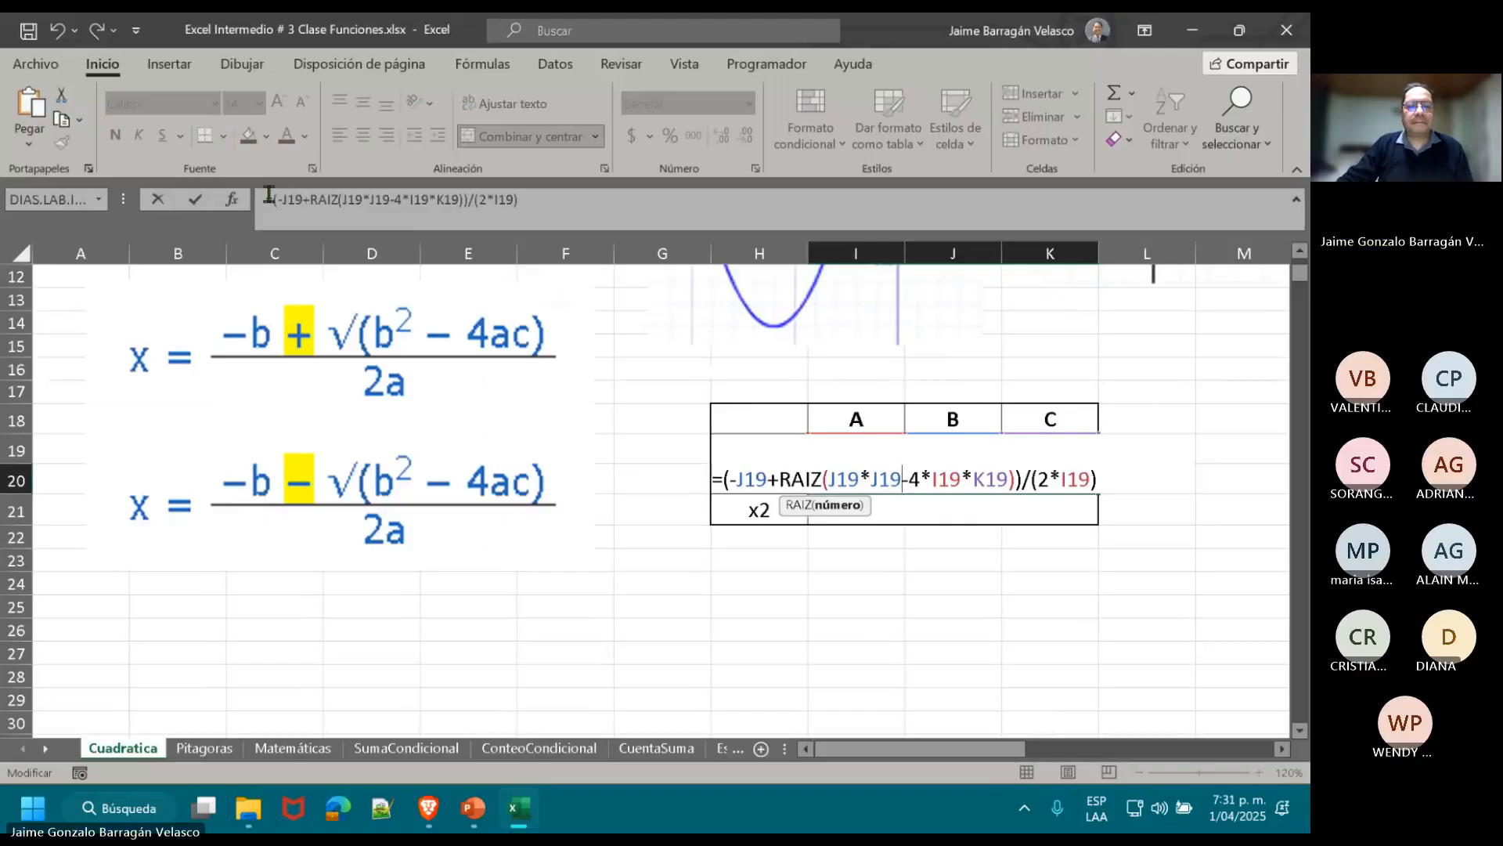
click(296, 201)
drag(296, 201, 583, 219)
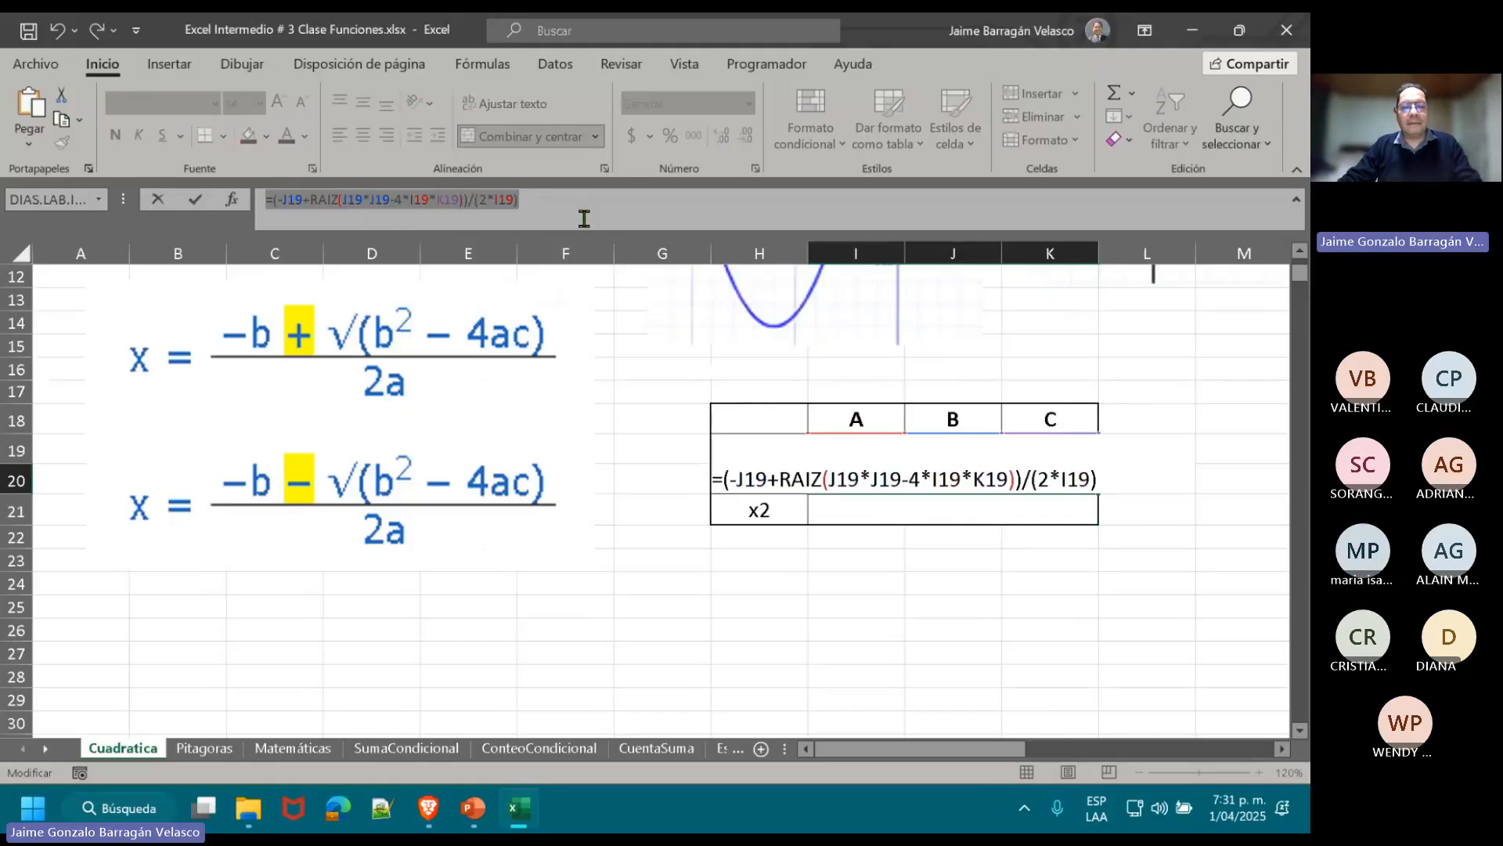
key(Escape)
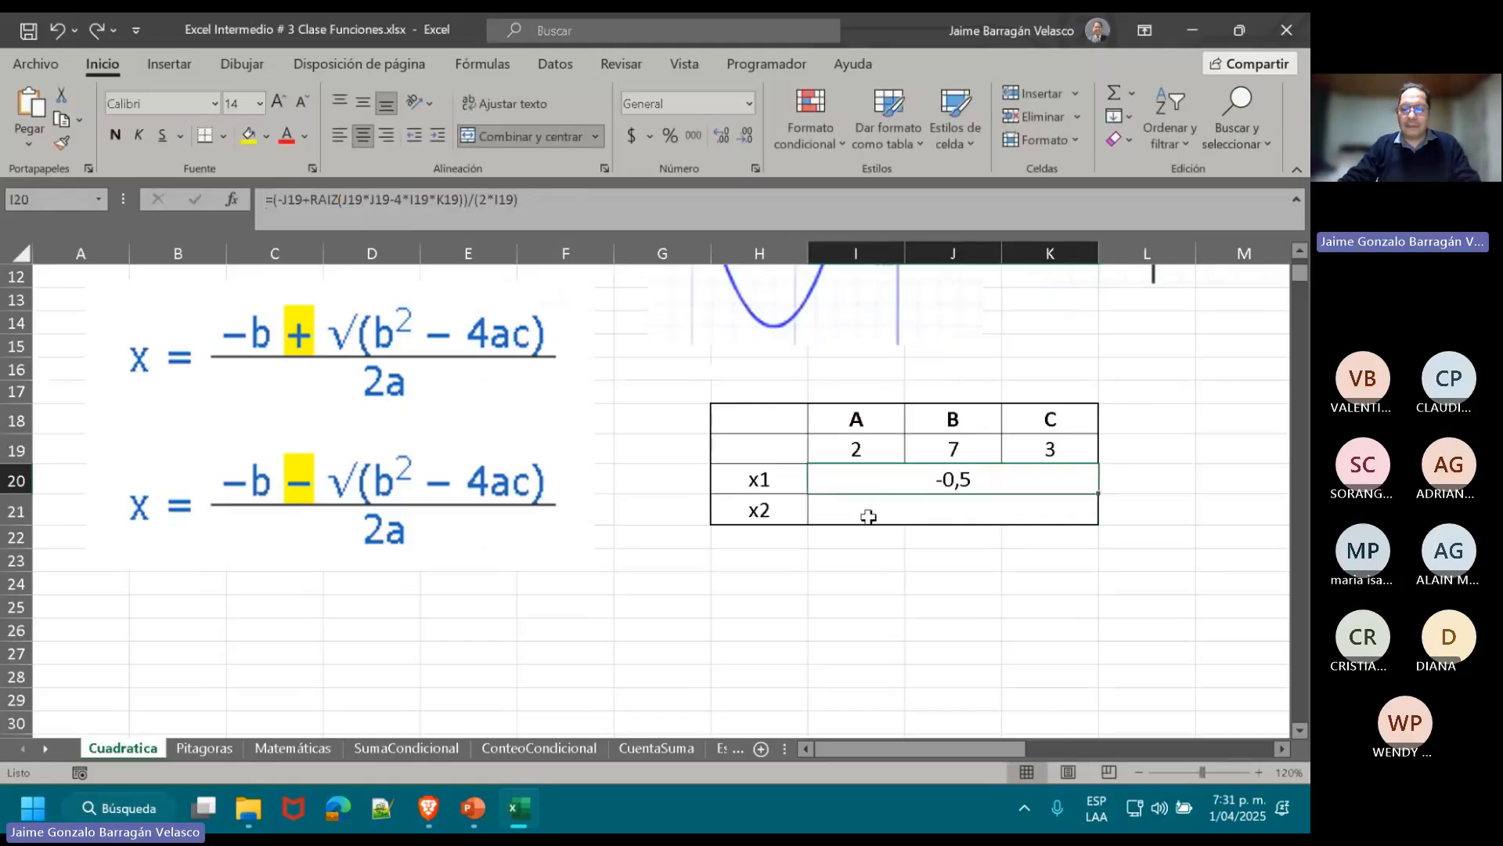
click(869, 516)
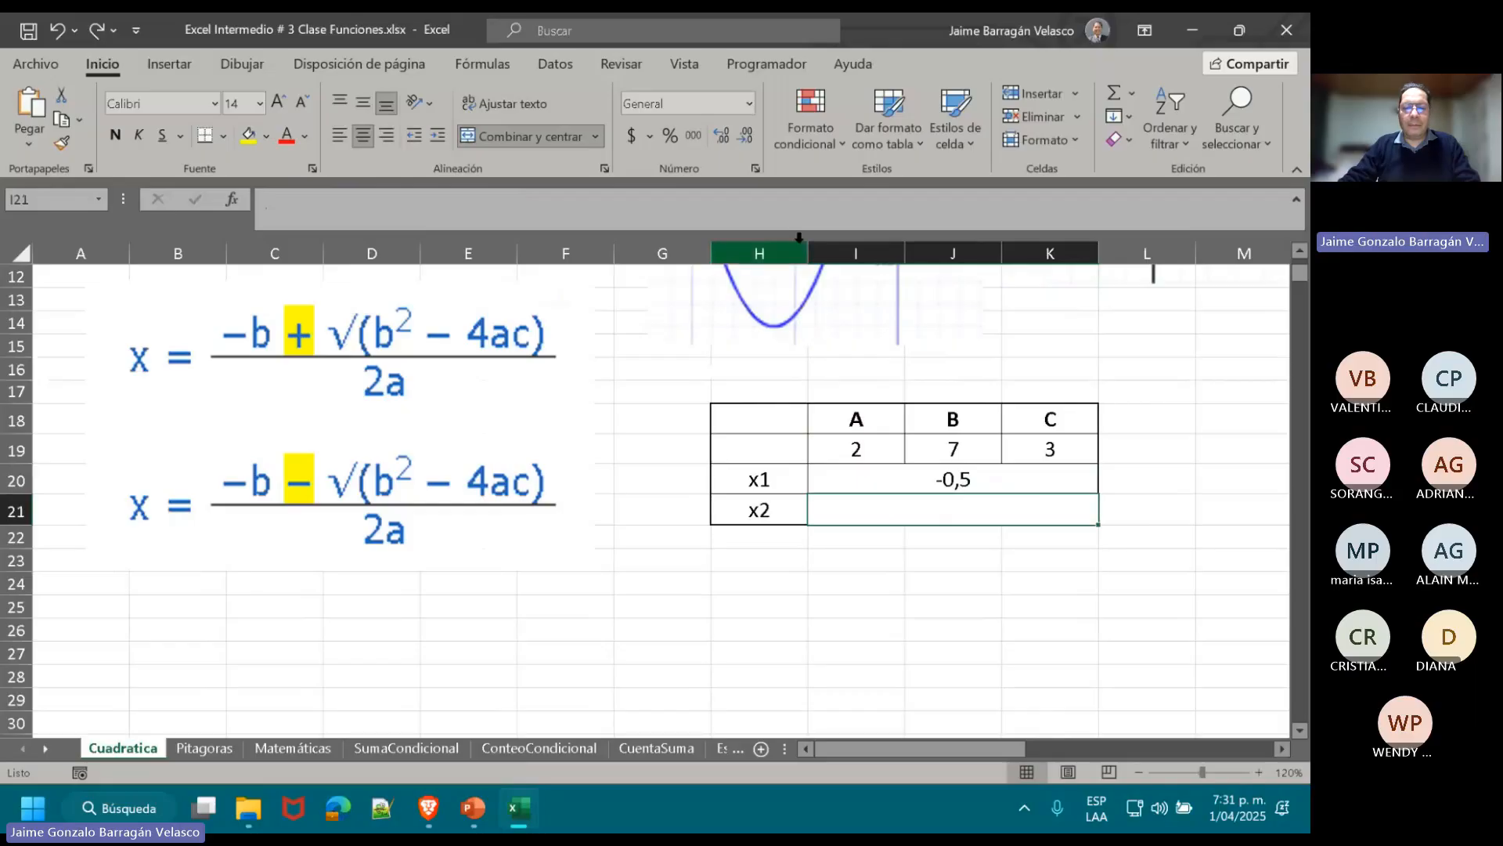
click(800, 214)
key(ctrl+v)
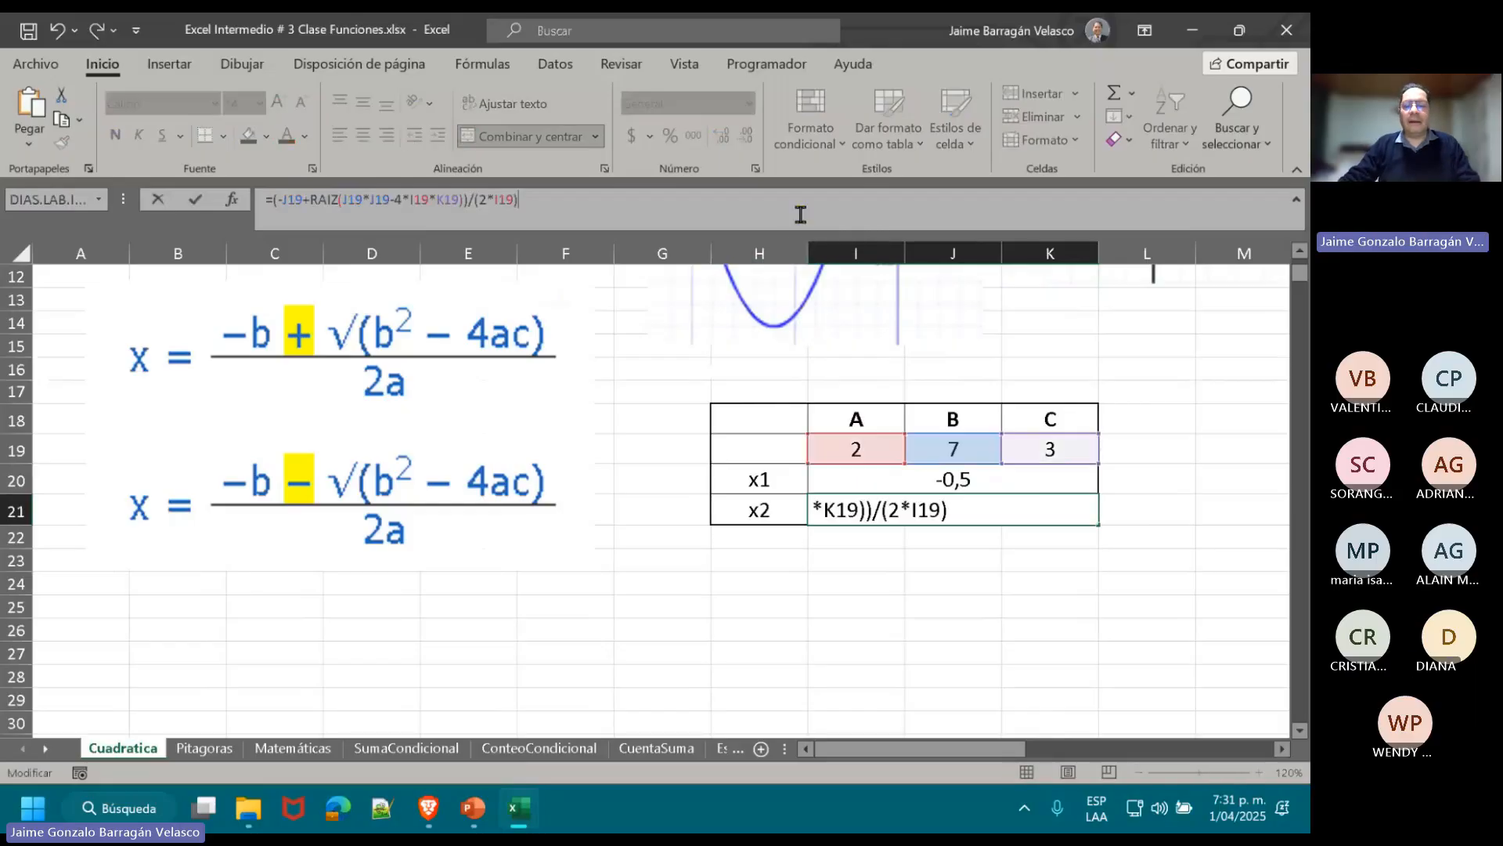
key(Return)
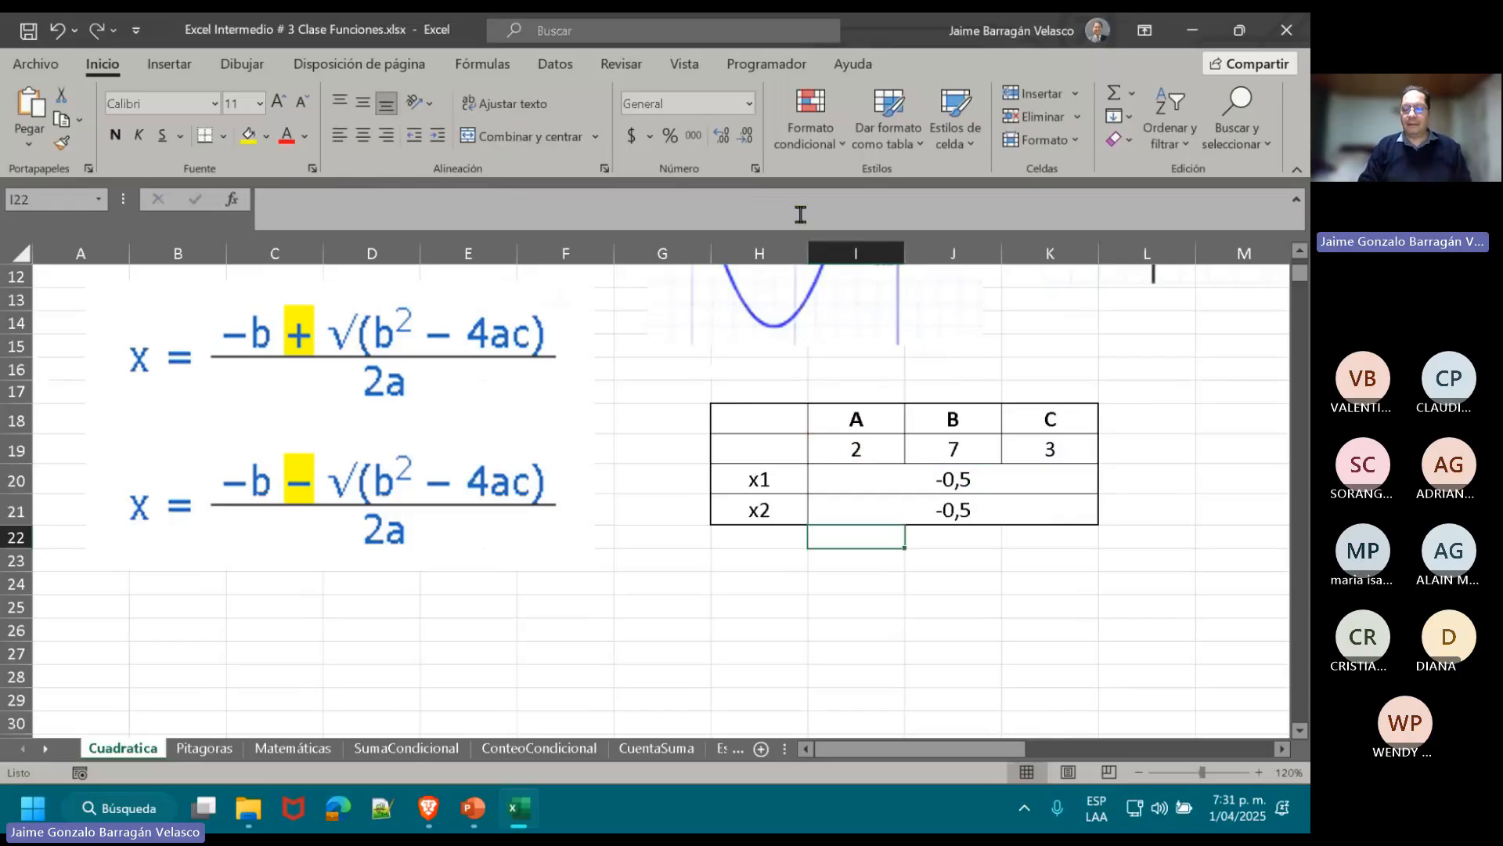
- Set coefficient A in cell I19 to 8 to test both formulas
key(Up)
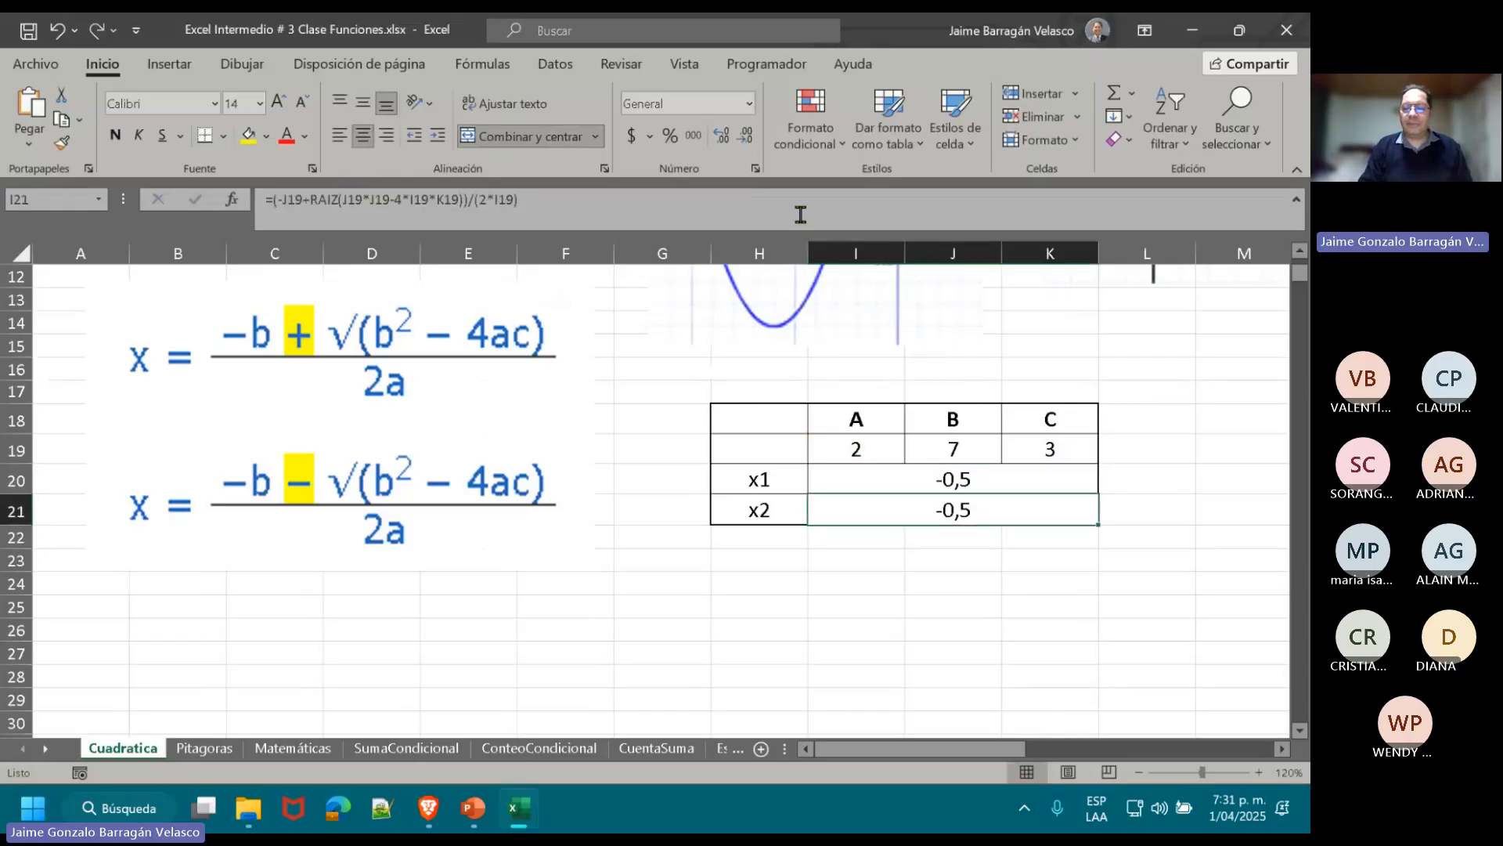
key(Up)
key(Up)
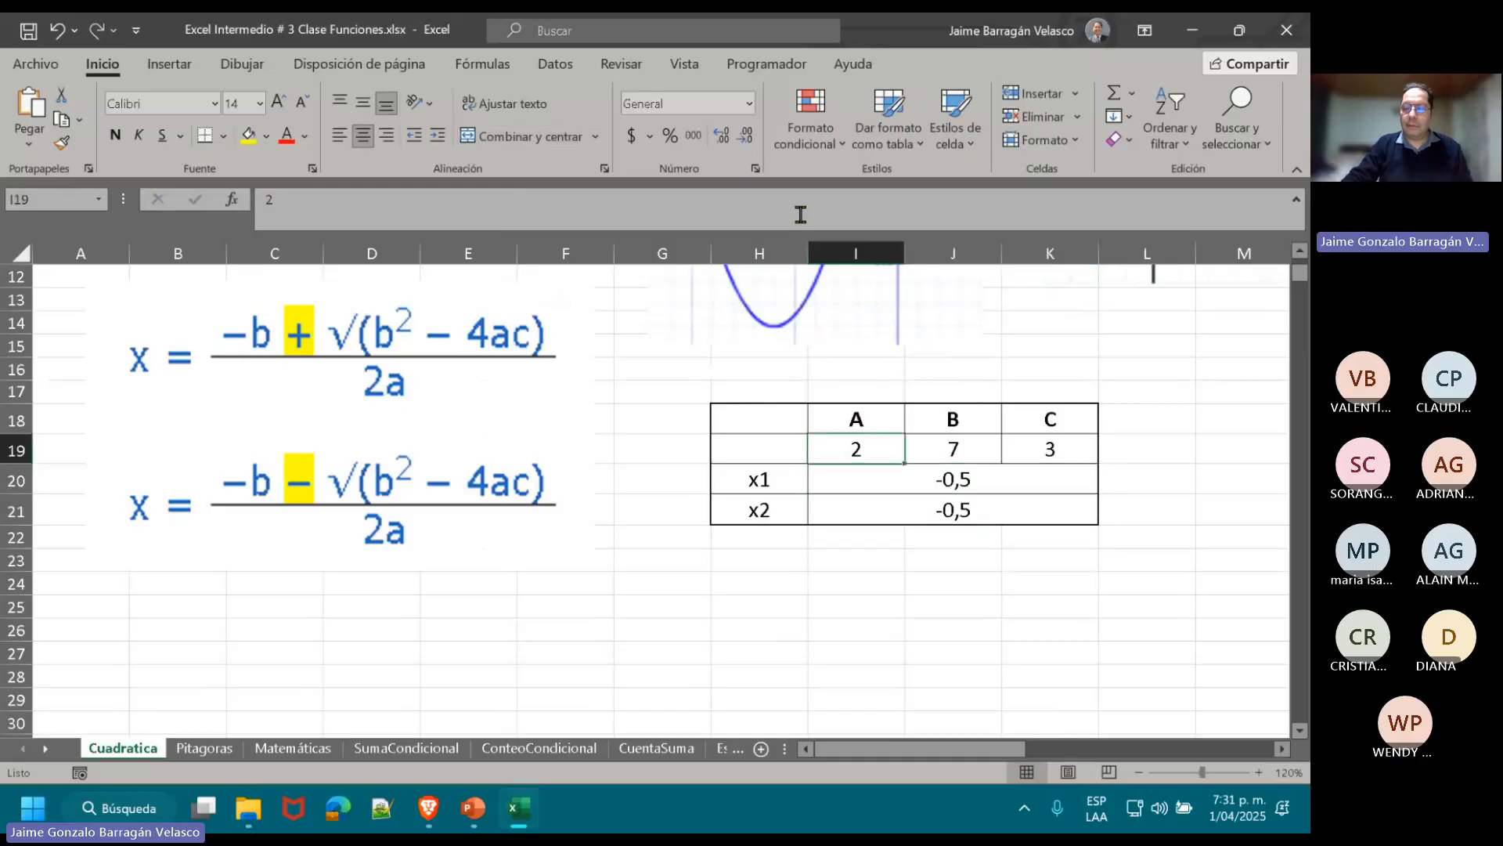
text(8)
key(Return)
- Set coefficient A in cell I19 to 3
key(Up)
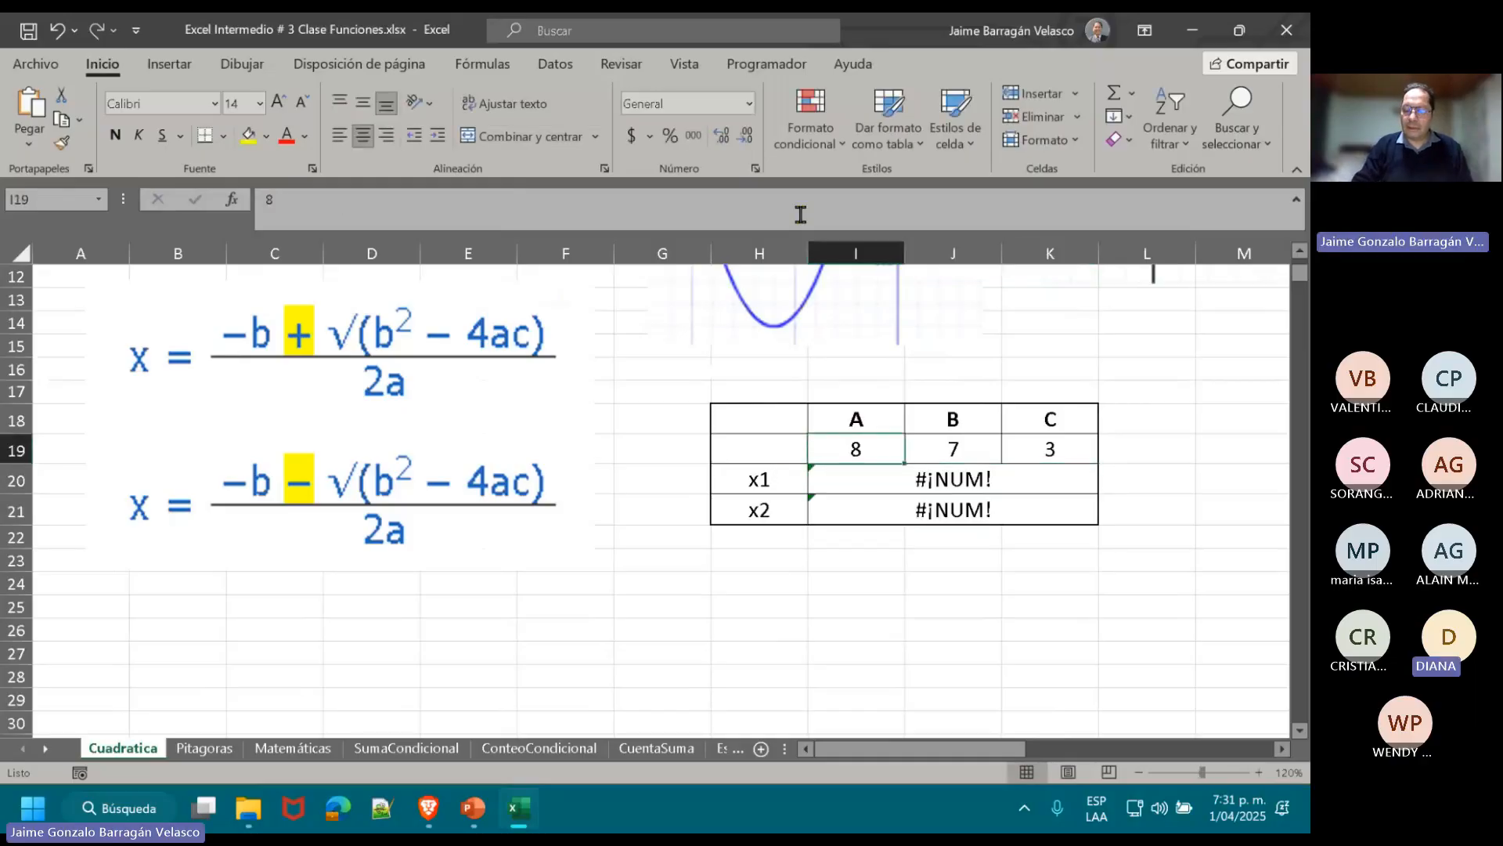
text(3)
key(Return)
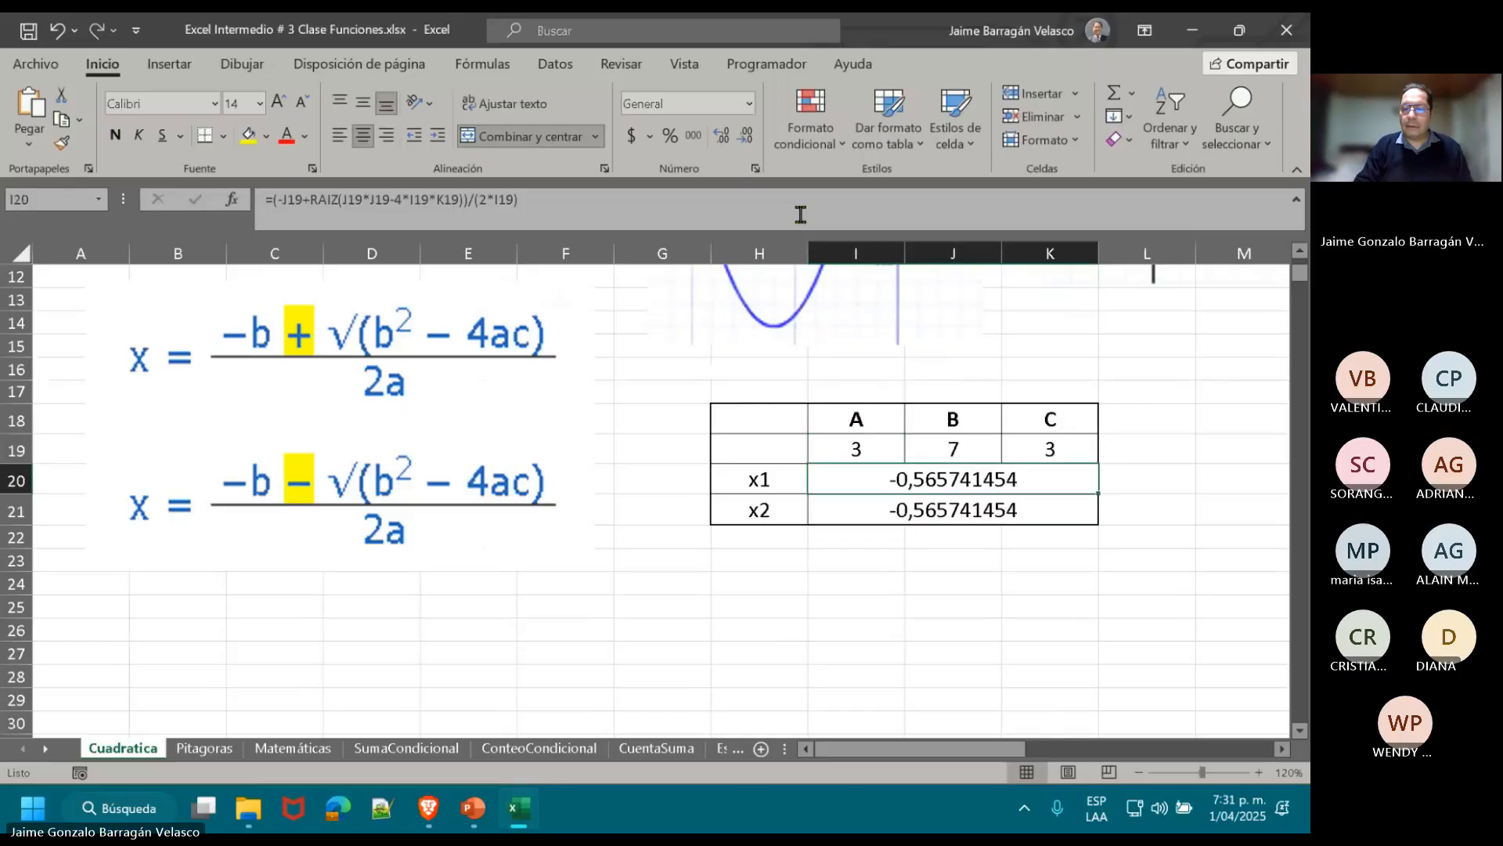
- Undo the last two changes to coefficient A in cell I19
key(Down)
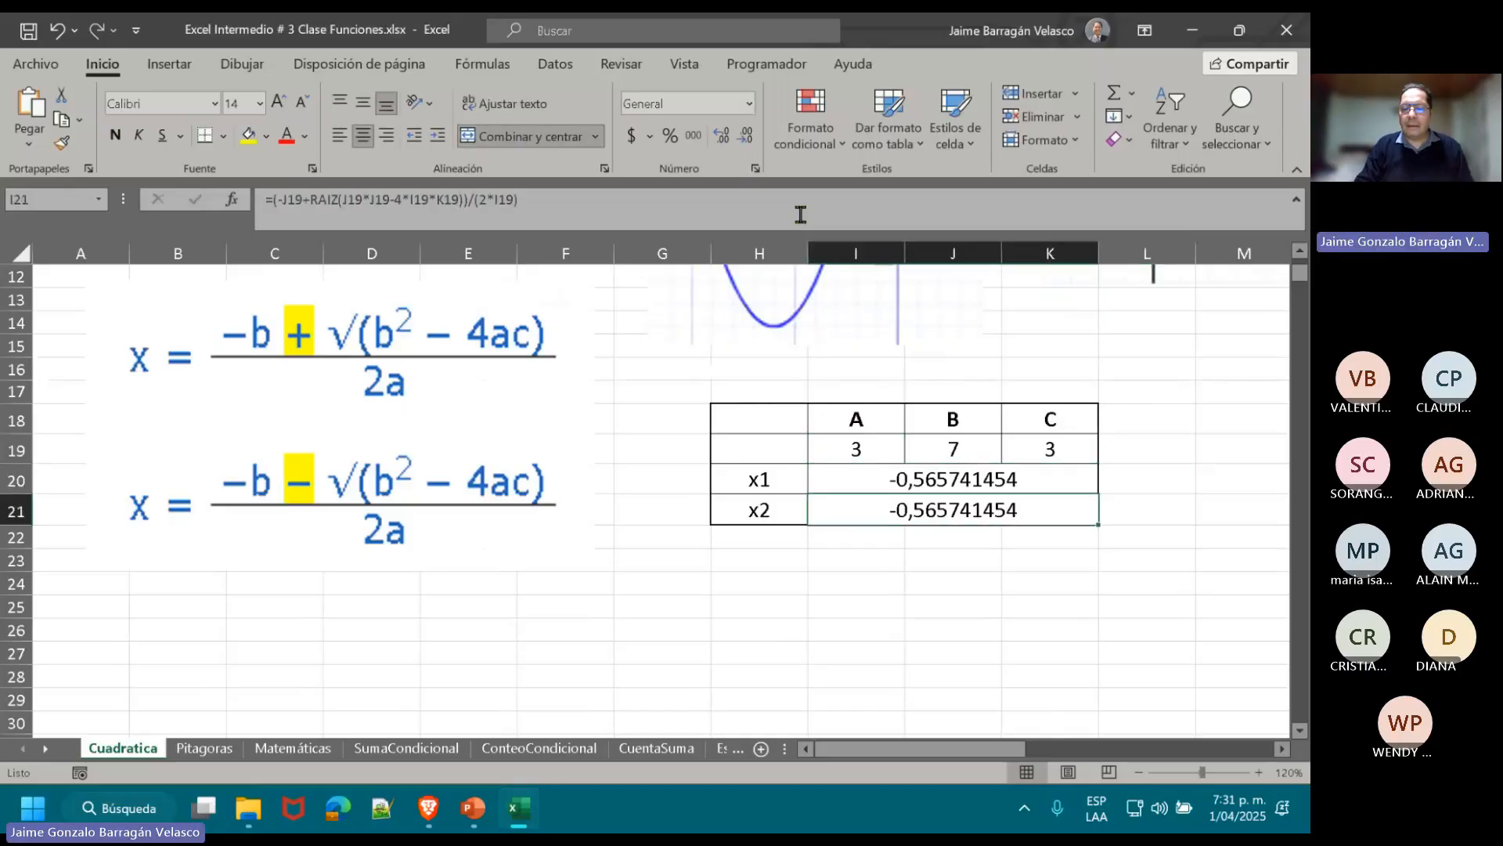
key(ctrl+z)
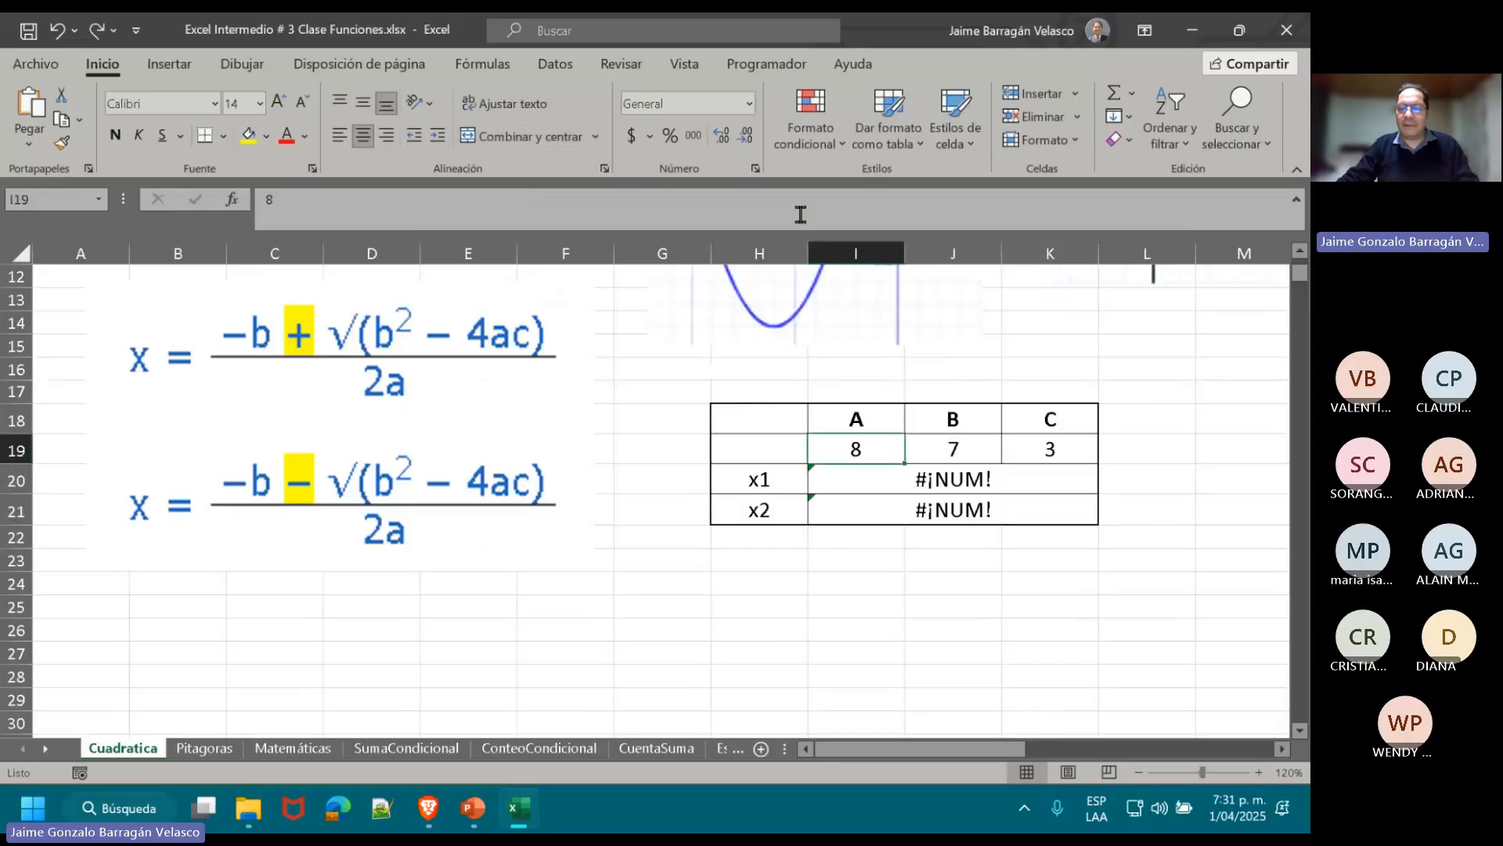
key(ctrl+z)
- Change the plus sign before RAIZ to a minus in the x2 formula, making I21 =(-J19-RAIZ(J19*J19-4*I19*K19))/(2*I19)
click(933, 510)
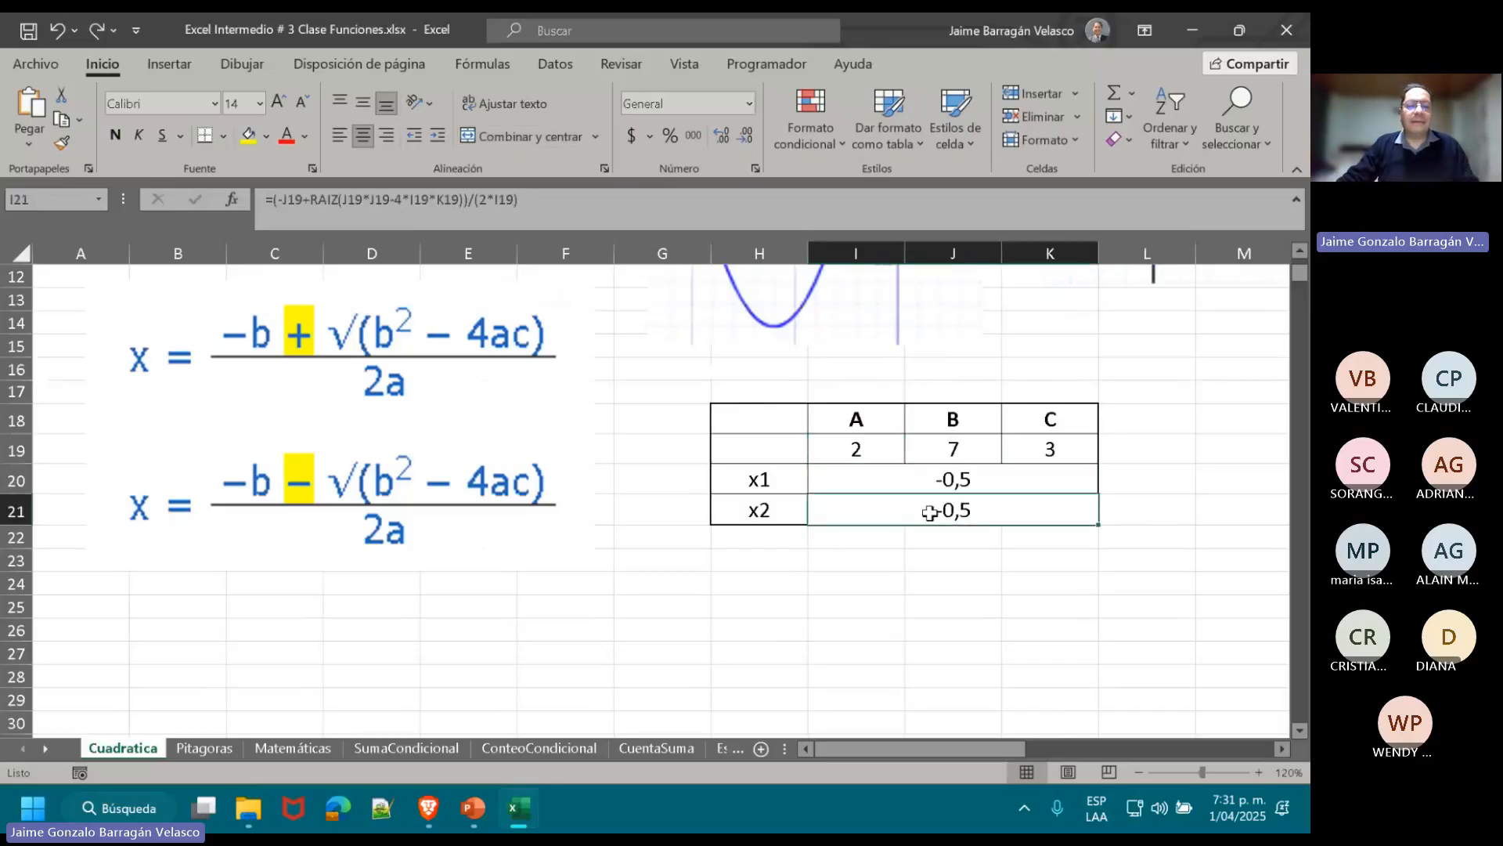
click(313, 205)
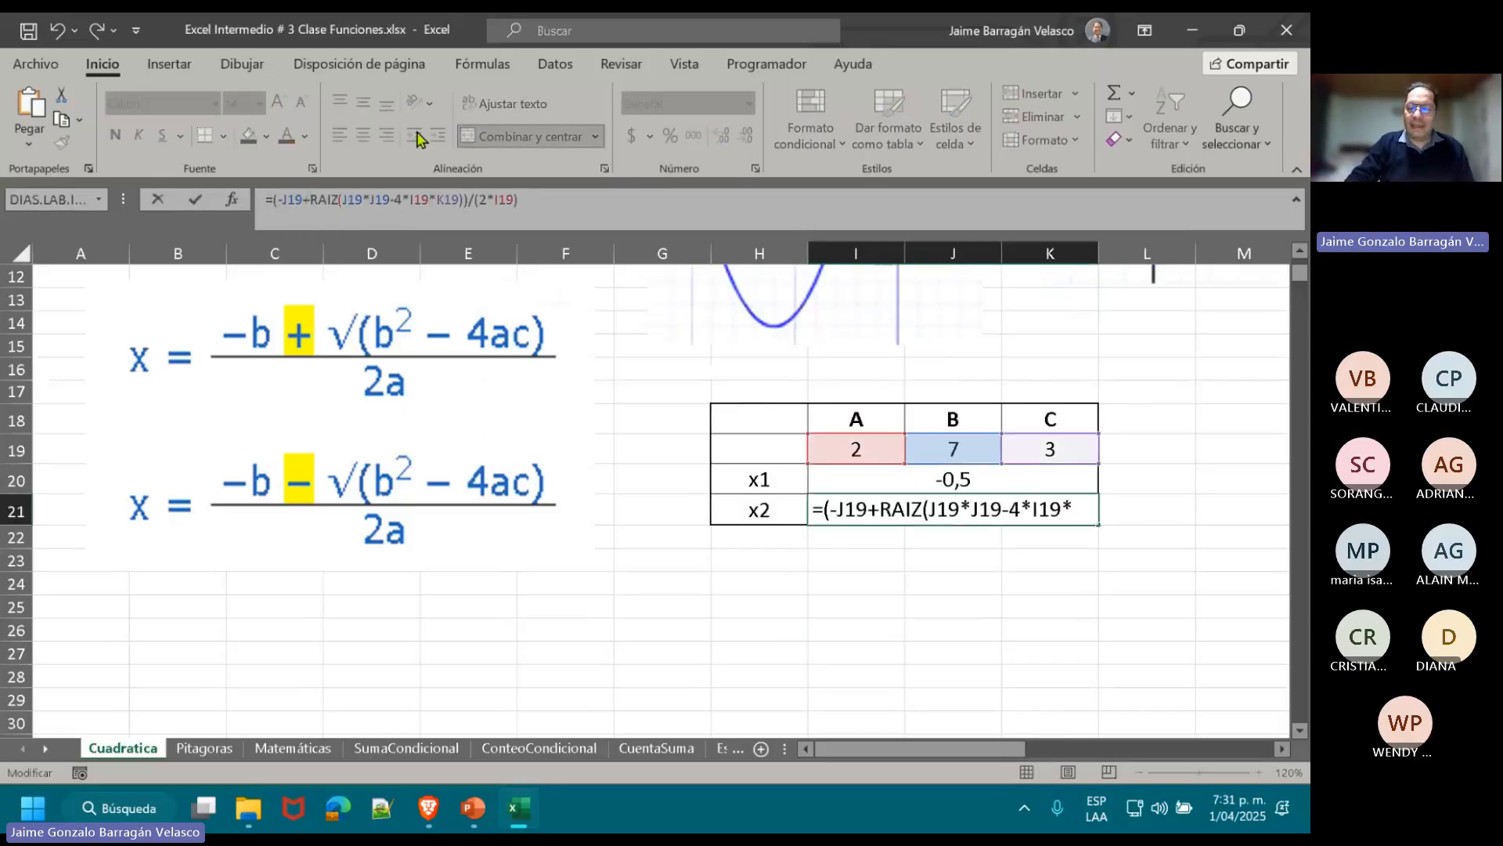
key(Delete)
text(-)
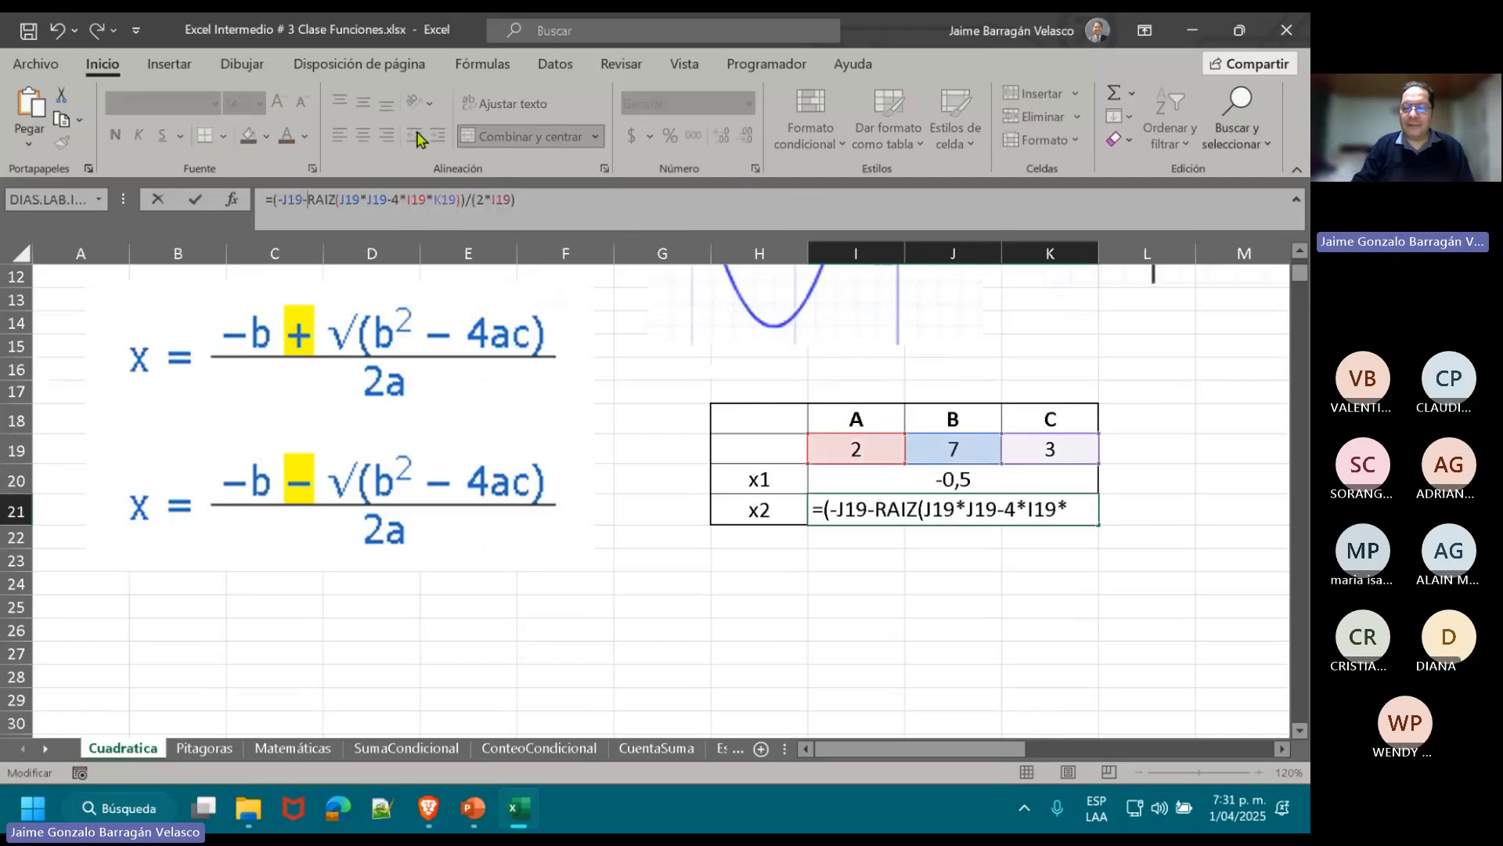
key(Return)
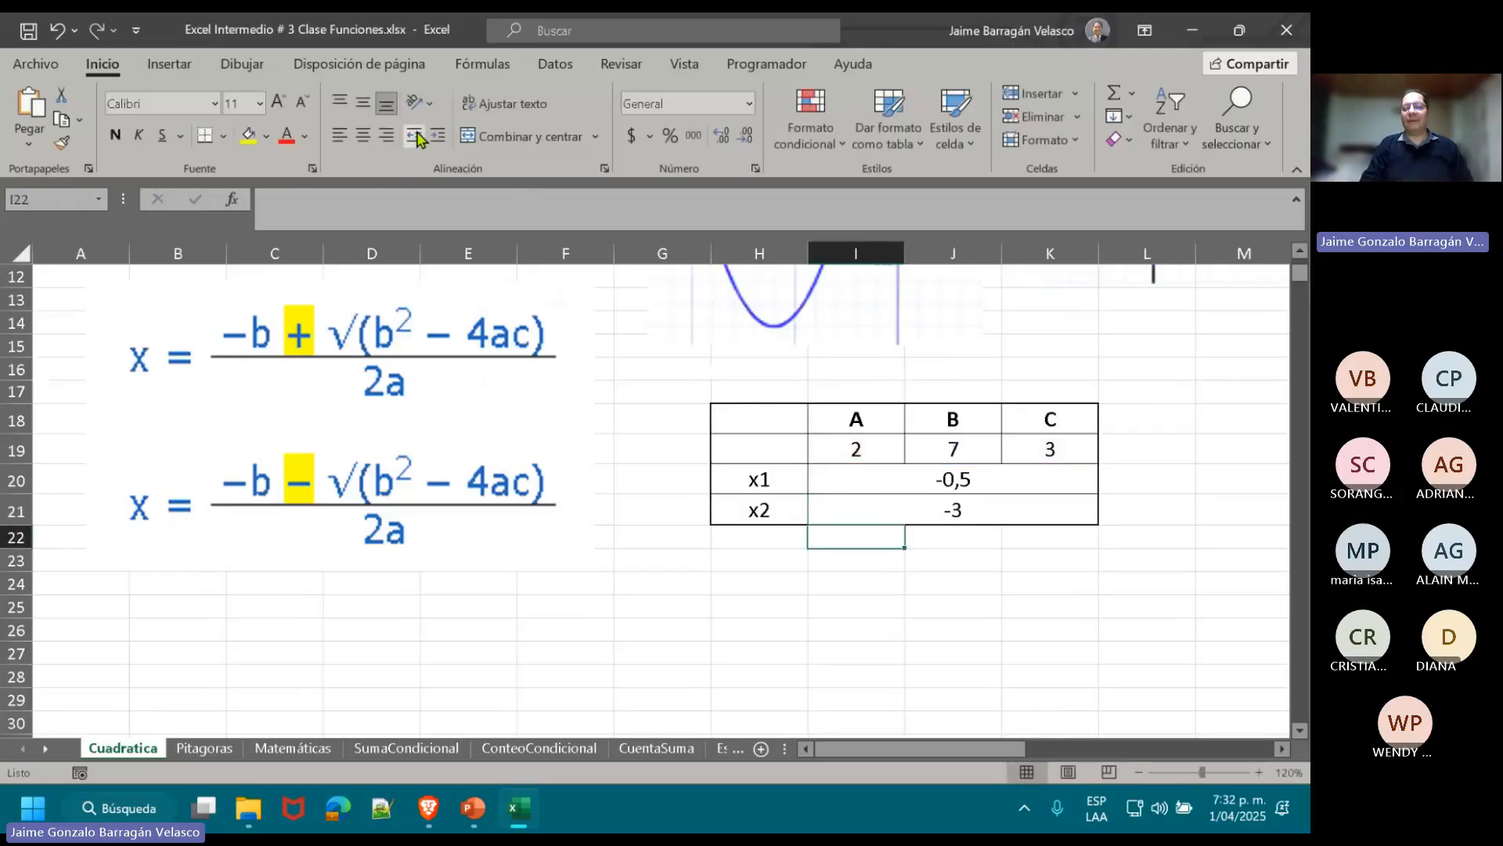
- Examine the x2 formula in I21 piece by piece: the RAIZ function, its argument, the numerator's parentheses and the division sign
key(Up)
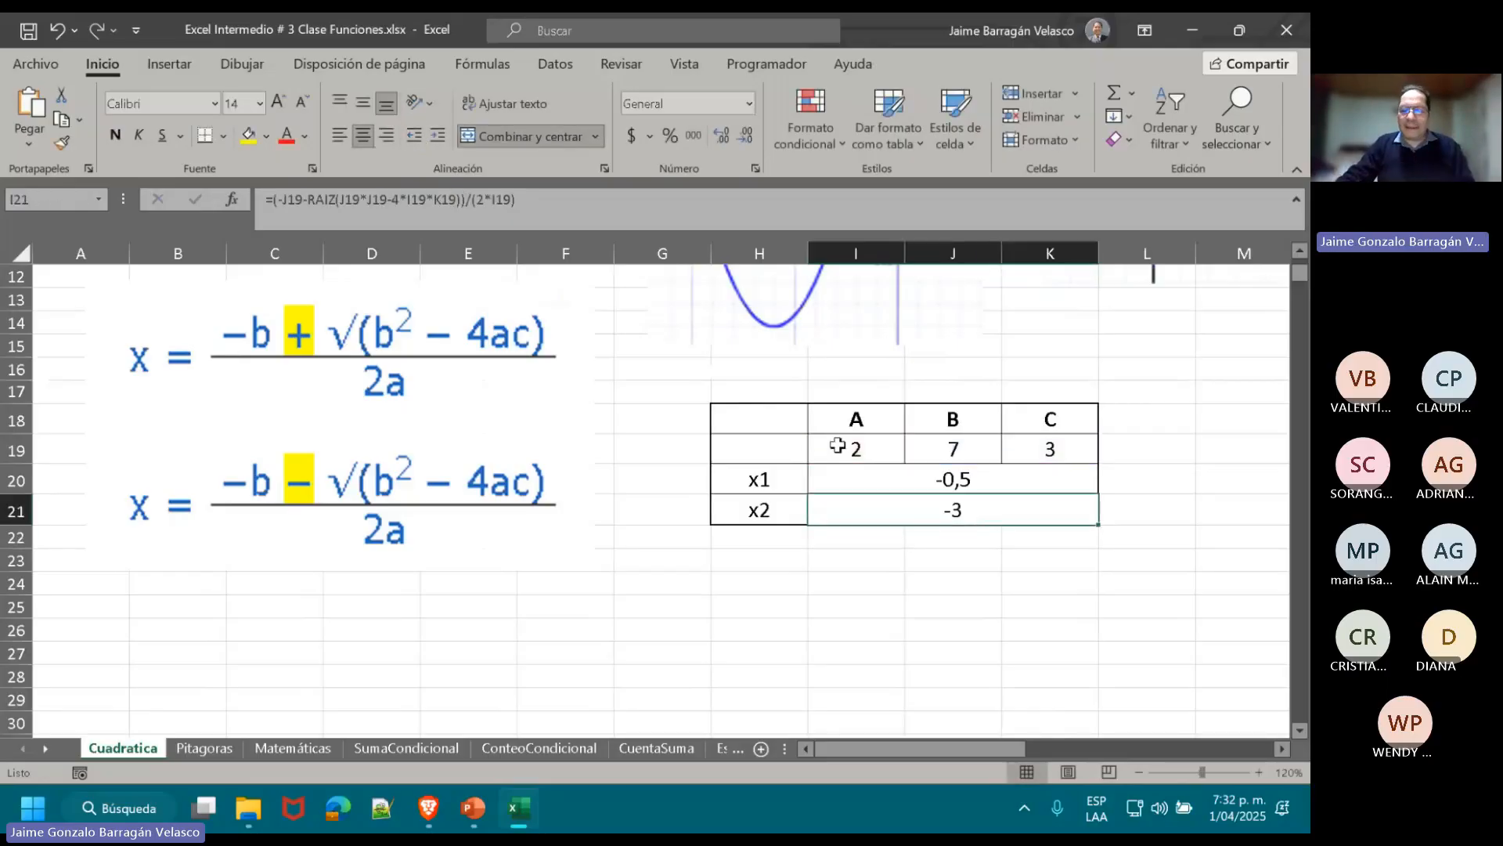
double_click(926, 498)
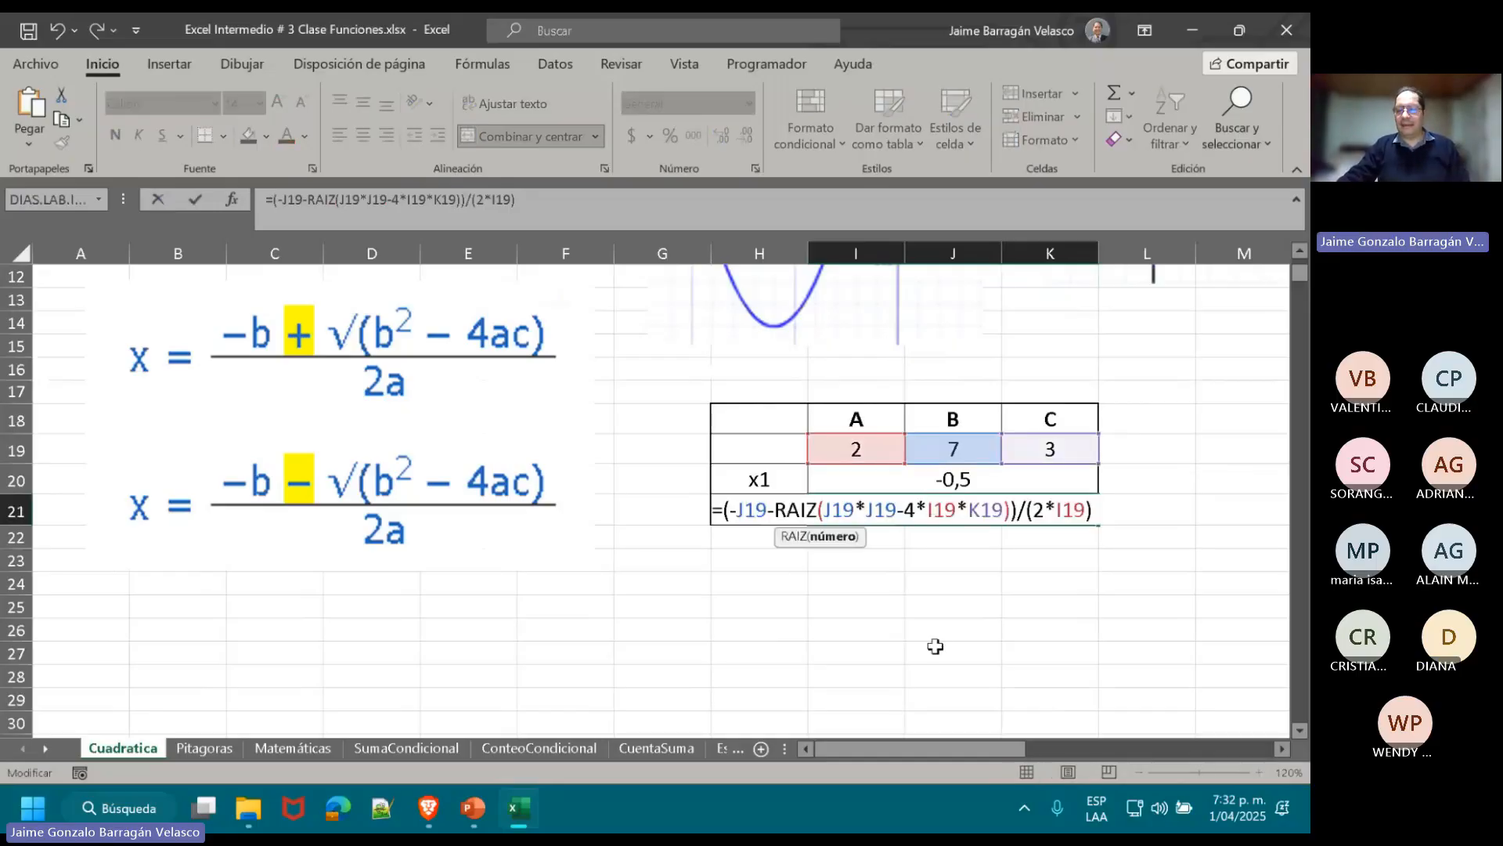
key(Escape)
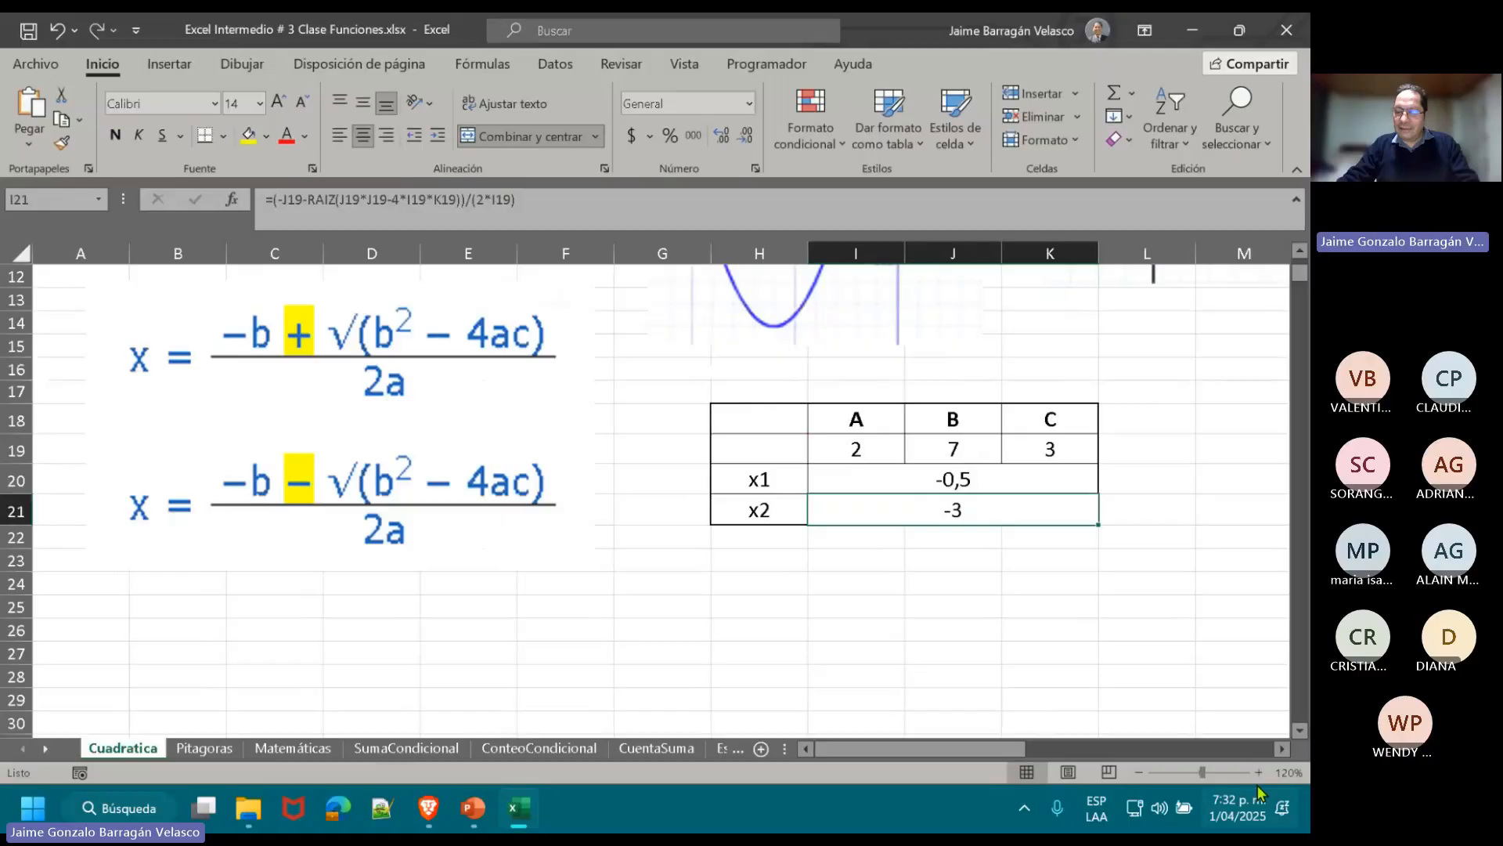
scroll(1257, 787, up, 2)
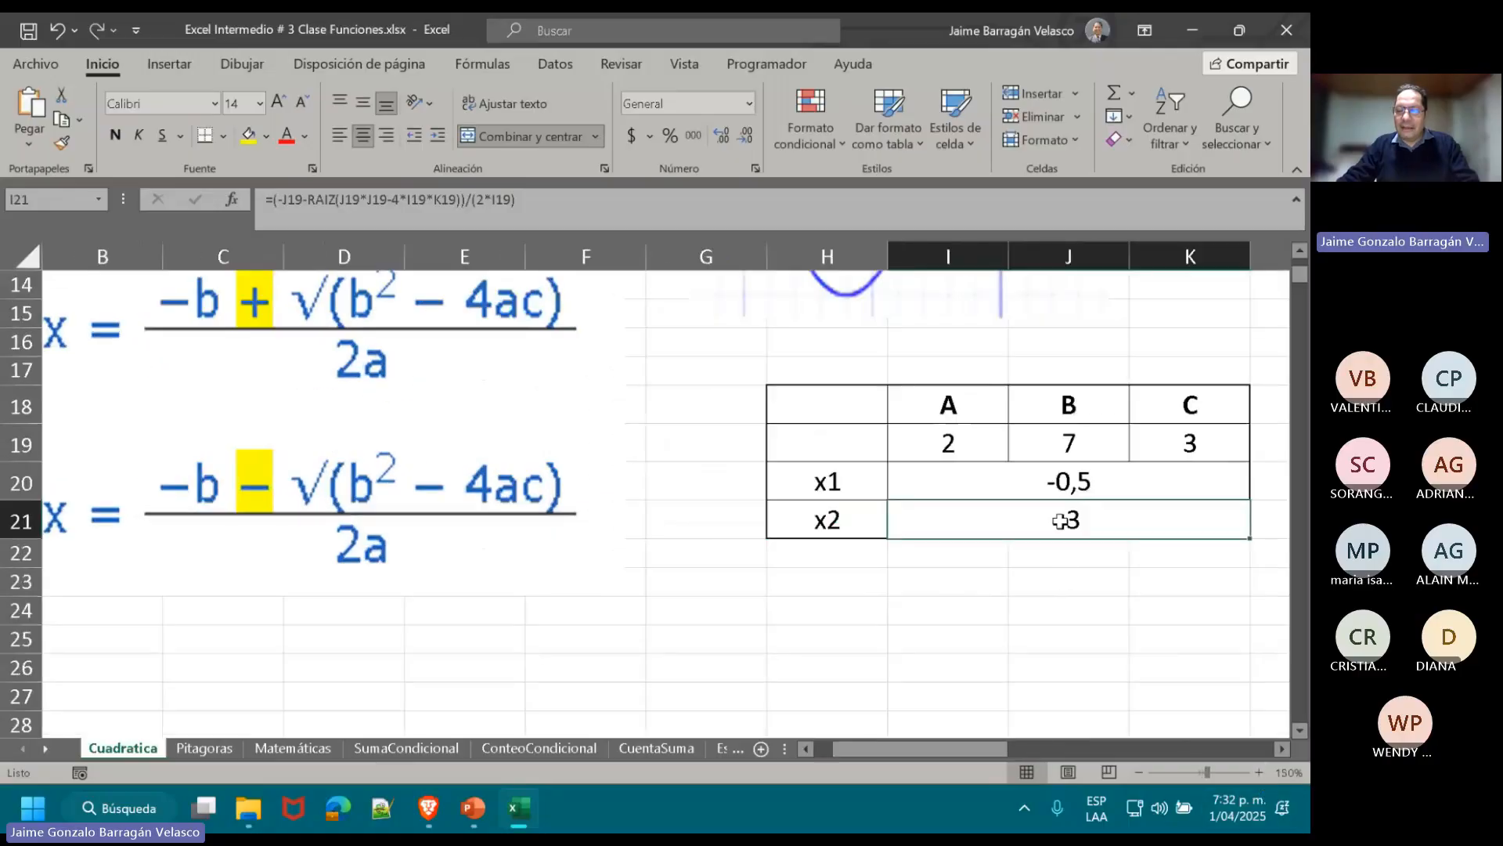
double_click(1064, 520)
drag(981, 756, 1053, 756)
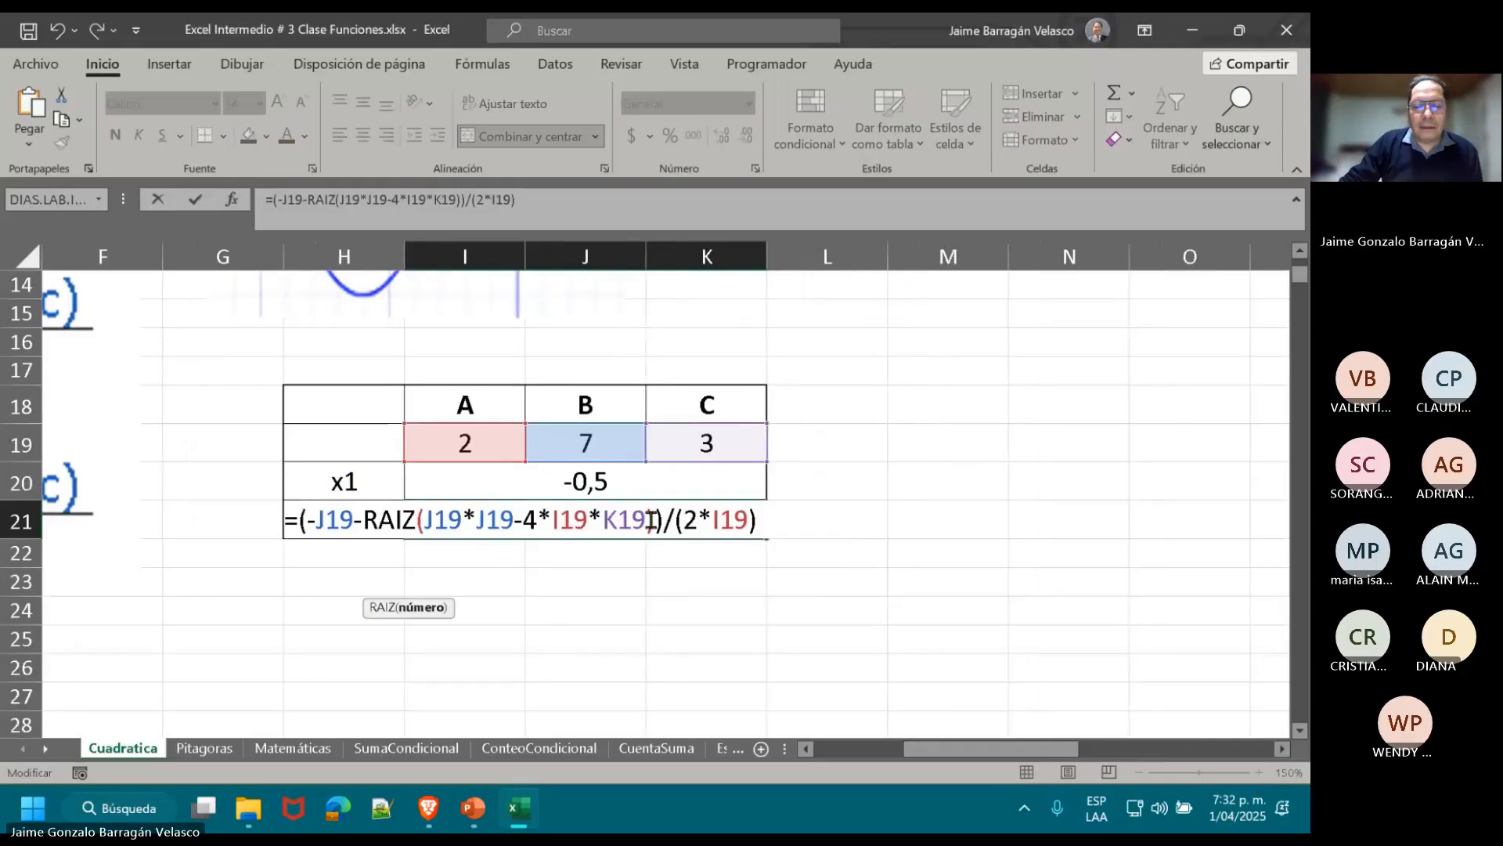
drag(653, 519, 419, 518)
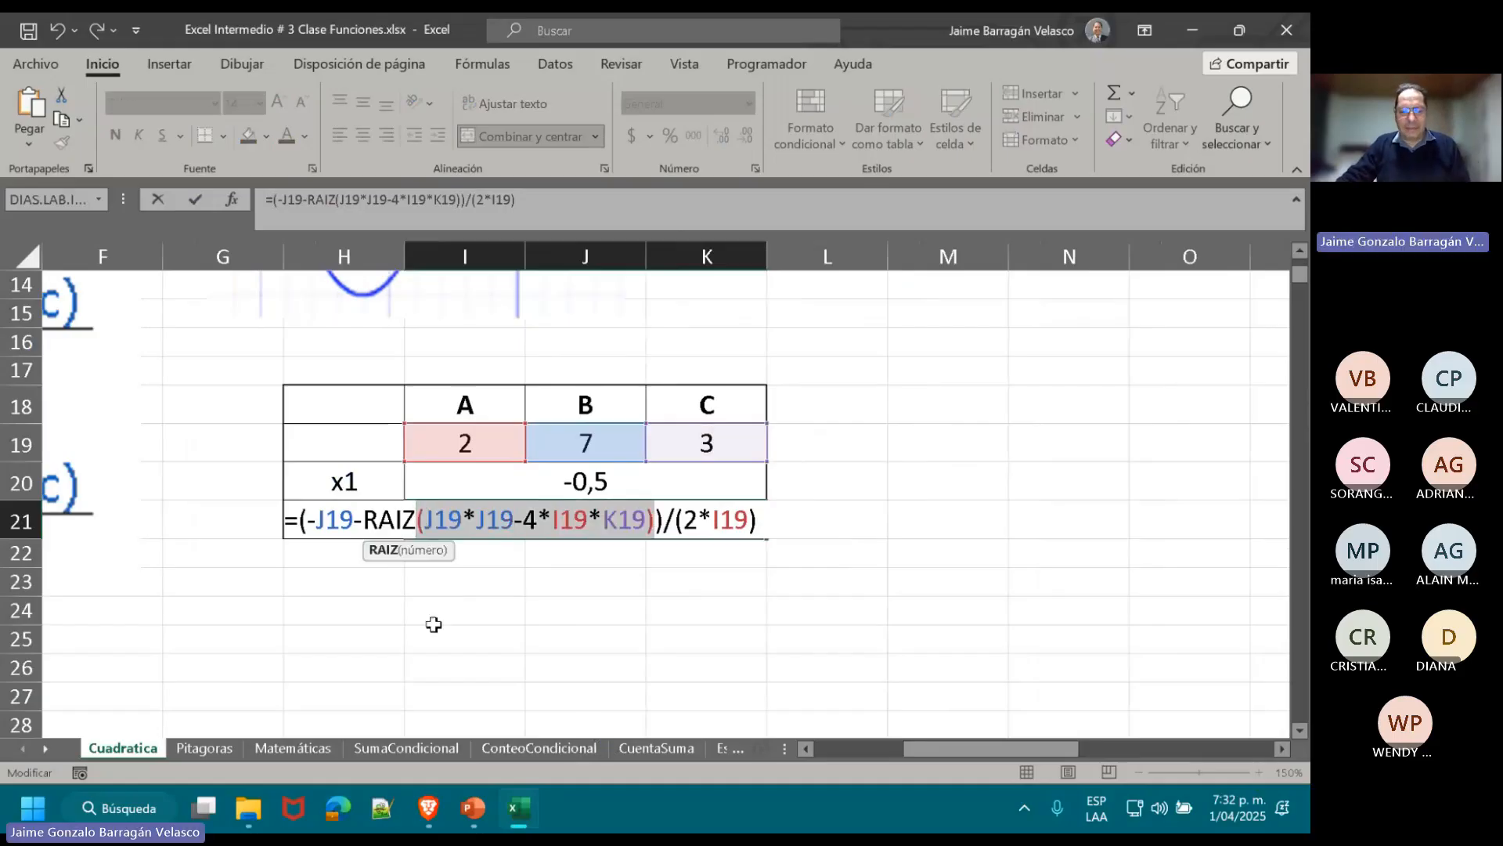
click(394, 519)
double_click(394, 519)
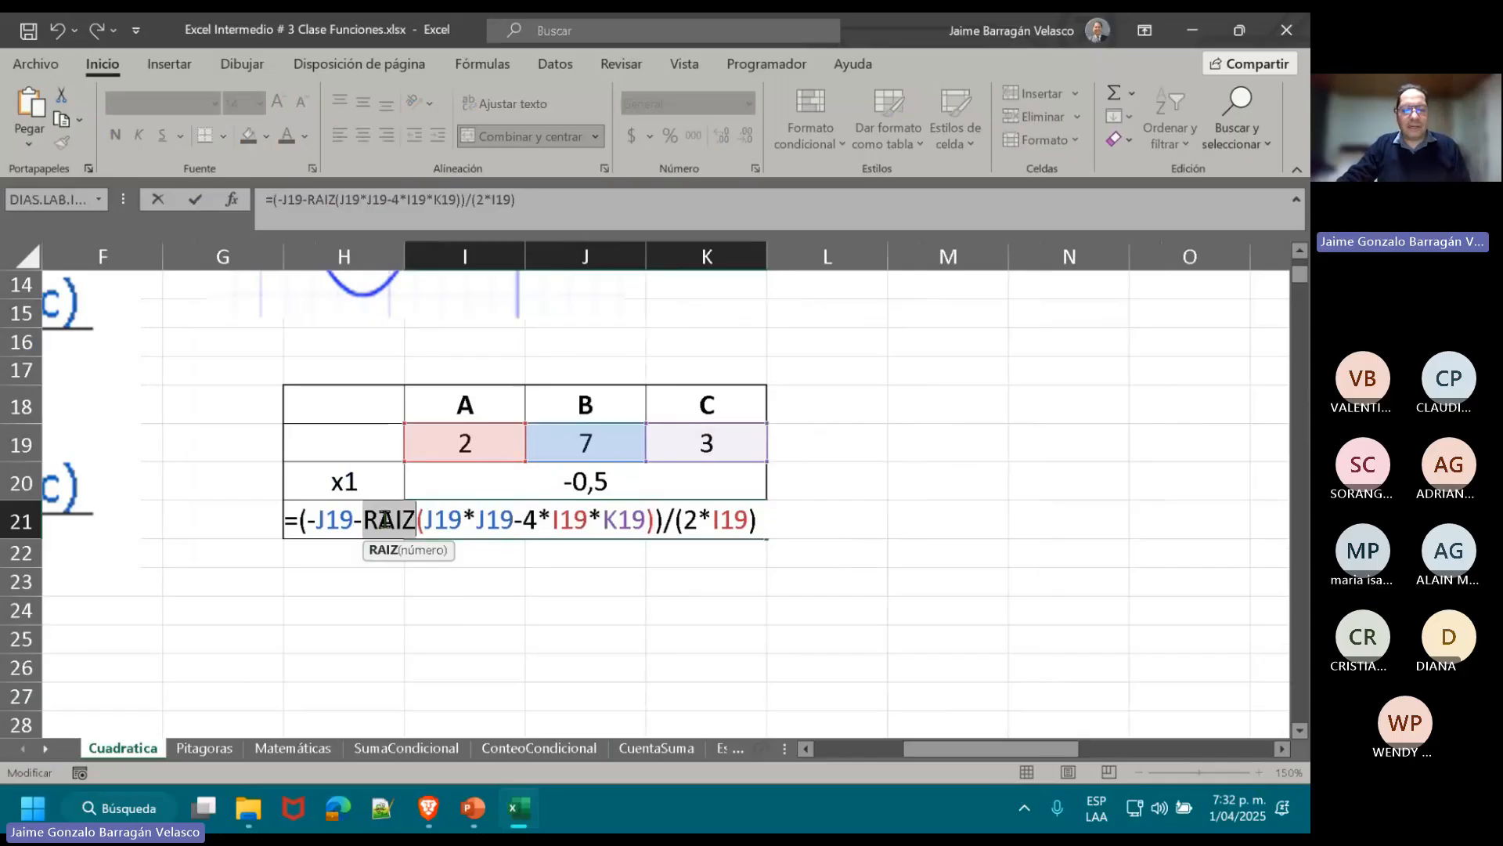
drag(309, 520, 664, 520)
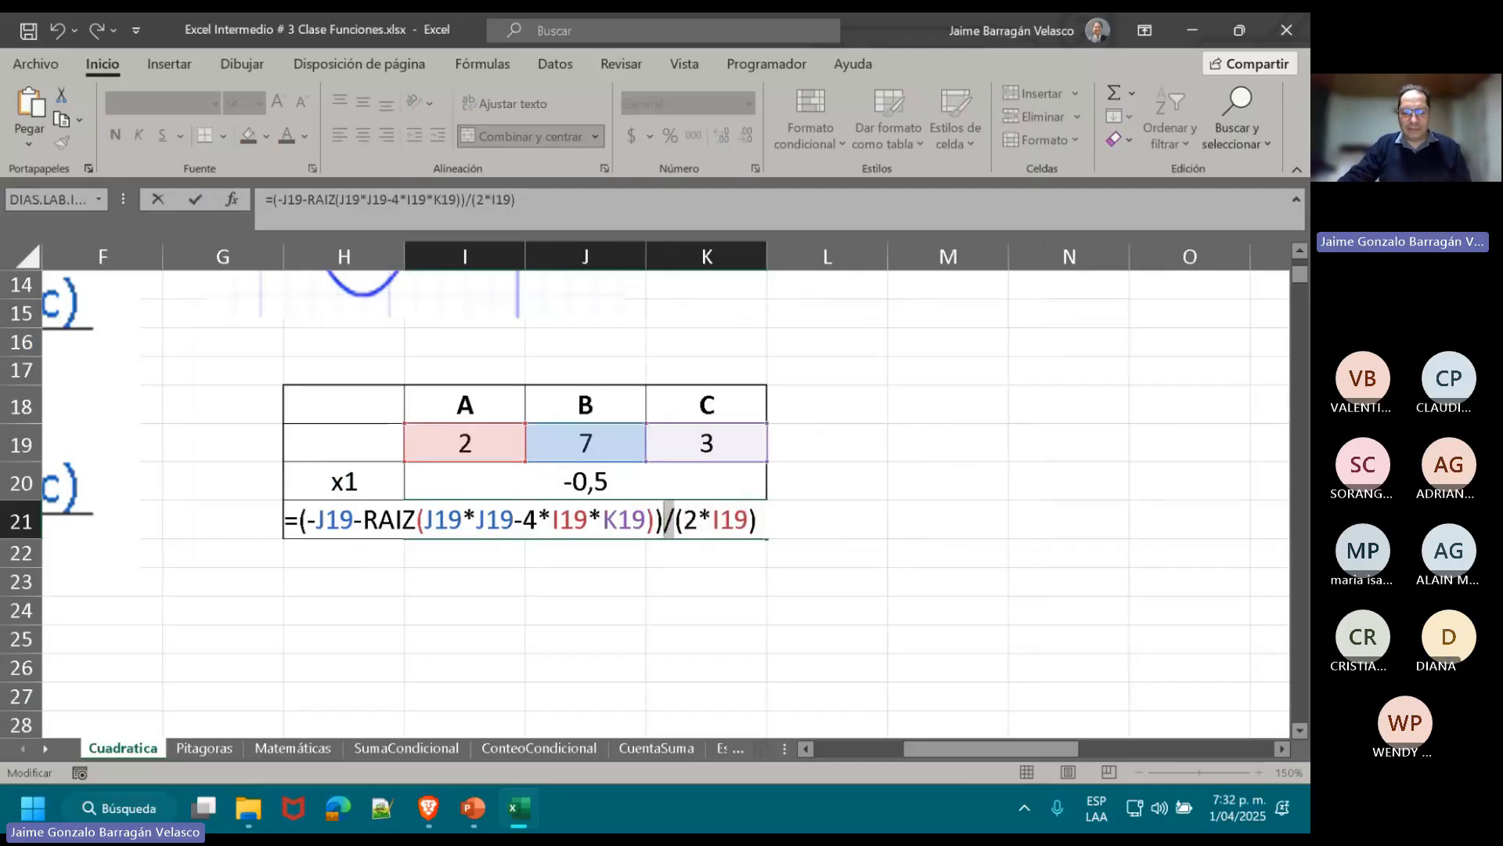
- Switch to the PowerPoint slide show and go back to the slide on the order of operations in Excel
click(492, 816)
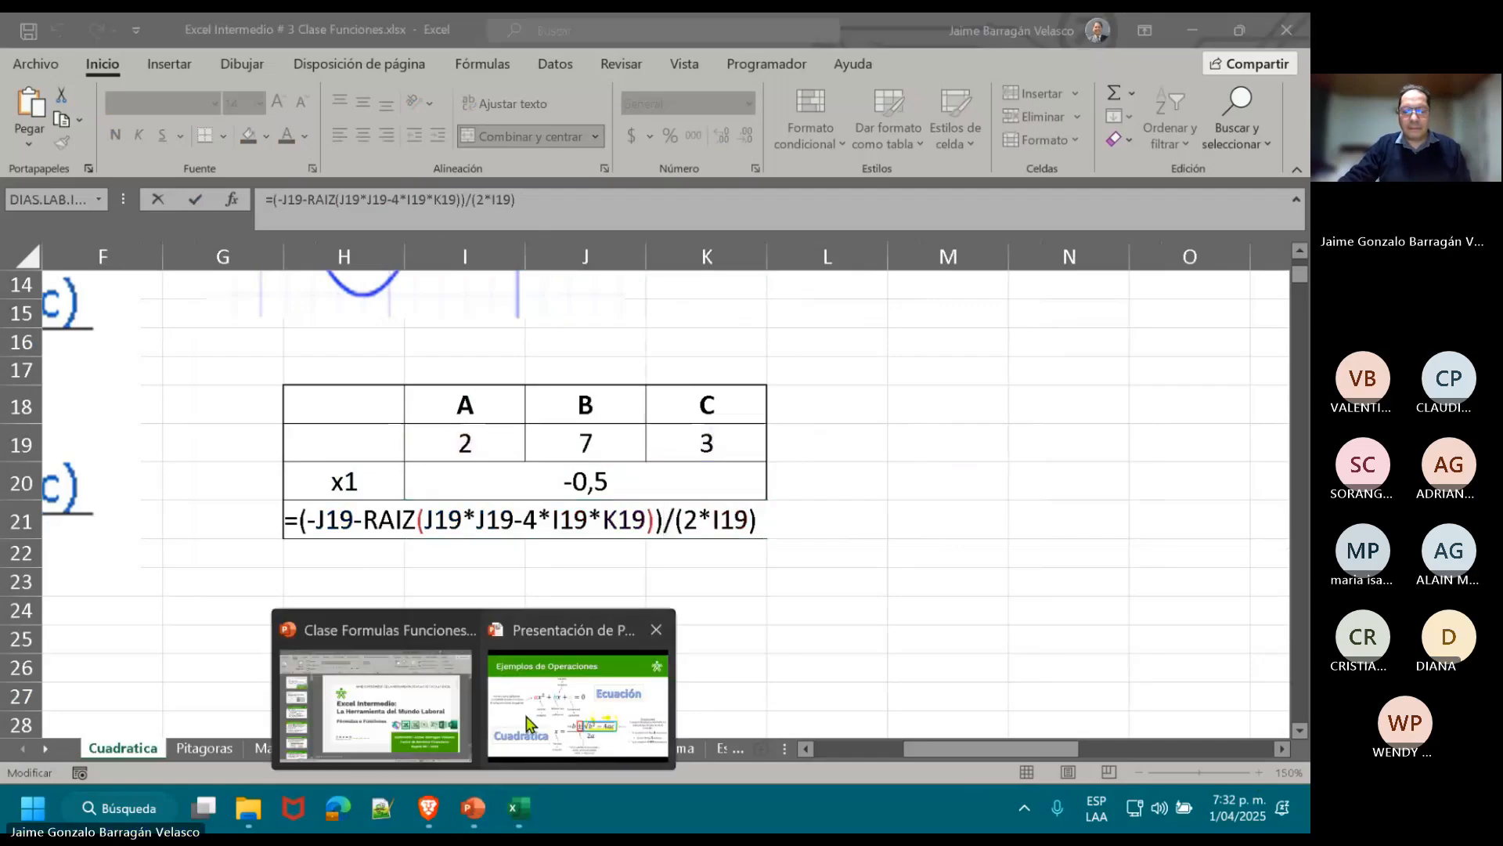
click(528, 723)
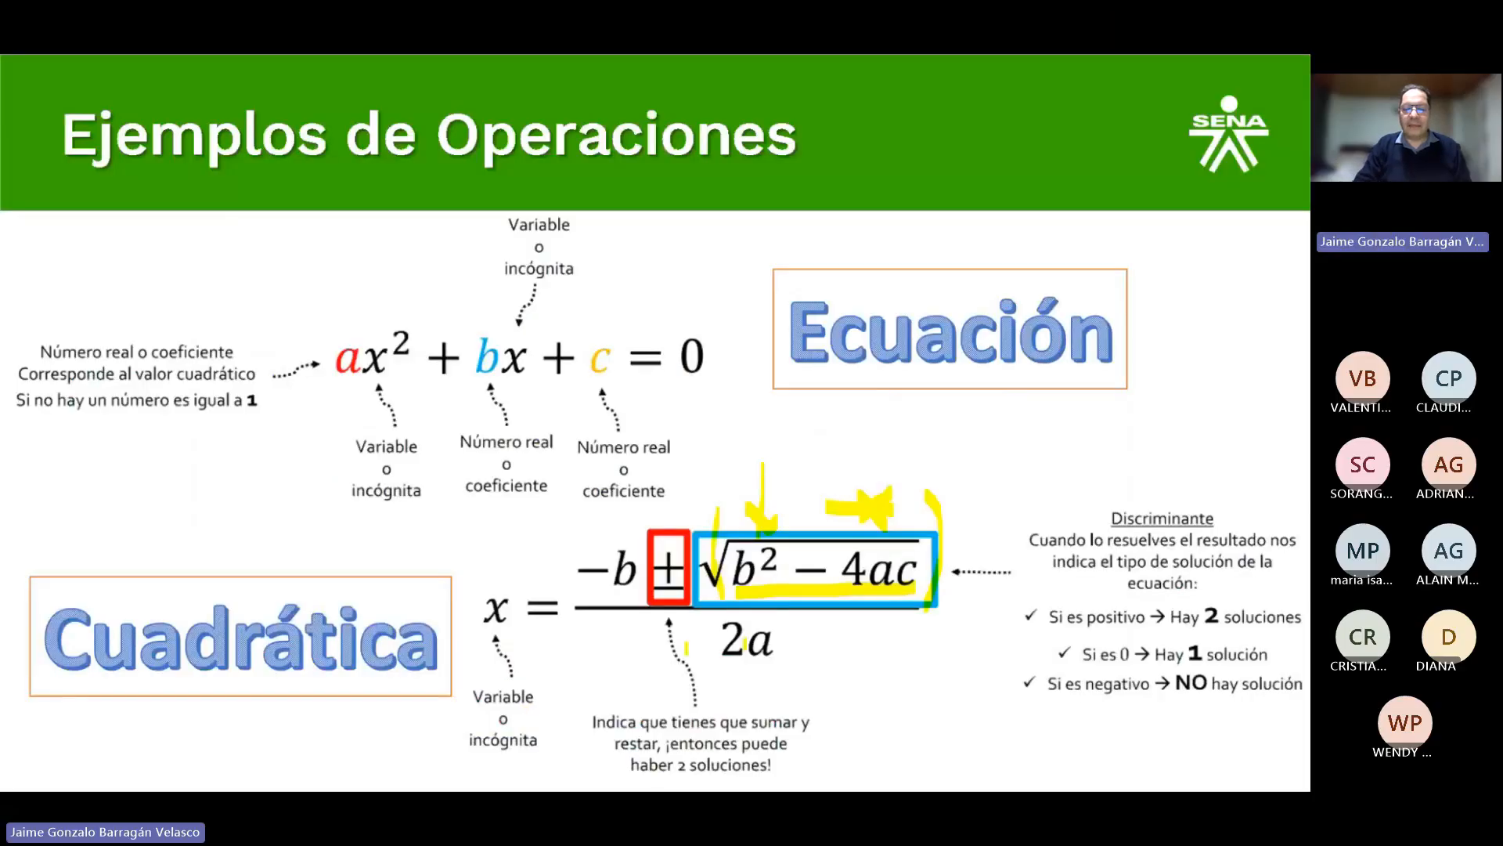
key(Left)
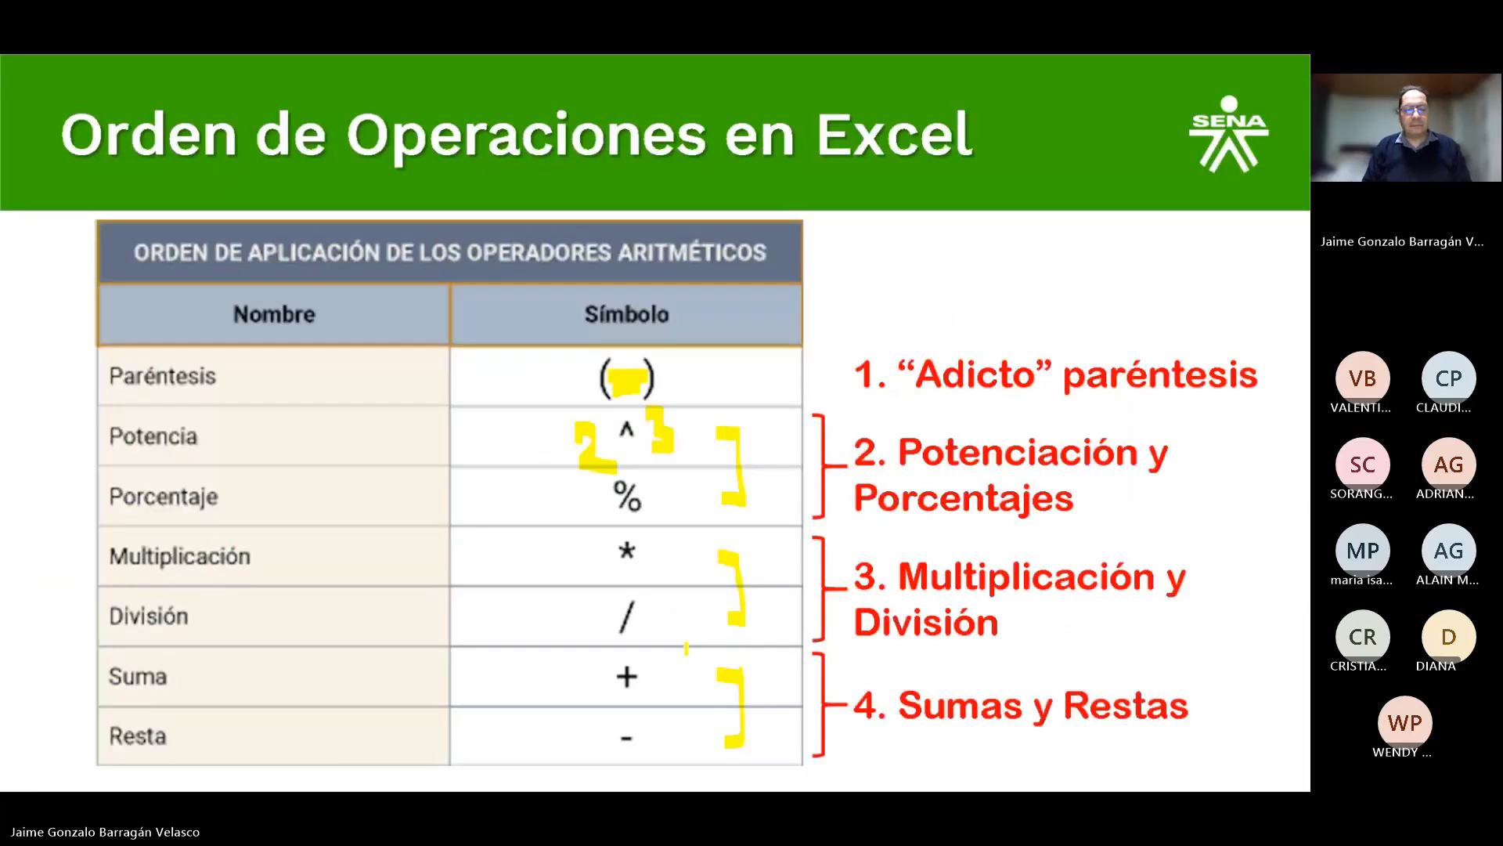
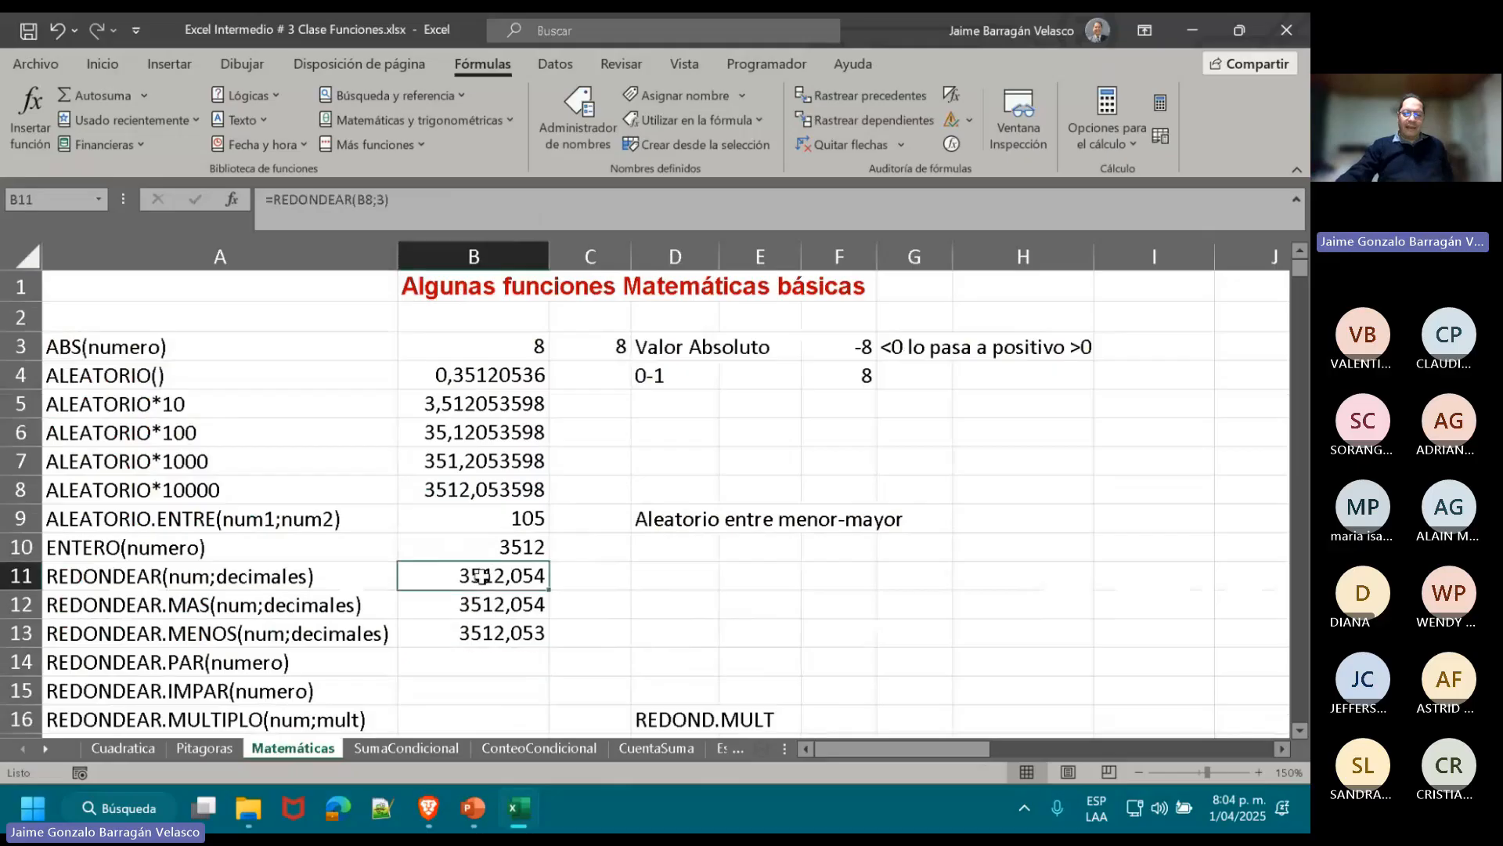
- Review the REDONDEAR.MAS and REDONDEAR.MENOS formulas in B12 and B13, and the rounding function names listed in A14 to A16
click(484, 601)
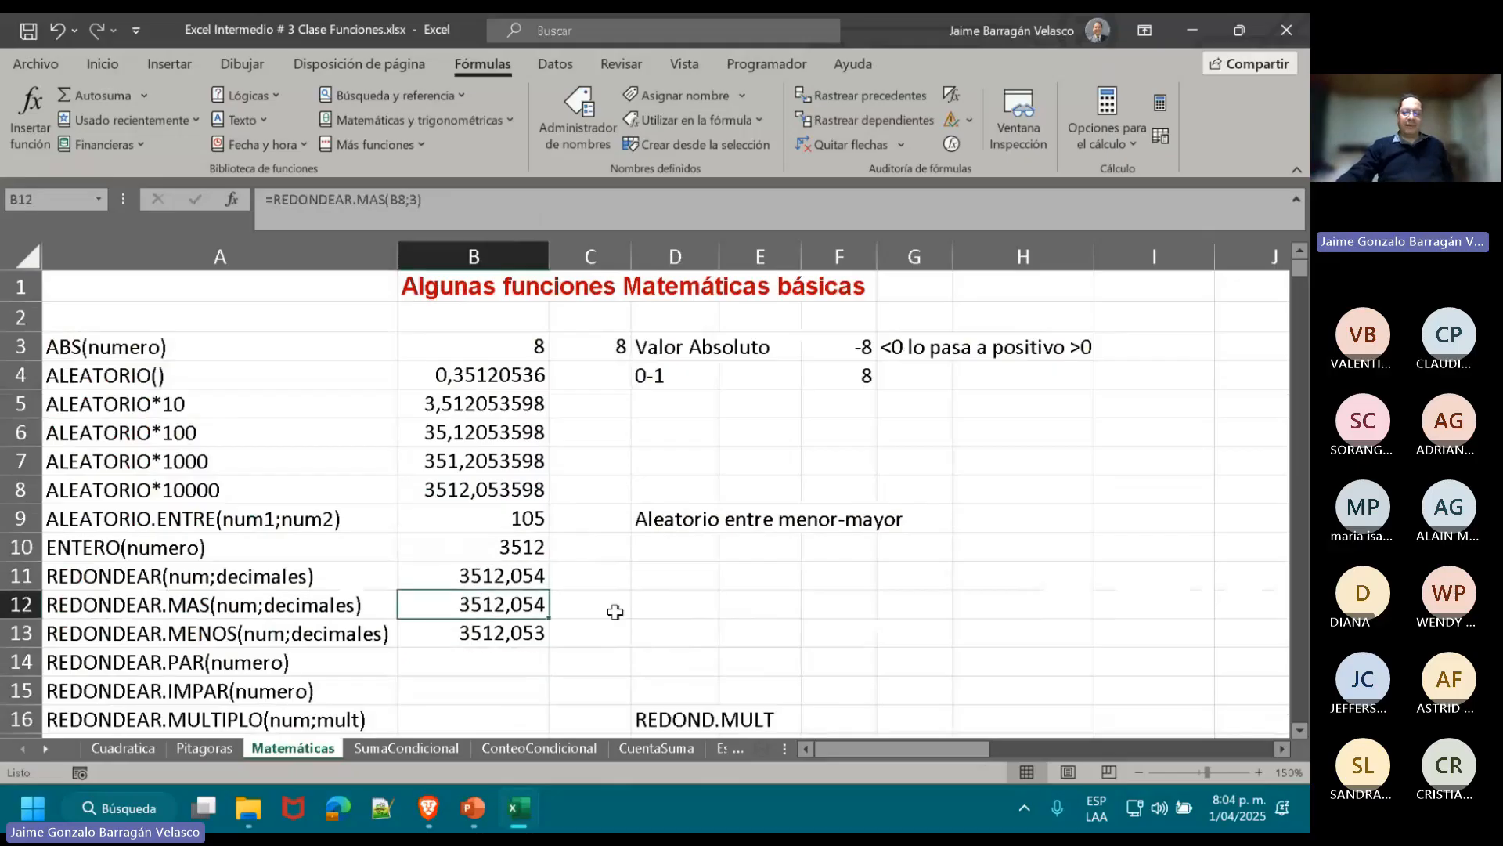
click(489, 624)
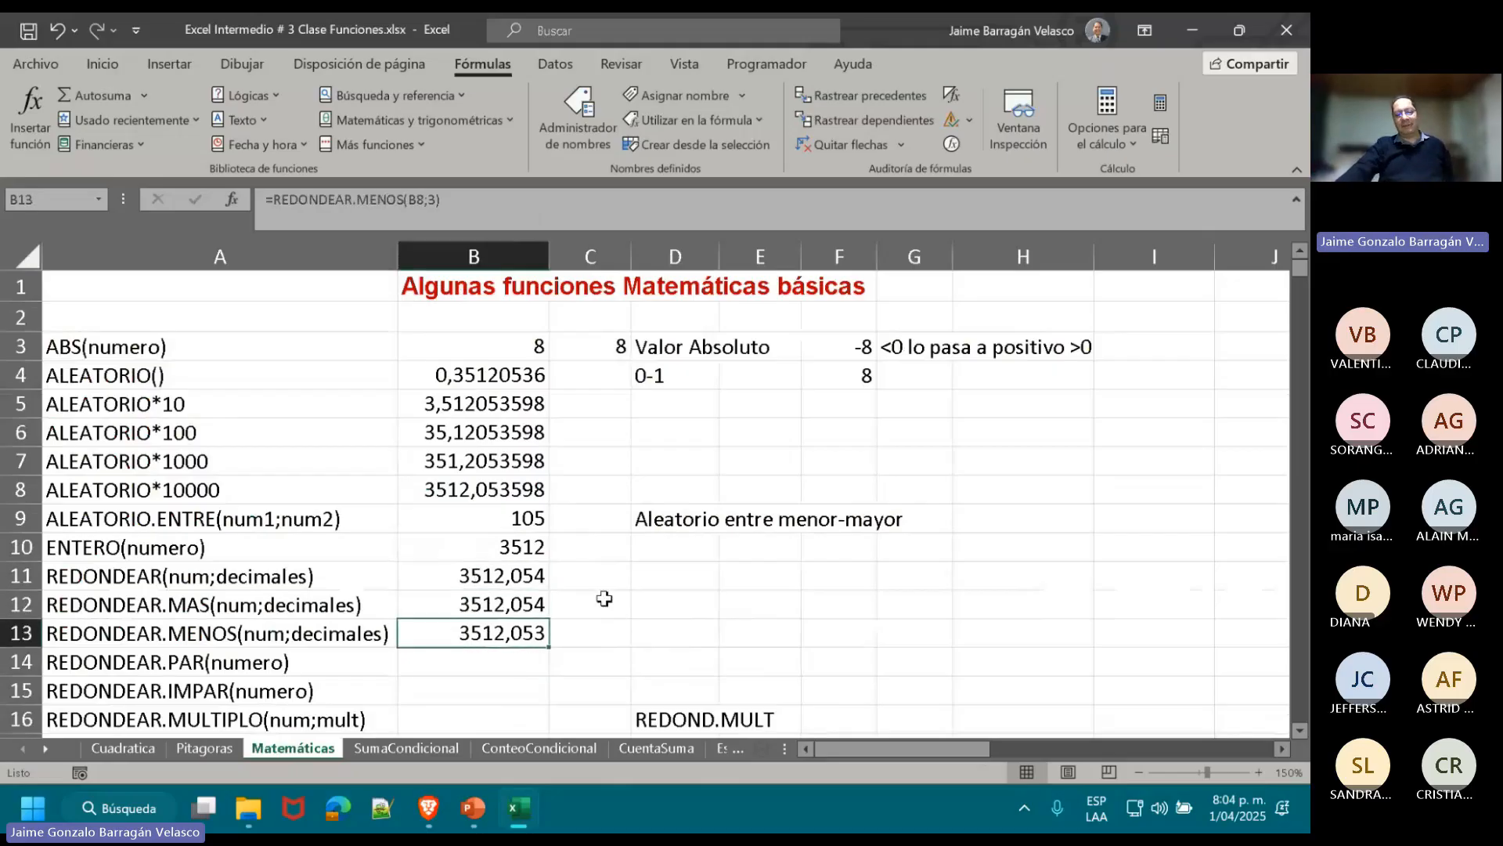
drag(473, 375, 474, 490)
click(689, 635)
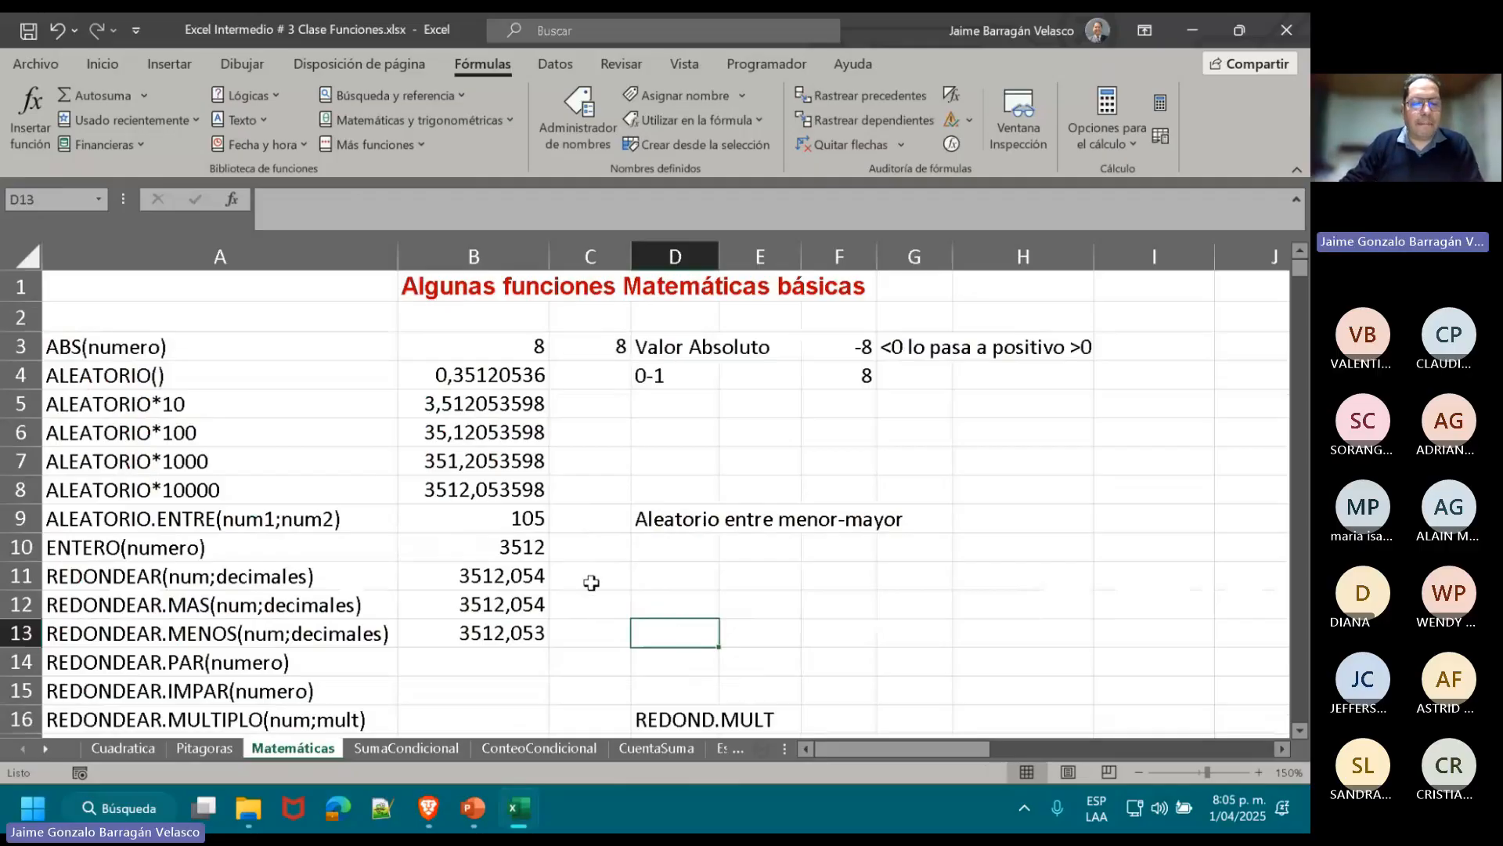
scroll(591, 582, down, 2)
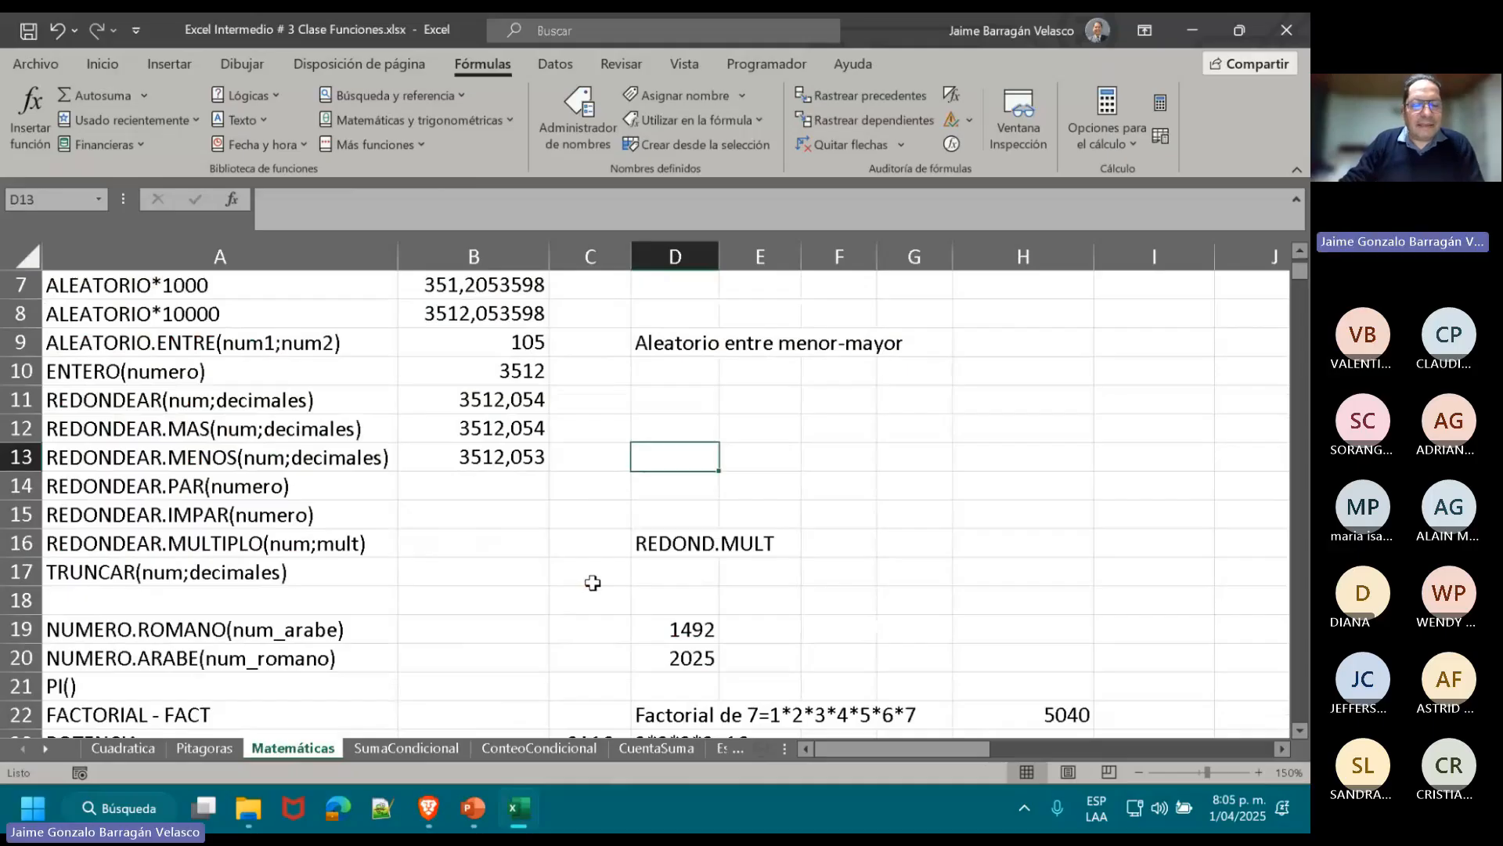
click(302, 487)
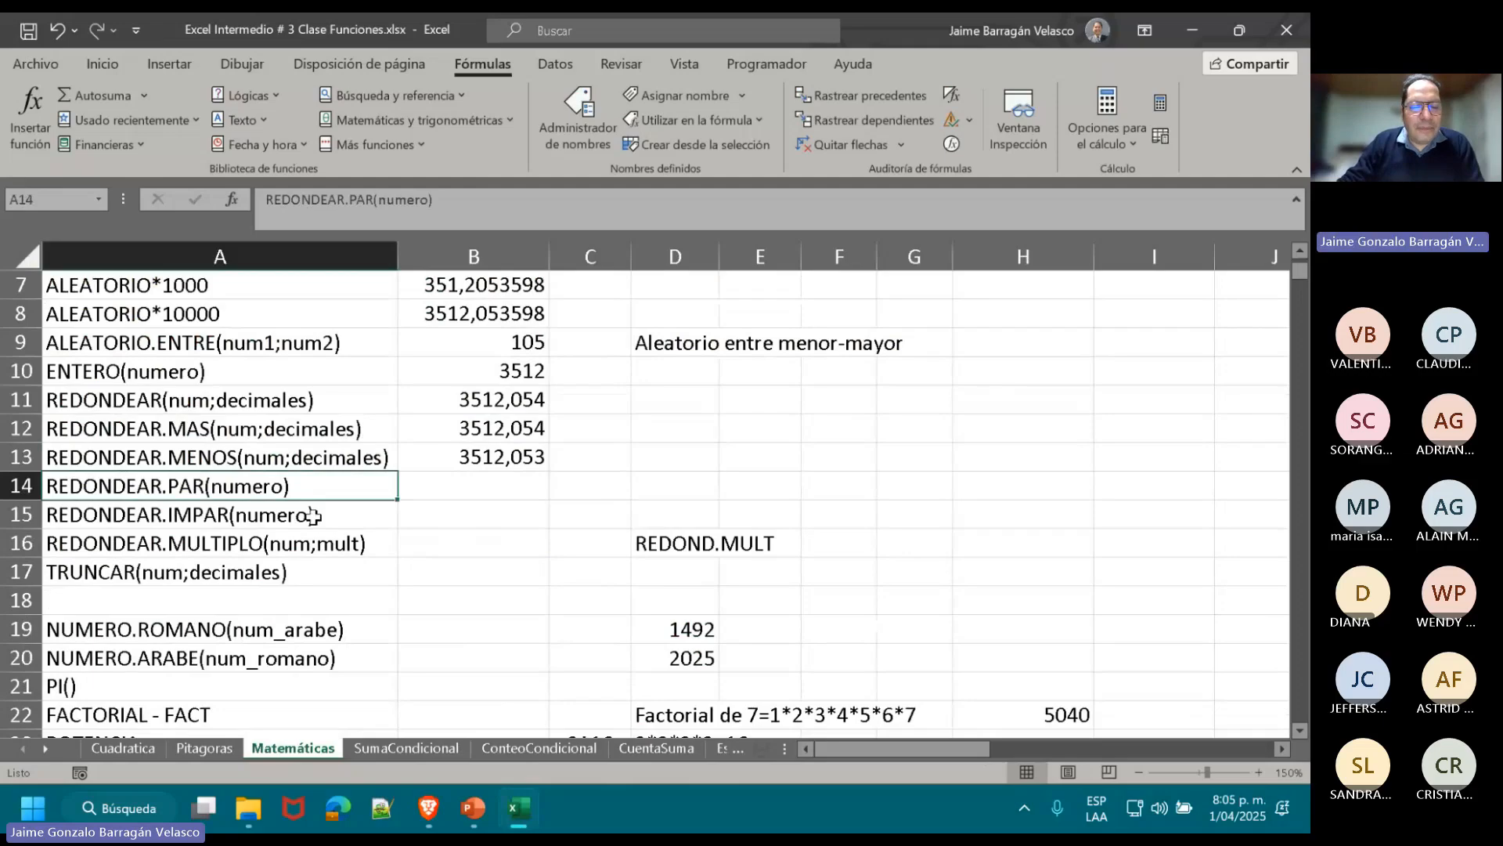
click(312, 516)
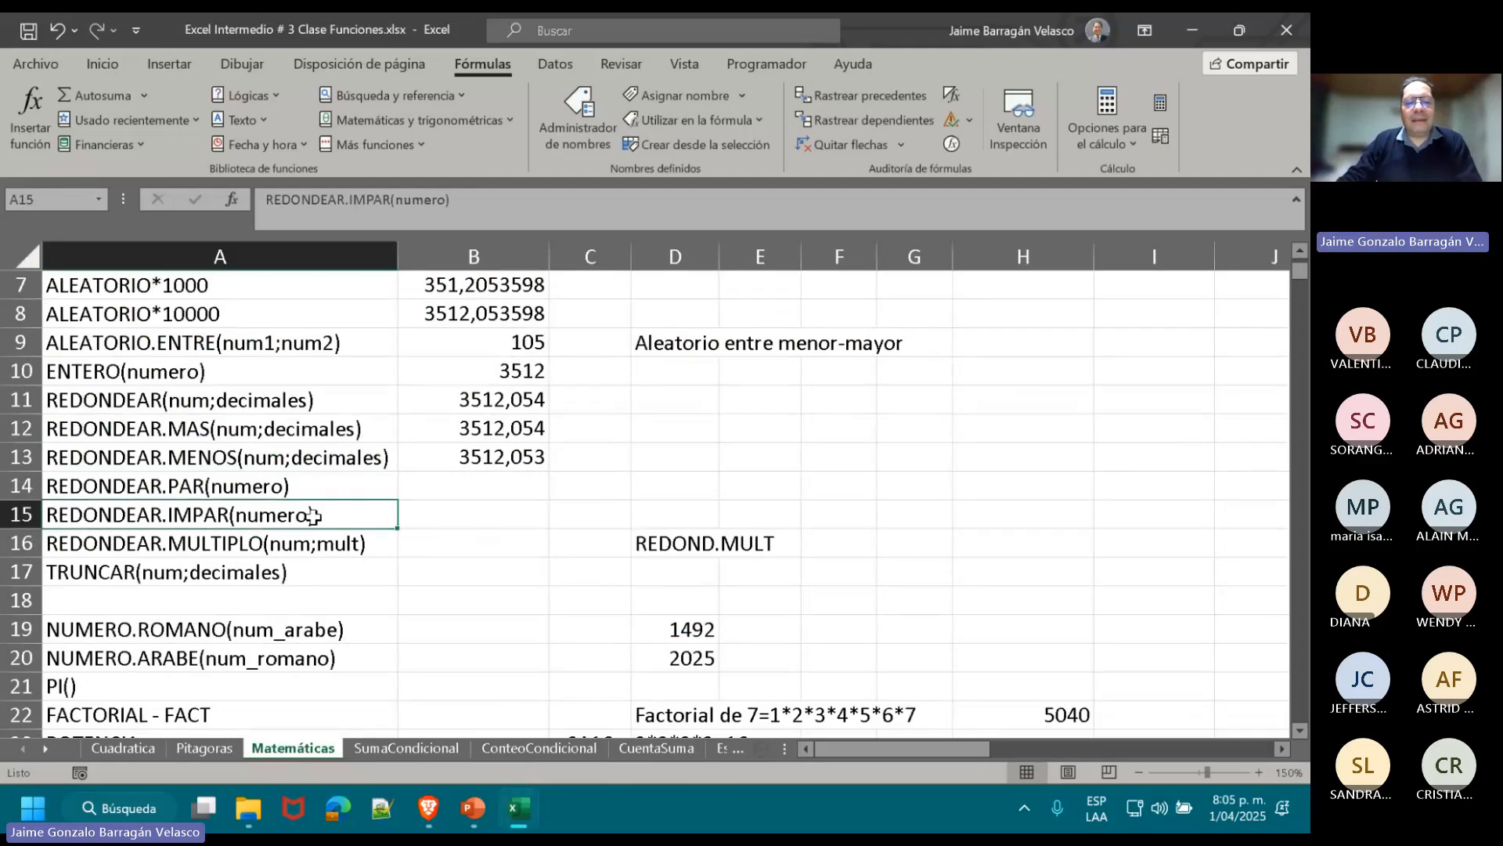
key(Down)
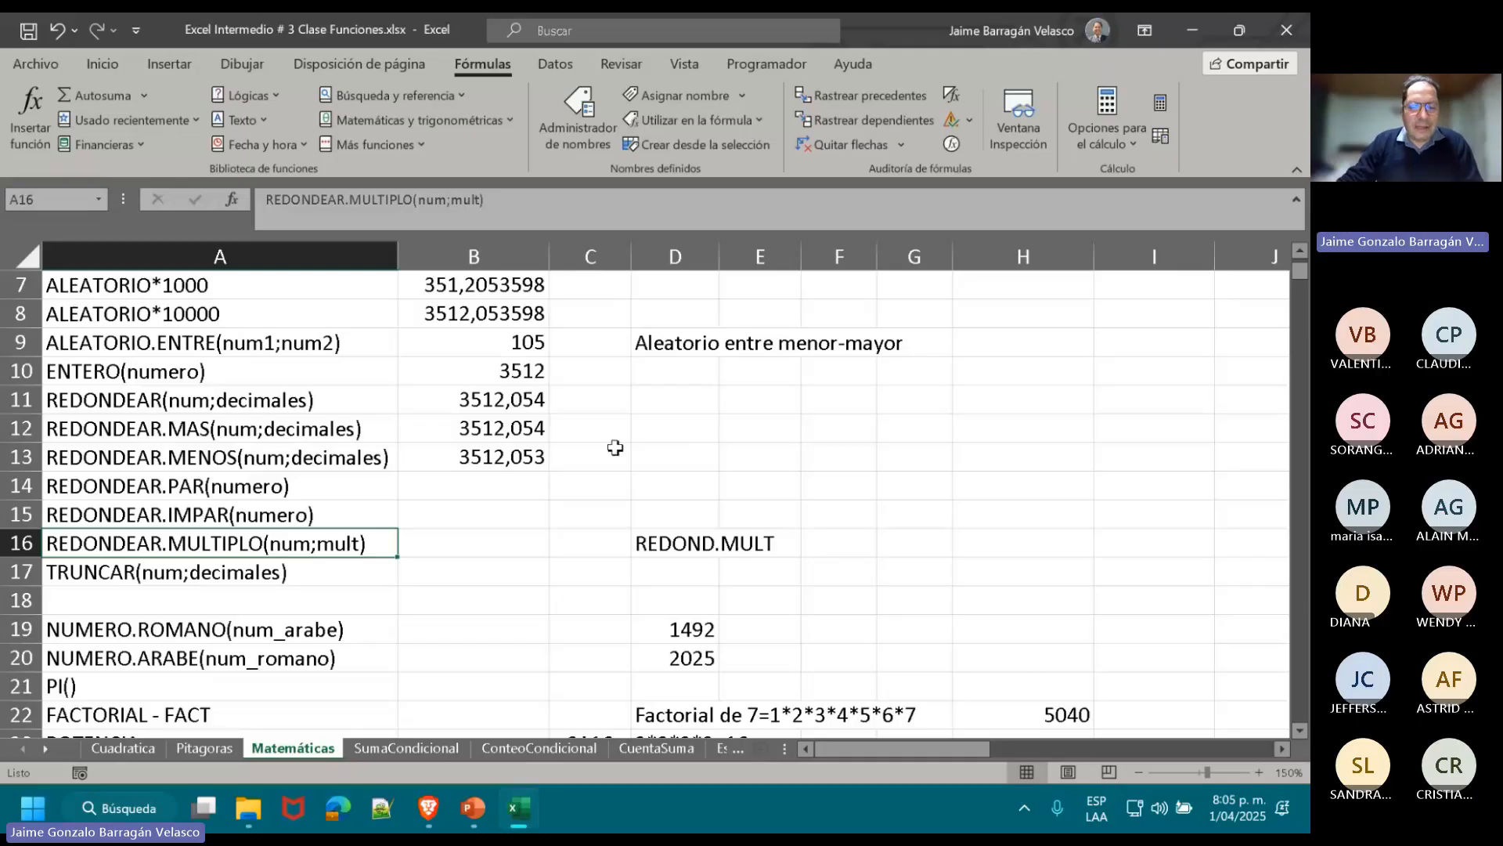
- Enter the formula =REDONDEA.PAR(B8) in cell B14 to round the ALEATORIO*10000 value to an even number
click(464, 485)
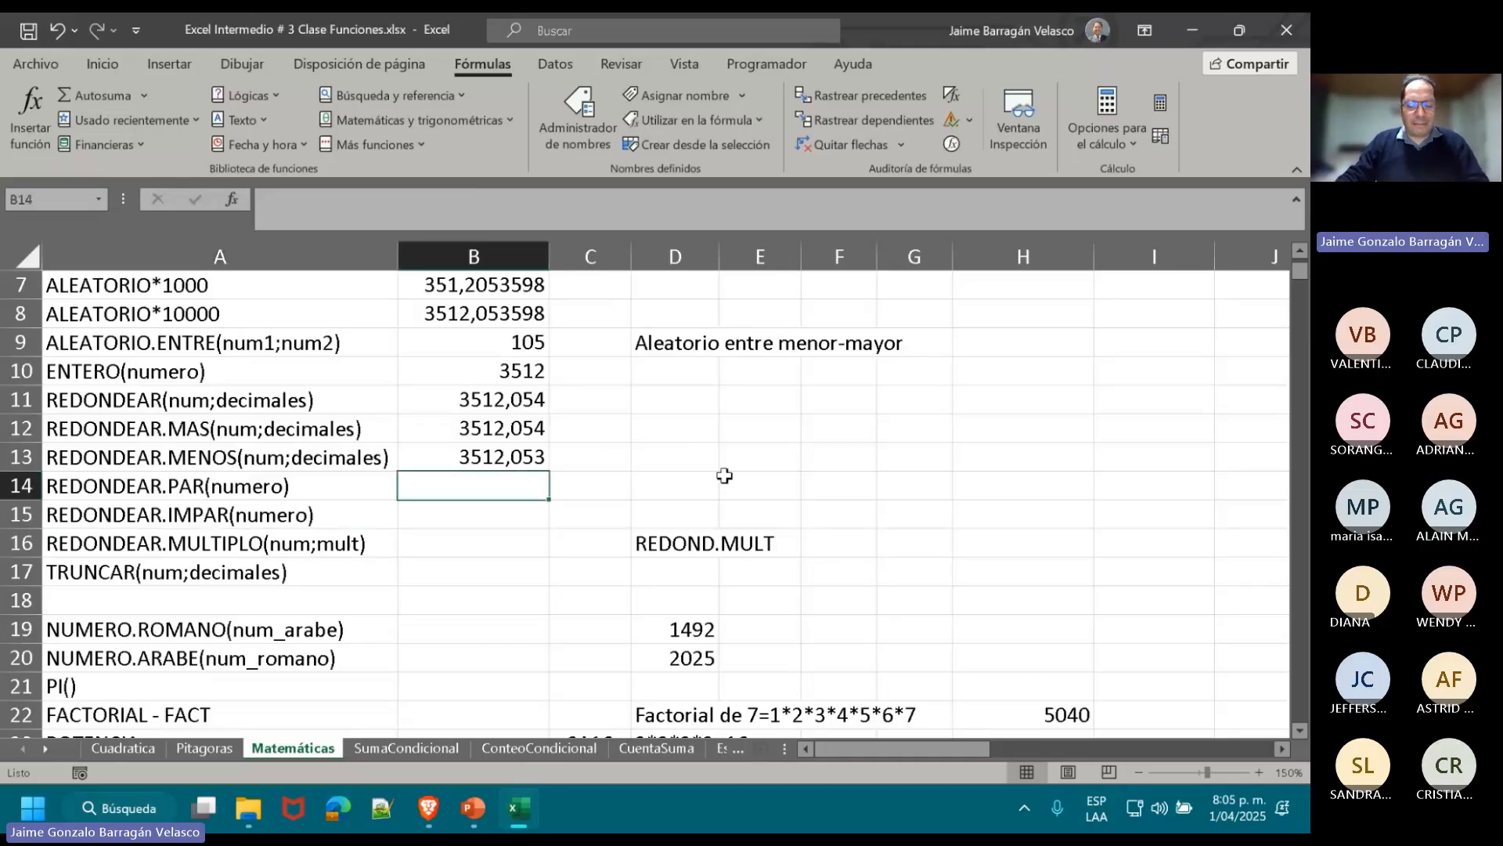
text(=)
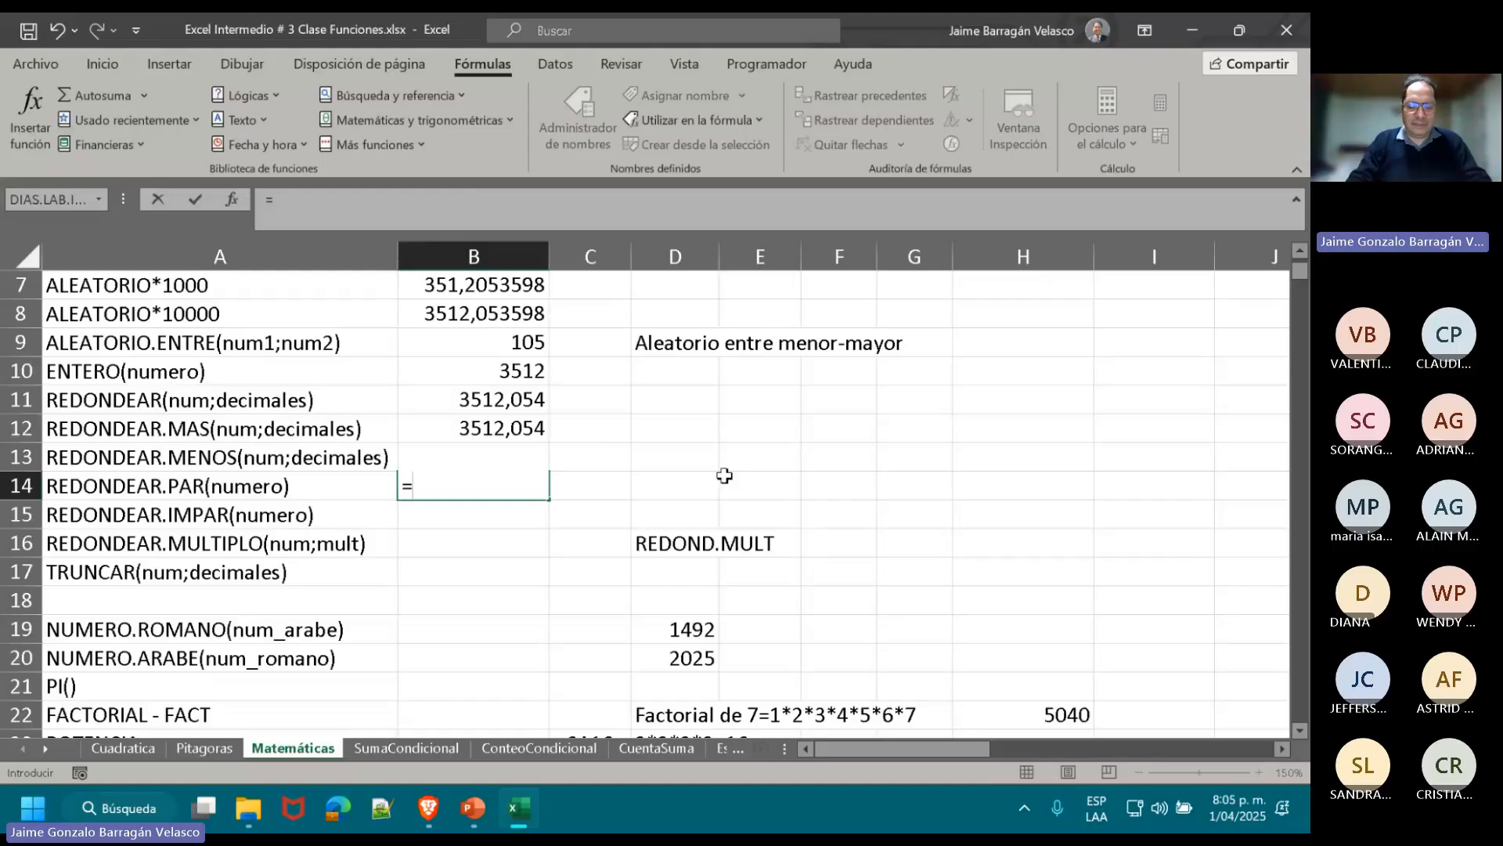
text(REDON)
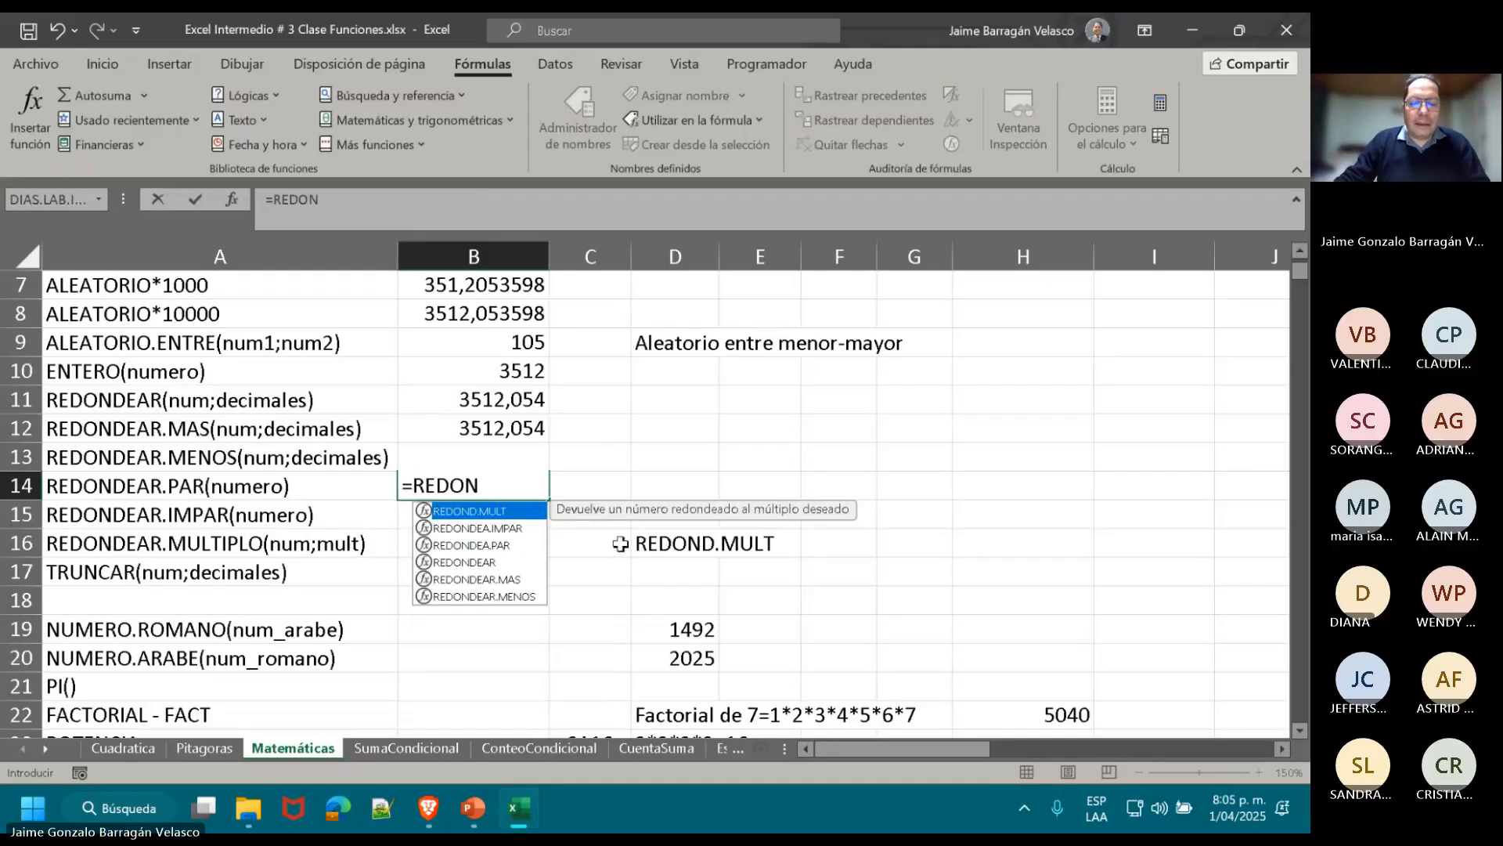
key(Down)
key(Down)
key(Tab)
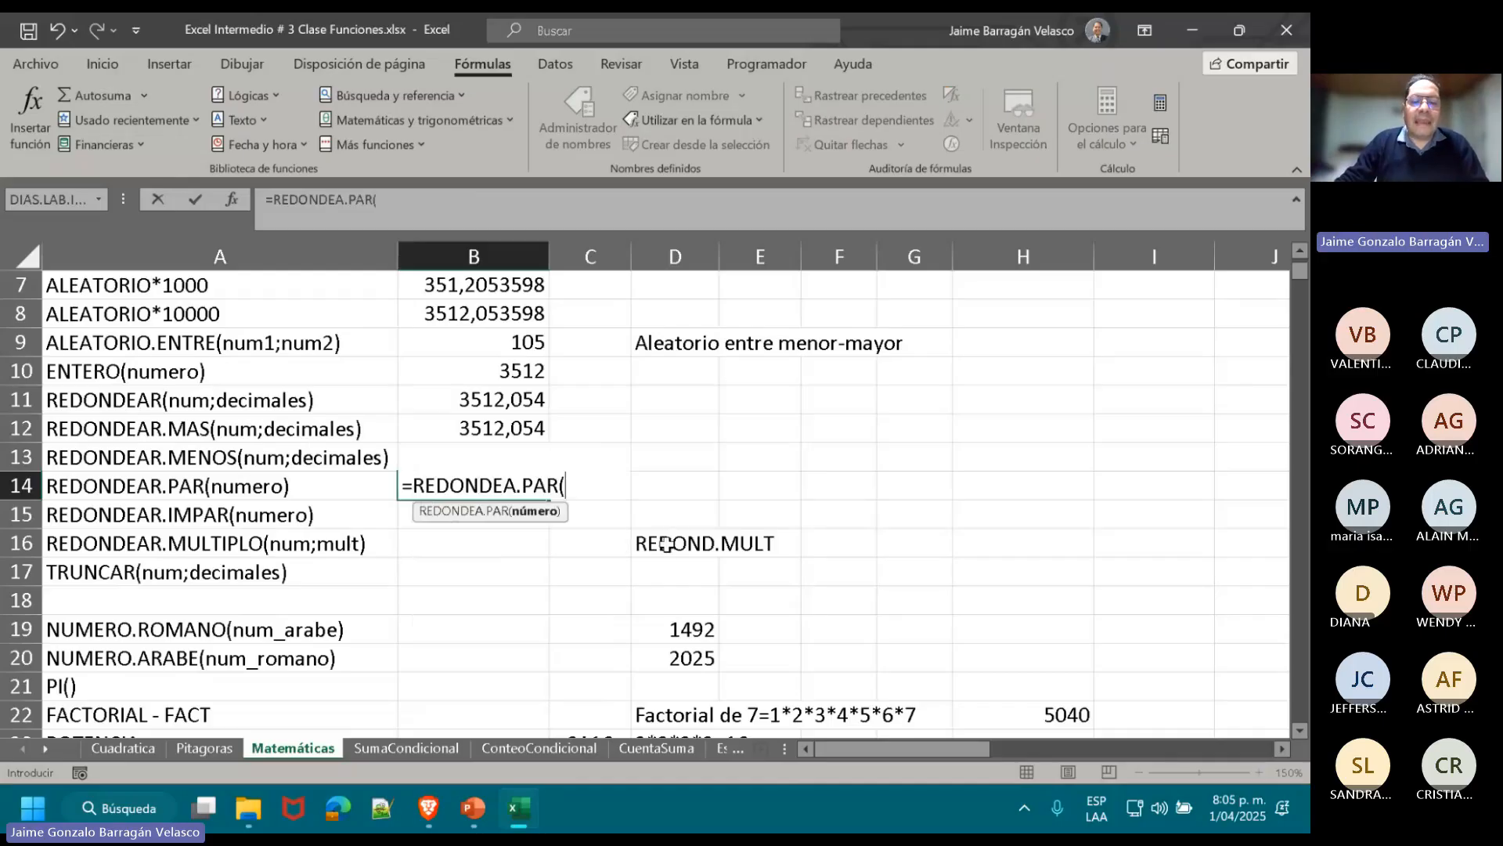
click(530, 316)
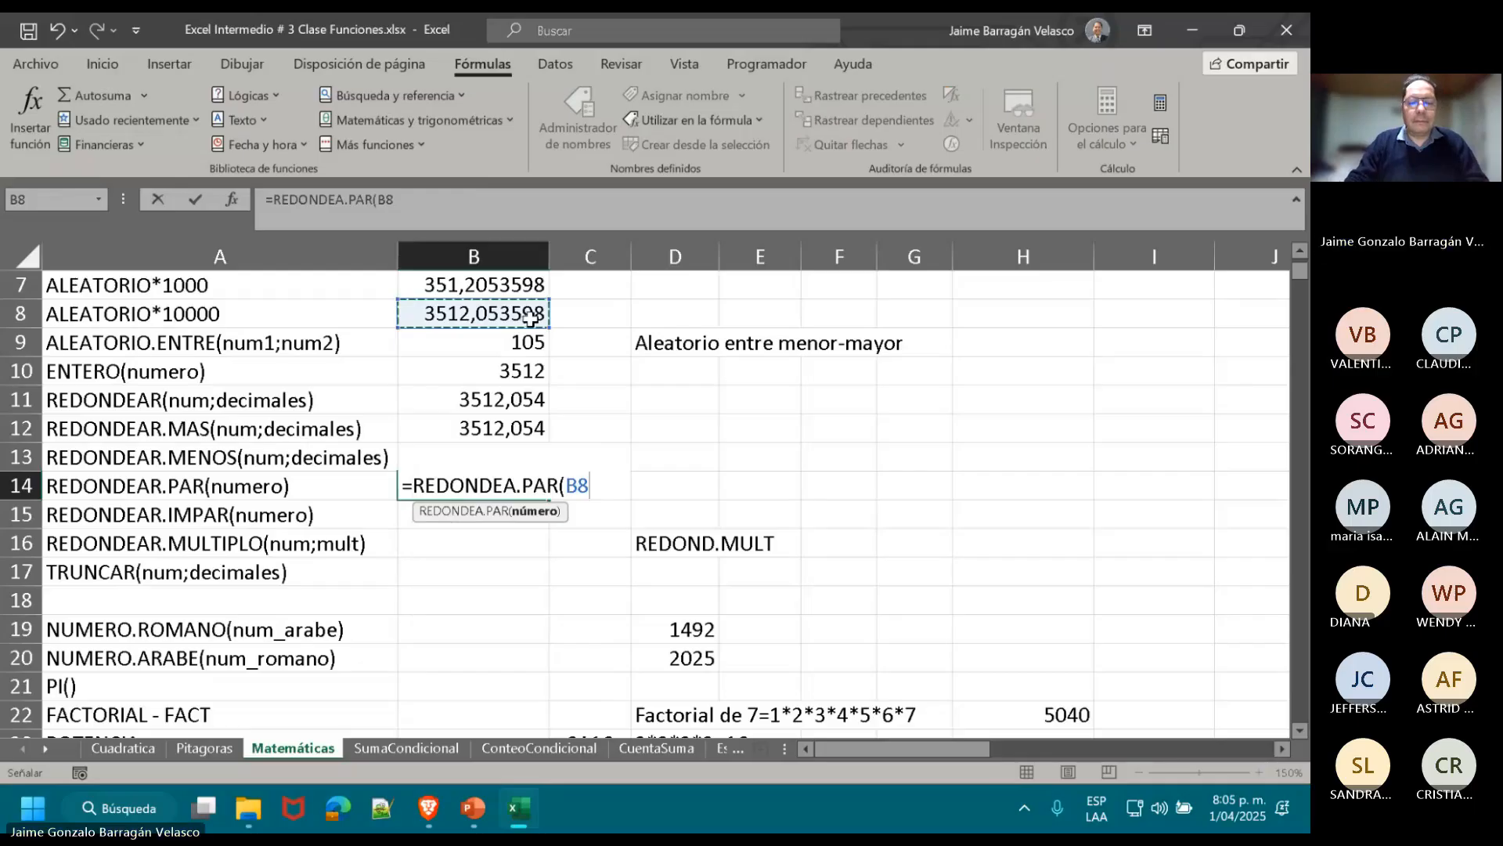
text())
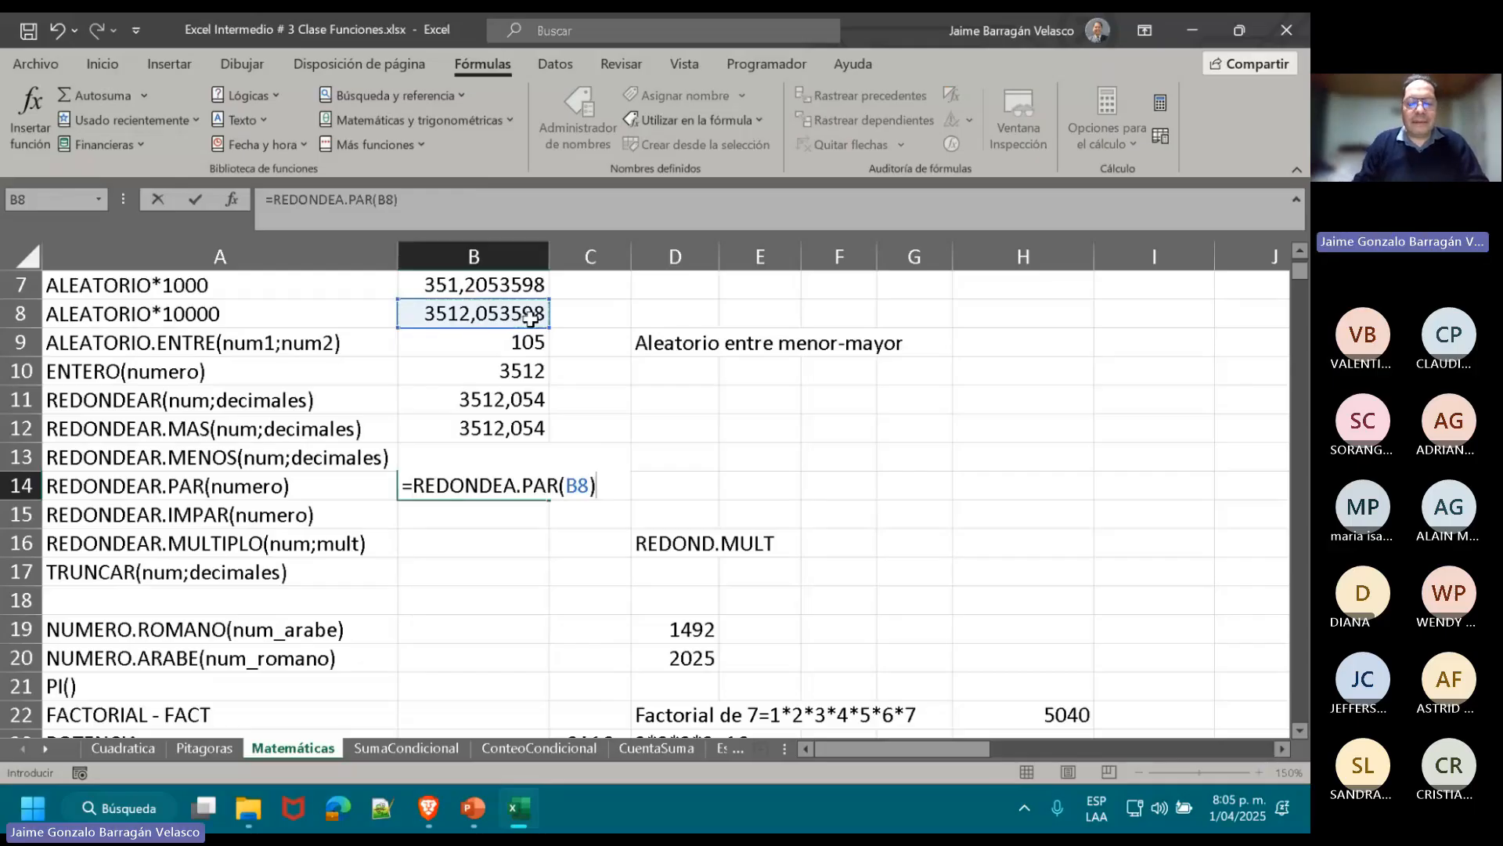
key(Return)
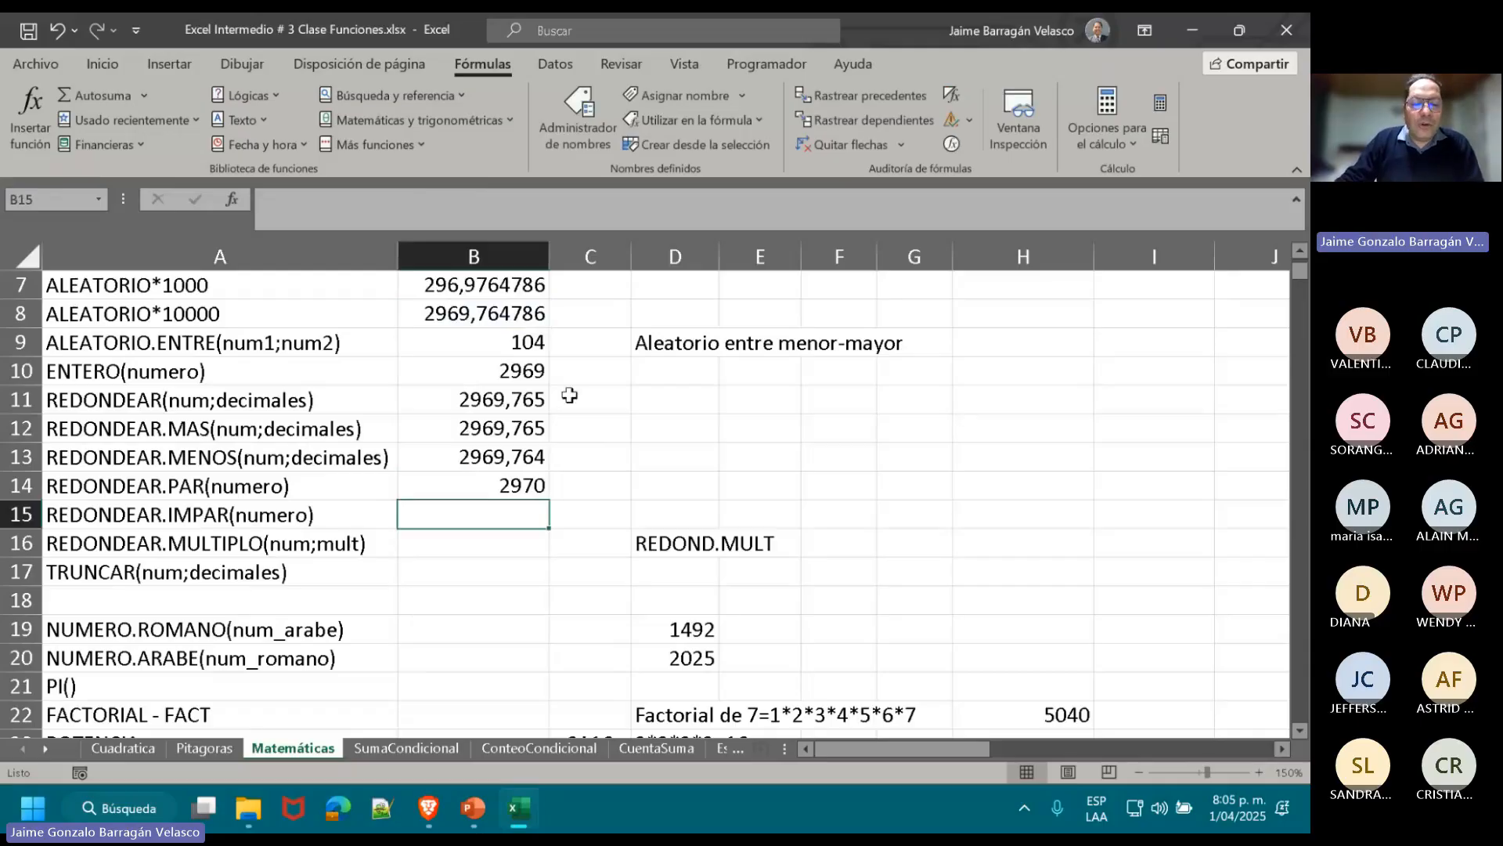
- Compare the ENTERO result in B10 with the REDONDEA.PAR result in B14
click(525, 370)
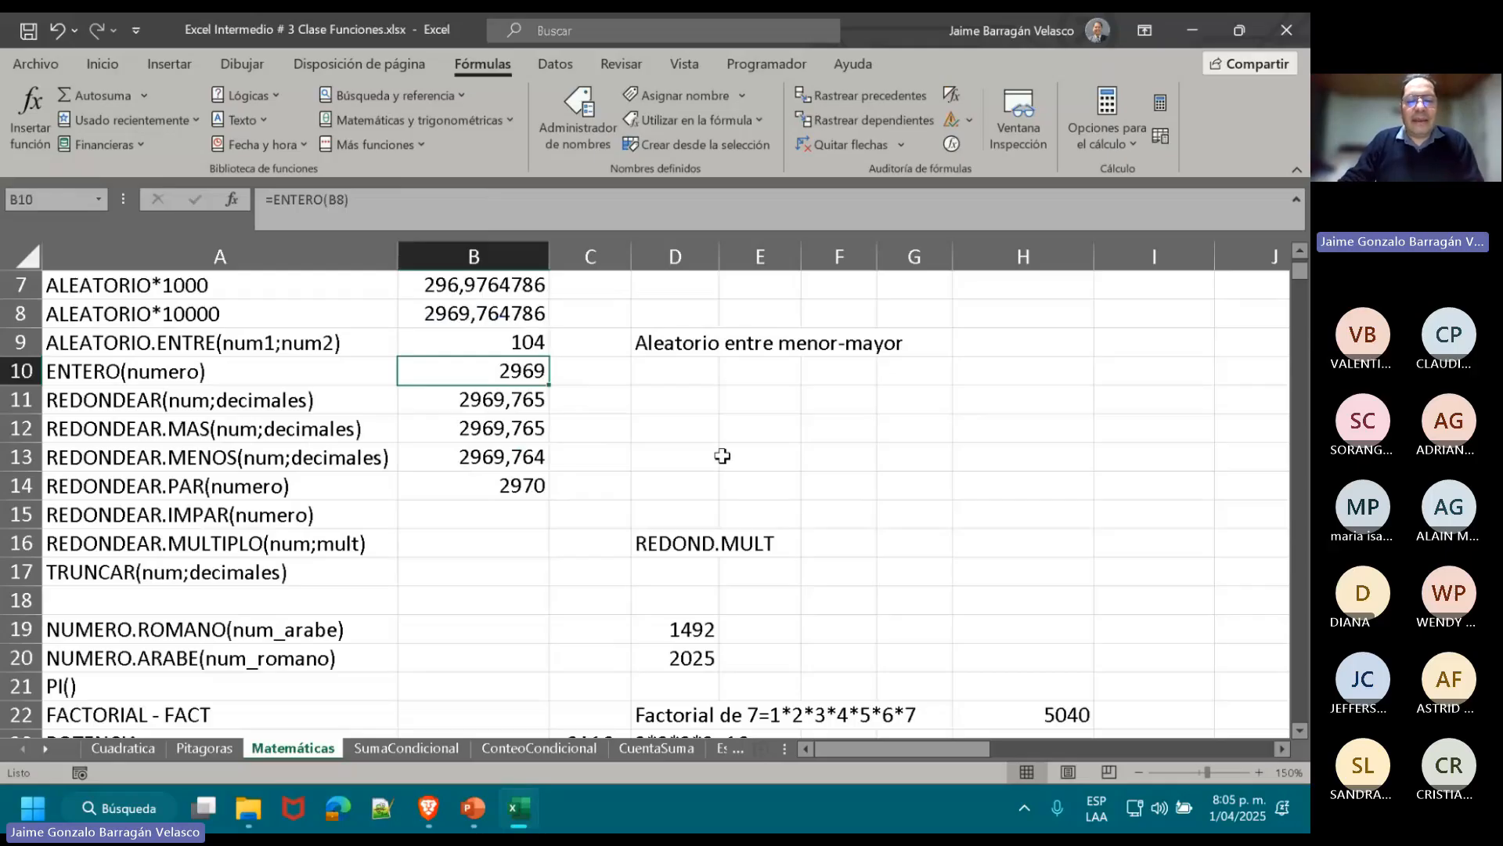
key(Down)
key(Down)
key(Down)
key(Down)
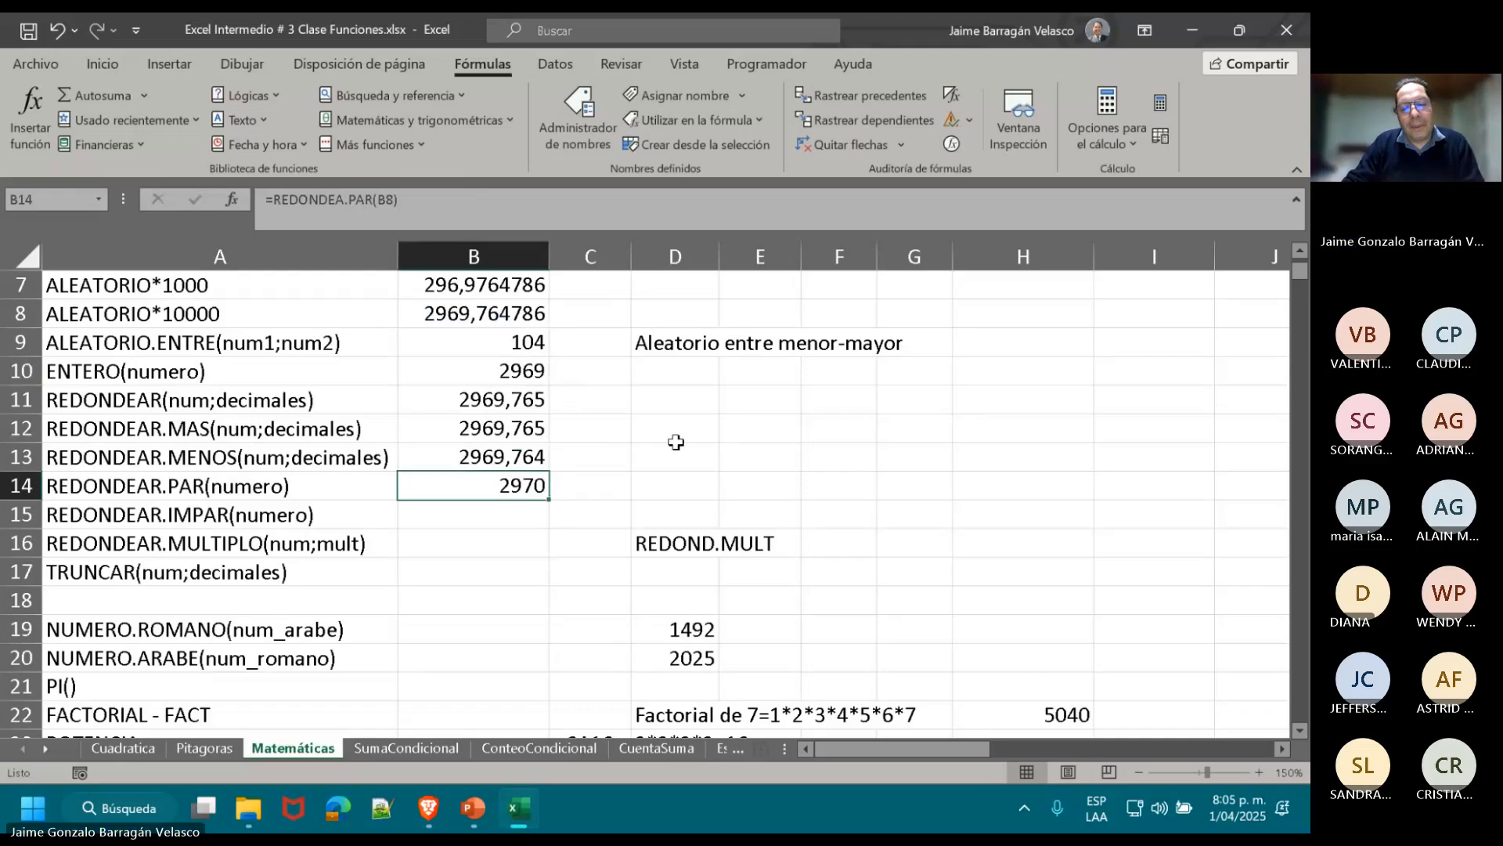
click(526, 374)
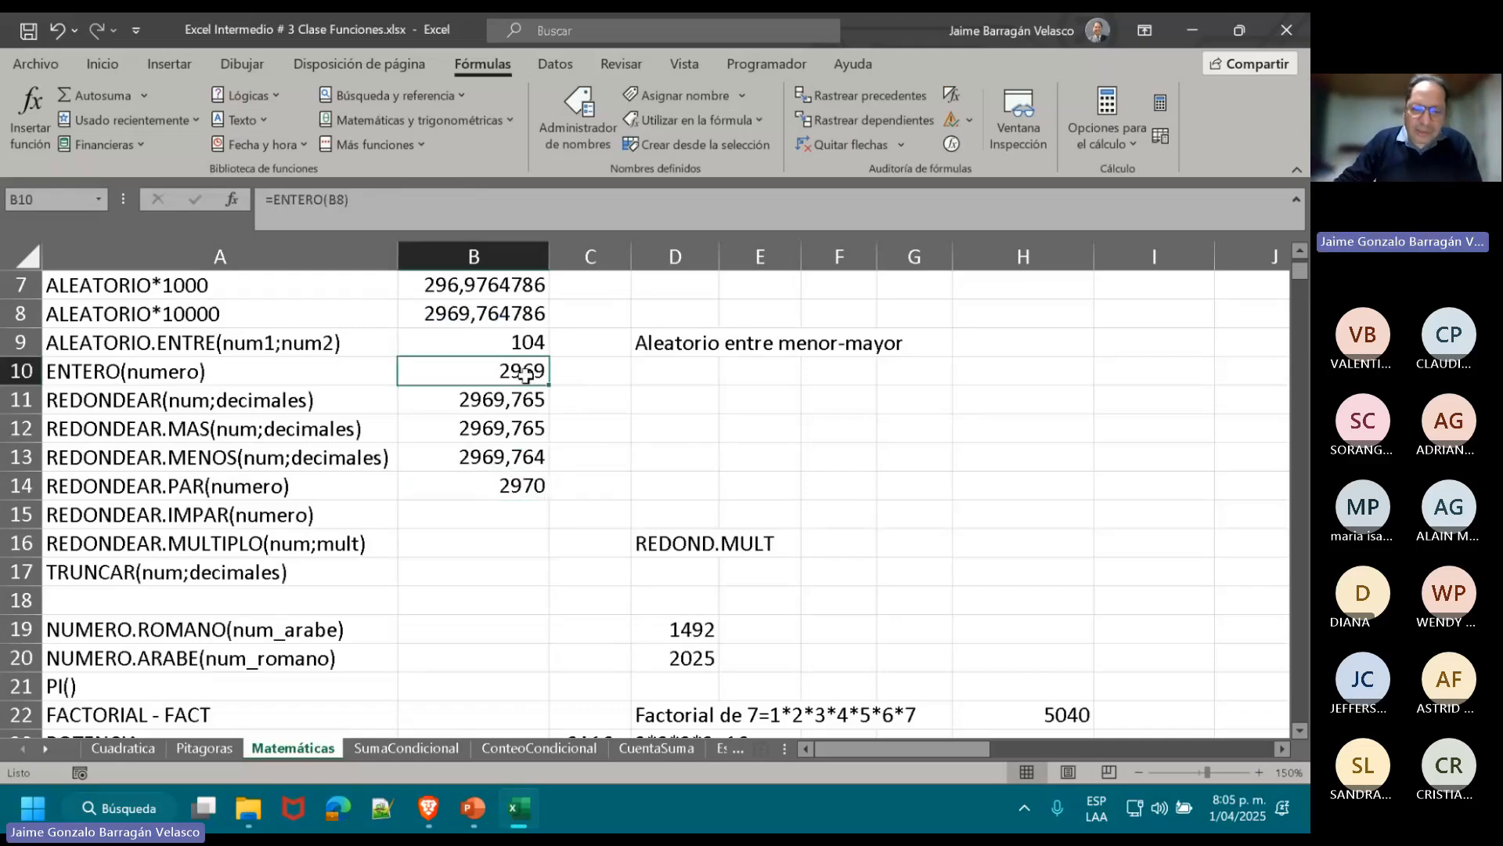
- Enter the formula =REDONDEA.IMPAR(B8) in cell B15 to round the ALEATORIO*10000 value to an odd number
click(526, 487)
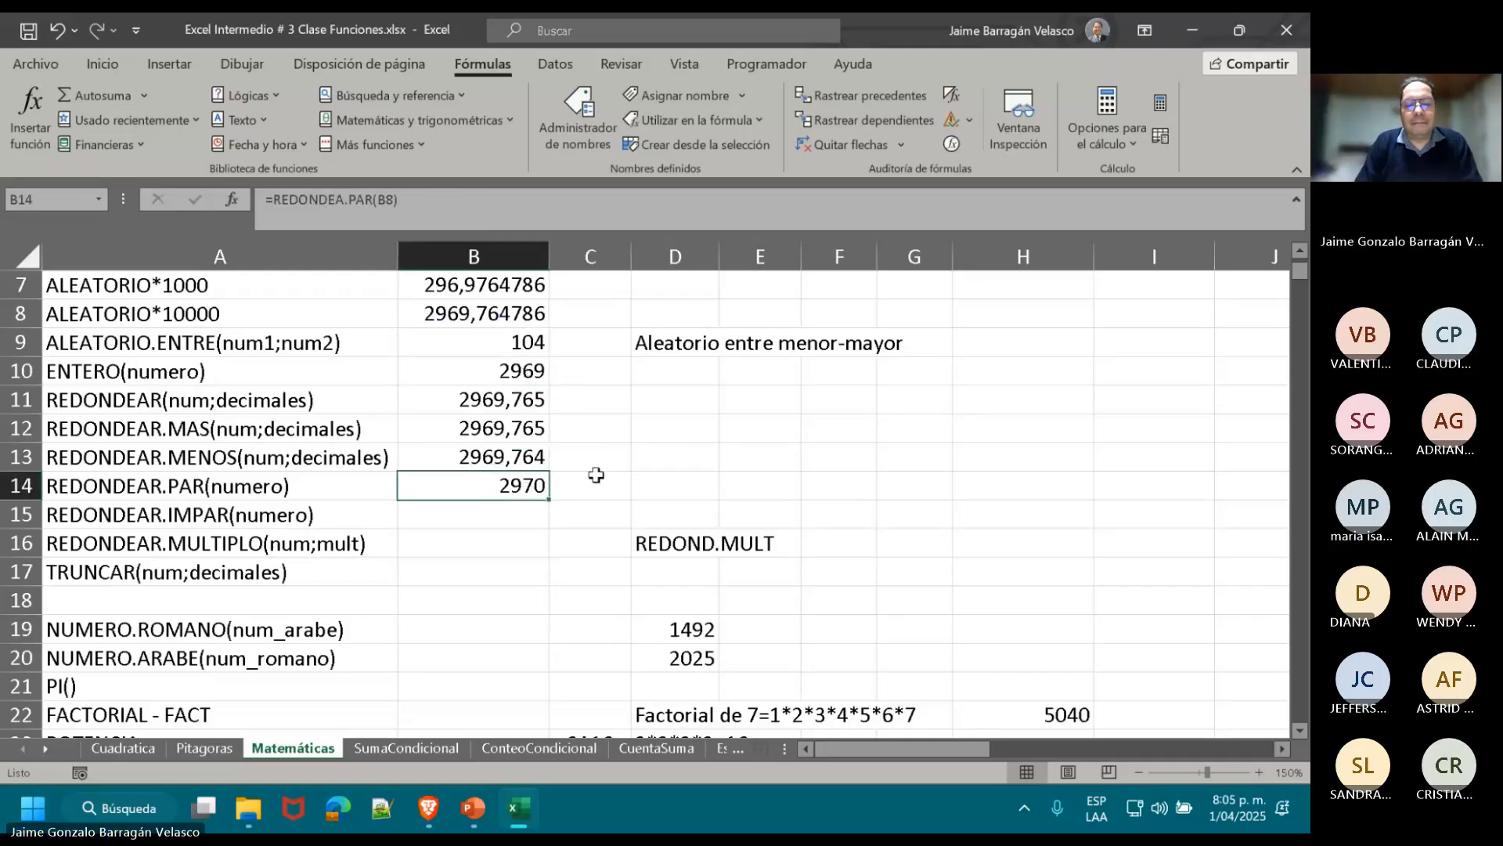
key(Return)
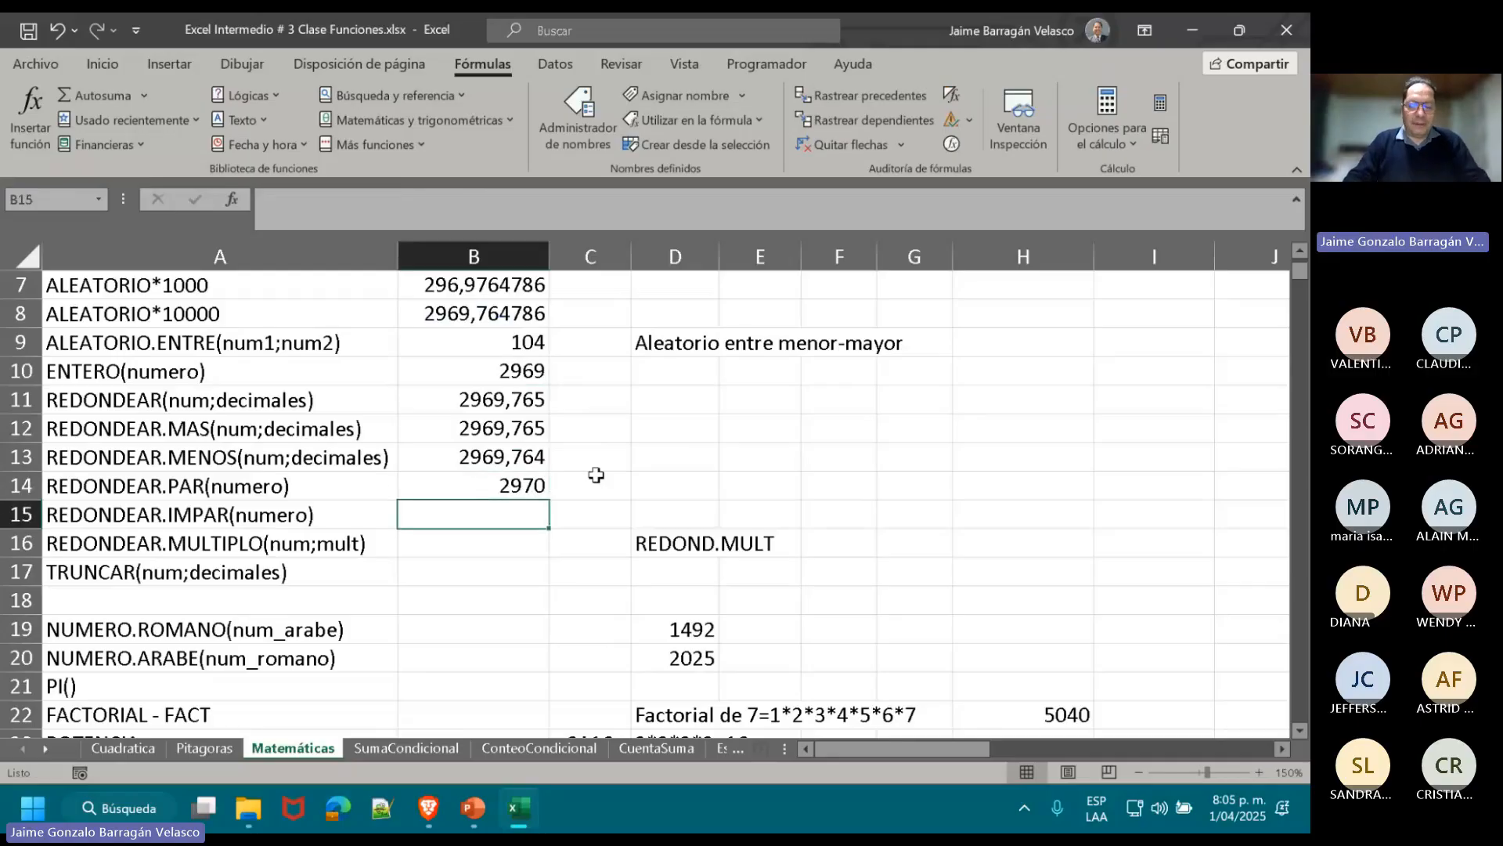
text(=)
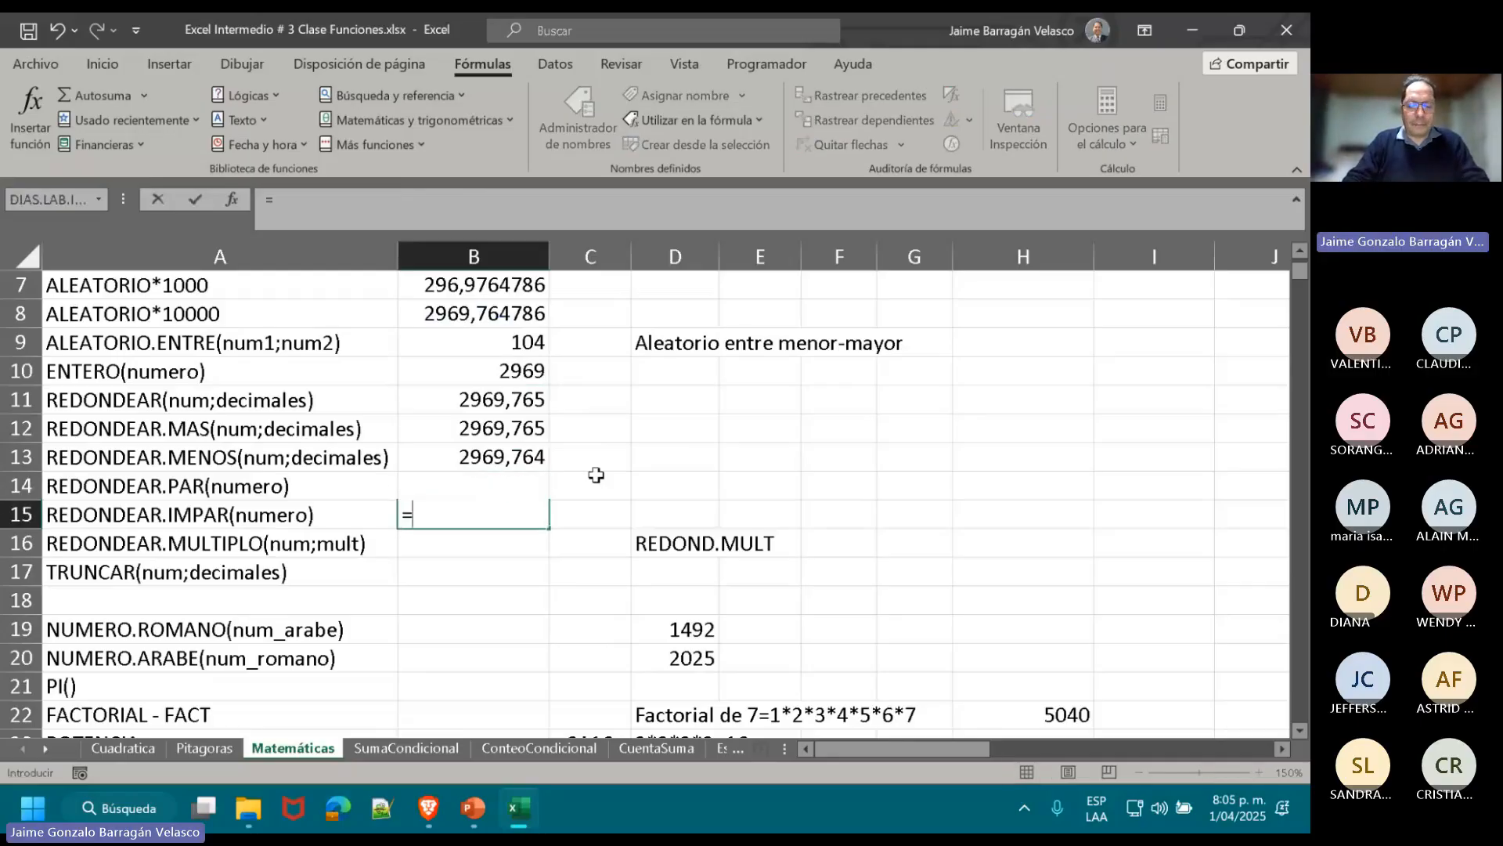
text(REDON)
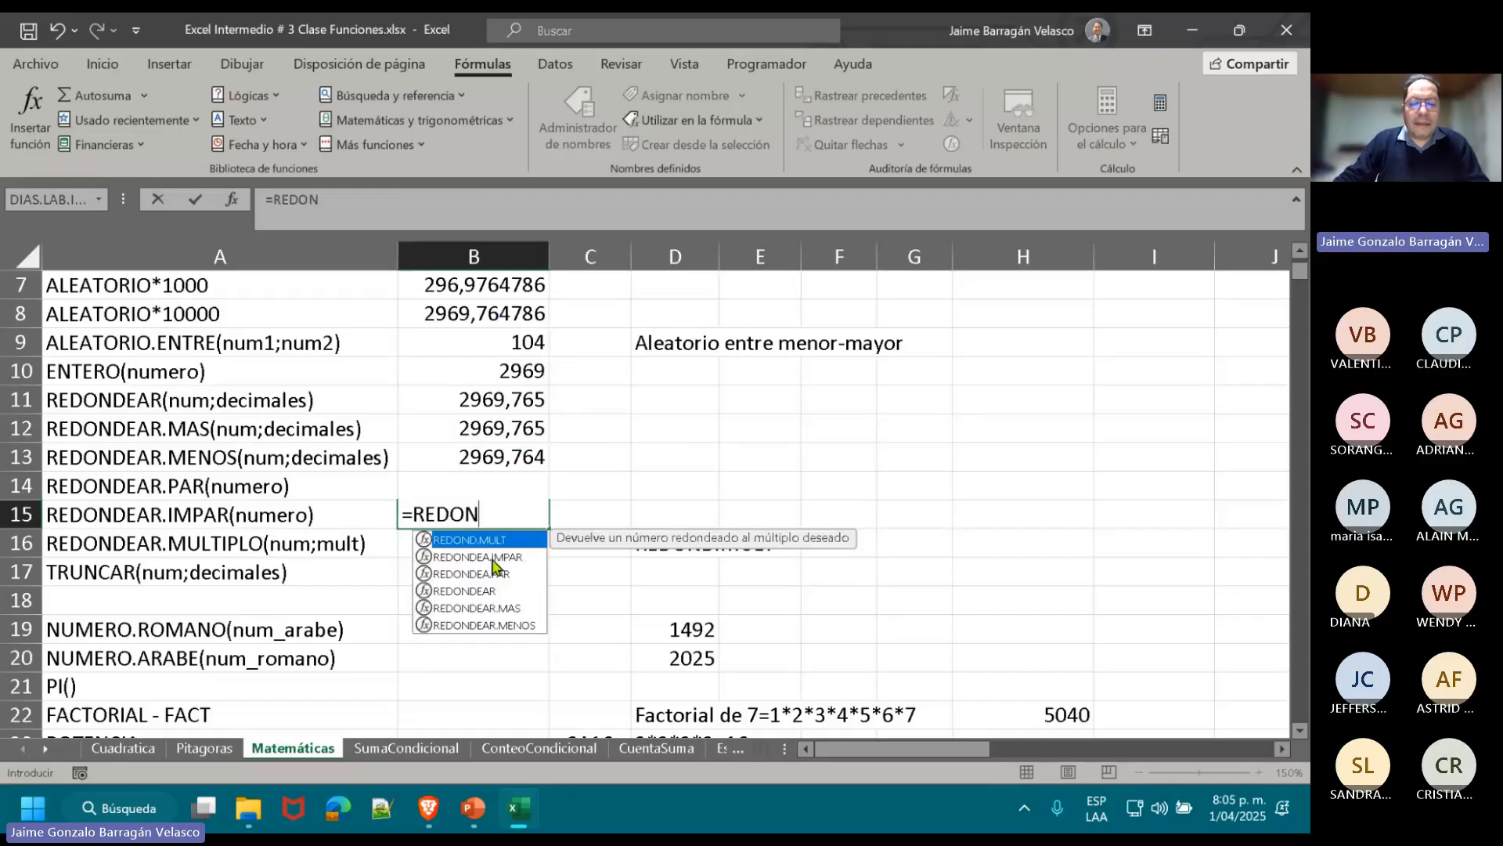
double_click(494, 558)
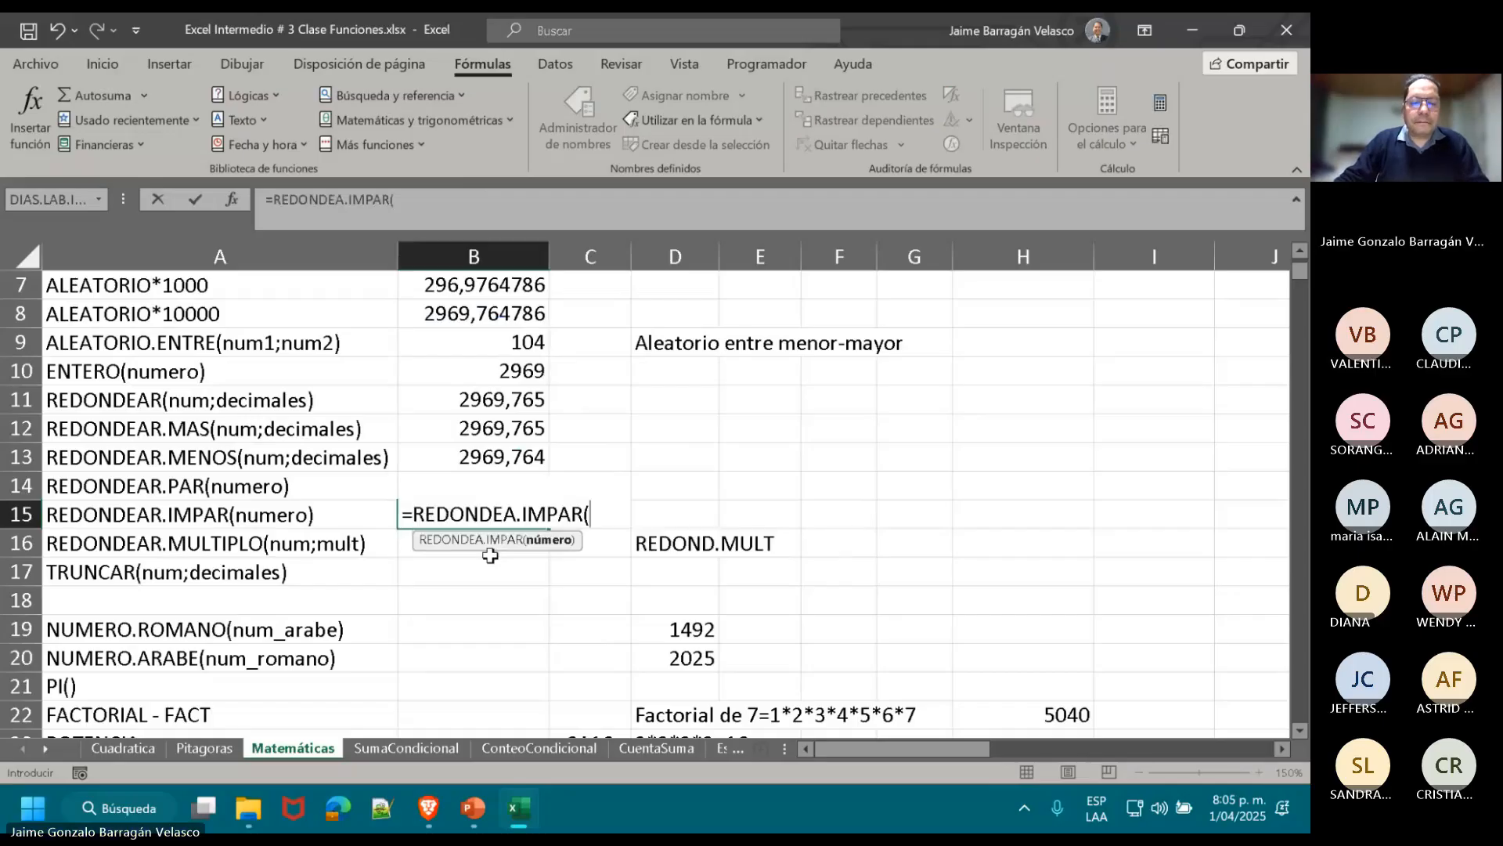
click(509, 314)
text())
key(Return)
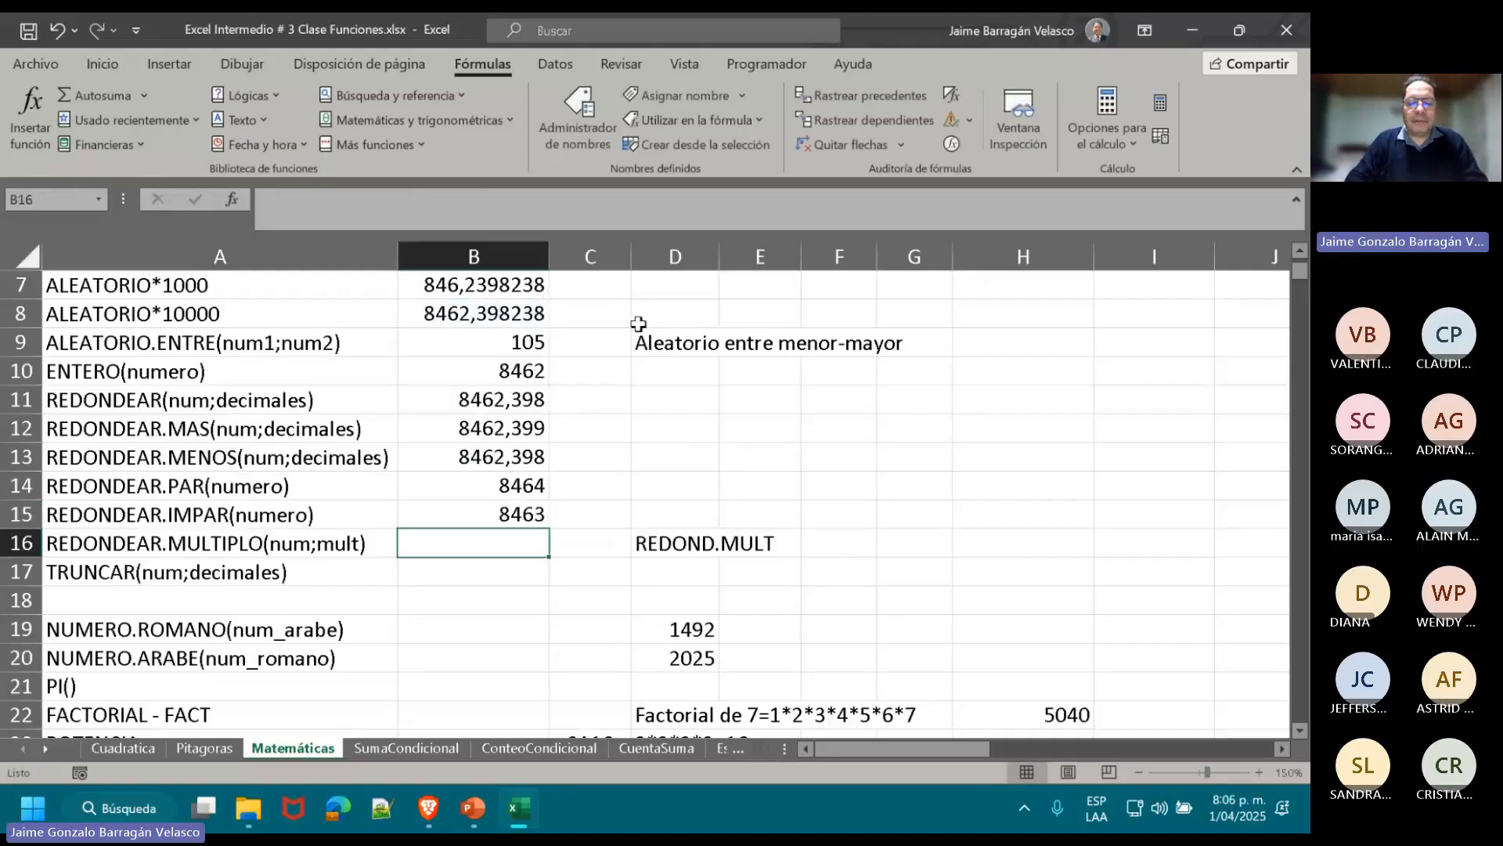
- Compare the ENTERO result in B10 with the even and odd rounding results in B14 and B15
click(523, 379)
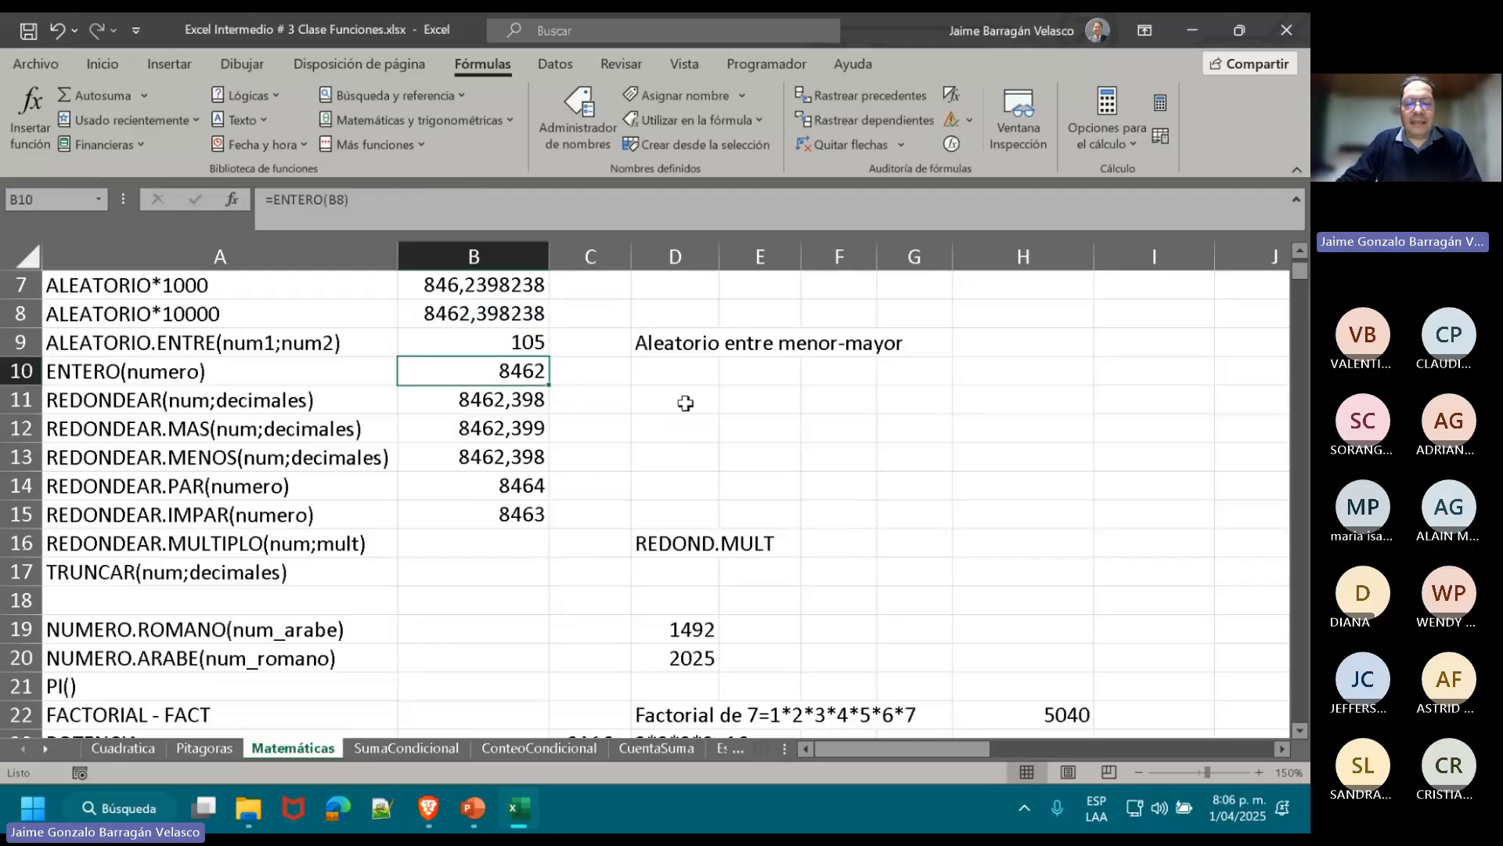
click(524, 486)
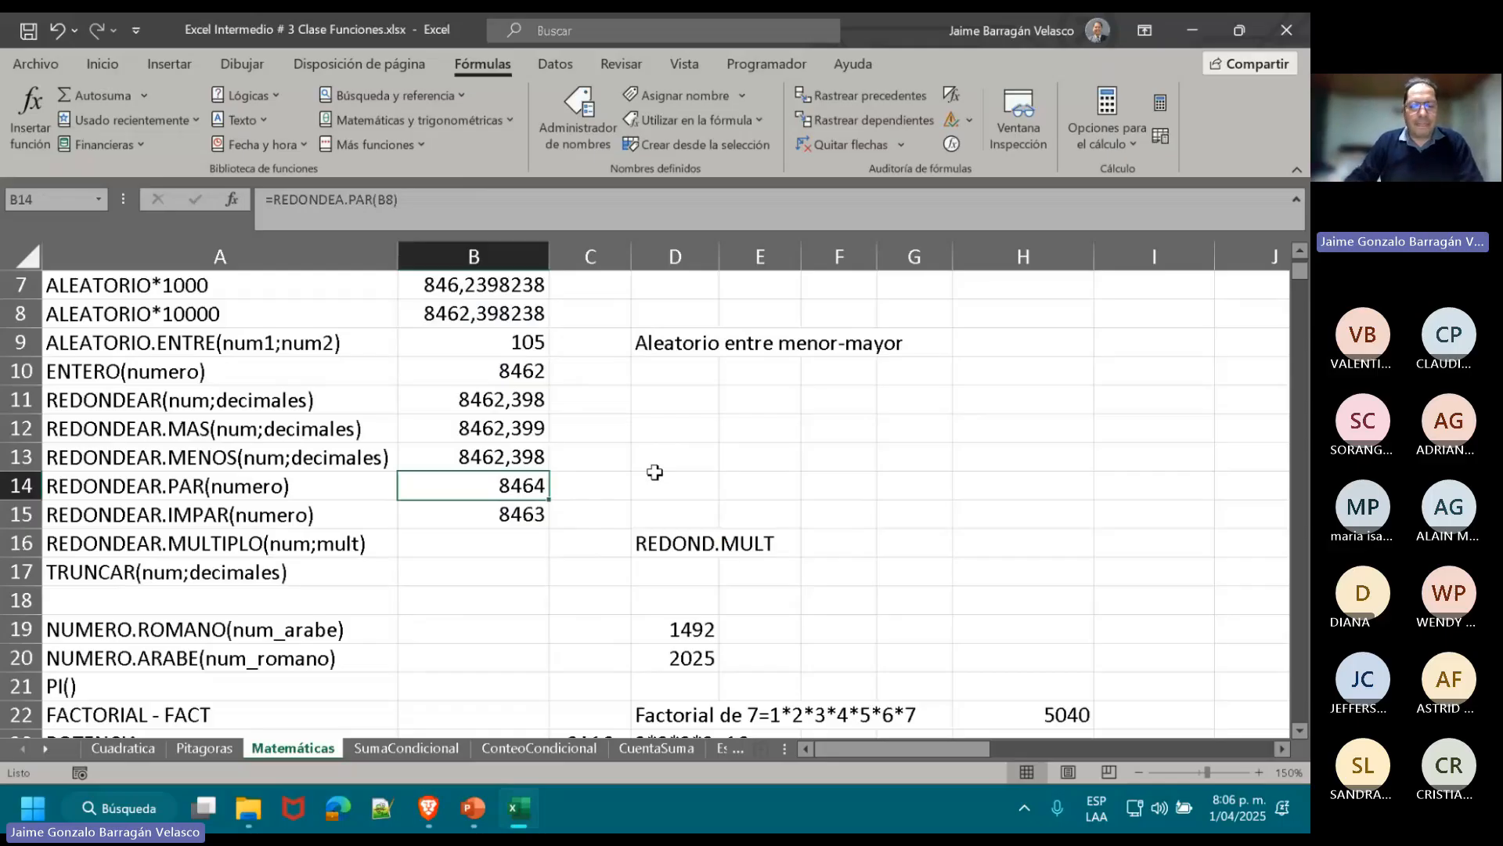
click(537, 514)
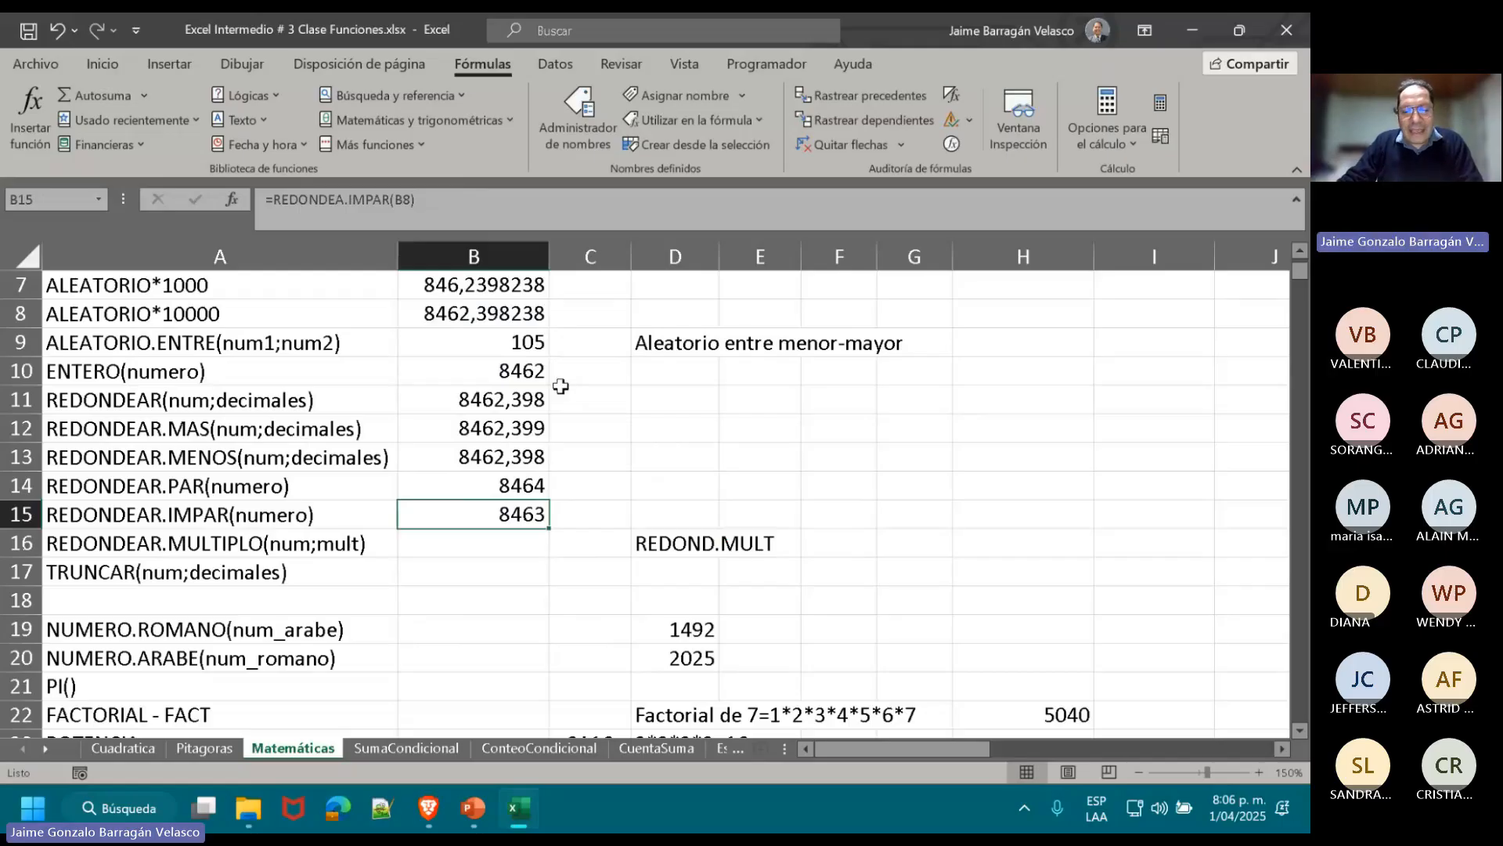
click(513, 484)
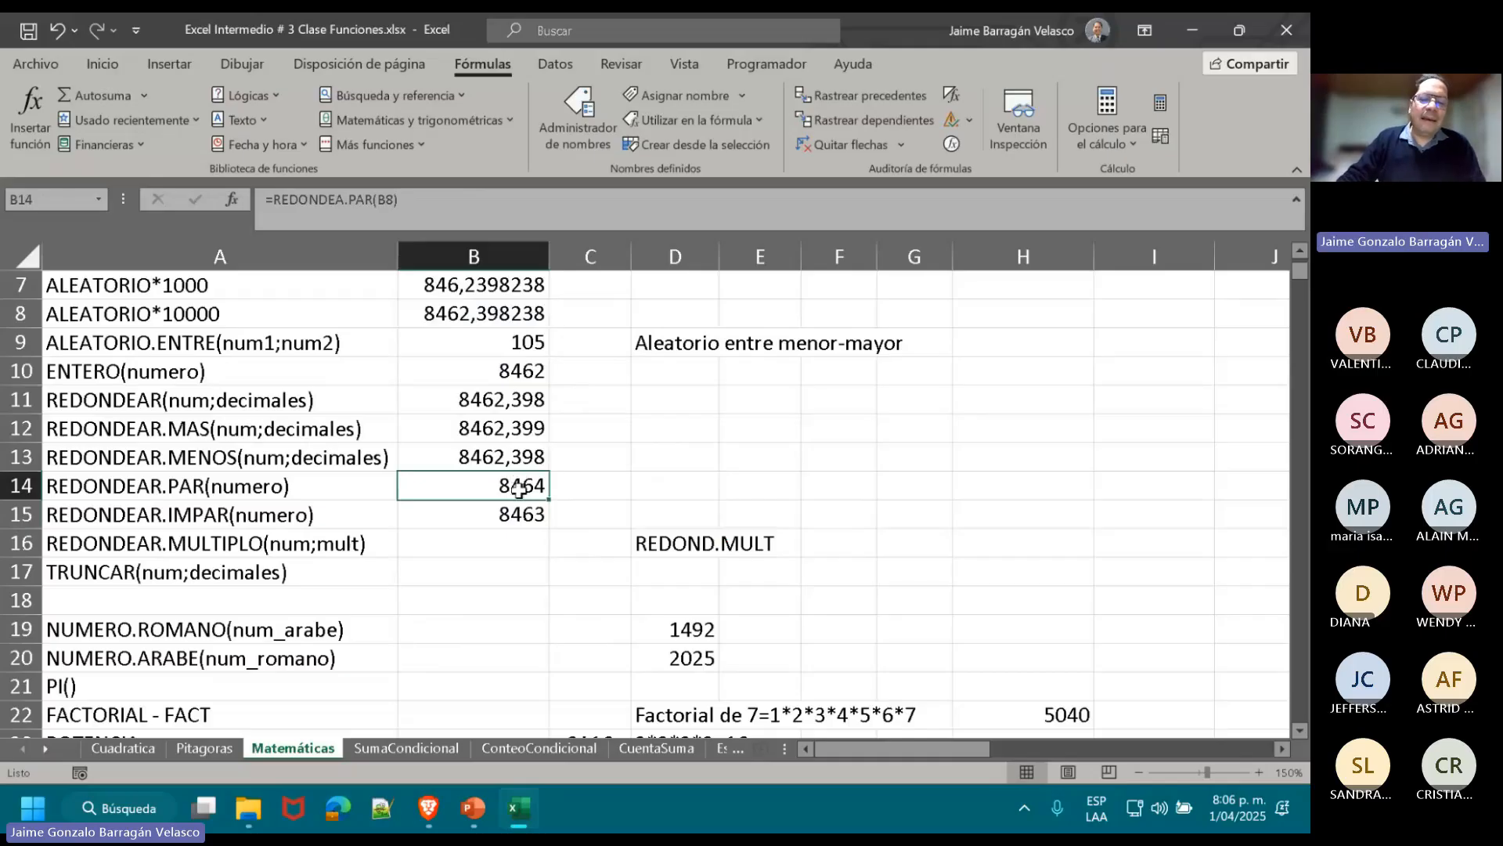
click(522, 511)
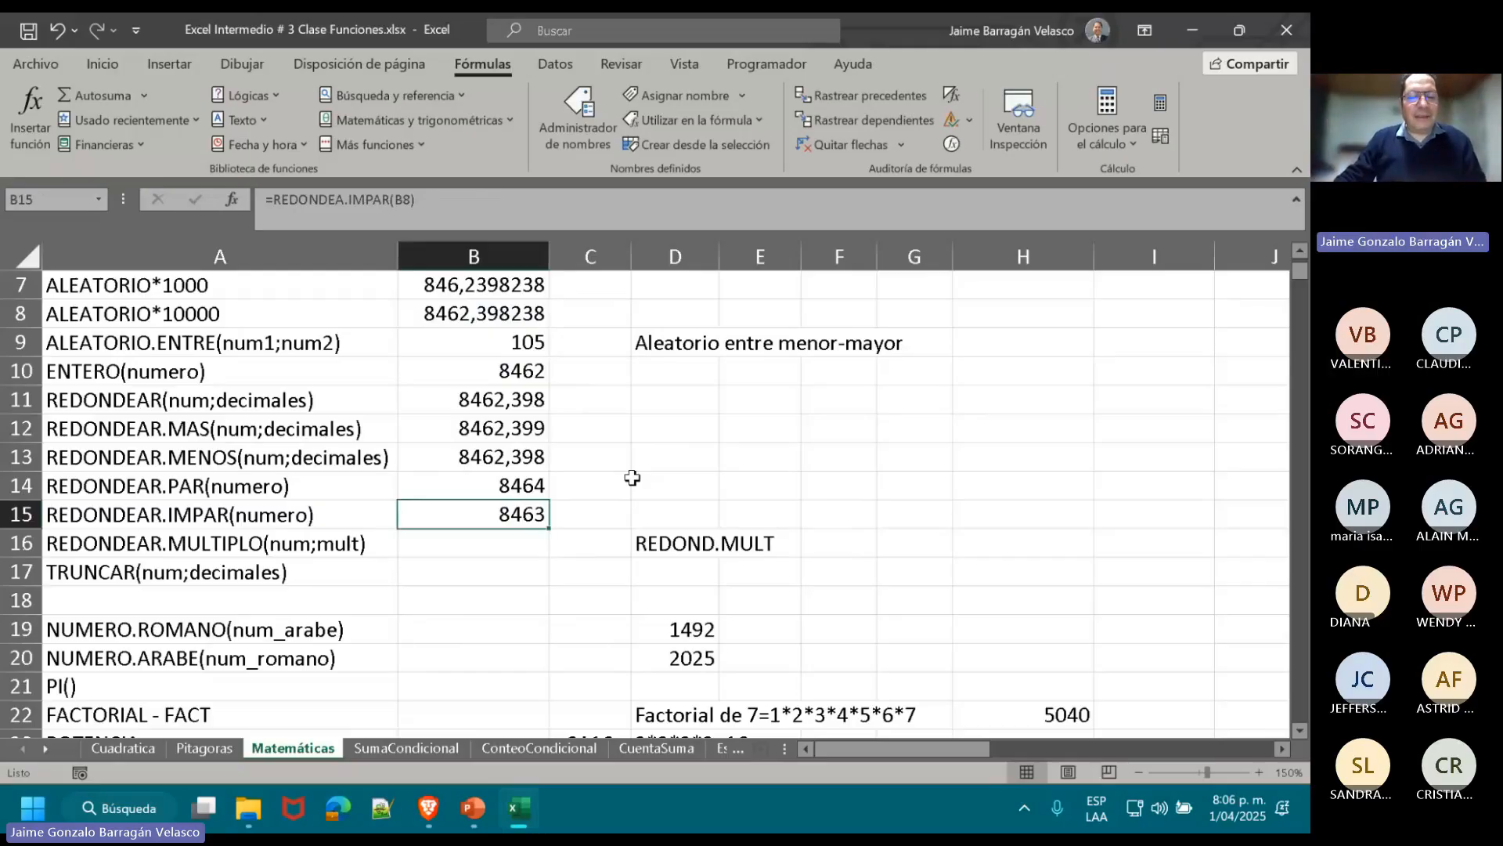
- Enter the formula =REDOND.MULT(B8;5) in cell B16 to round the ALEATORIO*10000 value to a multiple of 5
click(500, 533)
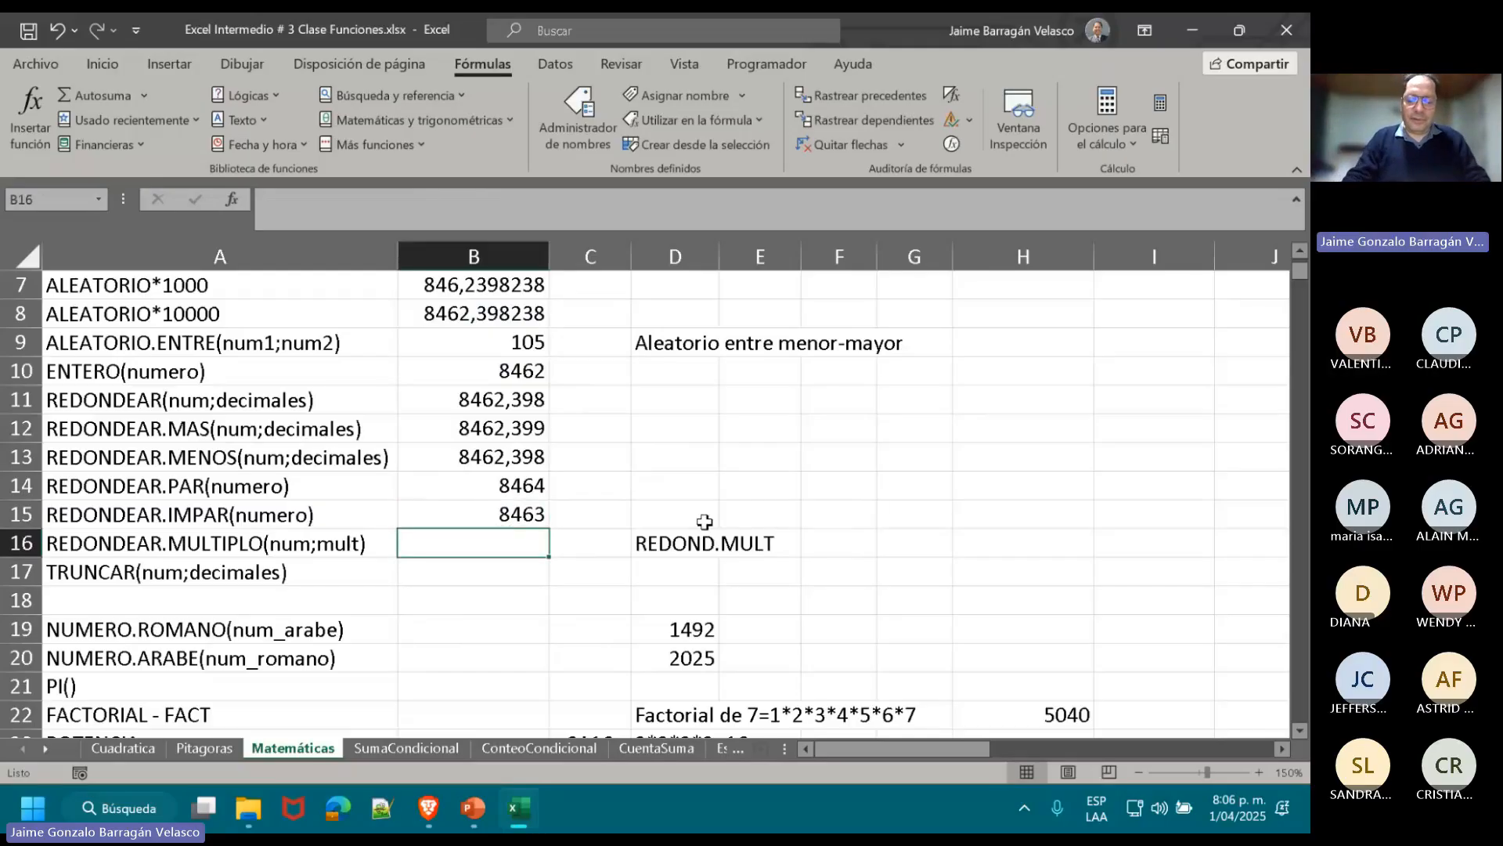
text(=)
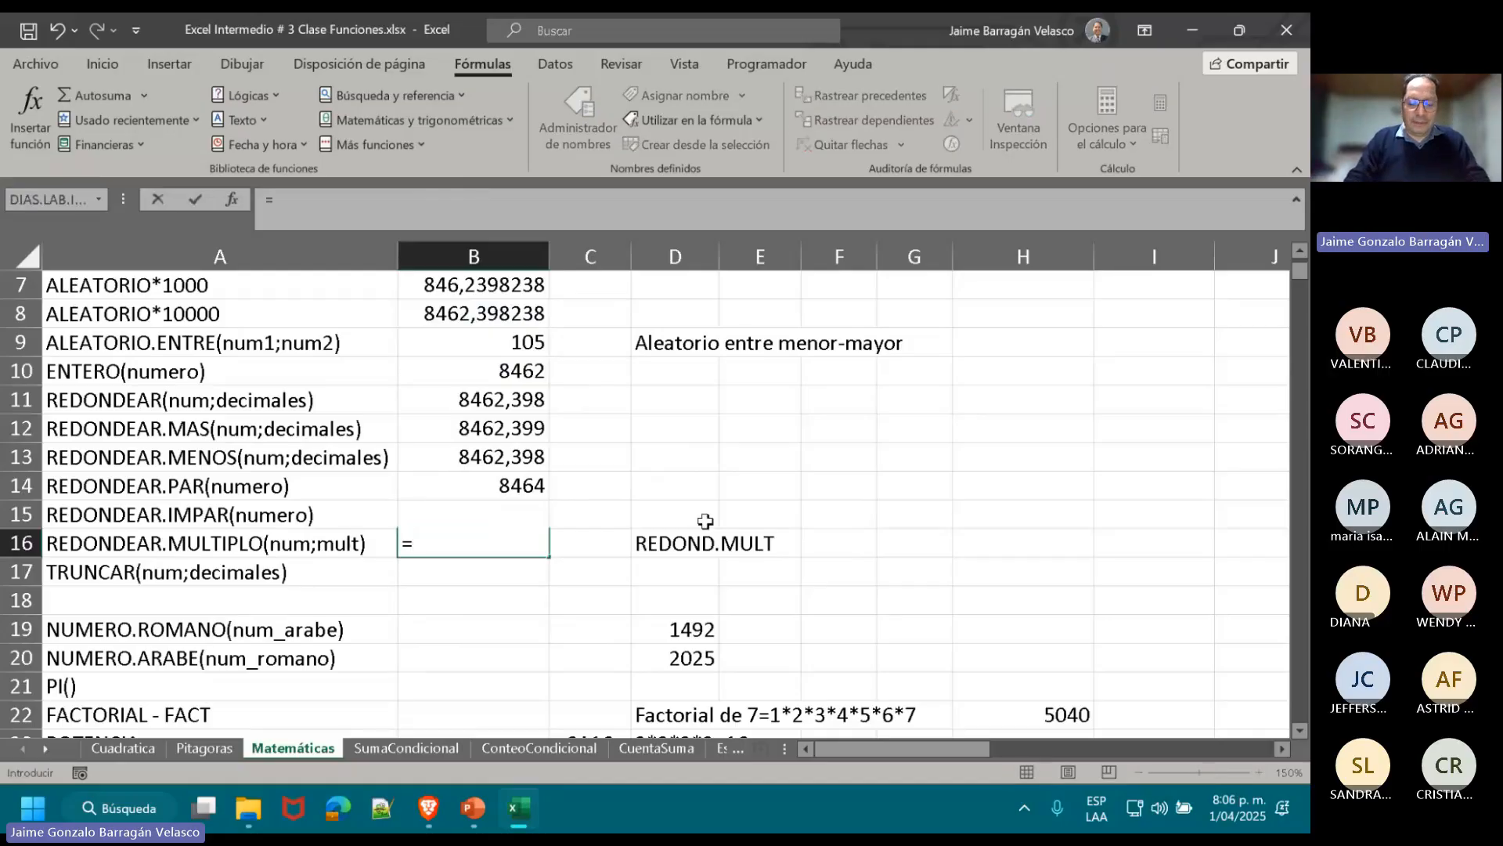
text(REDON)
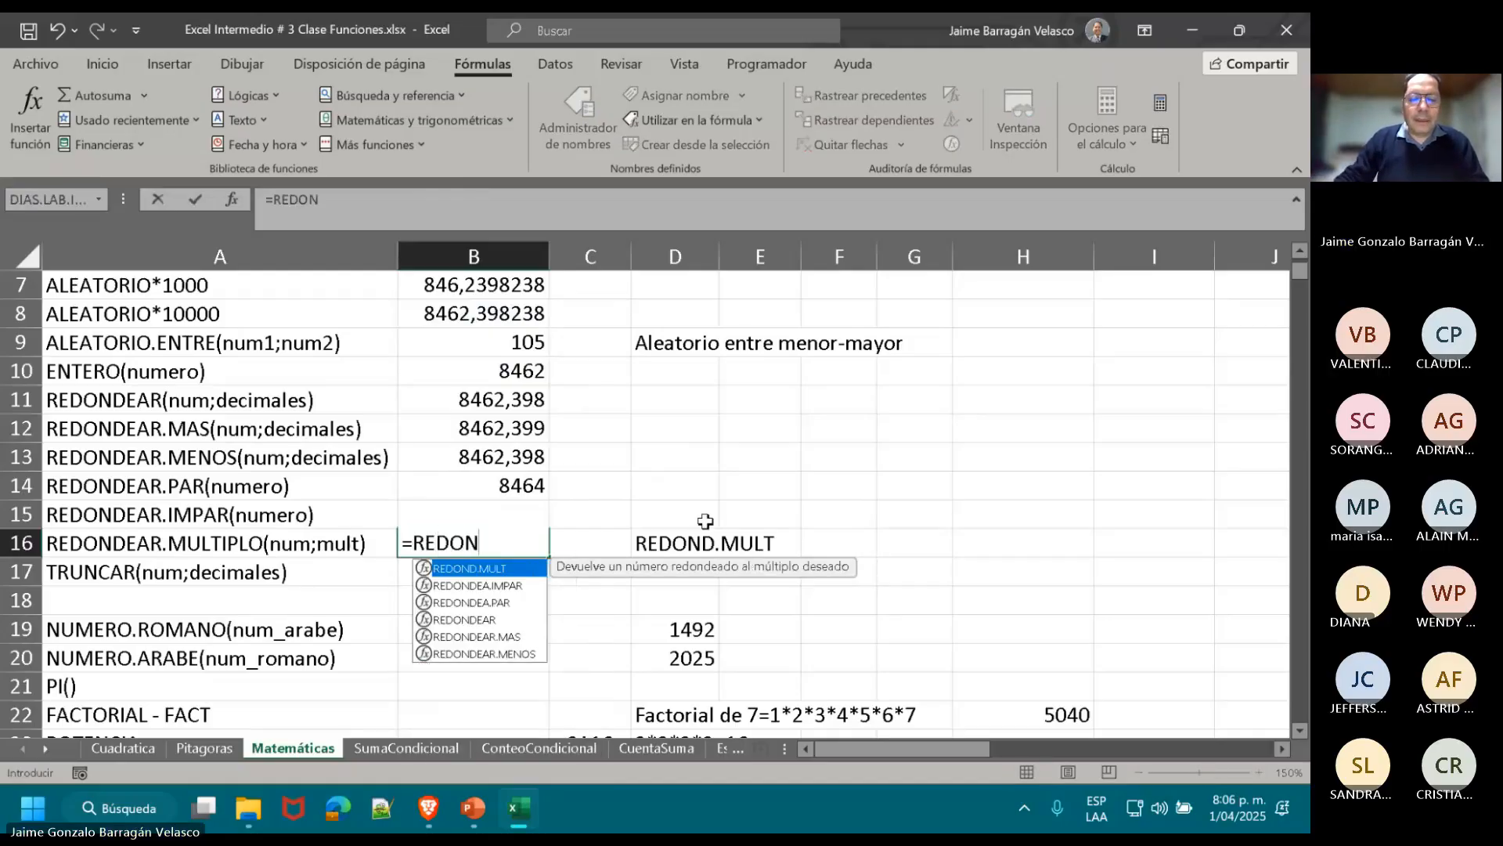
double_click(499, 570)
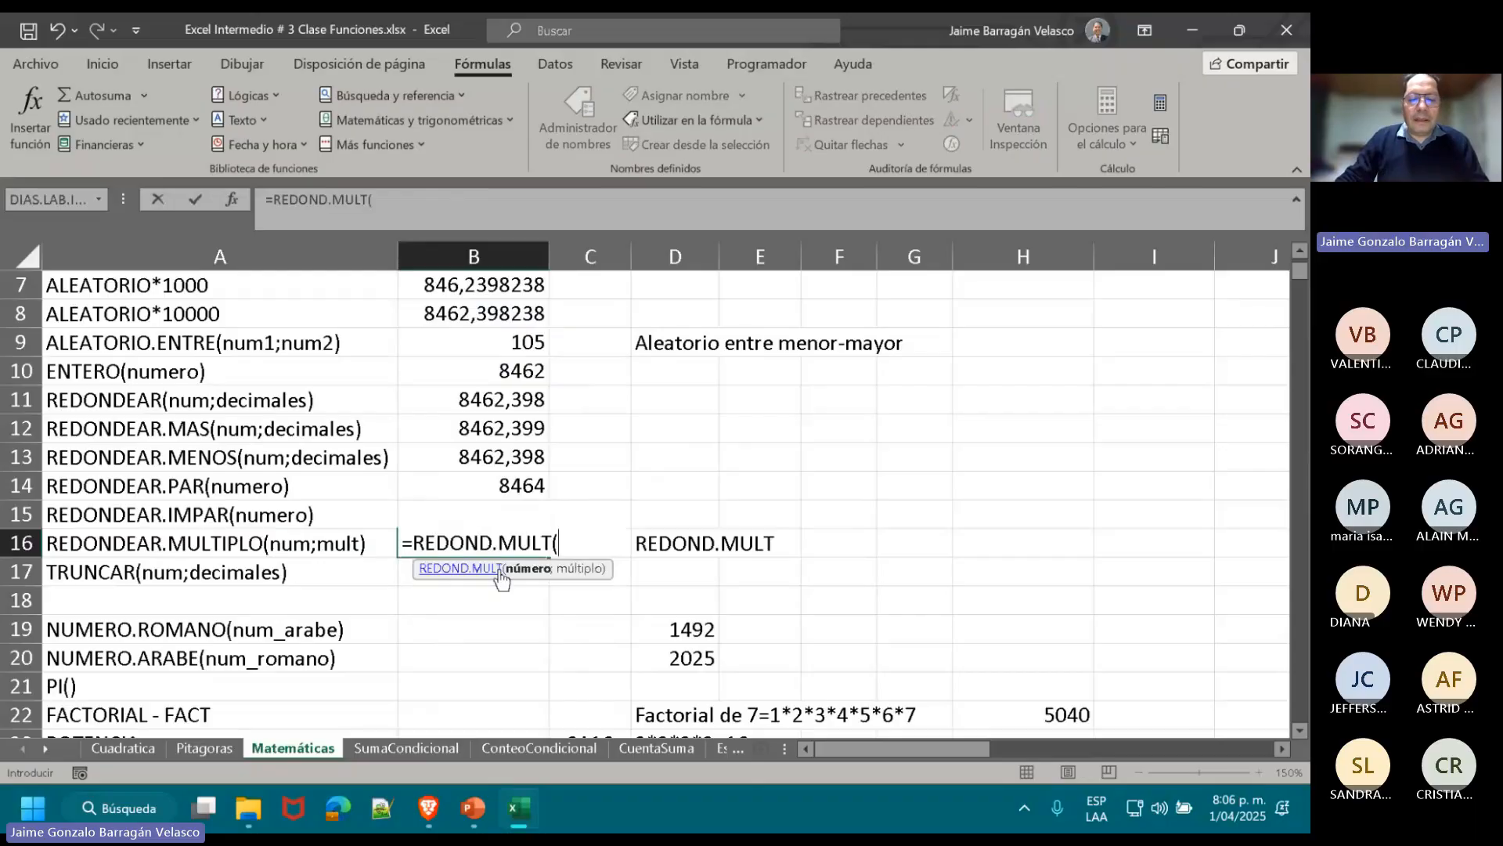
click(508, 314)
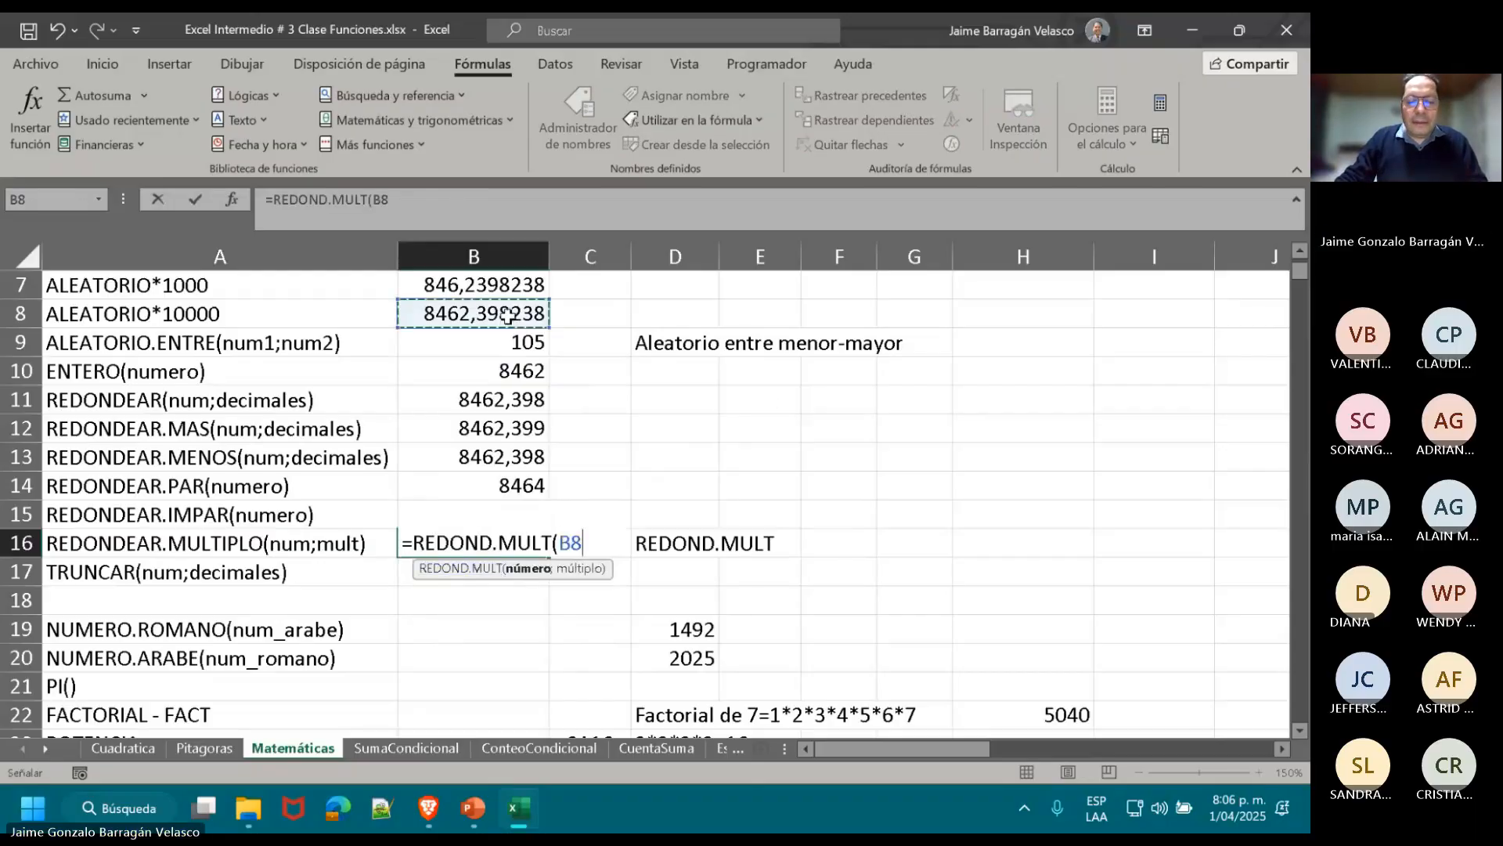
text(;)
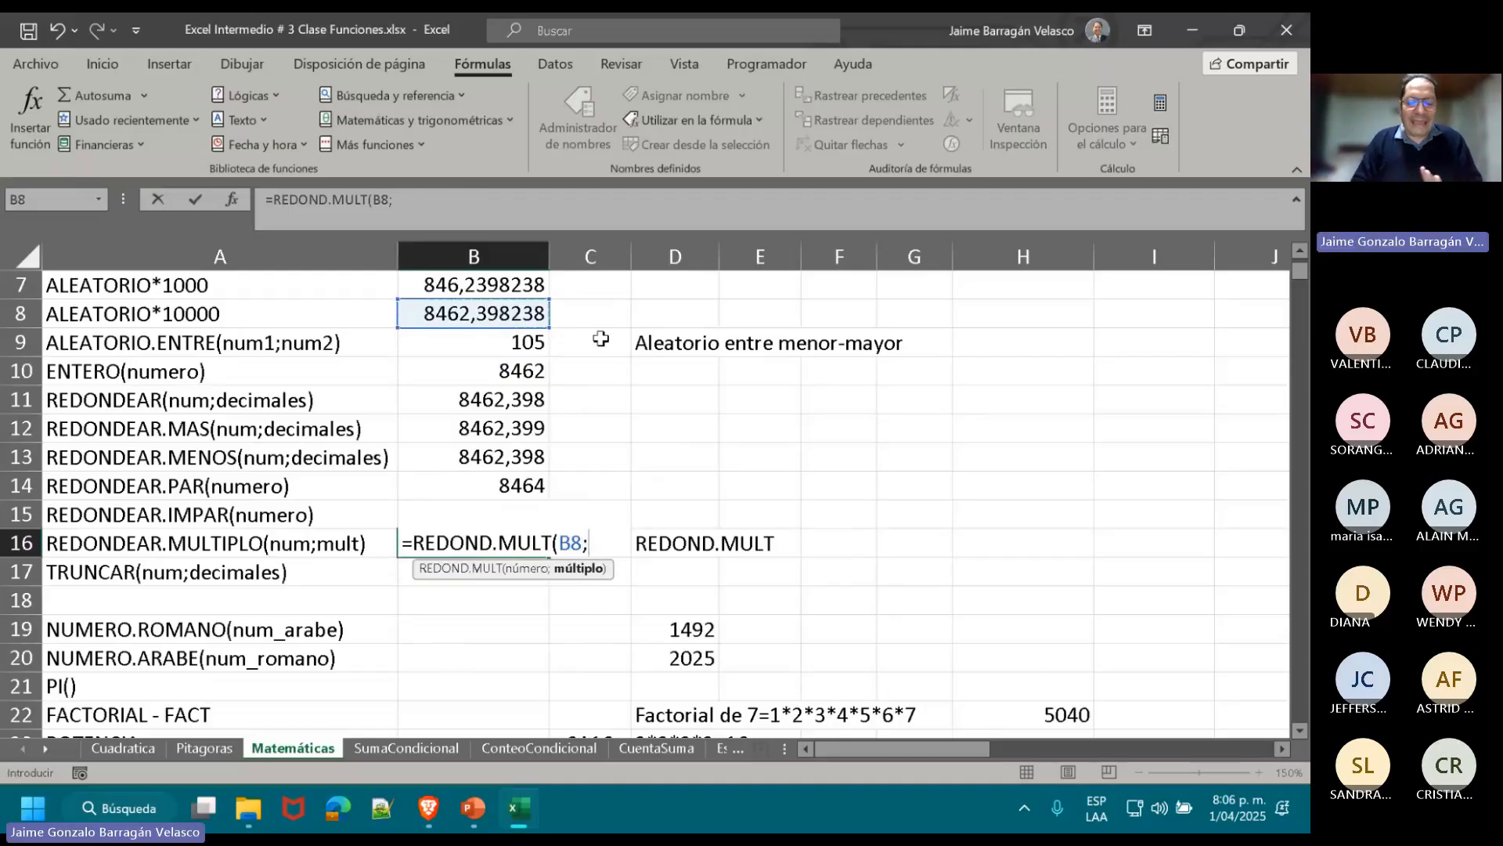
text(5)
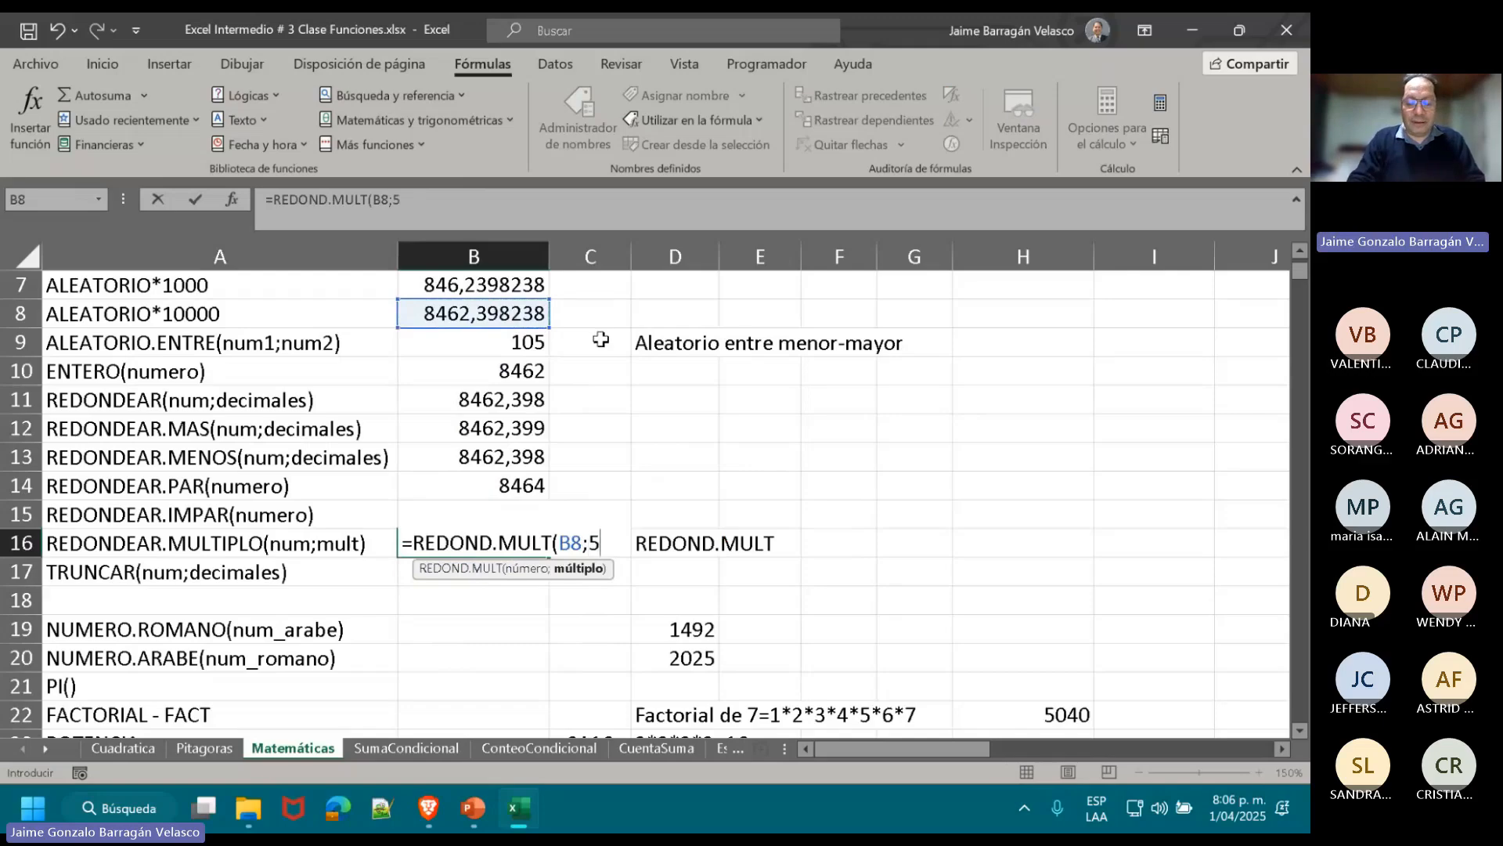
text())
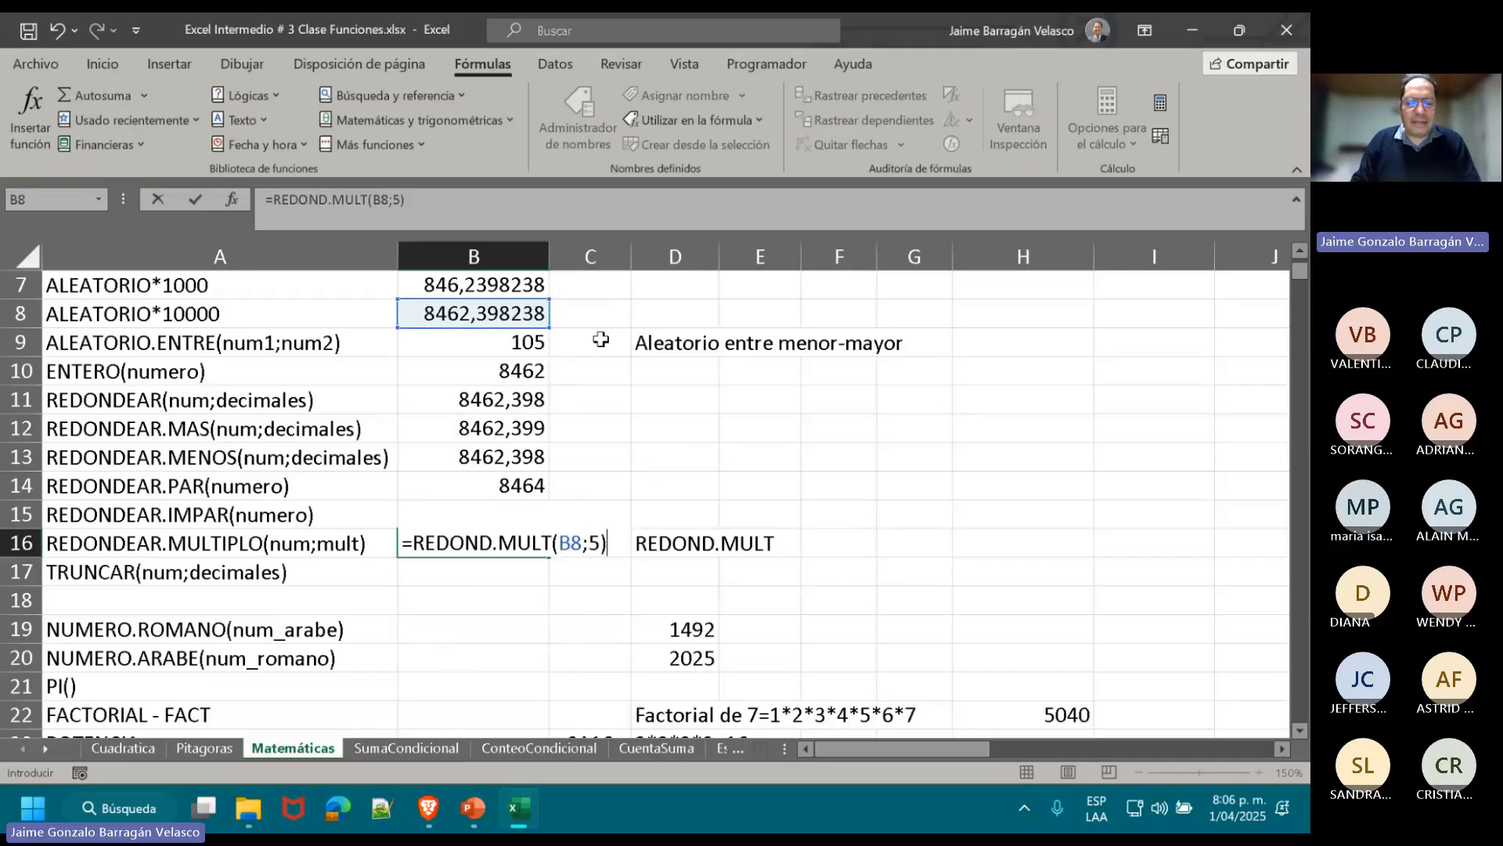
key(Return)
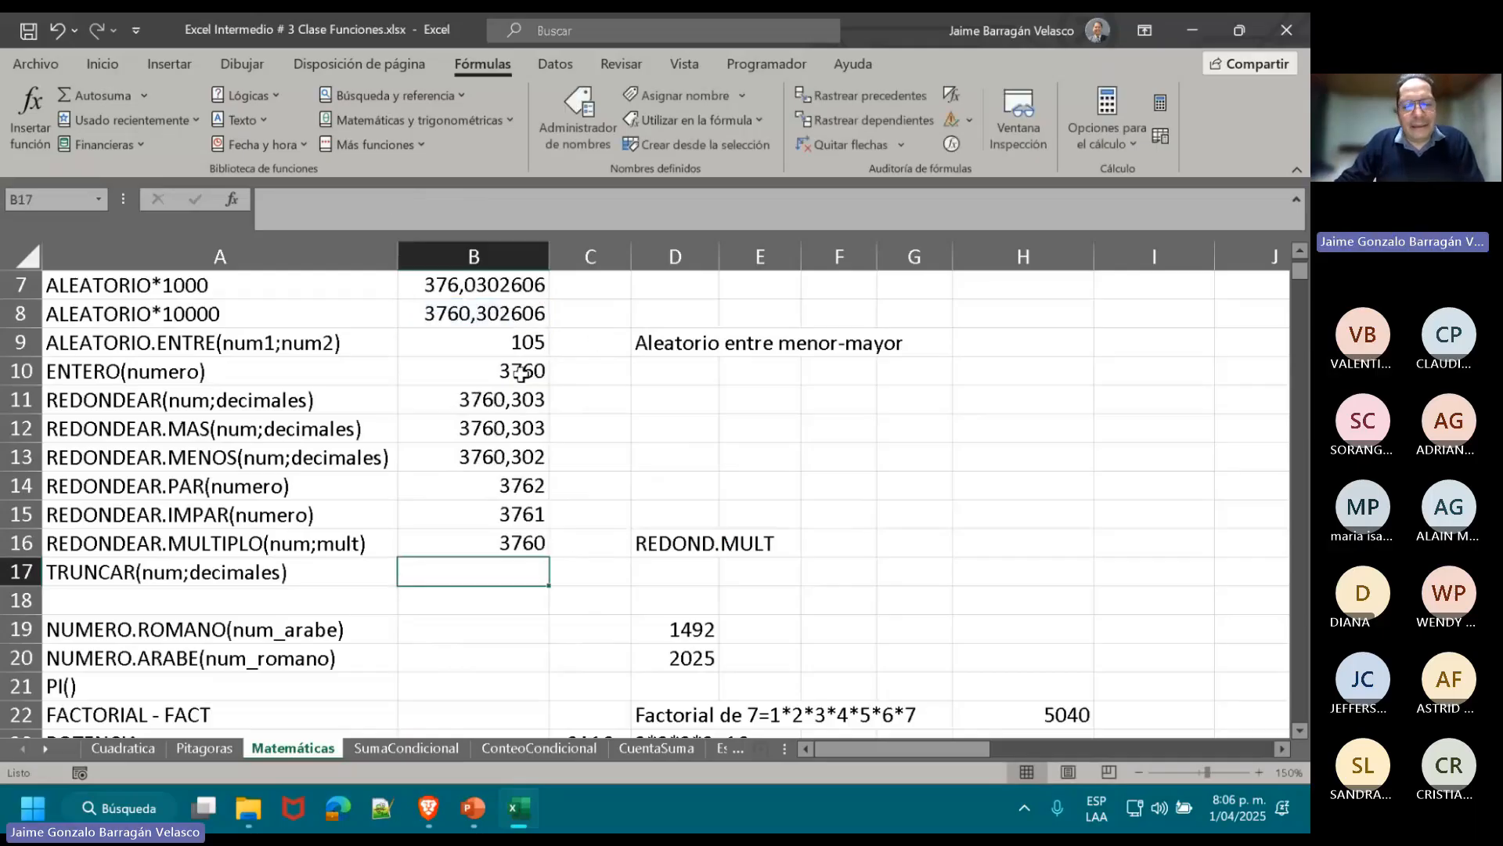
- Re-enter the unchanged REDOND.MULT formula in B16 to recalculate, and compare the results in B10, B14, B15 and B16
click(505, 541)
key(F2)
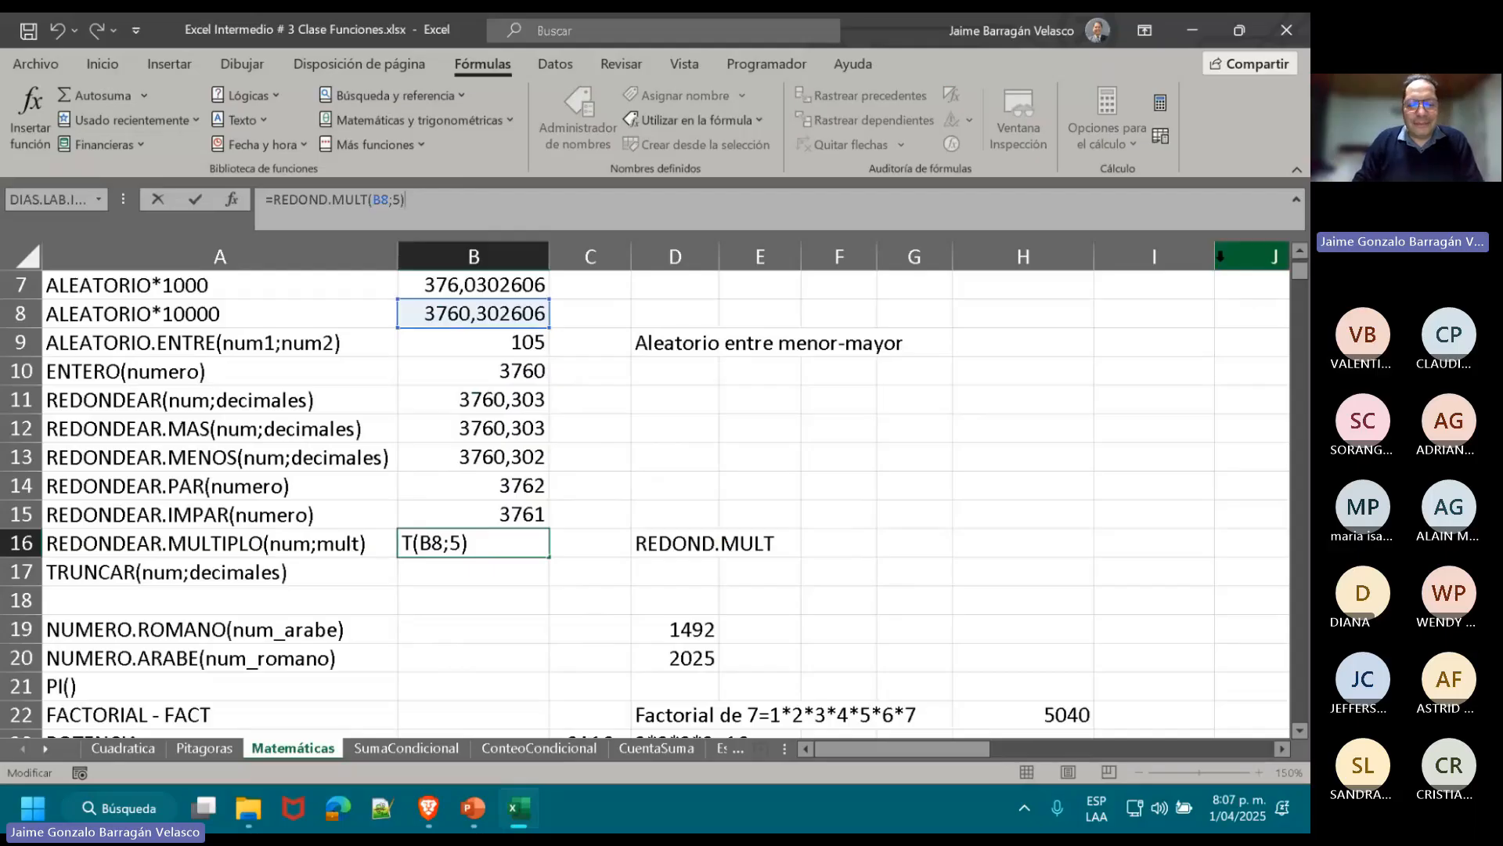
key(Return)
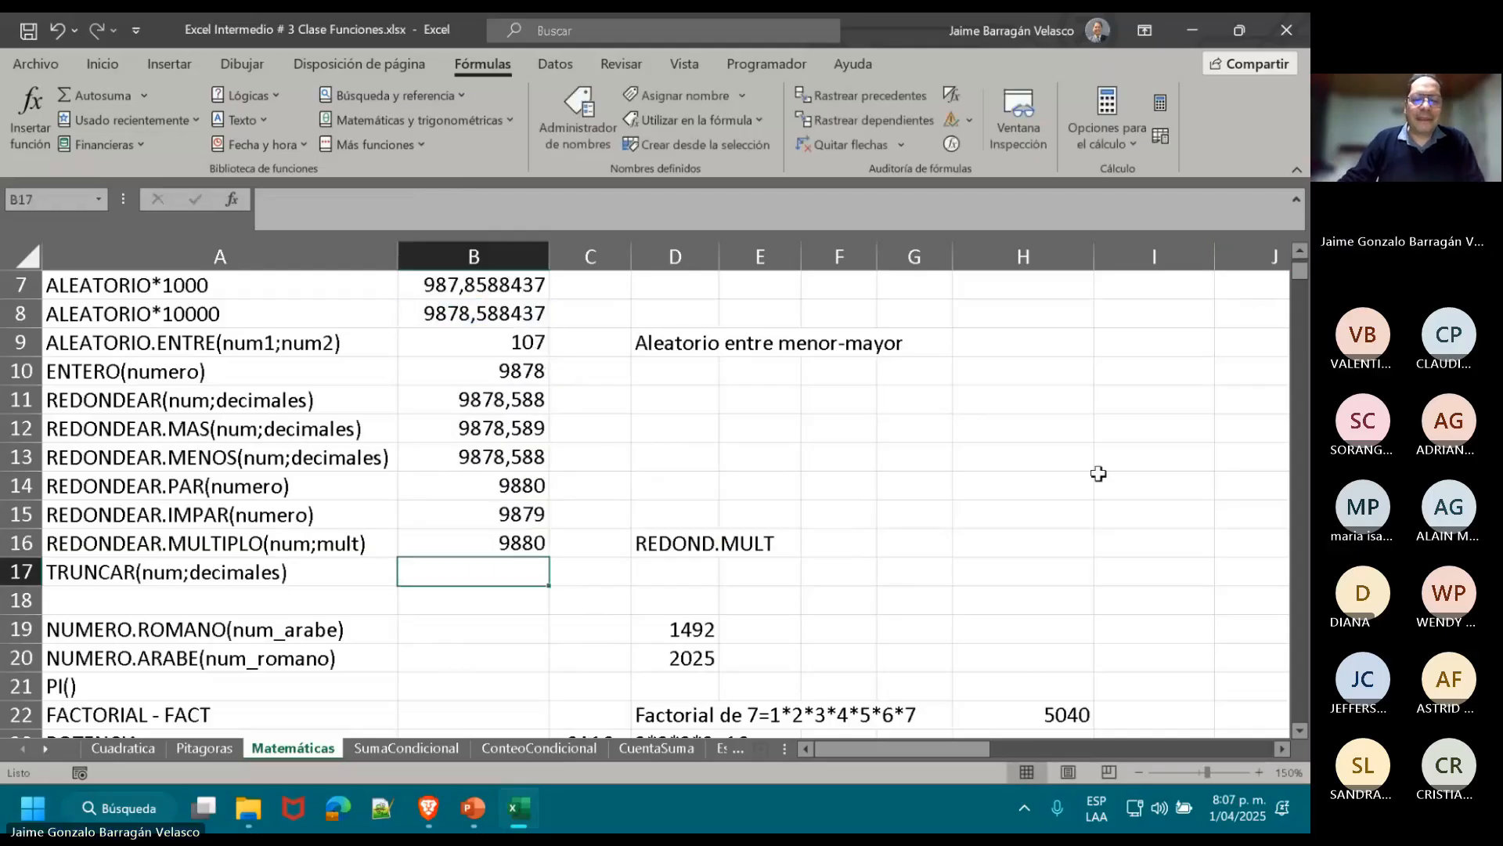
click(532, 373)
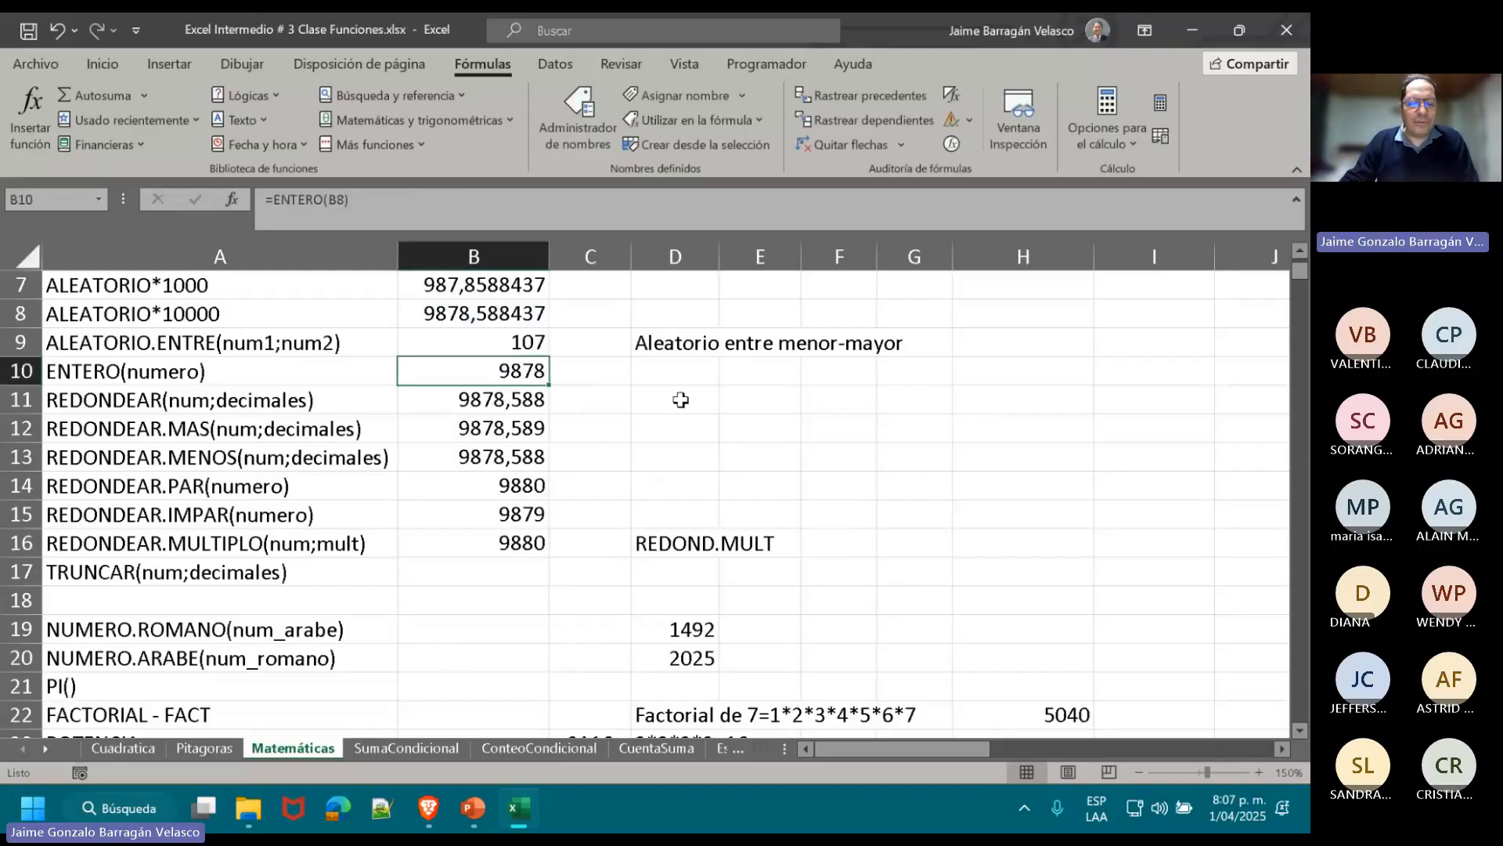
click(515, 484)
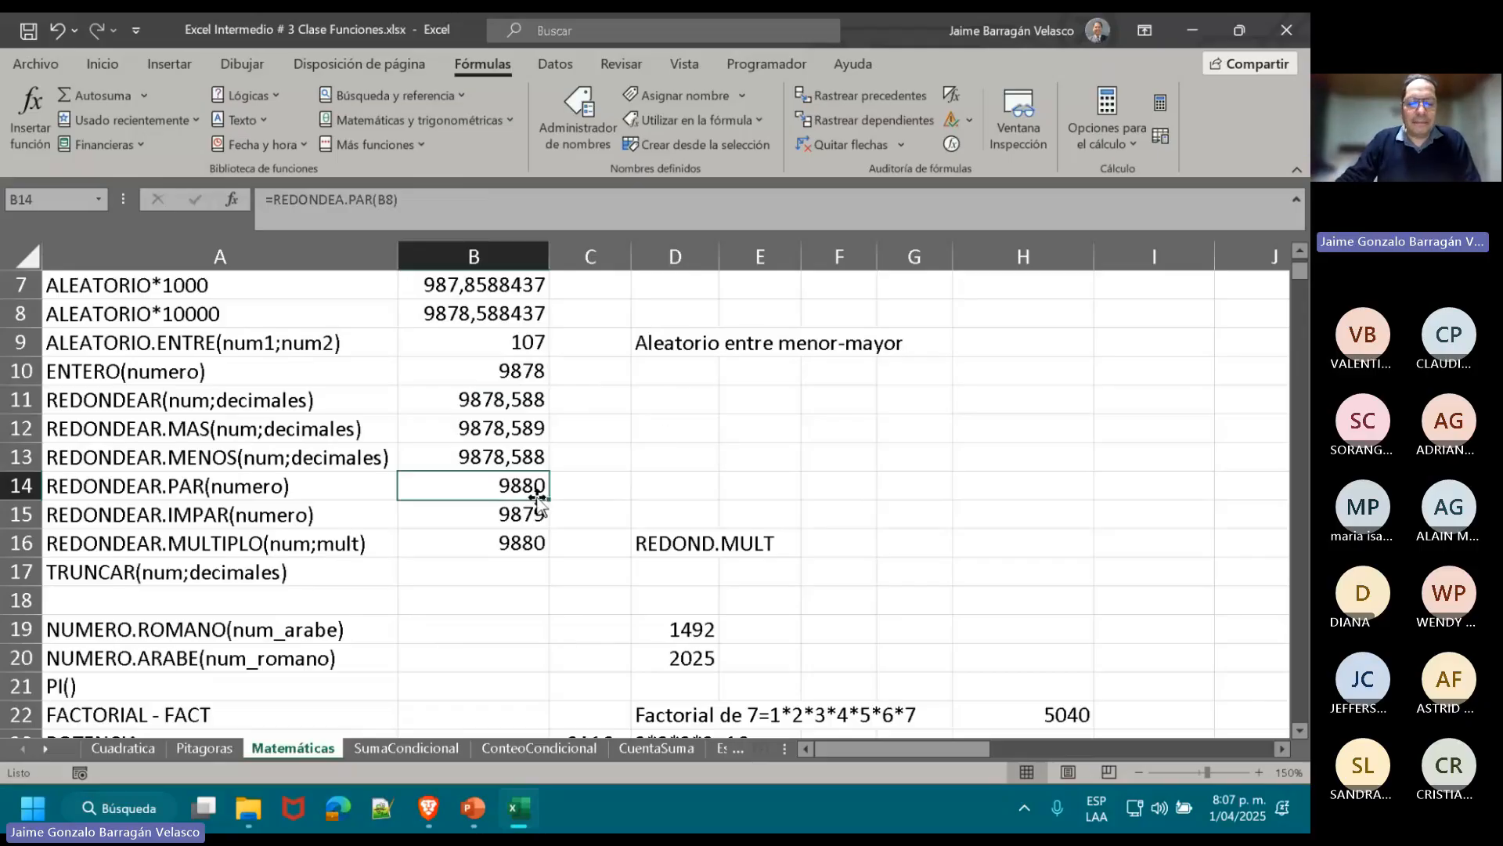
click(510, 514)
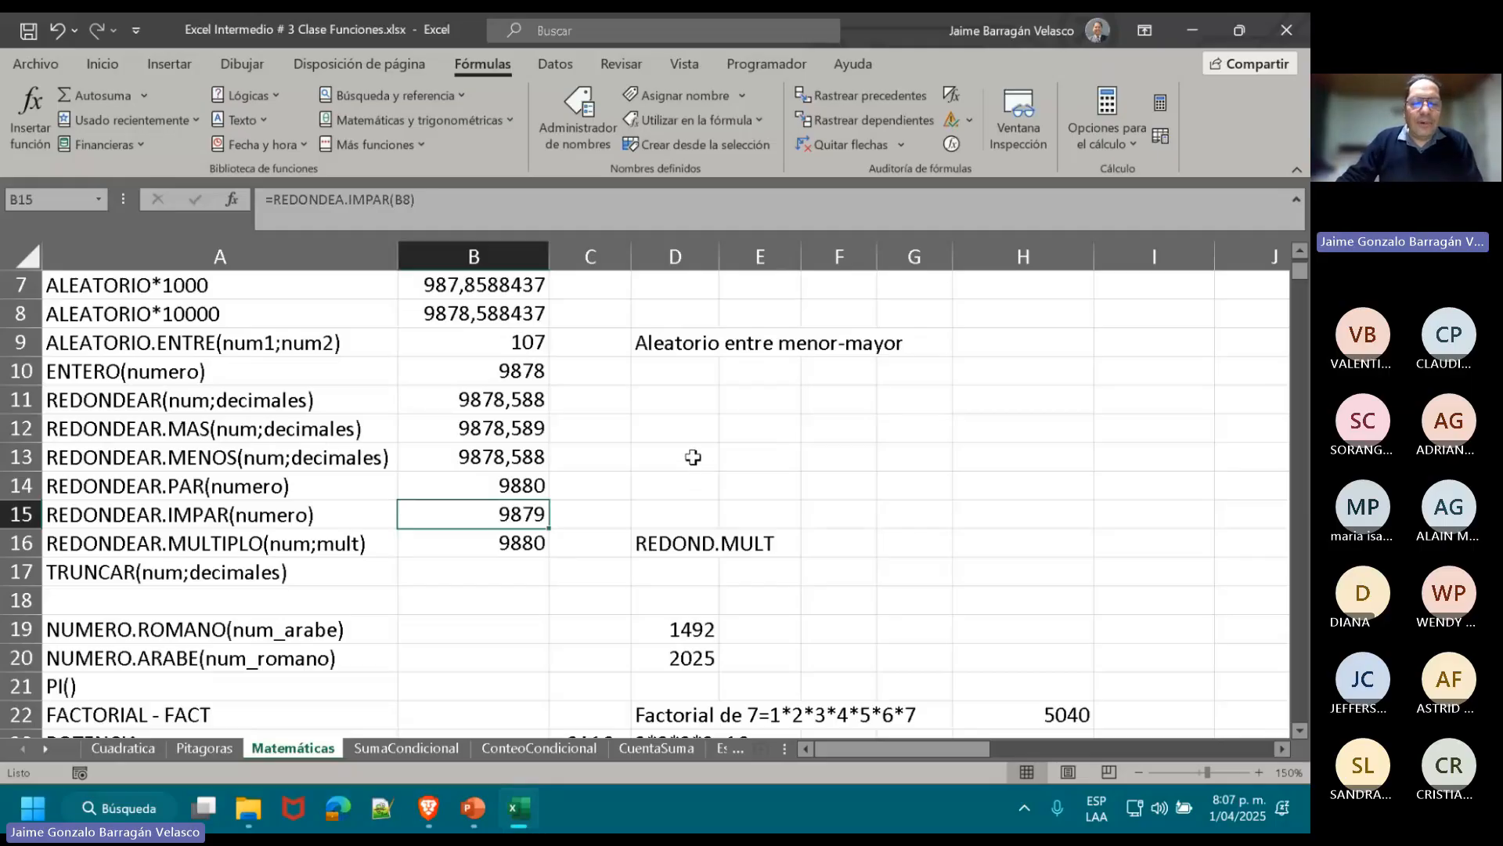
click(510, 539)
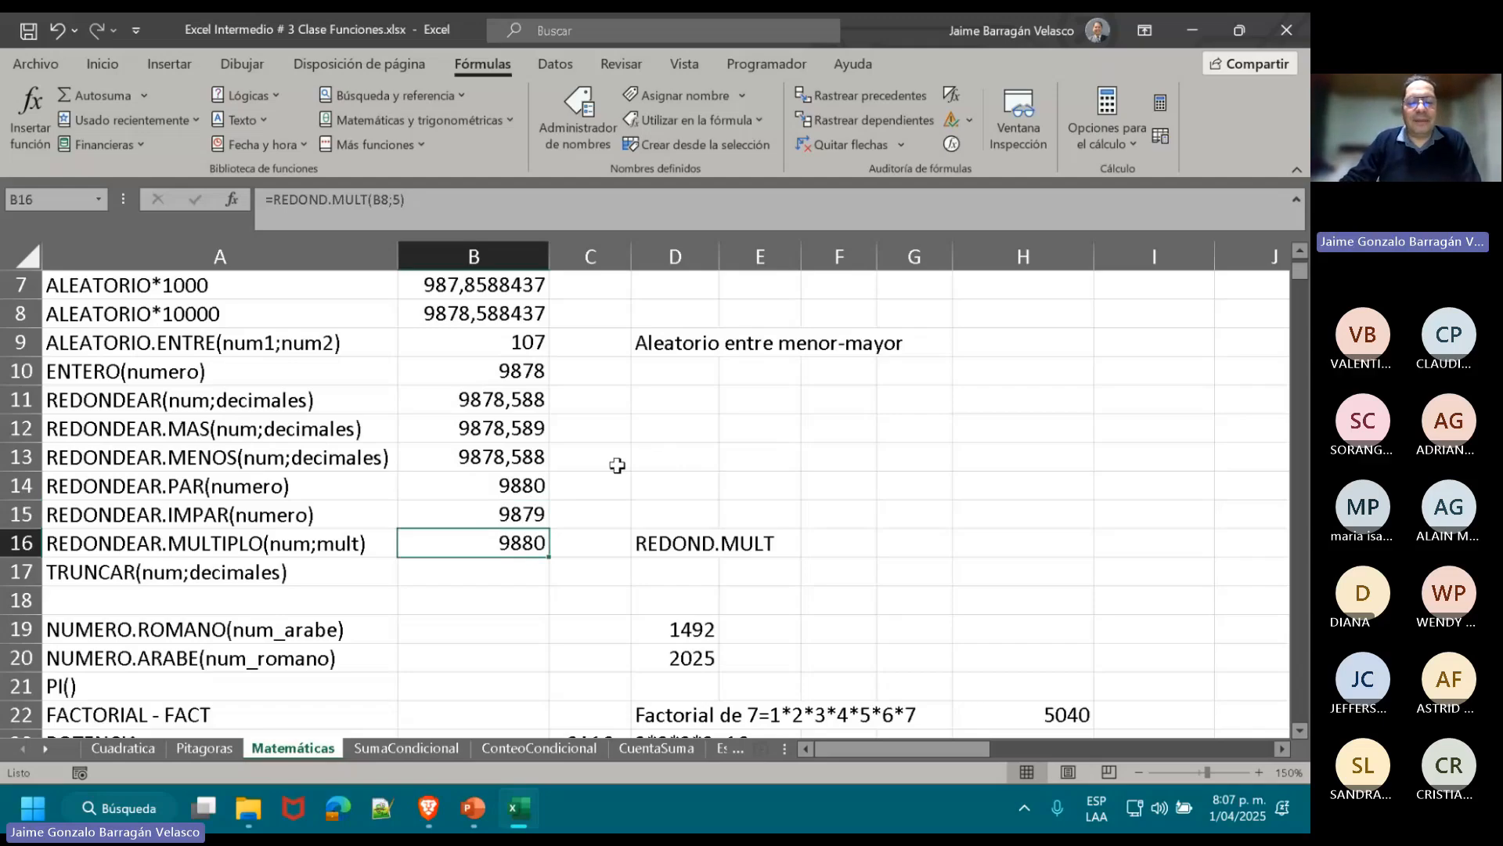
- Set the multiple in the REDOND.MULT formula in B16 to 7, giving =REDOND.MULT(B8;7)
double_click(509, 535)
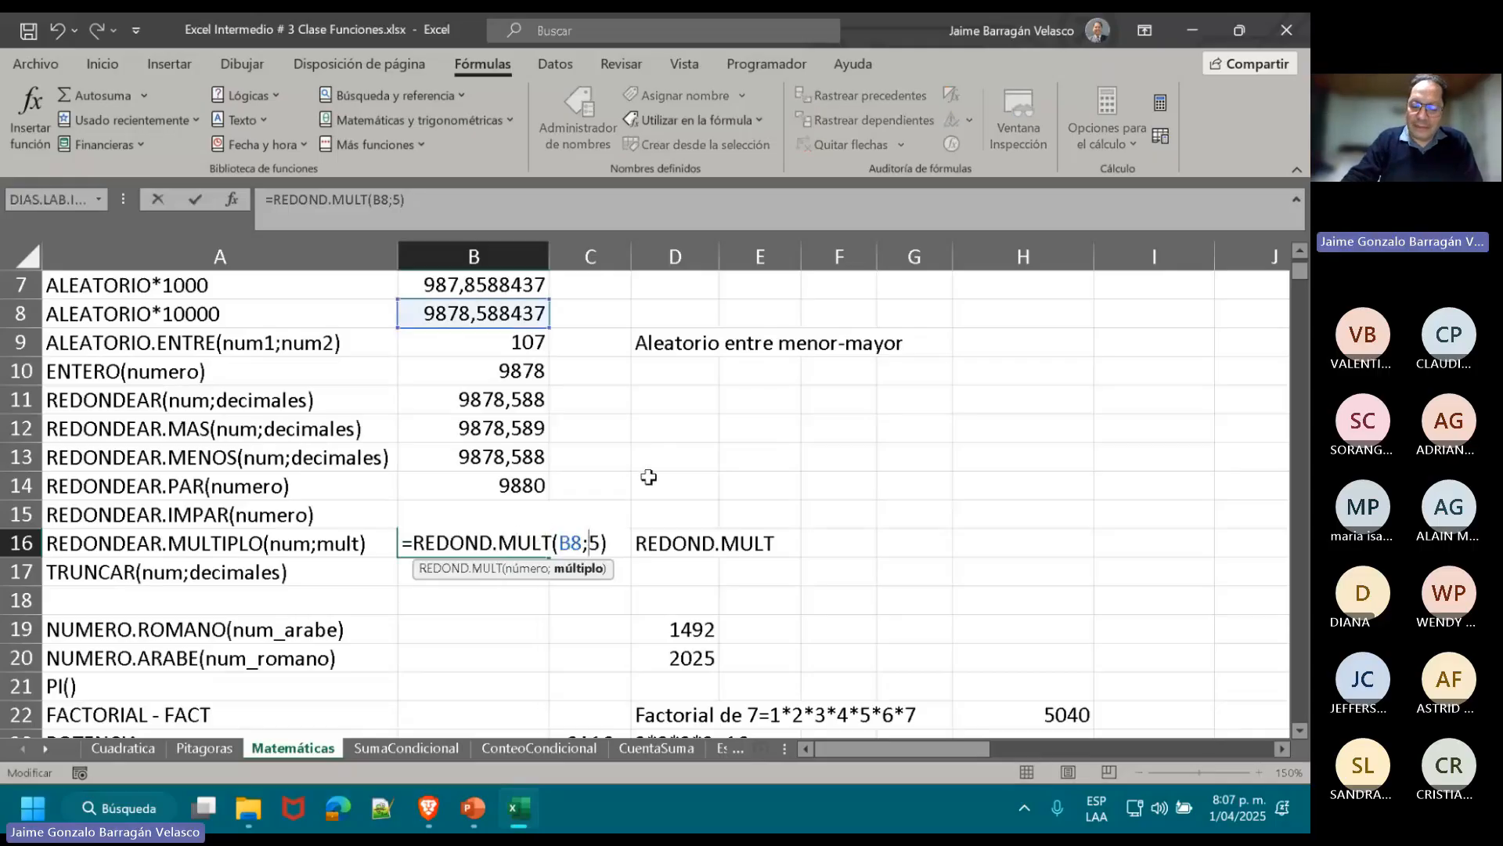
key(BackSpace)
text(7)
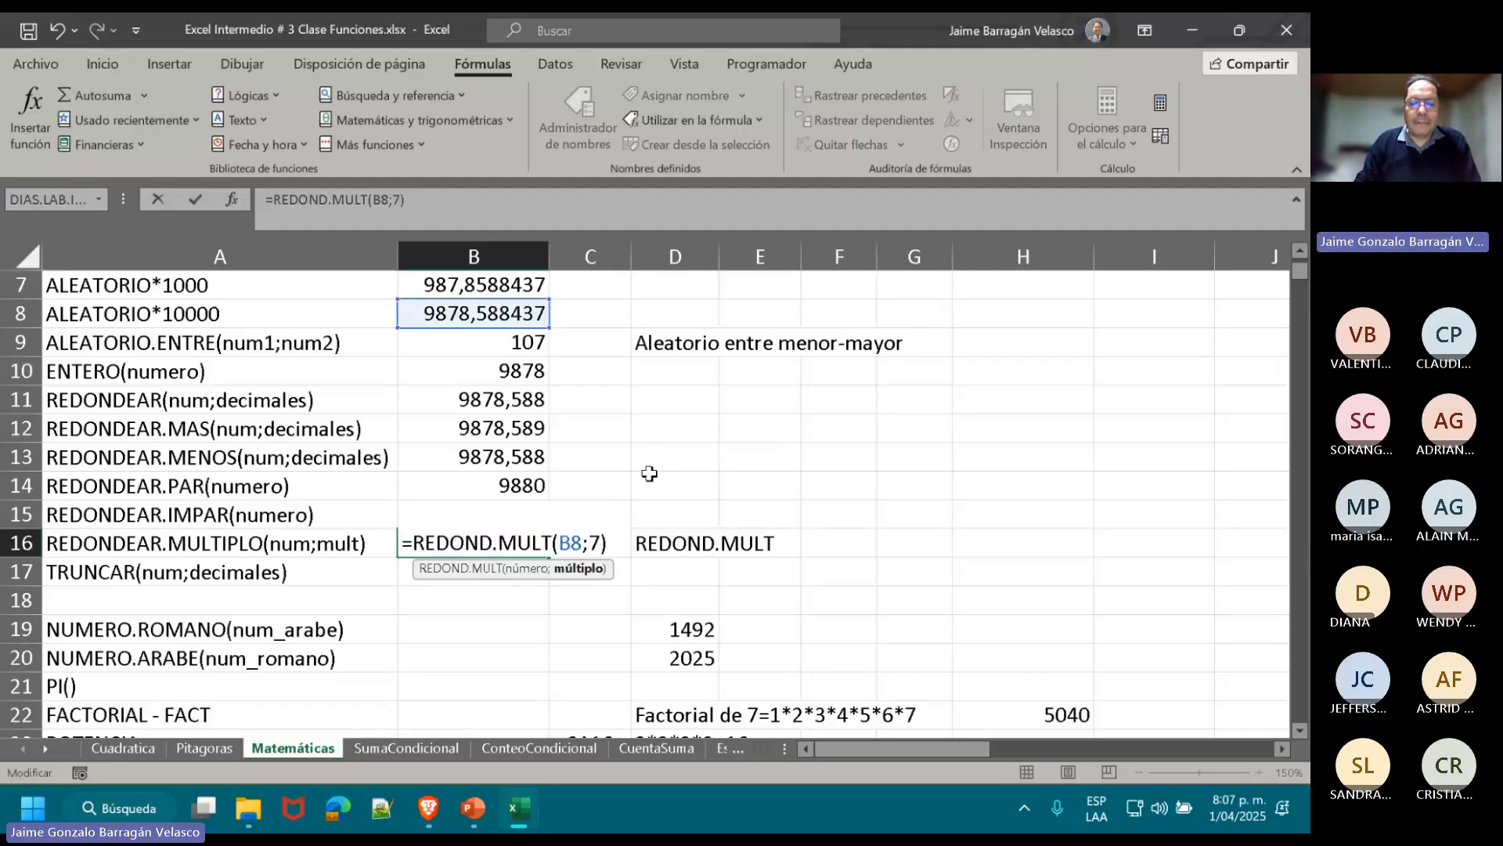
key(Return)
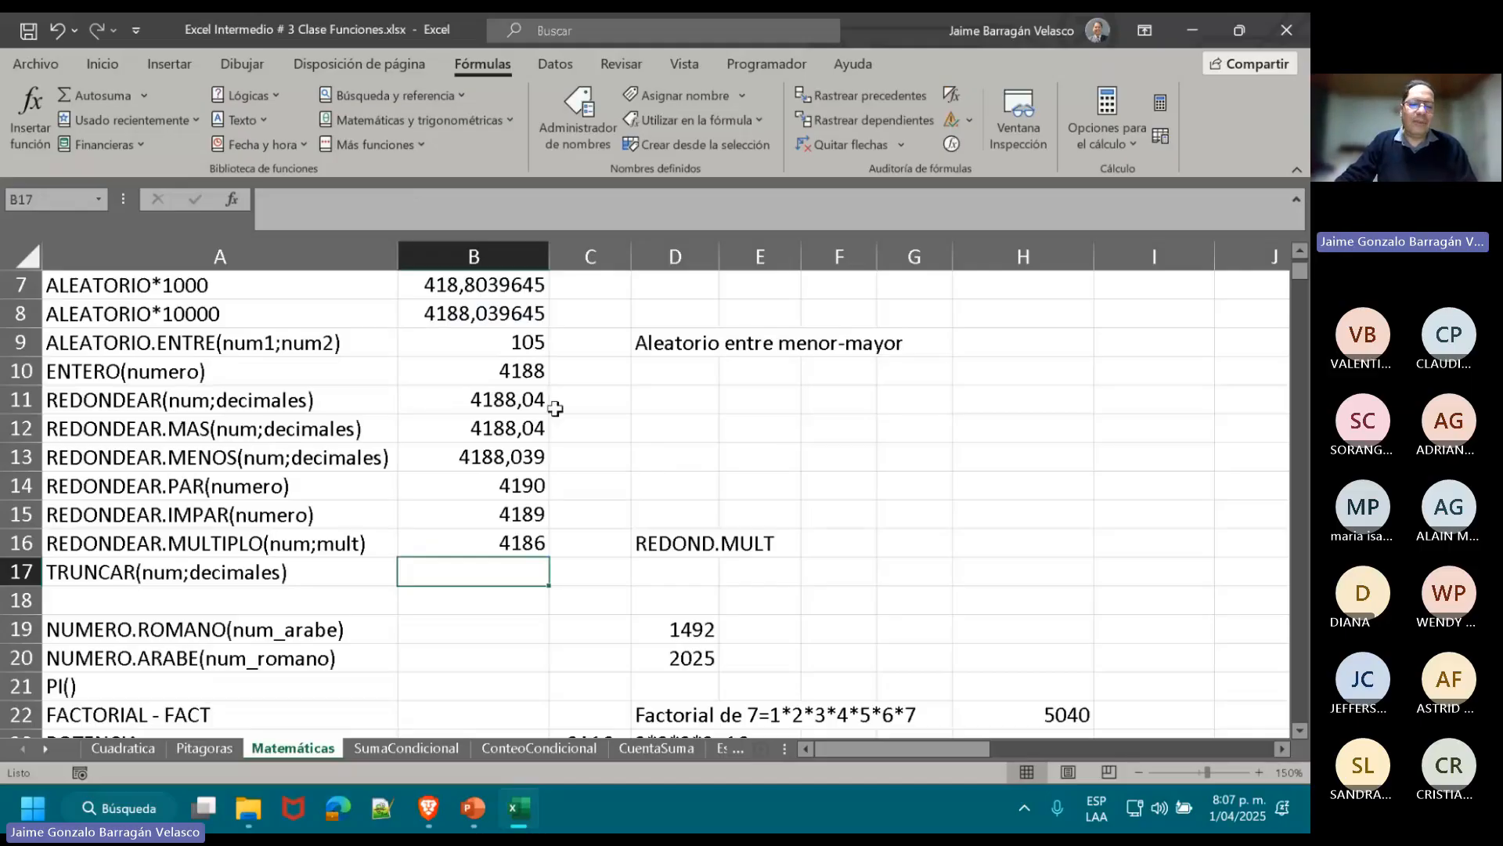
- Compare the results in B10 and B14 to B16, and review the TRUNCAR label in A17 against the REDONDEAR labels in A11 to A13
click(534, 371)
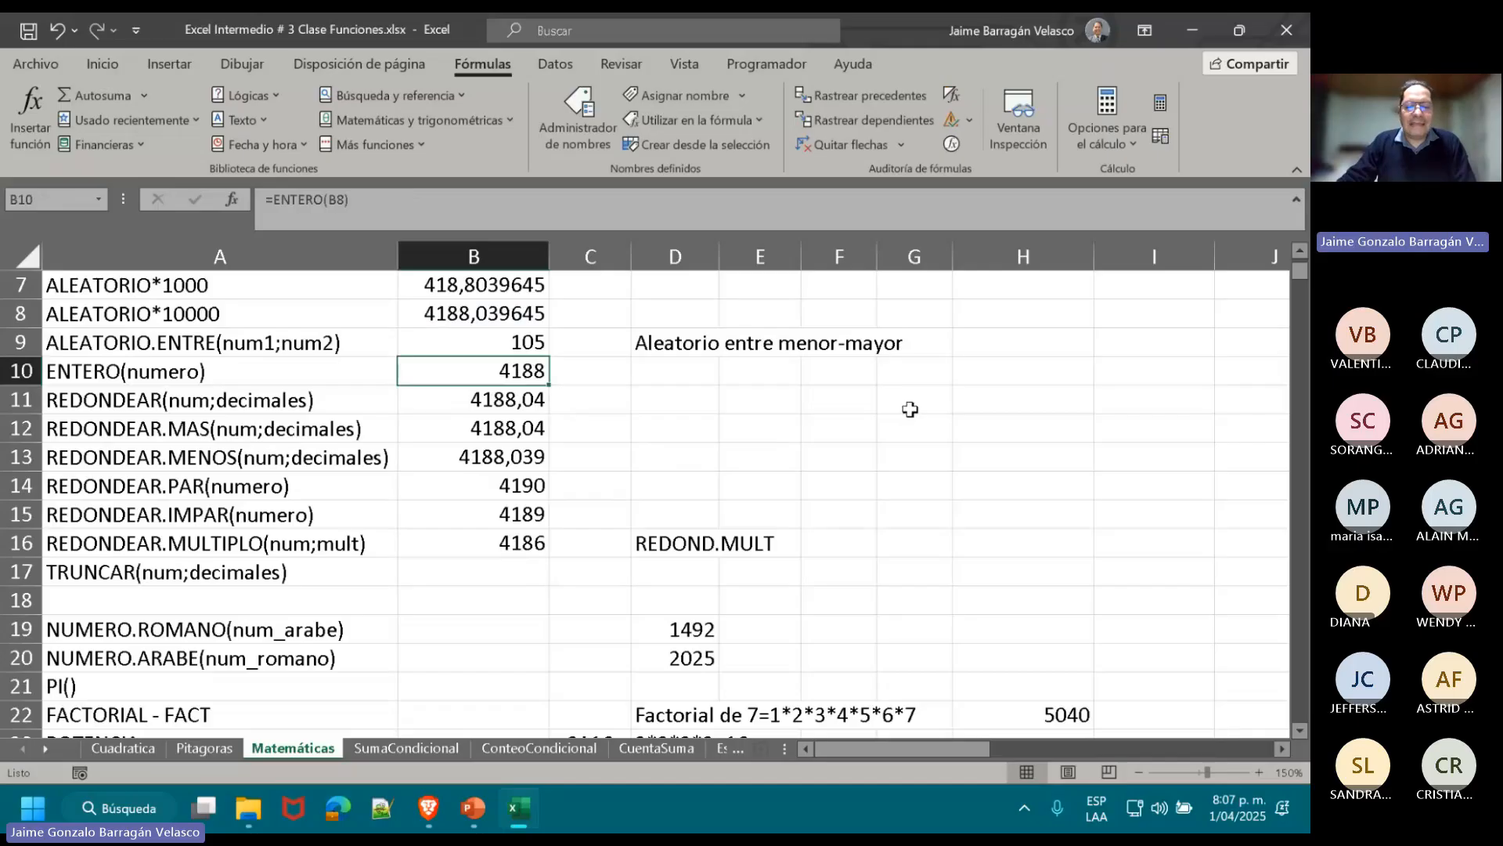
click(482, 487)
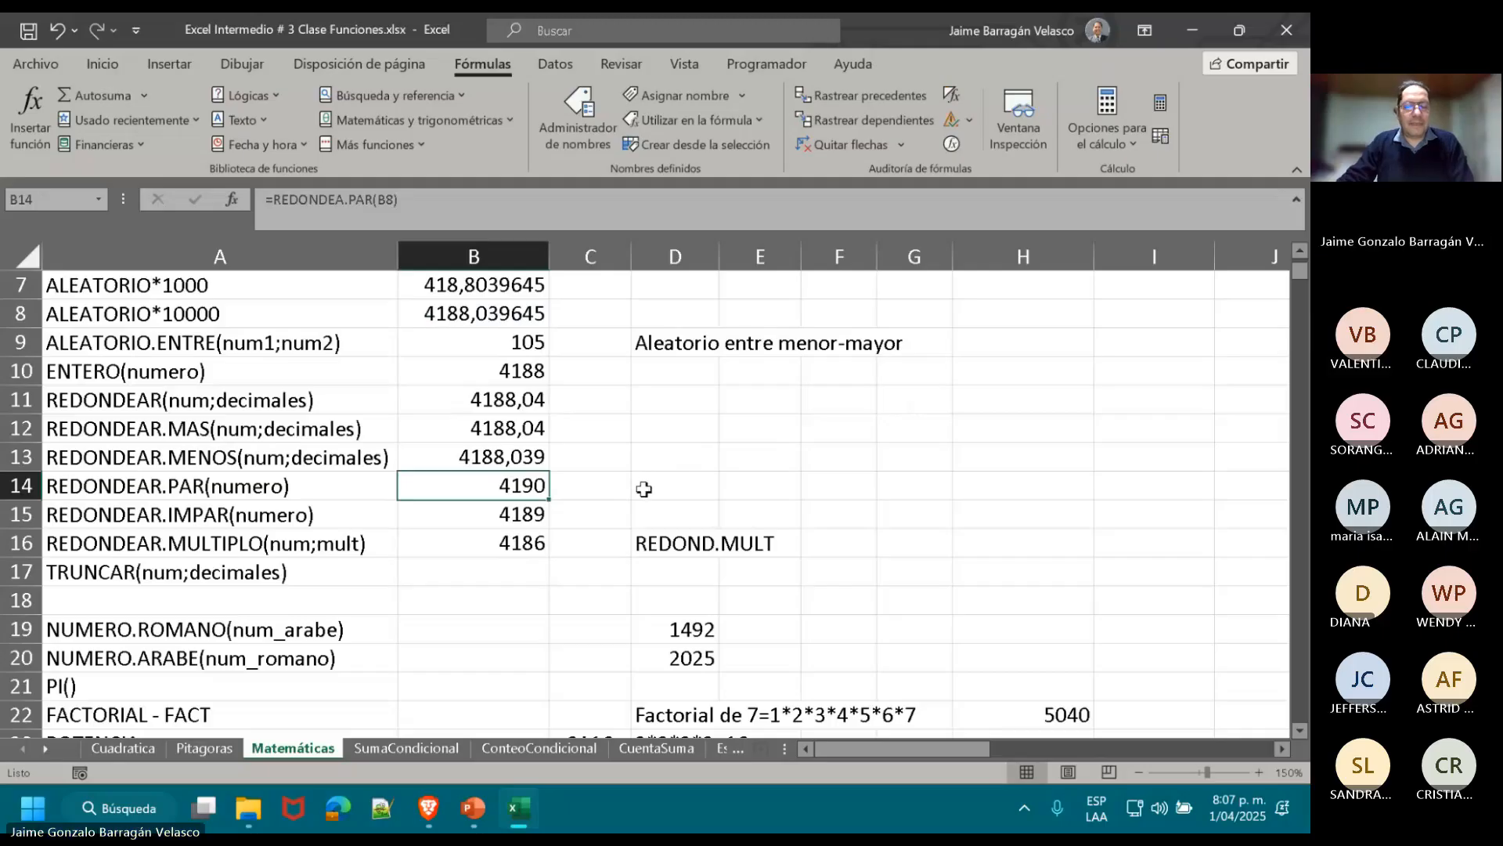
key(Down)
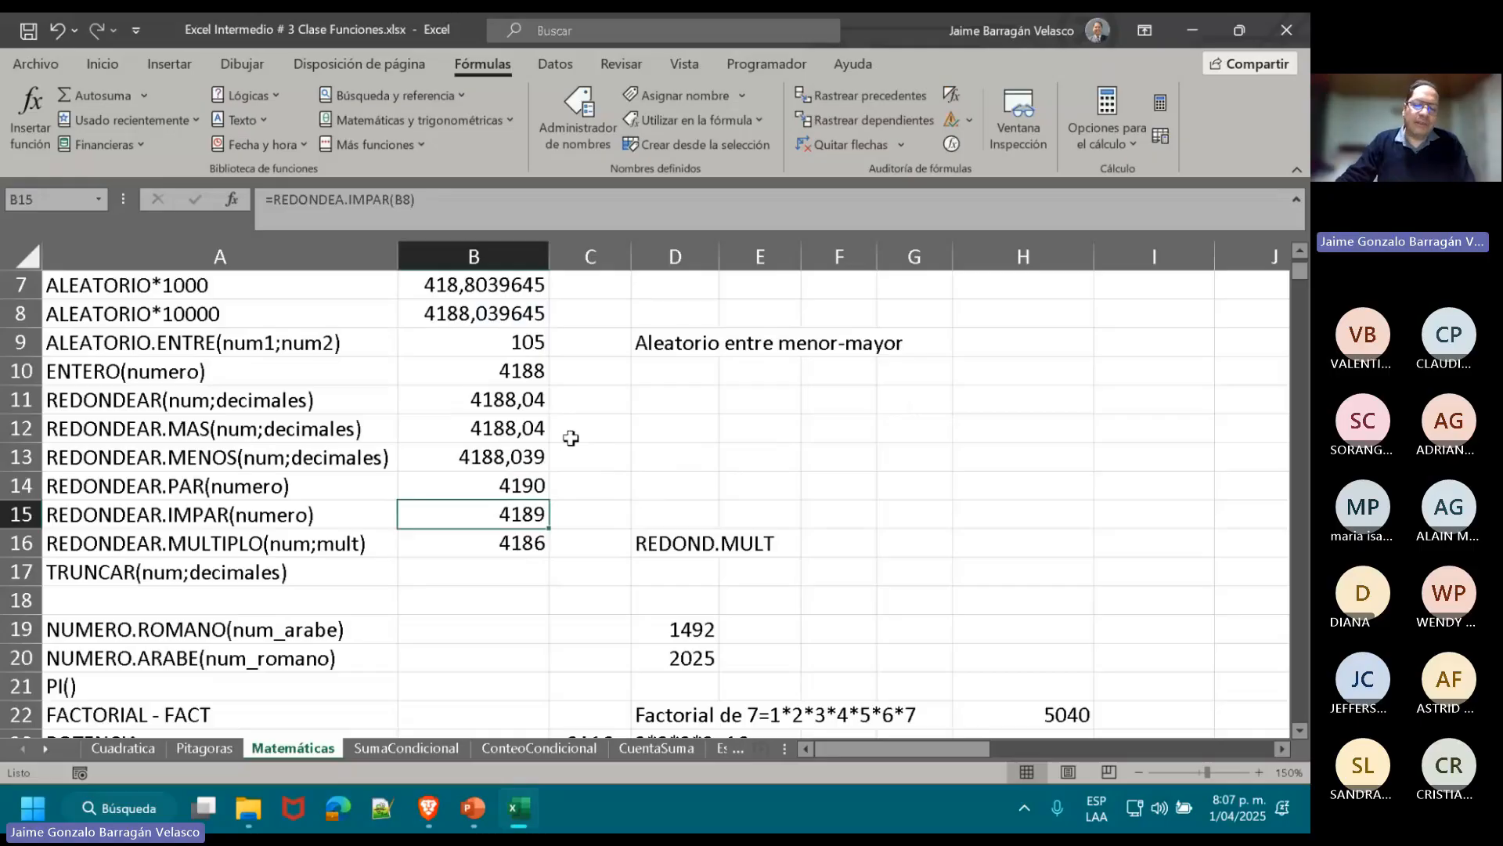
click(485, 542)
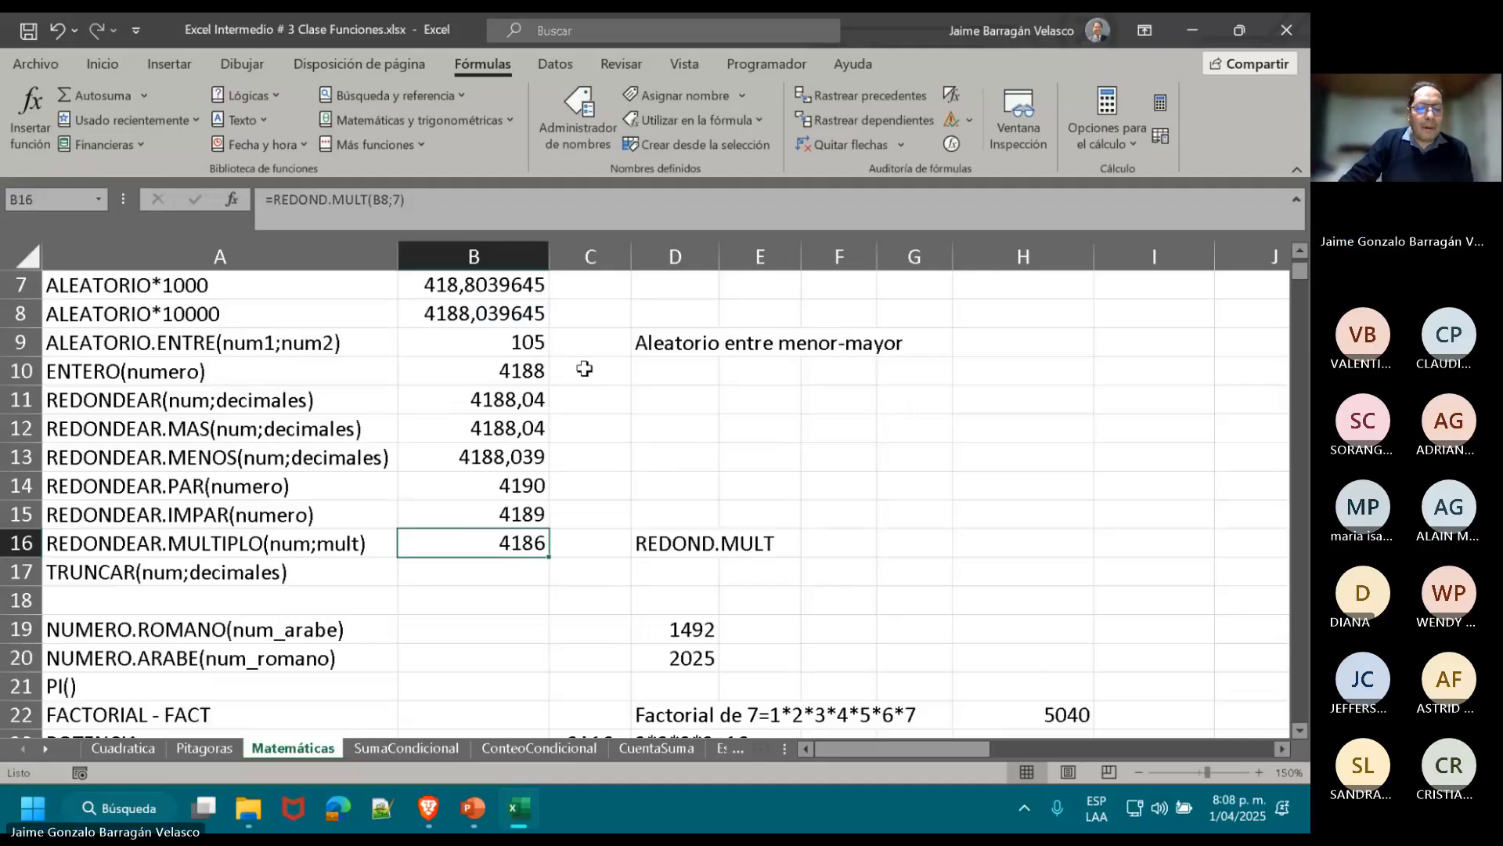
click(210, 576)
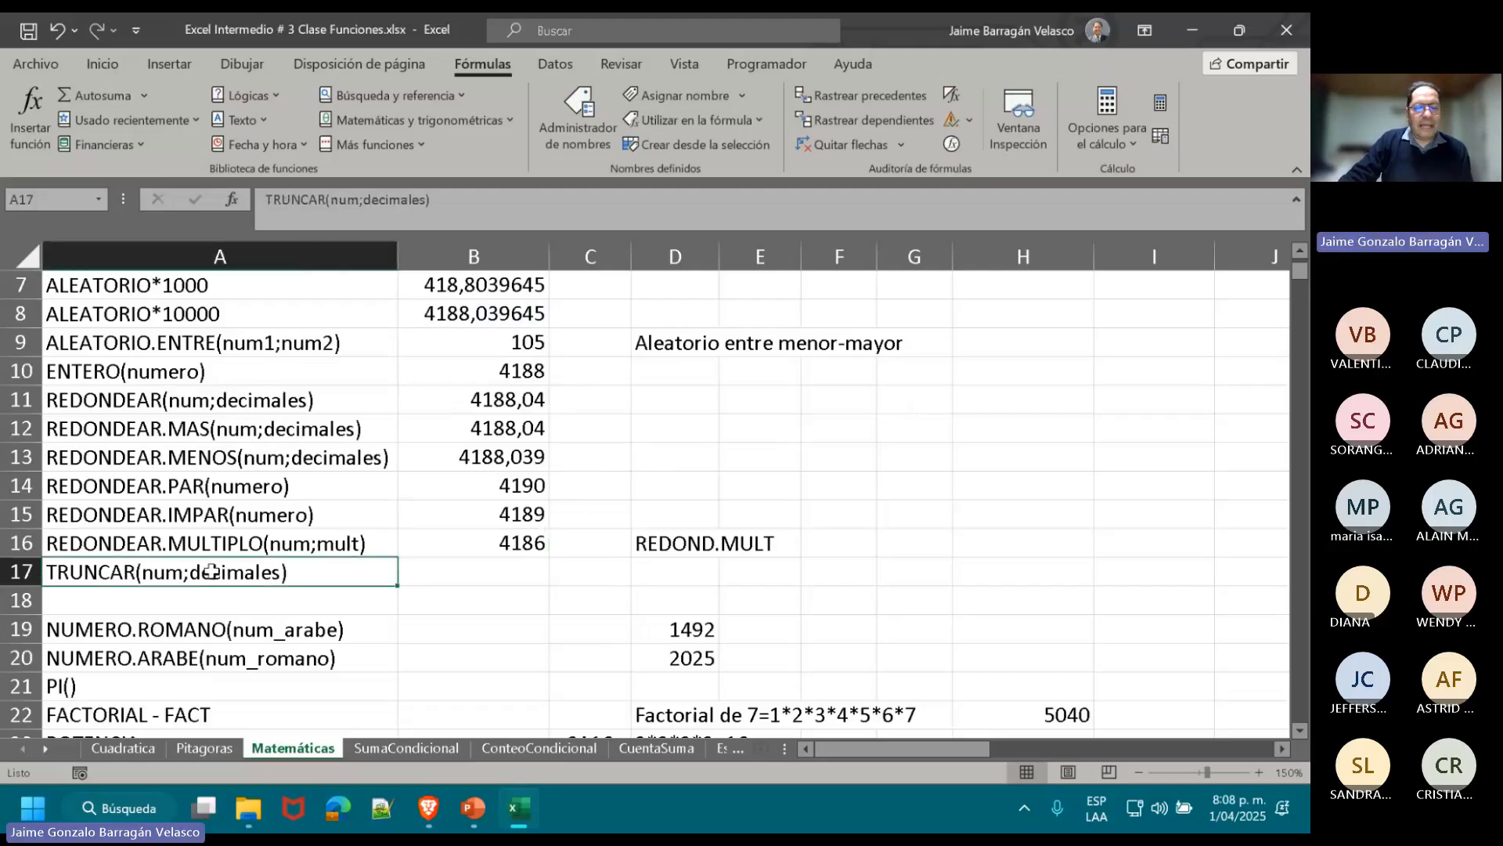
drag(146, 393, 155, 457)
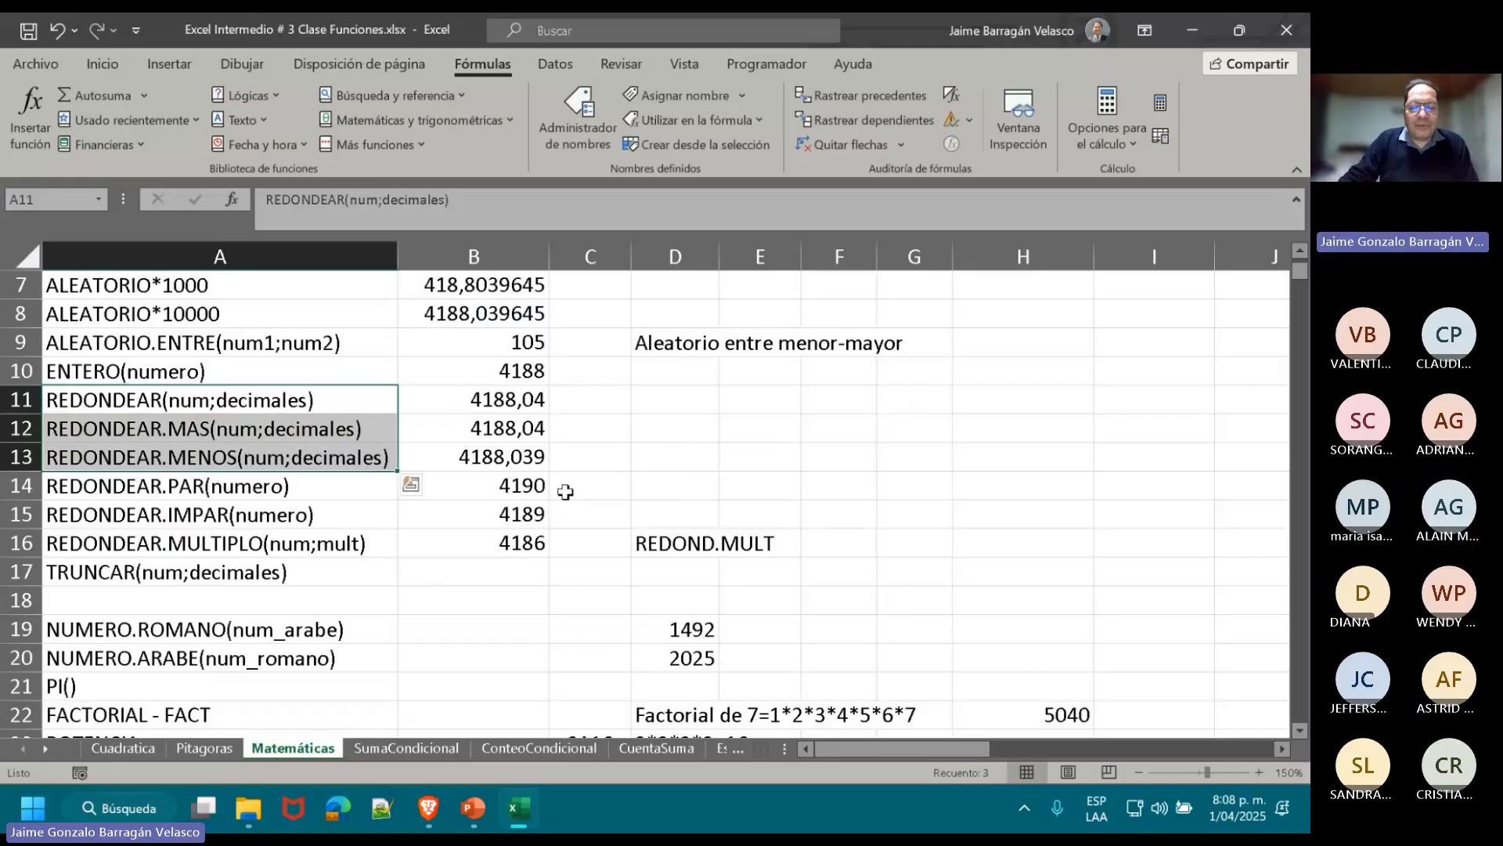
- Enter the formula =TRUNCAR(B8;3) in cell B17 to truncate the ALEATORIO*10000 value to three decimals
click(499, 570)
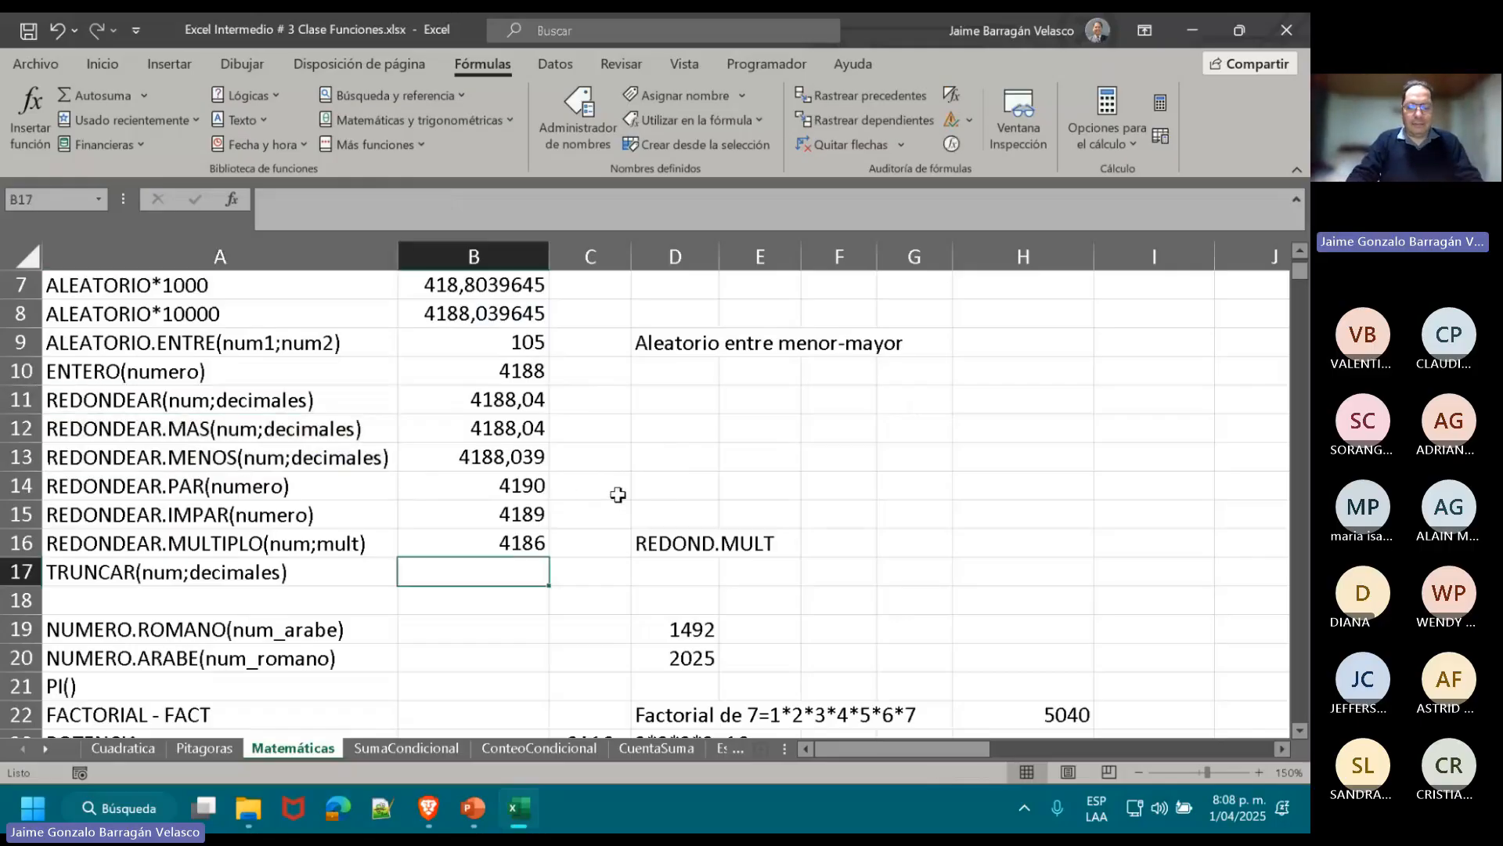
text(=TRU)
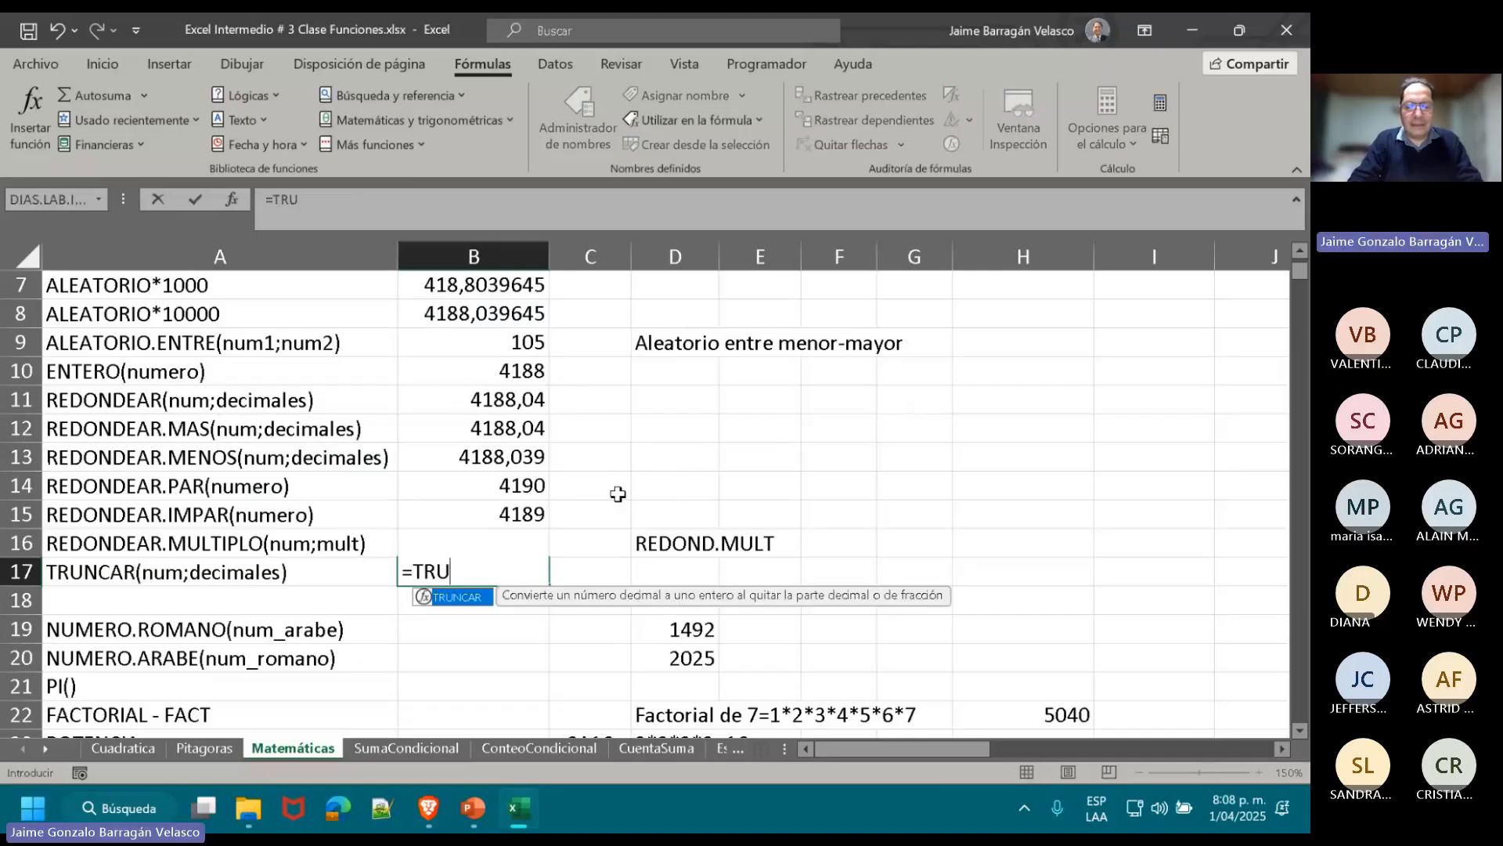
double_click(454, 597)
click(479, 314)
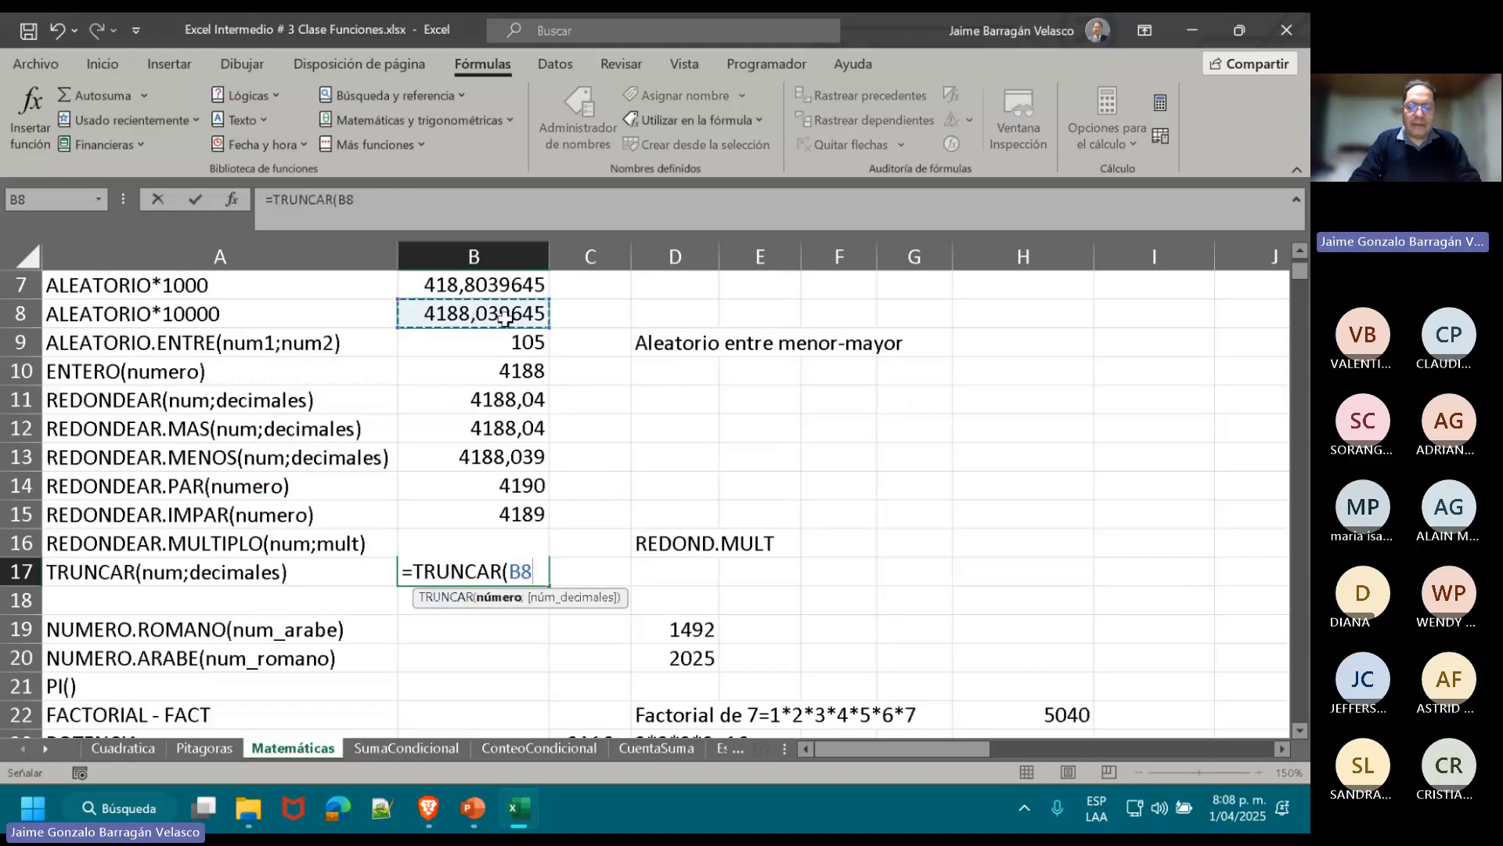
text(;3))
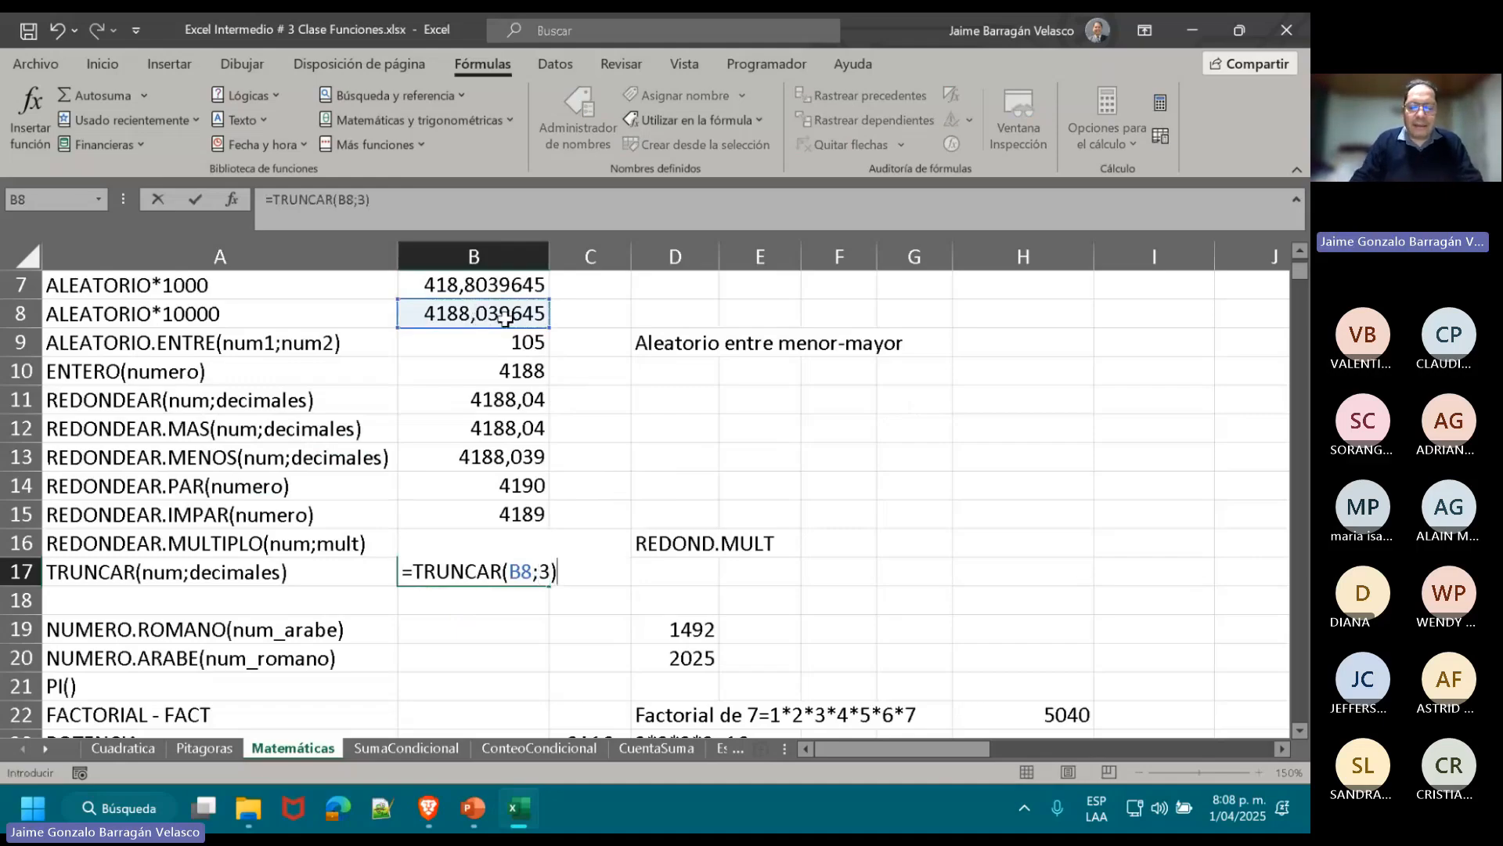
key(Return)
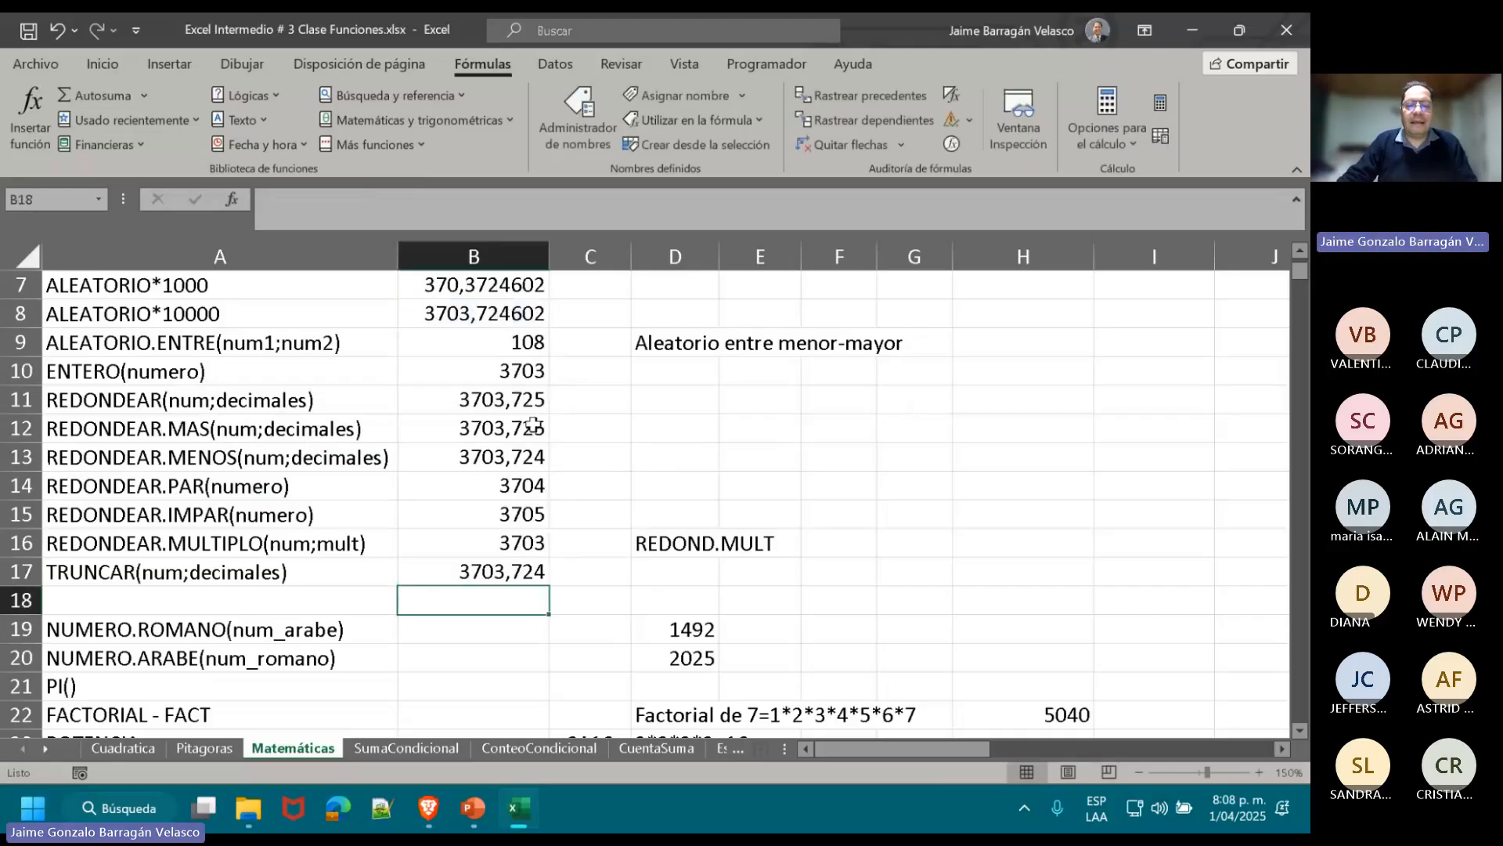
- Compare the REDONDEAR, REDONDEAR.MAS and REDONDEAR.MENOS formulas and results in B11 to B13 with the TRUNCAR result in B17
click(512, 393)
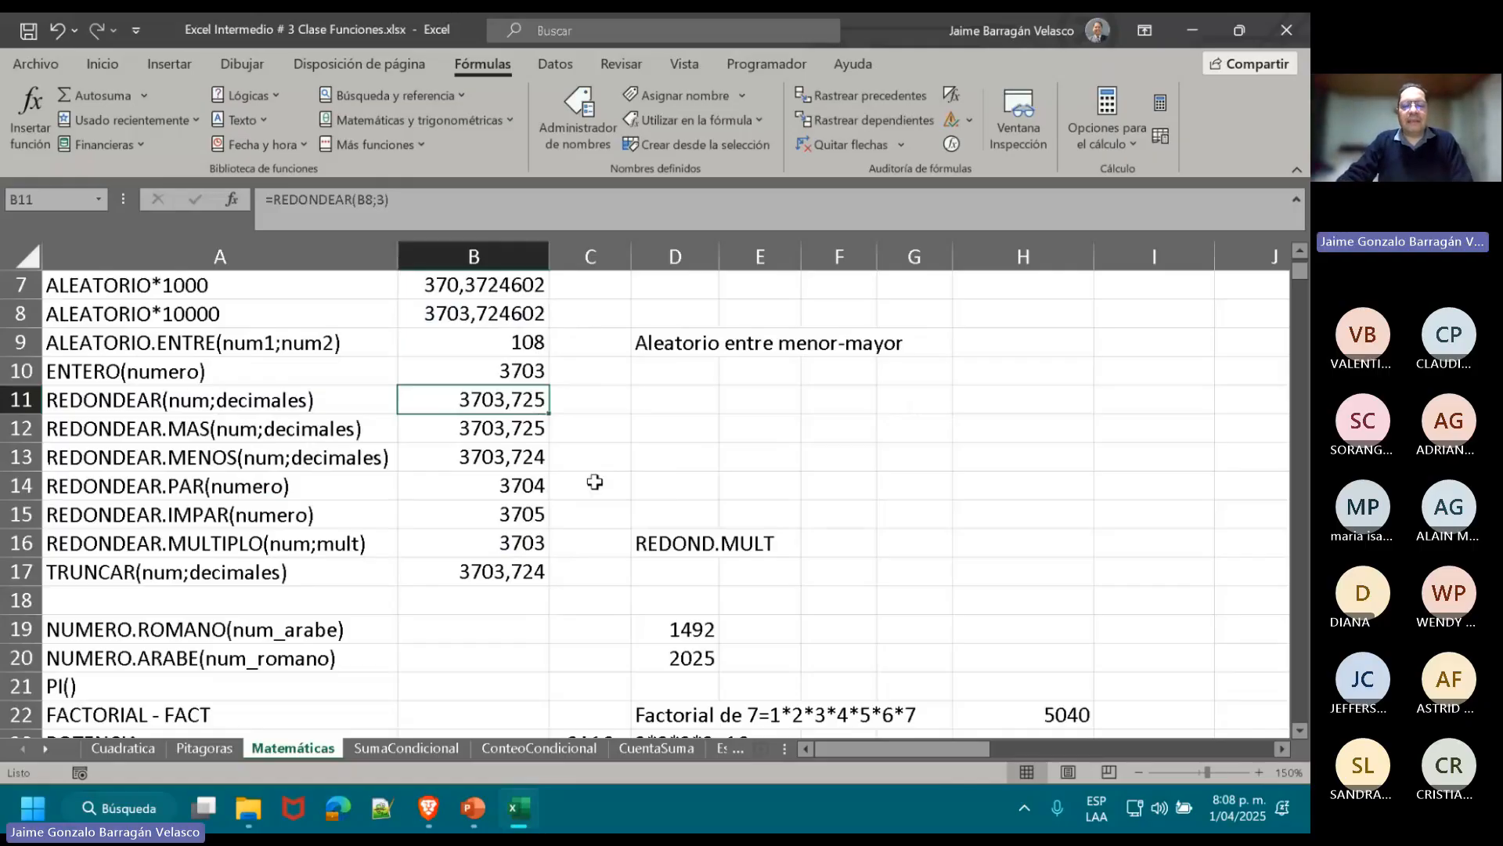
click(485, 432)
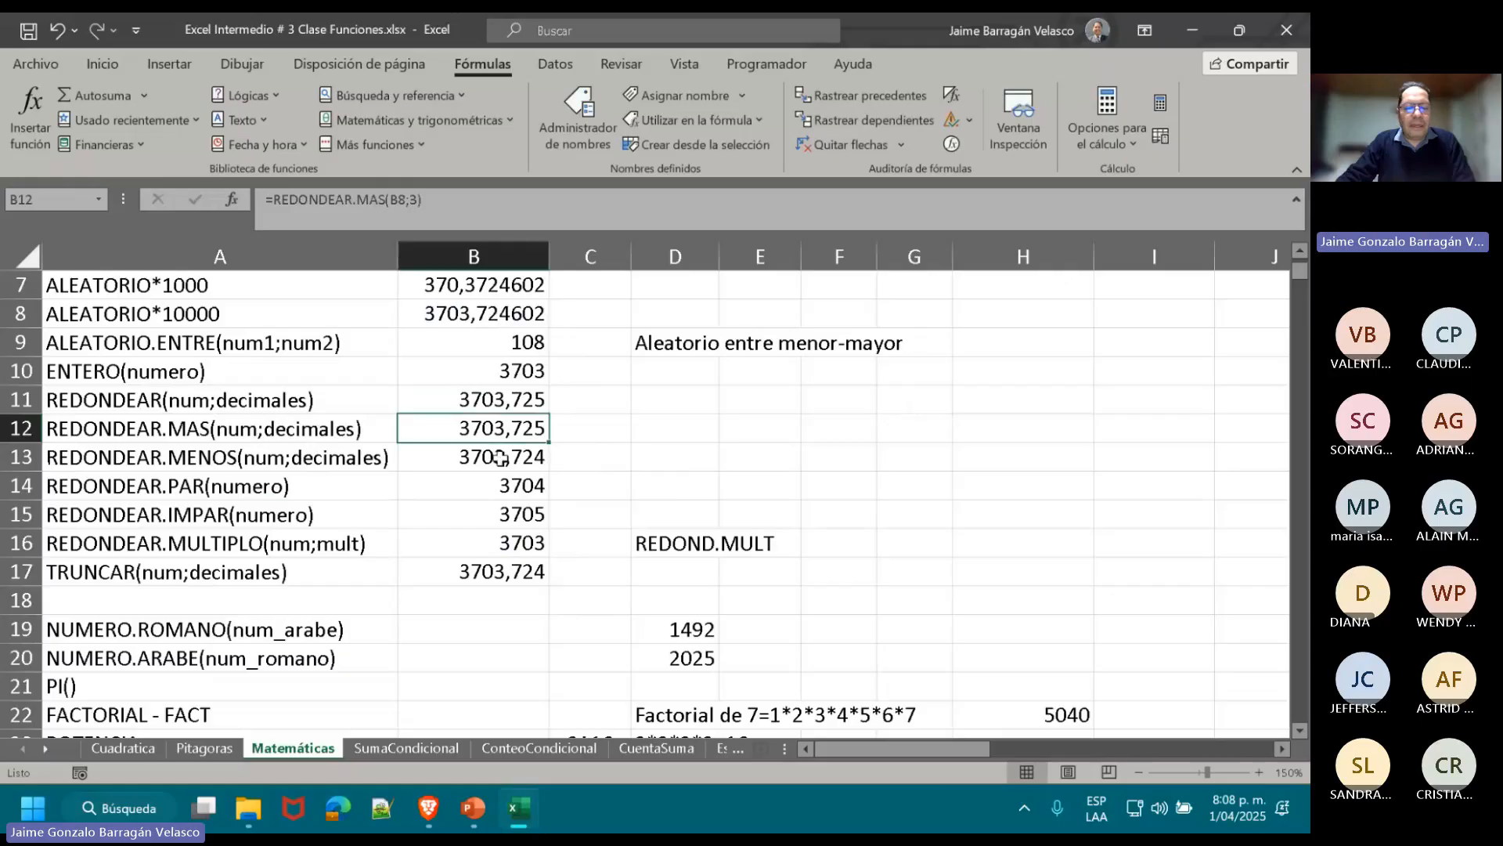
click(497, 458)
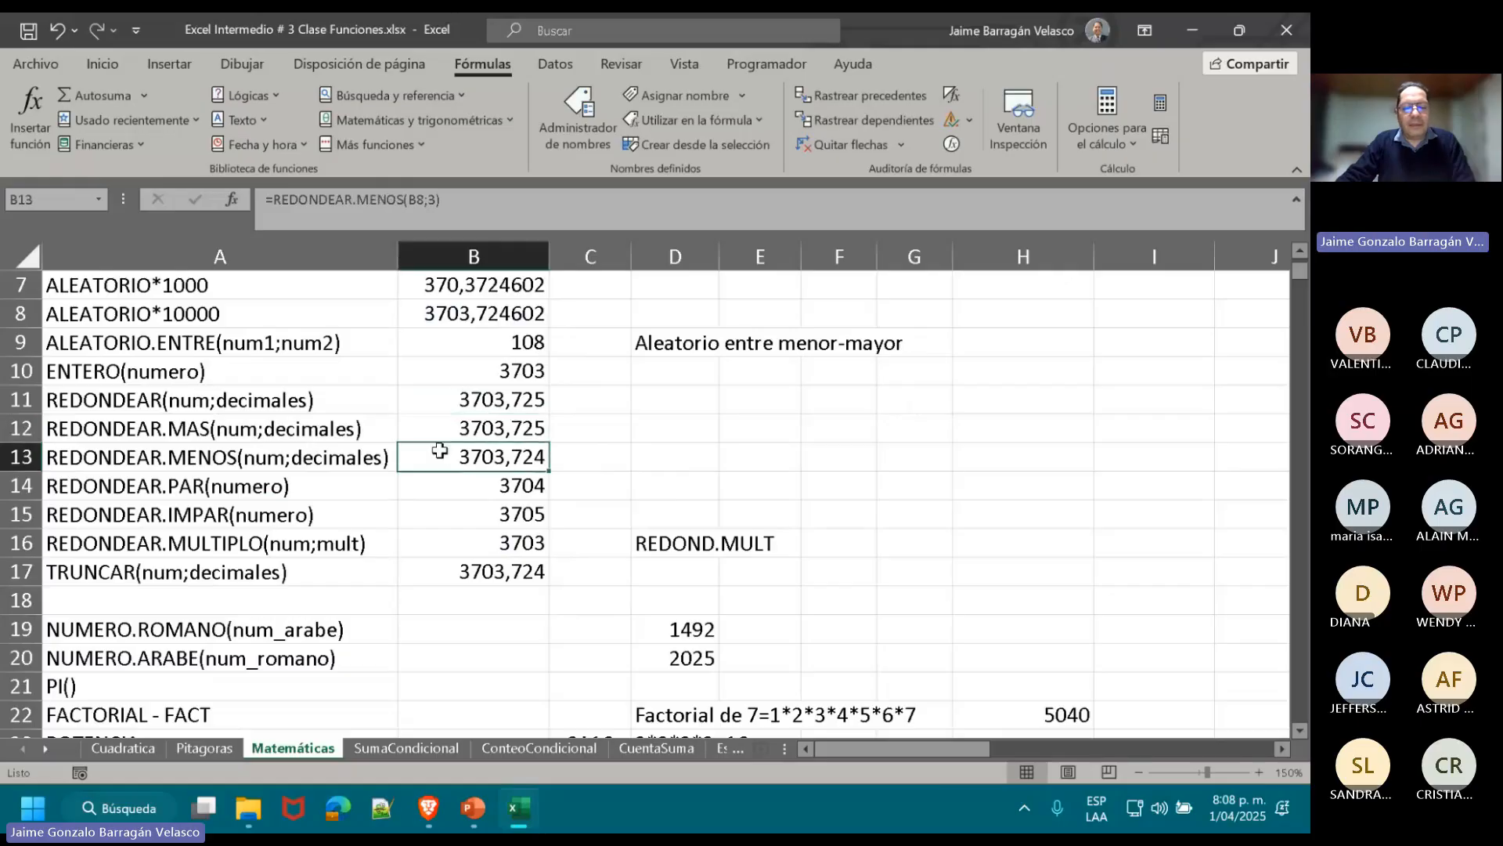
click(542, 570)
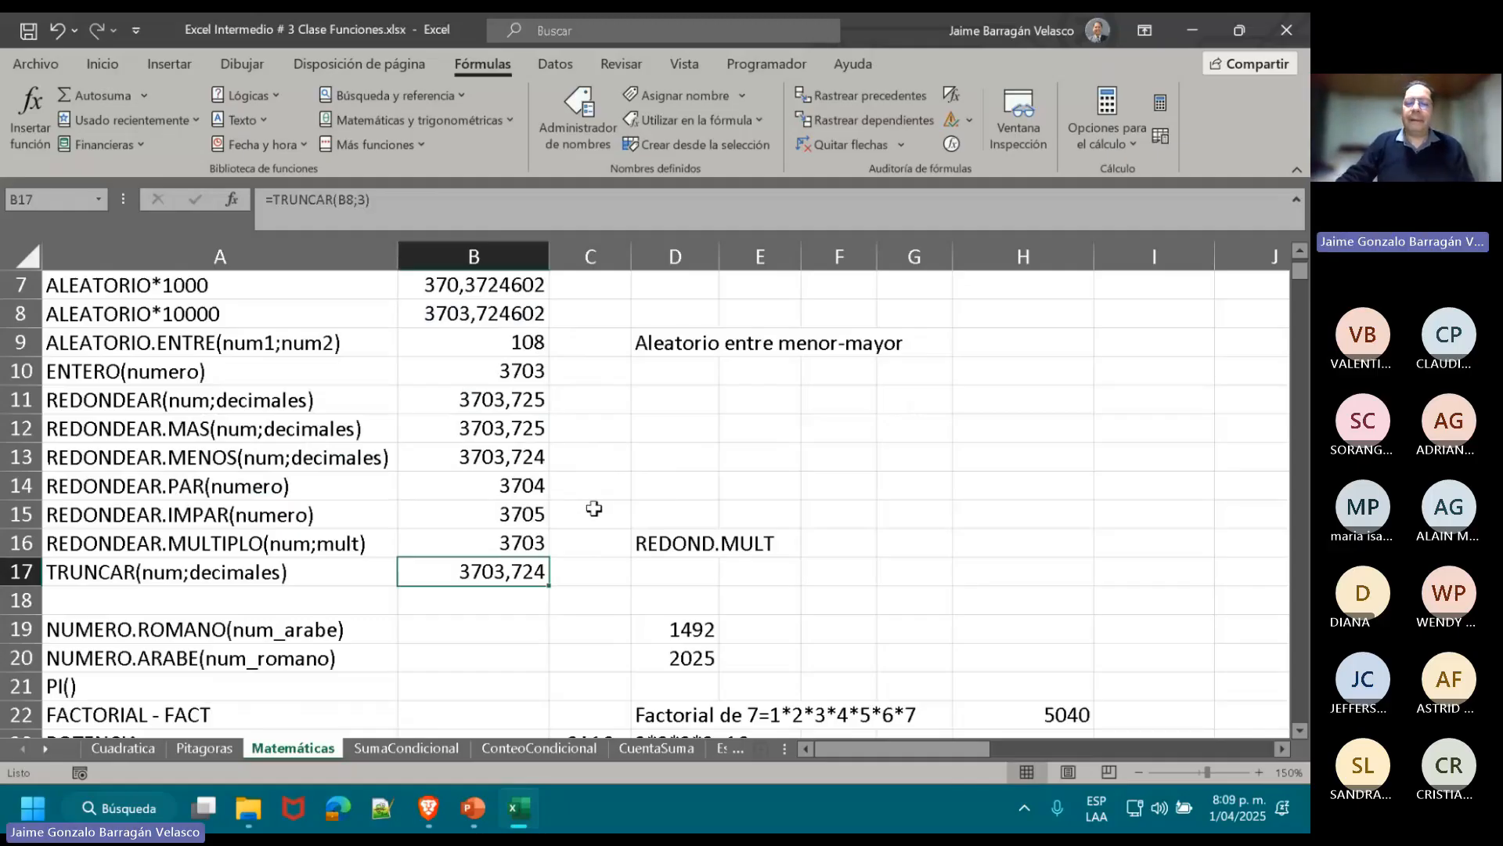
- Enter the formula =NUMERO.ROMANO(D19) in cell B19 to convert 1492 to a Roman numeral
scroll(595, 509, down, 3)
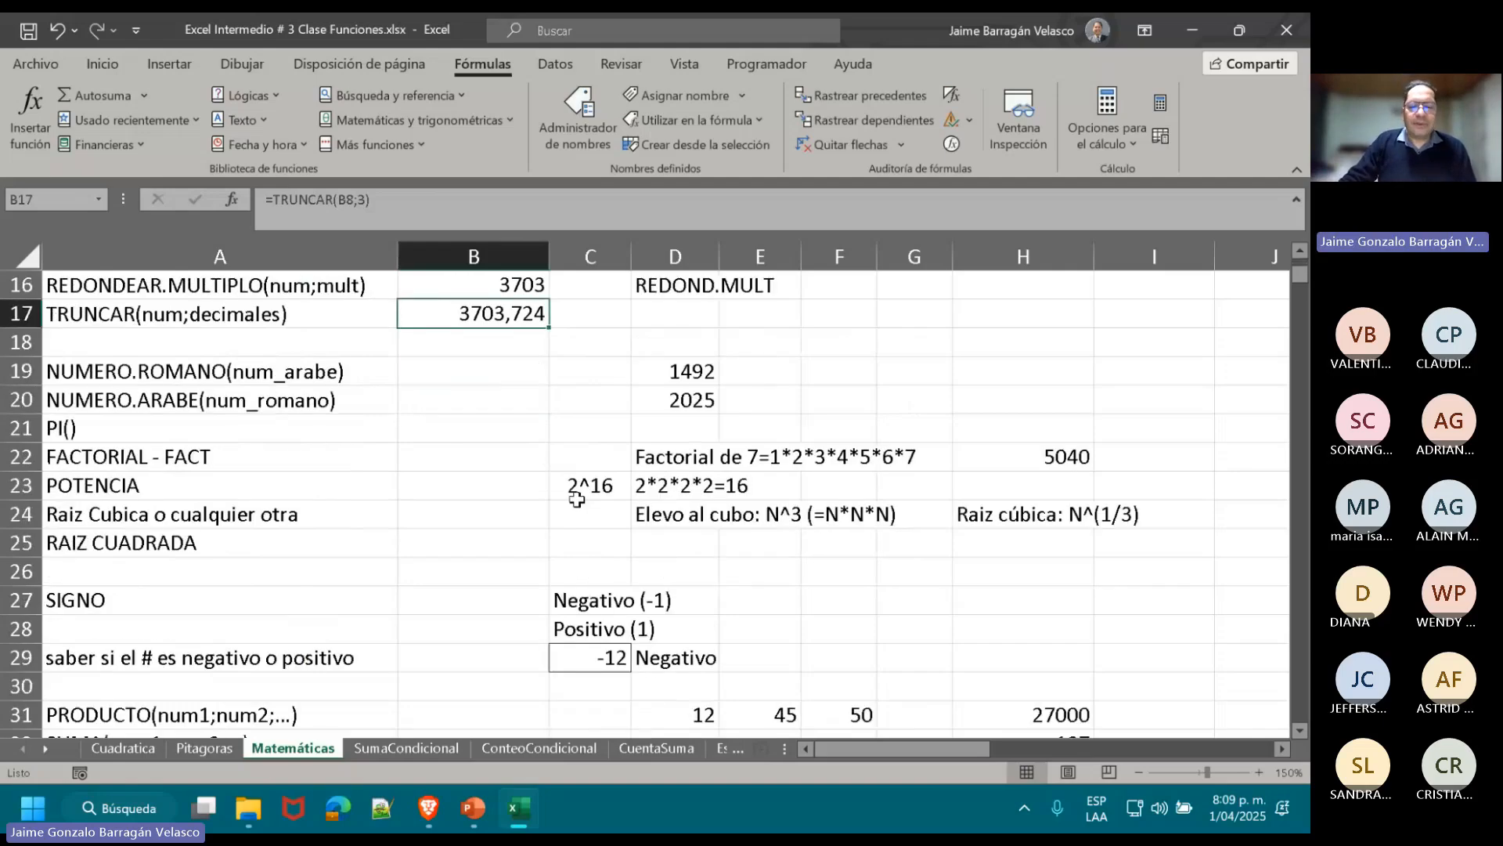
click(473, 371)
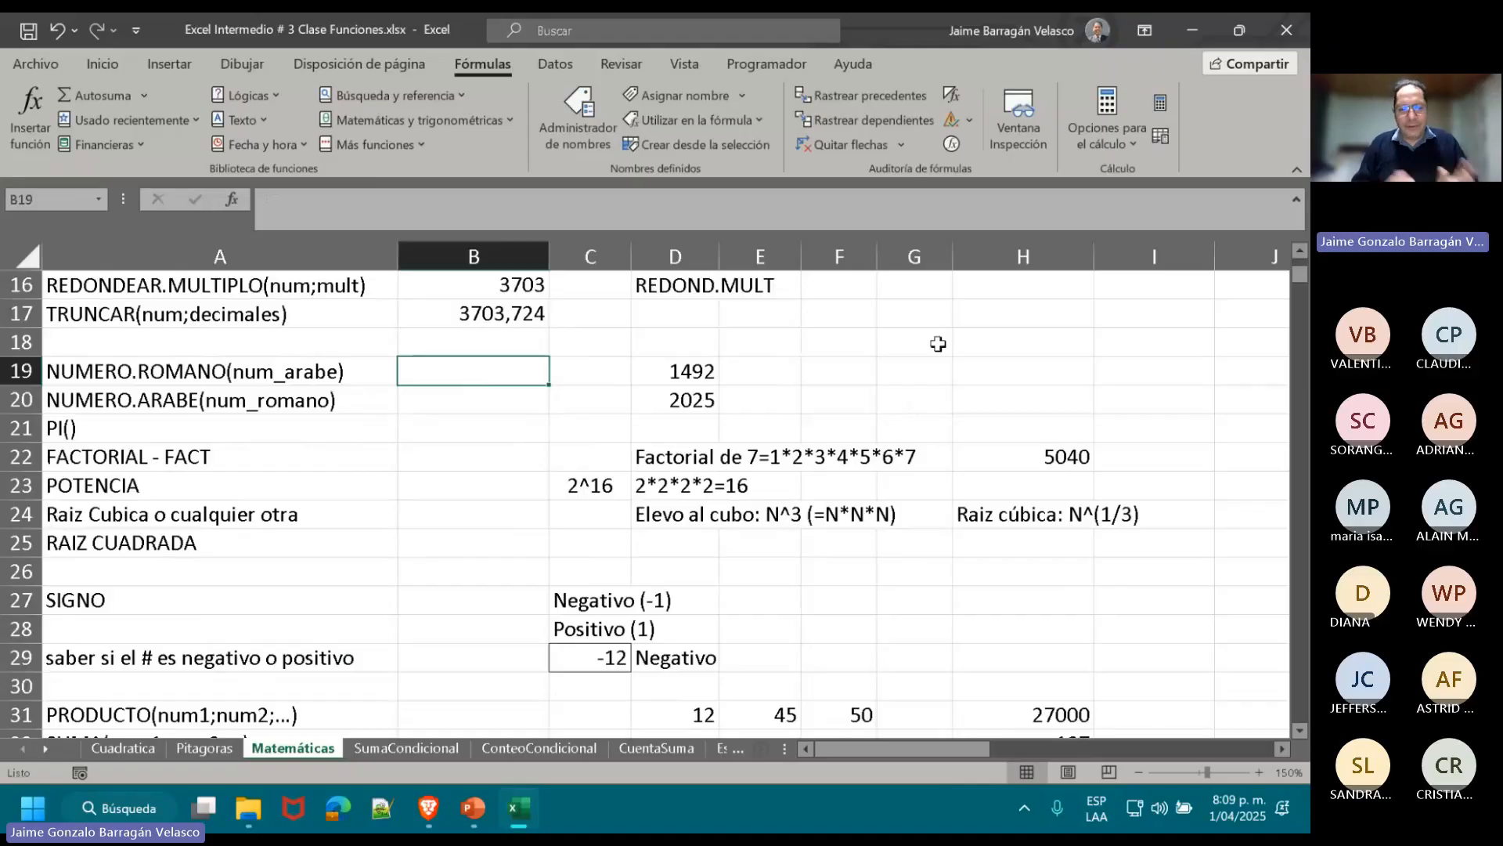
text(=)
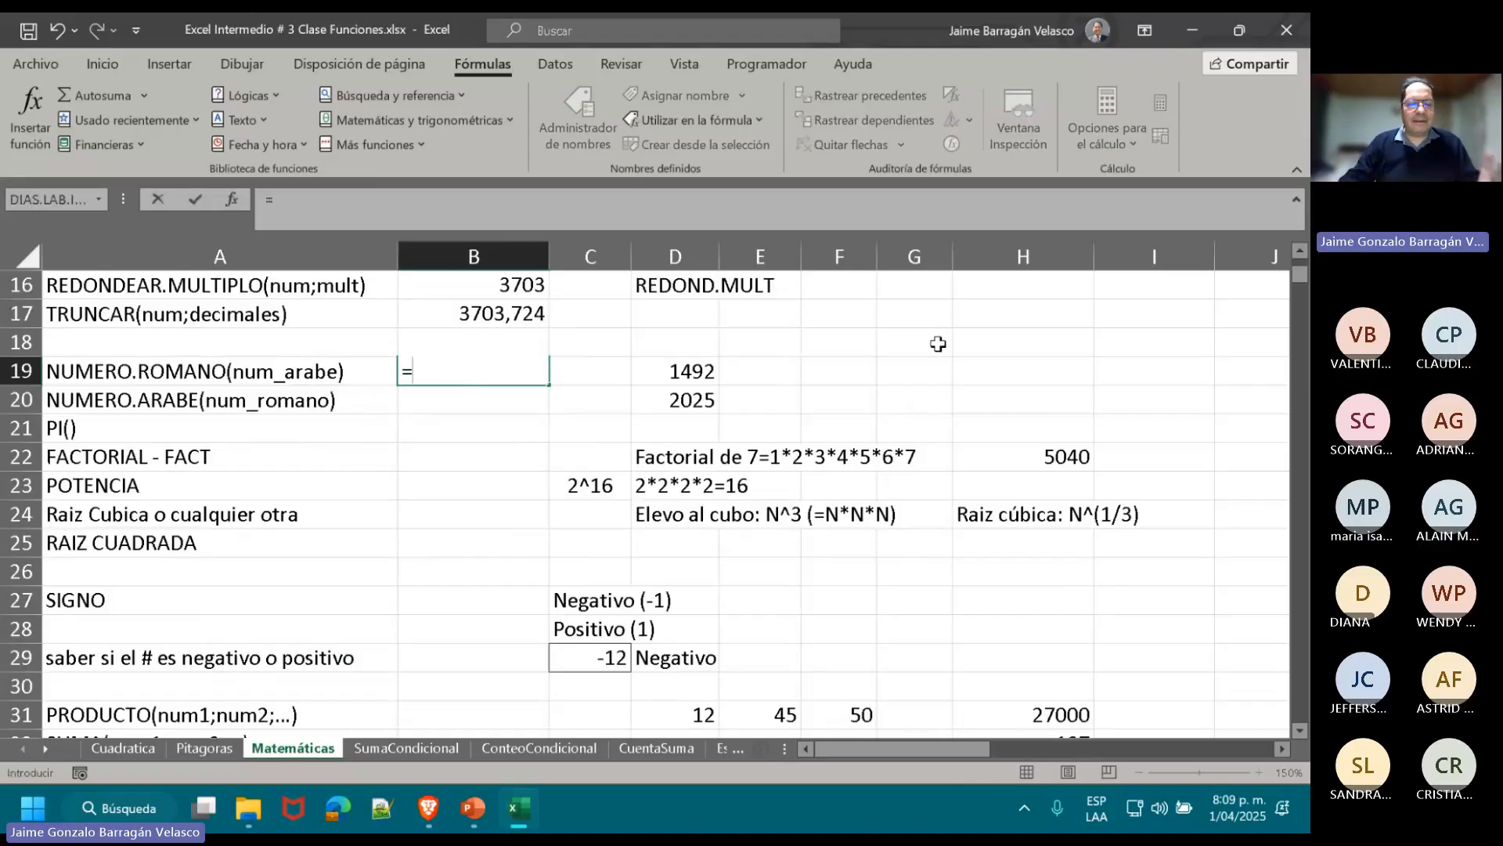
text(NU)
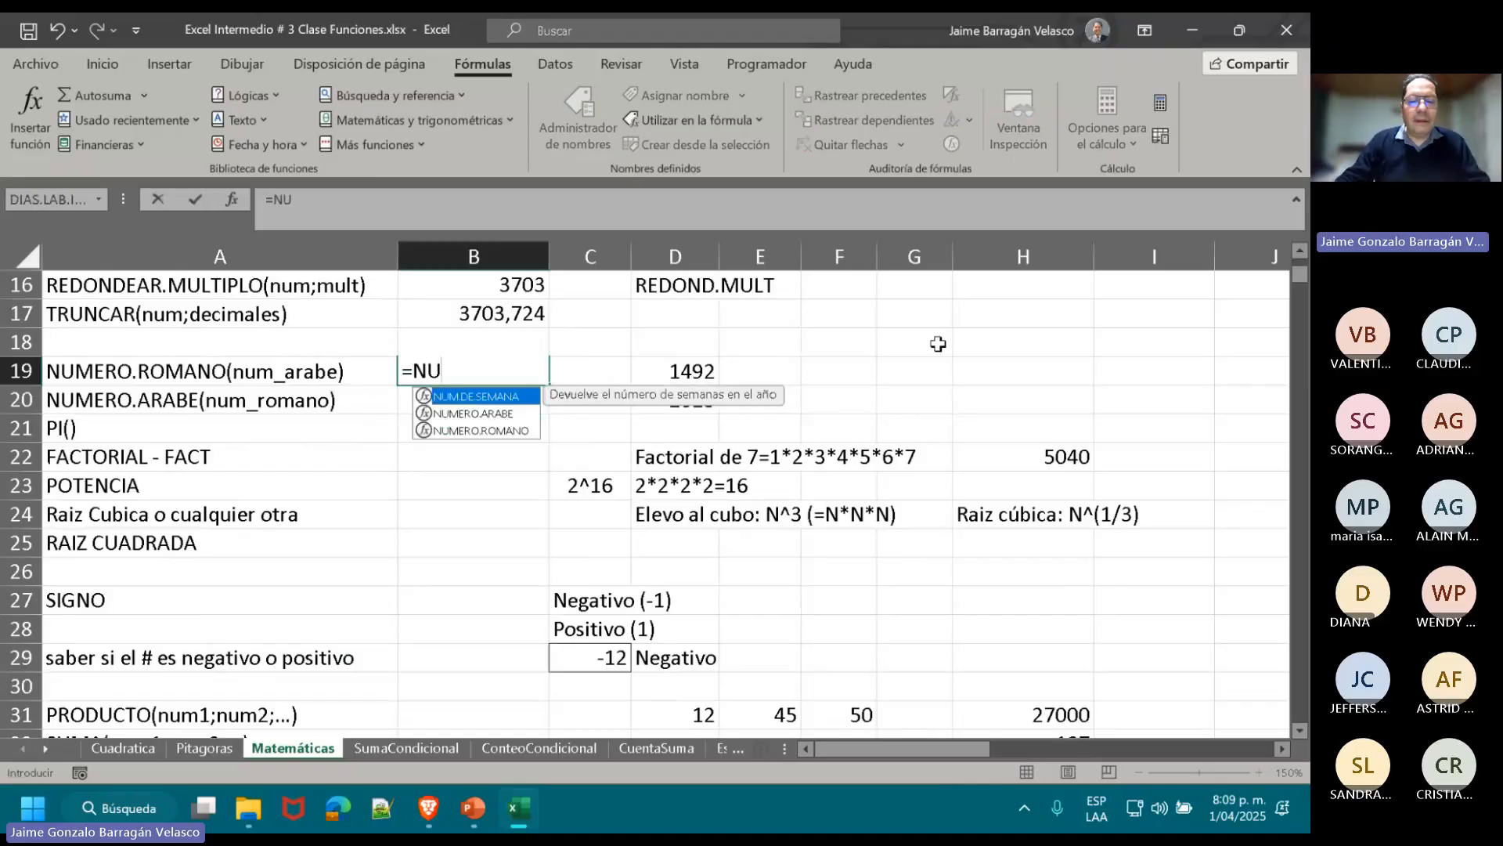
double_click(513, 431)
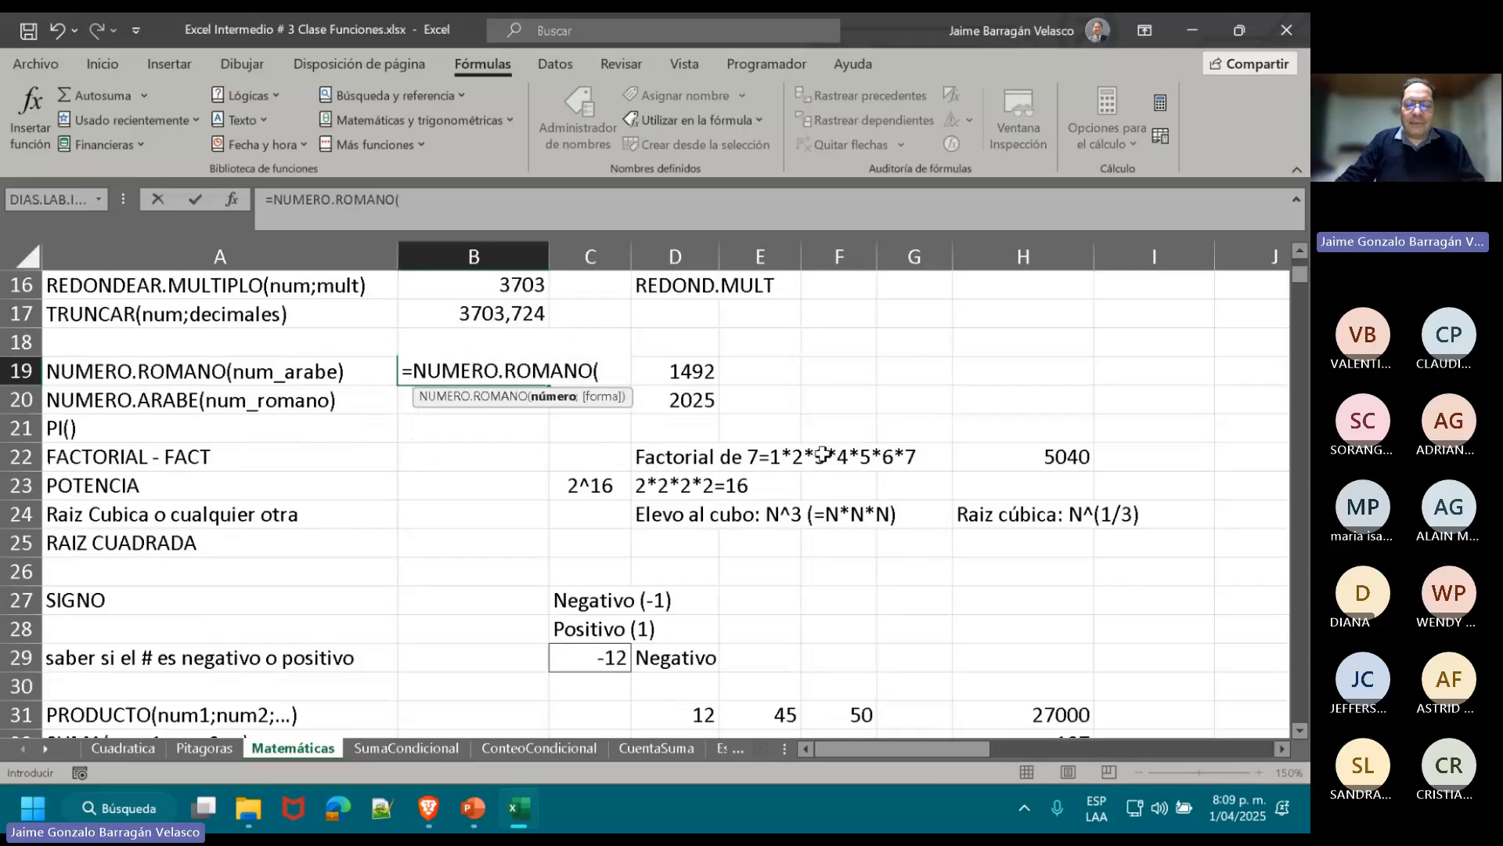
click(694, 373)
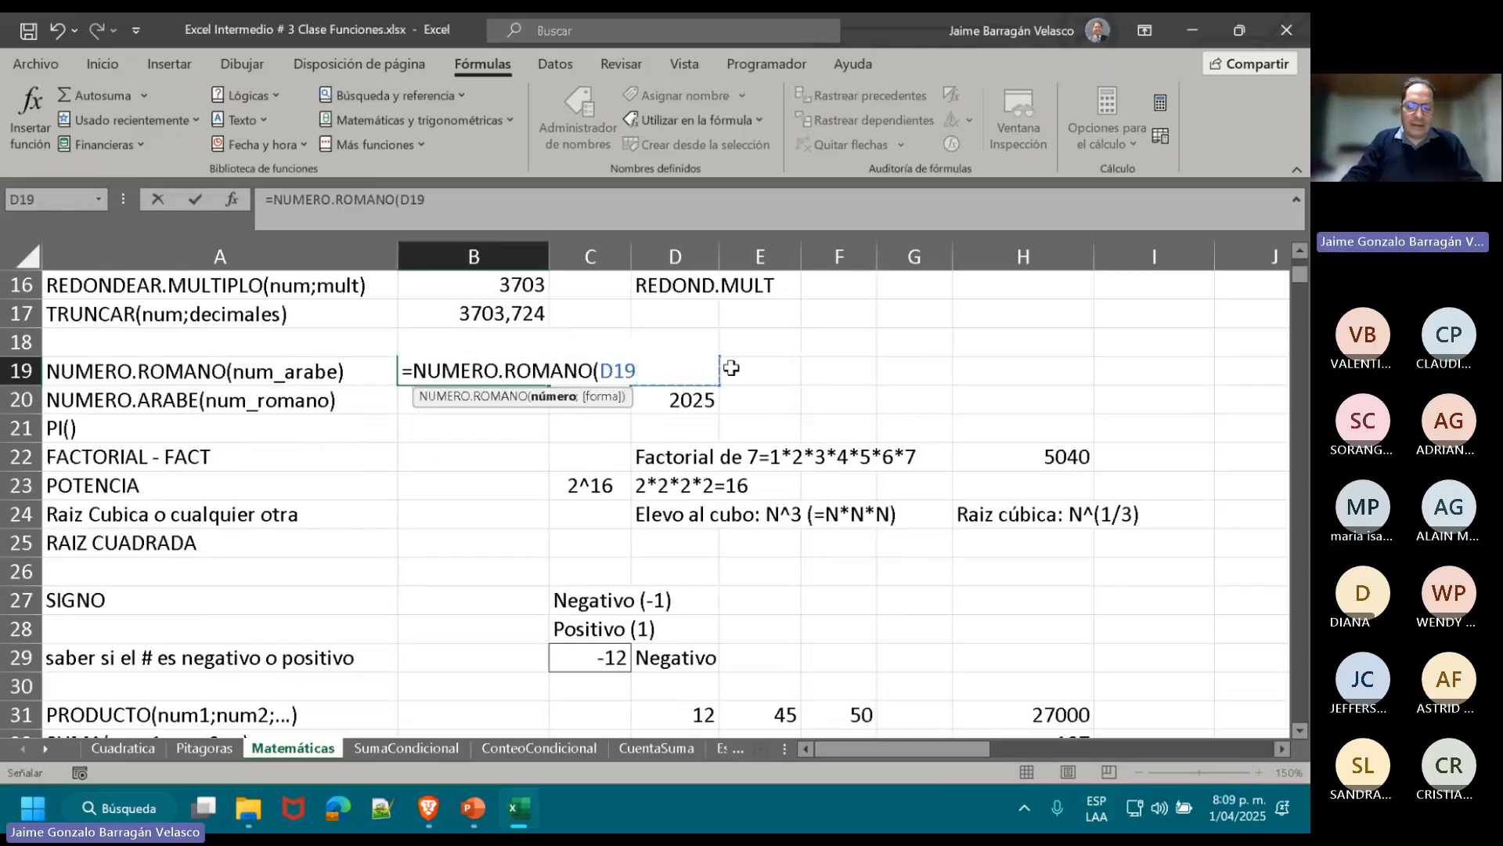
text())
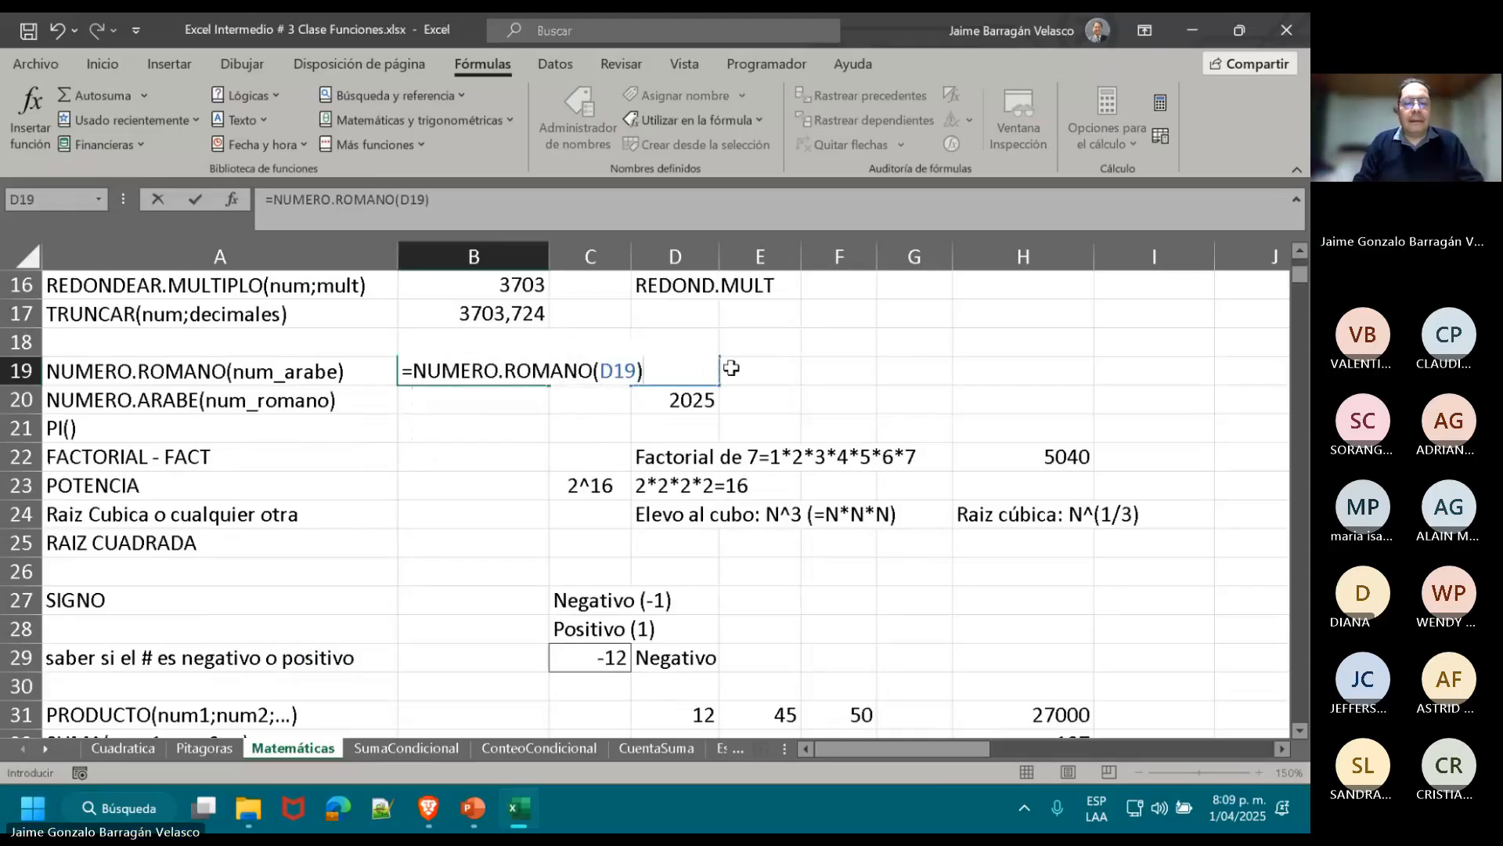
key(Return)
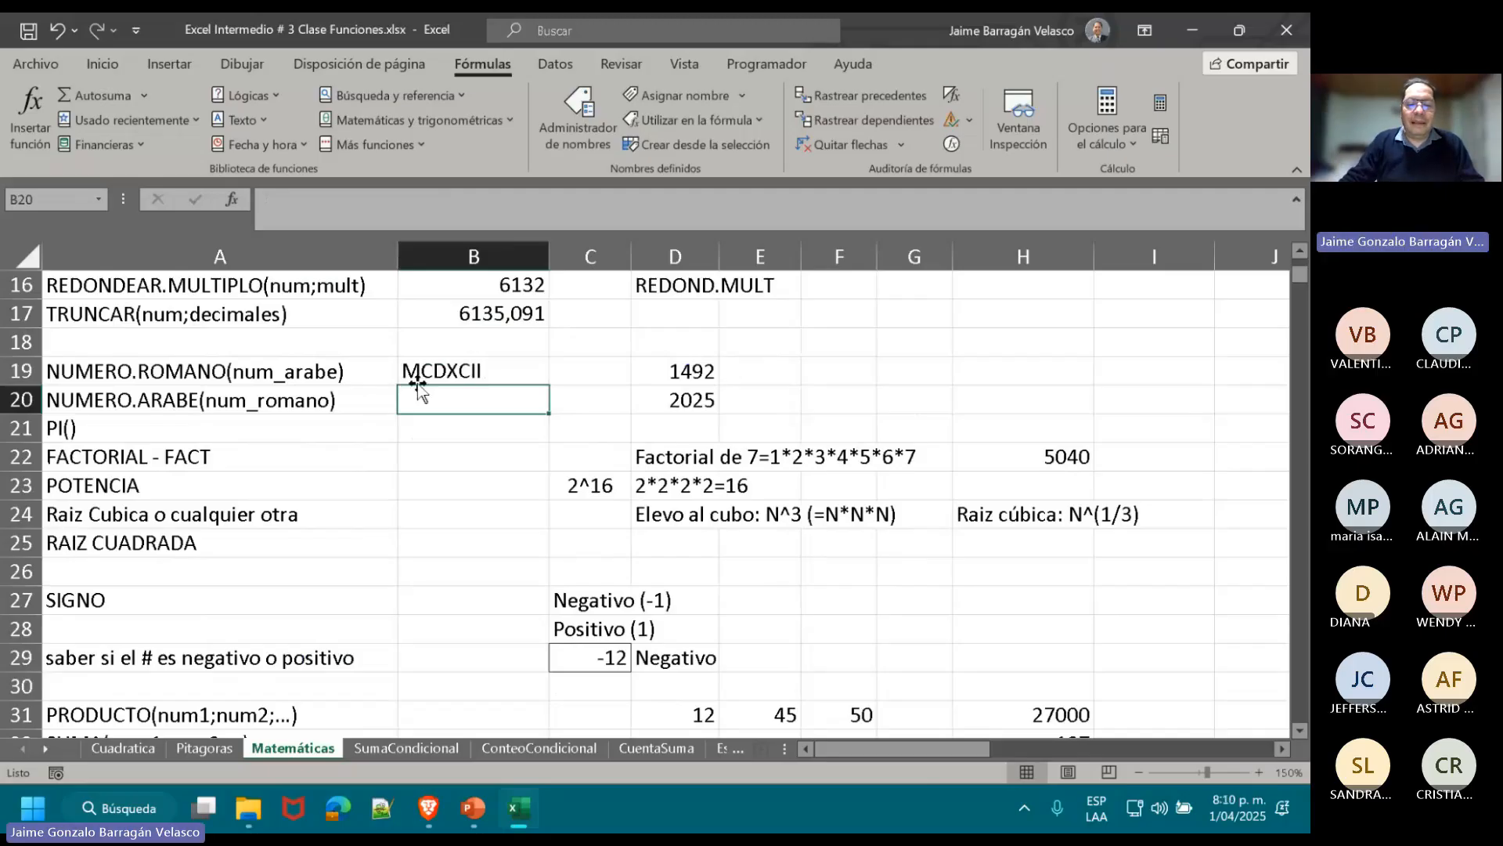
- Enter =NUMERO.ROMANO(D20) in cell C19 to convert 2025 to a Roman numeral, and review the formulas in C19 and B19
click(583, 374)
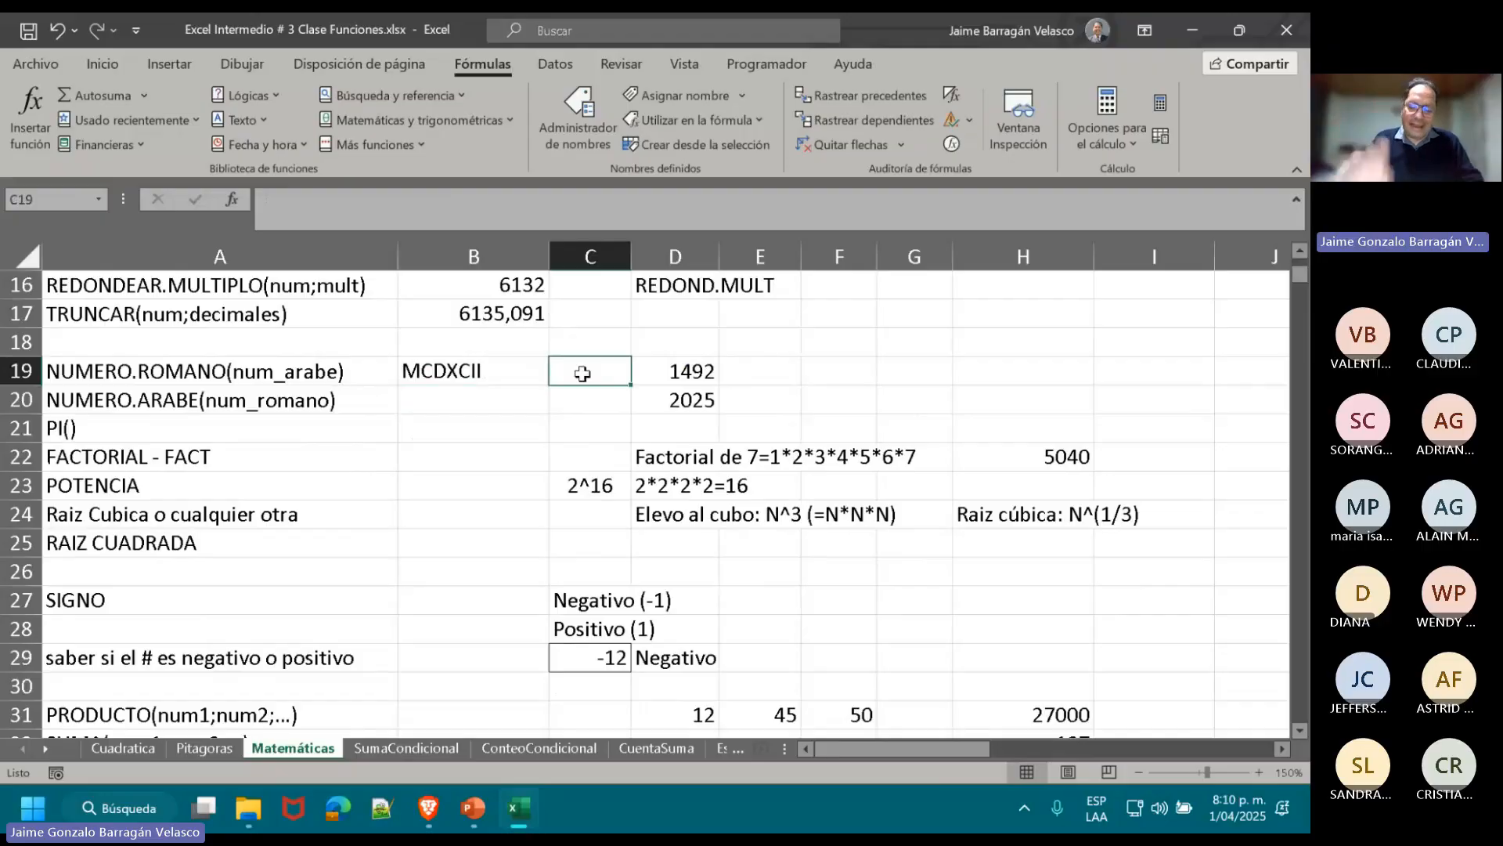
text(=)
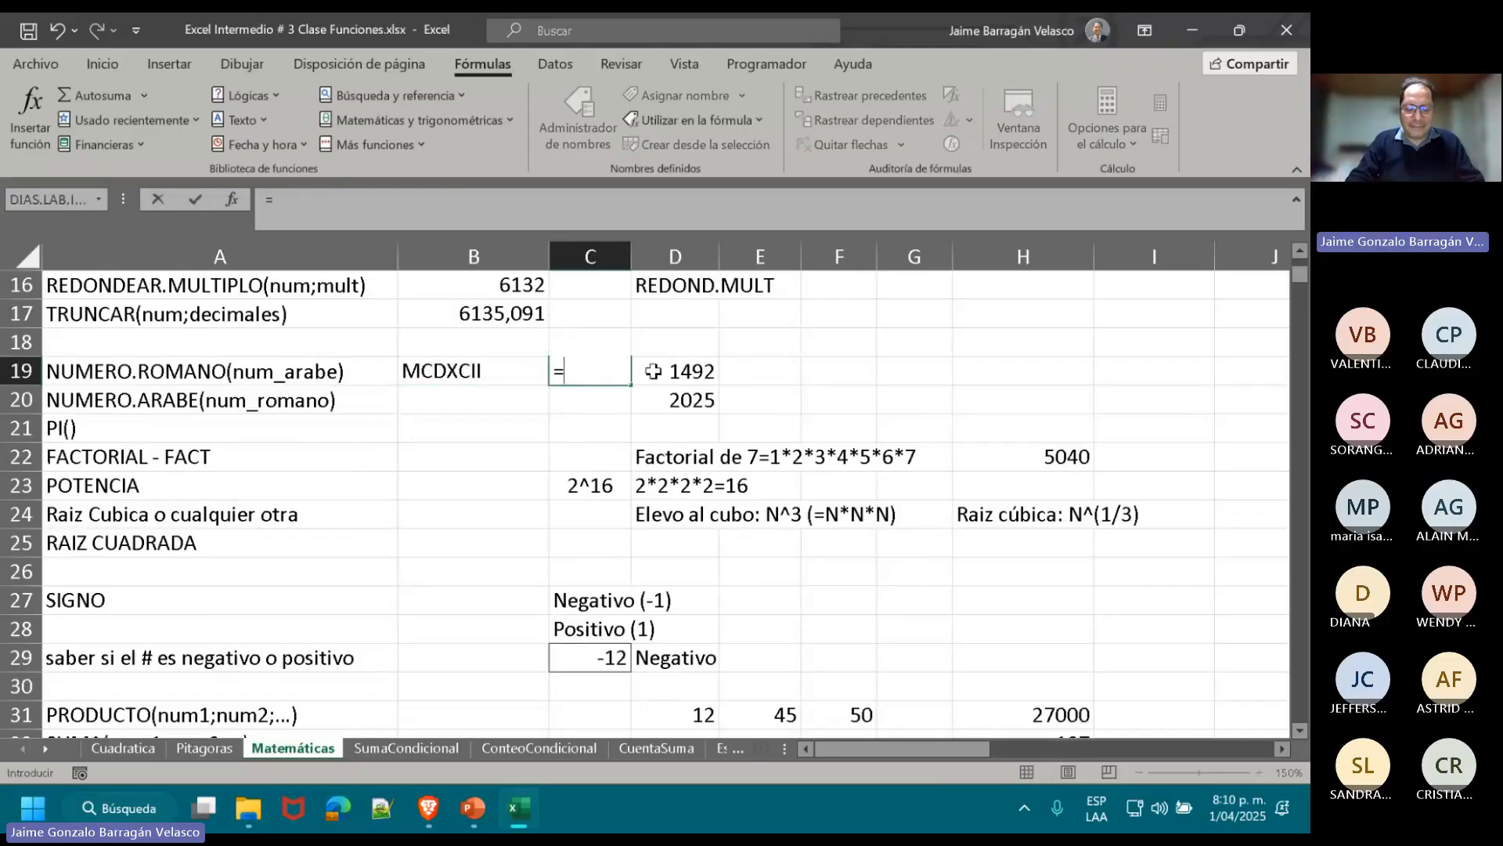
text(N)
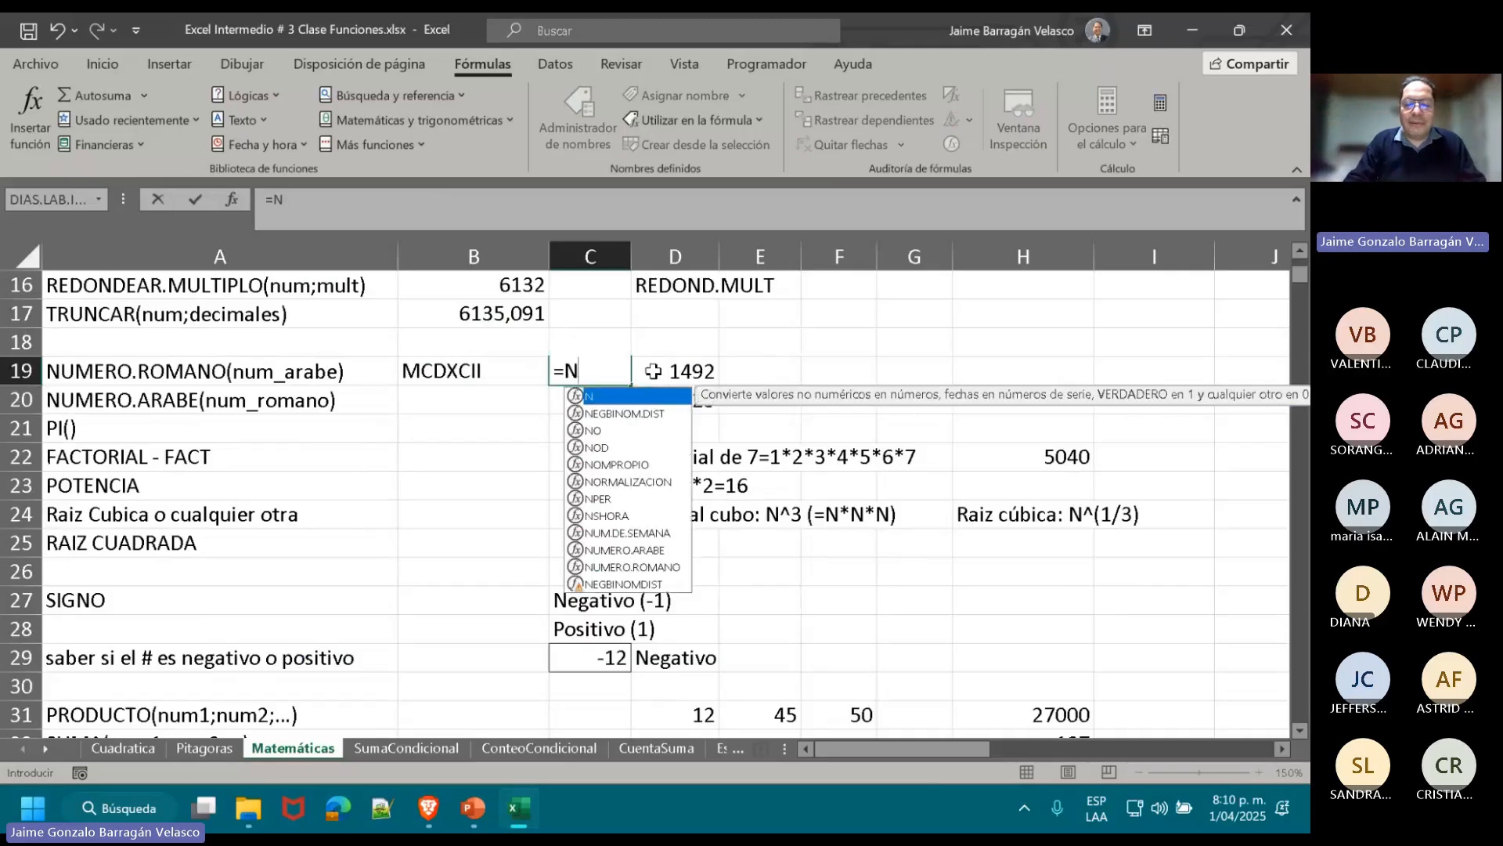
double_click(668, 565)
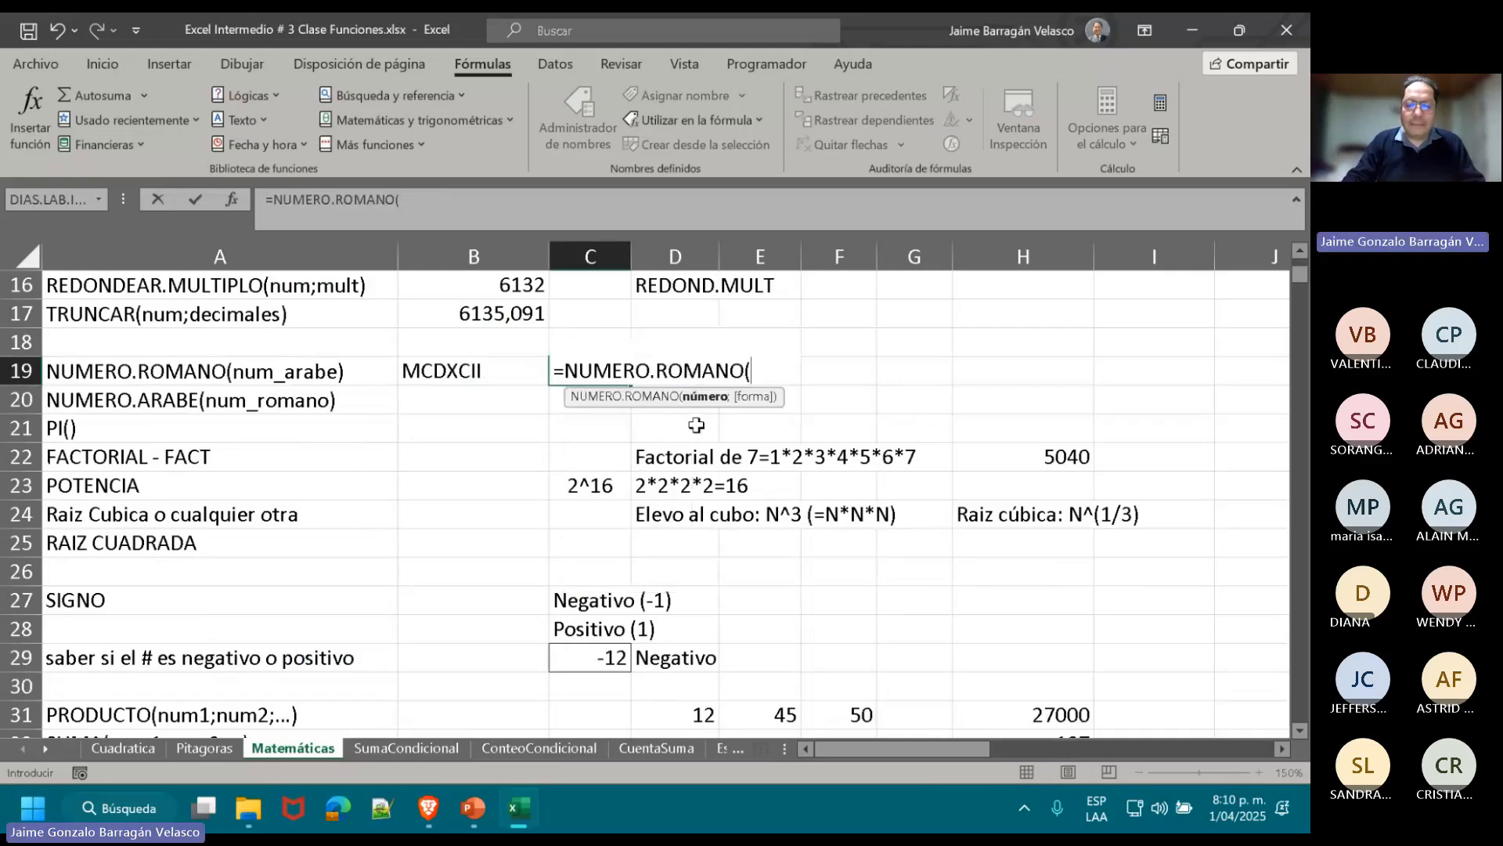
text(D20)
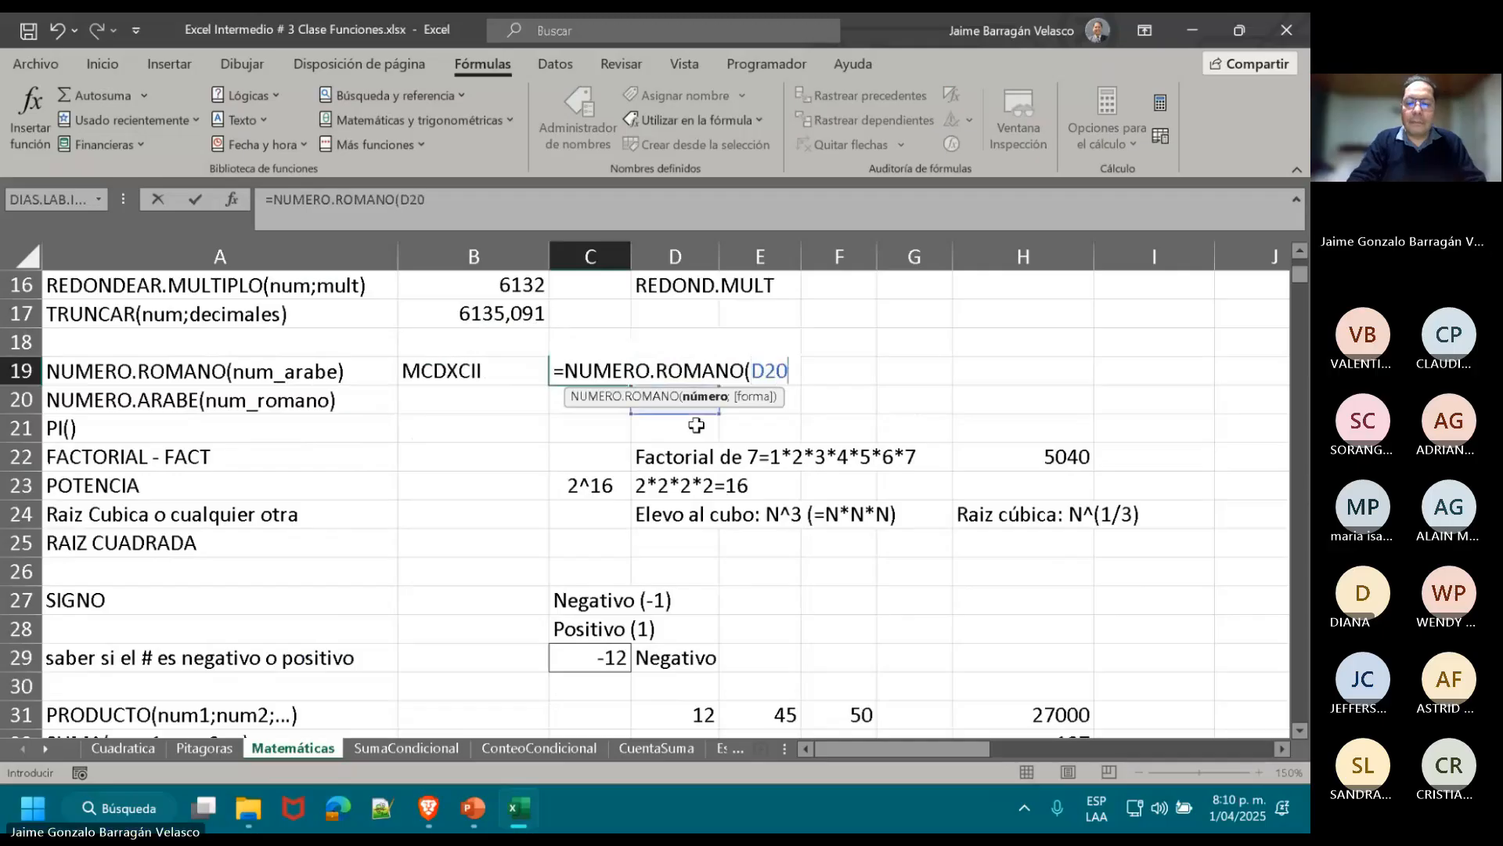
text())
key(Return)
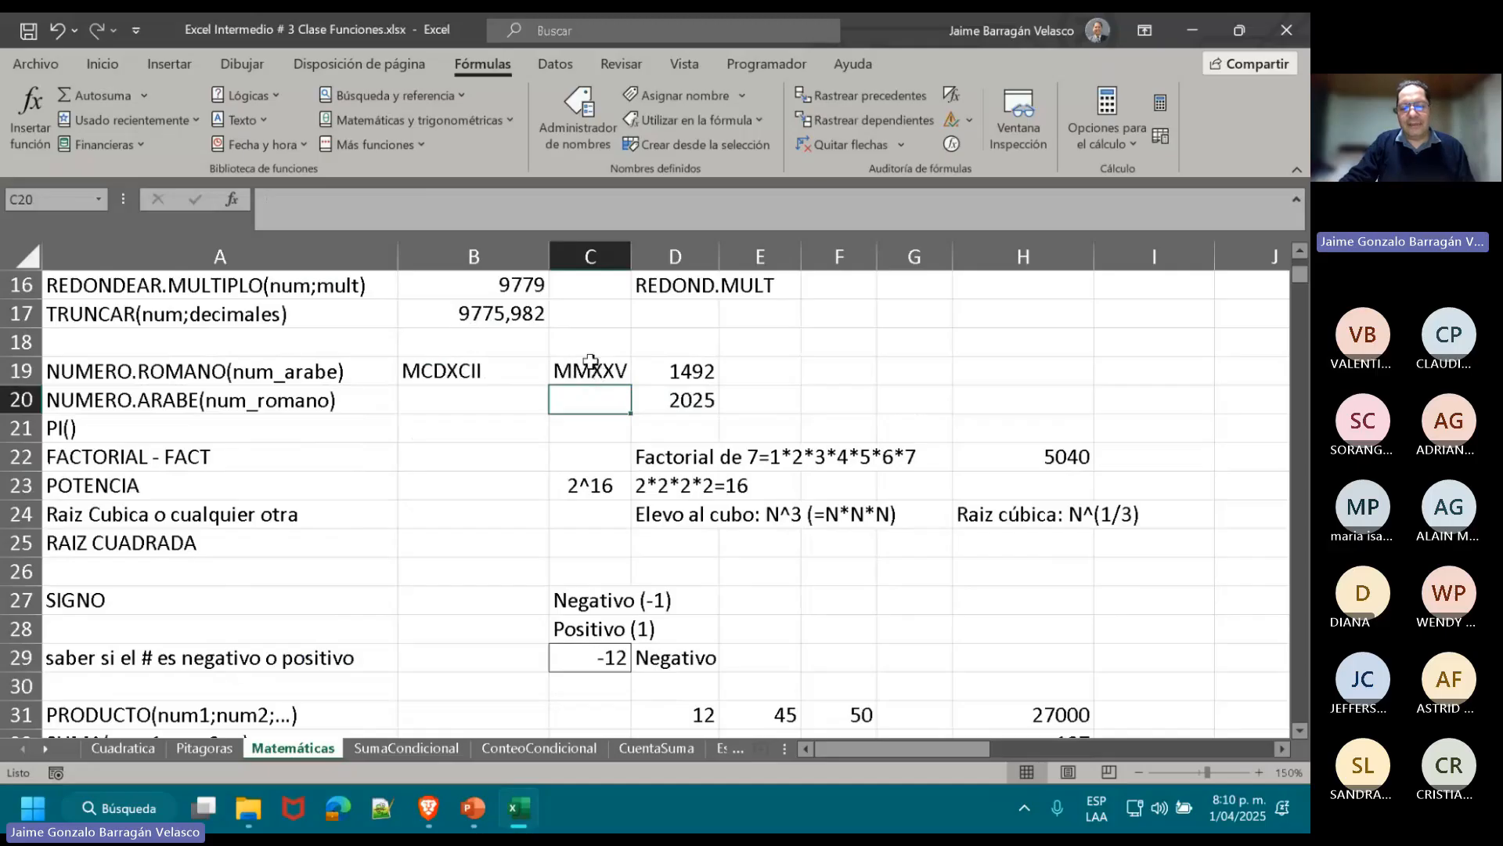
click(613, 371)
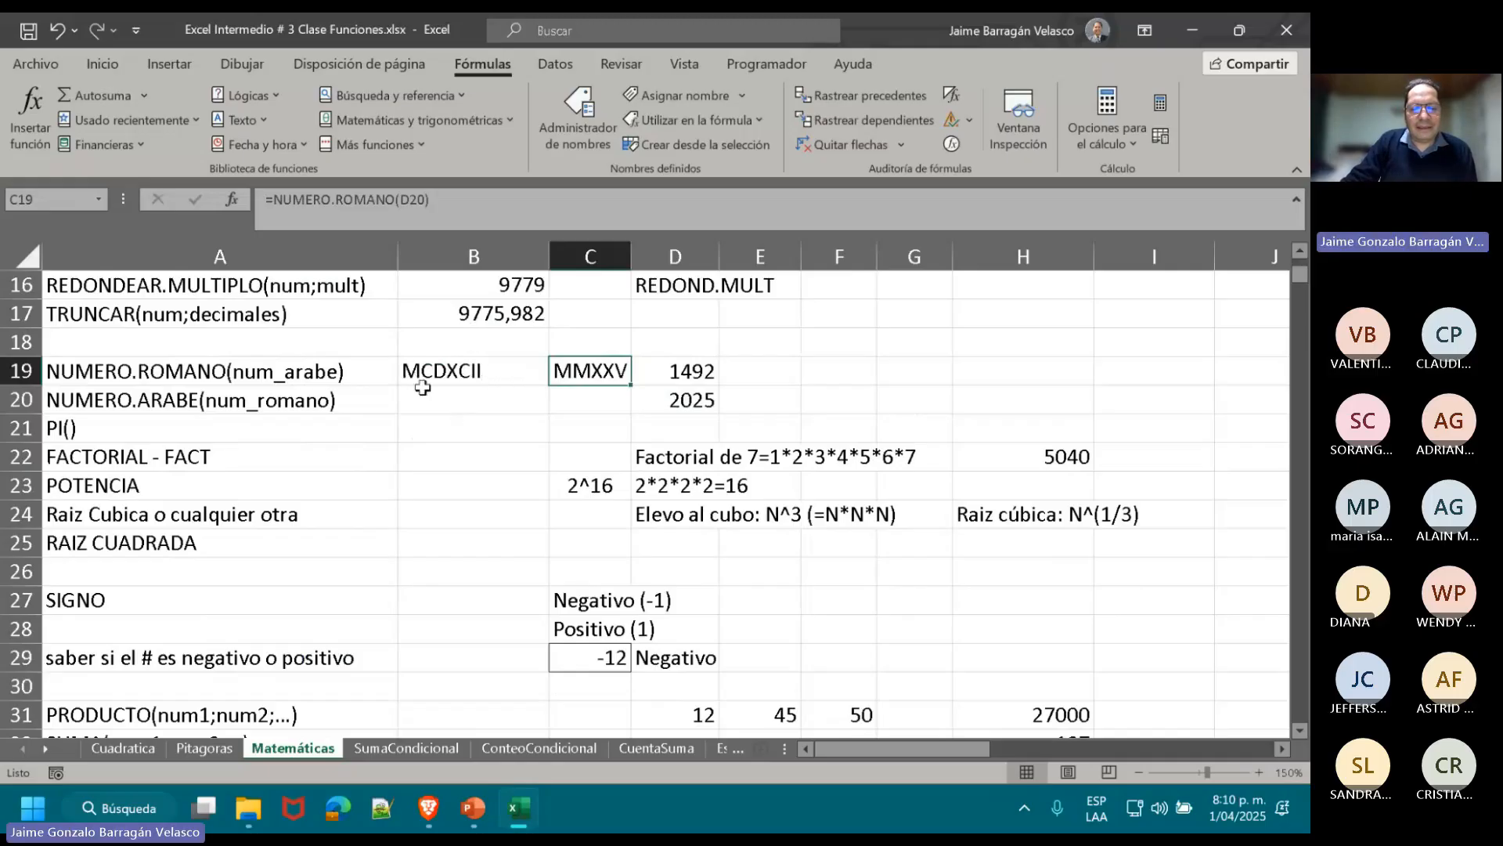
click(510, 367)
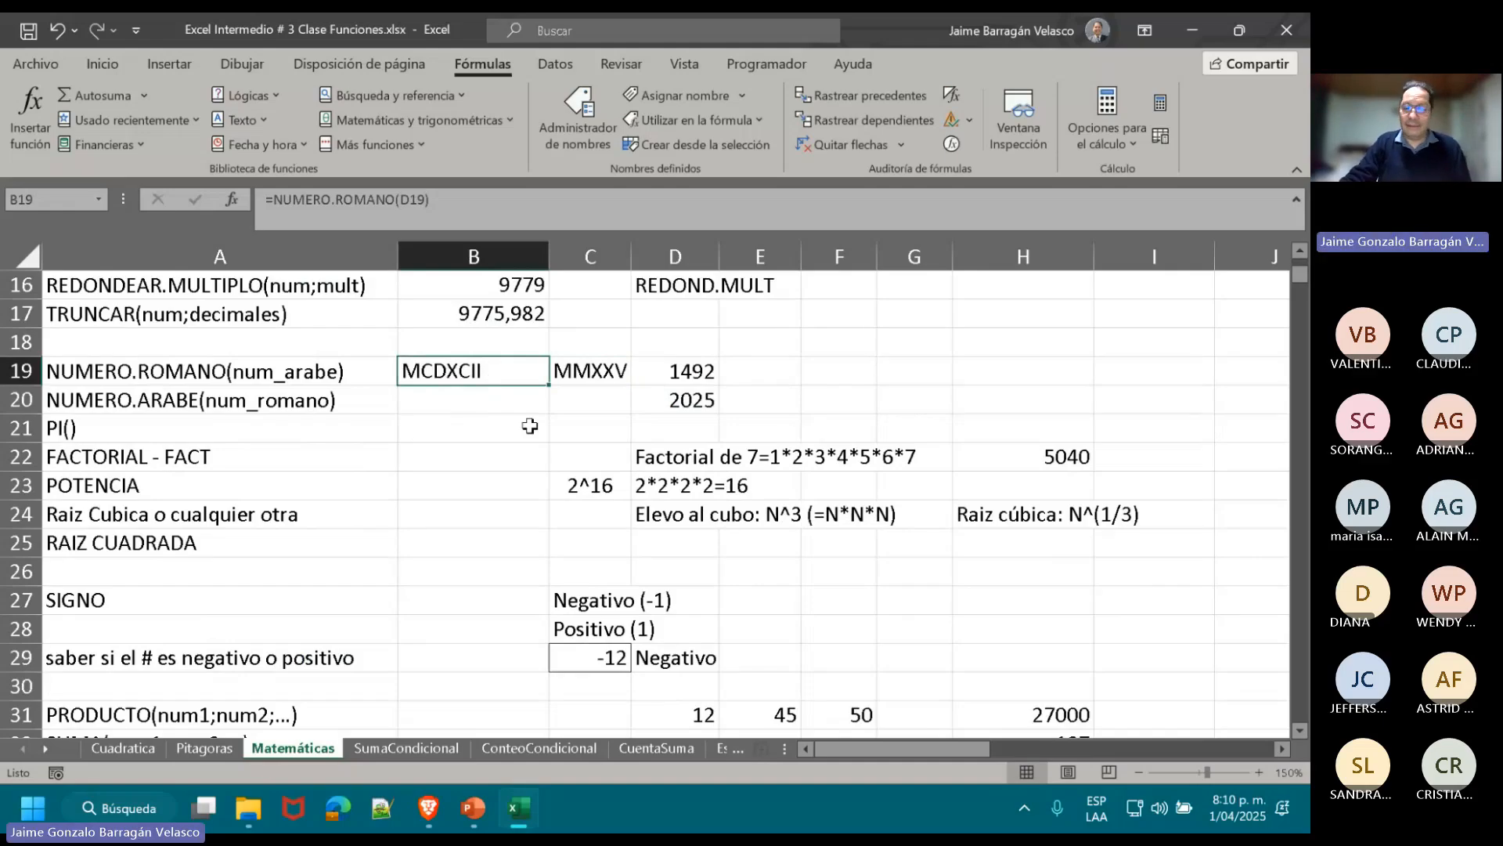
- Try to convert the Roman numeral IX to an Arabic number in cell B20 with the formula =NUMERO.ARABE(IX)
click(432, 405)
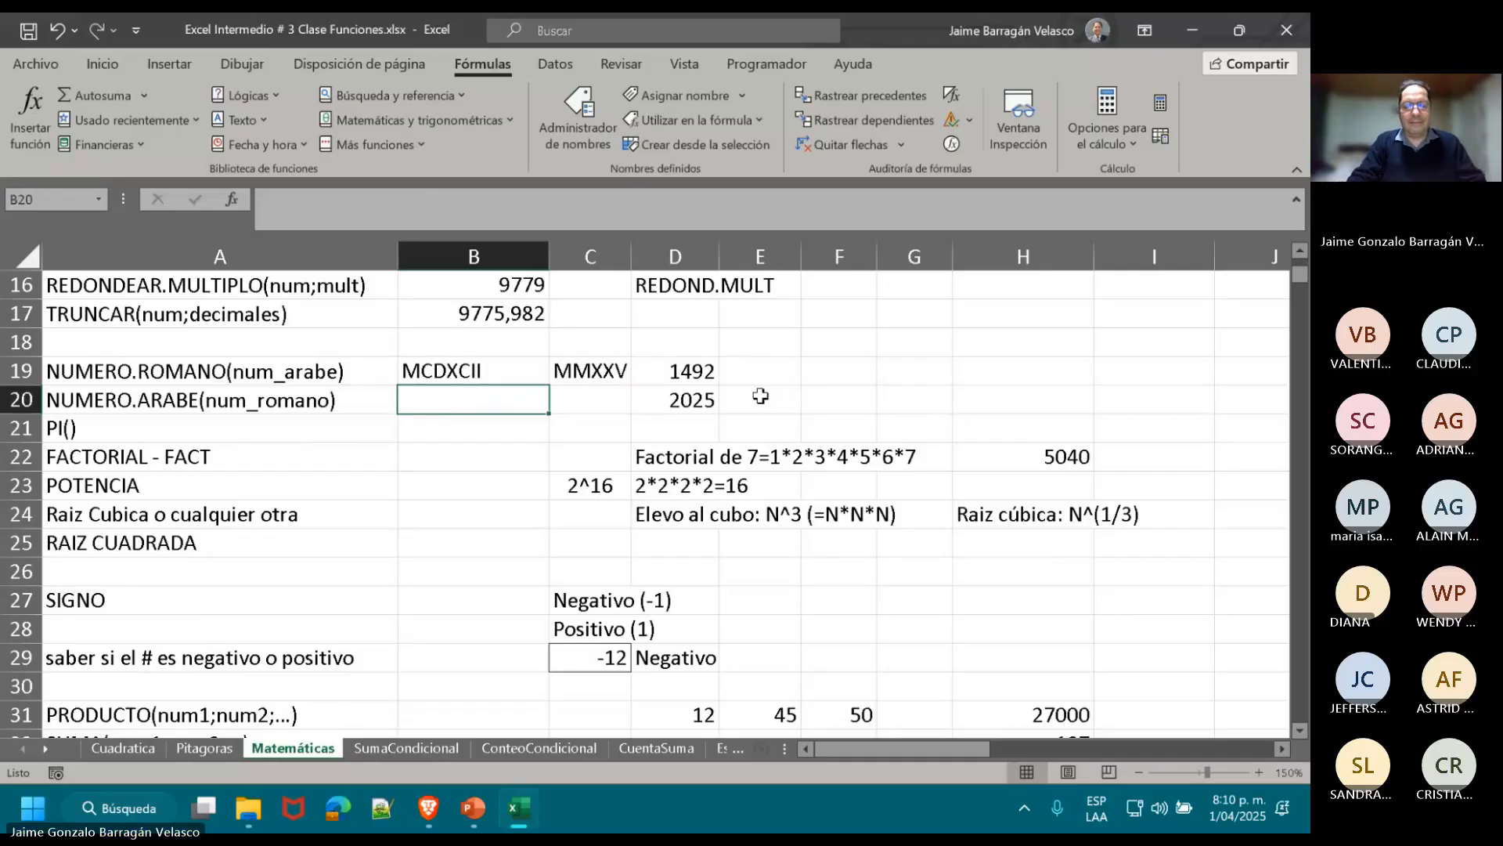
text(=)
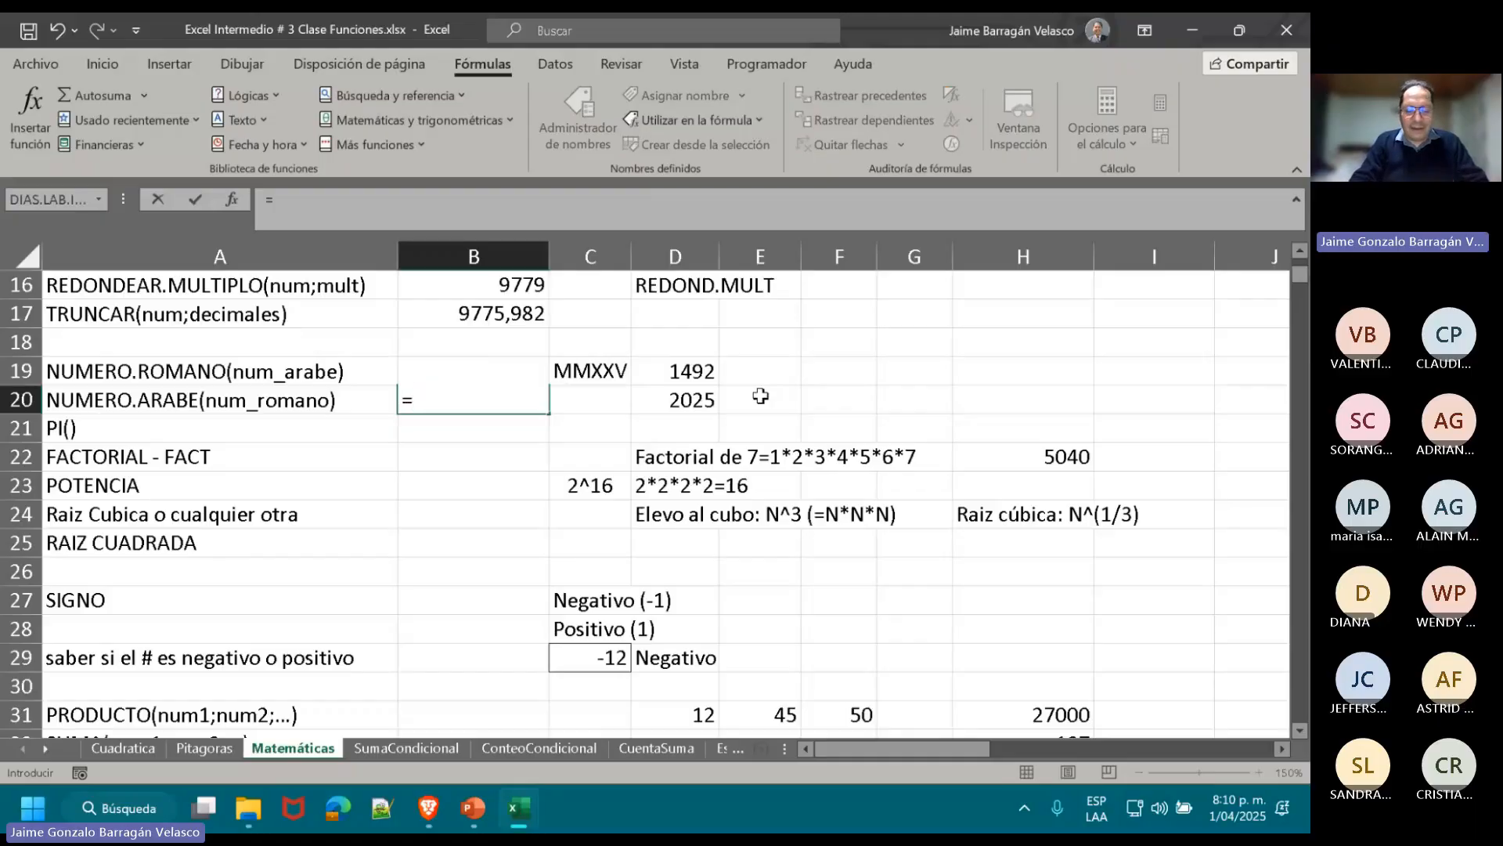
text(NUM)
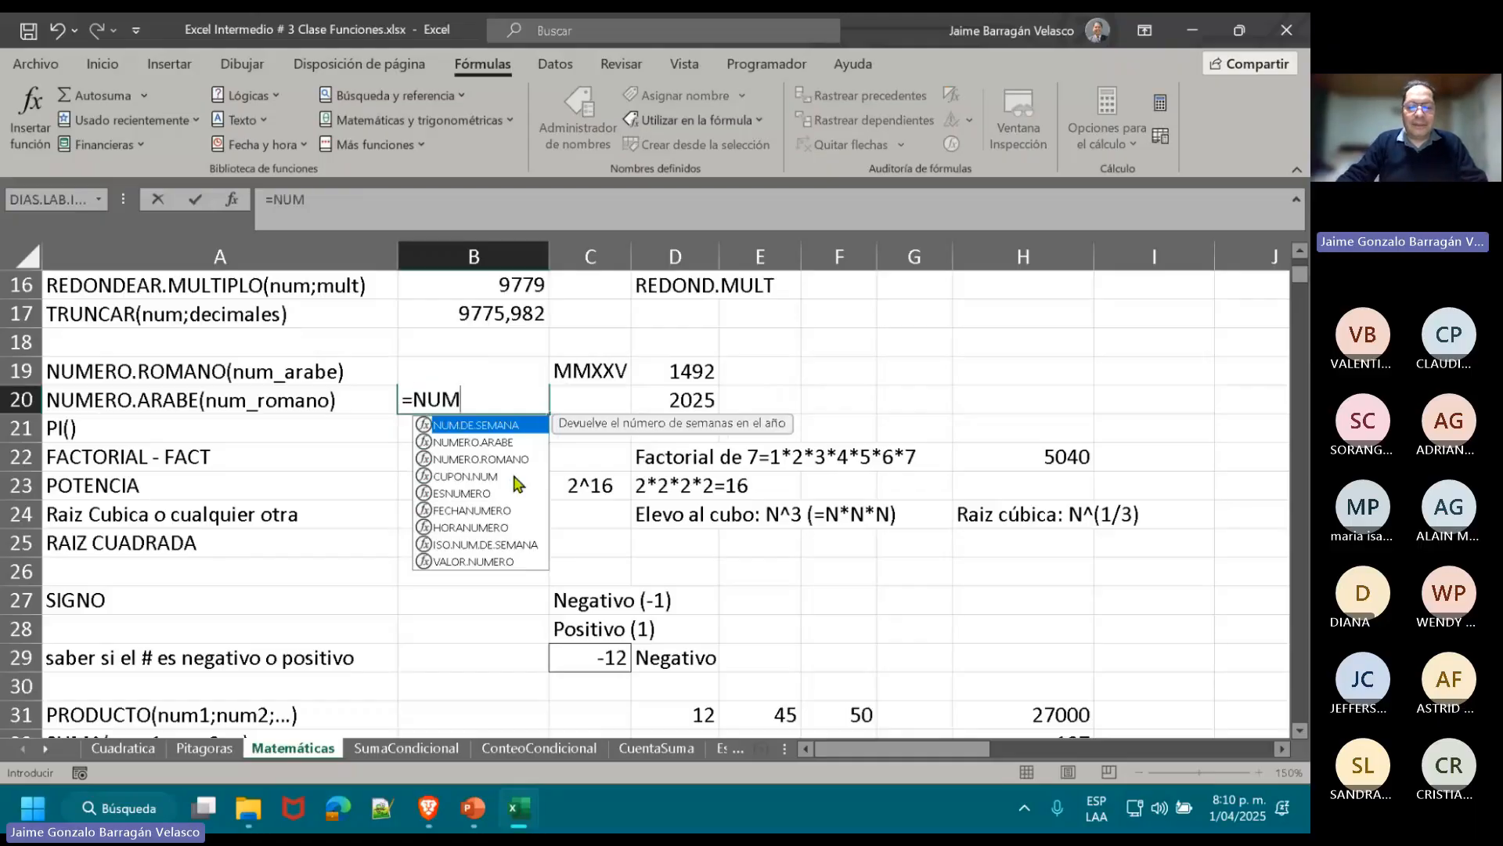
double_click(507, 444)
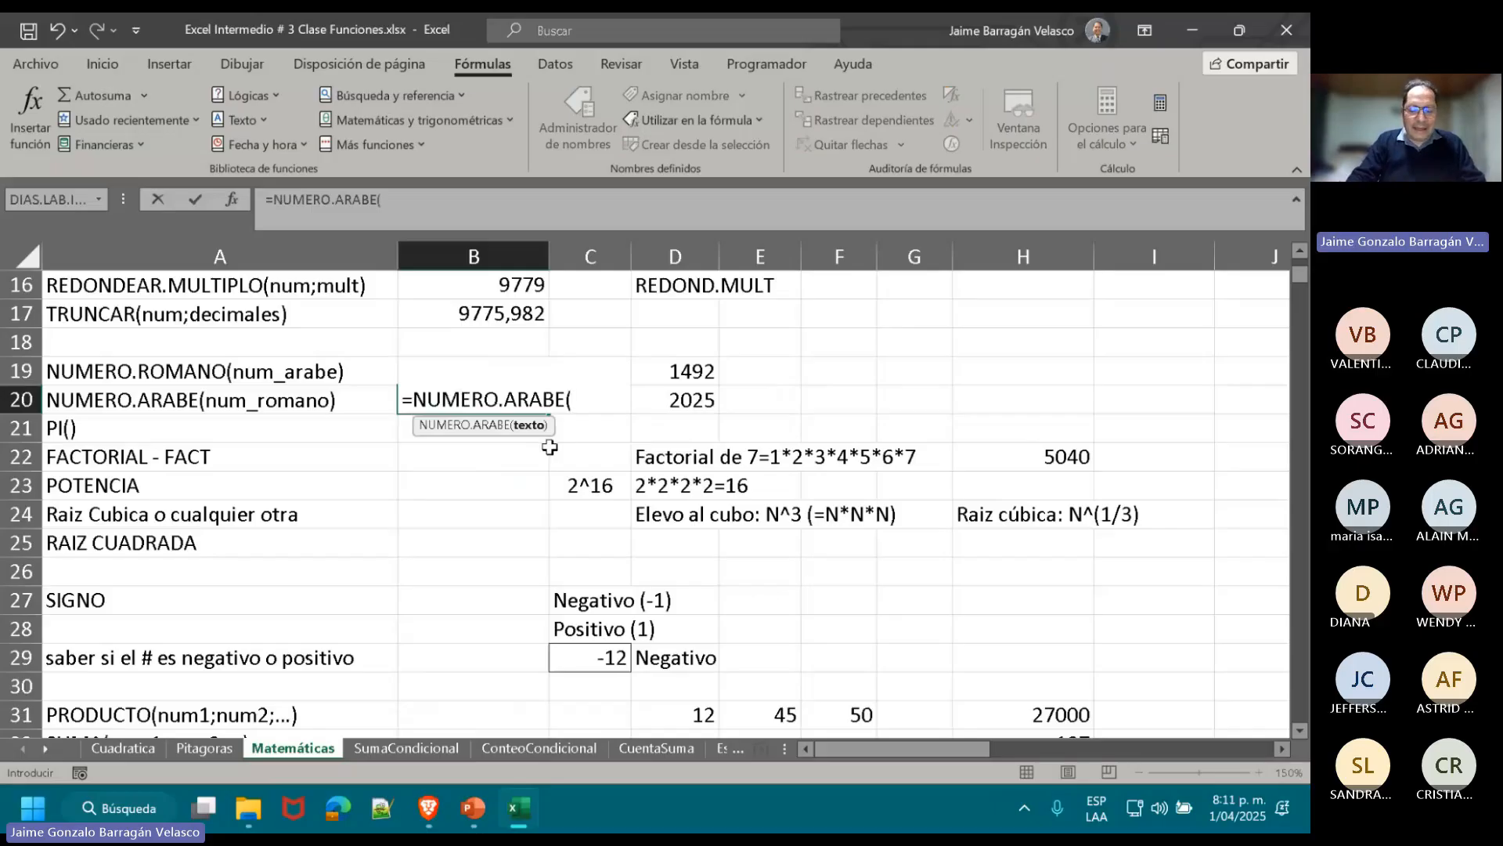
text(Ix)
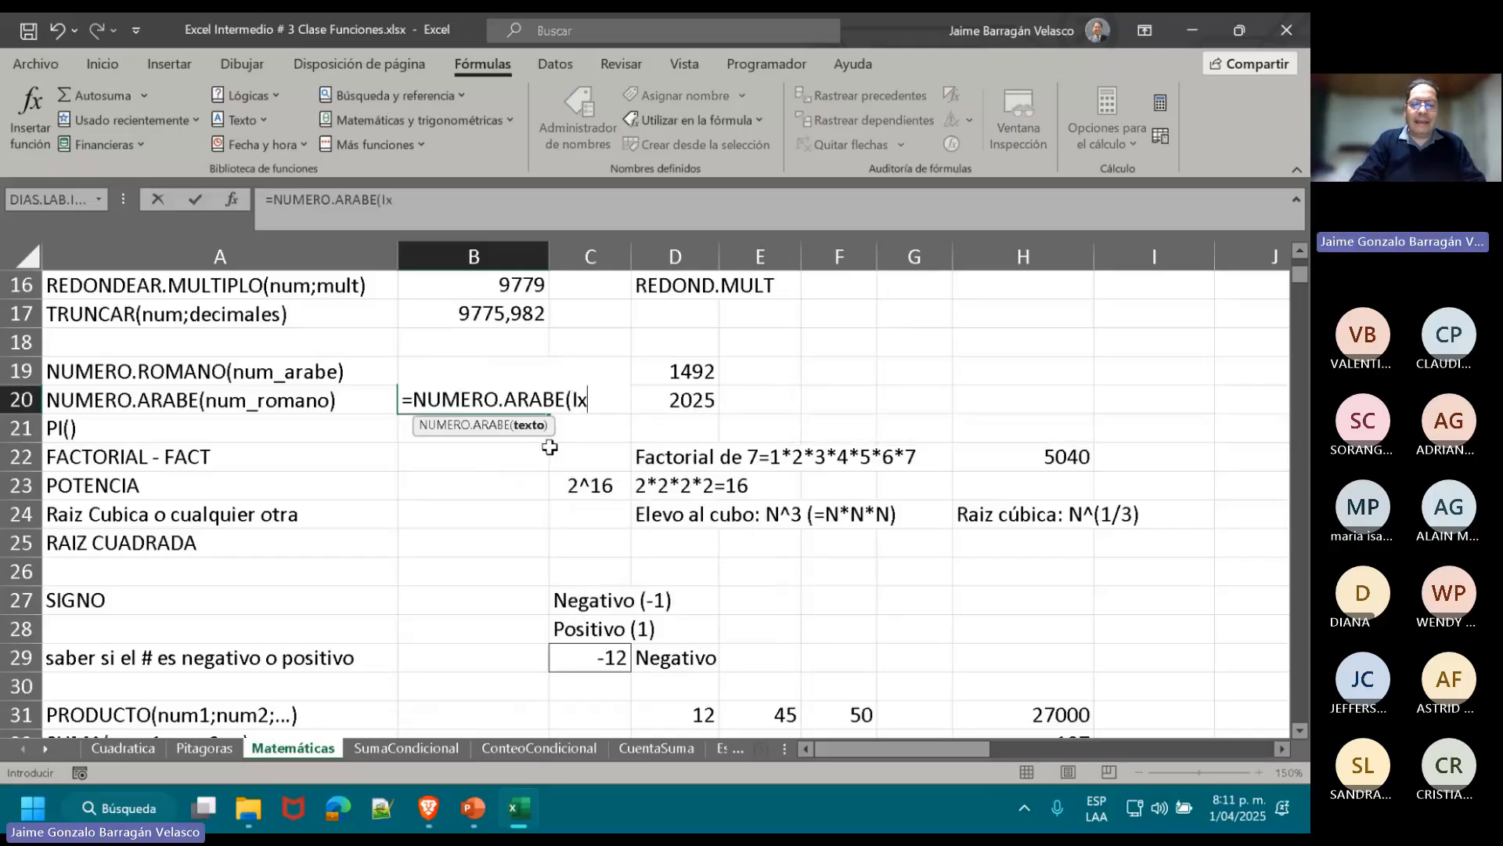
key(BackSpace)
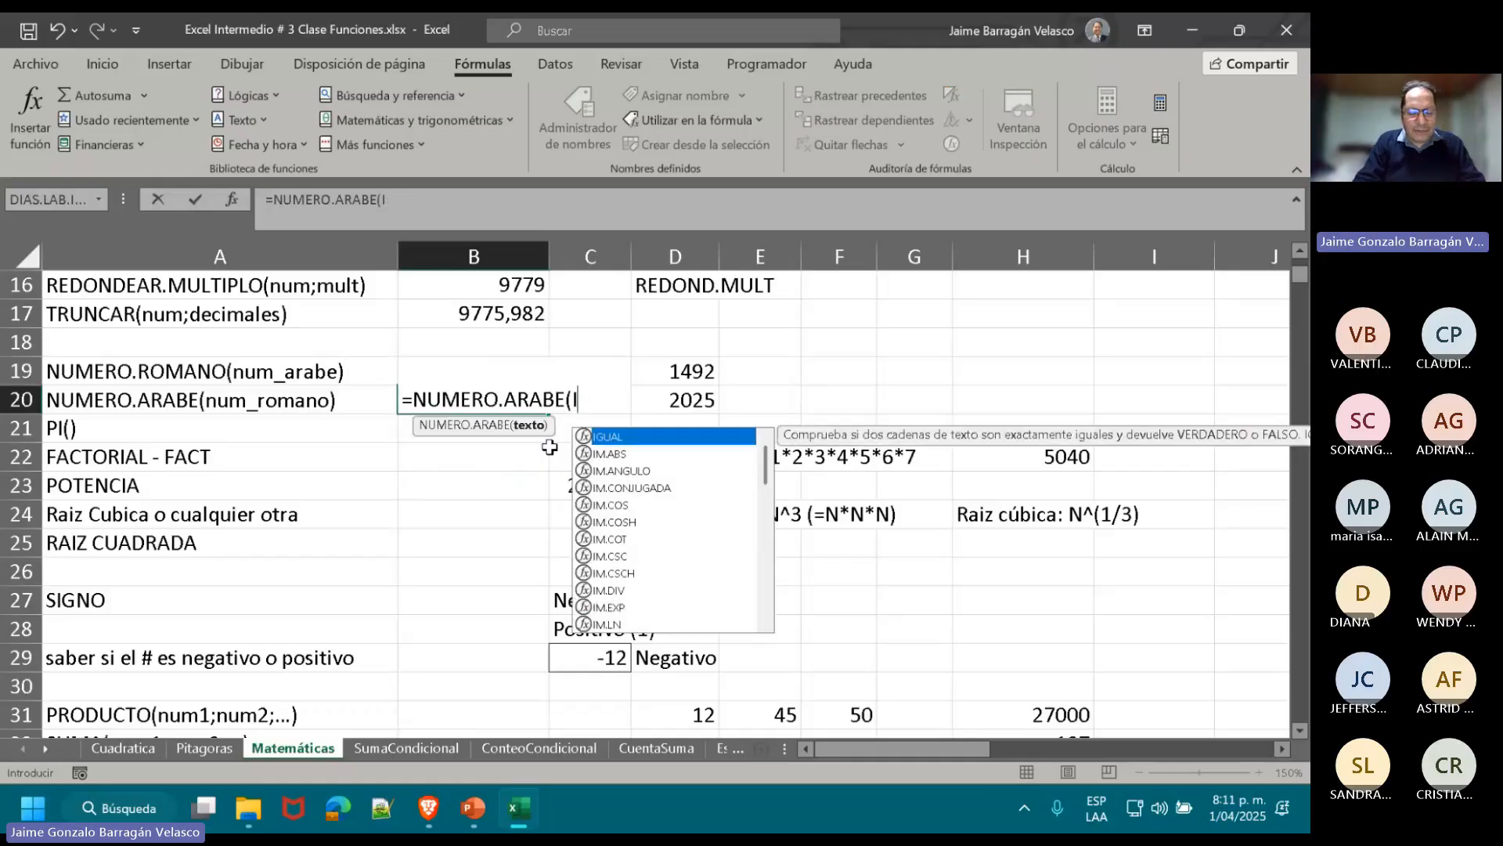
text(X))
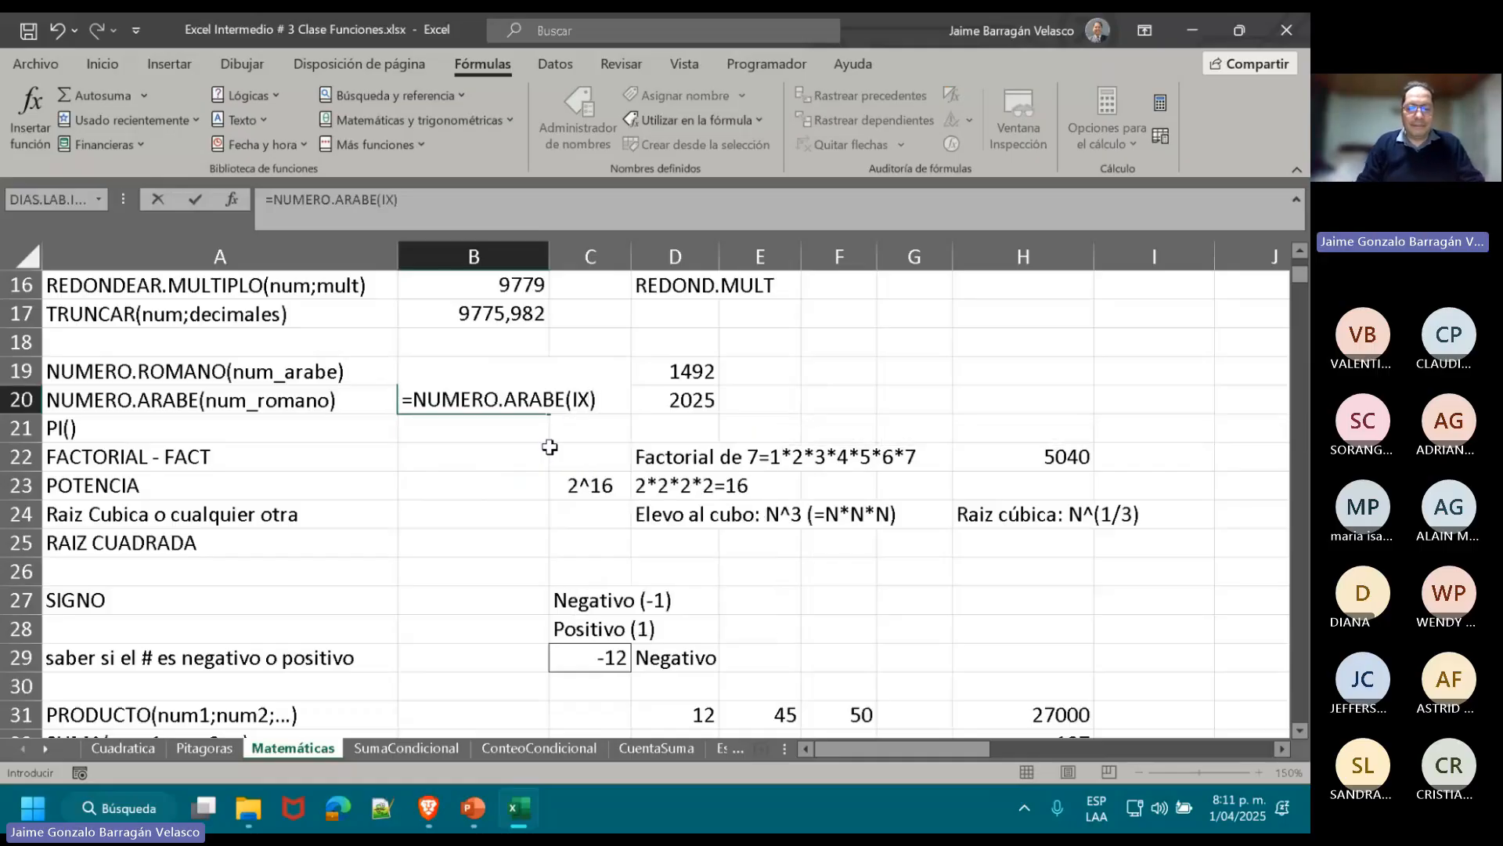
key(Return)
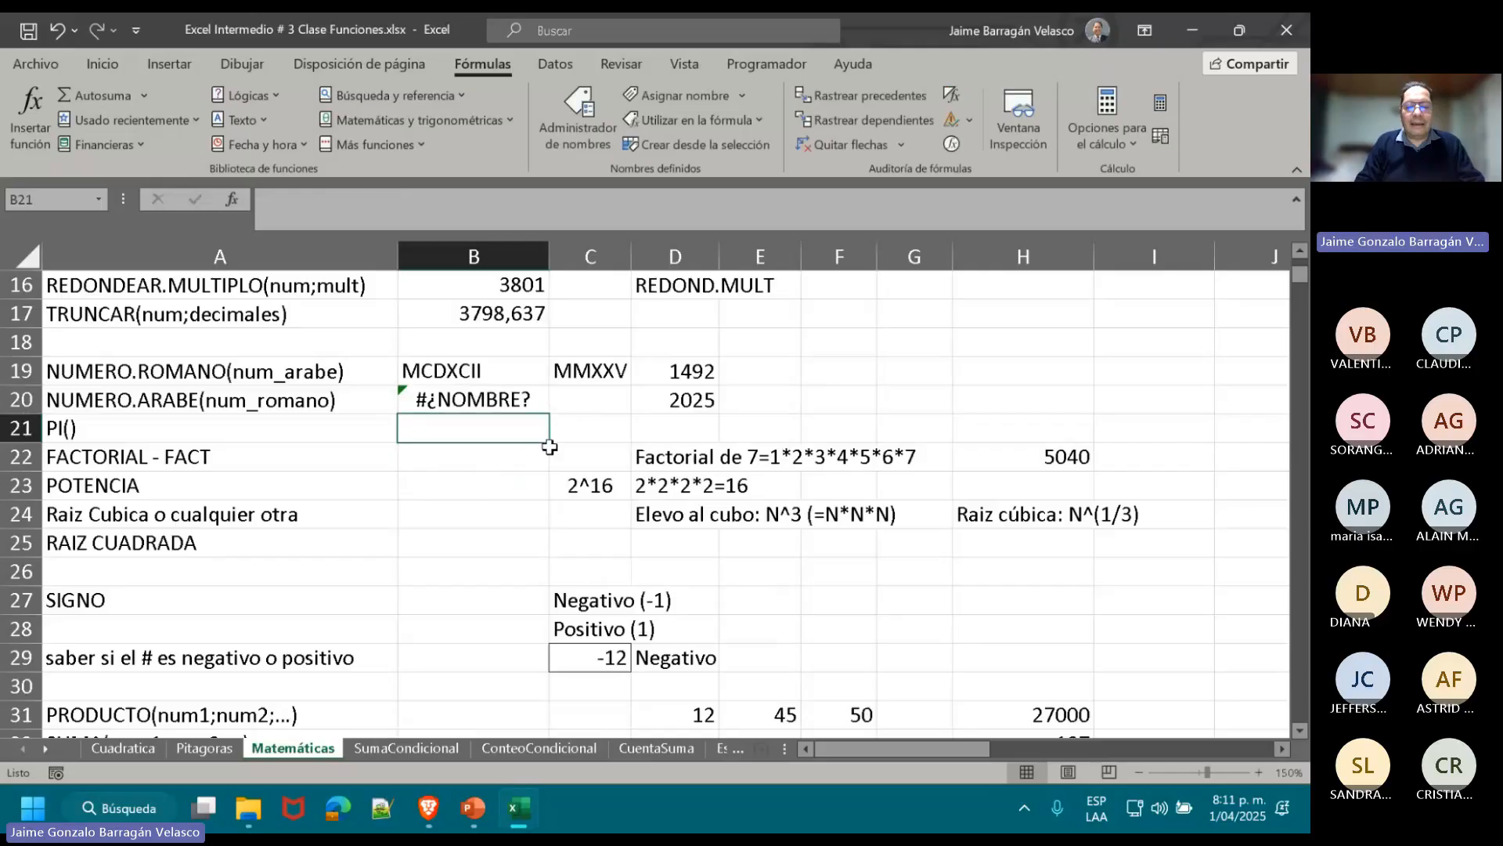
- Try to correct the NUMERO.ARABE formula in B20 by deleting its argument and re-entering it as IX without quotation marks
key(Up)
double_click(466, 397)
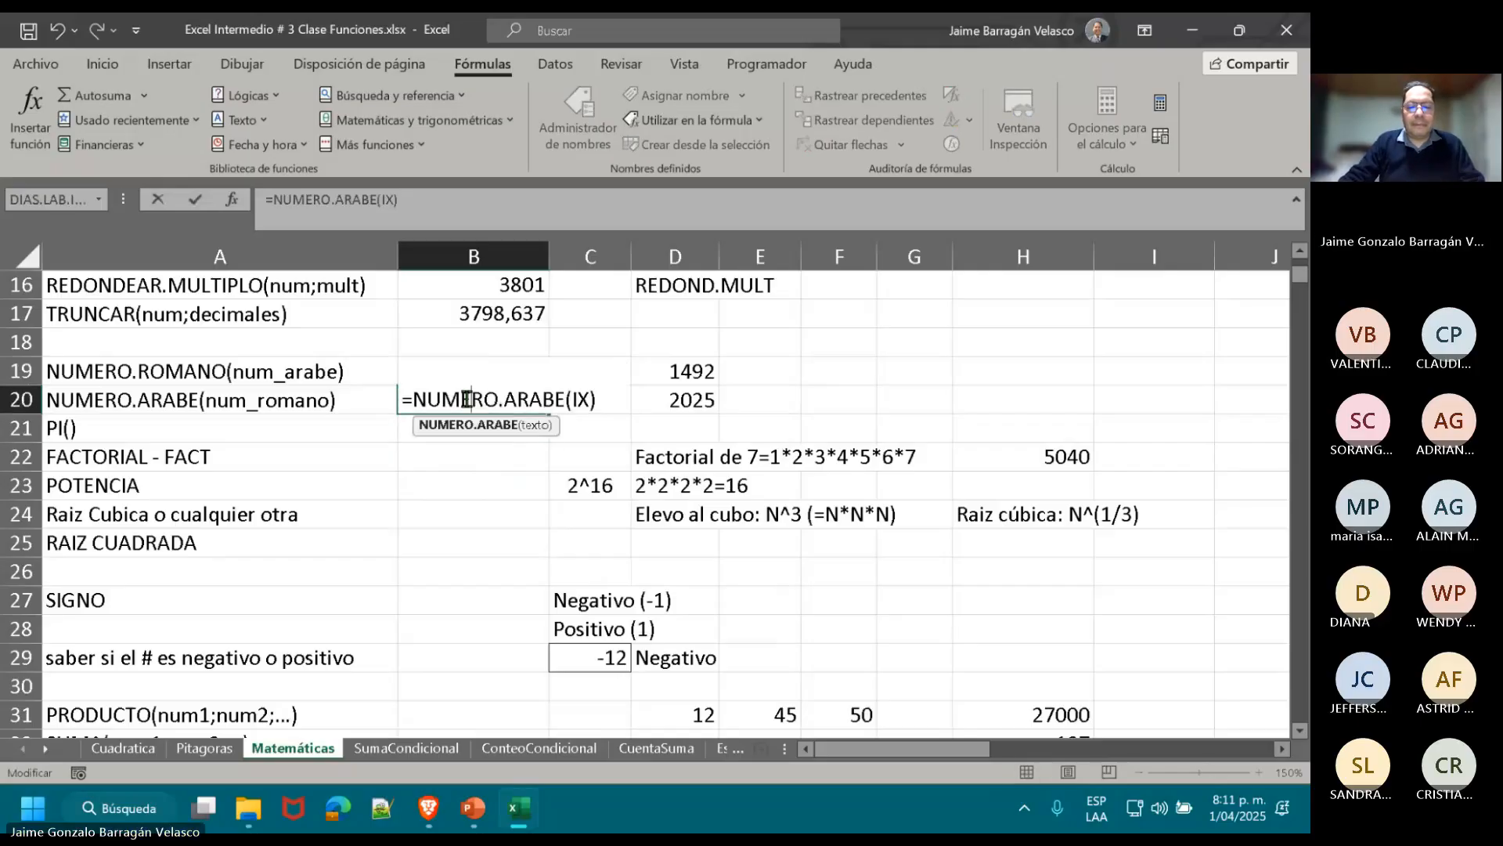
key(BackSpace)
key(BackSpace)
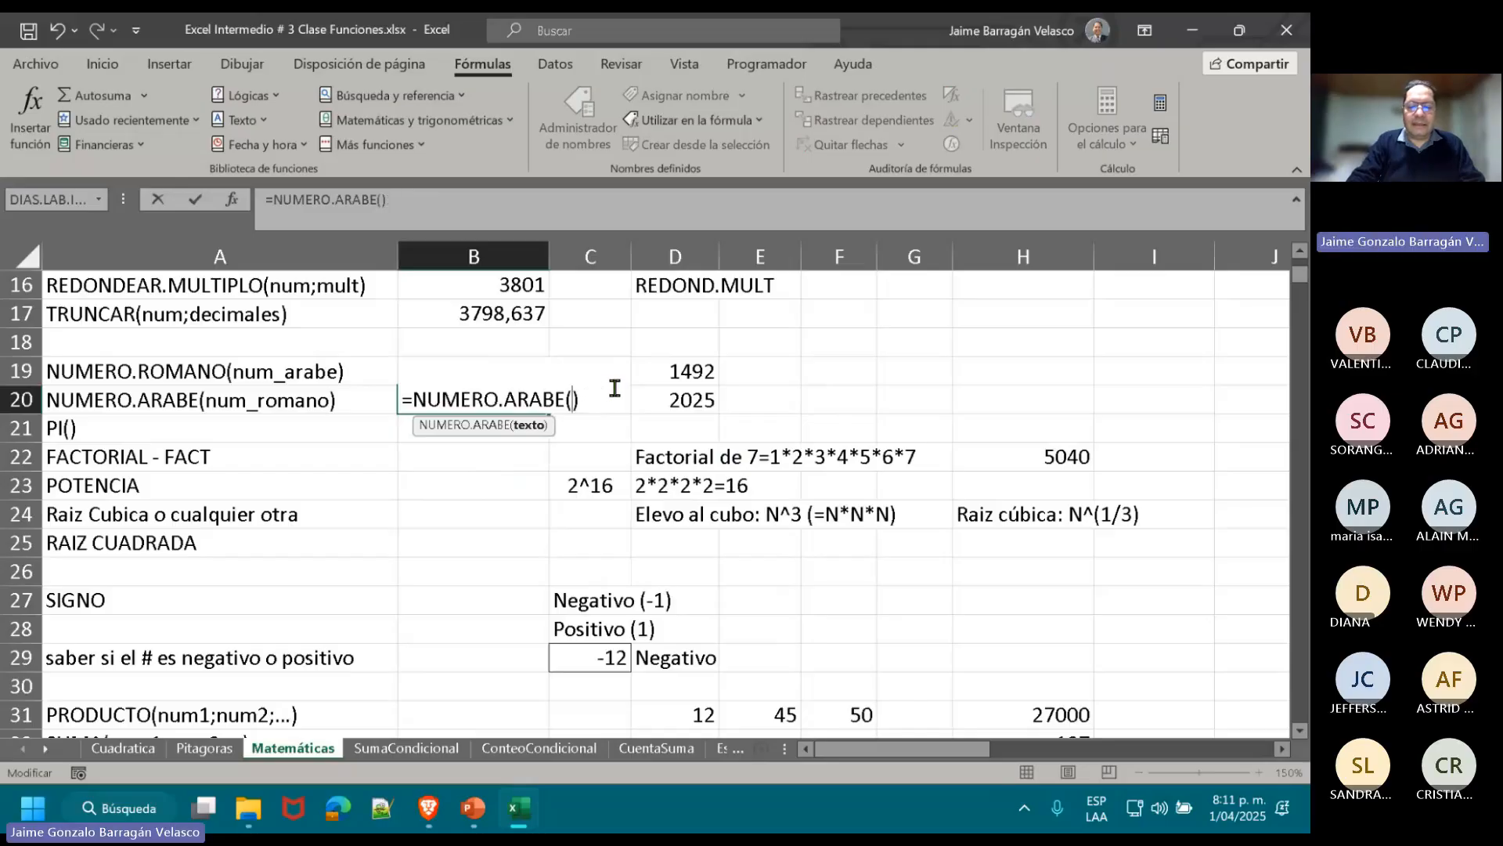
text(I)
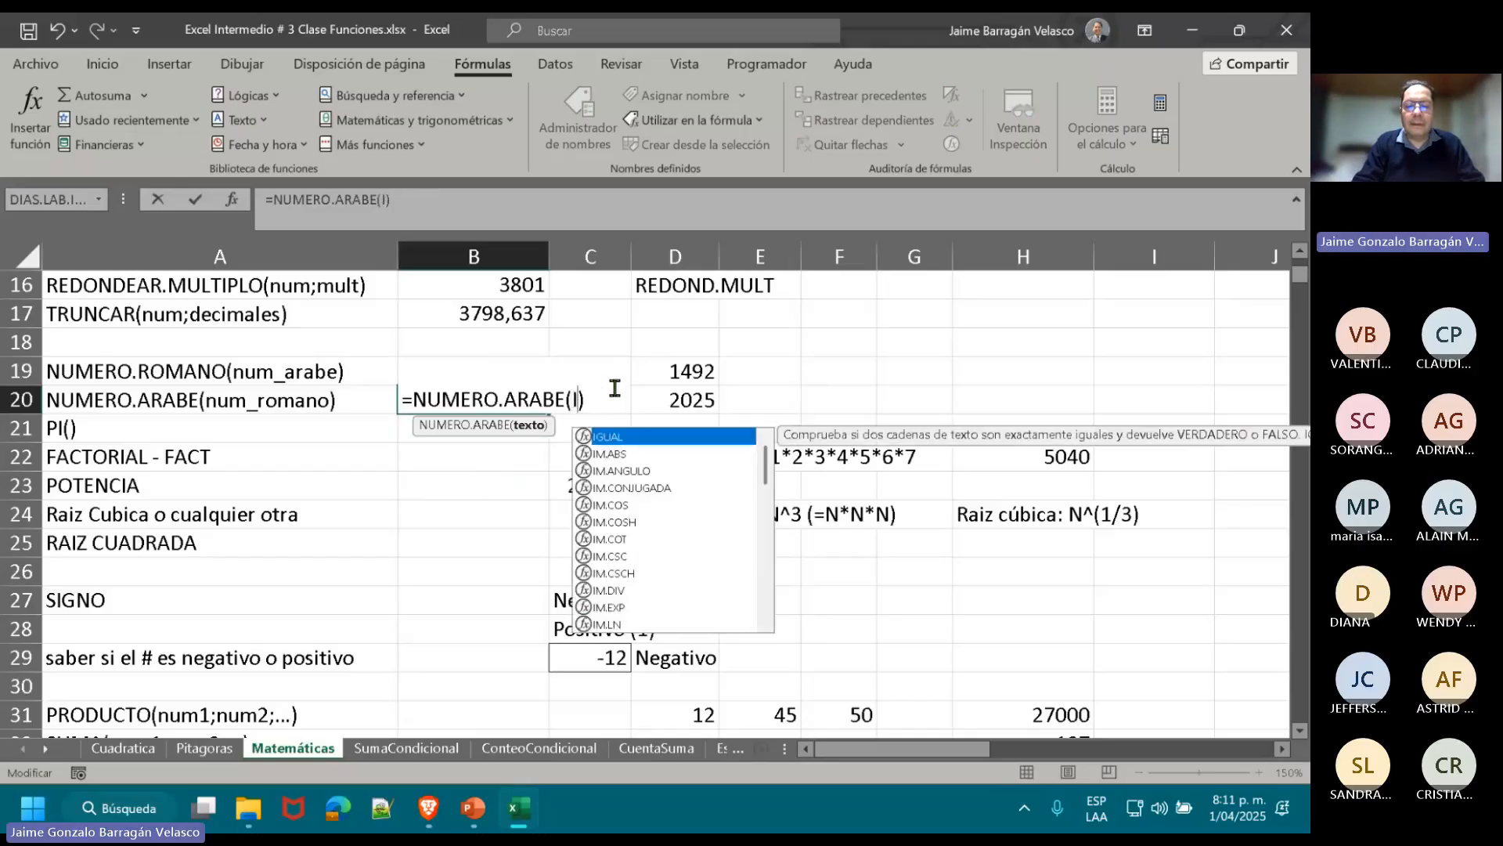
text(X)
key(Return)
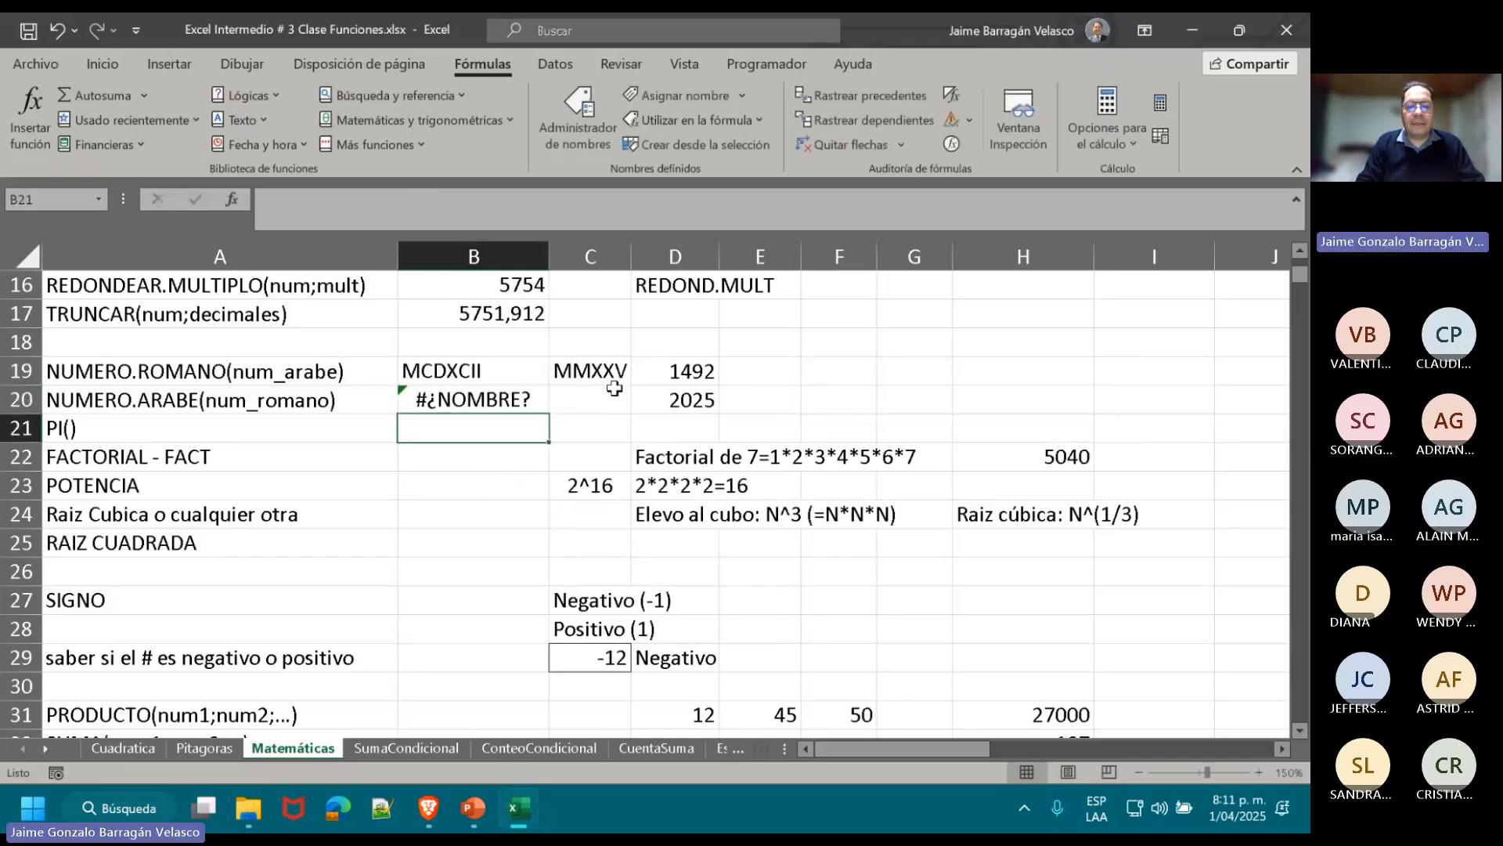
key(Up)
key(Down)
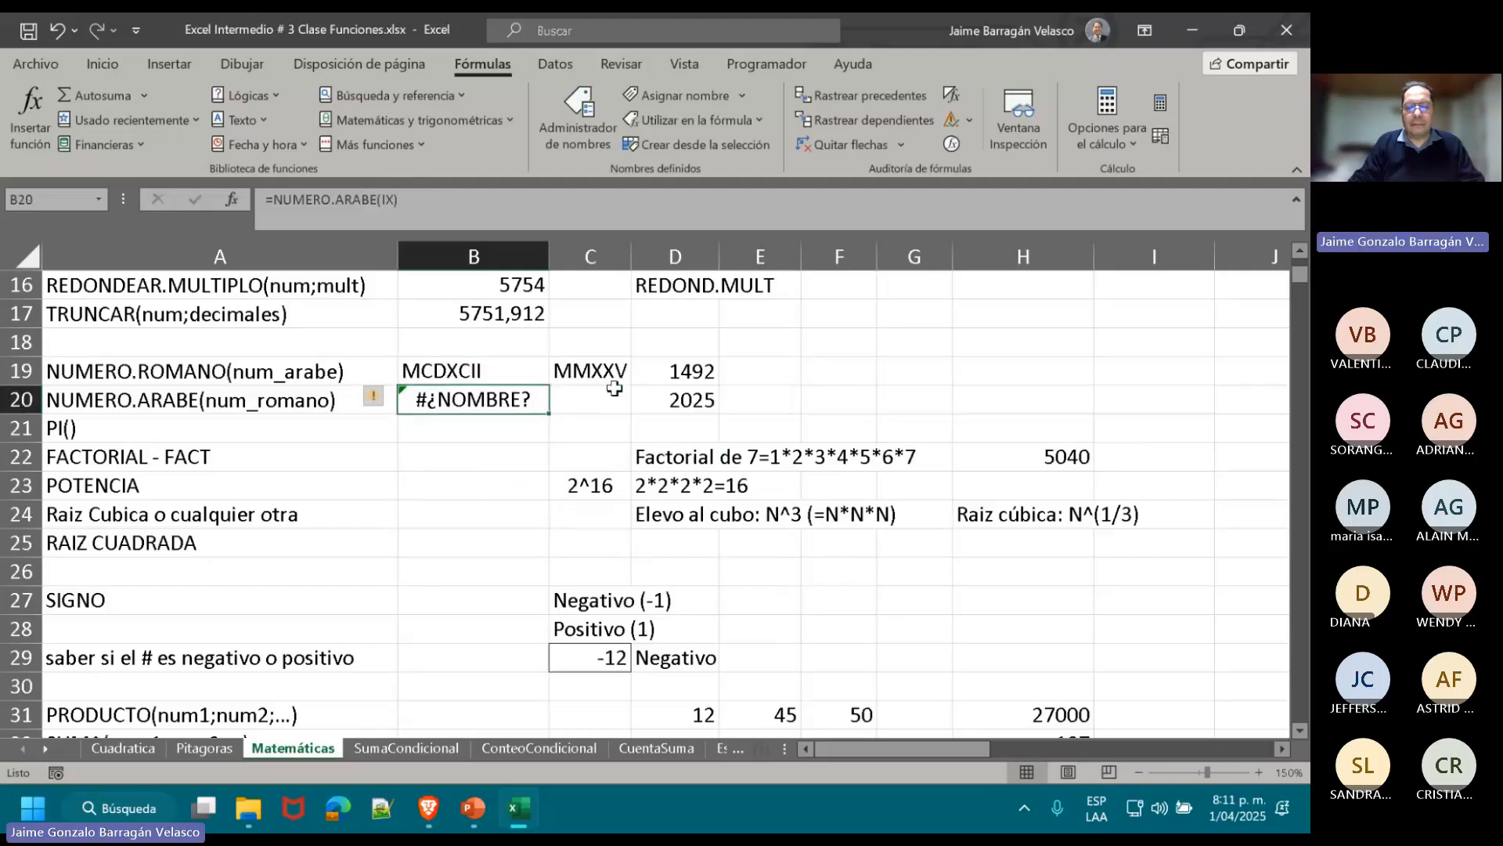
- Try replacing the first letter of the IX argument in B20 with a capital I, and clear the cell's contents
double_click(477, 407)
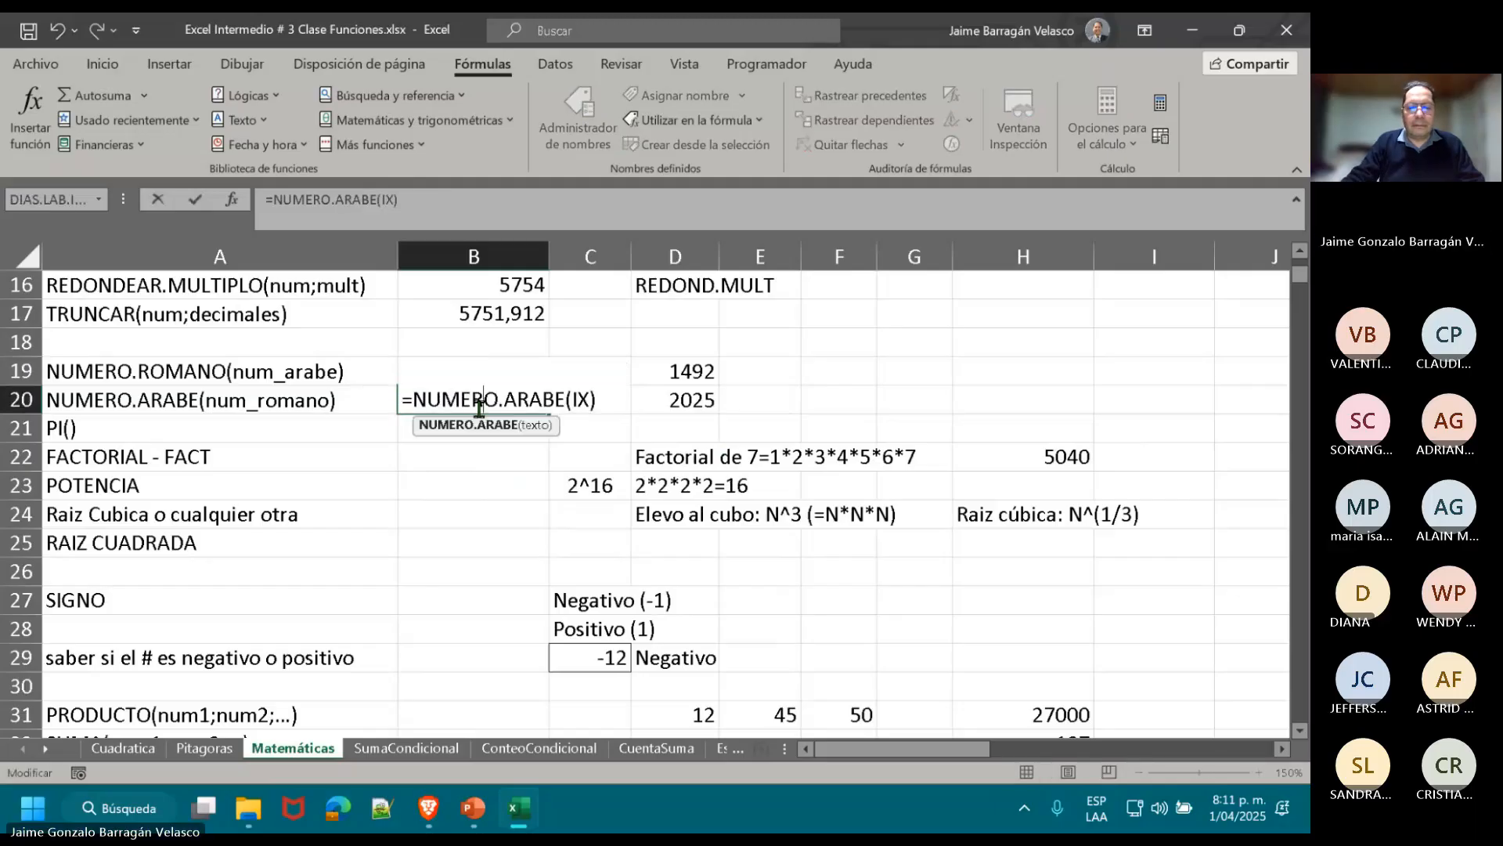
key(BackSpace)
text(l)
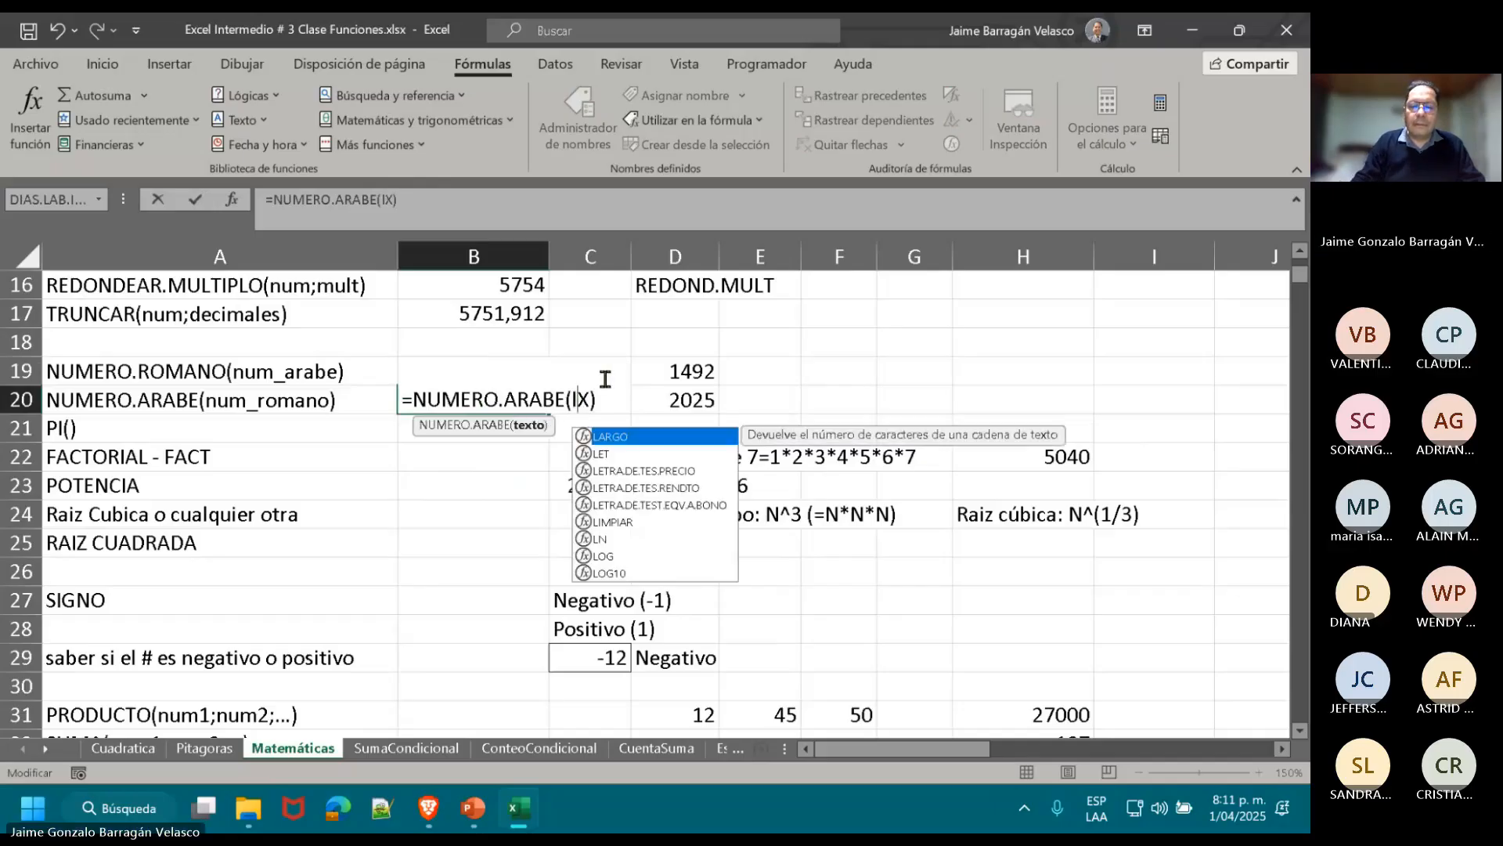
key(BackSpace)
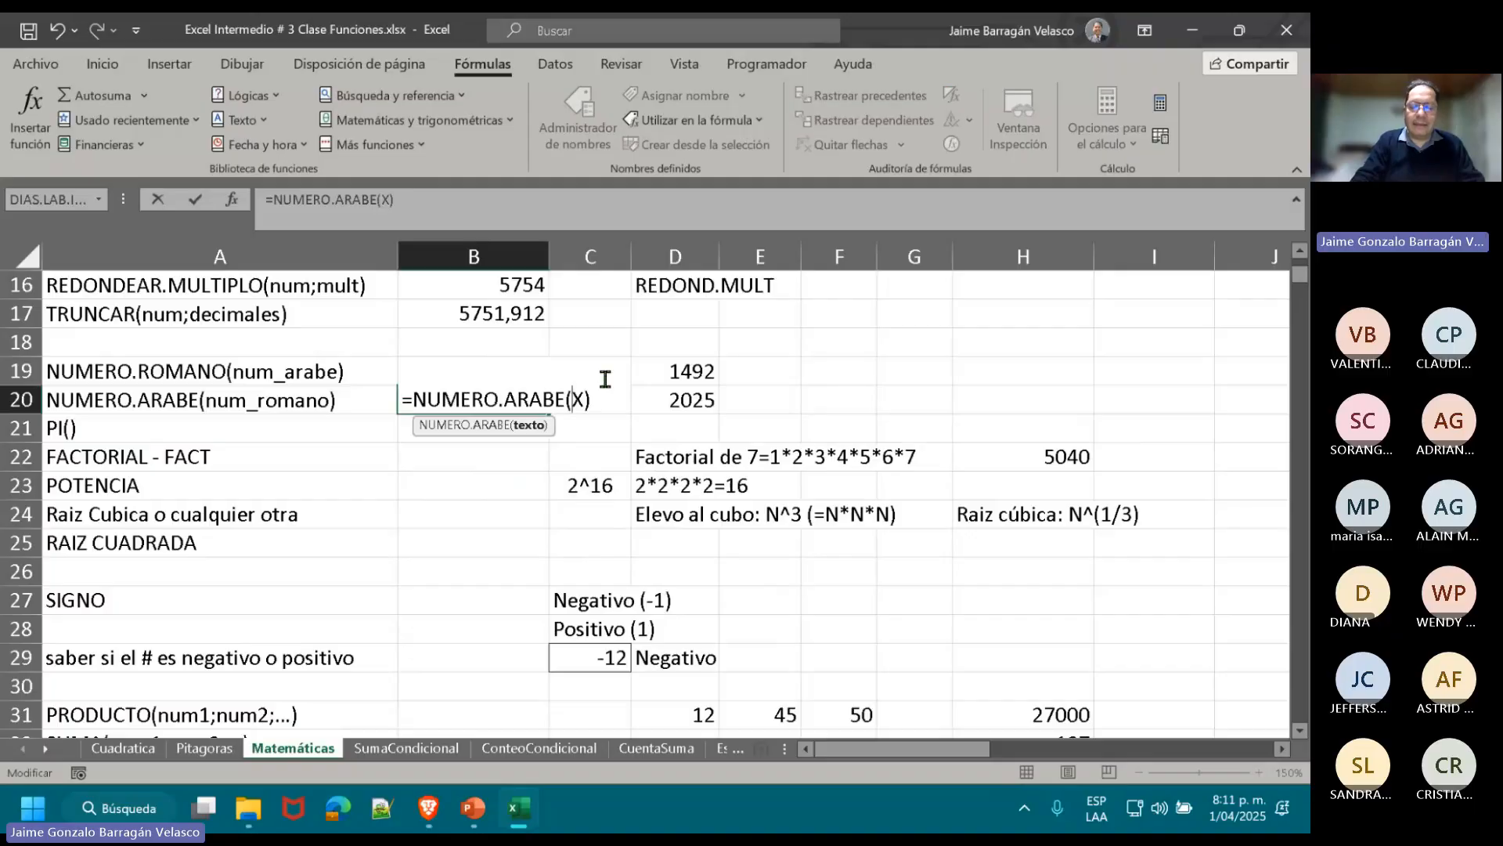
text(I)
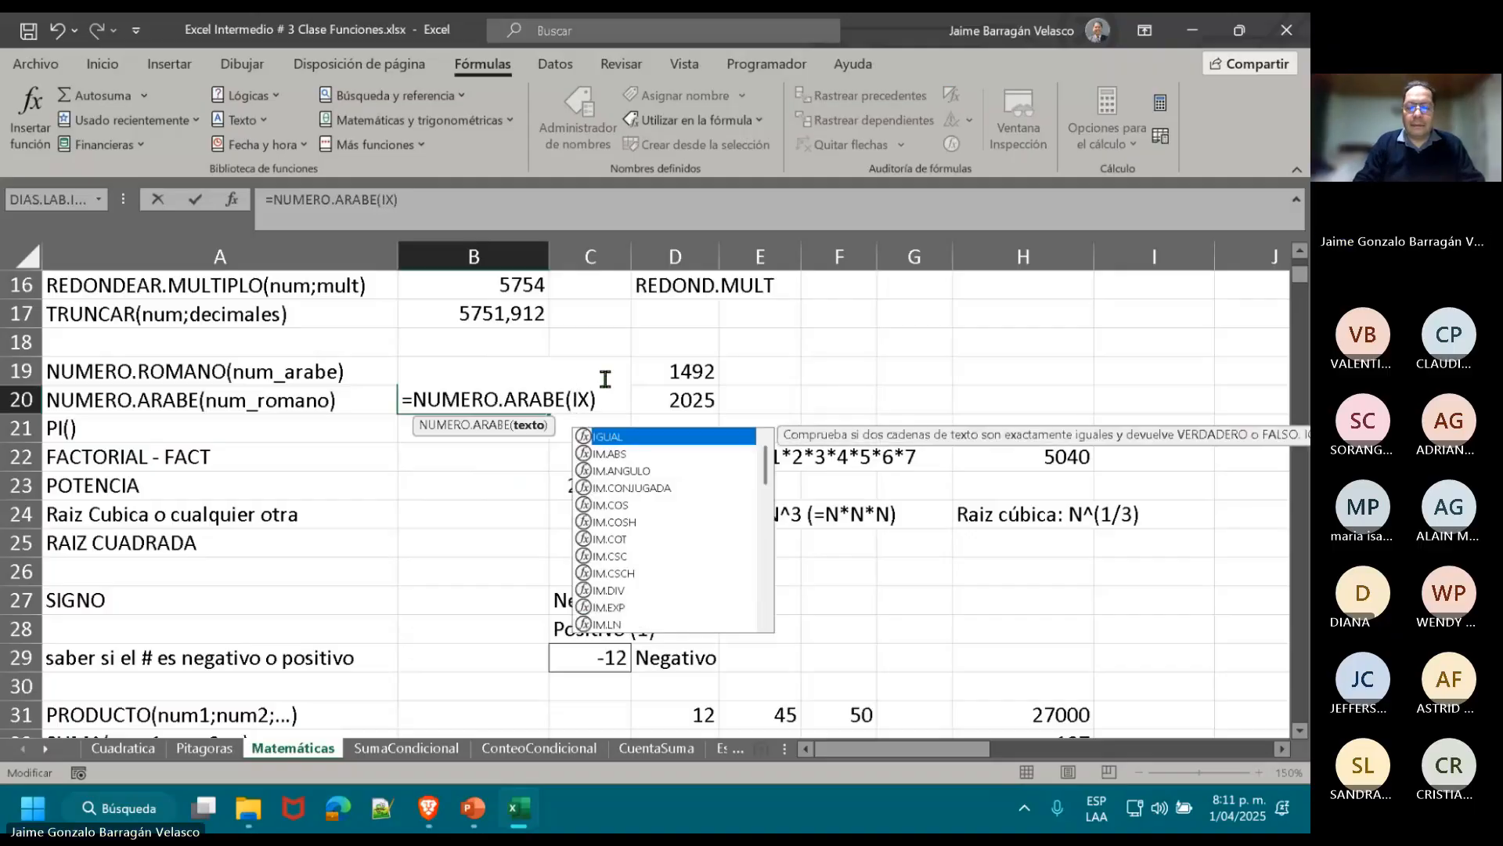
key(ctrl+Return)
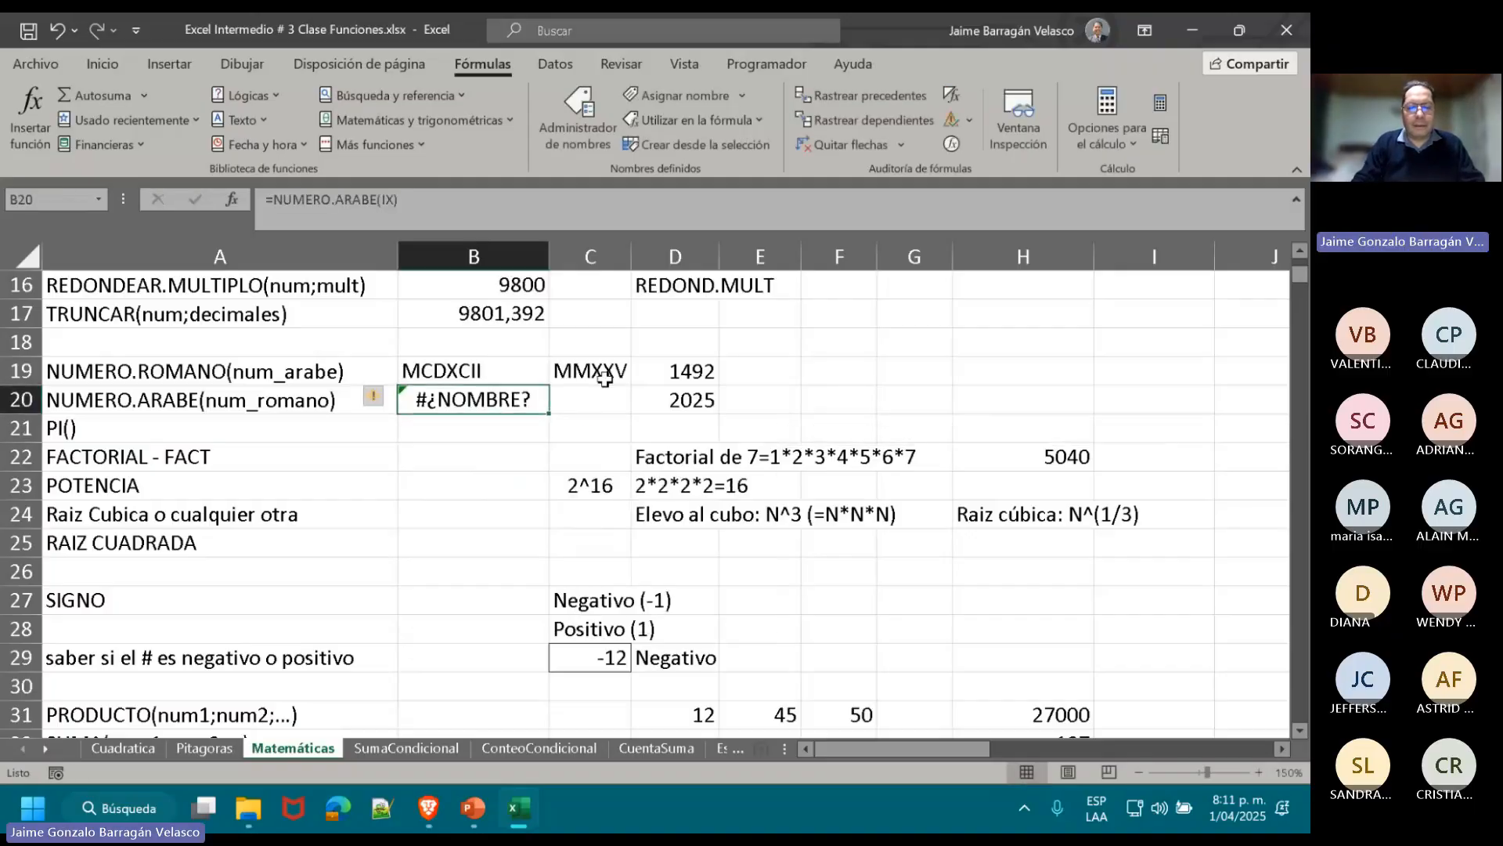
key(Delete)
- Enter the Roman numeral IX as text in cell F19
key(Down)
key(Up)
key(Right)
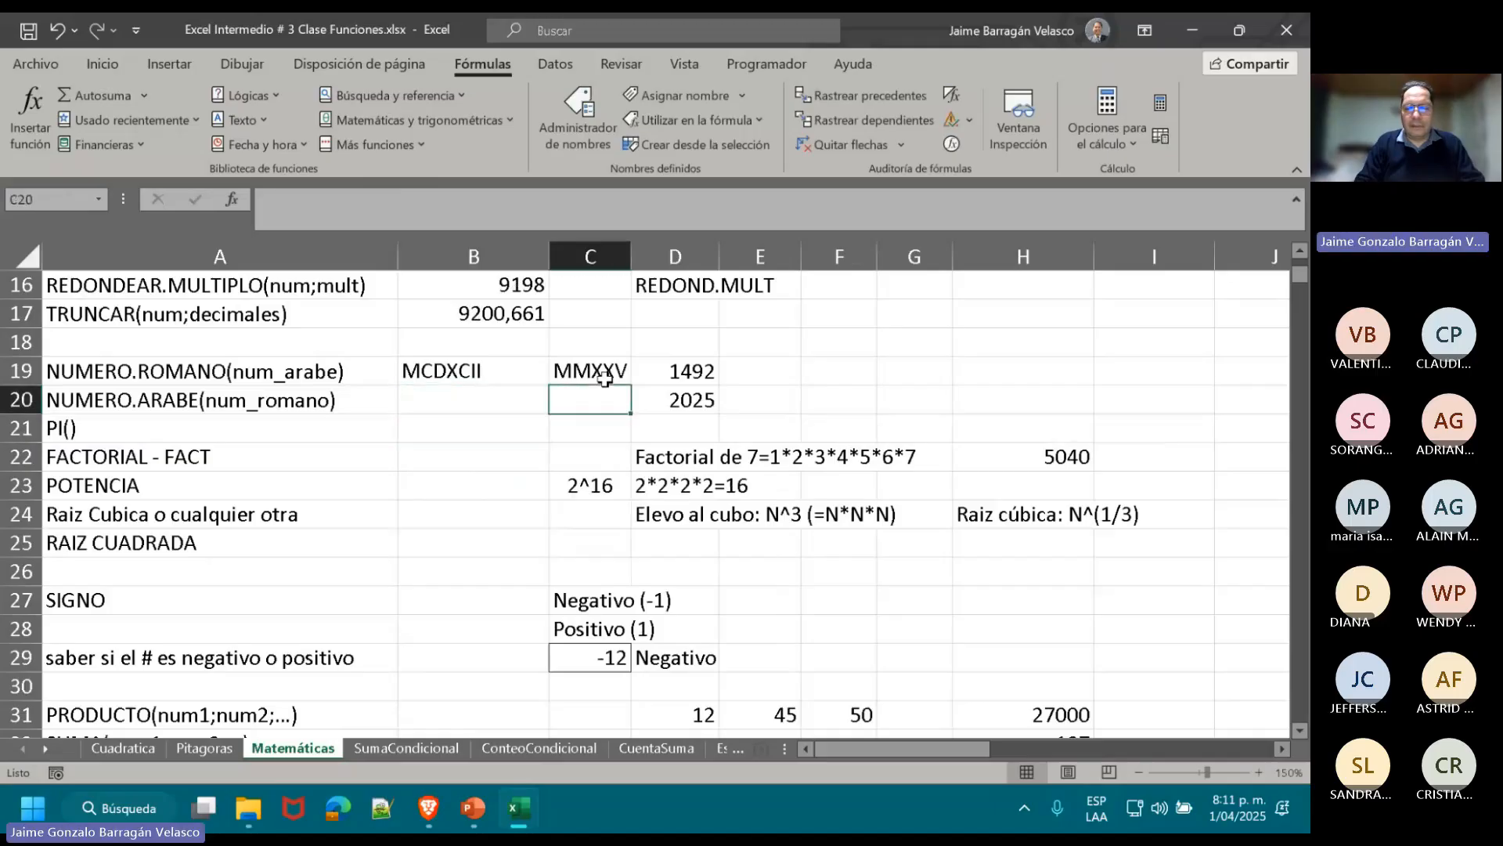
key(Up)
key(Right)
key(Right)
key(Right)
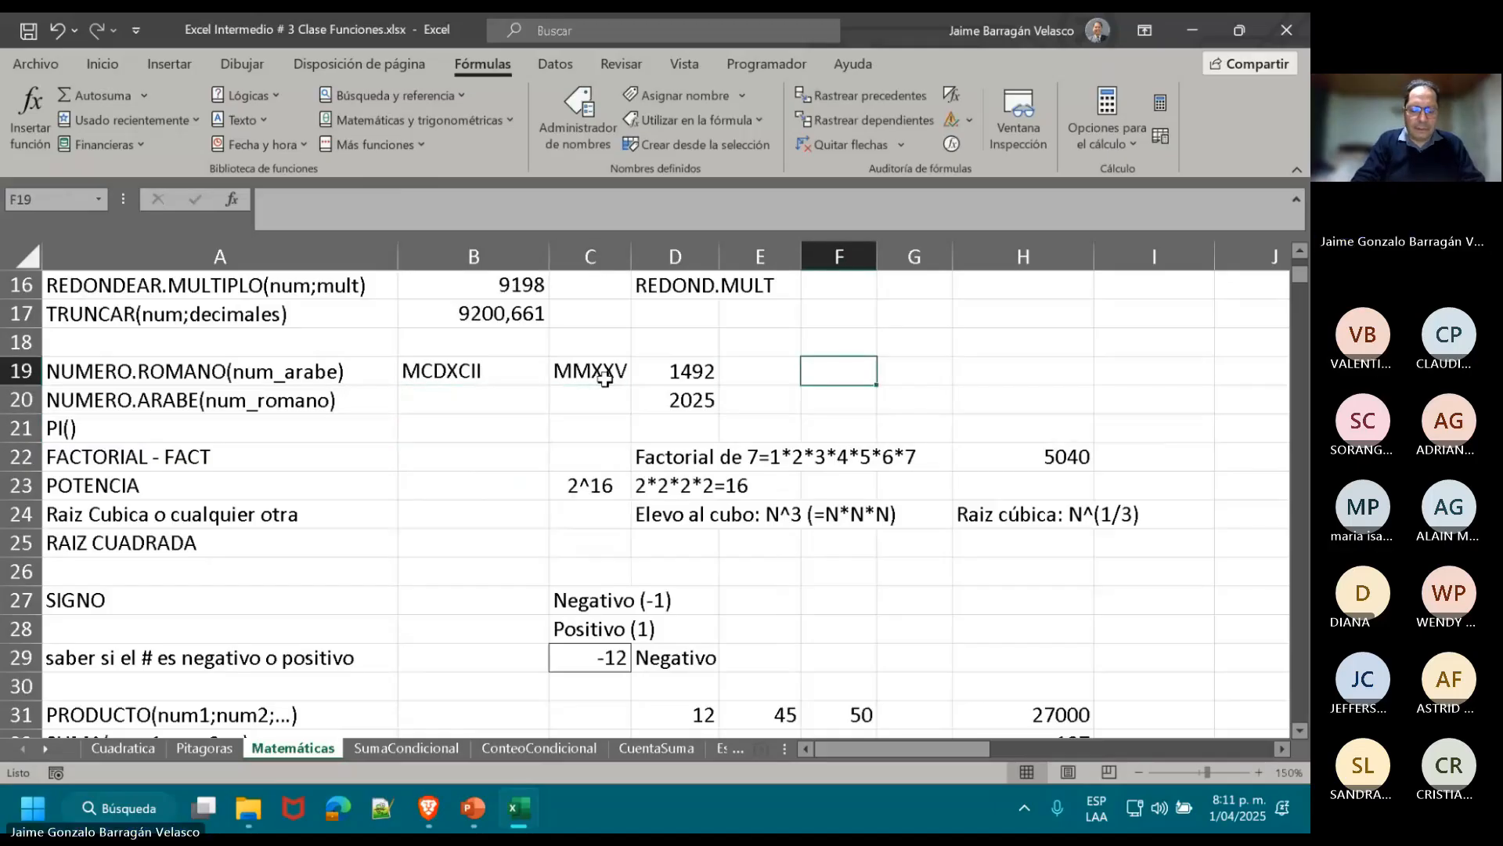
text(IX)
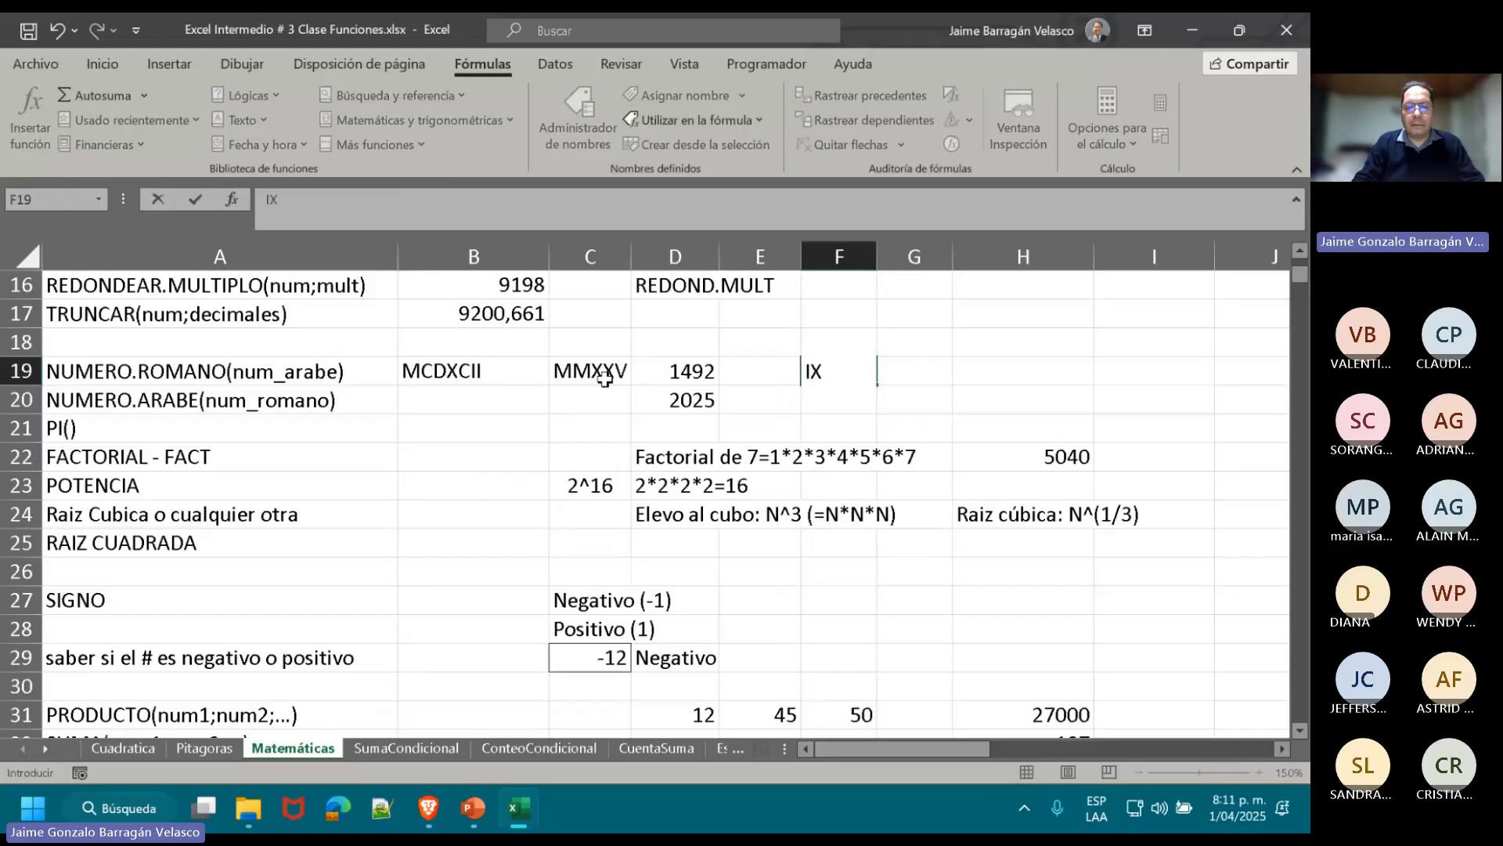
key(Return)
- Enter =NUMERO.ARABE(F19) in cell B20 to convert the Roman numeral in F19 to an Arabic number
key(Left)
key(Left)
text(=)
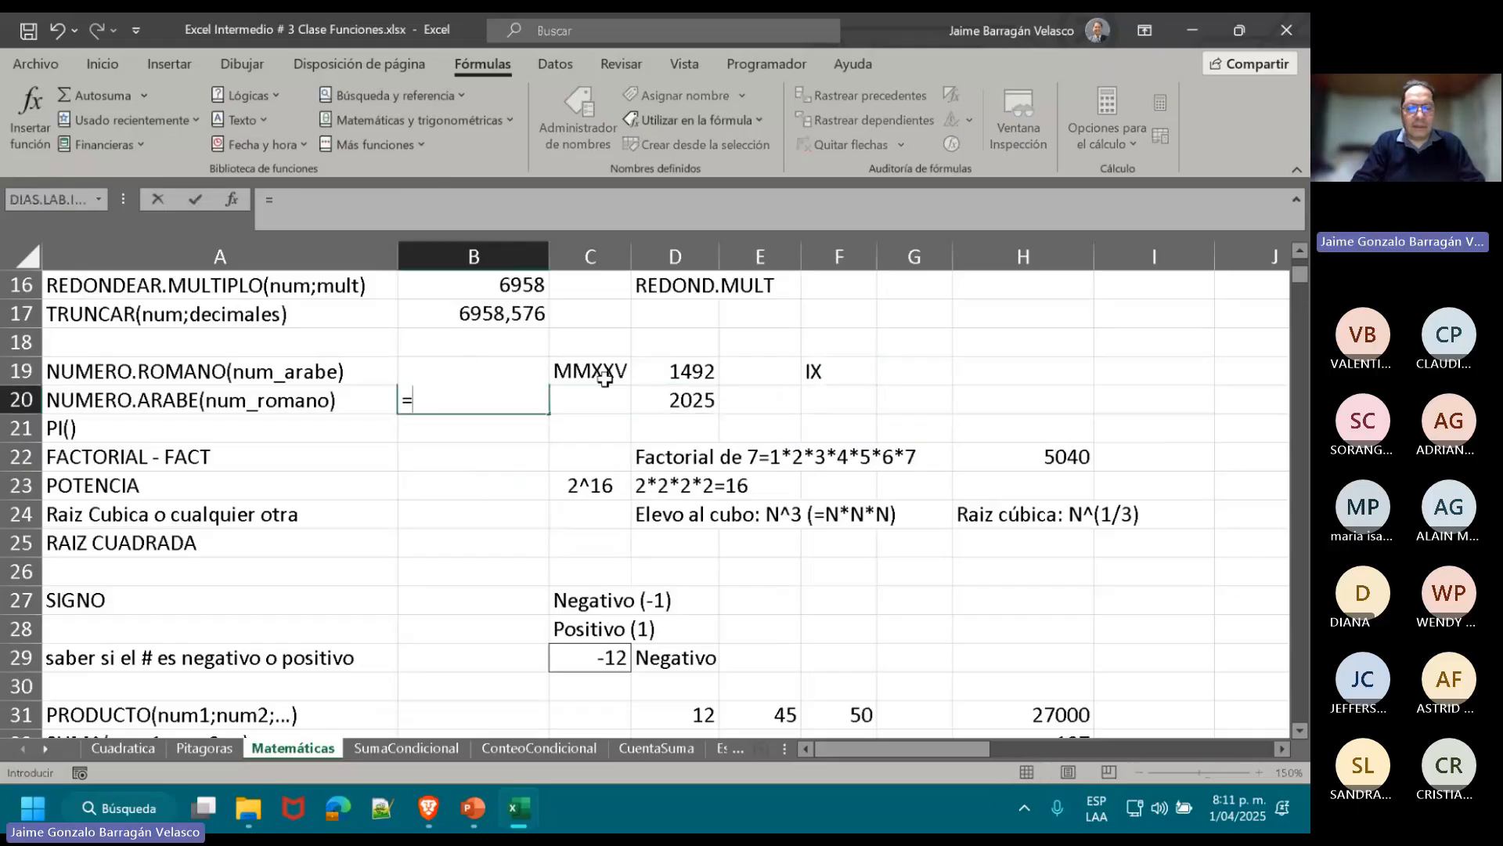
text(NUM)
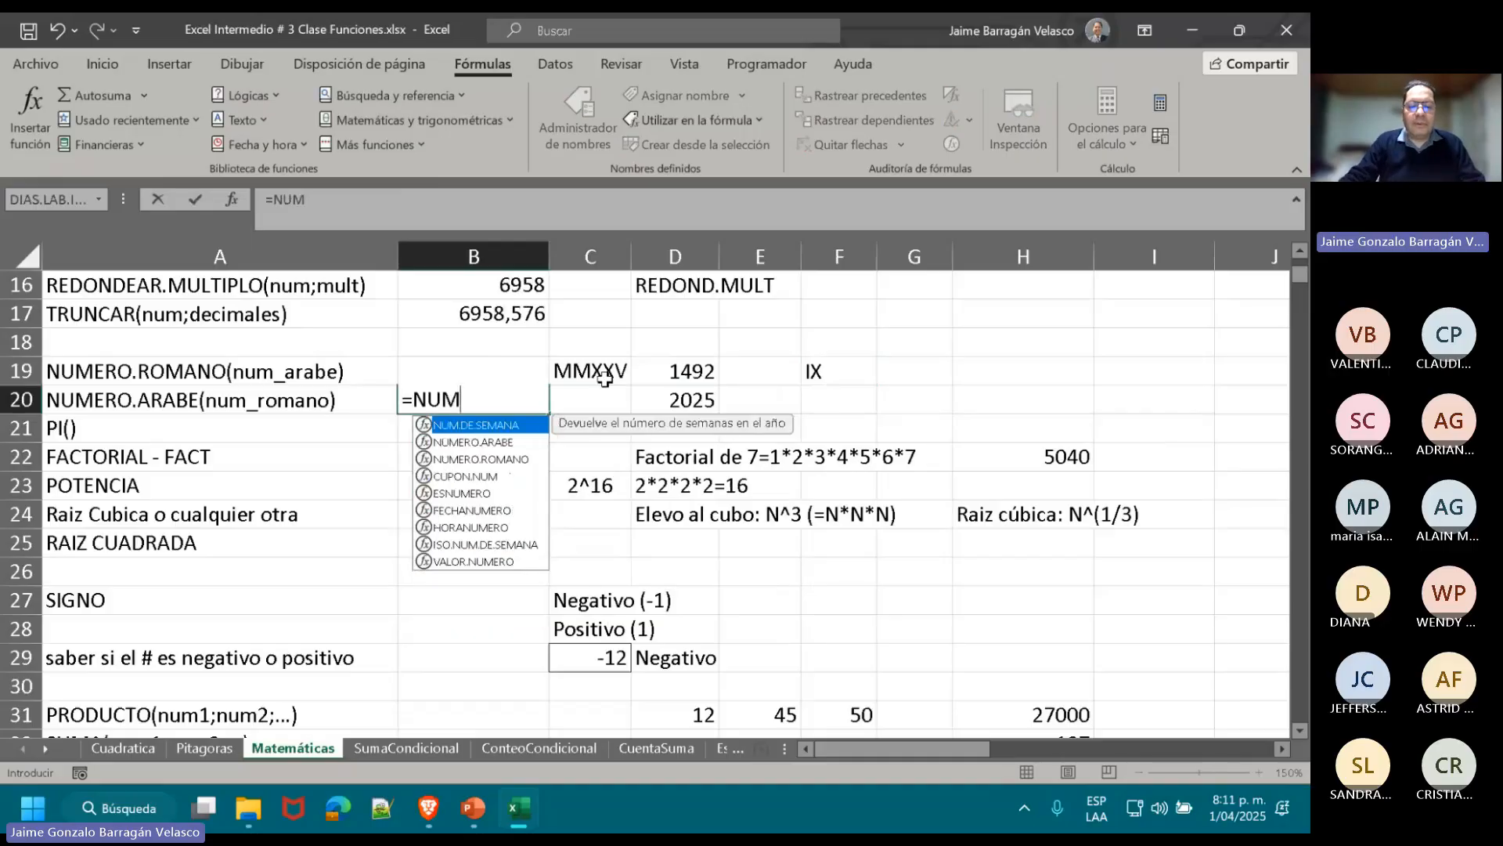
double_click(502, 443)
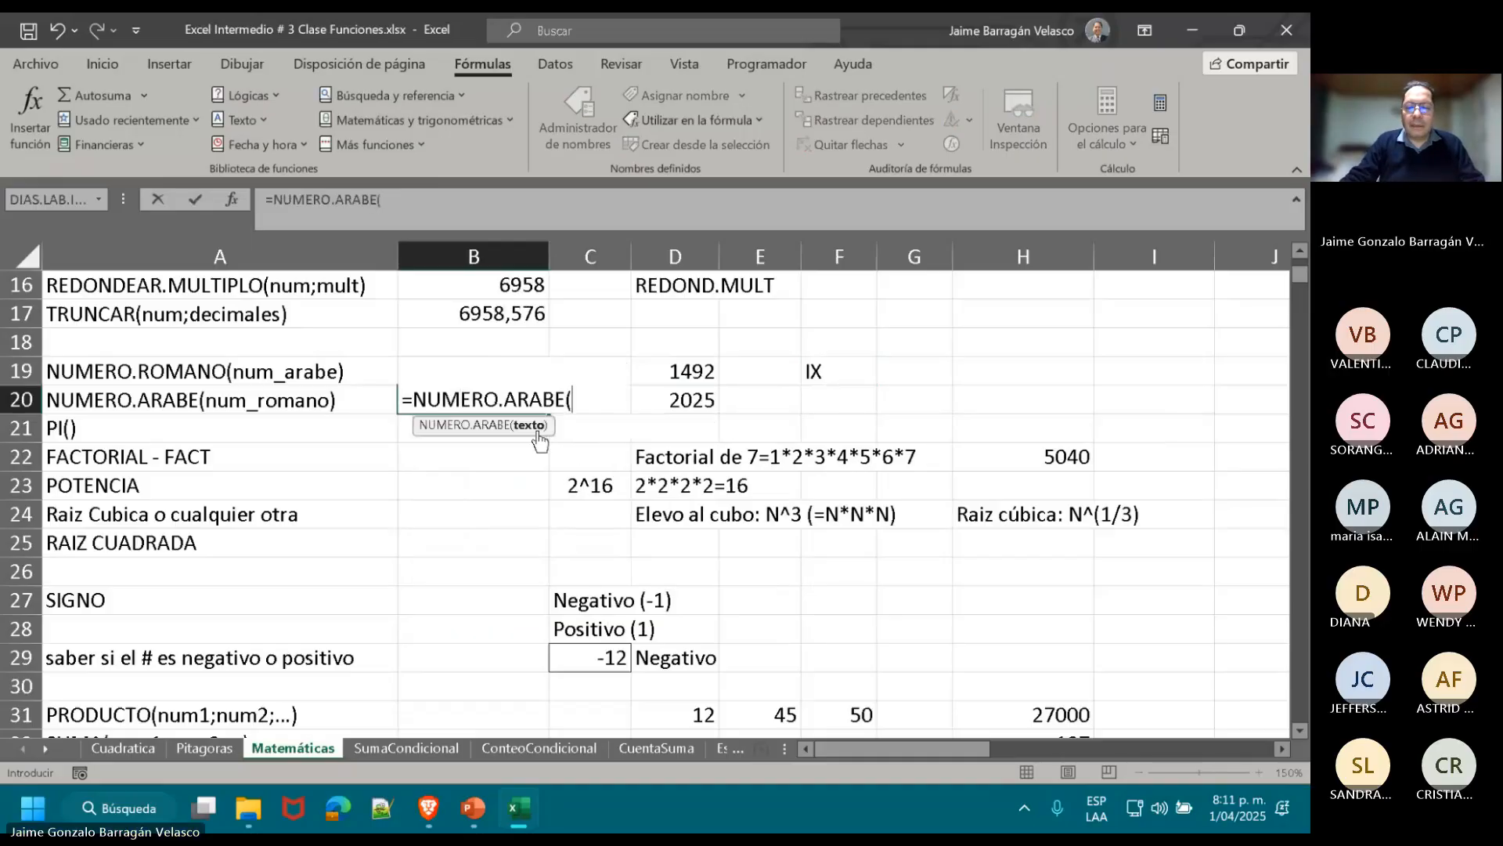
click(826, 371)
key(Return)
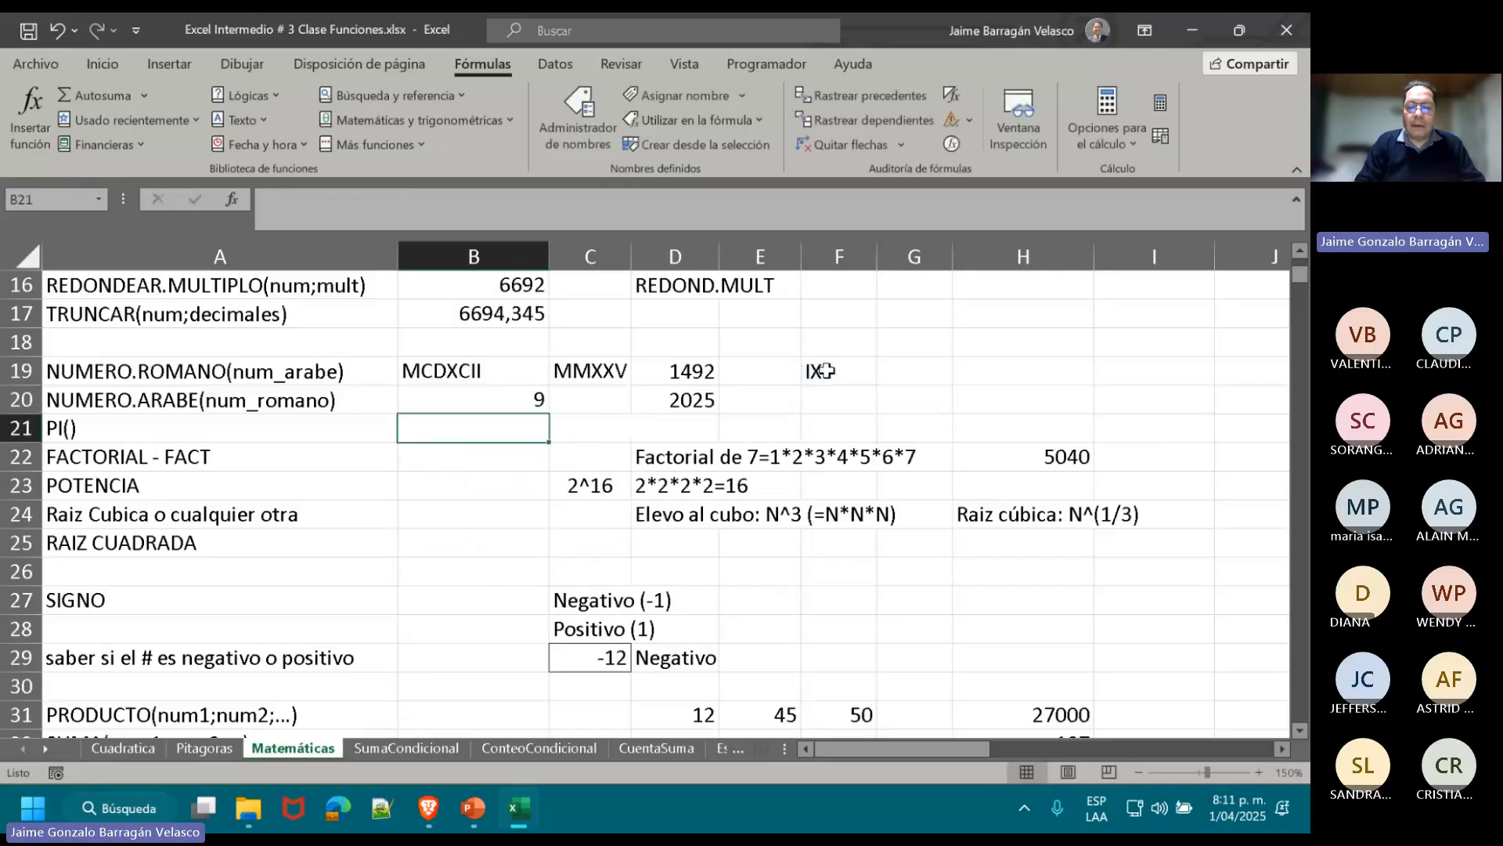
- Replace the formula in B20 with =NUMERO.ARABE("IX"), using quoted text as the argument, and compare it with the entry in F19
key(Up)
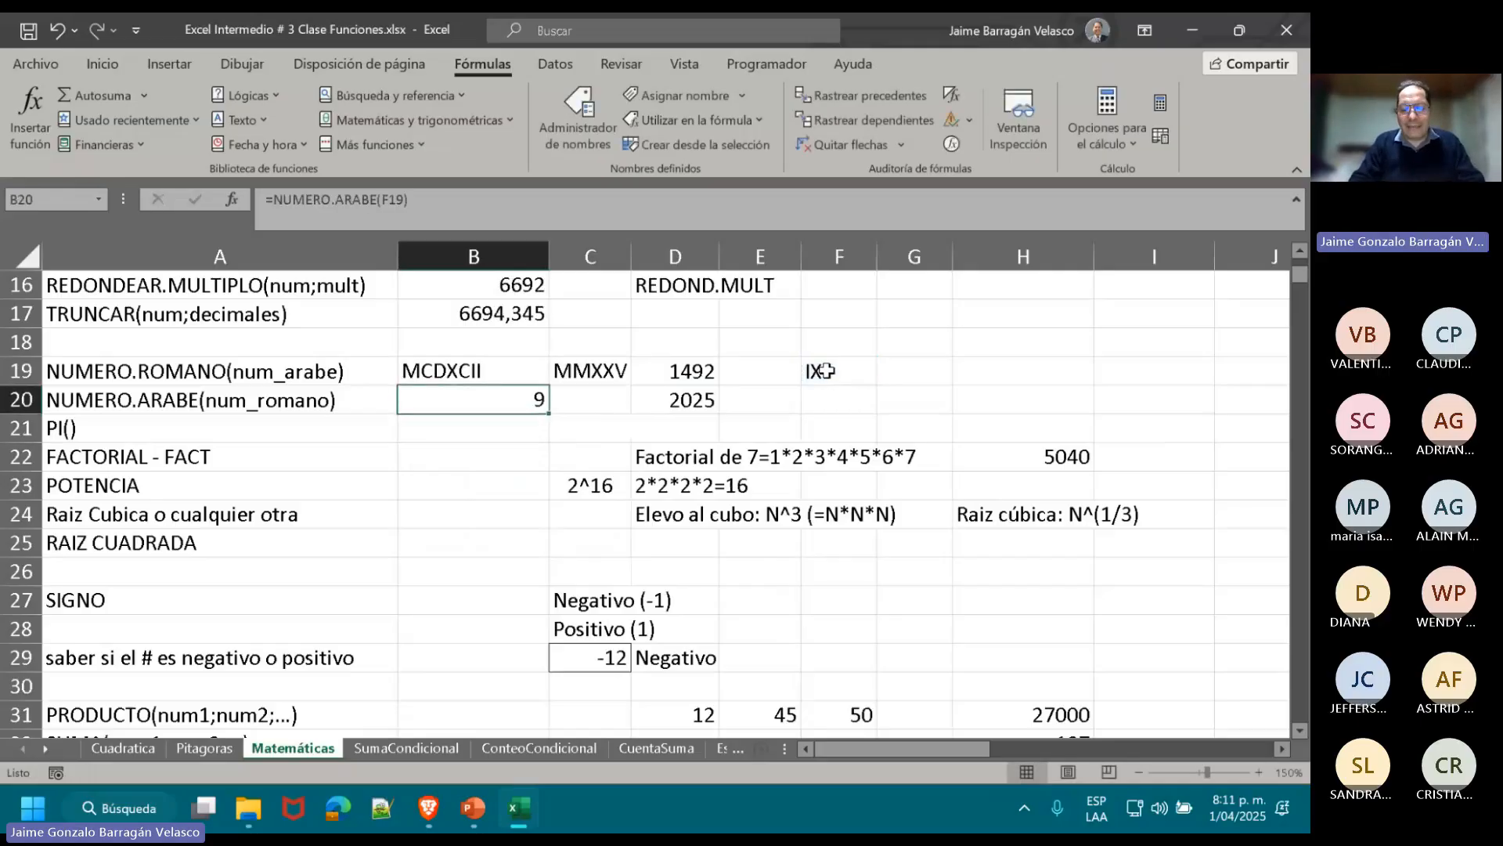
text(=)
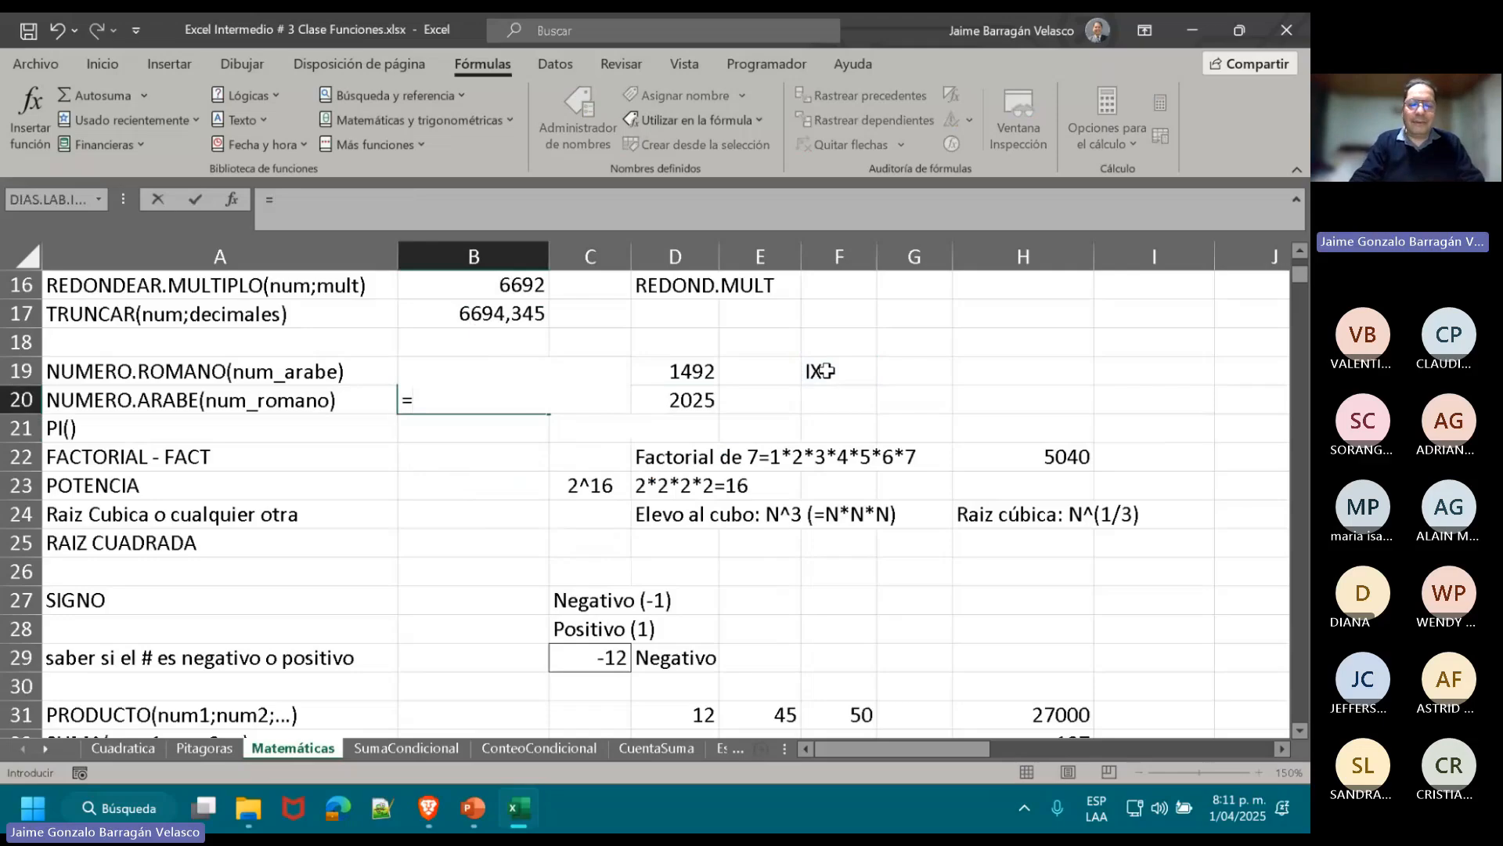
text(N)
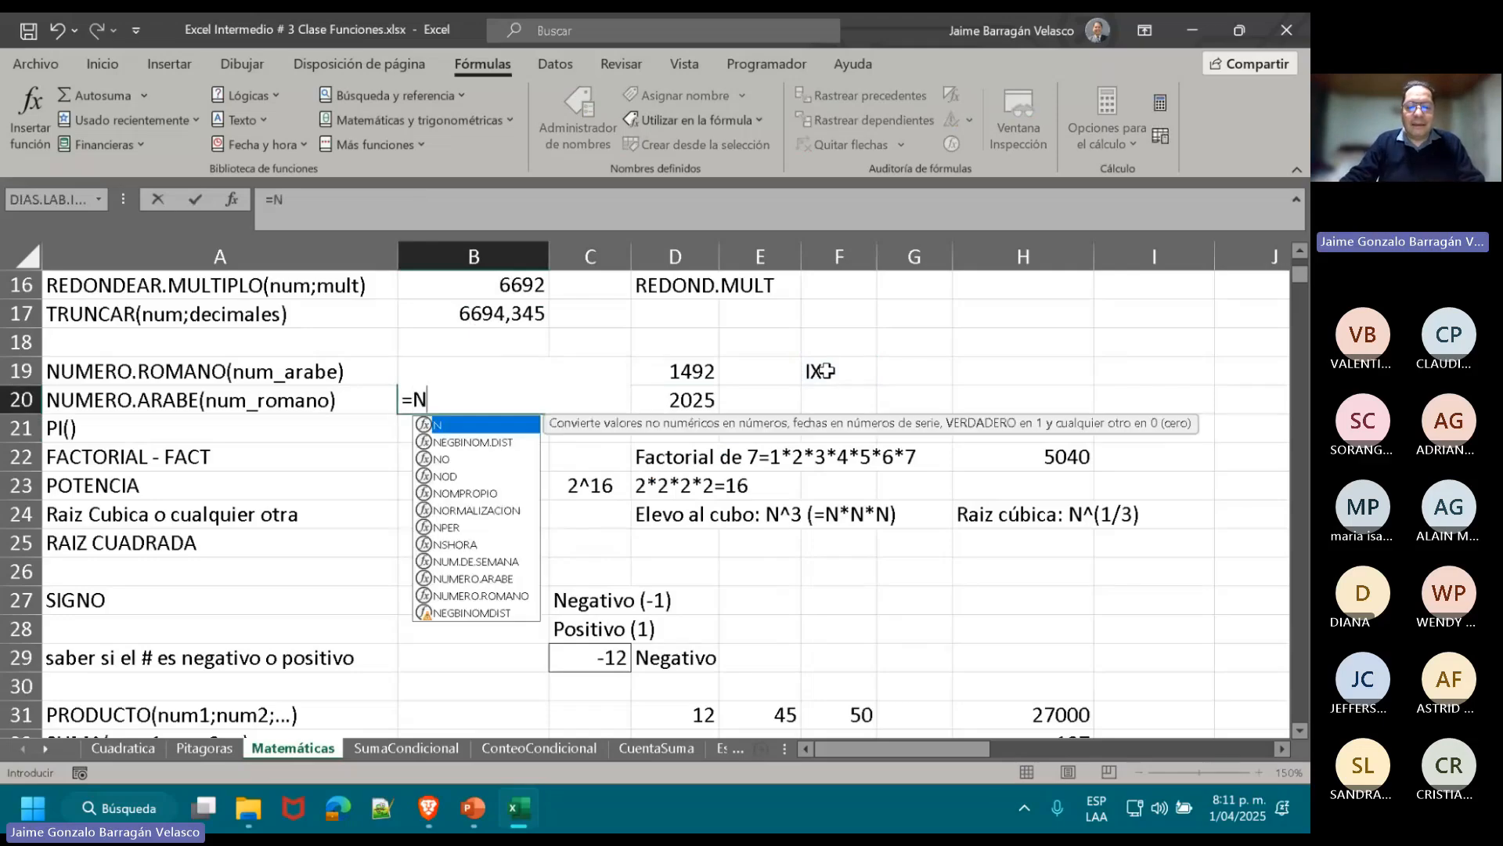
double_click(472, 578)
text("IX)
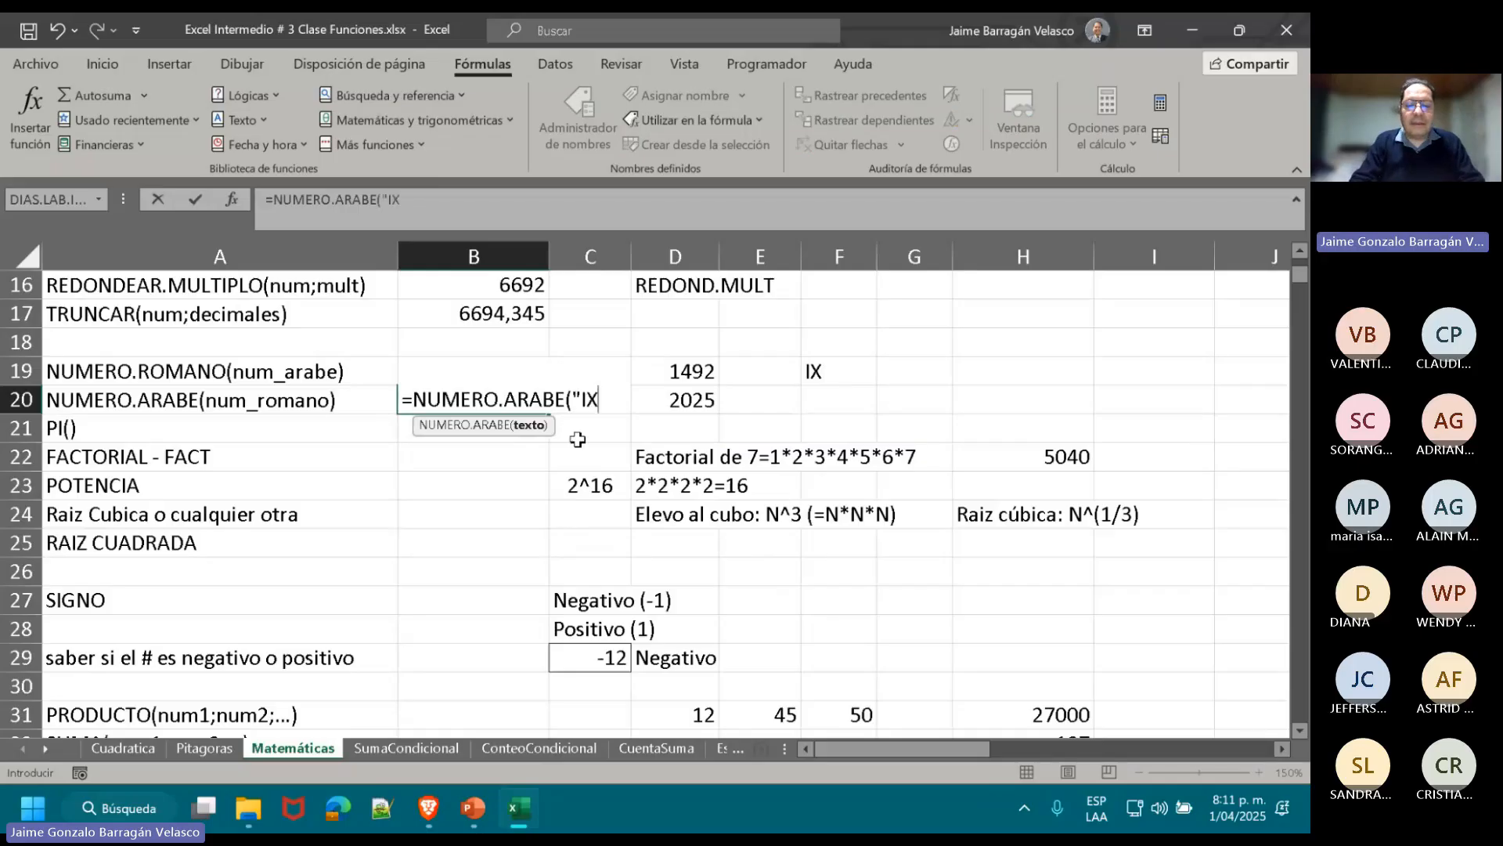
text("))
key(Return)
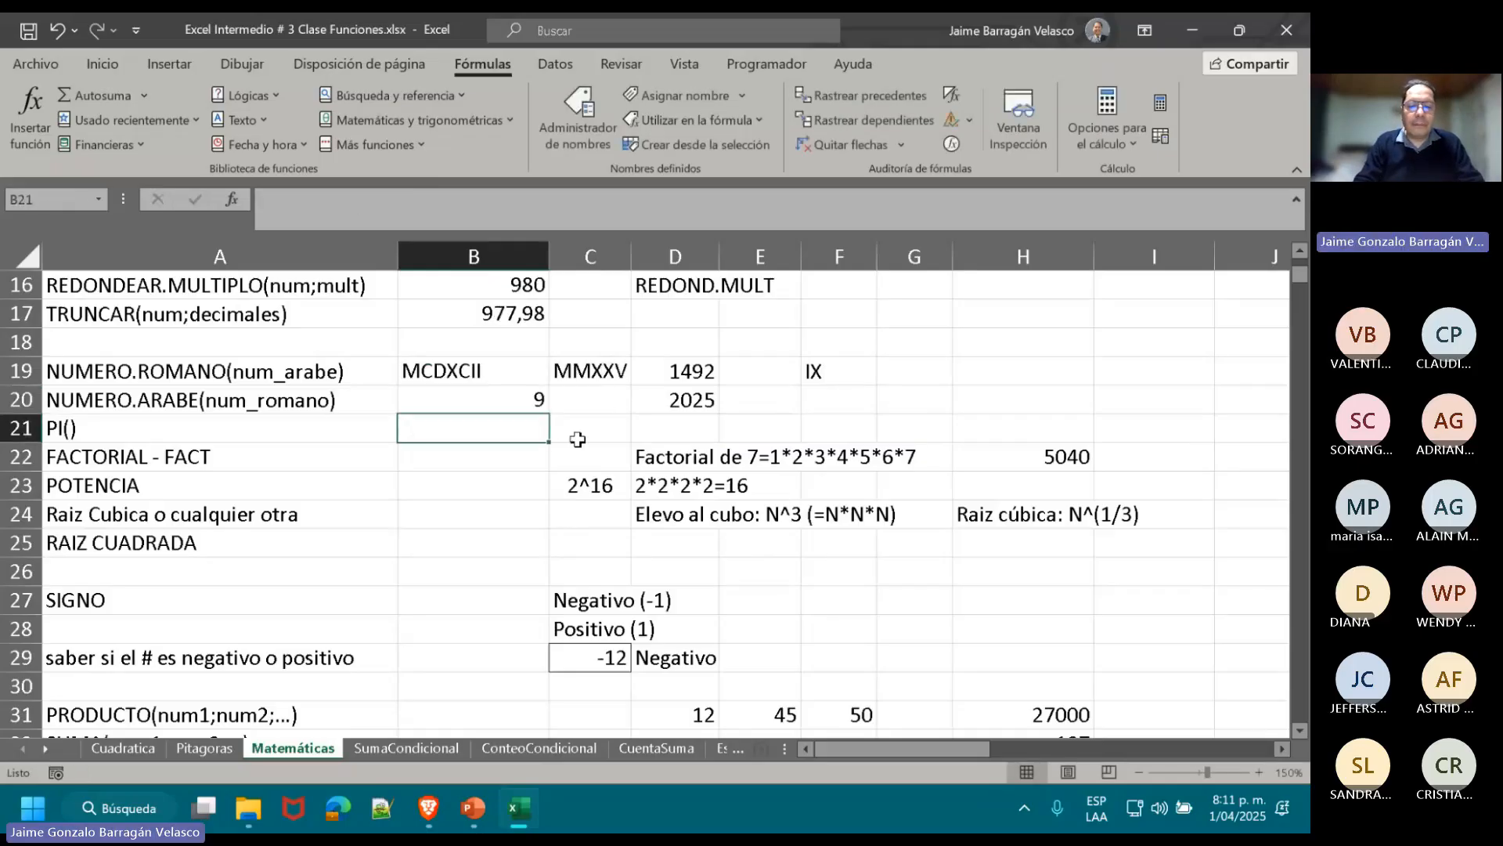
key(Up)
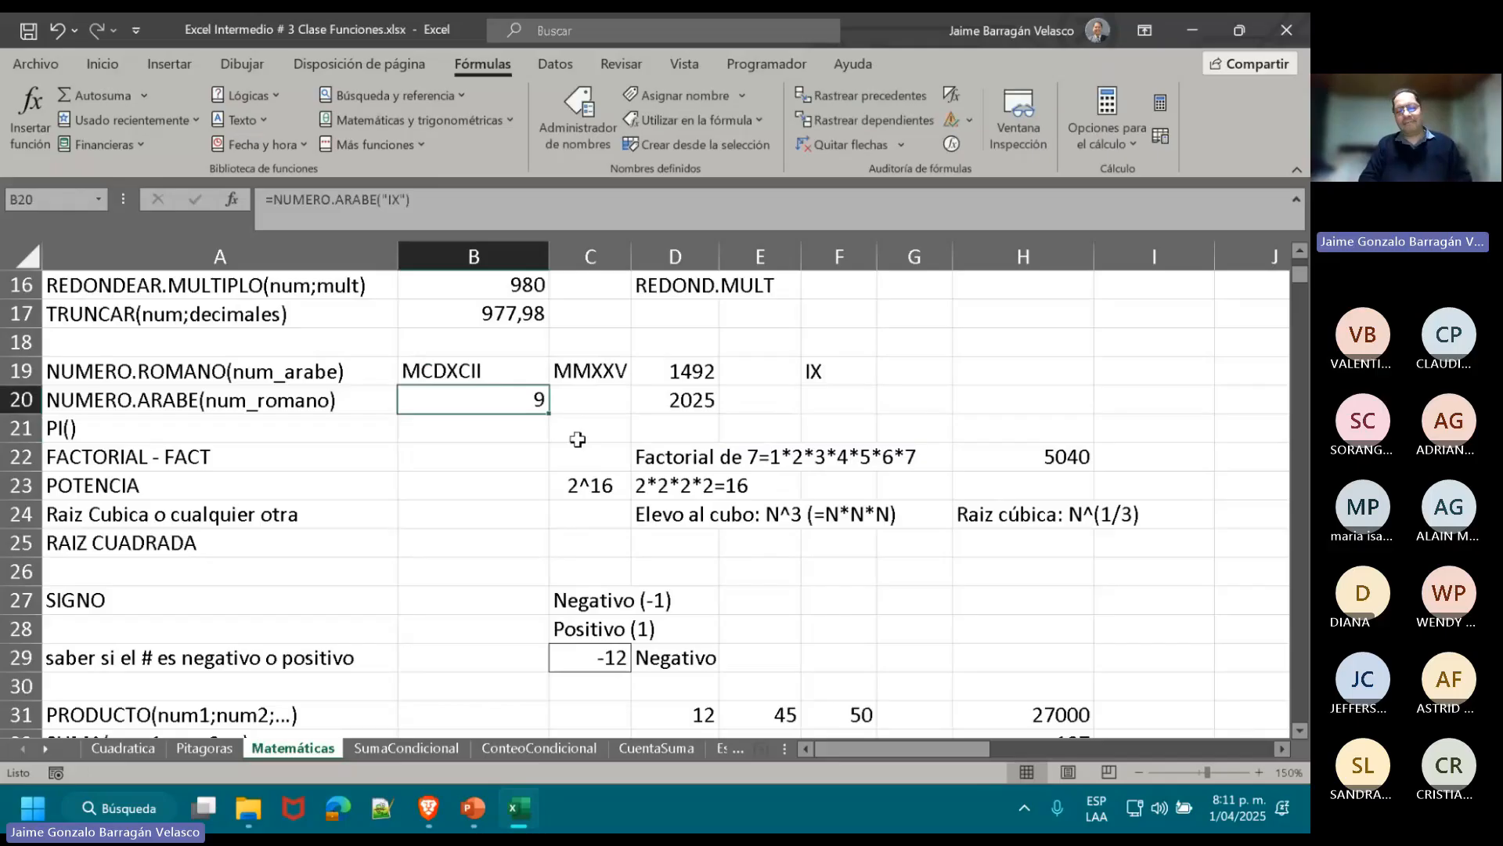
double_click(529, 401)
click(819, 371)
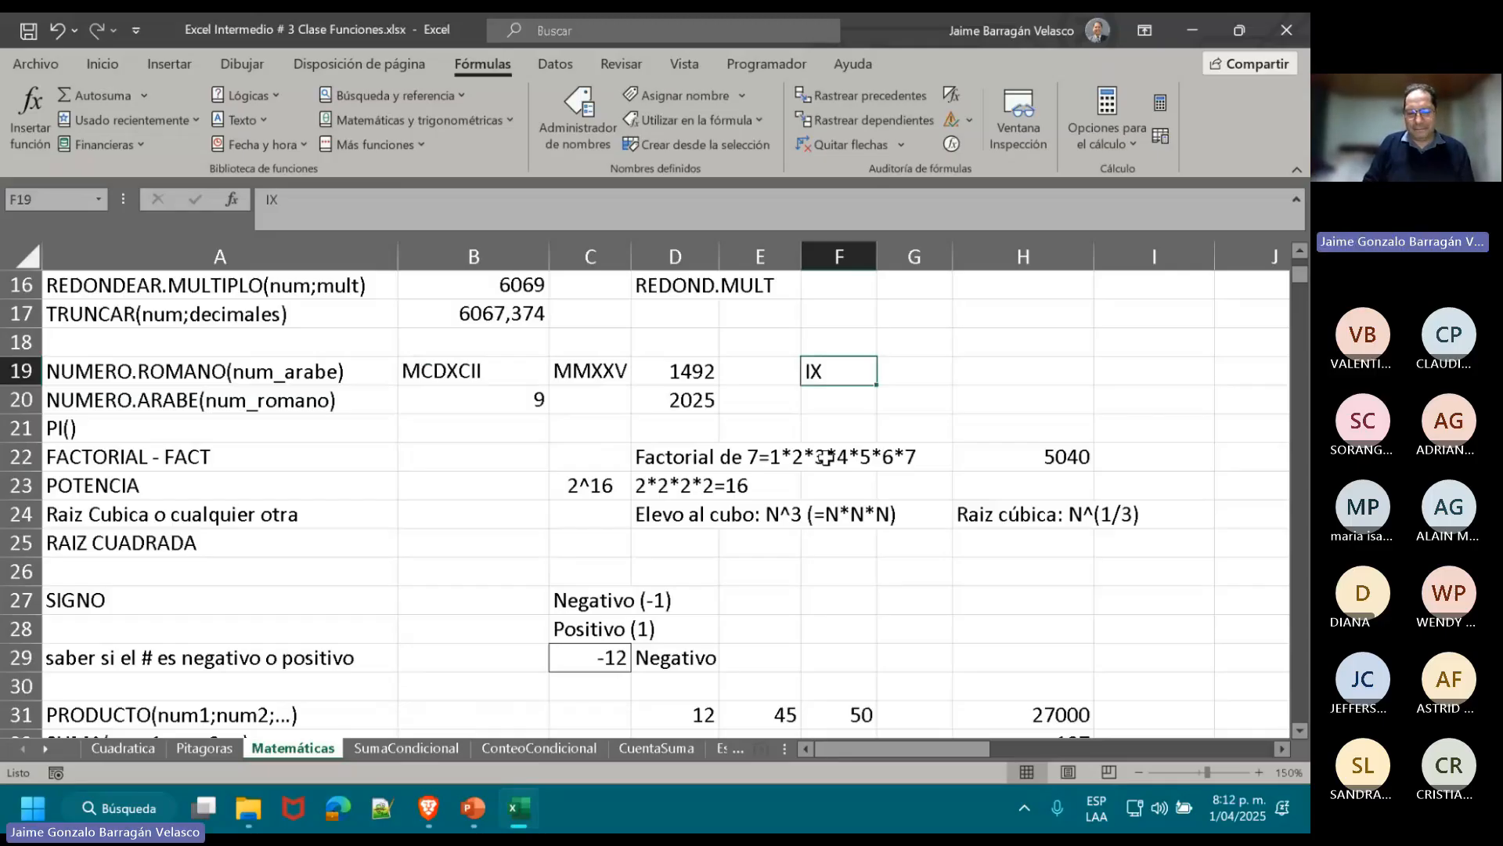
- Enter =NUMERO.ARABE(B19) in cell C20 to convert the Roman numeral in B19 back to an Arabic number
click(620, 409)
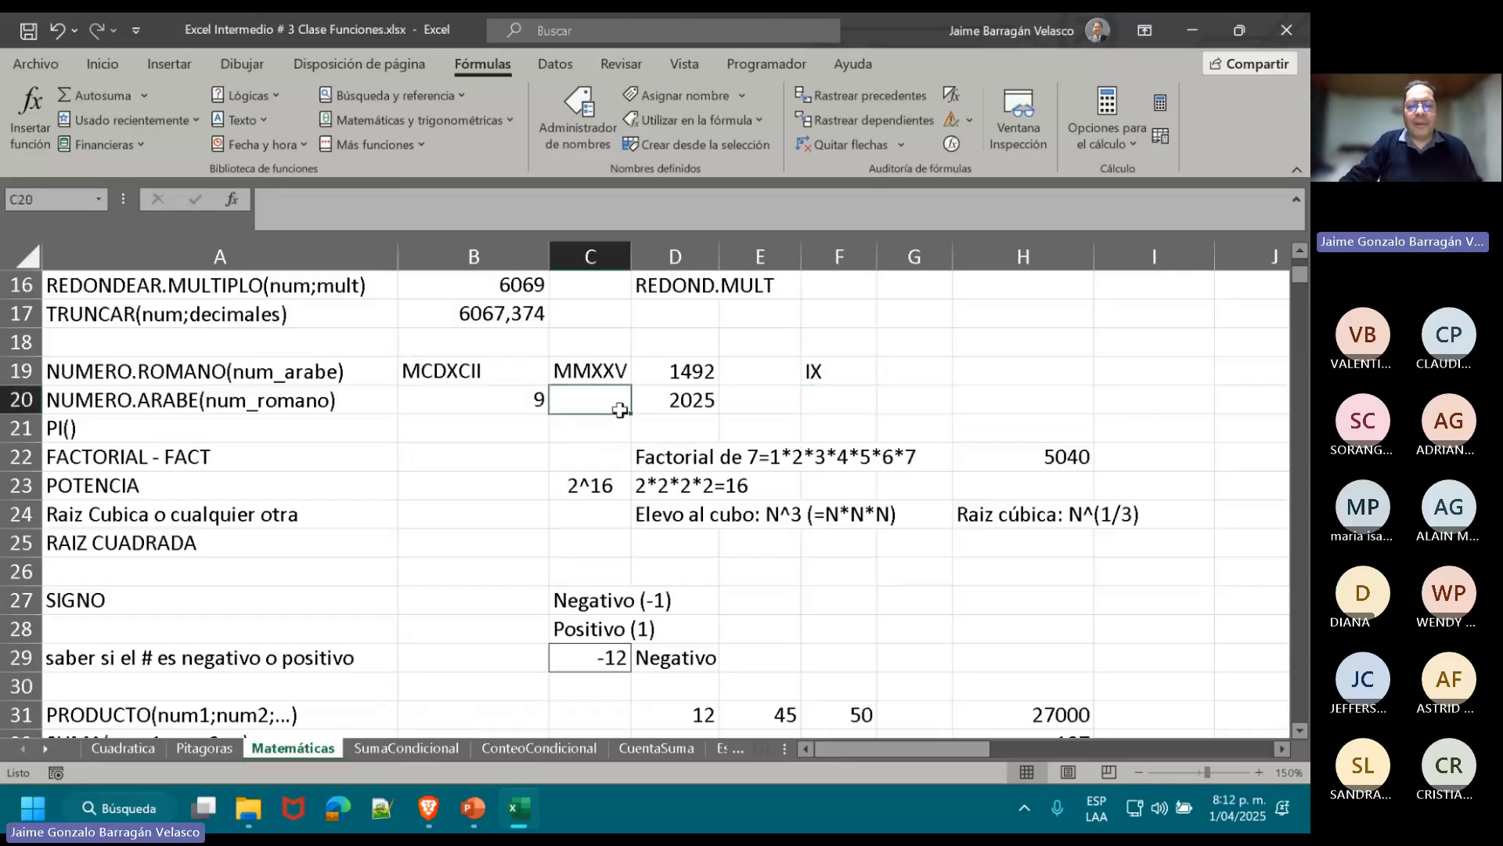
text(=)
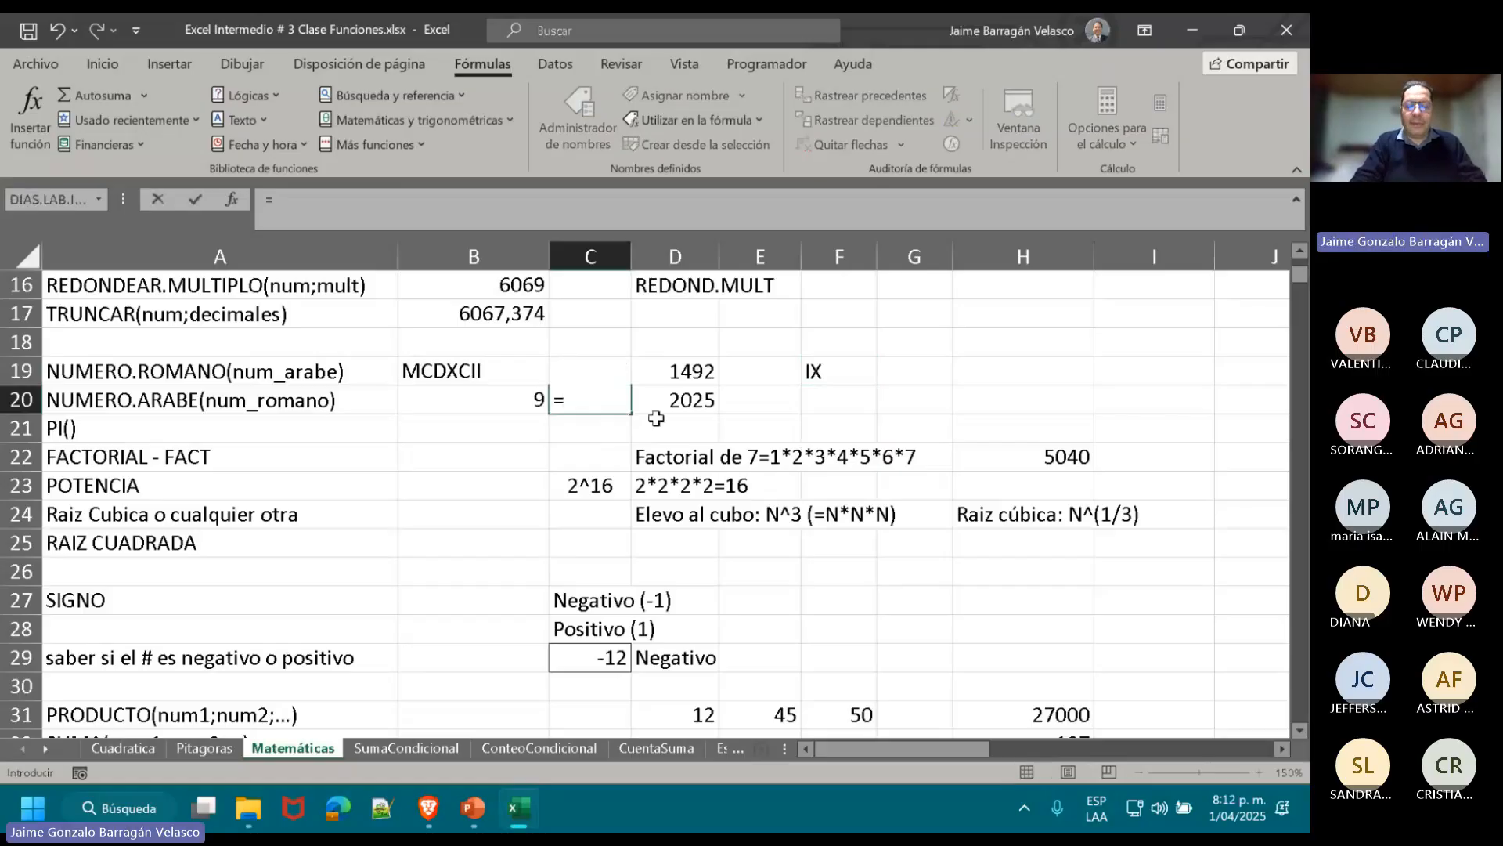
text(NUM)
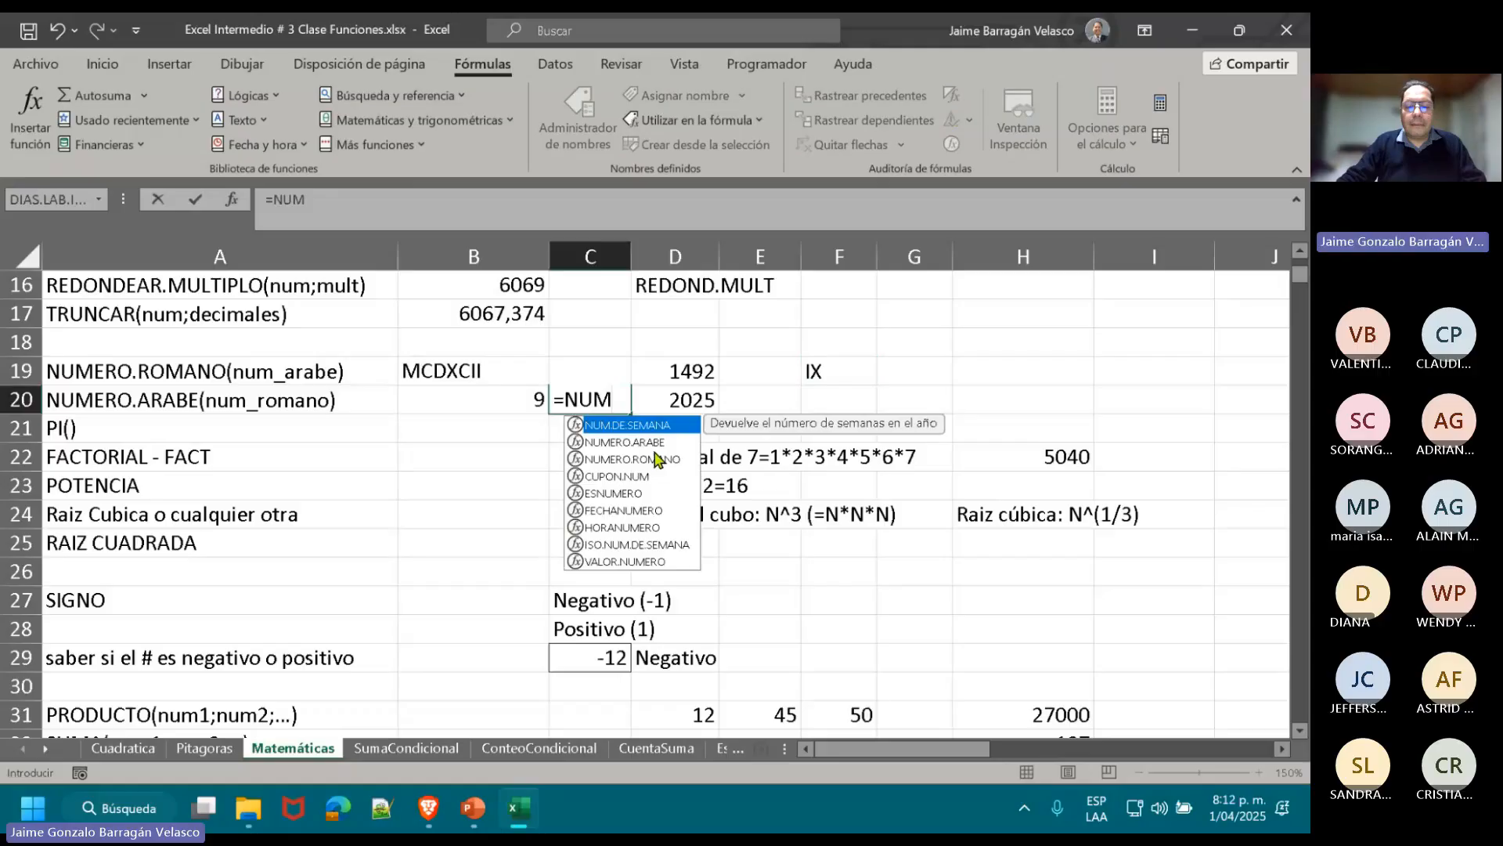
double_click(656, 440)
click(461, 366)
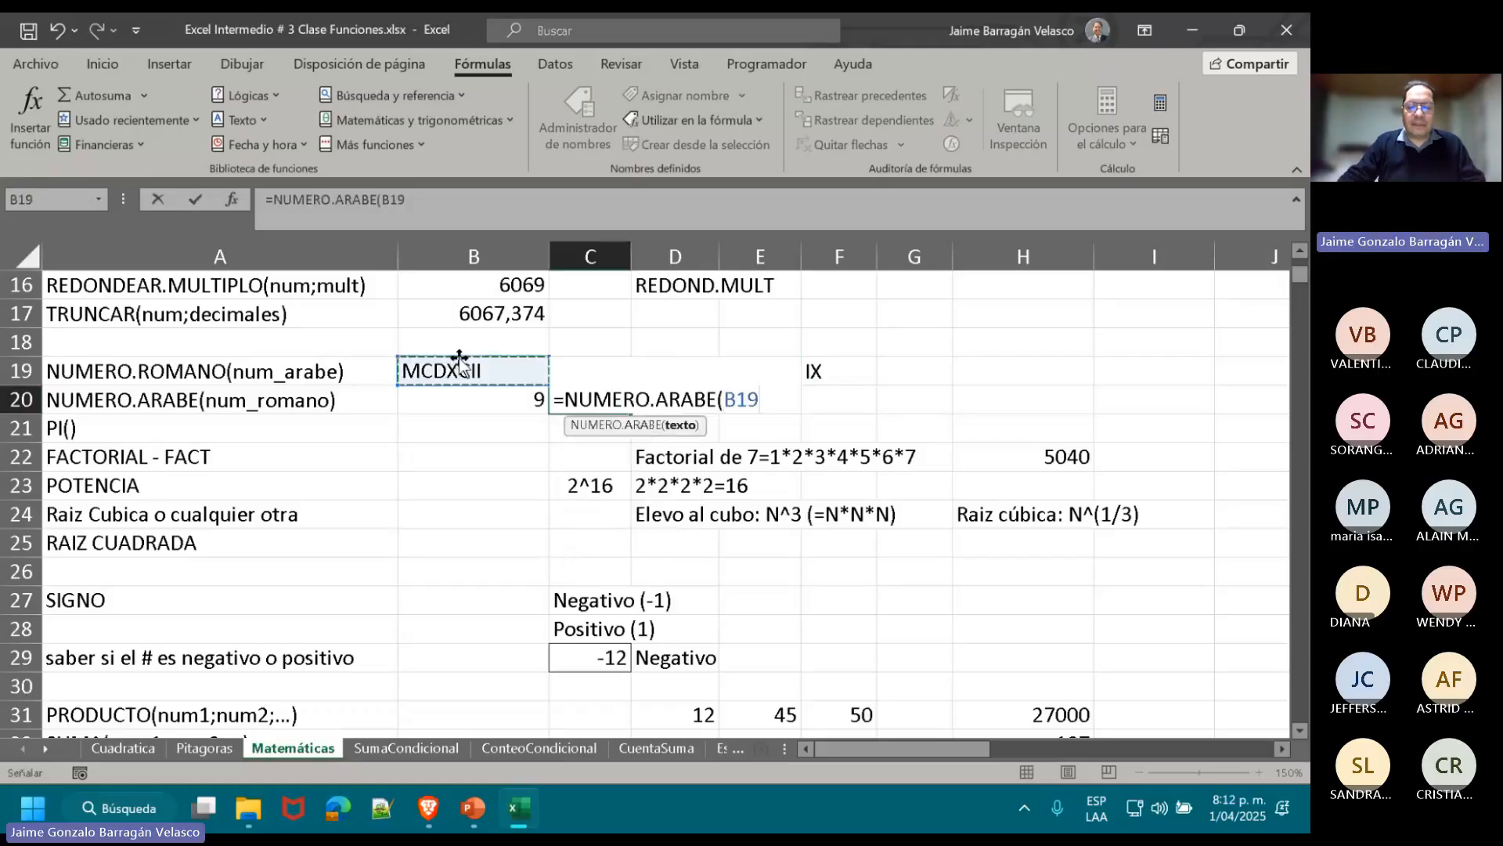
key(Return)
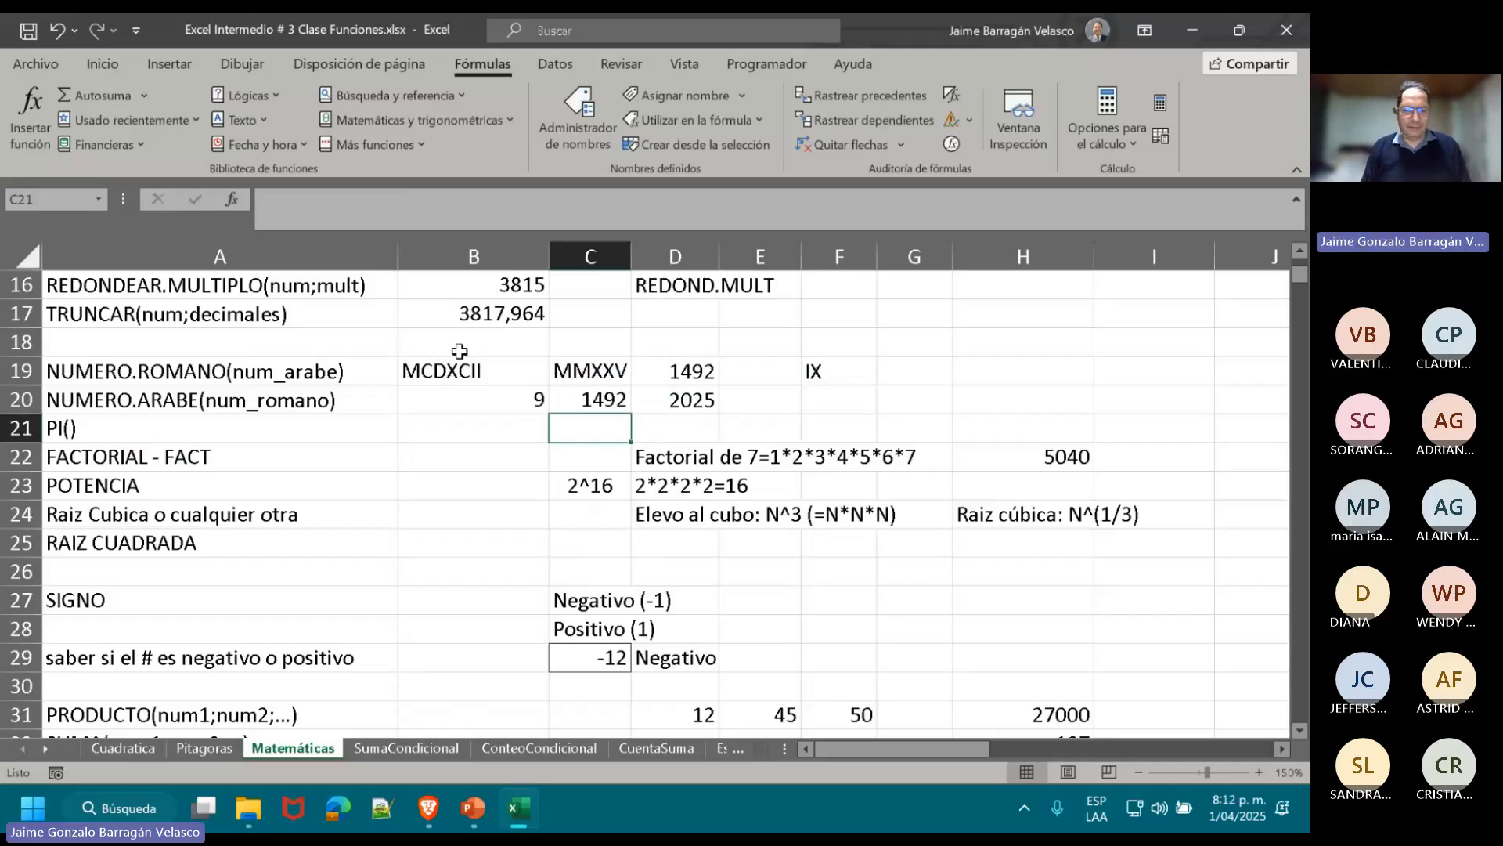
- Enter =PI() in cell B21 and widen column B enough to display the full value
key(Left)
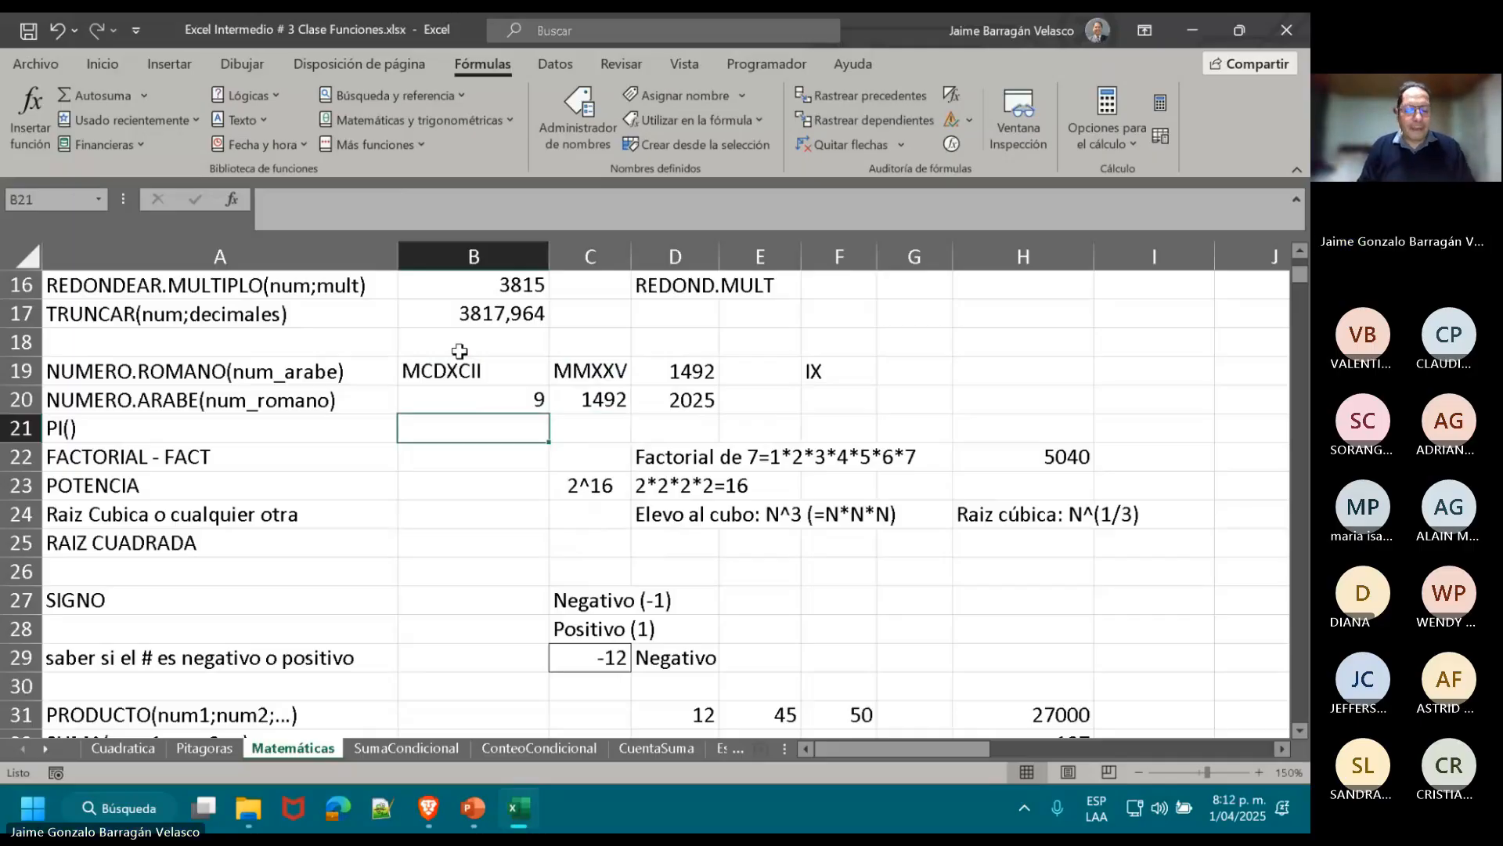
text(=PI())
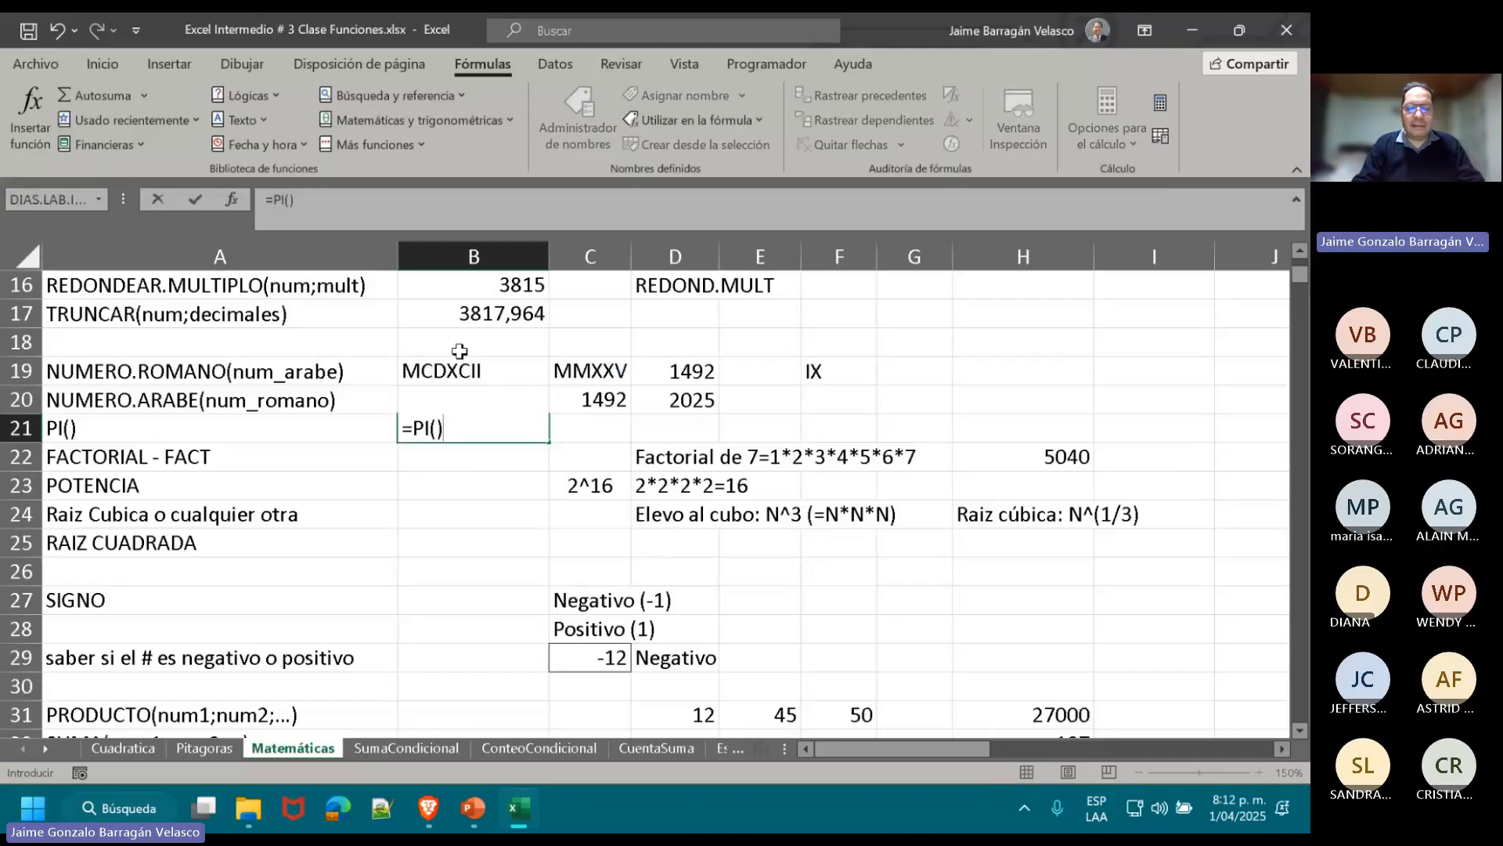
key(Return)
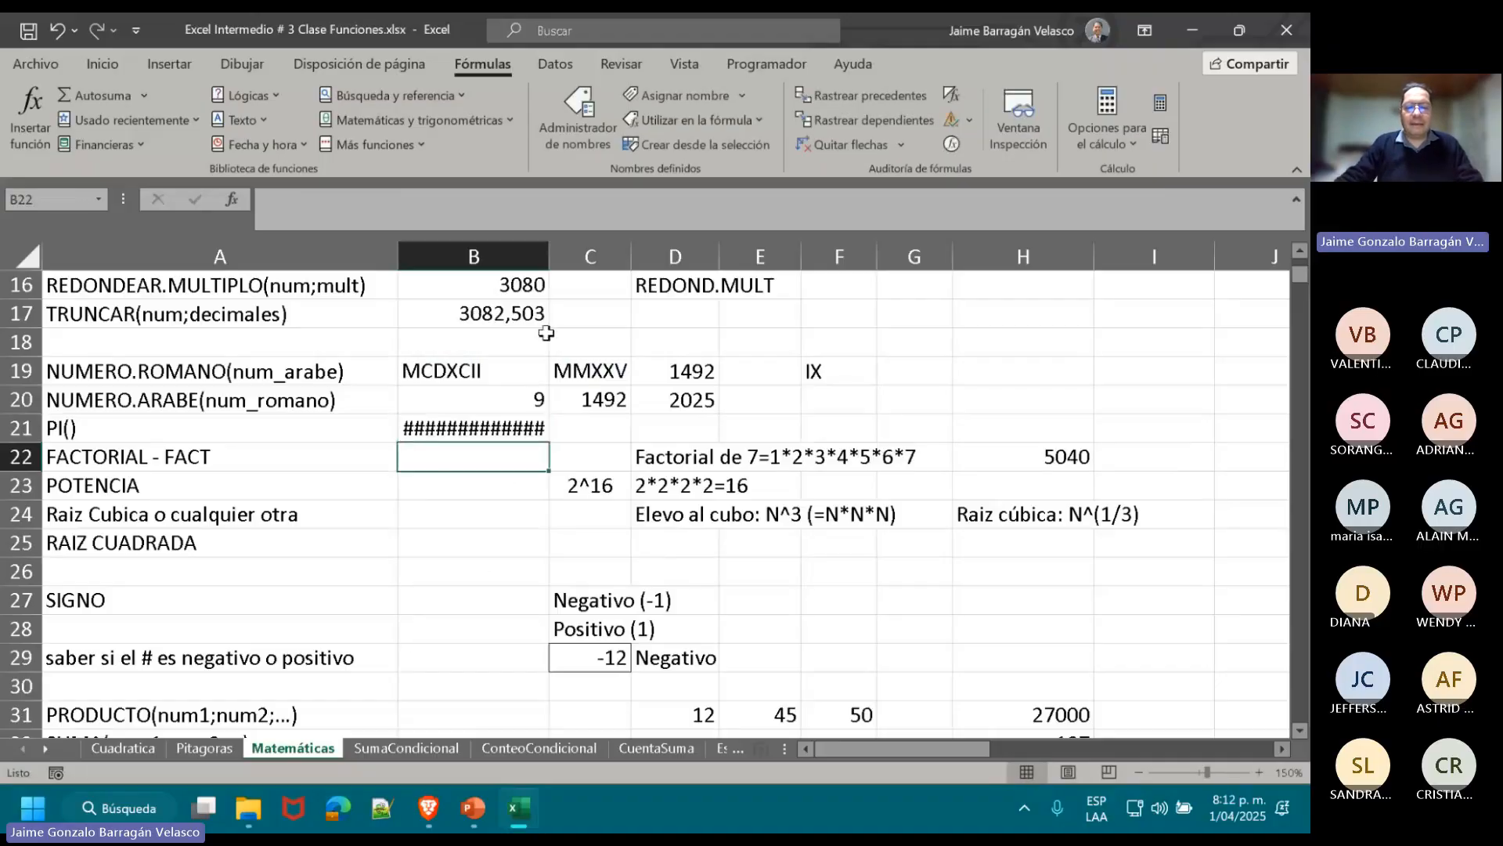
drag(548, 255, 576, 253)
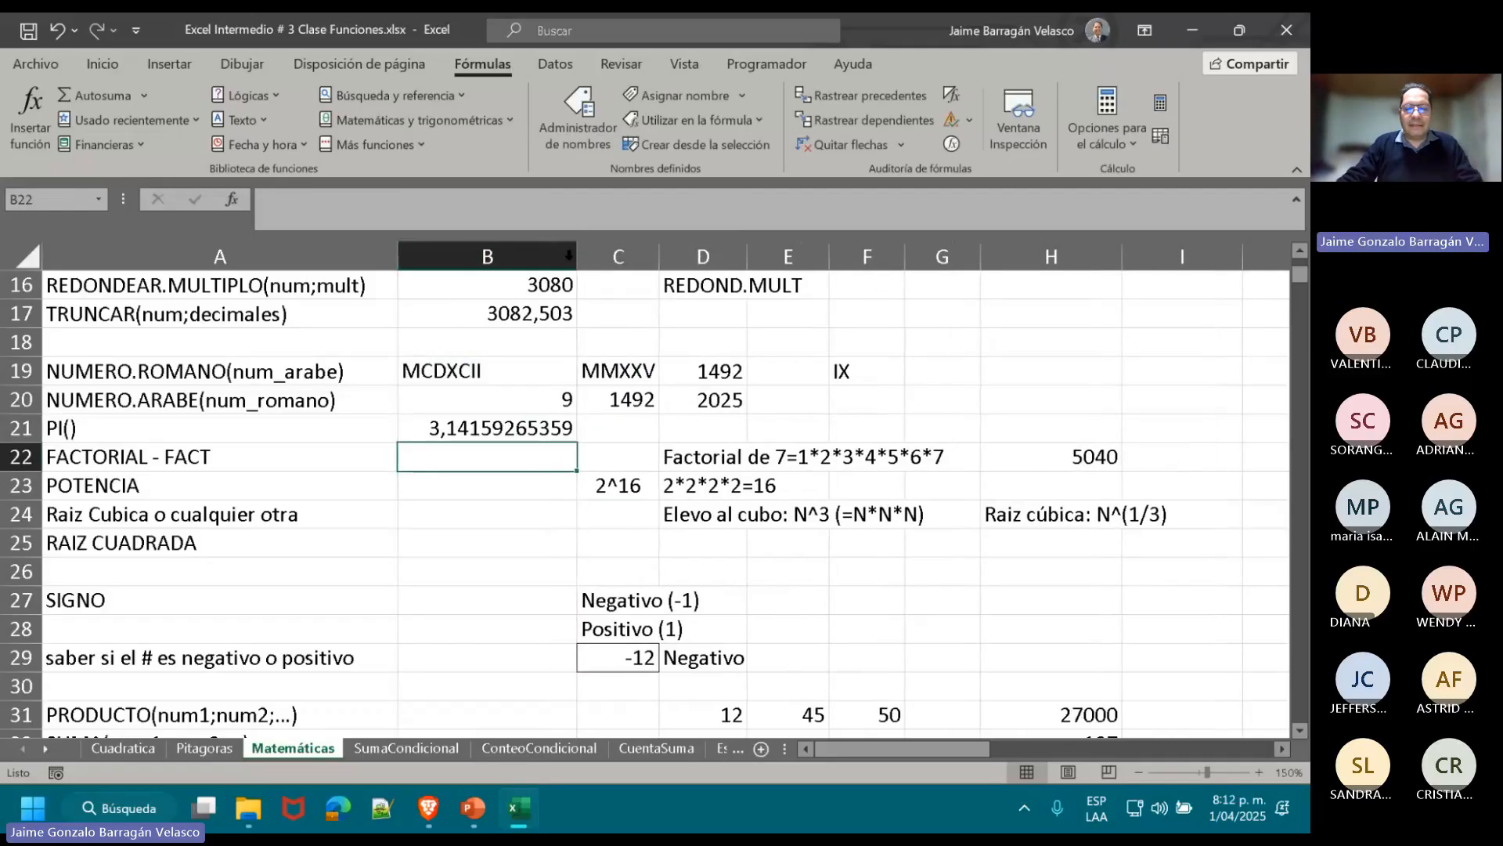
click(490, 429)
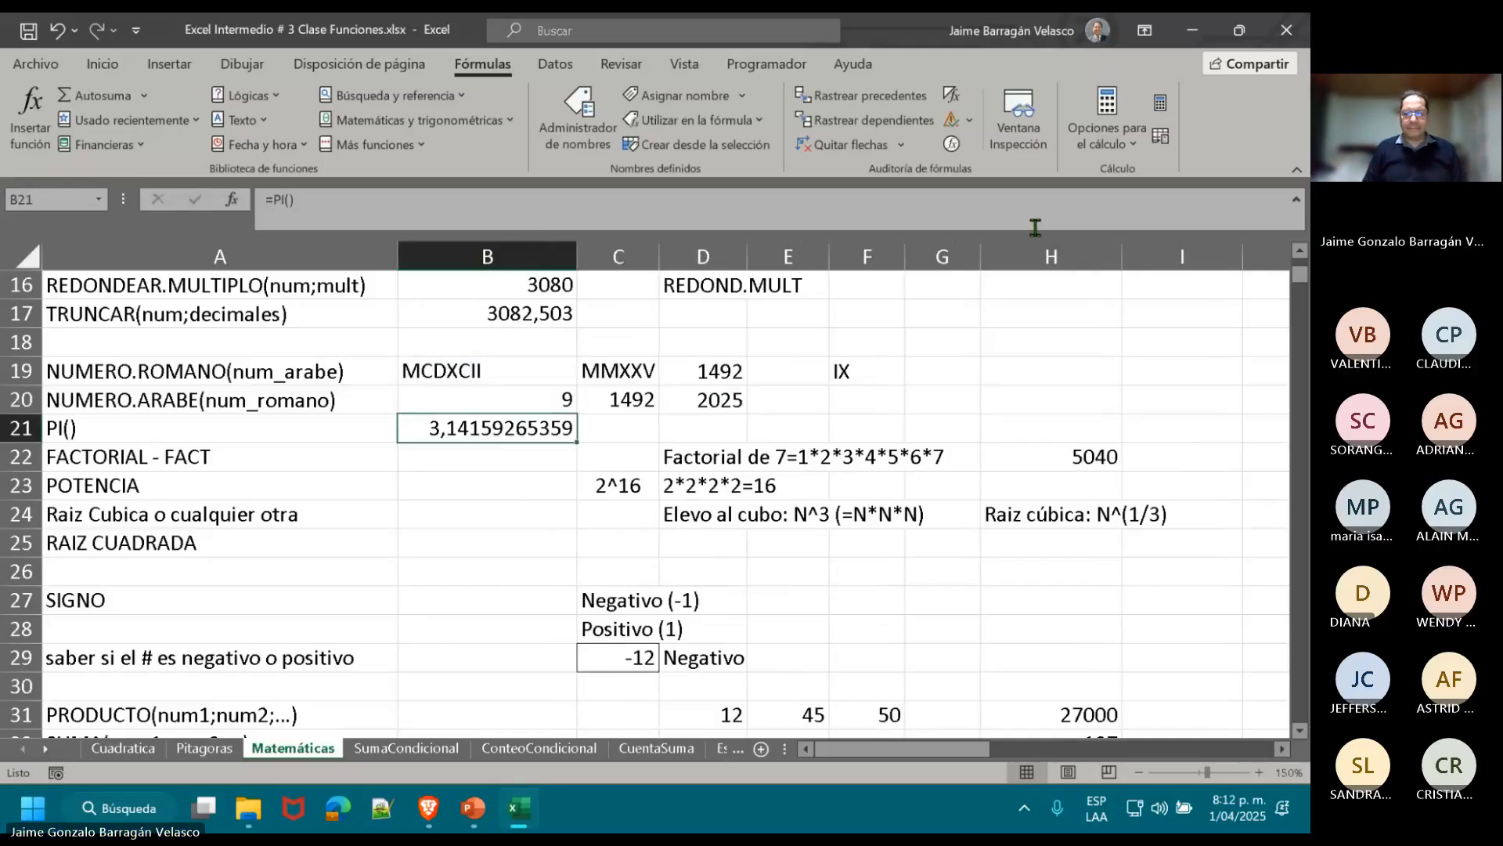
key(Down)
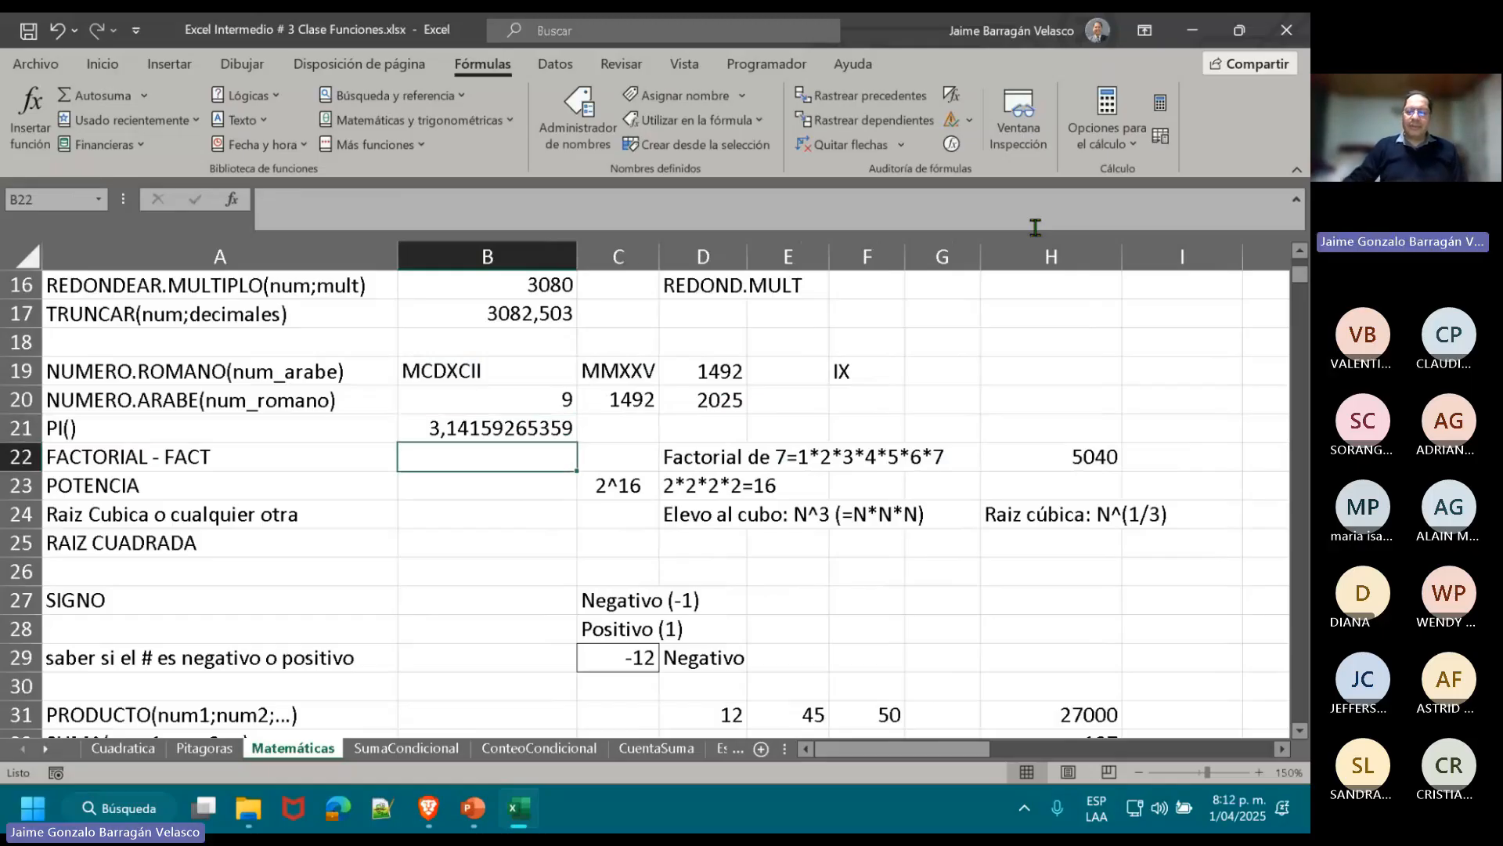
- Examine the factorial explanation in D22 and step through each factor of the multiplication formula in H22
click(714, 456)
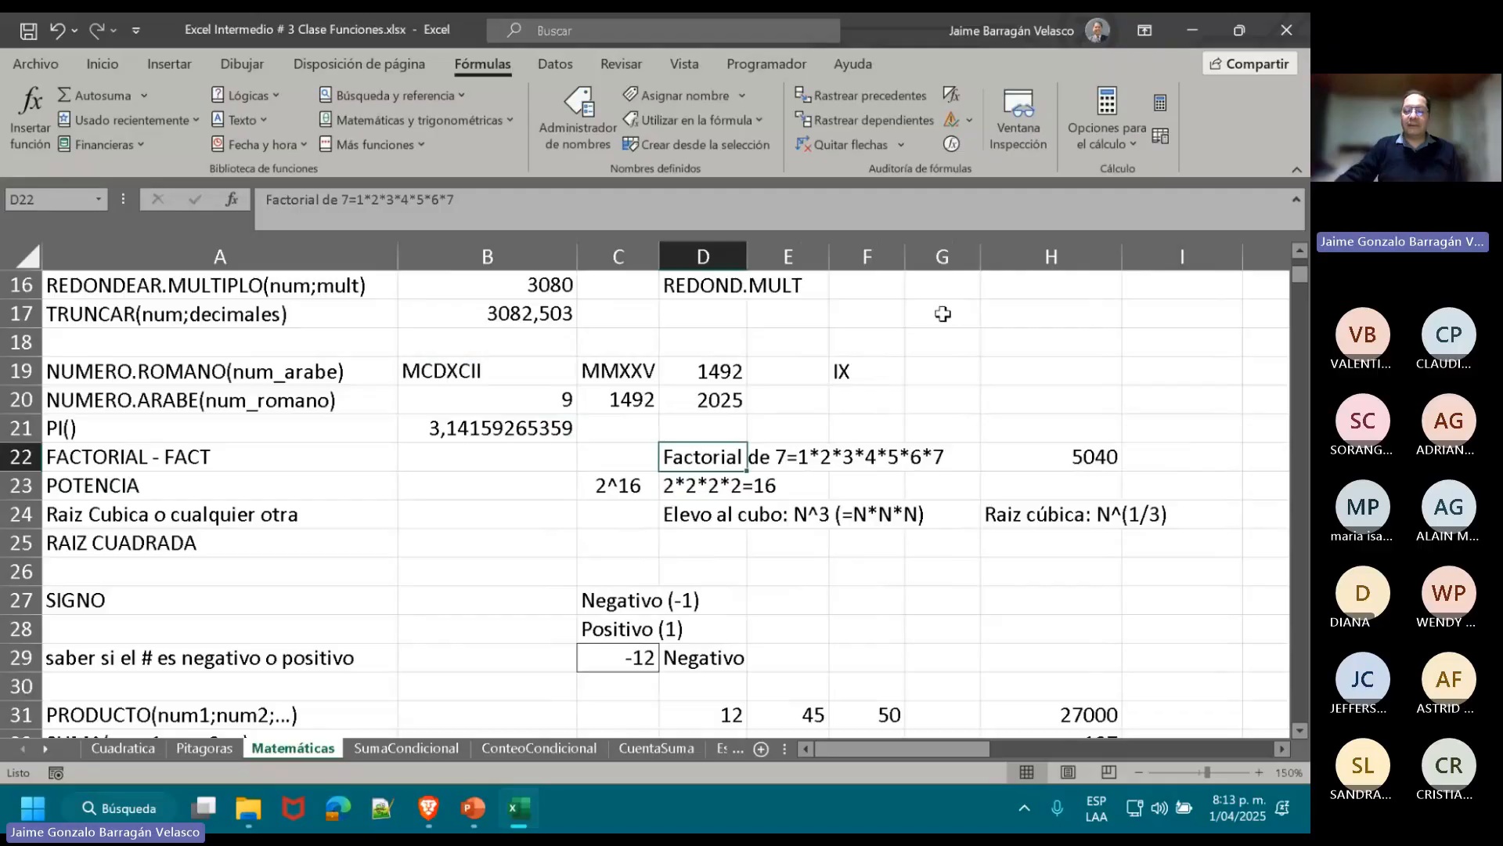
click(1110, 456)
double_click(1110, 455)
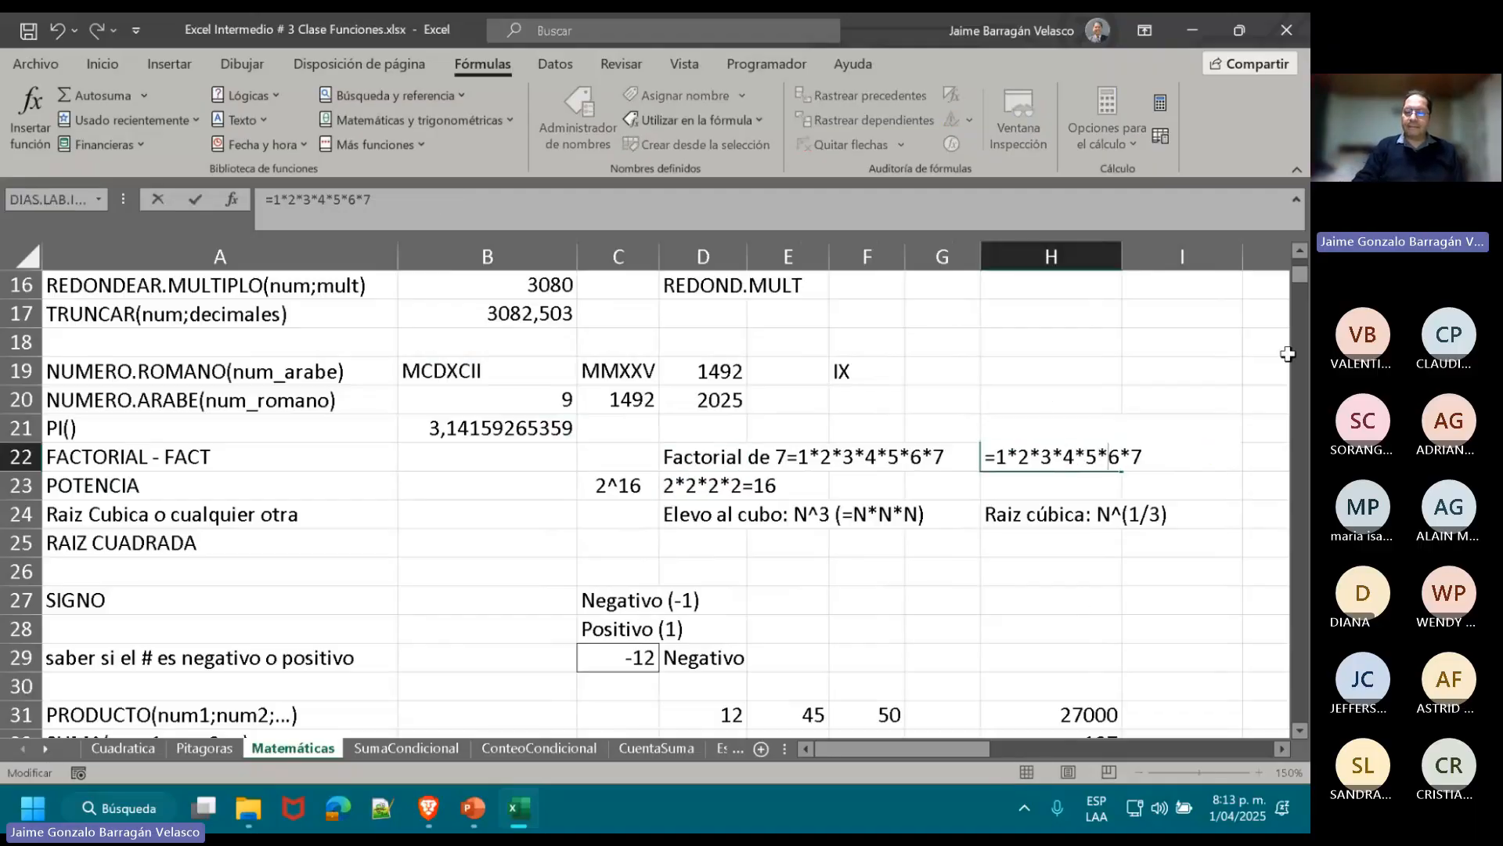
key(Left)
key(Left)
key(Left)
key(Left)
key(Left)
key(Left)
key(Left)
key(Left)
key(Left)
key(Left)
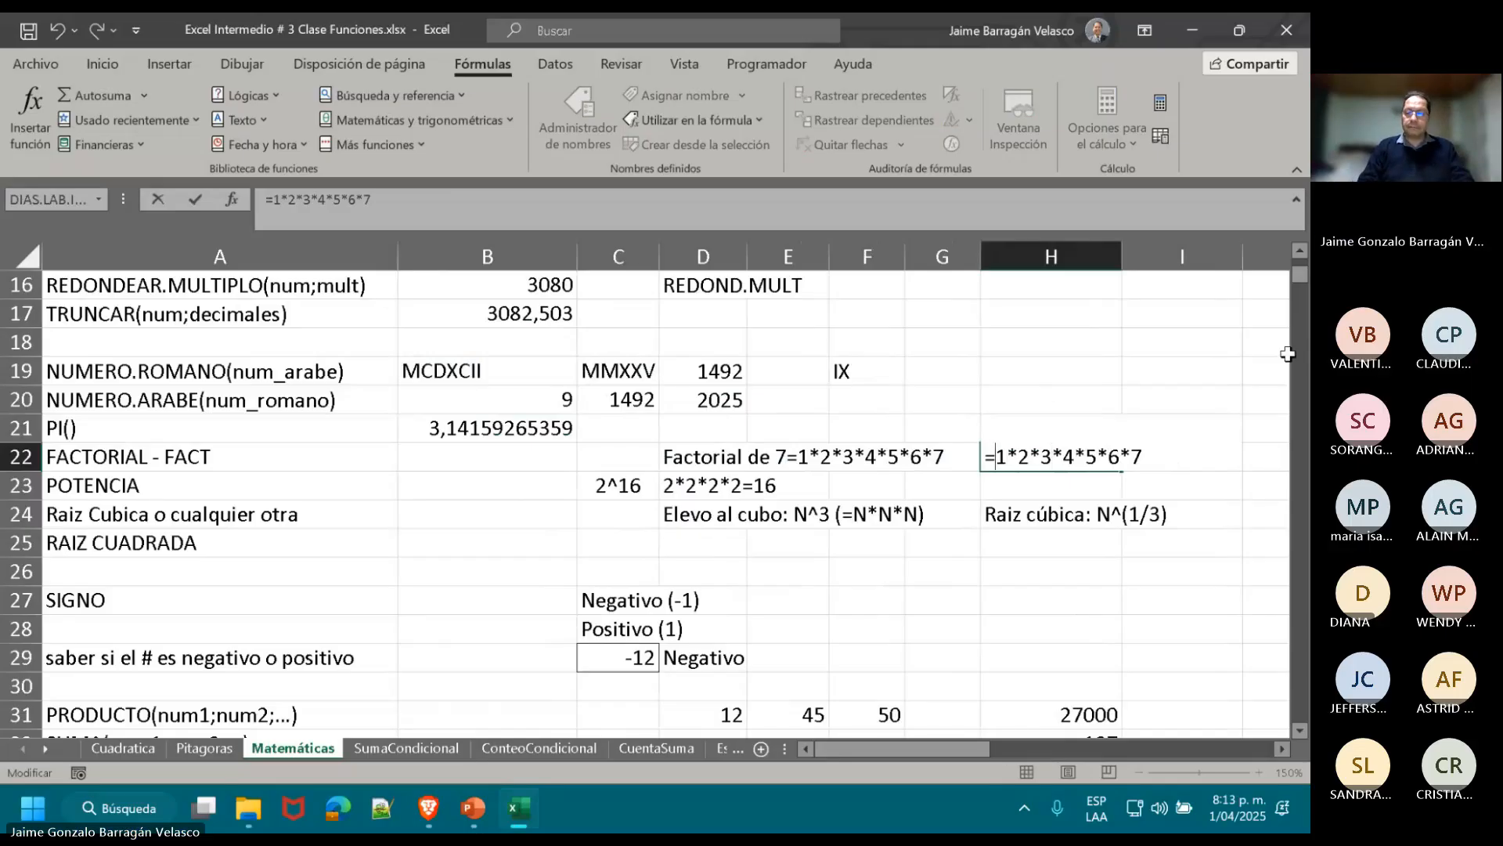
key(Right)
key(Right)
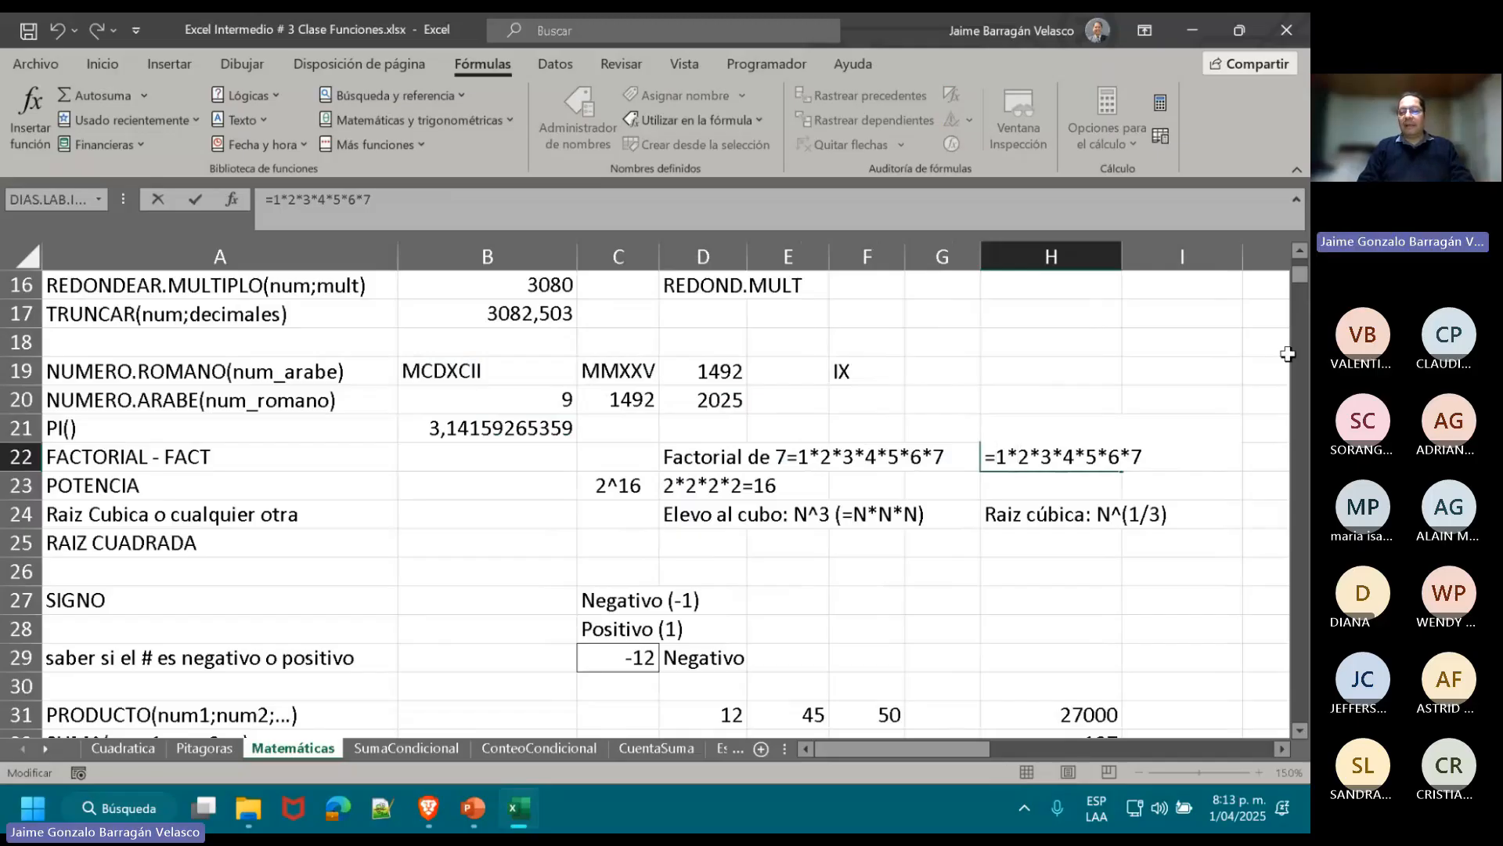
key(Right)
key(Right)
key(Right)
key(Right)
key(Right)
key(Right)
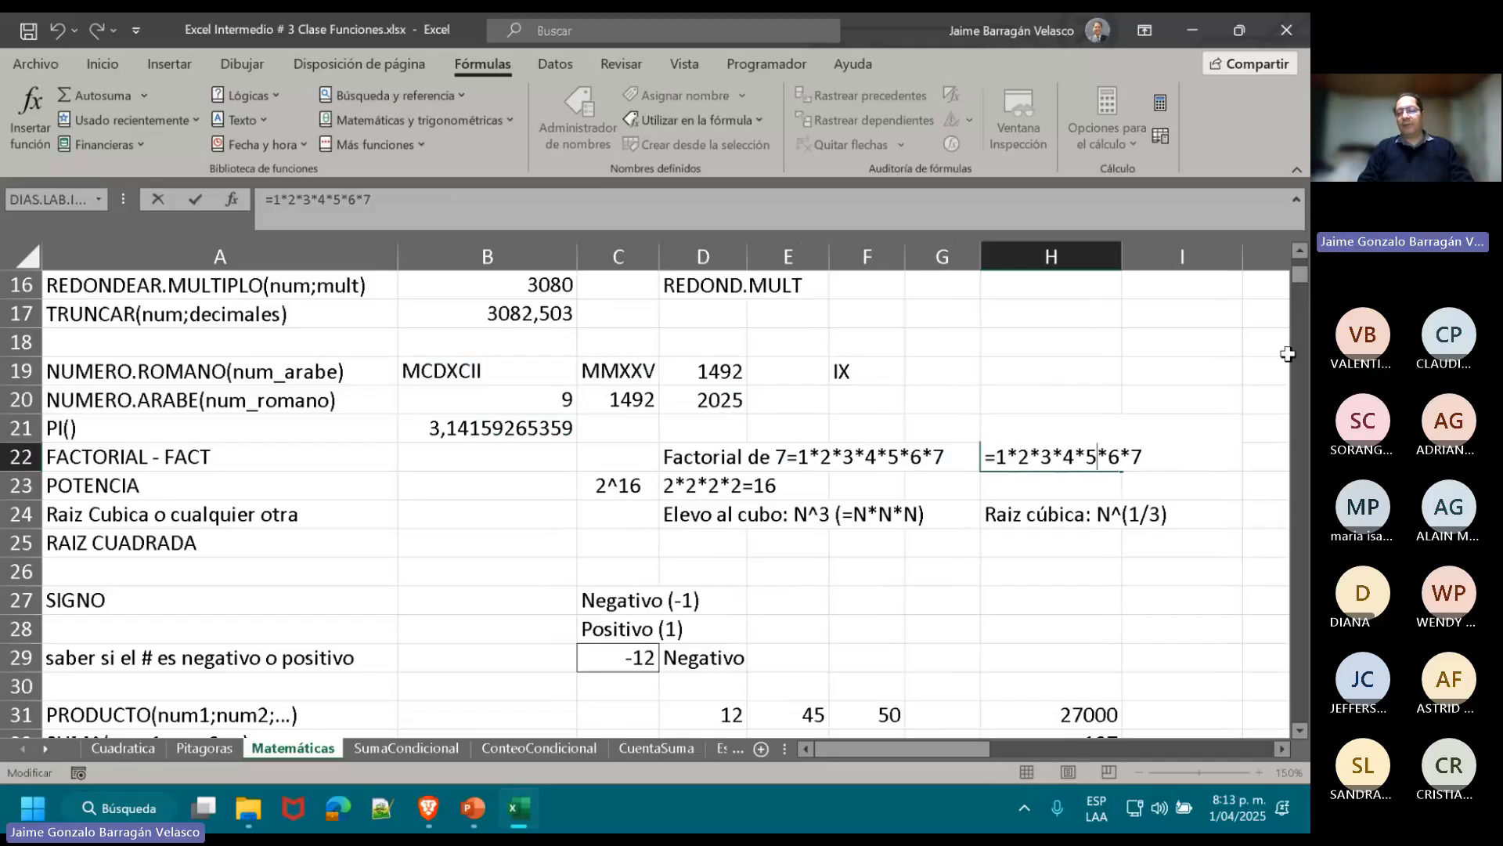
key(Return)
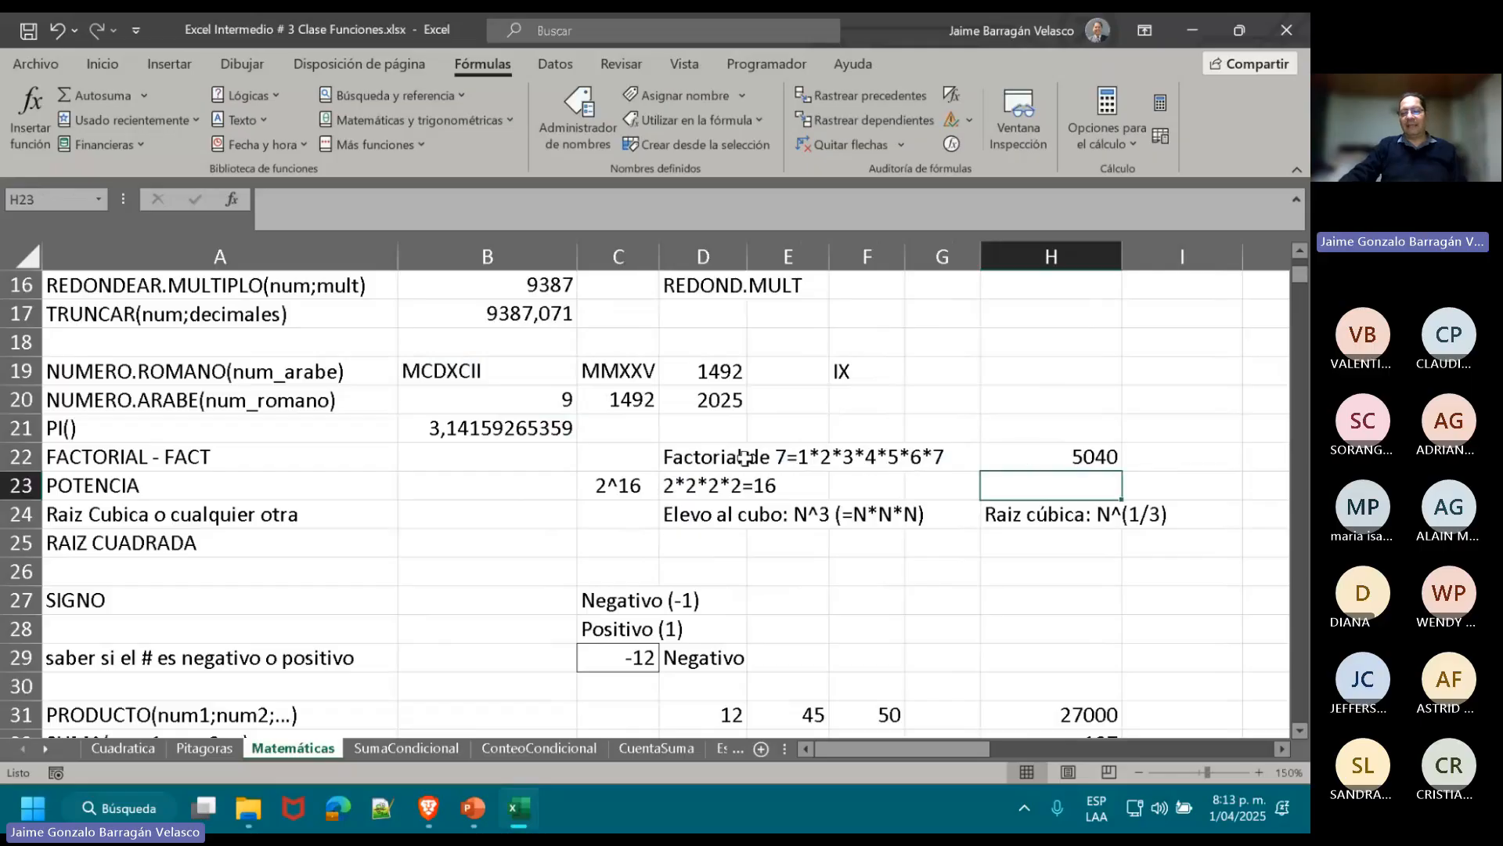
click(1059, 452)
double_click(1059, 452)
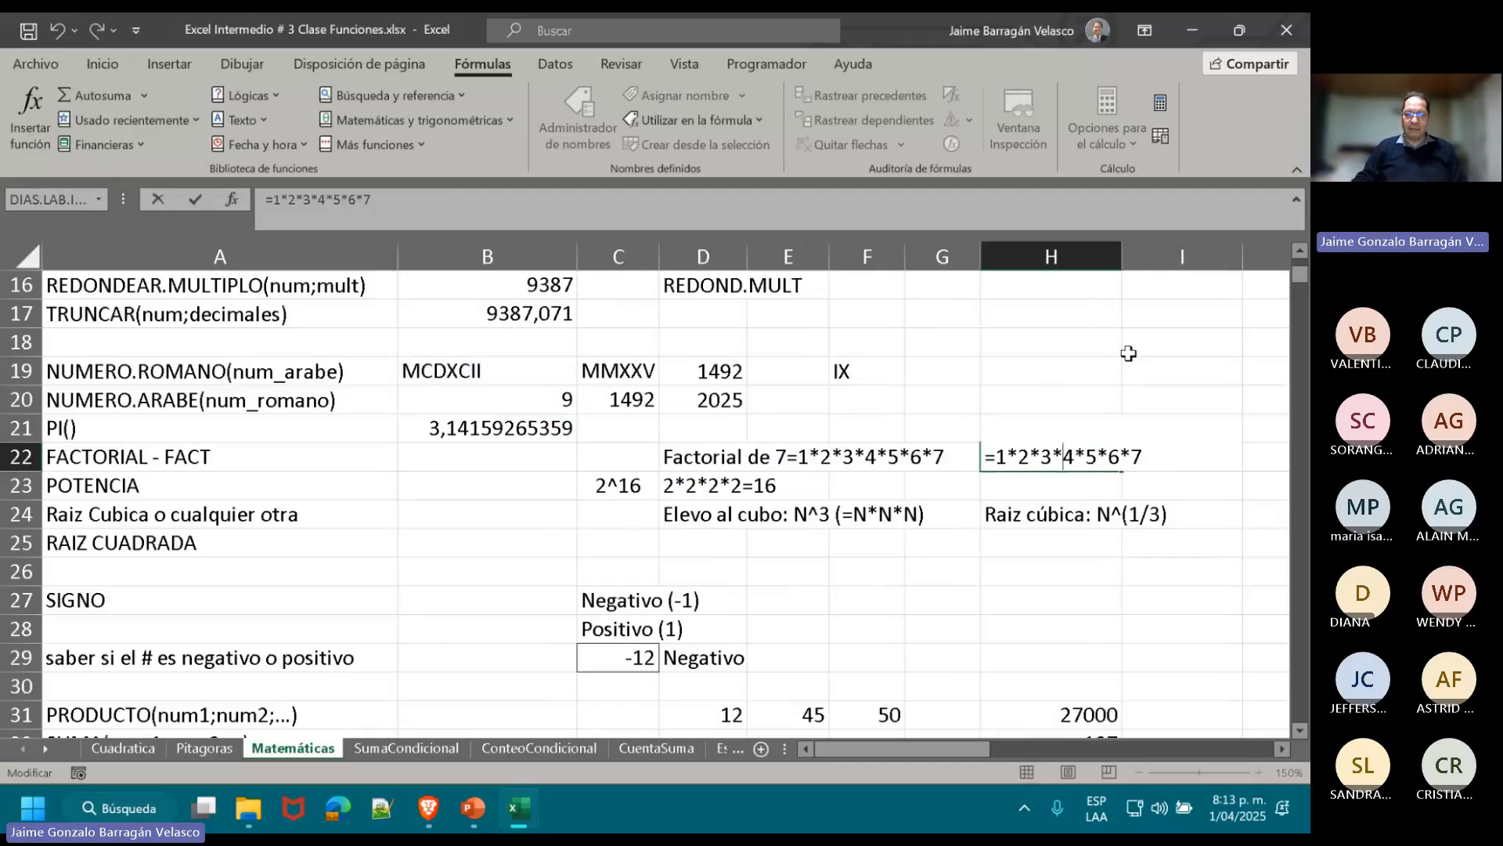
click(530, 455)
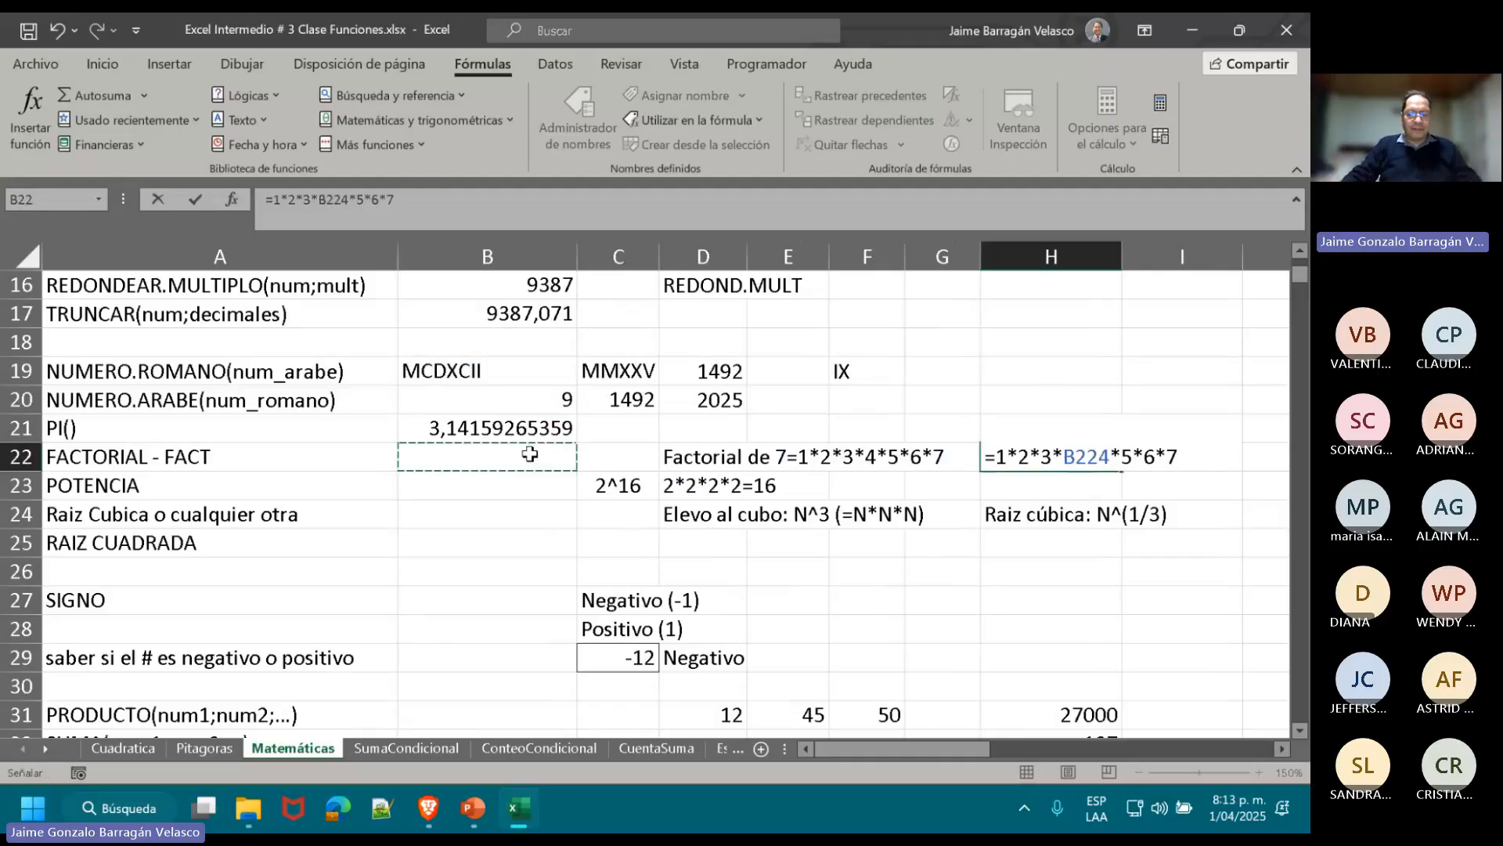
key(Escape)
key(F2)
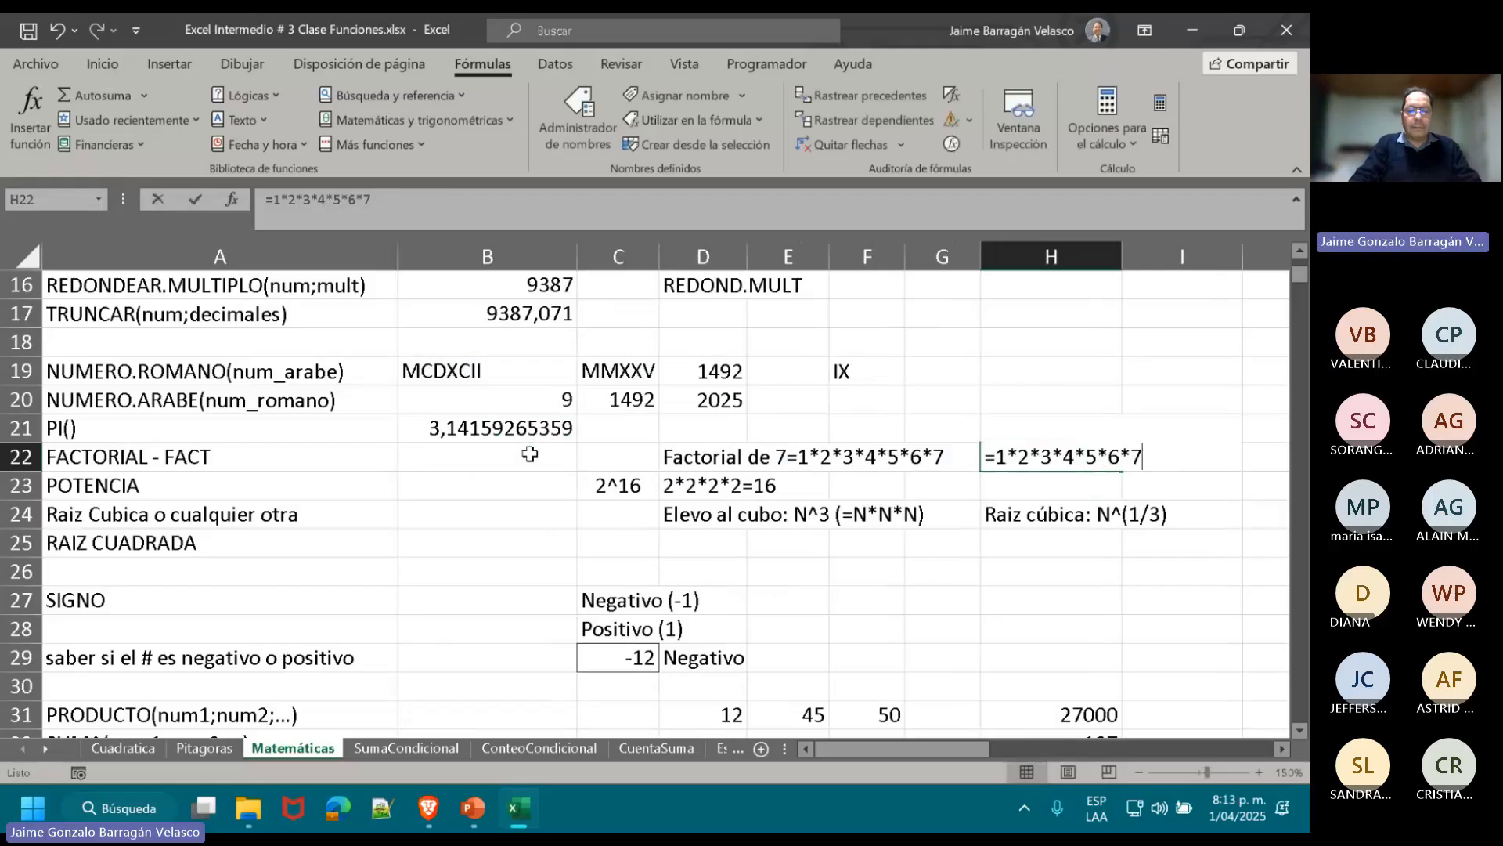
key(Escape)
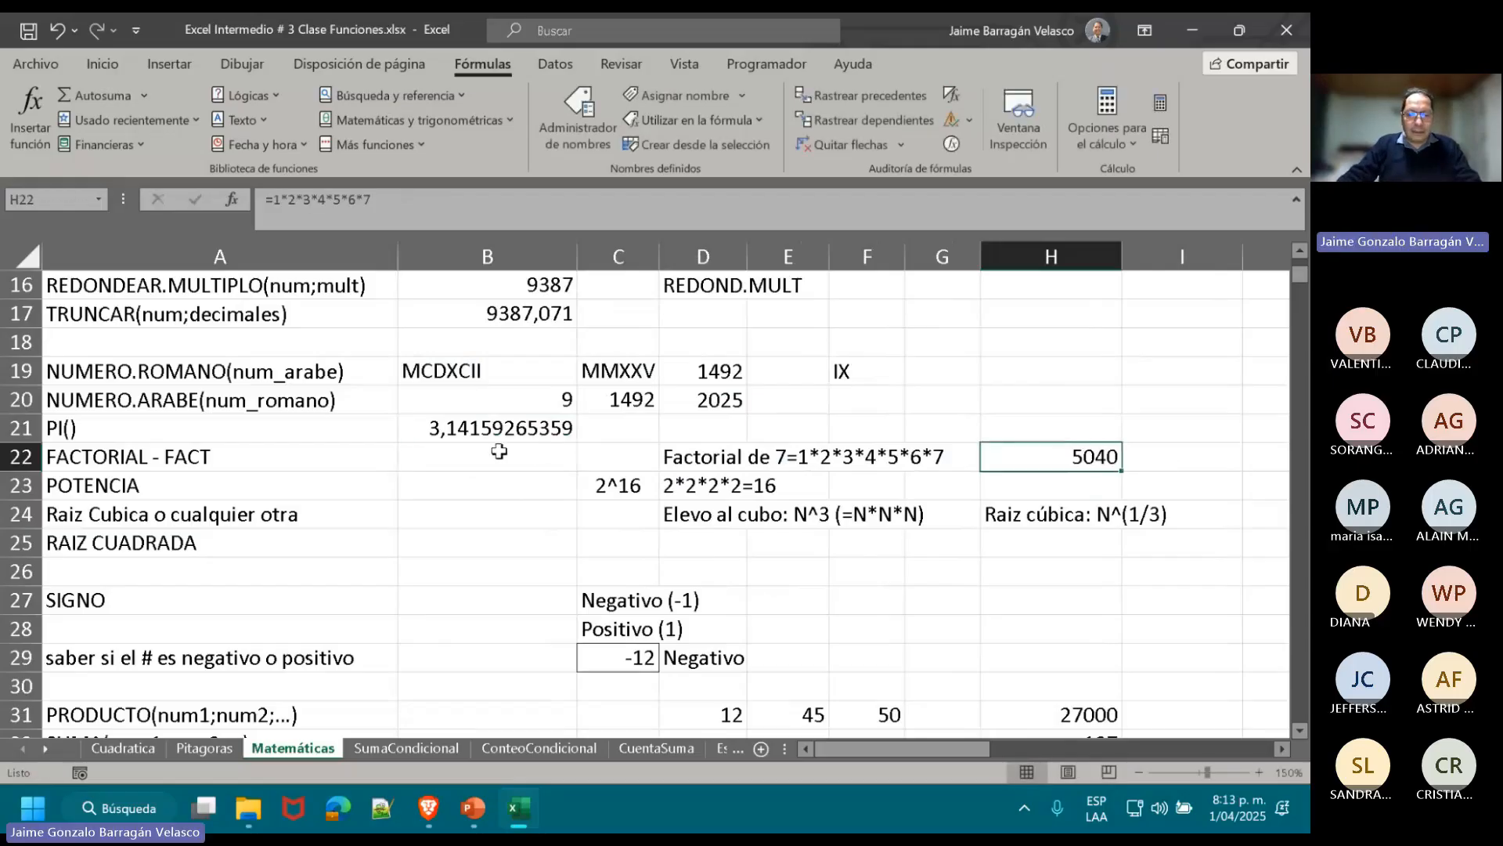
- Enter =FACT(7) in cell B22 to calculate the factorial of 7
click(498, 452)
text(=F)
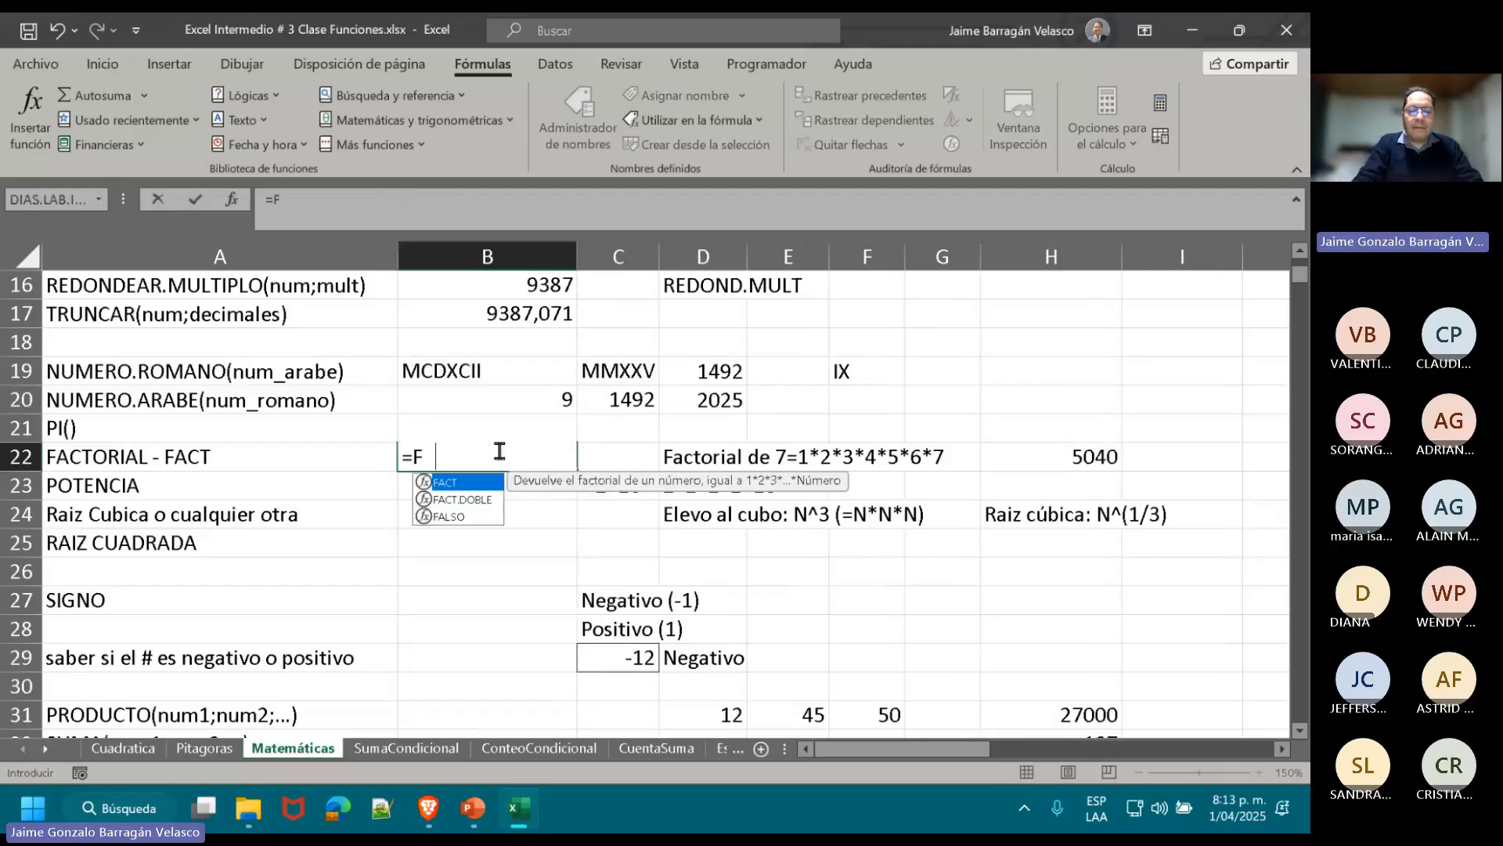
text(A)
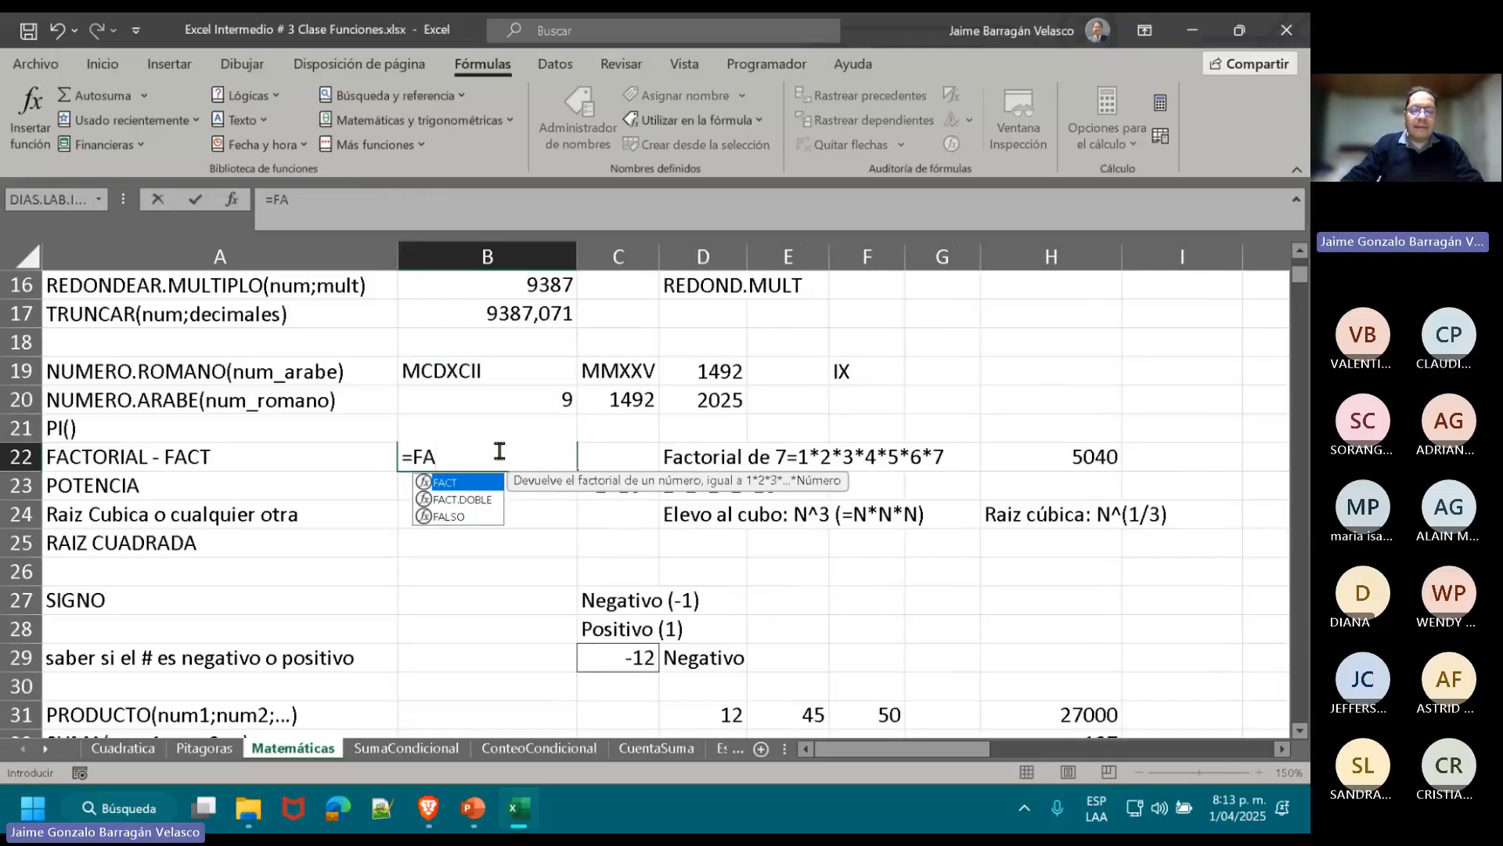
double_click(454, 489)
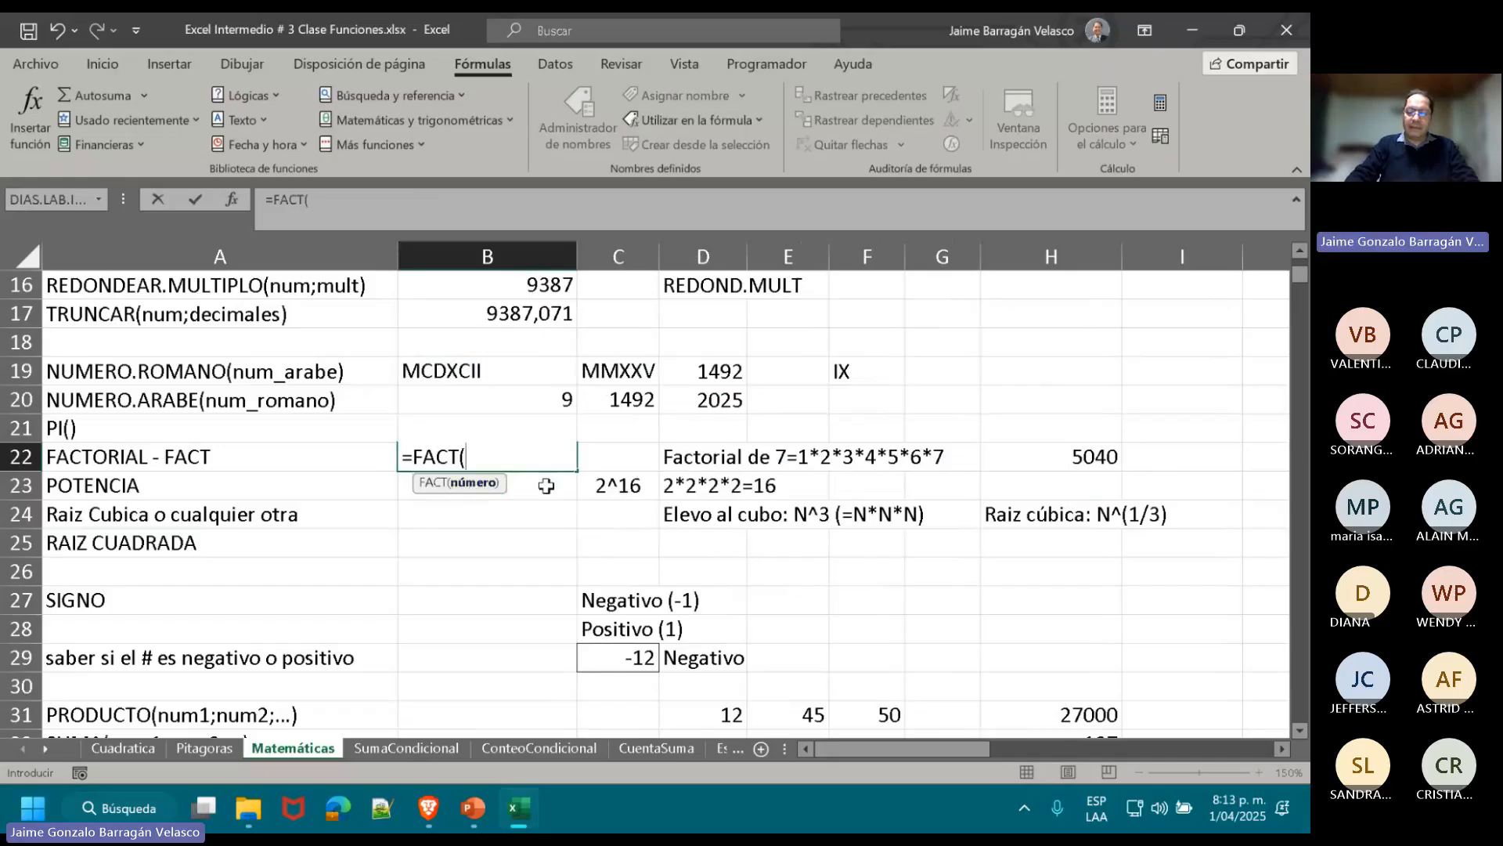
text(7))
key(ctrl+Return)
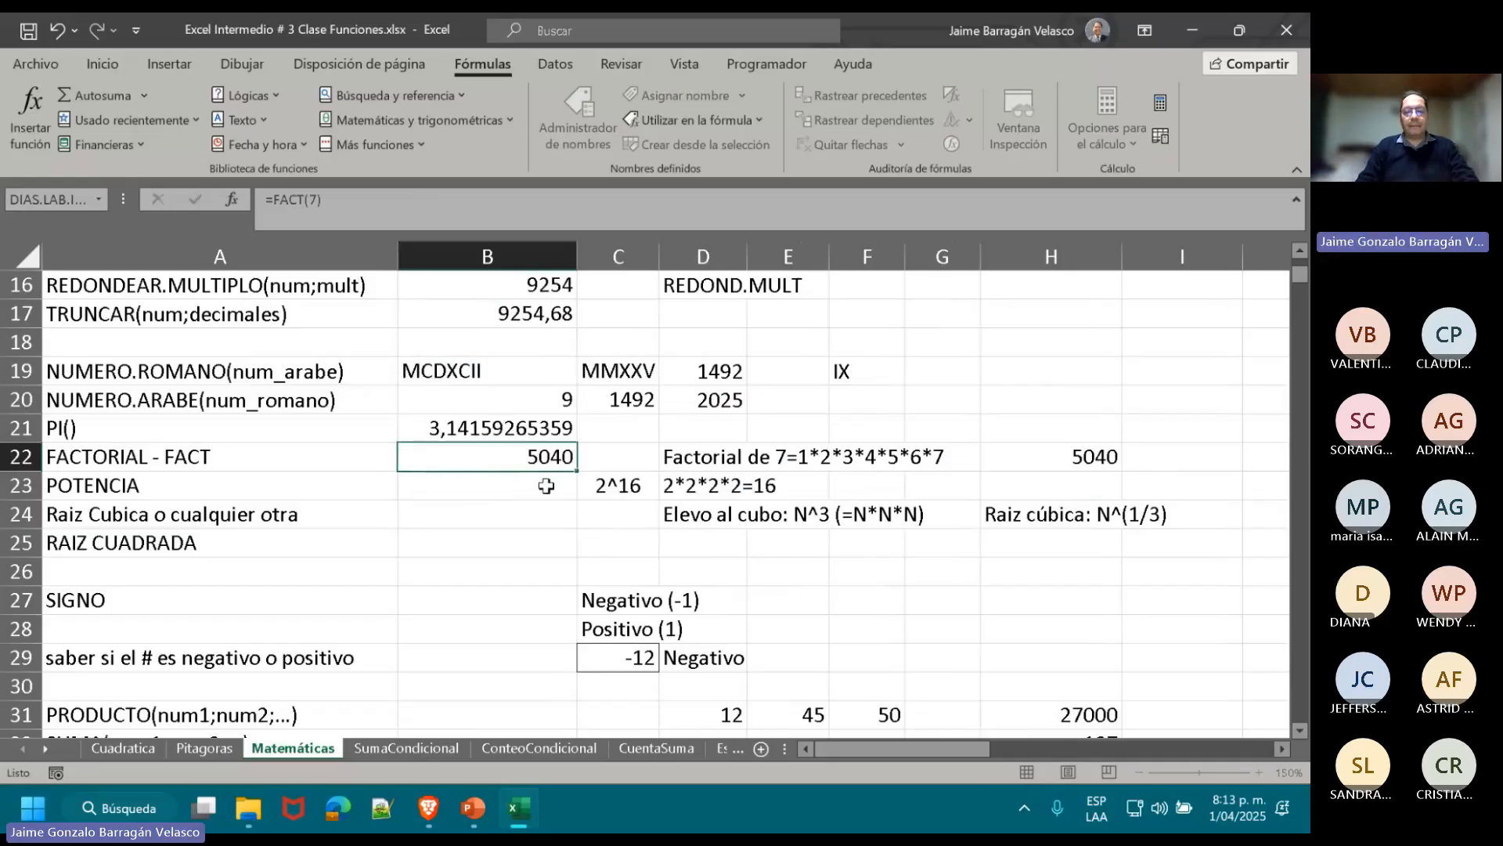
- Compare the written-out multiplication formula in H22 with the FACT formula in B22, leaving both unedited
click(546, 485)
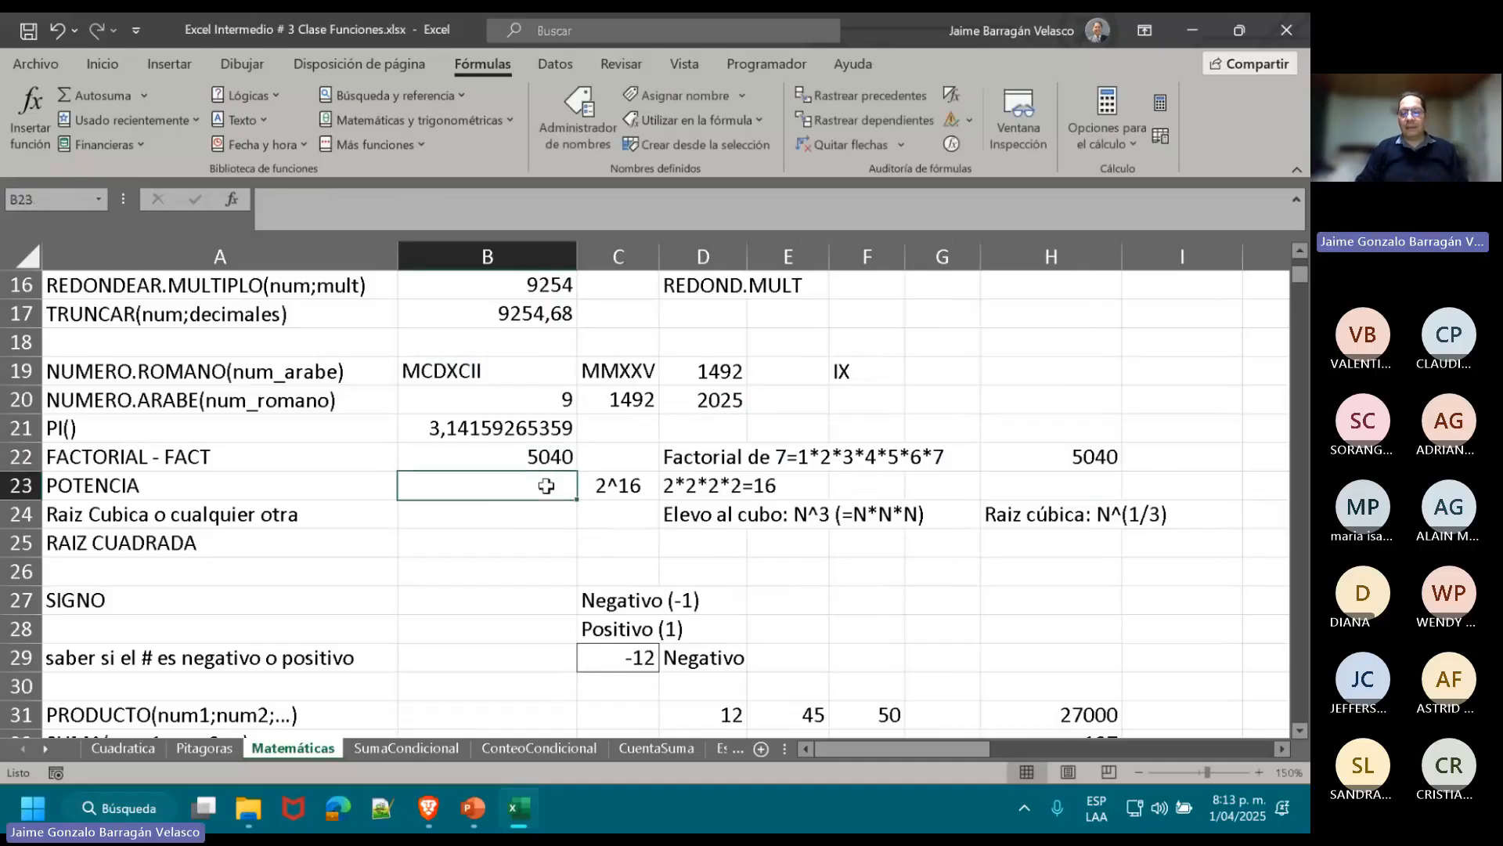
double_click(1063, 460)
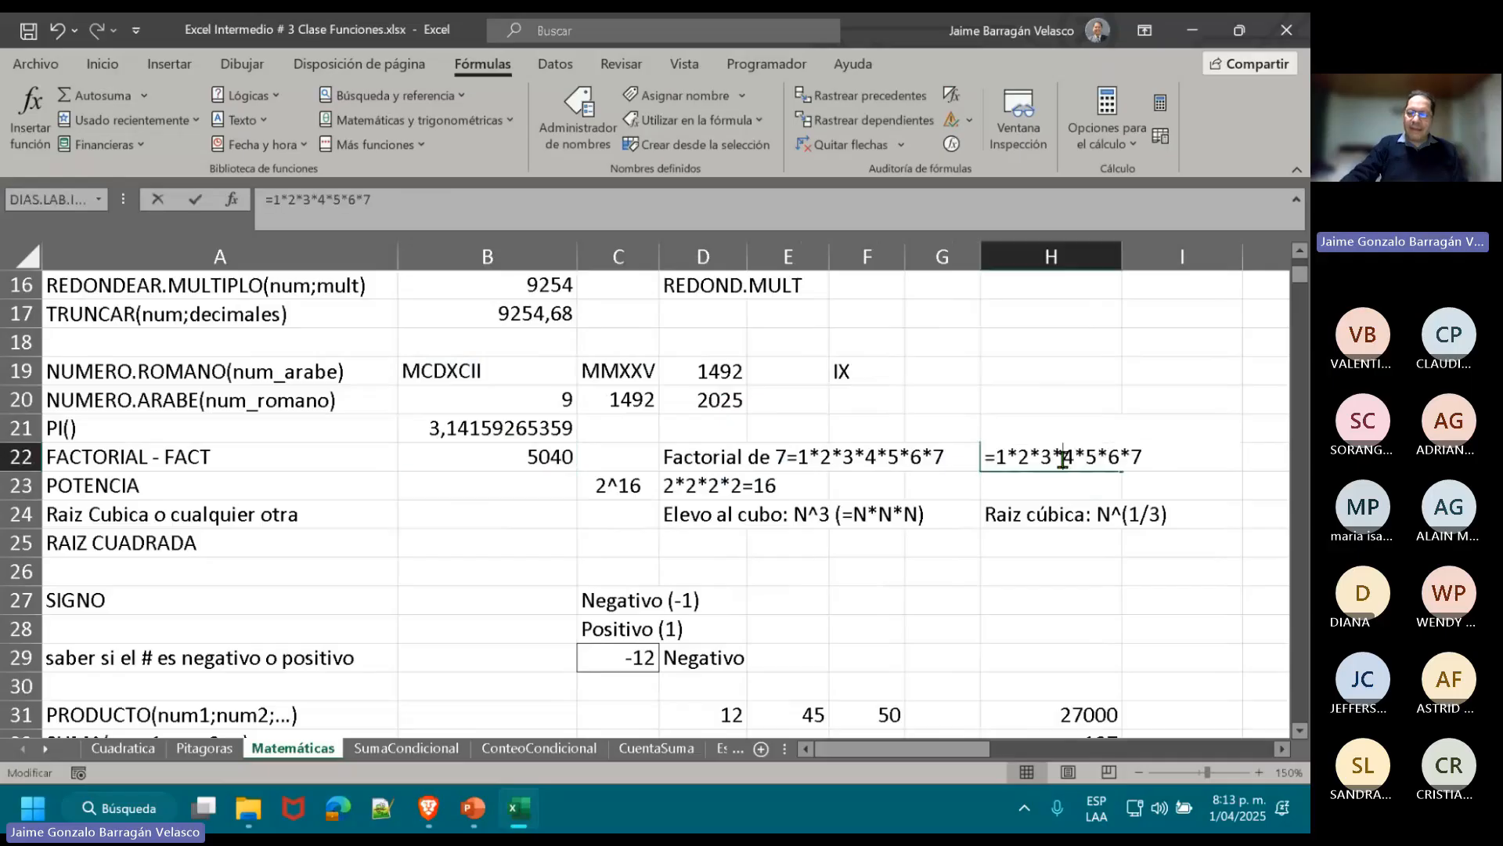
drag(998, 459, 1142, 460)
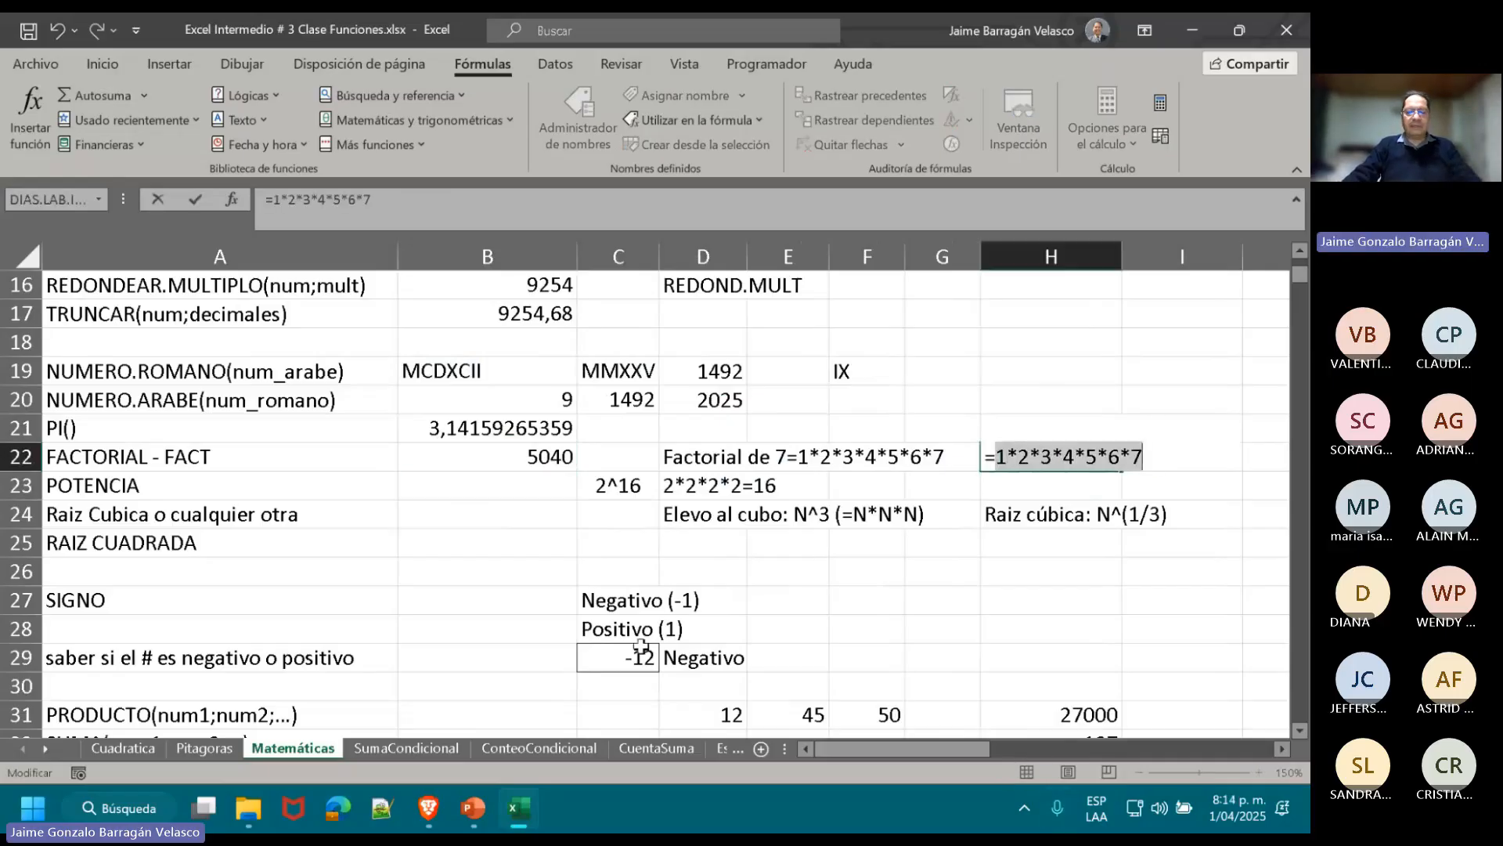
key(Escape)
click(535, 461)
double_click(536, 462)
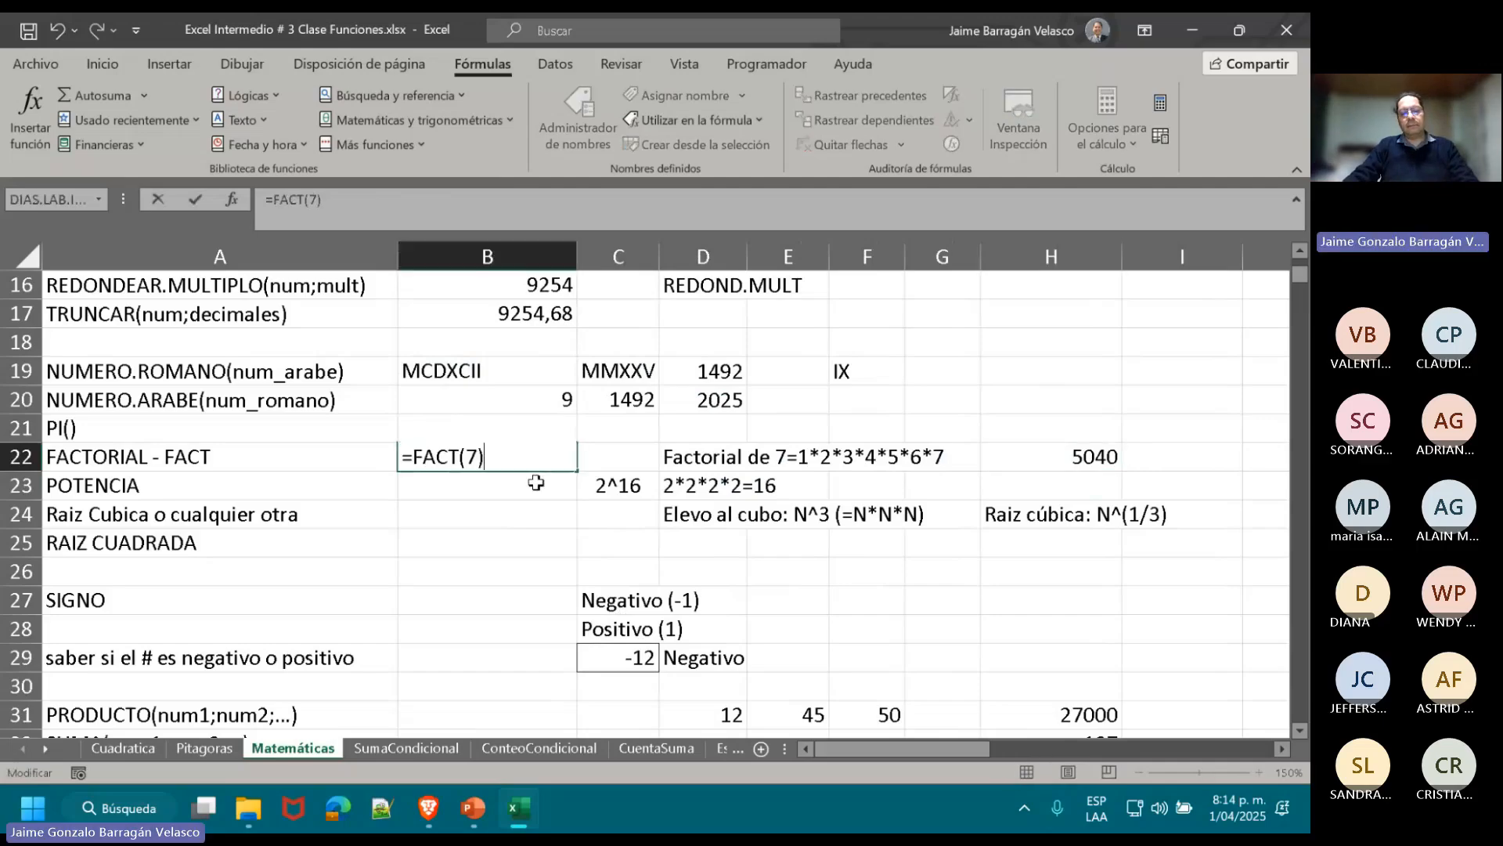
key(Escape)
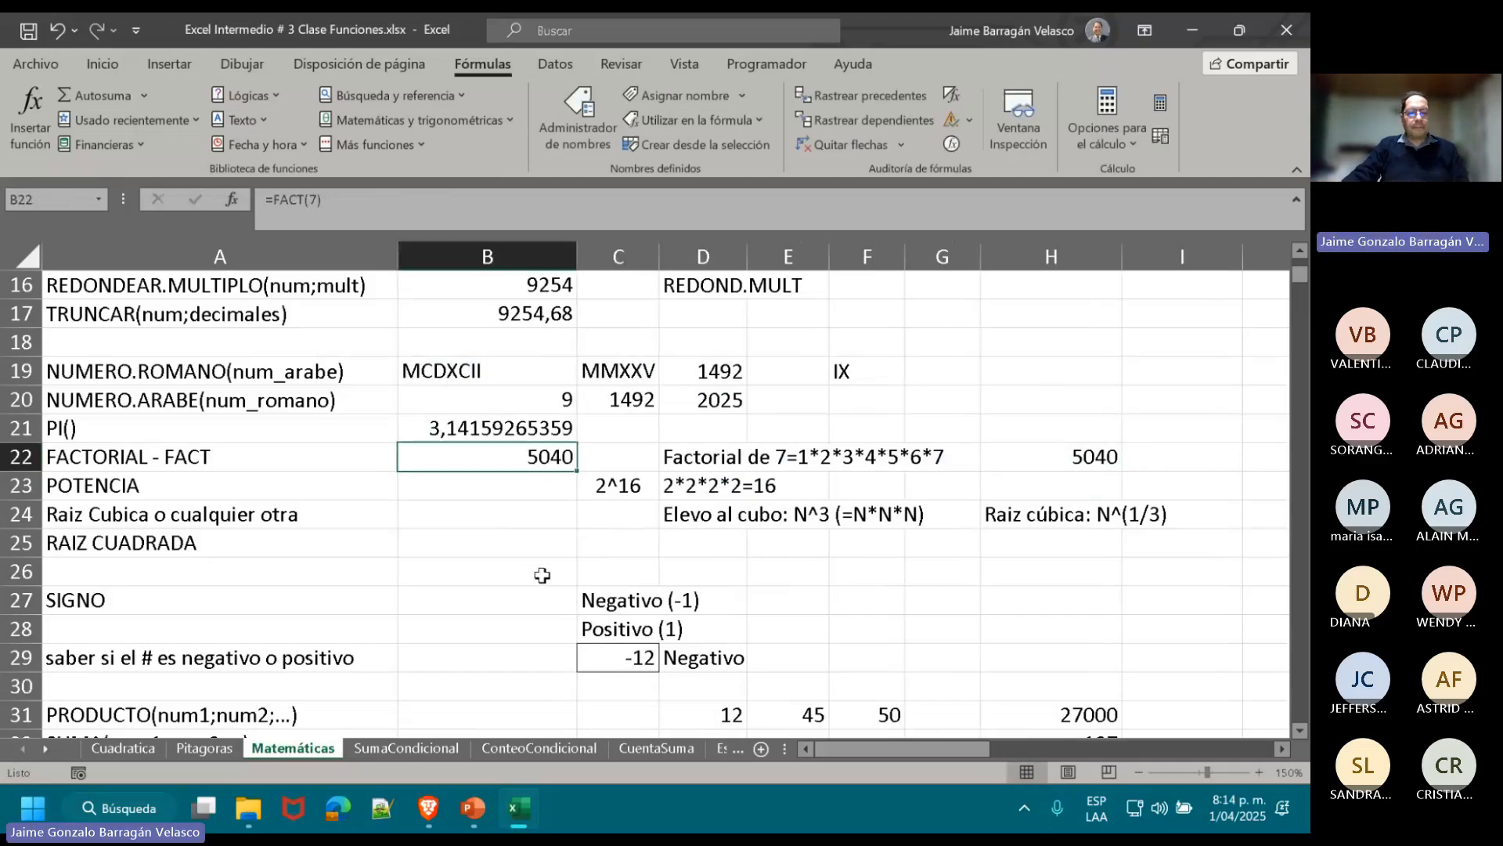
- Correct the power example text in cell C23 to 2^4 and check it against the multiplication in D23
click(495, 482)
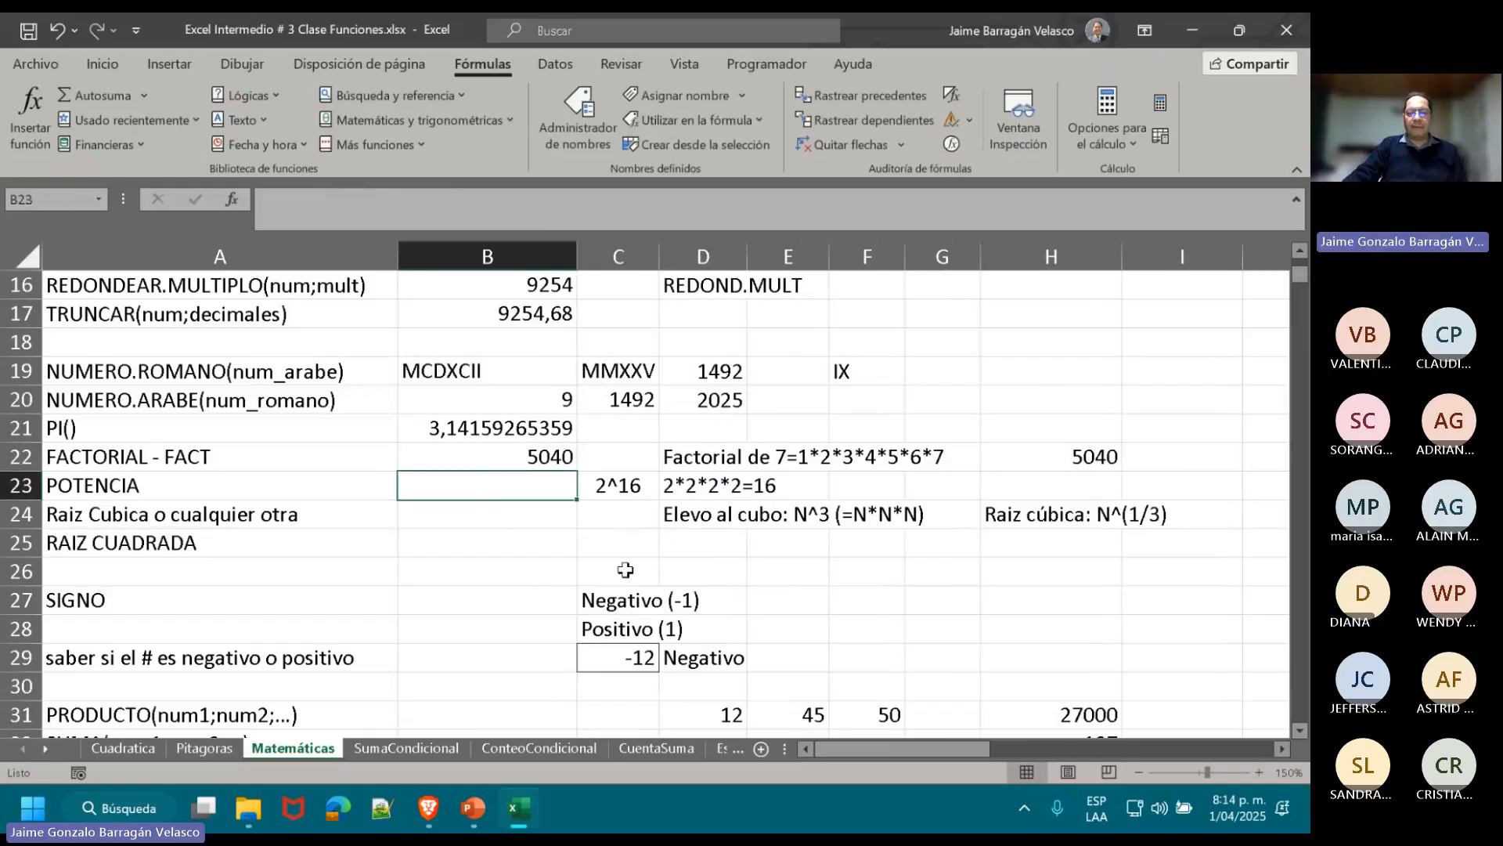
click(619, 485)
click(439, 208)
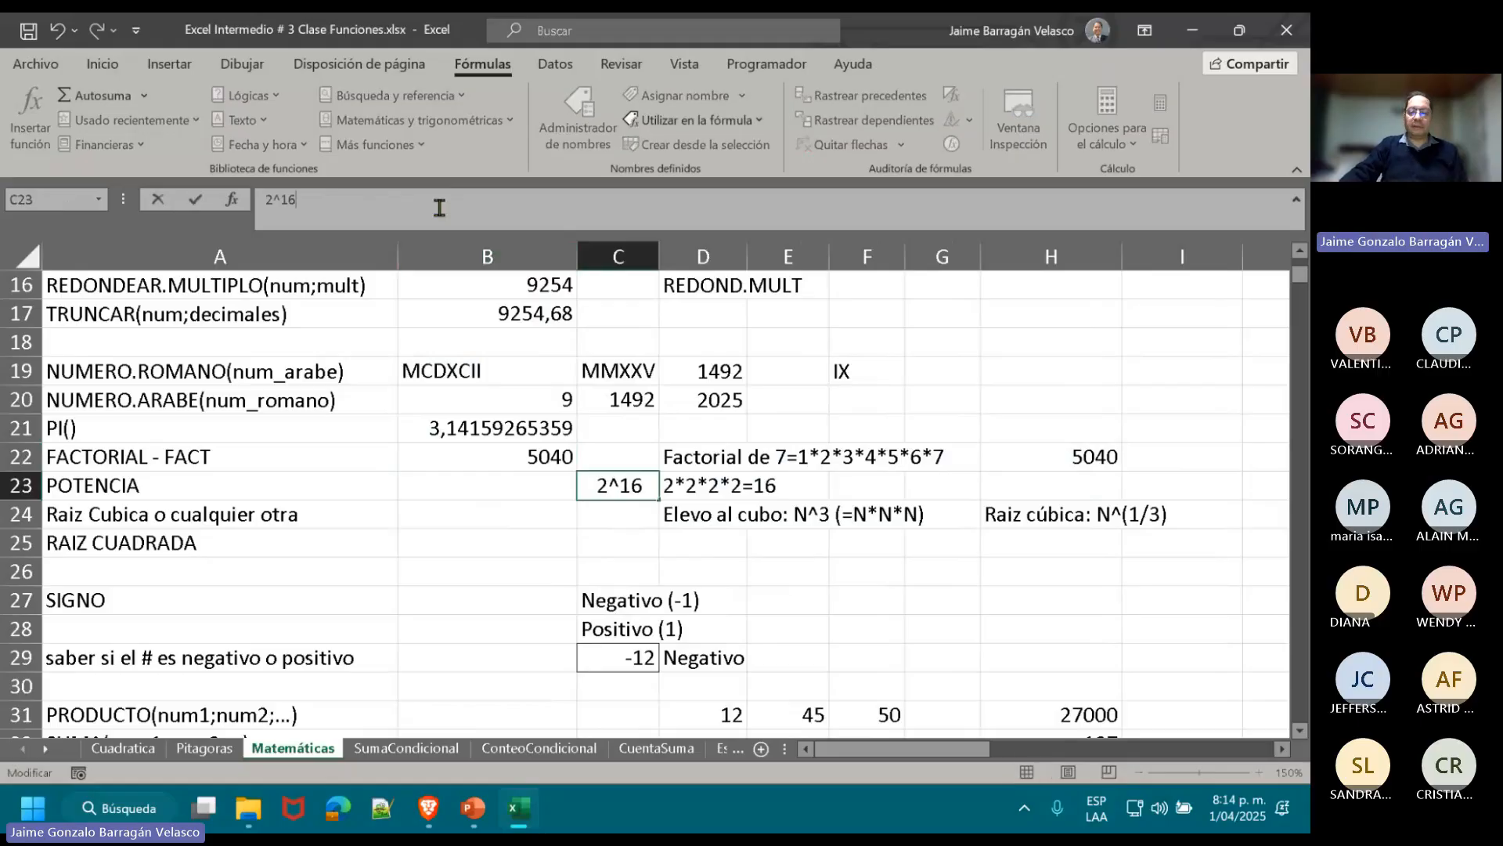
key(BackSpace)
key(BackSpace)
text(4)
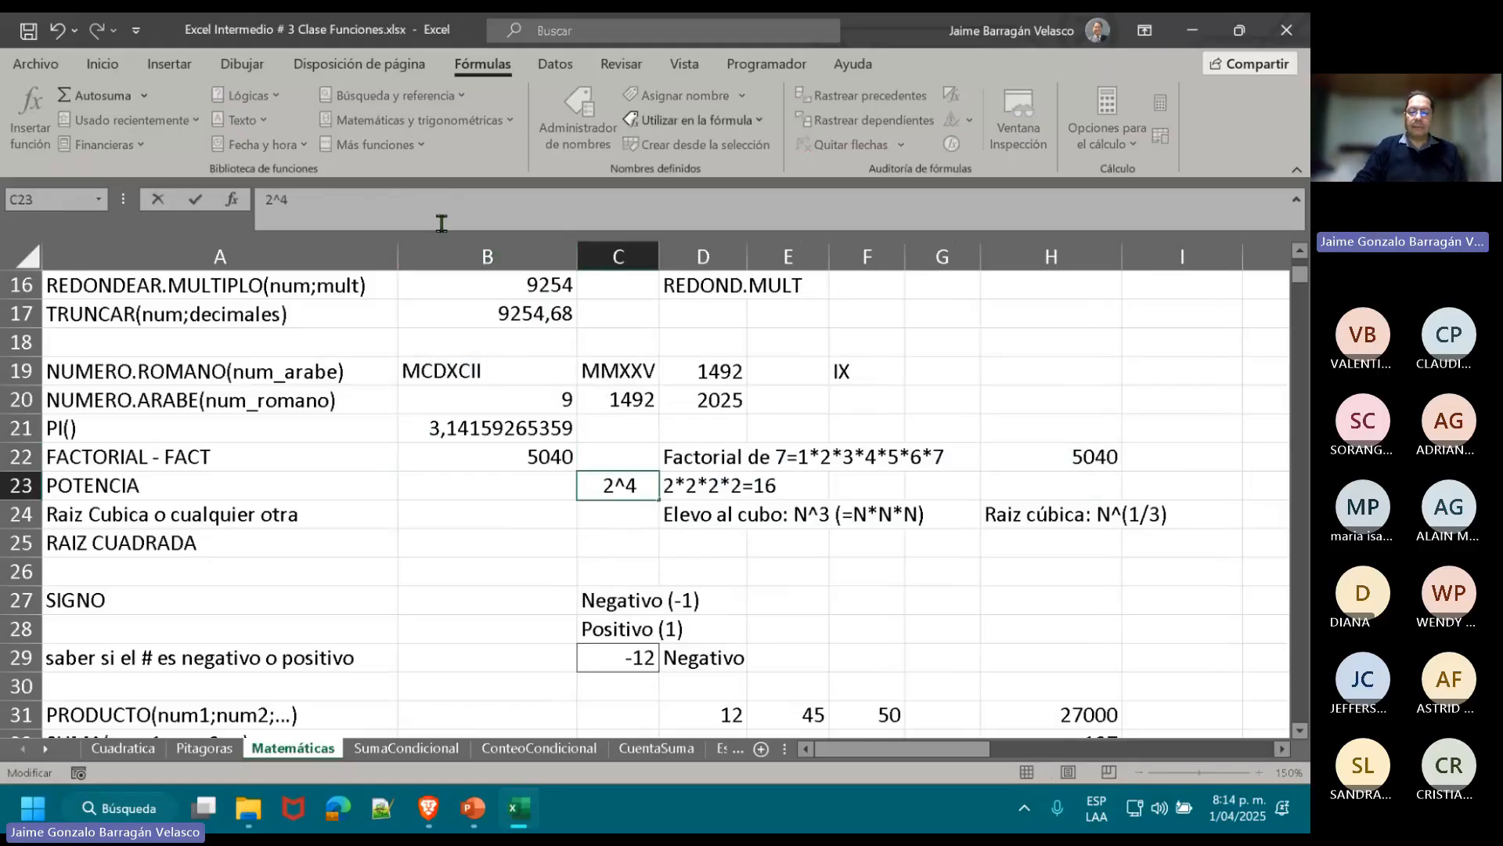
key(ctrl+Return)
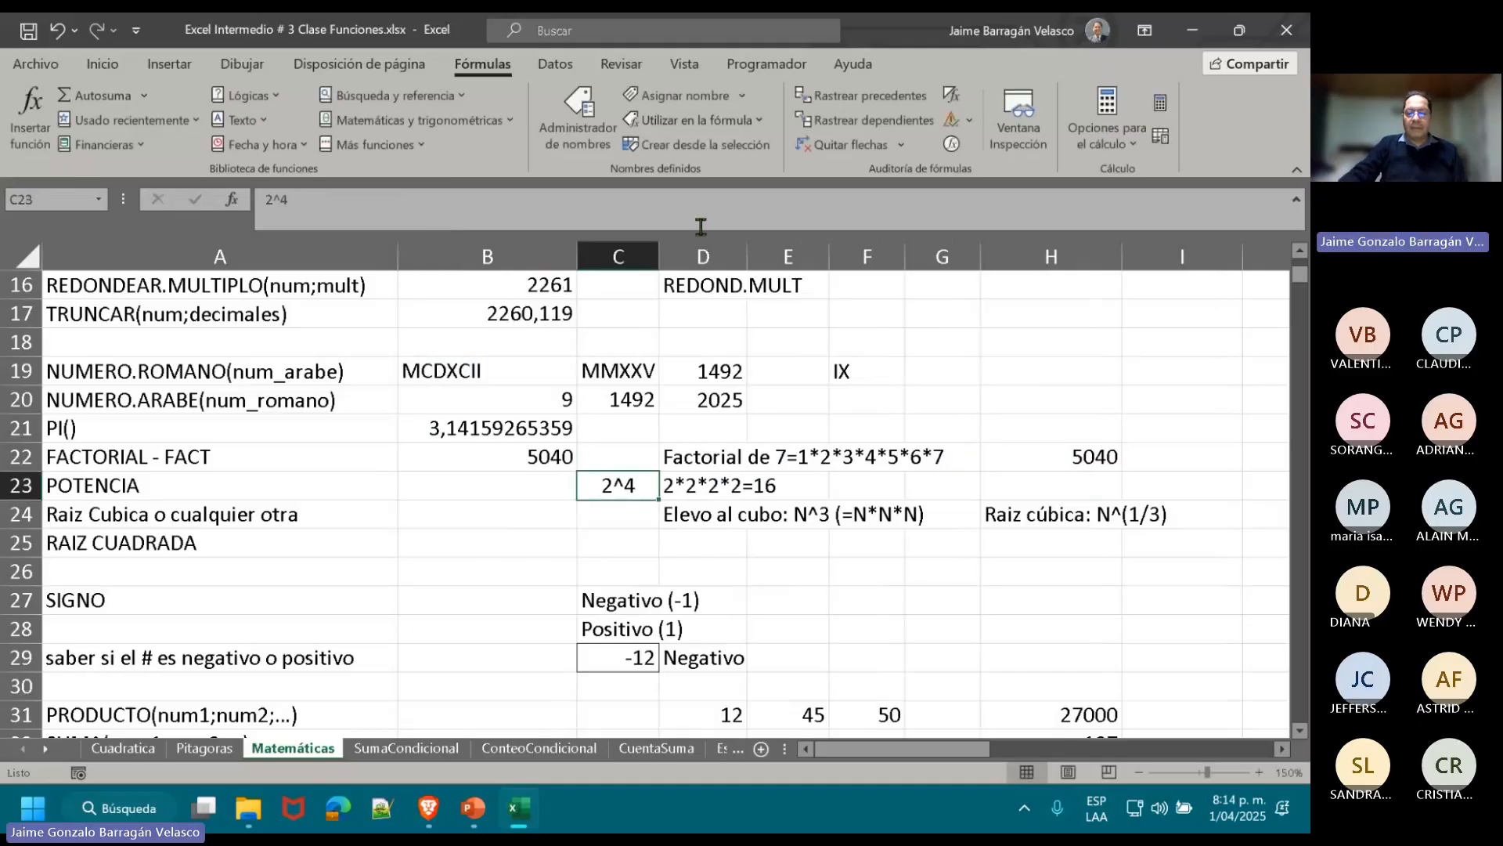
click(715, 498)
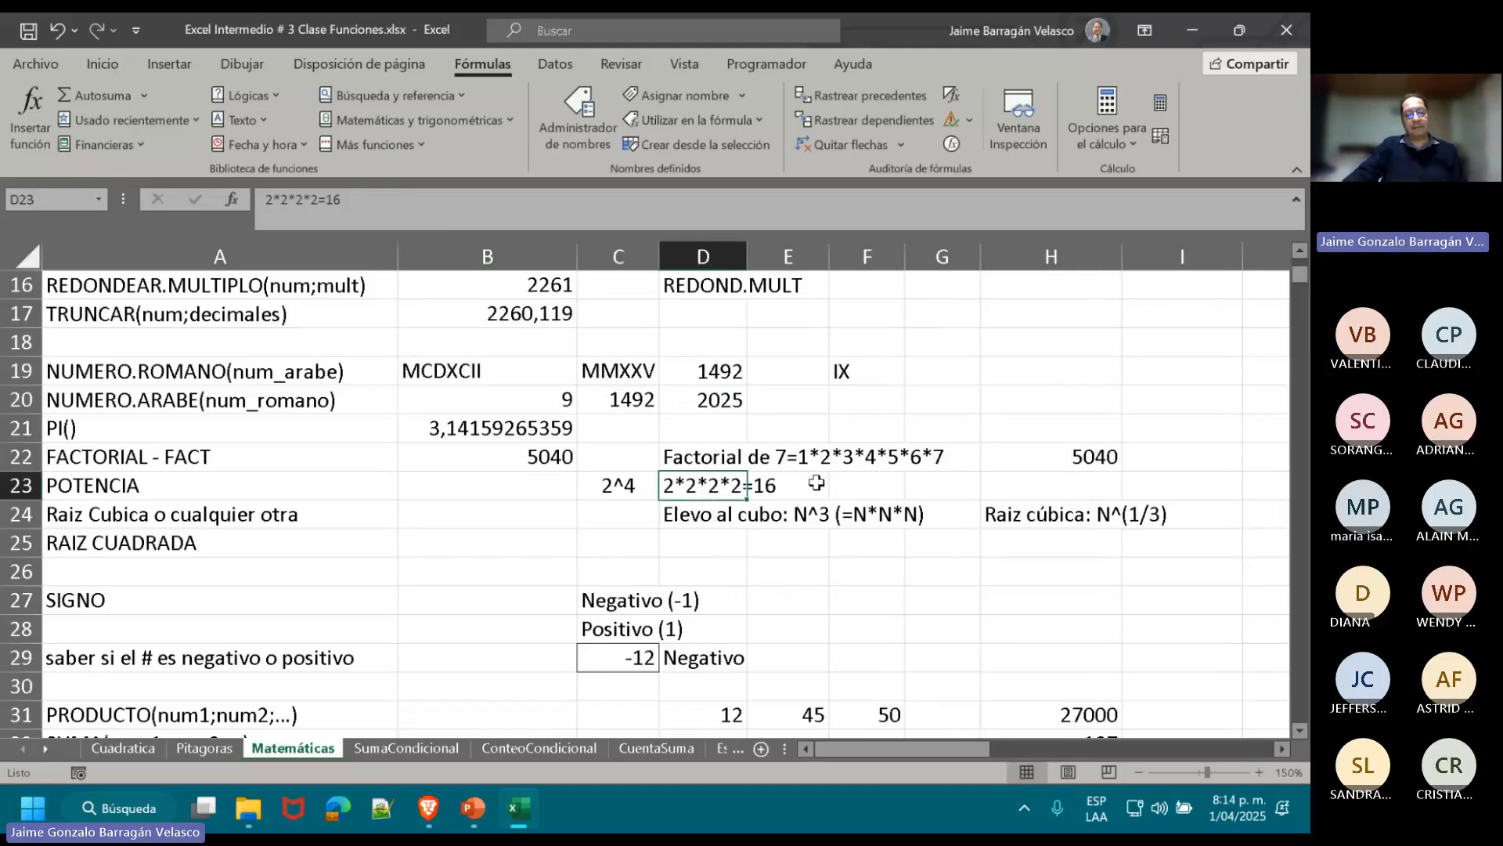
- Calculate 2 to the fourth power in F23 with the formula =2^4 and review its exponent operator
click(847, 485)
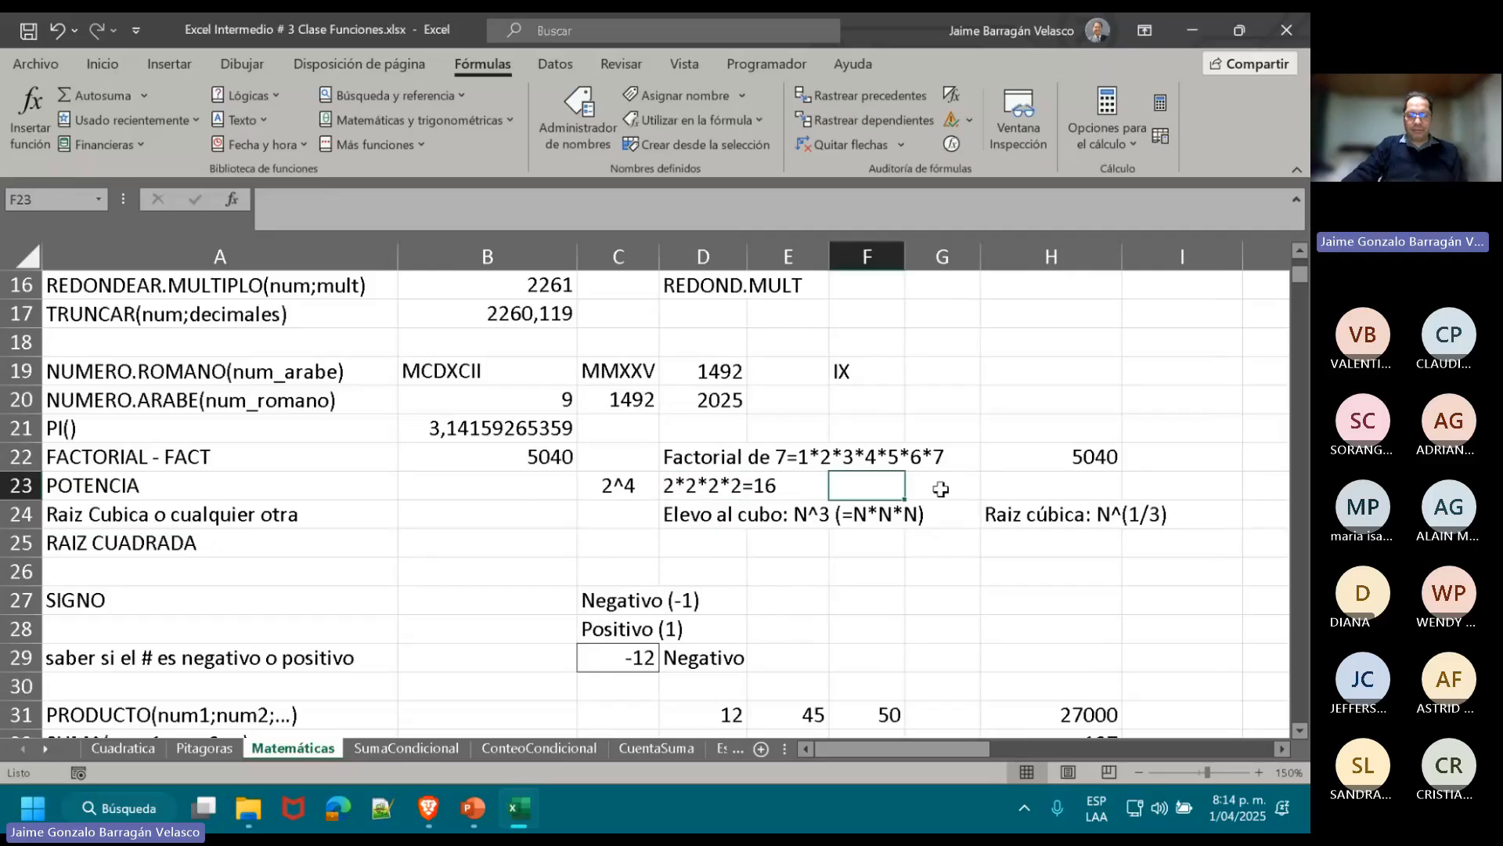
text(<0)
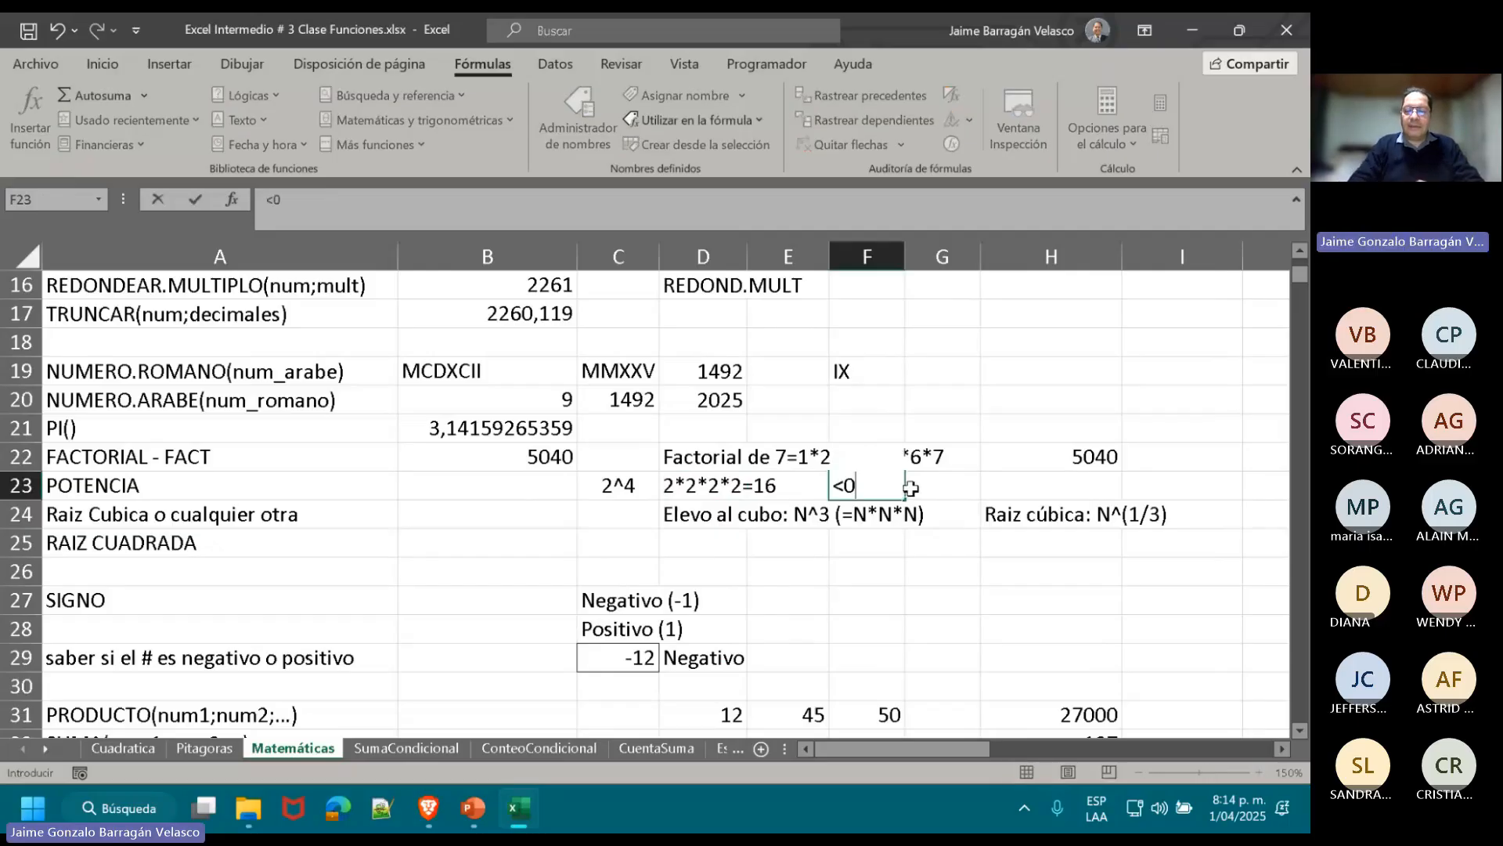
key(BackSpace)
key(BackSpace)
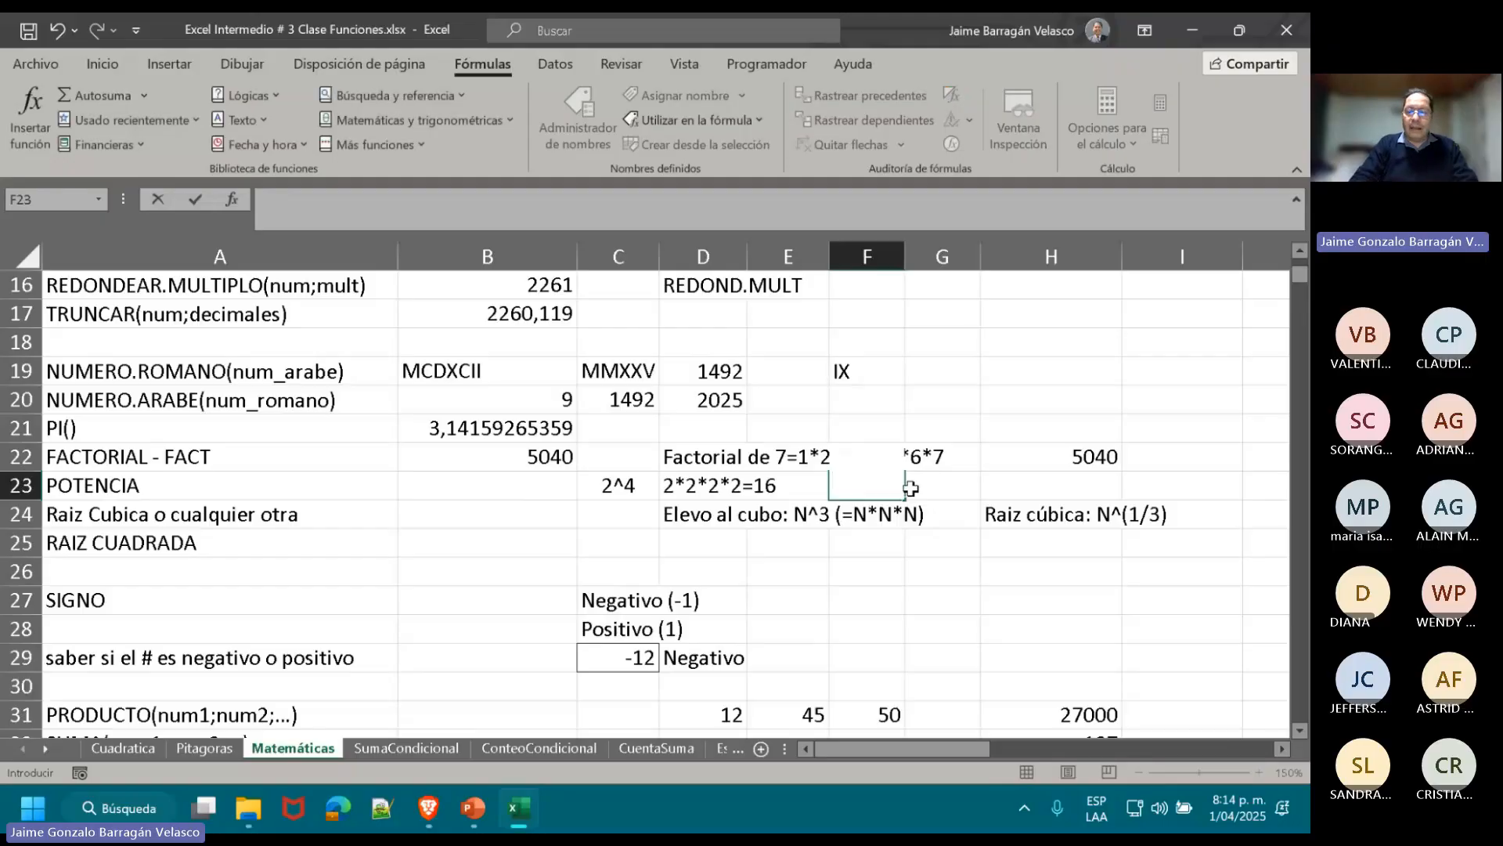
text(=2)
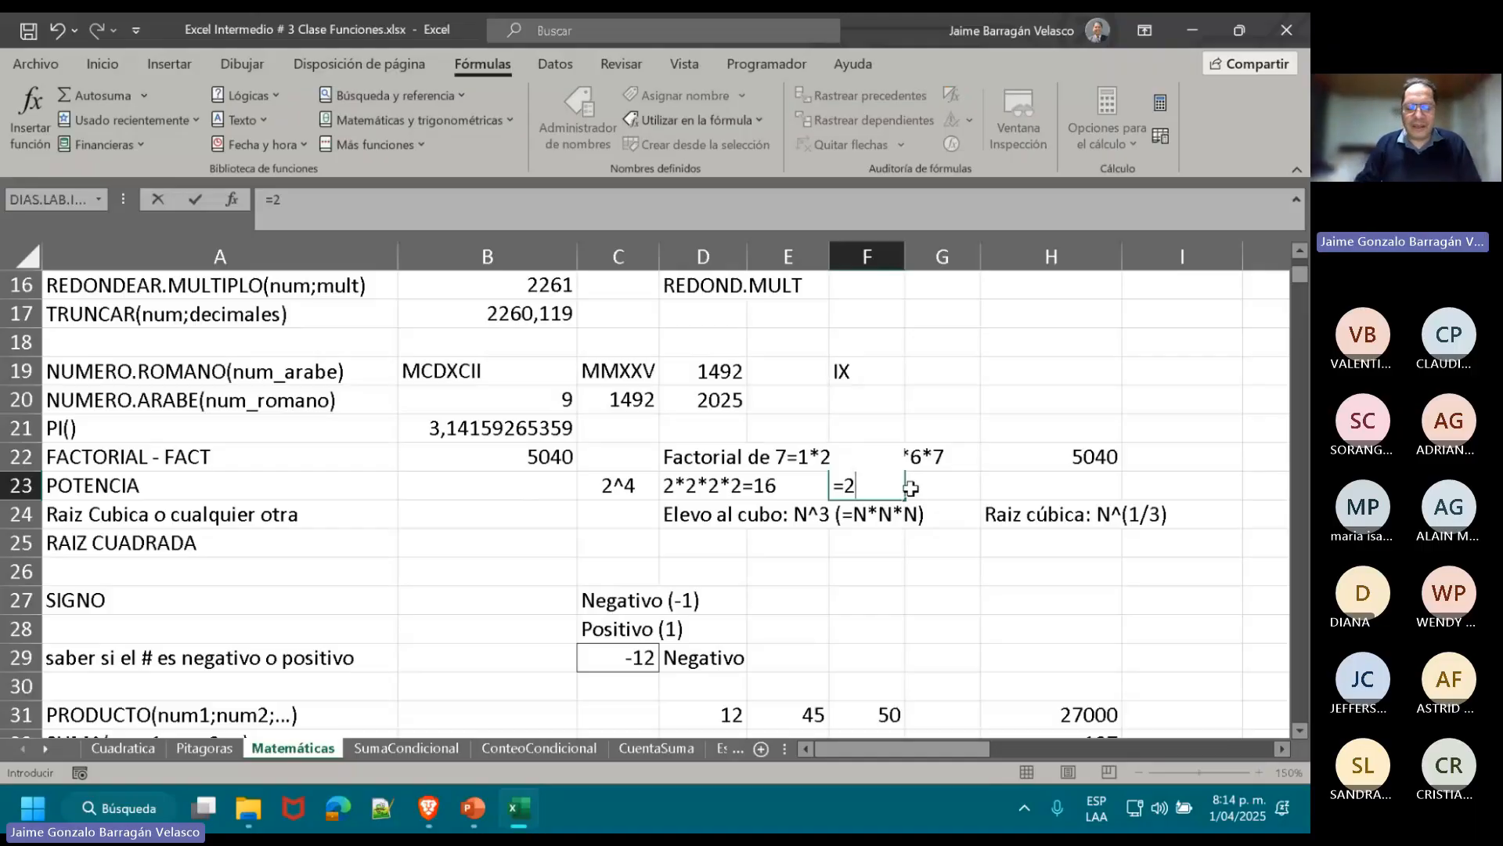
text(^)
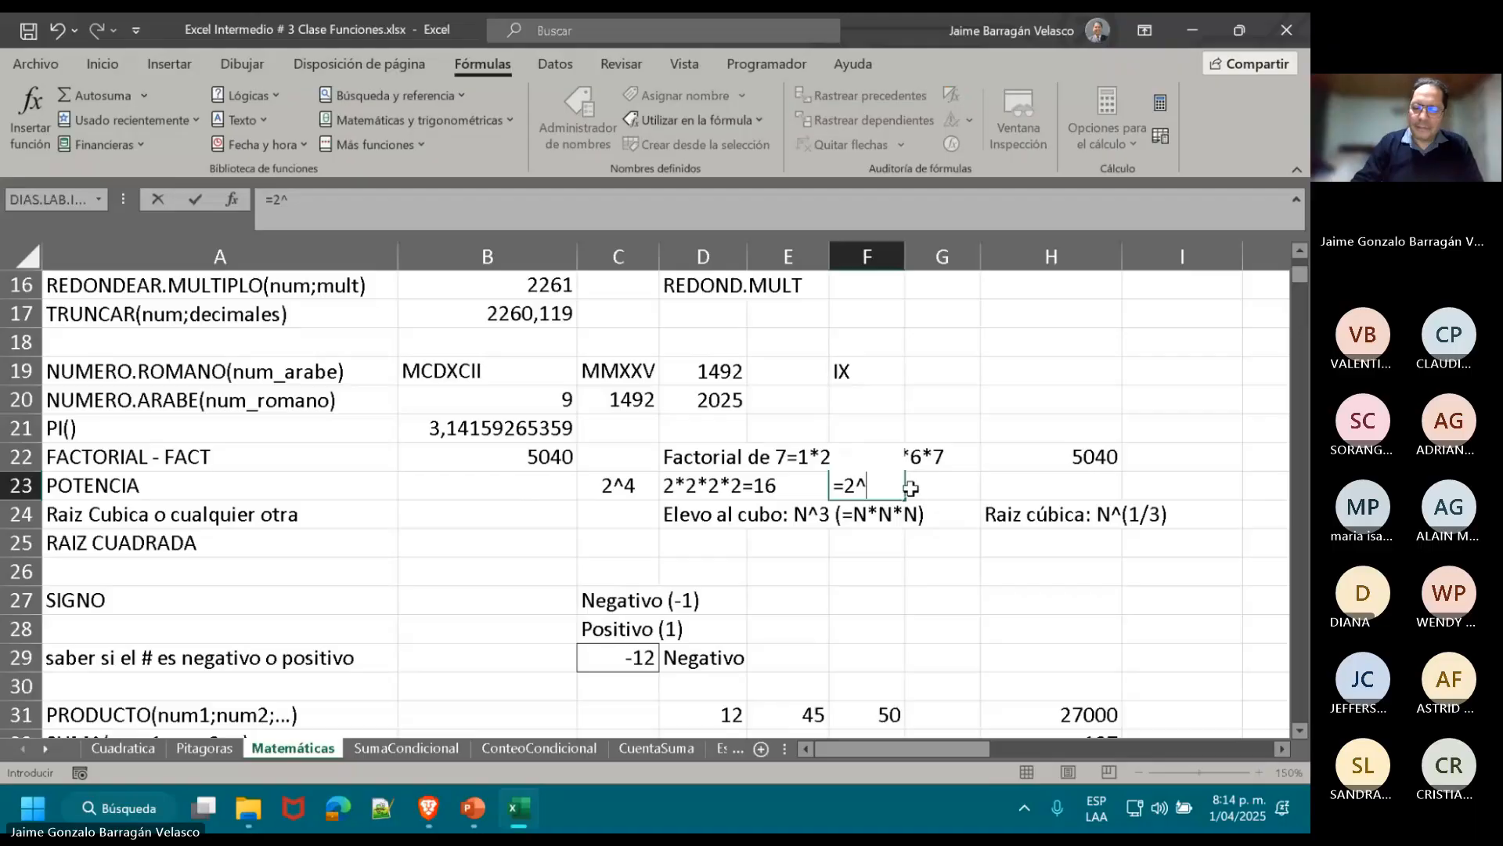
text(4)
key(Return)
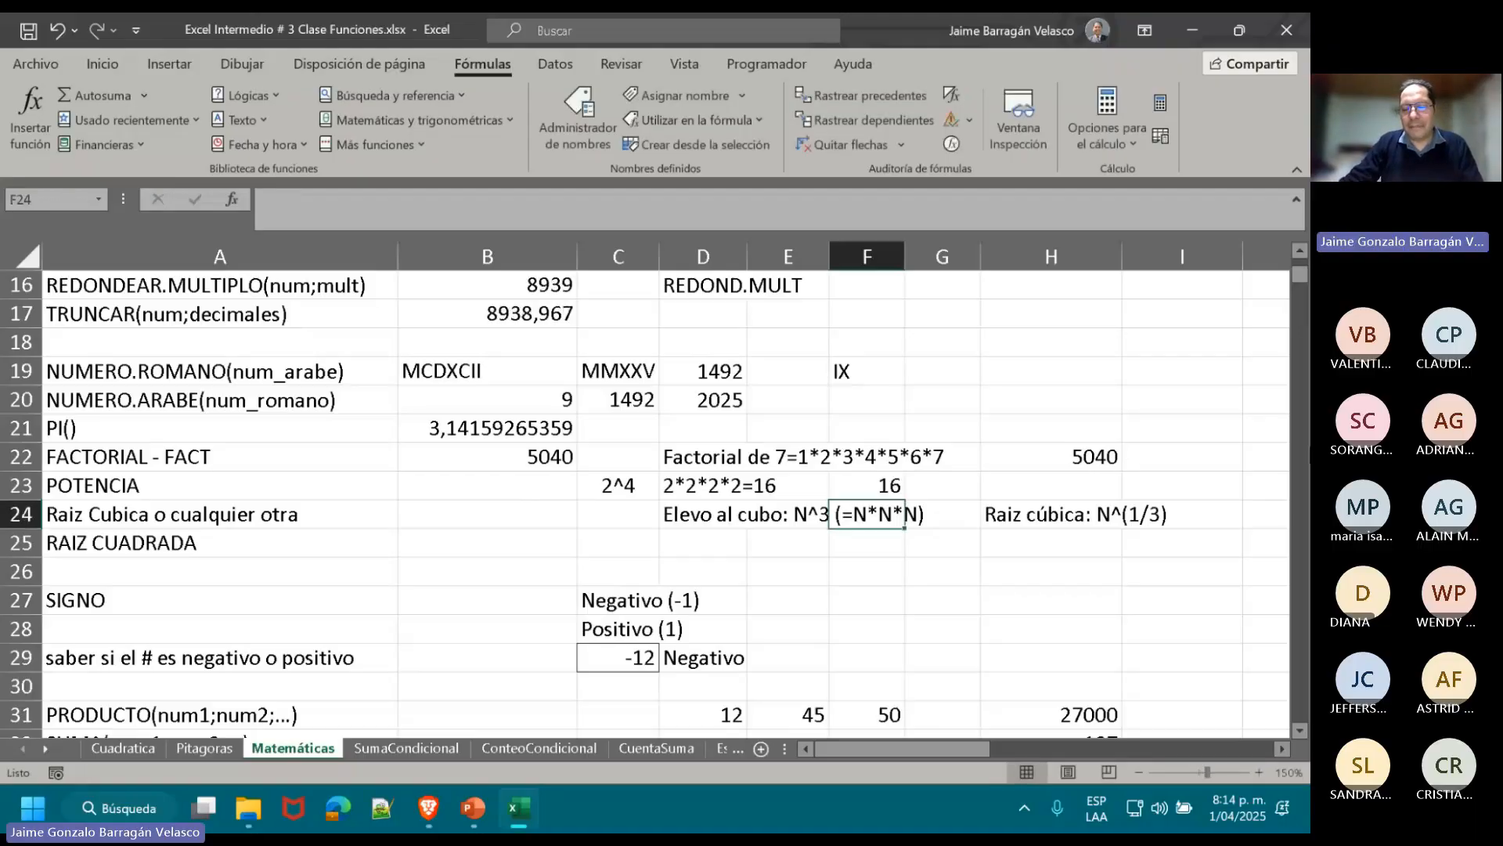
click(877, 485)
double_click(892, 485)
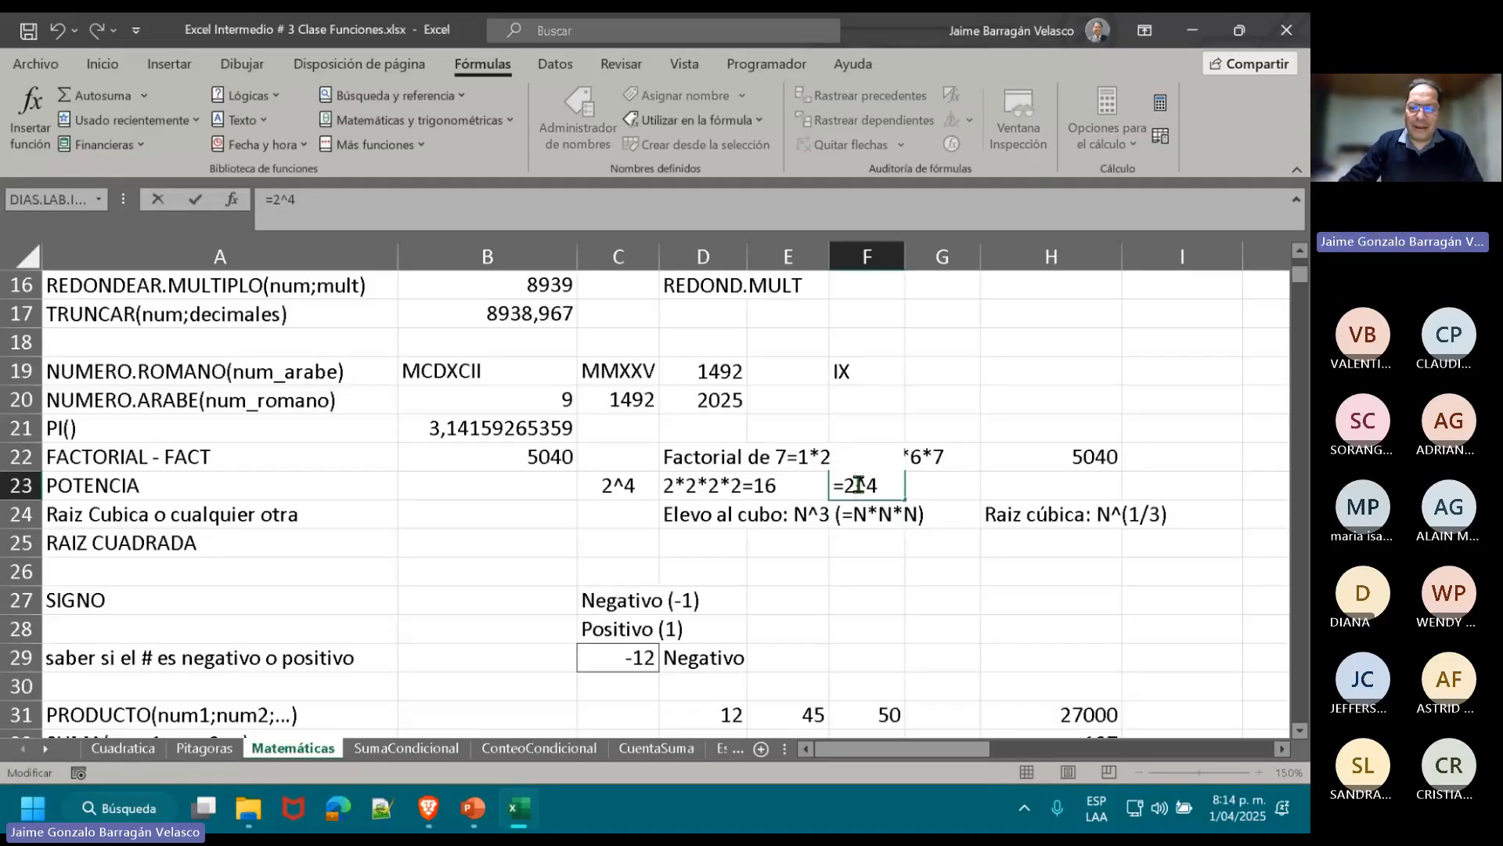
drag(858, 485, 868, 485)
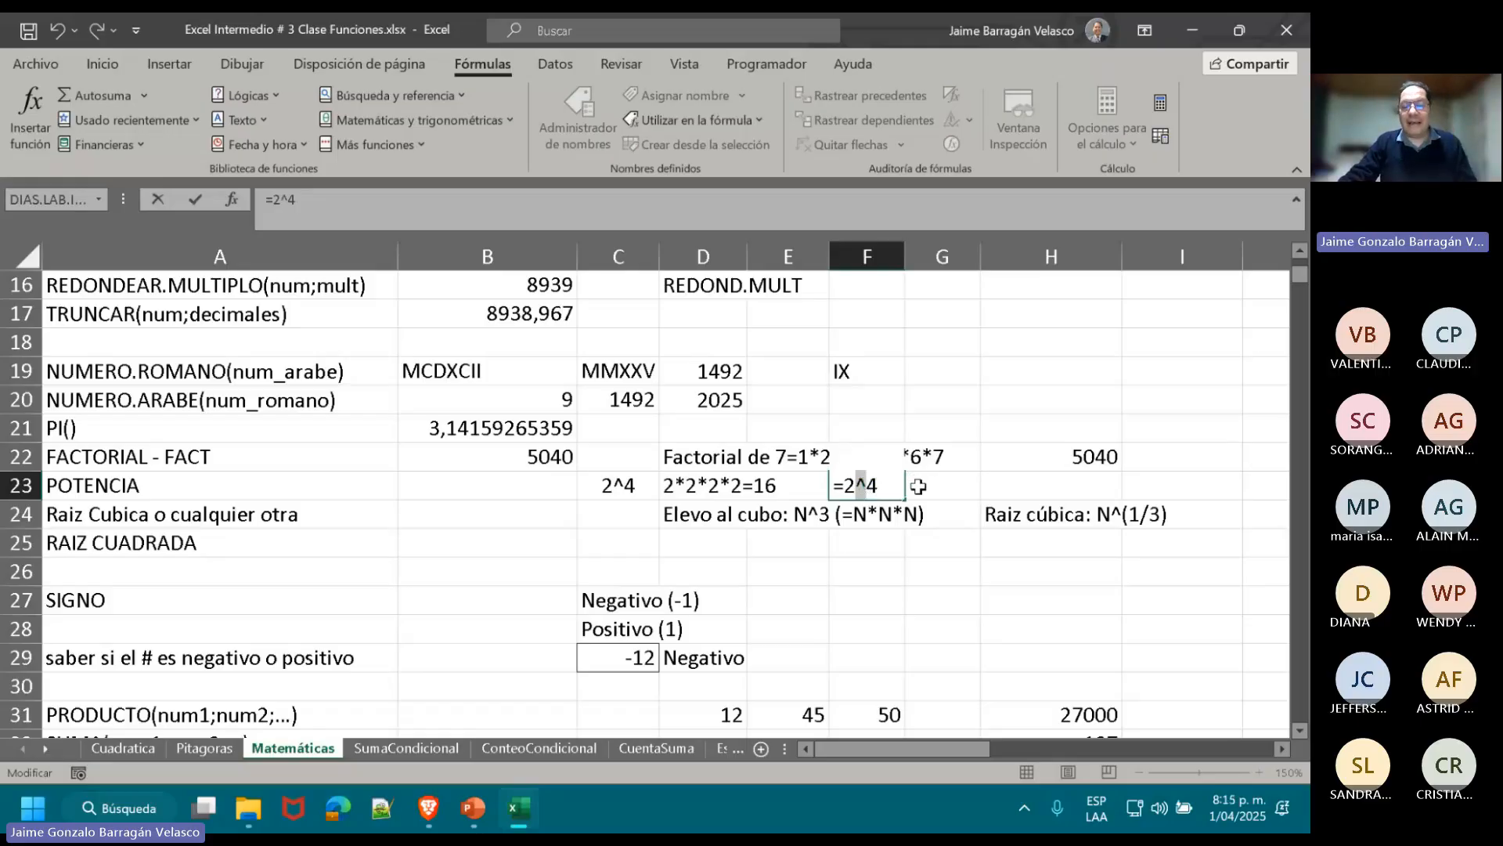
- Calculate the same power in B23 with =POTENCIA(2;4) and compare it with the formula in F23
click(481, 484)
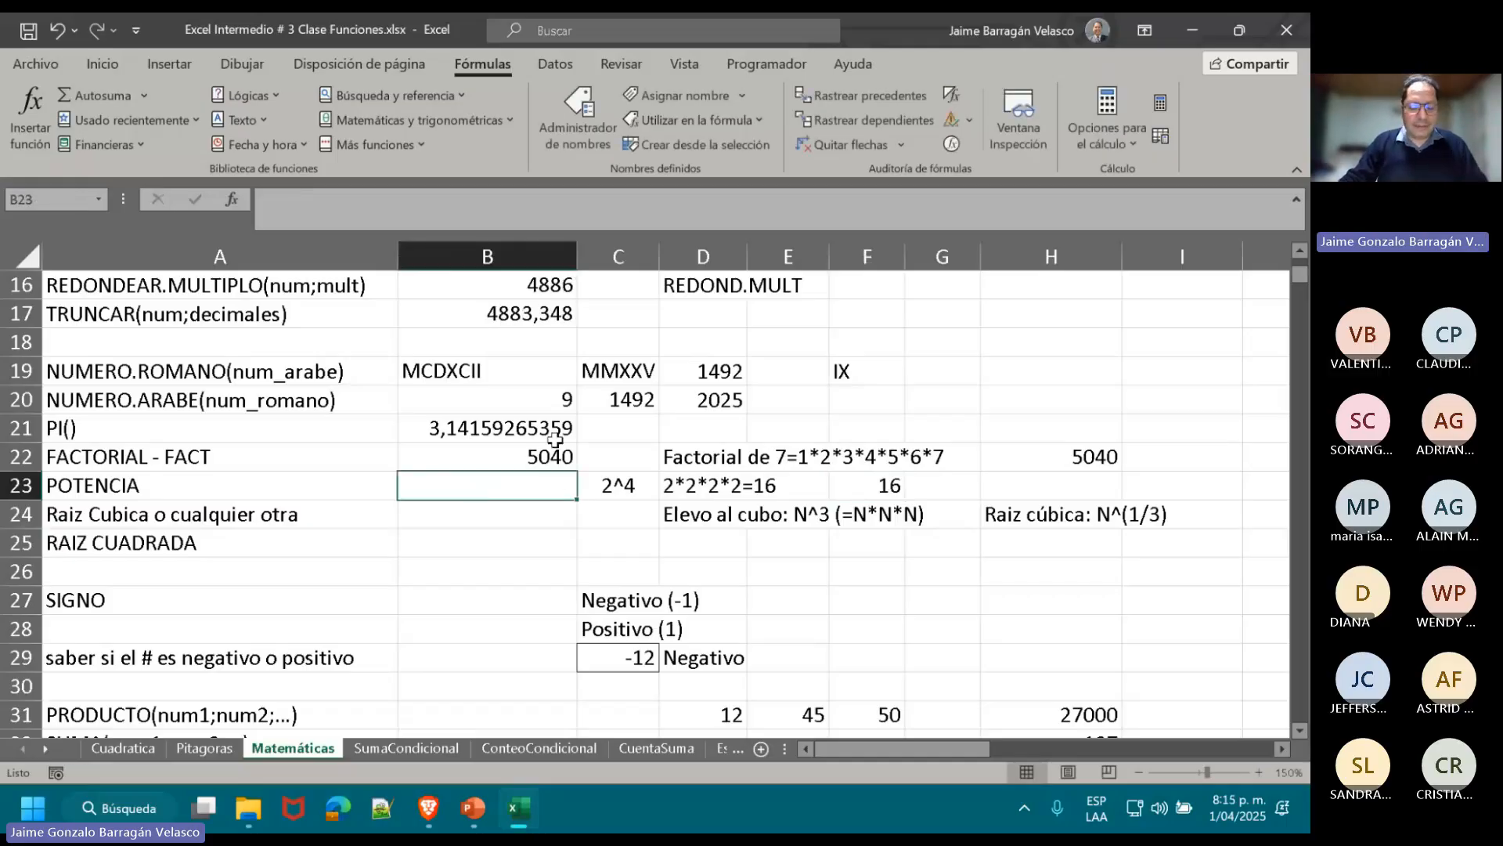
text(=POTE)
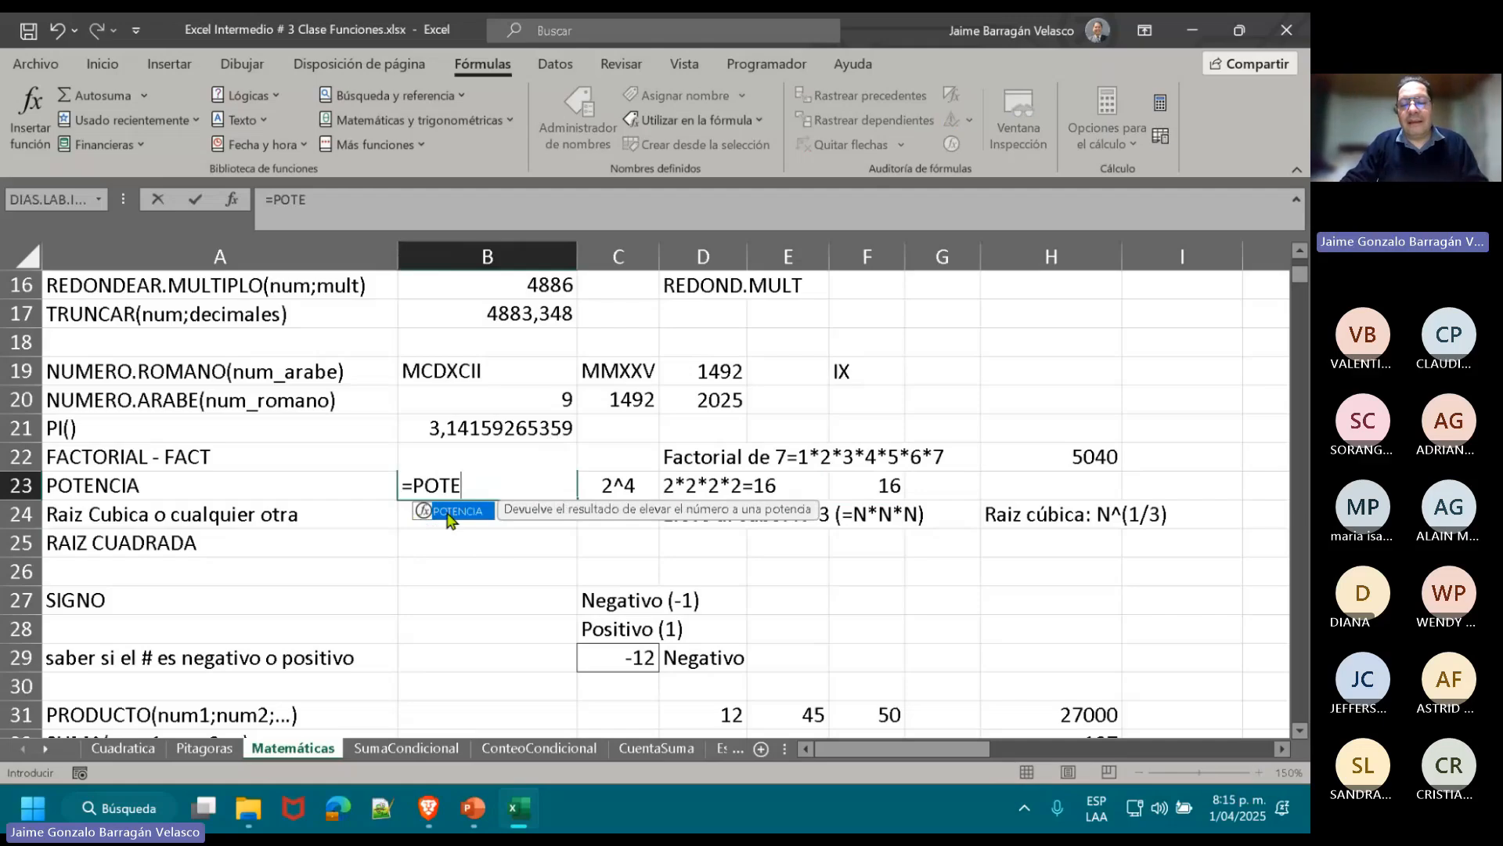
double_click(449, 517)
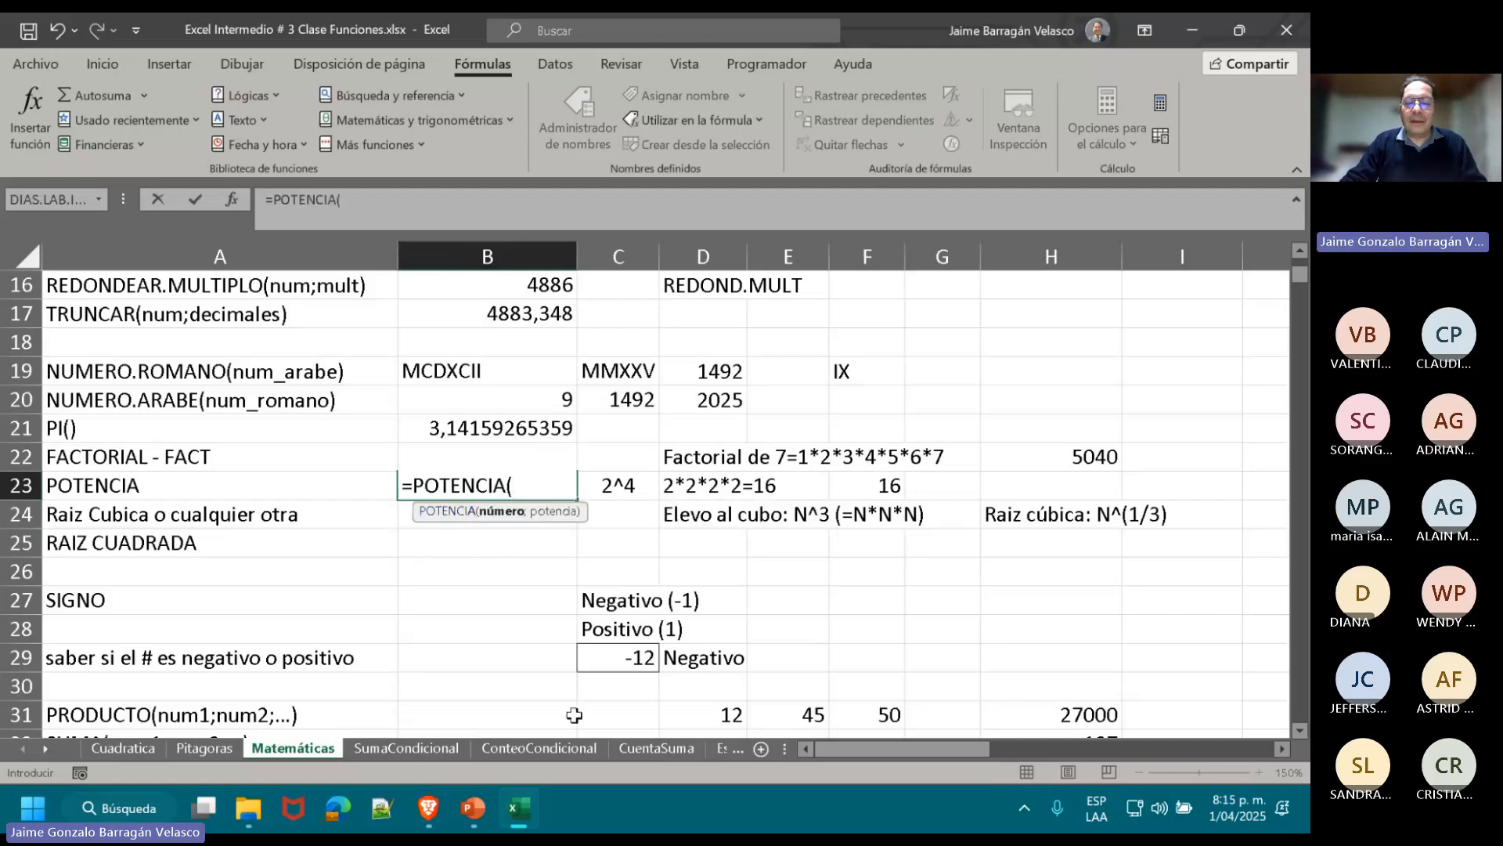
text(2)
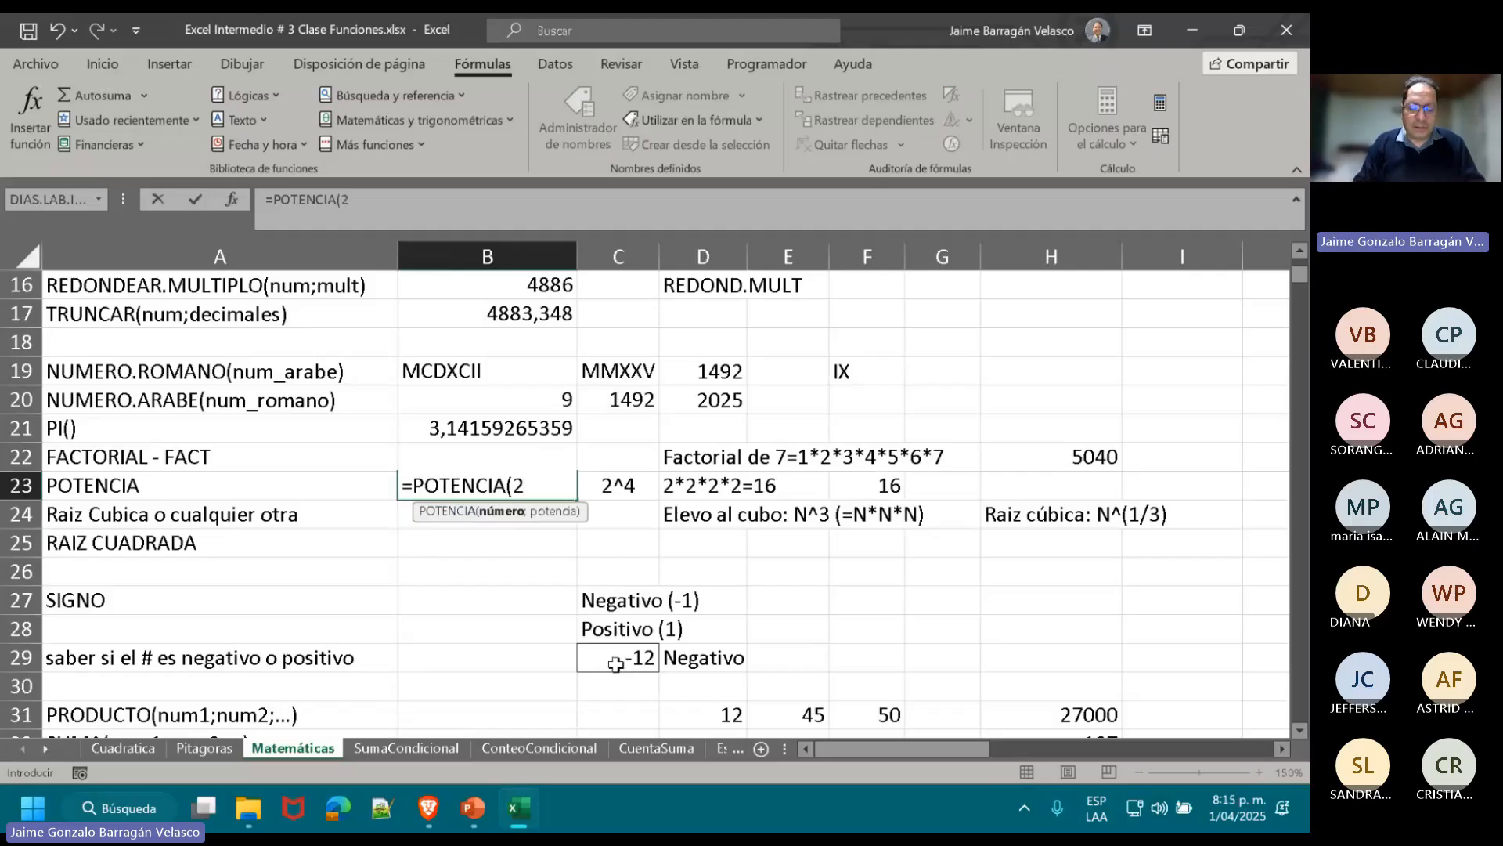
text(;4))
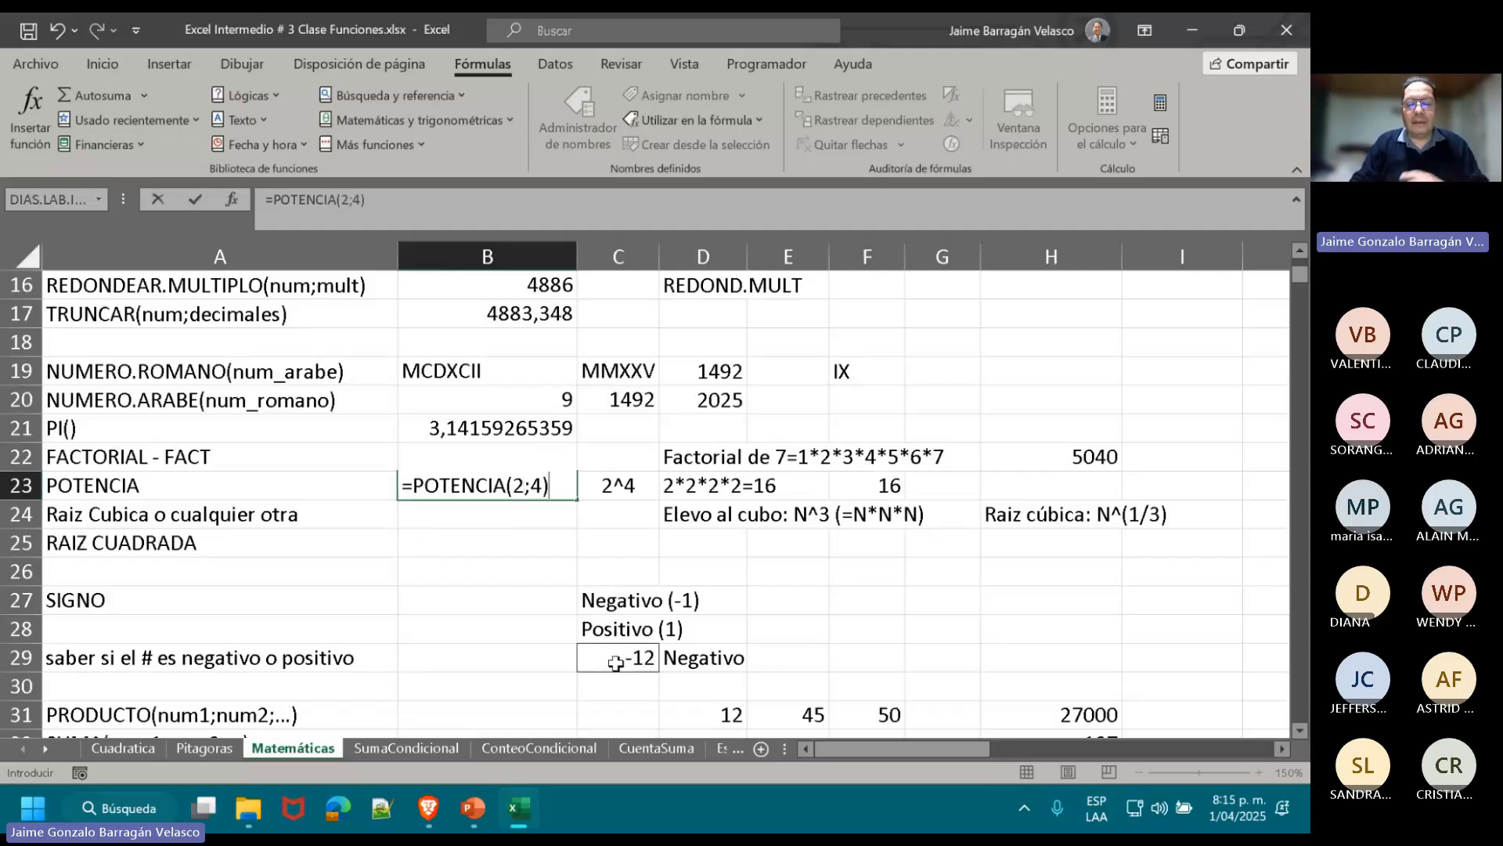
key(Return)
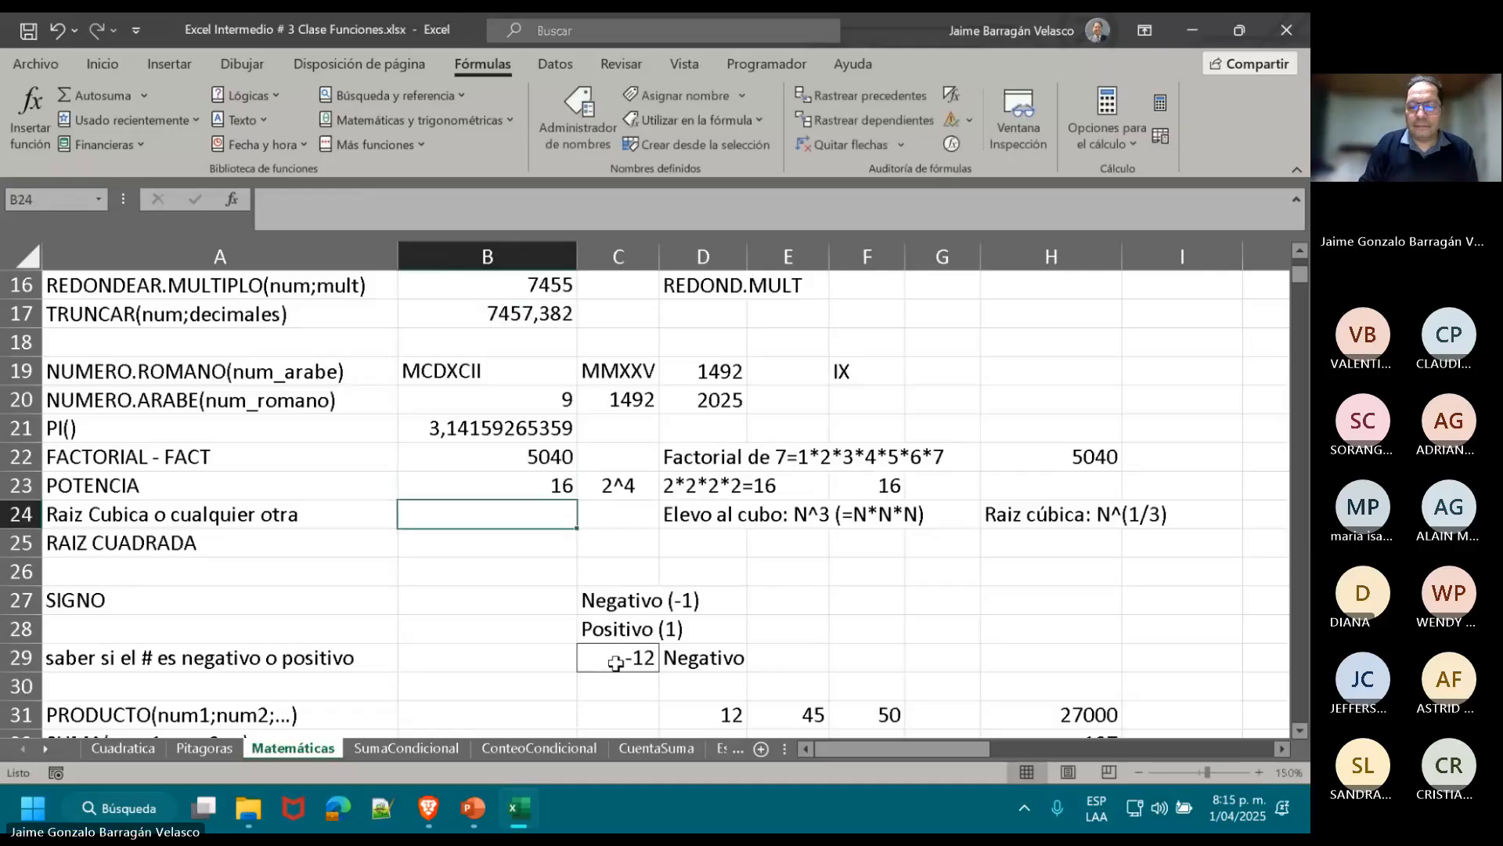
double_click(481, 484)
click(872, 480)
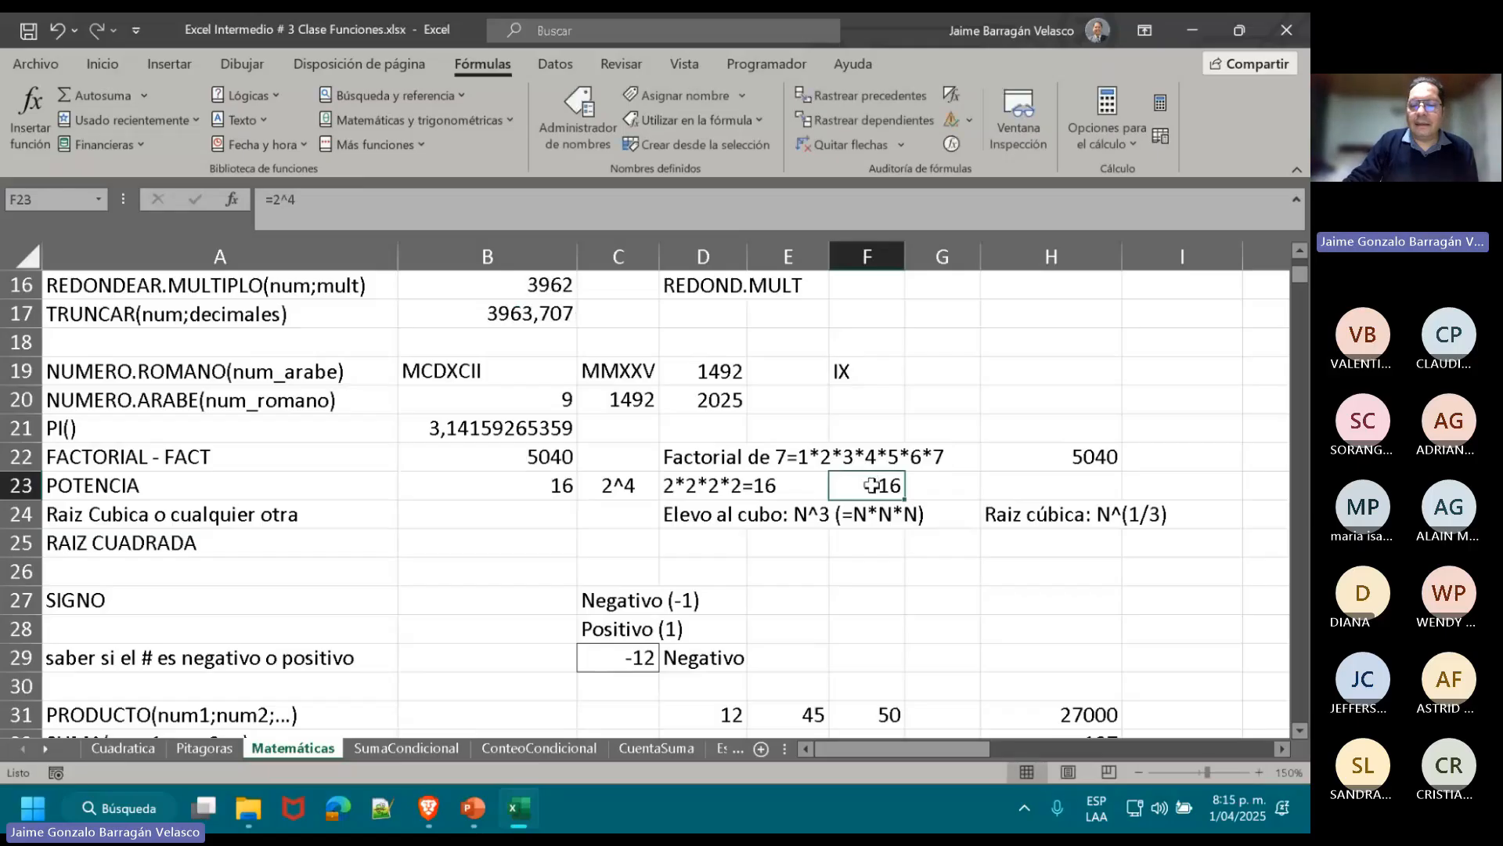
double_click(871, 480)
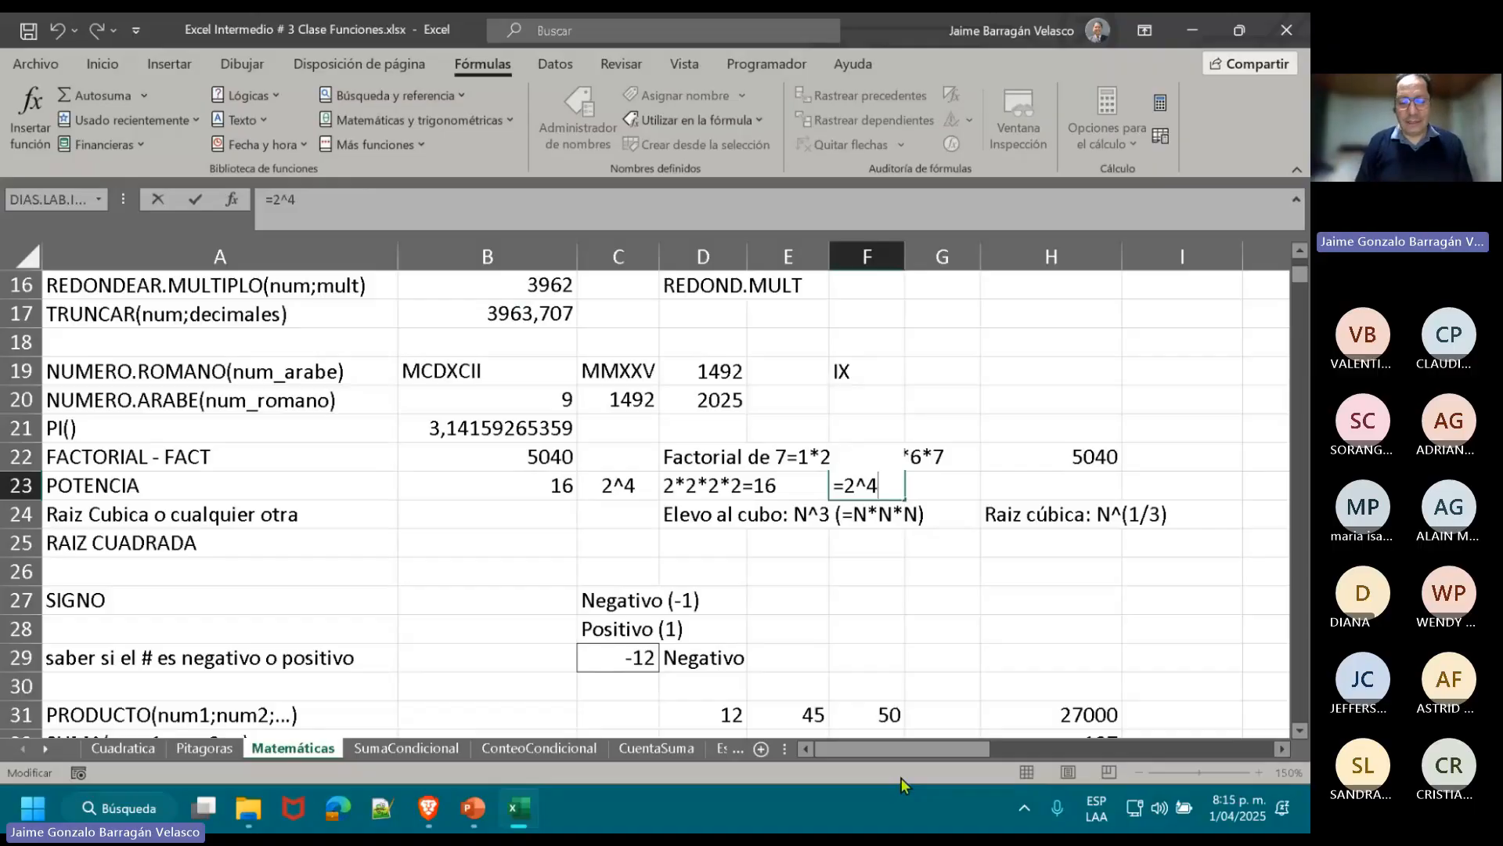
key(ctrl+Return)
- On the Cuadratica sheet, set coefficient A in I19 to 5 and coefficient C in K19 to 6
click(124, 748)
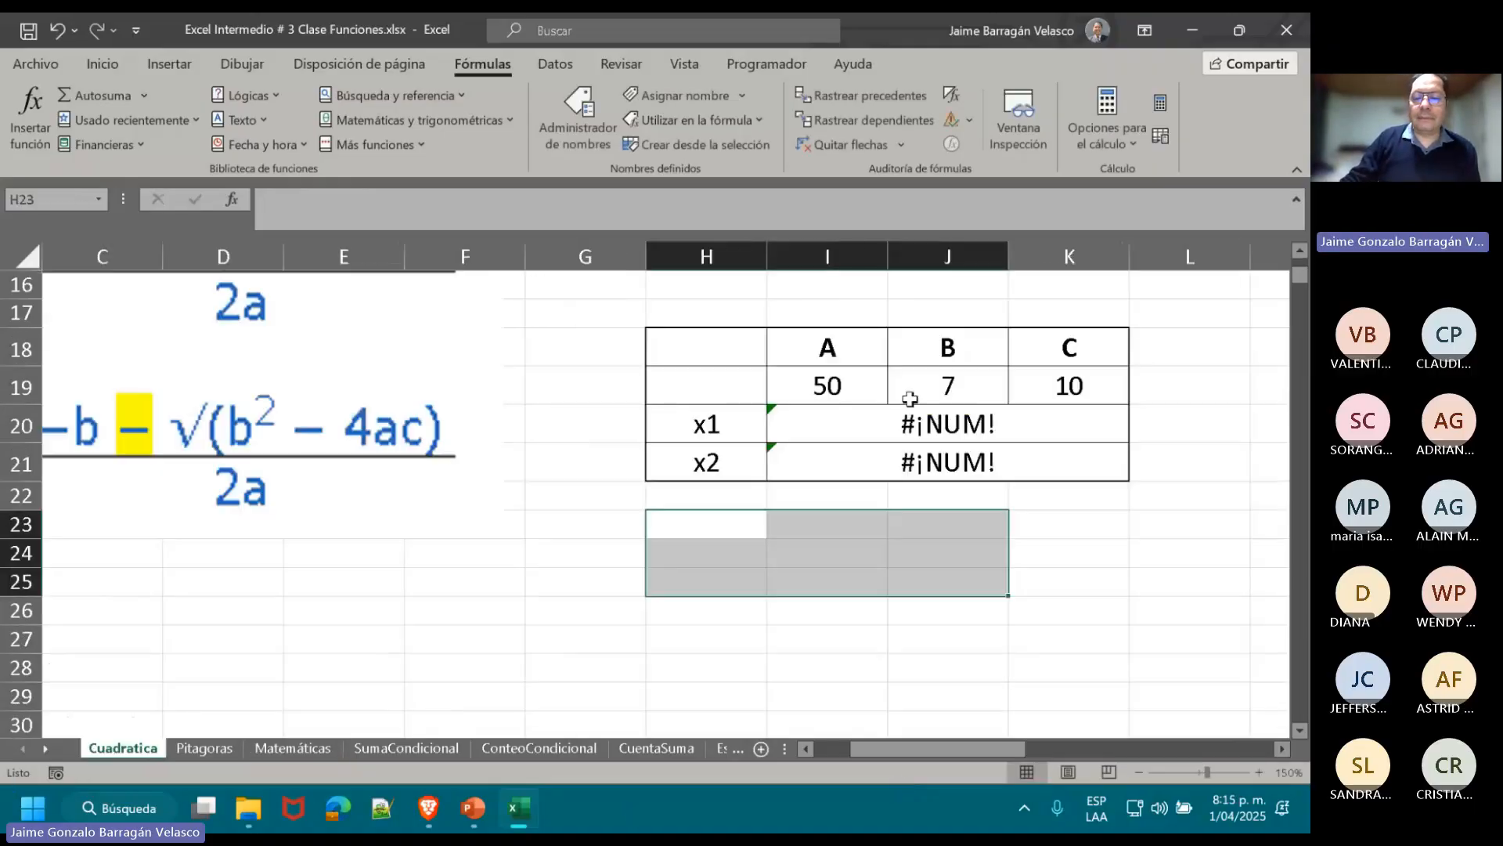
click(859, 383)
text(5)
key(Return)
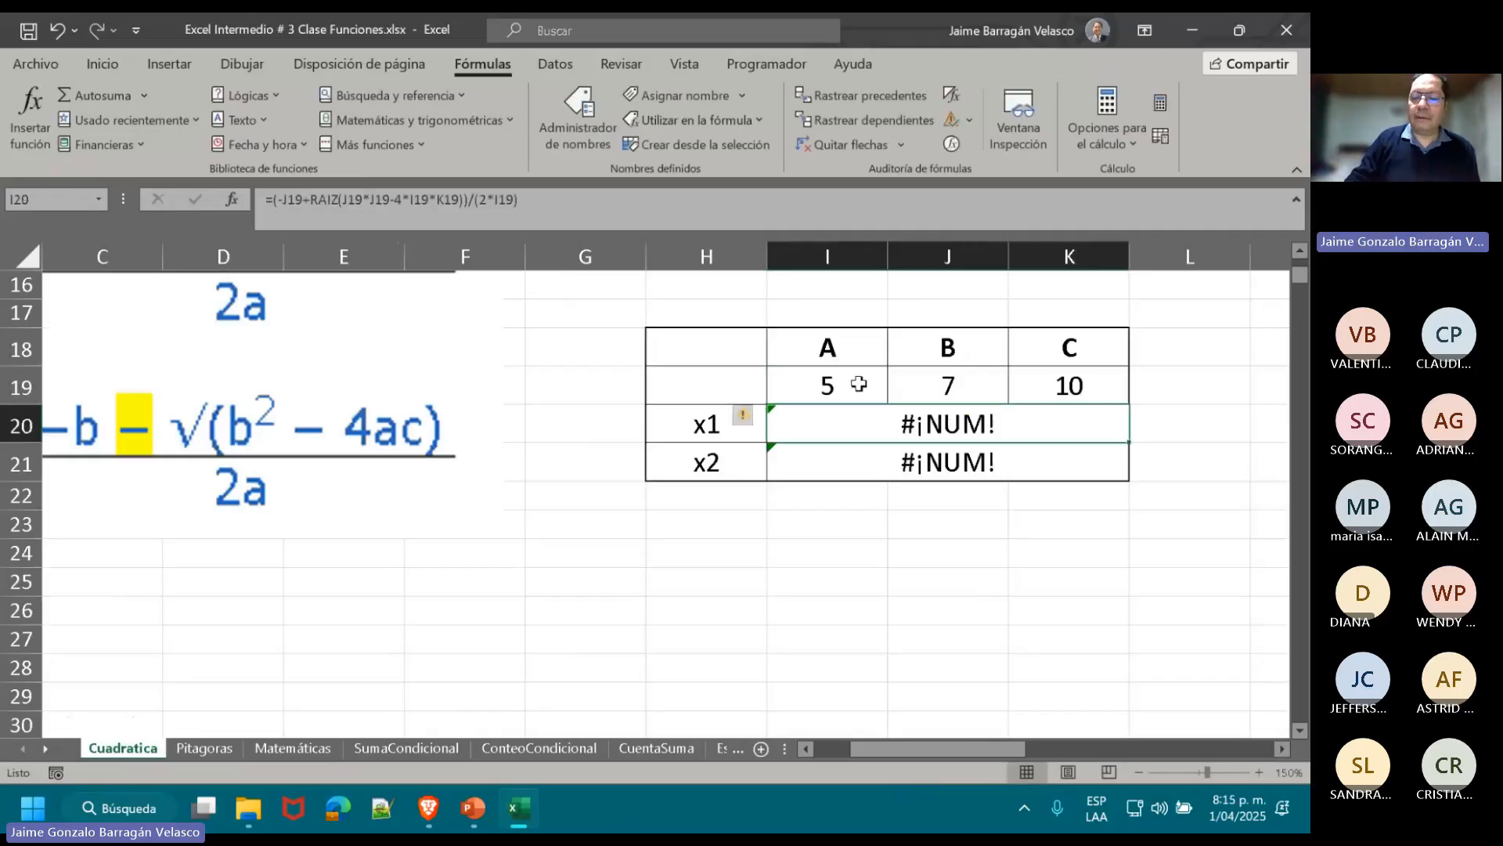
click(1100, 387)
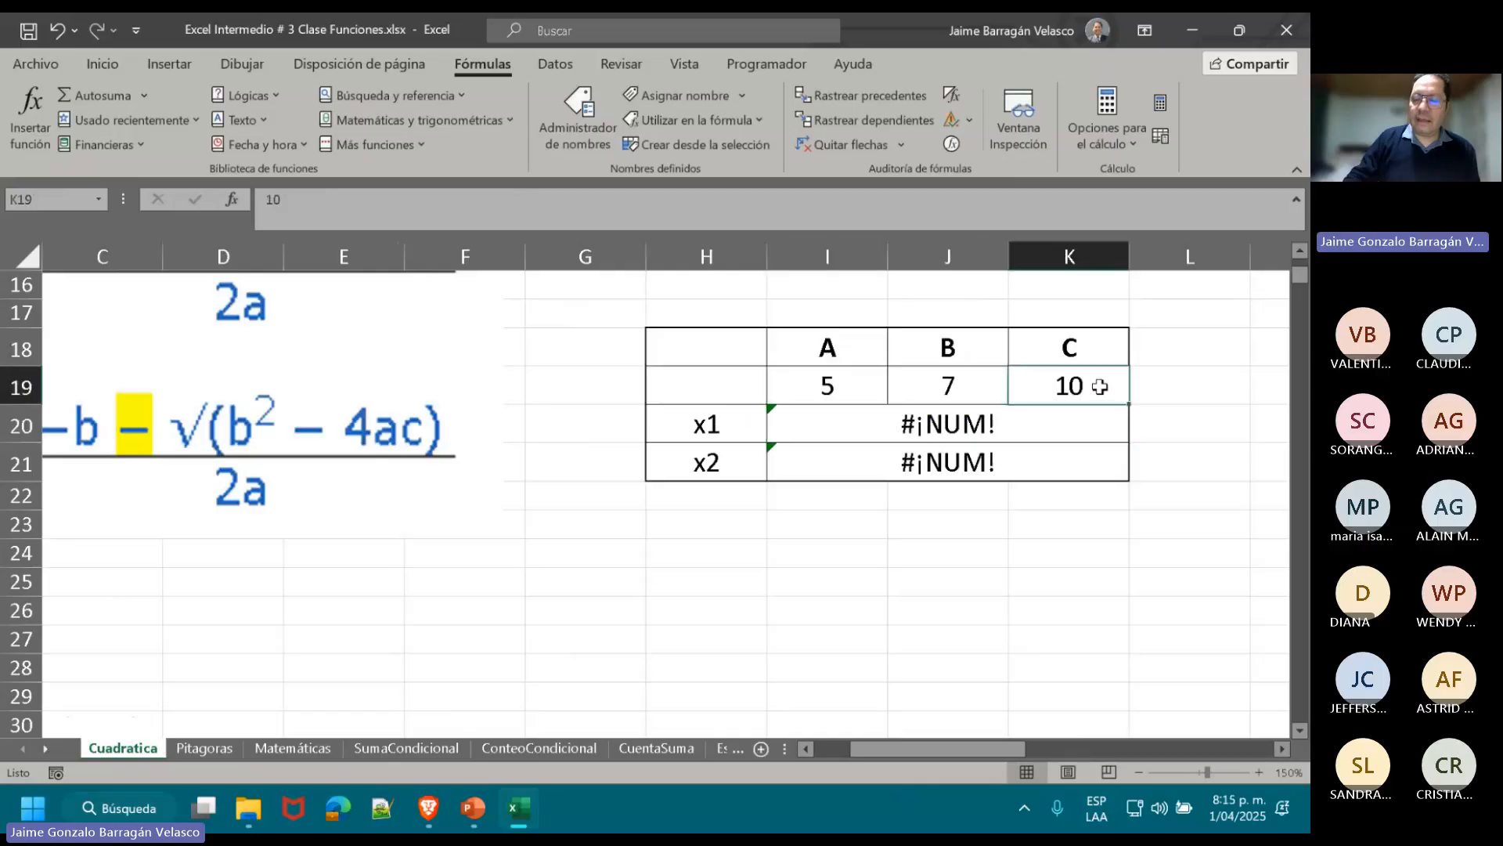
text(6)
key(Return)
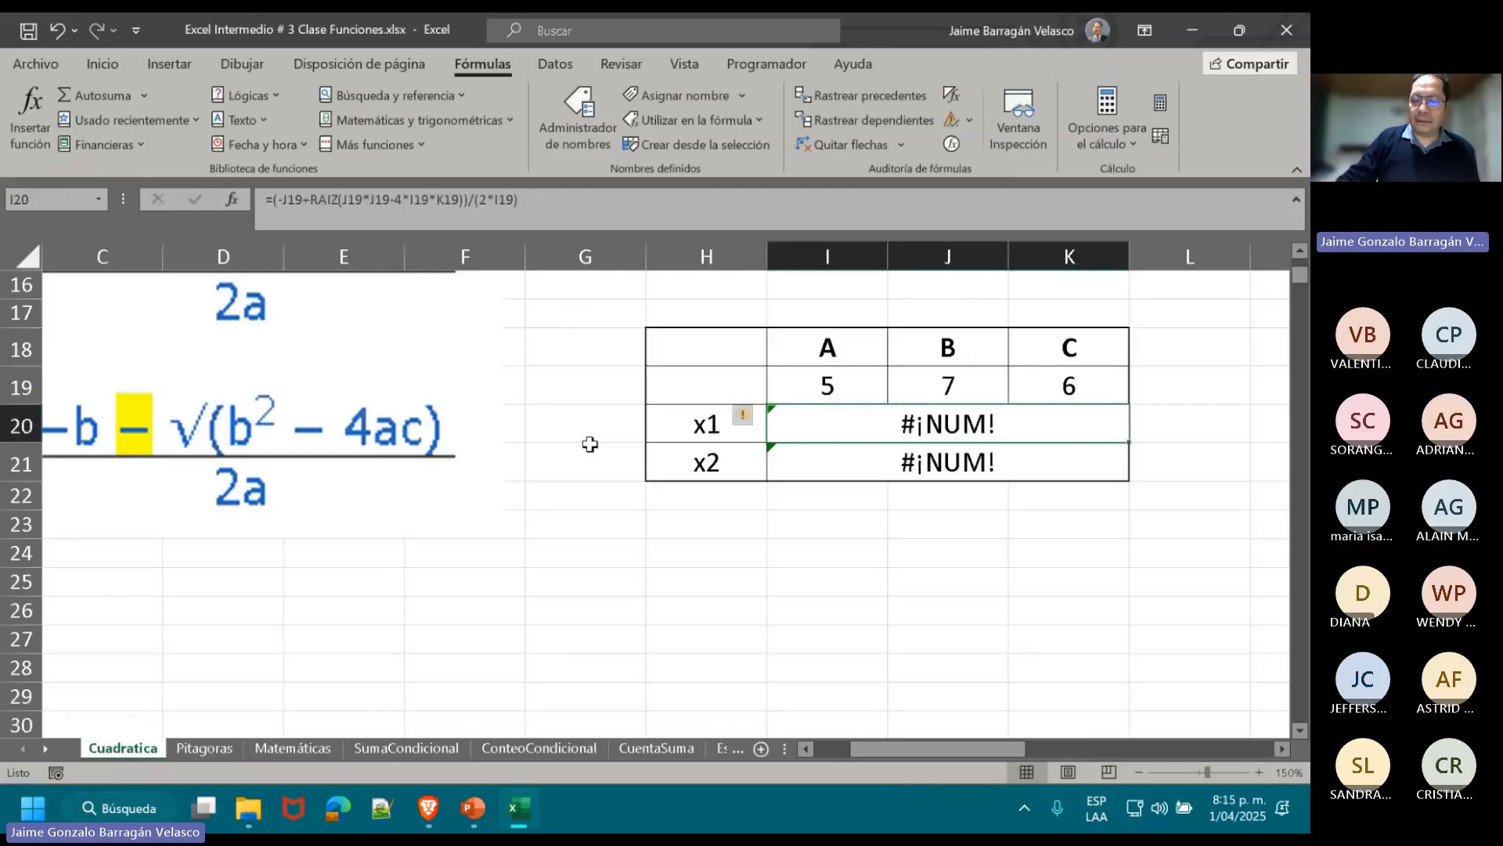
- Set coefficient A in I19 to 10 and coefficient B in J19 to 12
click(828, 380)
text(10)
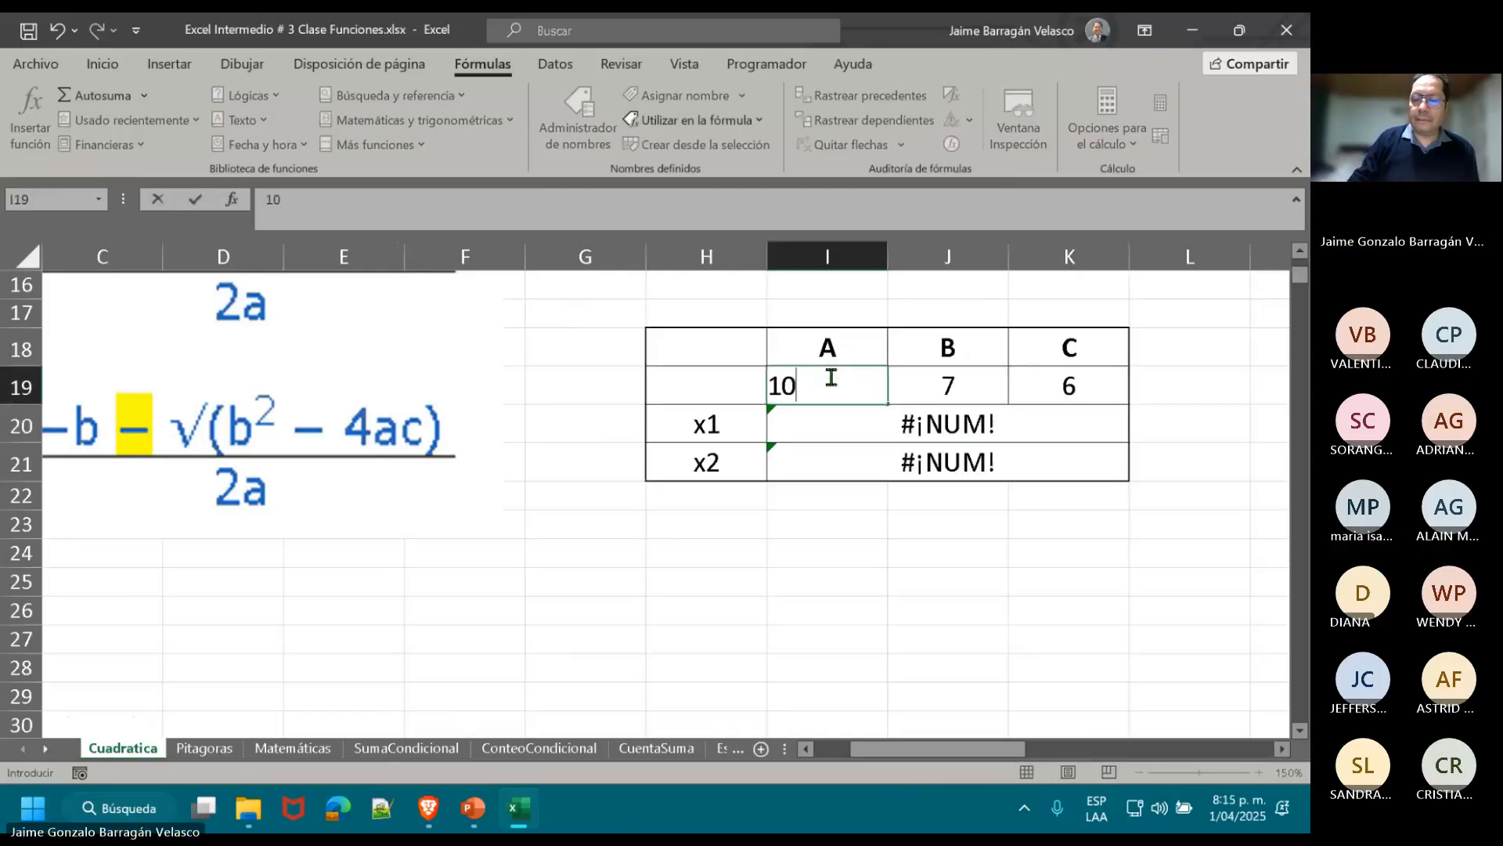
key(Return)
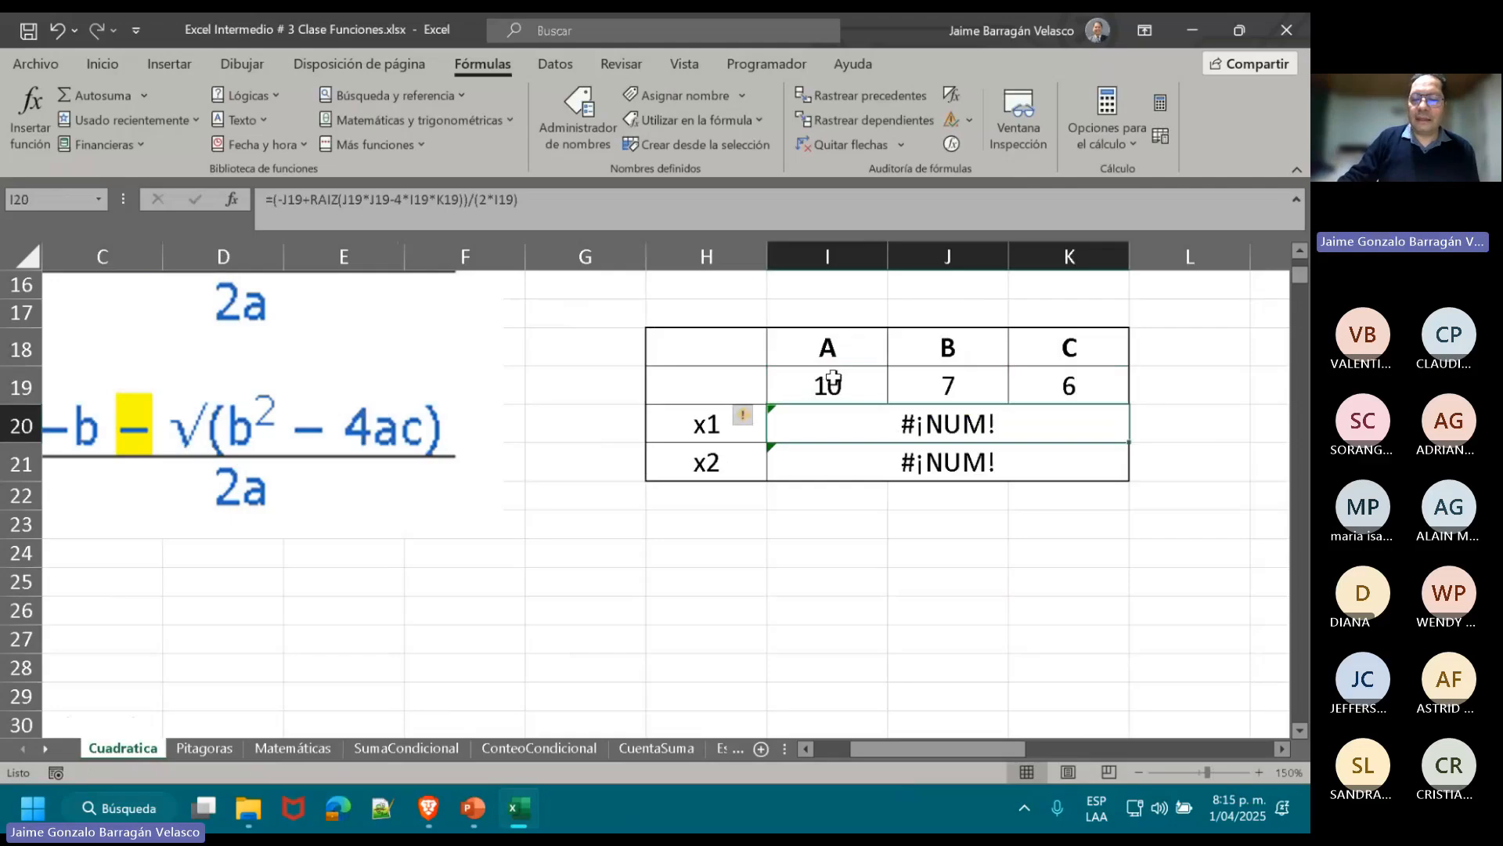
click(941, 381)
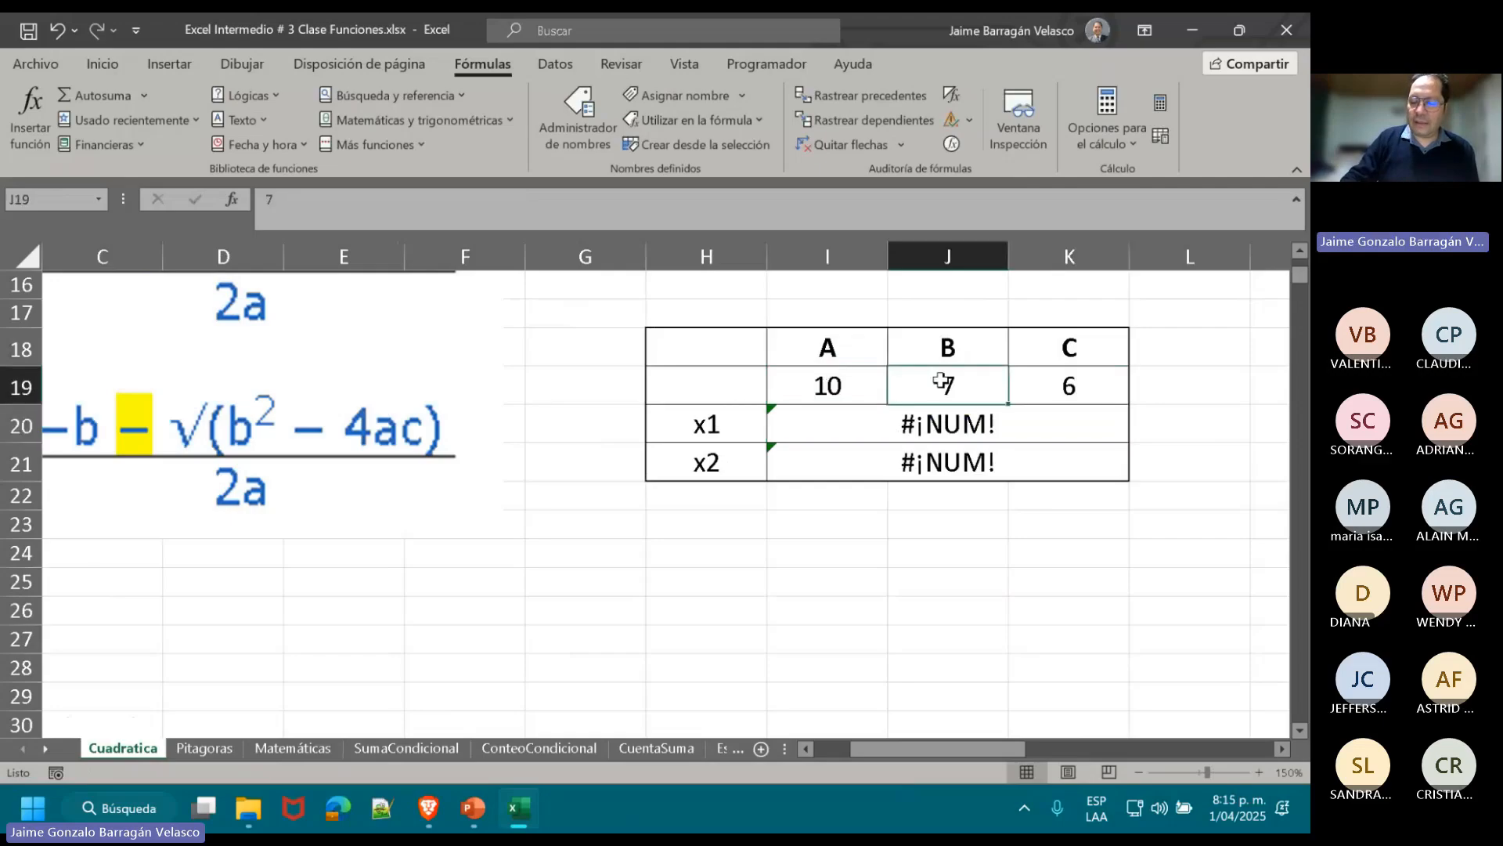
text(12)
key(Return)
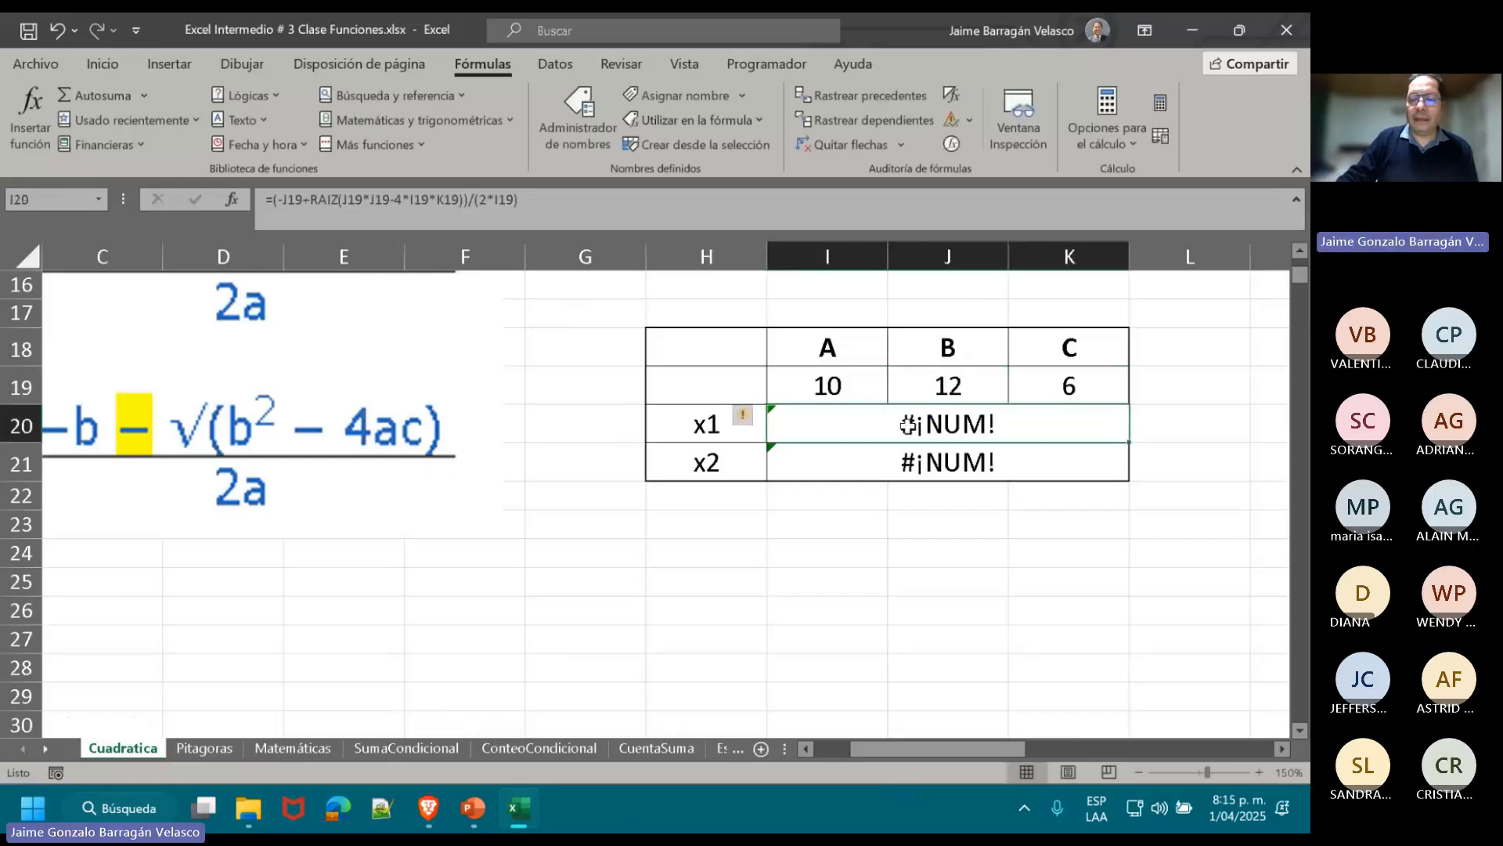
- Set coefficient A in I19 to 3 and inspect the J19*J19 term in the x1 formula
click(845, 392)
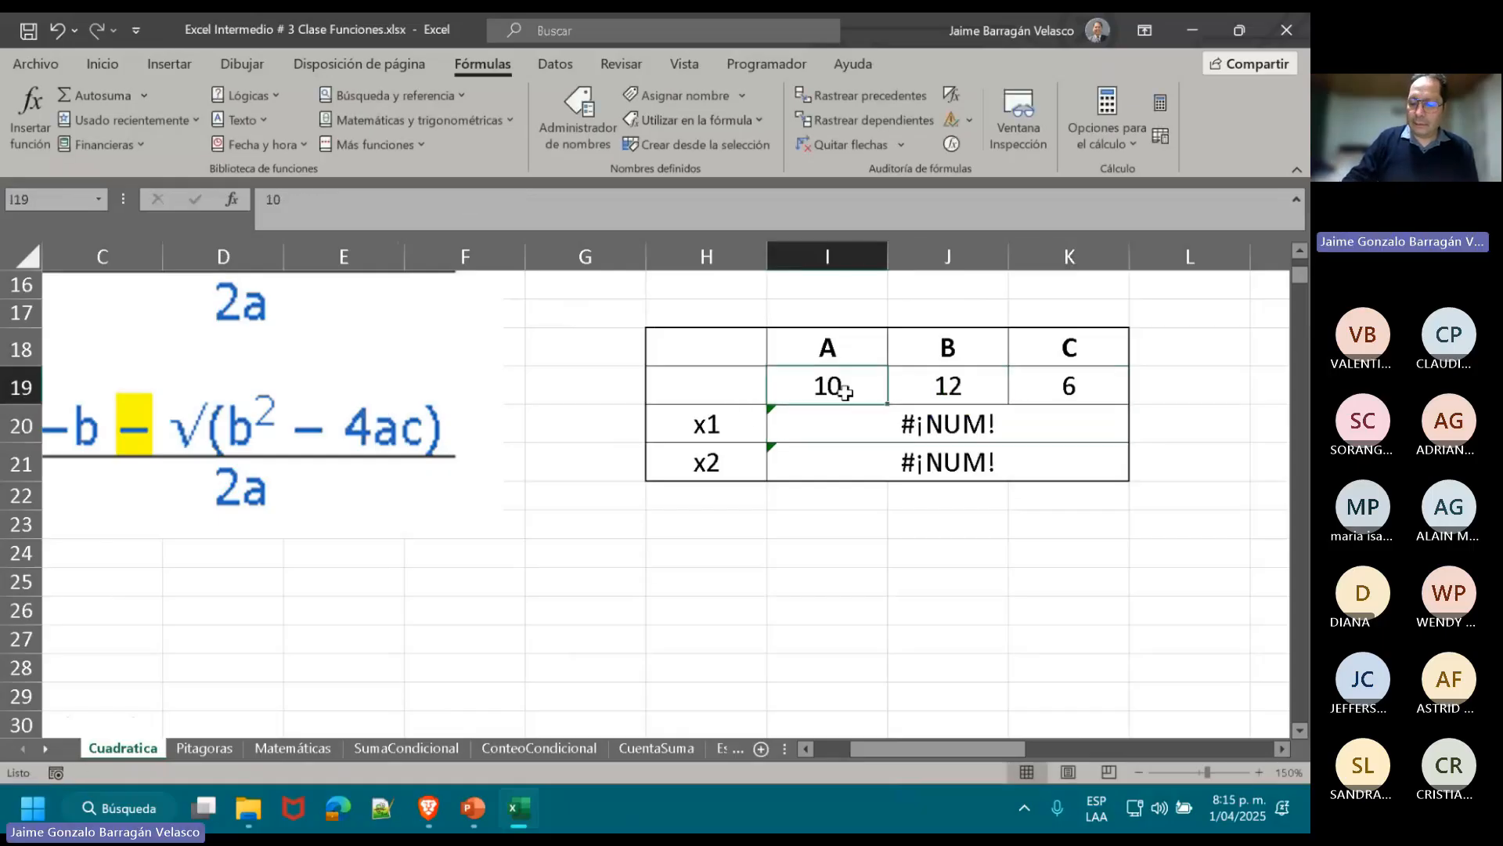
text(3)
key(Return)
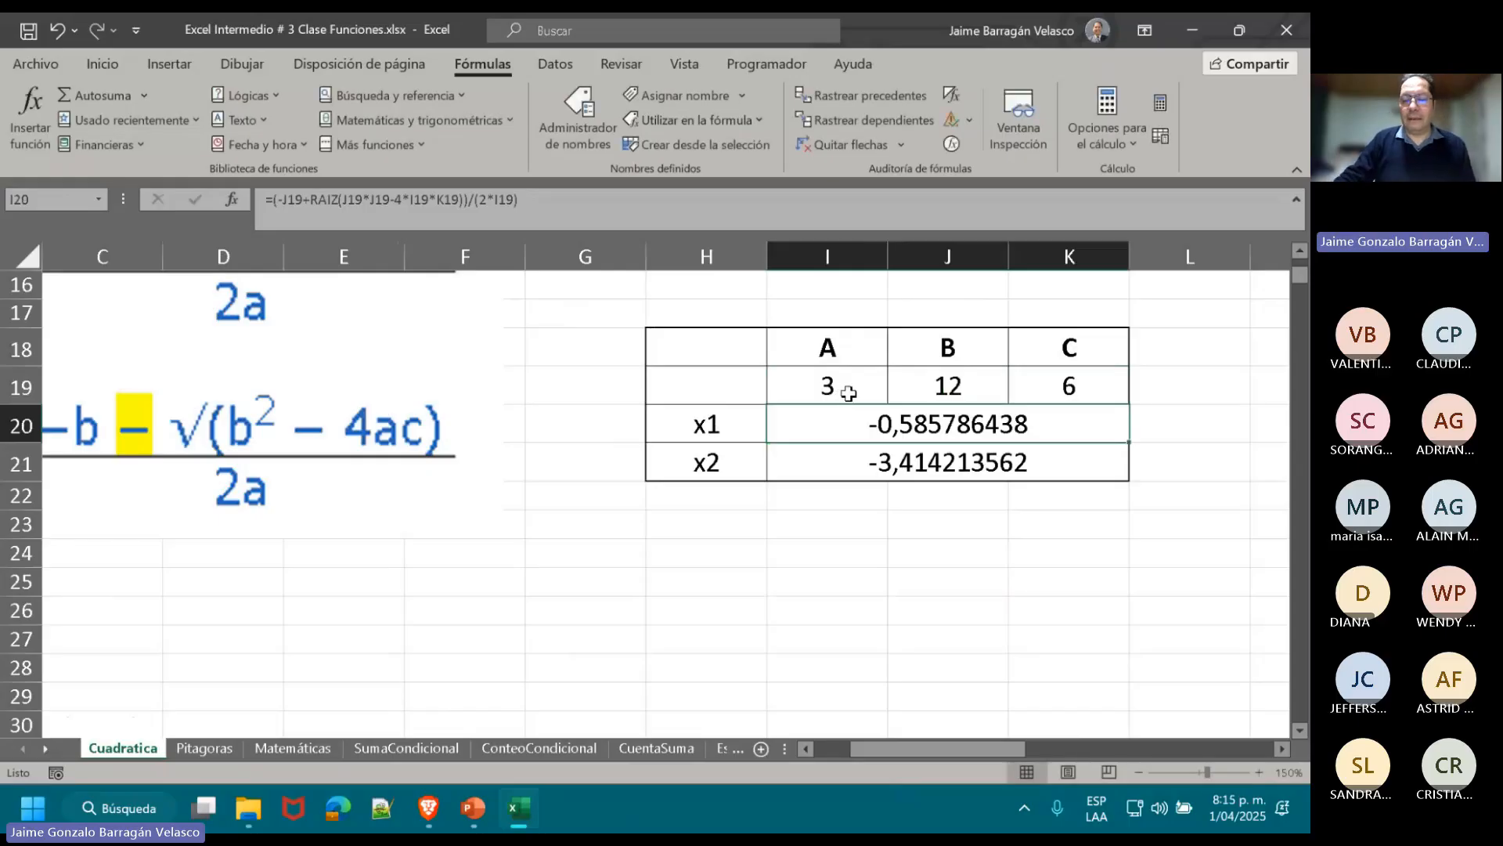
double_click(905, 424)
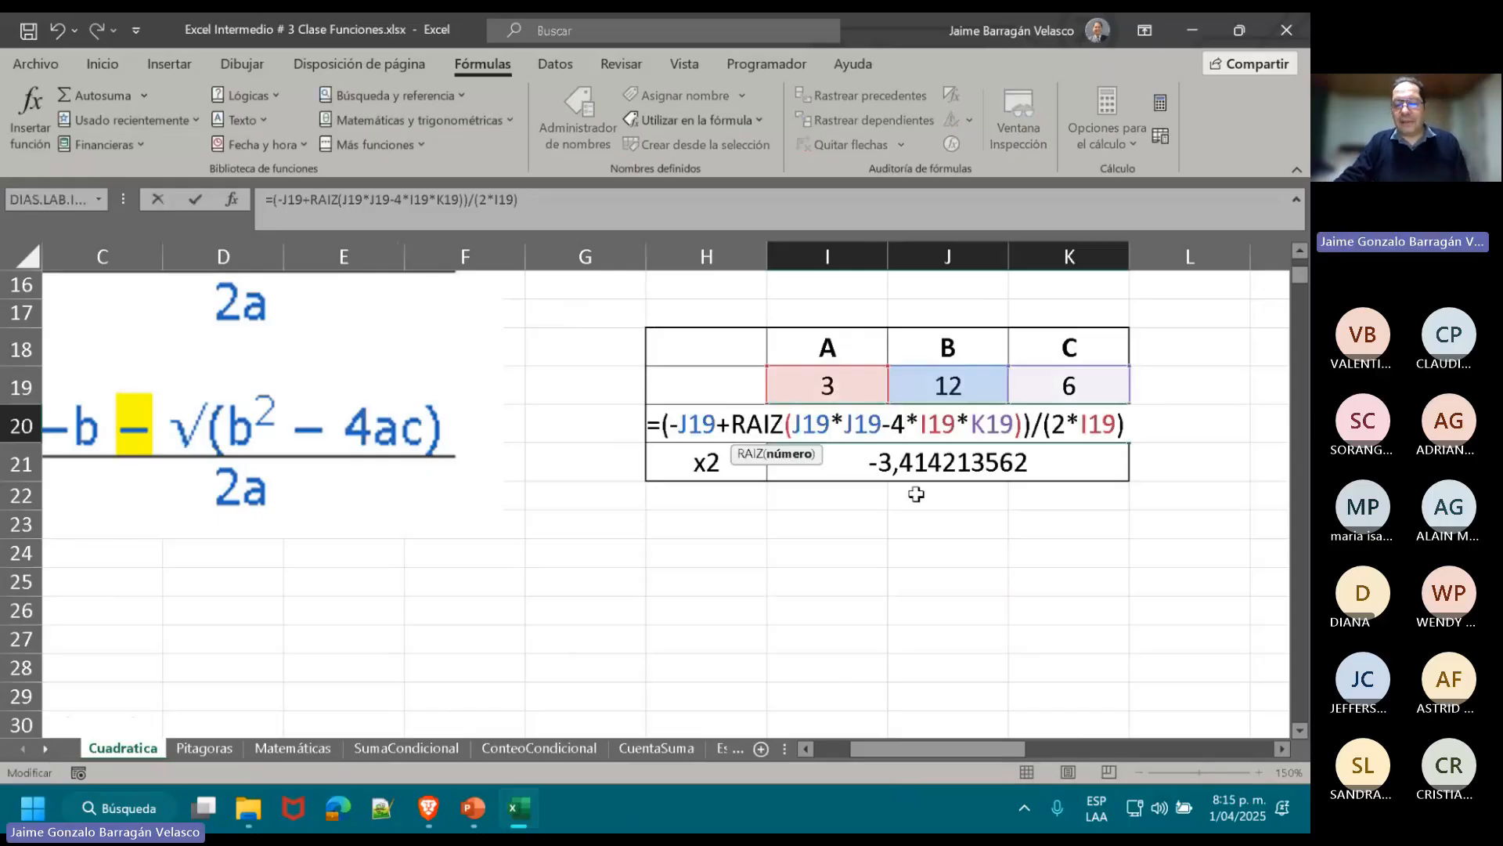
drag(883, 424, 811, 423)
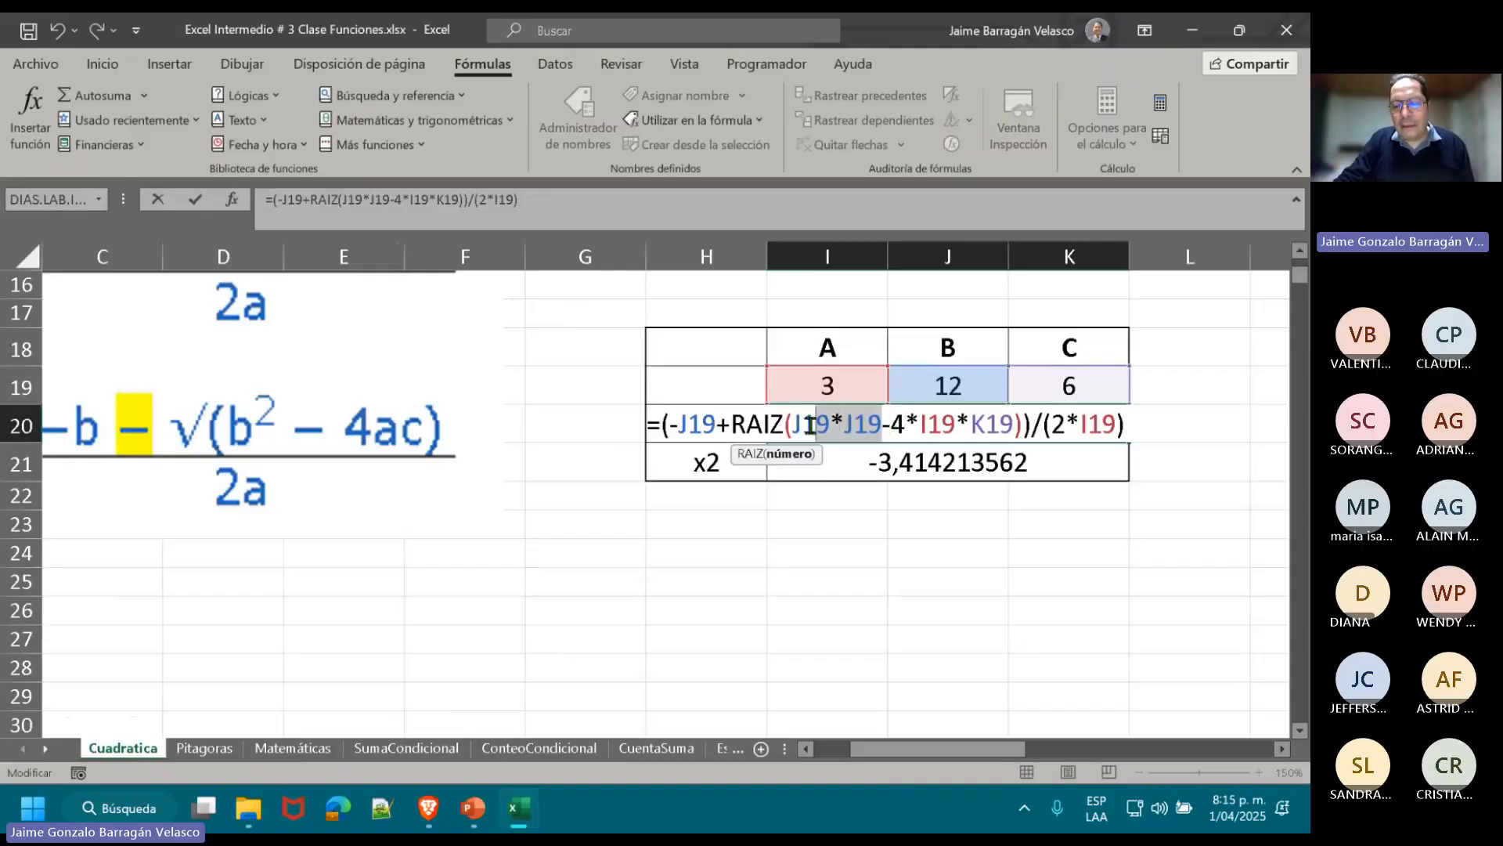
click(846, 424)
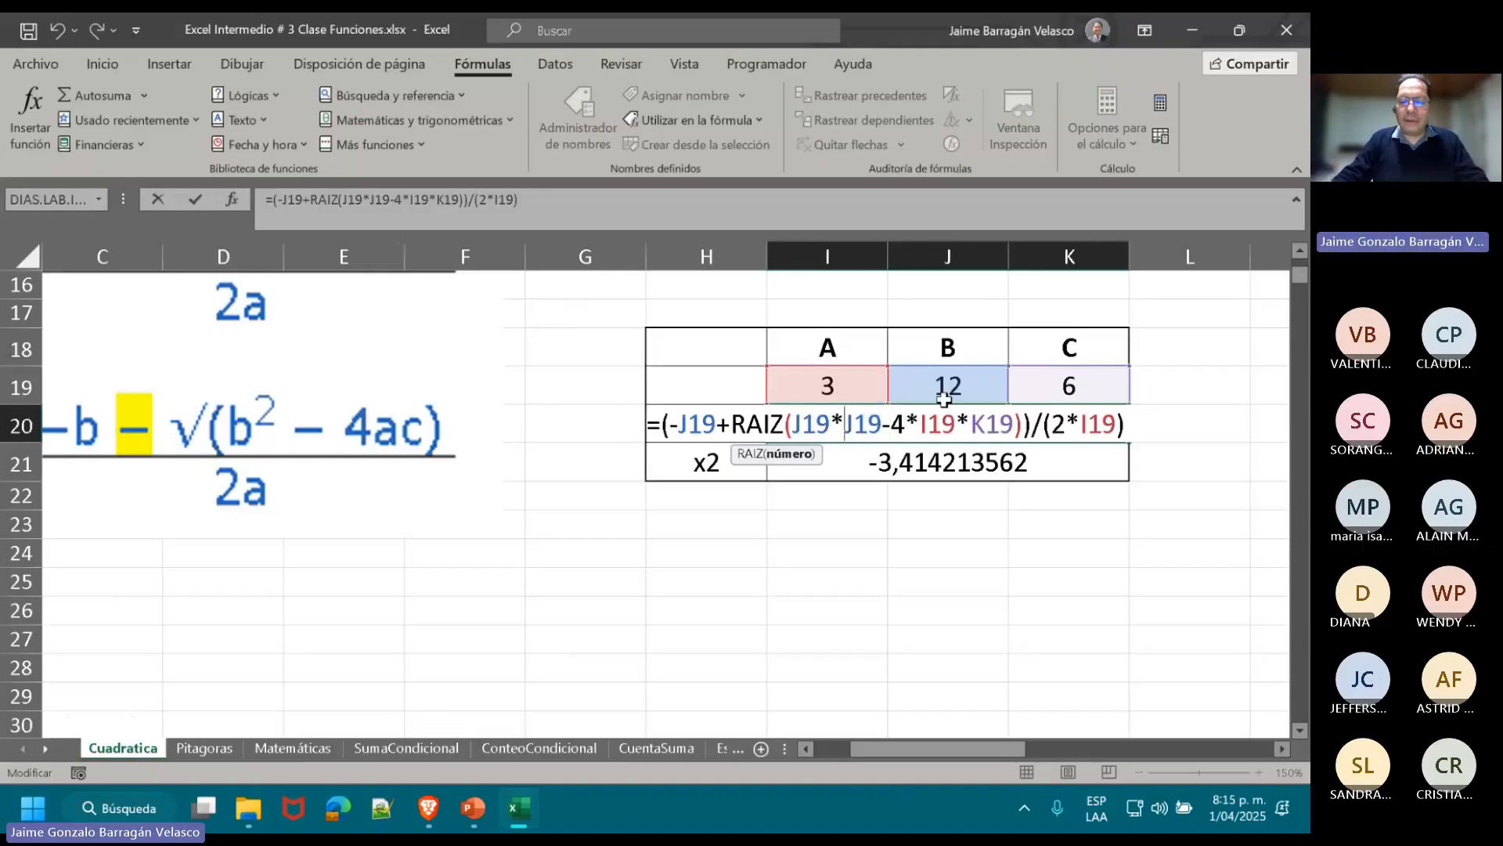
key(XF86AudioMute)
key(ctrl+Return)
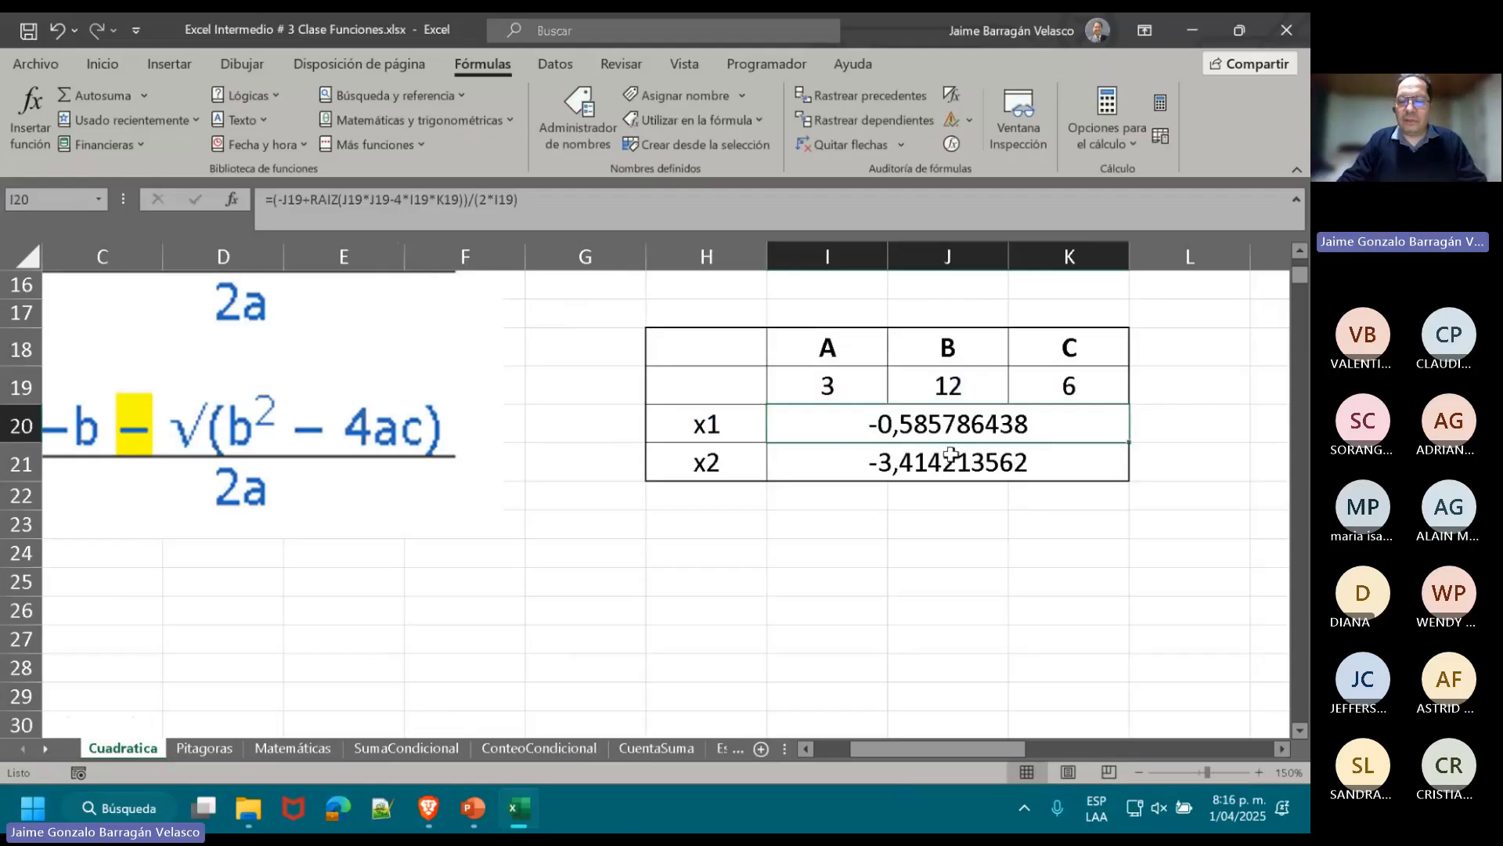
- Try replacing J19*J19 with J19^2 inside the square root of the x1 formula in I20
double_click(910, 421)
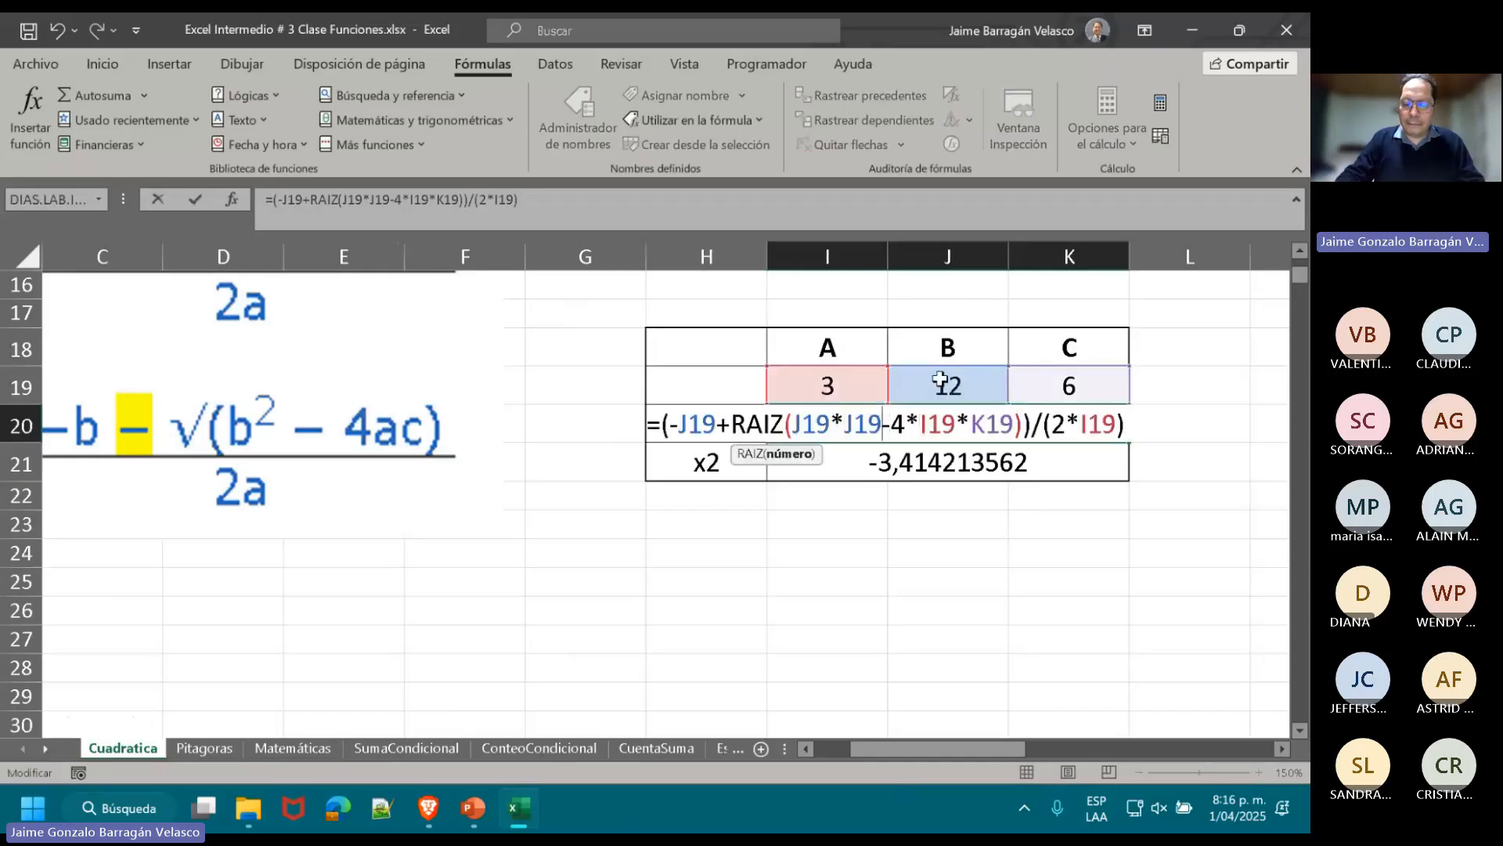
key(Delete)
key(Delete)
key(Delete)
key(BackSpace)
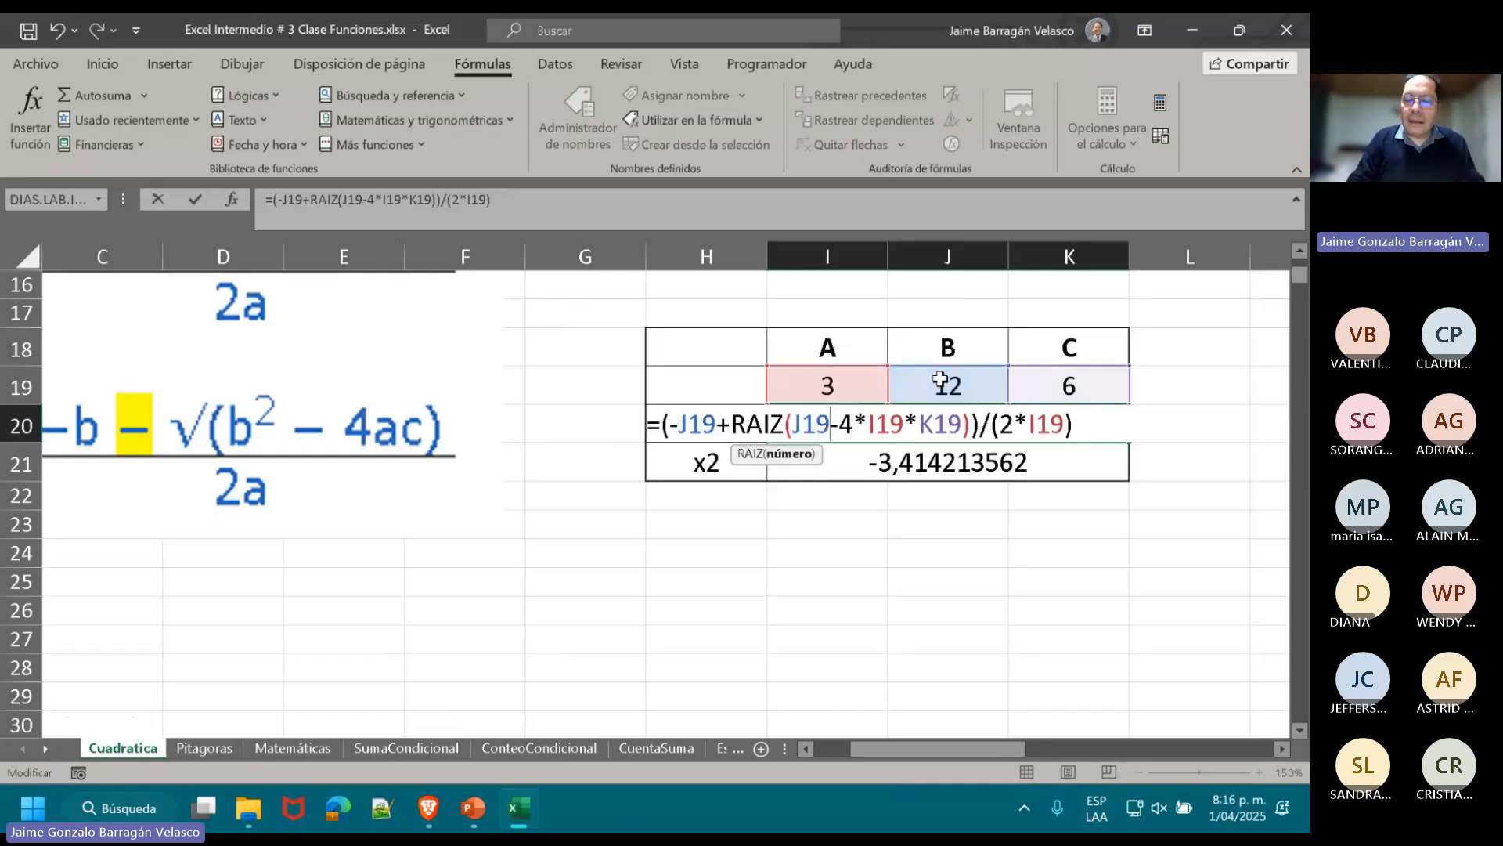
text(^2)
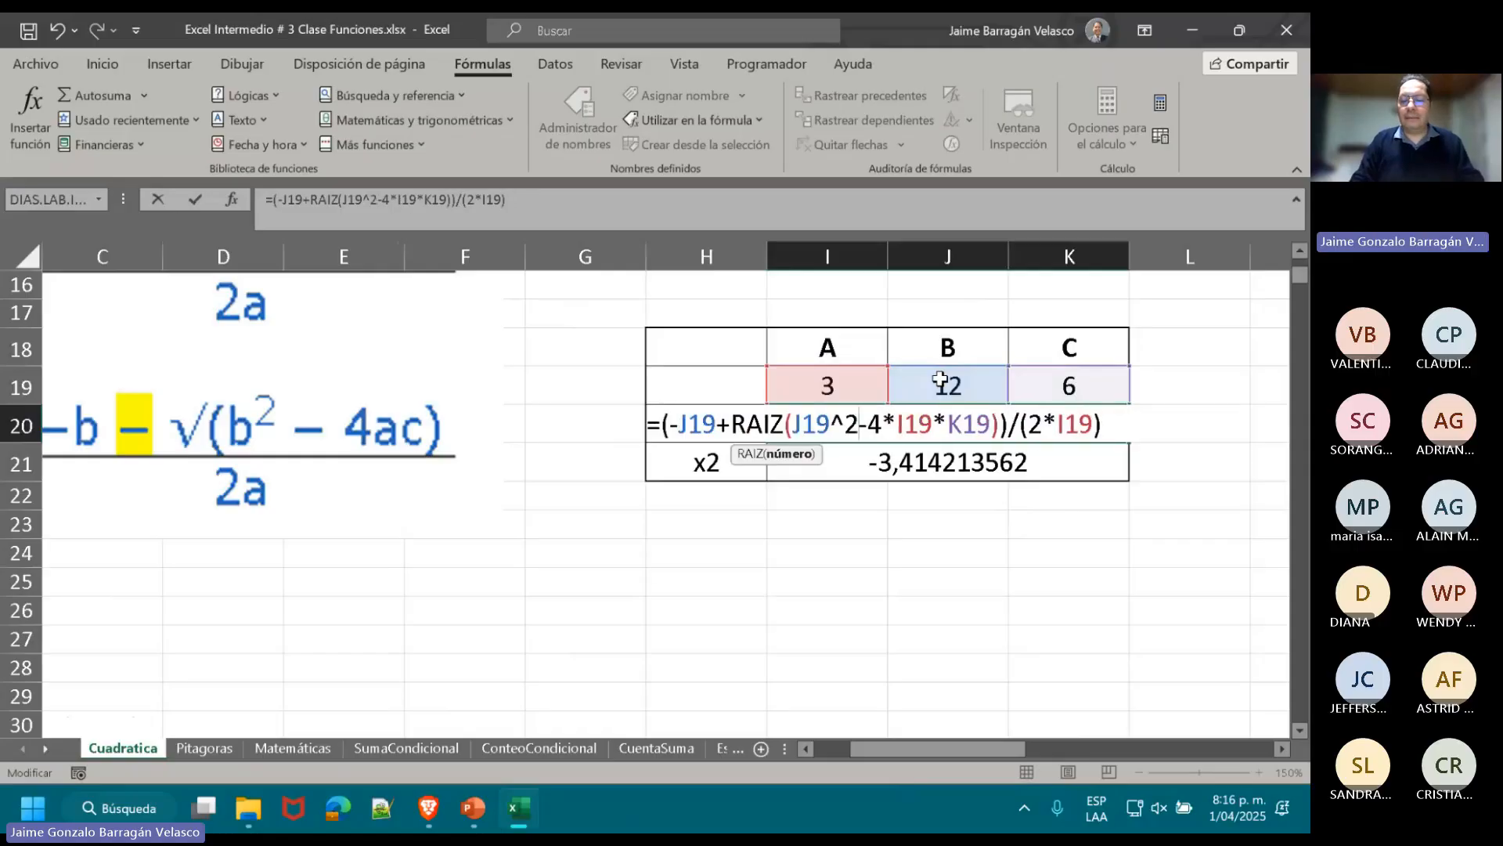
drag(896, 423, 947, 423)
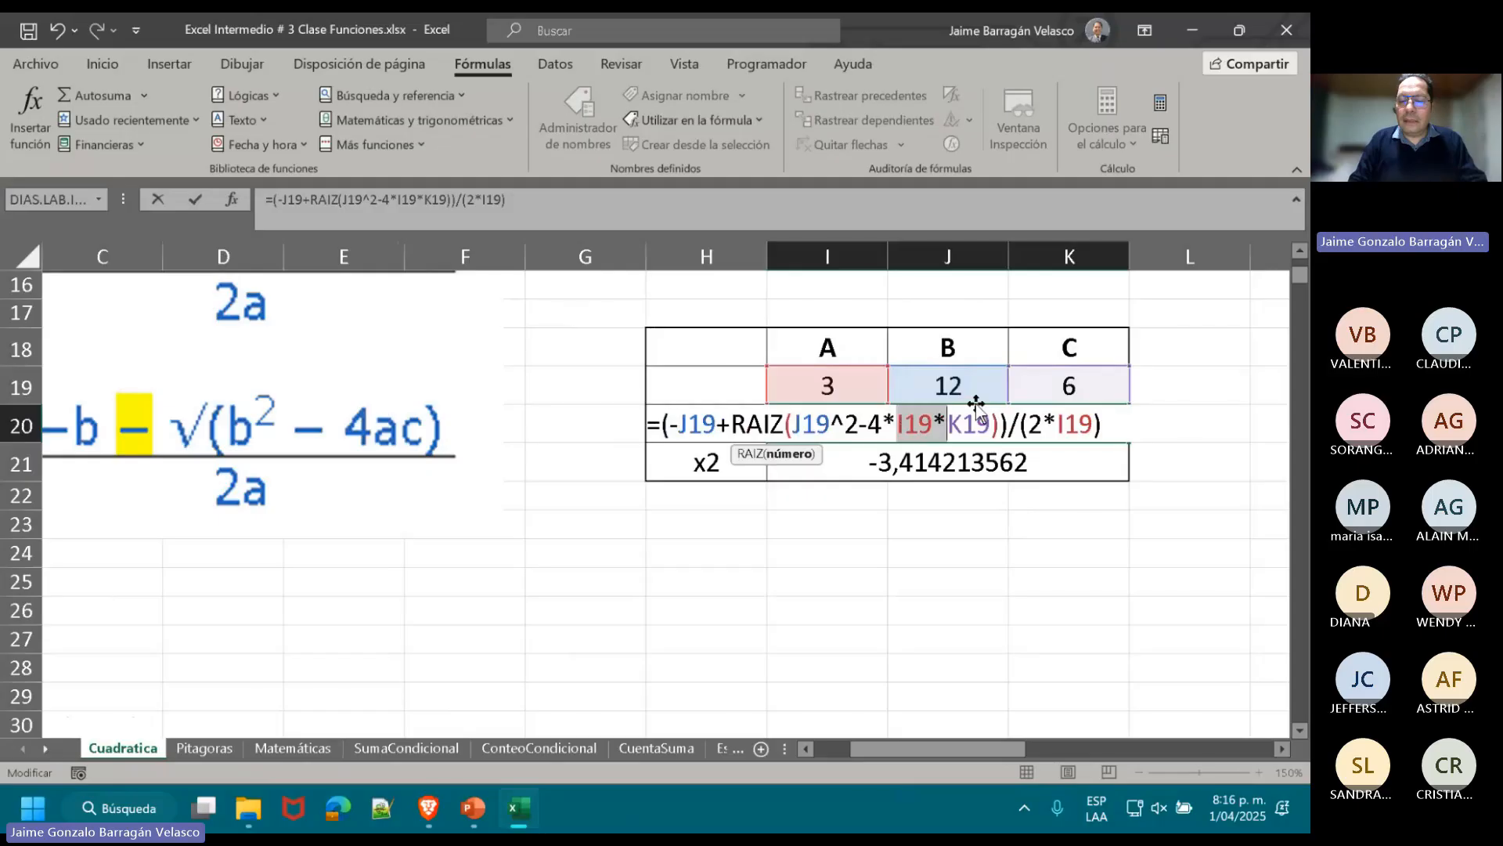
key(Escape)
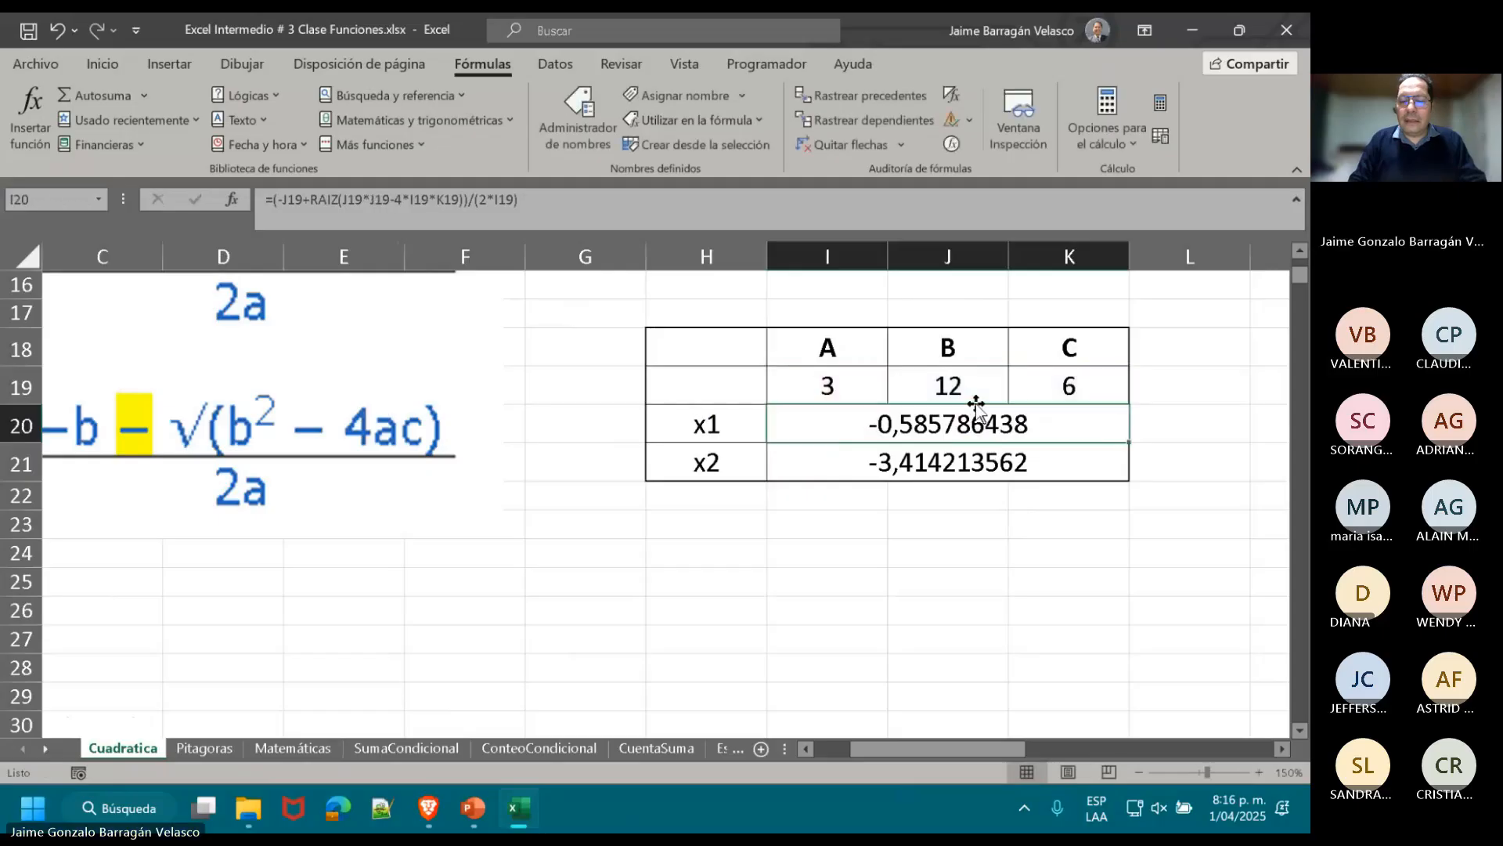
- Remove the repeated *J19 factor inside the square root of the x2 formula in I21
double_click(953, 462)
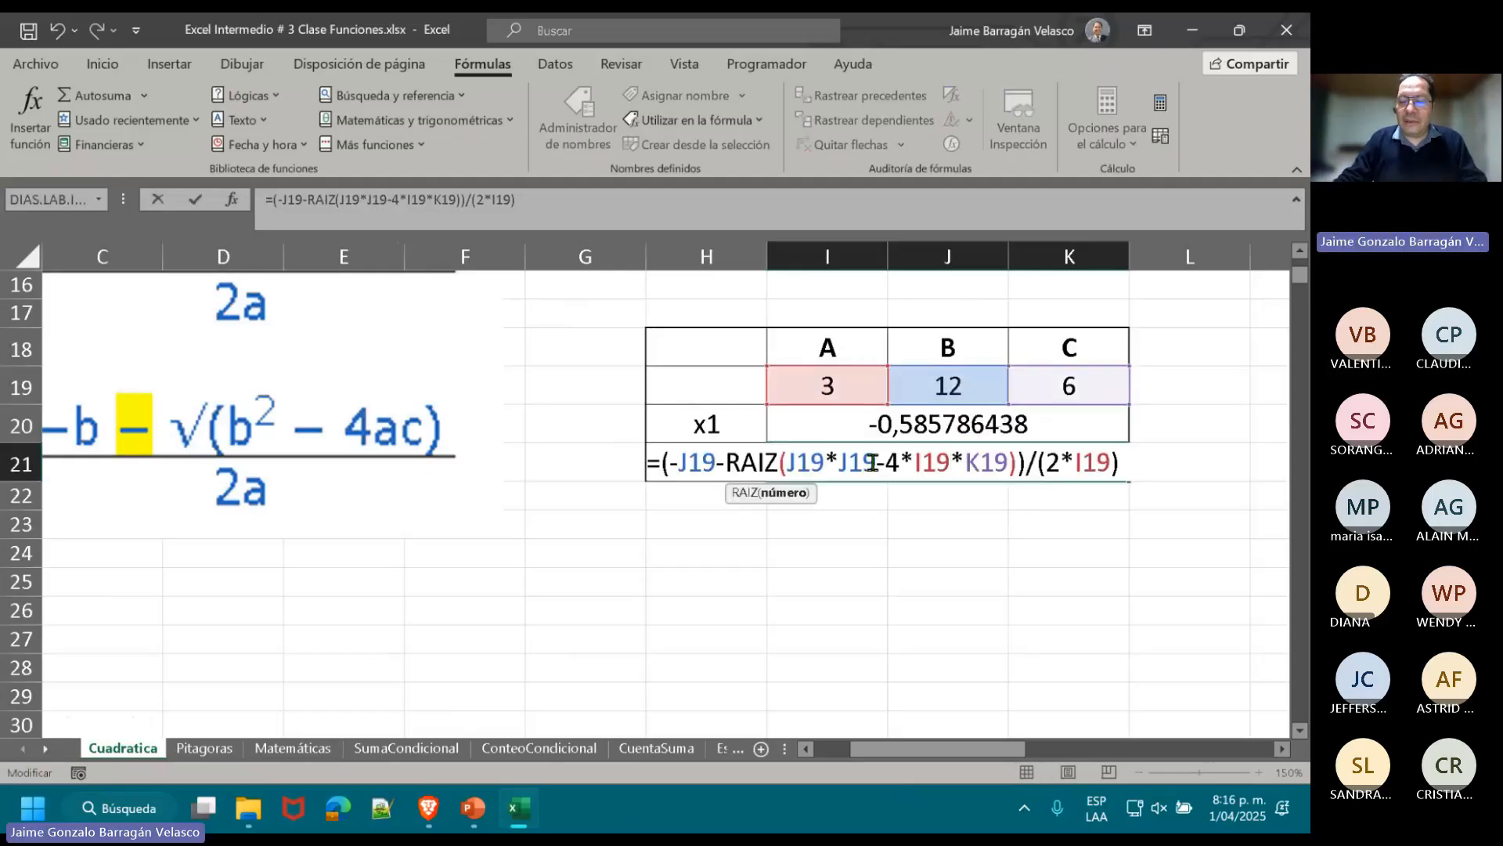
key(Escape)
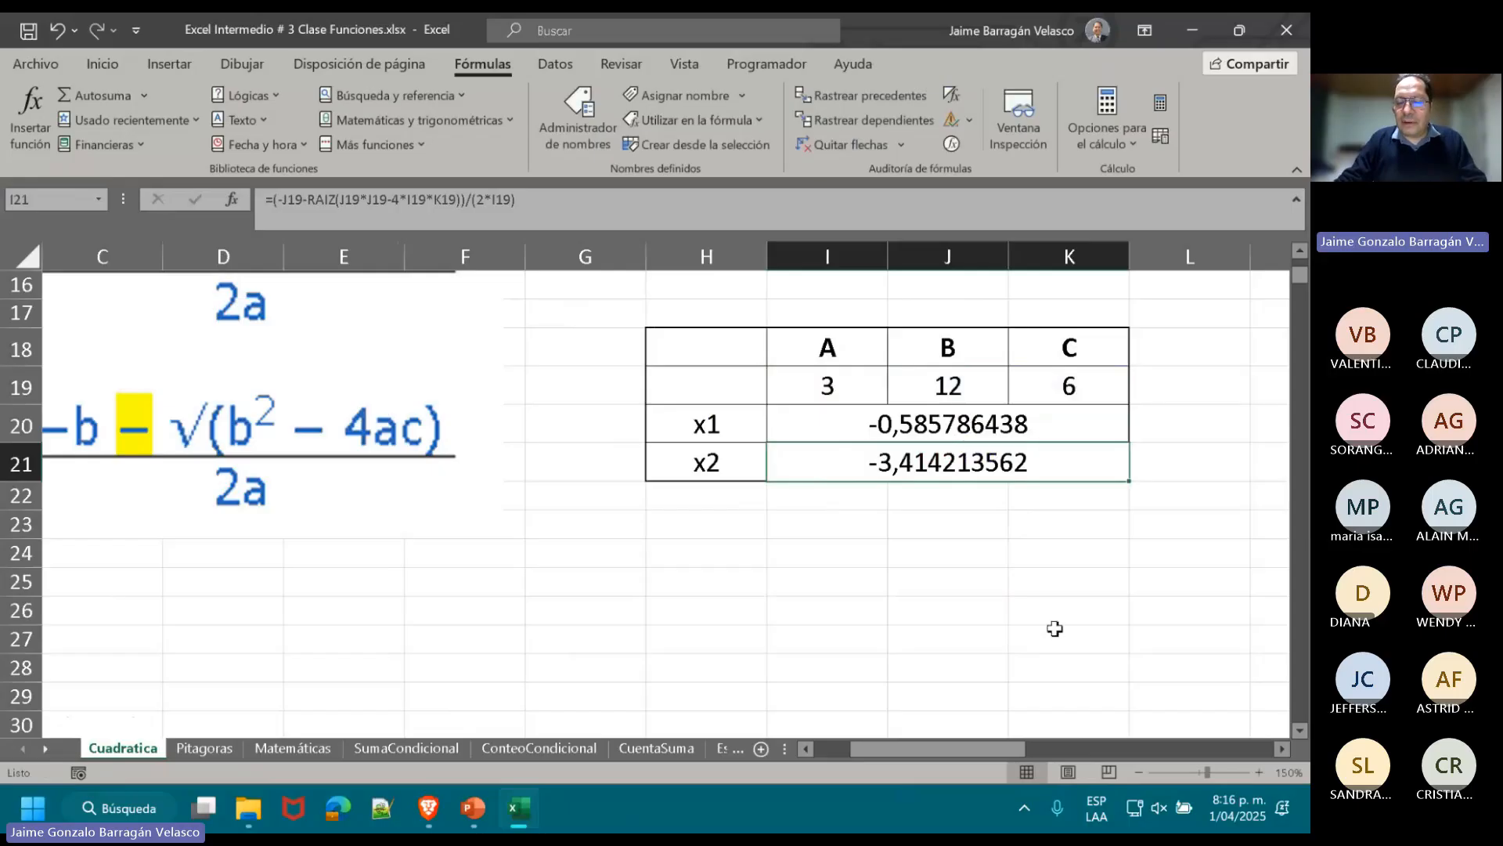
double_click(949, 463)
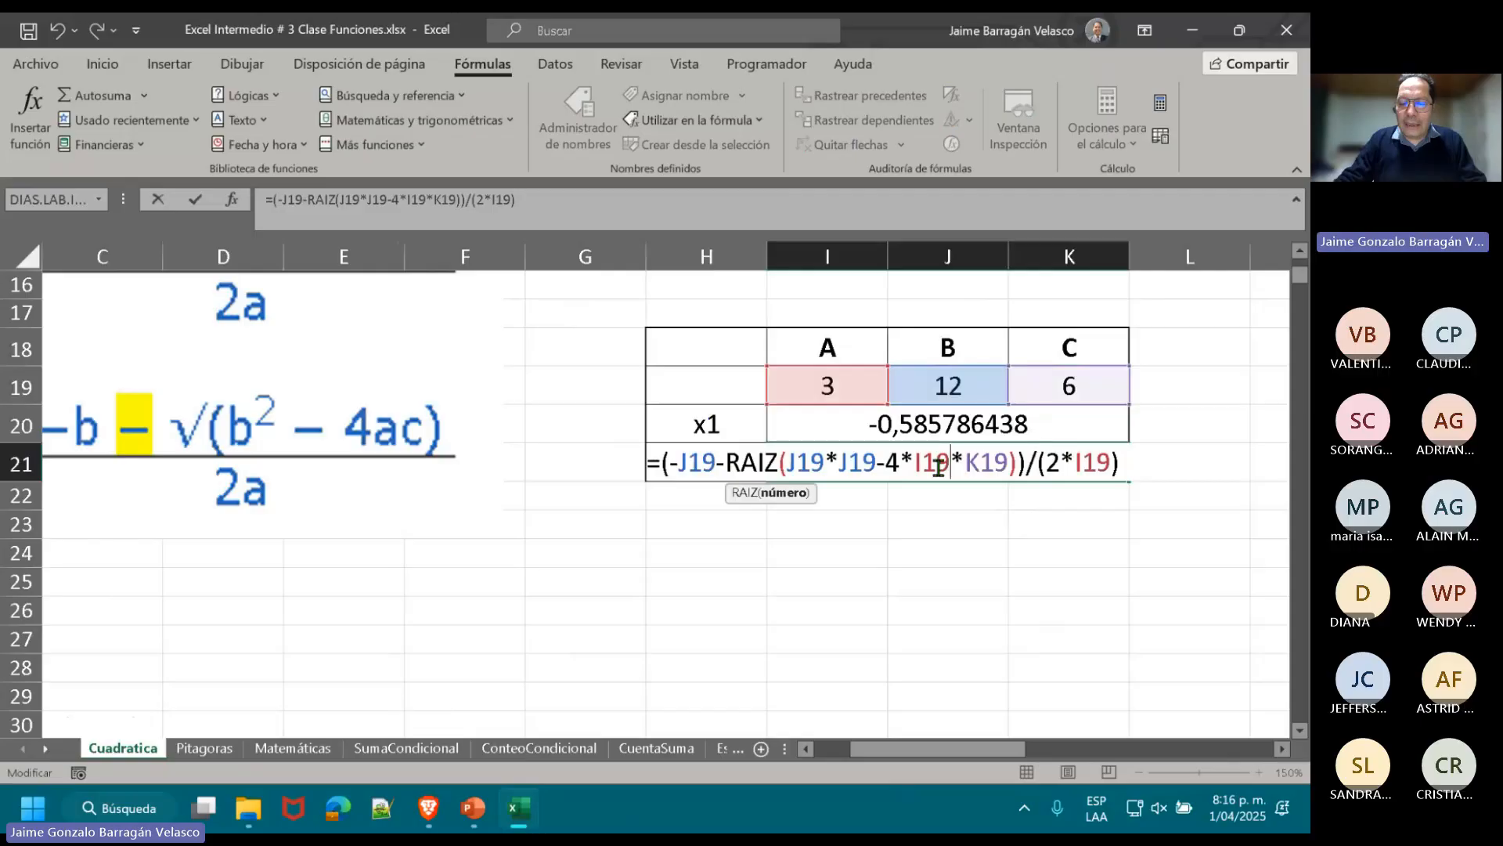
key(BackSpace)
key(BackSpace)
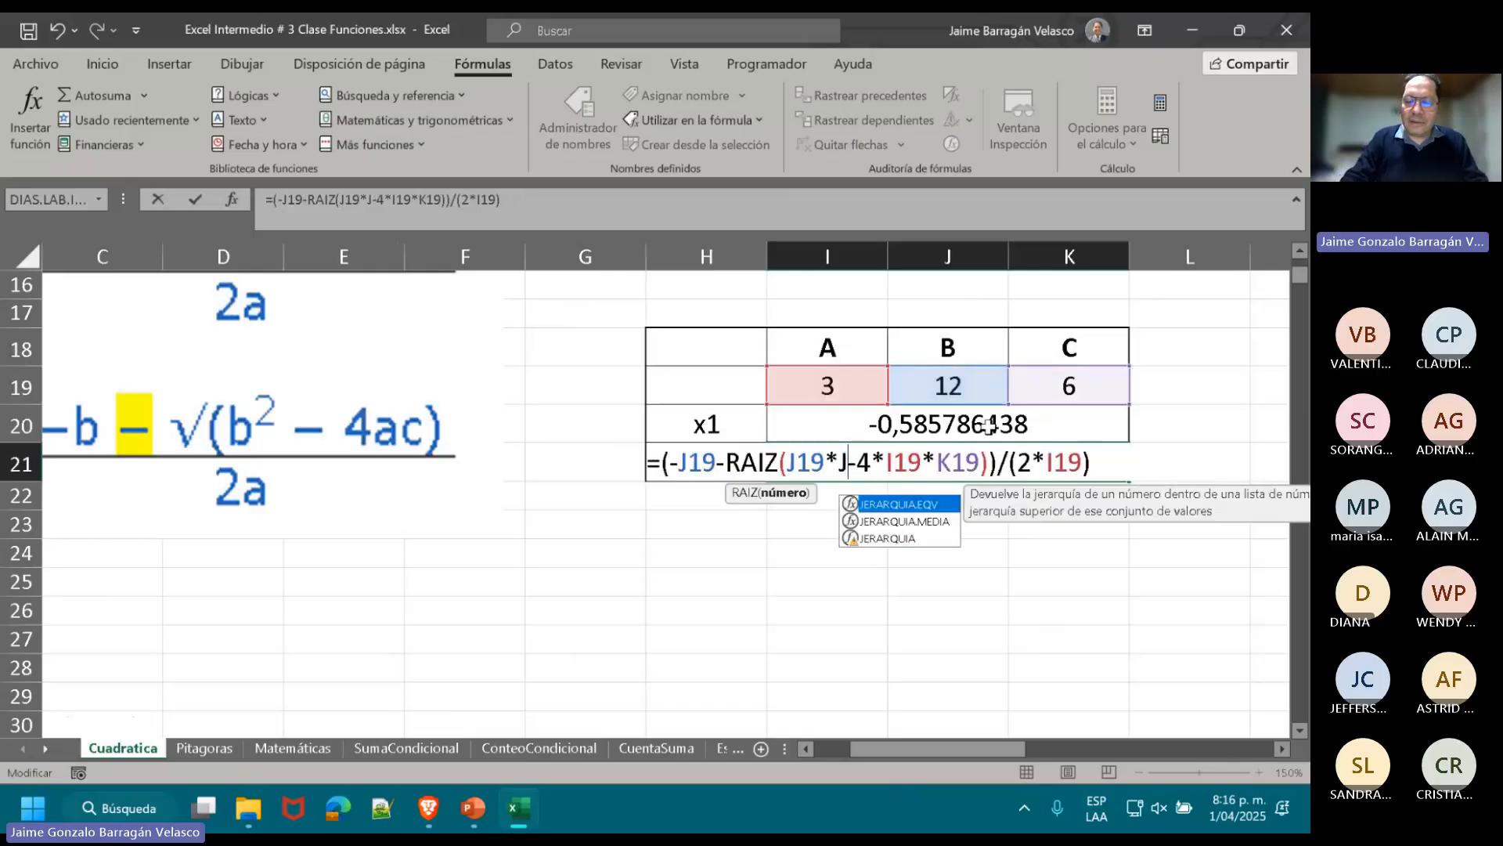
key(BackSpace)
key(BackSpace)
key(Left)
key(Left)
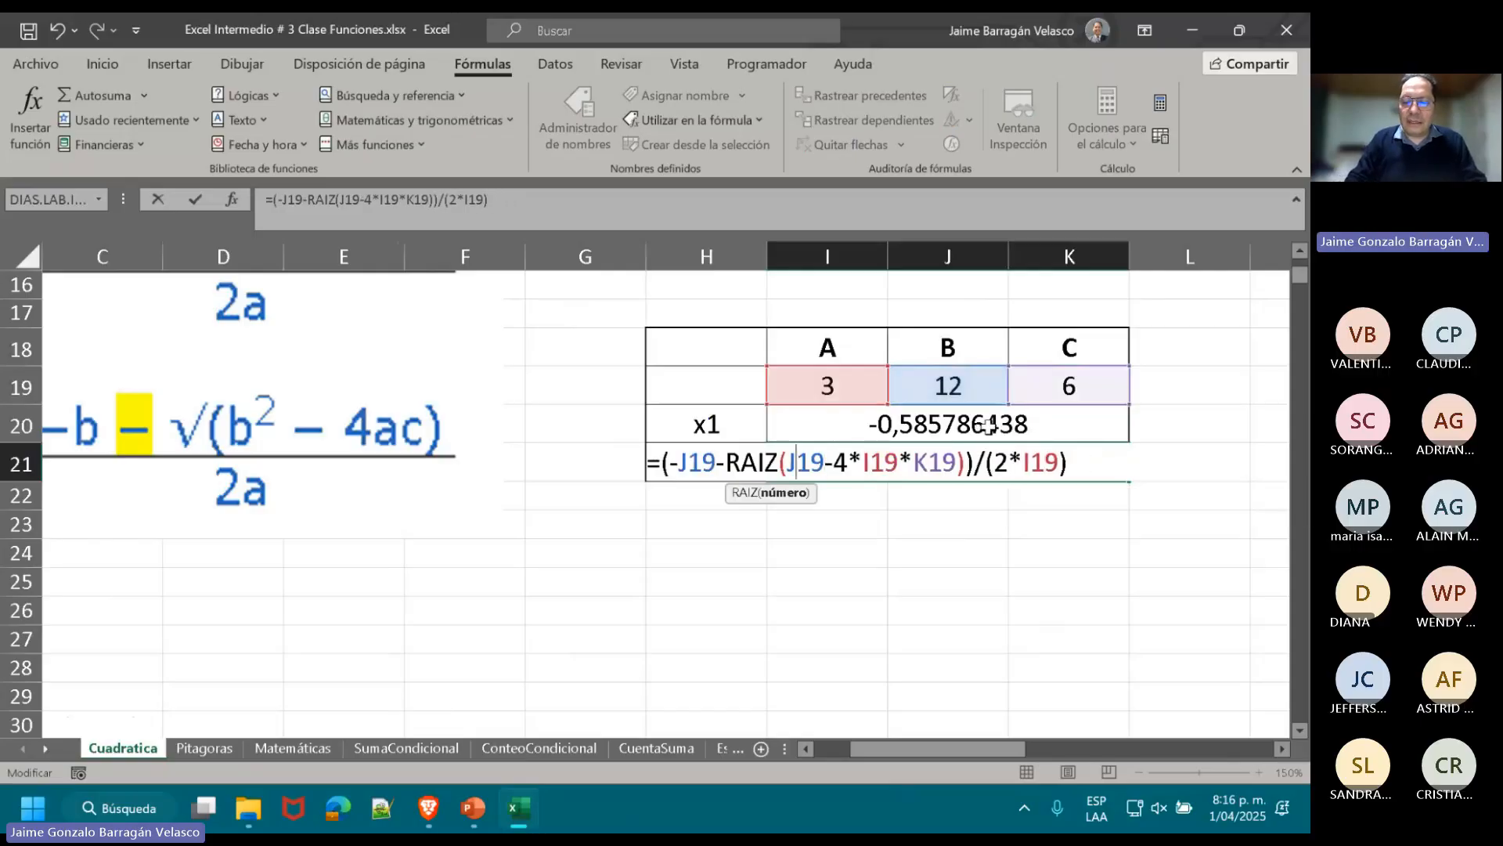
- Square coefficient B with POTENCIA(J19;2) inside the square root of the x2 formula in I21
text(POTEN)
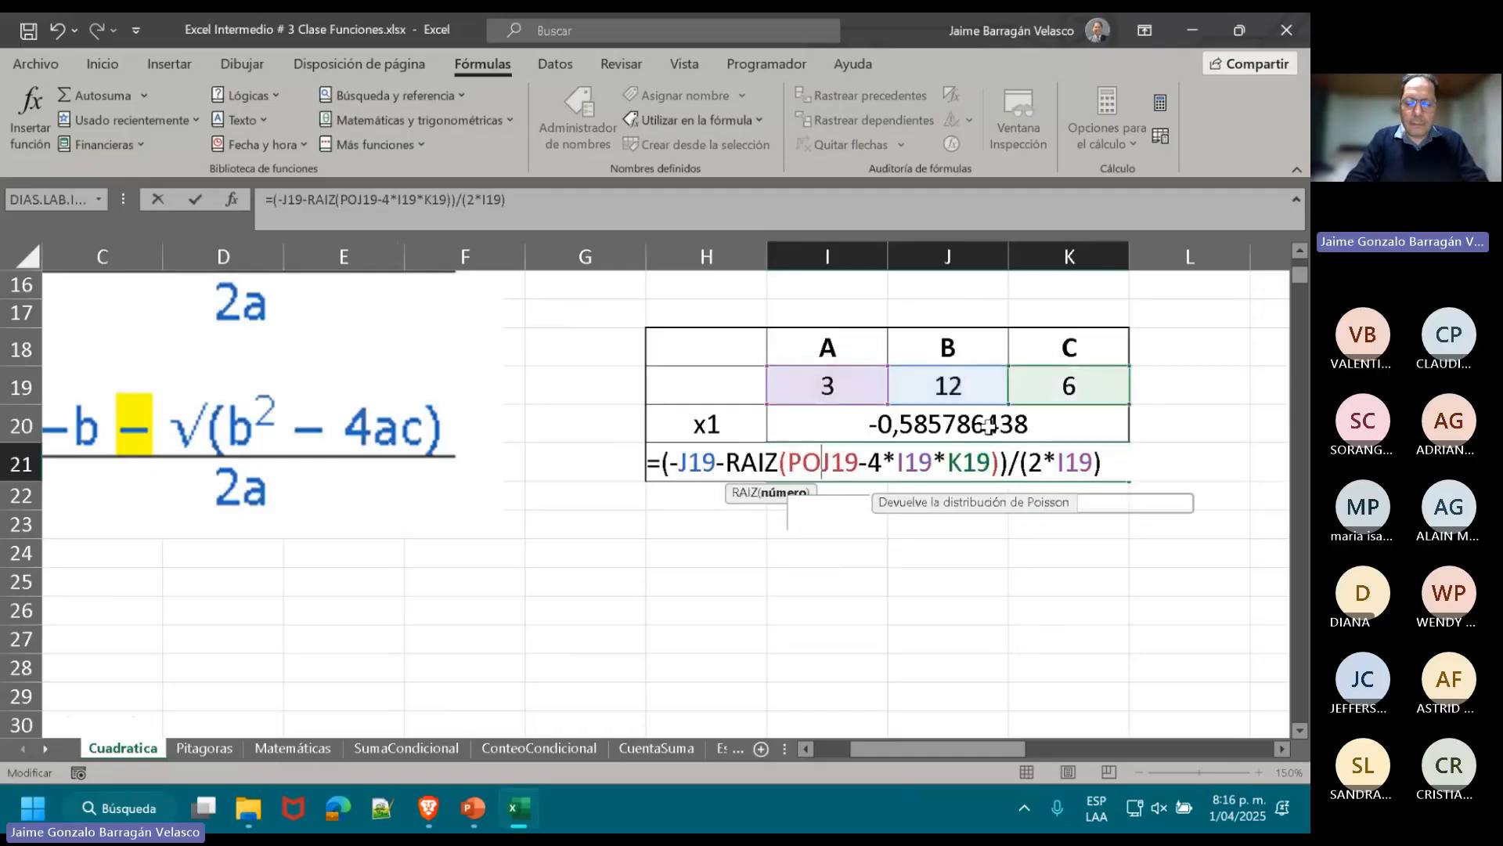
text(CIA()
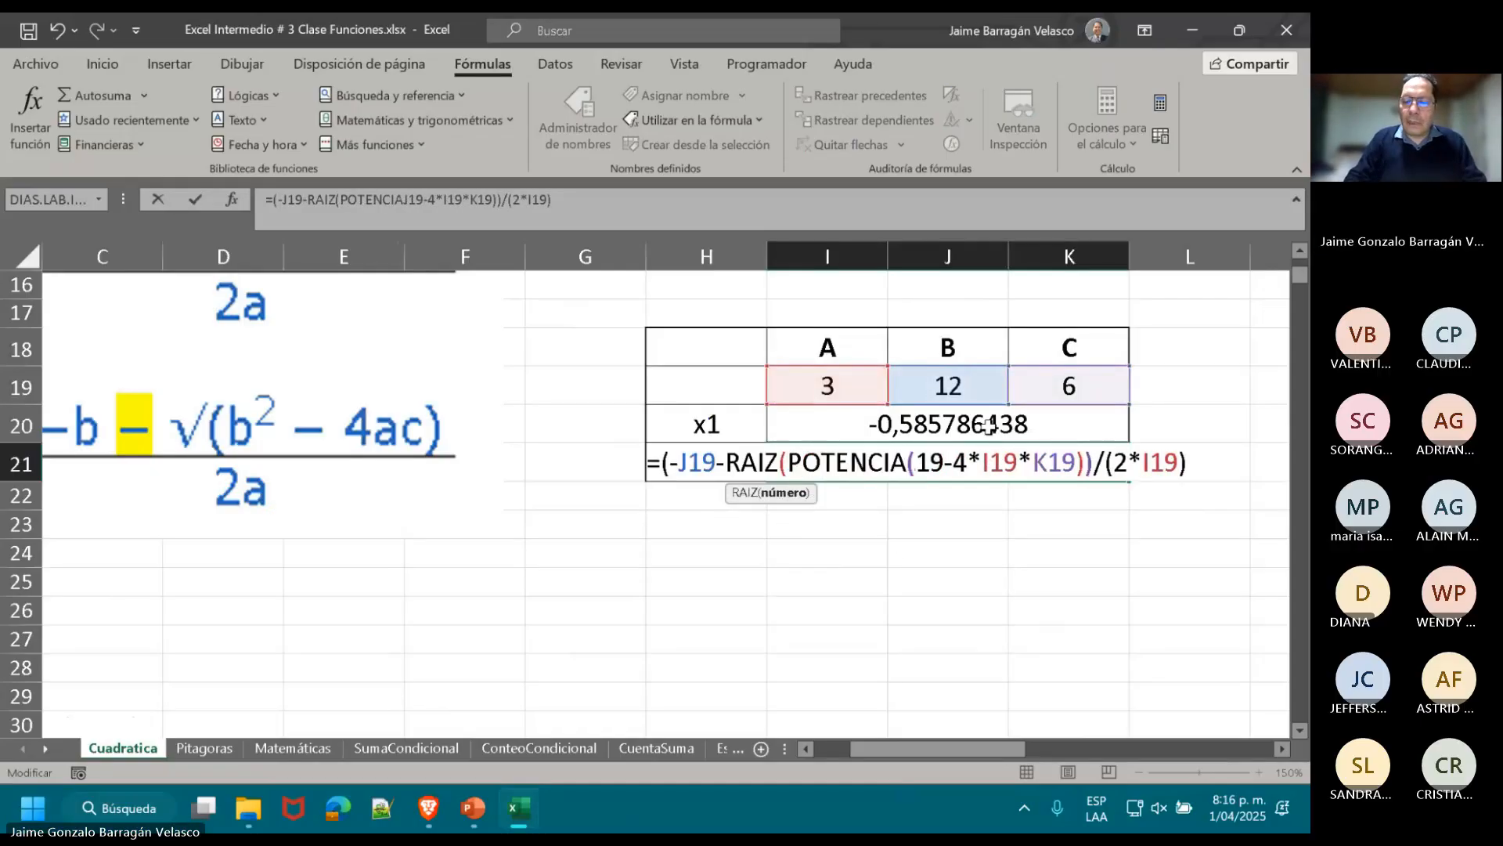
key(Right)
key(Right)
key(Right)
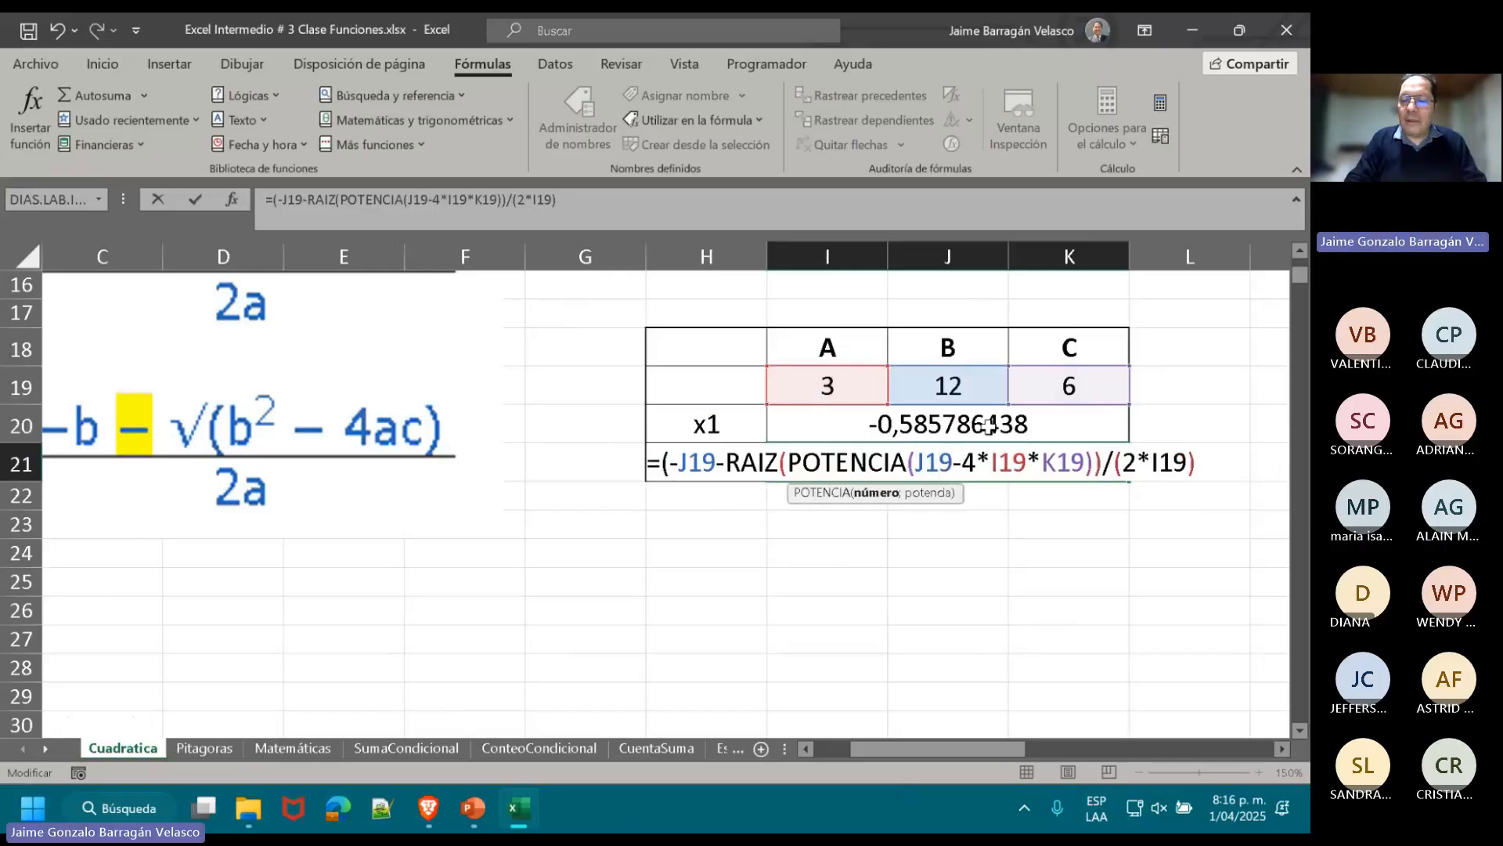
text(;2))
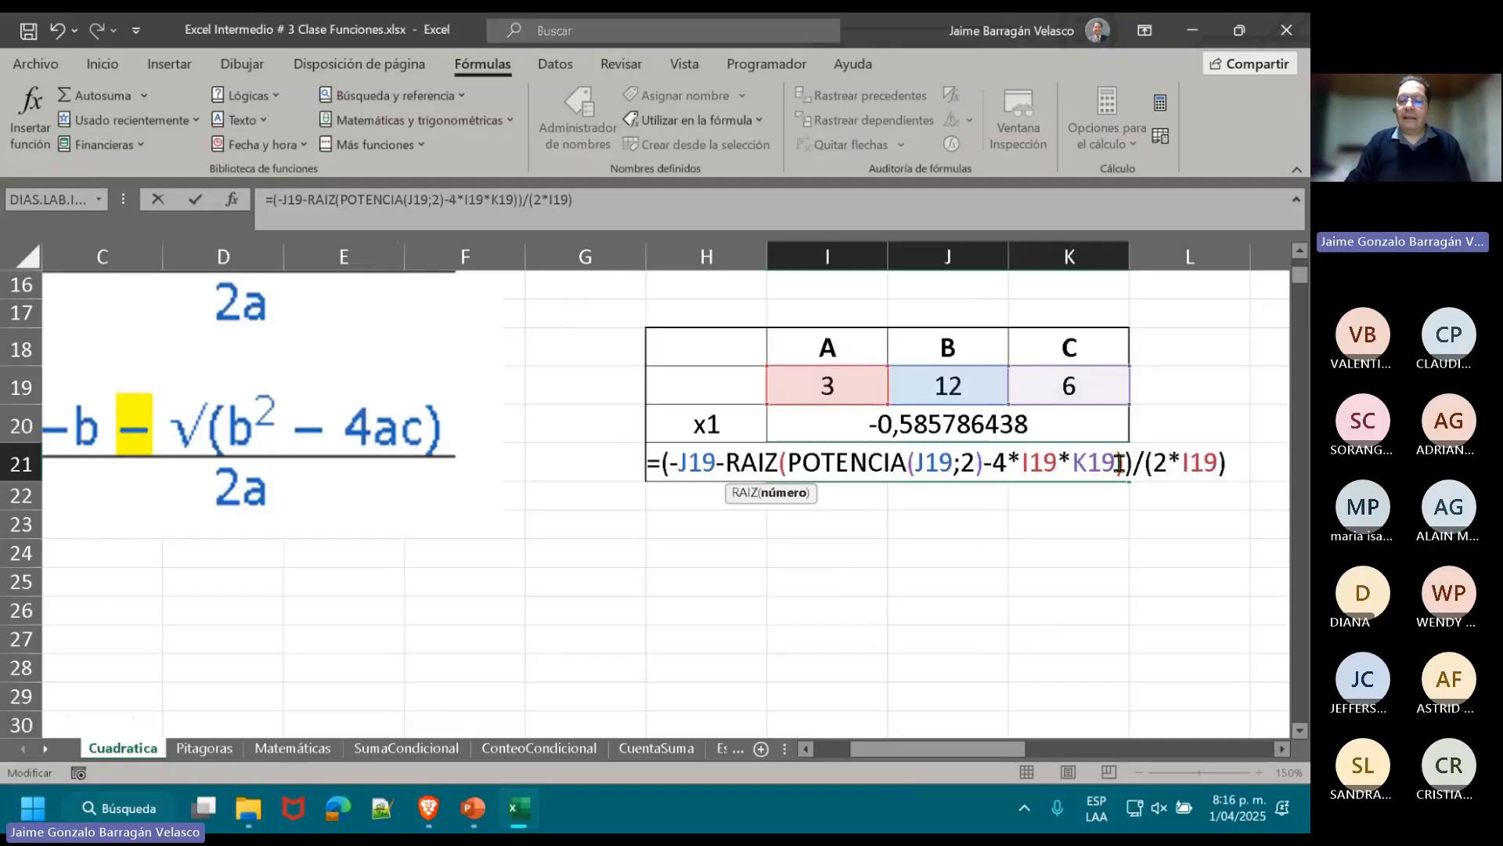
key(Return)
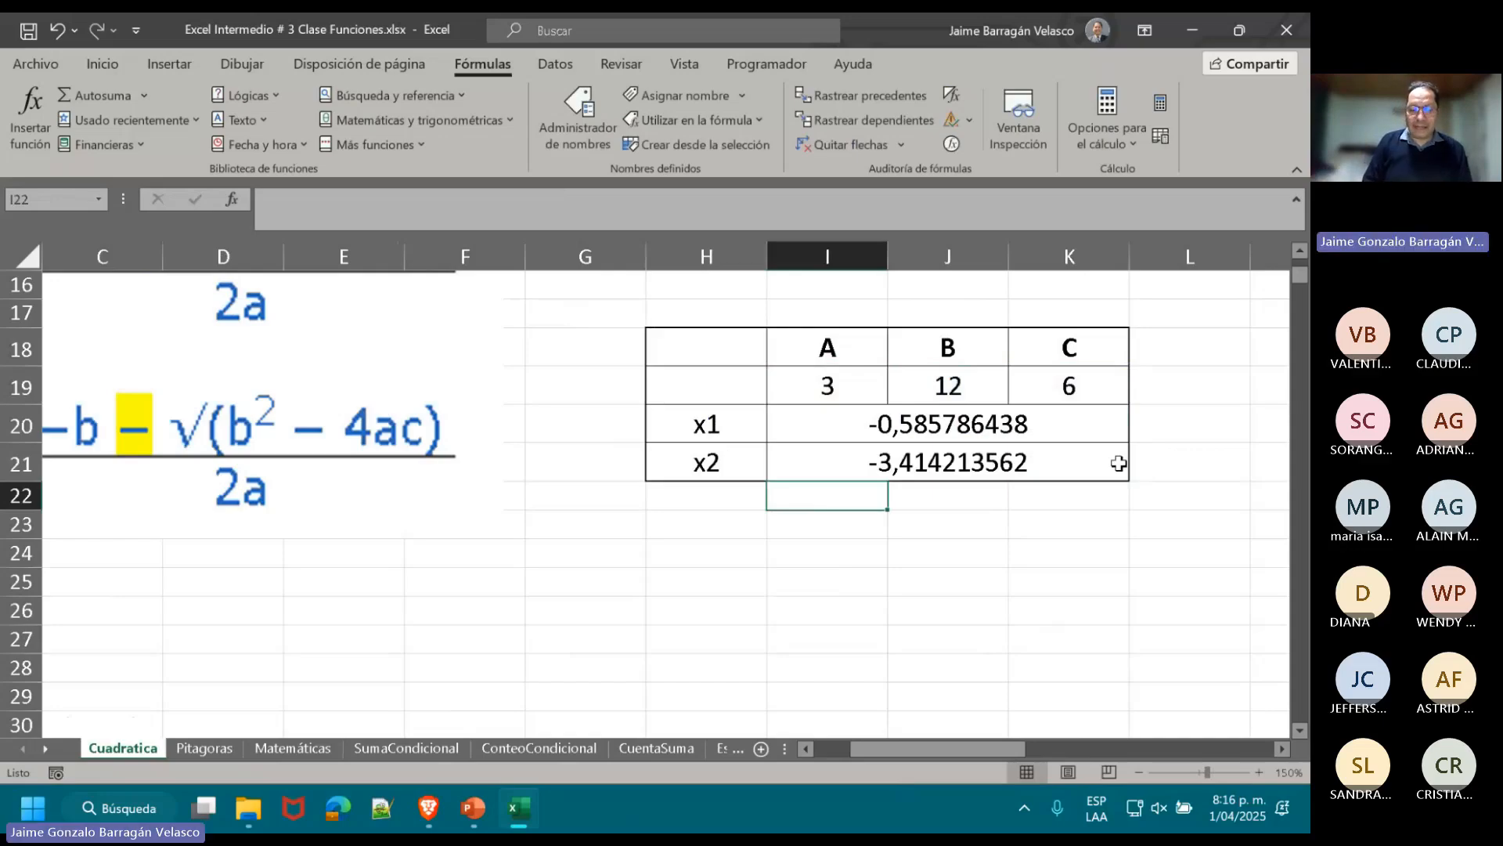
- On the Matemáticas sheet, calculate the square root of the POTENCIA result with =RAIZ(B23) in B25
click(286, 748)
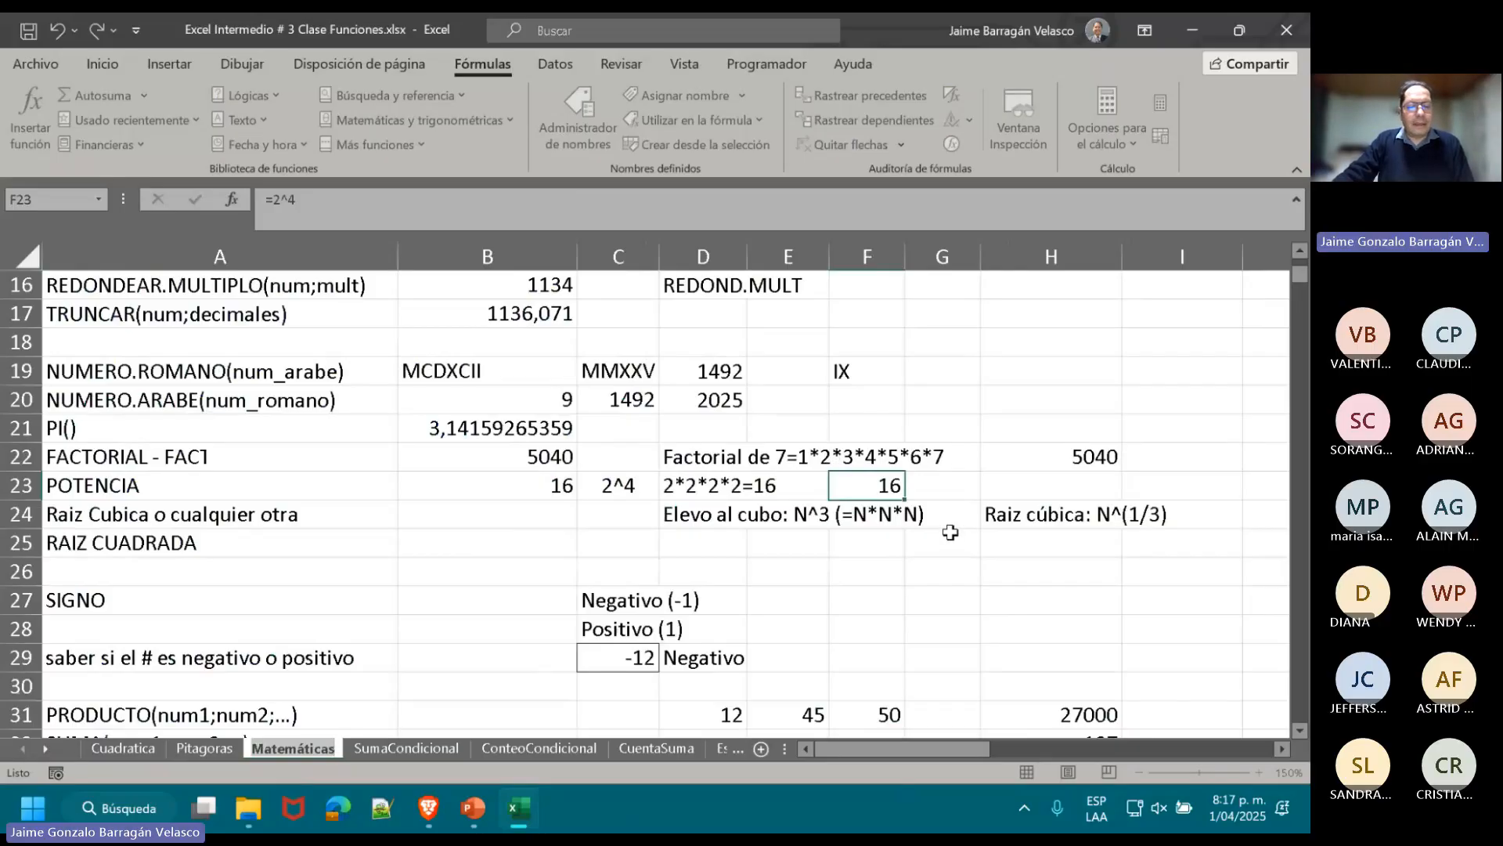
click(459, 547)
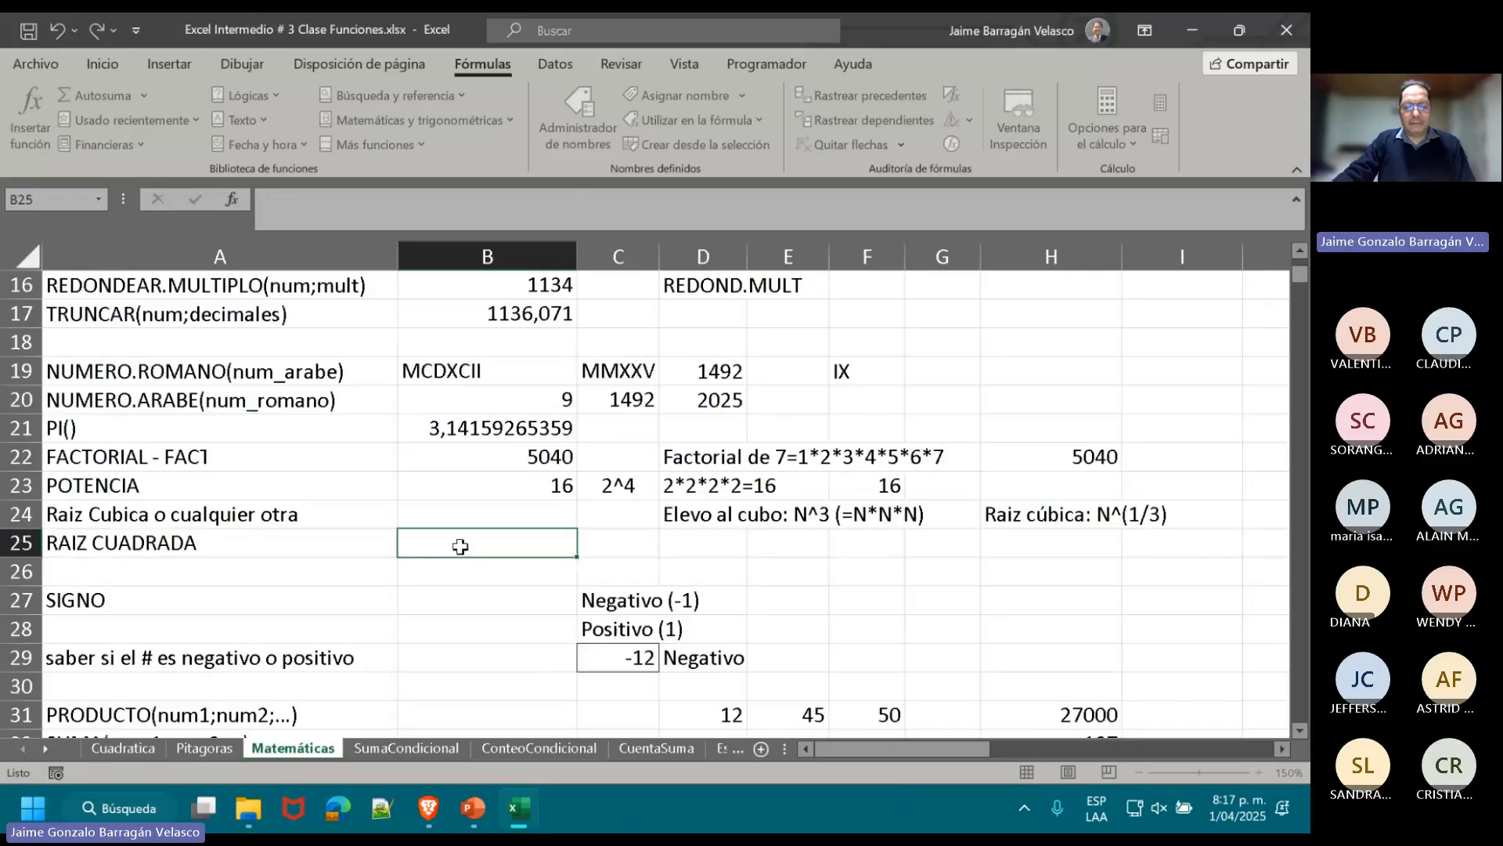
text(=)
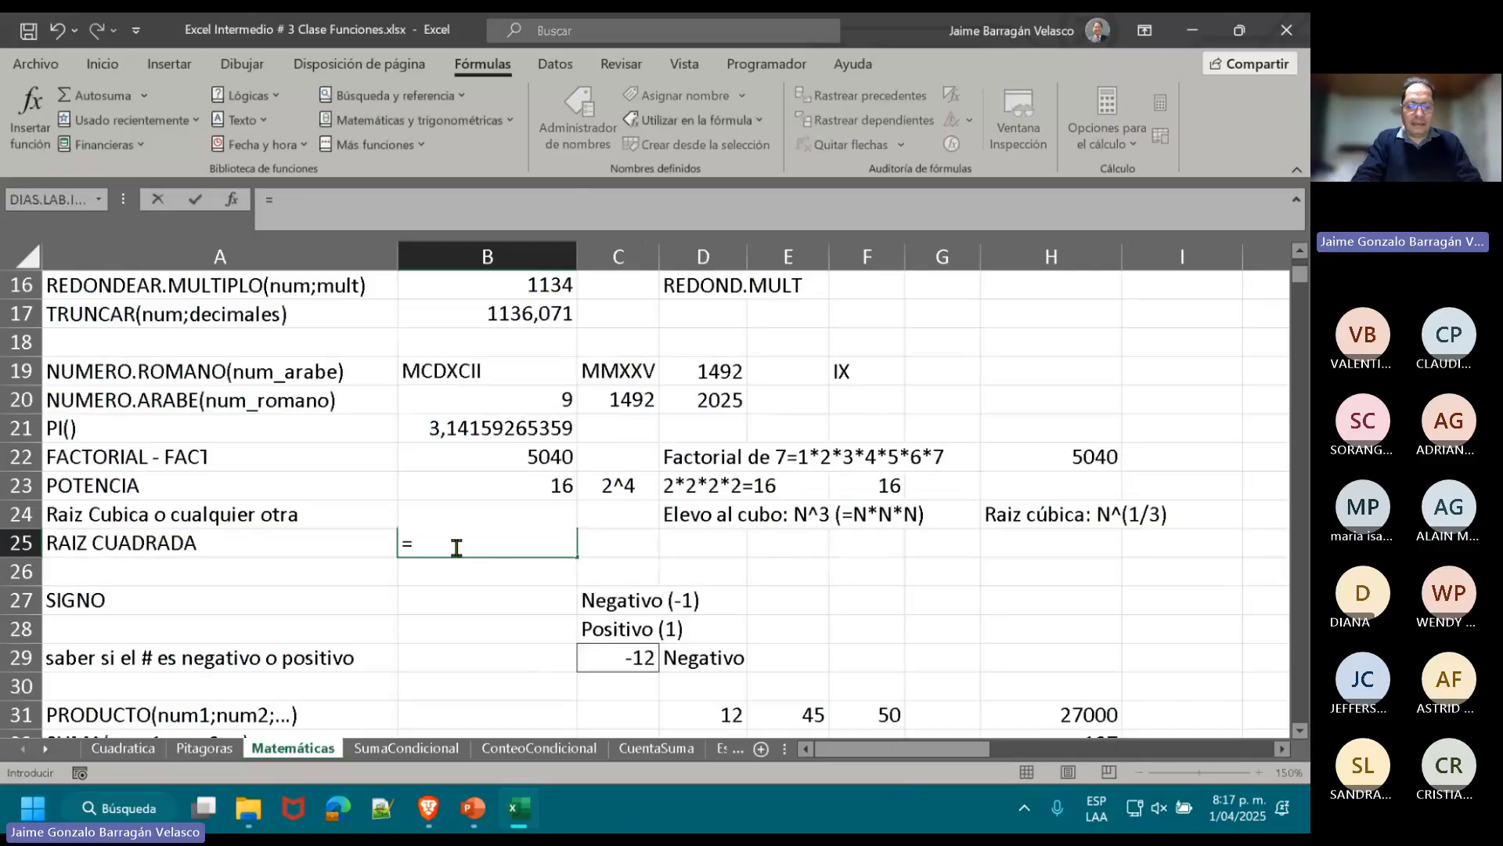
text(RAIZ)
key(BackSpace)
text(IZ)
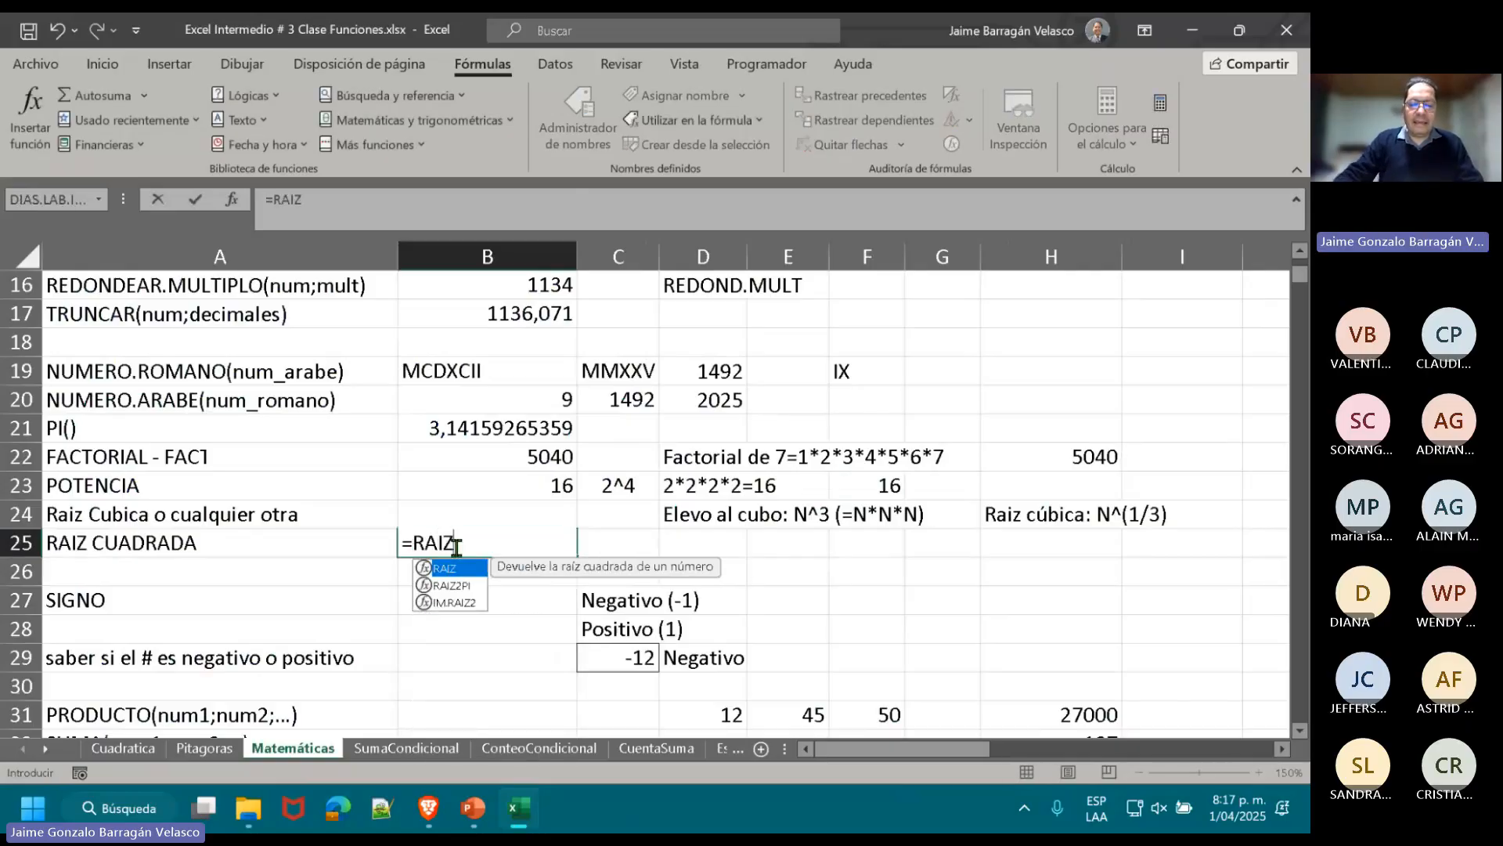
text(()
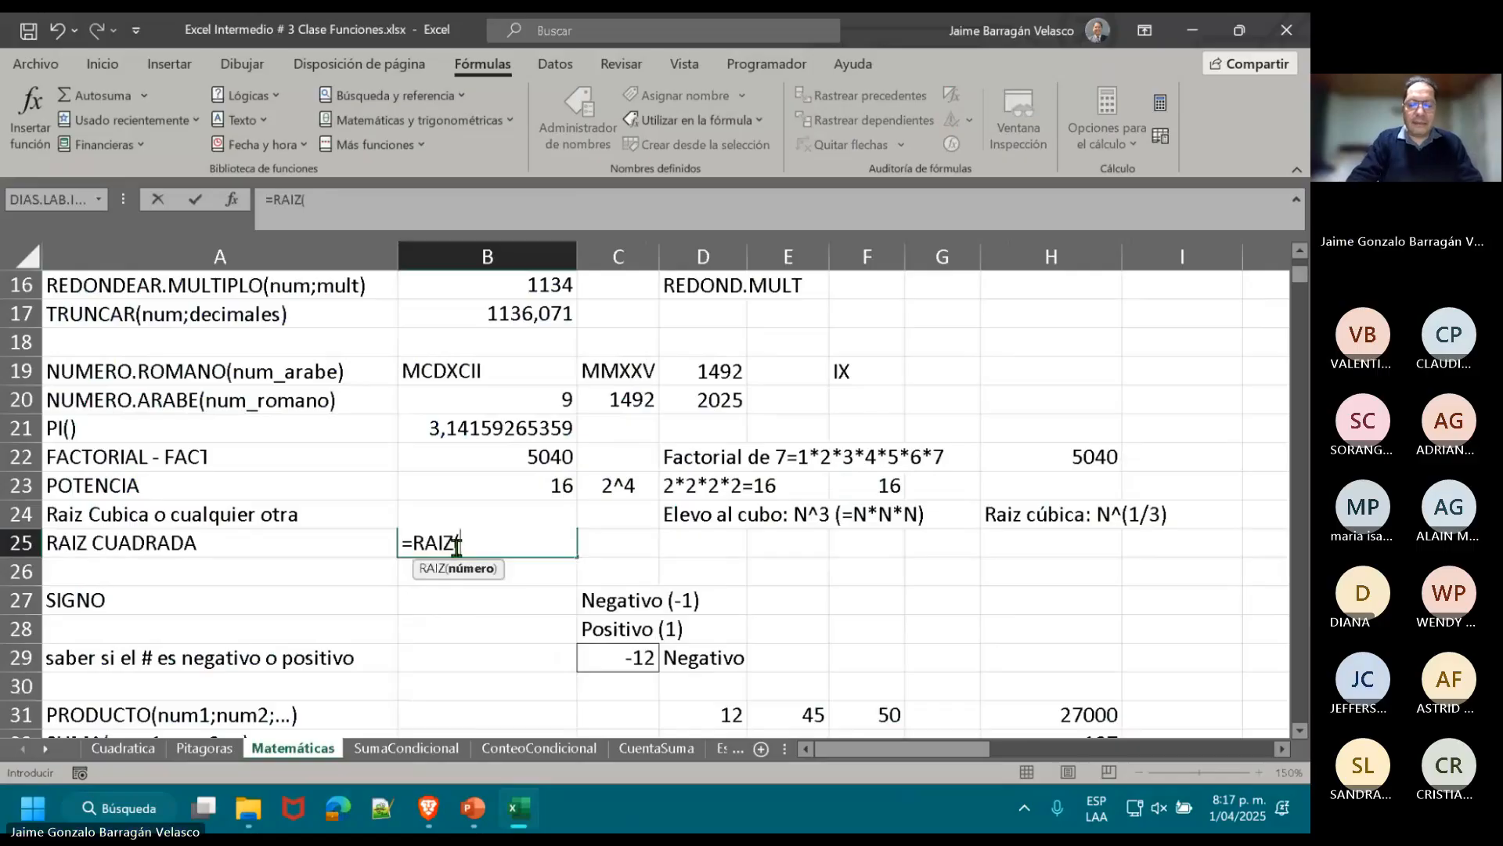
click(567, 487)
text(()
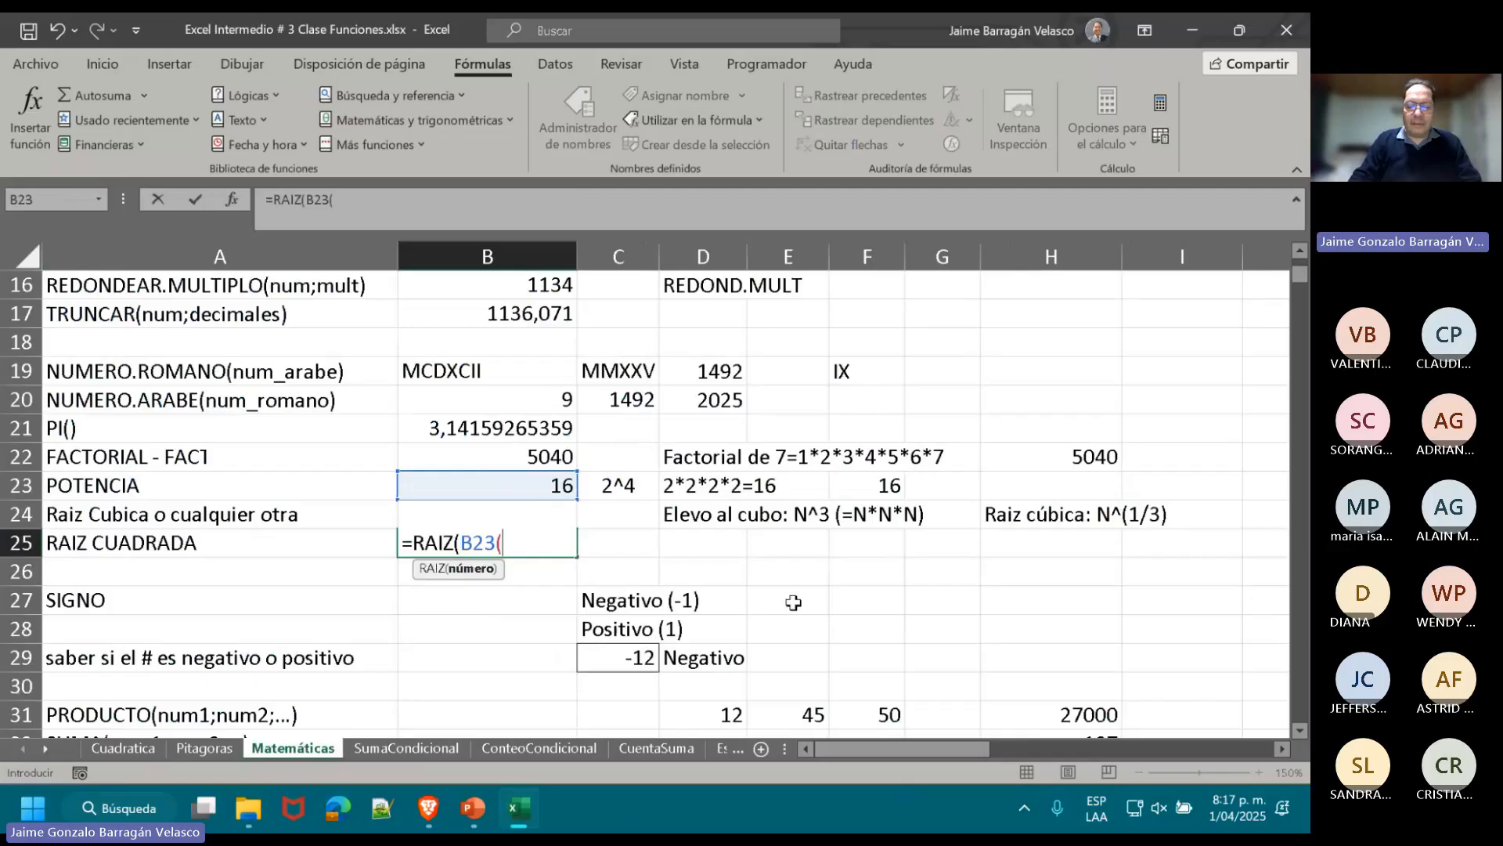
key(BackSpace)
text())
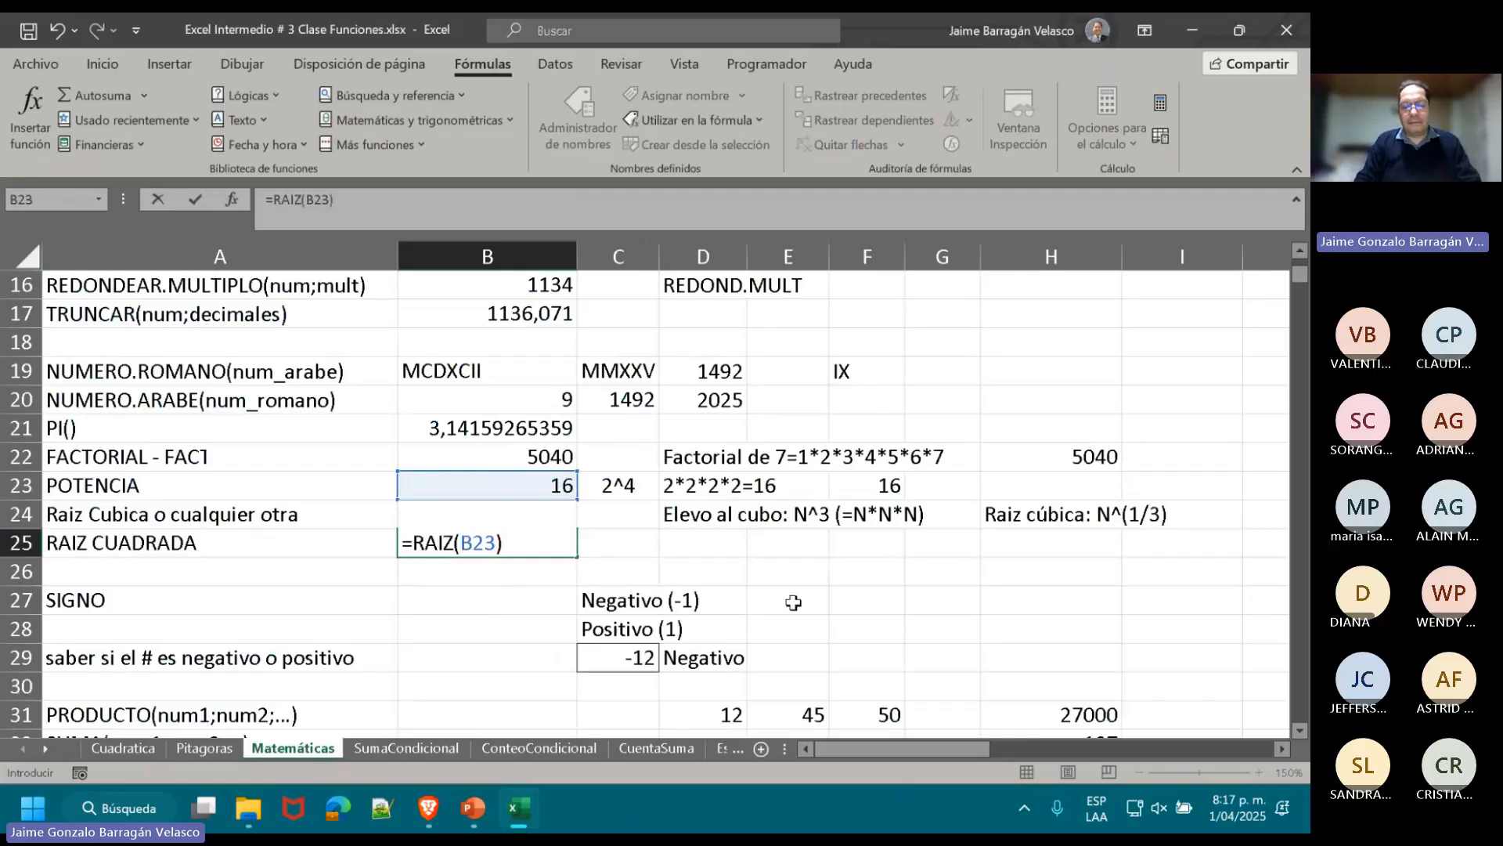
key(Return)
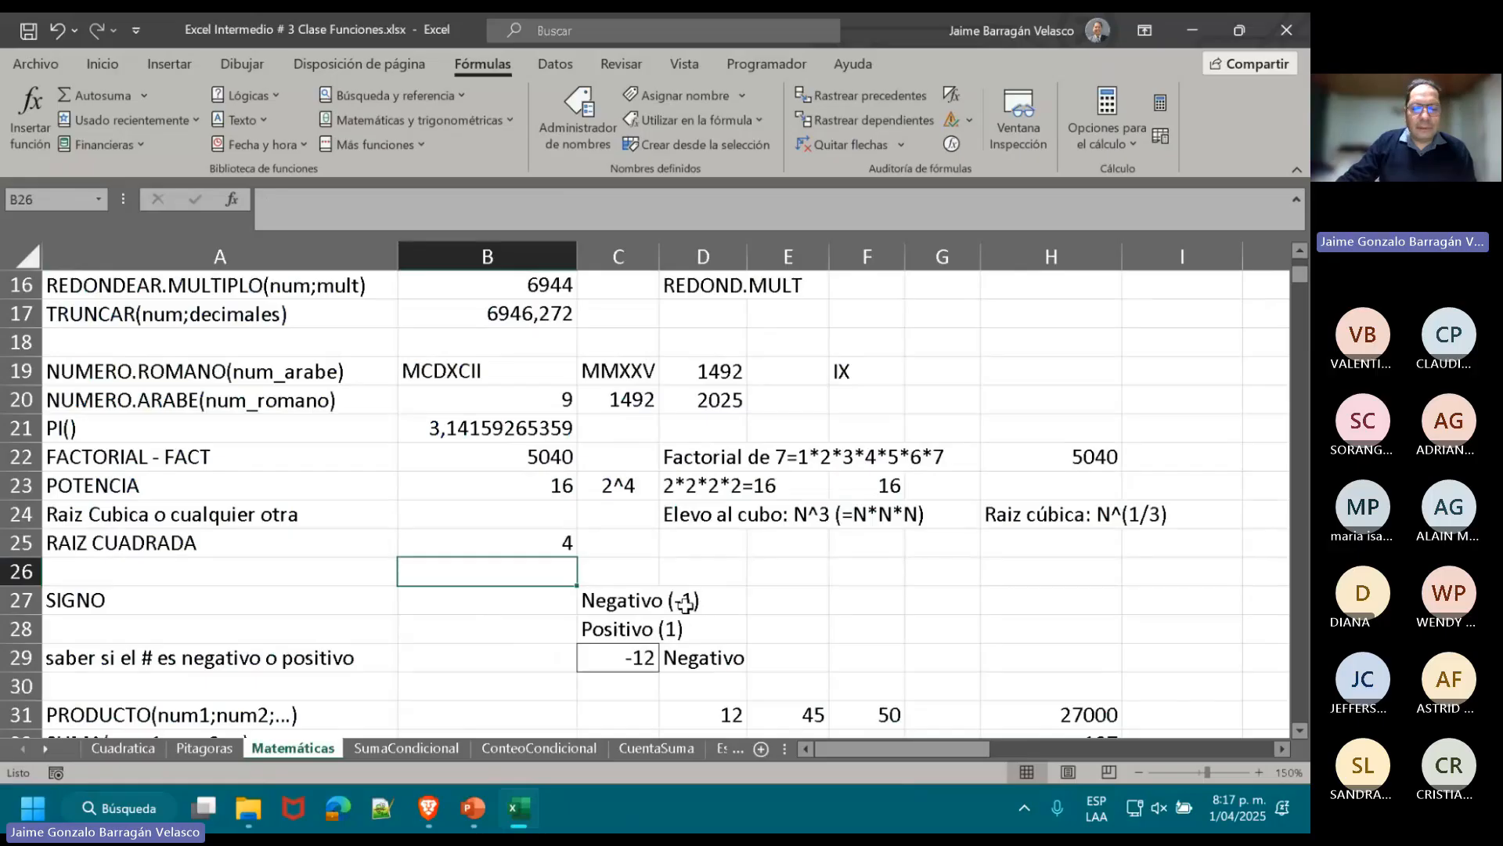
- Calculate the fourth root of F23 in G23 with the formula =F23^(1/4)
double_click(487, 516)
key(Escape)
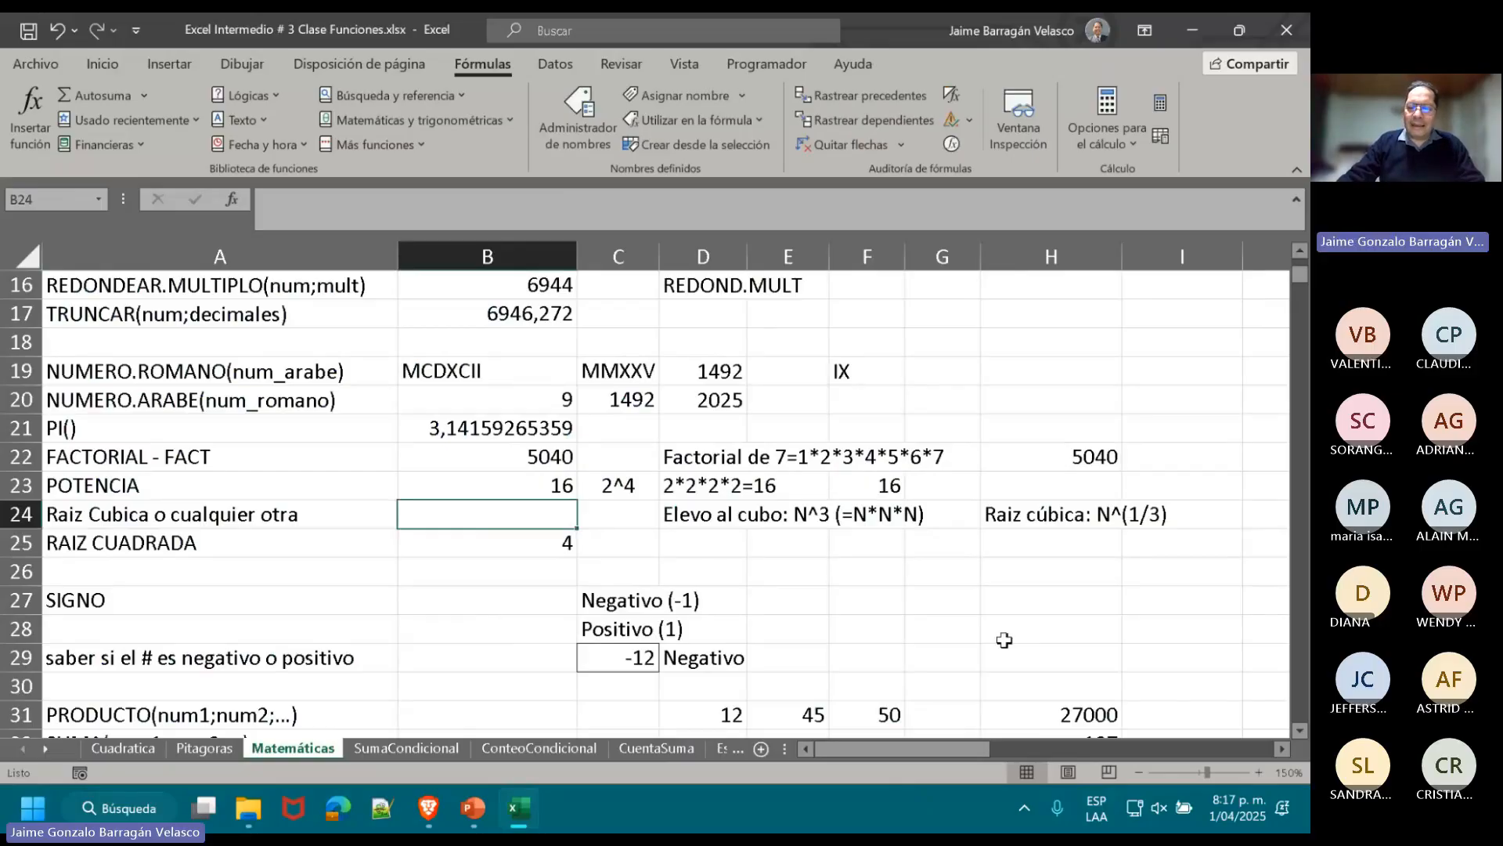
click(951, 483)
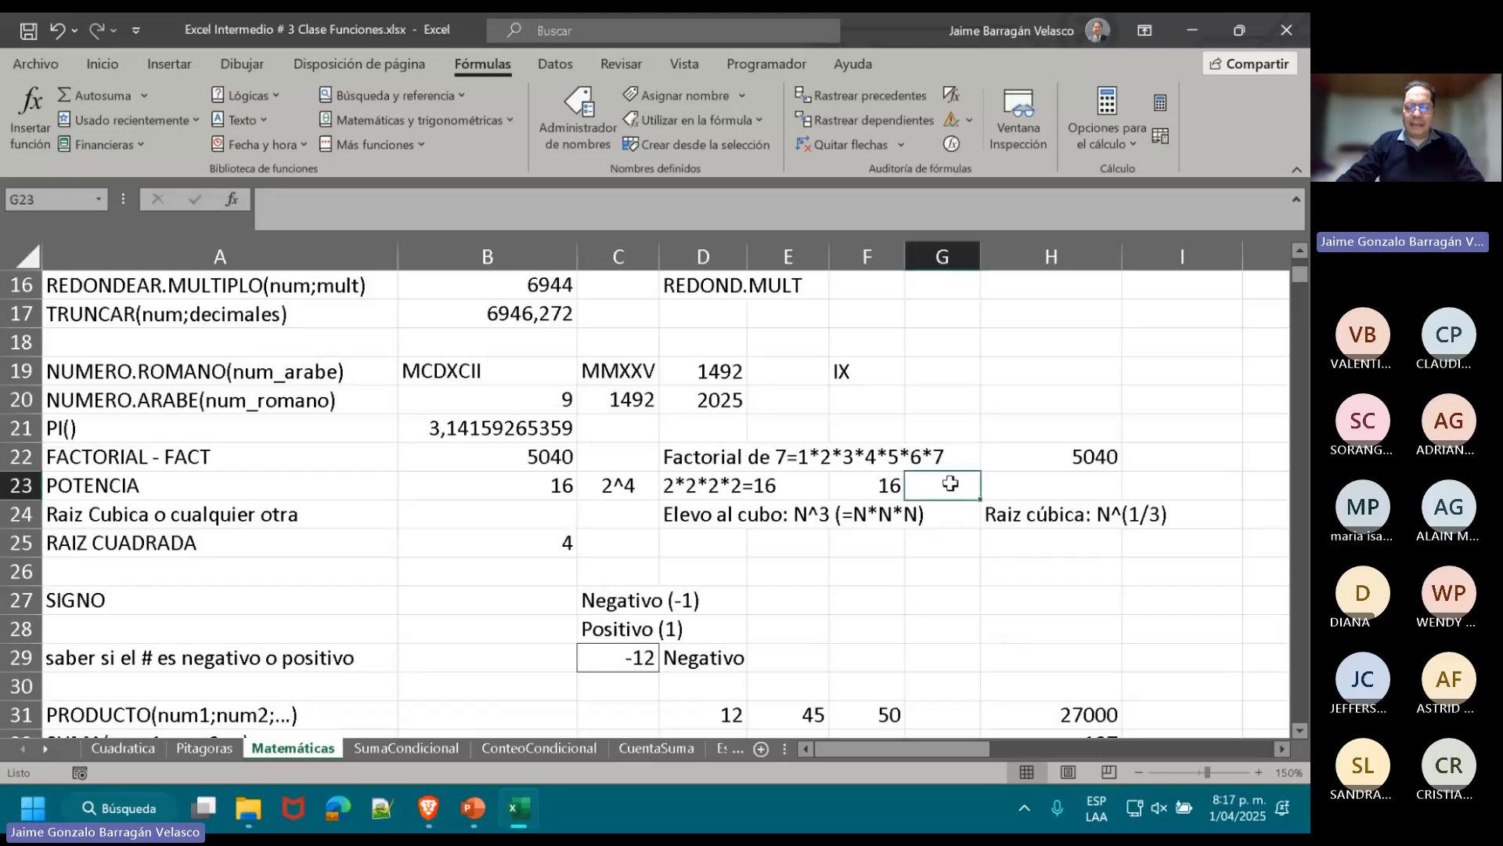
text(=)
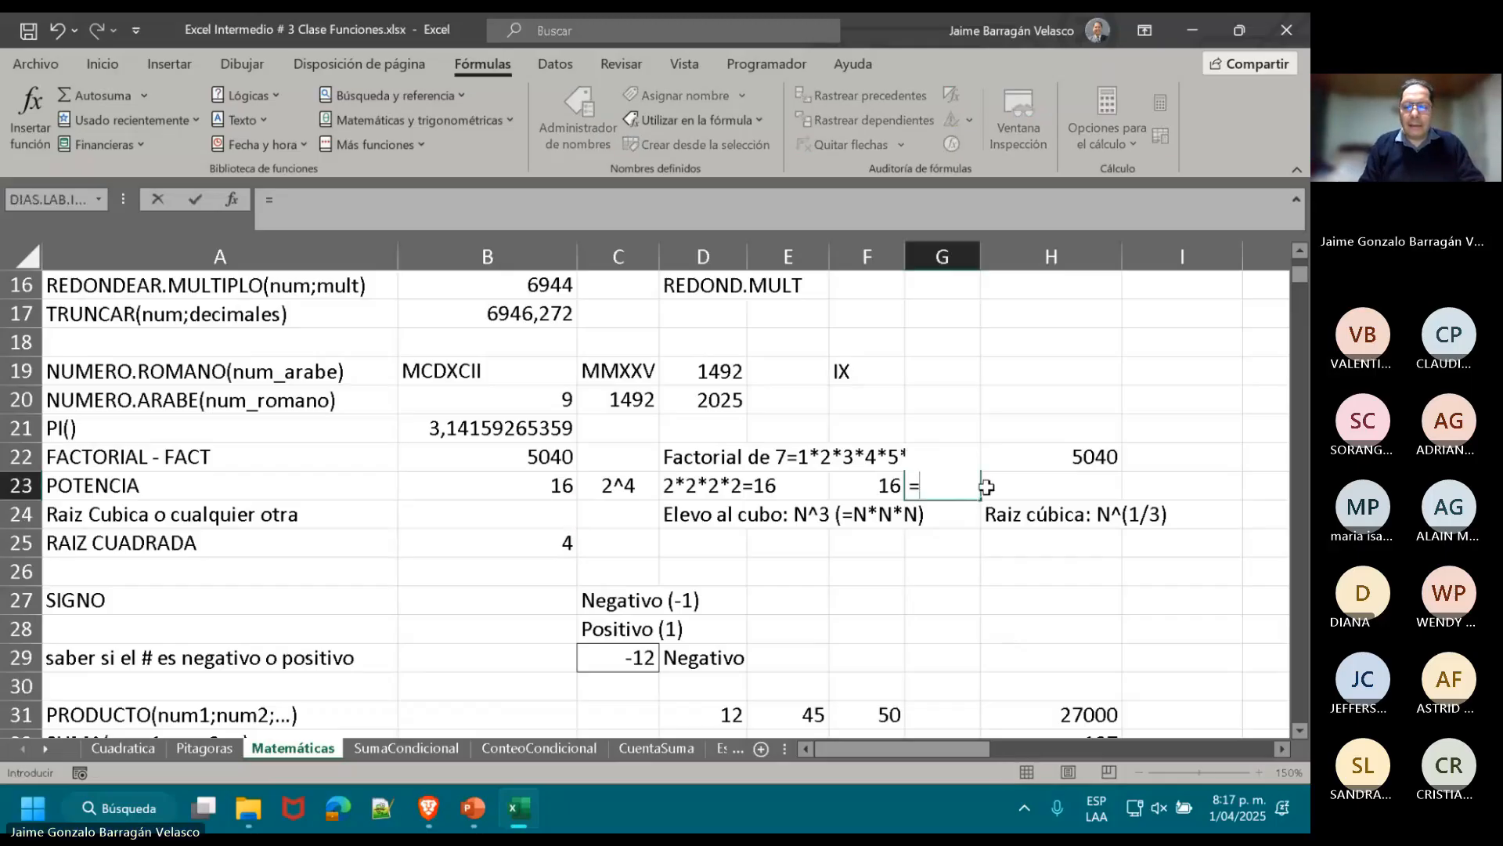
click(878, 490)
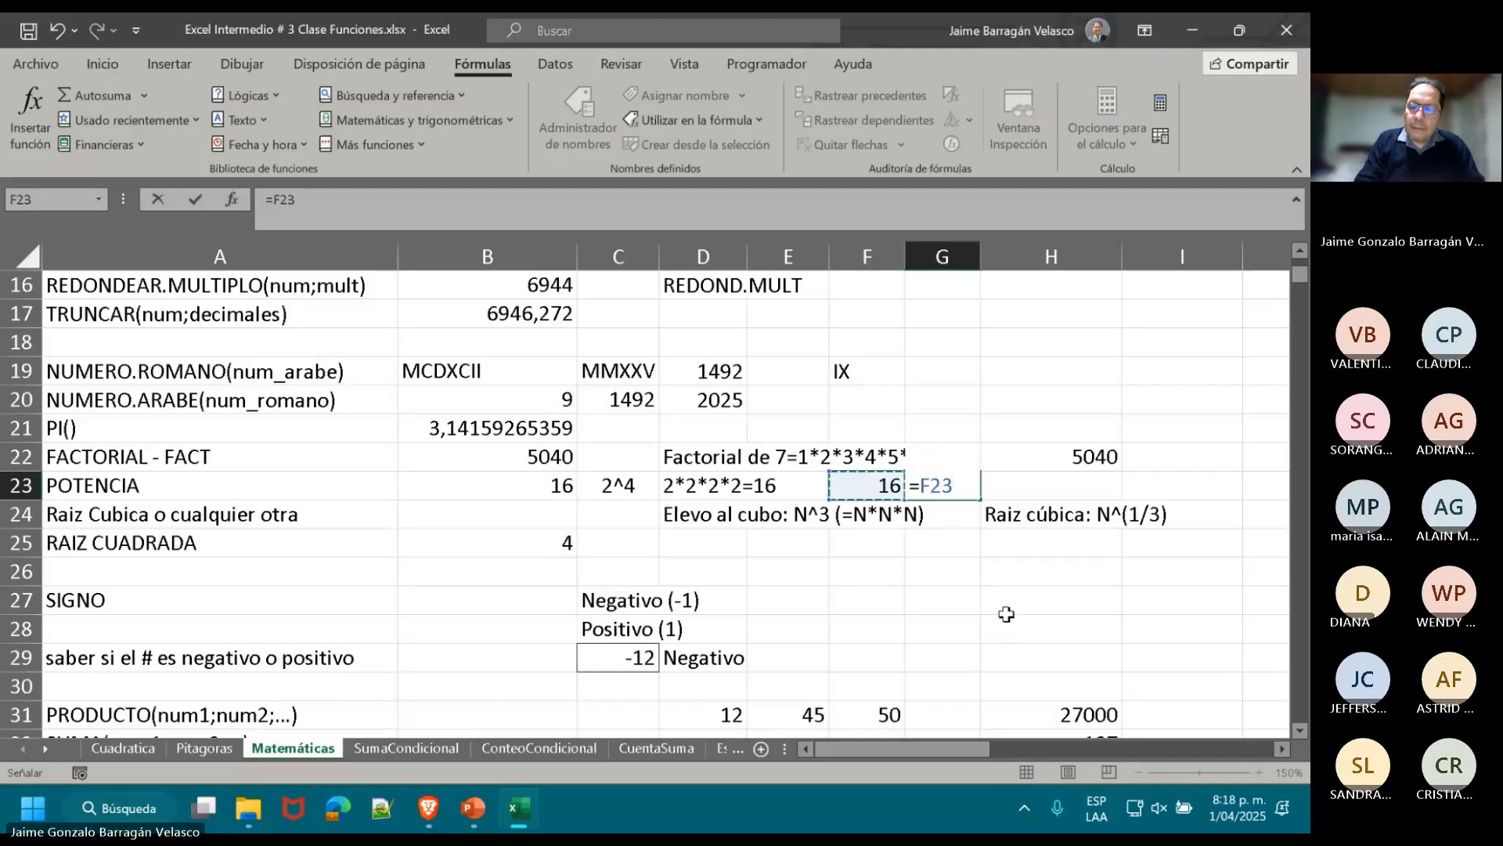
text(^)
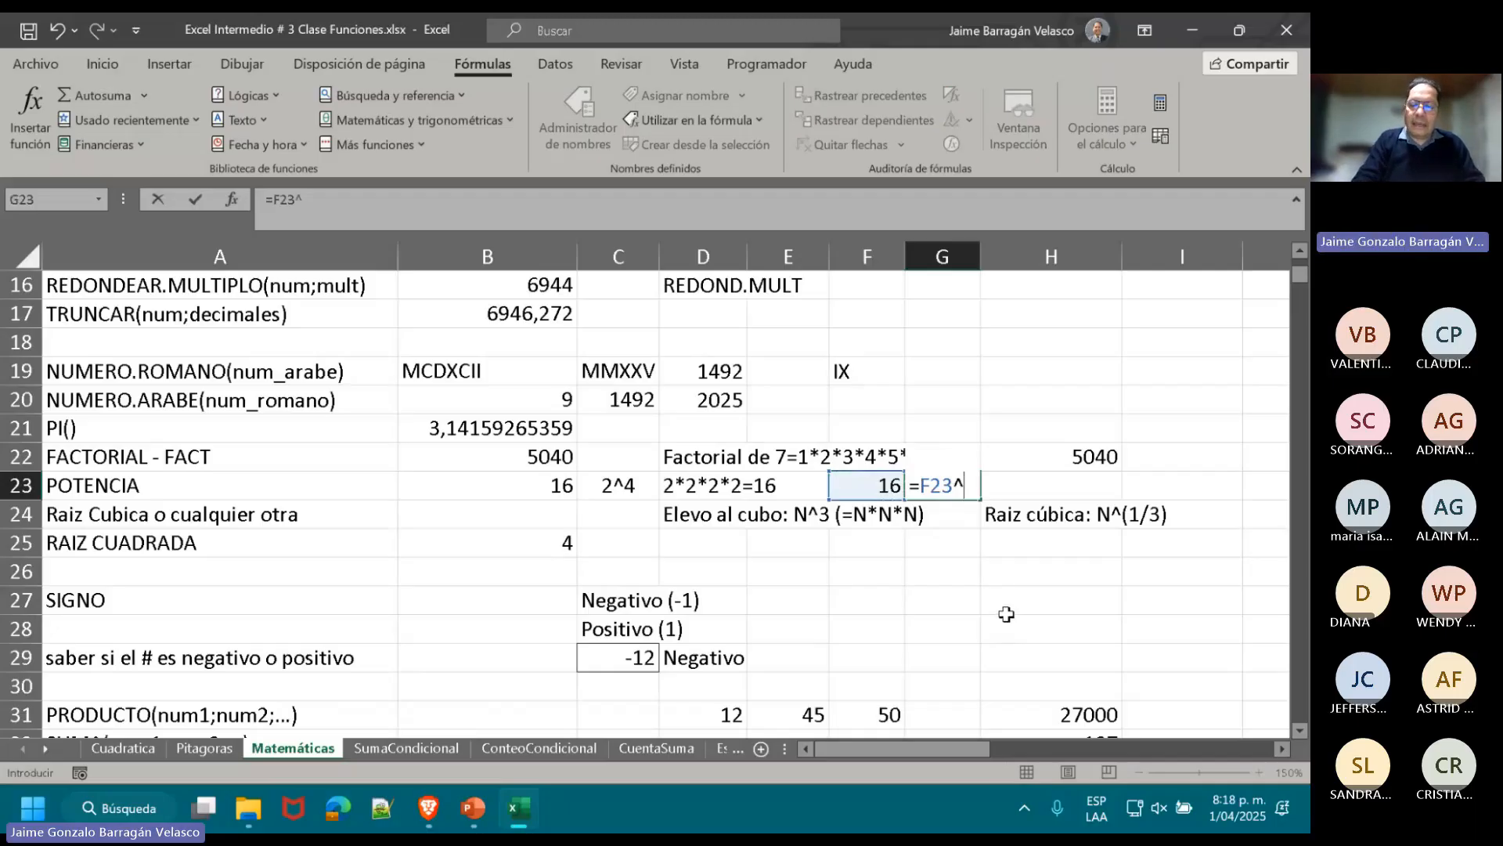
text((1)
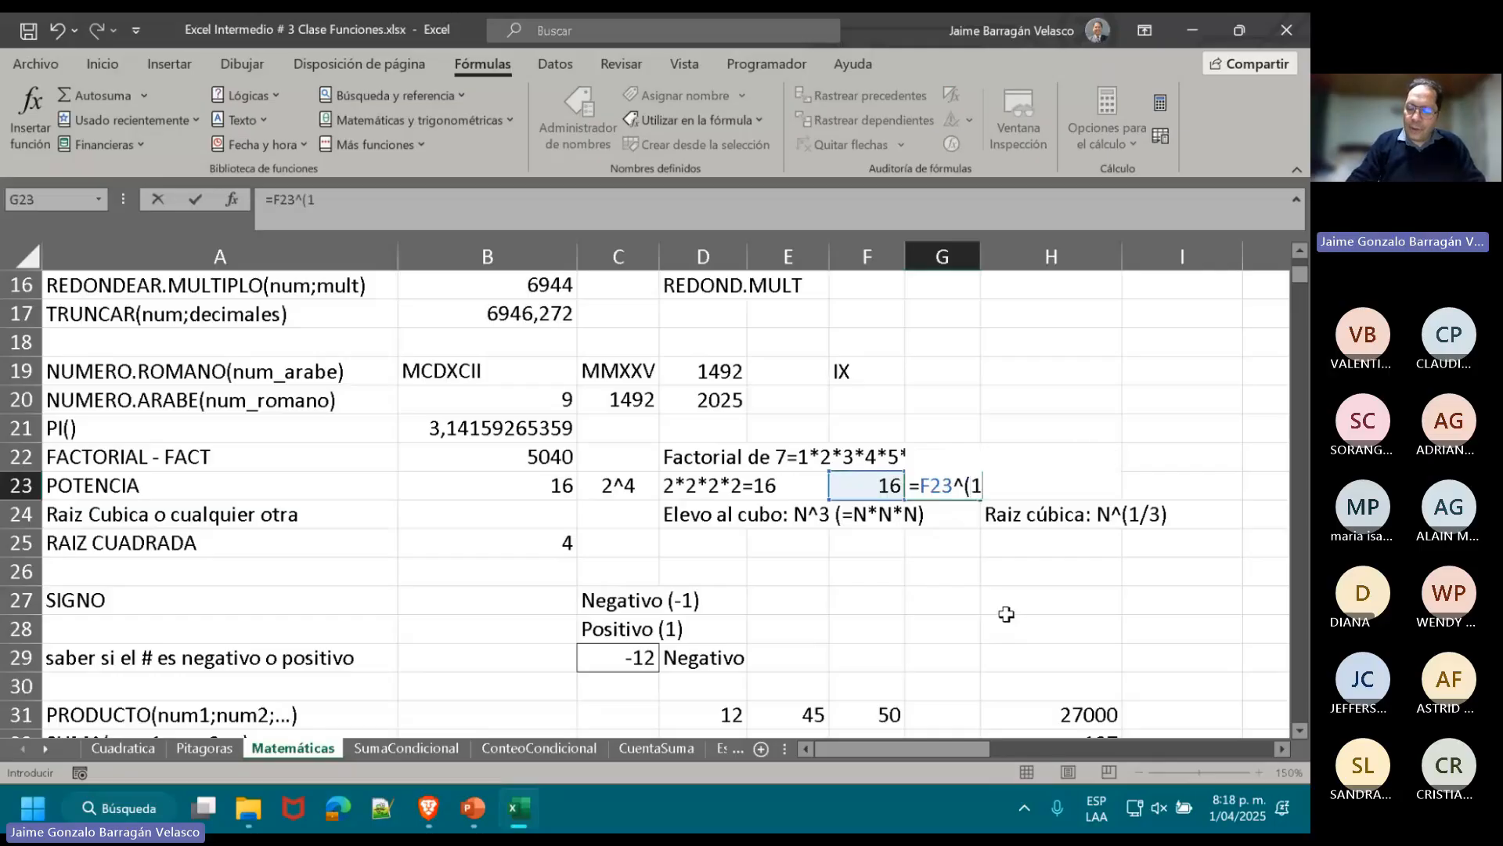
text(/4))
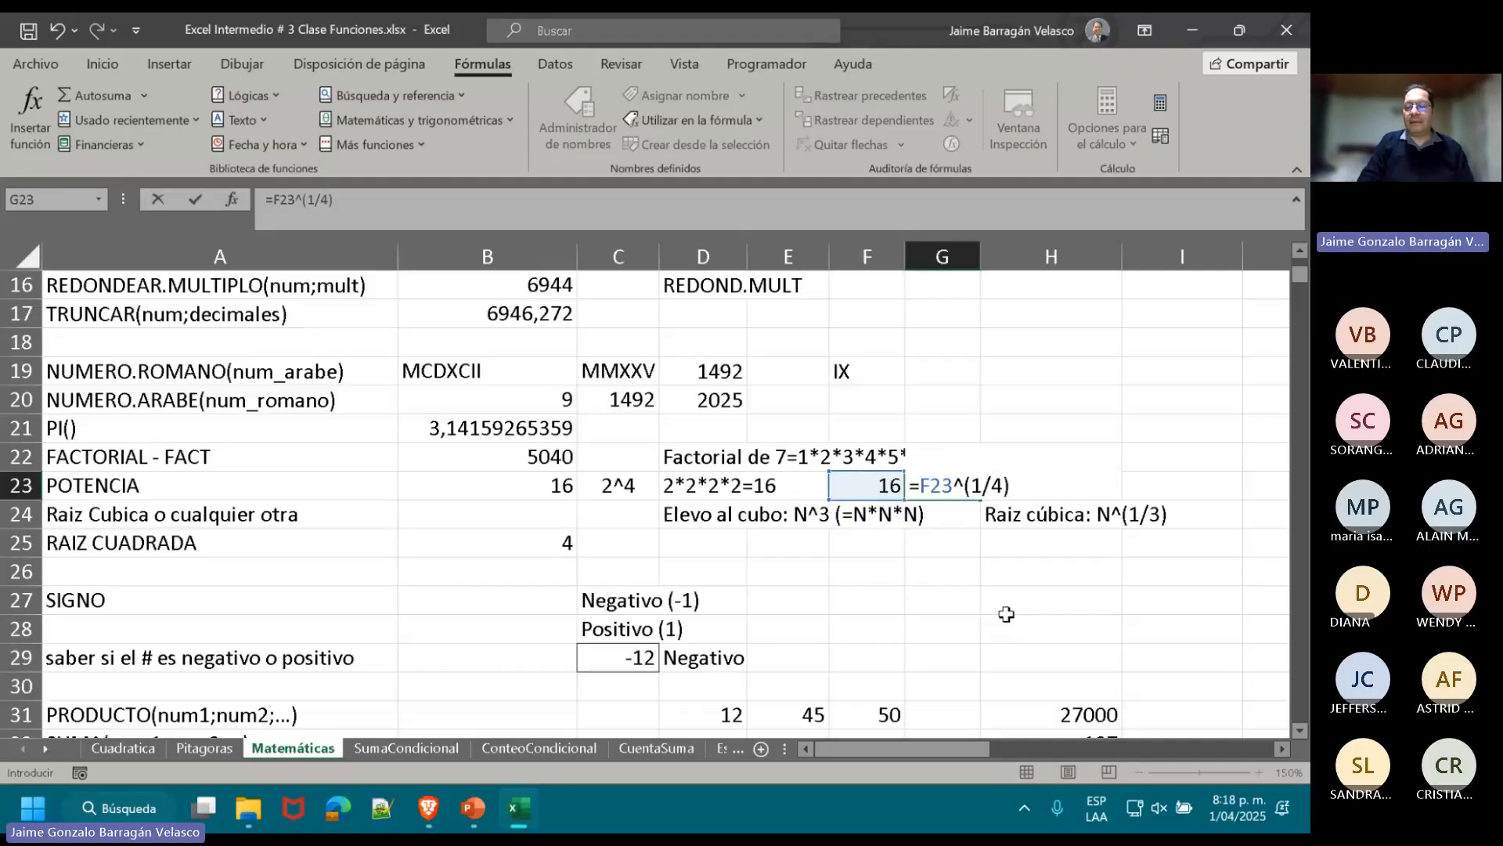
key(ctrl+Return)
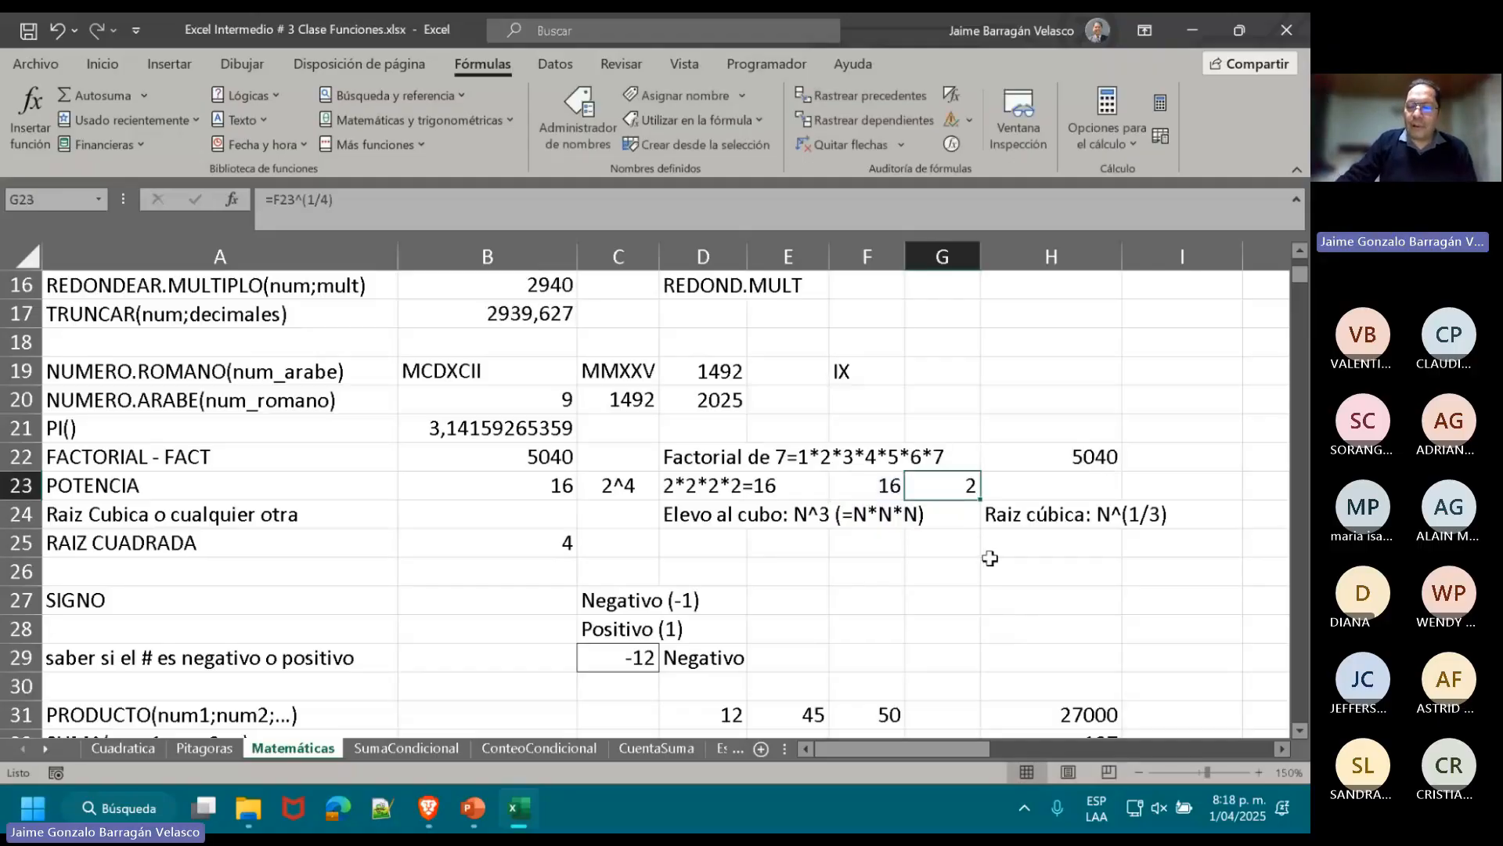
- Examine the 1/4 exponent in the fourth-root formula in G23
double_click(952, 485)
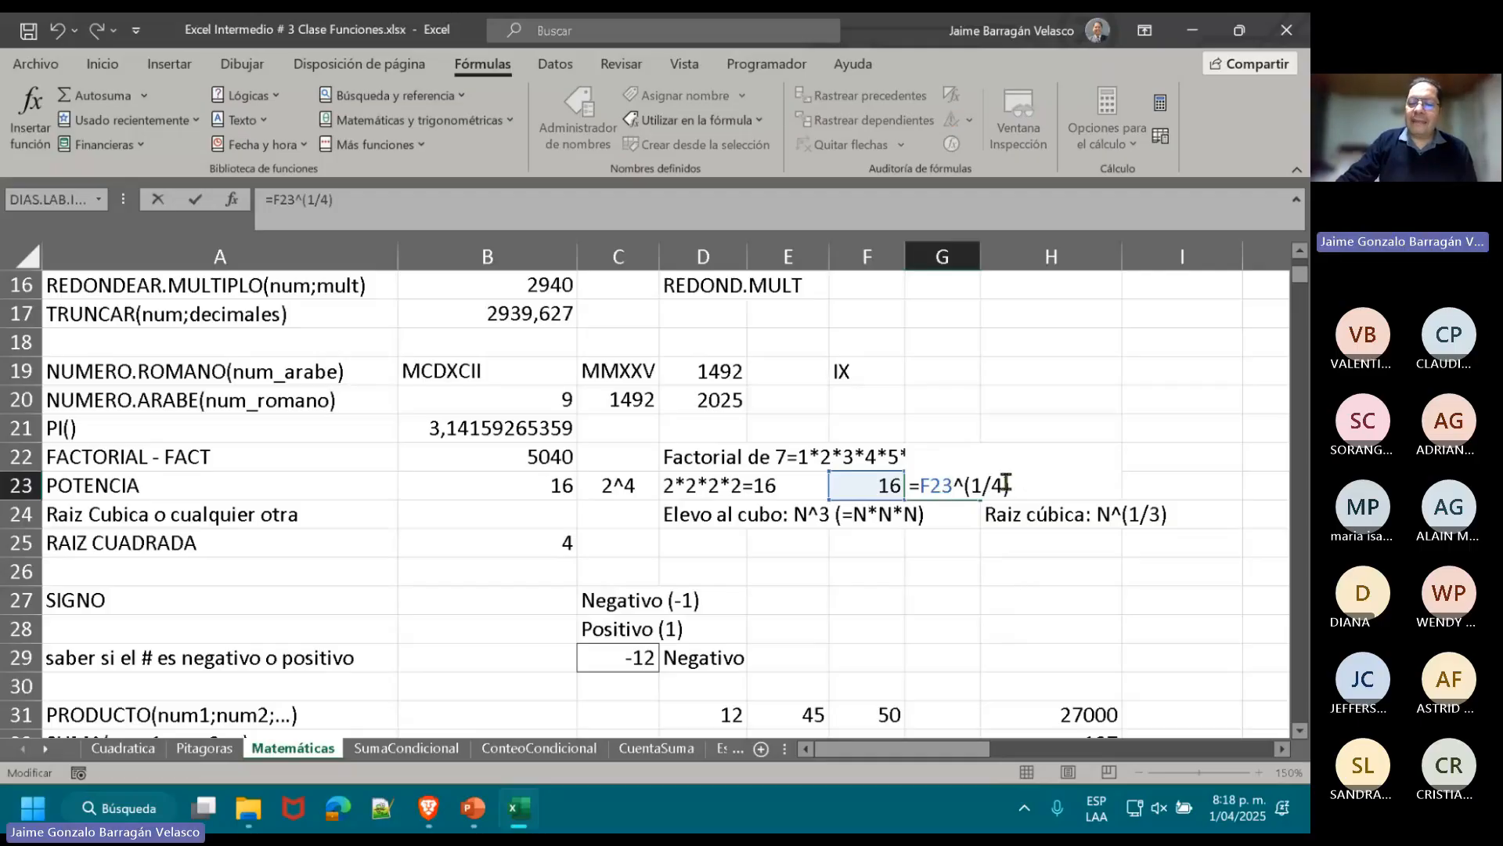
drag(1005, 485, 971, 486)
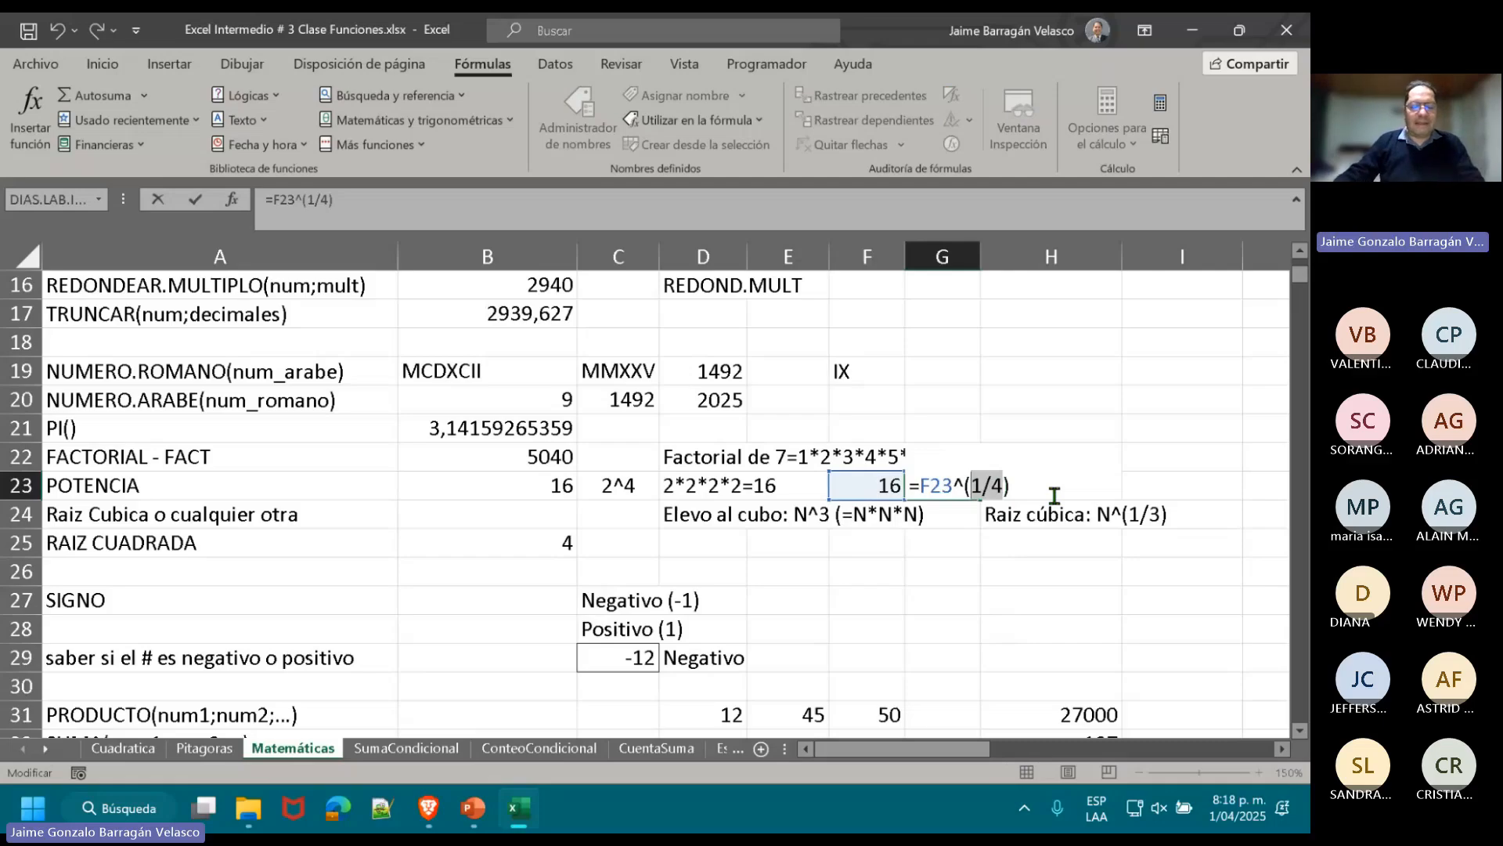
key(Return)
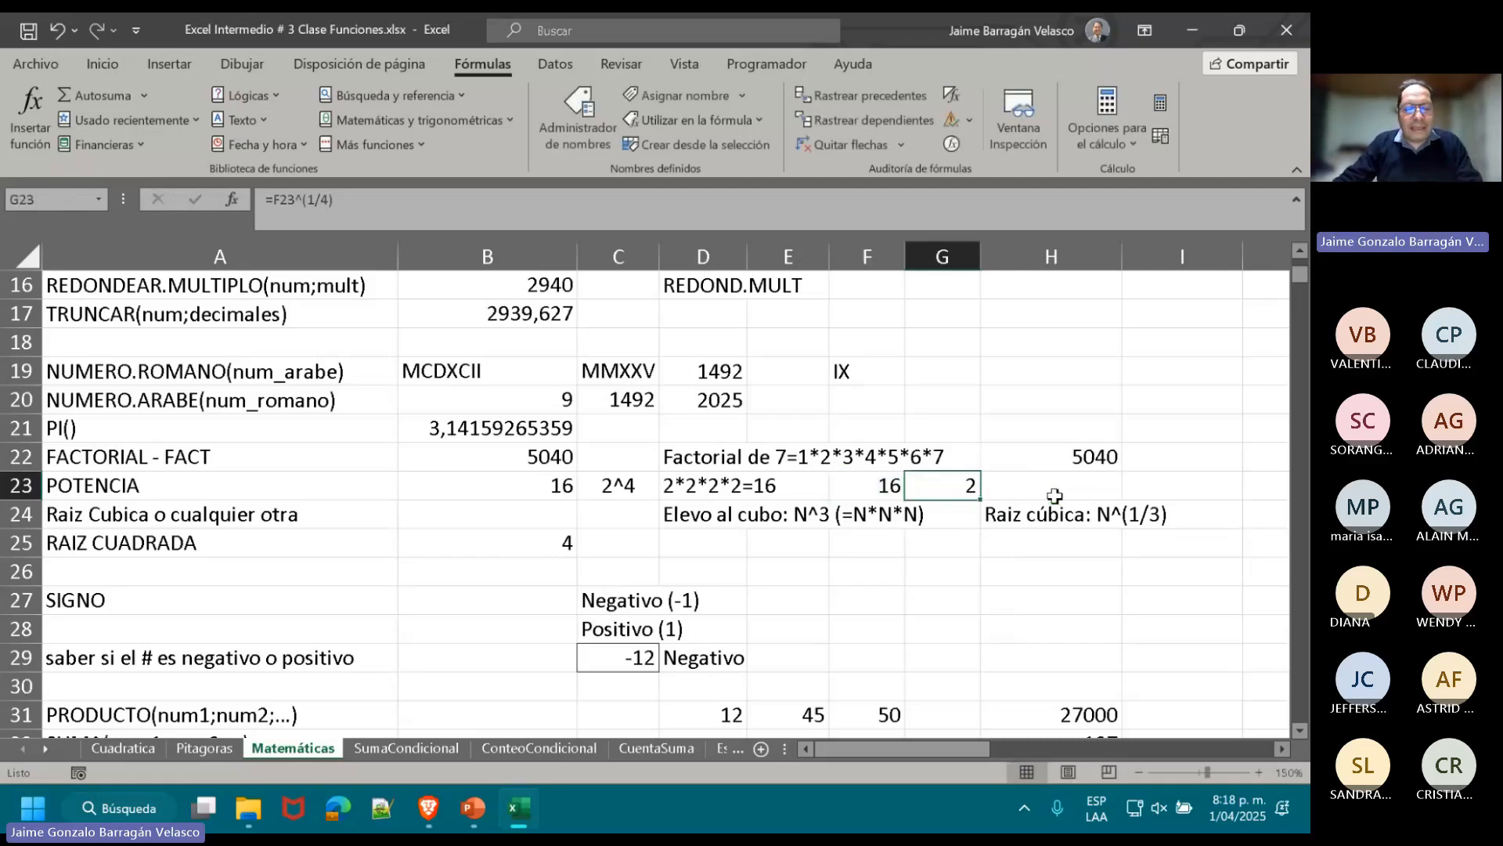
- Calculate the cube root of 81 in B24 with the formula =POTENCIA(81;1/3)
click(524, 530)
text(=)
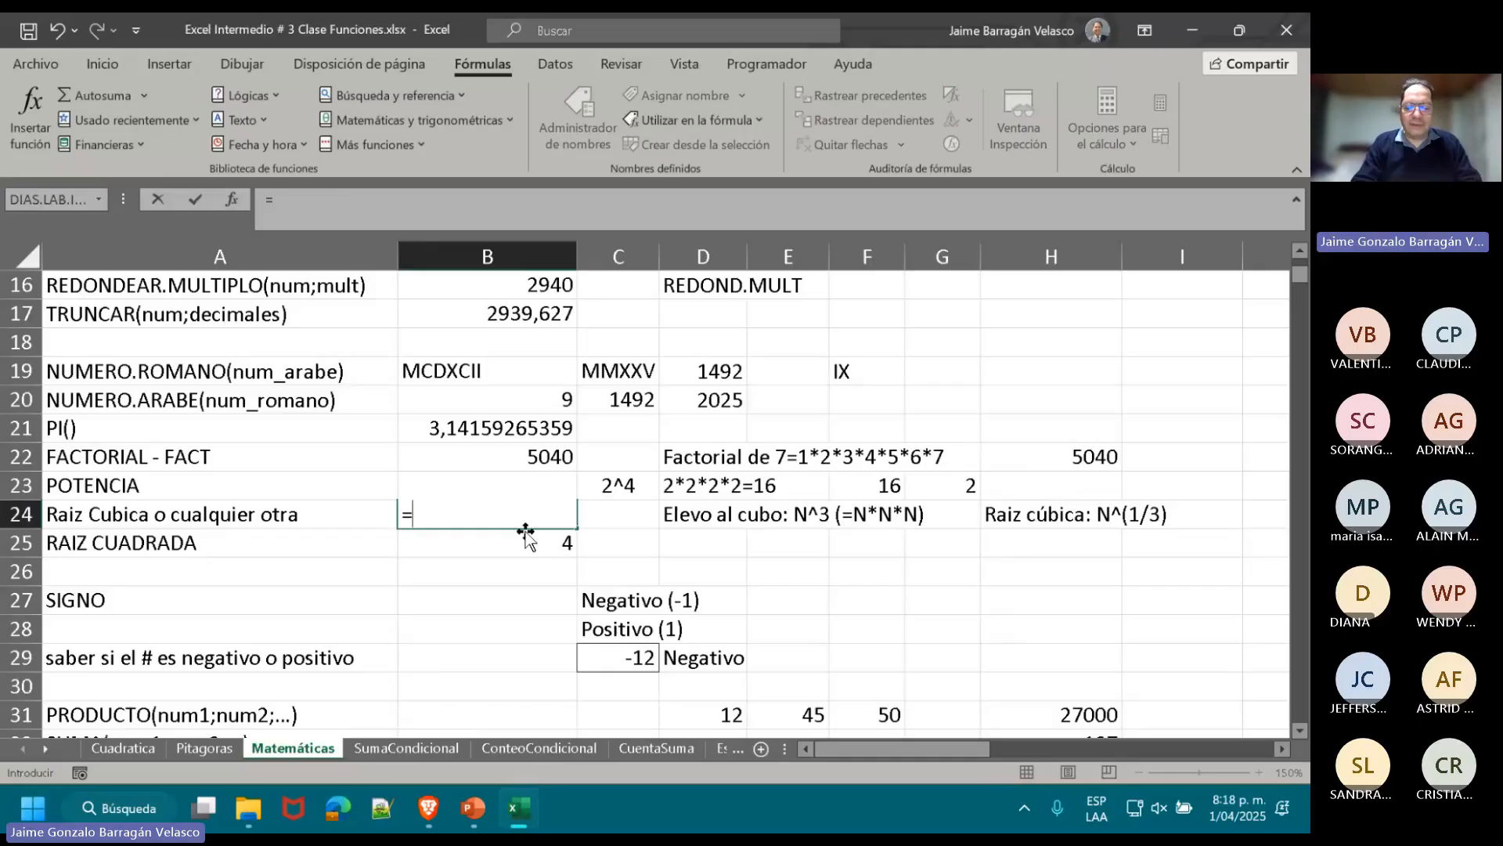
text(POT)
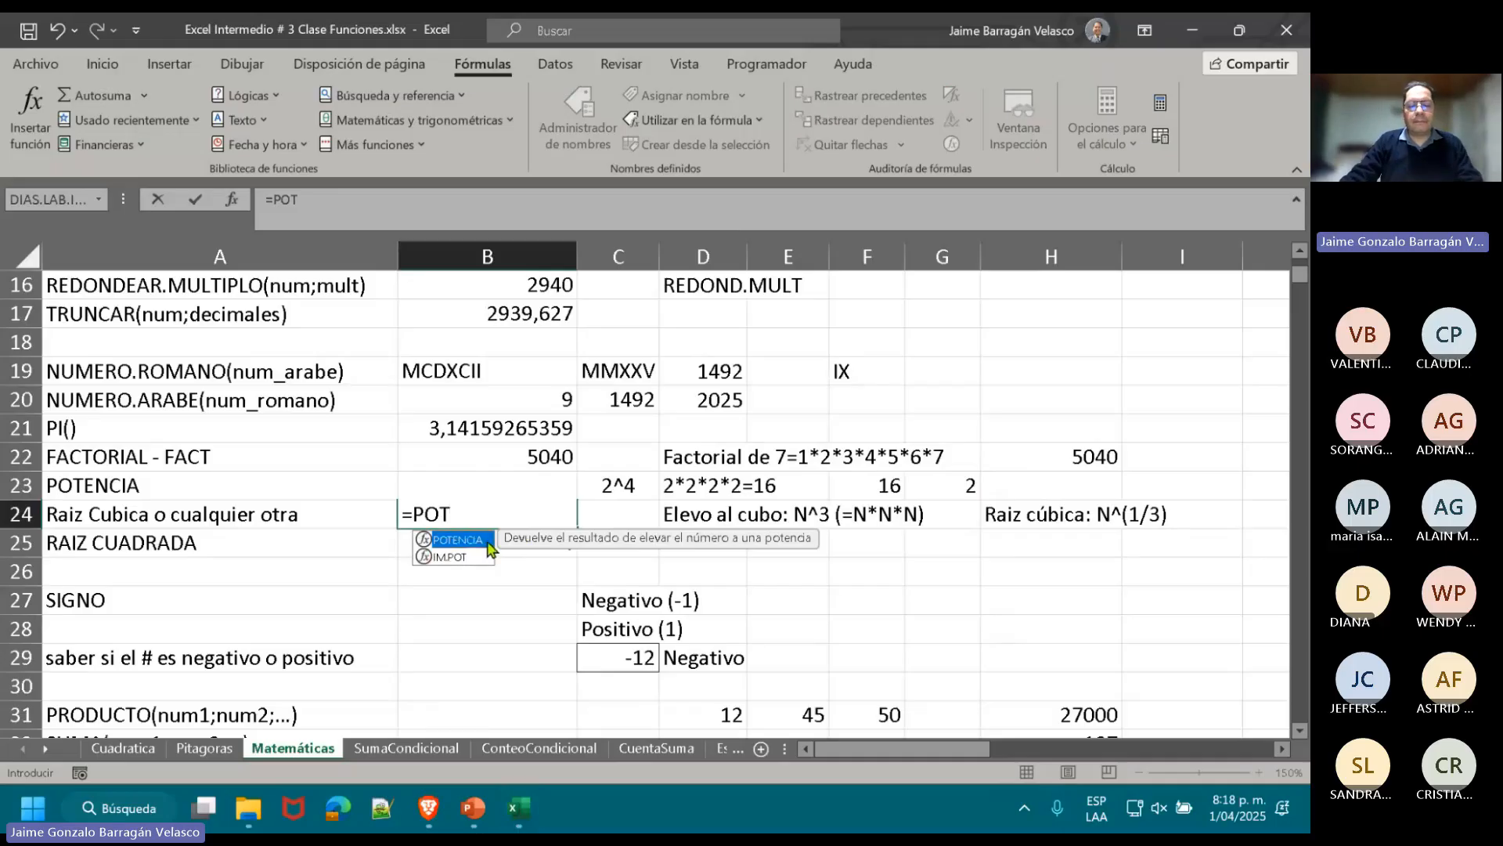
double_click(452, 540)
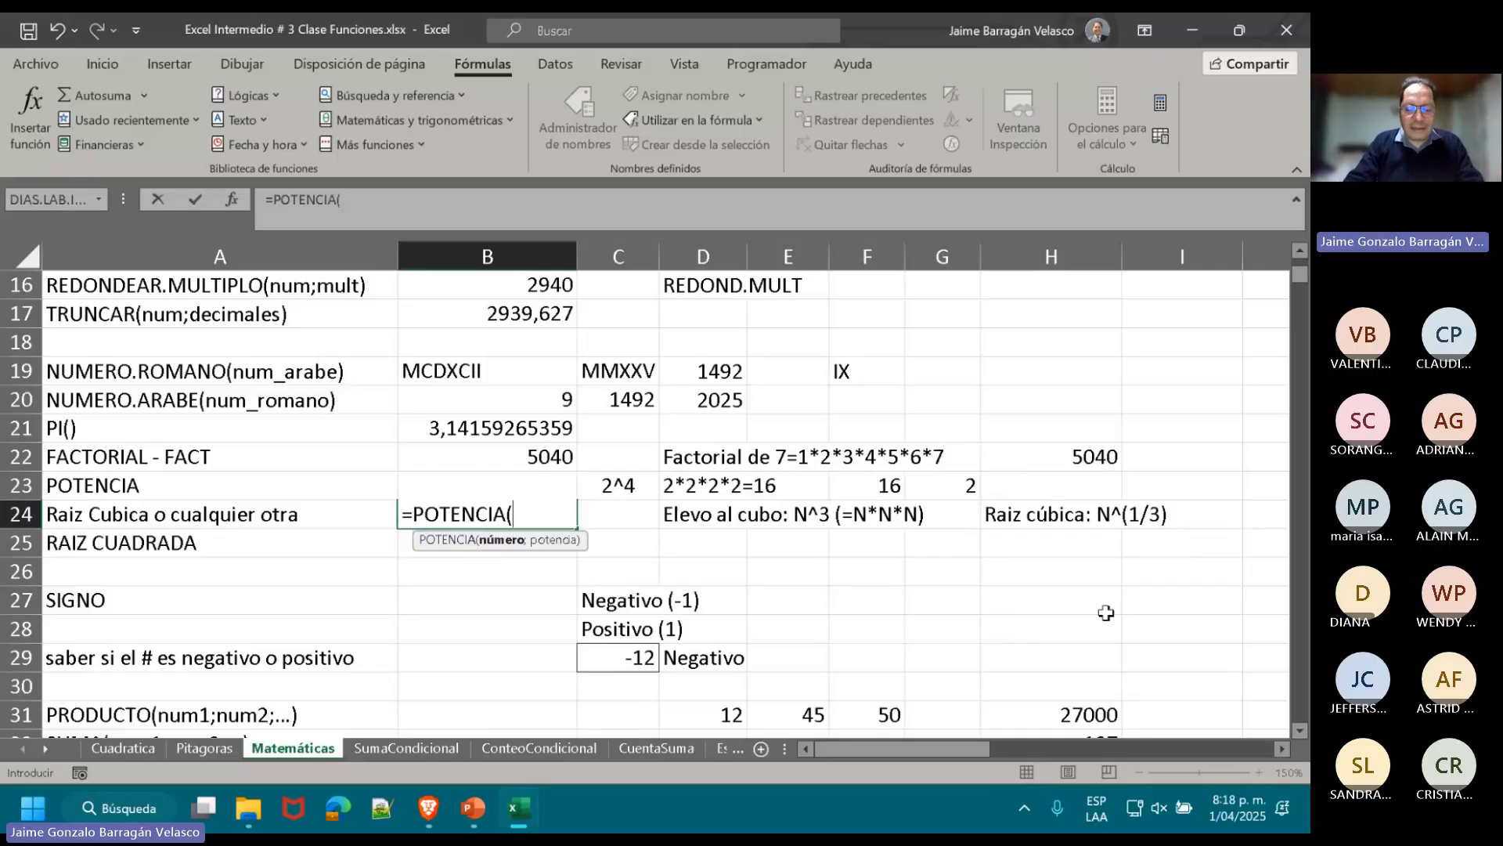
text(81)
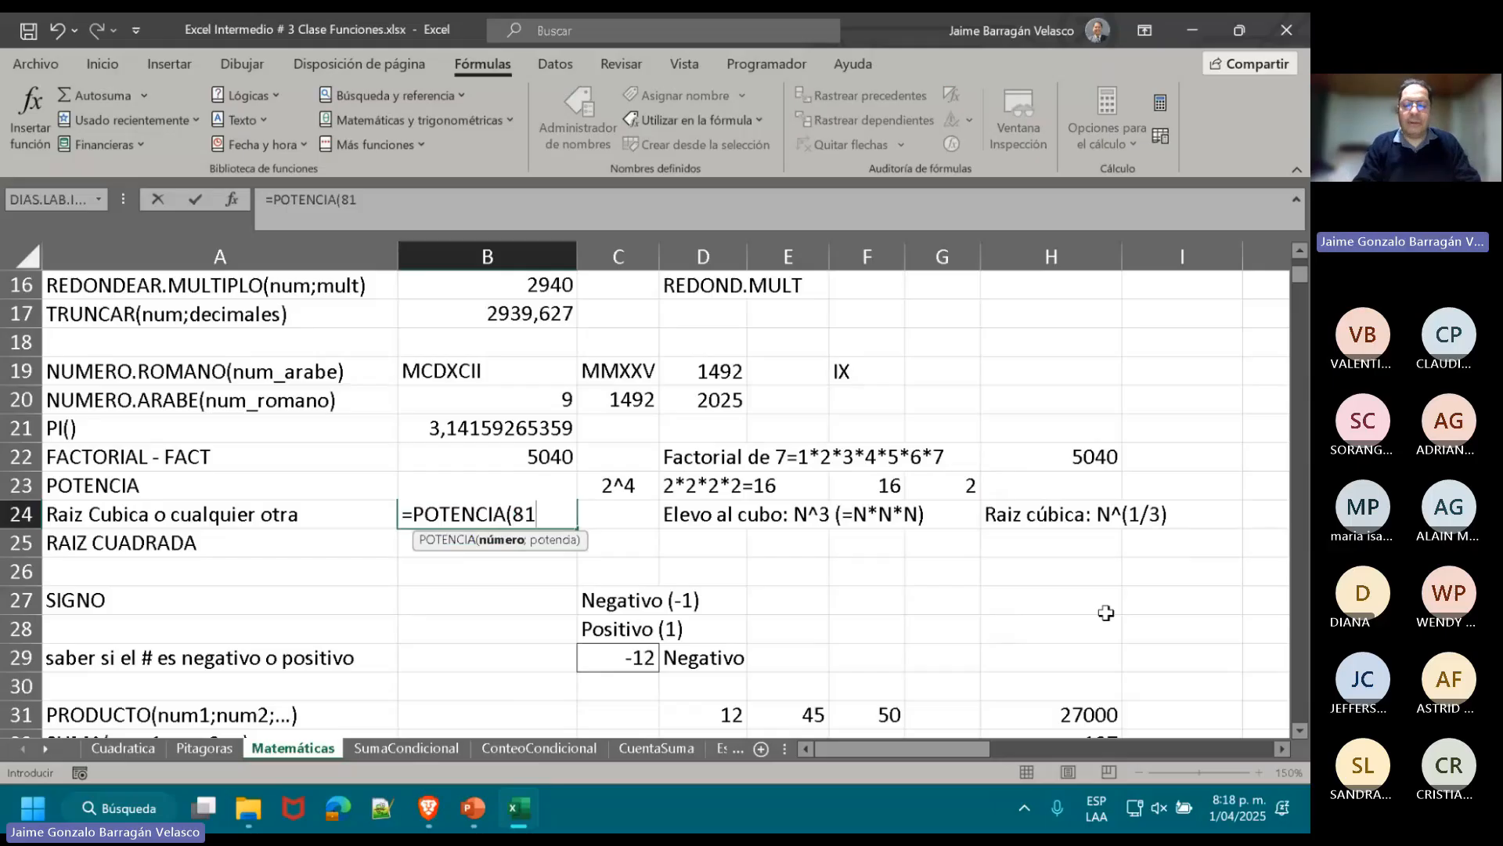
text(;)
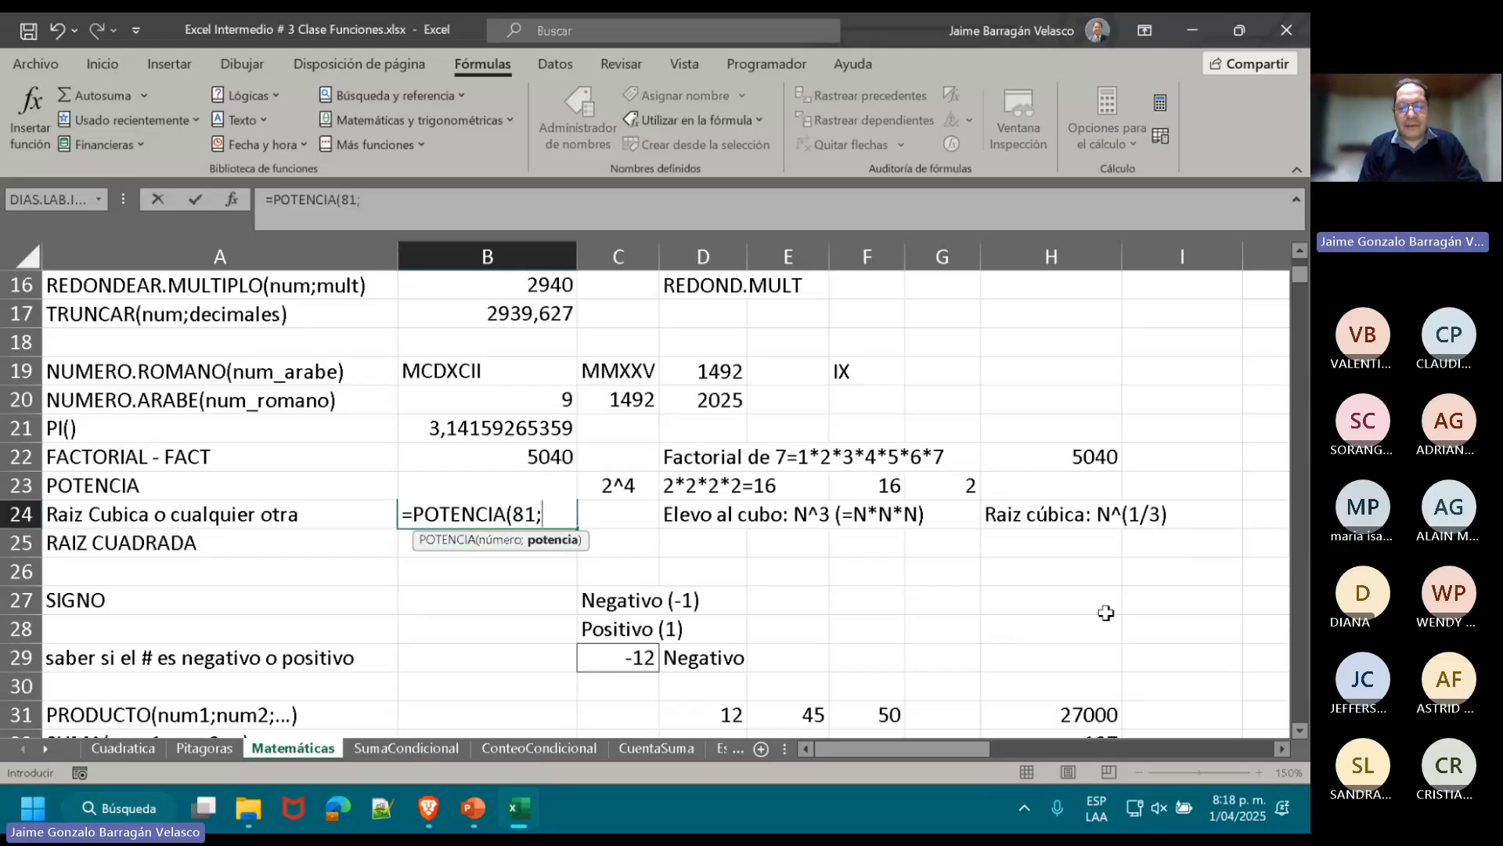
text(1)
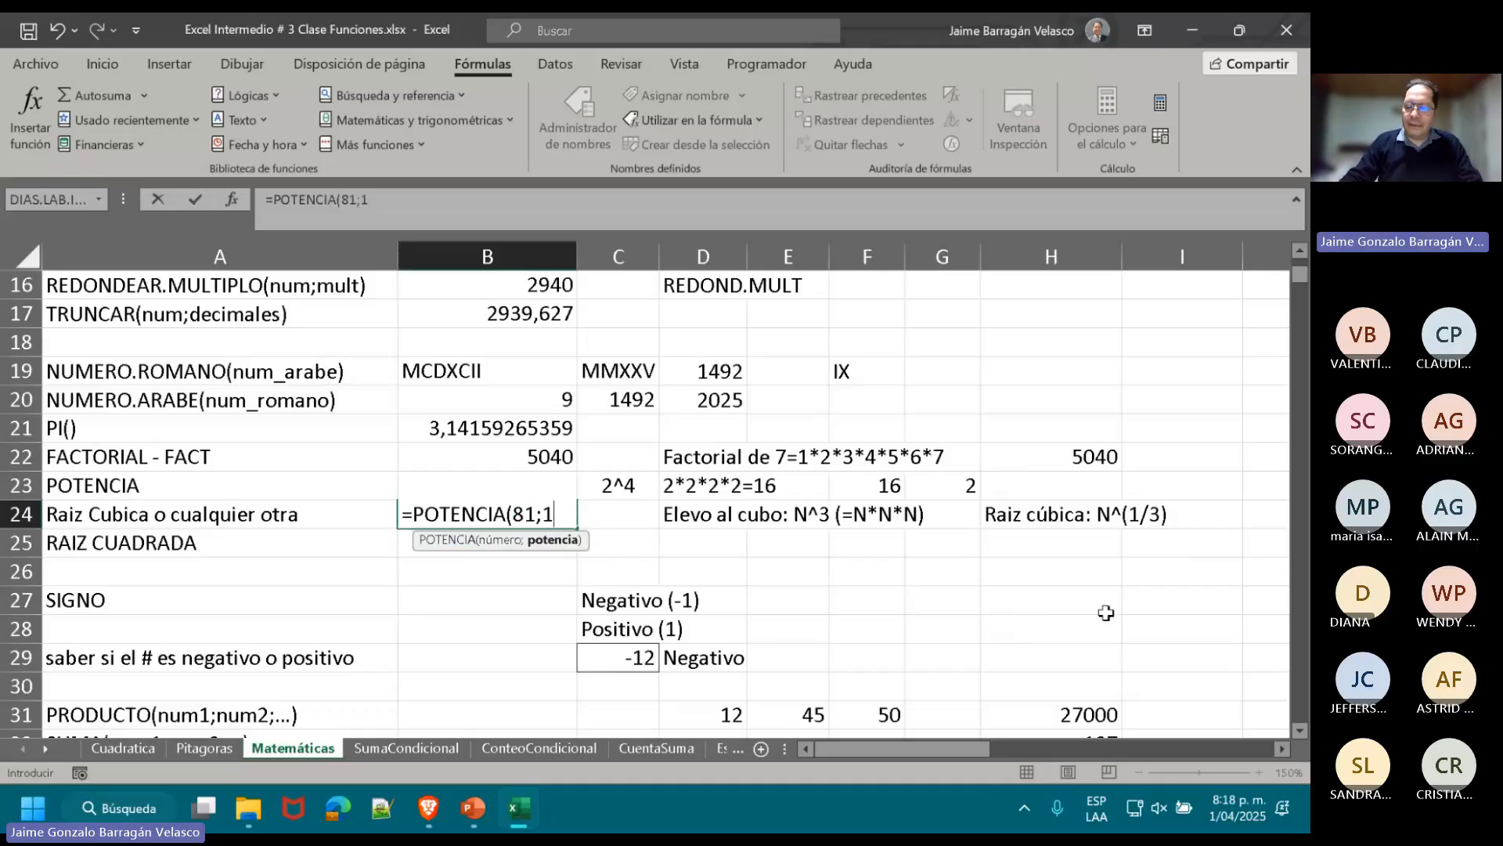
text(/3))
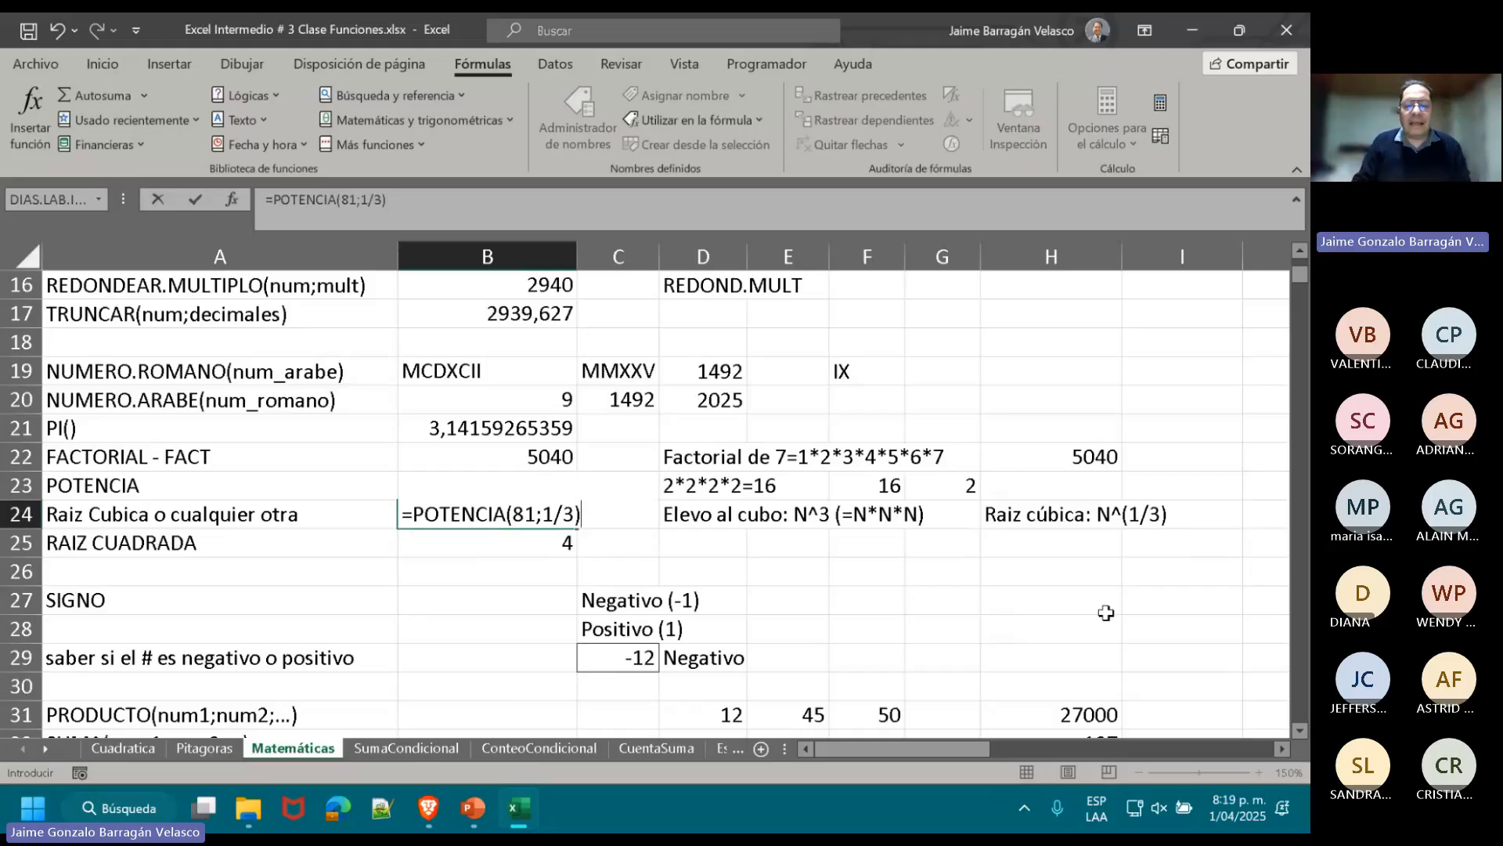
key(Return)
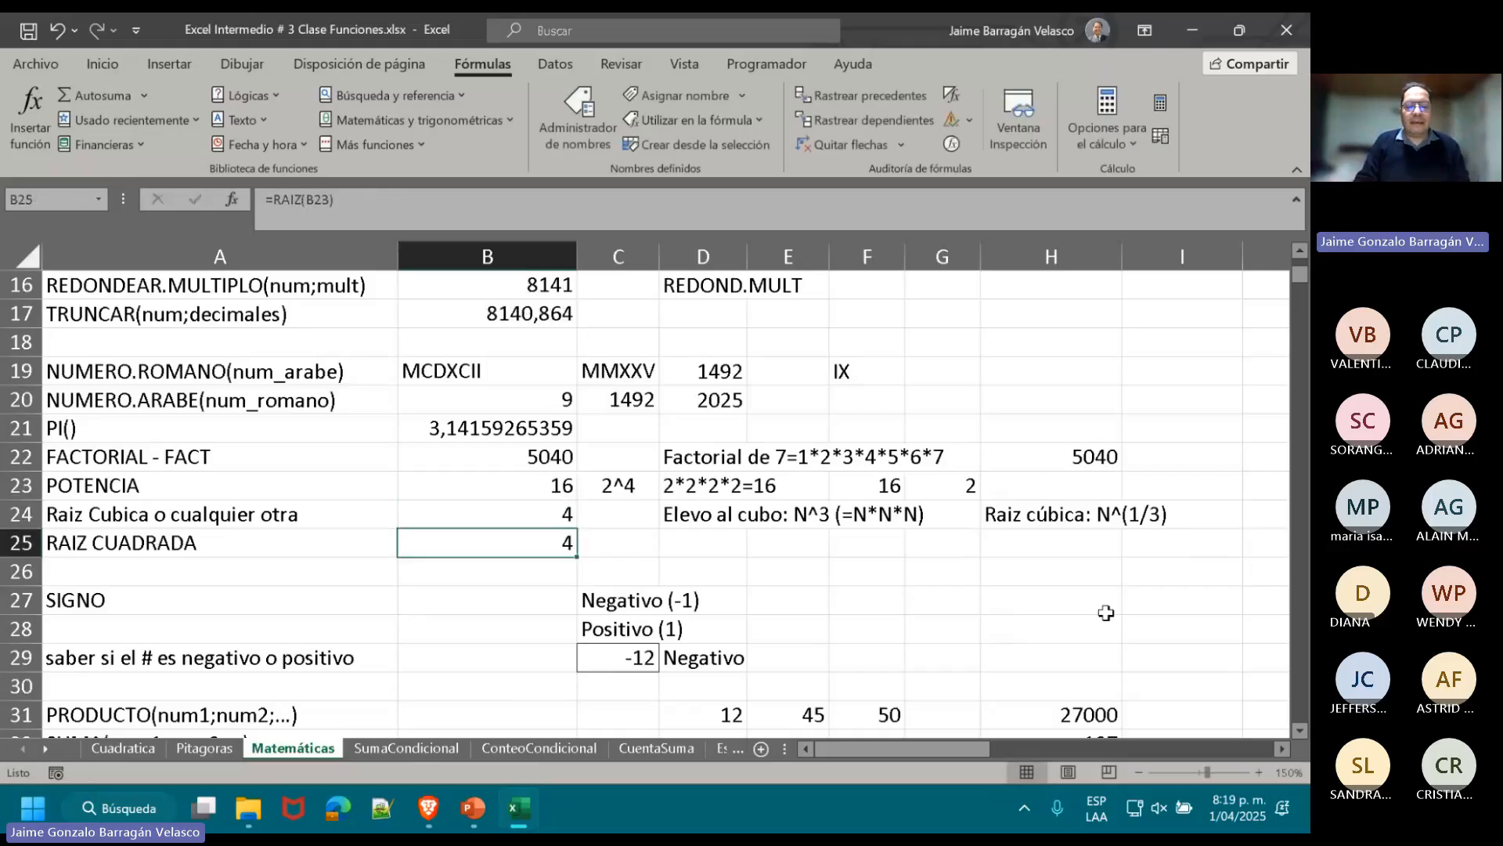
- Enclose the 1/3 exponent of the POTENCIA formula in B24 in its own parentheses
key(Up)
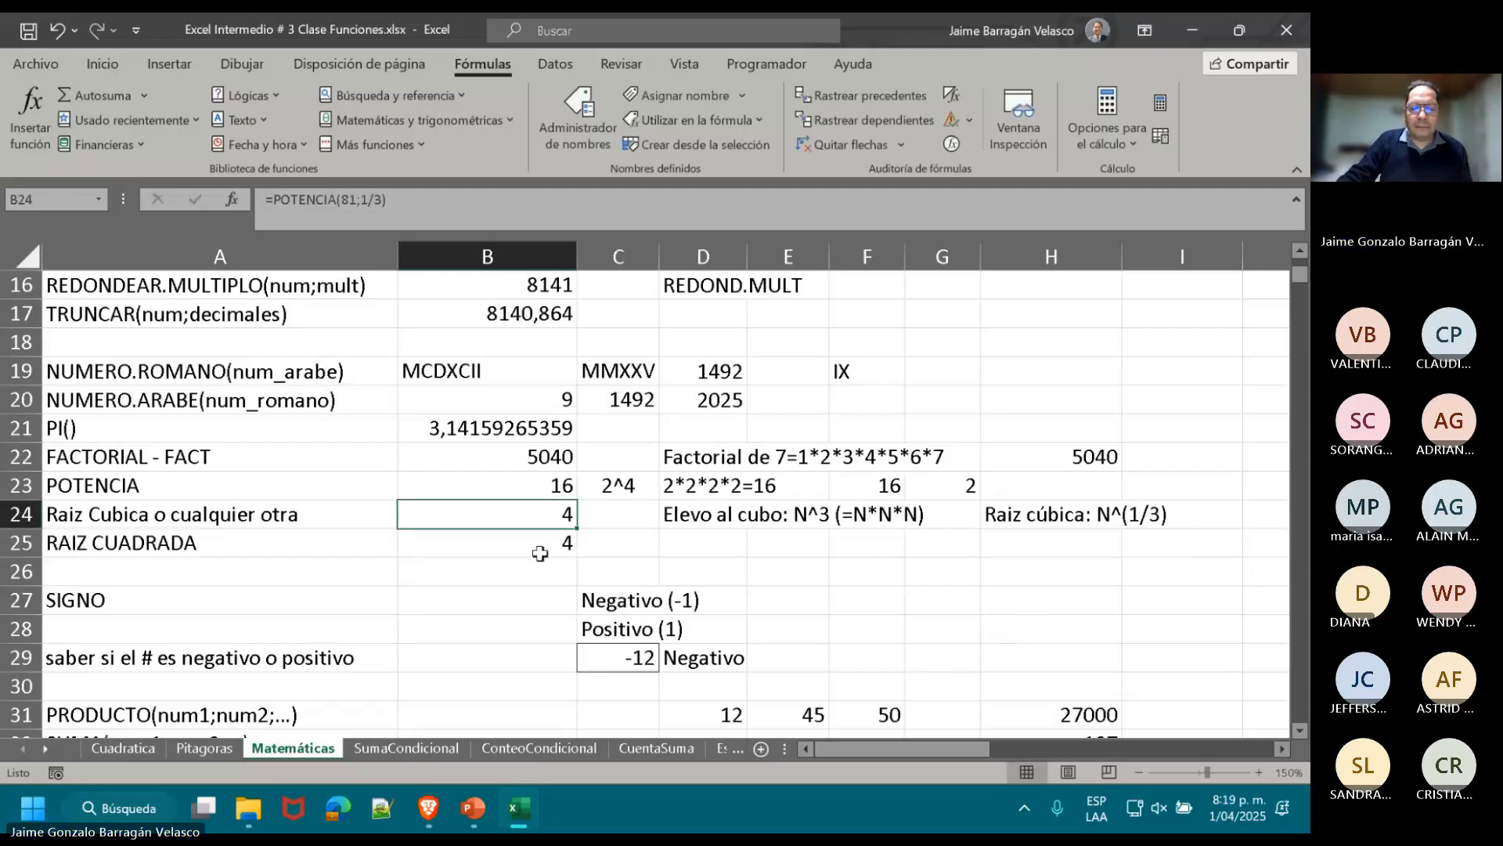
double_click(505, 515)
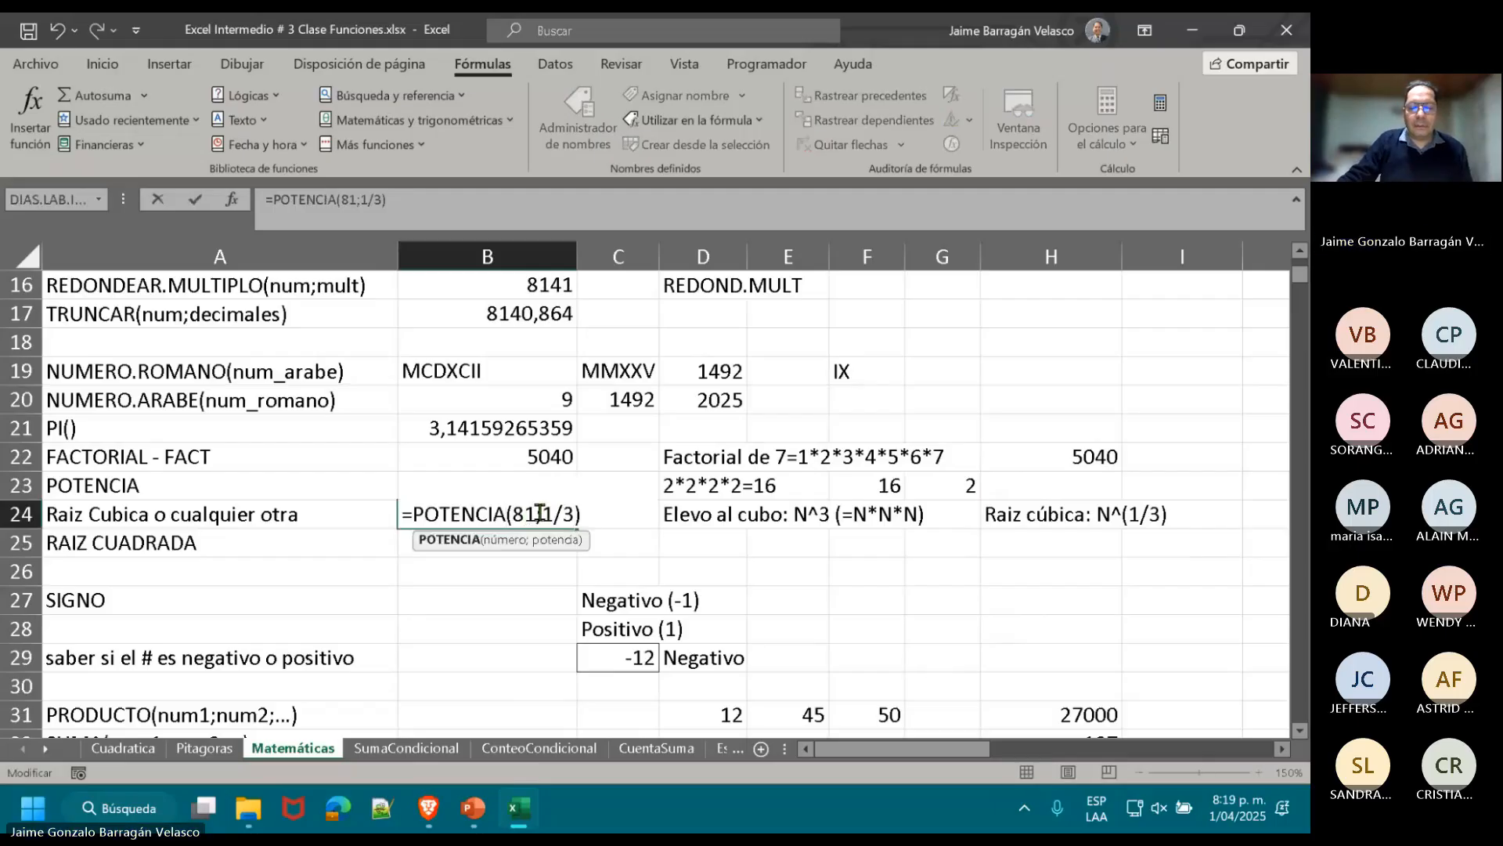
click(542, 514)
text(()
key(Right)
key(Right)
key(Right)
key(Right)
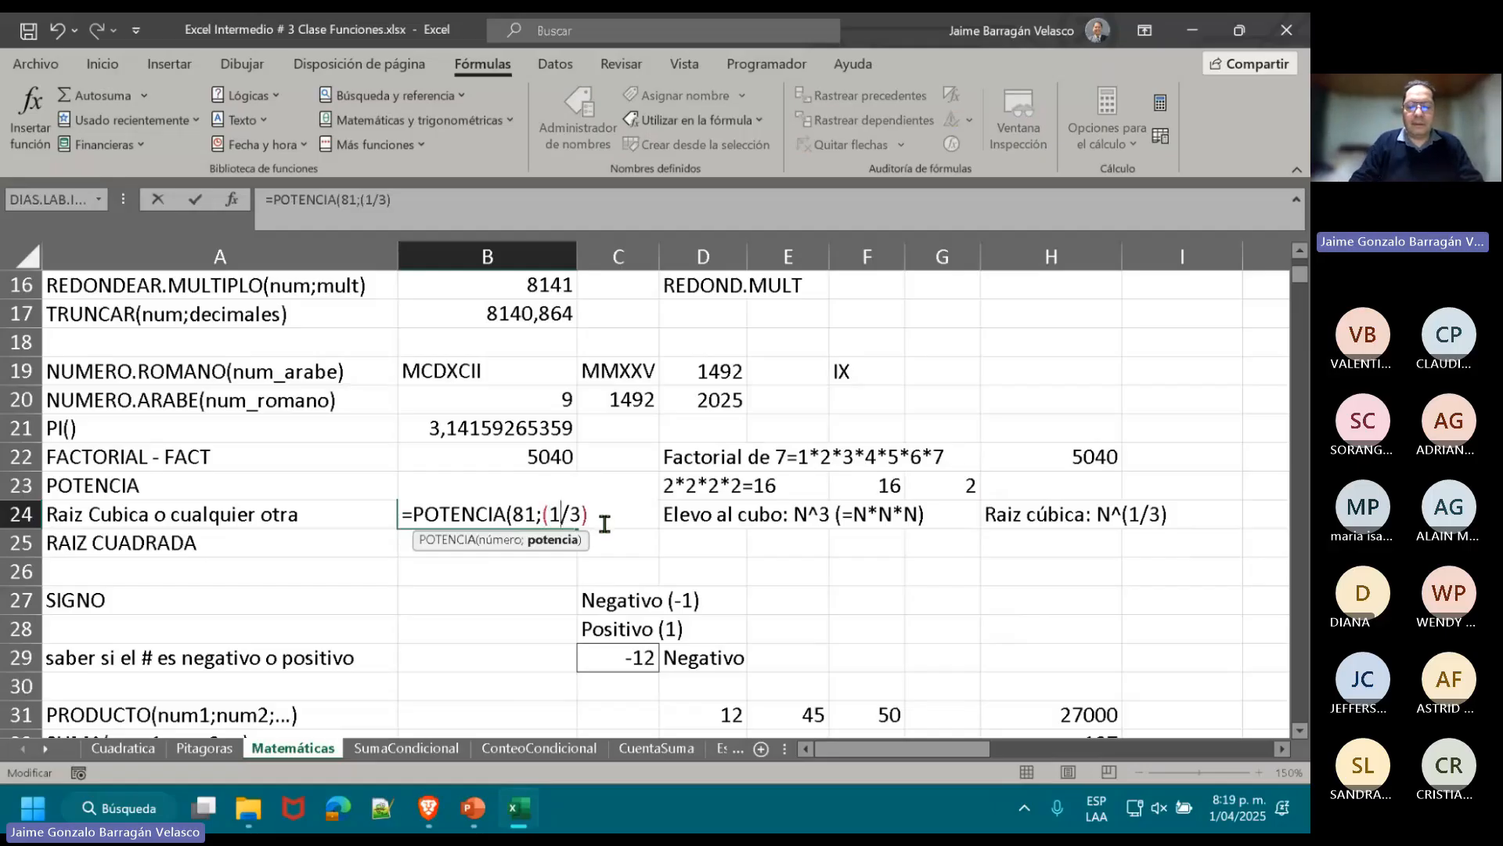
text())
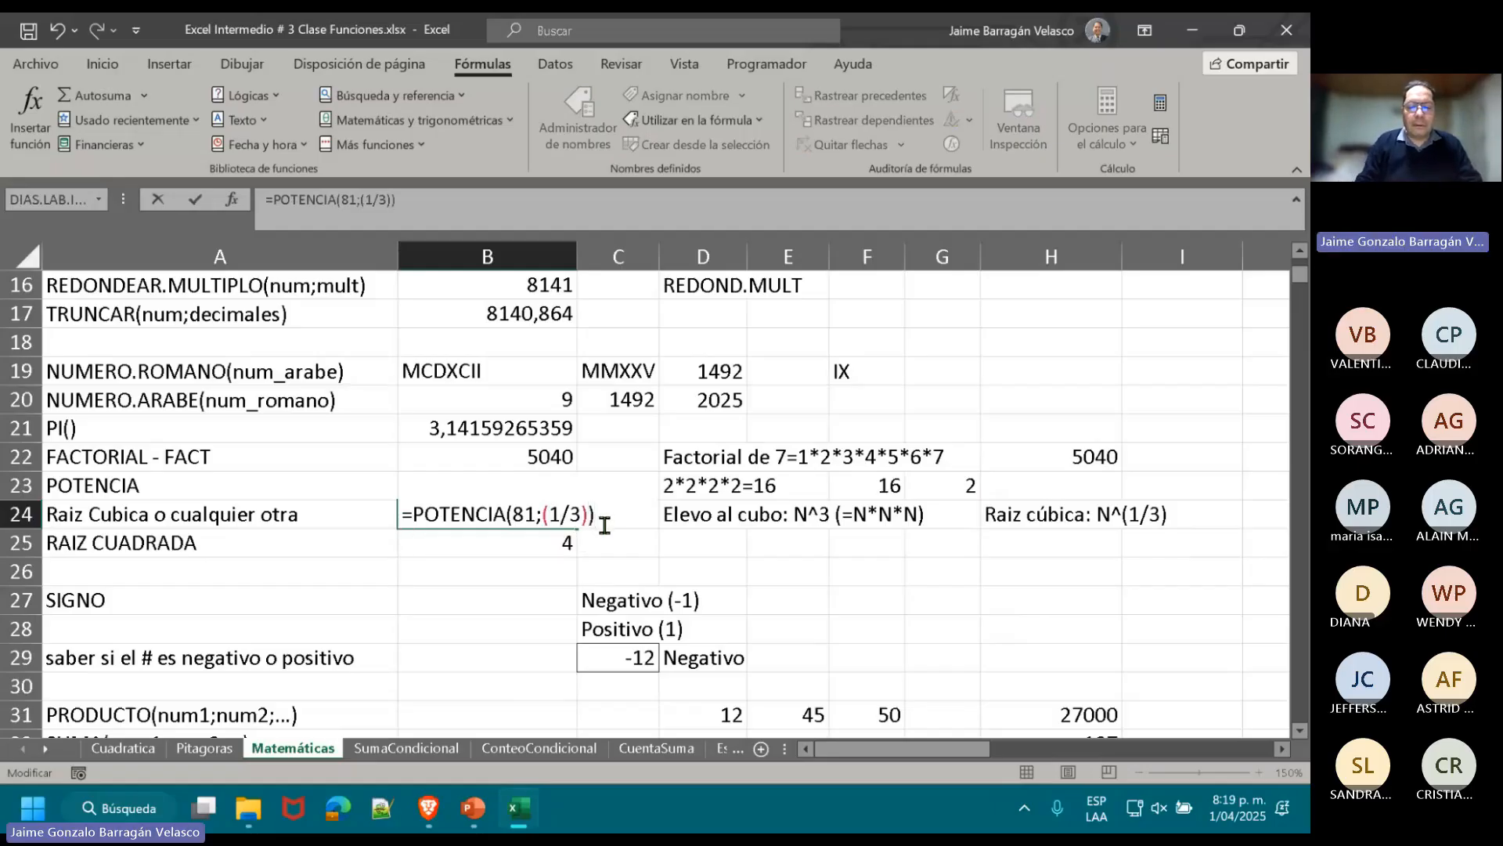
key(ctrl+Return)
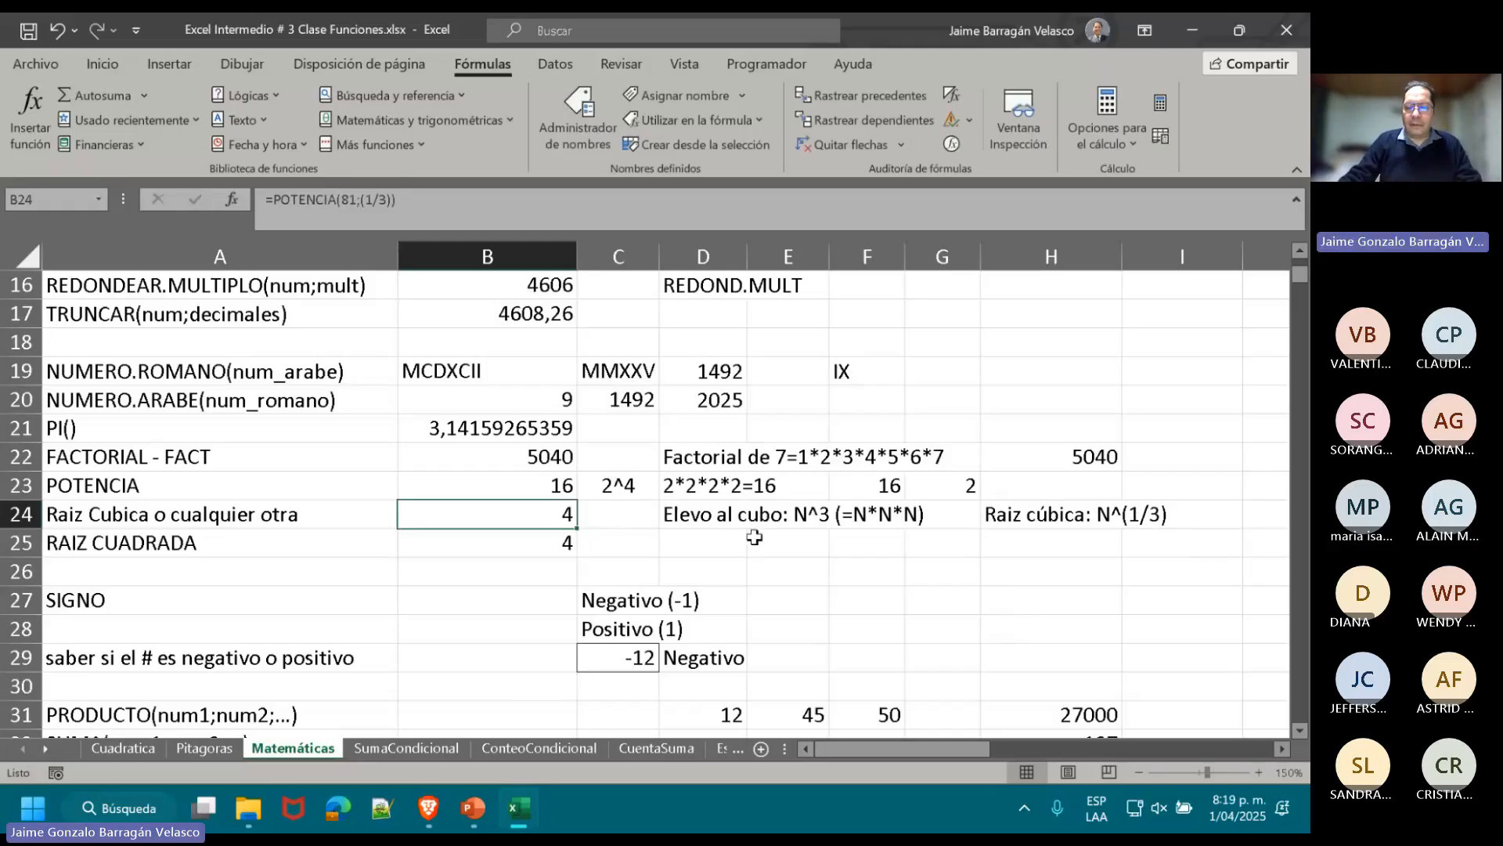
- Calculate =3*3*3*3 in E26 as a check and clear the cell again
click(786, 564)
text(=3)
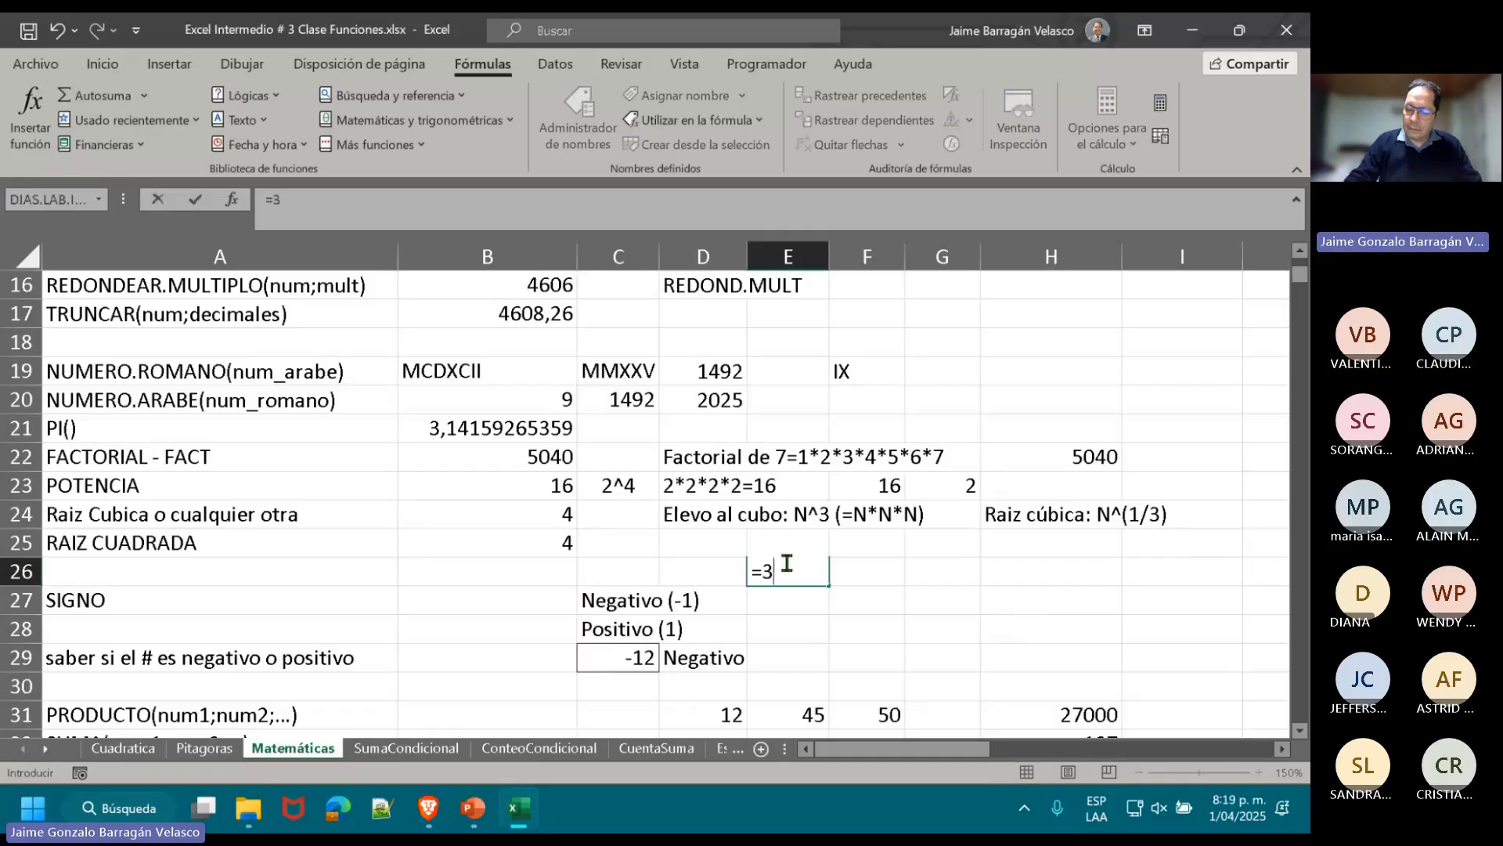
text(*3*3*)
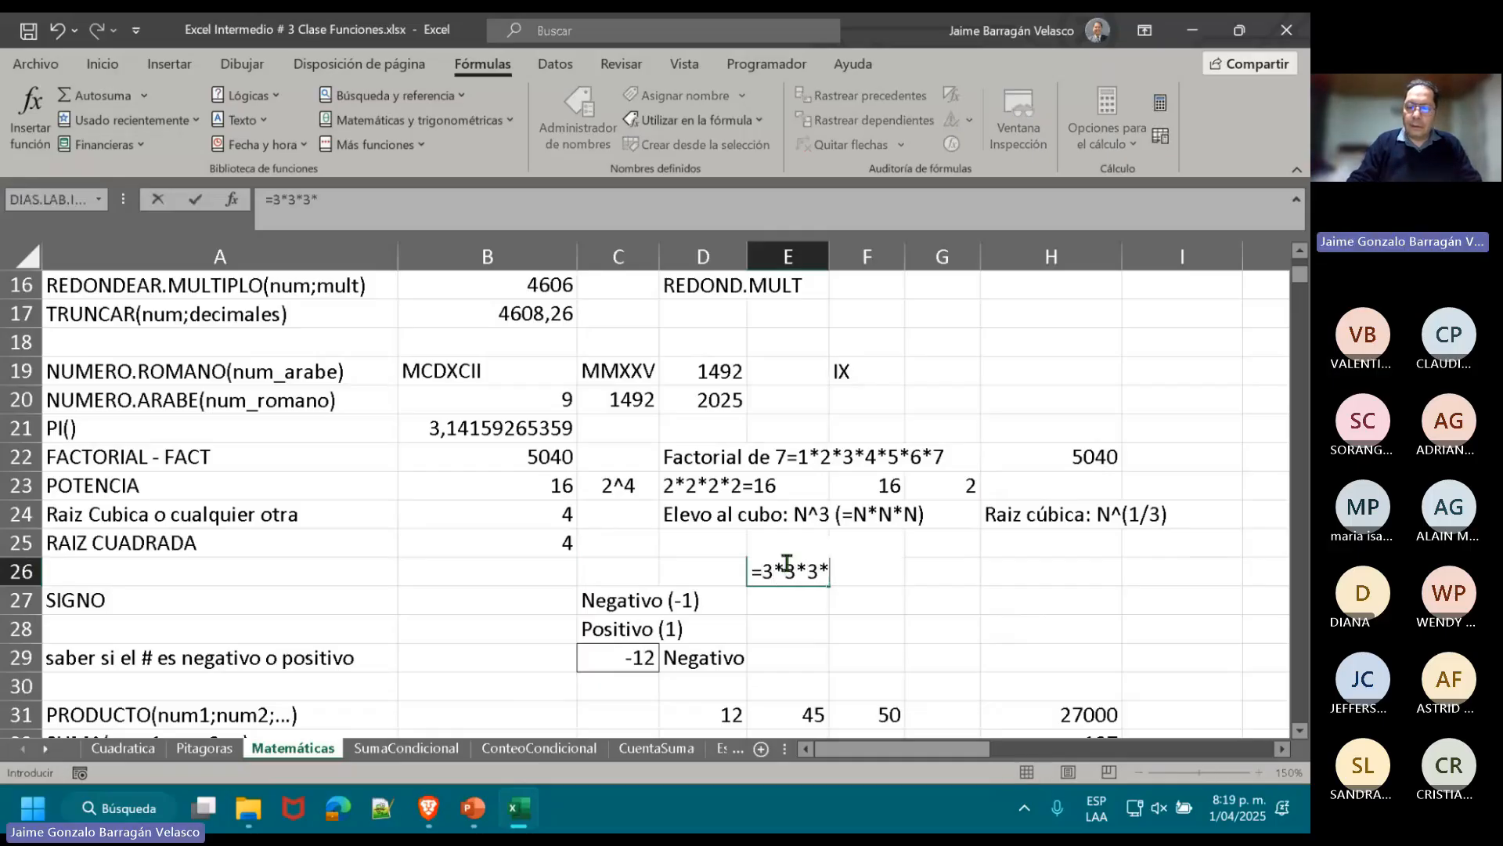
text(3)
key(Return)
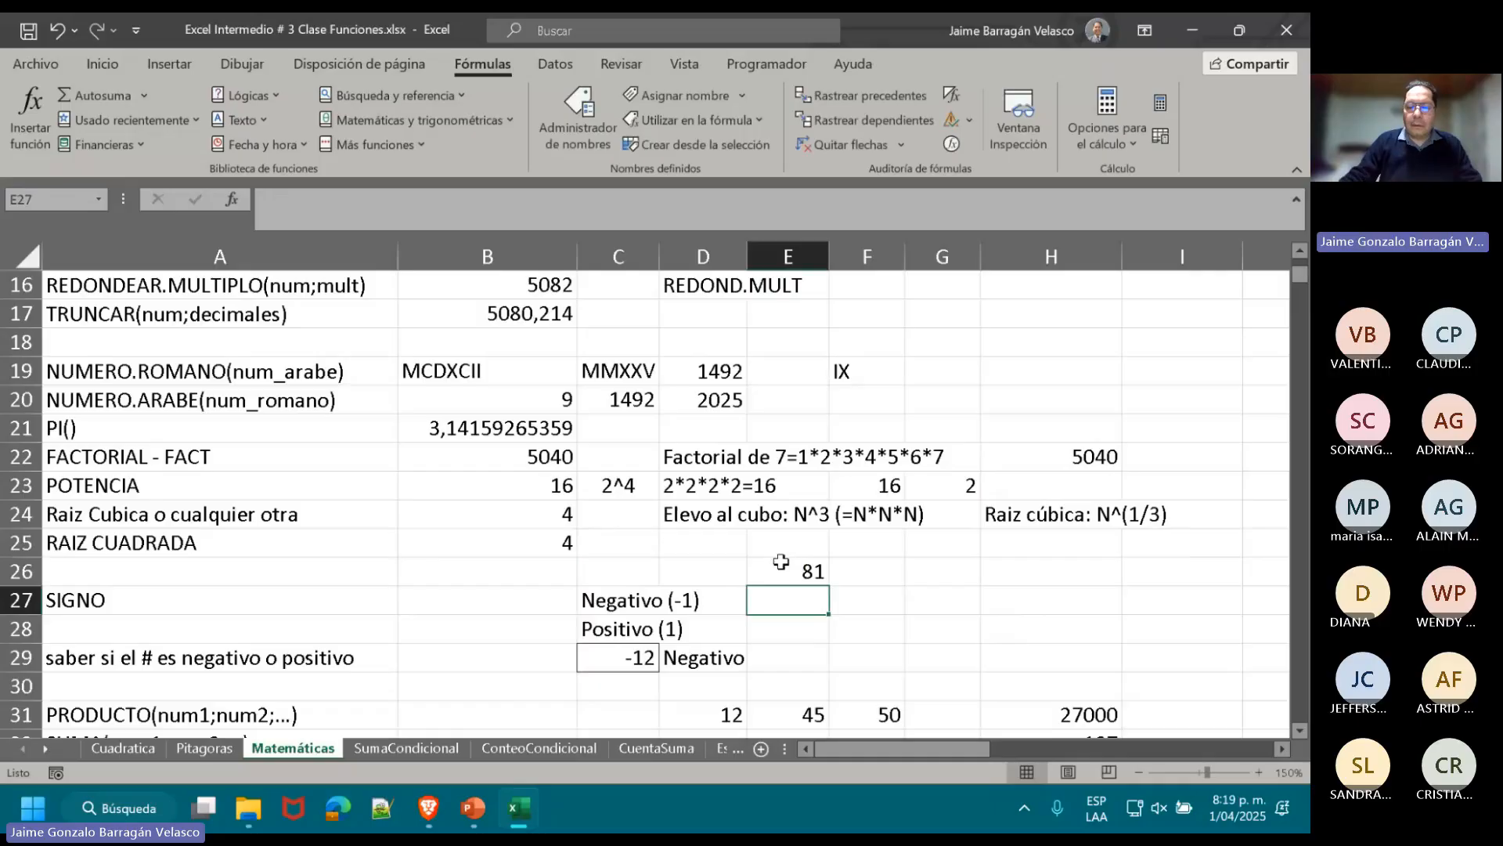
click(783, 572)
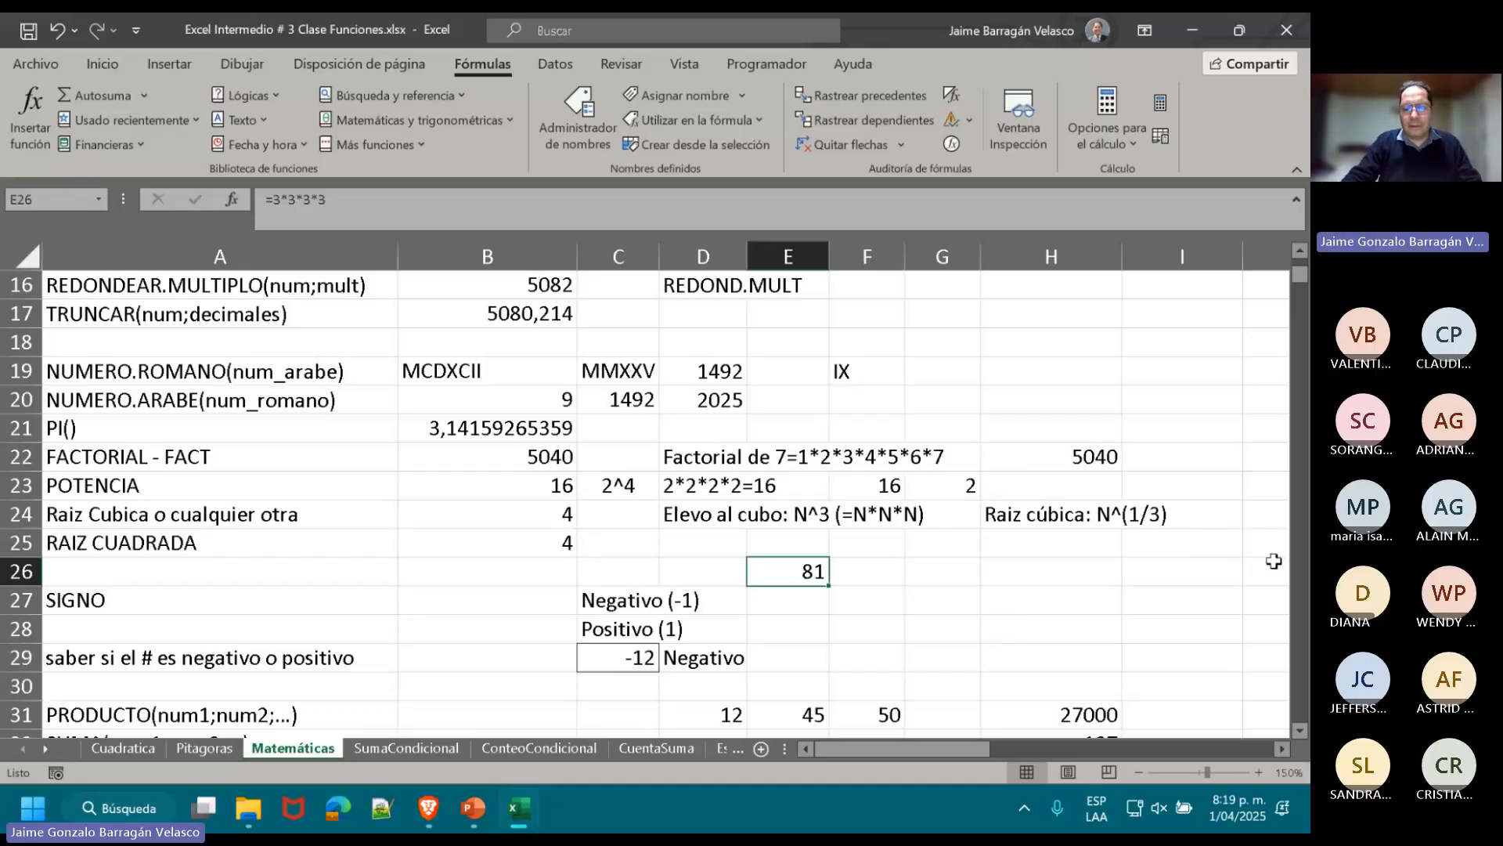
key(Delete)
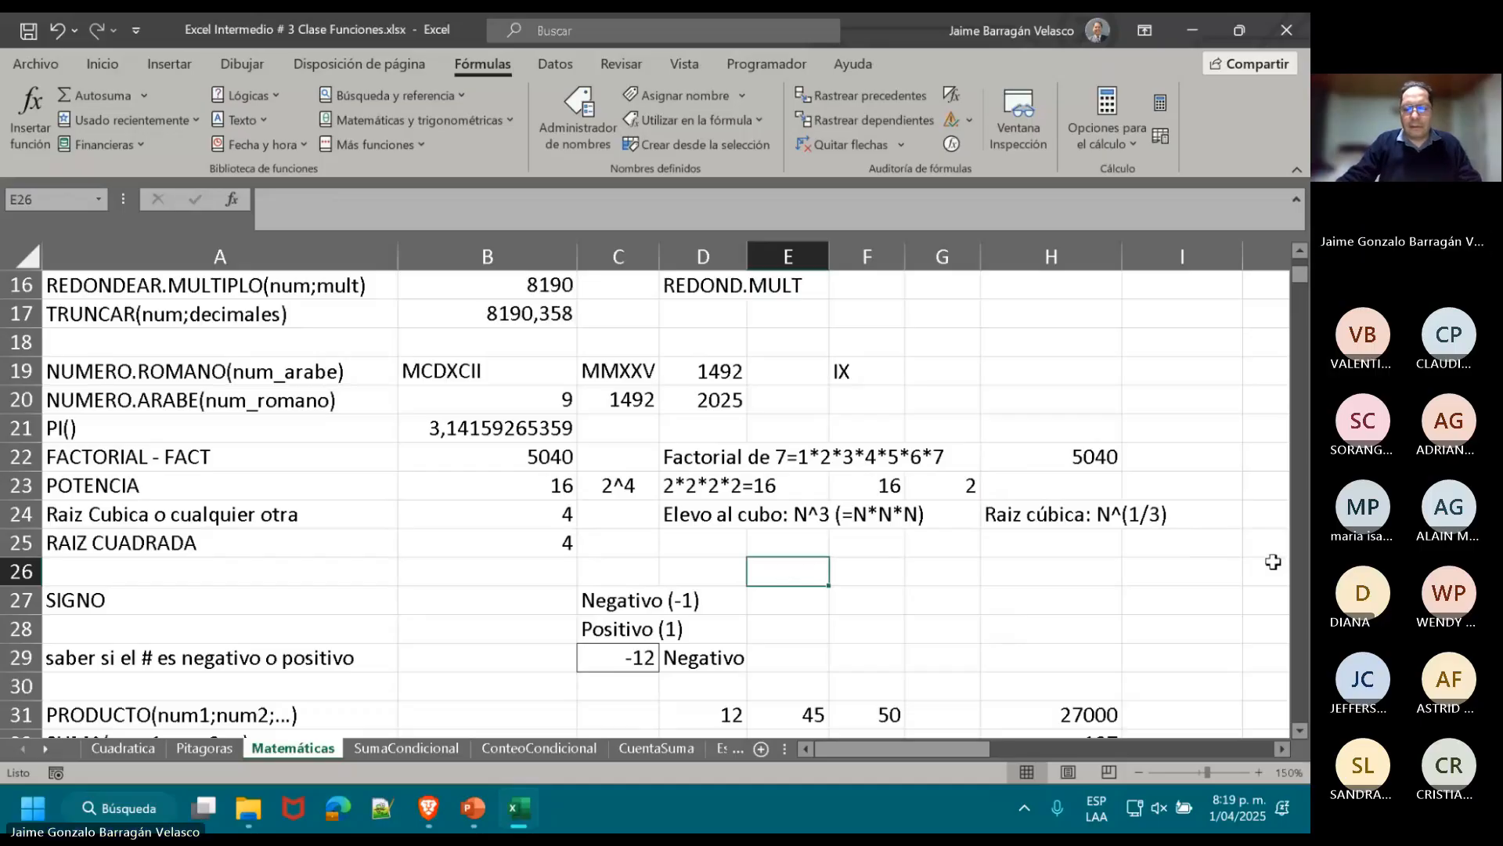
- Change the exponent of the POTENCIA formula in B24 to (1/4) to get the fourth root of 81
click(527, 514)
double_click(523, 513)
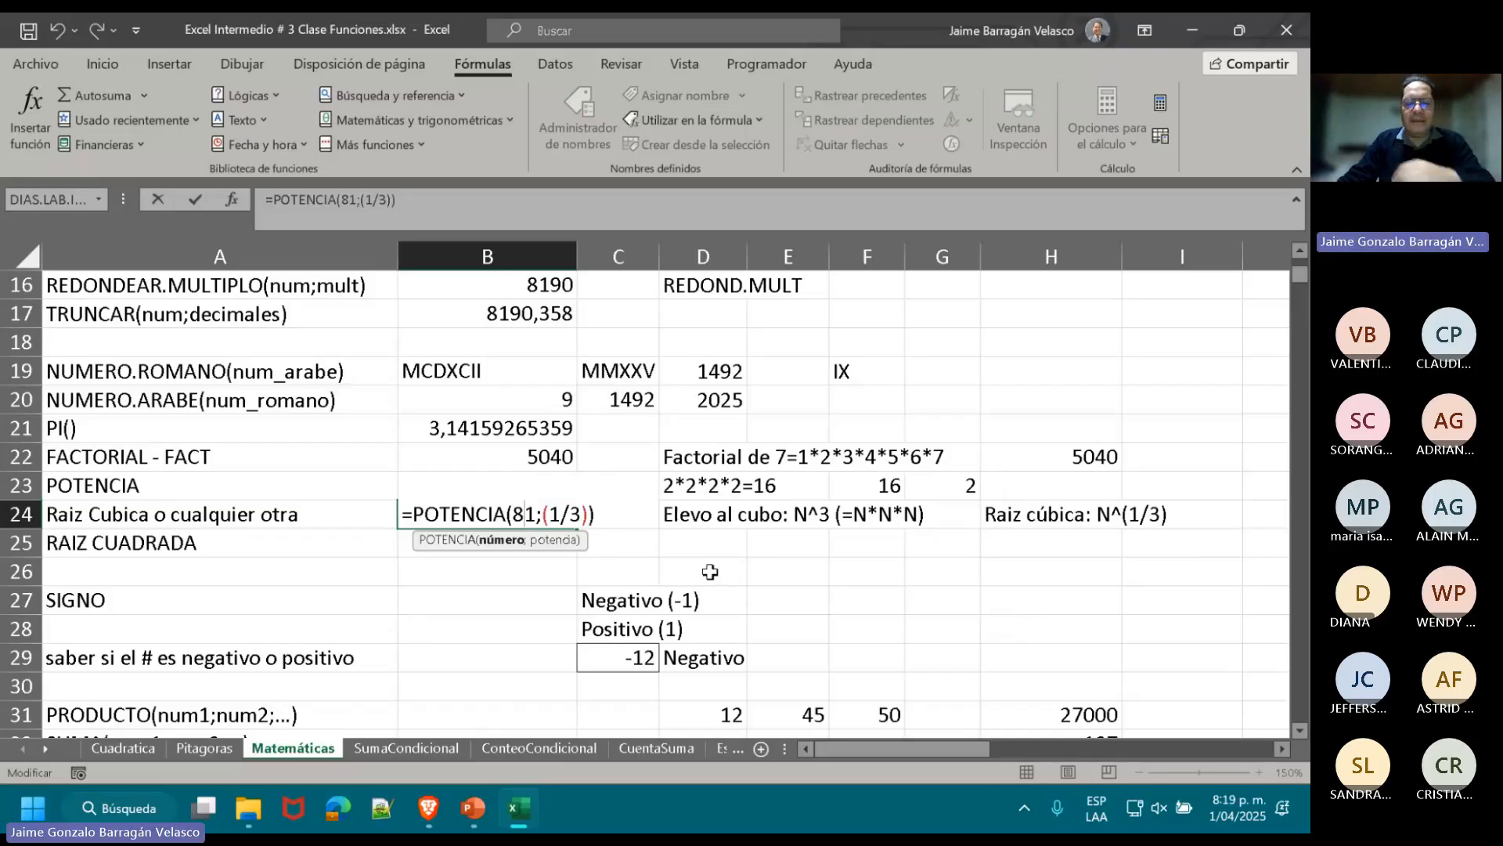
click(589, 517)
key(BackSpace)
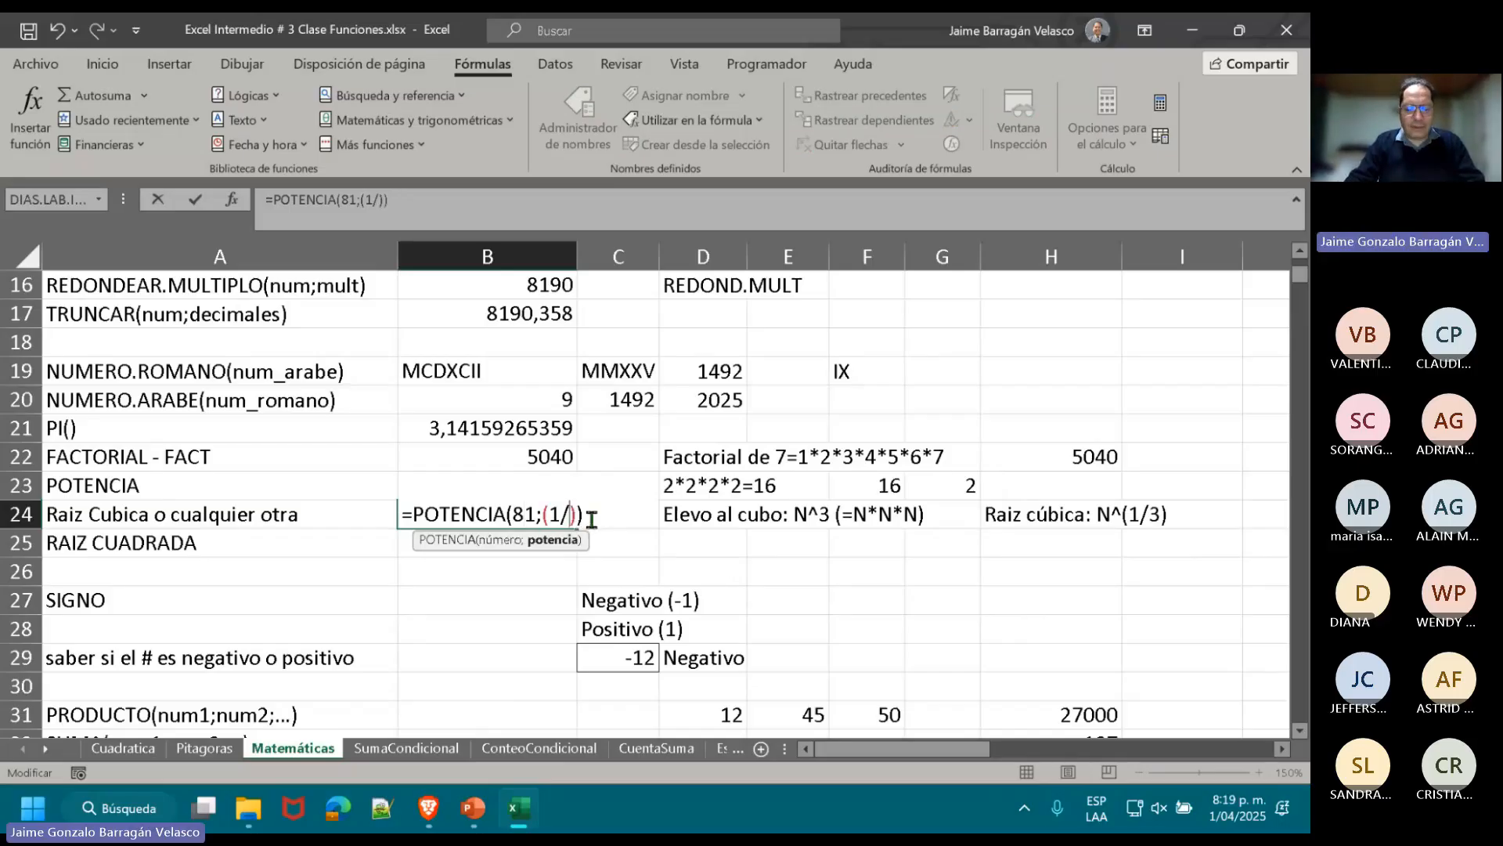
text(4)
key(ctrl+Return)
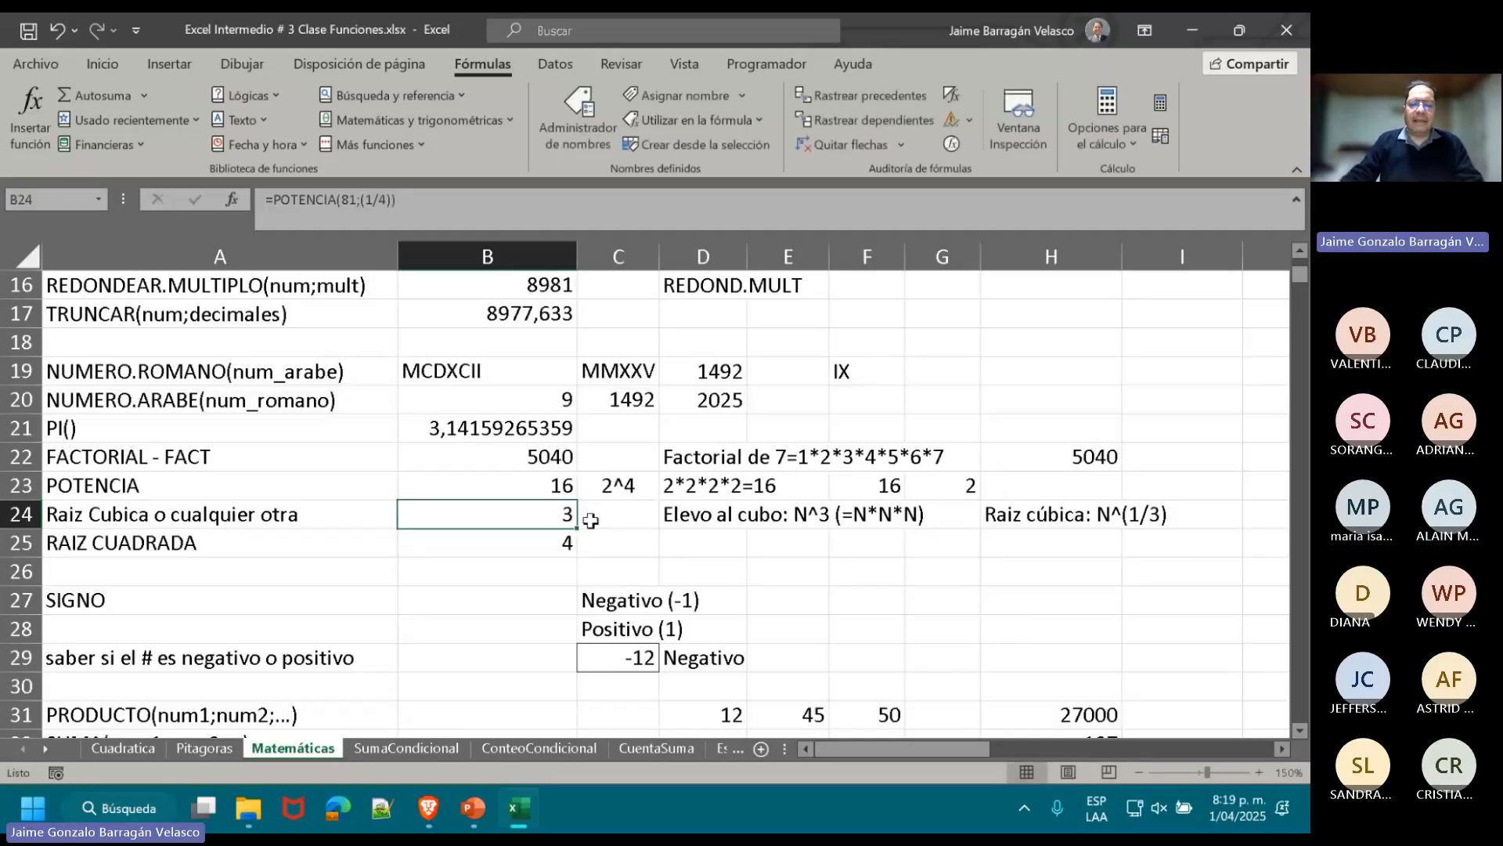
- Remove the extra parentheses around the exponent in B24, leaving =POTENCIA(81;1/4)
double_click(445, 515)
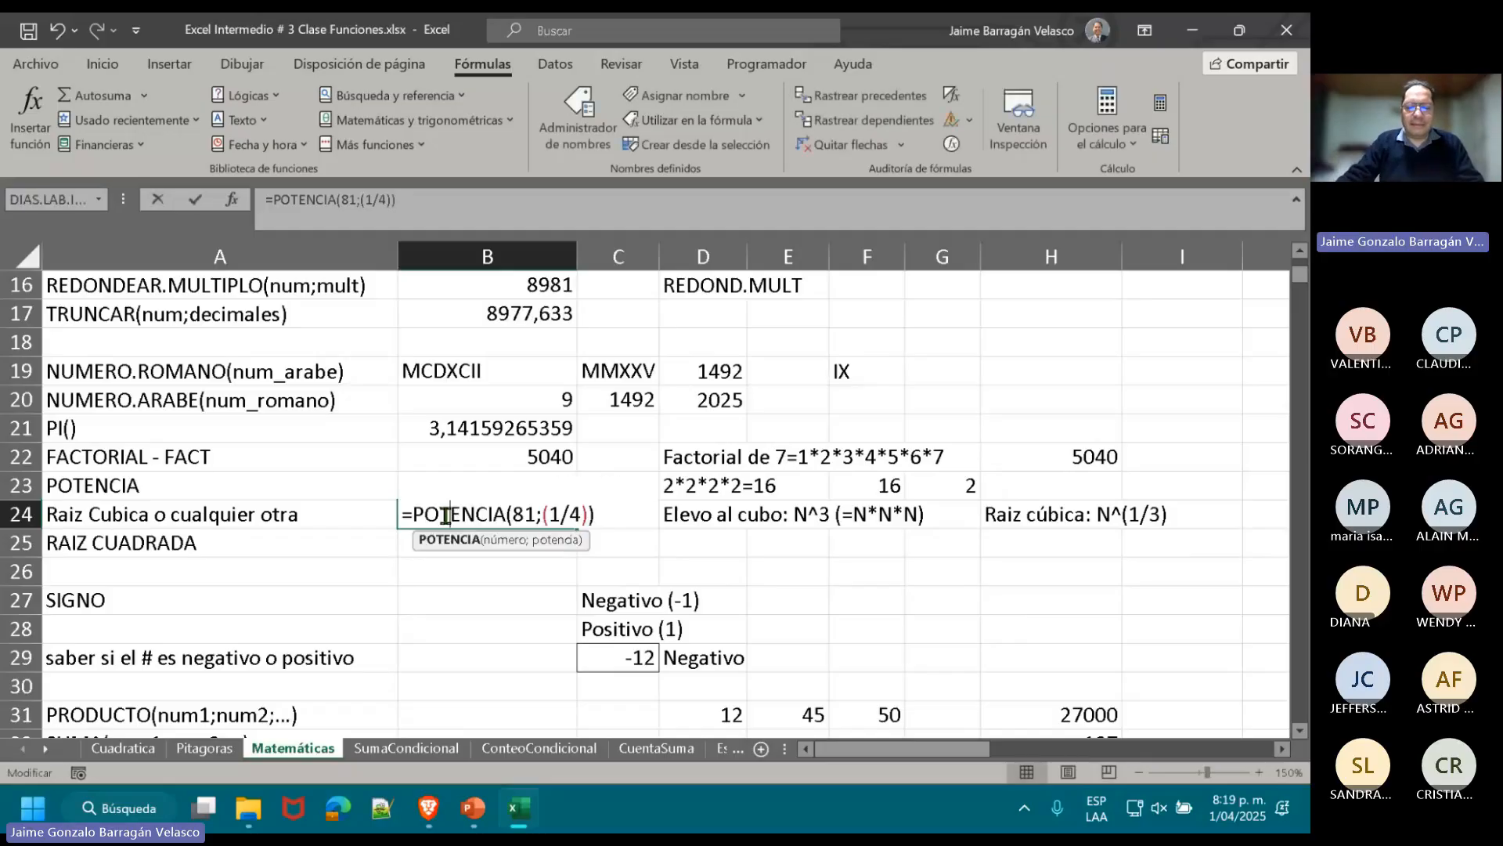
click(548, 514)
key(BackSpace)
key(Right)
key(Right)
key(Right)
key(Right)
key(Right)
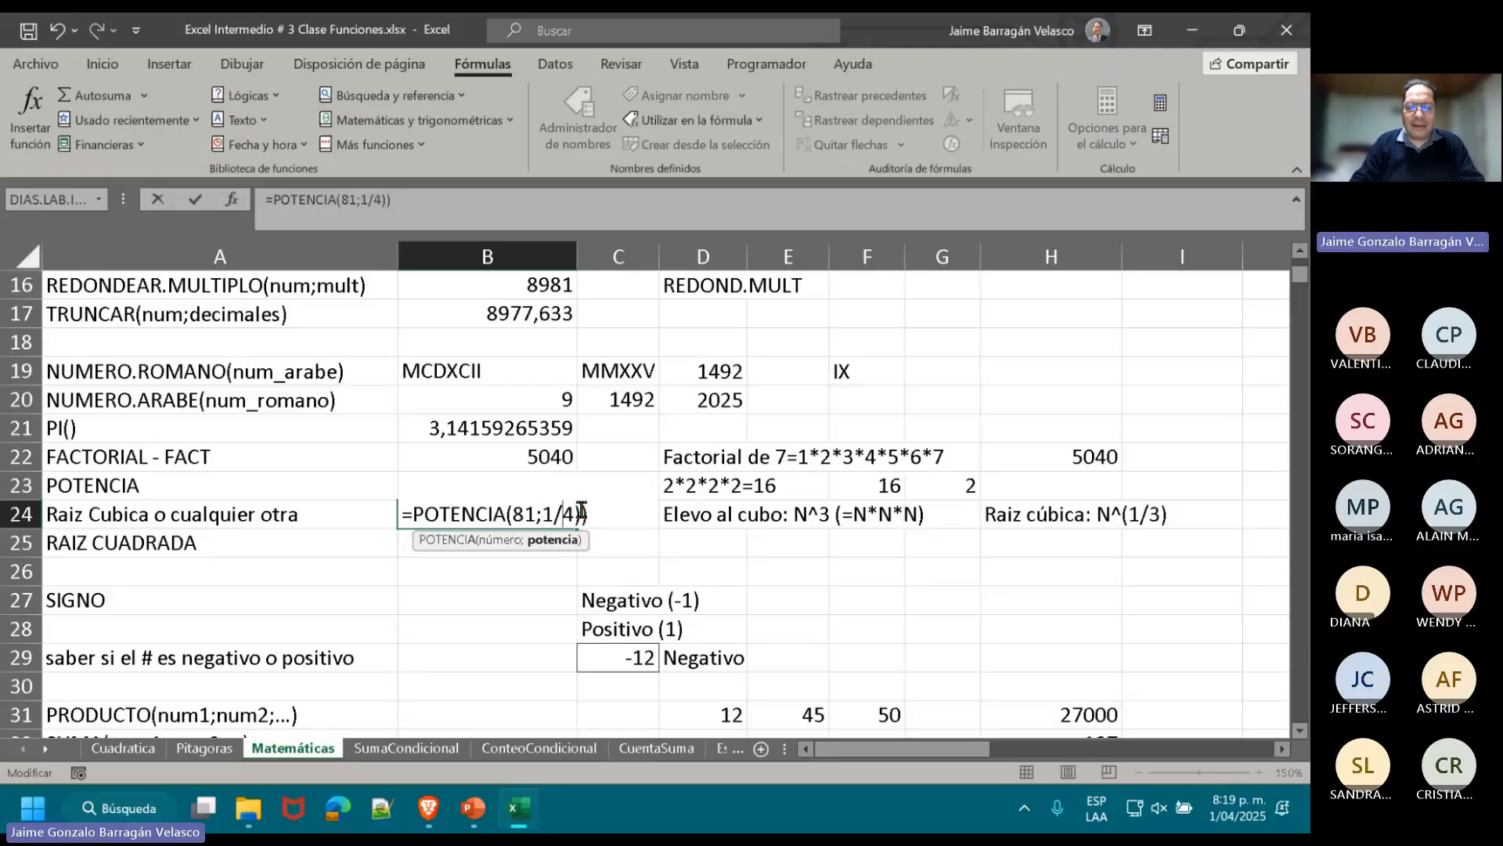
key(BackSpace)
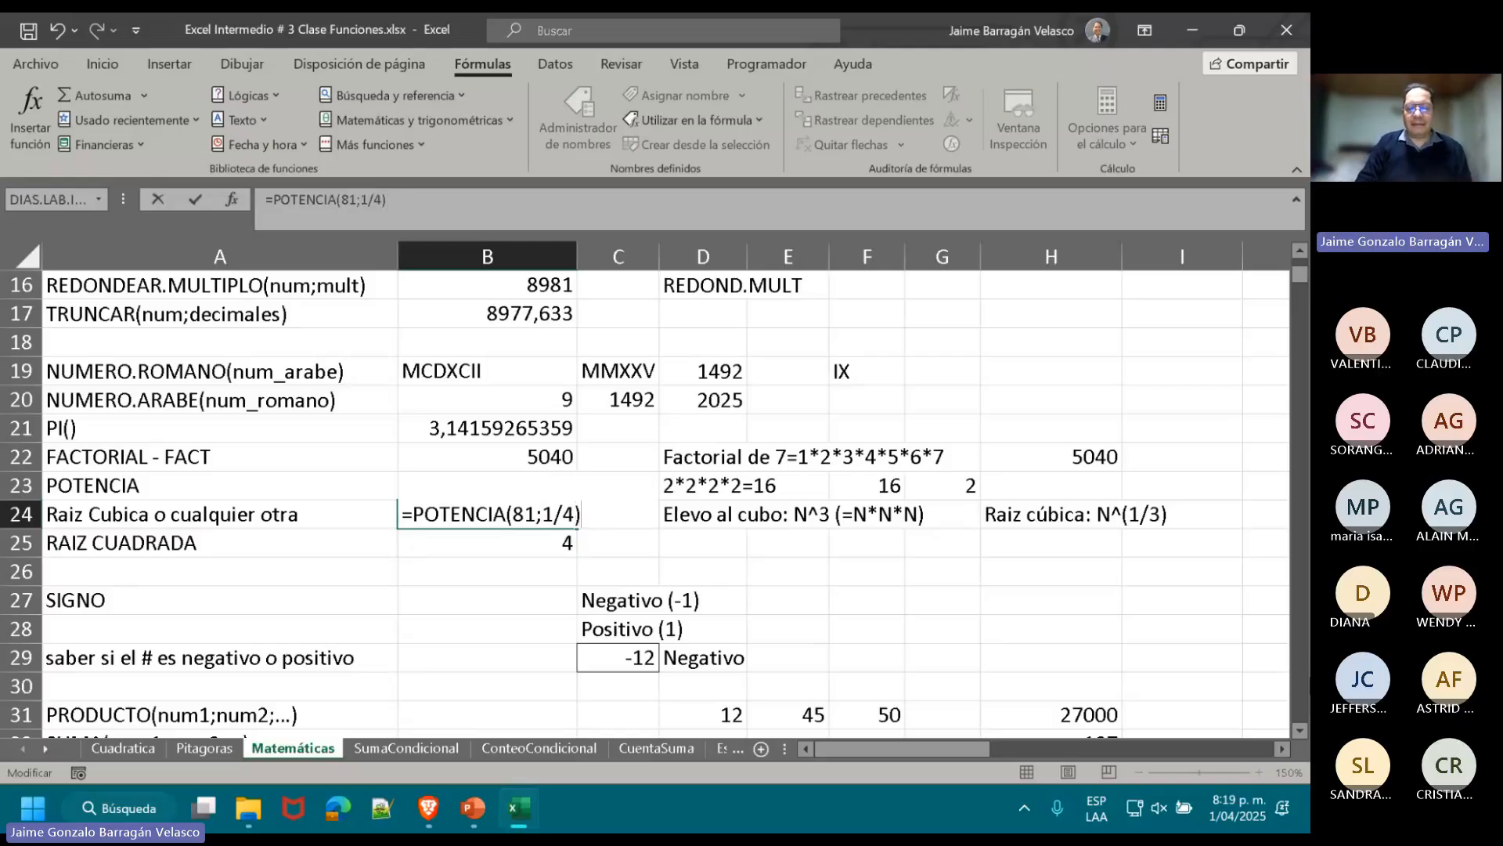
key(Return)
- Multiply 3 by itself four times in D25 with the formula =3*3*3*3
key(Right)
key(Right)
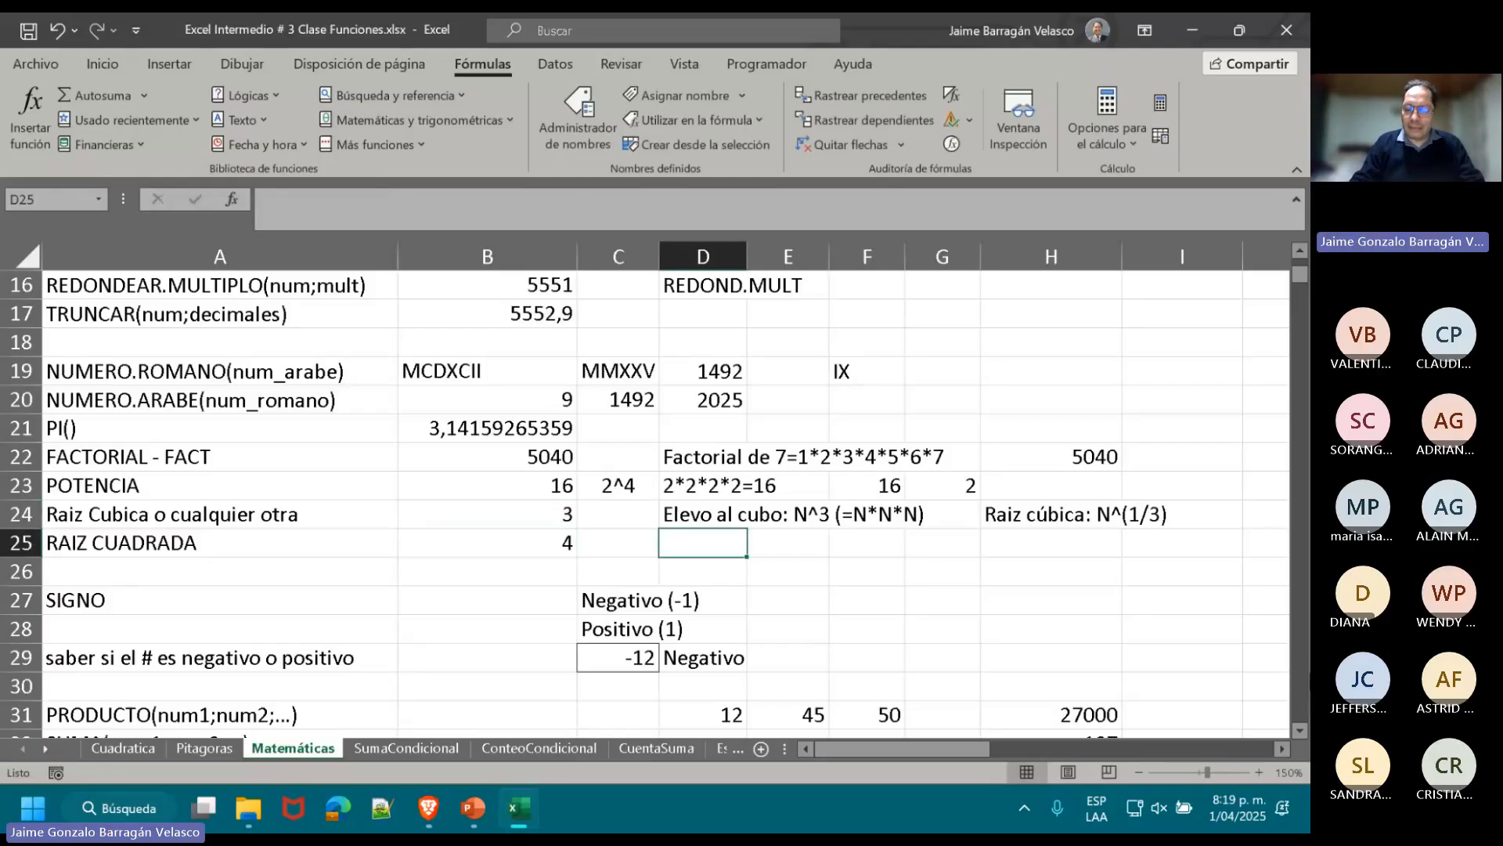
text(=3*3*3*3)
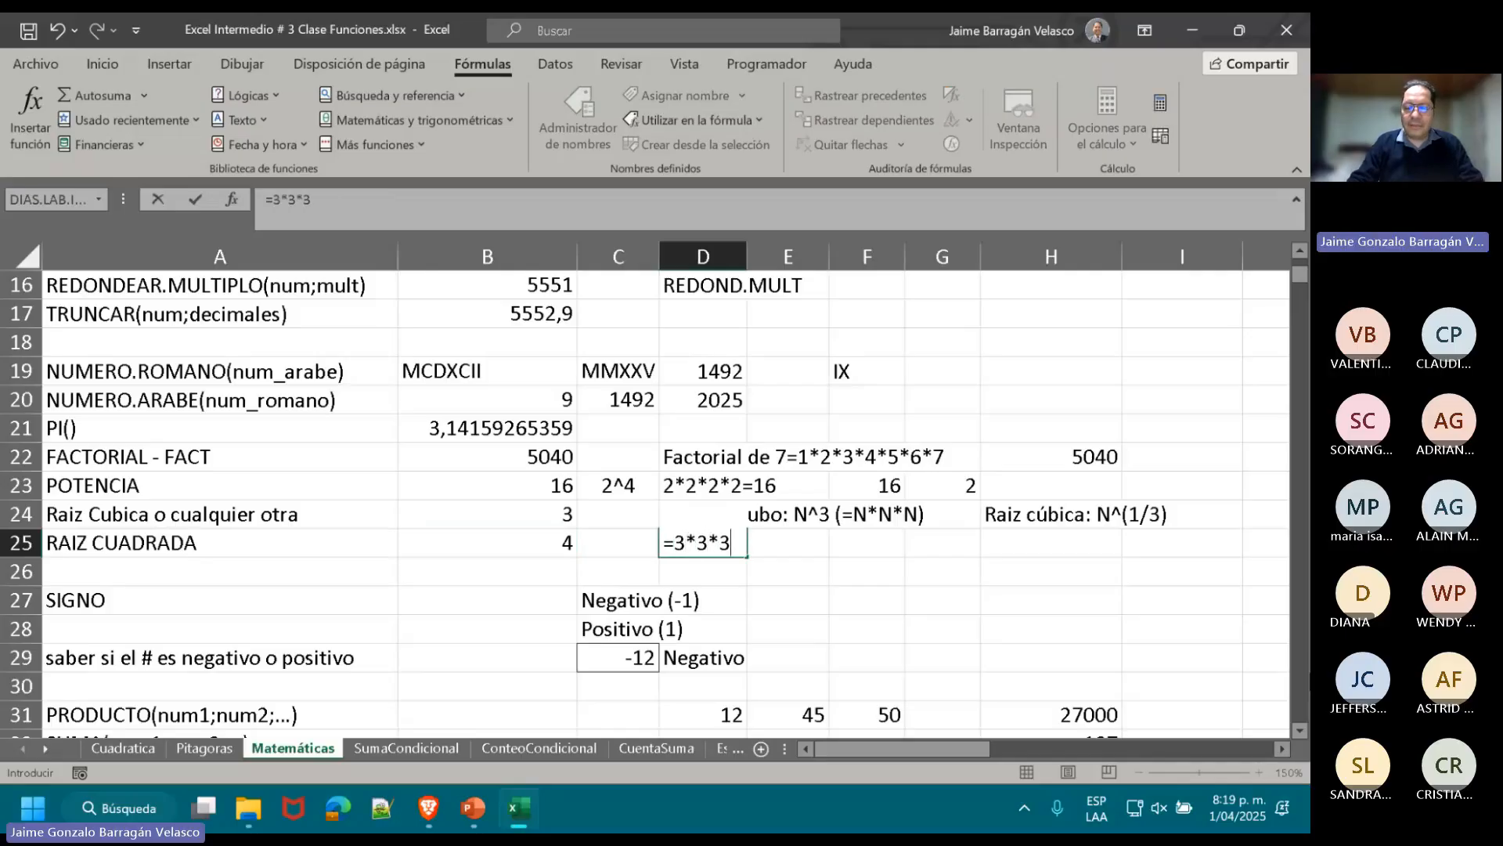
key(Return)
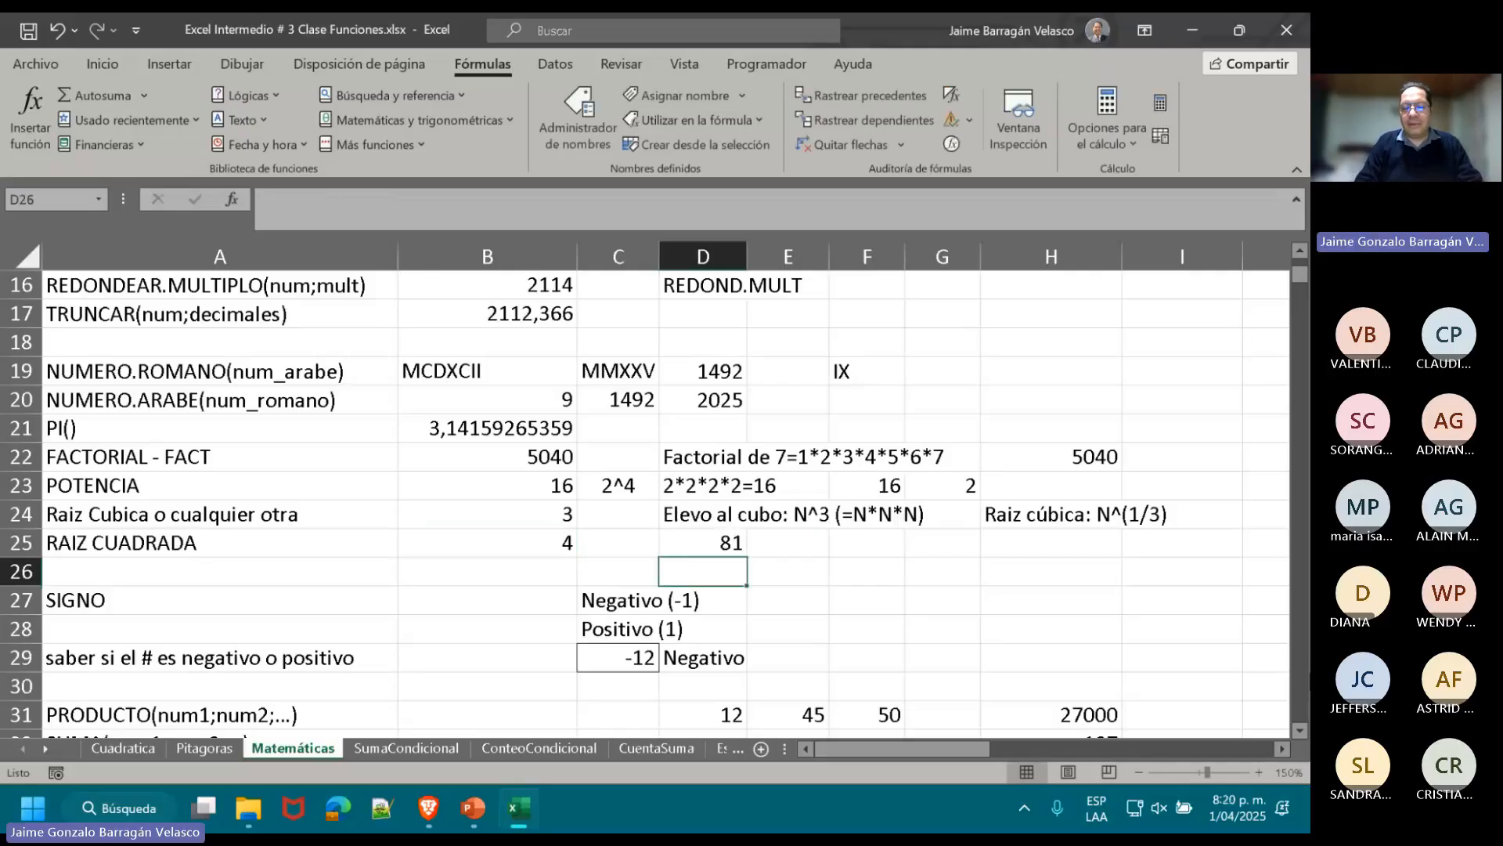
- Compare the factors of the multiplication in D25 with the arguments of the POTENCIA formula in B24
key(Up)
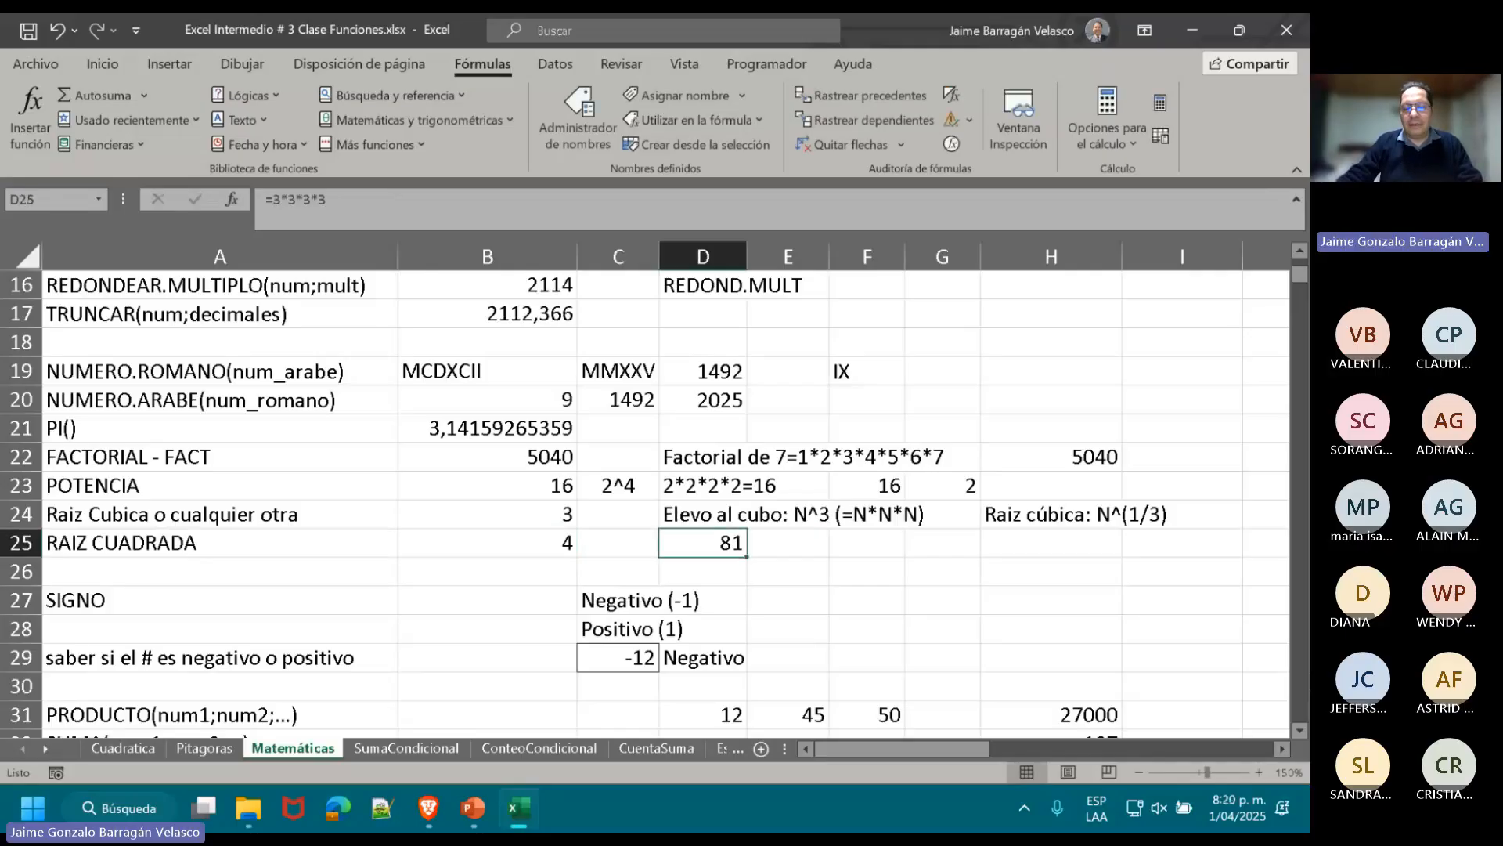
double_click(712, 537)
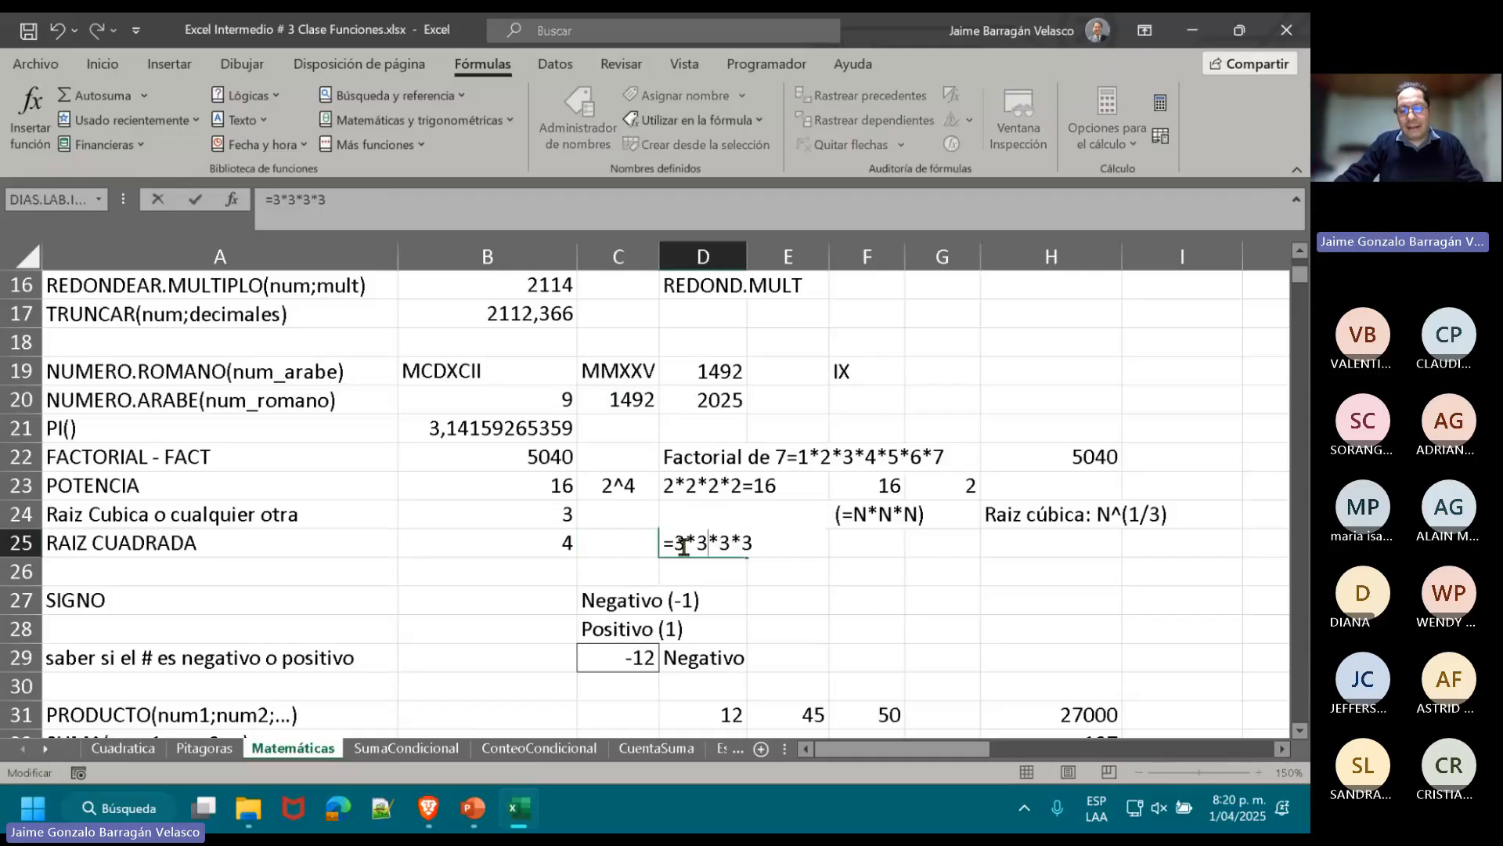
drag(674, 544, 754, 542)
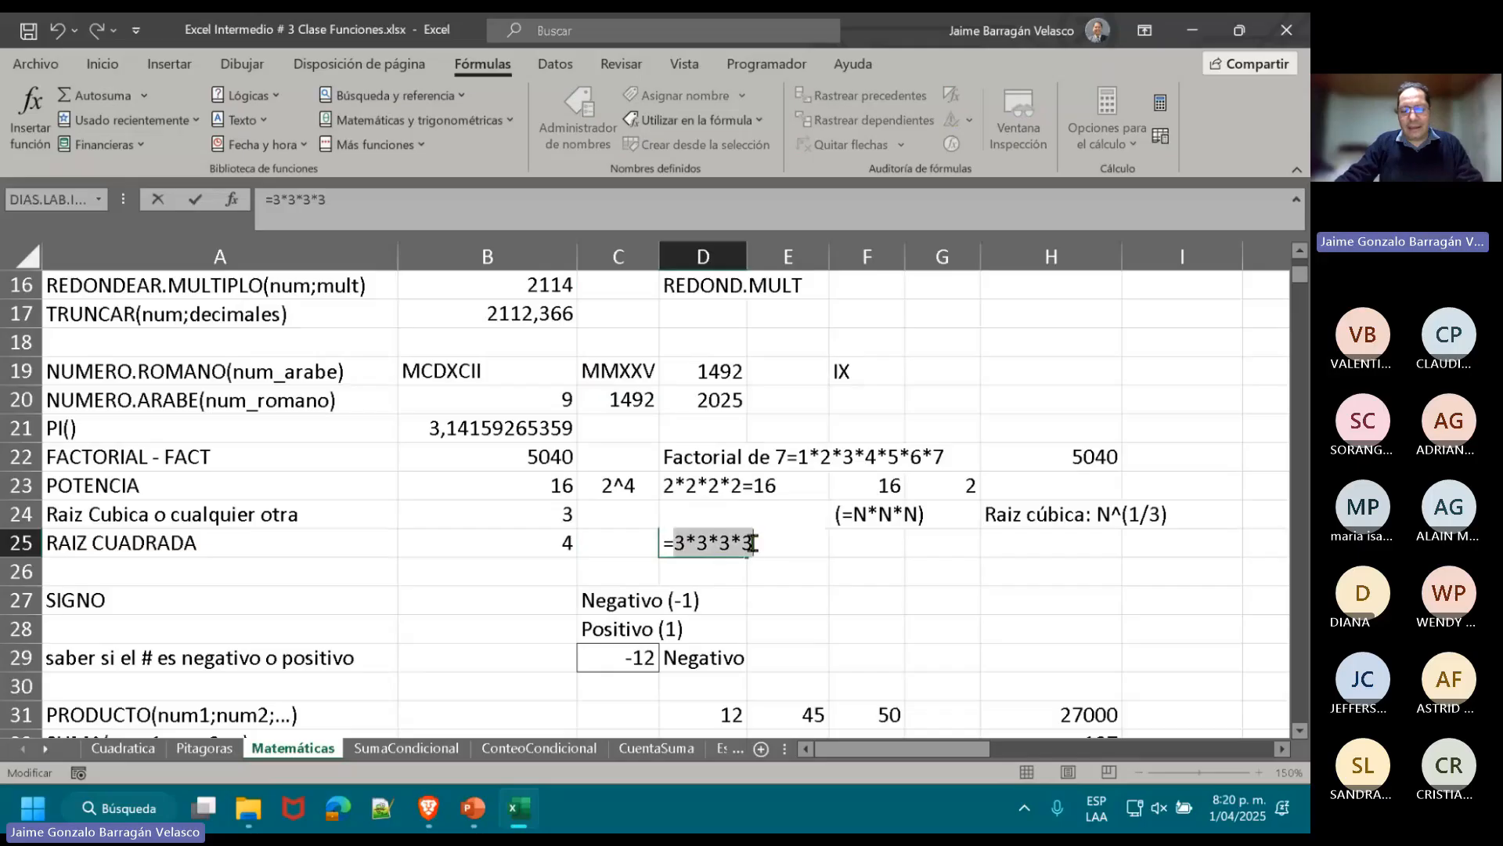
key(Return)
double_click(538, 513)
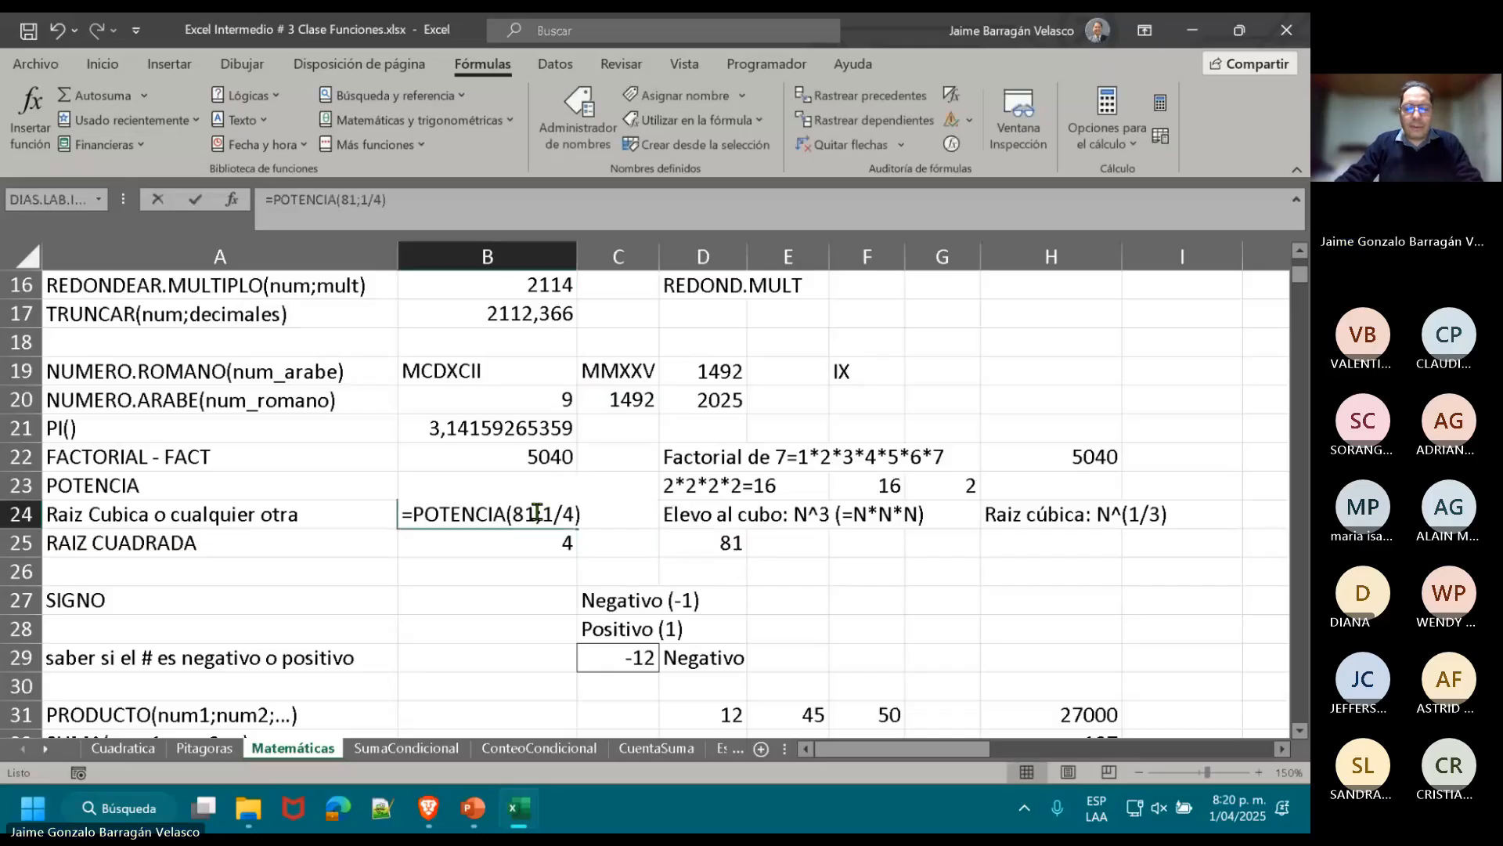
key(Return)
double_click(712, 542)
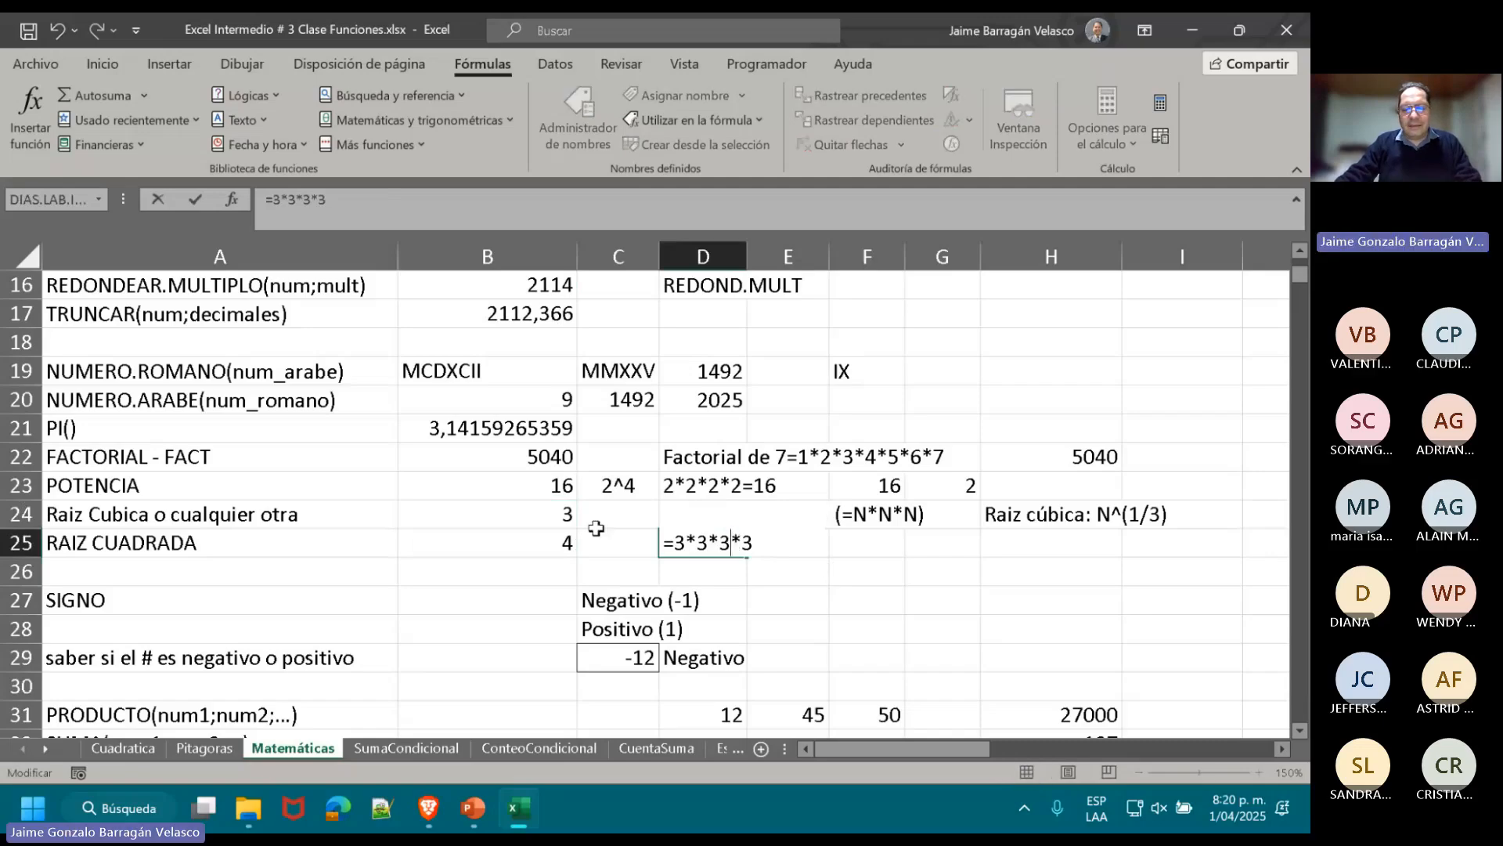
key(Return)
- Set the exponent of the POTENCIA formula in B24 to 1/3
double_click(537, 514)
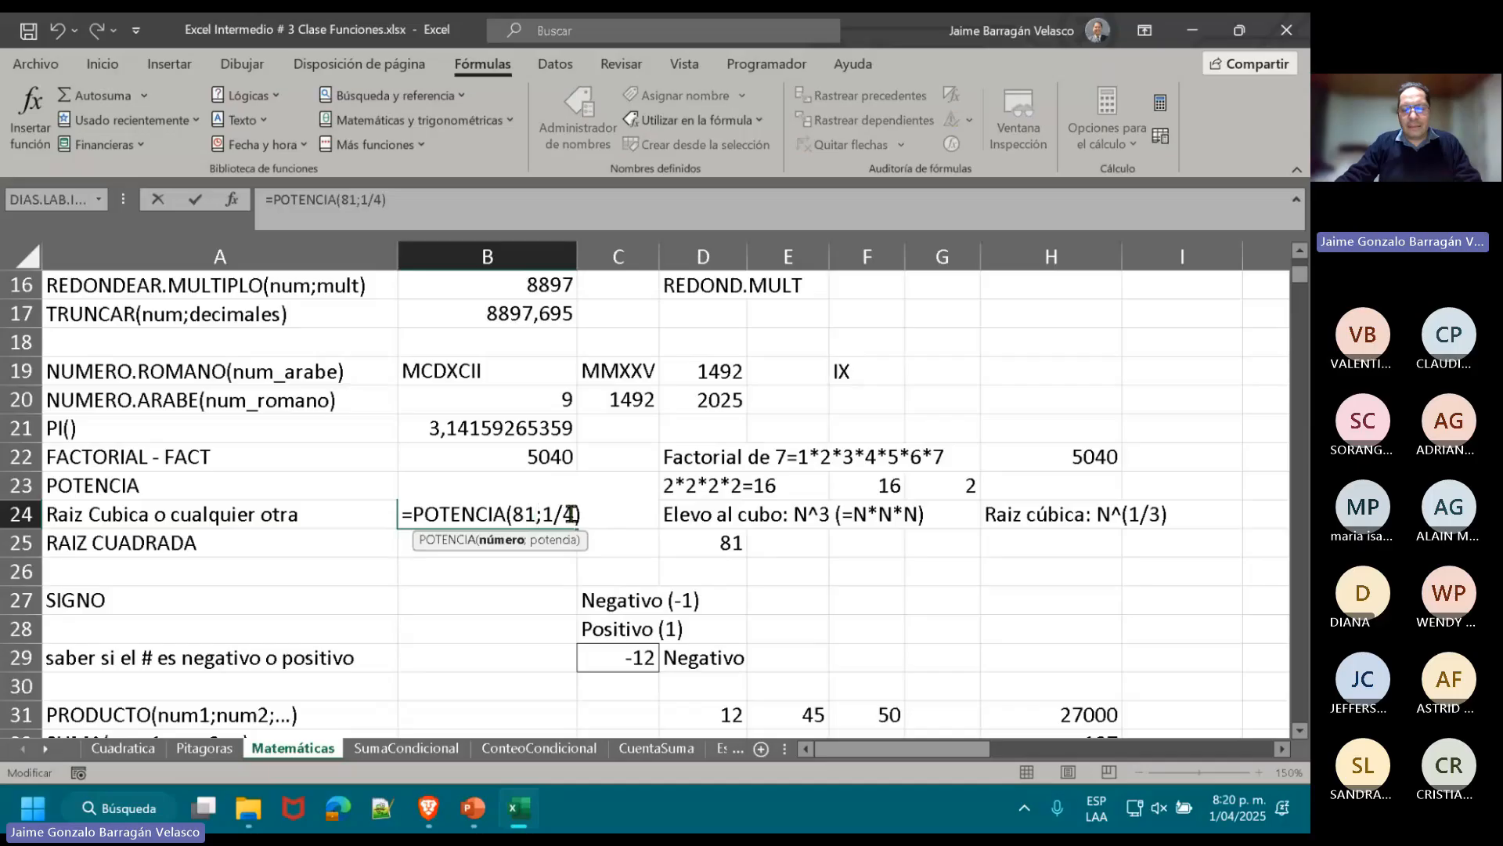
key(Return)
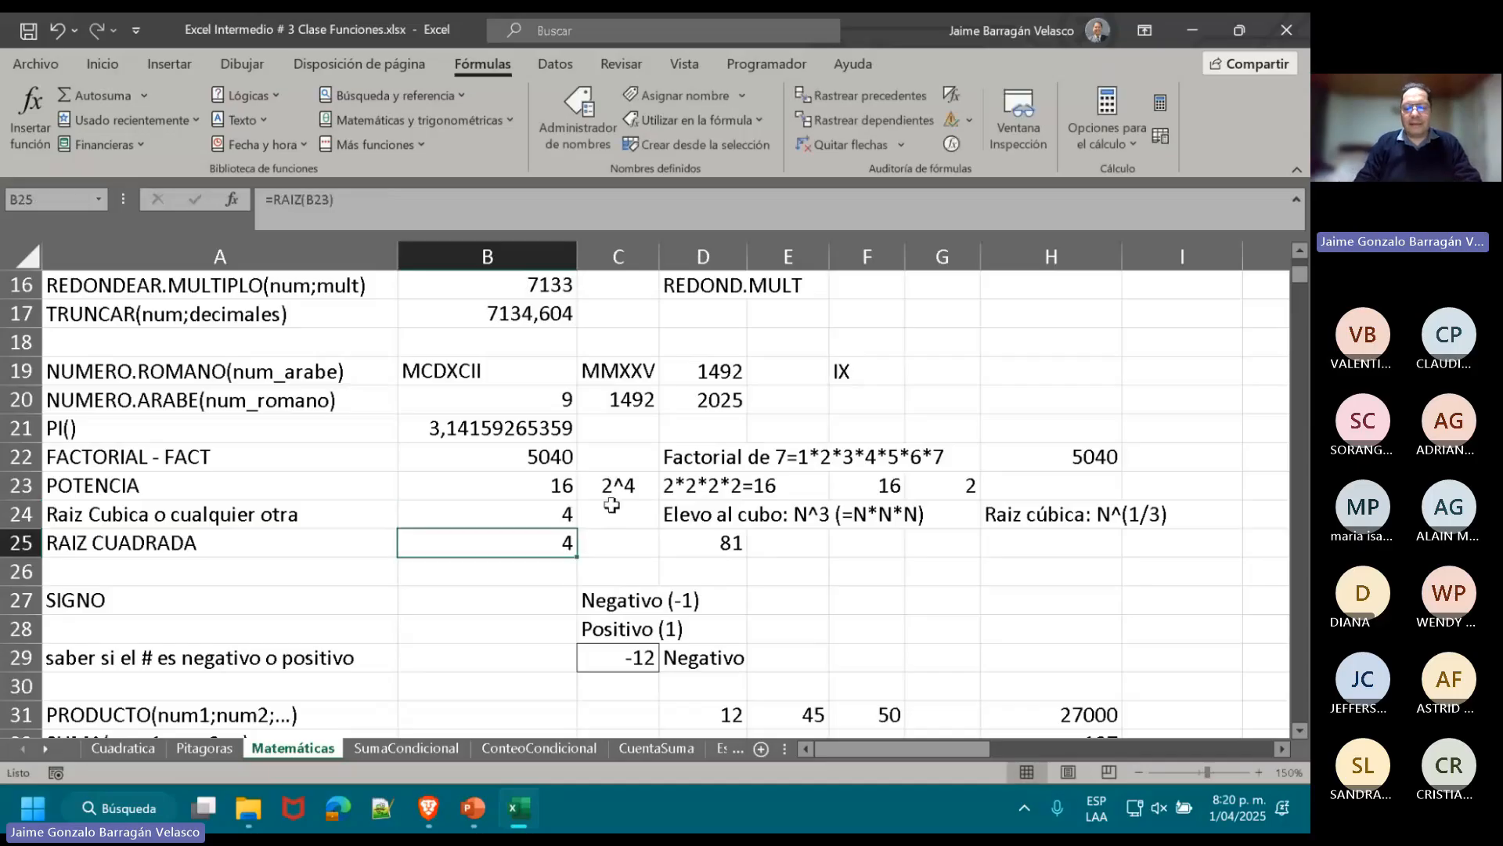
key(Up)
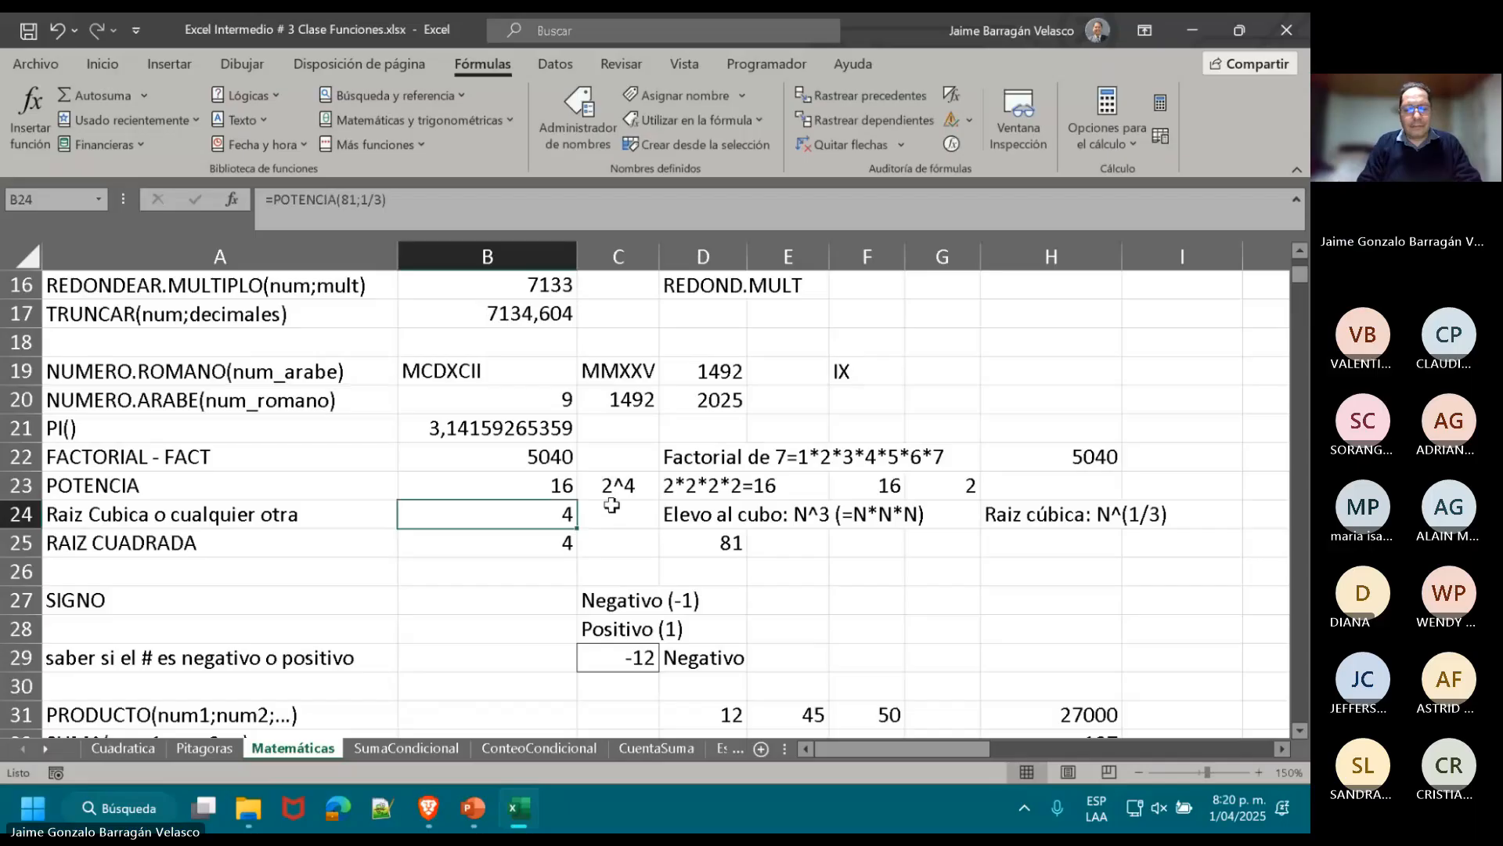
- Set the exponent of the POTENCIA formula in B24 to 1/4
double_click(533, 517)
click(572, 514)
key(BackSpace)
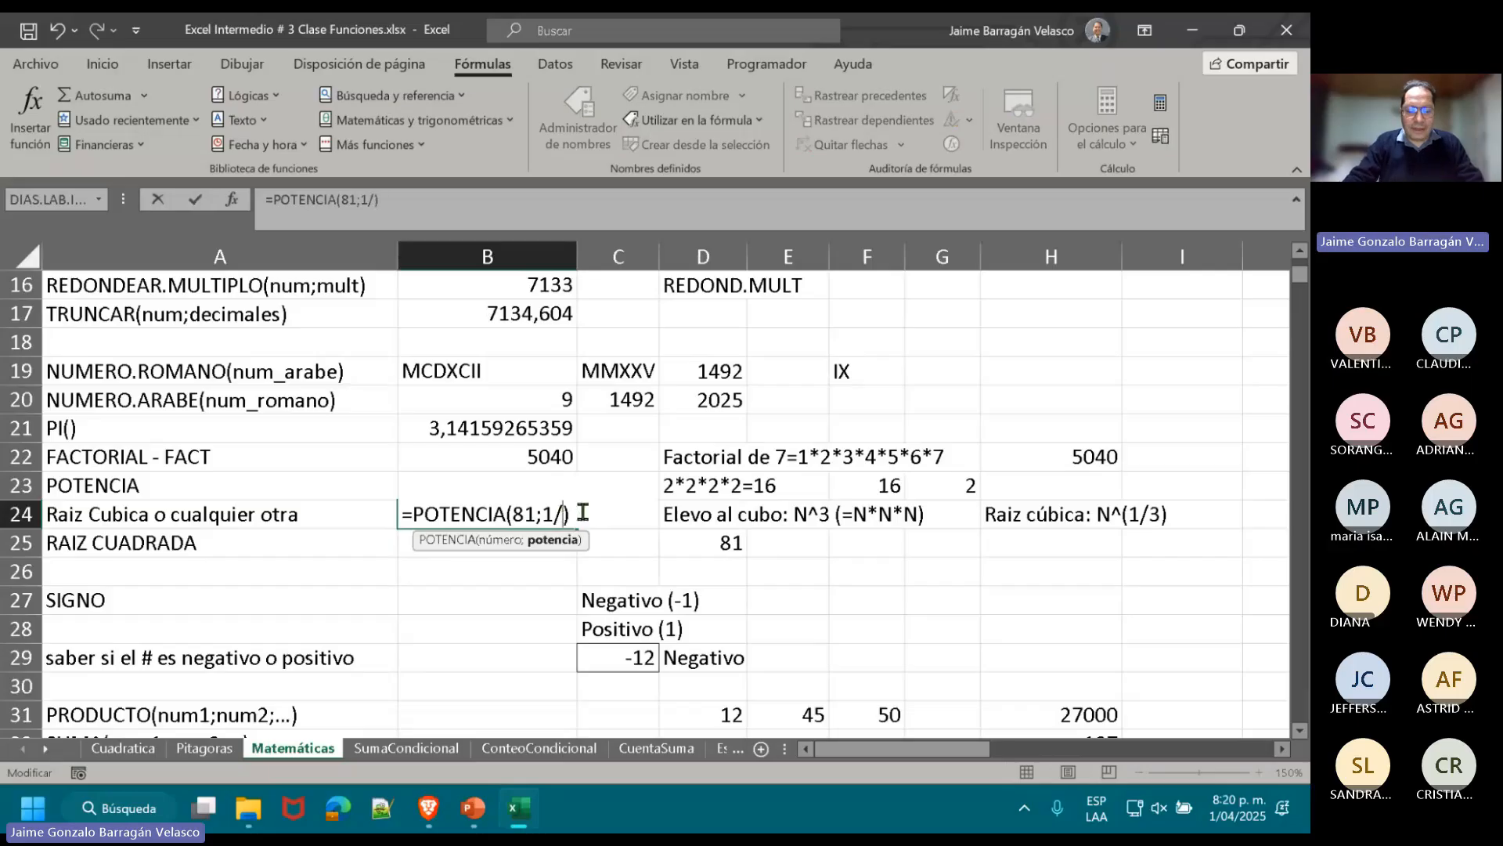
text(3)
key(Return)
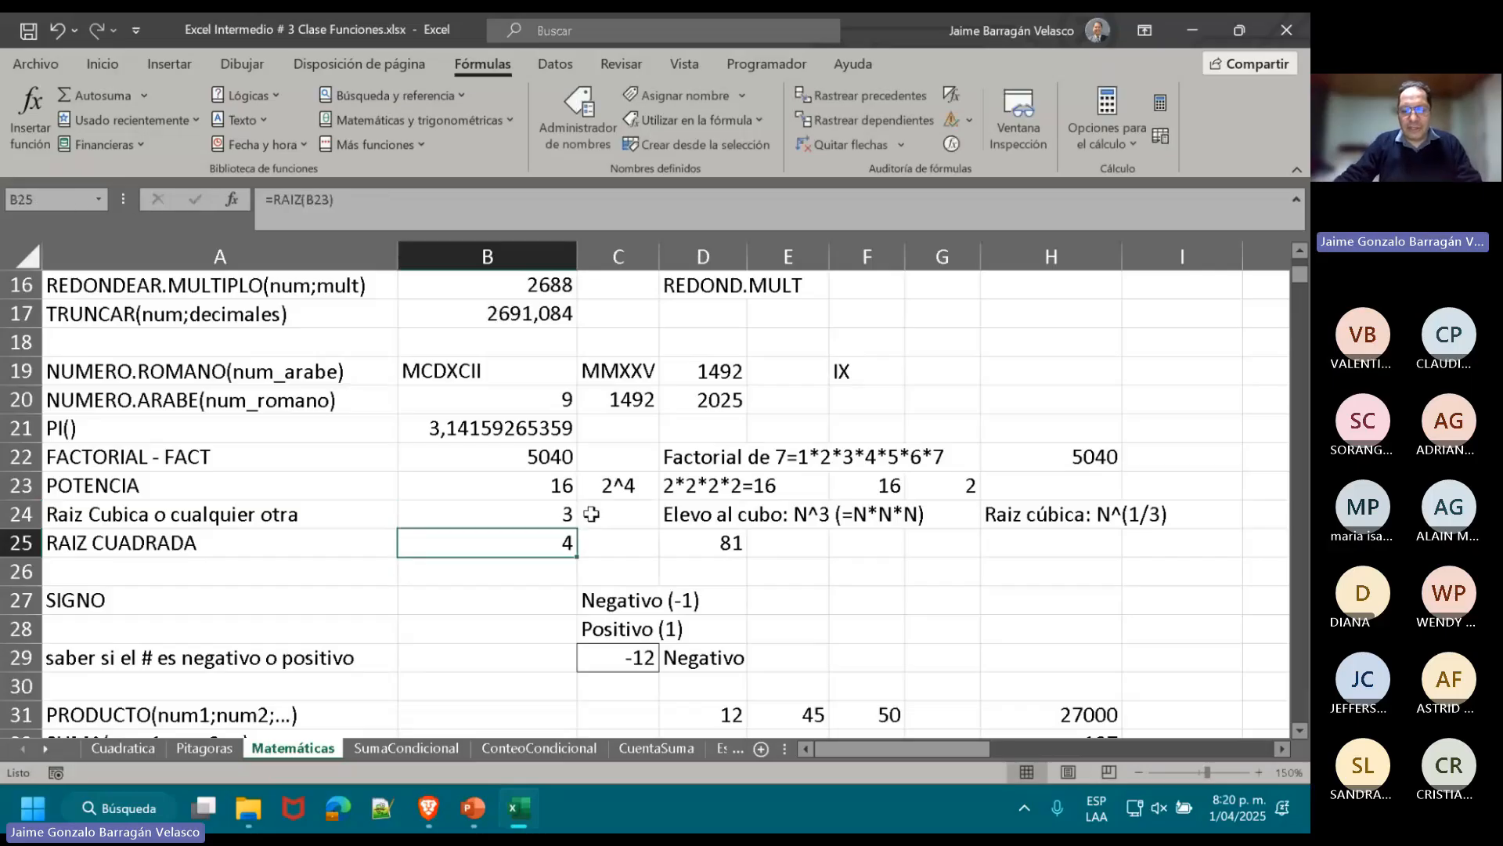
- Review the repeated multiplication in D25 against the fourth root calculated in B24
double_click(728, 543)
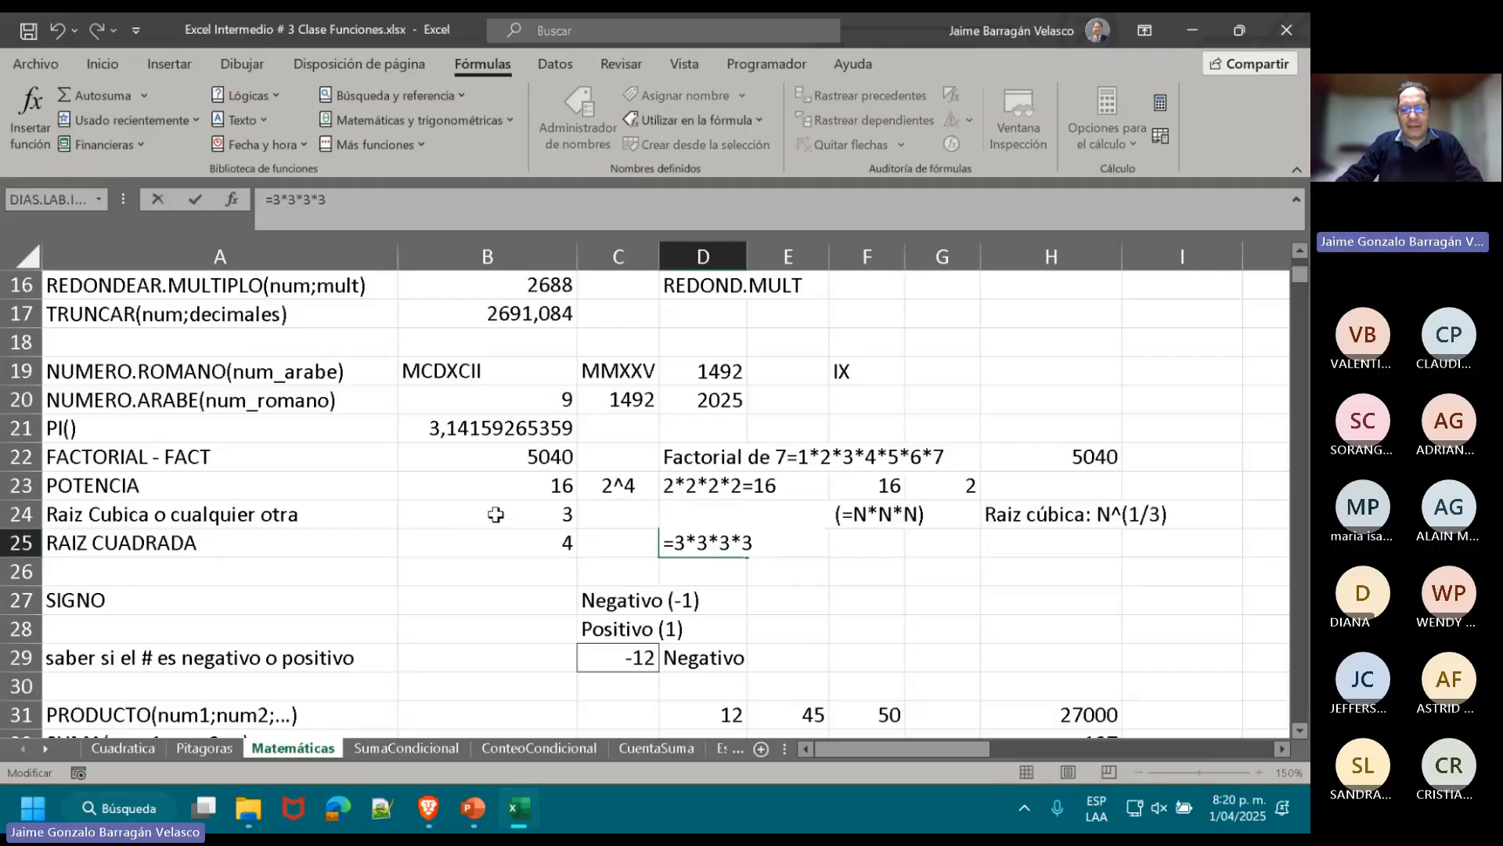
click(496, 515)
key(Escape)
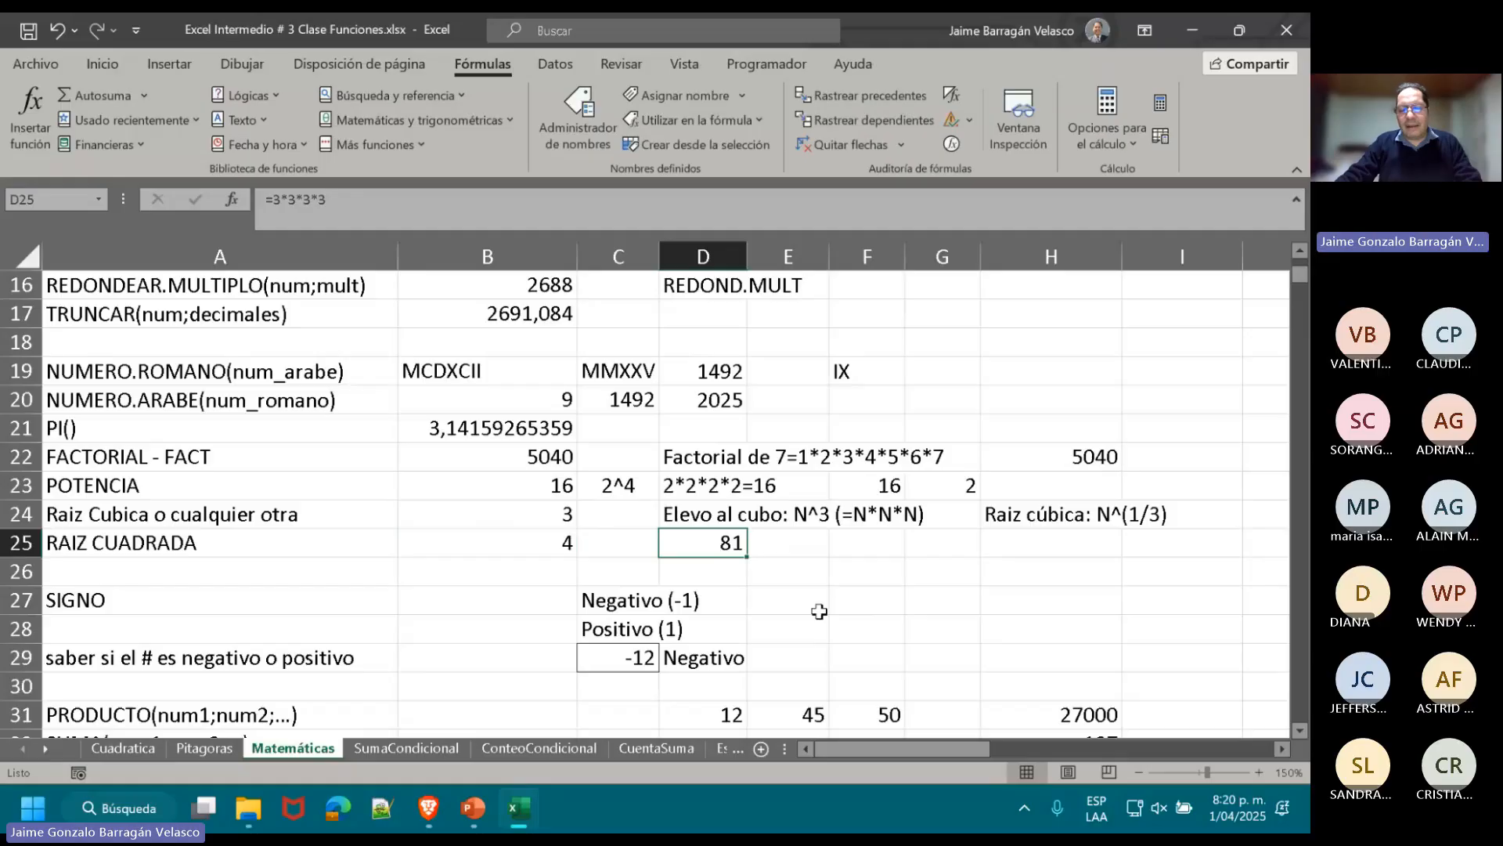
double_click(700, 540)
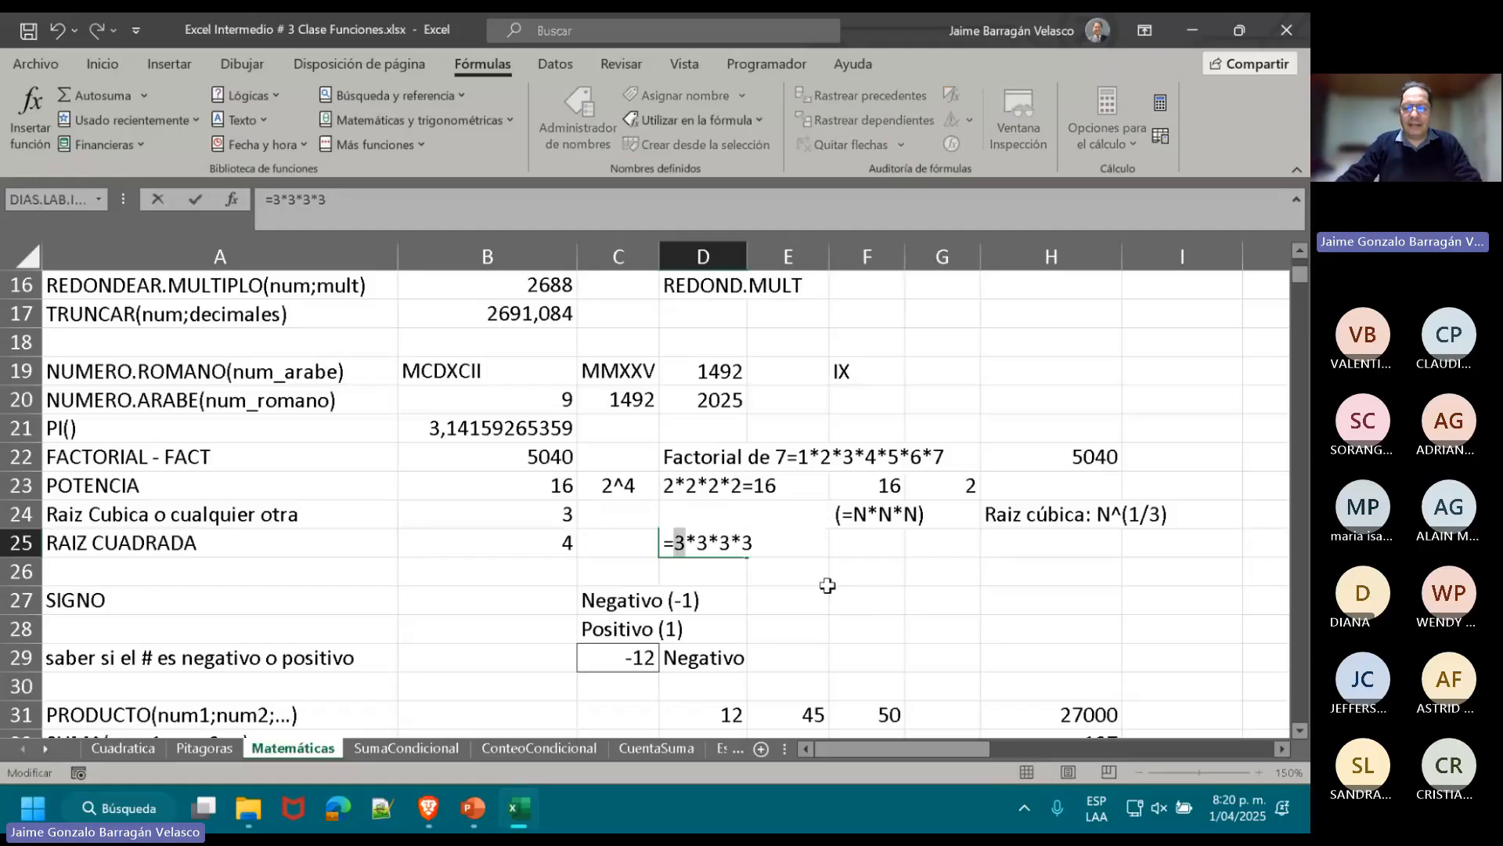
key(Escape)
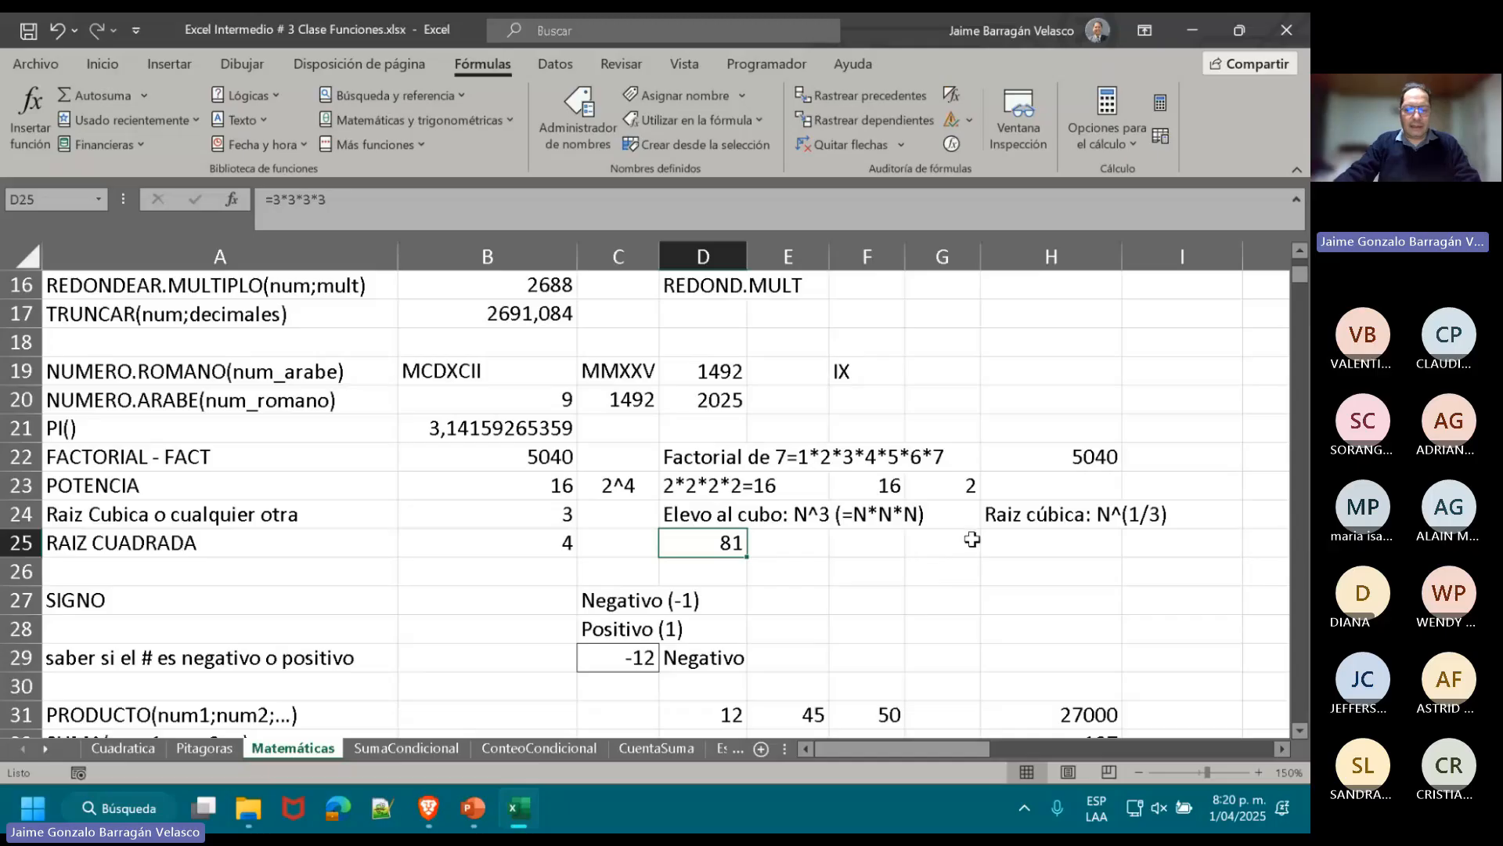
- Enter =SIGNO(C29) in B27, beside the SIGNO label, to test the sign of the number in C29
scroll(972, 539, down, 3)
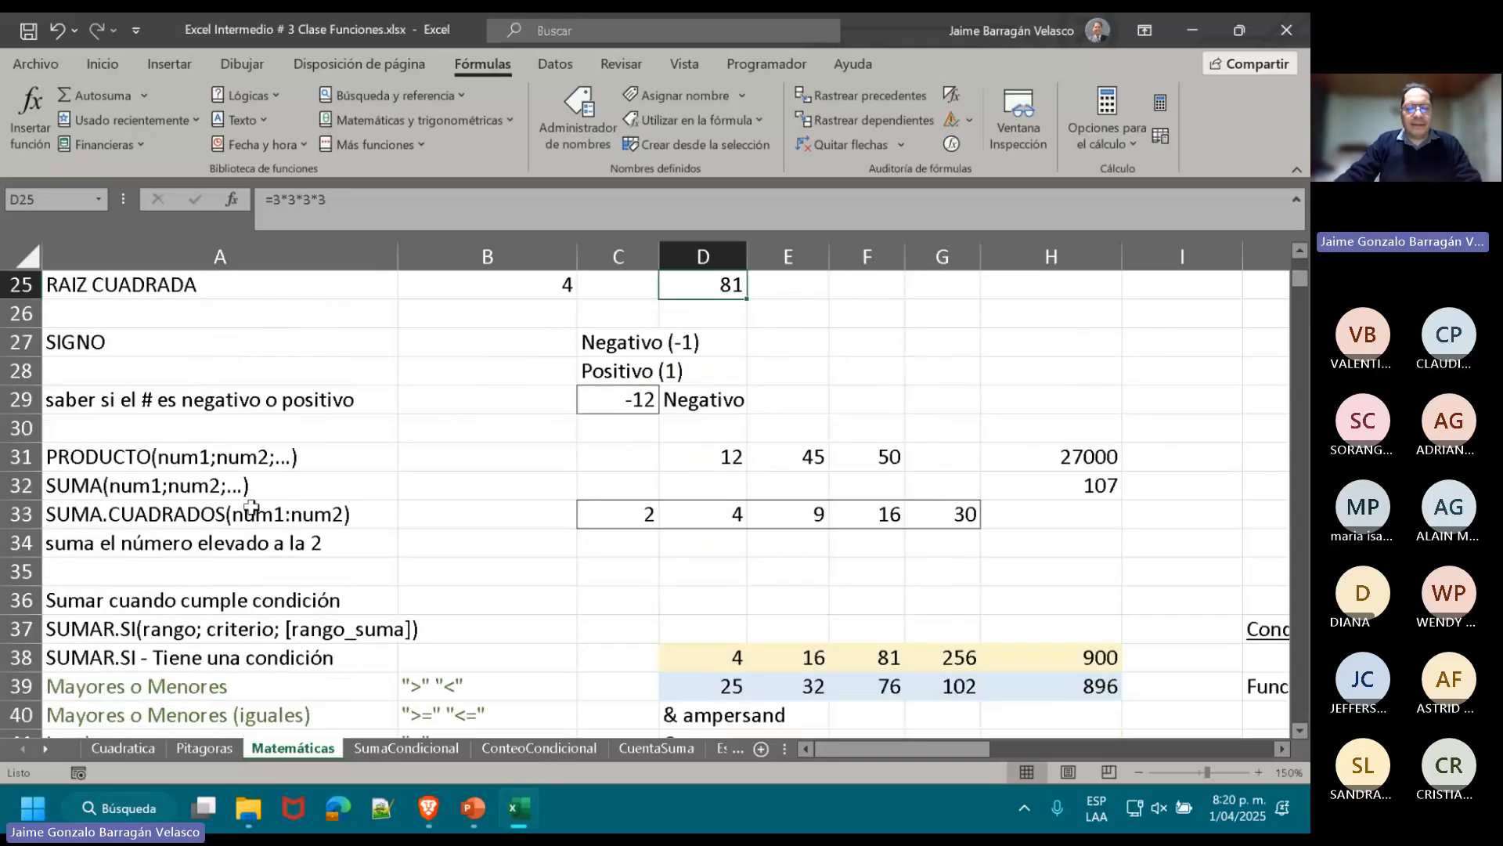
click(106, 404)
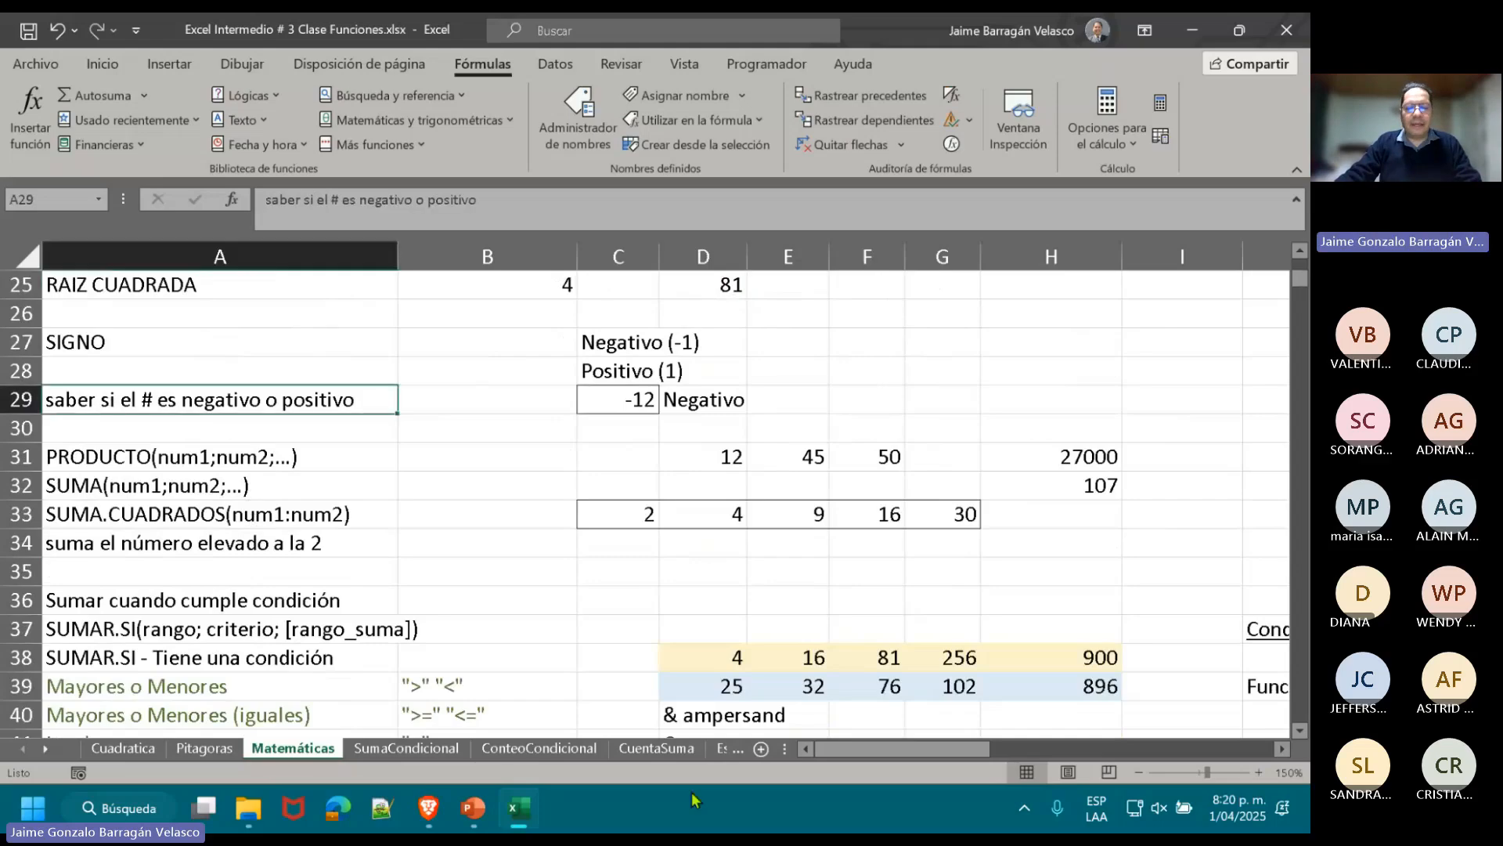
click(455, 351)
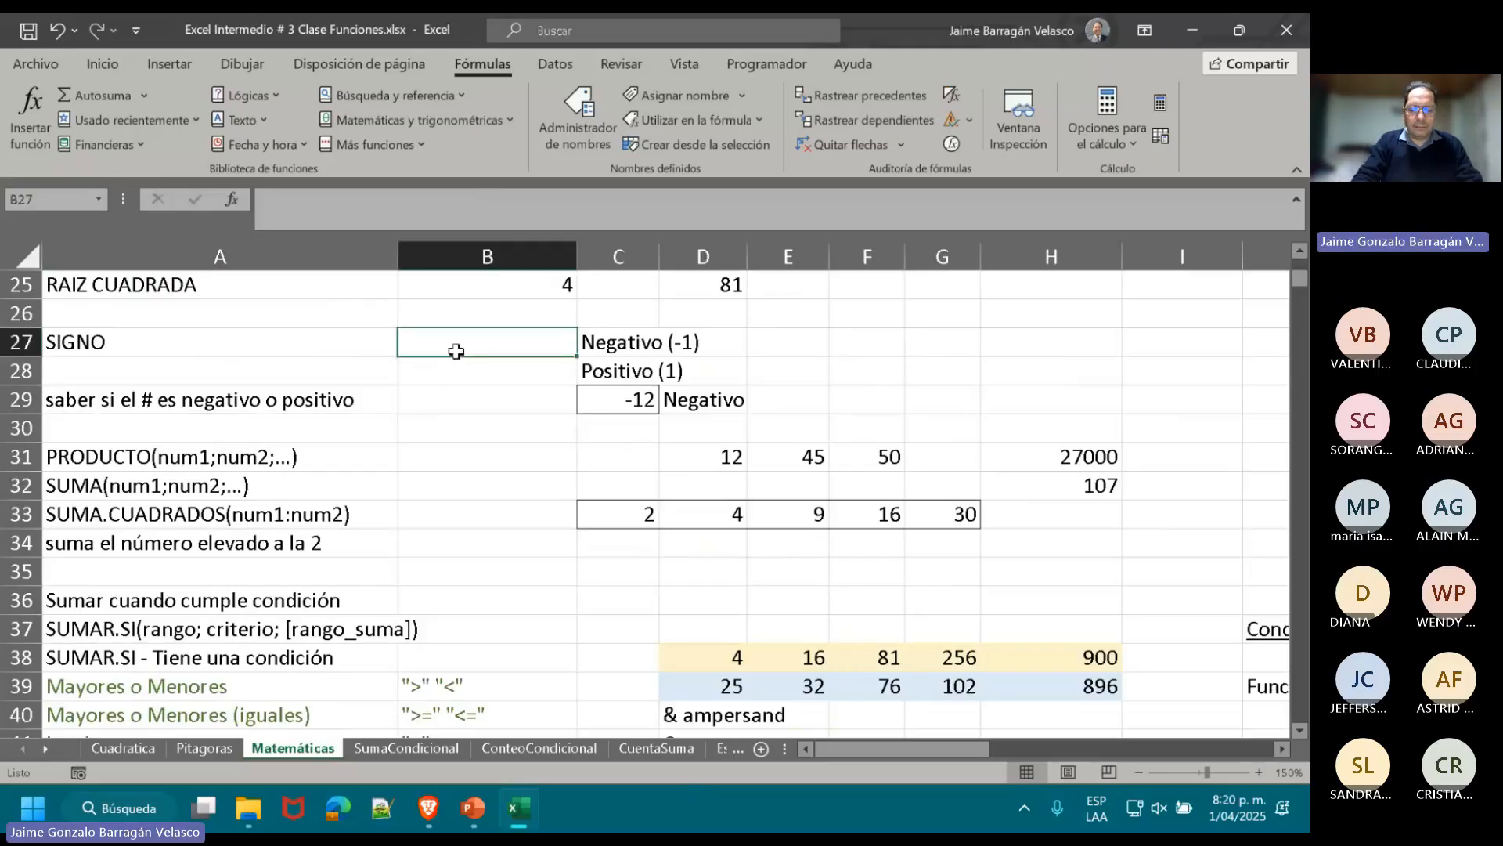
text(=SI)
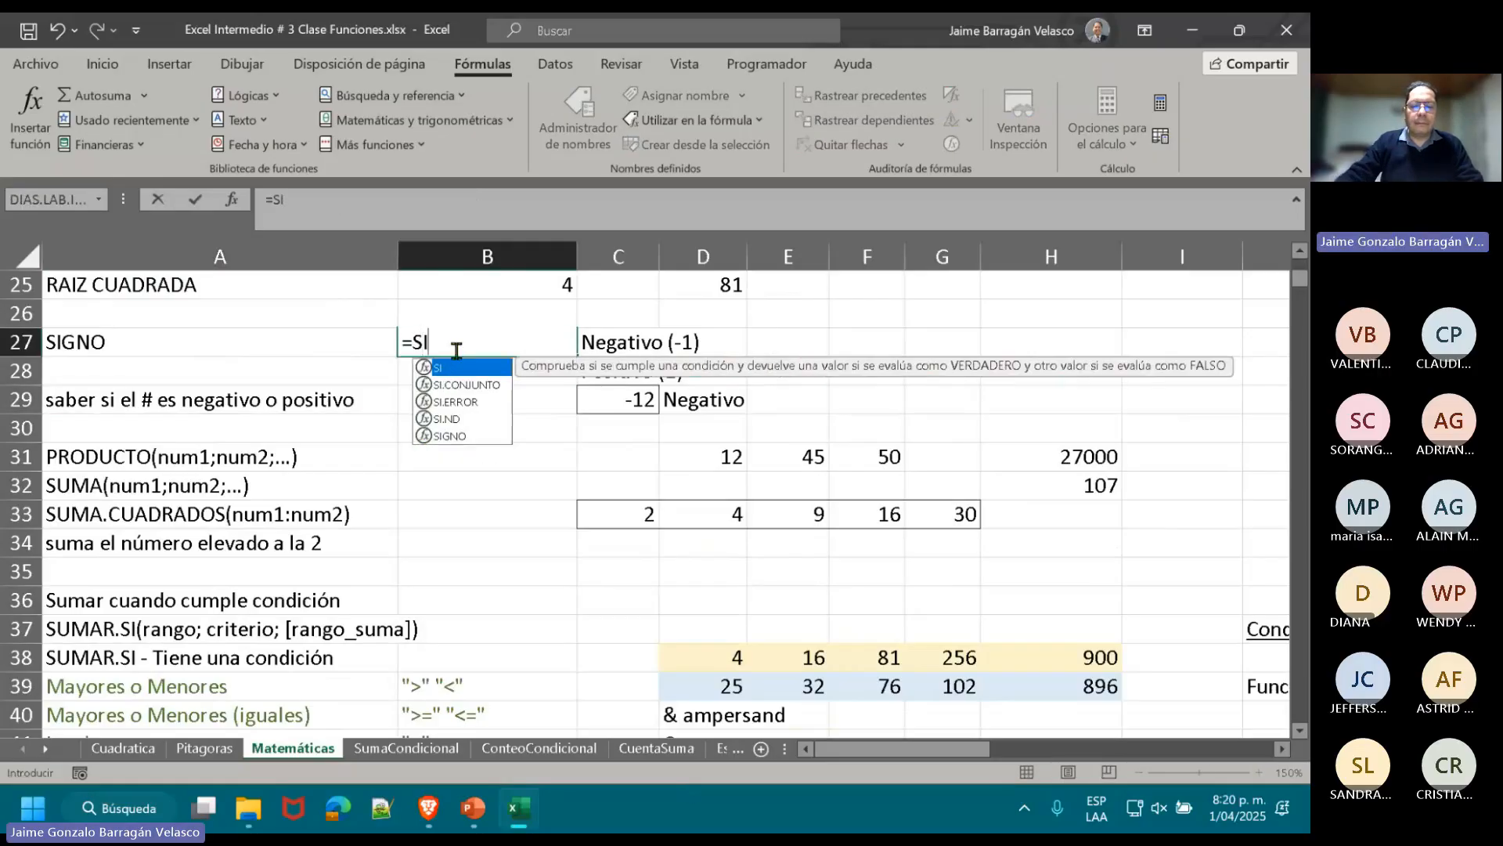
double_click(454, 437)
click(626, 396)
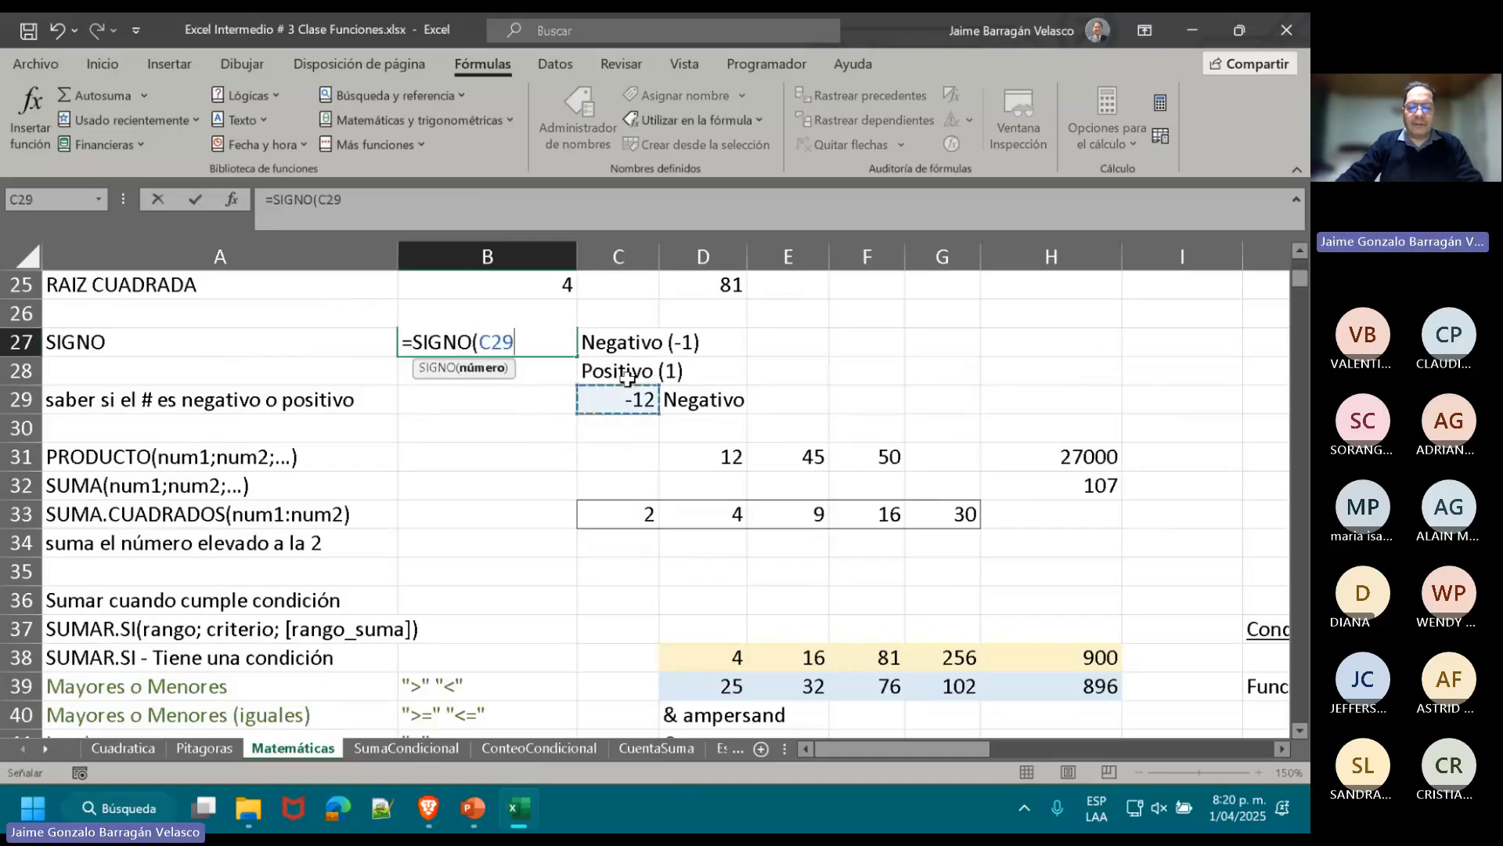
text())
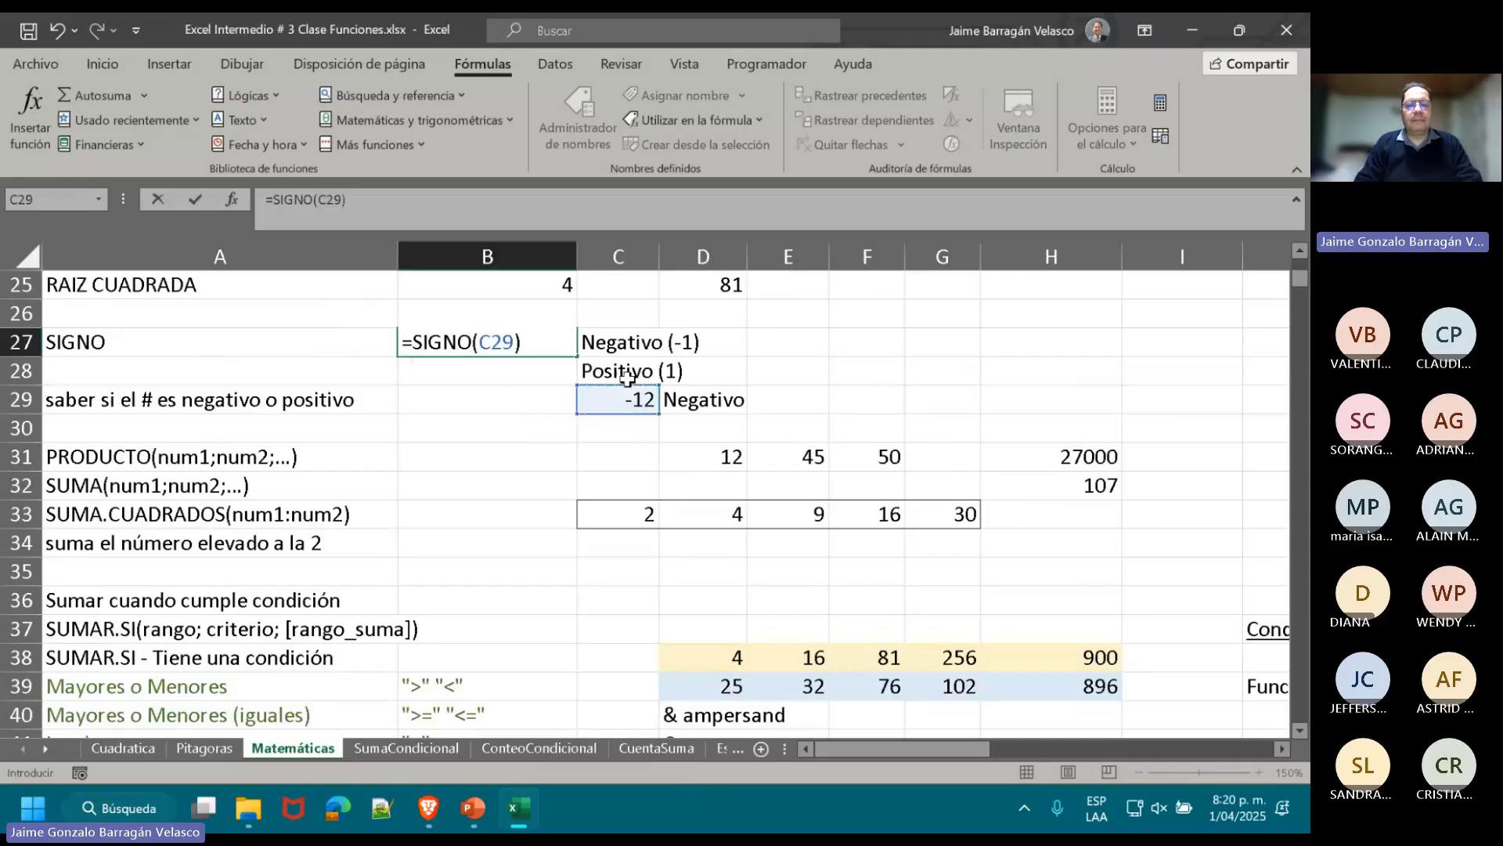
key(Return)
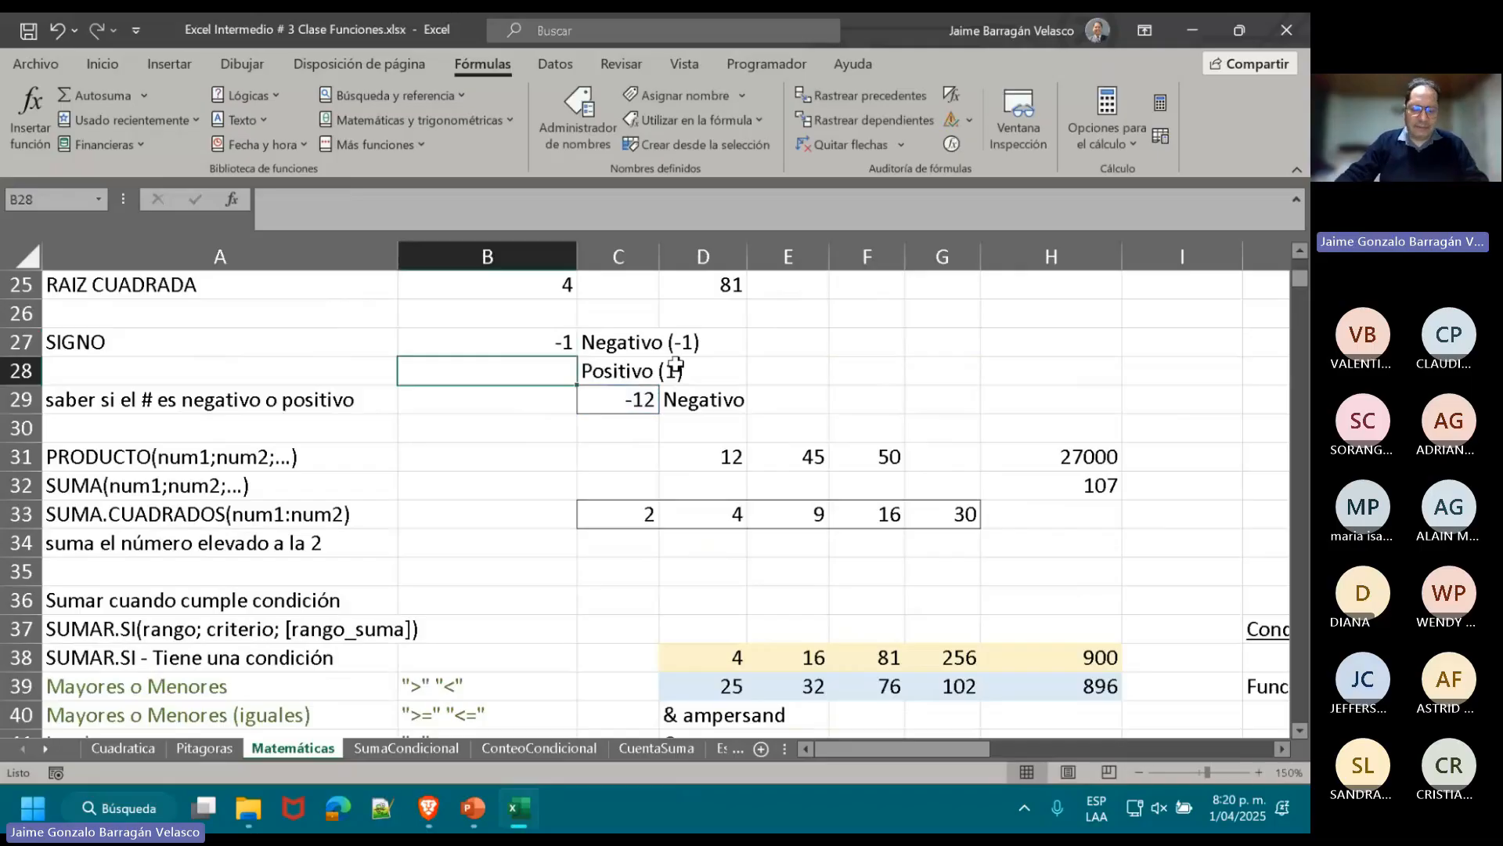
- Enter =SIGNO(-C29) in B28 to test the sign of the negated number in C29
text(=)
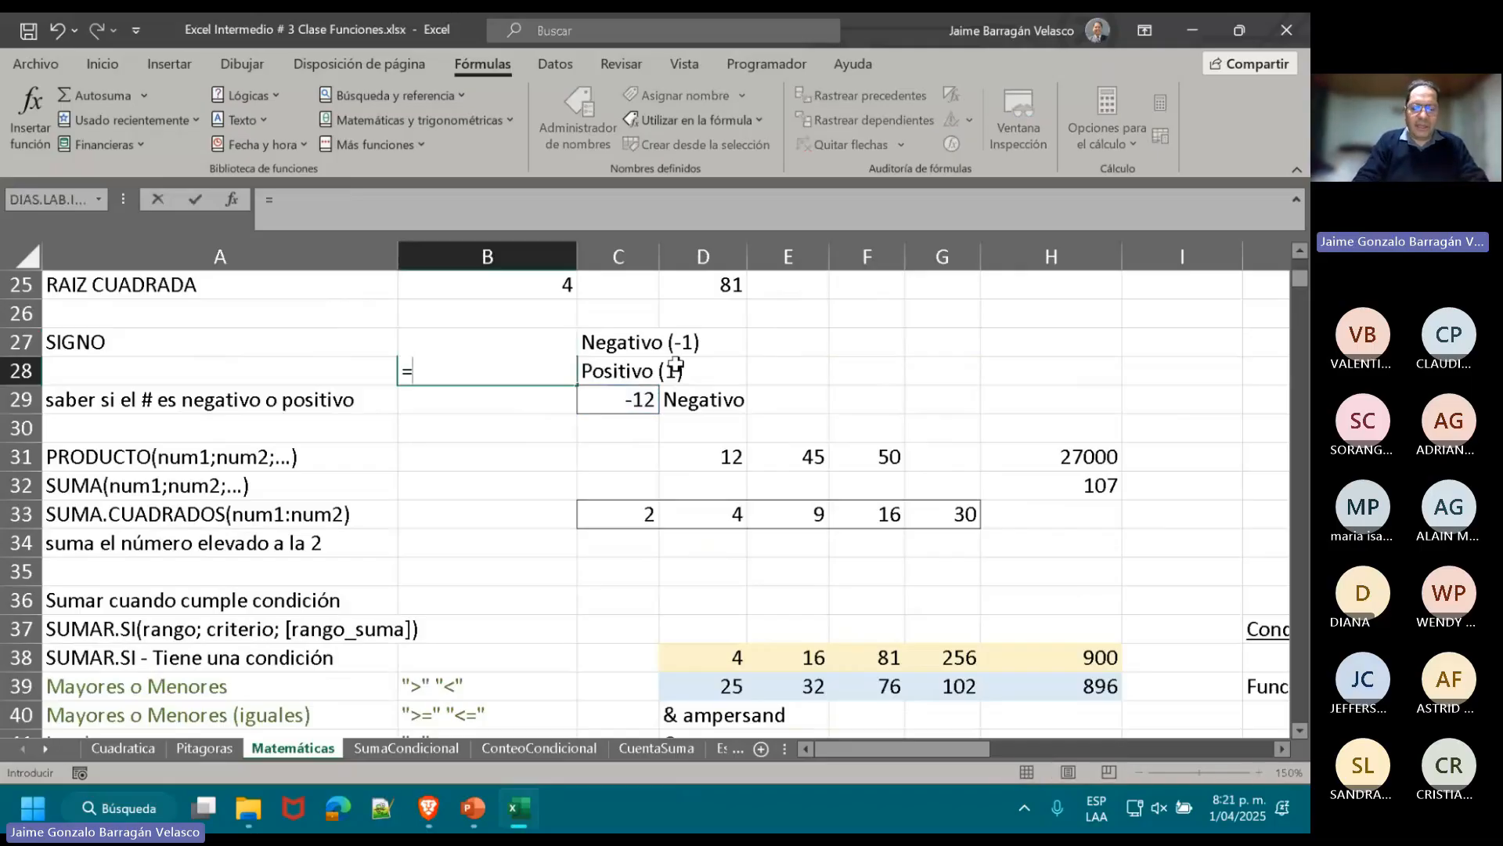
text(SIGN)
double_click(427, 398)
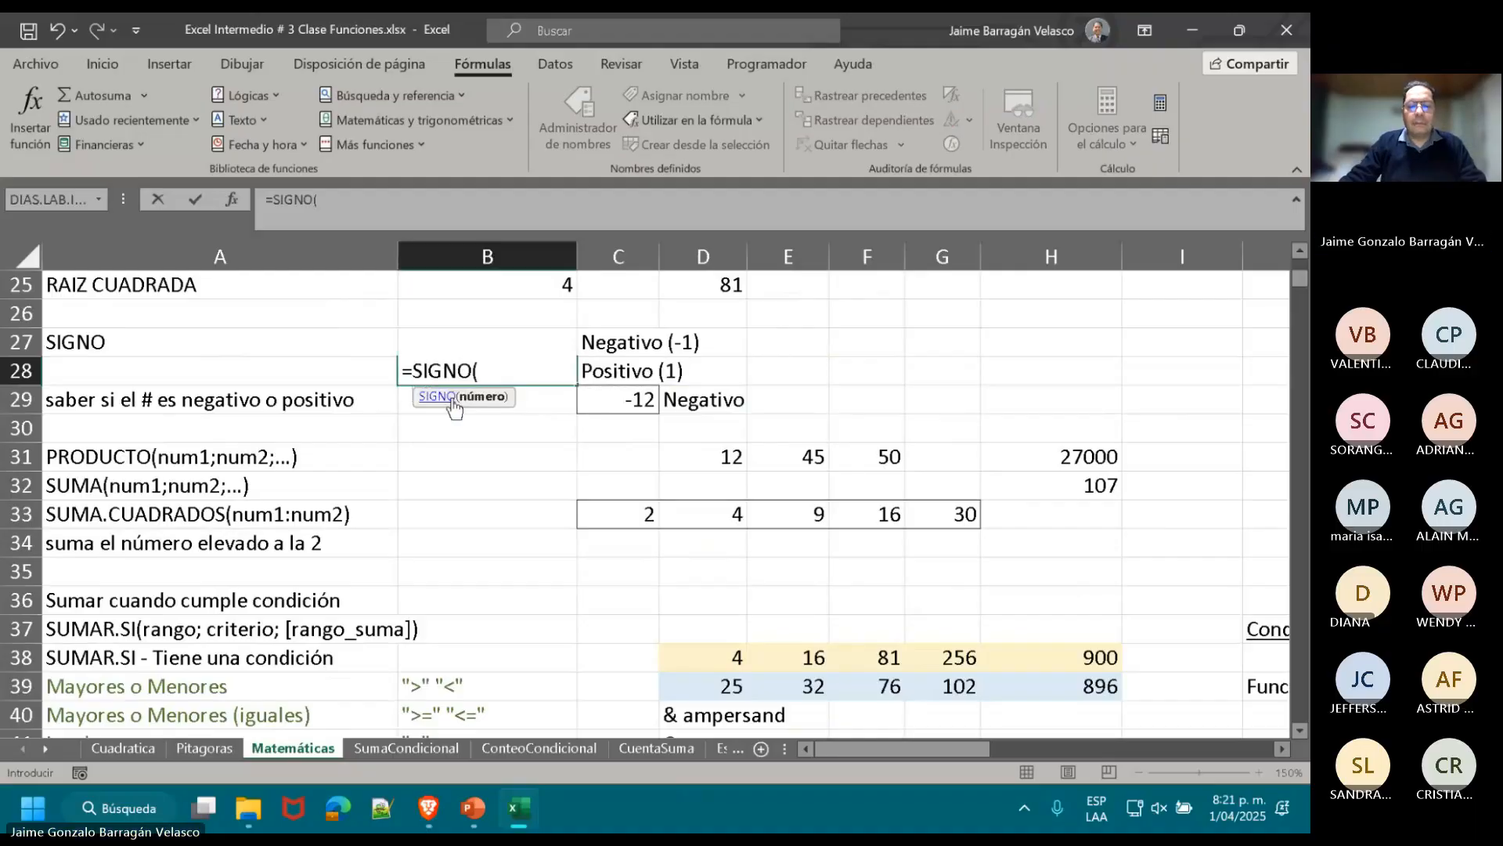
text(-)
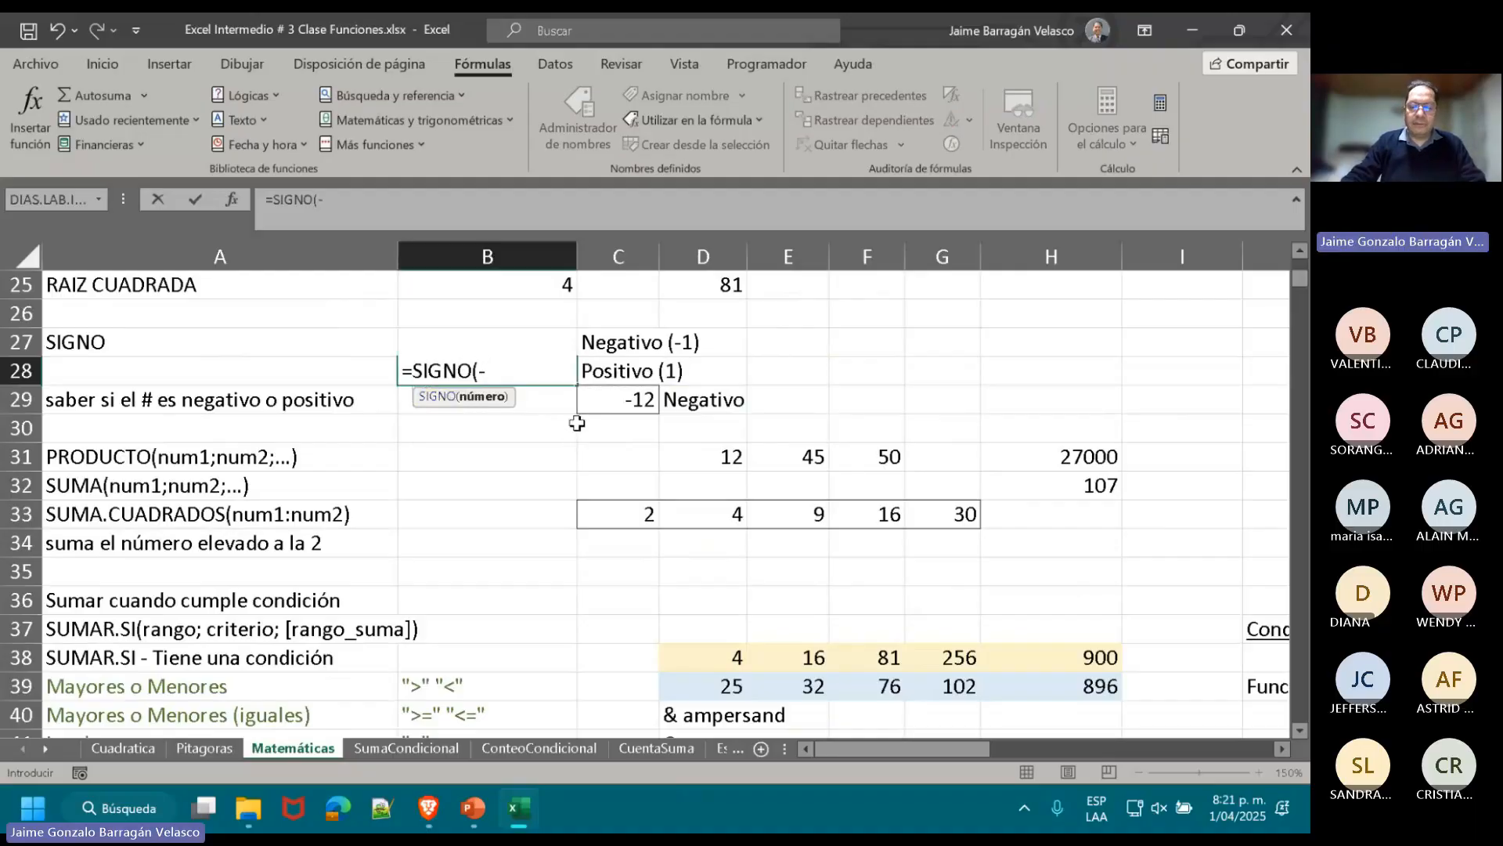
click(641, 399)
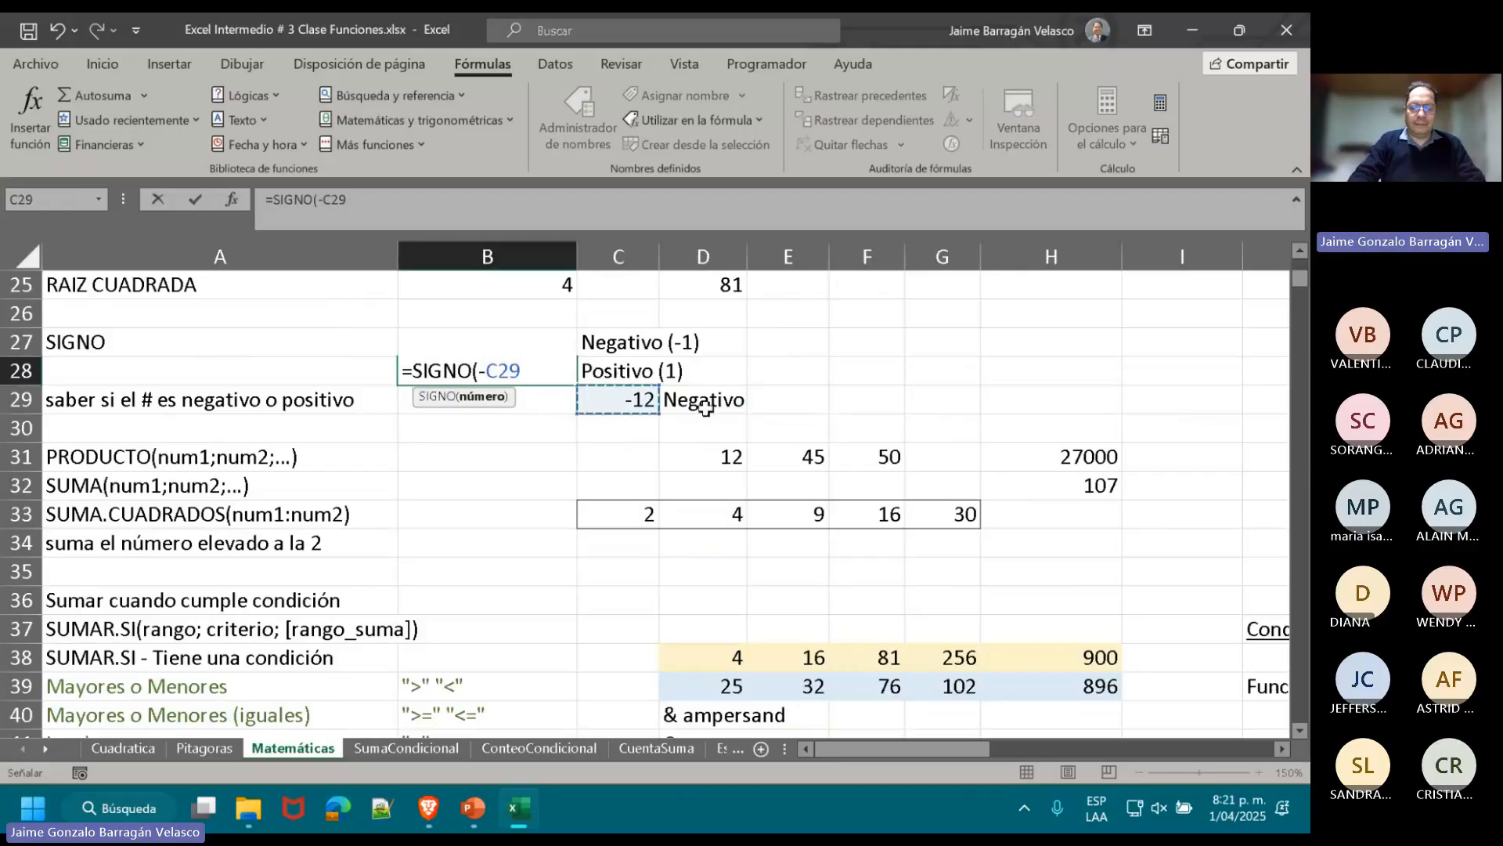
text())
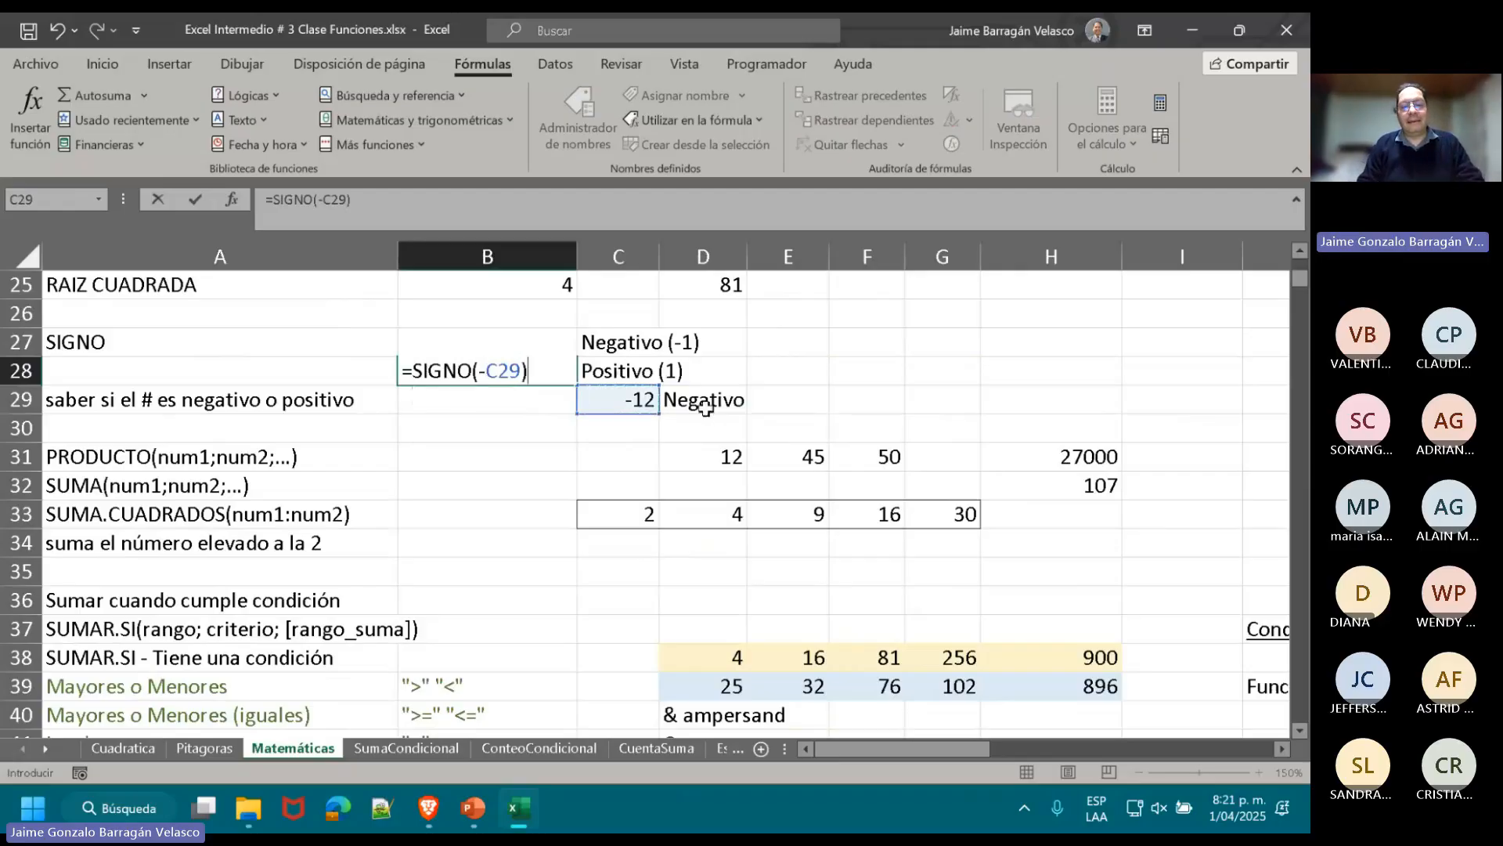
key(Return)
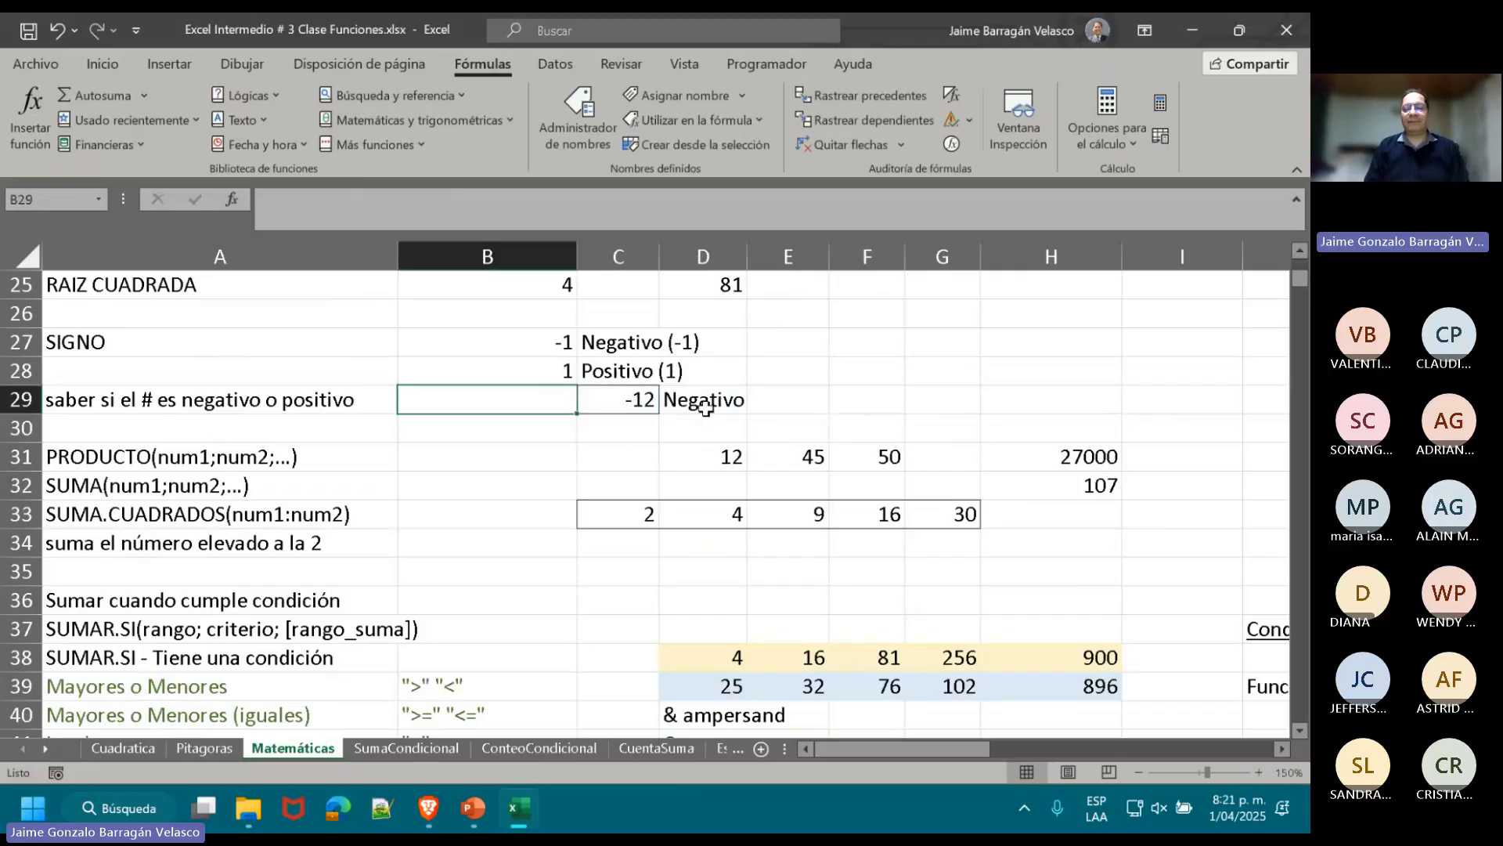
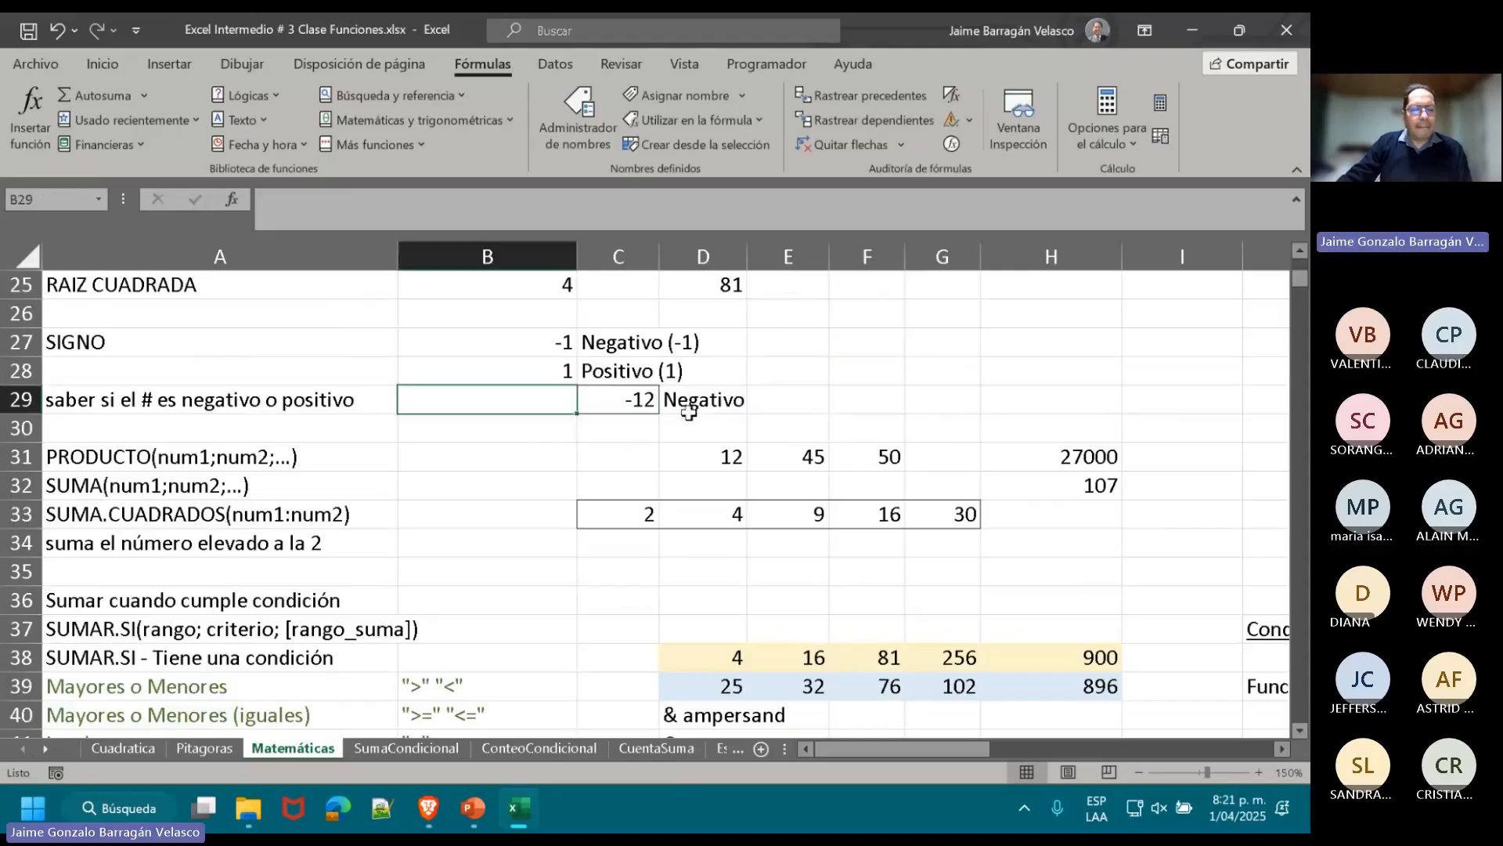
- Inspect the cell-by-cell multiplication formula in H31, in the PRODUCTO row
scroll(696, 436, down, 1)
double_click(1044, 370)
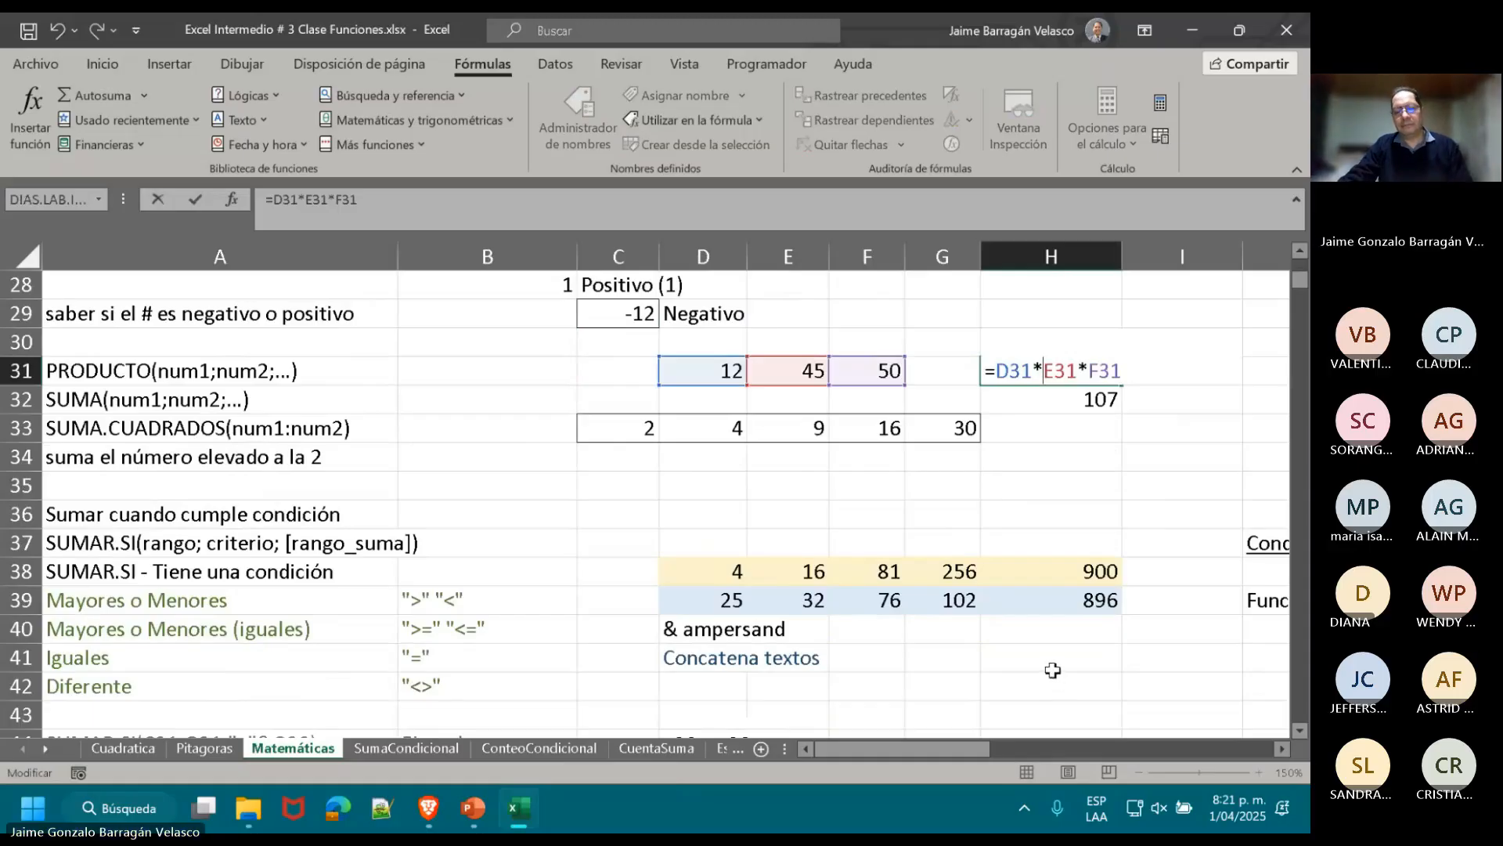
key(Return)
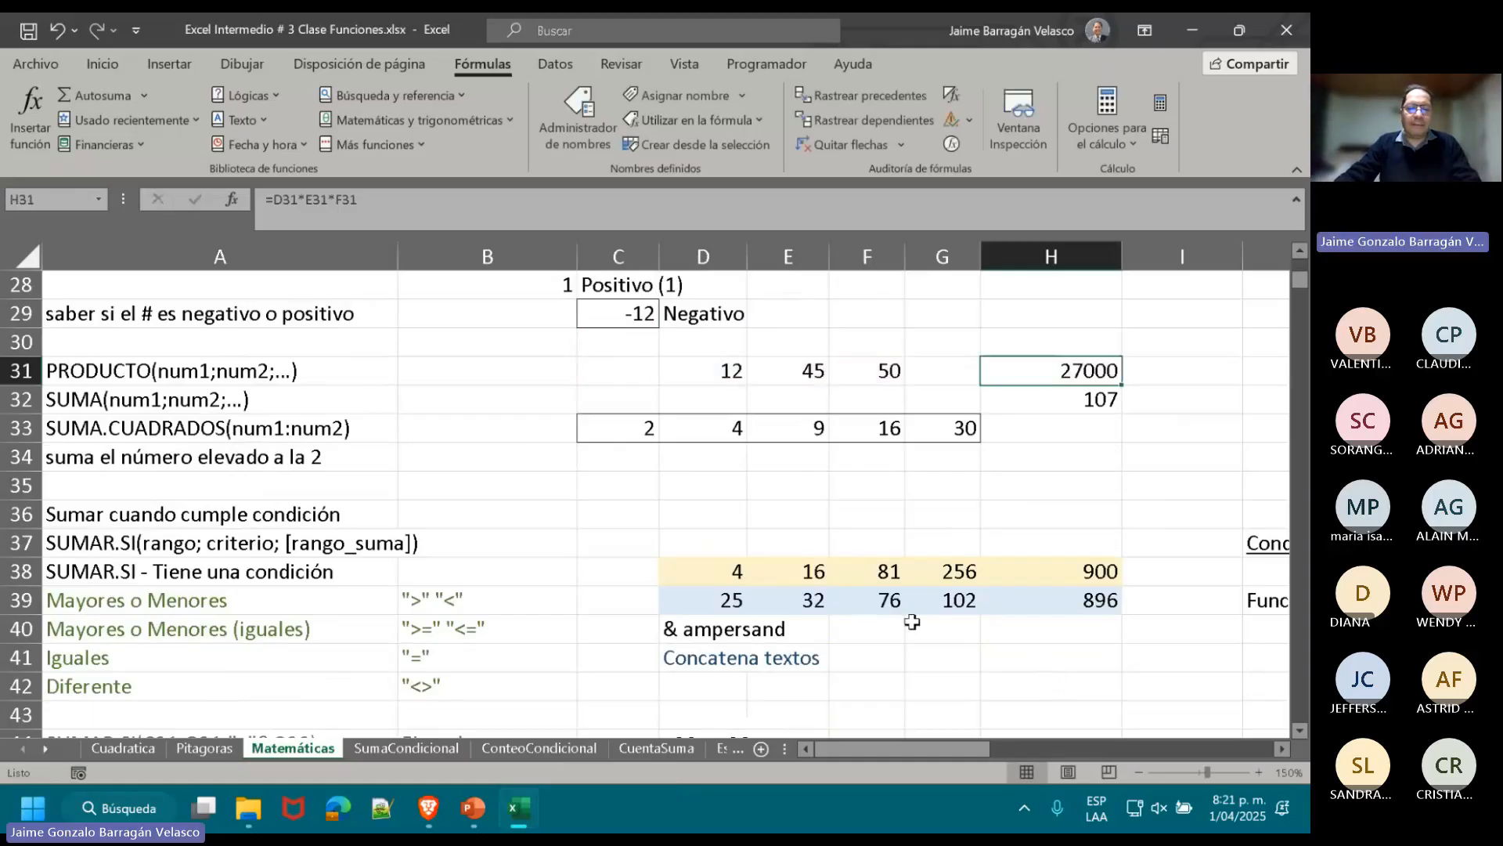
- Multiply the three numbers in row 31 by entering =PRODUCTO(D31:F31) in B31
click(483, 368)
text(=)
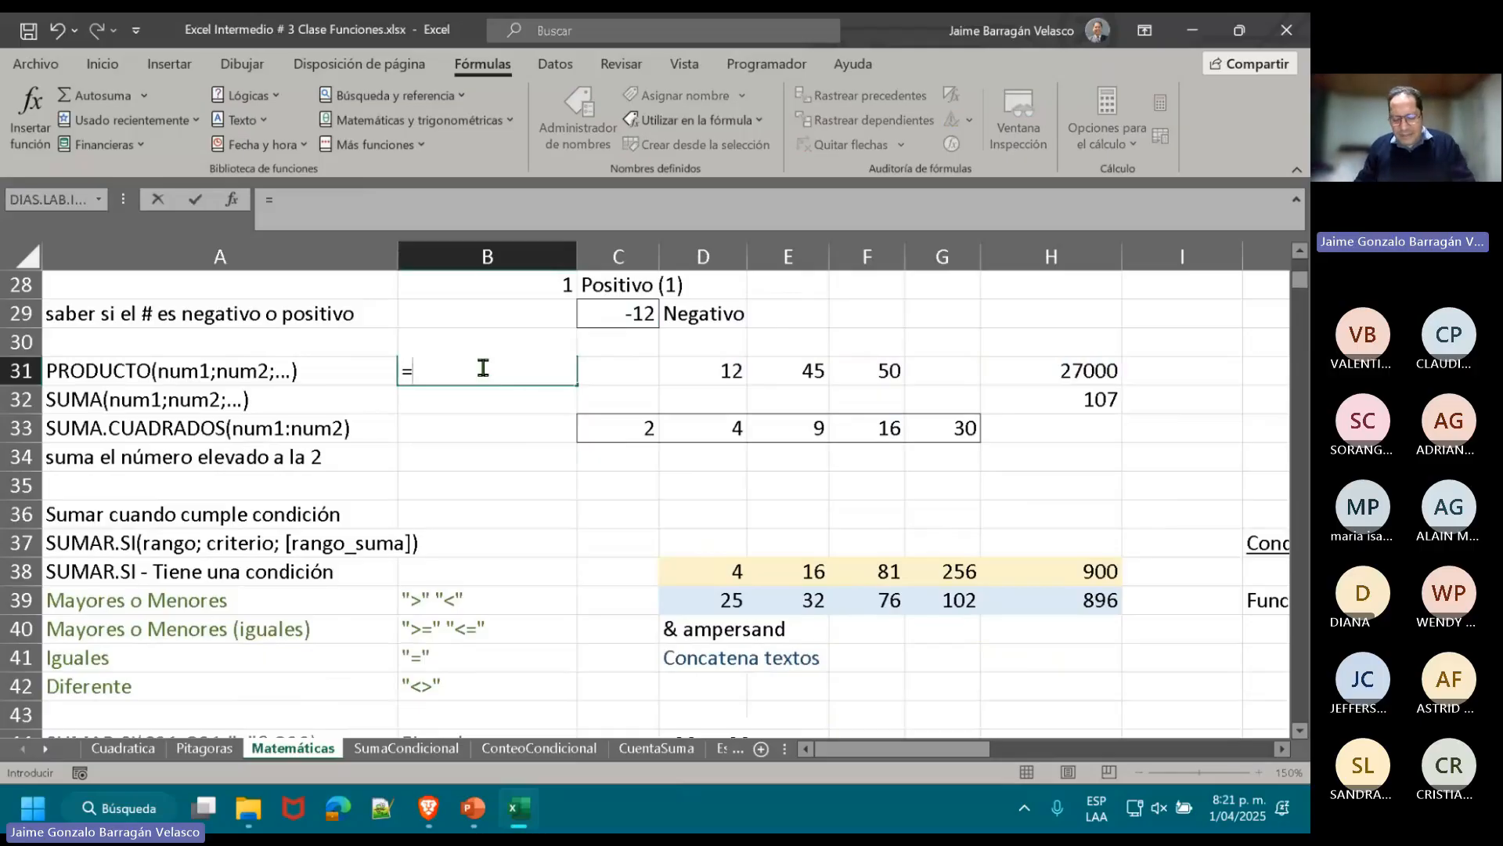
click(483, 368)
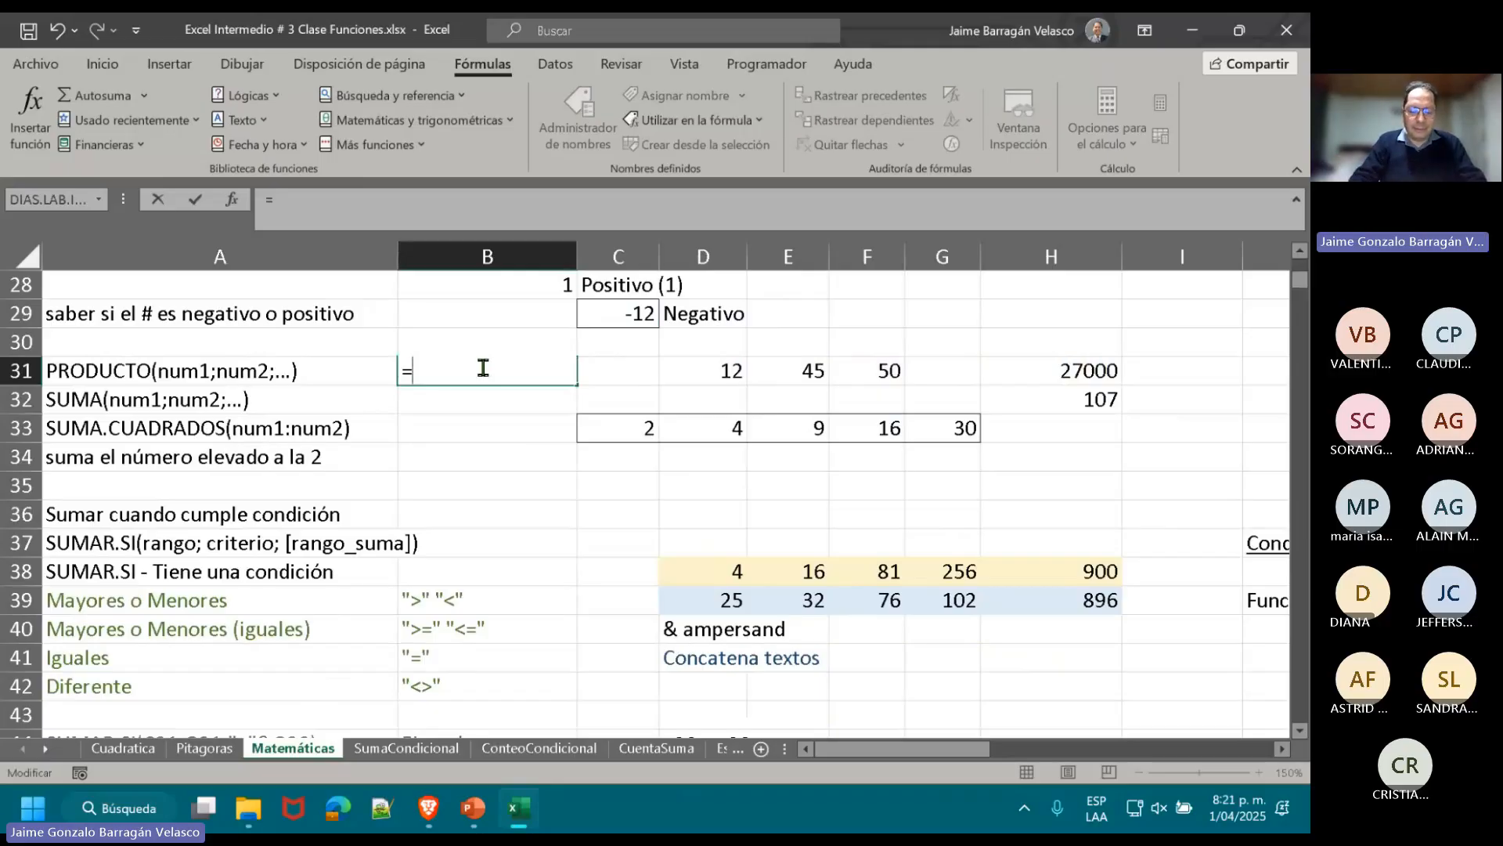
text(PRO)
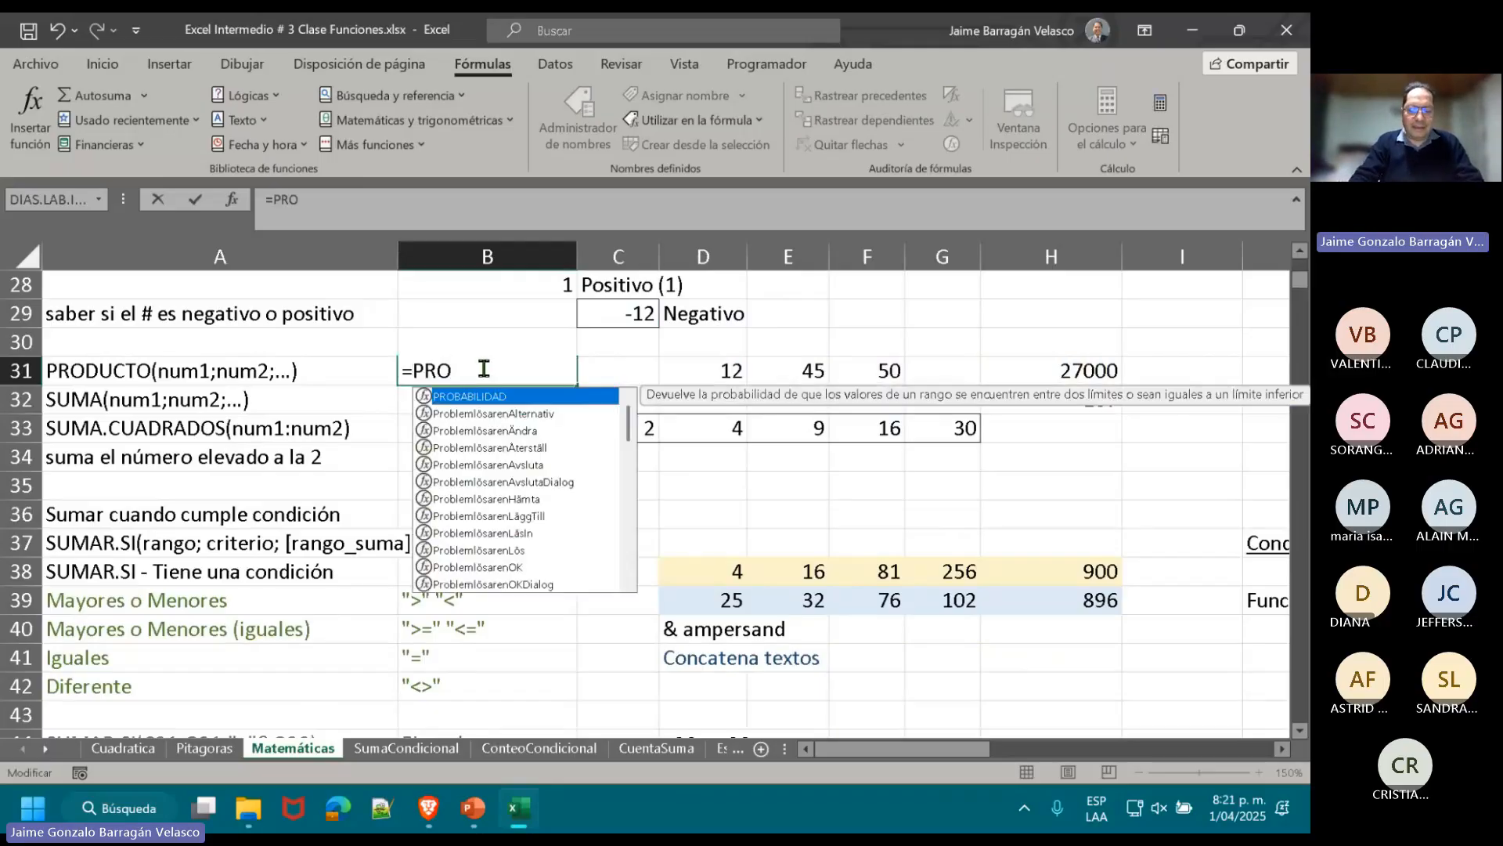
text(DUC)
double_click(478, 400)
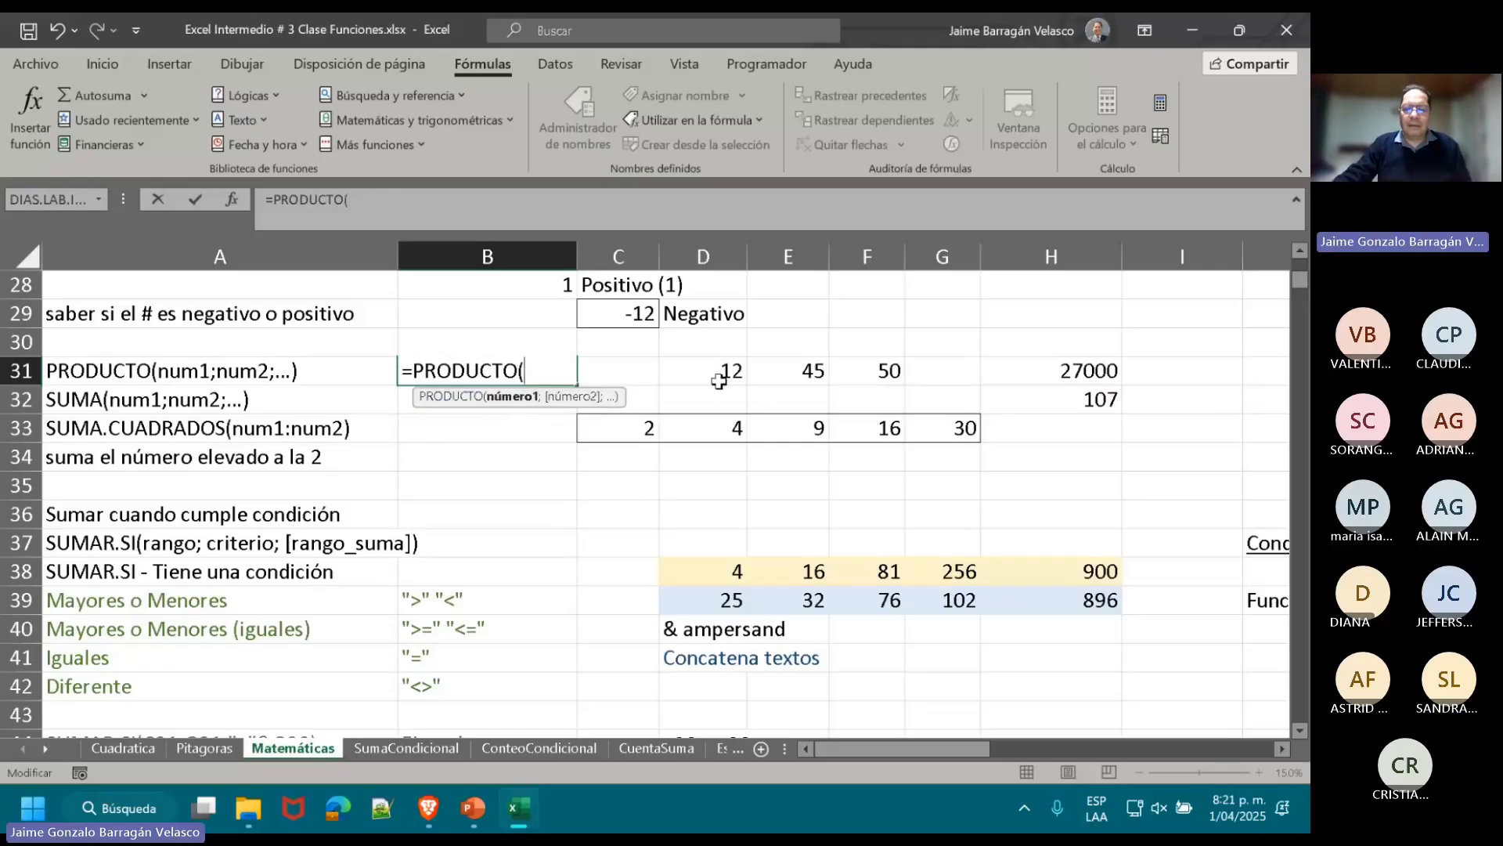
drag(716, 379, 861, 374)
text())
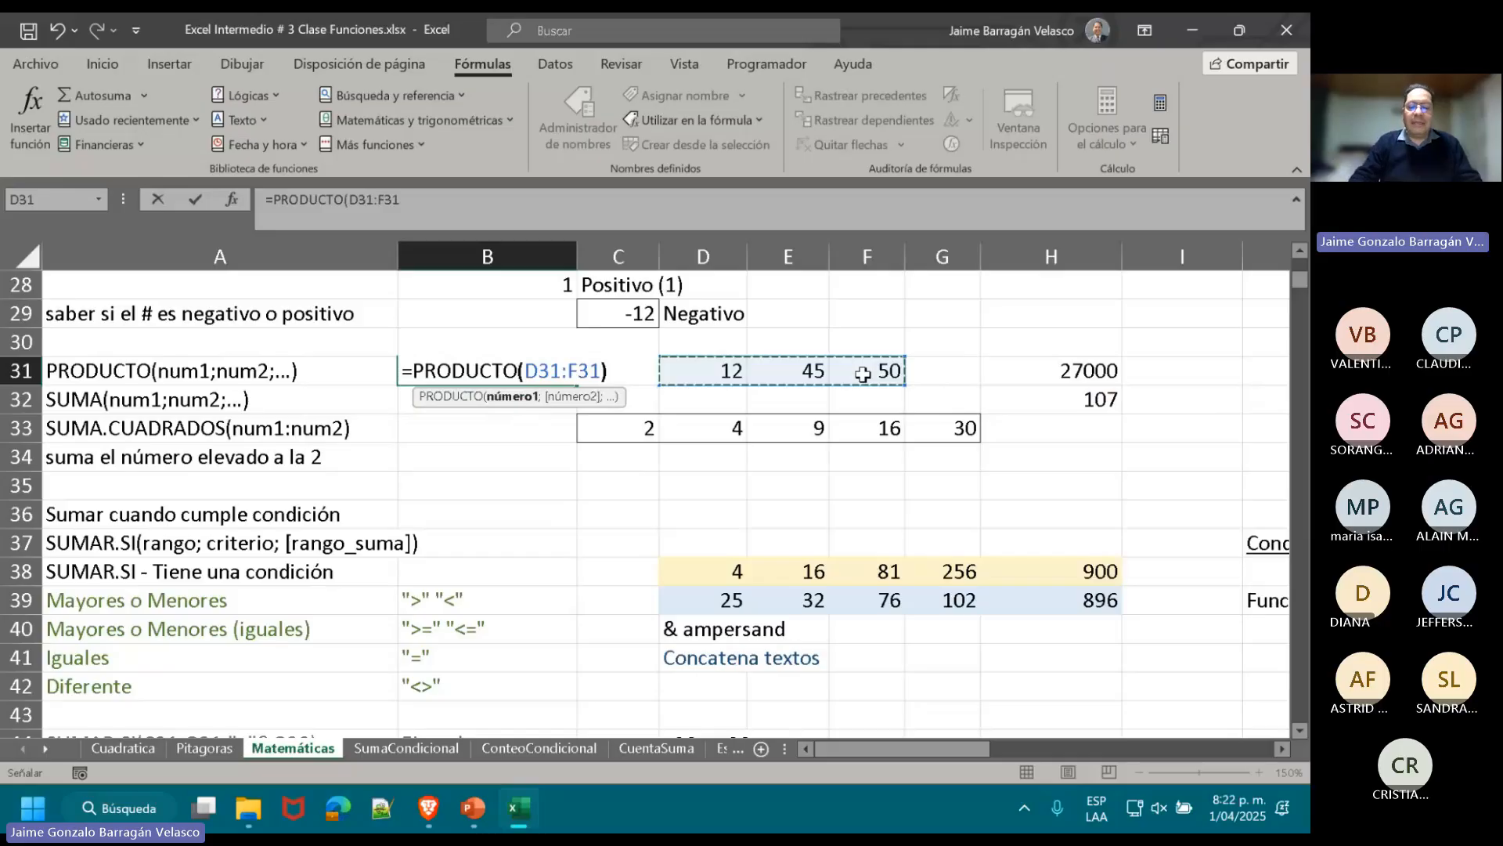
key(Return)
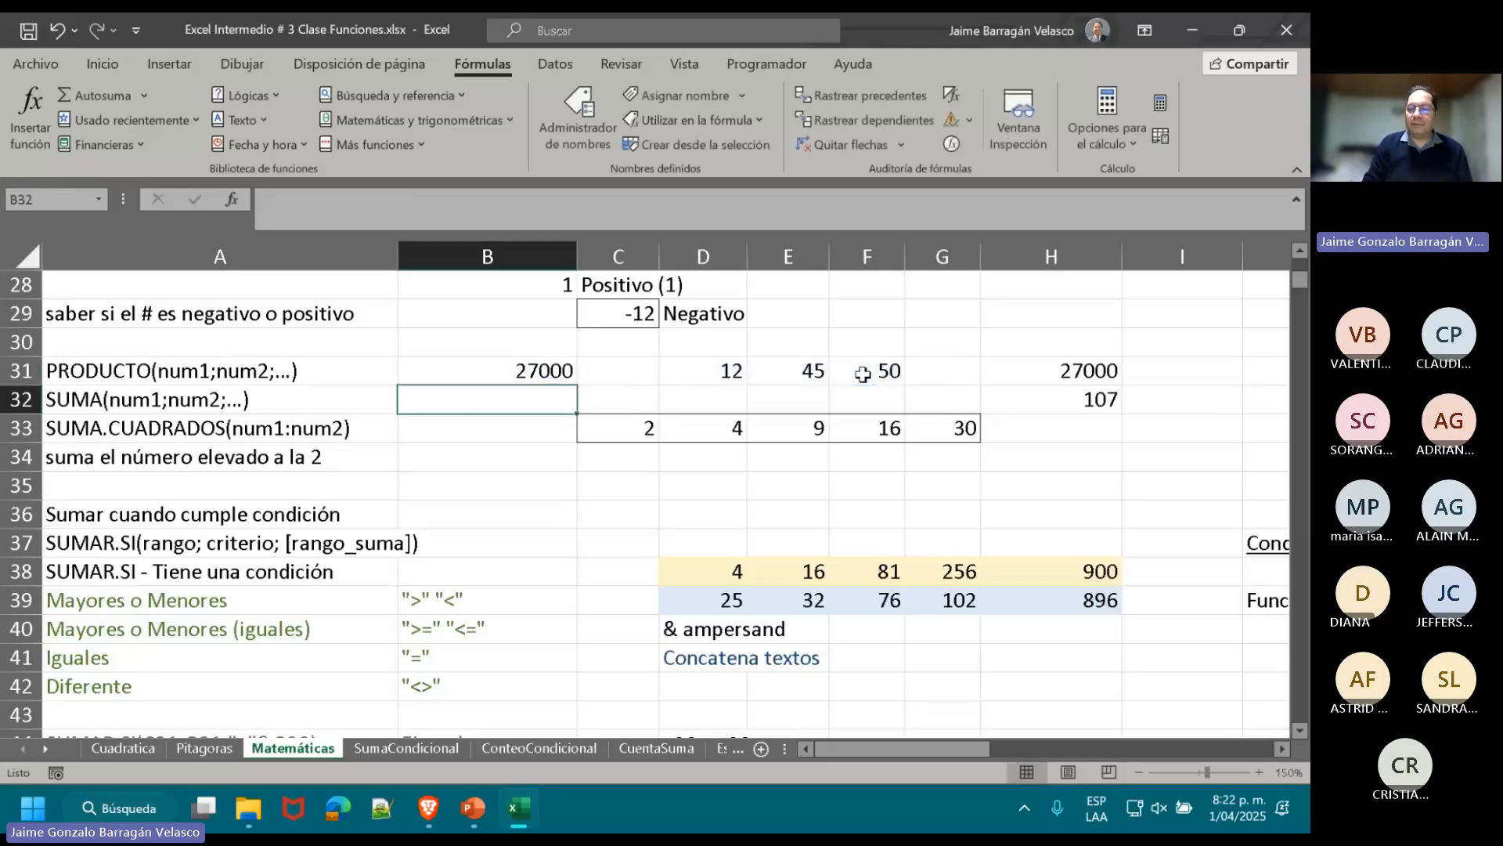
- Compare the PRODUCTO range formula in B31 with the operator-based multiplication in H31
double_click(550, 378)
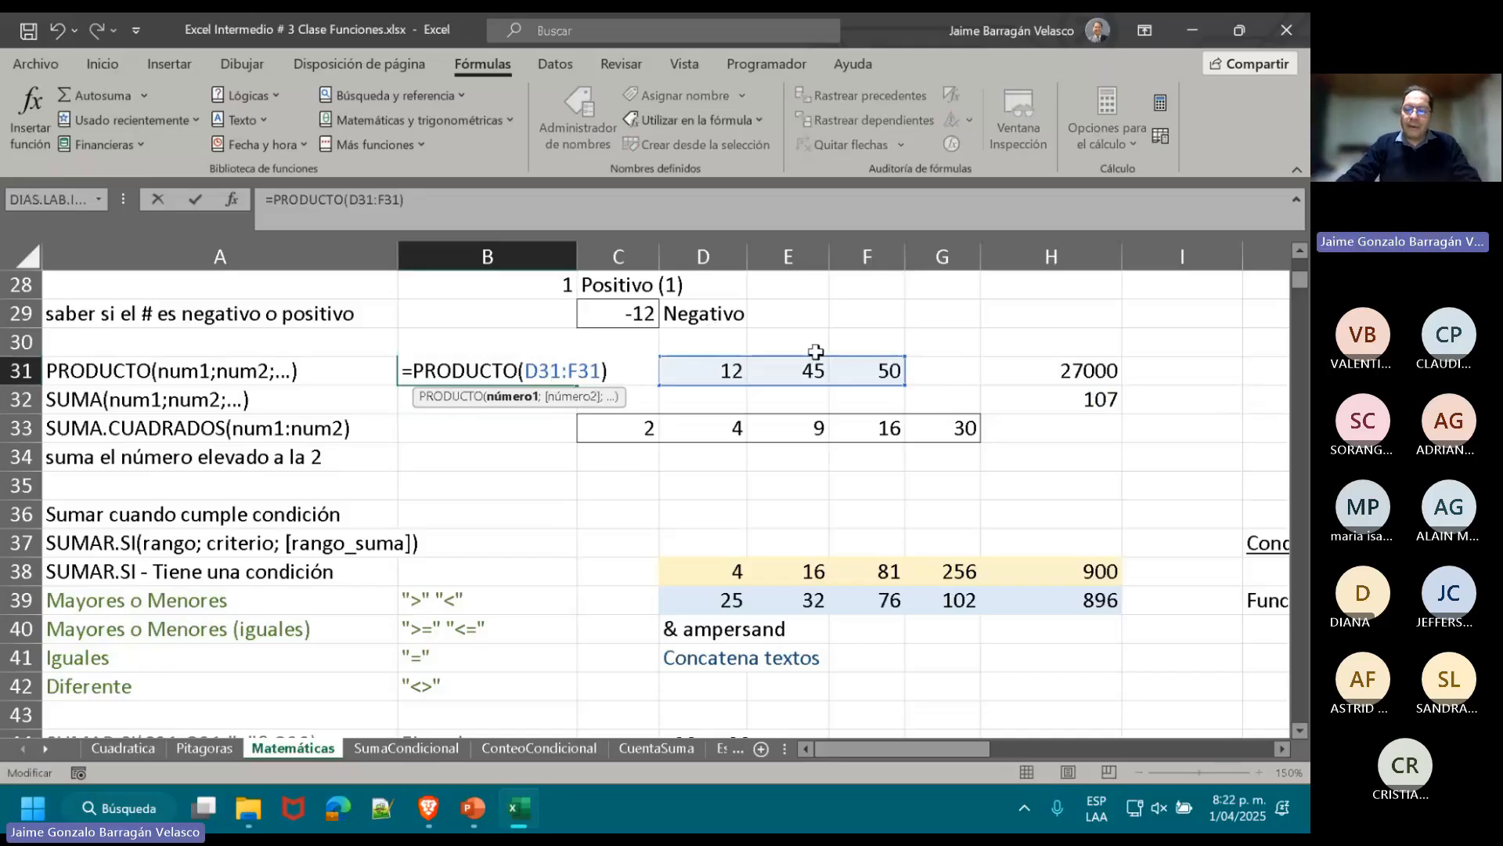
key(Escape)
double_click(988, 374)
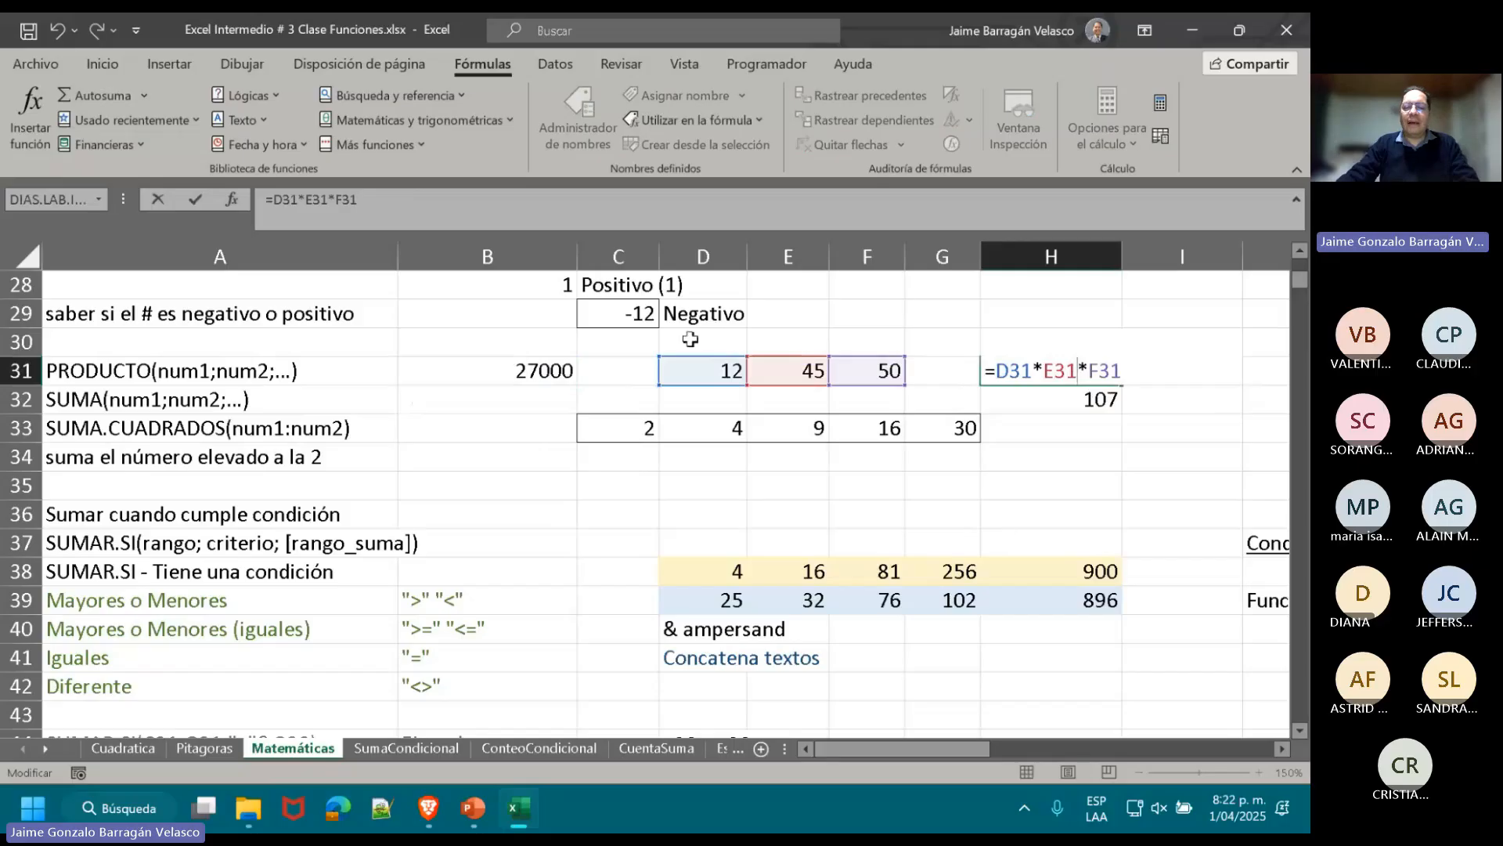
key(Escape)
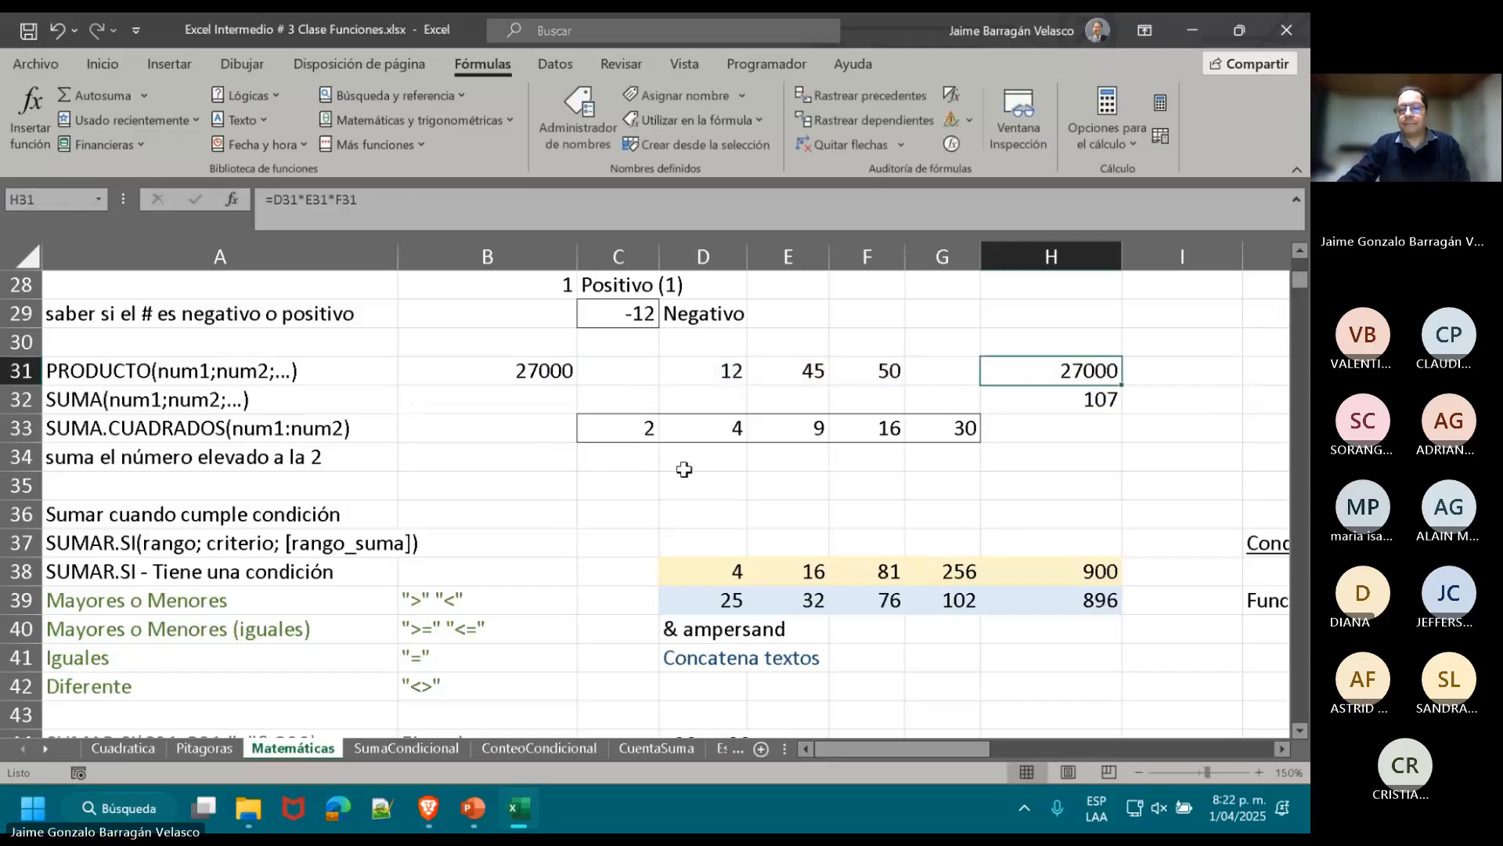
- Inspect the cell-by-cell addition formula in H32, in the SUMA row
click(1033, 396)
double_click(1032, 397)
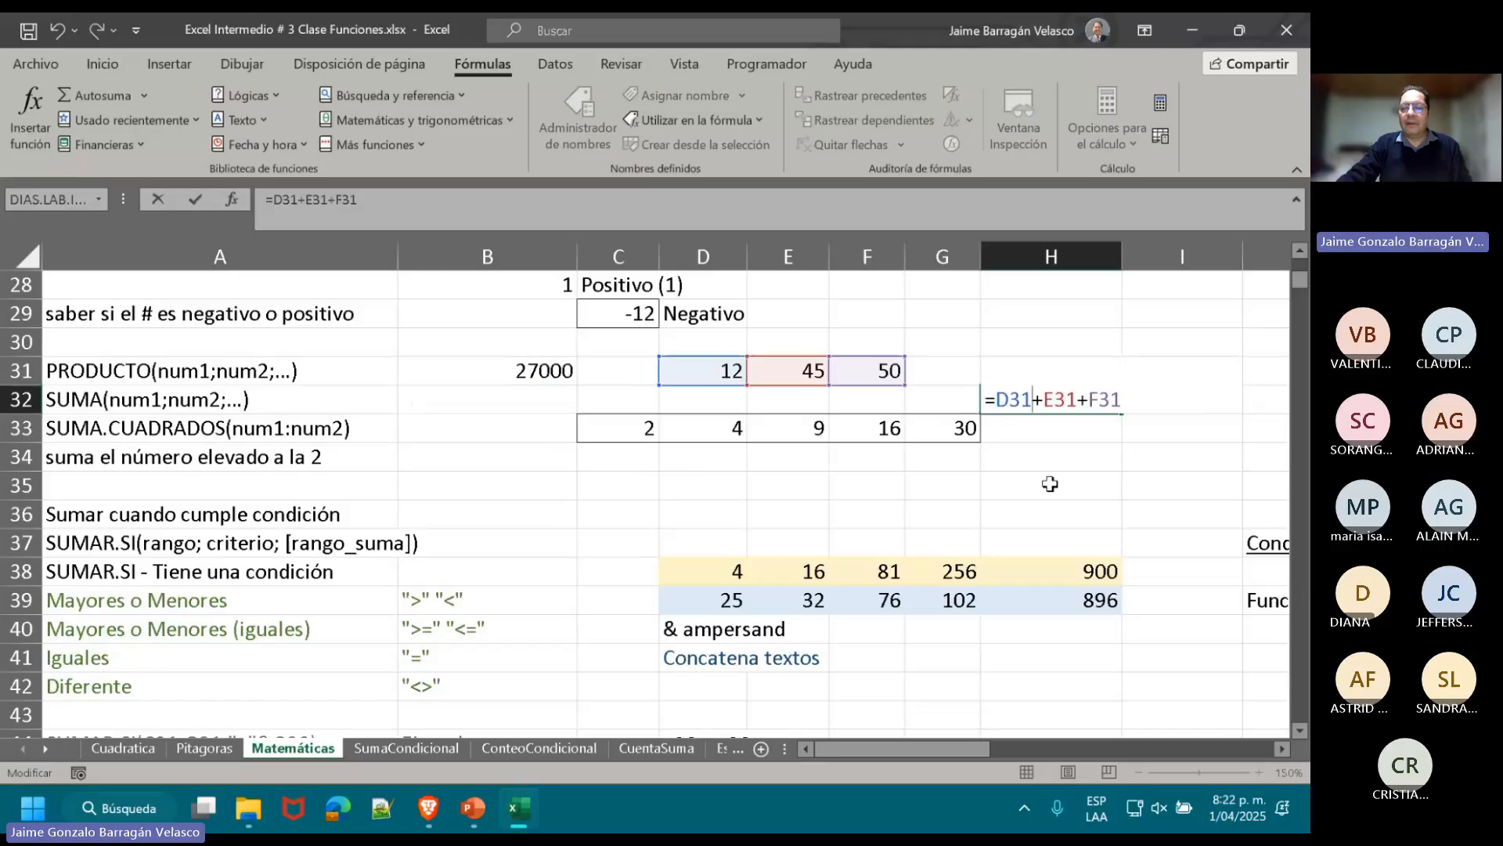
key(Escape)
- Add the three numbers in row 31 by entering =SUMA(D31:F31) in B32
click(517, 395)
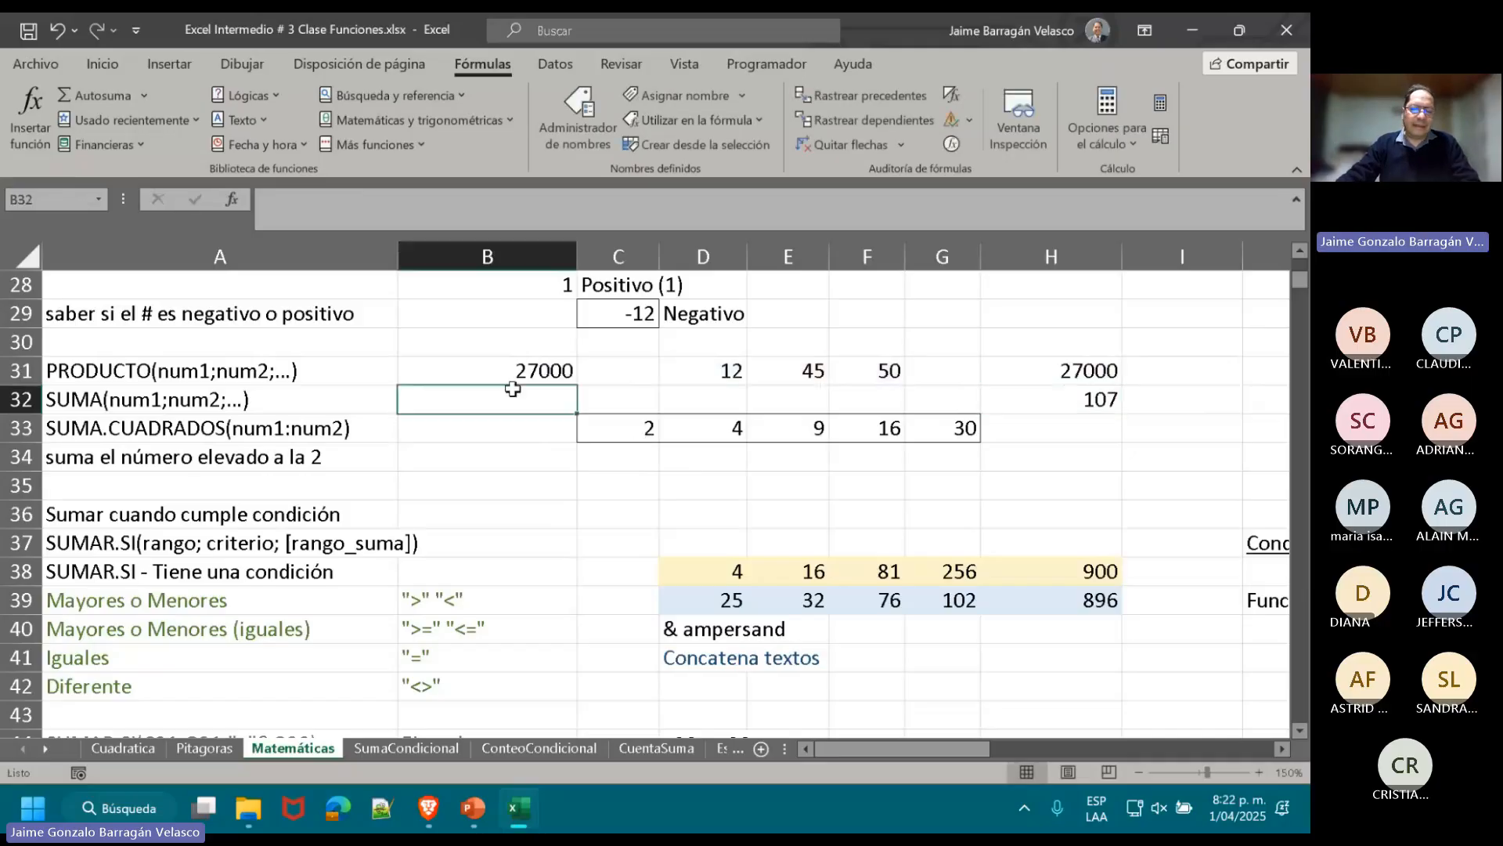
text(=SUM)
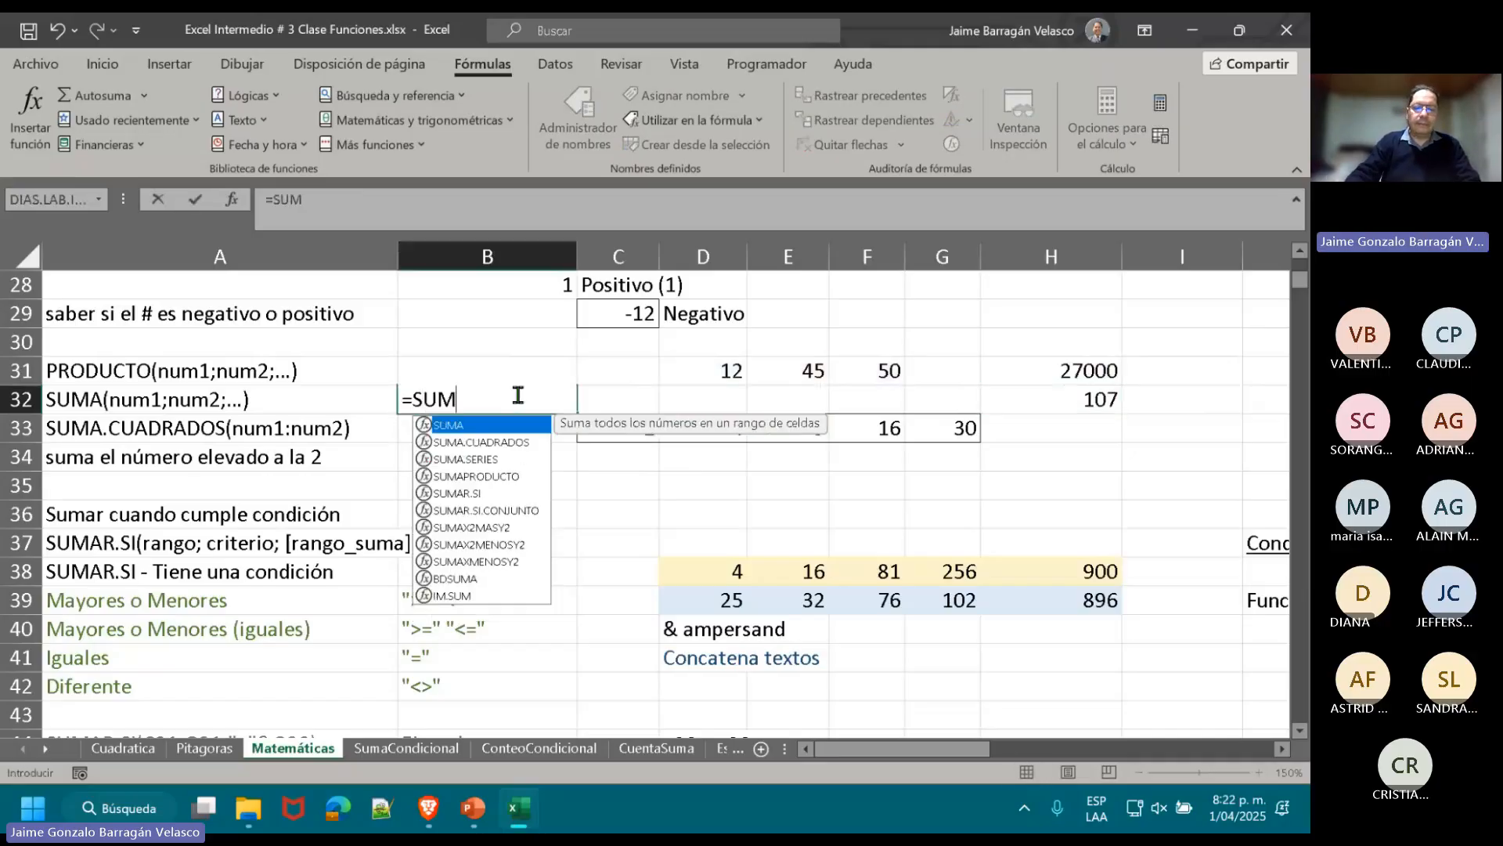
text(A()
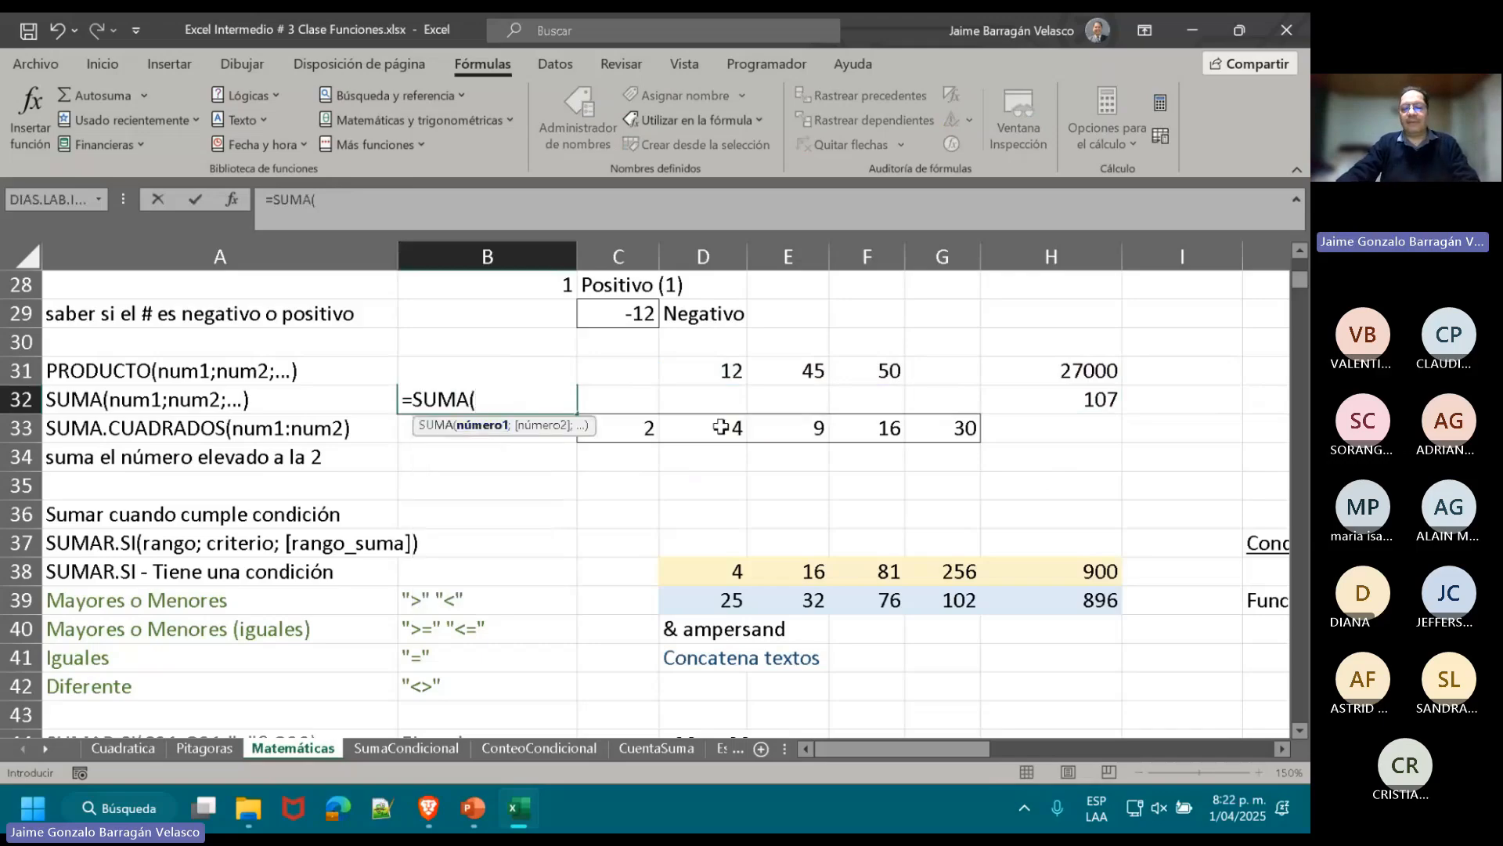
drag(722, 375, 849, 374)
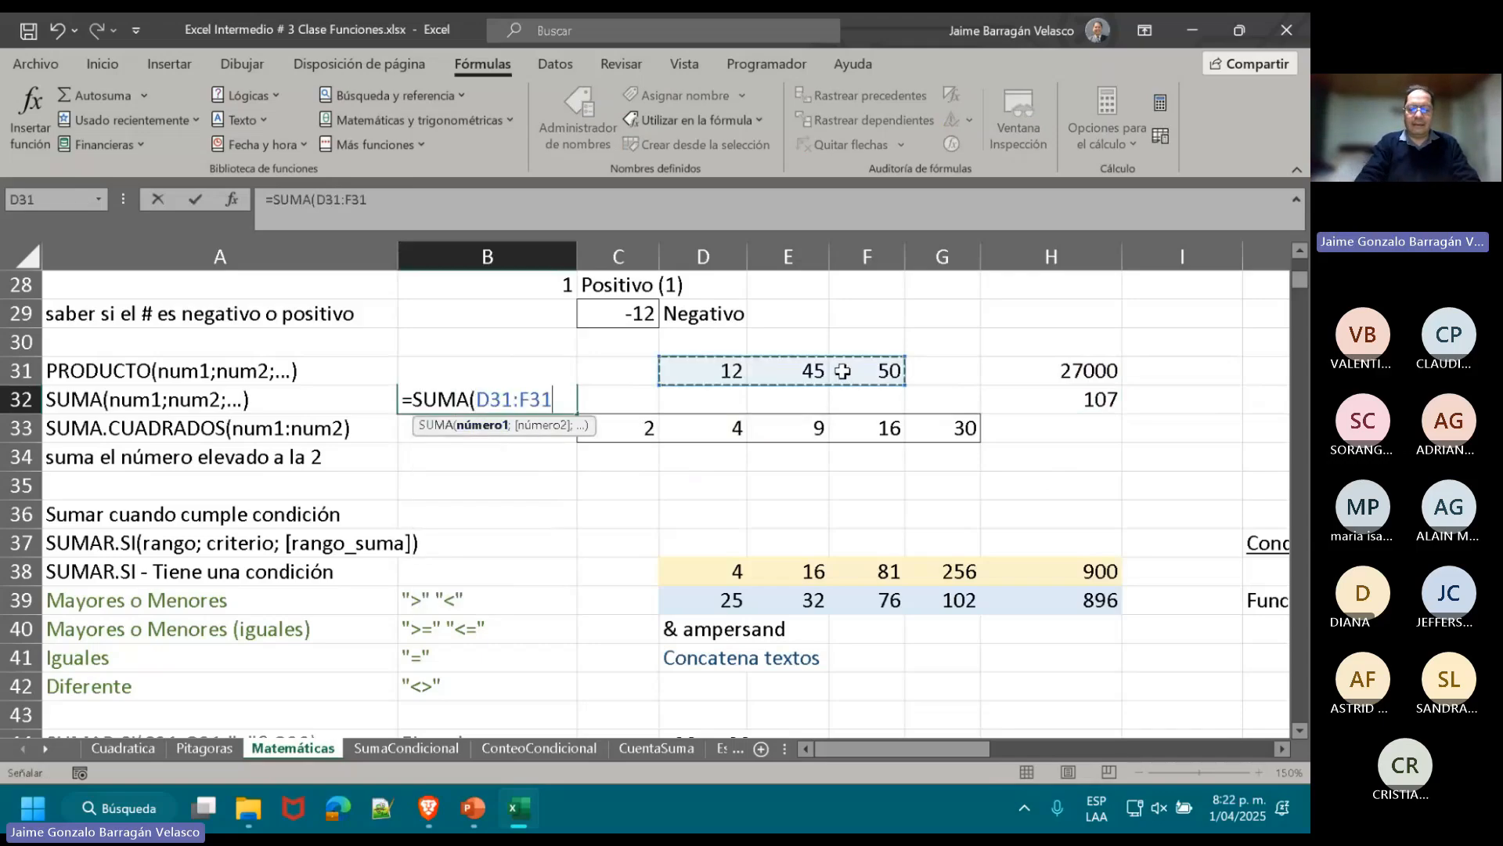
text())
key(Return)
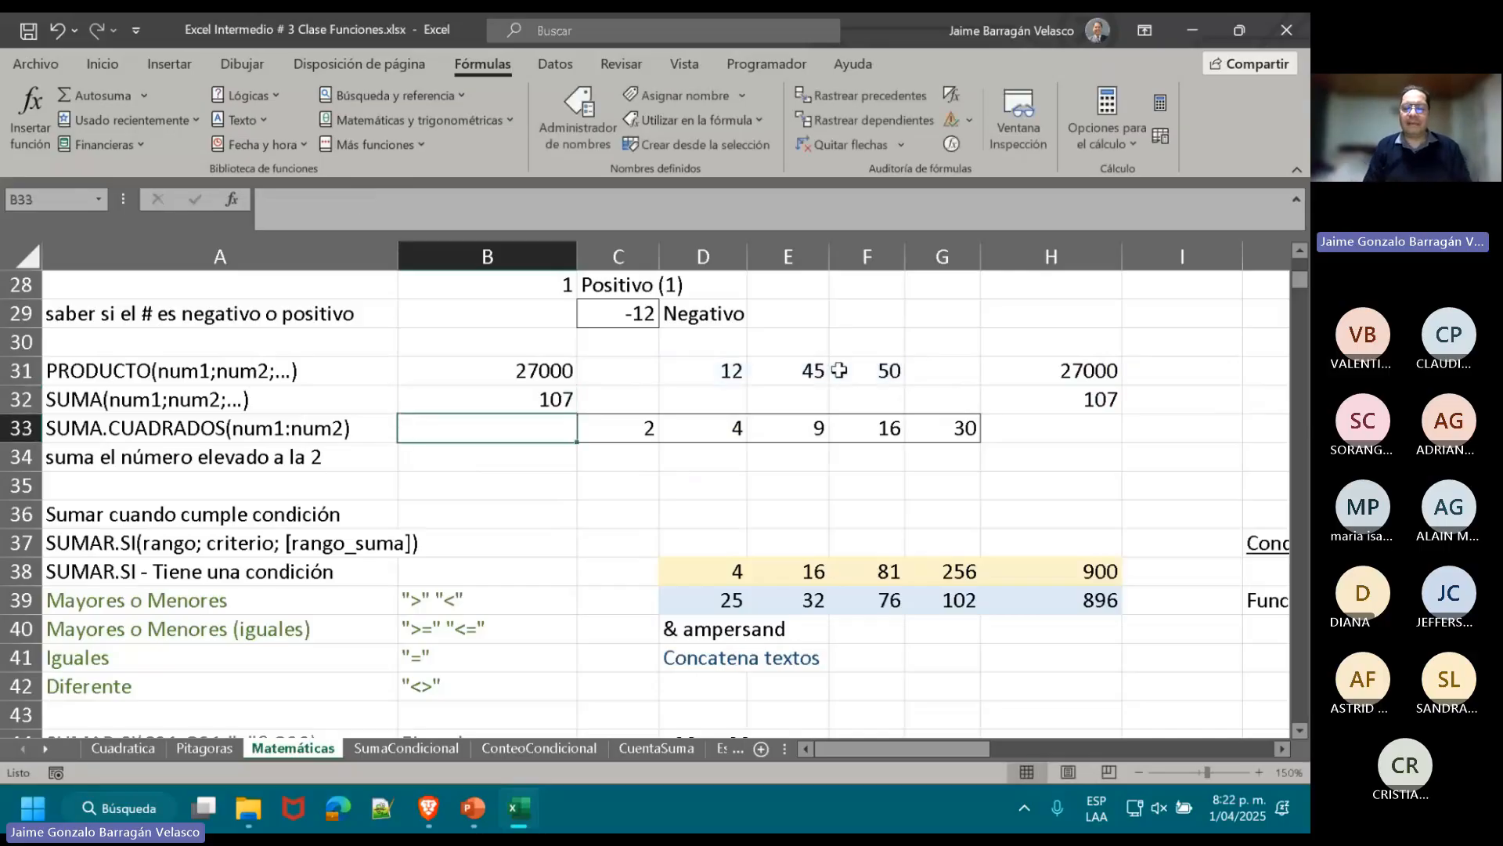
- Compare the SUMA range formula in B32 with the operator-based addition in H32
click(510, 396)
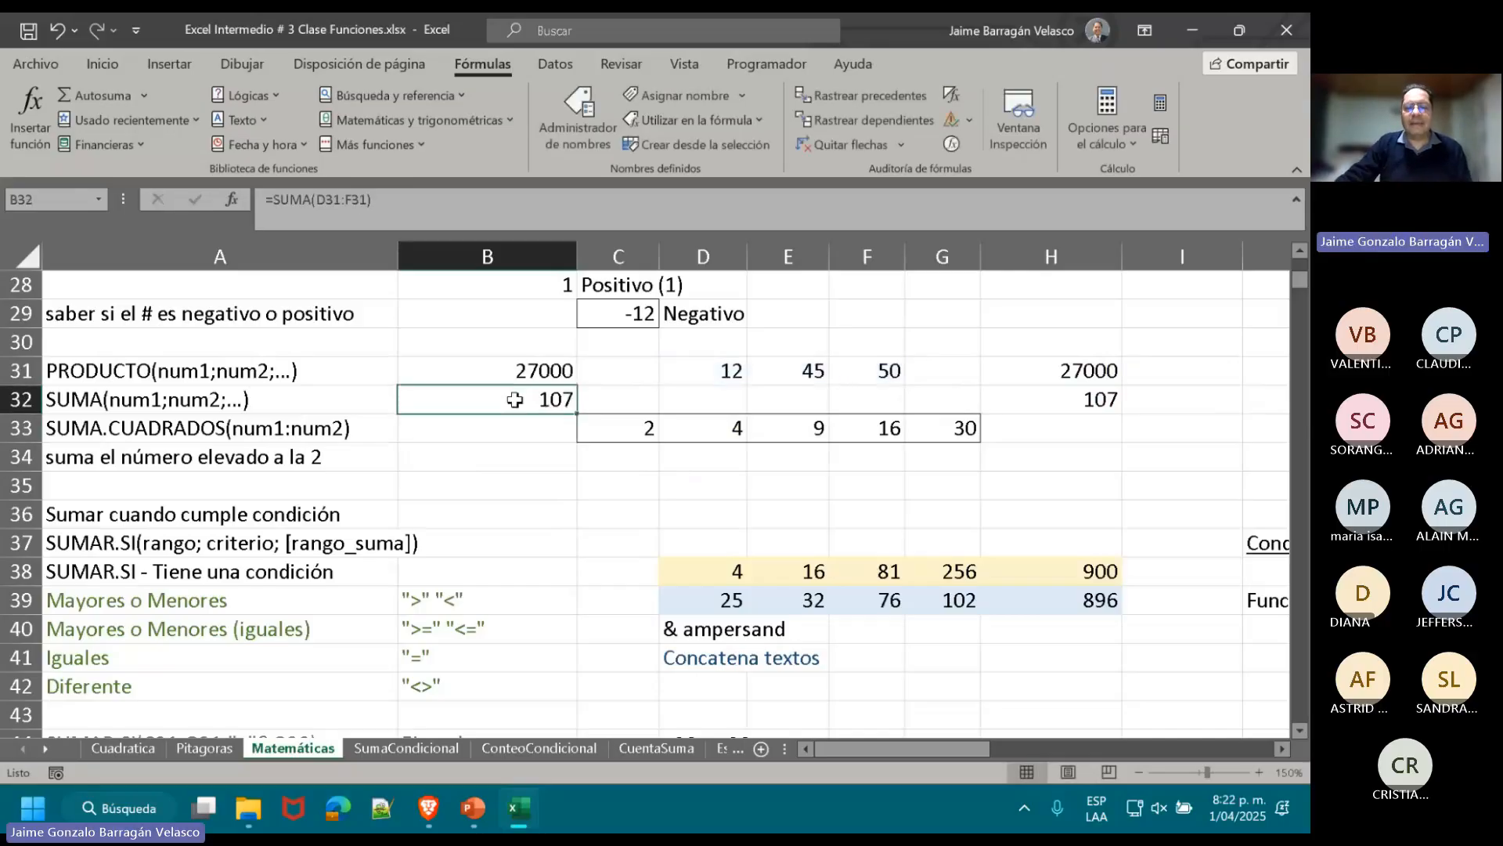
double_click(509, 396)
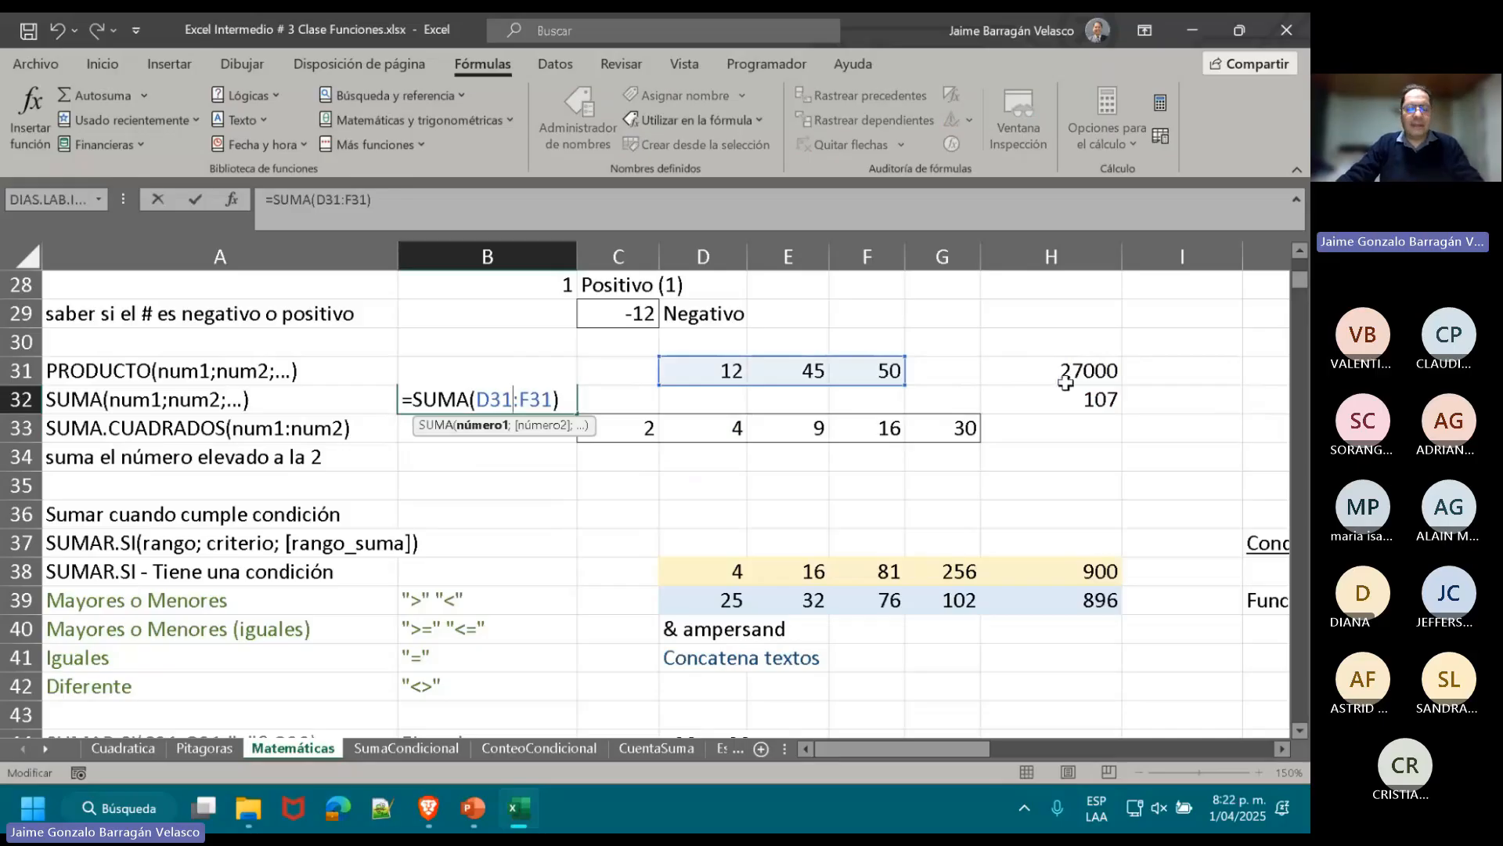
click(1066, 396)
double_click(1066, 395)
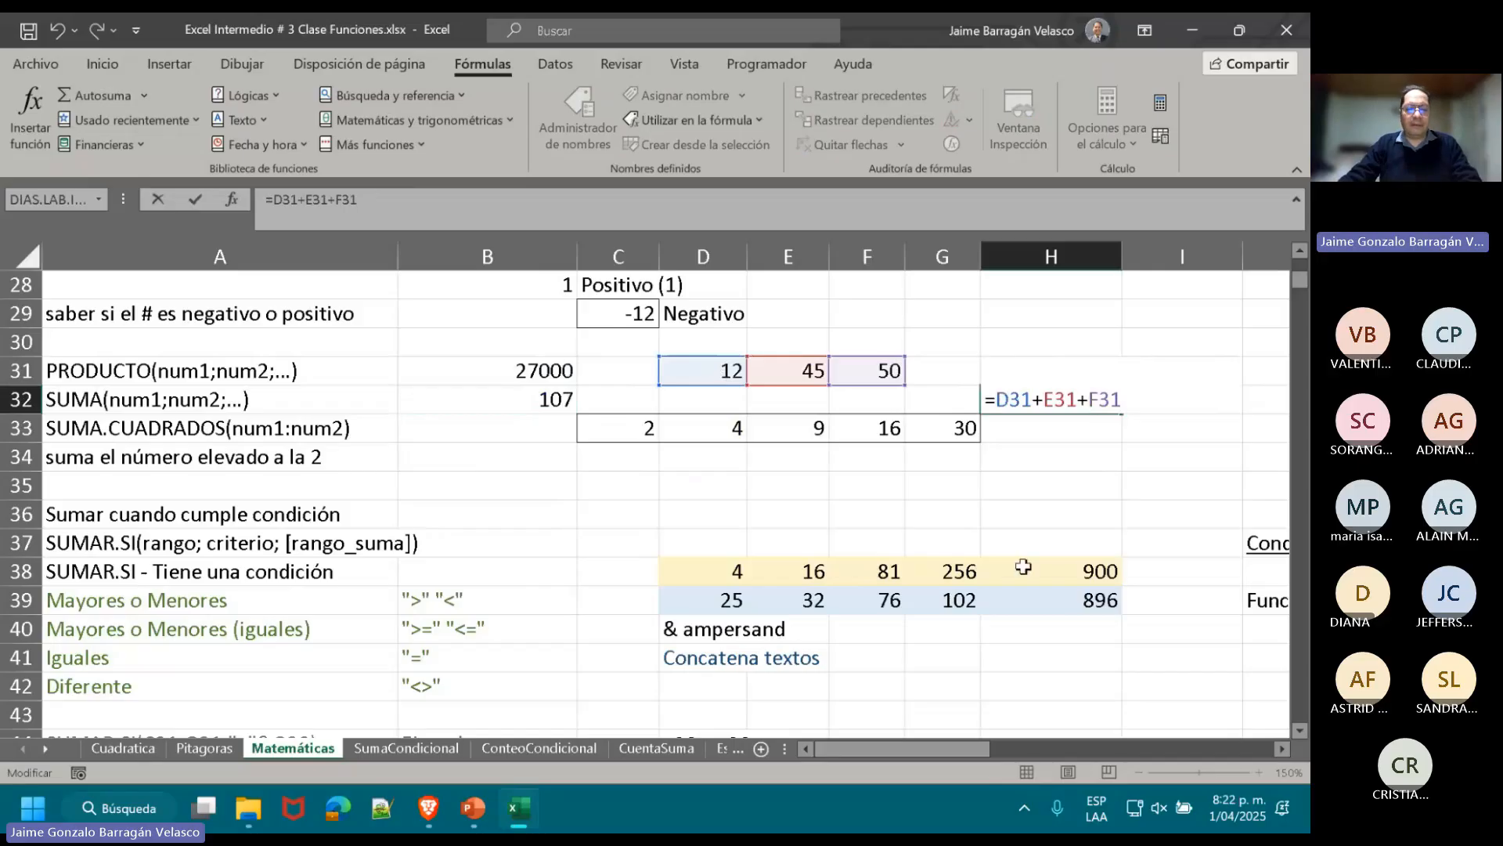
key(ctrl+Return)
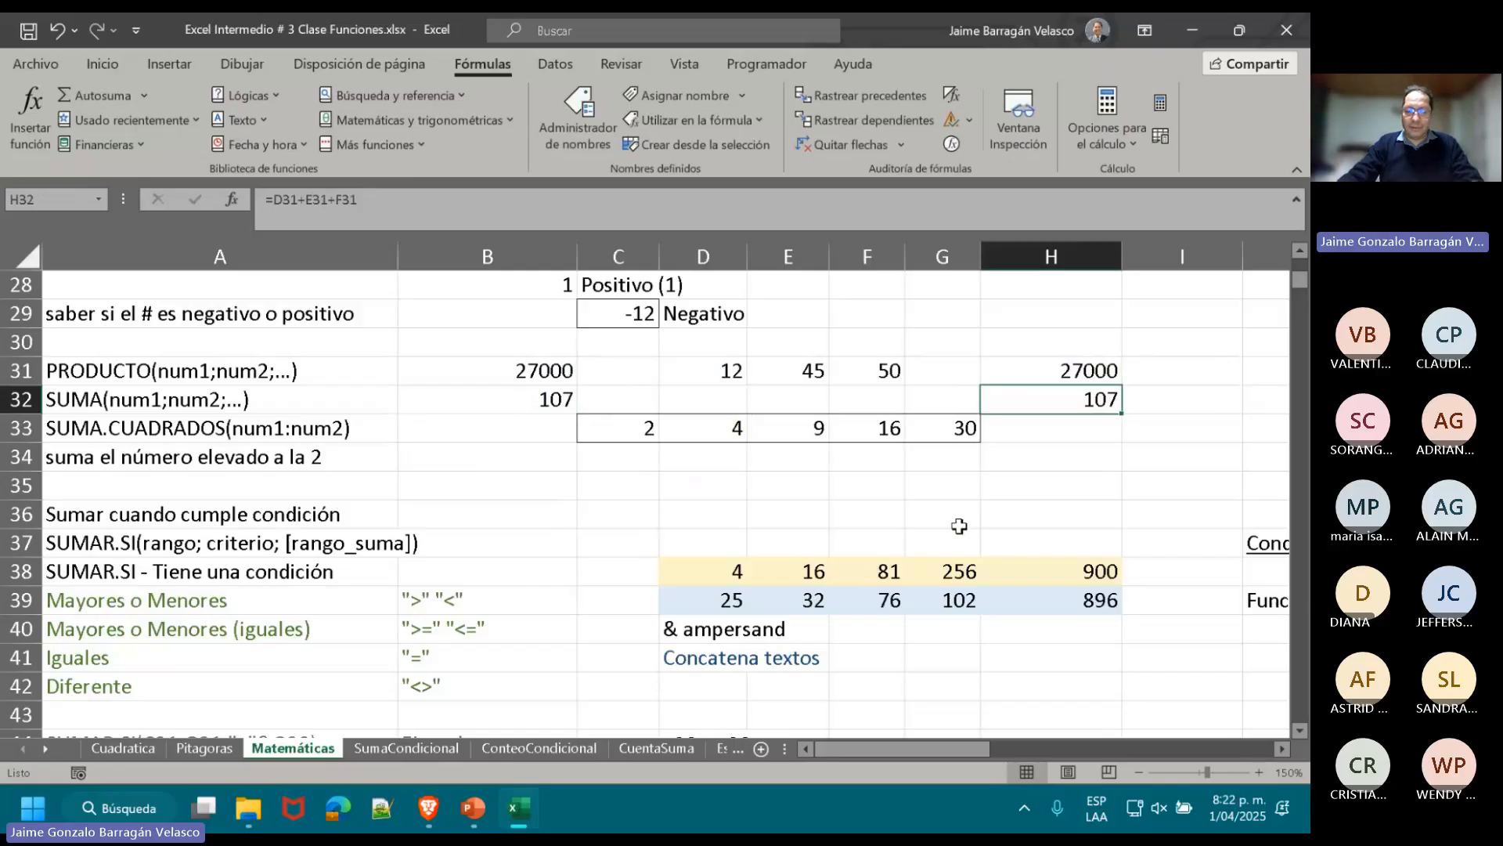
- Inspect the formulas behind D33, E33 and F33 and the content of G33 in the SUMA.CUADRADOS row
click(601, 438)
click(853, 431)
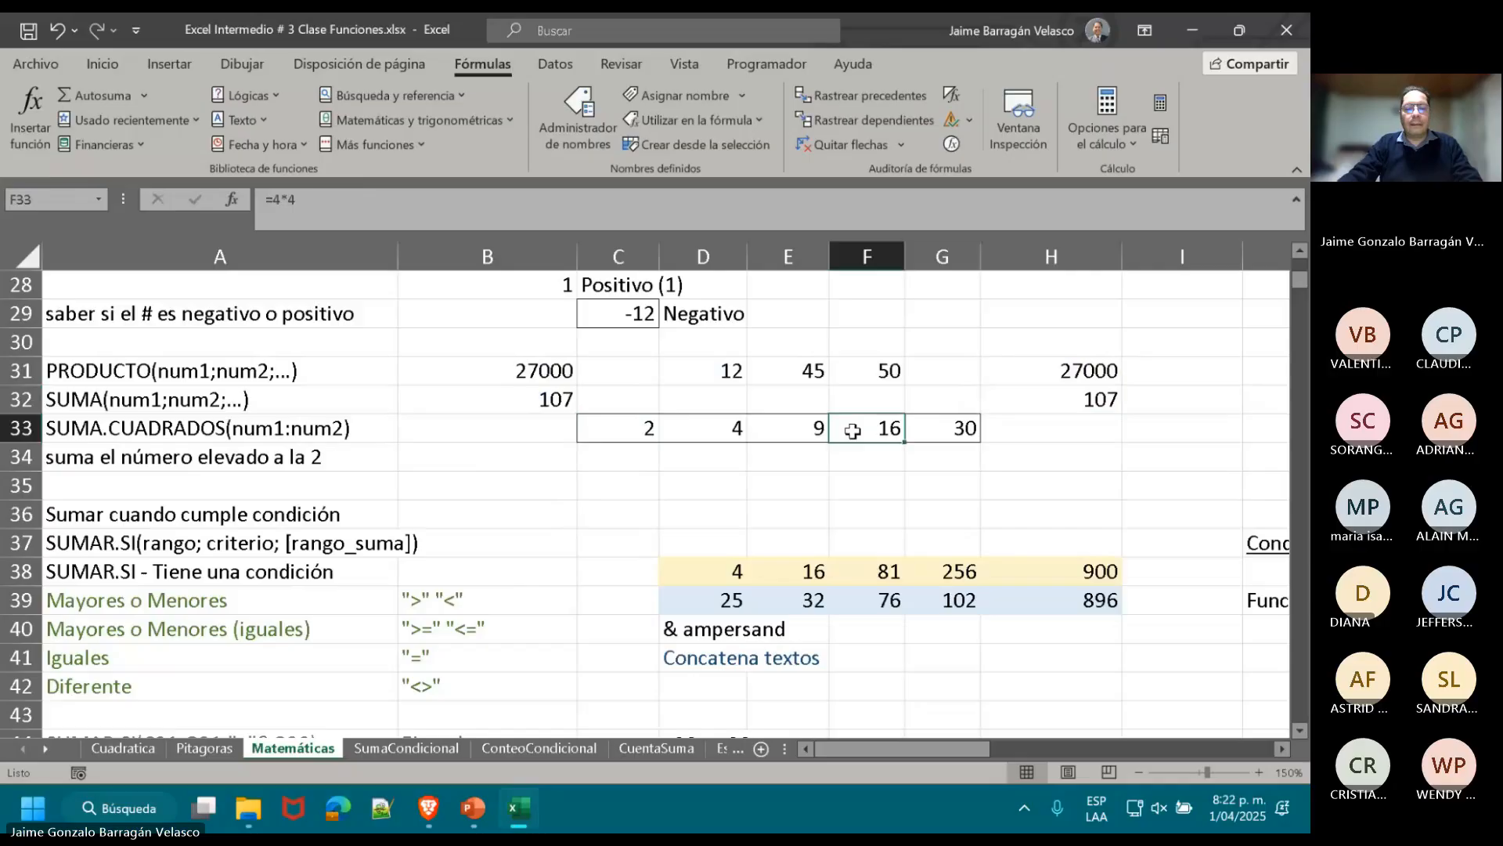
key(Right)
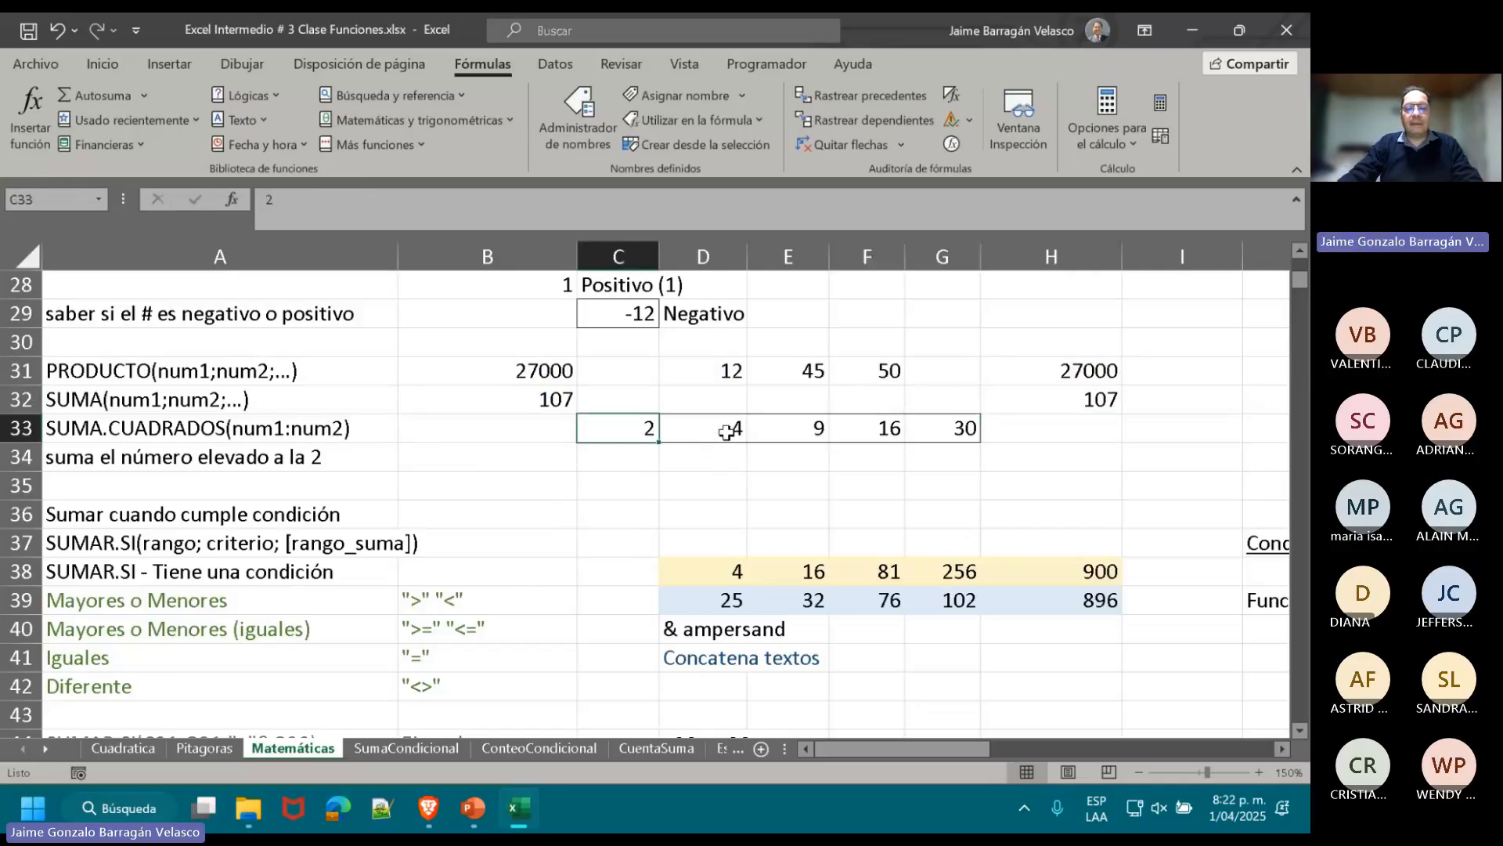
click(726, 430)
double_click(727, 430)
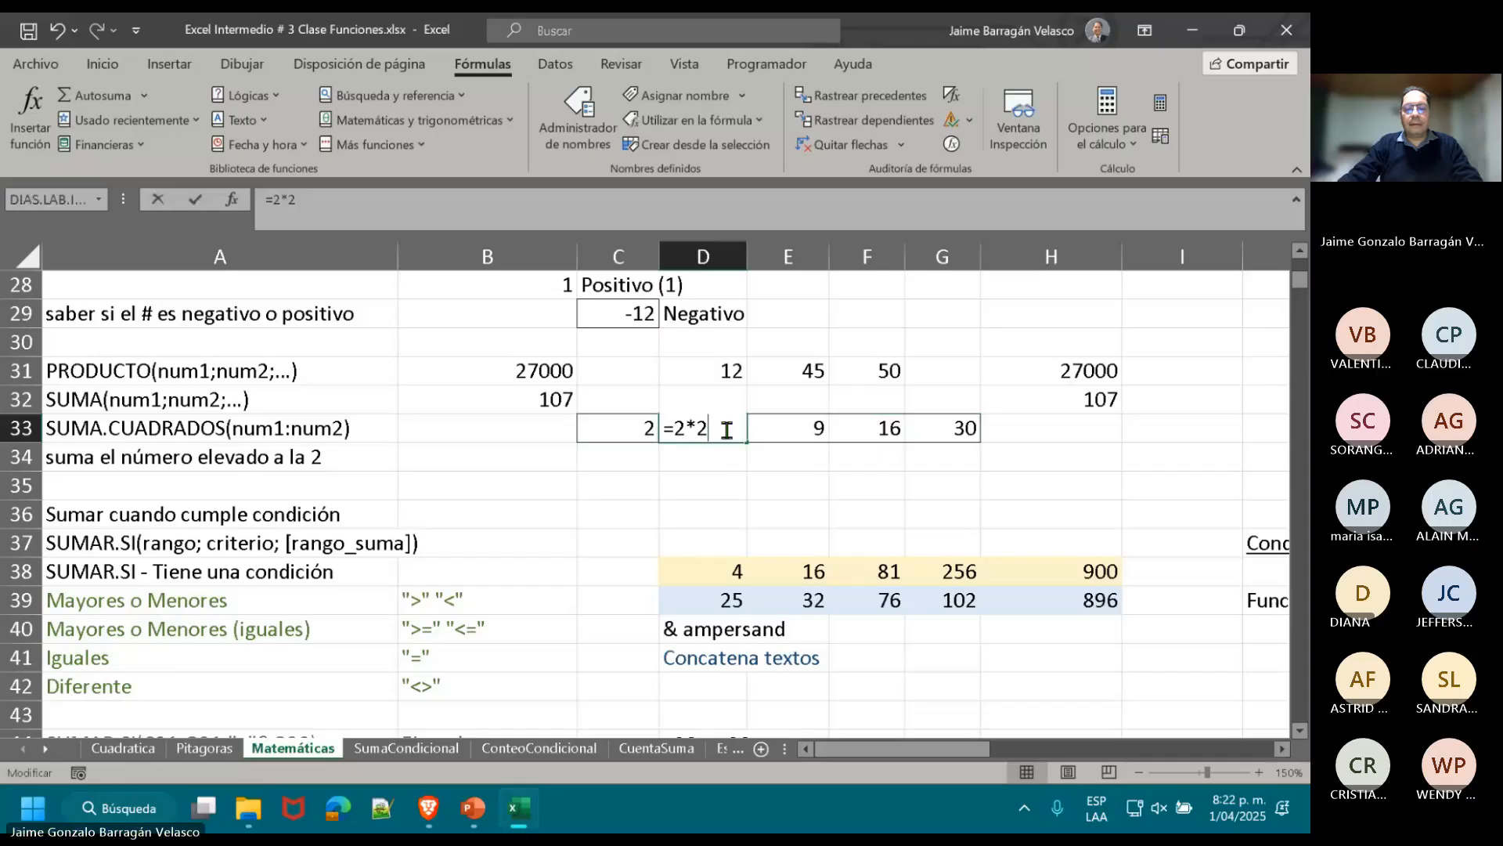
click(786, 429)
double_click(782, 430)
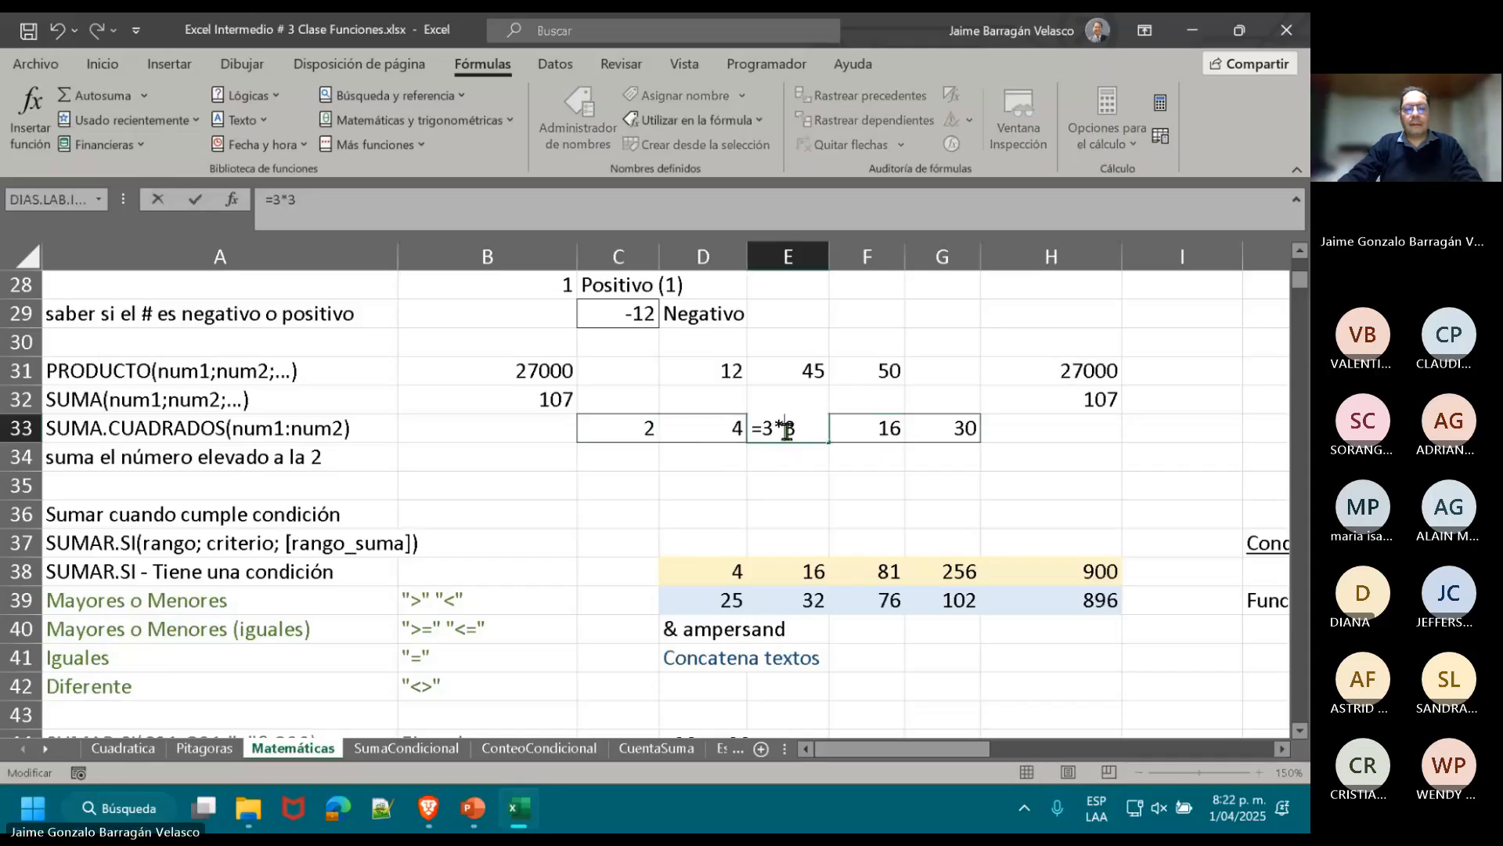
click(854, 430)
double_click(854, 430)
click(932, 430)
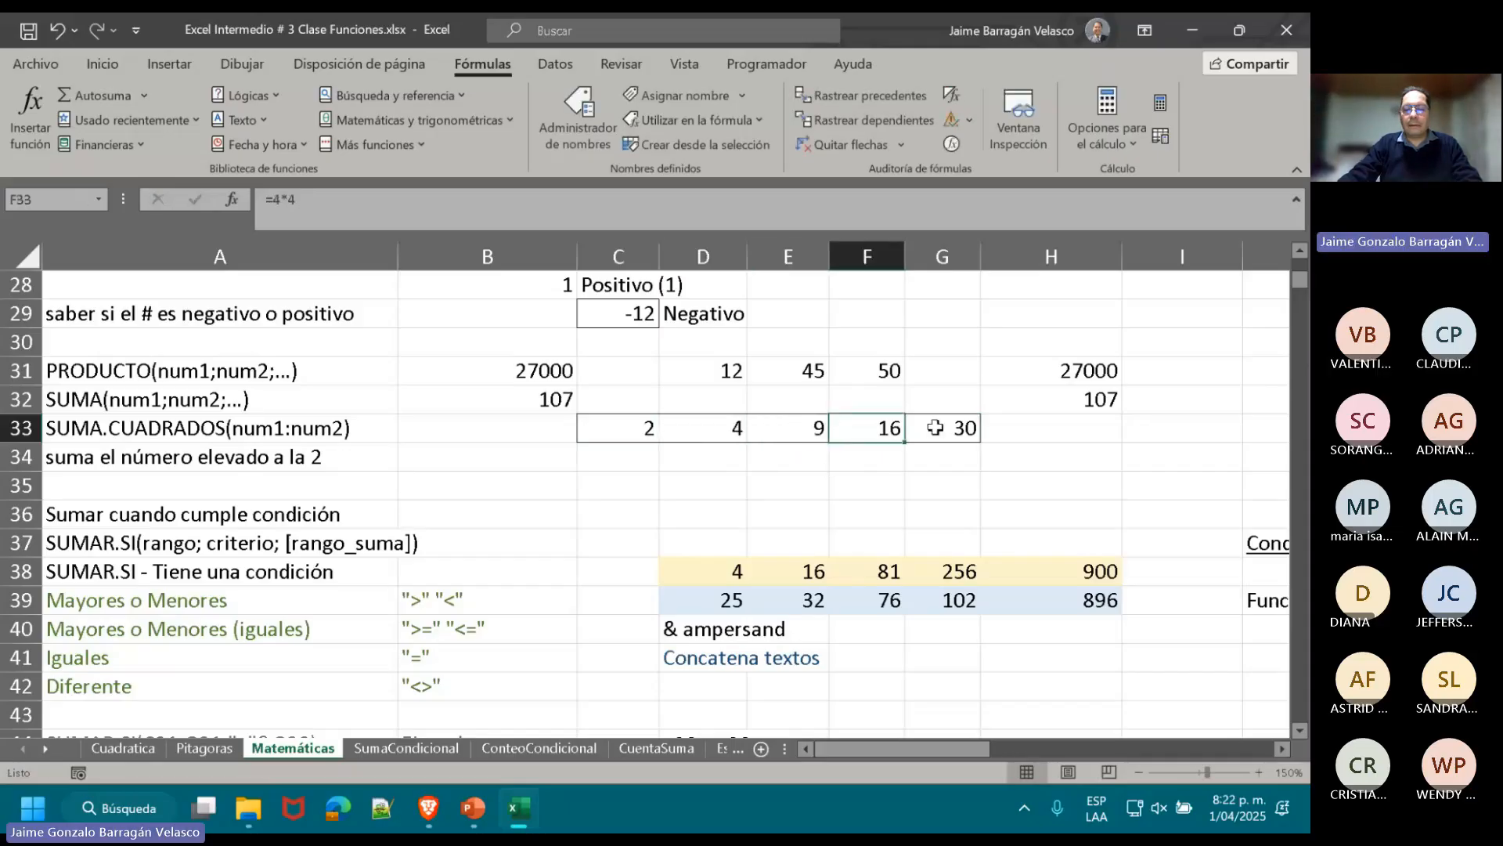
double_click(943, 430)
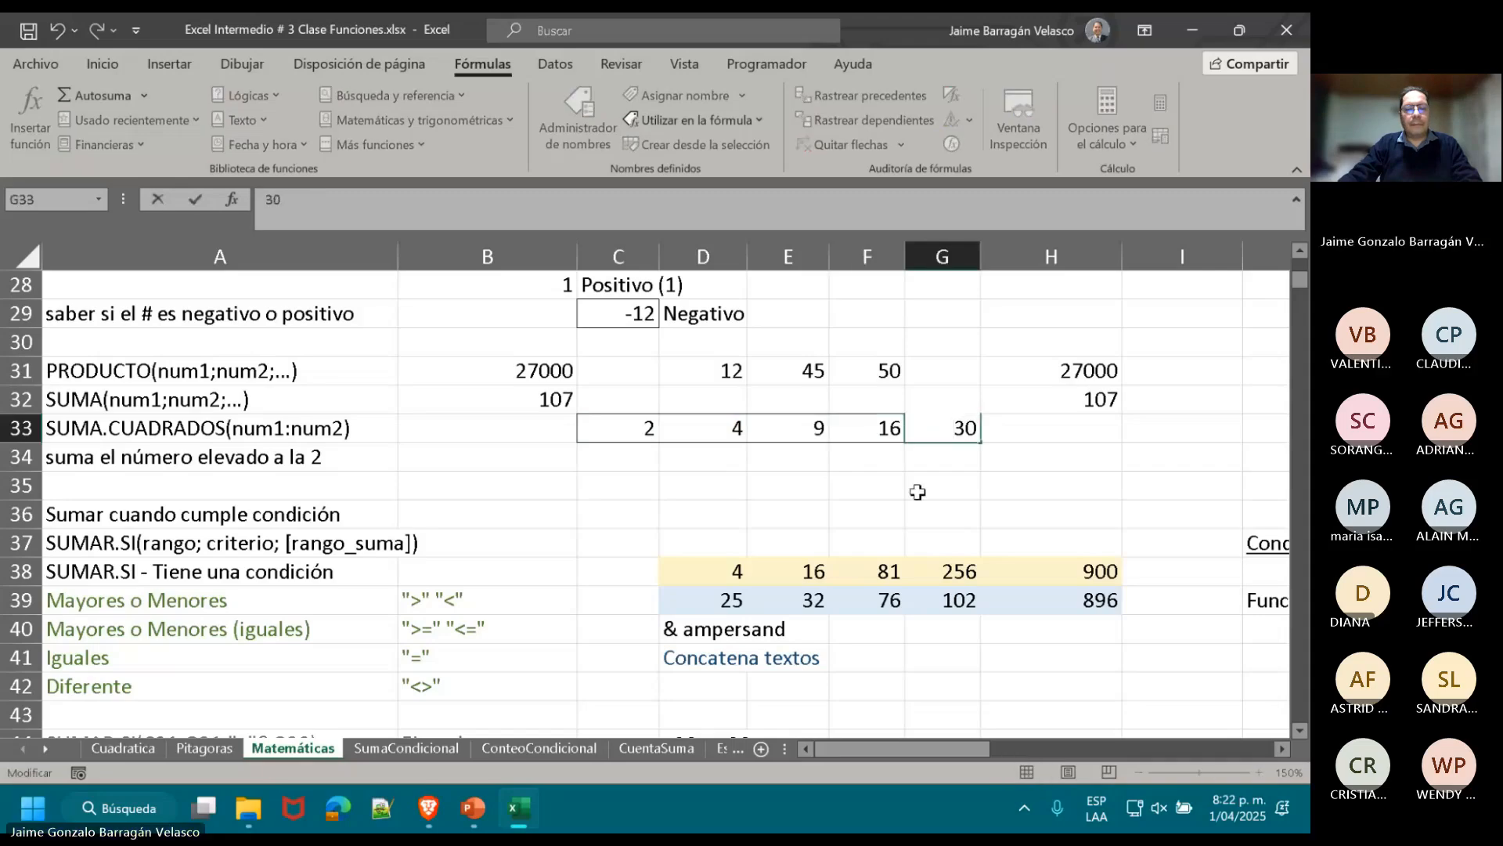
key(Escape)
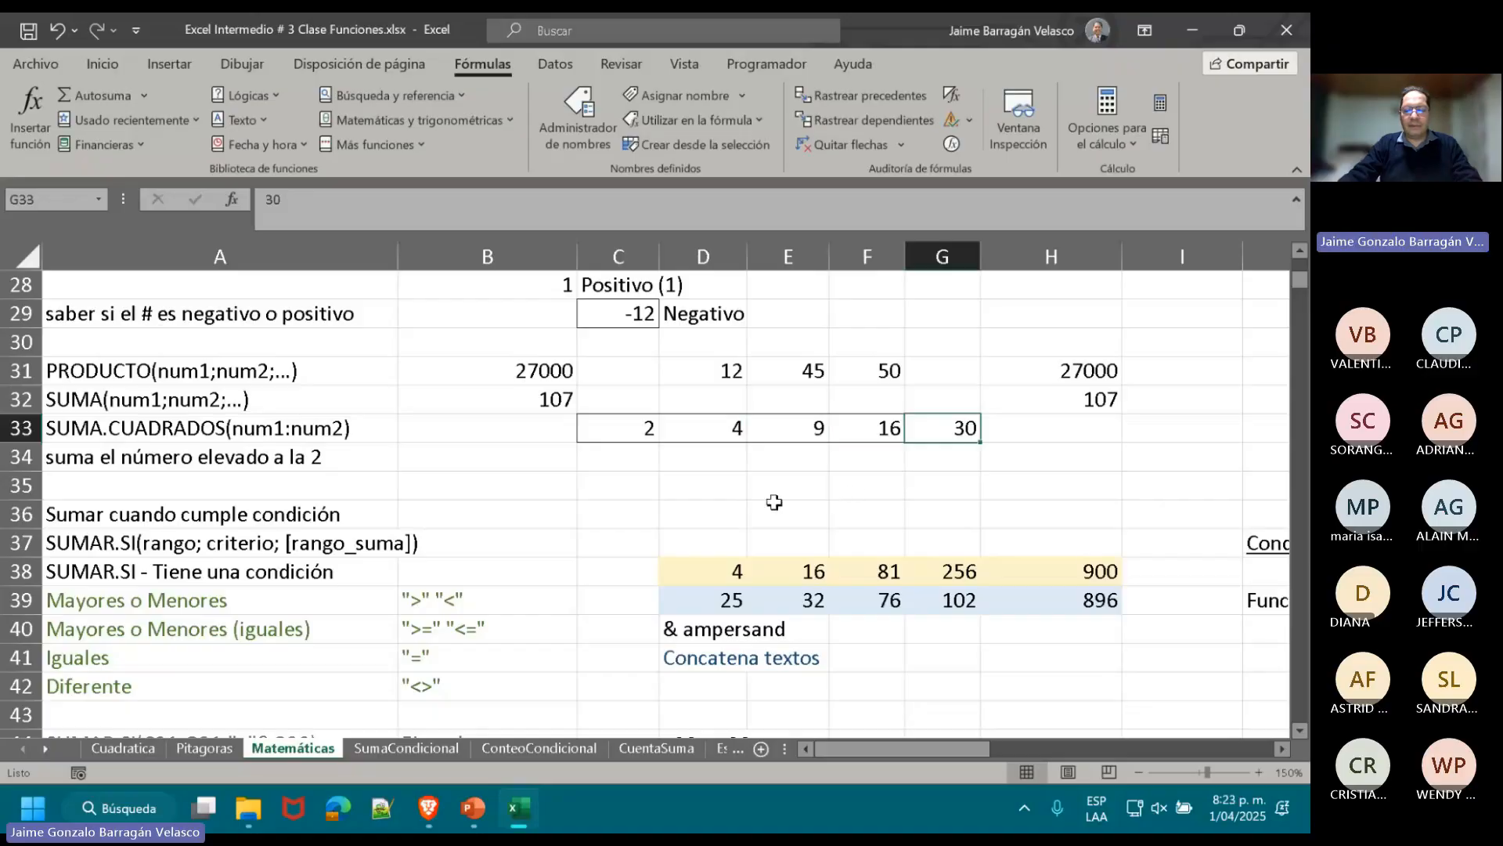
- Review the SUMA.CUADRADOS example row cell by cell from C33 to G33, checking whether G33 holds a formula
click(596, 428)
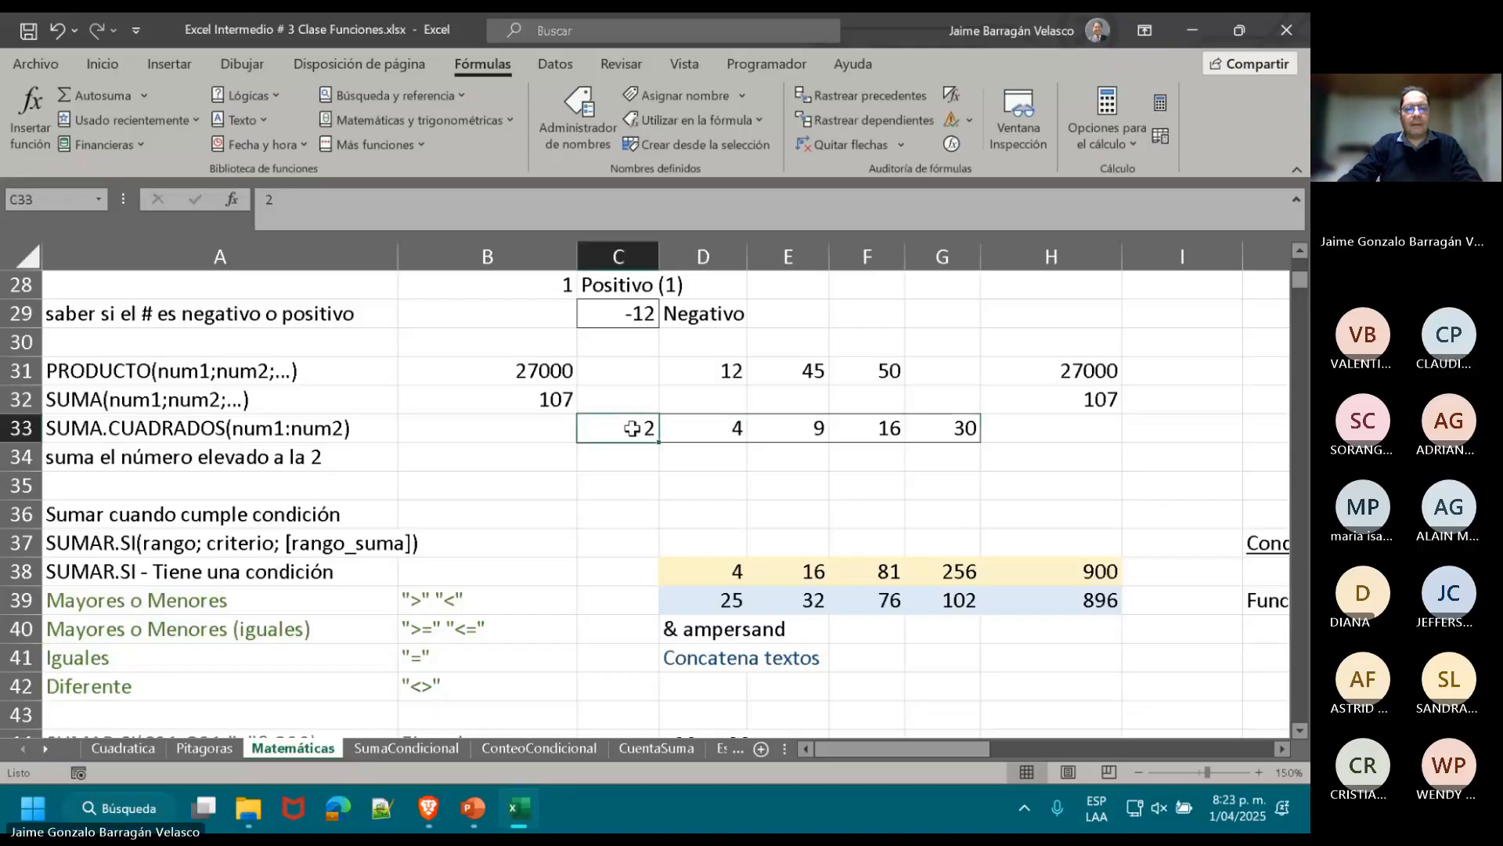
click(711, 429)
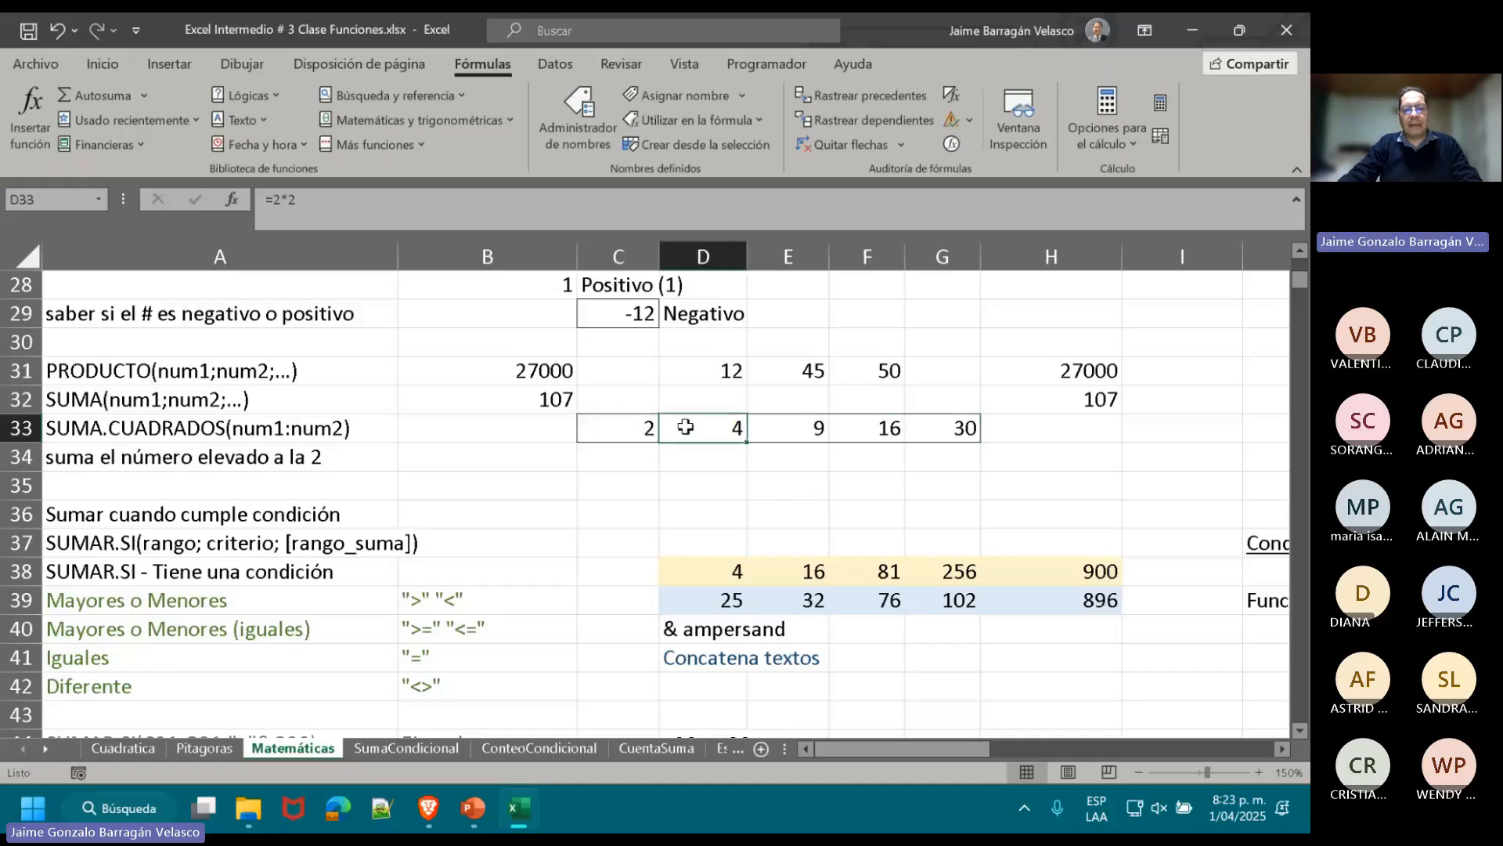
click(630, 399)
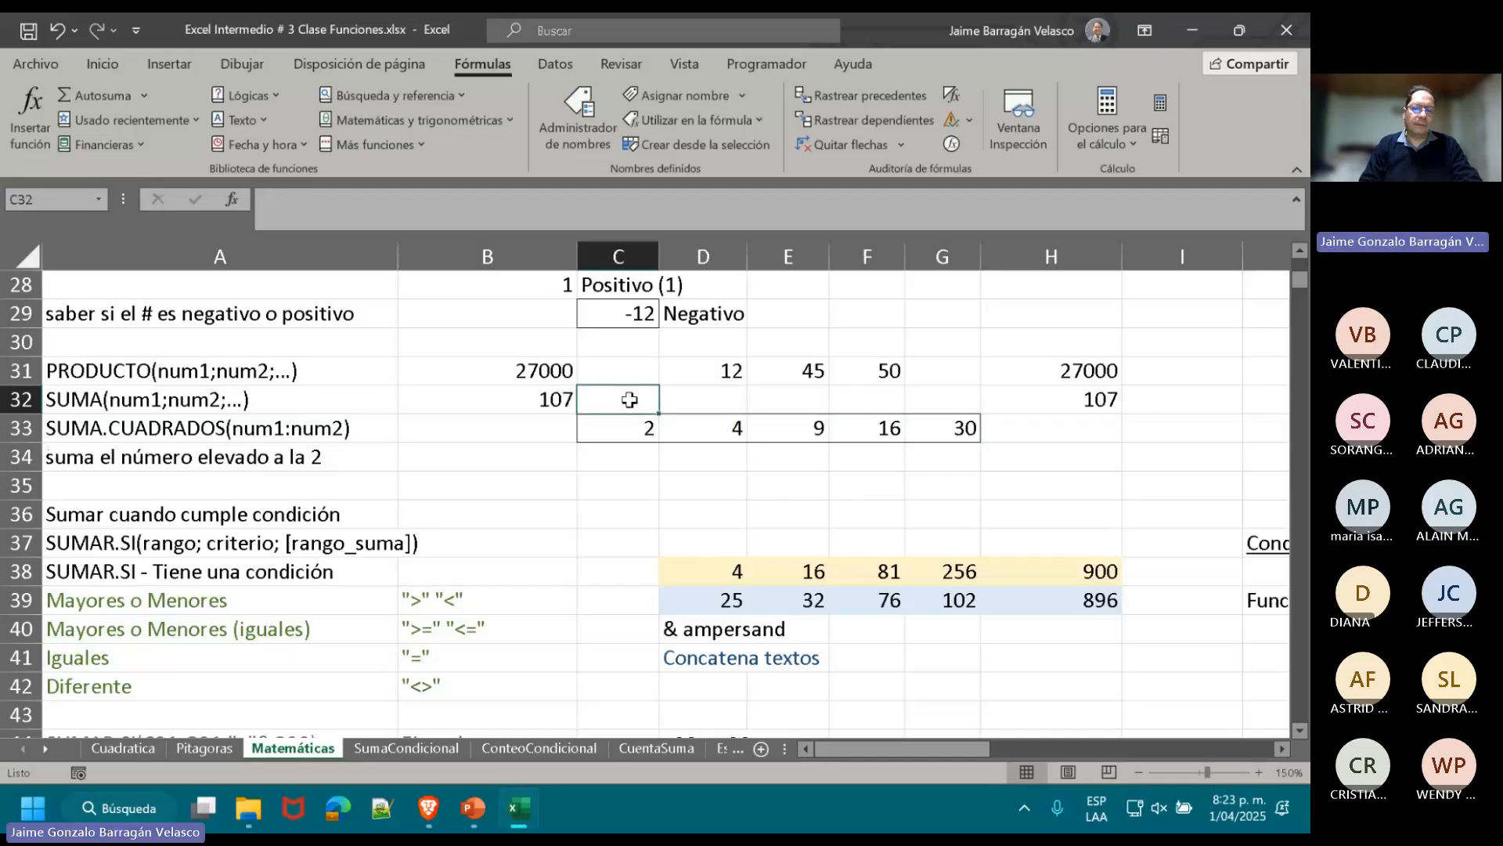
key(Down)
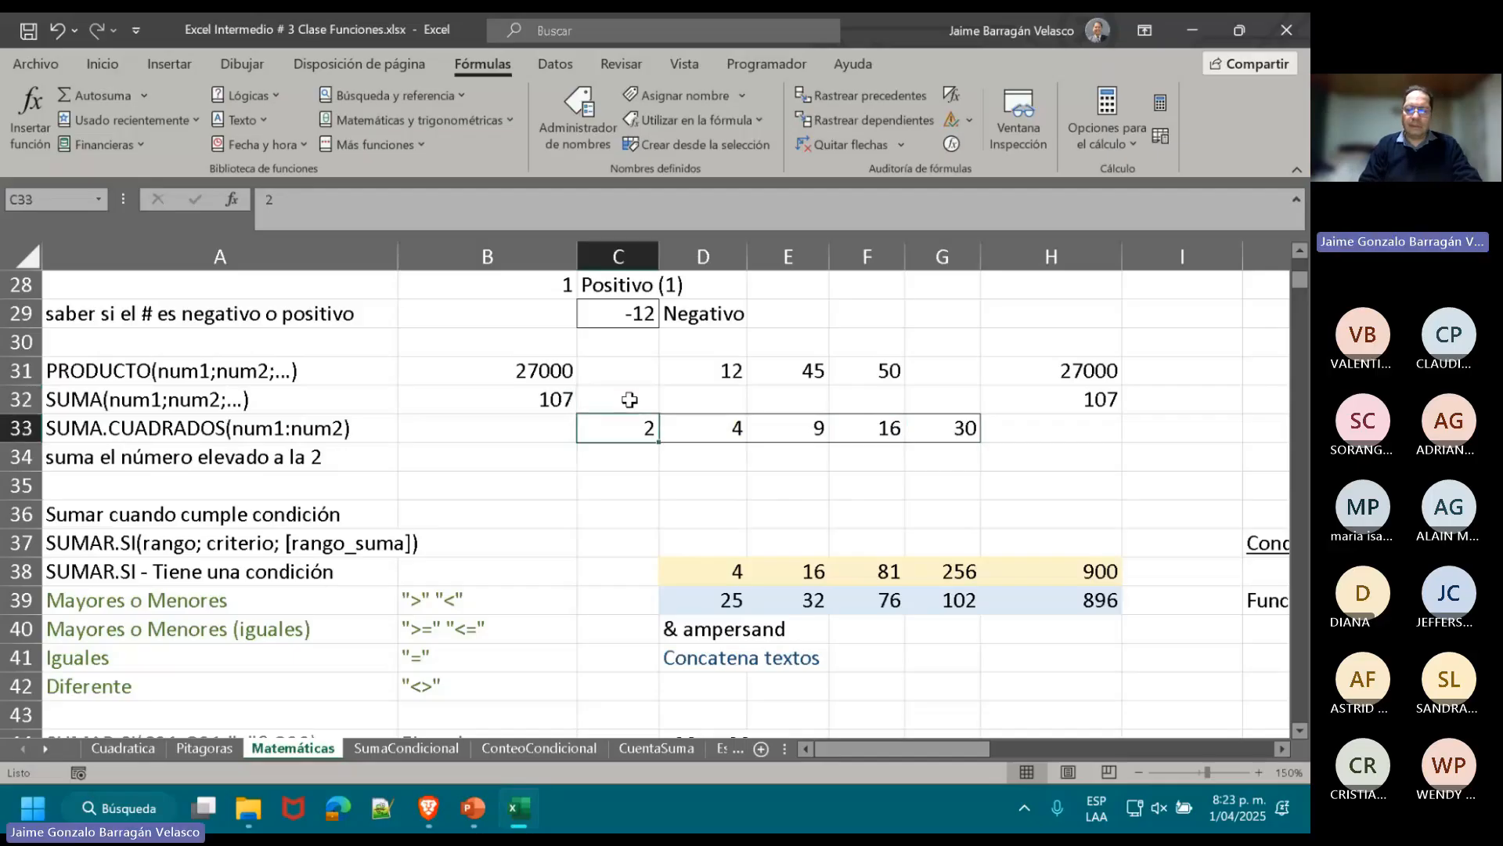
key(Right)
key(Right)
key(Right)
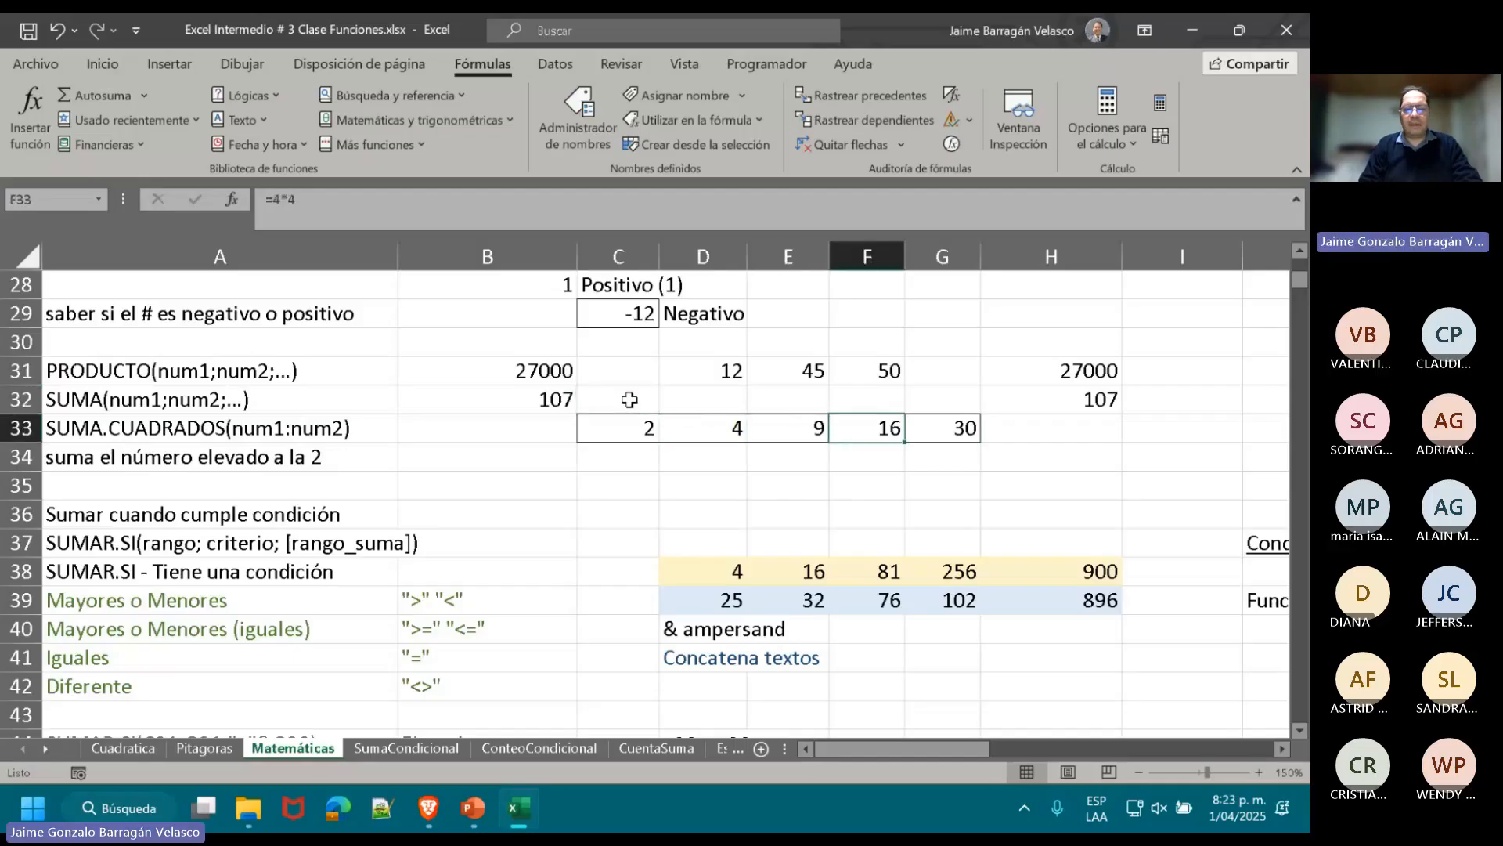
key(Right)
double_click(946, 426)
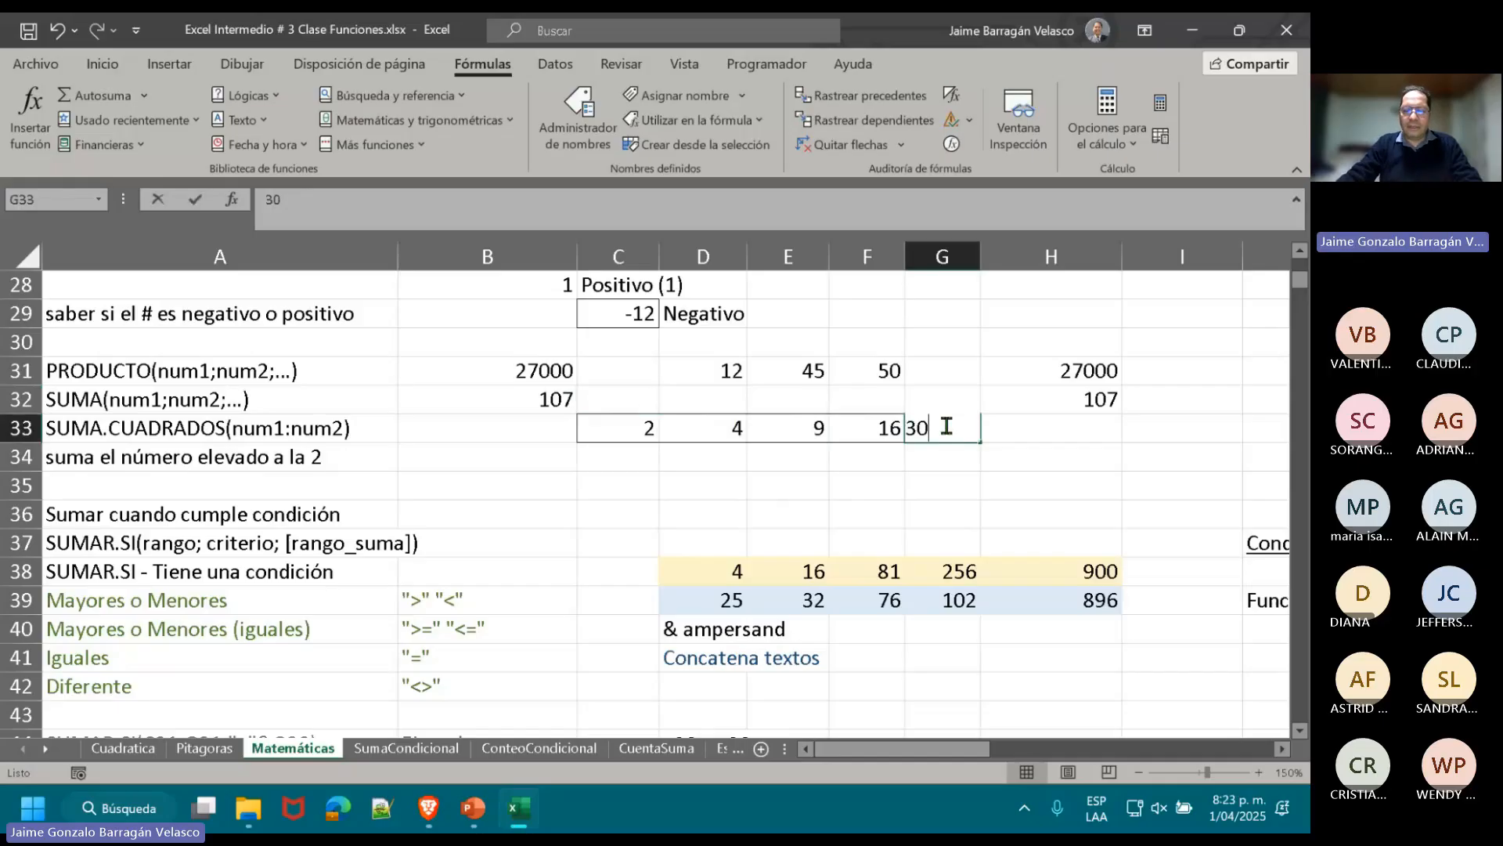
key(Escape)
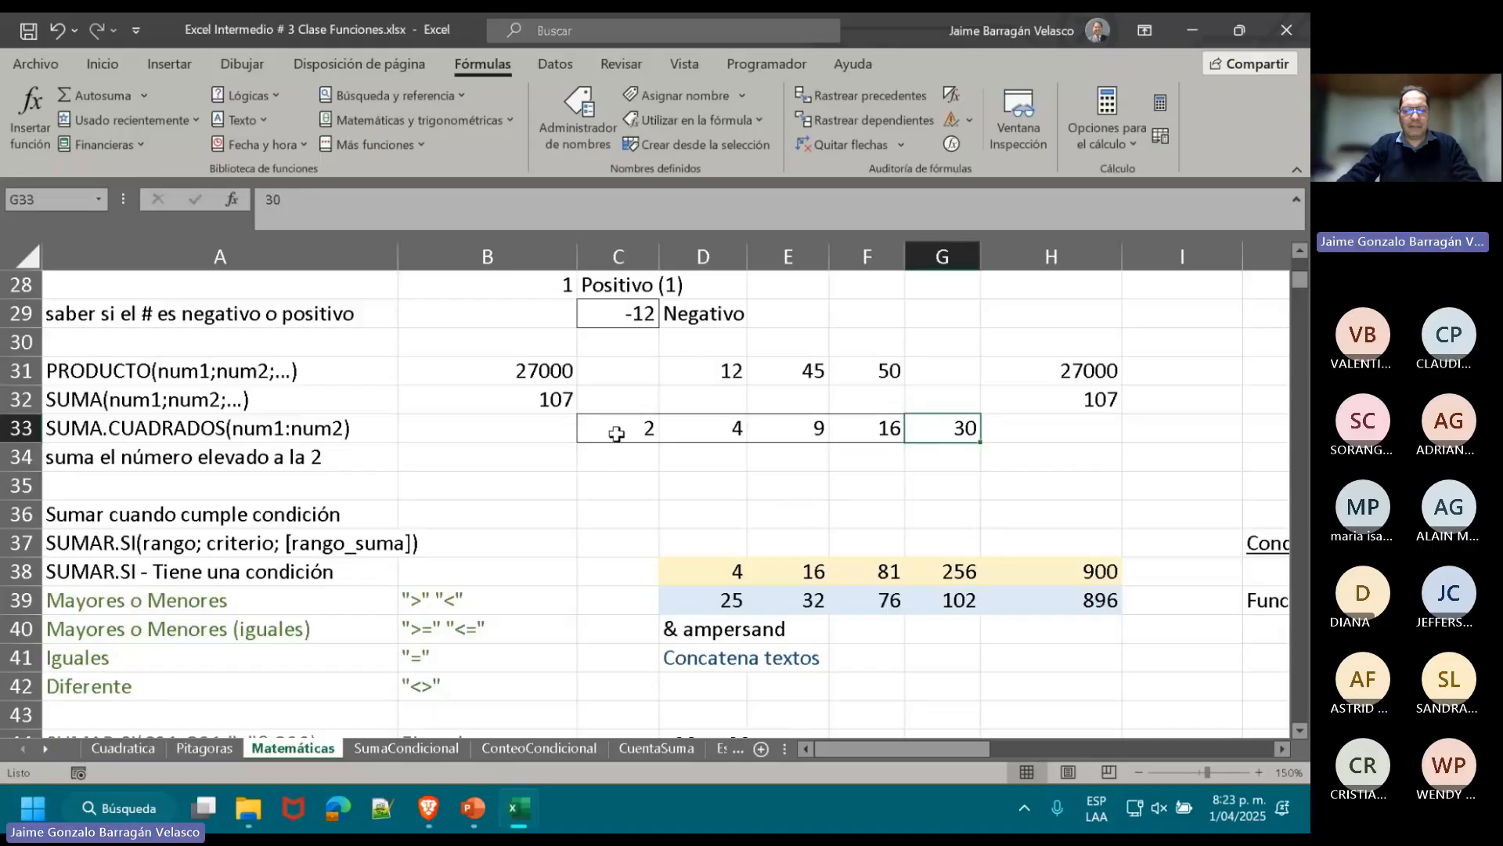
- Clear the old example values from C33:G33 in the SUMA.CUADRADOS row
drag(626, 428, 963, 416)
key(Delete)
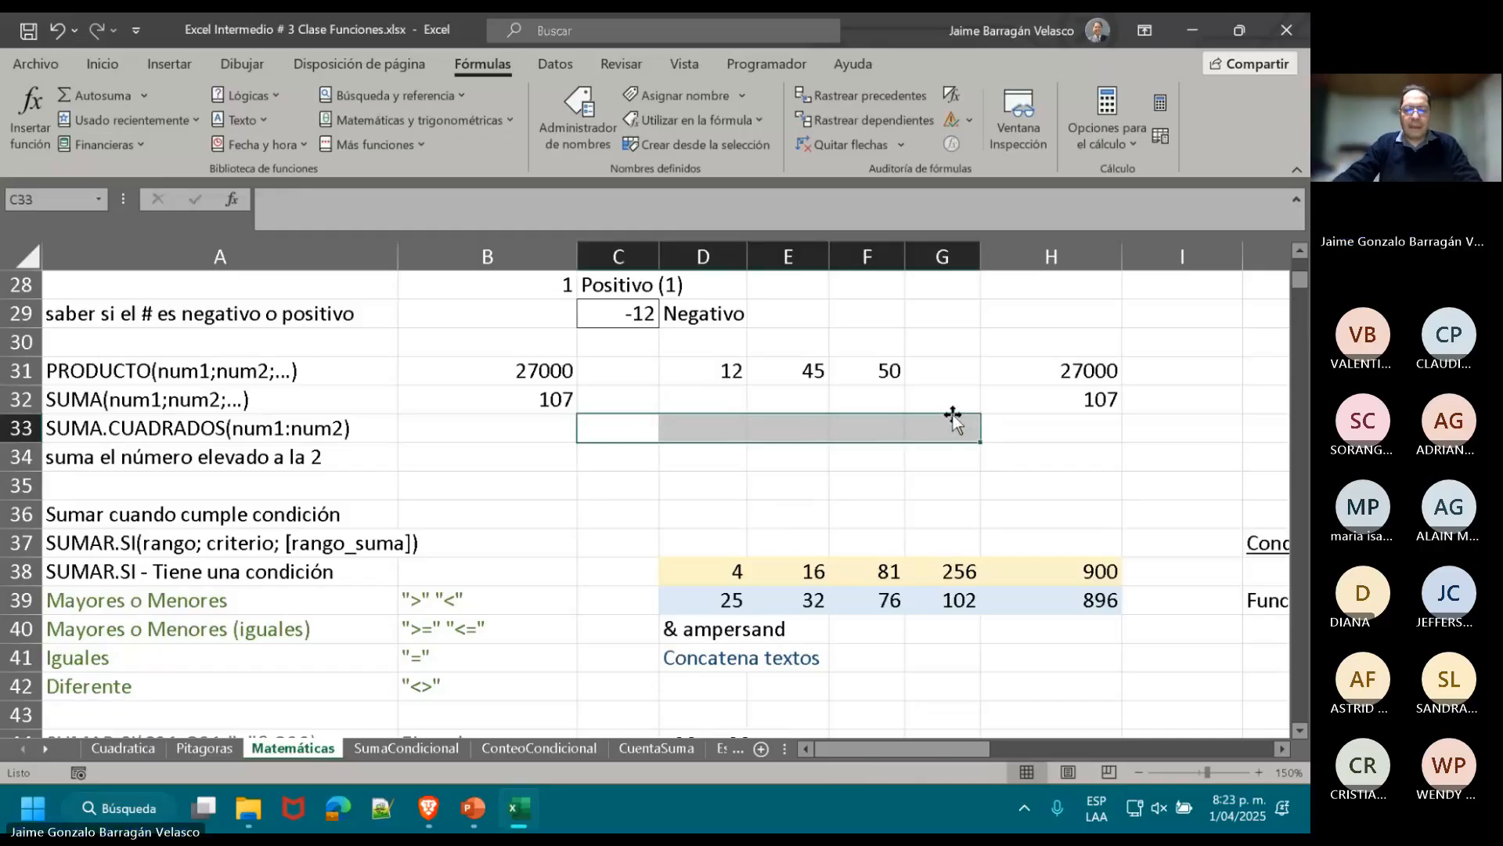
click(777, 368)
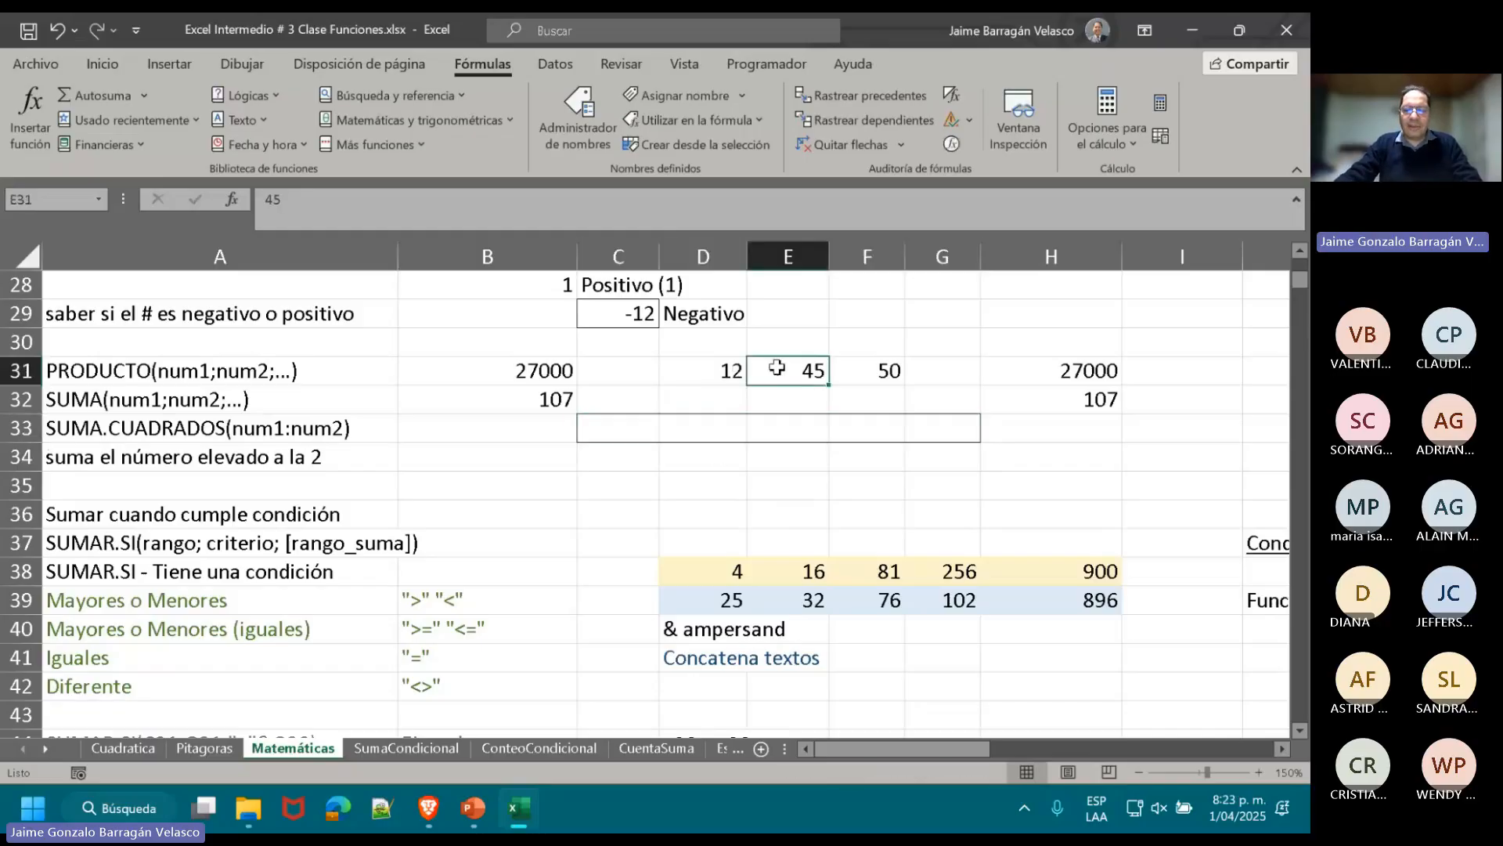
click(878, 369)
- Square the first number of row 31 by entering =D31*D31 in D33
click(718, 428)
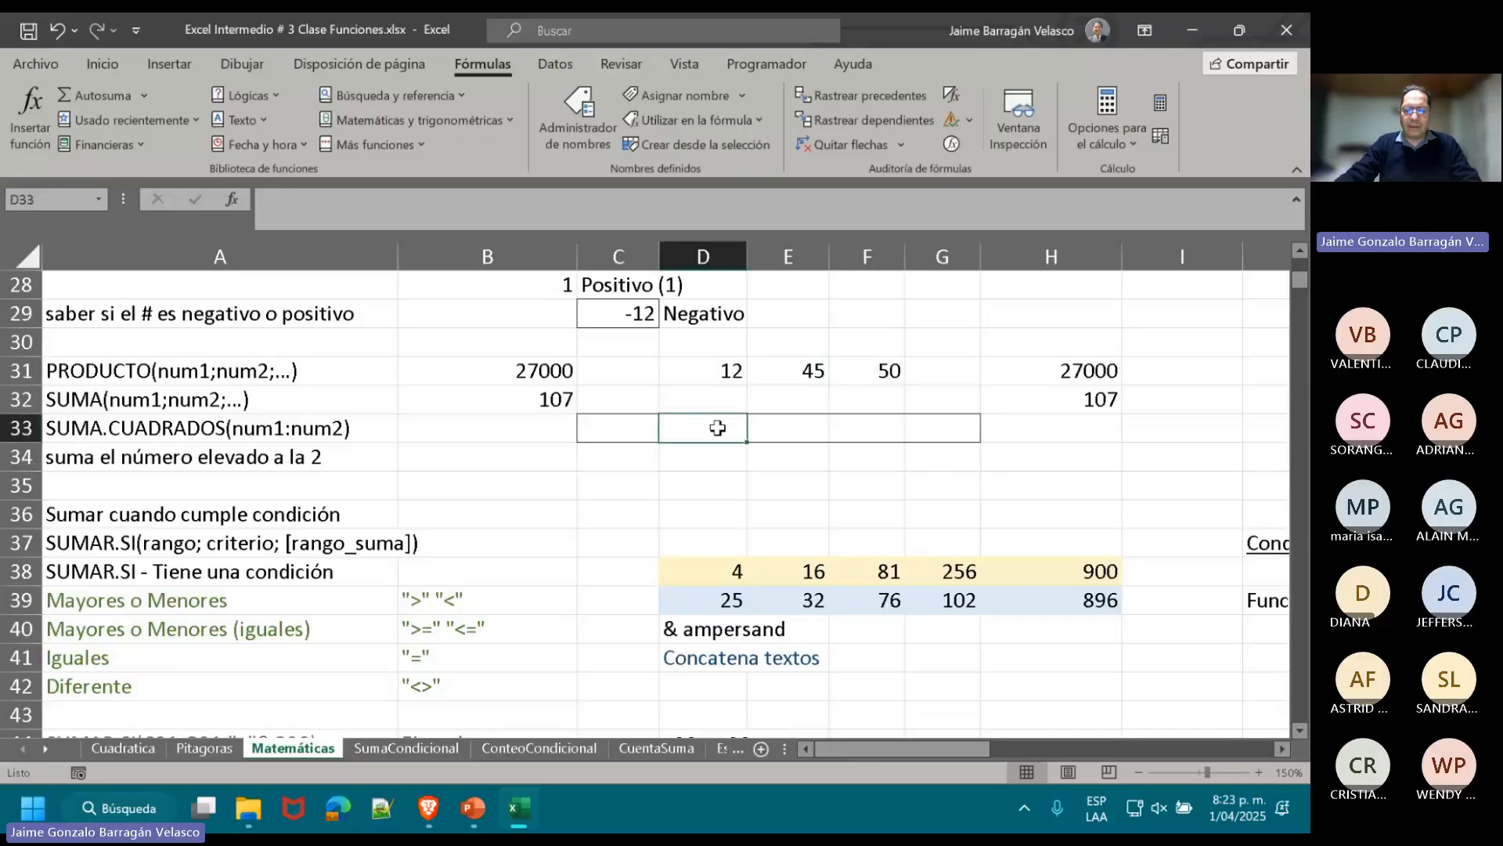
text(=)
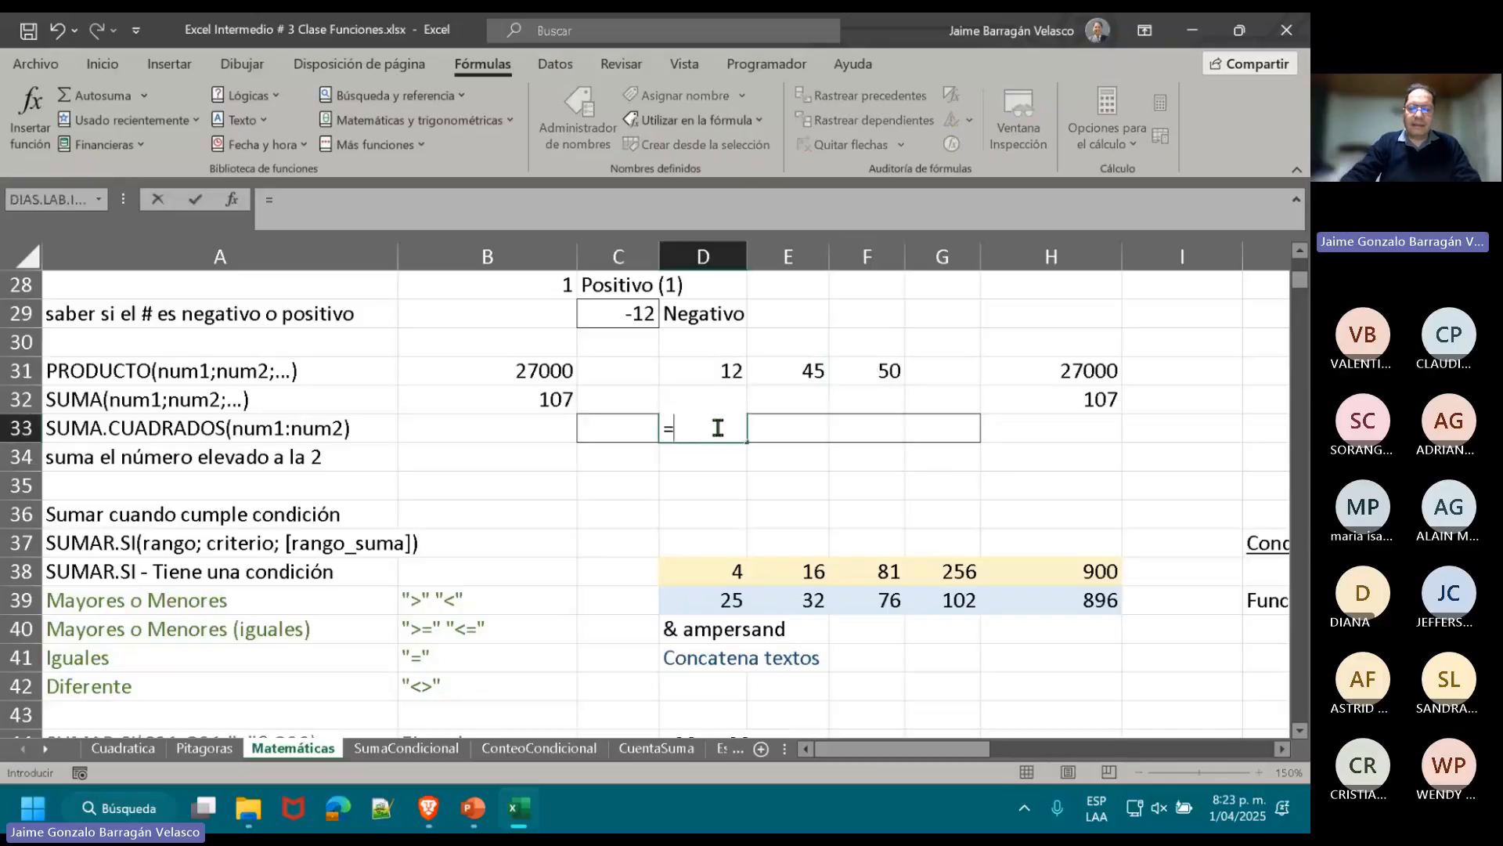
click(717, 372)
text(*)
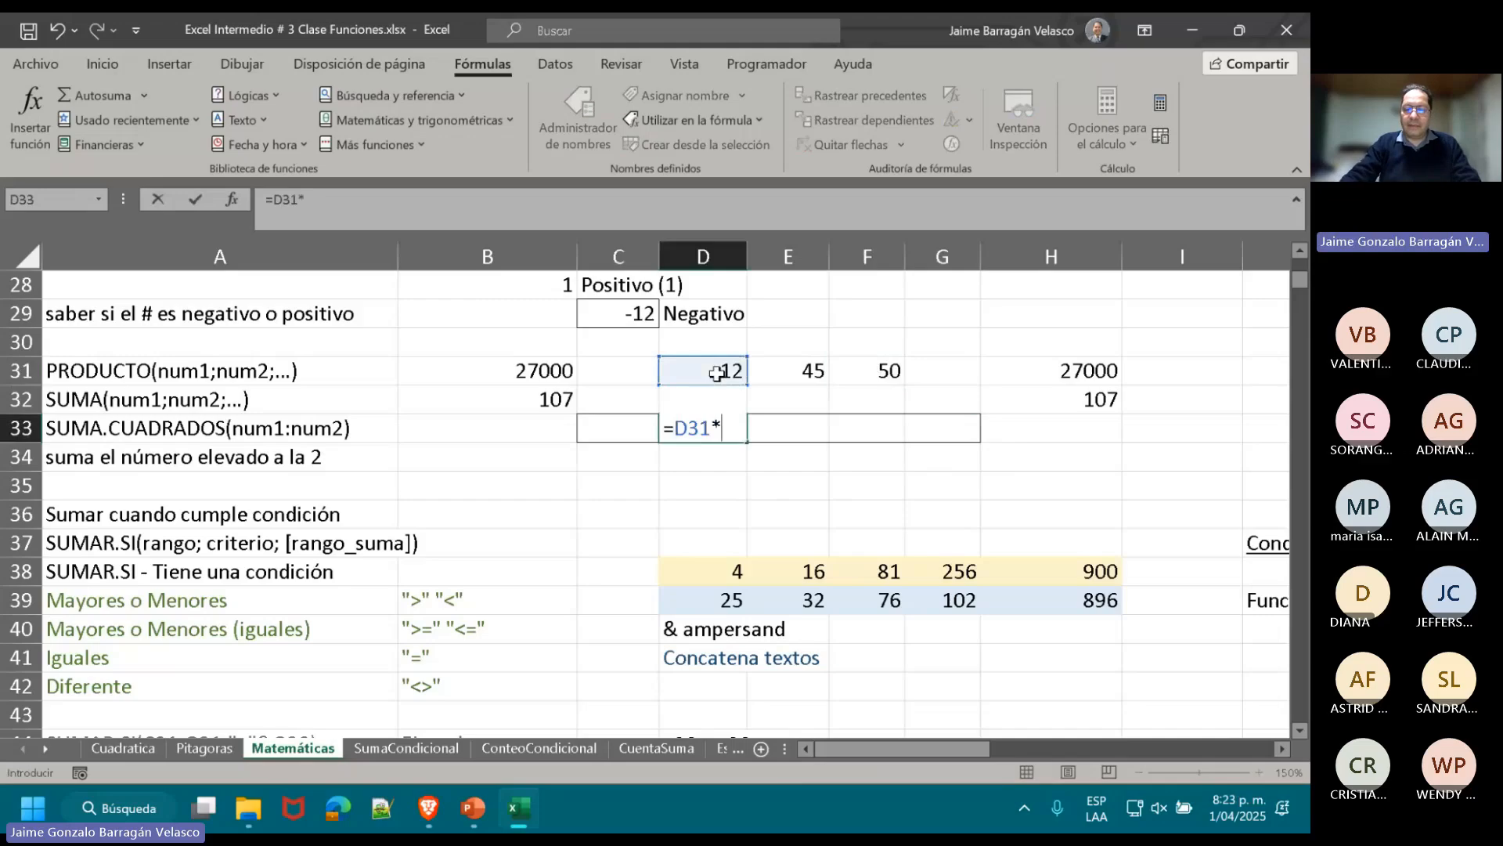
click(717, 372)
key(Return)
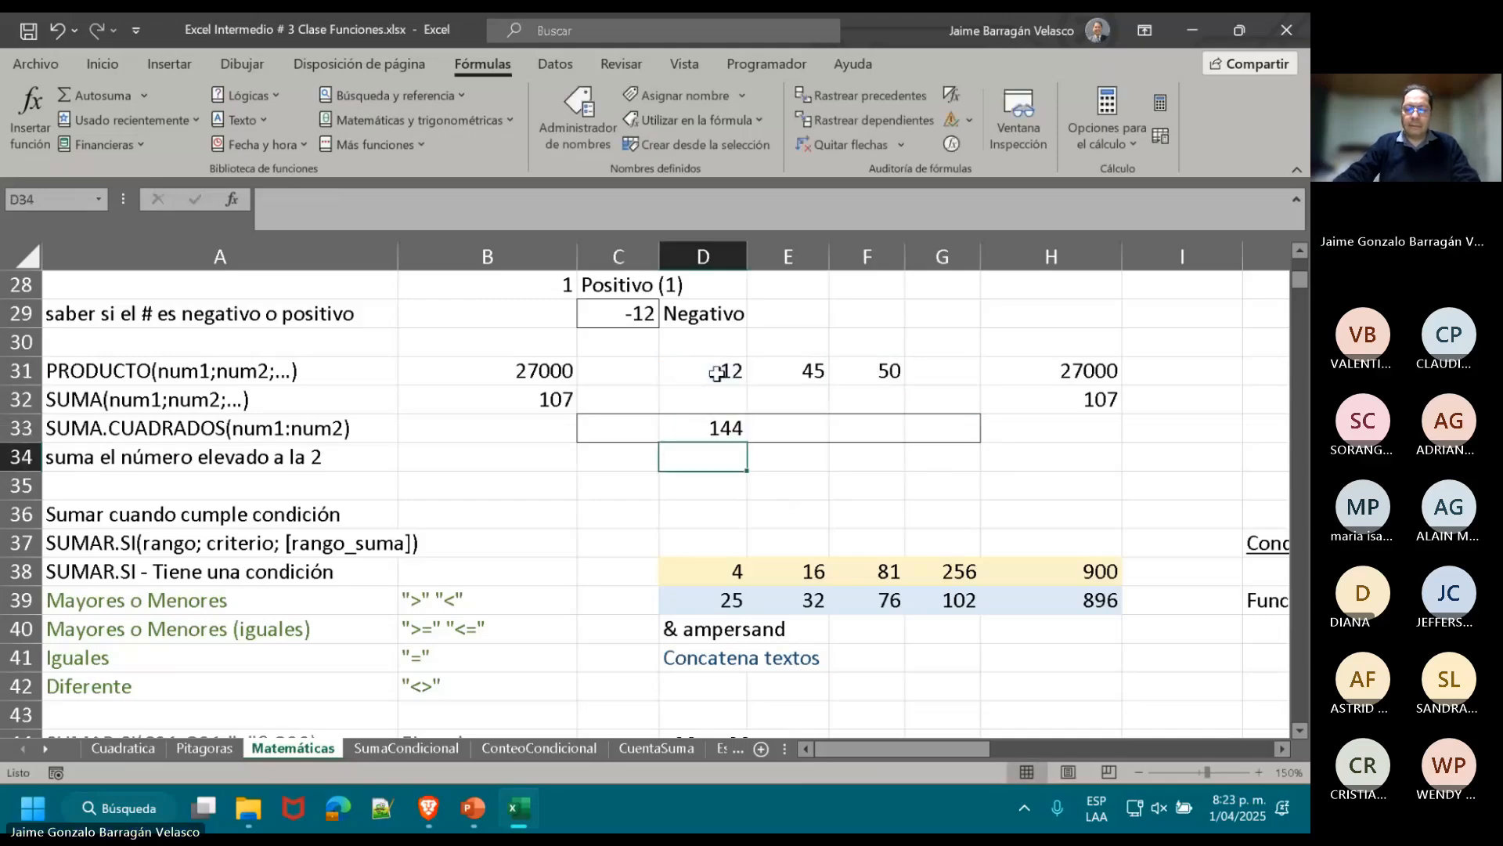
- Copy the squaring formula from D33 into E33 and F33 to square the other two numbers of row 31
key(Up)
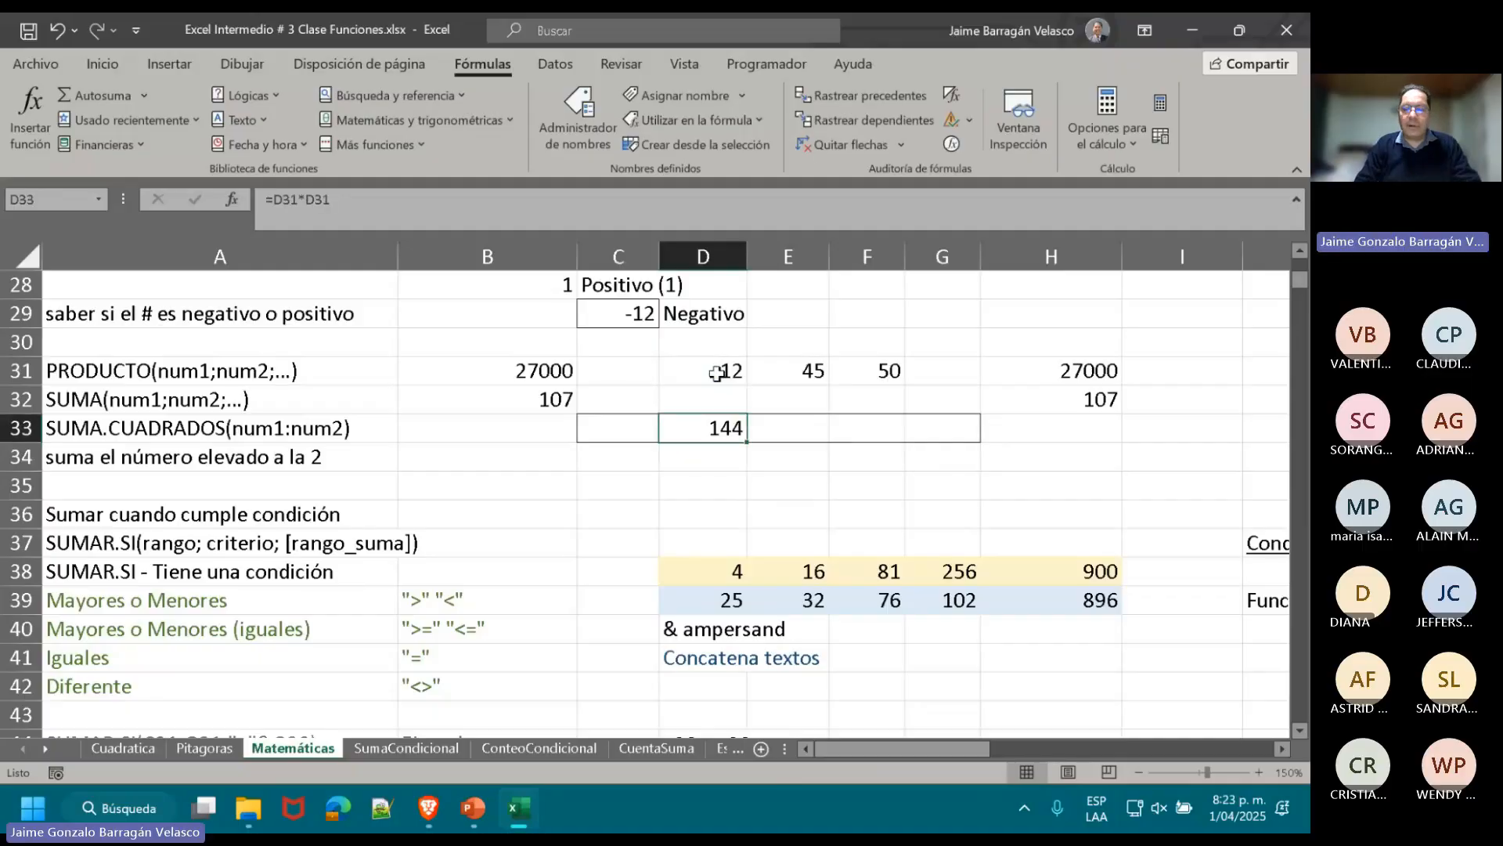
key(ctrl+c)
key(Right)
key(ctrl+v)
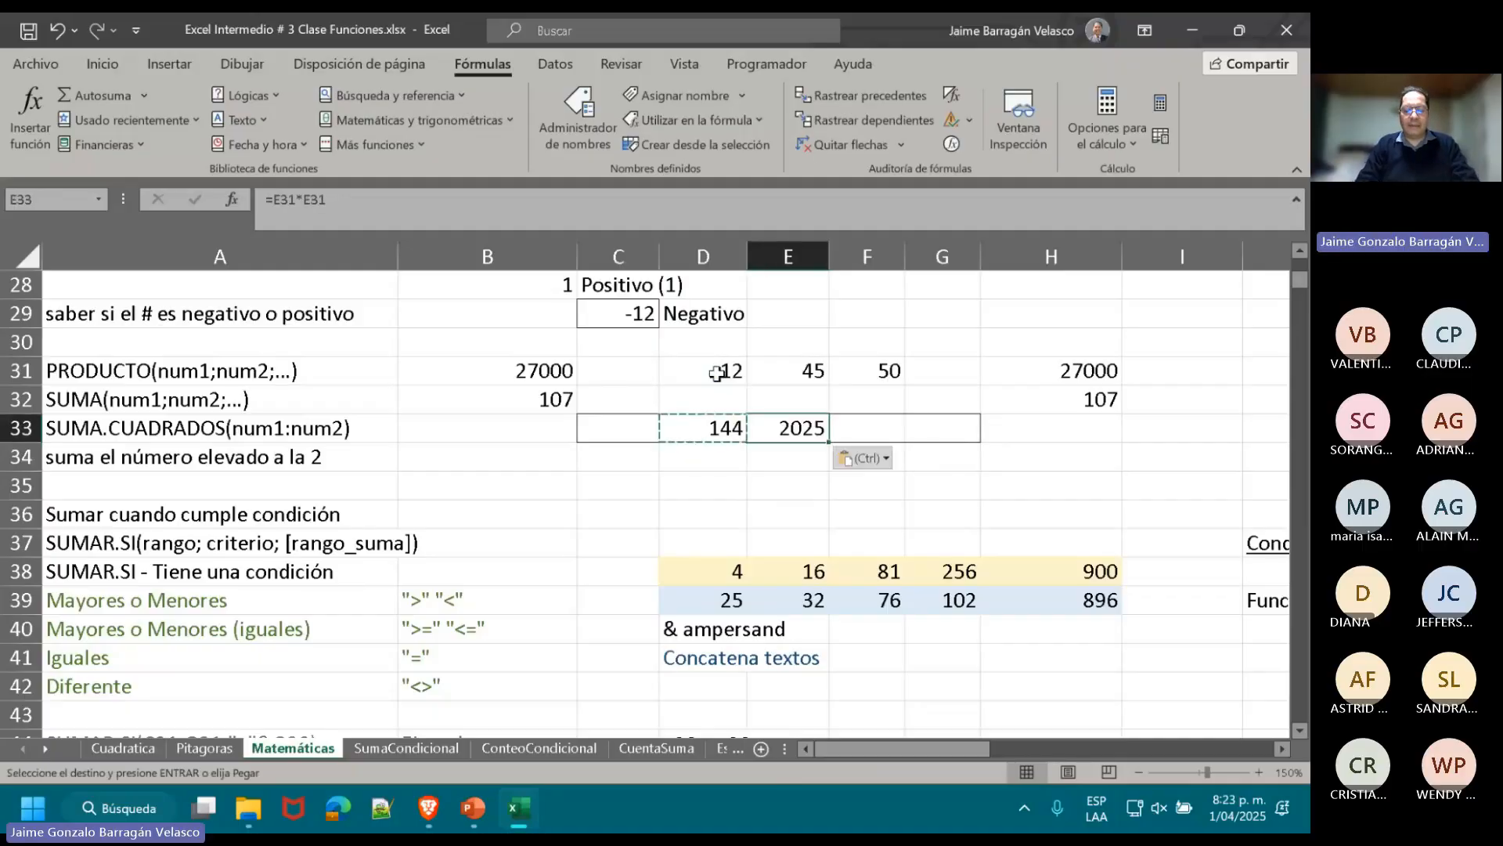
key(Right)
key(Escape)
key(Left)
key(ctrl+c)
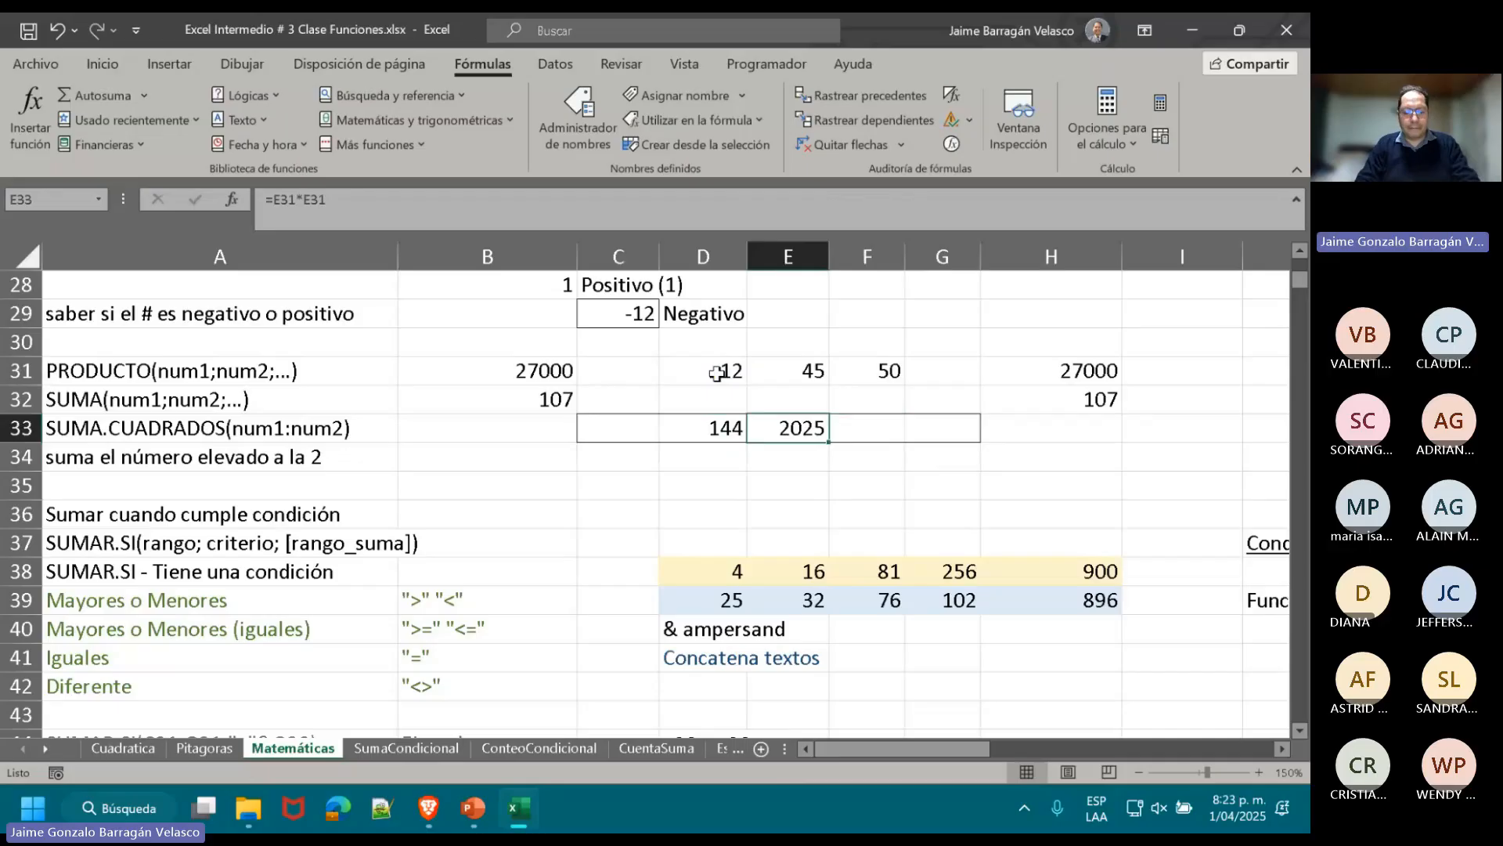
key(Right)
key(ctrl+v)
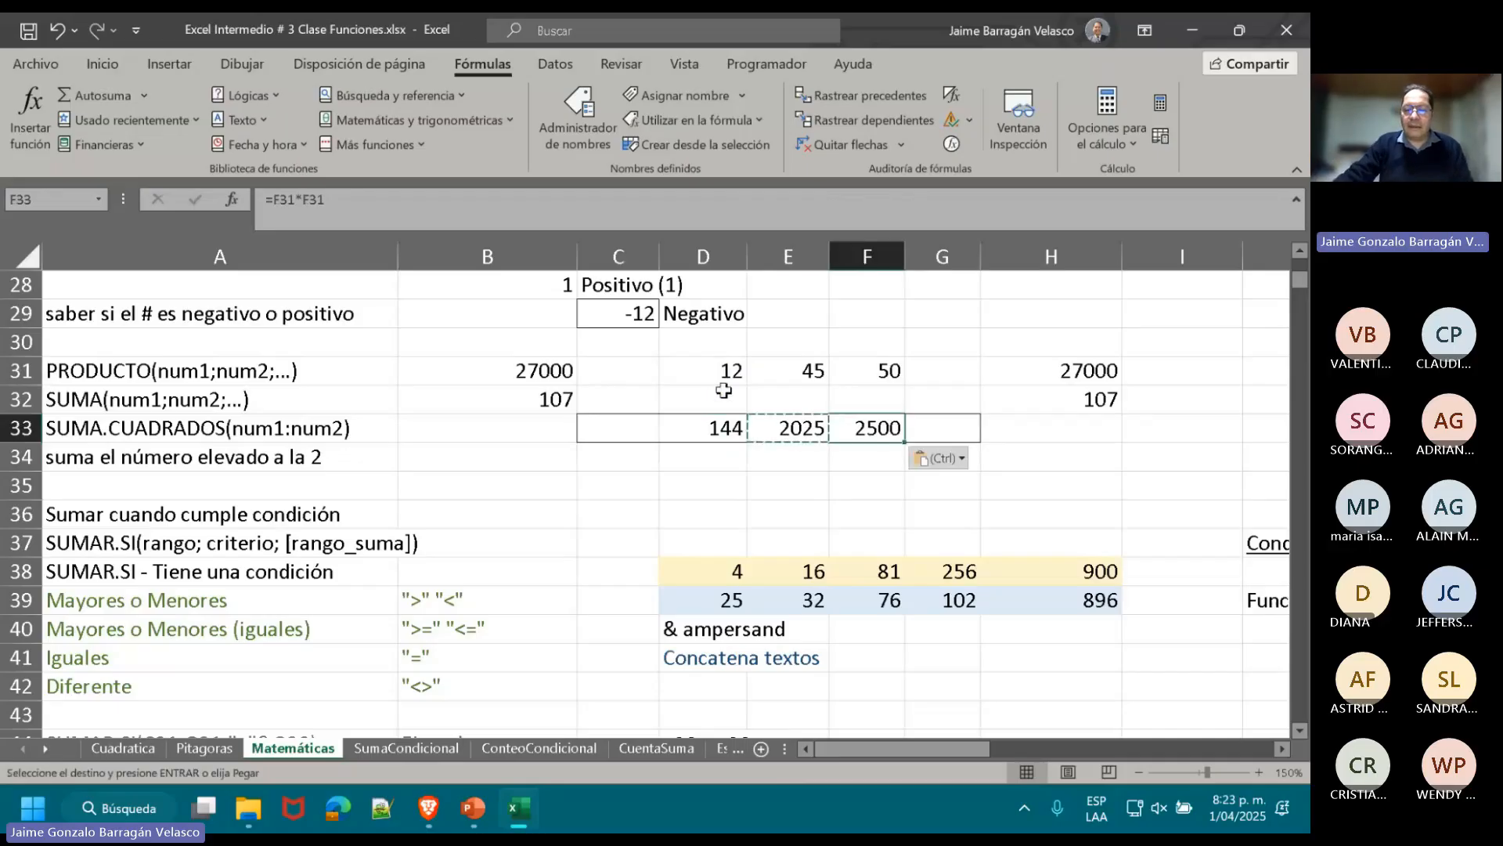
- Inspect the copied squaring formula in E33 and select the empty cell G33 beside the squares
click(790, 427)
double_click(787, 428)
key(Escape)
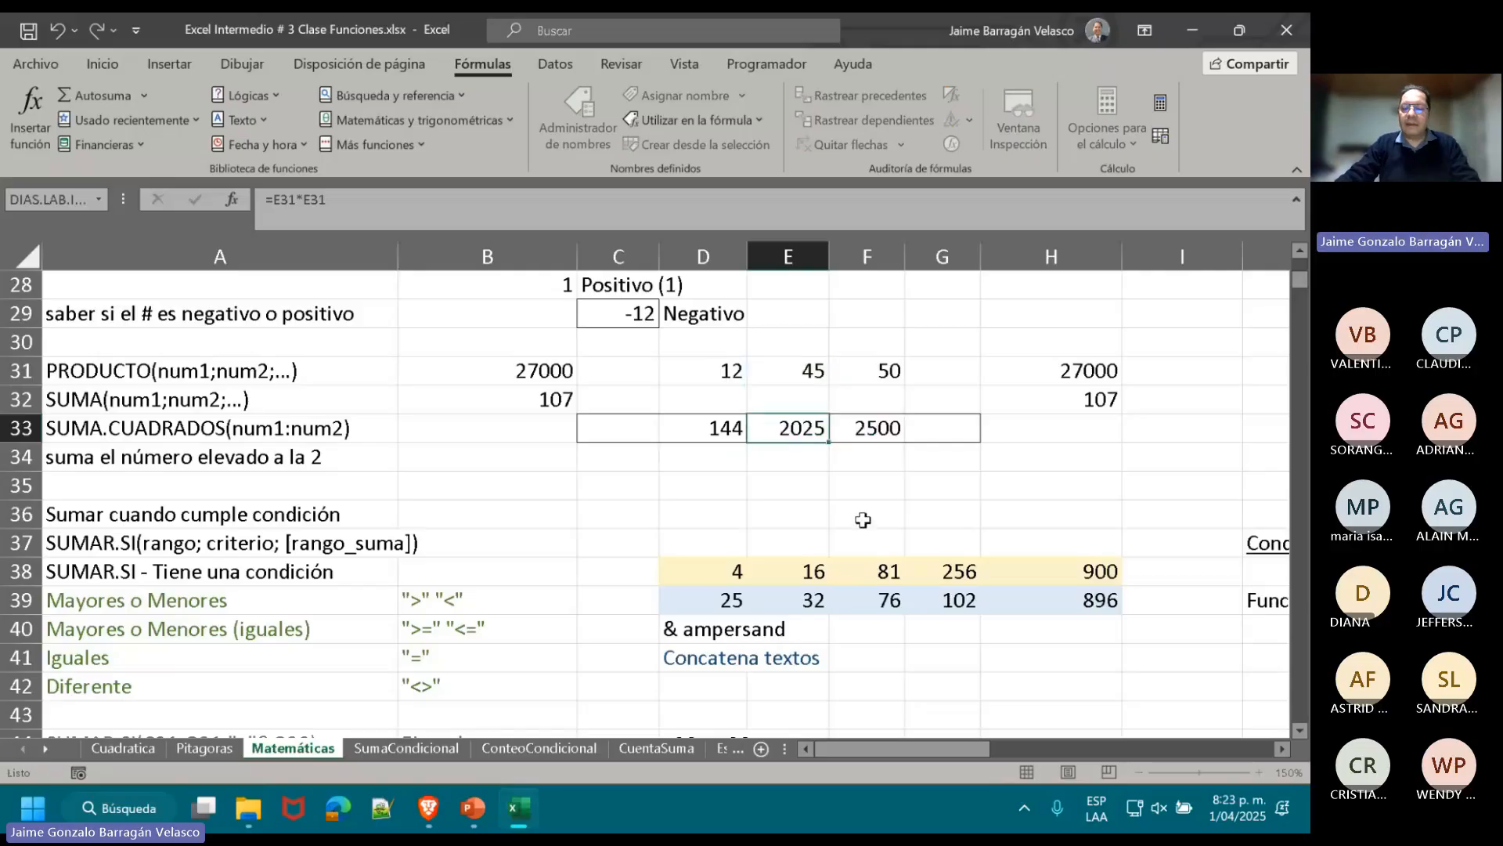
click(948, 431)
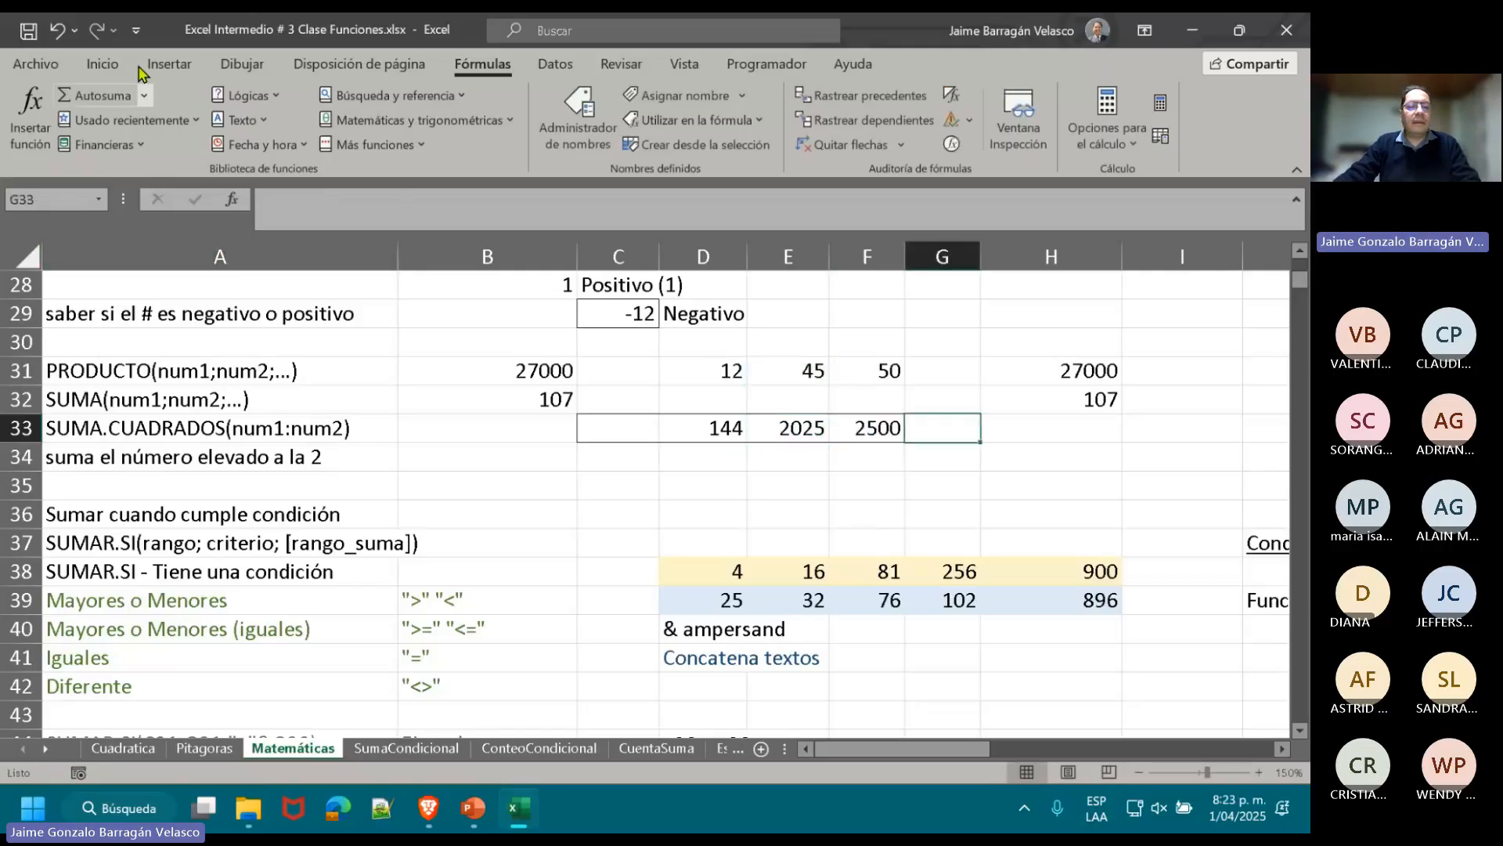
- Apply outside borders to cell G33 beside the squared numbers
click(105, 64)
click(222, 138)
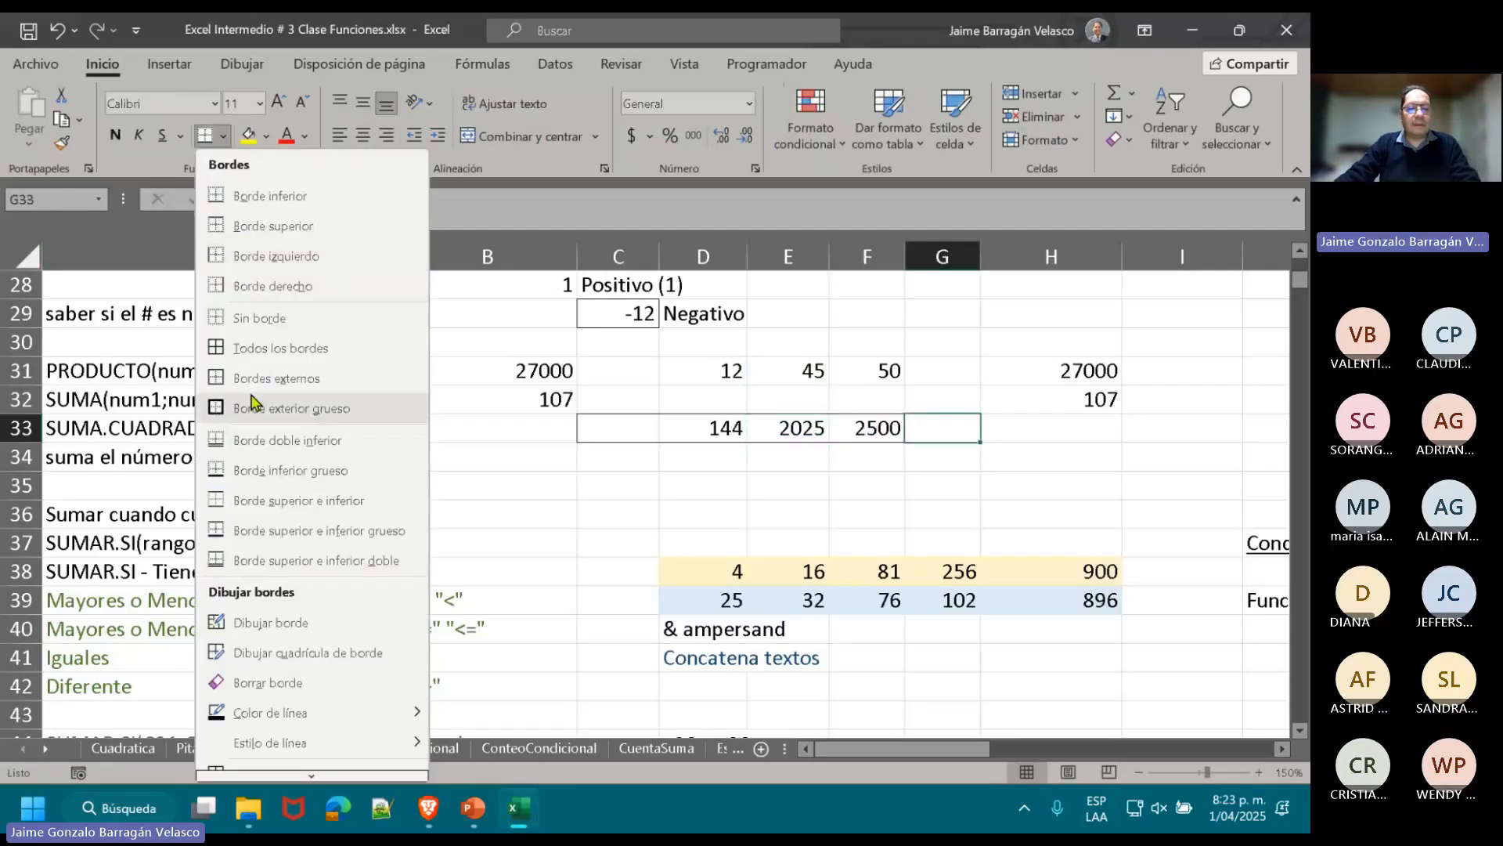
click(258, 378)
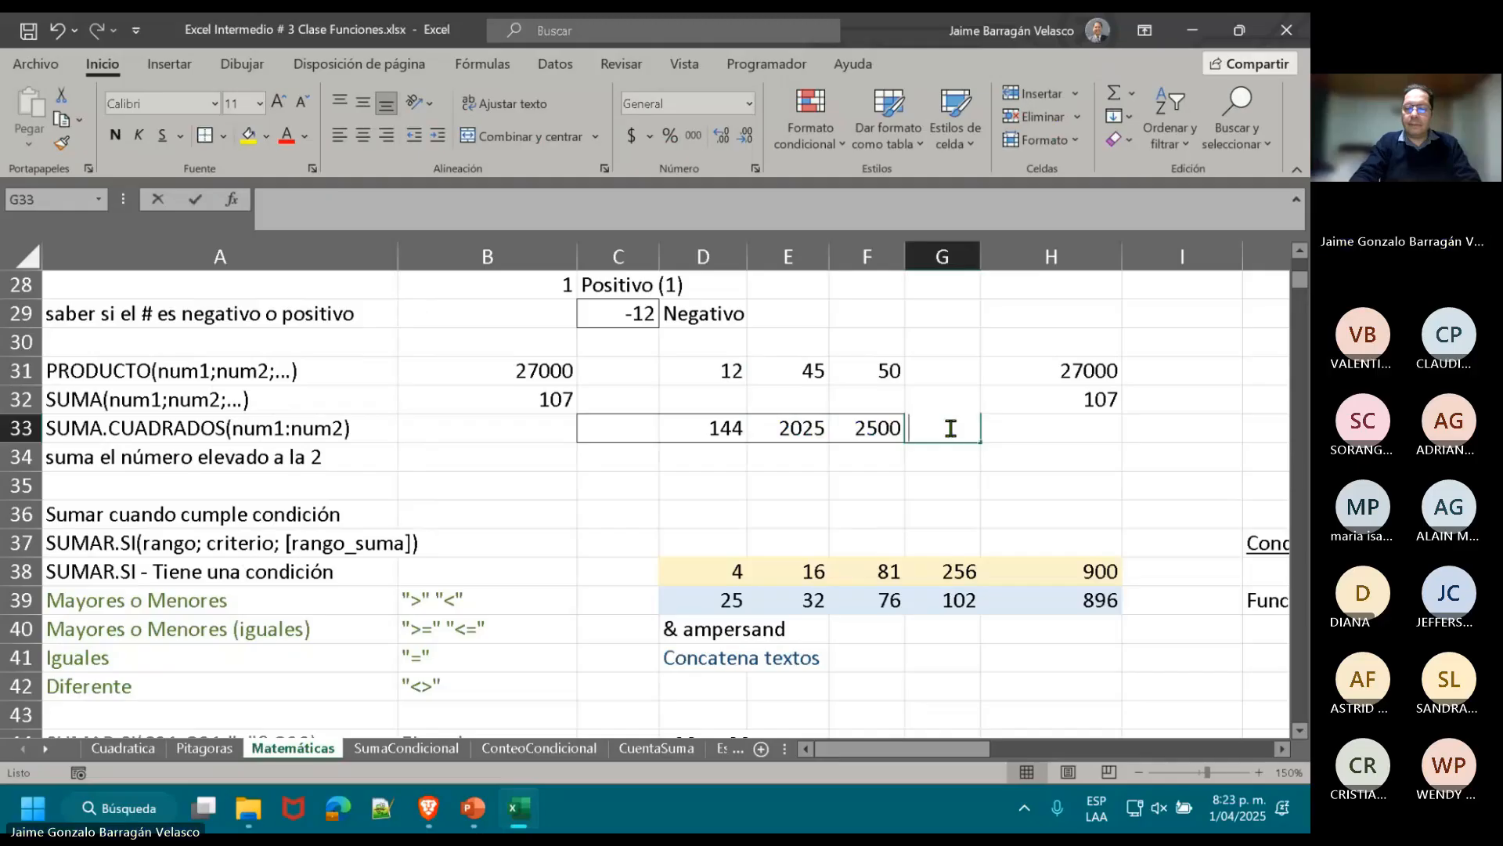
- Total the three squares in G33 with the formula =SUMA(D33:F33)
text(=SUMA)
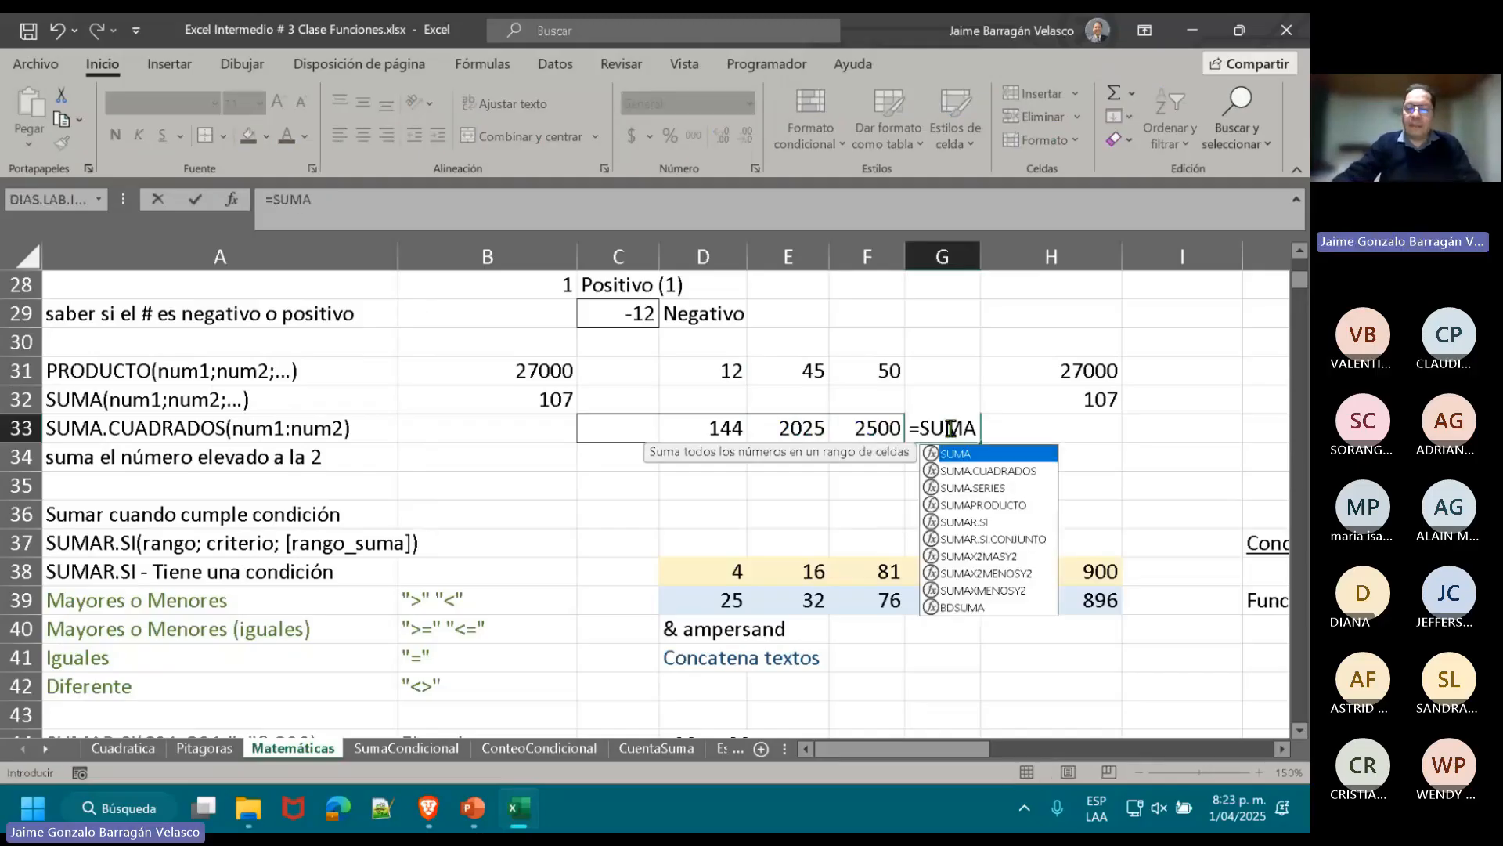
text(()
drag(708, 427, 887, 422)
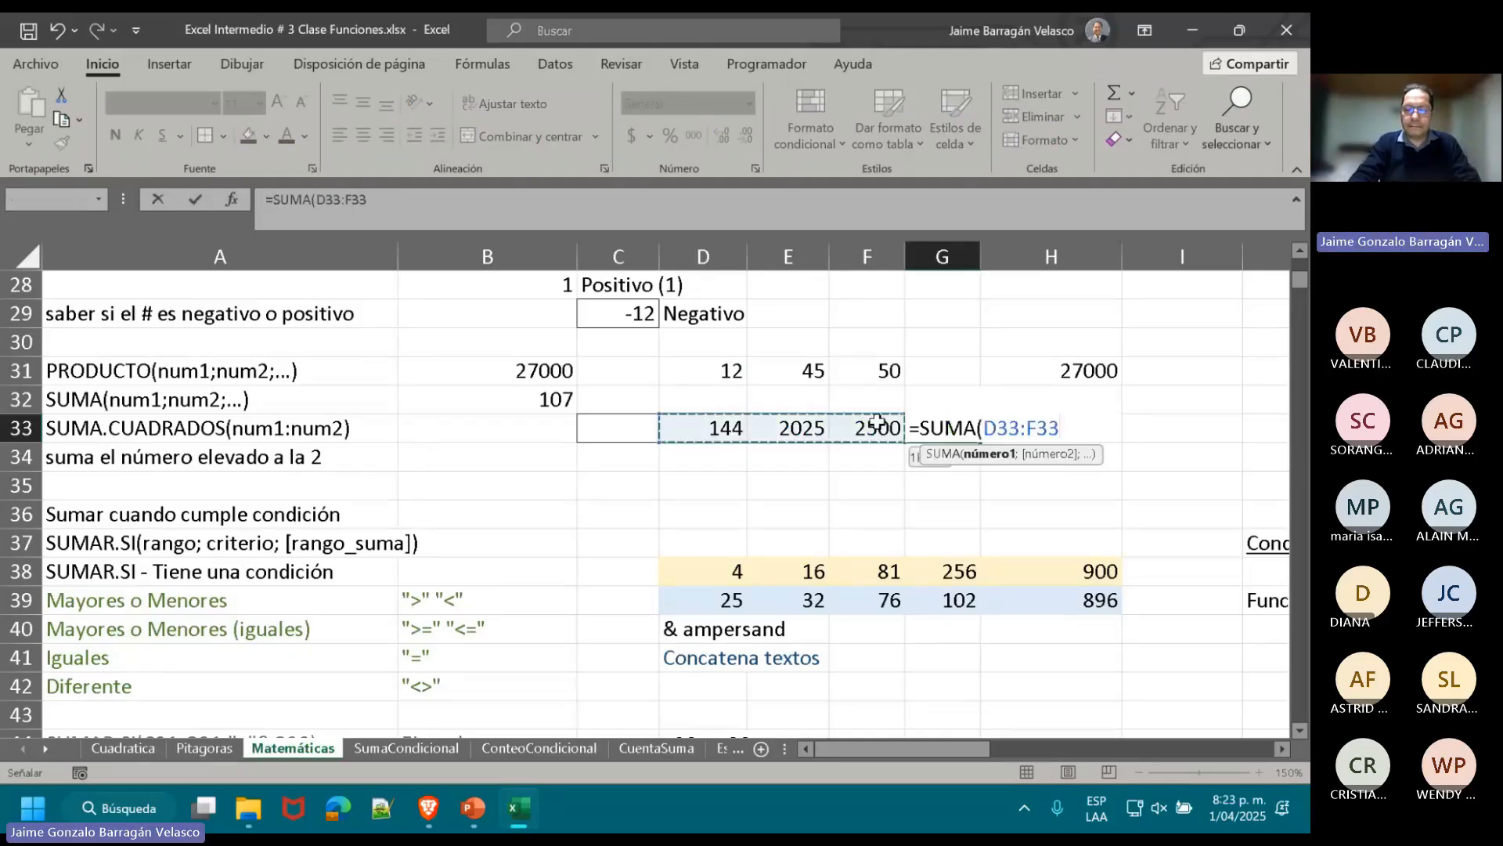
key(Return)
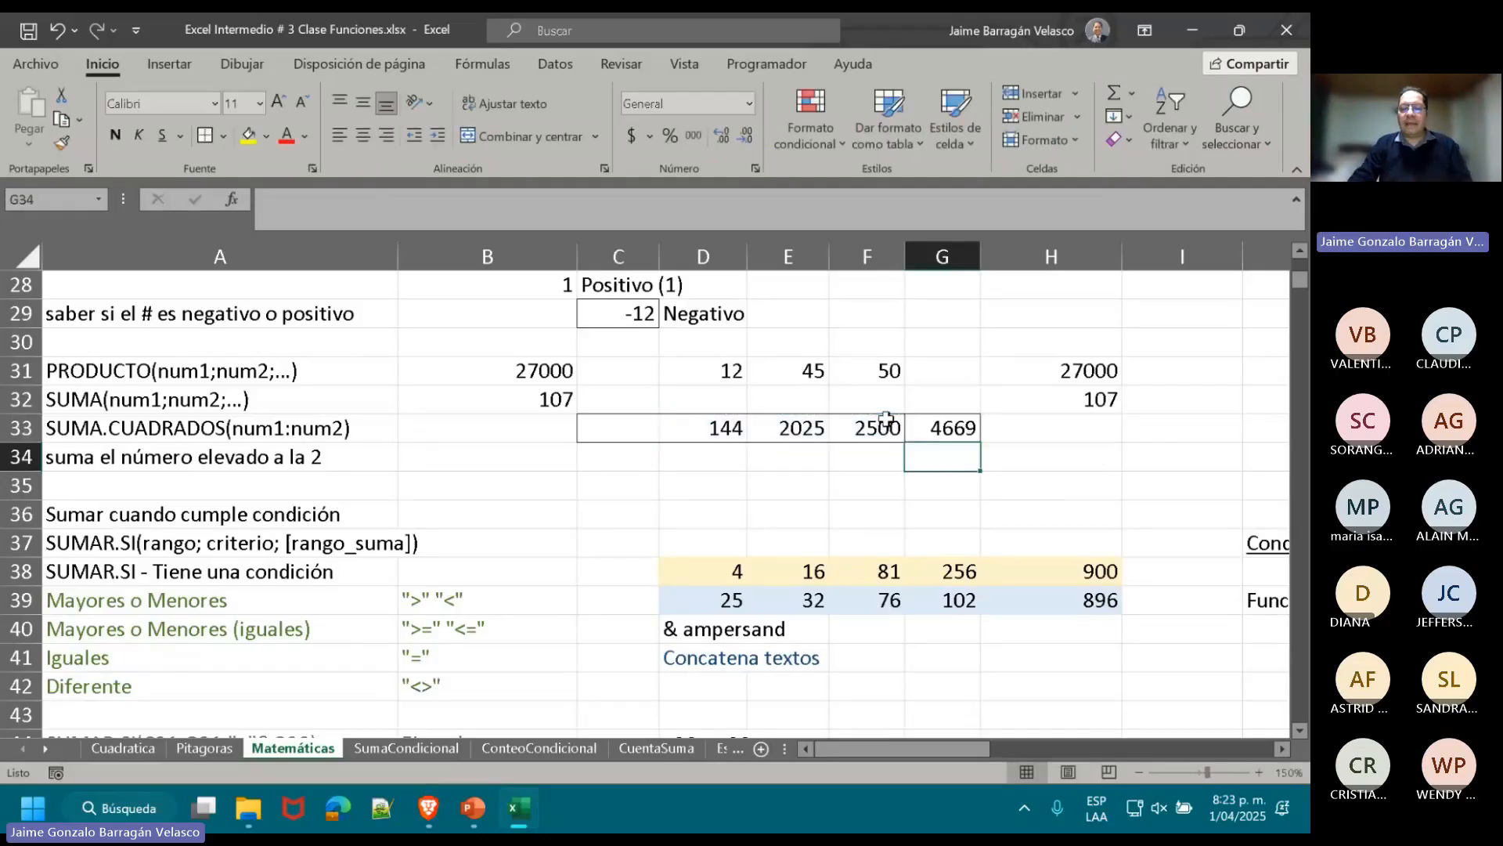
- Inspect the SUMA formula in G33 and trace it back through the squares in D33:F33 to the numbers in row 31
click(910, 423)
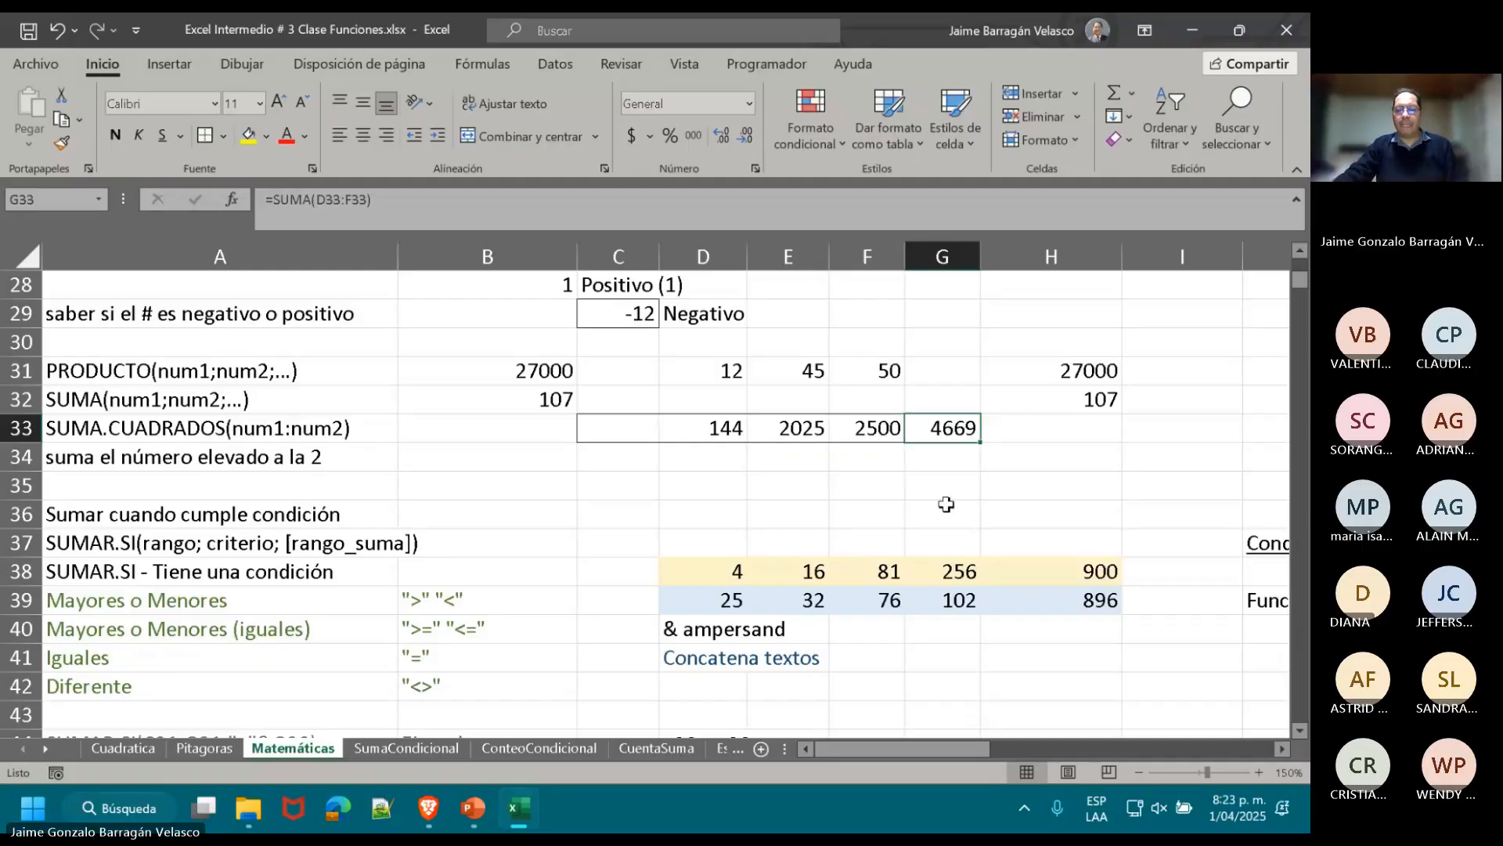
key(F2)
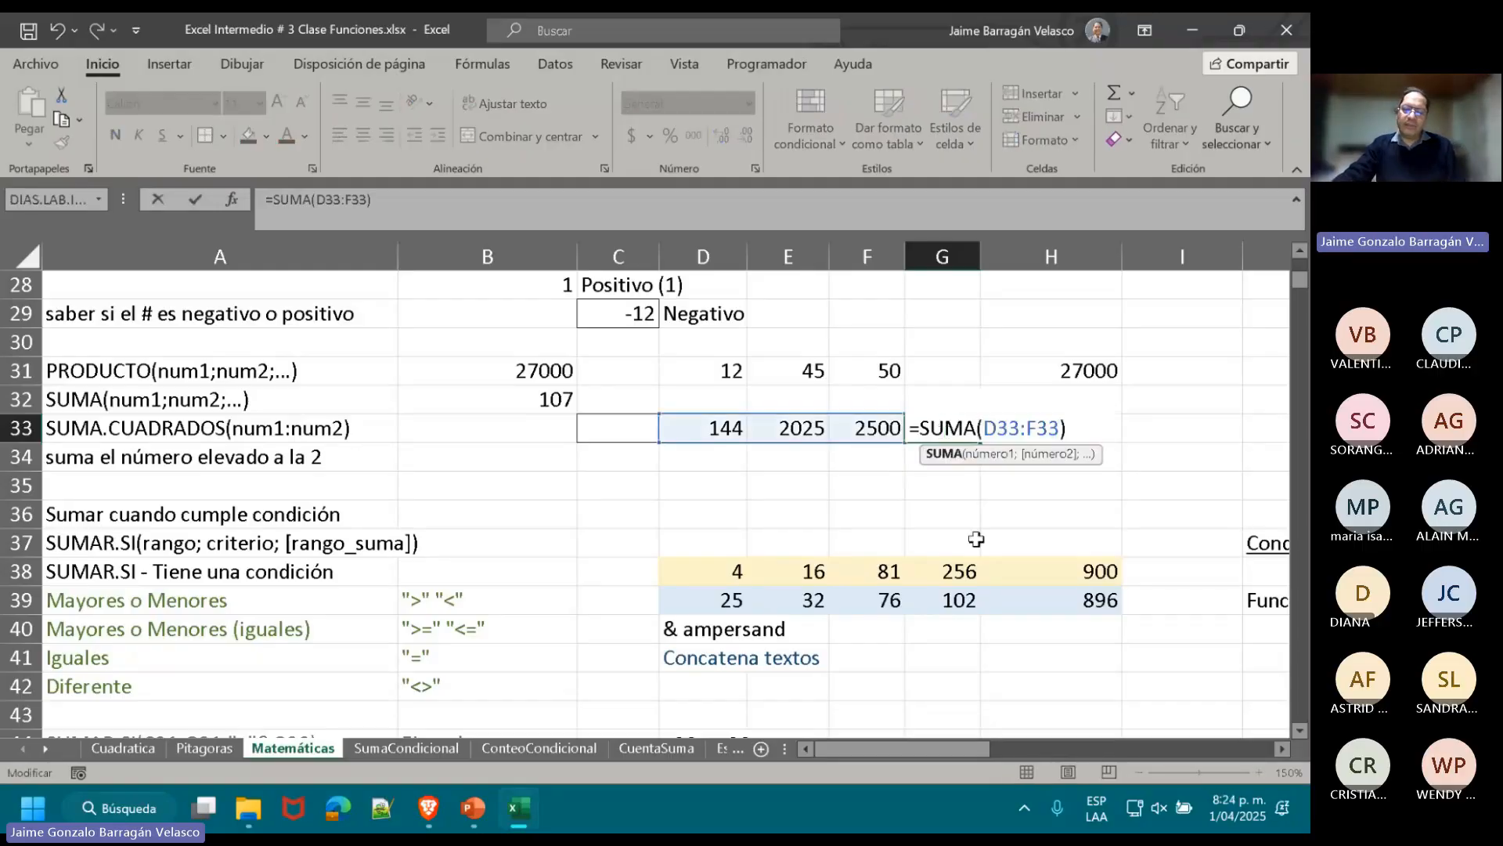
click(712, 372)
click(730, 429)
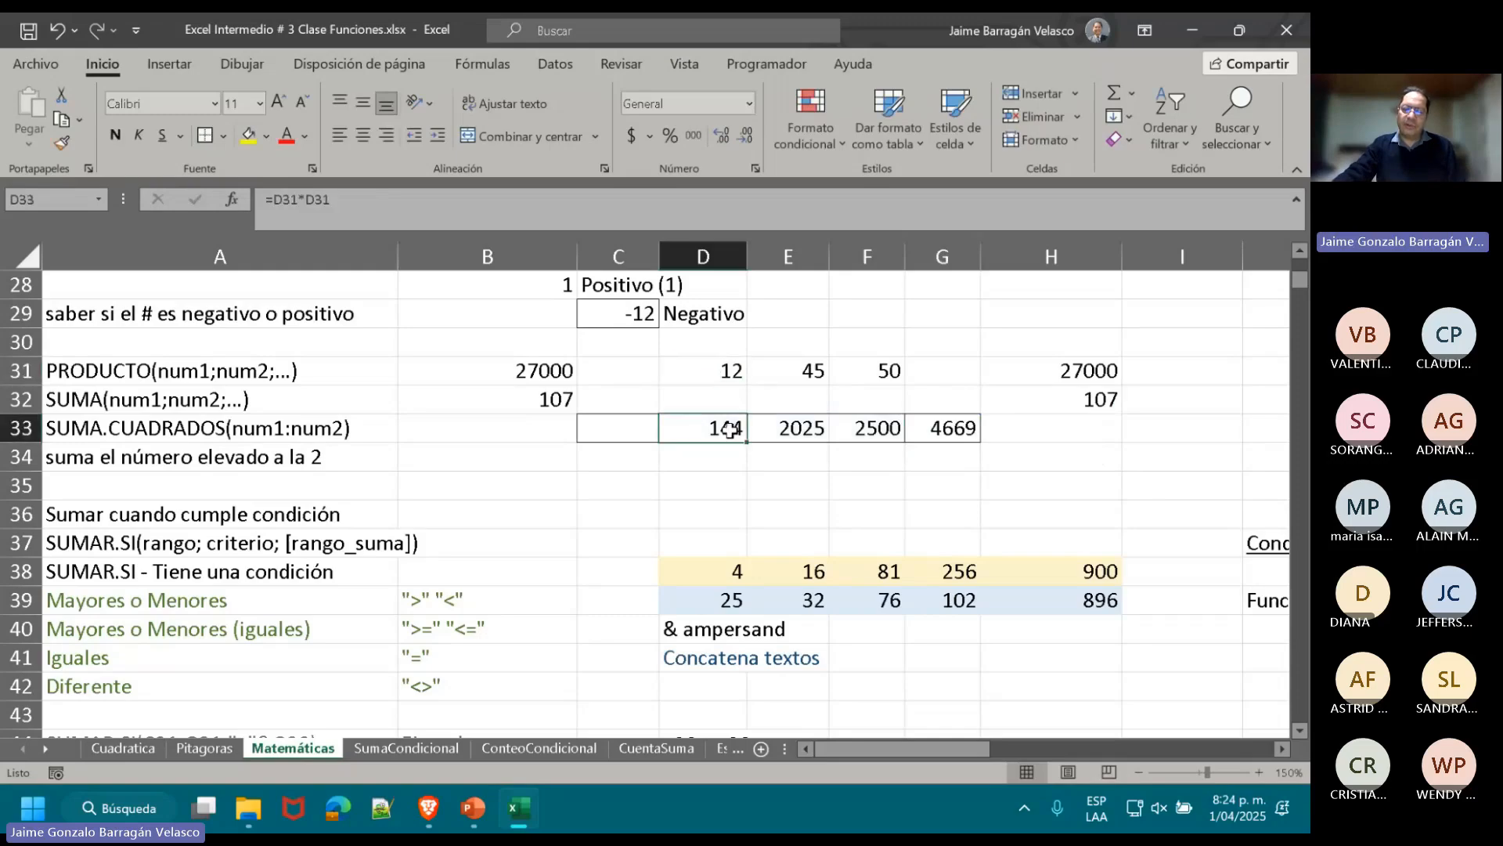
click(806, 429)
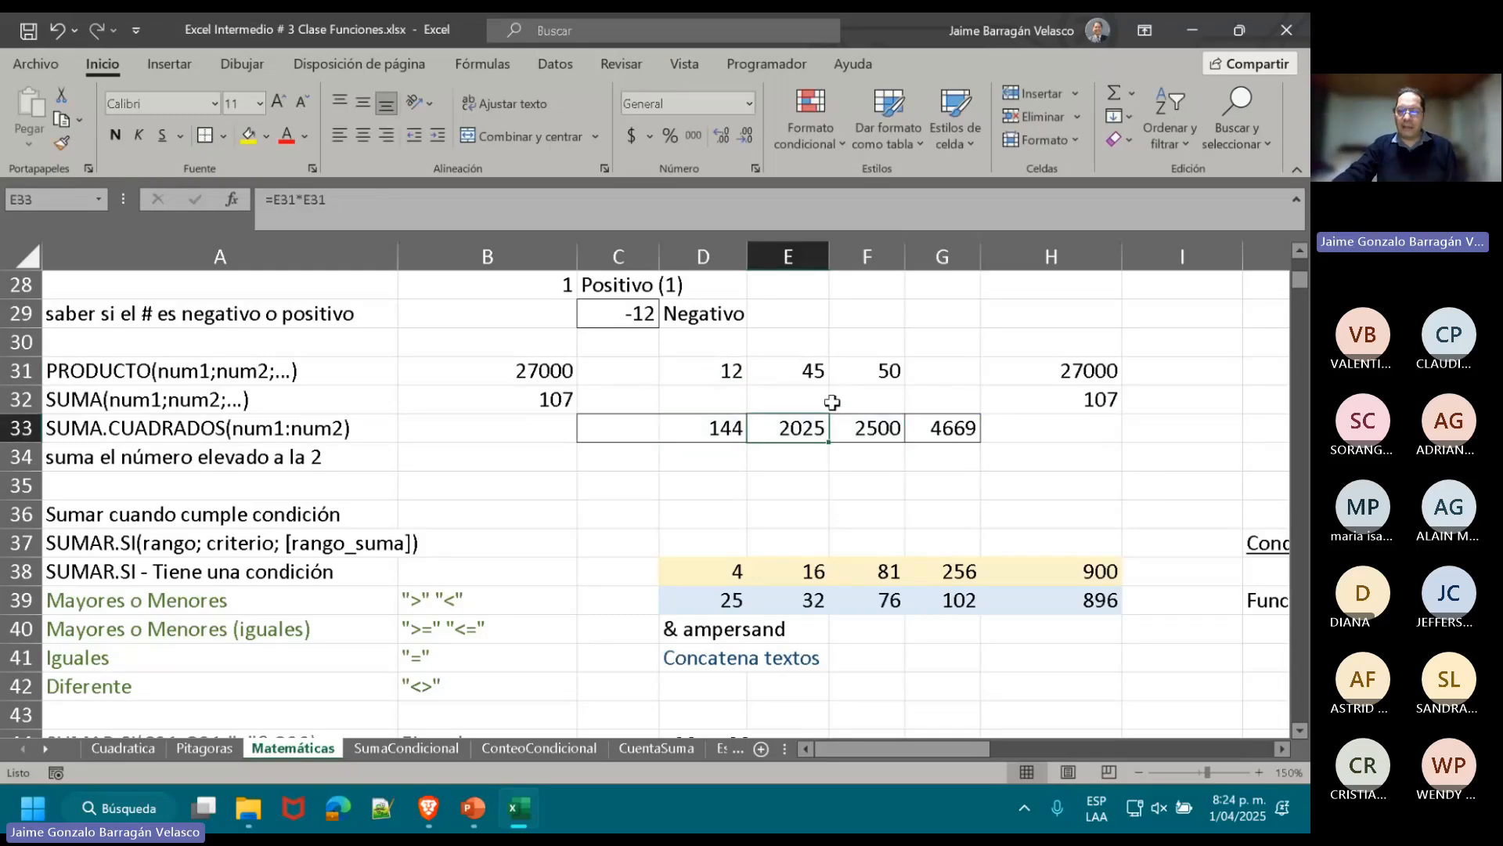
click(876, 373)
click(867, 427)
click(952, 429)
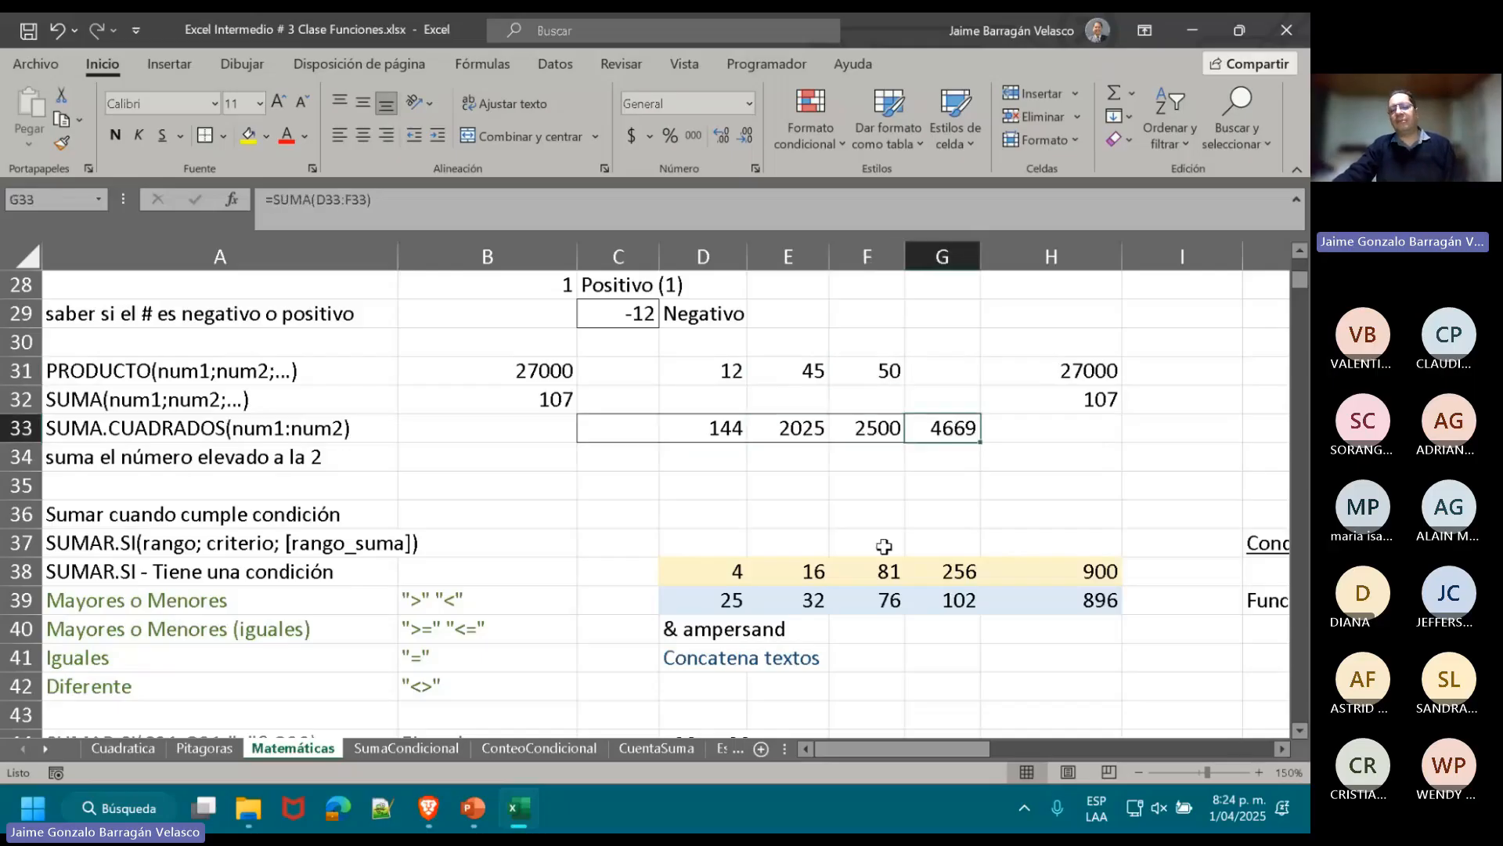
- Enter =SUMA.CUADRADOS(D31:F31) in B33 to sum the squares of the row 31 numbers directly
click(481, 429)
text(=SUM)
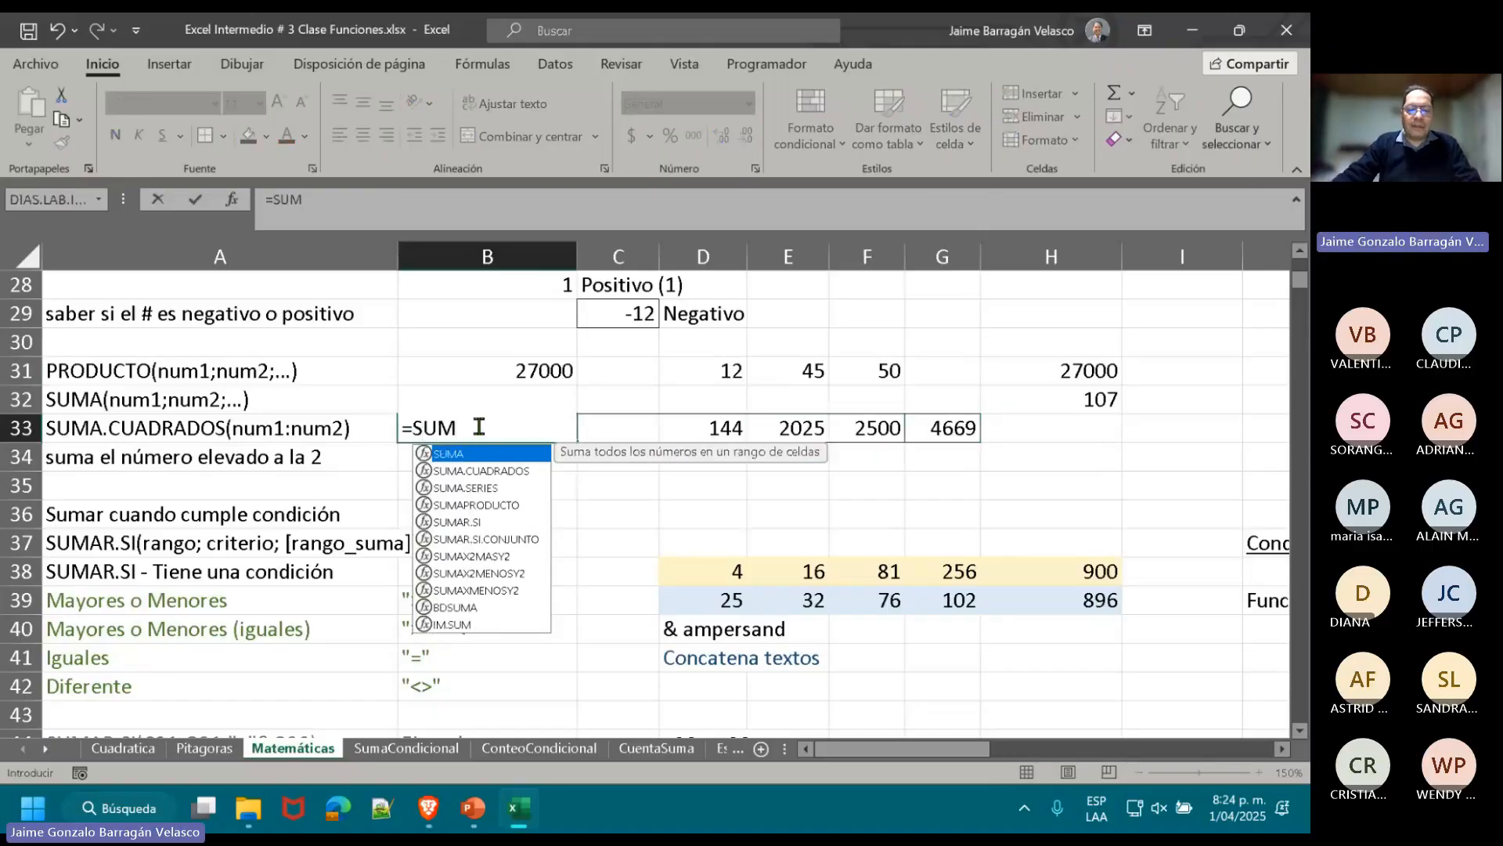
double_click(481, 470)
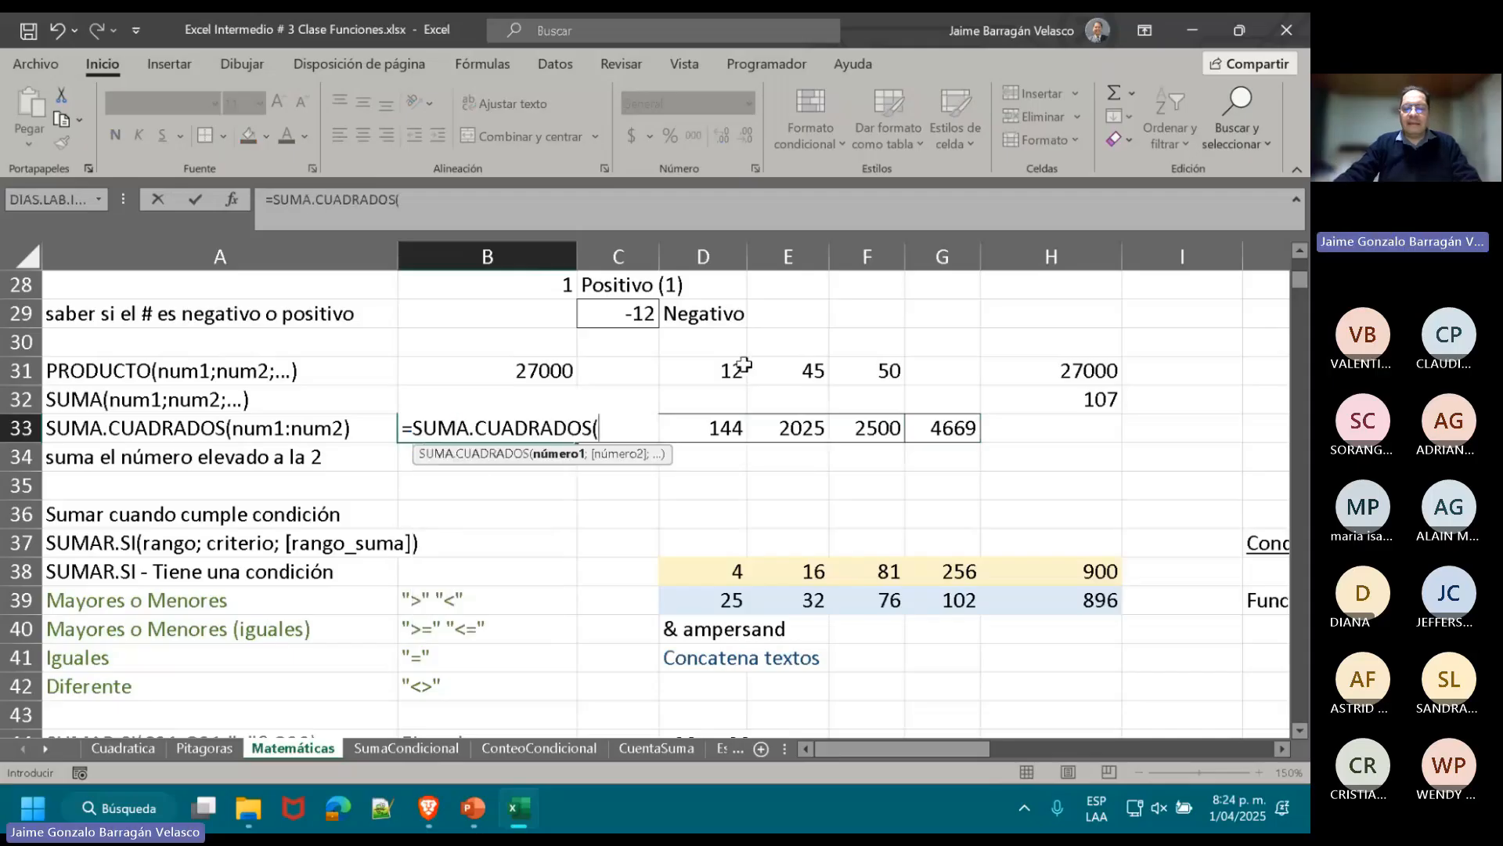
drag(733, 370, 846, 370)
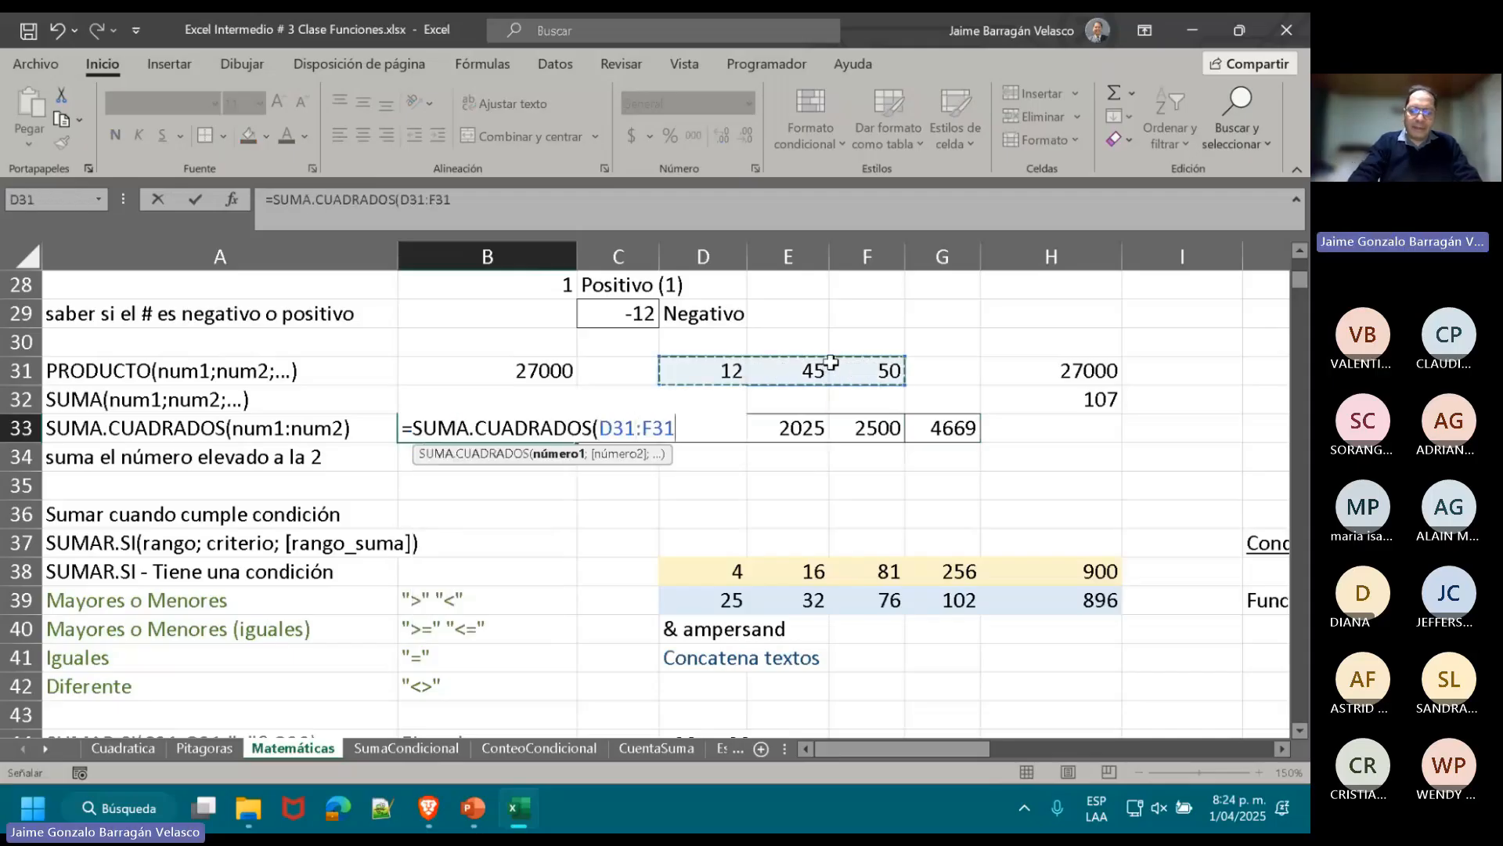
text())
key(Return)
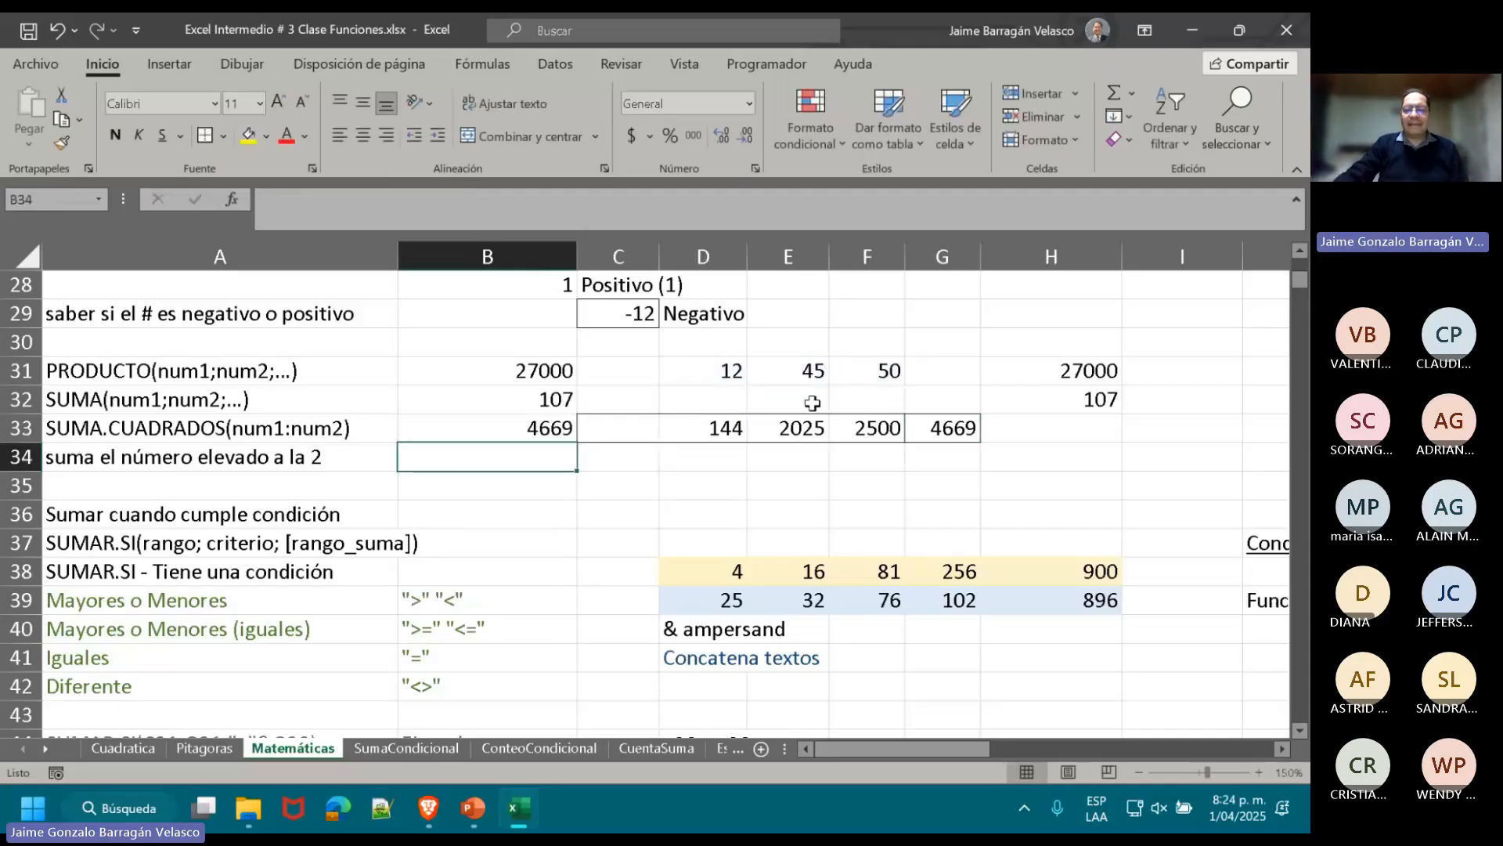
- Compare the SUMA formula in G33 with the SUMA.CUADRADOS formula in B33
double_click(930, 427)
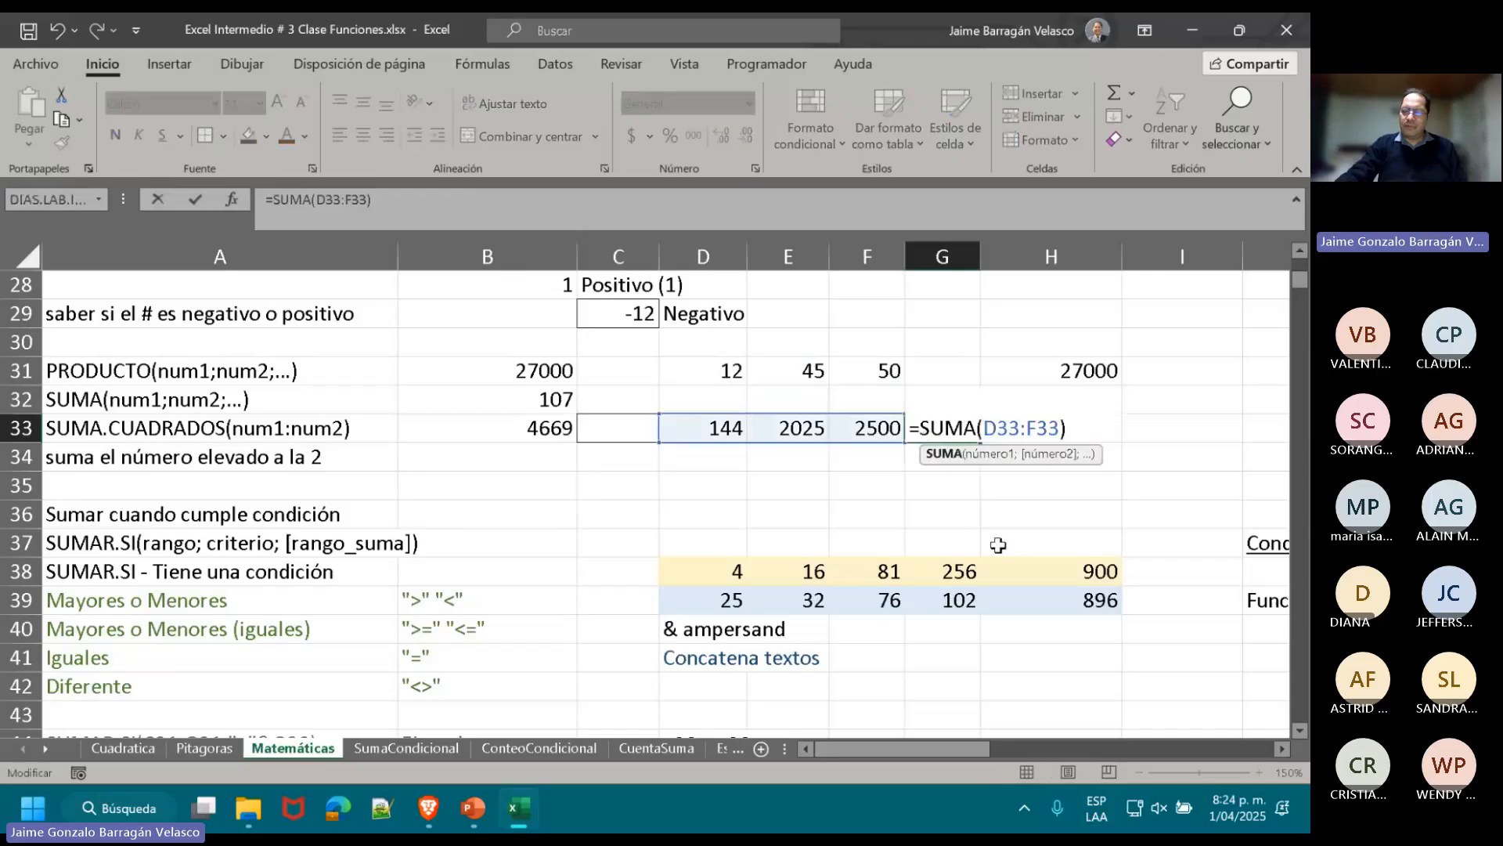
key(ctrl+Return)
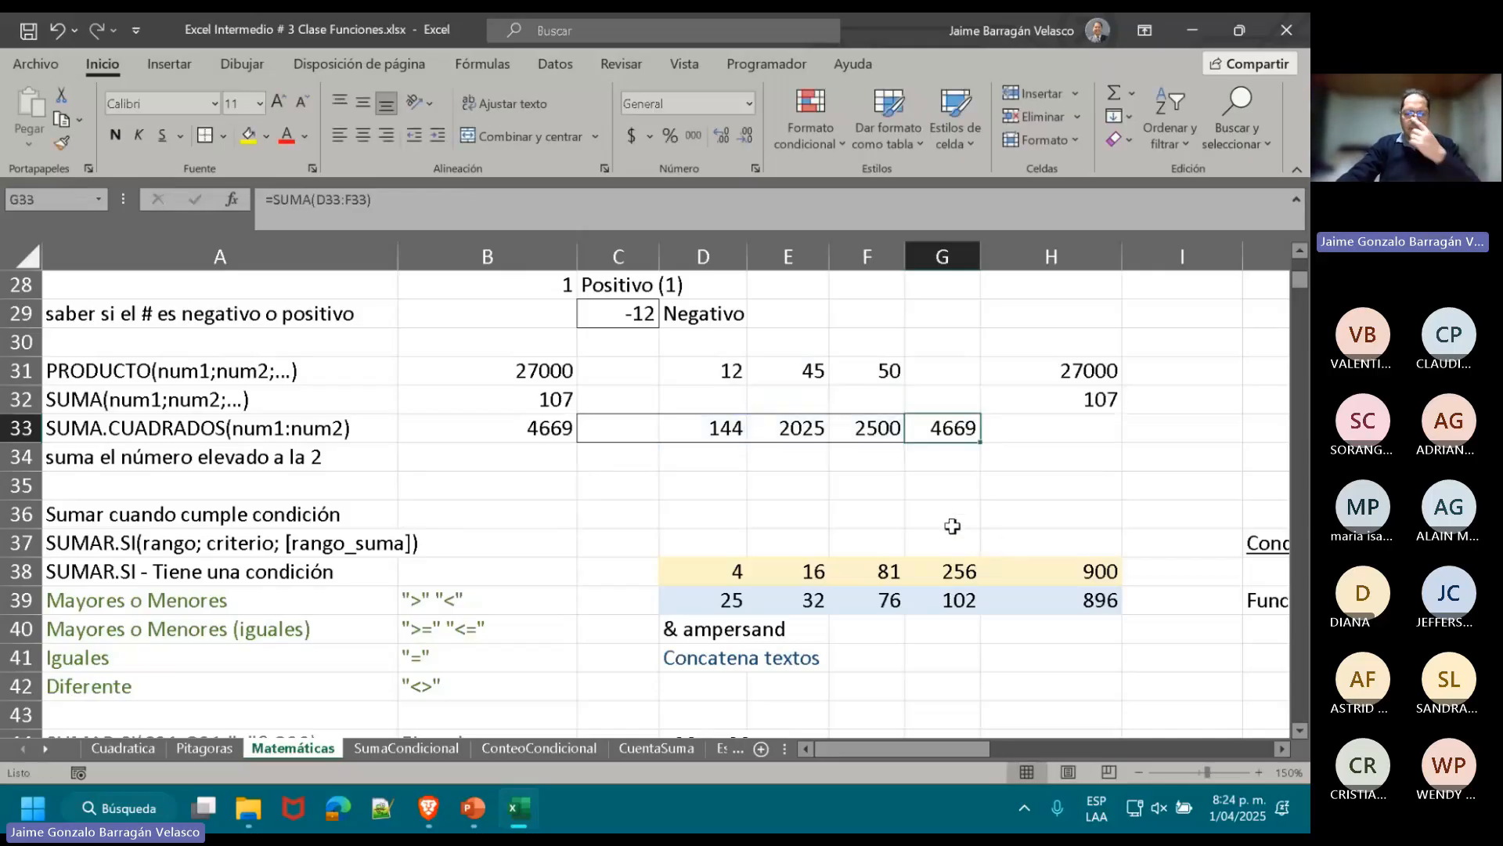
double_click(540, 429)
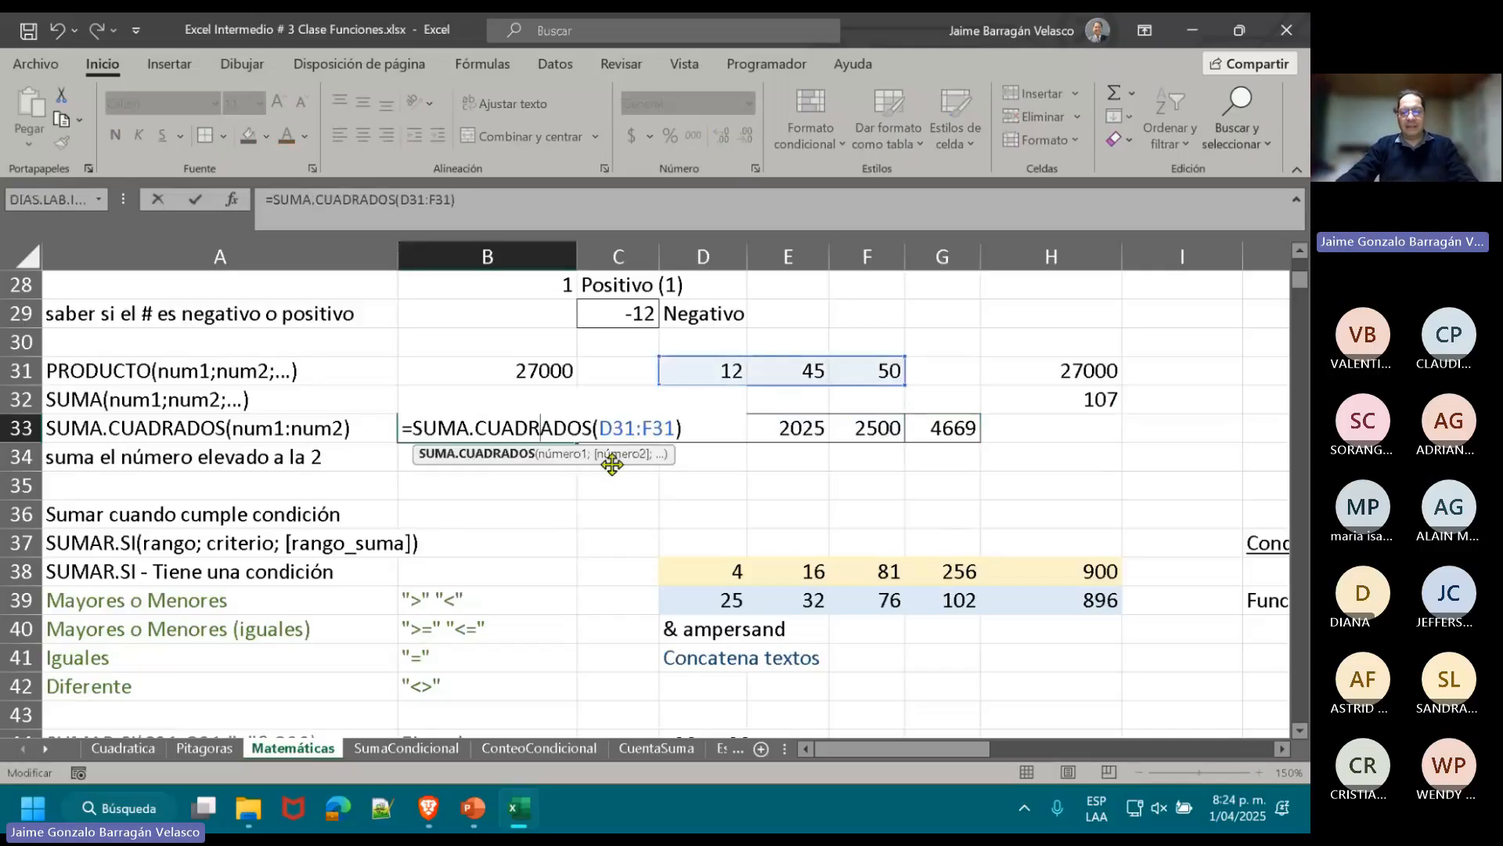
key(Escape)
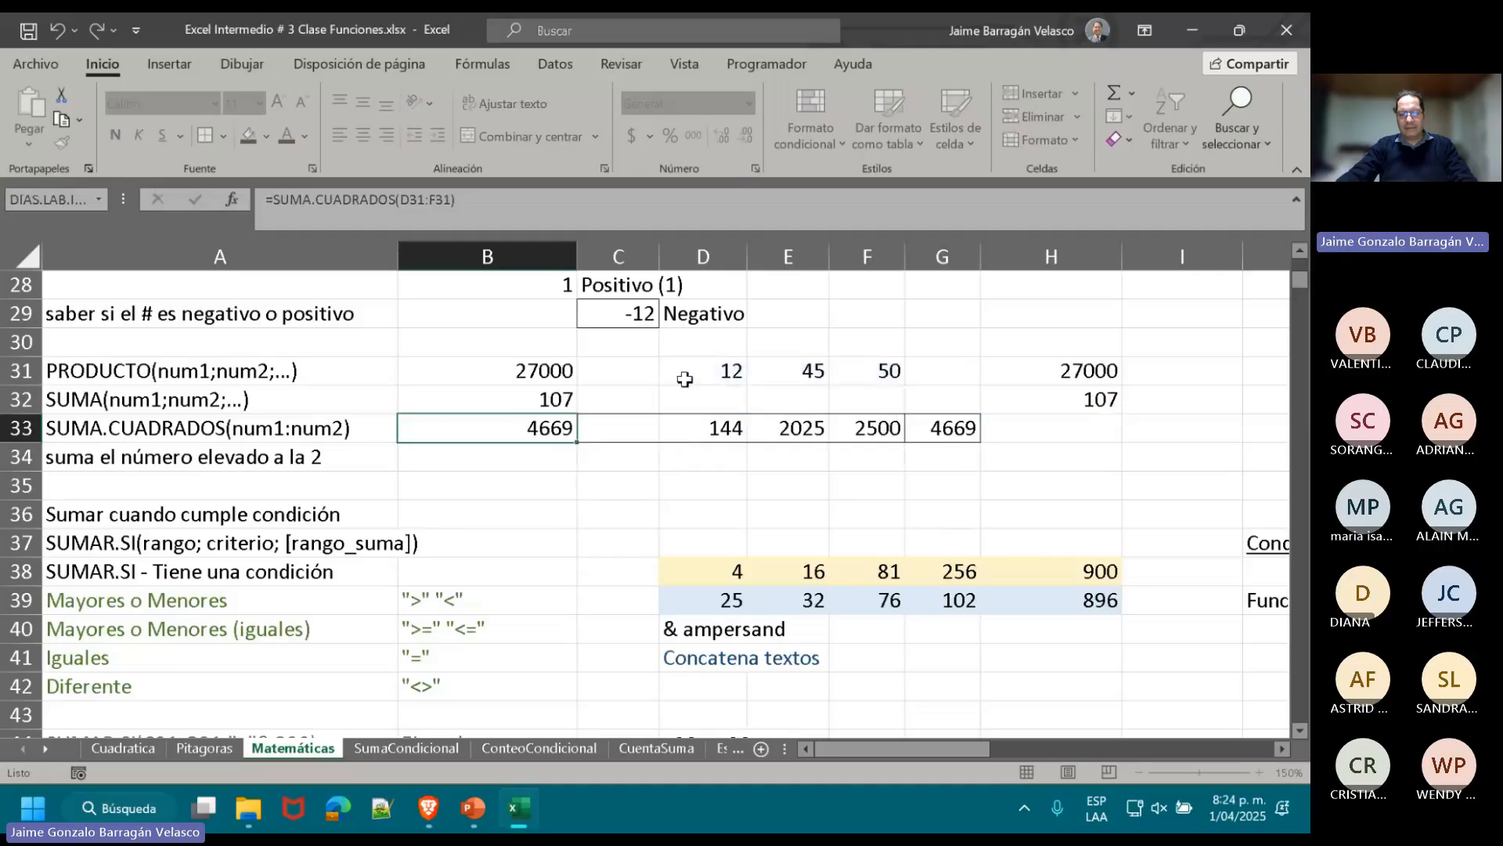
- Review the individual squares in D33:F33 against the SUMA.CUADRADOS formula in B33 and its description in A34
click(720, 428)
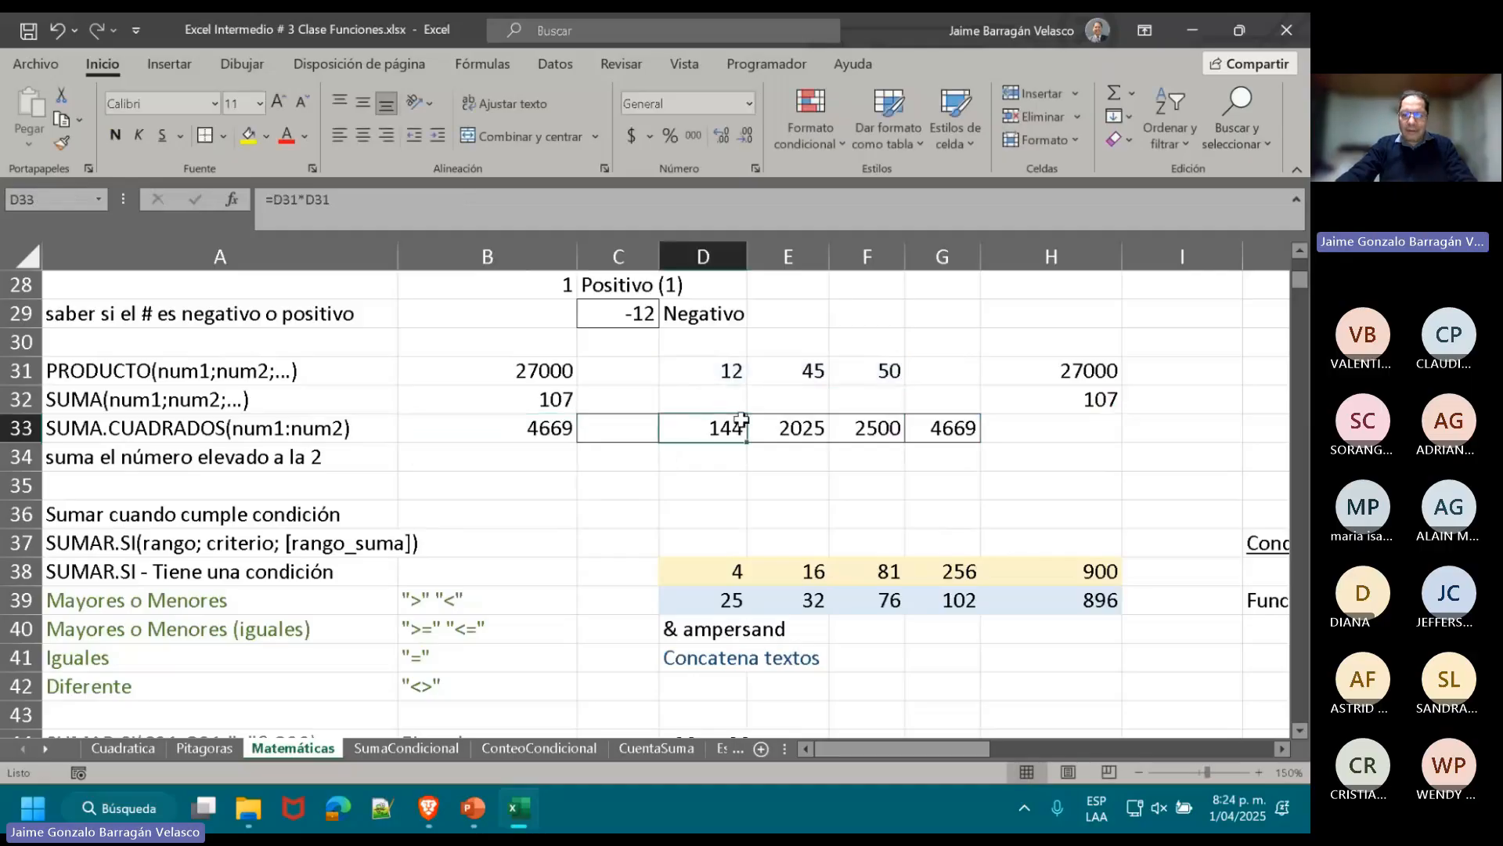
click(792, 428)
click(885, 428)
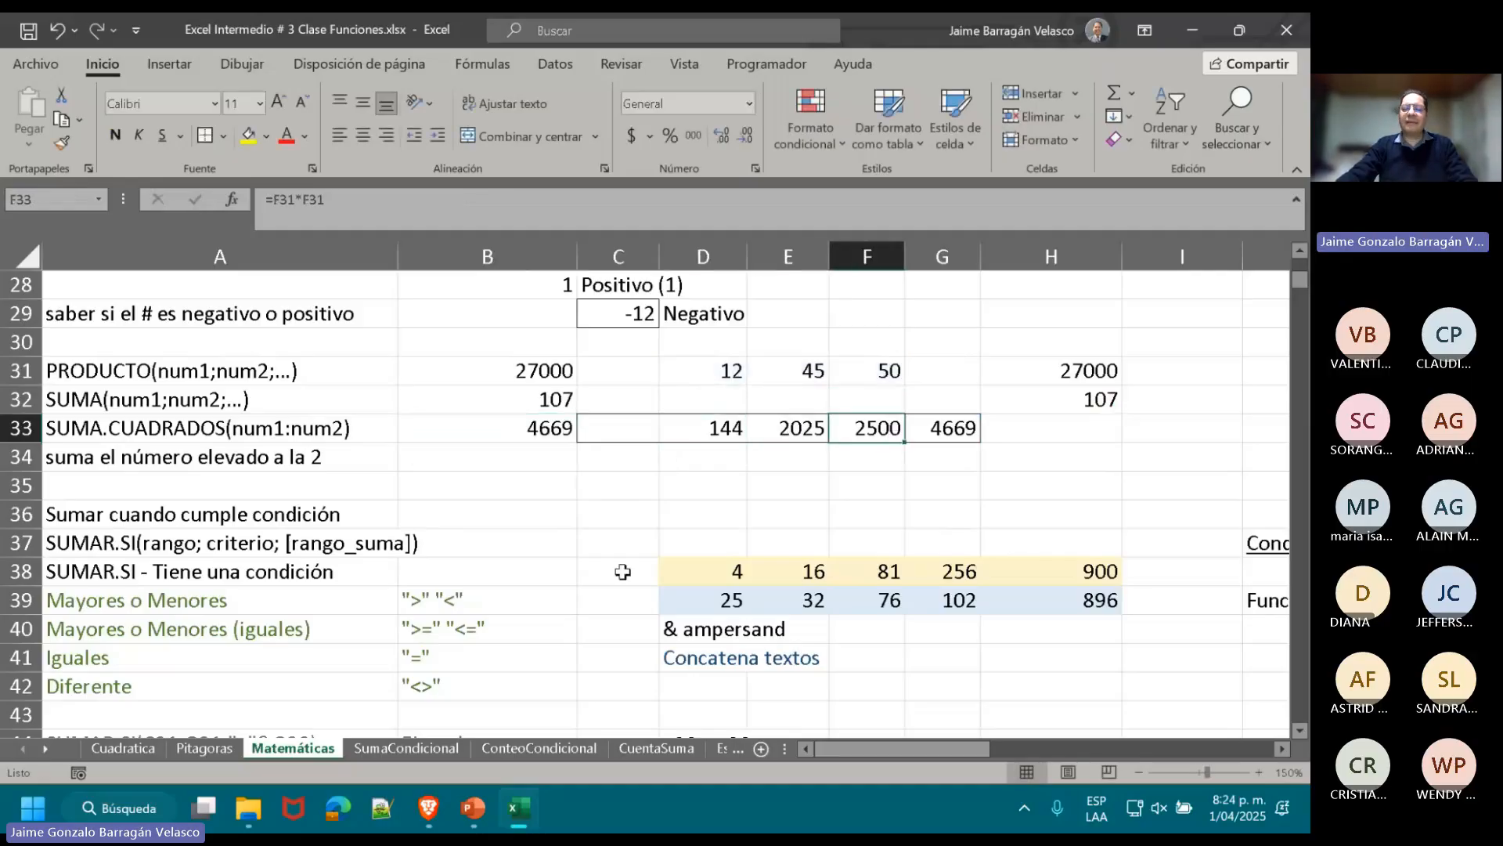
click(705, 427)
click(756, 428)
click(845, 426)
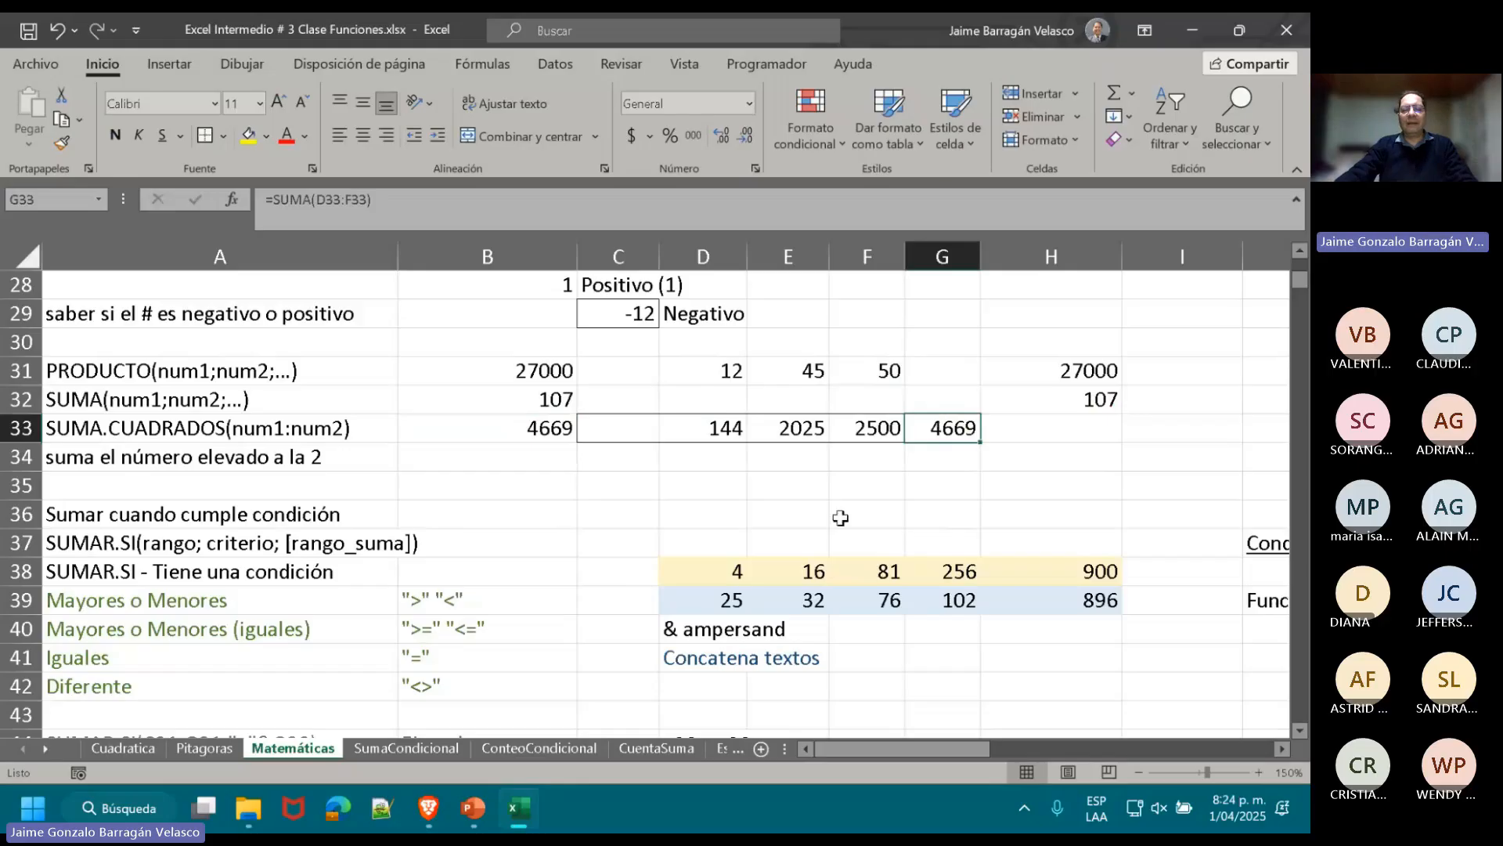
double_click(538, 431)
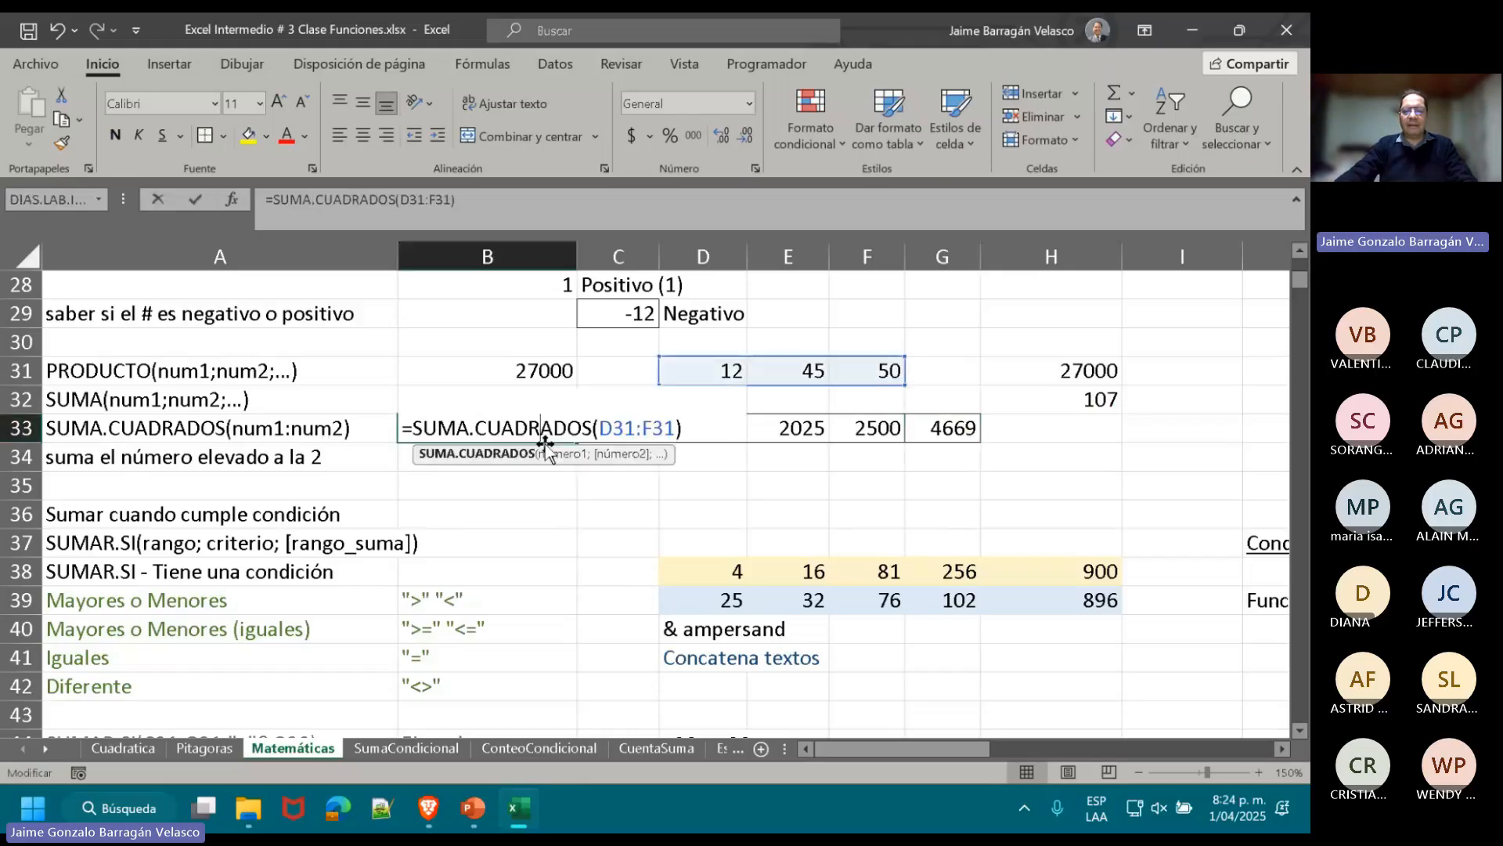
key(Return)
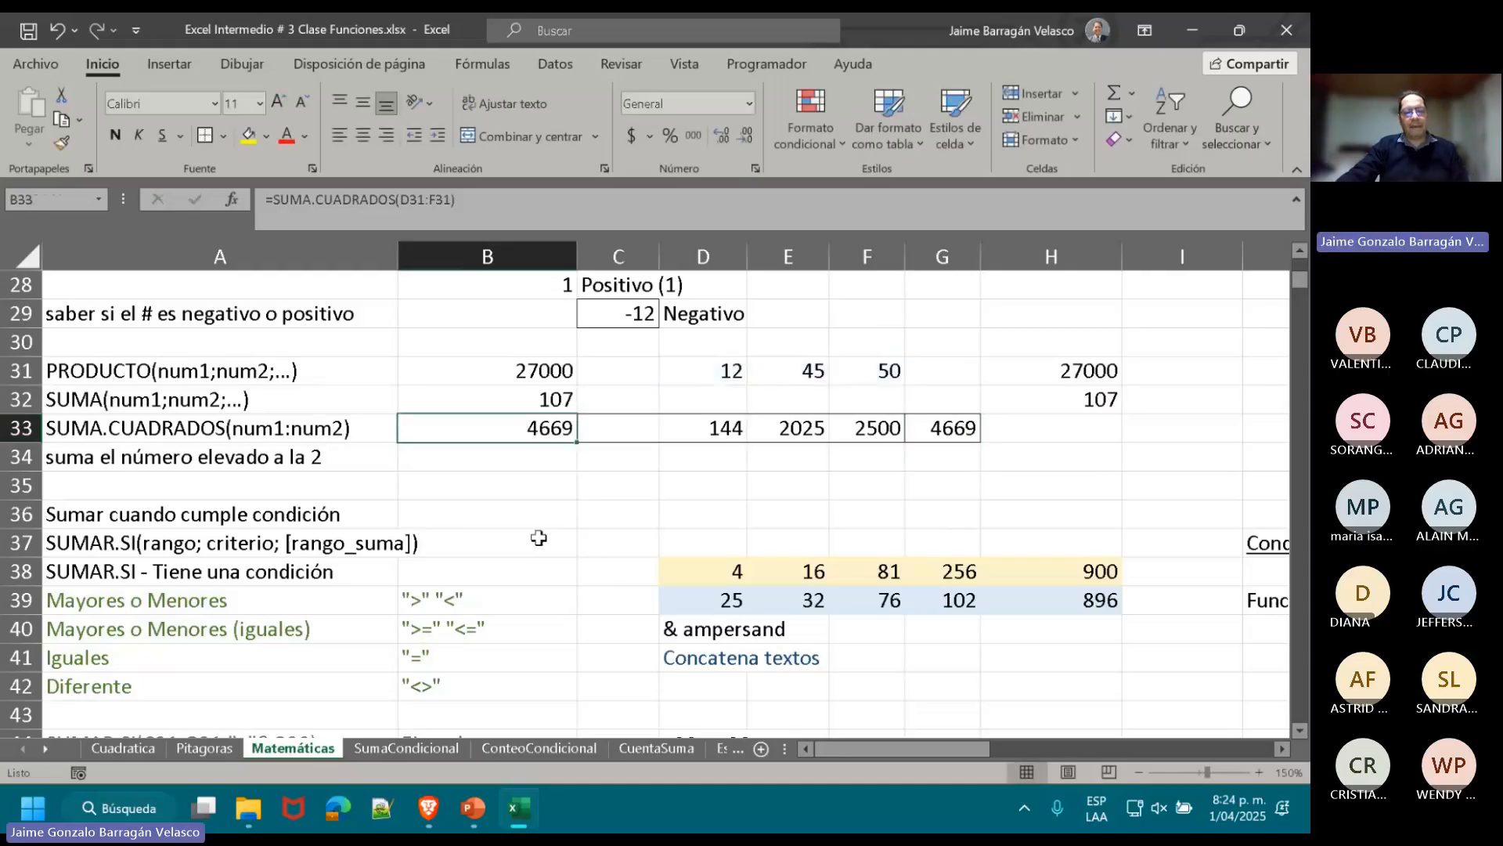
click(188, 458)
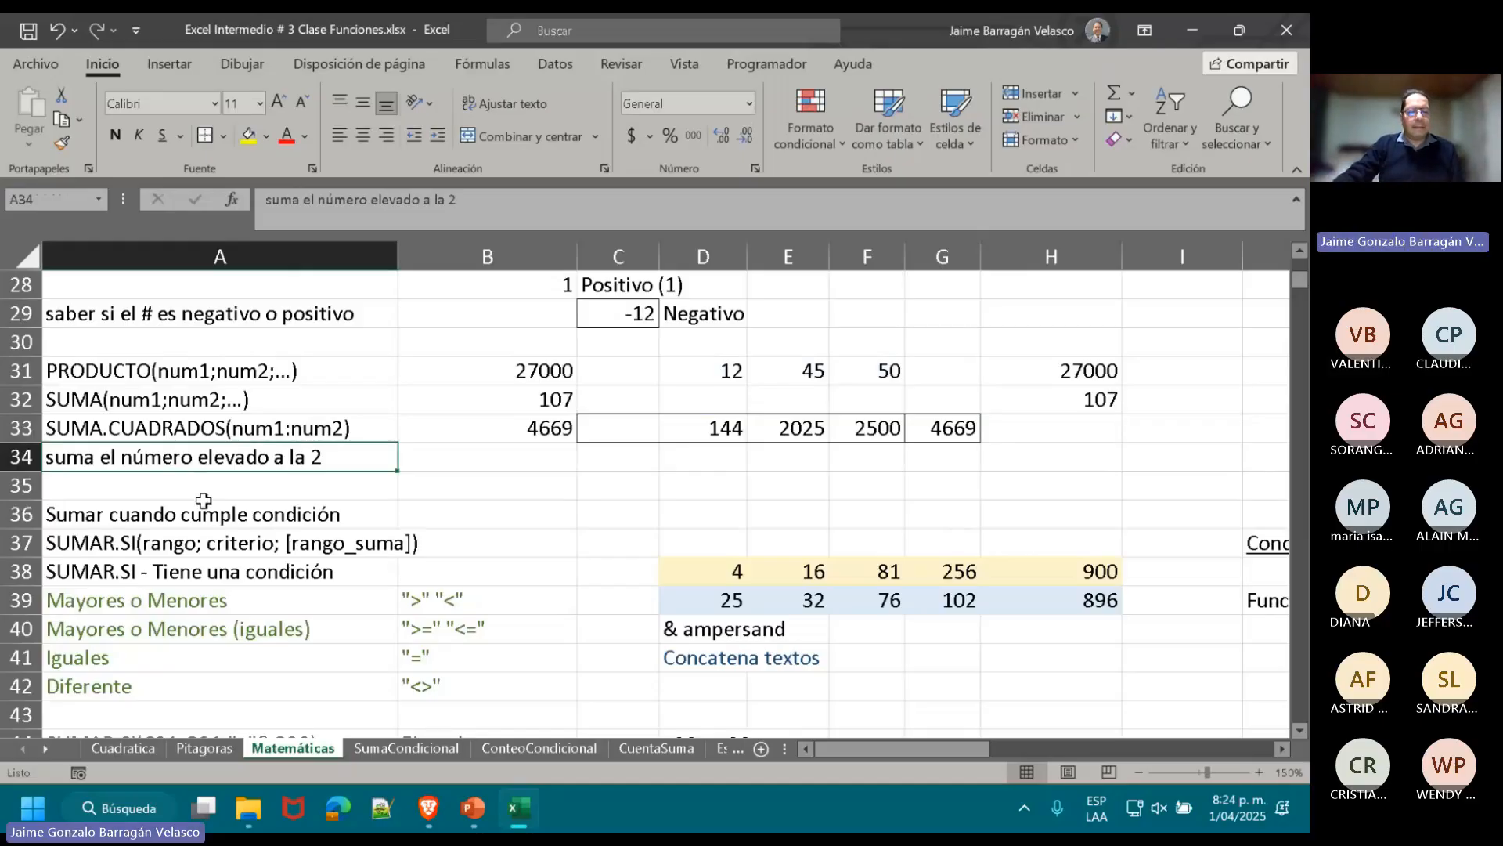
- Underline the heading "Sumar cuando cumple condición" in A36
scroll(203, 500, down, 1)
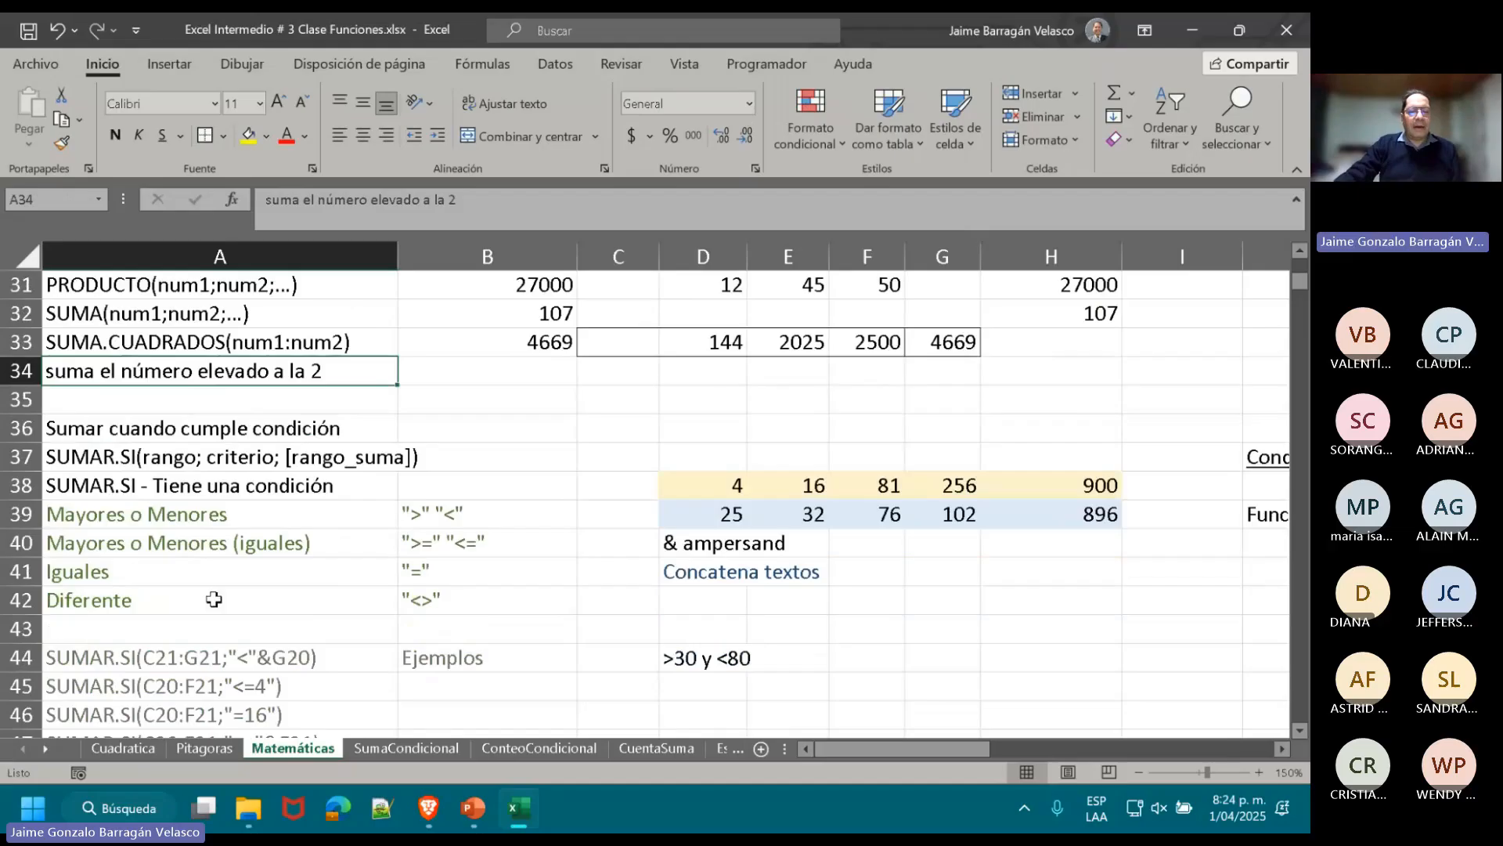
click(121, 433)
key(ctrl+s)
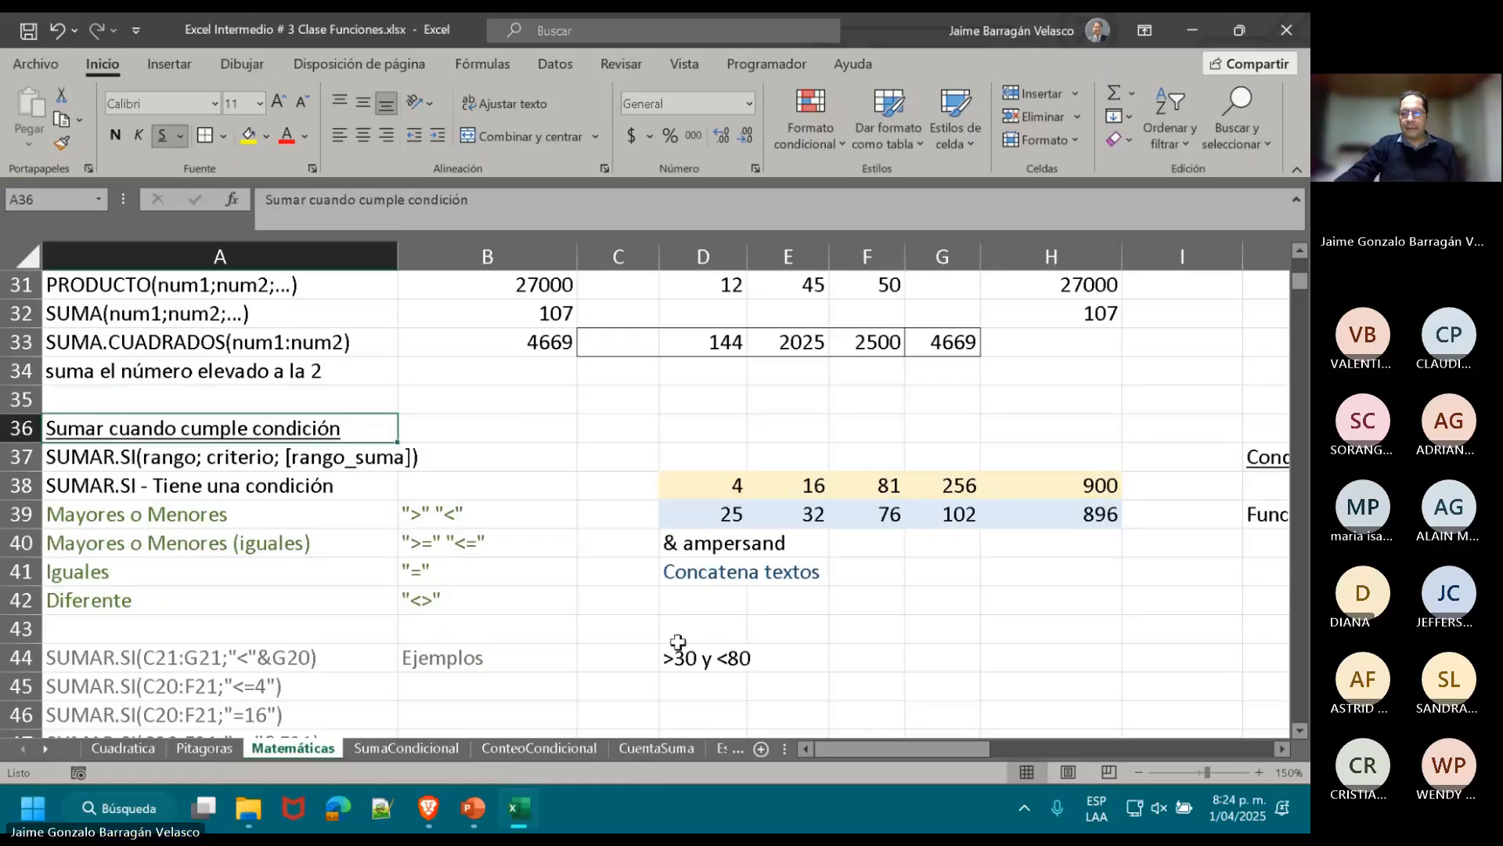
- Check whether H38 and H39 in the SUMAR.SI sample data contain formulas or plain values
double_click(1052, 486)
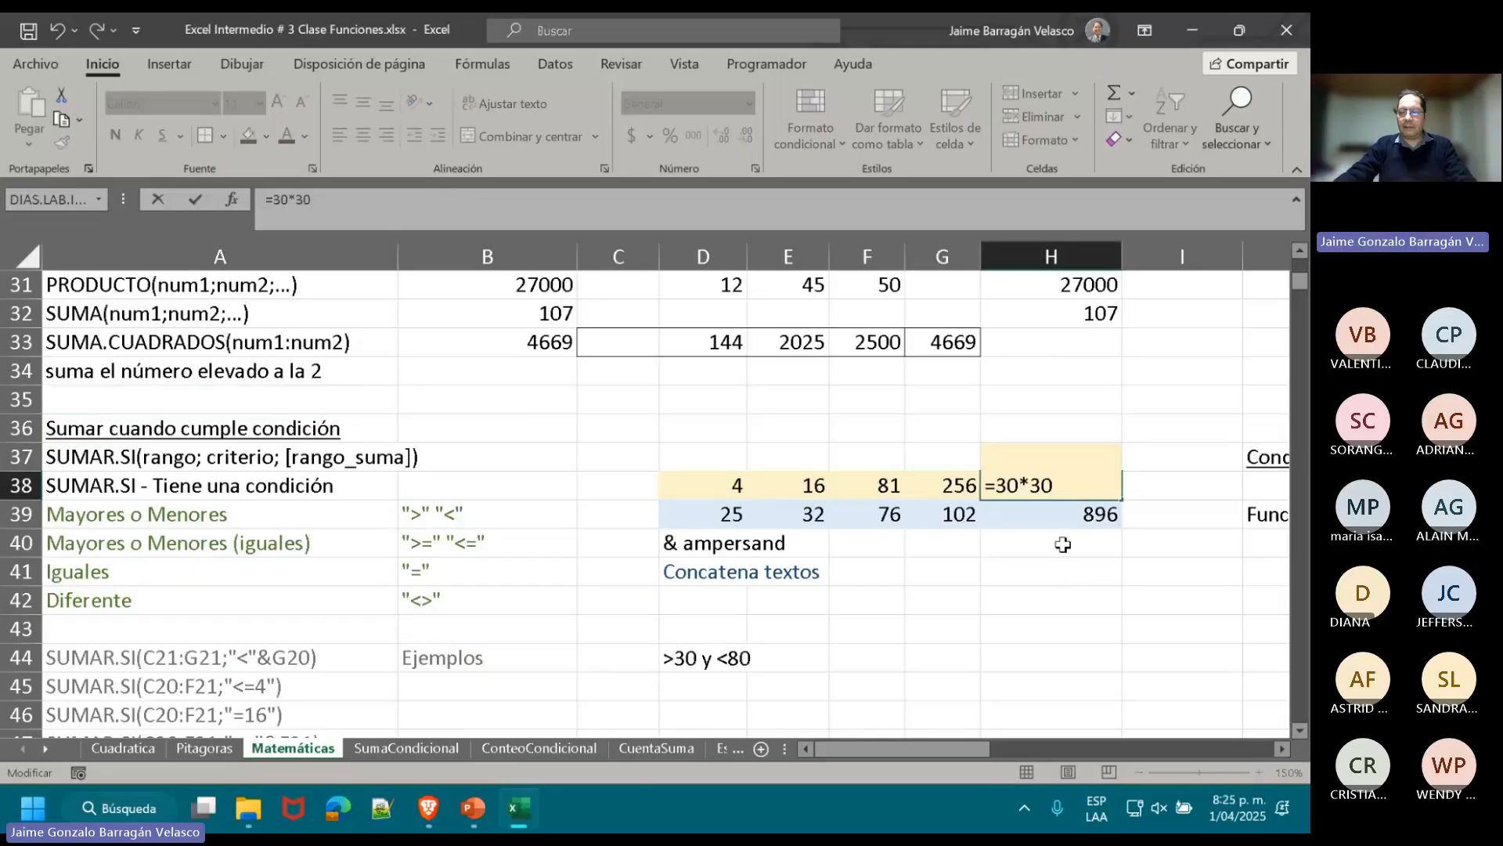
double_click(1063, 513)
key(Escape)
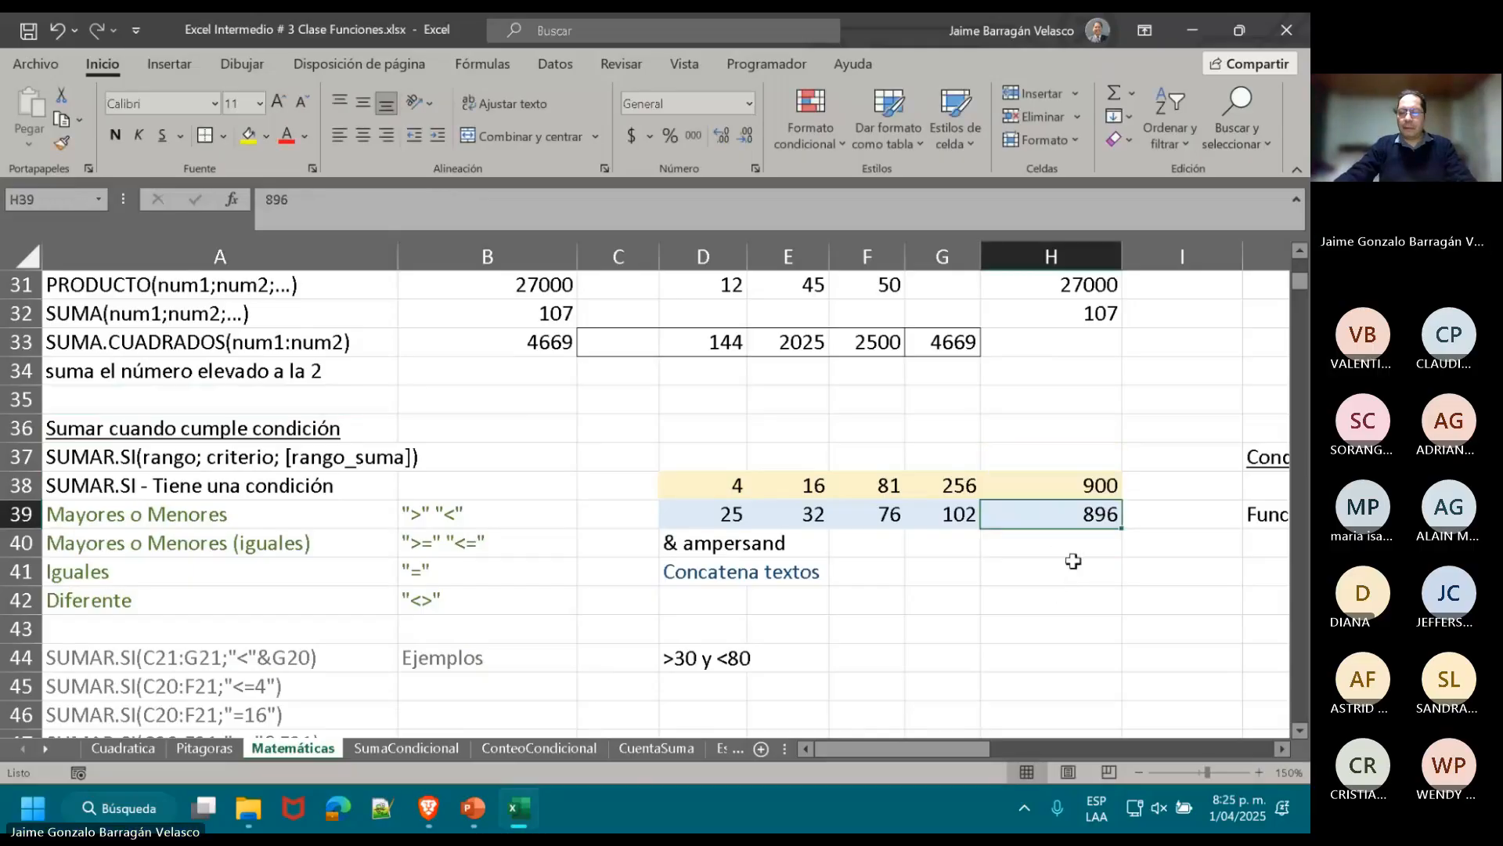
double_click(1099, 515)
- Examine the SUMAR.SI sample numbers in the yellow and blue rows, cell by cell and as the range D38:H39
click(732, 482)
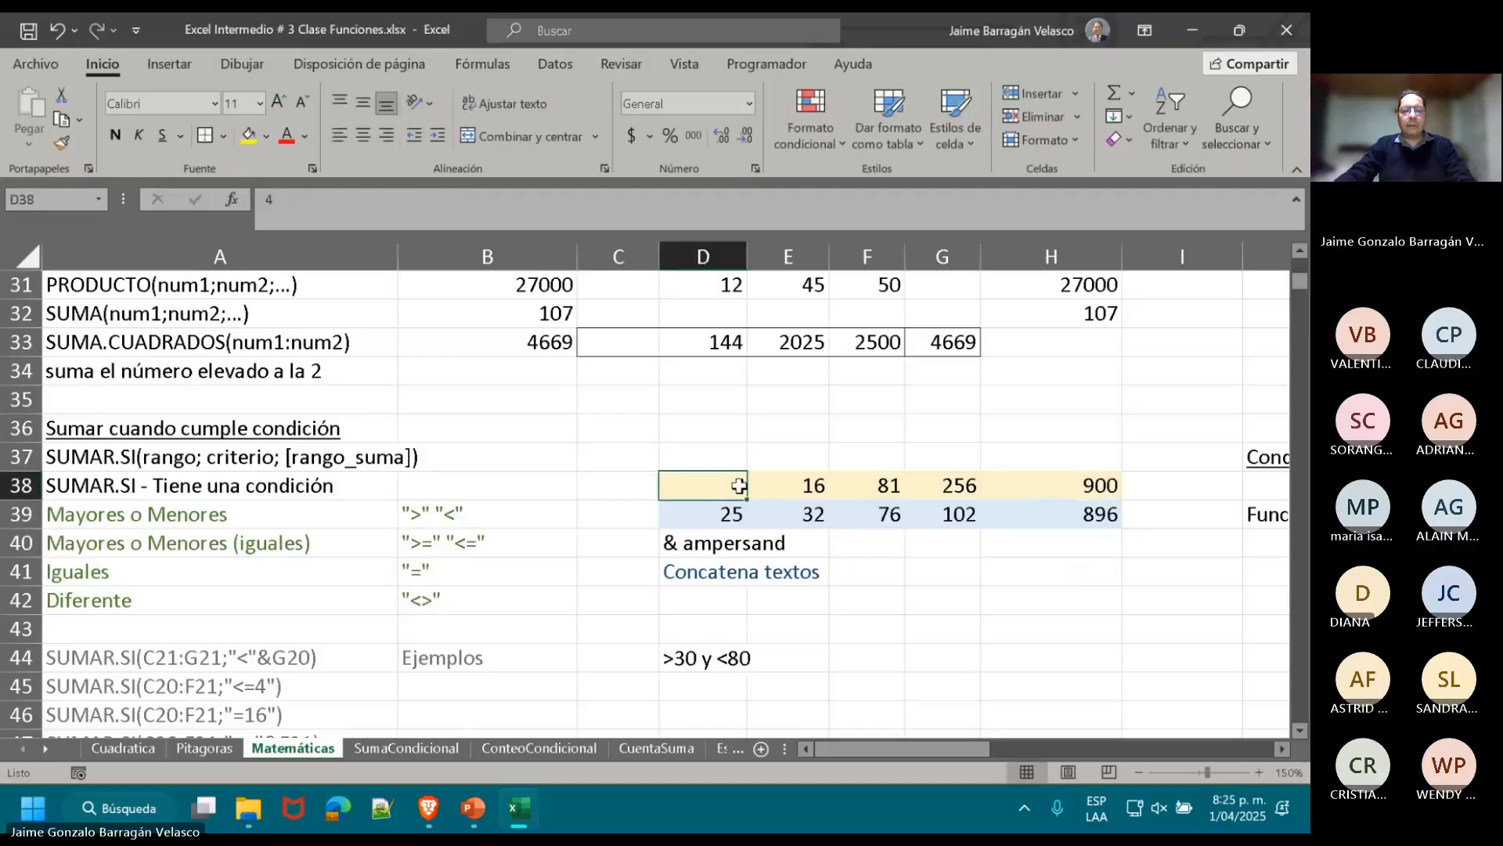
click(719, 513)
click(780, 485)
click(806, 513)
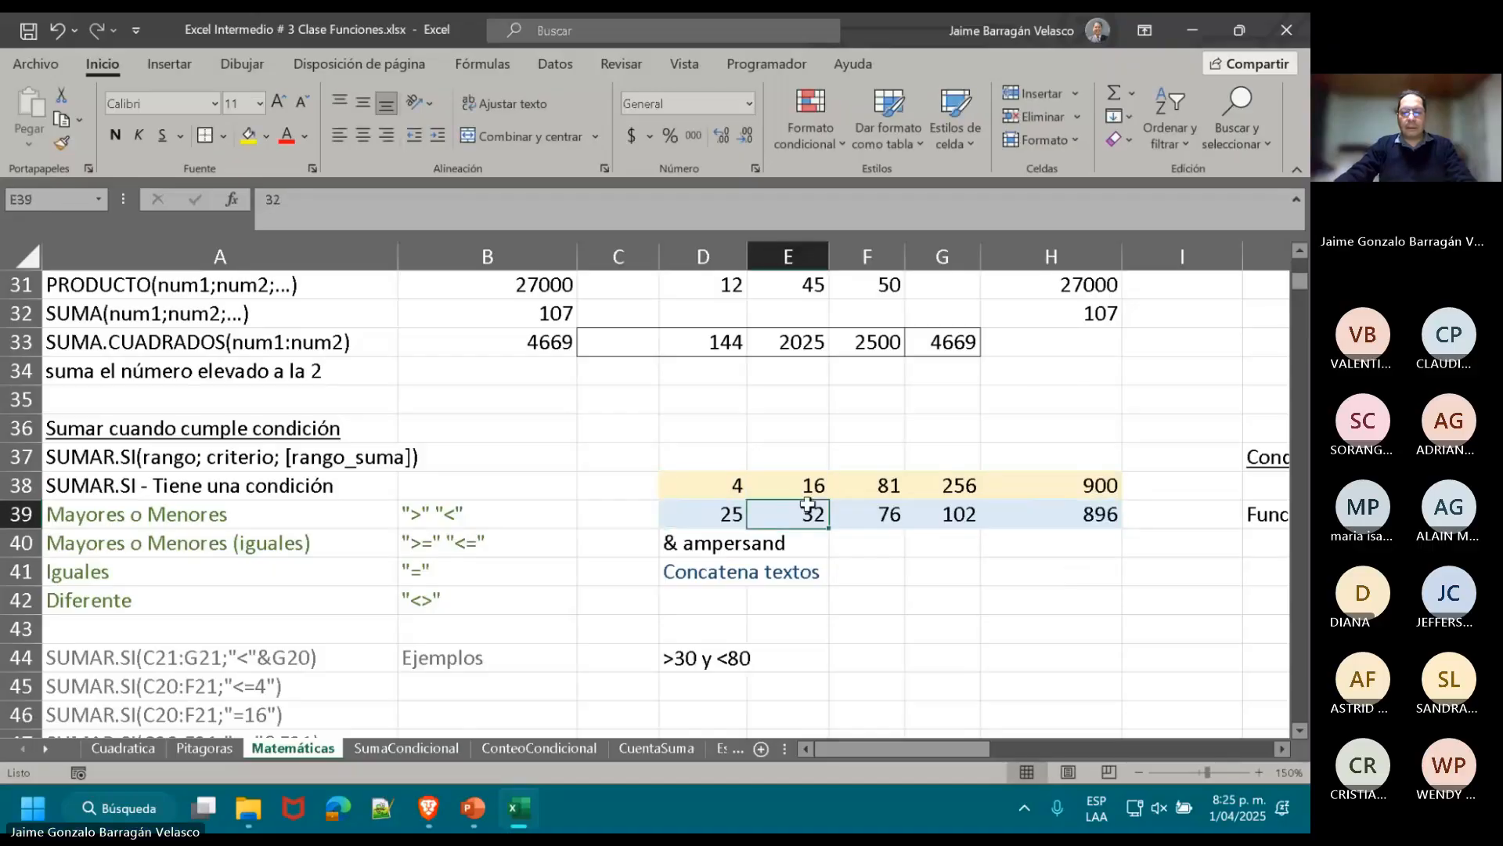
click(879, 484)
click(868, 517)
click(940, 493)
click(938, 518)
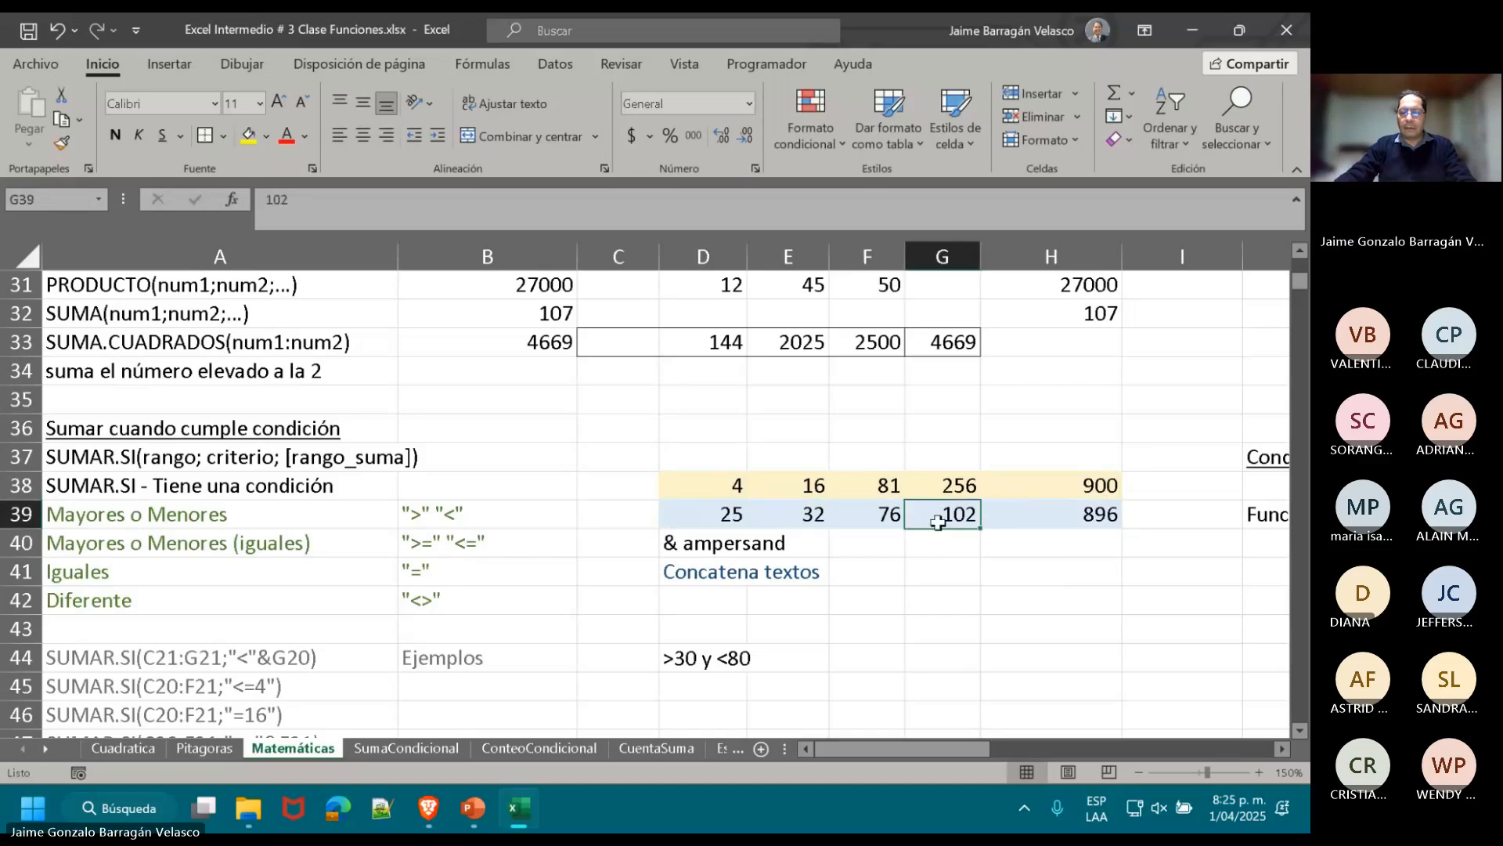
drag(870, 753, 815, 735)
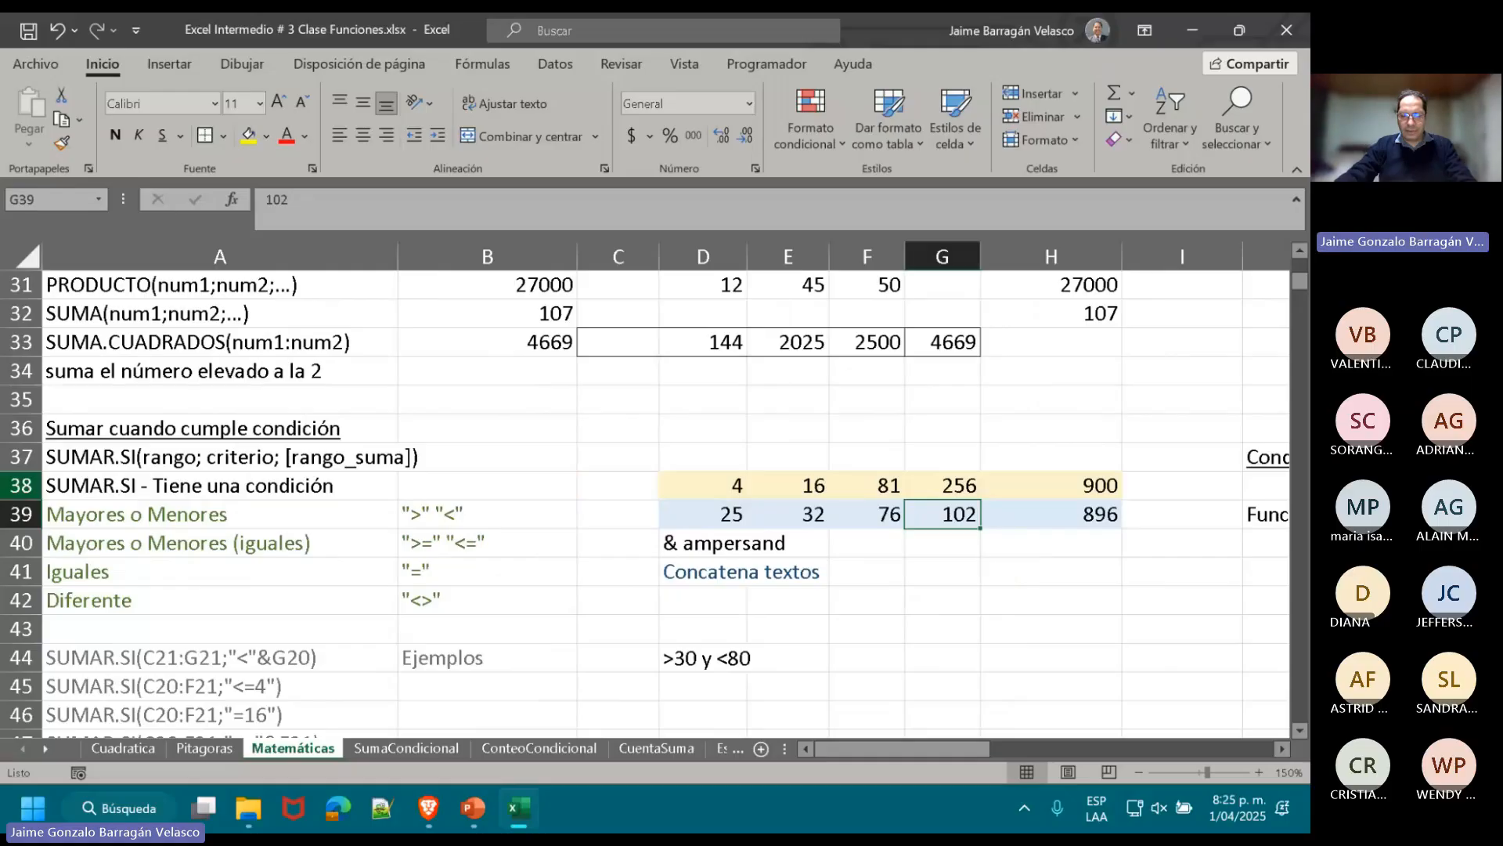
drag(705, 486, 942, 486)
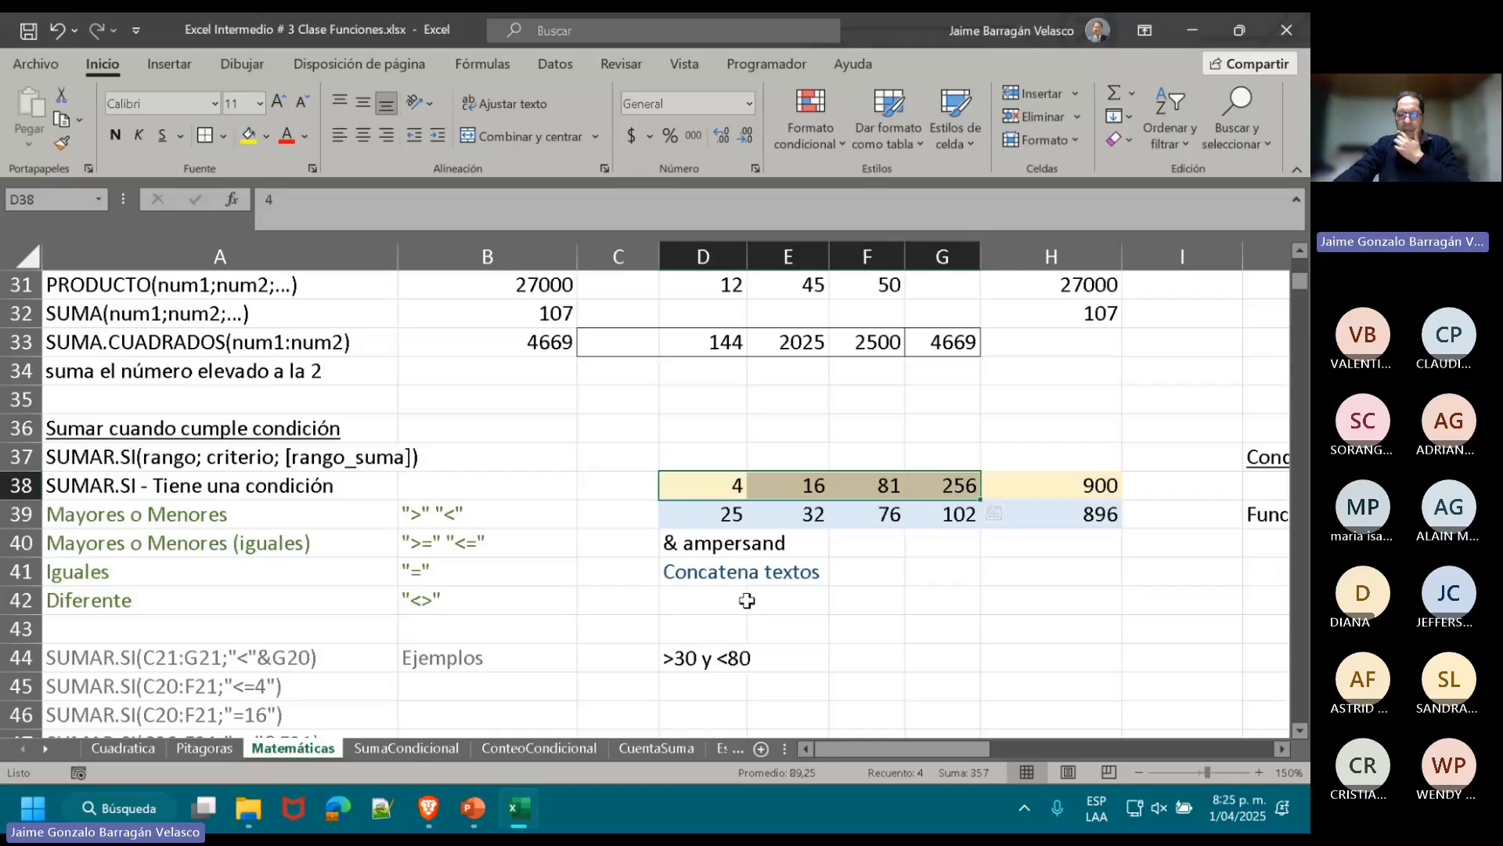
drag(719, 484, 1065, 514)
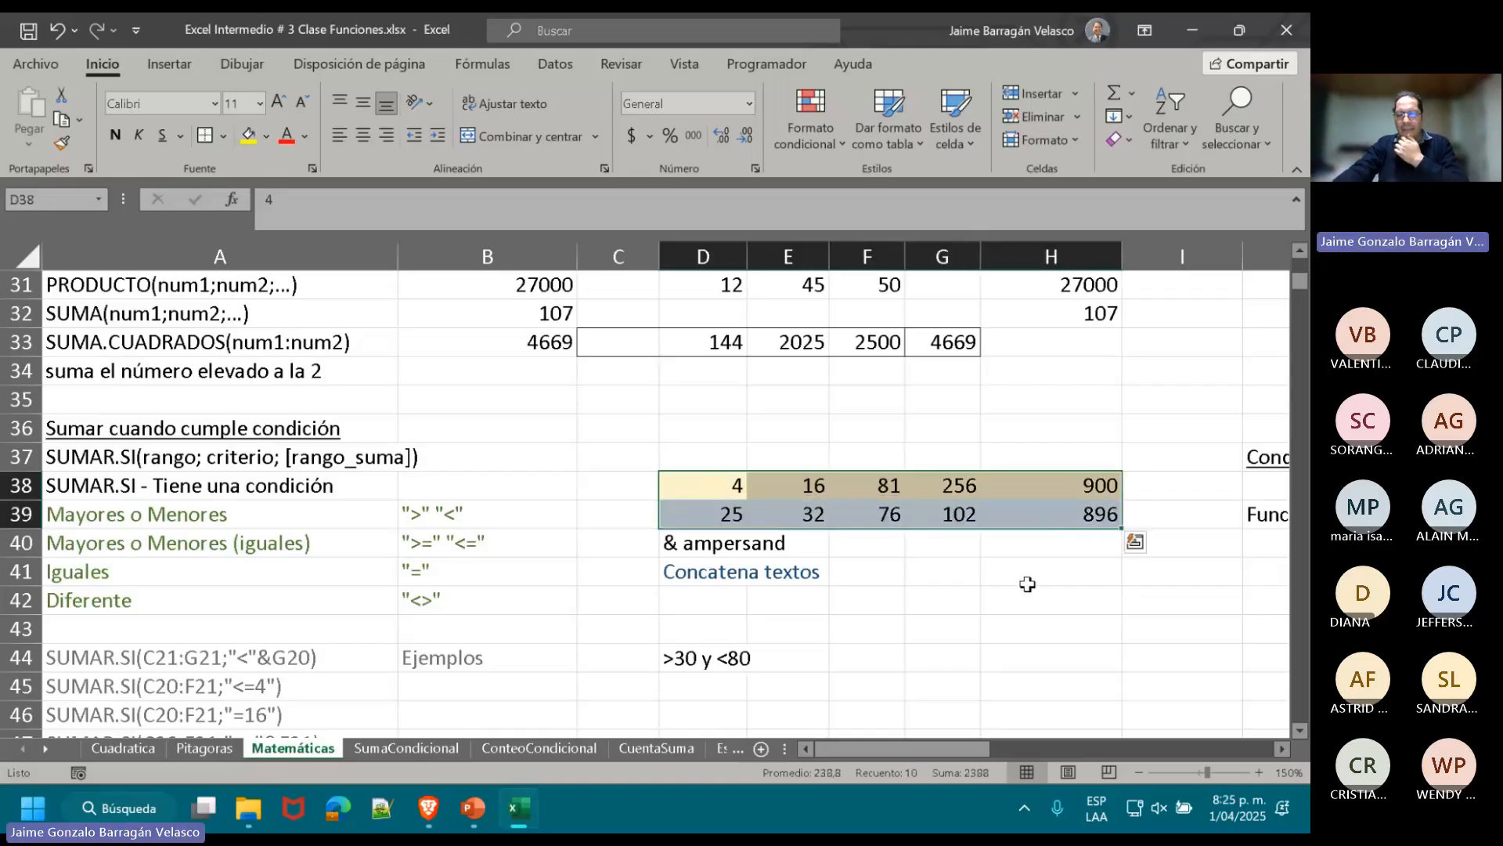
click(931, 596)
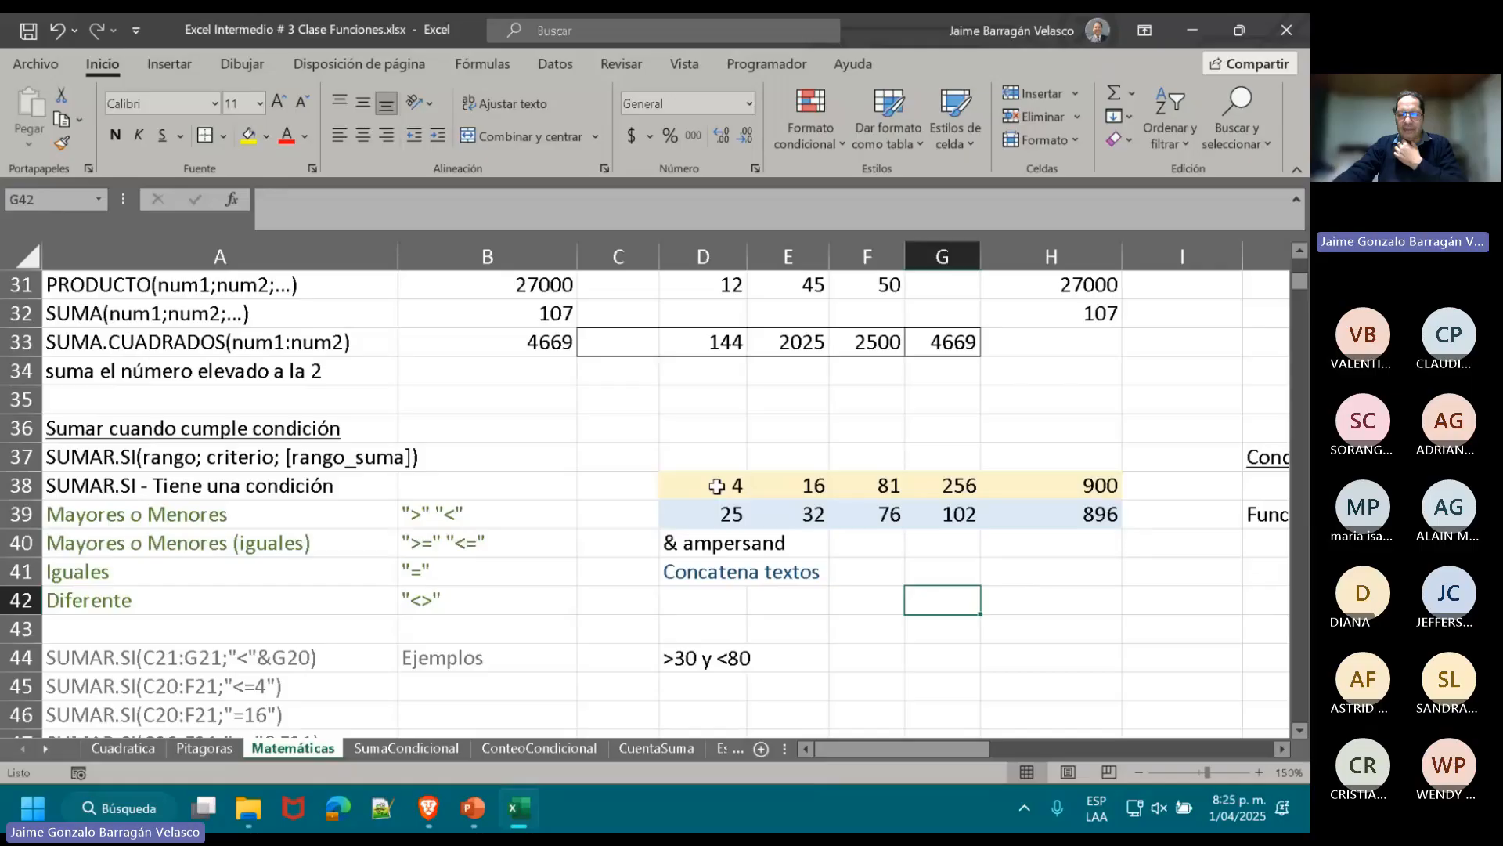
- Compare the sample numbers in D38:E39 with those in F38:H39 as two separate blocks
drag(716, 485, 799, 512)
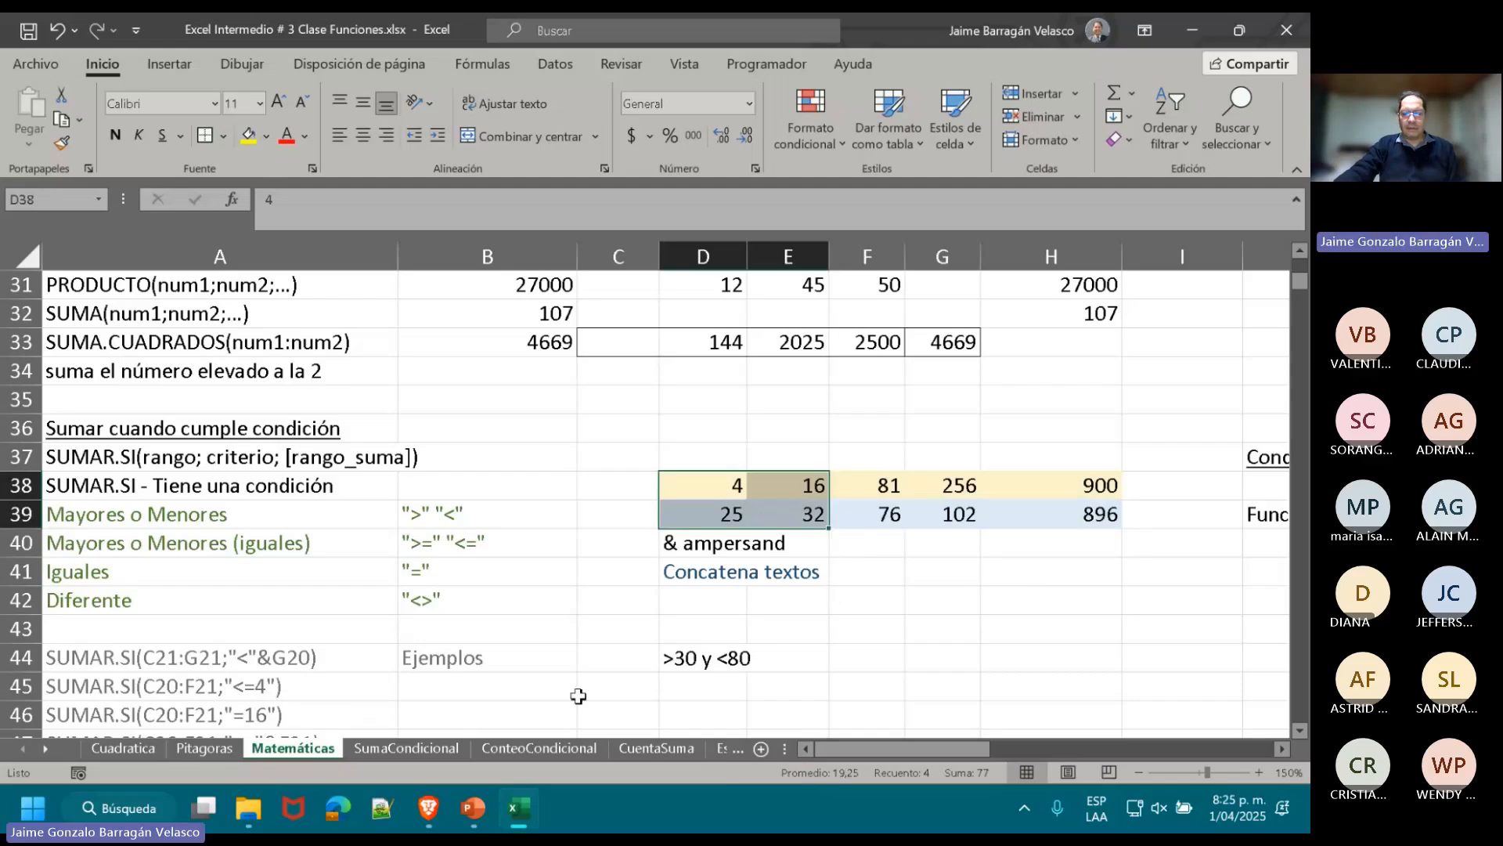
drag(895, 484, 1100, 514)
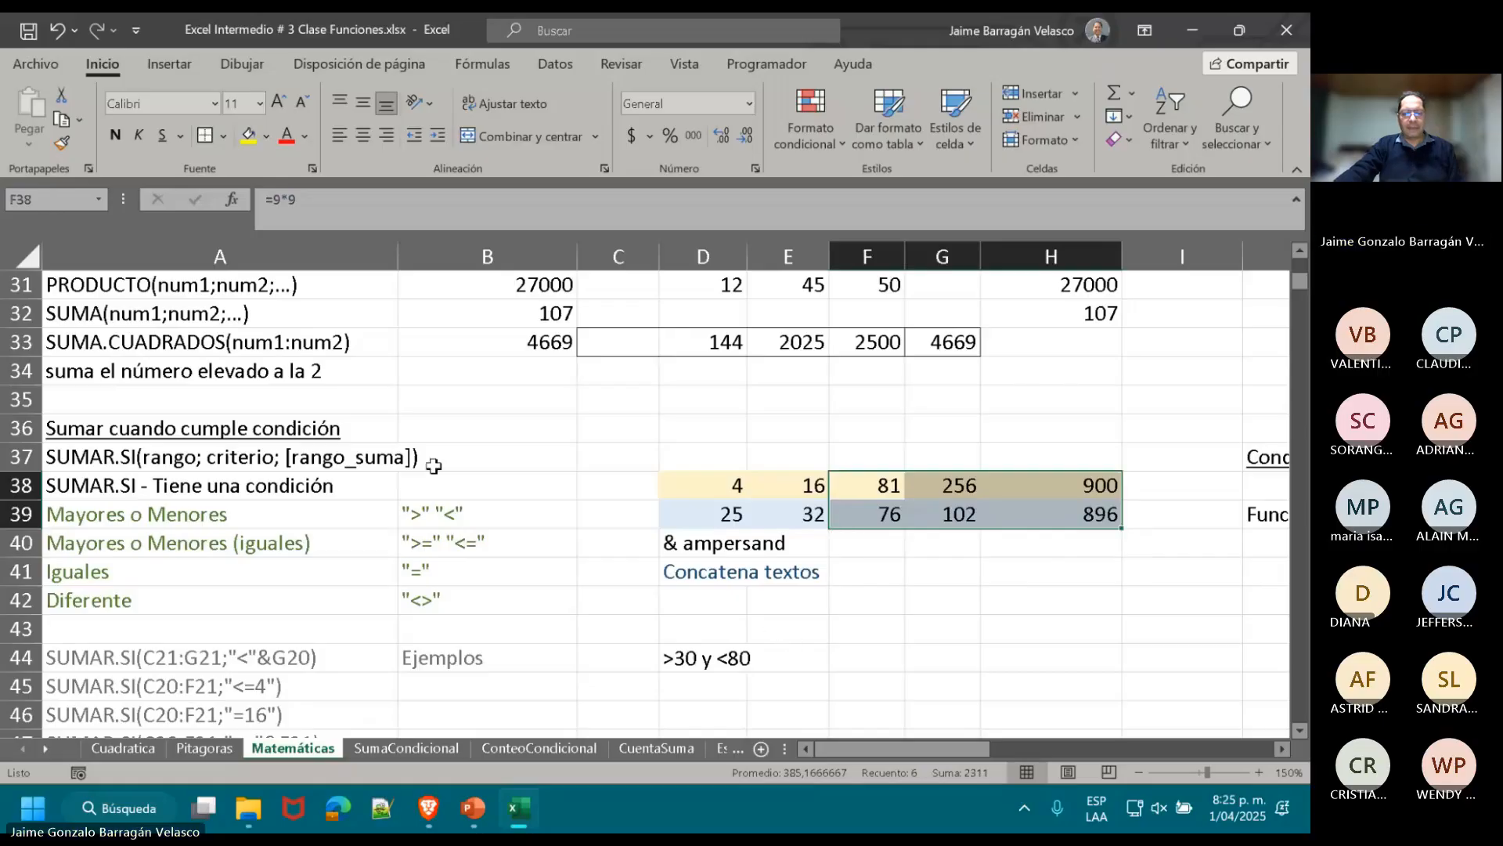
- Widen column A slightly and try to enter =SUMAR.SI(D38:H39;"<"50) in B37
drag(399, 260, 429, 259)
click(556, 453)
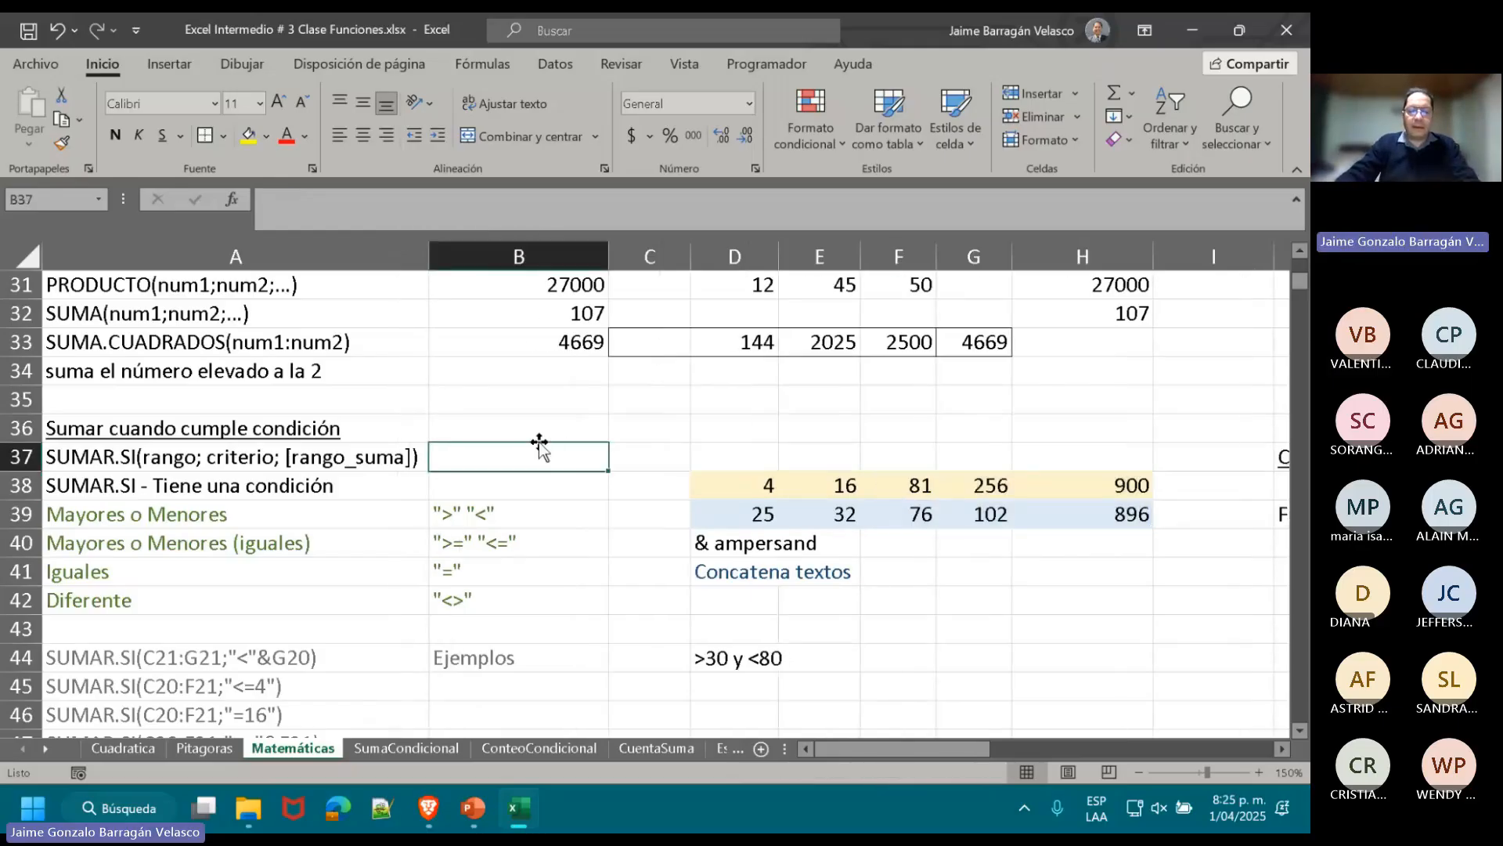
text(=SUM)
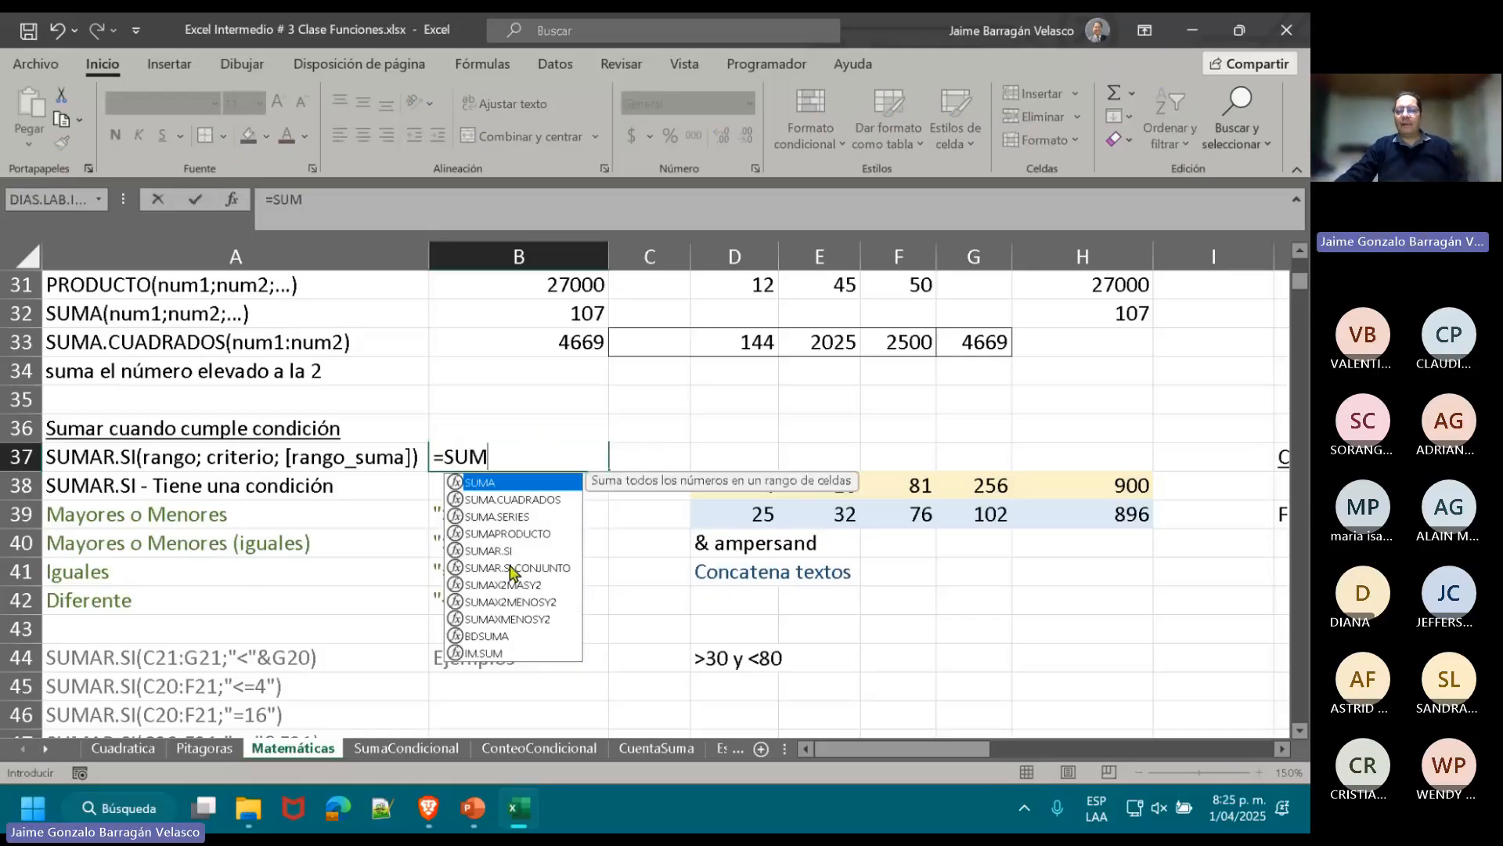
text(AR.SI()
drag(758, 487, 1083, 507)
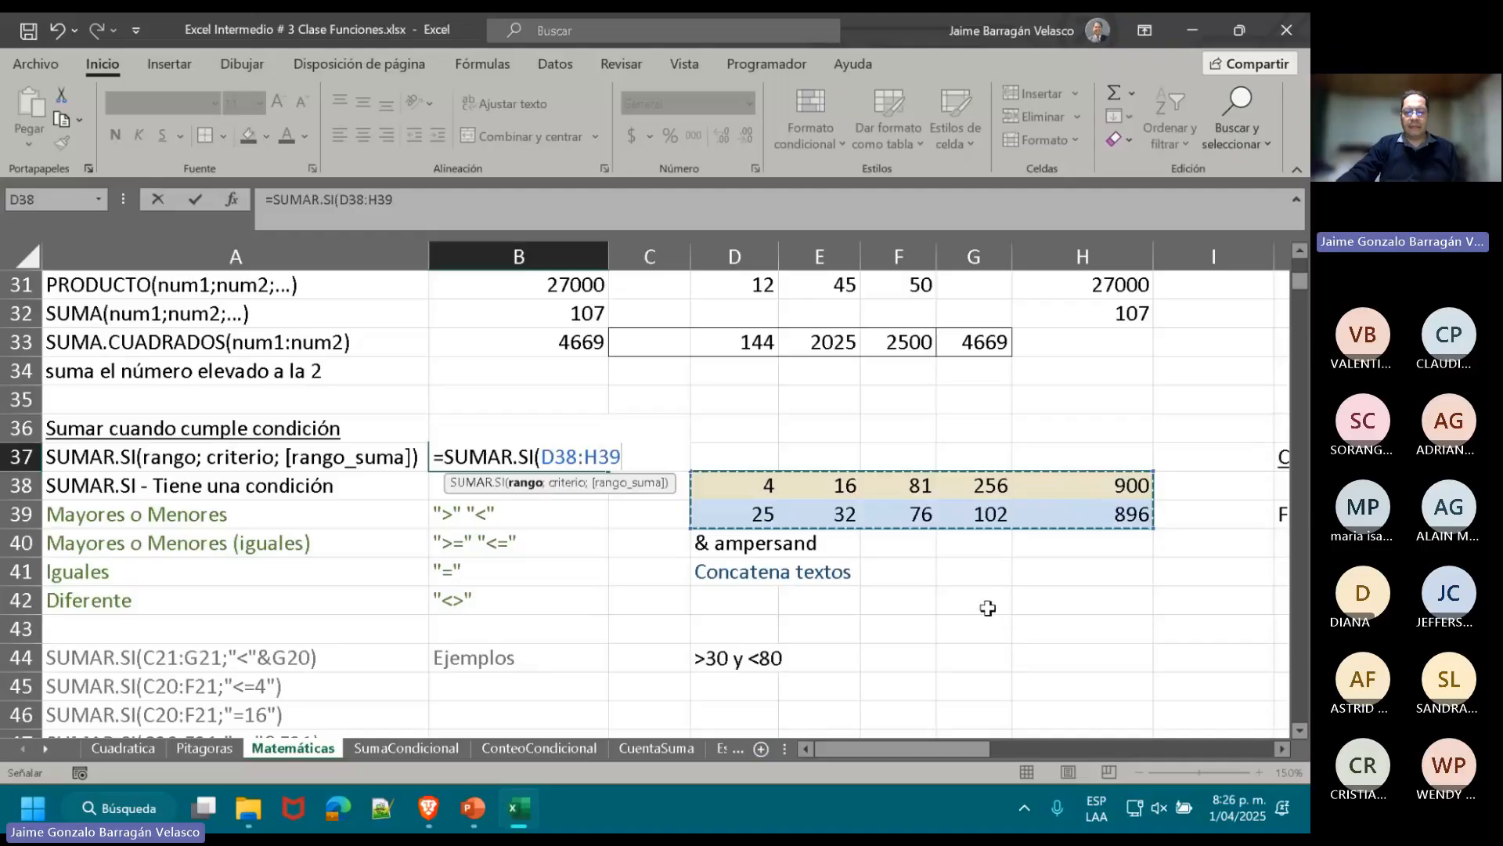
text(;)
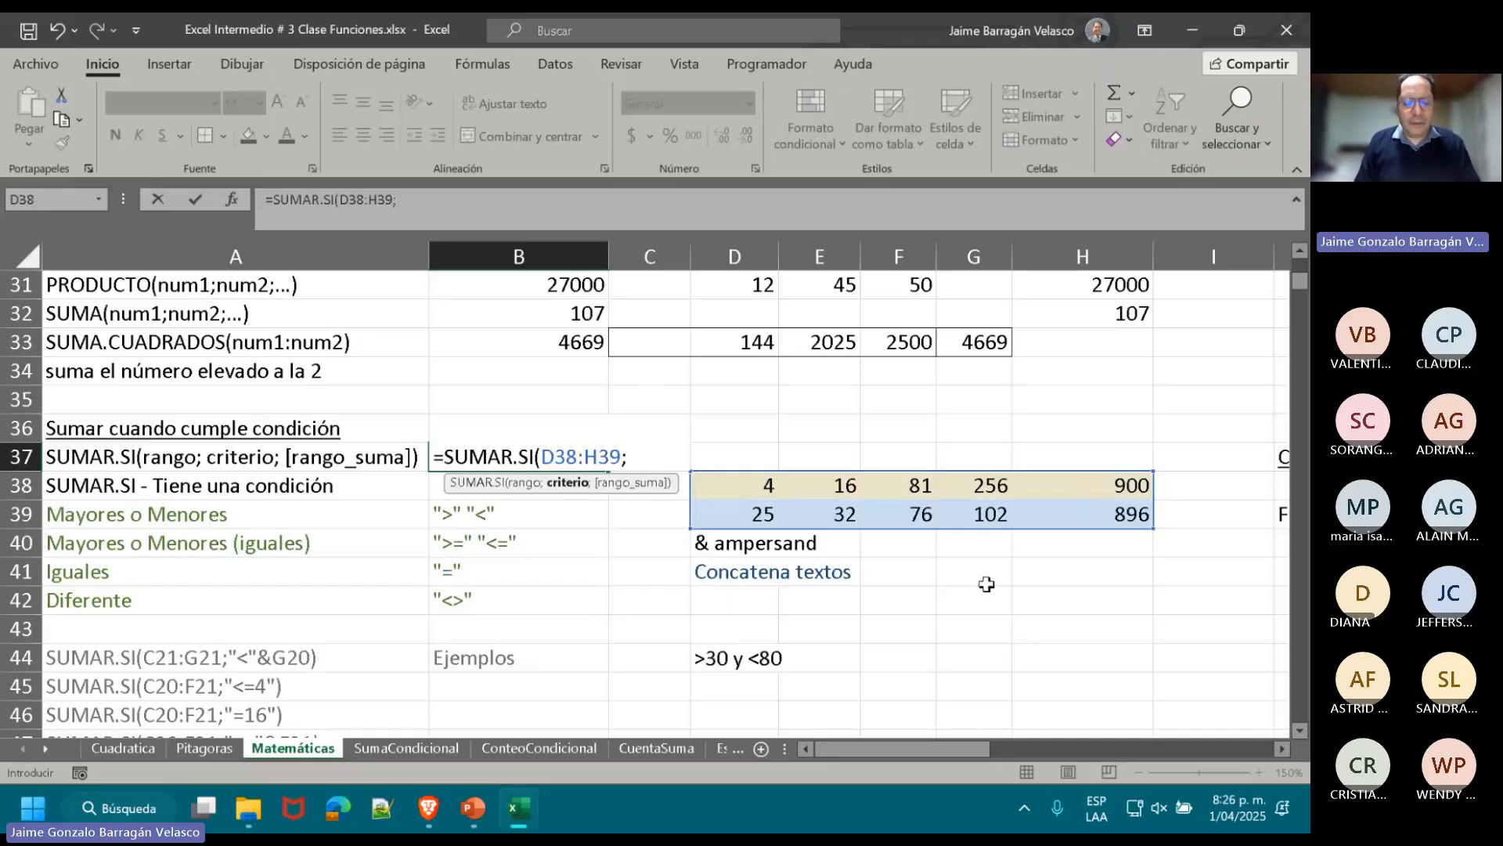
text("<)
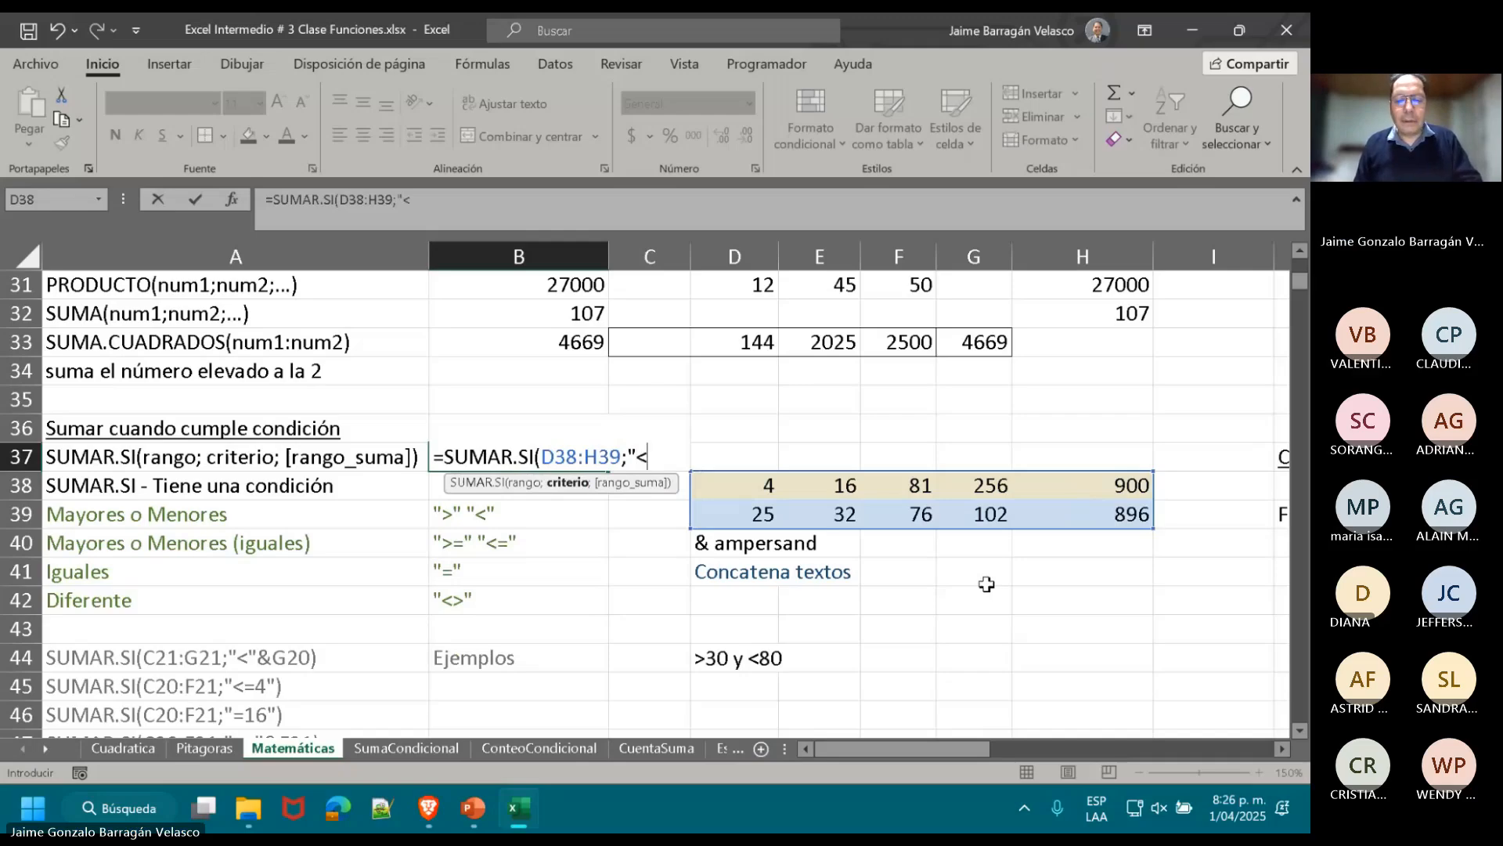
text("50))
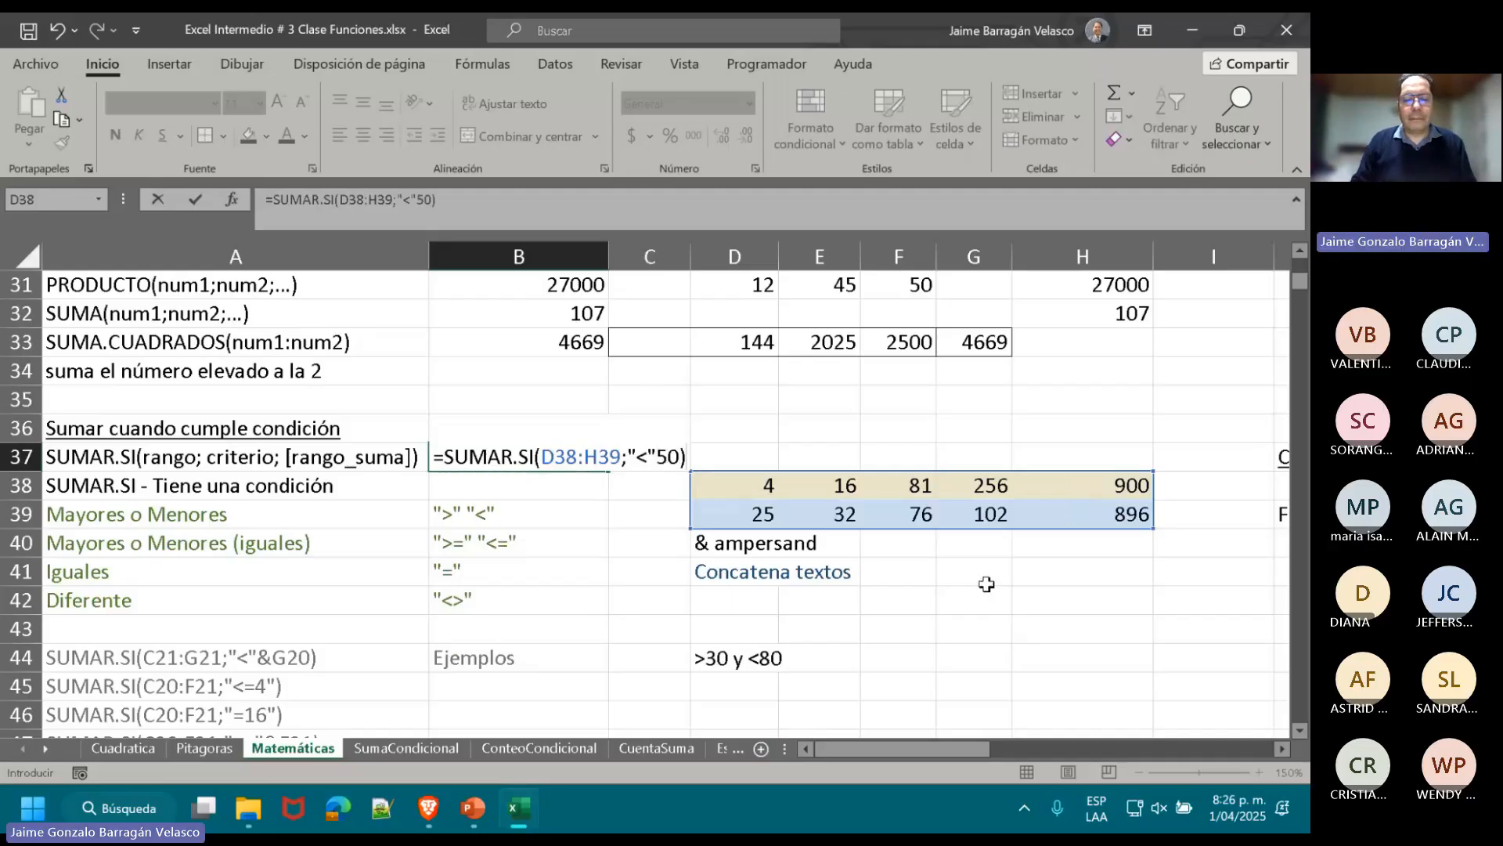
key(Return)
key(Return)
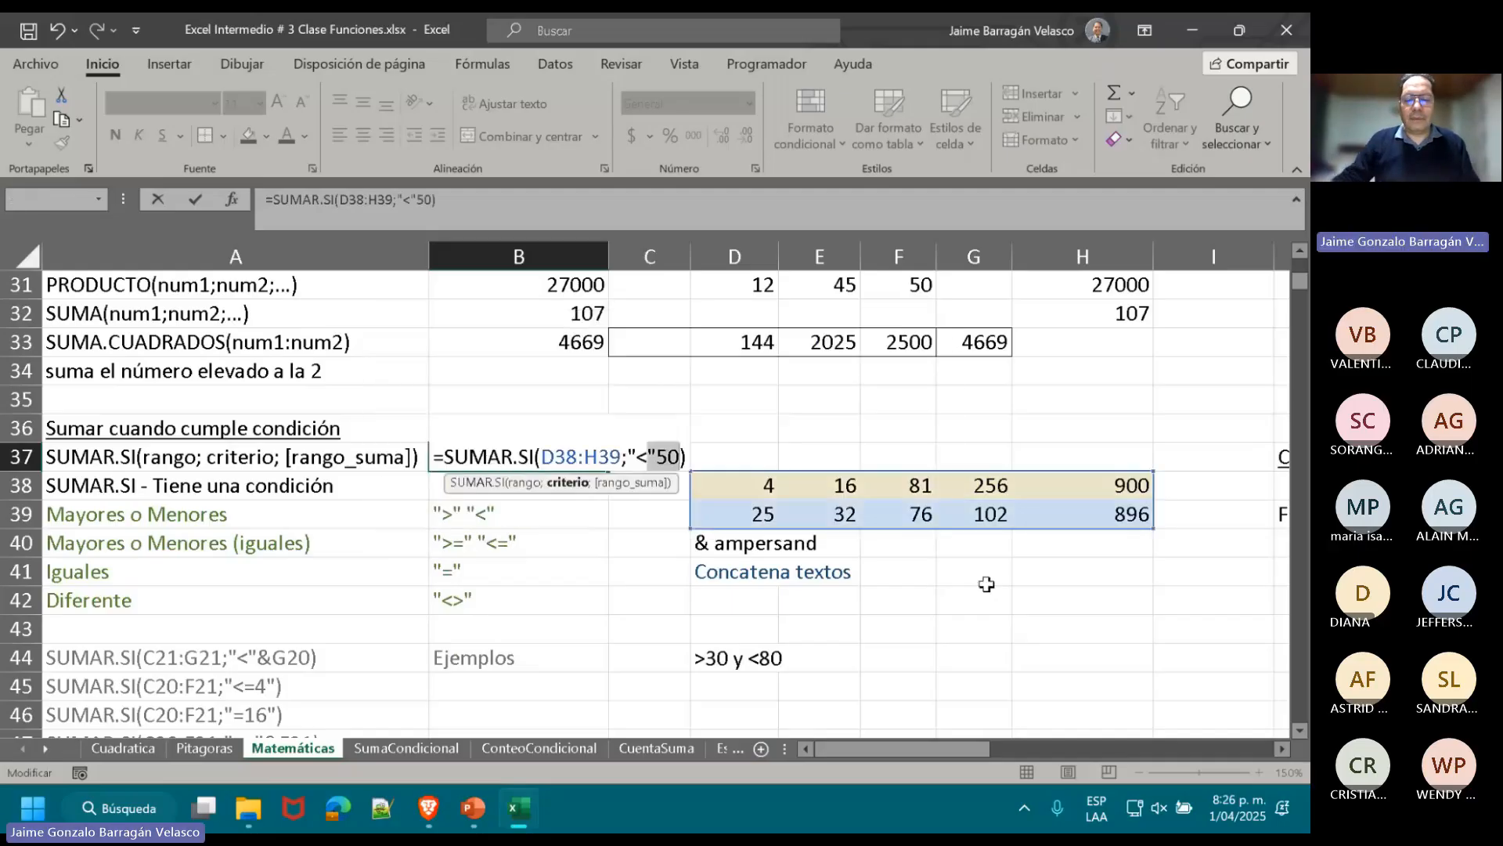
- Correct the criterion in B37's SUMAR.SI formula to "<50", with the number inside the quotation marks
click(645, 456)
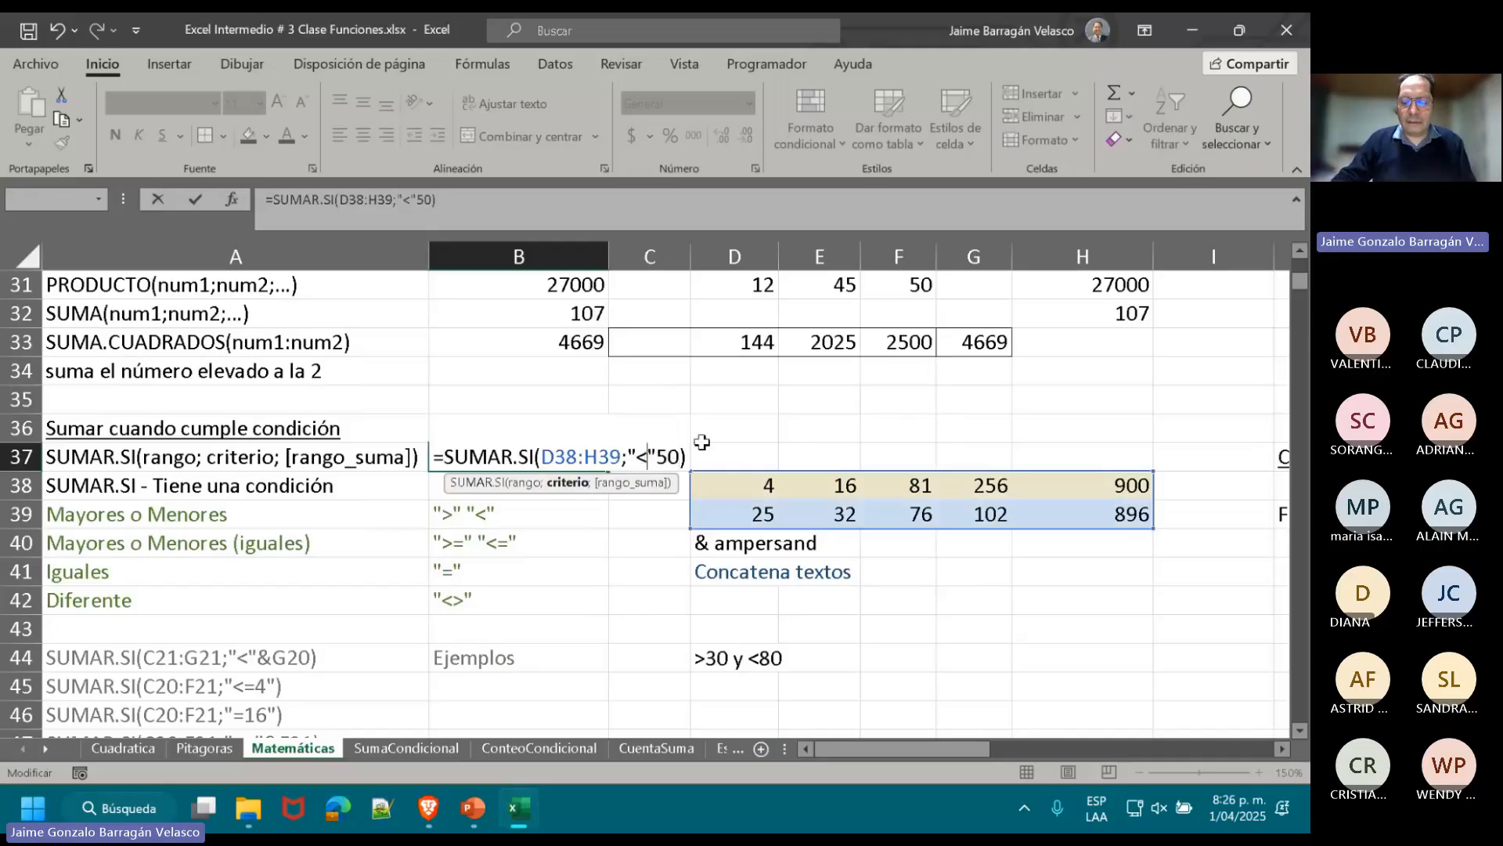
key(Delete)
key(Right)
key(Right)
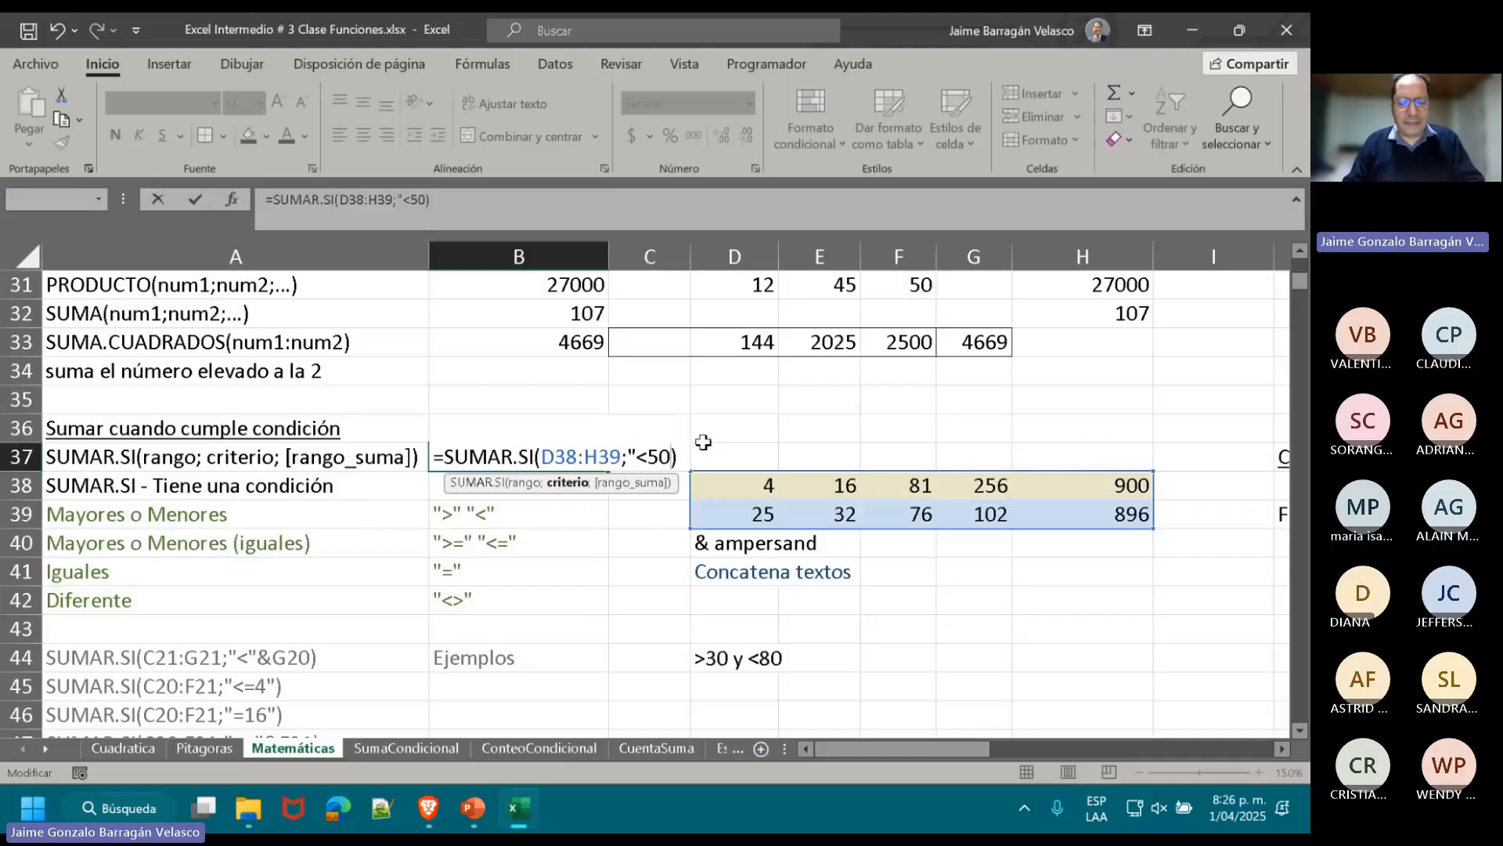
text(")
key(Return)
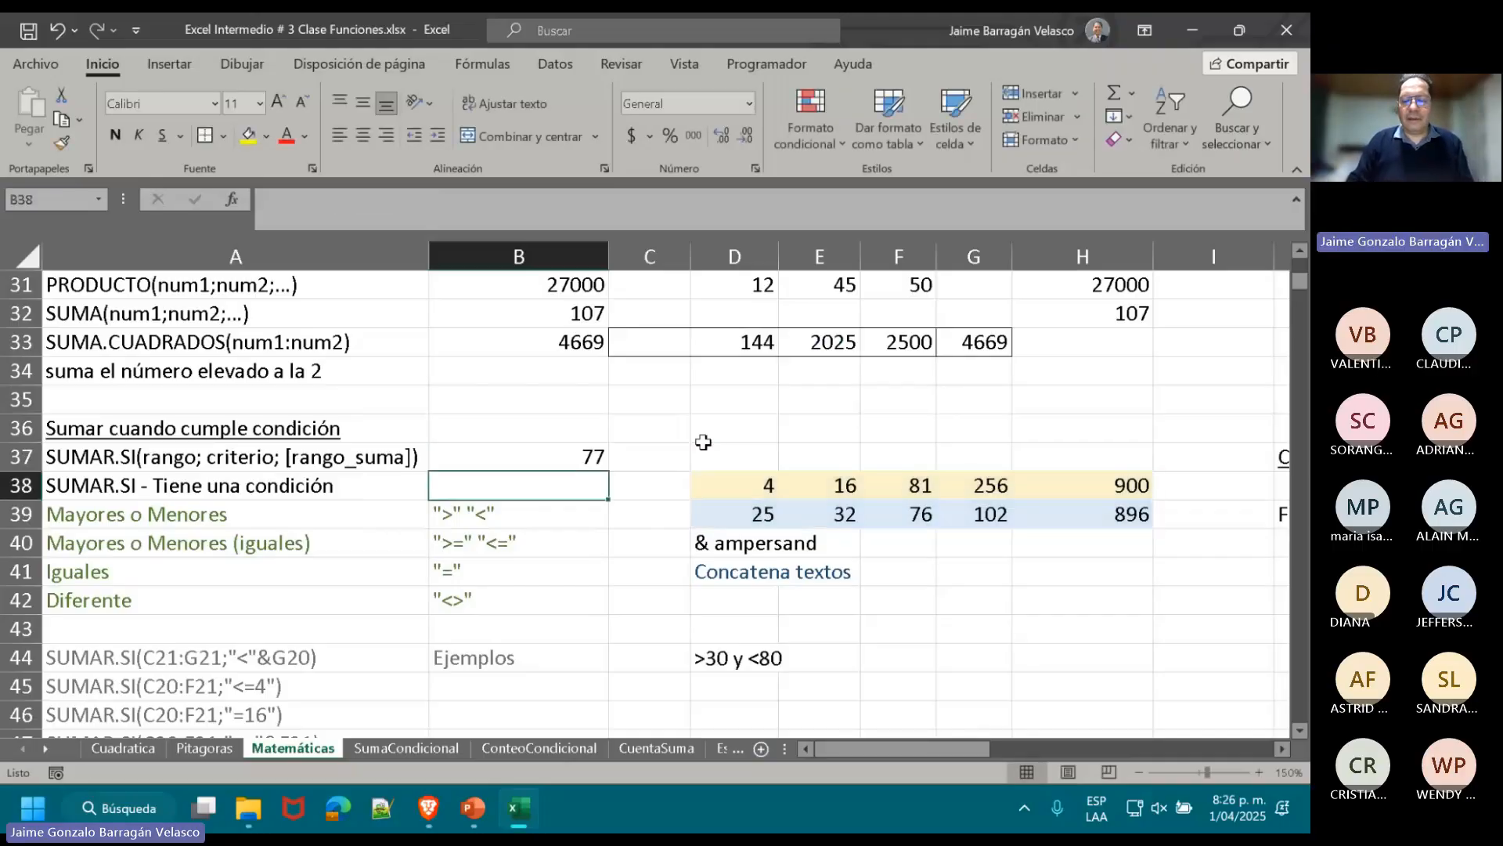
- Enter =SUMA(D38:E39) in D36 to cross-check the conditional sum in B37
double_click(704, 432)
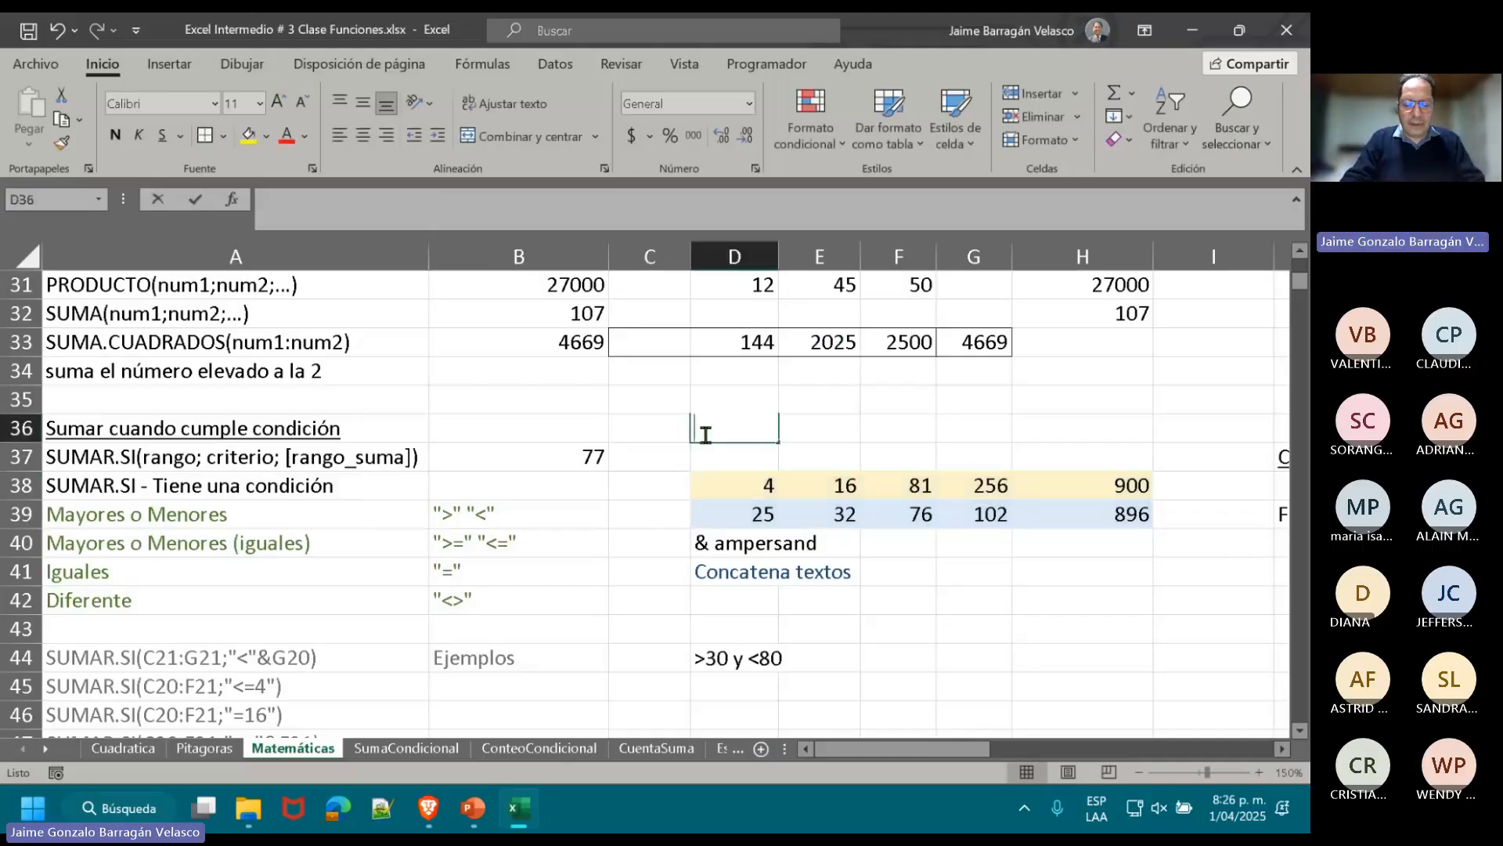
text(=SUMA()
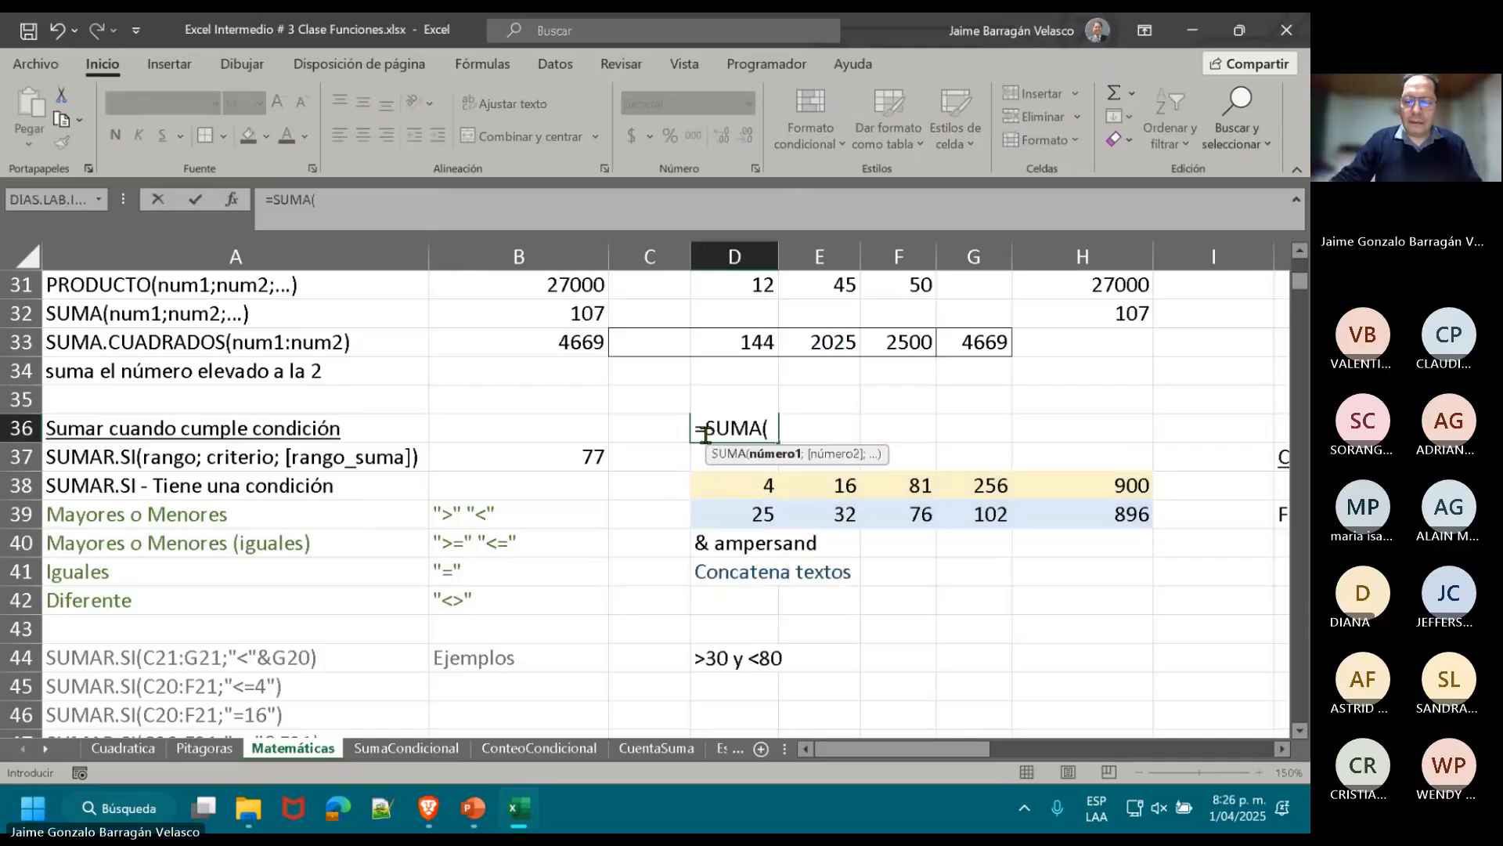
drag(761, 482, 817, 513)
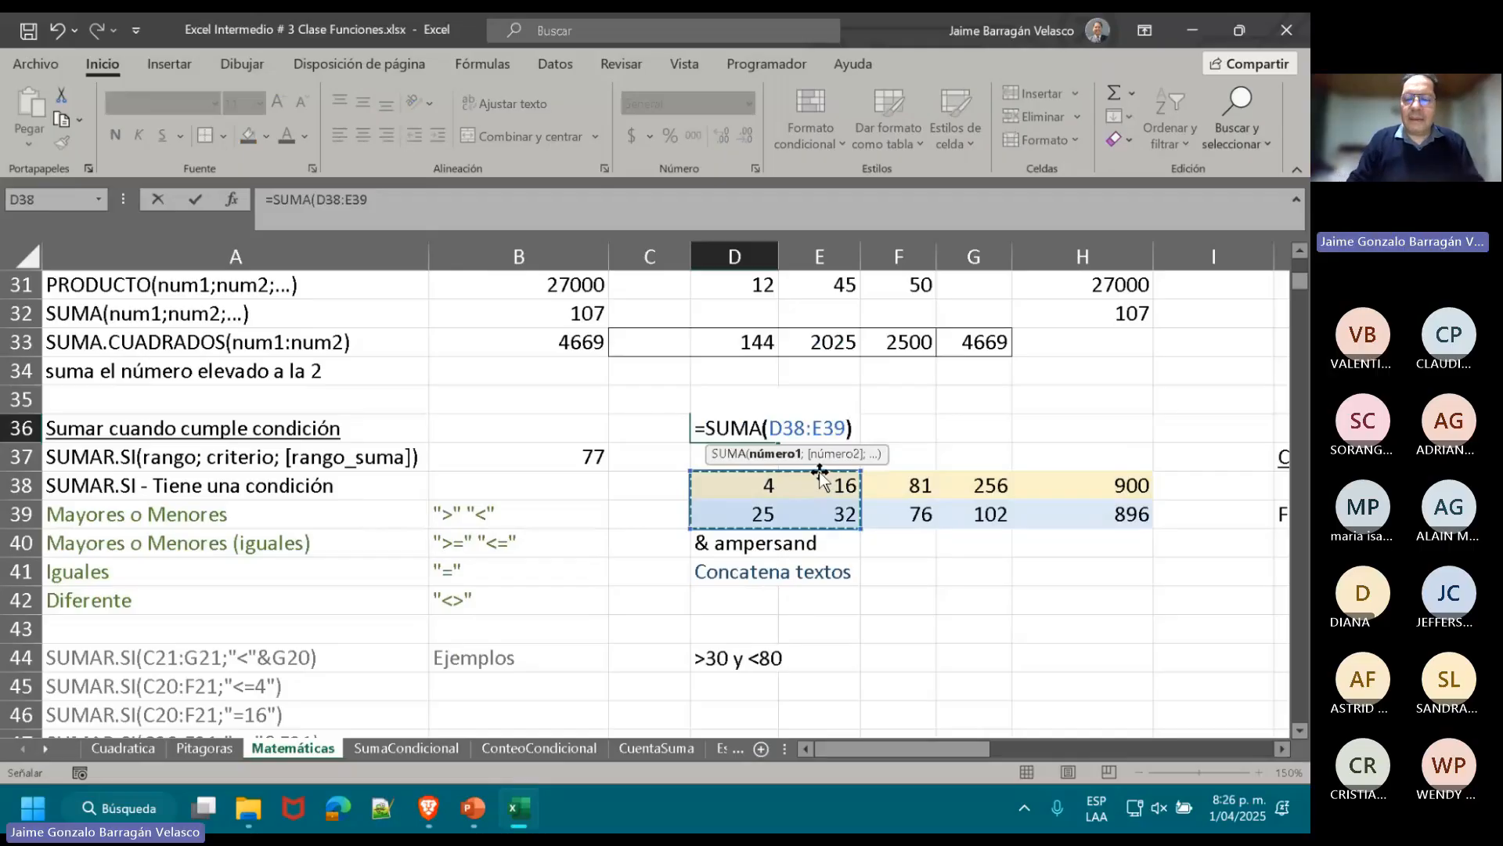
key(Return)
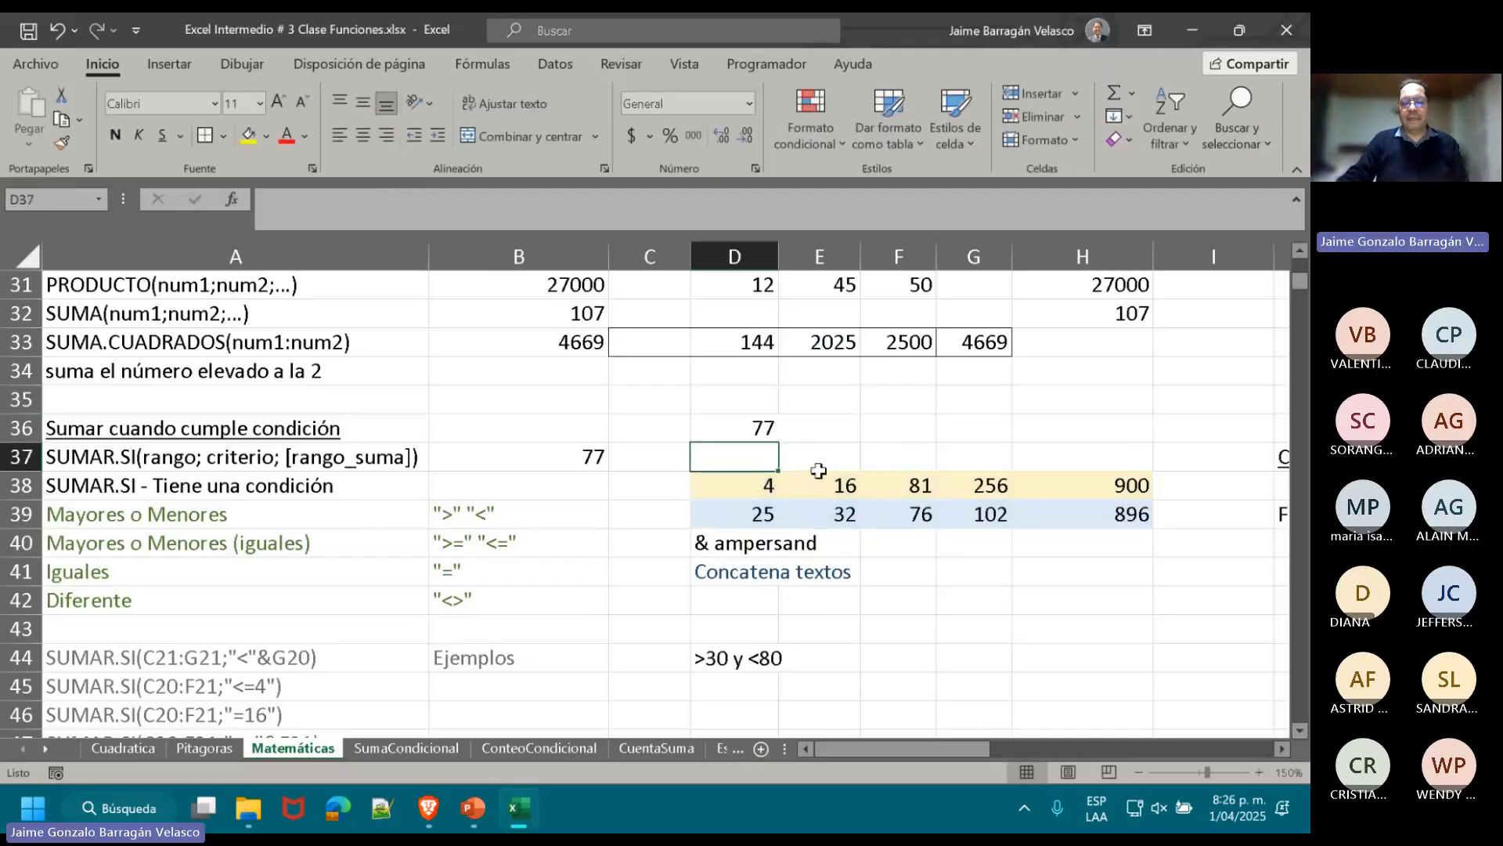
- Review the criterion inside the SUMAR.SI formula in B37
click(546, 458)
double_click(546, 458)
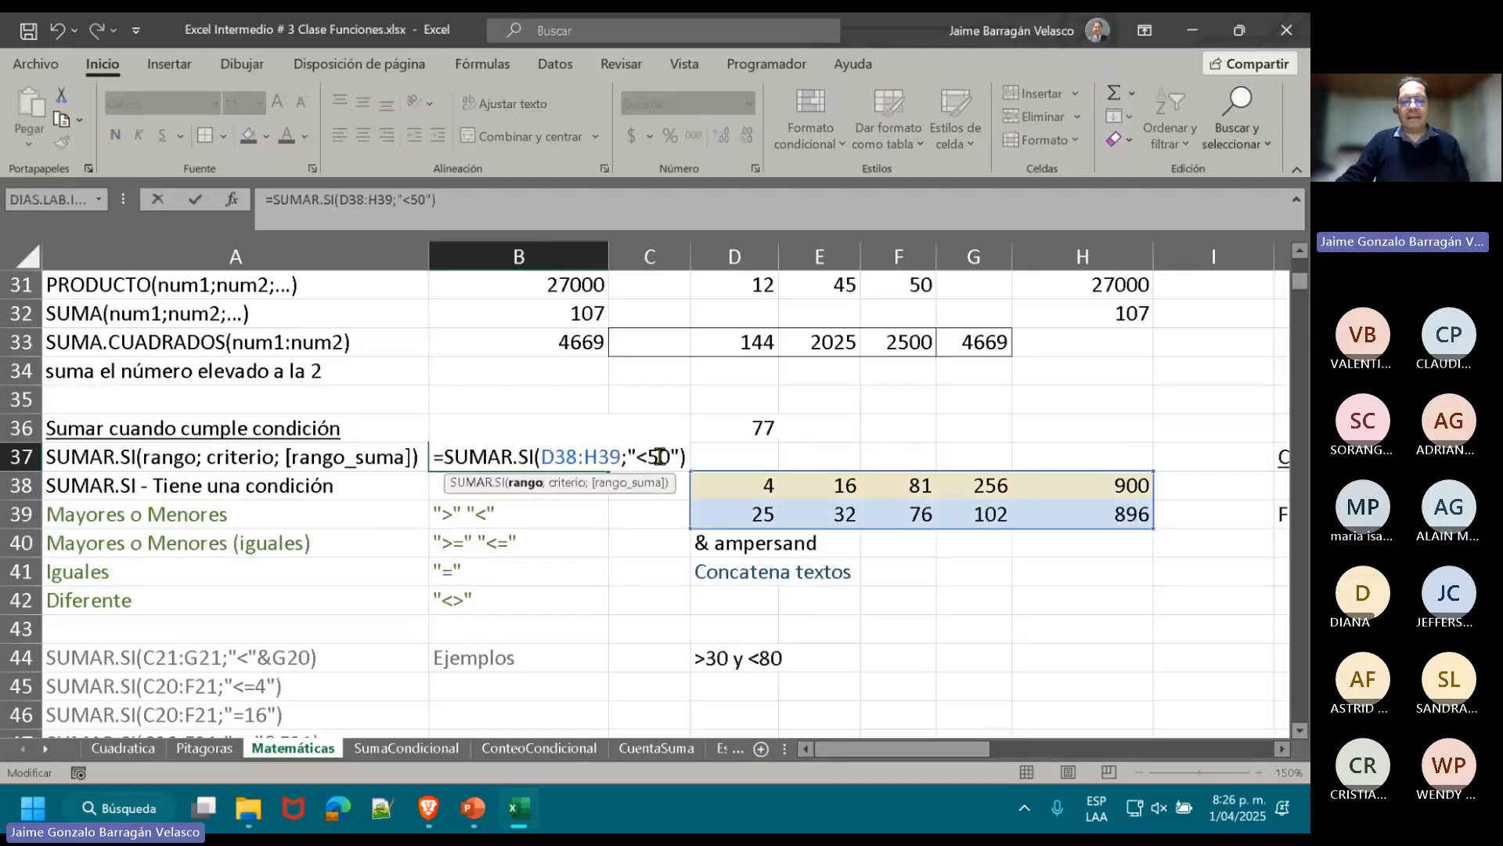
drag(670, 456, 639, 455)
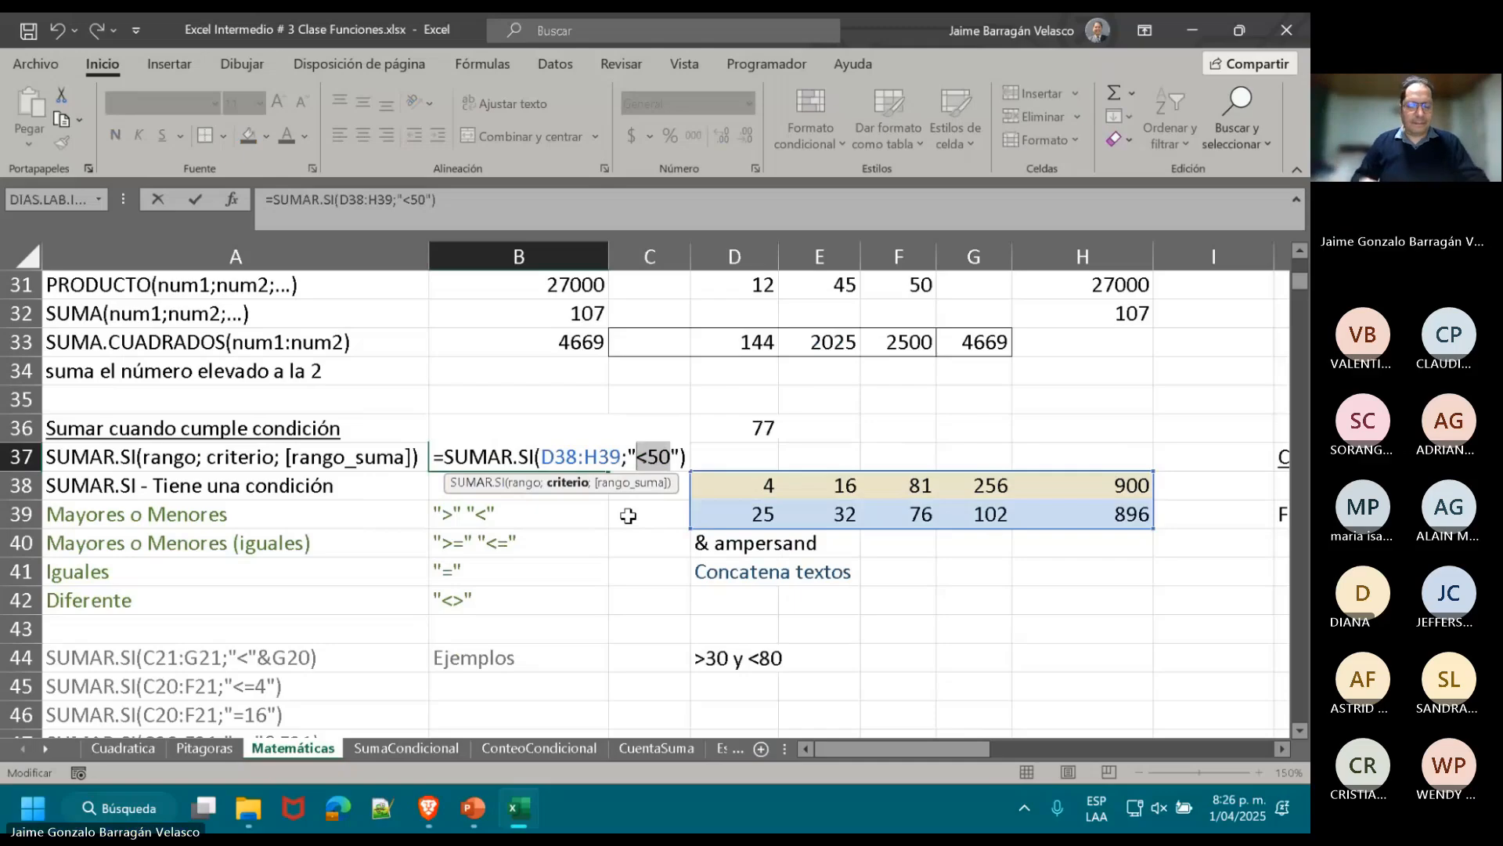
key(Return)
- Replace the SUMA formula in D36 with the value 50
click(752, 424)
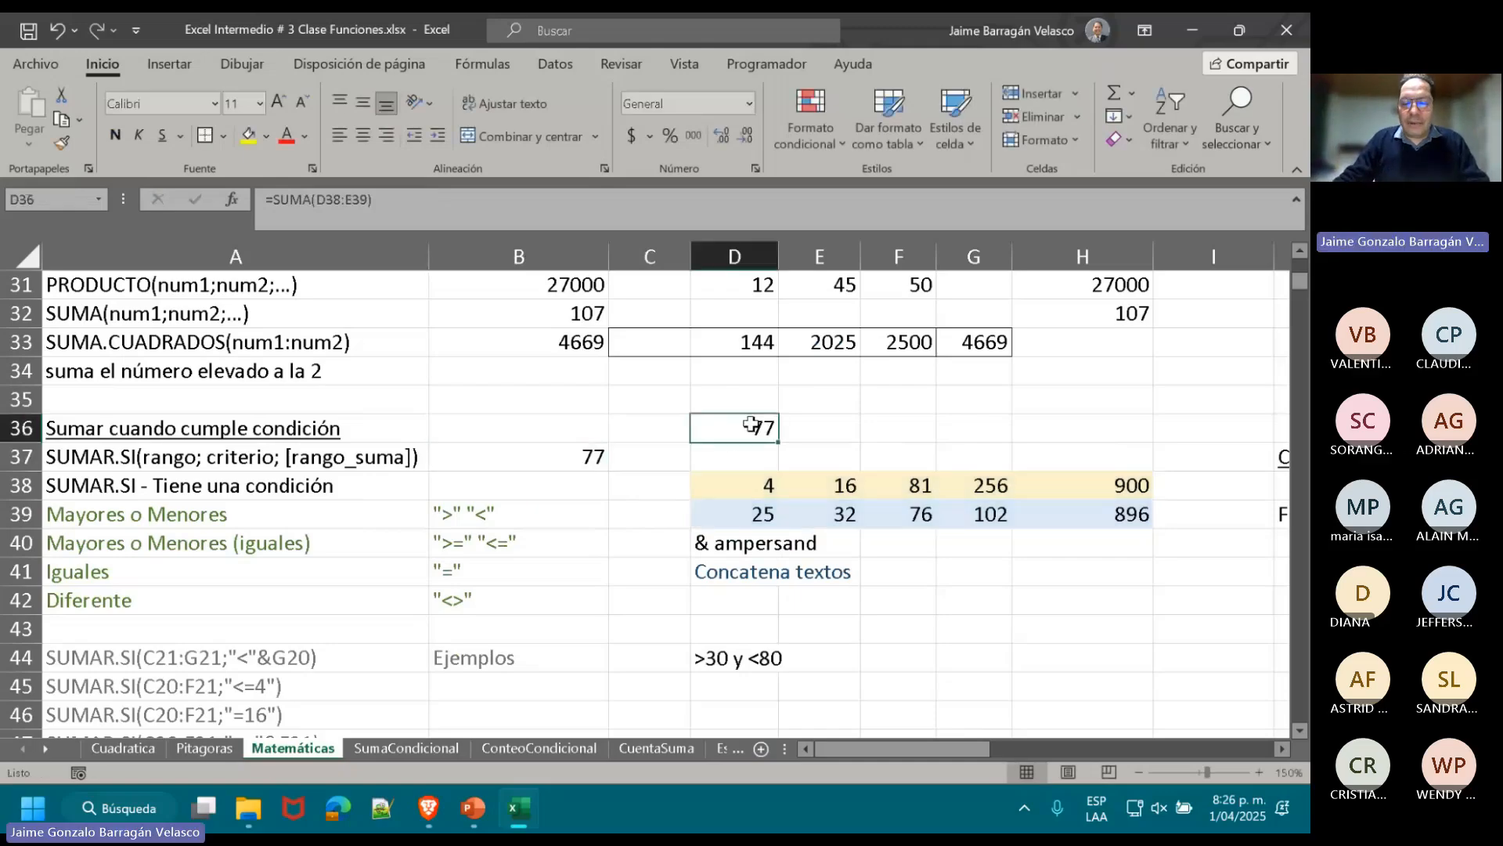
double_click(752, 424)
text(50)
key(Return)
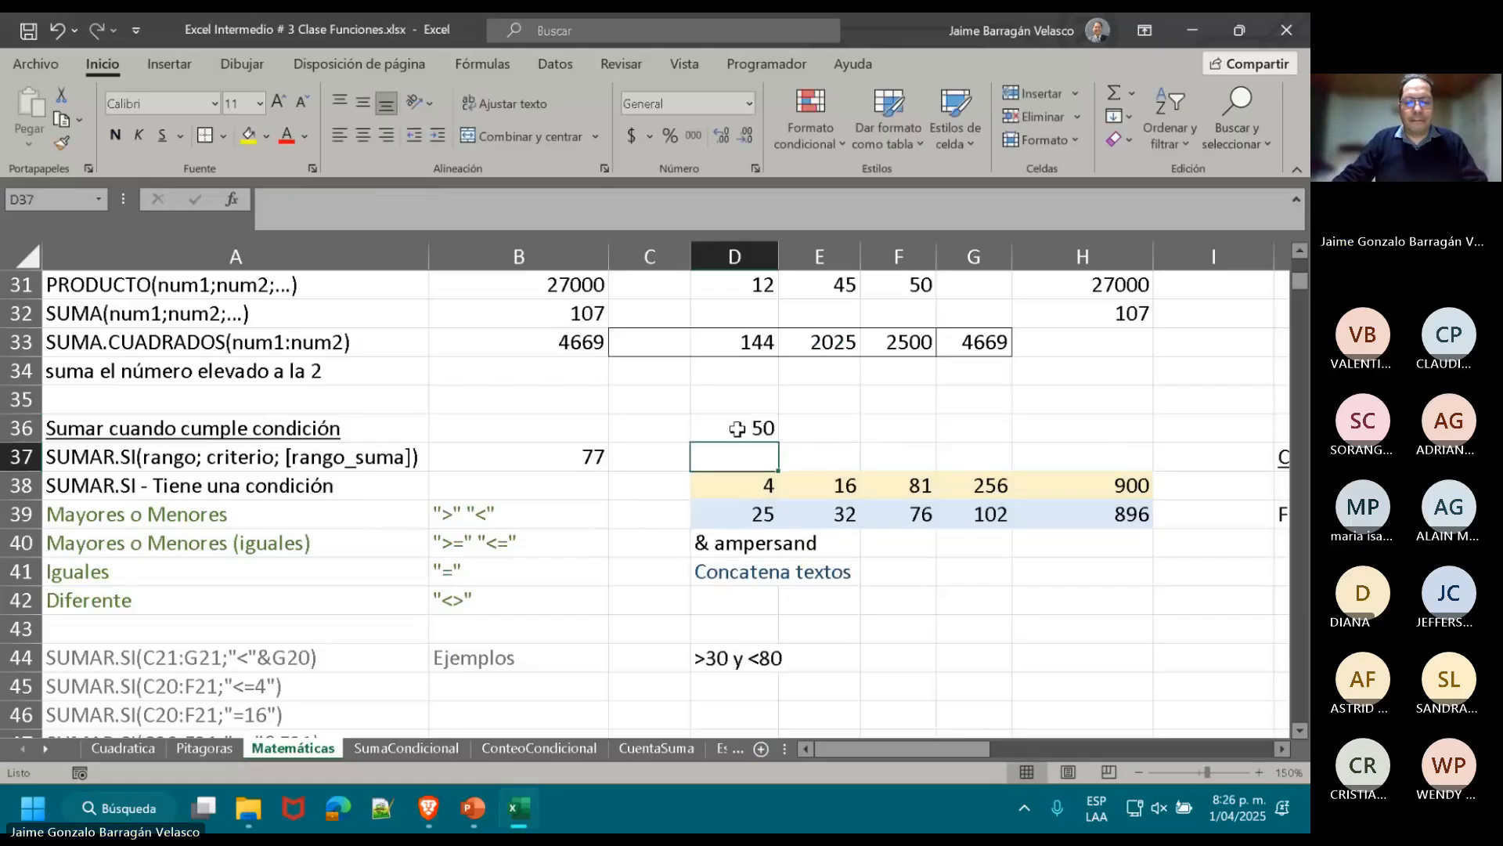
click(647, 460)
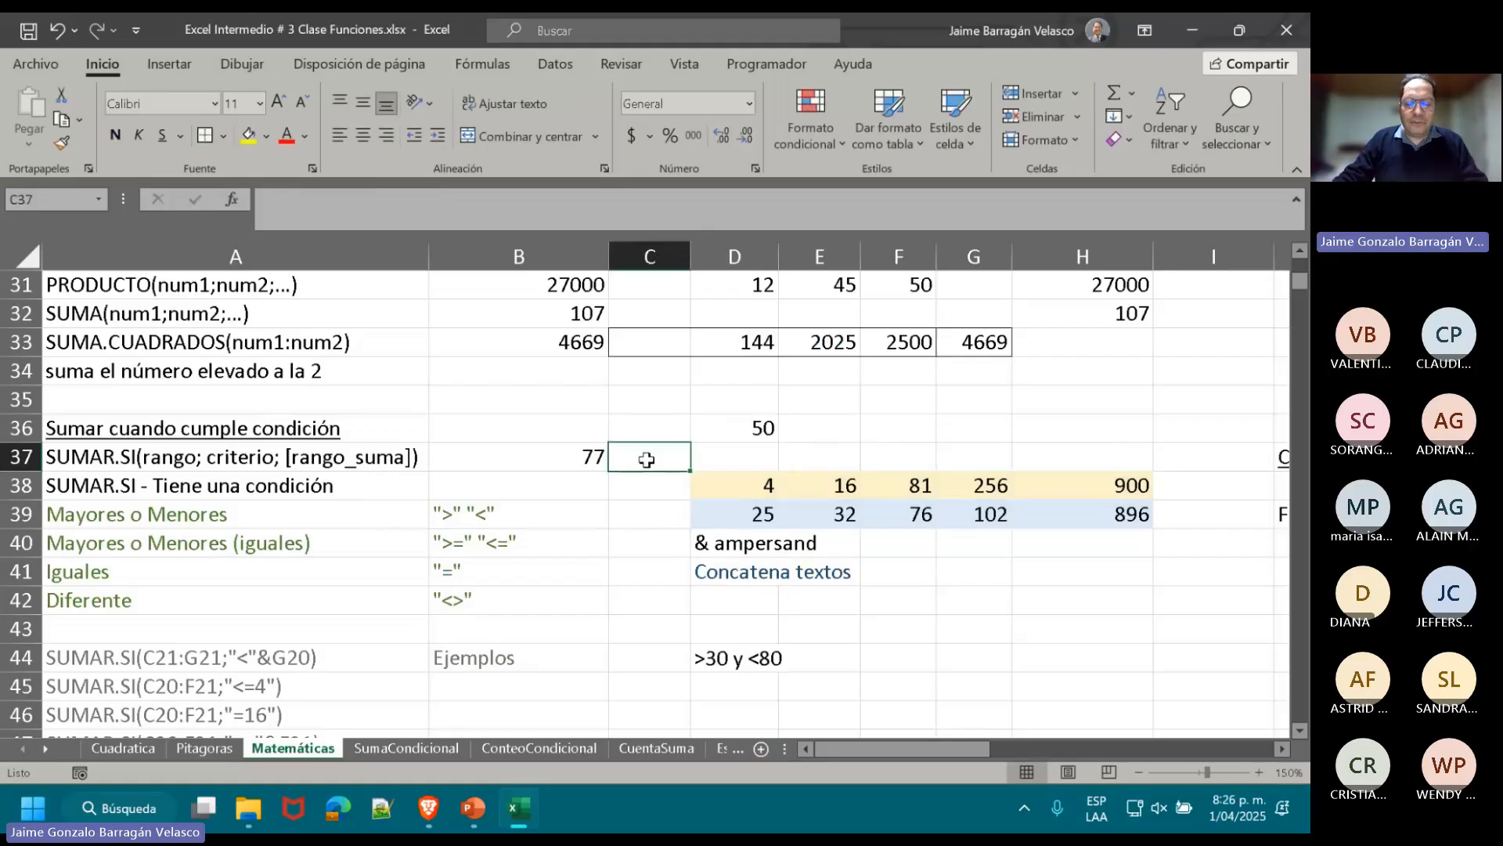
text(=)
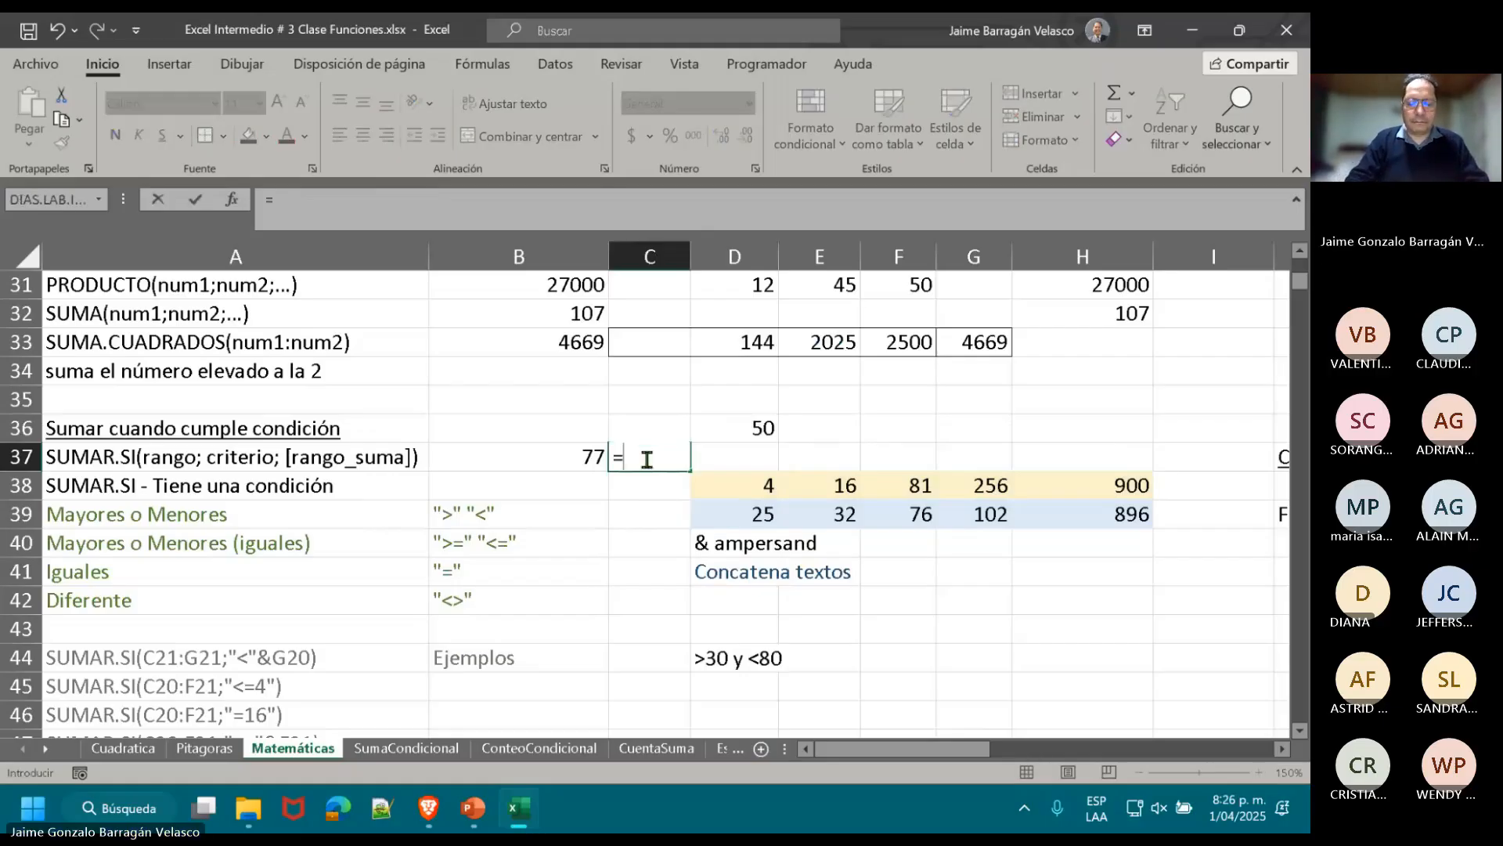
text(SUM)
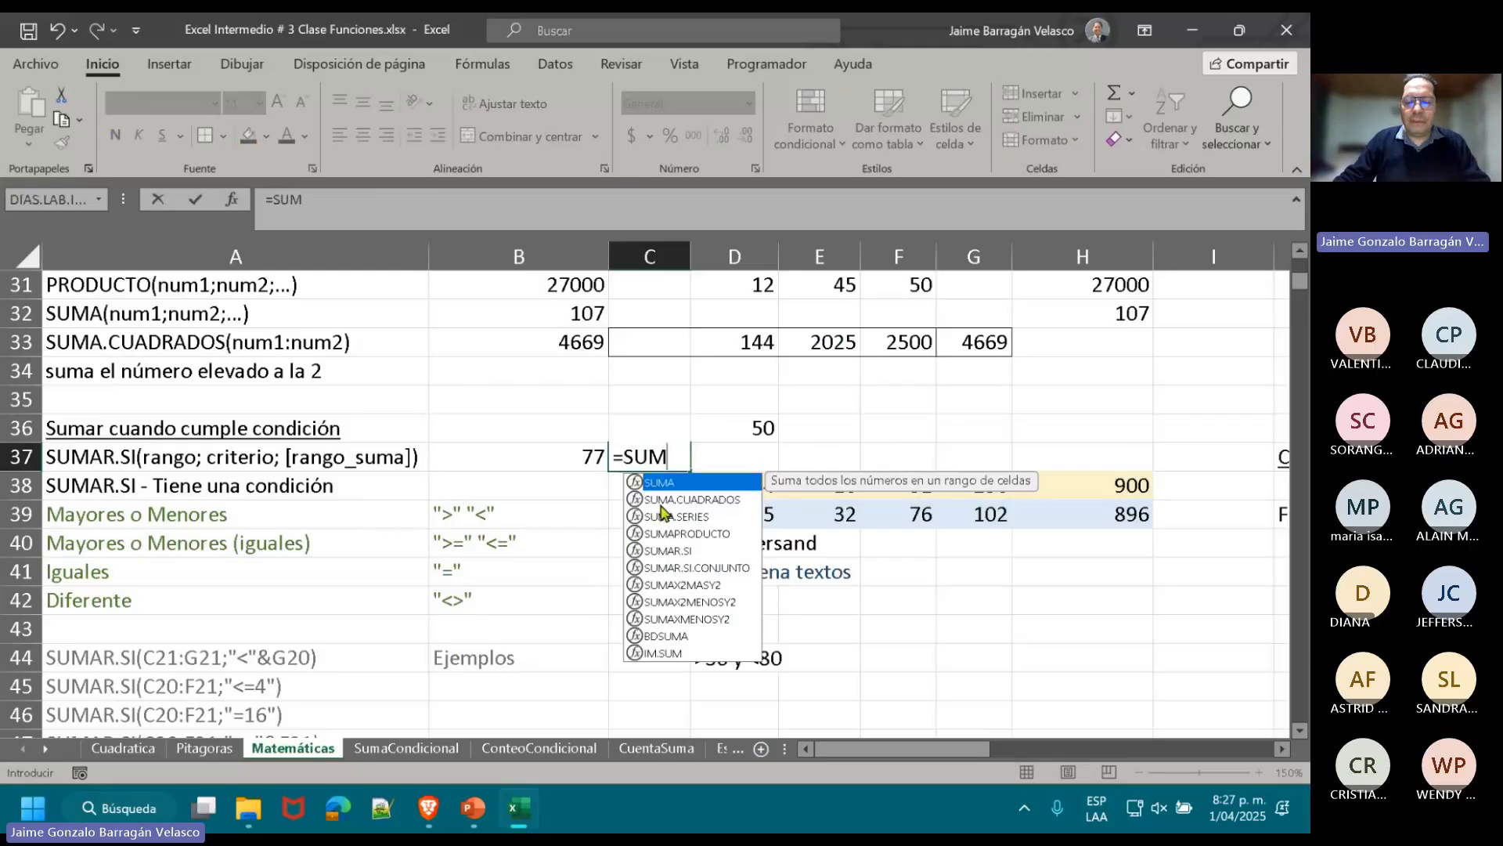
double_click(667, 550)
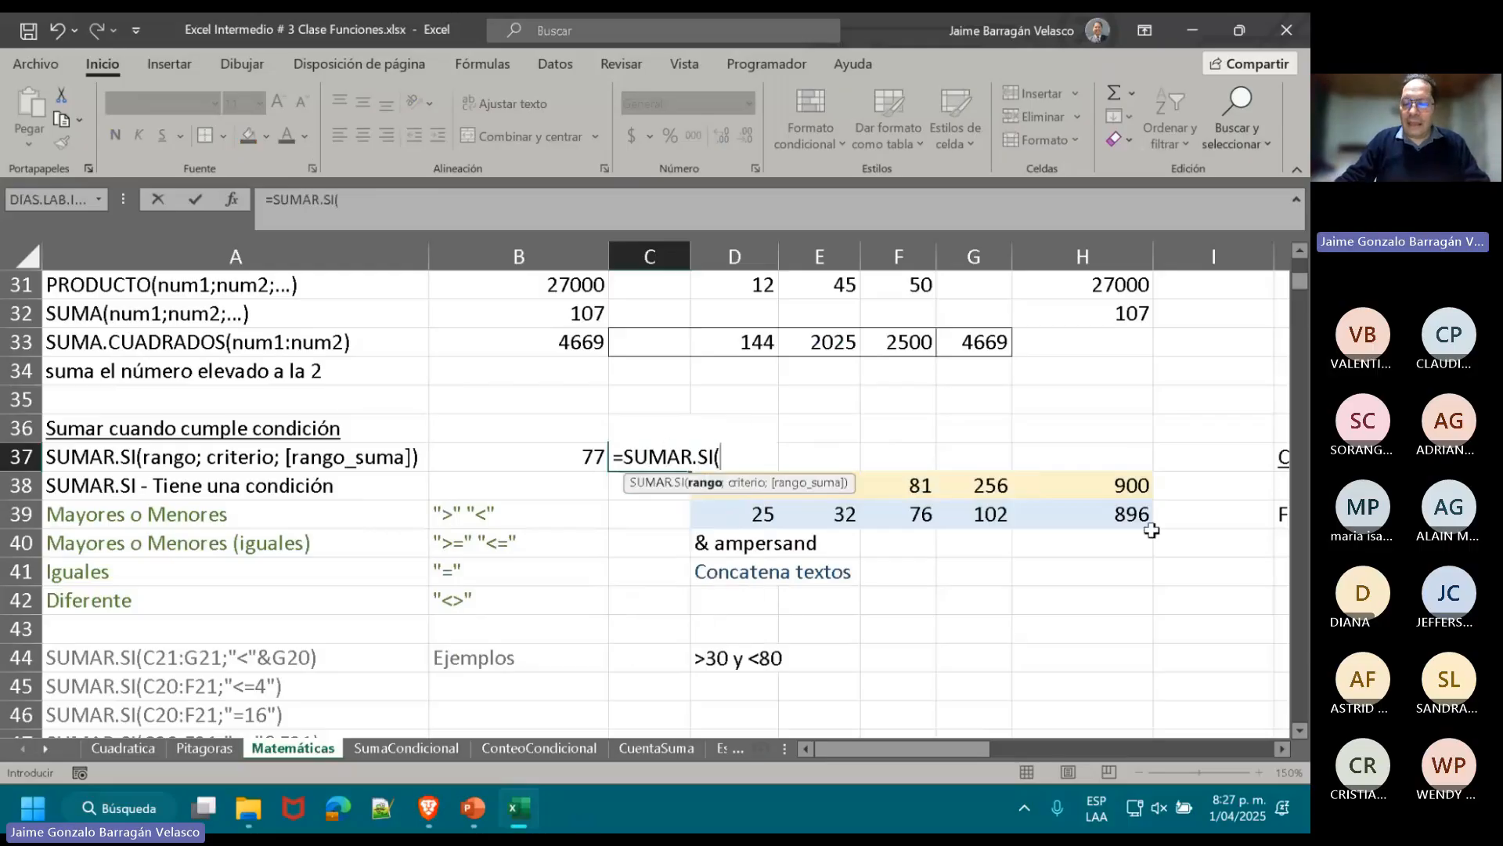
drag(1131, 515, 753, 489)
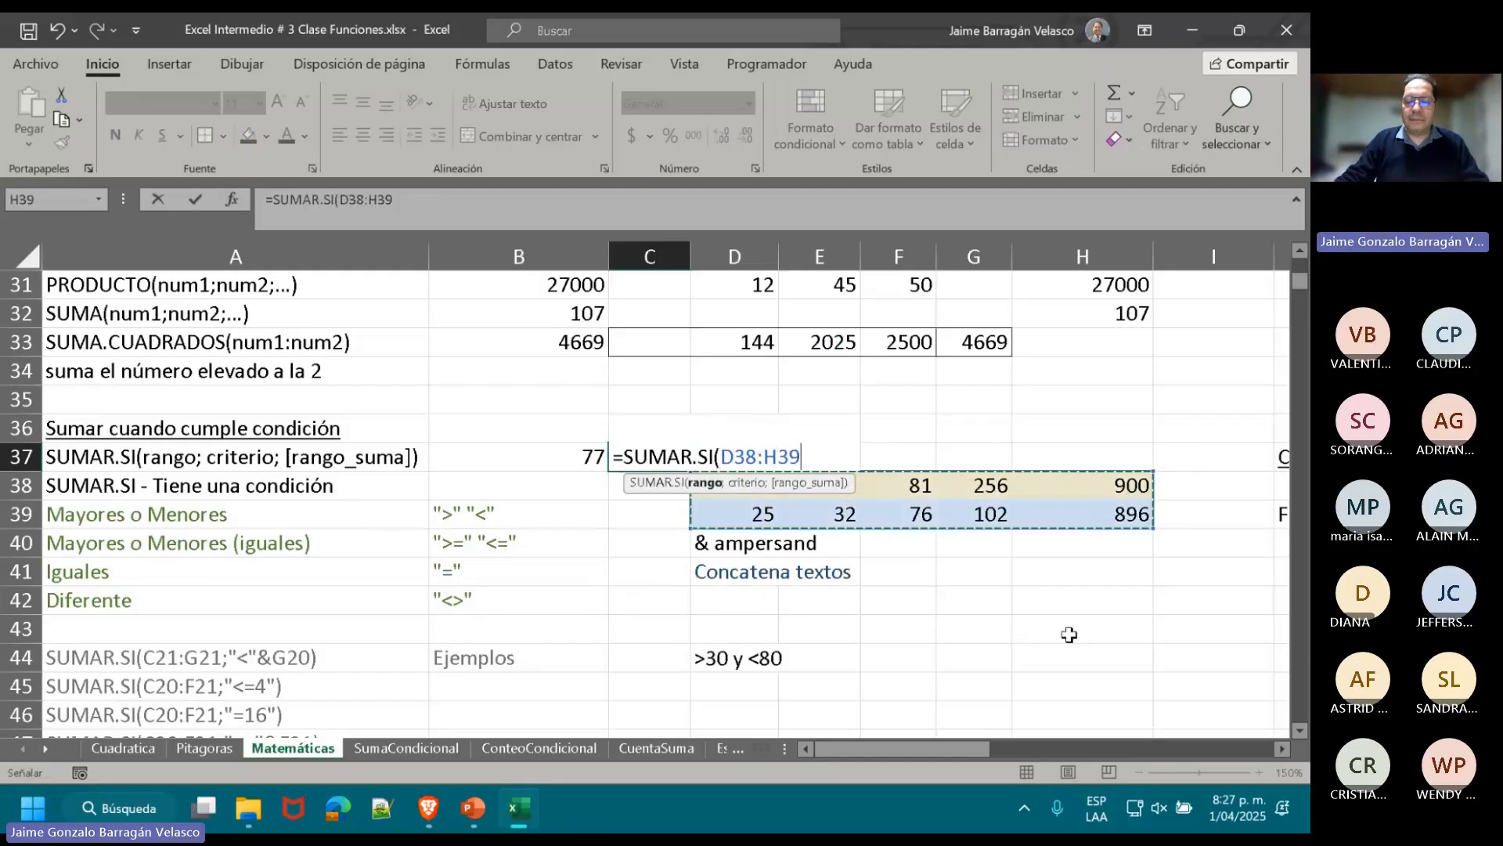
text(;)
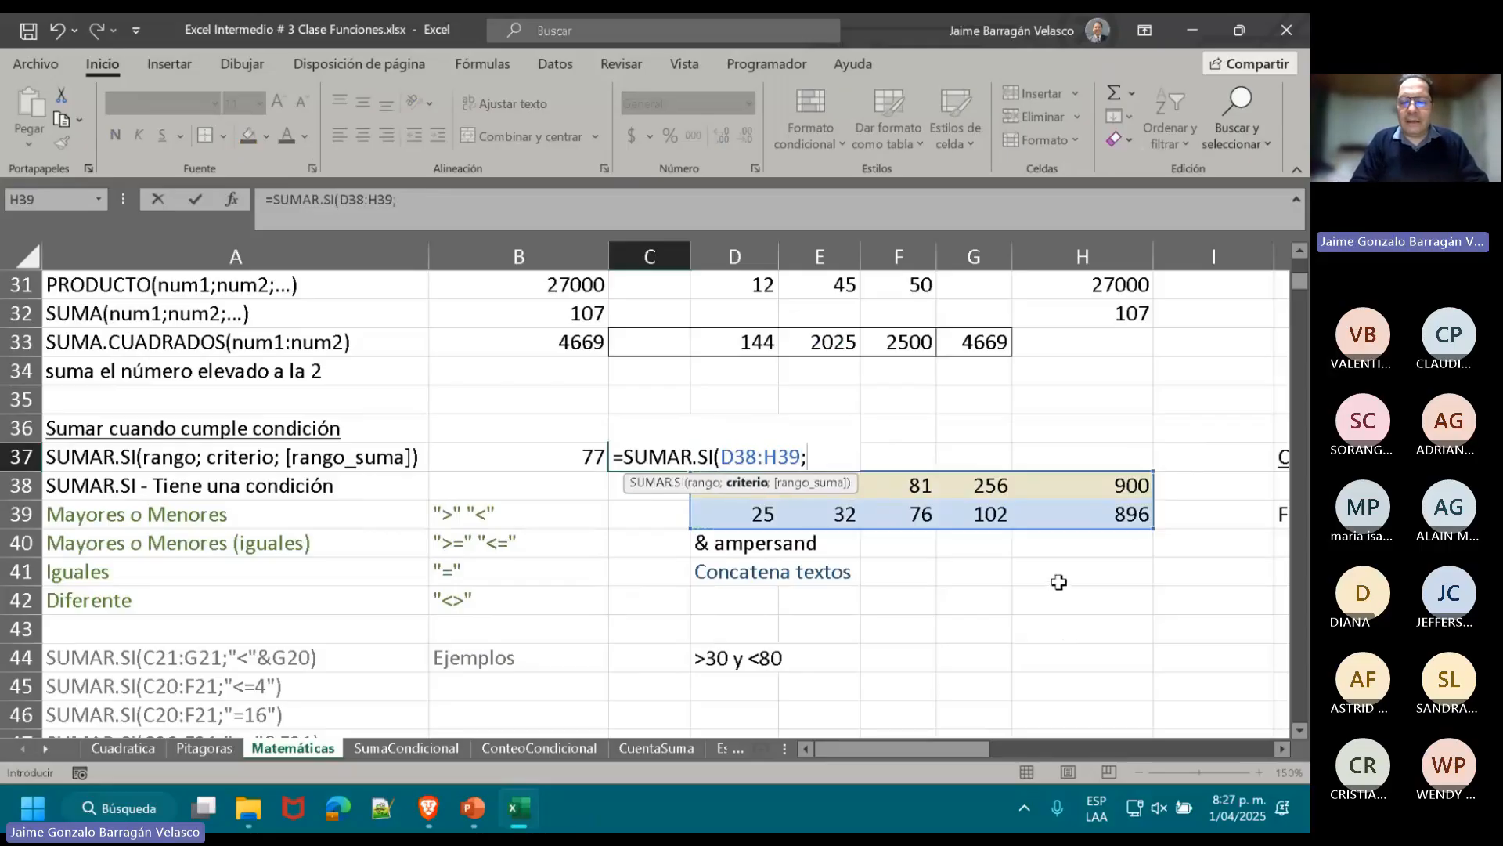
key(Escape)
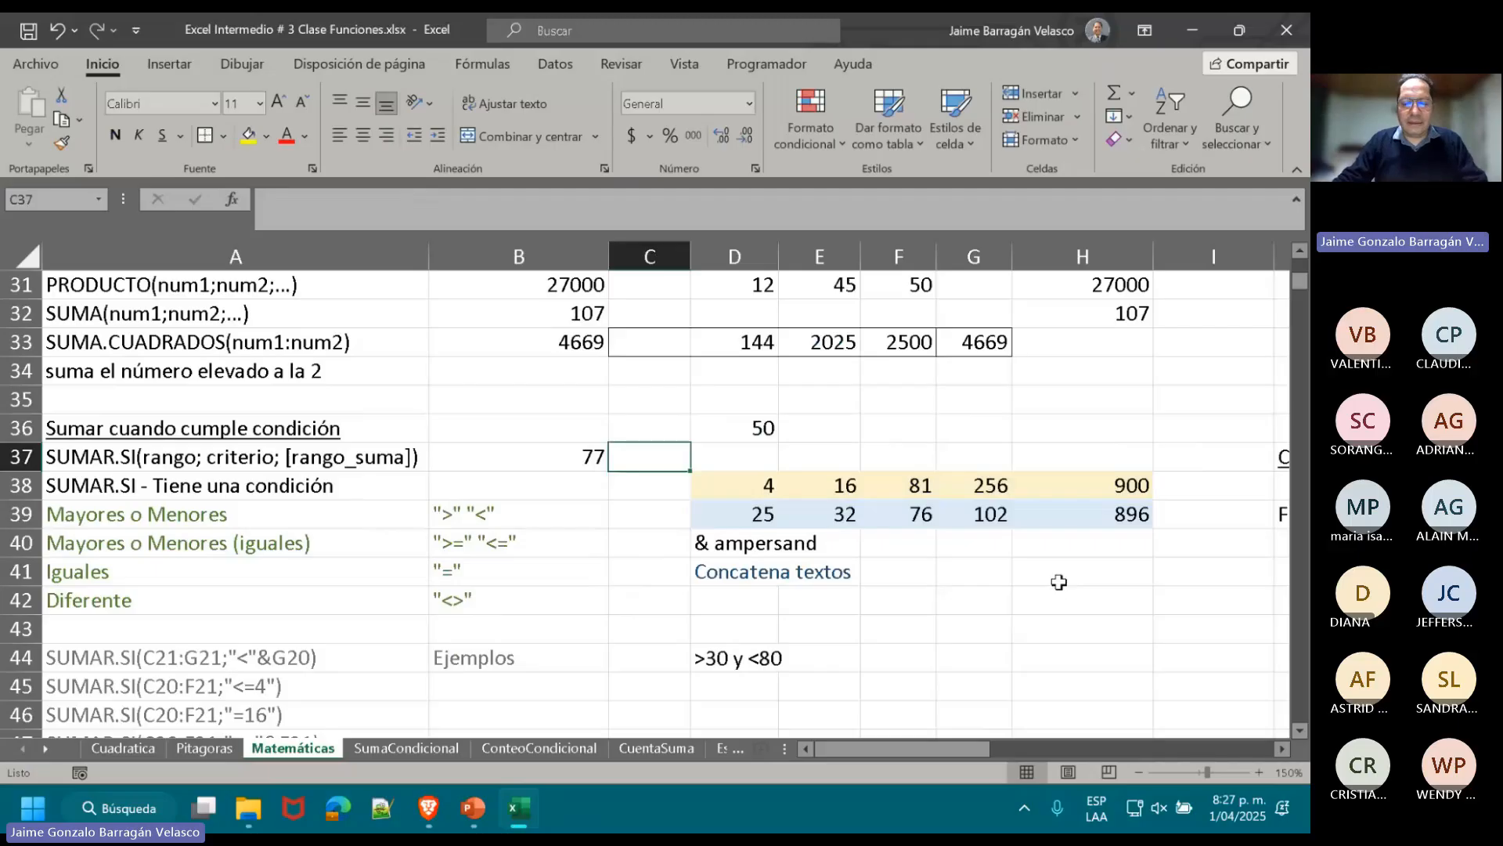
- Enter =SUMAR.SI(D38:H39;"<D36") in B36, putting the reference to D36 inside the quoted criterion
click(510, 437)
text(=)
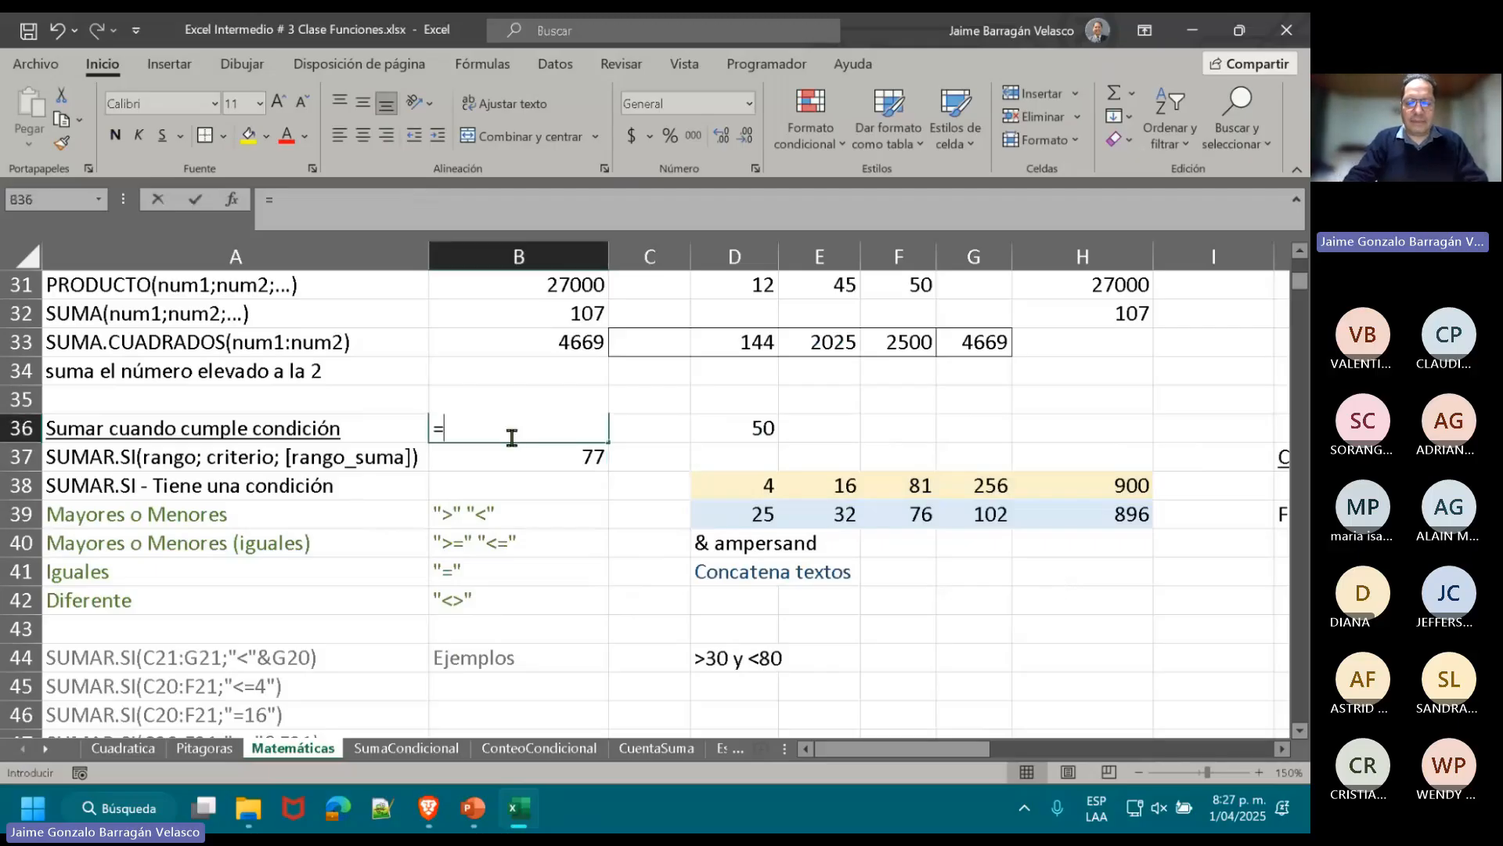
text(SUMA)
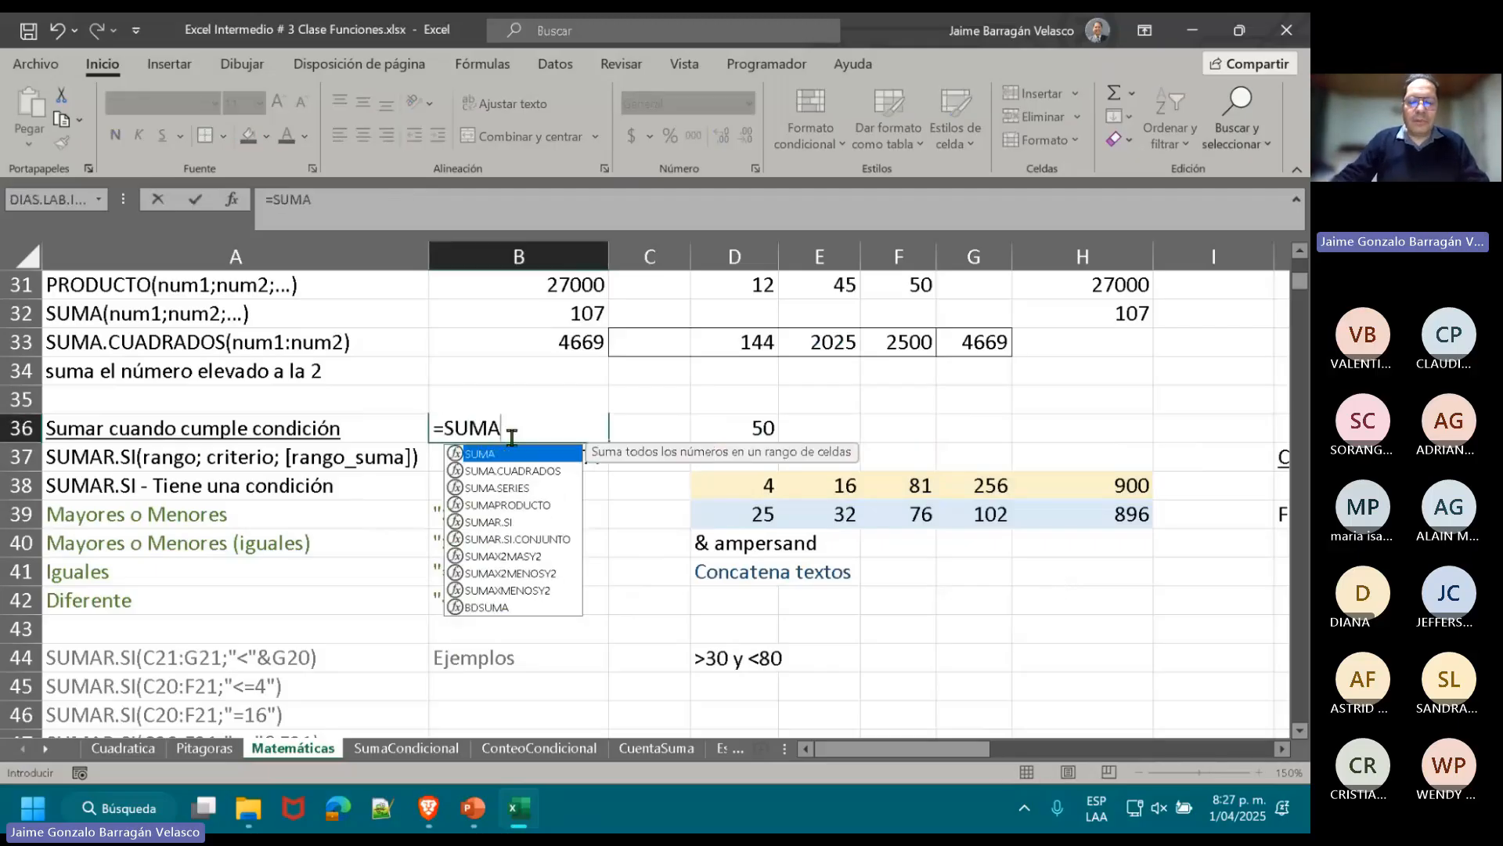
click(508, 522)
double_click(508, 522)
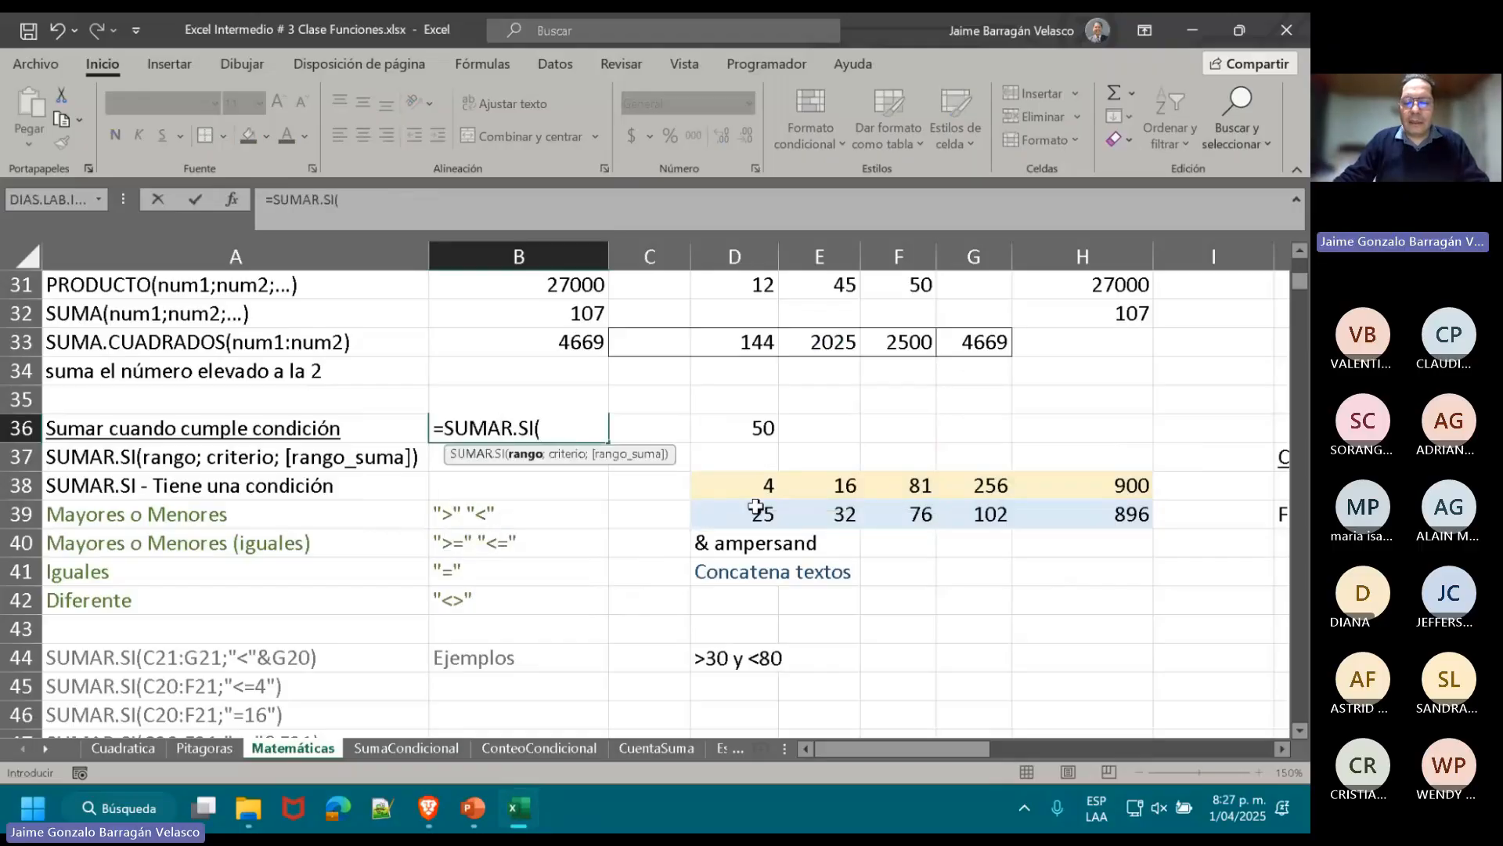
drag(763, 485, 1103, 506)
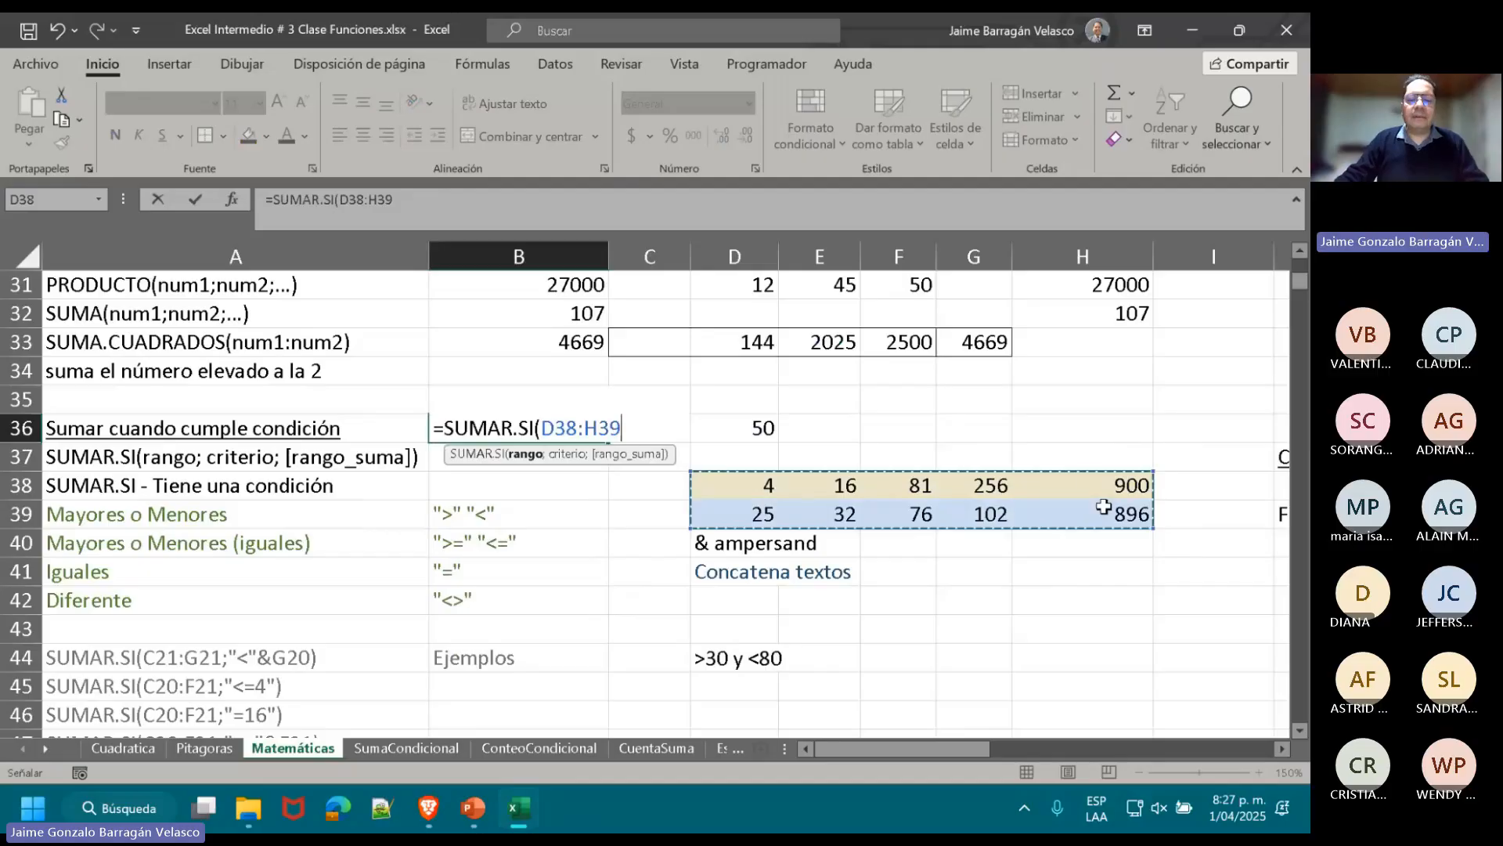
text(;)
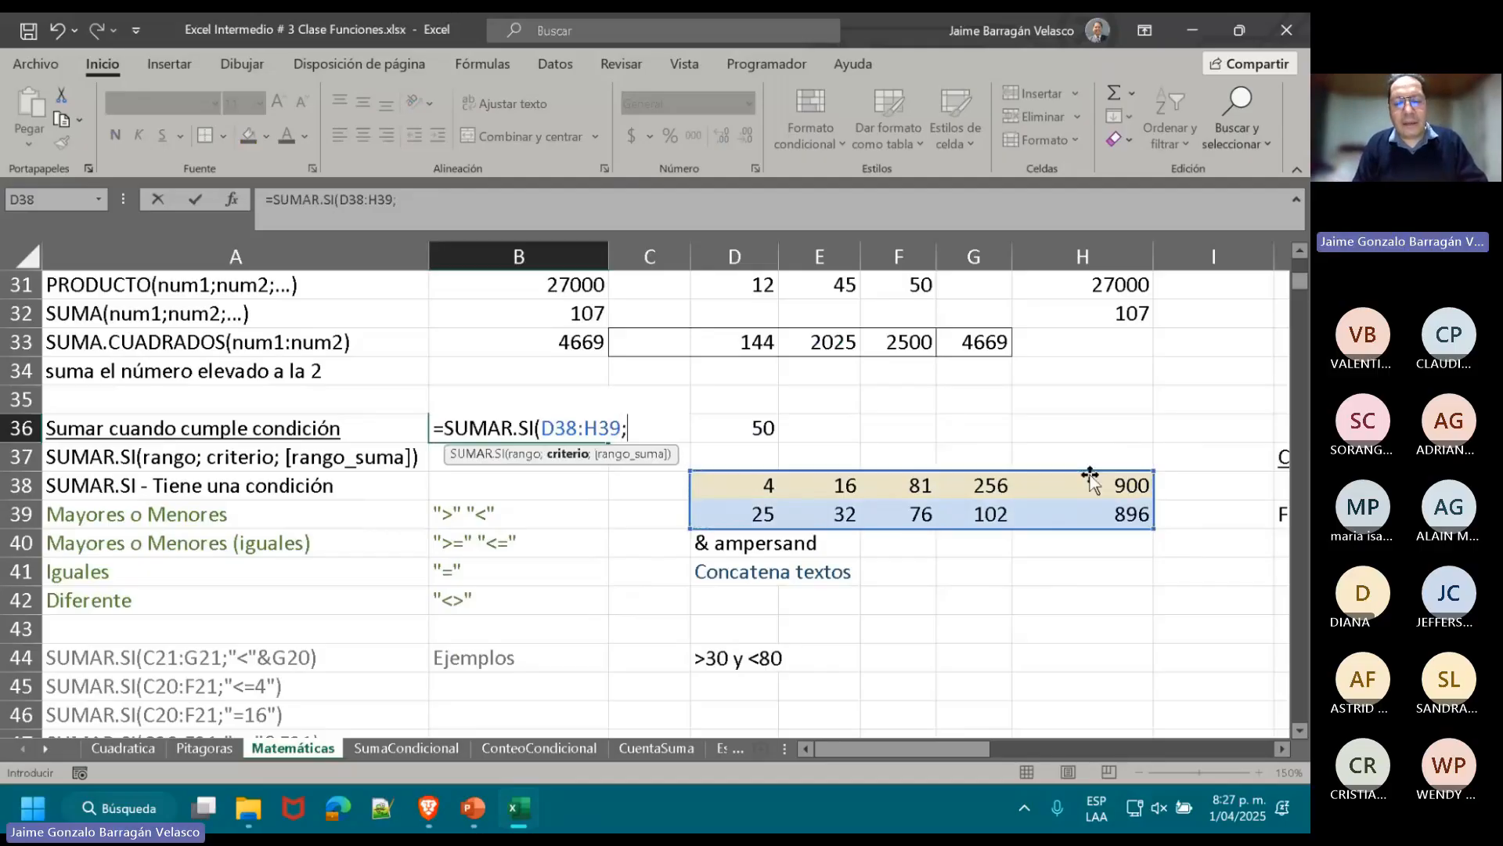
text(")
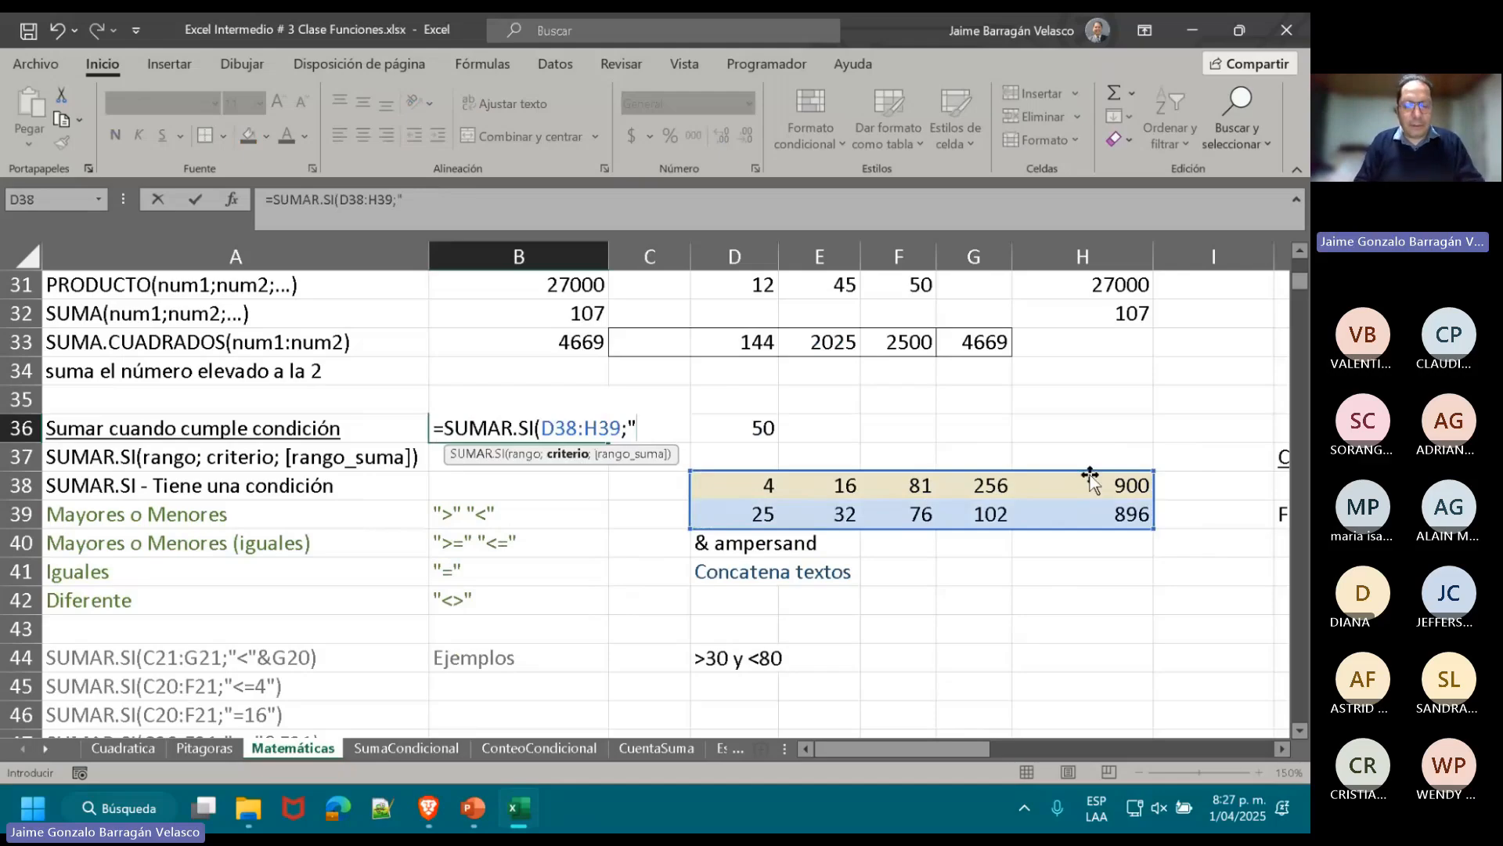
text(<)
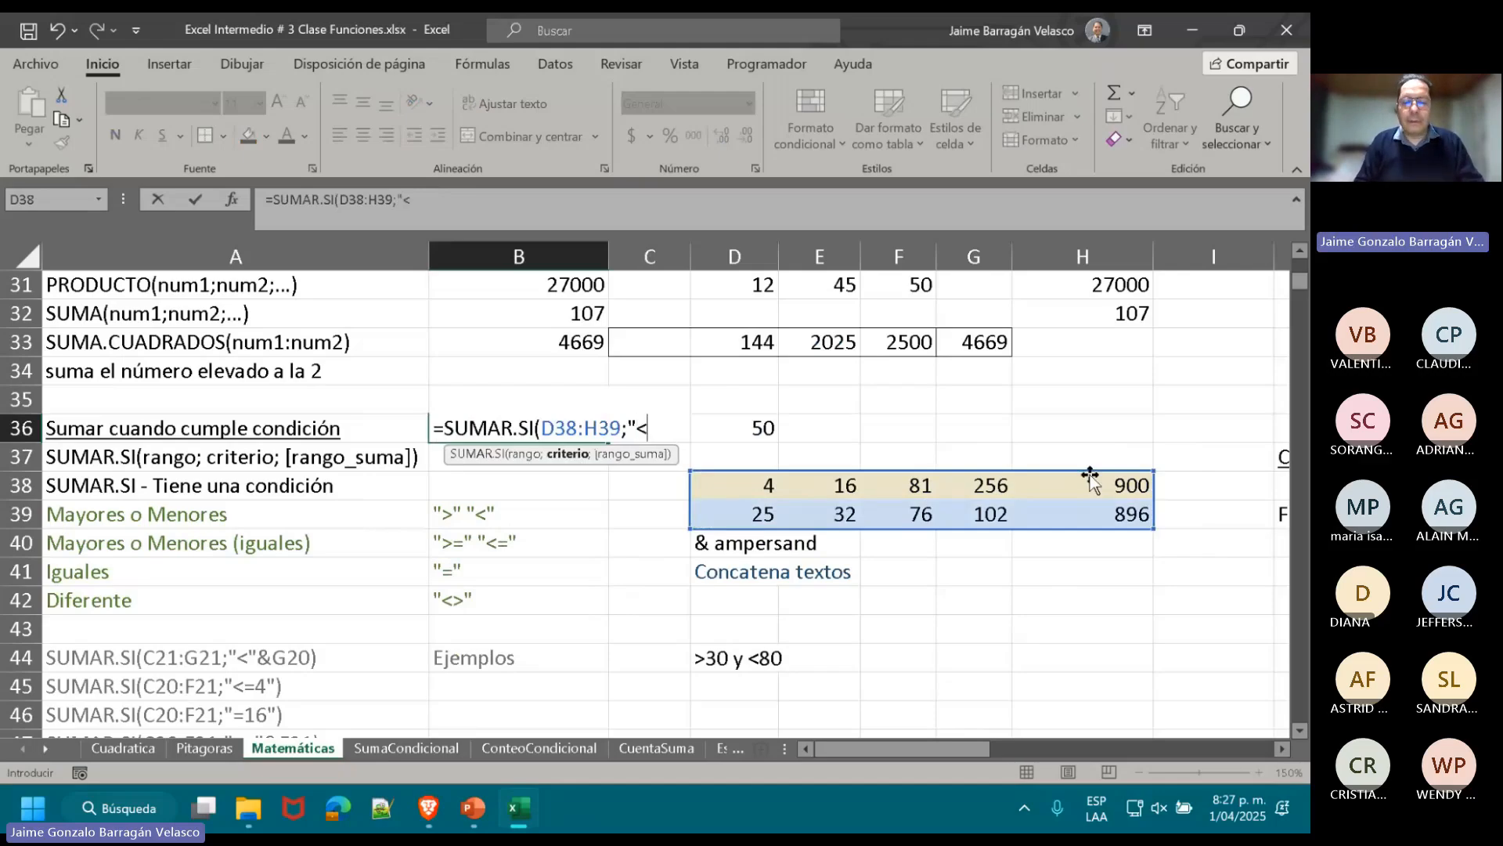
click(736, 434)
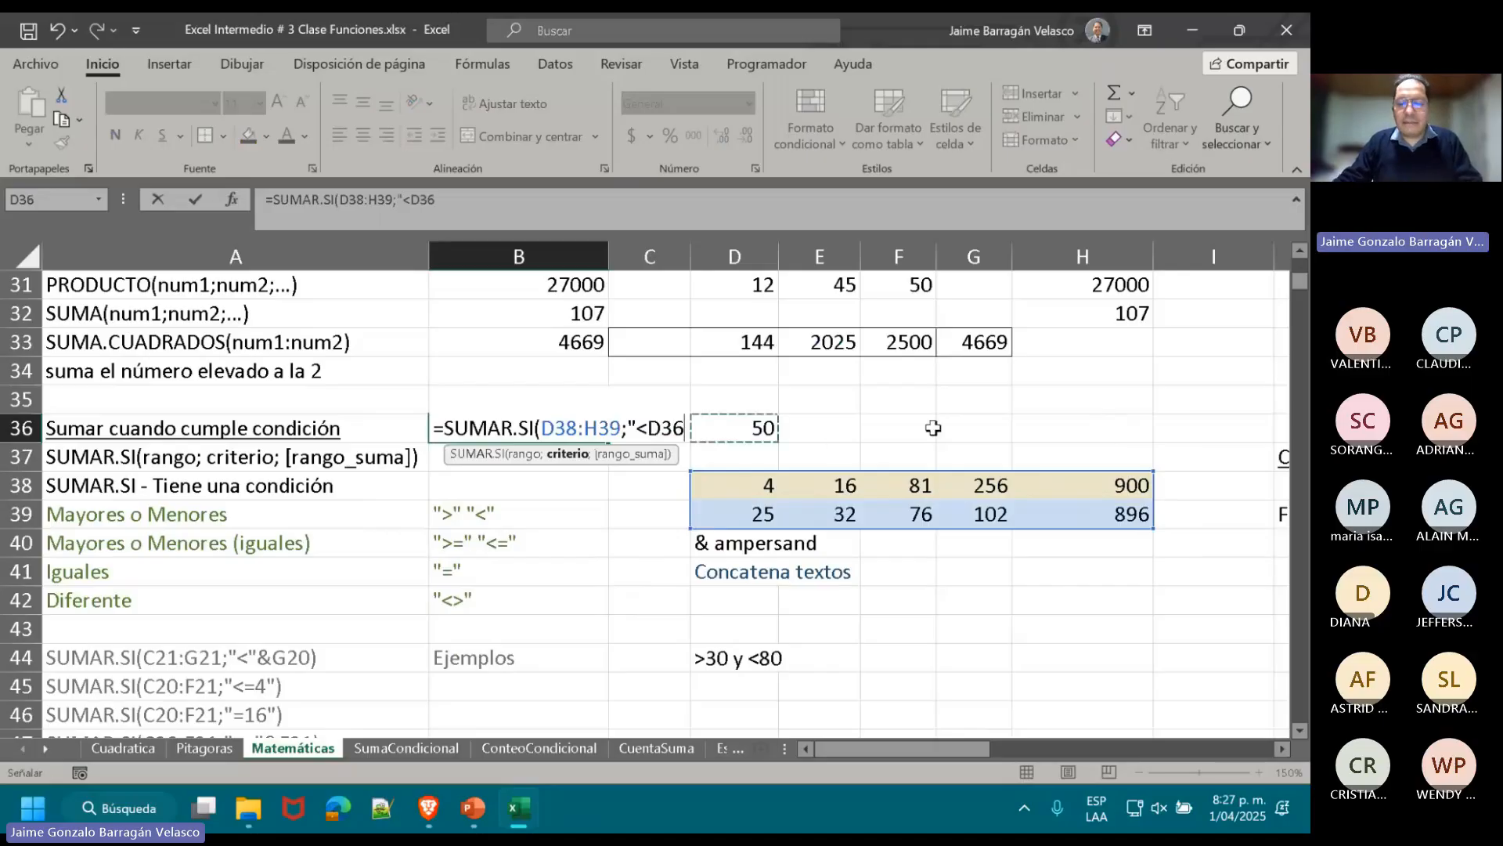
text("))
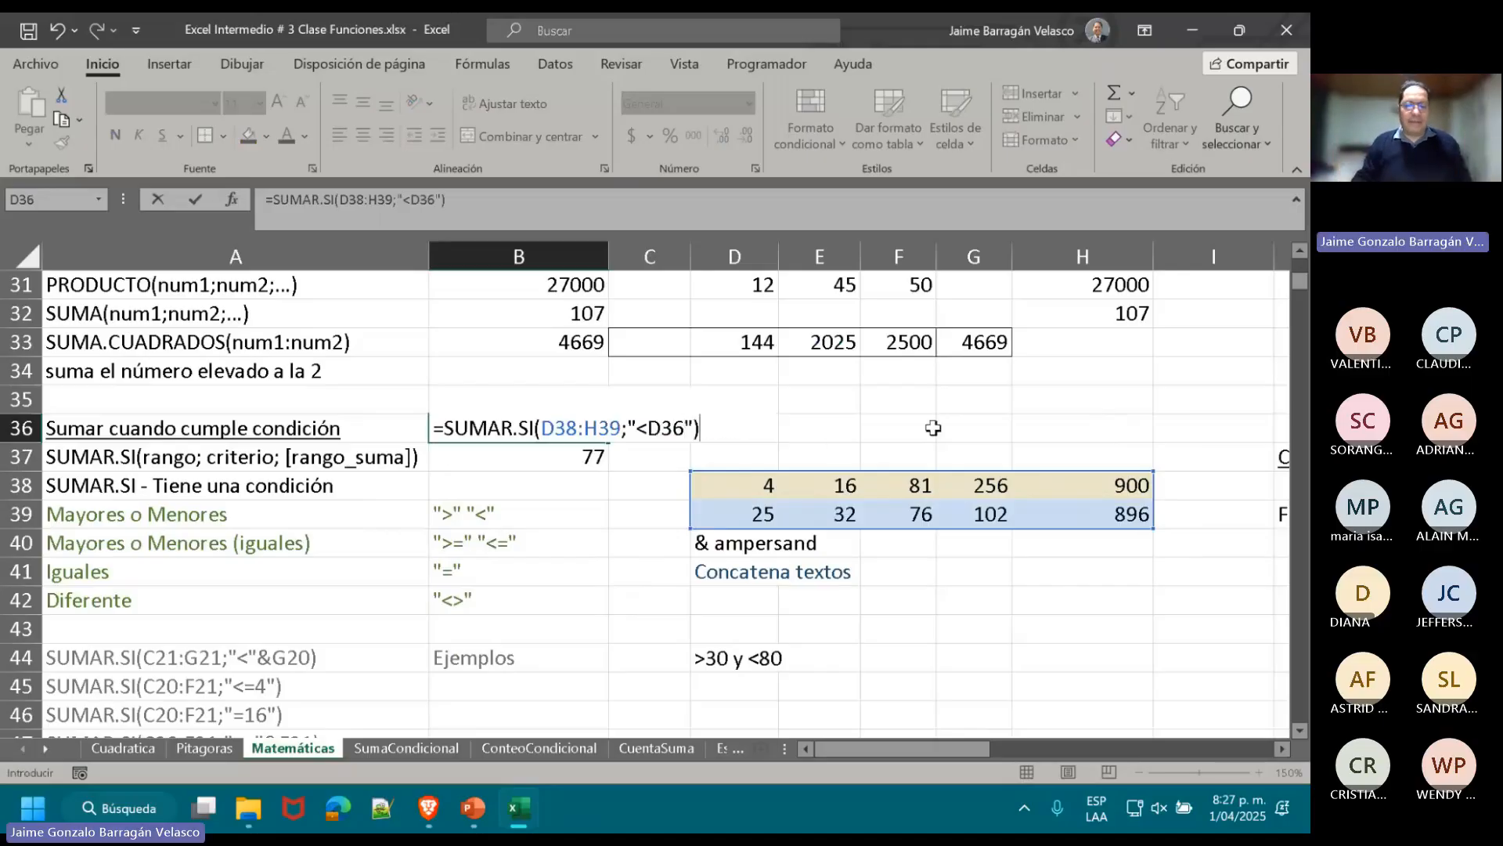
key(Return)
key(Up)
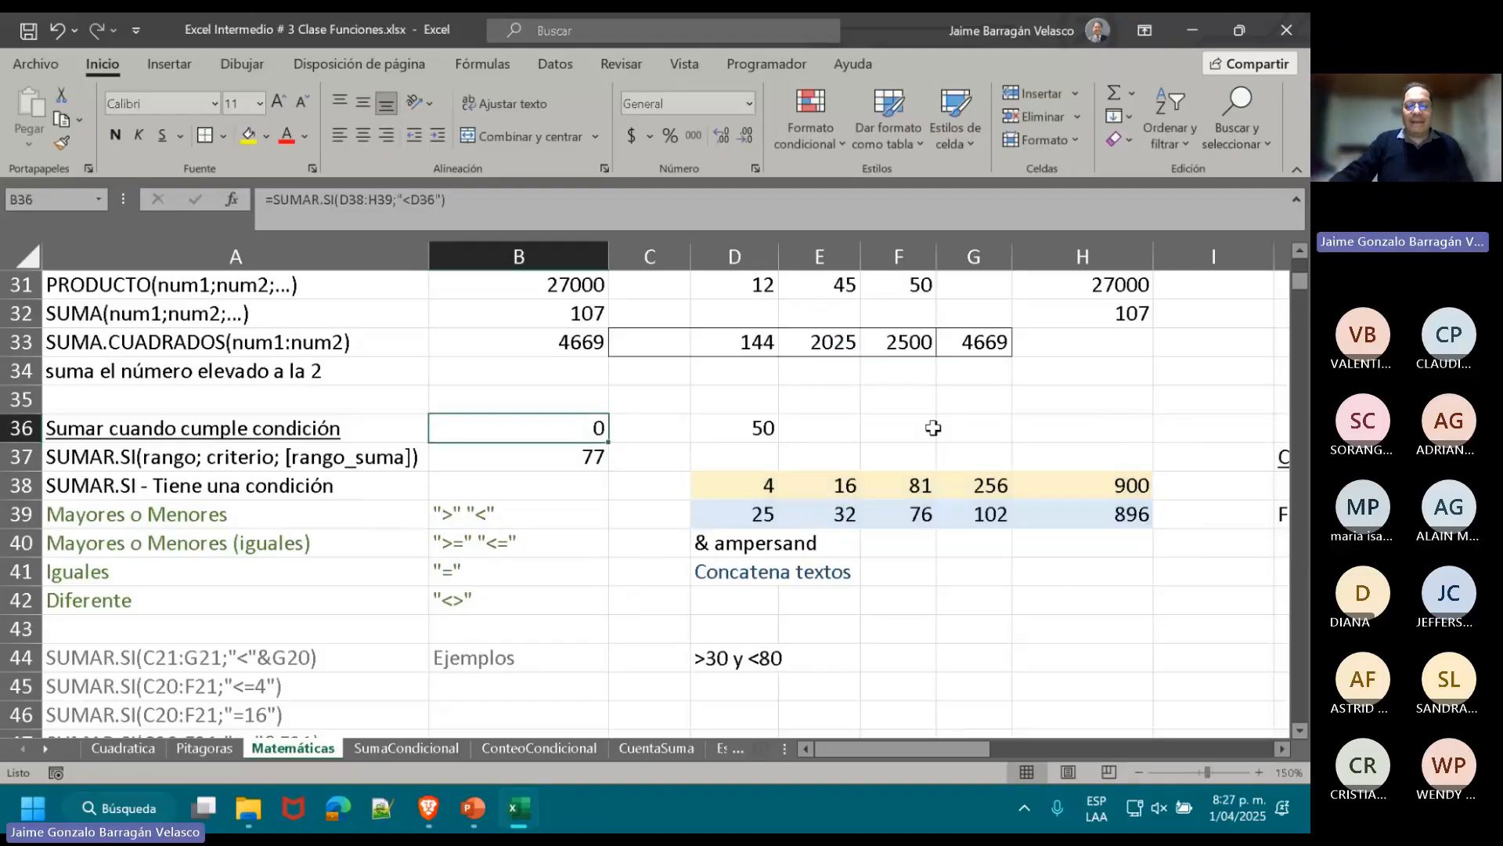
- Try to change B36's criterion to "<"D36, with only the less-than sign inside the quotation marks
double_click(542, 433)
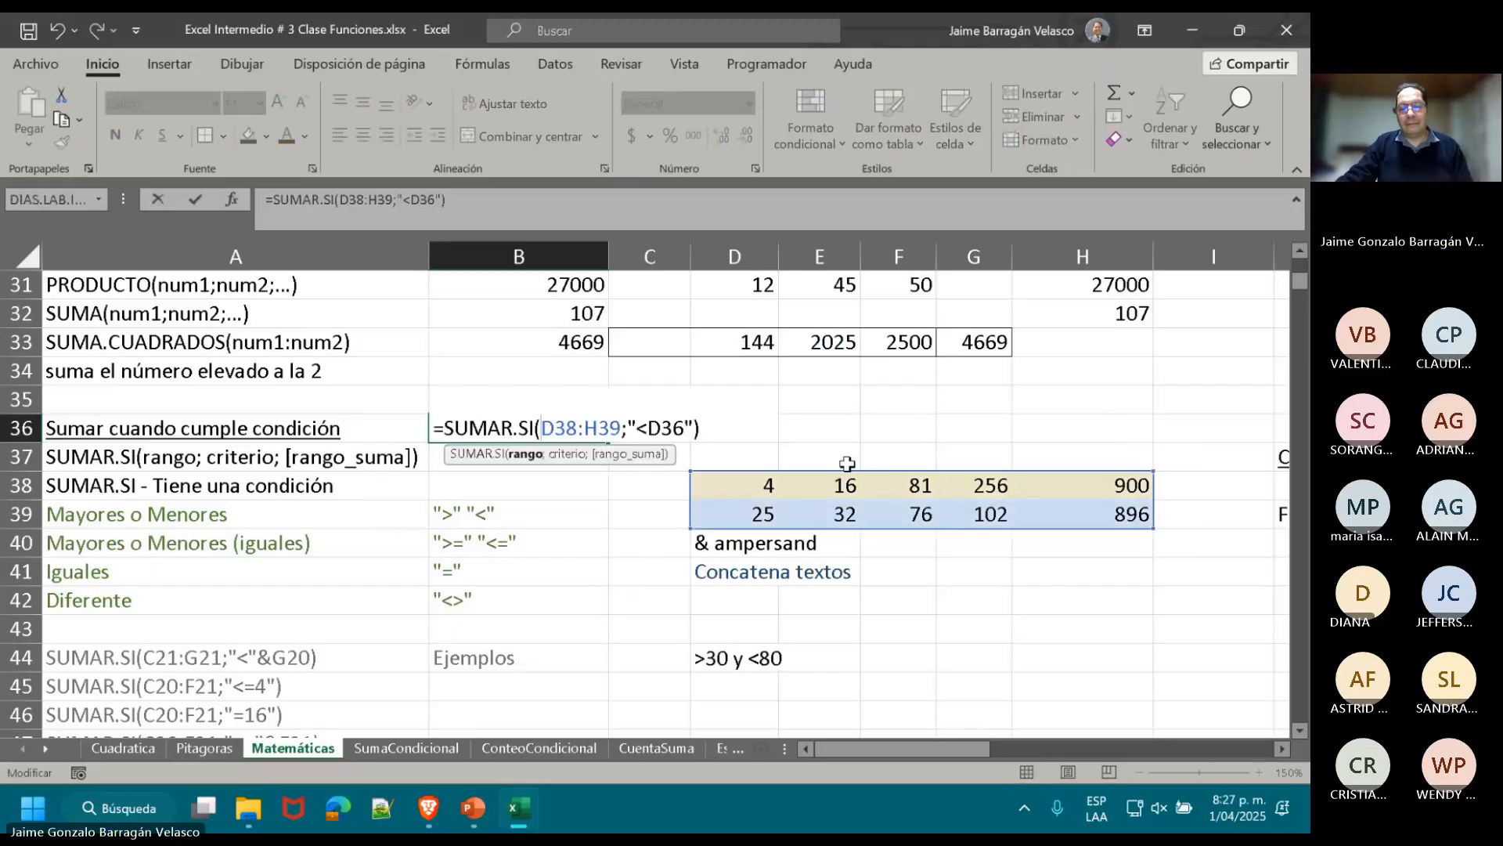
click(646, 428)
text(")
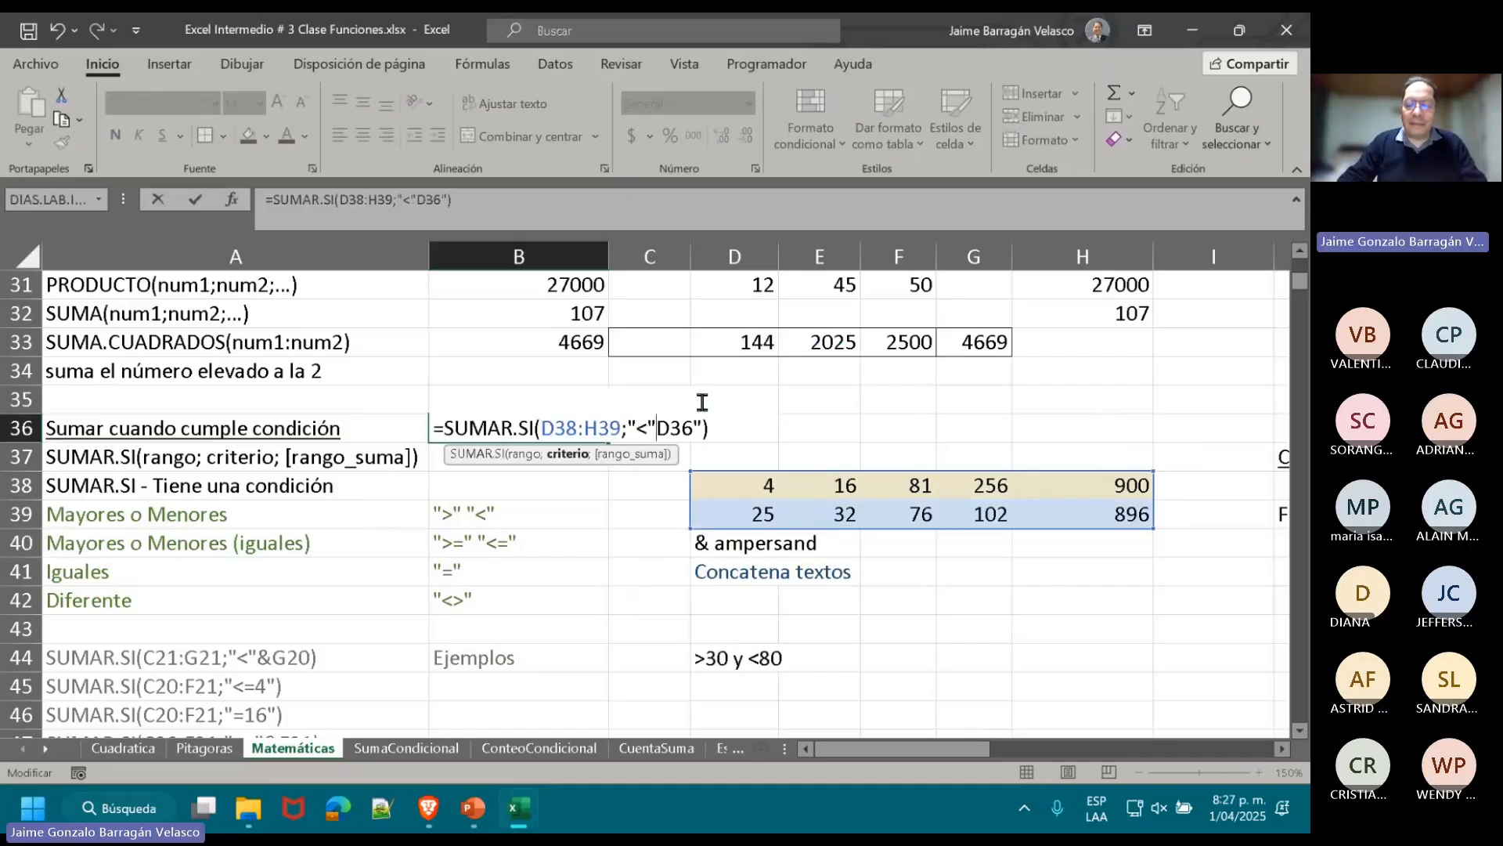
key(Right)
key(Right)
key(Right)
key(Right)
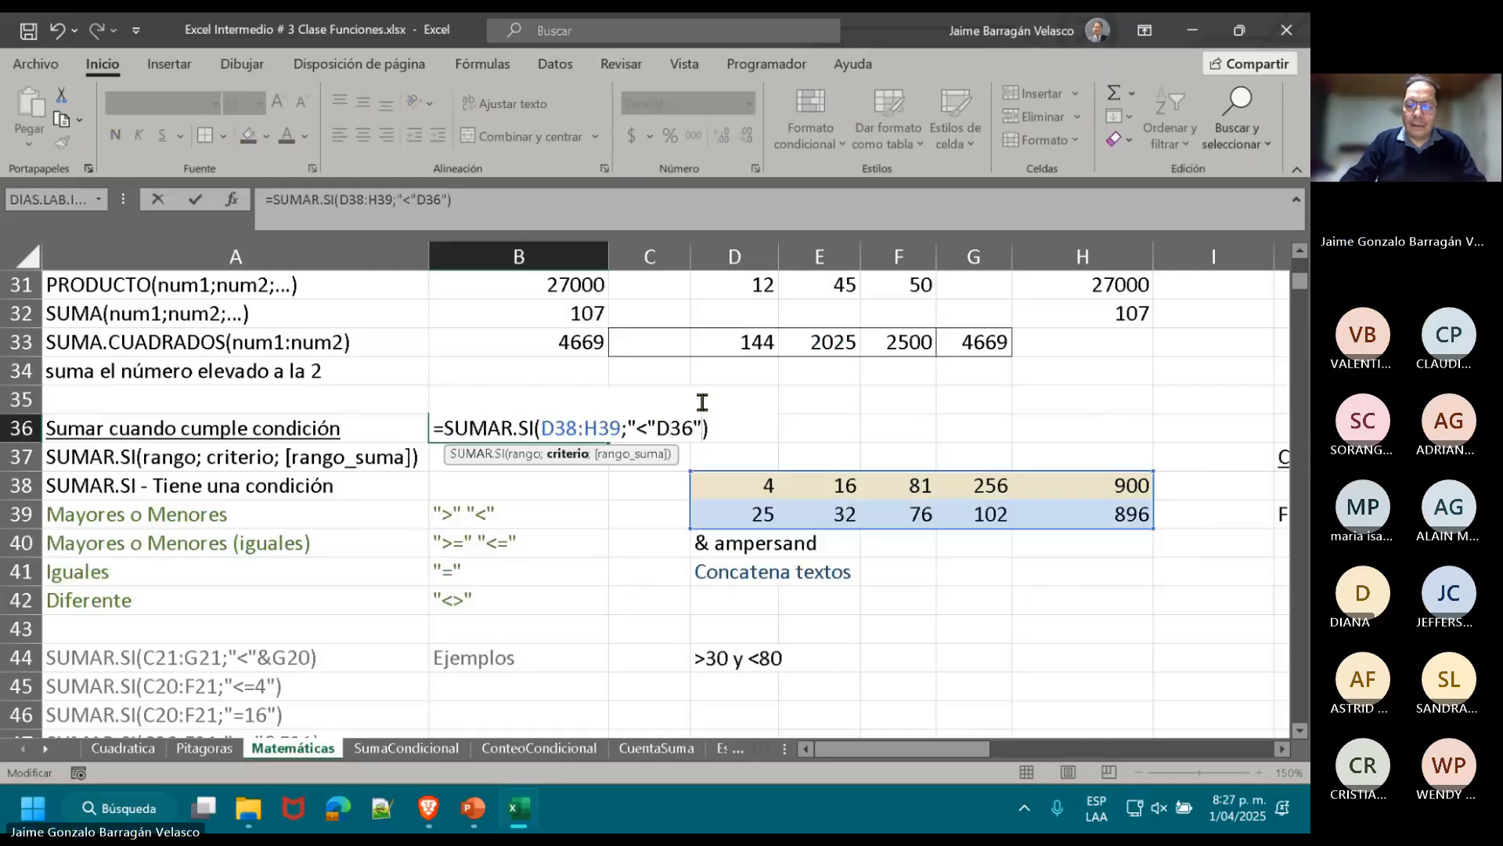
key(BackSpace)
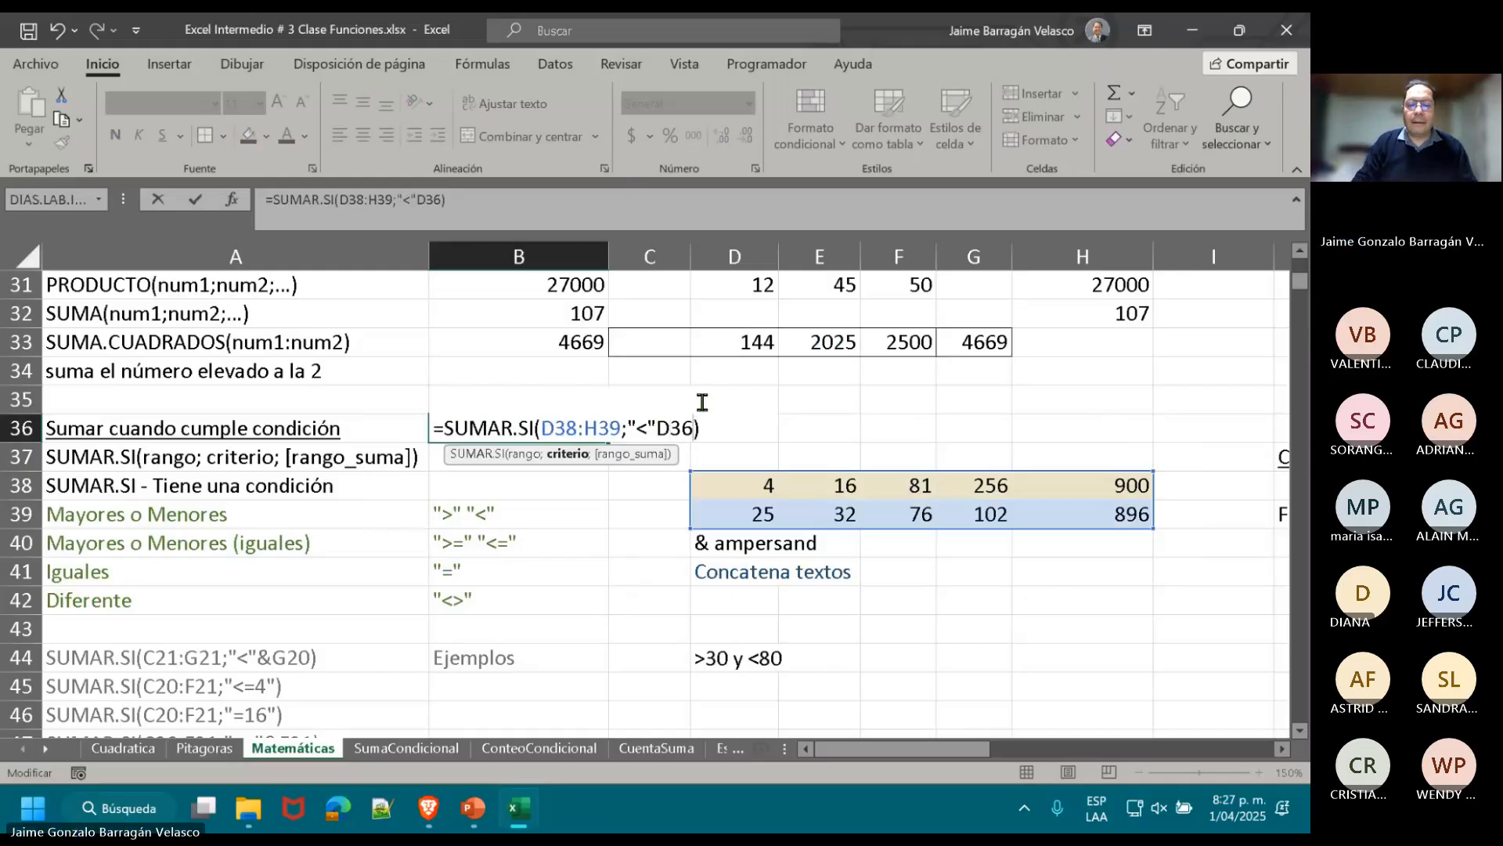
key(Return)
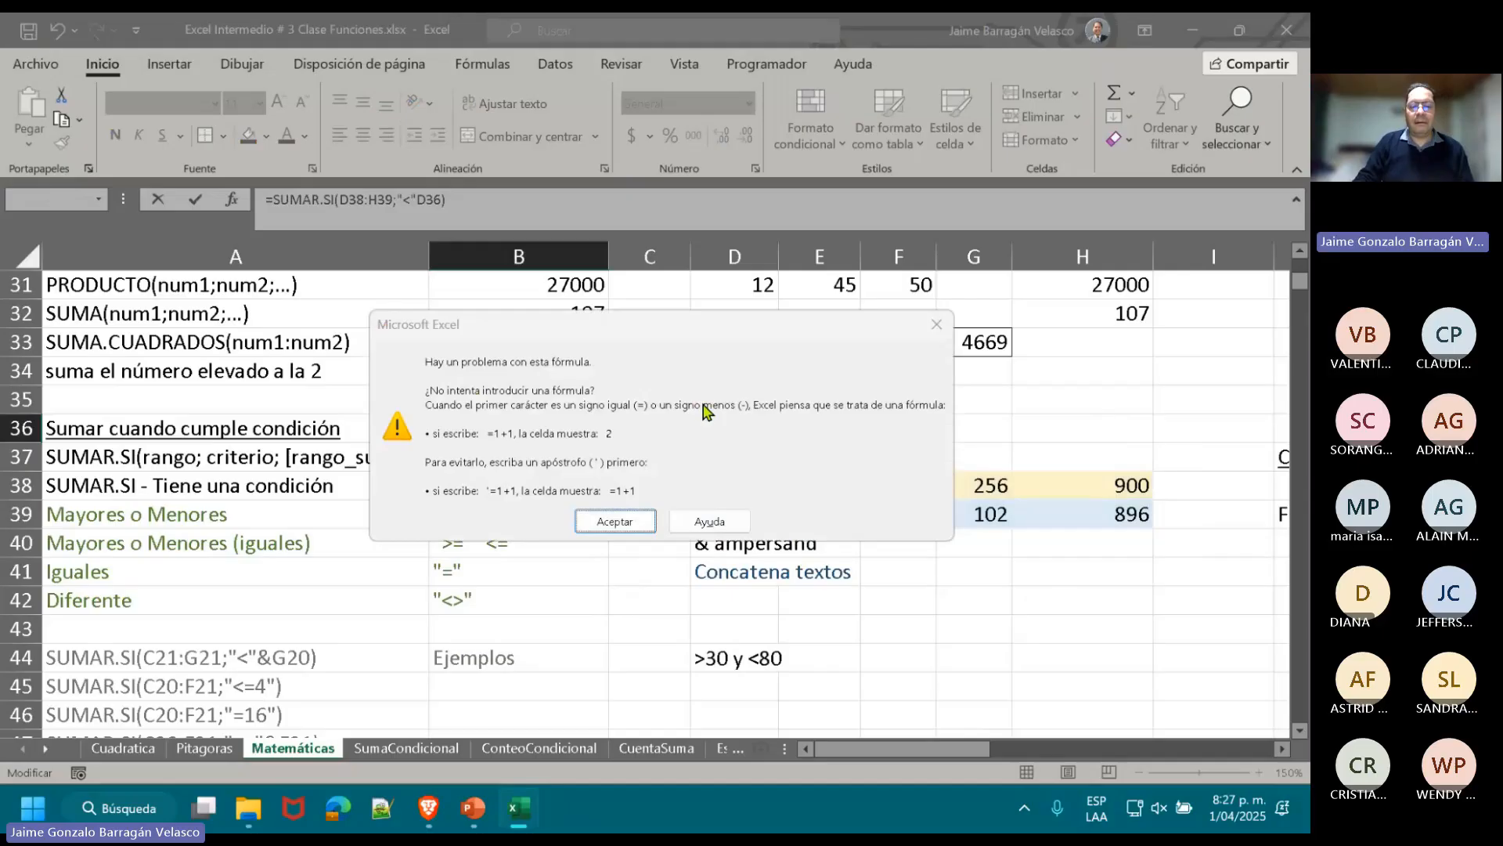
key(Return)
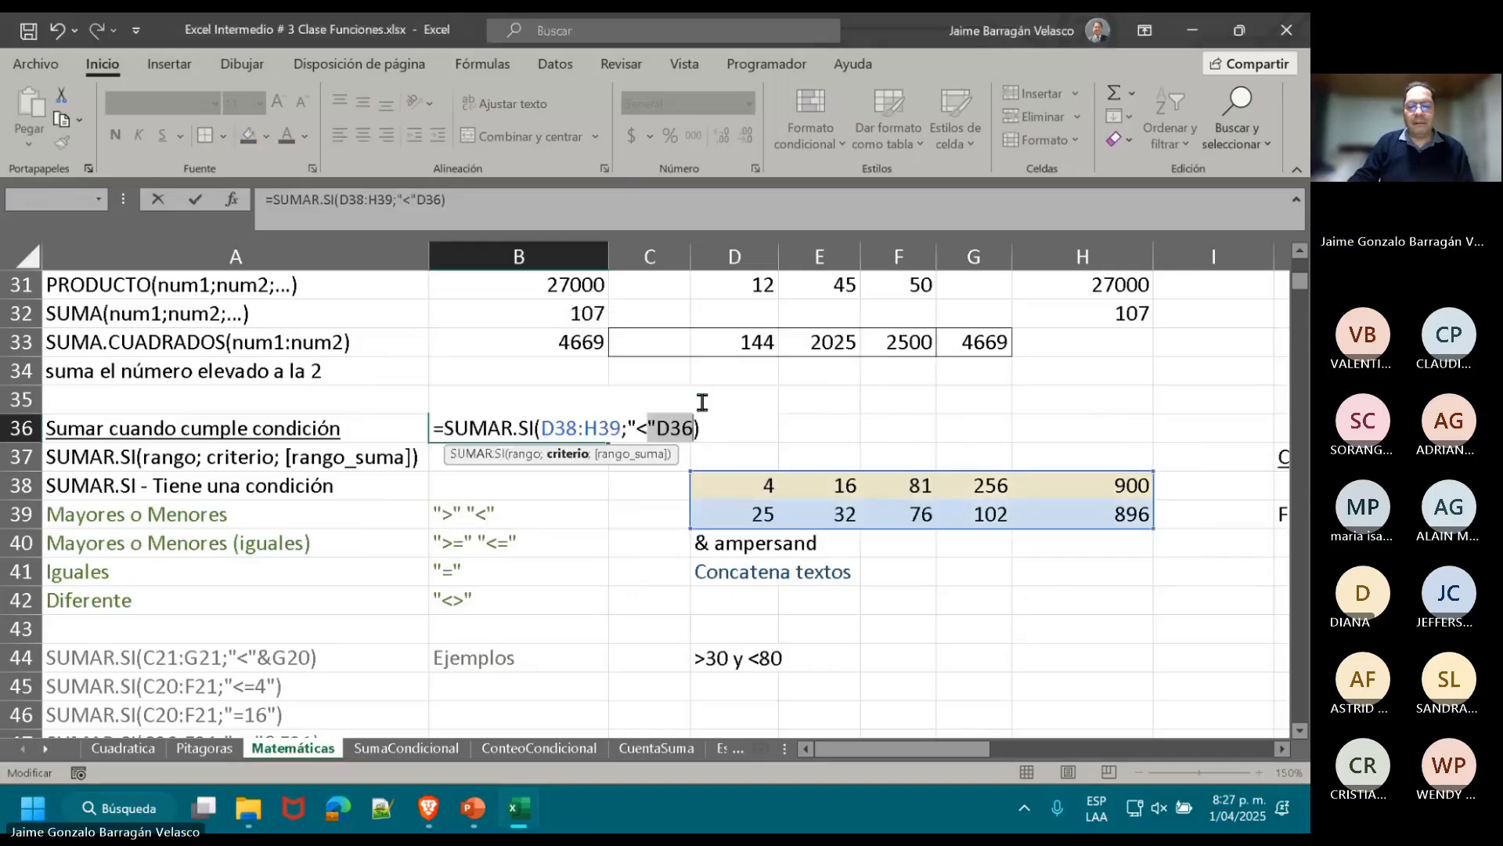
- Join the operator and the cell reference in B36's SUMAR.SI criterion with an ampersand, giving "<"&D36
click(661, 430)
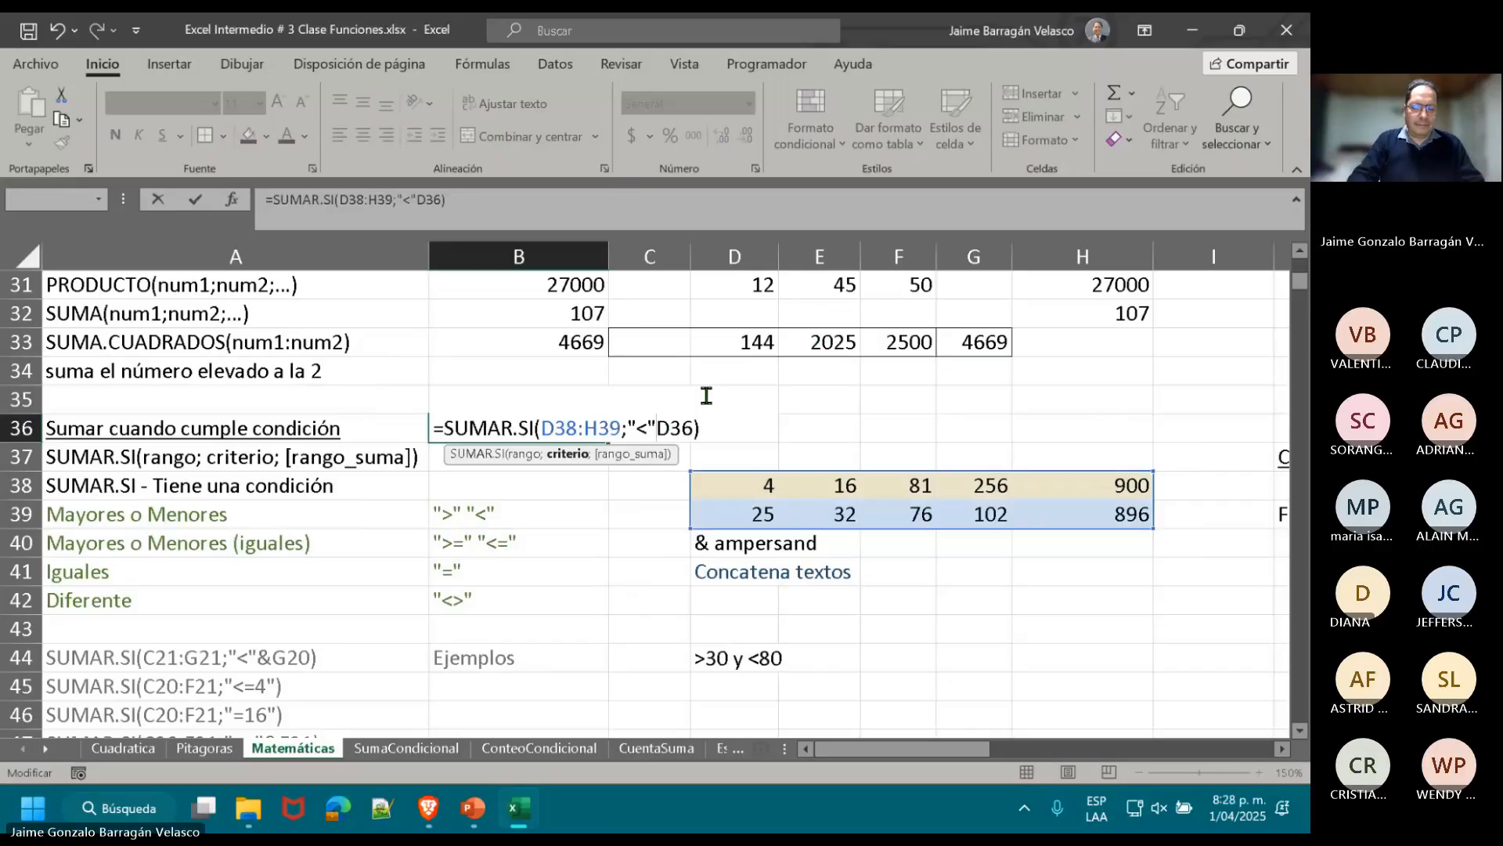
text(&)
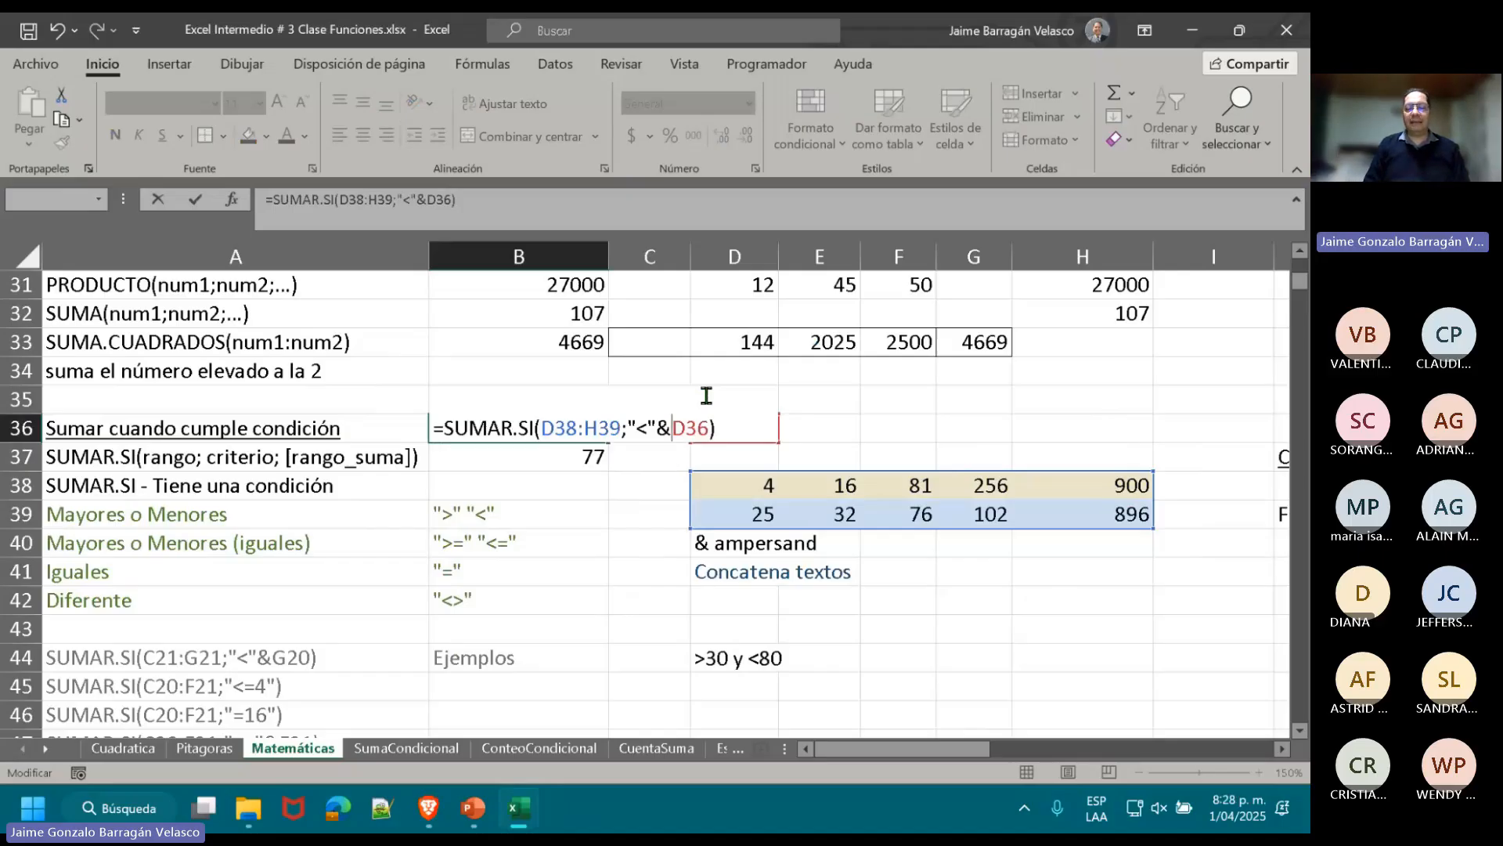
key(Return)
- Enter ="<"&D36 in D35 to demonstrate how the ampersand concatenates the operator with the cell's value
click(706, 396)
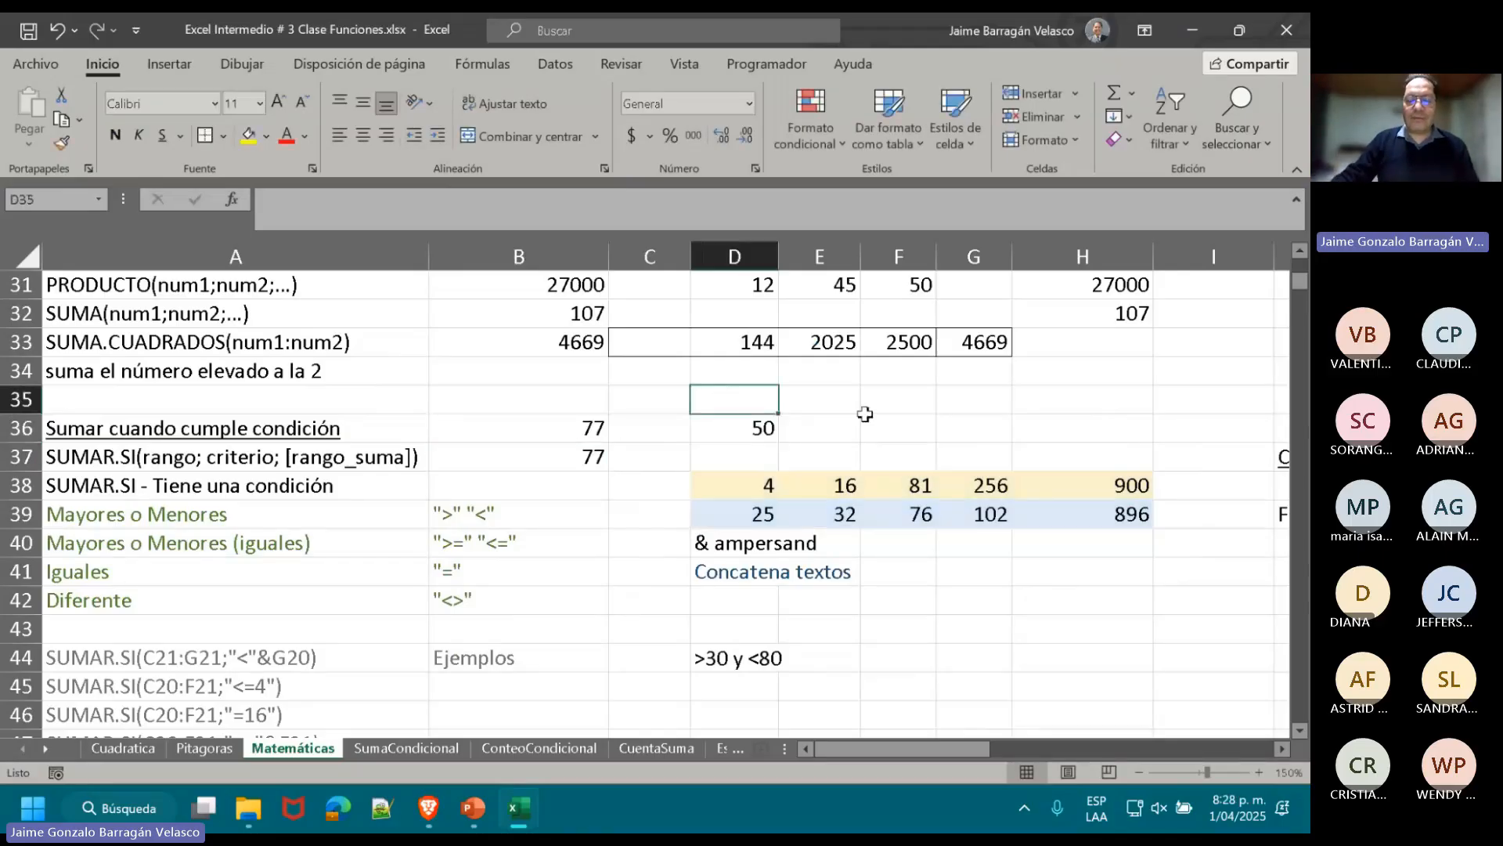
text(=)
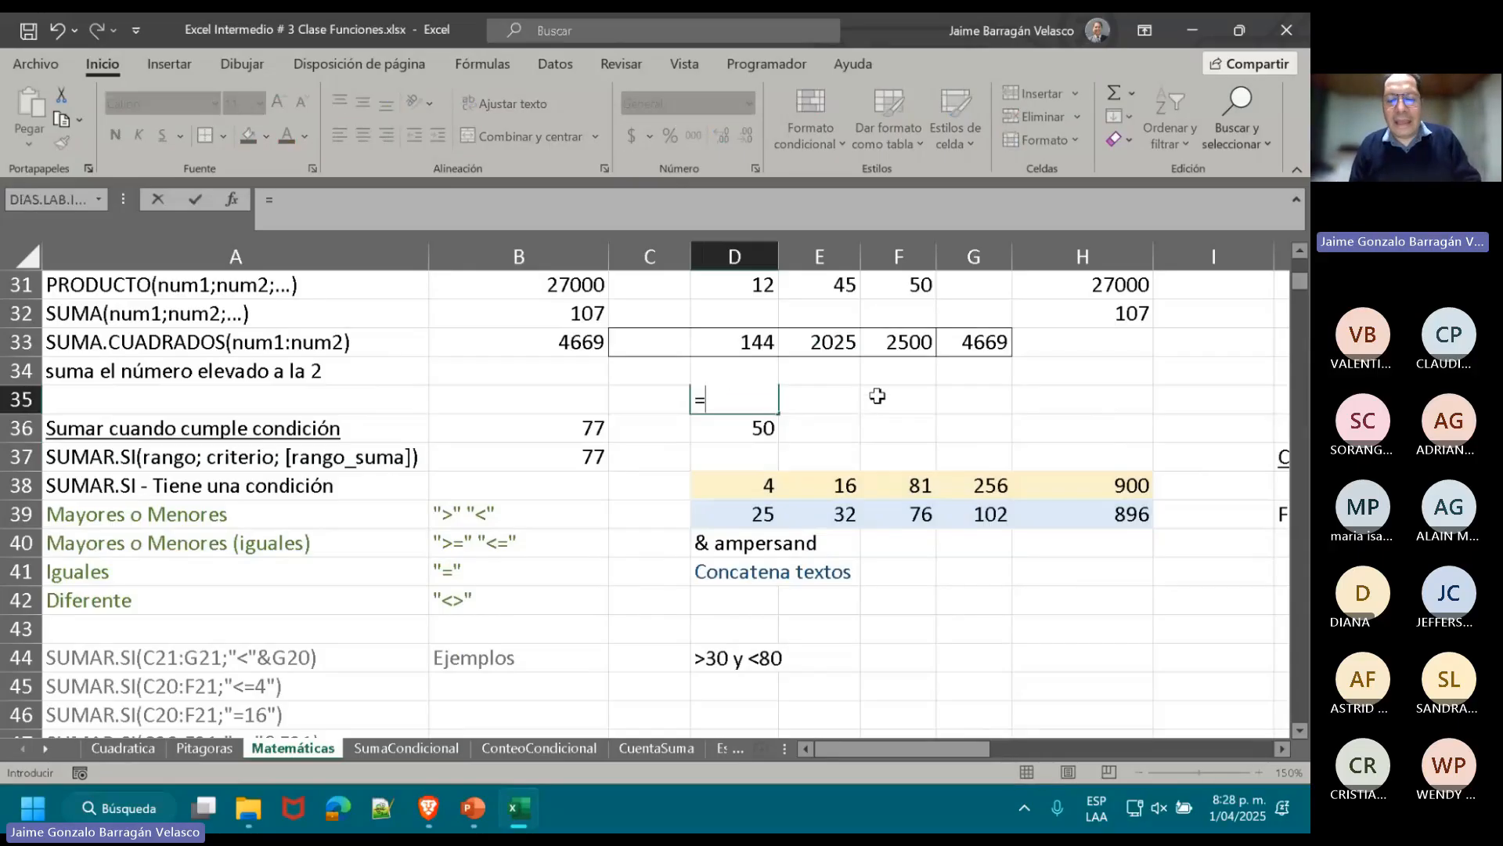
text("<")
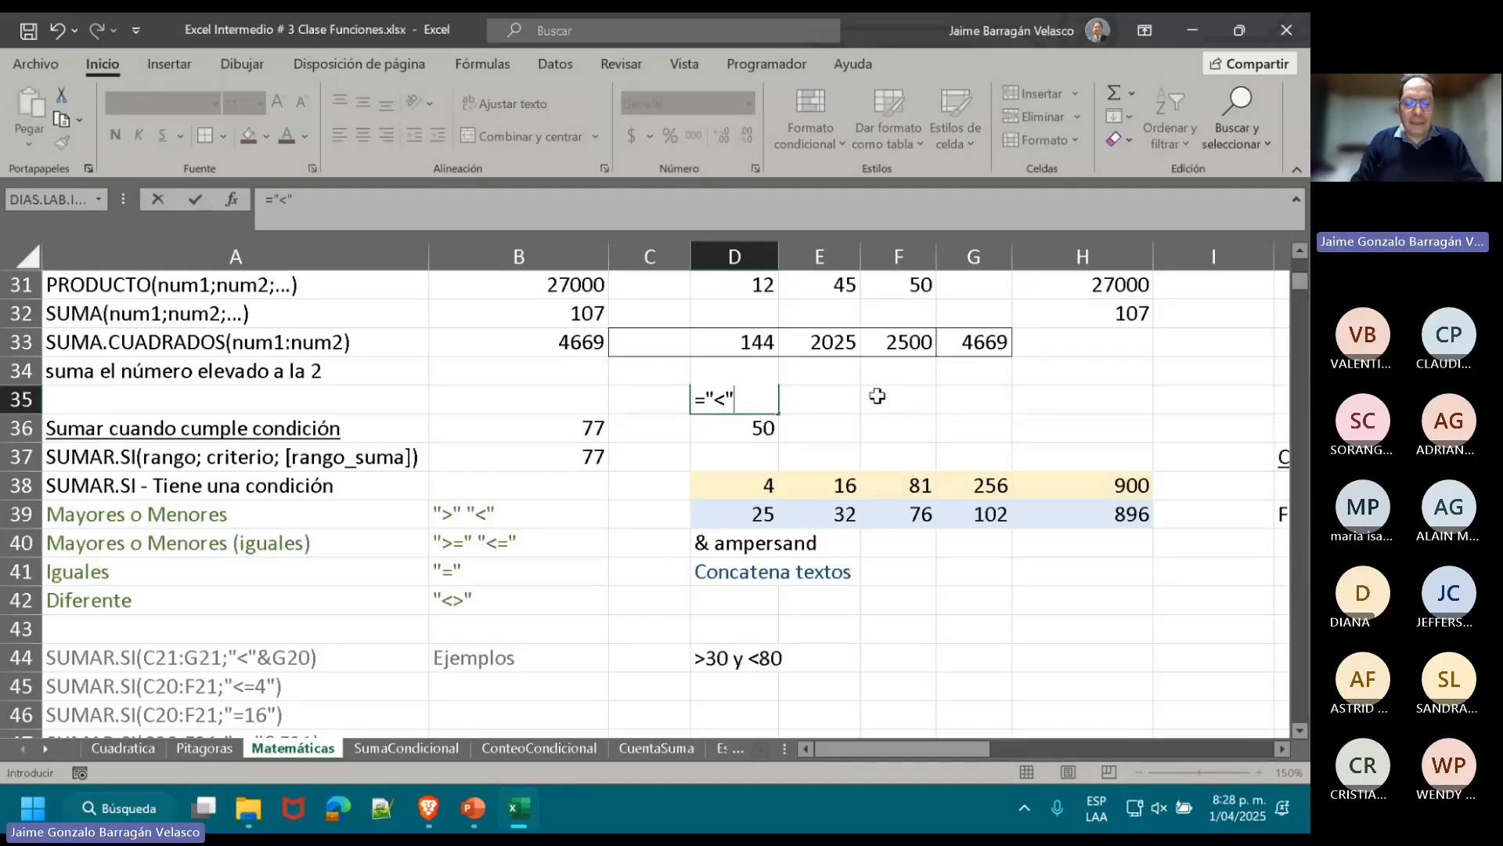
text(&)
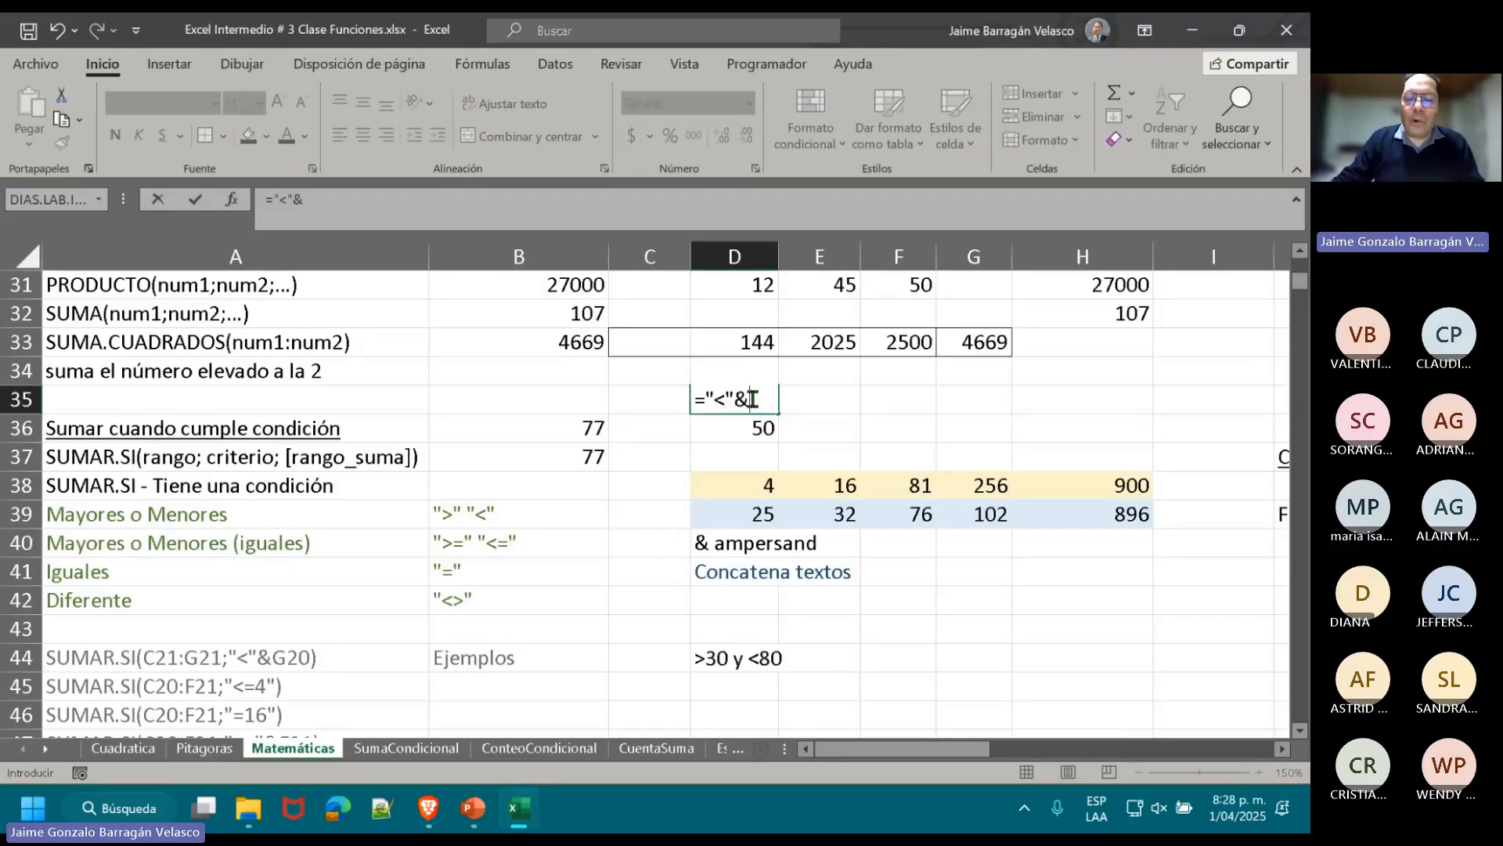
click(739, 424)
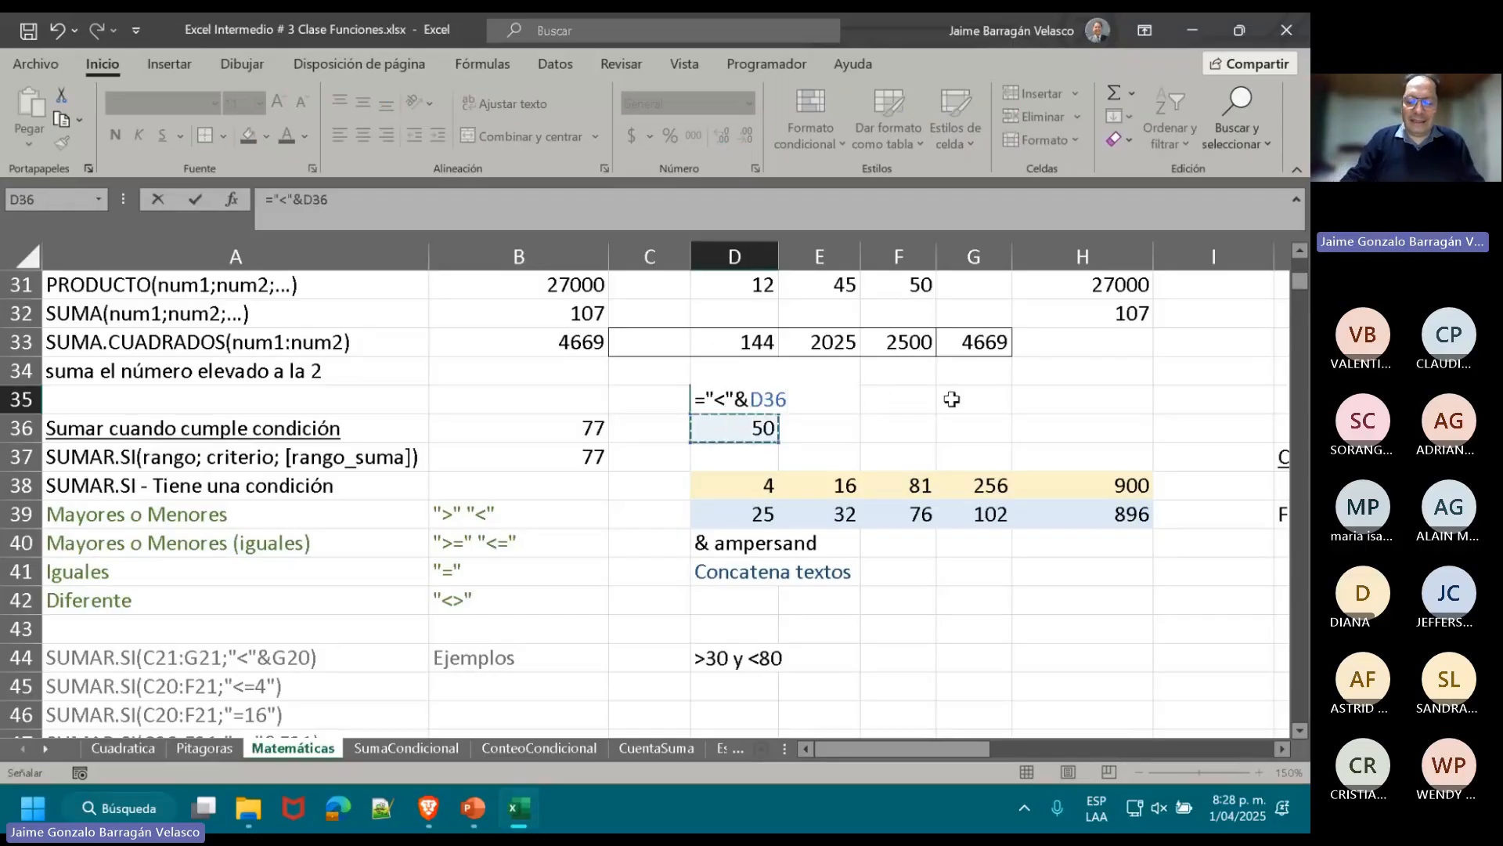
key(Return)
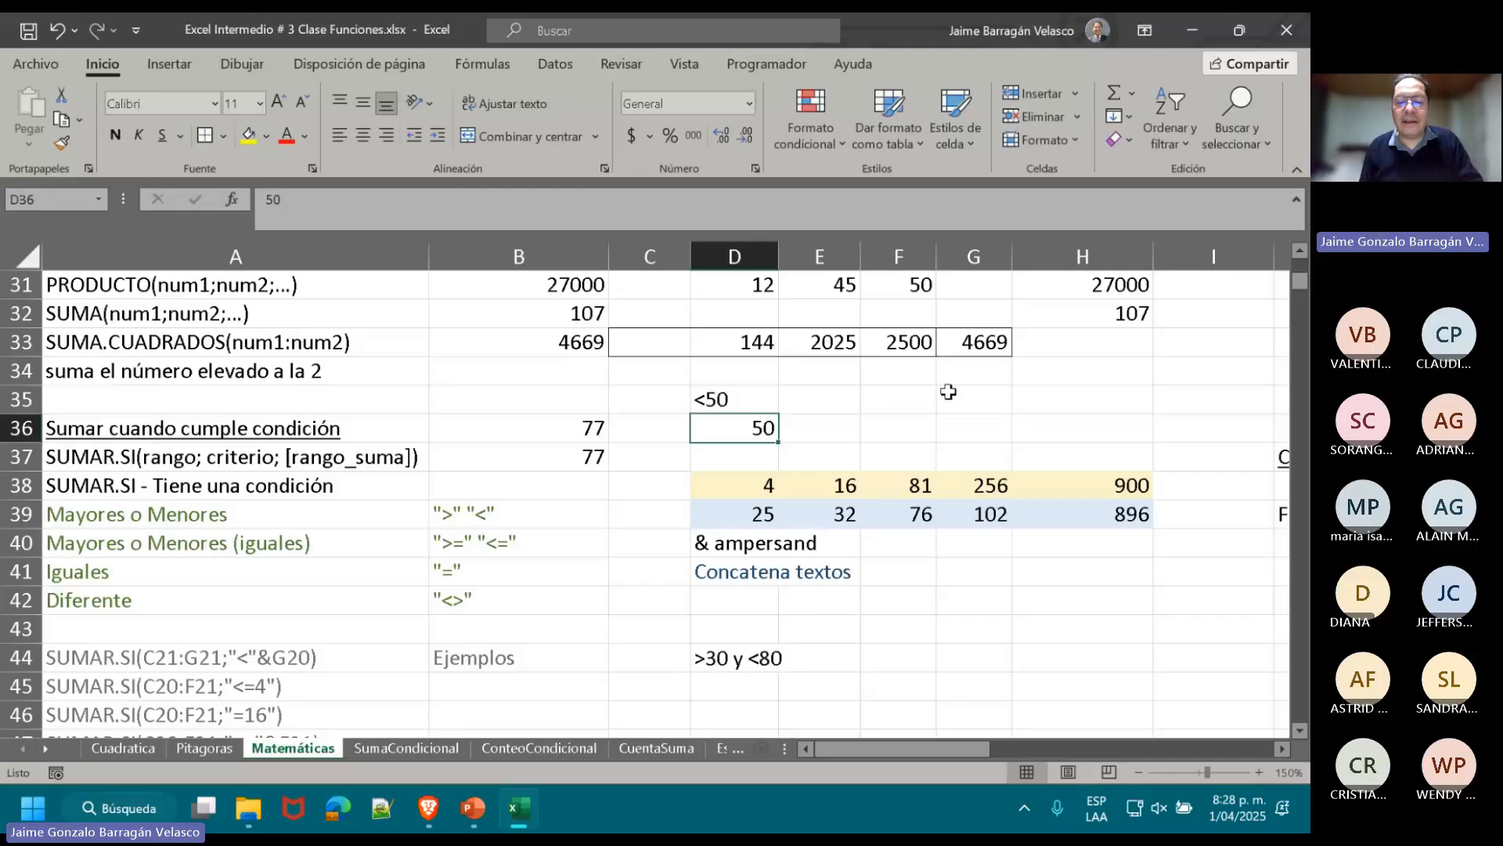
- Switch to the Teams meeting in the browser to check its chat, and return to the Excel workbook
key(alt+Tab)
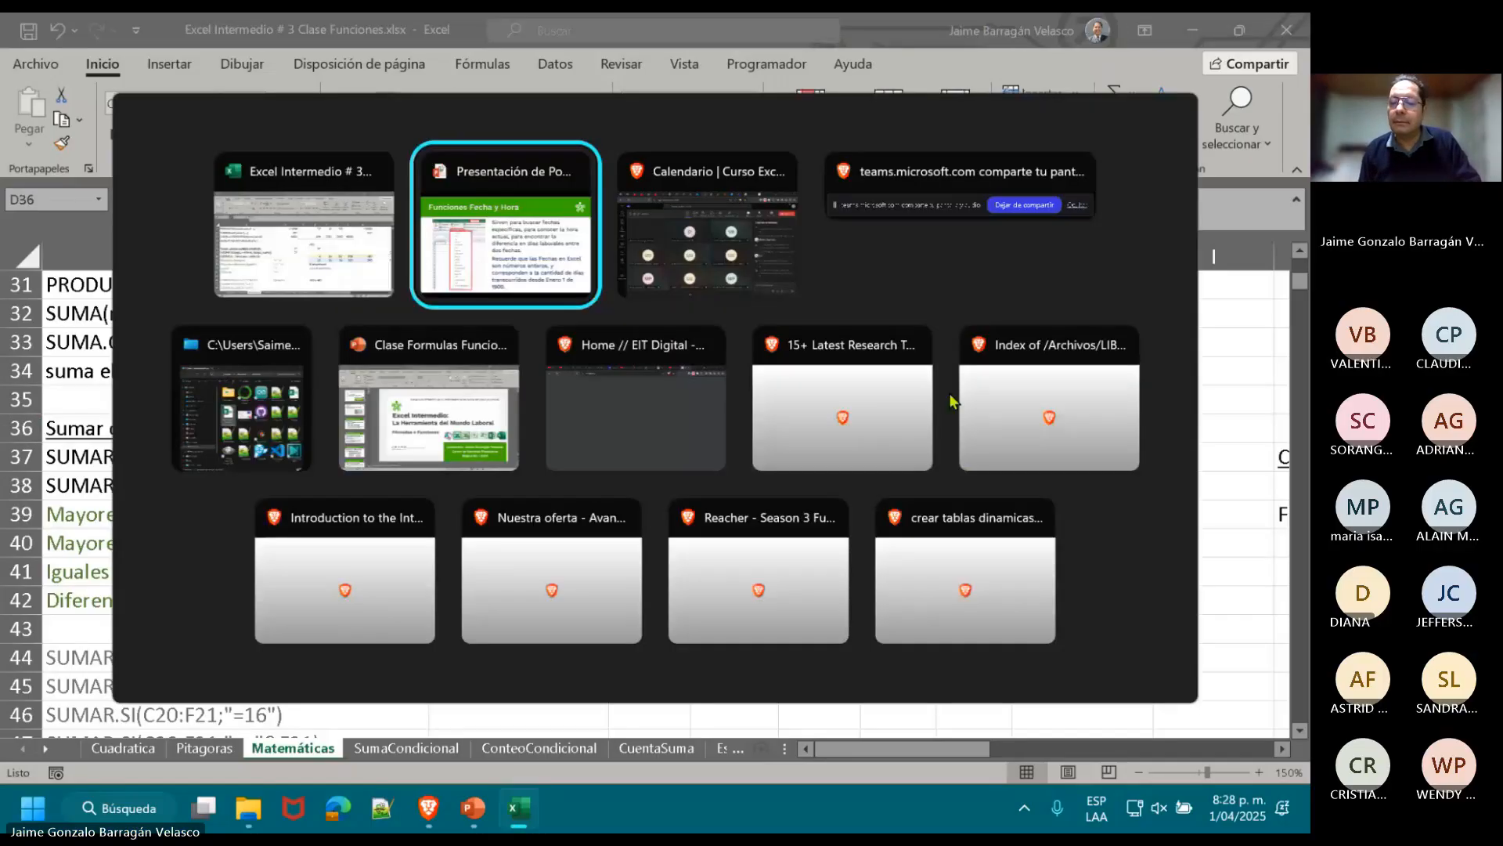
key(alt+Tab)
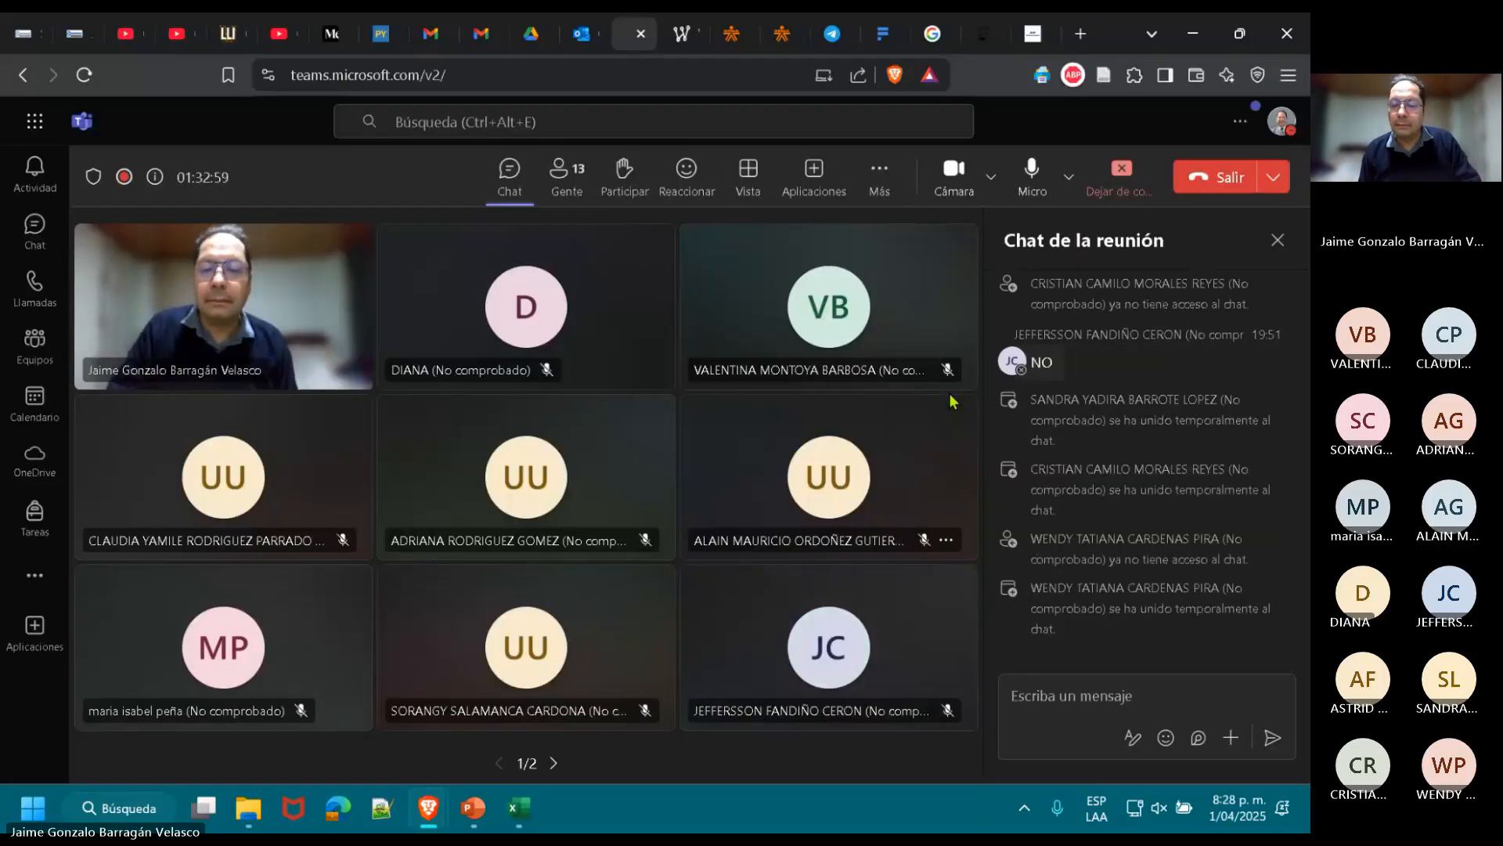
key(alt+Tab)
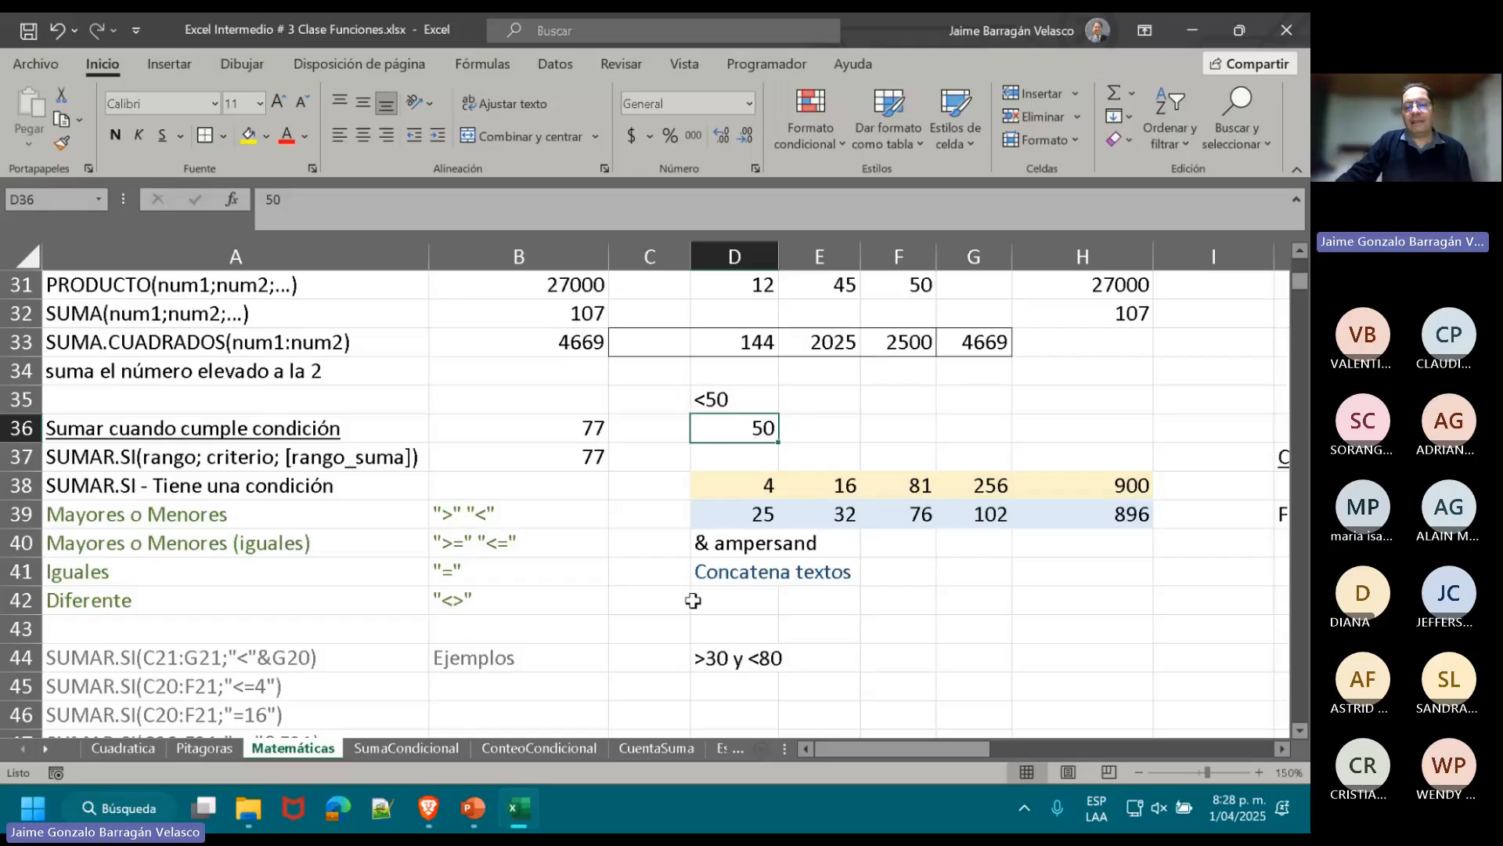
- Review the concatenation formula in D35, highlighting the quoted operator, the ampersand and the reference to D36
key(Up)
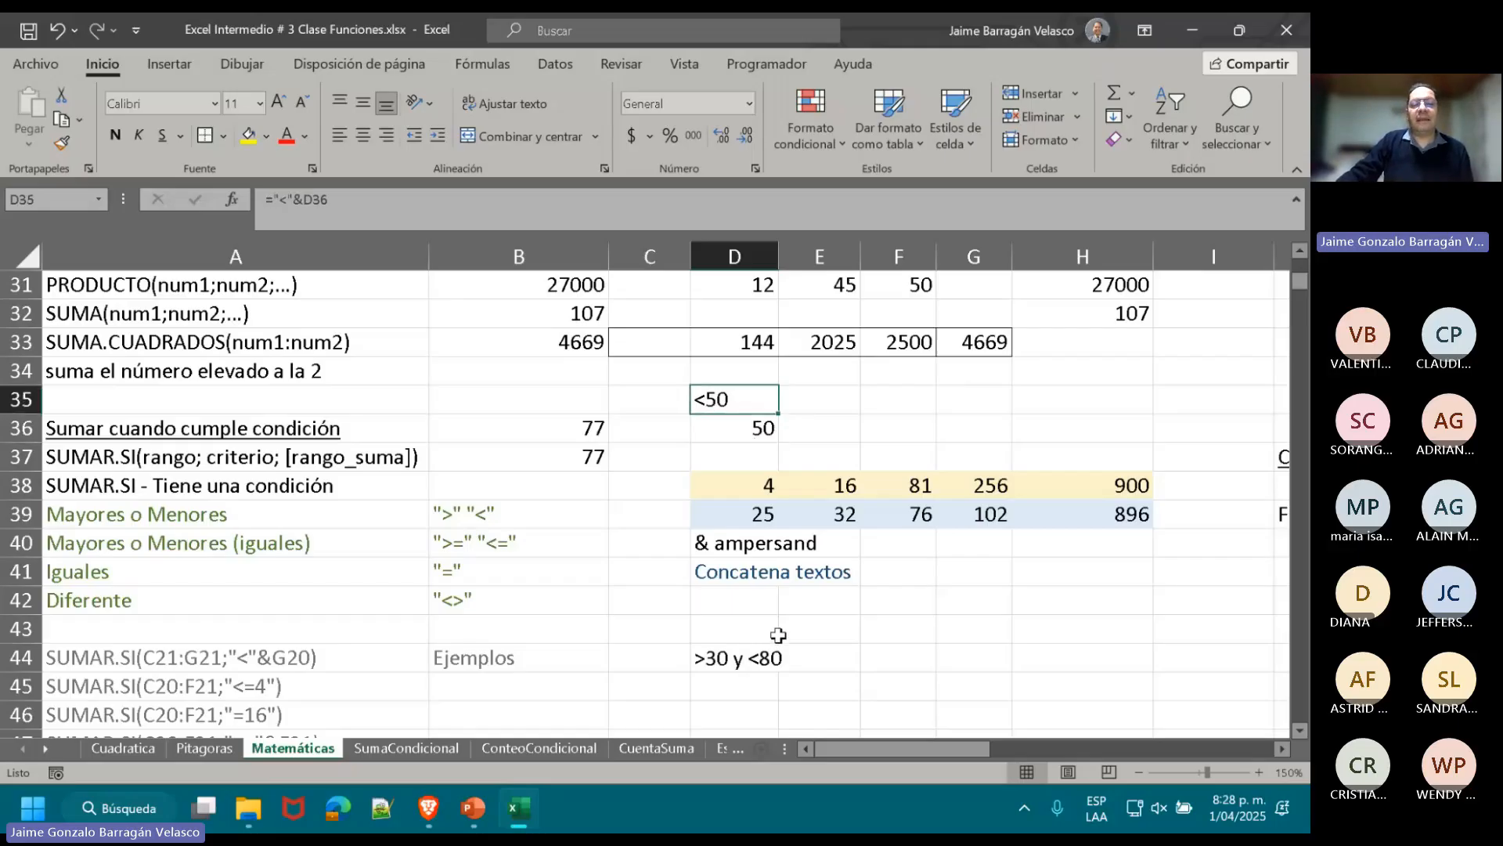
double_click(743, 389)
key(Escape)
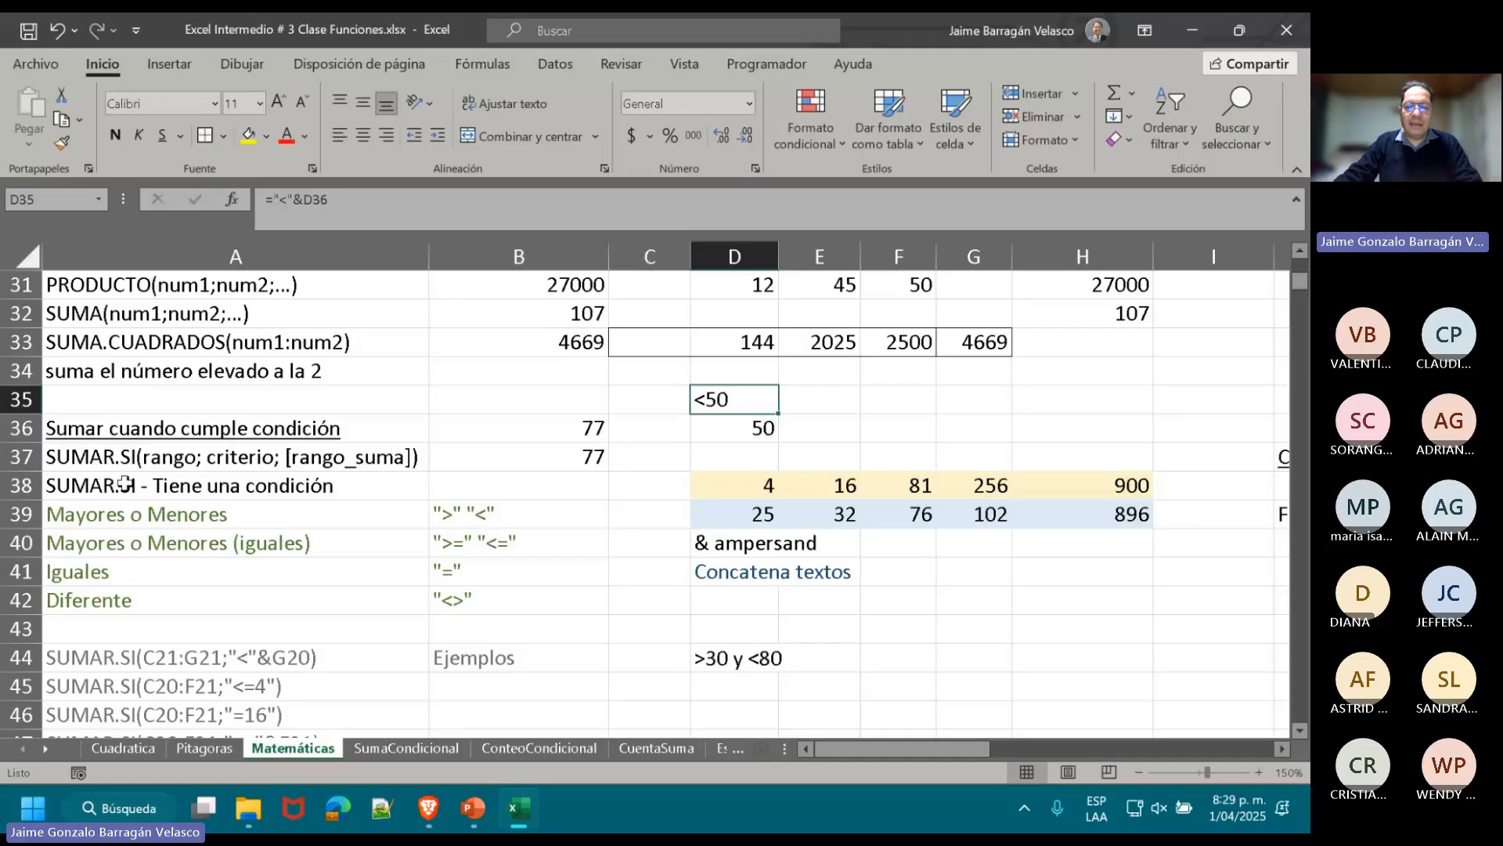
double_click(711, 400)
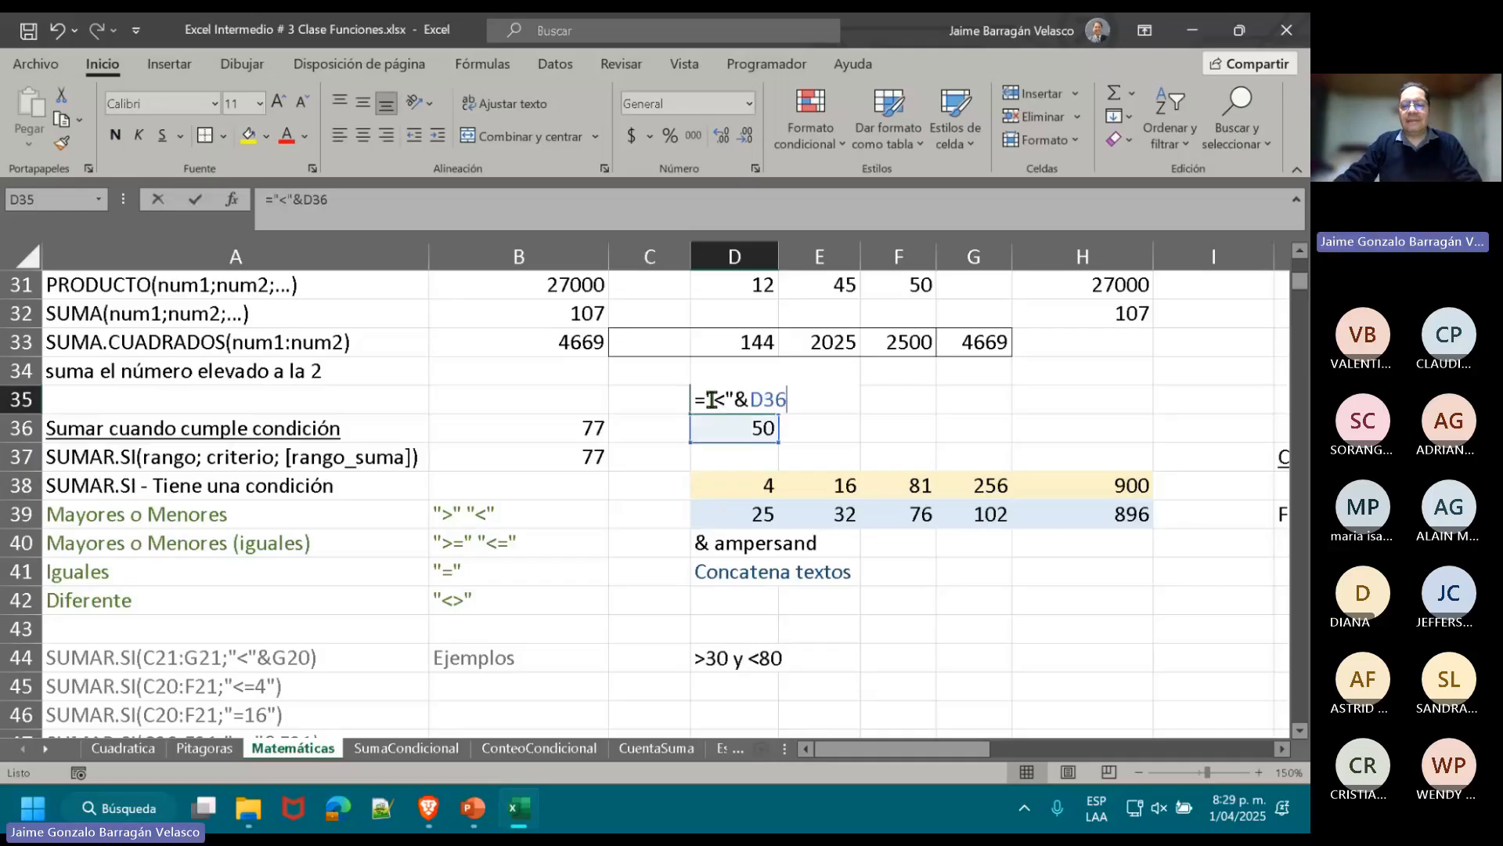
drag(787, 400, 703, 400)
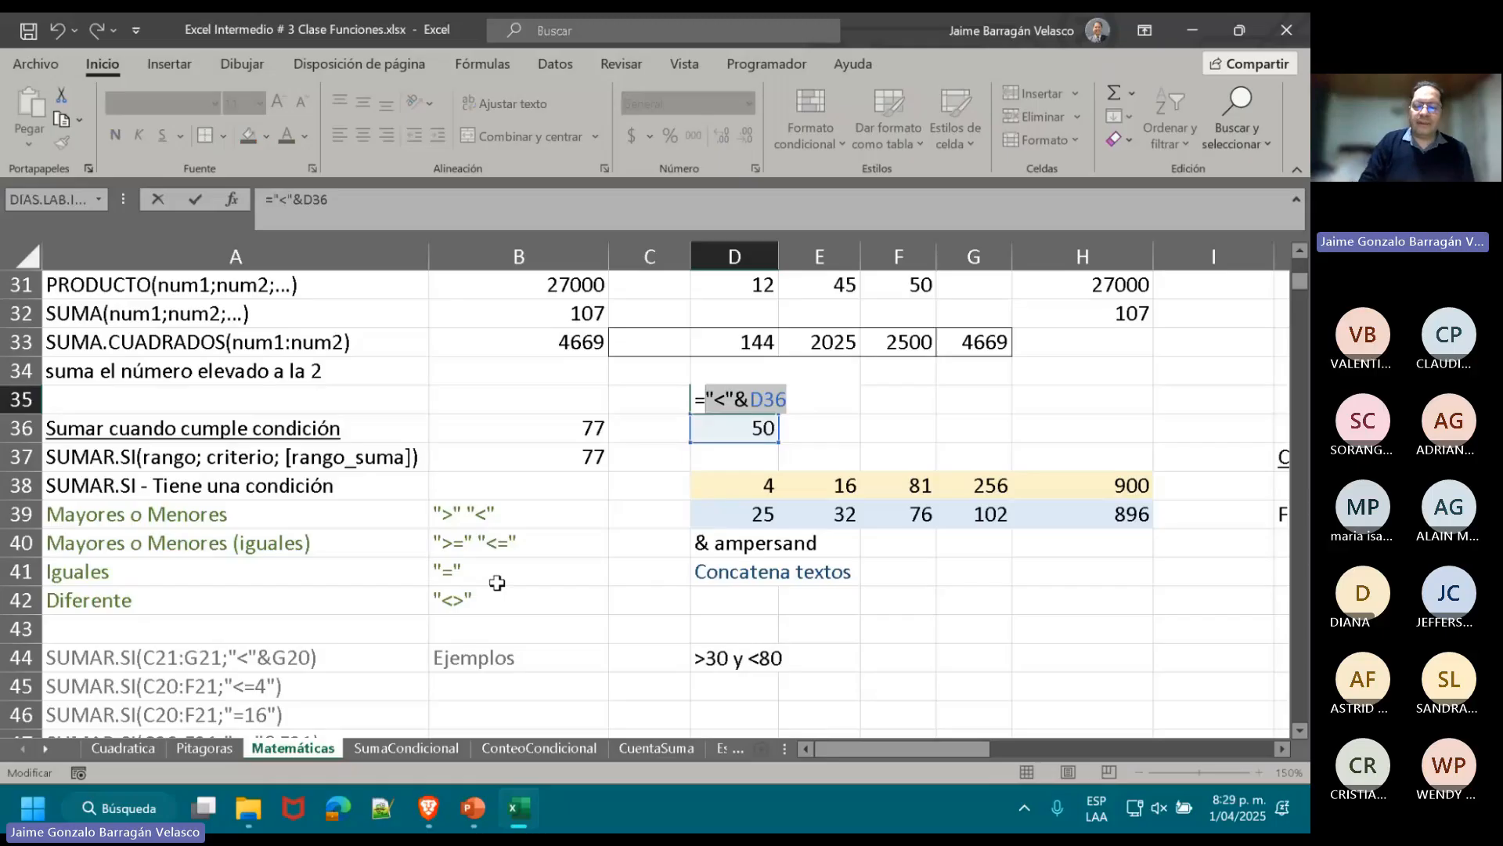
key(End)
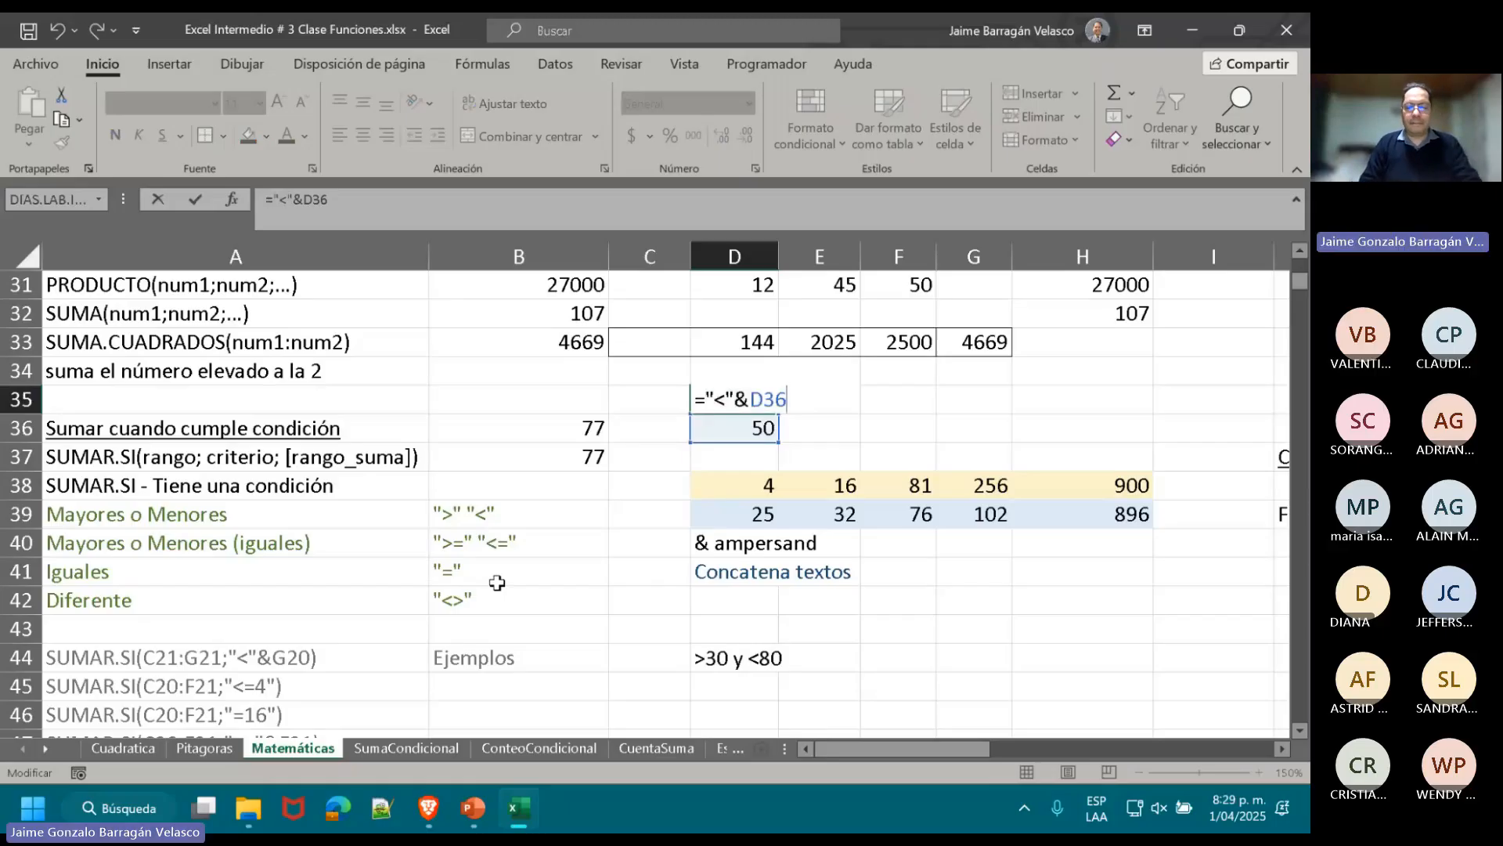
key(Return)
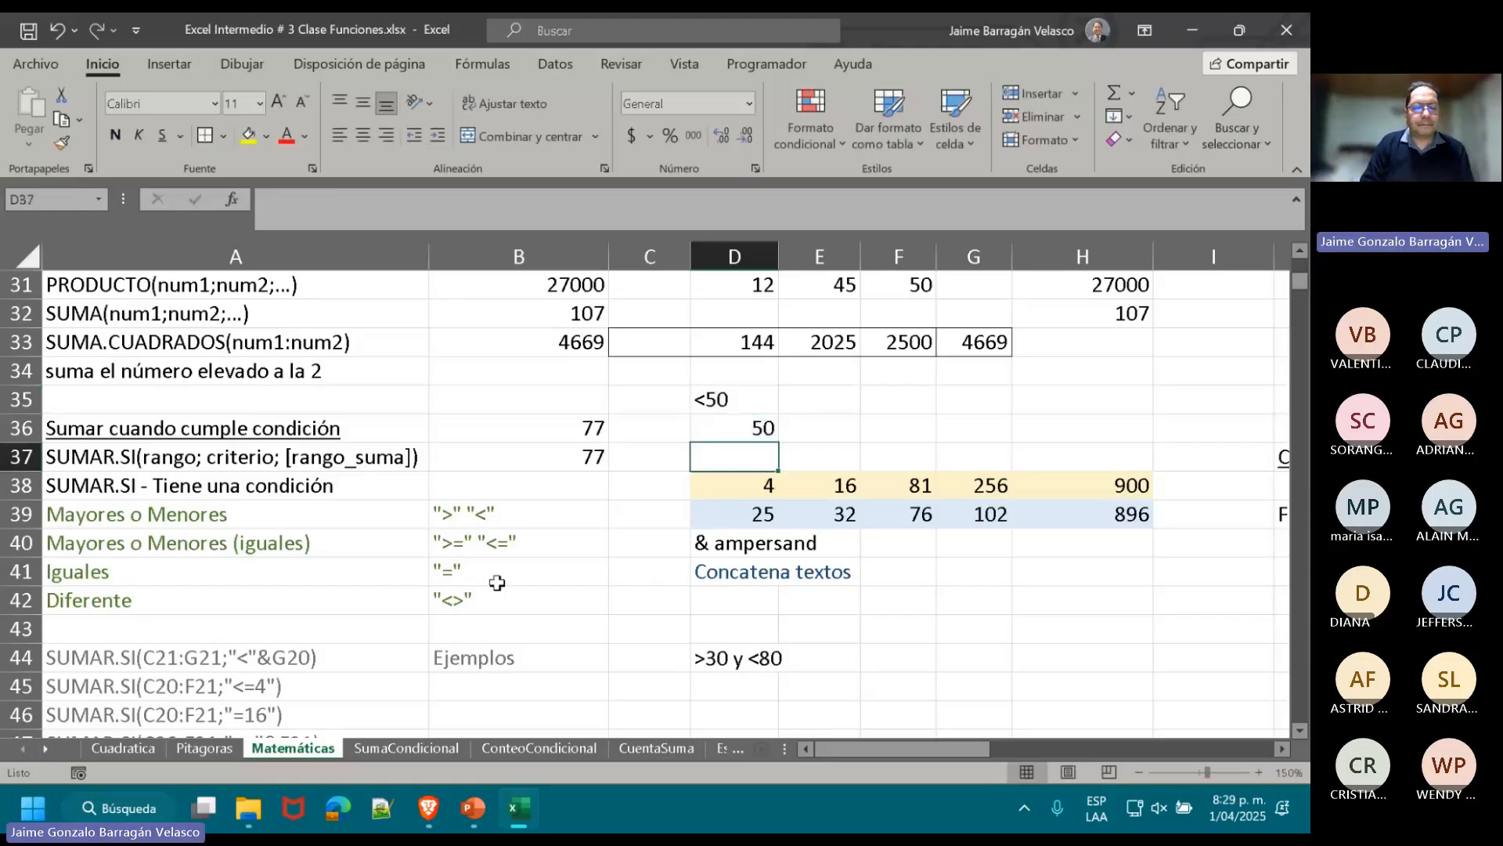
- Go to B39 to examine the quoted greater-than and less-than operators listed for SUMAR.SI criteria
key(Left)
key(Left)
key(Down)
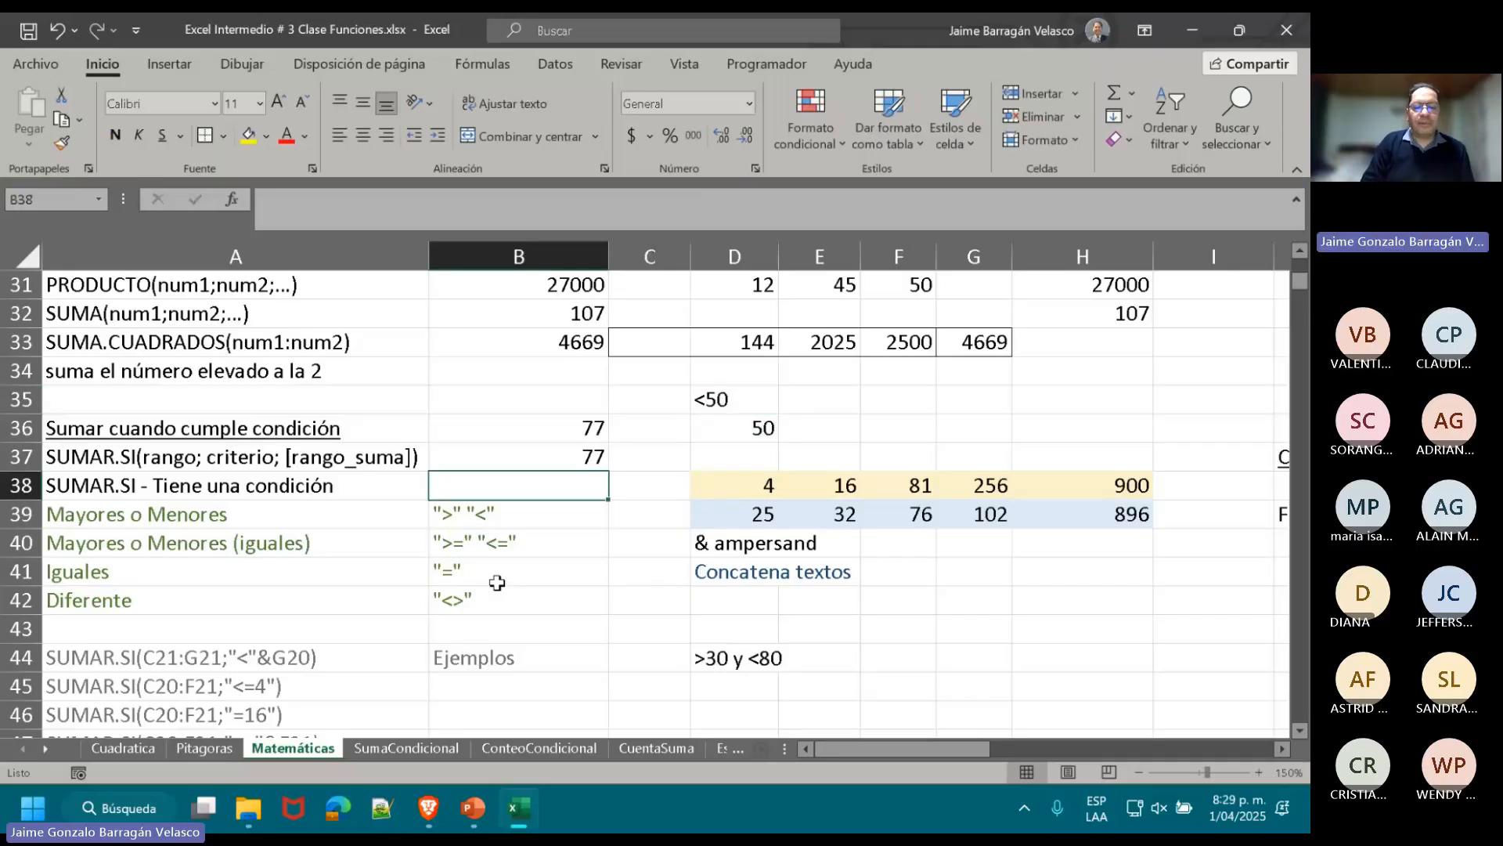
key(Down)
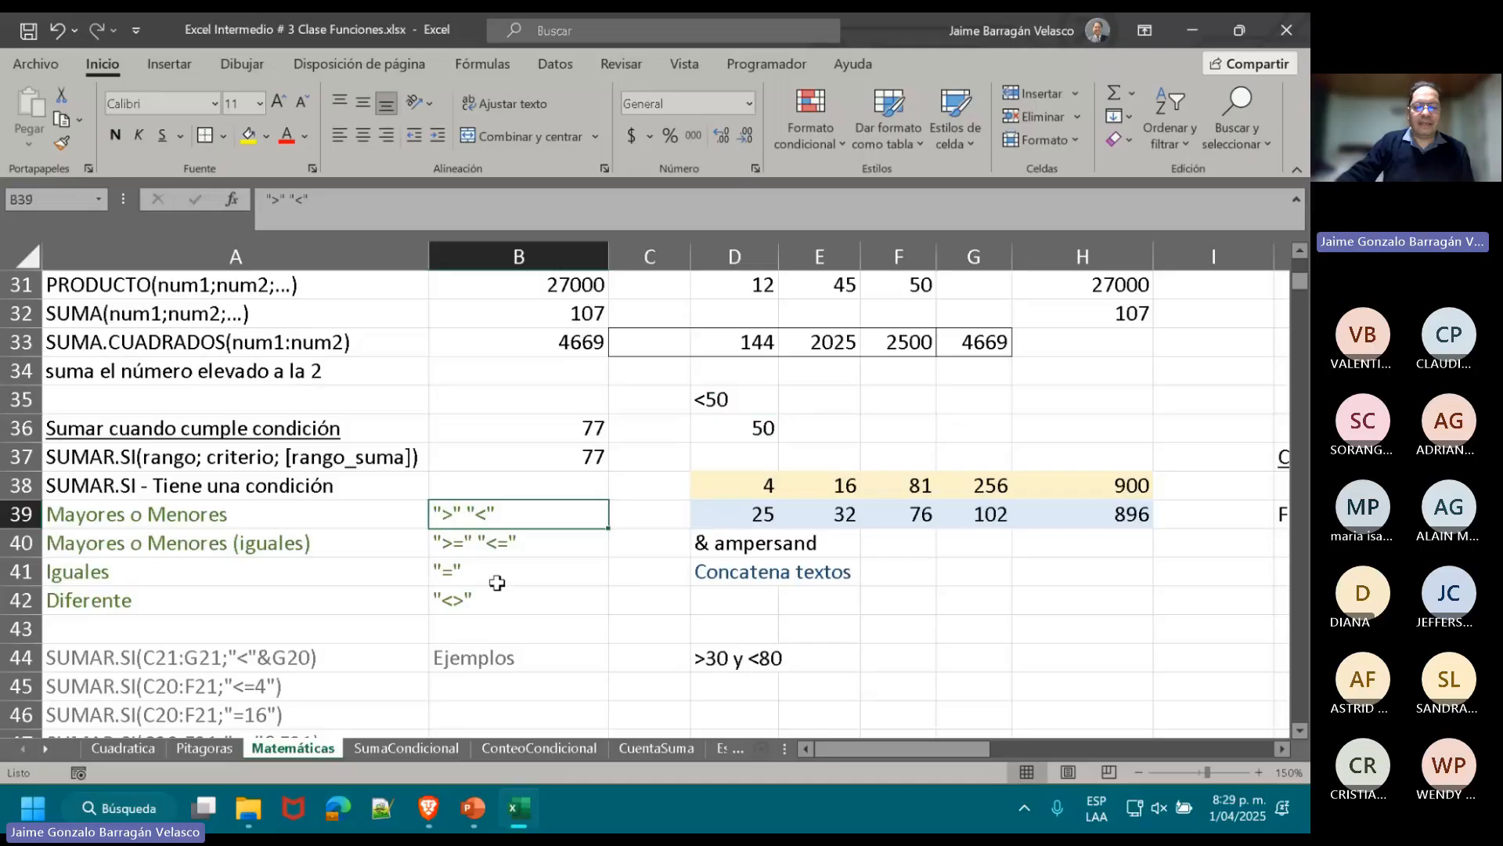
- Move the Ejemplos label and the >30 y <80 note from row 44 up to row 43
scroll(491, 576, down, 1)
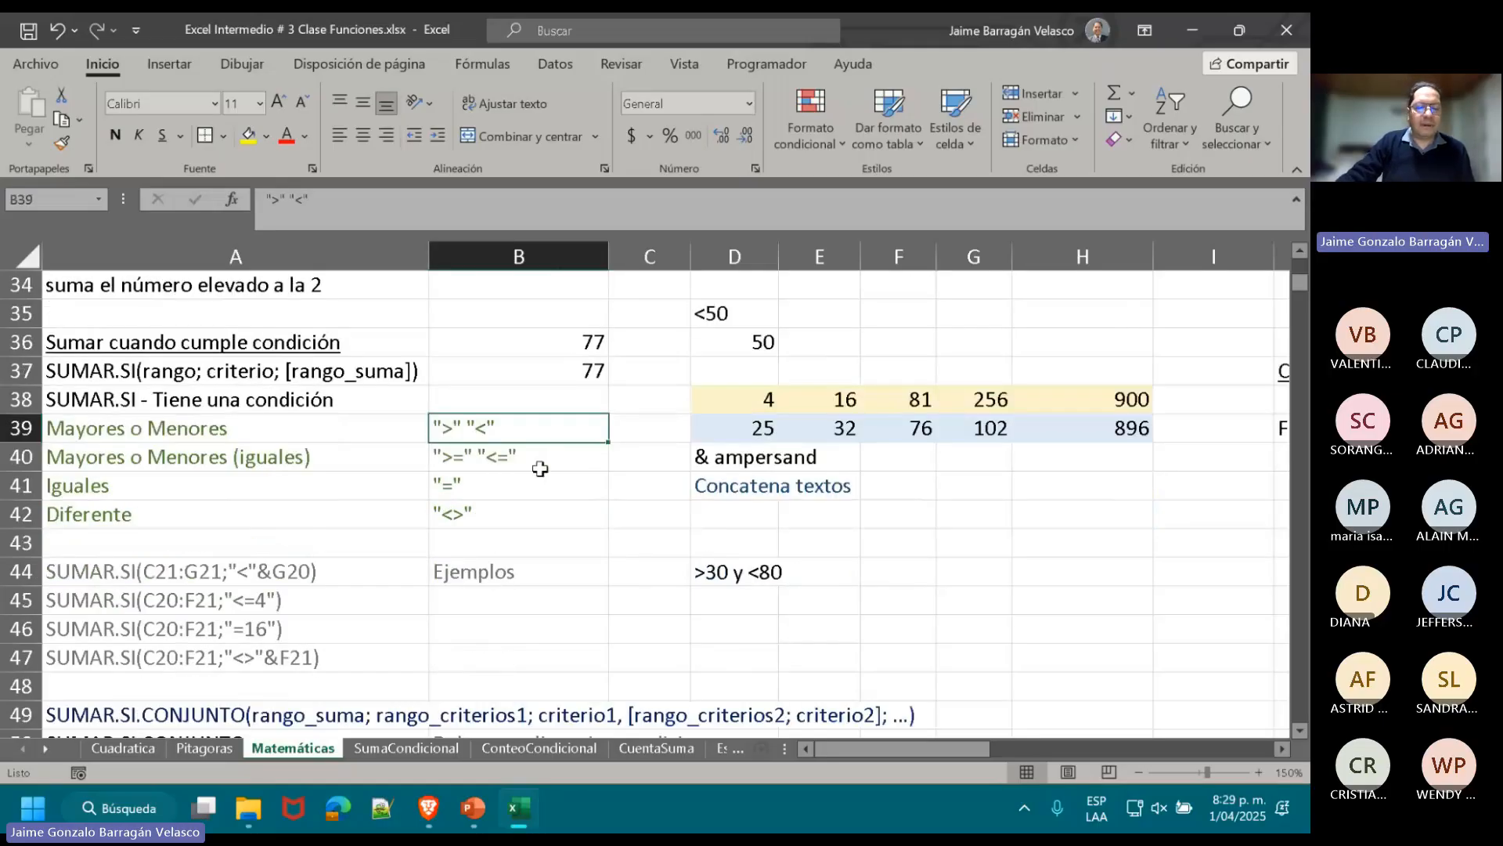
click(509, 518)
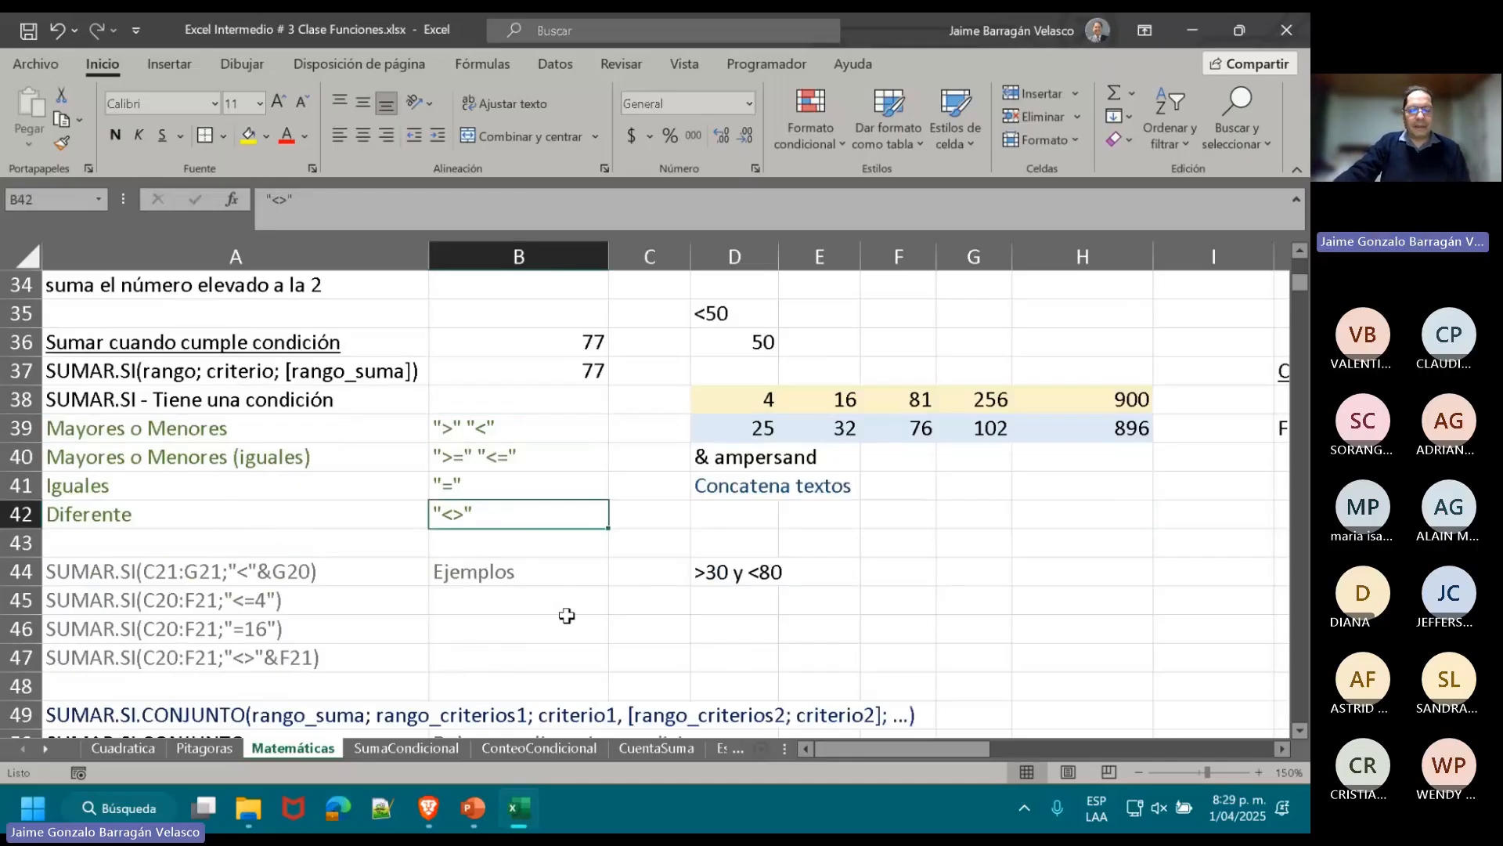
scroll(566, 615, down, 1)
drag(492, 488, 713, 476)
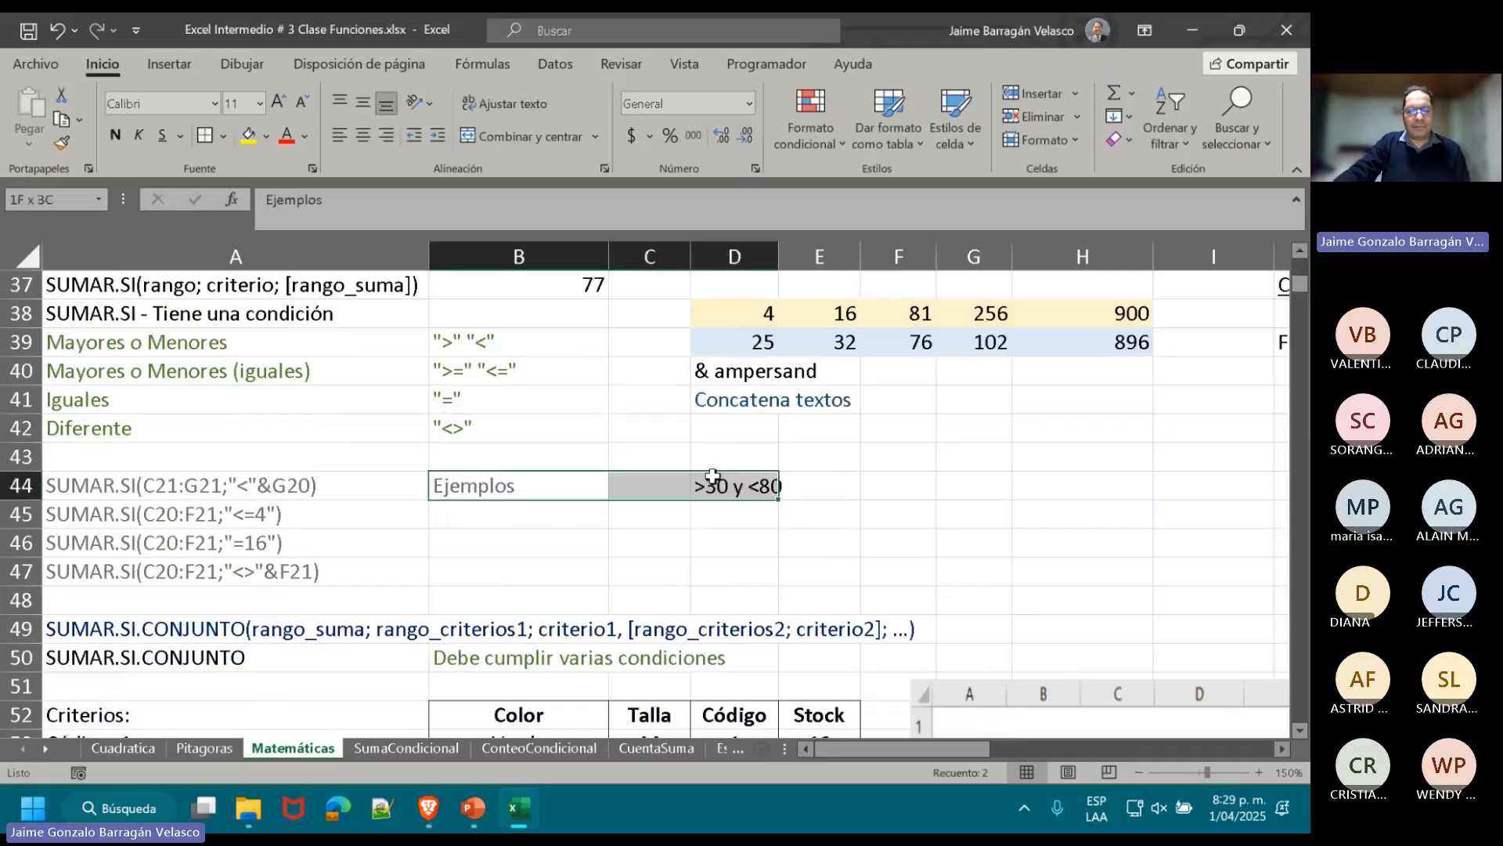
key(ctrl+c)
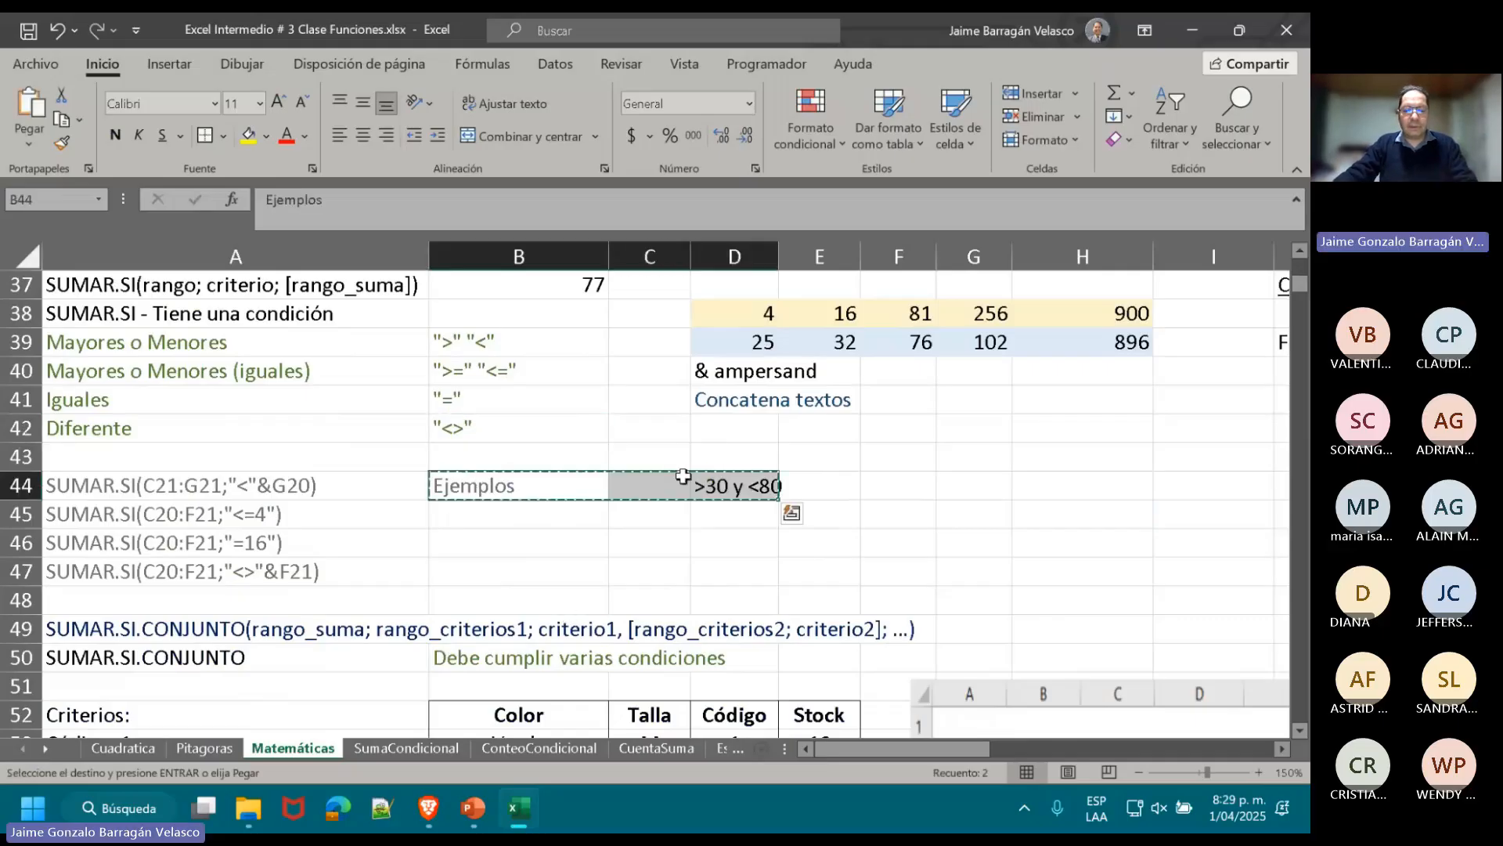
click(512, 449)
key(ctrl+v)
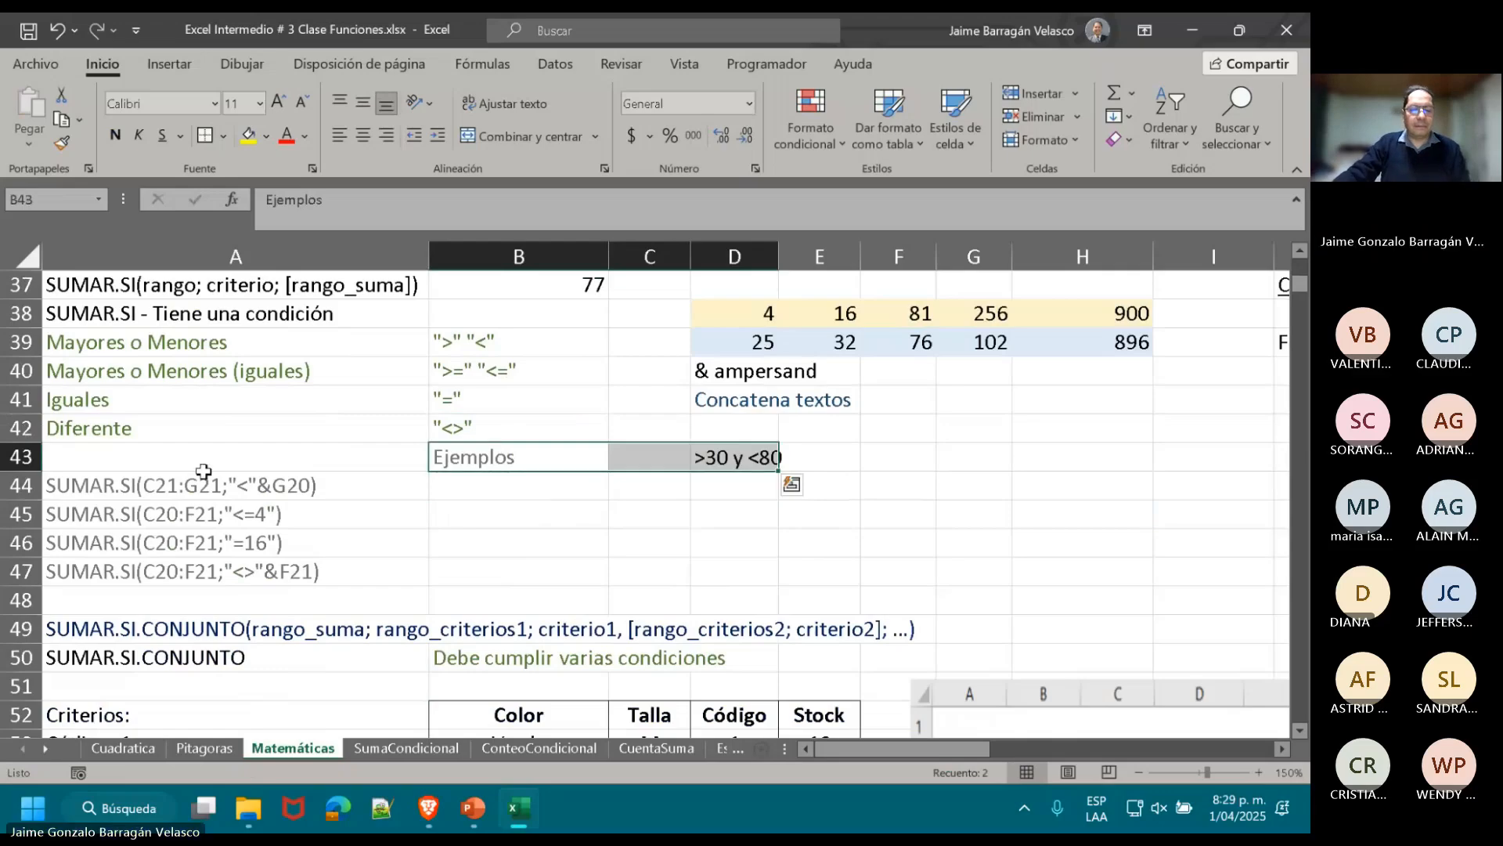
- Review the SUMAR.SI examples in A43:D47, the double condition in D43 and the number range D38:H39
drag(235, 457, 772, 570)
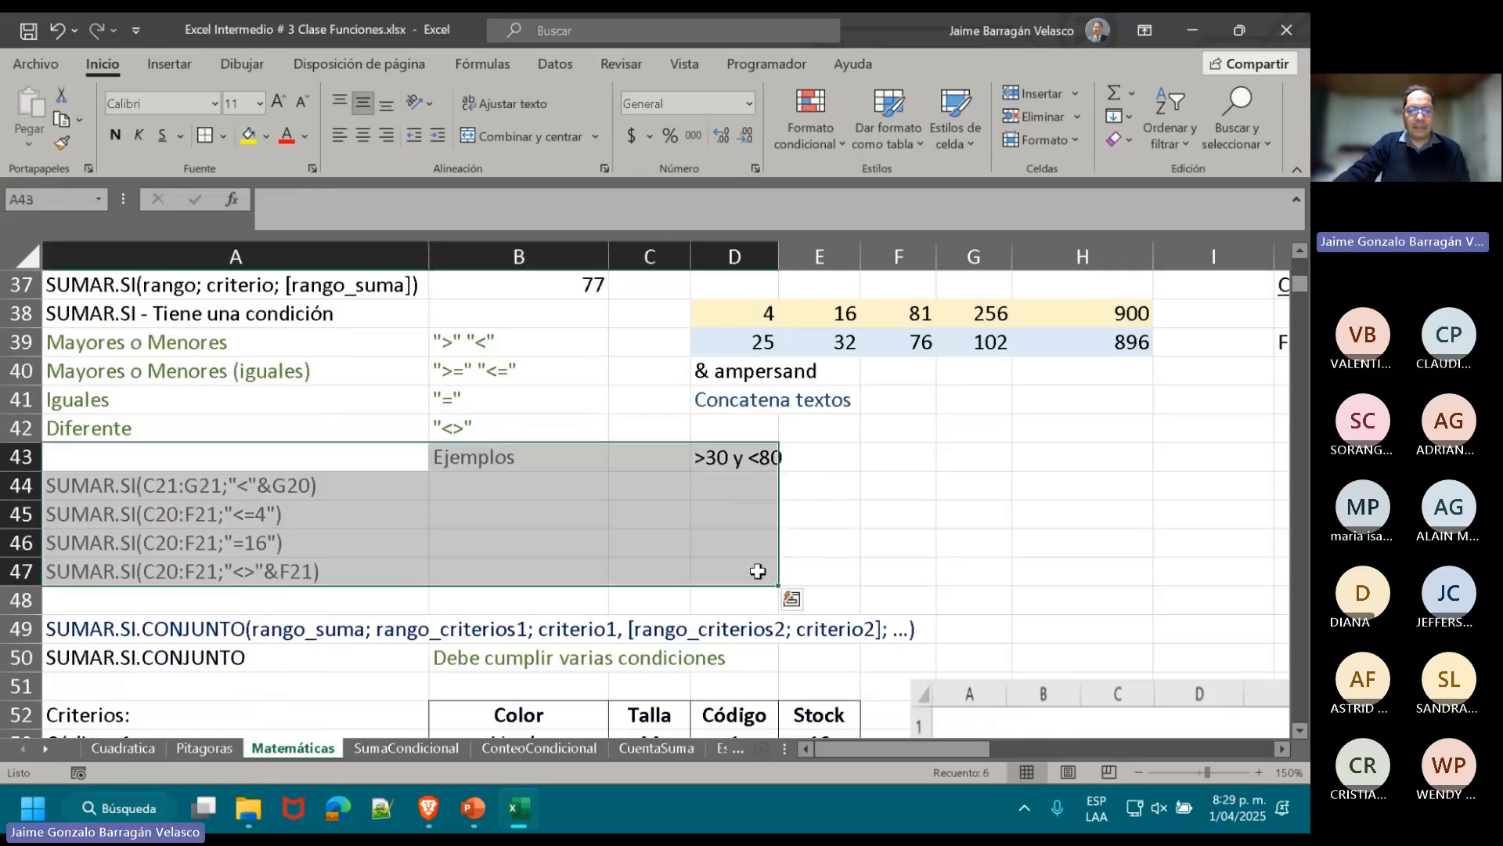
click(874, 531)
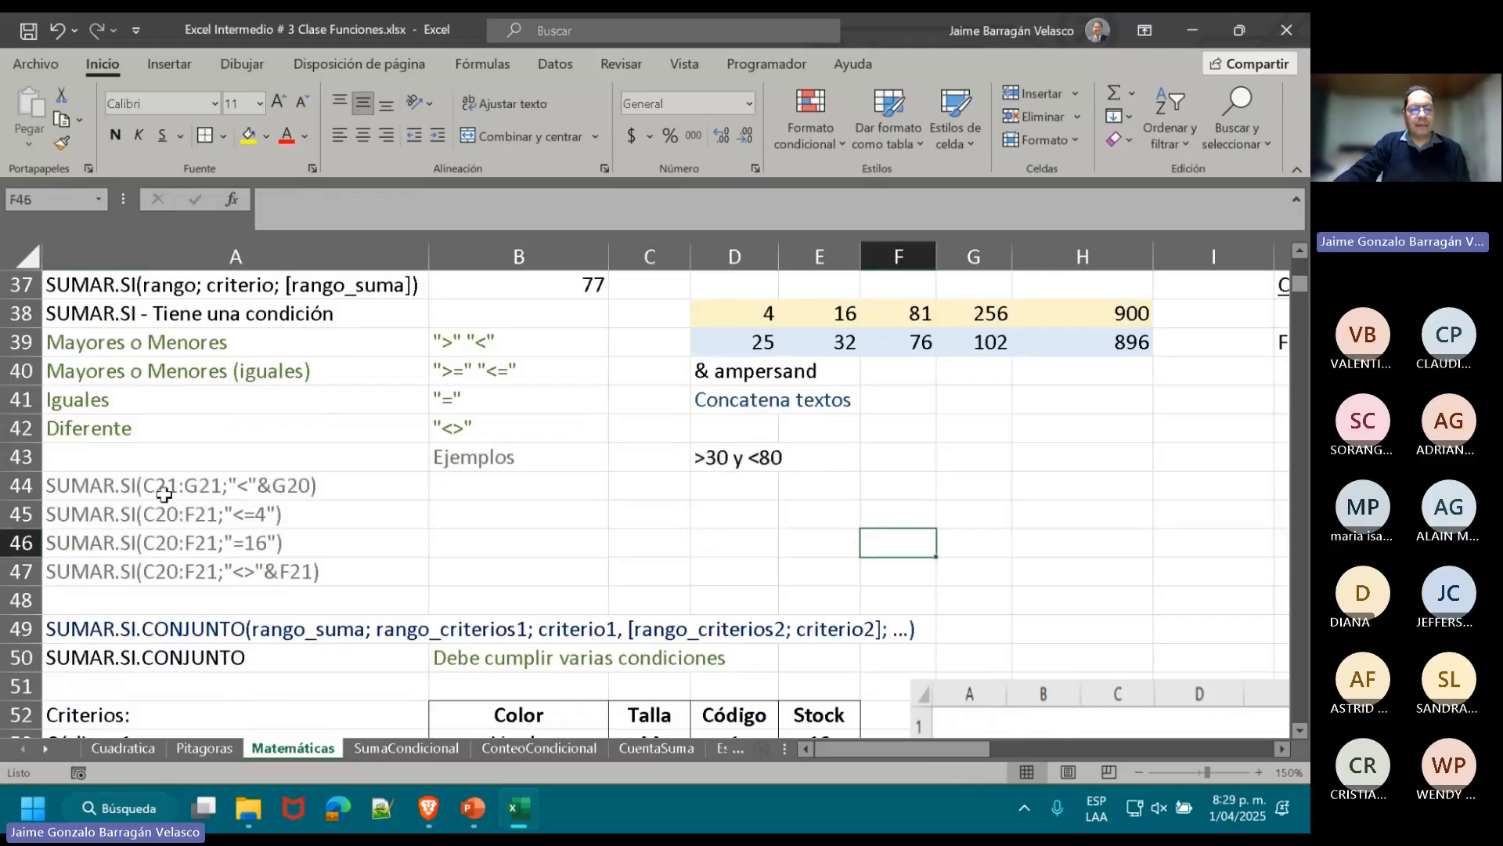
click(110, 487)
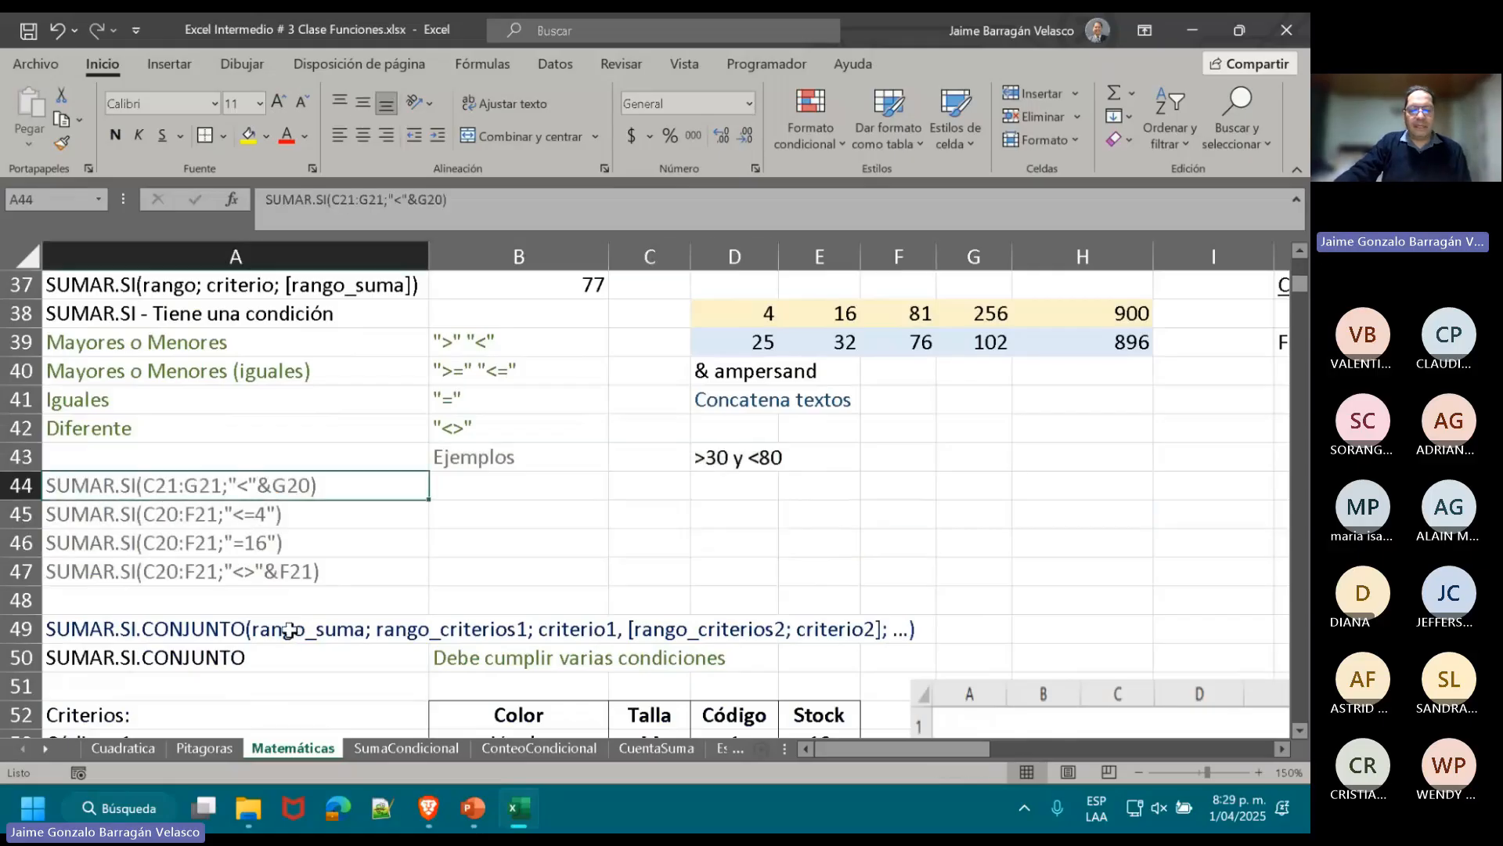
click(715, 460)
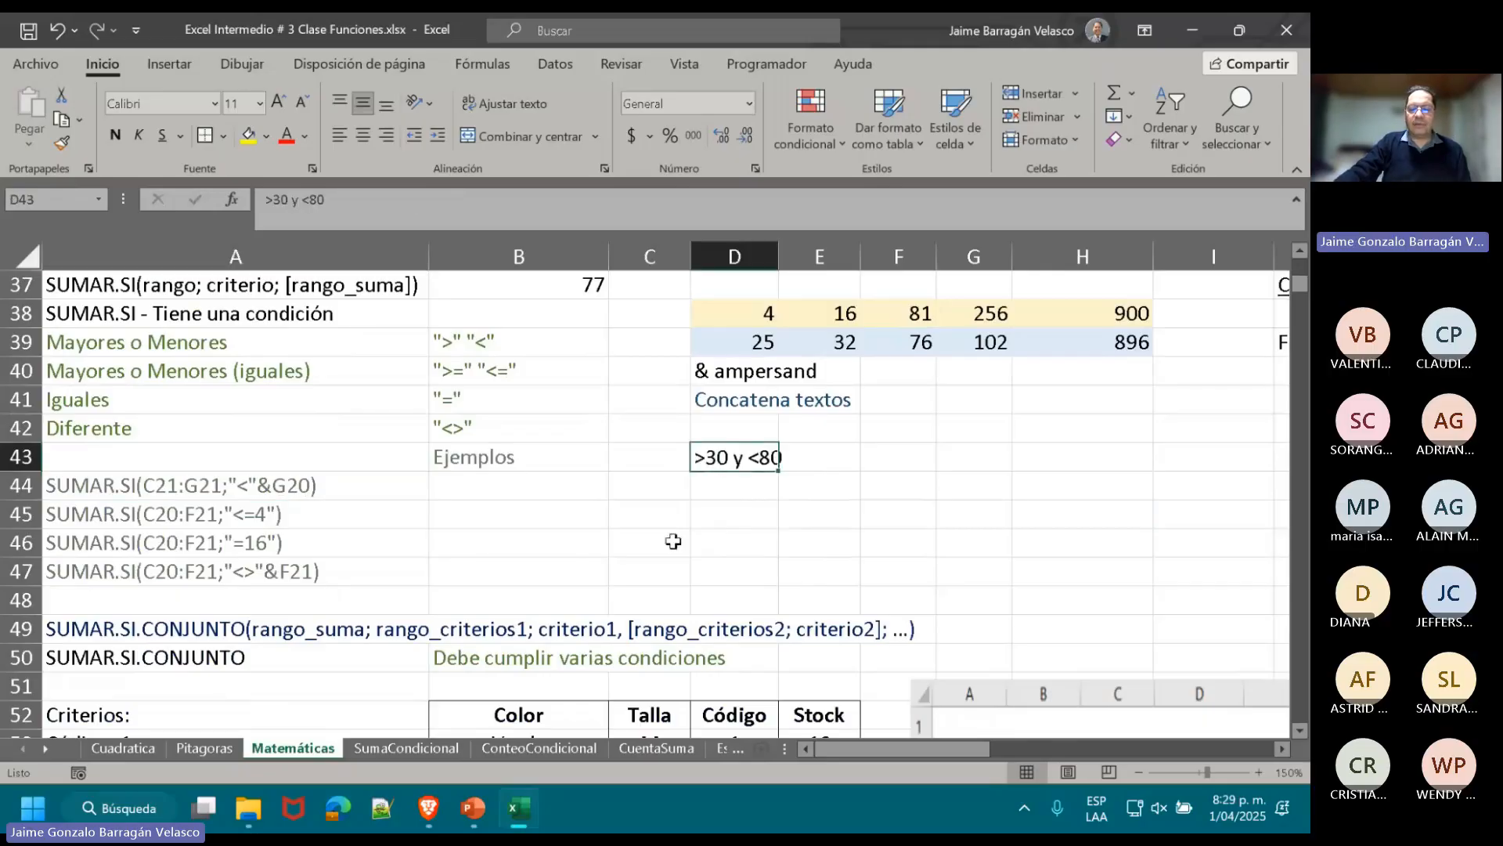
click(760, 311)
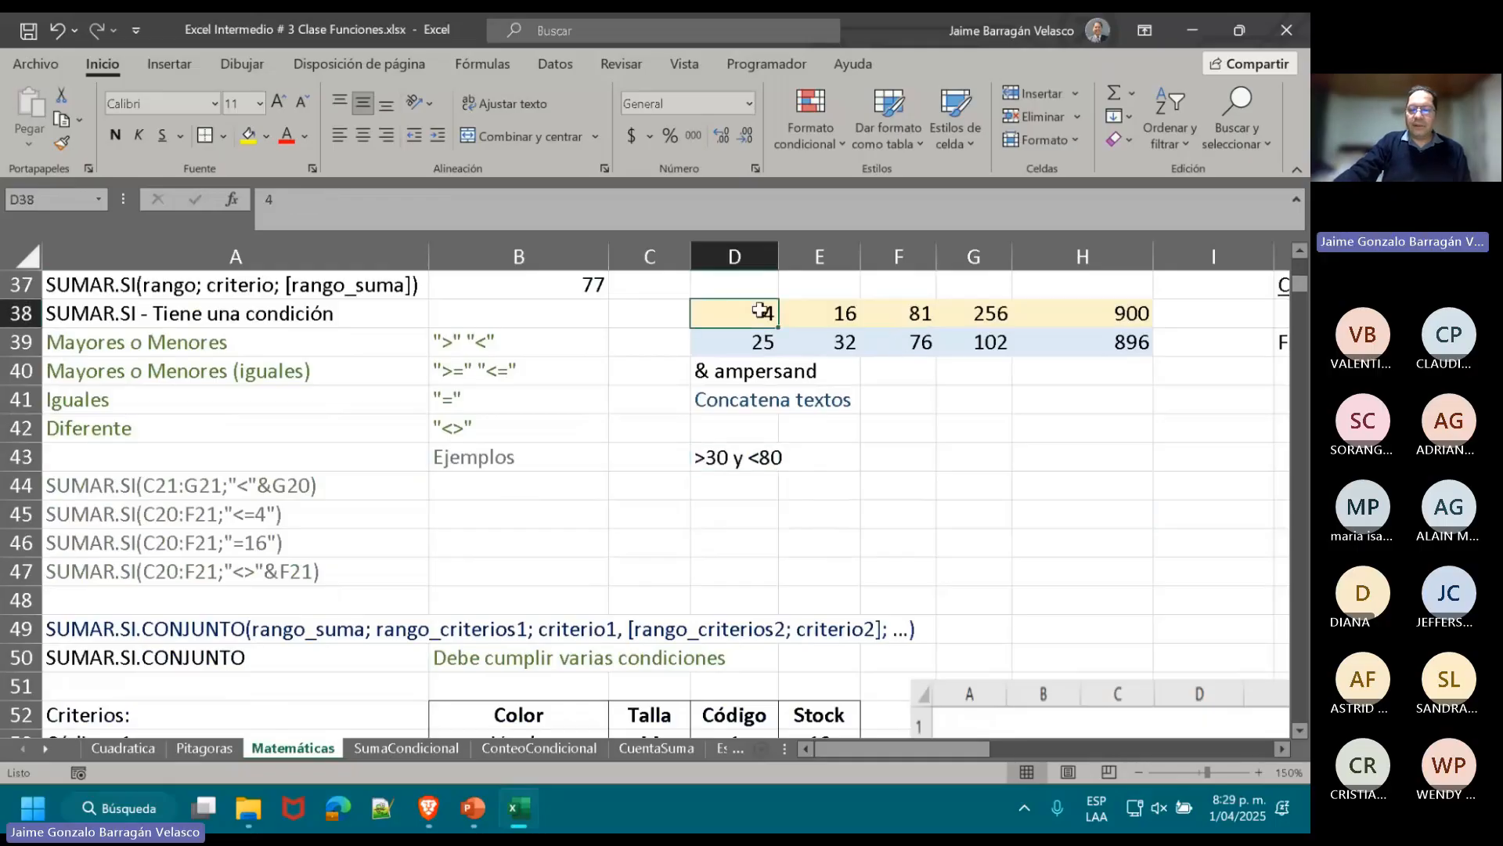
drag(759, 312, 1147, 345)
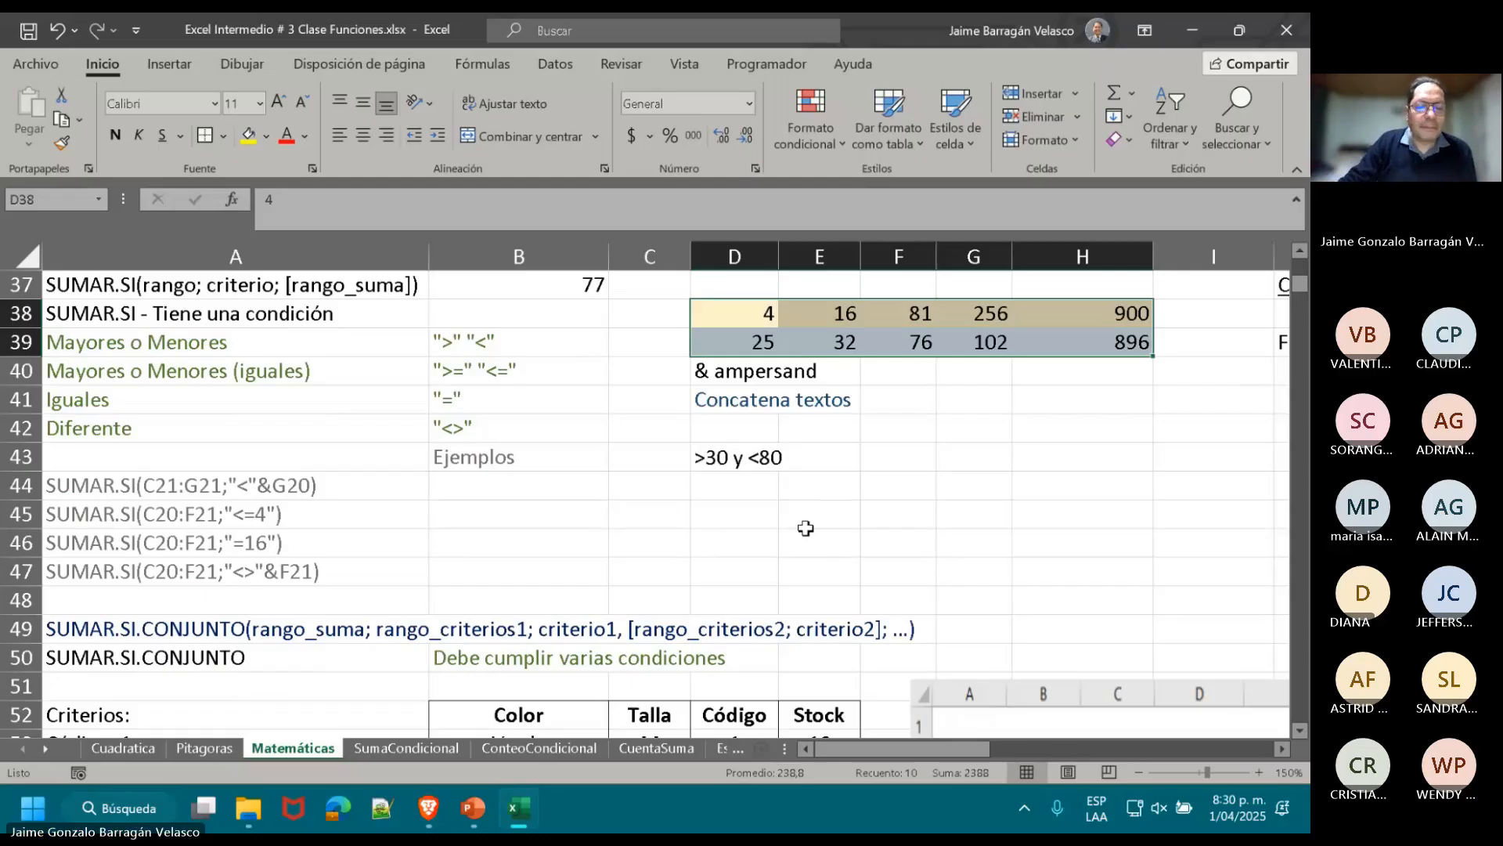
- Start a SUMAR.SI formula in B44 with D38:H39 as its range
click(510, 487)
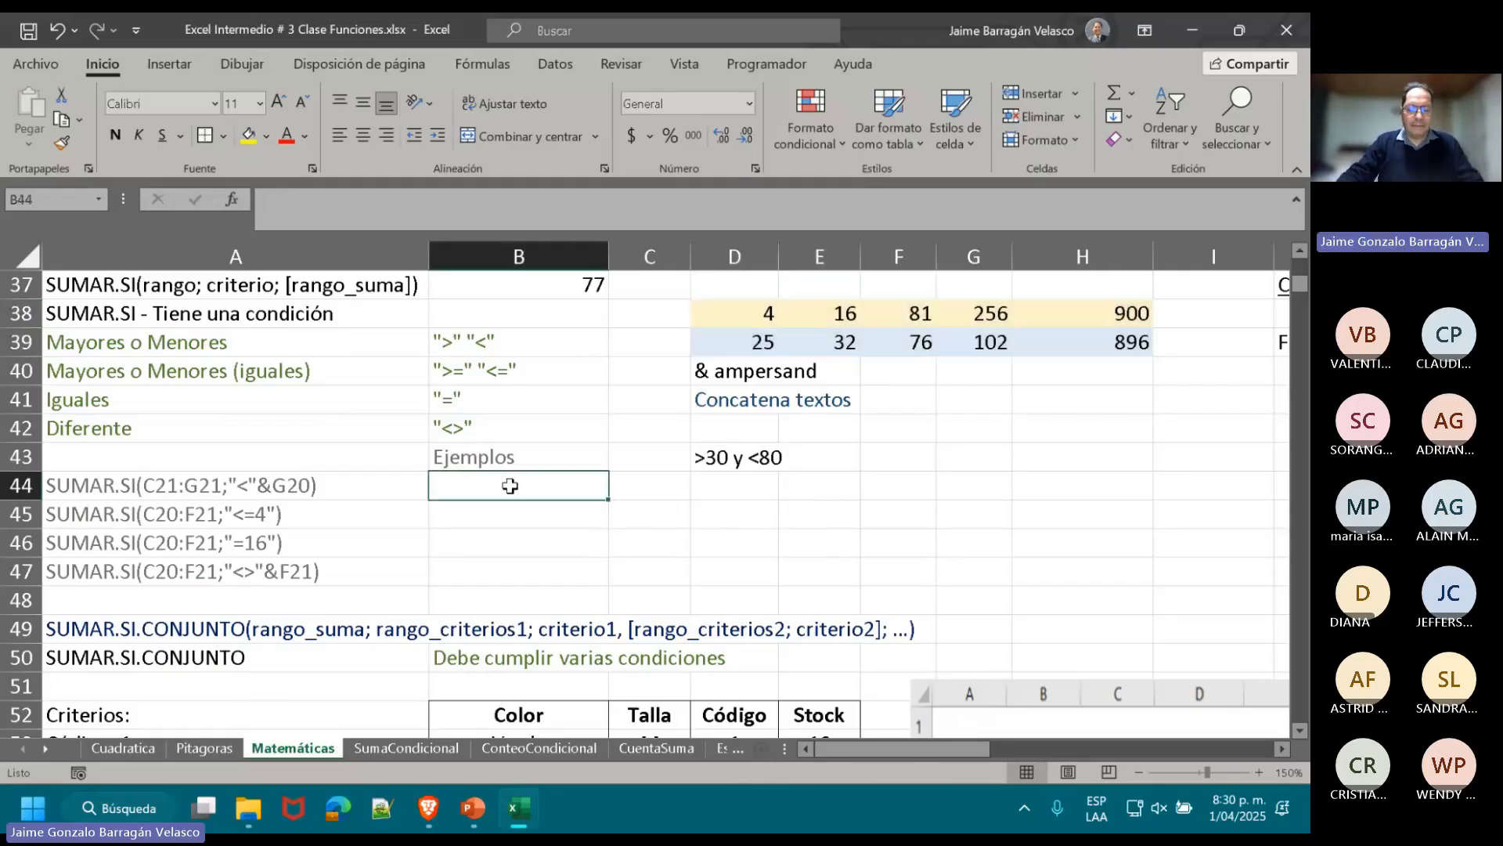
text(=S)
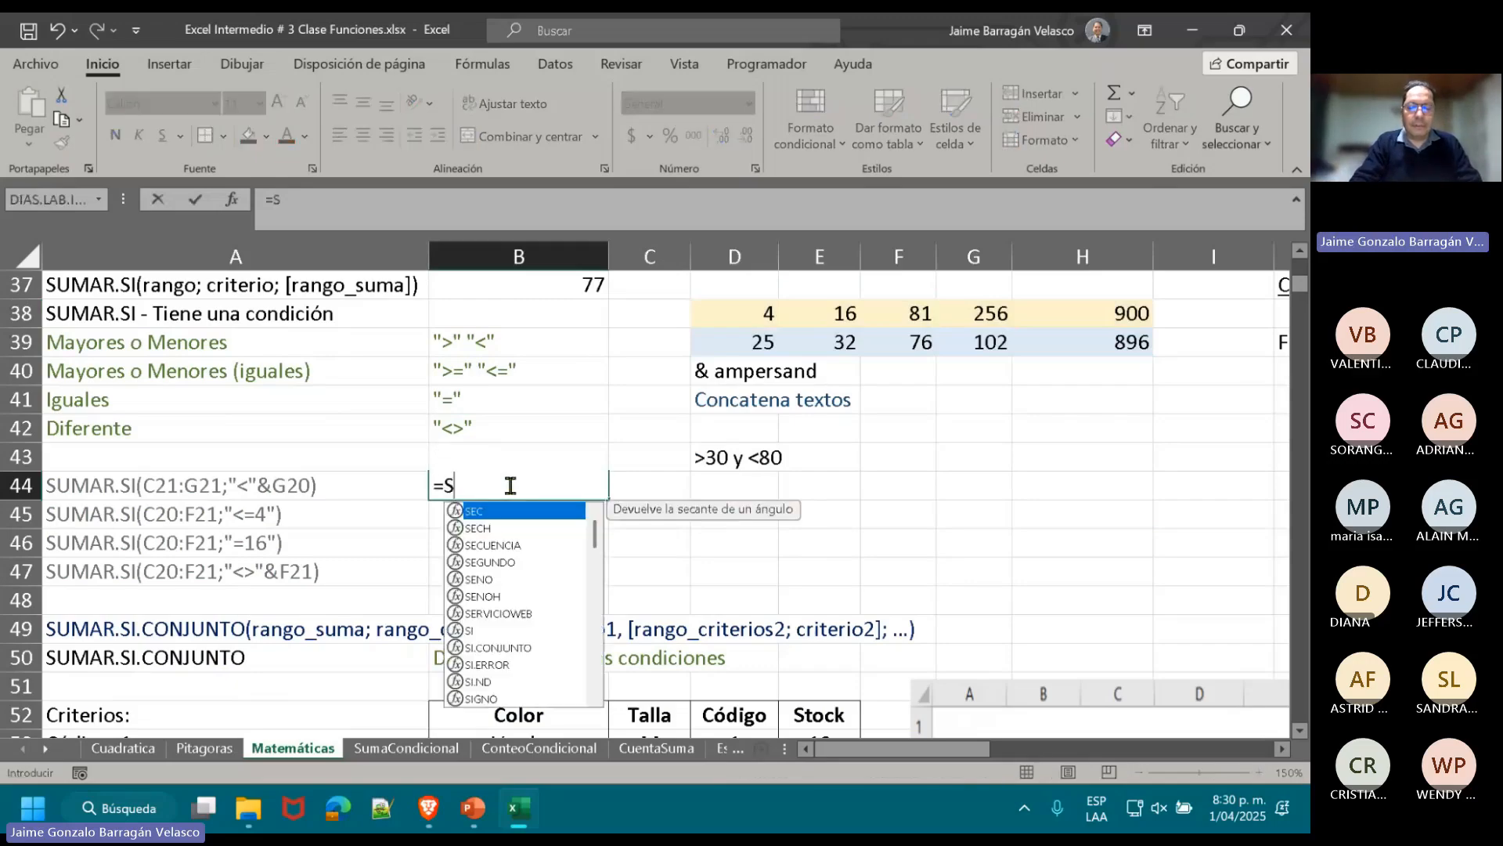
text(UM)
double_click(510, 578)
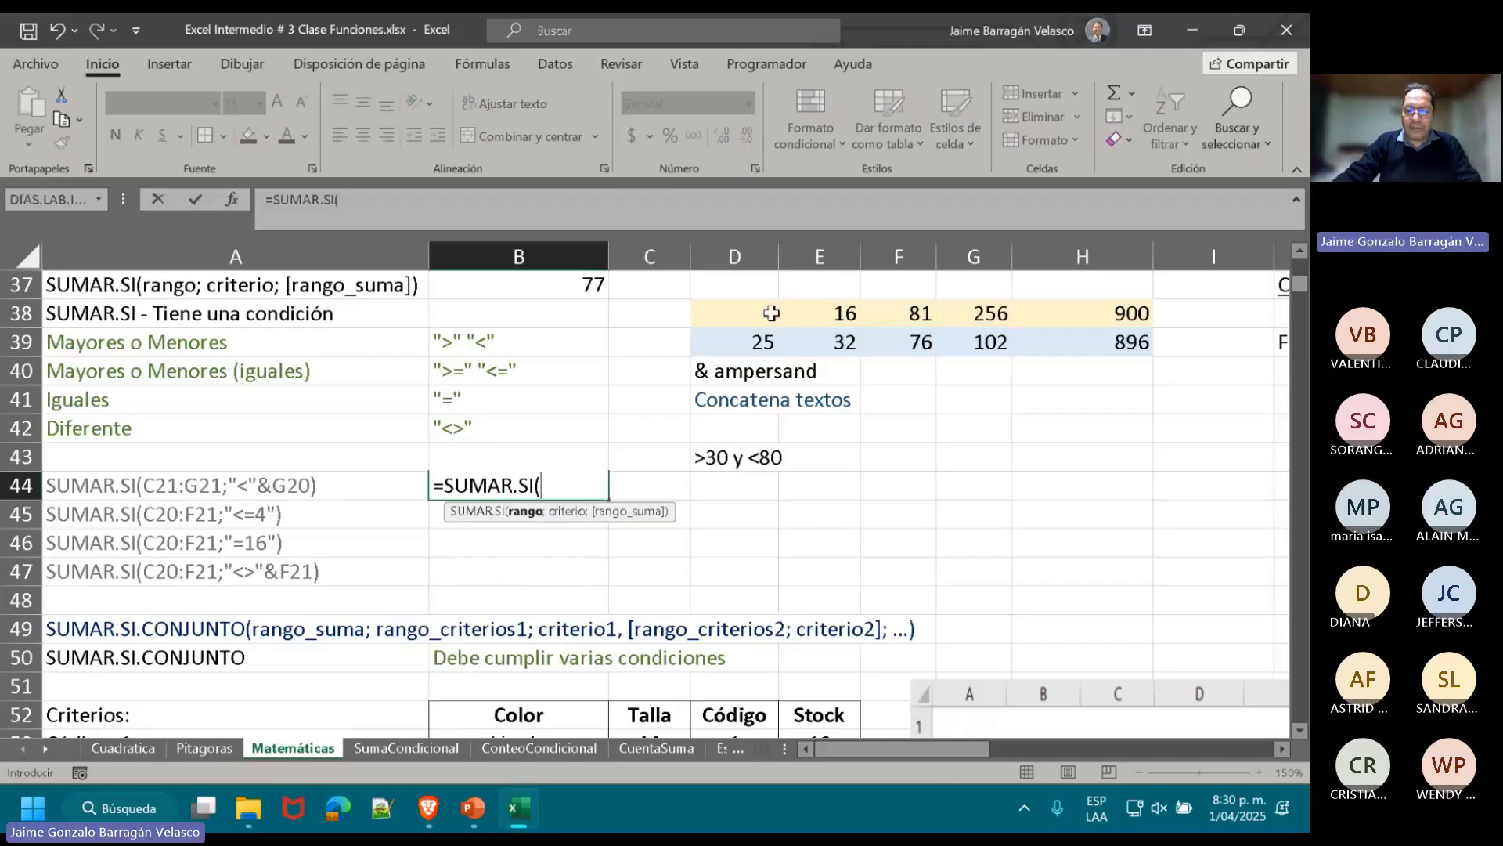
drag(772, 313, 1100, 338)
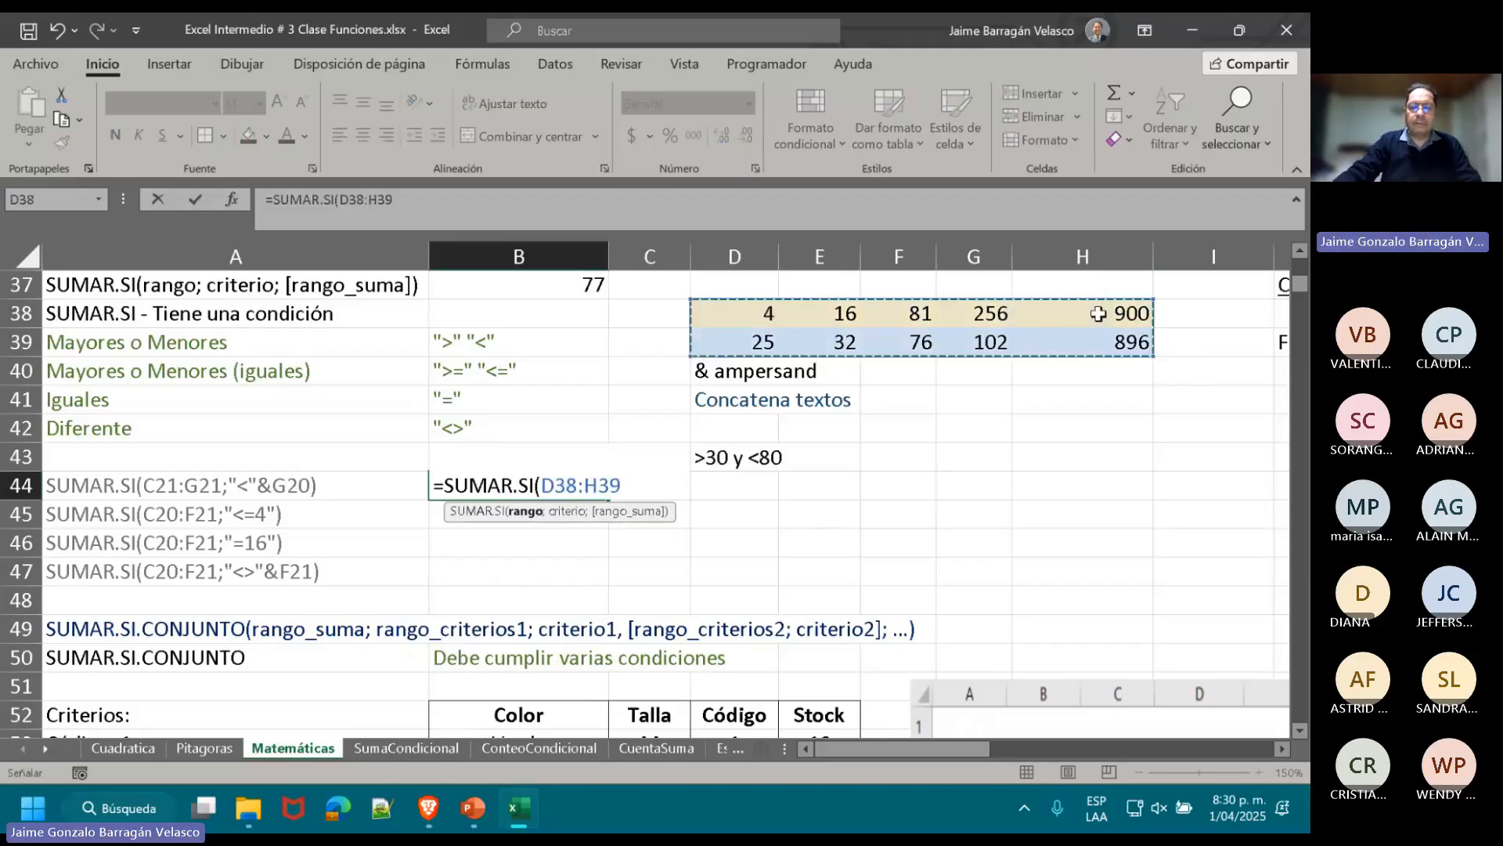
text(;)
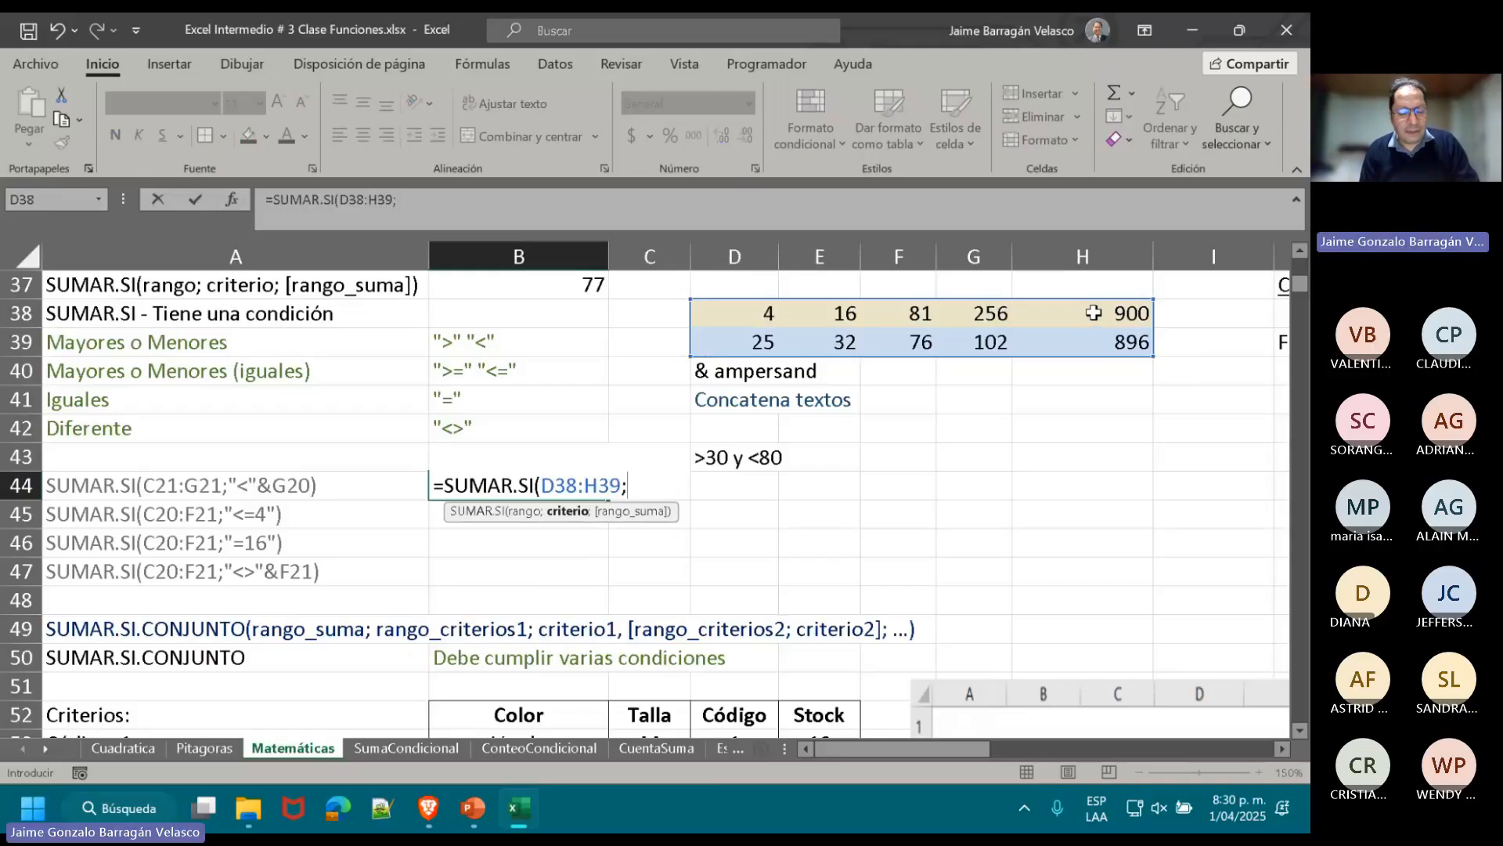
- Try to give the SUMAR.SI formula in B44 the double criterion "<30"y">80", and discard the entry
text(")
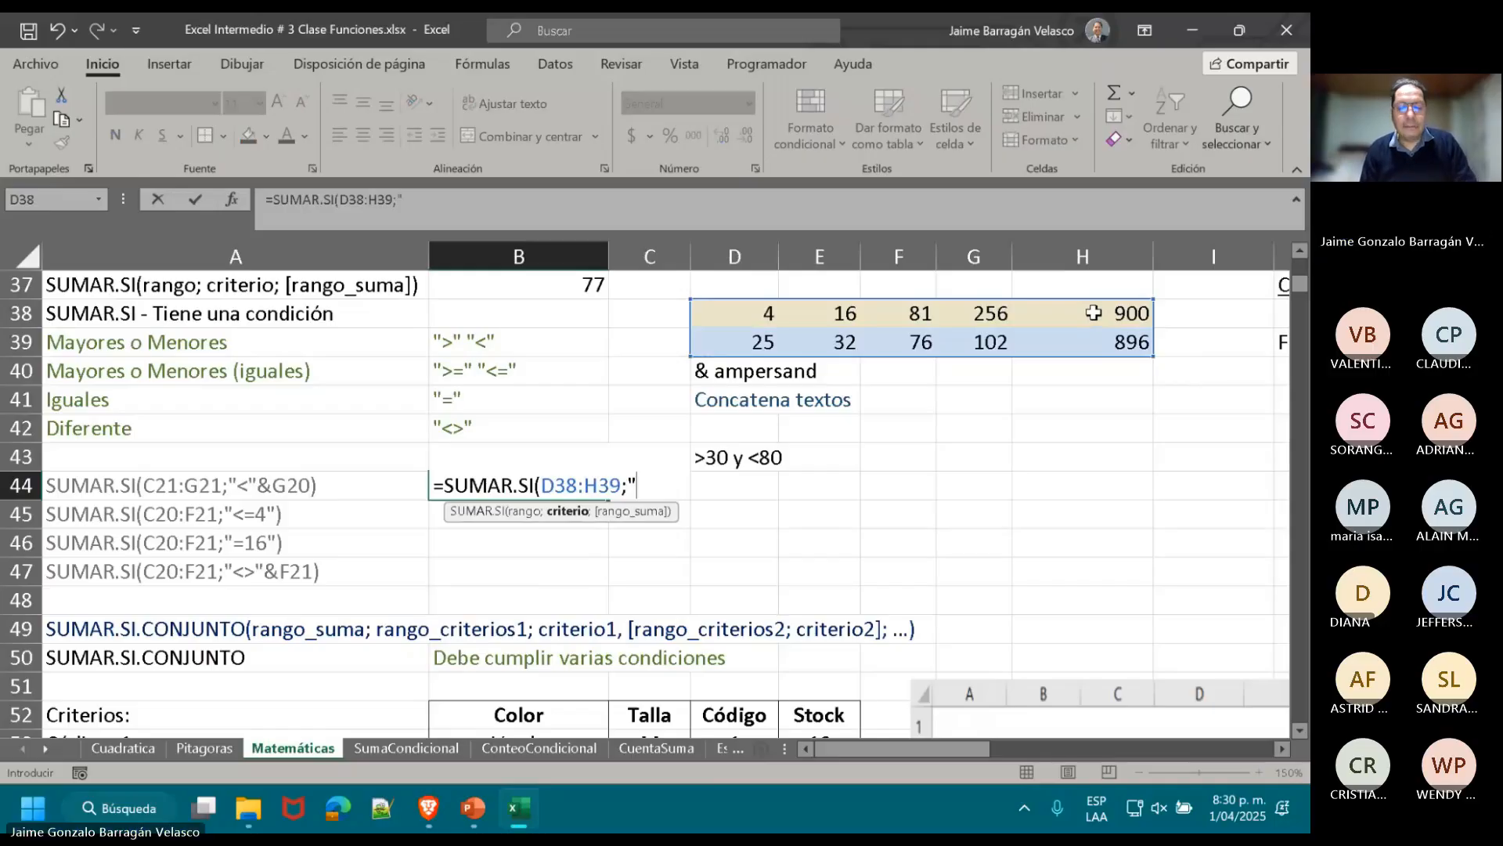
text(<)
key(BackSpace)
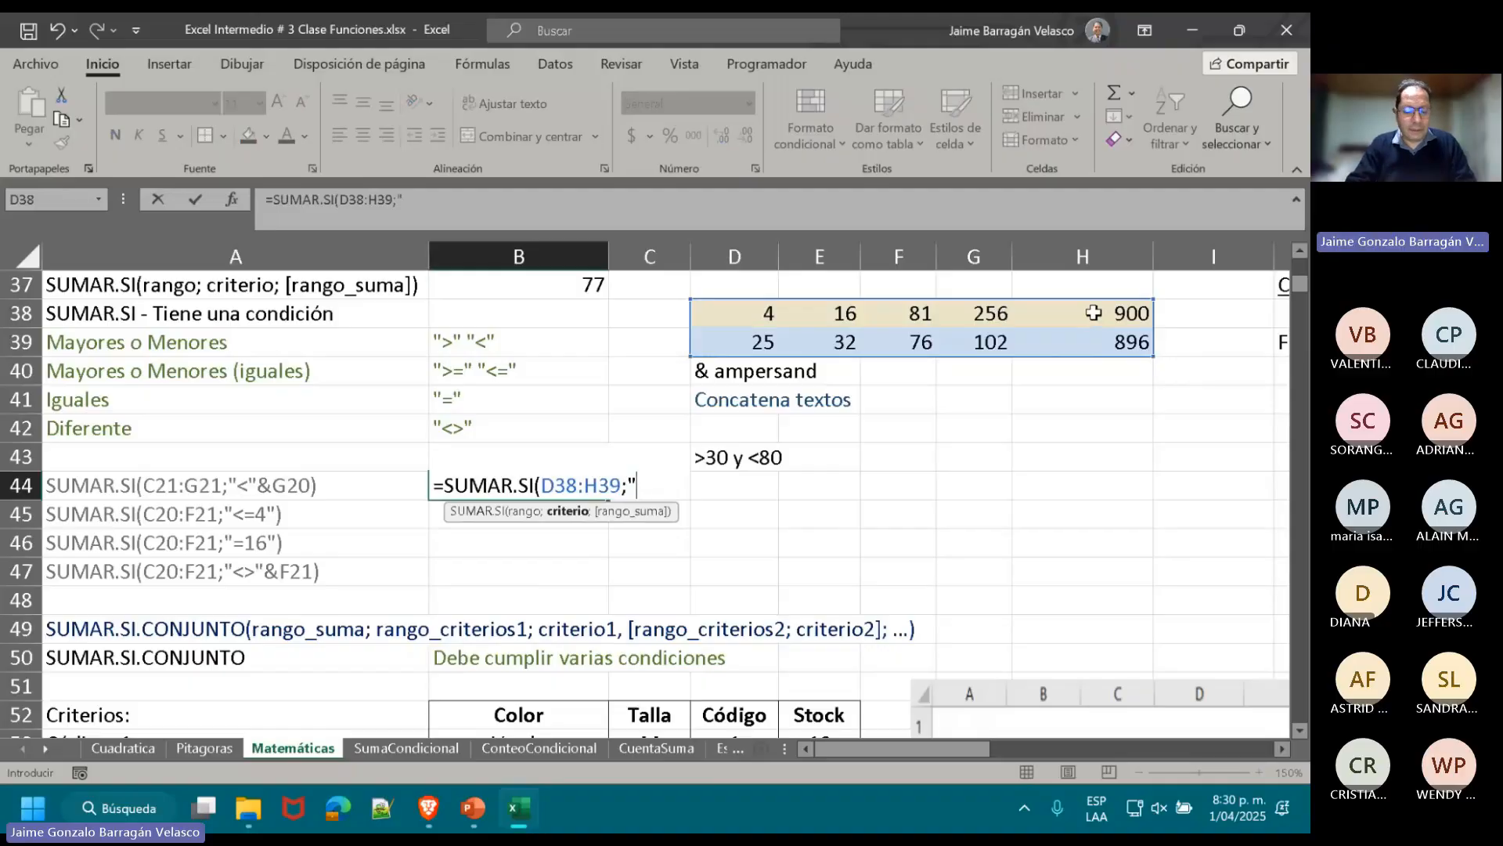
text(<30)
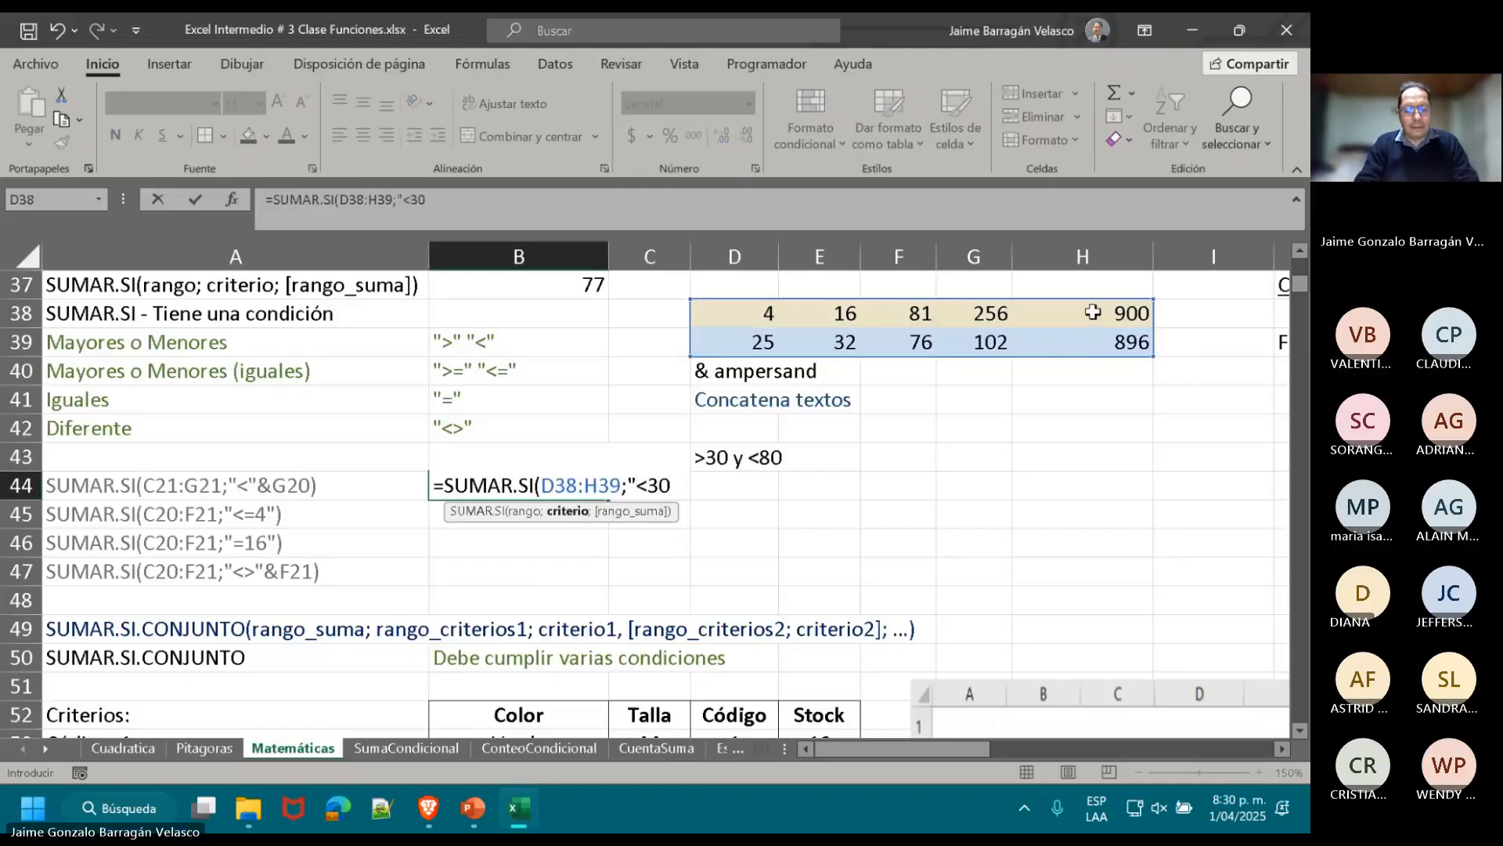
text(")
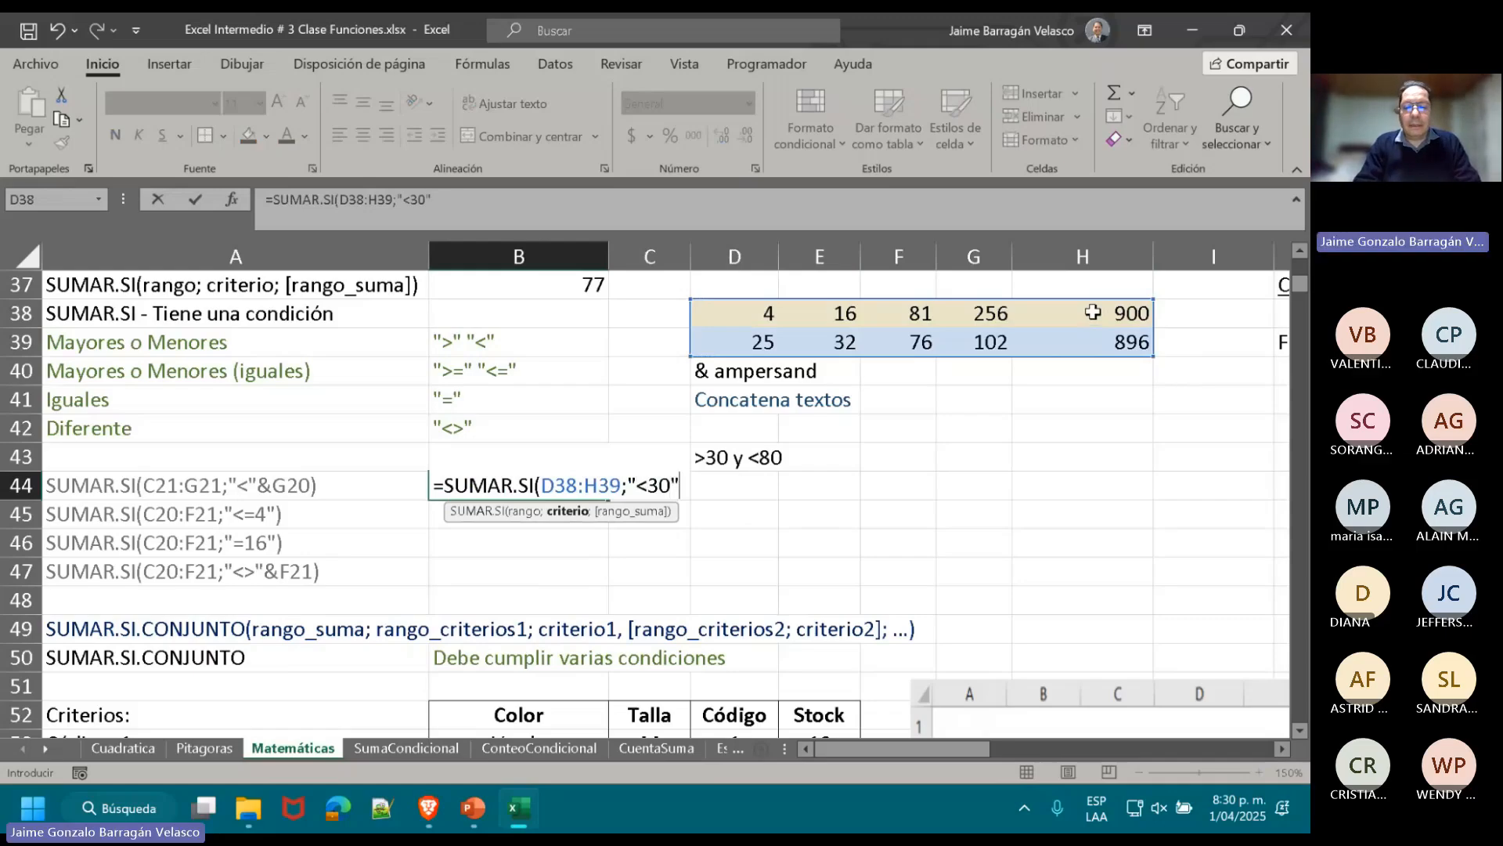
text(y)
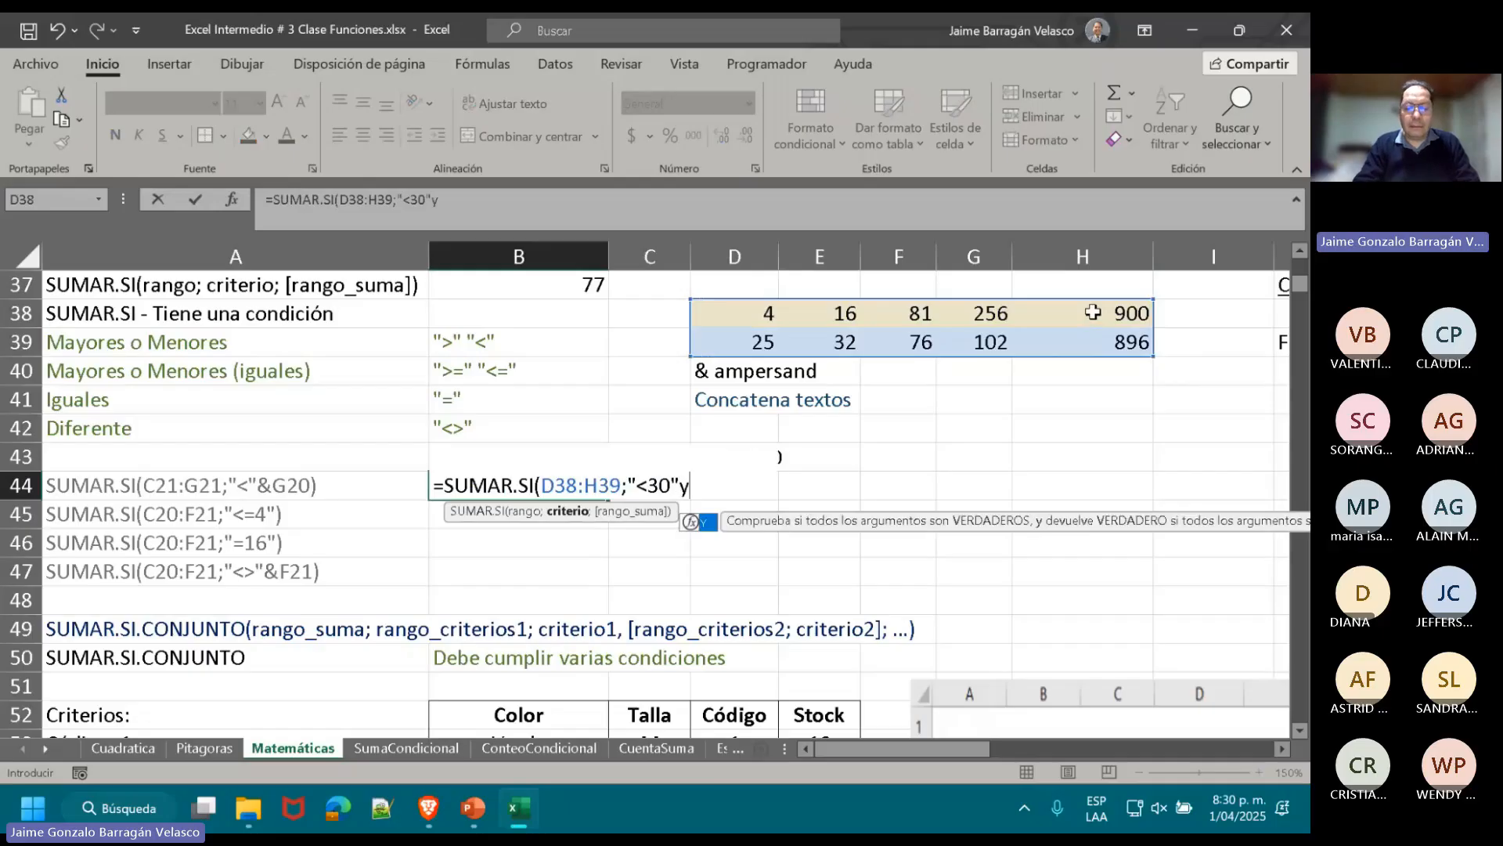
text(")
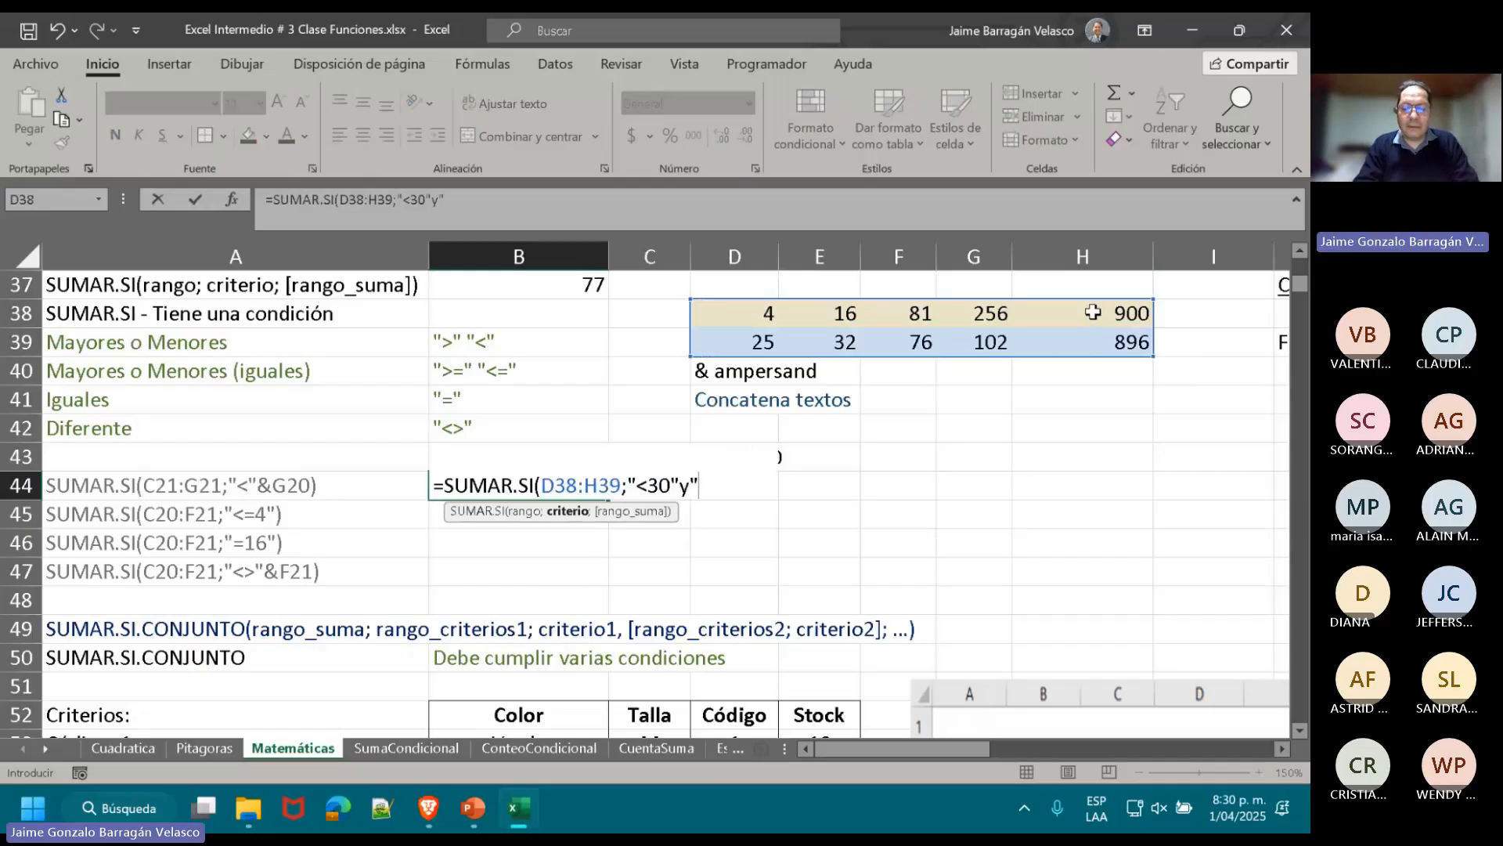
text(>8)
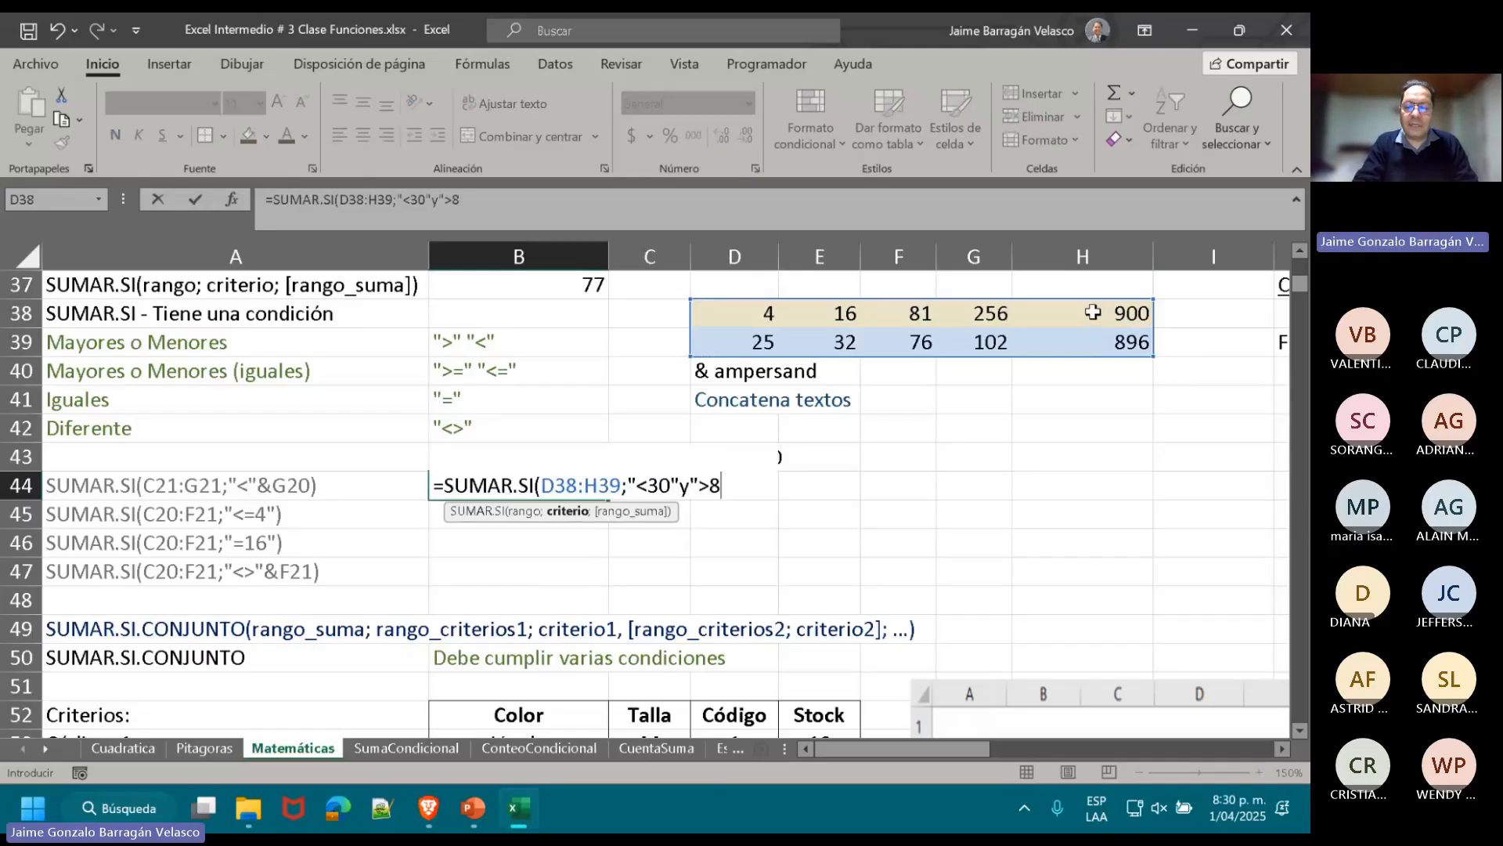
text(0"))
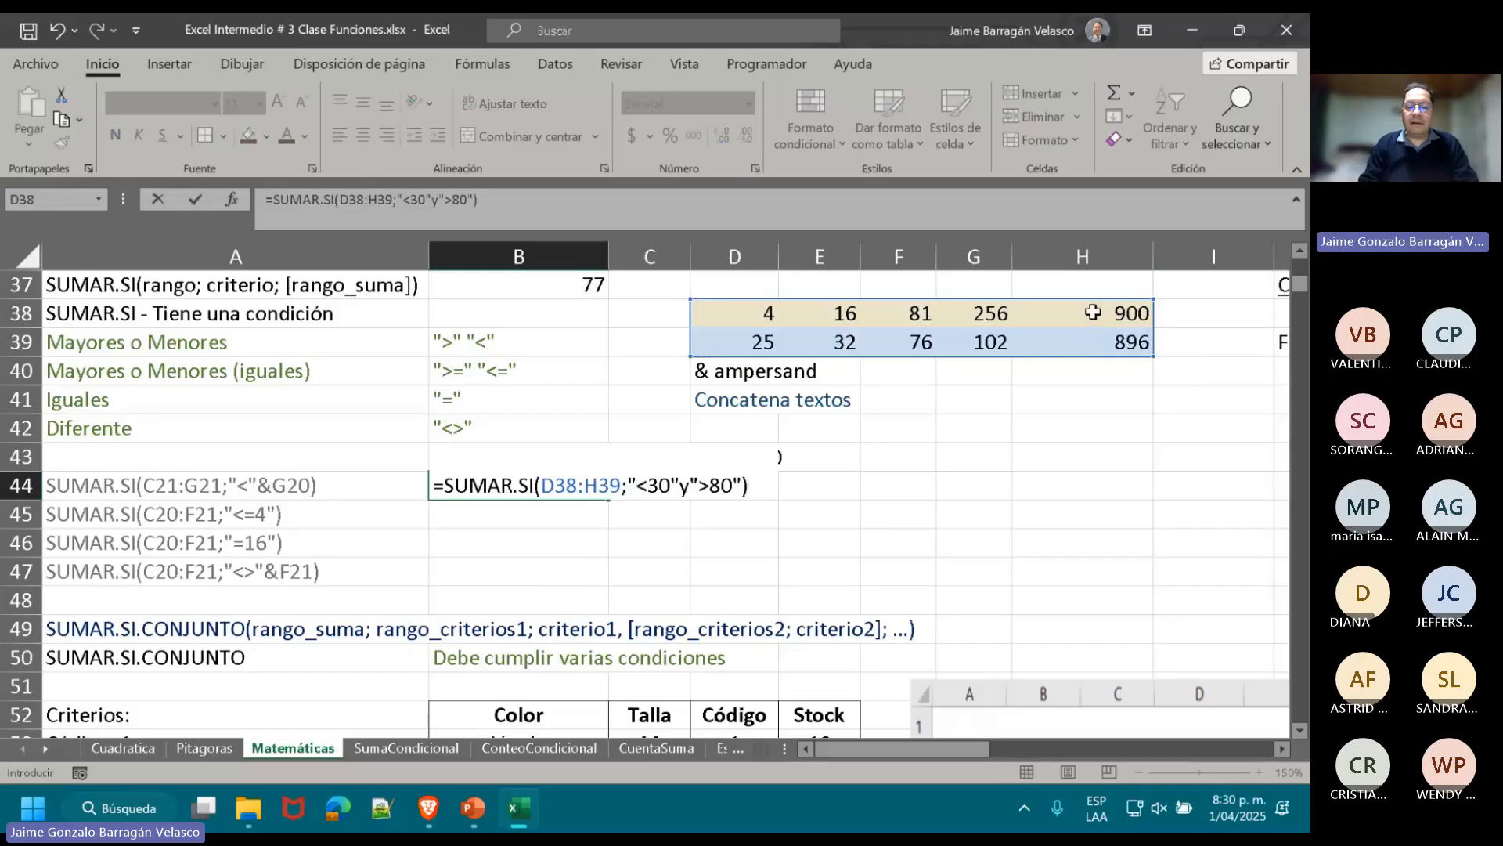
key(Return)
key(Return)
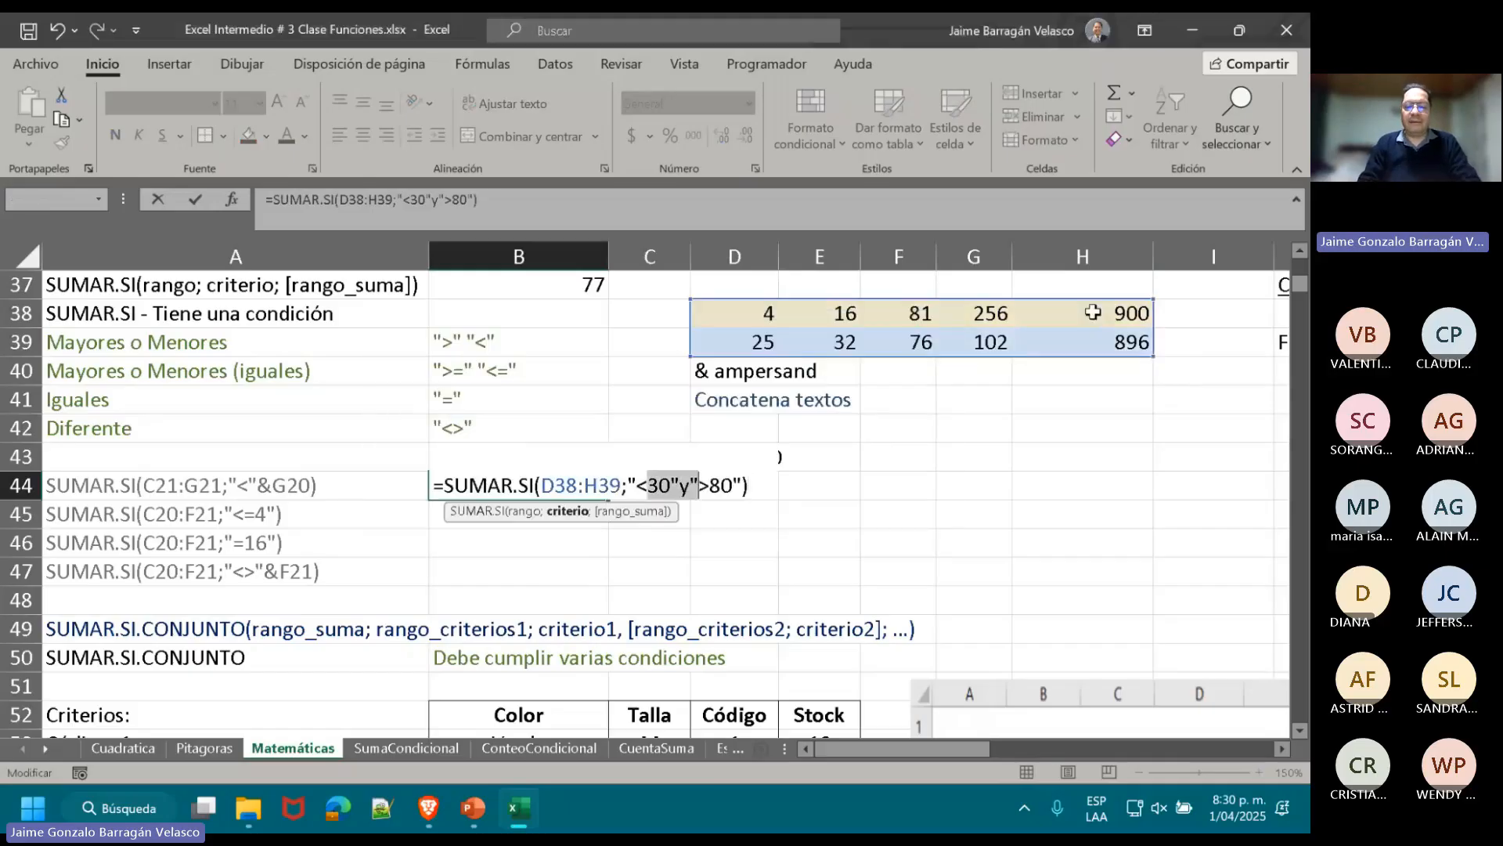
key(Escape)
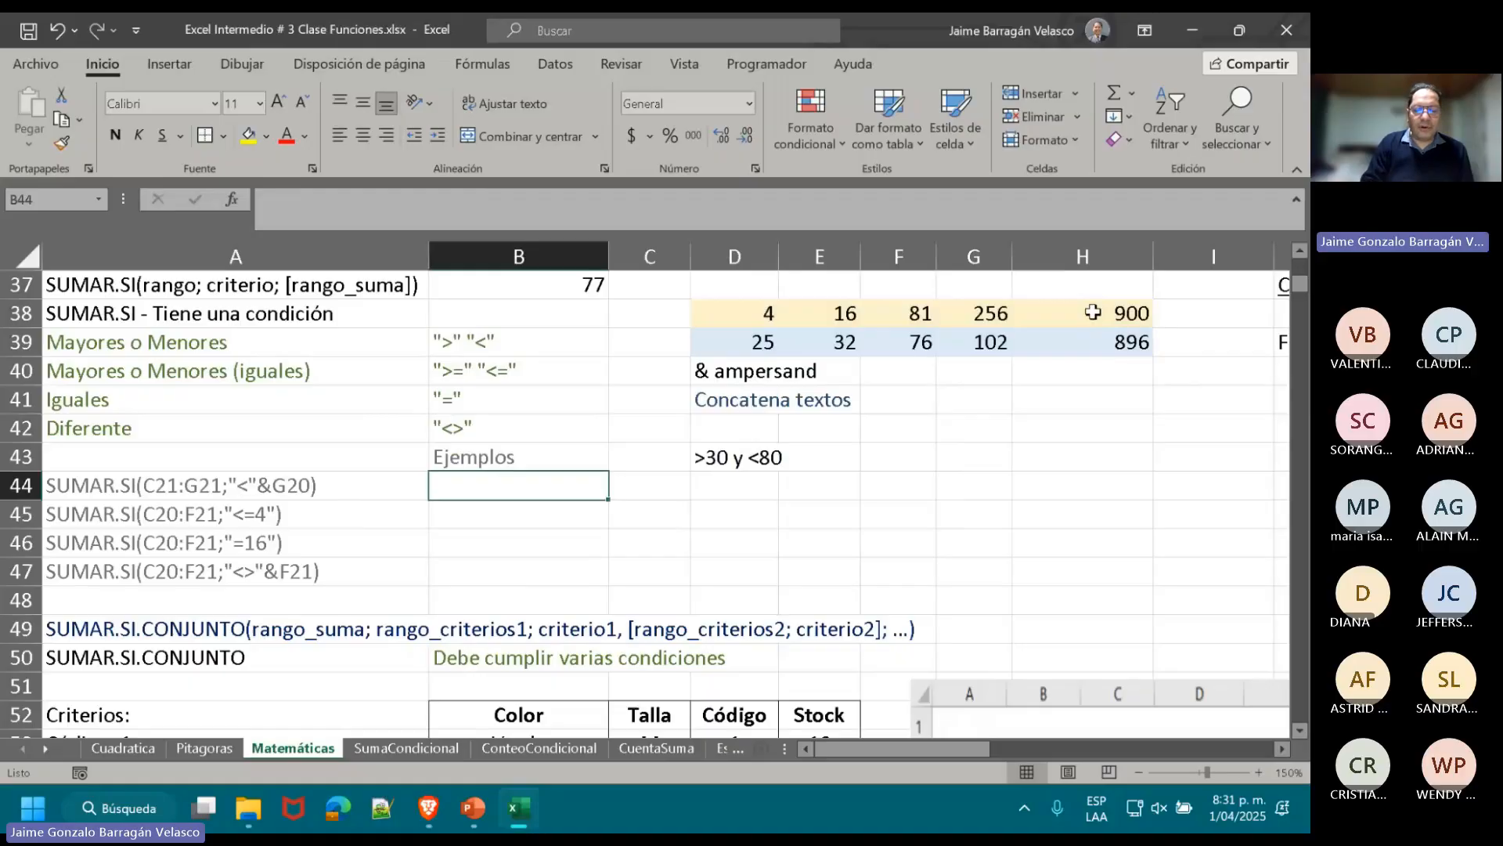
- Insert a blank row at row 48, between the SUMAR.SI examples and the SUMAR.SI.CONJUNTO section
scroll(994, 372, down, 2)
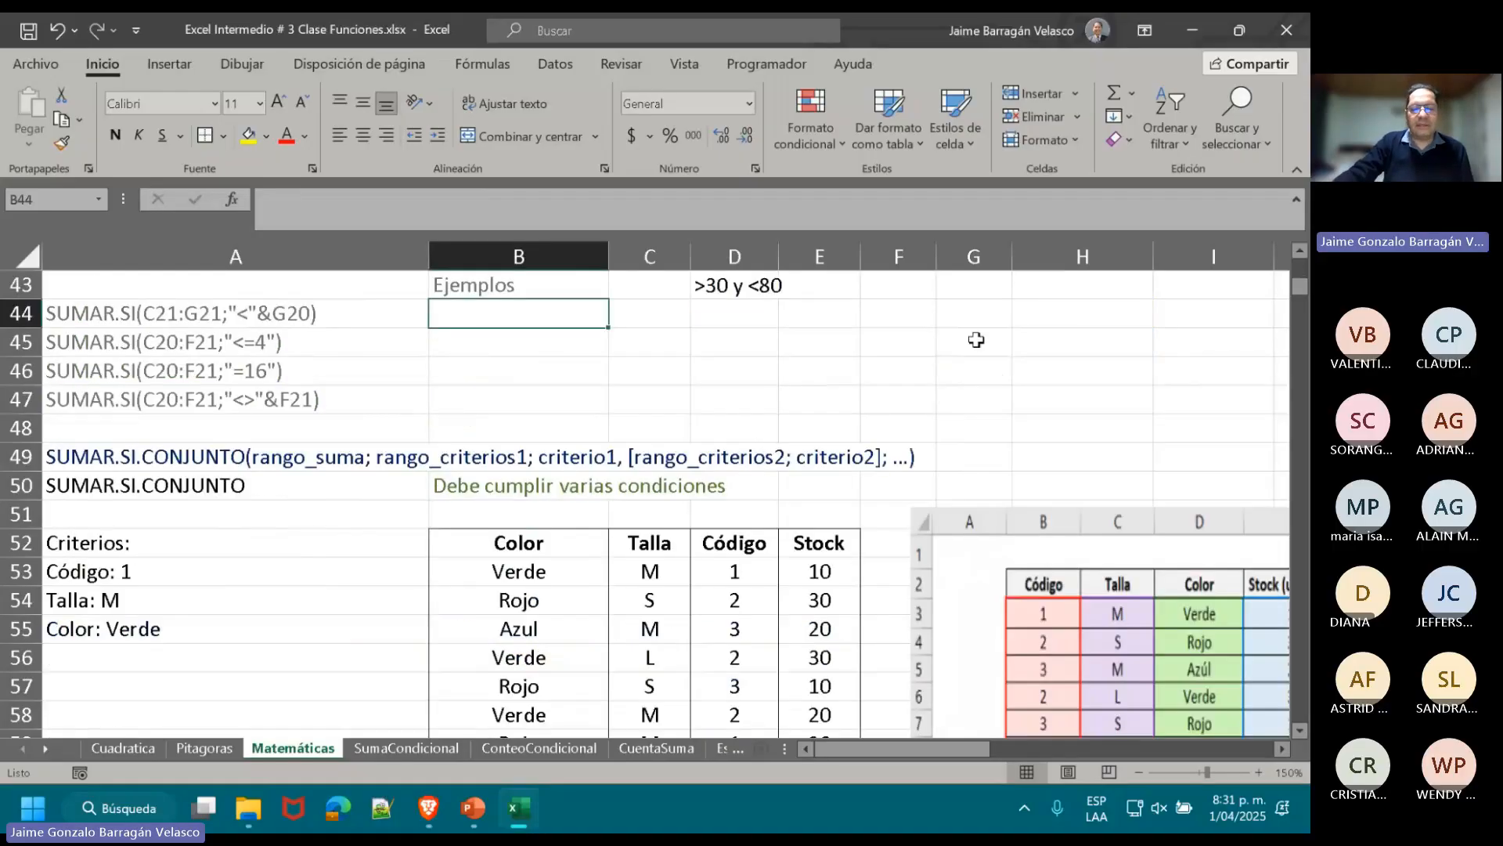
scroll(944, 352, up, 2)
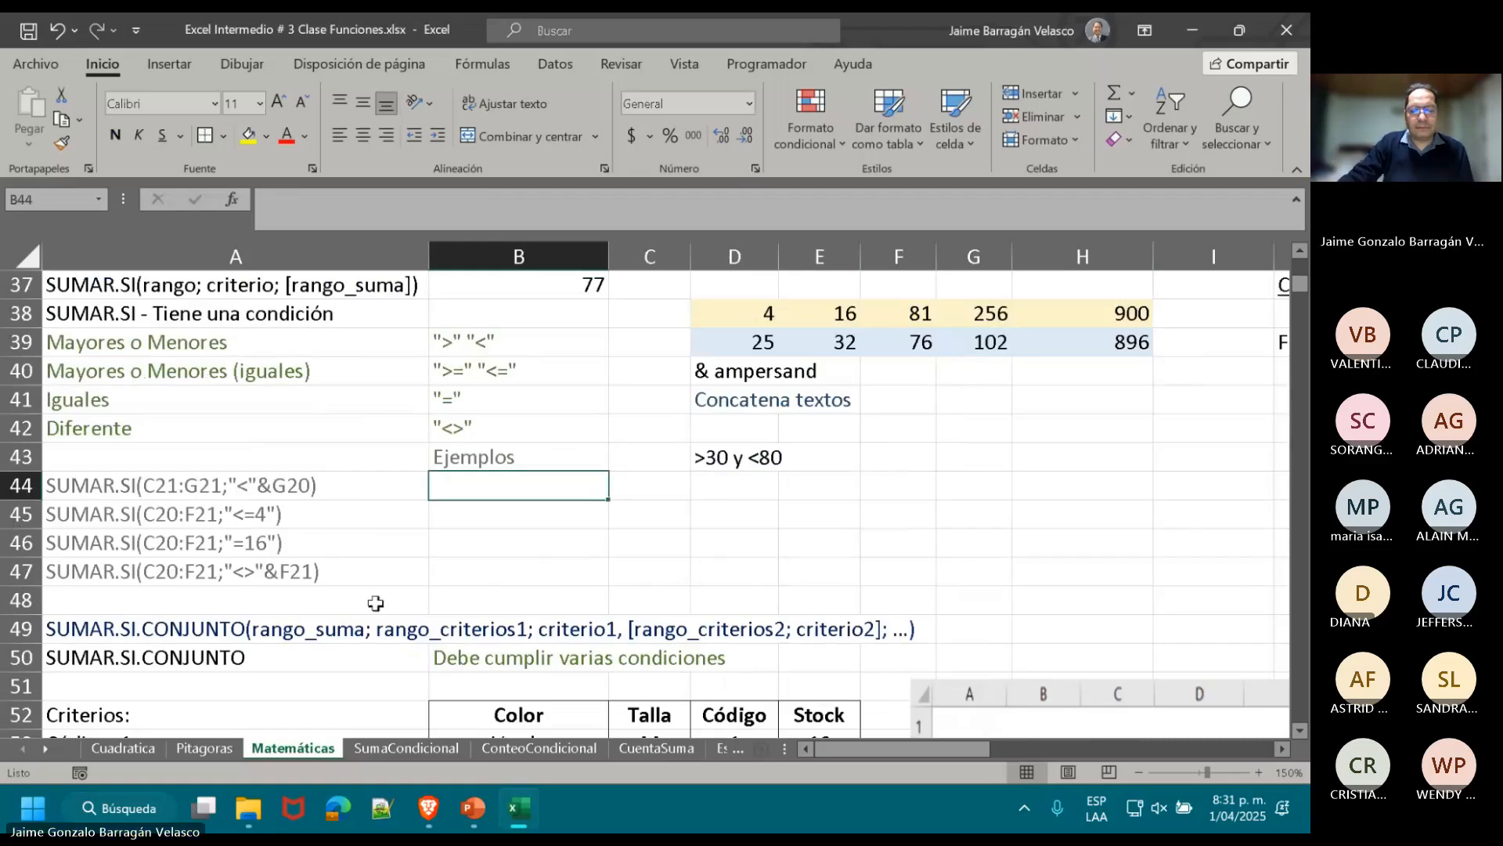
click(22, 600)
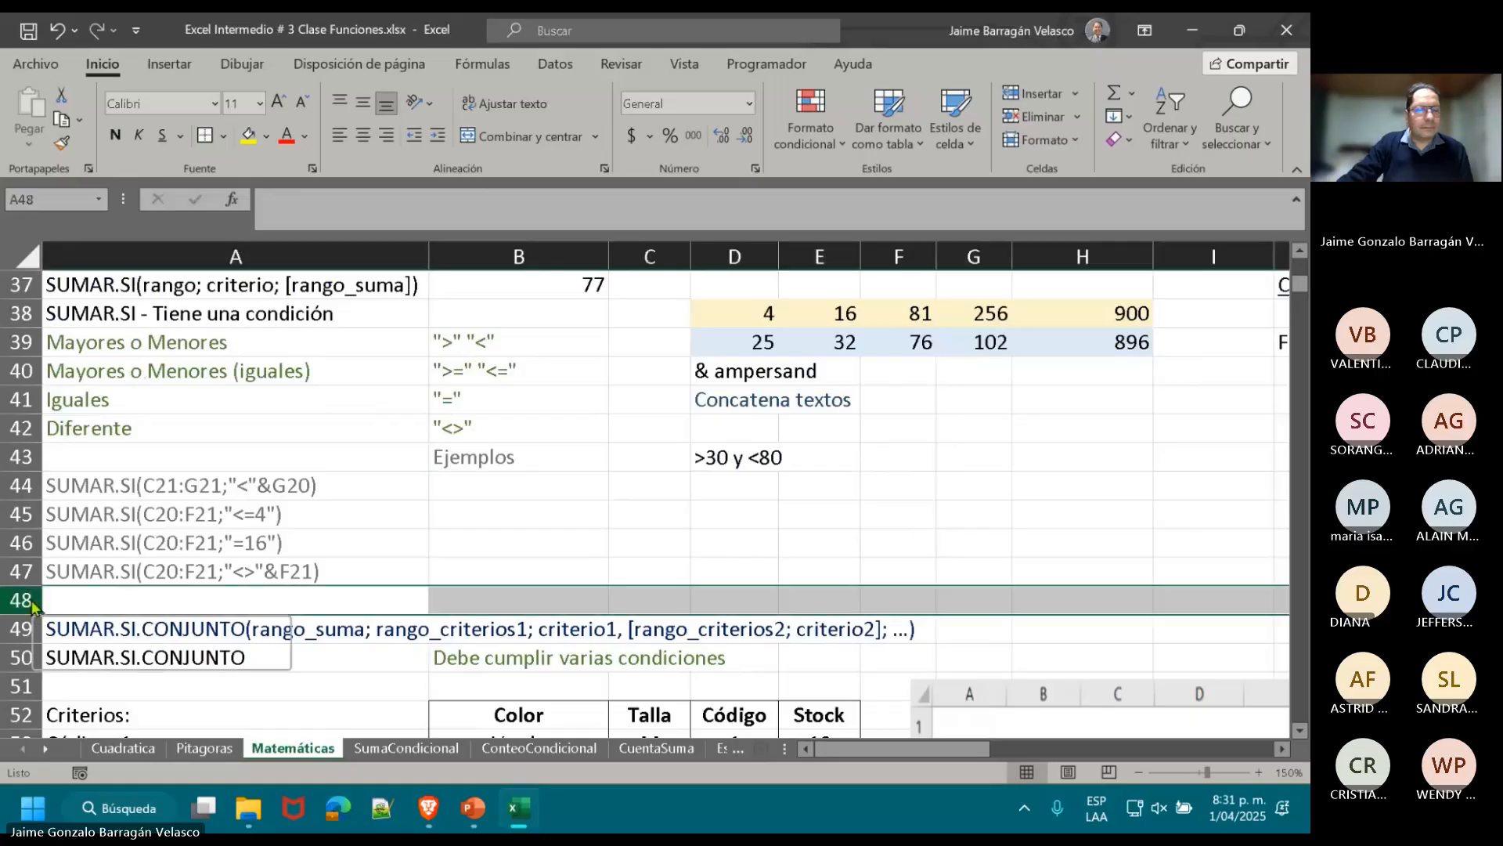
right_click(31, 600)
click(78, 394)
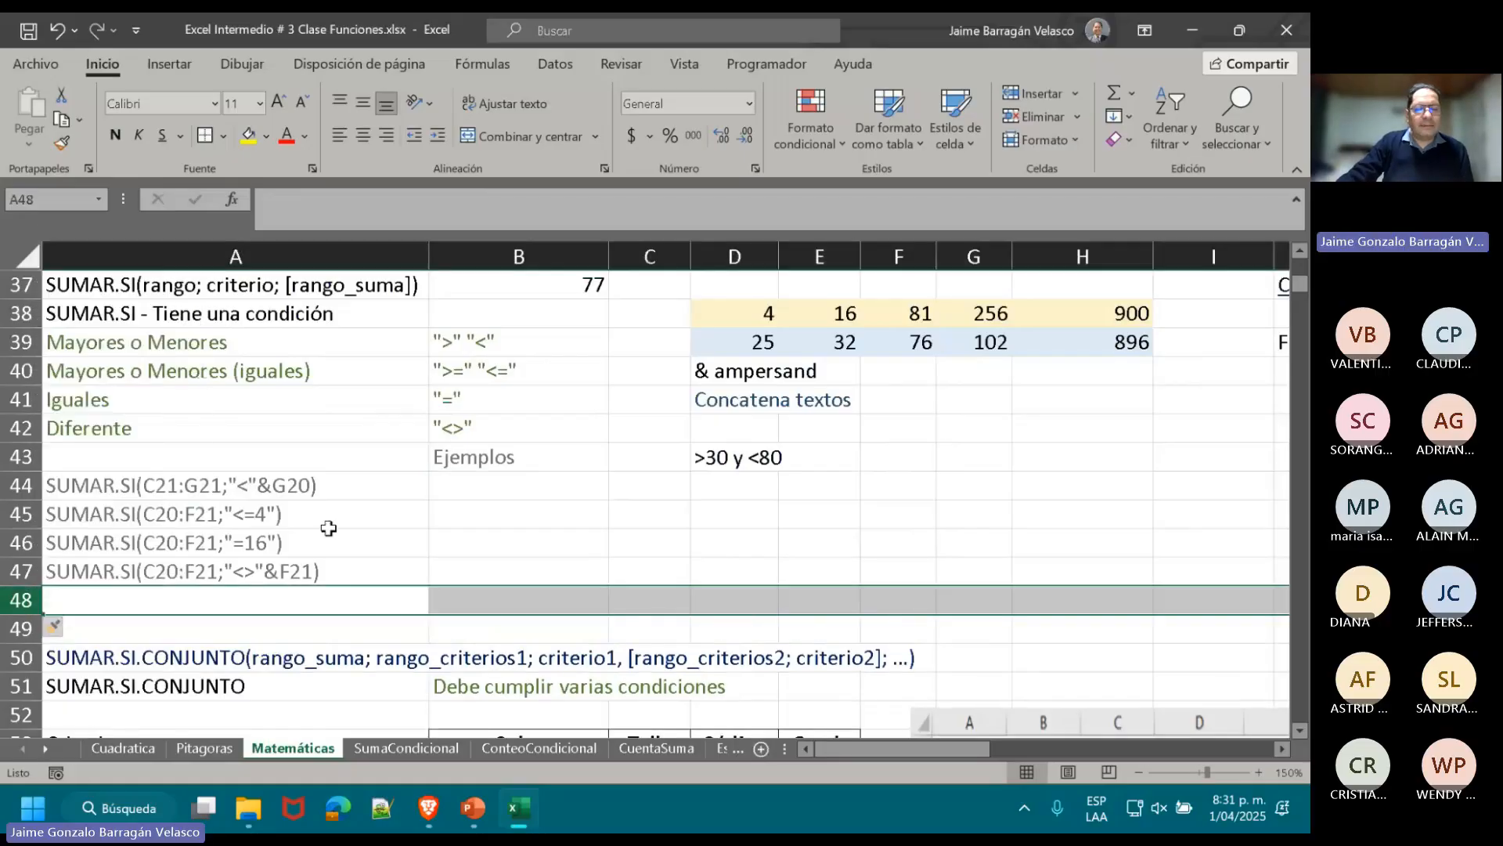
- Examine the SUMAR.SI.CONJUNTO syntax in A50 and the note on multiple conditions in B51
scroll(328, 528, down, 3)
click(129, 397)
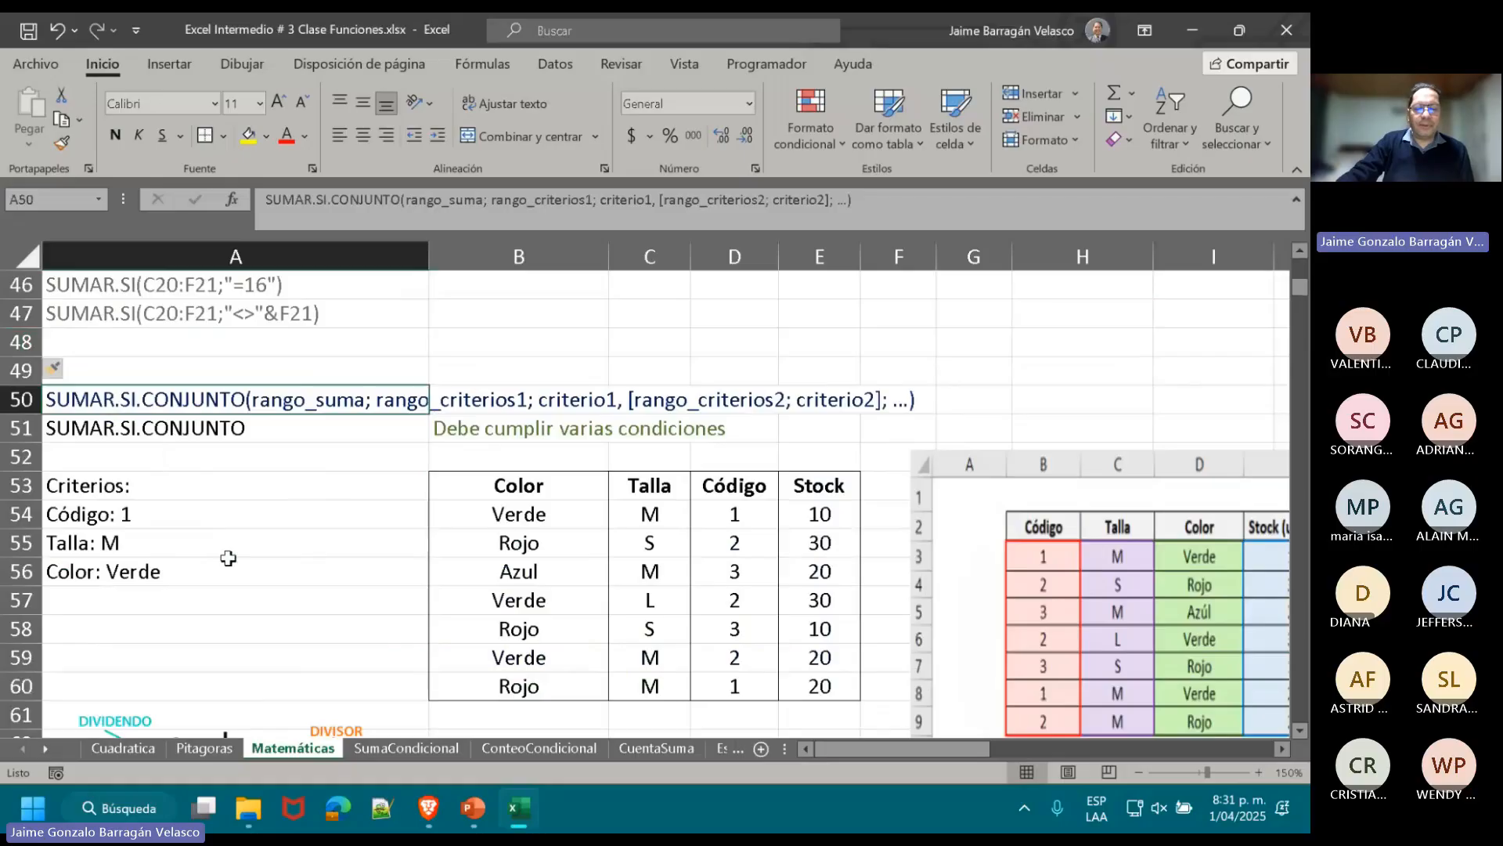
click(520, 431)
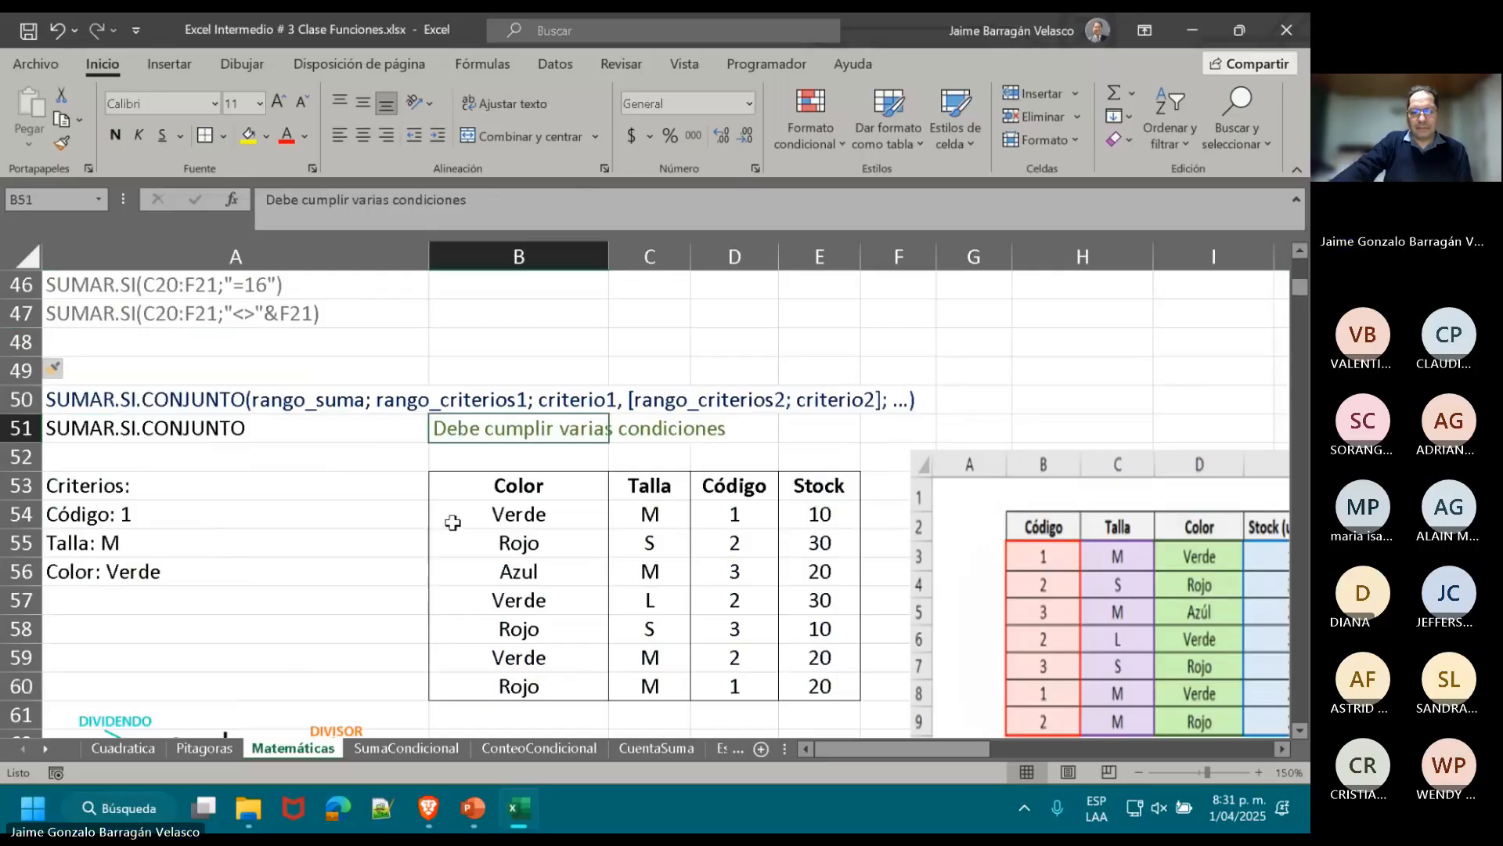
- Enter =E39+F39 in G41 to add the two blue-row values that meet both conditions
scroll(451, 522, up, 4)
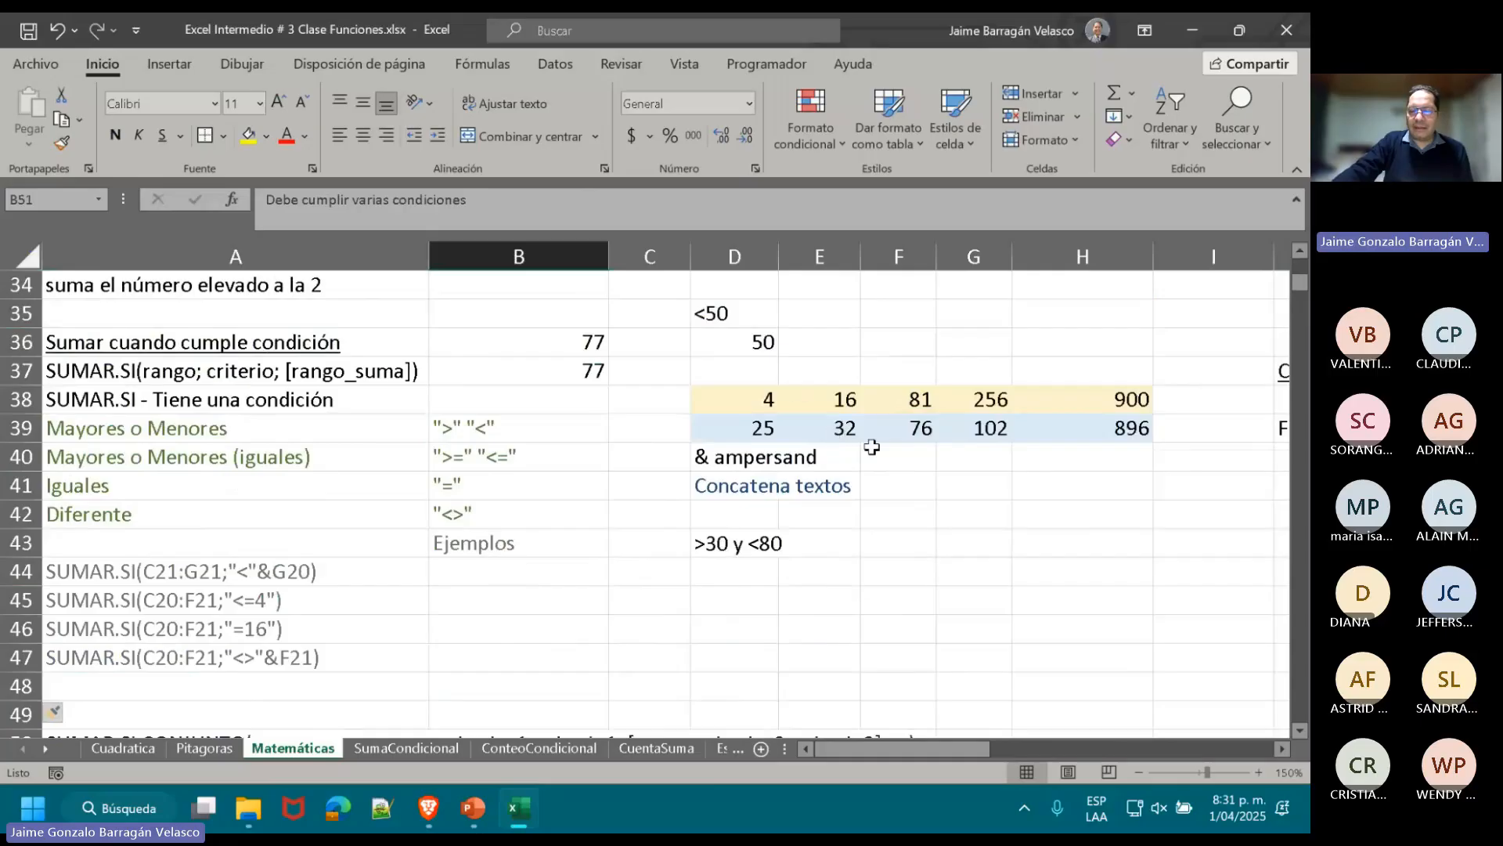
click(962, 484)
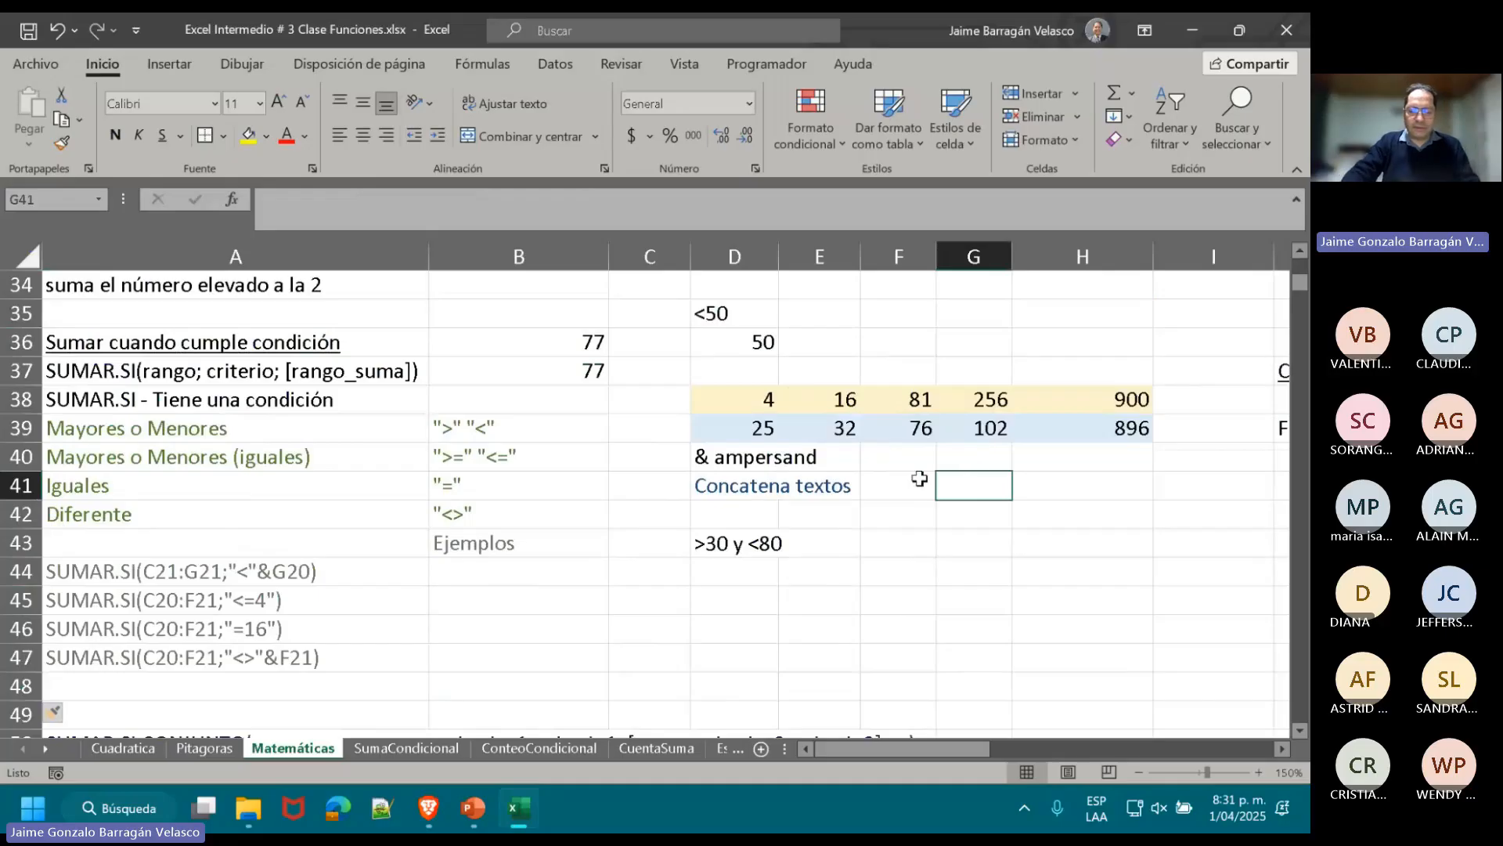
text(=)
click(838, 429)
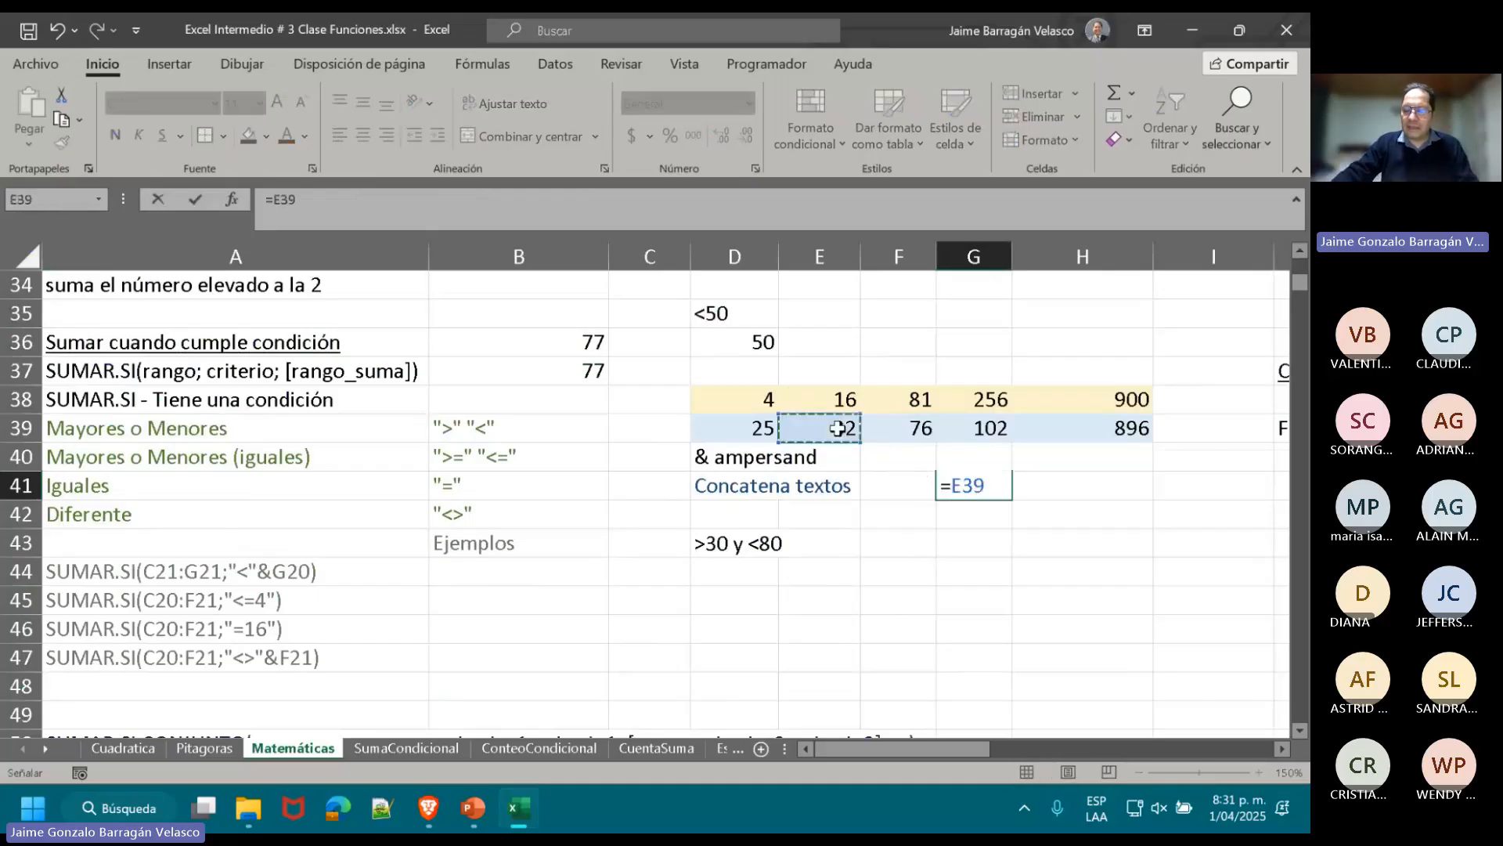
text(+)
click(893, 426)
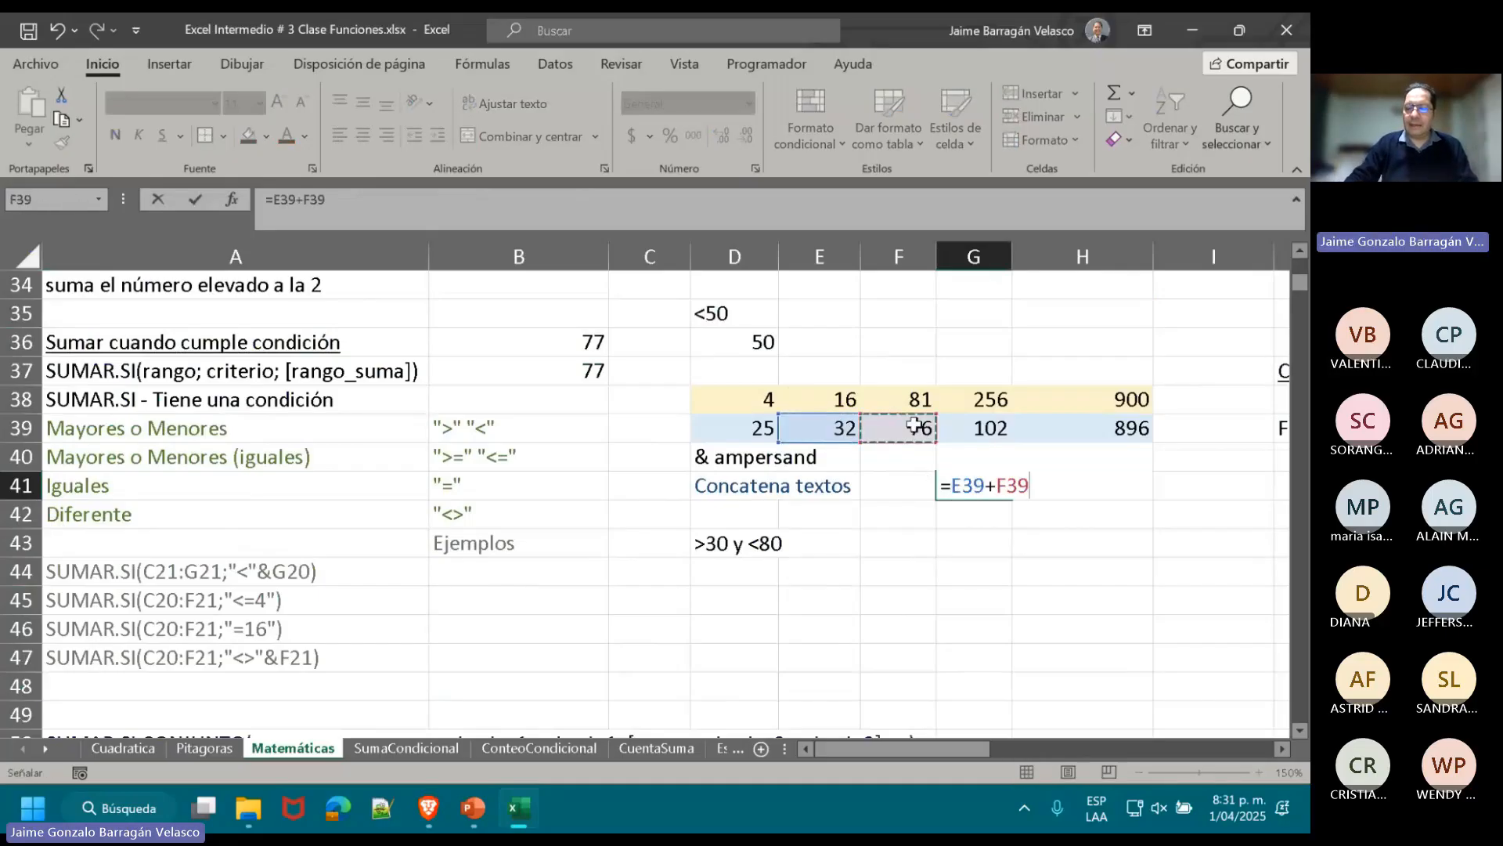
key(Return)
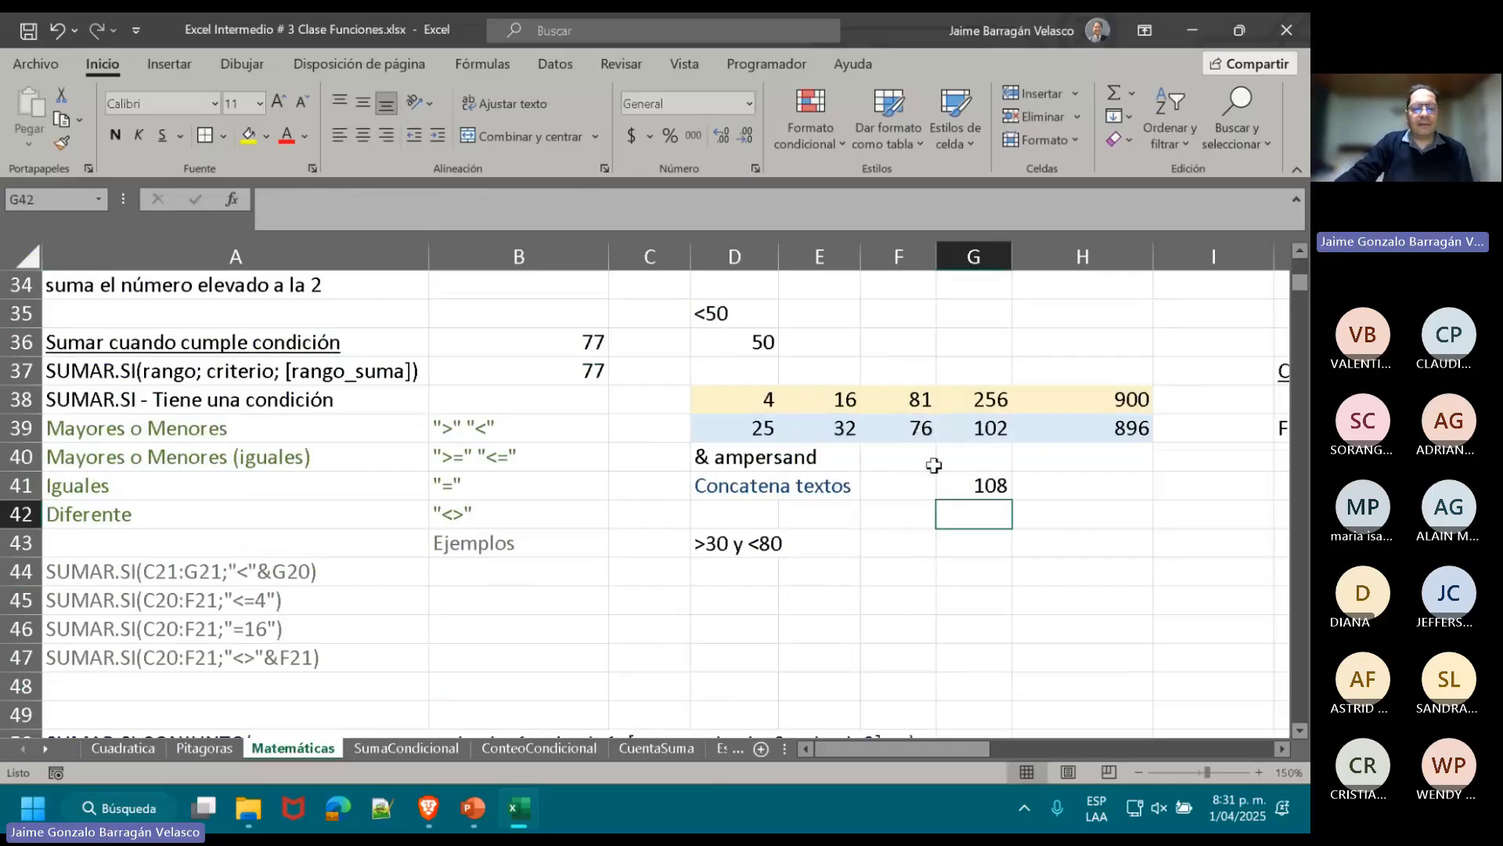
- Select the empty cell B48 below the SUMAR.SI examples
scroll(934, 465, down, 2)
click(480, 517)
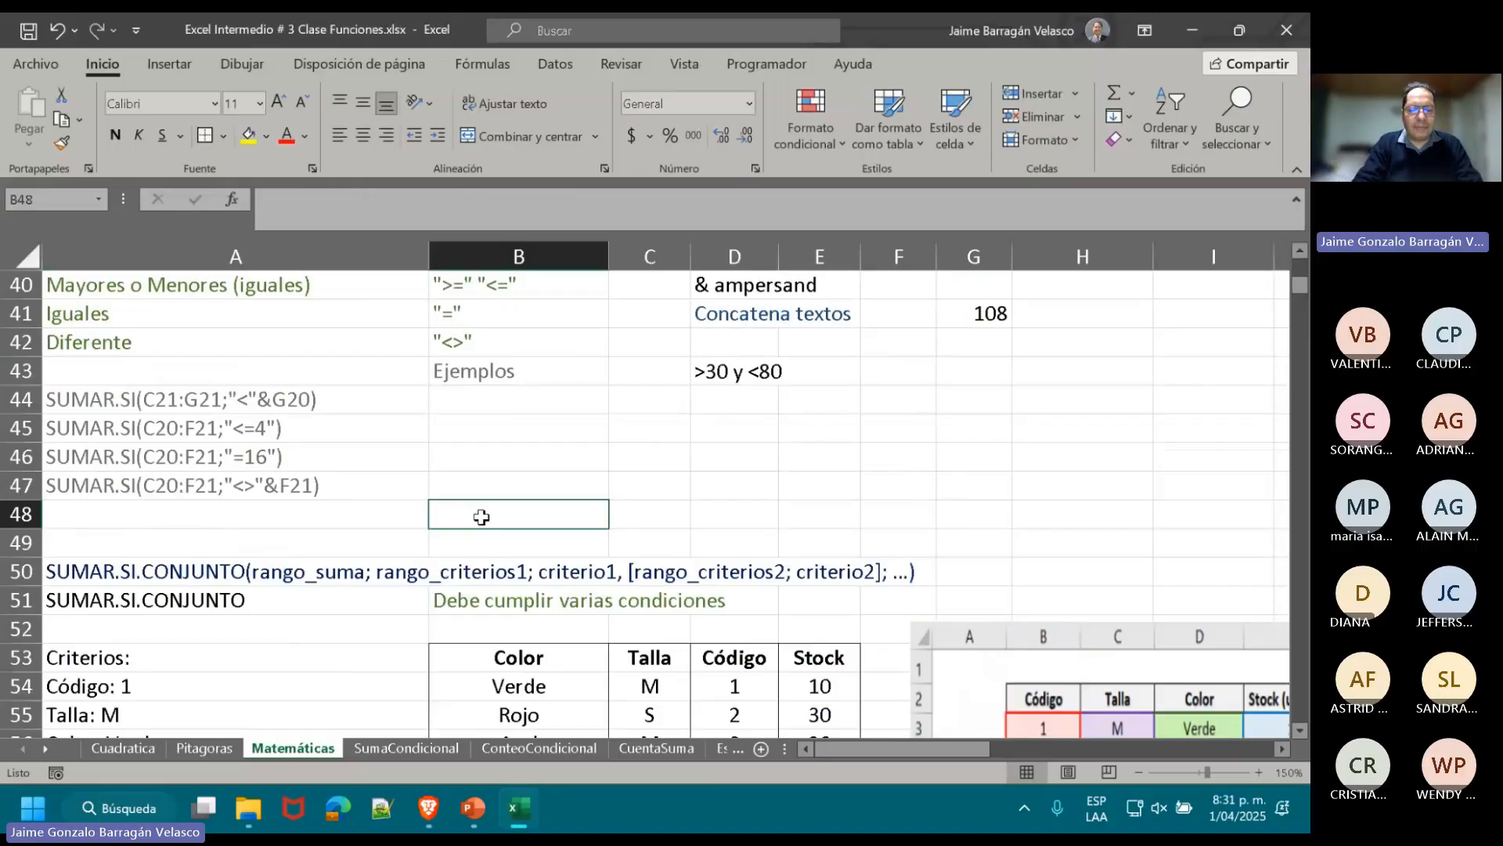
- Start a SUMAR.SI.CONJUNTO formula in cell B48 with D38:H39 as the sum range
text(=SUM)
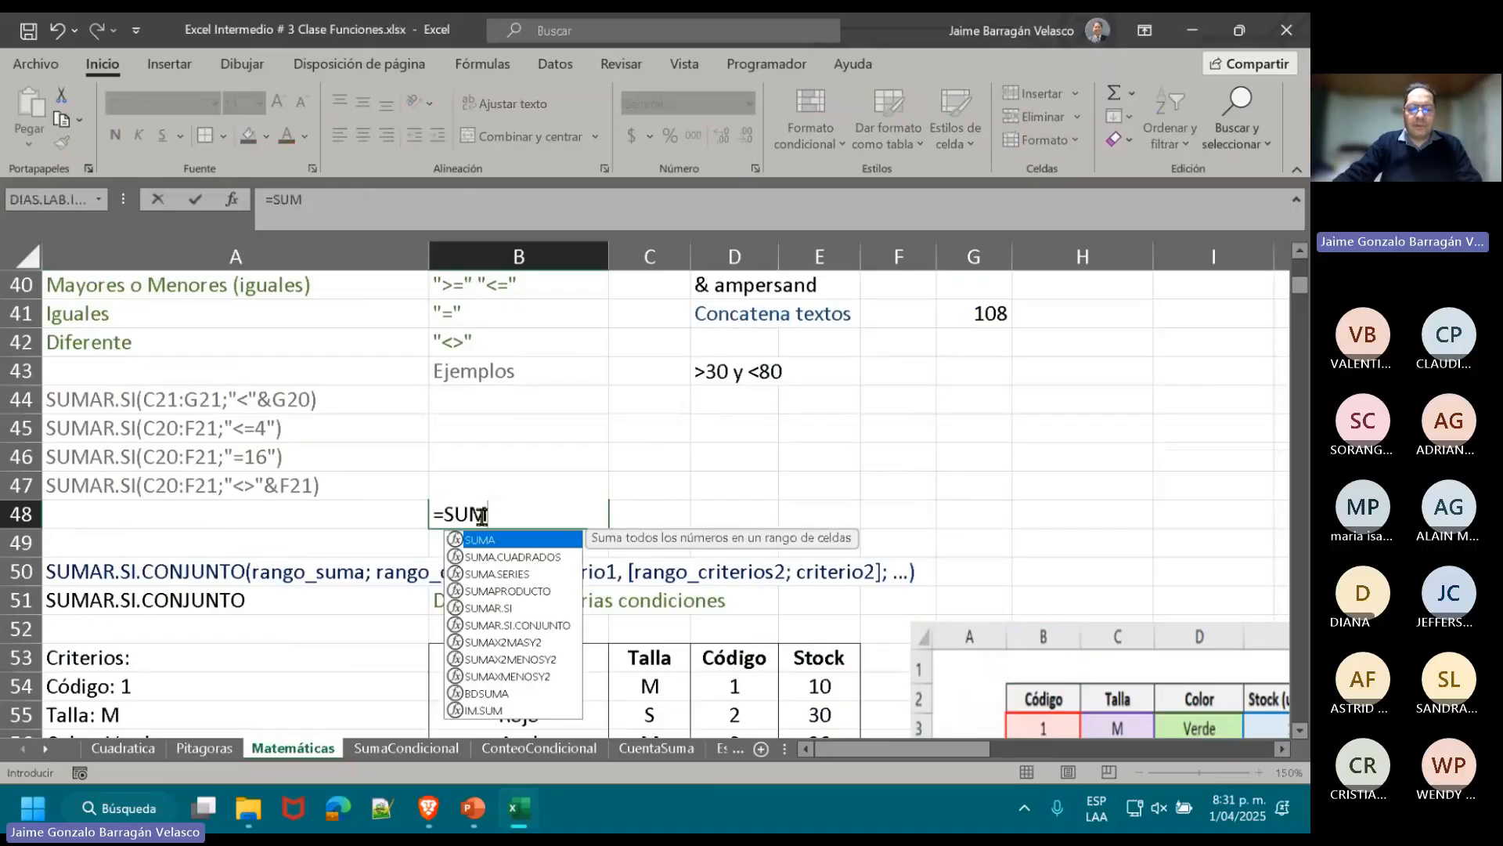
click(515, 627)
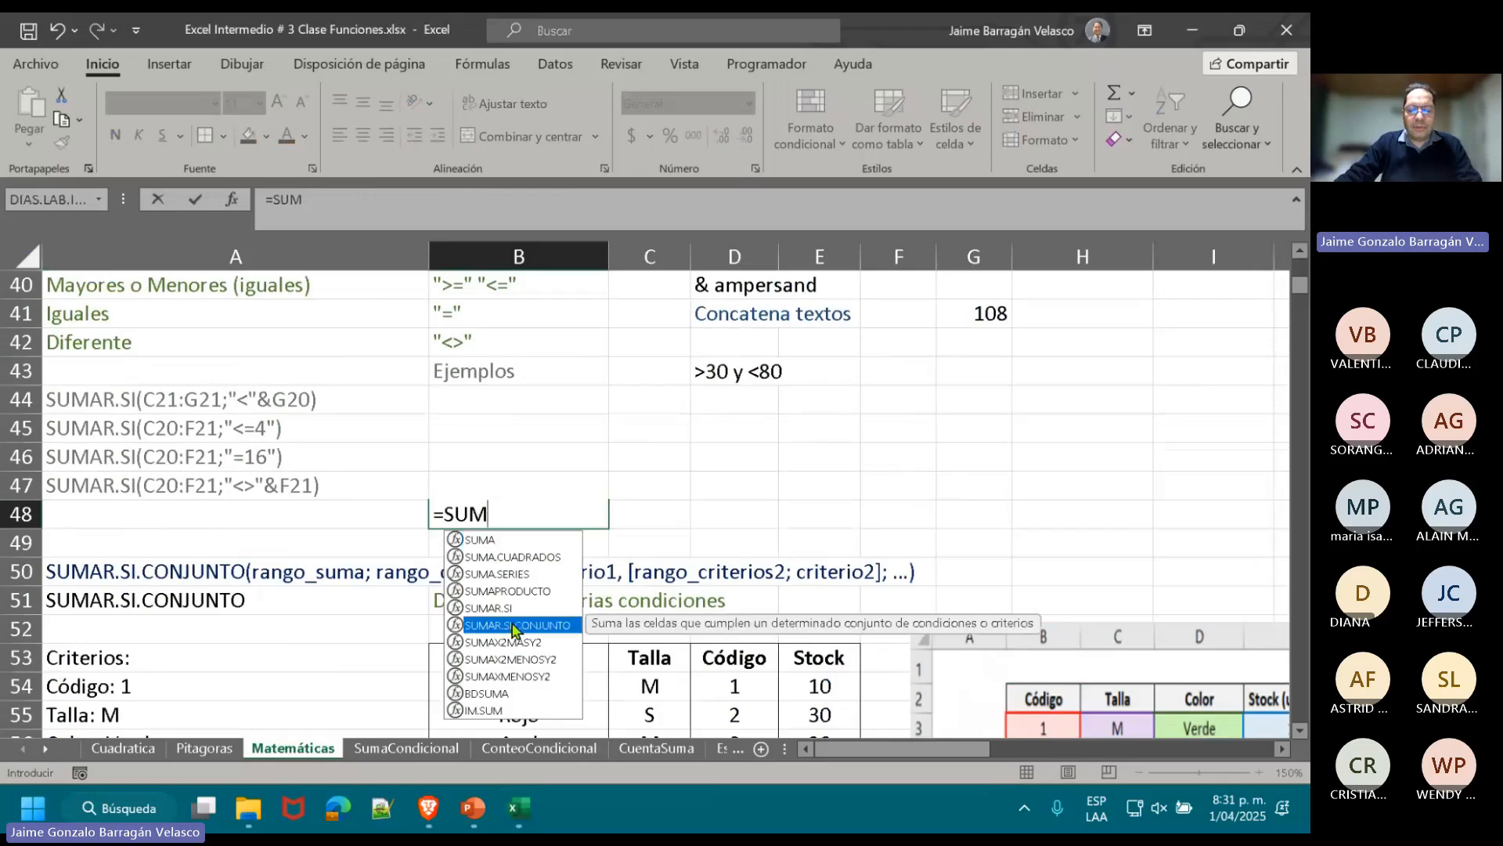
double_click(514, 626)
scroll(1164, 385, up, 2)
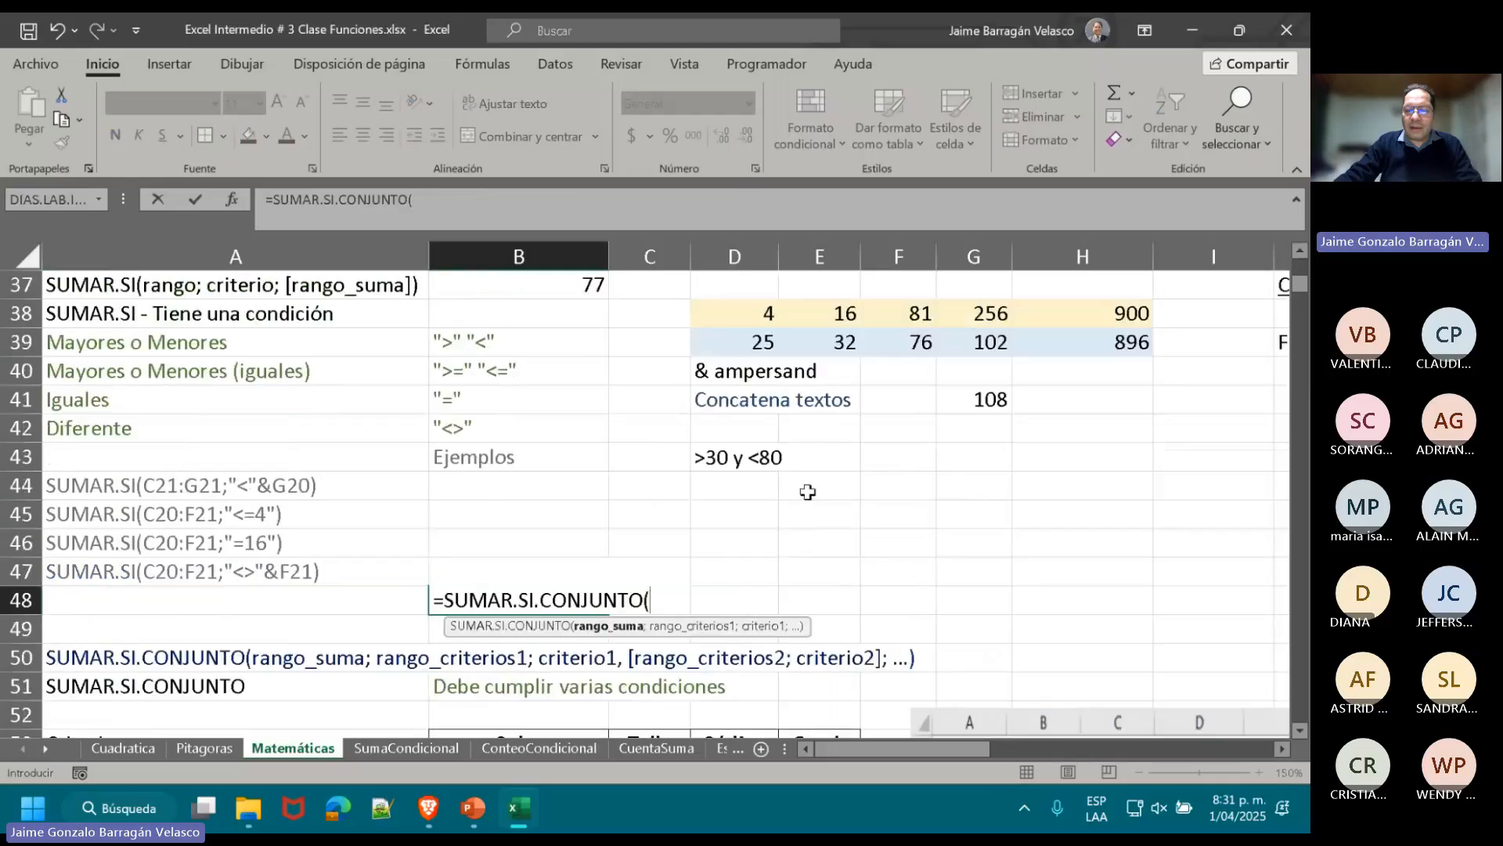
drag(1132, 399, 708, 432)
scroll(760, 543, down, 2)
text(;)
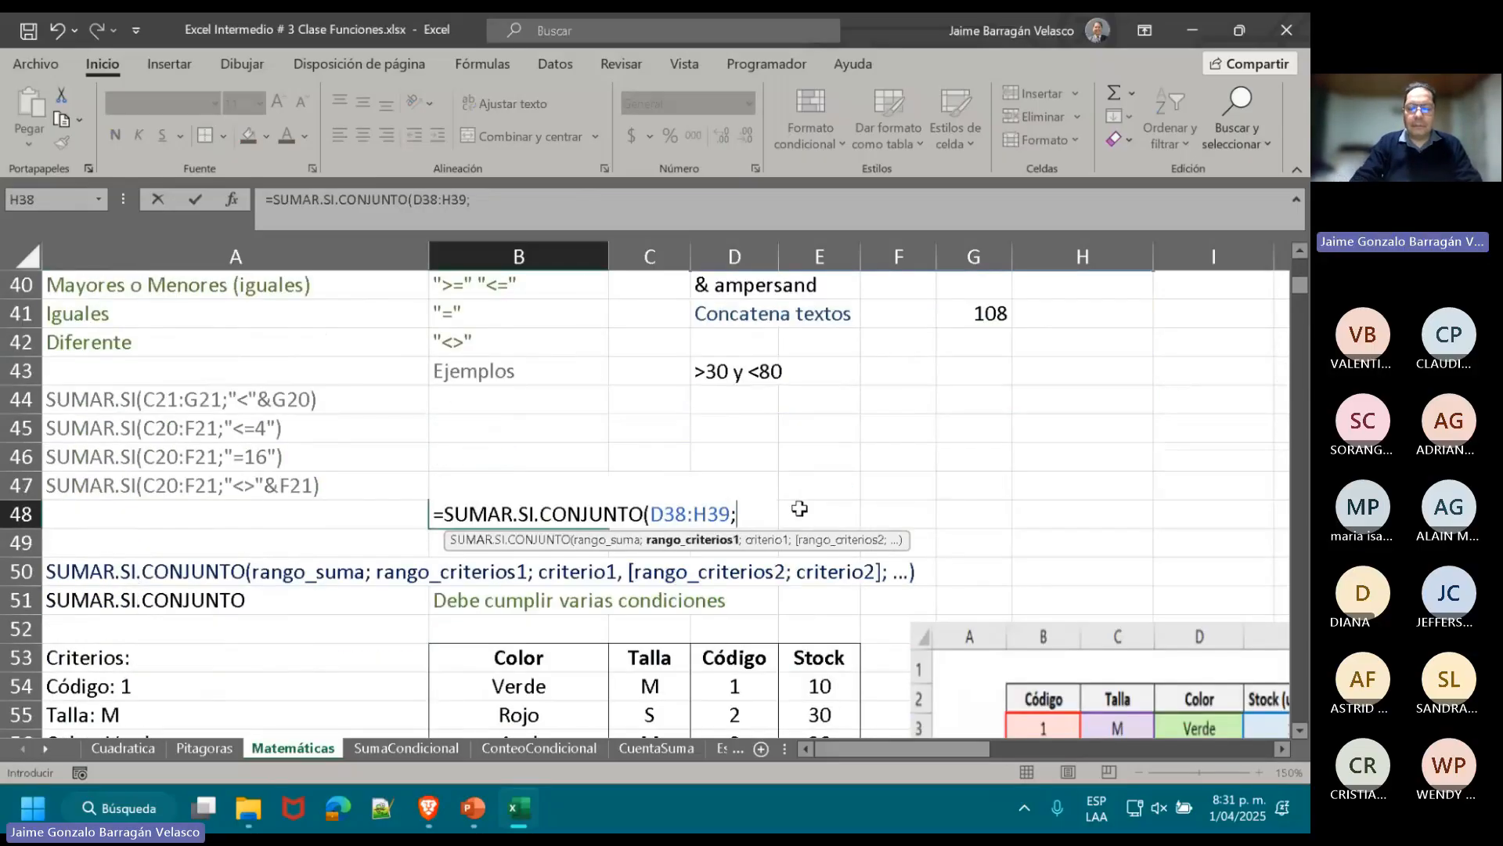
- Add D38:H39 as the first criteria range of the B48 formula, with the criterion ">30"
scroll(815, 505, up, 1)
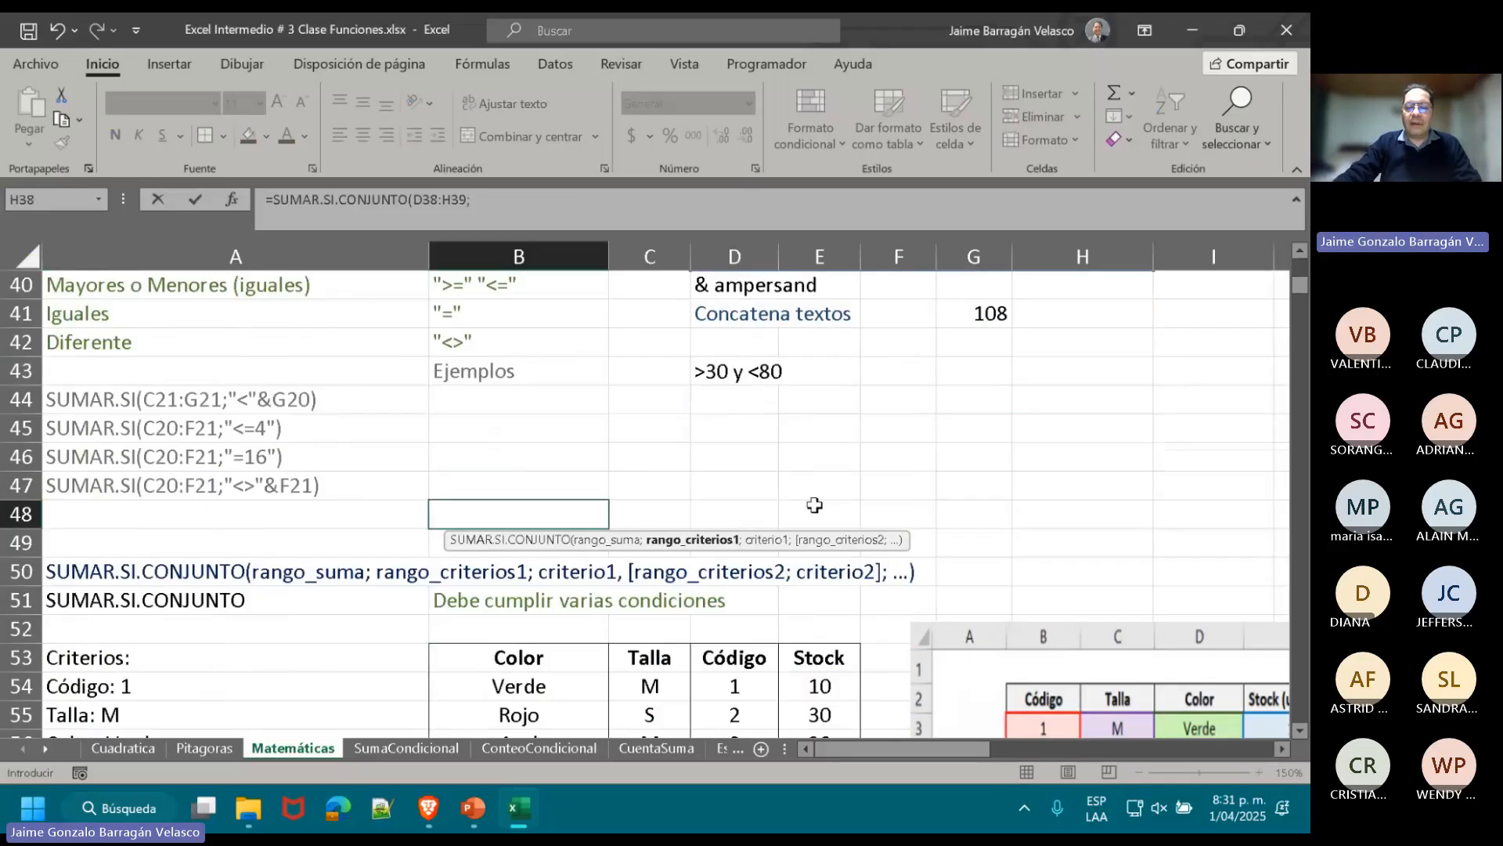
scroll(814, 505, up, 1)
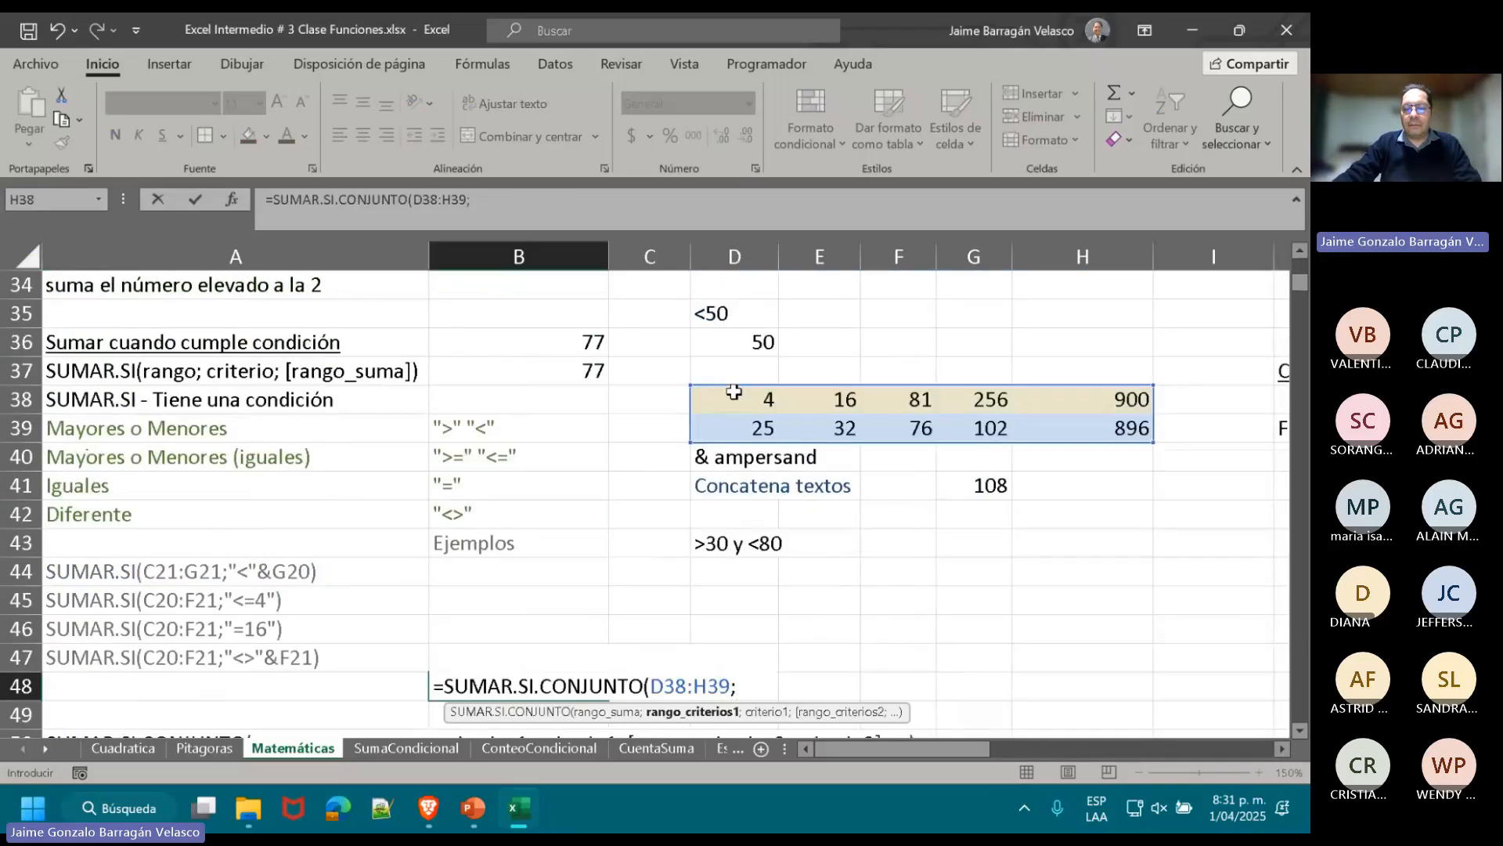
drag(734, 392, 1044, 412)
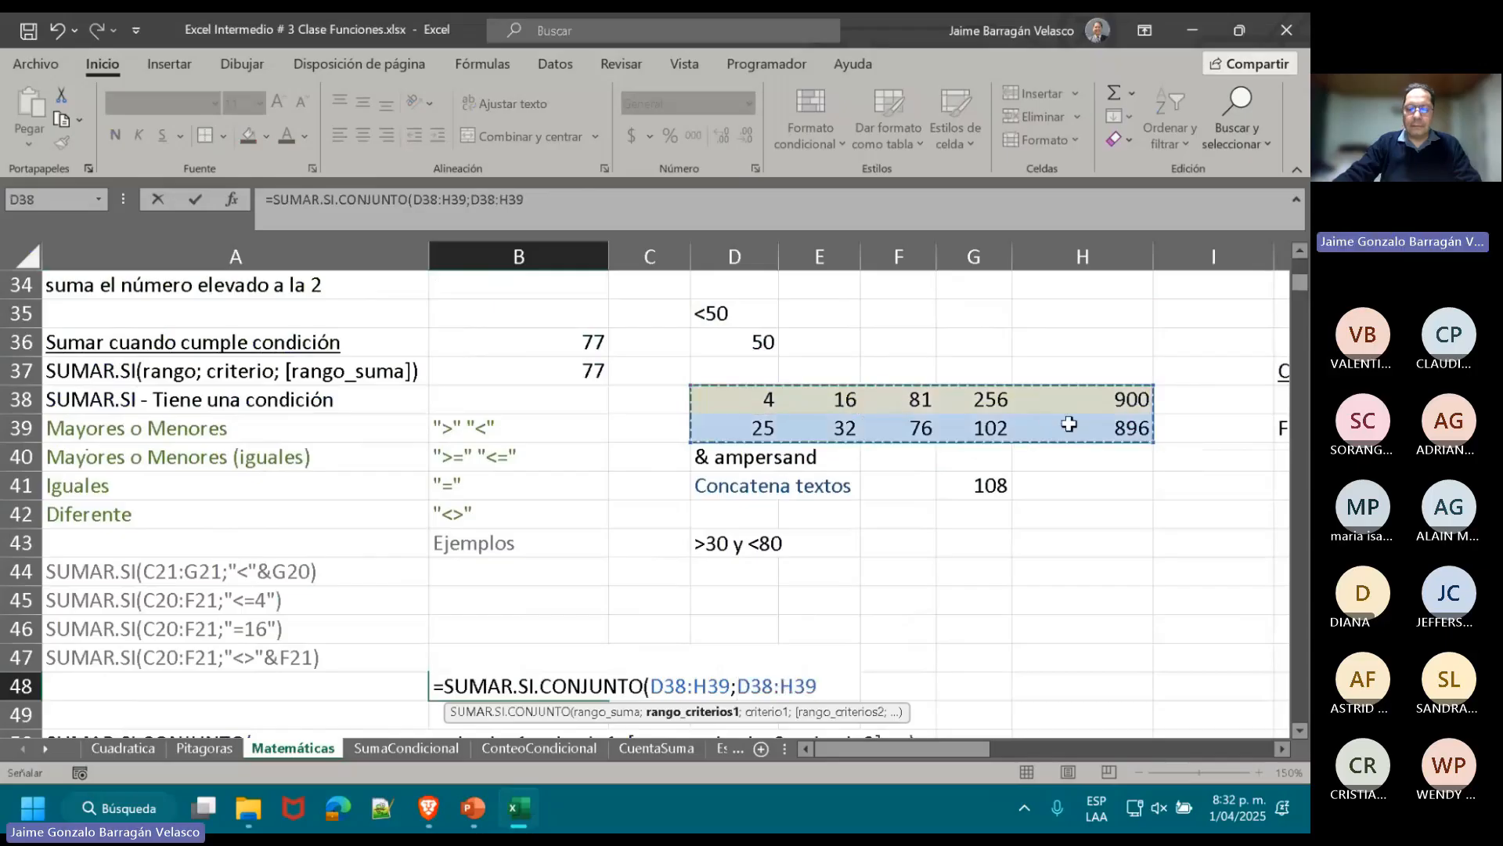
text(;)
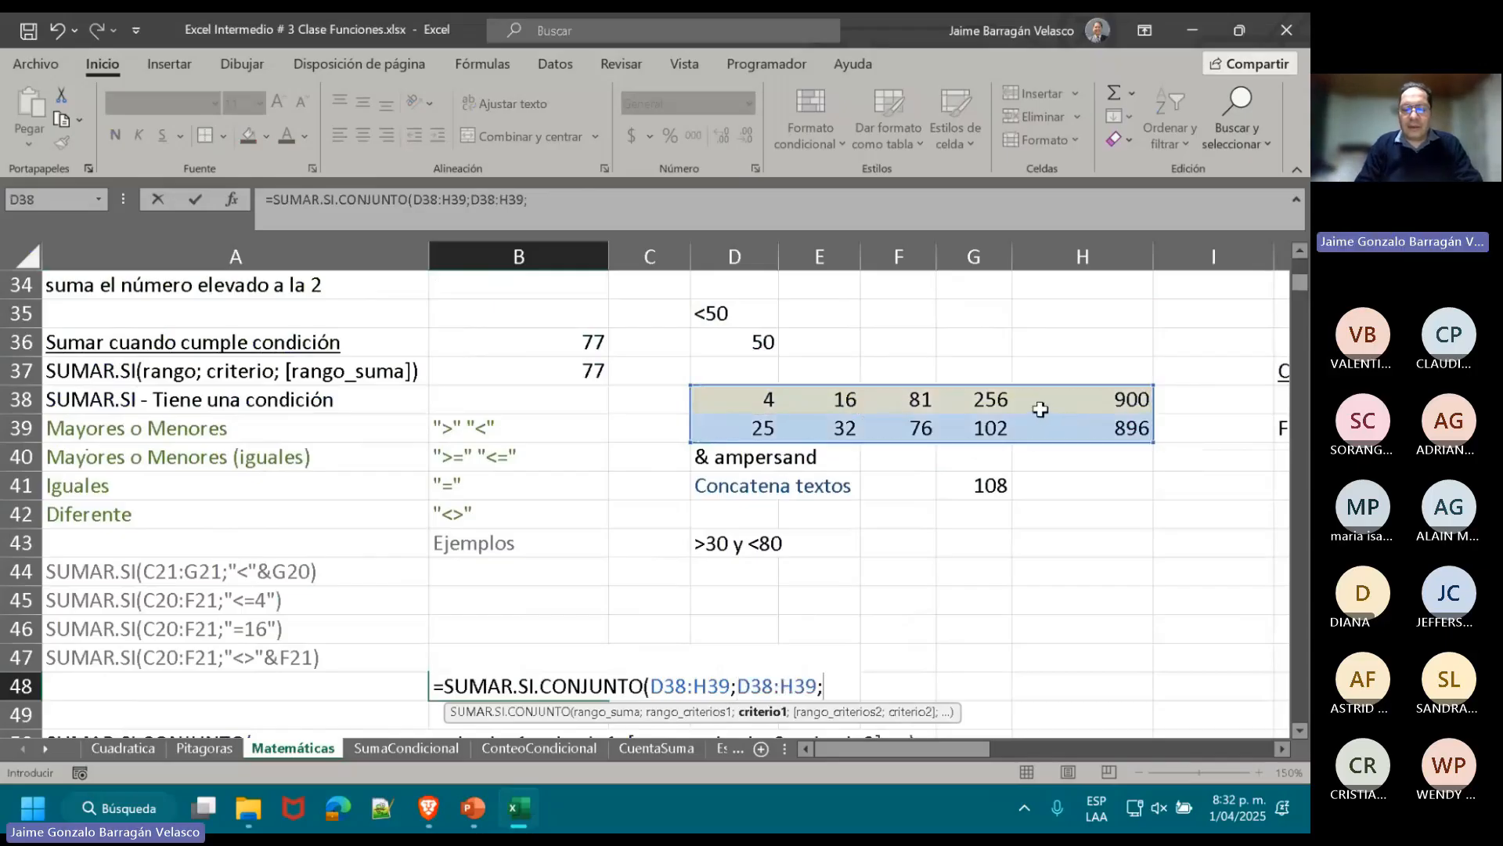
text(")
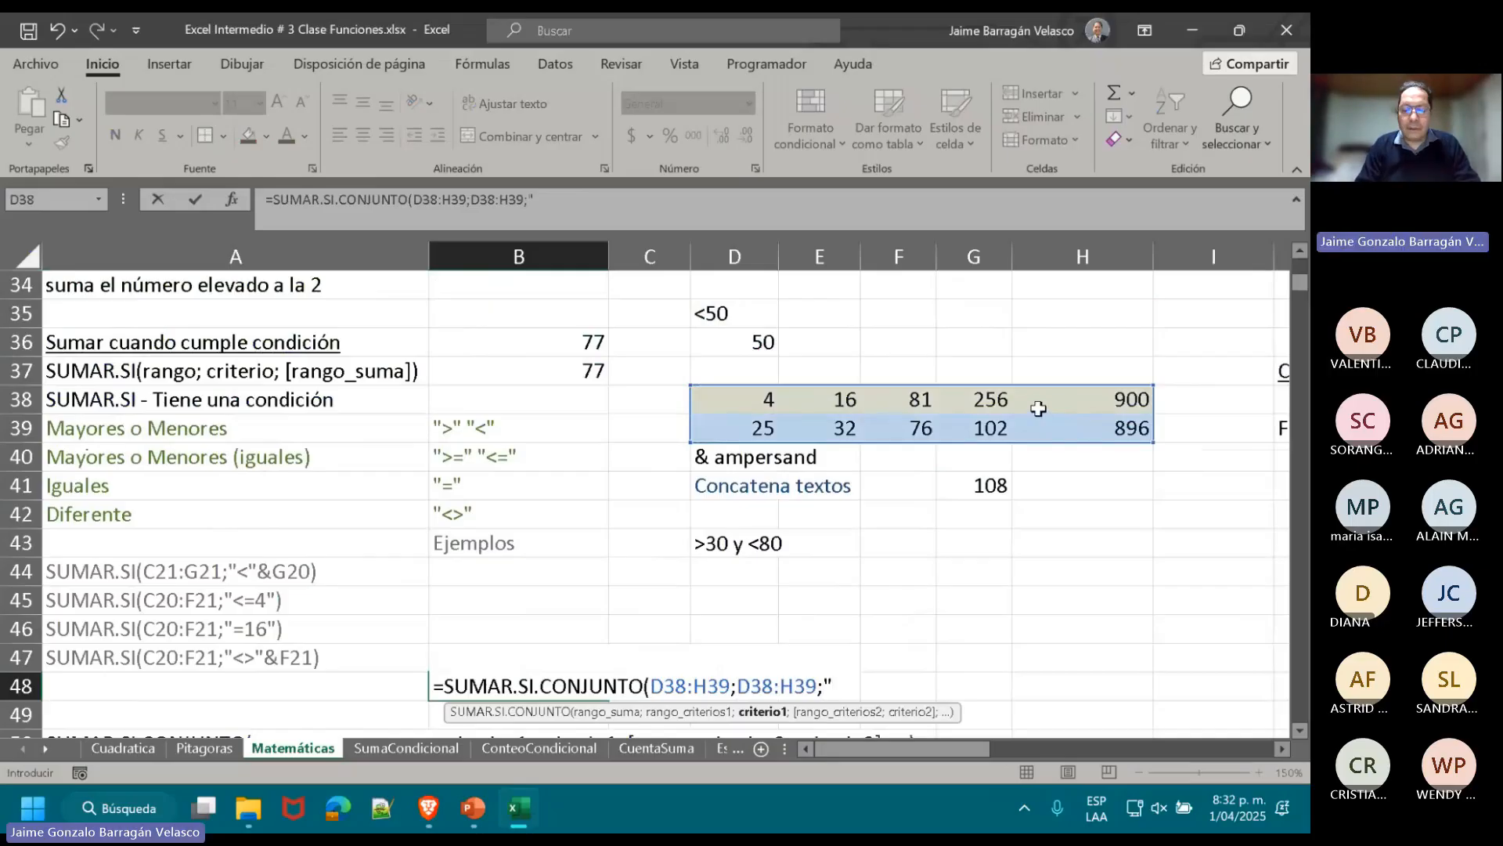
text(>30)
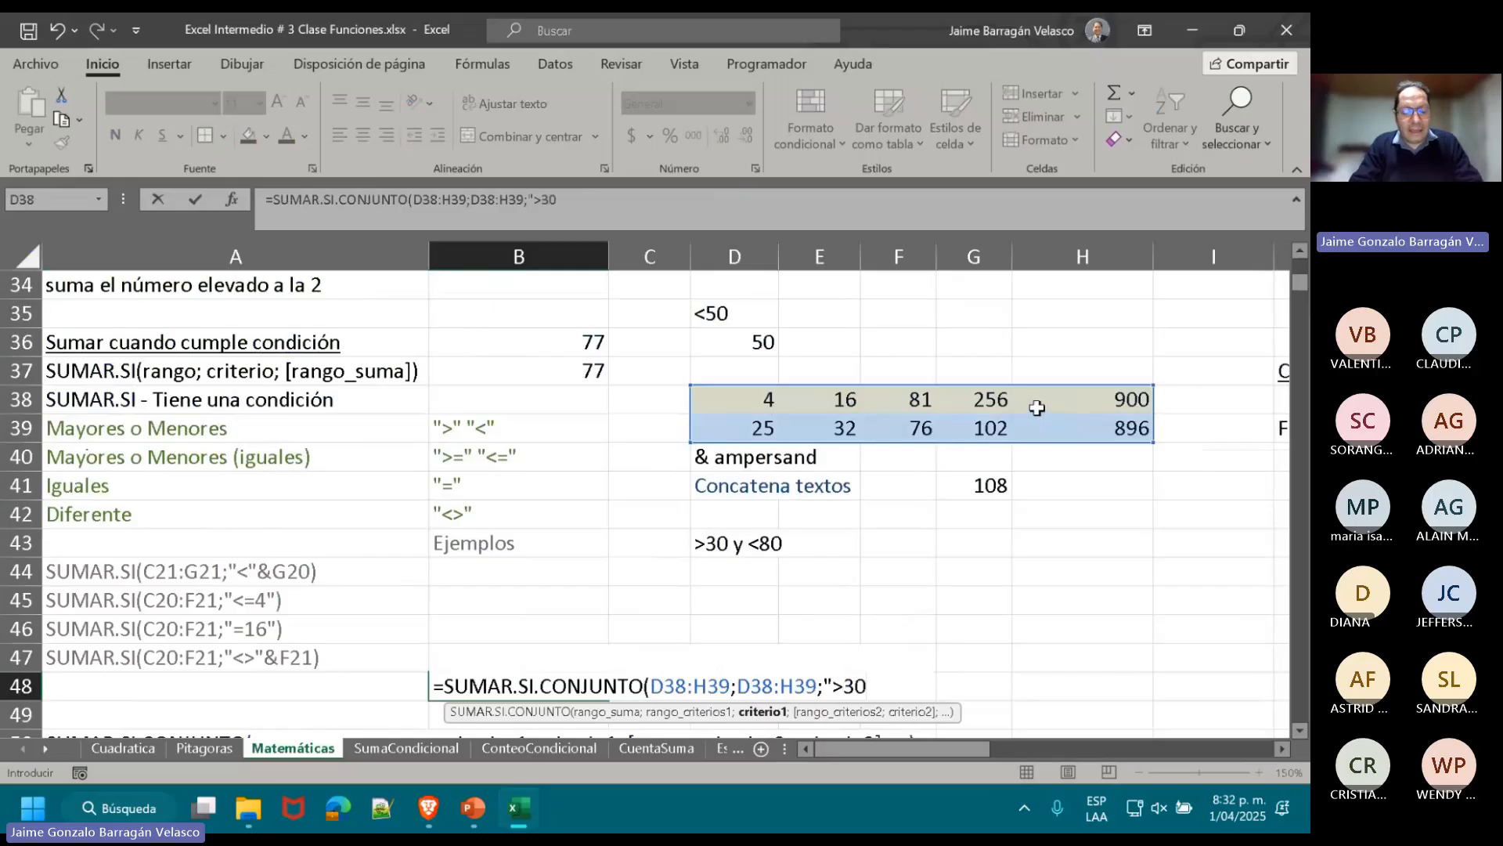
text(";)
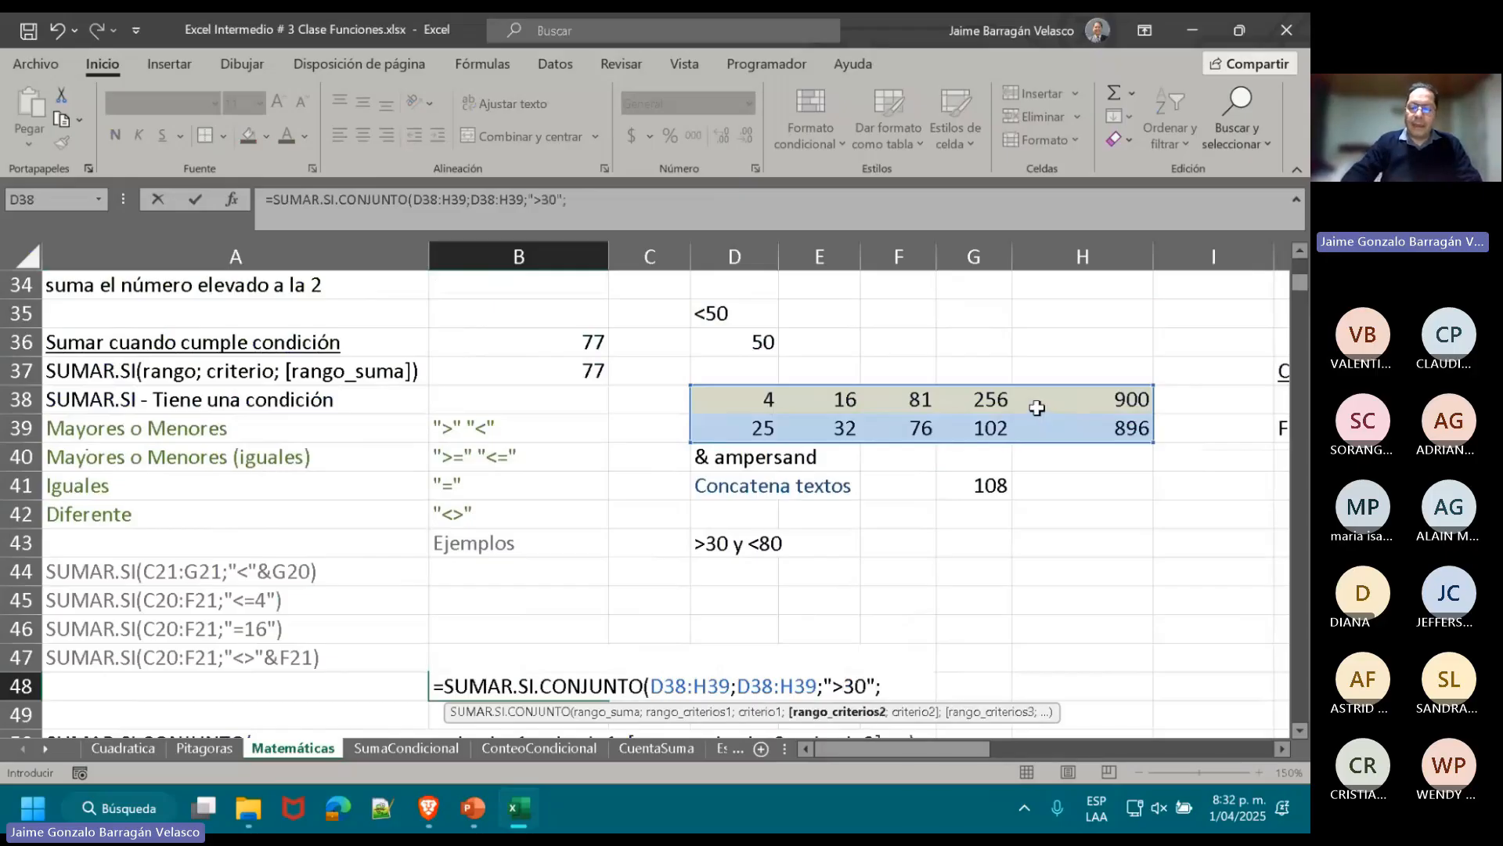
- Add D38:H39 as the second criteria range with the criterion "<80" and complete the B48 formula
click(765, 404)
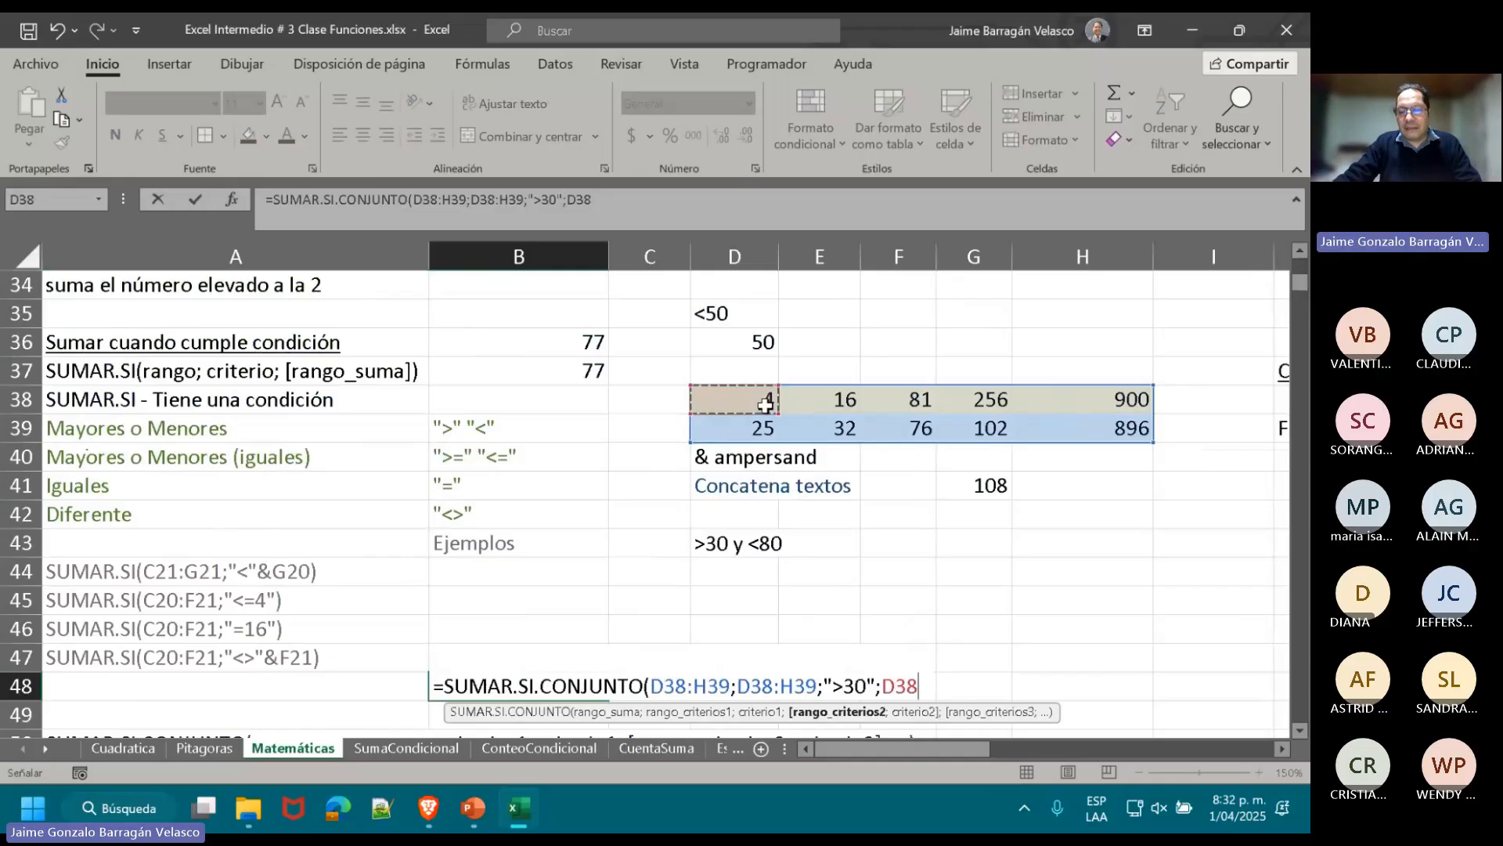
drag(765, 404, 1134, 429)
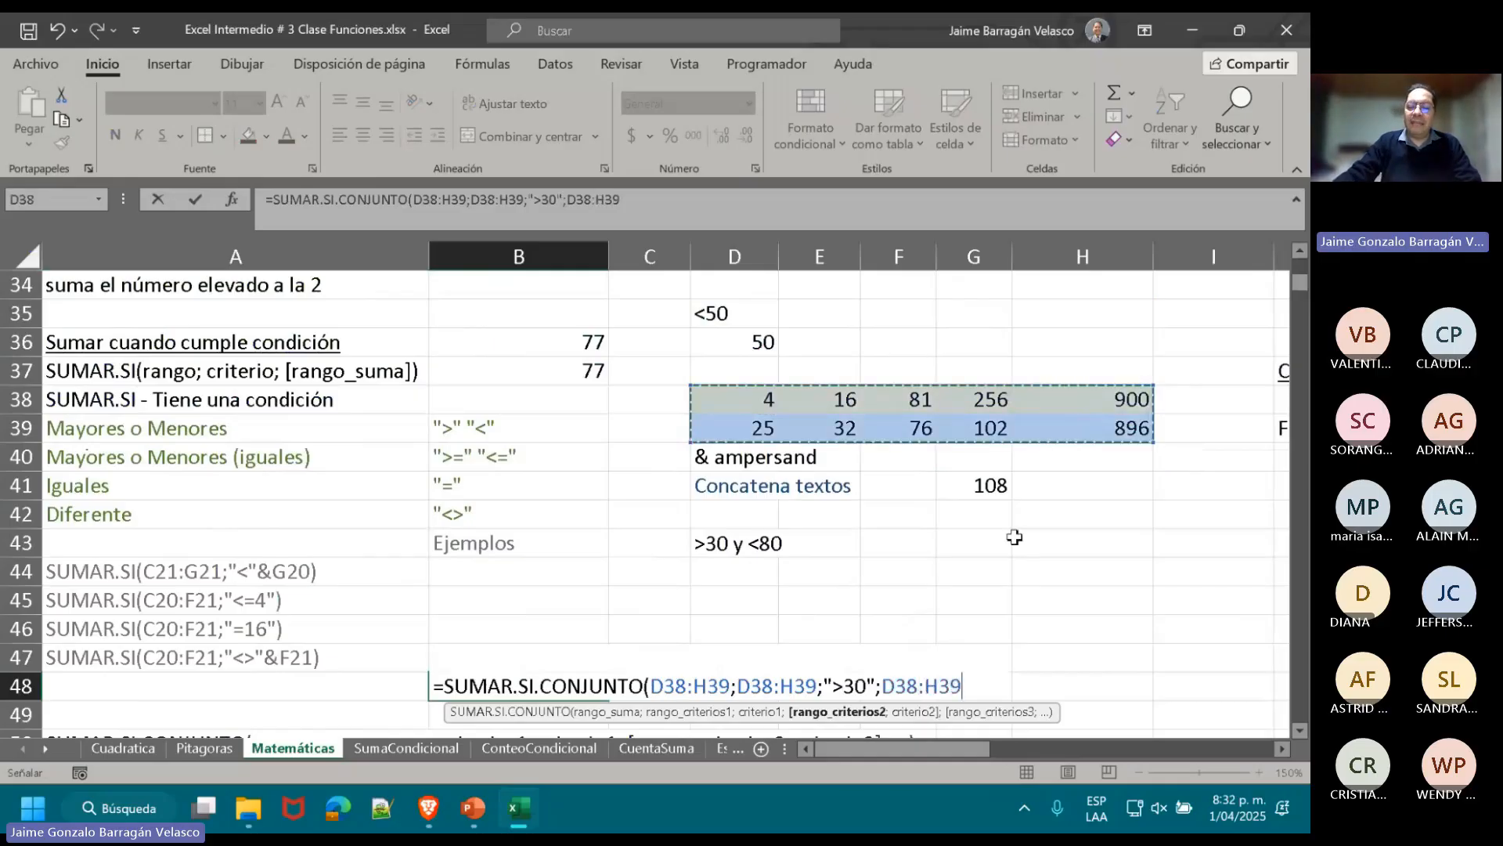
text(;)
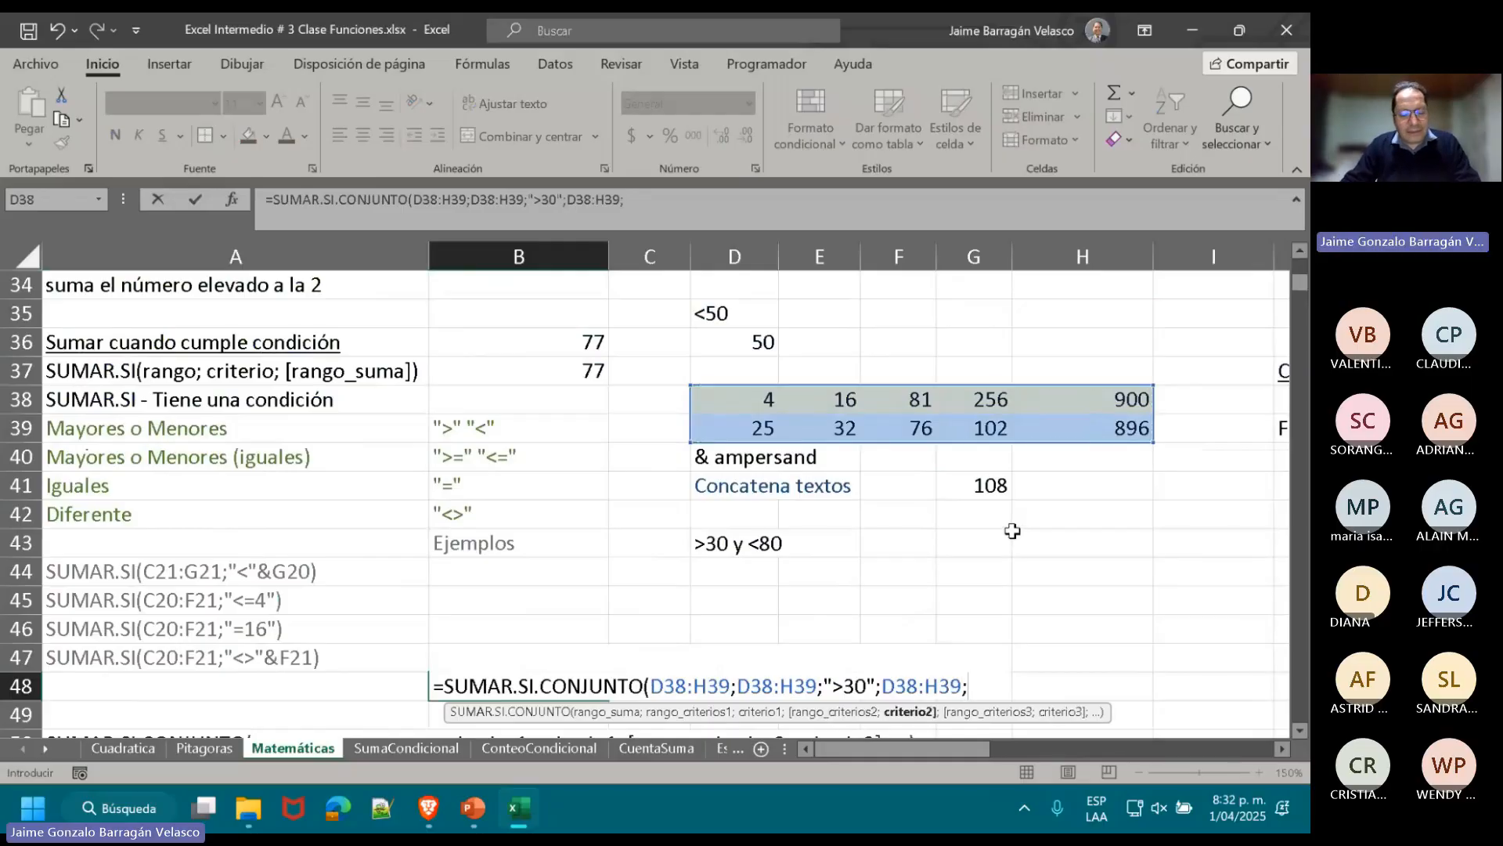
text("<)
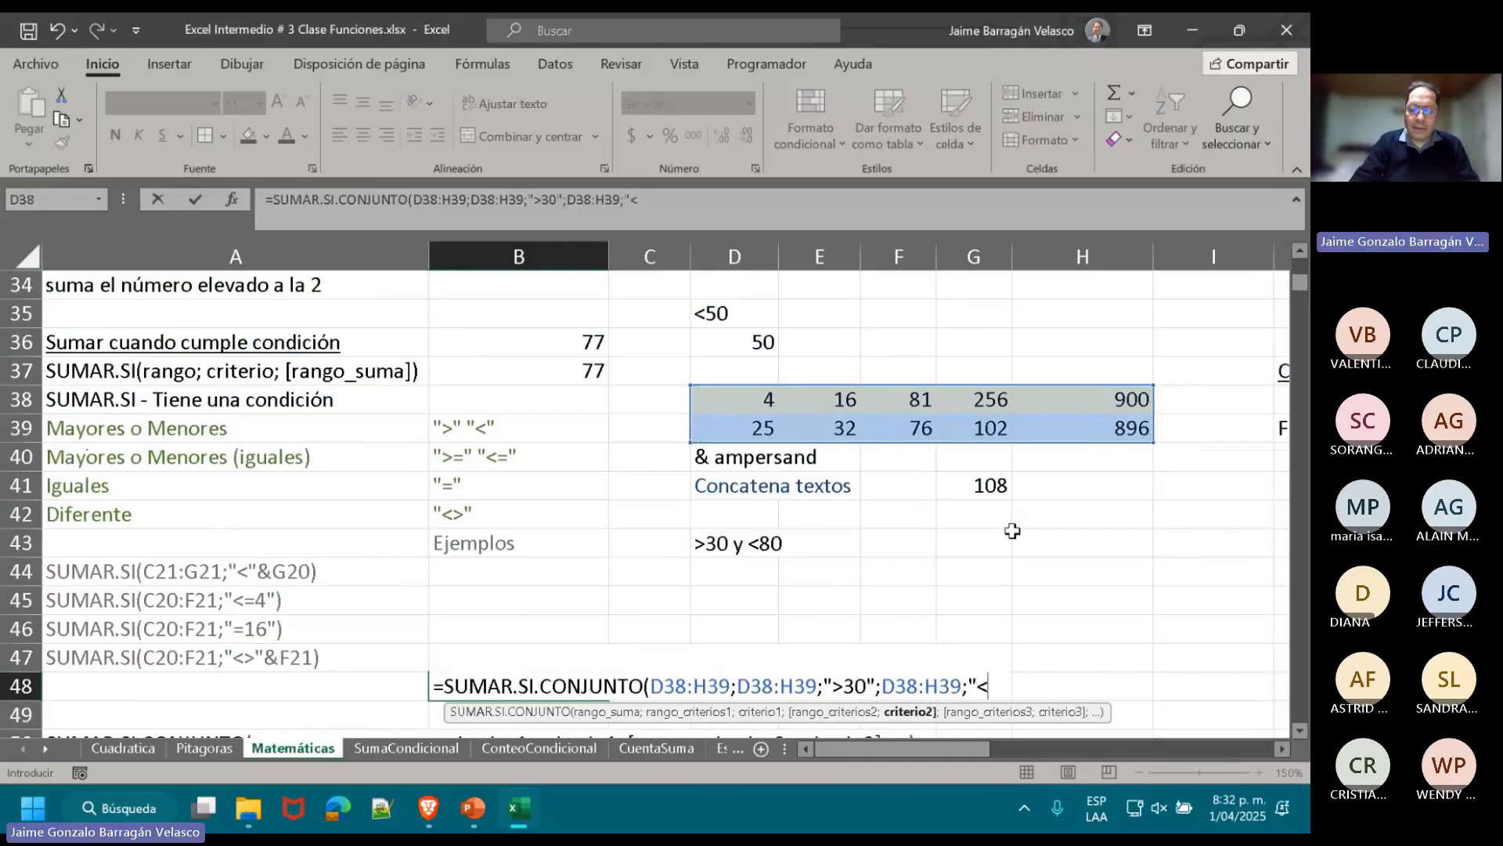
text(8)
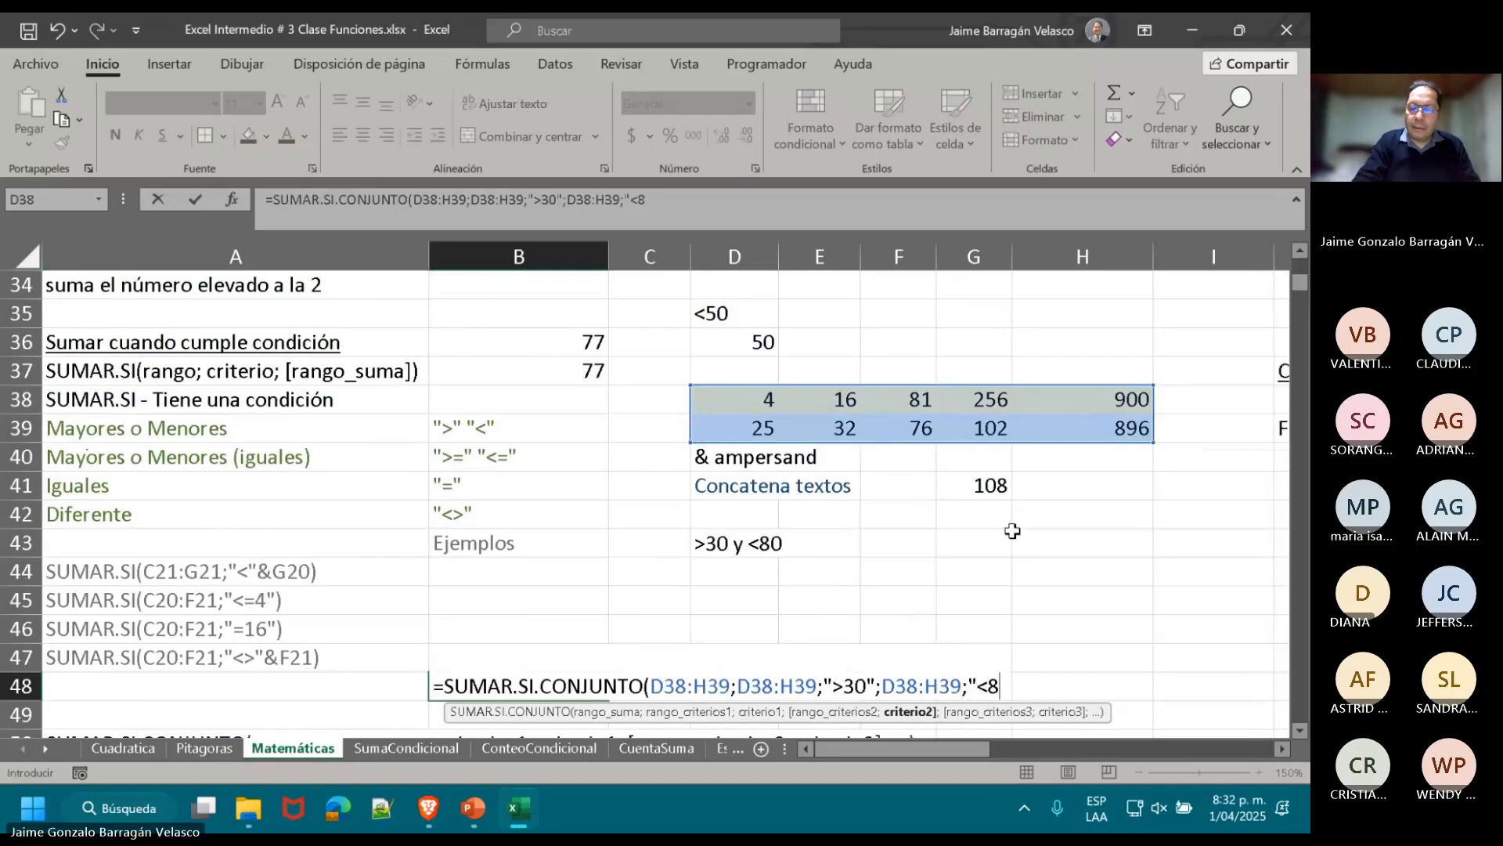
text(0")
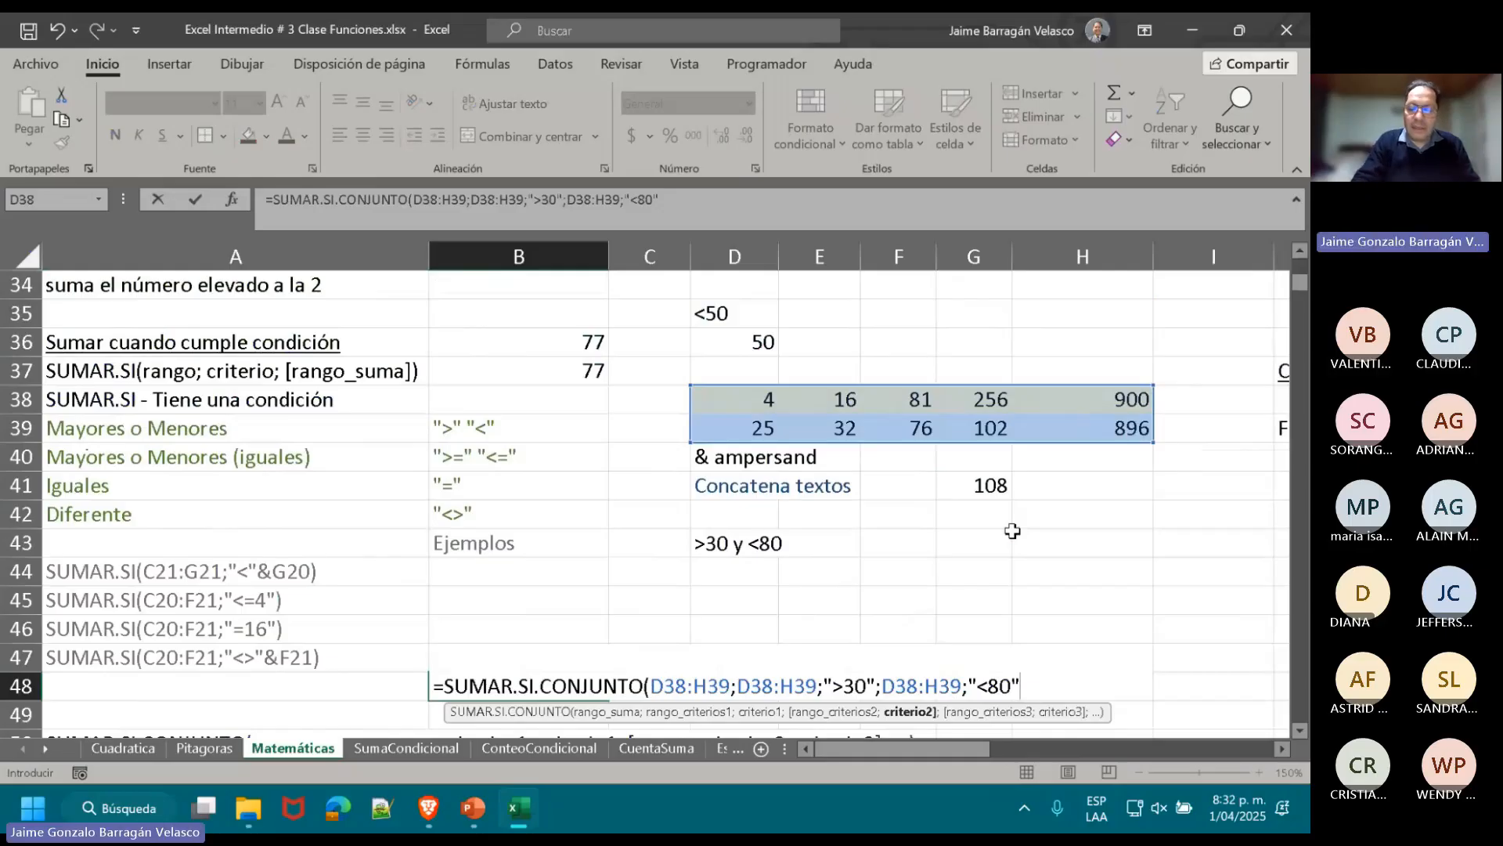
text())
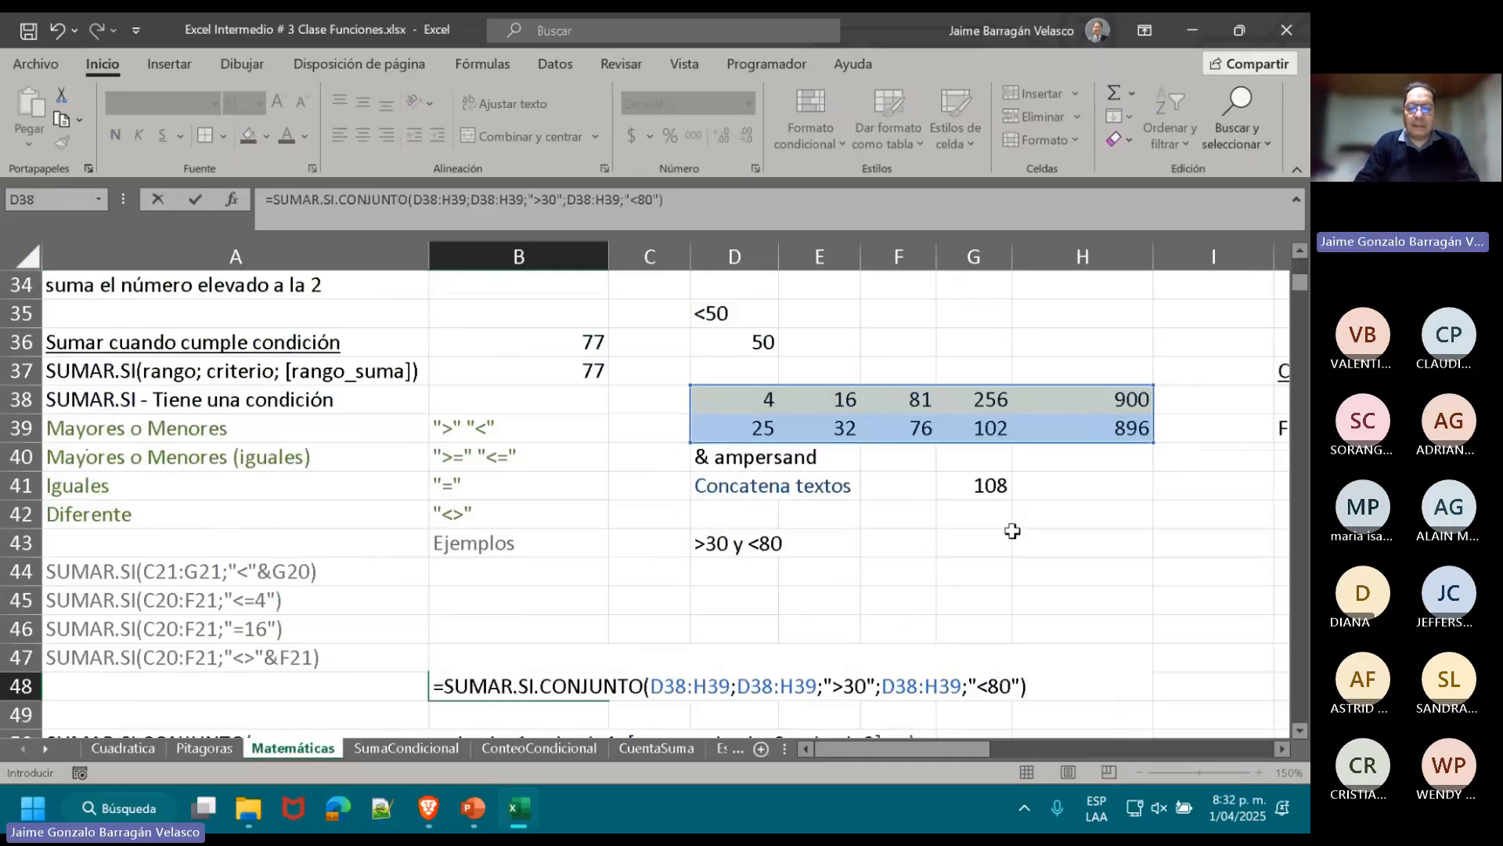
key(Return)
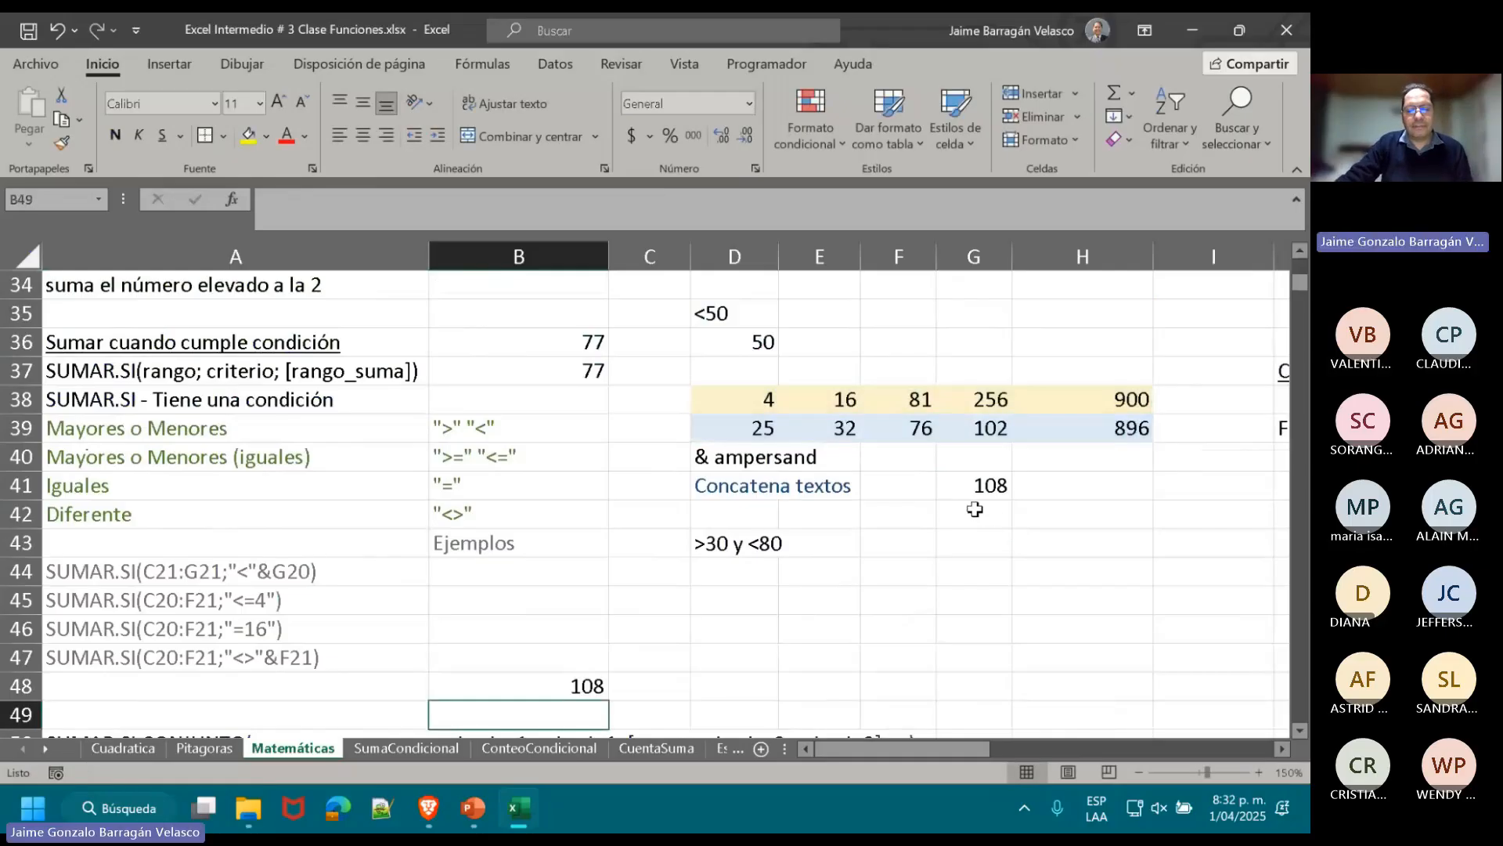
- Reopen the B48 formula, review its ">30" and "<80" criteria, and keep it as it is
scroll(638, 576, down, 1)
click(527, 595)
double_click(540, 600)
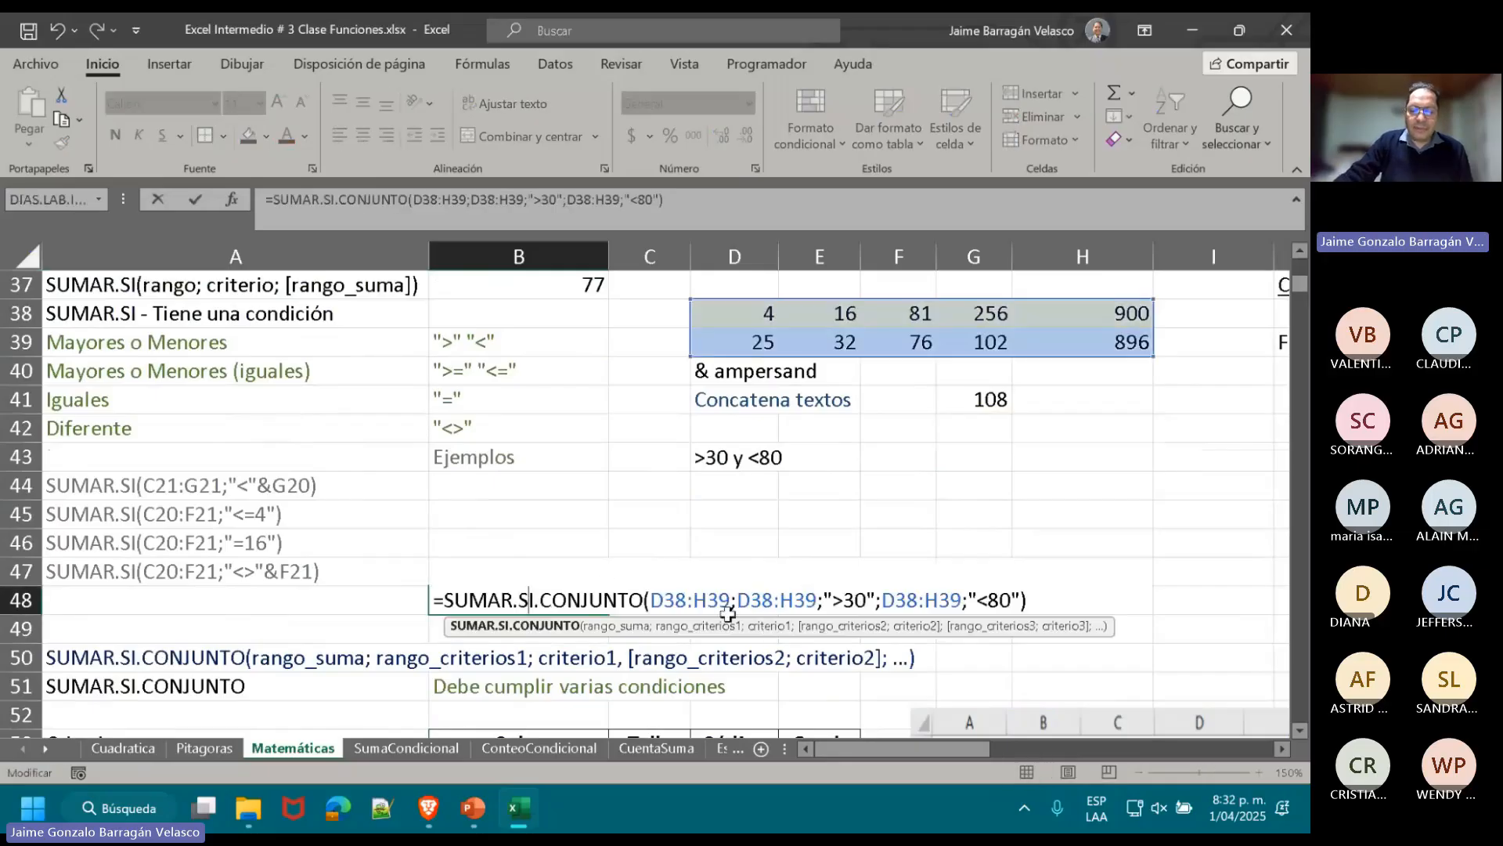
drag(877, 600, 828, 603)
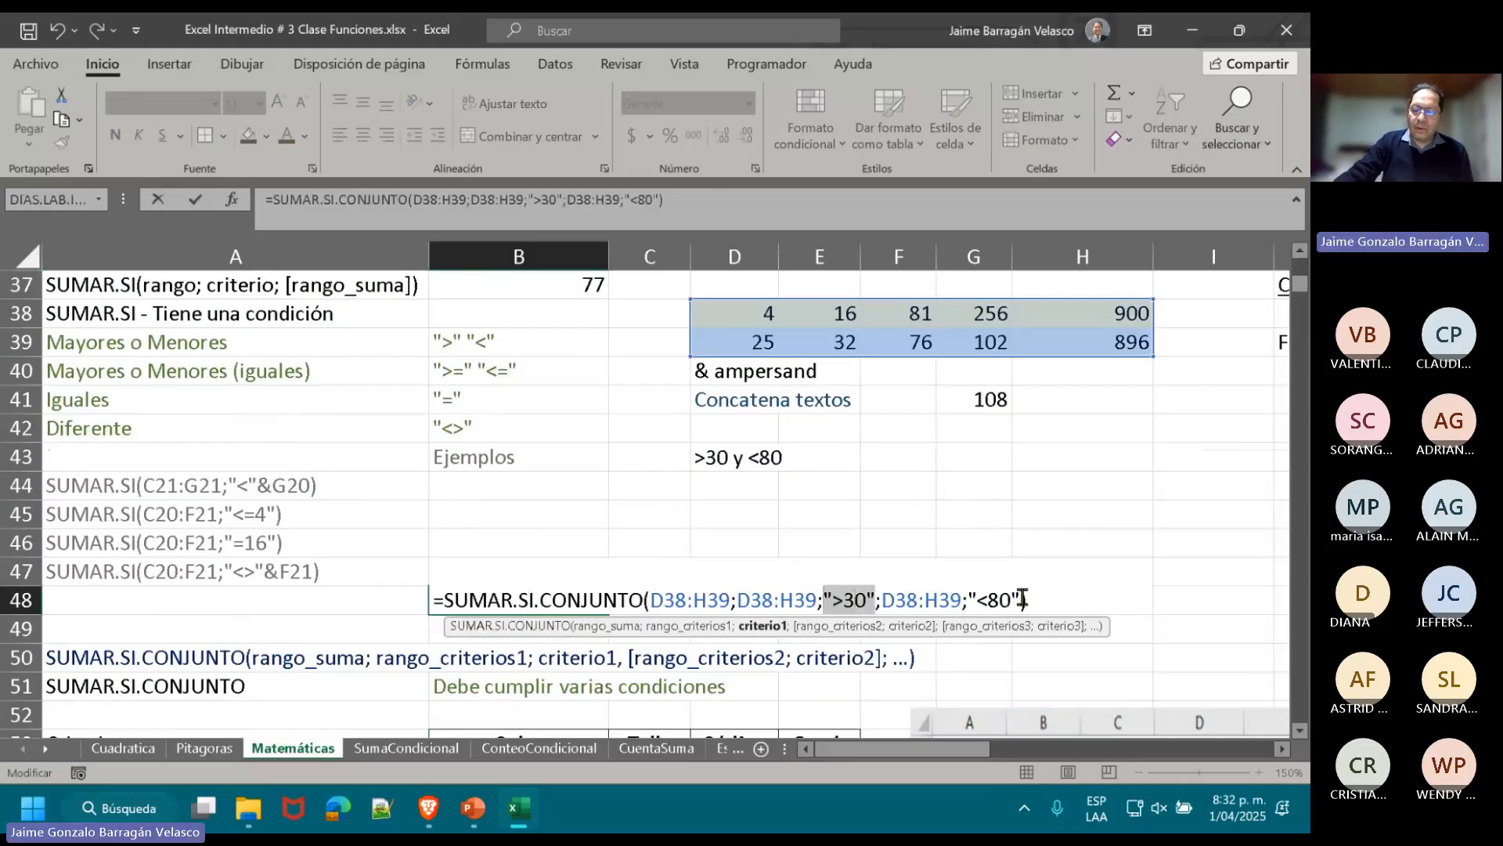
drag(1028, 602, 971, 601)
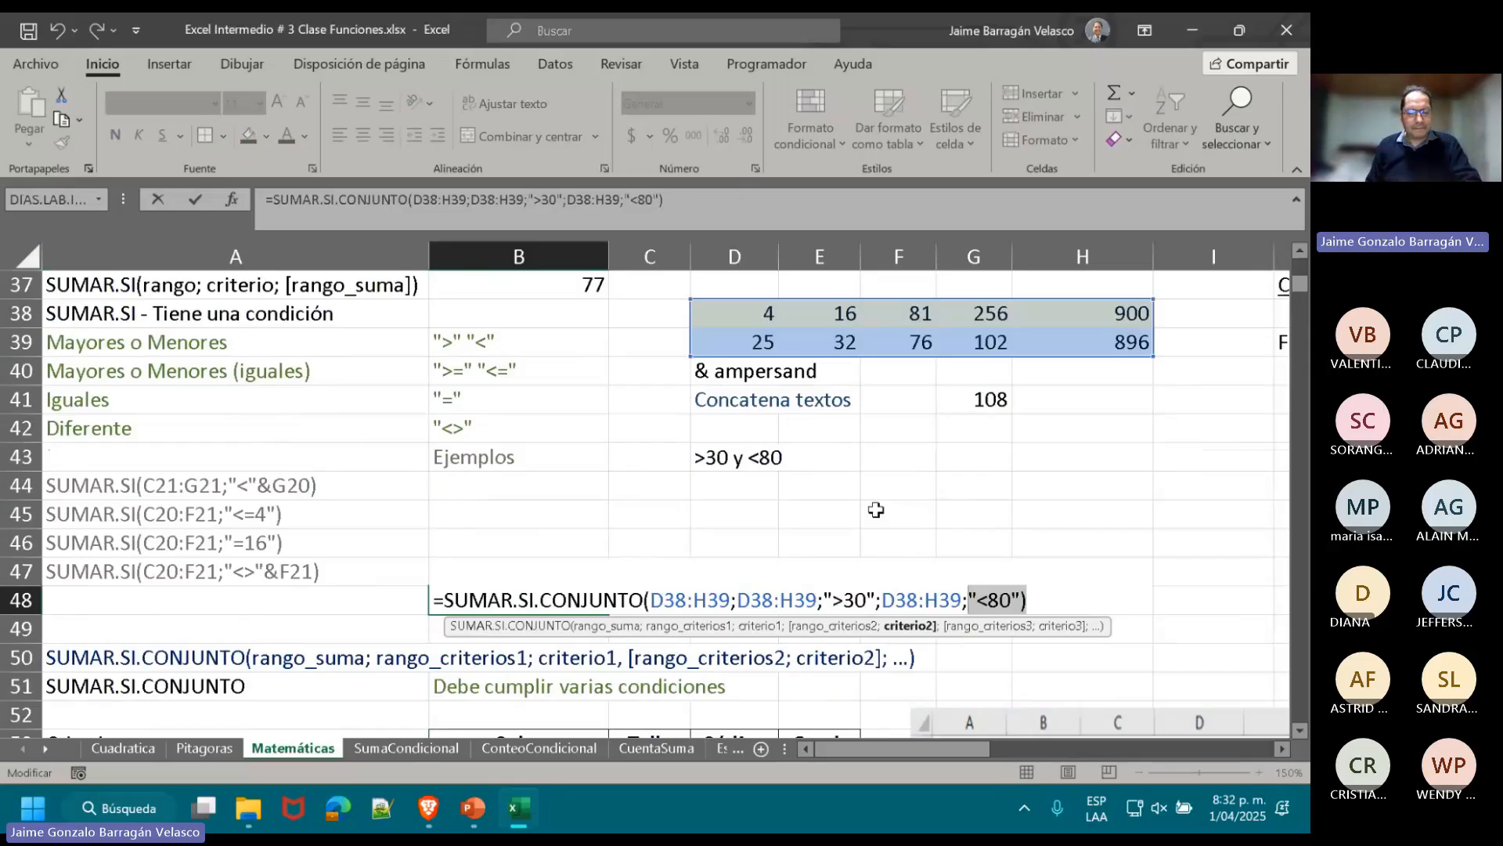
key(ctrl+Return)
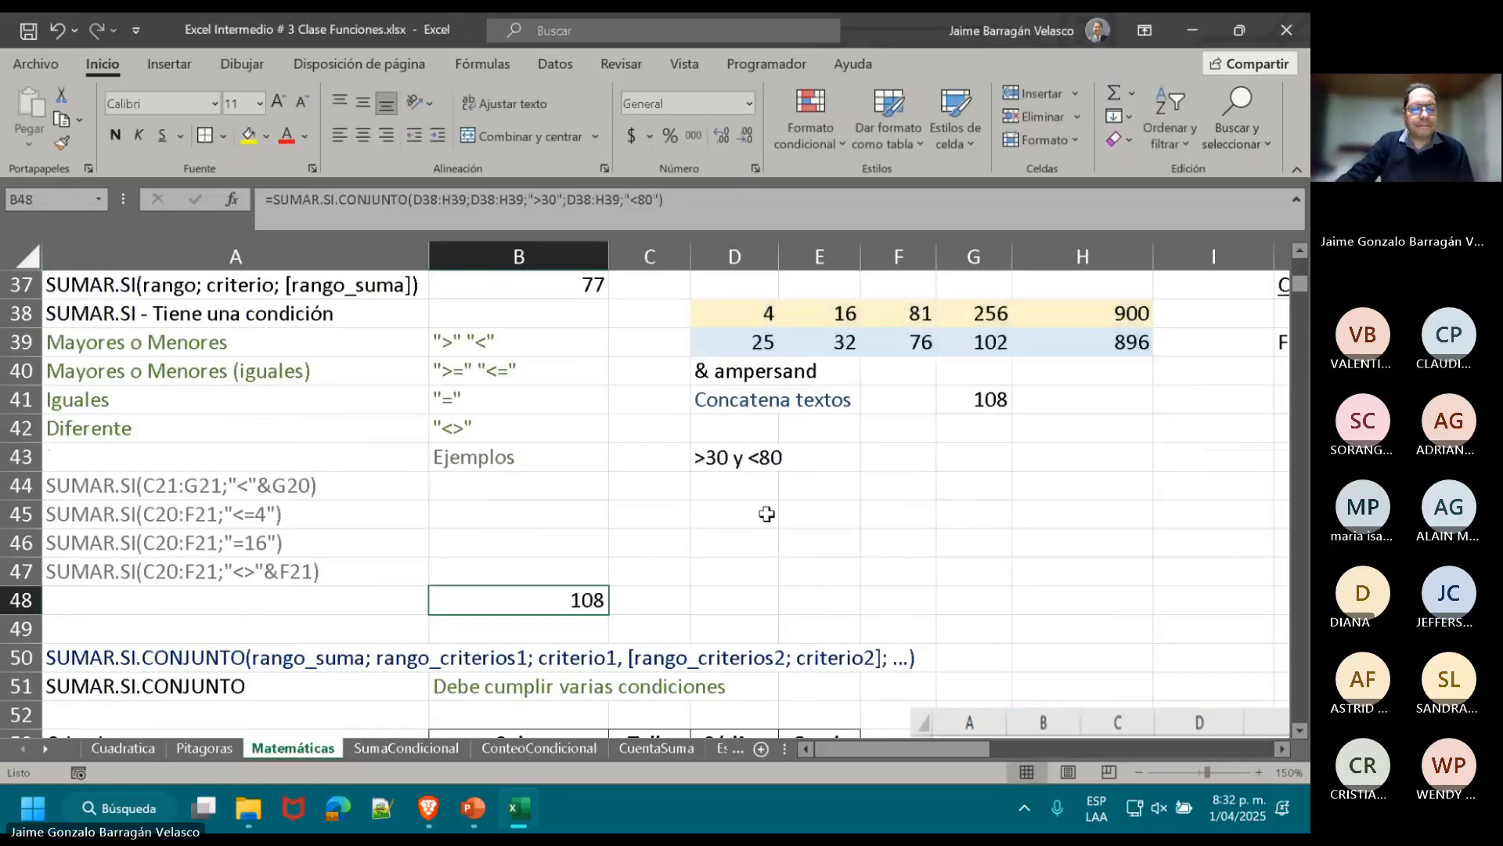
- Examine the Color, Talla, Código and Stock table in B53:E60 beneath the SUMAR.SI.CONJUNTO syntax
scroll(767, 513, down, 4)
scroll(764, 527, up, 1)
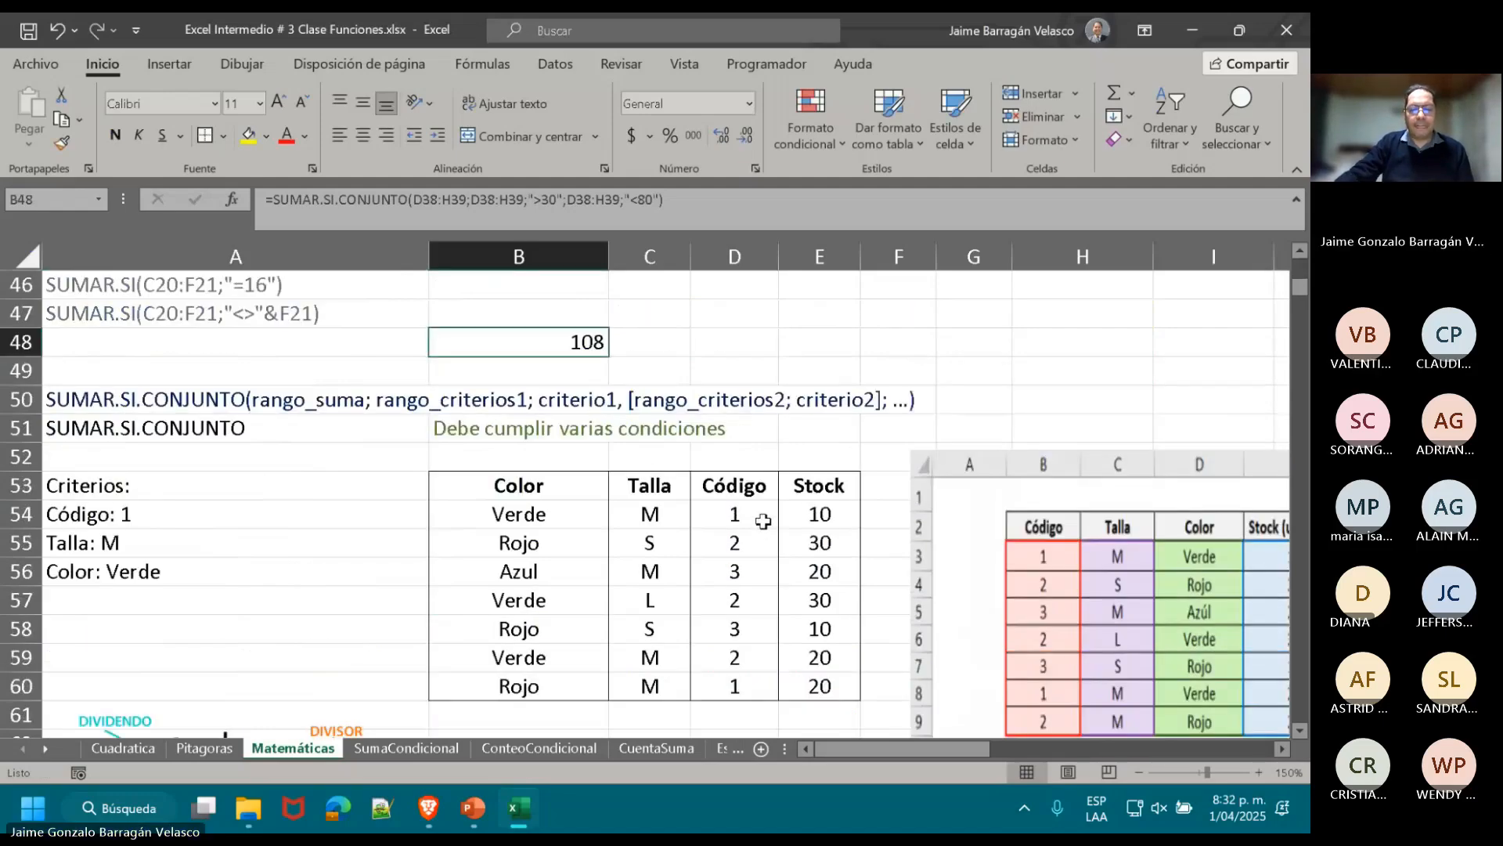
drag(937, 749, 857, 750)
scroll(846, 671, down, 1)
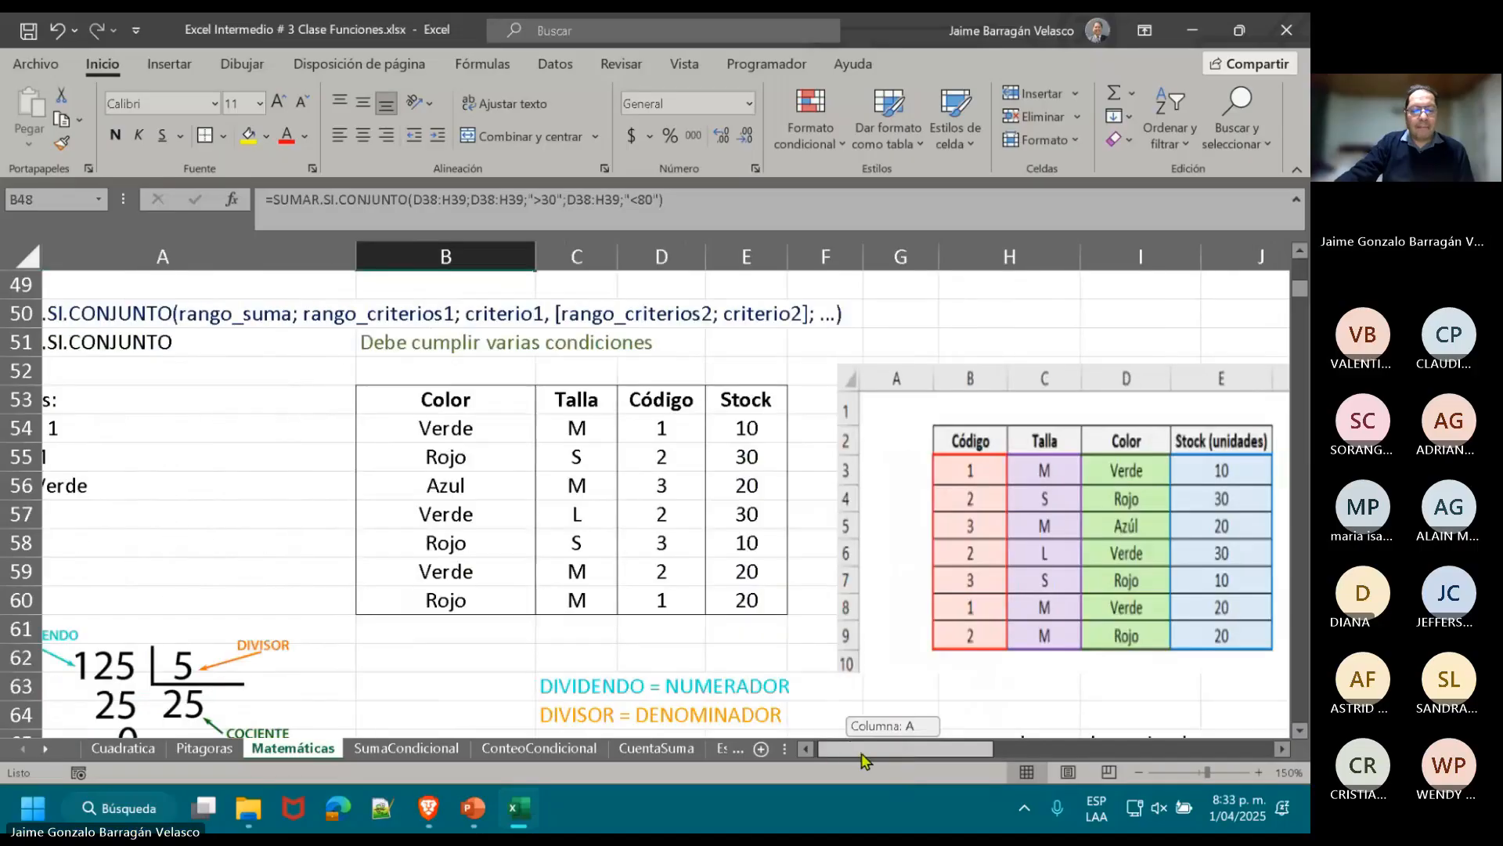
click(605, 440)
click(636, 433)
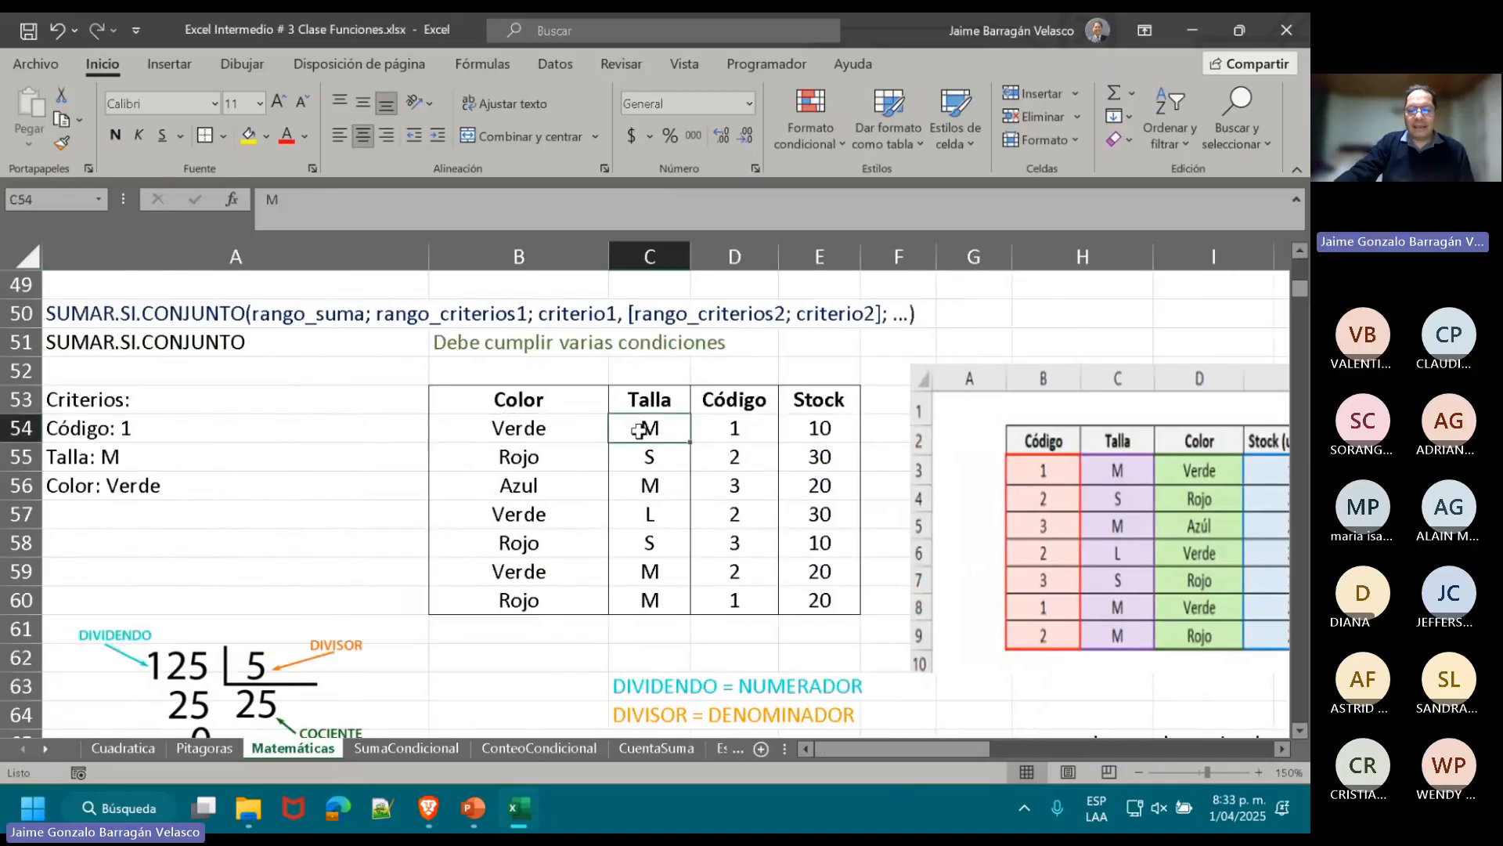
click(695, 426)
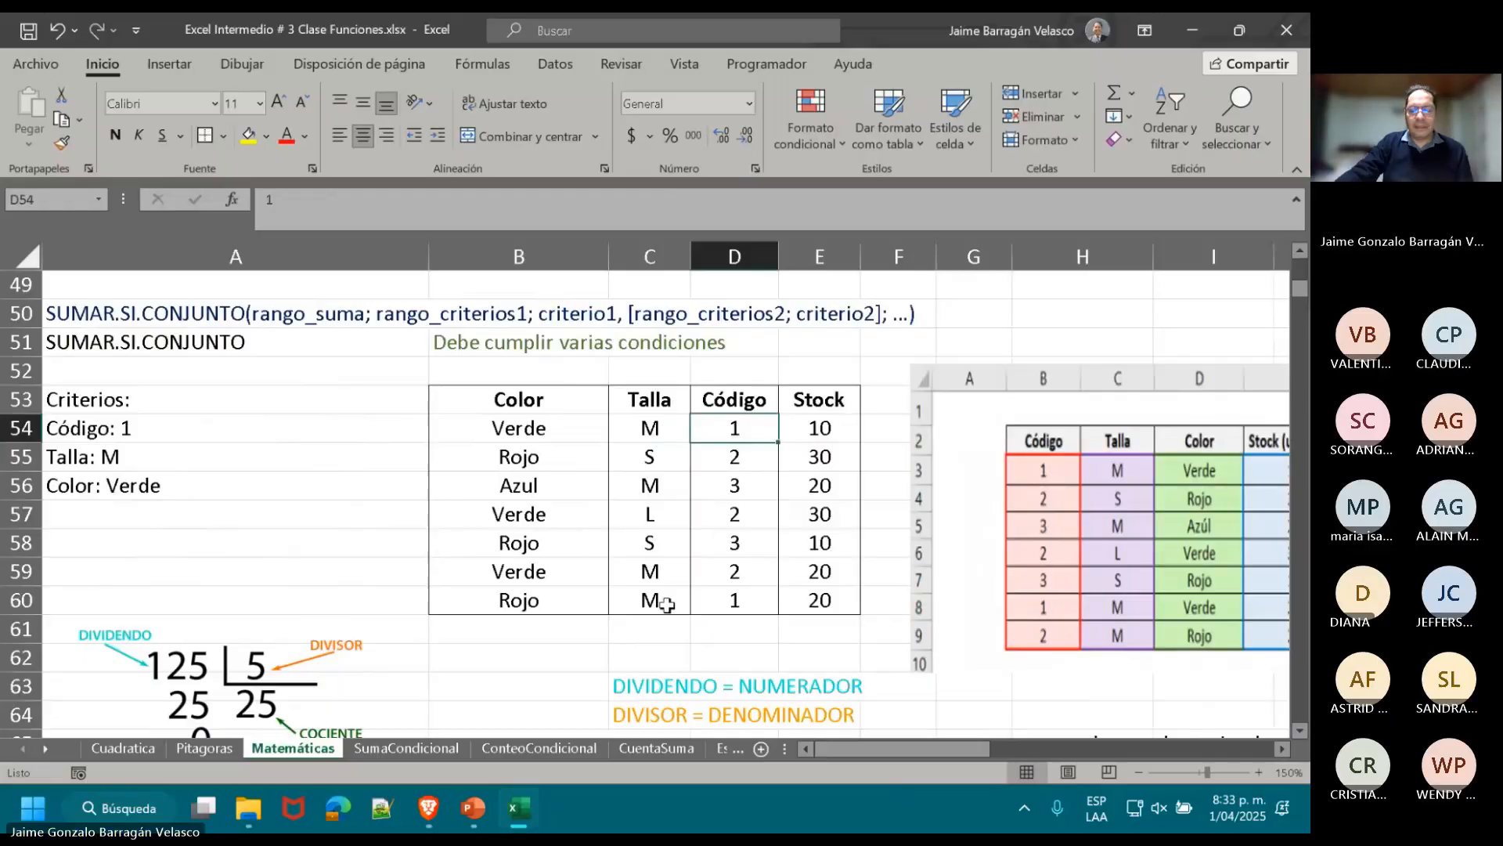
scroll(661, 598, down, 1)
scroll(661, 597, up, 1)
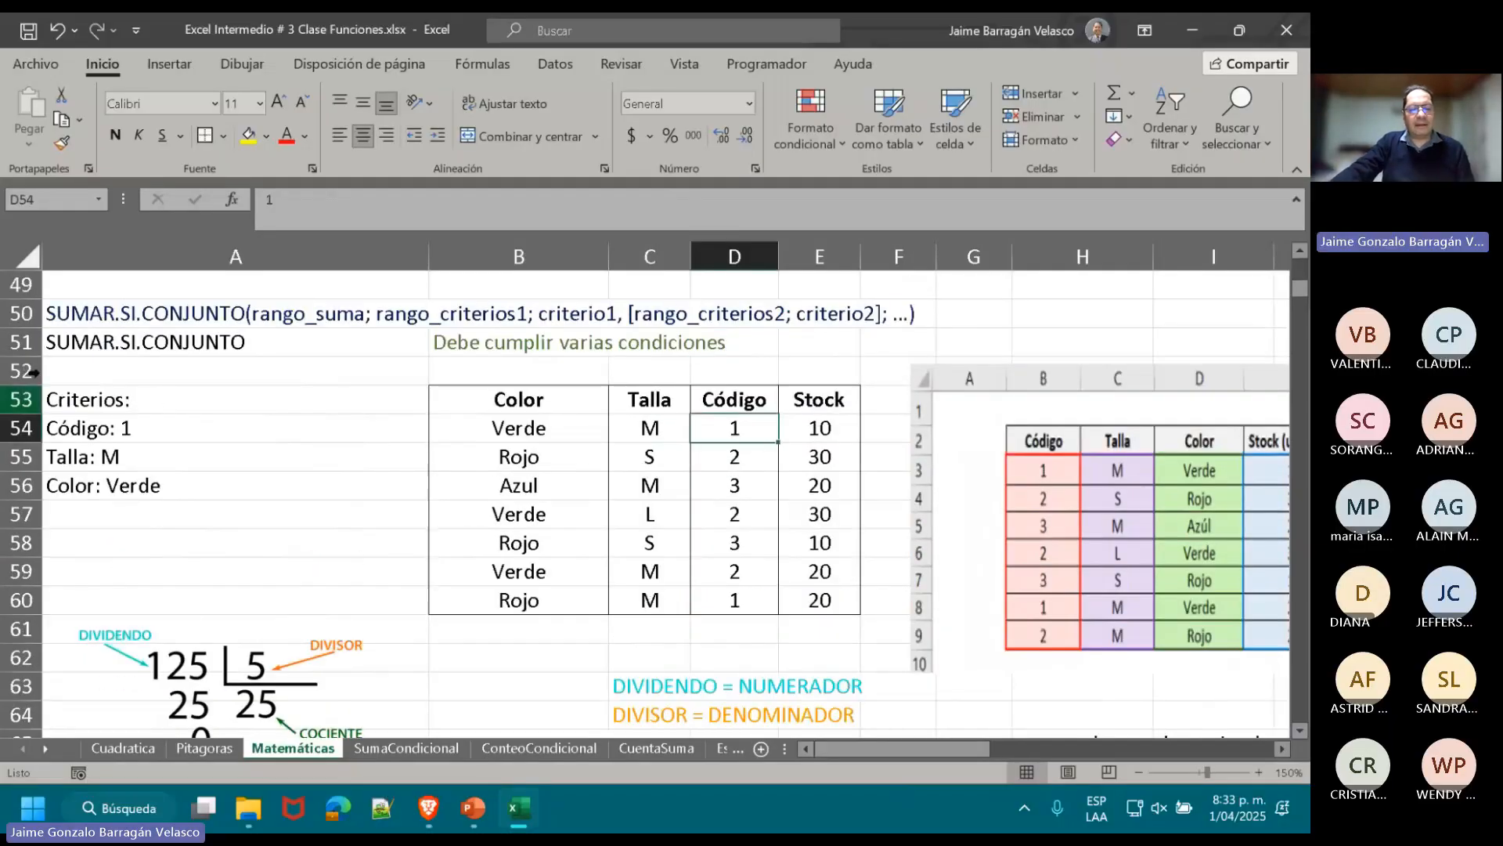
- Compare the criteria Código 1, Talla M and Color Verde with the stock table rows, and select B52:E60
click(145, 435)
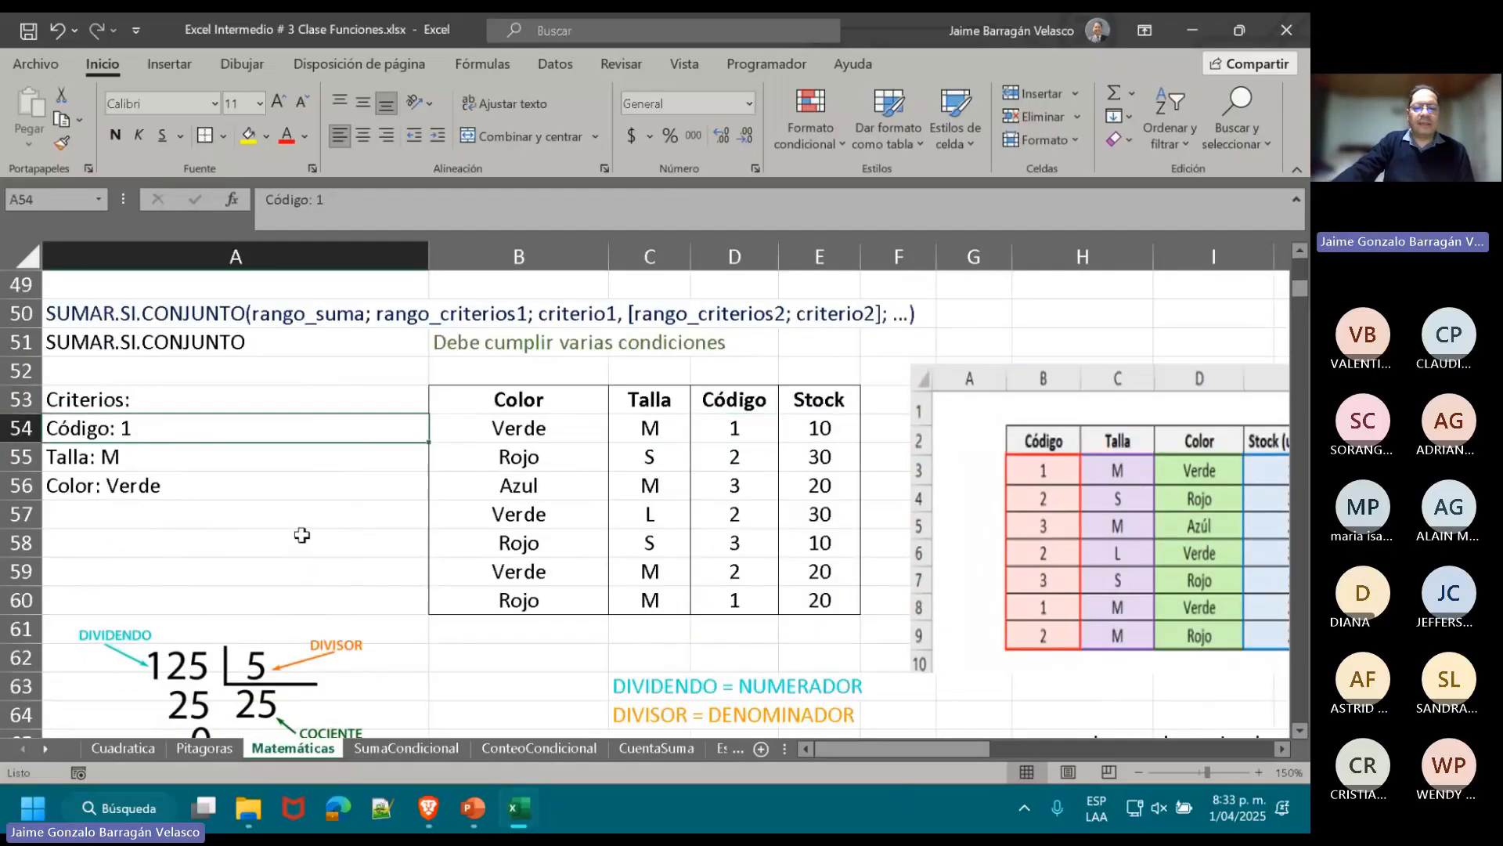
click(764, 434)
click(765, 596)
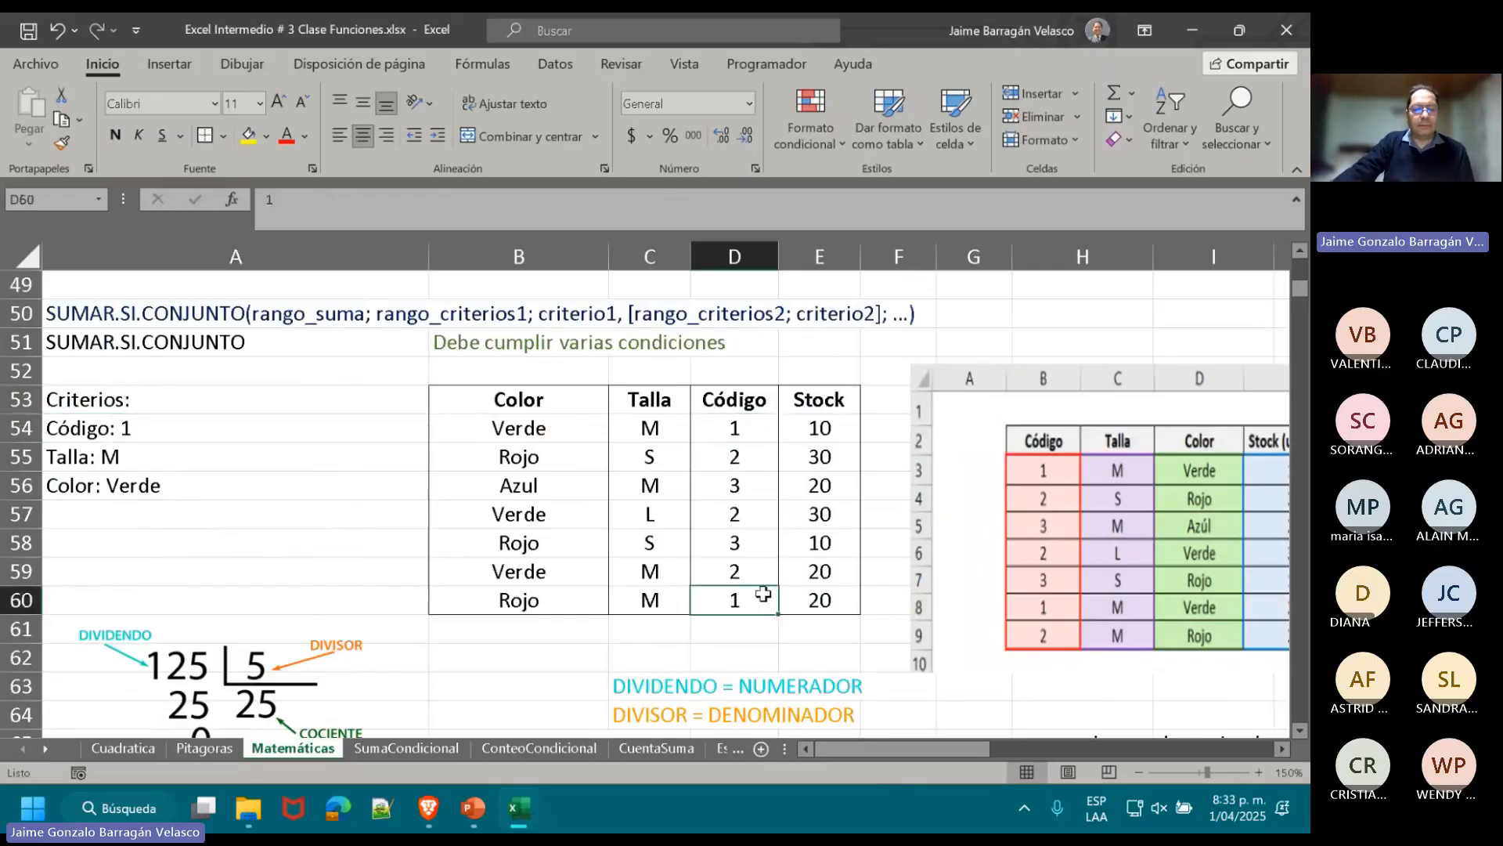
click(129, 450)
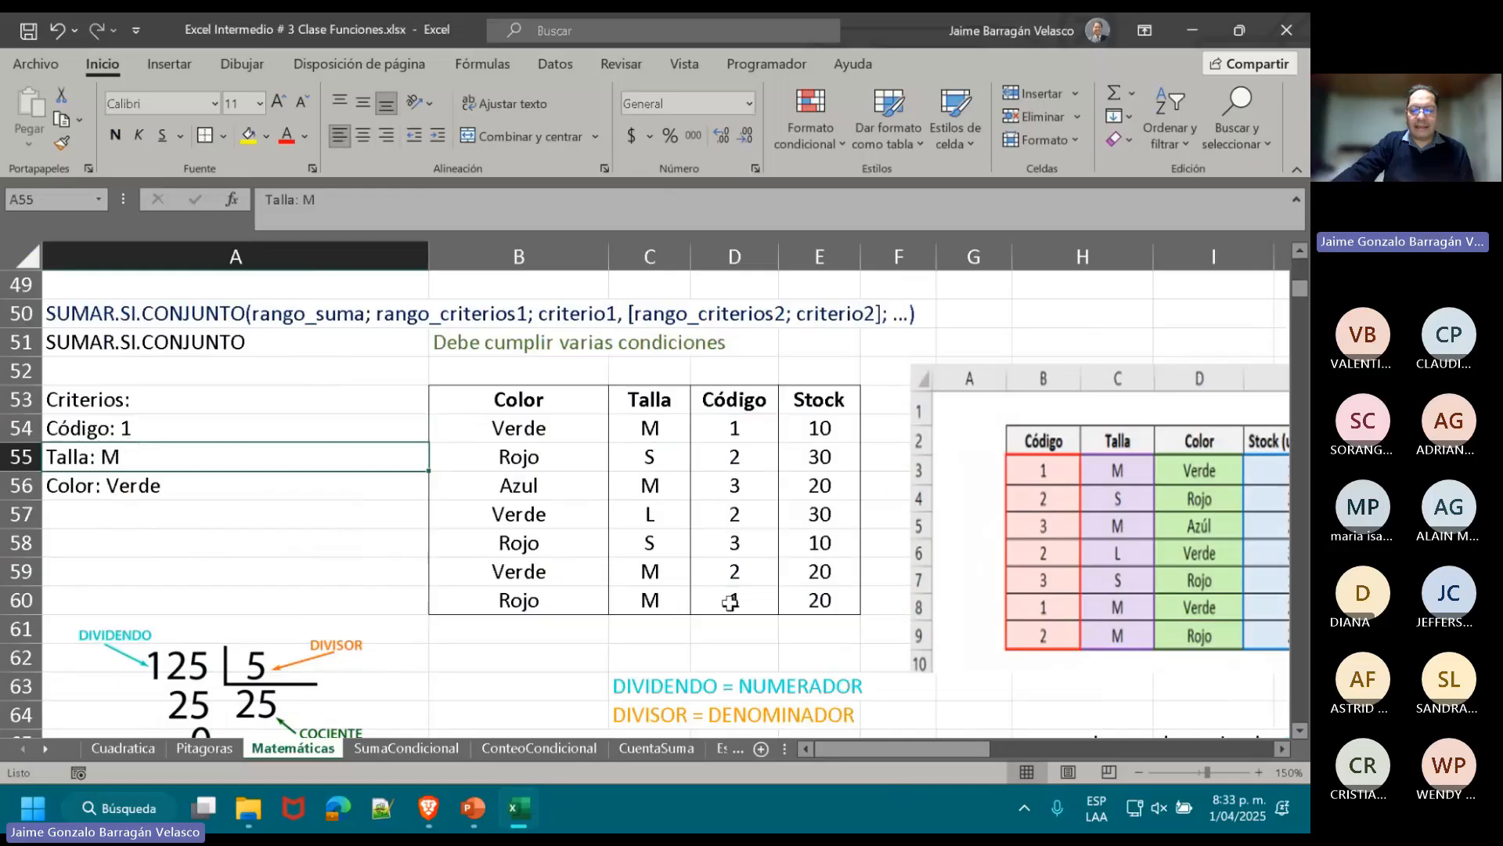
click(733, 602)
click(742, 430)
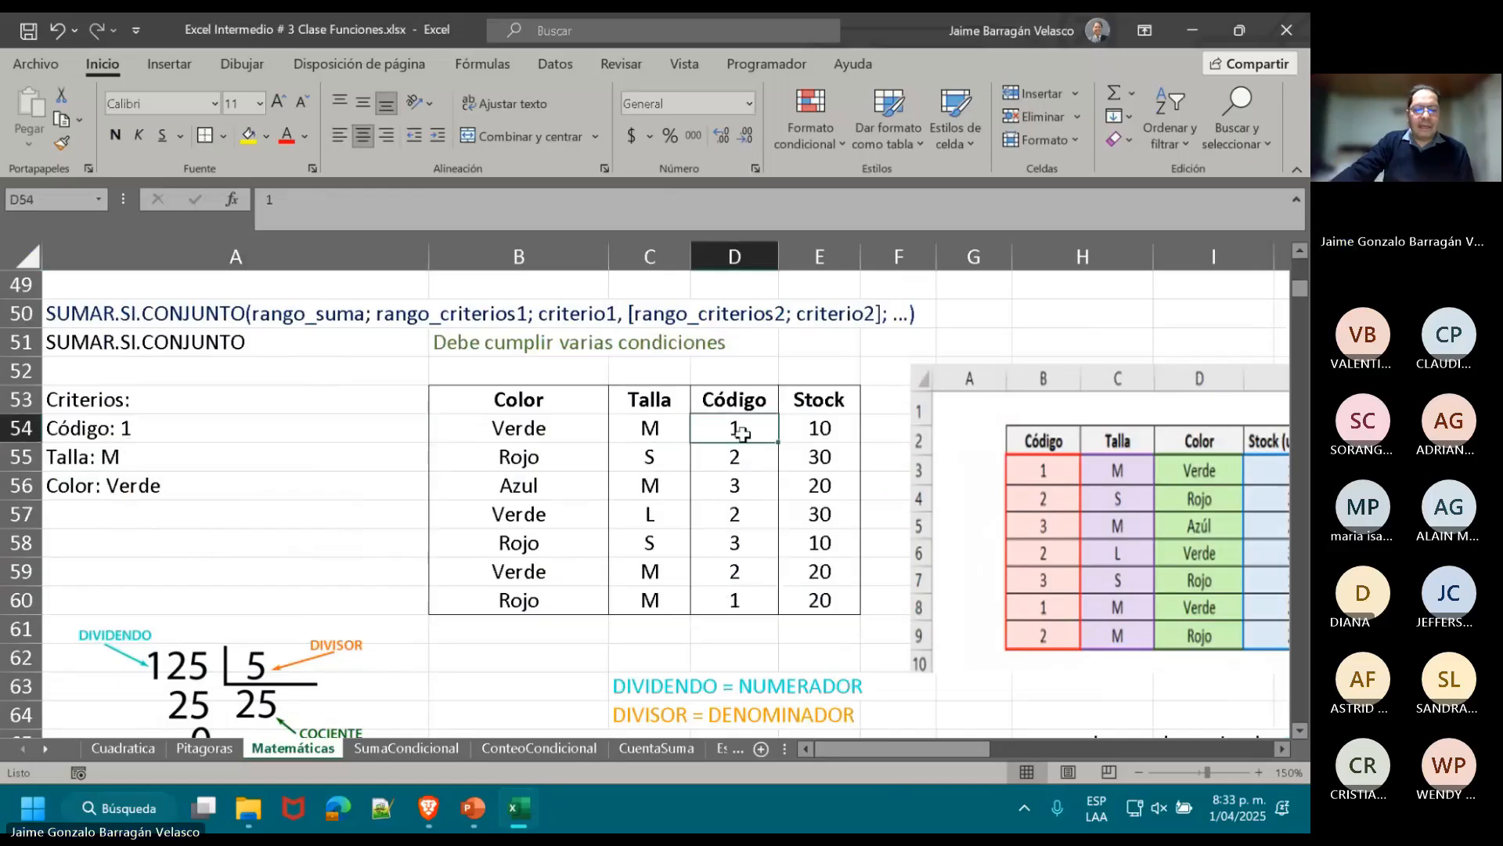
click(300, 489)
click(728, 593)
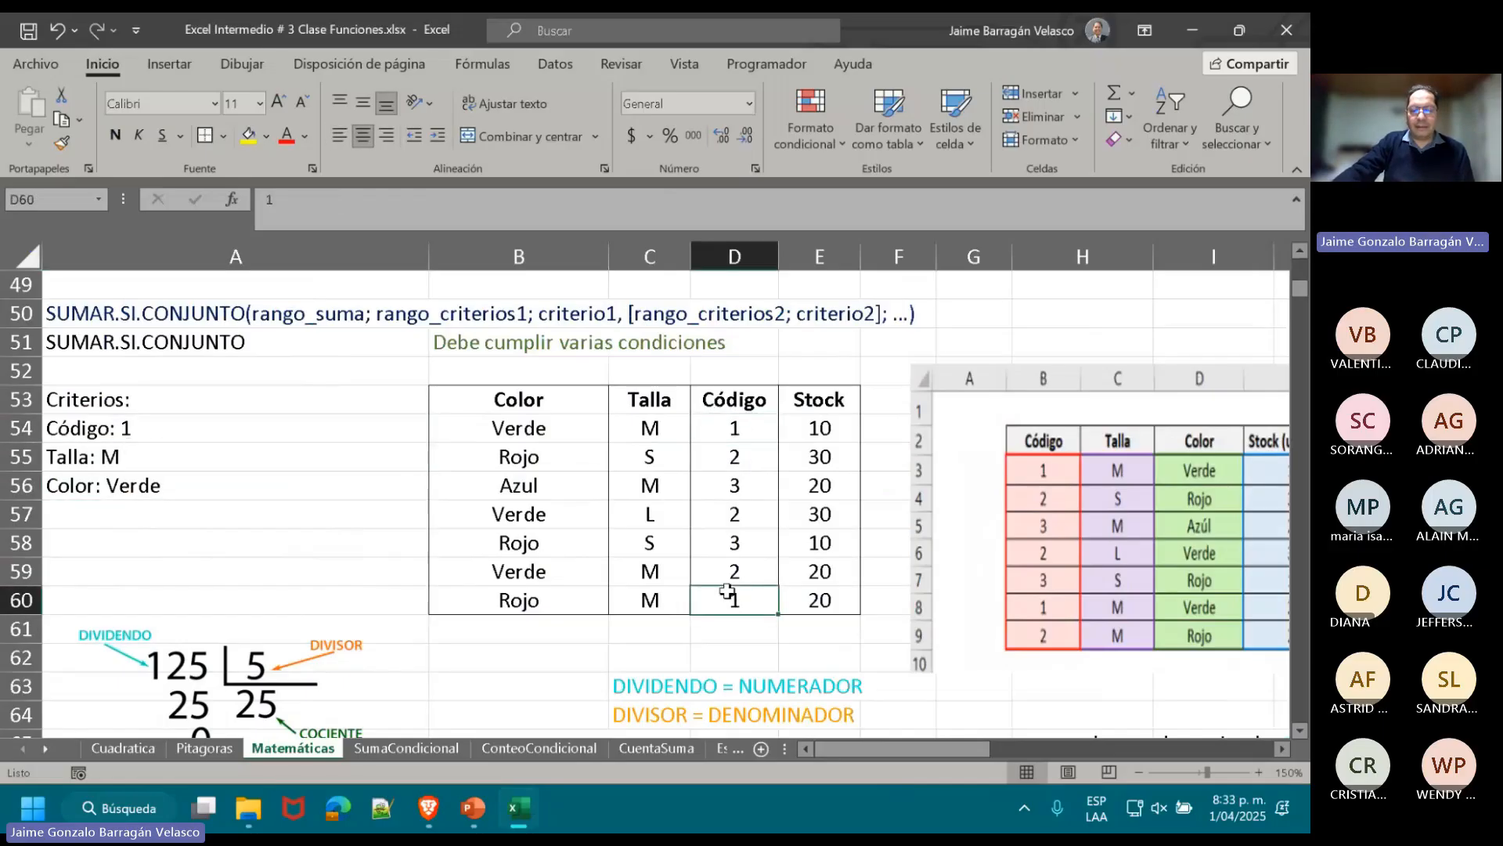
click(735, 433)
click(488, 376)
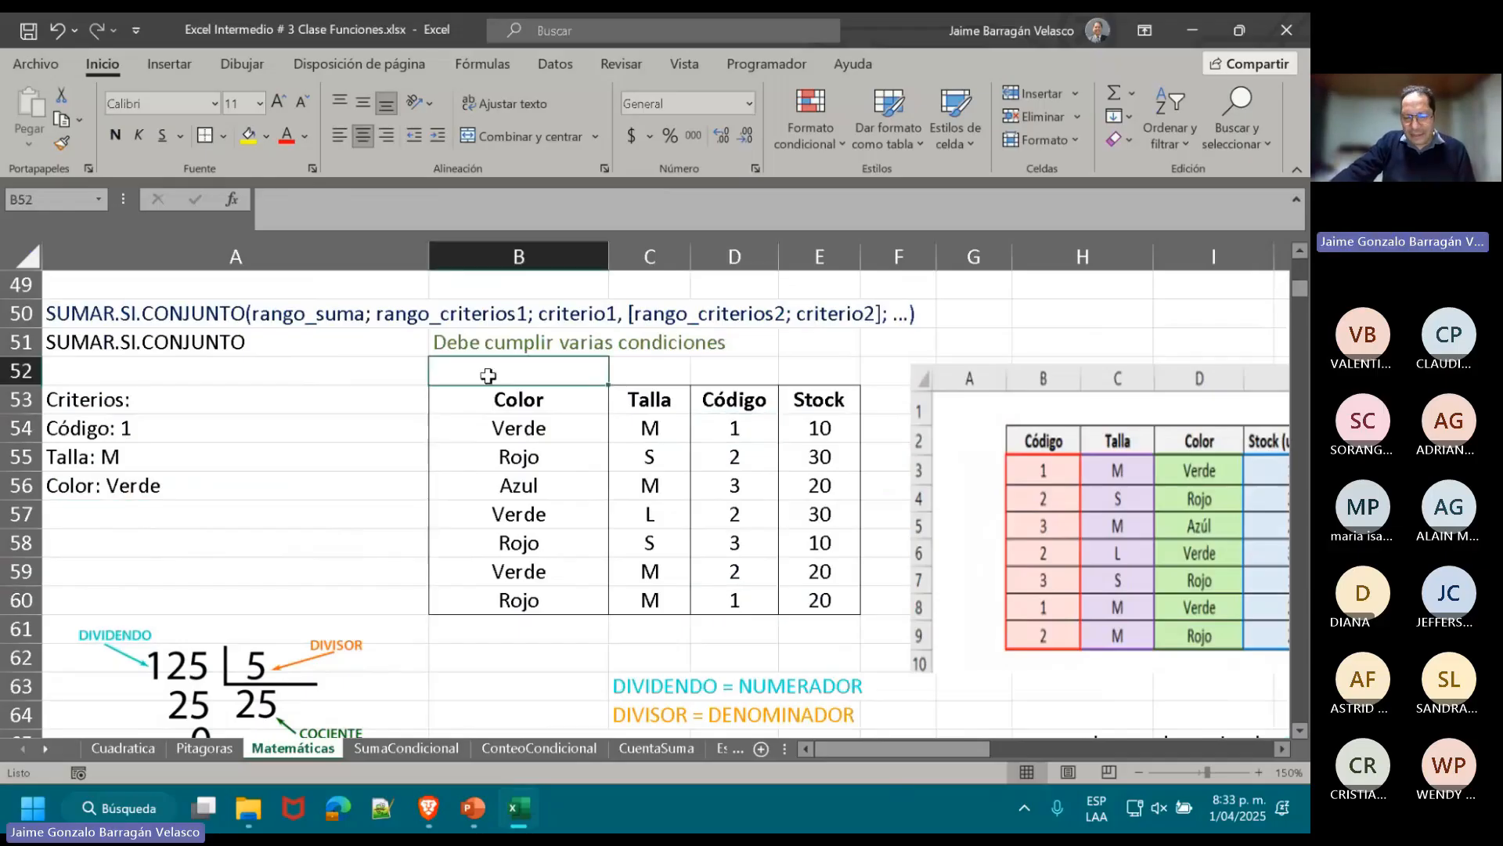
drag(487, 376, 818, 594)
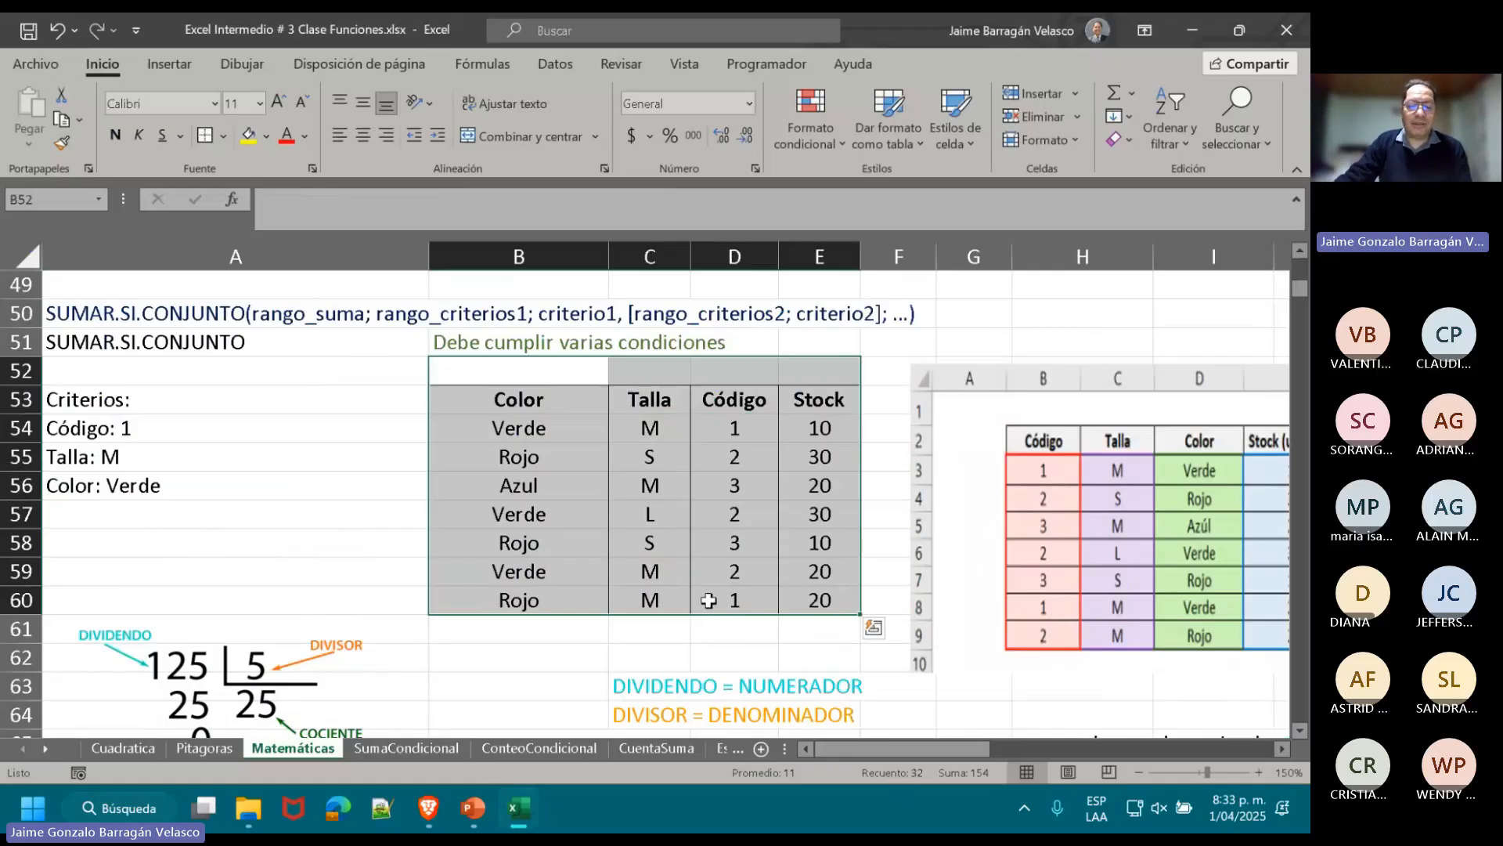
- Check the first data row's Stock, Código, Talla and Color against the listed criteria, and select B54:E54
click(820, 427)
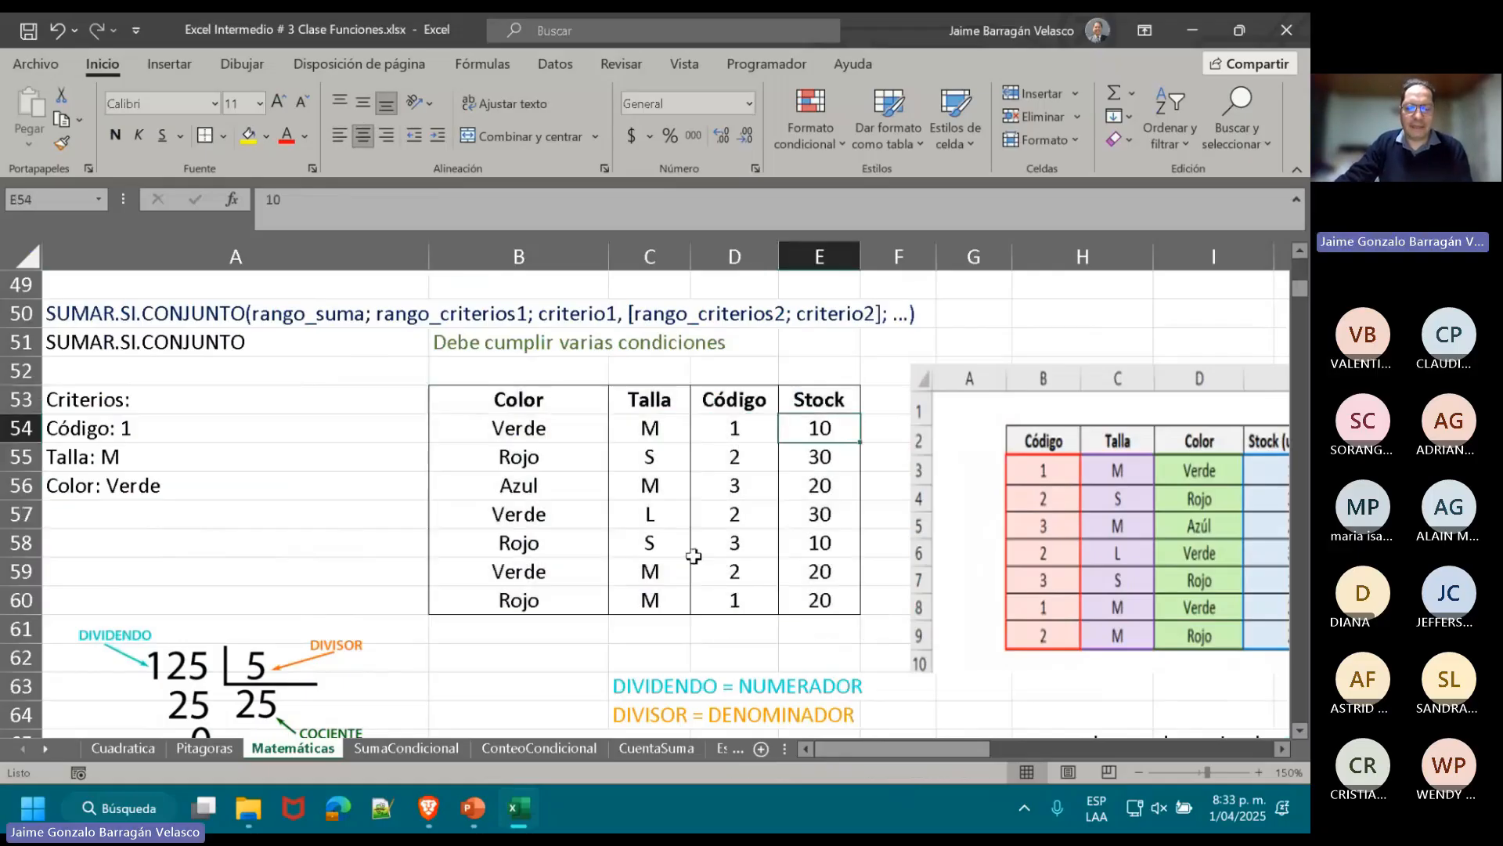
click(735, 427)
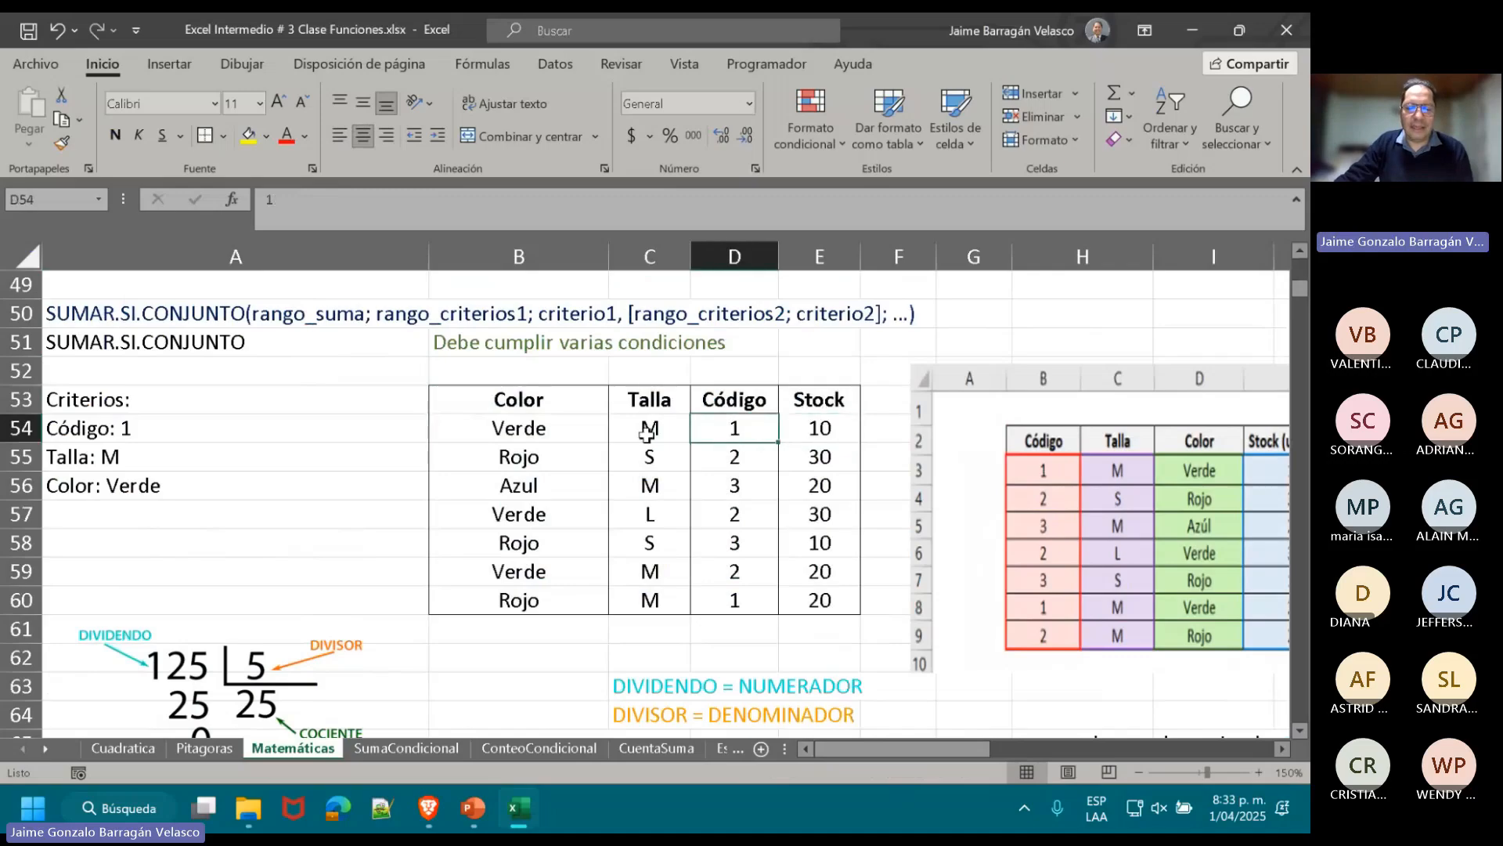
click(648, 428)
drag(559, 428, 795, 426)
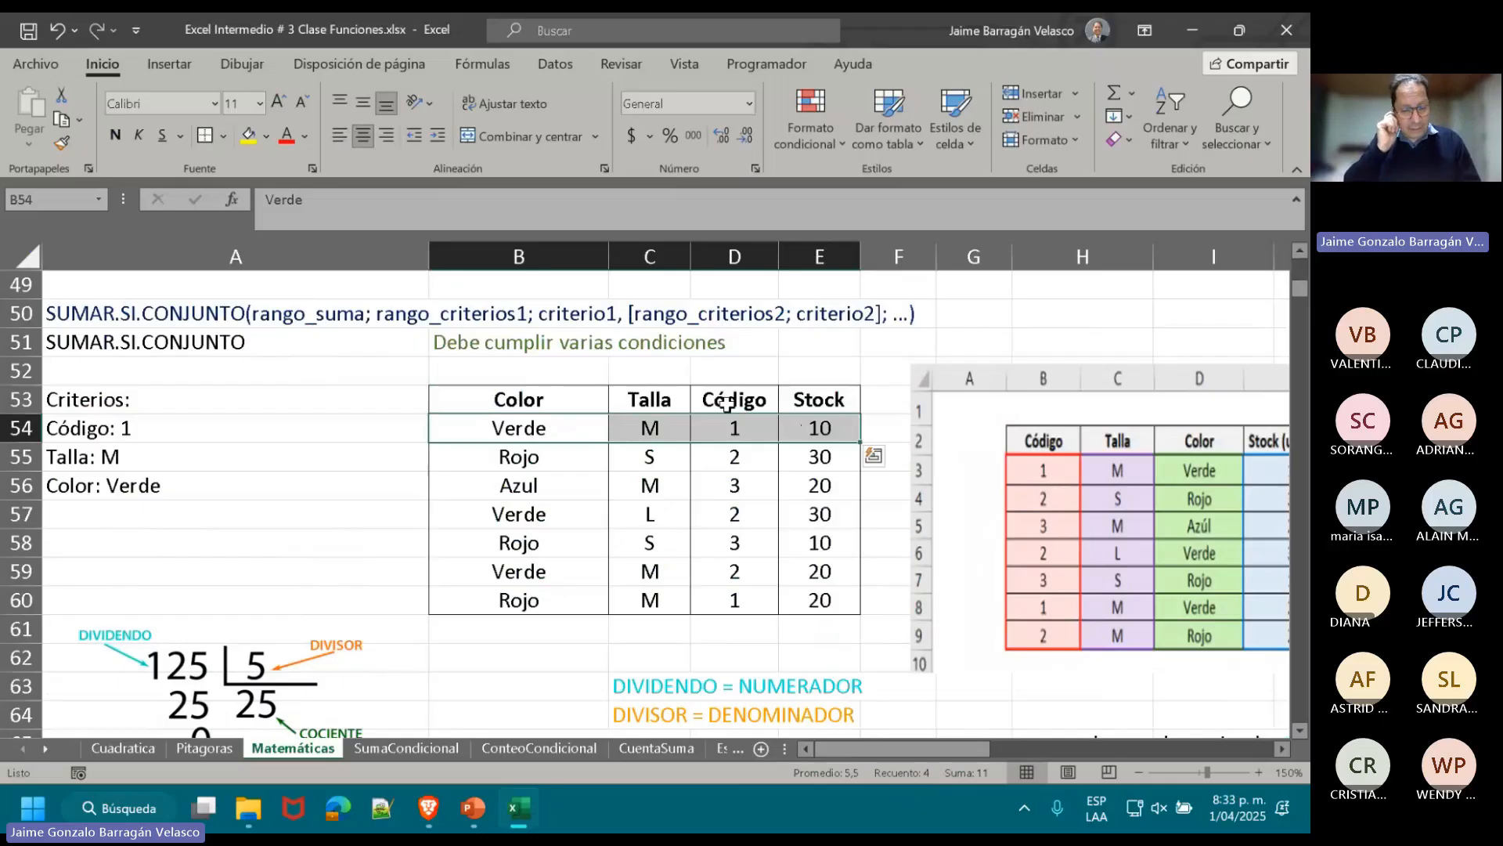
- Start a SUMAR.SI.CONJUNTO formula in A58 with the Stock values E54:E60 as the sum range
click(140, 553)
text(=)
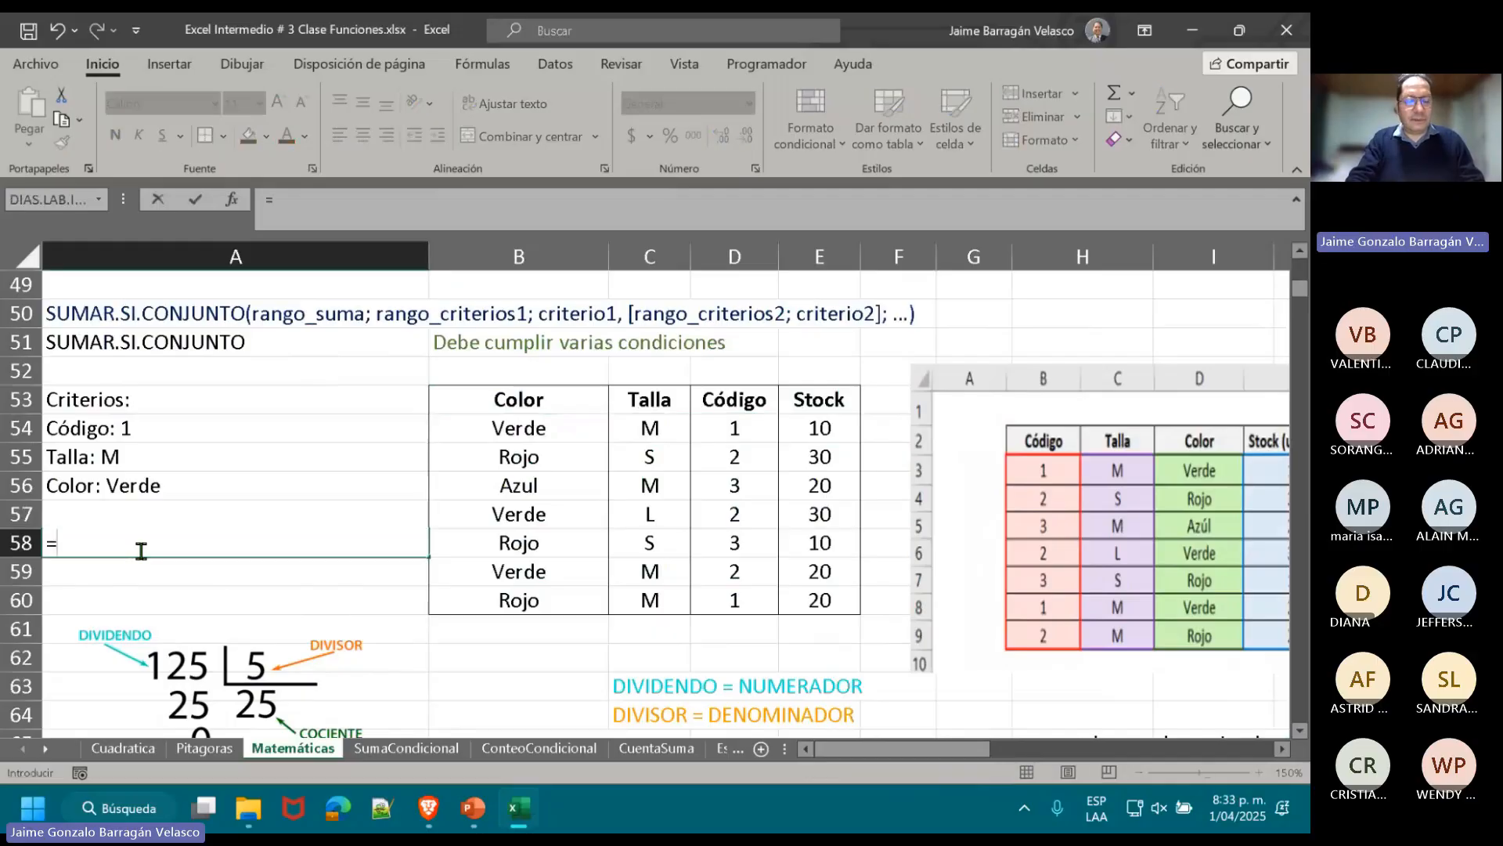
text(SUMA)
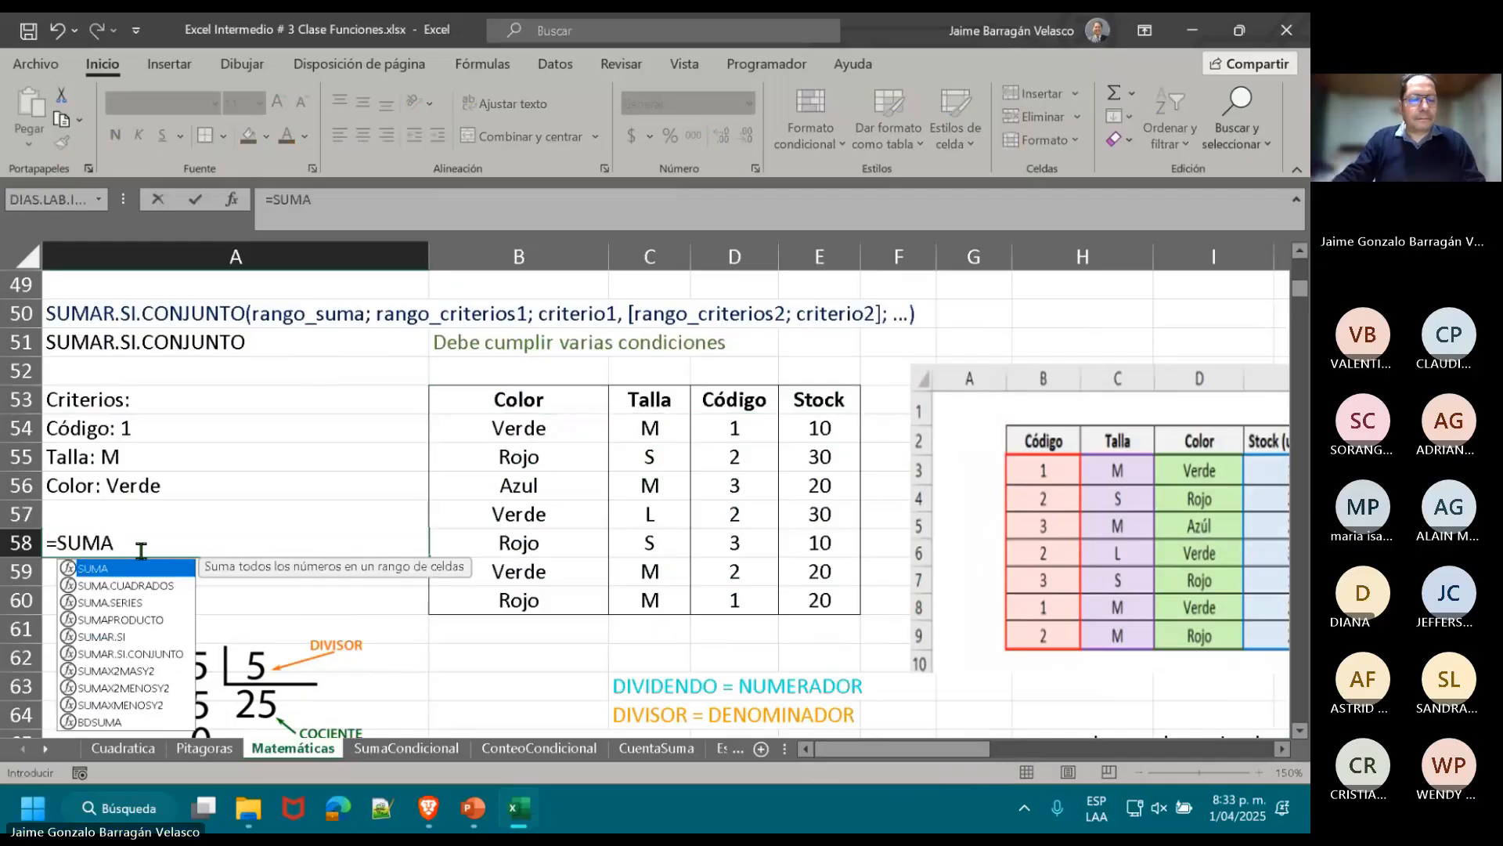
double_click(144, 653)
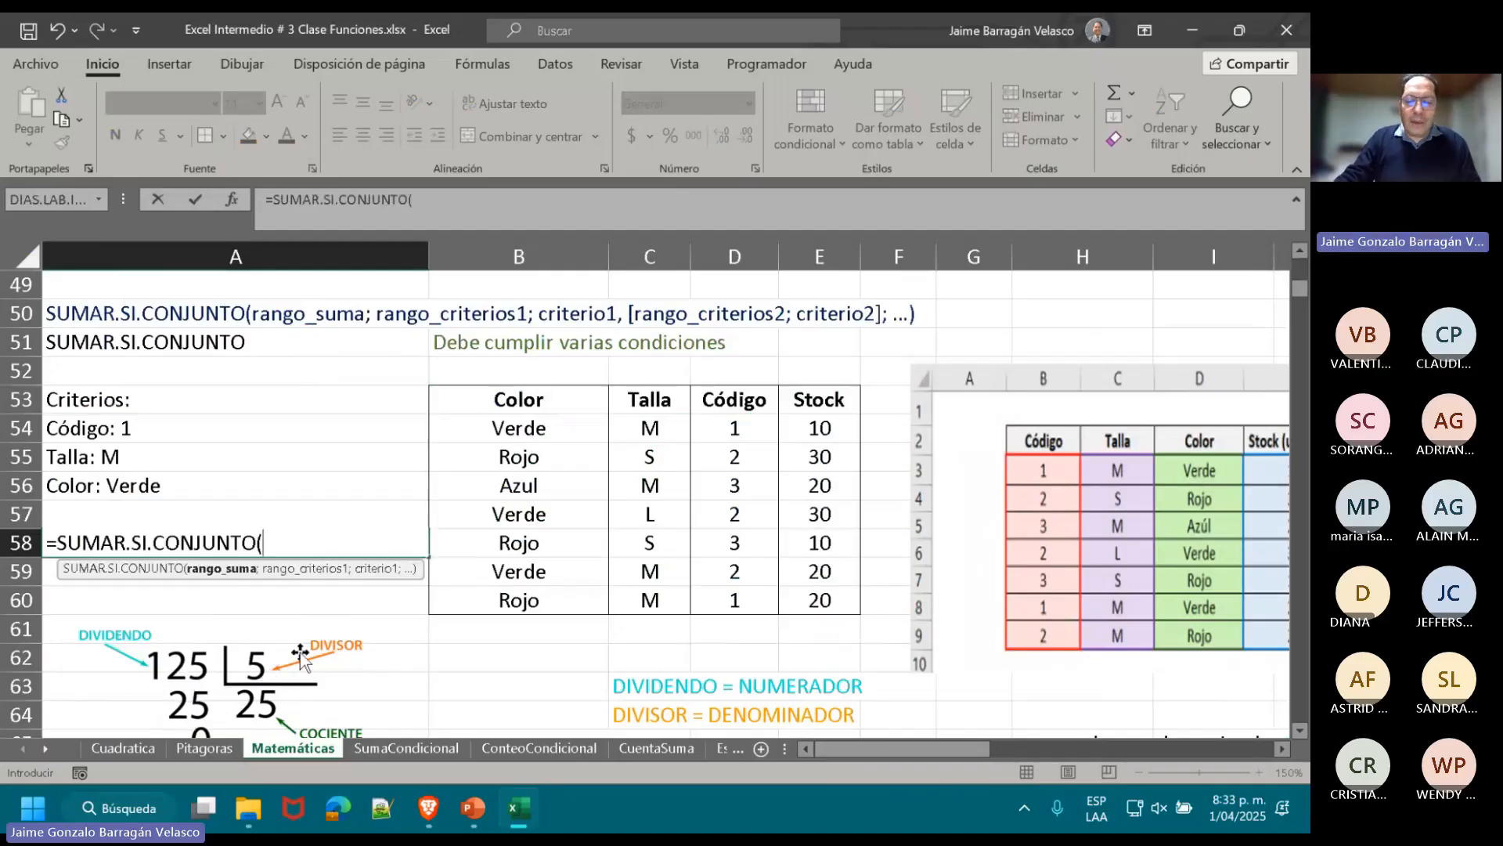
drag(818, 427, 820, 600)
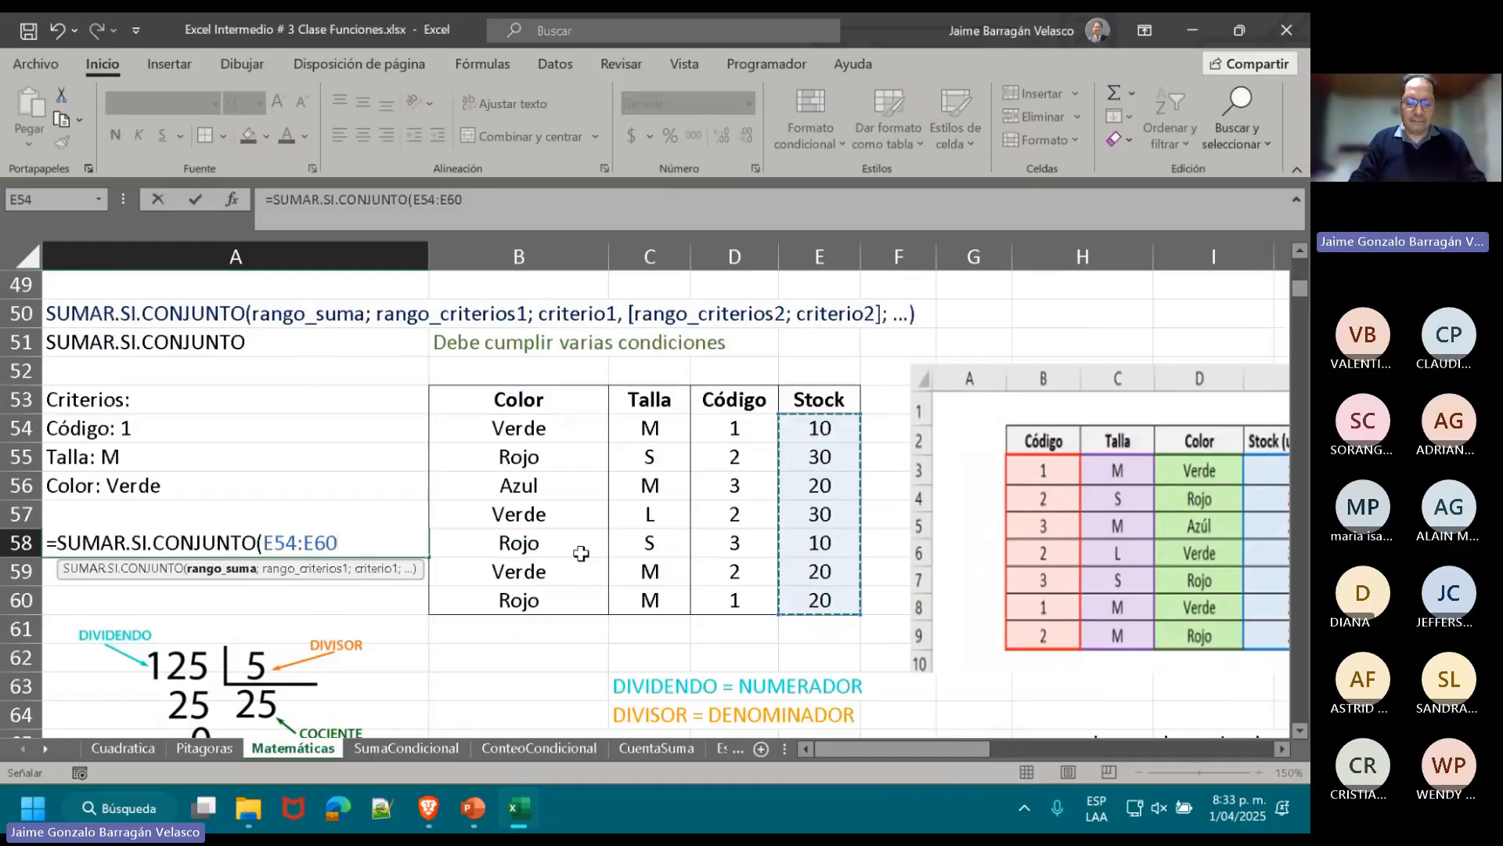
text(;)
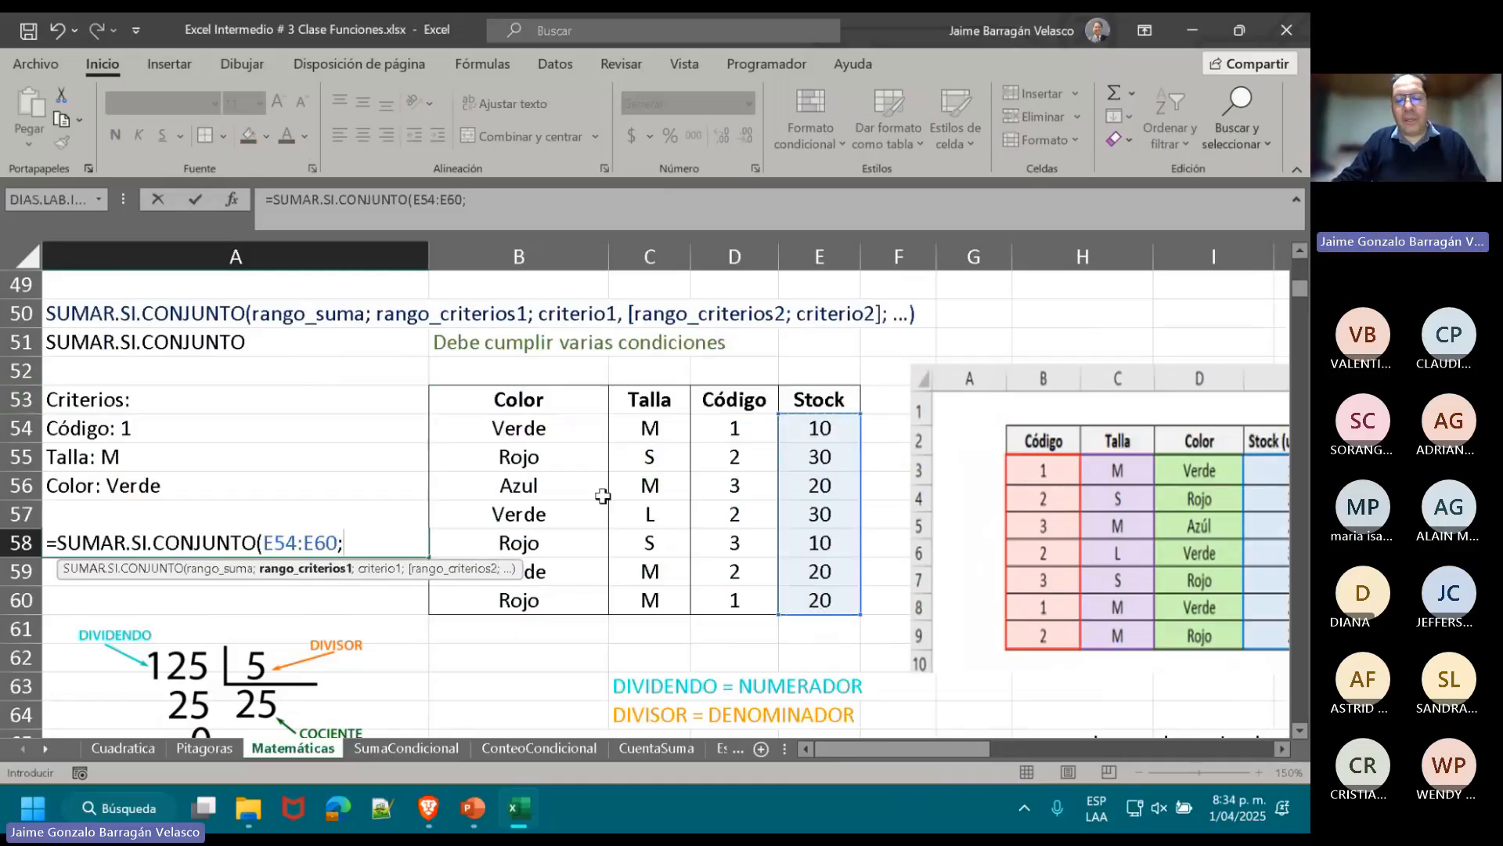
- Add the Código values D54:D60 as the first criteria range with the criterion "=1" in the A58 formula
drag(733, 440, 739, 588)
text(;)
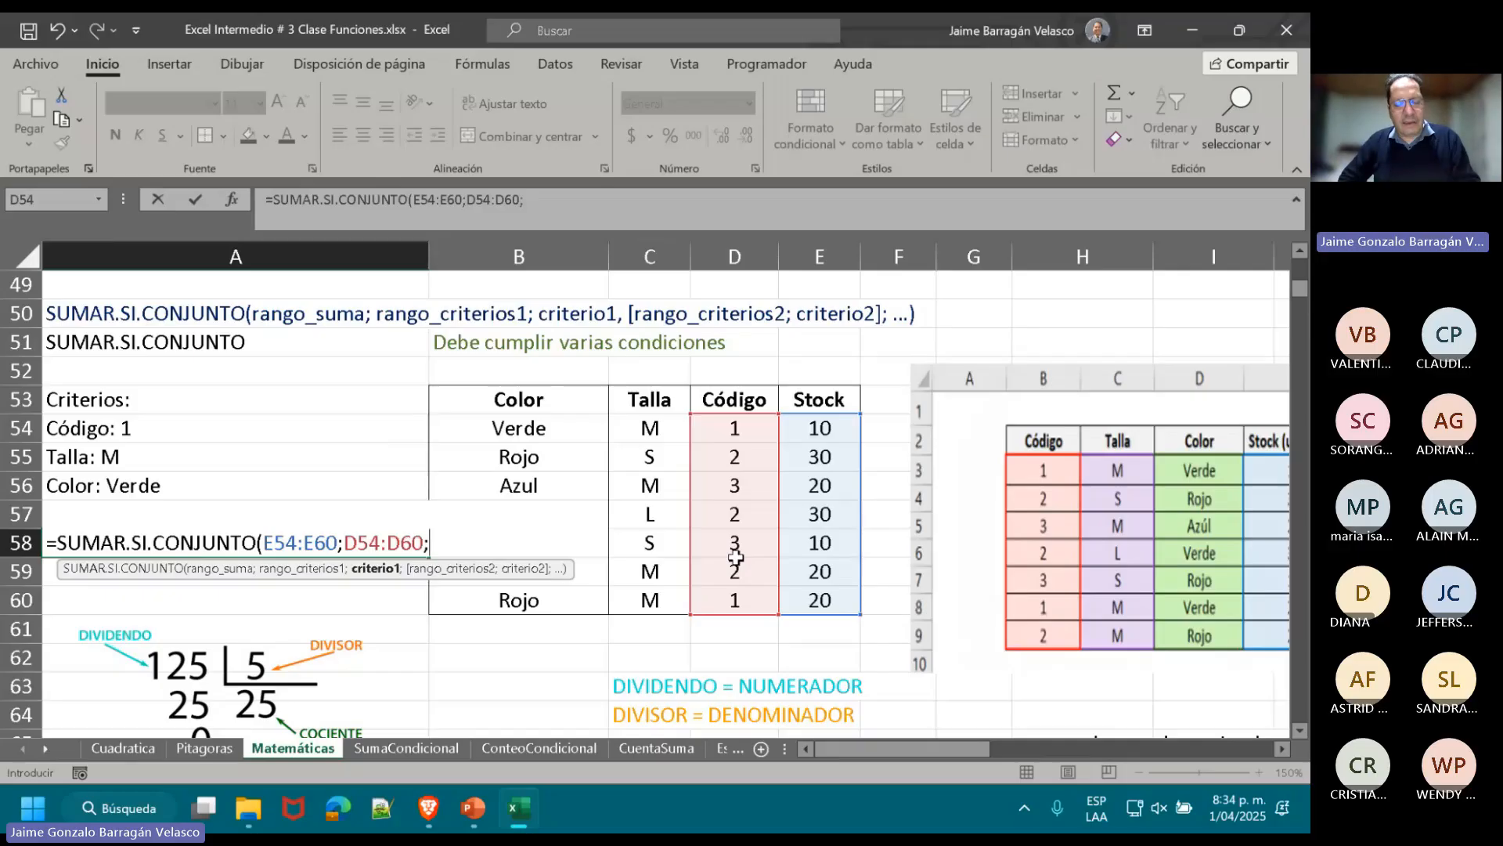
text(")
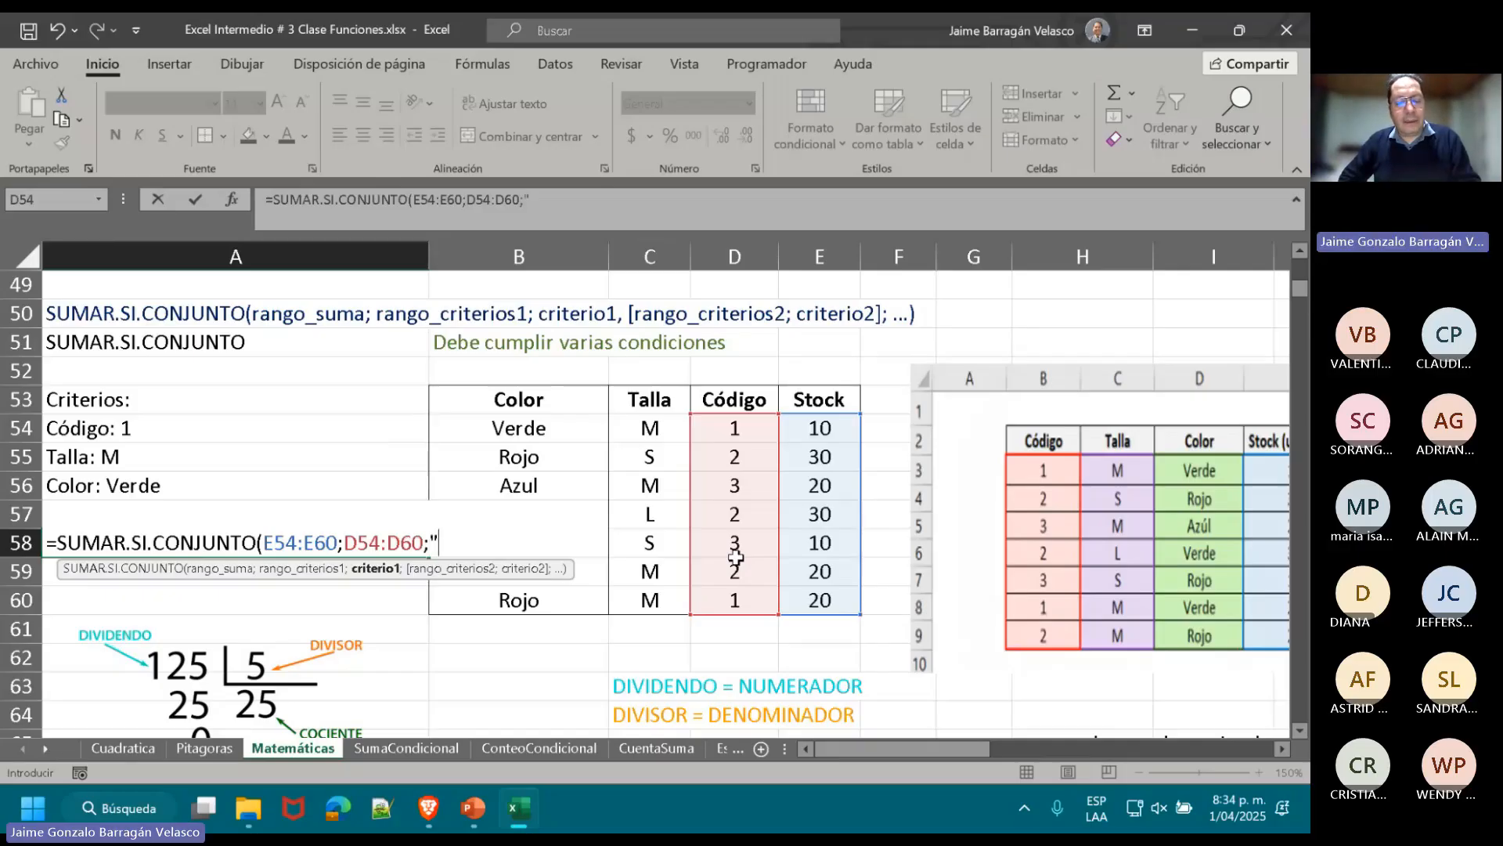
text(=1)
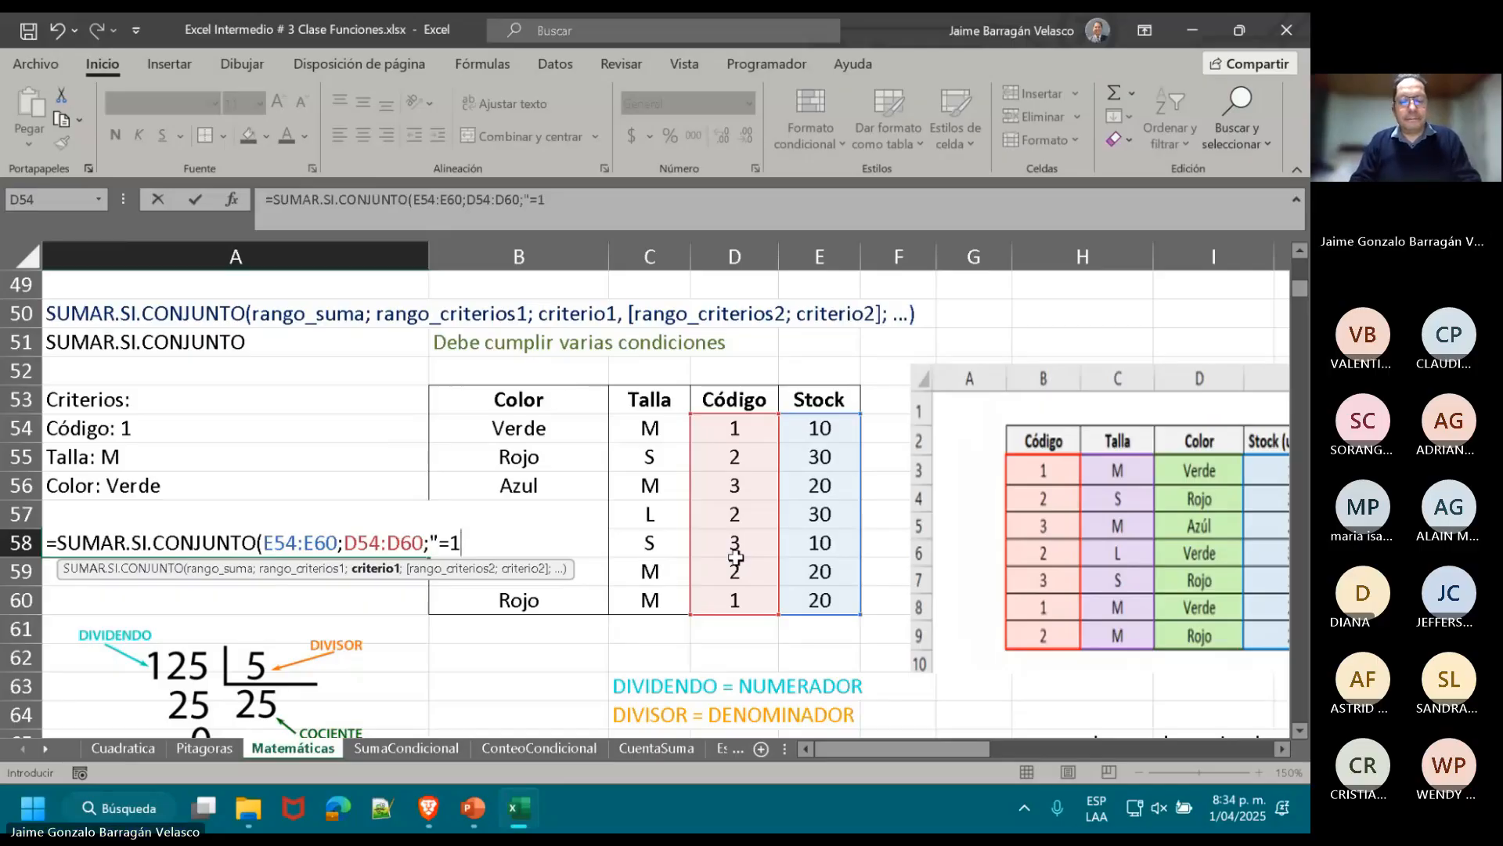
text(")
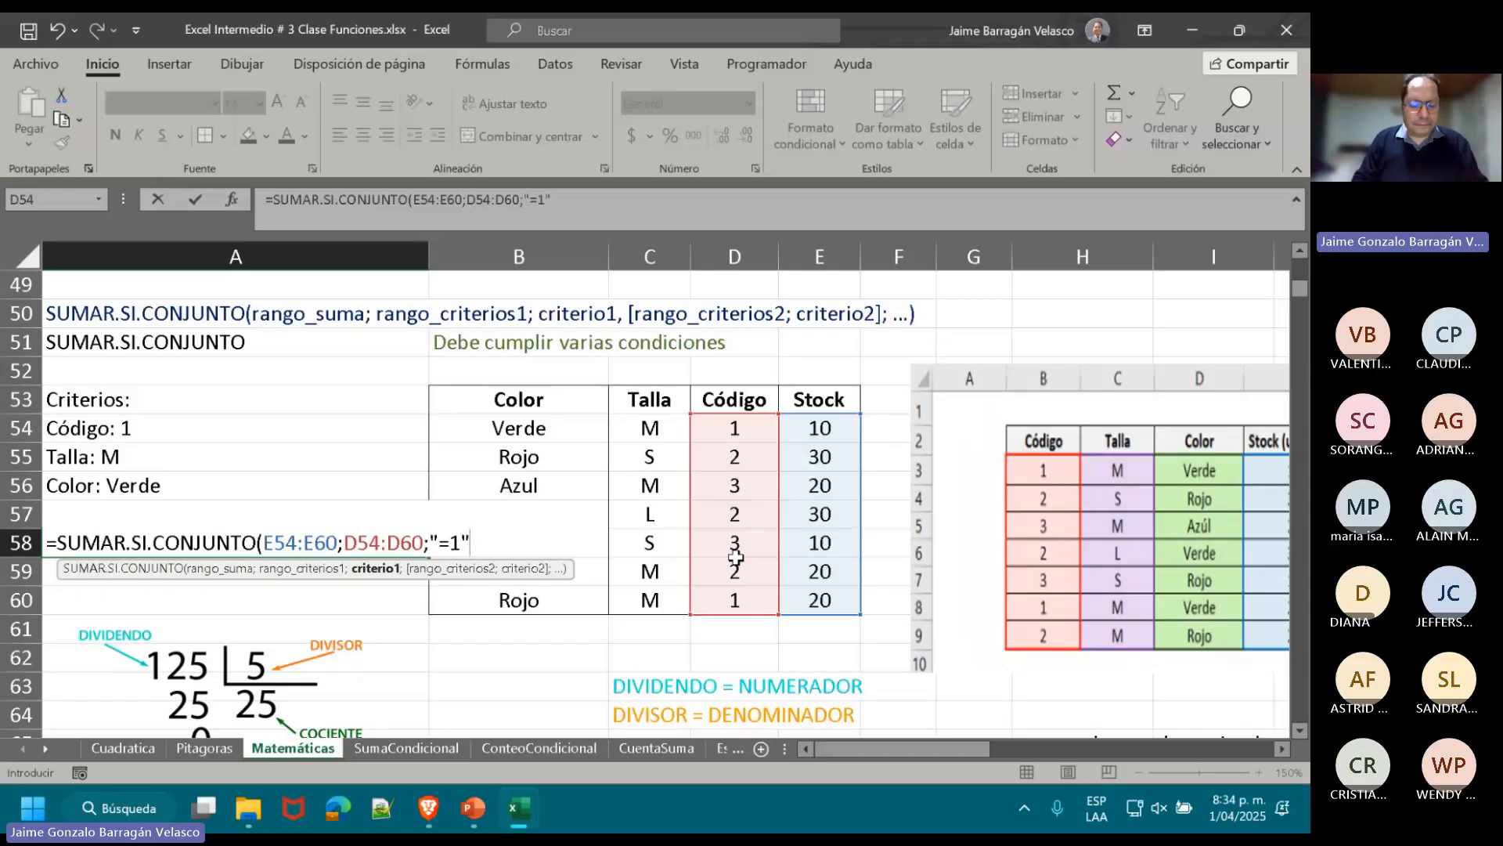
text(;)
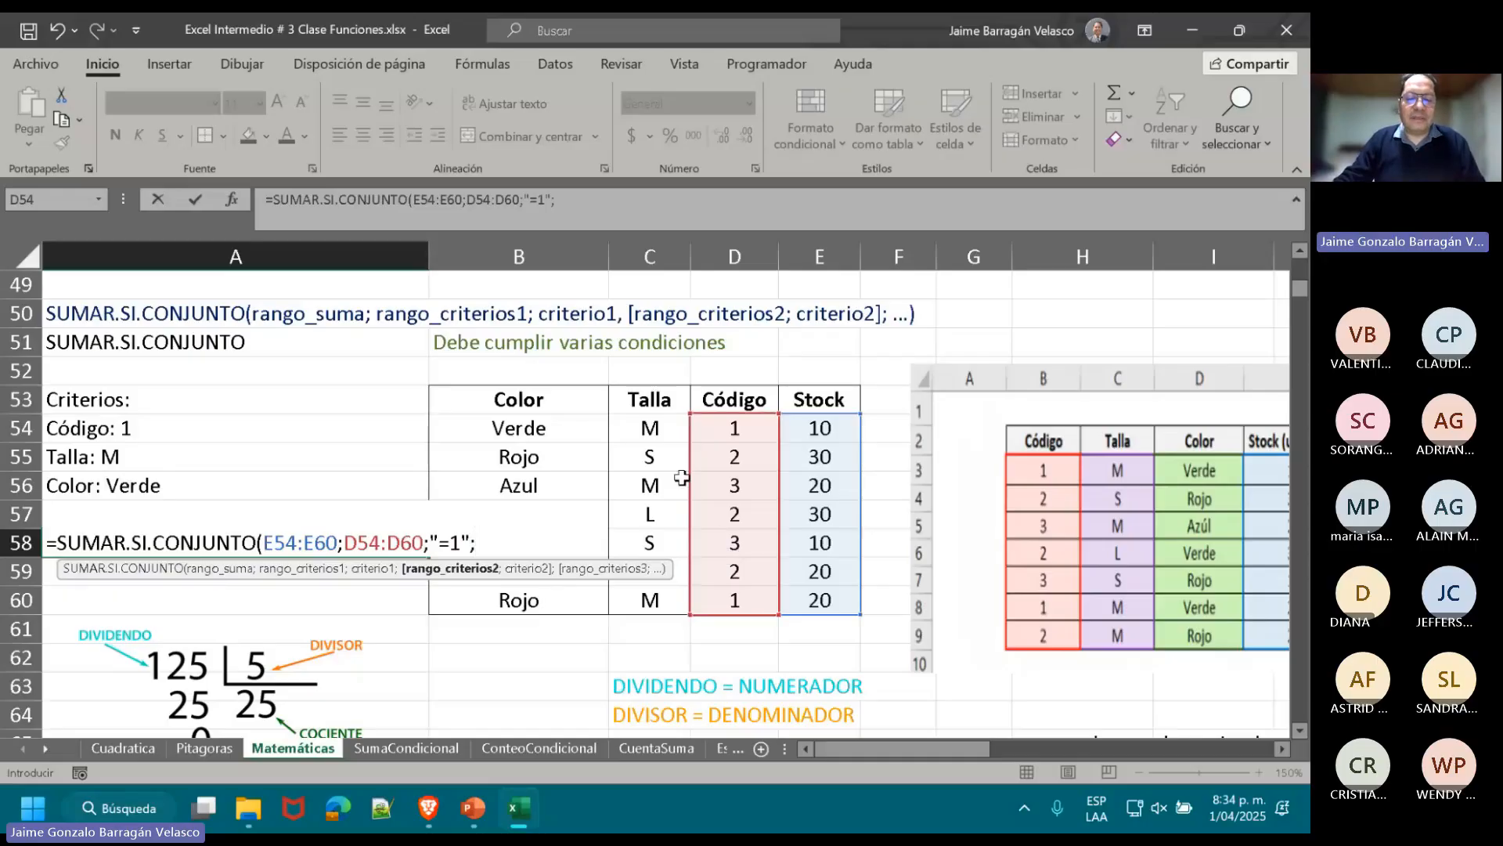
- Add the Talla values C54:C60 as the second criteria range with the criterion "m"
click(655, 428)
drag(655, 428, 667, 593)
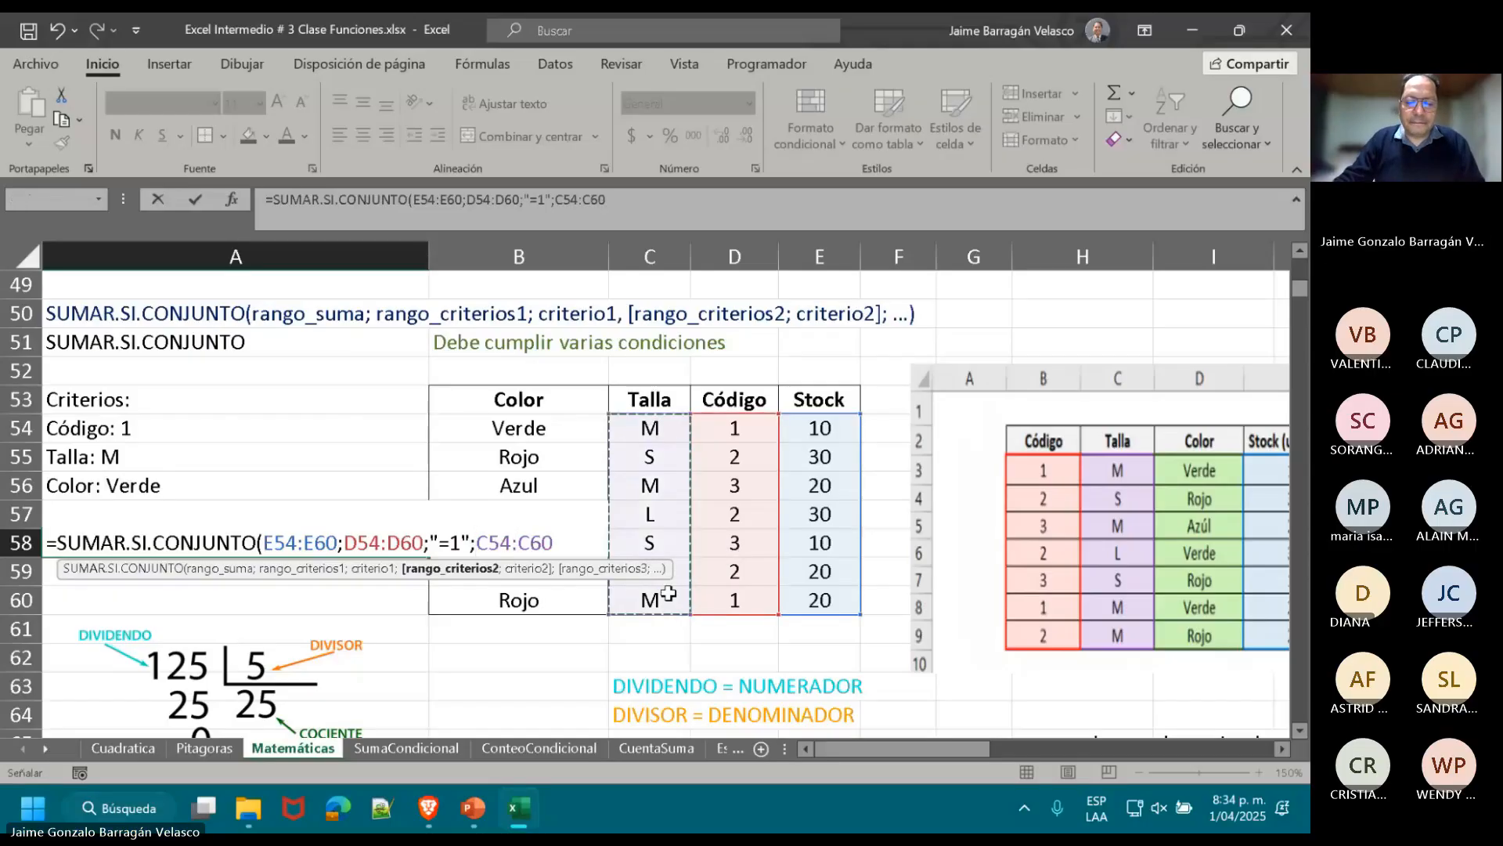
text(;)
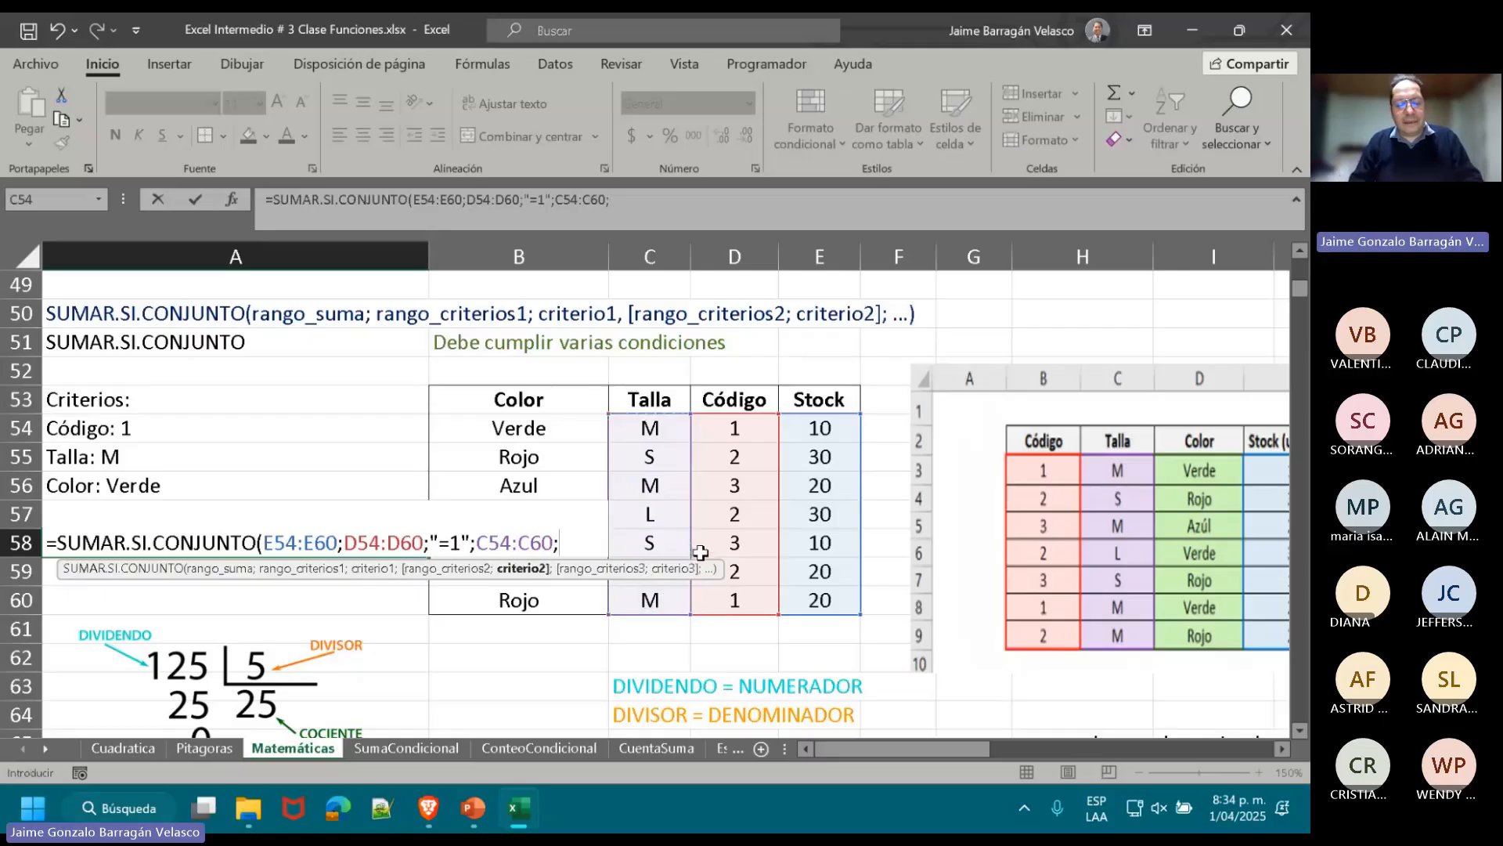
text("=)
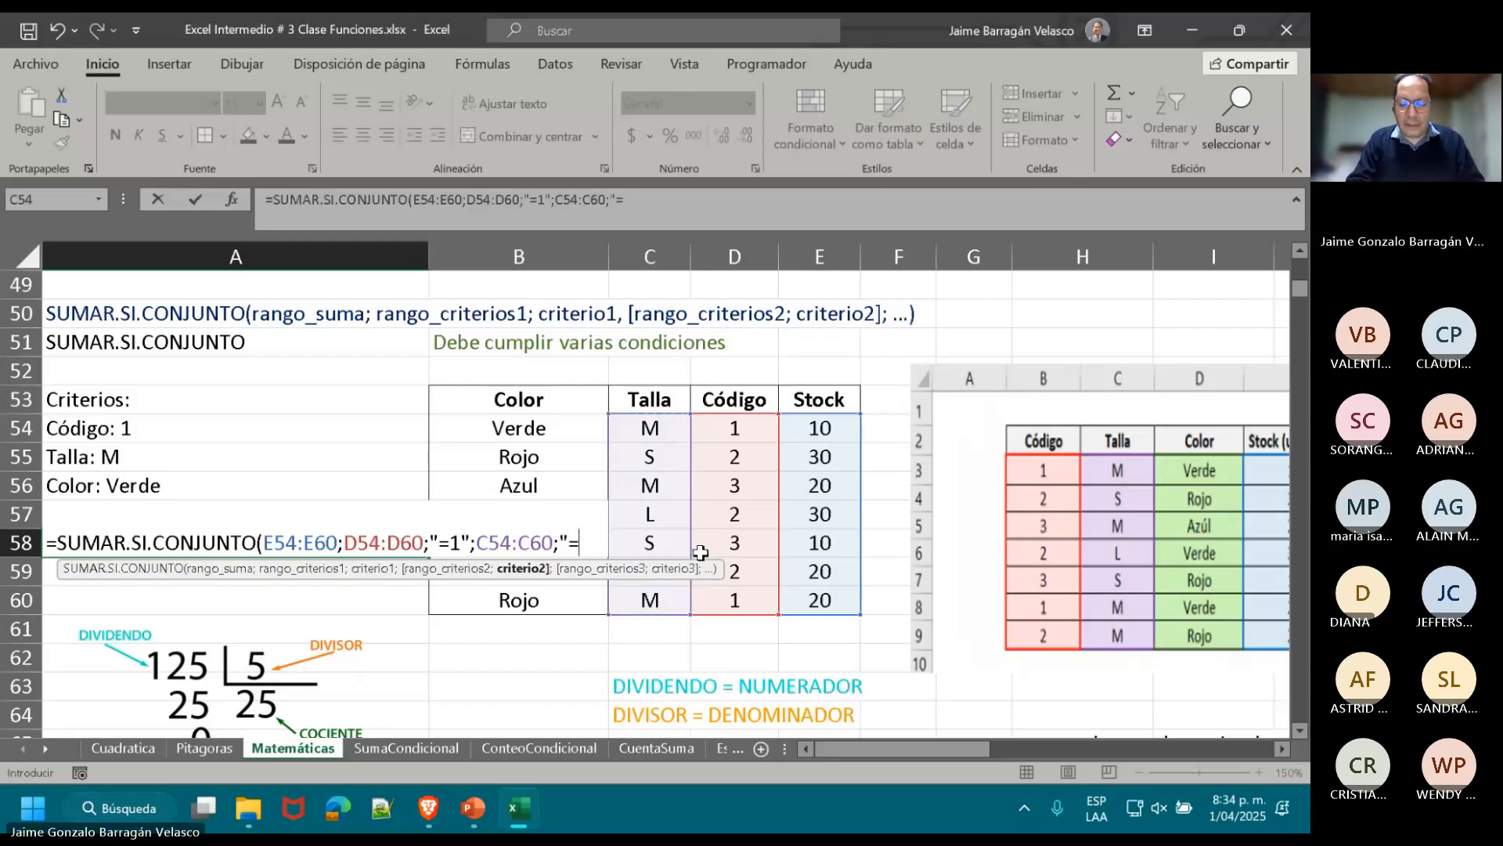
key(BackSpace)
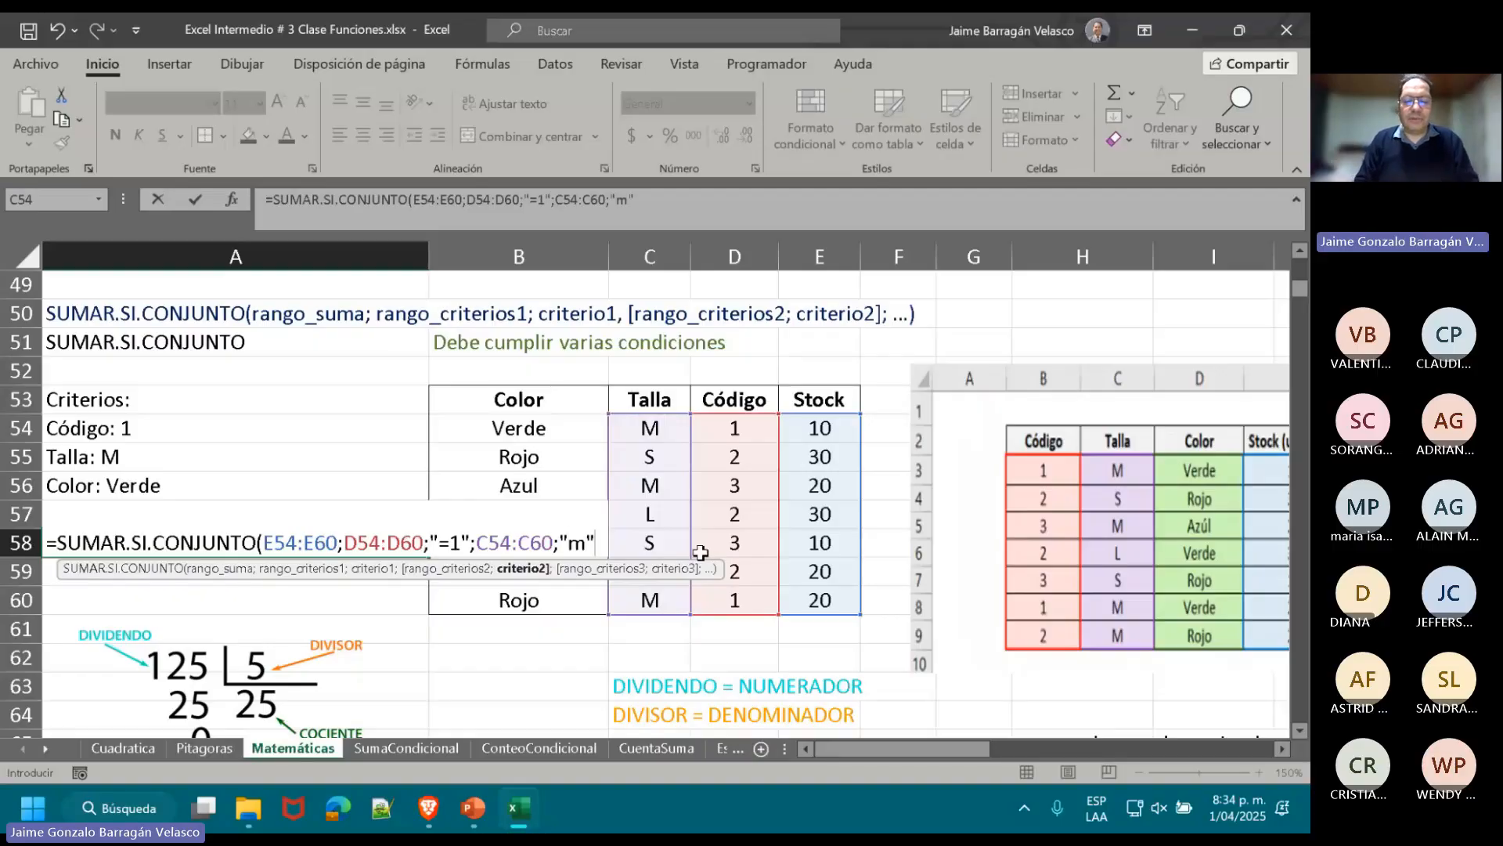
text(;)
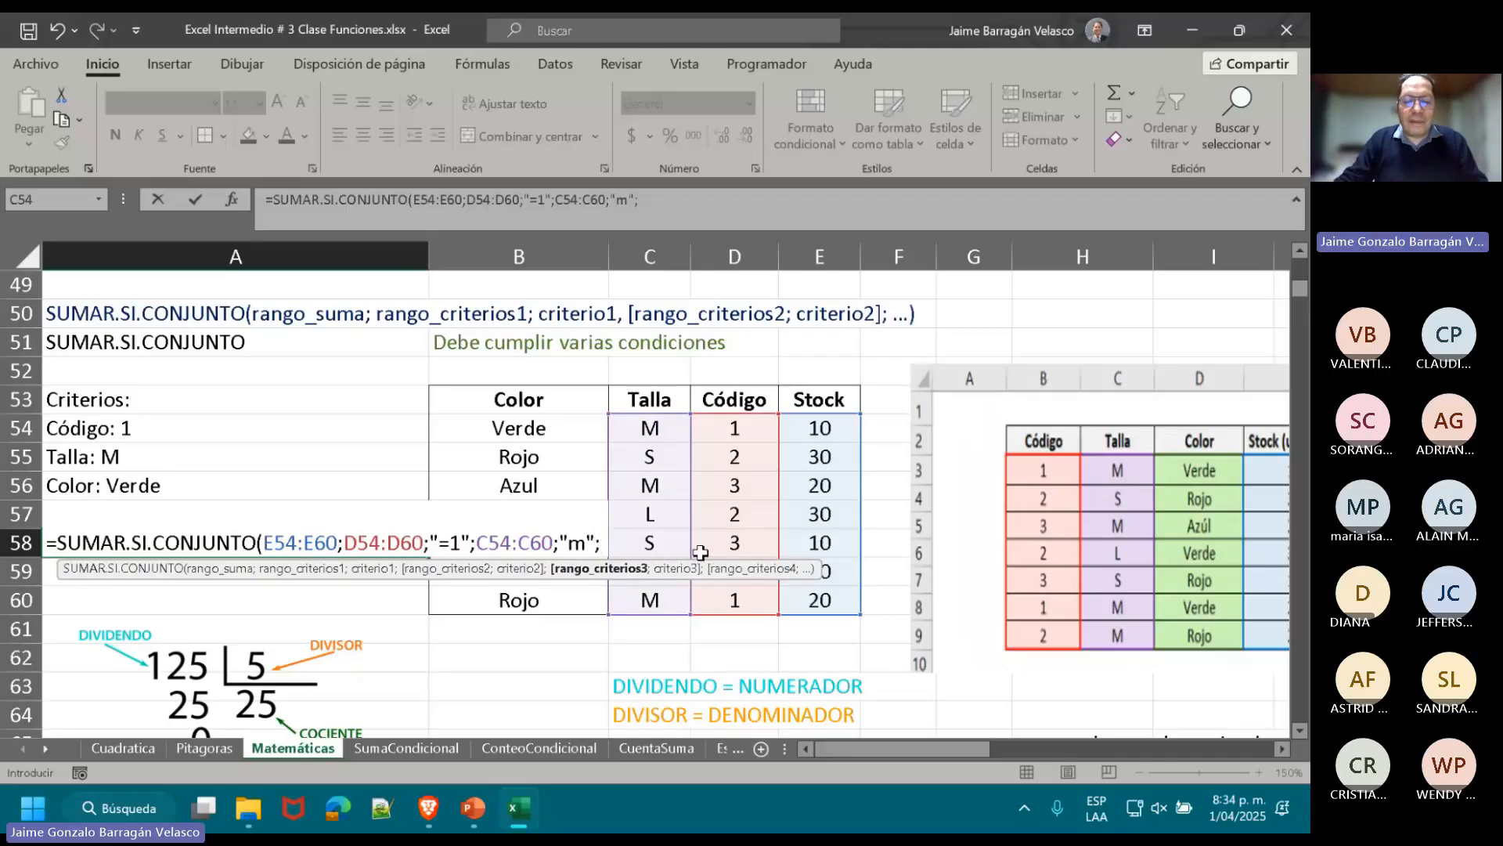
- Add the Color values B54:B60 as the third criteria range with the criterion "VERDE" and complete the A58 formula
drag(575, 429, 566, 597)
text(;)
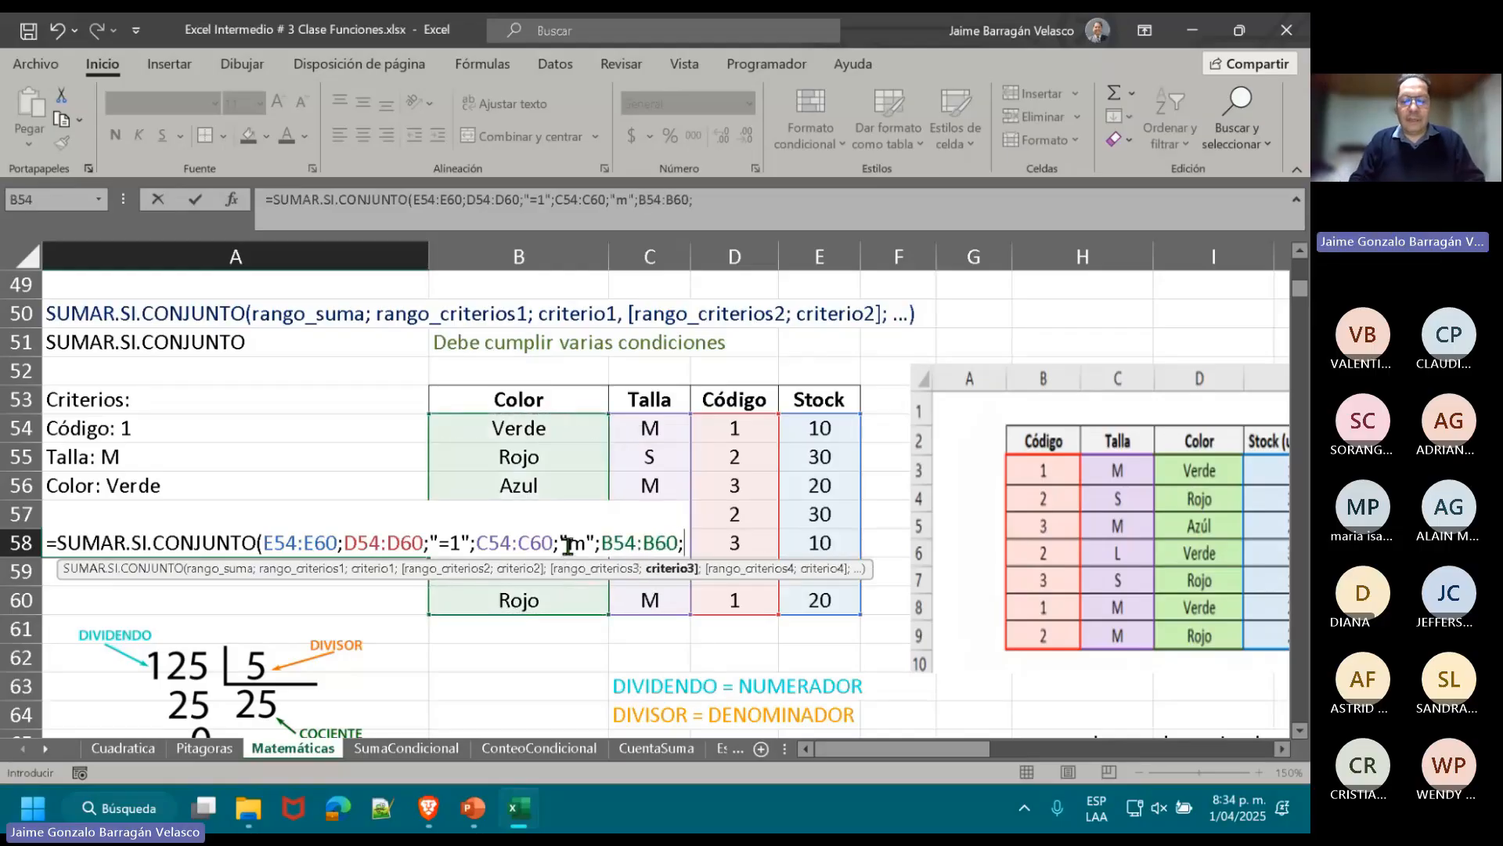
text("VERDE)
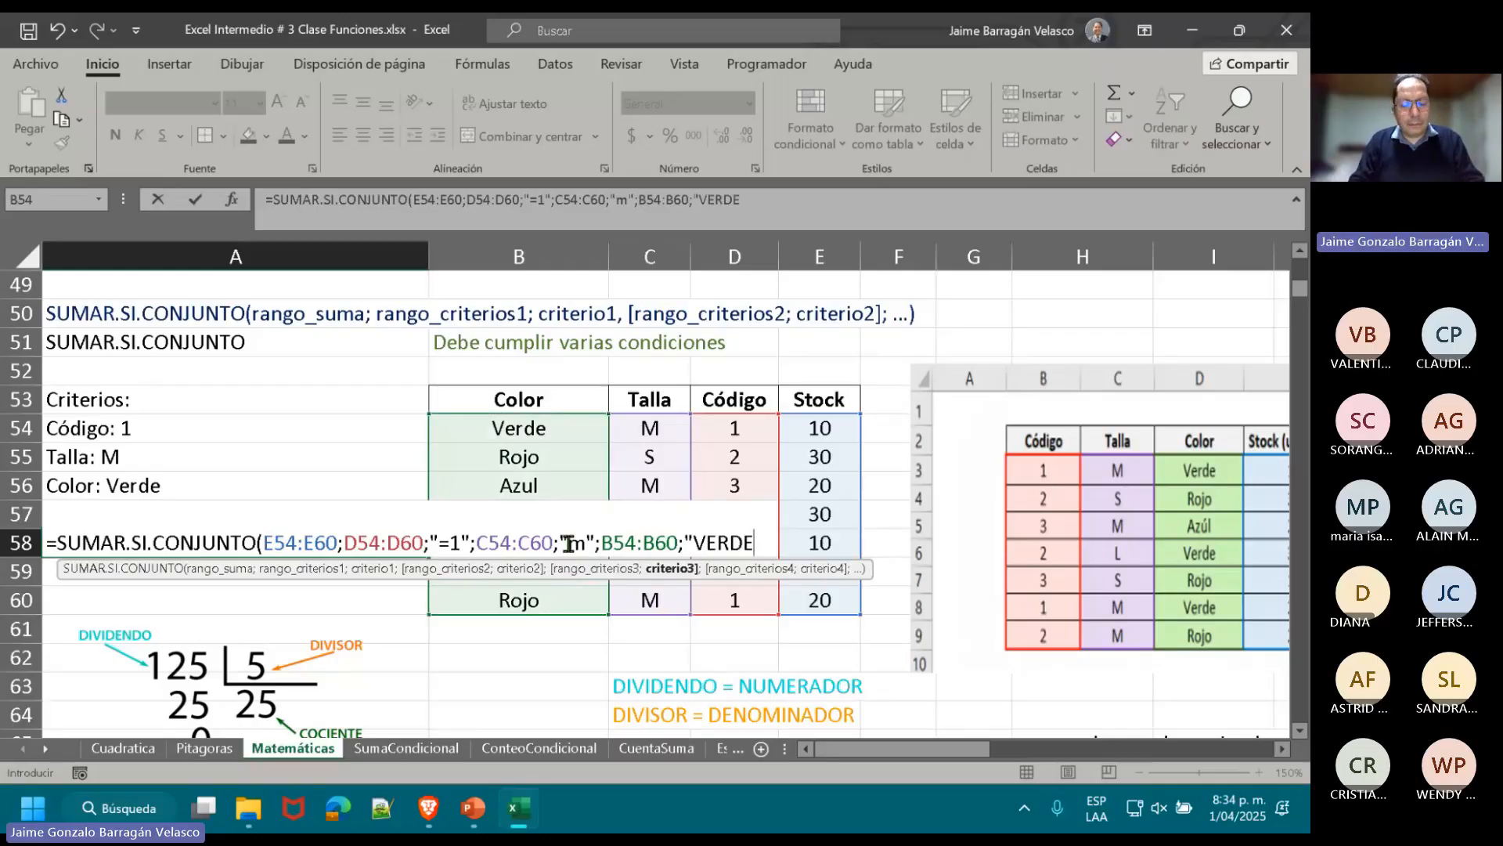
text("))
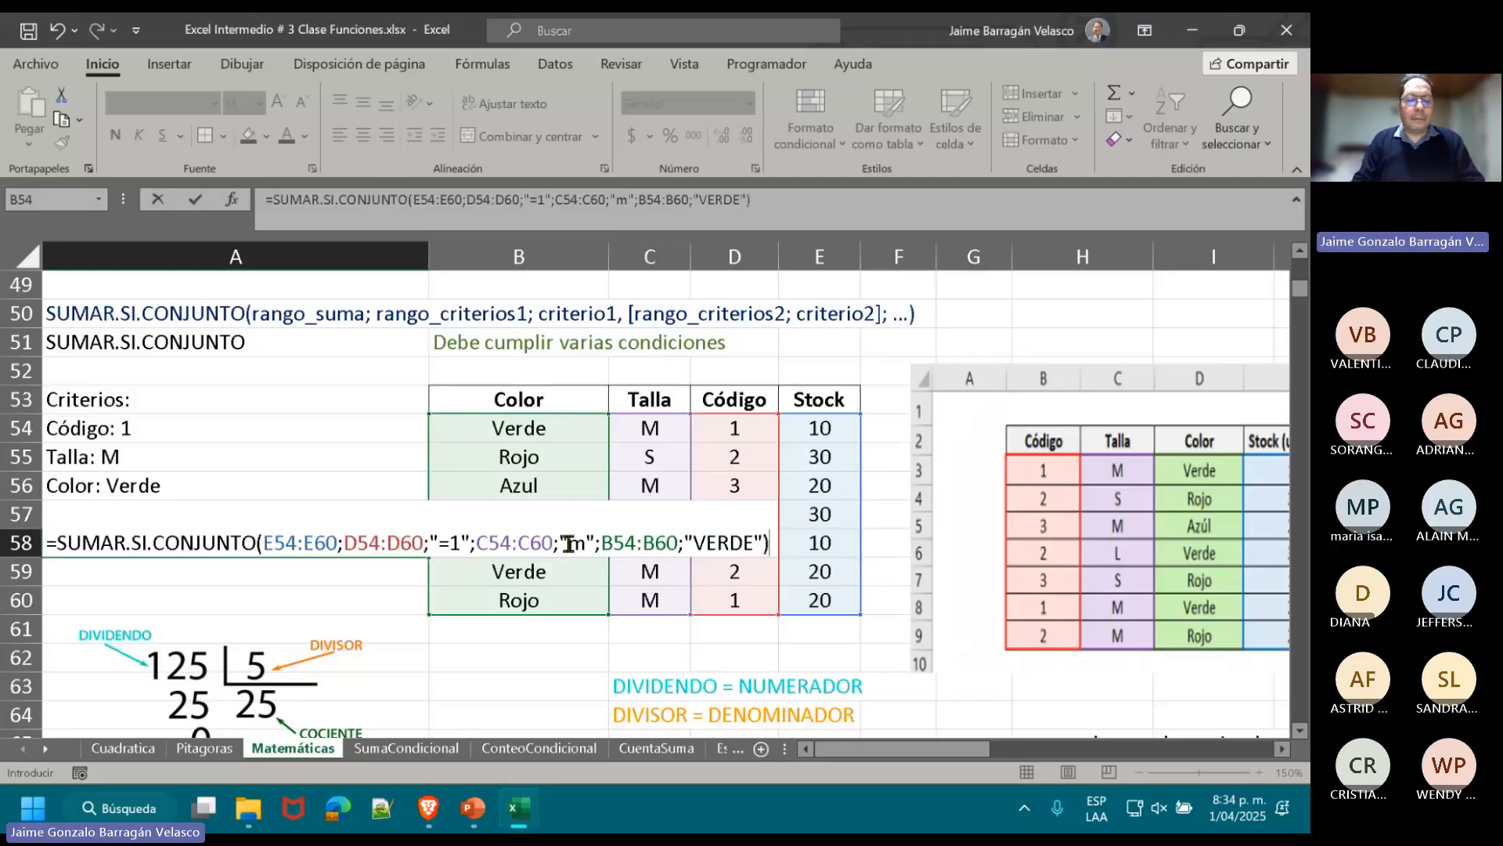
key(Return)
key(Up)
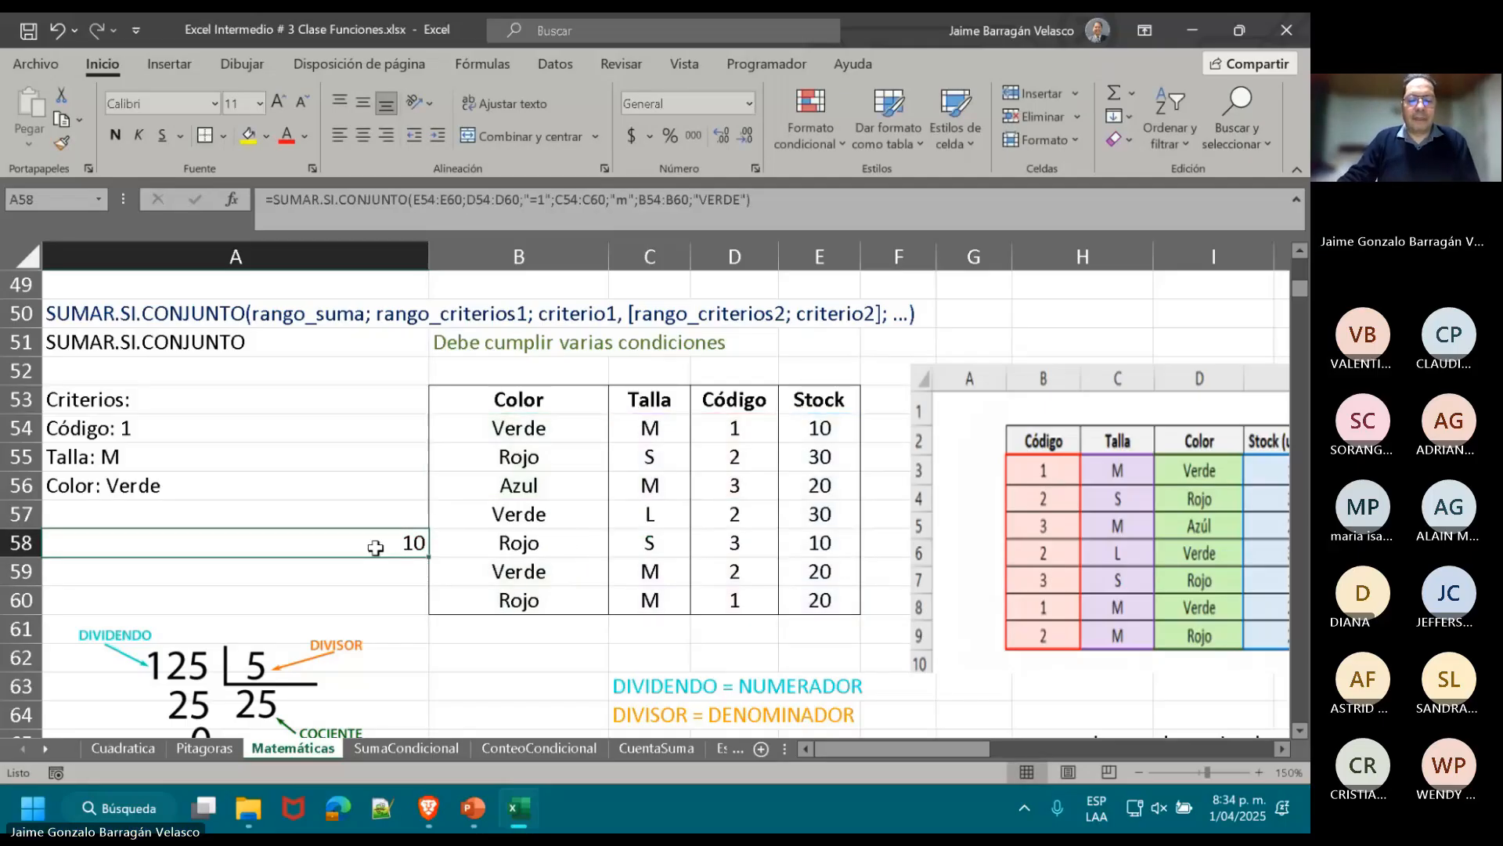
- Change the Código criterion in the A58 formula to a plain 1, without quotation marks or equals sign
double_click(470, 542)
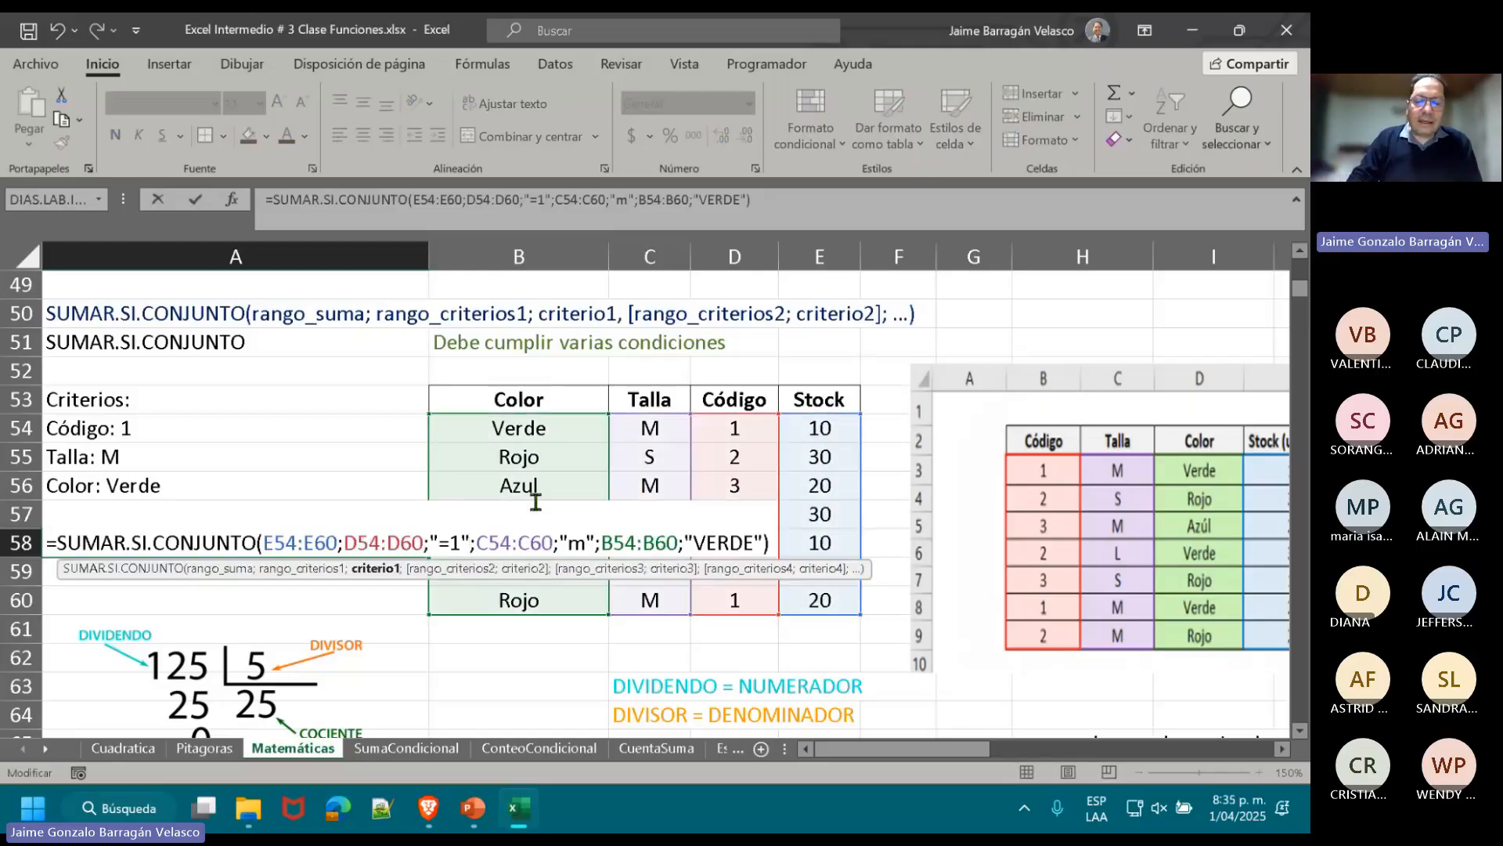
key(BackSpace)
key(BackSpace)
key(BackSpace)
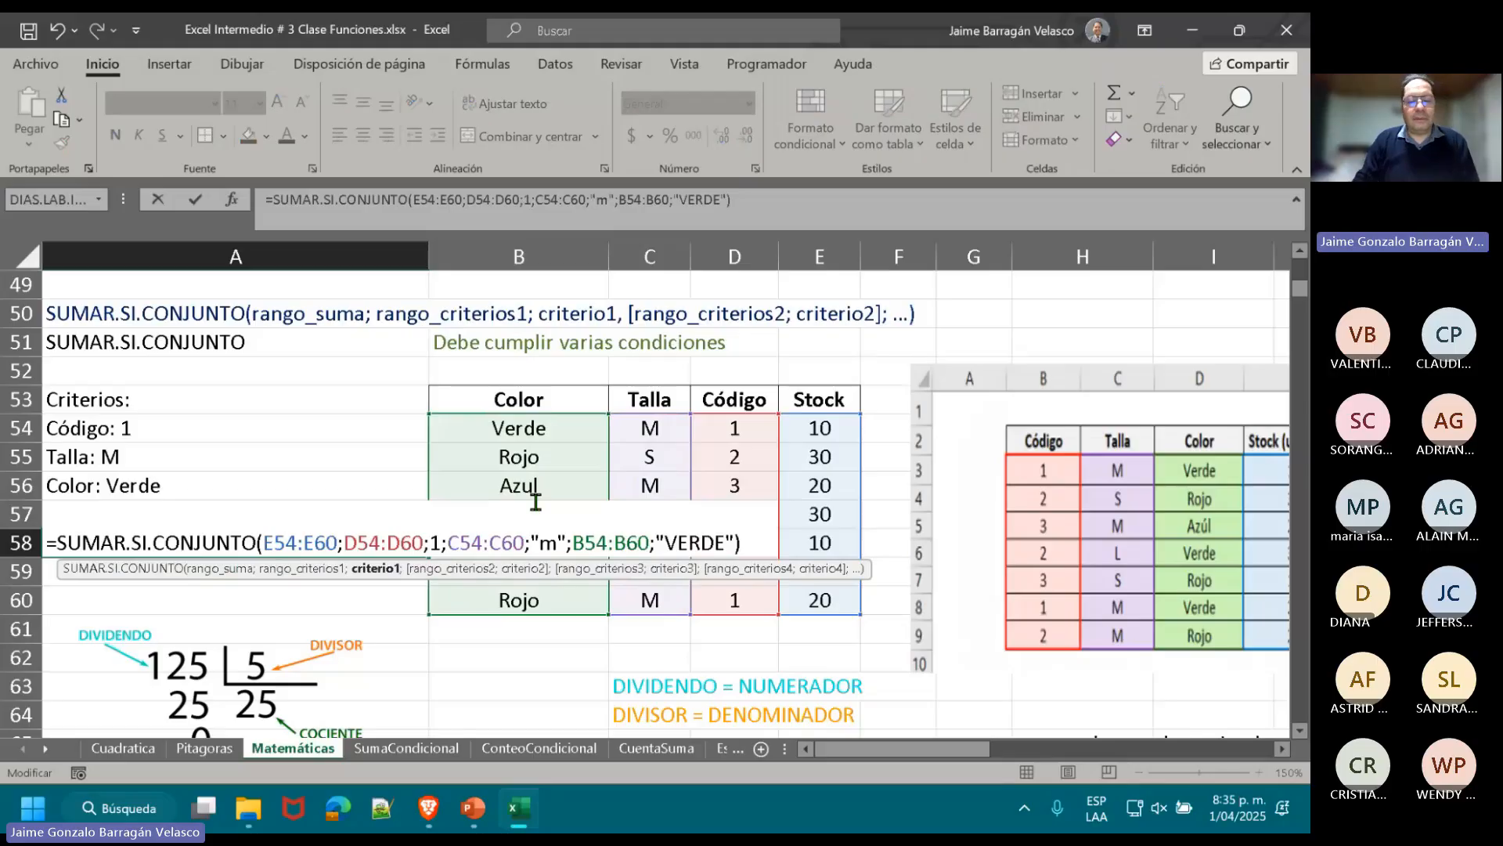
key(Return)
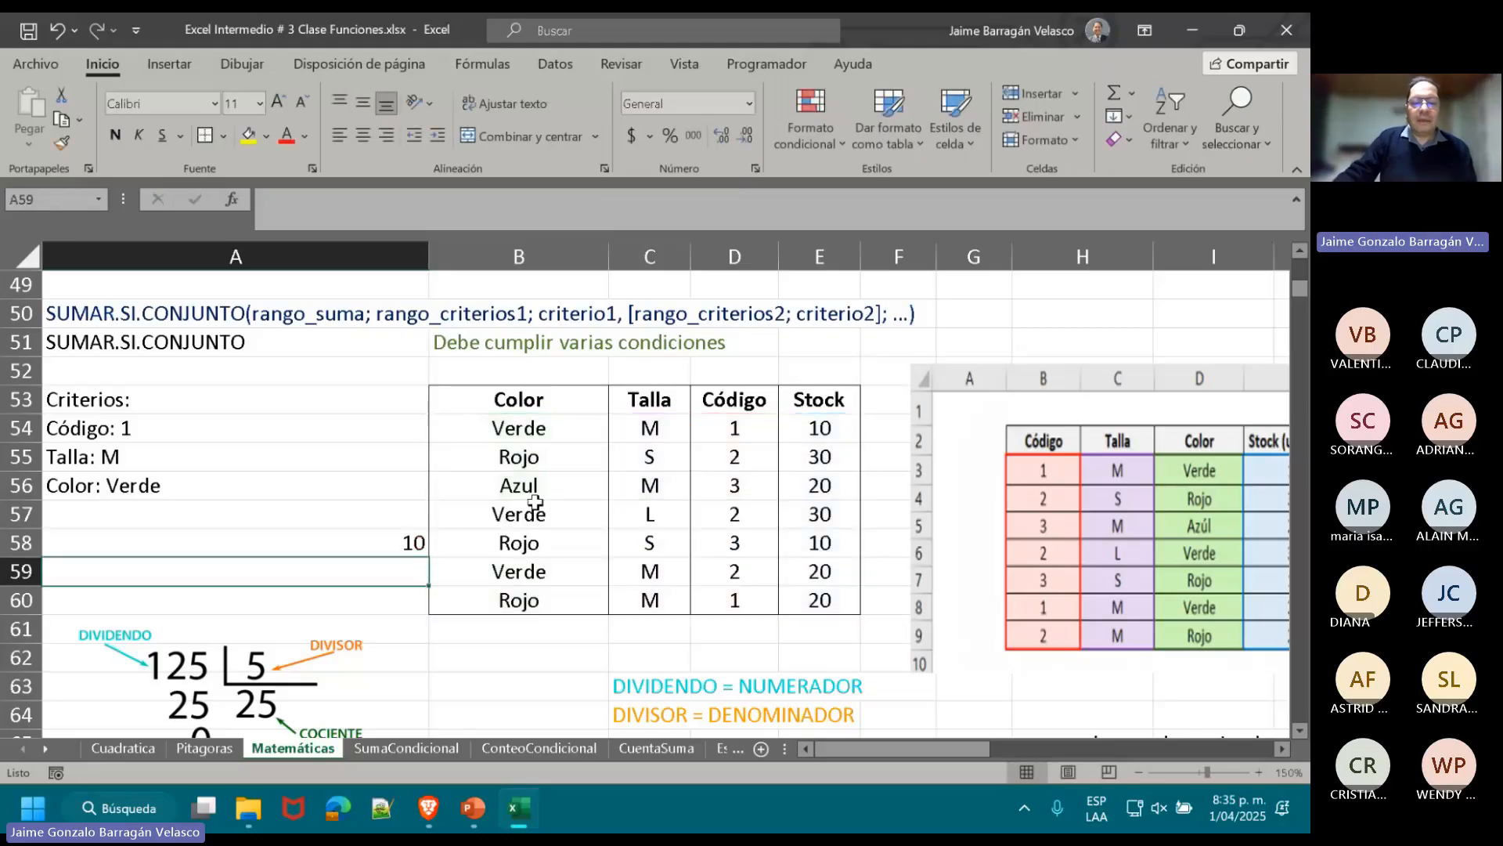
- Reopen the A58 formula, review its sum range and each criteria range and criterion pair, and keep it as it is
double_click(380, 543)
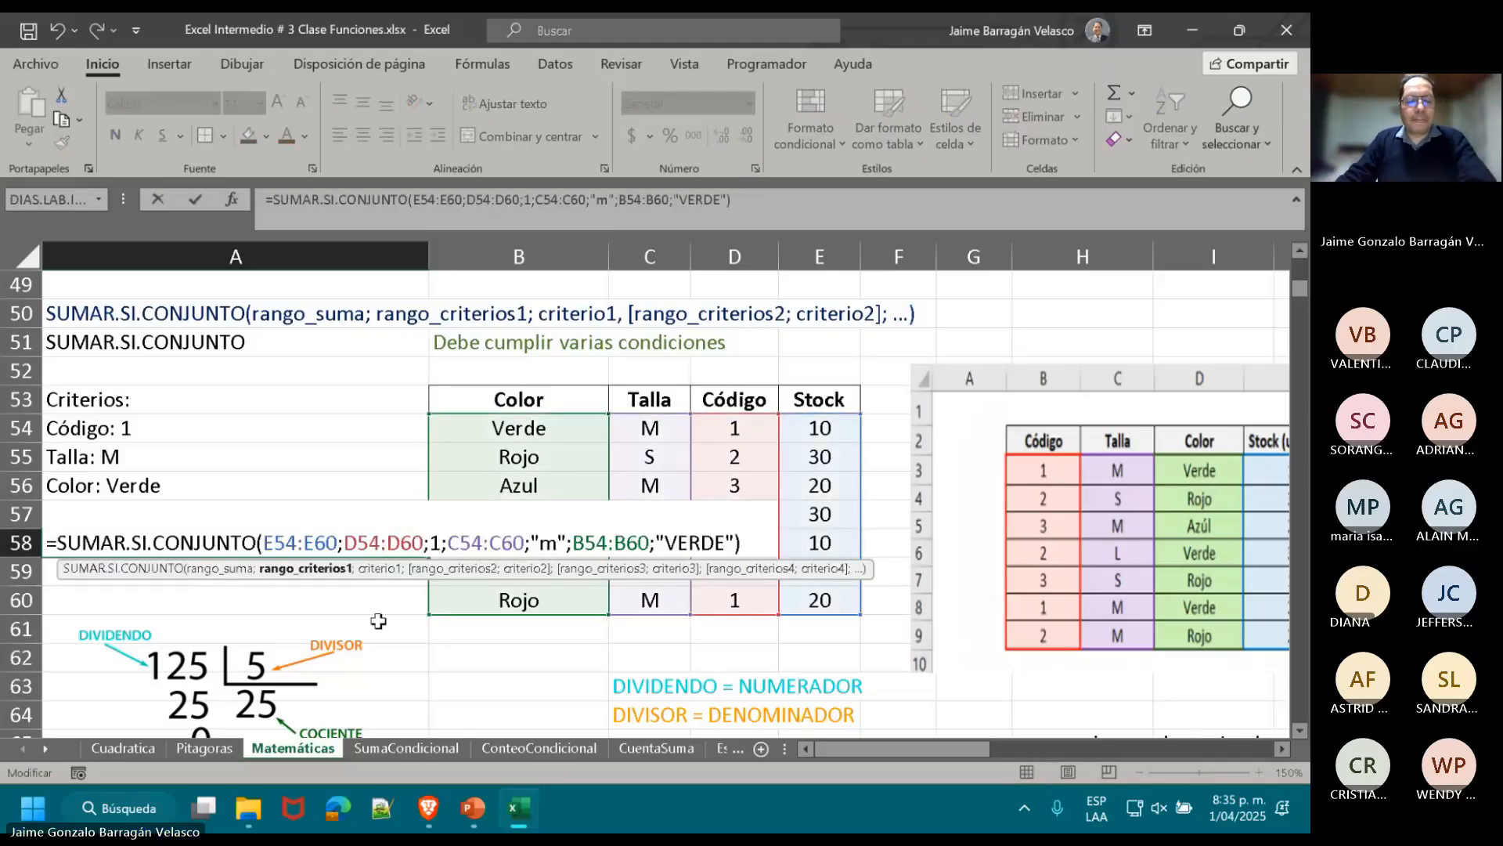
double_click(320, 542)
drag(285, 543, 265, 544)
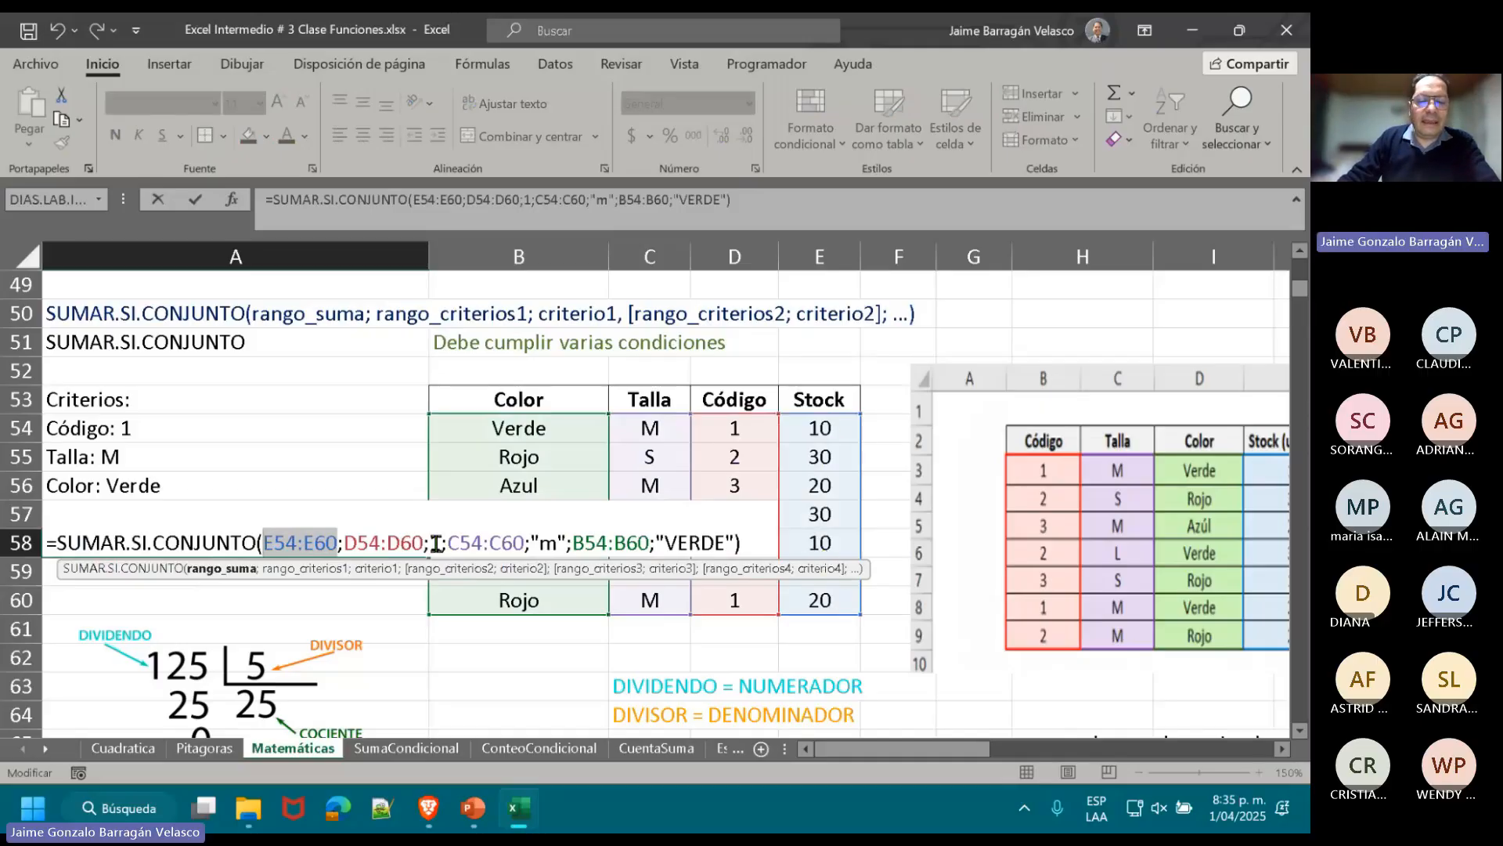
drag(344, 542, 445, 546)
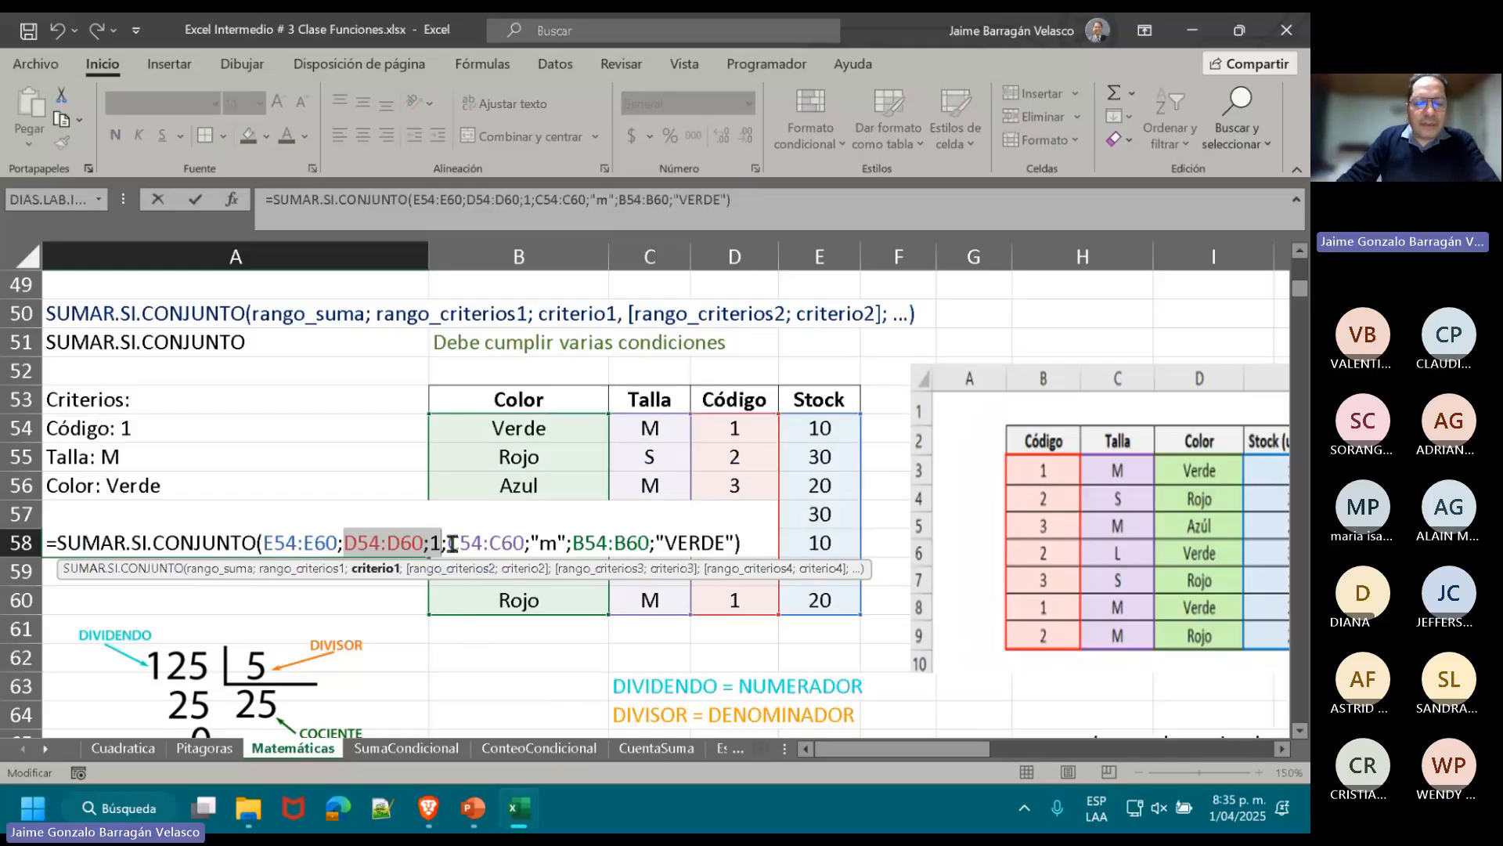
drag(448, 543, 565, 543)
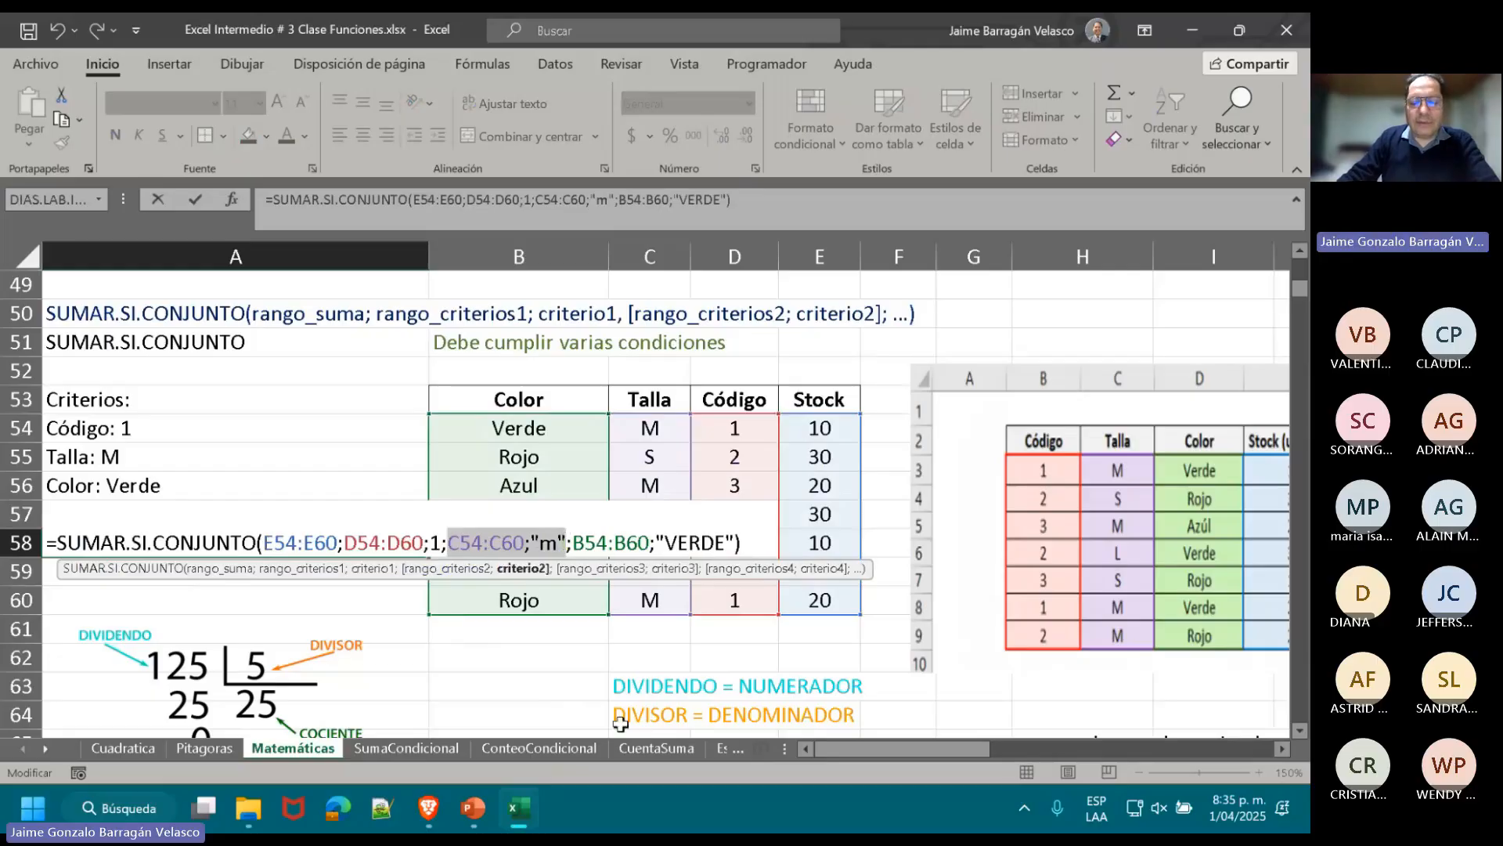
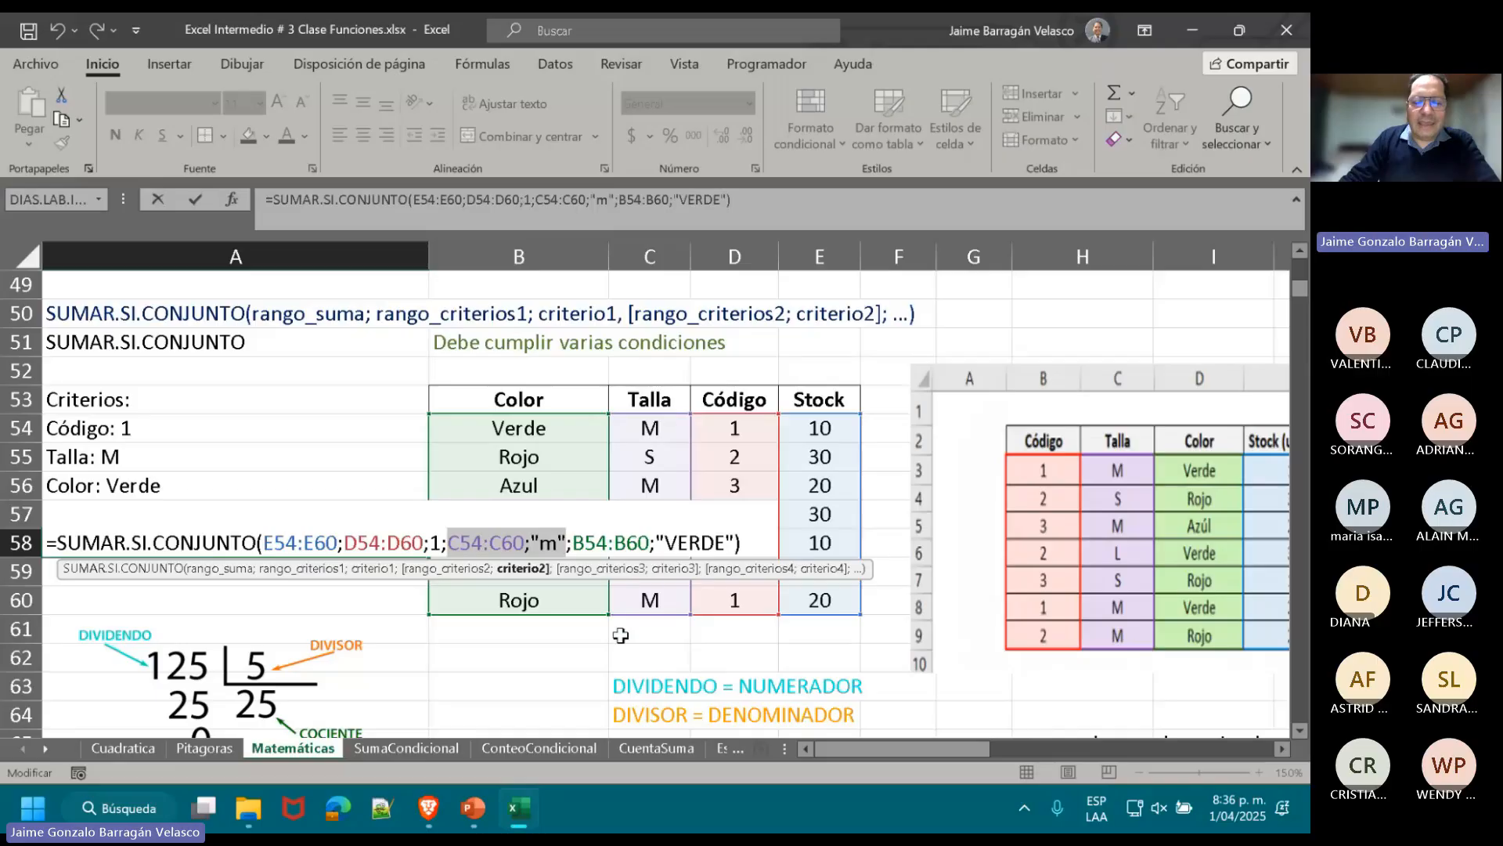
drag(572, 542, 734, 543)
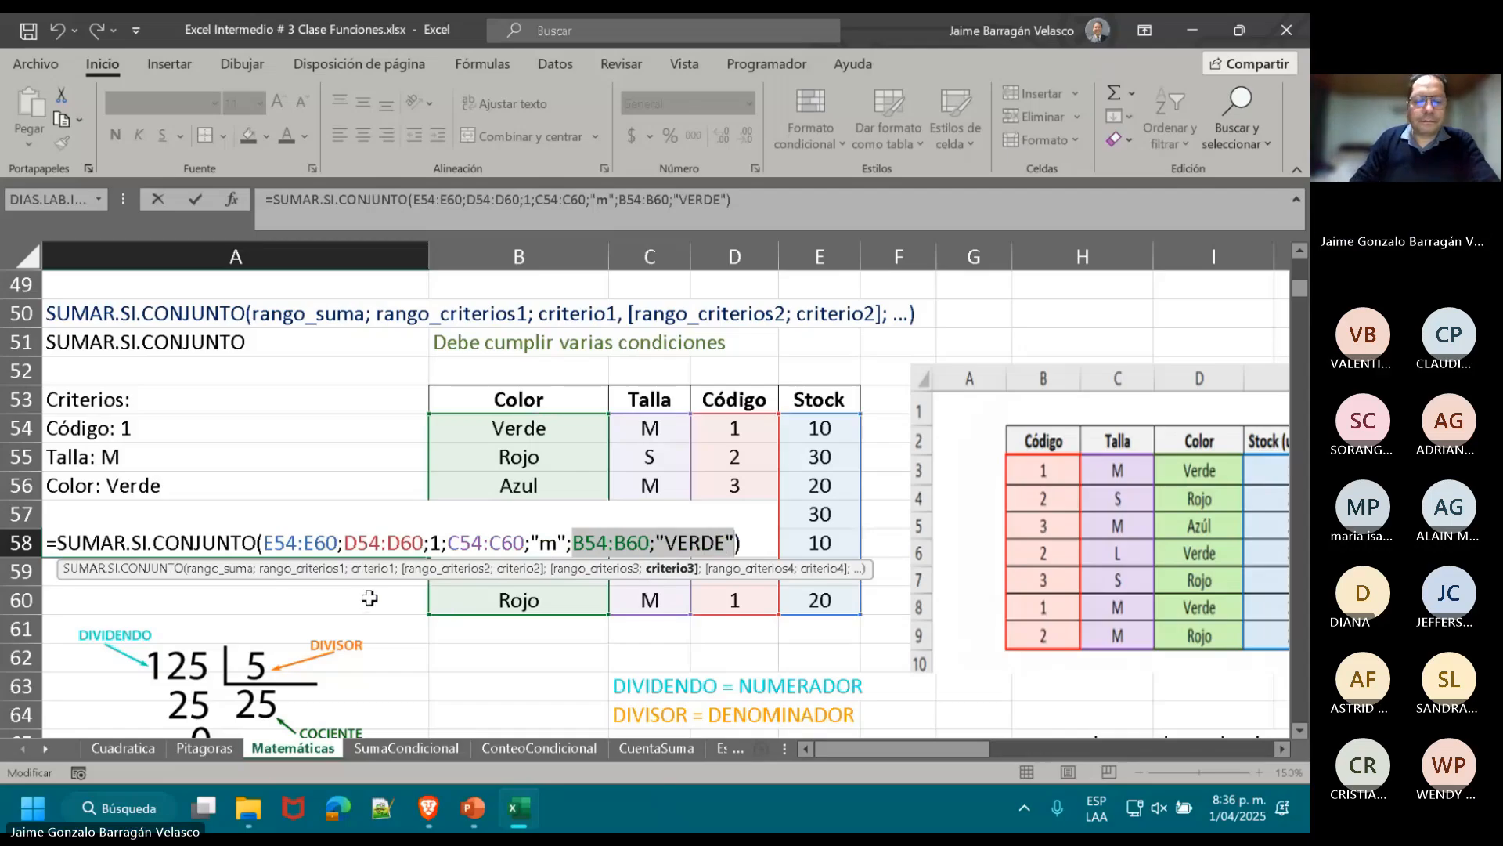
key(Return)
- Add the Color values B54:B60 as a fourth criteria range with the criterion "ROJO" to the A58 formula
click(340, 542)
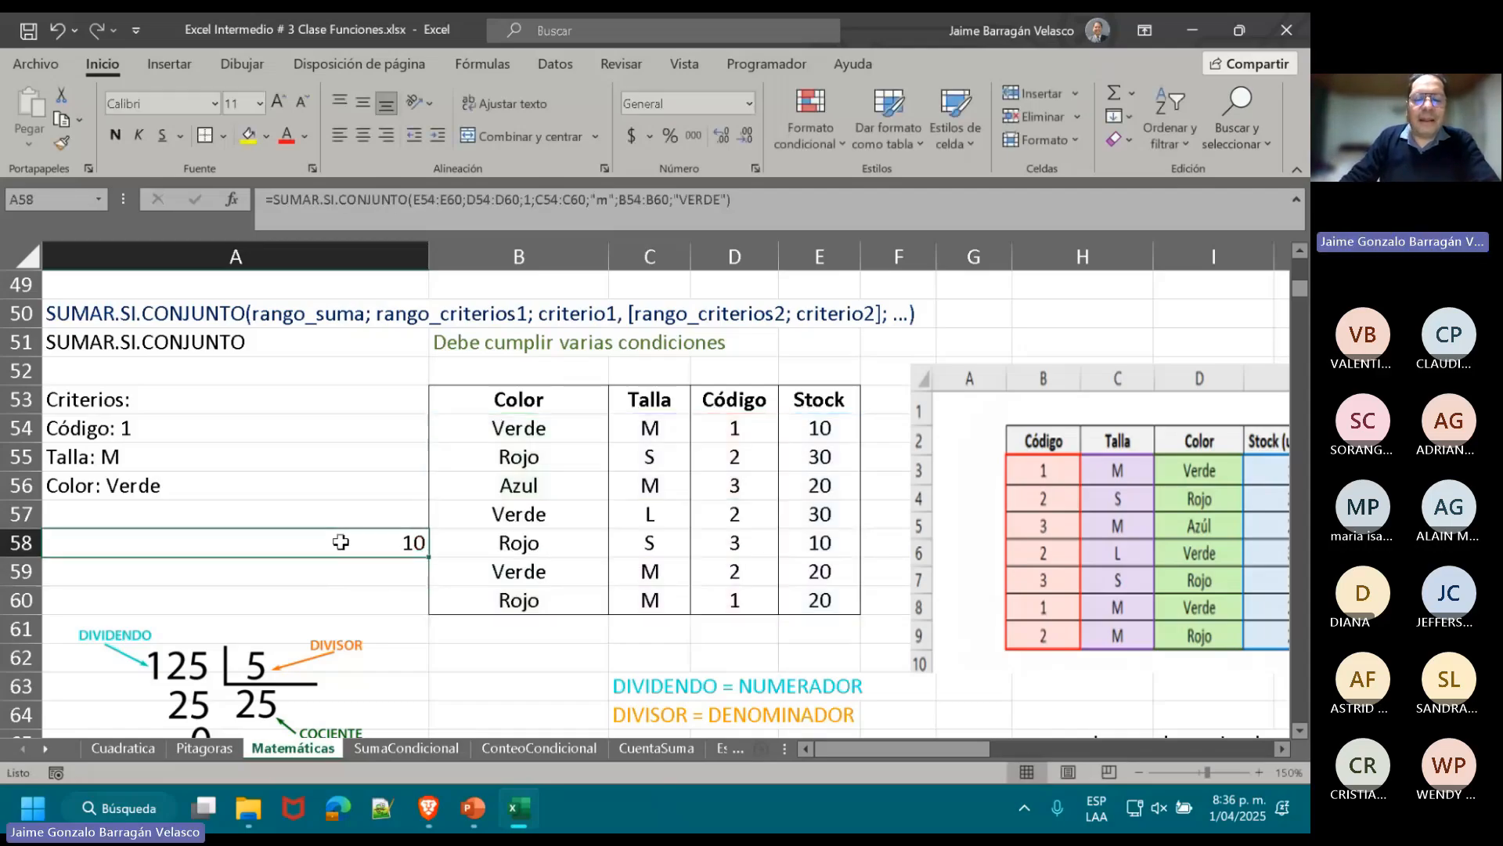
double_click(341, 542)
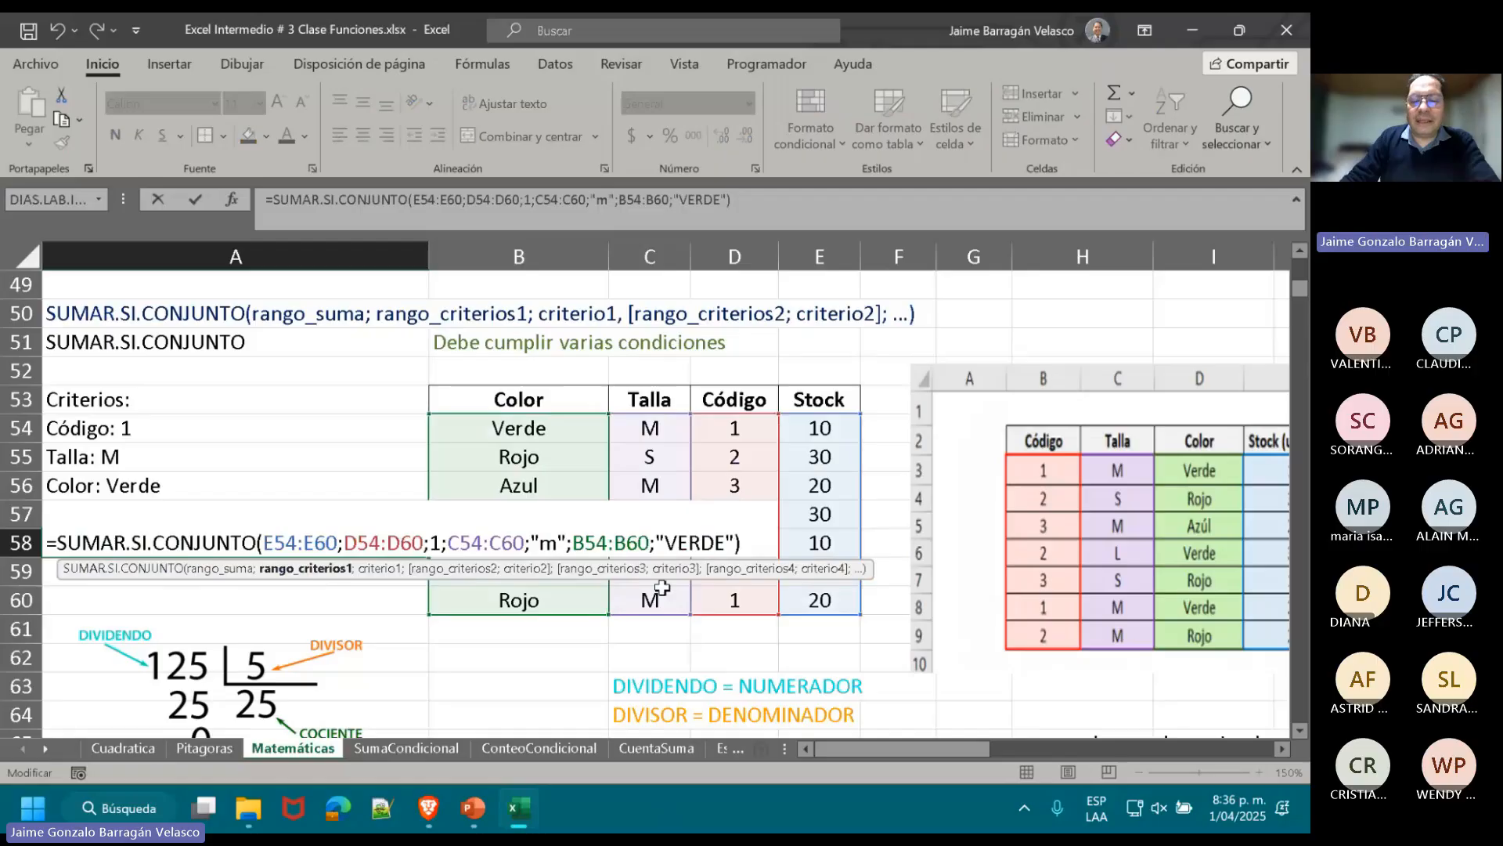
click(737, 542)
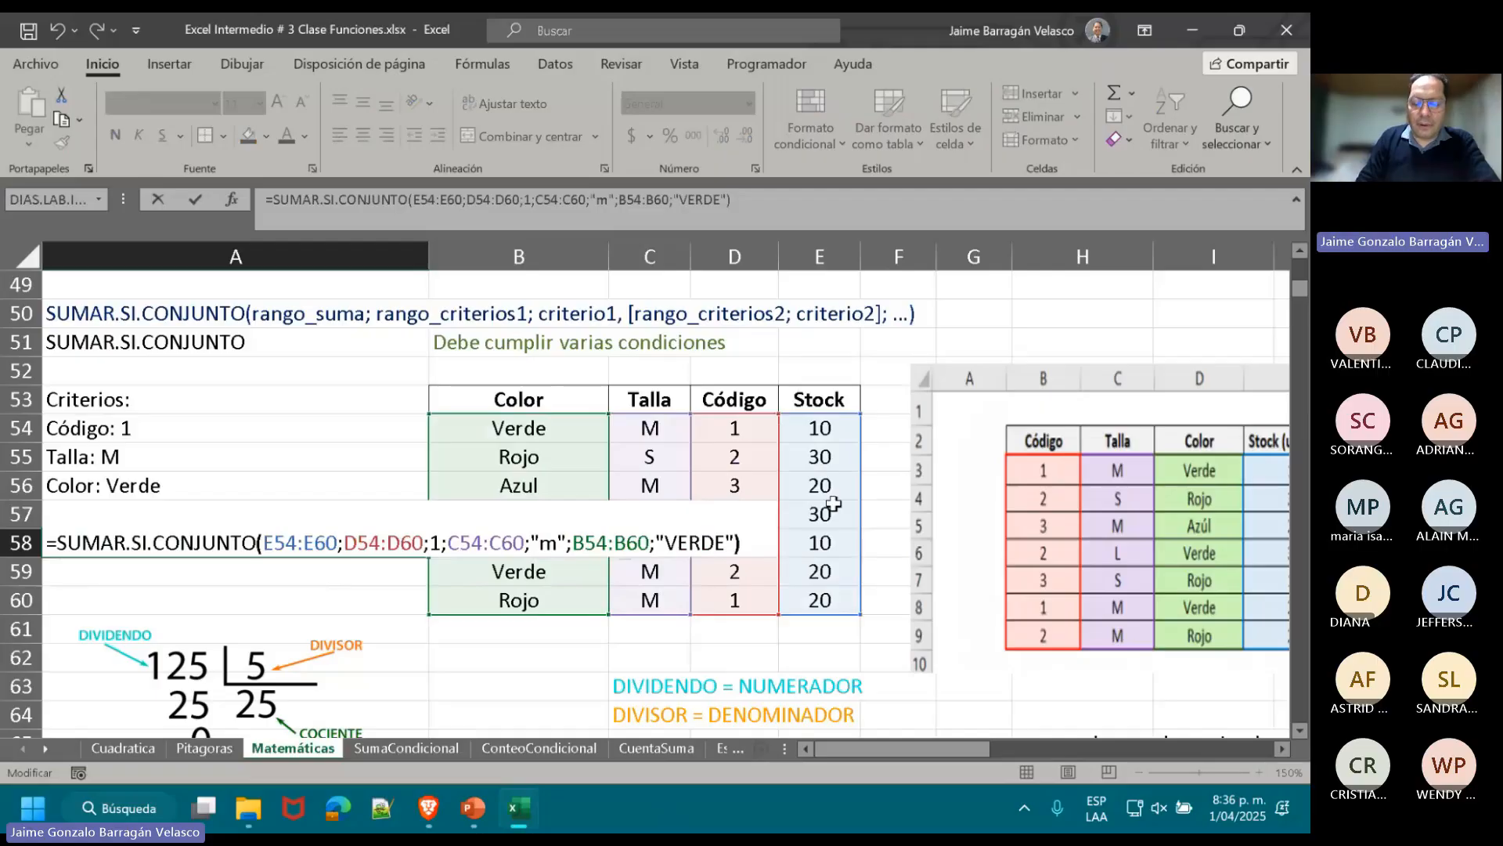
text(;)
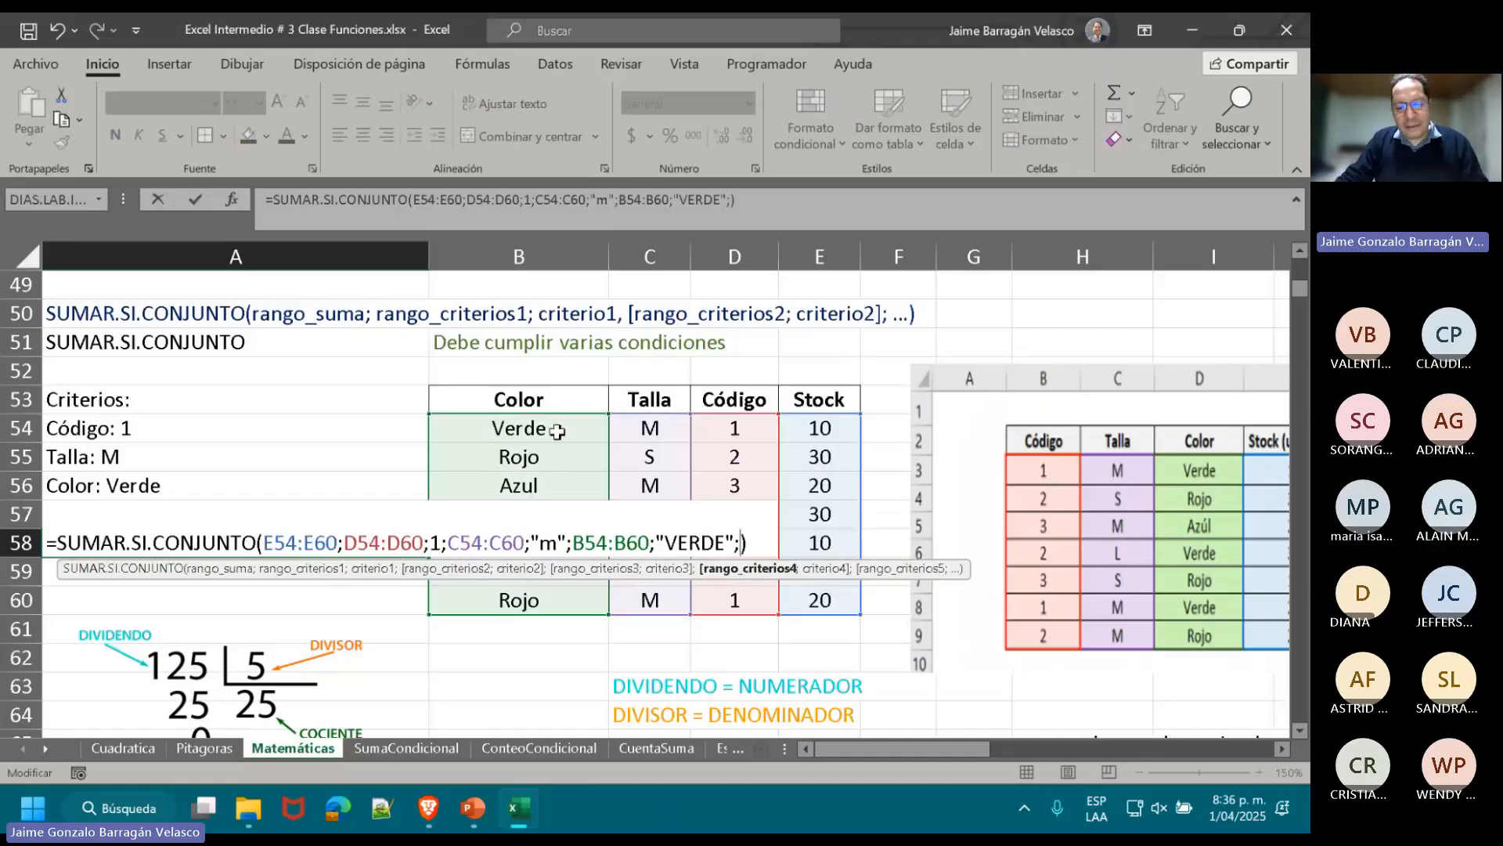
drag(557, 431, 588, 604)
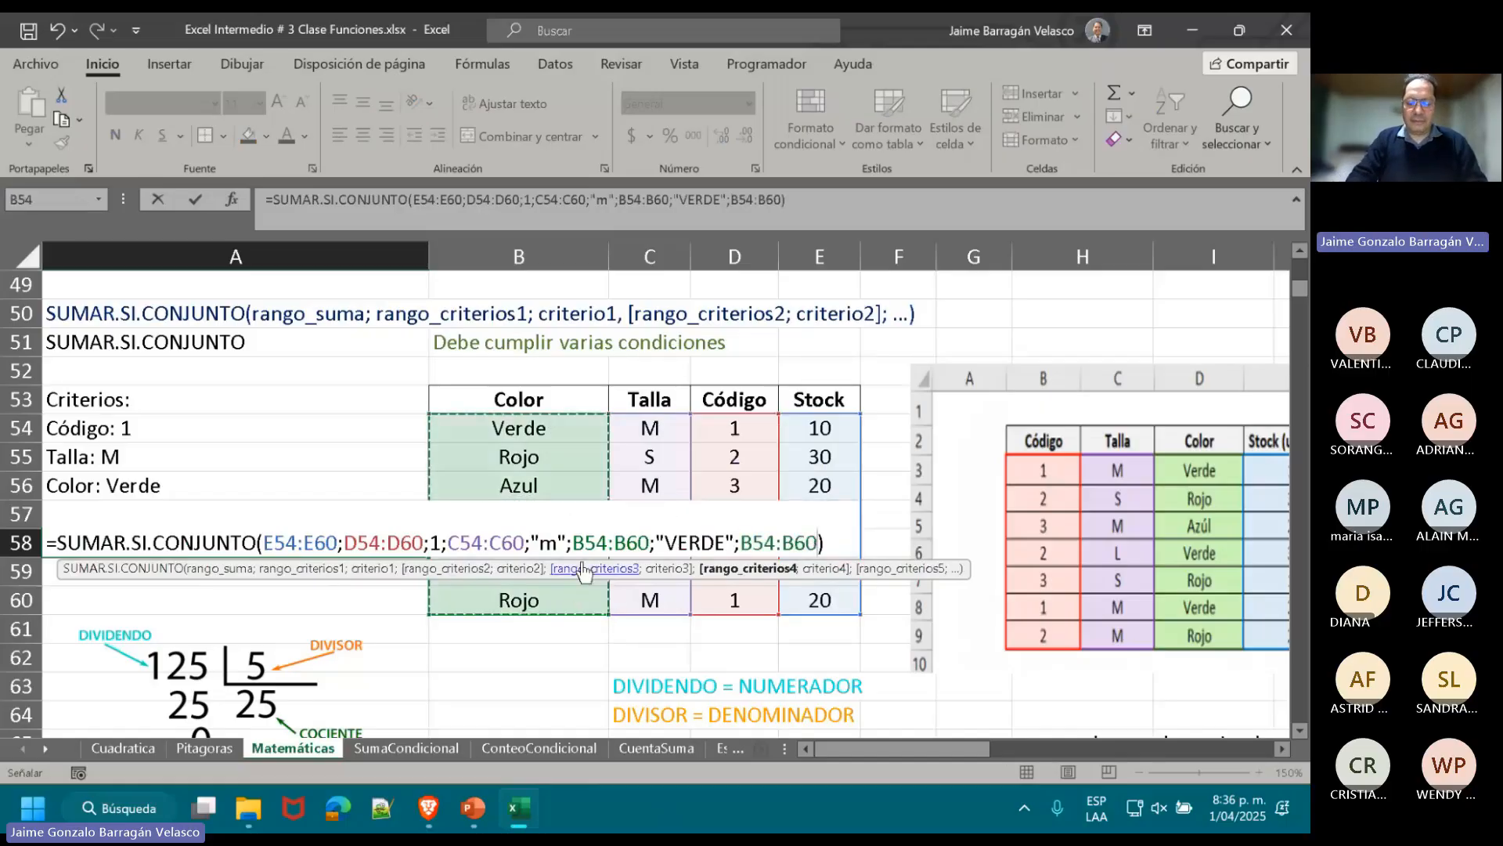
text(;")
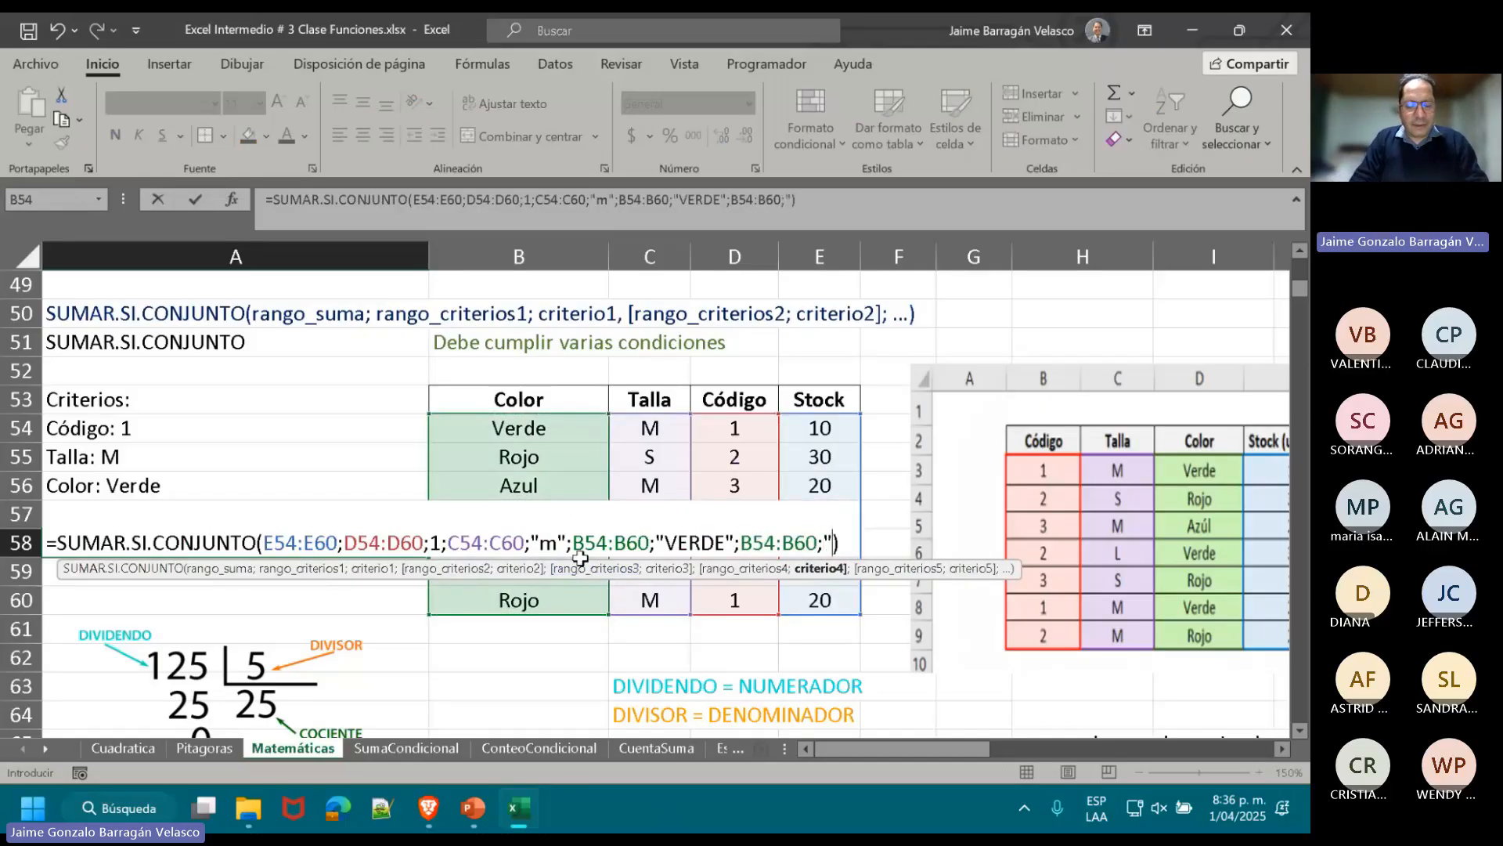
text(ROJO)
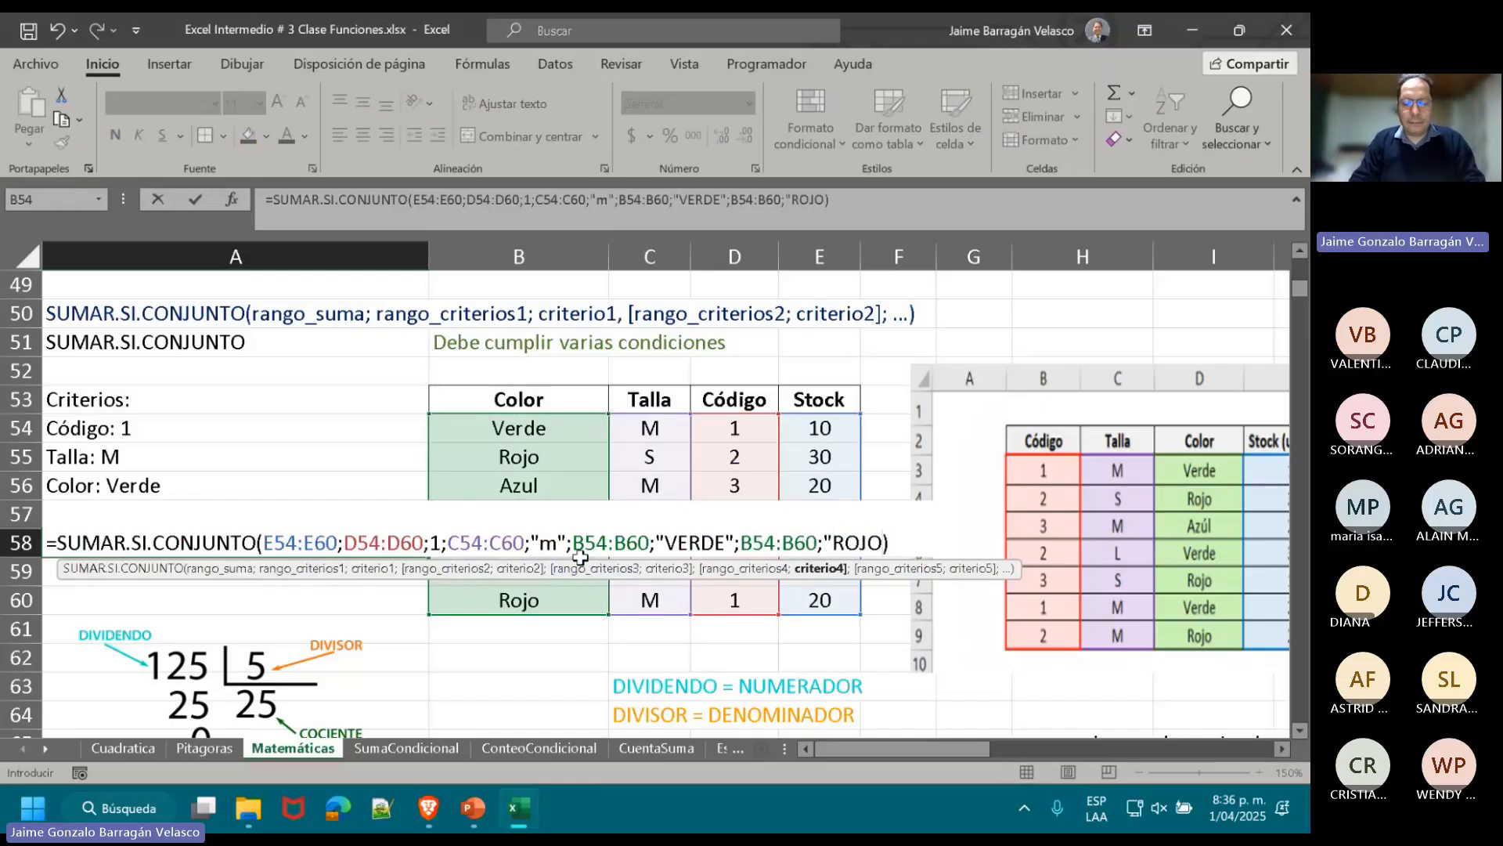
key(Return)
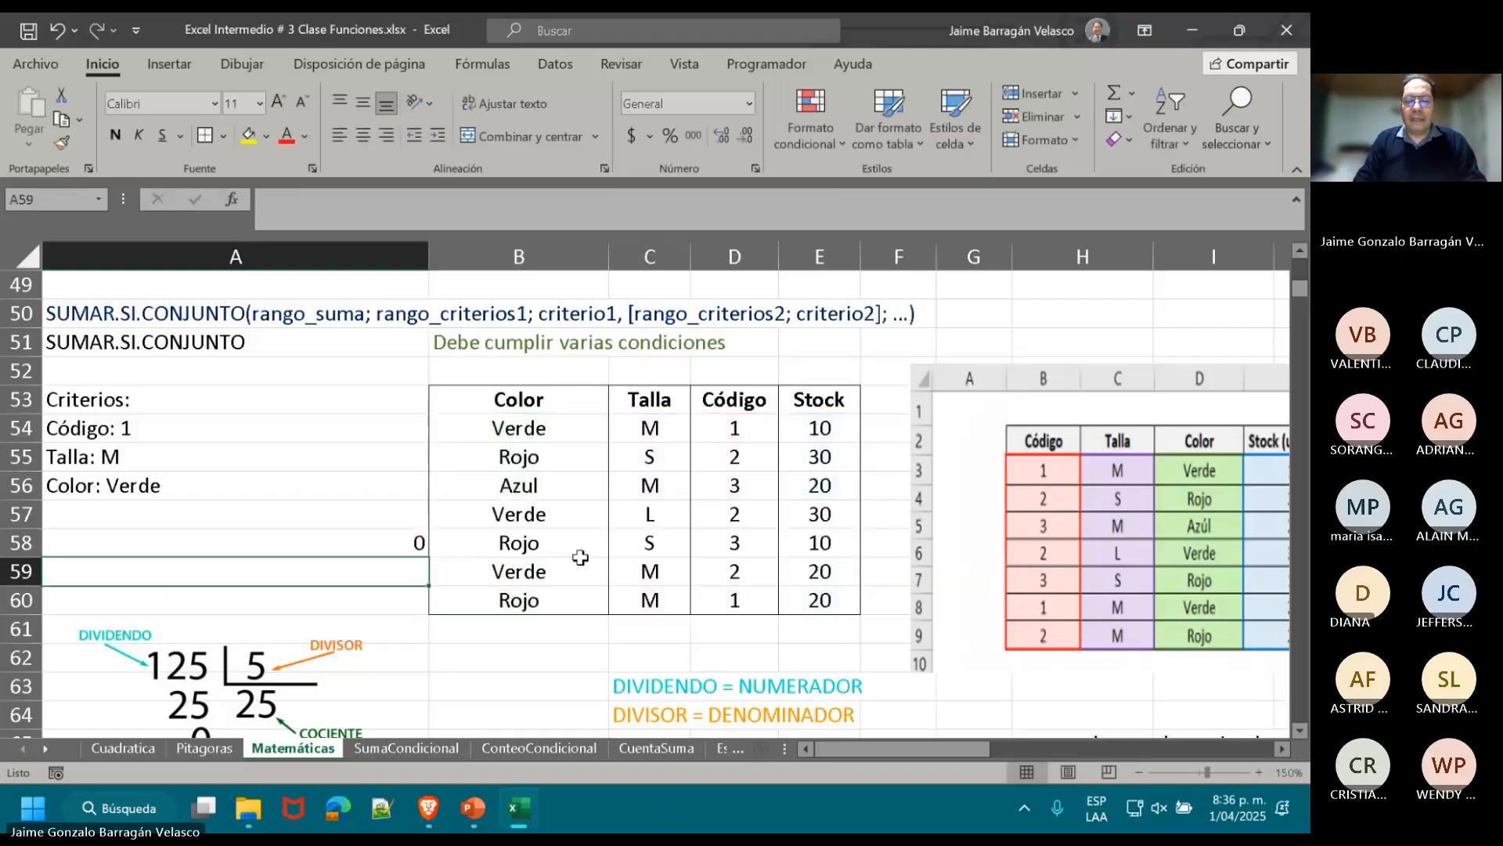
- Reopen the A58 formula and compare its two Color criteria, "VERDE" and "ROJO", keeping the formula as it is
click(376, 548)
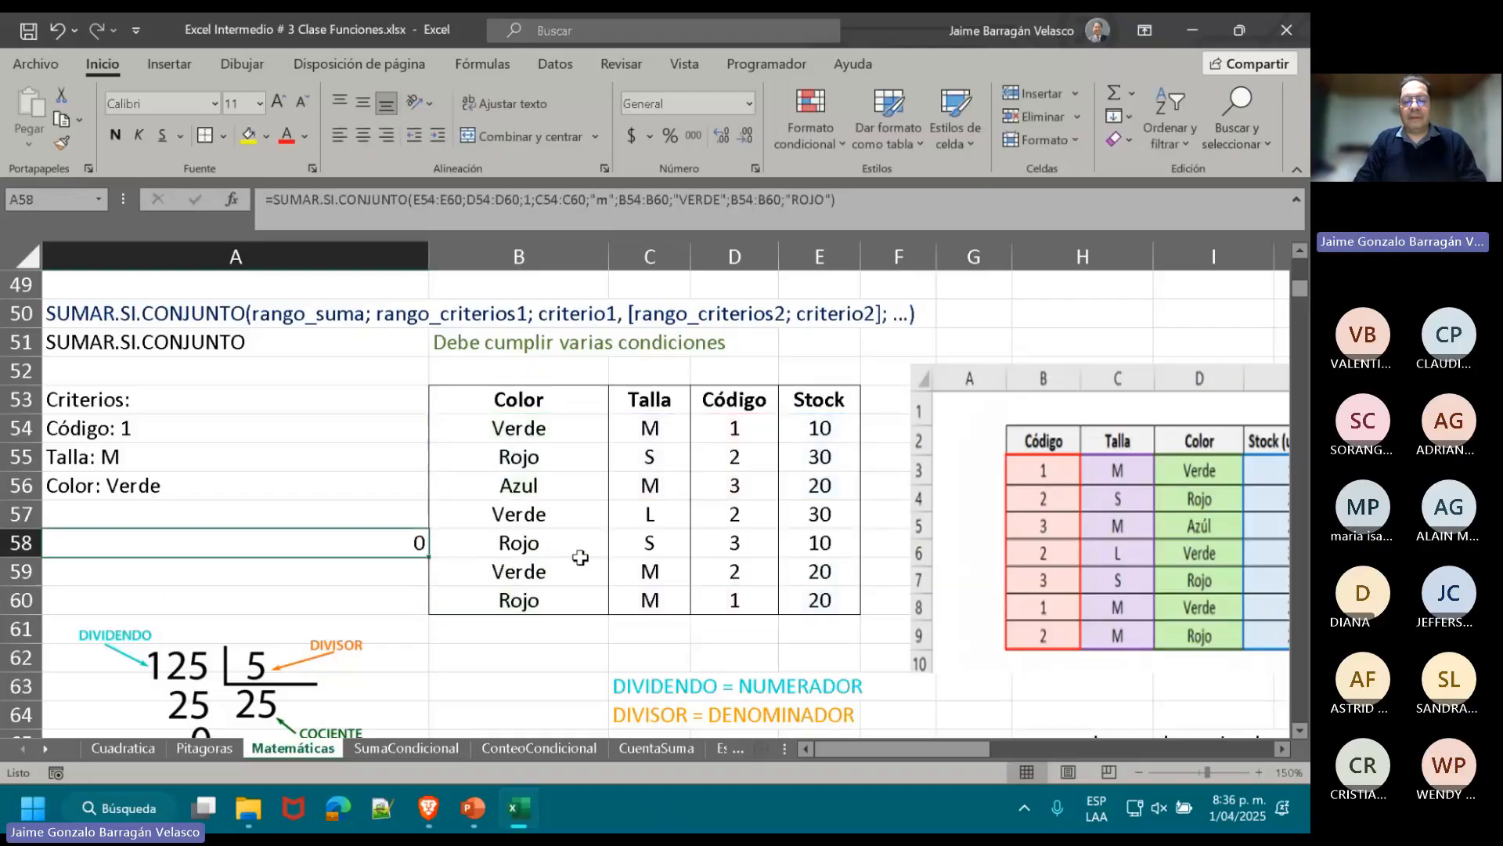
double_click(359, 542)
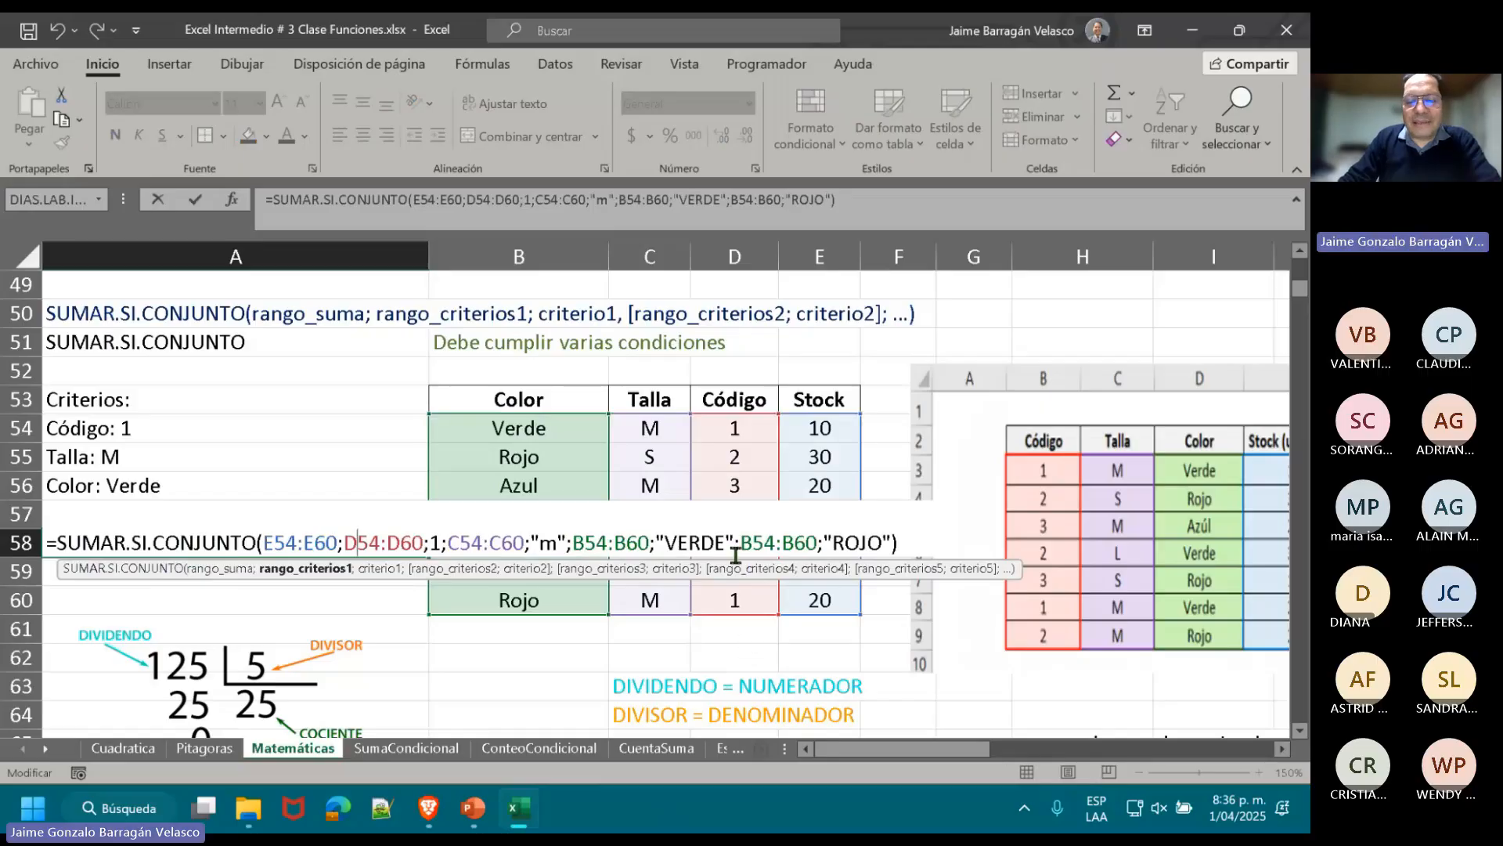
double_click(715, 544)
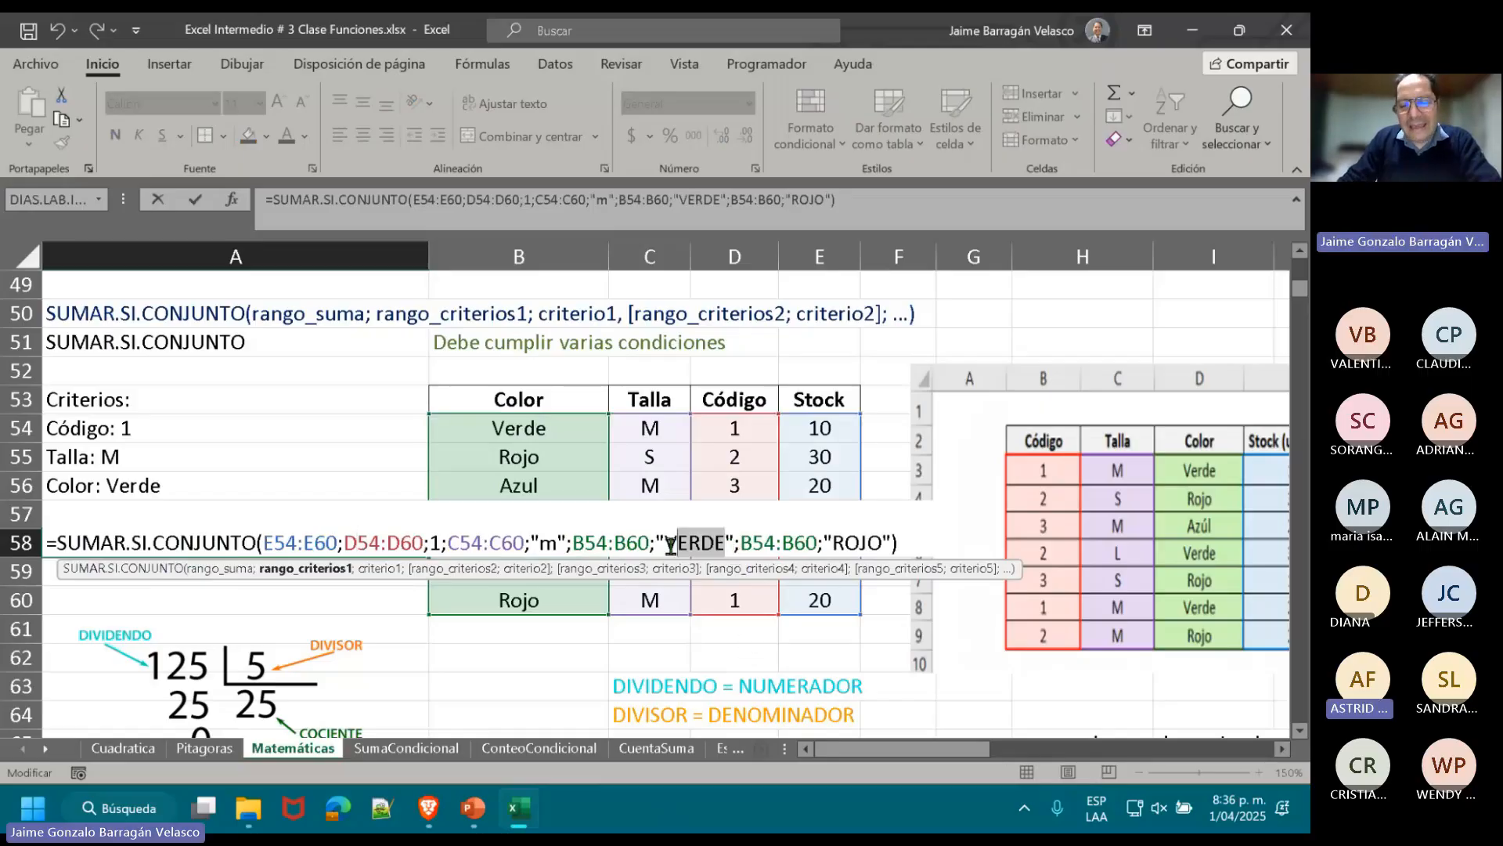
double_click(853, 542)
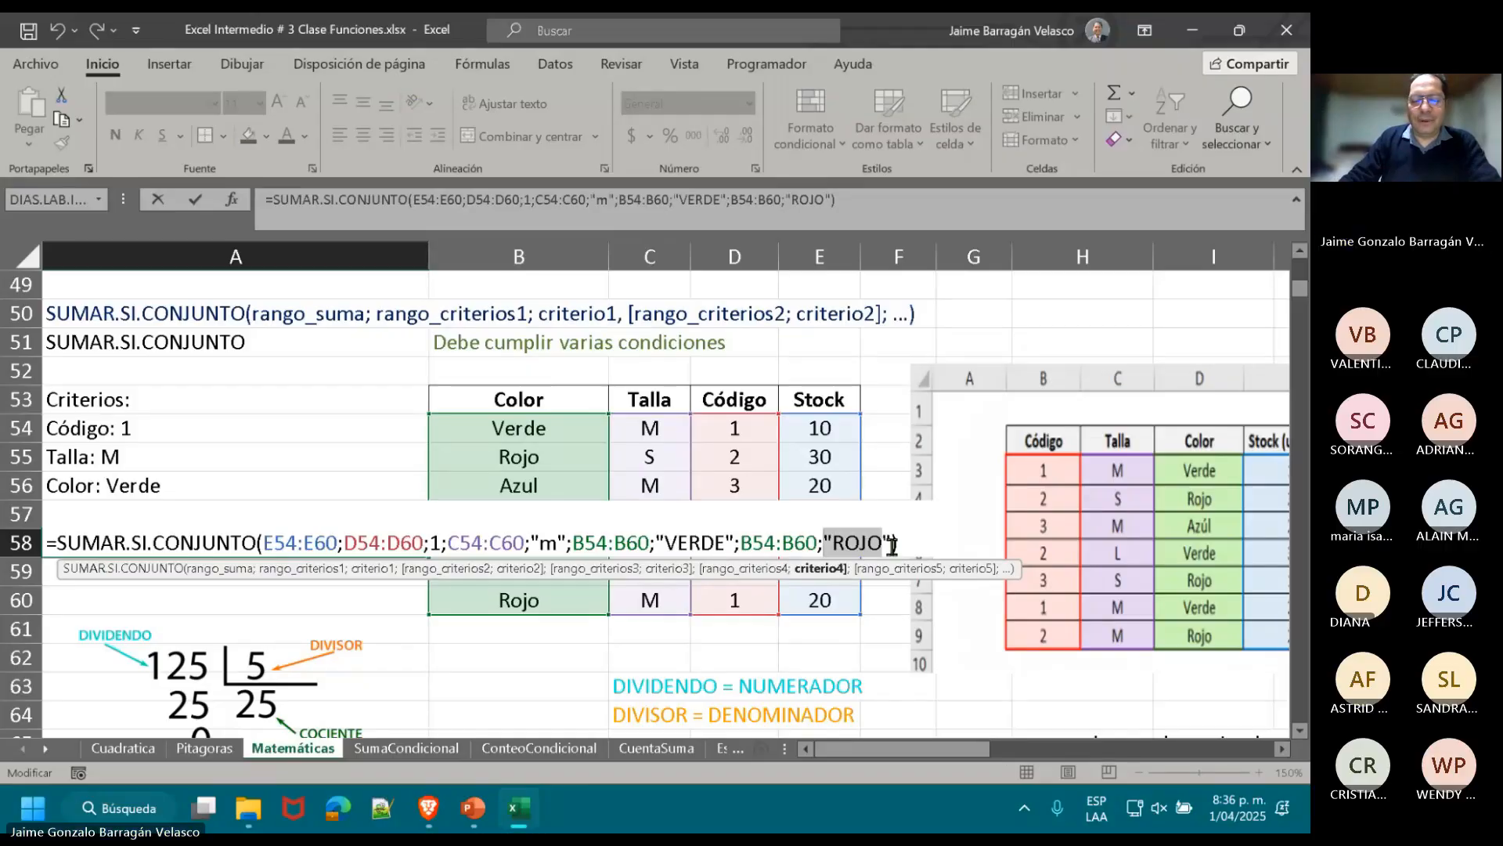
key(Return)
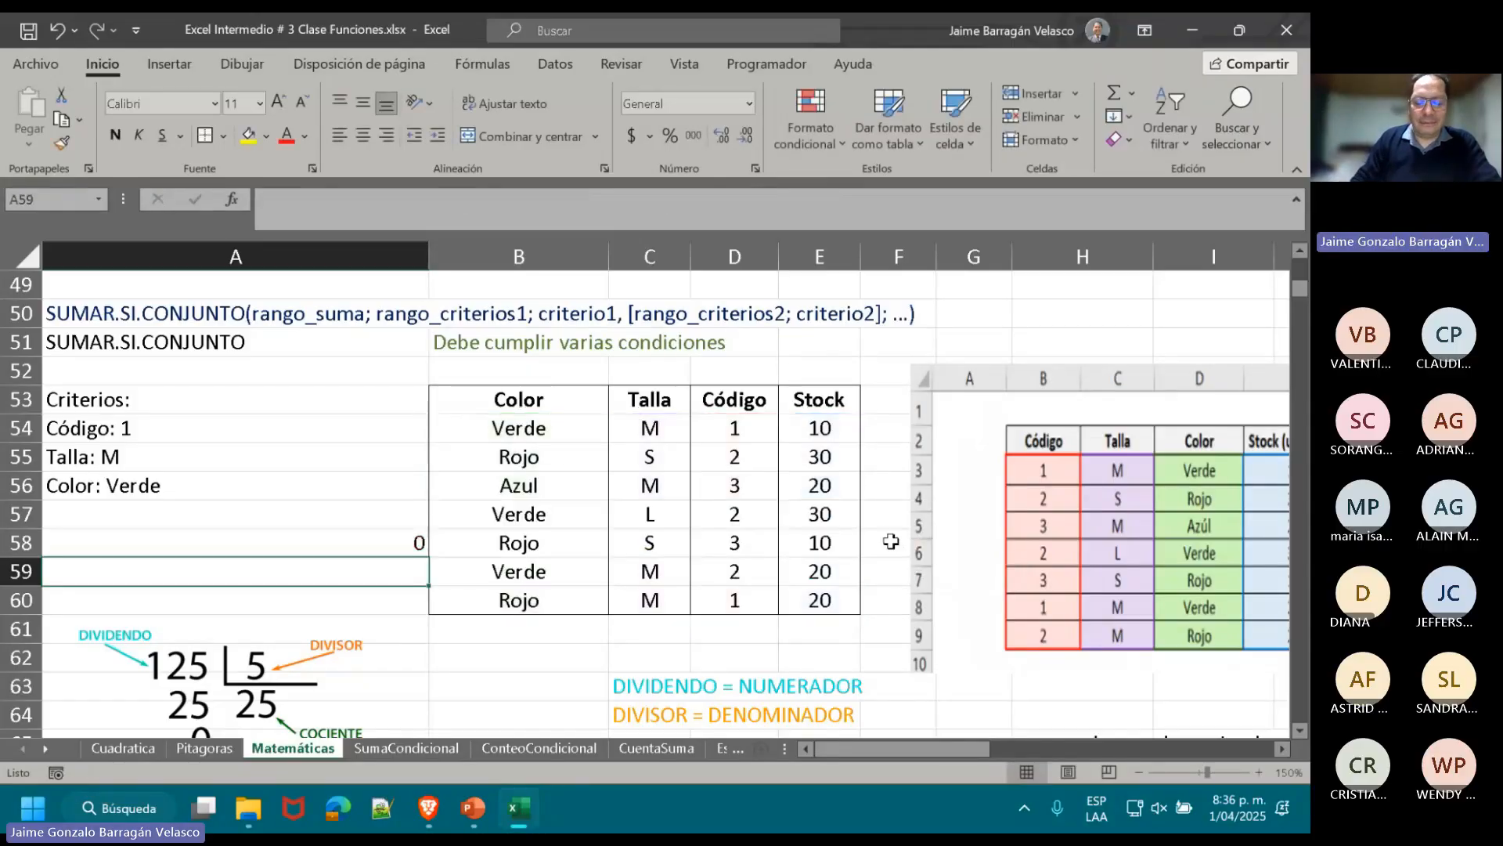
- Remove the fourth criteria pair B54:B60;"ROJO" and its leading semicolon from the A58 formula
click(345, 548)
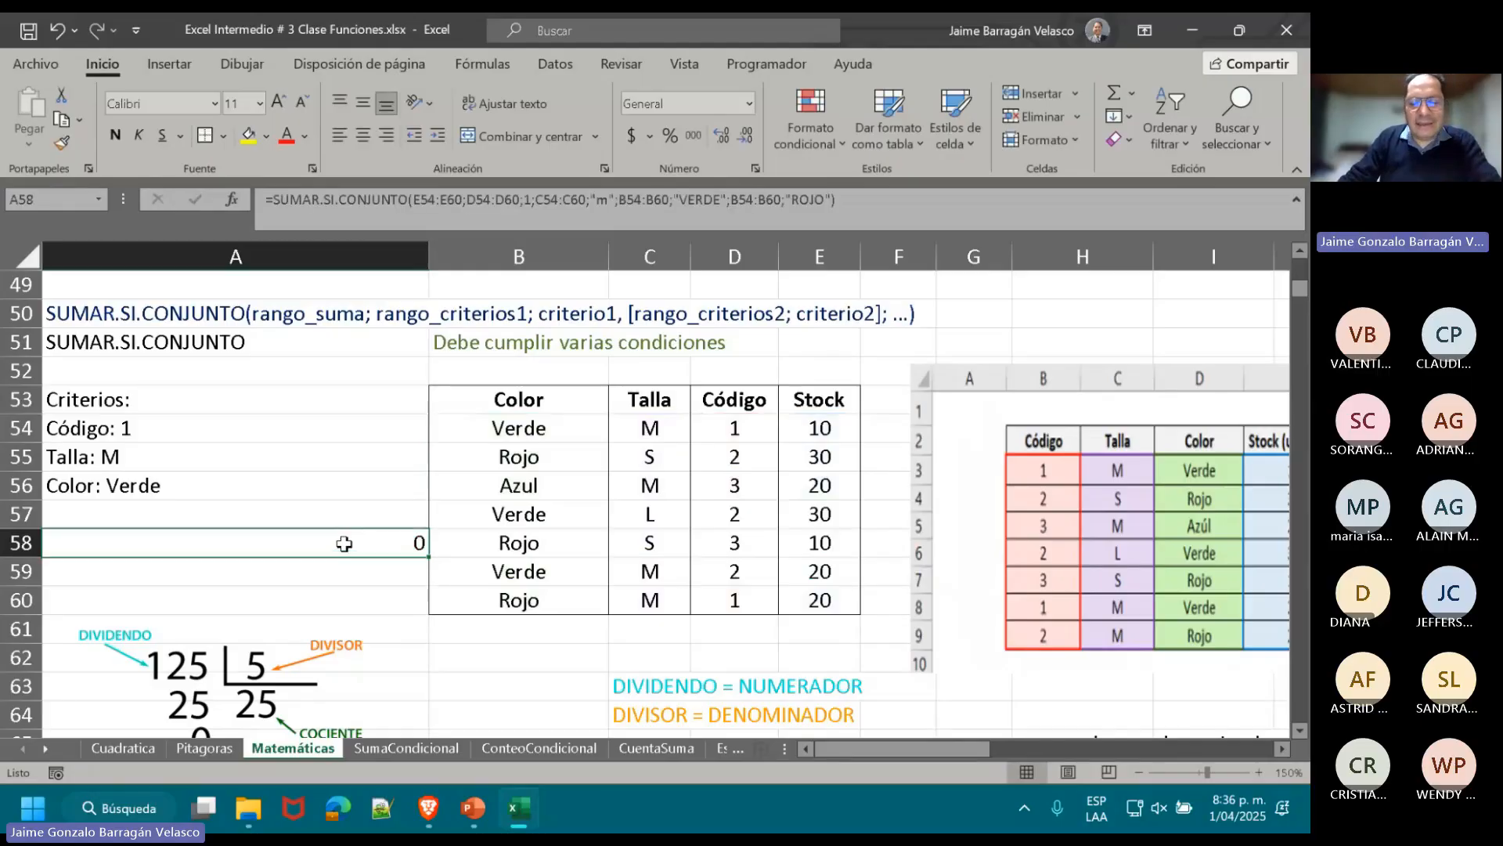
double_click(345, 548)
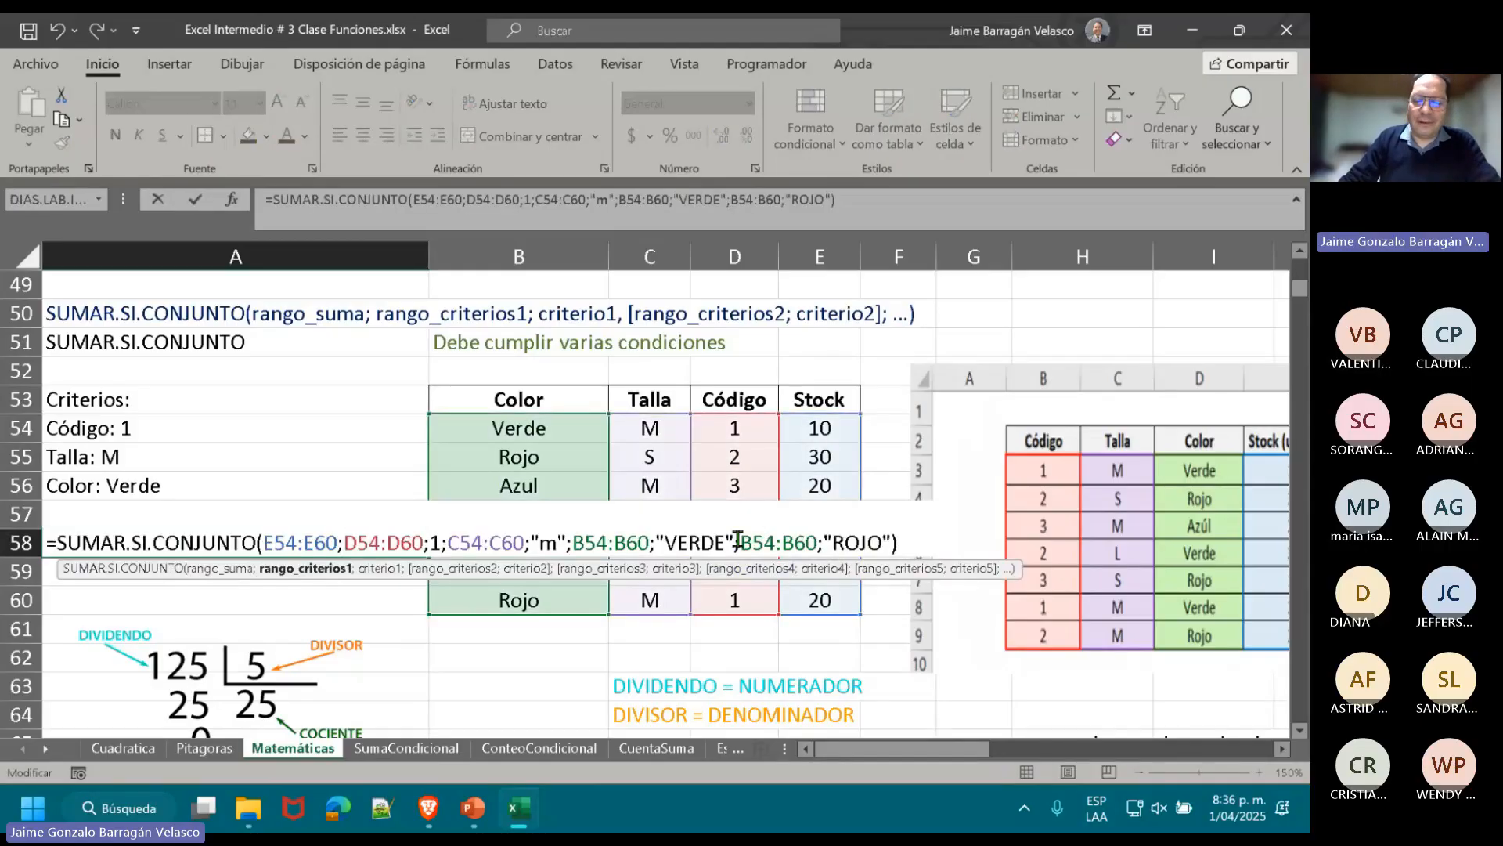
drag(739, 541, 892, 540)
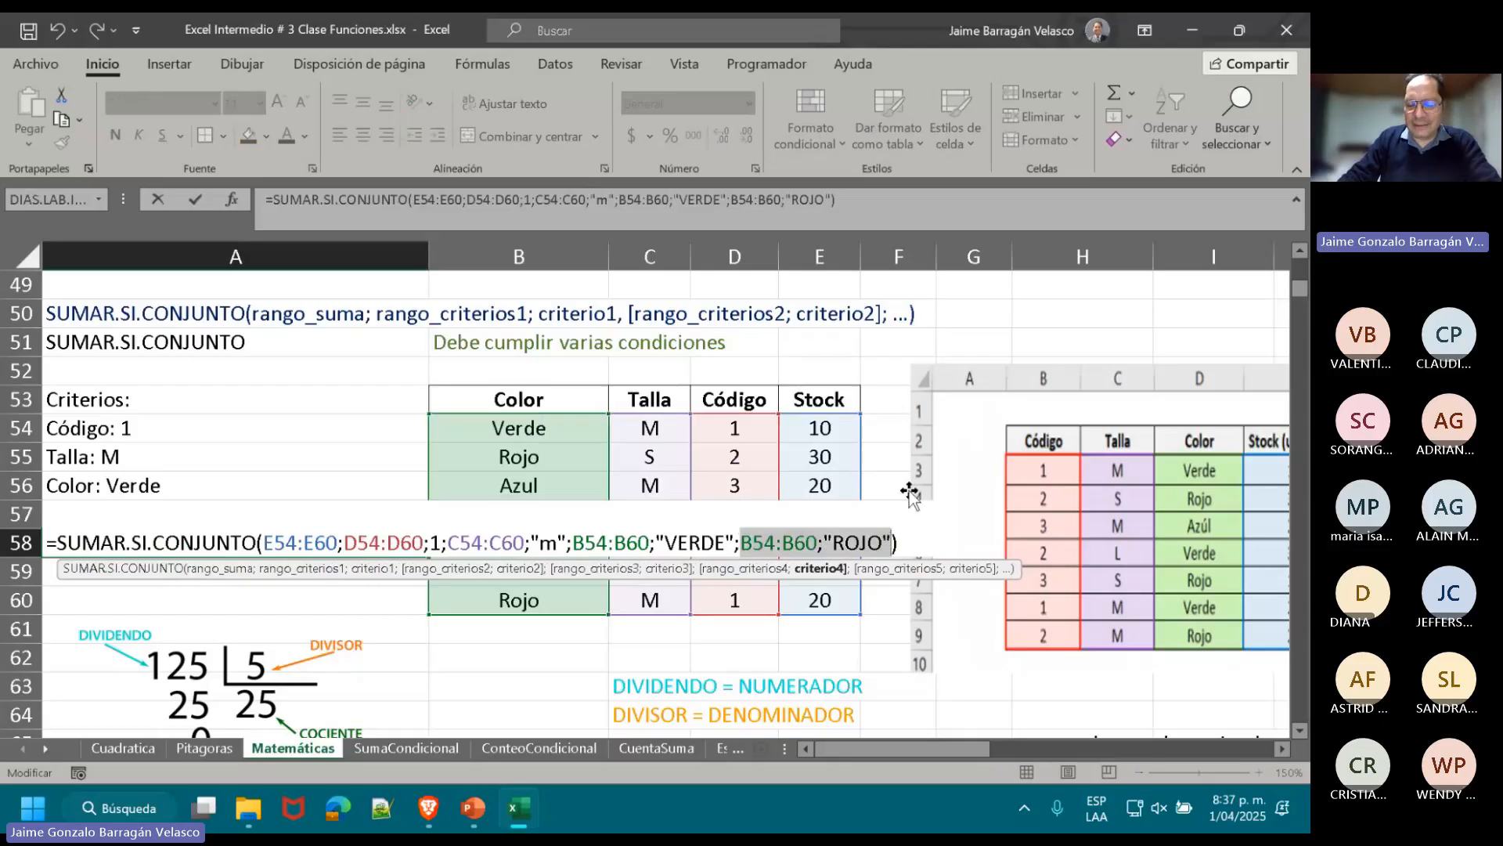
key(Delete)
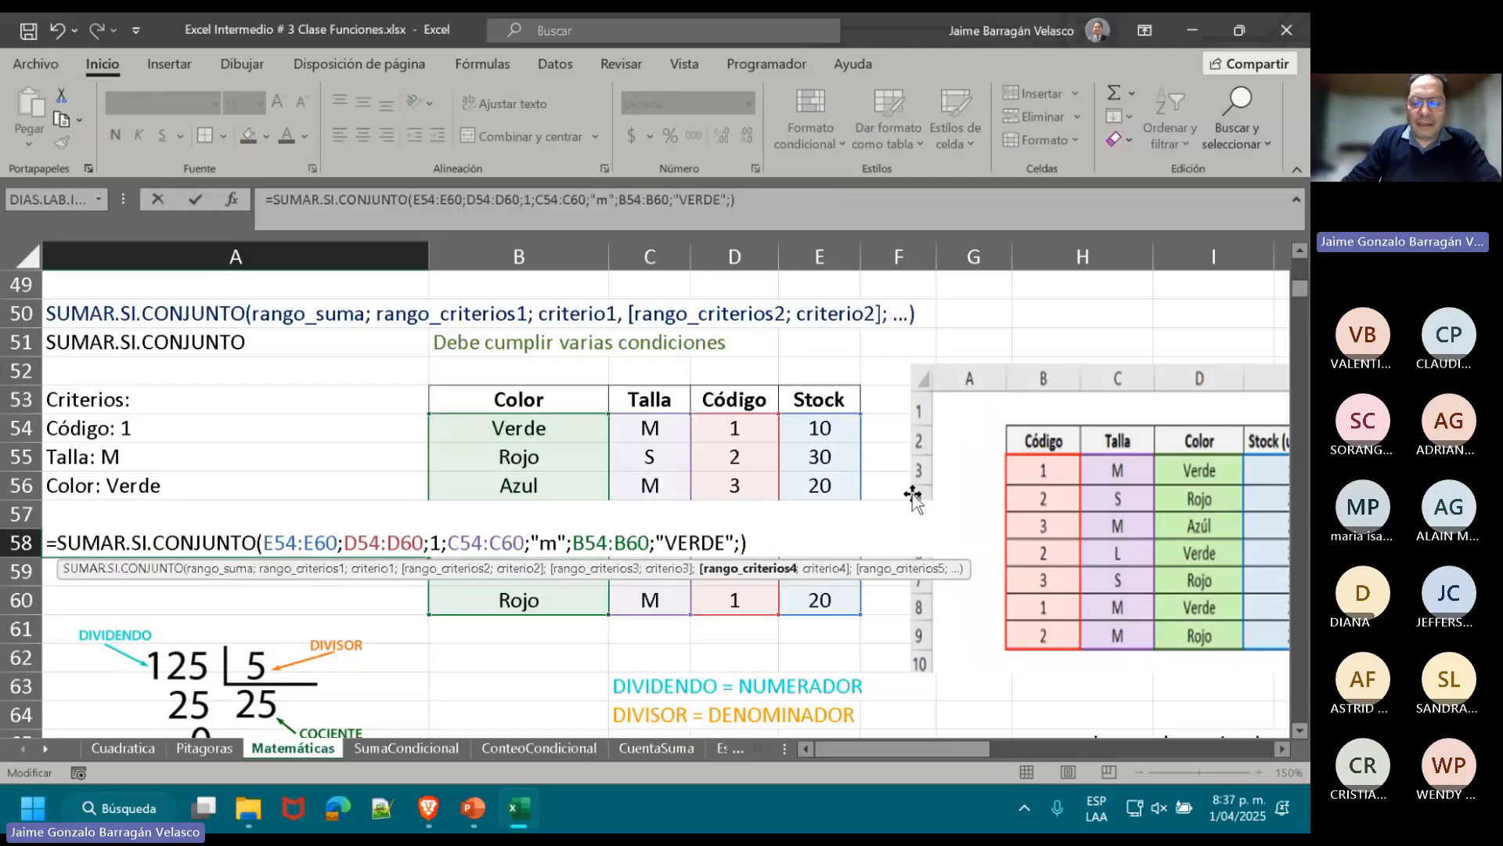
key(BackSpace)
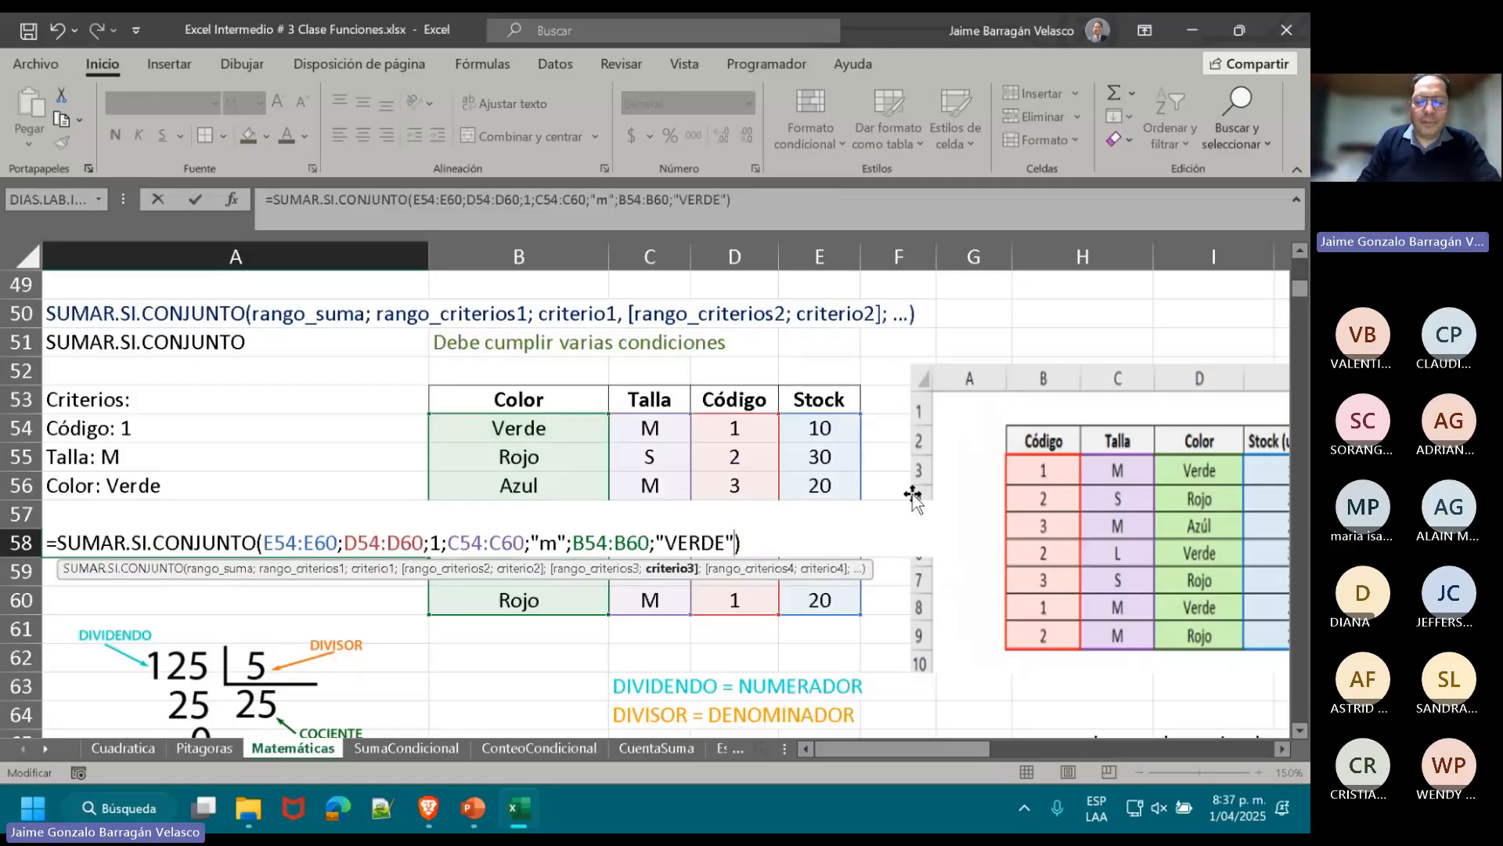
key(Return)
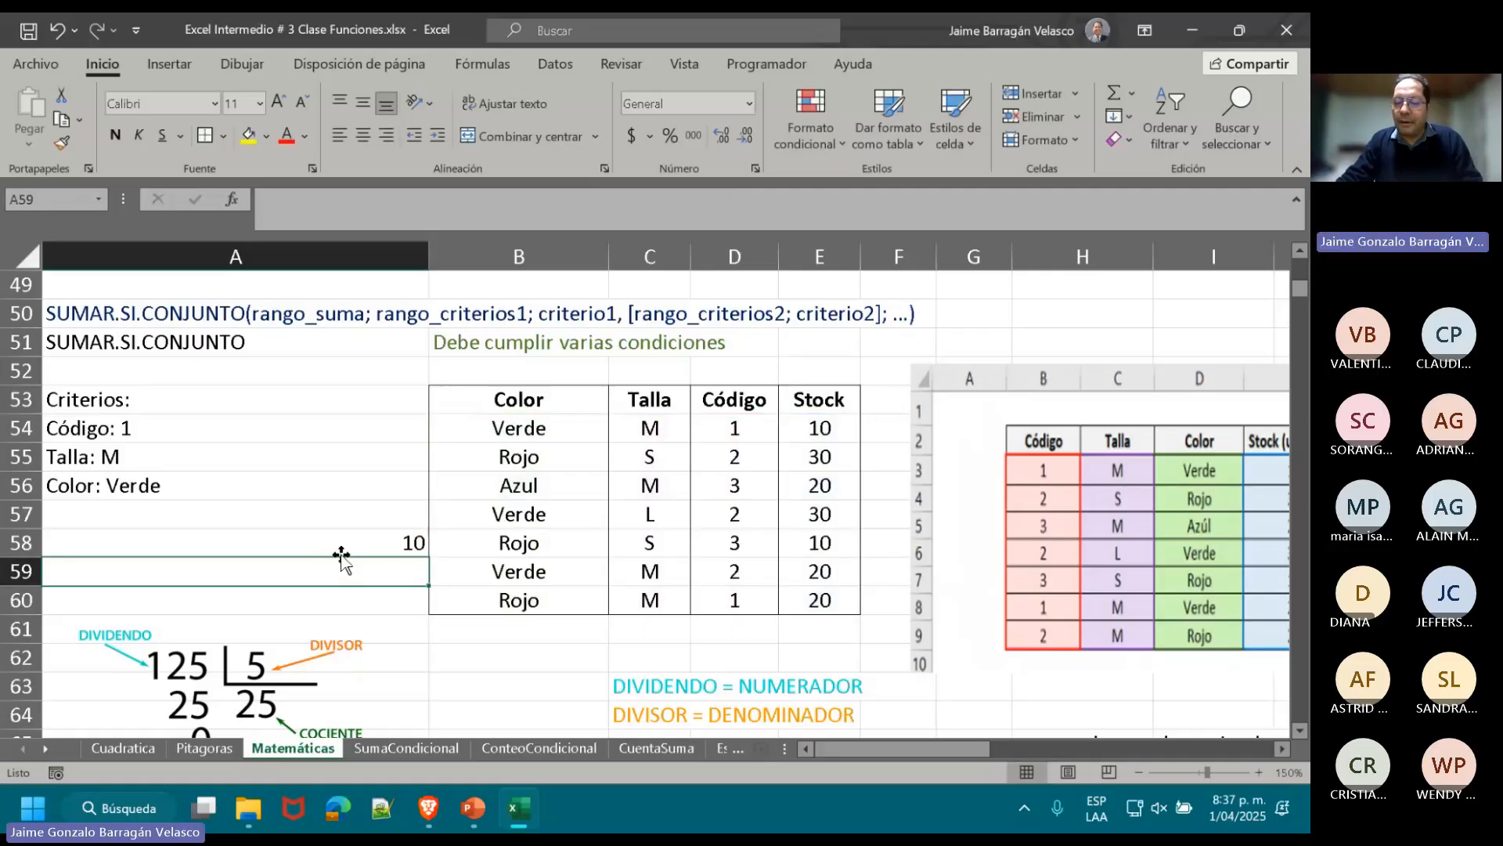
- Switch to the Teams meeting in the browser, check the meeting chat for messages, and return to the Excel workbook
key(alt+Tab)
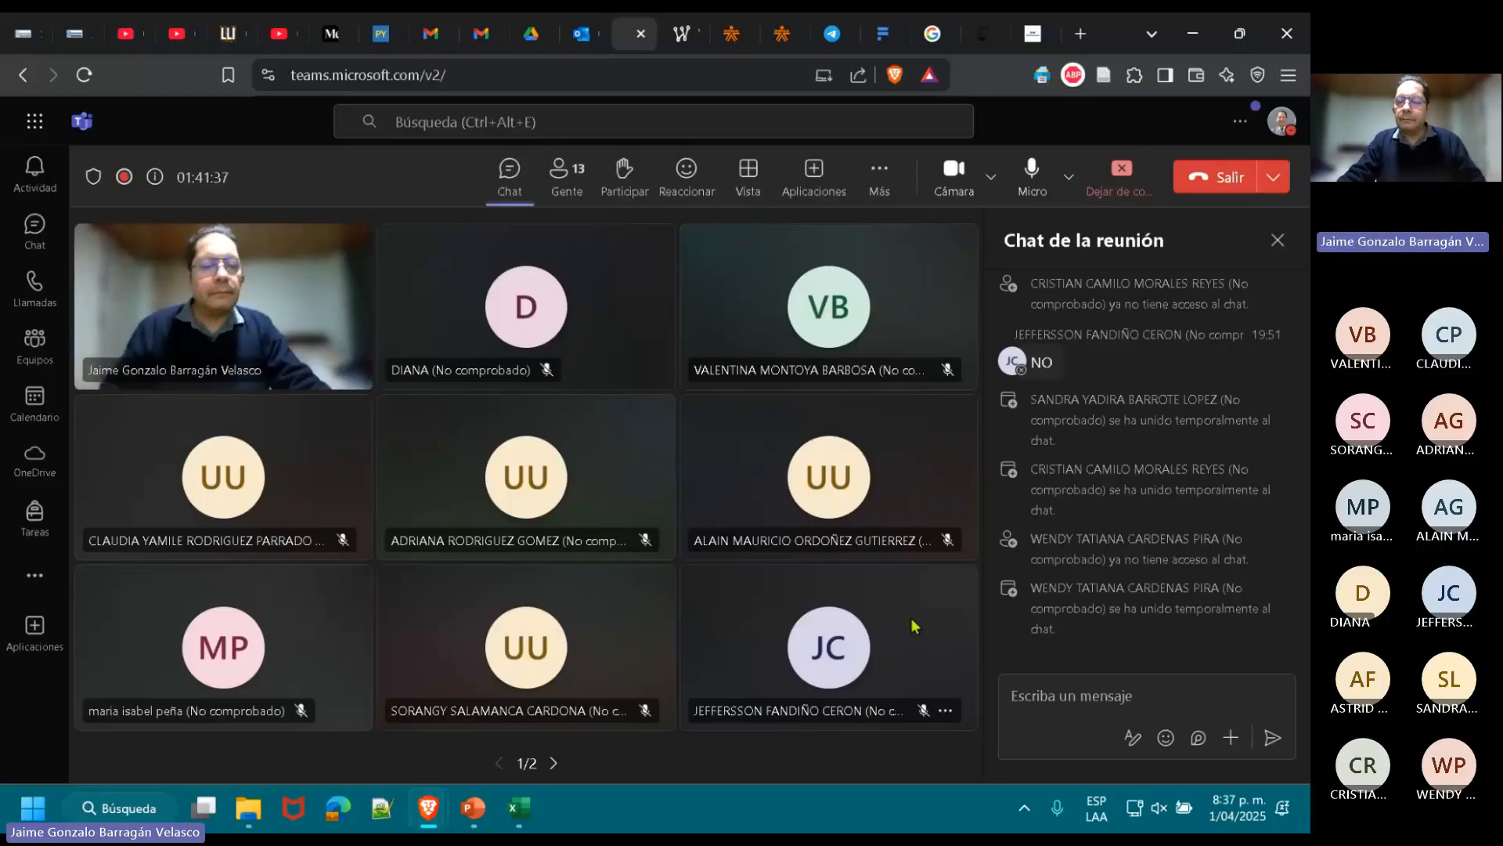
scroll(1135, 560, up, 4)
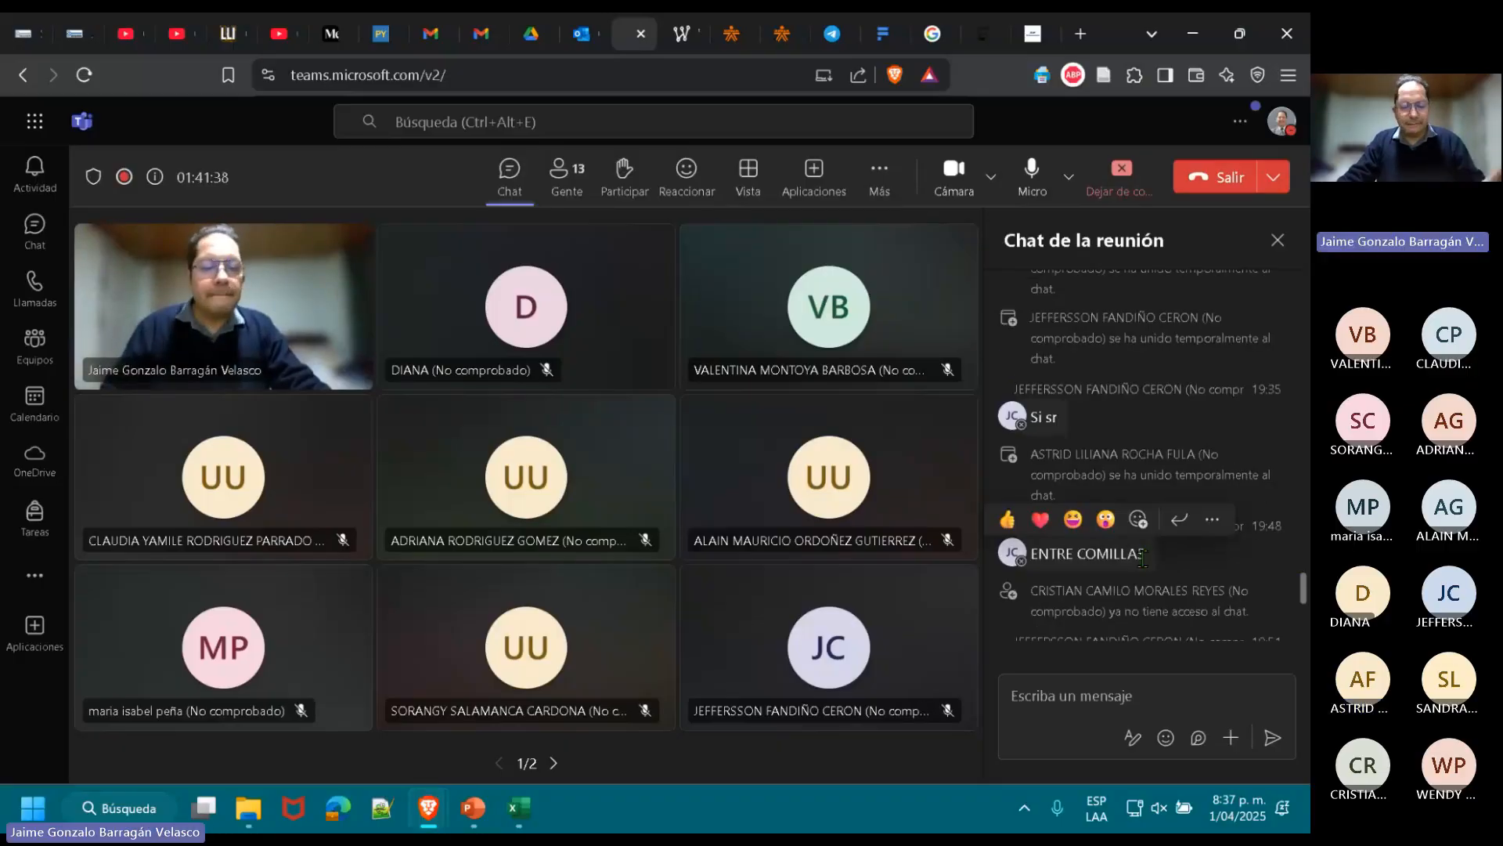
scroll(1141, 557, down, 4)
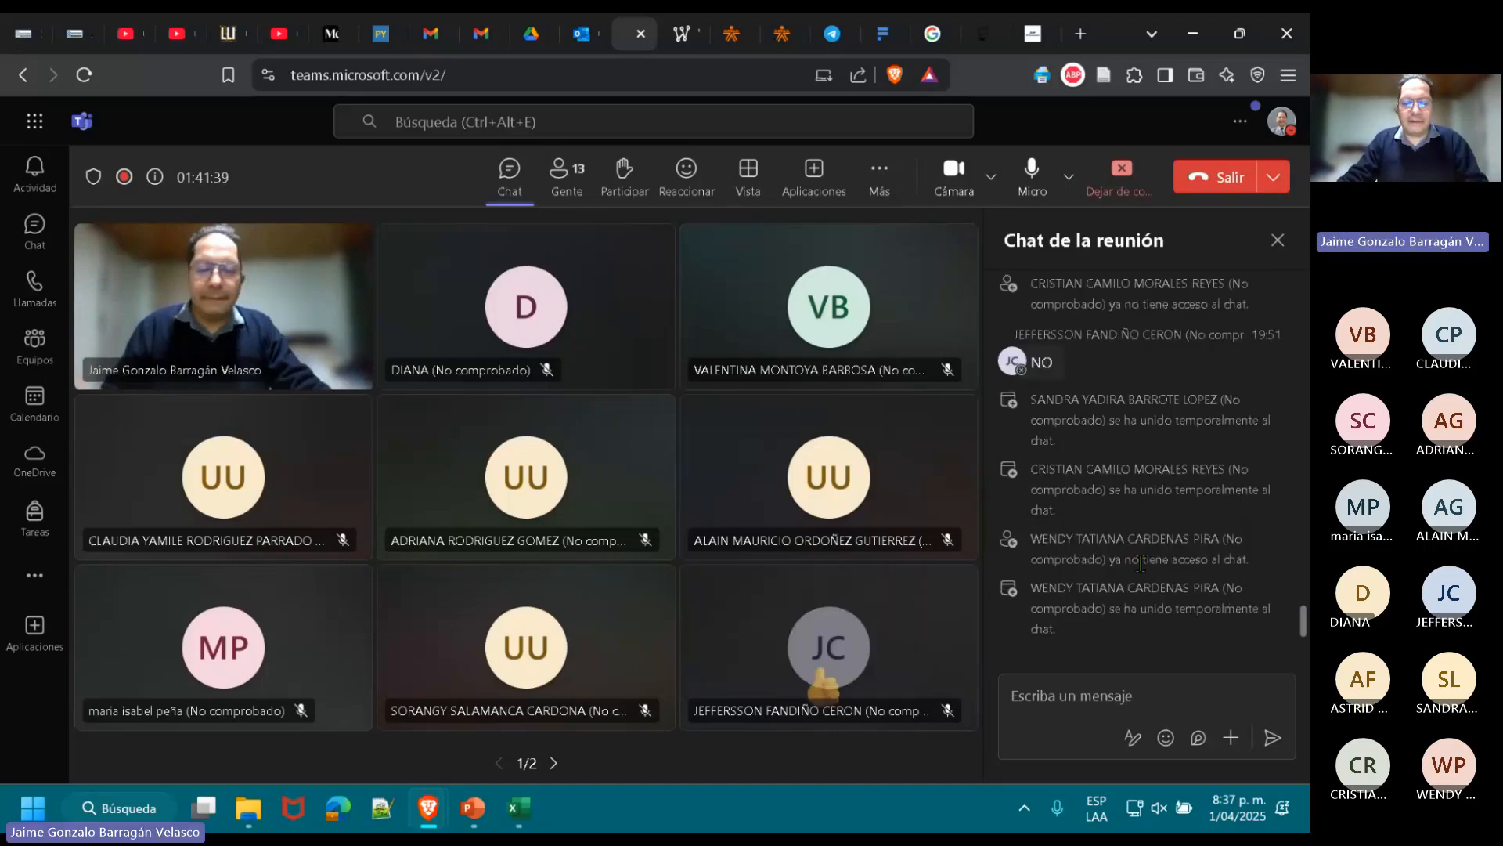
key(alt+Tab)
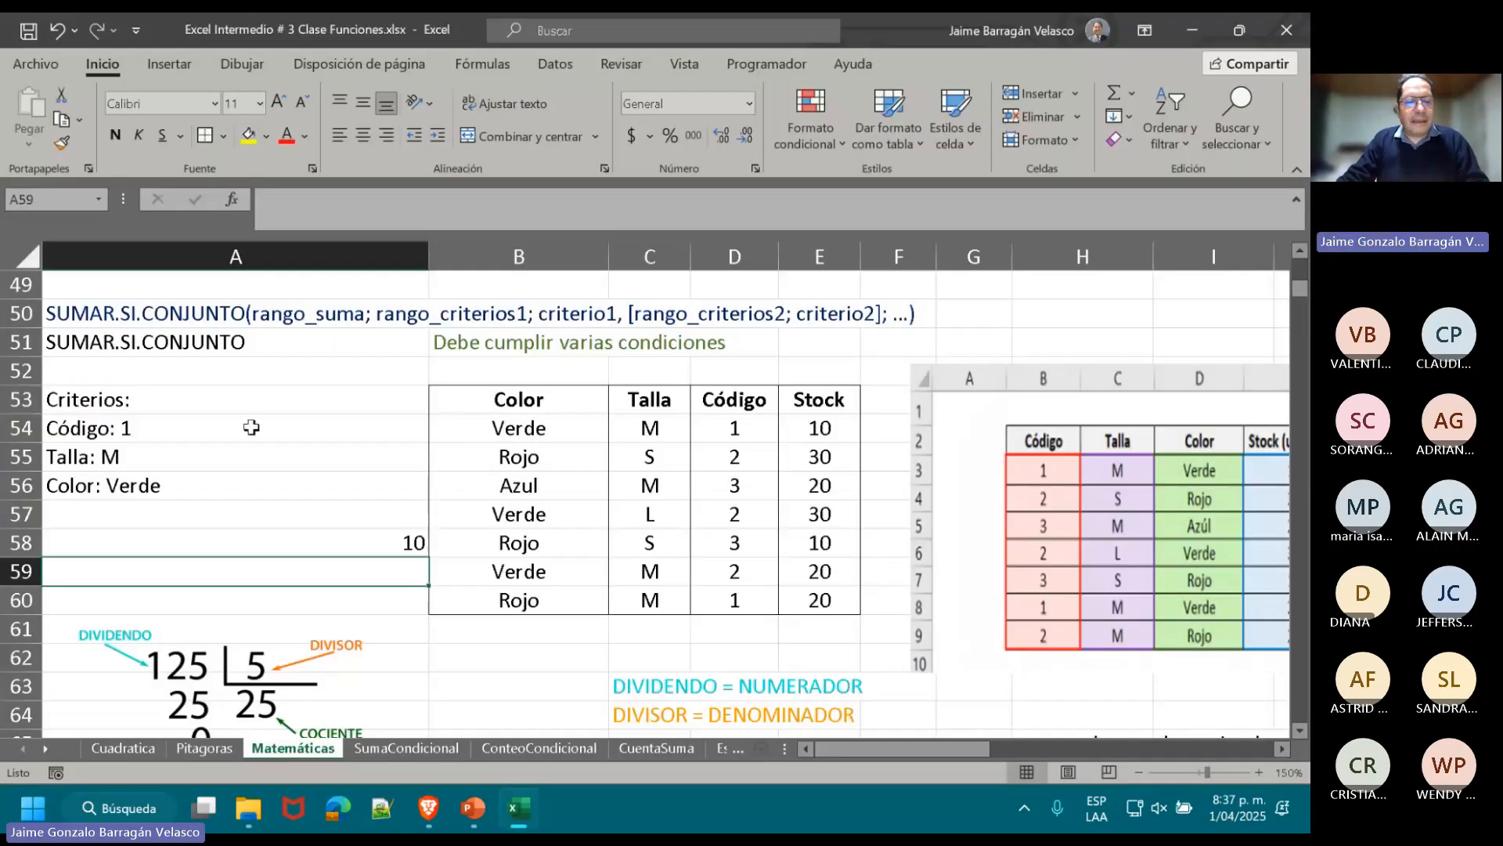
- Move the long-division picture slightly up and to the right, above the Formas de la División heading
scroll(423, 514, up, 4)
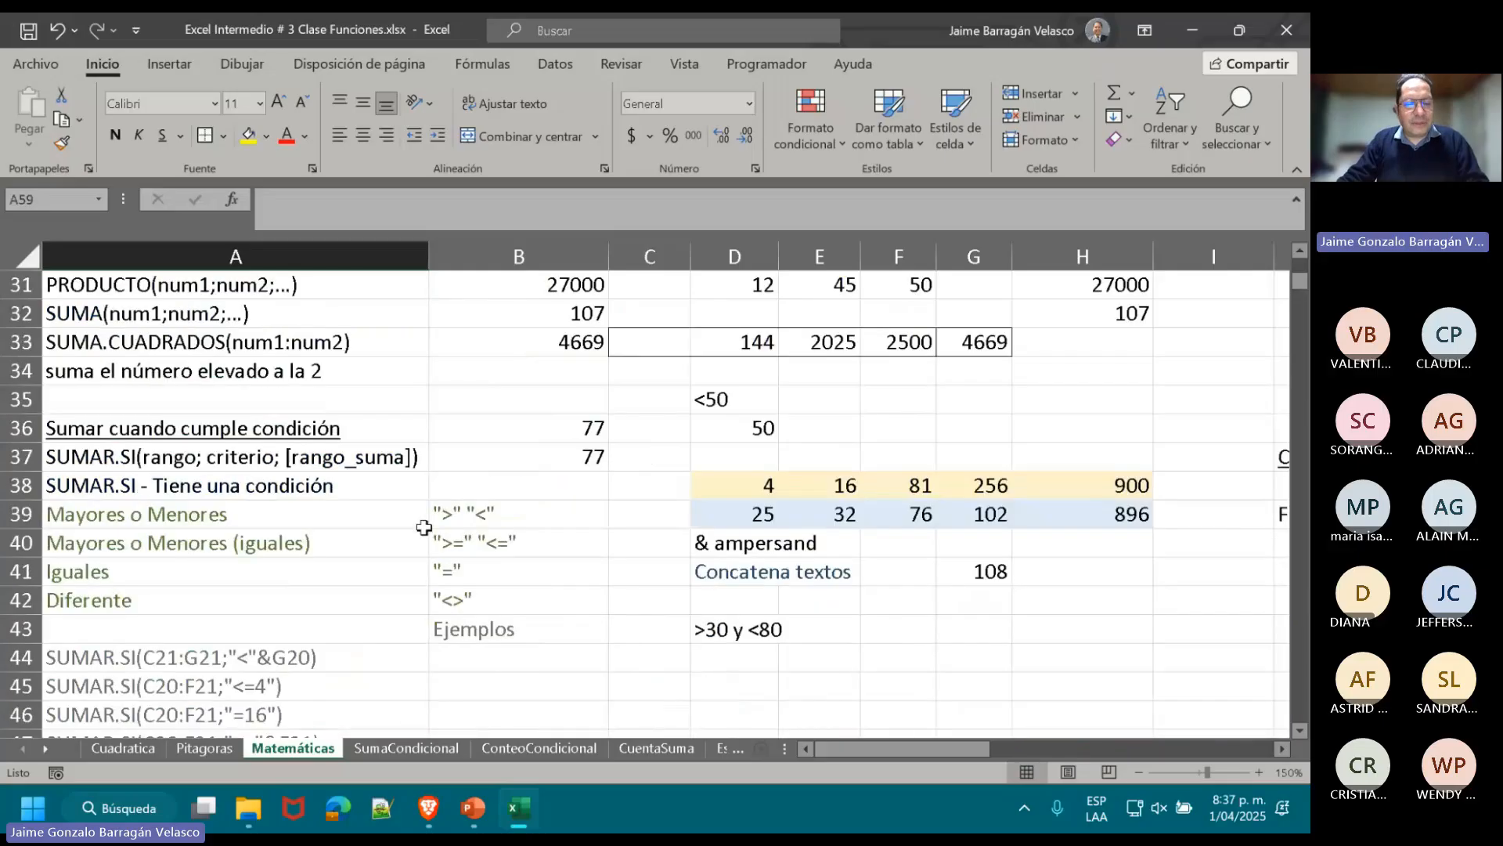
scroll(417, 524, down, 10)
scroll(417, 530, up, 1)
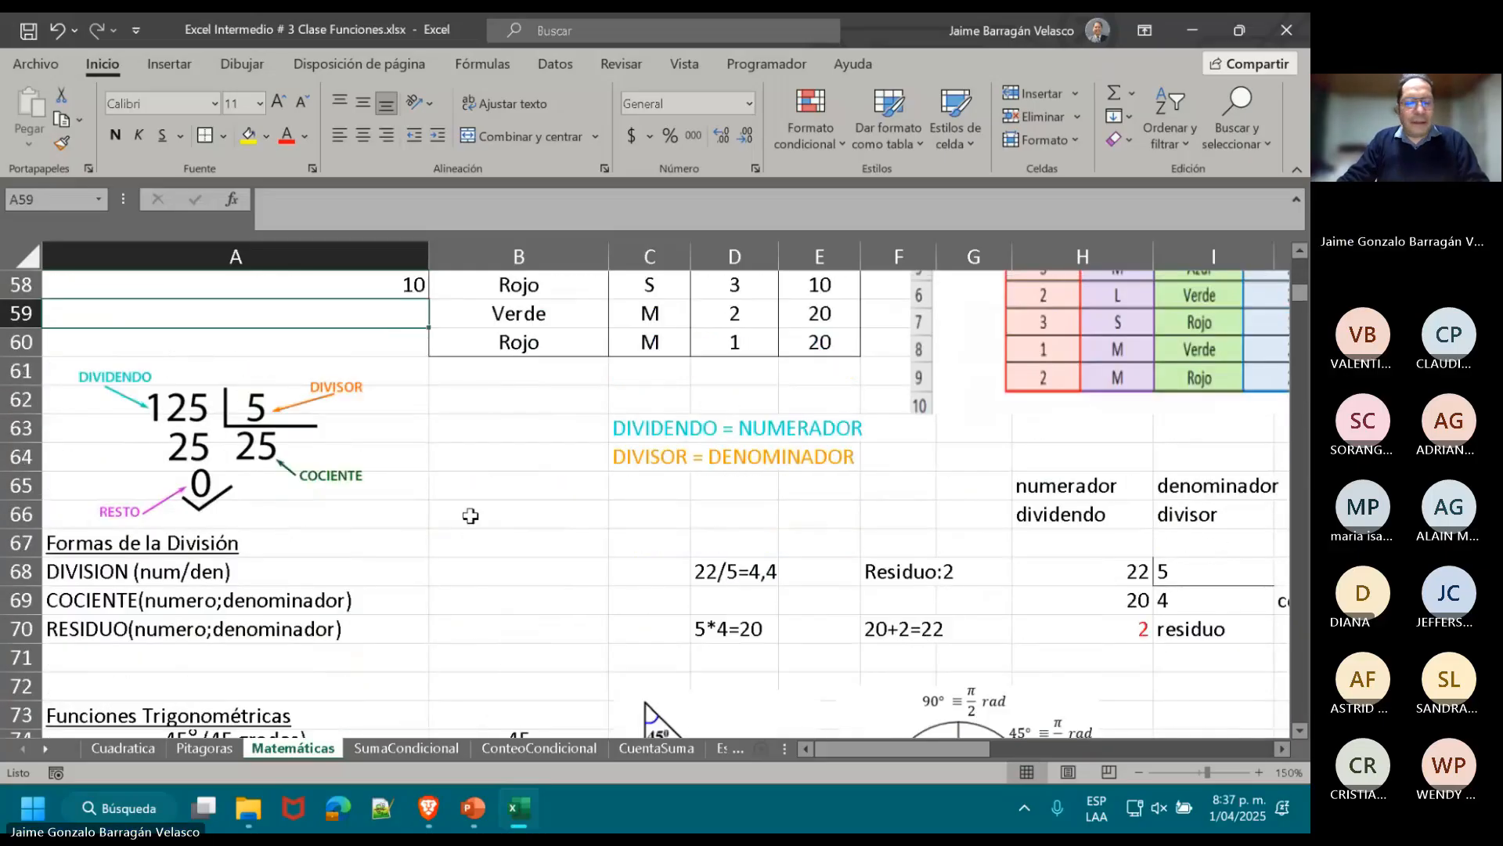
drag(328, 456, 342, 434)
- Examine the division forms in A68:A70, the 22/5 example in D68 and the worked long division in H68:J70
click(203, 577)
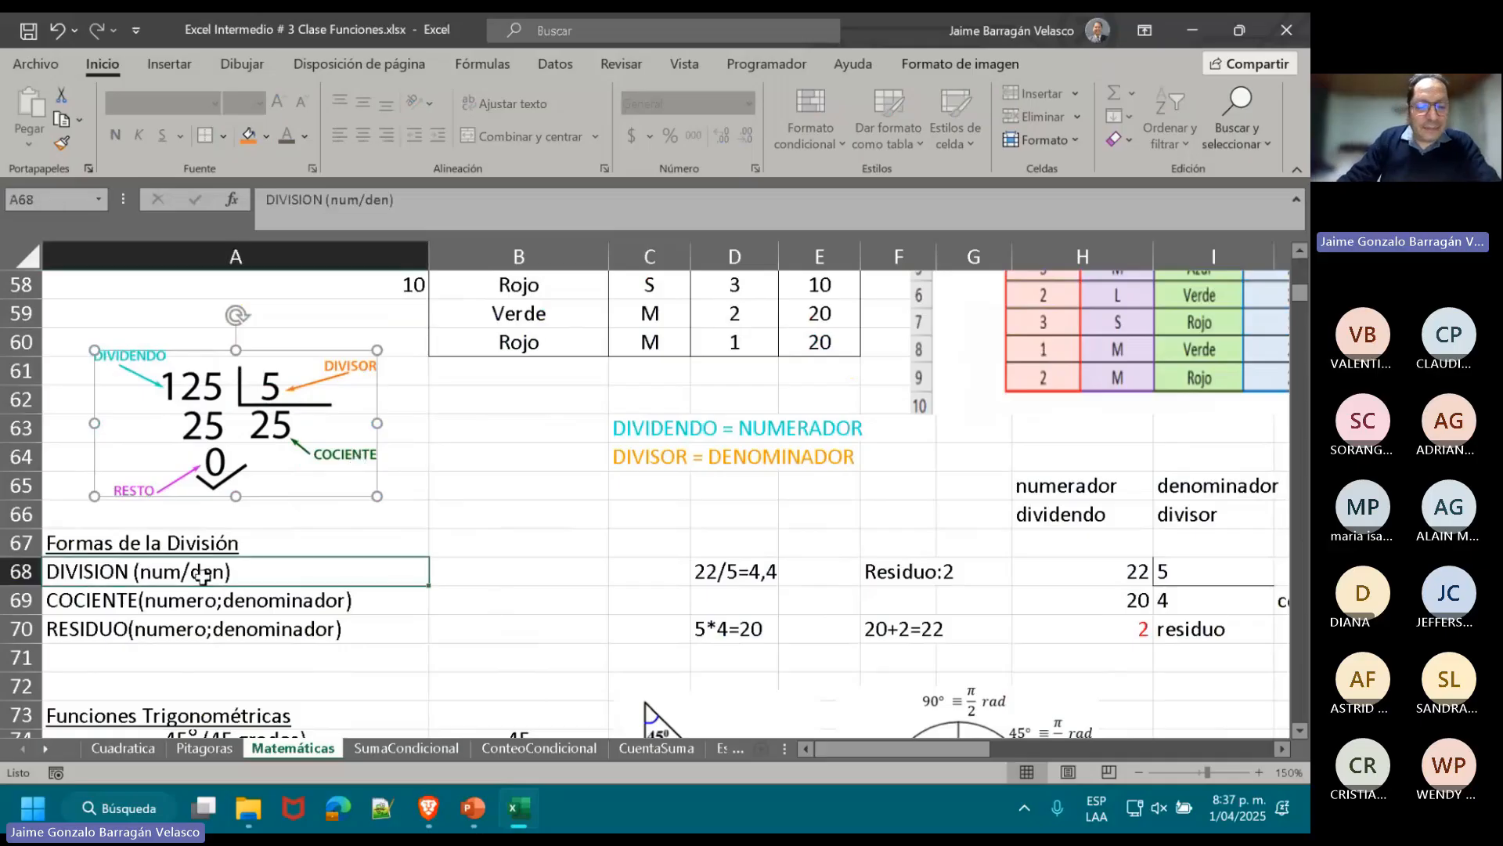
drag(204, 577, 235, 629)
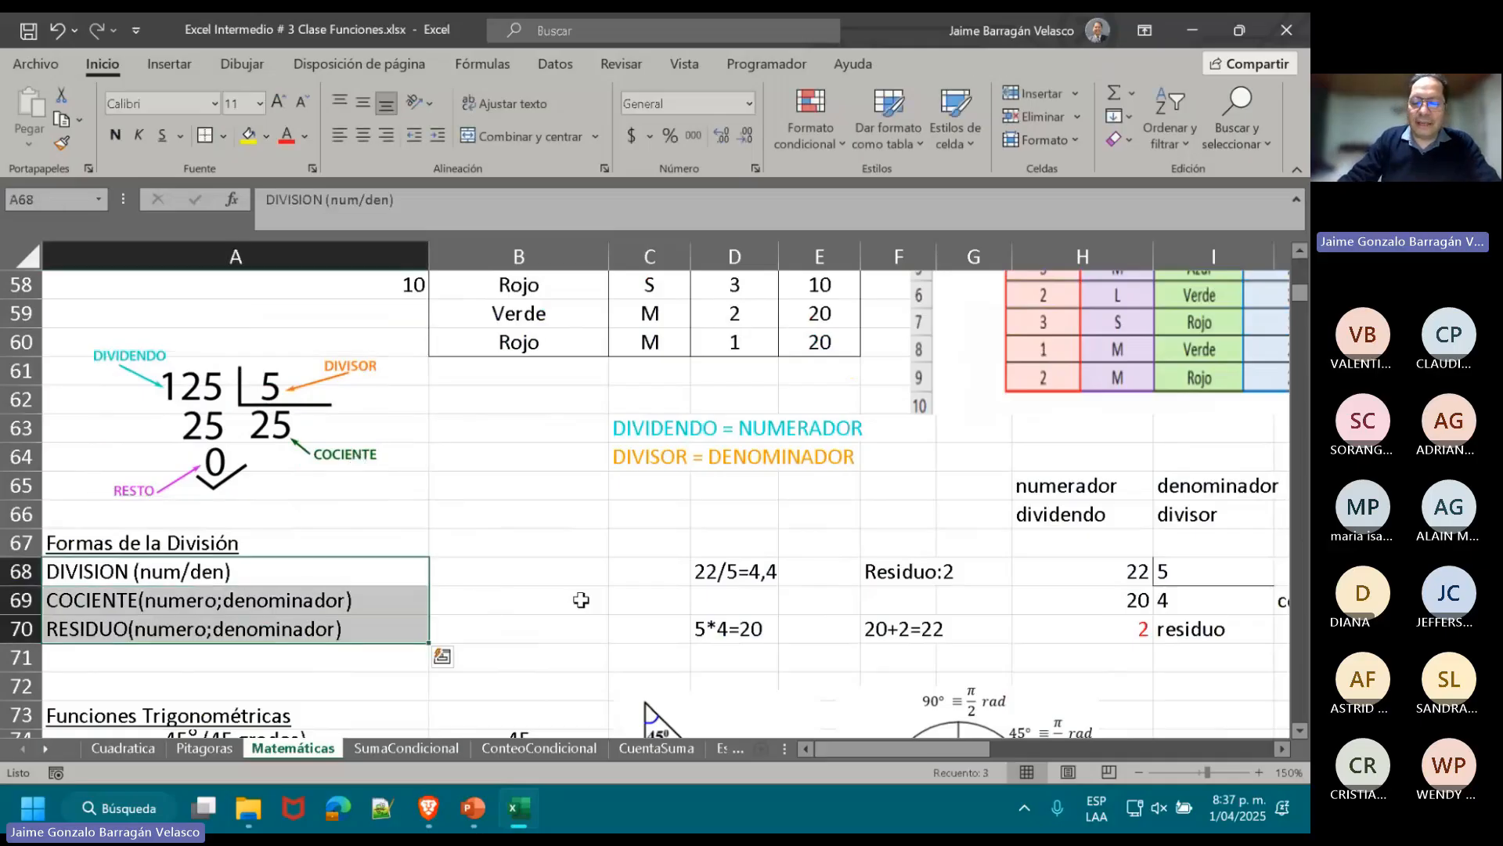
drag(854, 750, 877, 754)
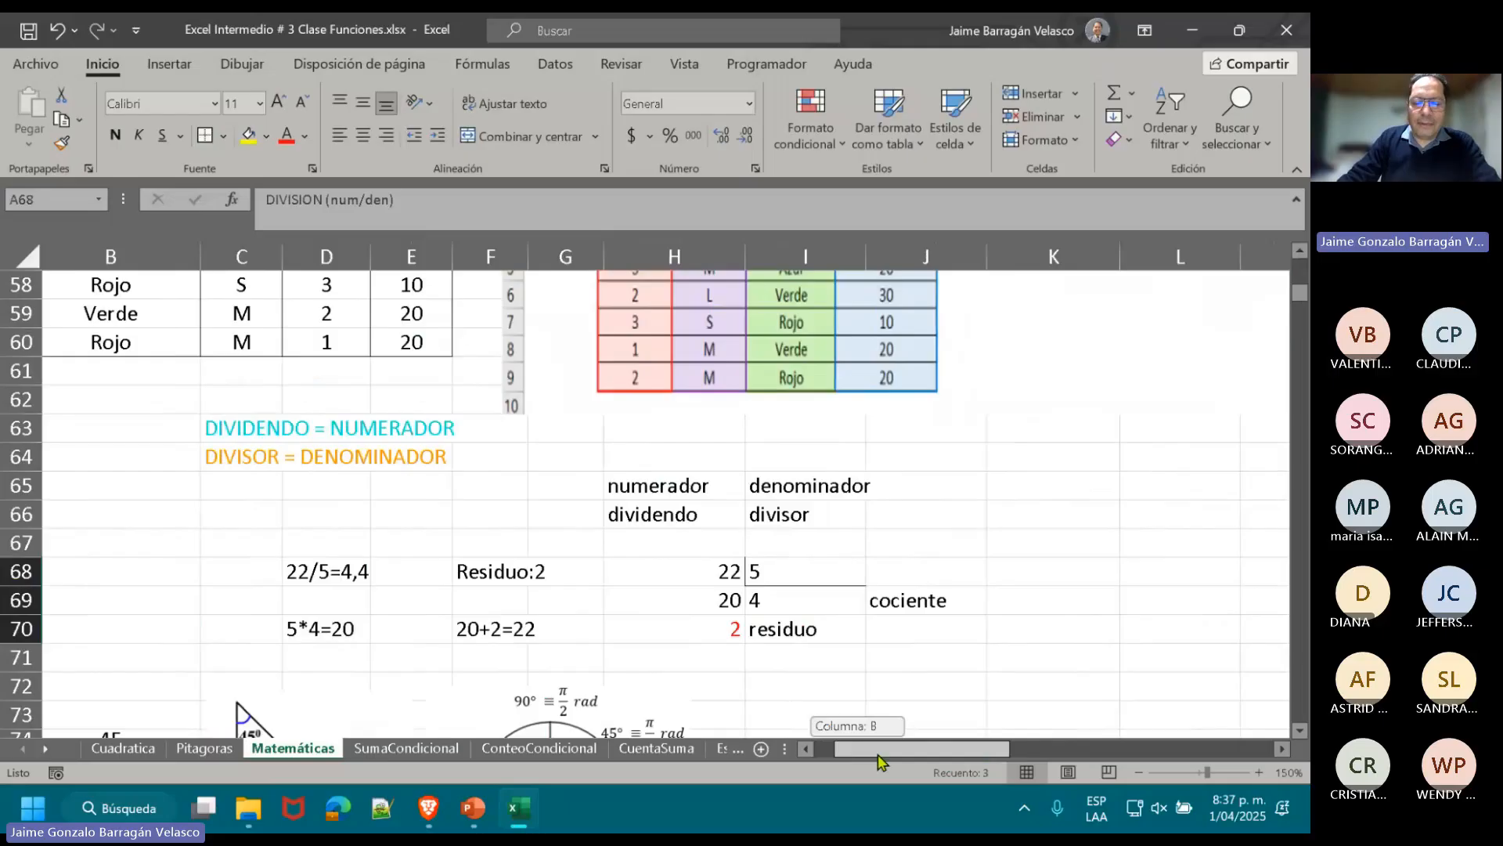
click(348, 572)
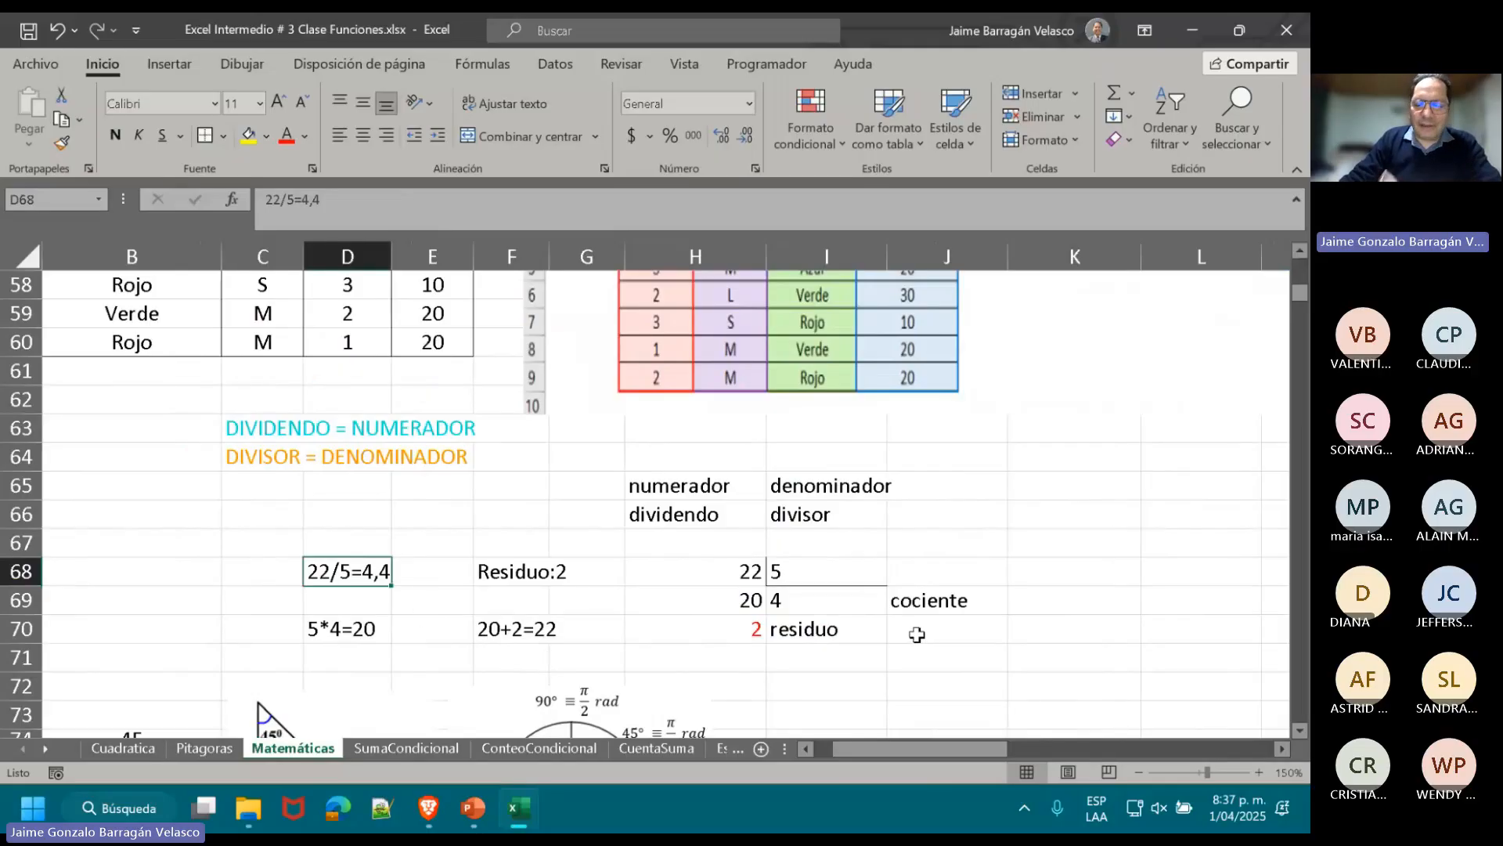
drag(728, 578, 943, 632)
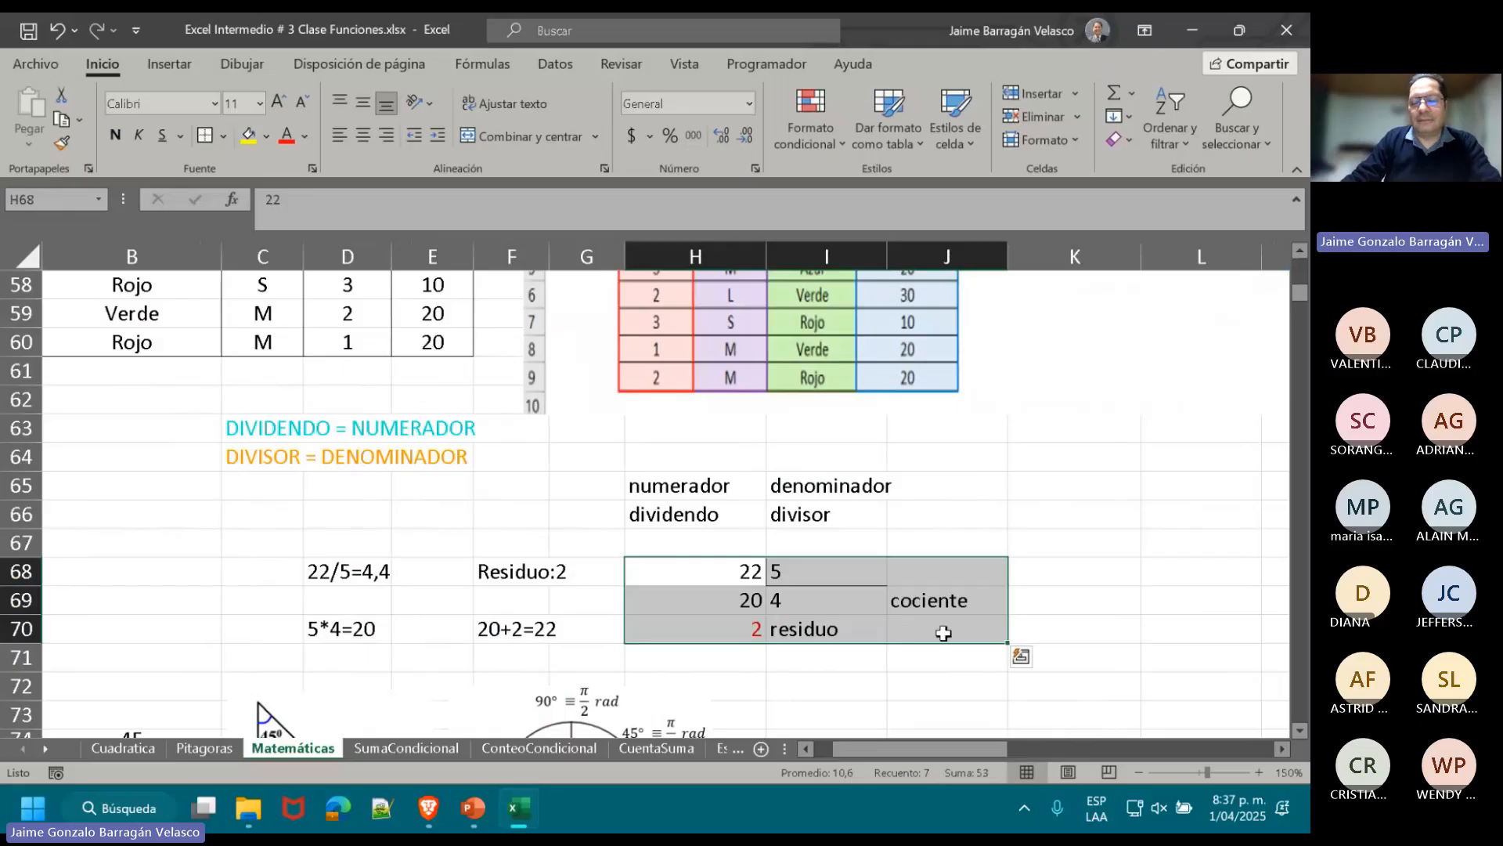
- Trace the long division through its dividend H68, divisor I68, quotient I69 and product H69
click(681, 569)
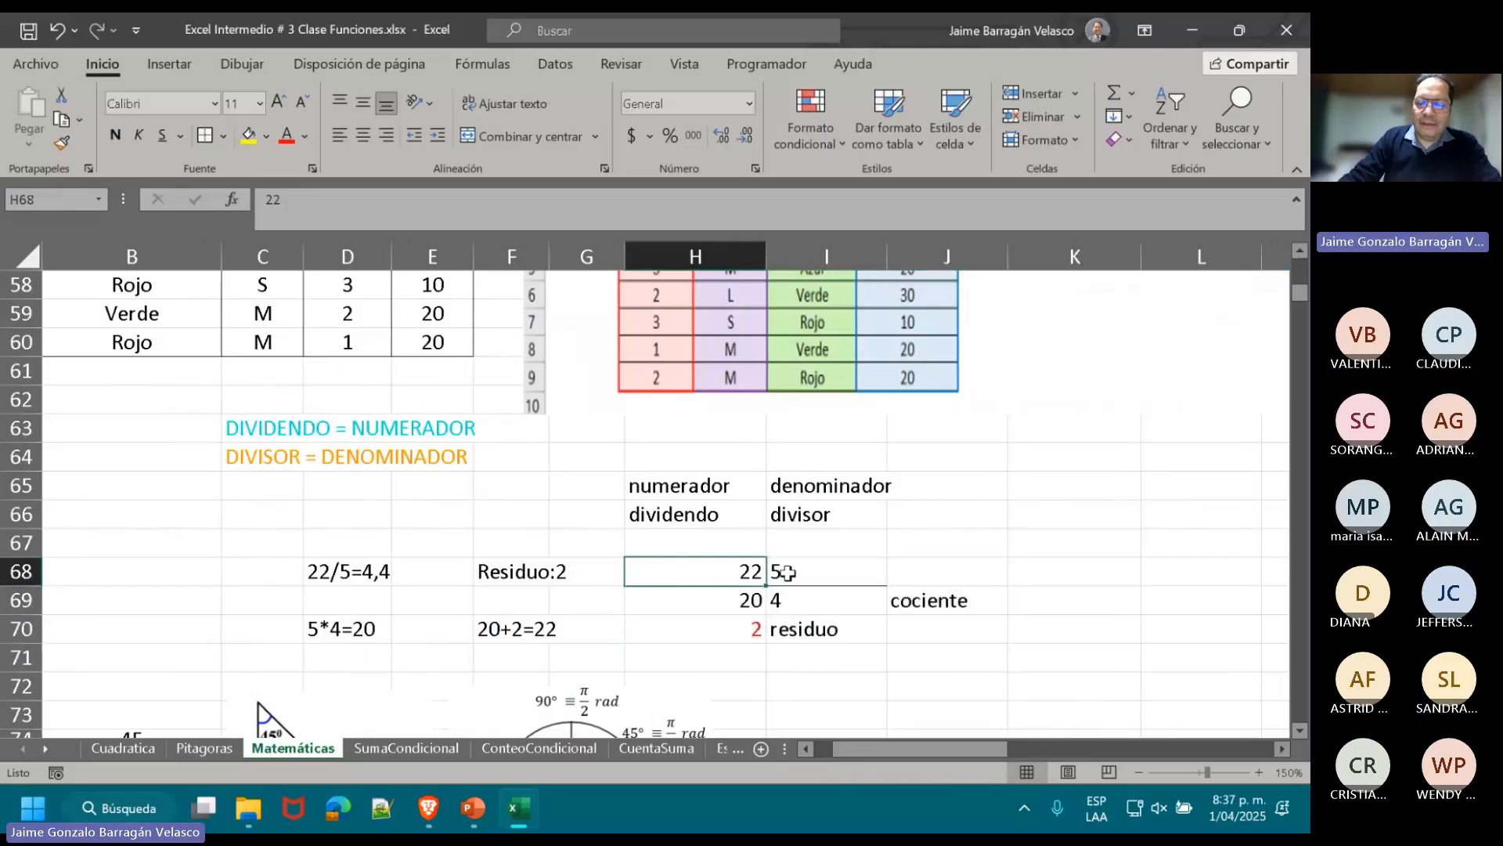
click(829, 572)
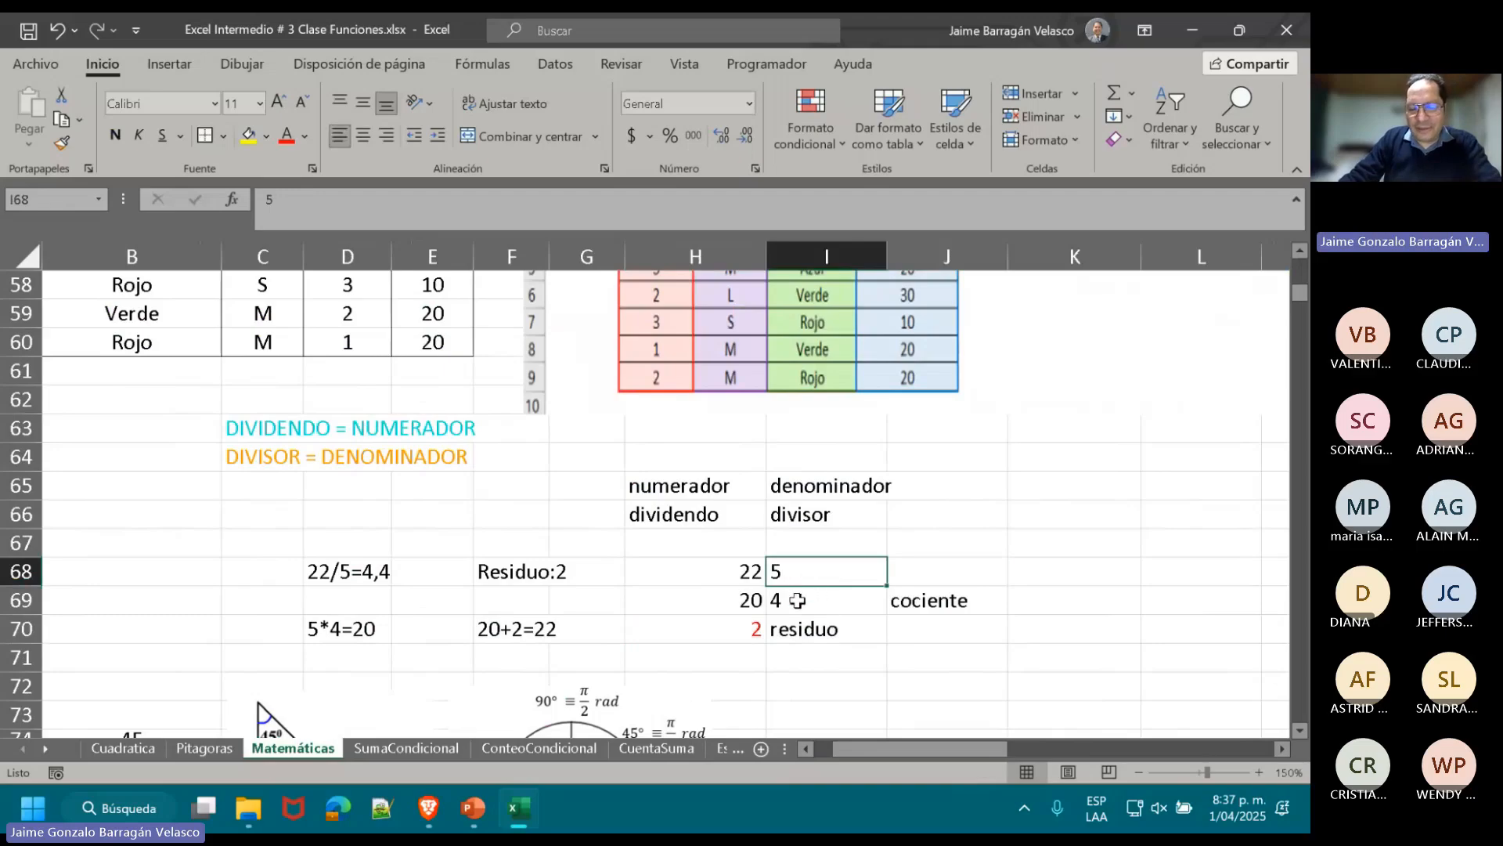
click(799, 600)
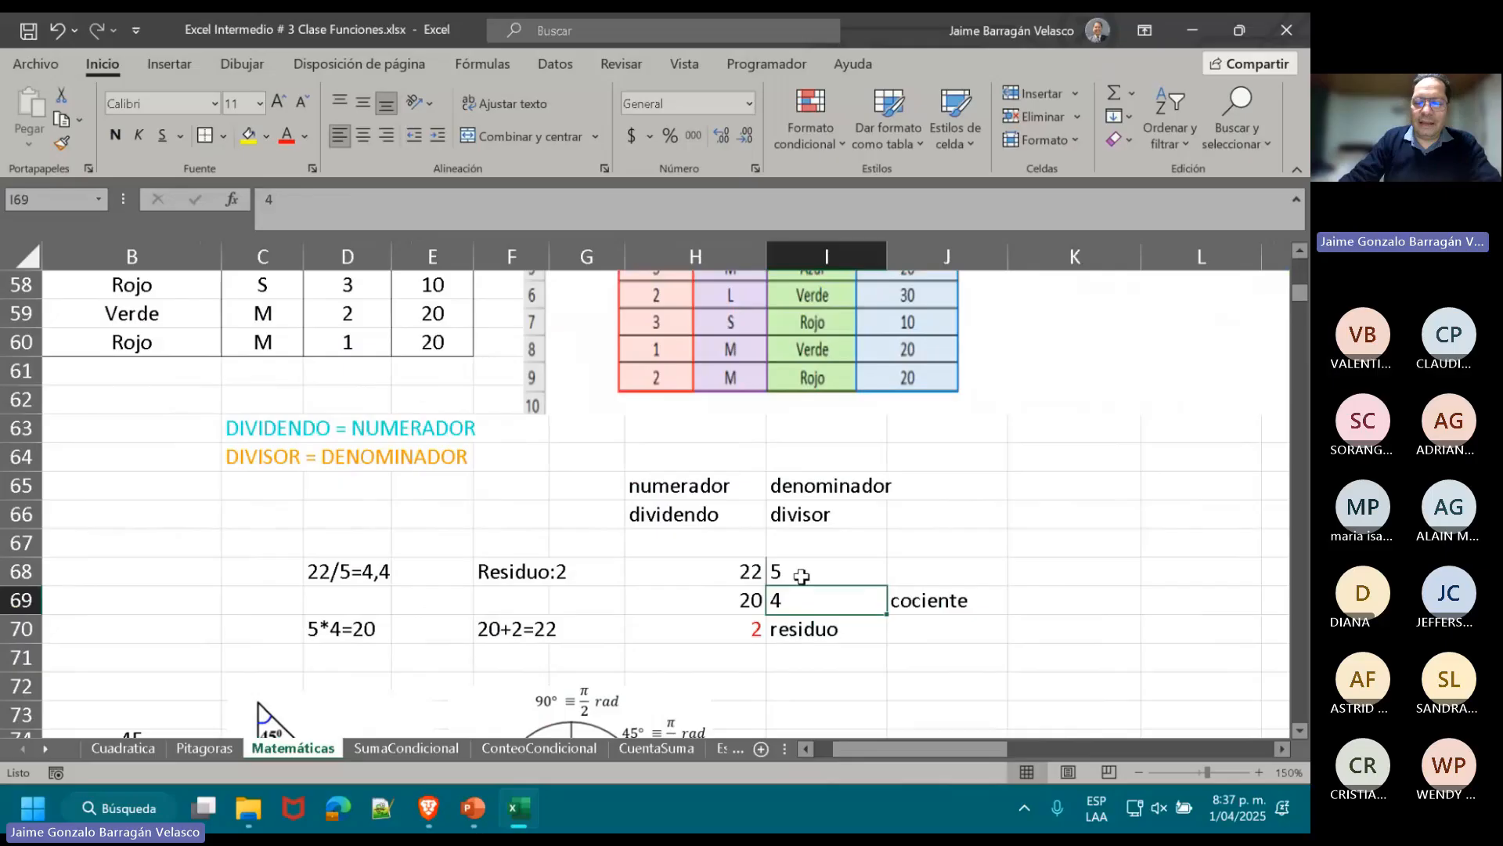
click(797, 572)
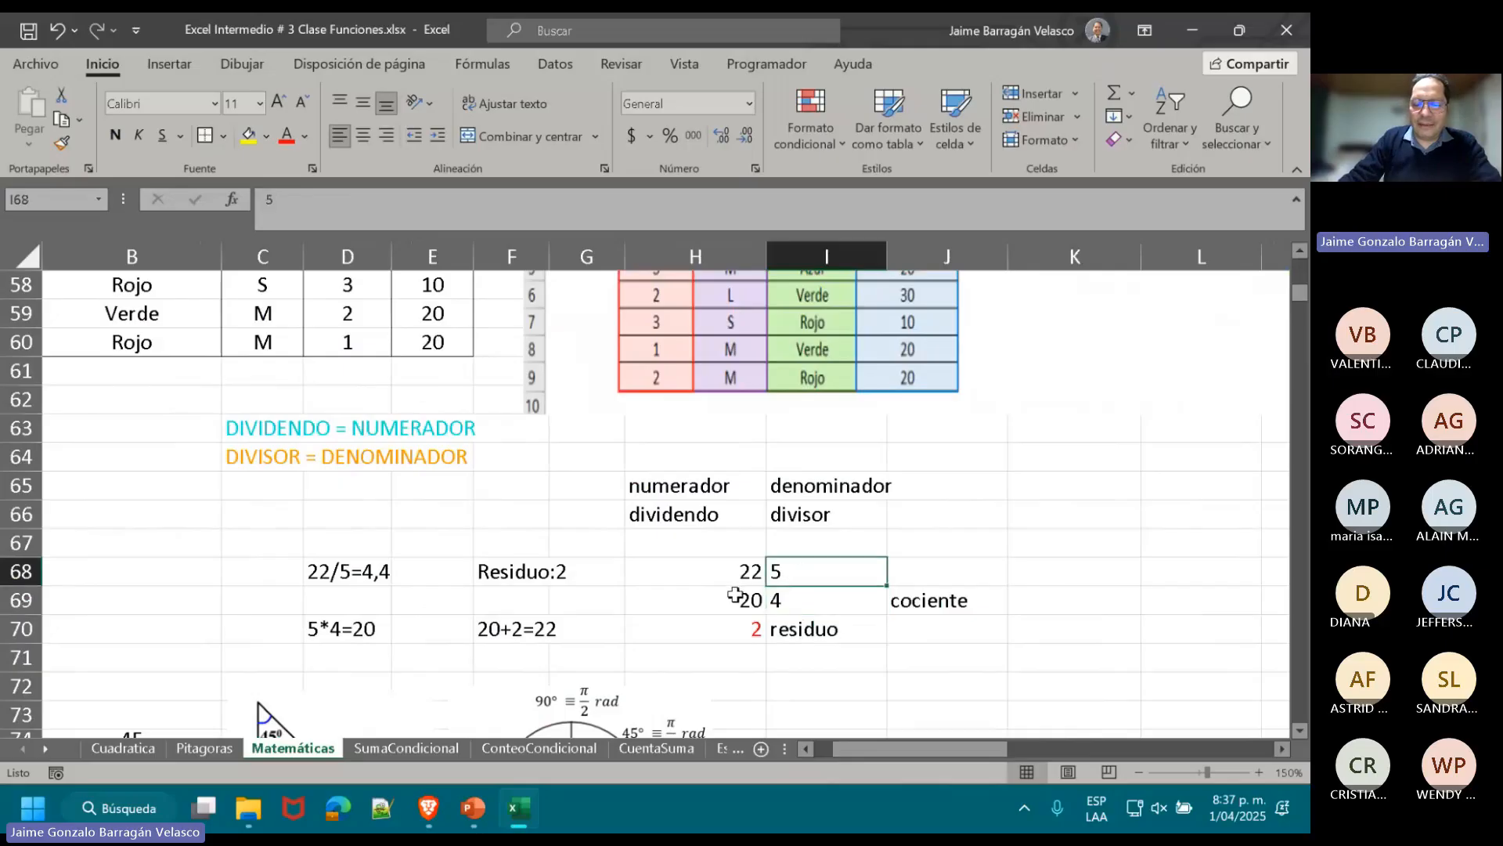
click(809, 592)
click(736, 595)
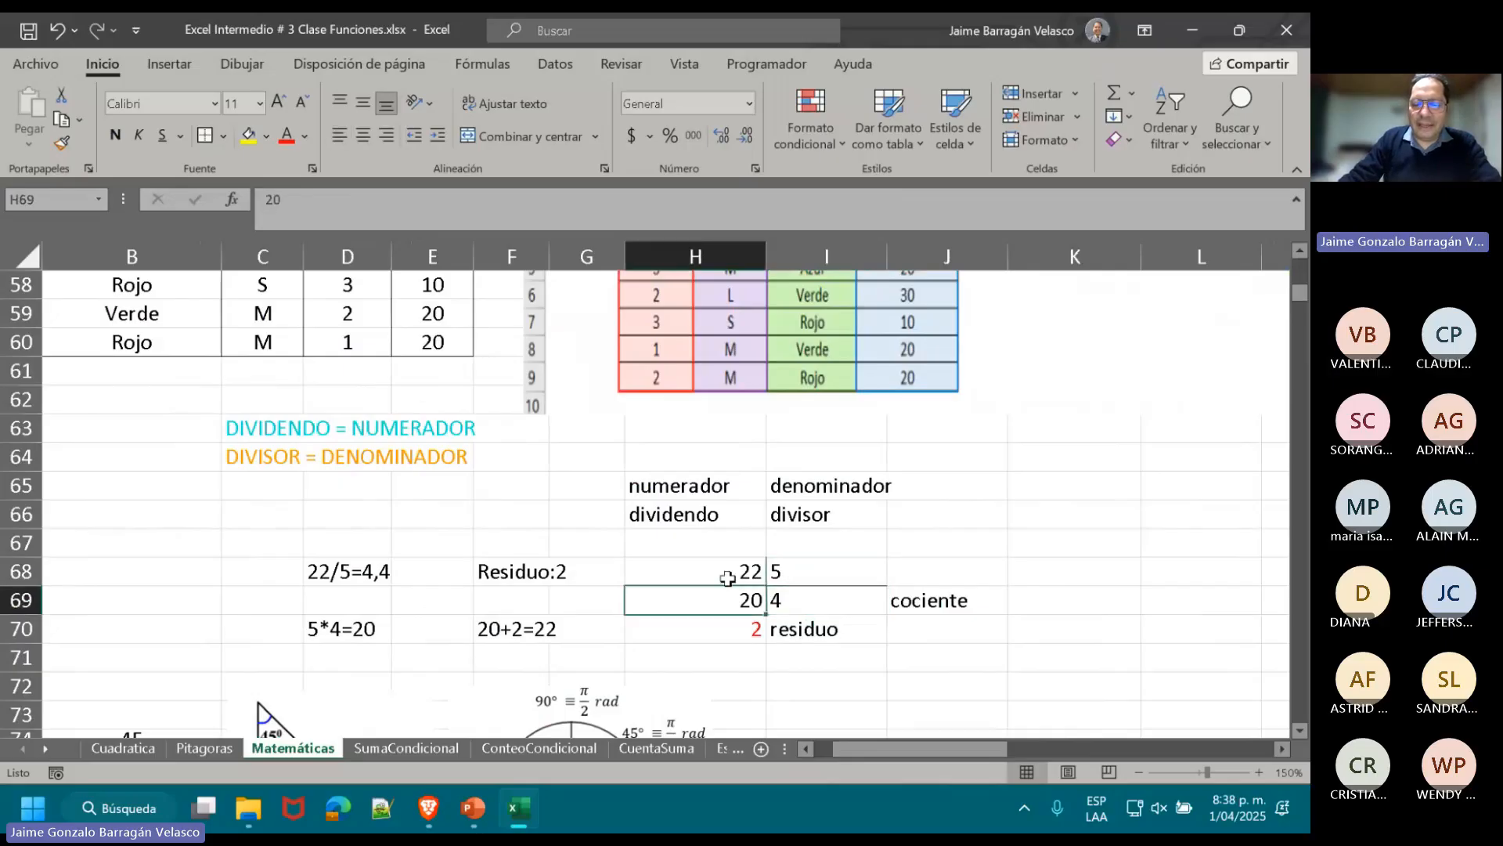
- Point out the remainder in H70 and compare it with the 22/5 example in D68
click(721, 626)
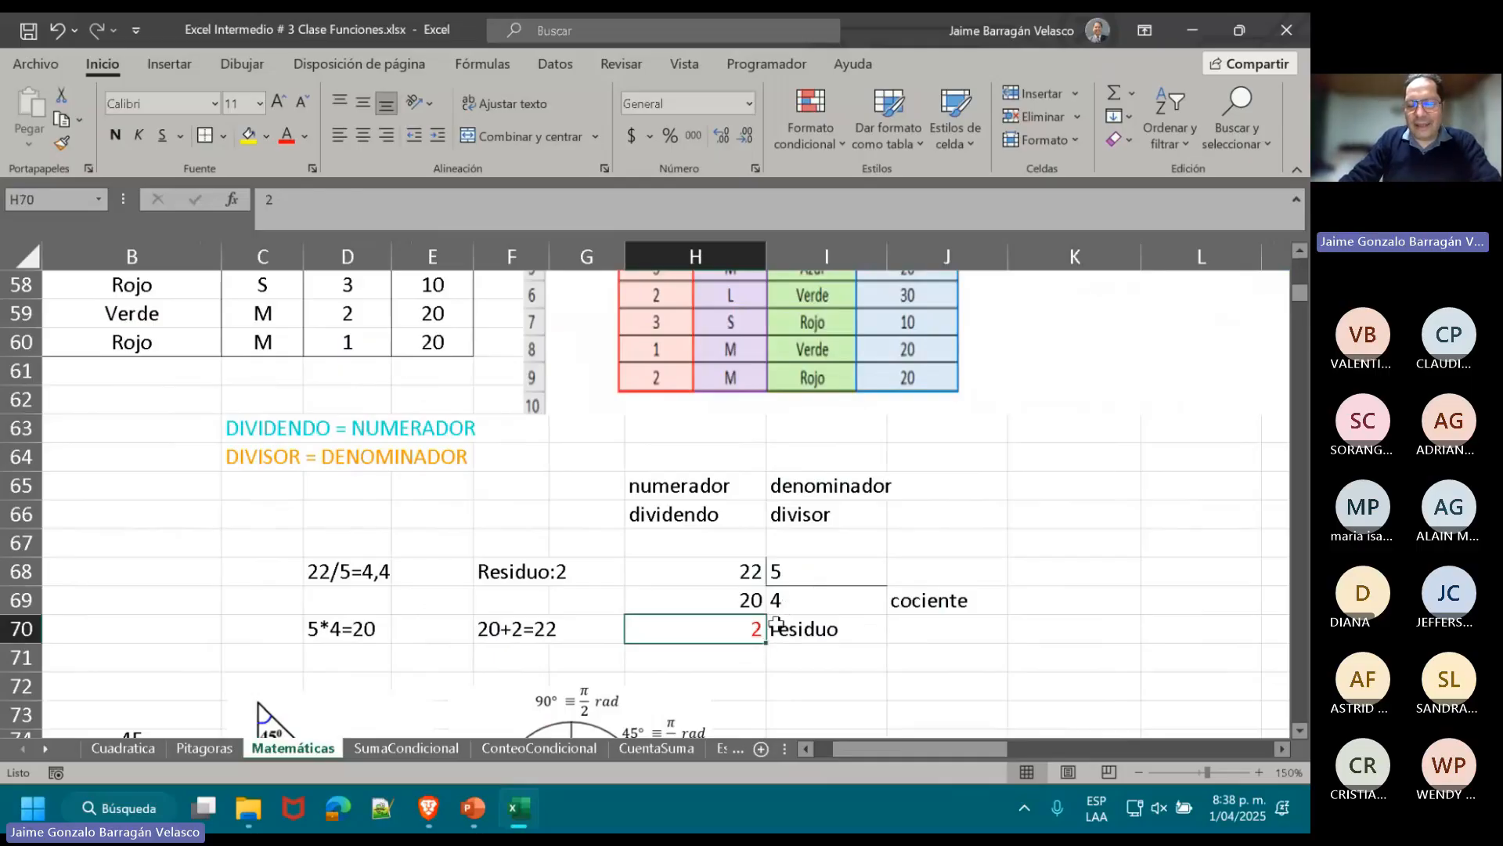
click(349, 574)
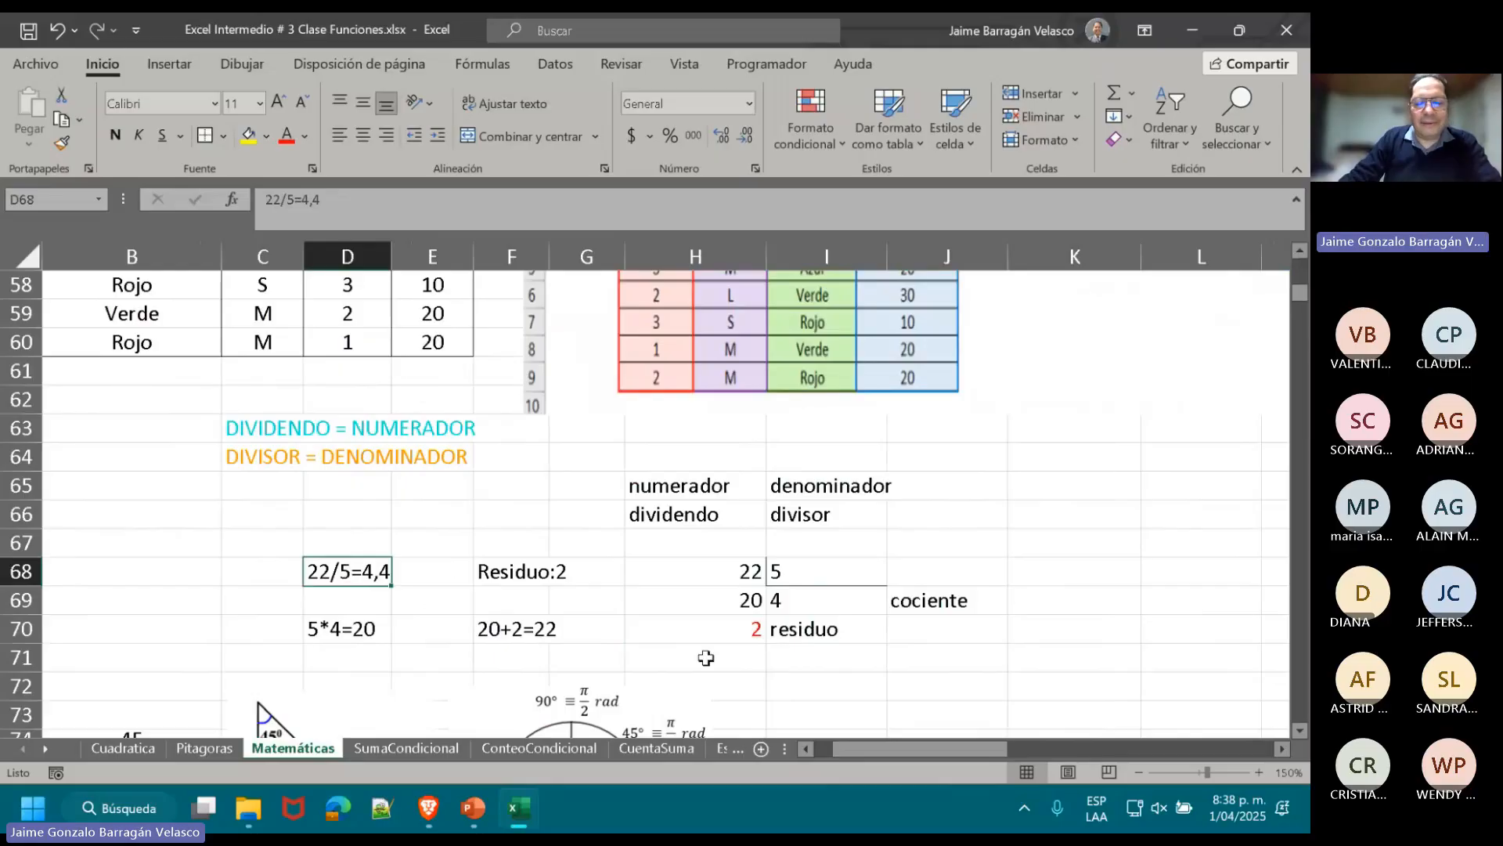
drag(904, 750, 862, 764)
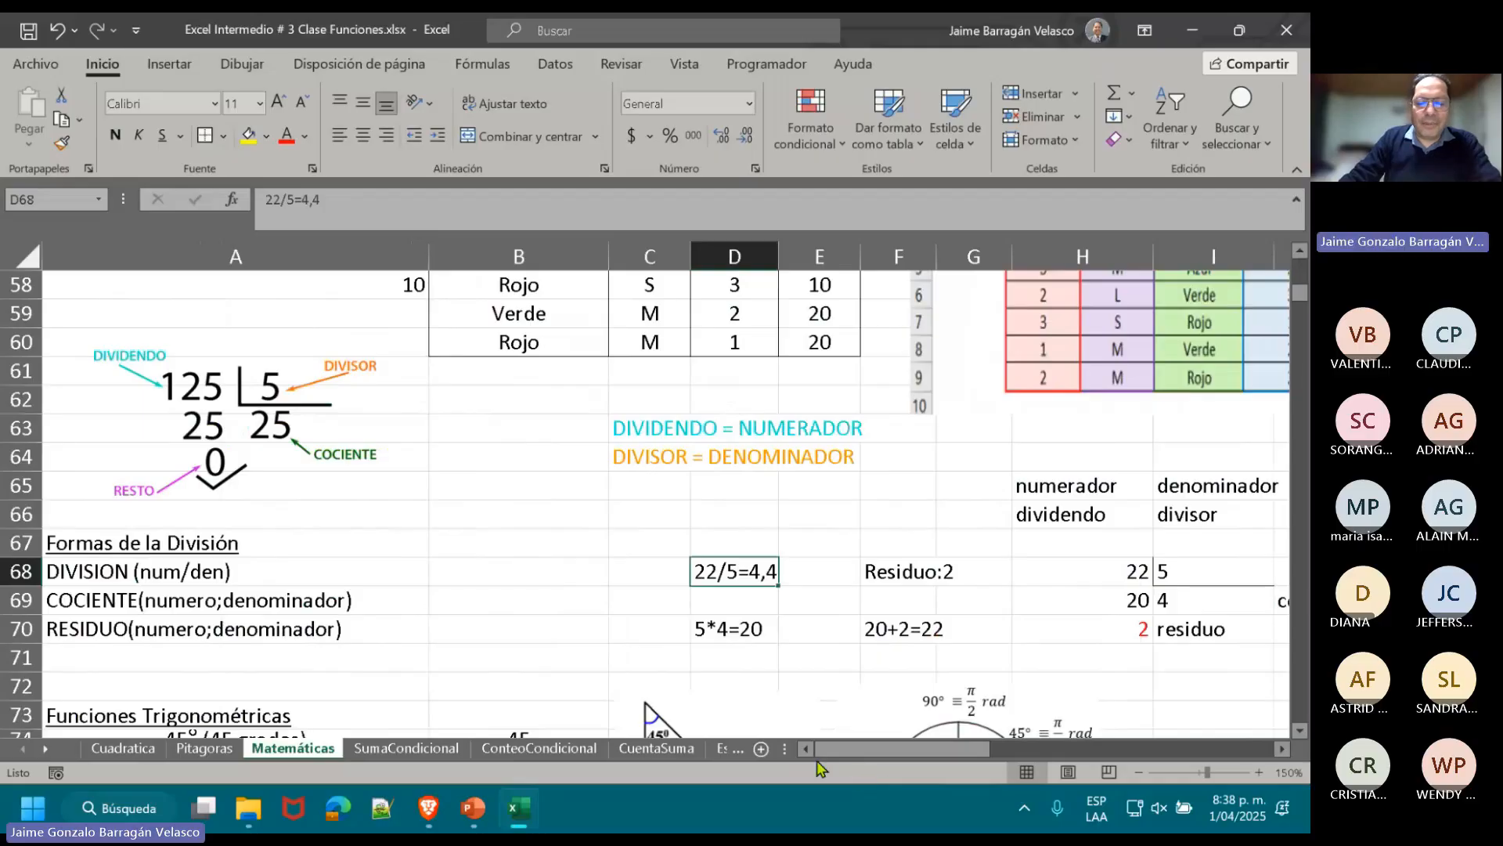
click(511, 565)
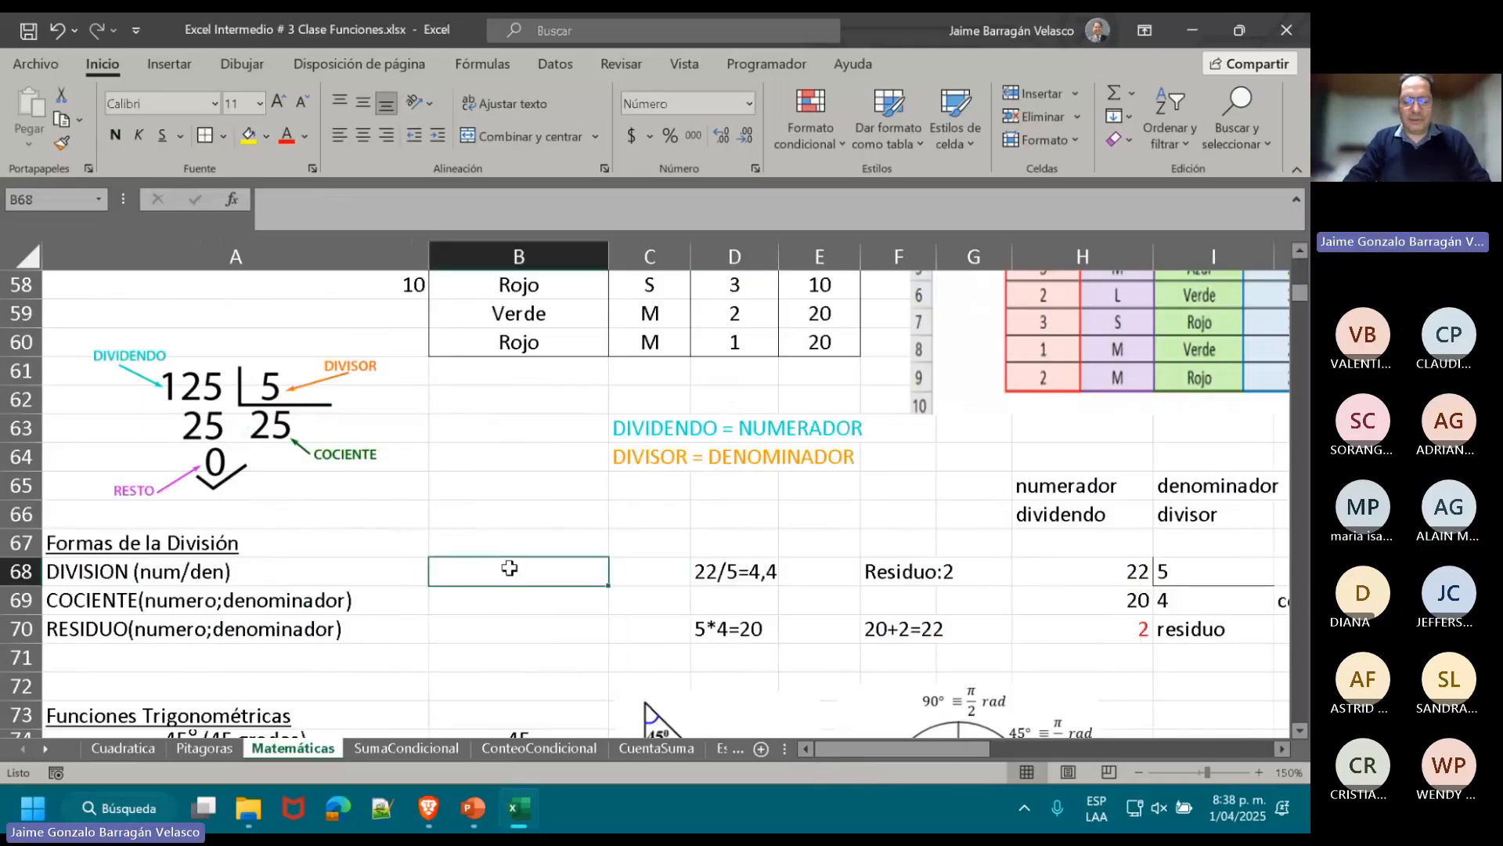
text(=DIV)
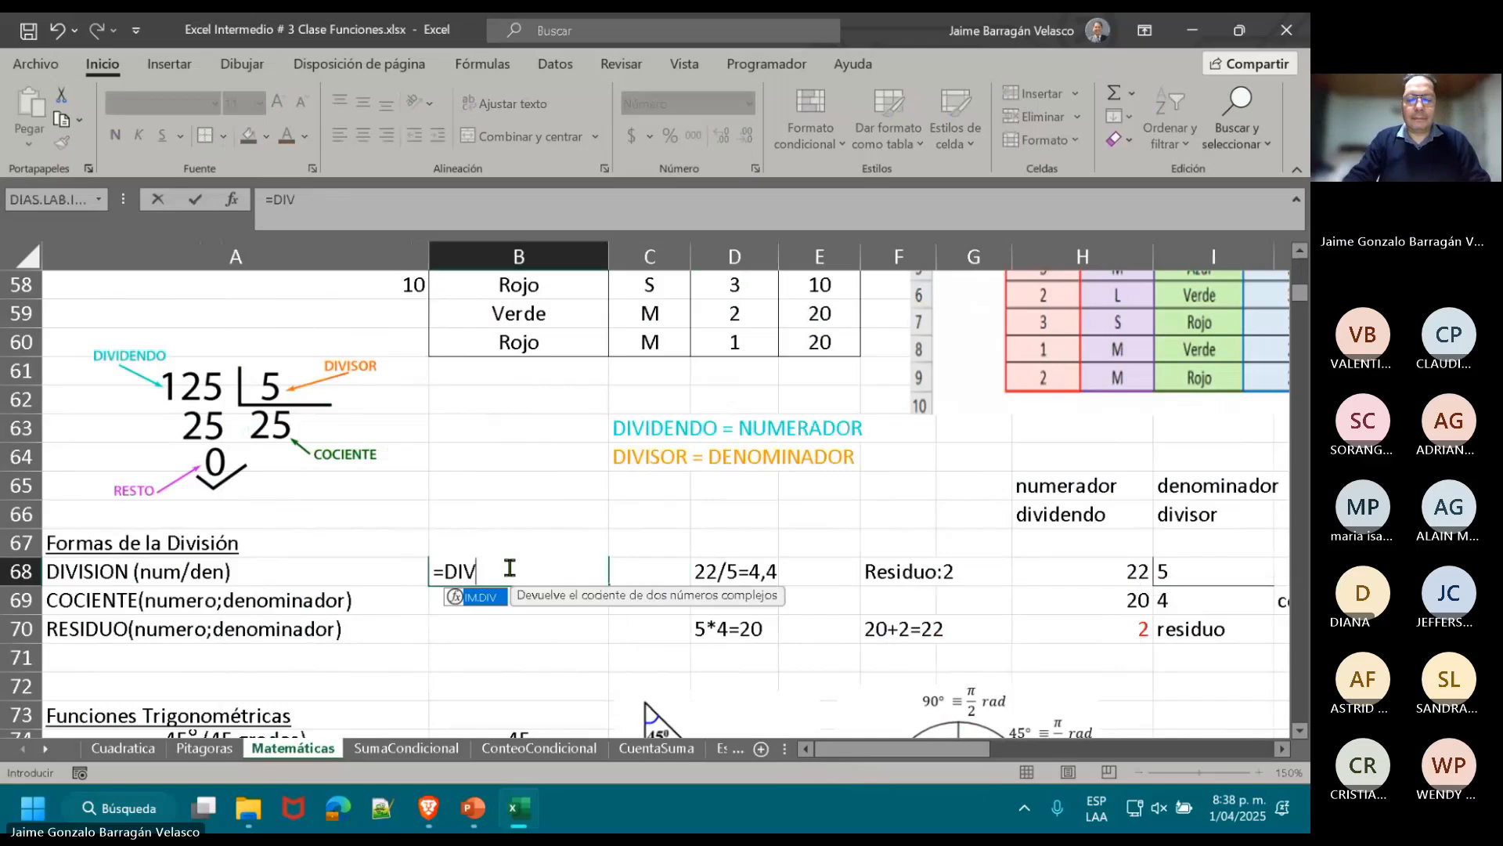
text(I)
key(BackSpace)
key(BackSpace)
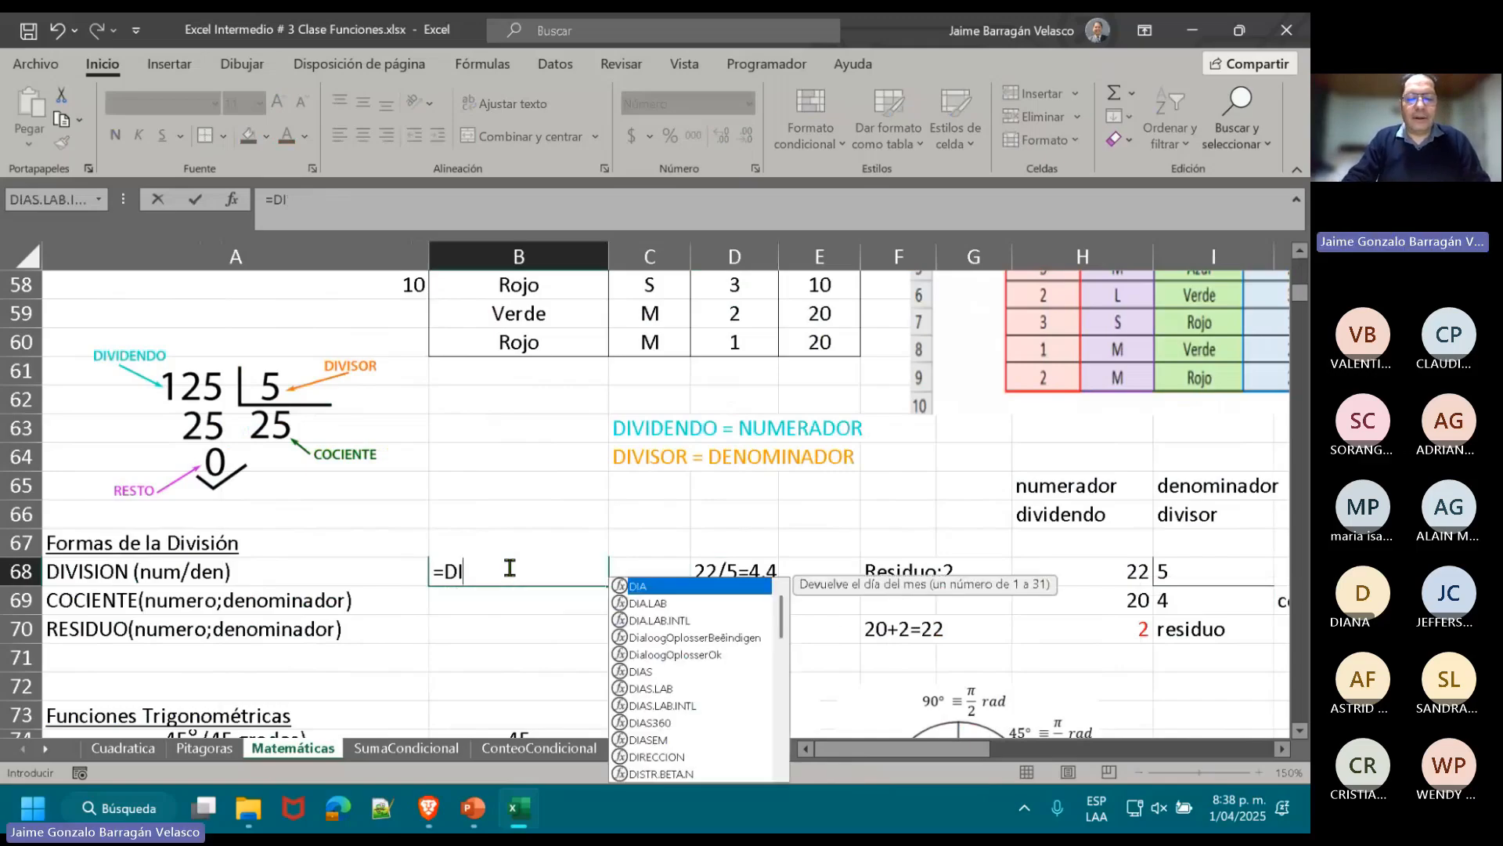
key(BackSpace)
key(BackSpace)
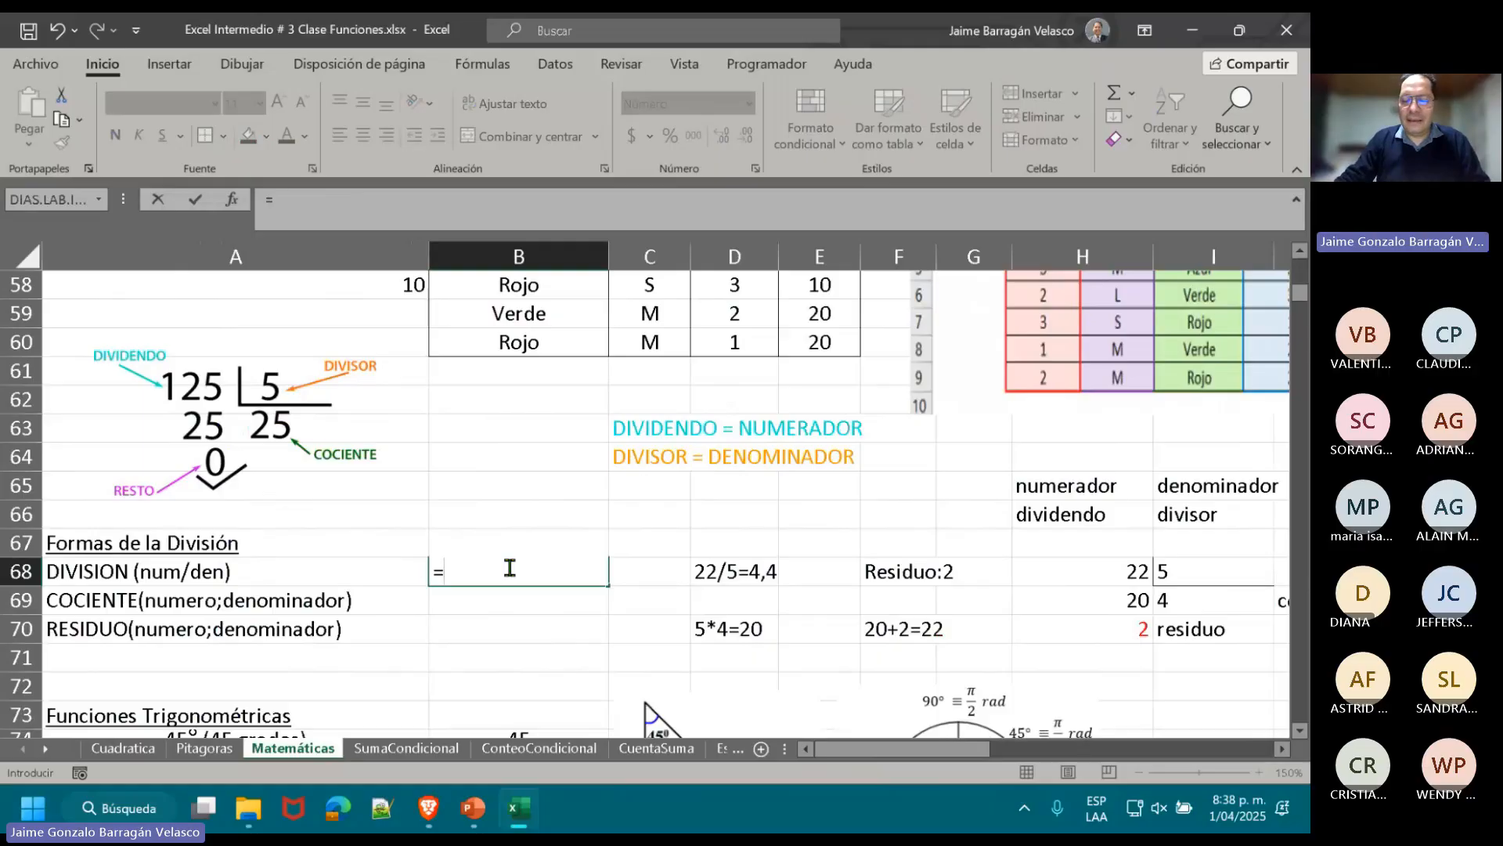
- Enter the division formula =5/4 in B68 beside DIVISION (num/den)
text(5/4)
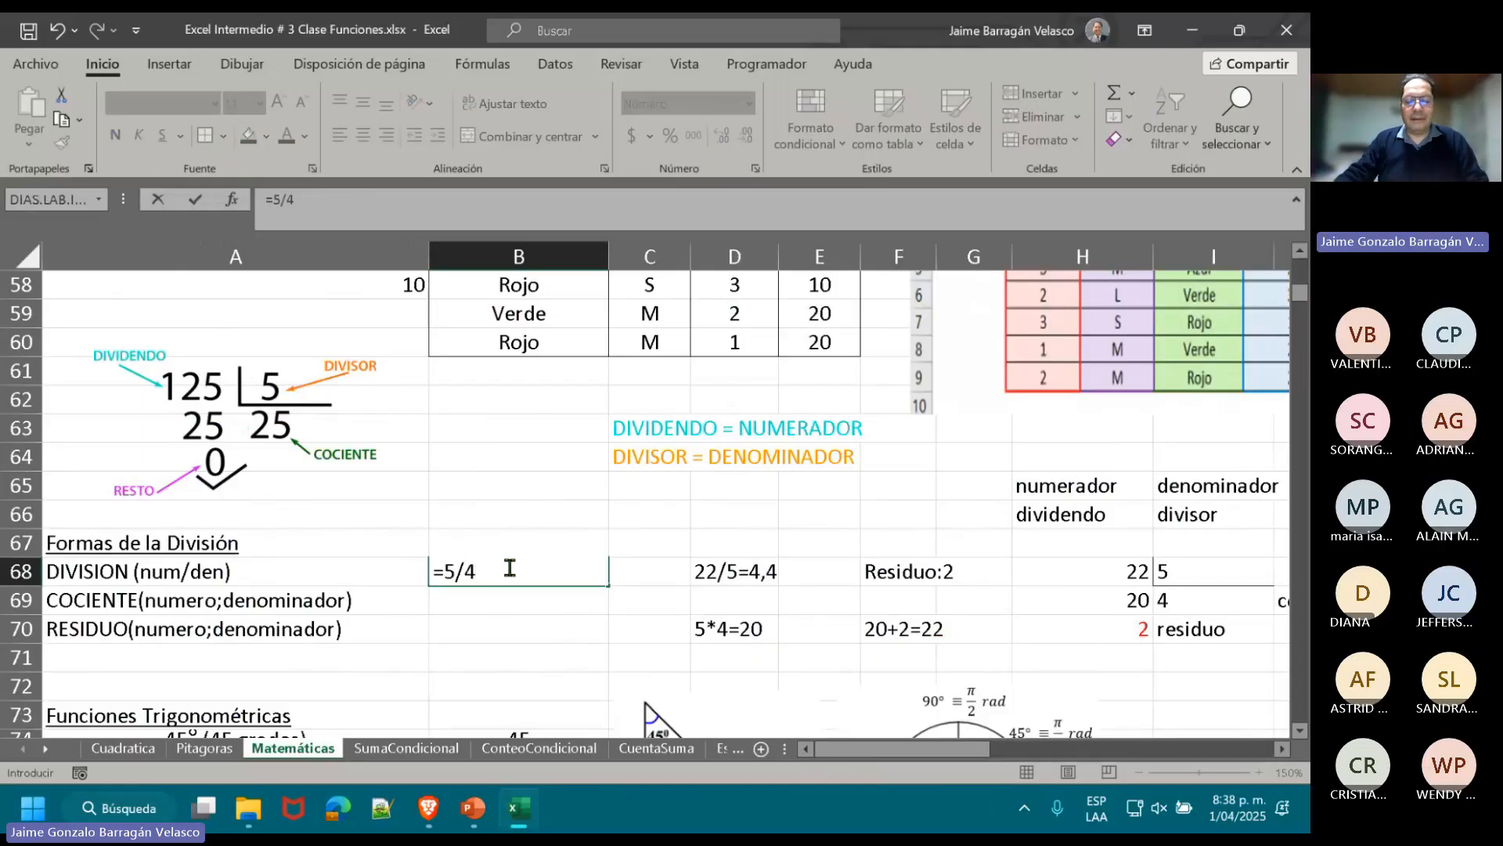
key(Return)
key(Up)
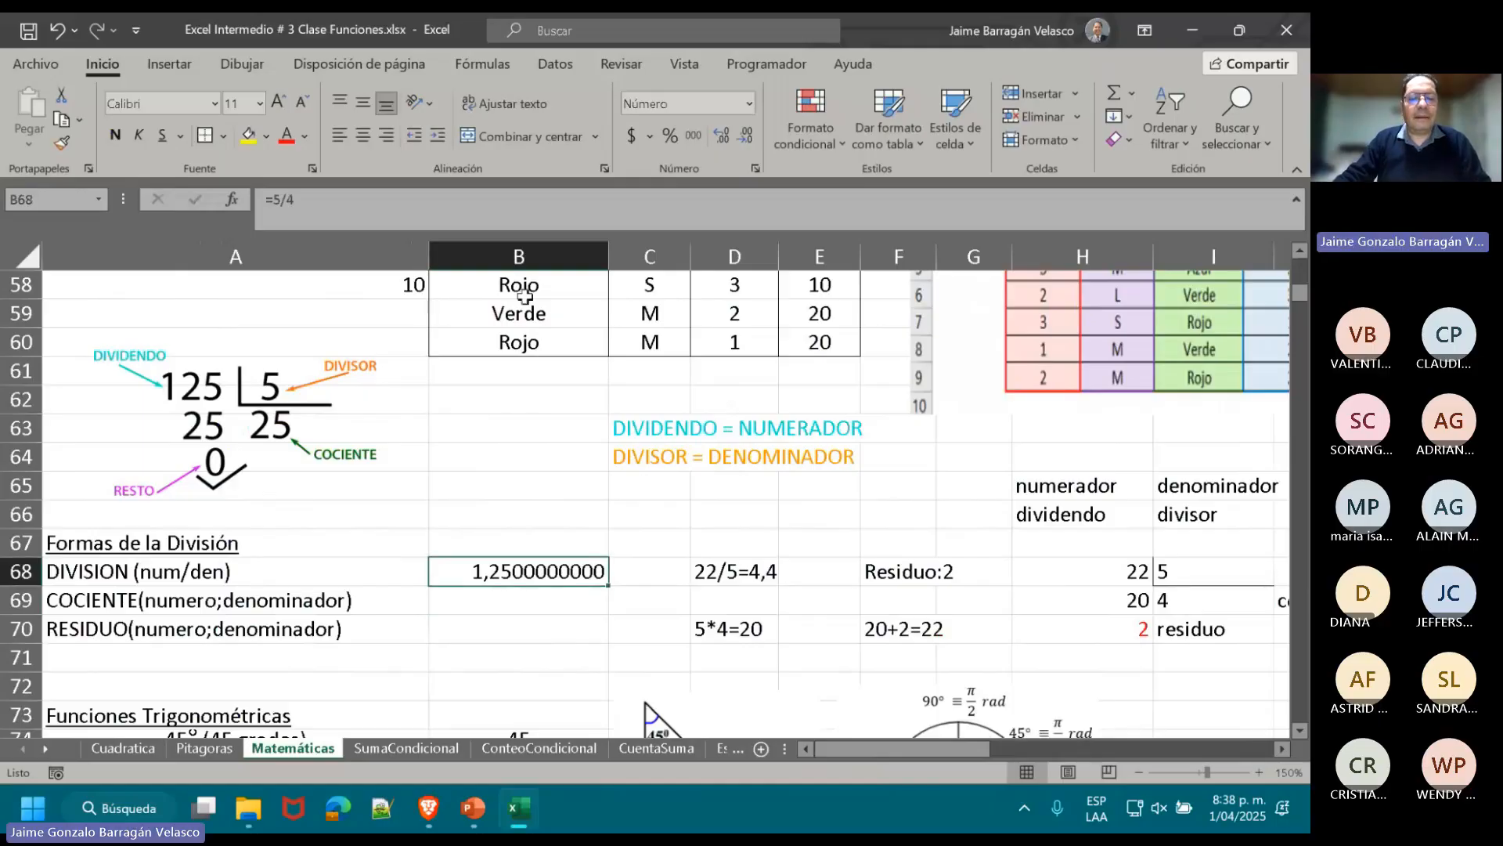
- Change the division formula in B68 to =22/5
click(414, 218)
key(BackSpace)
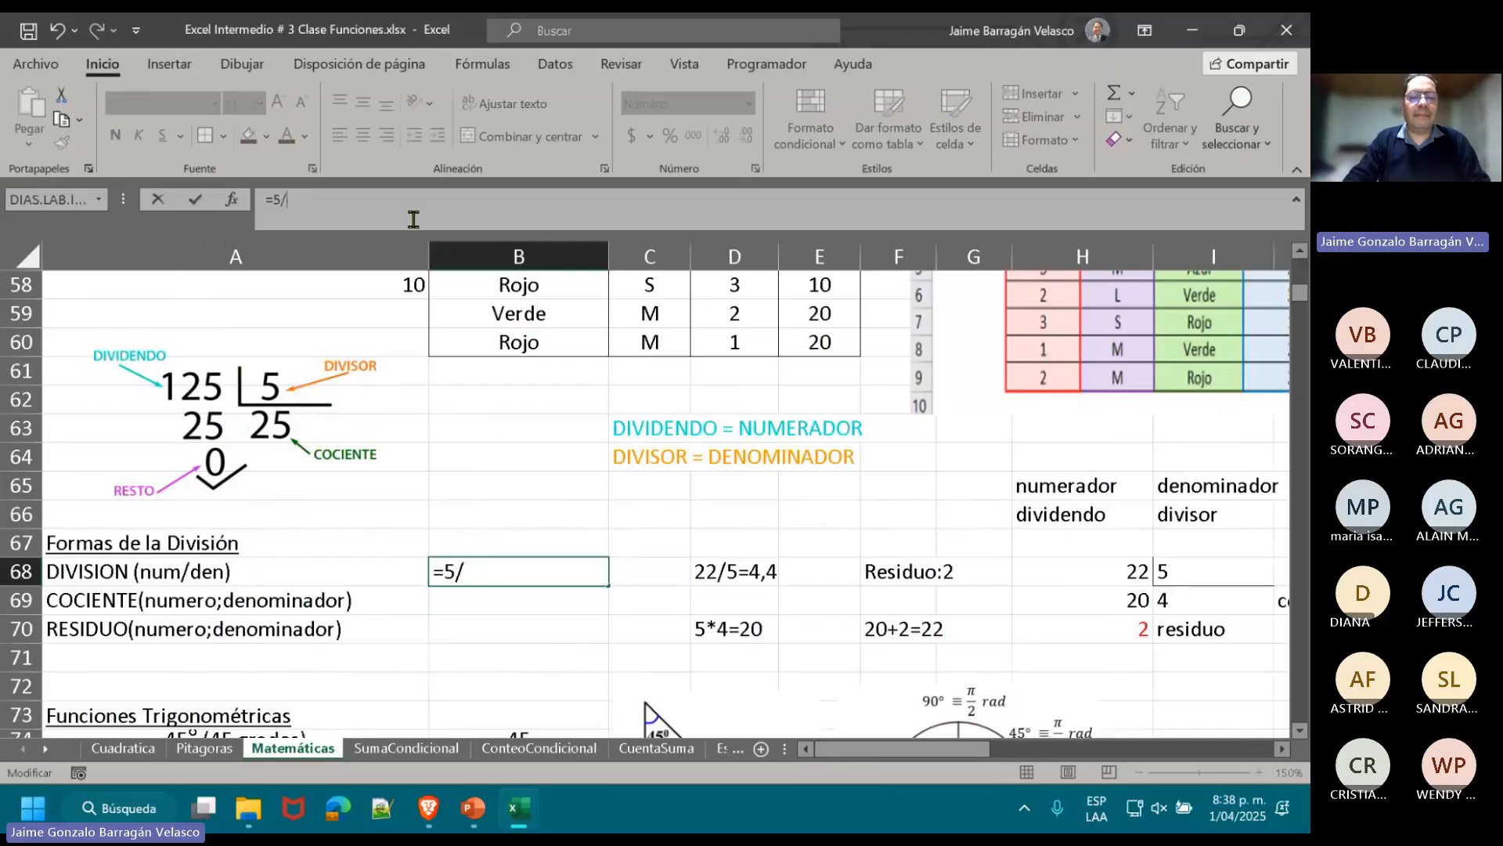
key(BackSpace)
key(BackSpace)
text(22/)
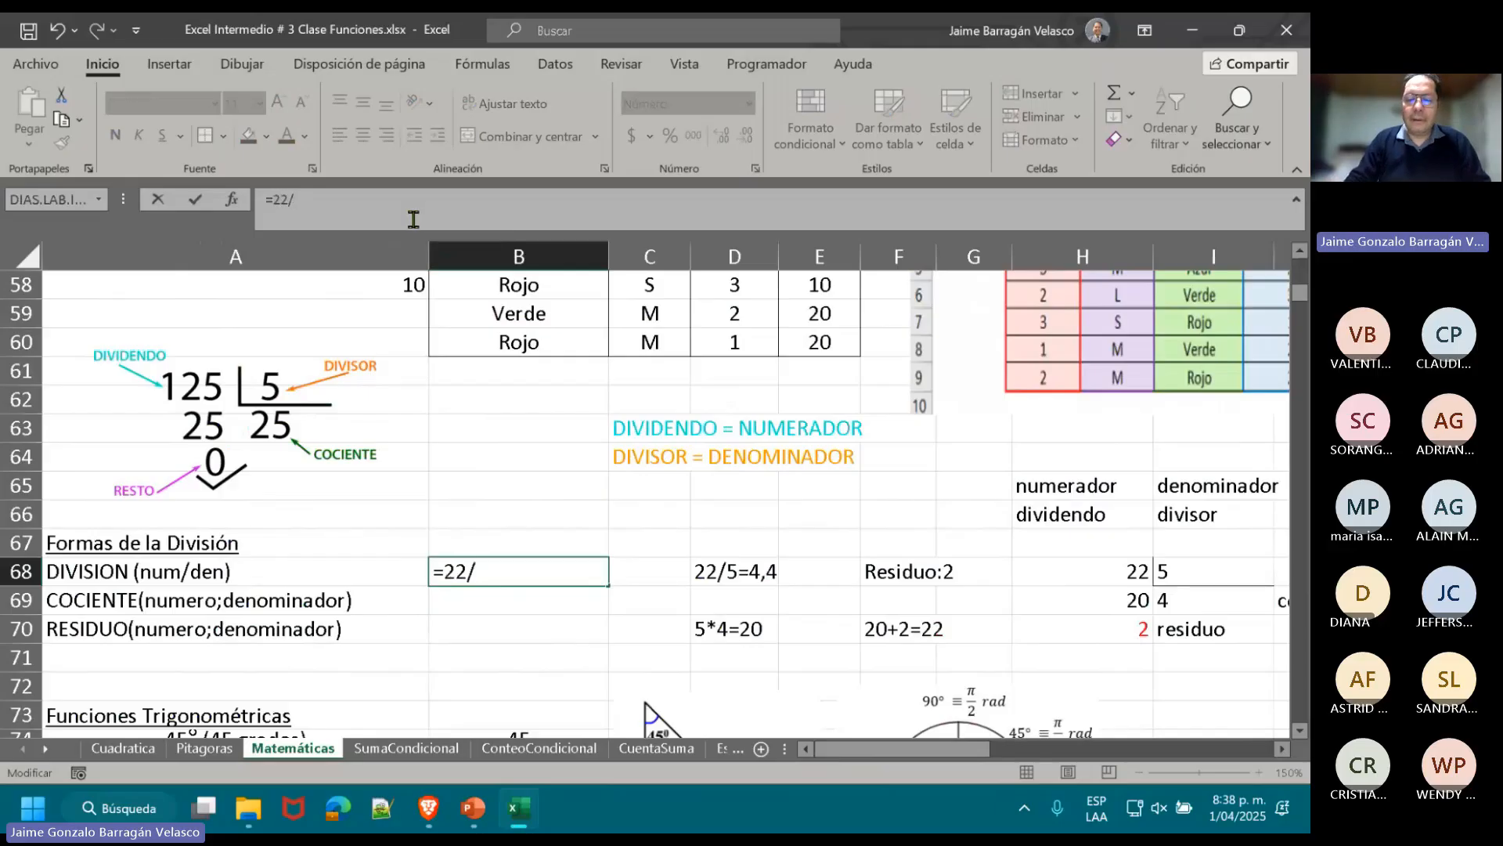
text(5)
key(Return)
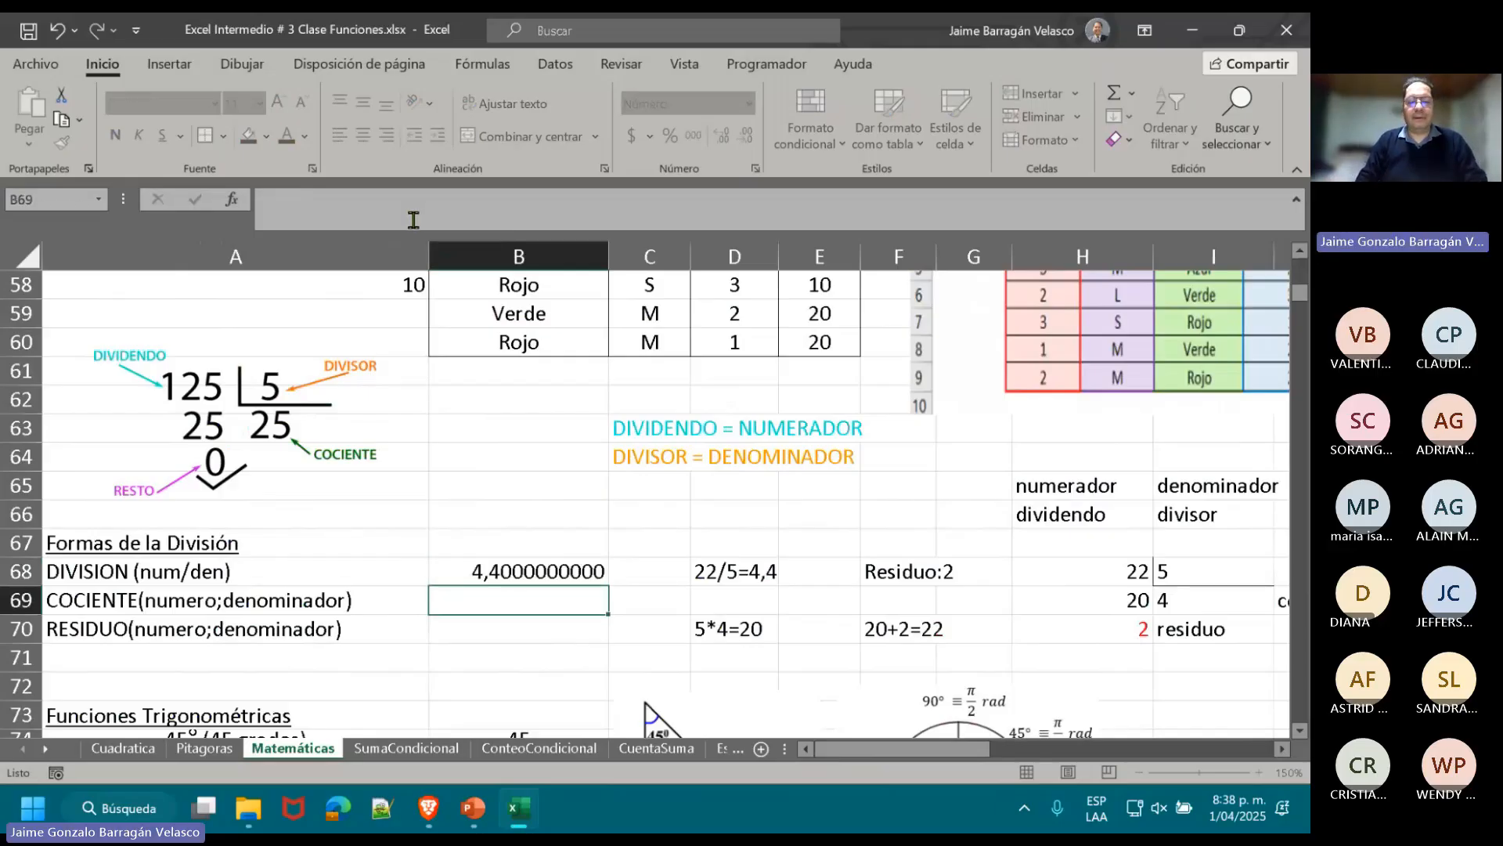
- Reduce the number format of the division result in B68 to one decimal place
key(Up)
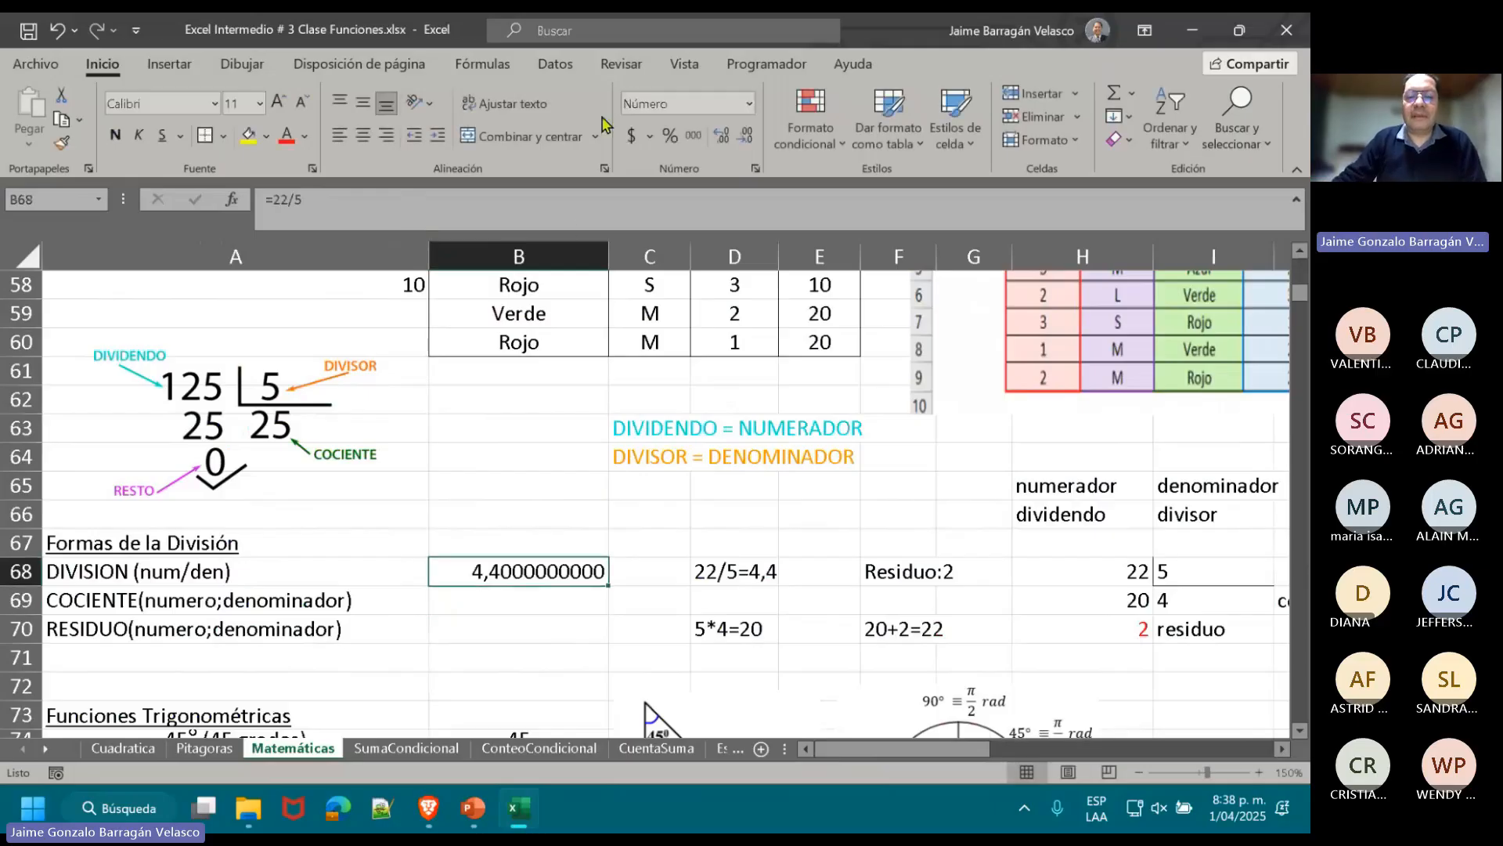
click(746, 141)
click(747, 141)
click(746, 140)
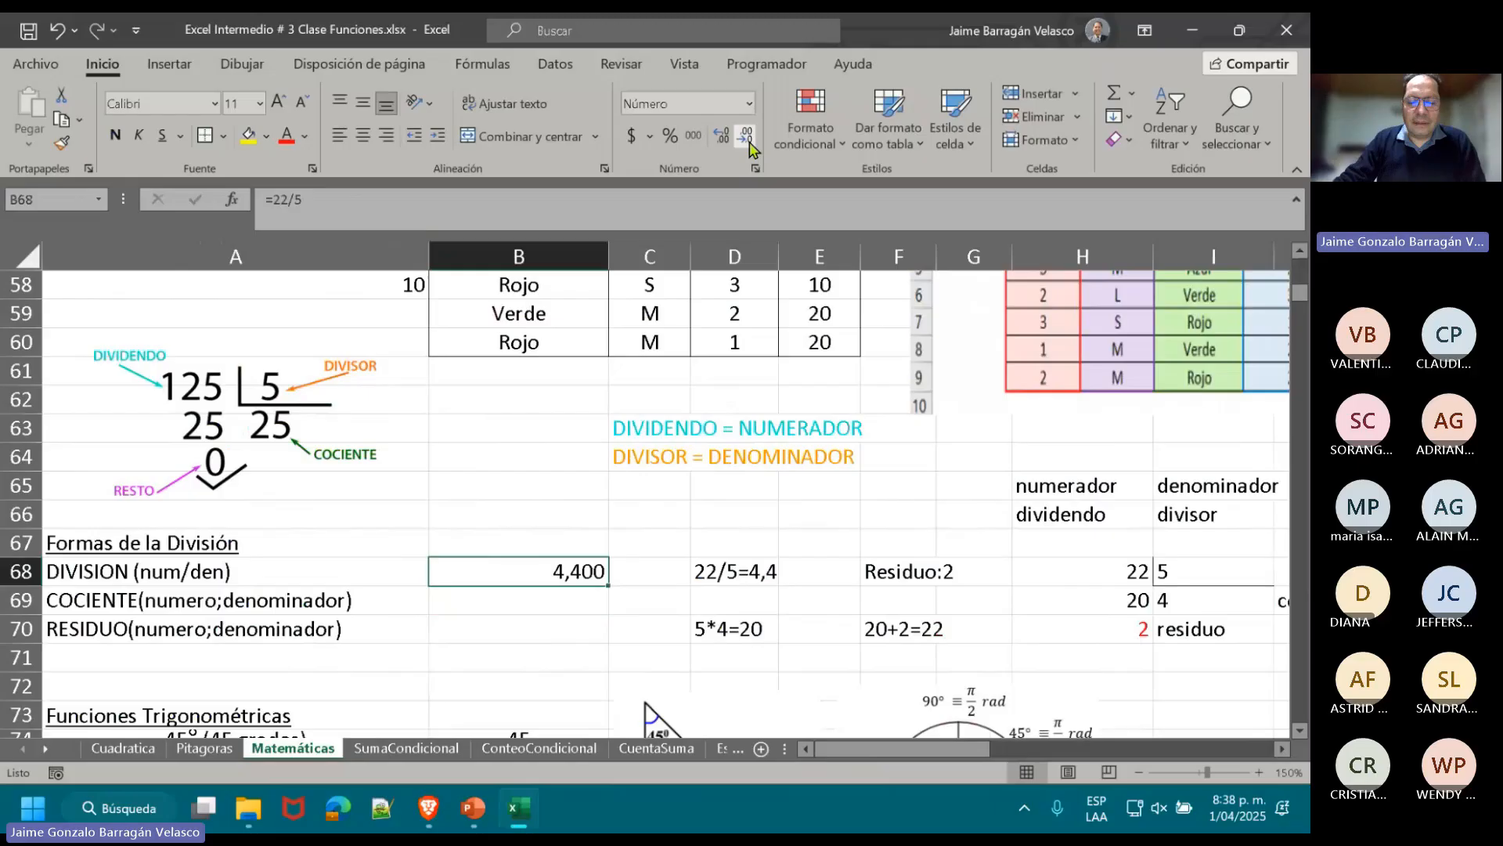
click(746, 141)
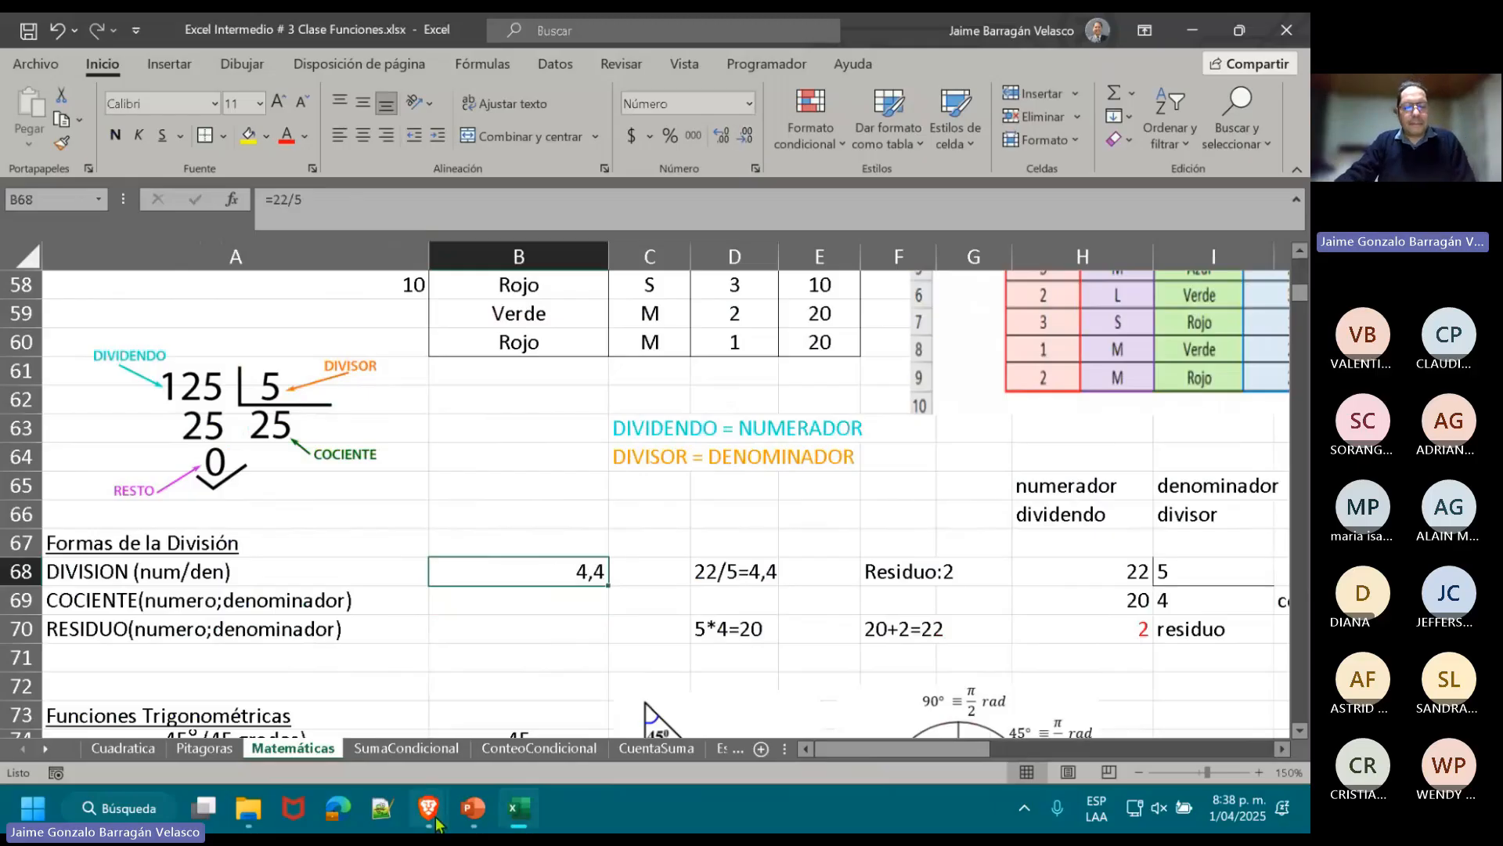
- Highlight the long division's quotient and its cociente label in I69:J69
click(476, 598)
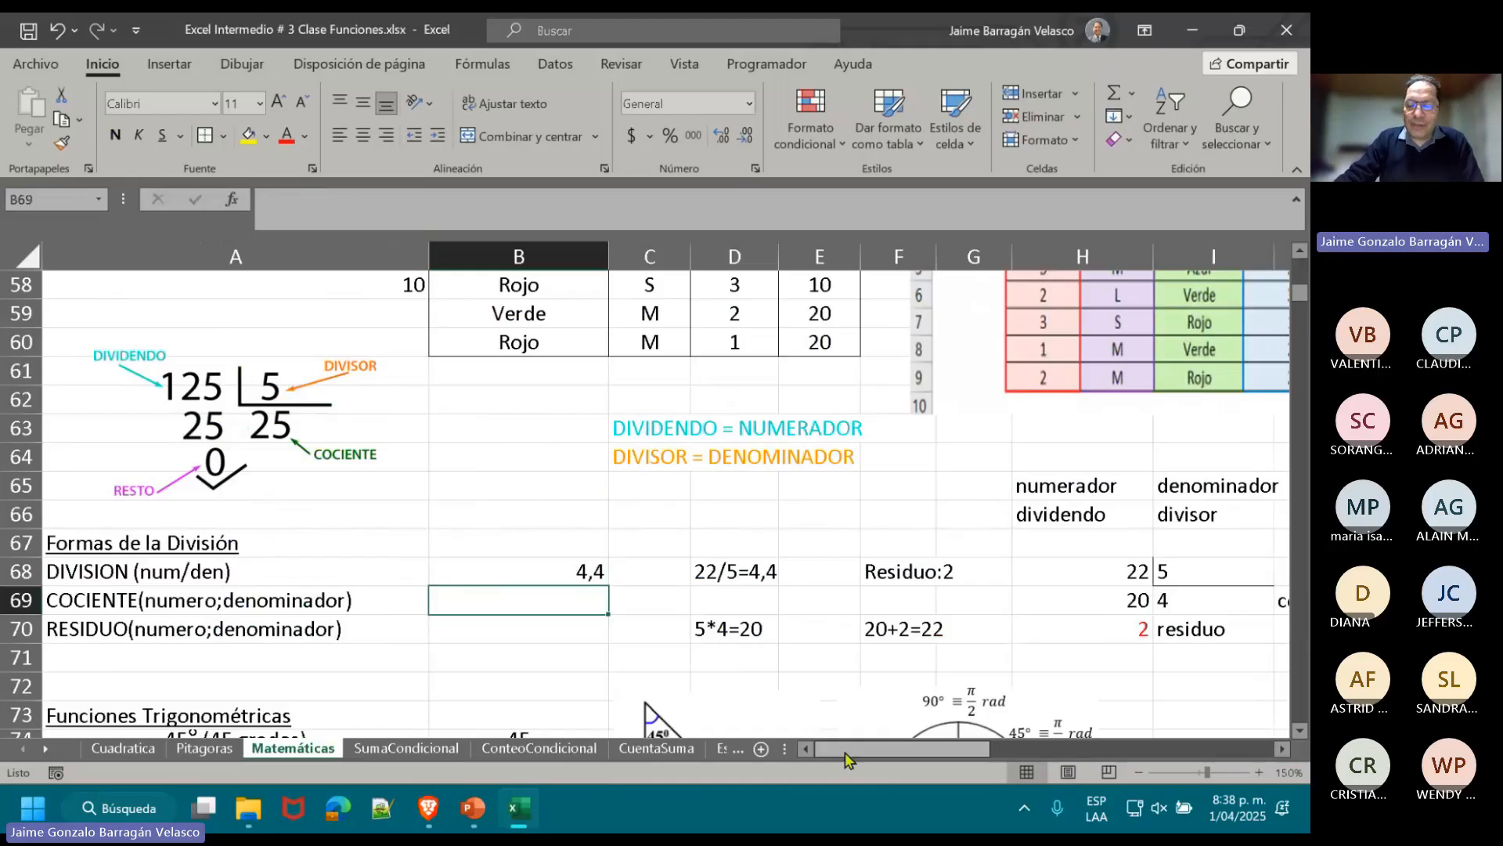
scroll(654, 715, right, 3)
click(797, 601)
drag(797, 602, 932, 601)
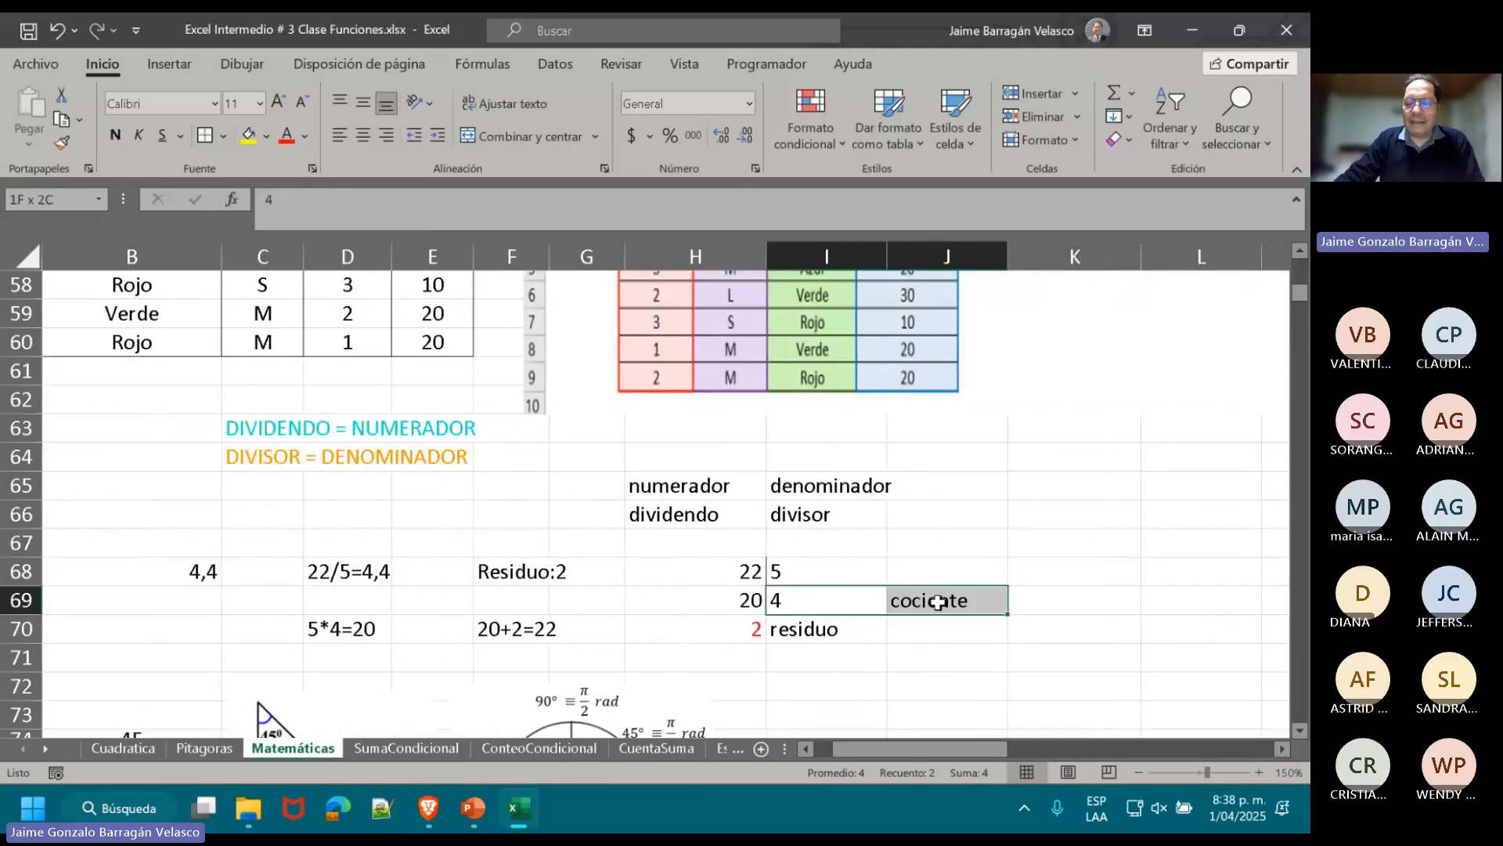
- Calculate the integer quotient in B69 with the formula =COCIENTE(22;5)
drag(940, 753, 922, 753)
click(498, 597)
text(=CO)
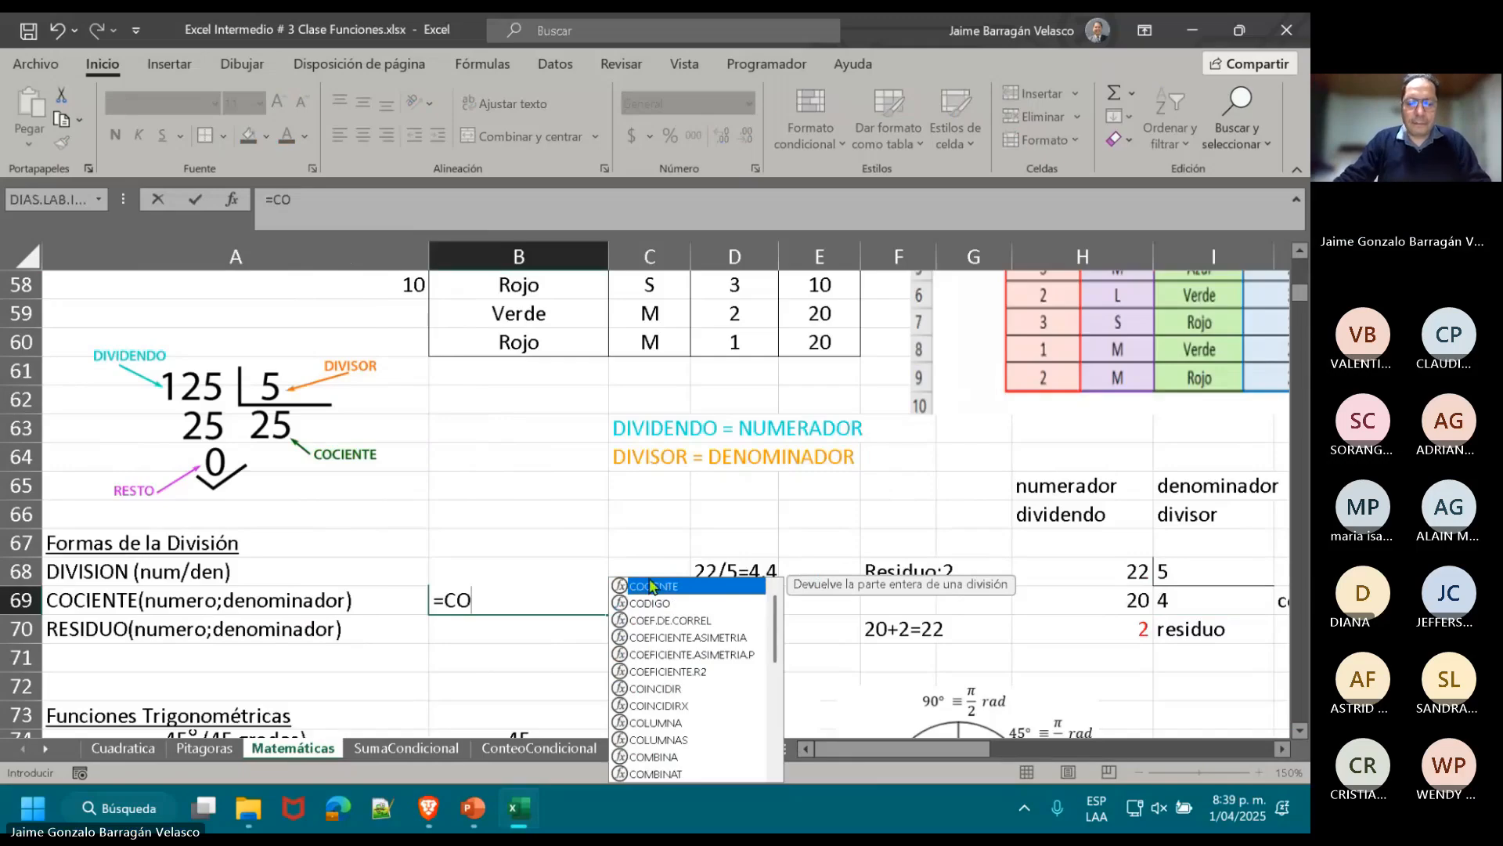
key(Tab)
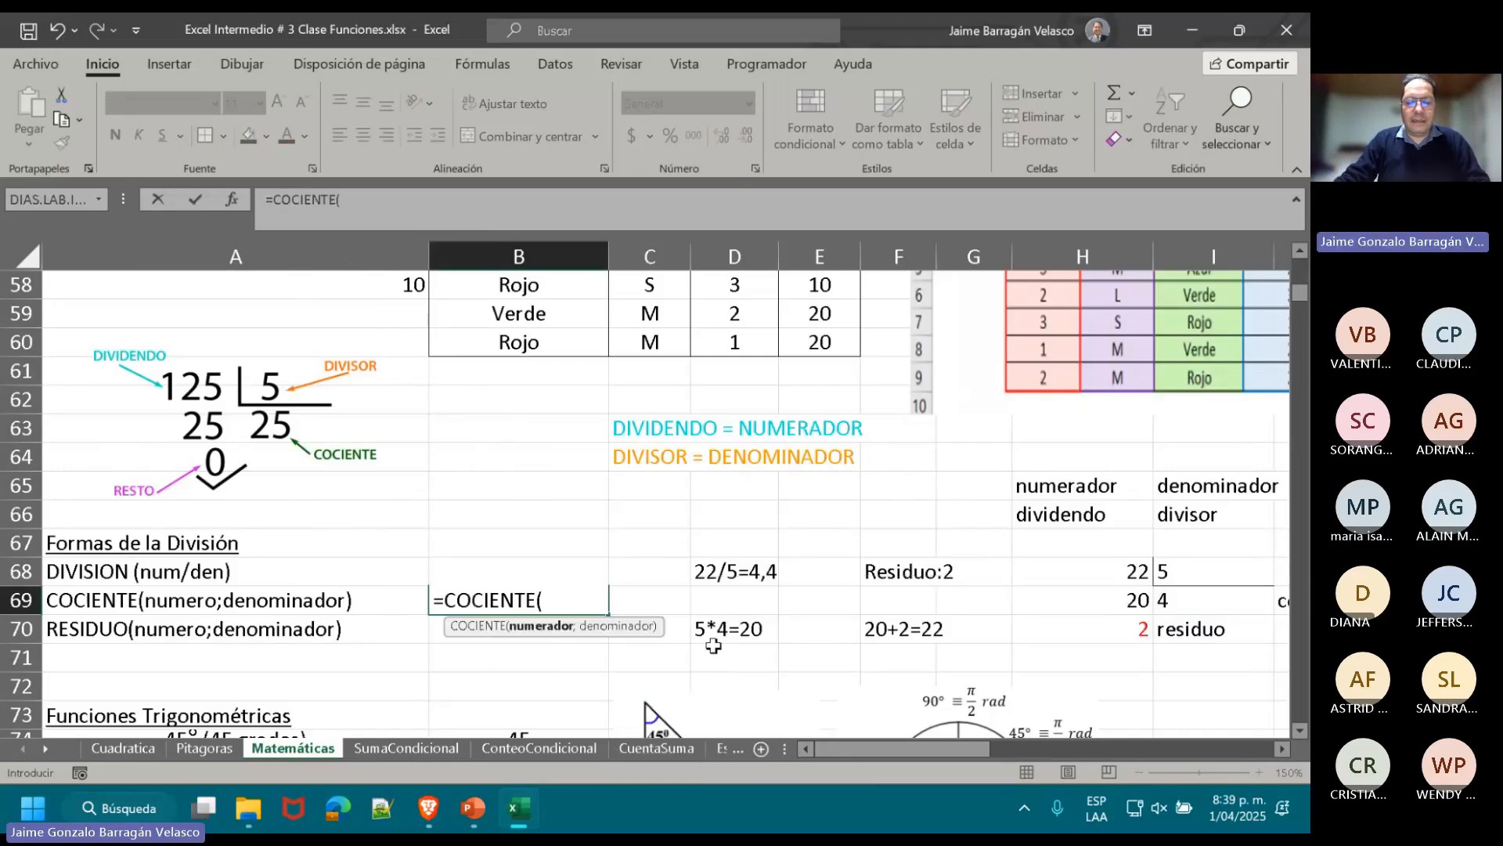
text(22)
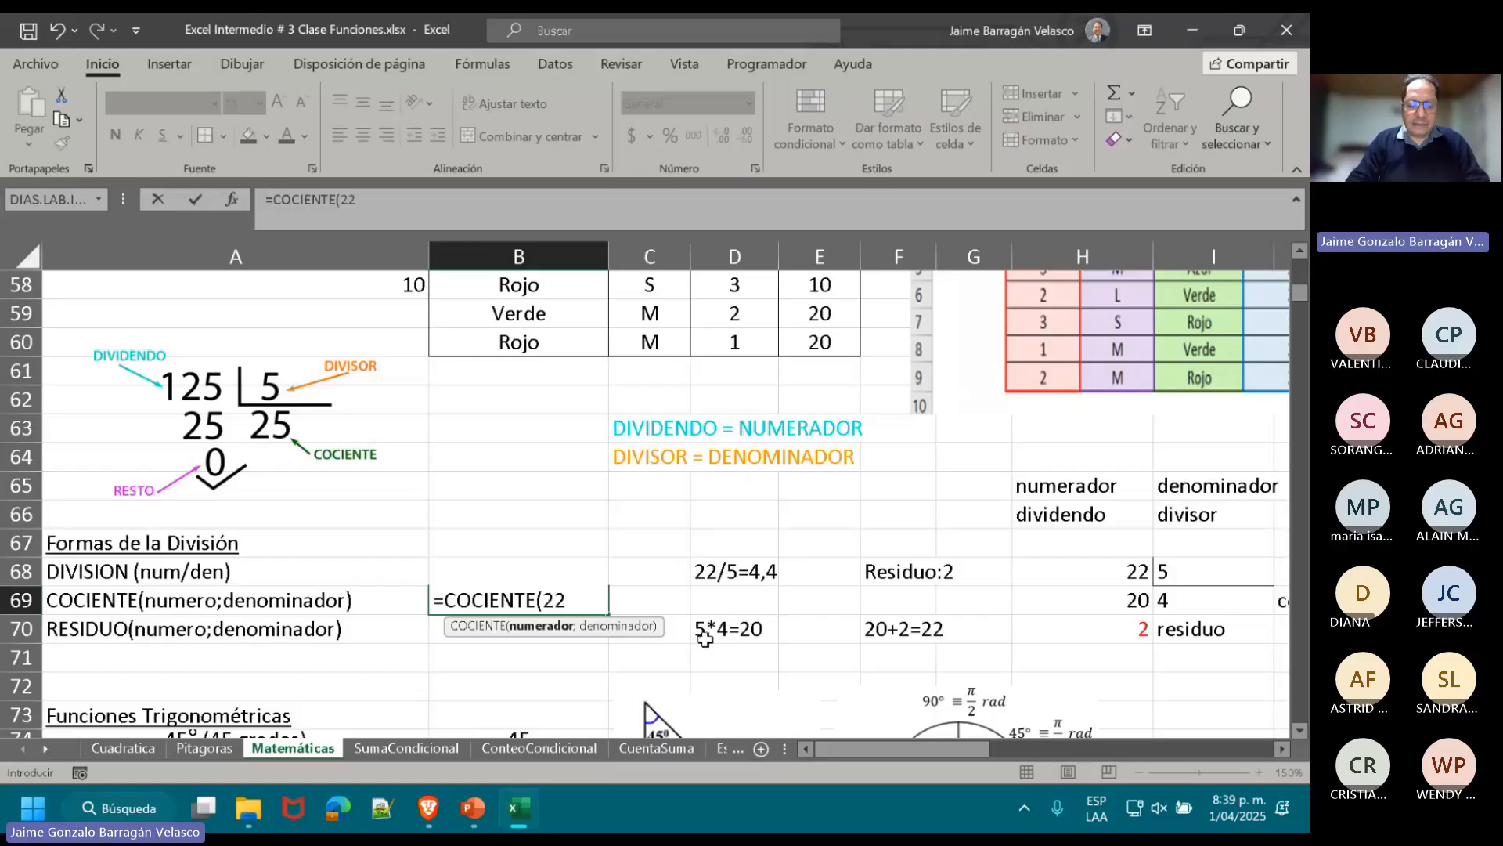
text(;5))
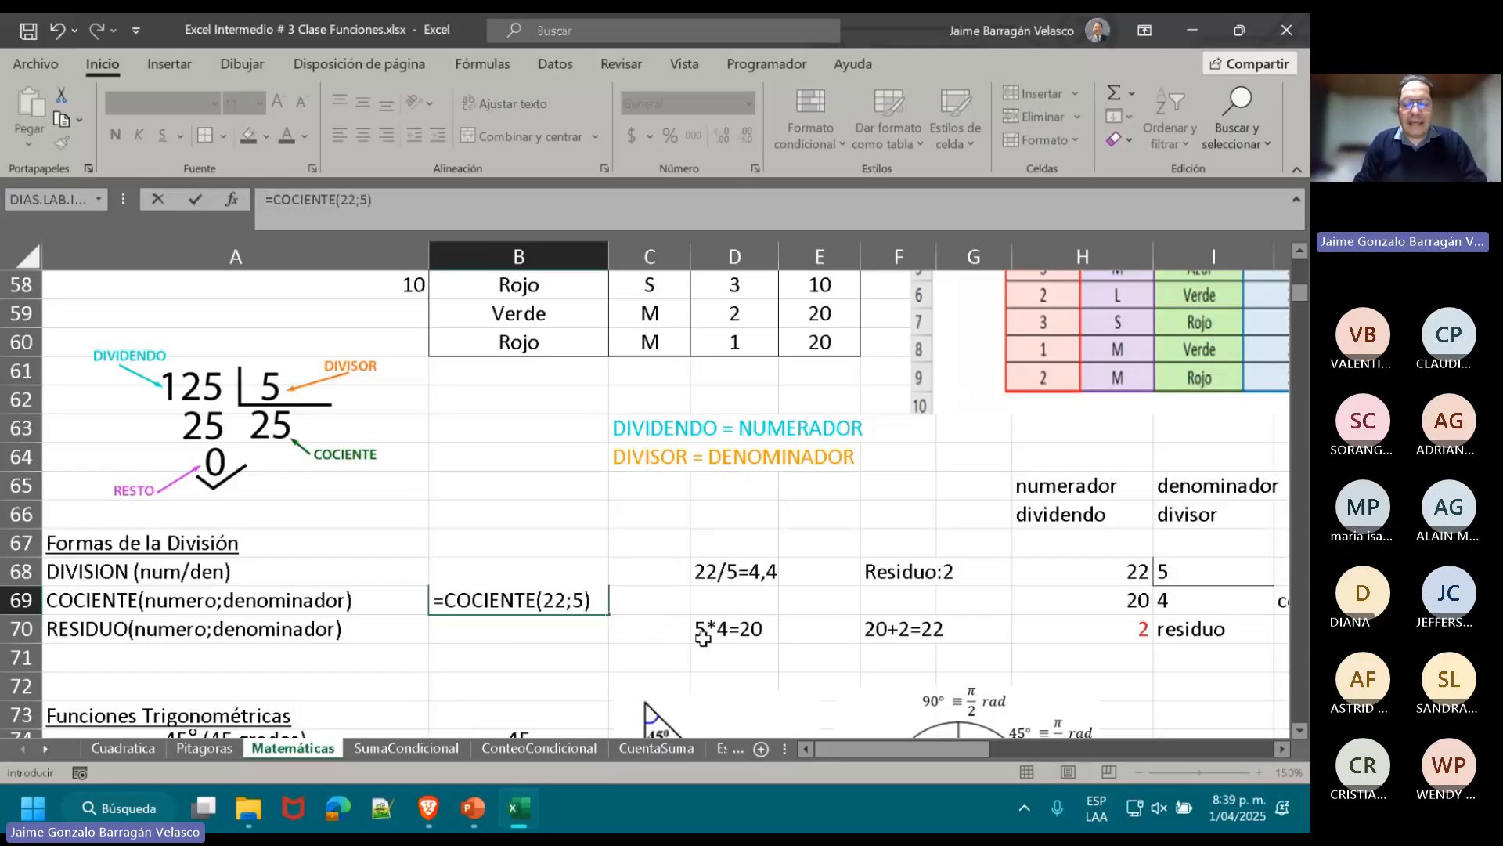
key(Return)
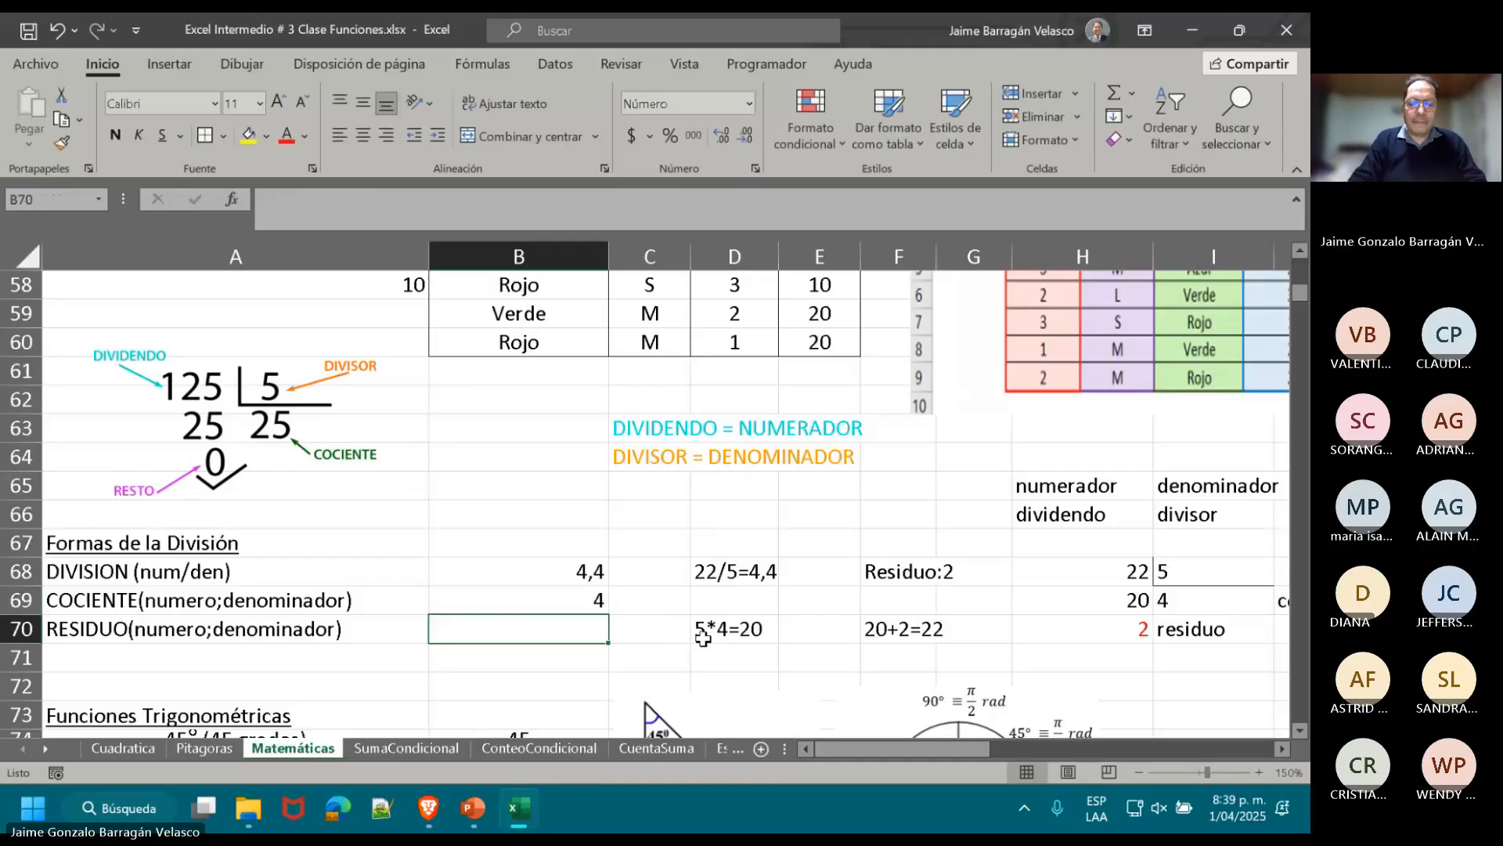
- Calculate the remainder in B70 with =RESIDUO(22;5) and check the results against H70 and I69 of the long division
text(=REI)
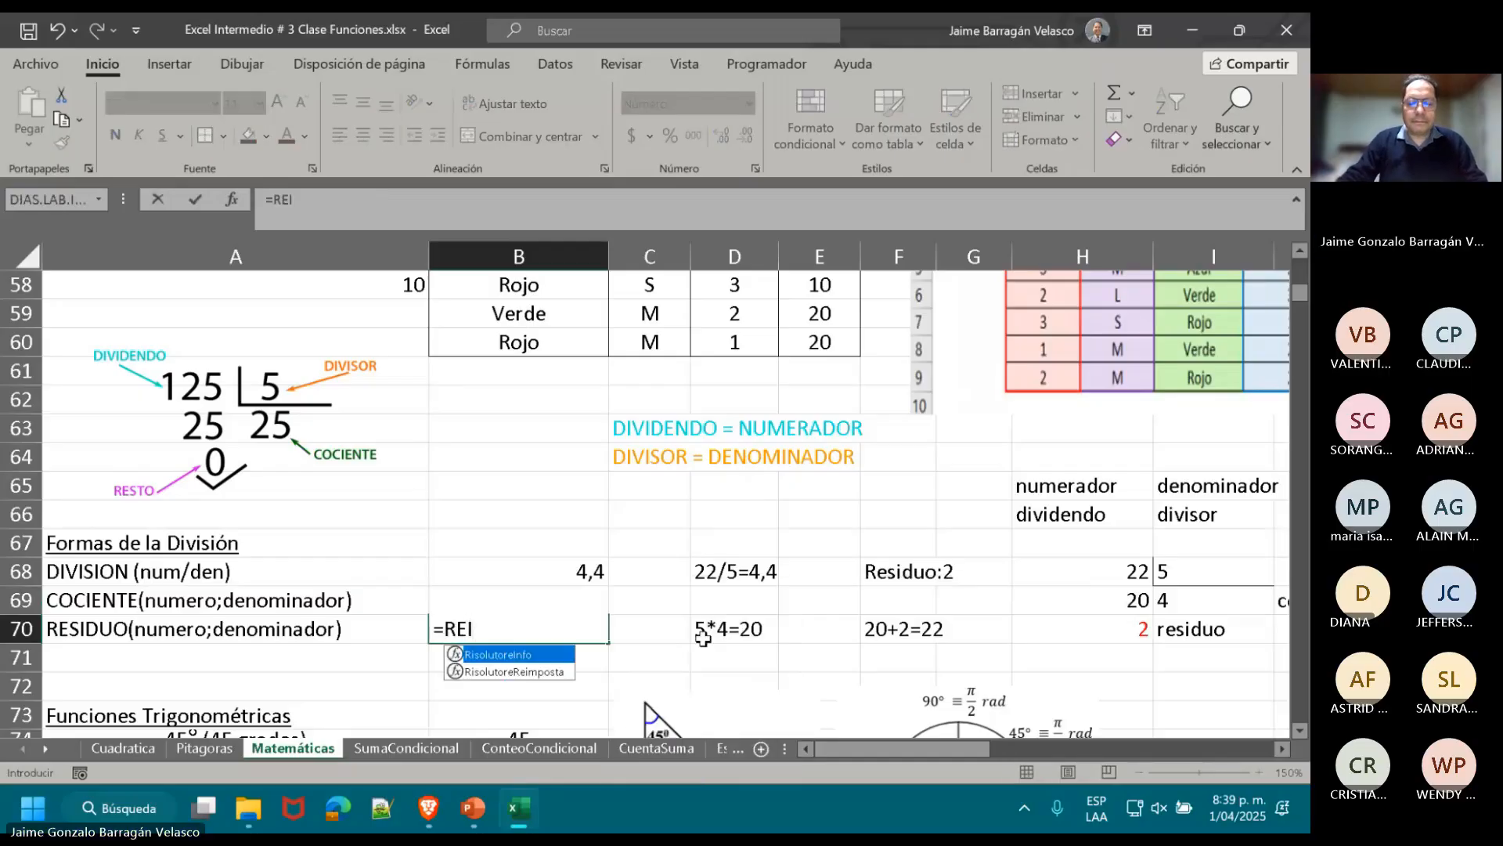
key(BackSpace)
text(SI)
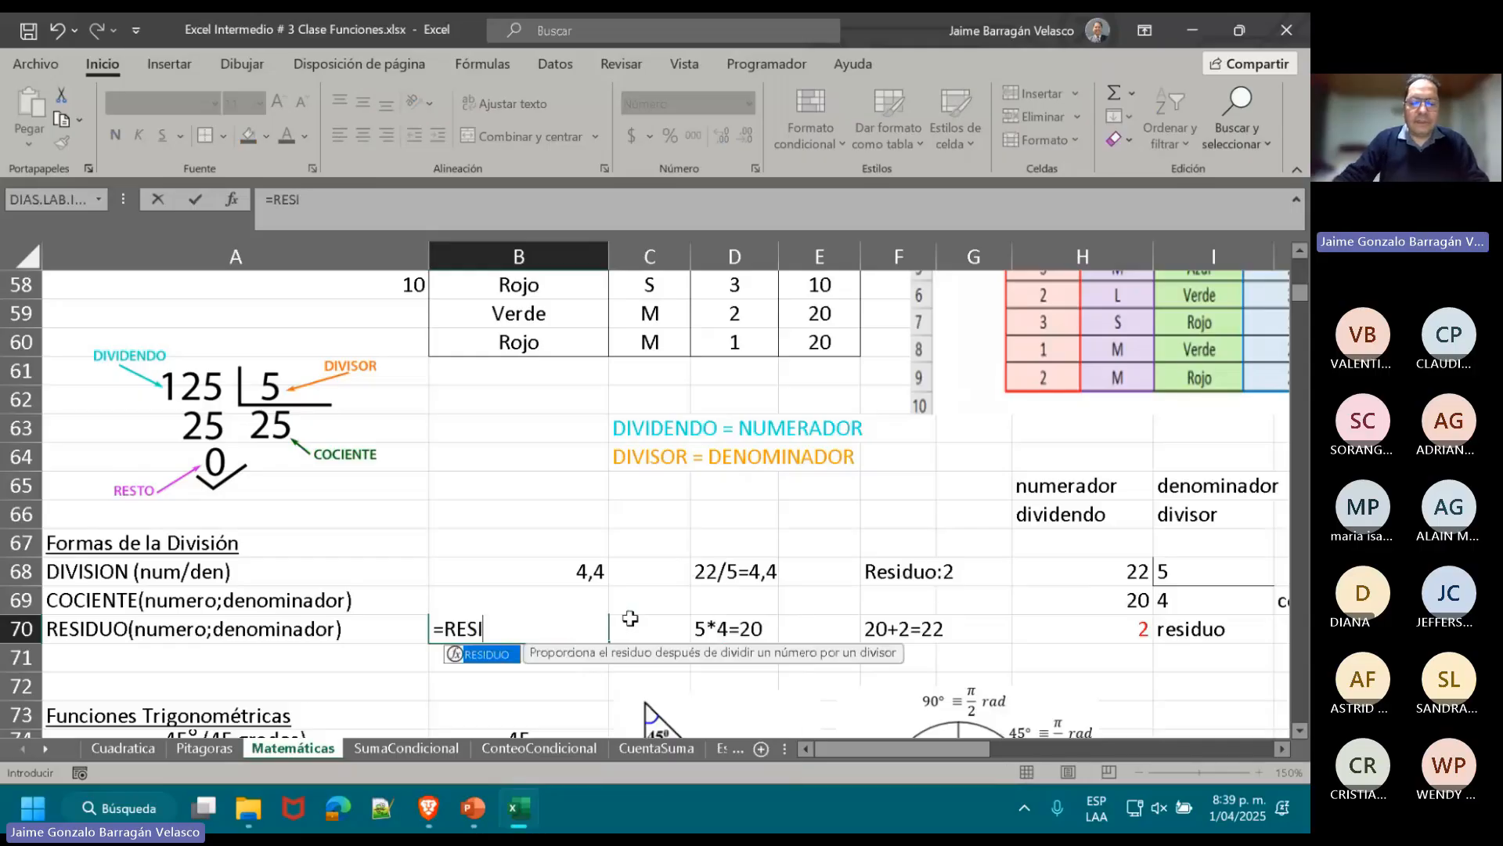
key(Tab)
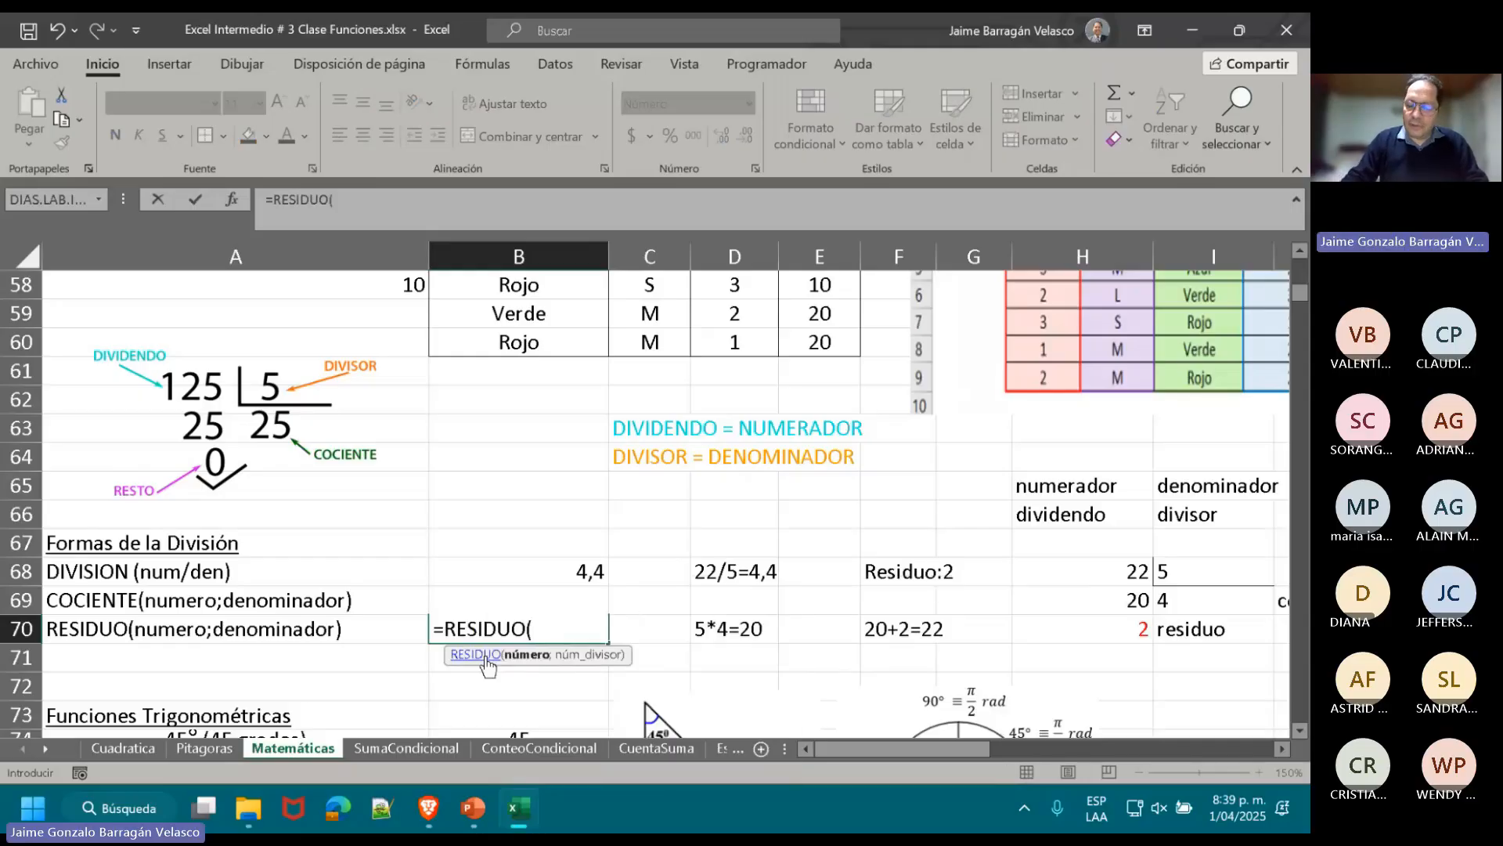
text(22;5)
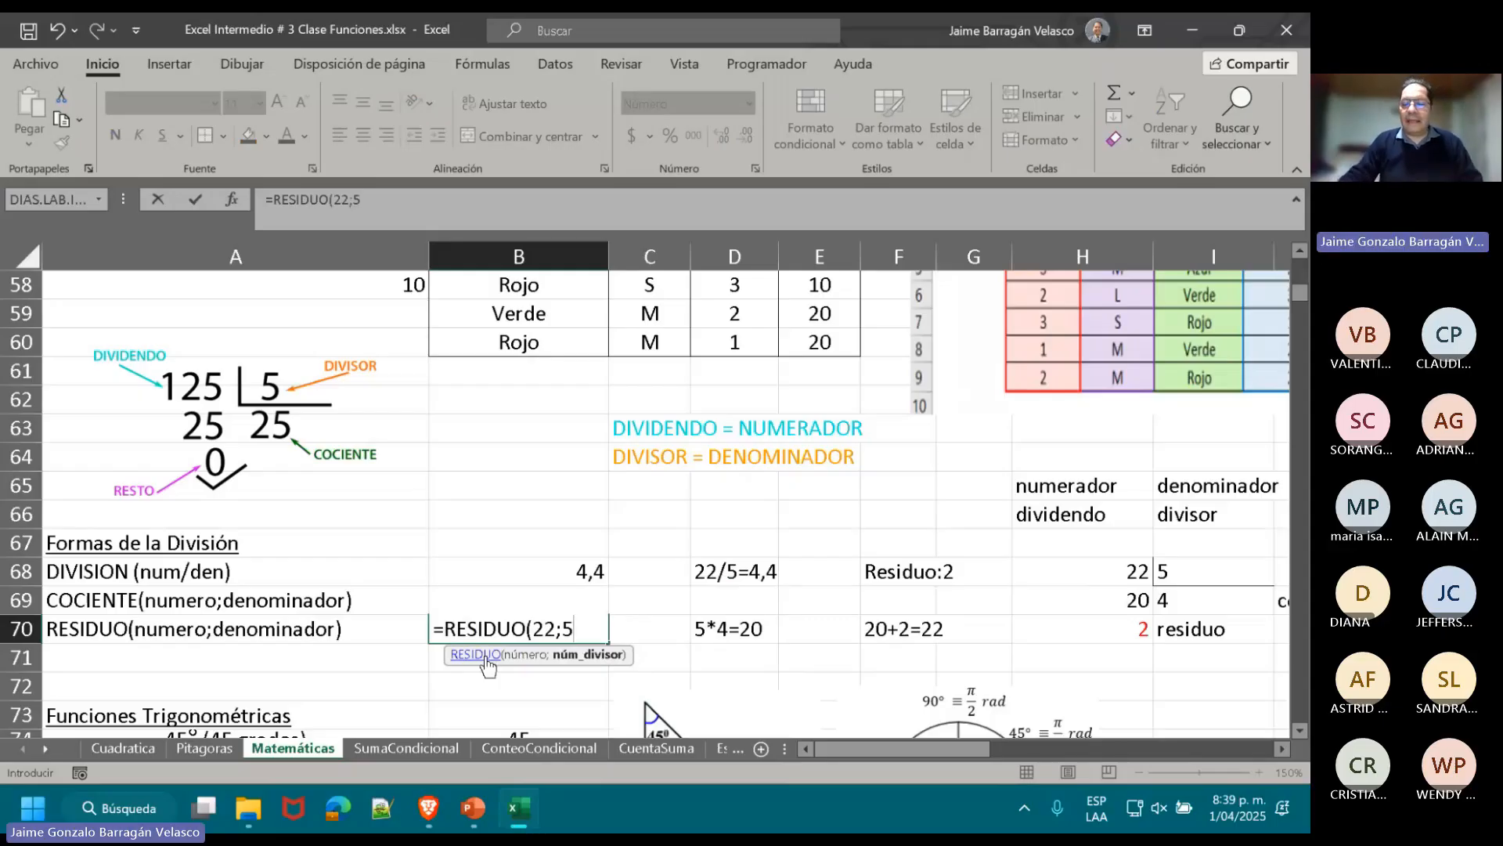
key(Return)
click(1106, 627)
click(1200, 588)
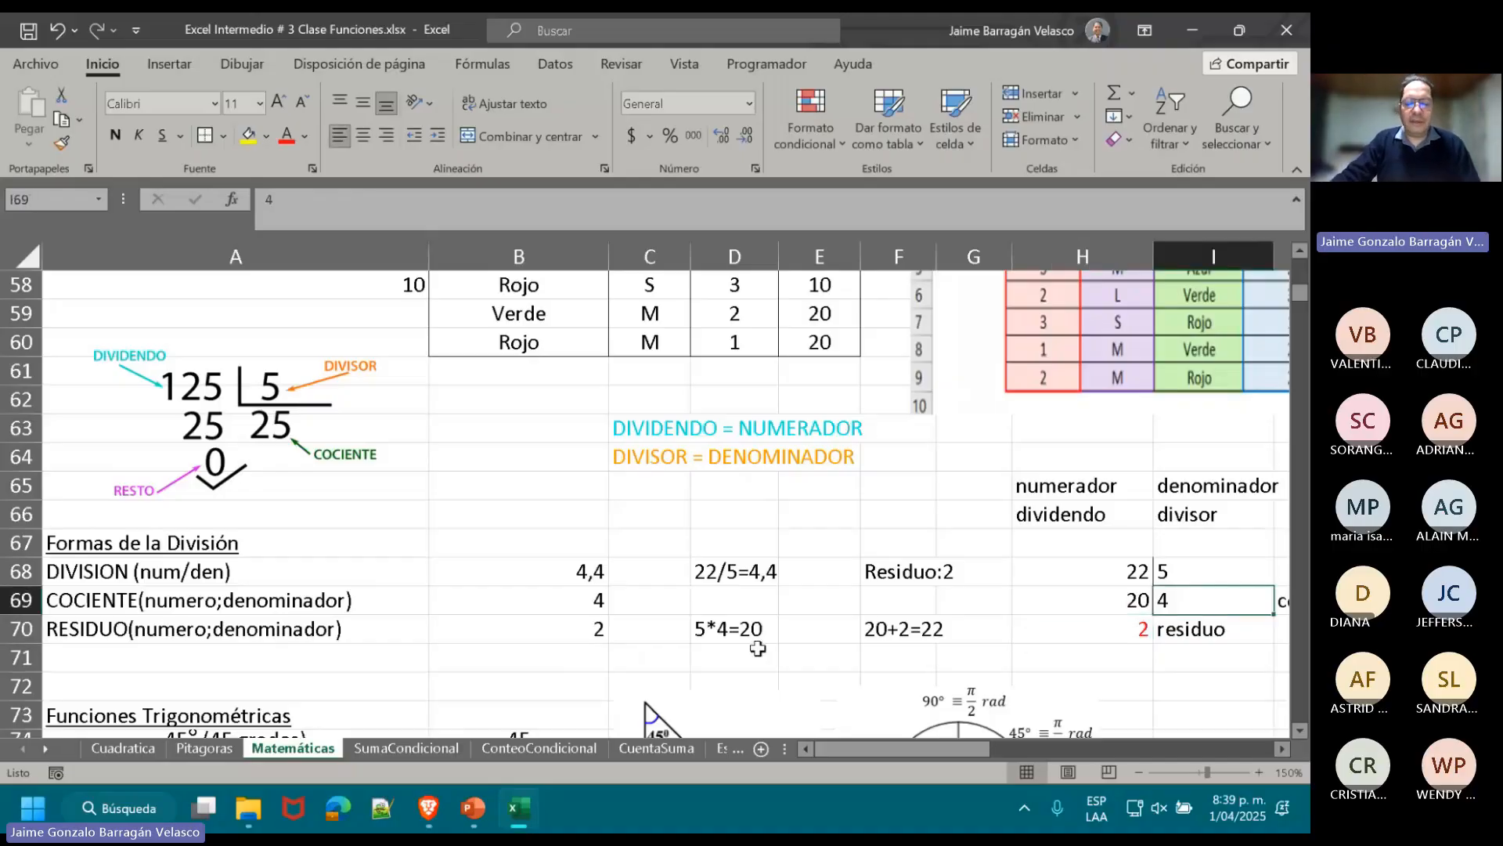
- Center the 45° (45 grados) heading in A74 vertically under Funciones Trigonométricas
scroll(757, 648, down, 1)
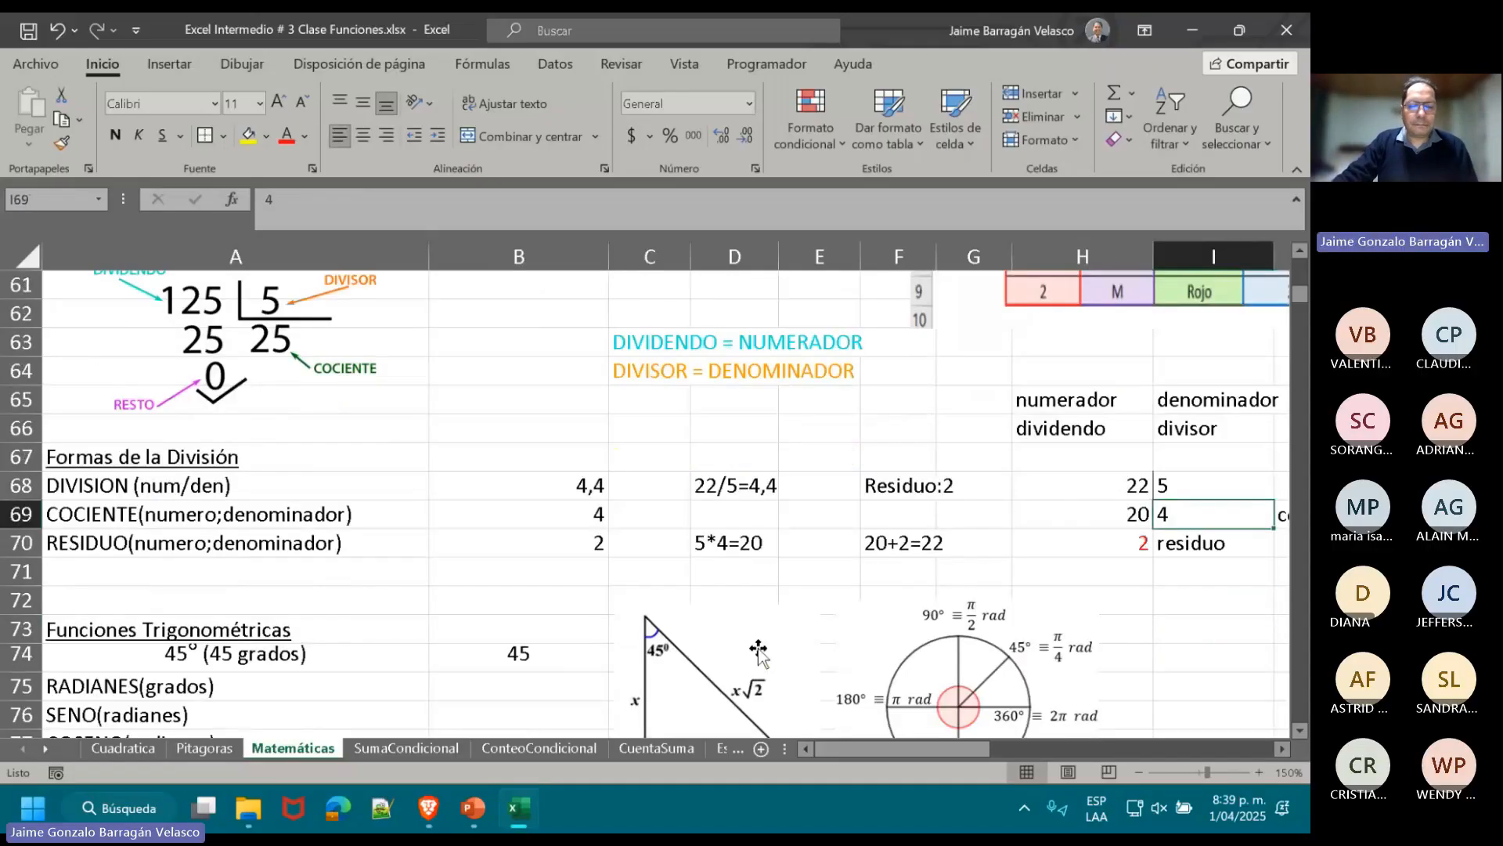
scroll(758, 648, down, 3)
click(208, 403)
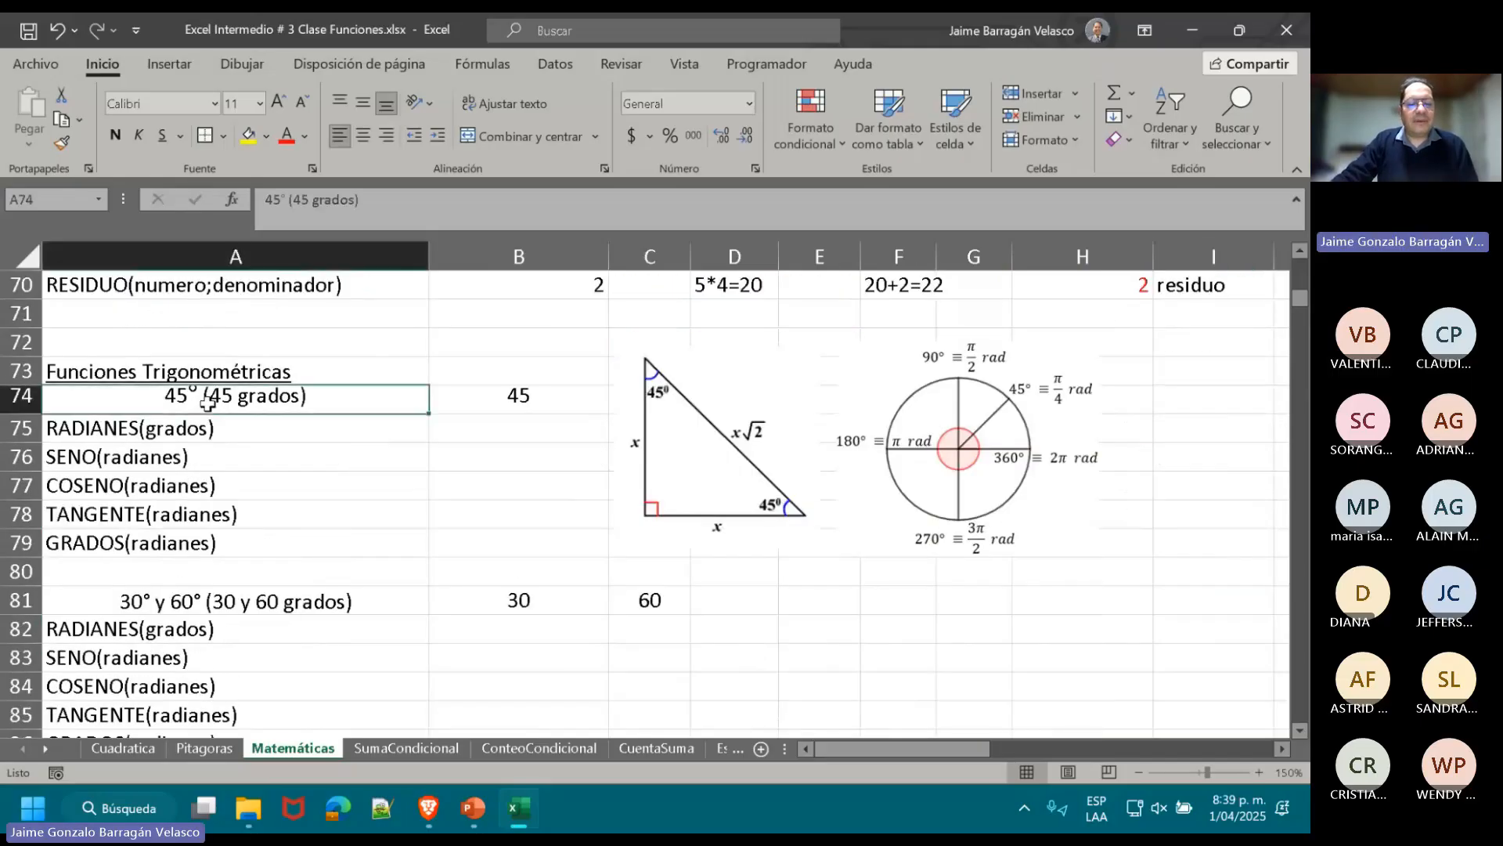
click(363, 104)
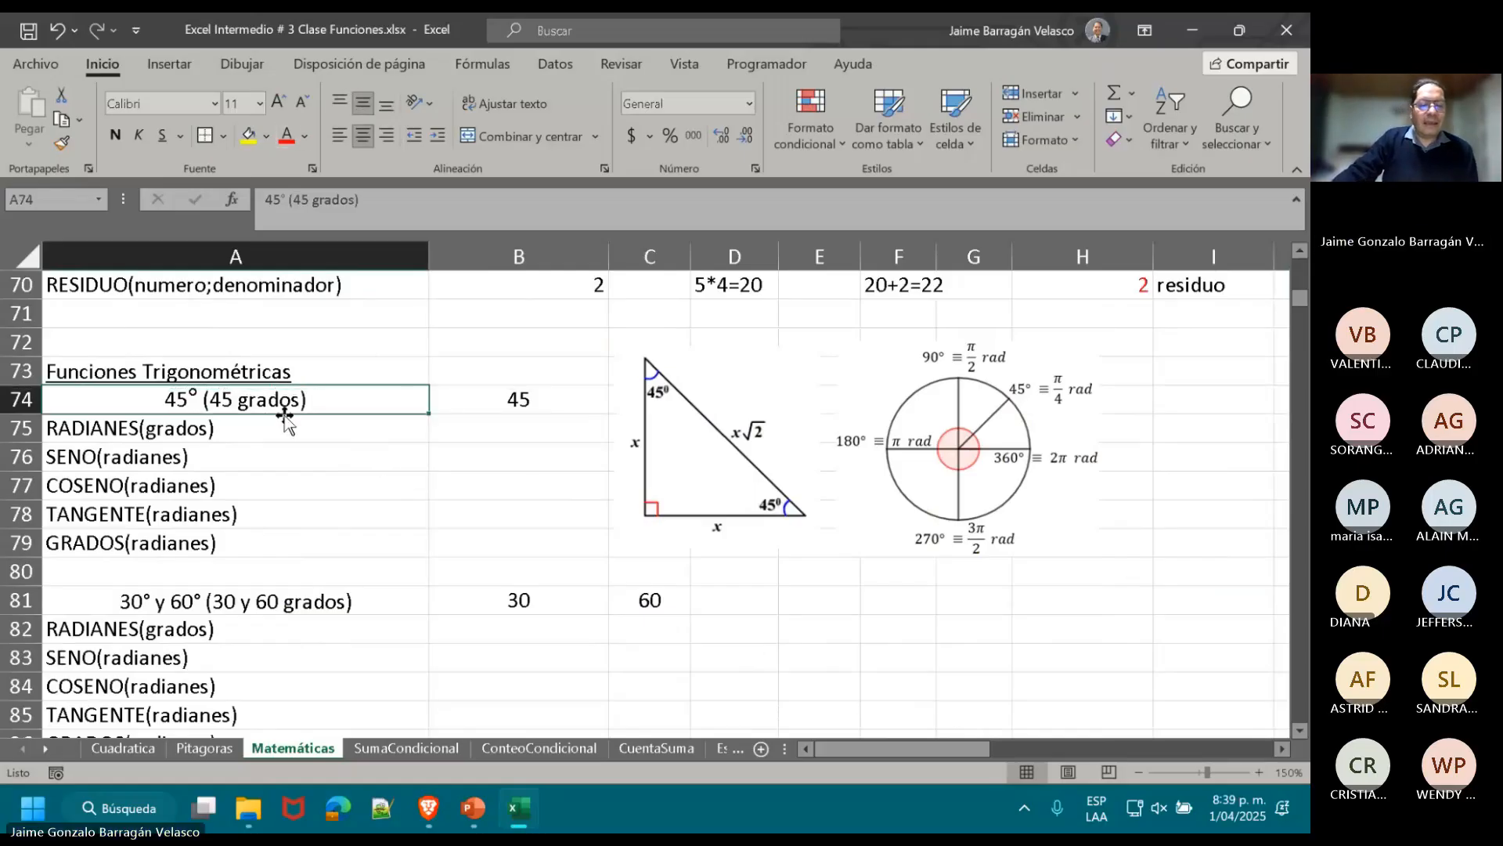
- Review the trigonometric functions listed in A75:A79, from RADIANES through SENO, COSENO and TANGENTE to GRADOS
click(190, 428)
click(199, 456)
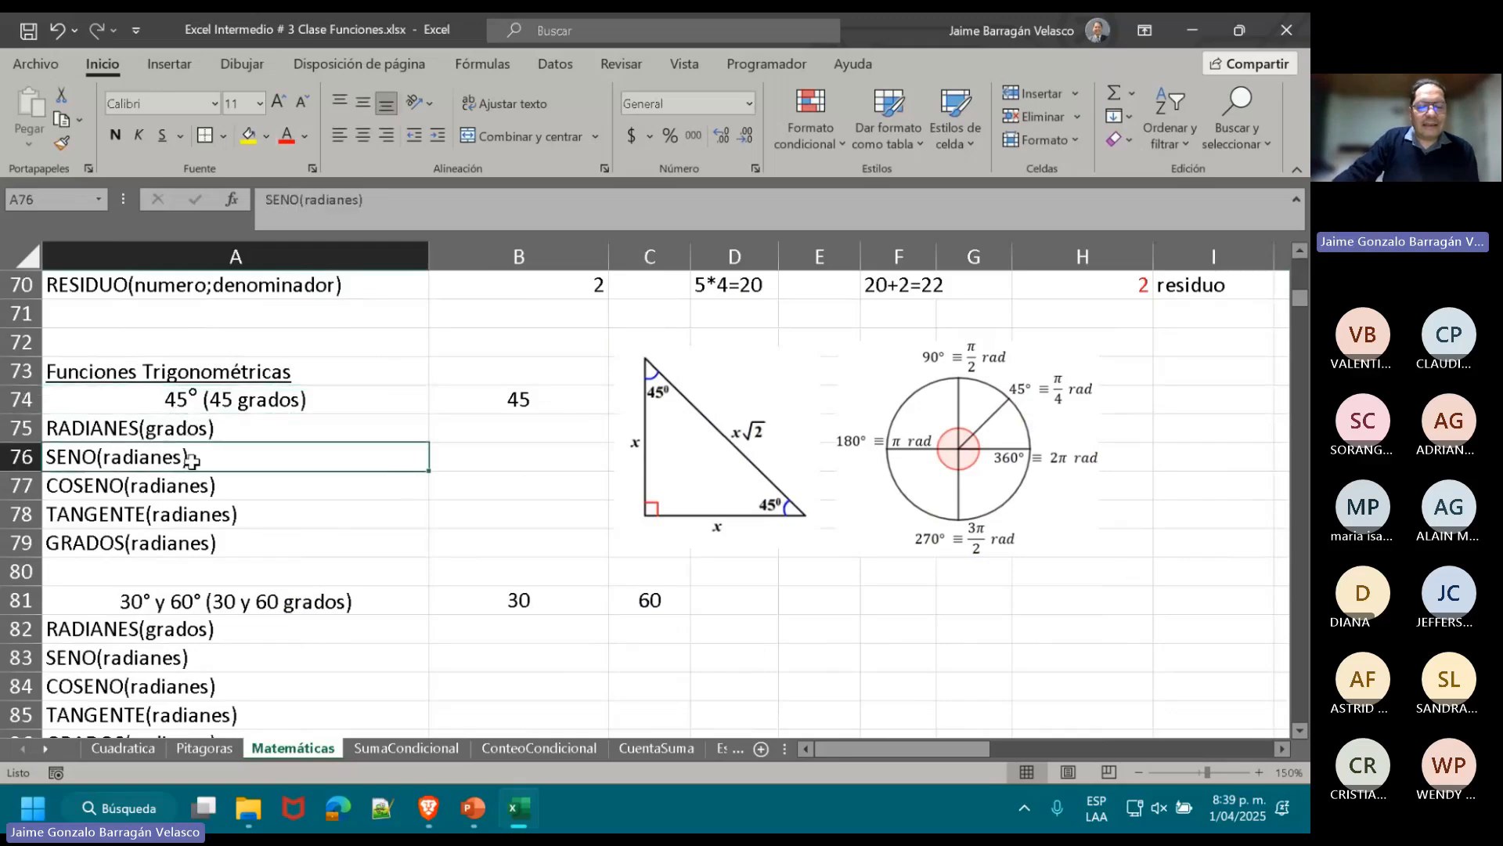
click(213, 431)
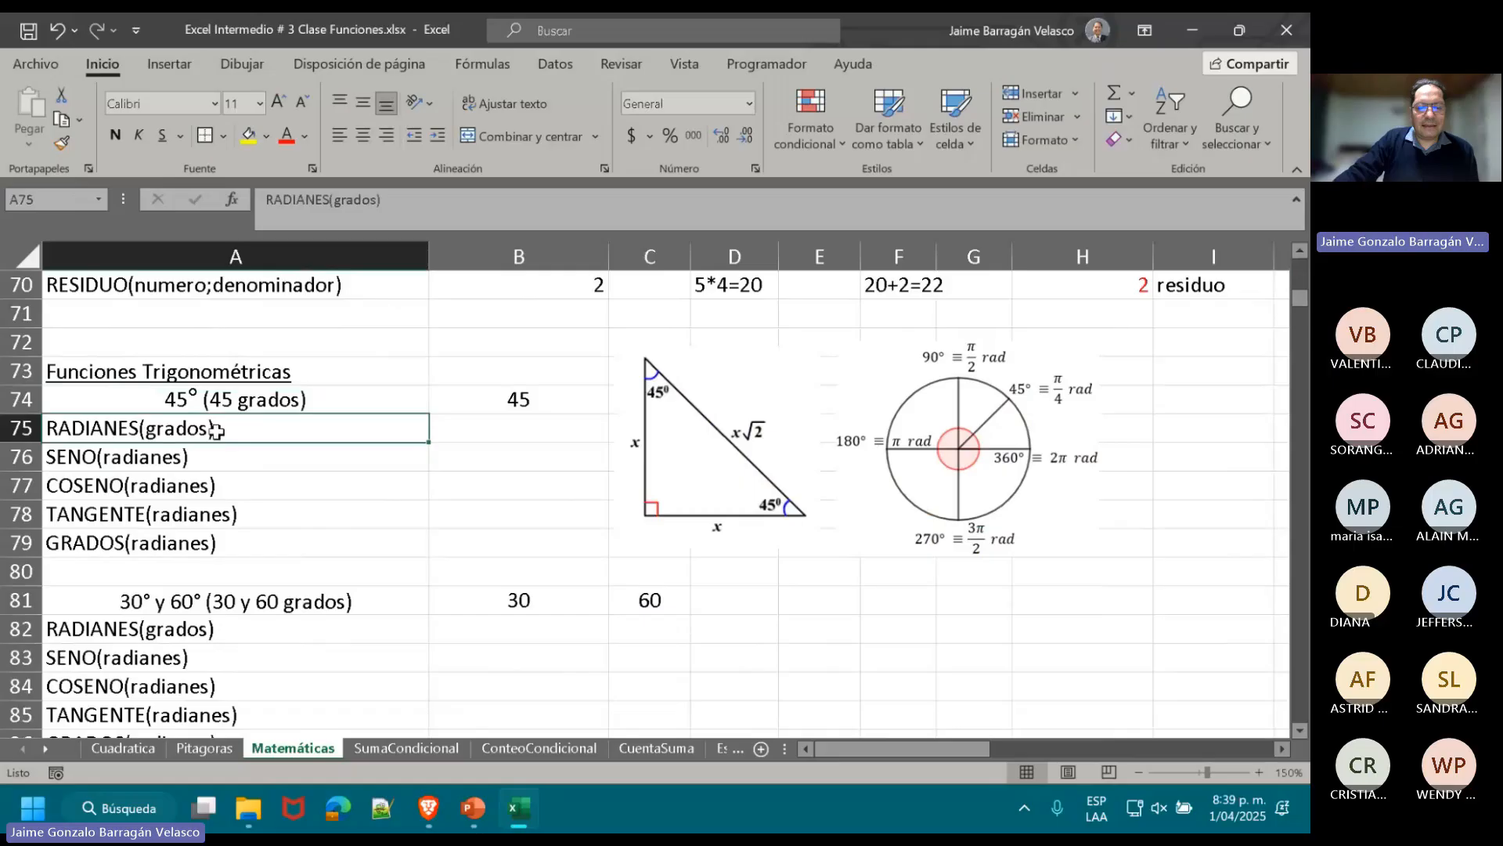
click(220, 460)
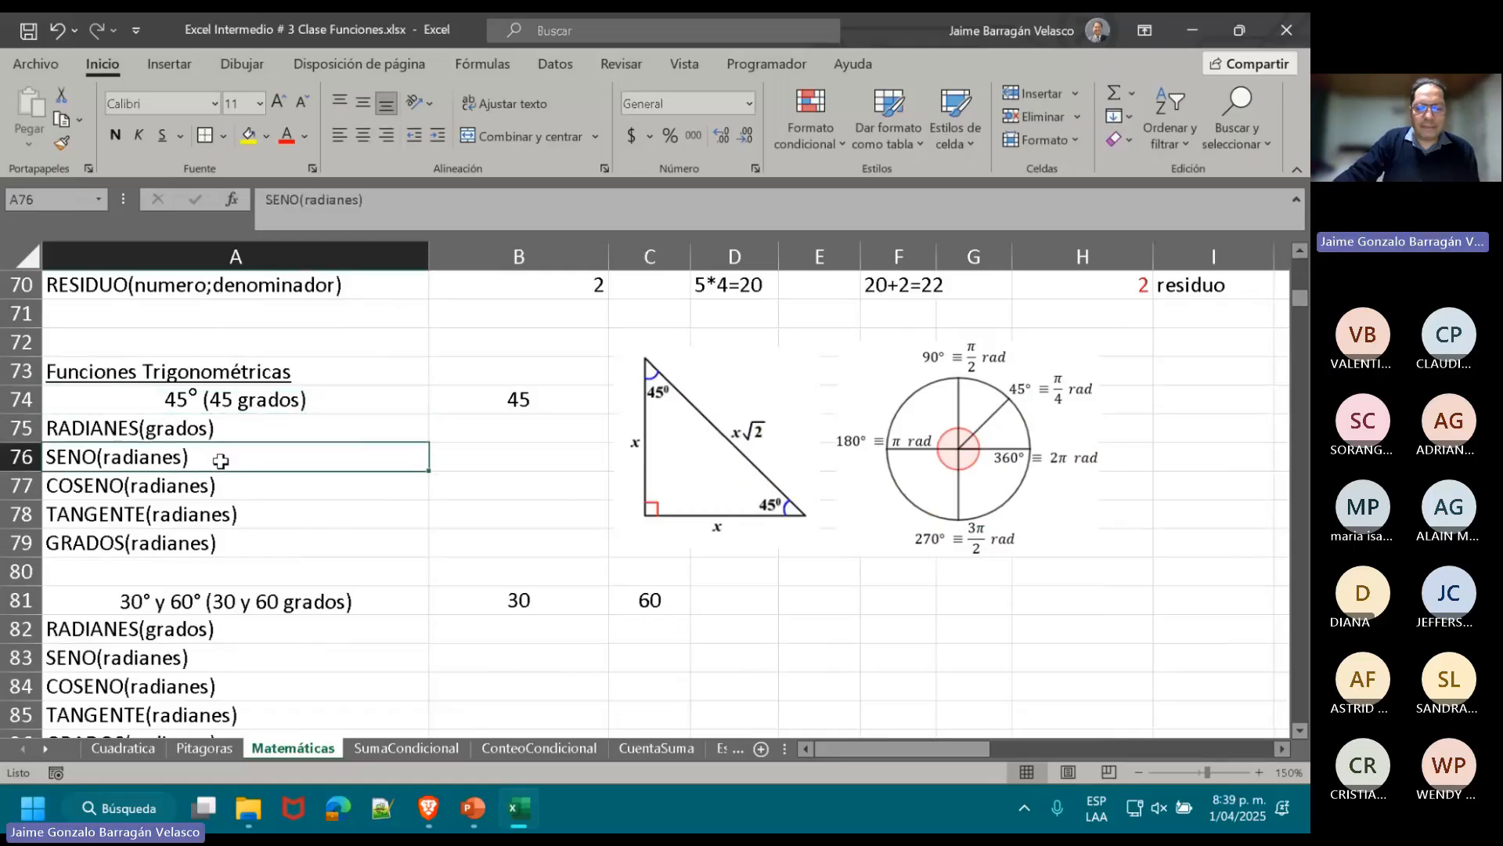
click(223, 485)
click(227, 513)
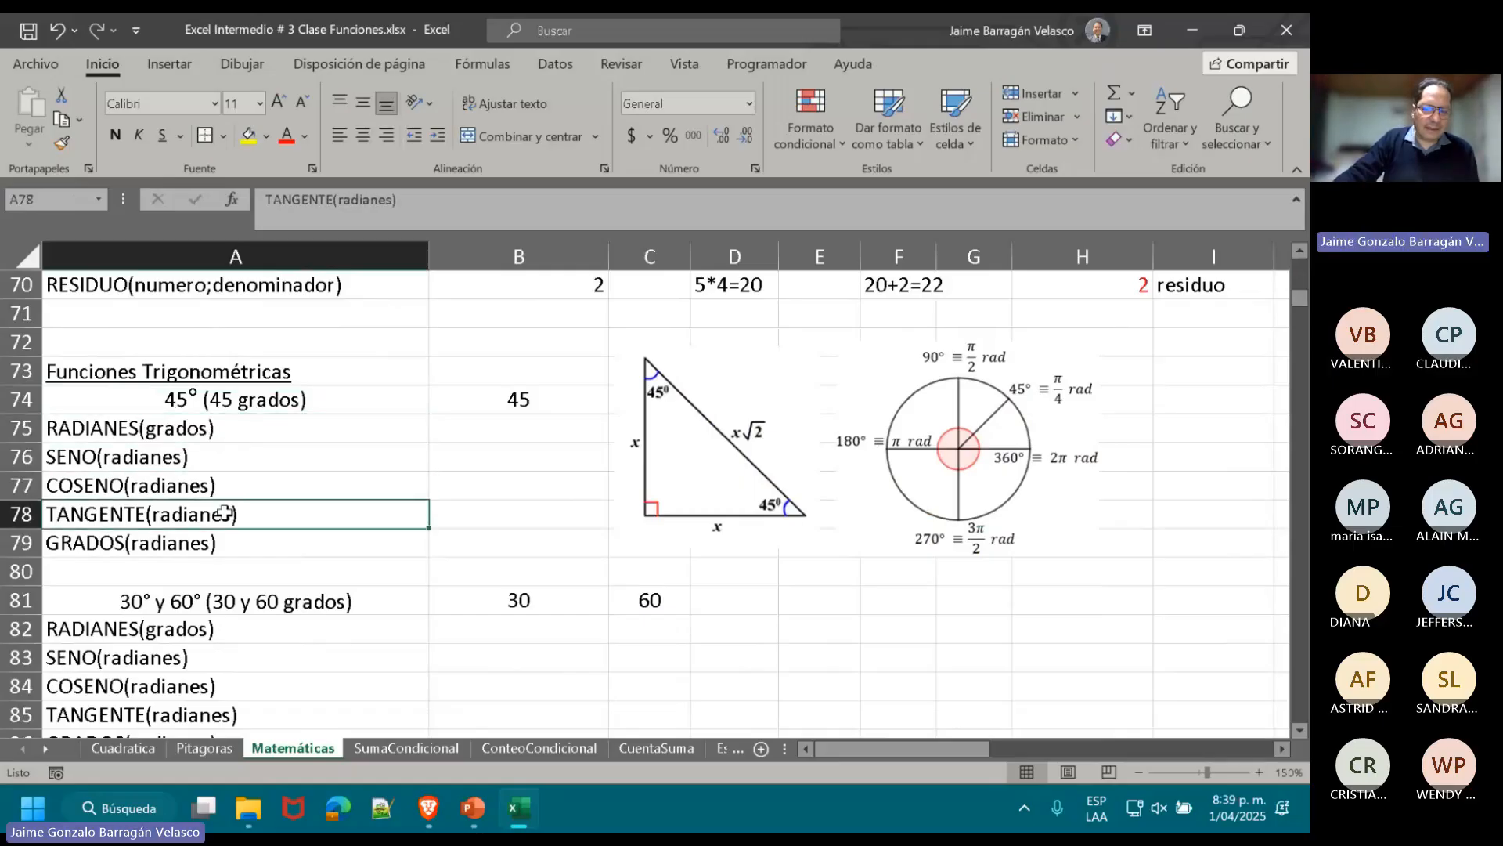
click(211, 550)
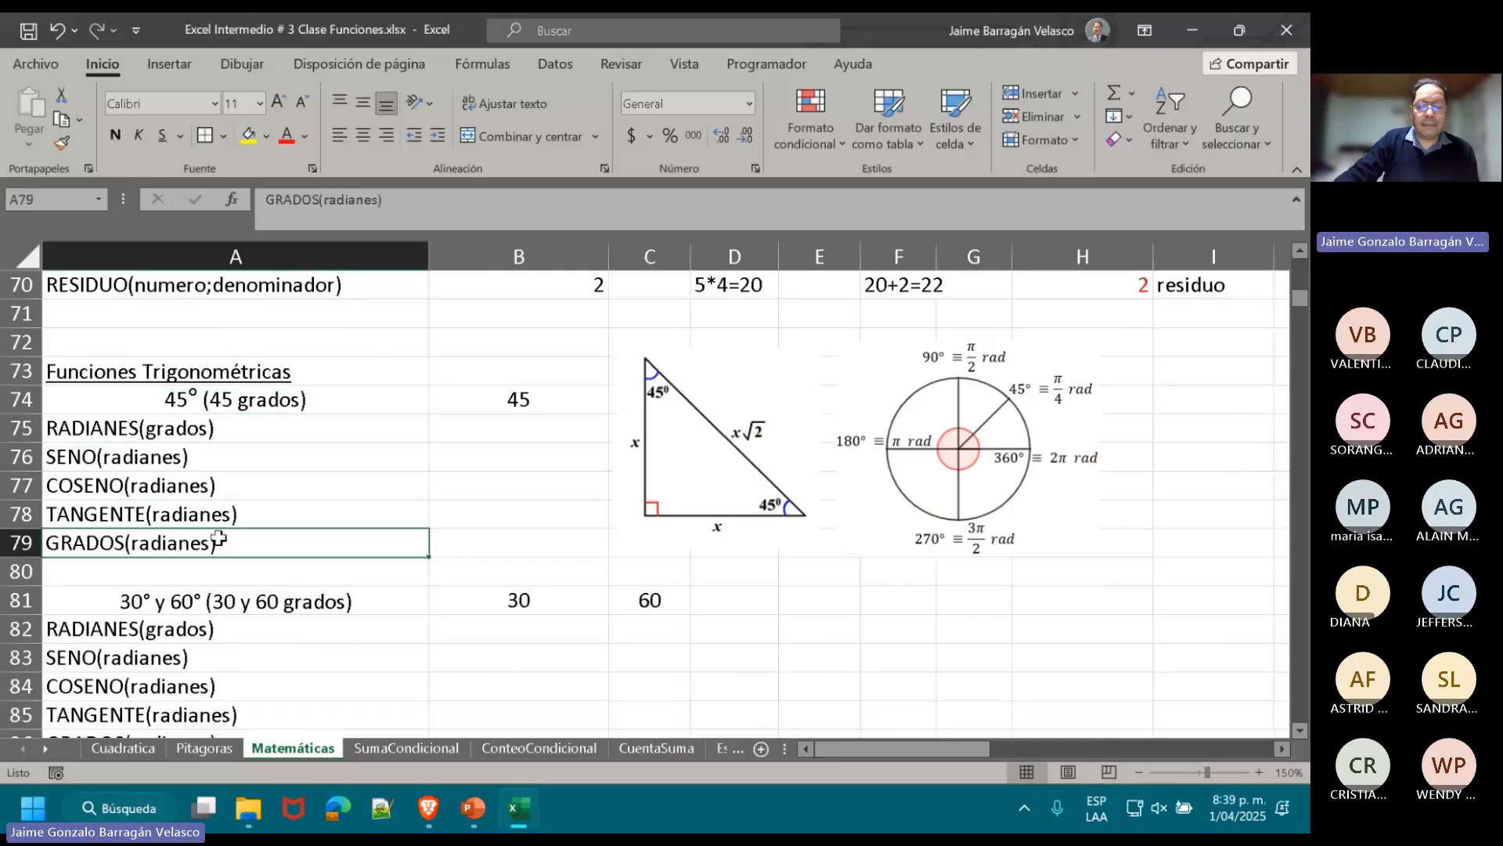
- Nudge the circle diagram and the 45° triangle picture slightly to the right beside the trigonometric functions
click(913, 505)
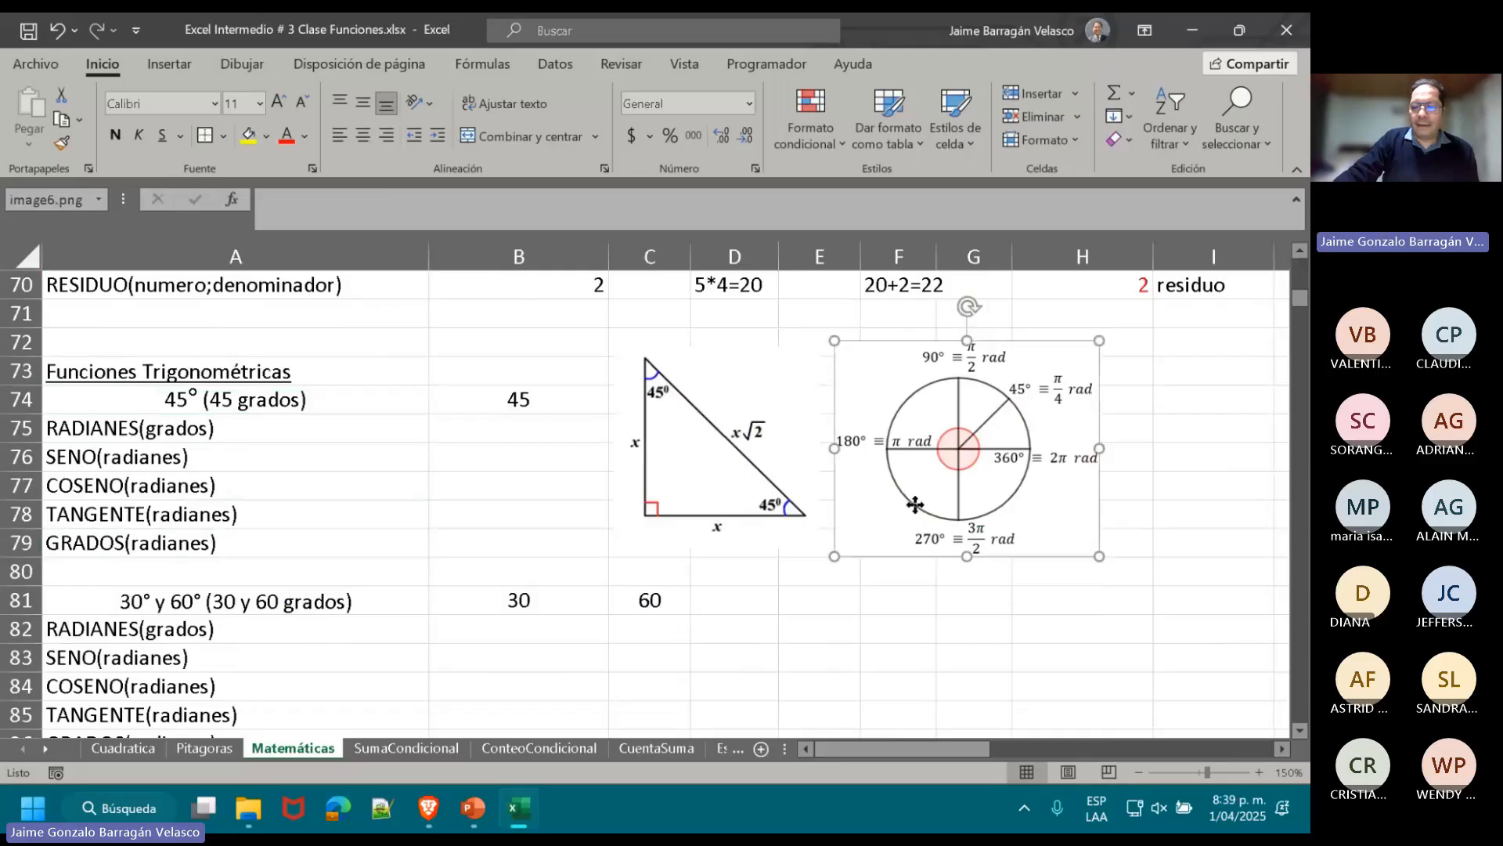
drag(913, 505, 930, 507)
drag(793, 511, 797, 513)
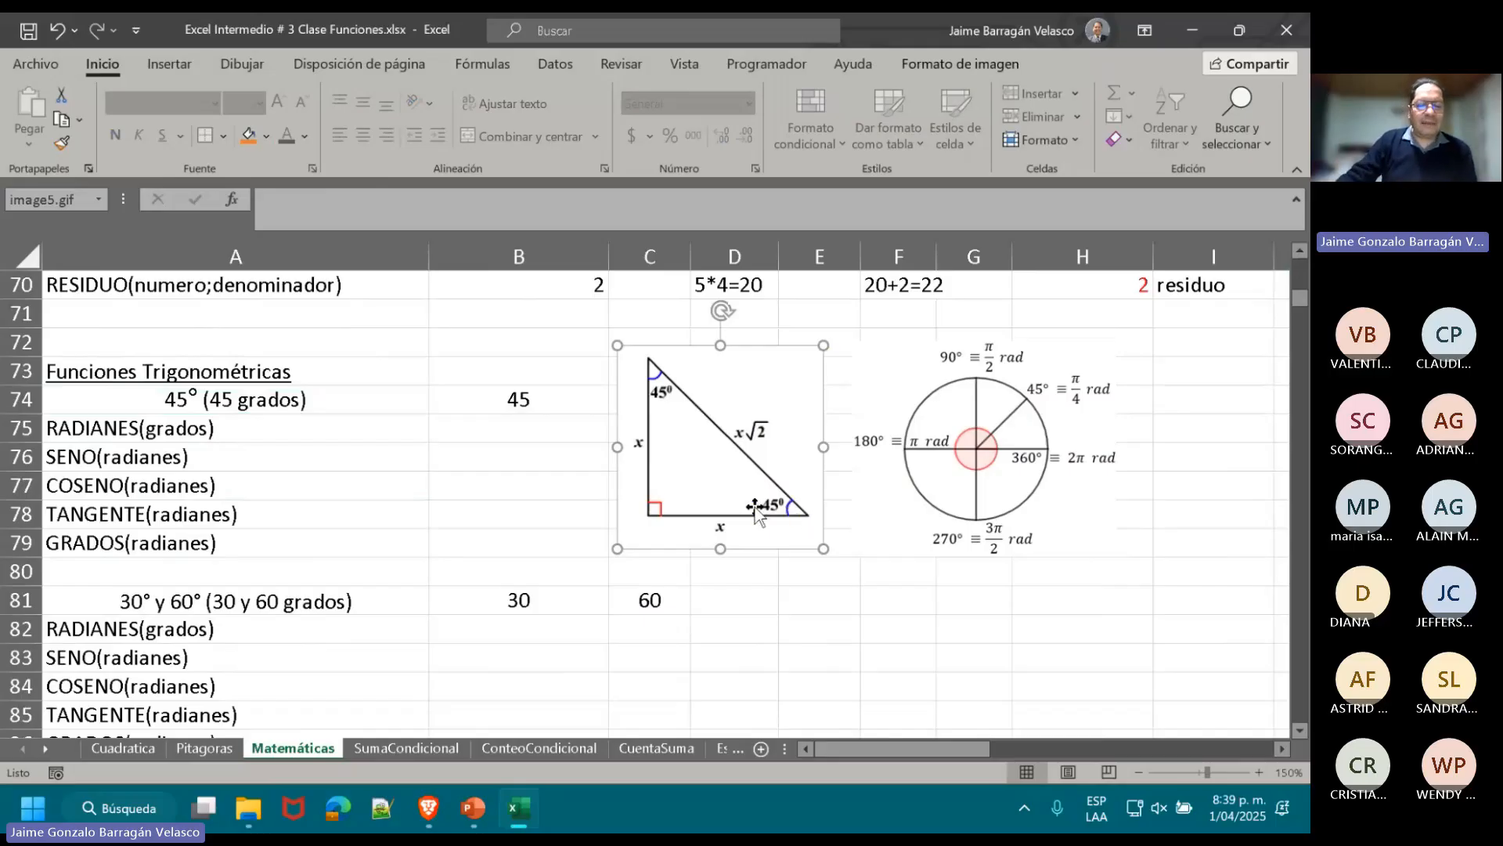
- Convert the 45 degrees to radians in B75 with =RADIANES(B74) and check the formula's reference
click(538, 433)
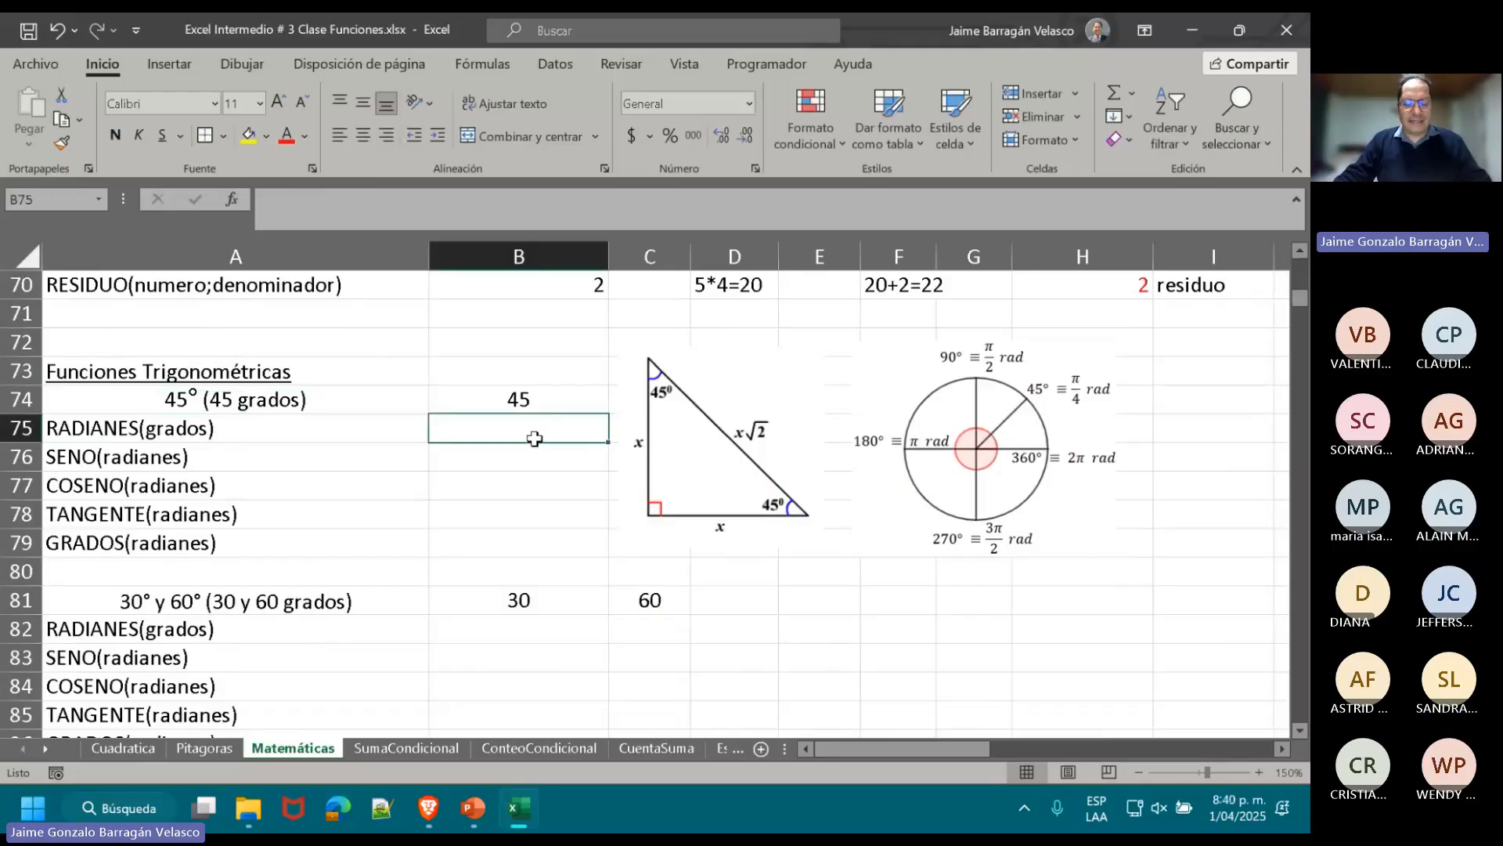
text(=RA)
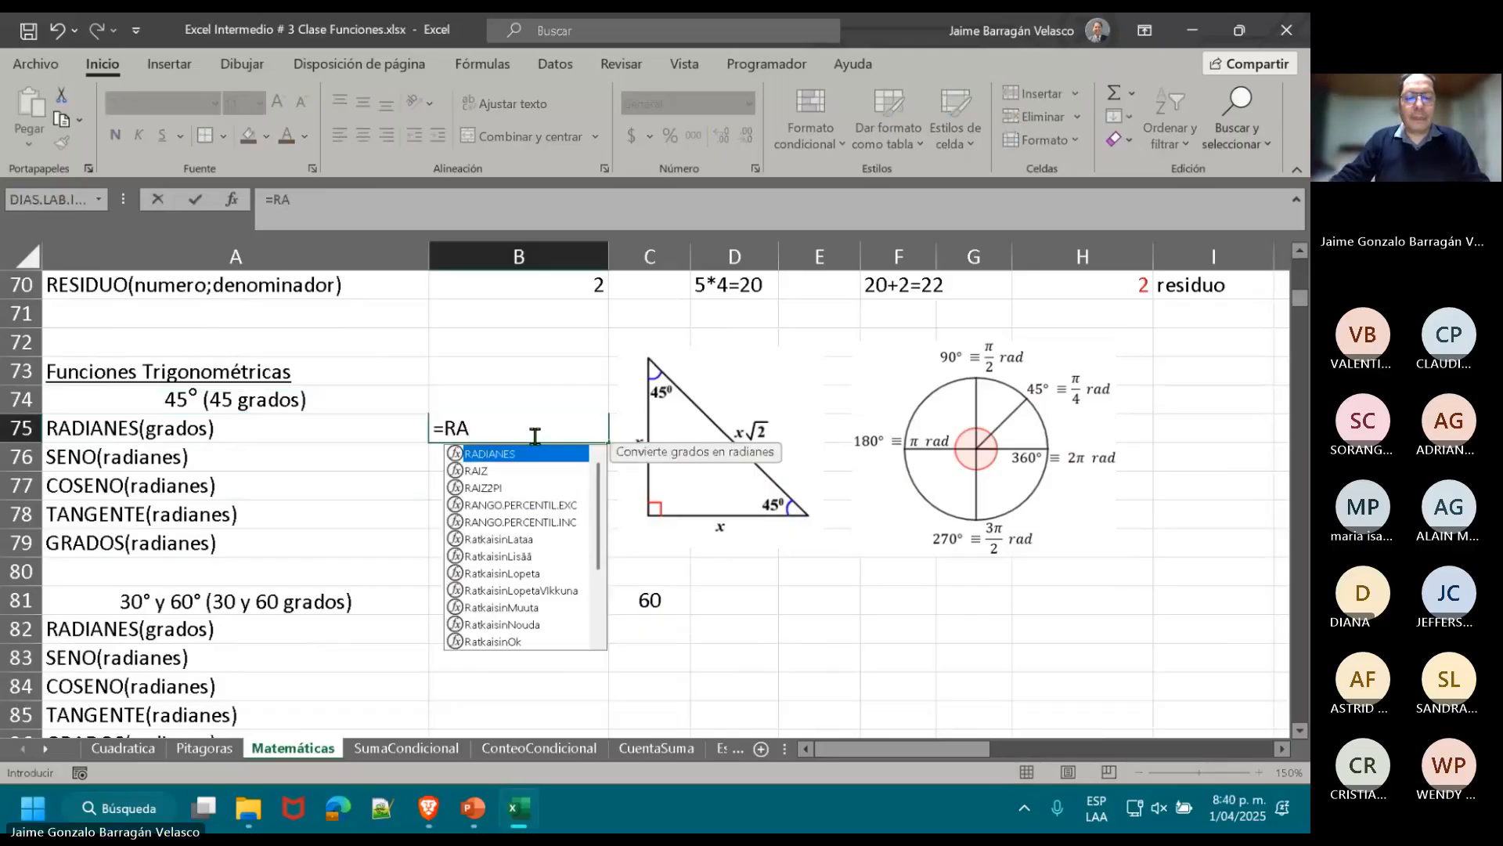
key(Tab)
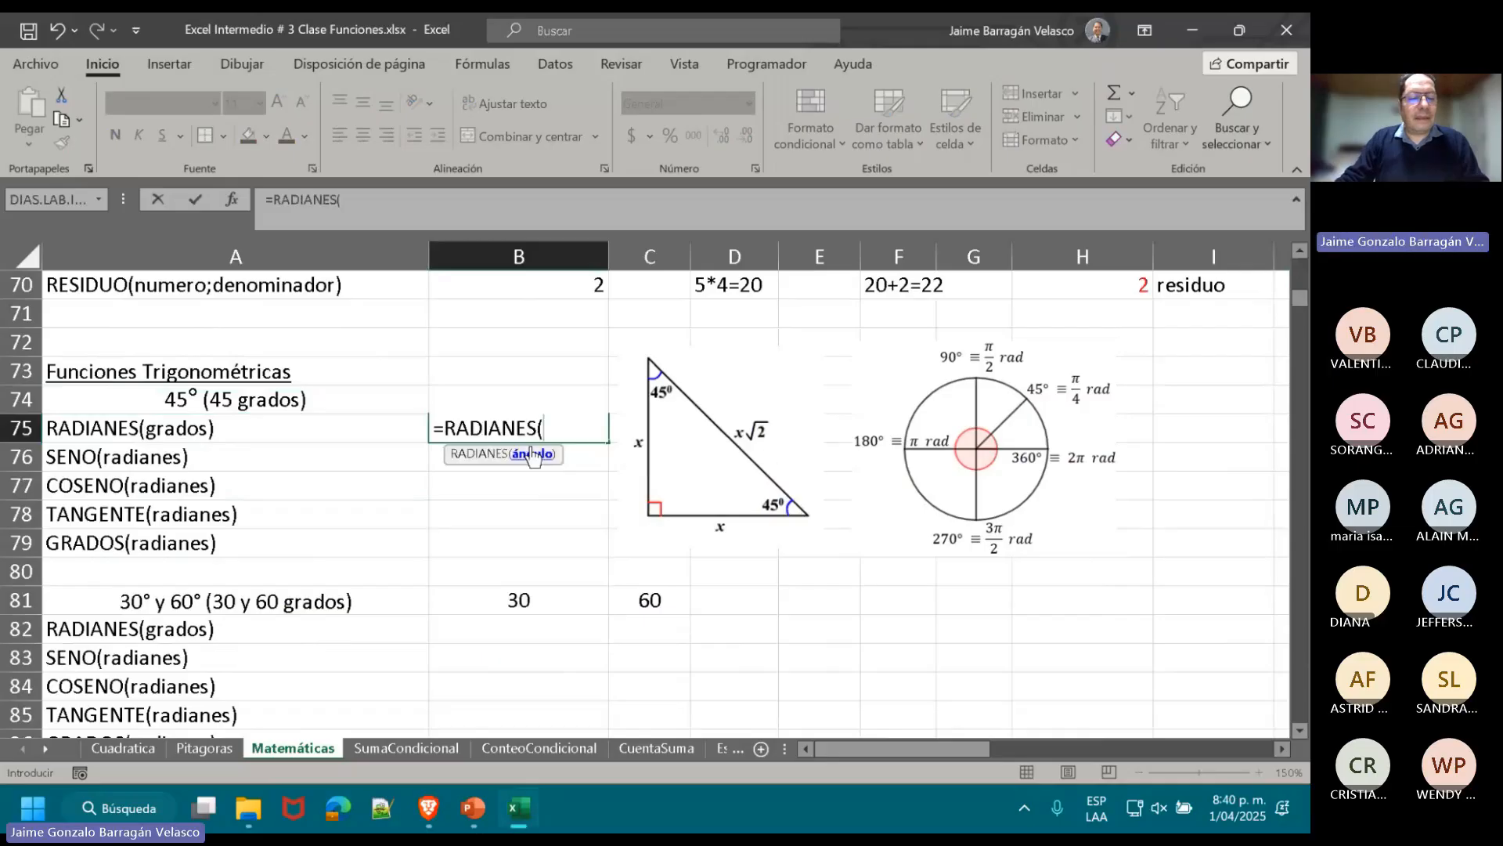
text(B)
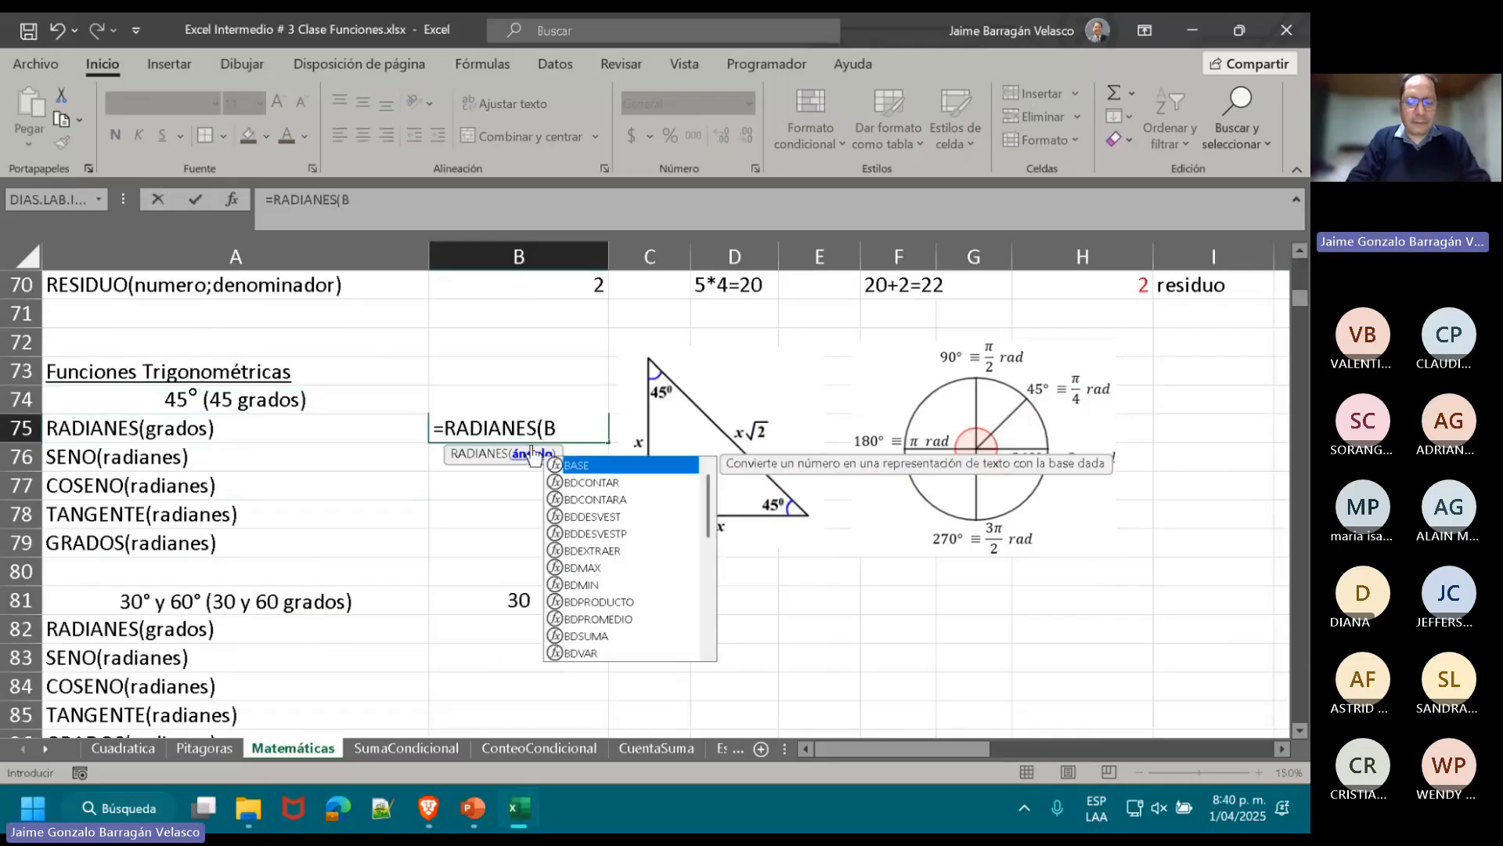
text(74))
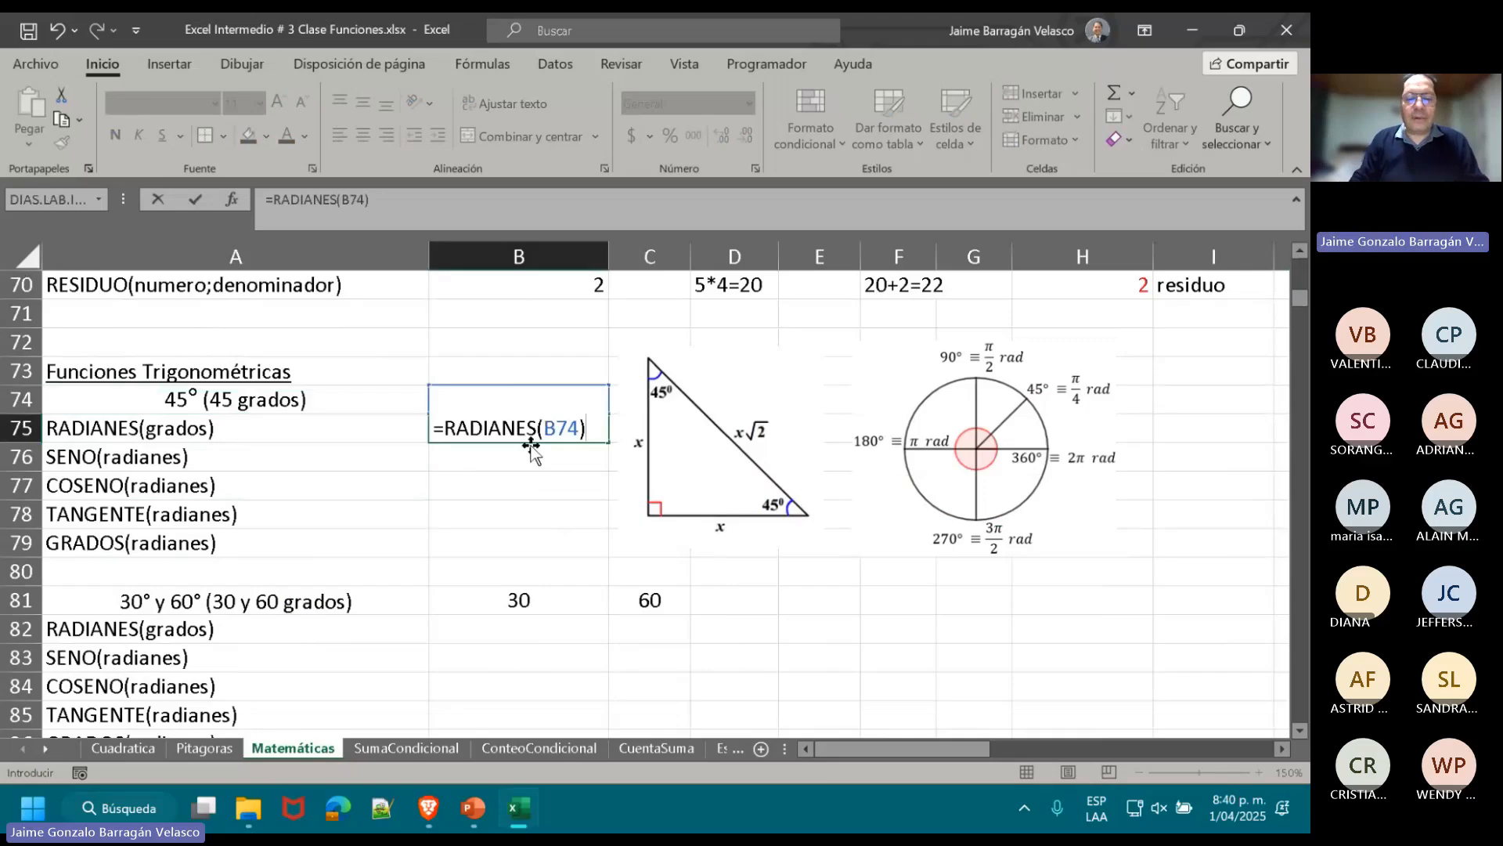
key(Return)
click(530, 401)
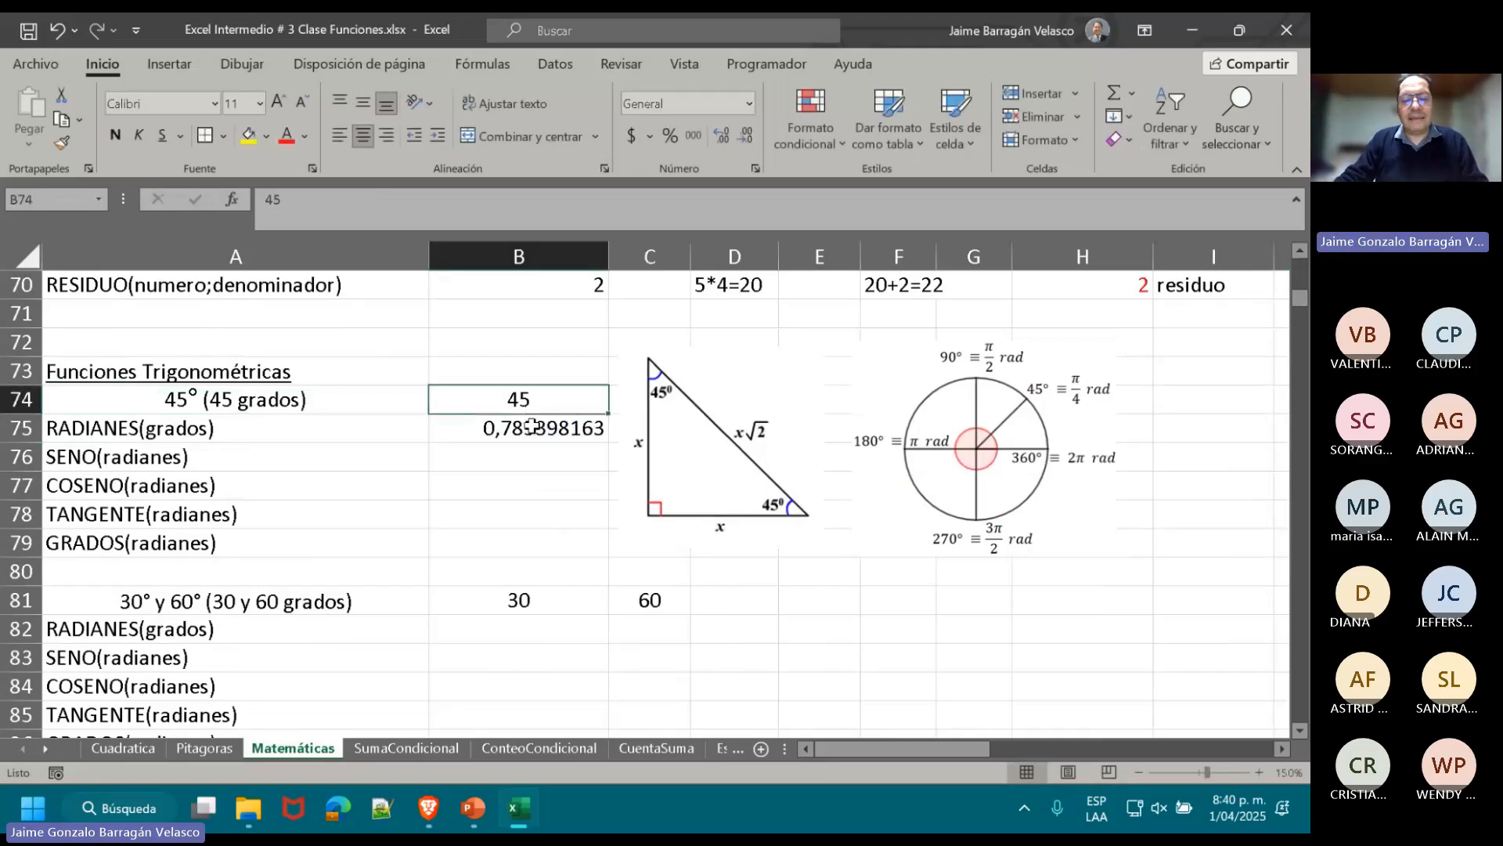
double_click(532, 427)
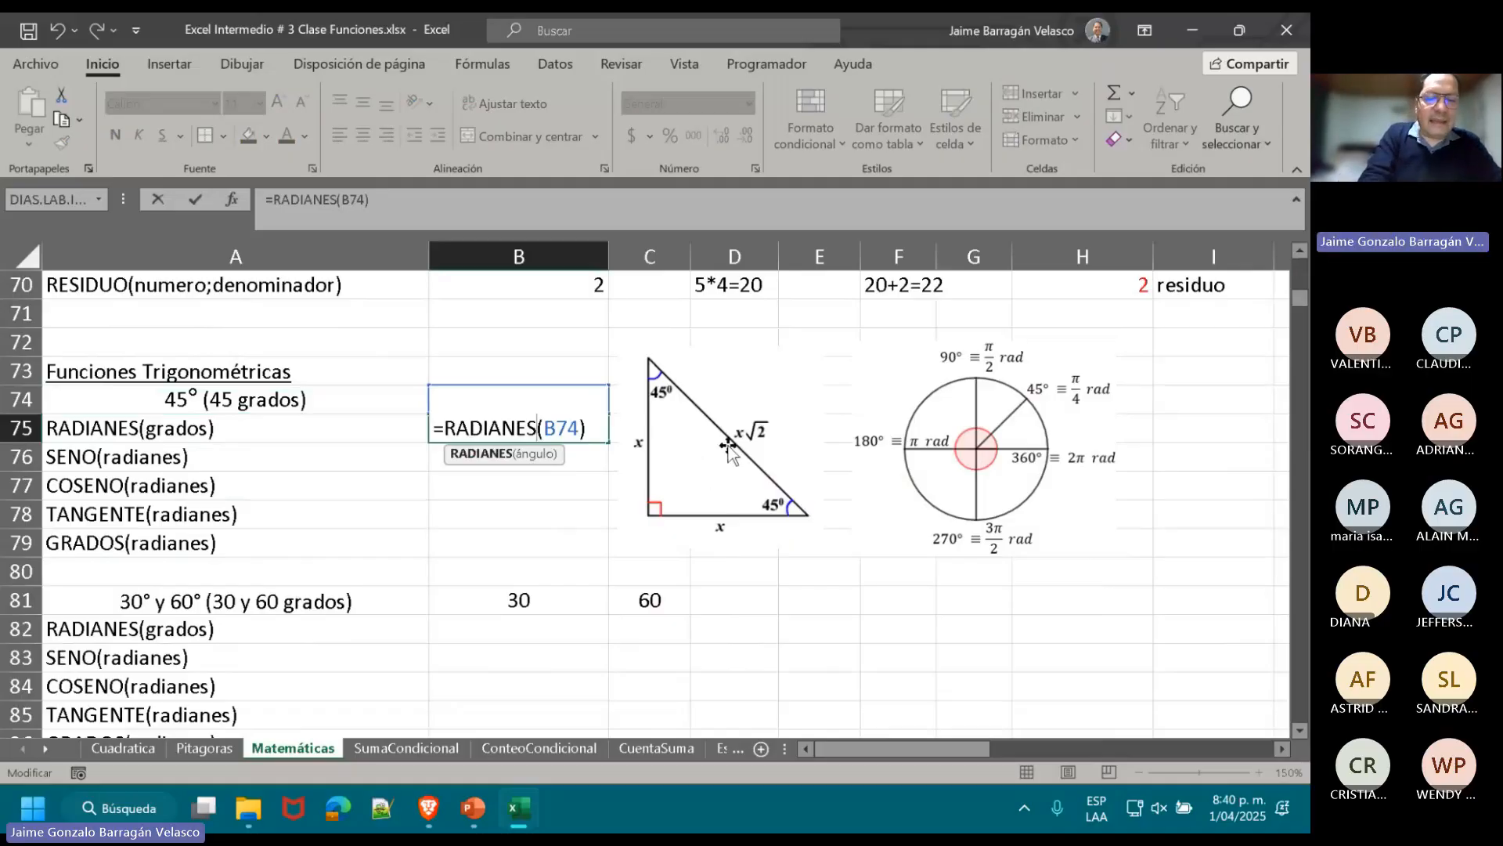
key(Escape)
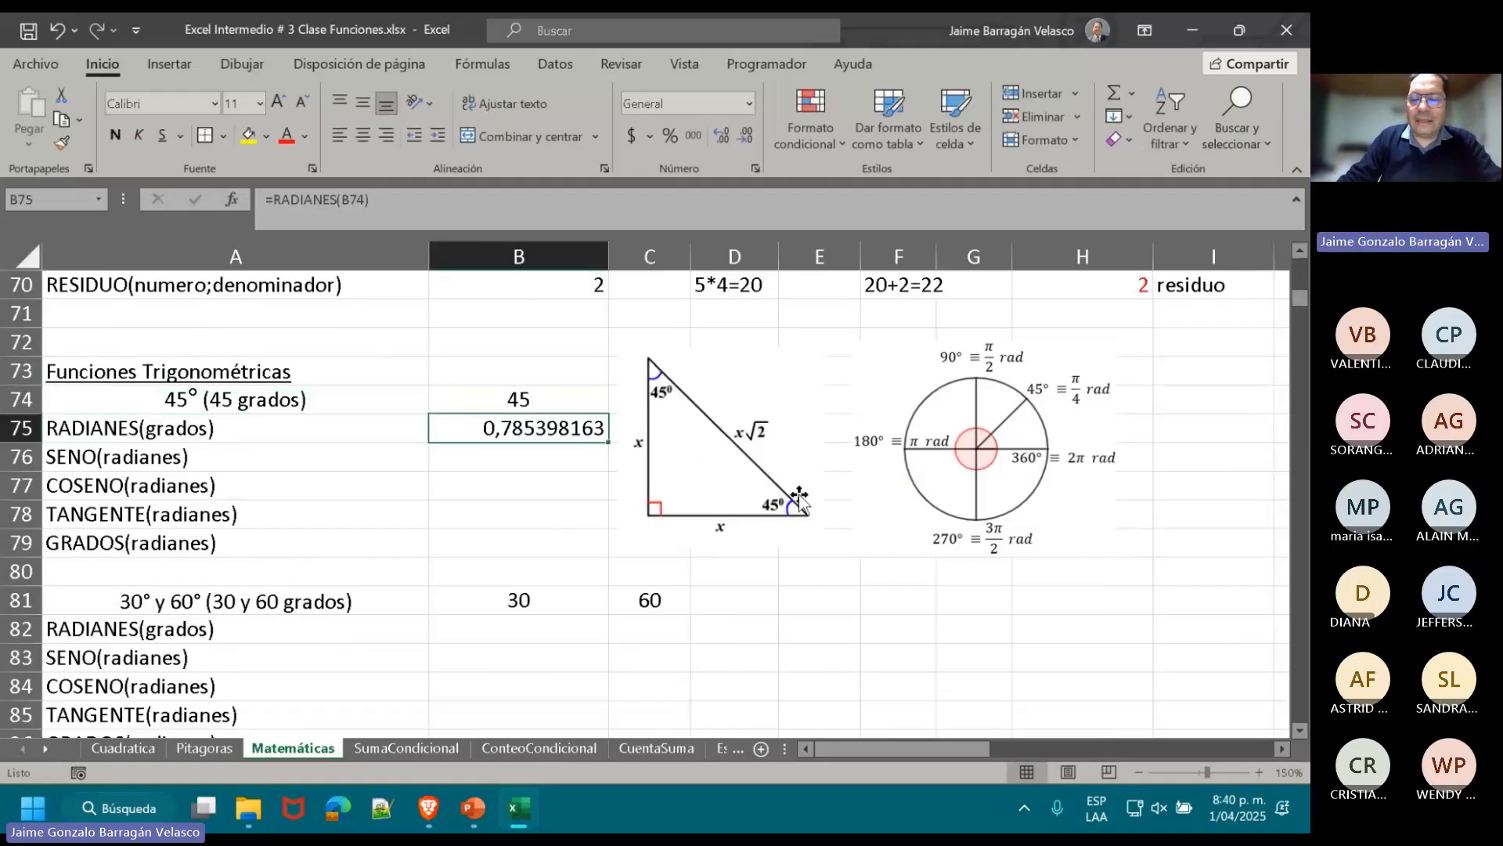
- Move the circle and triangle pictures further right to free column C, and calculate the sine in B76 with =SENO(B75)
drag(944, 472, 1058, 470)
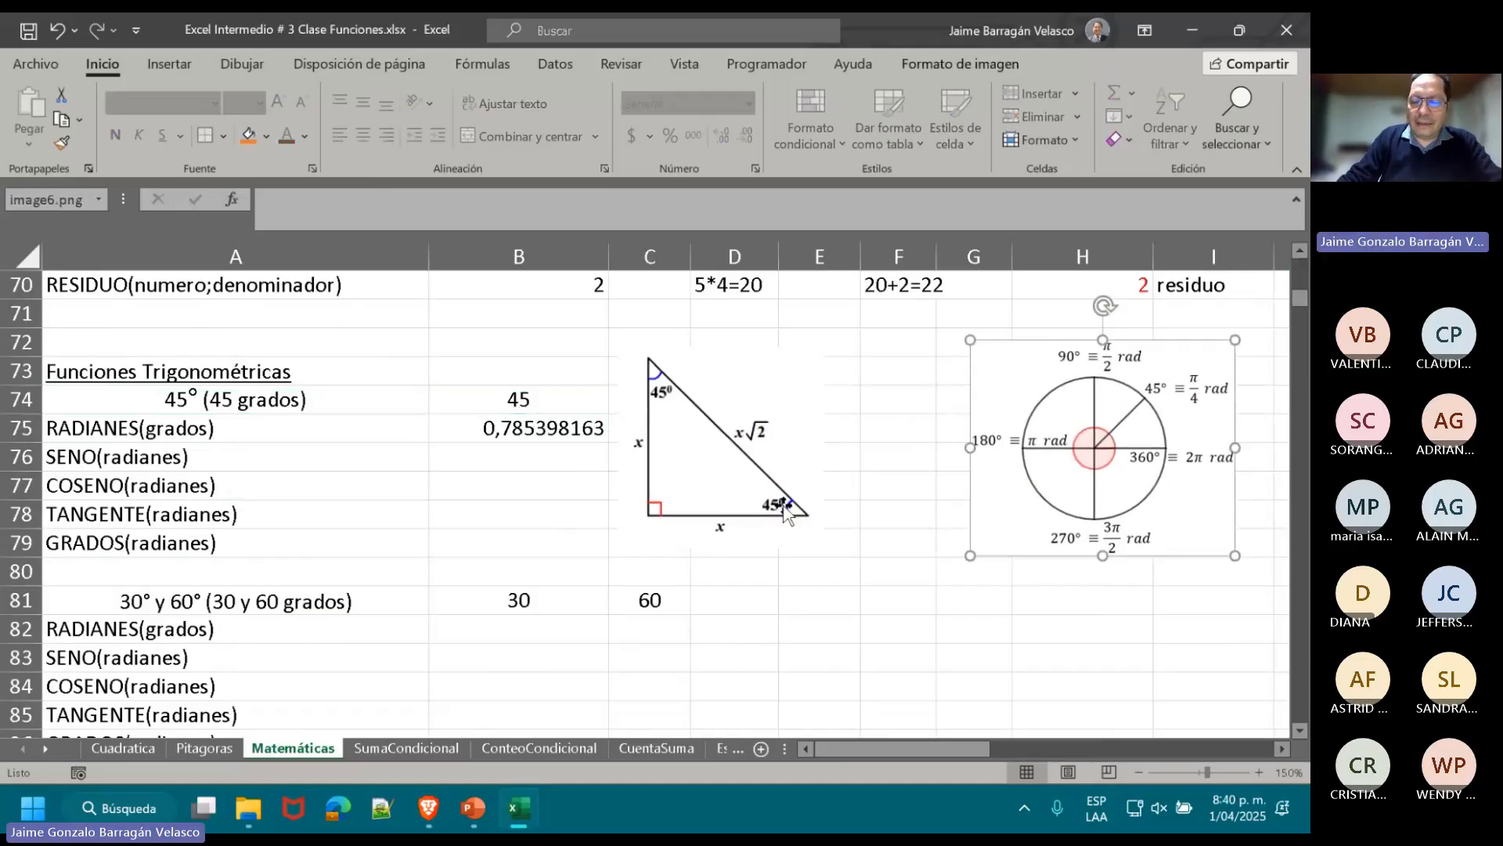
drag(772, 505, 878, 507)
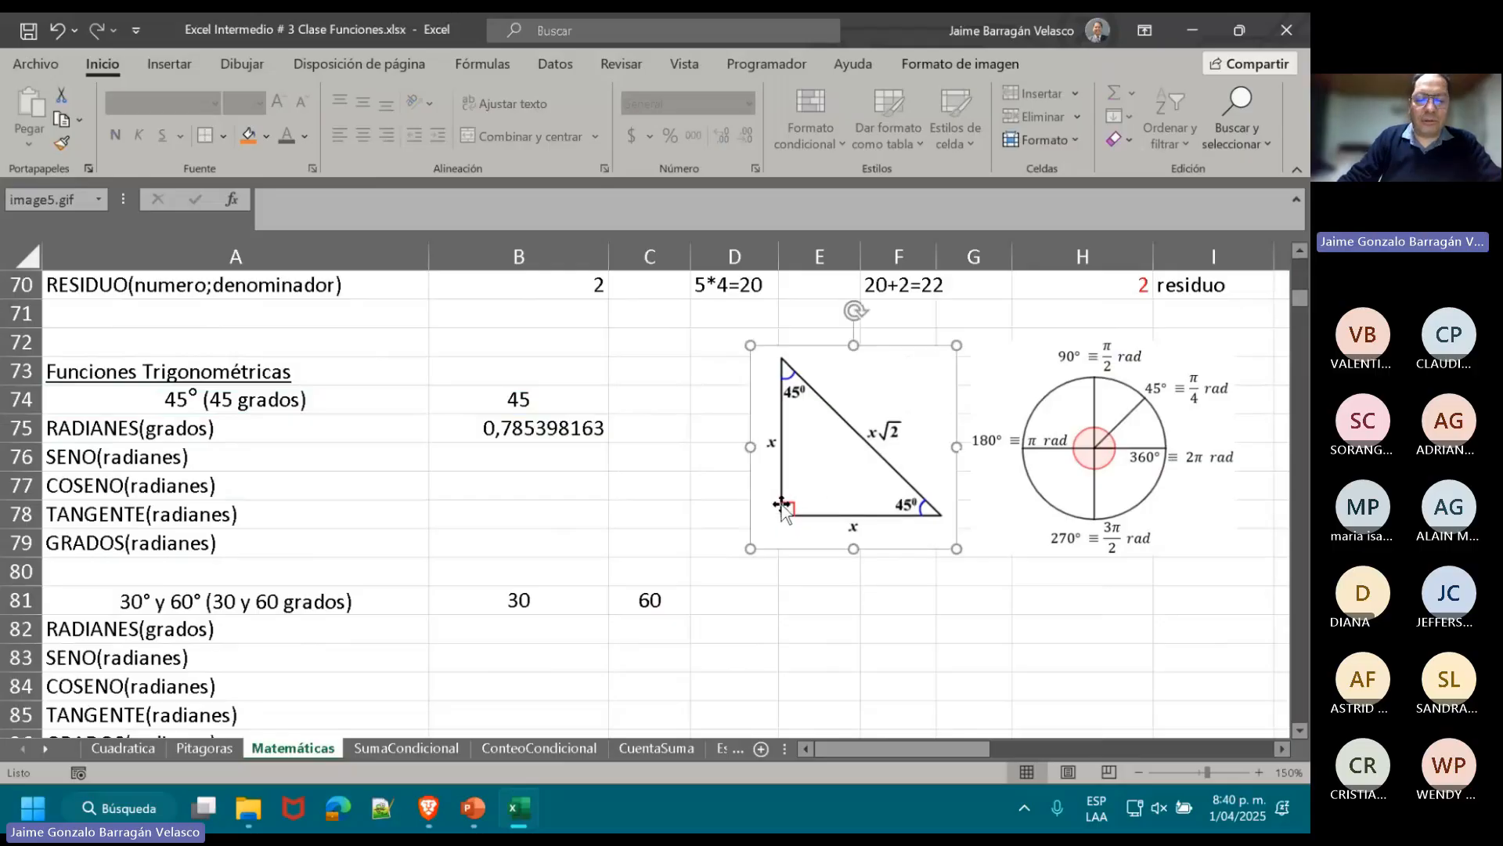
click(527, 460)
text(=)
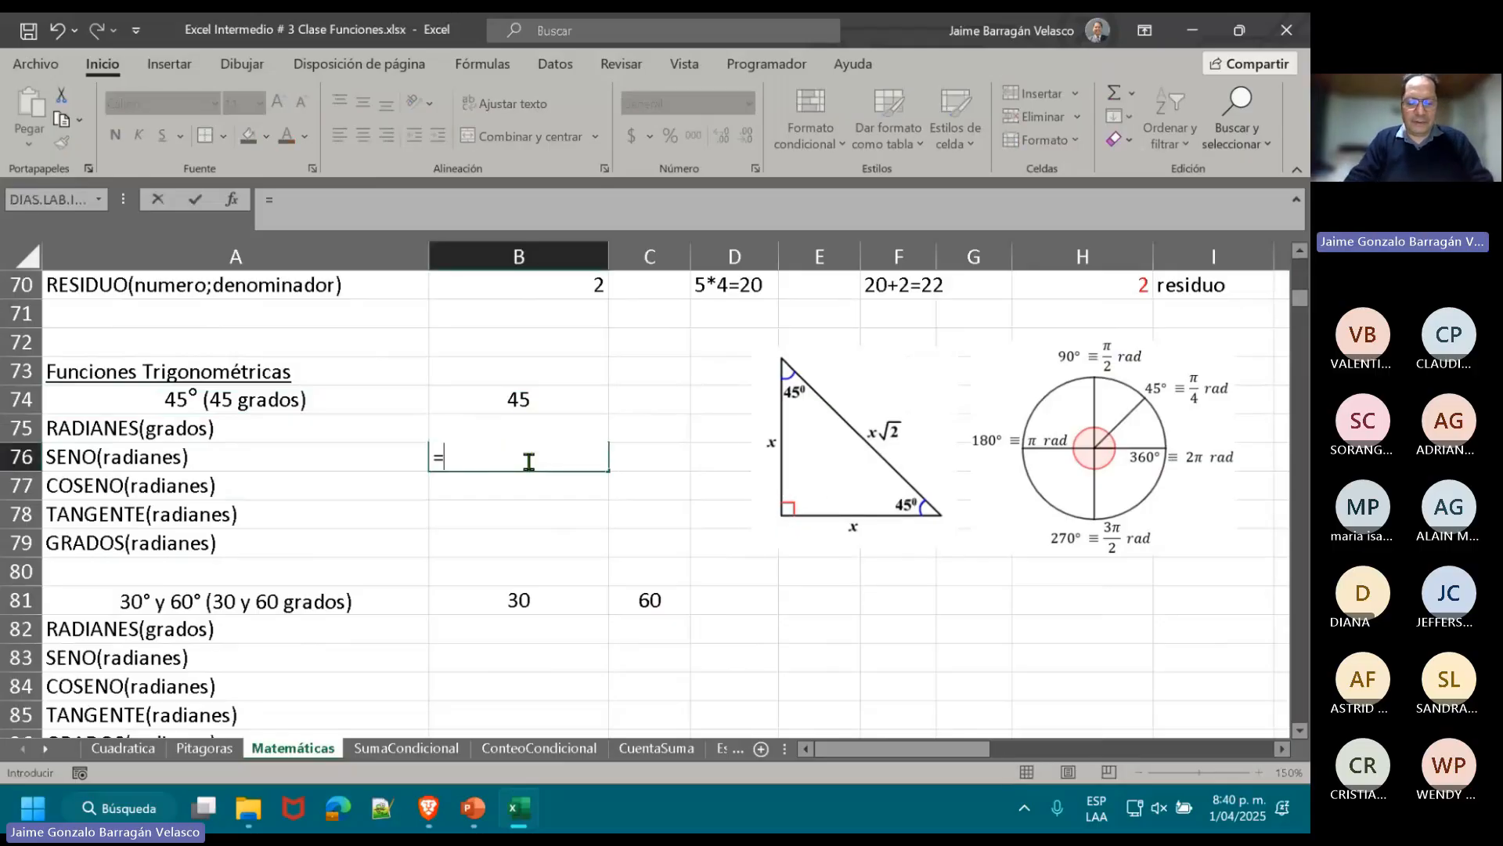
text(SE)
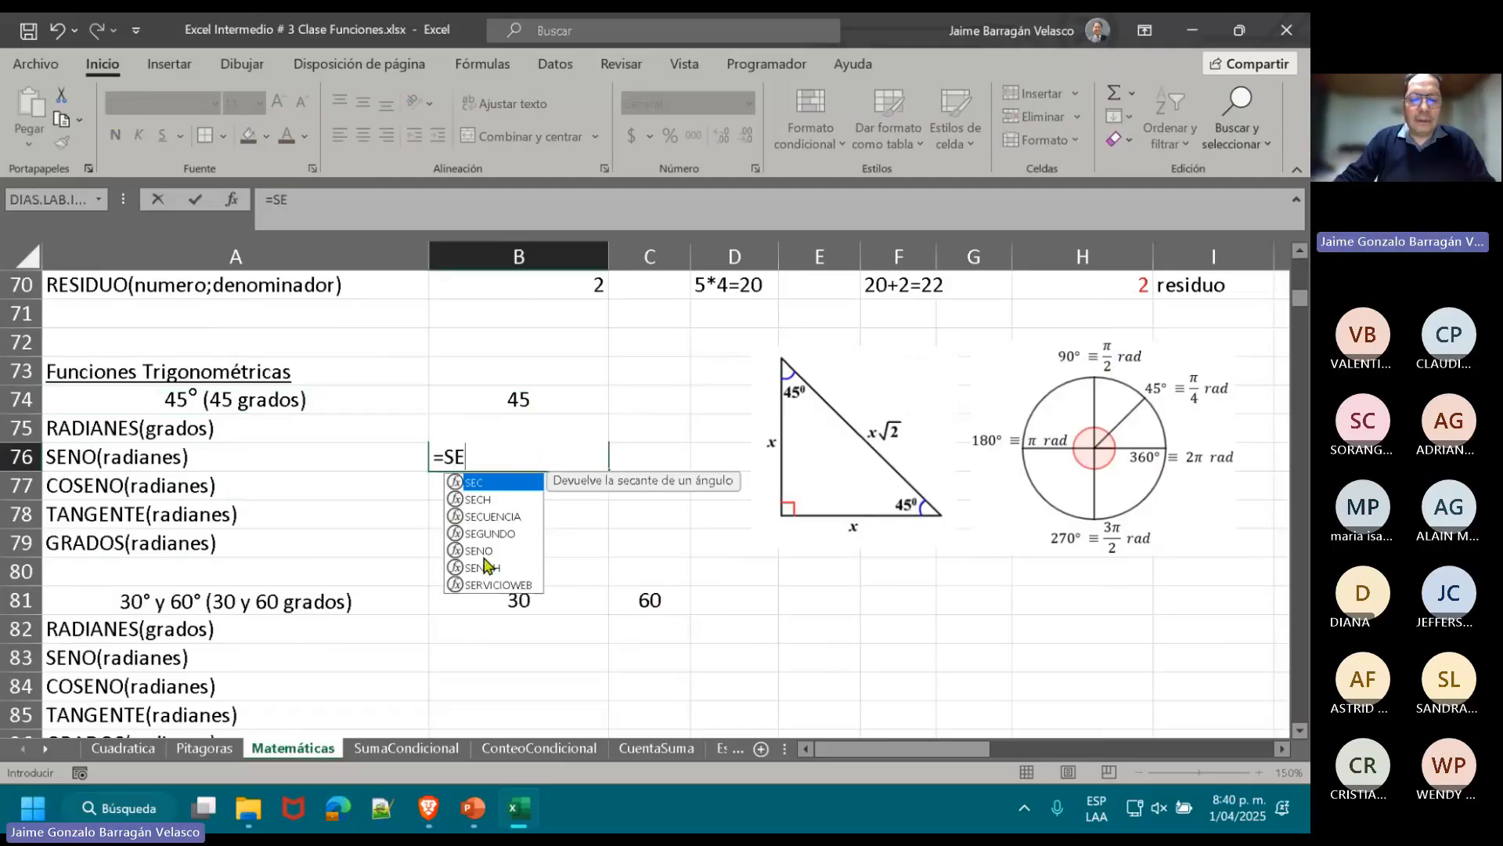
double_click(481, 552)
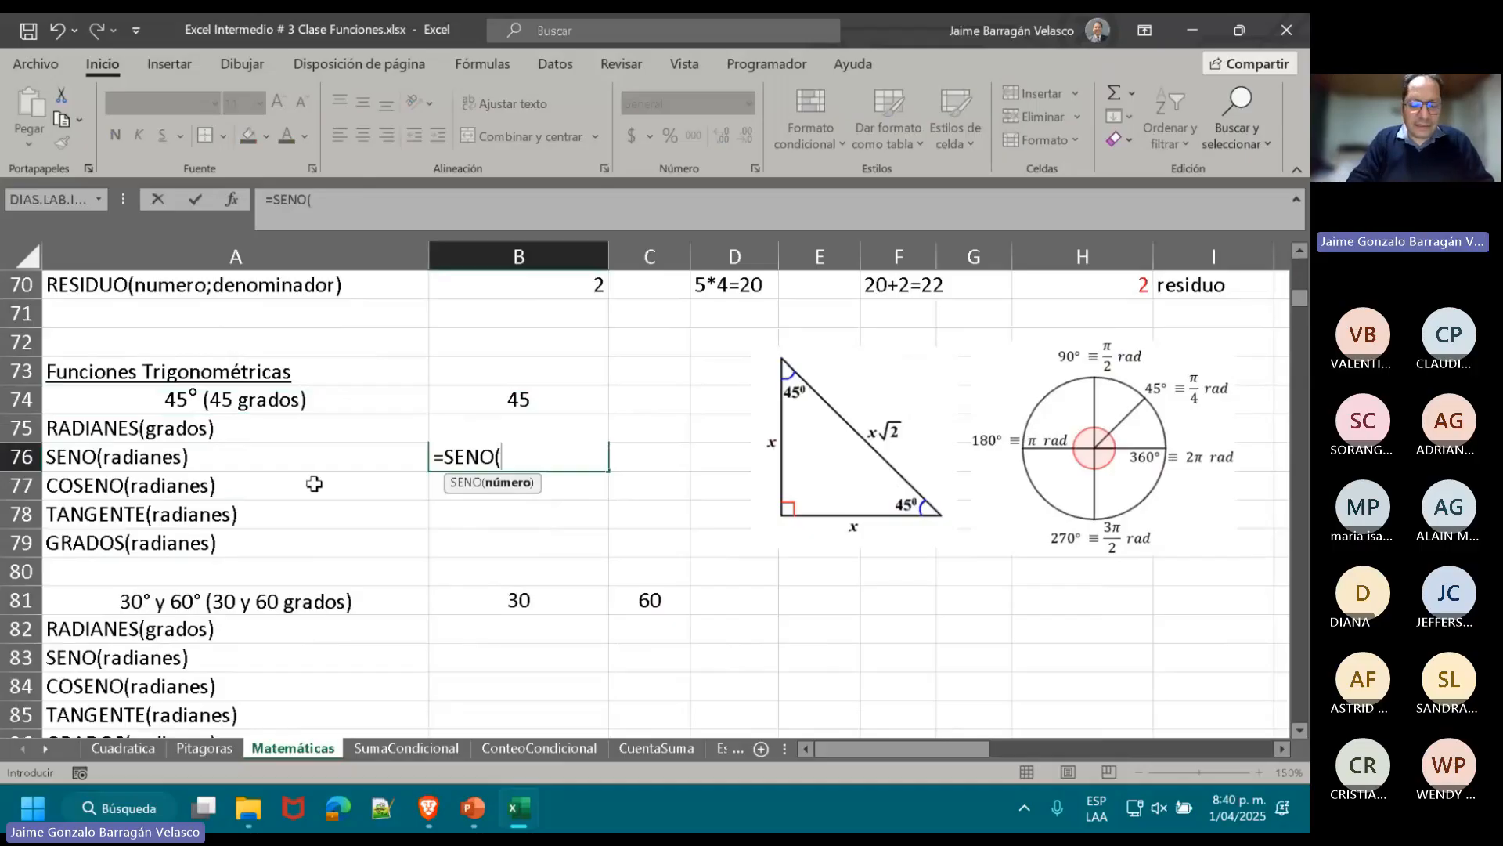
text(B75))
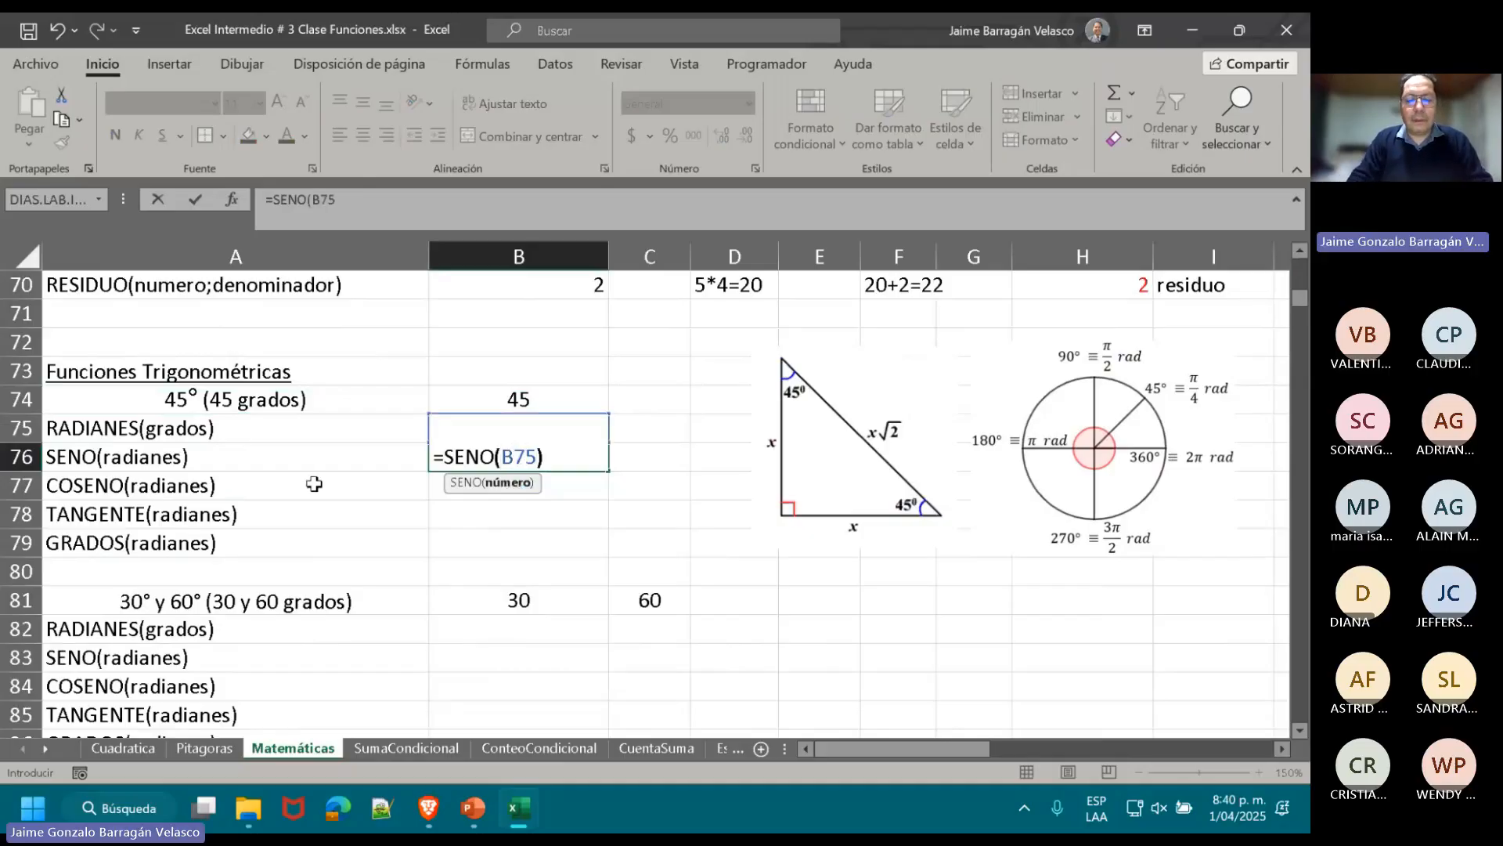
key(Return)
- Calculate the sine directly from the degree value in C76 with =SENO(B74) for comparison
key(Up)
key(Right)
text(=)
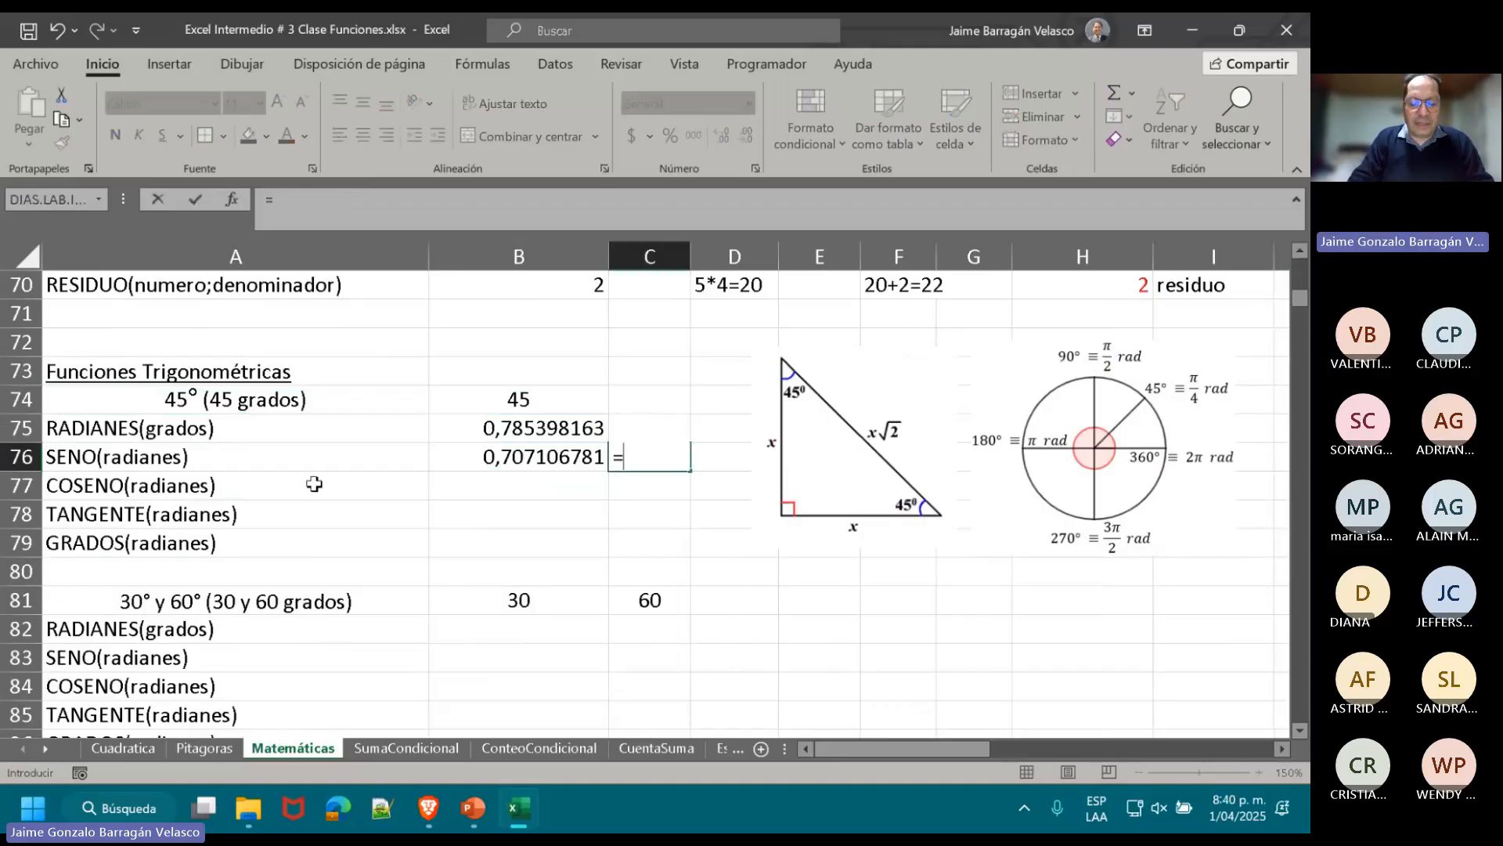
text(SEN)
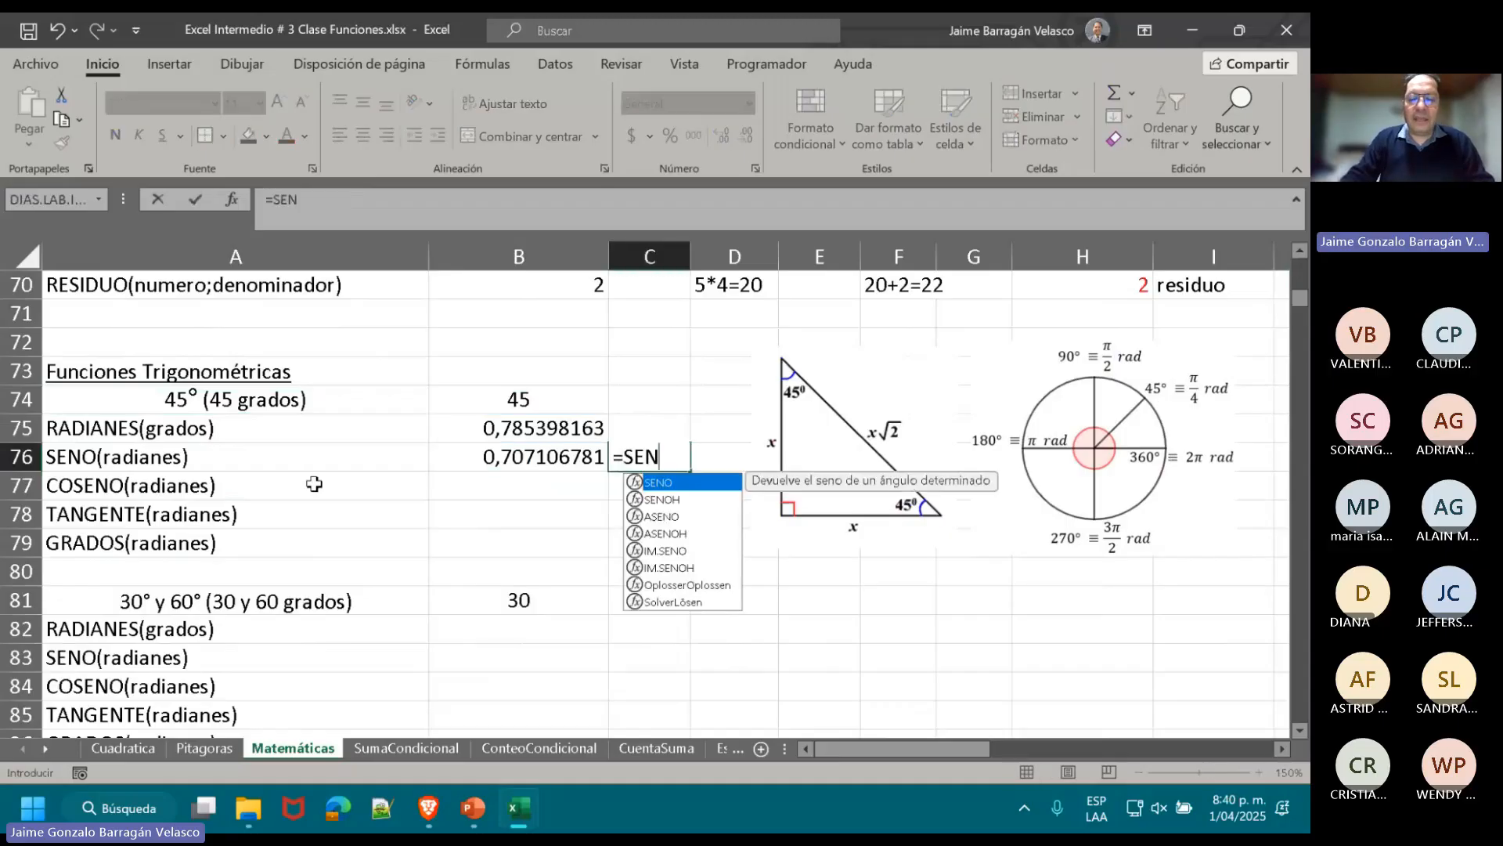
double_click(664, 483)
click(518, 399)
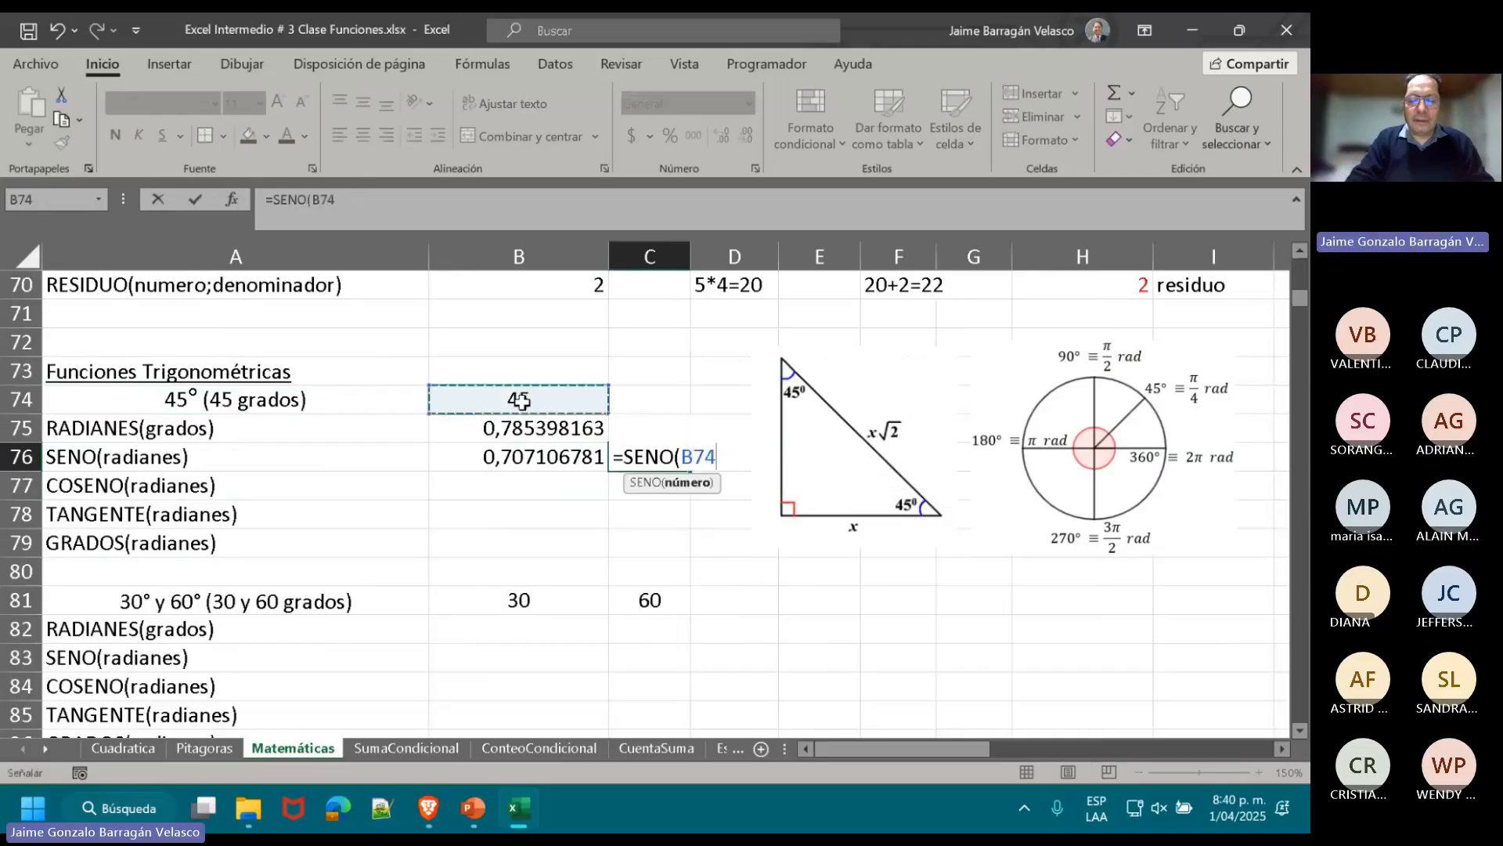
text())
key(Return)
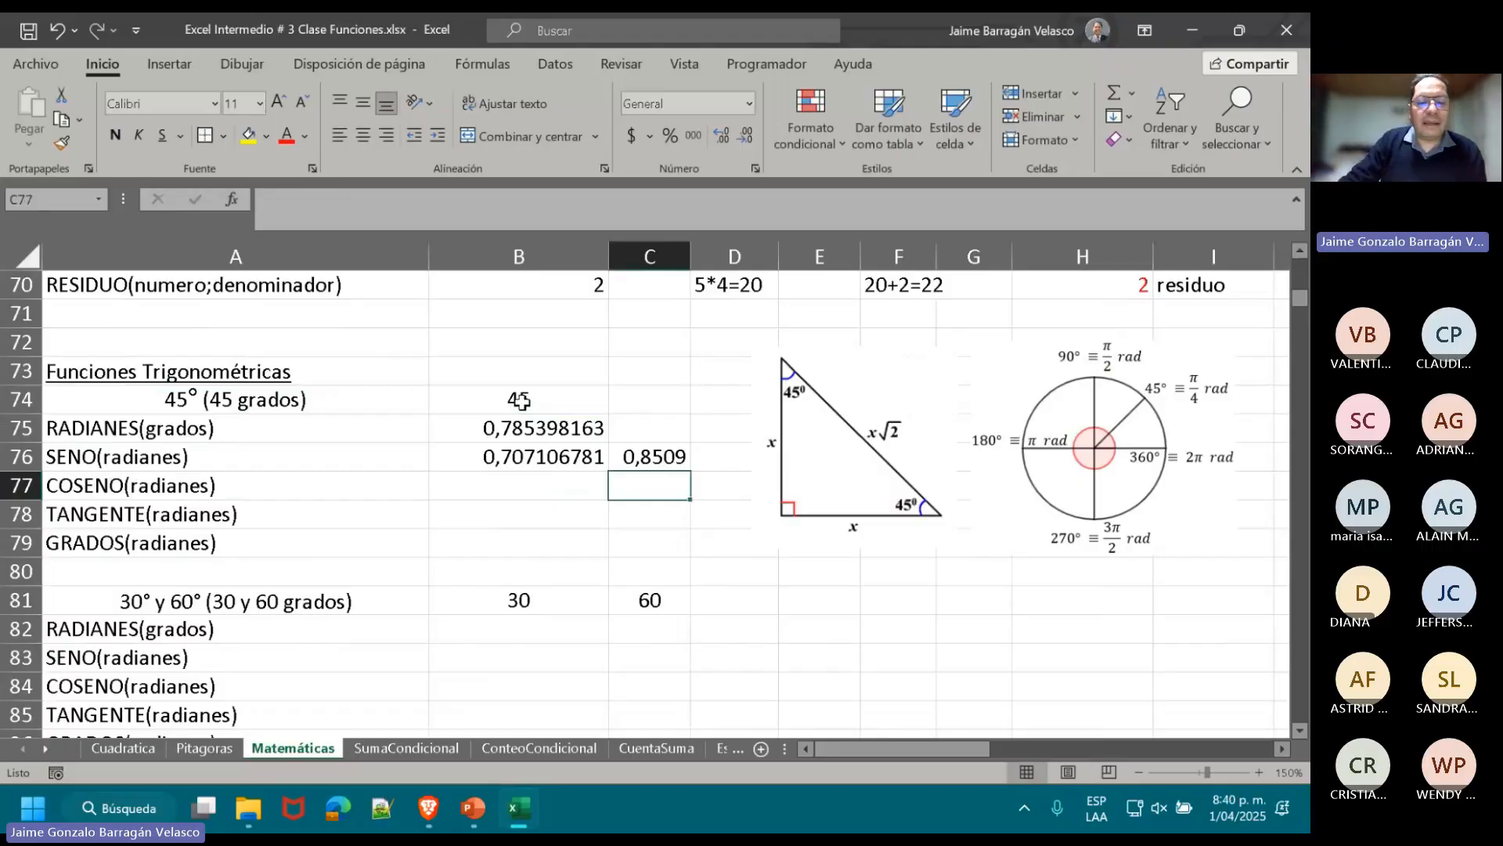
- Calculate the cosine of the radian value in B77 with =COS(B75)
click(534, 486)
text(=COS)
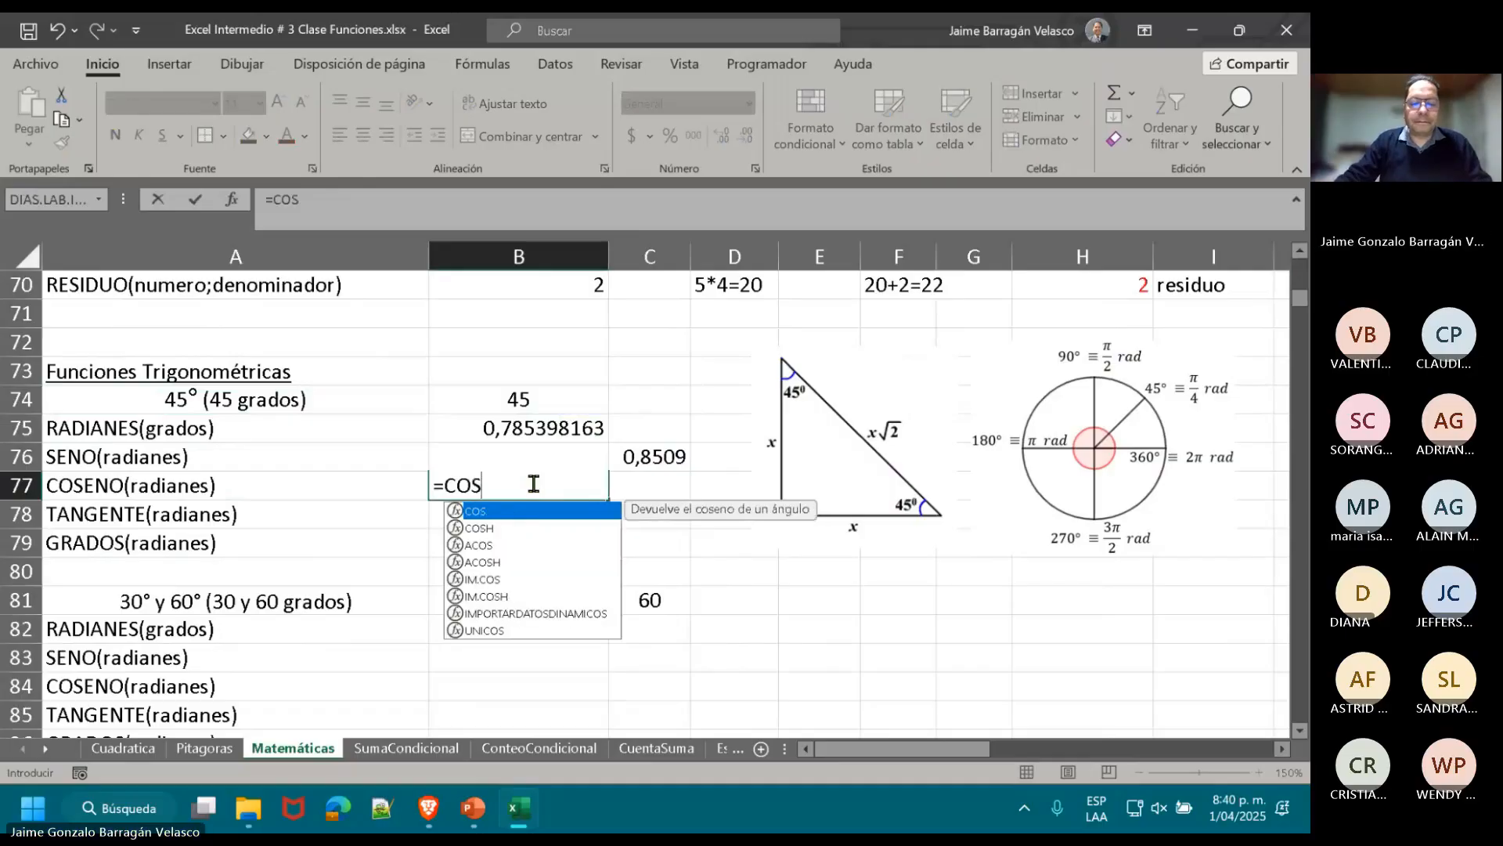
text(()
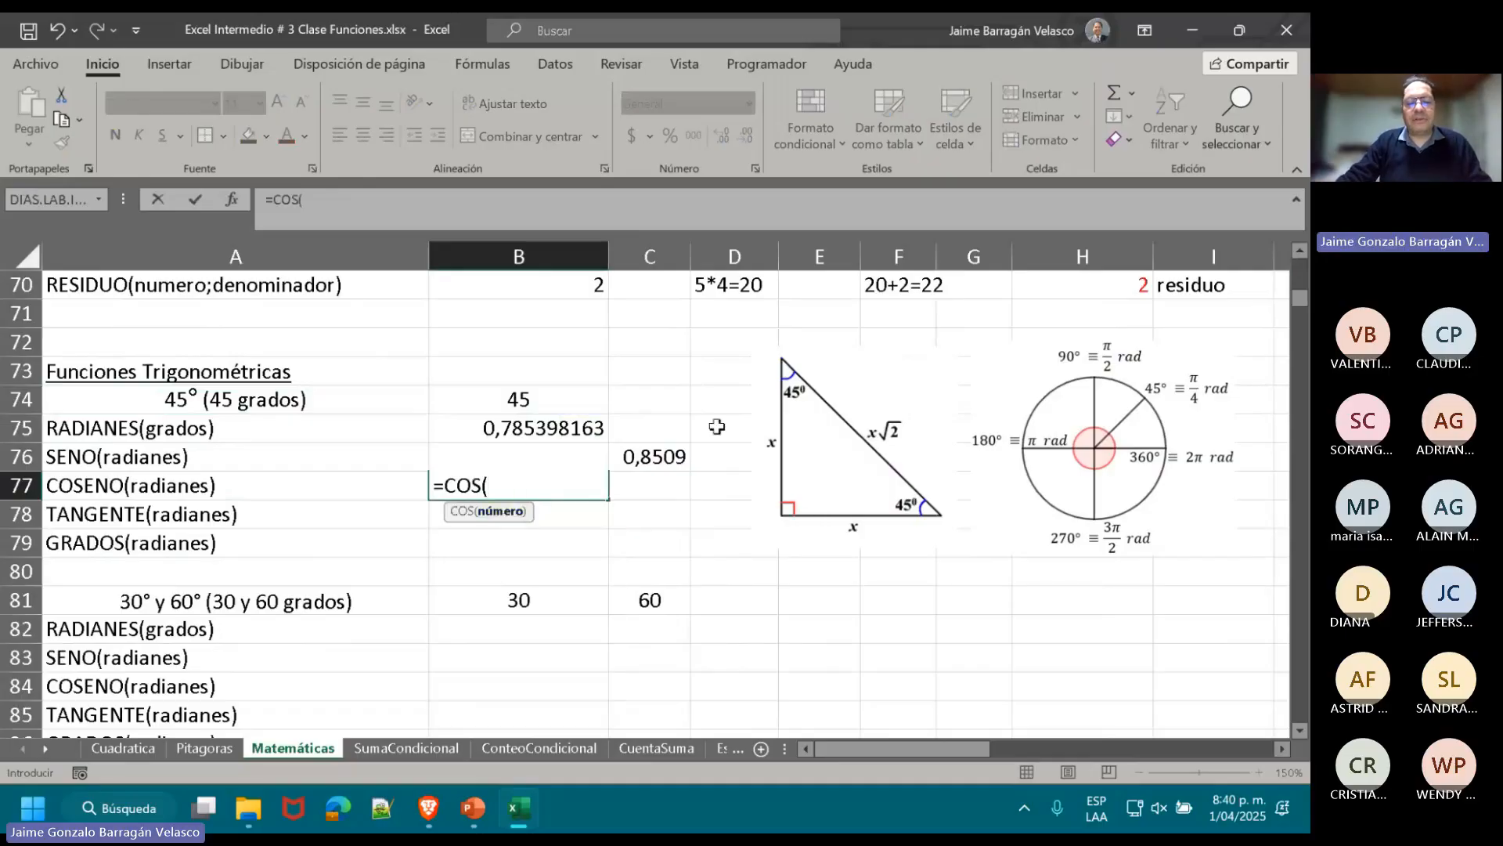
click(564, 408)
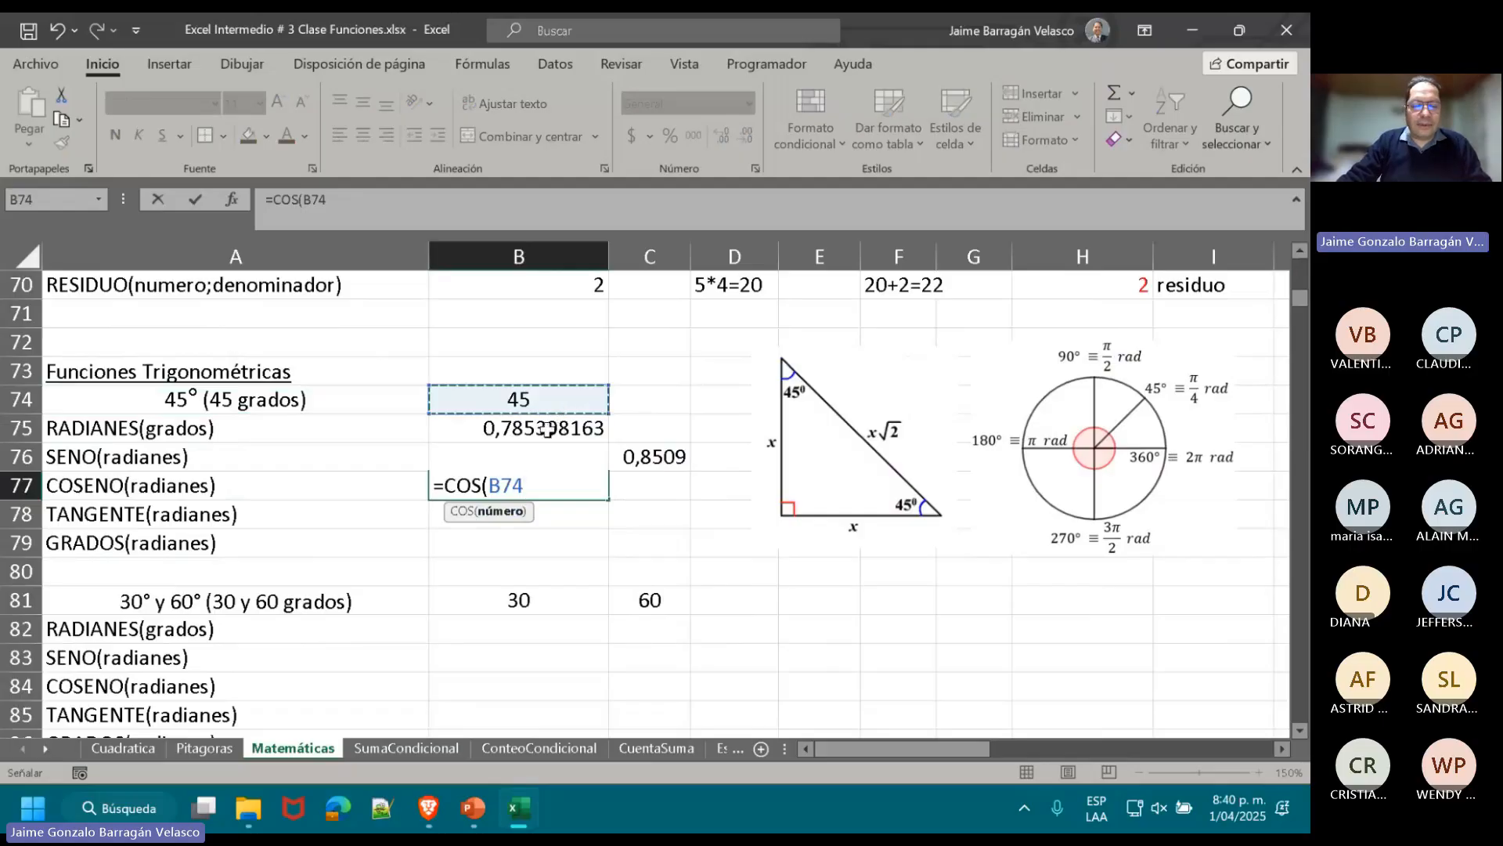
click(547, 428)
text())
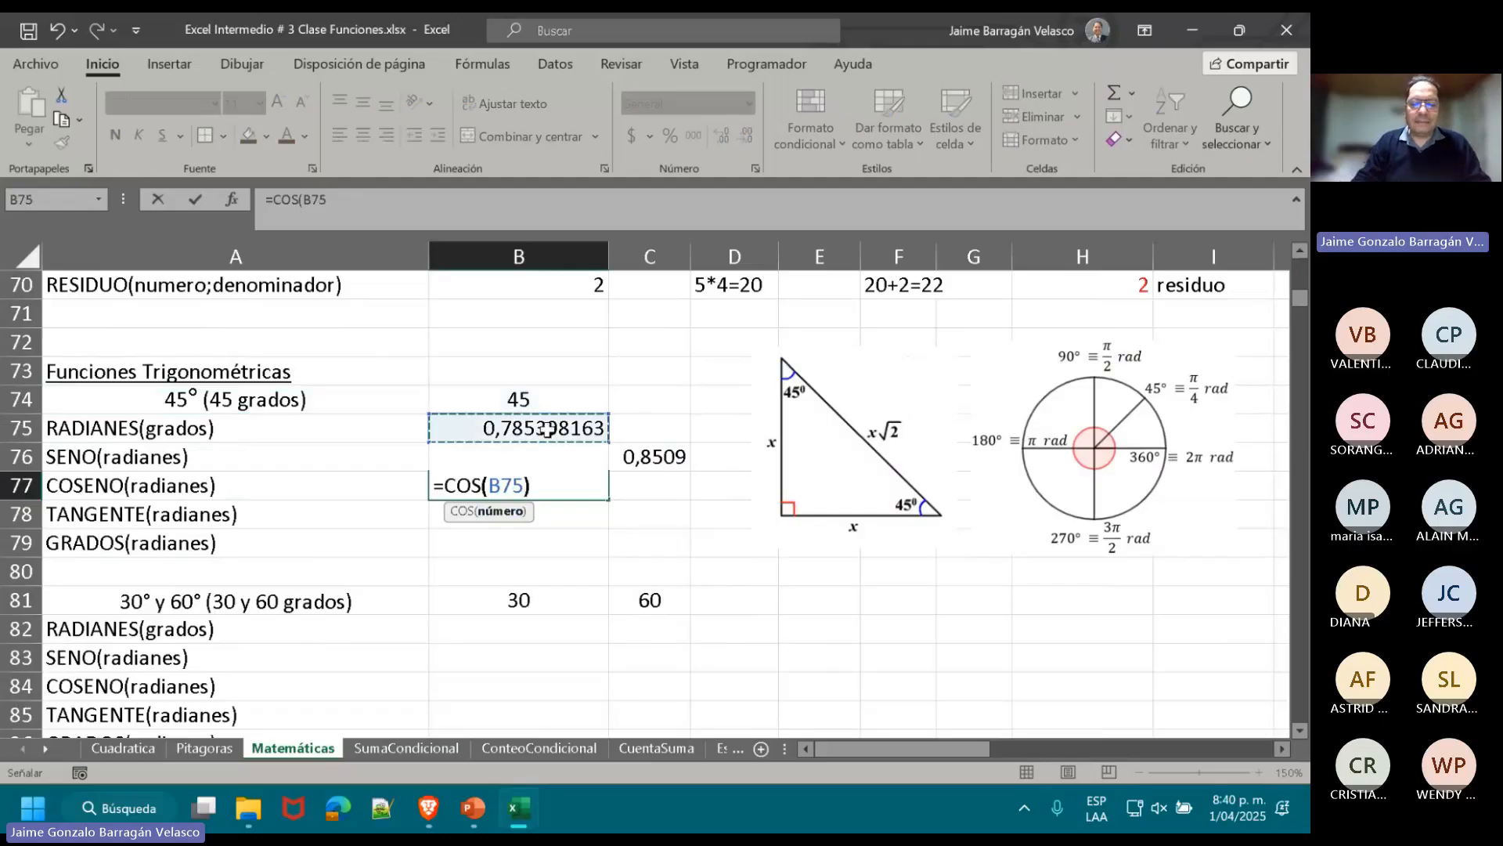
key(Return)
- Calculate the cosine directly from the degree value in C77 with =COS(B74) for comparison
key(Up)
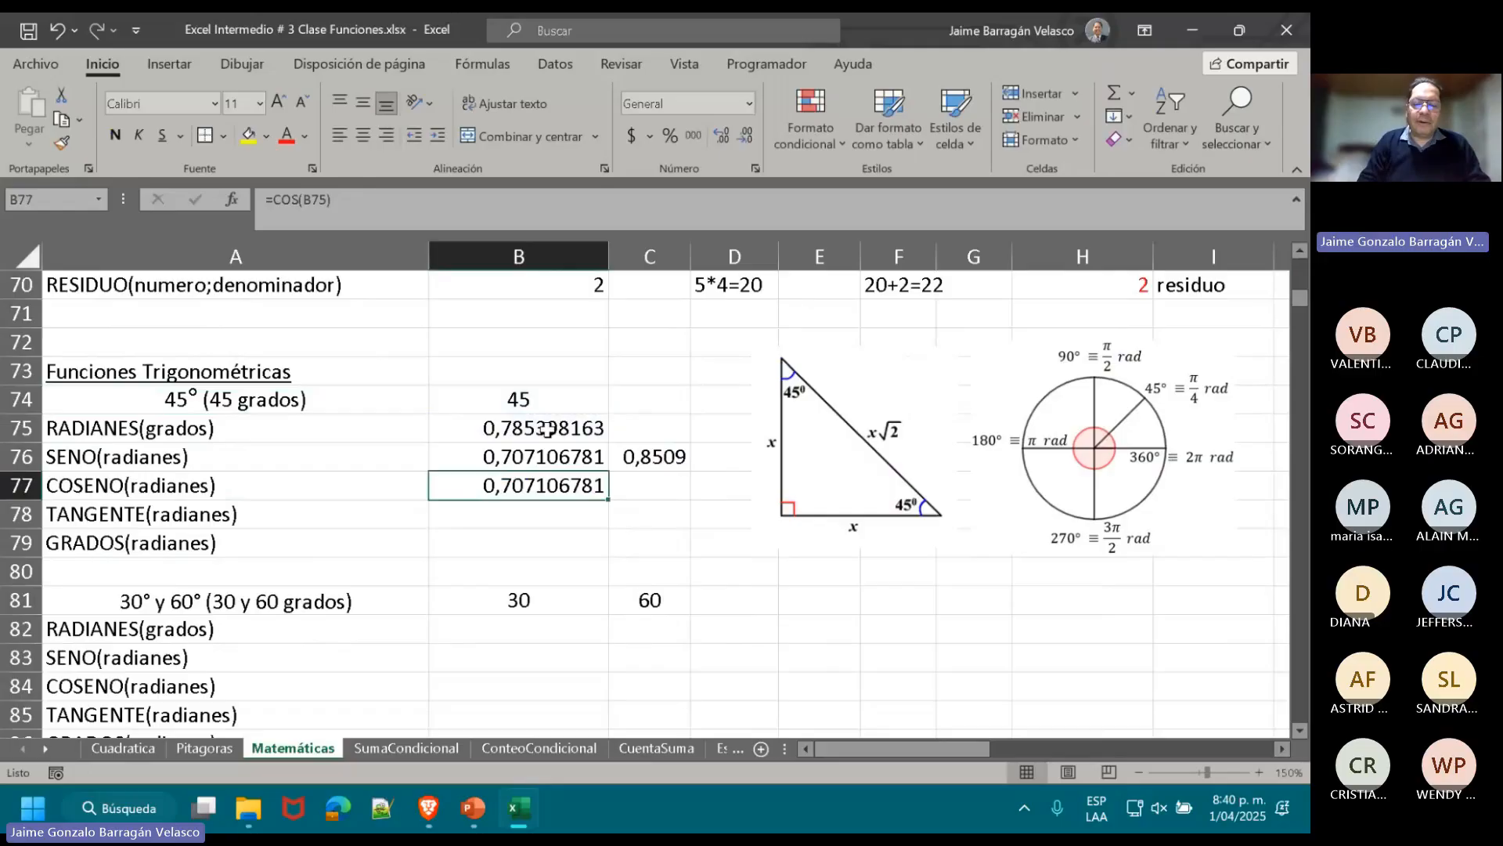
key(Right)
text(=)
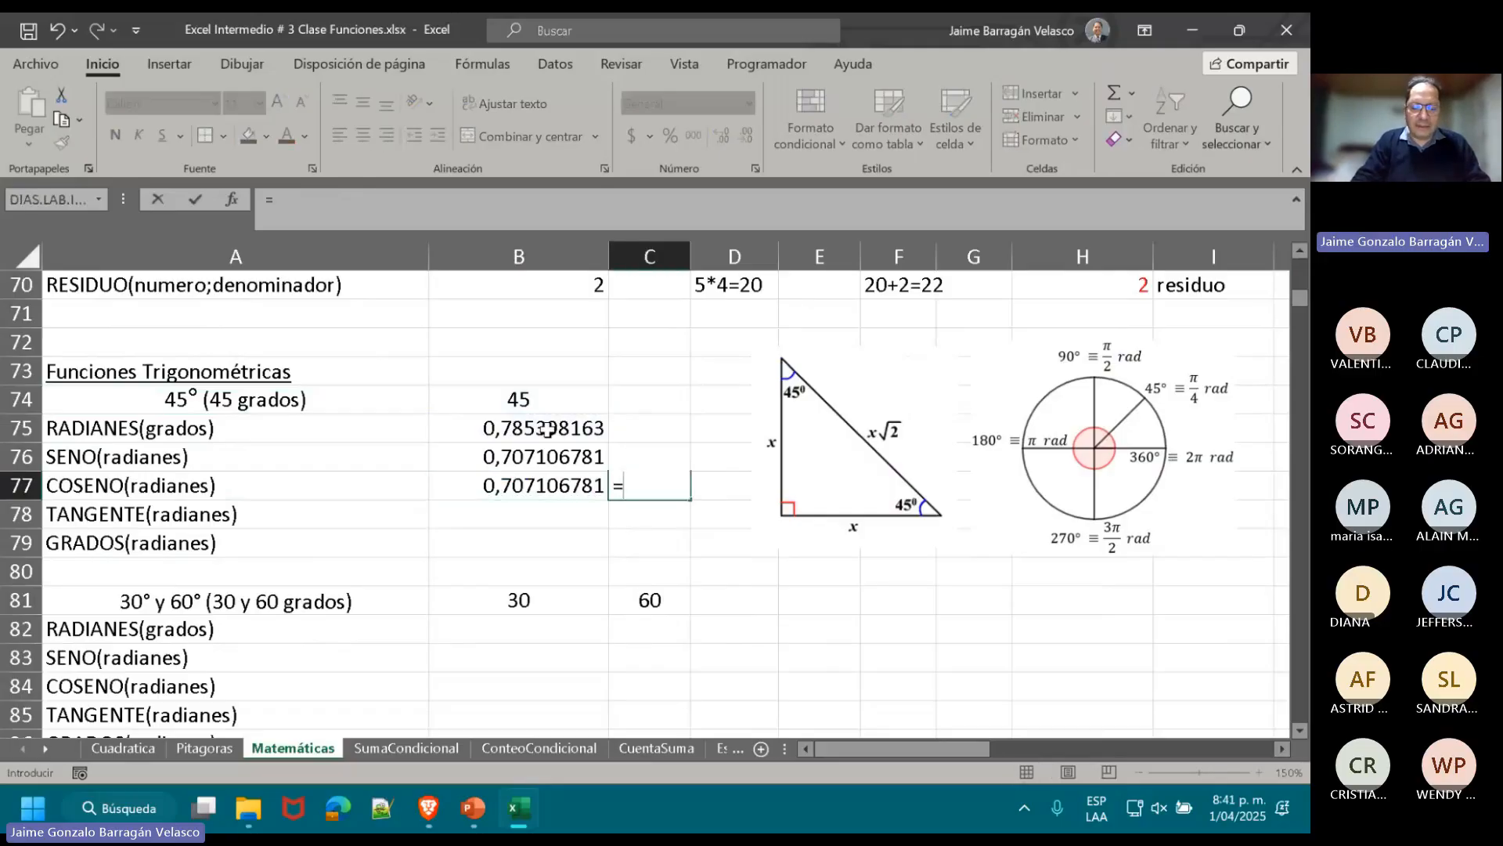
text(COS)
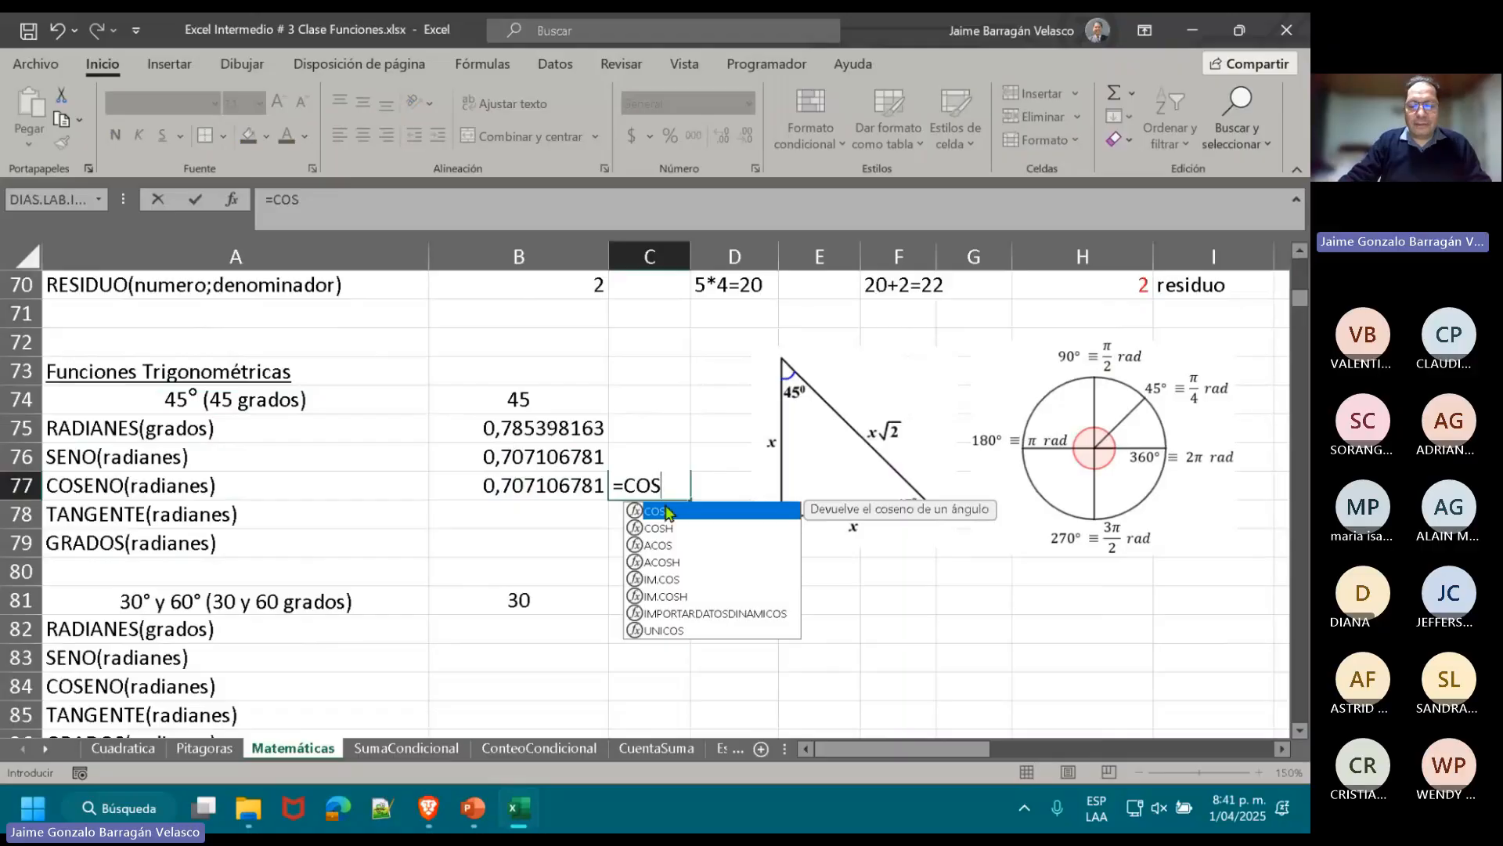
double_click(668, 513)
click(521, 401)
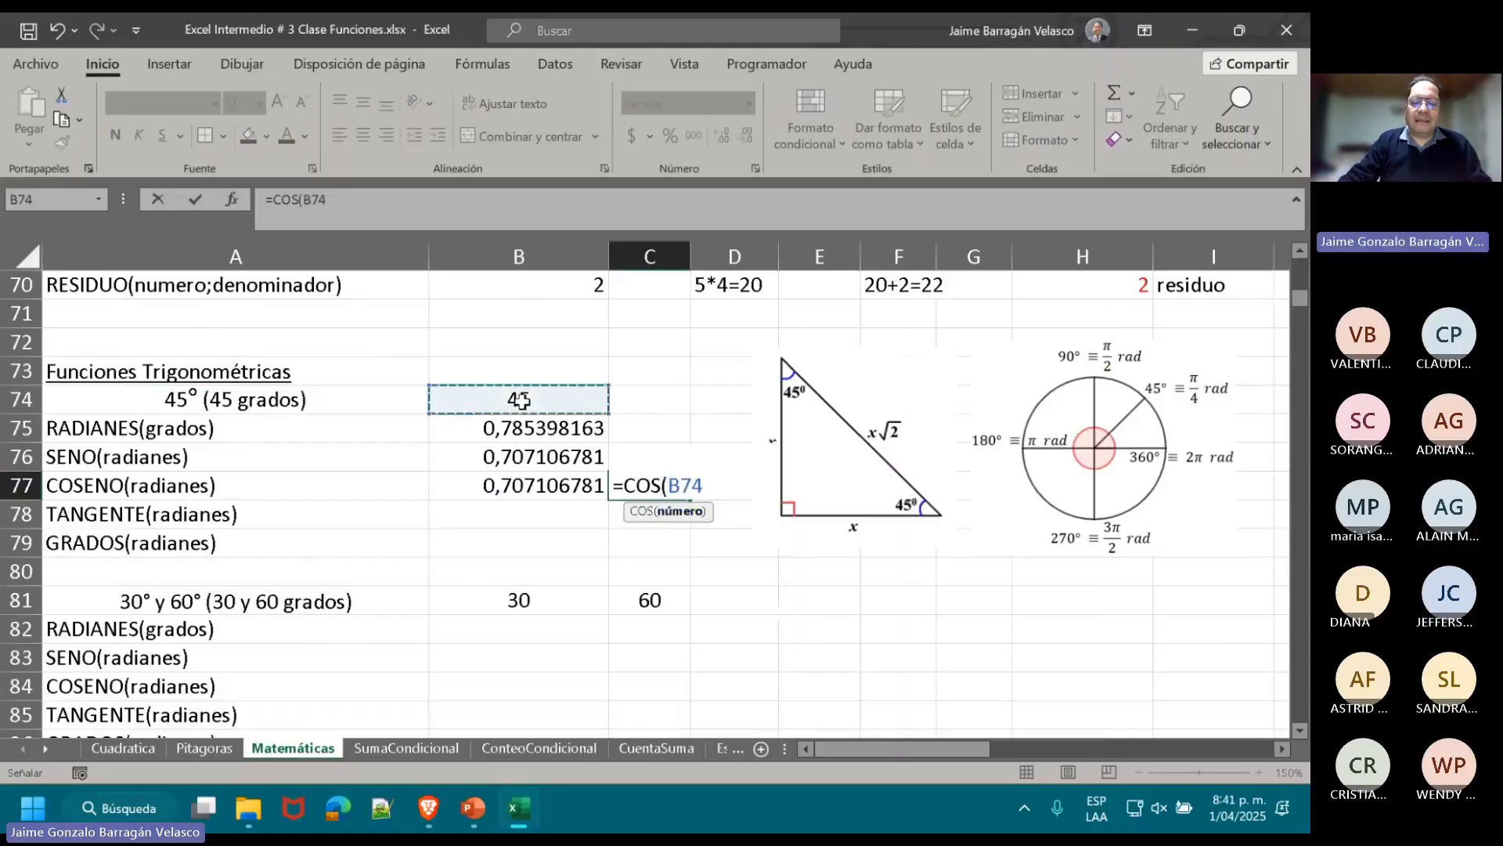
key(Return)
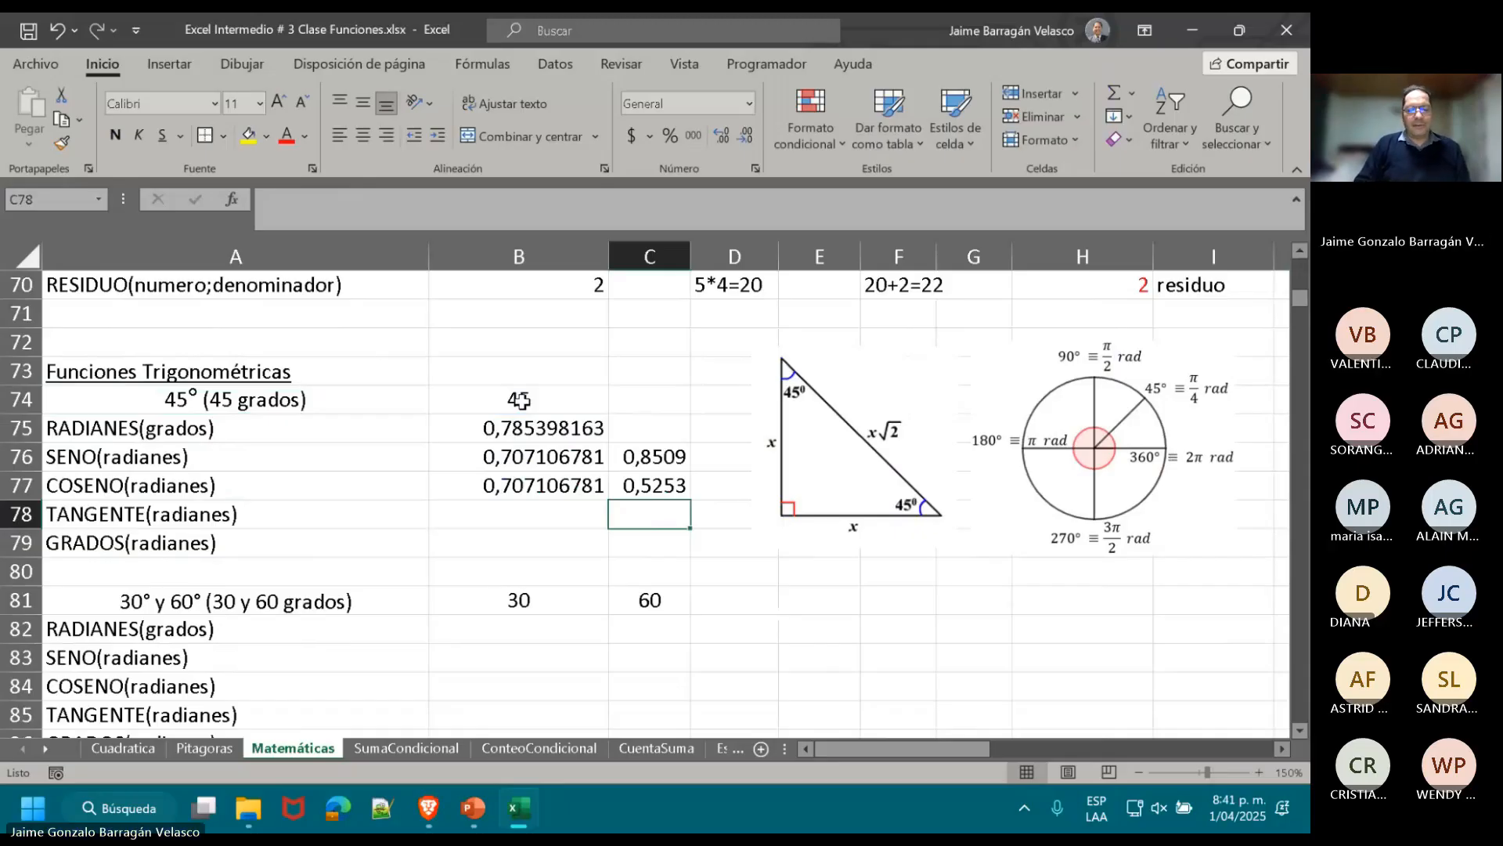
- Calculate the tangent of 45° in B78 with the nested formula =TAN(RADIANES(B74))
key(Left)
text(=T)
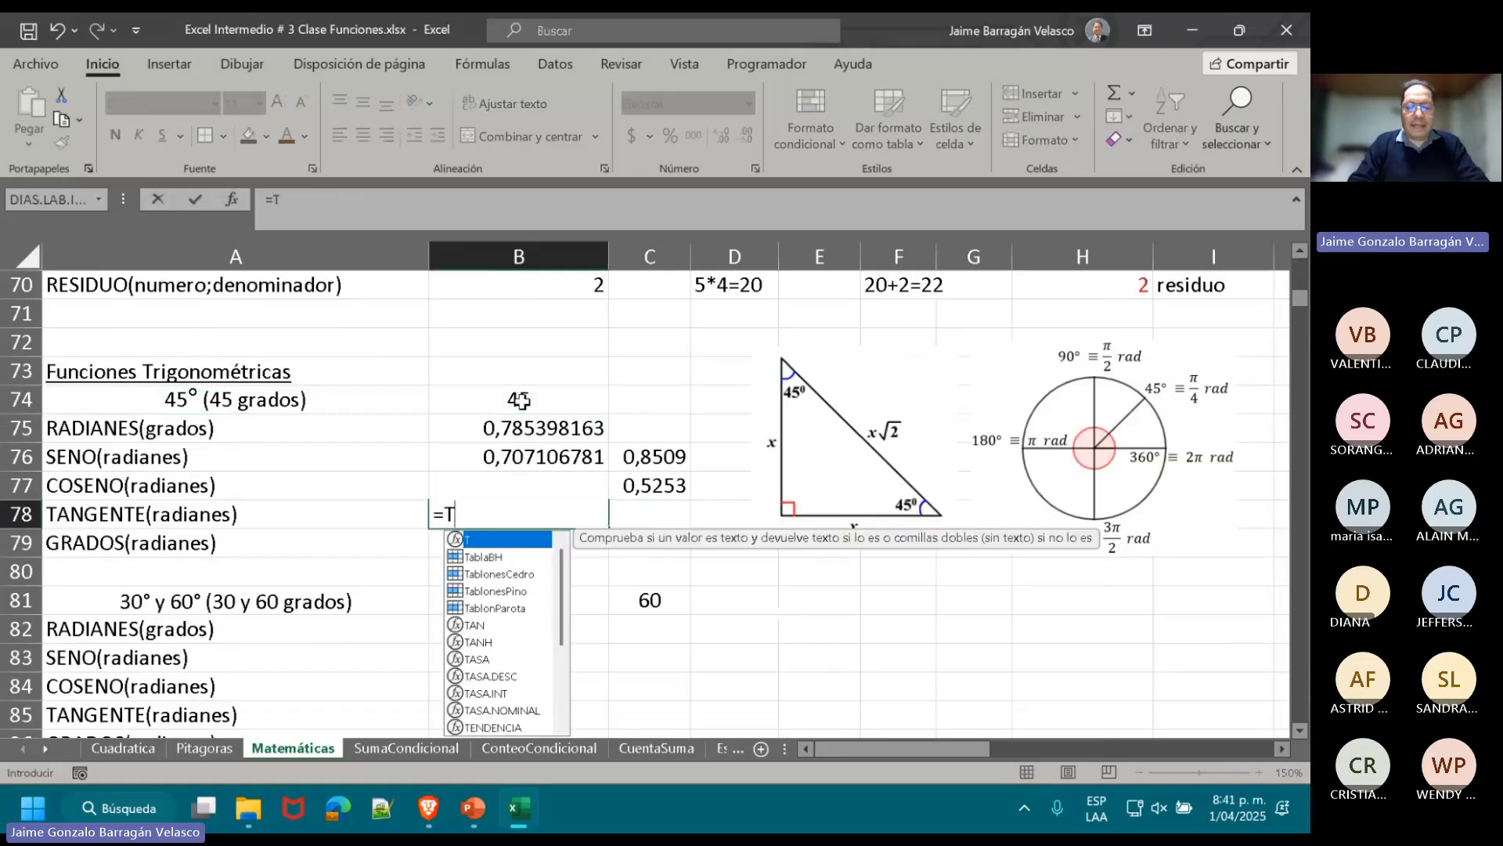
text(N¿)
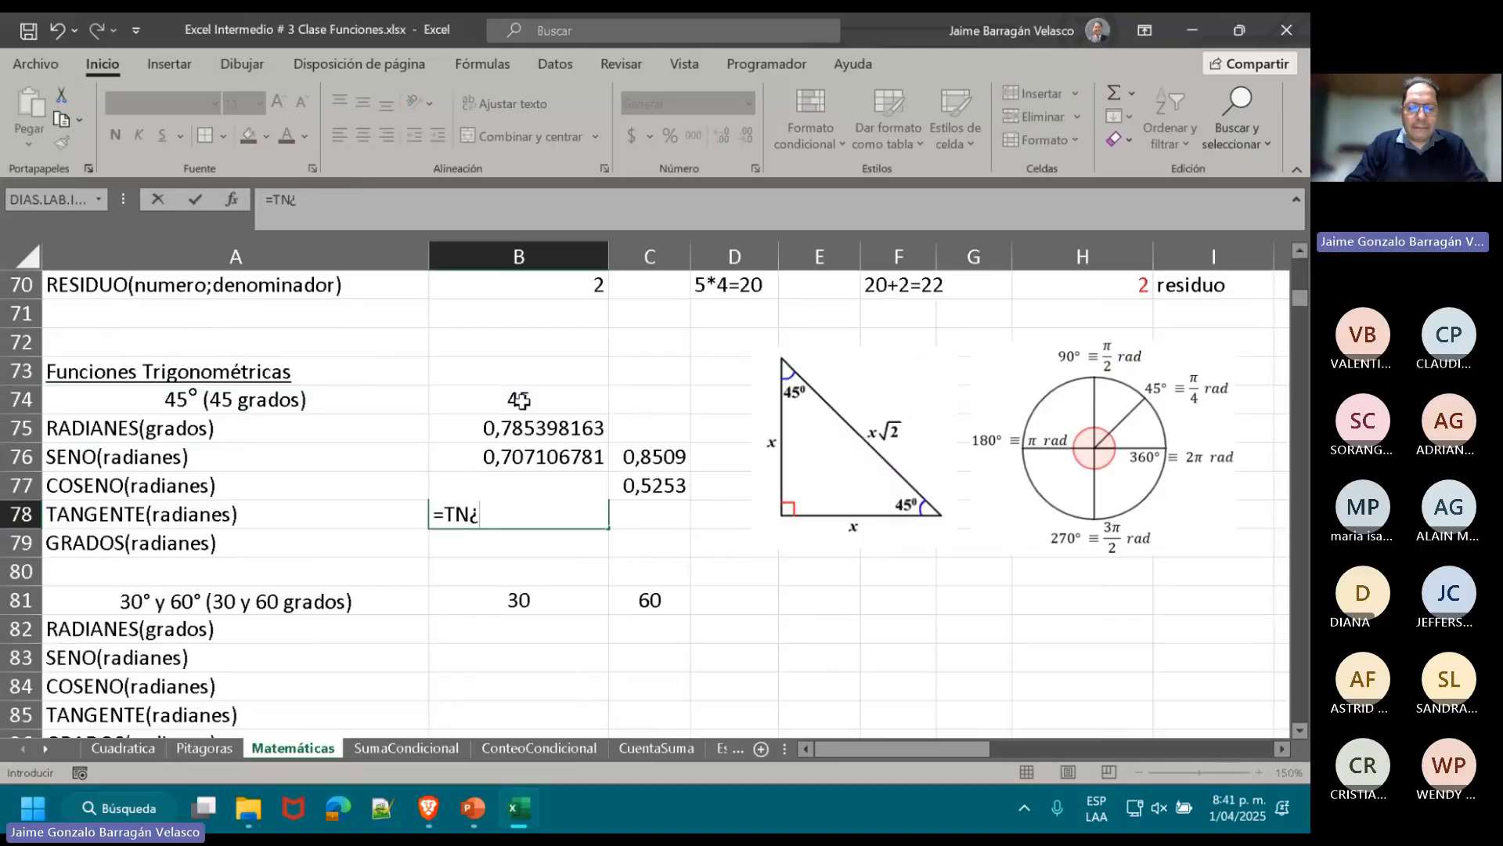
key(BackSpace)
key(BackSpace)
text(AN)
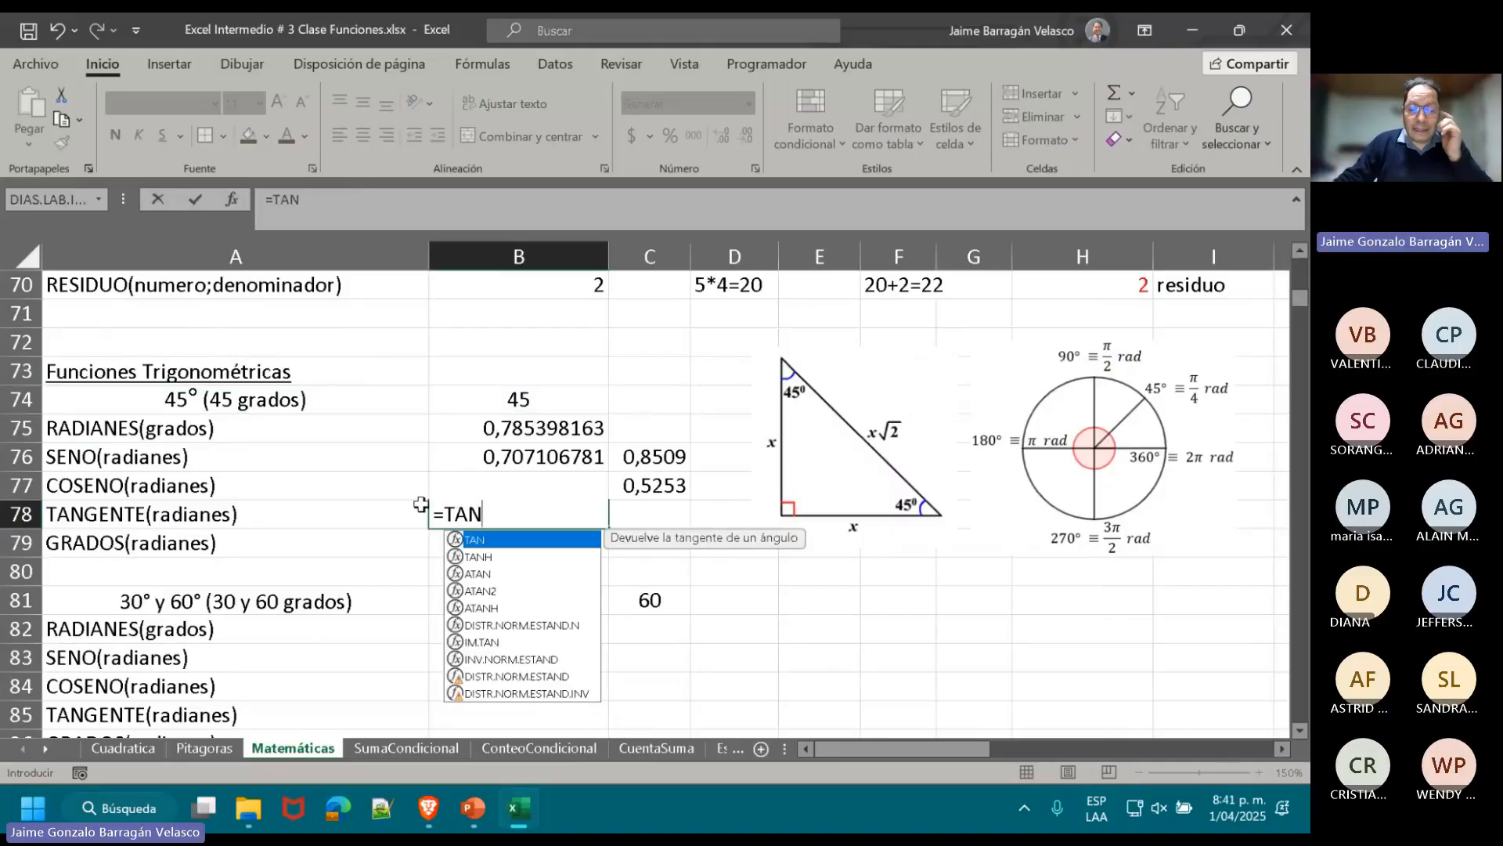
double_click(478, 540)
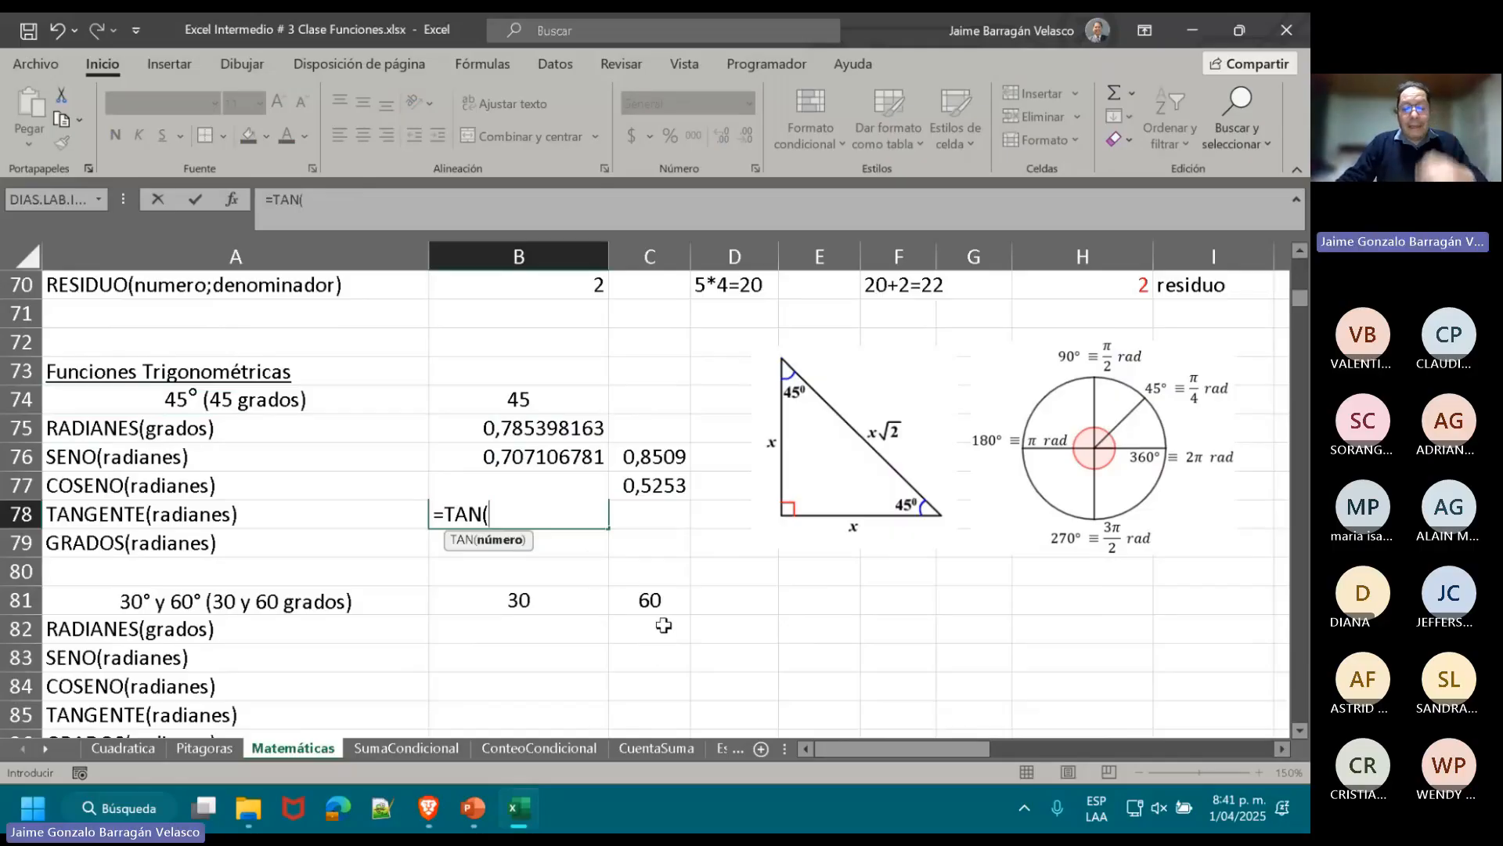
text(R)
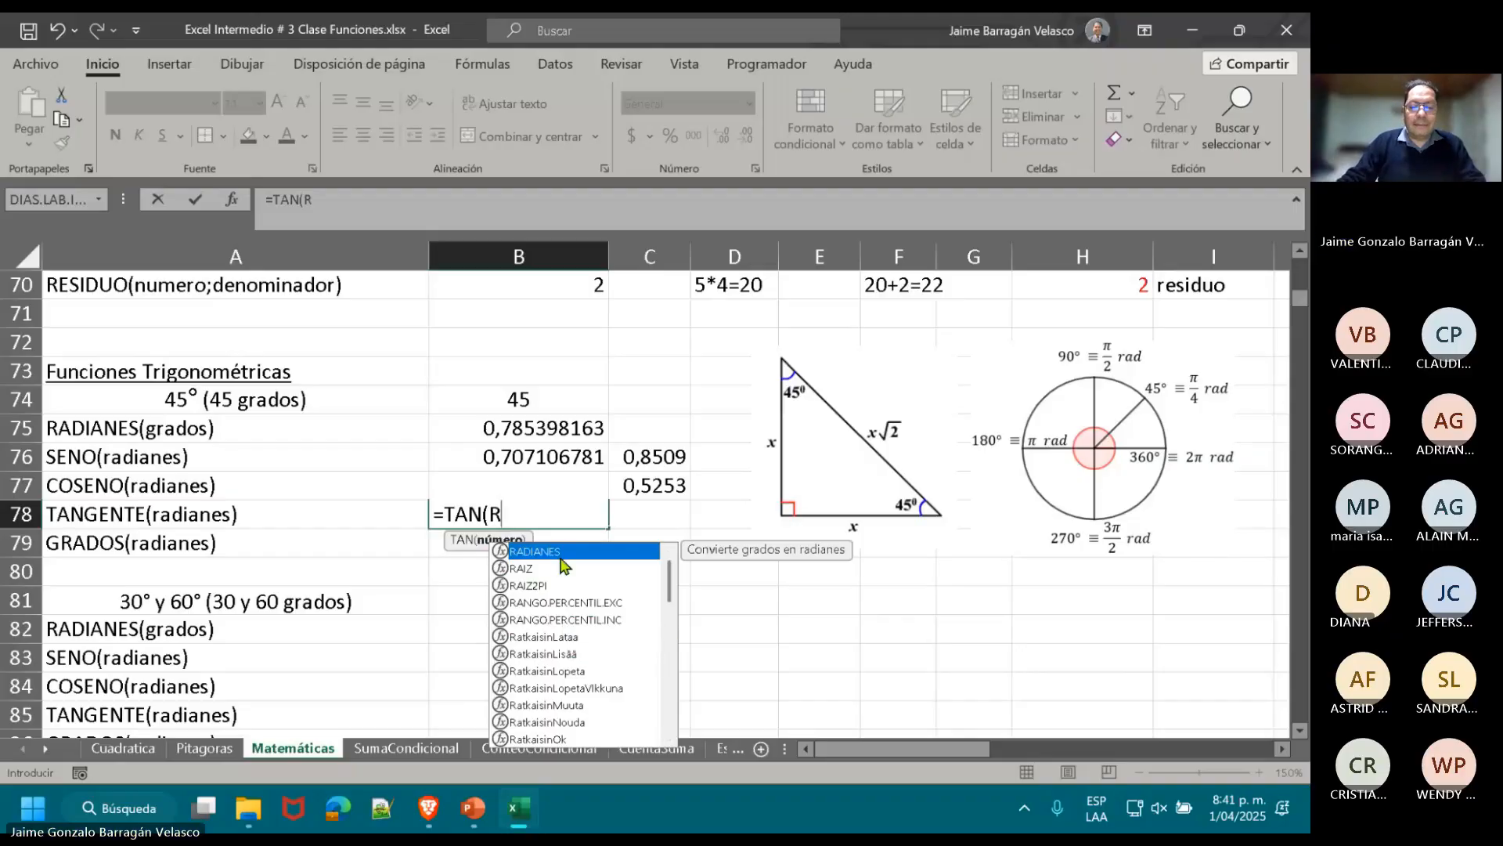
key(Tab)
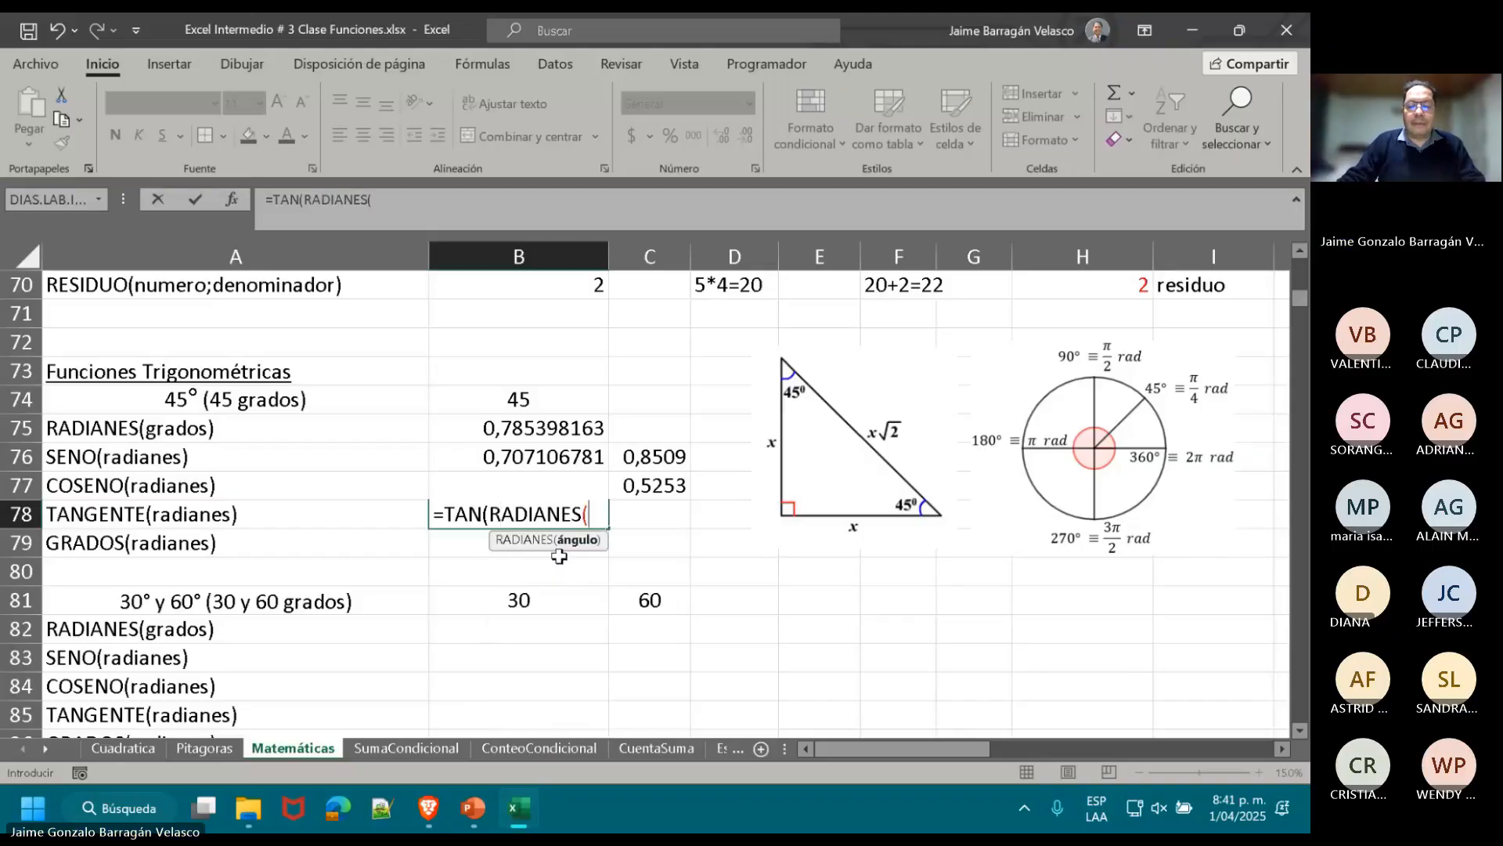
click(557, 397)
text()))
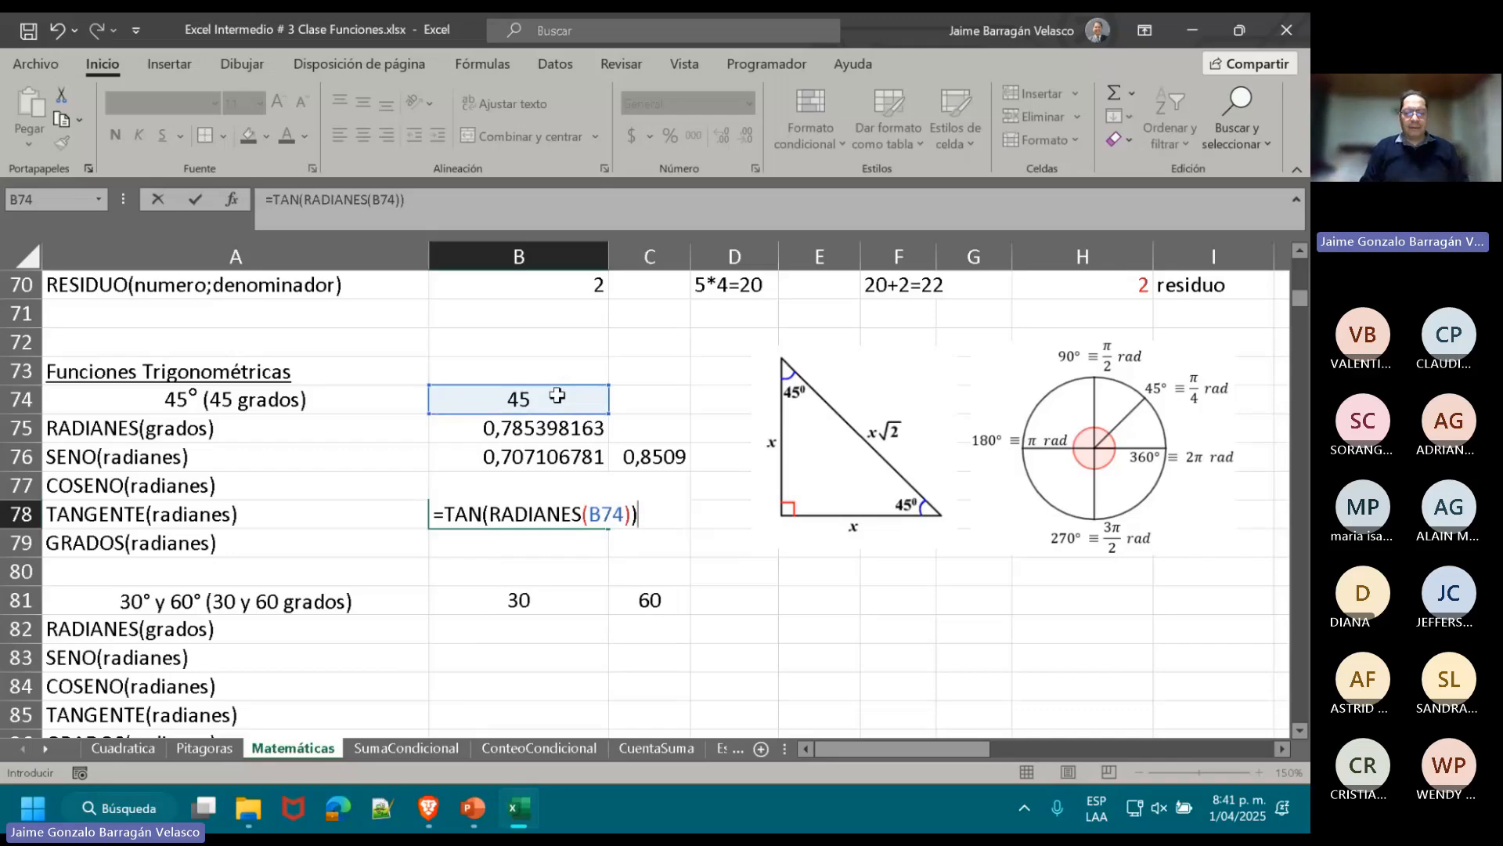
key(Return)
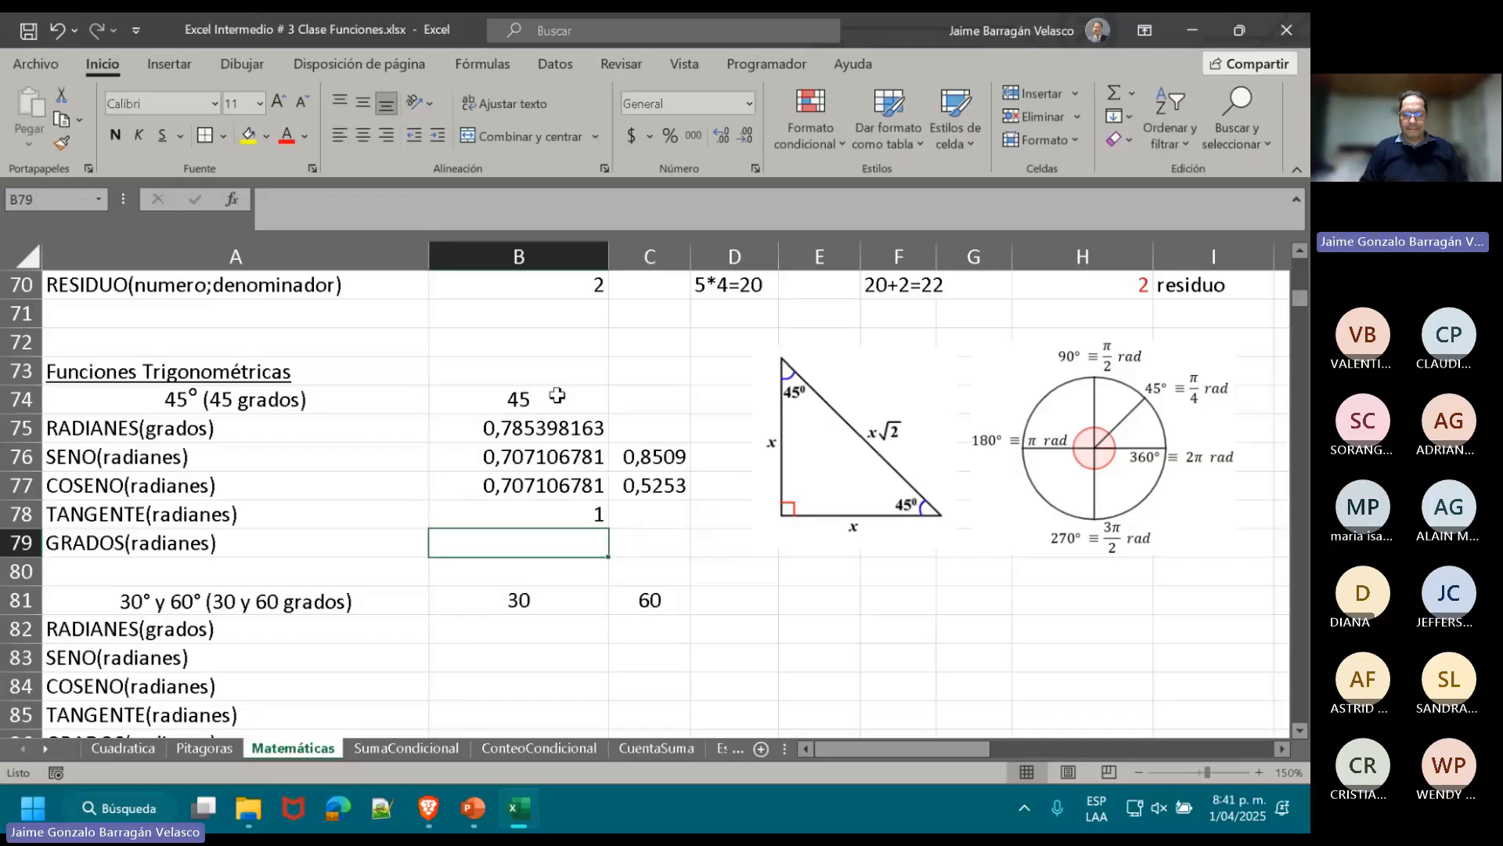
- Calculate the tangent directly from the degree value in C78 with =TAN(B74) for comparison
key(Up)
key(Right)
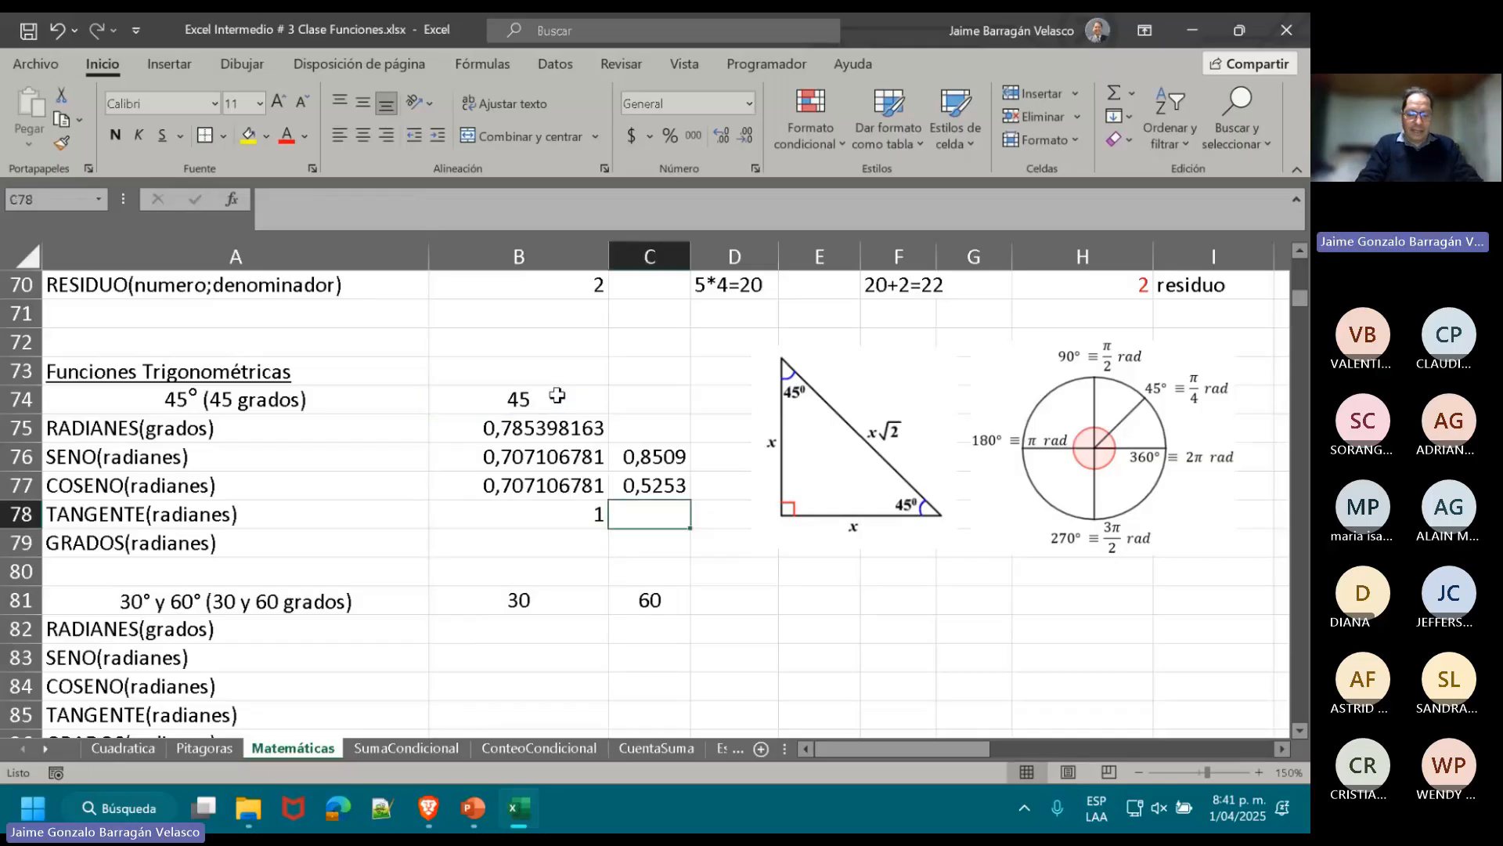
text(=TAN)
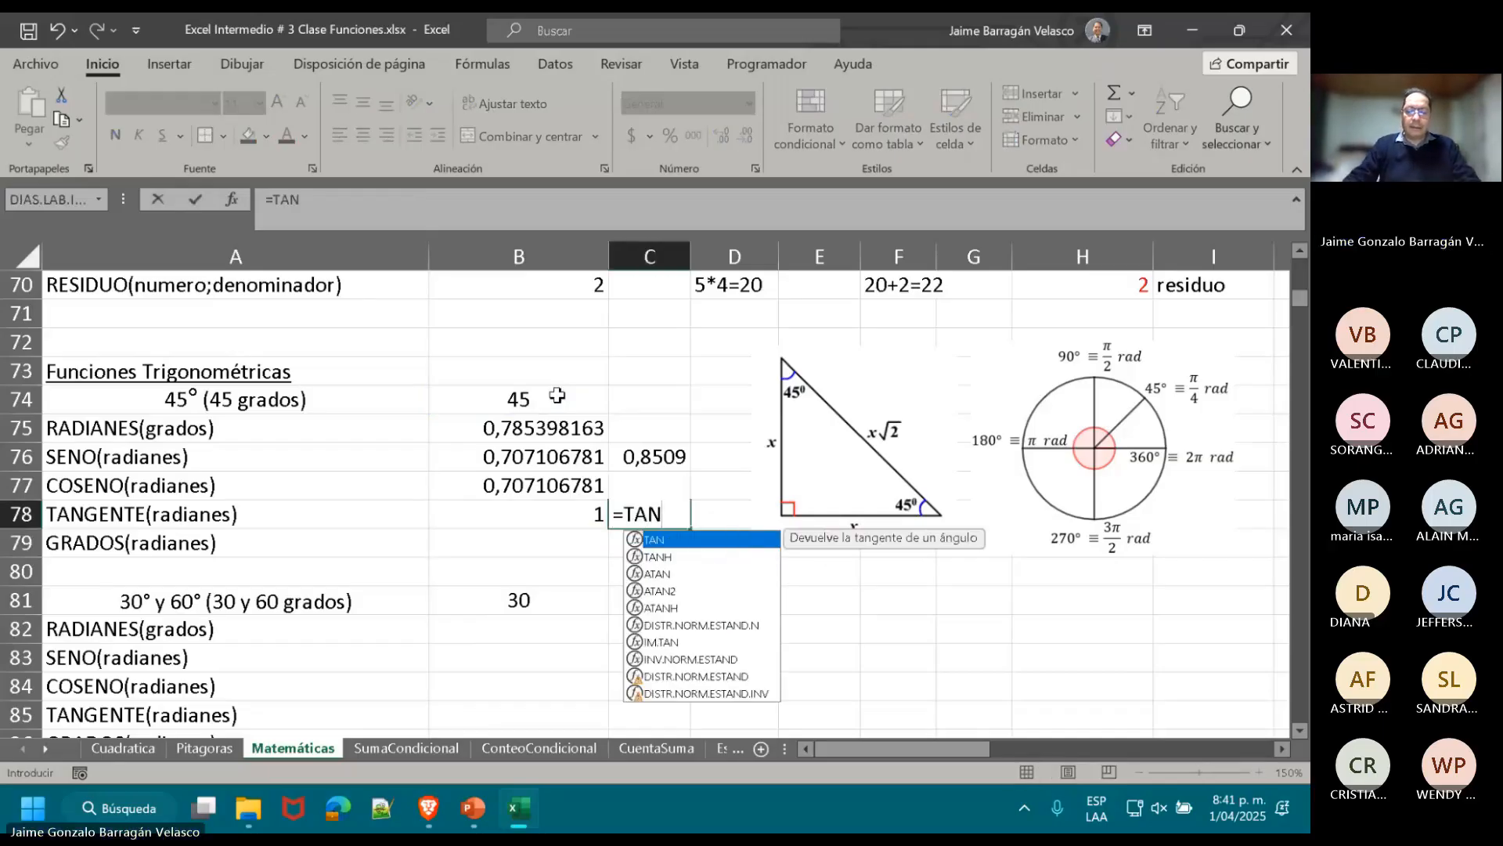
text(()
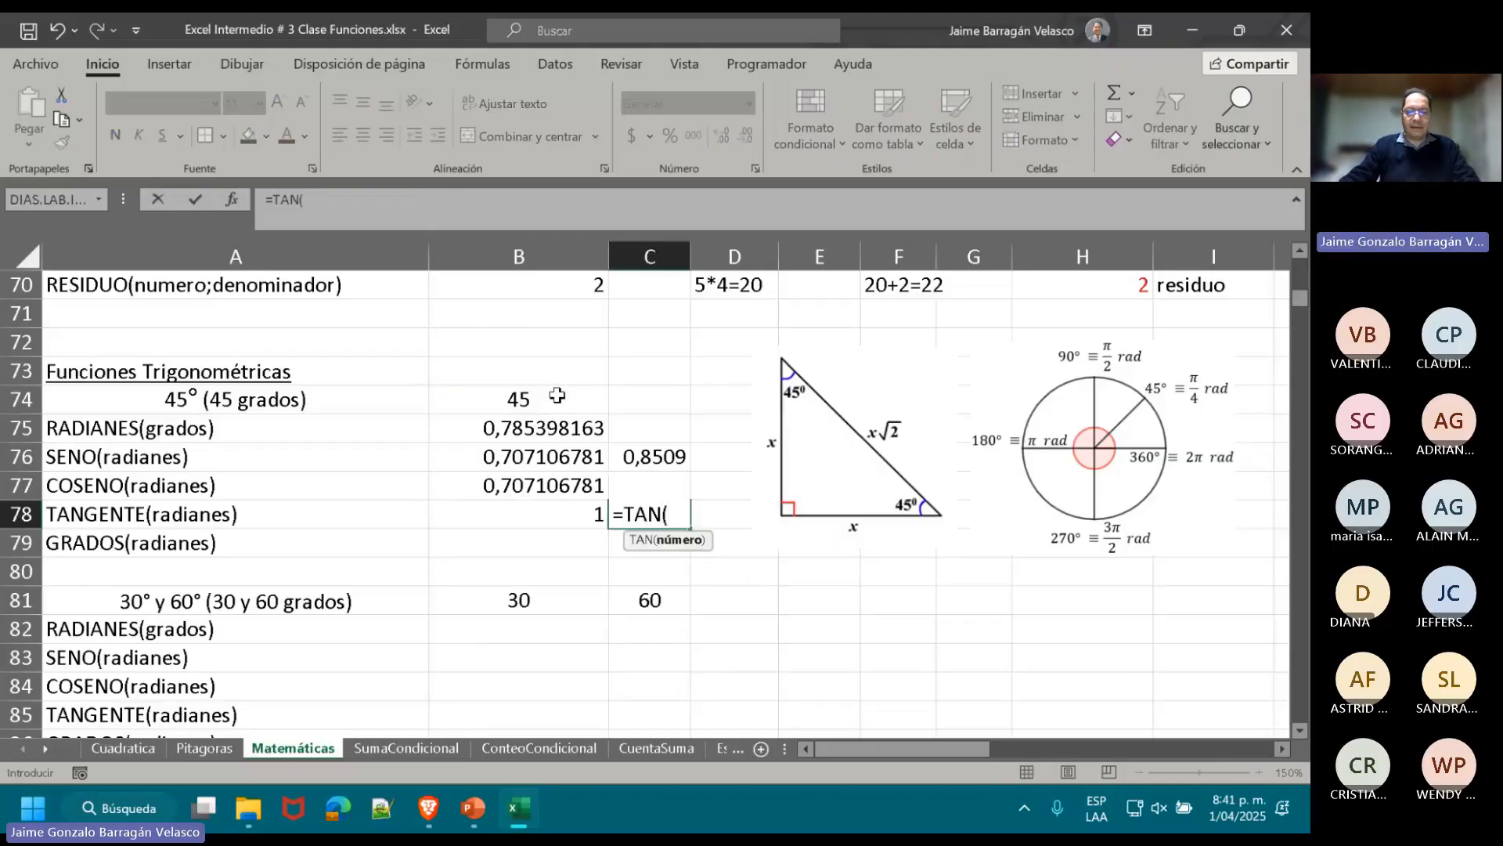
click(497, 398)
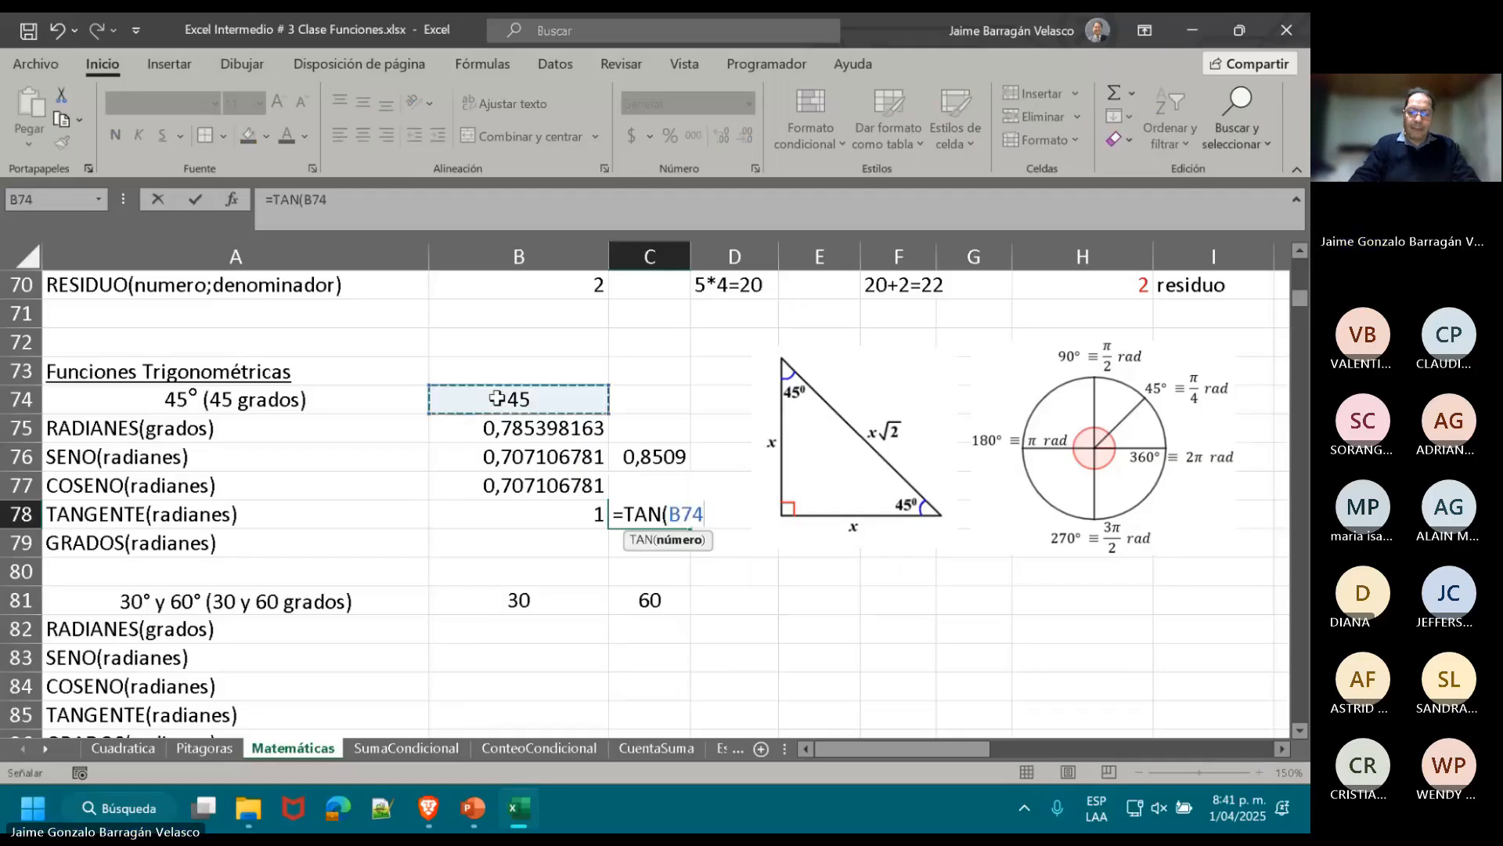
key(ctrl+Return)
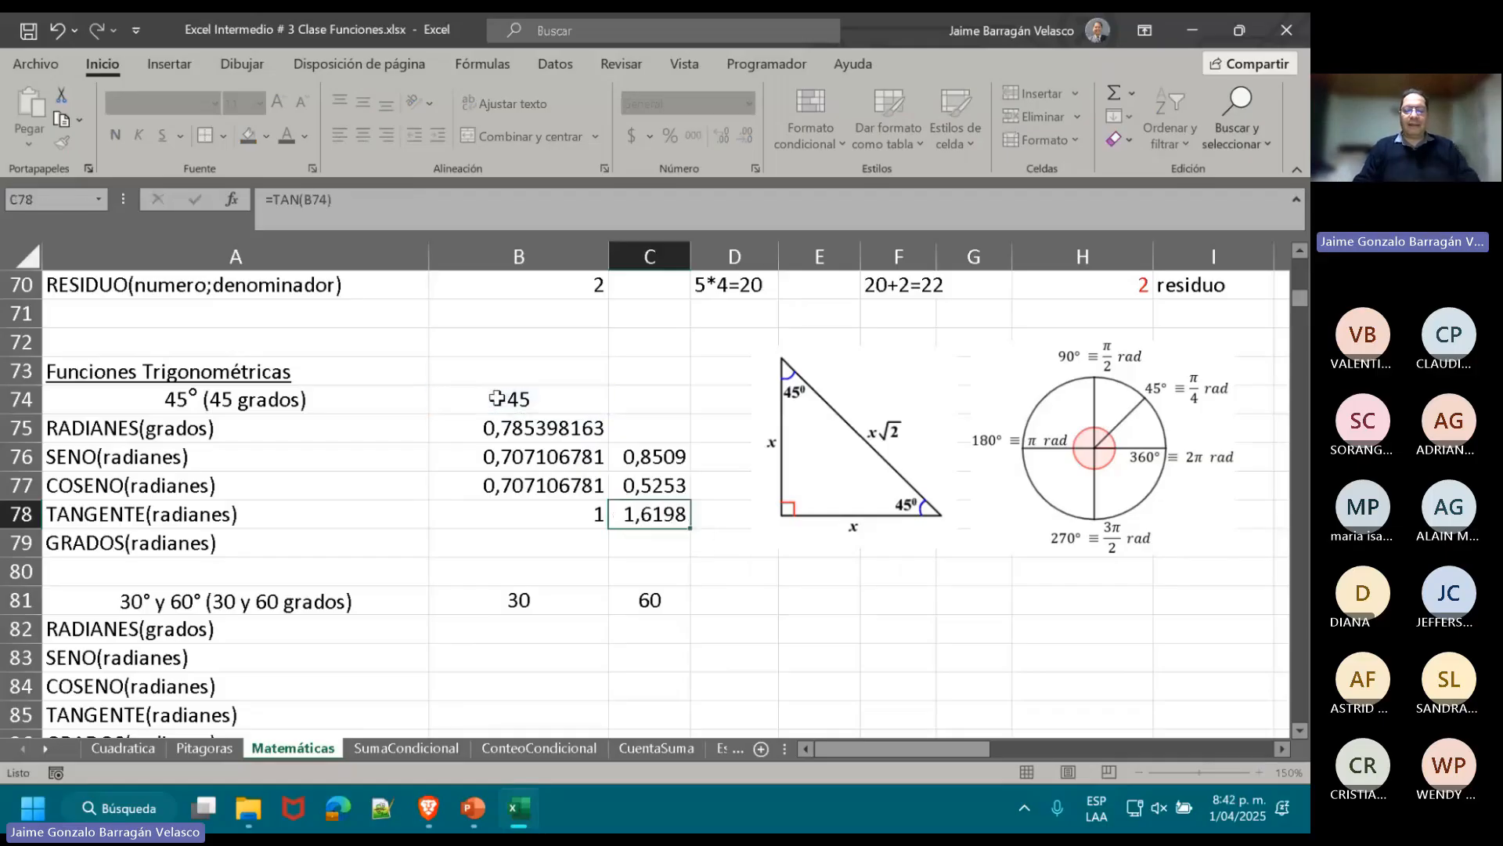
key(Return)
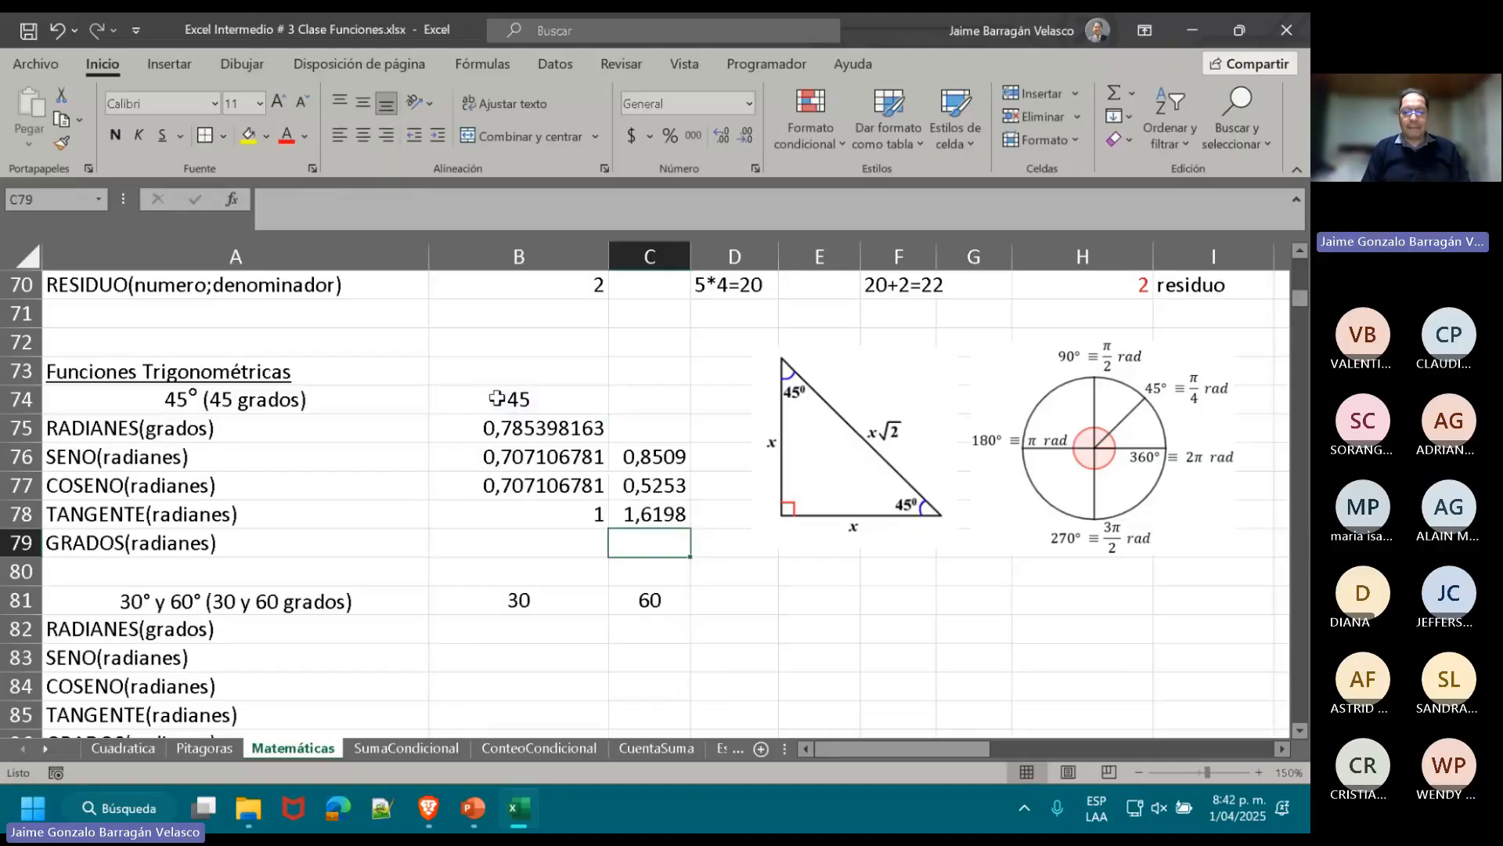
- Convert the radian value back to degrees in B79 with =GRADOS(B75)
key(Left)
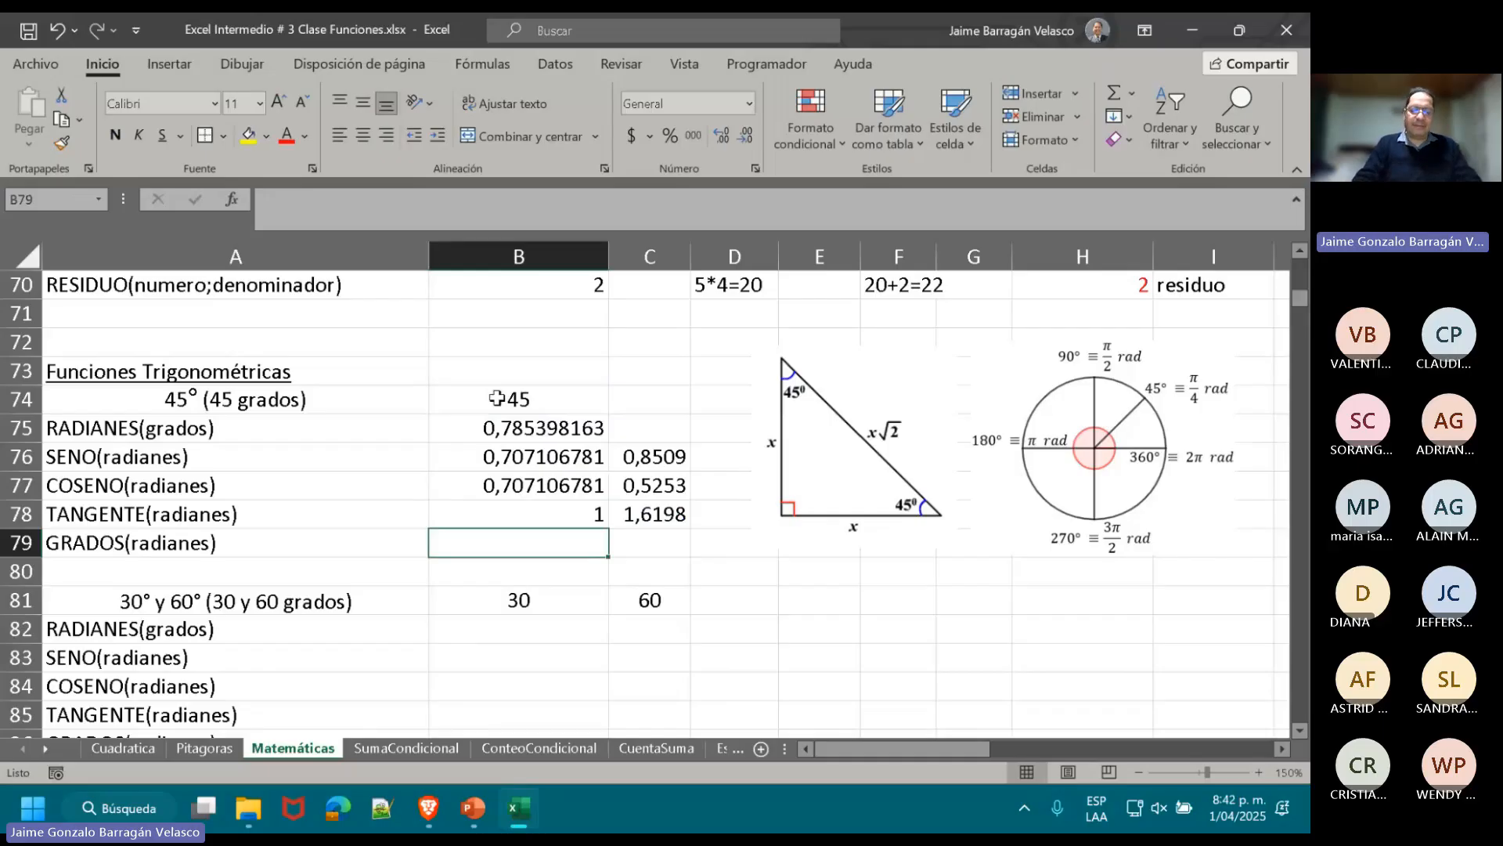
text(=GR)
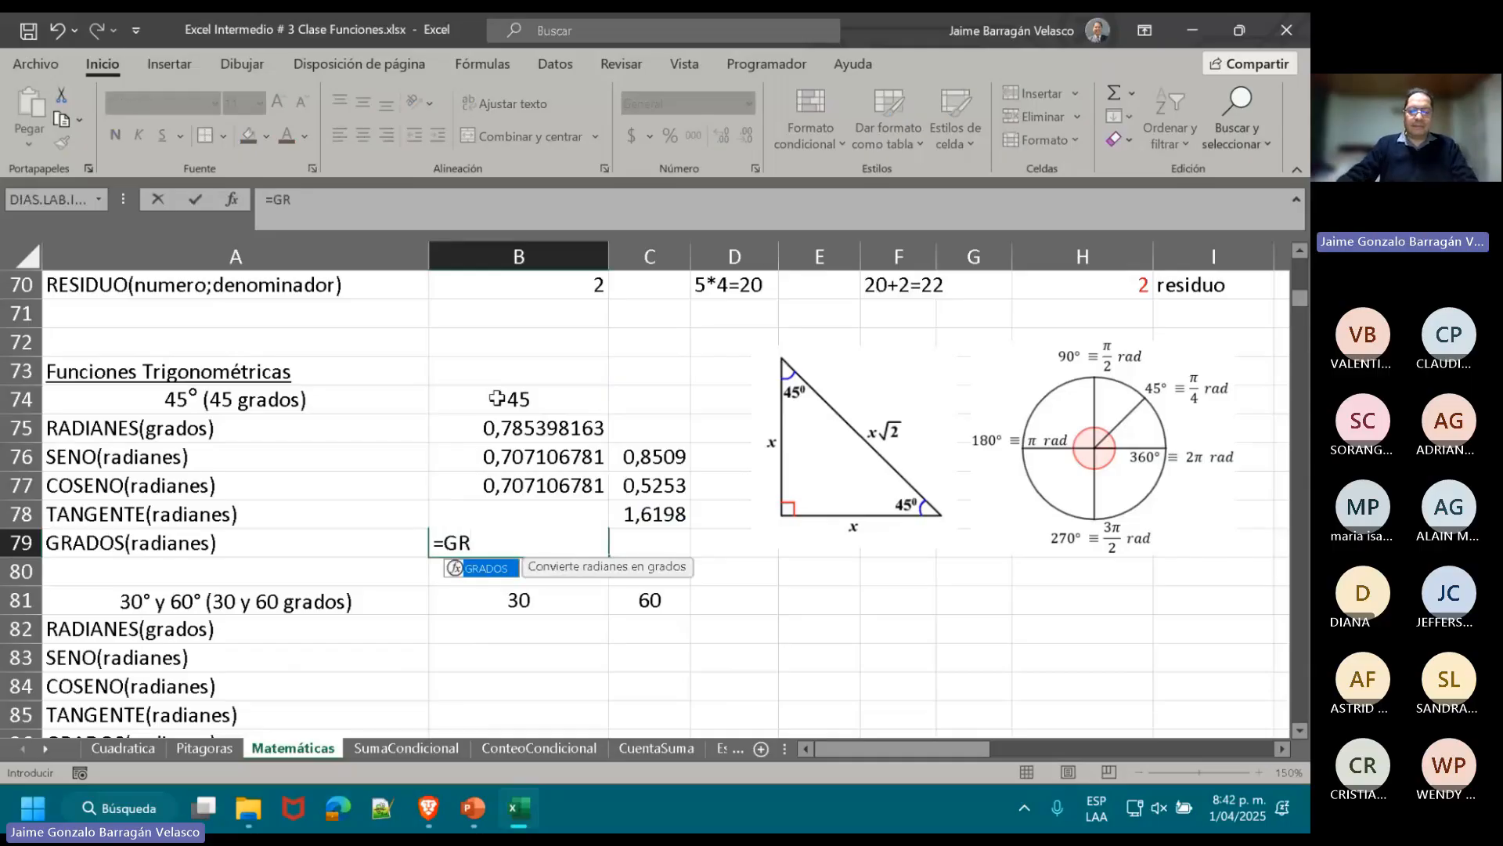
double_click(486, 569)
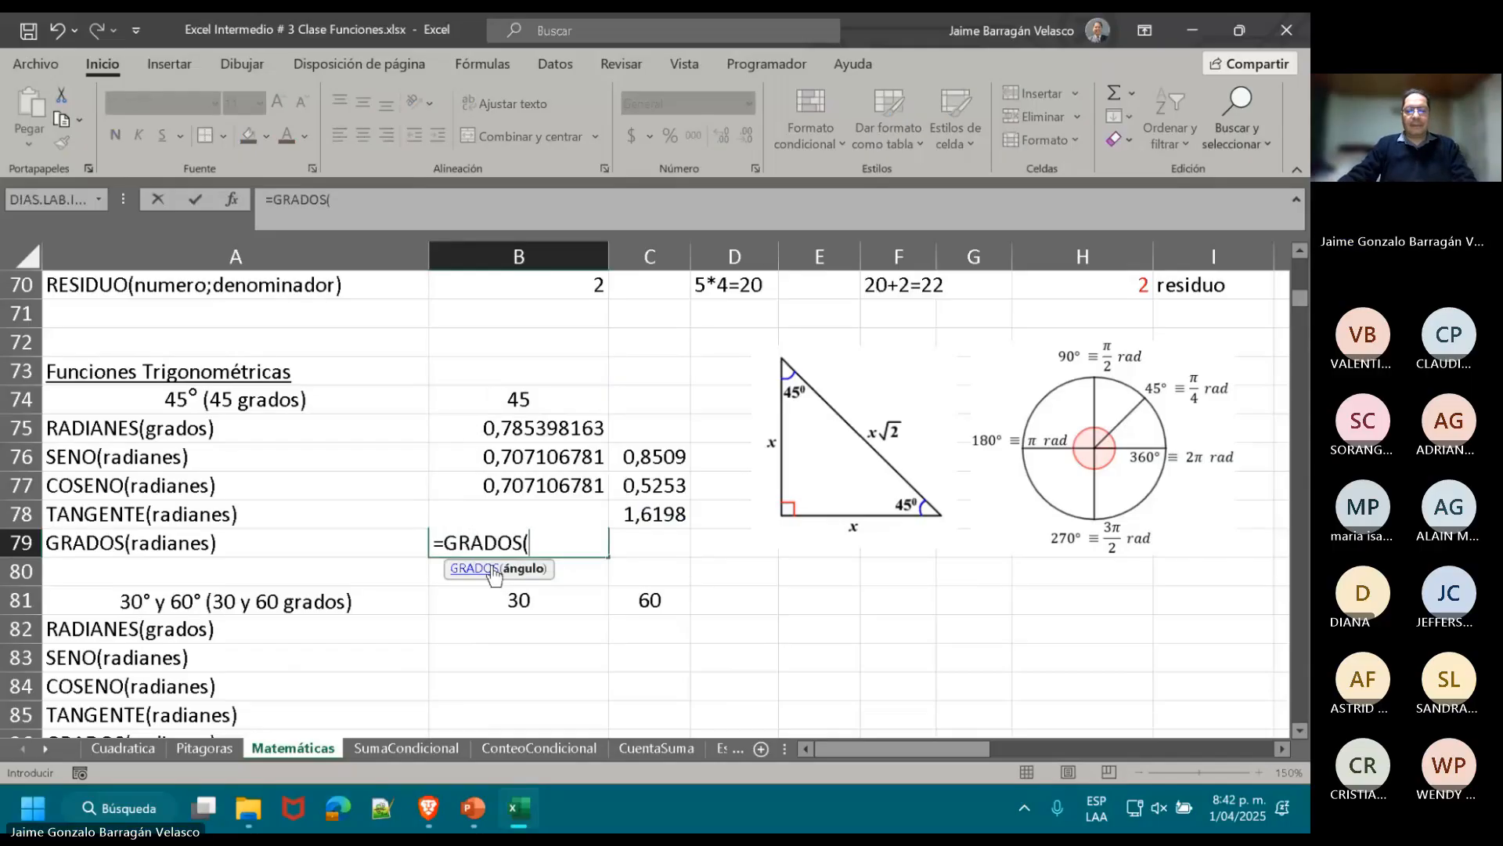
click(540, 429)
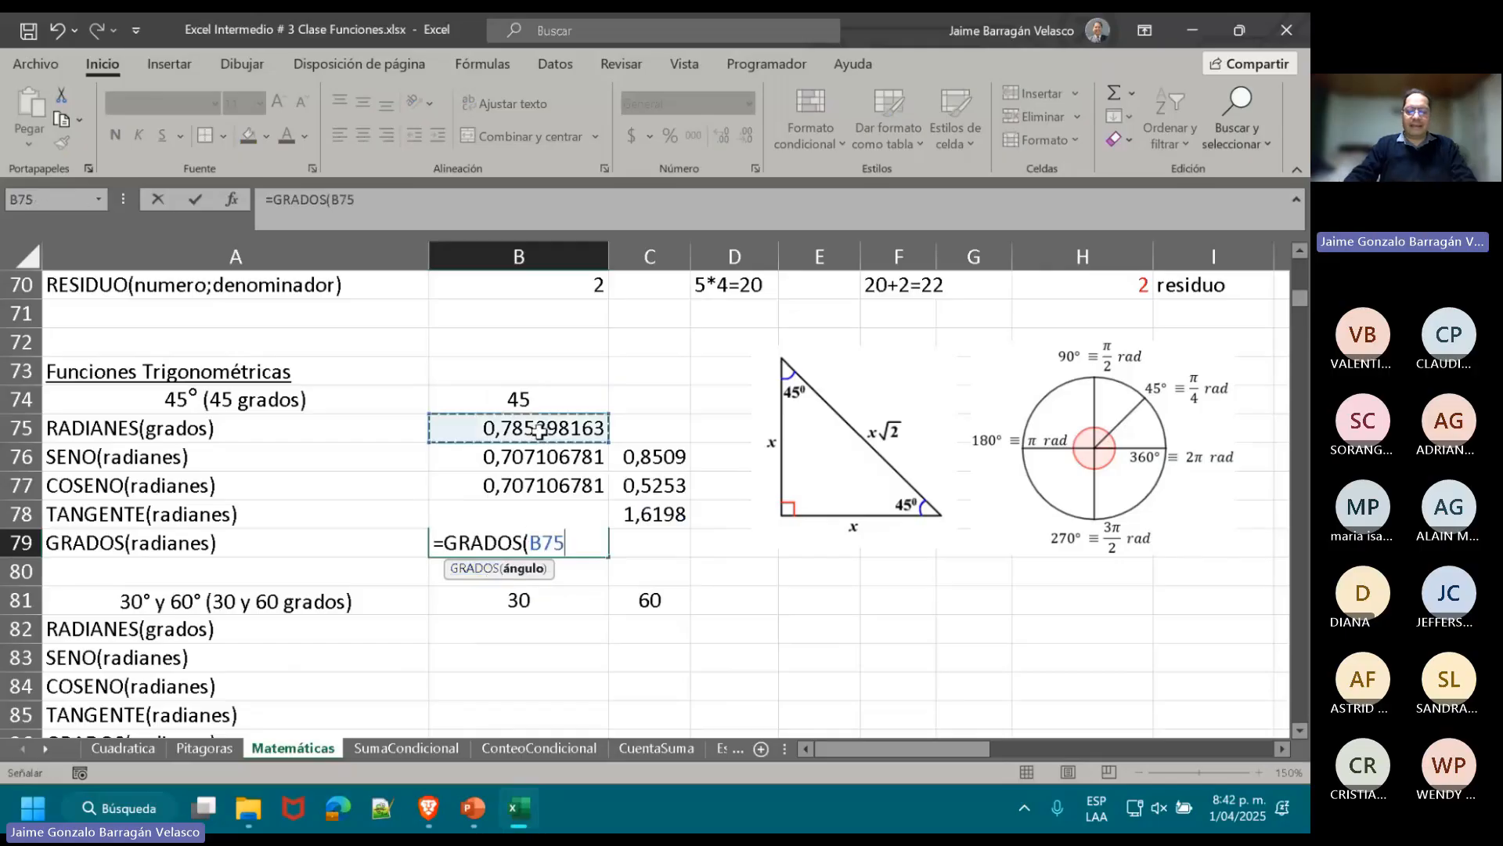
text())
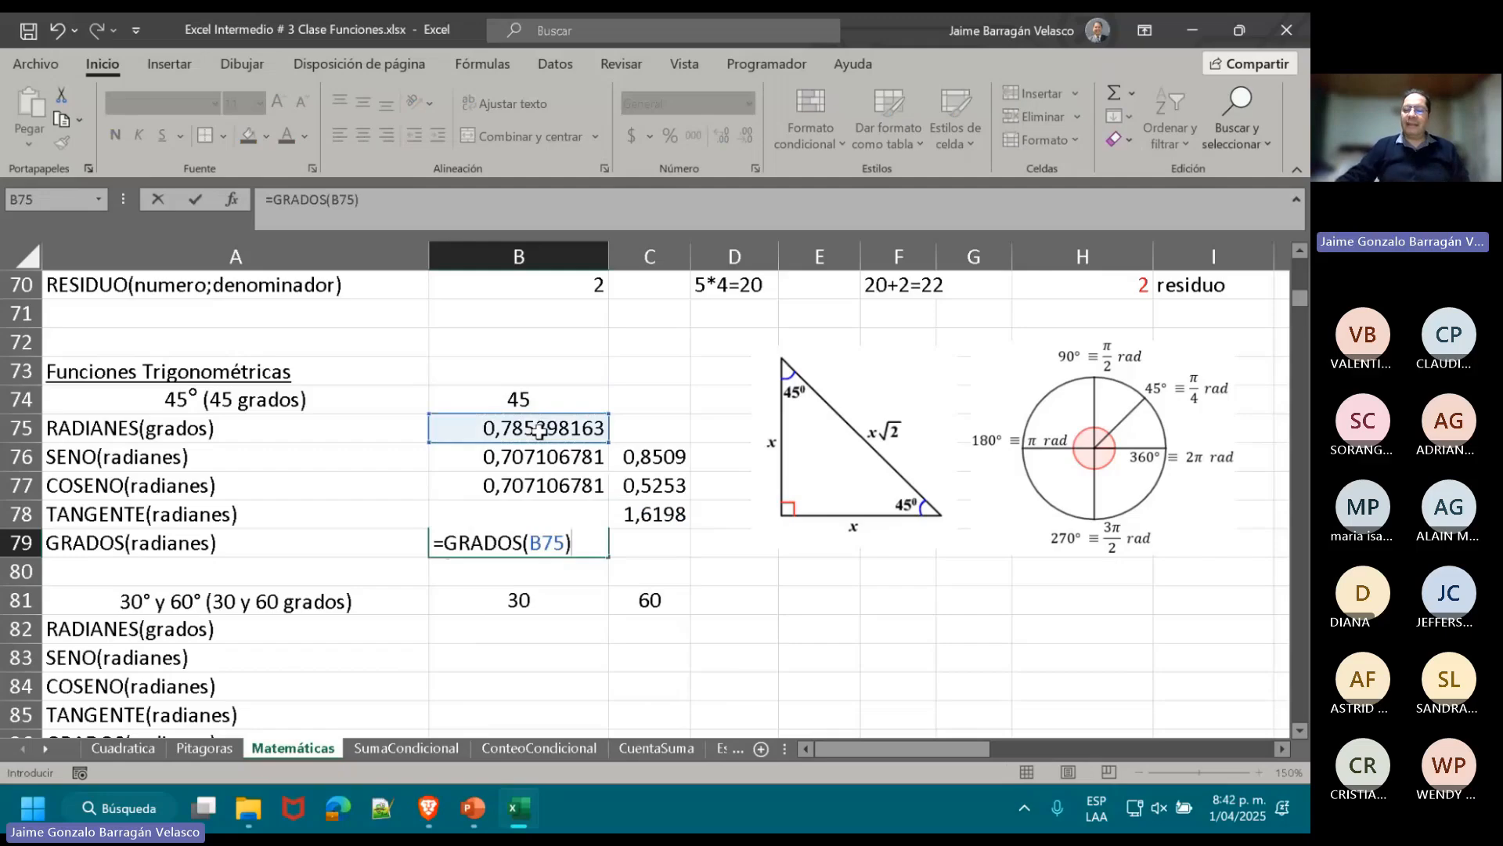
key(Return)
- Inspect the auxiliary pi formulas in columns J to L, rows 75 to 79, beside the circle picture
scroll(540, 429, right, 3)
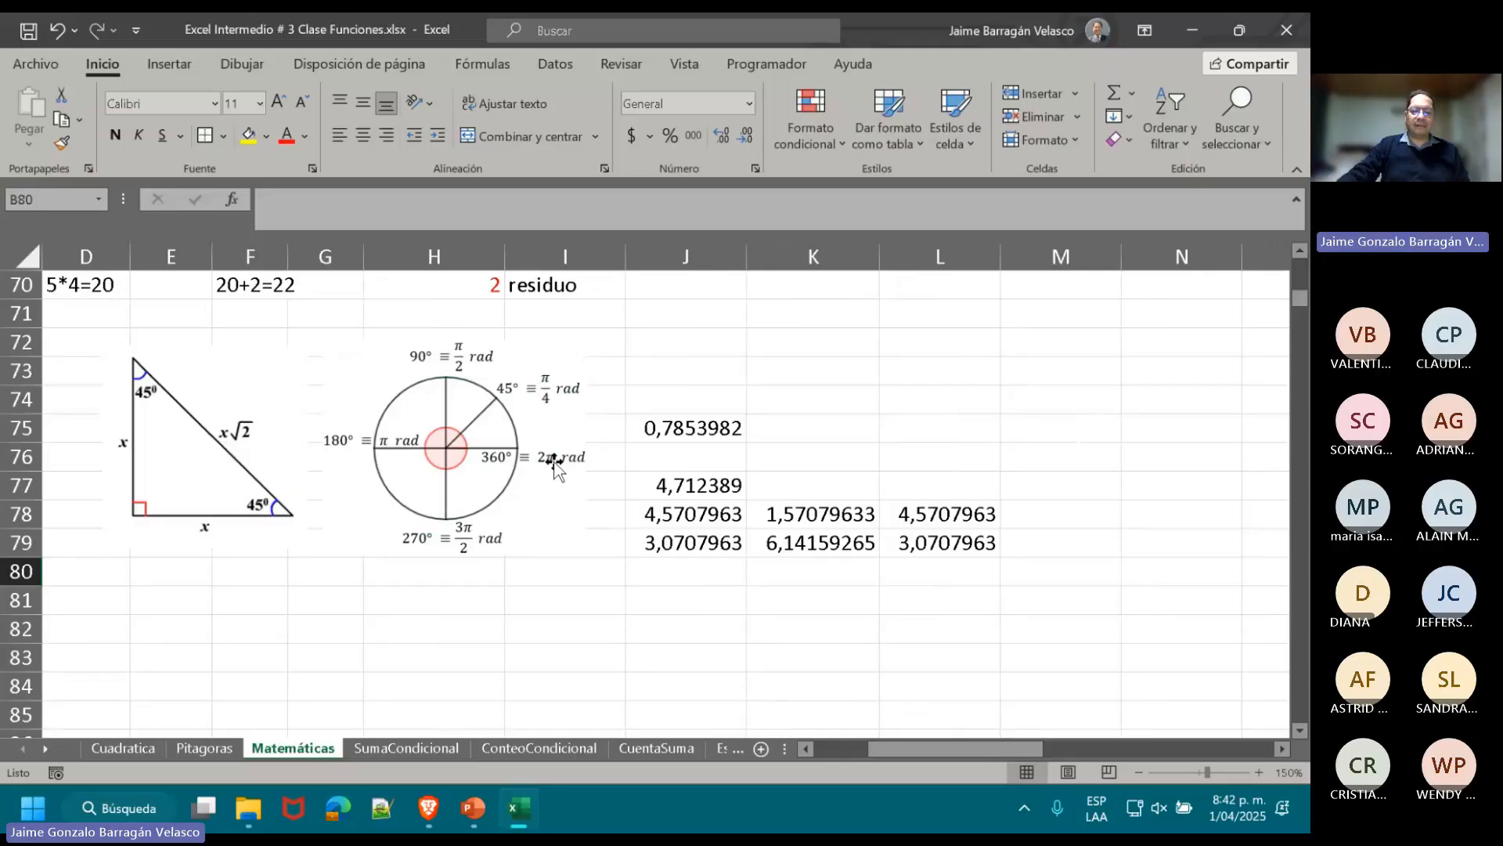
click(665, 428)
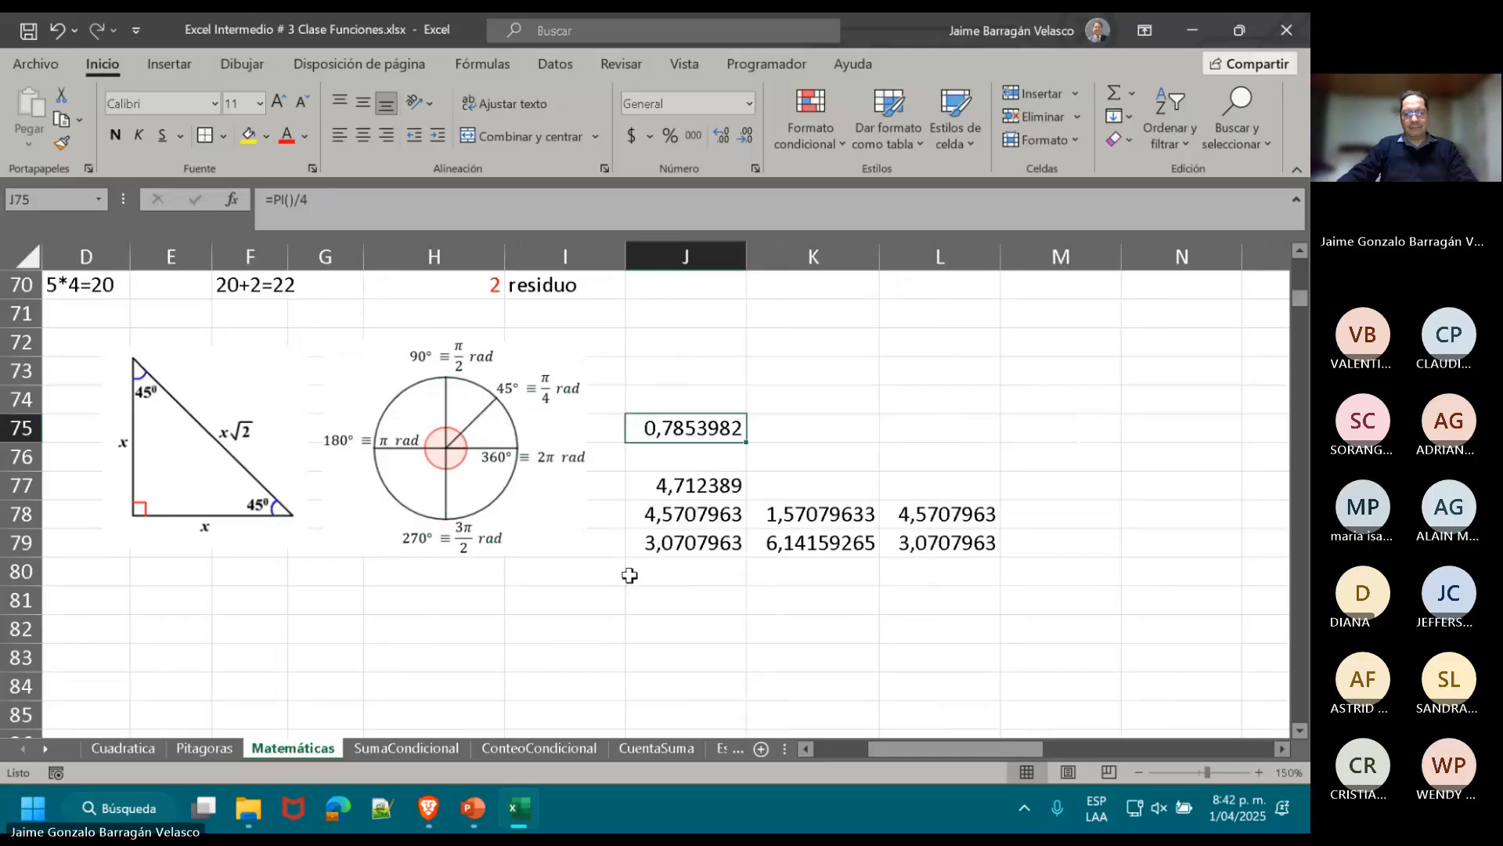
click(598, 572)
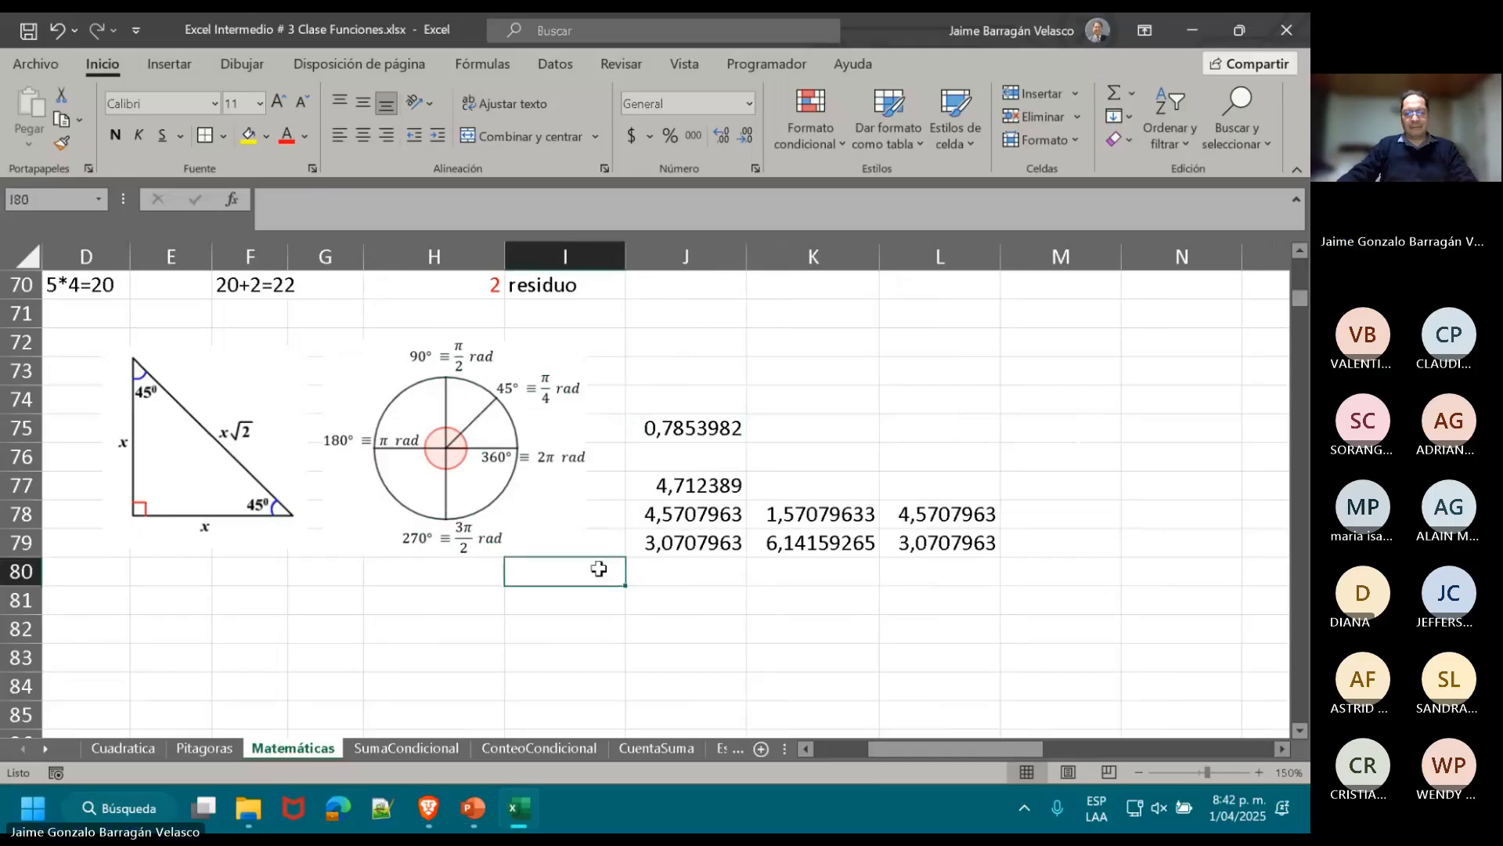
click(577, 598)
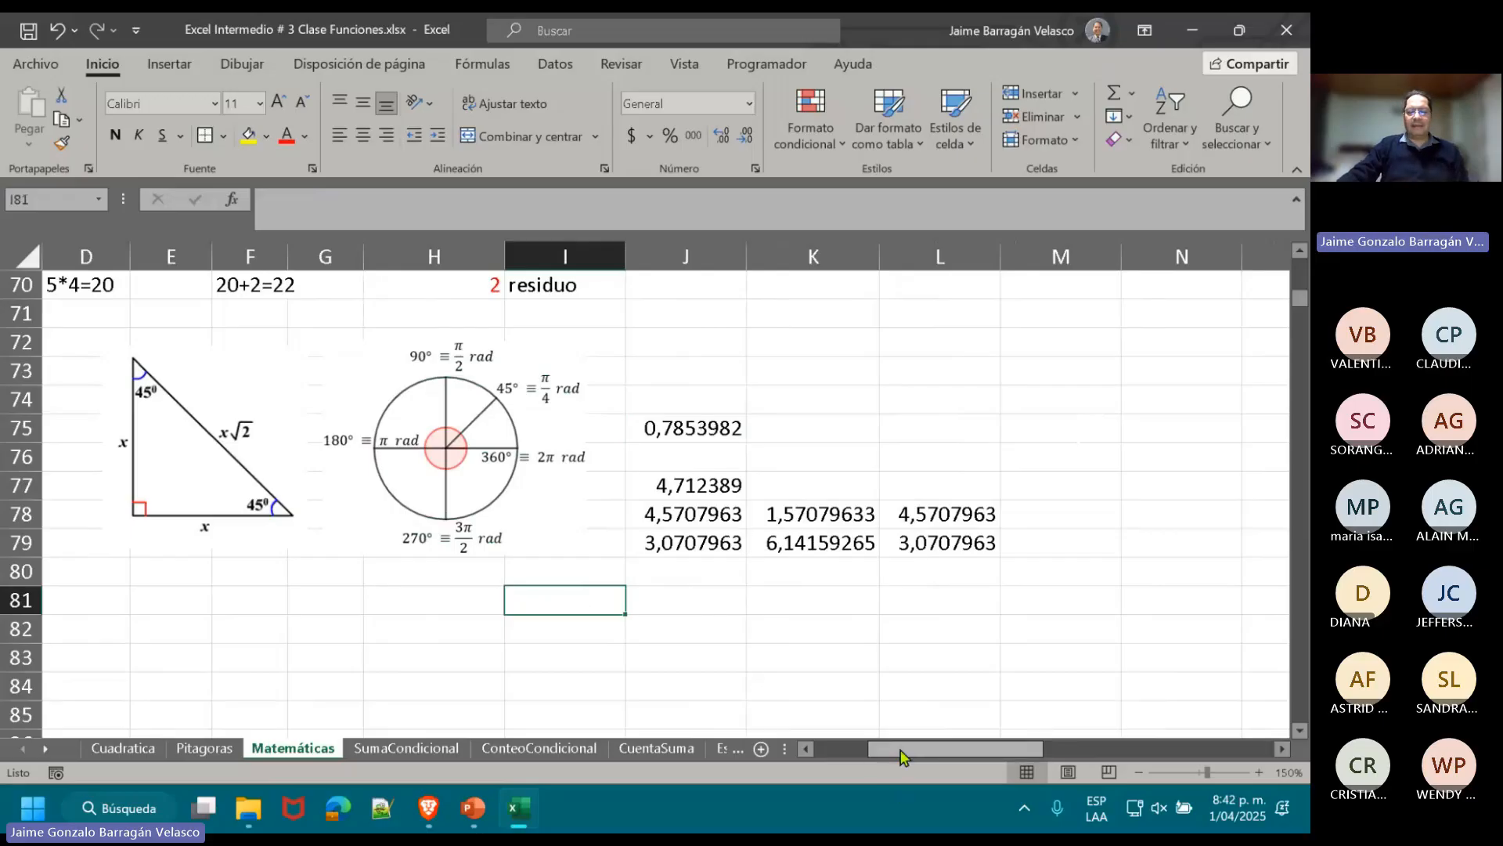
mouse_move(901, 754)
mouse_down()
mouse_move(786, 770)
mouse_move(883, 758)
mouse_up()
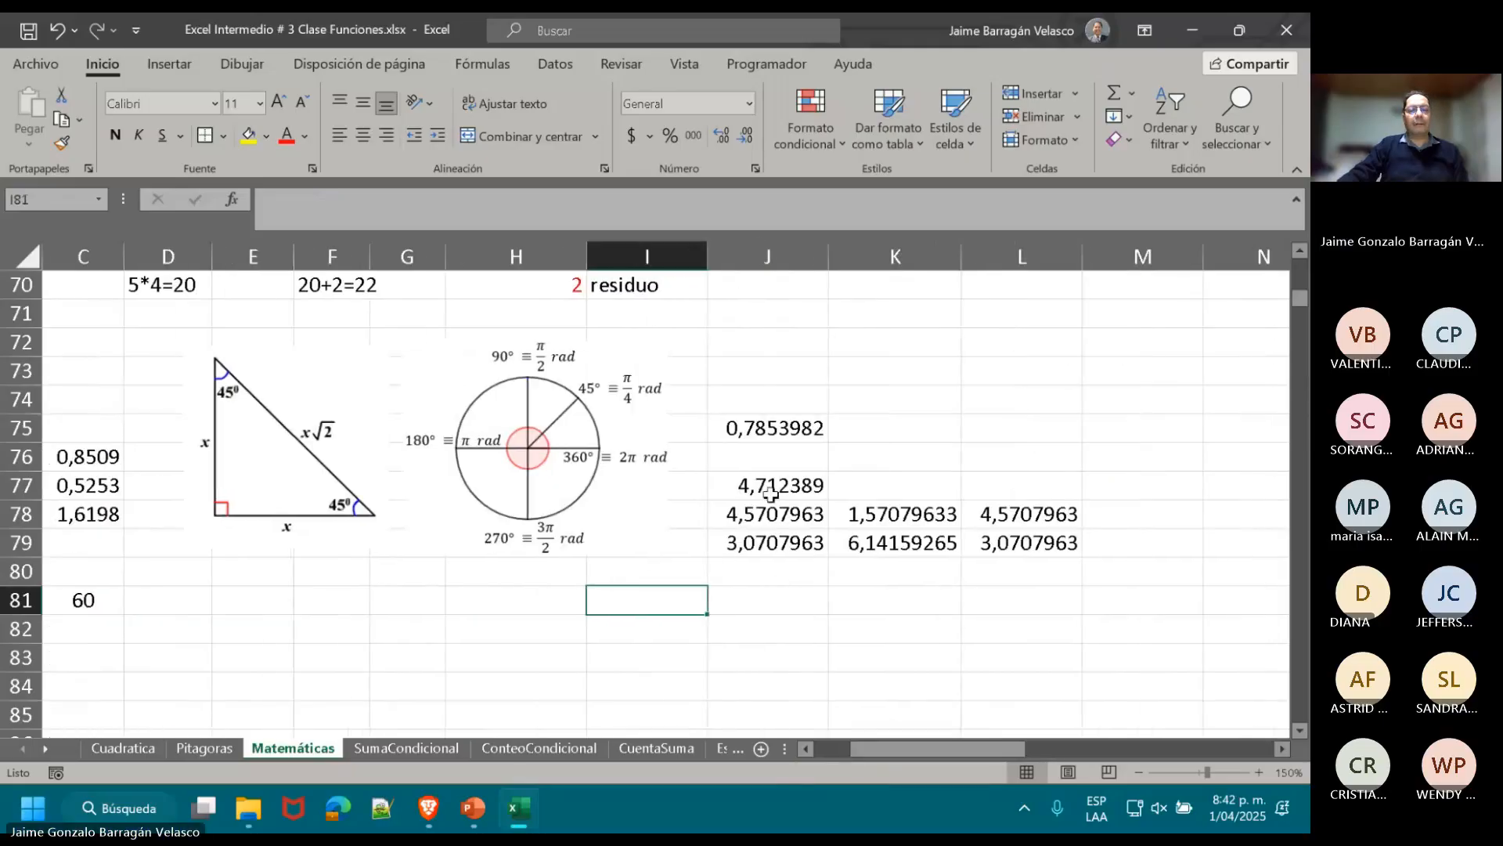
click(778, 543)
click(892, 514)
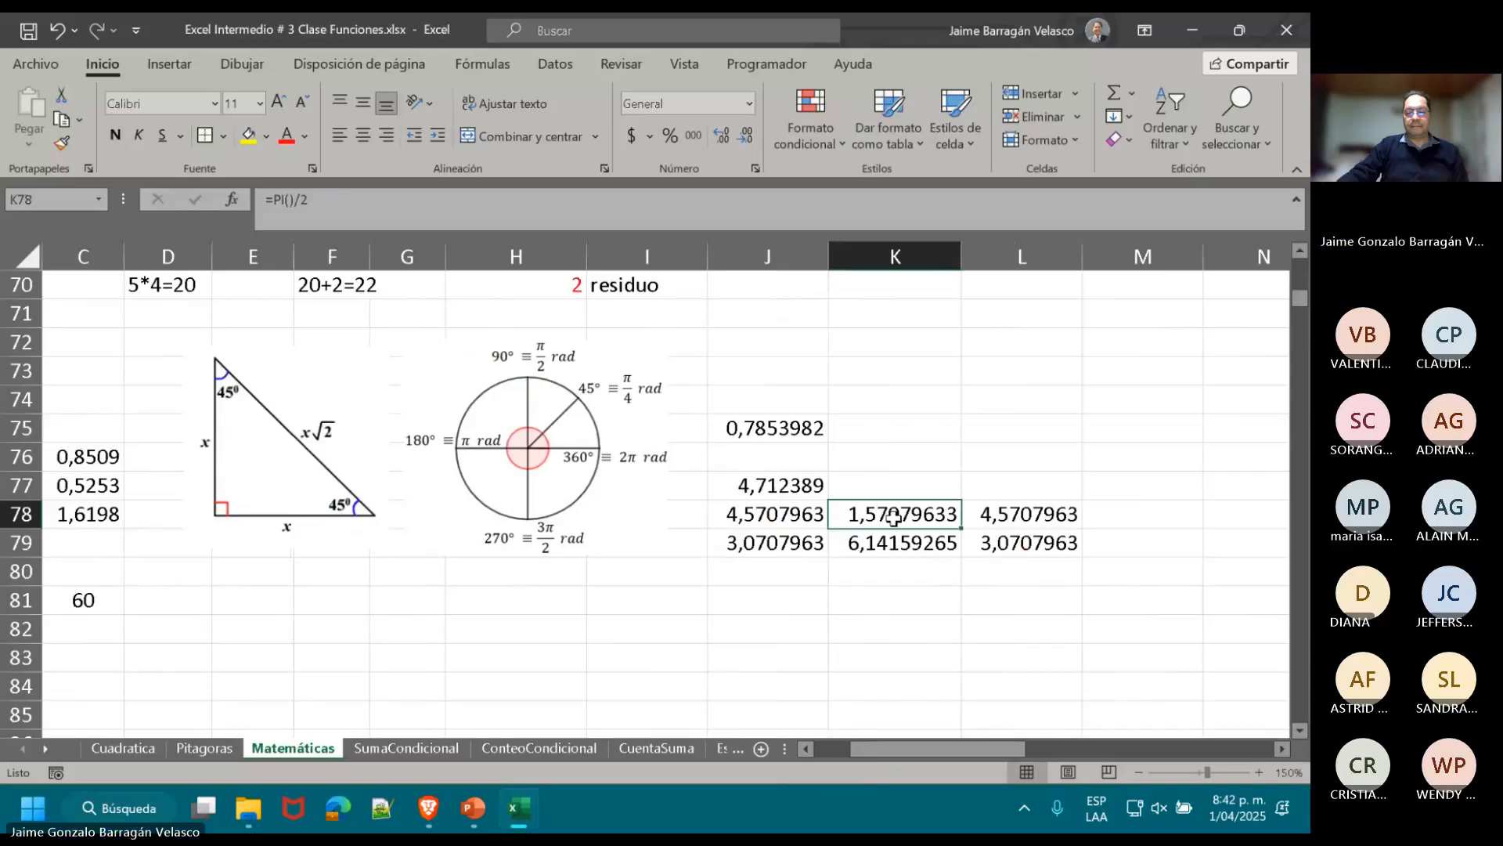
click(985, 514)
click(986, 543)
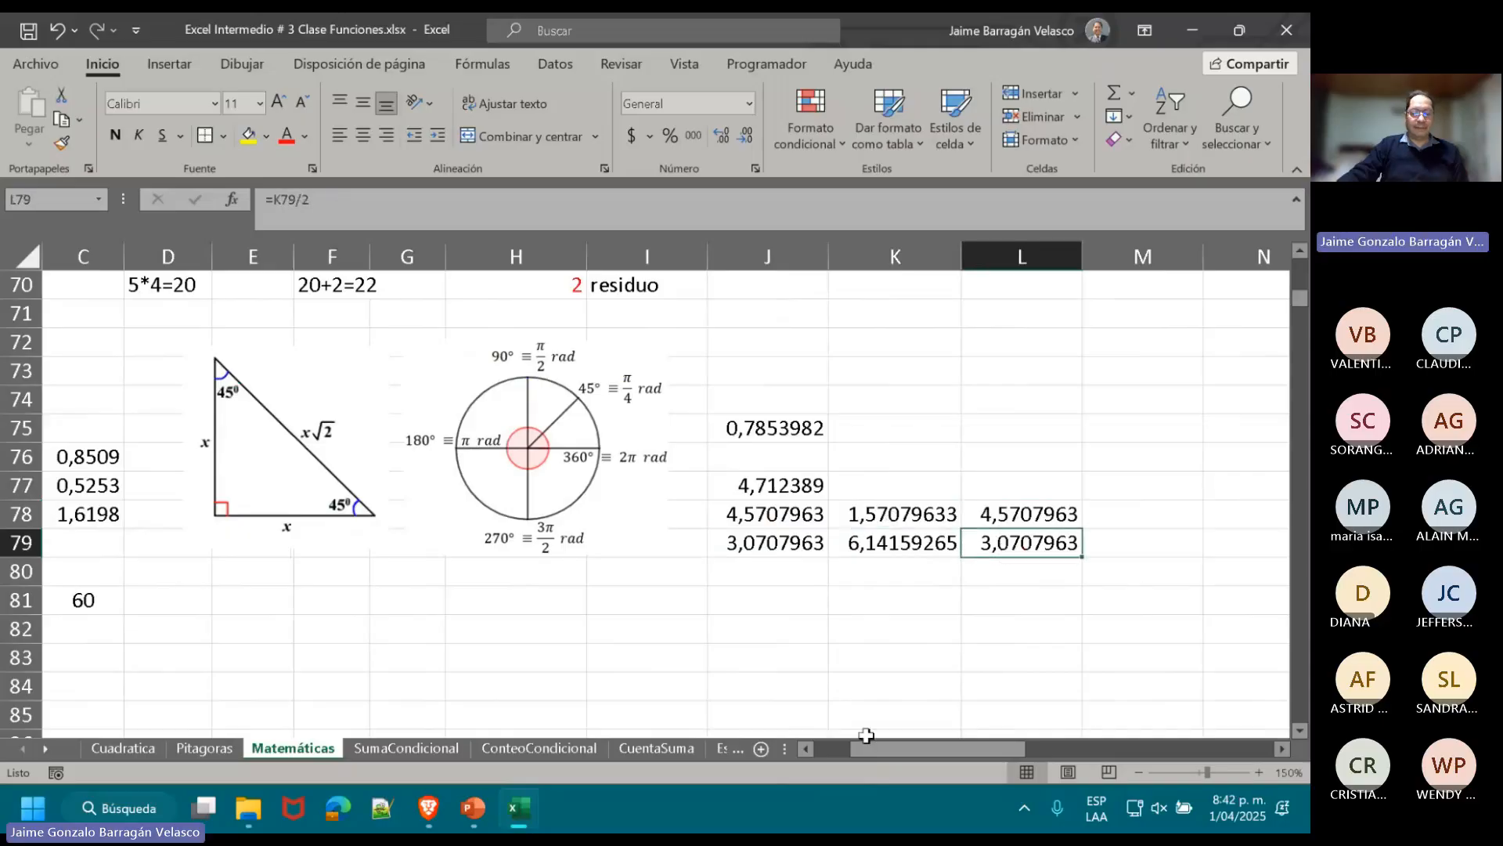
drag(868, 749, 832, 752)
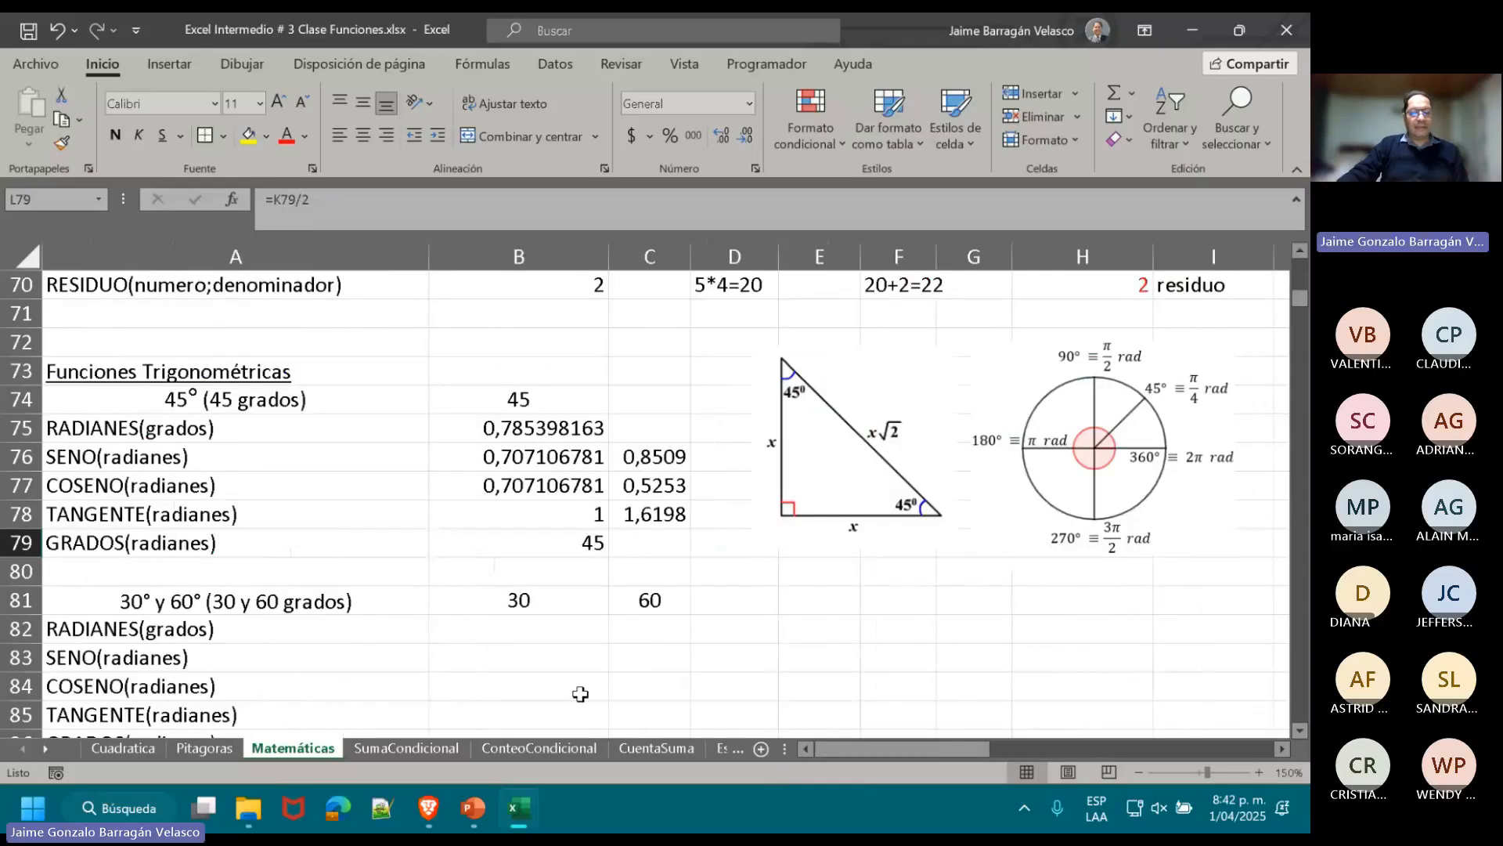
- Look over the 30° and 60° exercise in row 81 and the counting functions listed under ESTADISTICA BÁSICA
scroll(557, 678, down, 1)
click(258, 517)
click(470, 519)
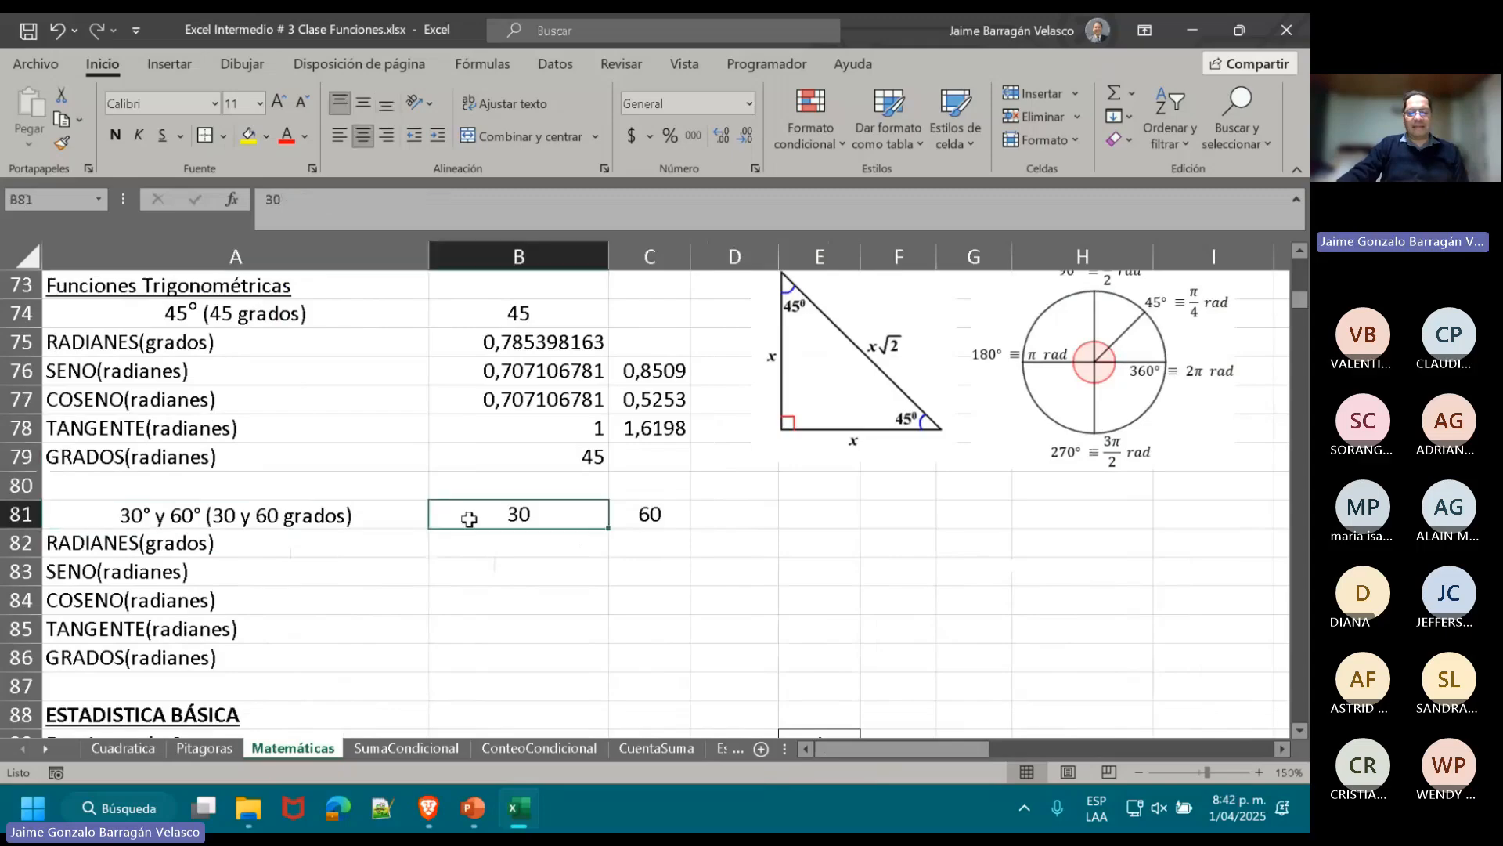
click(670, 516)
scroll(521, 595, down, 6)
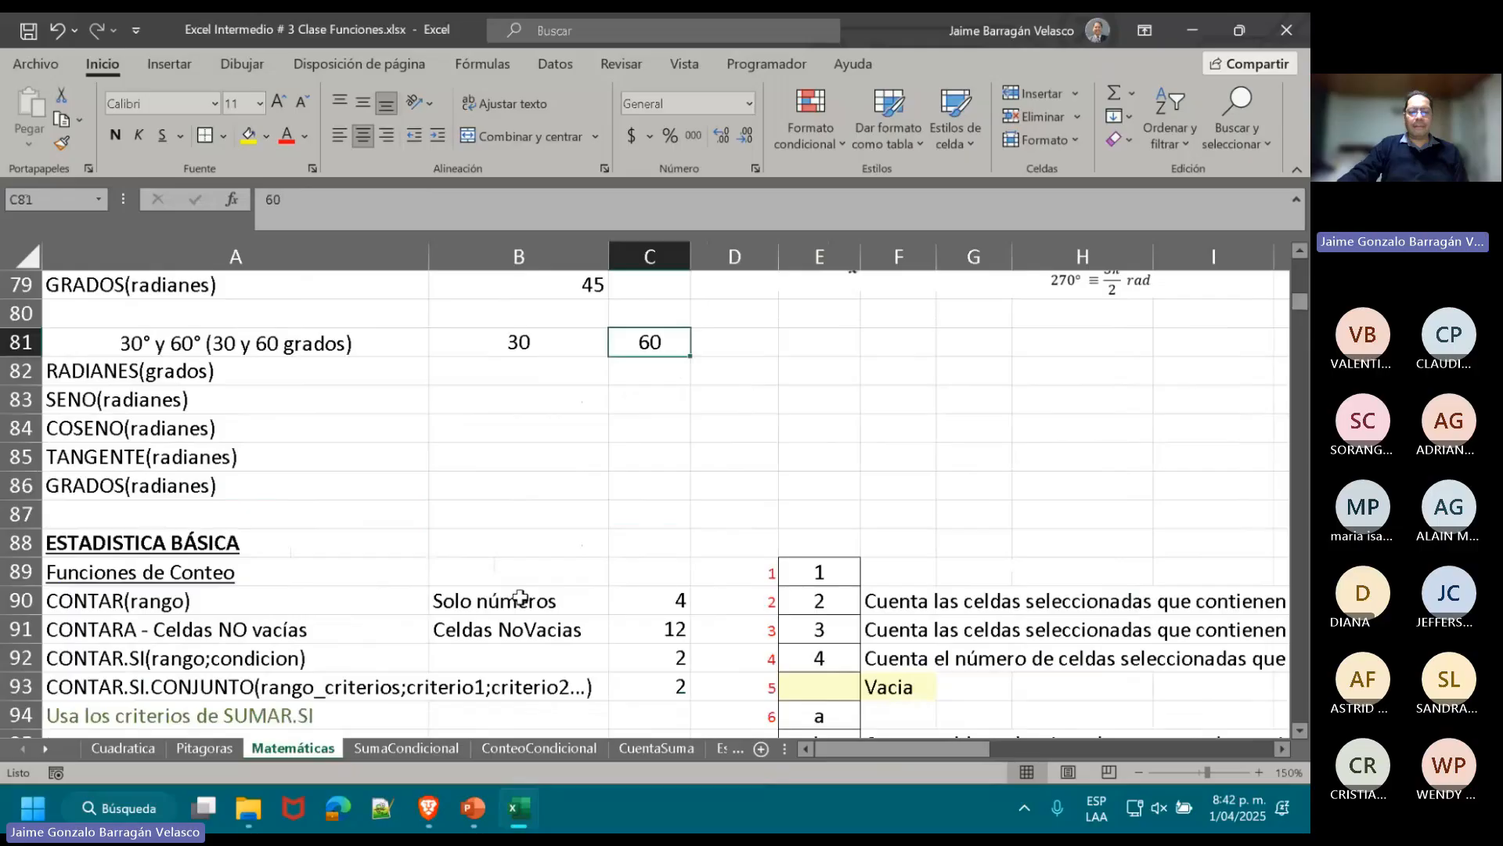
scroll(516, 597, up, 1)
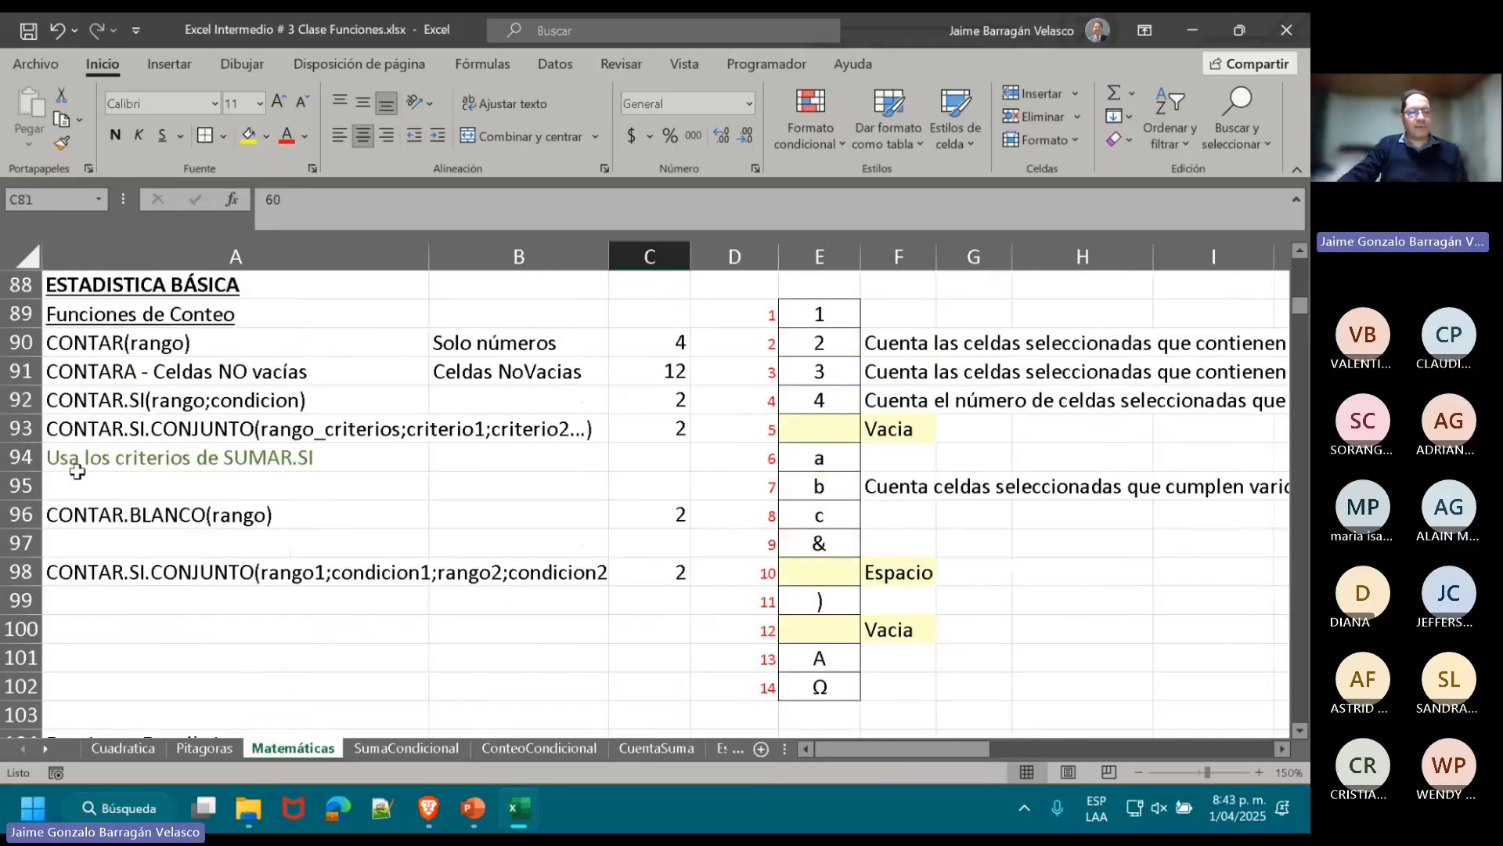
click(99, 362)
click(112, 399)
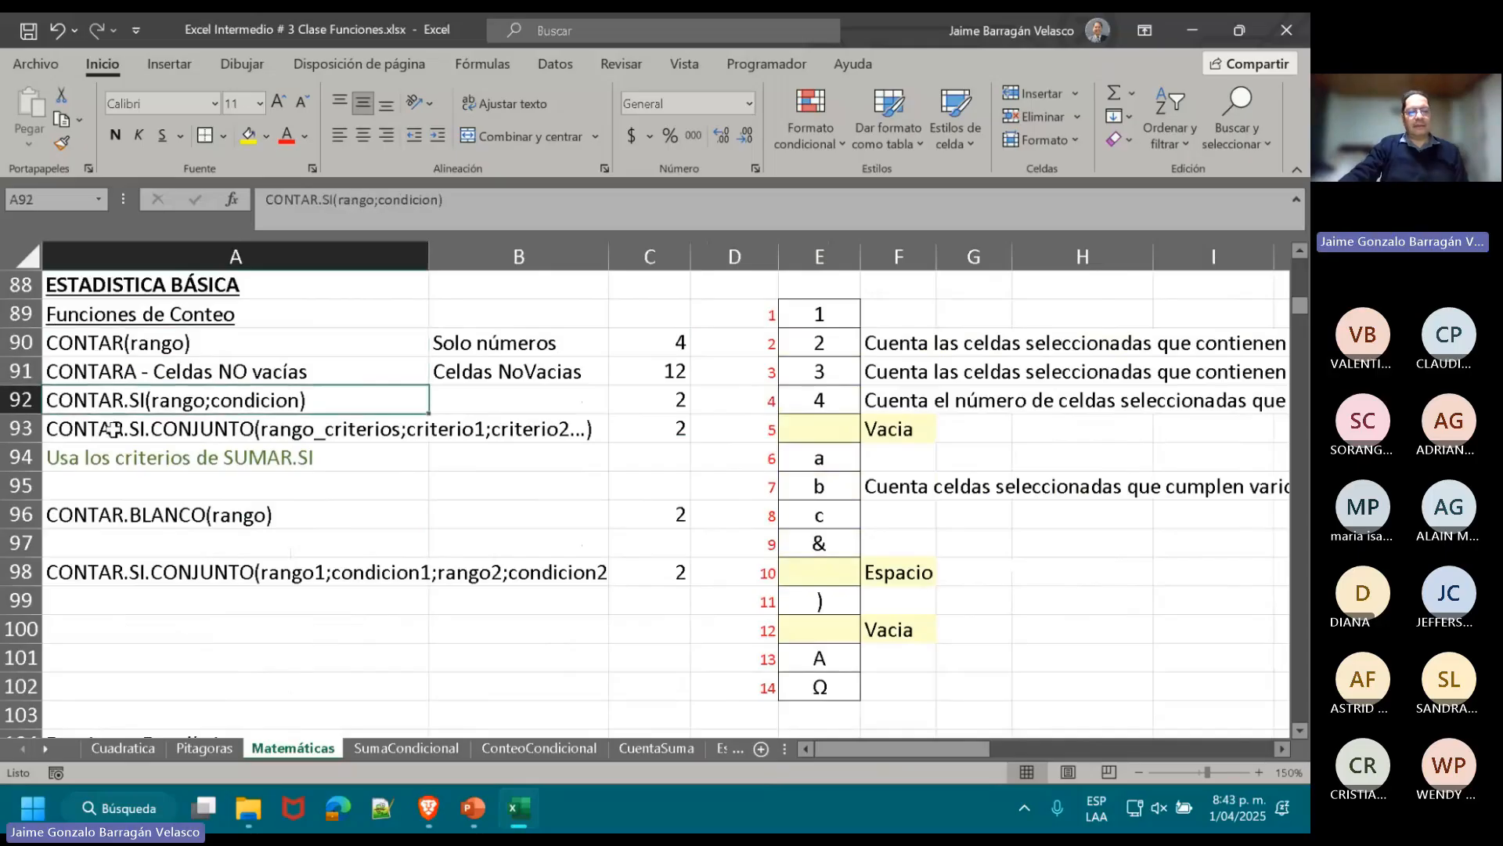
click(121, 428)
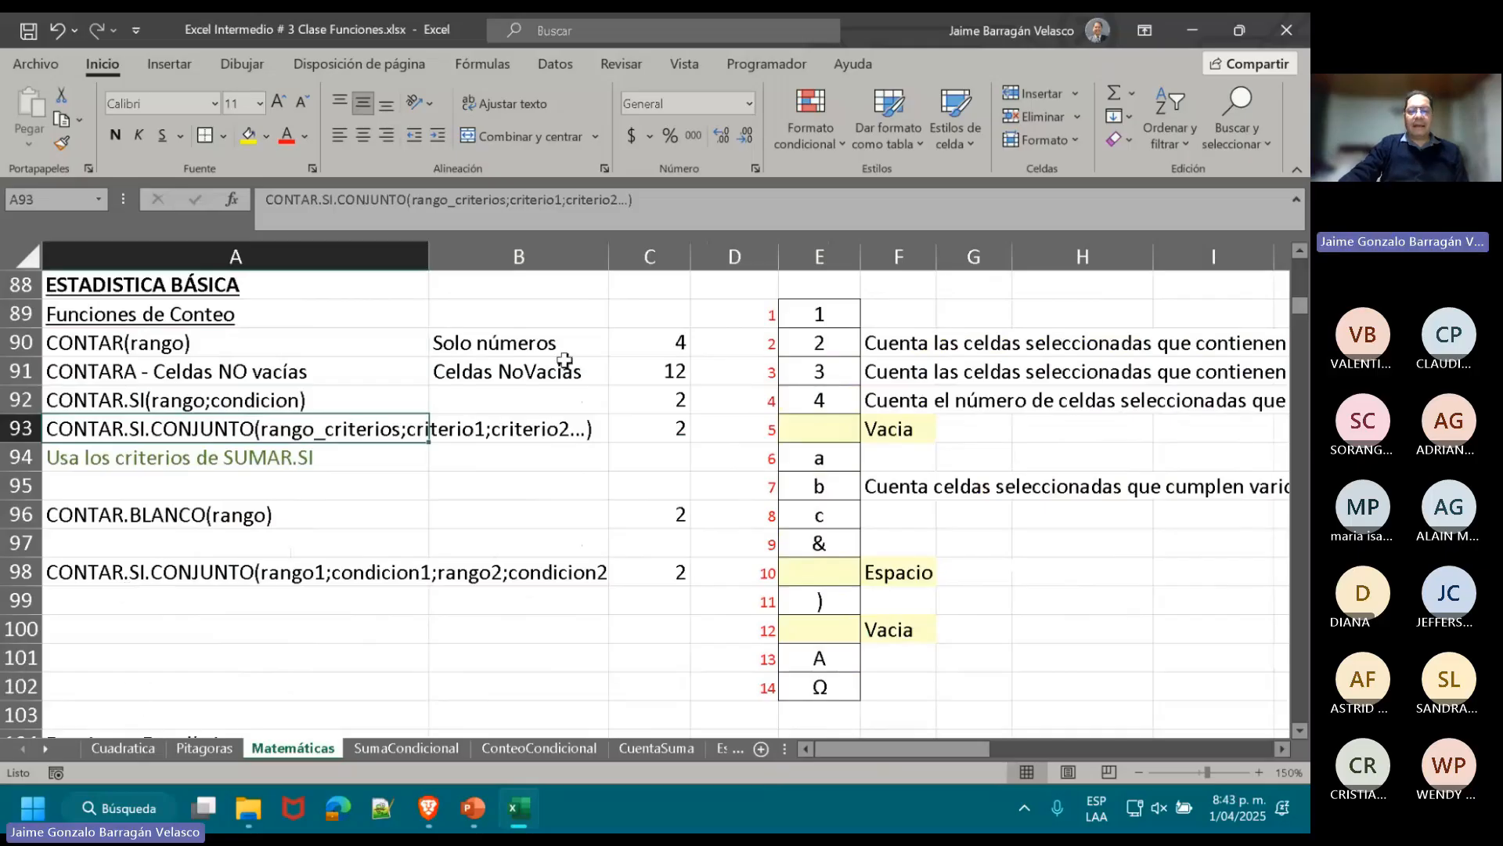
- Clear the counting function results in C90:C99 and widen column B to fit the long CONTAR.SI.CONJUNTO label
drag(675, 342, 677, 588)
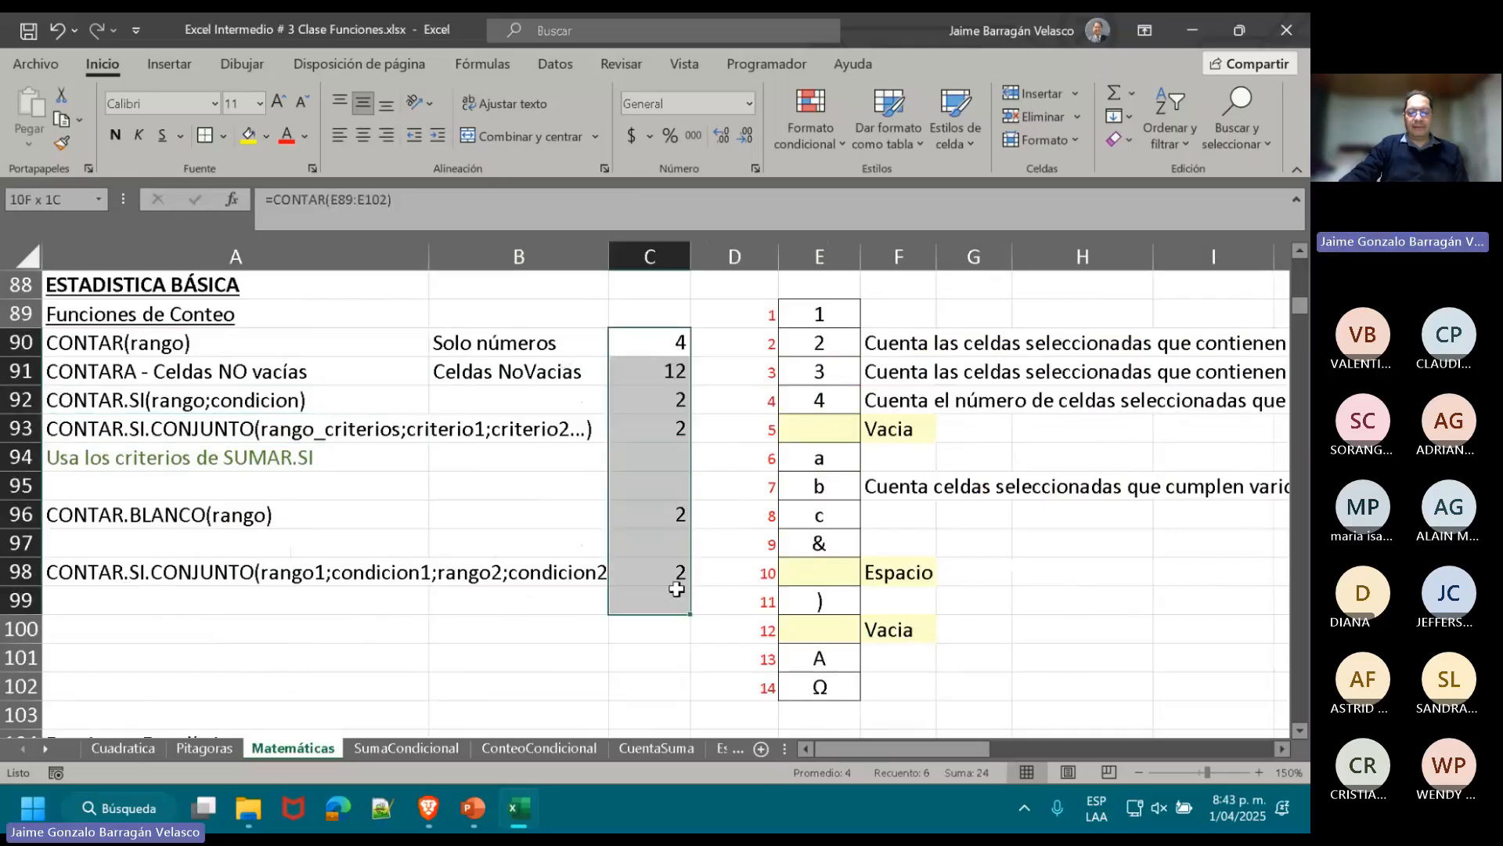
key(Delete)
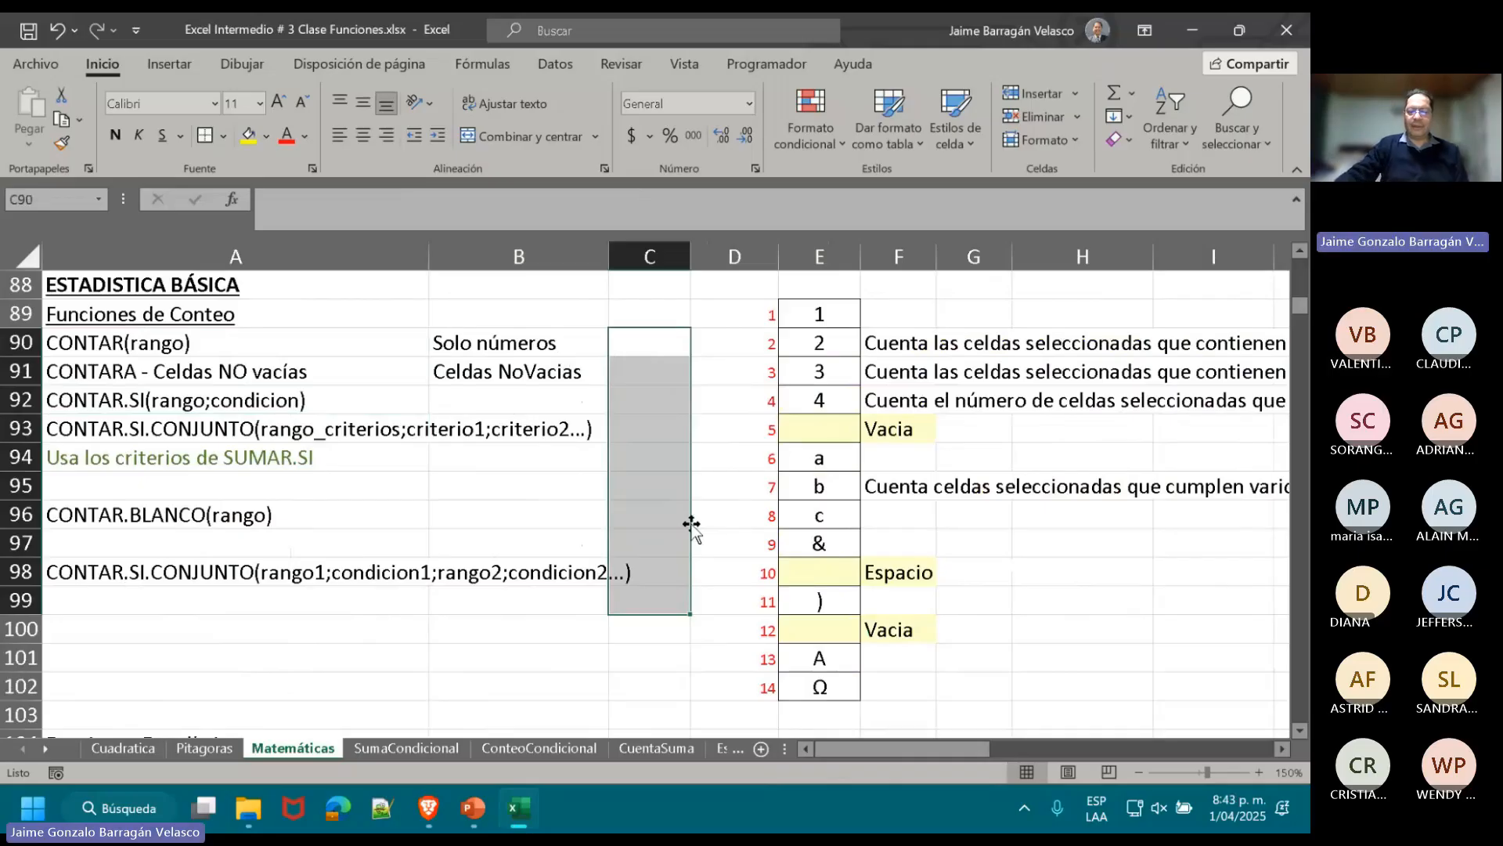
drag(609, 258, 637, 260)
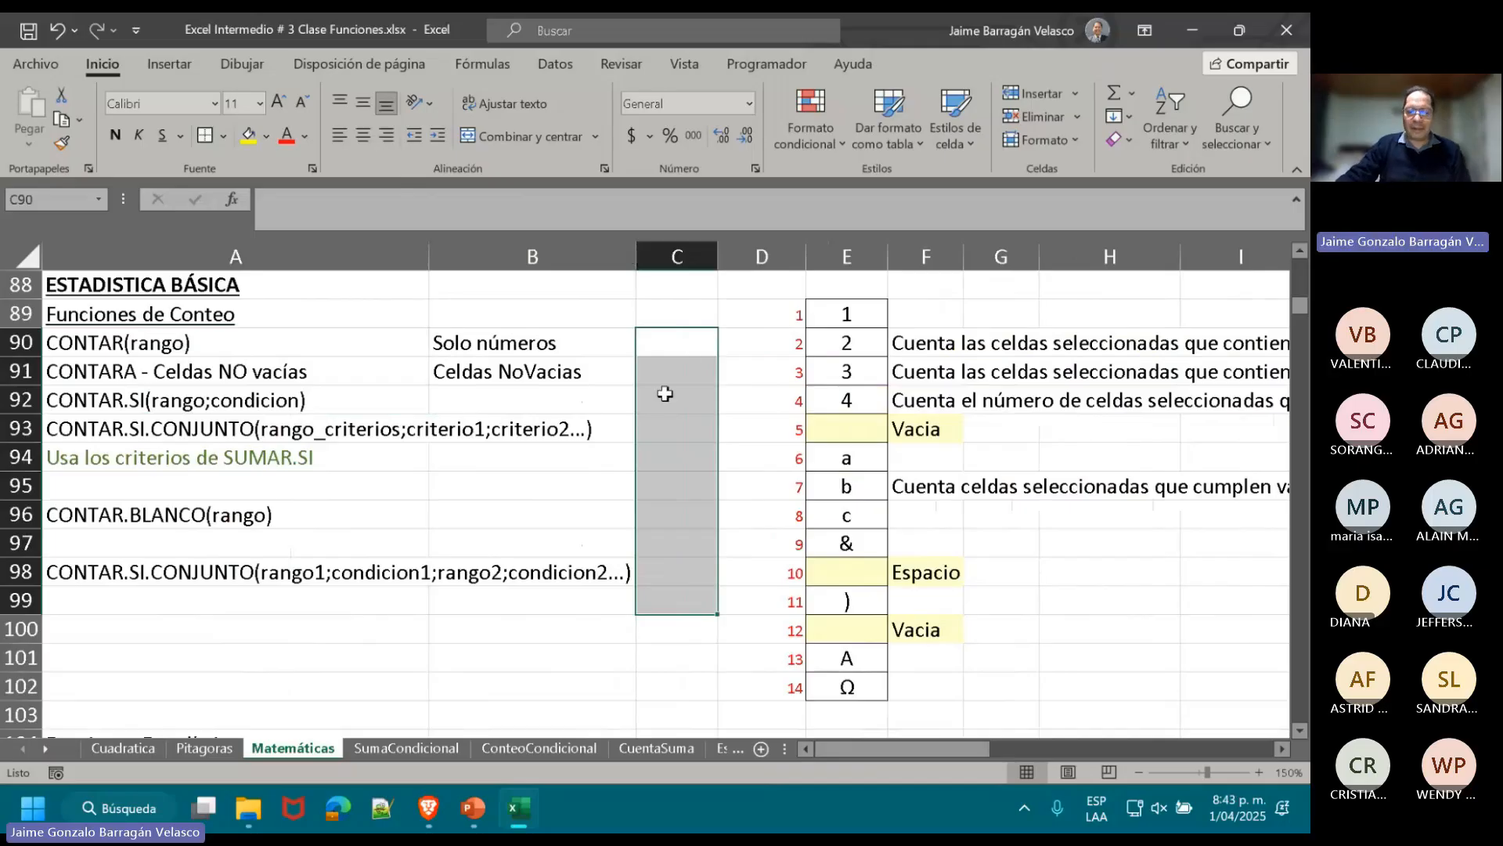
- Examine the sample values in E89:E102, including the empty and space-only cells, and the counting function descriptions beside them
drag(946, 744, 963, 747)
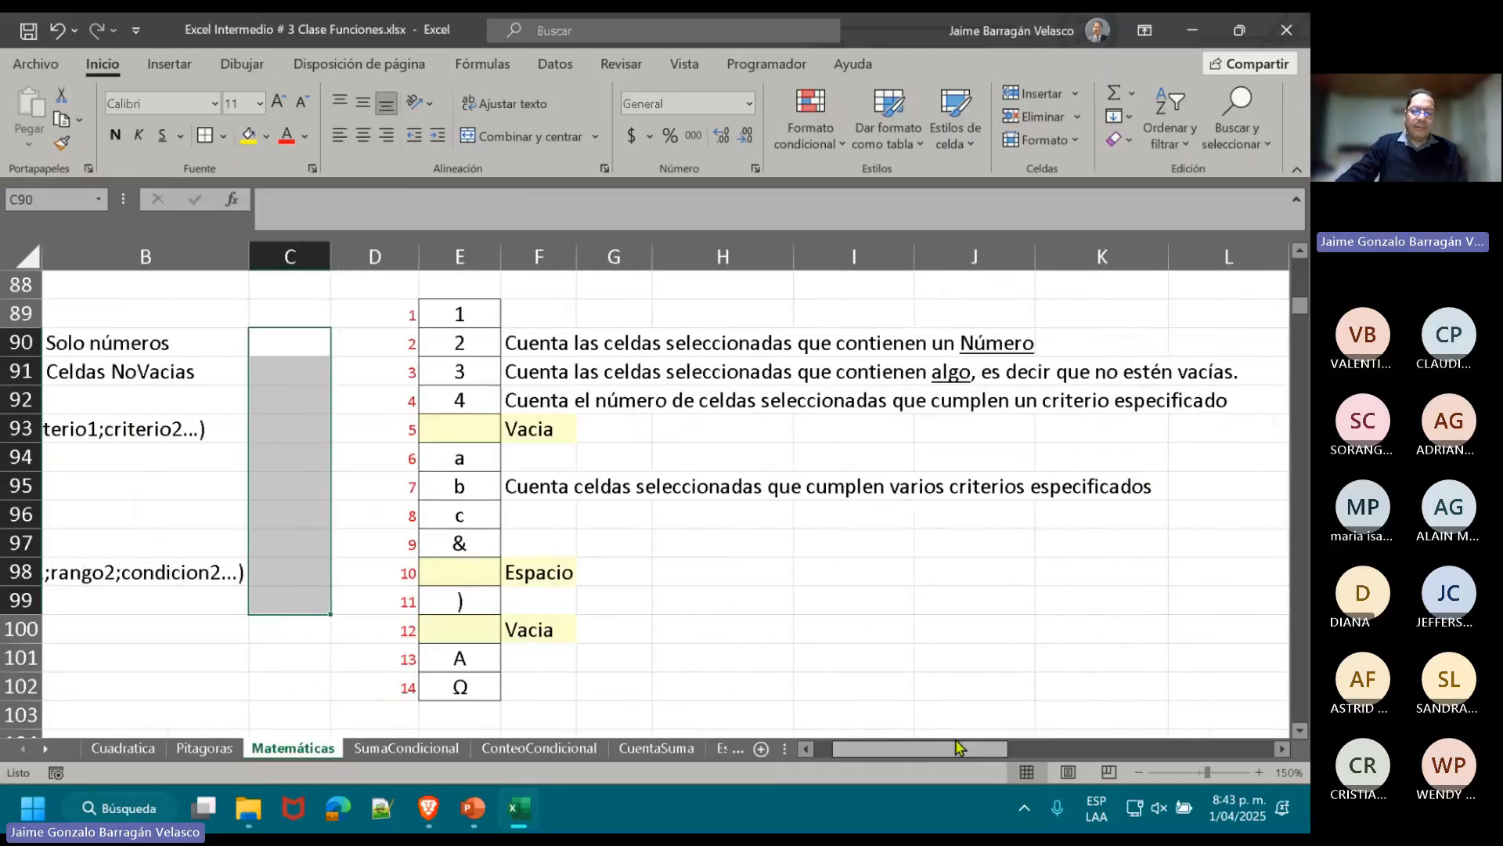
drag(460, 313, 451, 682)
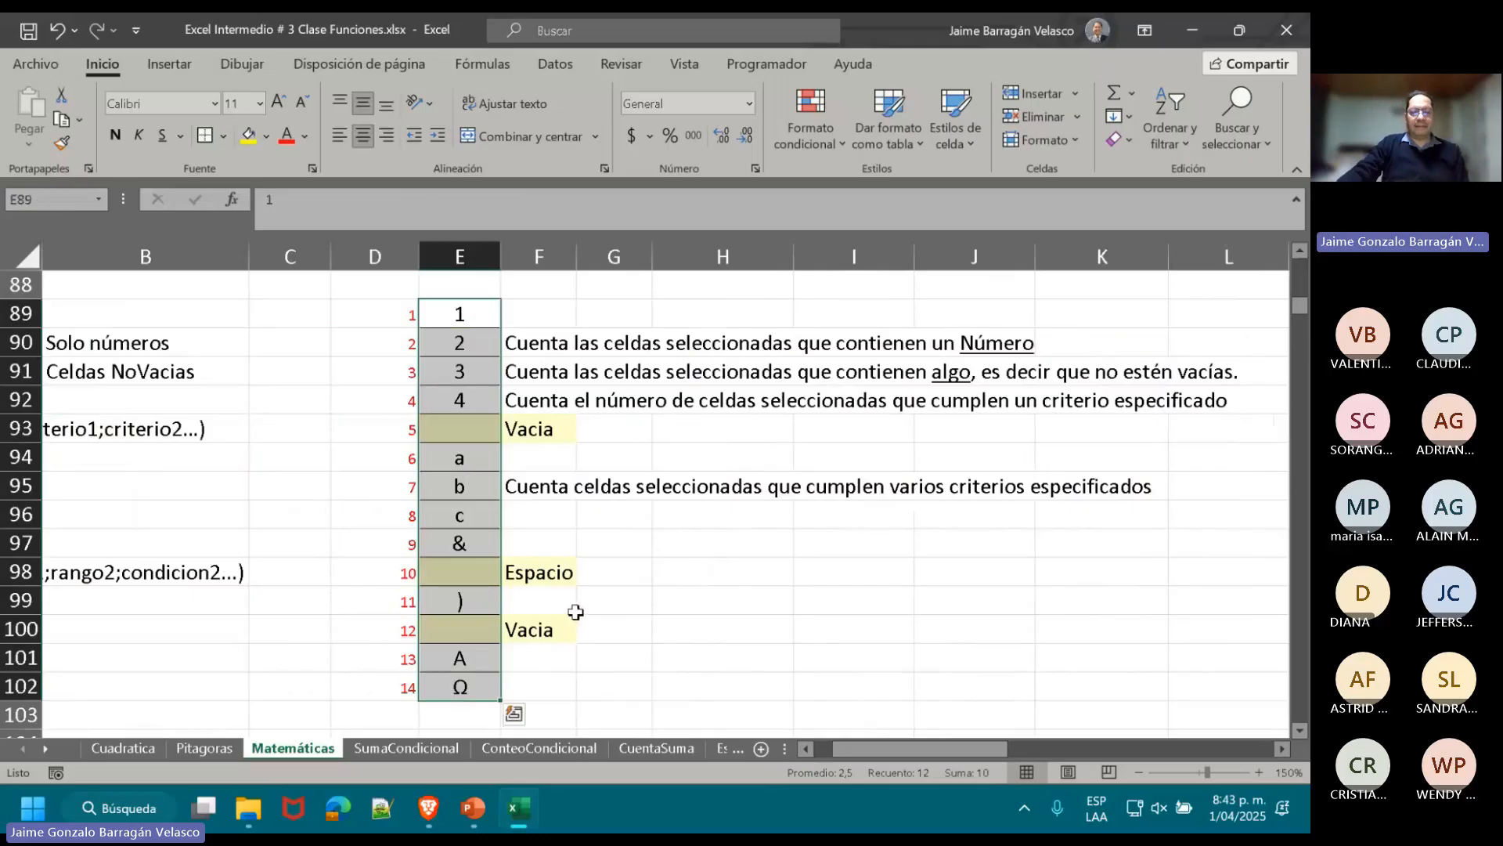
click(478, 463)
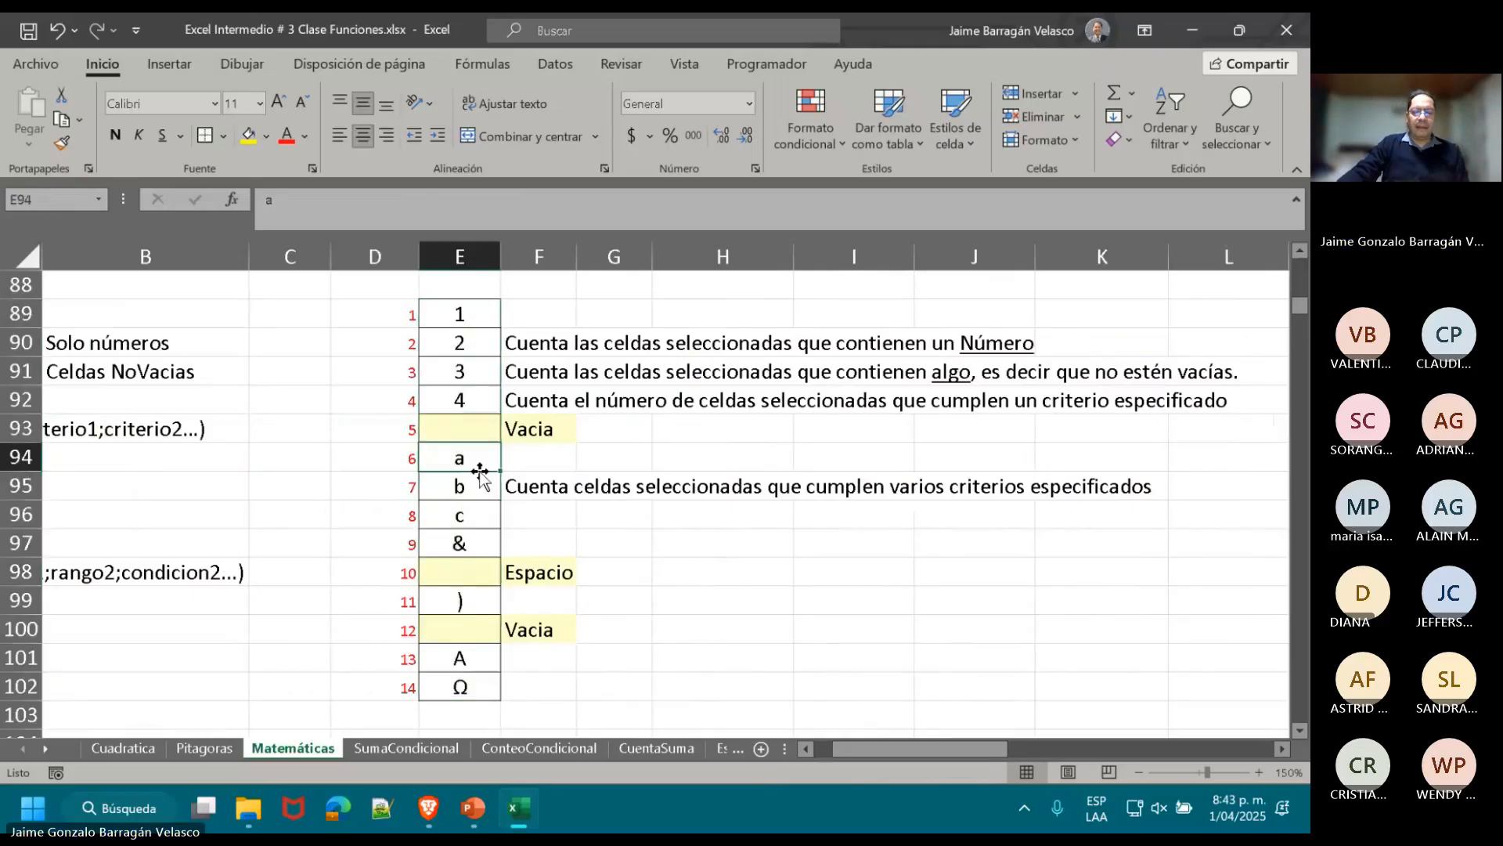
click(473, 516)
click(471, 542)
click(465, 687)
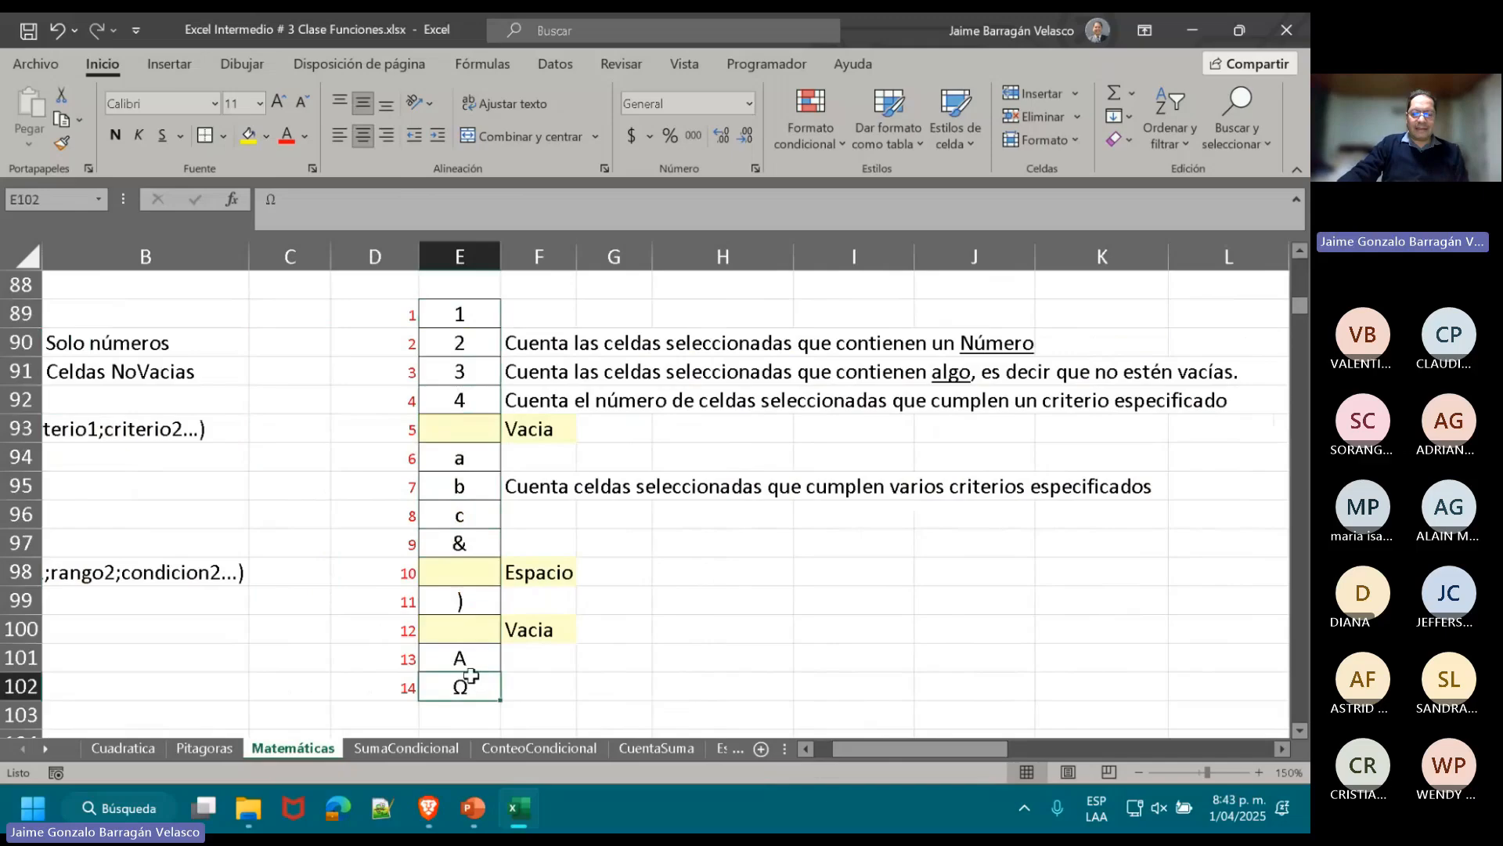
click(463, 601)
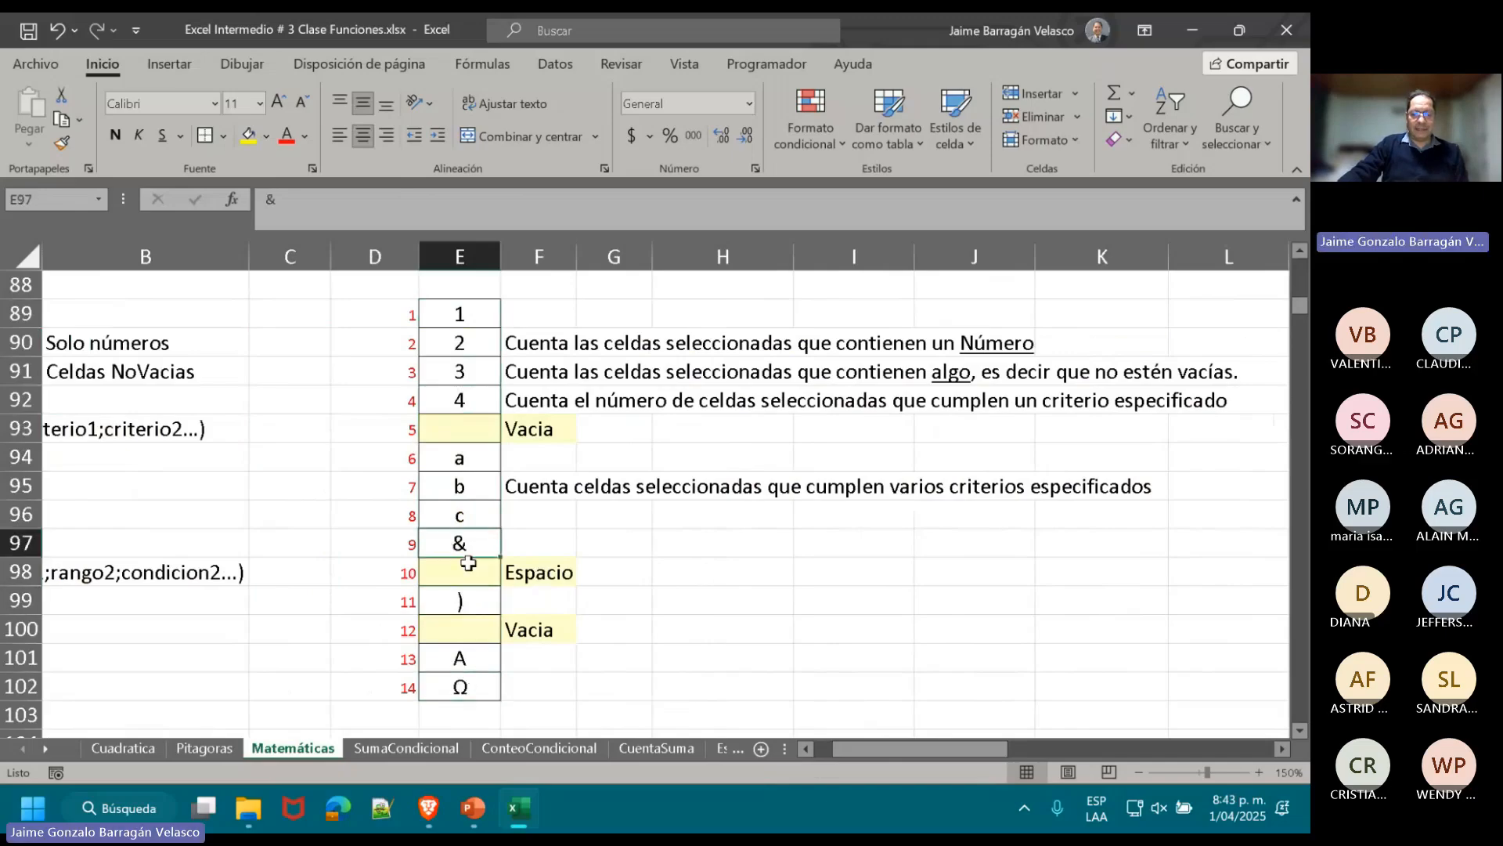
click(470, 571)
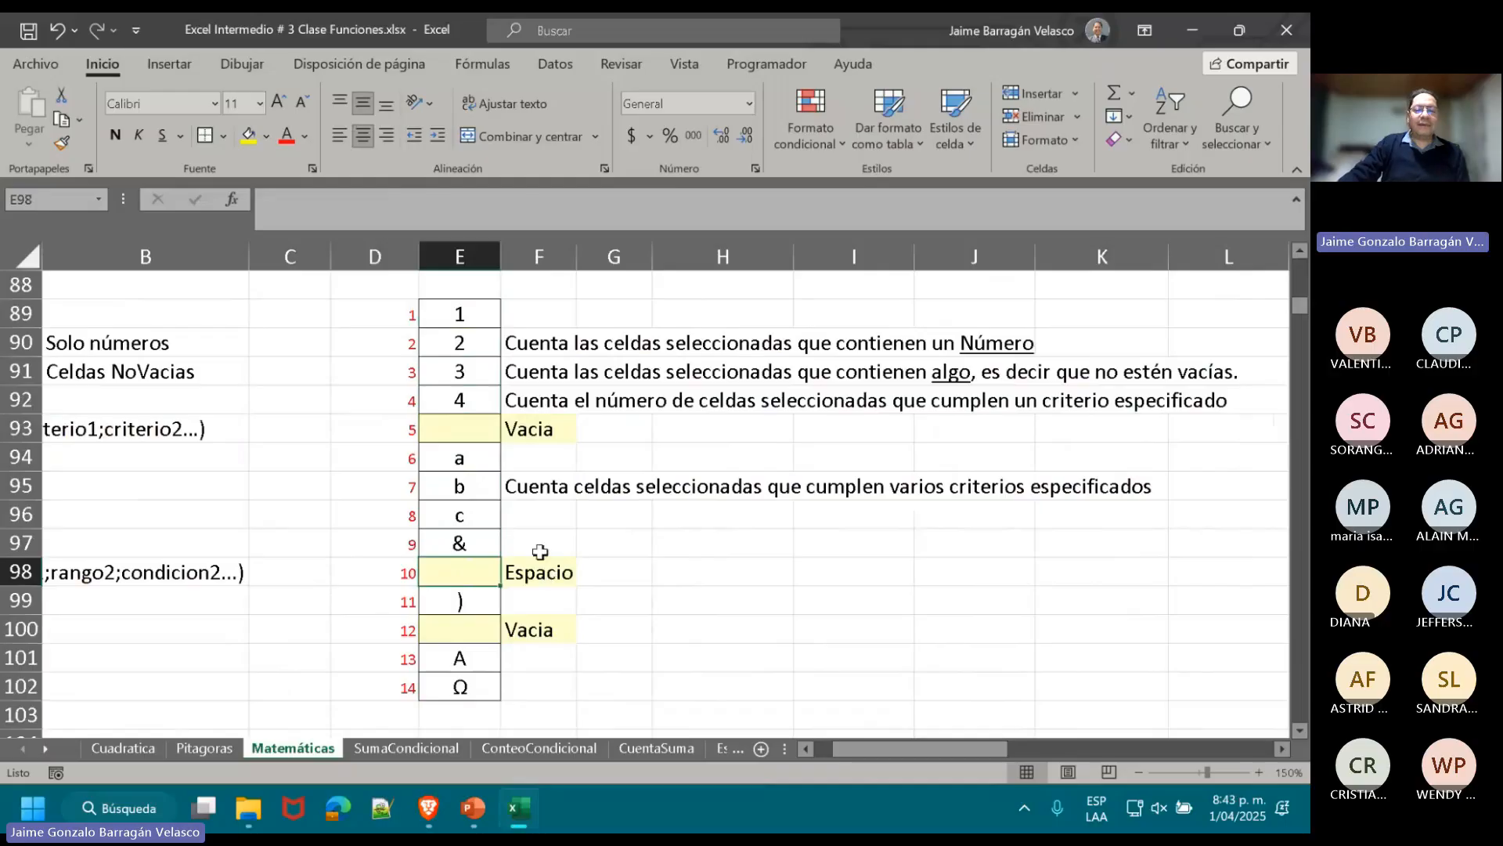
click(530, 210)
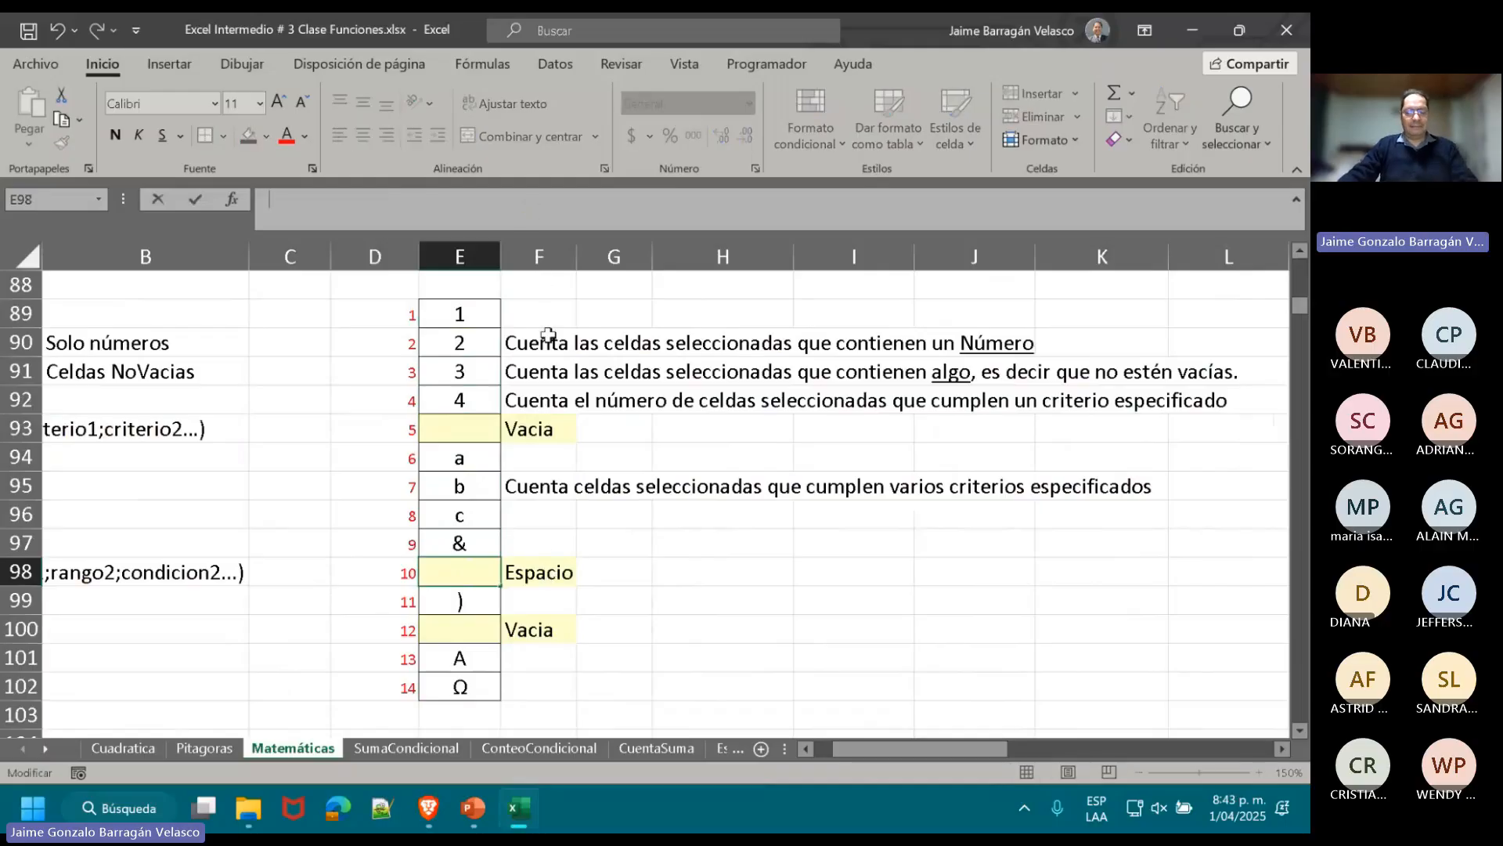
click(455, 629)
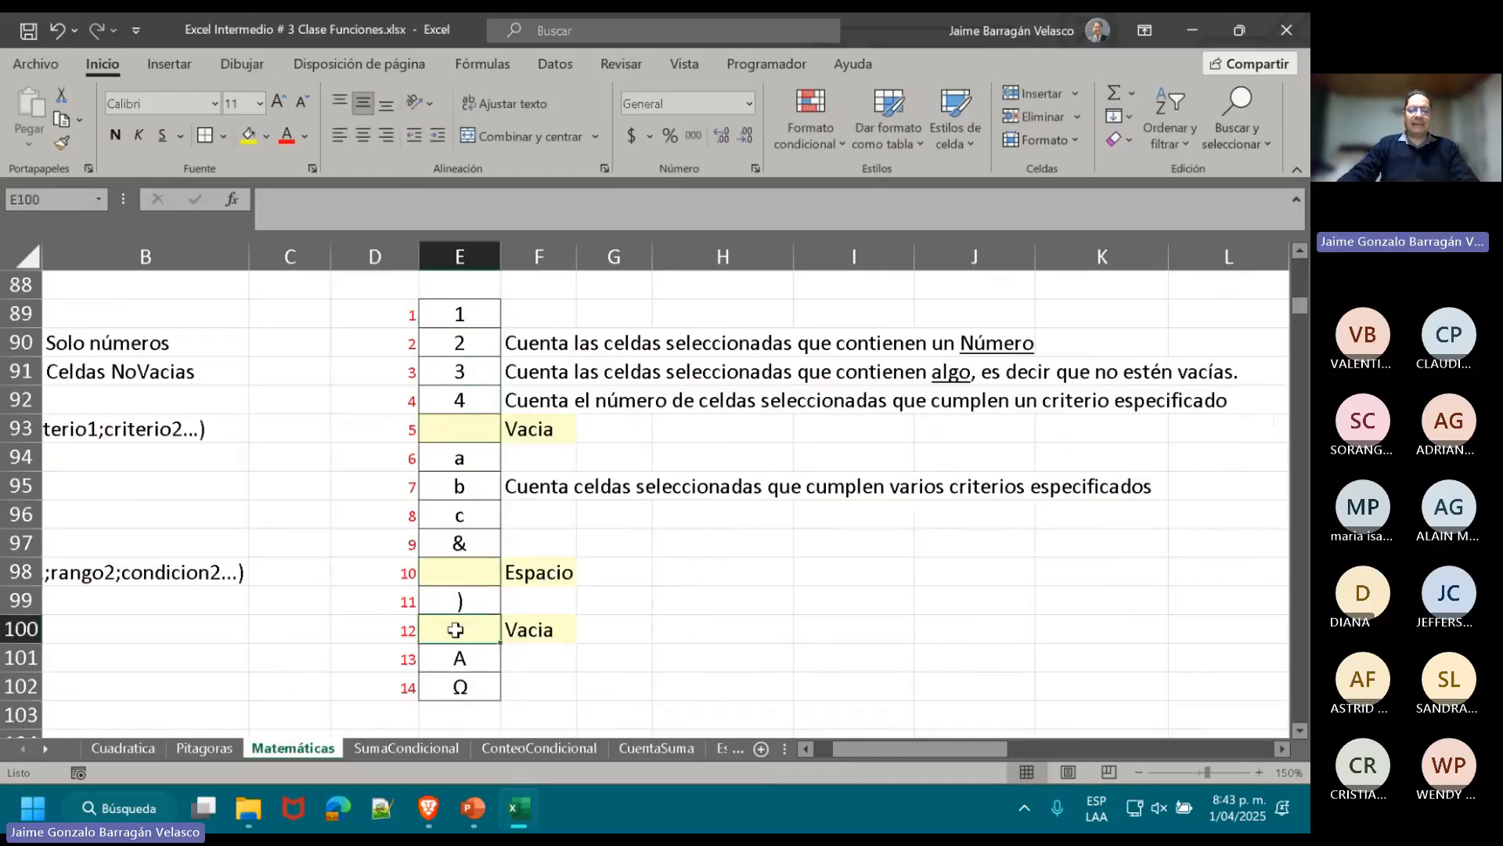
click(487, 427)
drag(917, 750, 882, 754)
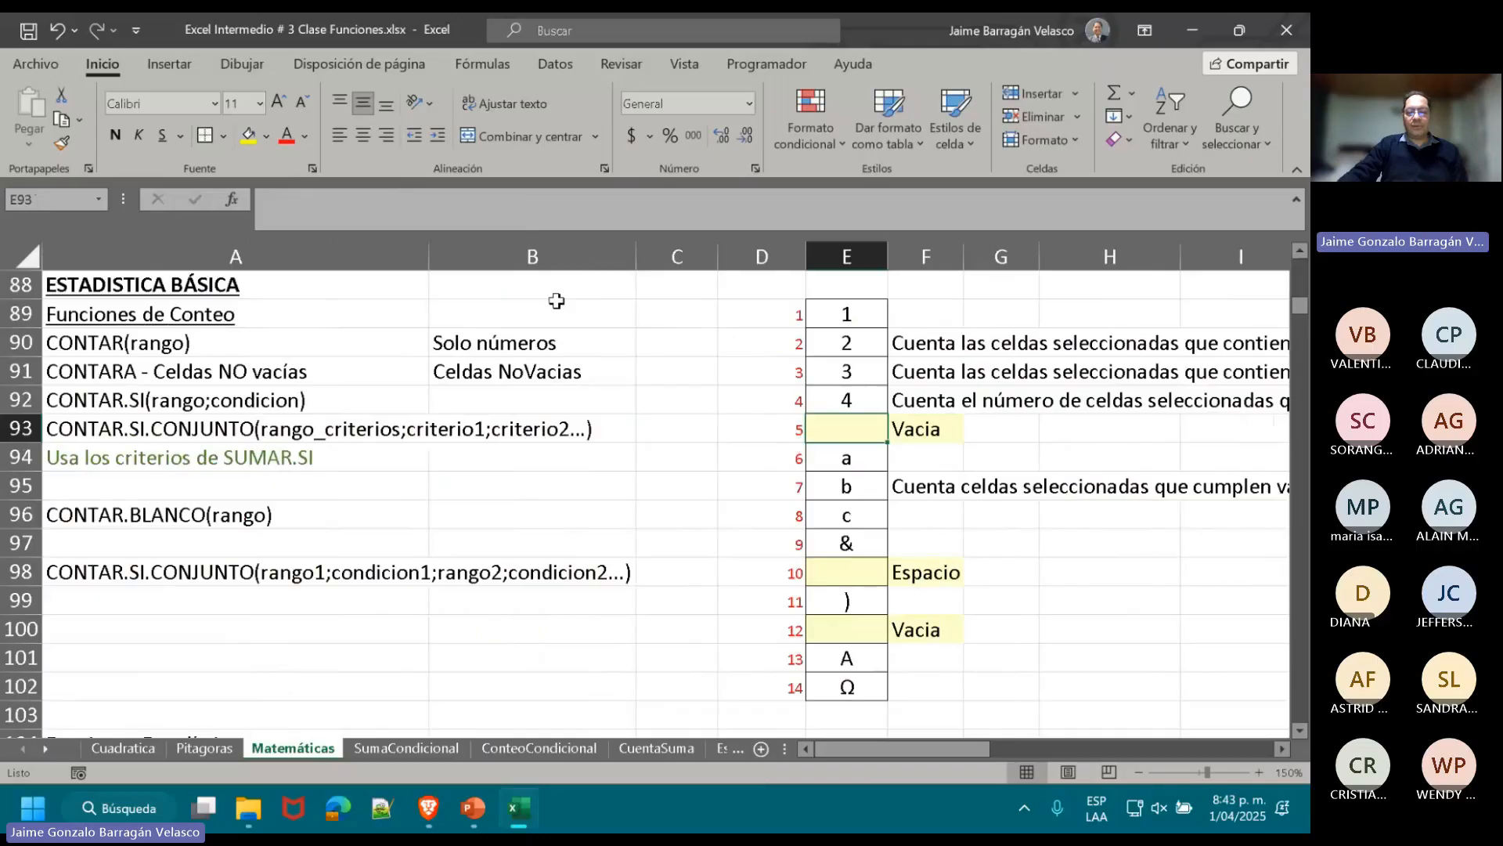
click(678, 336)
text(=CON)
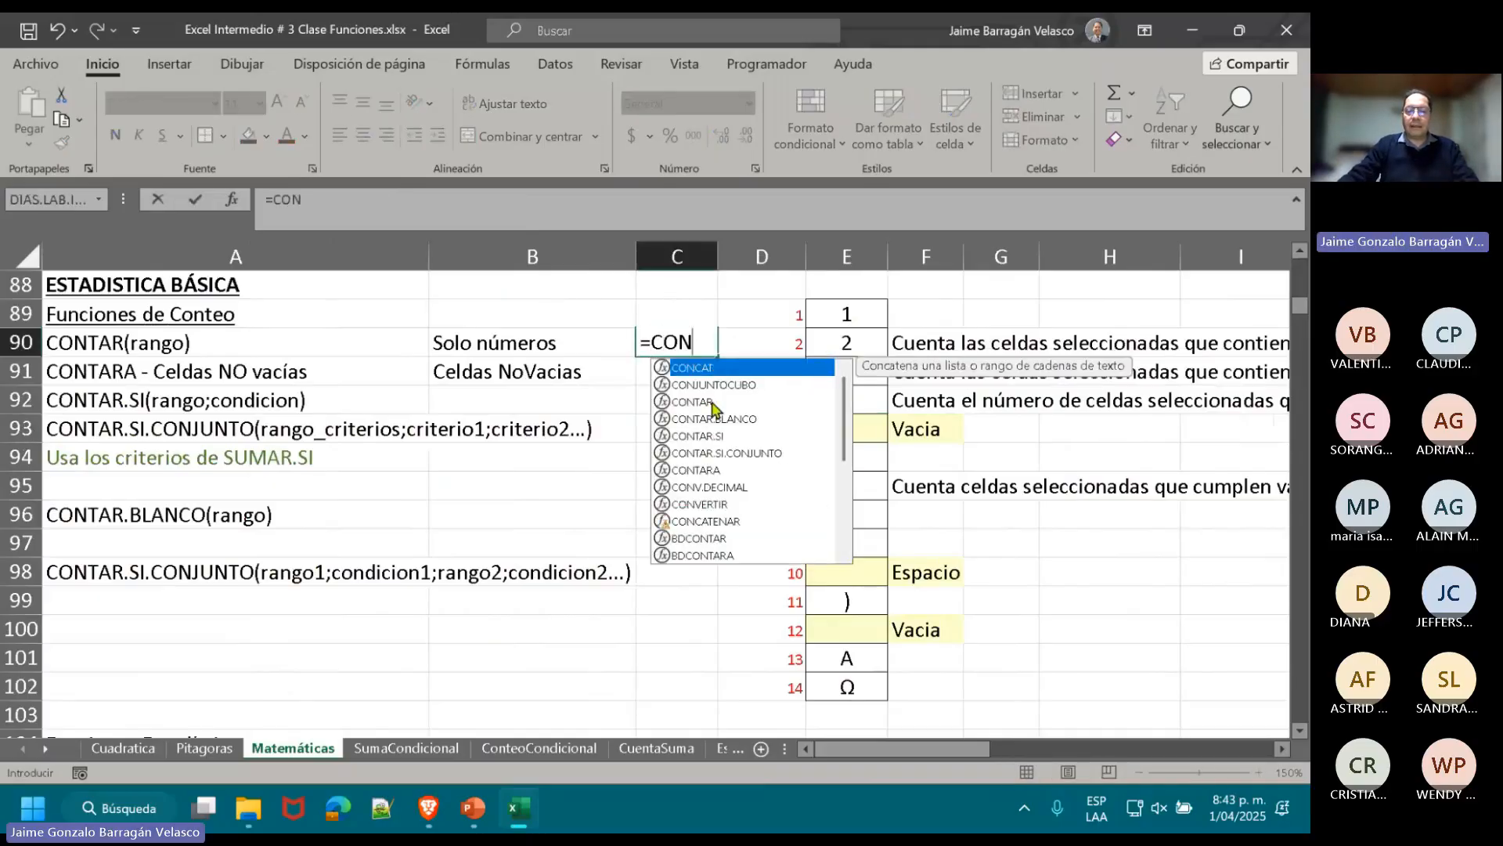
double_click(709, 400)
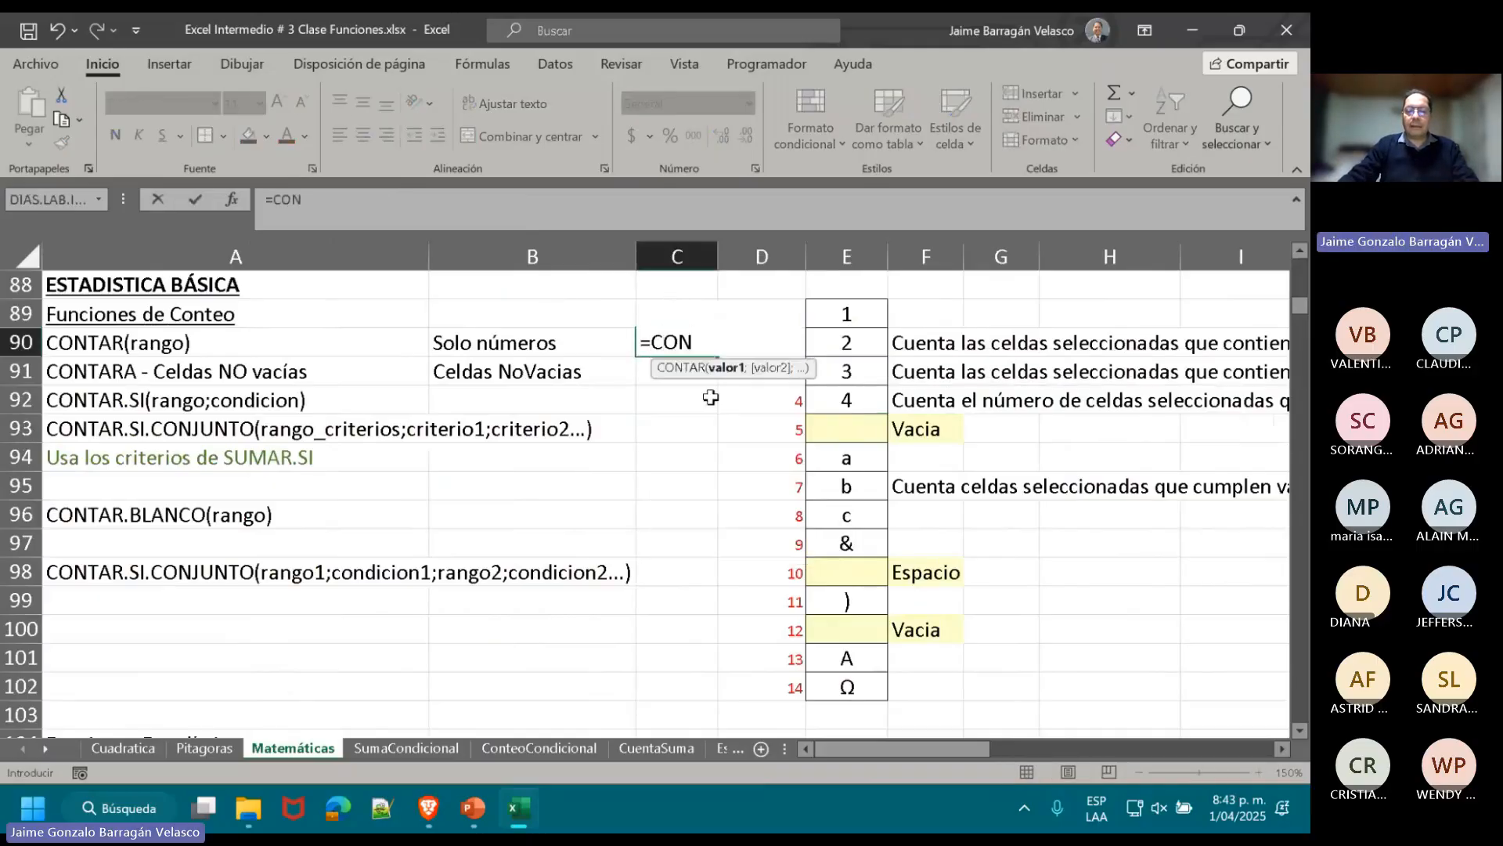
drag(847, 313, 850, 630)
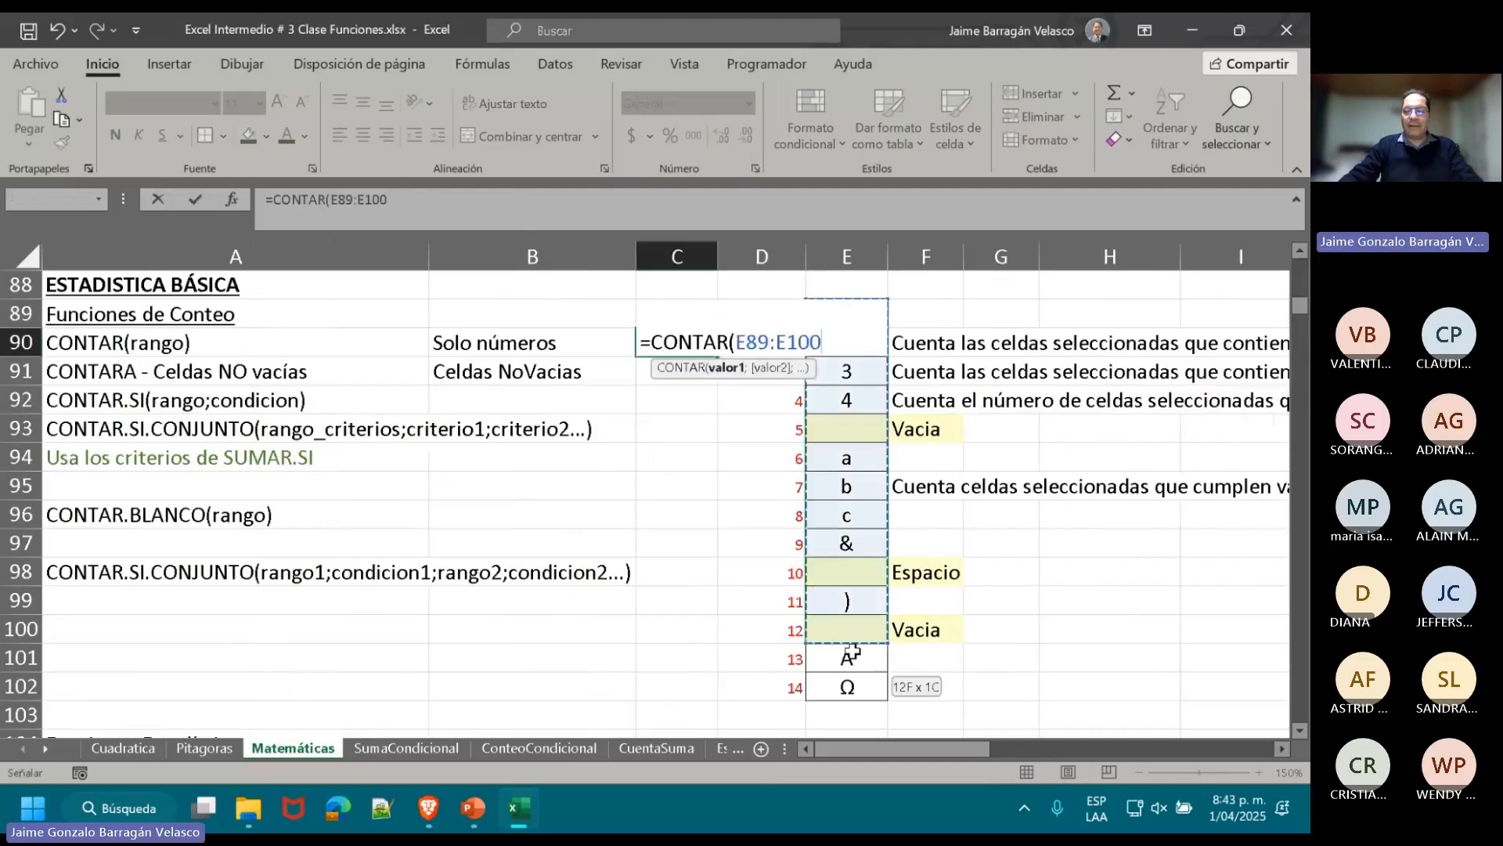
key(Escape)
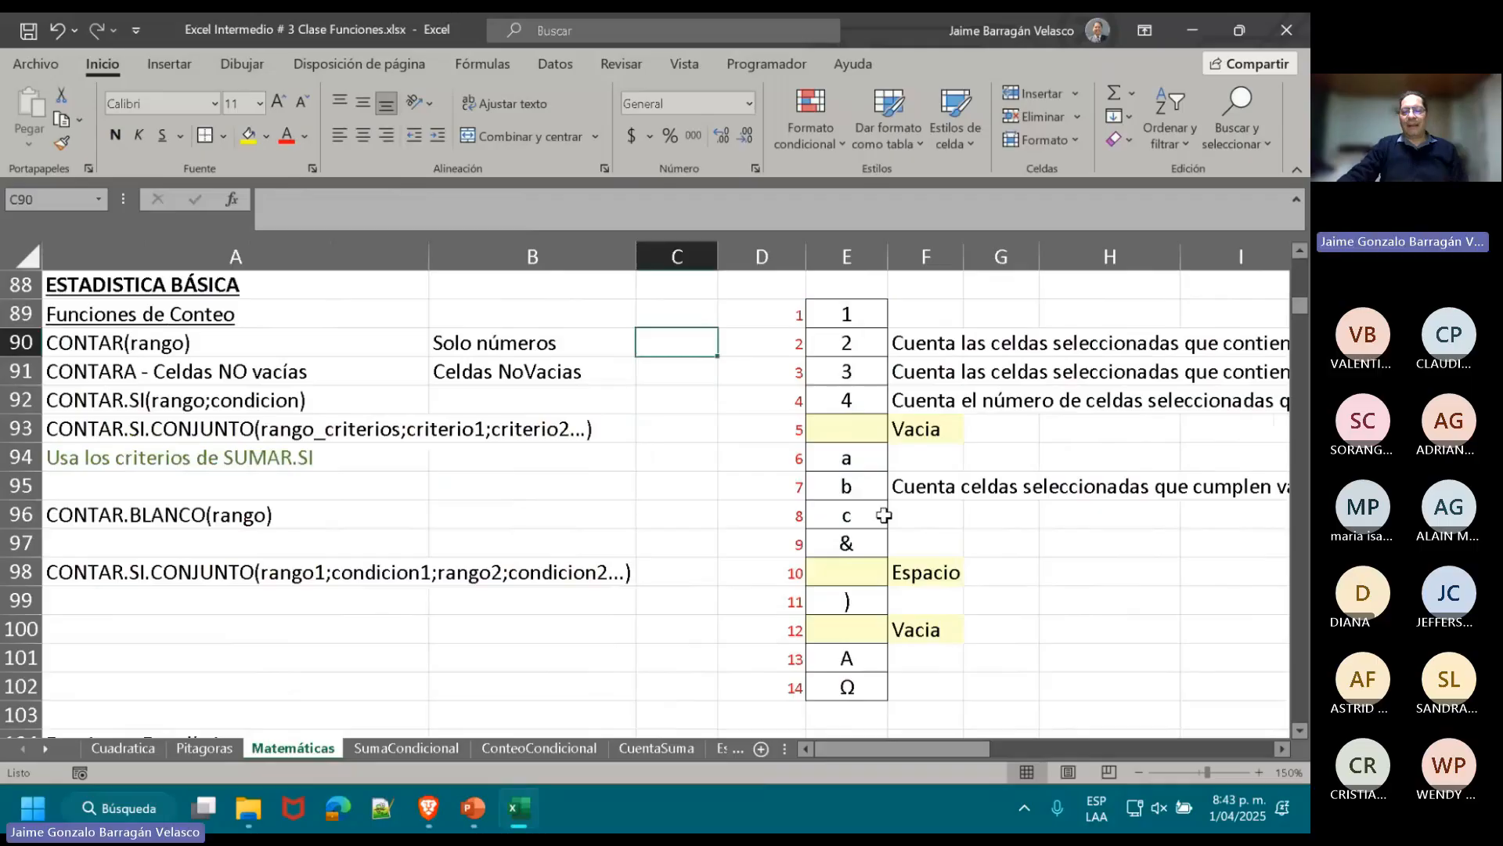
- Select the sample data E89:E102 and delete all the existing defined names from the workbook, from Ad to TablonParota
drag(842, 313, 843, 685)
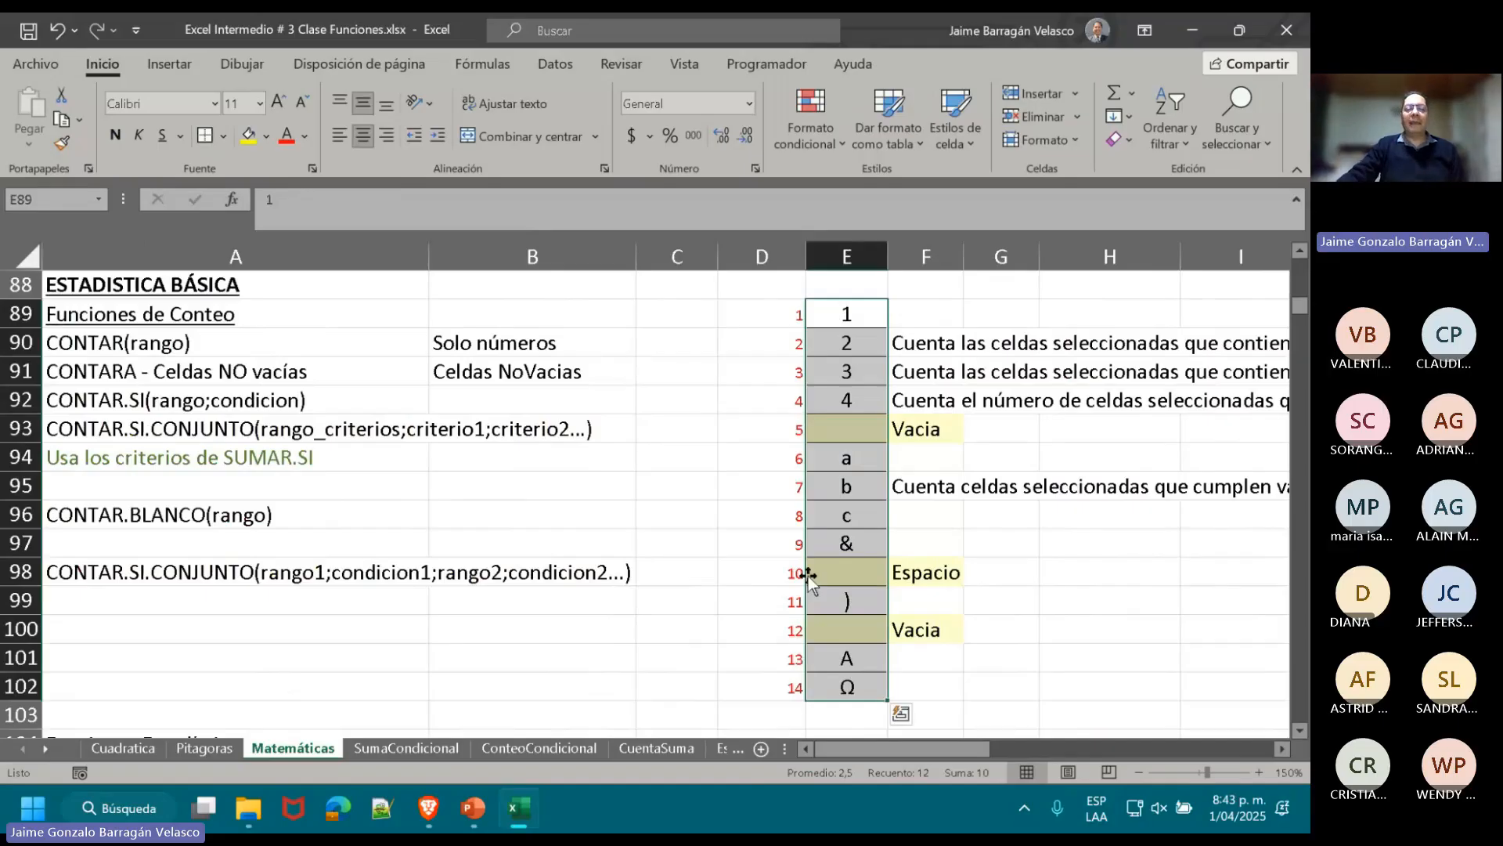
click(483, 63)
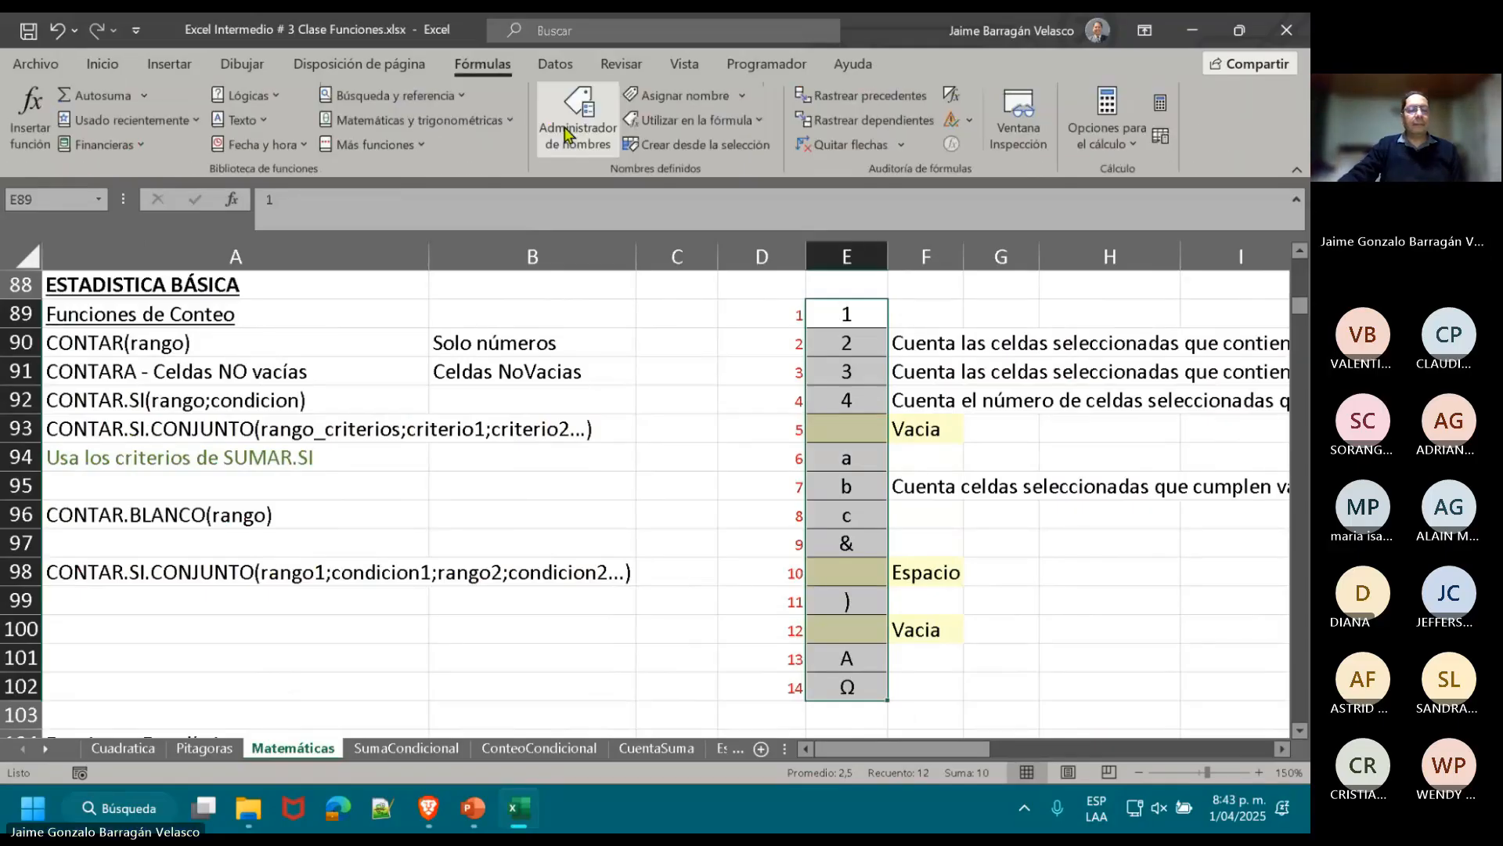
click(569, 135)
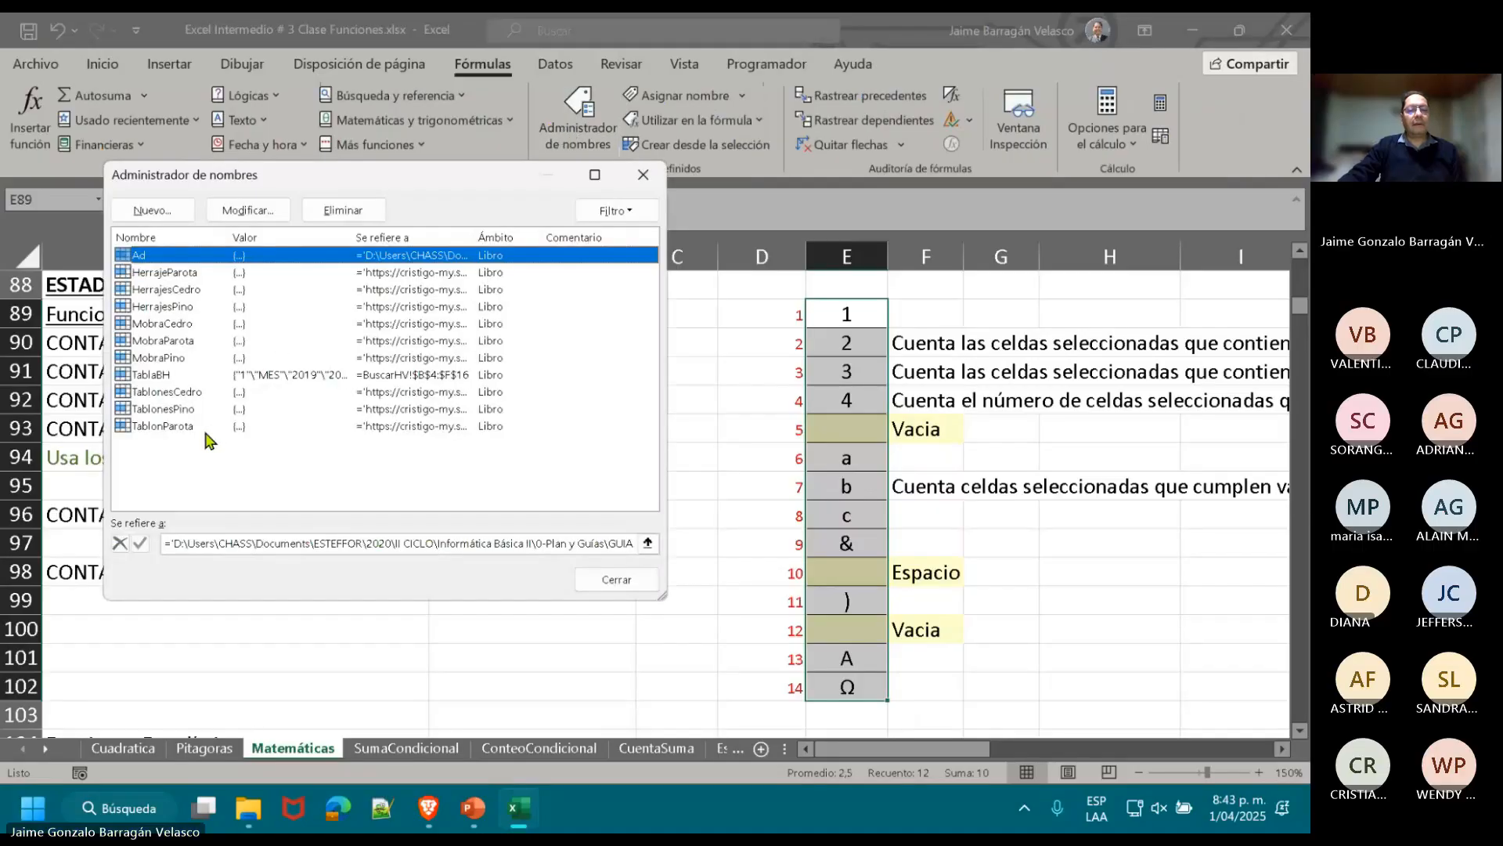
key(shift+Down)
key(shift+Down)
key(shift+Down)
key(shift+Down)
key(shift+Down)
key(shift+Down)
key(shift+Down)
key(shift+Down)
key(shift+Down)
key(shift+Down)
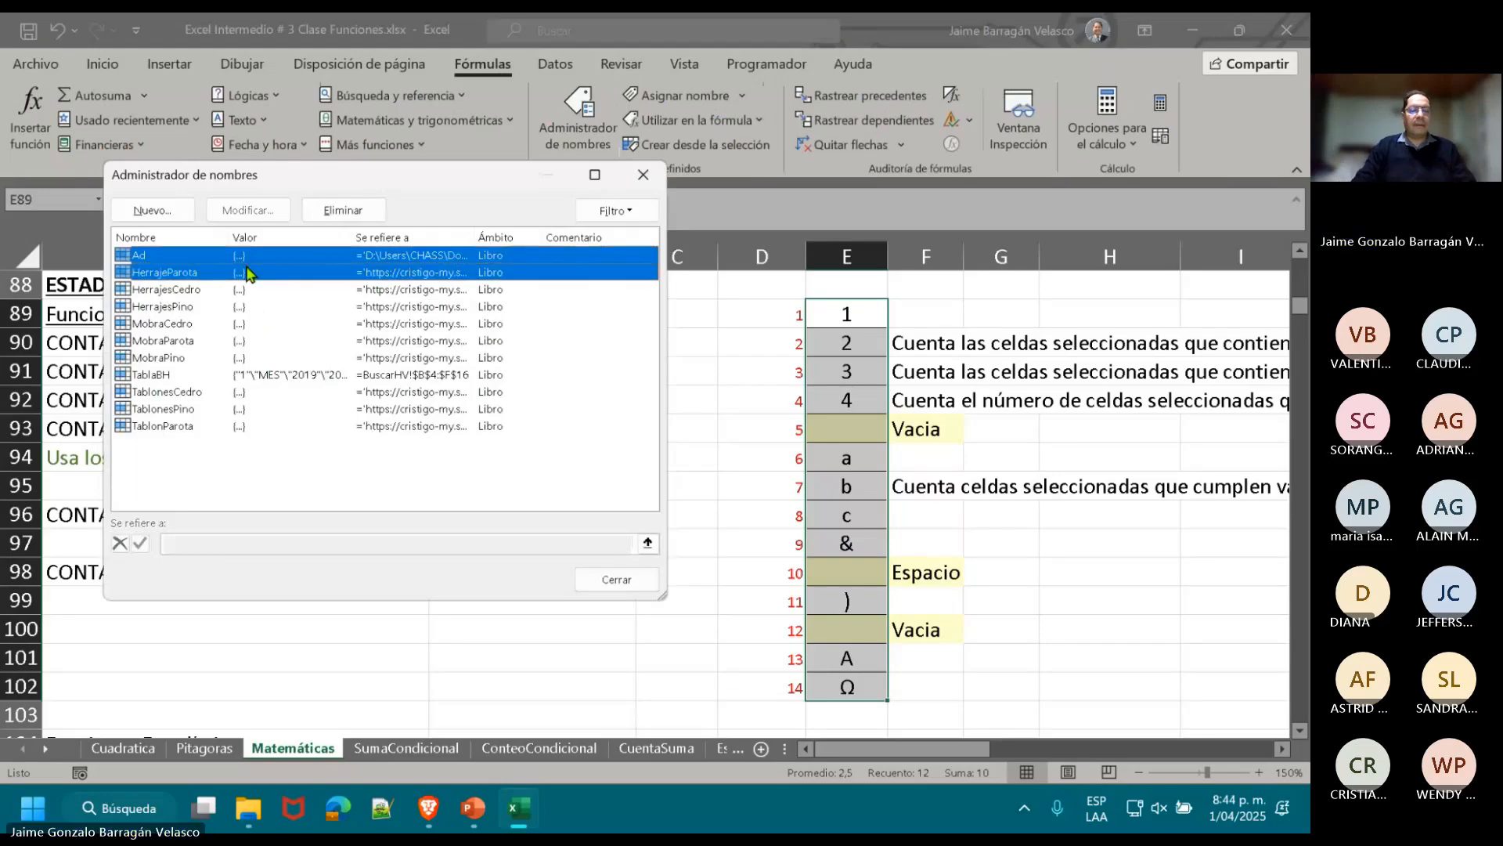
click(320, 210)
click(594, 466)
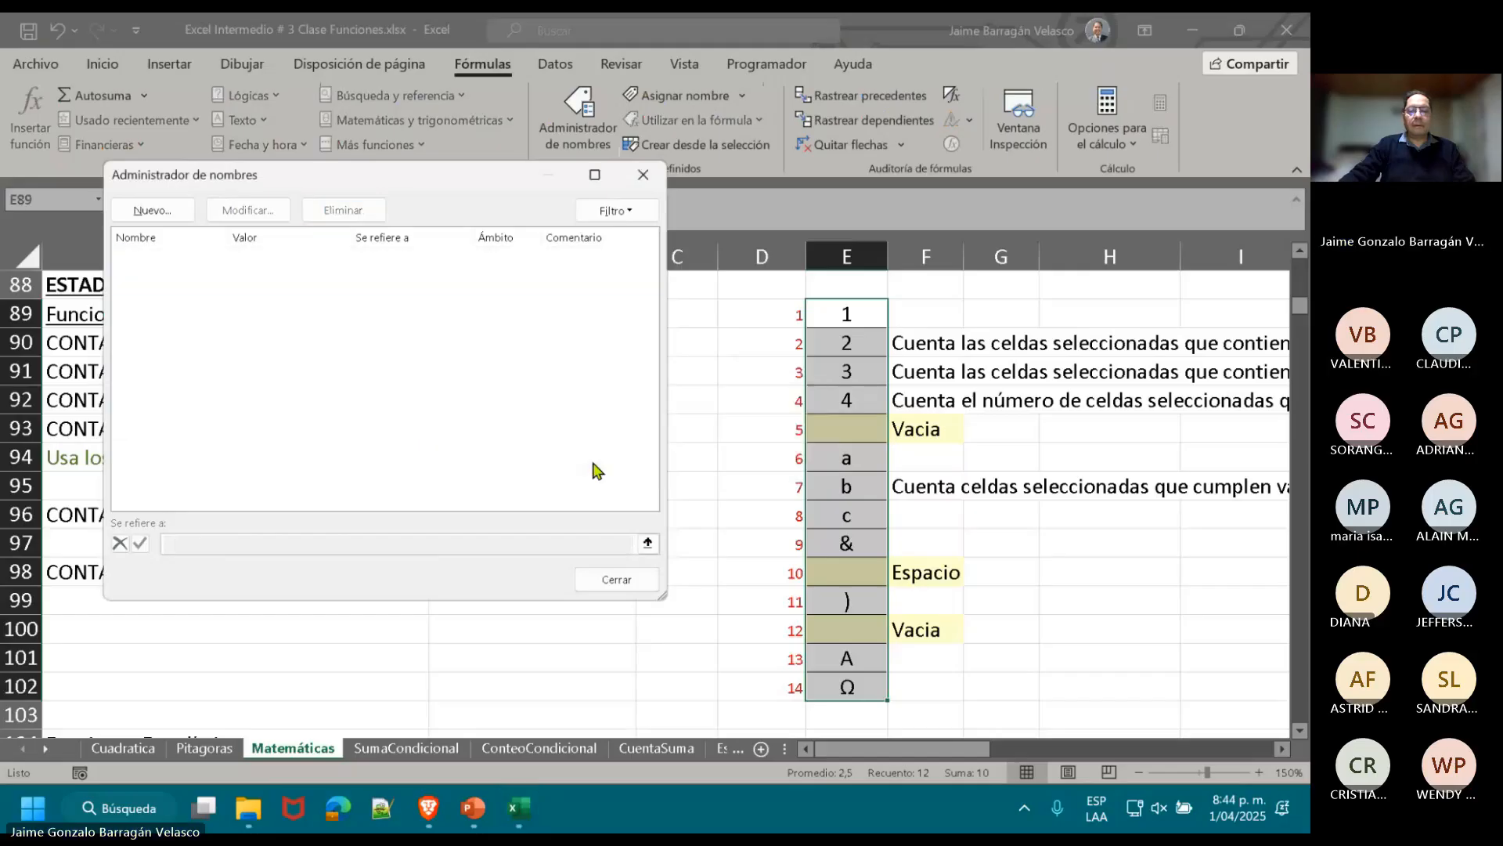
- Try to define the name COL1 with workbook scope for the range E89:E102
click(152, 210)
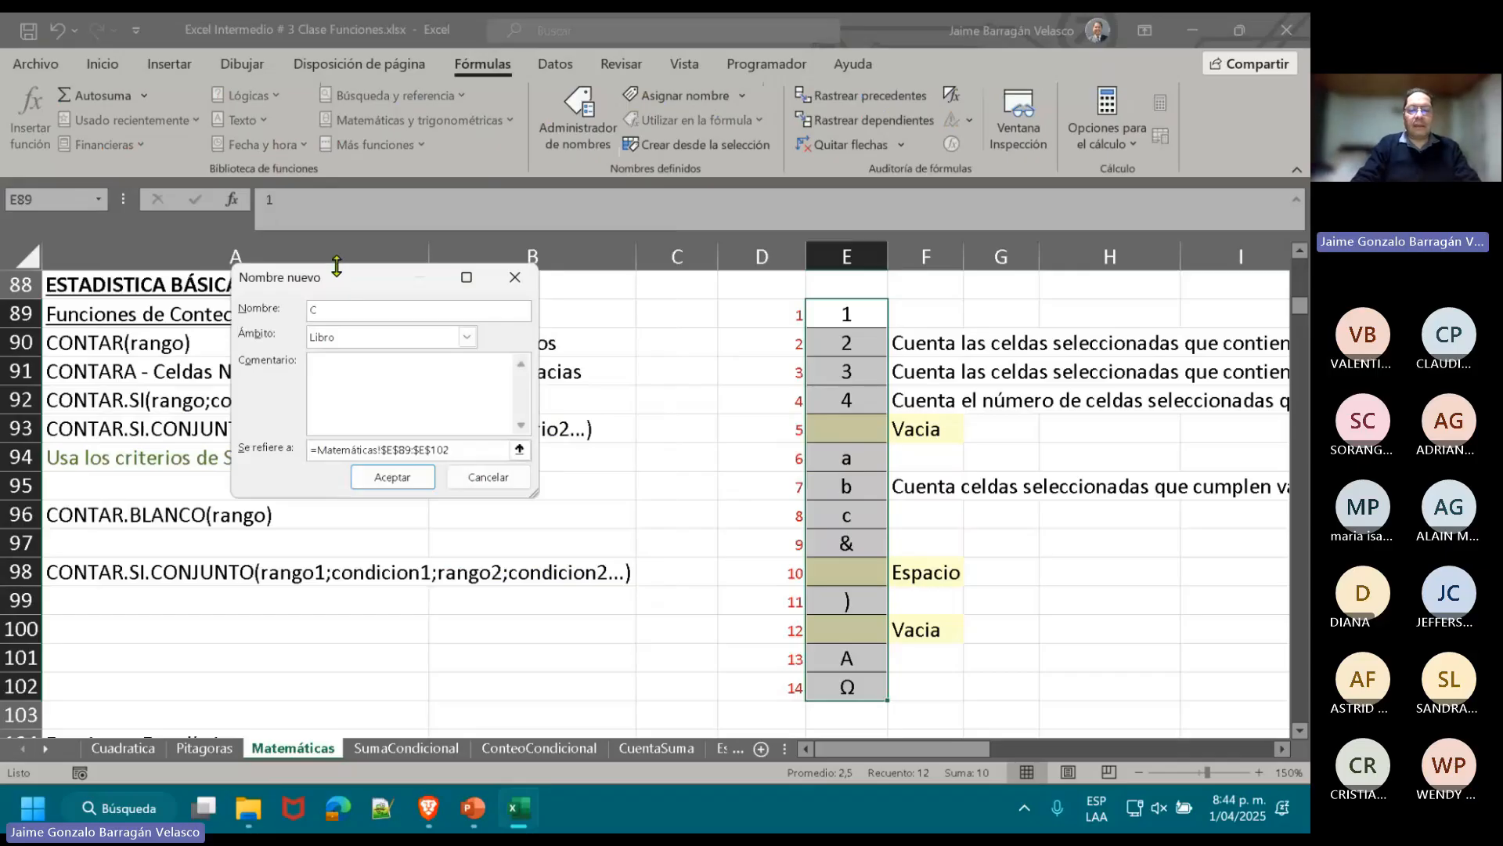
text(C)
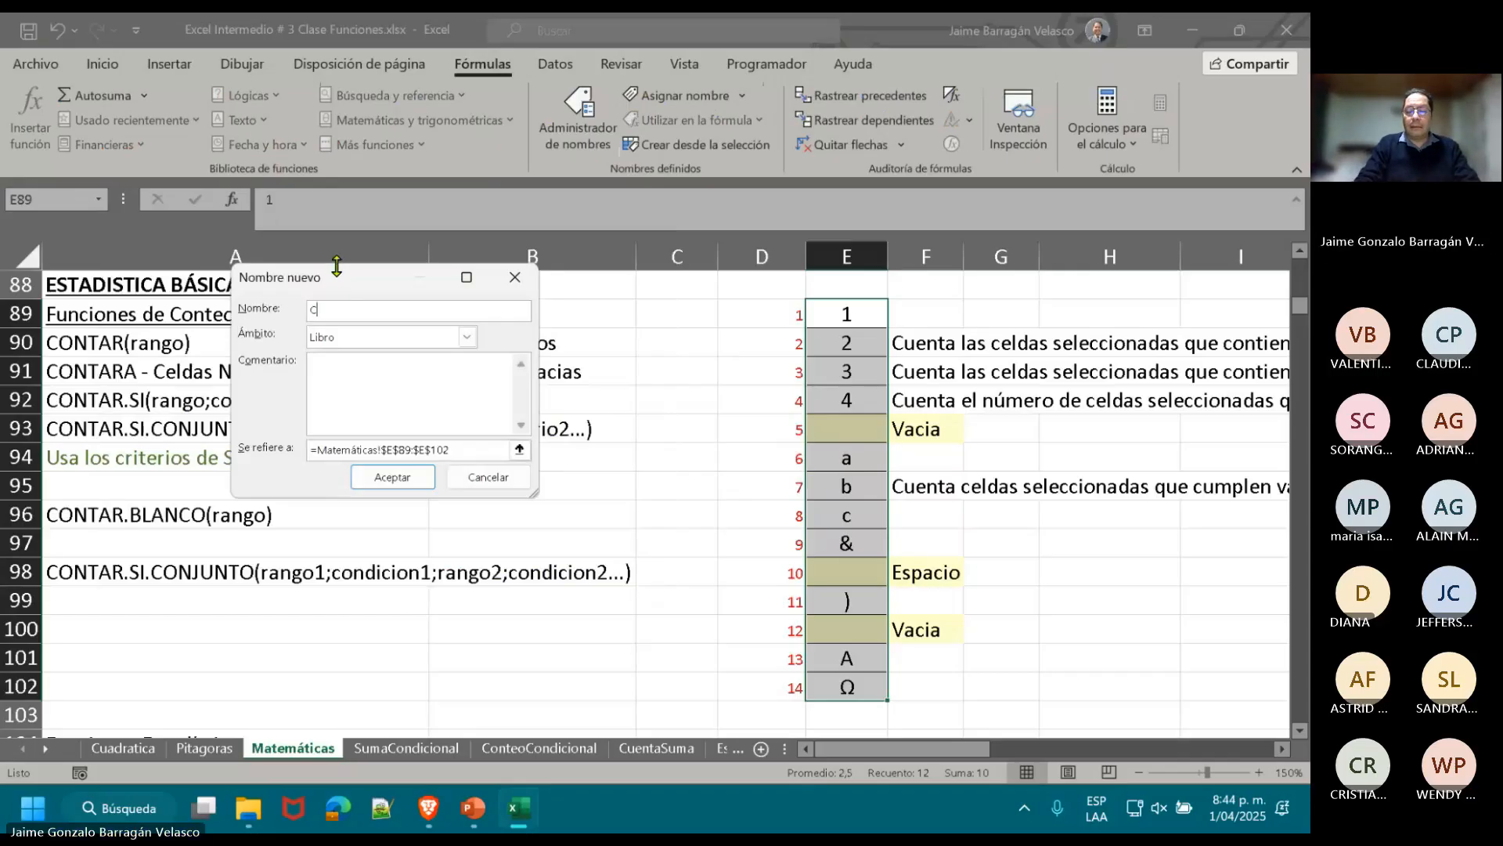
text(O)
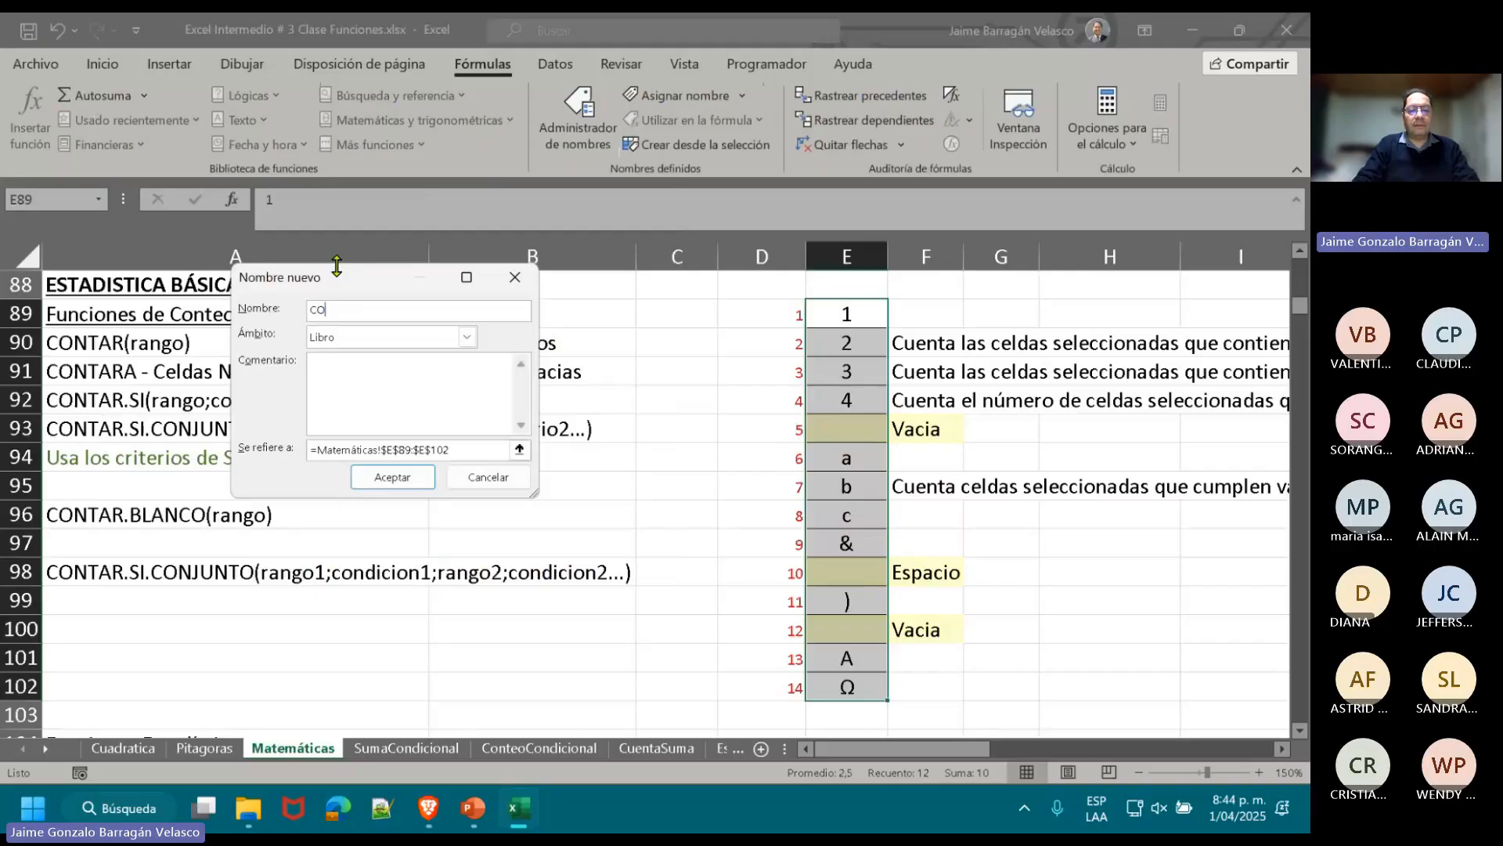
key(BackSpace)
key(BackSpace)
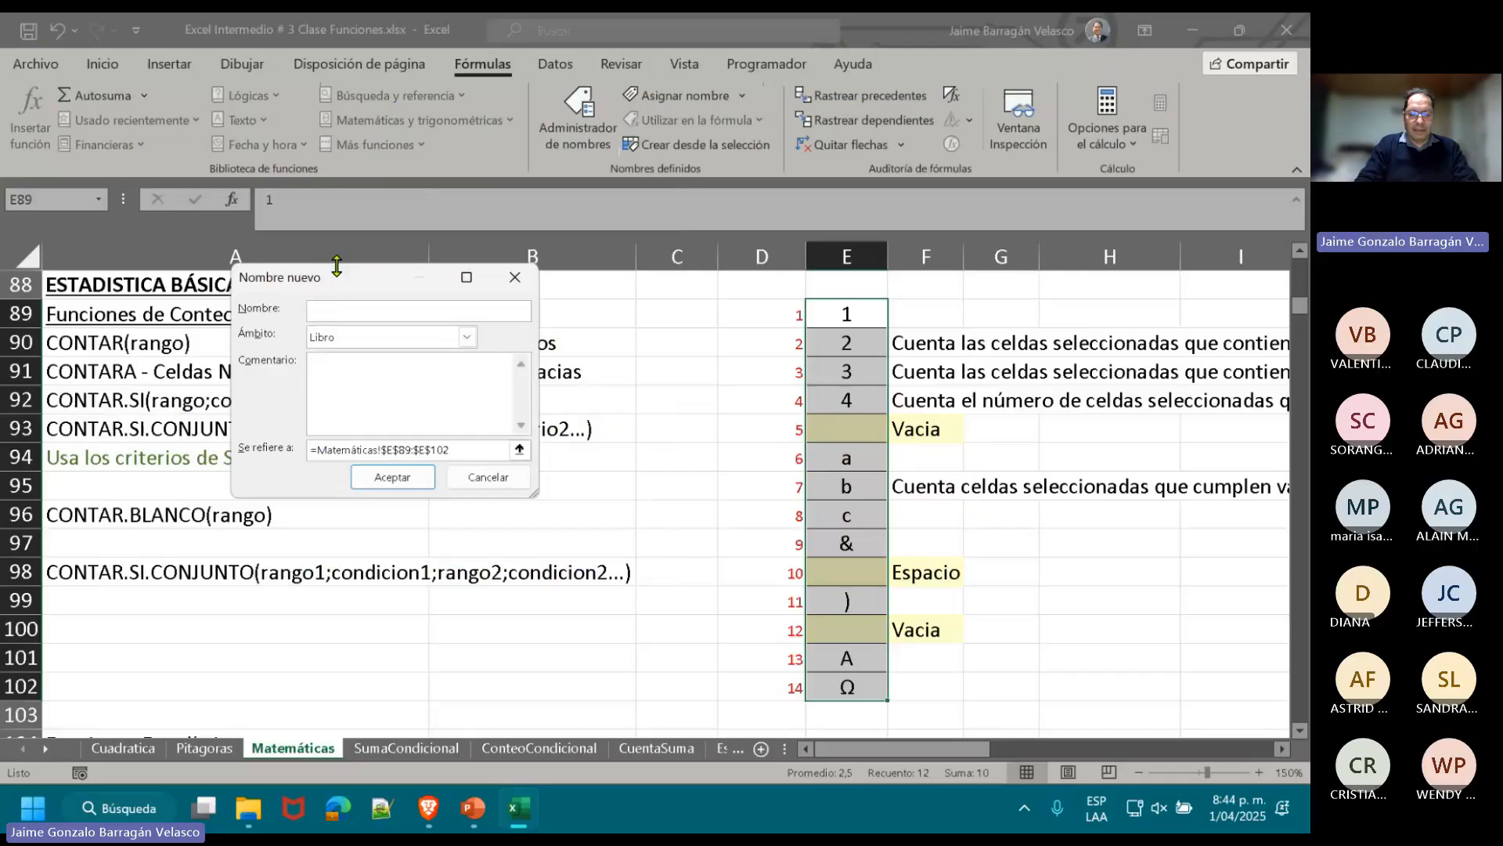
text(COL1)
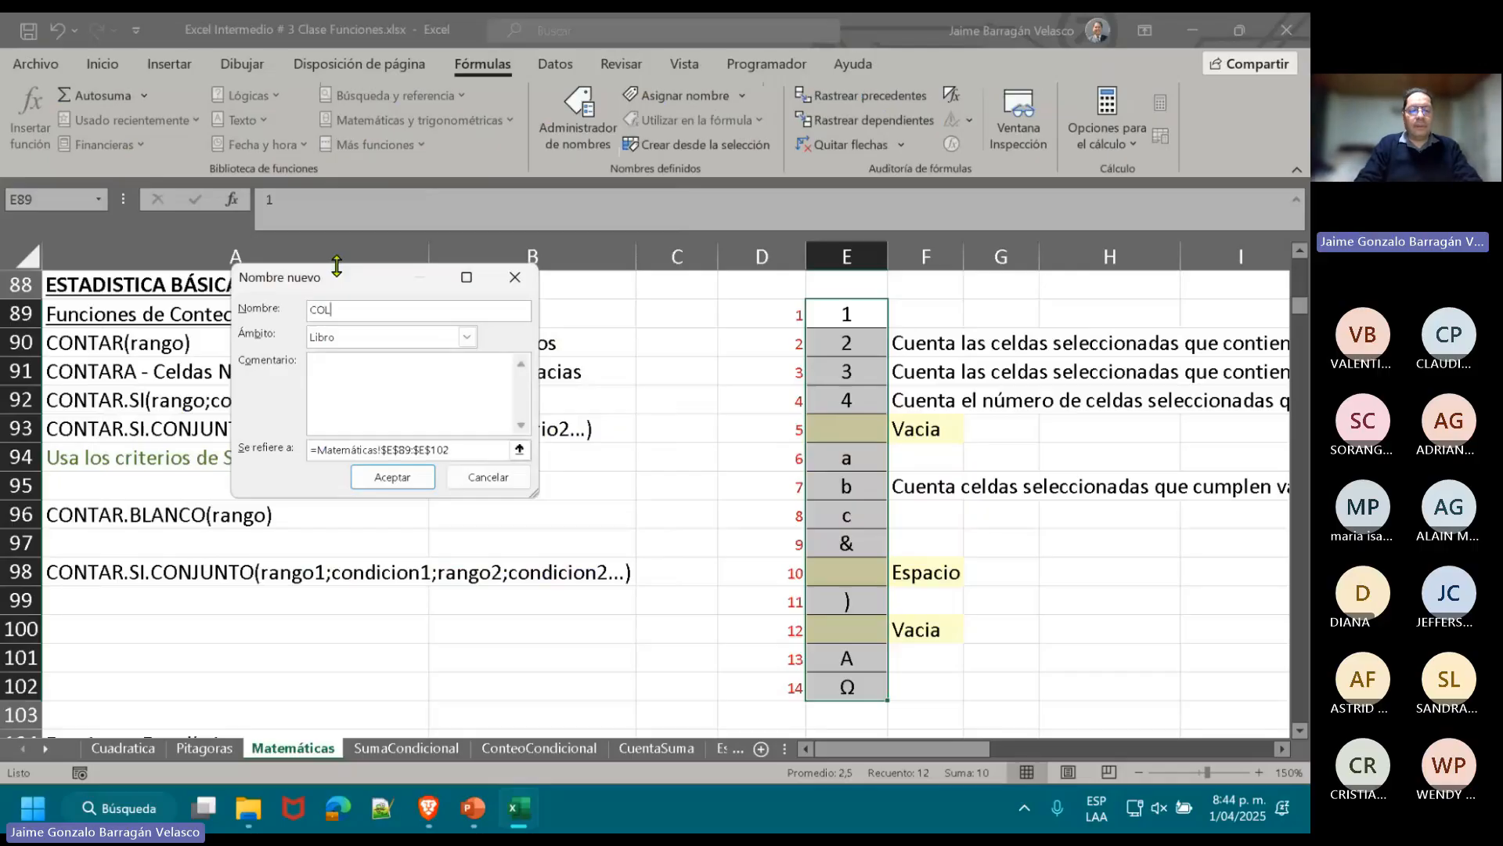
click(404, 477)
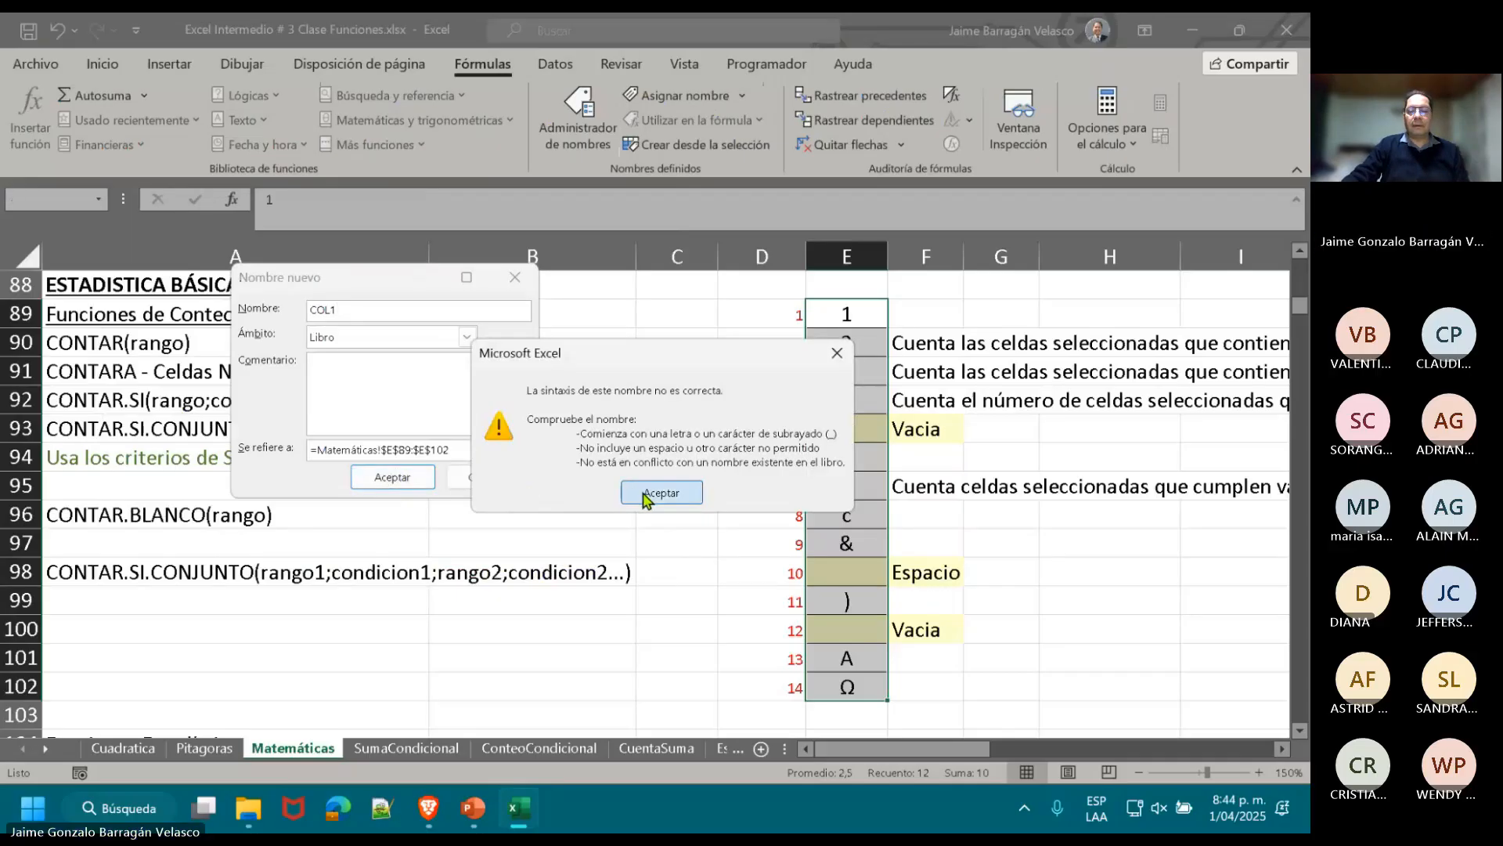
click(645, 493)
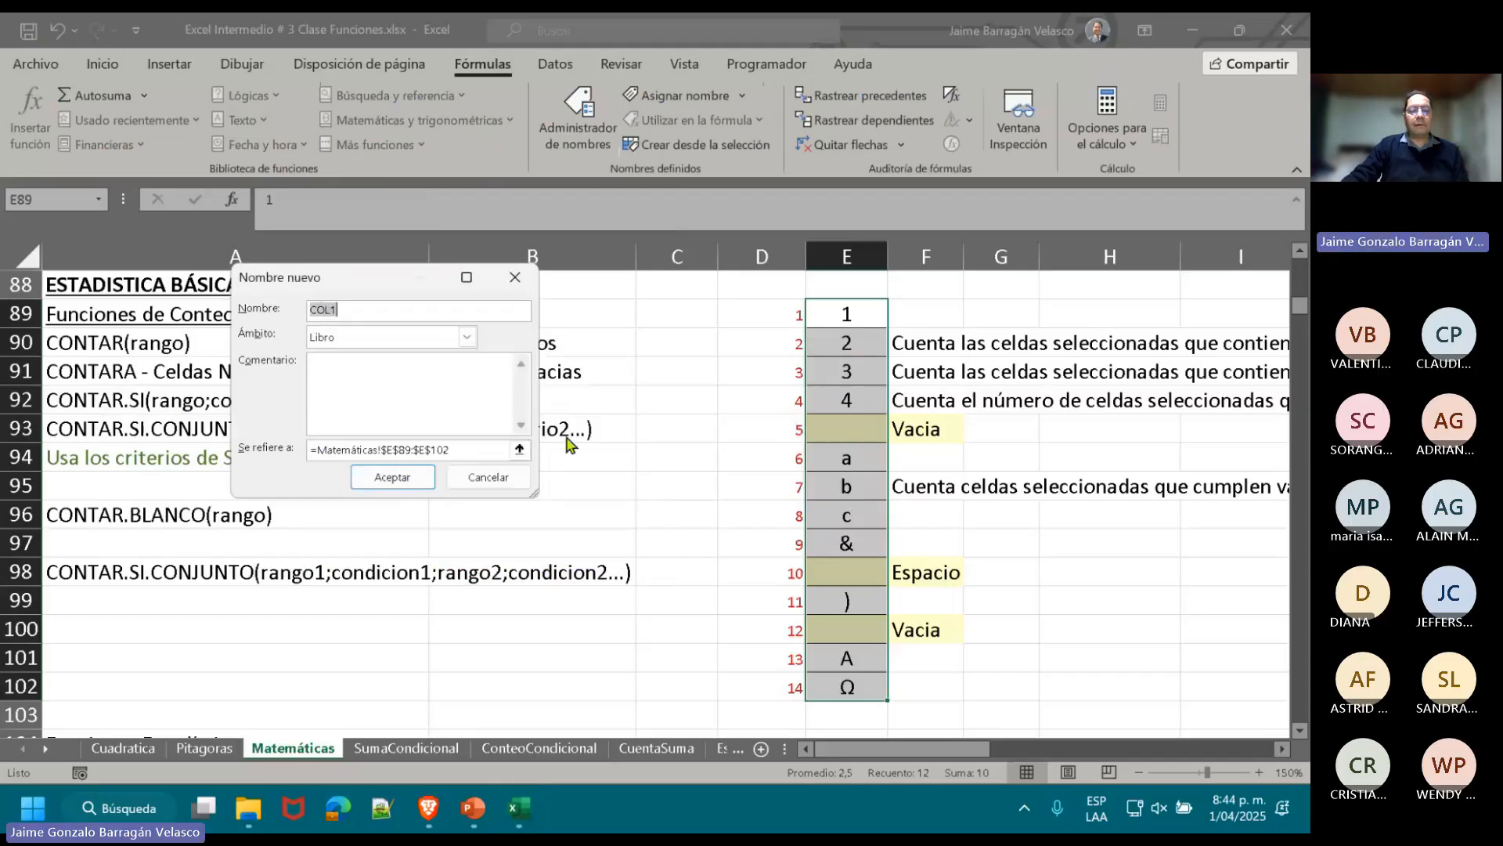
- Correct the new range name to COL_1, save it for E89:E102 and close the name manager
click(426, 311)
key(BackSpace)
text(_1)
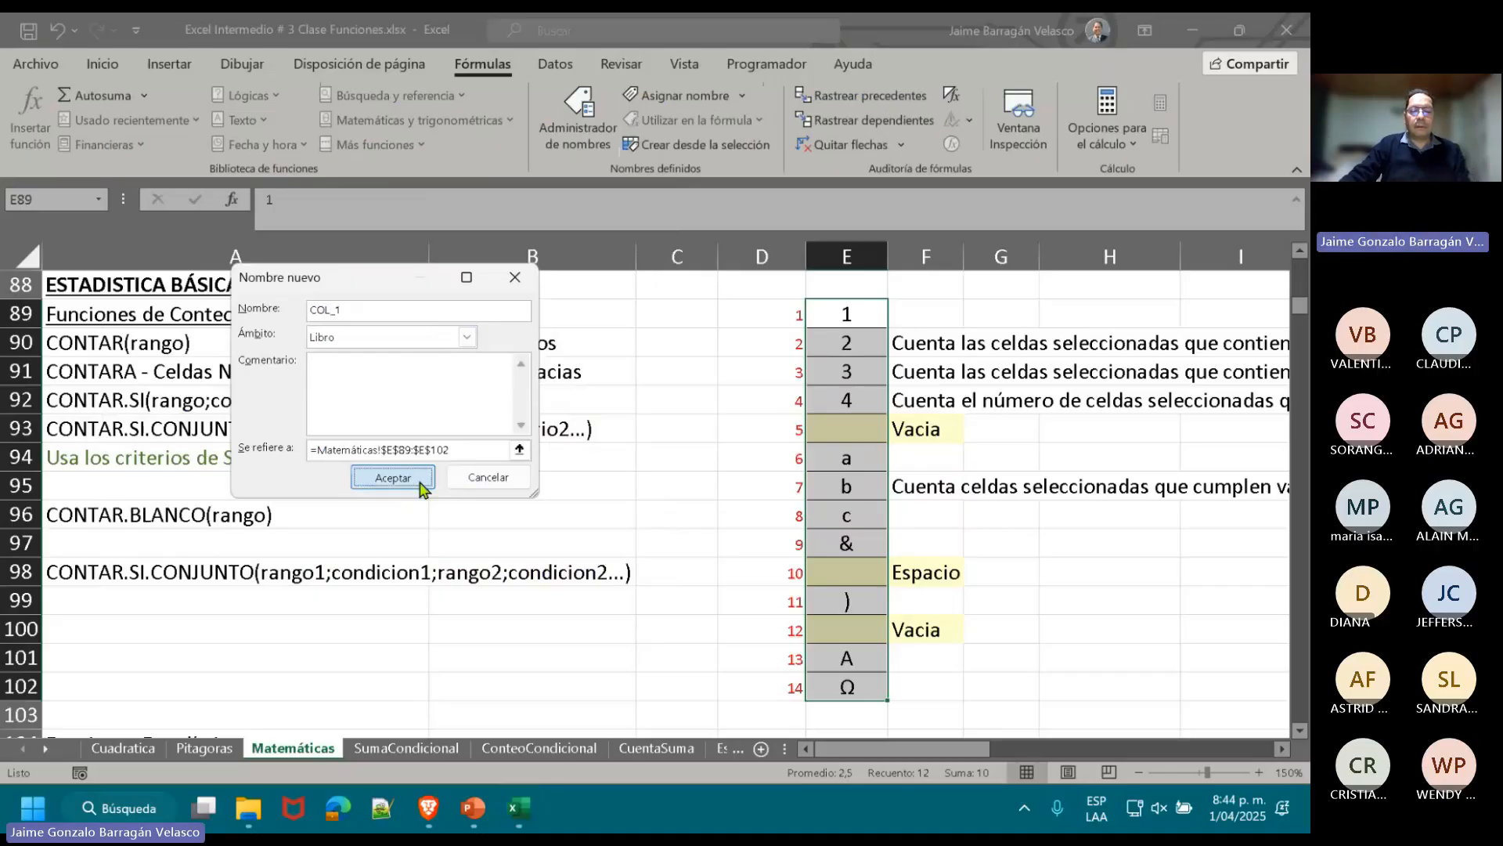
click(391, 477)
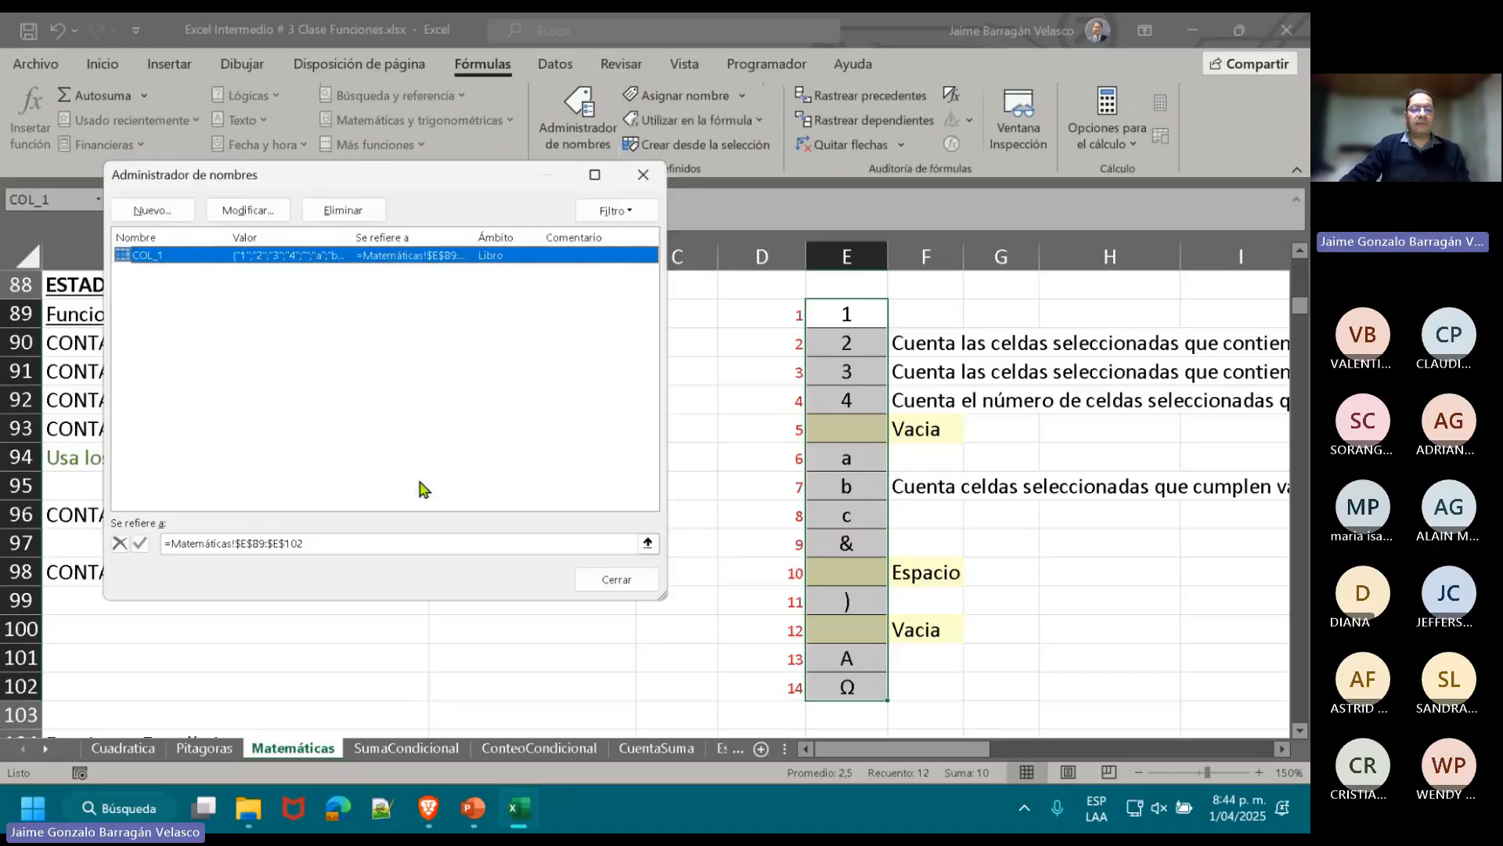
click(615, 580)
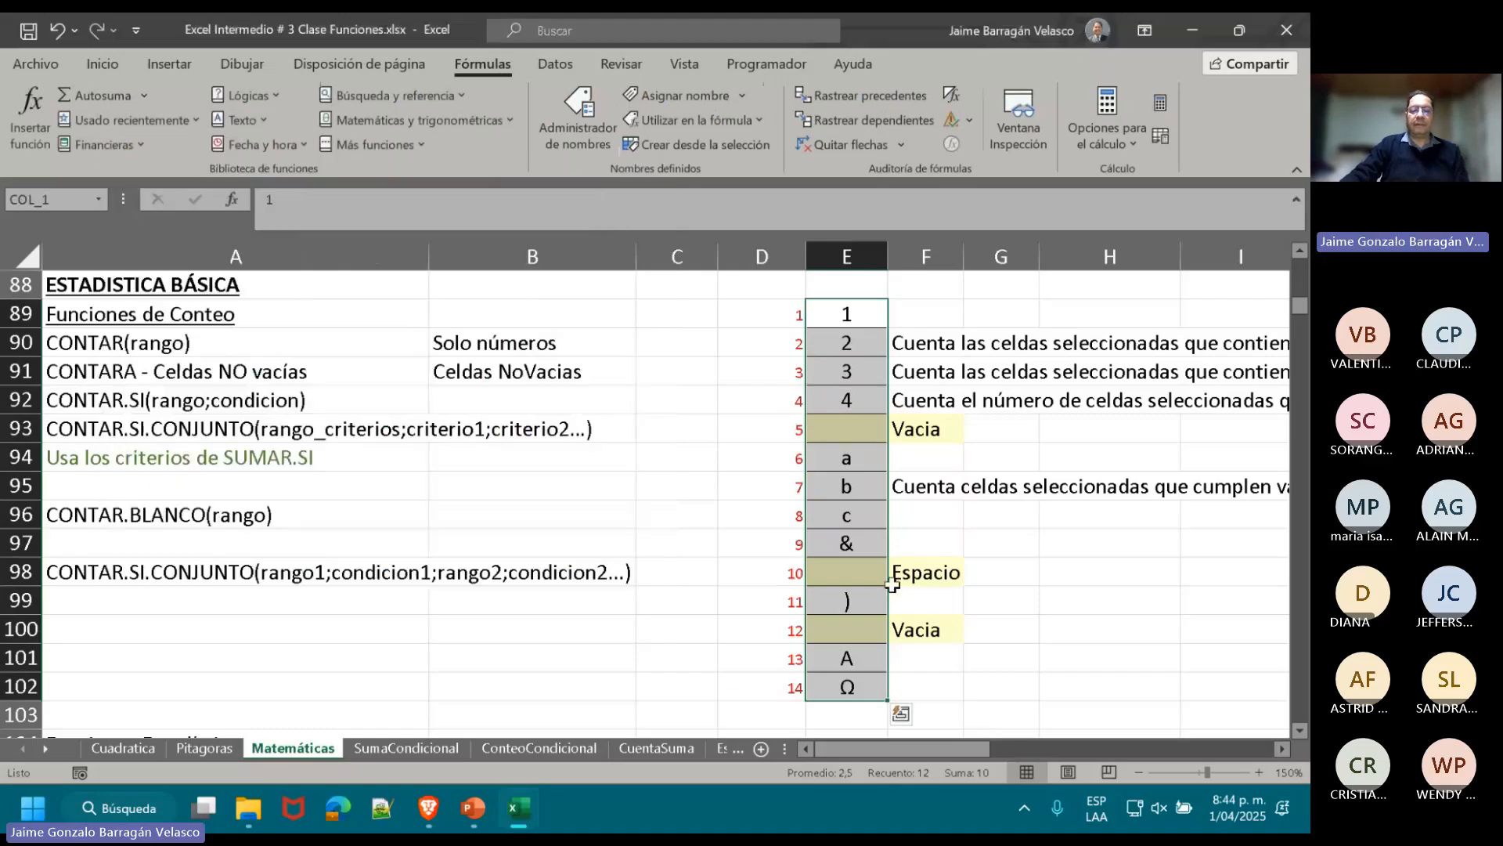
- Count the numeric cells of the named range in C90 with =CONTAR(COL_1)
click(687, 344)
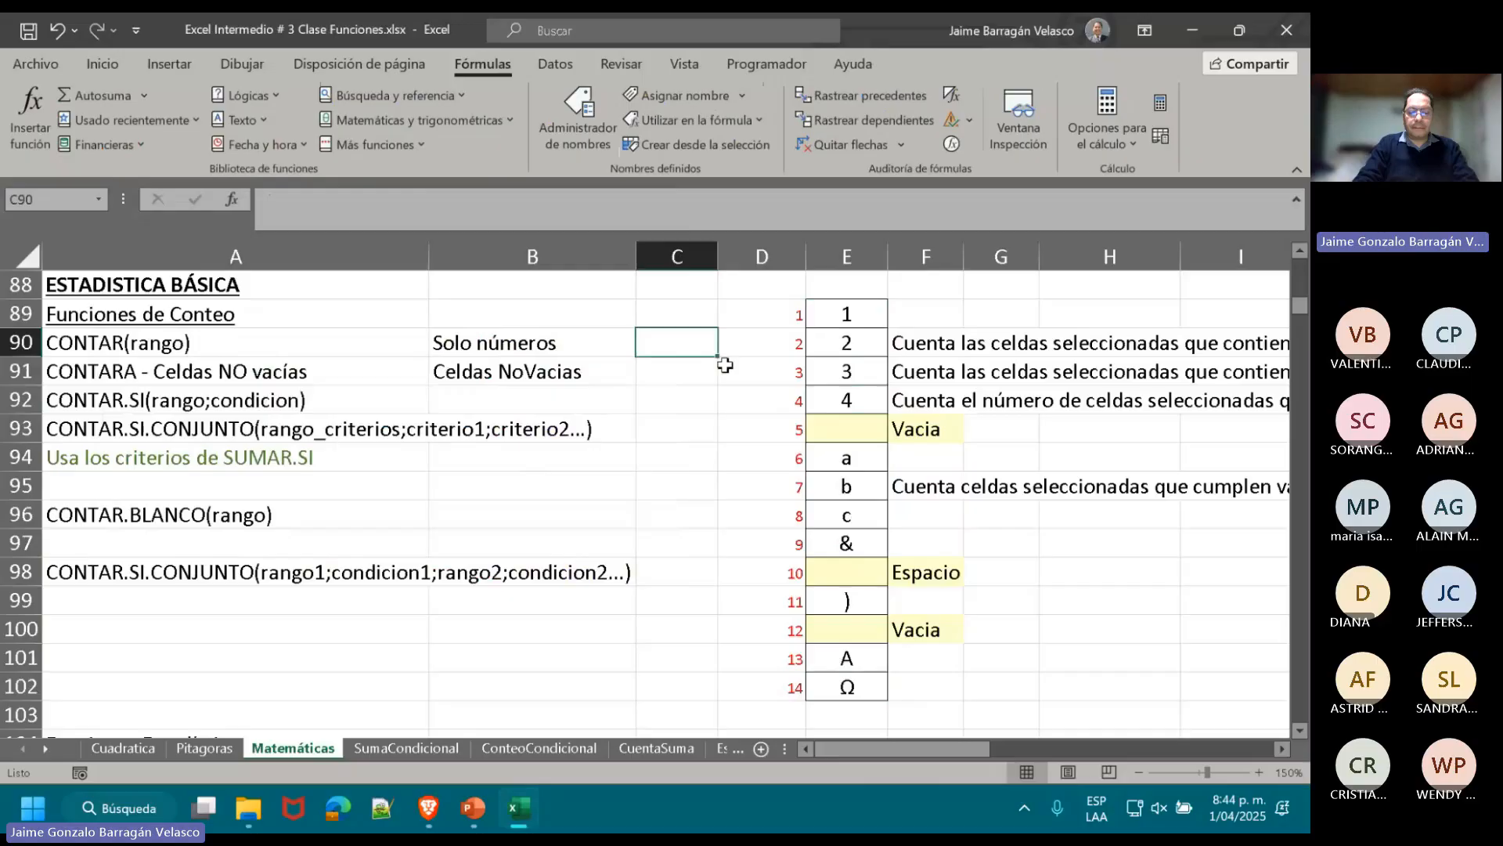
text(=CON)
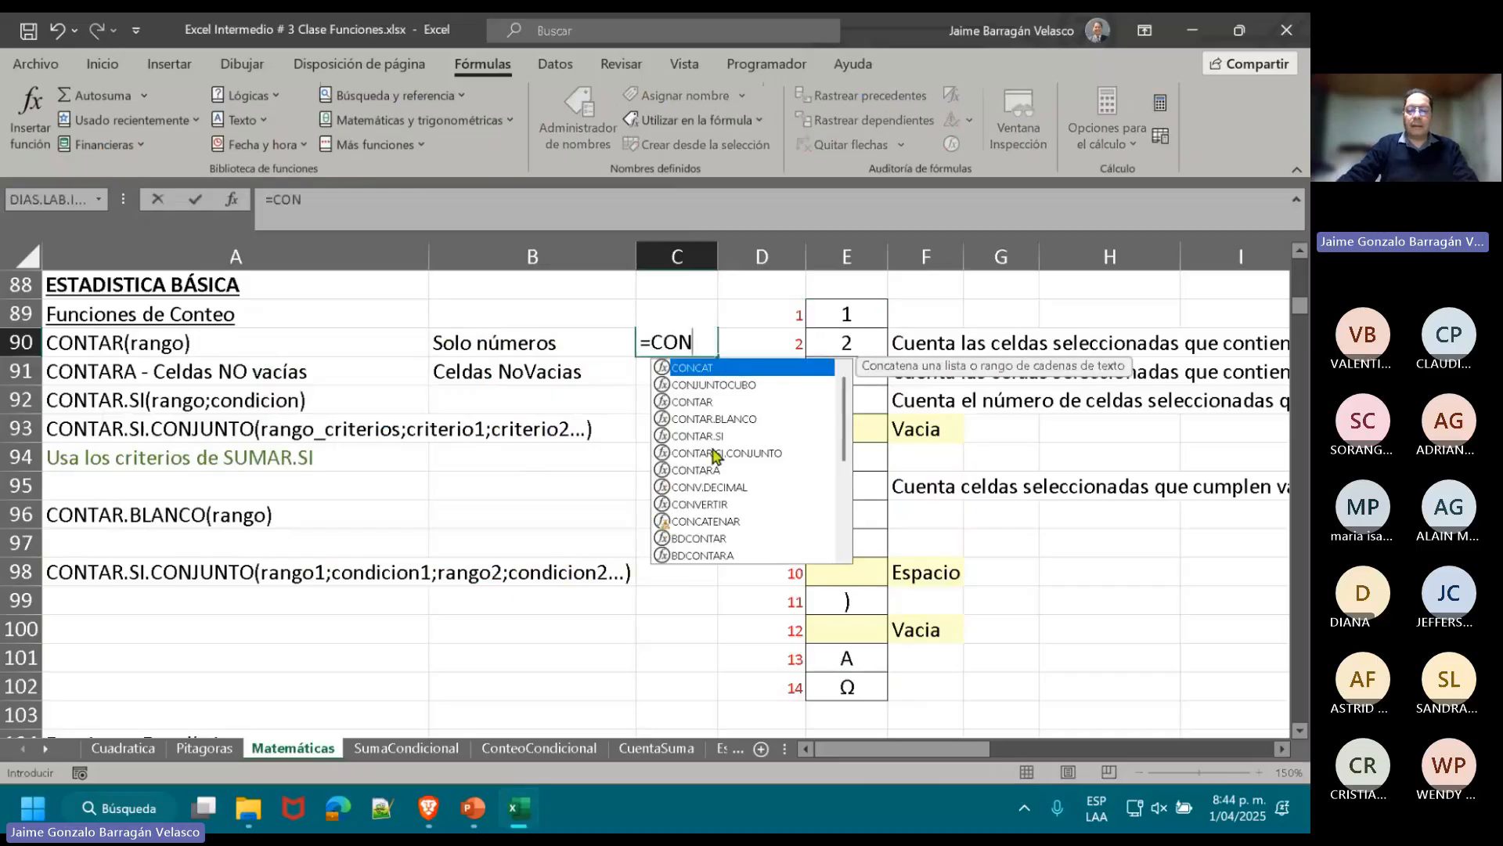
double_click(711, 401)
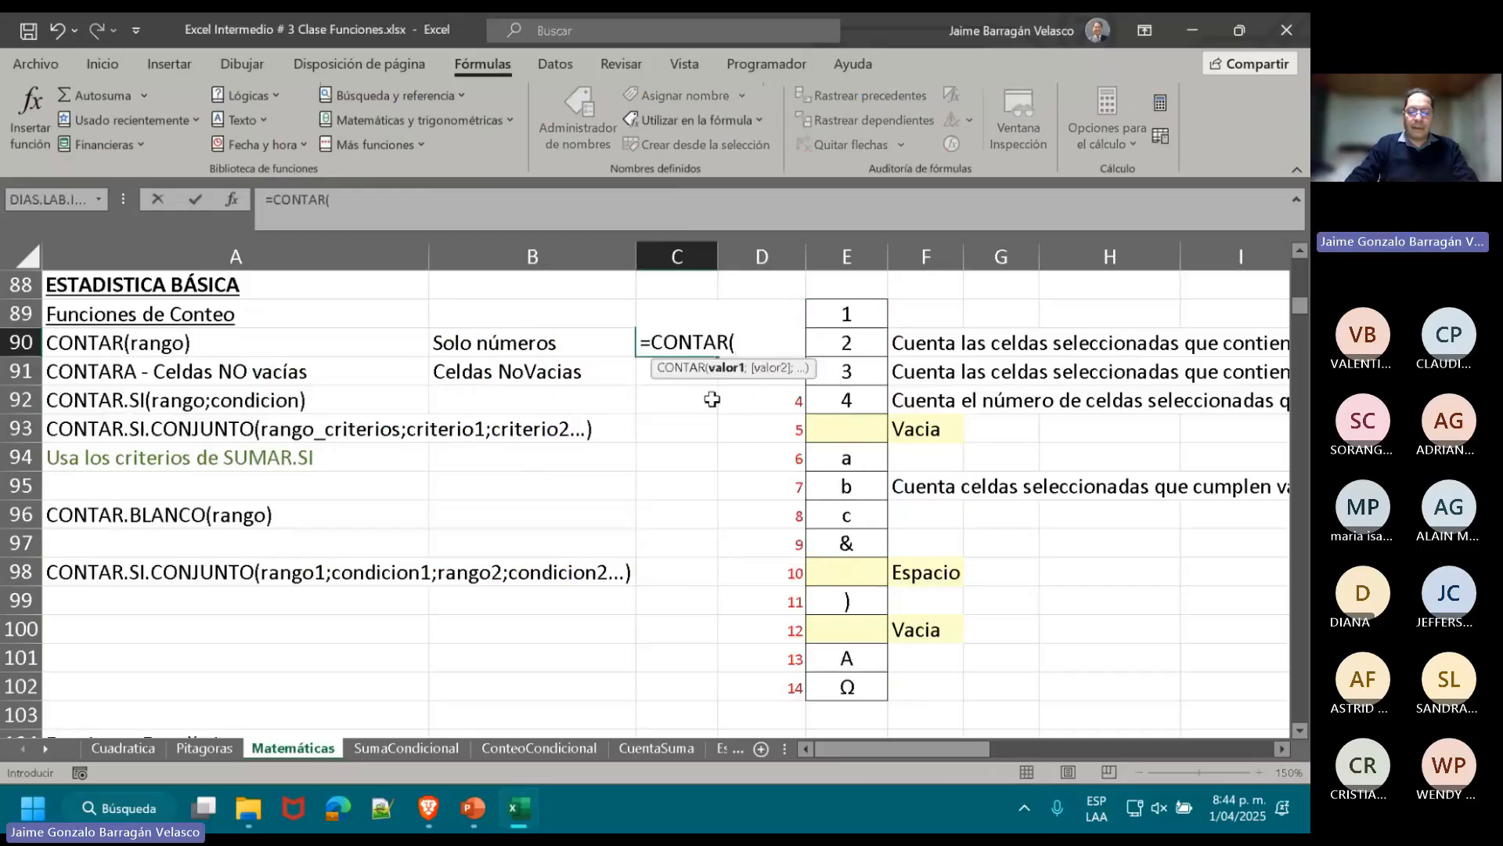
text(COL)
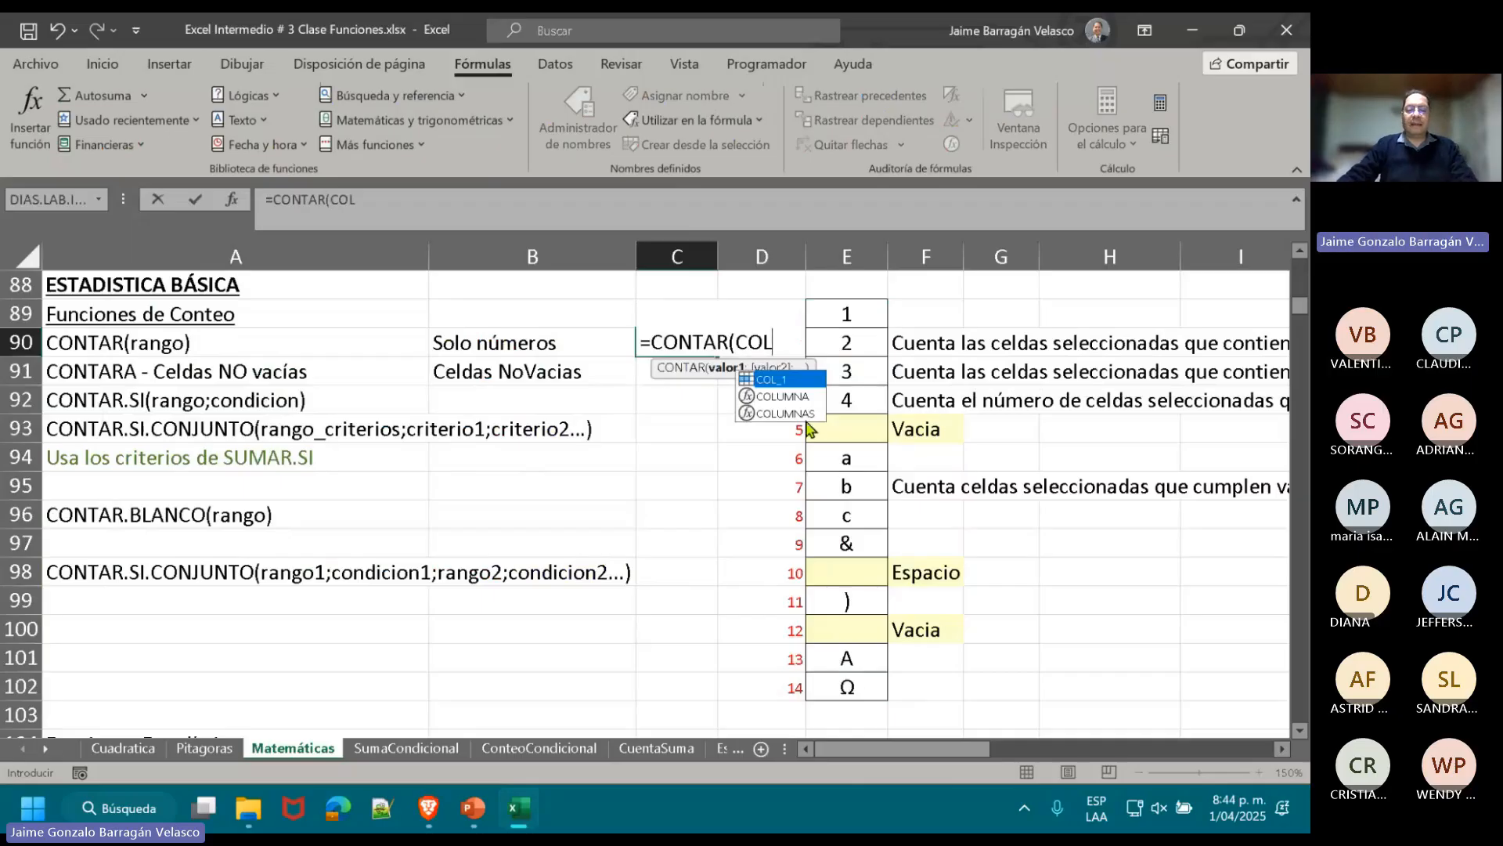
double_click(779, 380)
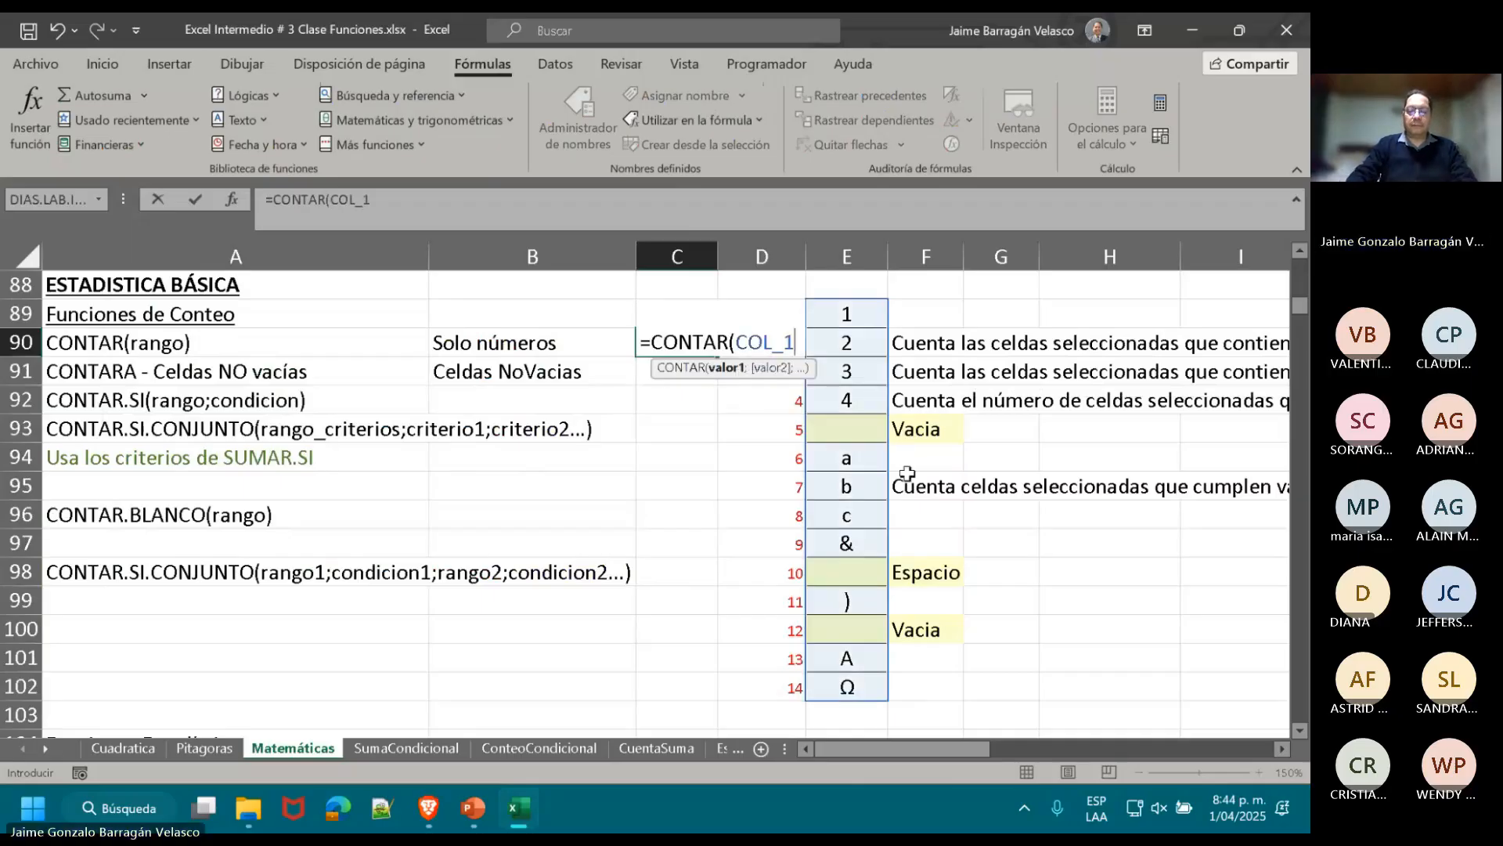
text())
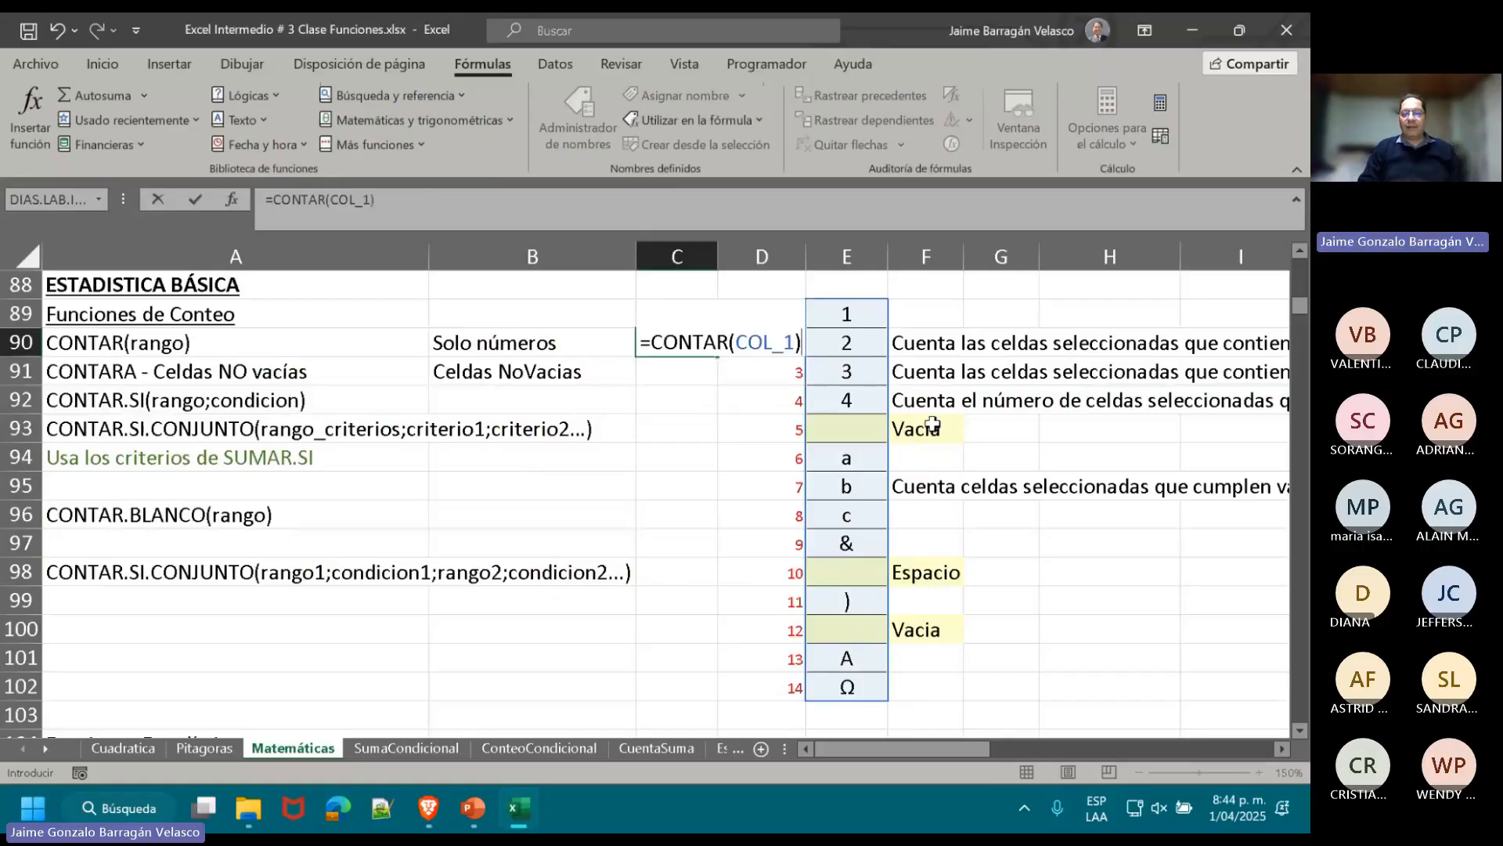
key(Return)
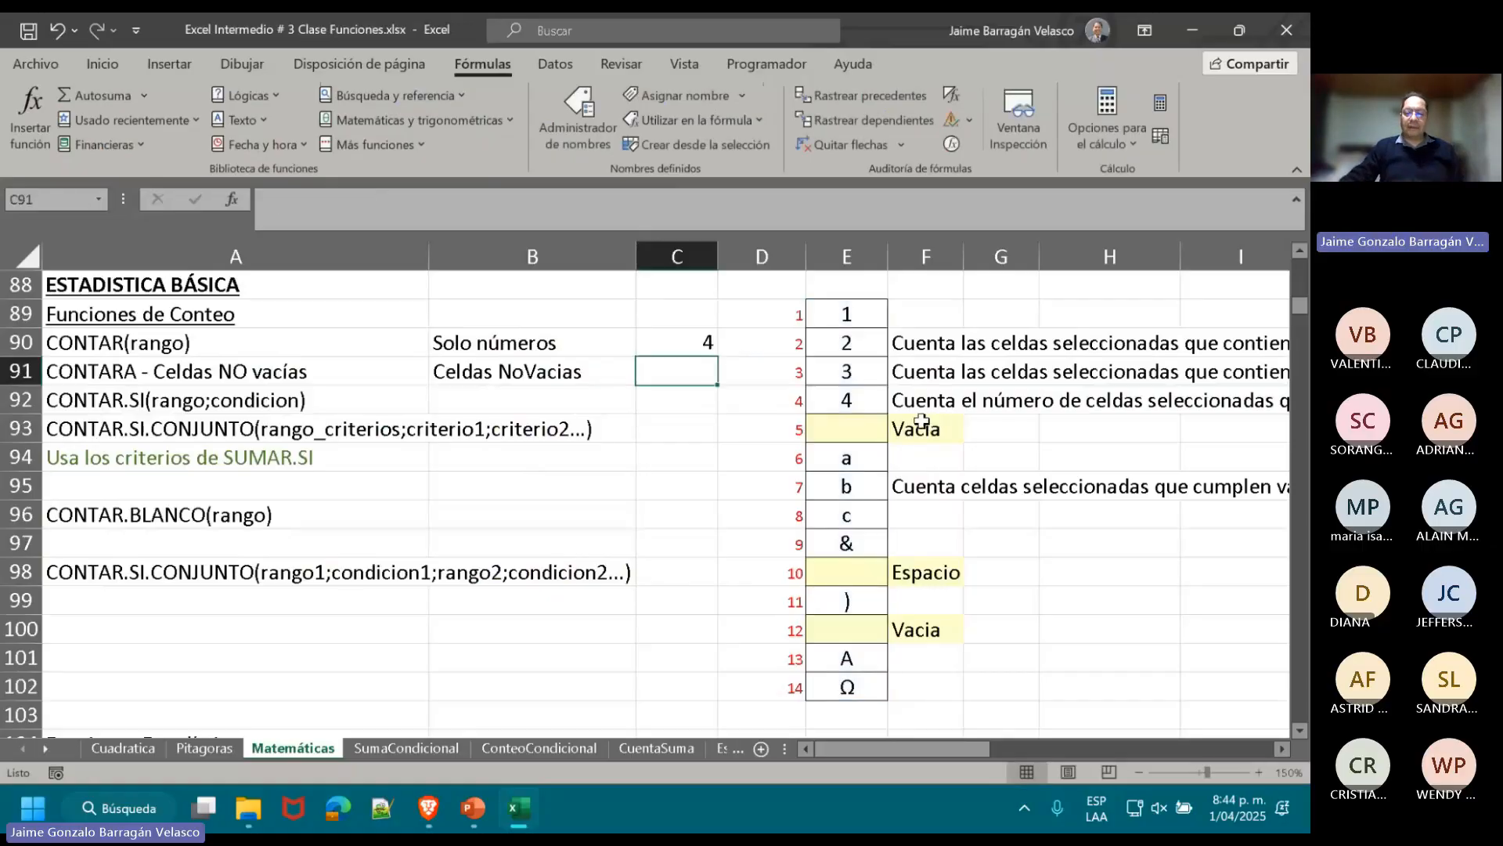
- Count the non-empty cells of the named range in C91 with =CONTARA(COL_1)
drag(829, 319, 839, 407)
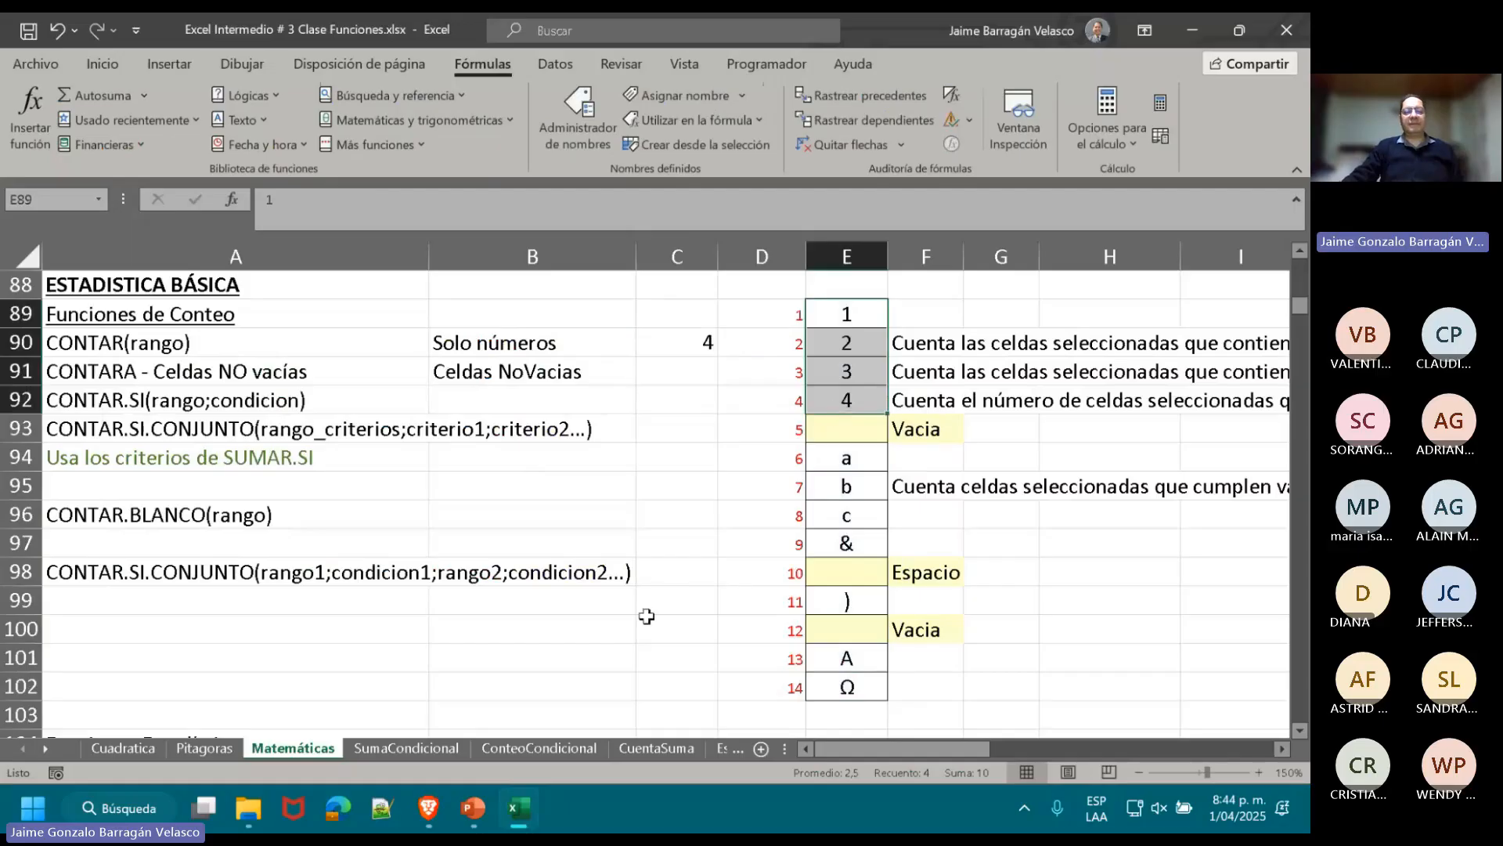
click(662, 373)
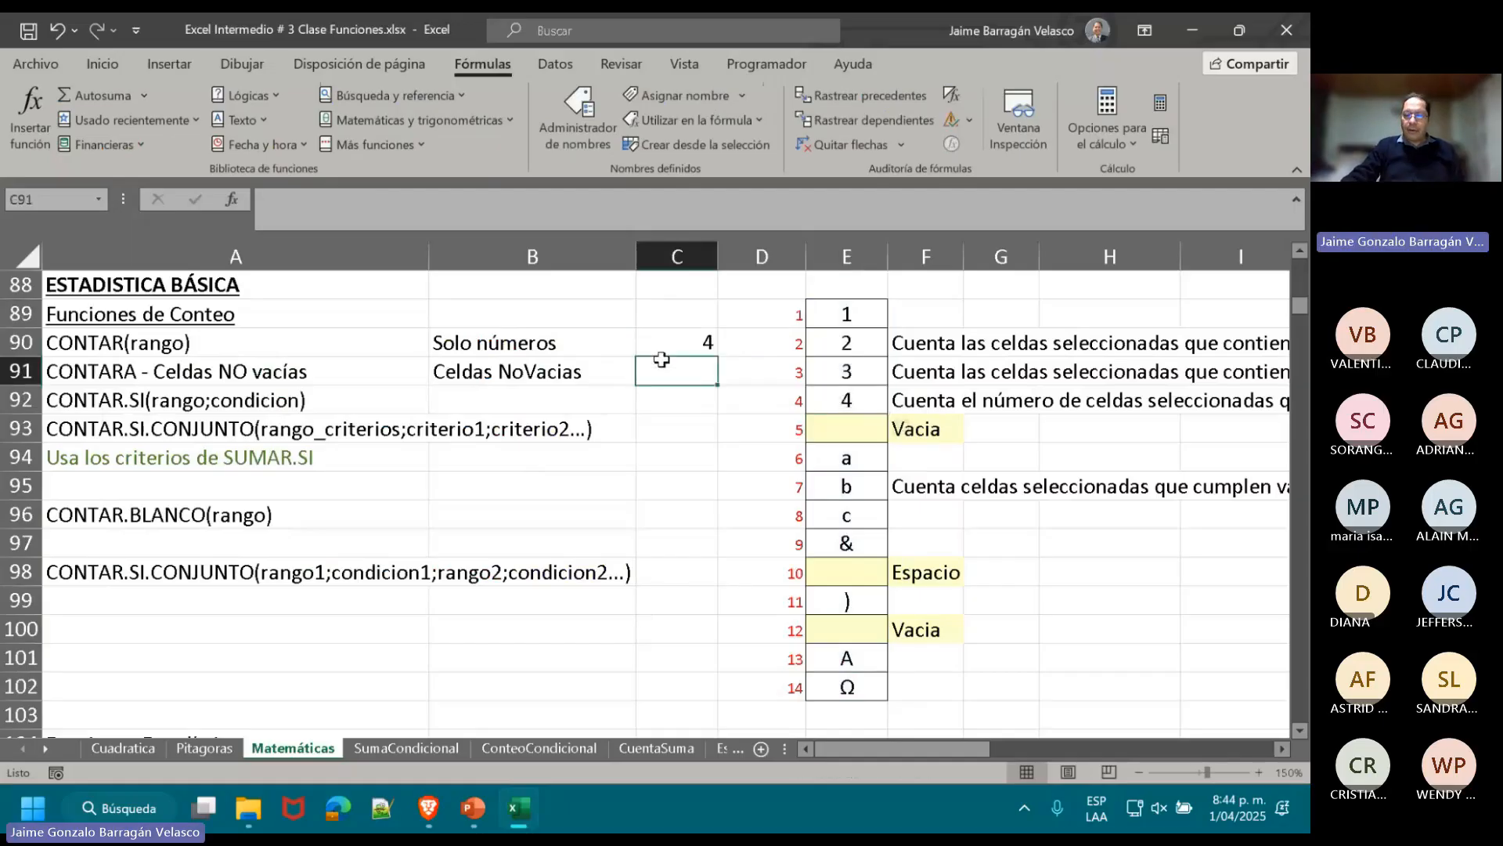
text(?)
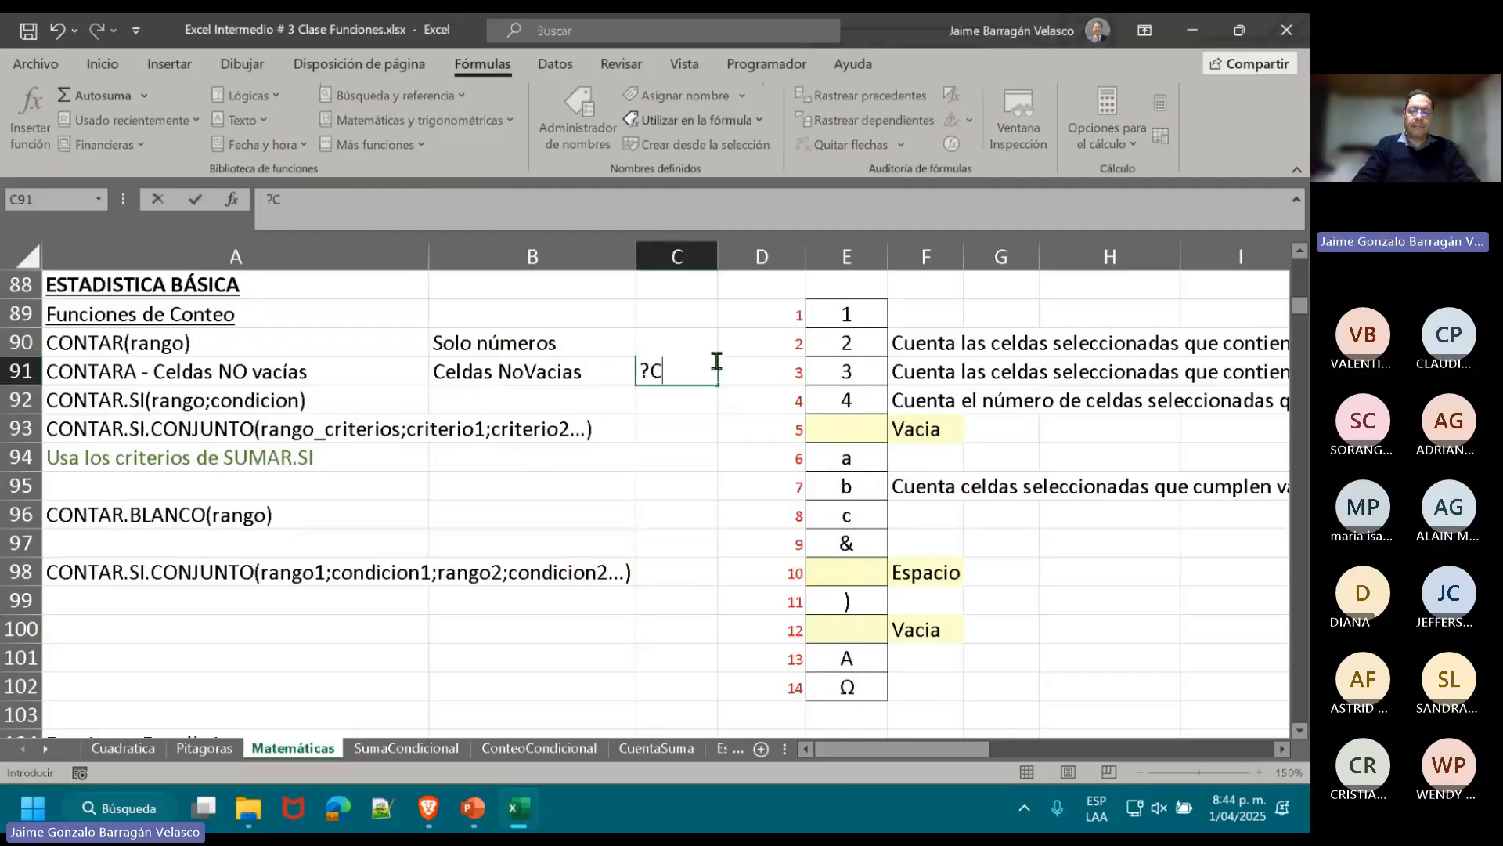
key(BackSpace)
text(=)
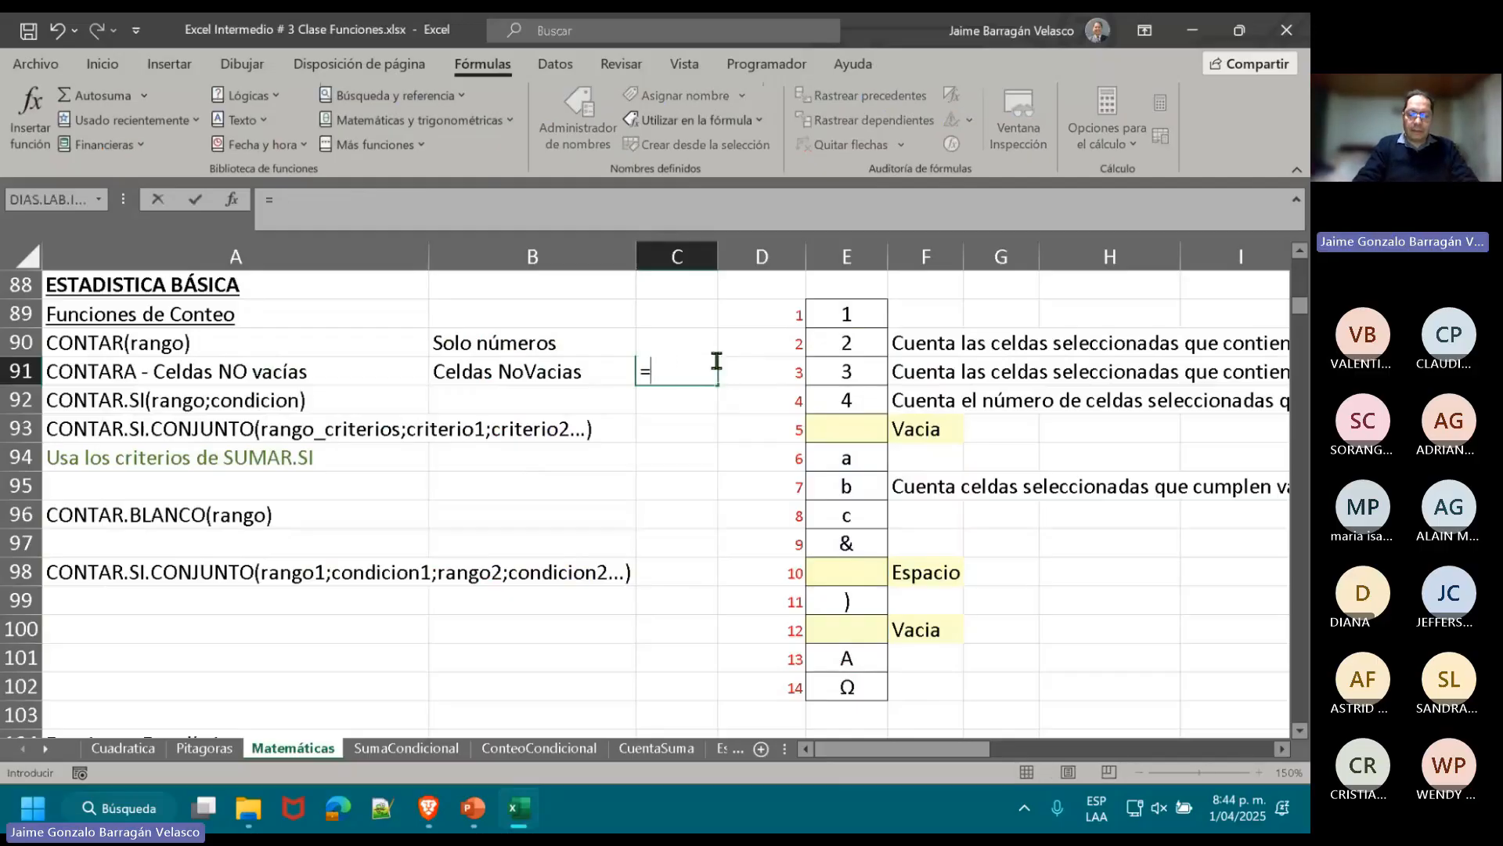
text(CONT)
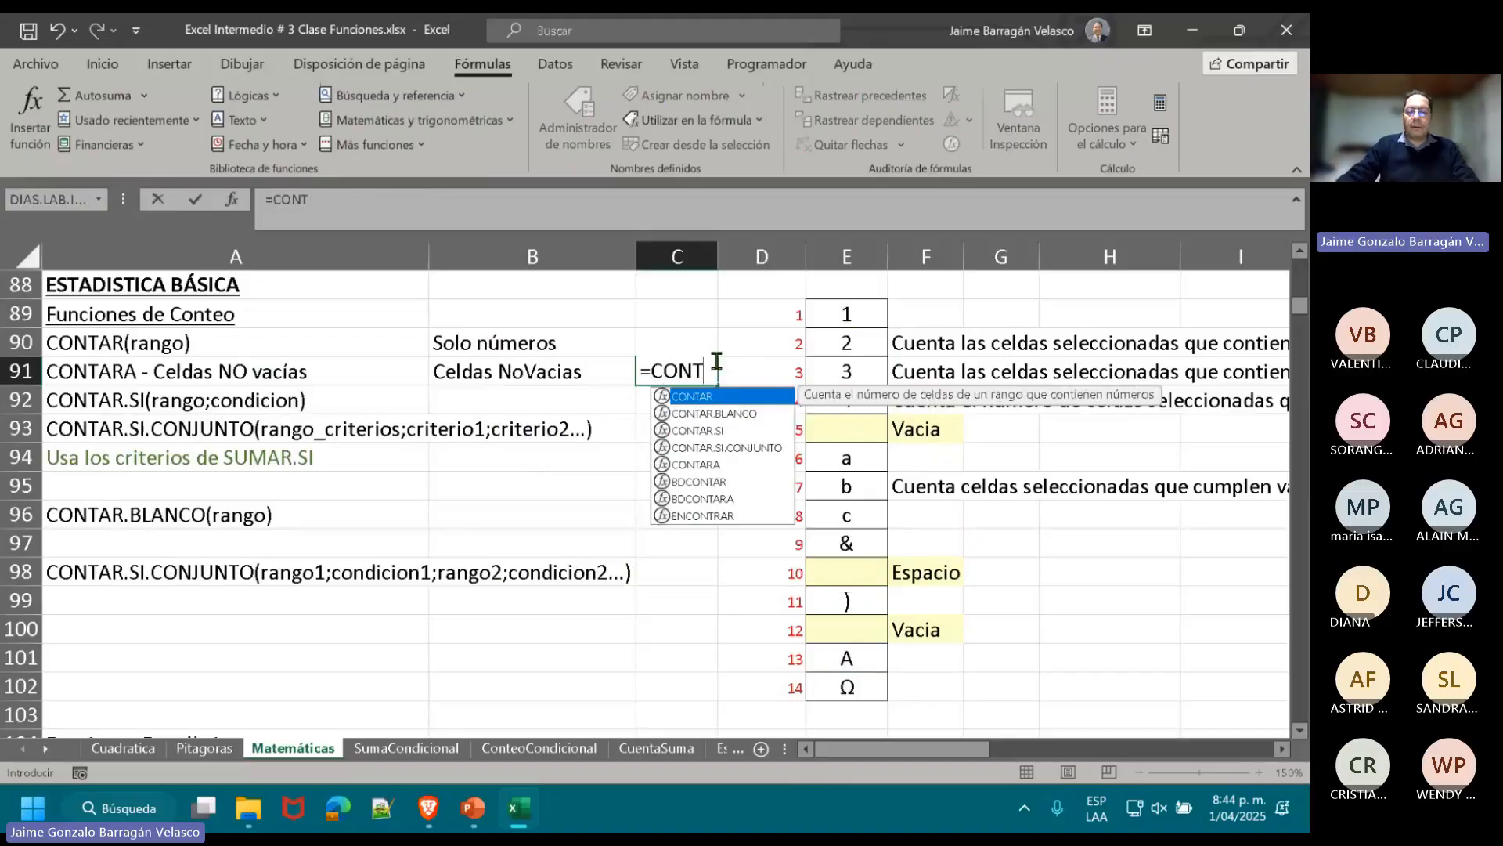
double_click(725, 463)
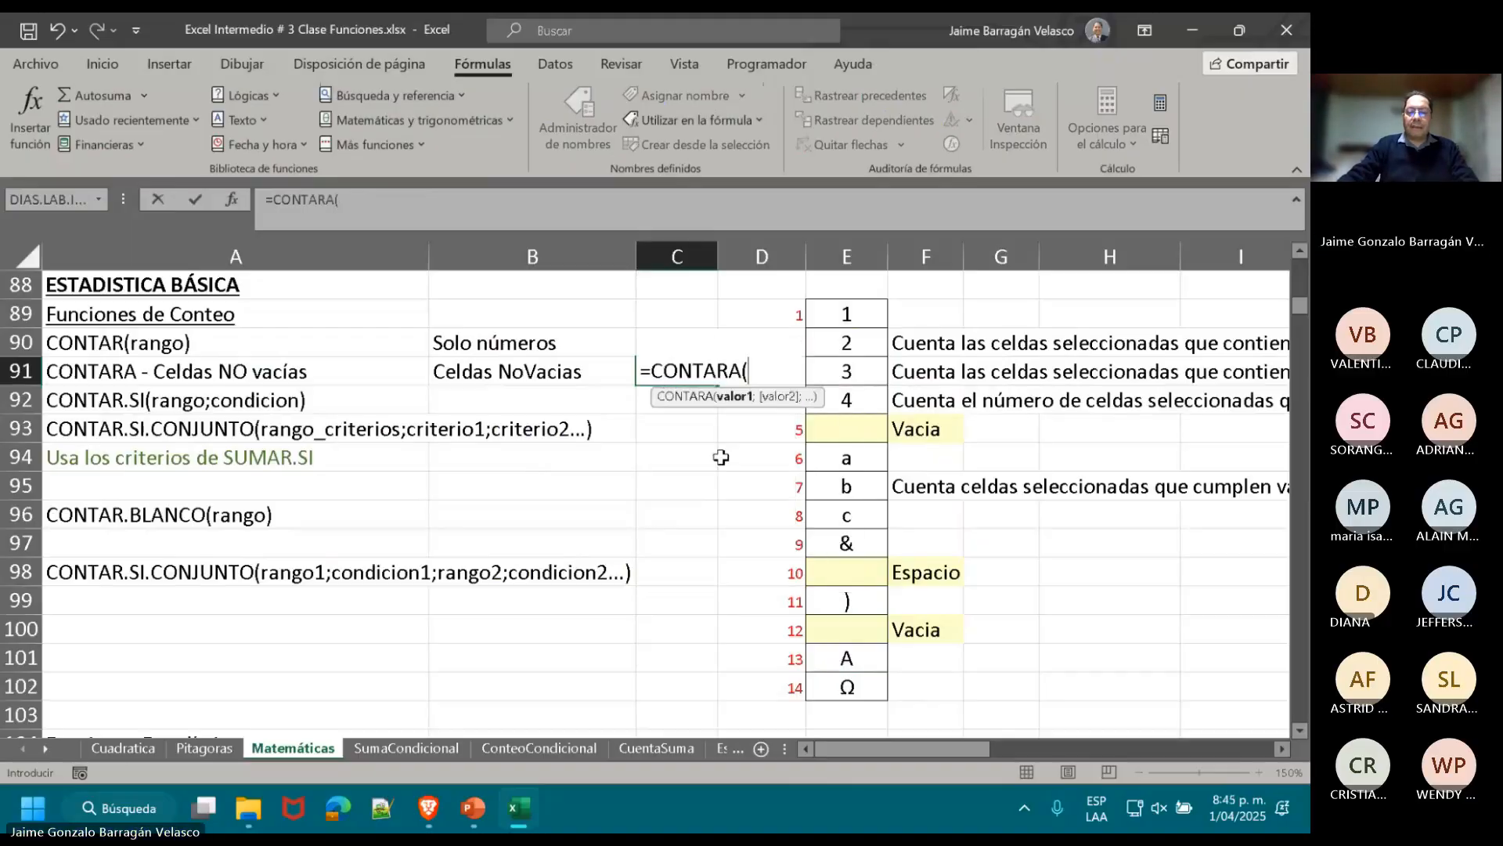
text(COL)
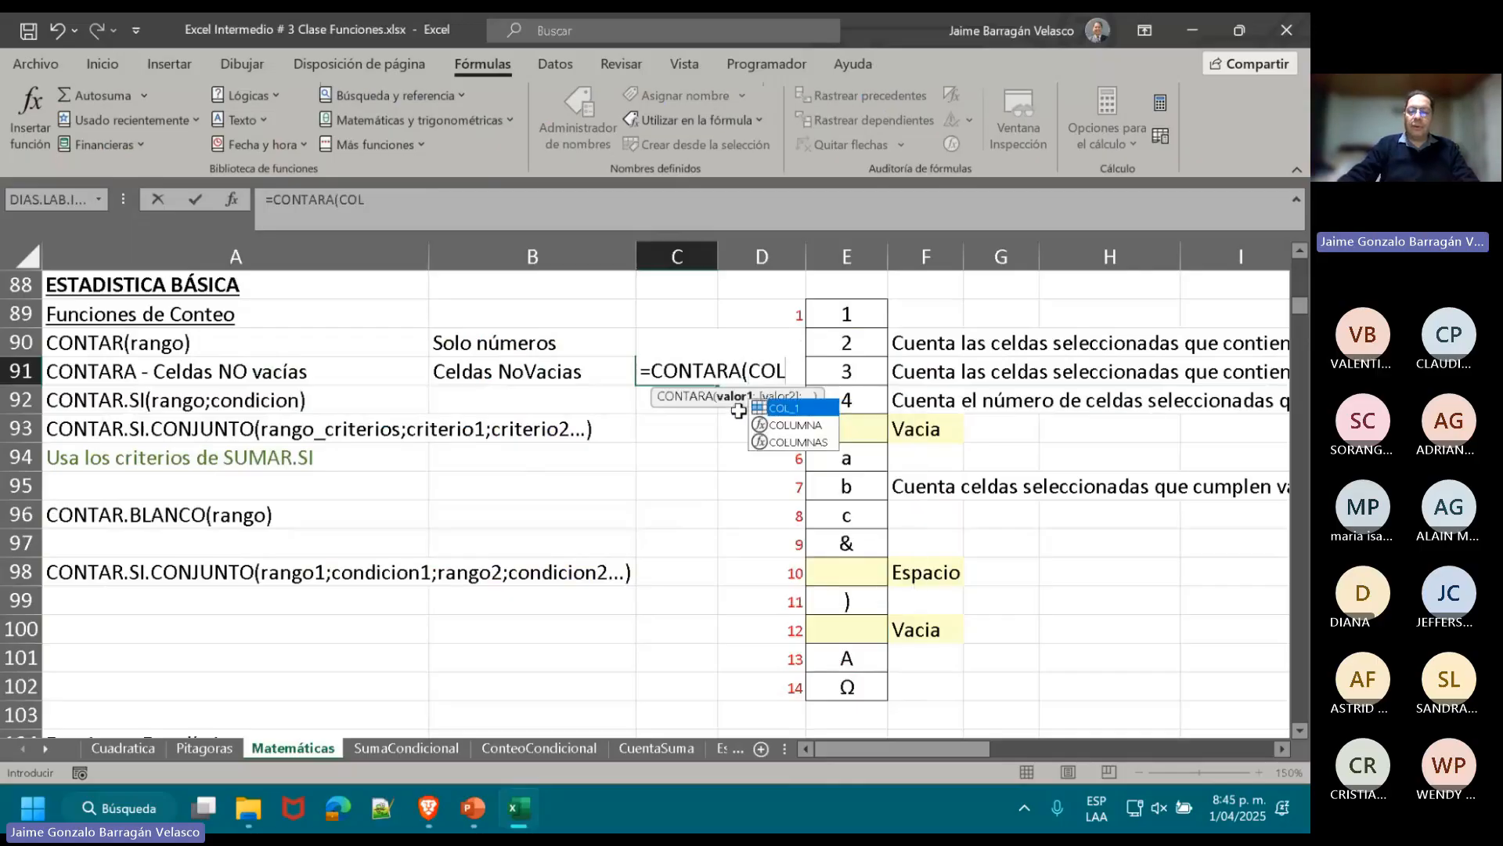
double_click(794, 408)
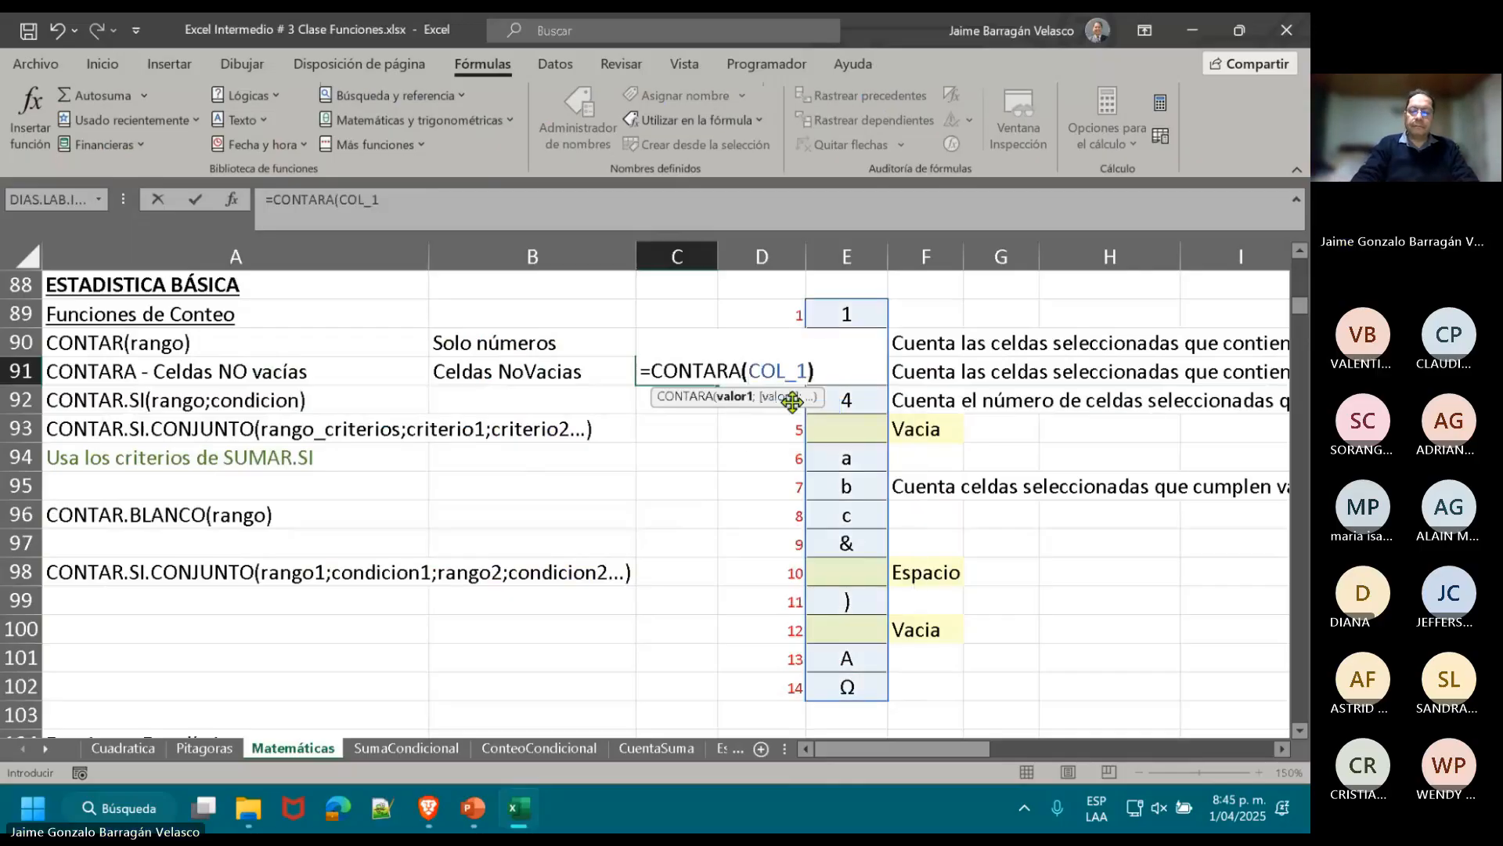
key(Return)
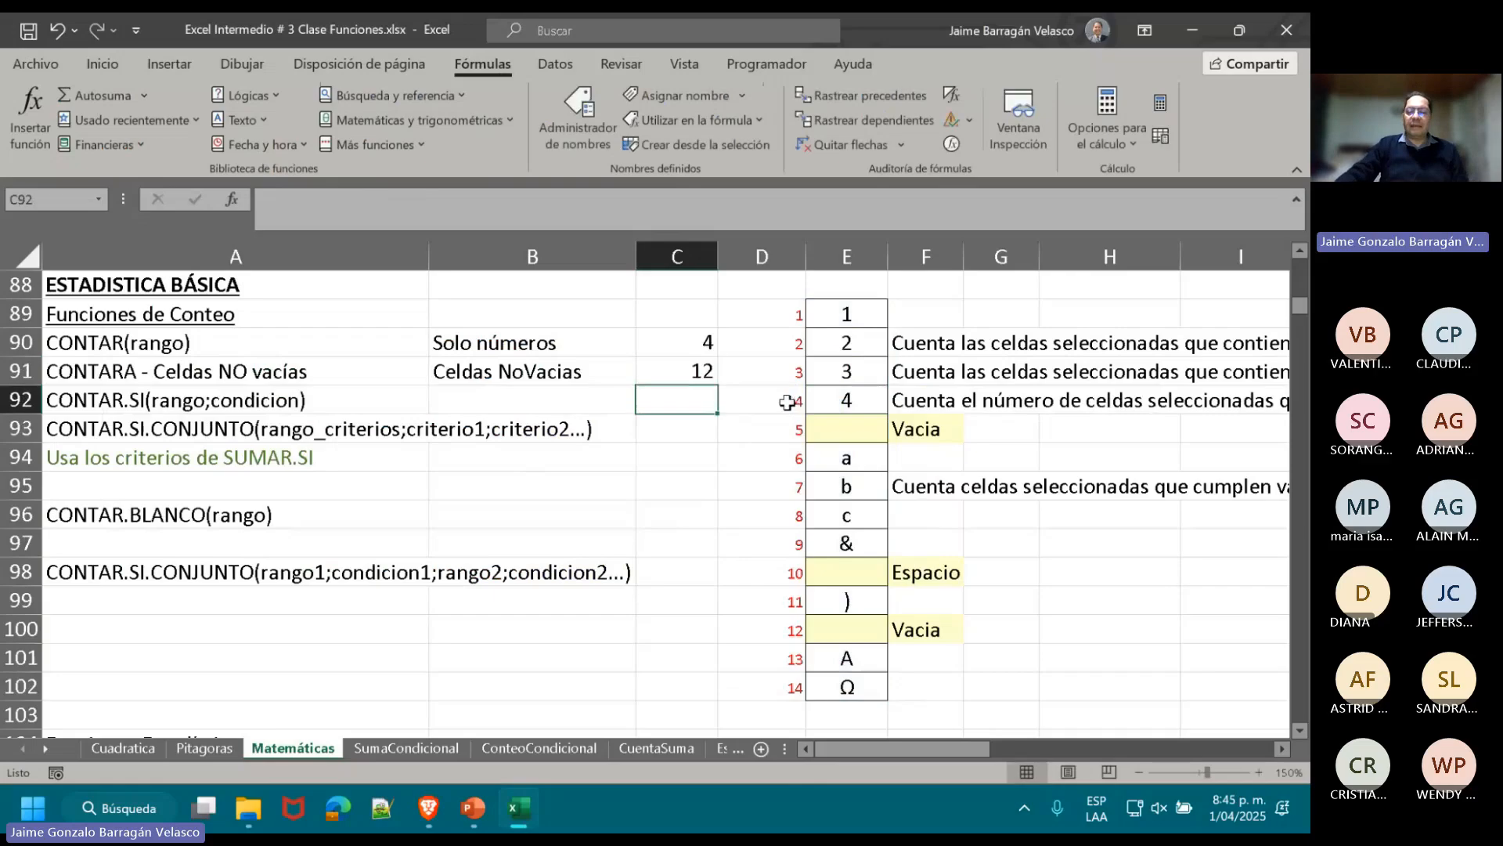
- Examine the last numbered sample row and the sample cells marked Vacia and Espacio beside column E
click(783, 686)
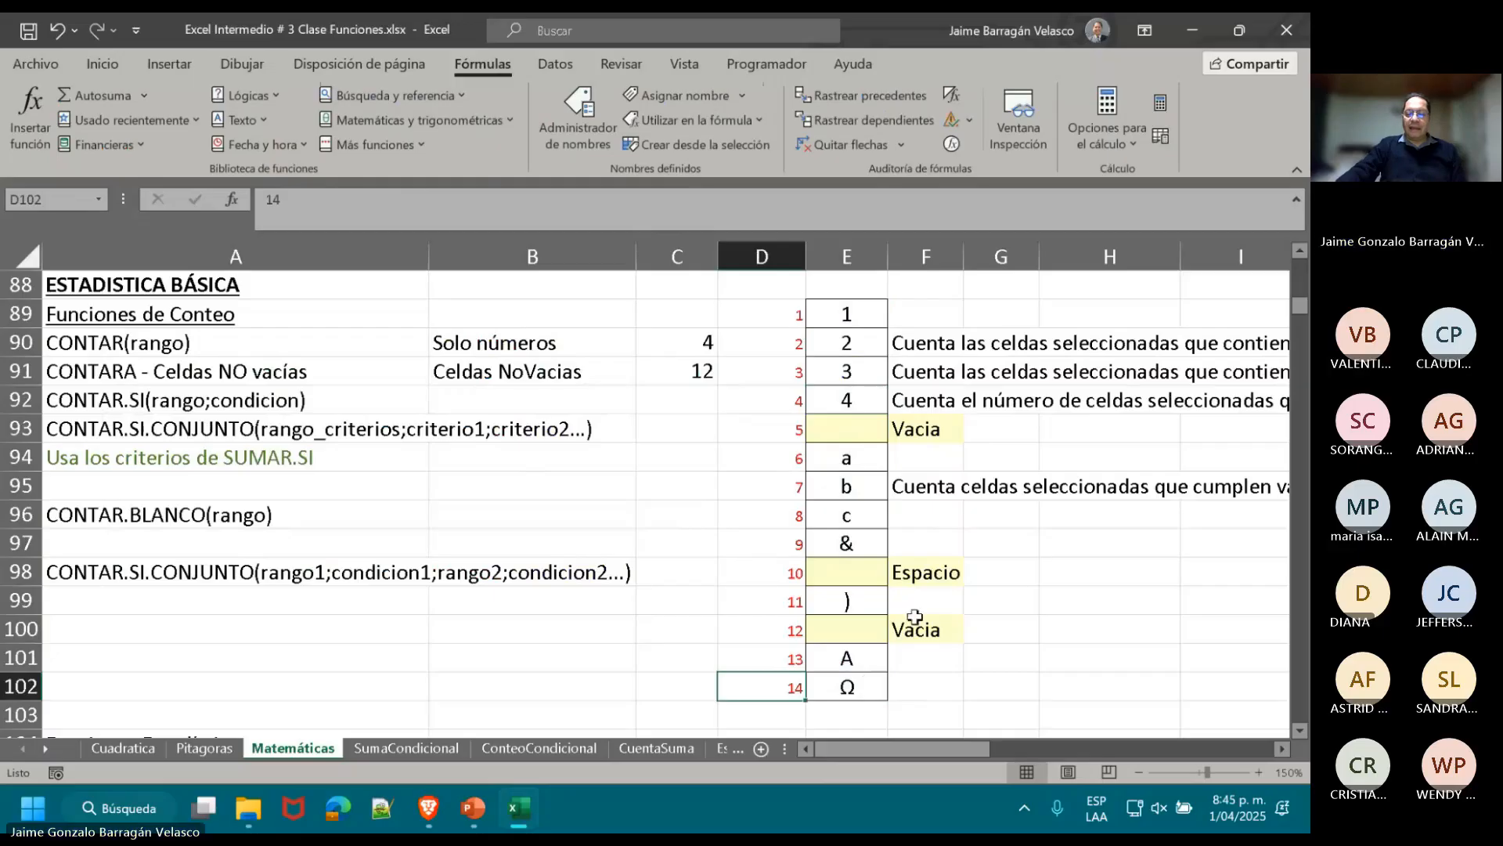
click(930, 431)
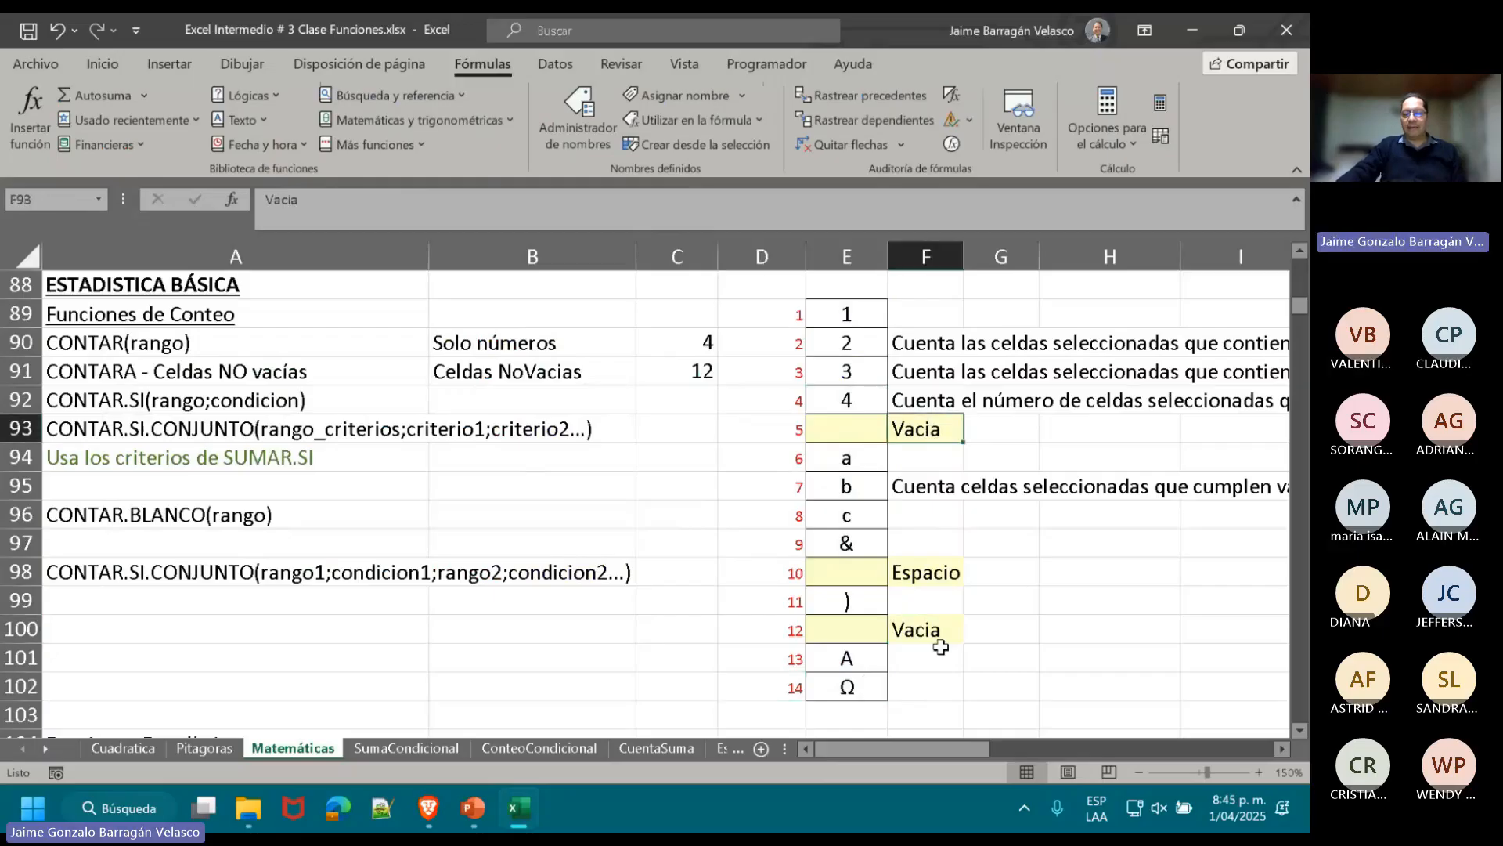
click(938, 636)
click(920, 431)
click(931, 627)
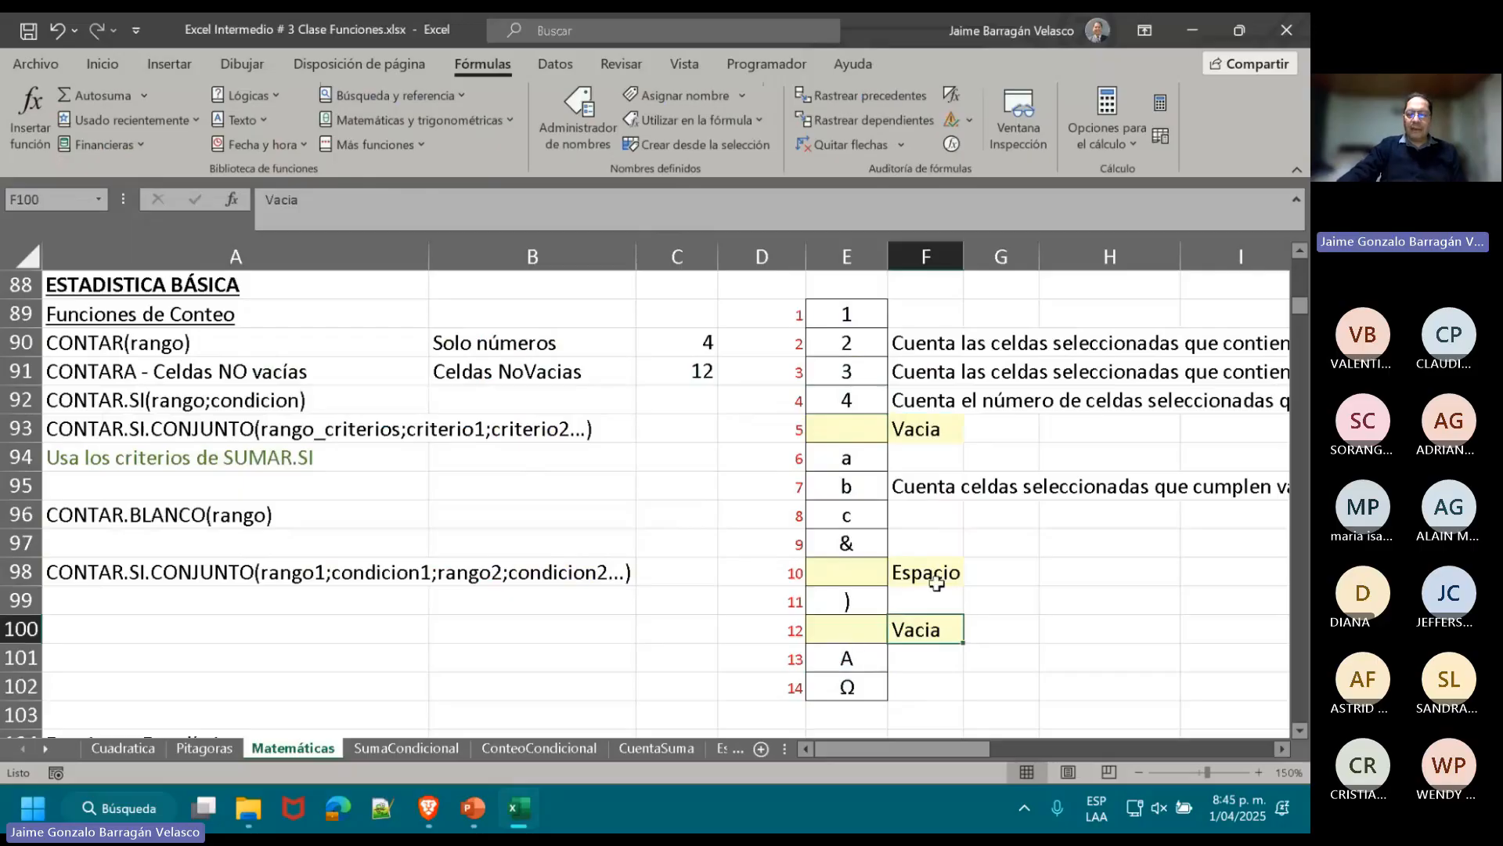
drag(936, 582, 853, 573)
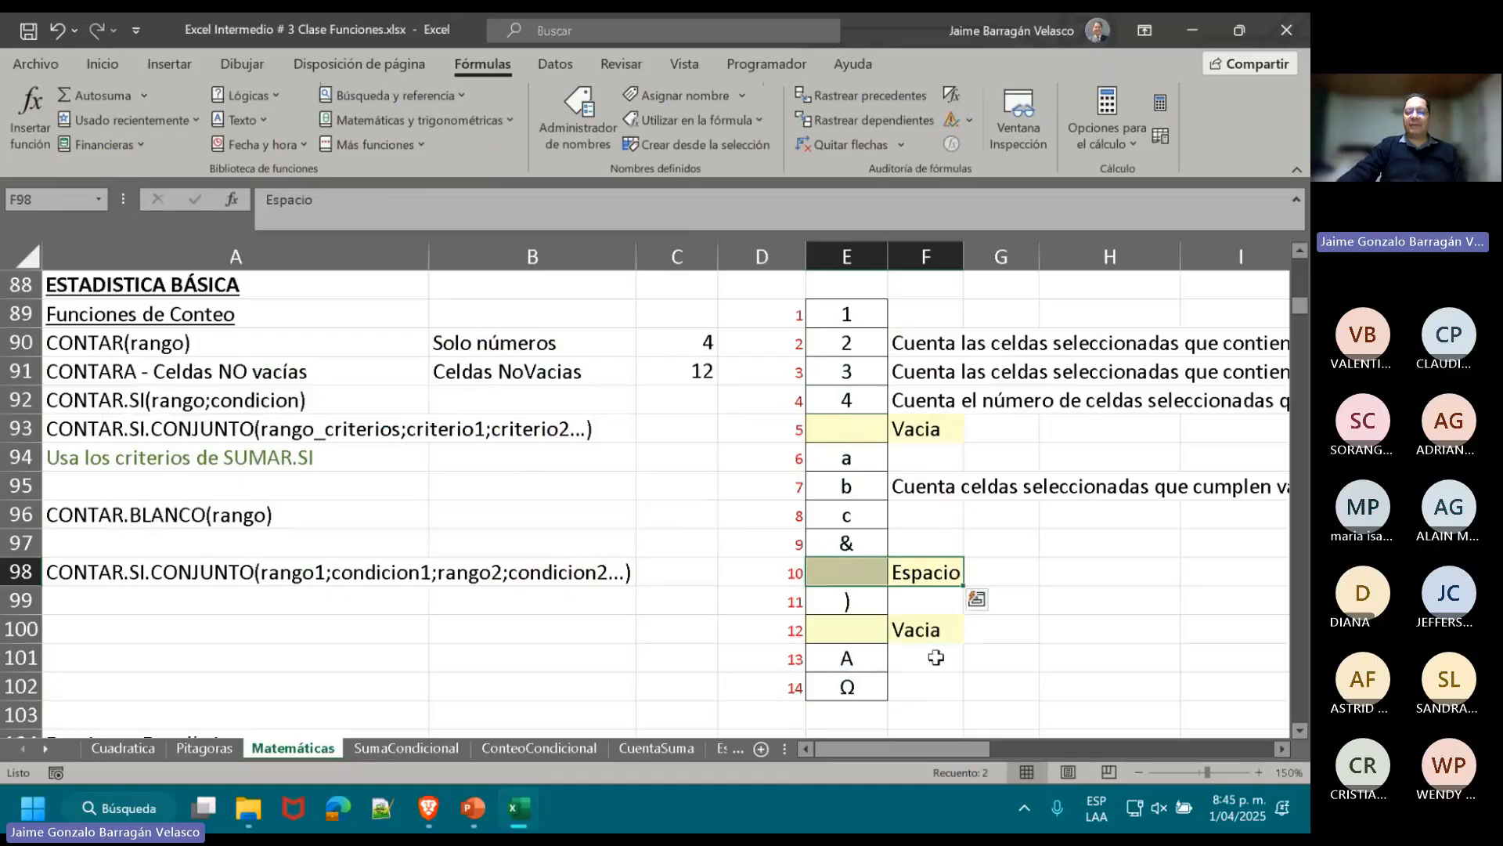
click(930, 683)
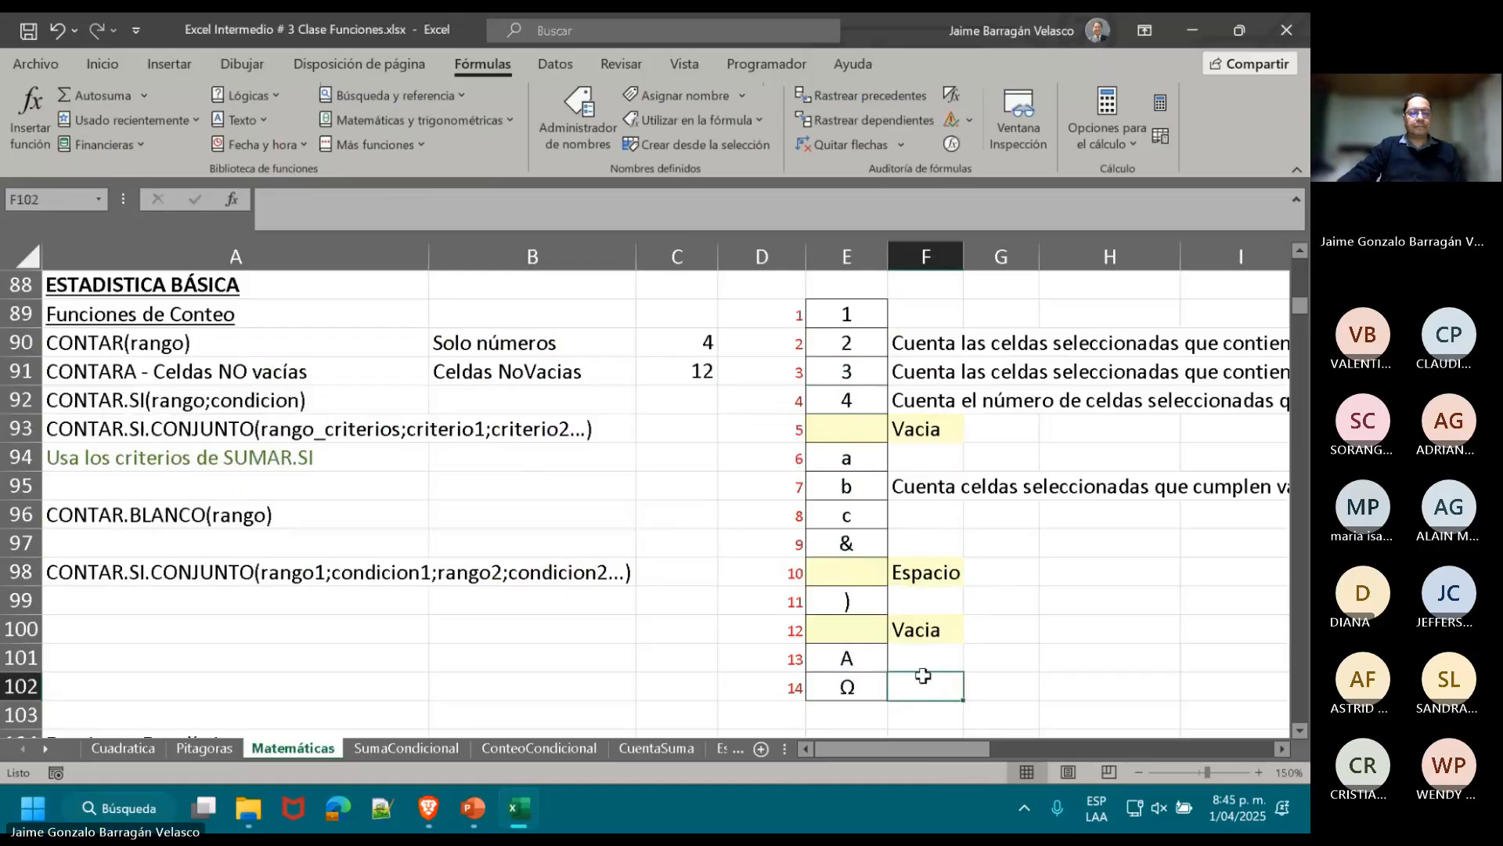
- Start a formula in C92 with the CONTAR.SI function
click(700, 400)
double_click(699, 400)
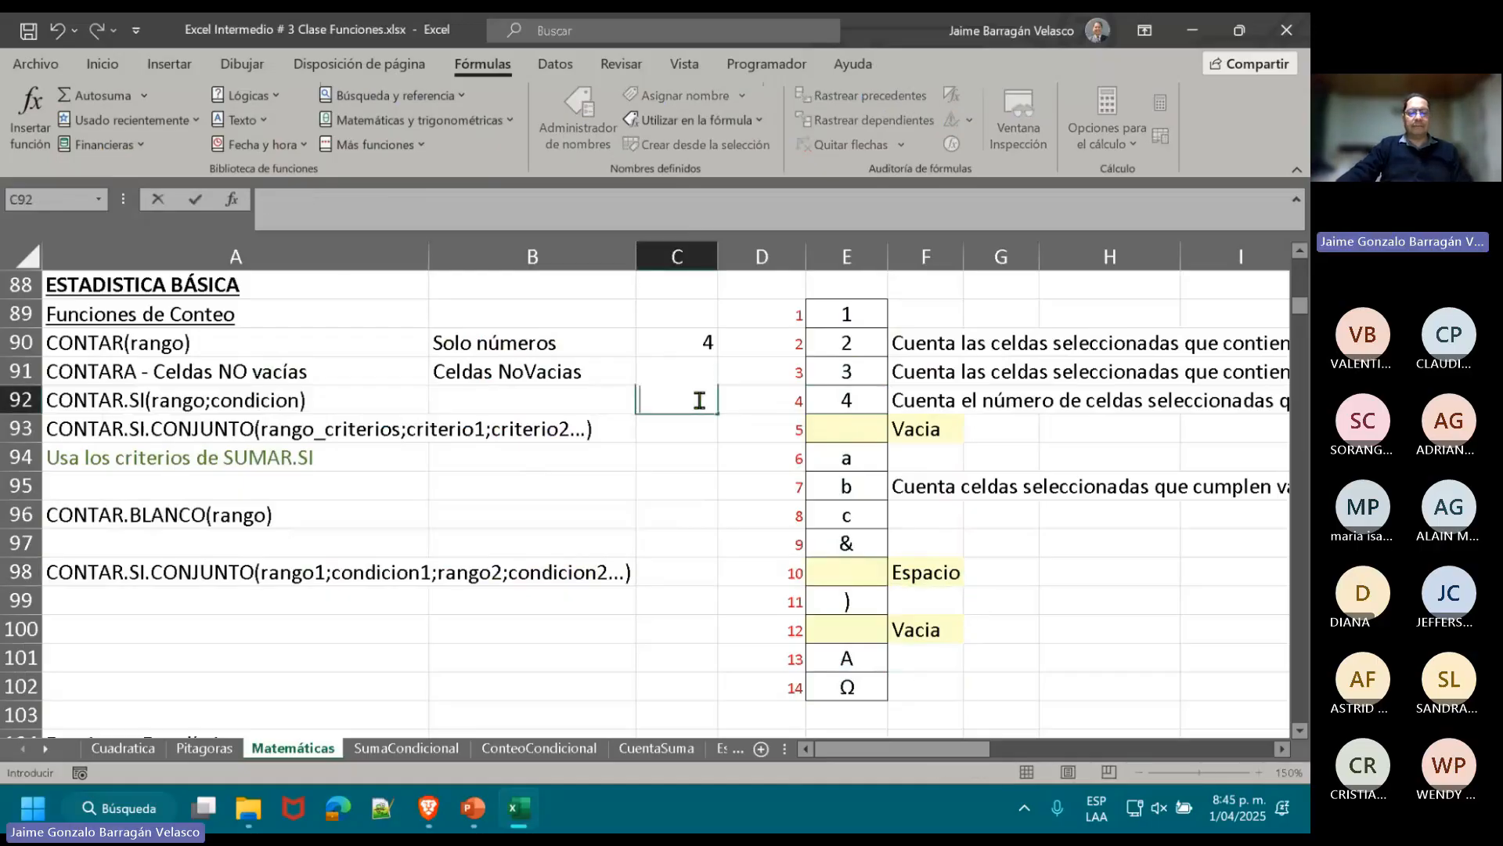
text(CO)
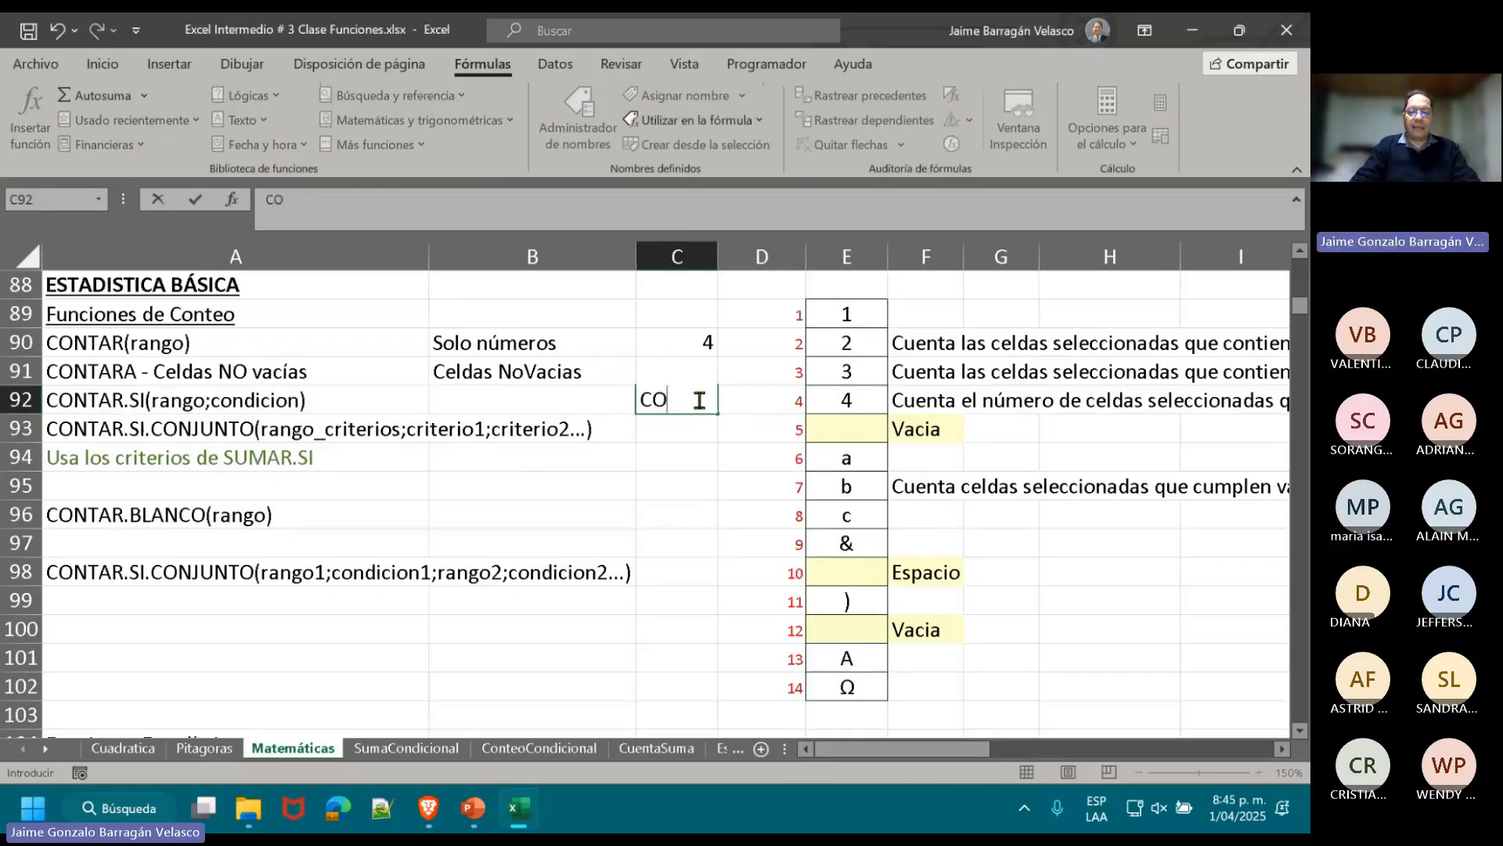
text(L)
key(BackSpace)
key(BackSpace)
key(BackSpace)
text(=CON)
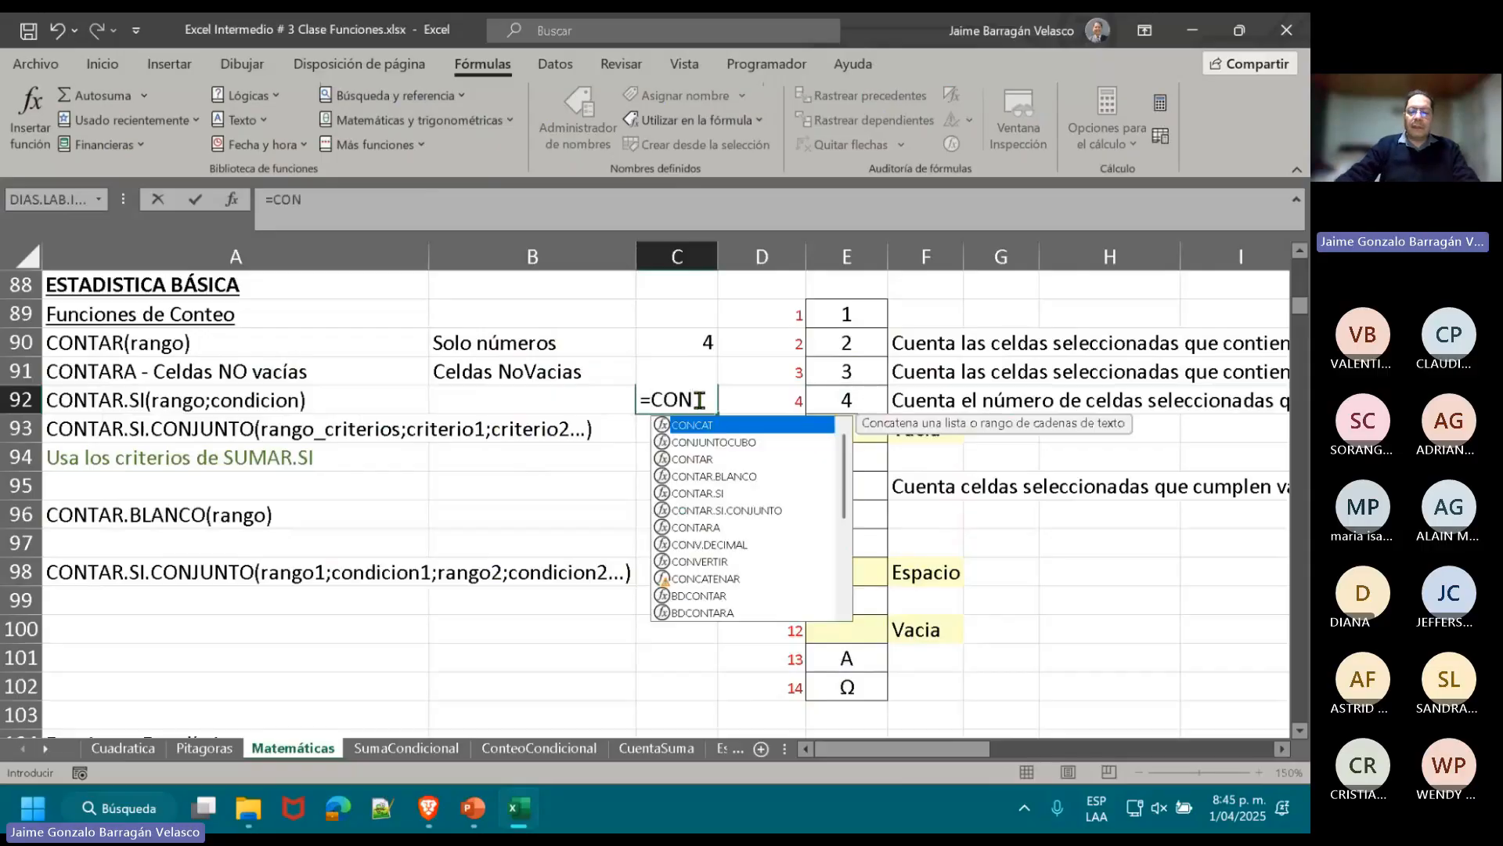
click(712, 494)
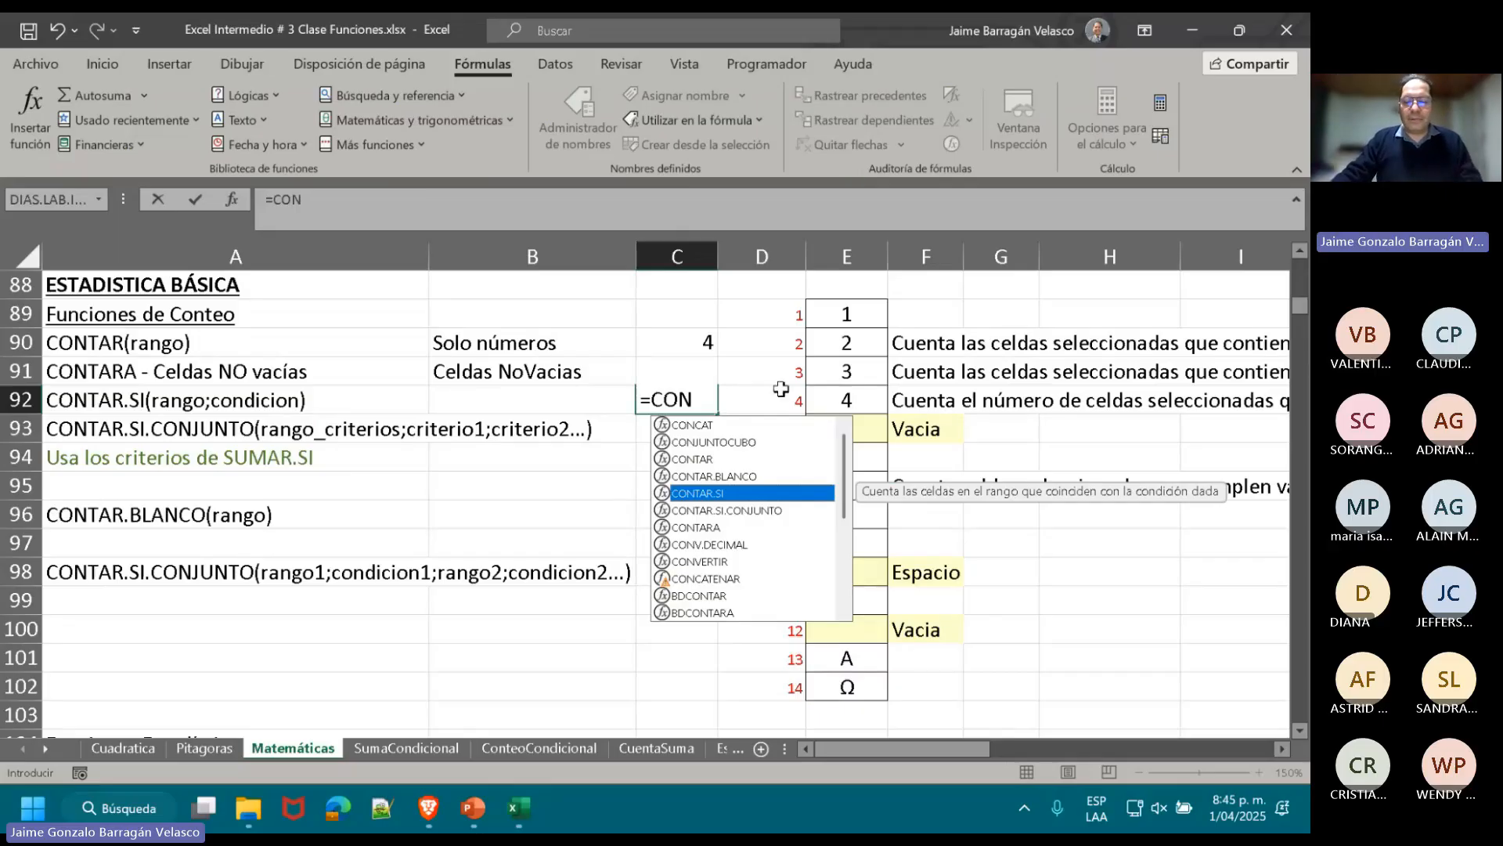
double_click(725, 495)
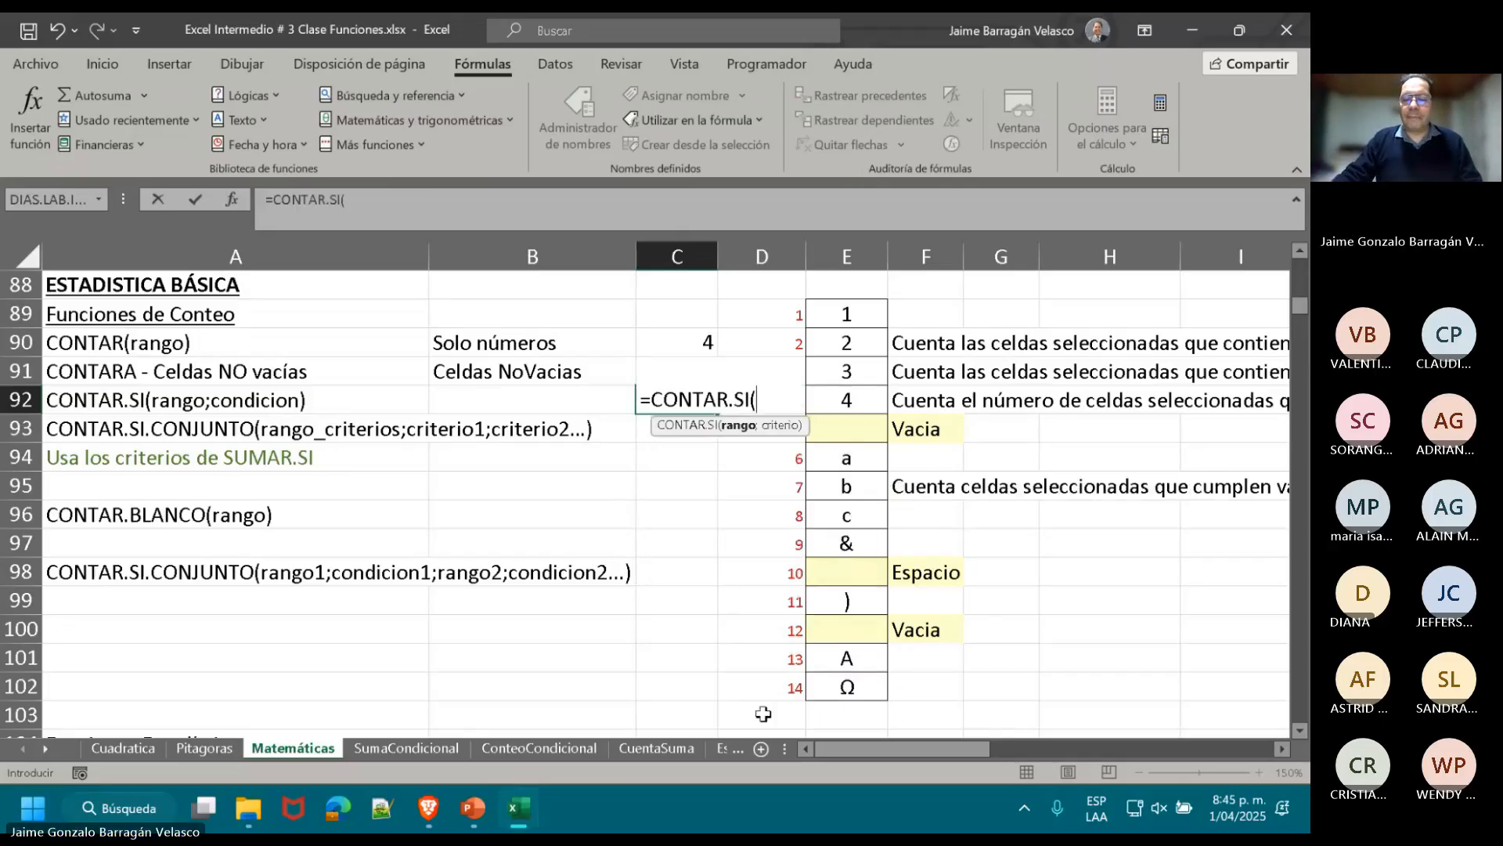
- Complete the CONTAR.SI formula in C92 with the range COL_1 and a single space " " as the criterion
text(COL)
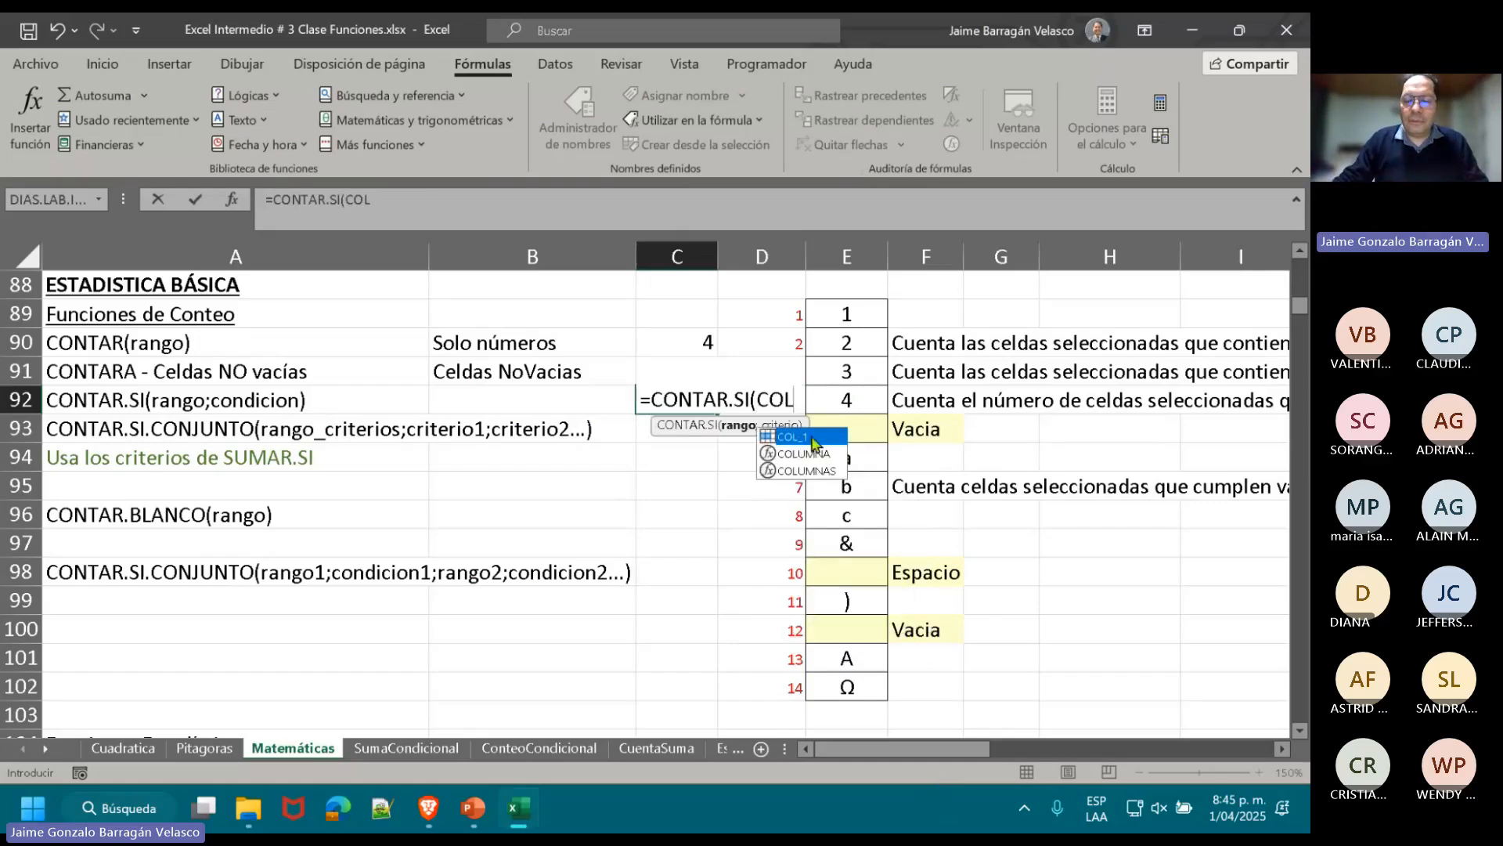
double_click(810, 441)
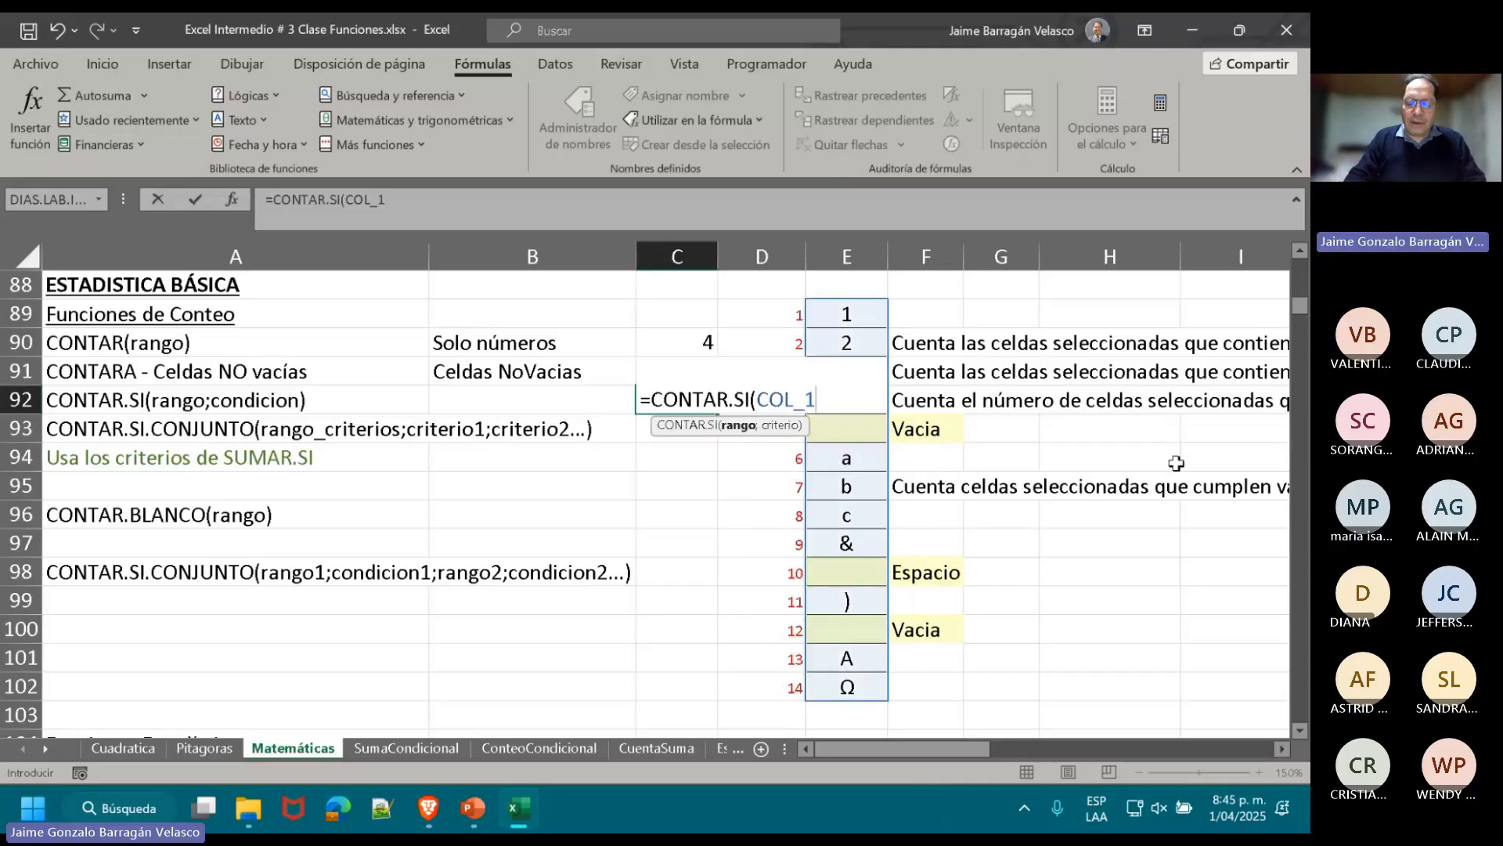
text(;)
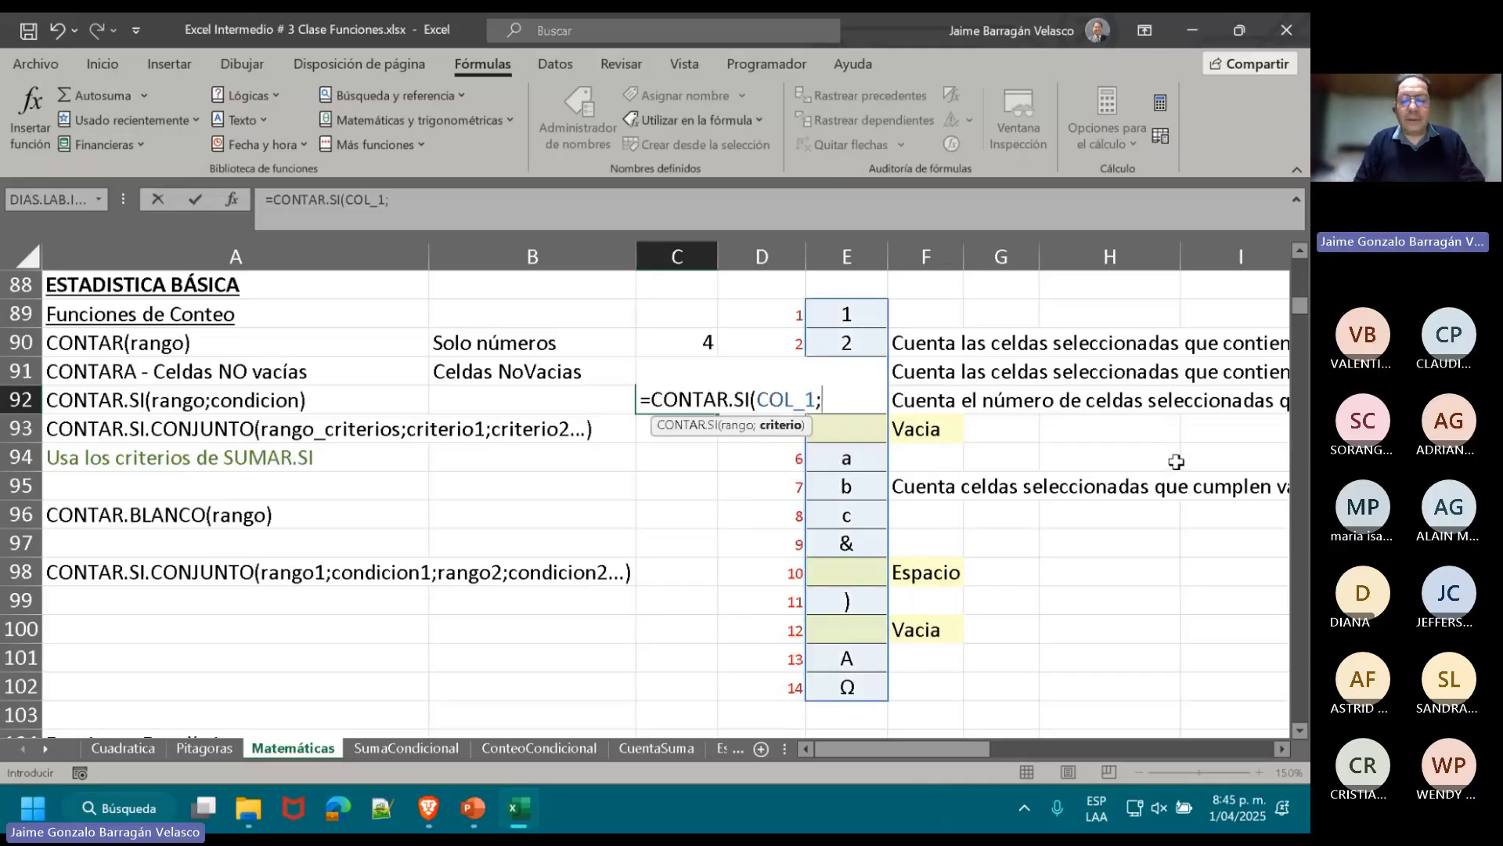
text(")
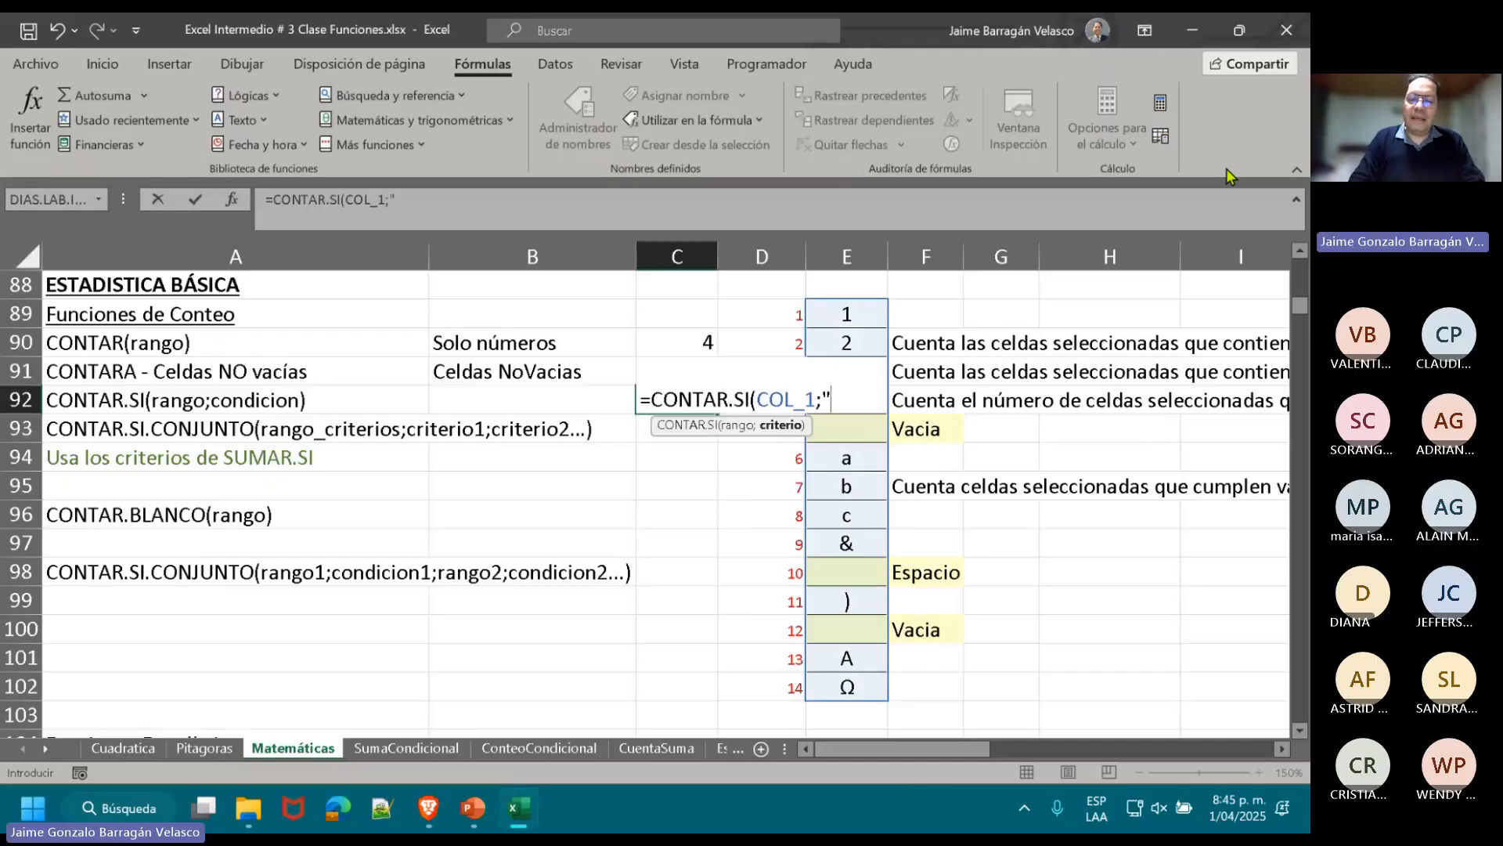
text( ")
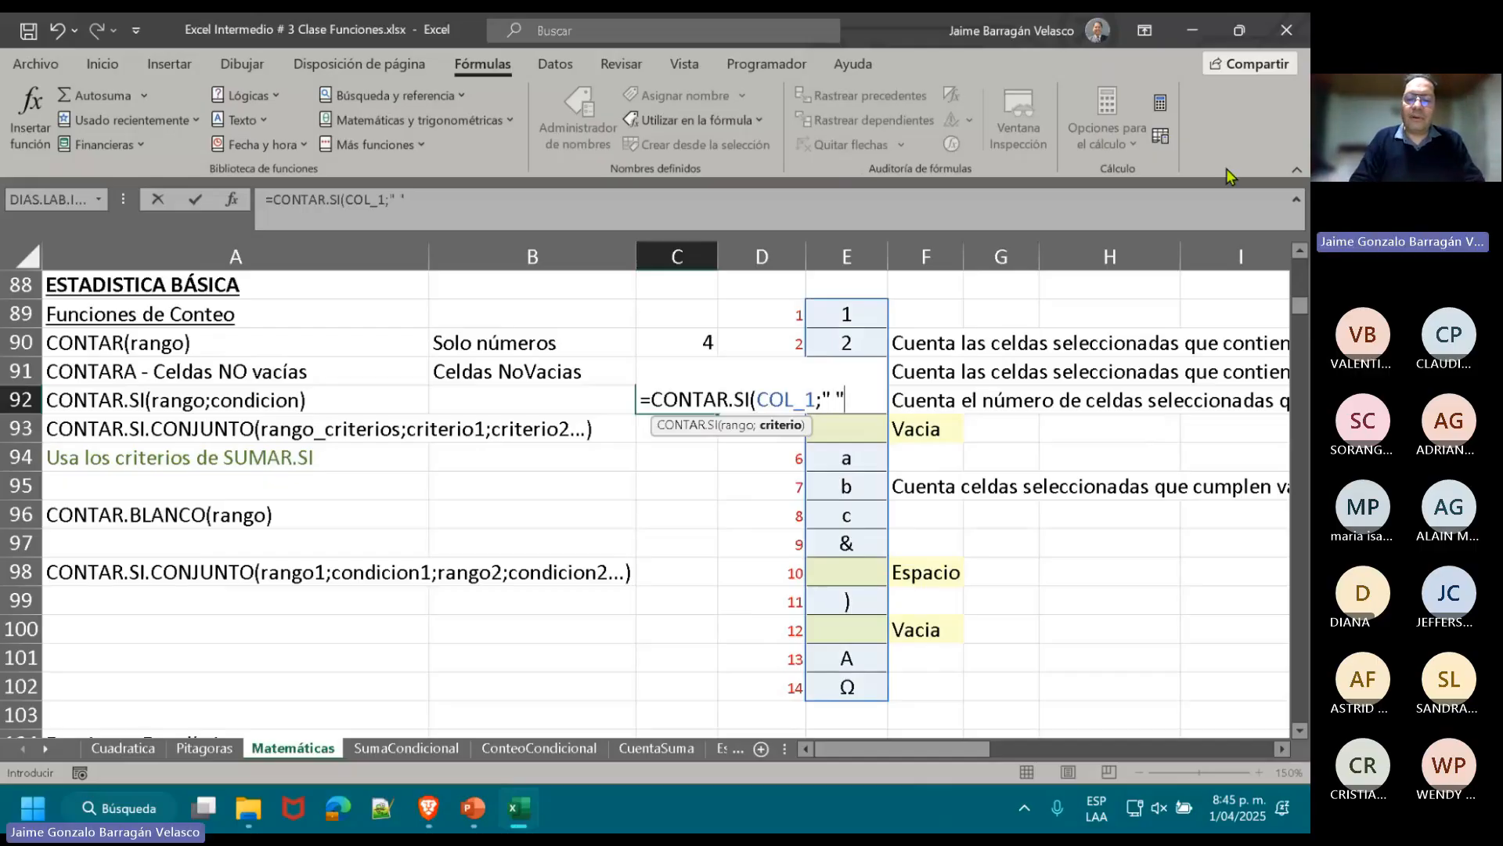
text())
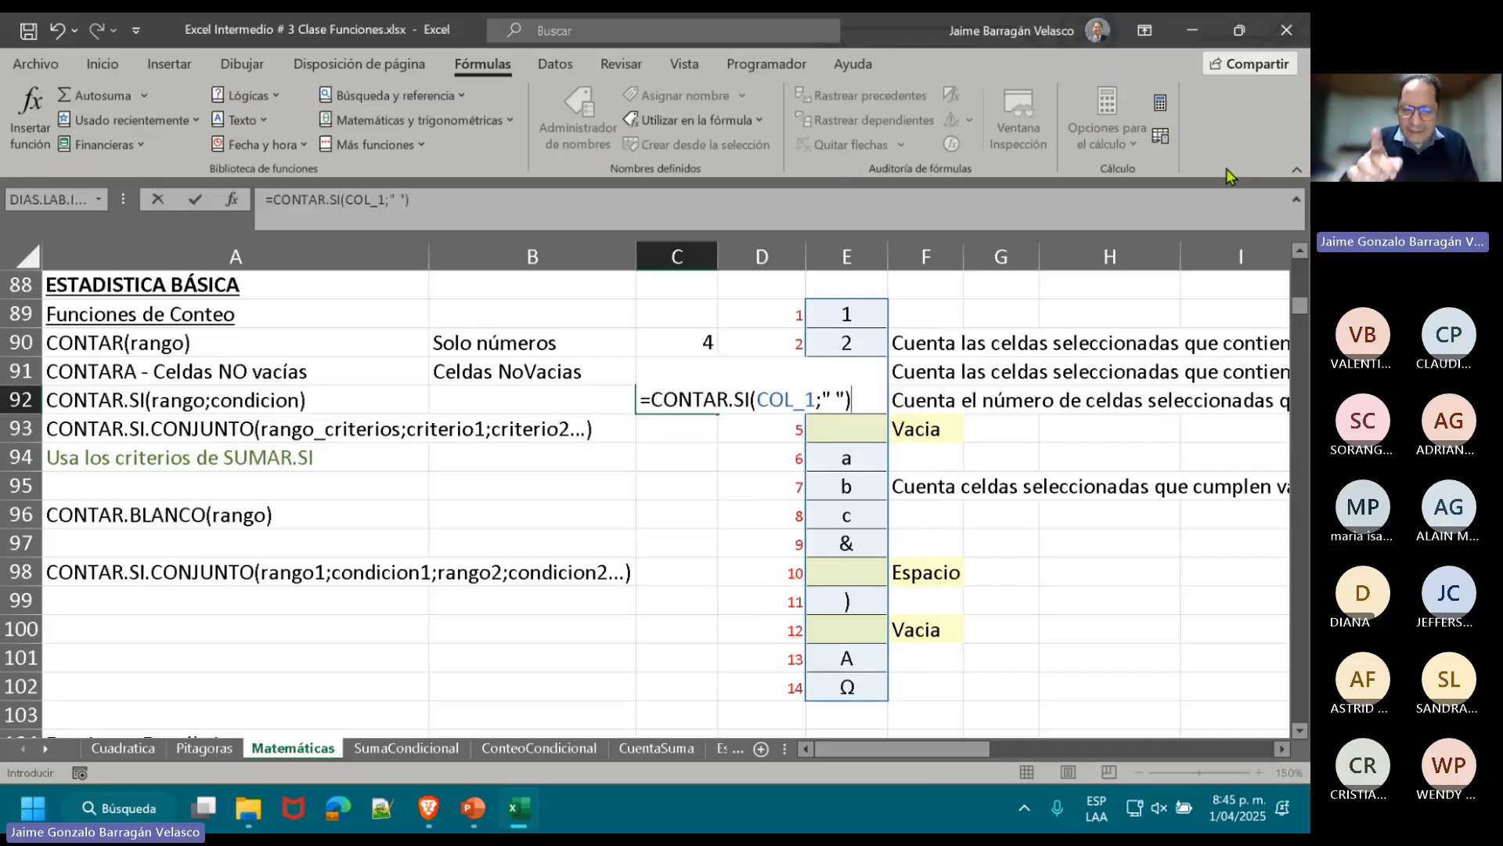
key(Return)
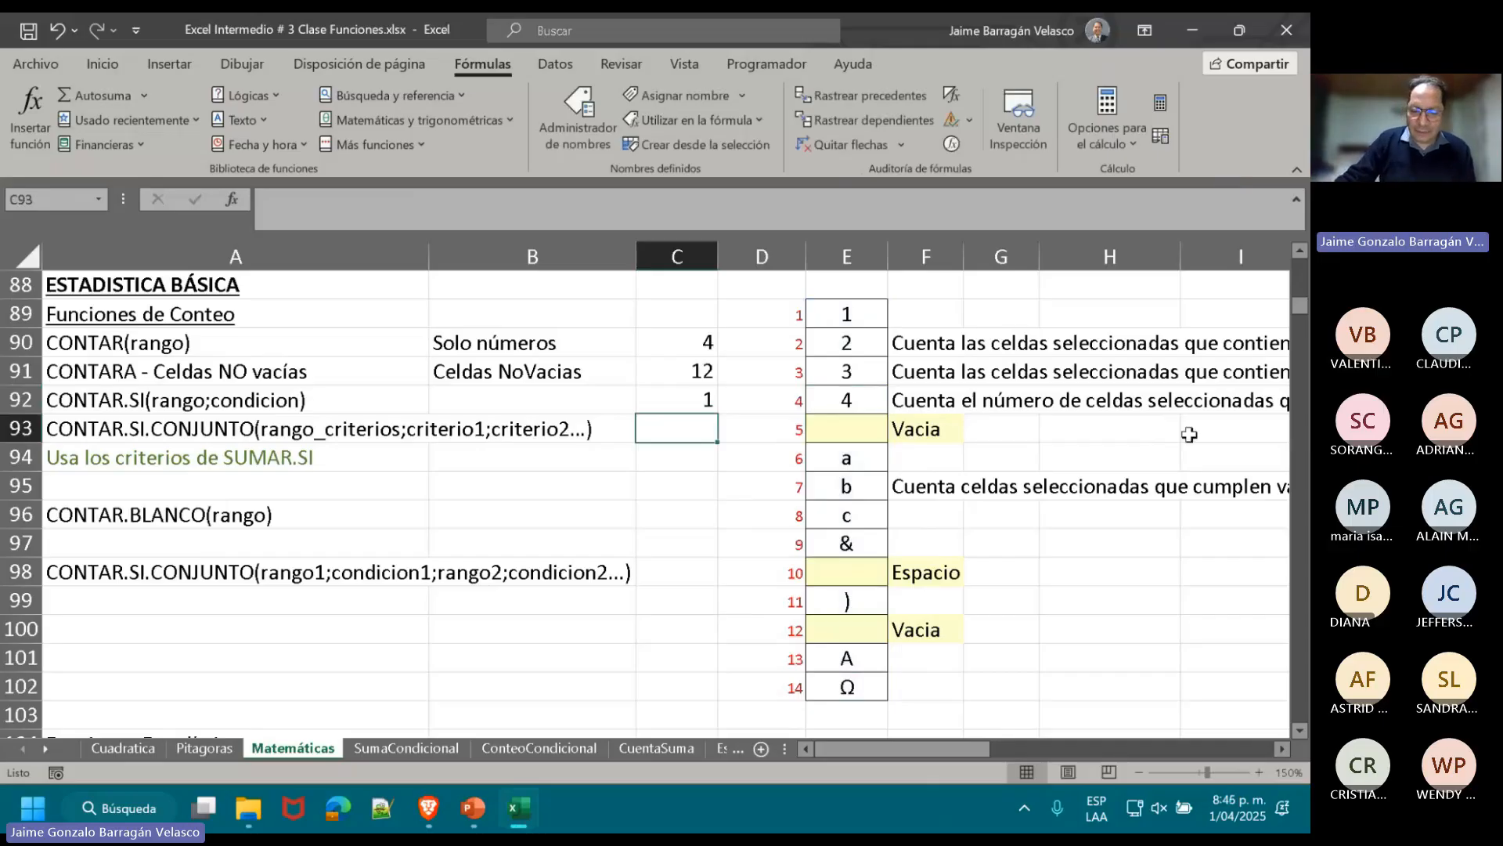
- Change the criterion of the CONTAR.SI formula in C92 from a space to the letter "A"
mouse_move(771, 554)
mouse_down()
mouse_move(930, 565)
mouse_move(786, 576)
mouse_up()
click(938, 570)
double_click(672, 397)
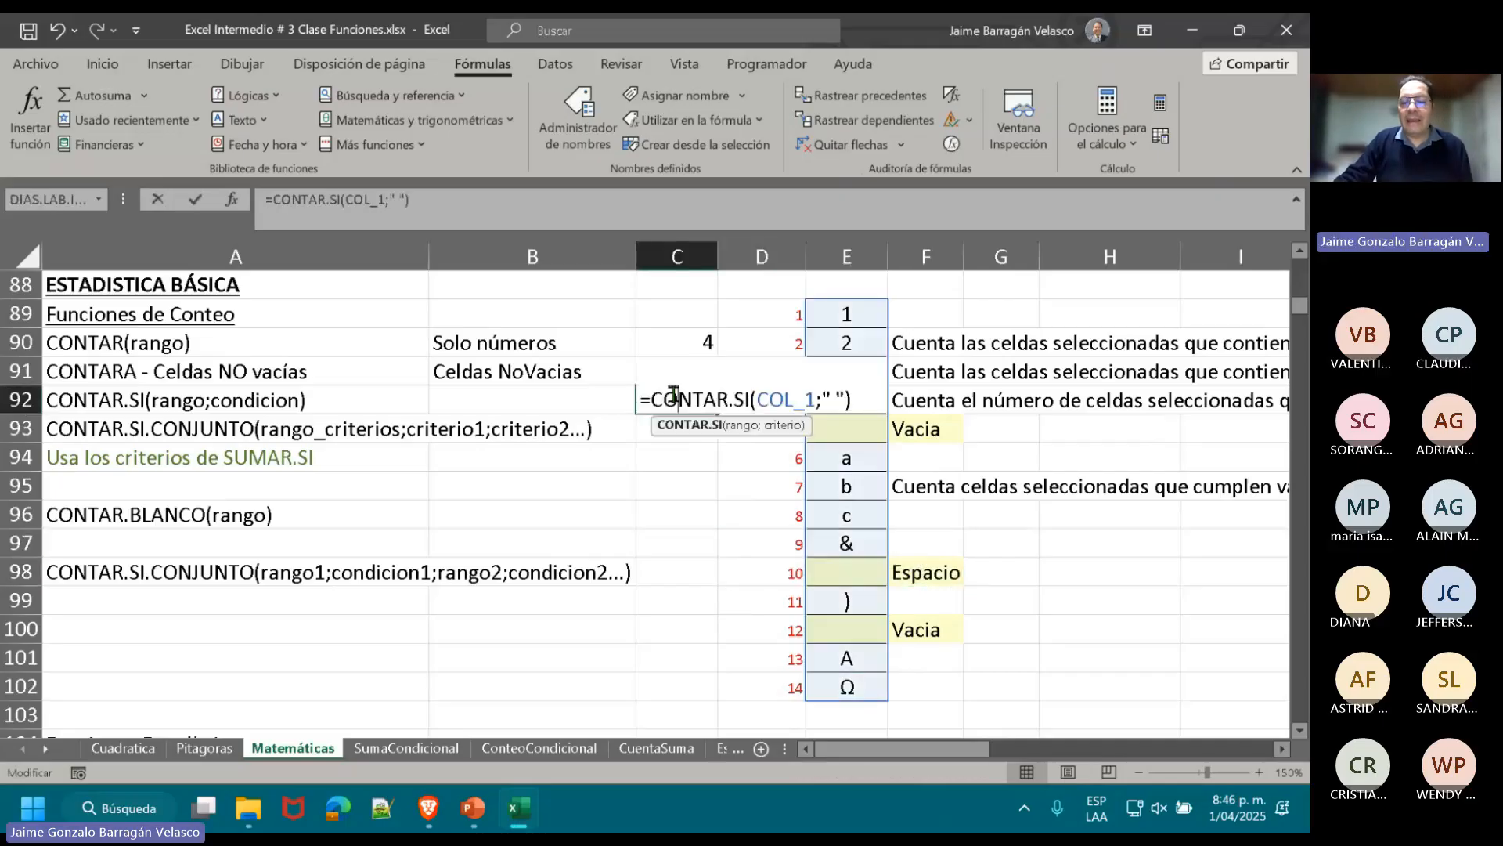
click(827, 399)
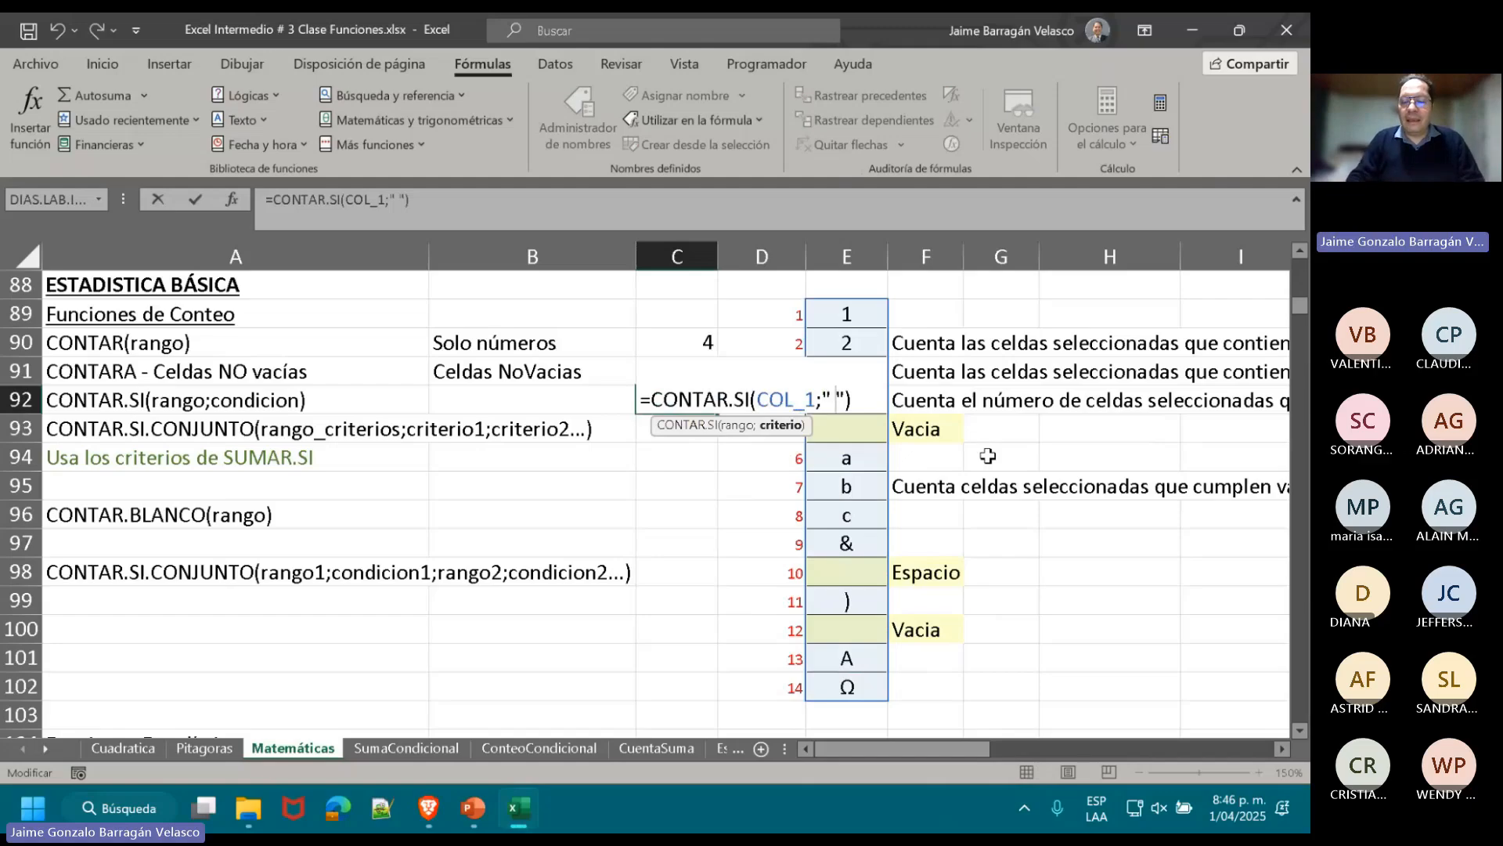
key(BackSpace)
text(A)
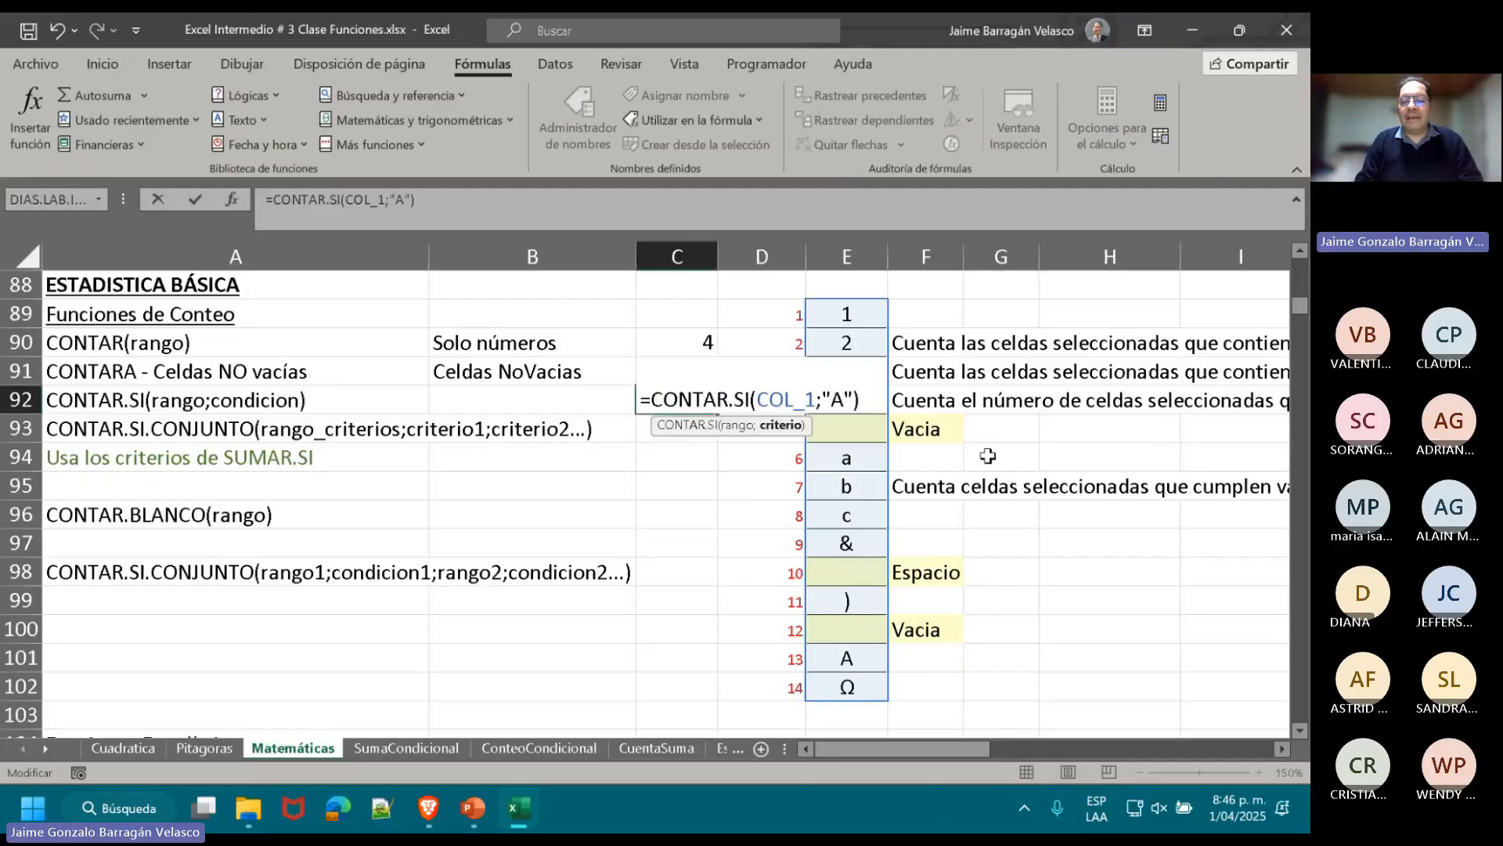
click(850, 462)
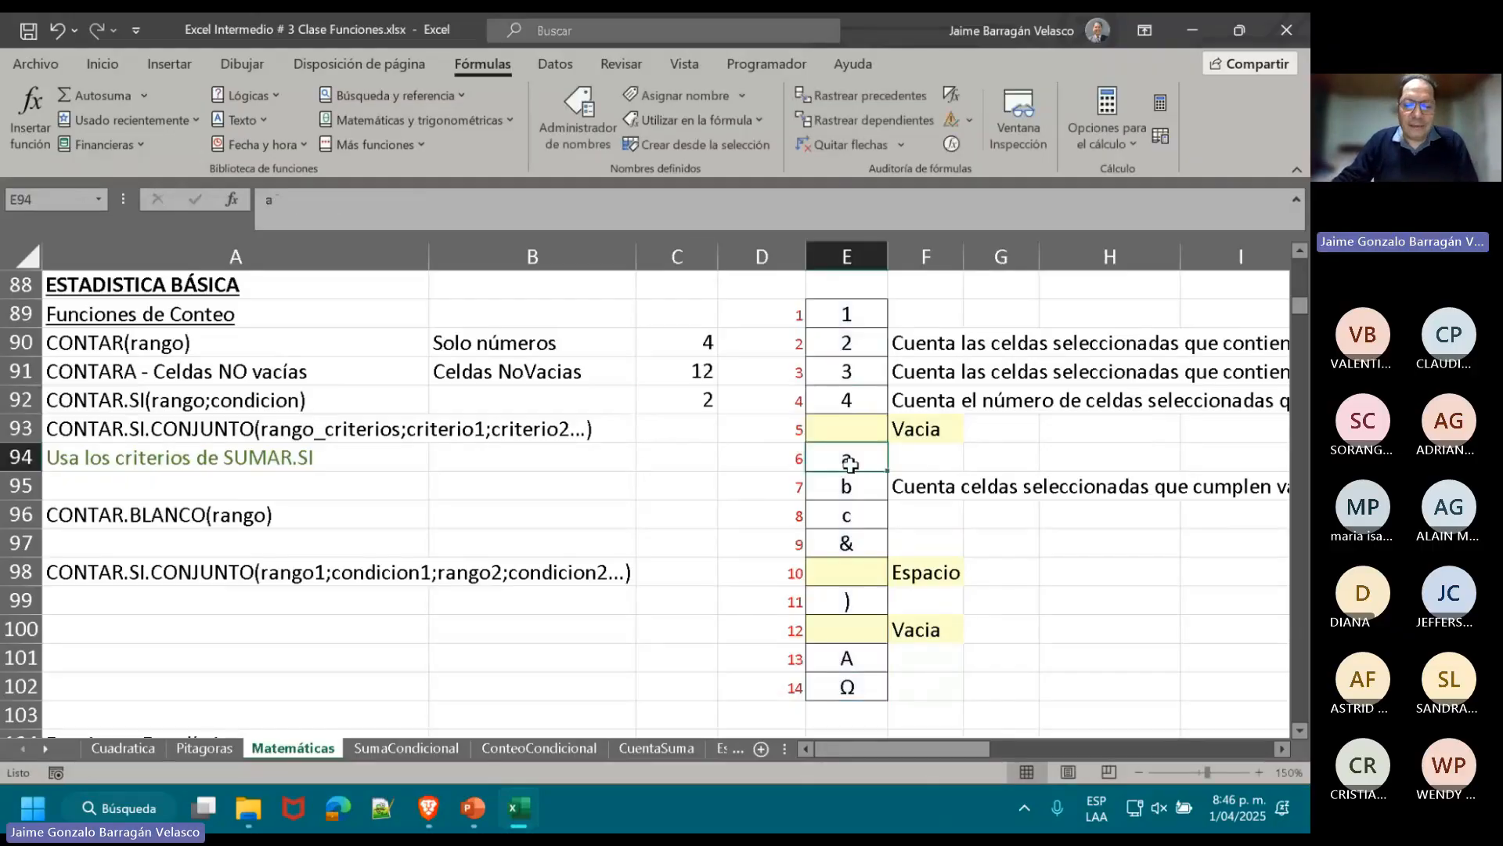
- Check the sample cell E101 and inspect the criterion inside the CONTAR.SI formula in C92
click(846, 658)
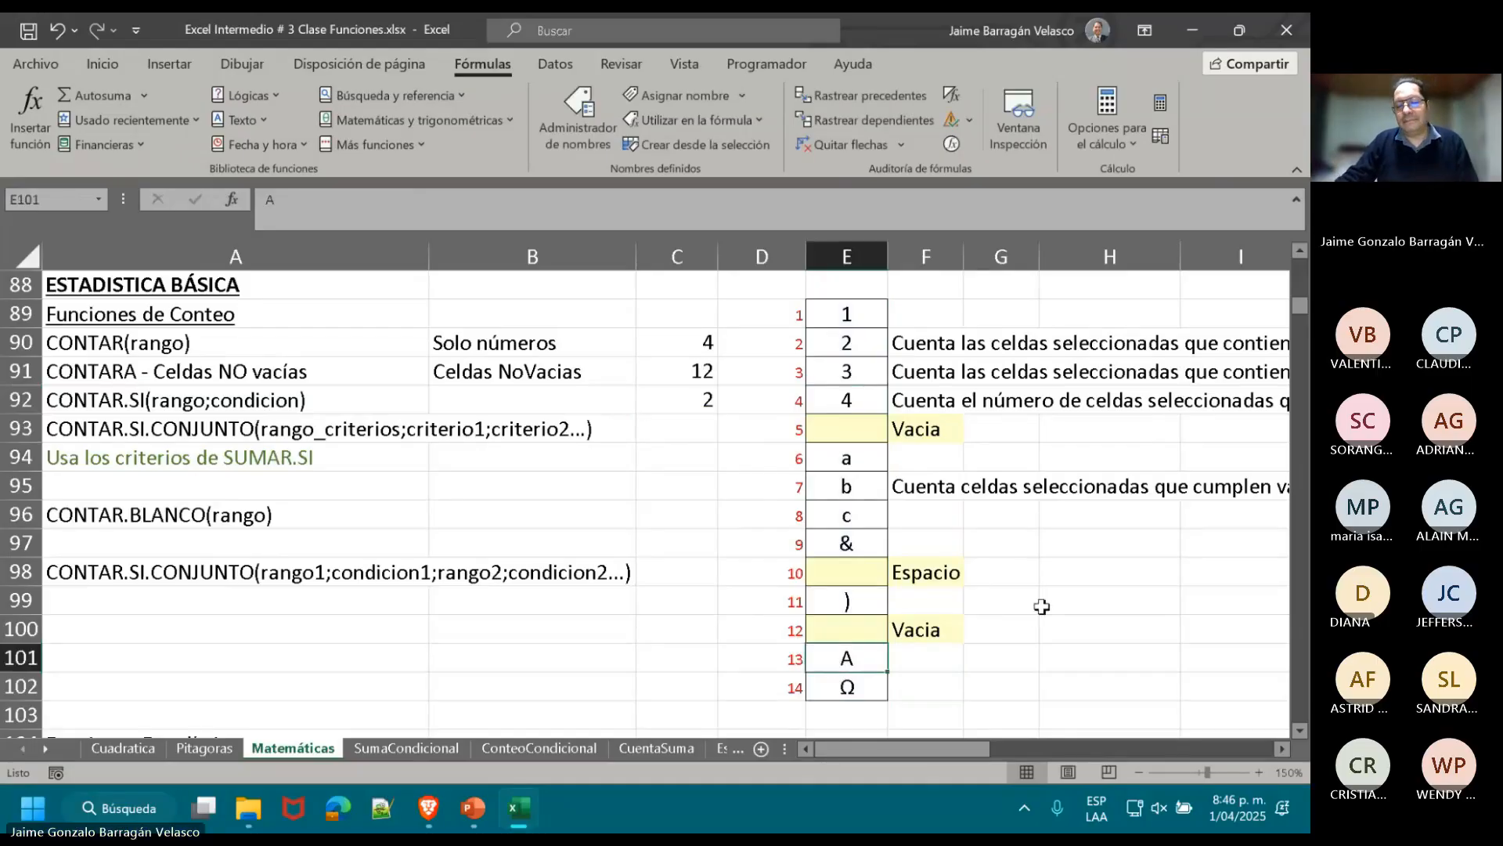
double_click(692, 407)
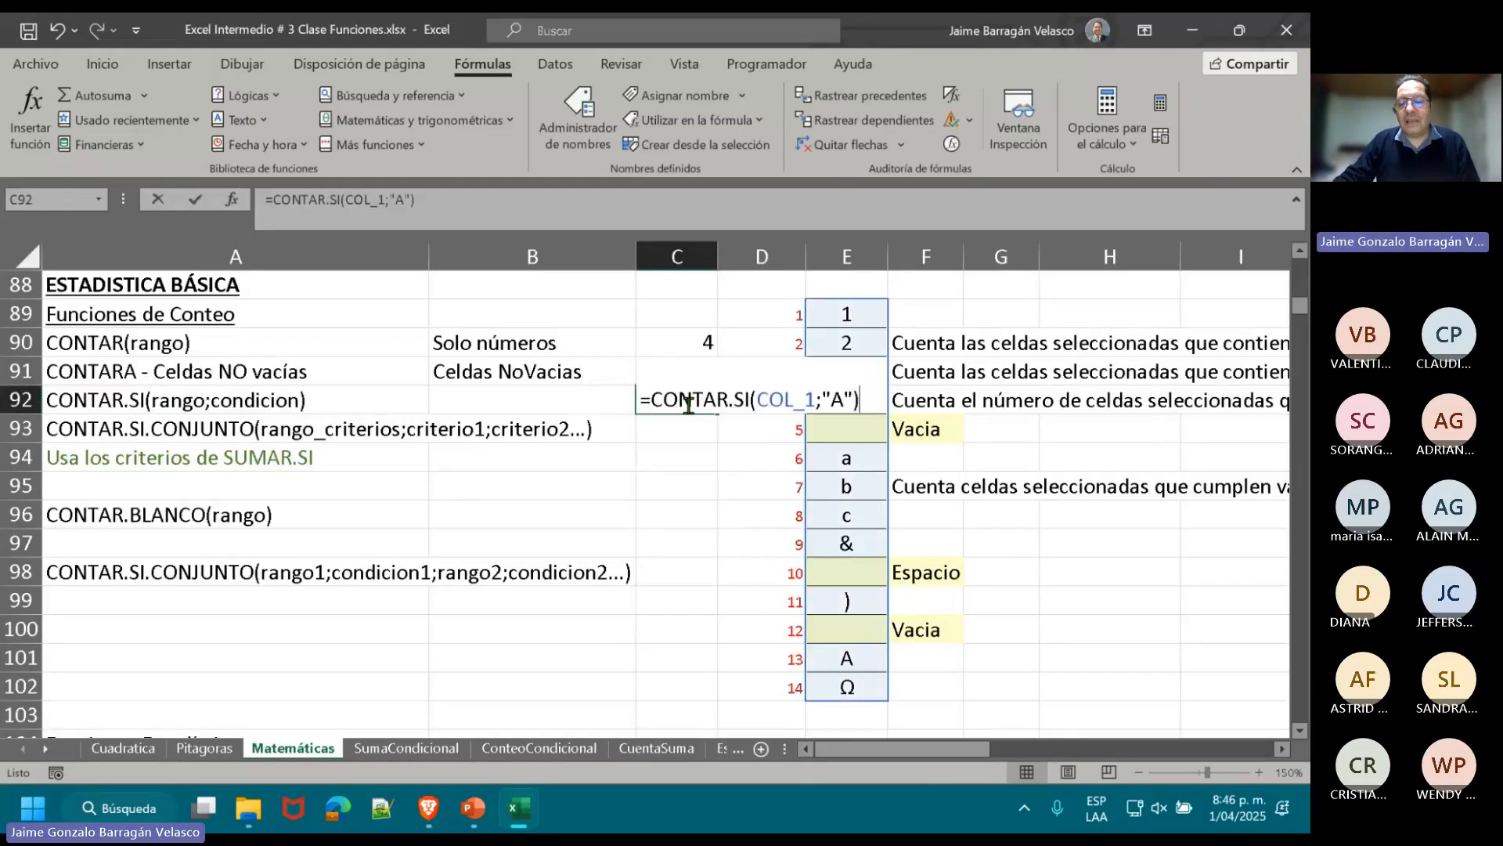
double_click(844, 406)
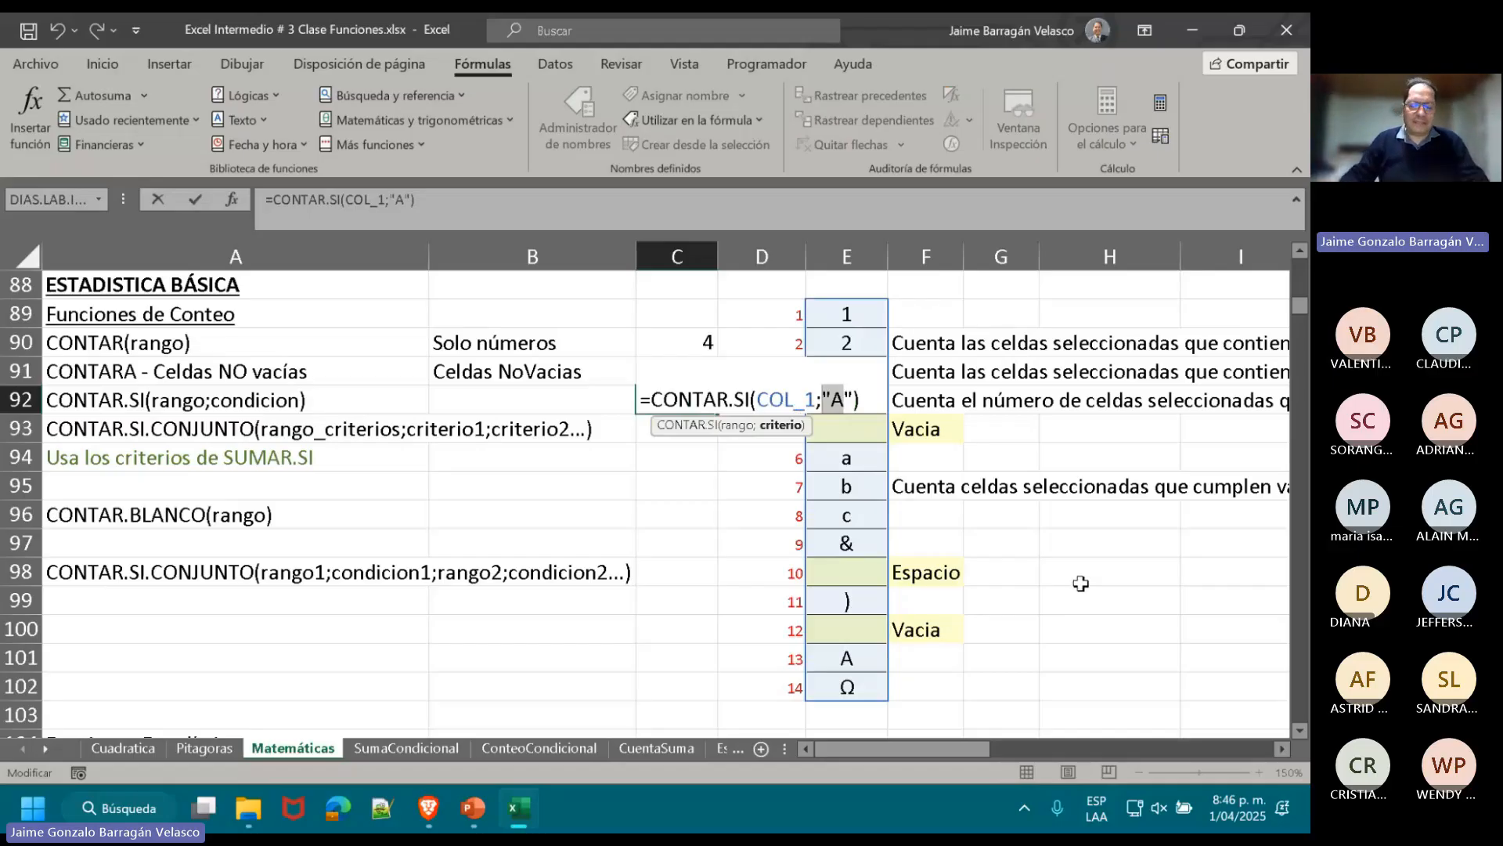
key(ctrl+Return)
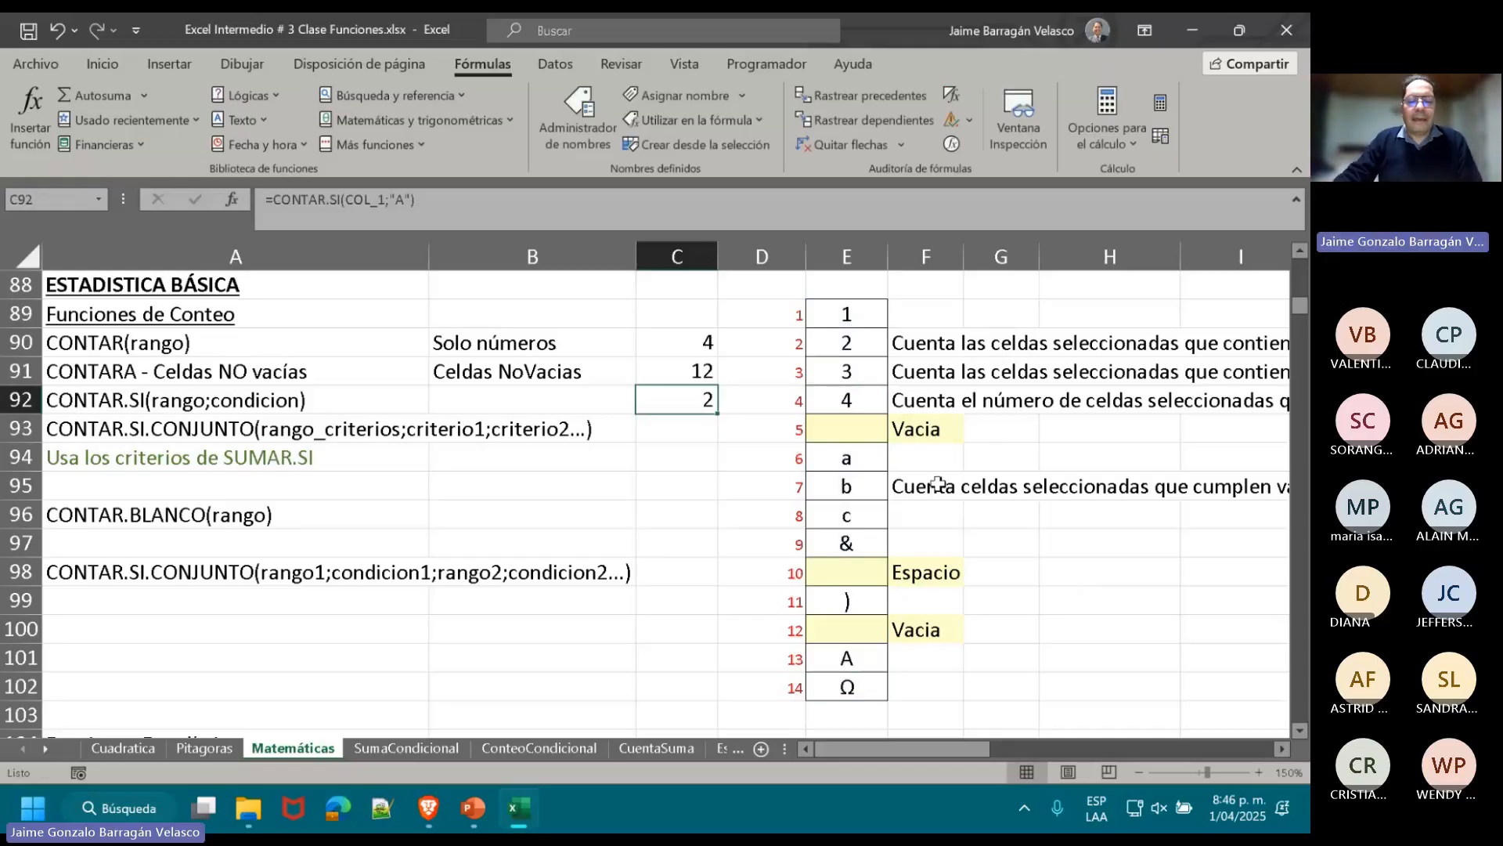
click(681, 440)
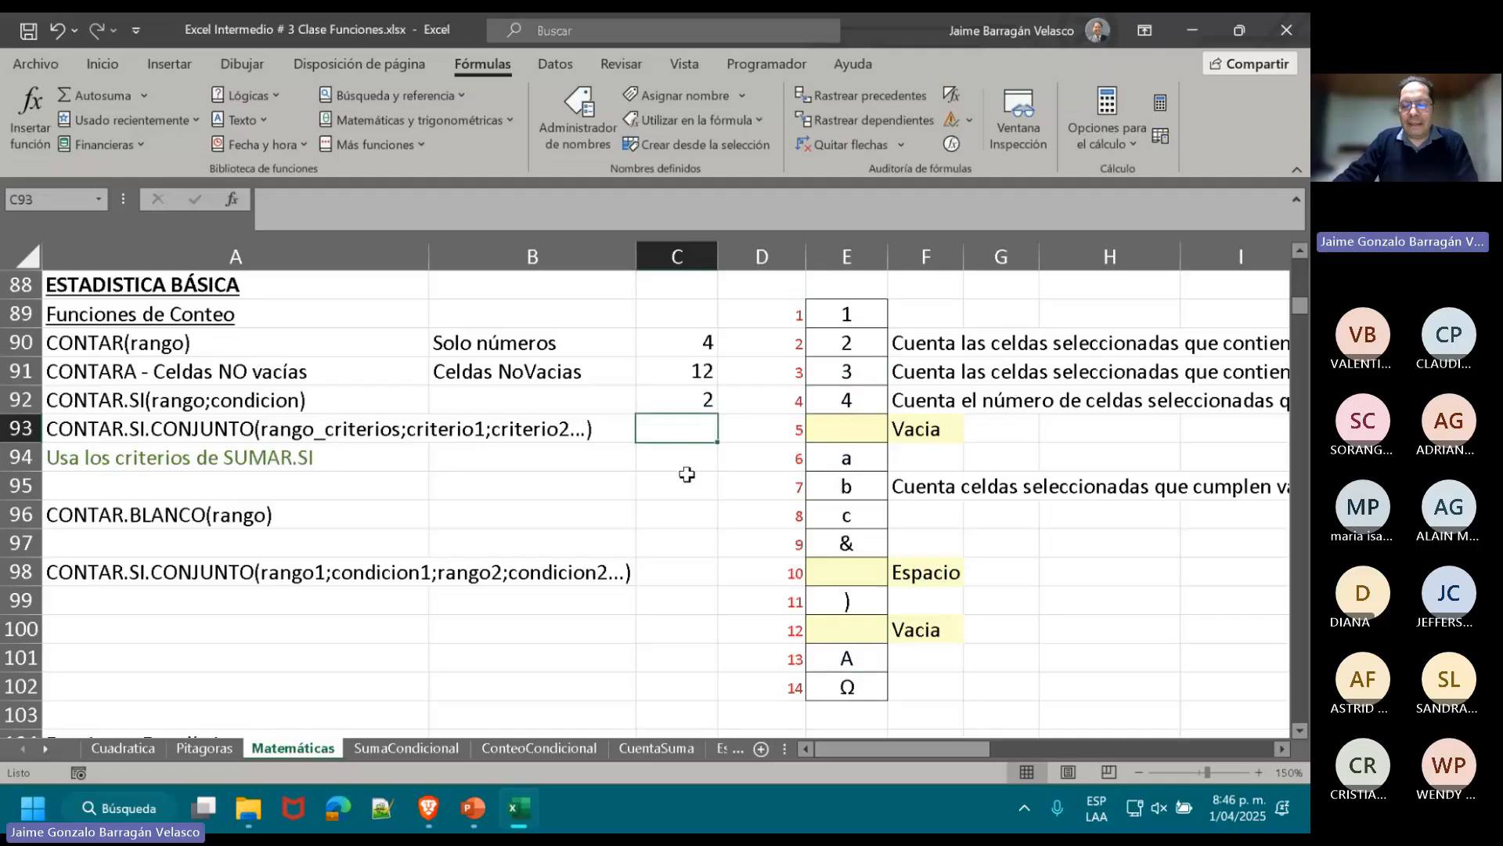
- Start a CONTAR.SI.CONJUNTO formula in C93 with the named range COL_1 as its first criteria range
drag(850, 342, 859, 403)
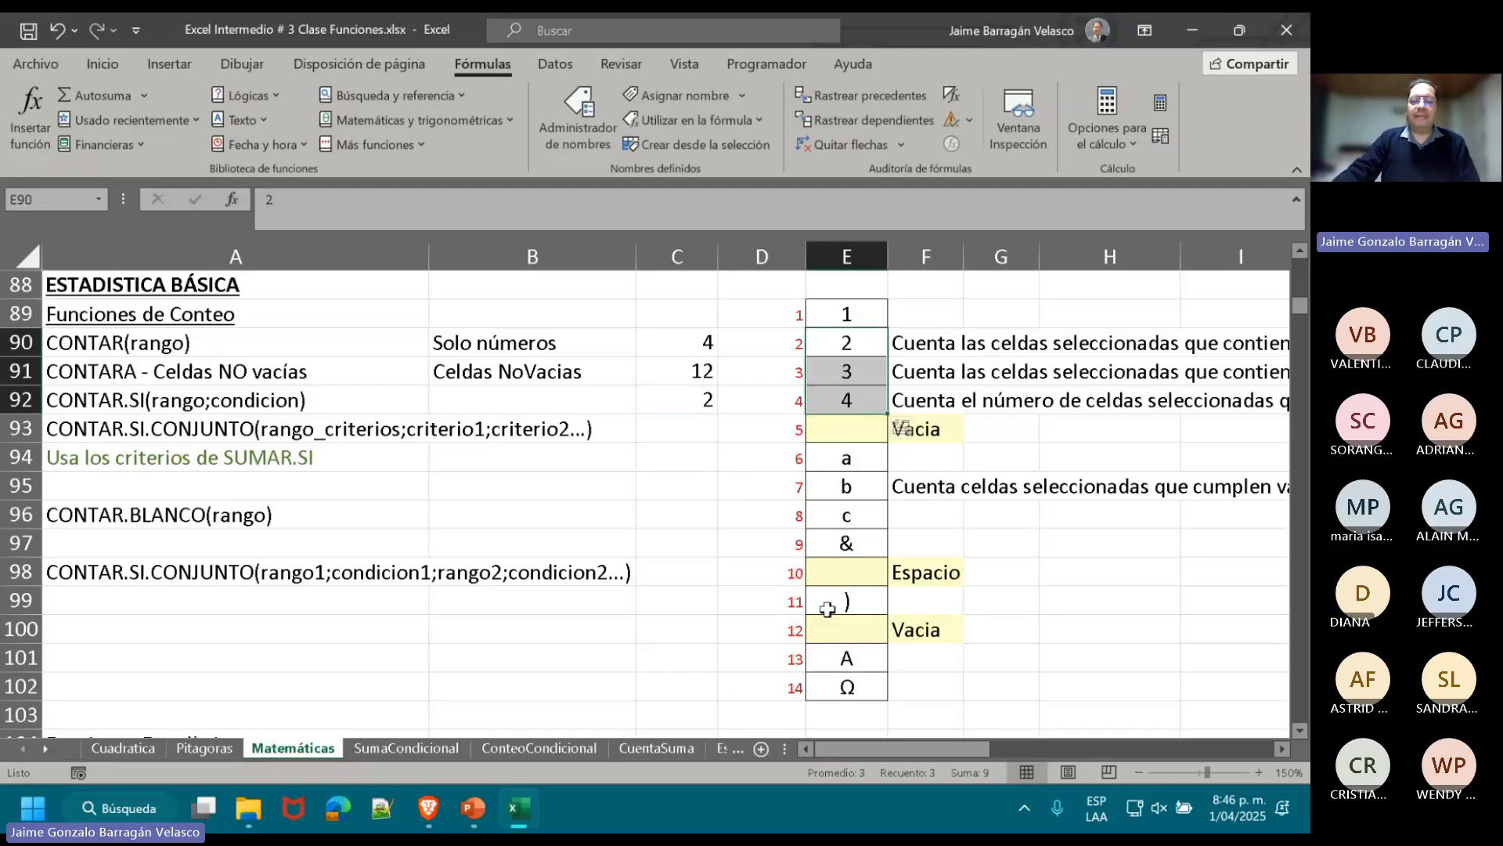
click(671, 440)
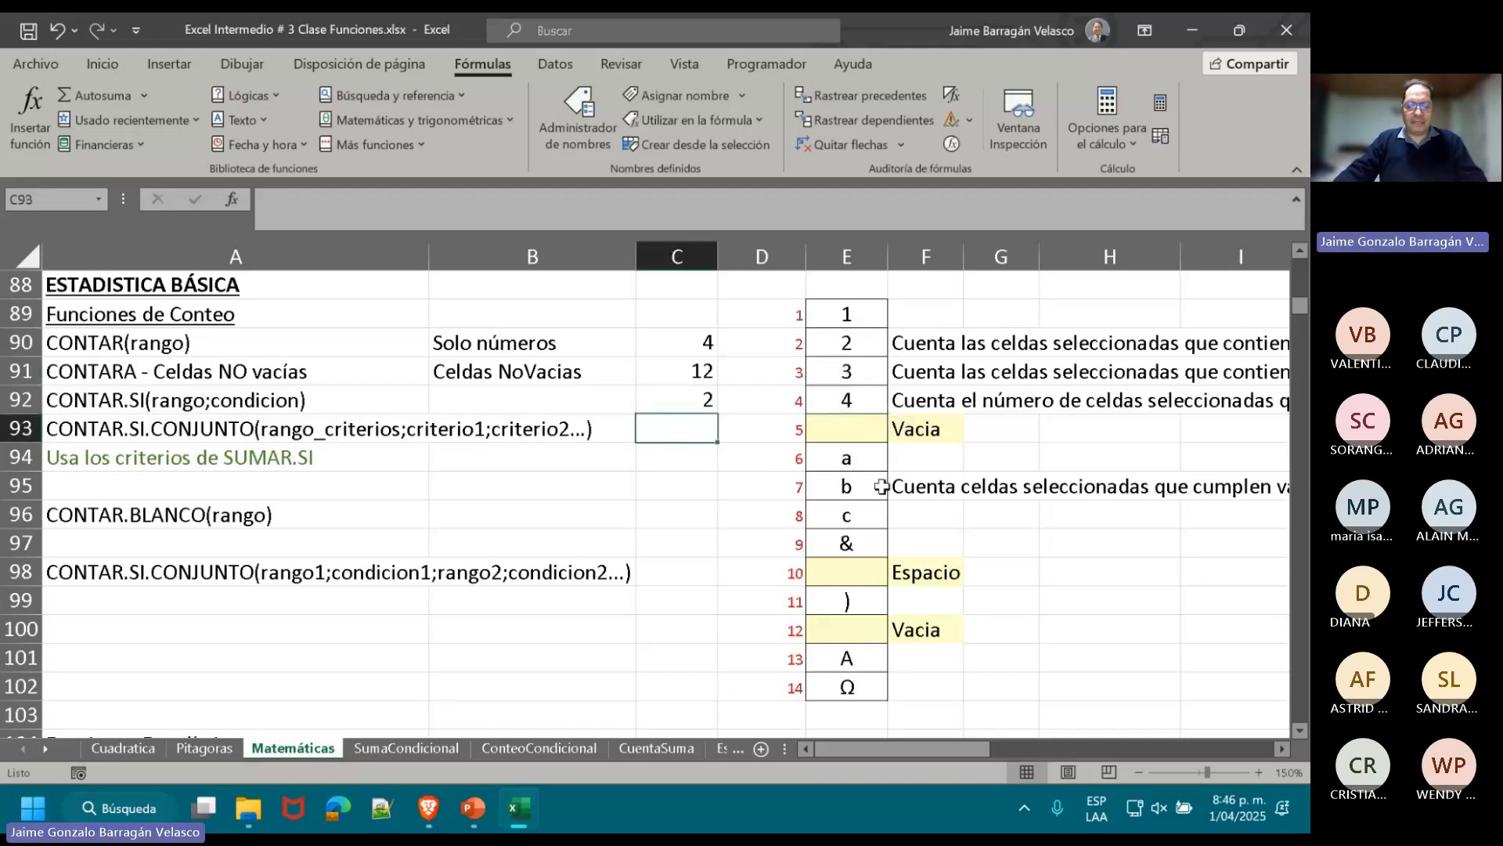
text(=)
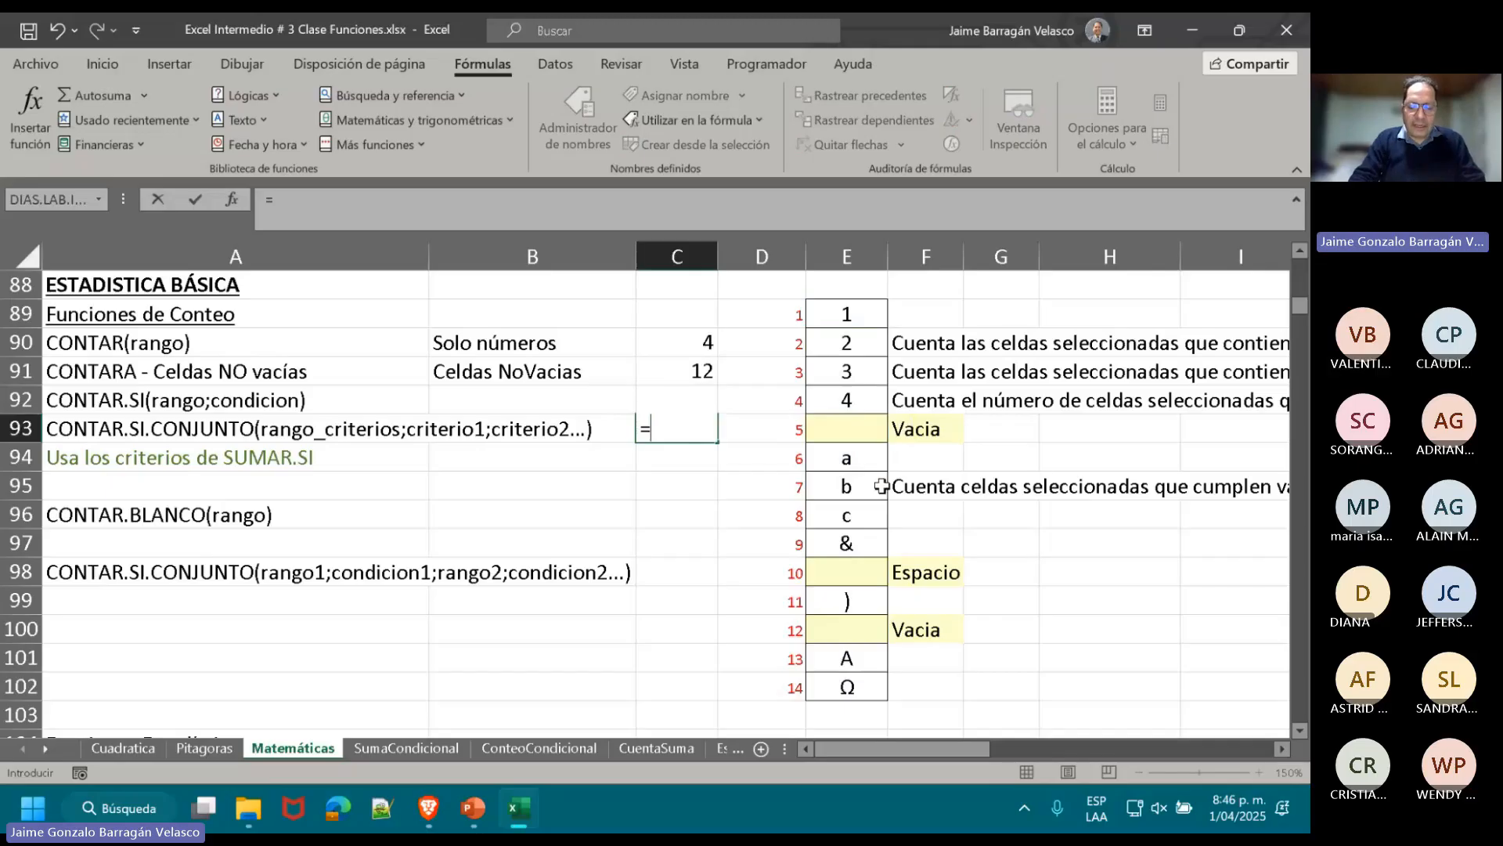
text(CON)
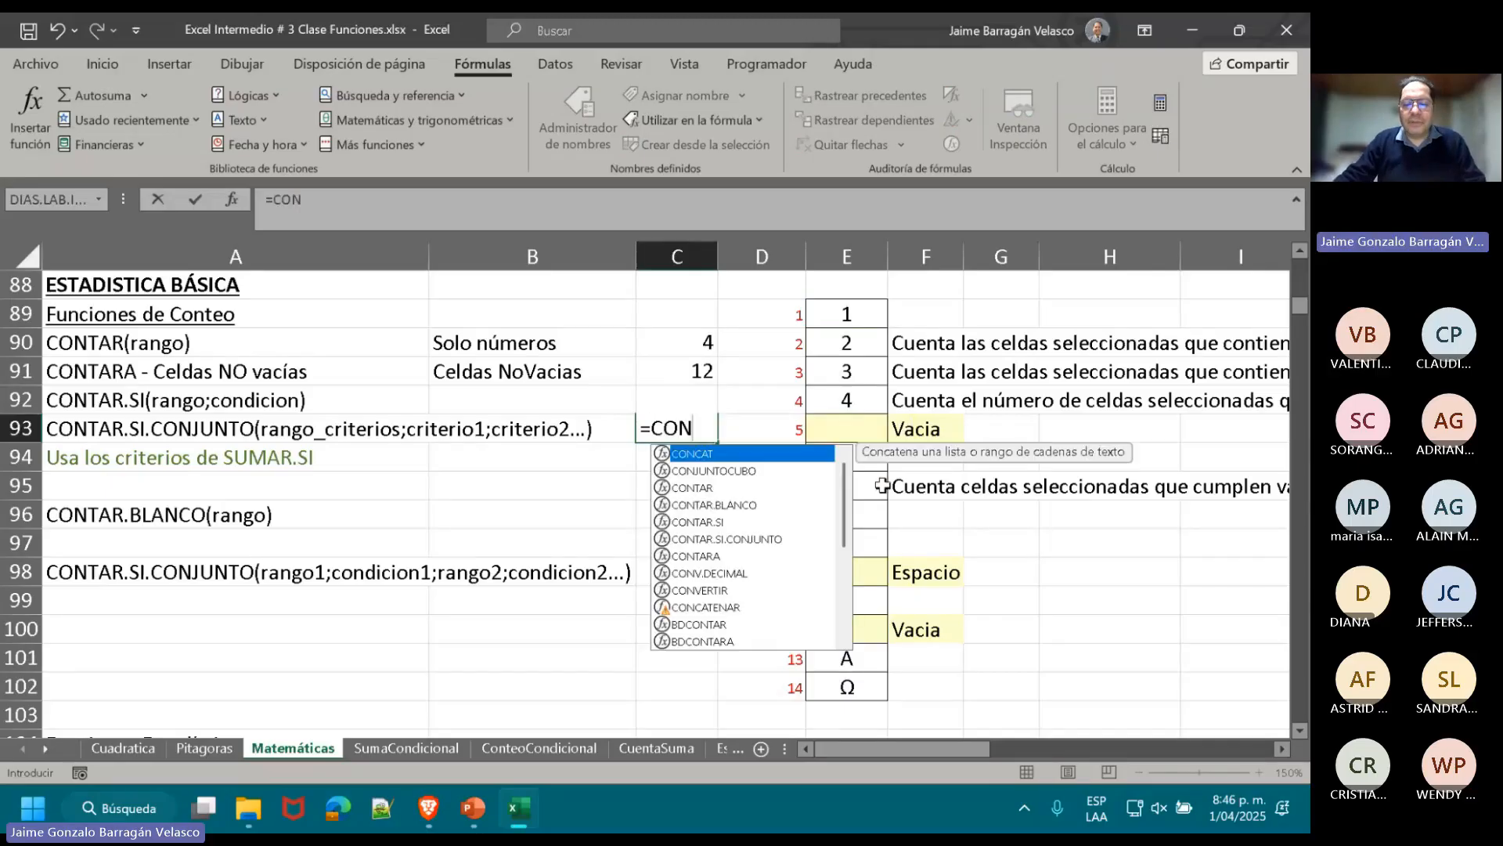
double_click(705, 540)
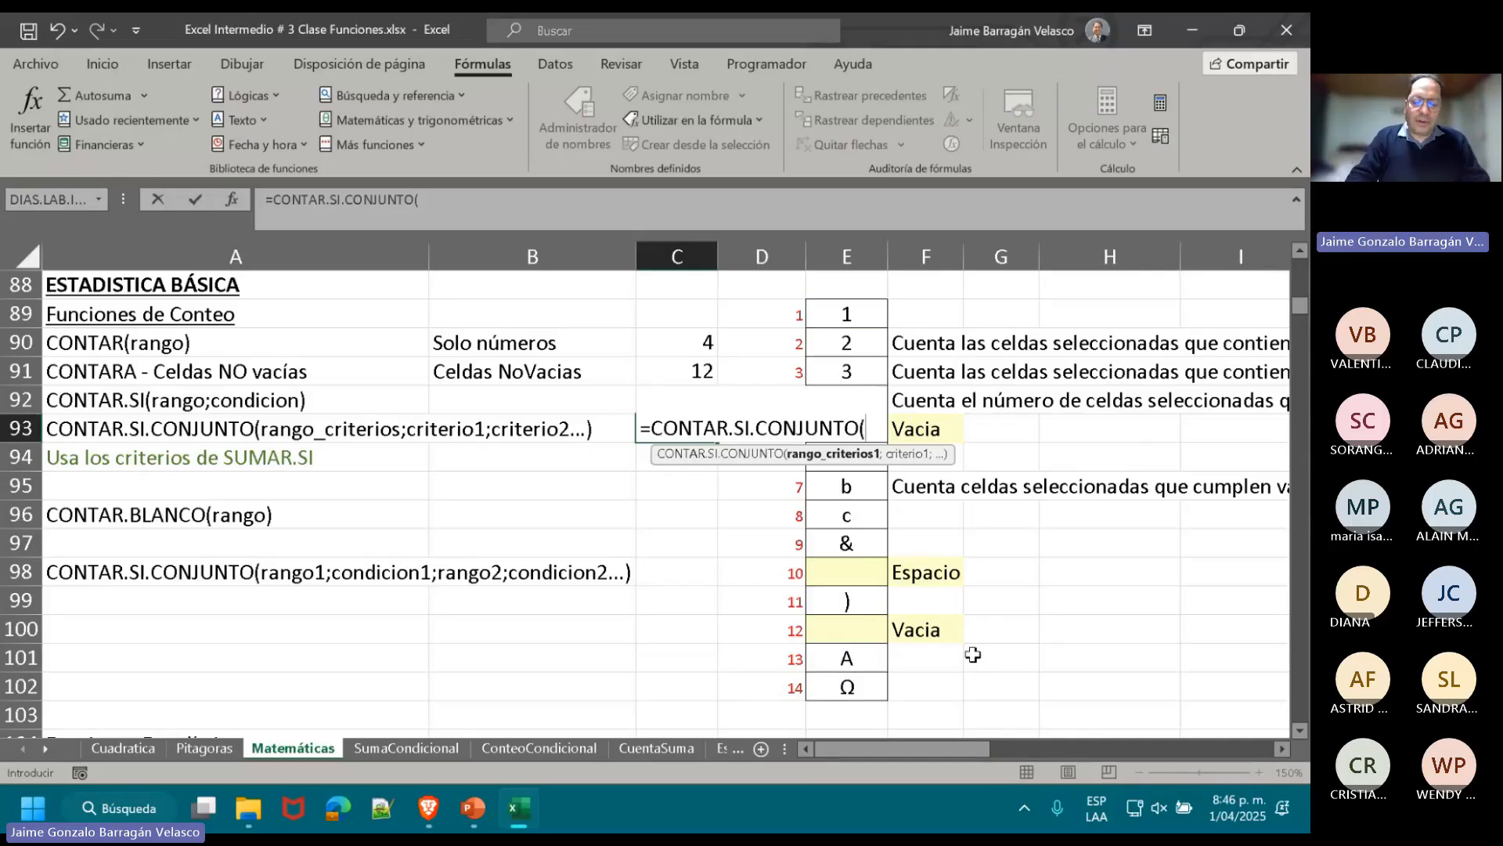
text(COL)
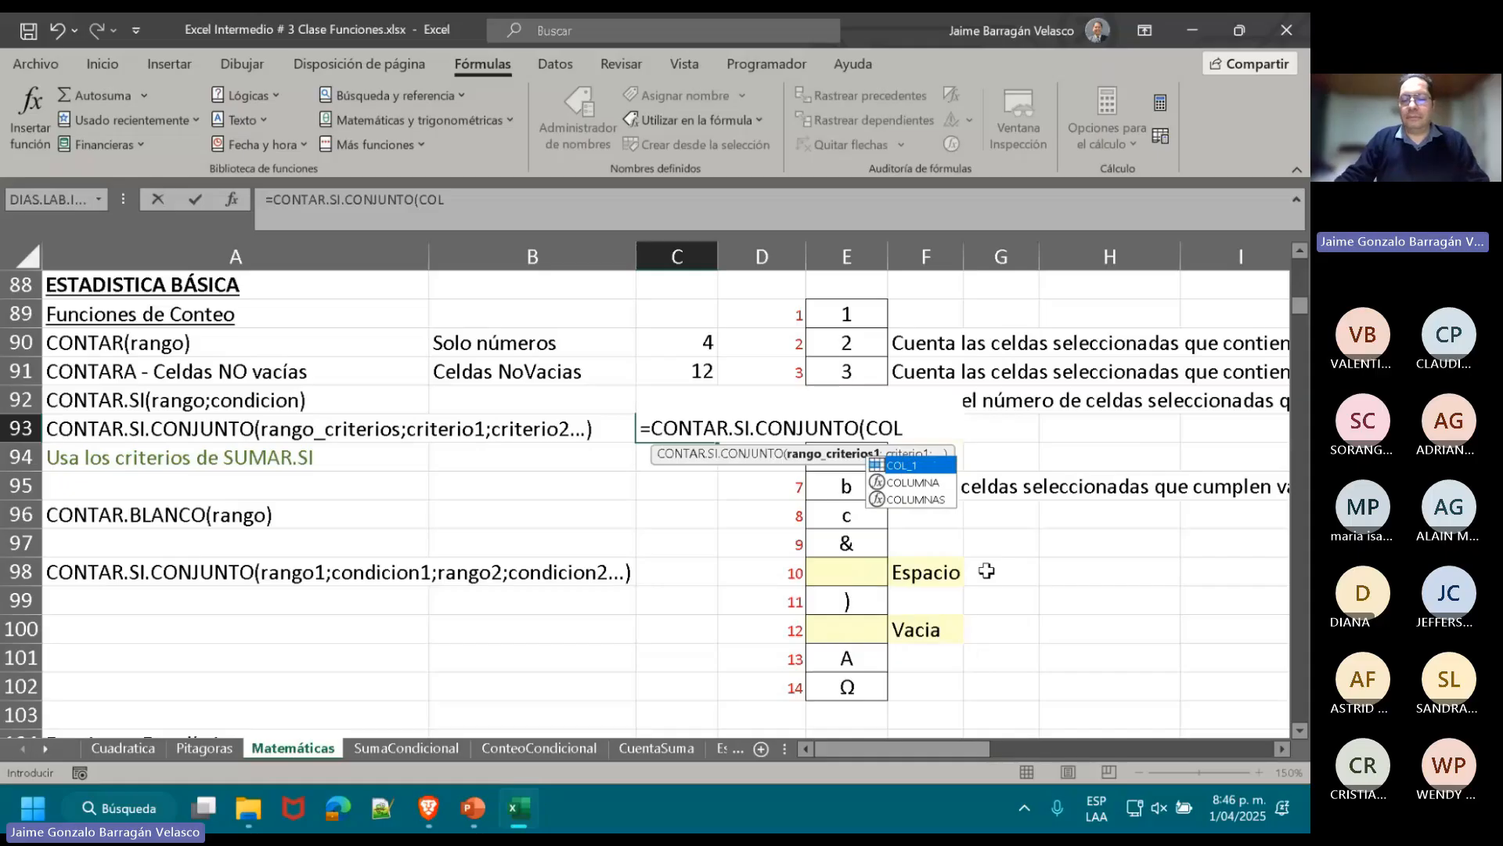
double_click(904, 467)
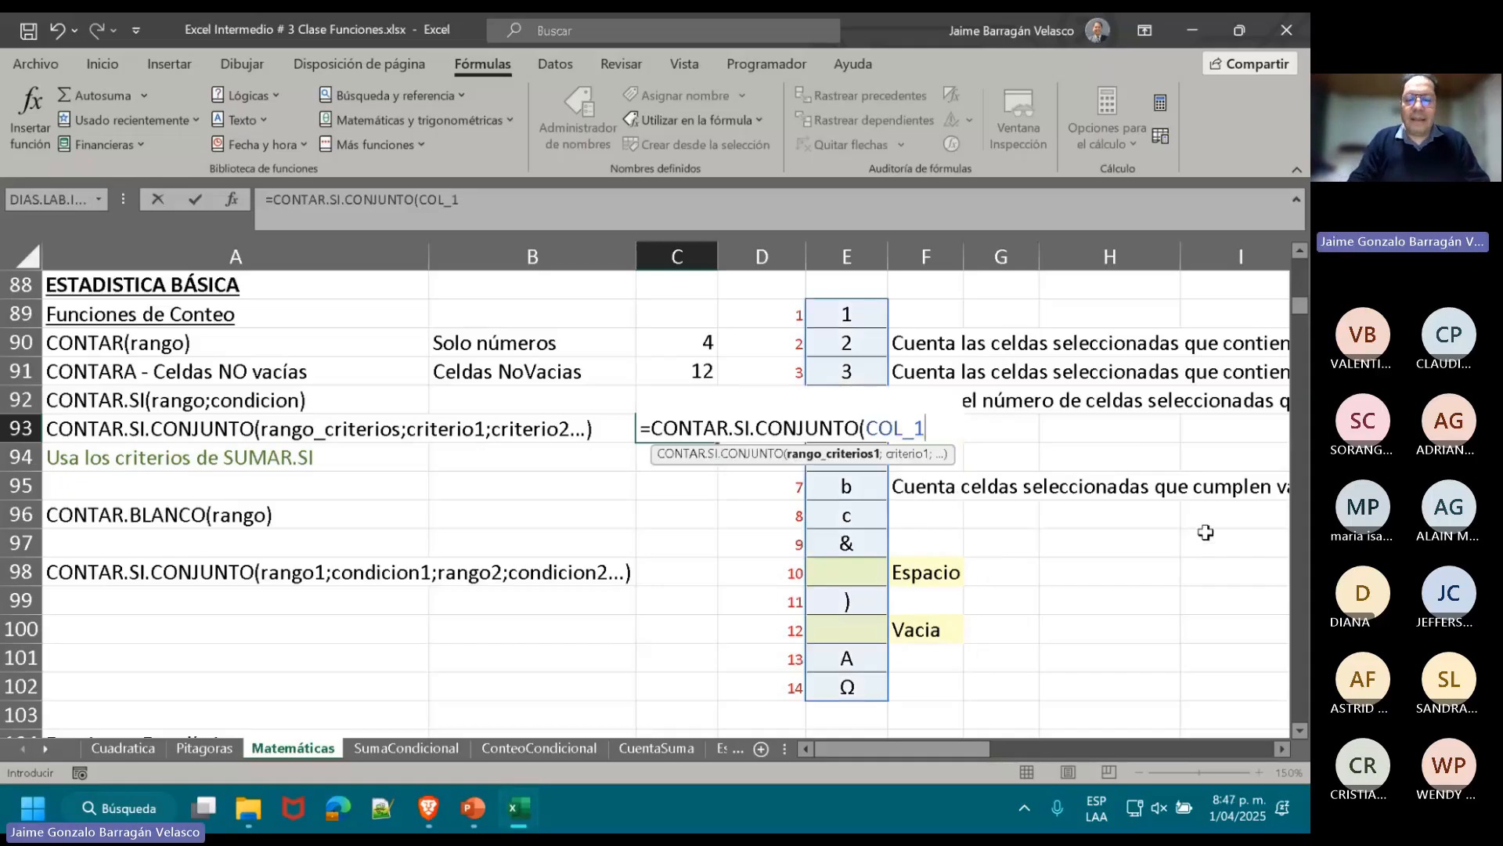
- Add "<=4" as the first criterion of the CONTAR.SI.CONJUNTO formula in C93
text(;)
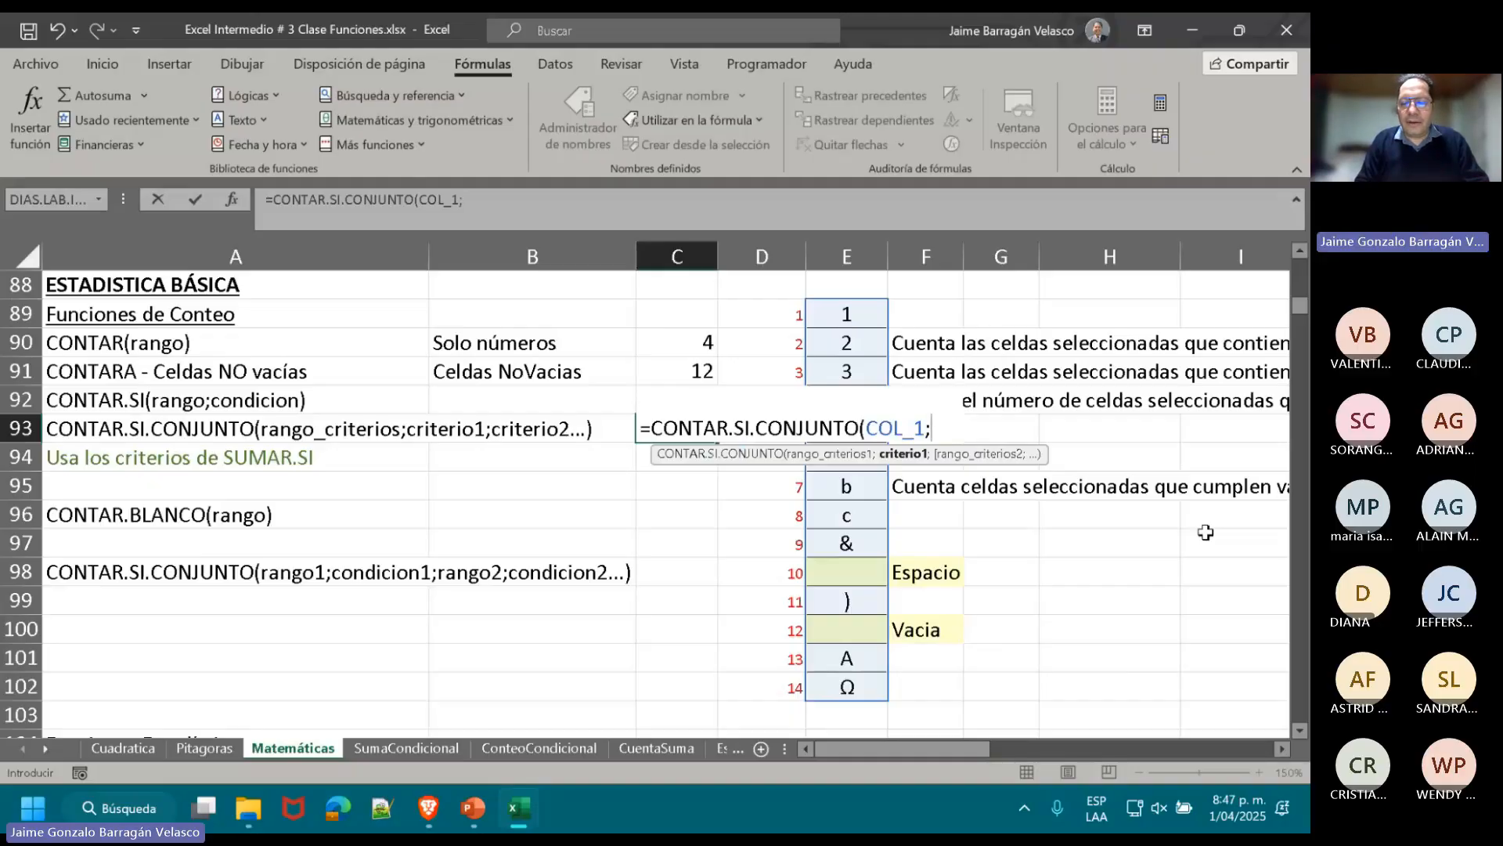
text(")
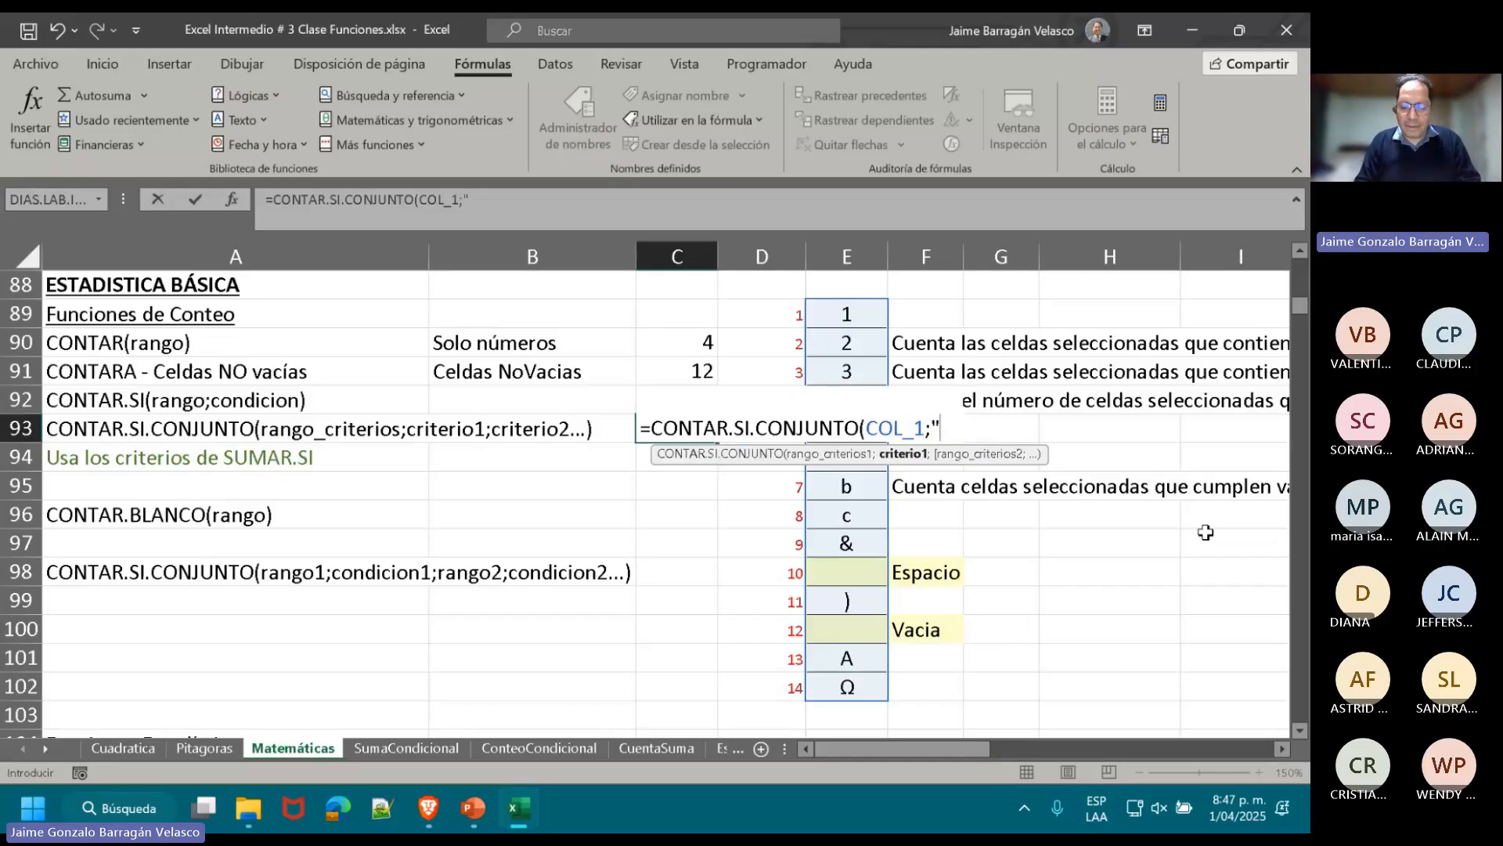
text(<=4)
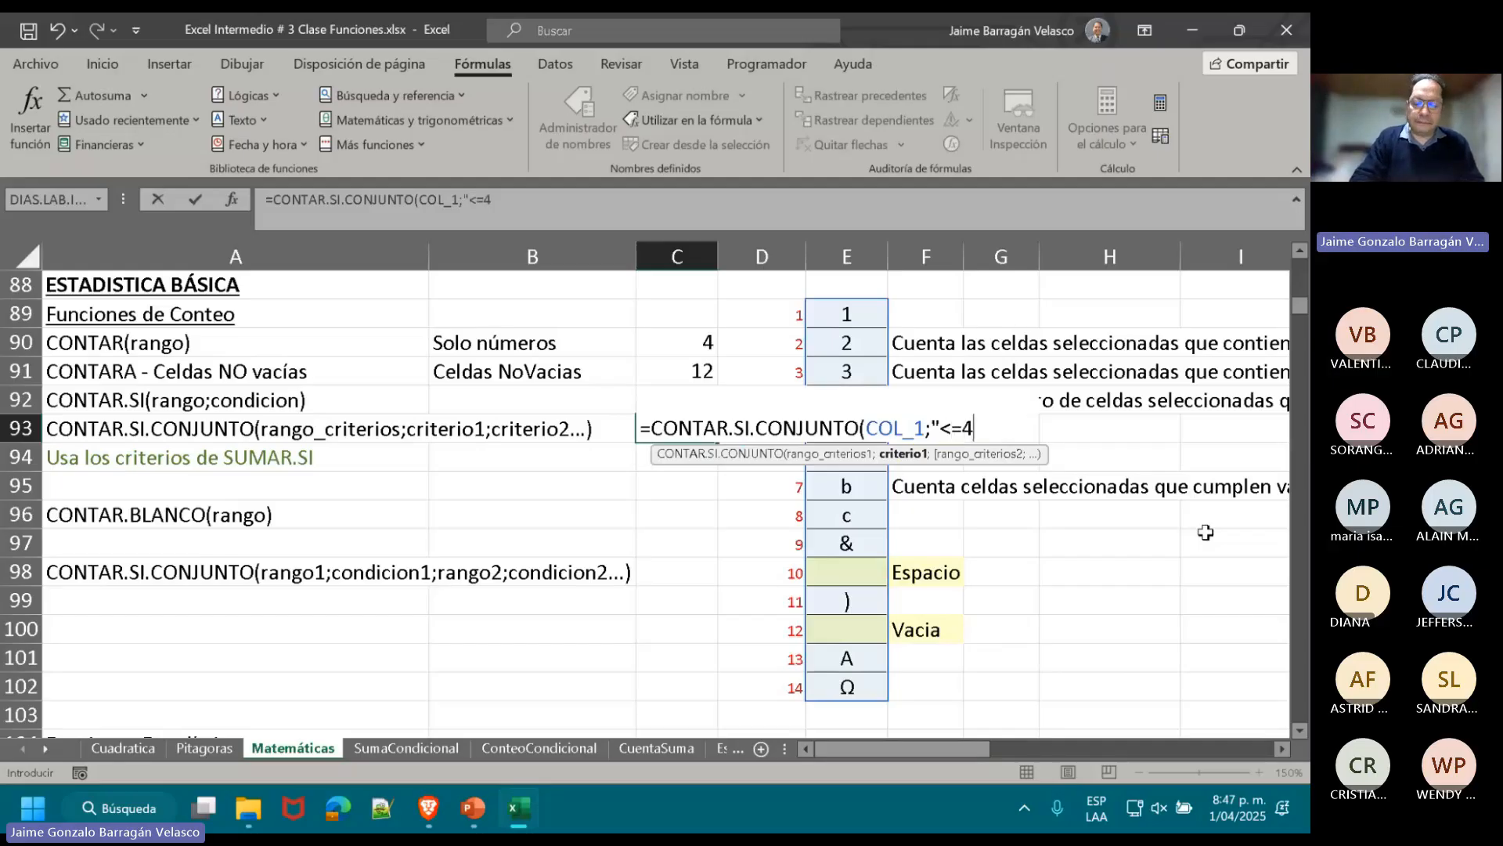
text(")
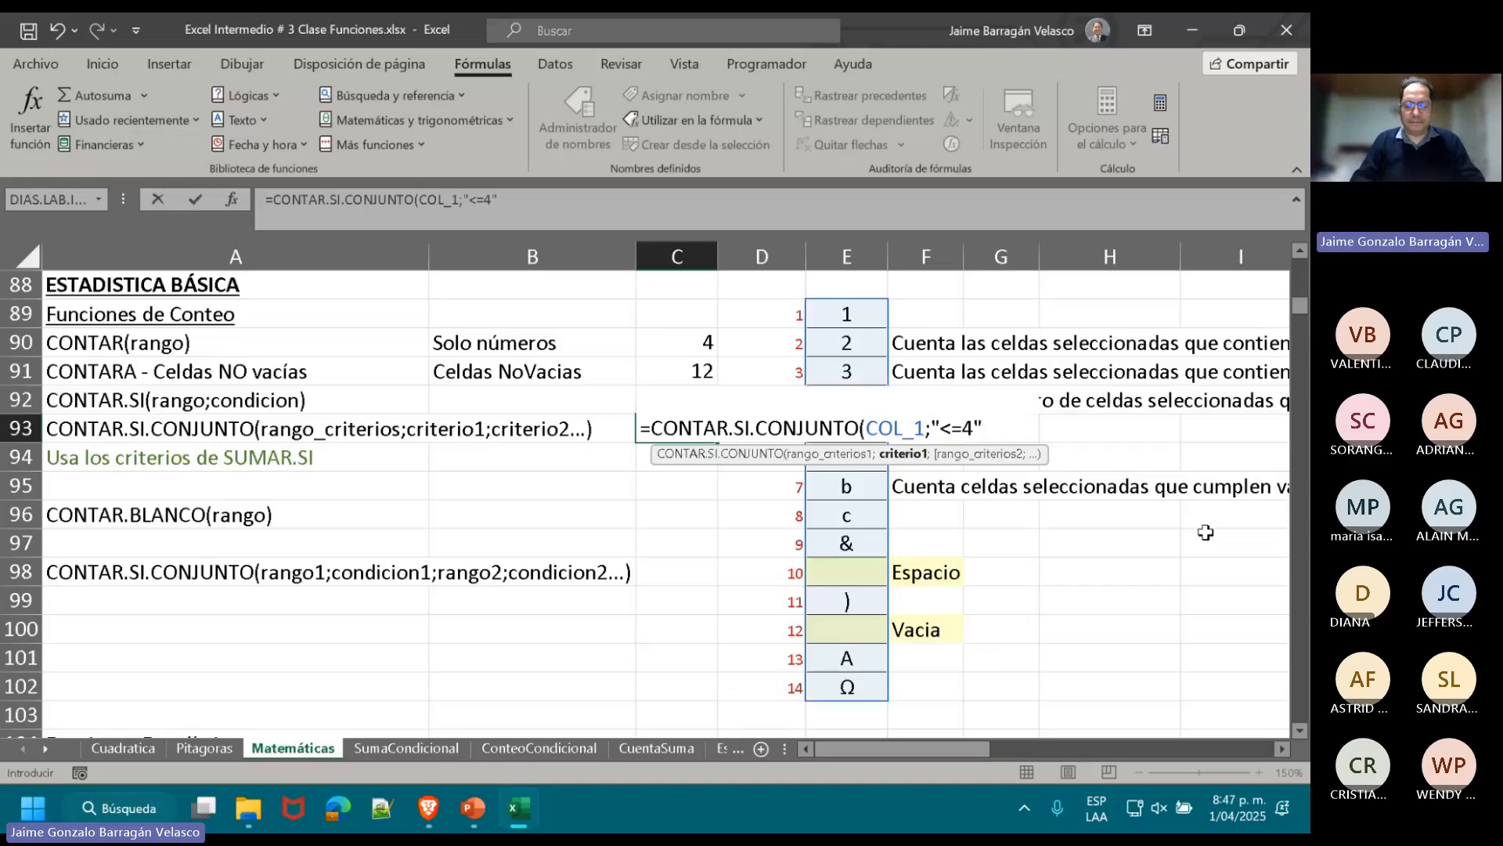
- Add COL_1 as the second criteria range in the C93 formula, with a single space " " as its criterion
text(;)
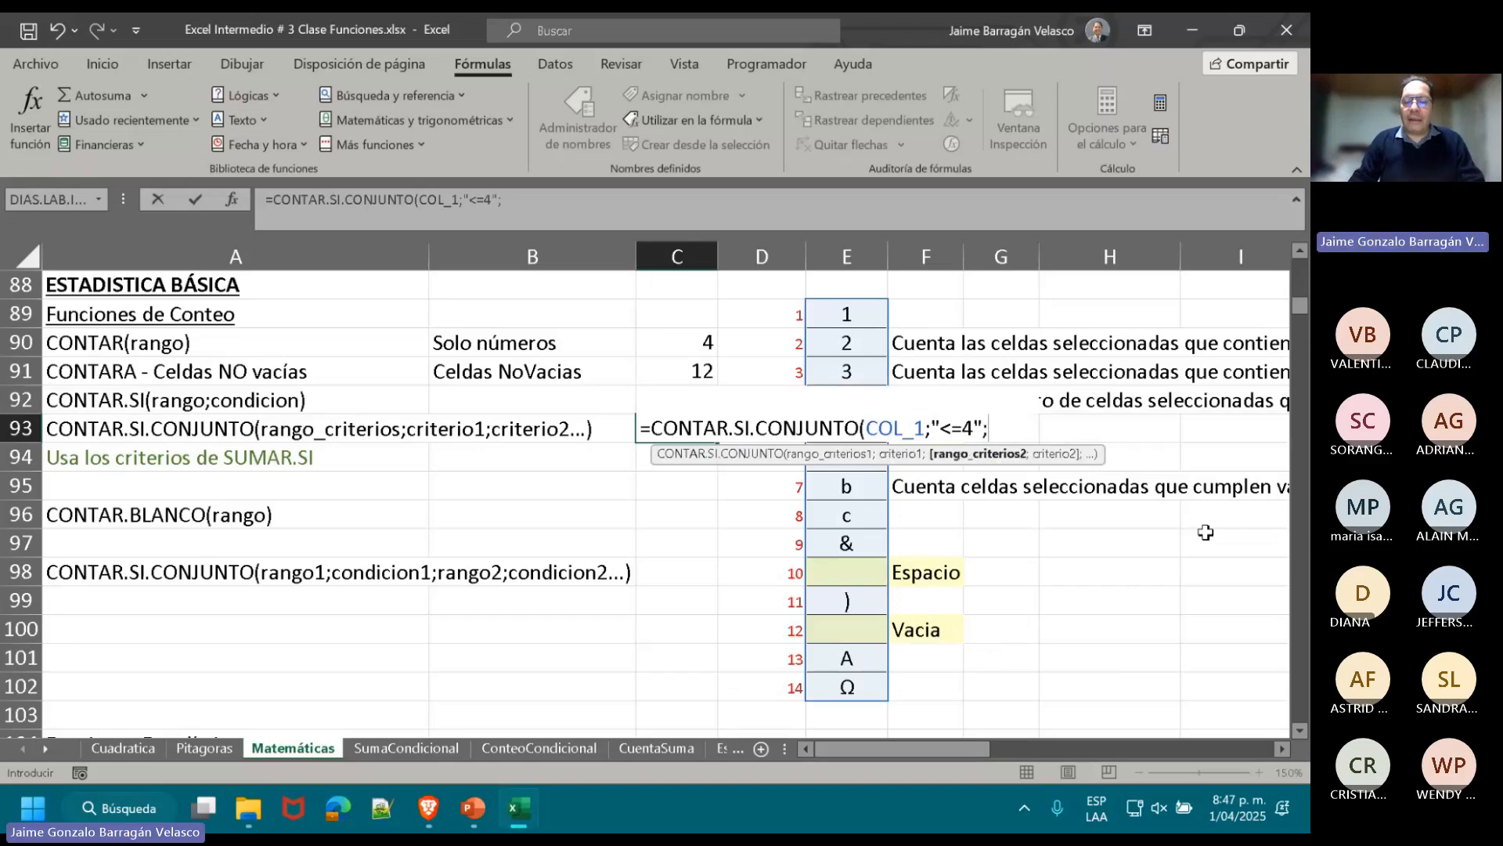
text(COL)
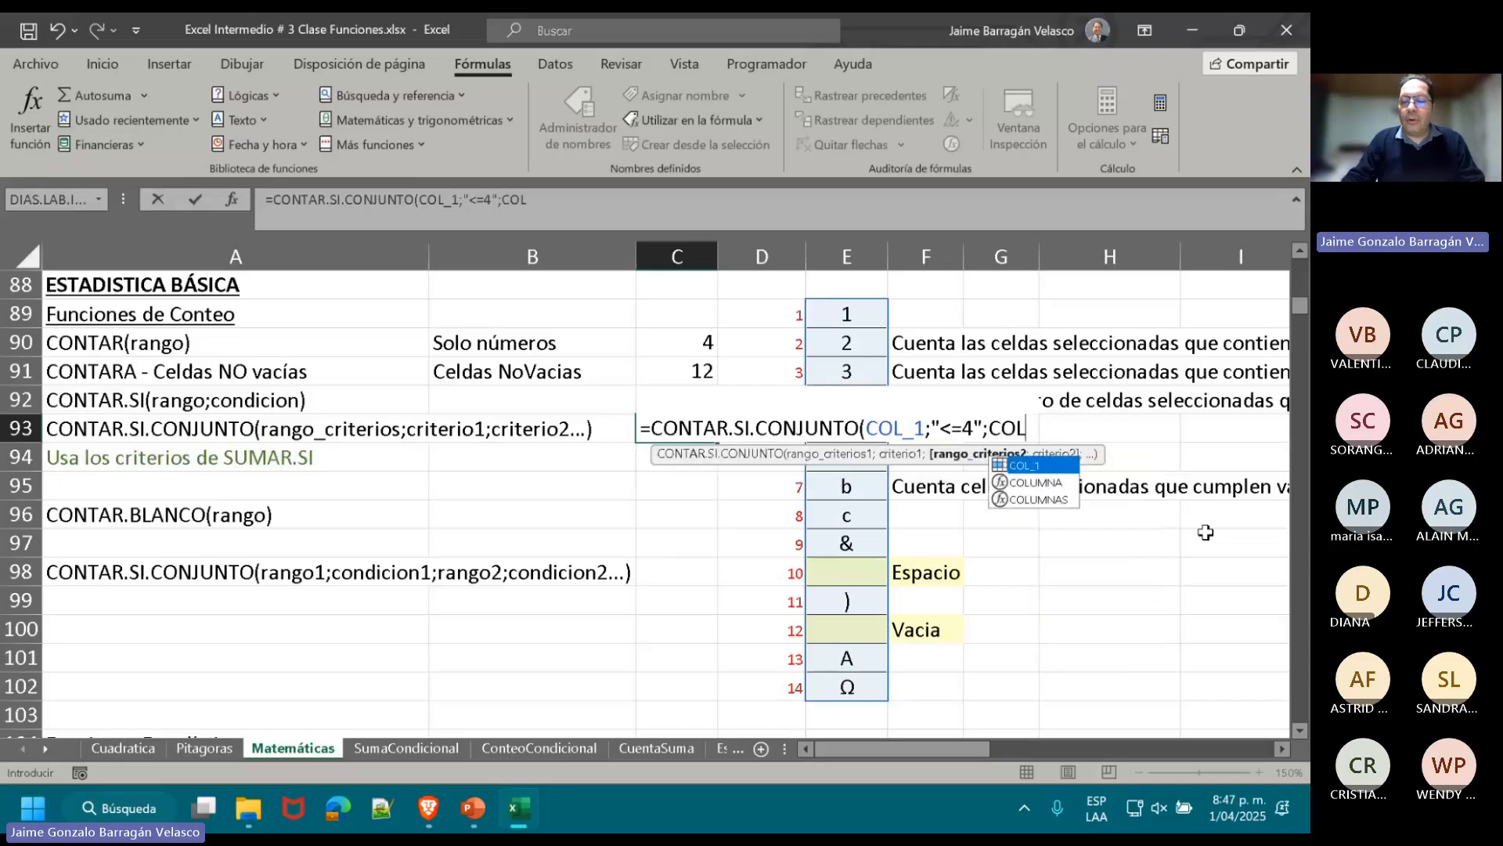
double_click(1049, 467)
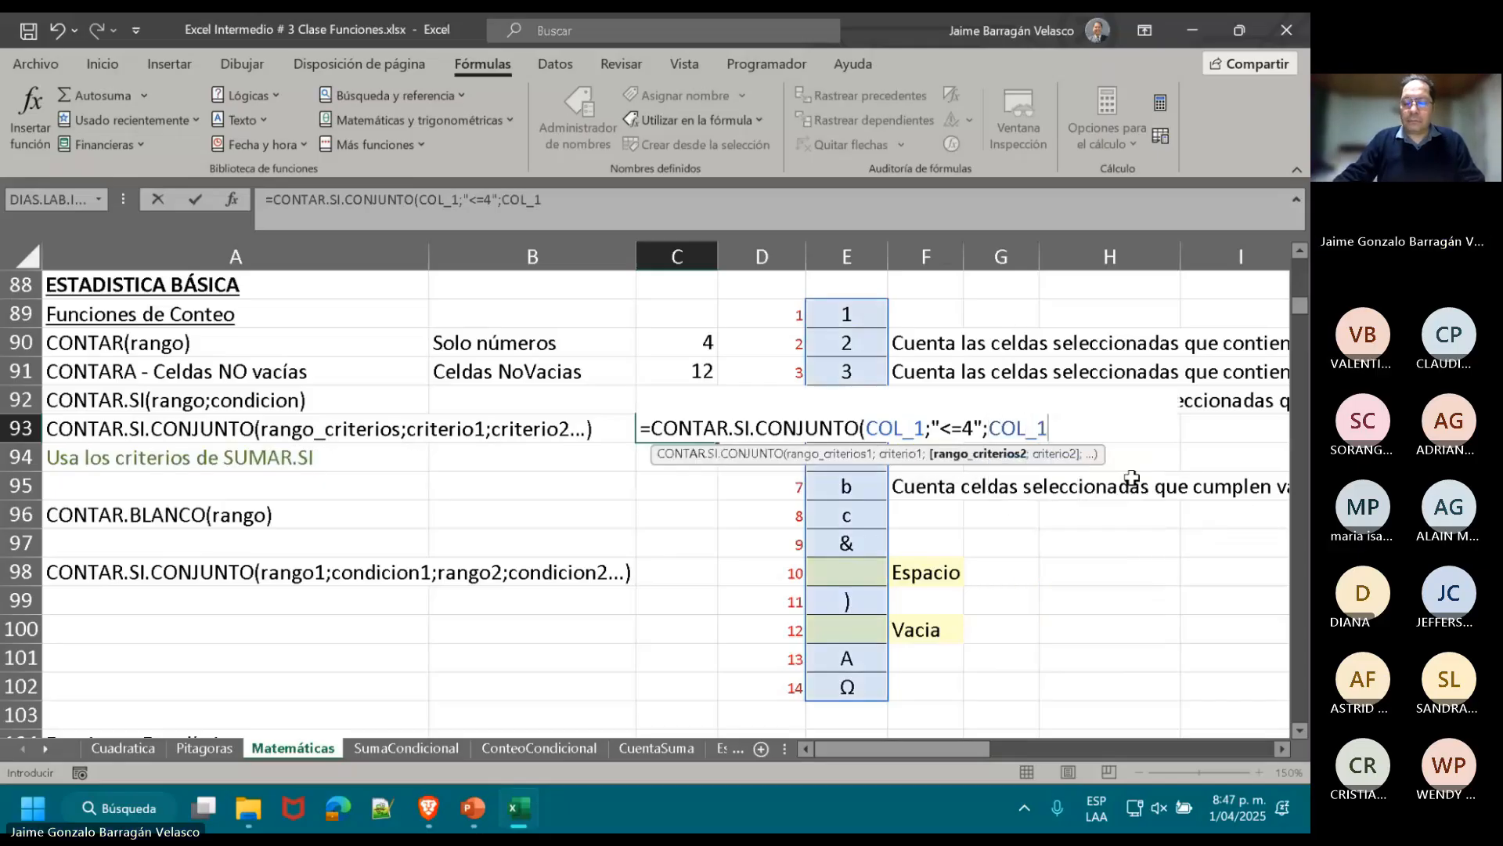
text(;")
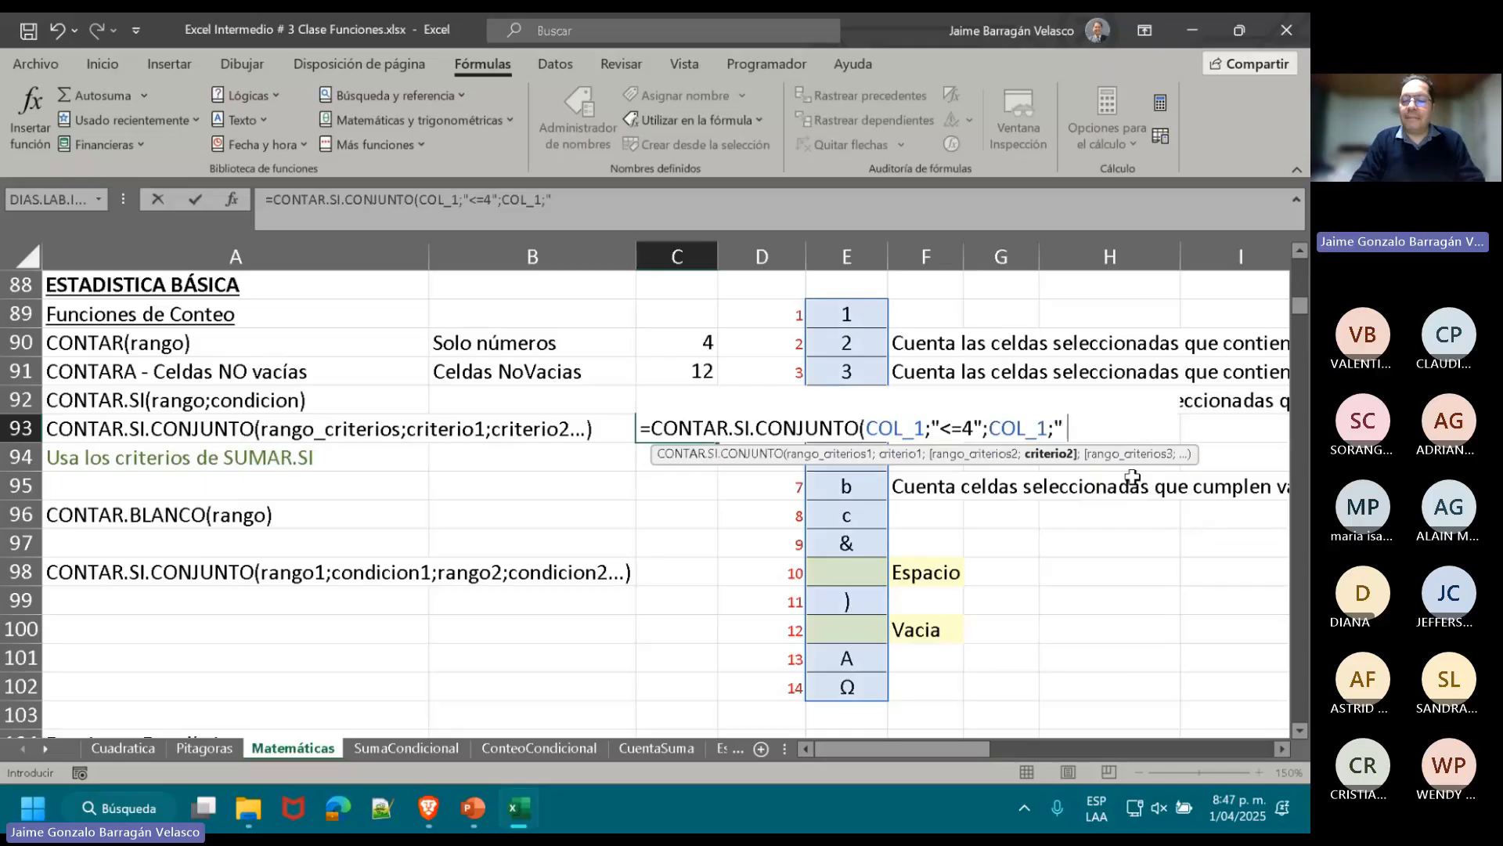
text( ";)
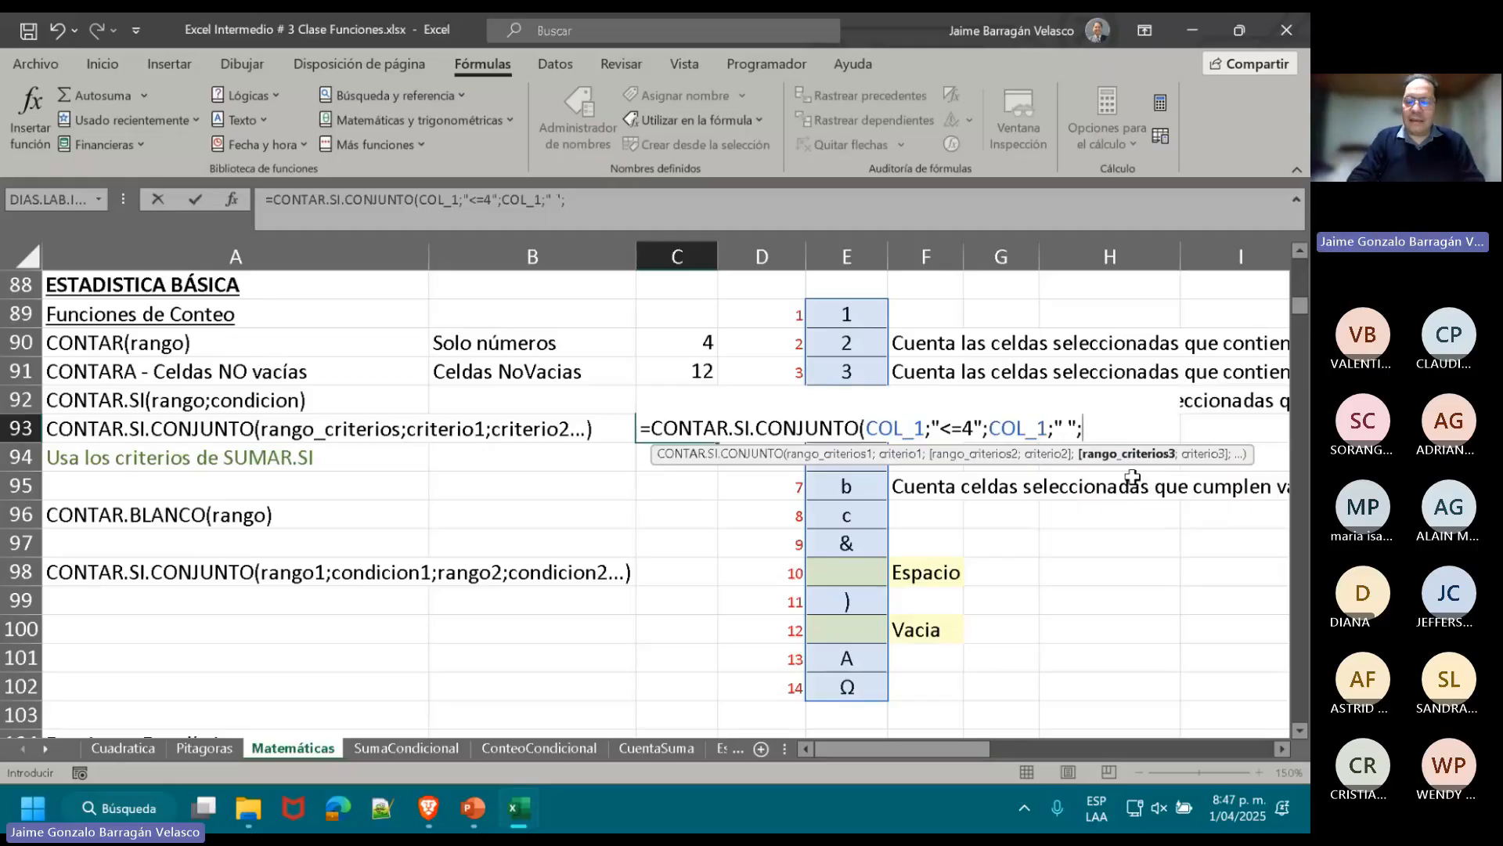
- Add COL_1 as the third criteria range with the criterion "a", and complete the formula in C93
text(COL)
click(1135, 470)
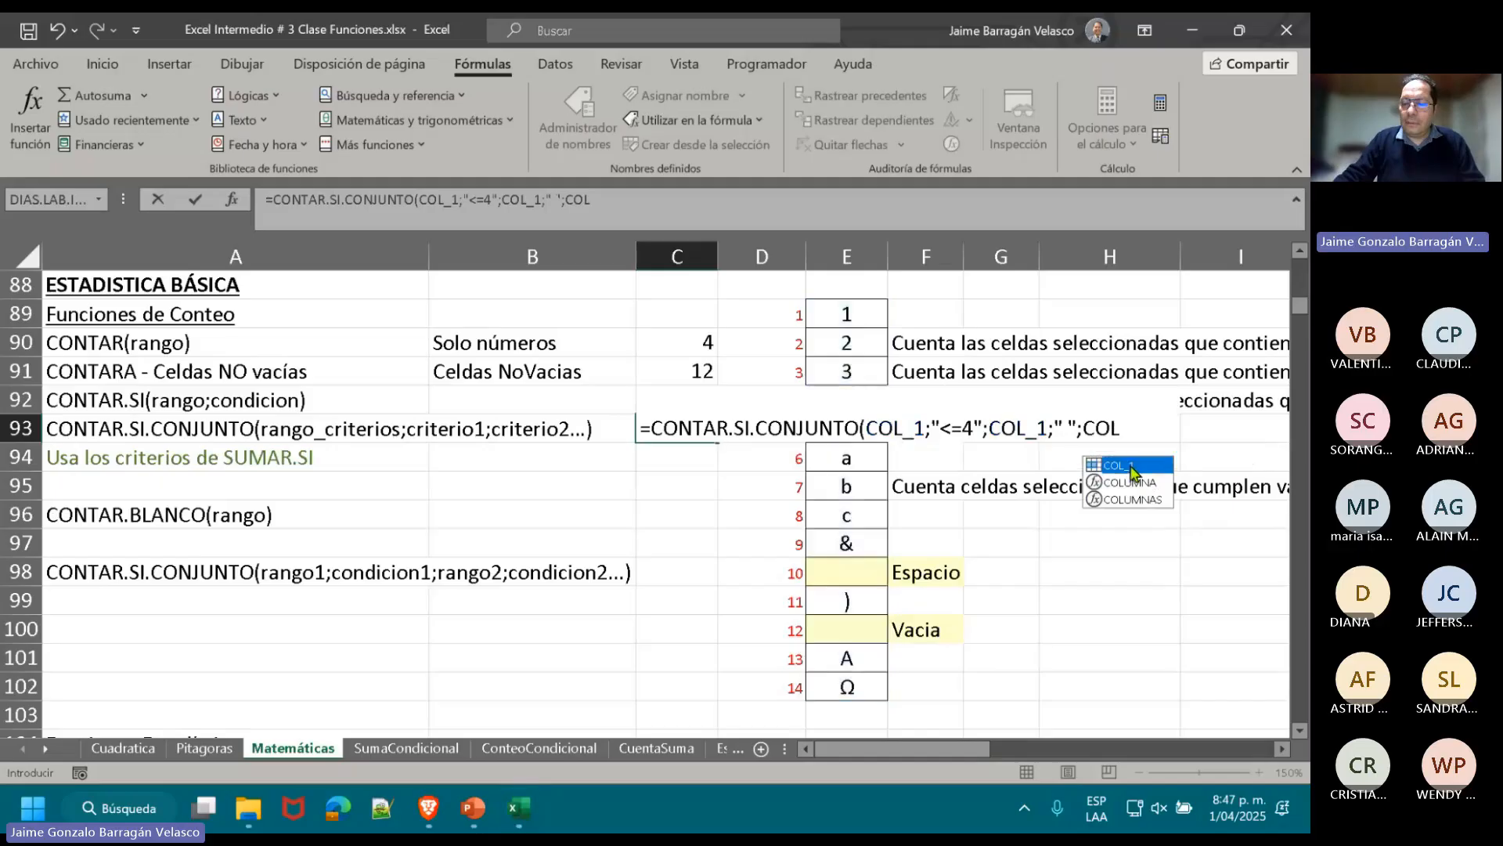
double_click(1133, 468)
text(;)
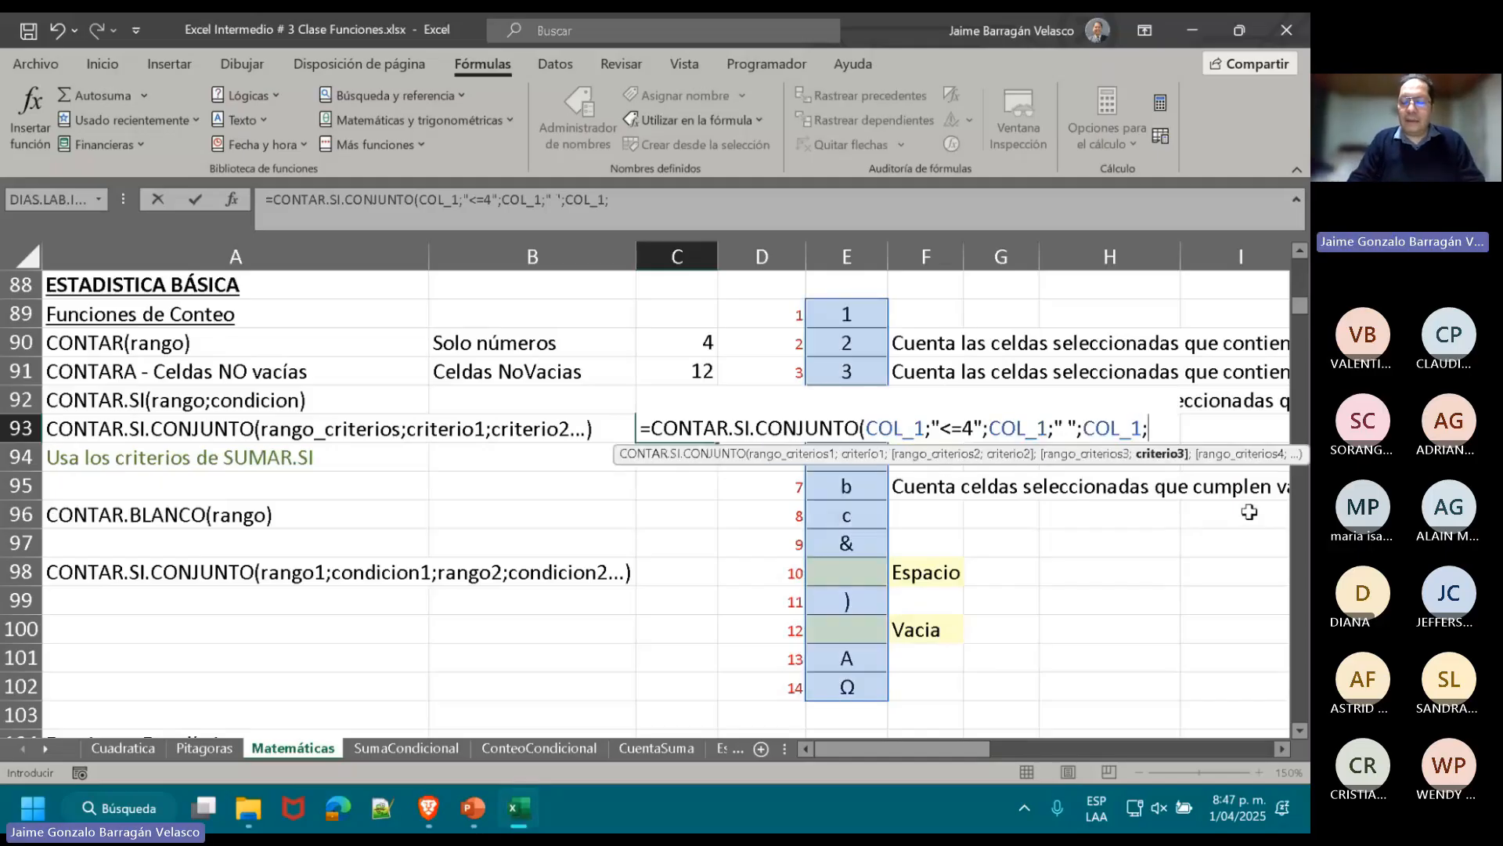
text("a)
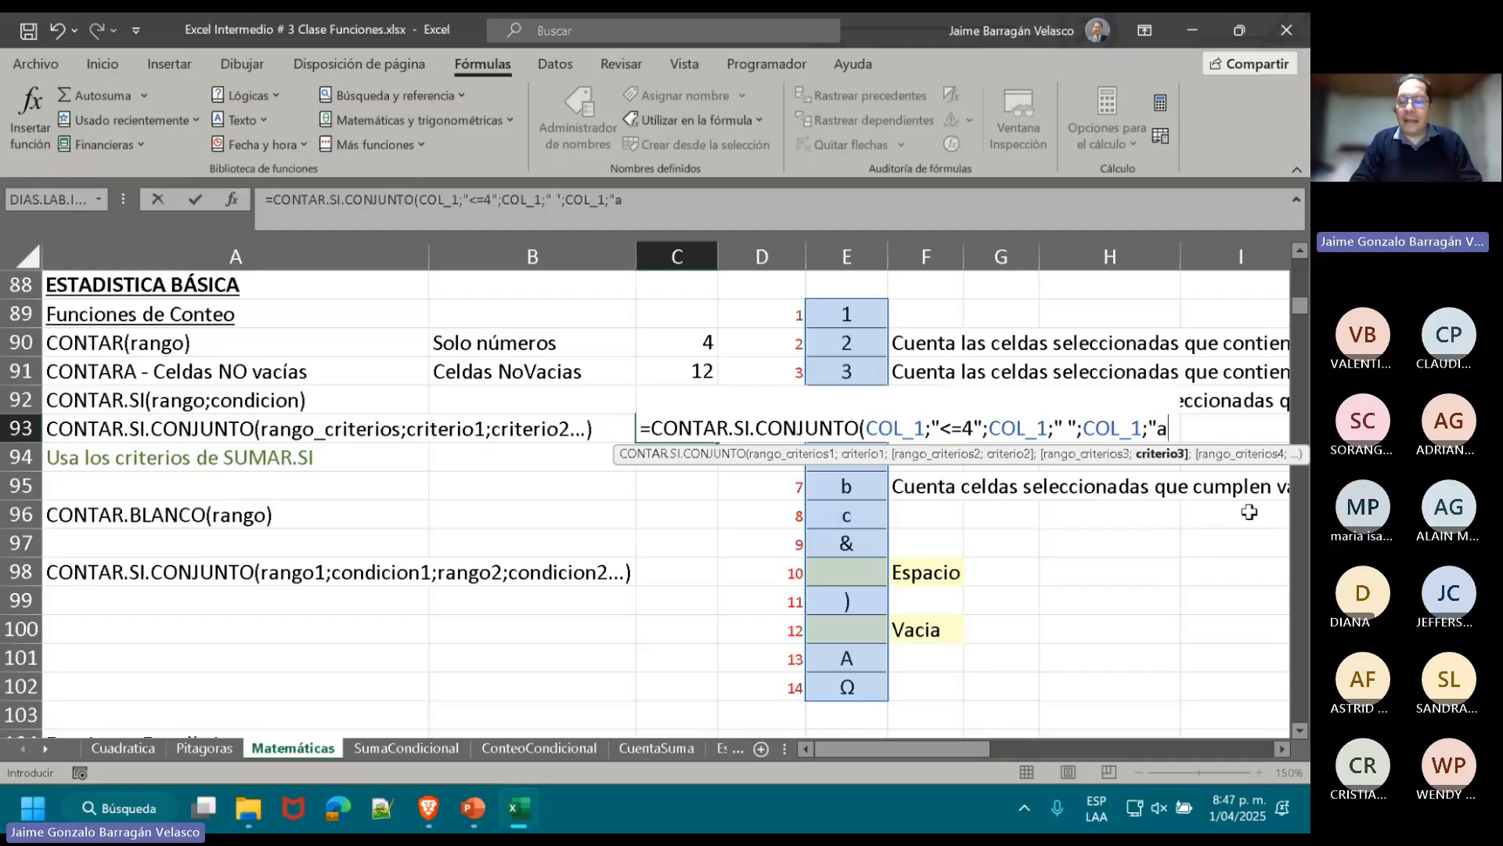
text("))
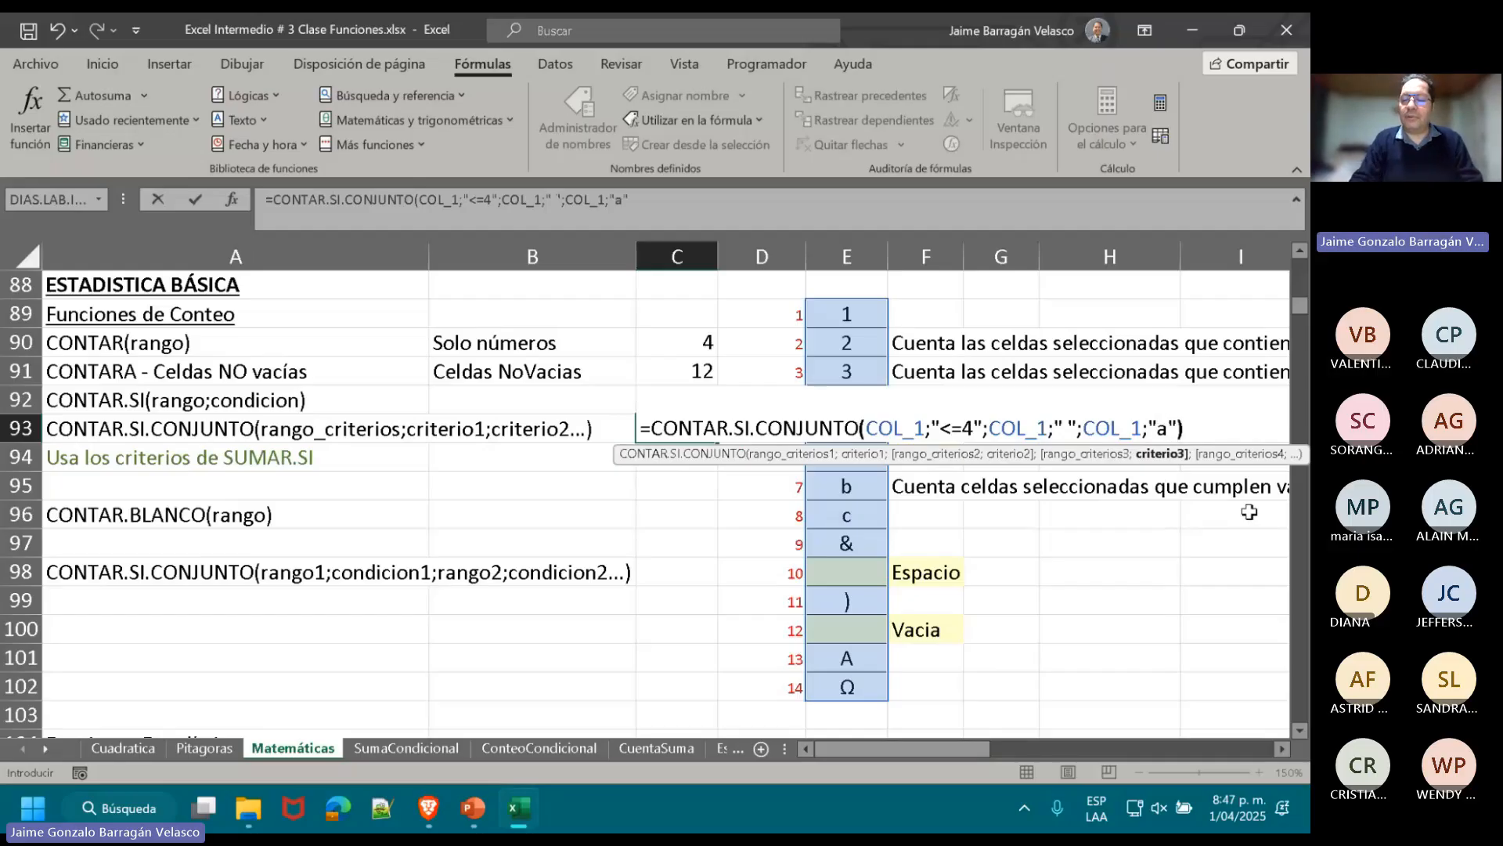
key(Return)
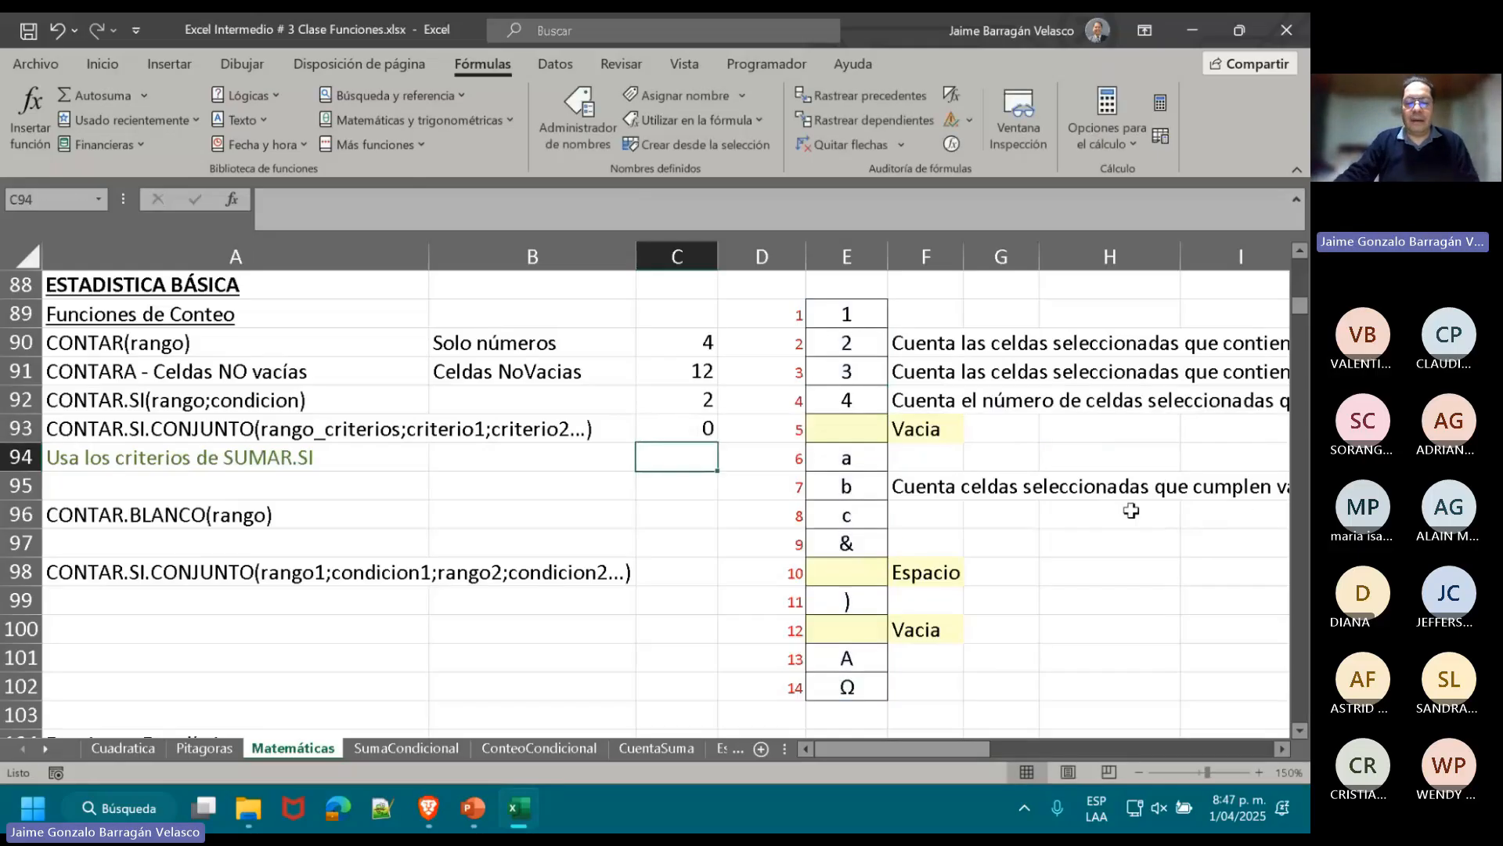
- Examine the function name and the three criteria "a", " " and "<=4" inside the CONTAR.SI.CONJUNTO formula in C93
click(689, 427)
double_click(688, 427)
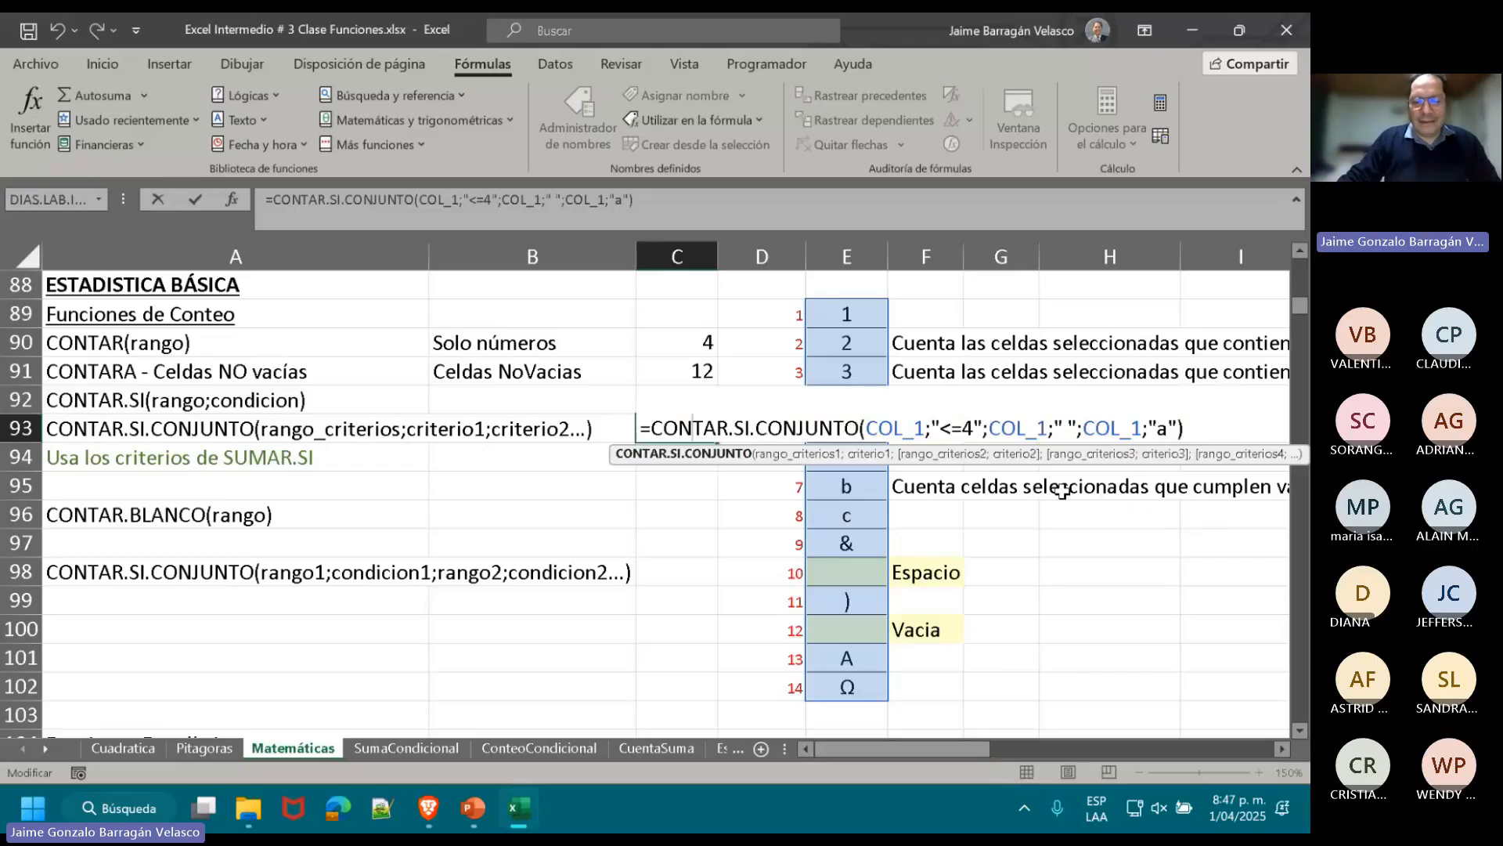
drag(730, 427, 765, 427)
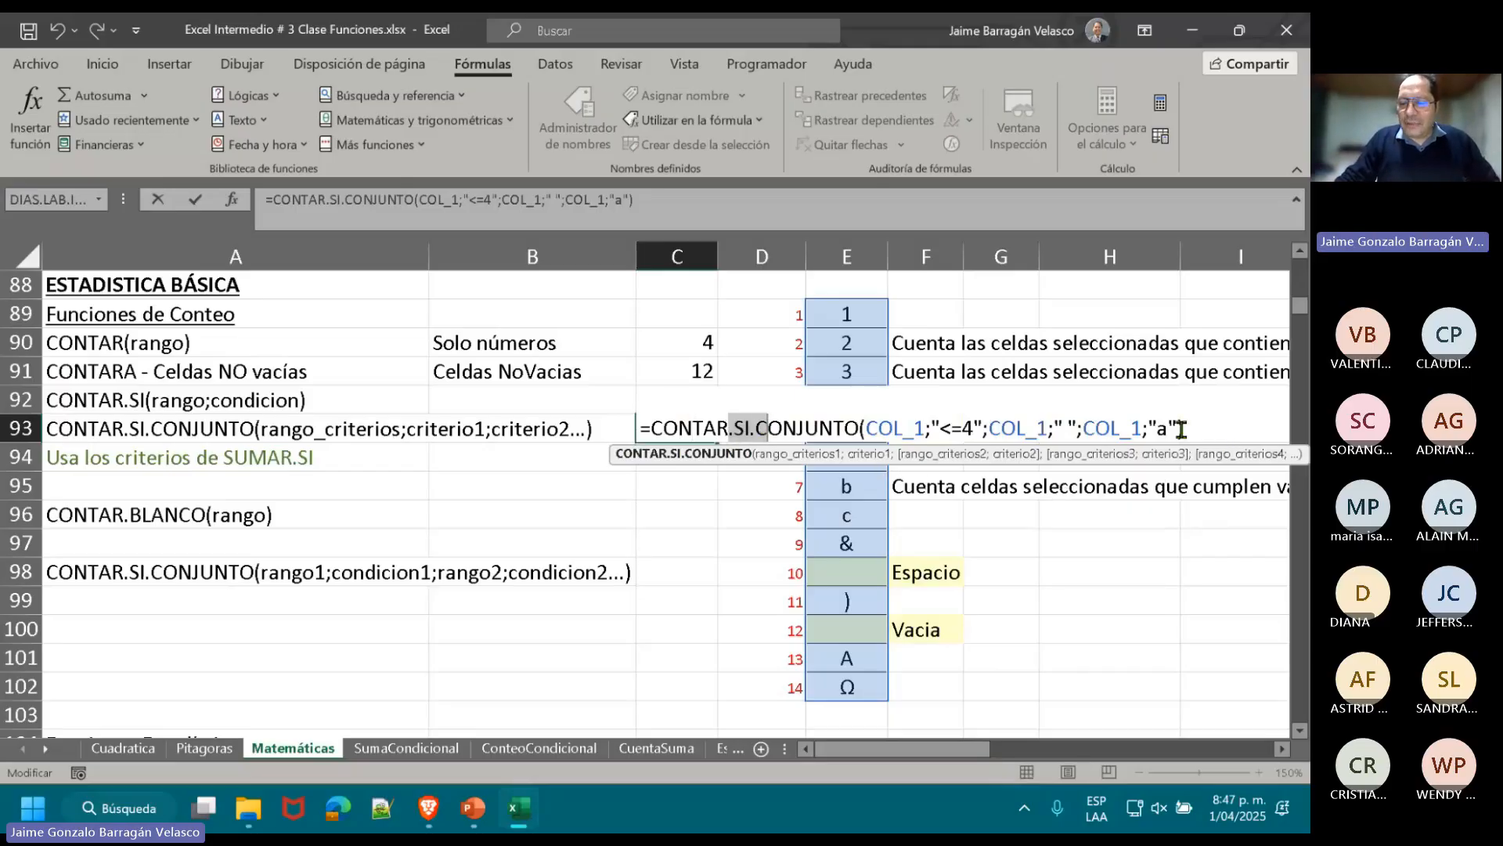
drag(1179, 429, 1145, 430)
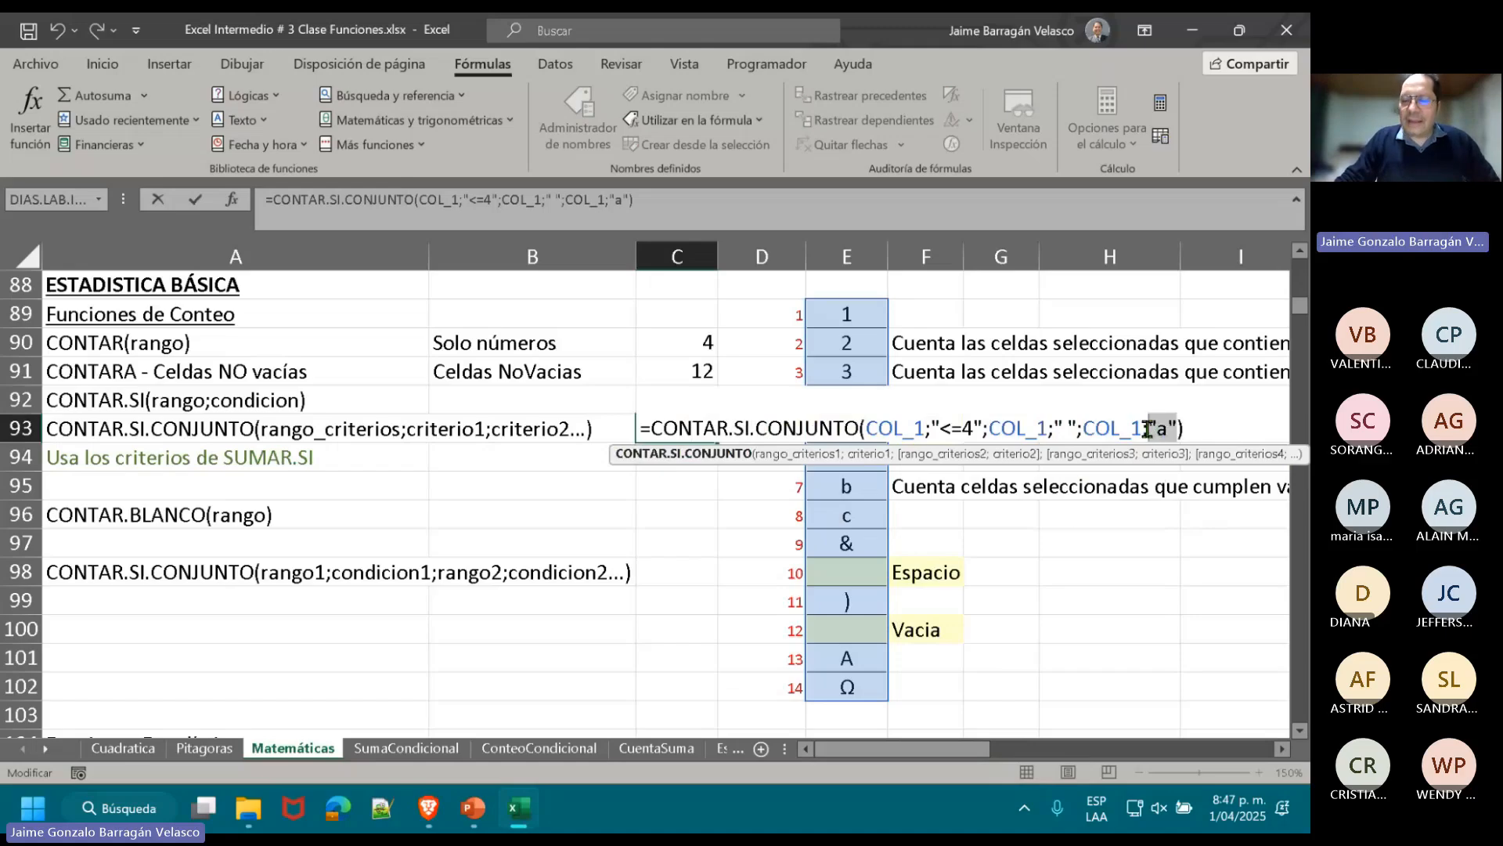
click(1147, 429)
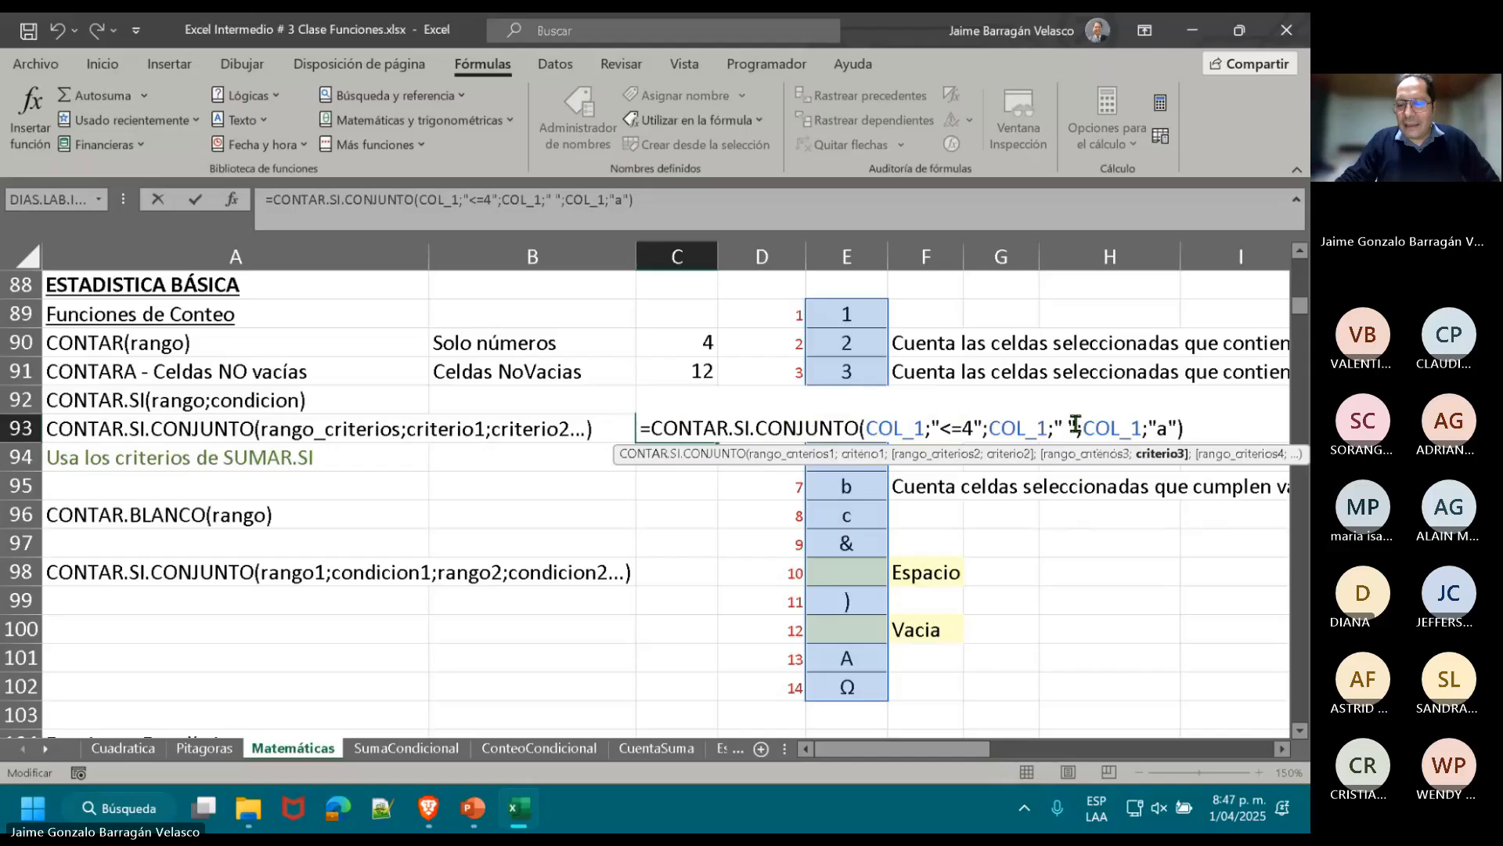
drag(1074, 427, 1061, 427)
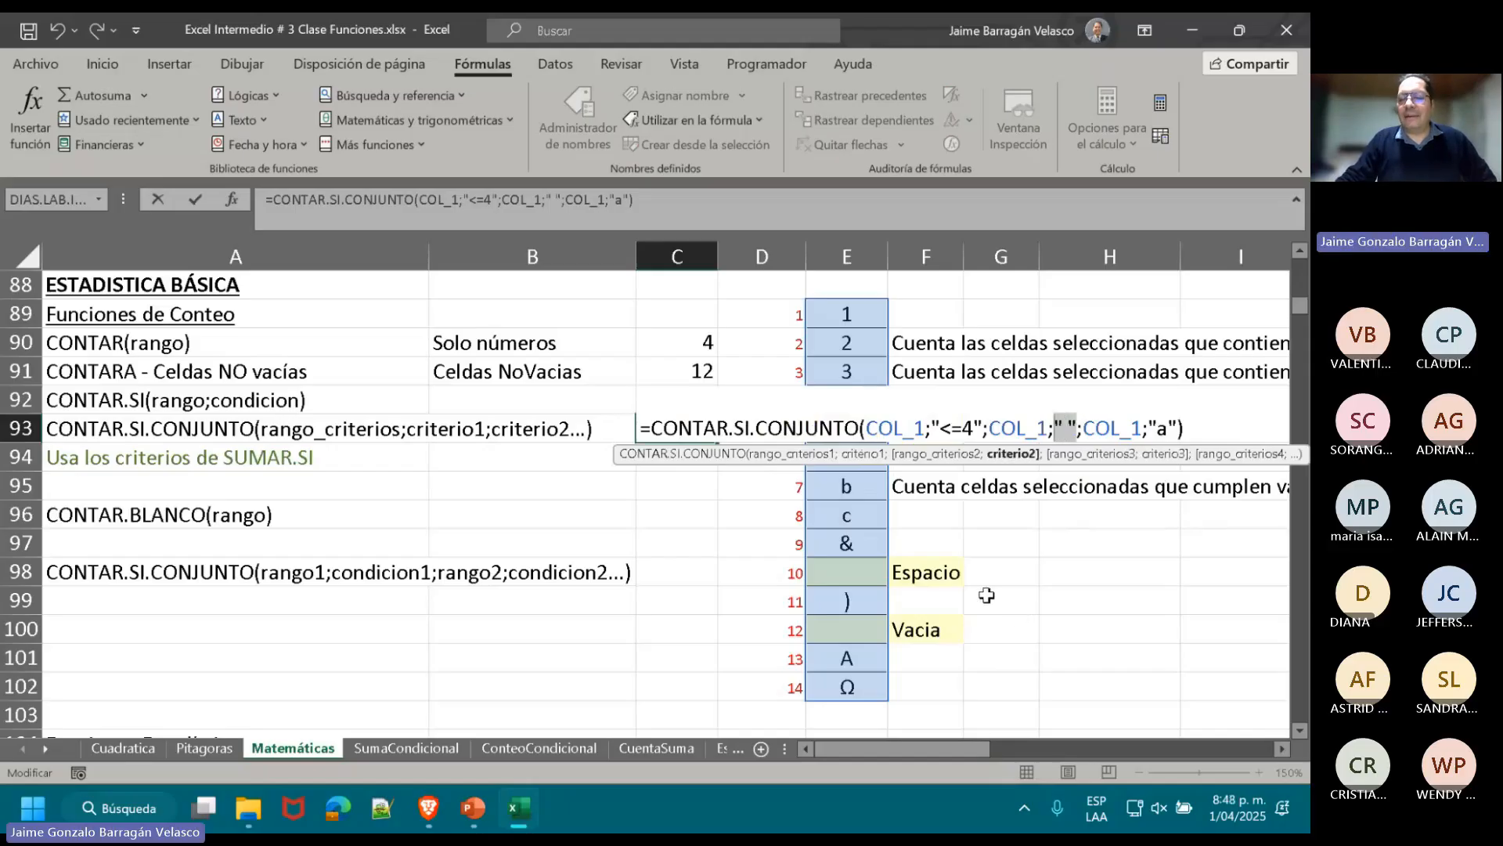
drag(981, 428, 930, 428)
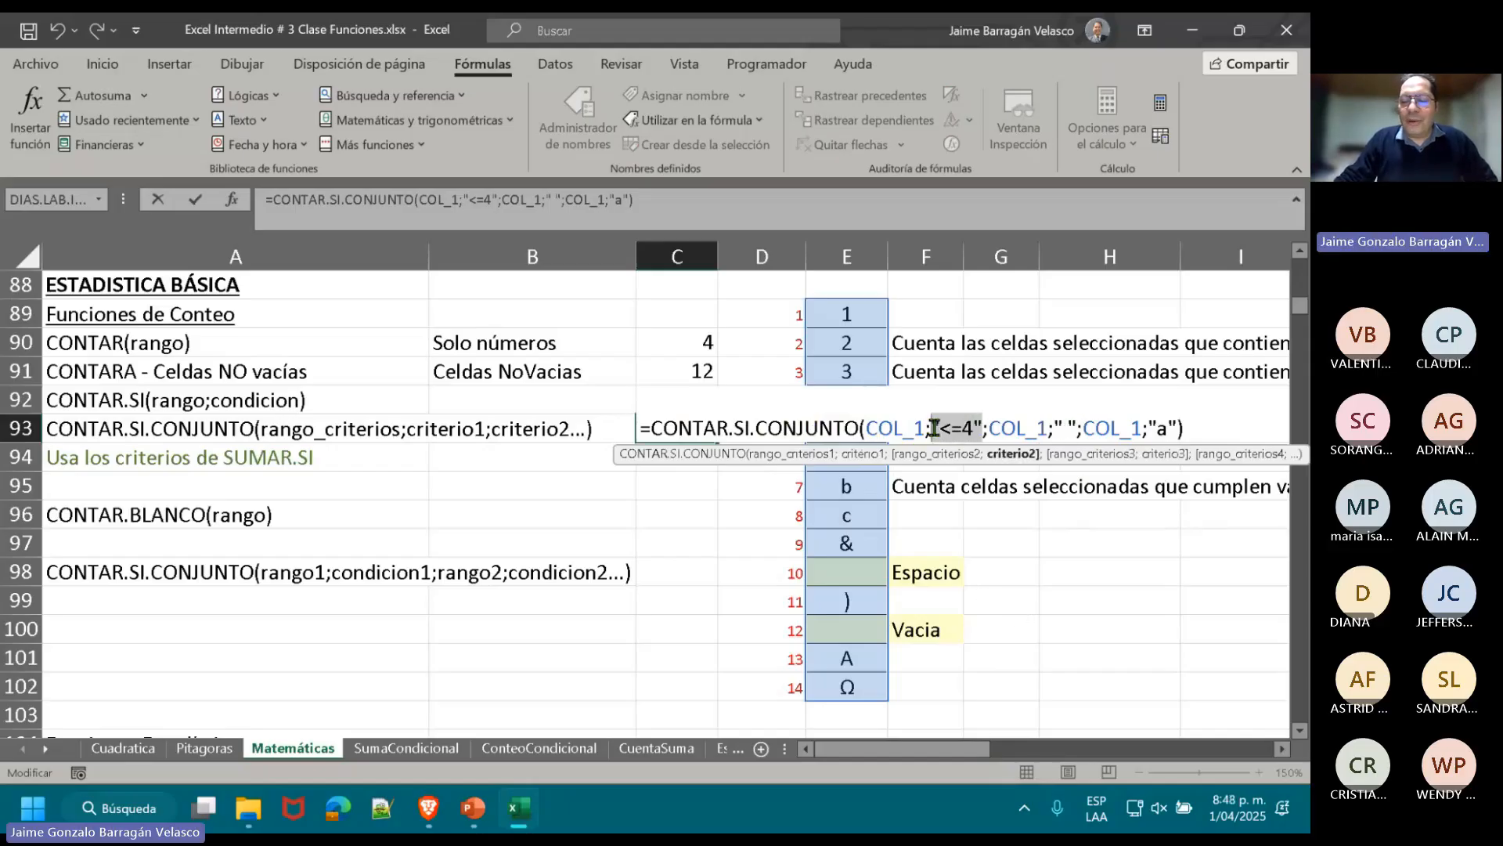
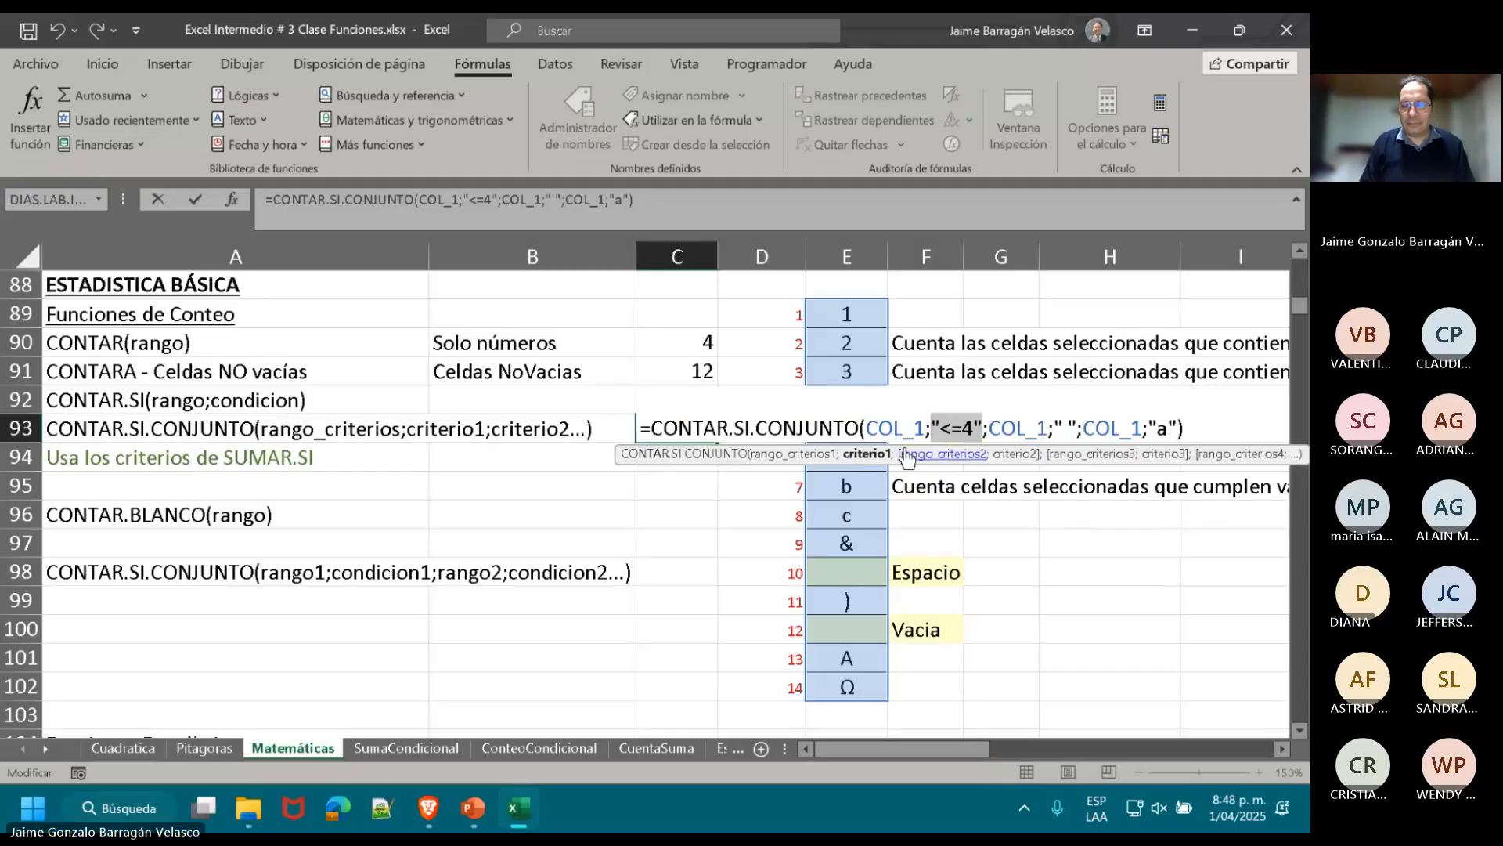
key(Return)
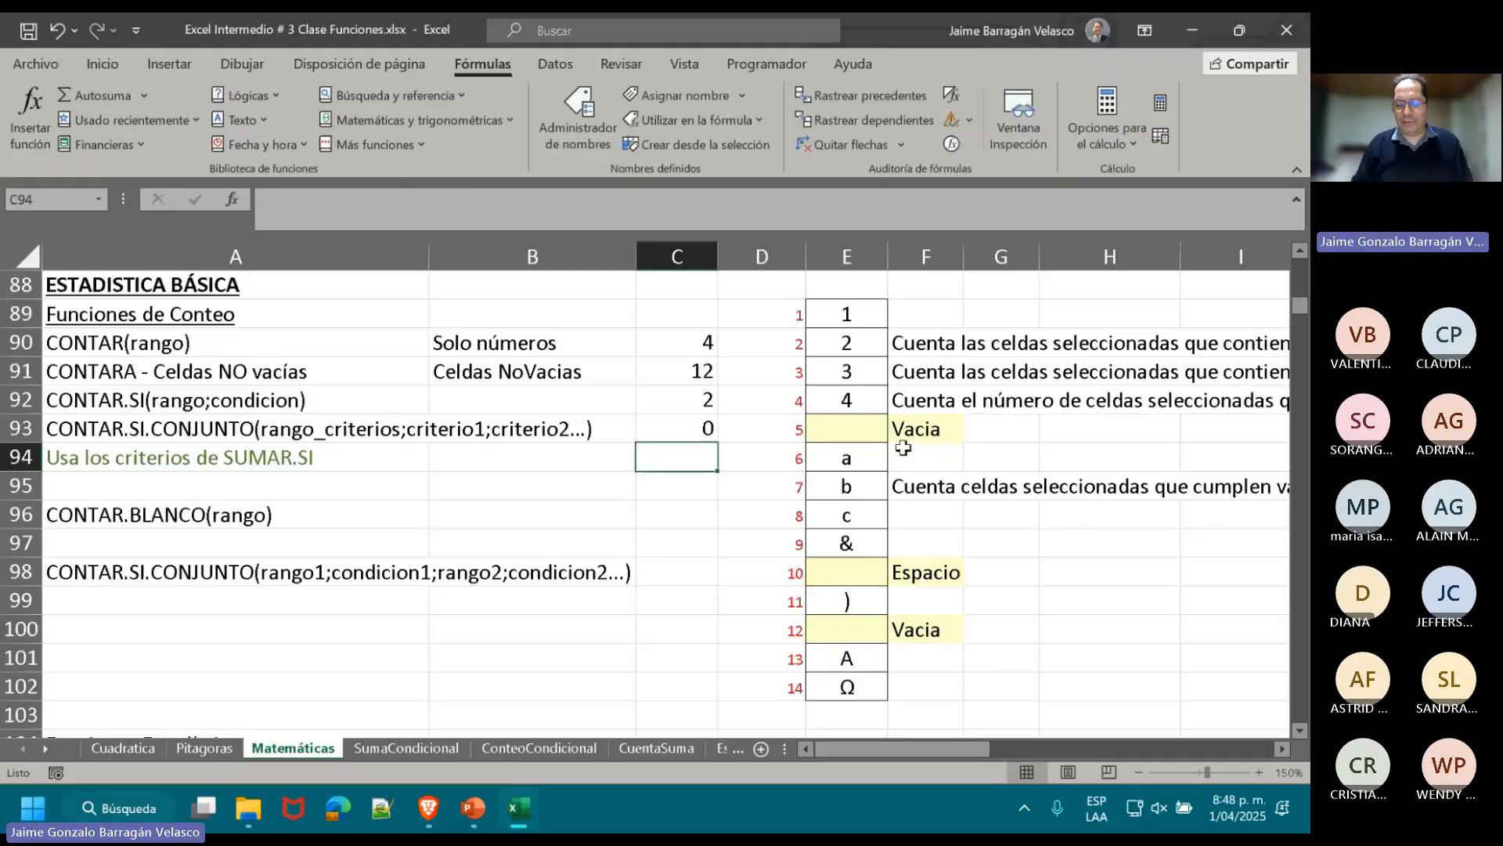
- Open the CONTAR.SI.CONJUNTO formula in C93 for editing
double_click(703, 430)
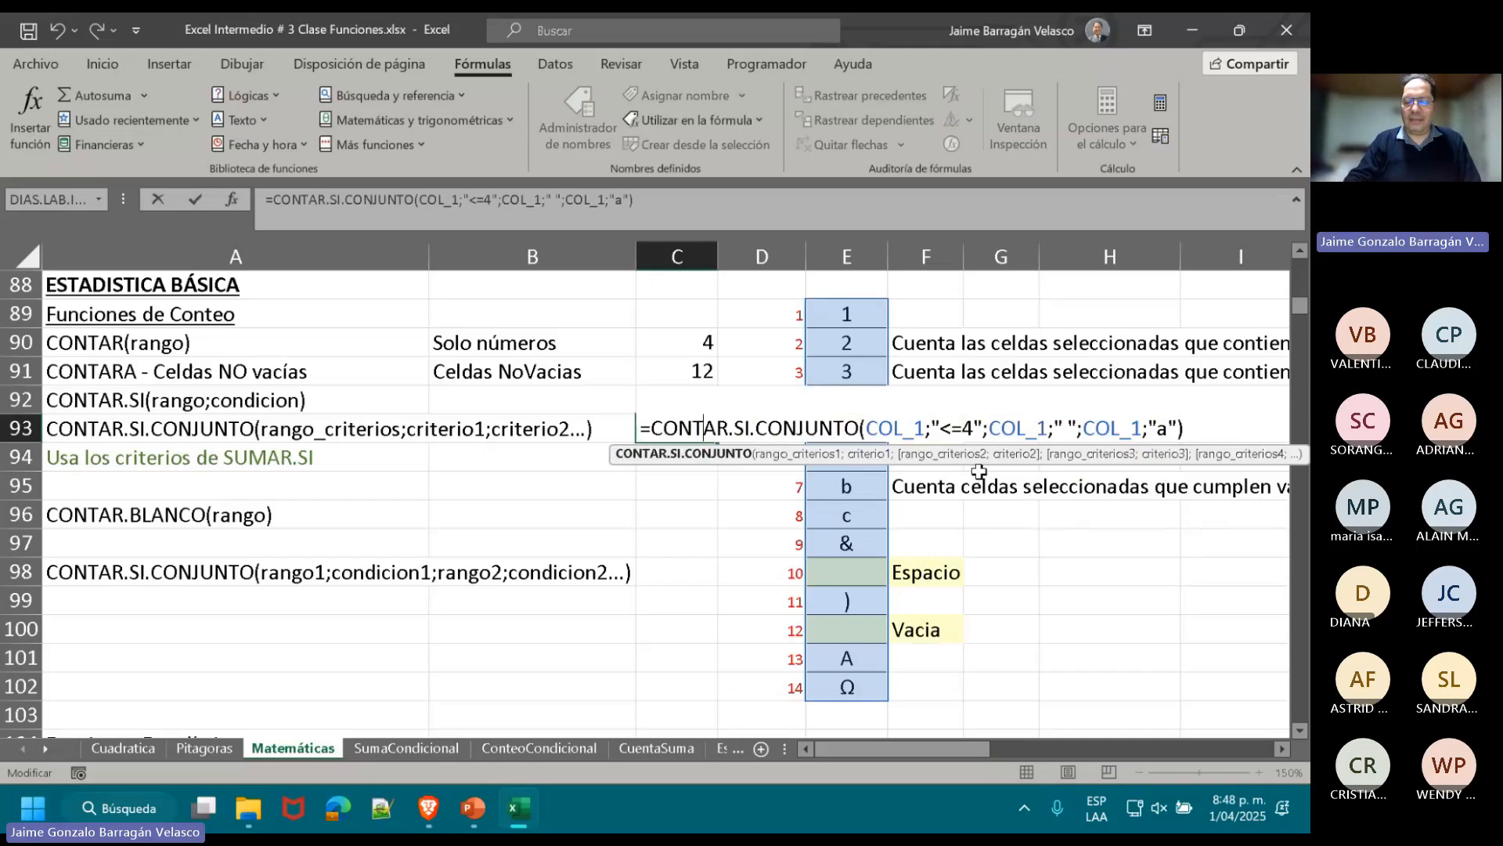
key(Delete)
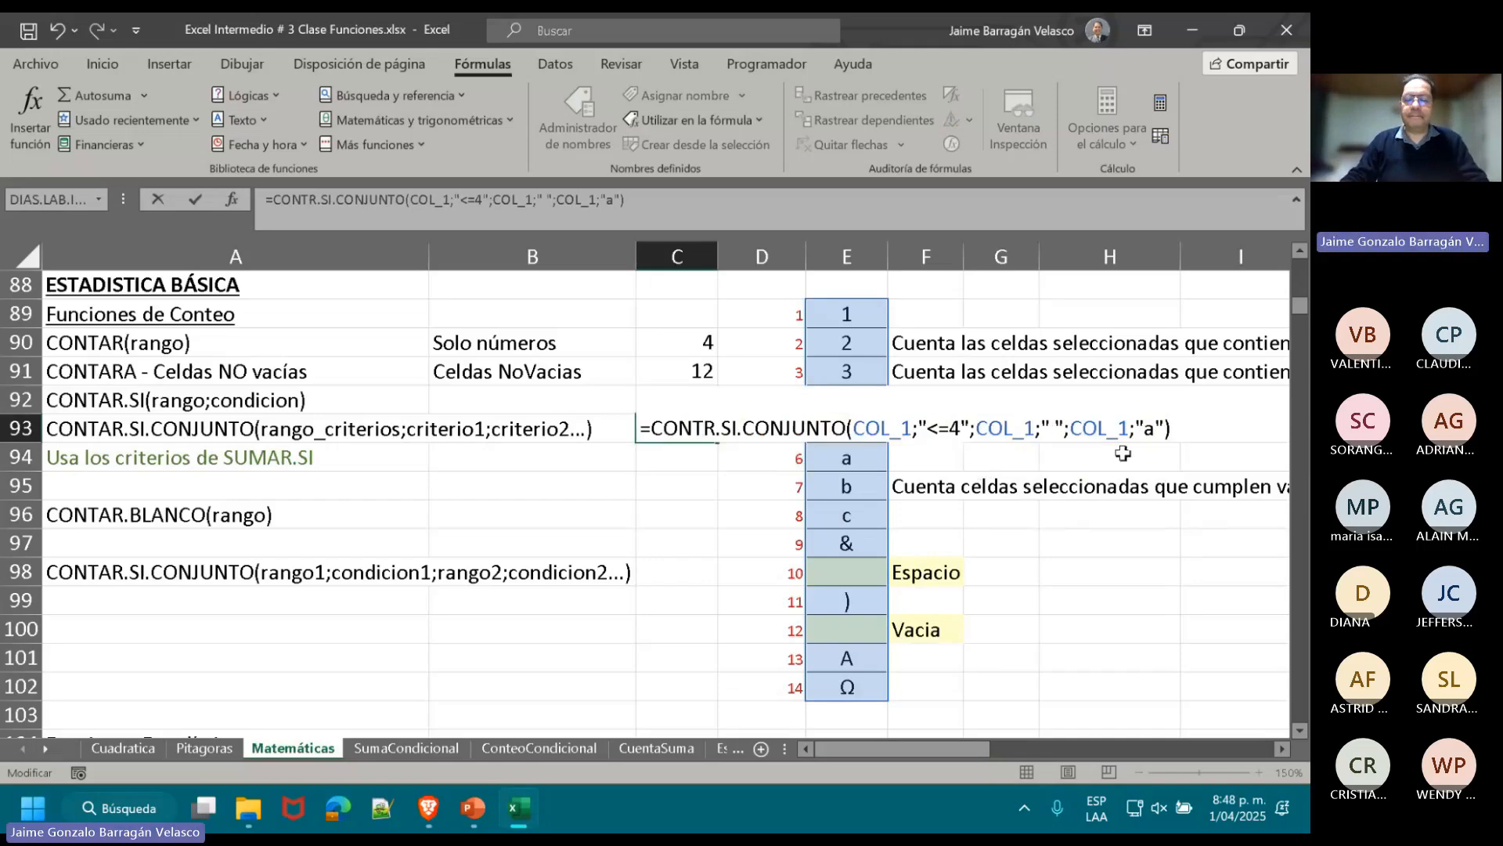
- Discard the unfinished formula in C93 and count the blank cells of the COL_1 range in C96 with CONTAR.BLANCO
key(Escape)
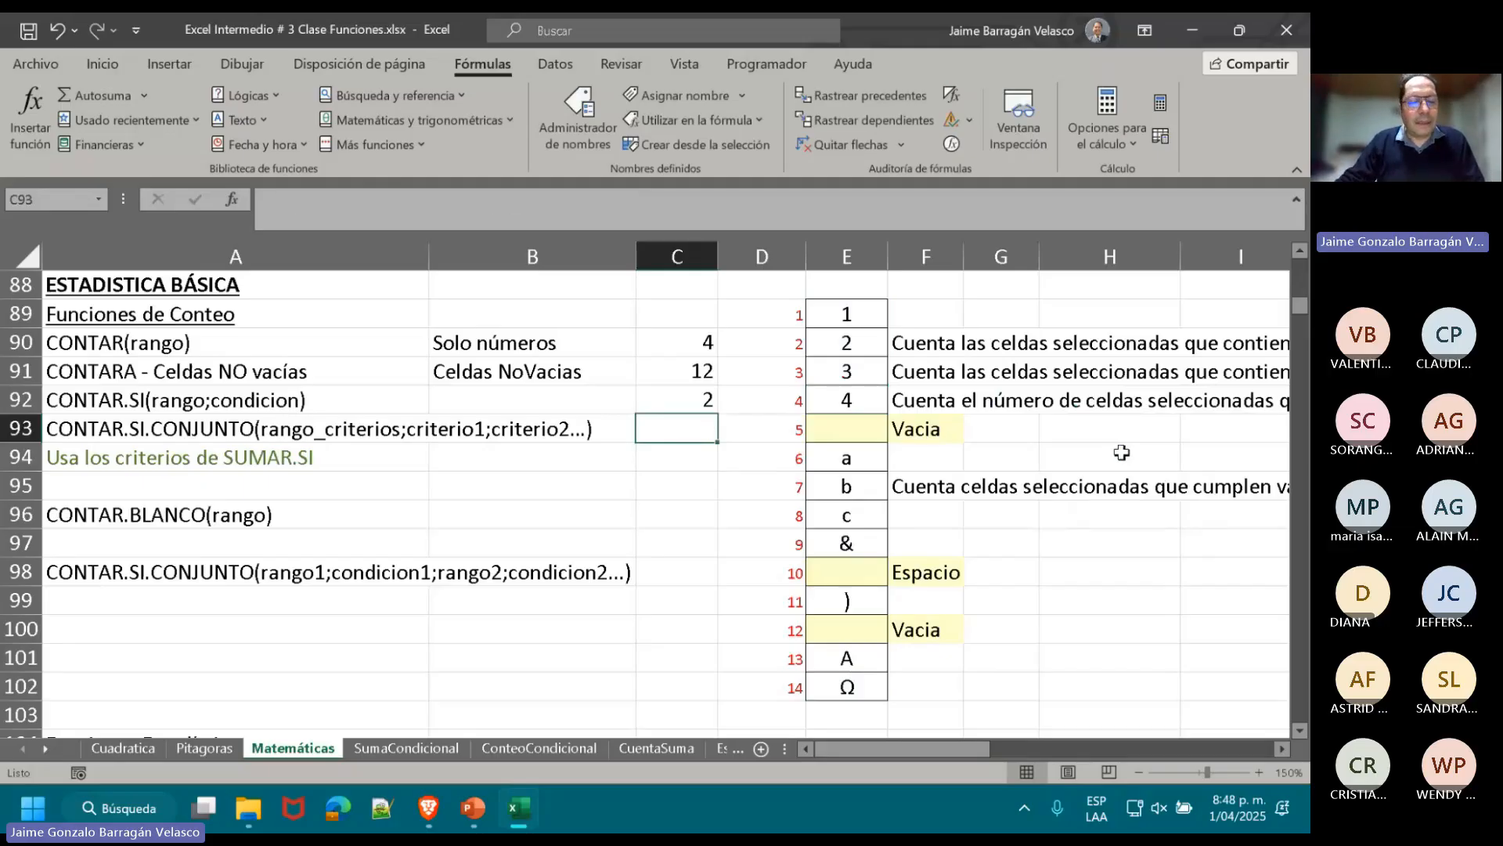
click(130, 516)
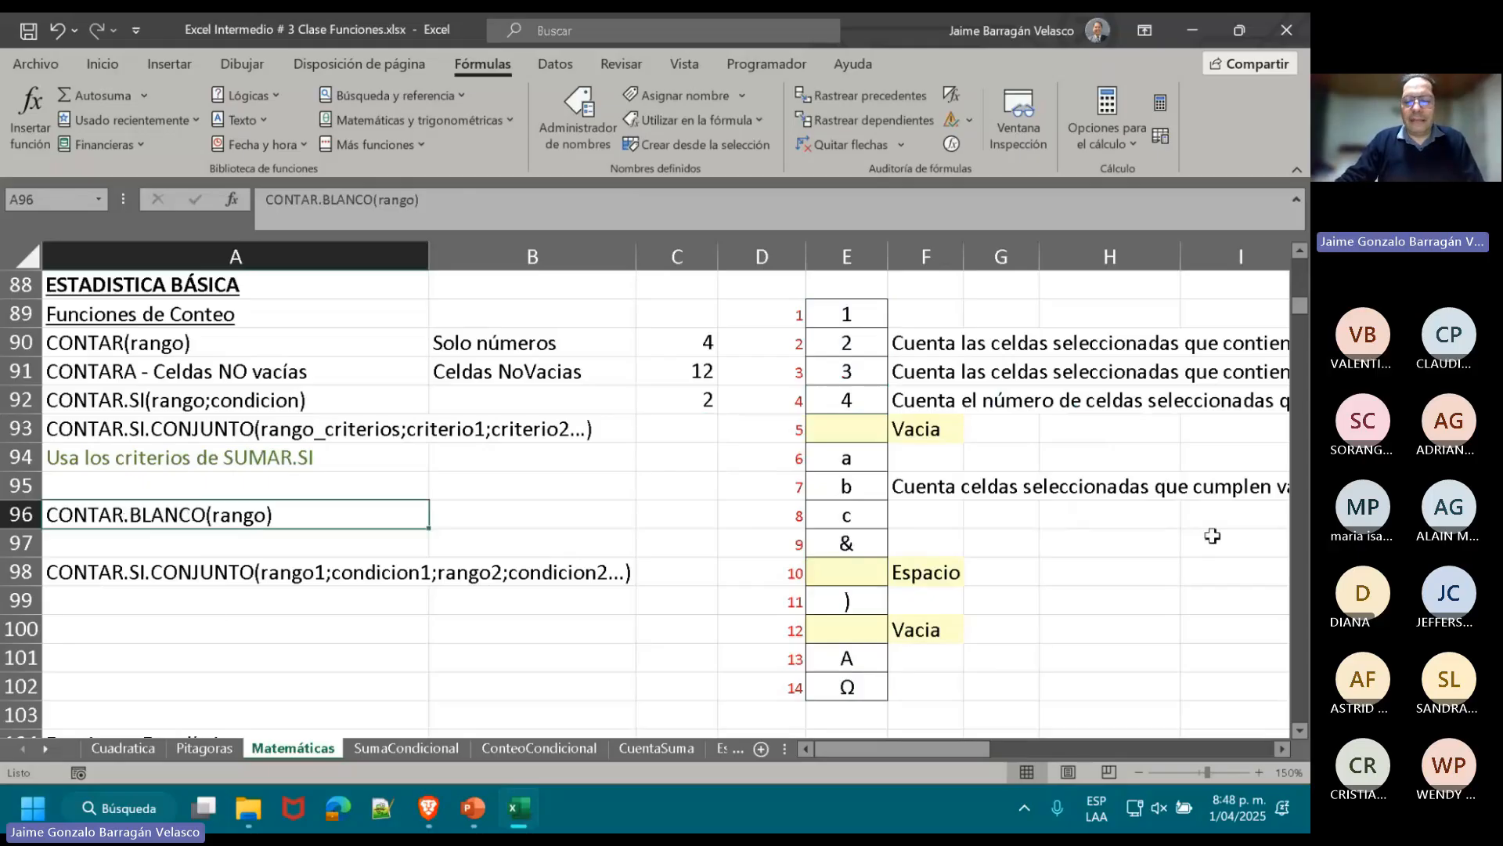
drag(861, 316, 847, 686)
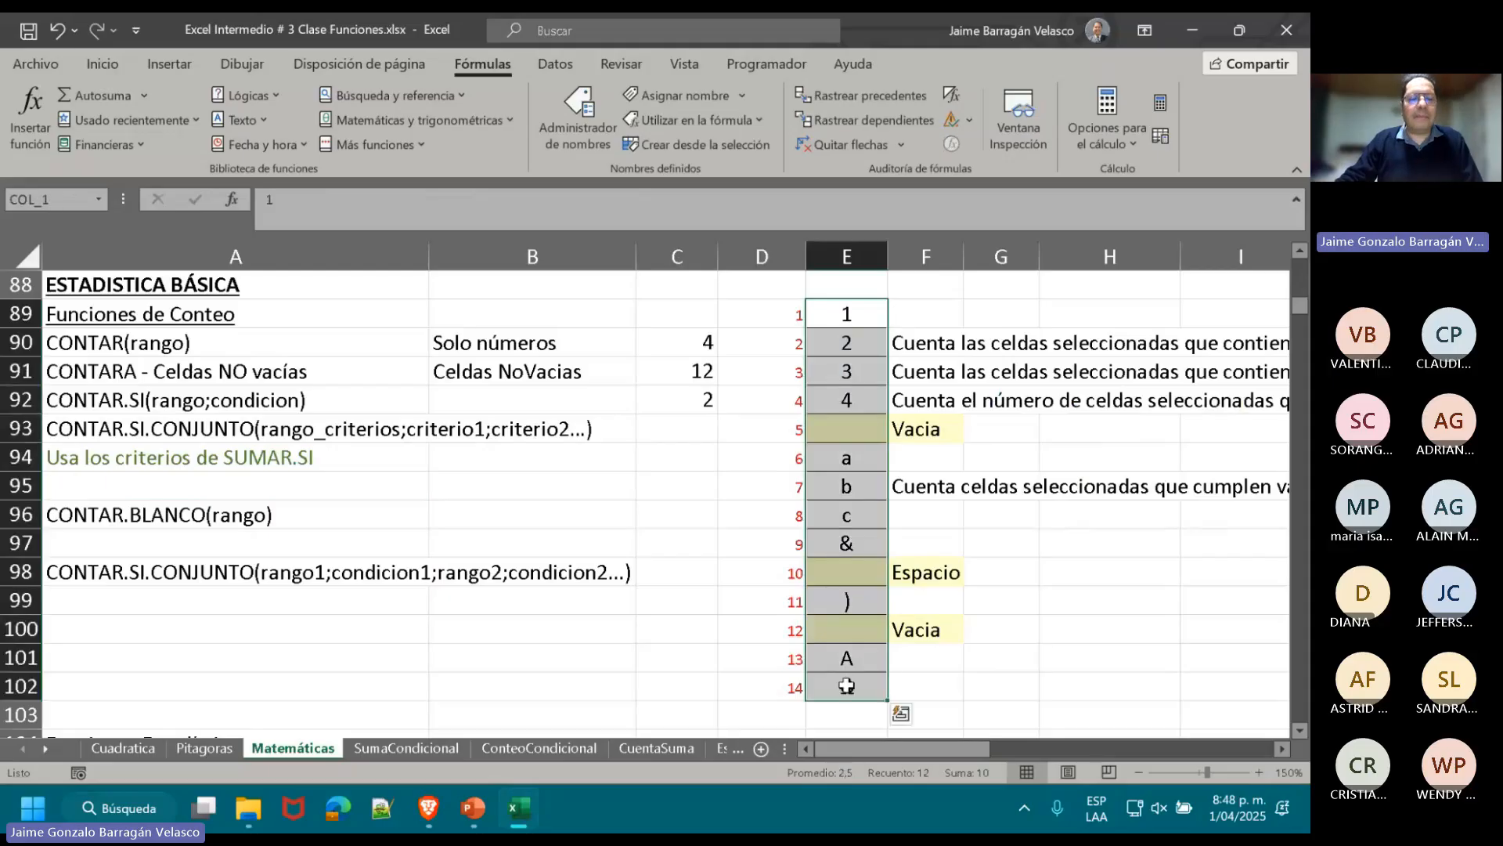
click(668, 513)
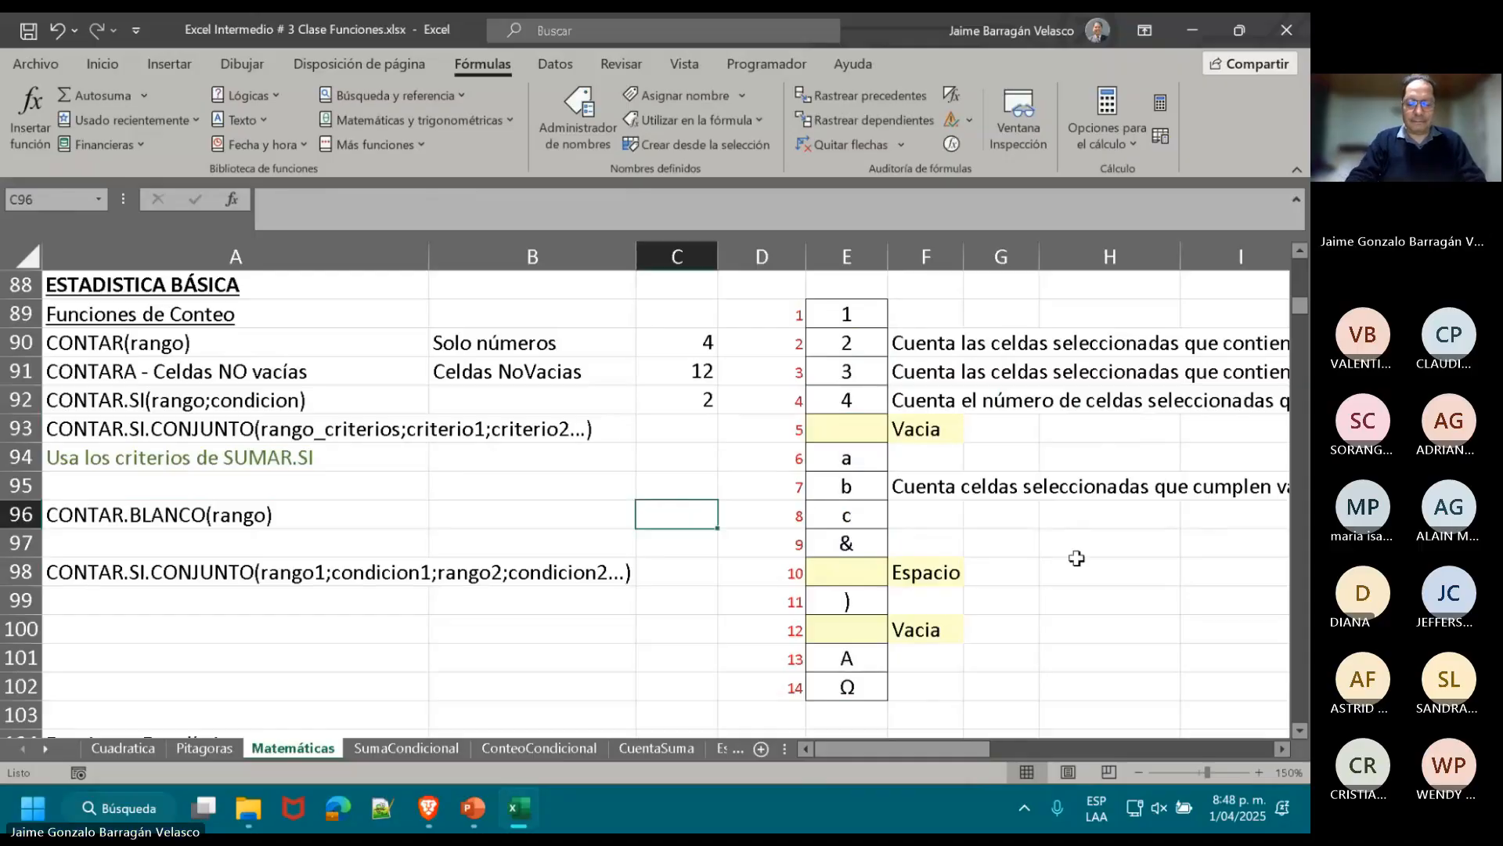
text(=)
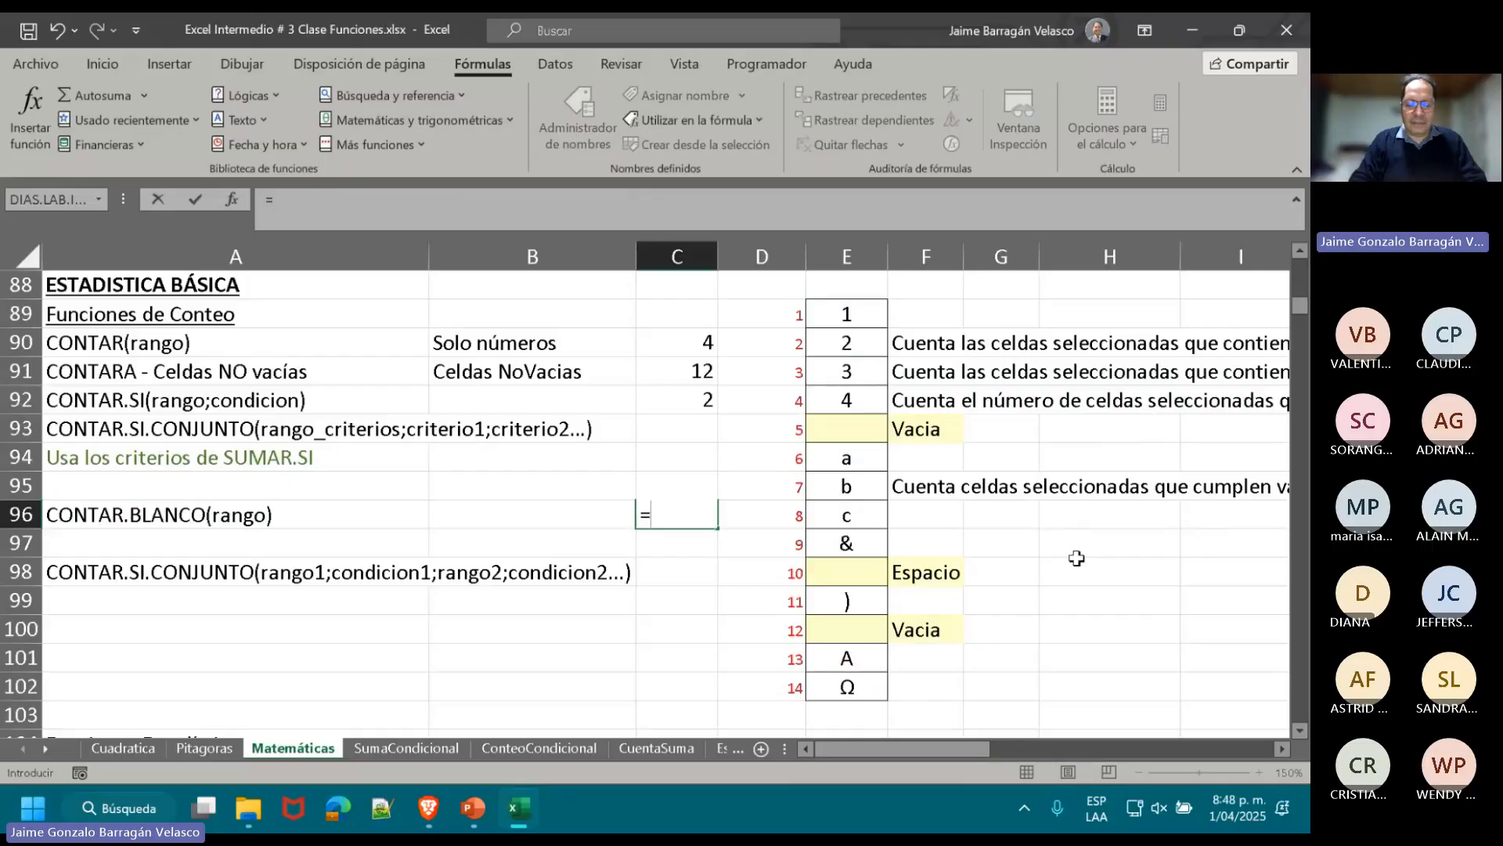
text(con)
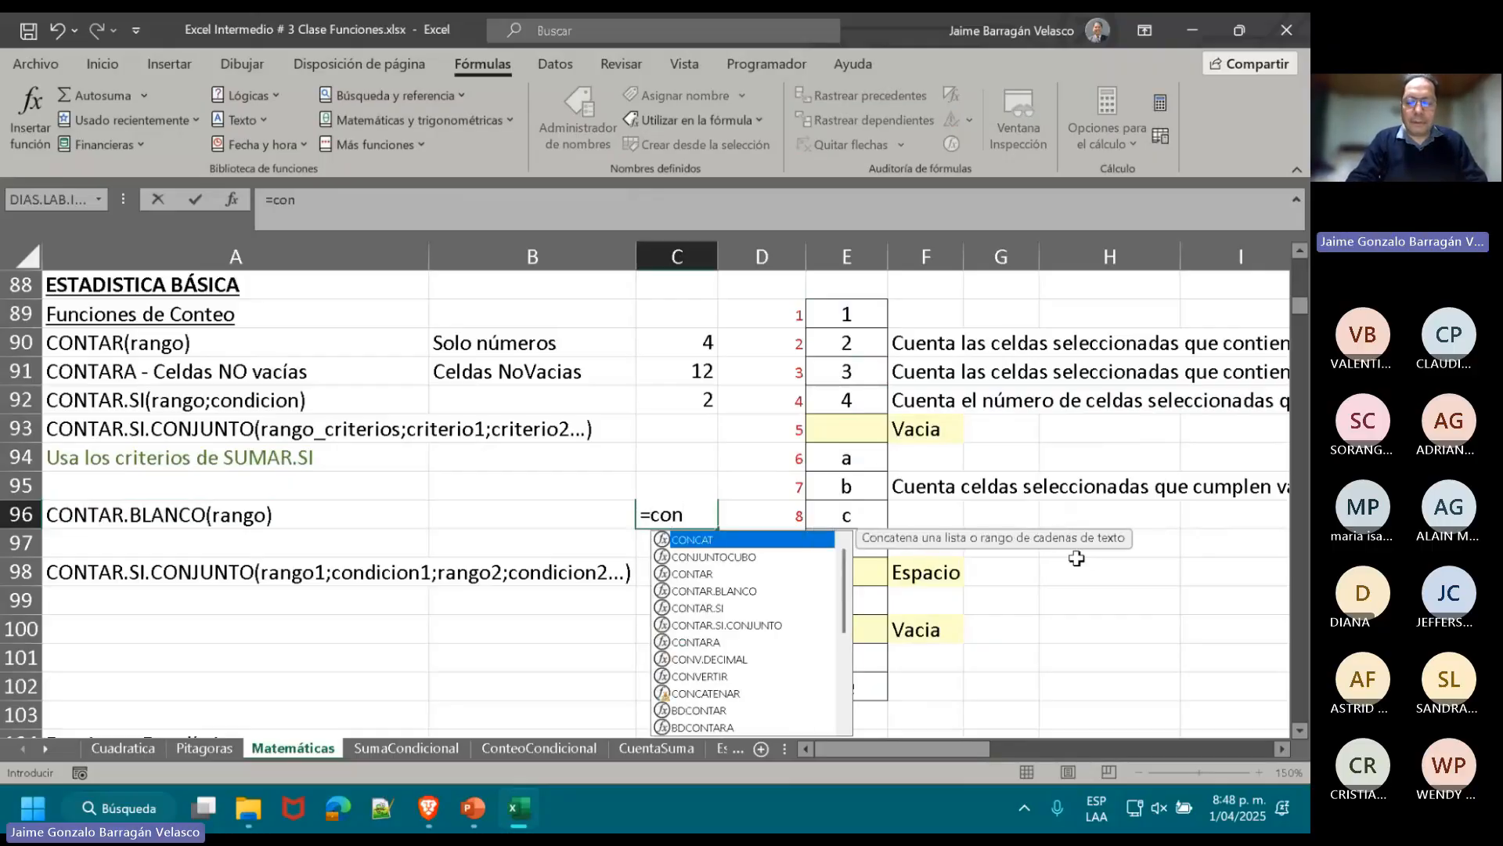
double_click(681, 592)
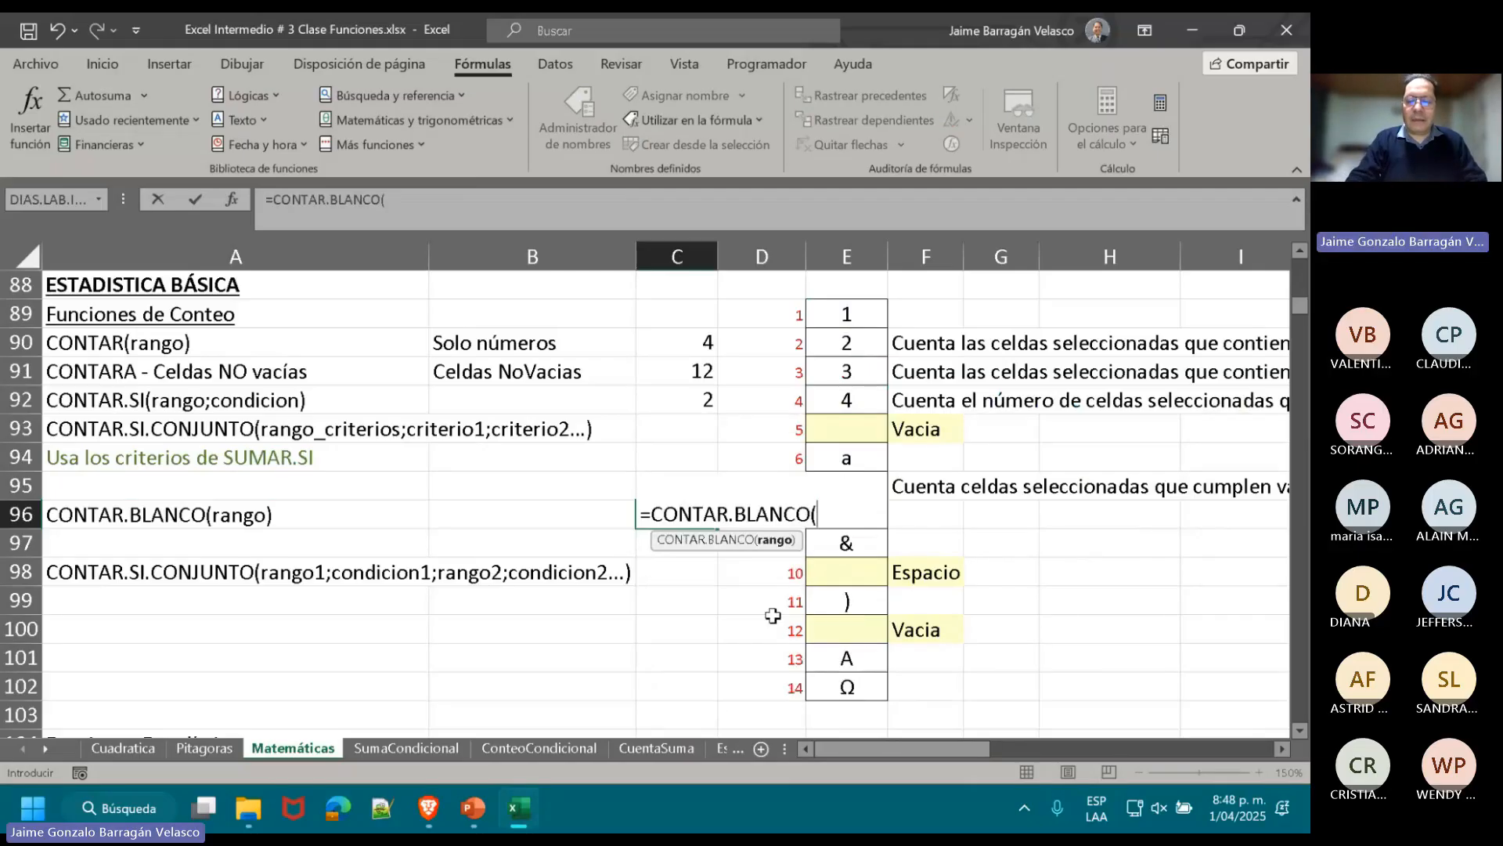
text(col)
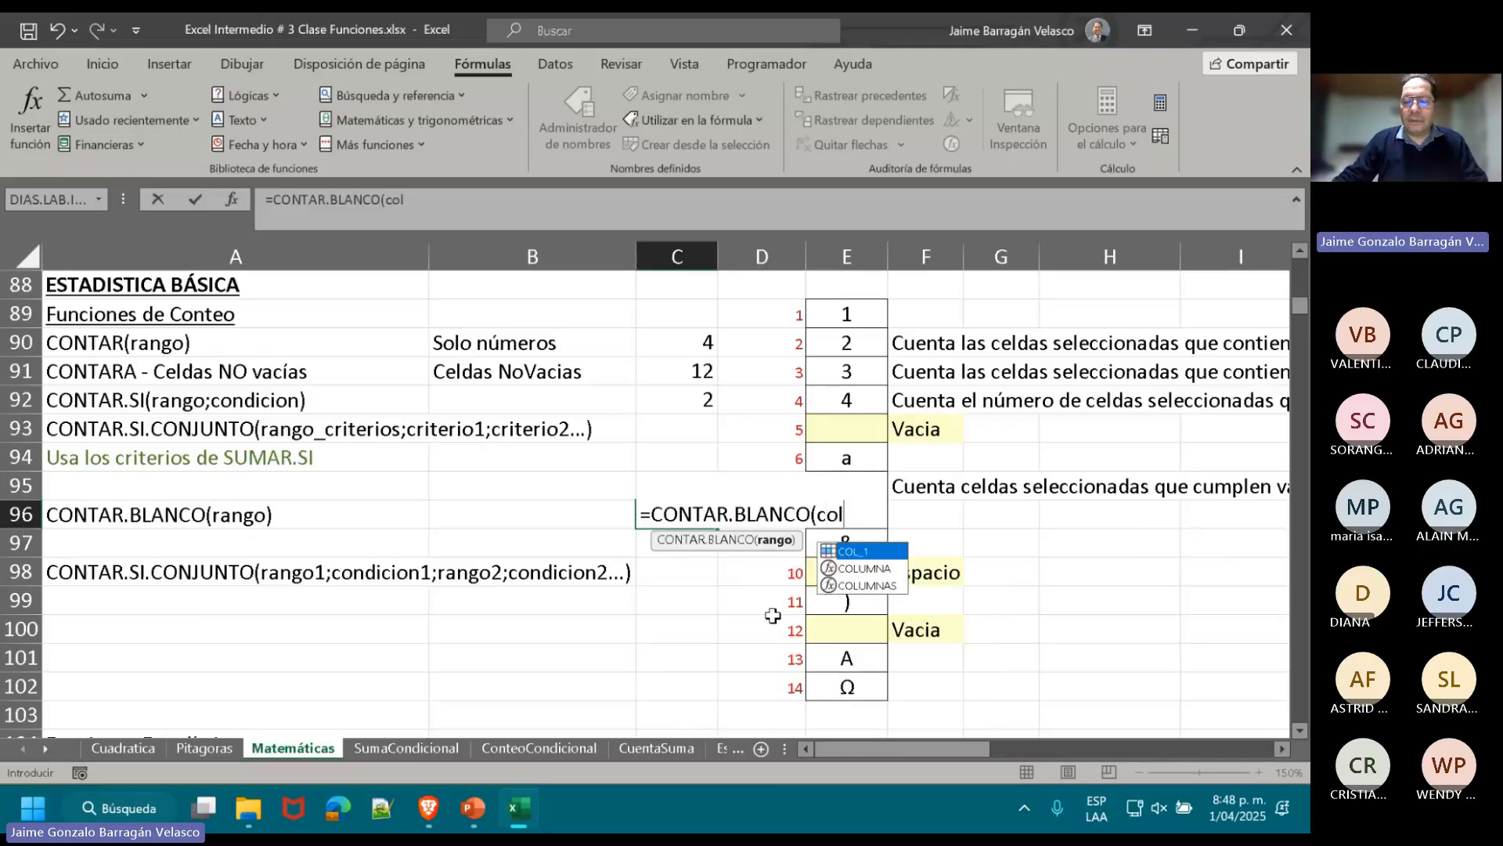
double_click(881, 557)
text())
key(Return)
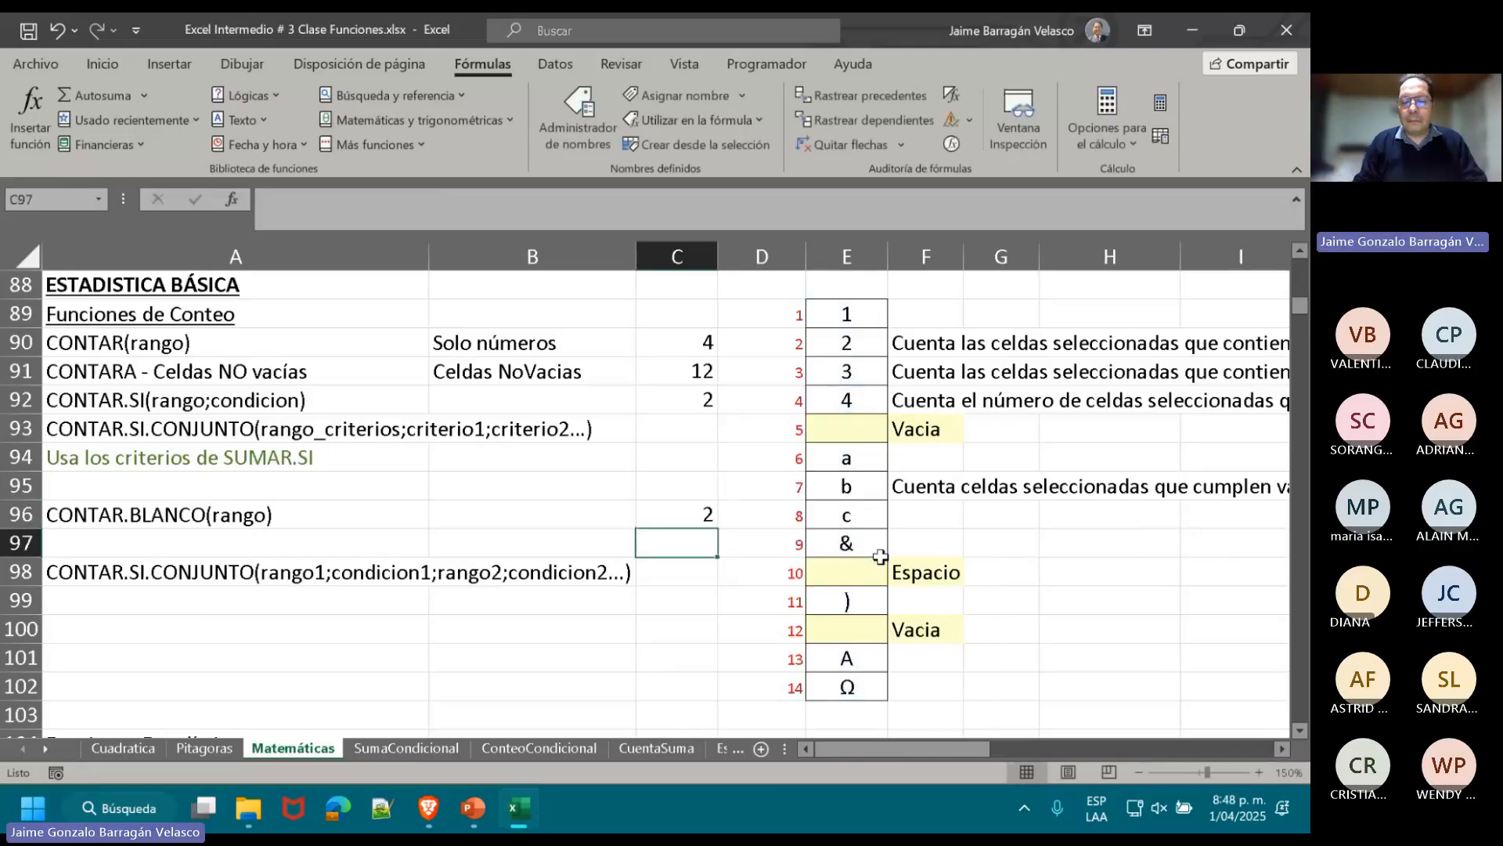
- Clear the existing results in B105:B112 of the Funciones Estadística section
drag(850, 429, 913, 470)
drag(846, 629, 962, 626)
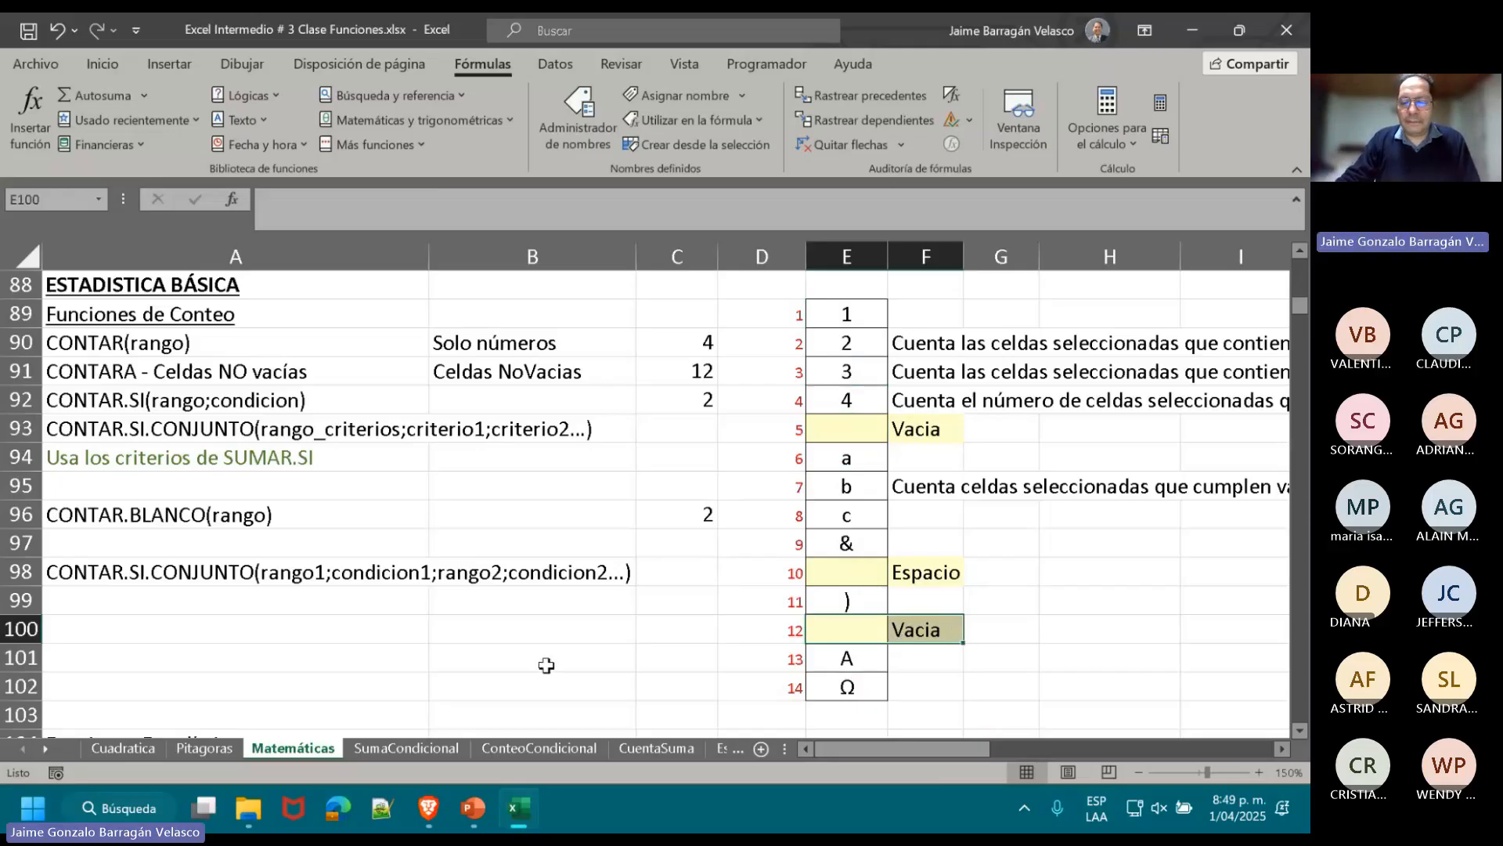
scroll(546, 665, down, 1)
scroll(546, 665, down, 4)
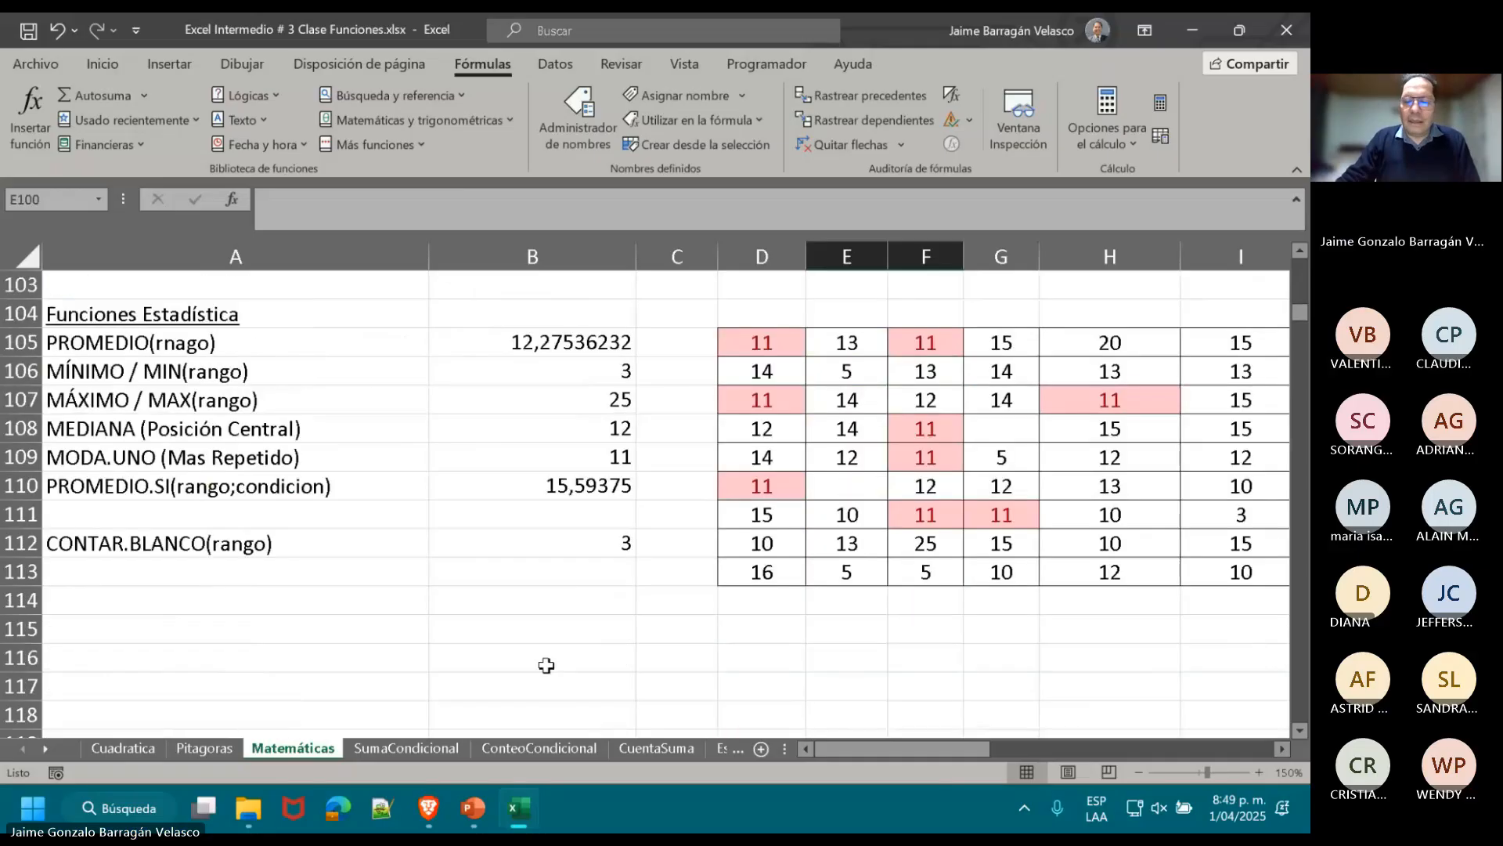
scroll(546, 665, up, 1)
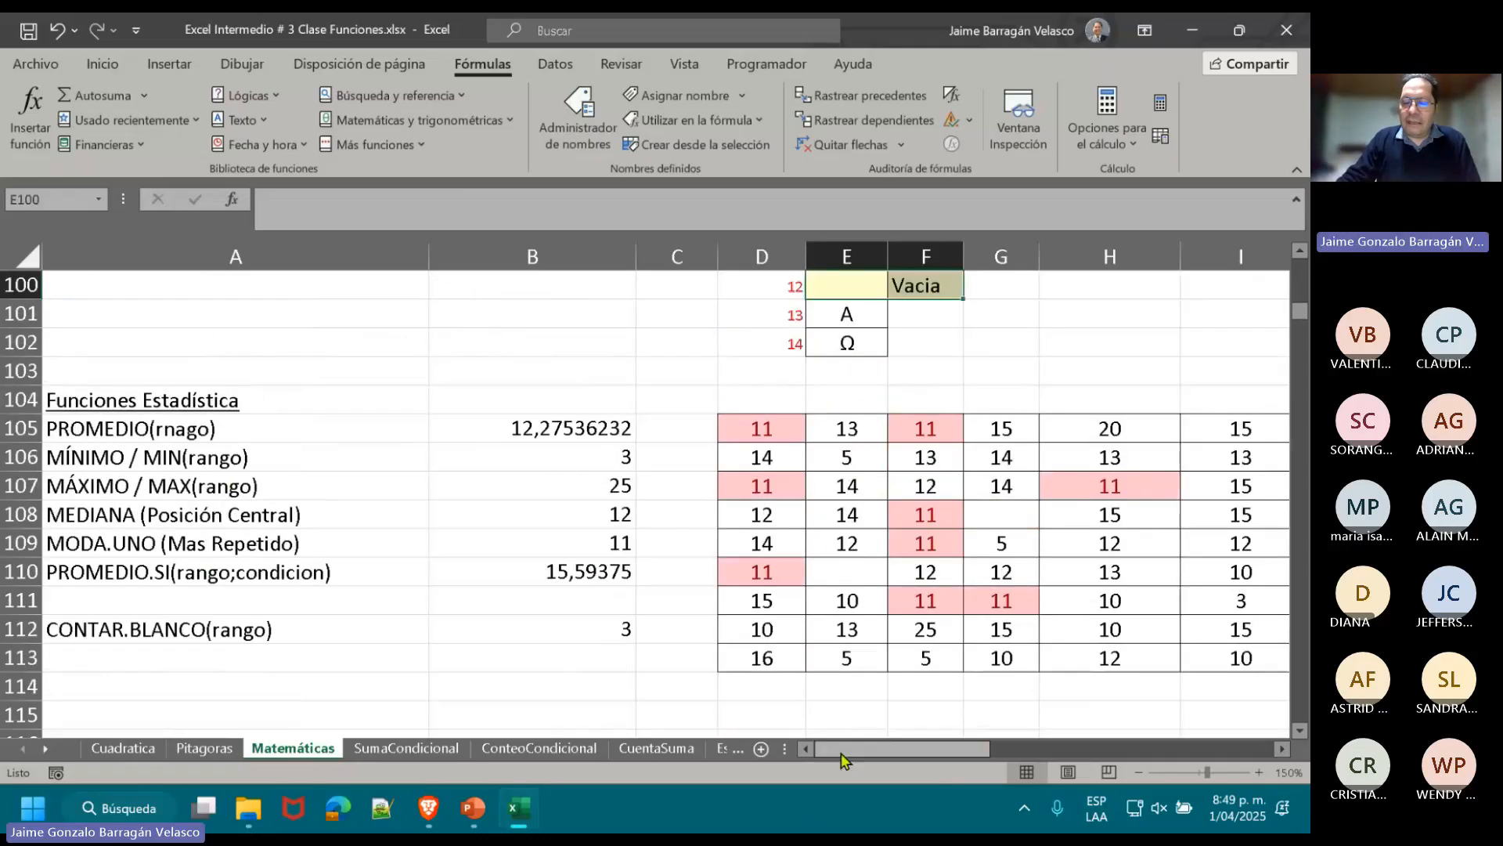
mouse_move(844, 758)
mouse_down()
mouse_move(871, 758)
mouse_move(846, 765)
mouse_up()
drag(591, 427, 610, 627)
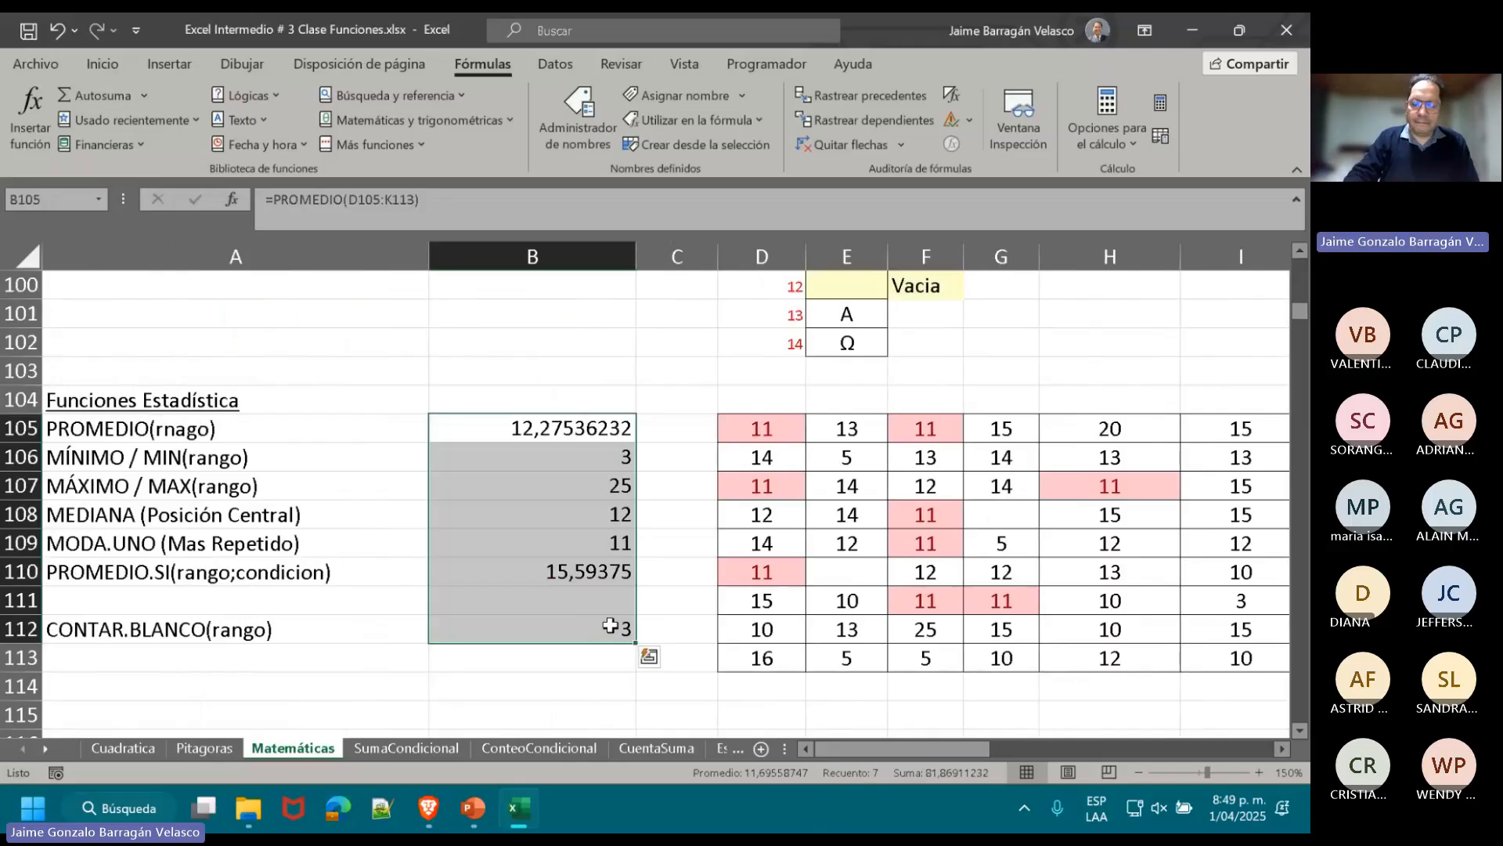
key(Delete)
- Examine the conditional formatting rule behind the highlighted cells in the statistics number table, without changing it
click(862, 623)
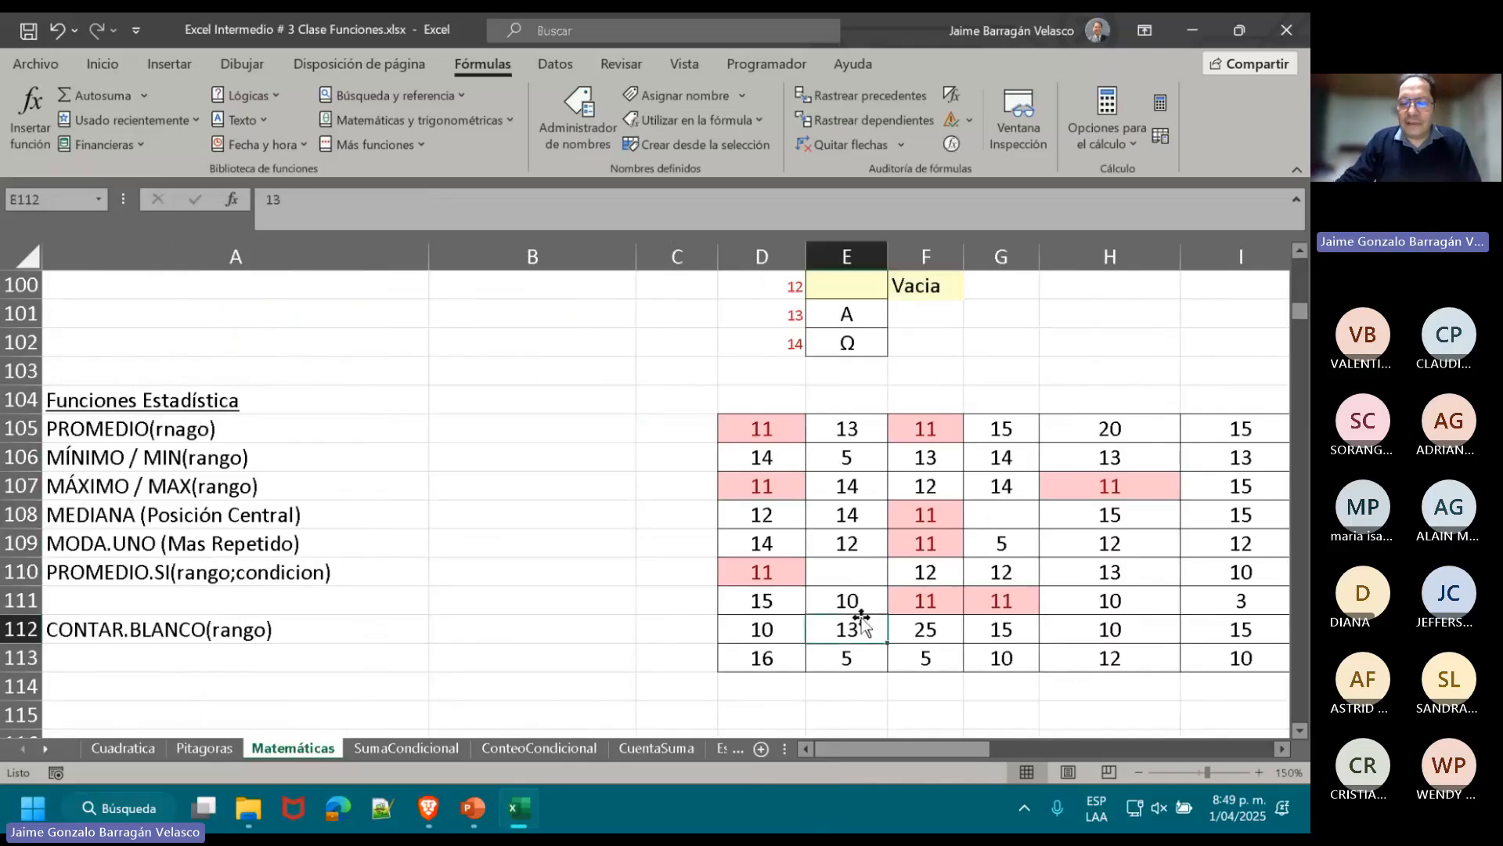
click(775, 441)
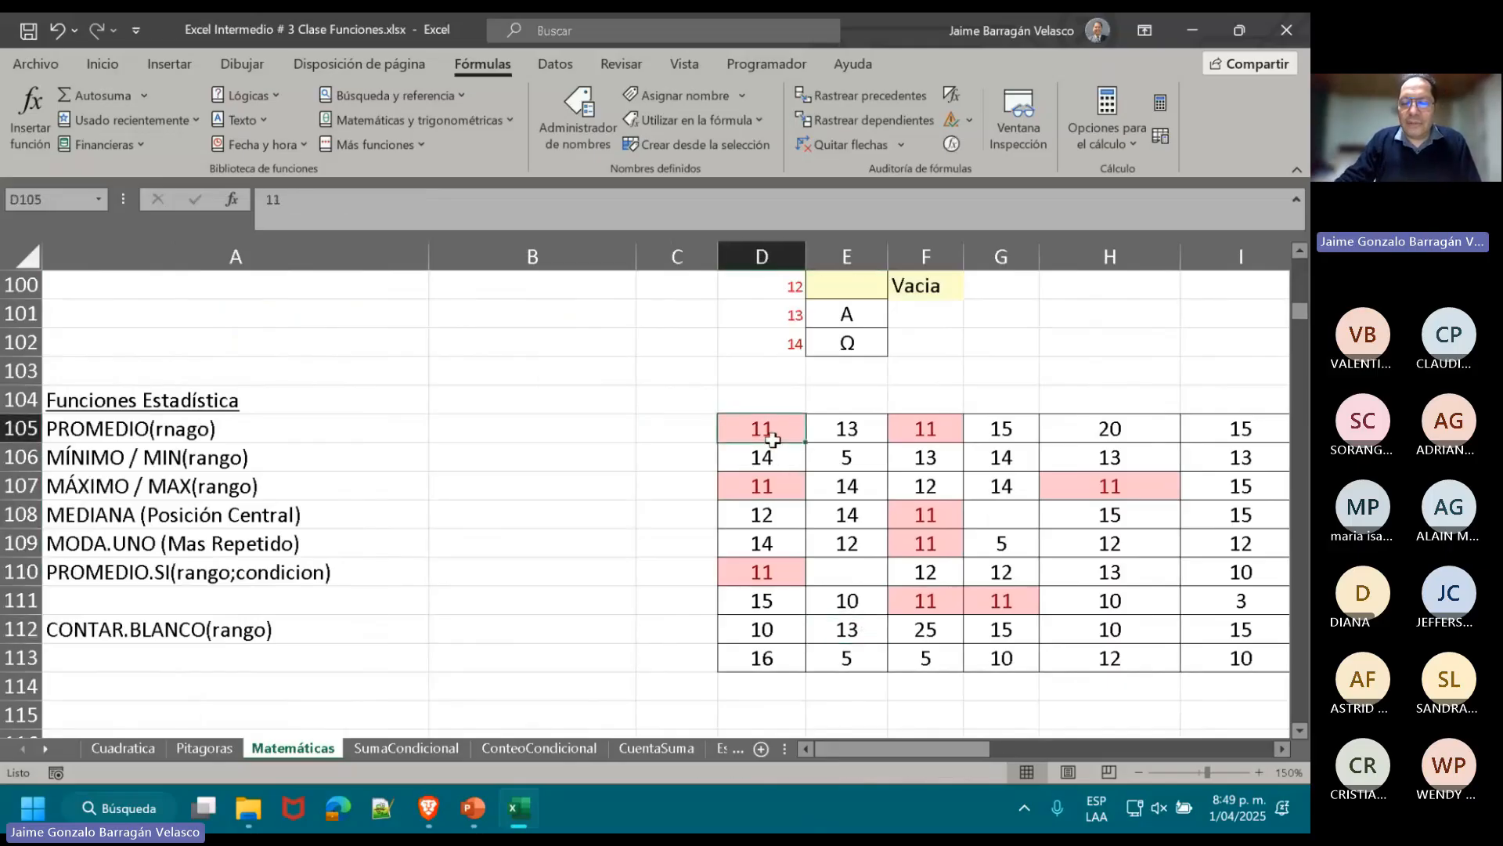
click(895, 441)
click(930, 571)
click(976, 597)
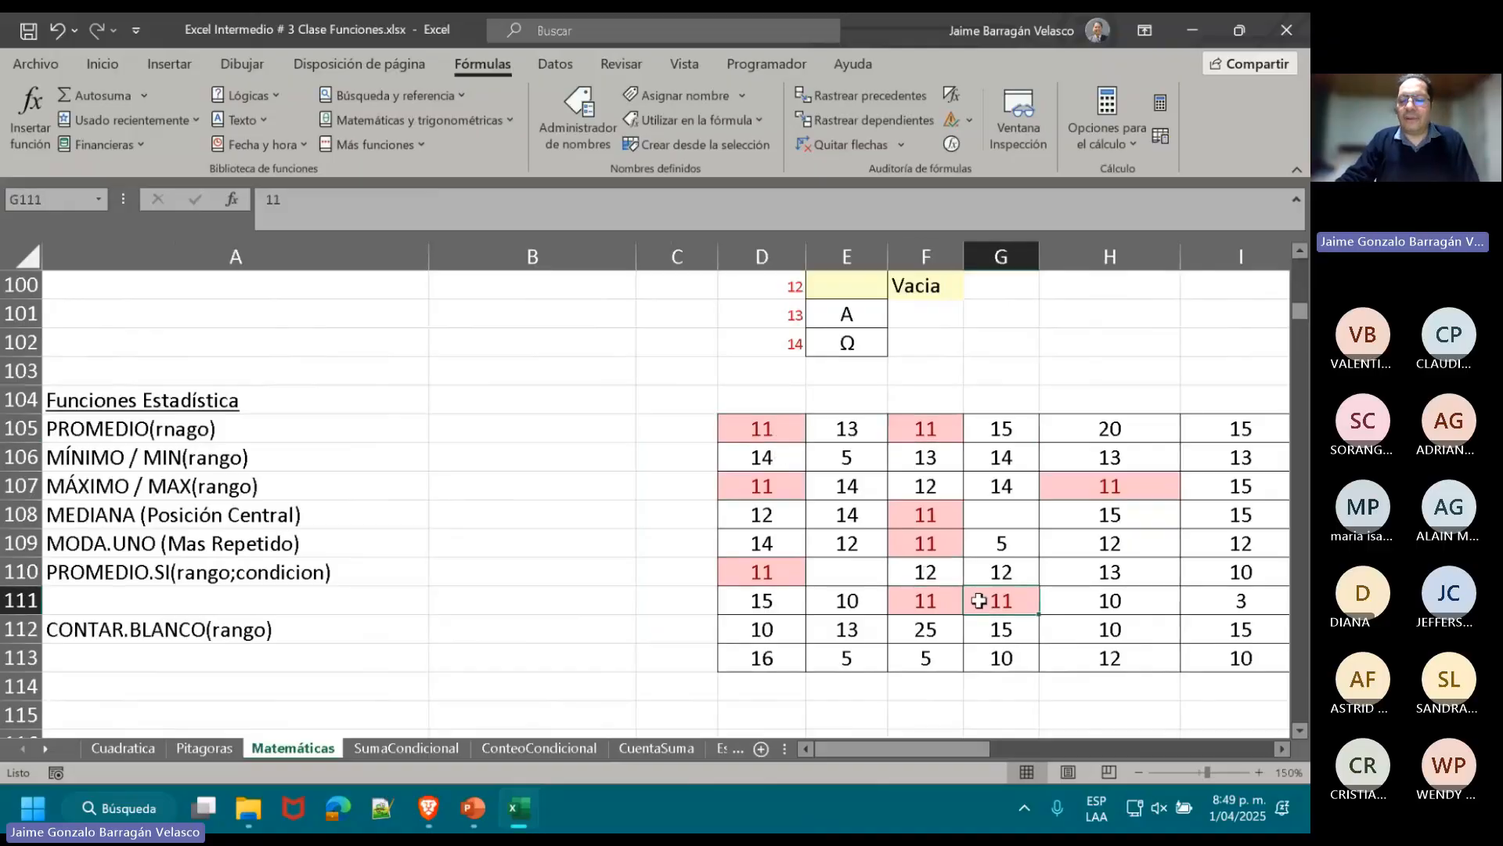
drag(941, 750, 959, 750)
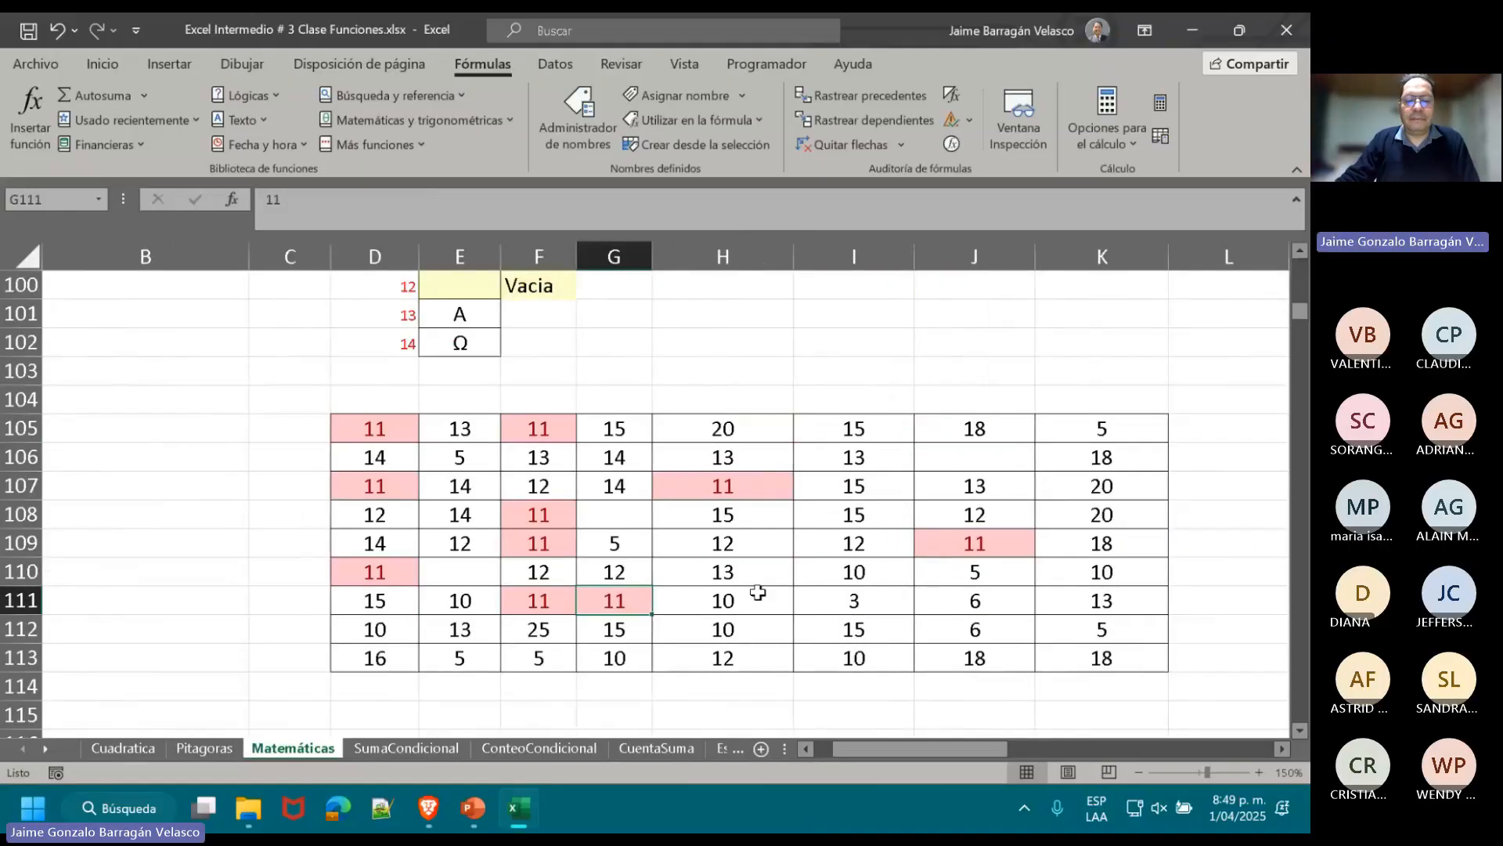
click(537, 429)
click(102, 64)
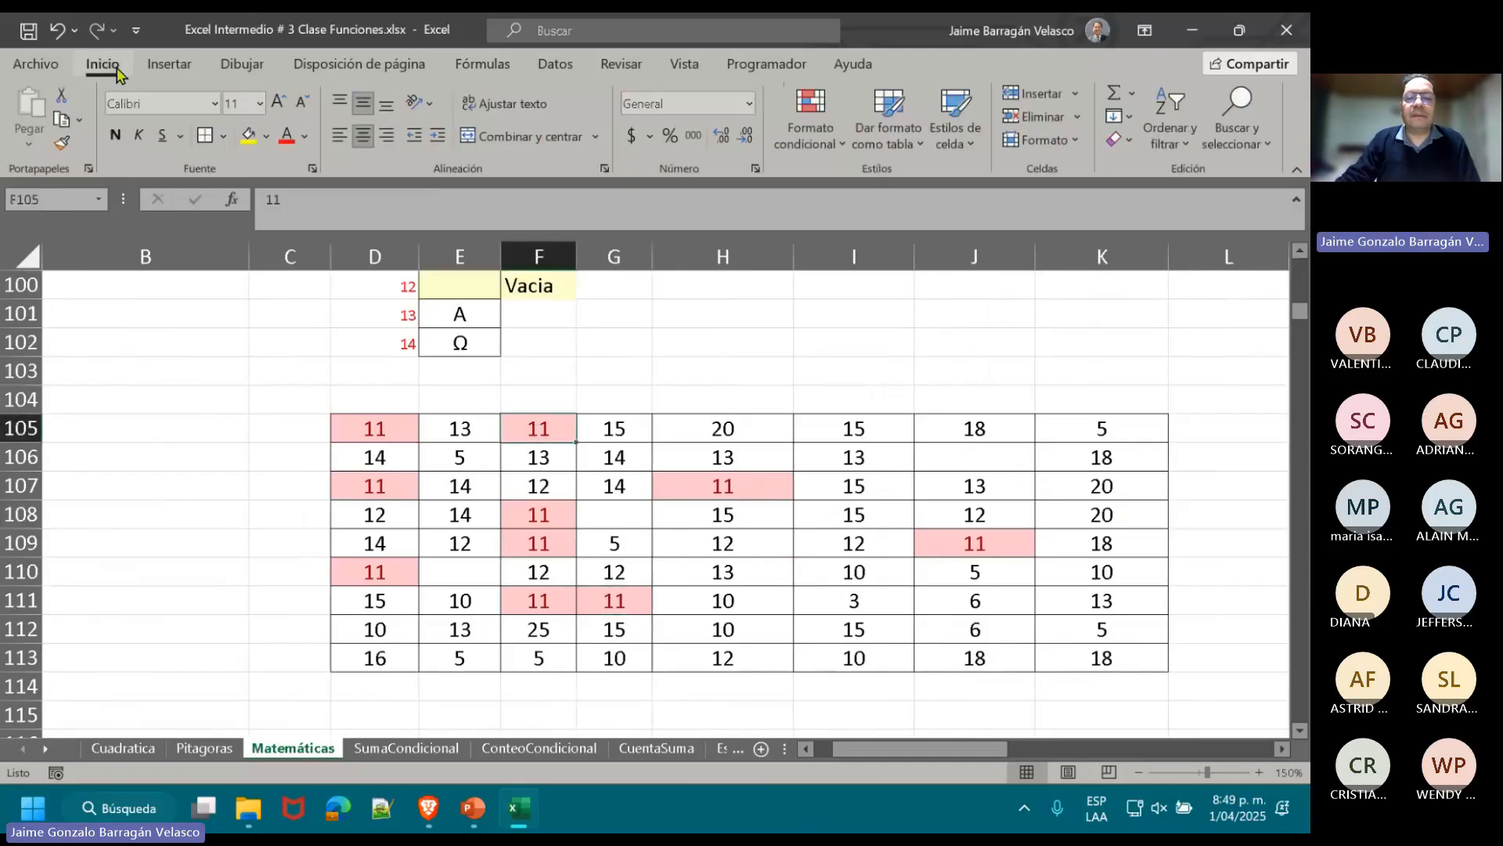
click(811, 118)
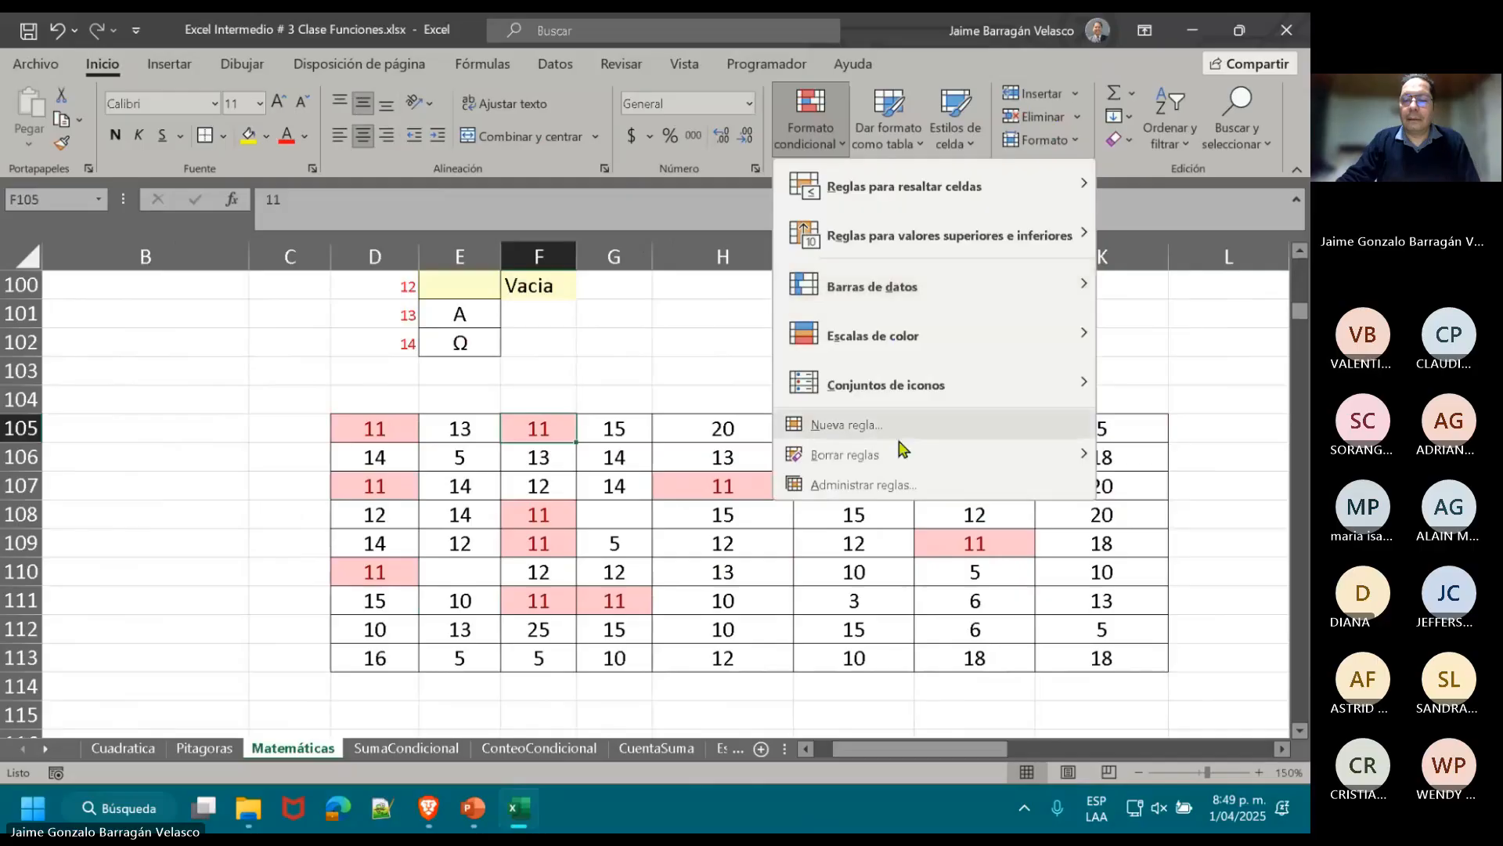
click(906, 487)
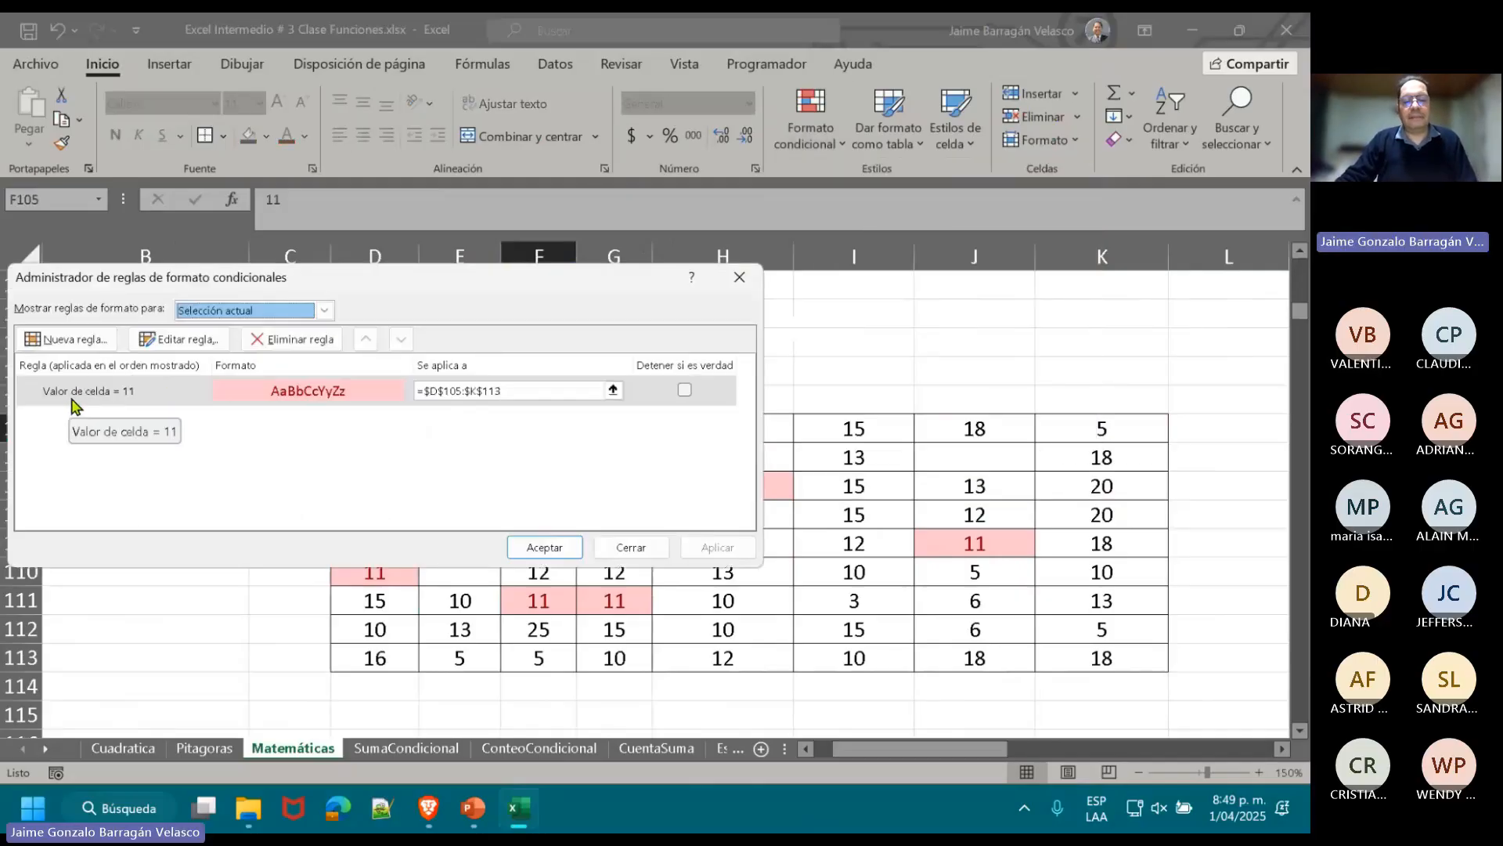
click(632, 552)
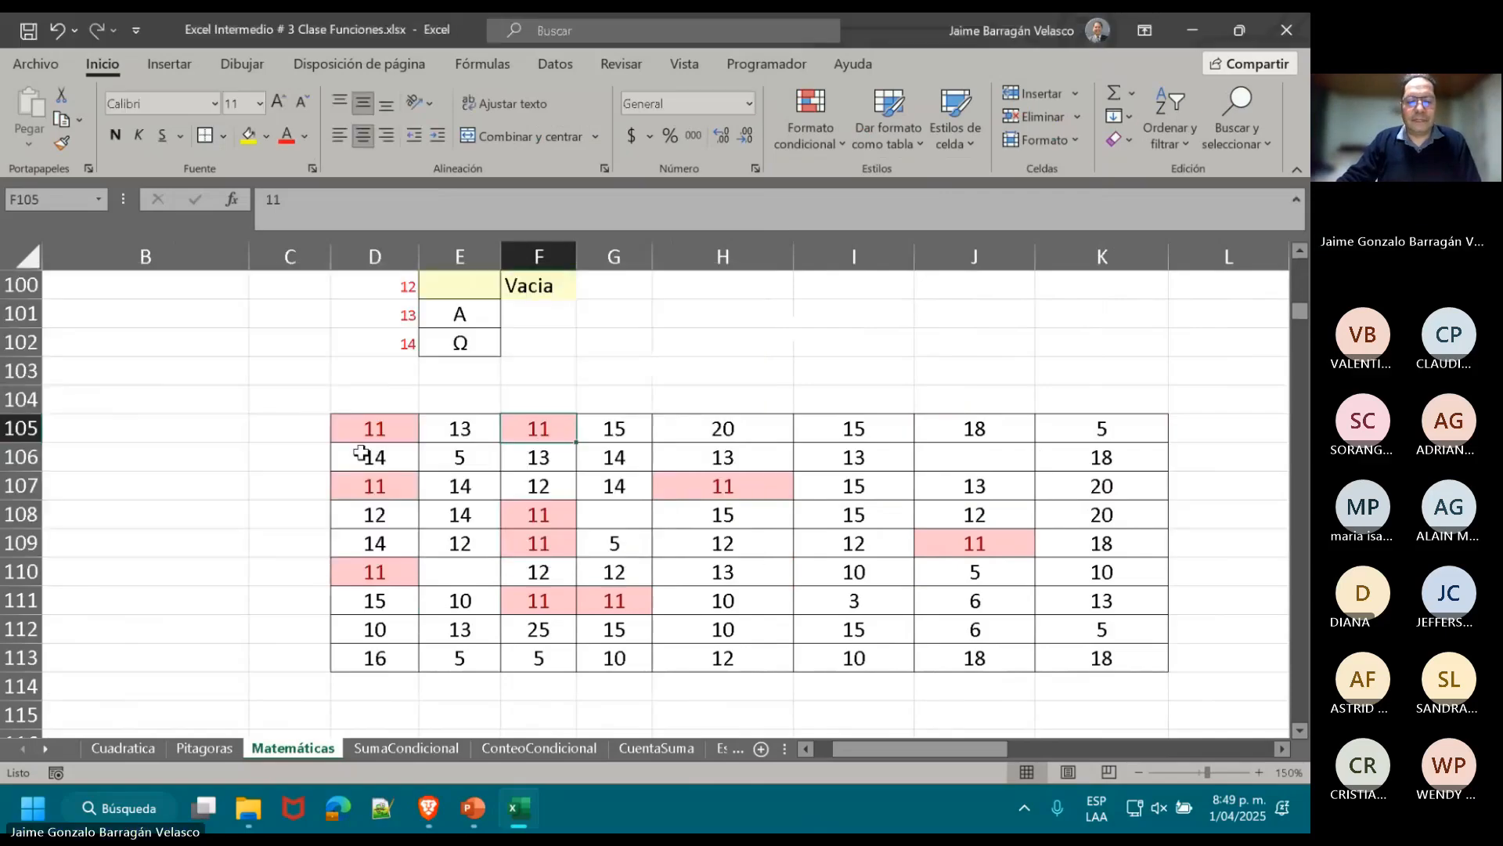
- Clear the conditional formatting rules from the selected number table D105:K113
drag(362, 432, 1088, 669)
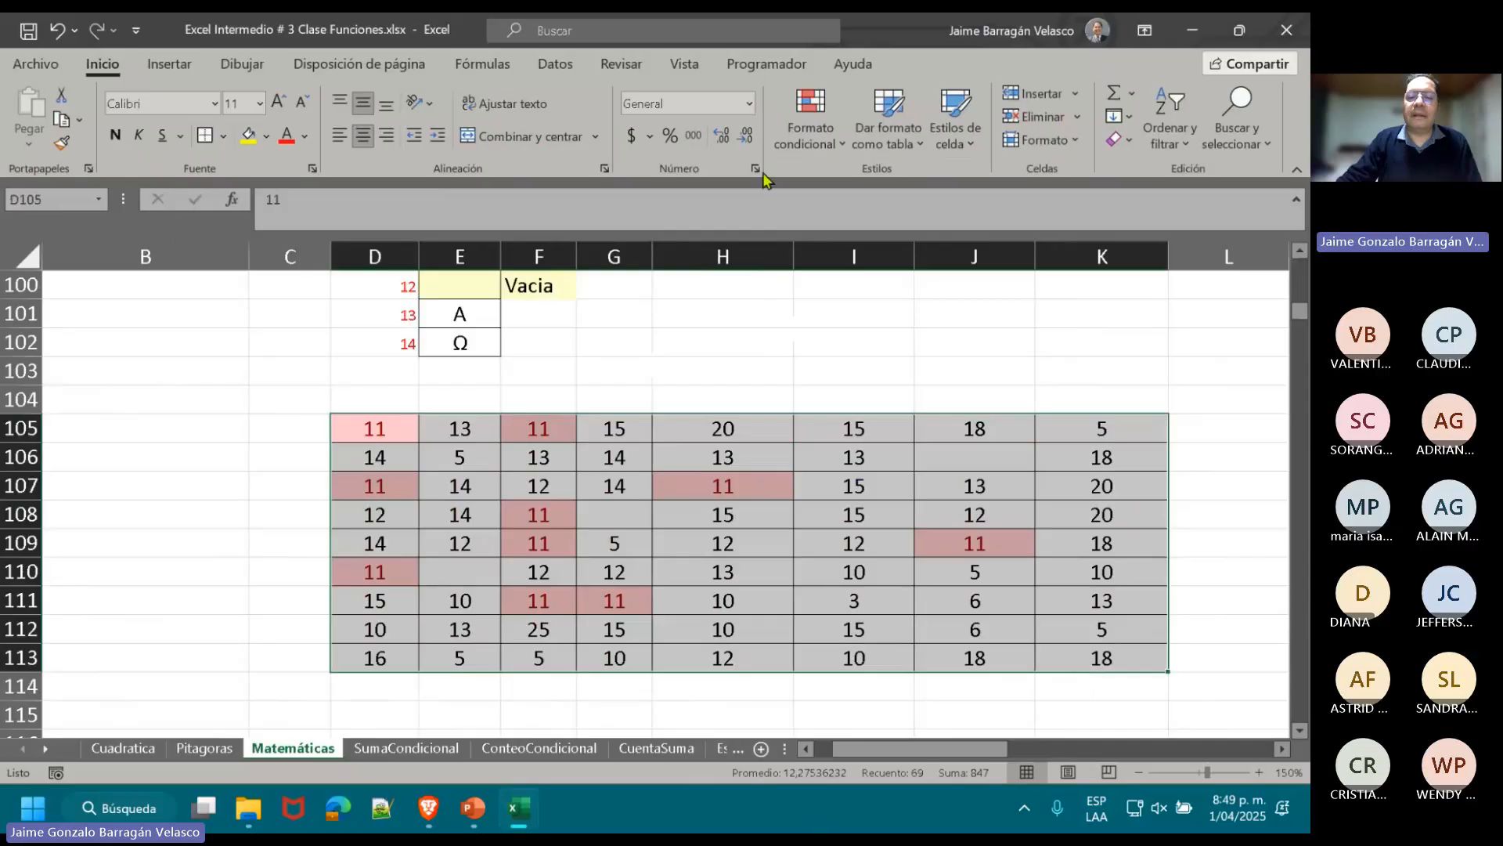
click(832, 150)
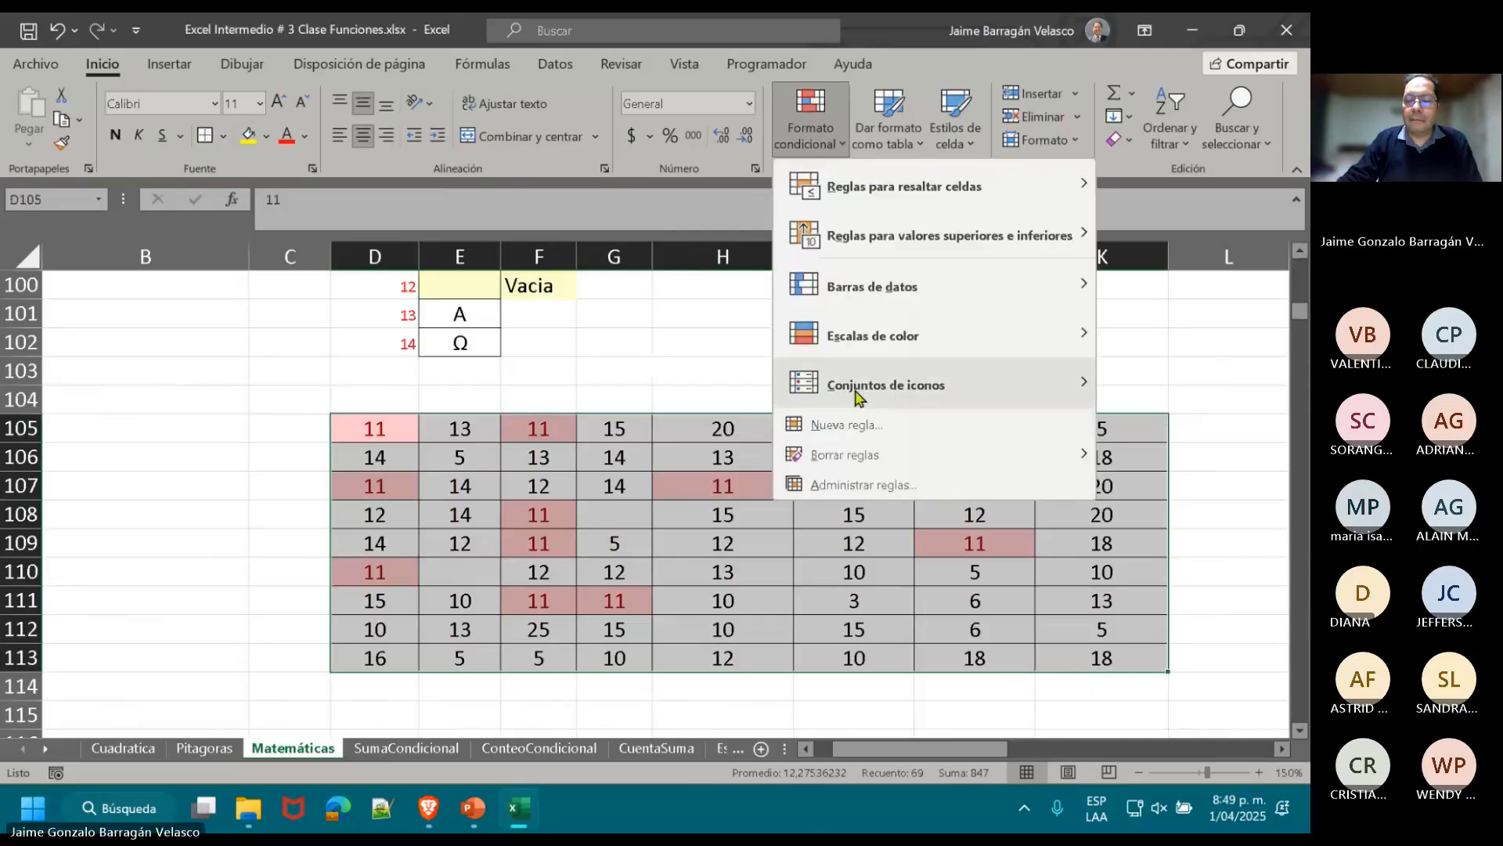
mouse_move(862, 454)
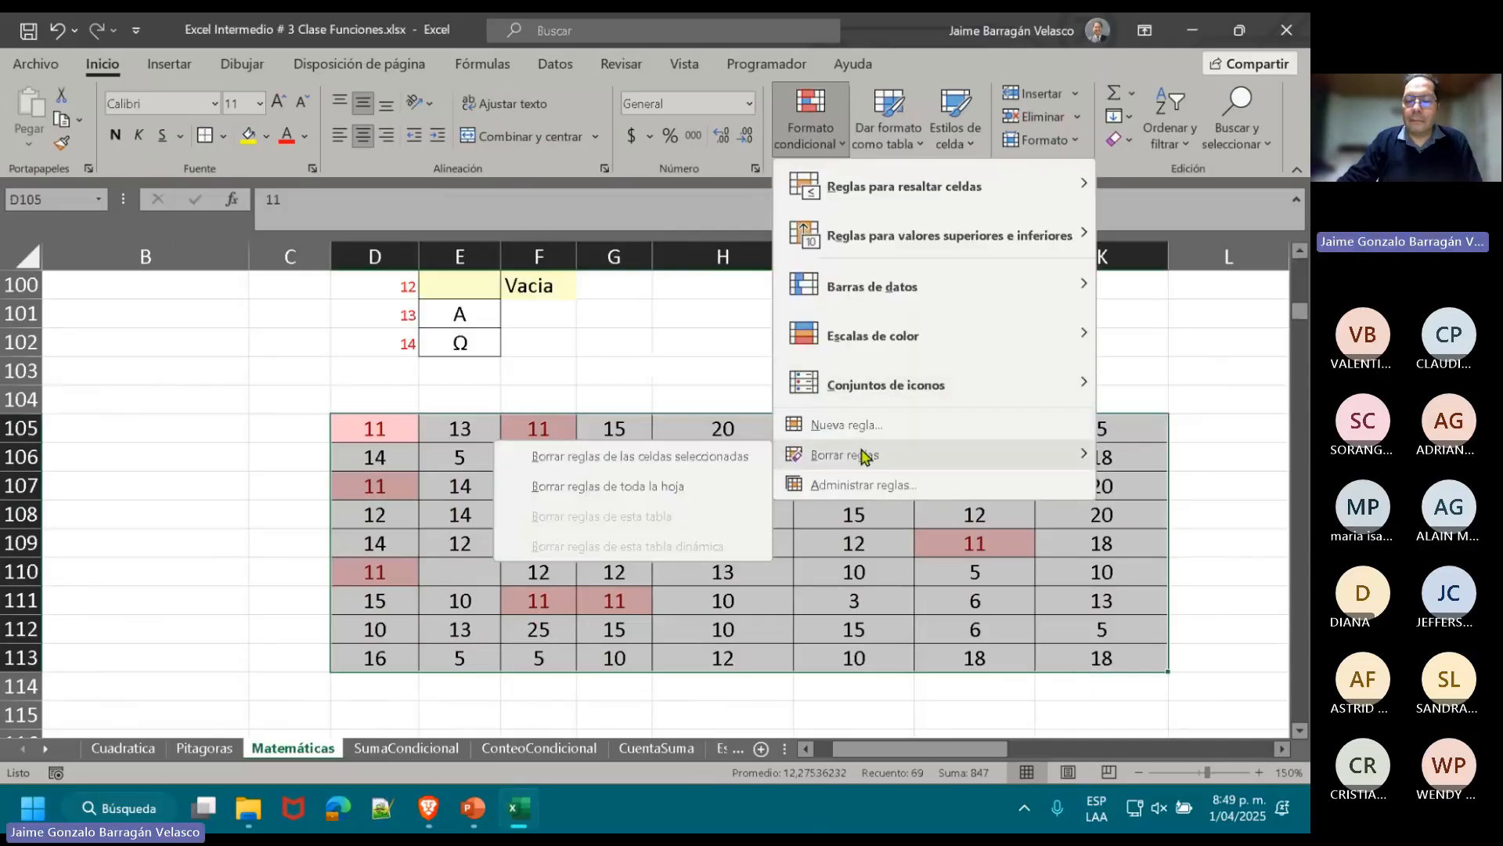
click(726, 470)
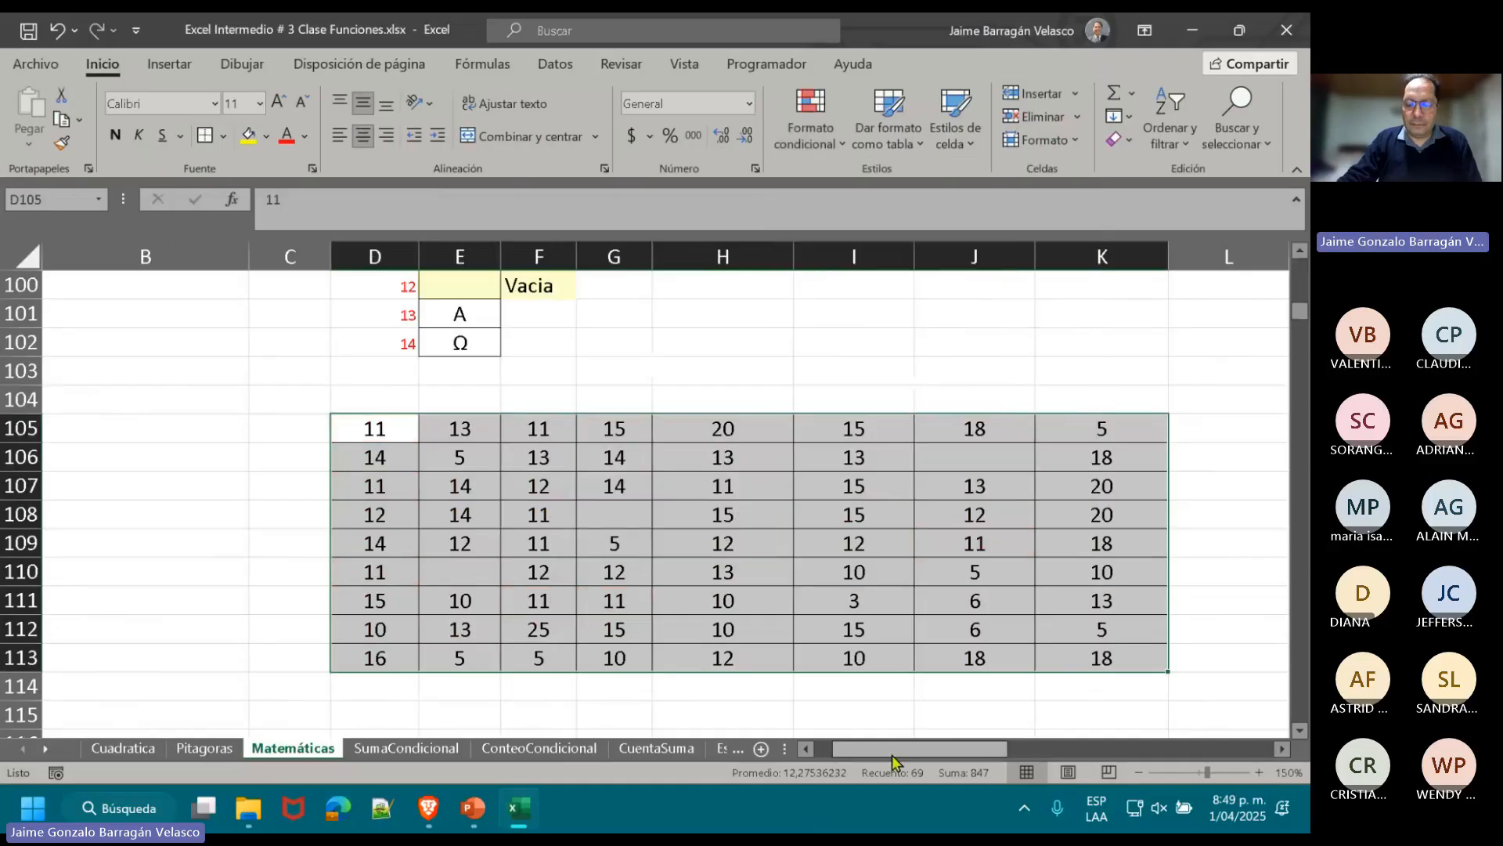
drag(891, 755, 873, 755)
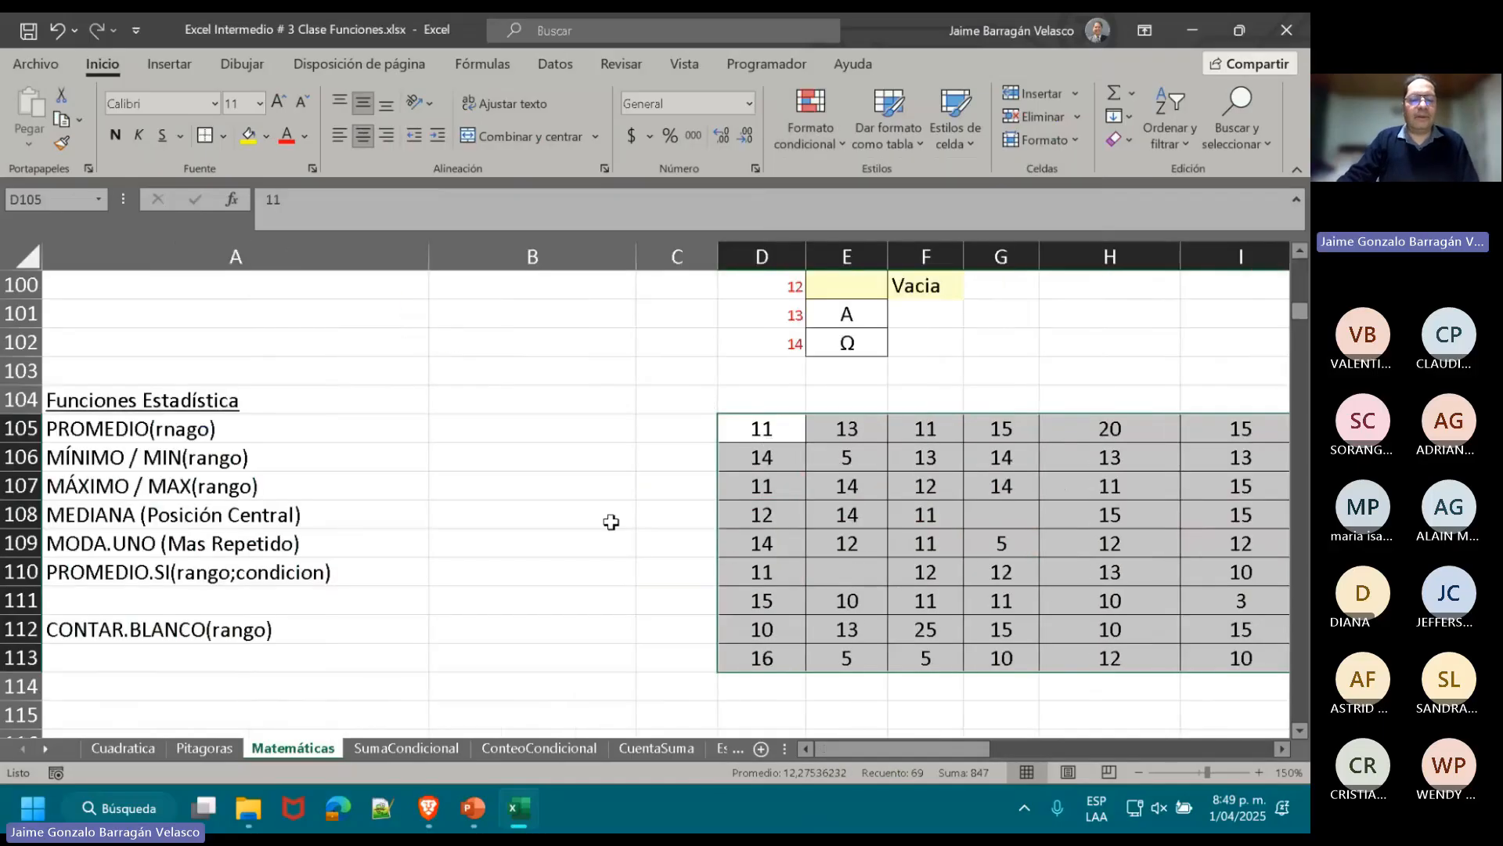
- Correct the misspelled label in A105 to PROMEDIO(rango)
click(493, 427)
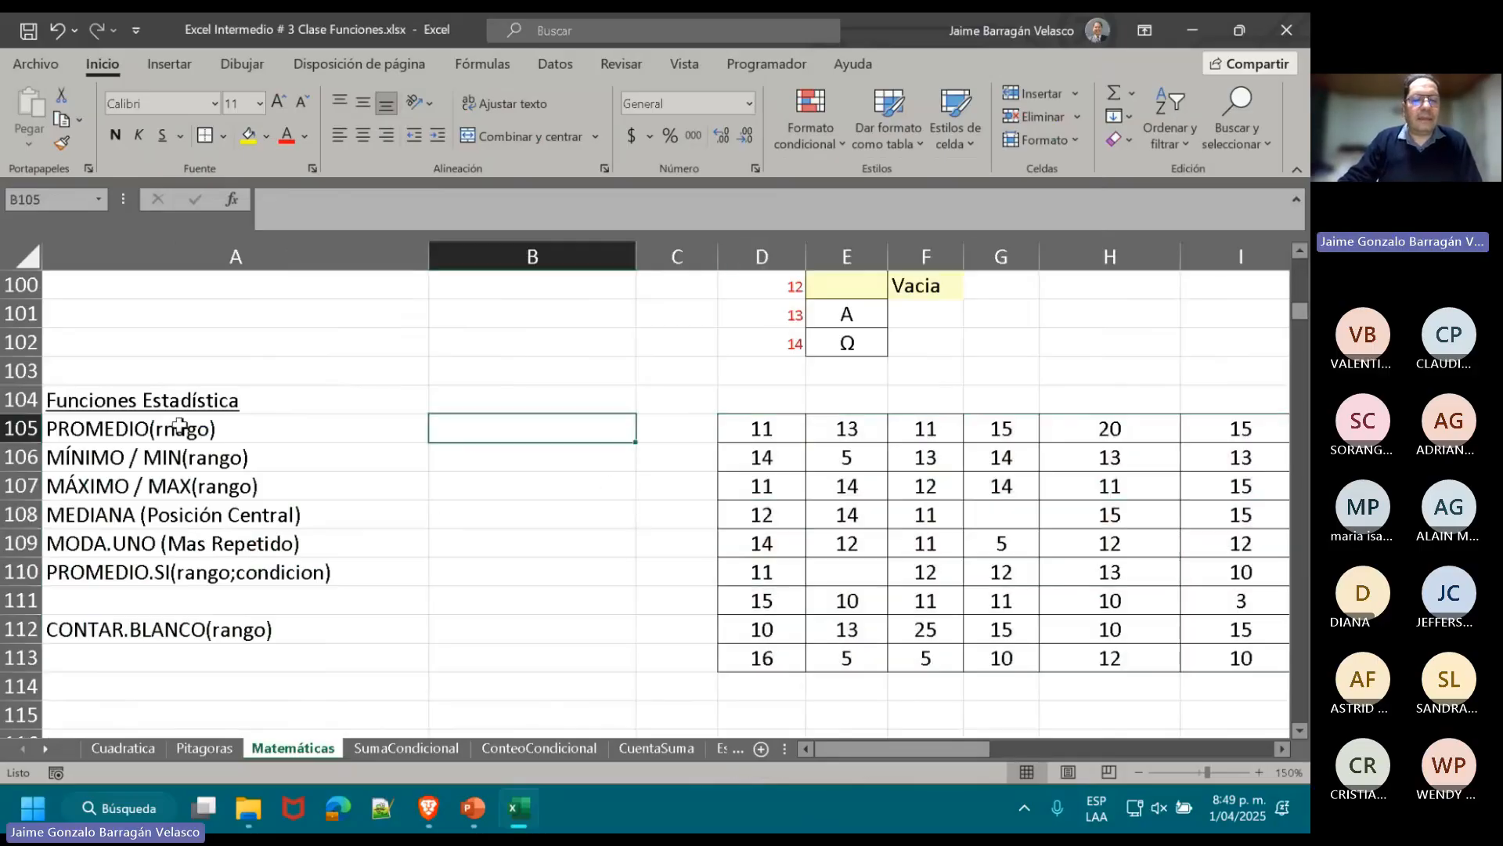
key(Left)
click(350, 200)
key(BackSpace)
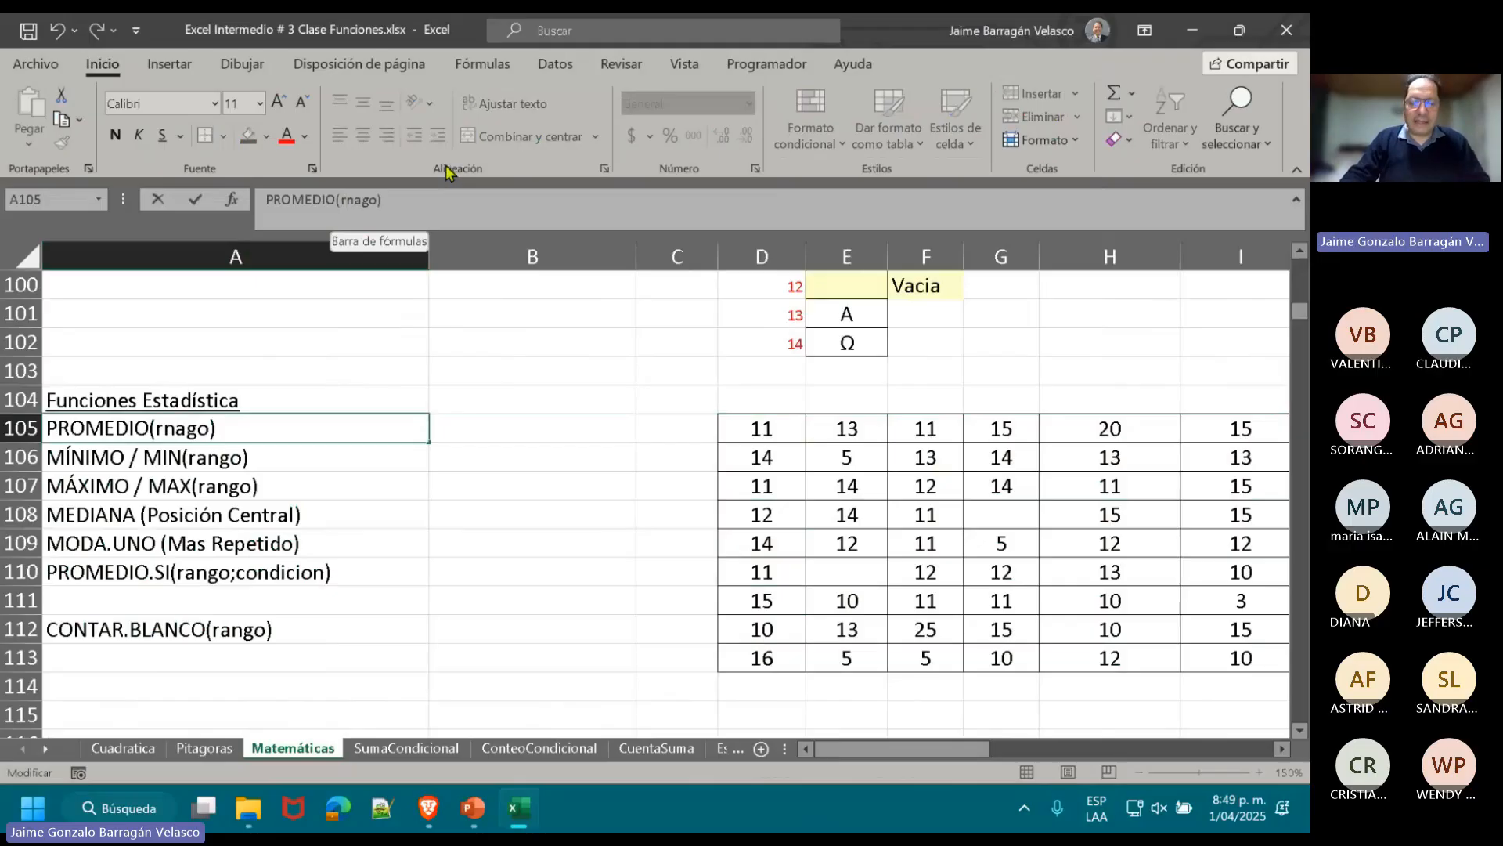
text(n)
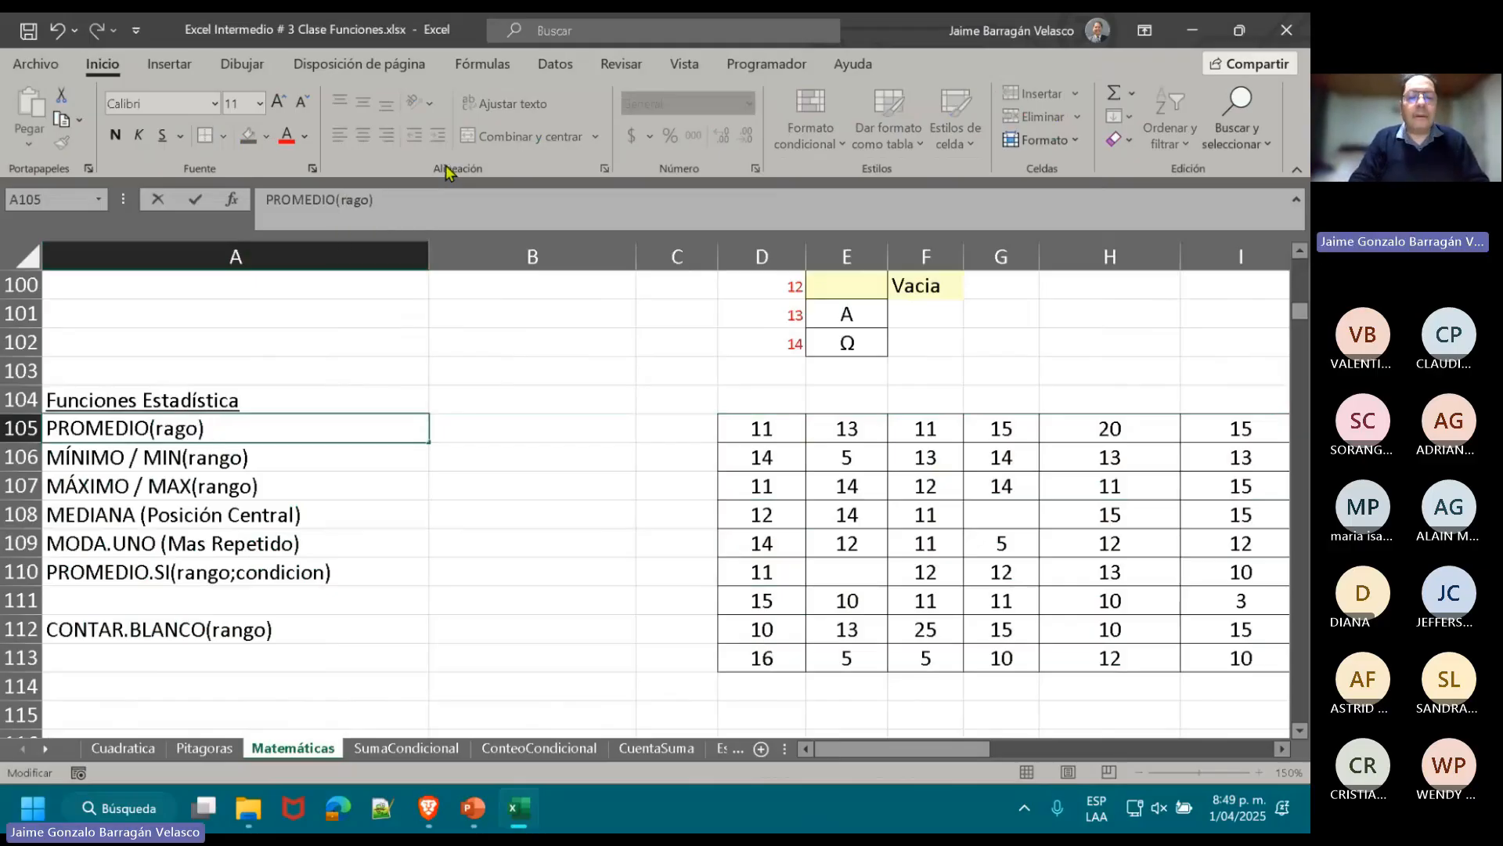
key(Tab)
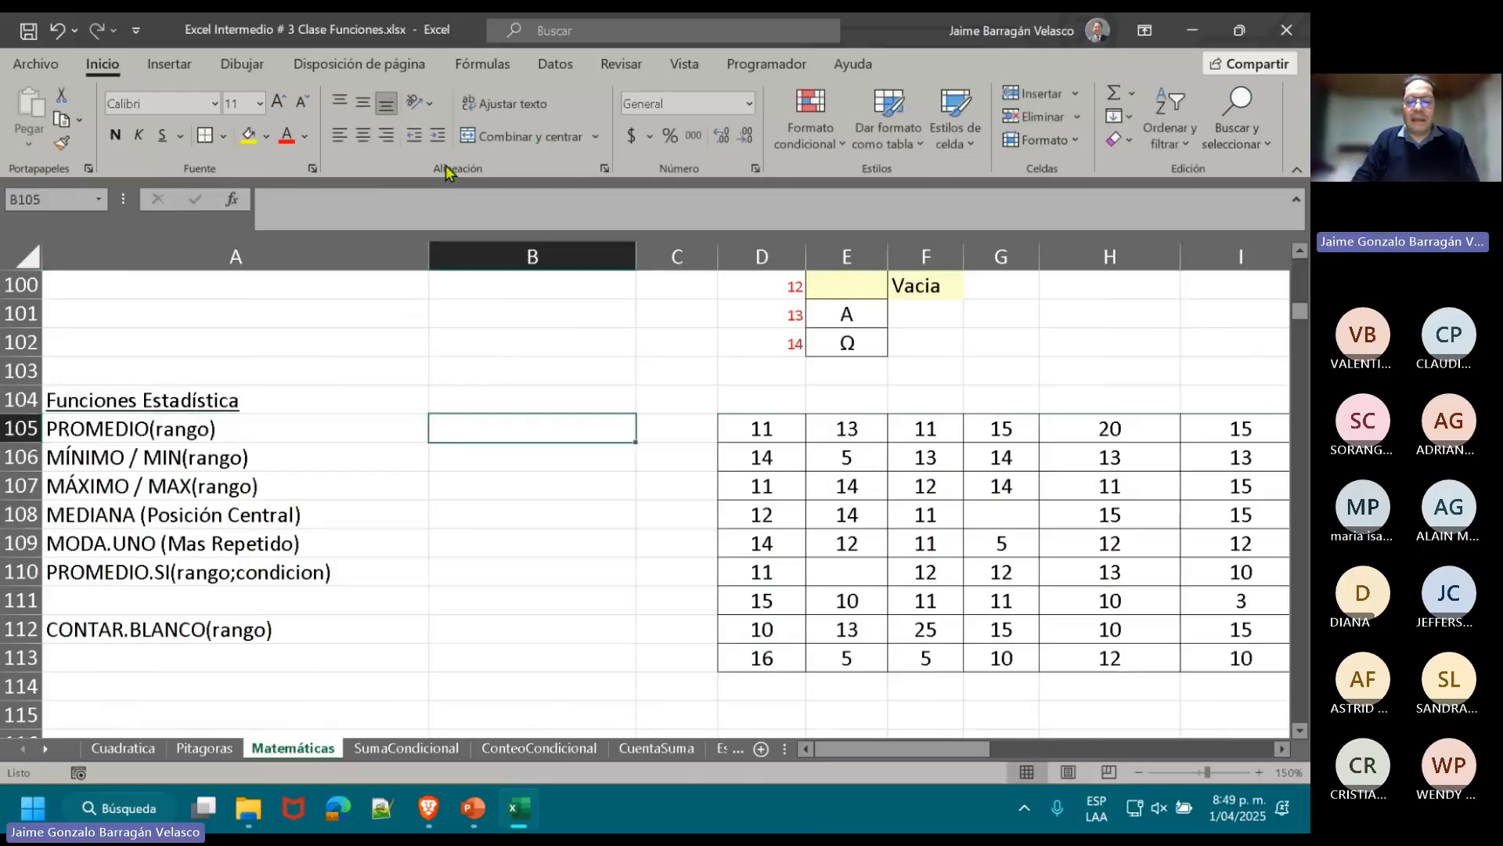
drag(763, 427, 1235, 659)
mouse_move(988, 750)
mouse_down()
mouse_move(1007, 750)
mouse_move(973, 753)
mouse_move(987, 750)
mouse_up()
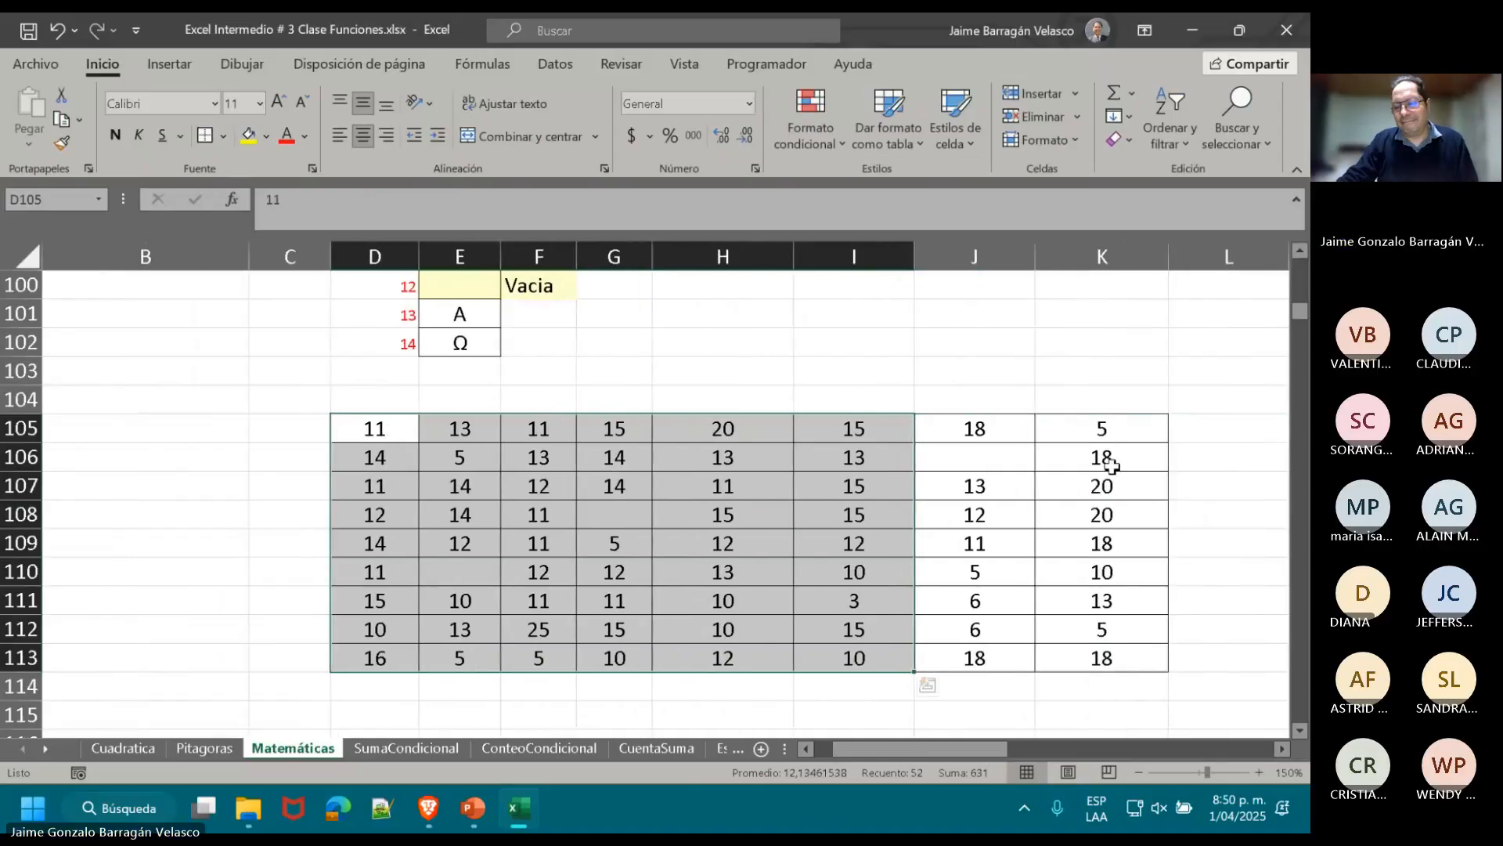
click(1103, 440)
drag(1102, 440, 408, 664)
drag(927, 754, 908, 750)
click(509, 423)
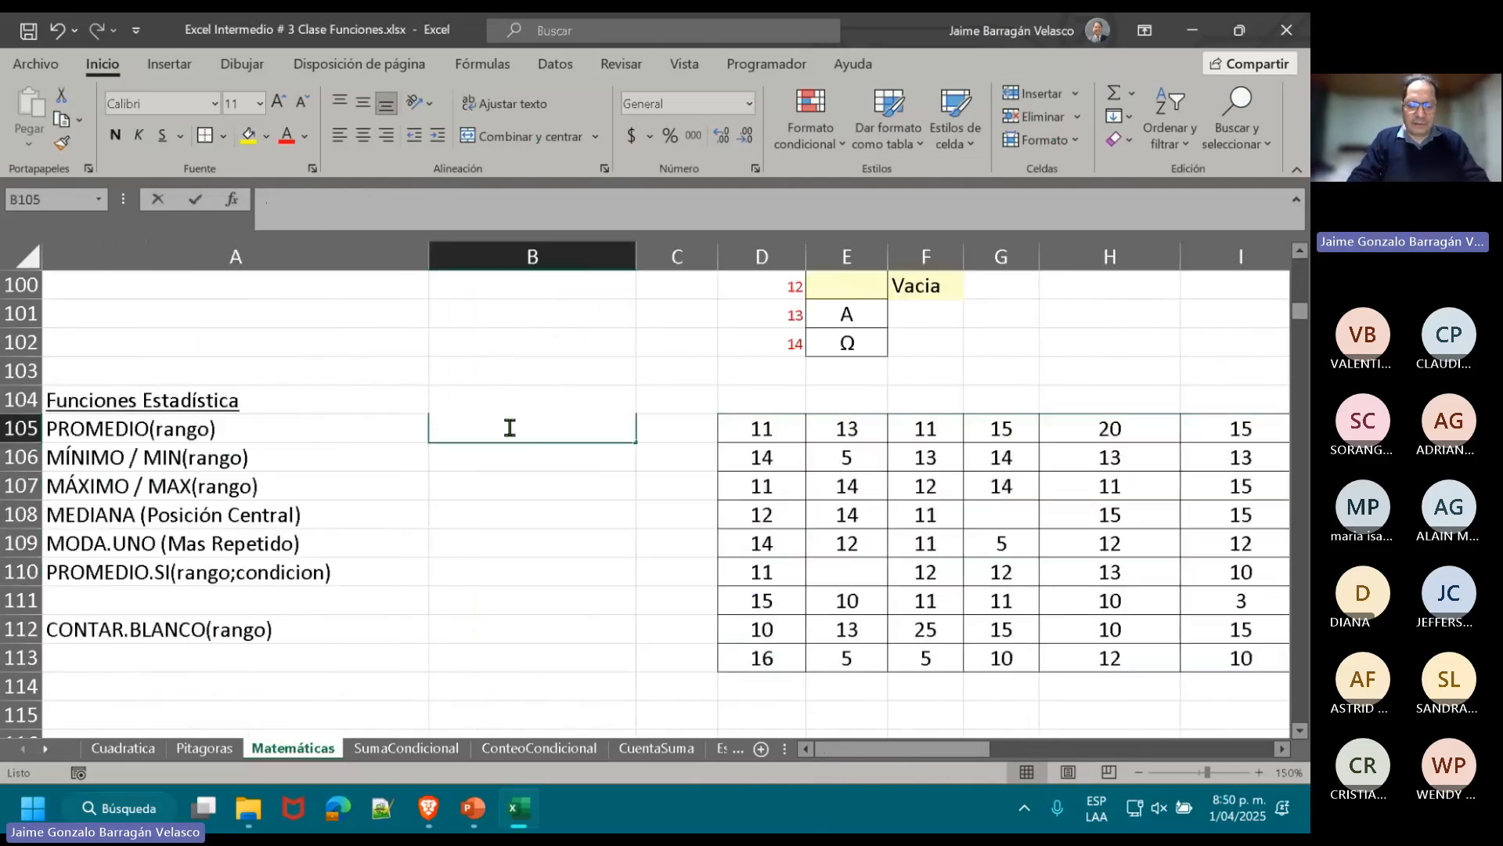
text(=prom)
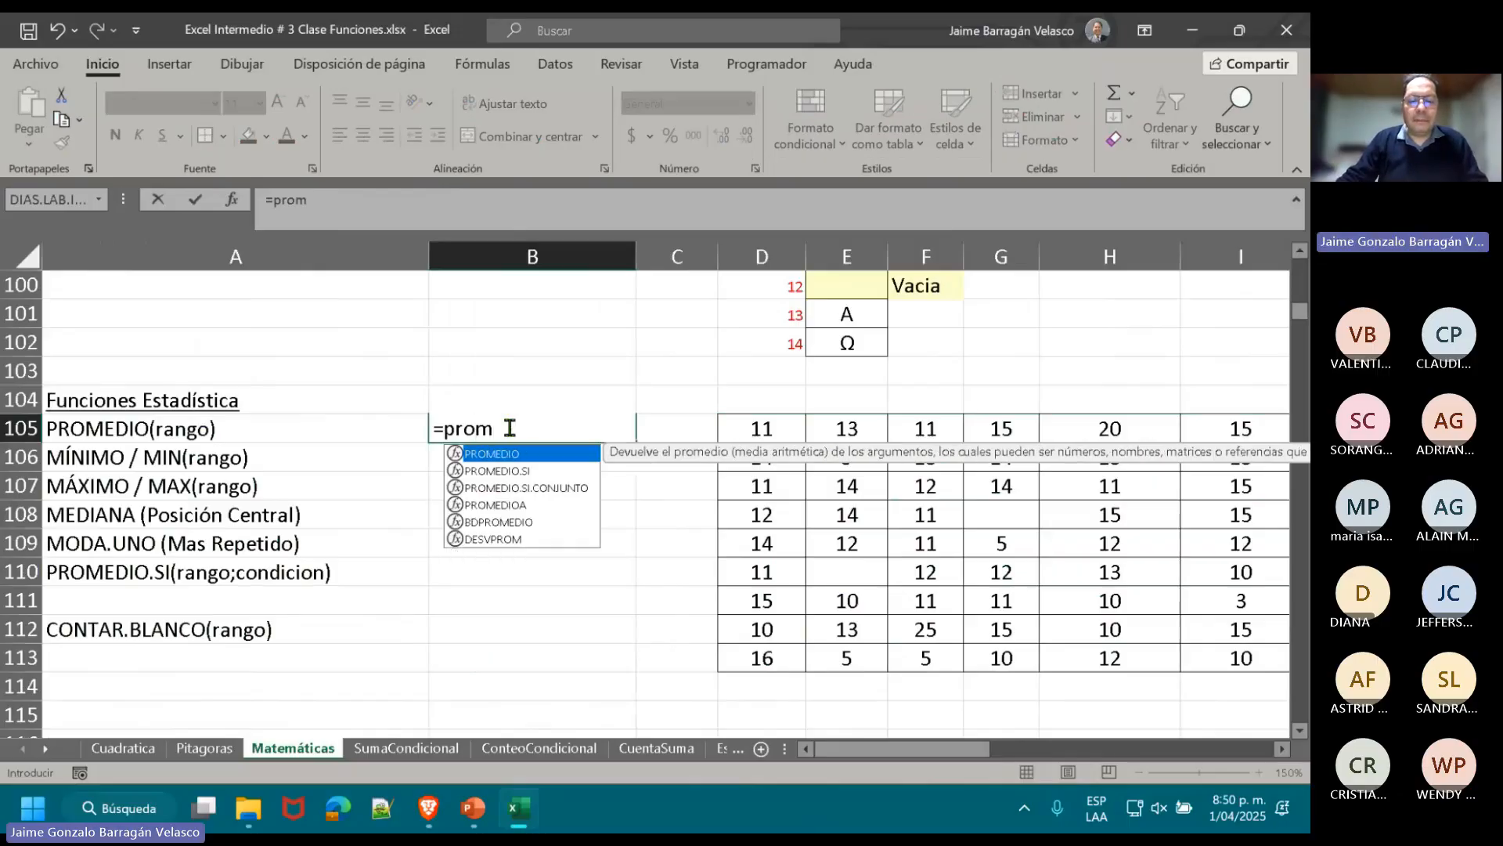
key(Escape)
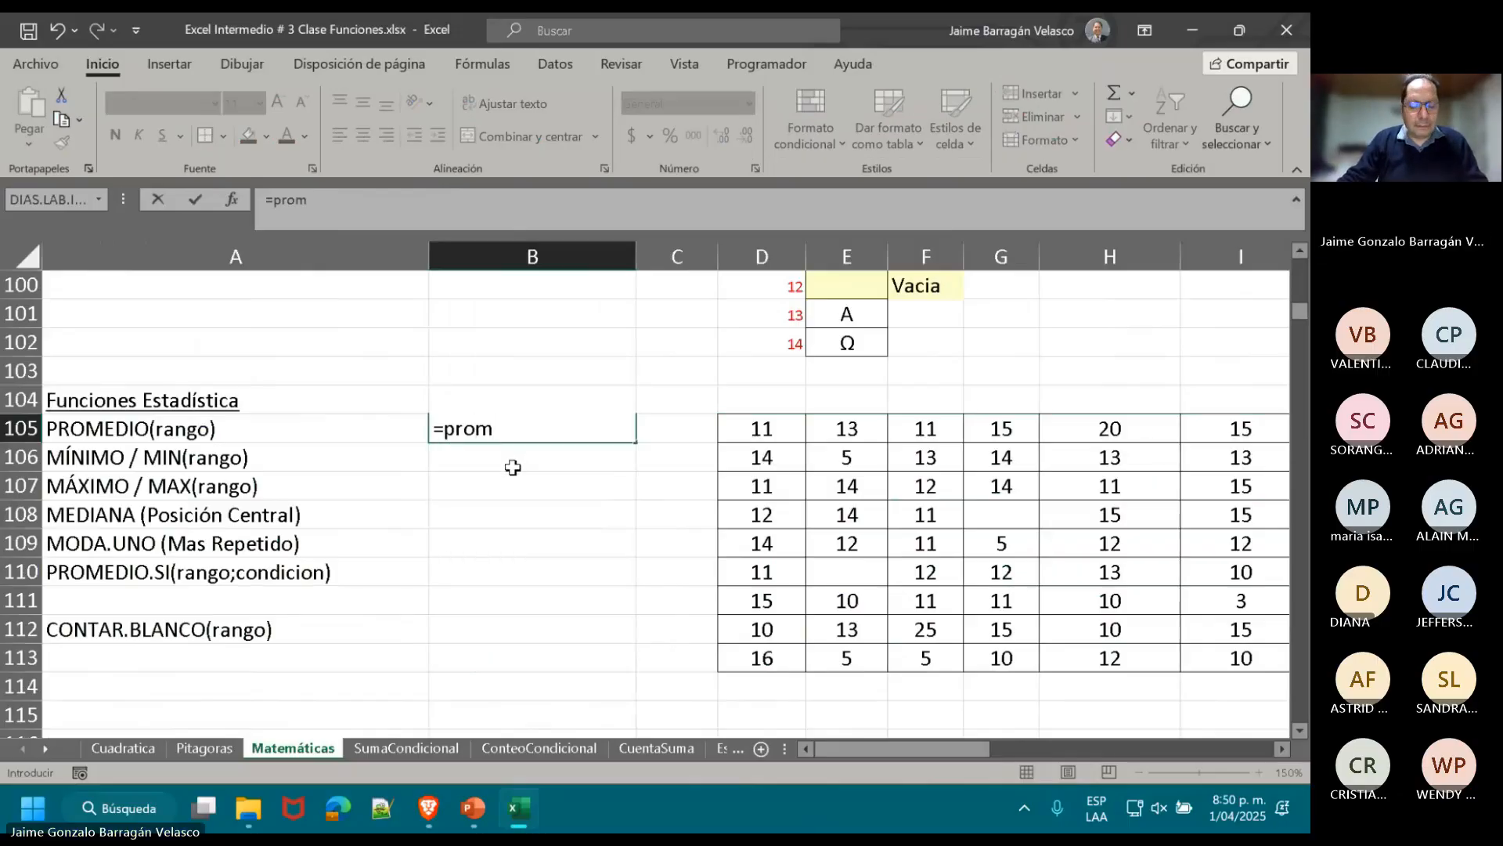
text(e)
key(Tab)
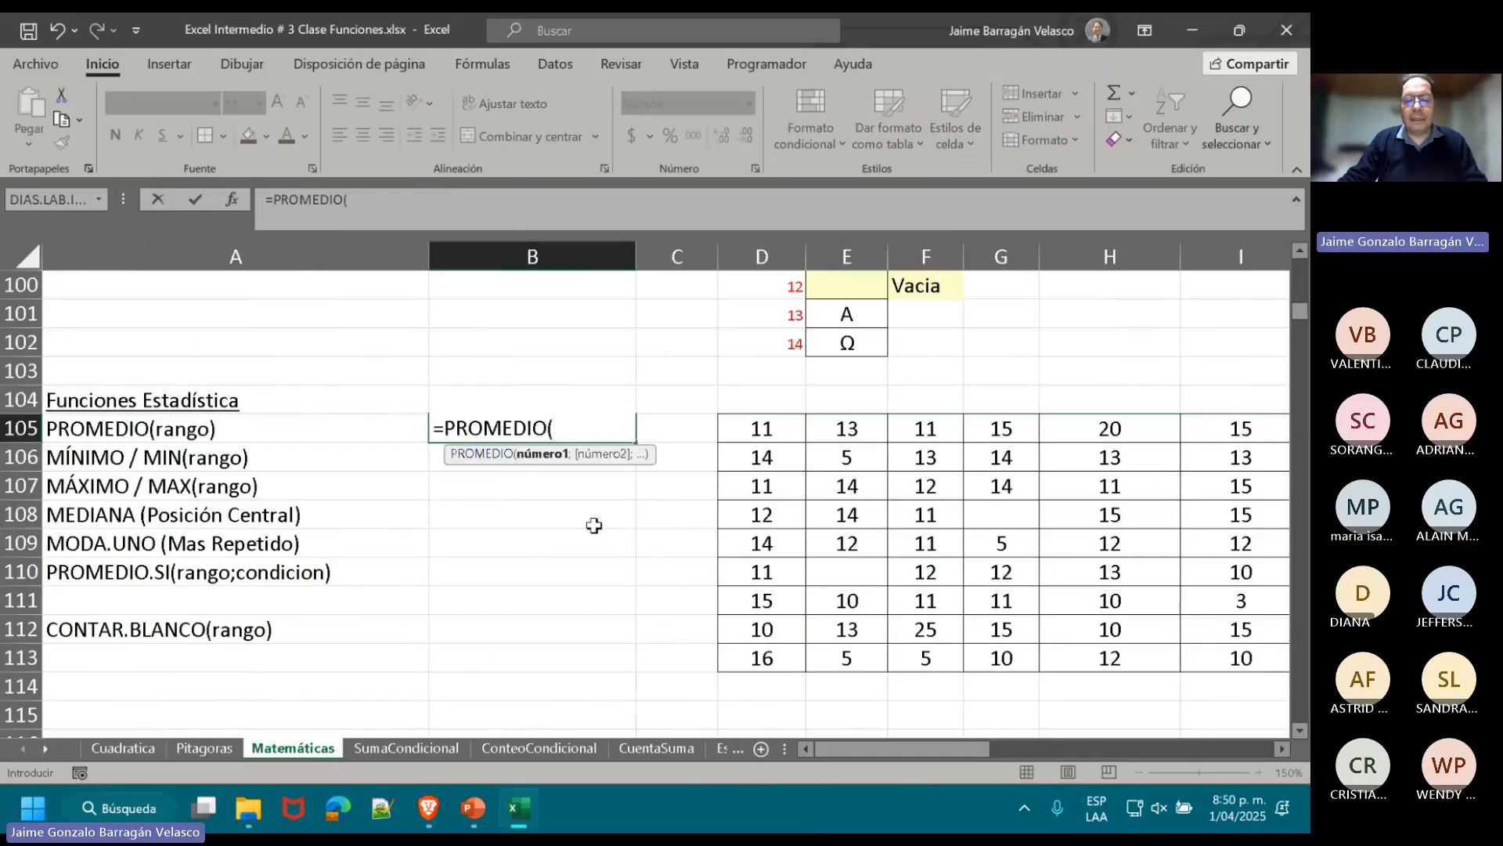
drag(768, 429, 1217, 624)
key(Escape)
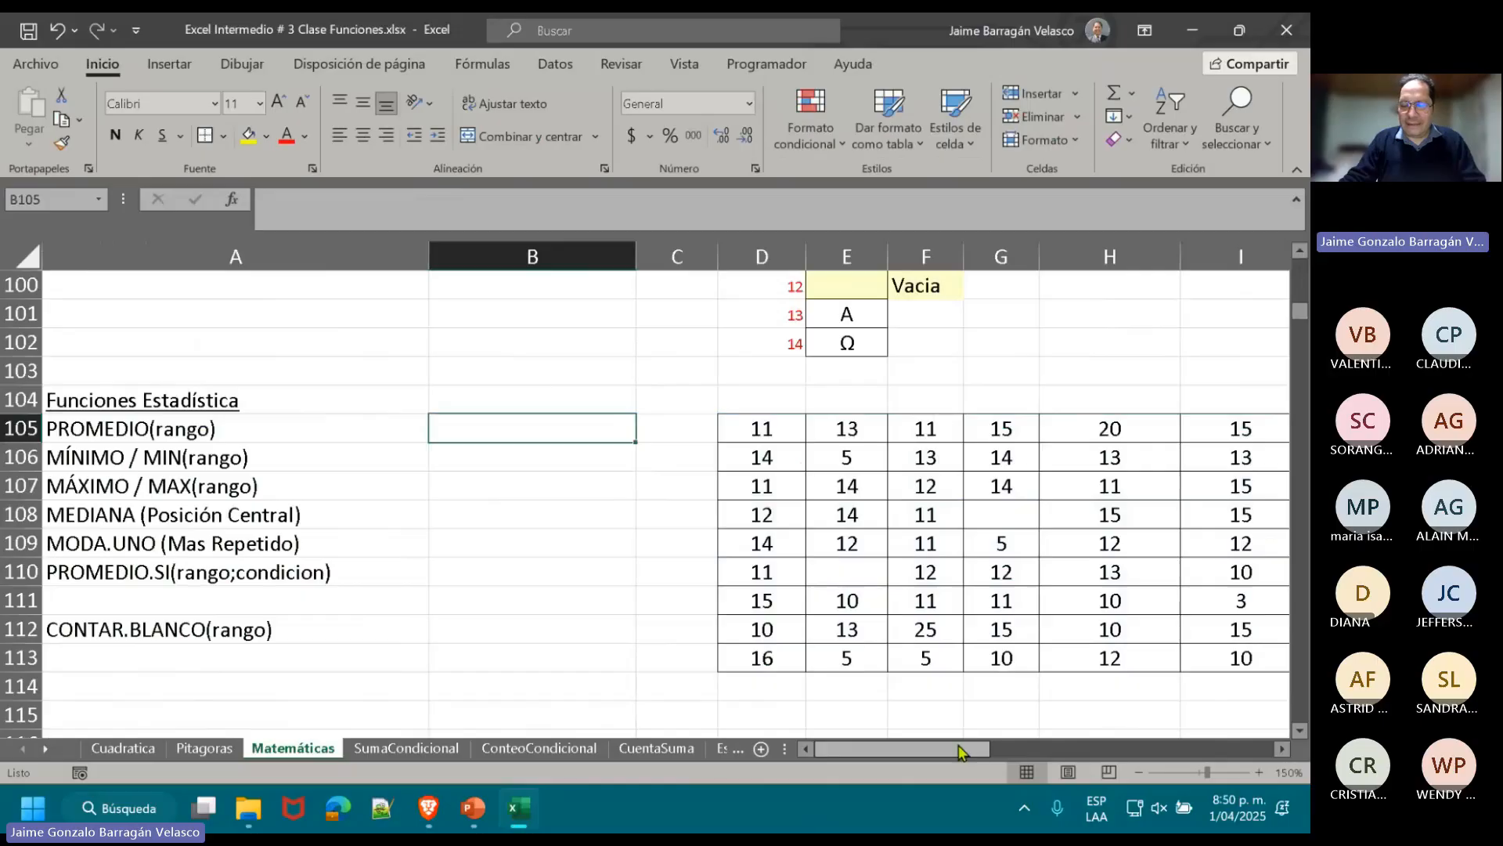
- Select the number table D105:K113 and start a new workbook-scoped defined name for it, entering TBL_1 as the name
drag(962, 751, 980, 752)
drag(372, 429, 1175, 655)
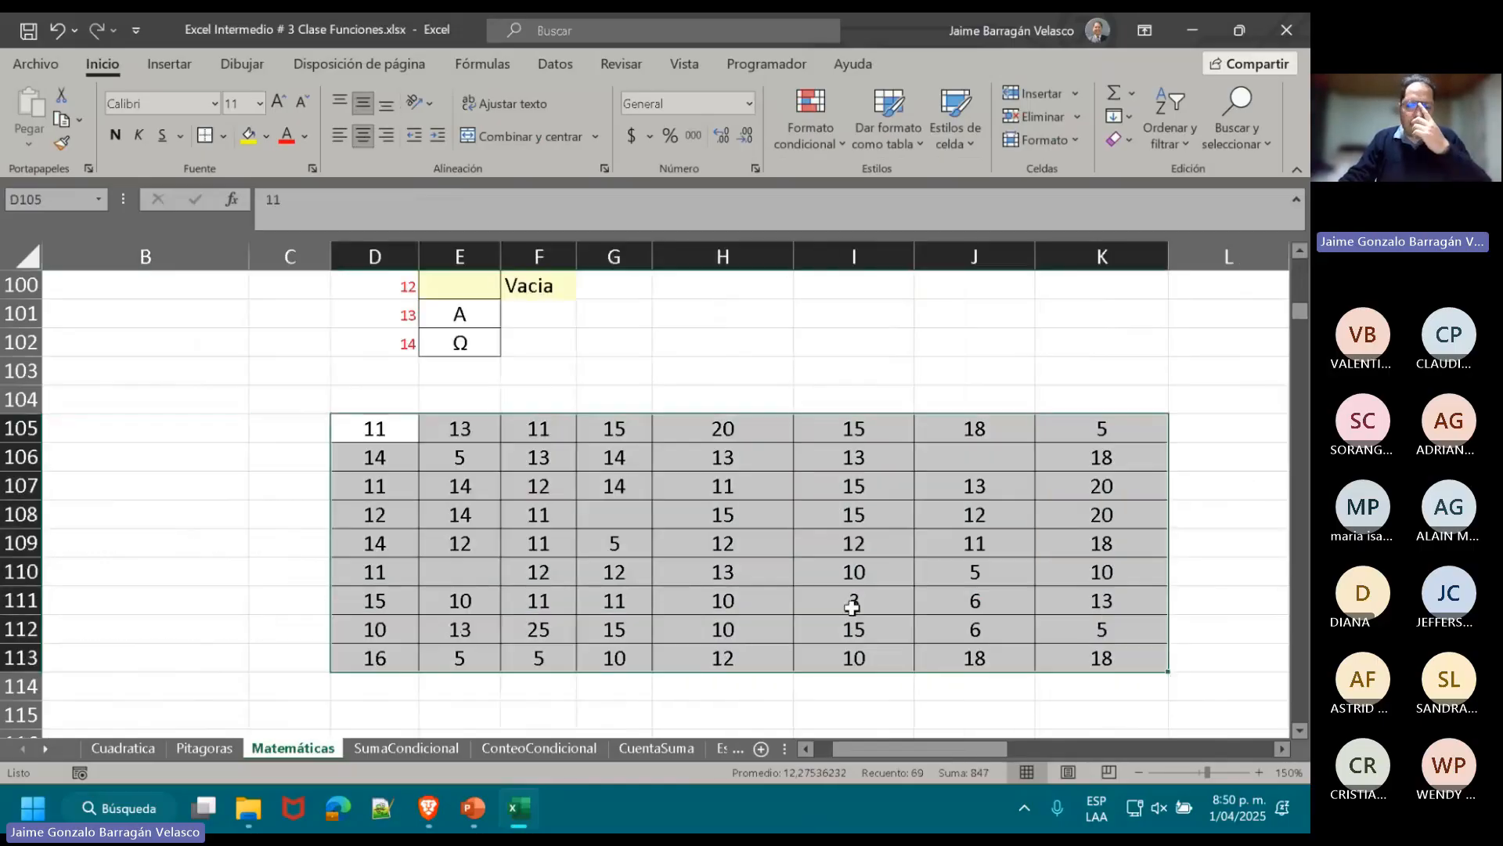
click(475, 69)
click(565, 130)
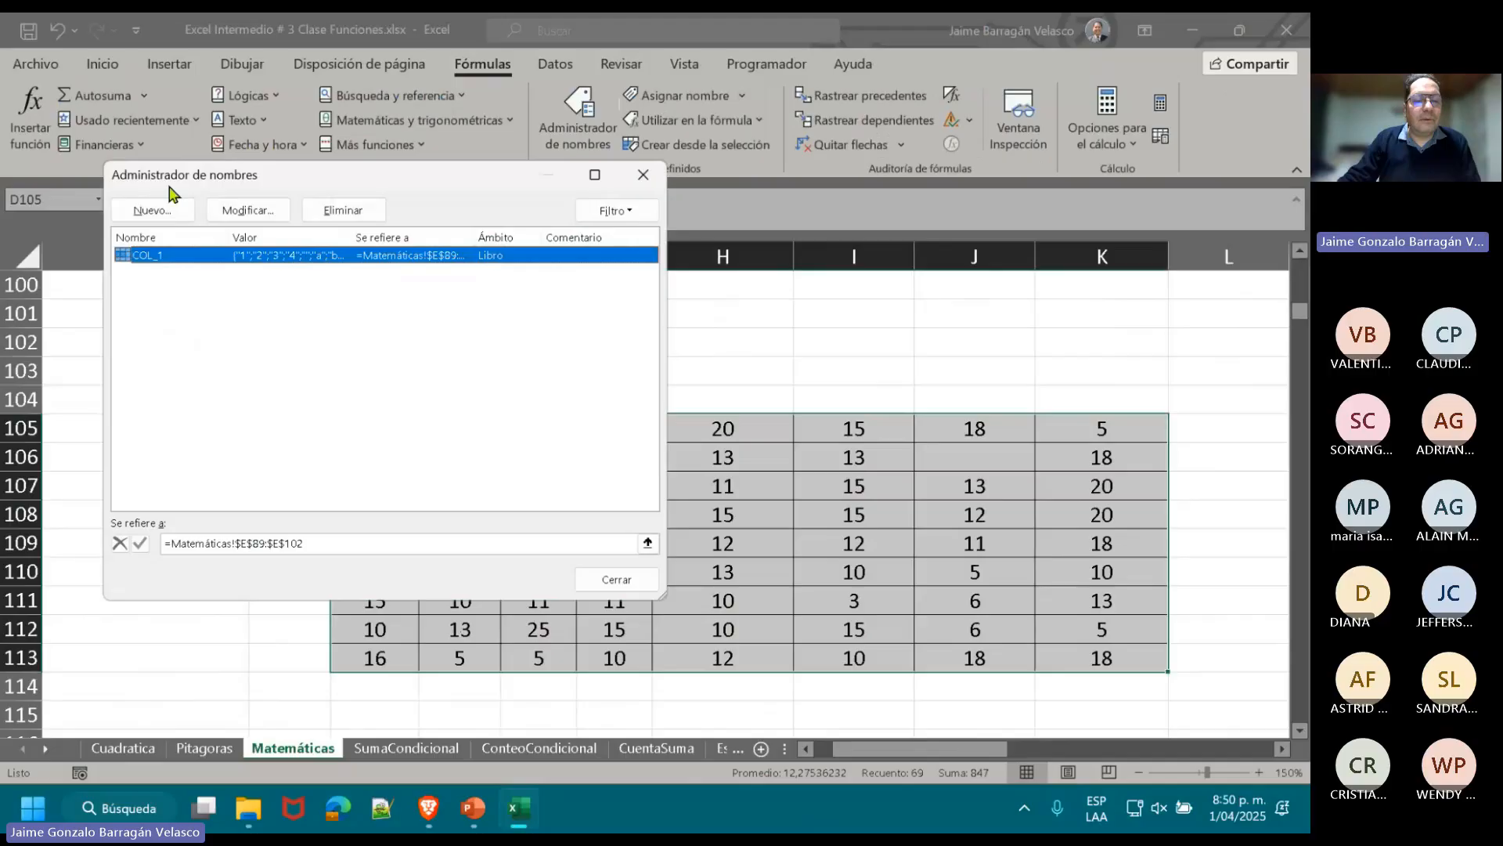
click(151, 209)
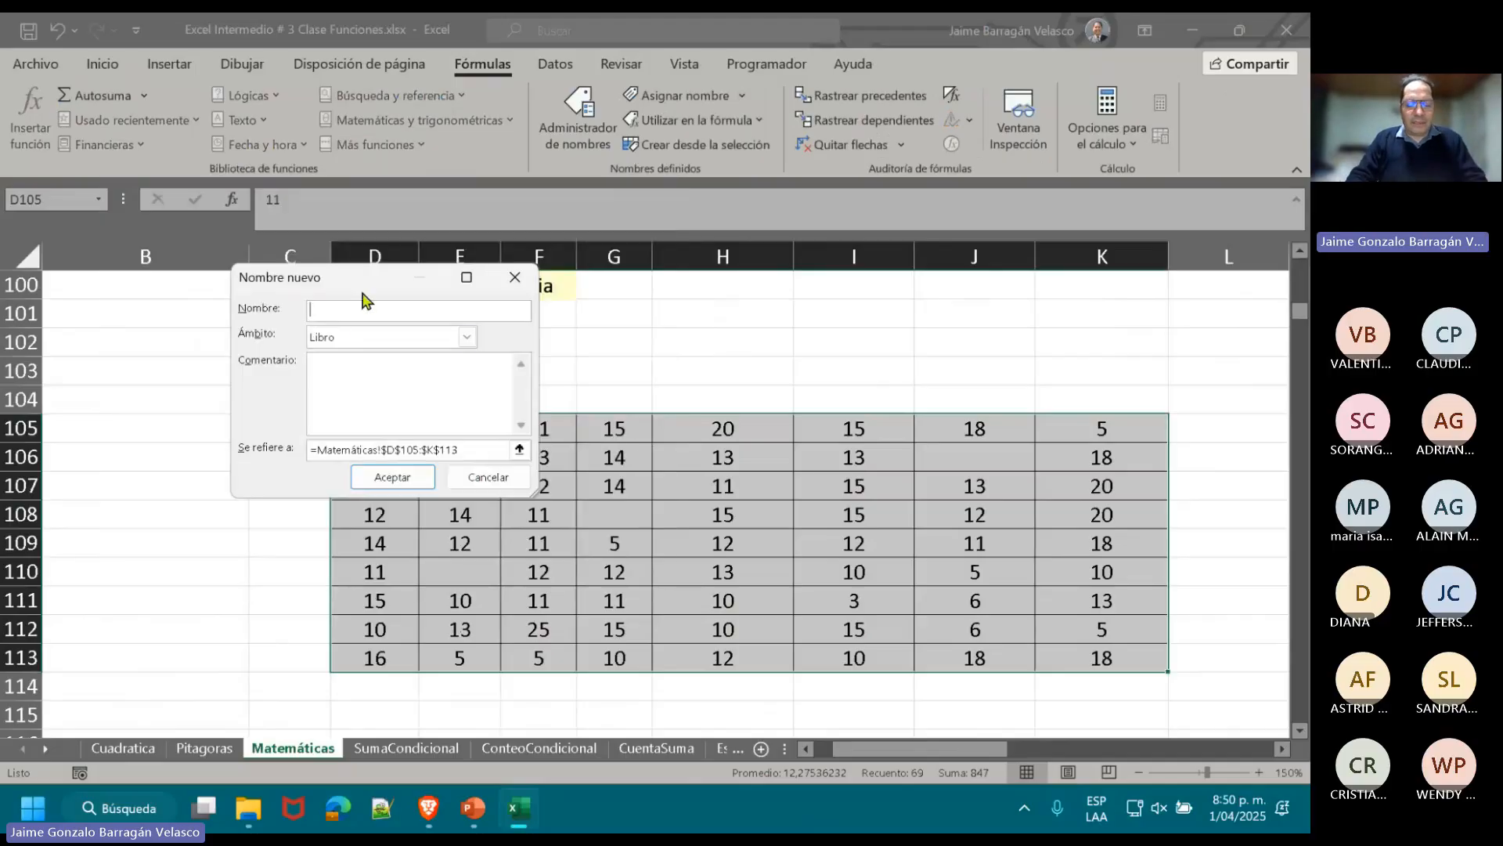
text(TBL)
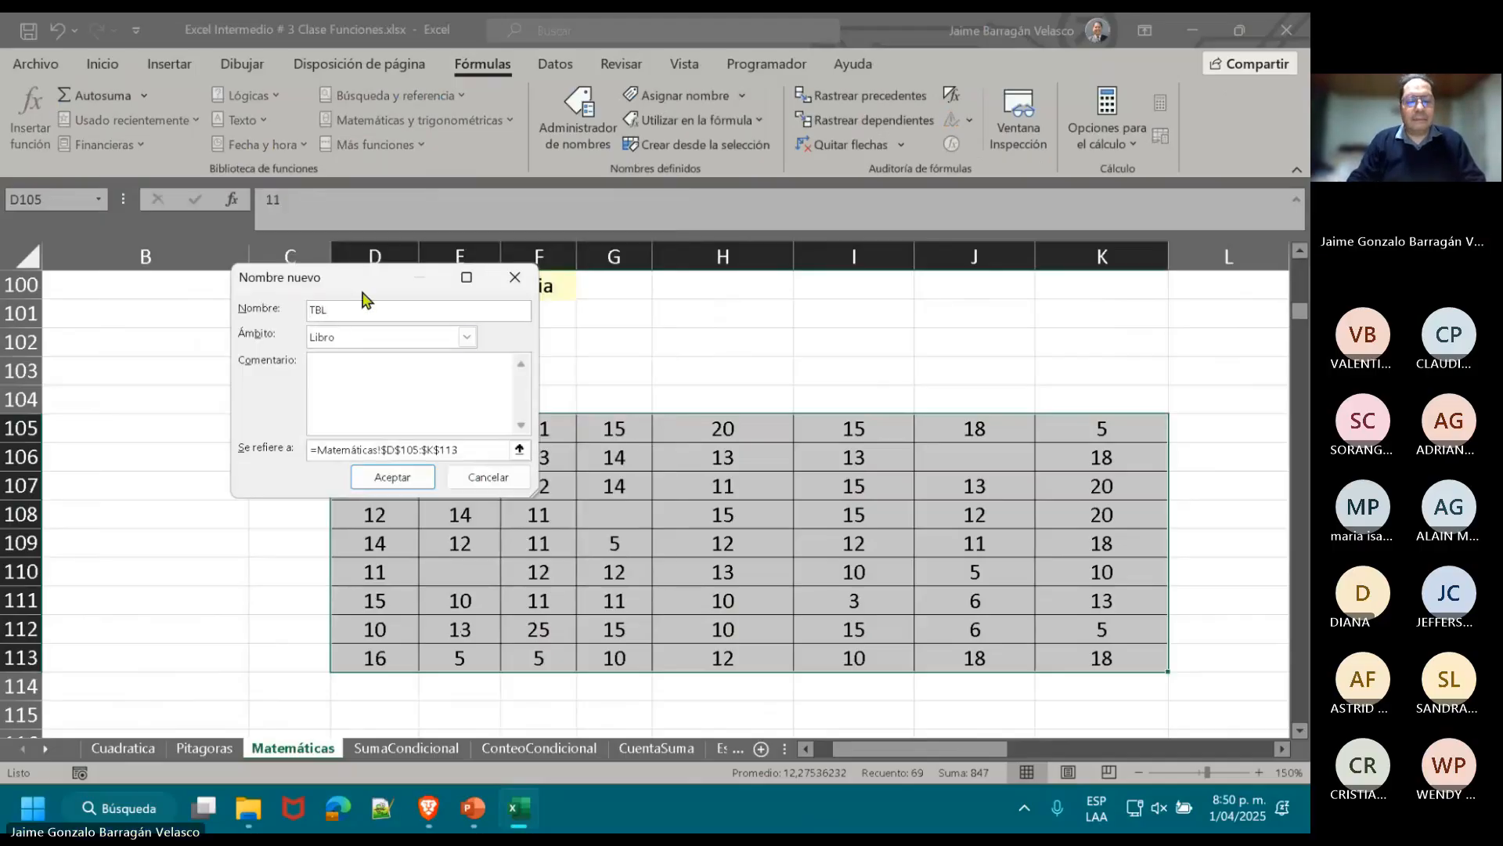
text(_1)
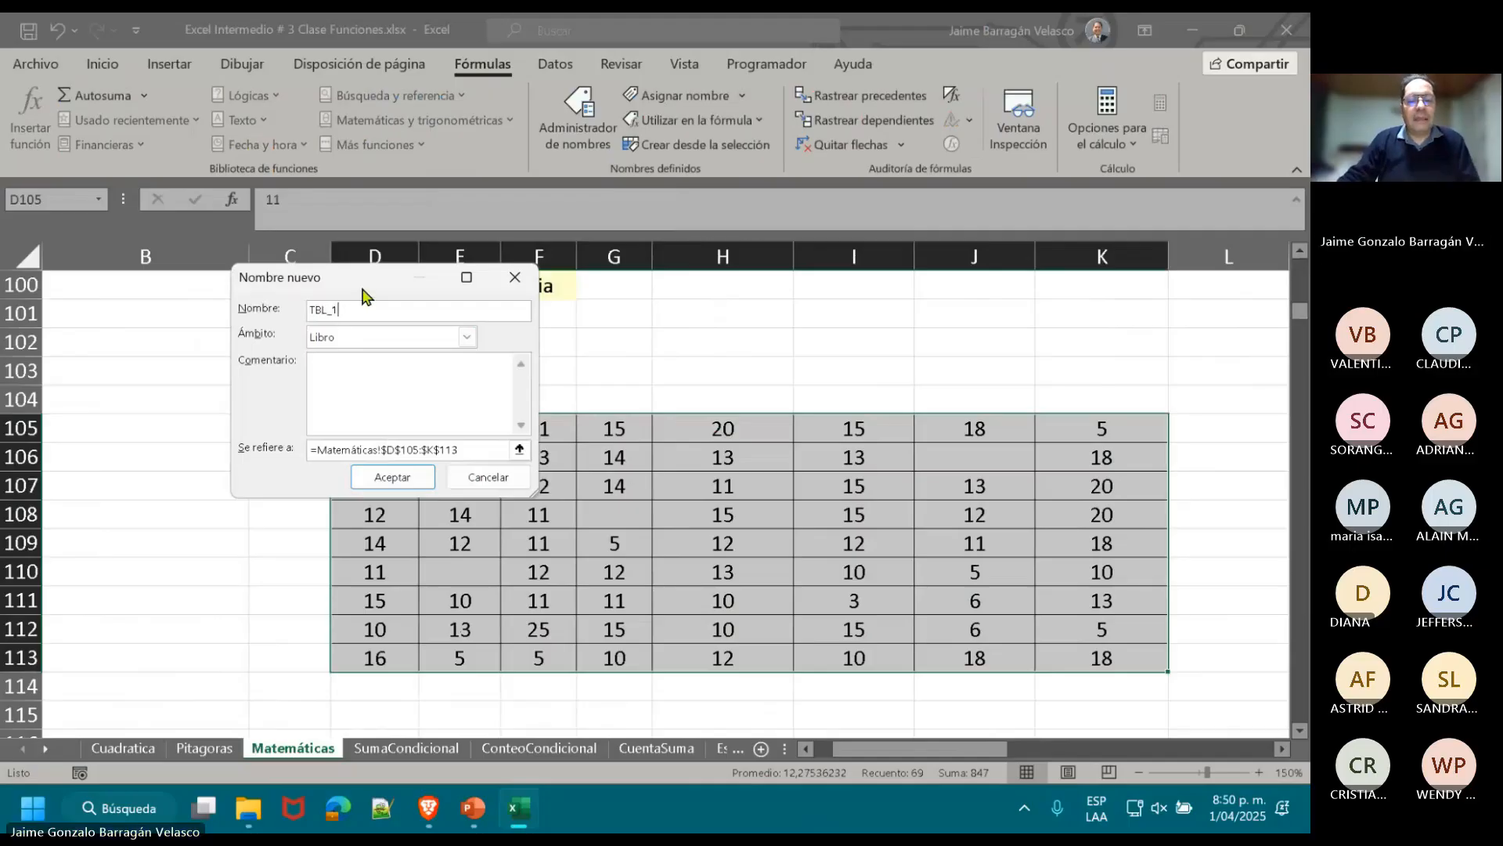
- Try to save the defined name as TBL1 without the underscore, and restore the underscore in the name
key(BackSpace)
key(BackSpace)
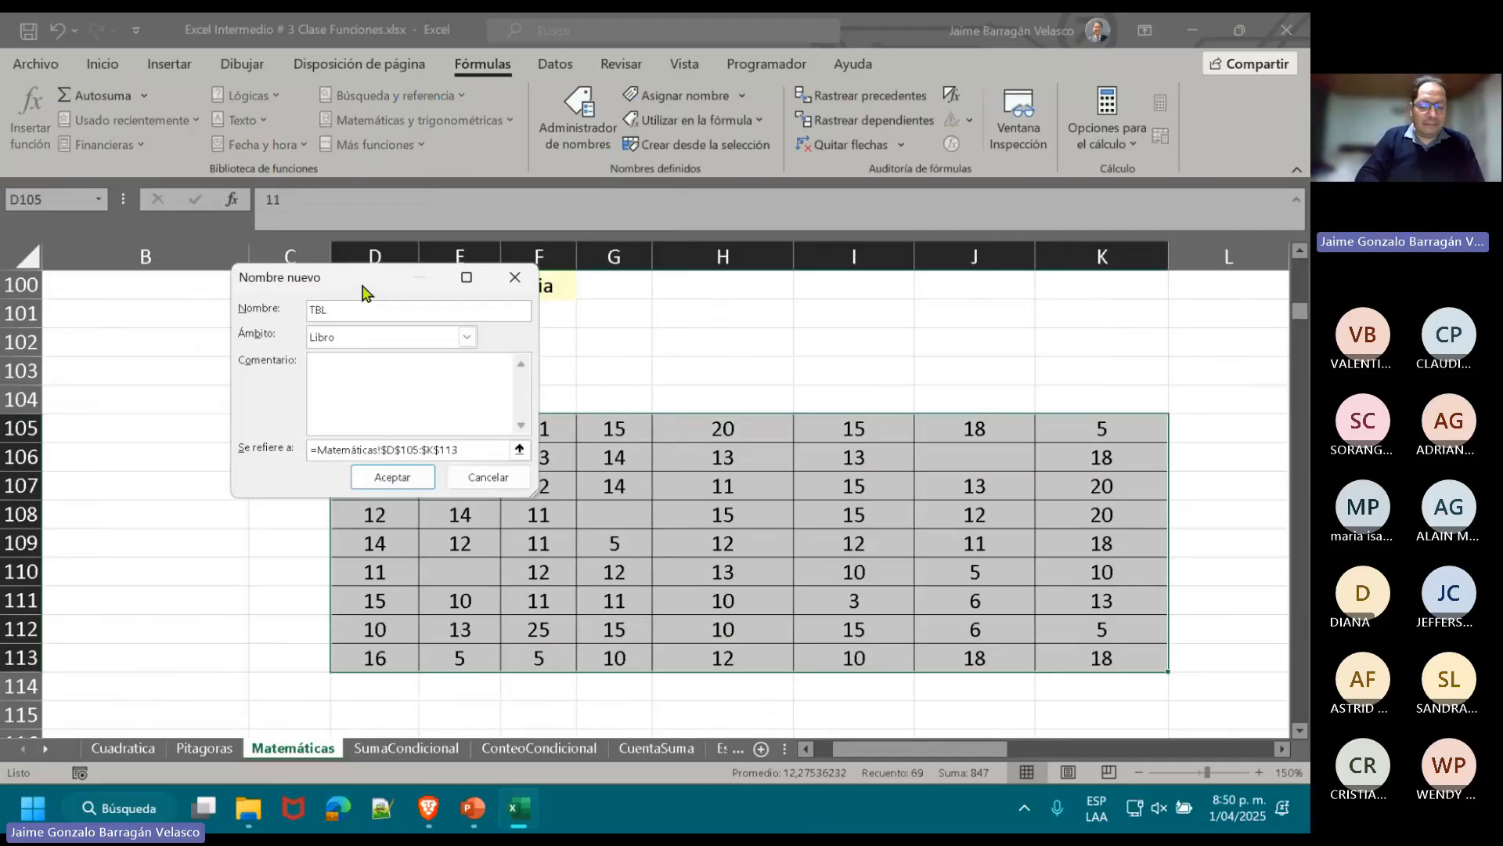
text(1)
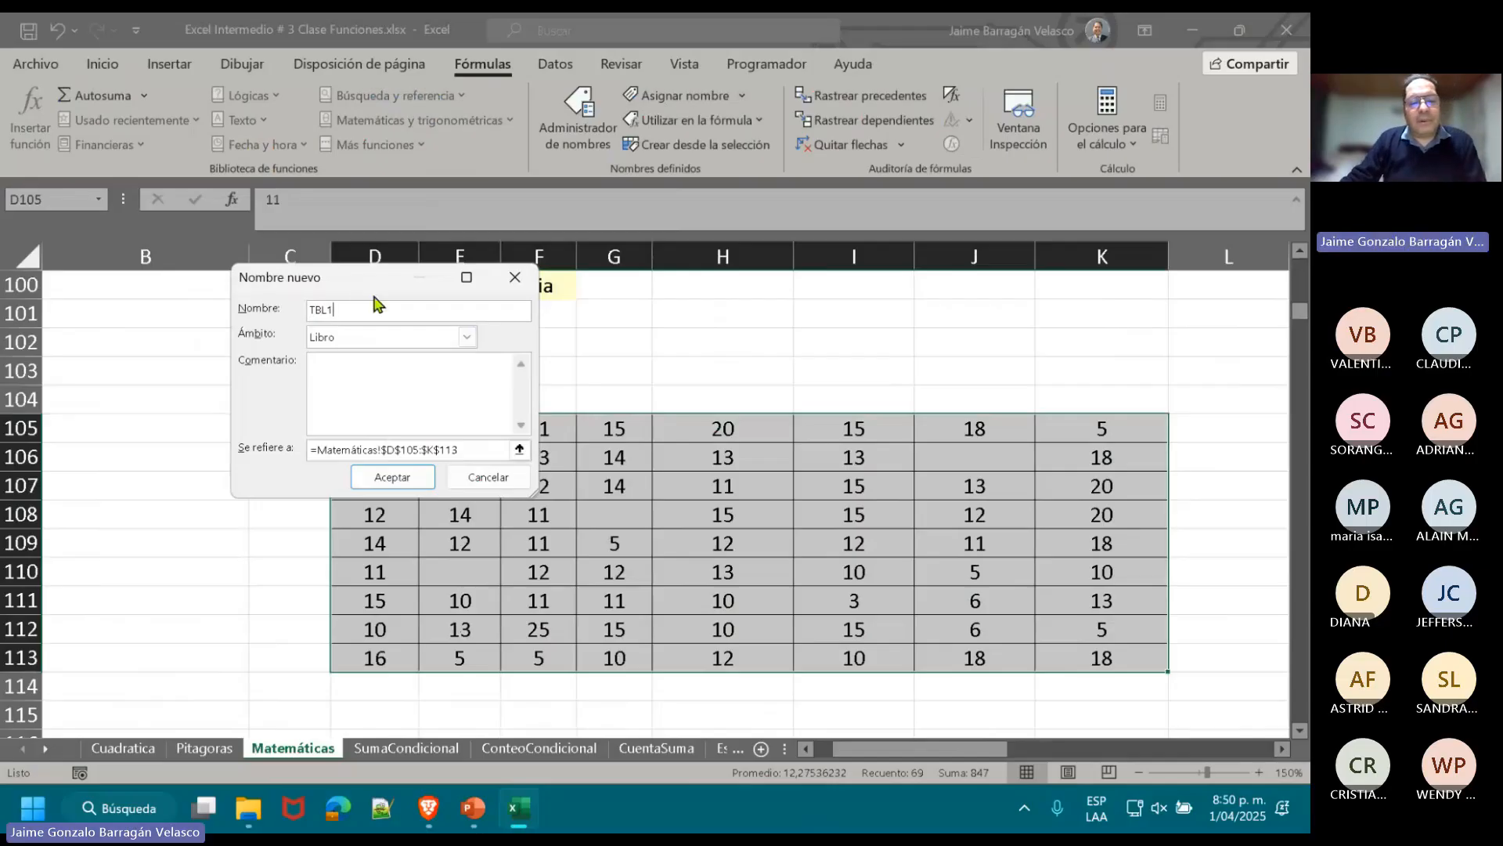
click(406, 483)
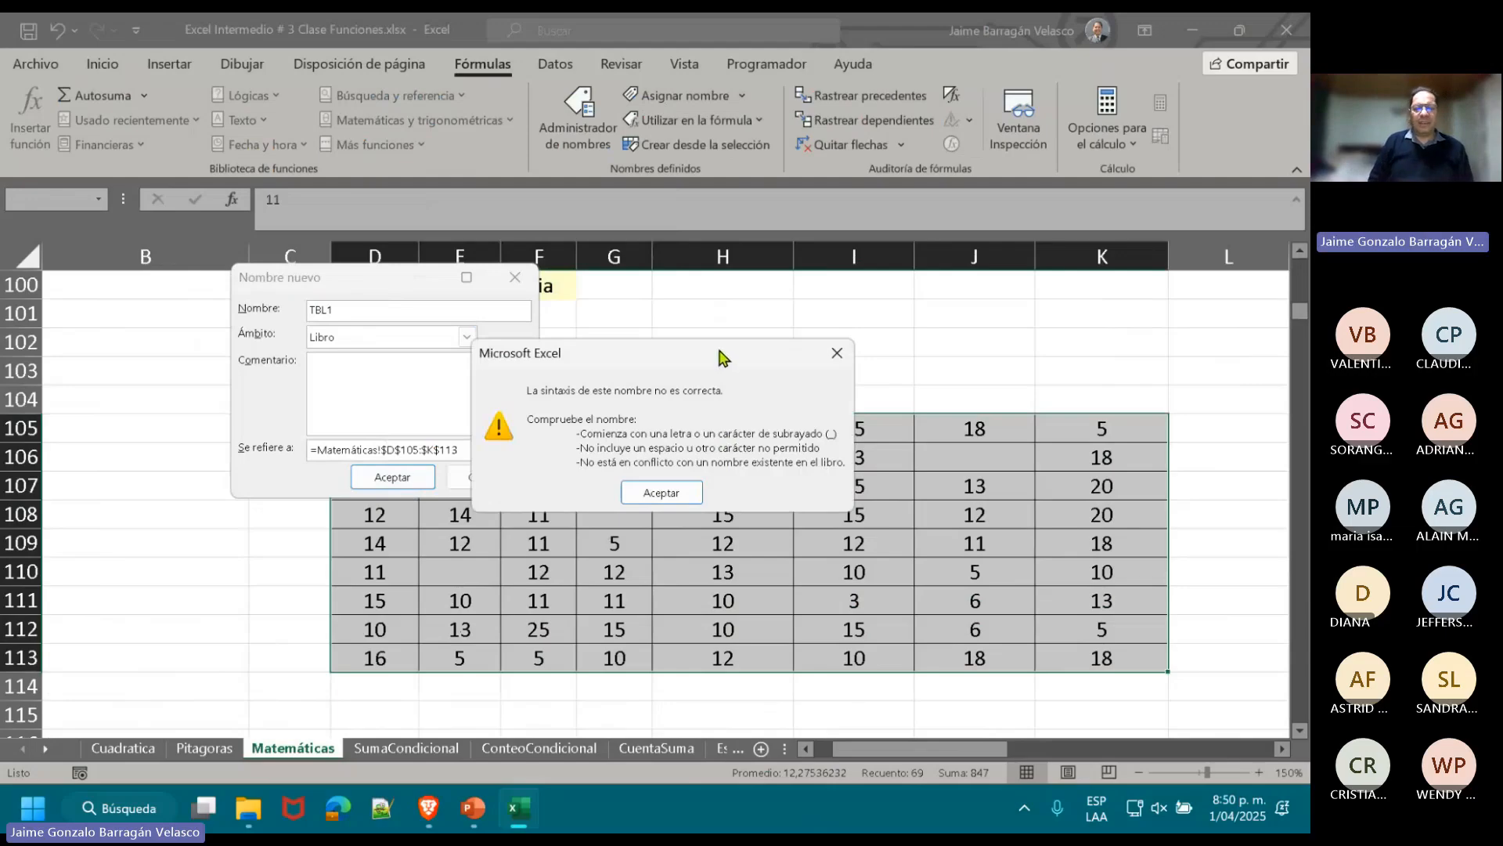
click(670, 493)
click(416, 313)
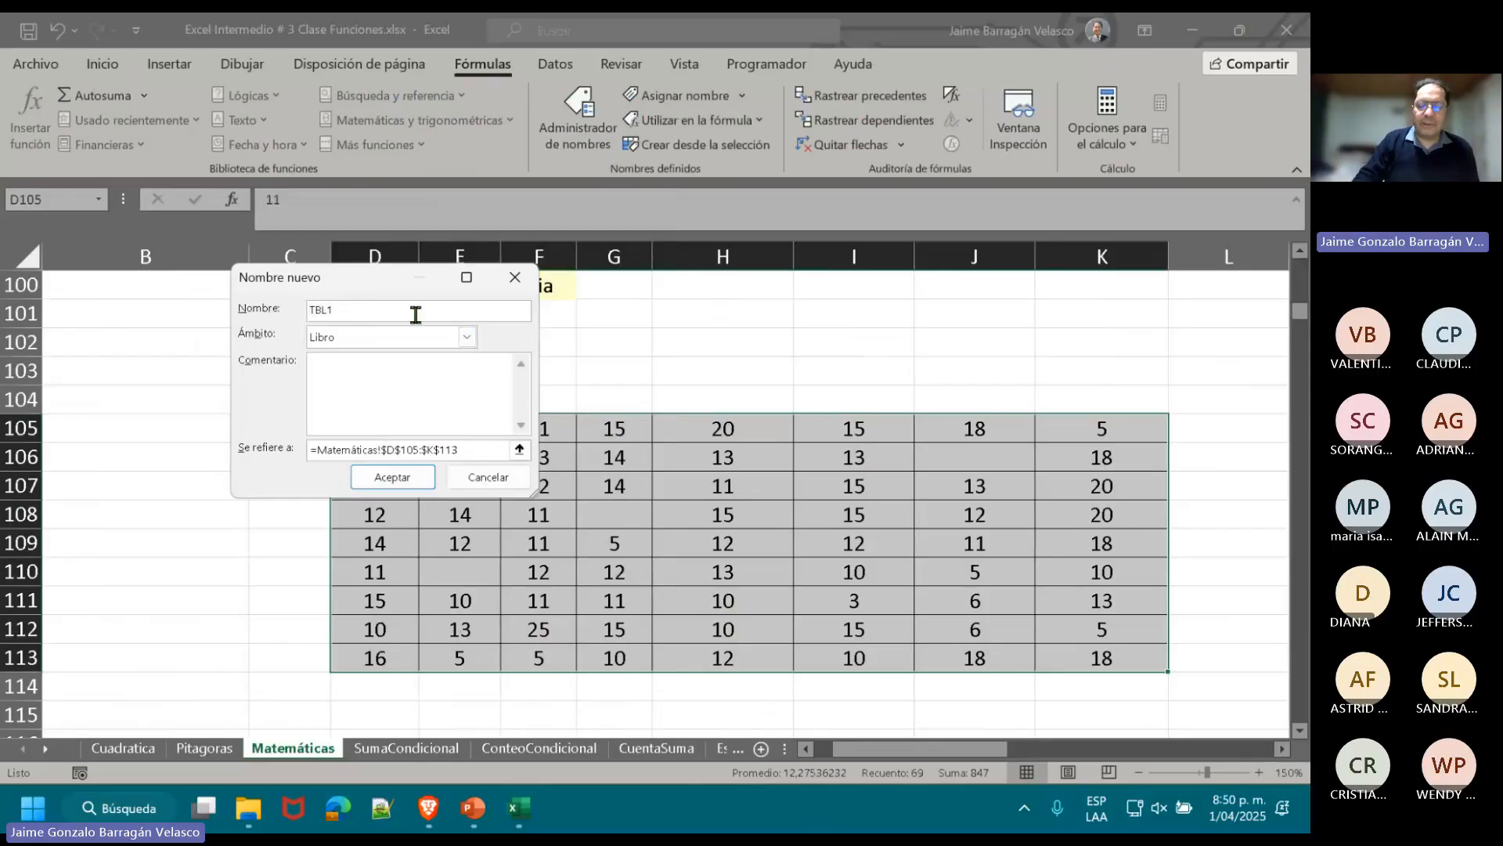
text(_)
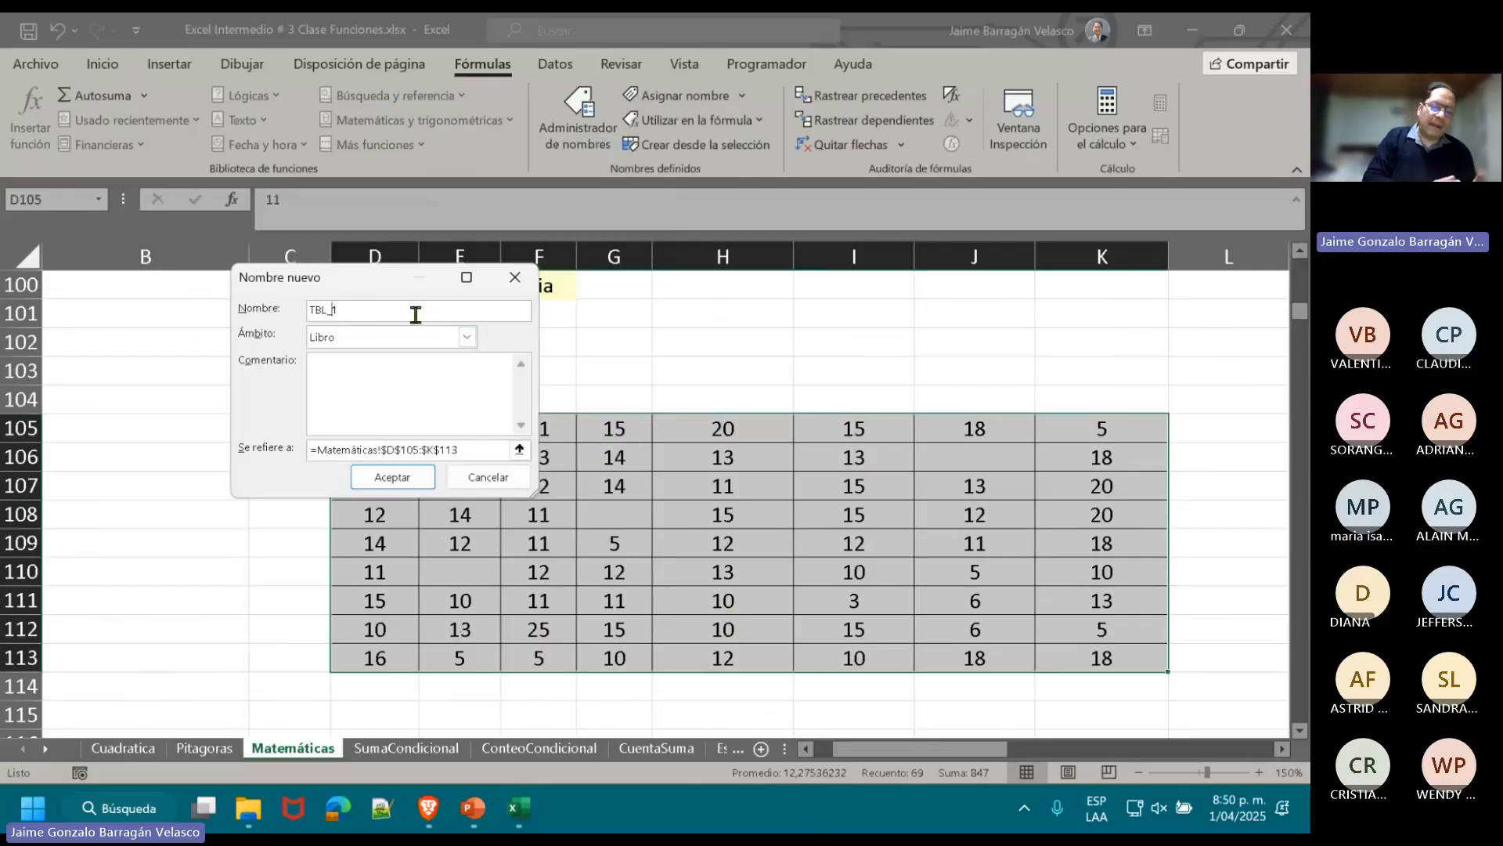
- Create the defined name TBL_1 for D105:K113, close the name manager and deselect the table
click(394, 479)
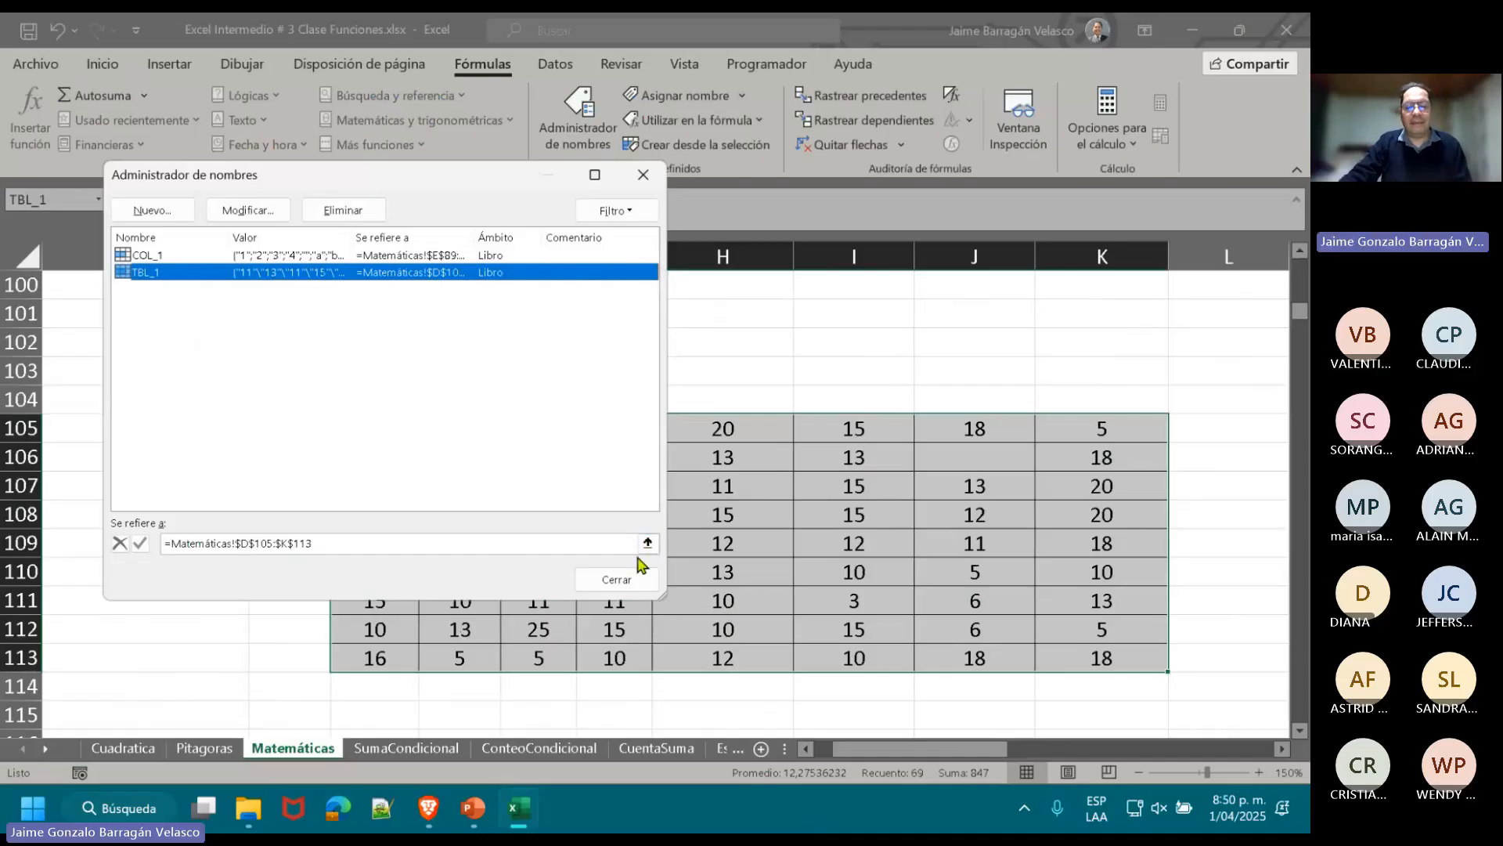
click(631, 578)
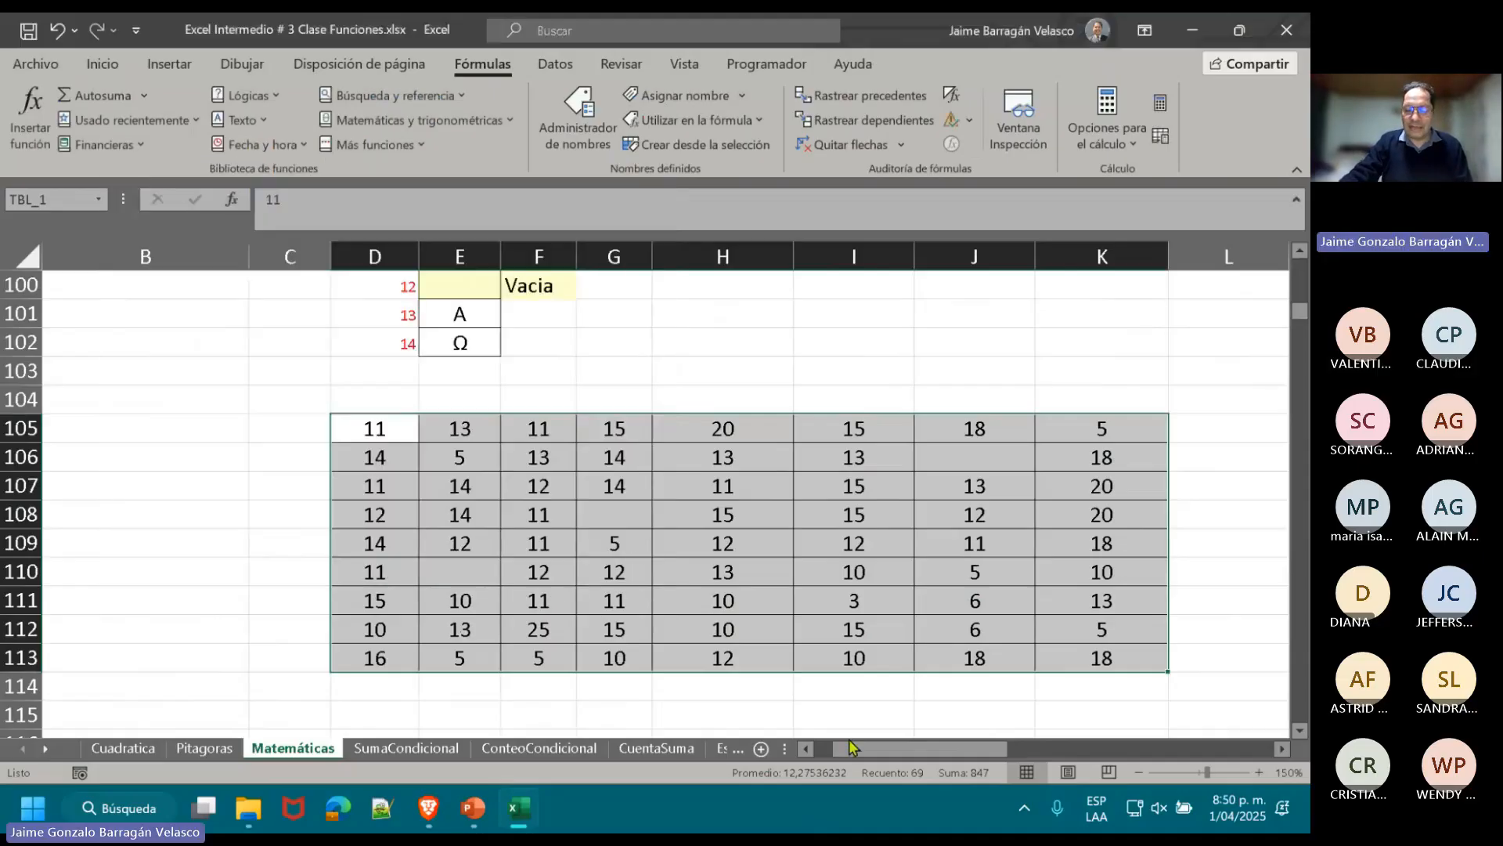
drag(850, 748, 832, 748)
click(925, 514)
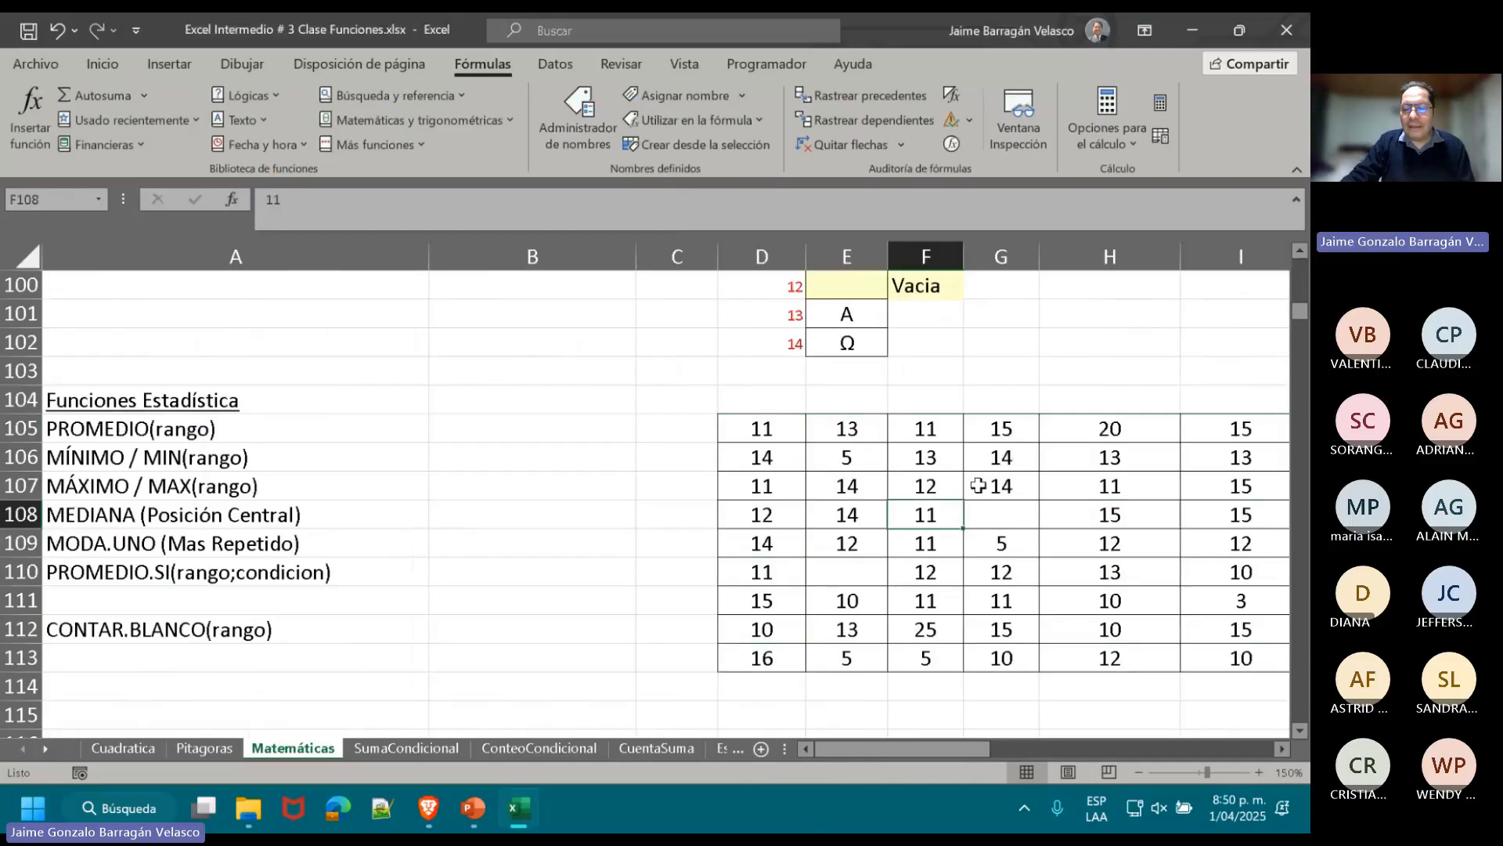
click(1080, 513)
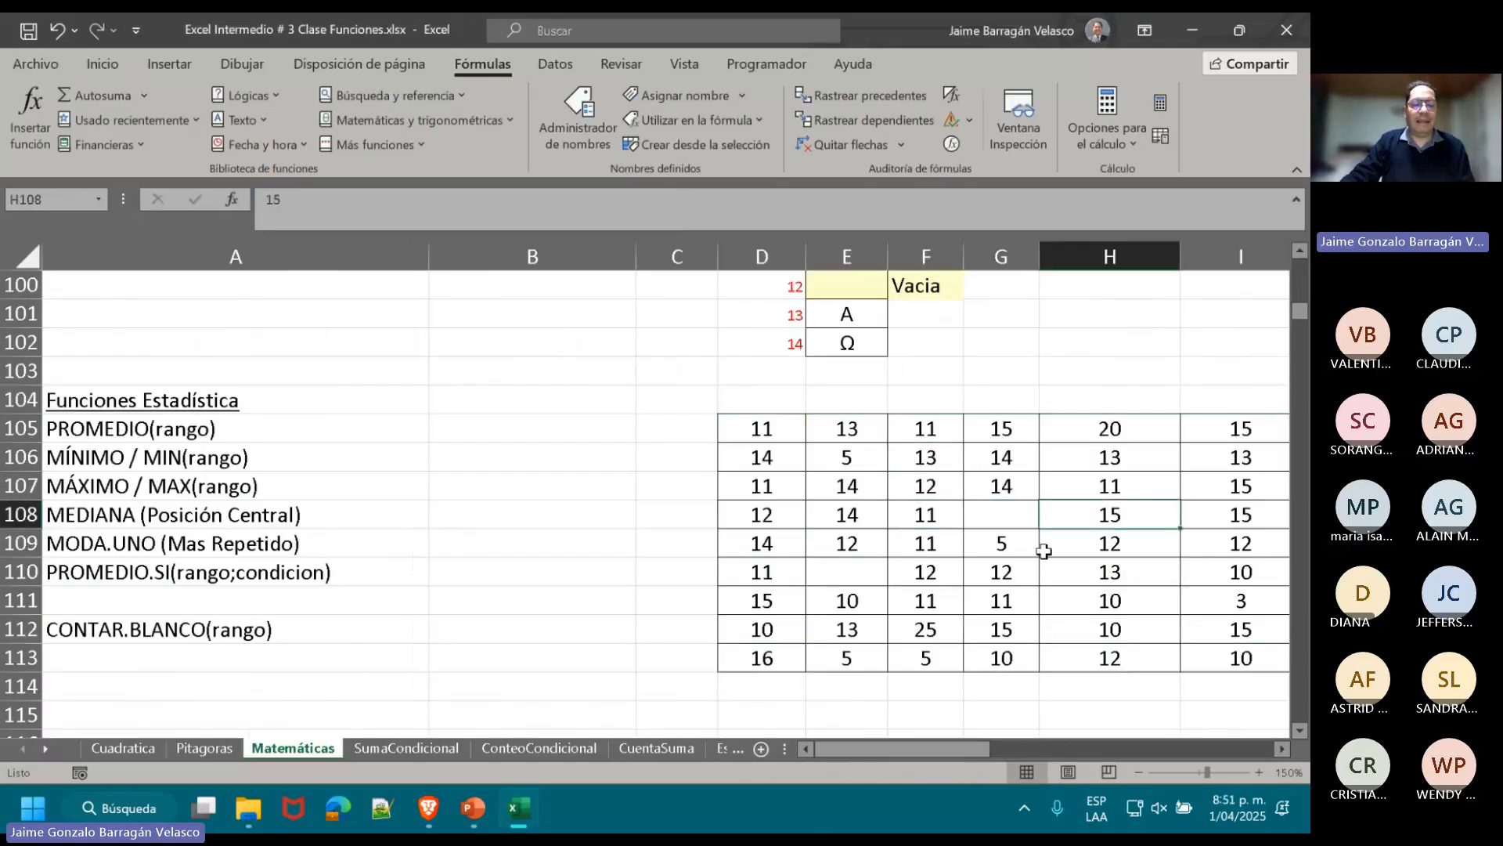
- Enter =PROMEDIO(TBL_1) in B105 to average the named number table
click(471, 428)
text(=)
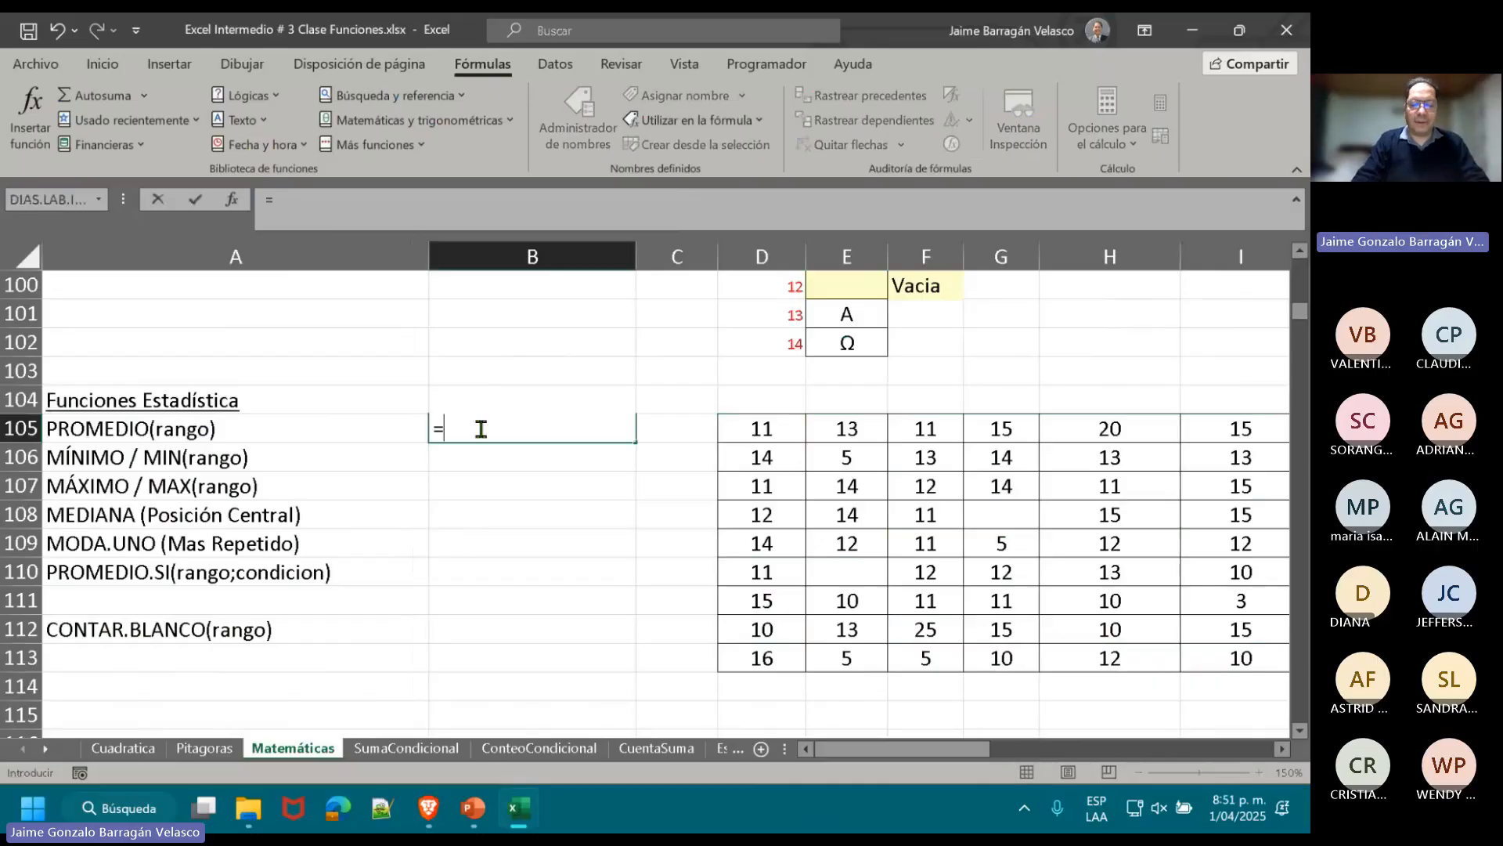
text(PRO)
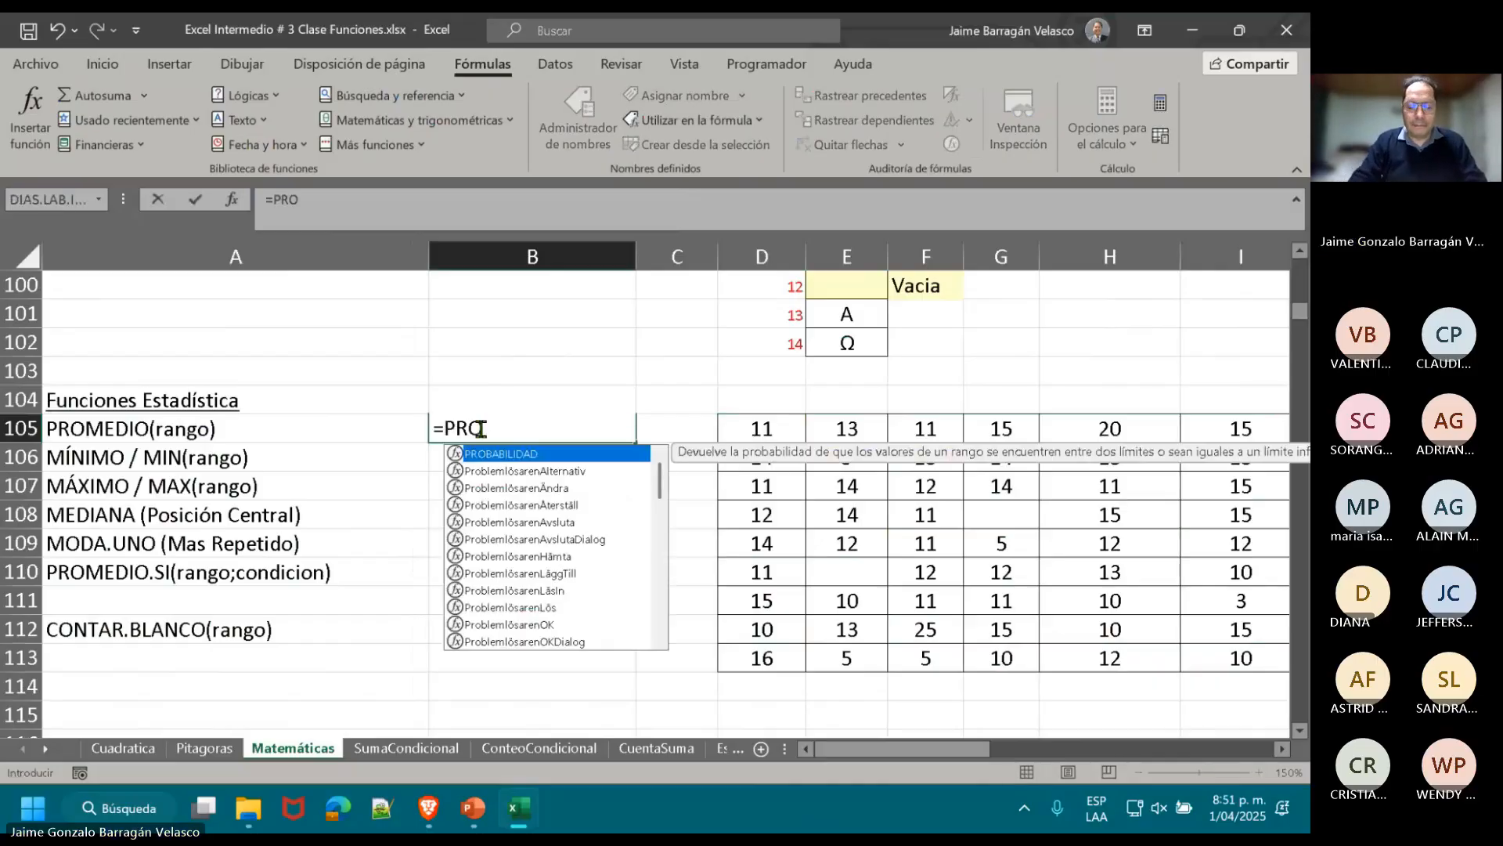
text(ME)
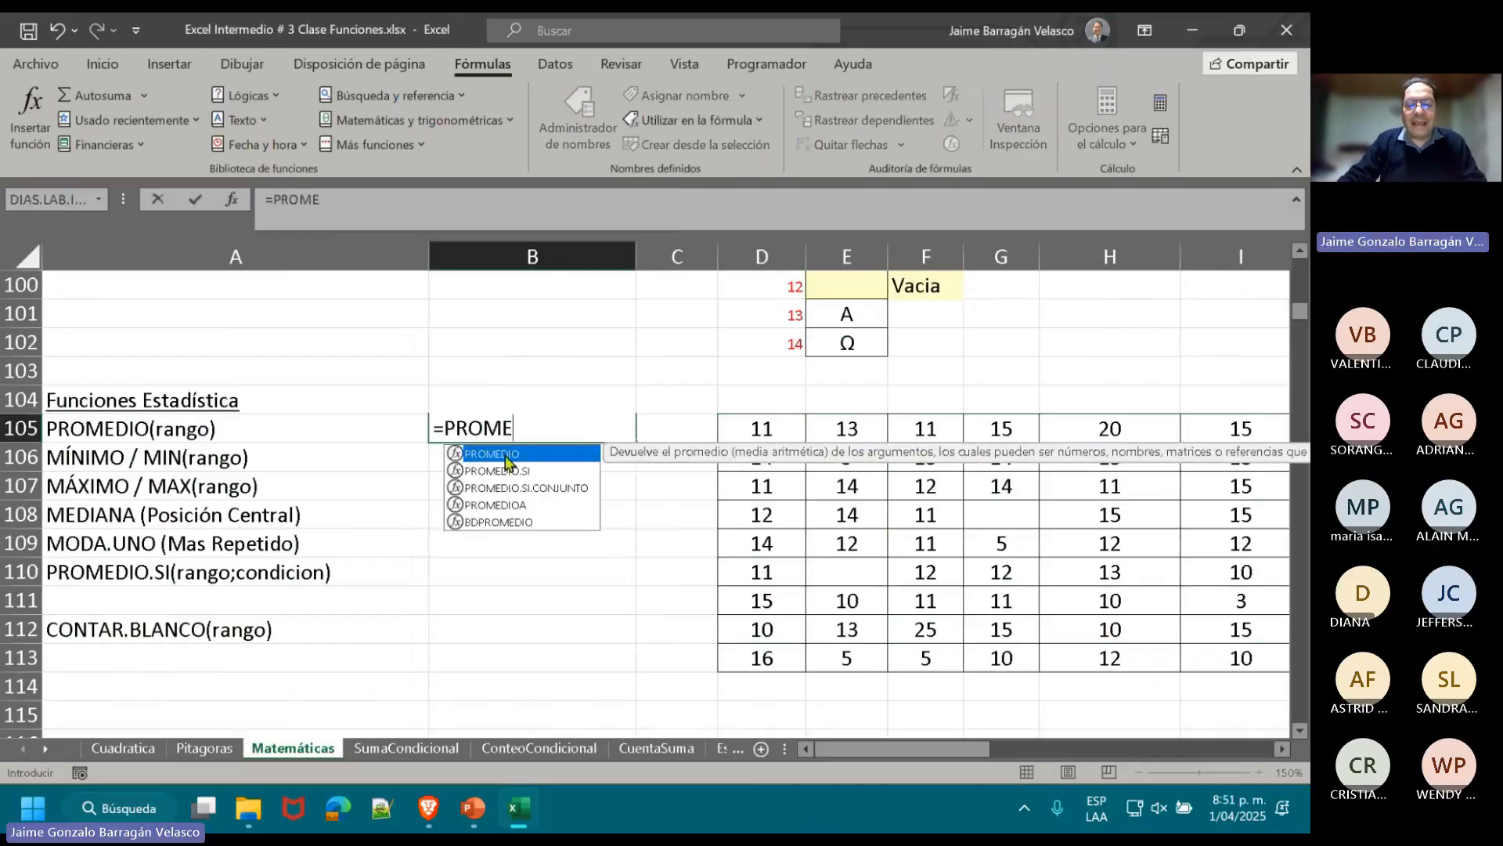
double_click(505, 457)
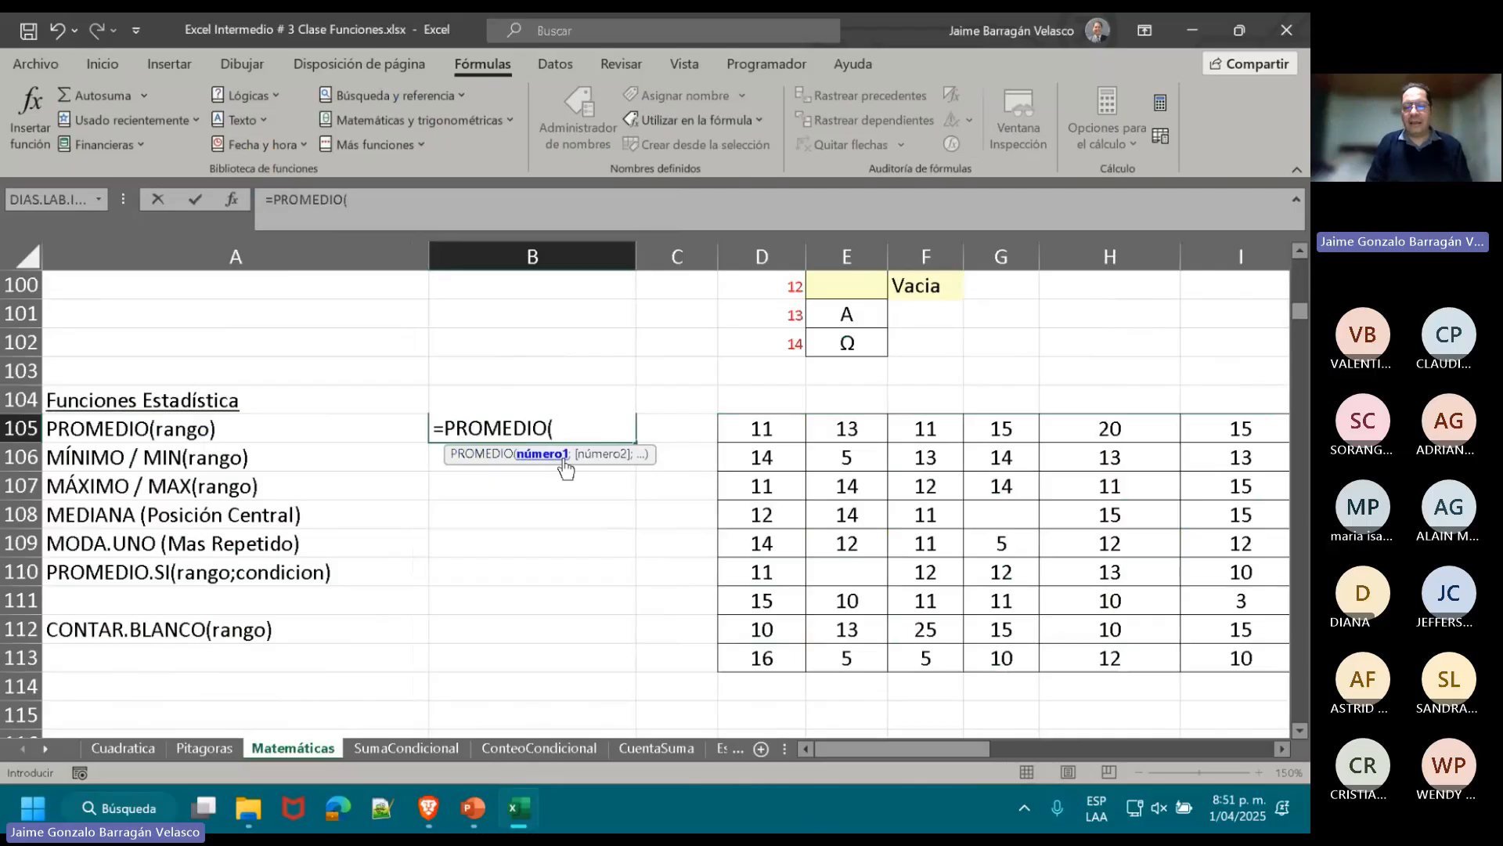
text(TB)
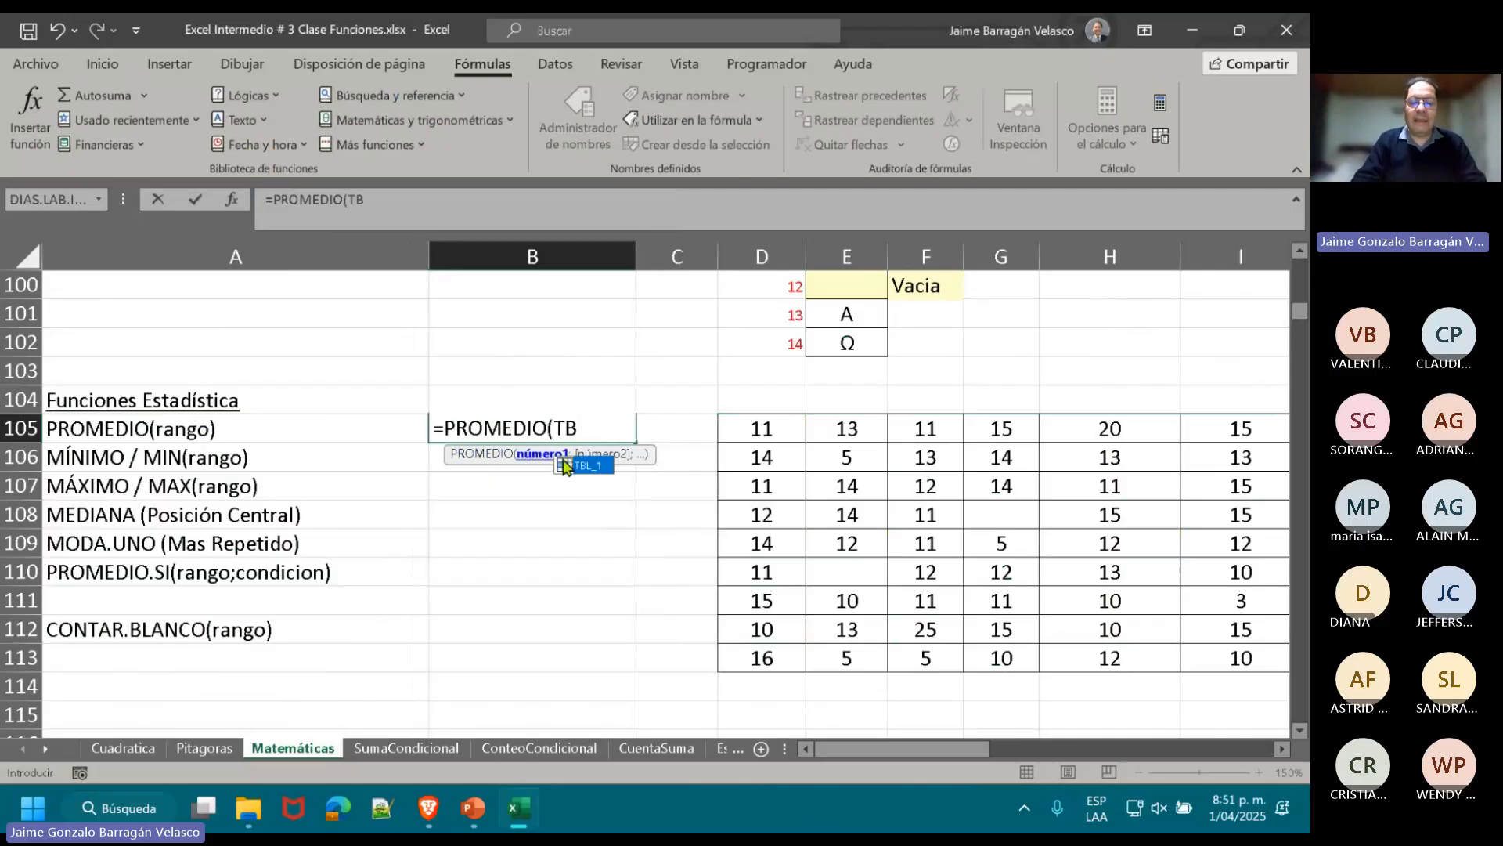
double_click(583, 465)
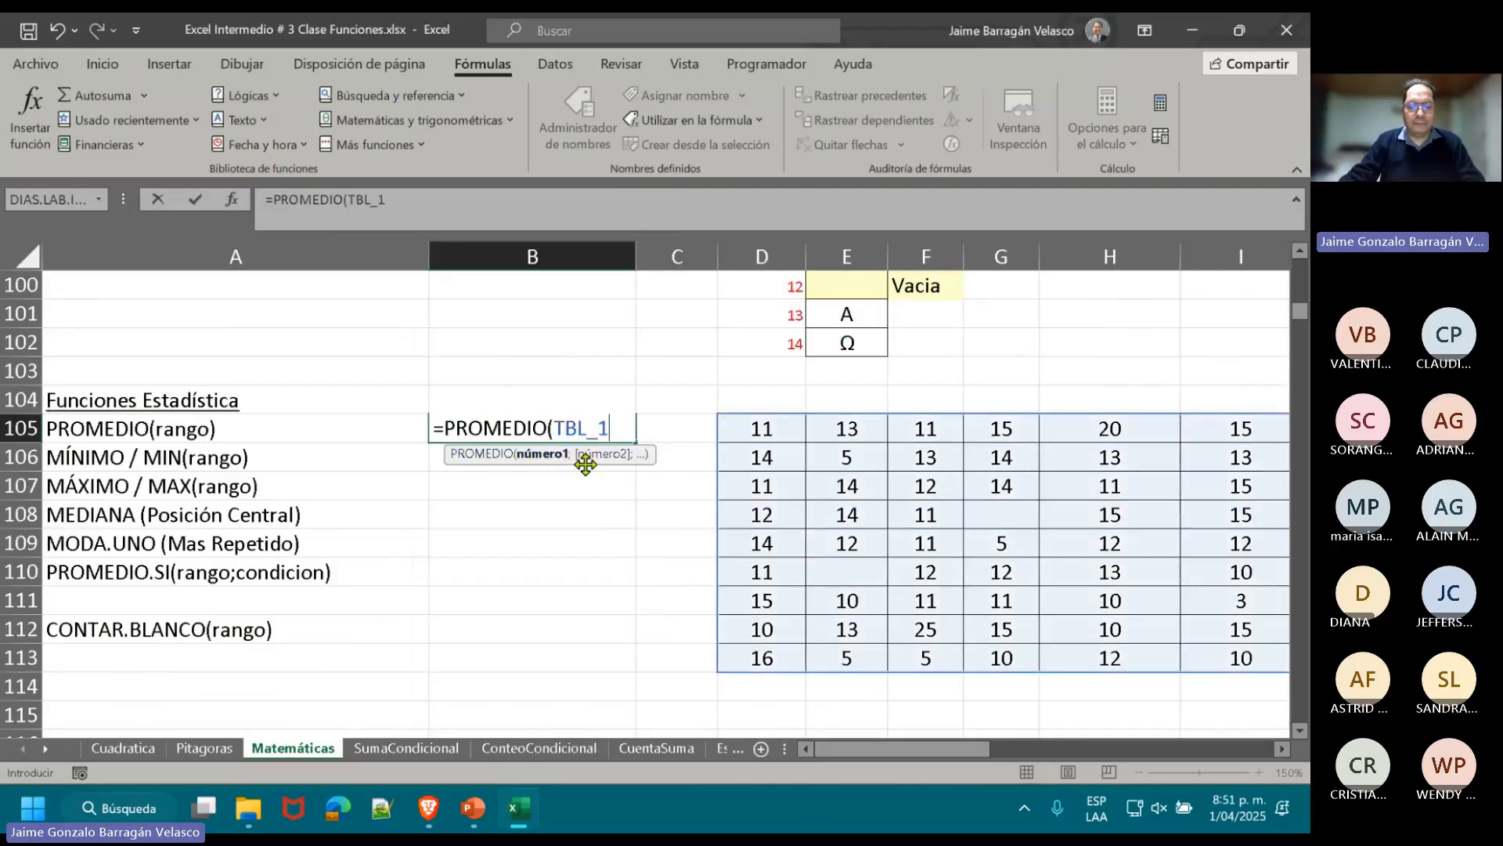
text())
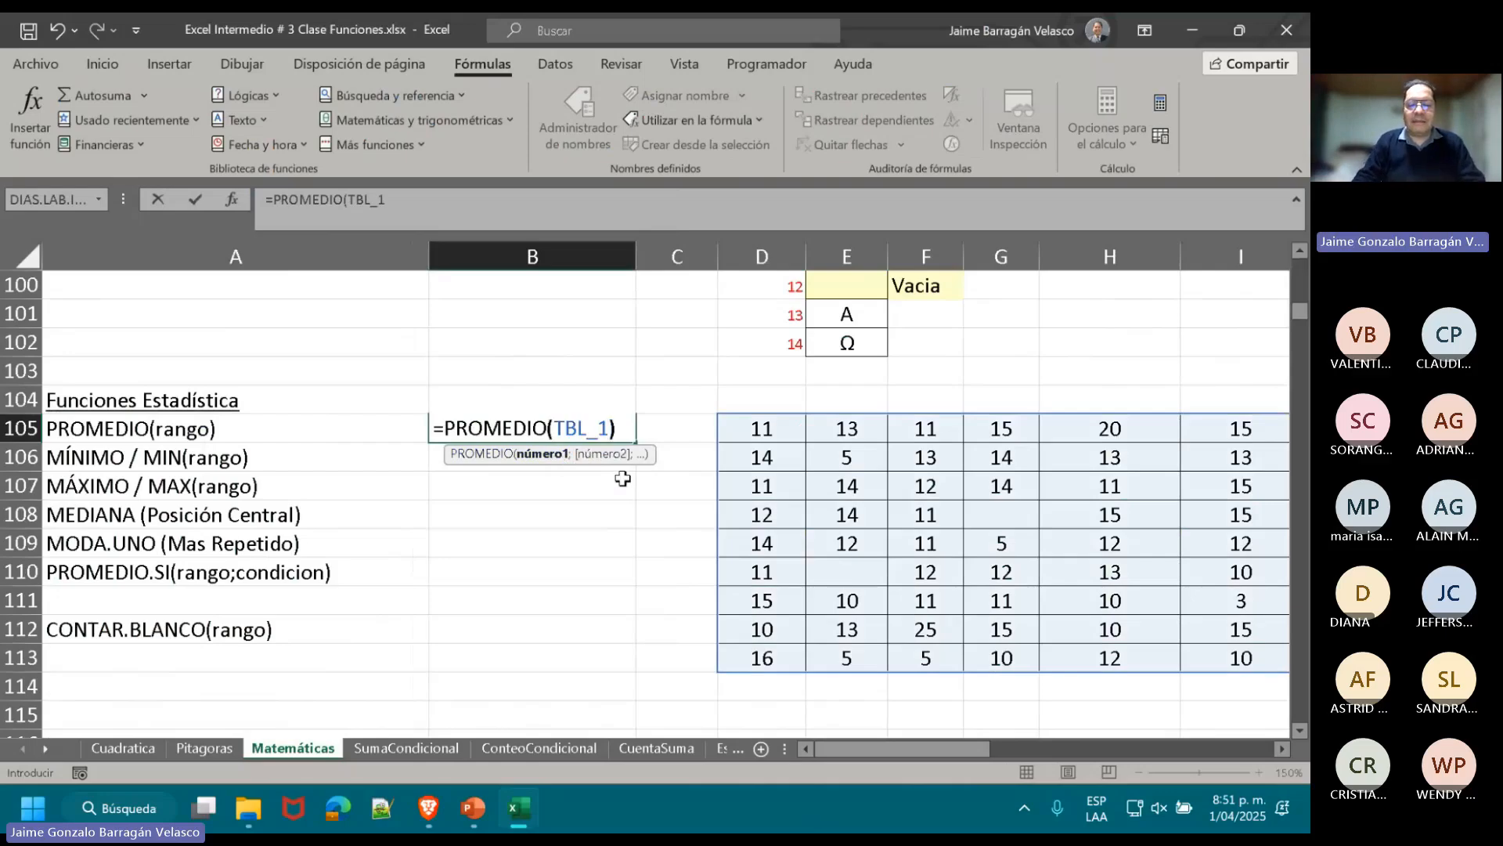
key(Return)
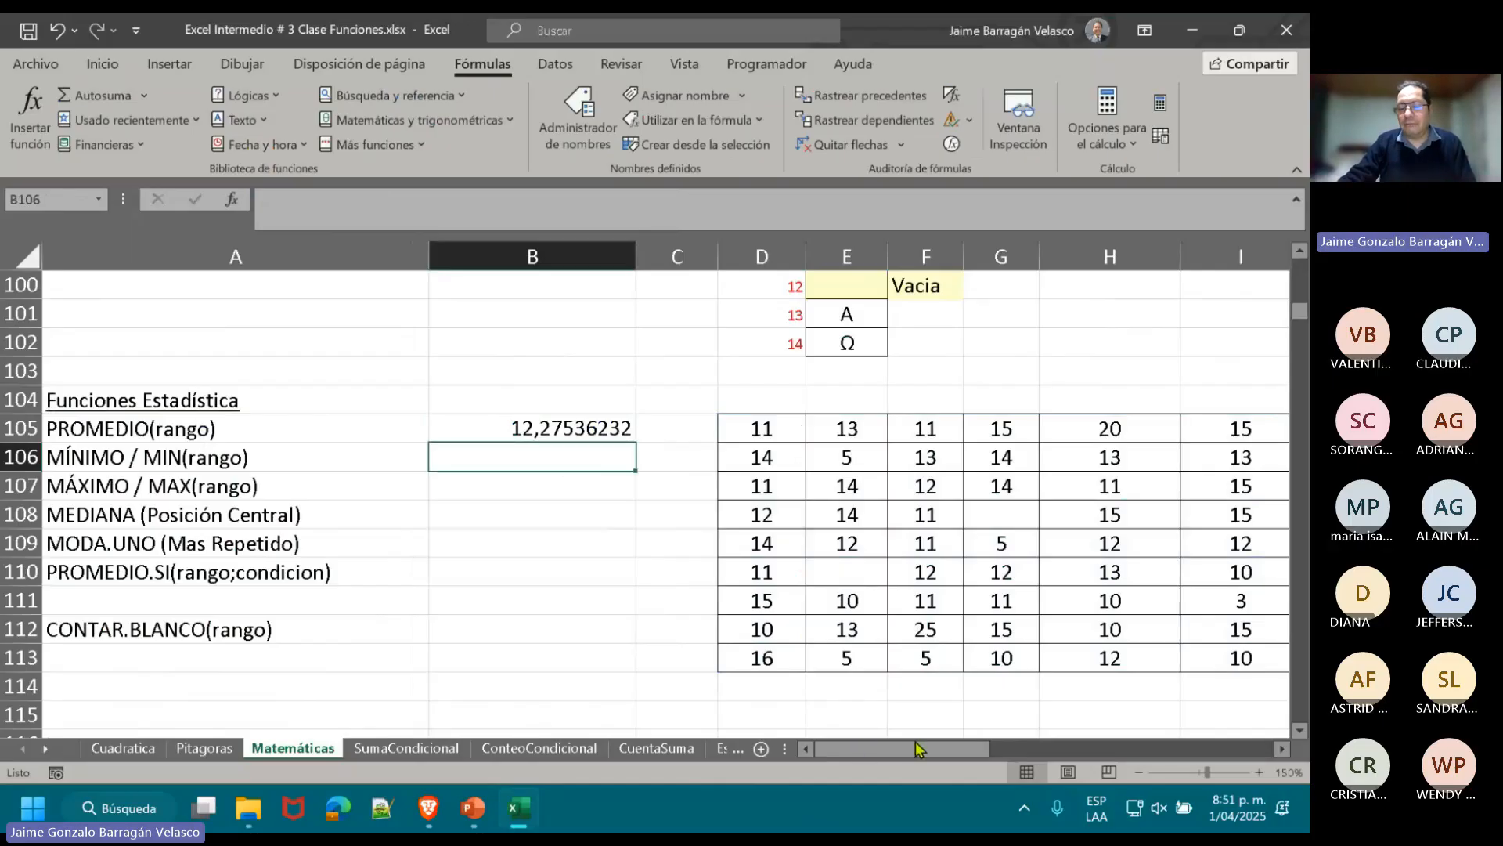
- Enter =MIN(TBL_1) in B106 to get the smallest value of the named number table
drag(915, 741, 854, 740)
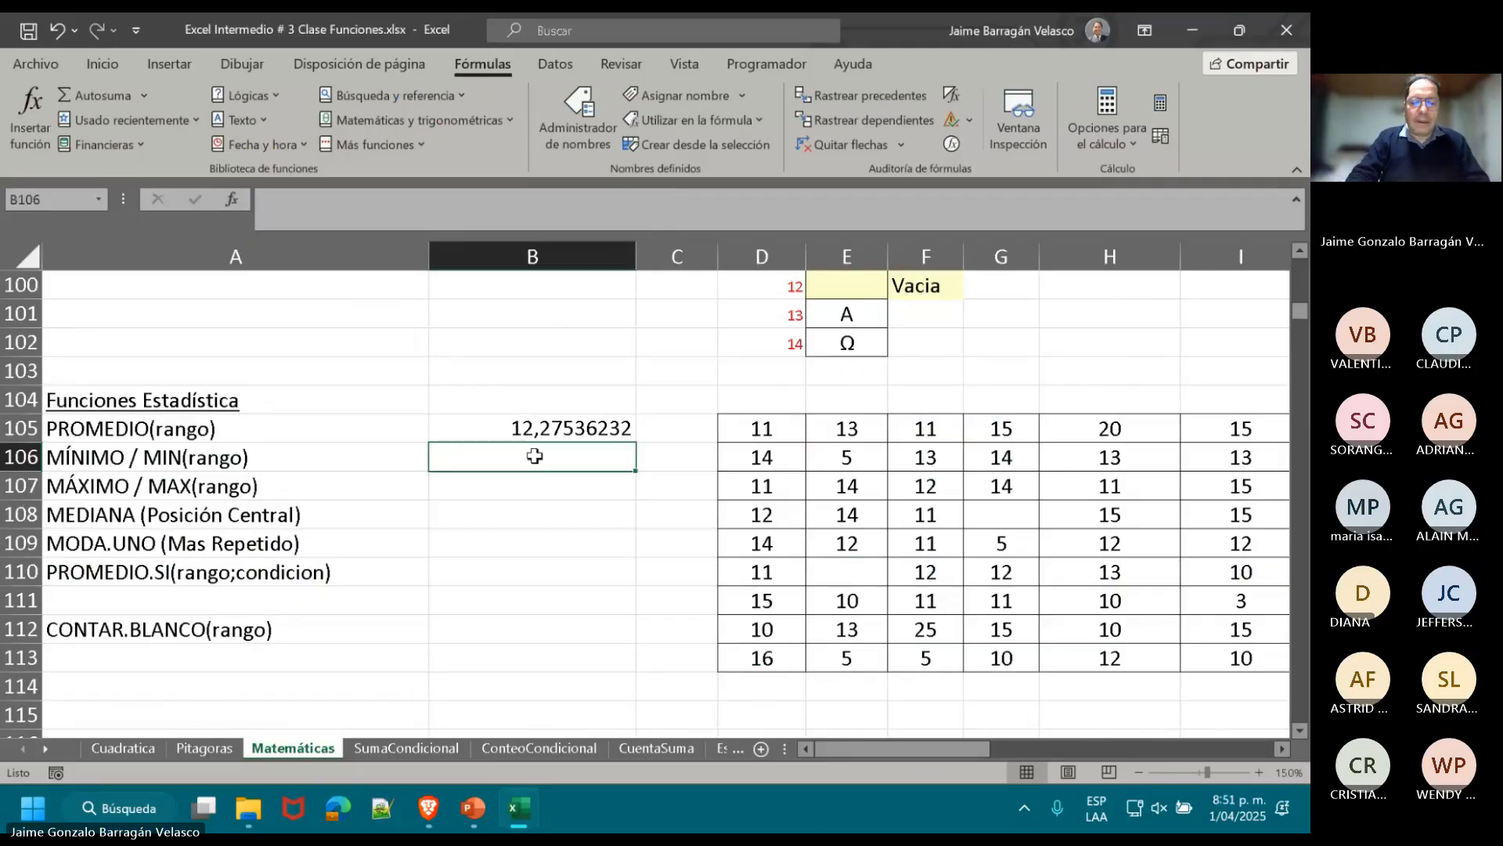
text(=)
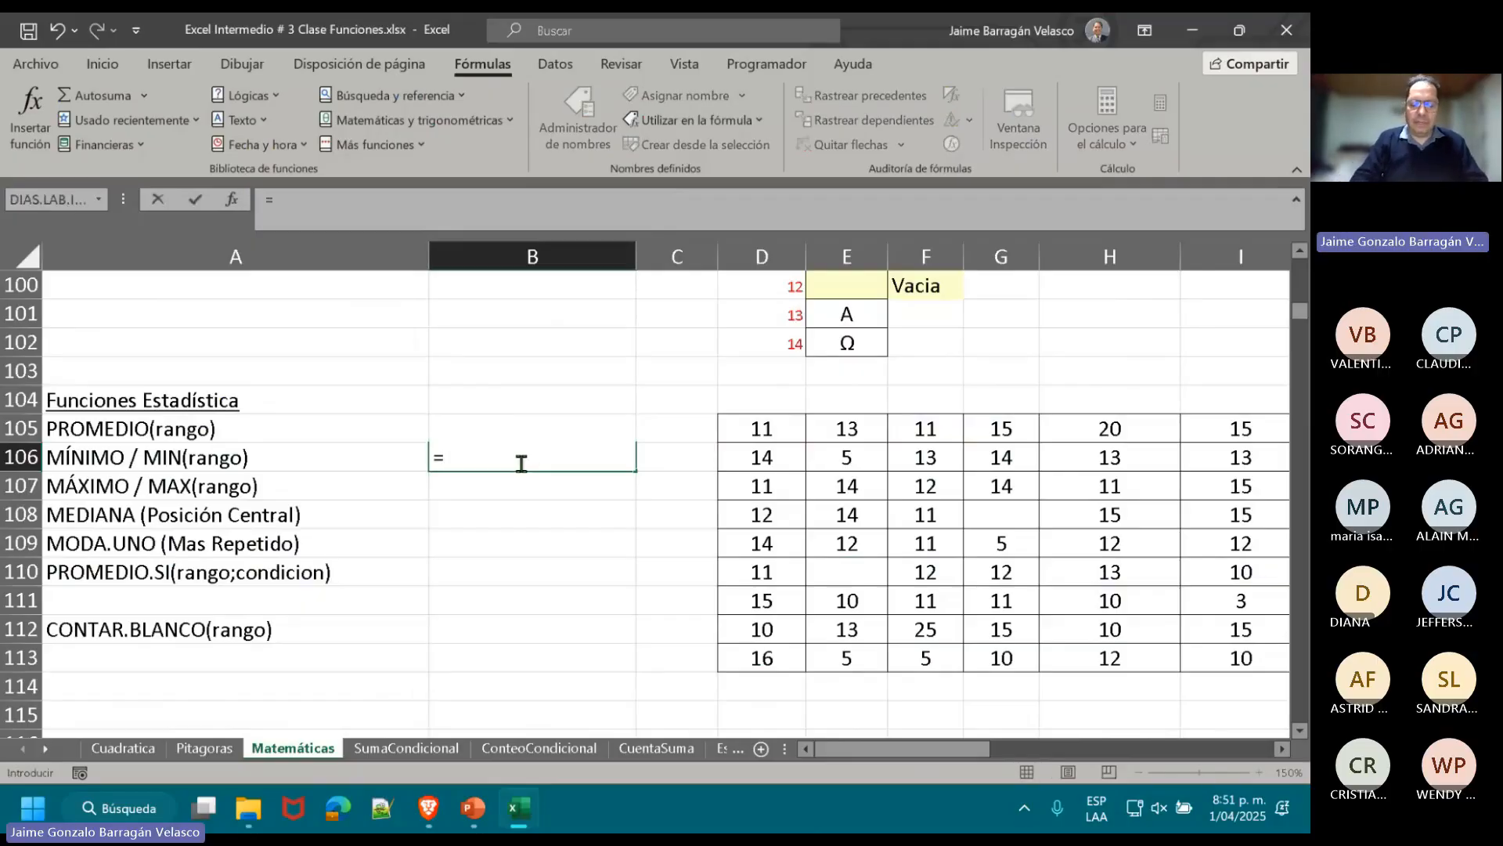
text(MIN()
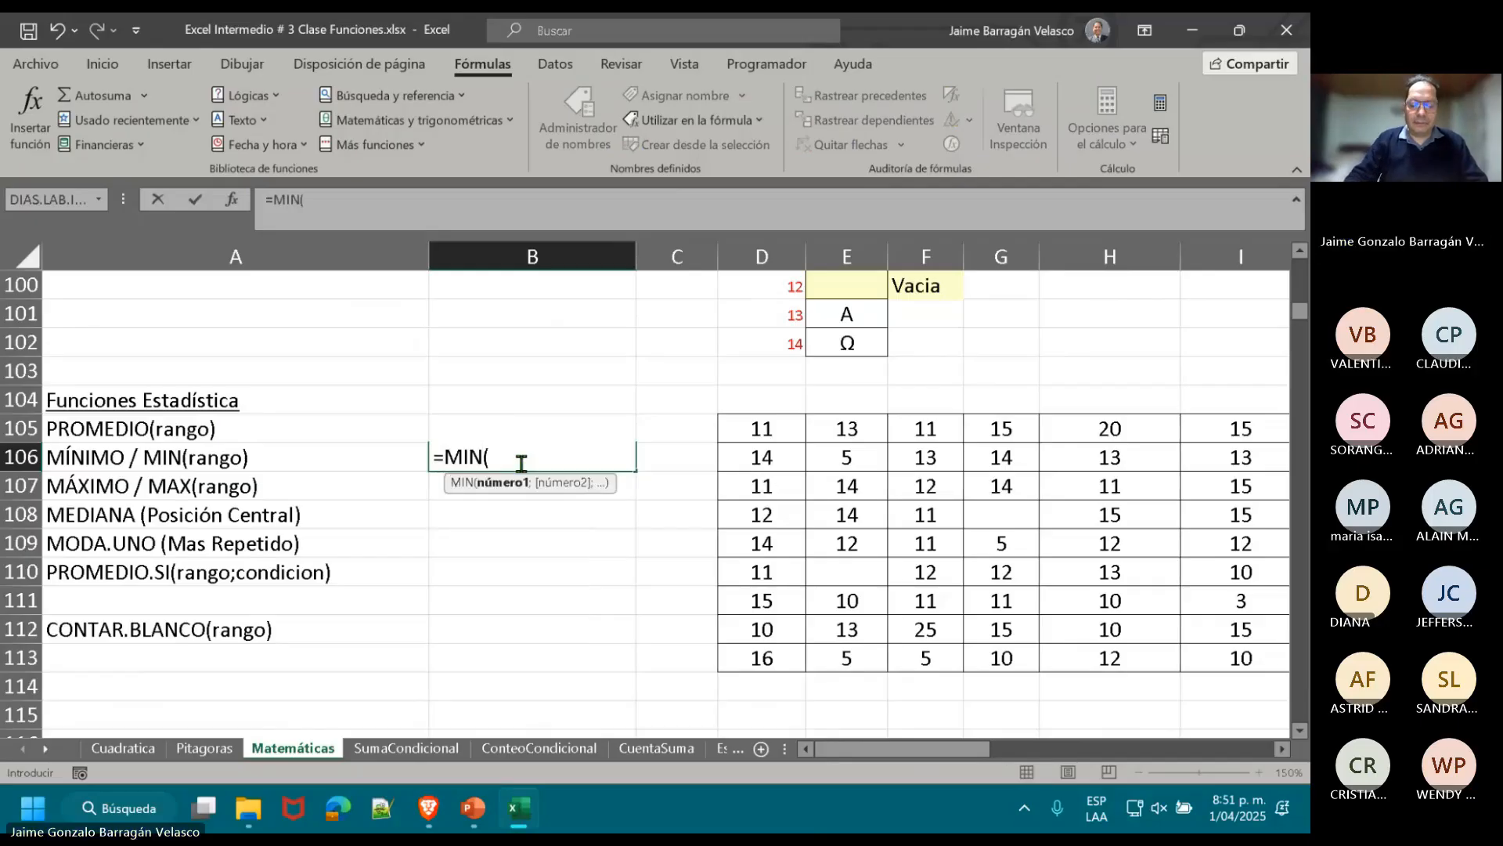
text(TB)
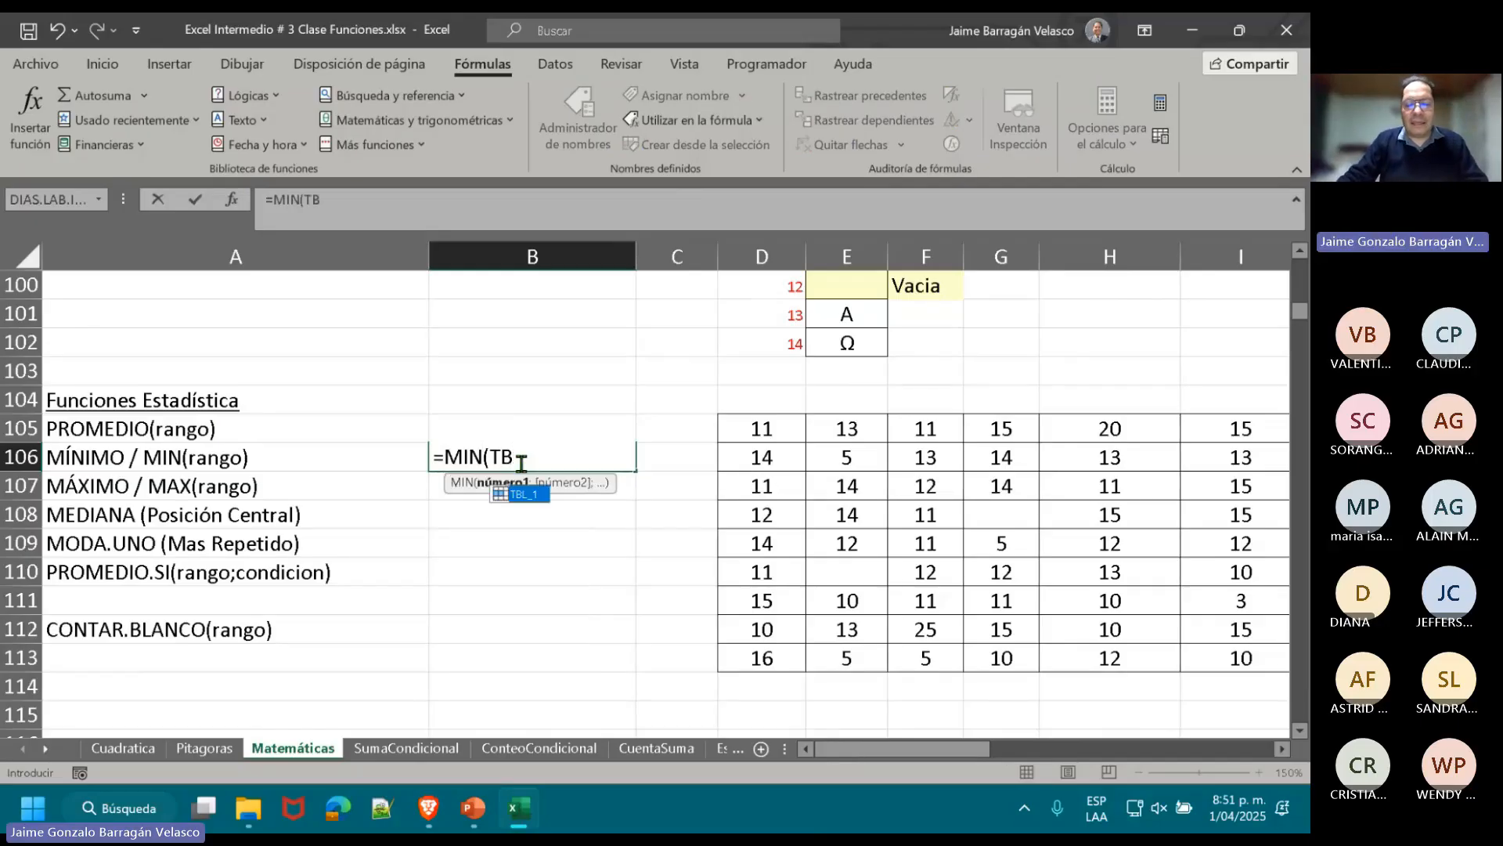
double_click(521, 494)
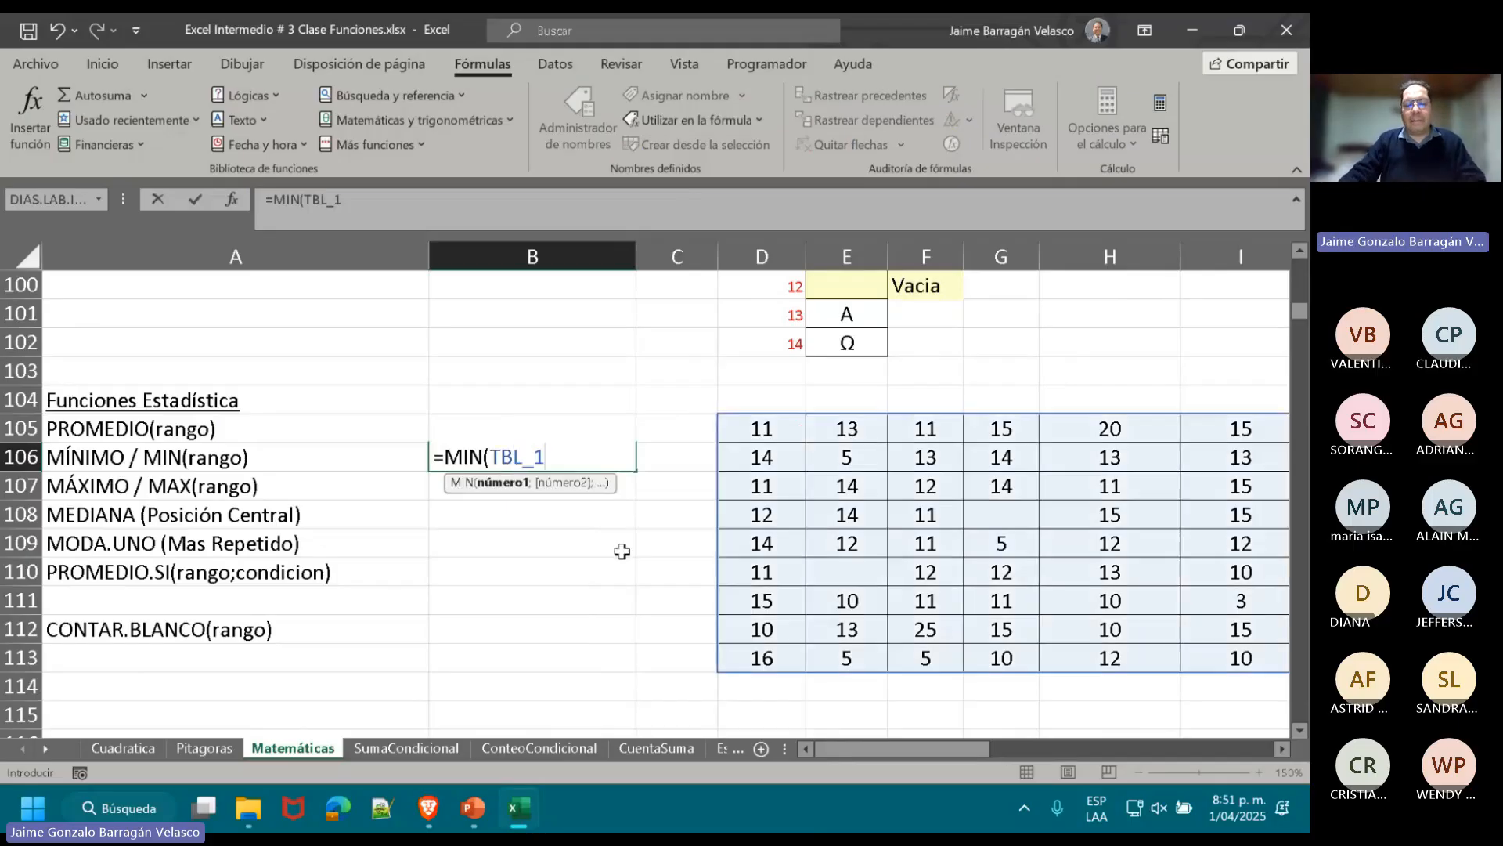
text())
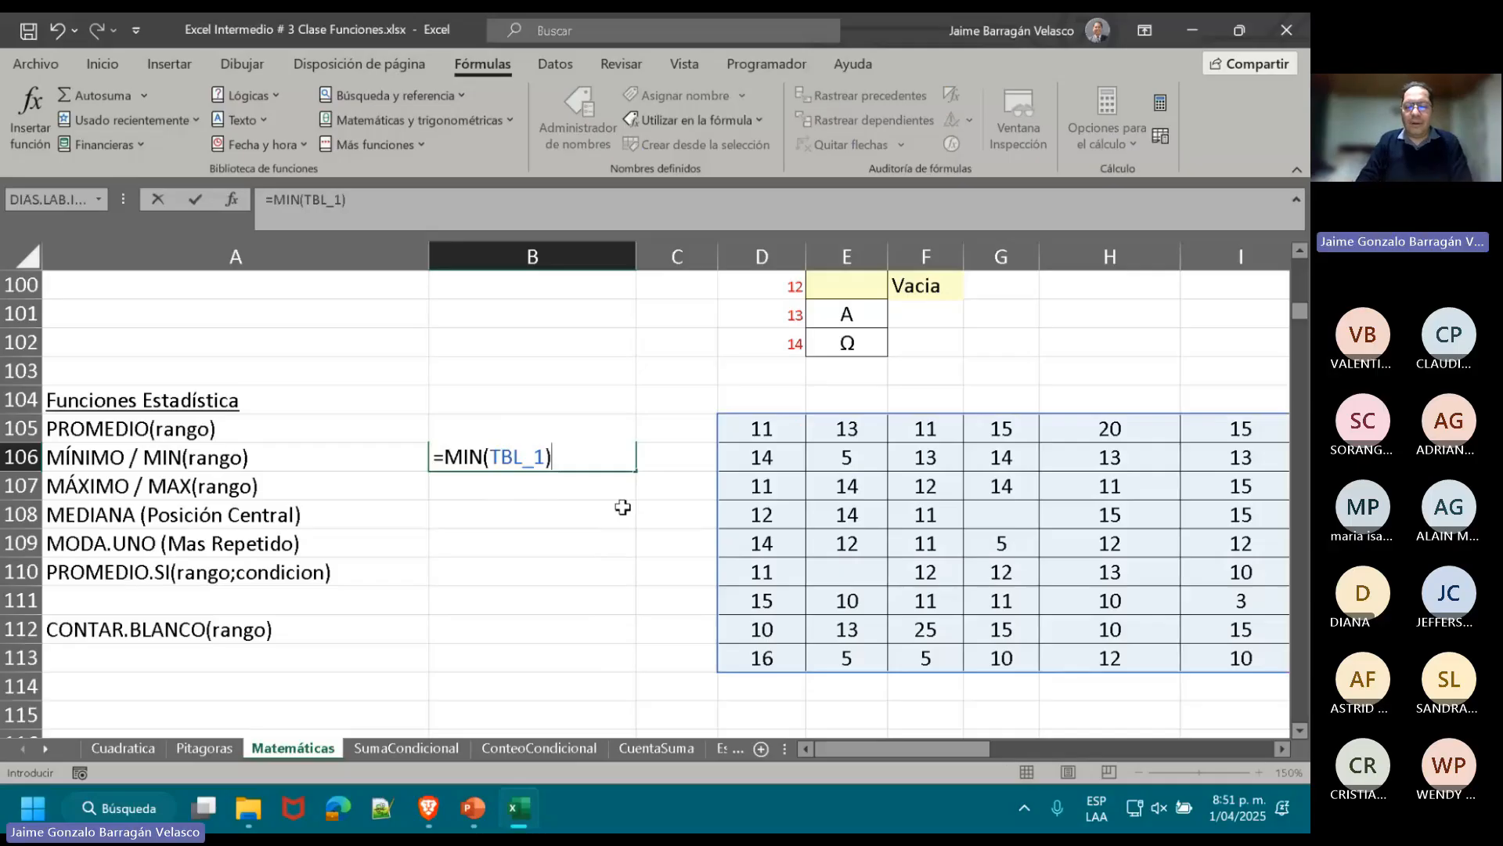
key(Return)
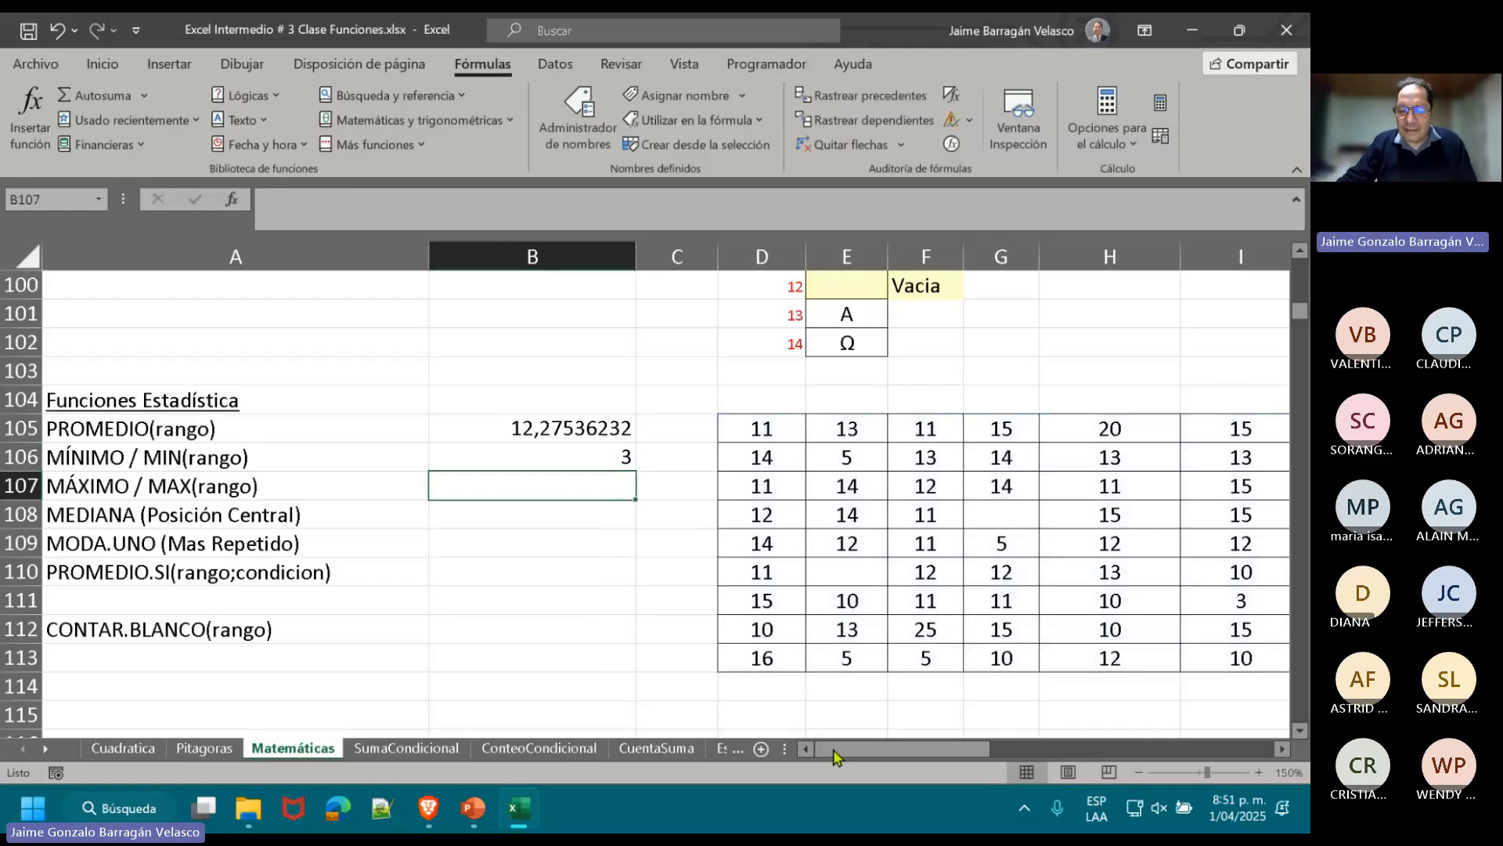
- Highlight the single lowest value in D105:K113 with light red fill and dark red text, and compare it with the MIN result in B106
drag(838, 750, 886, 753)
click(162, 429)
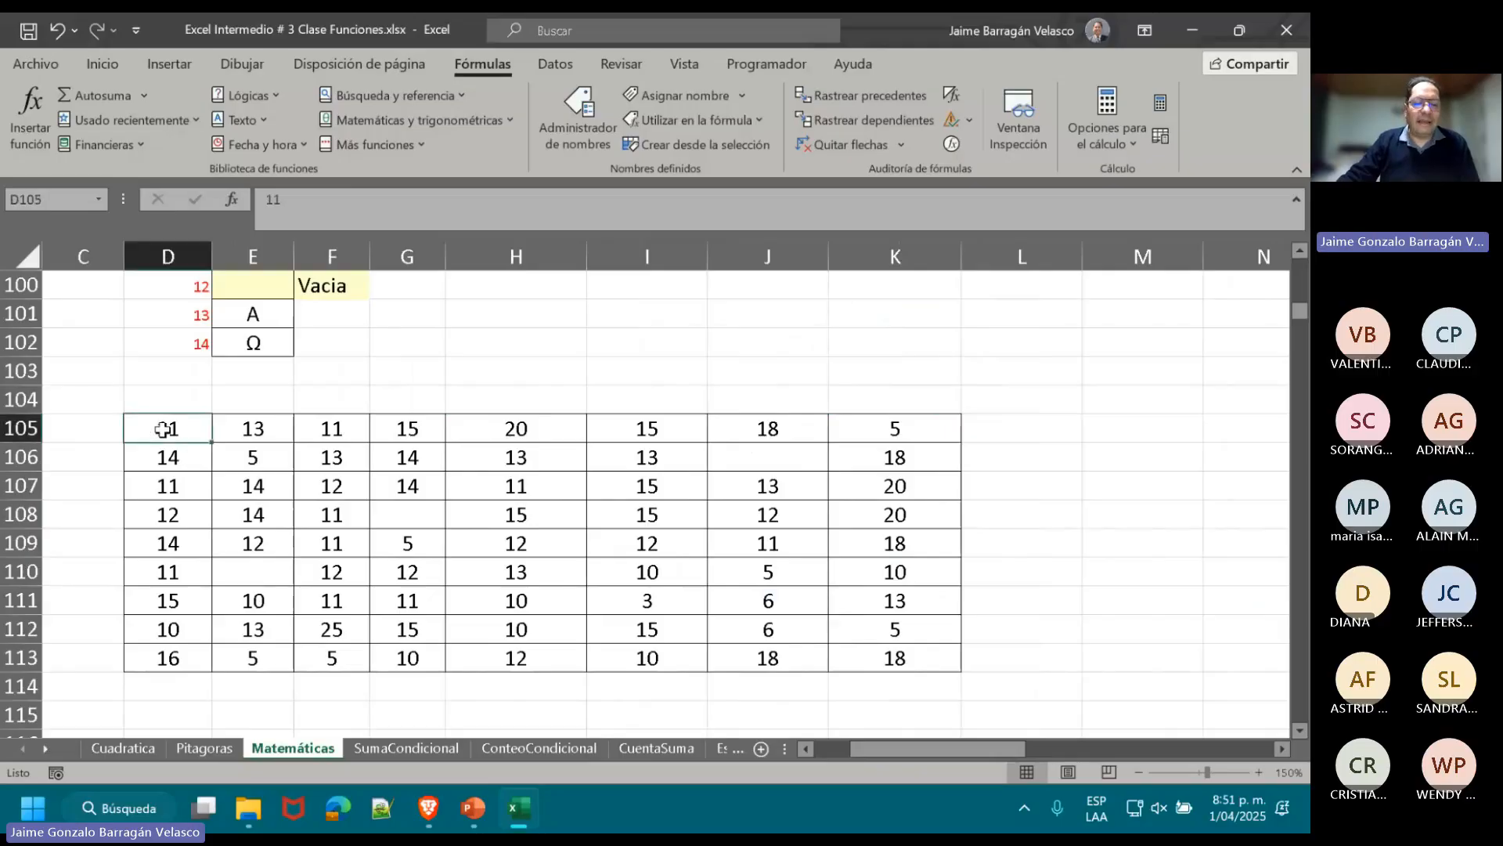
drag(162, 430, 865, 654)
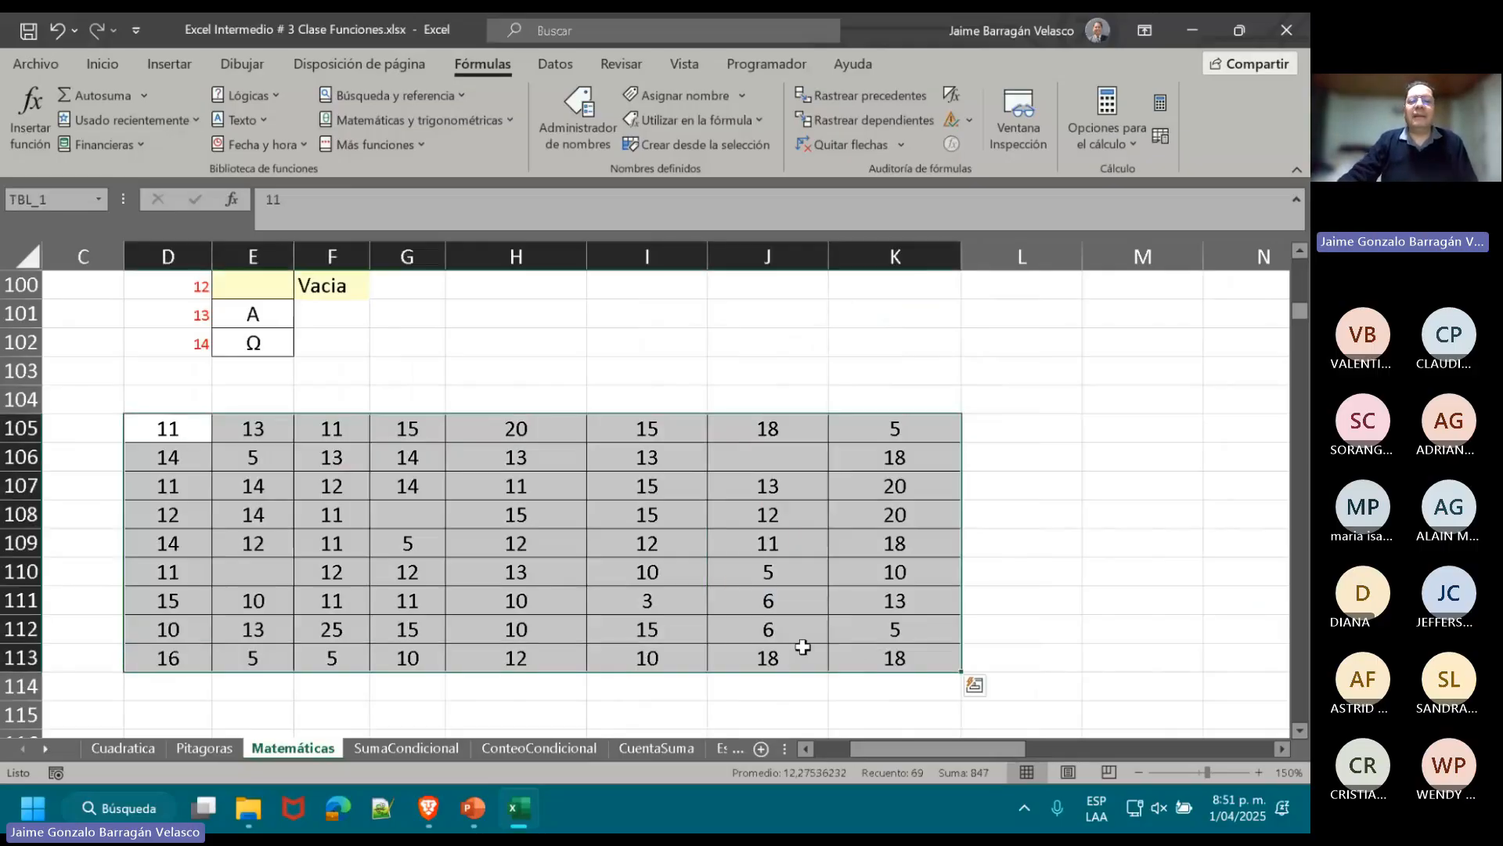
click(103, 64)
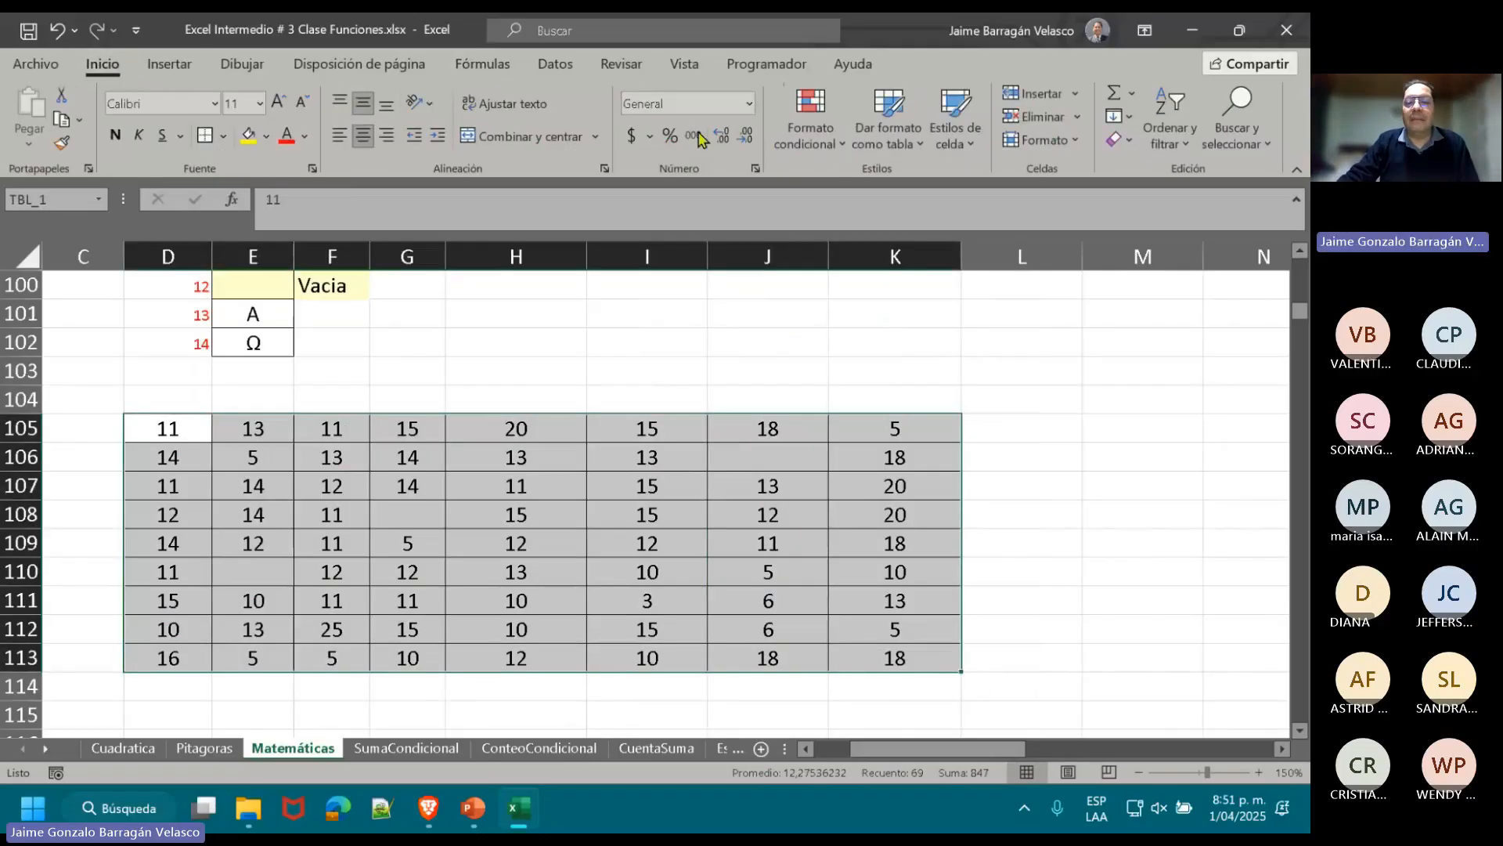
click(844, 155)
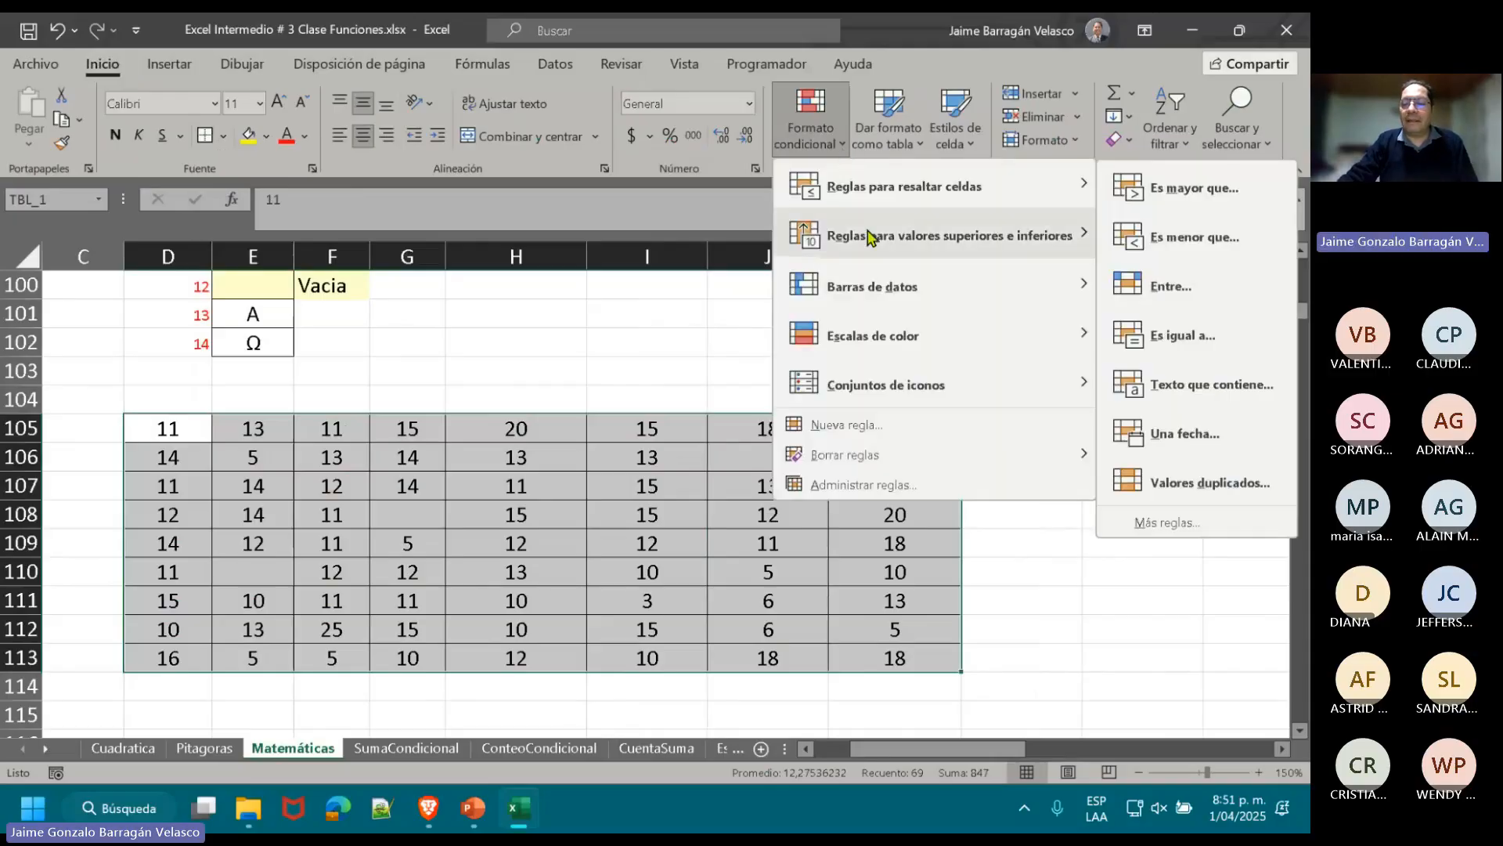
mouse_move(867, 236)
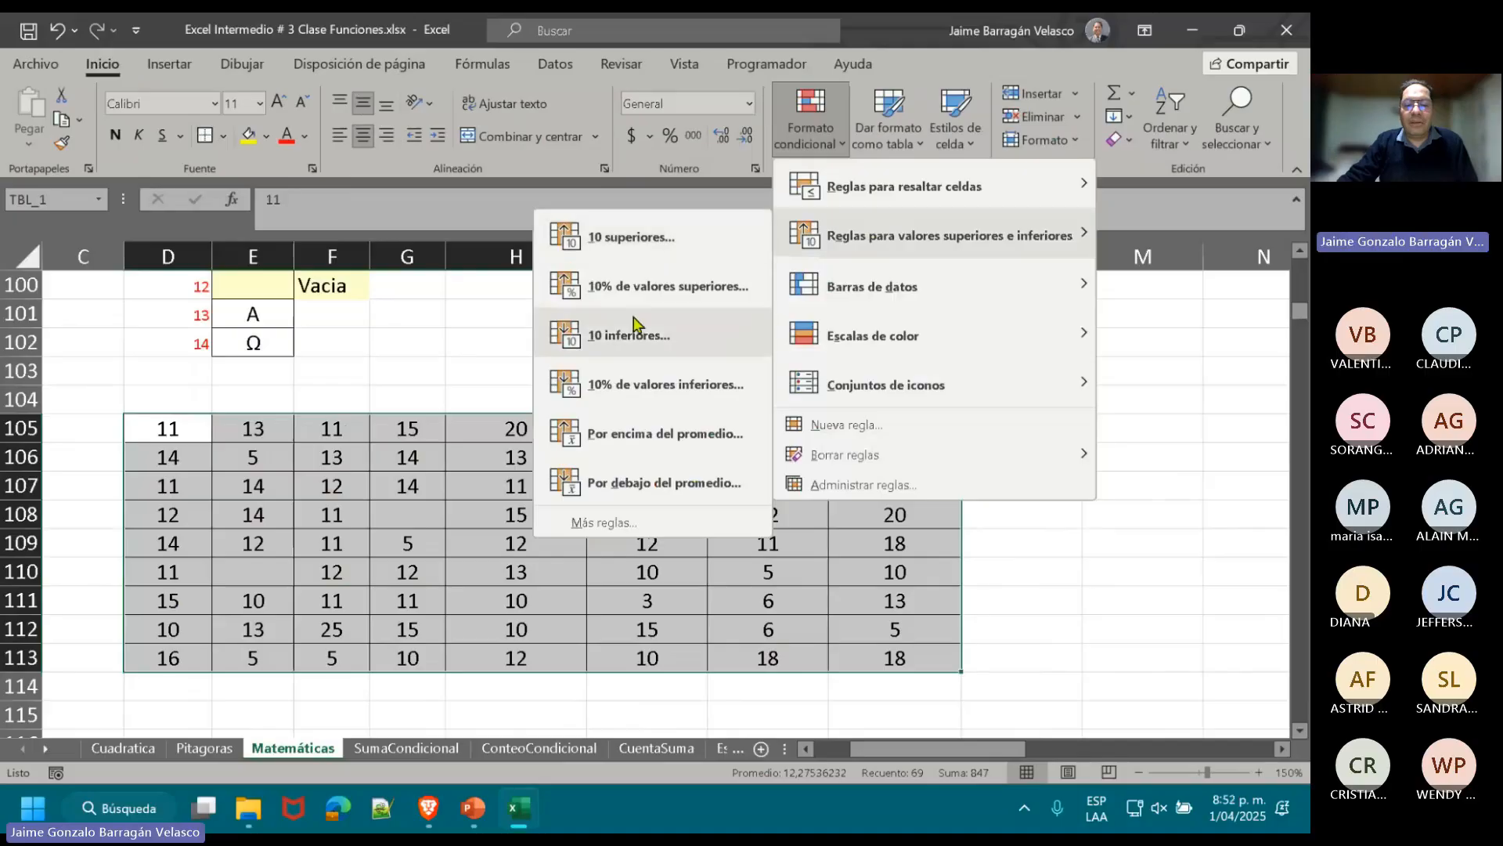
click(628, 336)
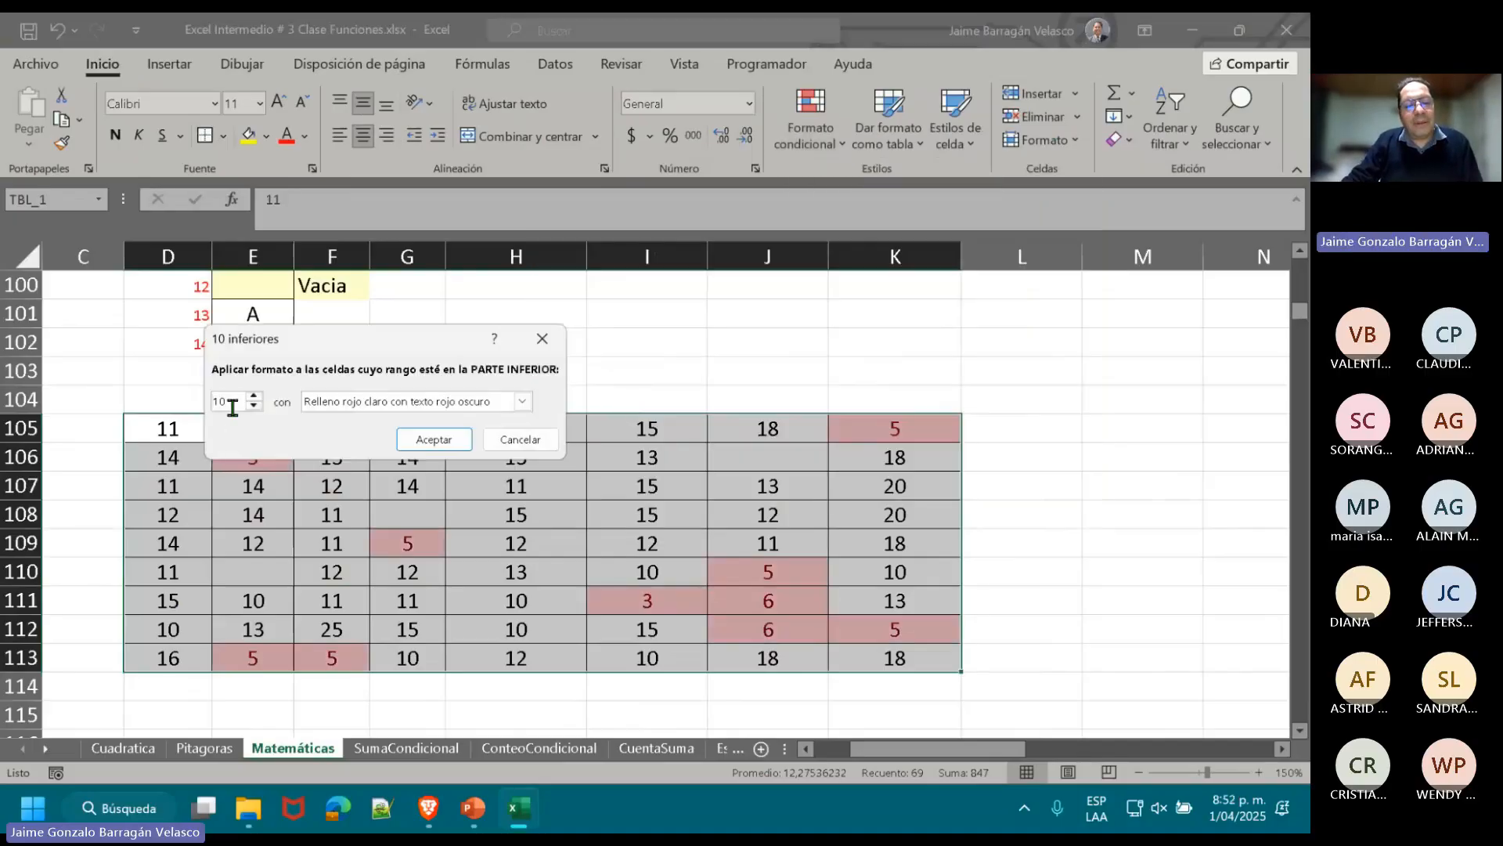
key(BackSpace)
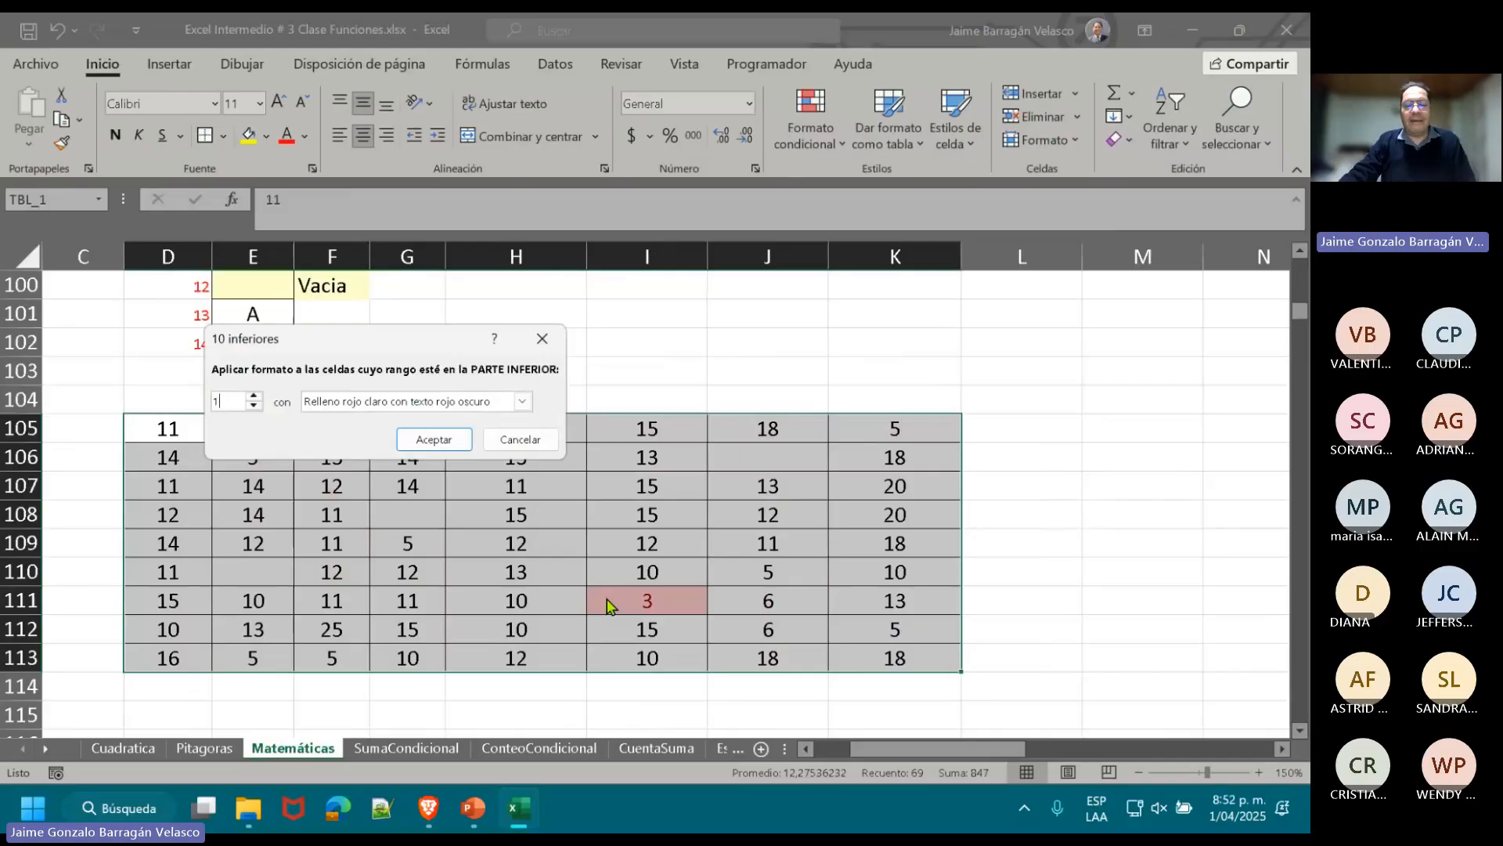
click(433, 440)
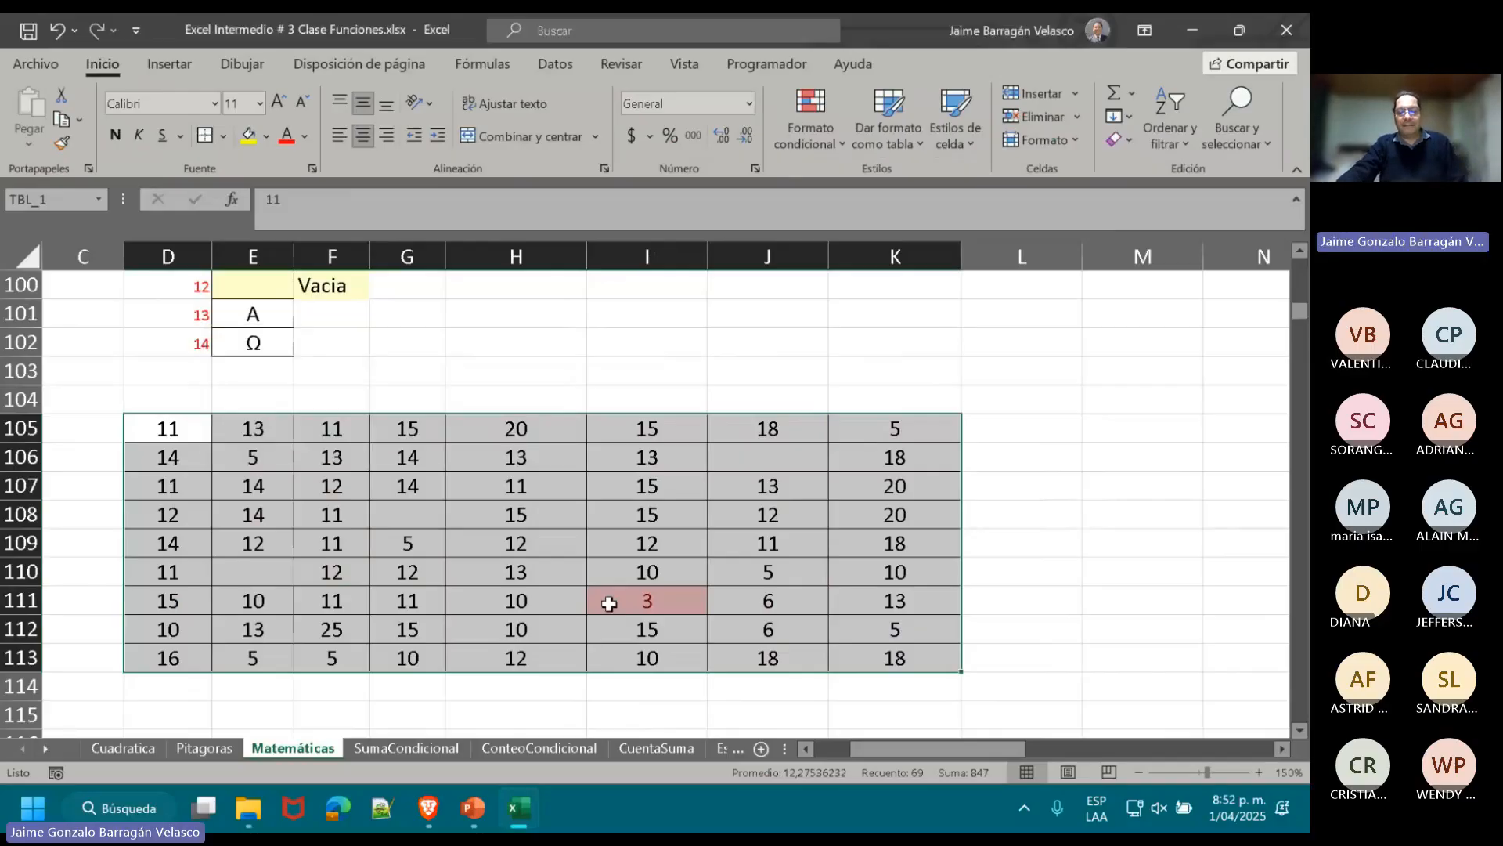
click(604, 600)
drag(872, 753, 836, 760)
click(561, 457)
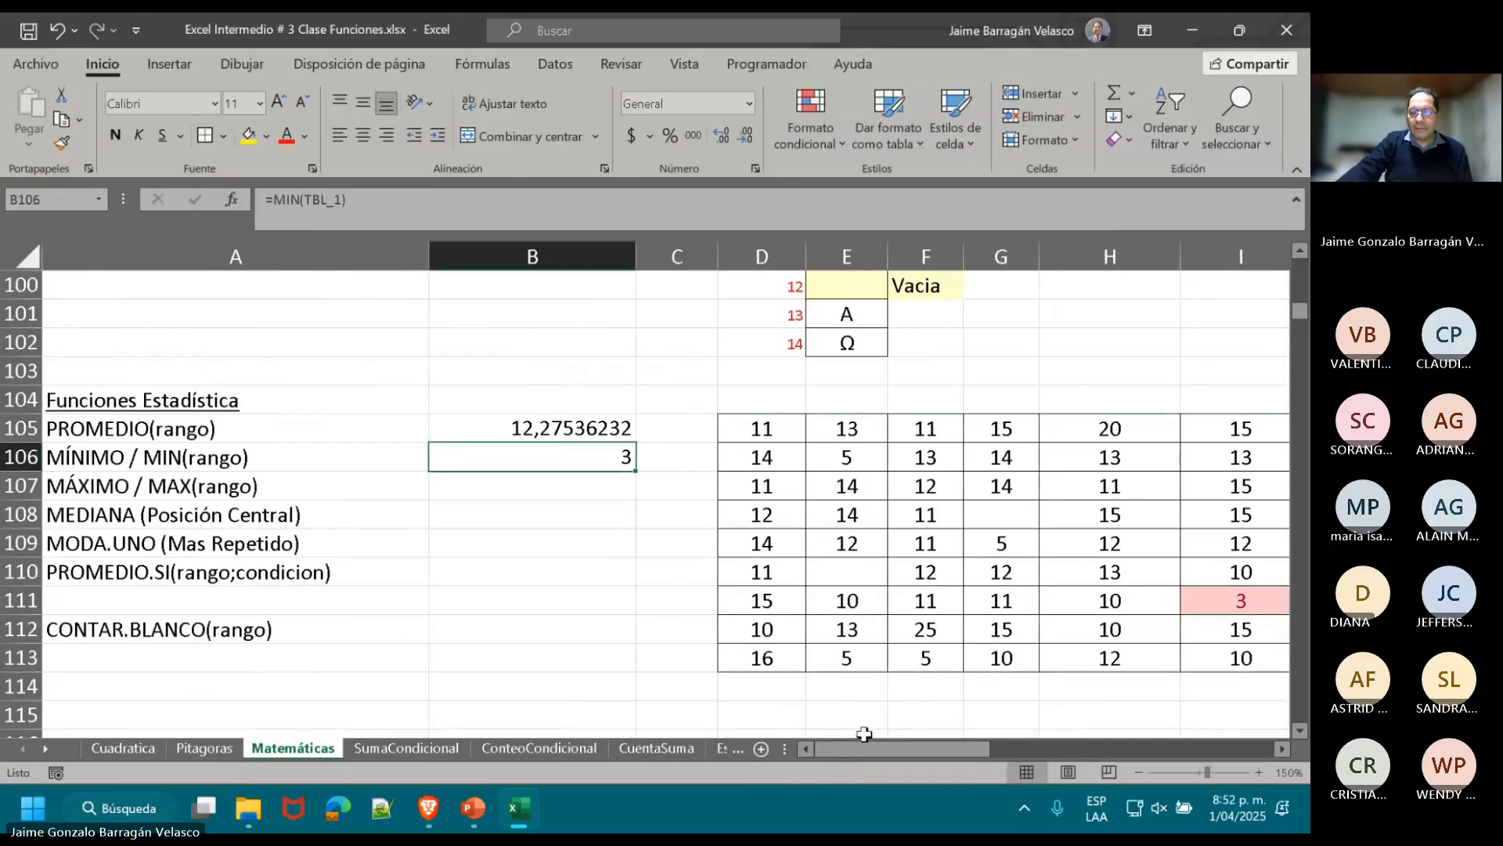
drag(870, 753, 884, 753)
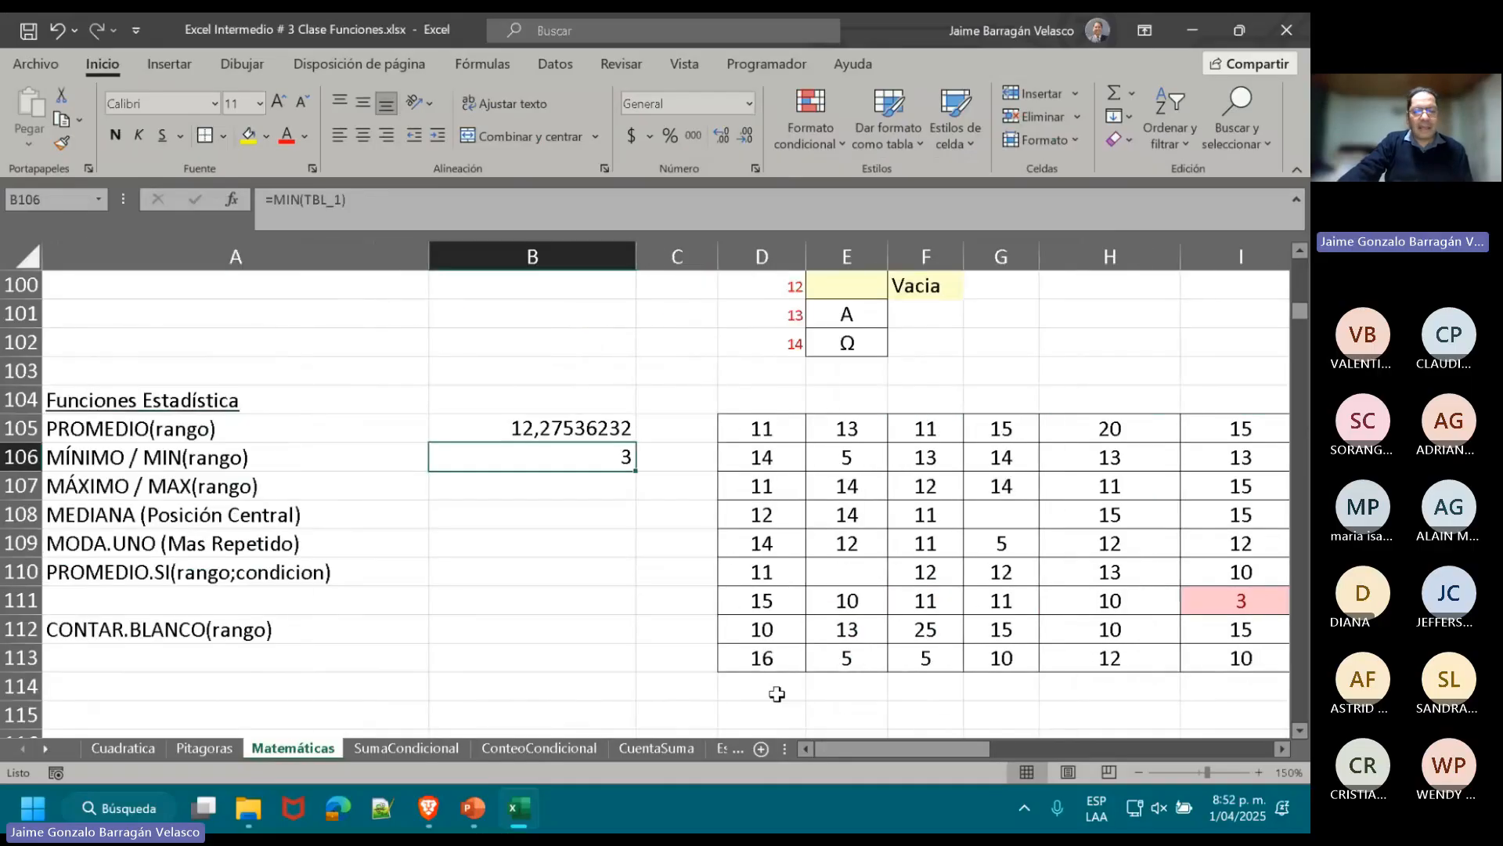
- Enter =MAX(TBL_1) in B107 to get the largest value of the named number table
click(561, 487)
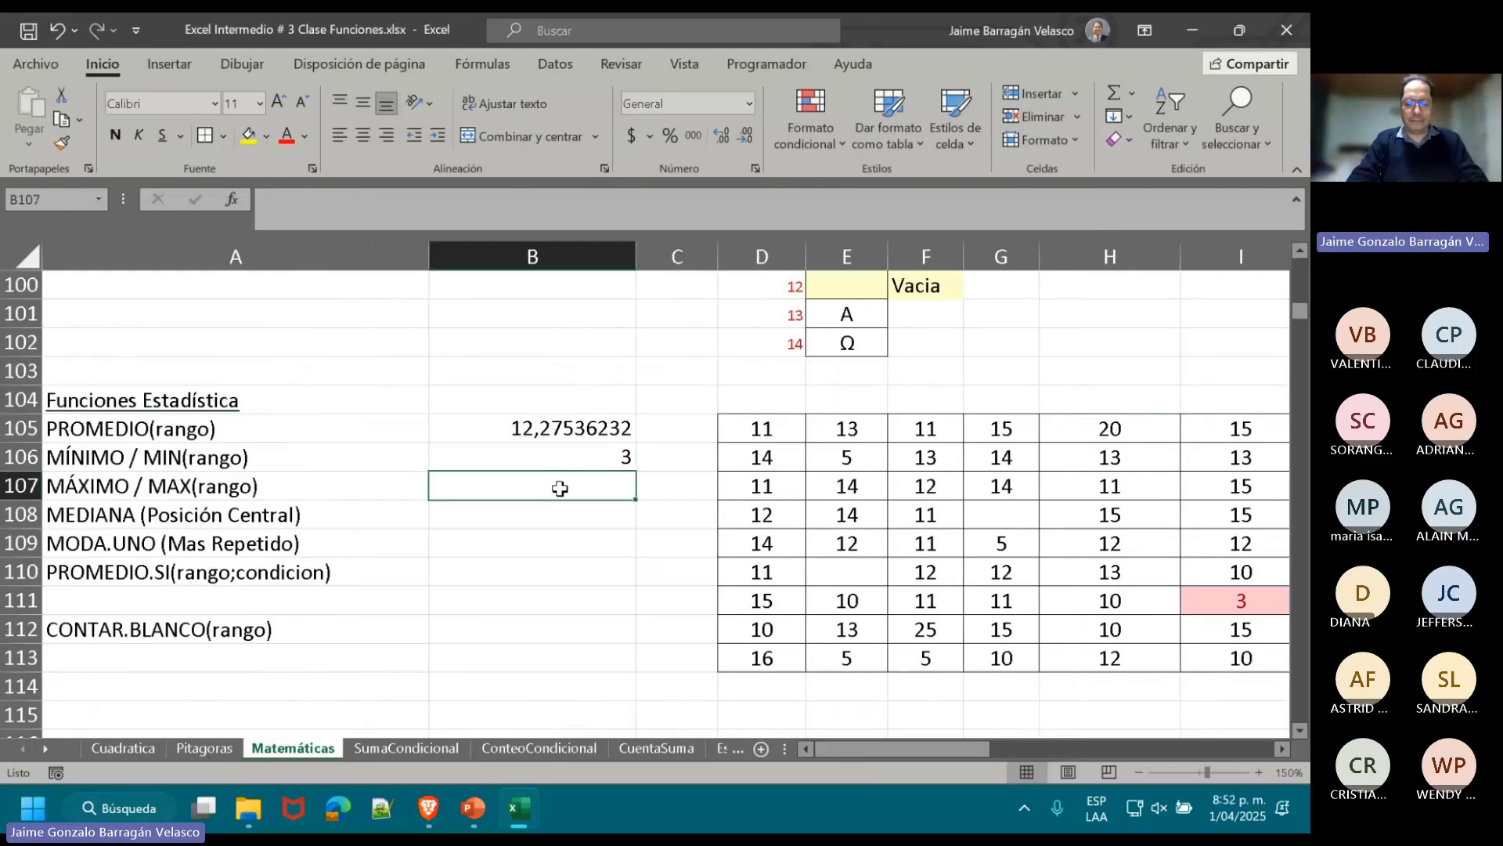
text(=)
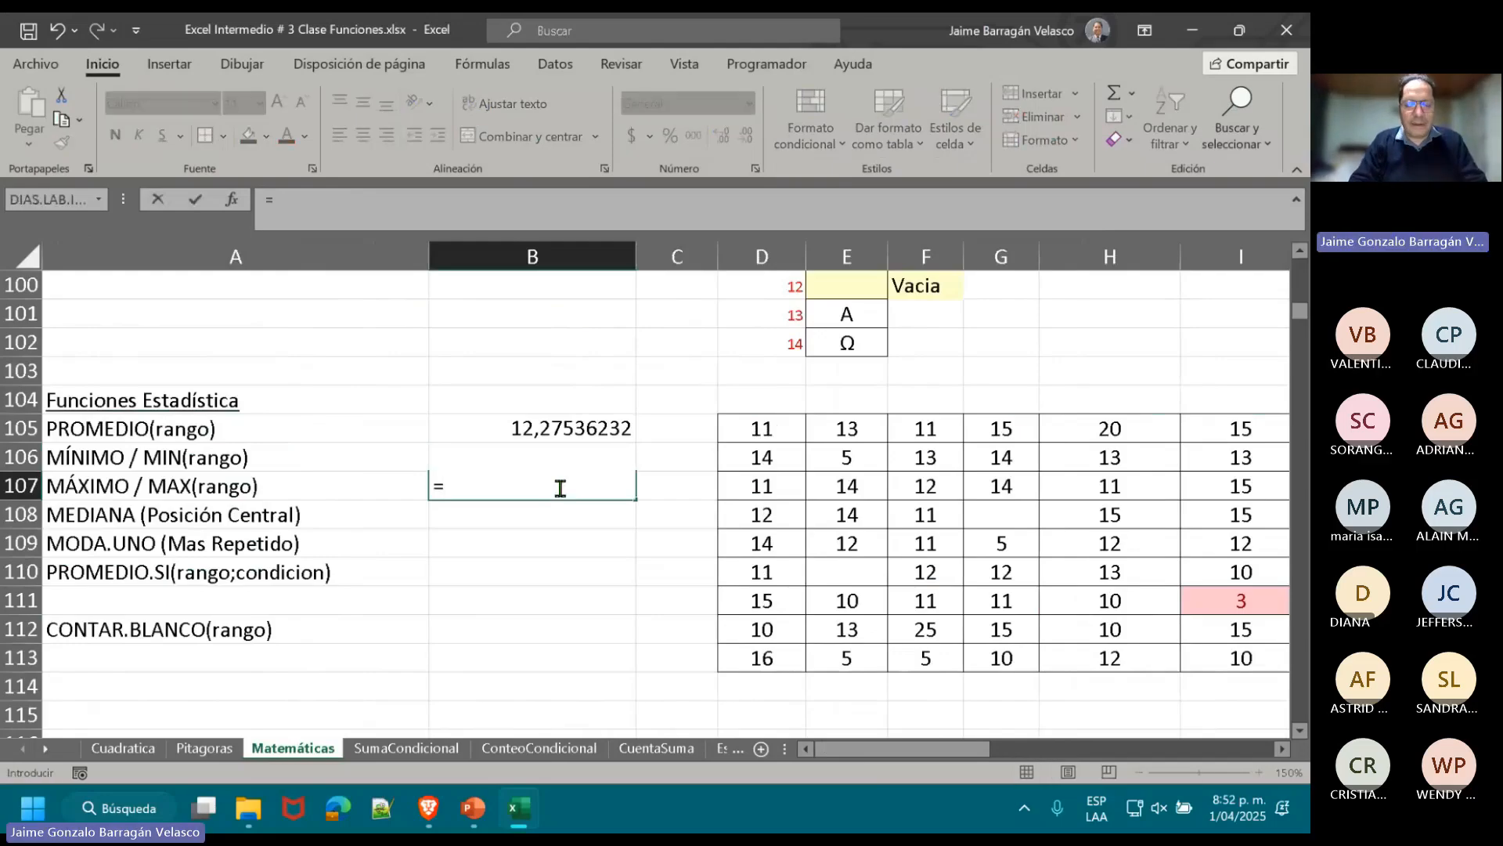
text(MAX)
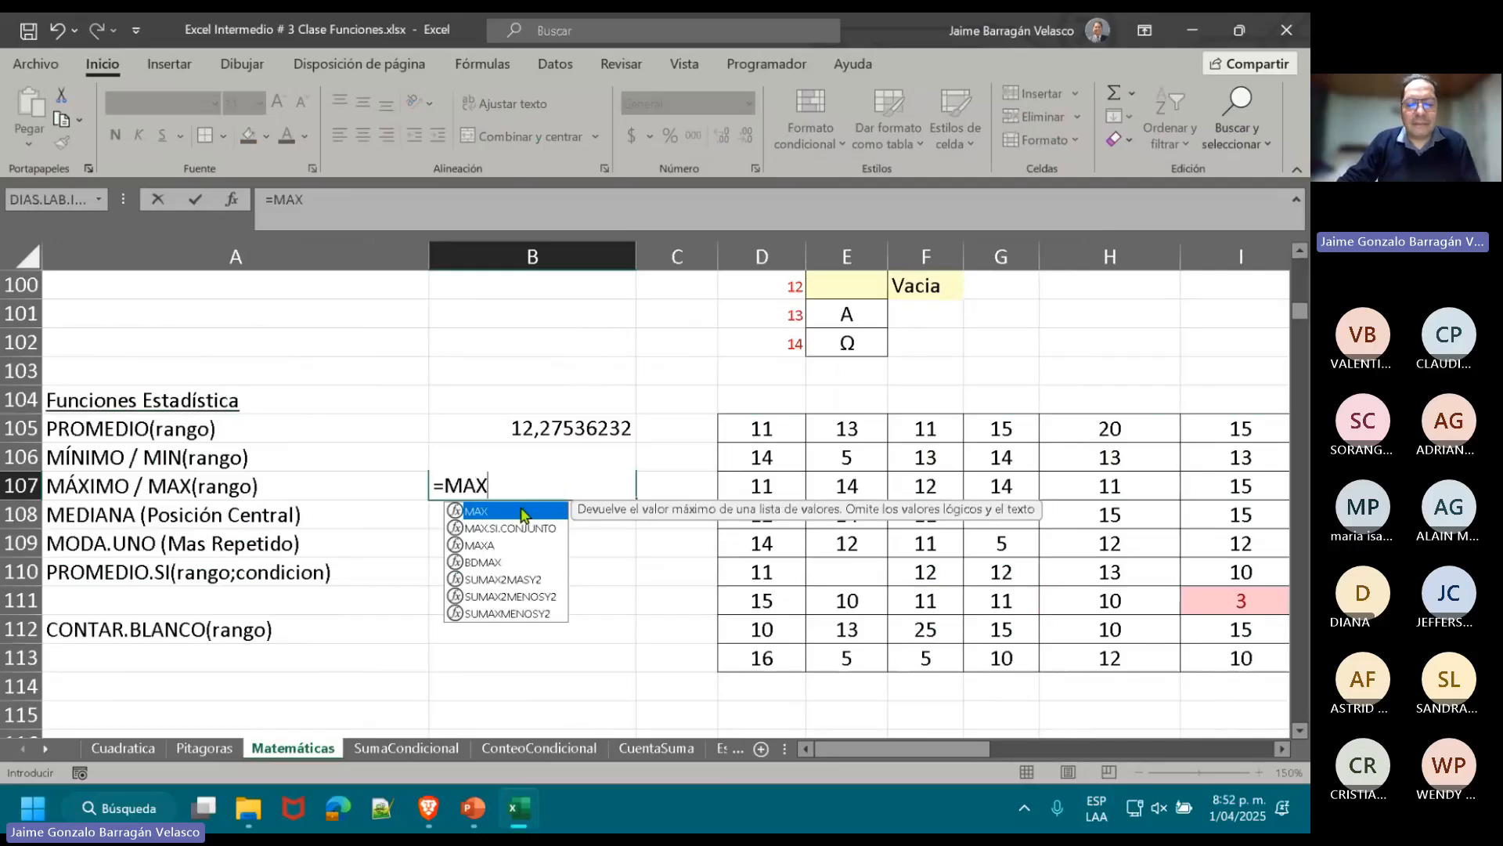
text(()
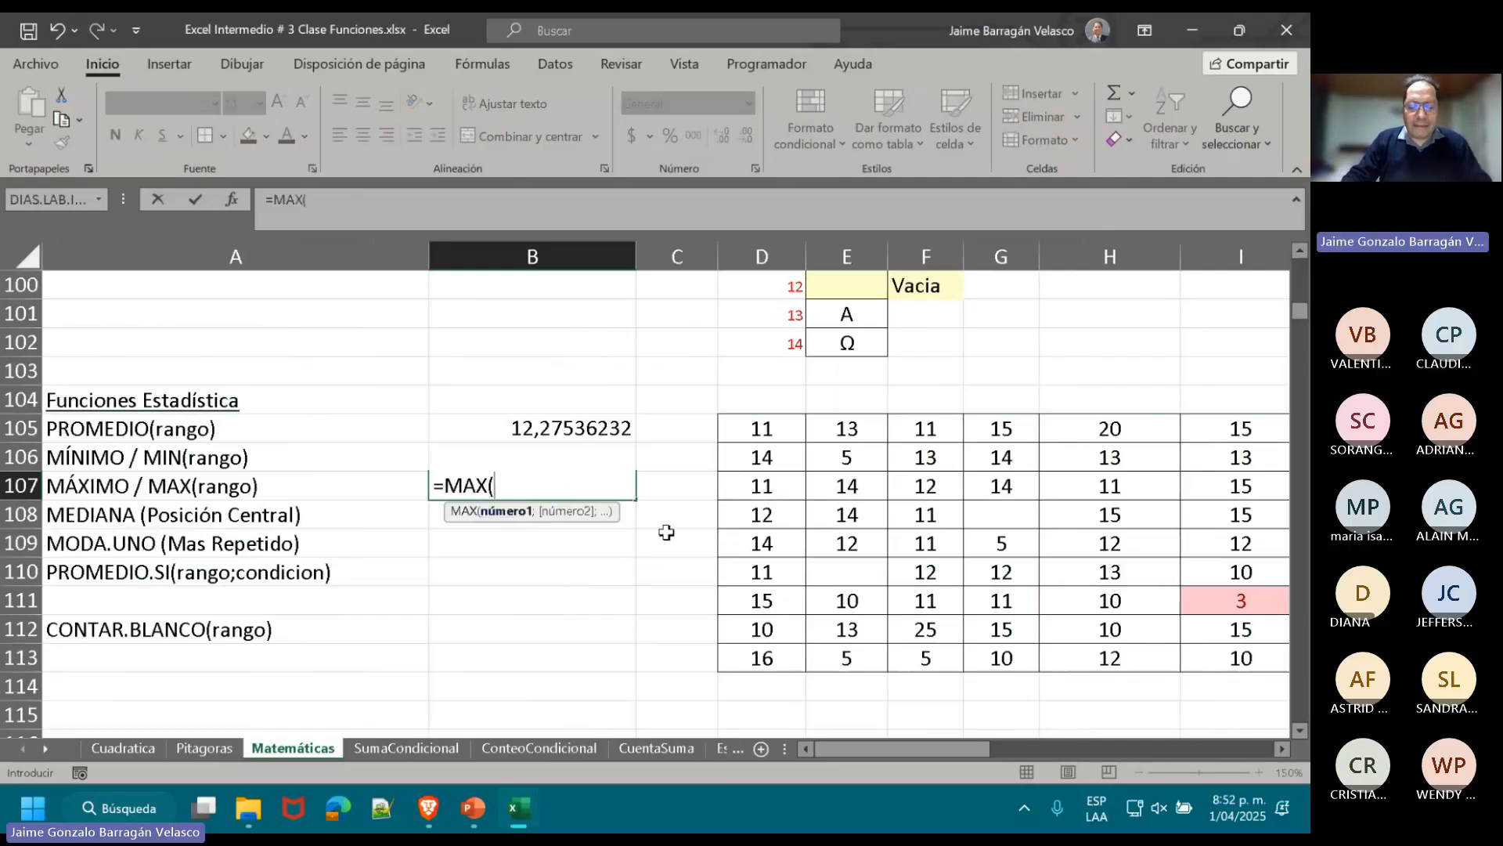
text(TB)
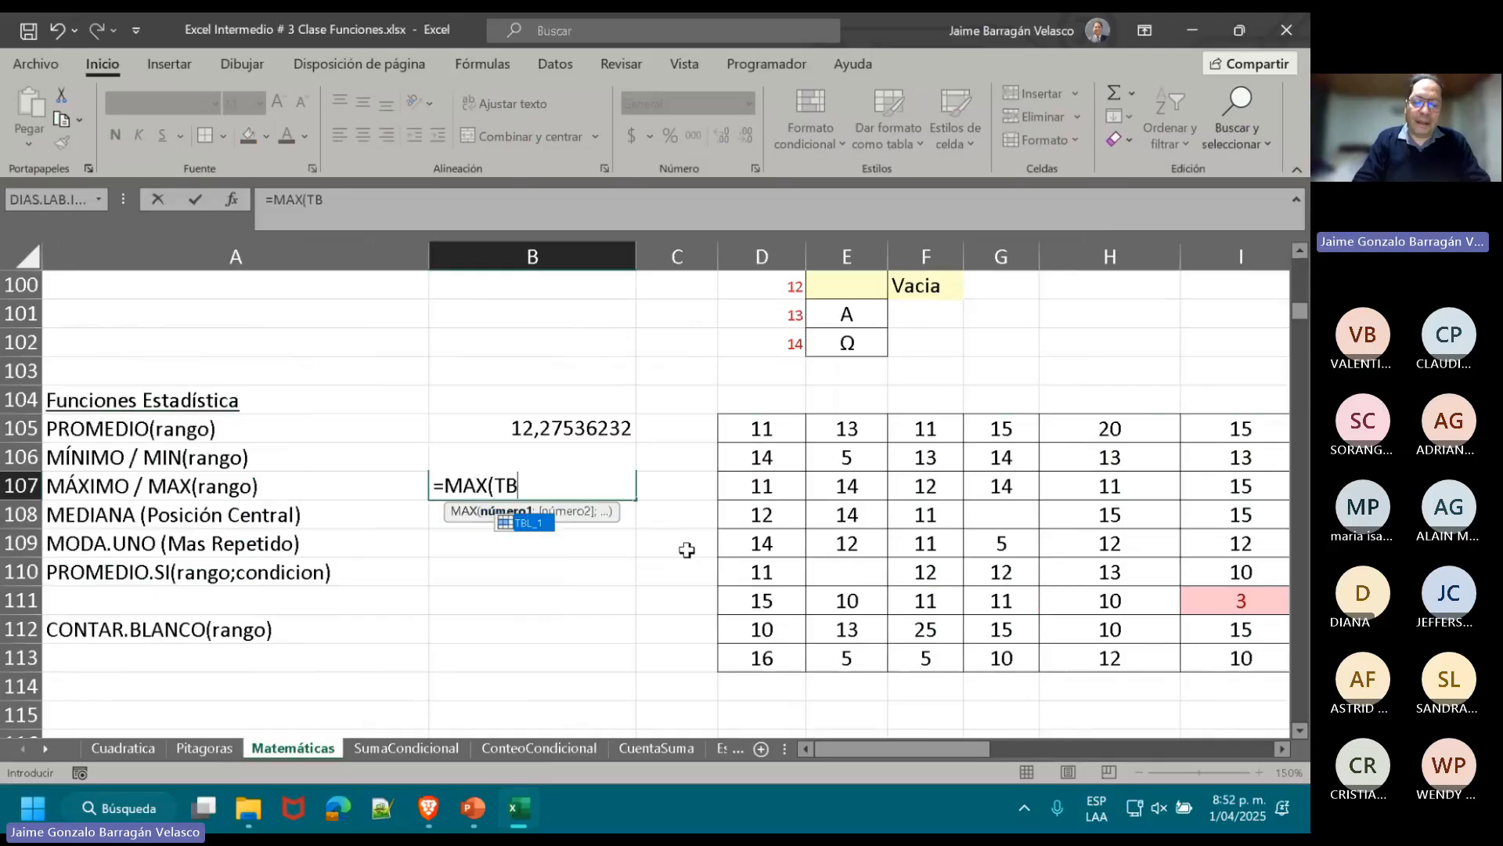
double_click(536, 524)
text())
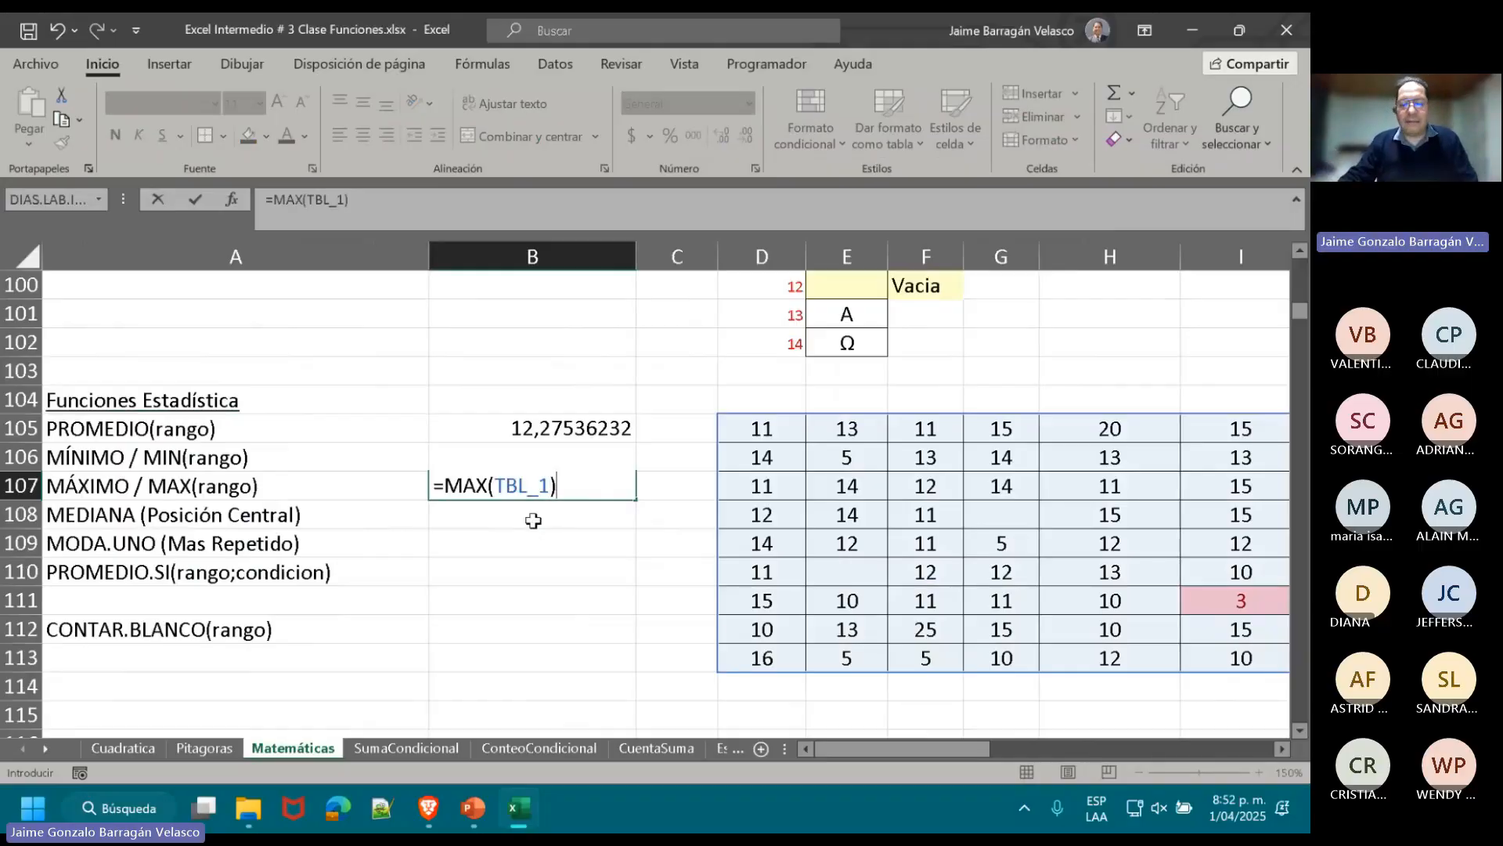
key(Return)
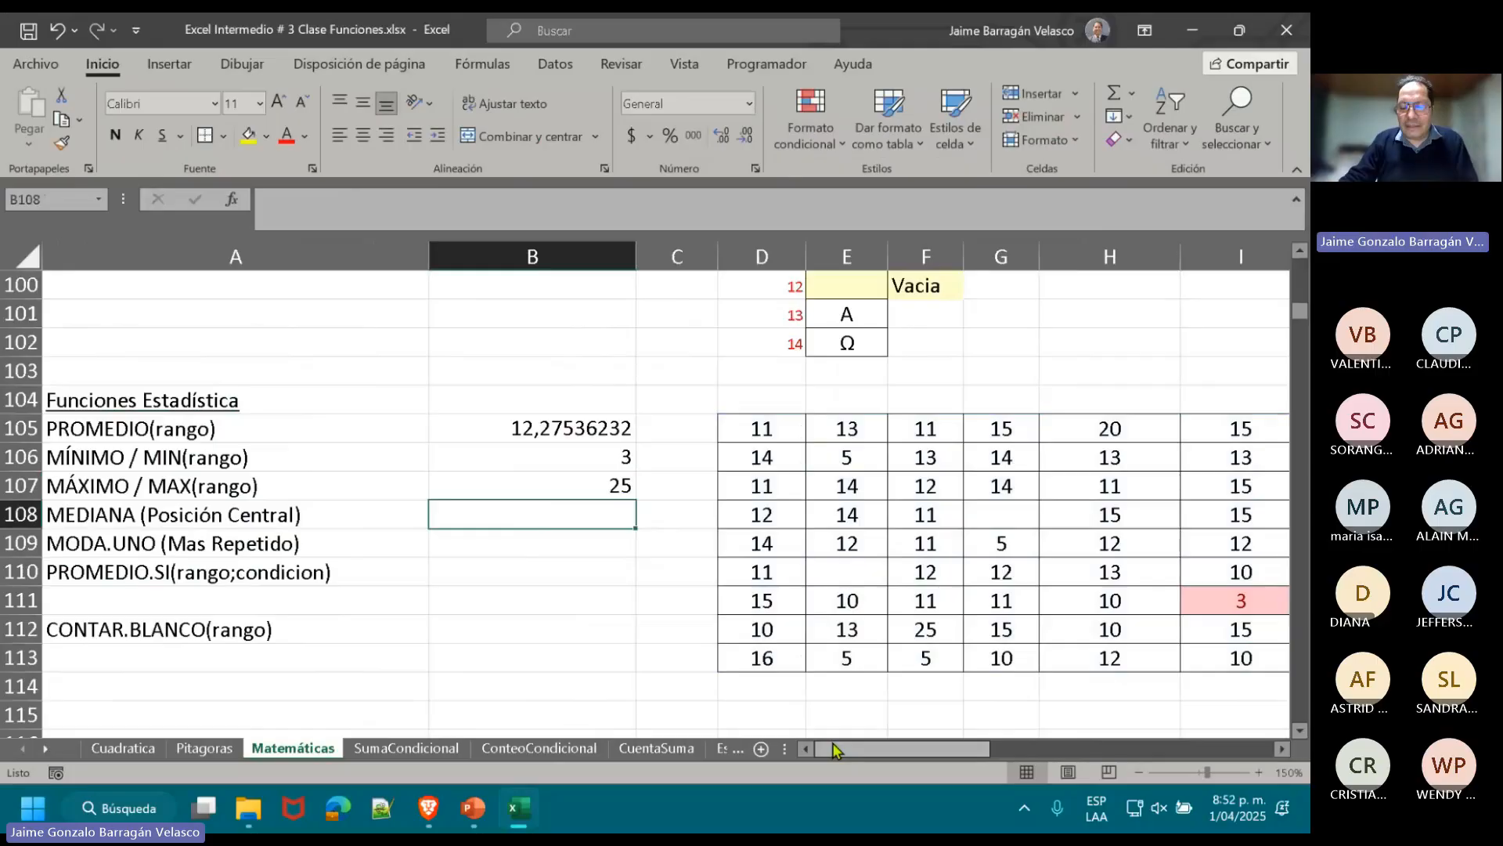
- Highlight the single highest value in D105:K113 with green fill and dark green text, and compare it with the MAX result in B107
drag(861, 741, 880, 754)
click(389, 428)
drag(389, 427, 1100, 656)
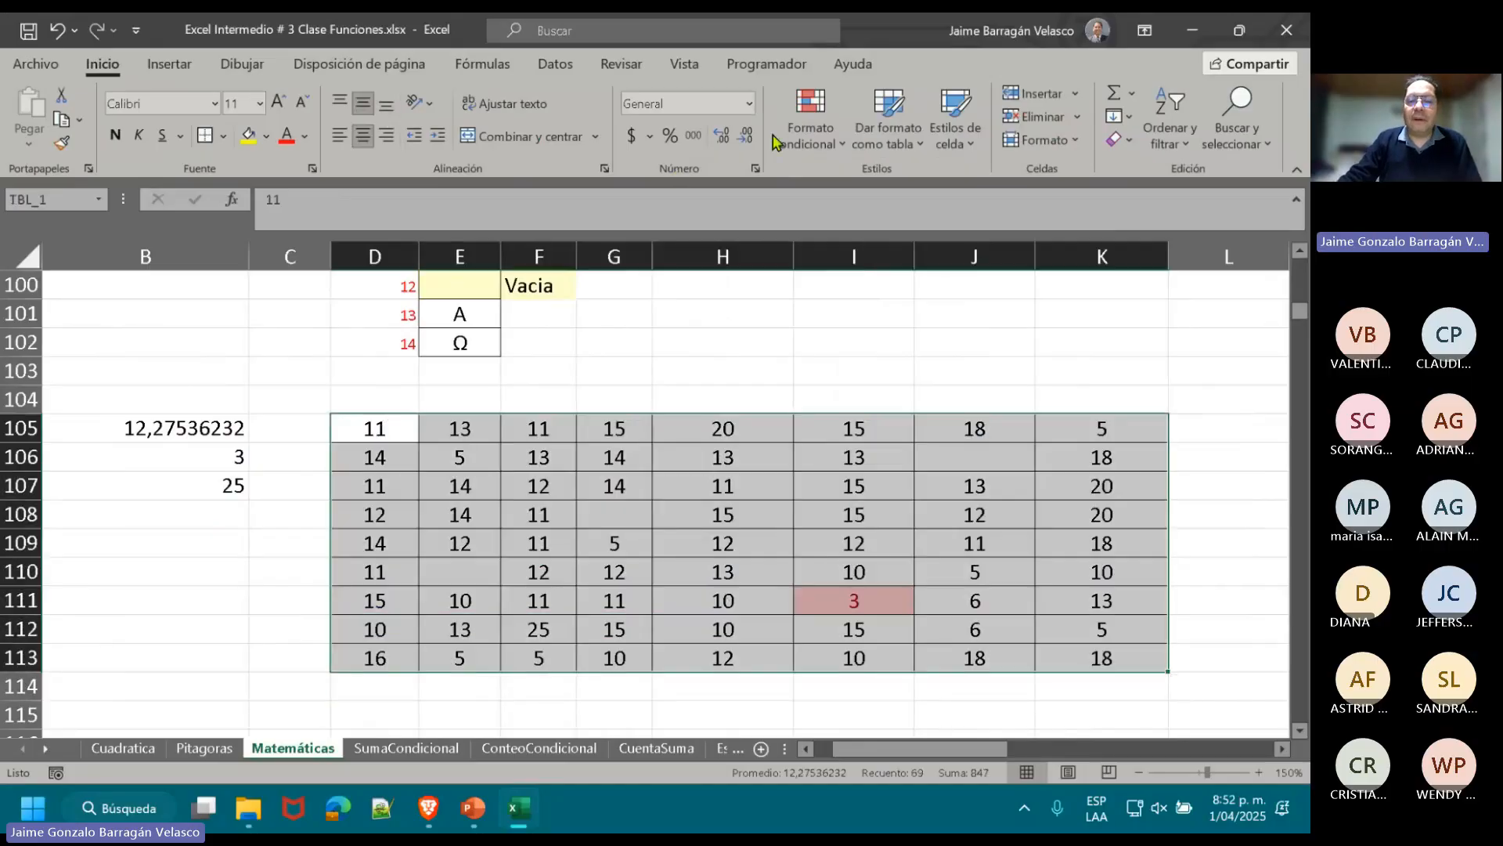
click(810, 129)
mouse_move(853, 194)
mouse_move(867, 240)
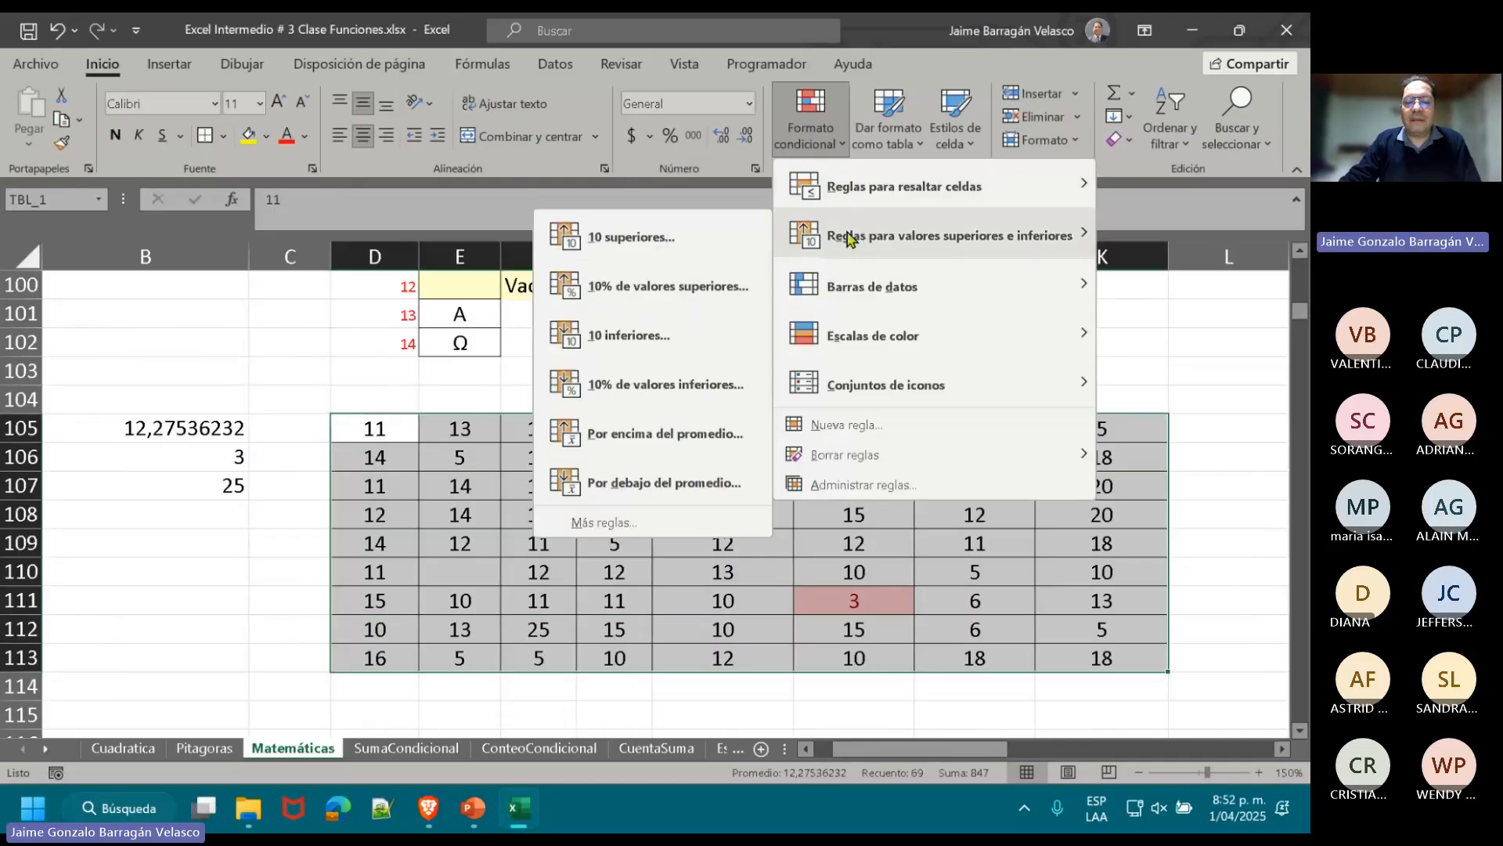
click(671, 239)
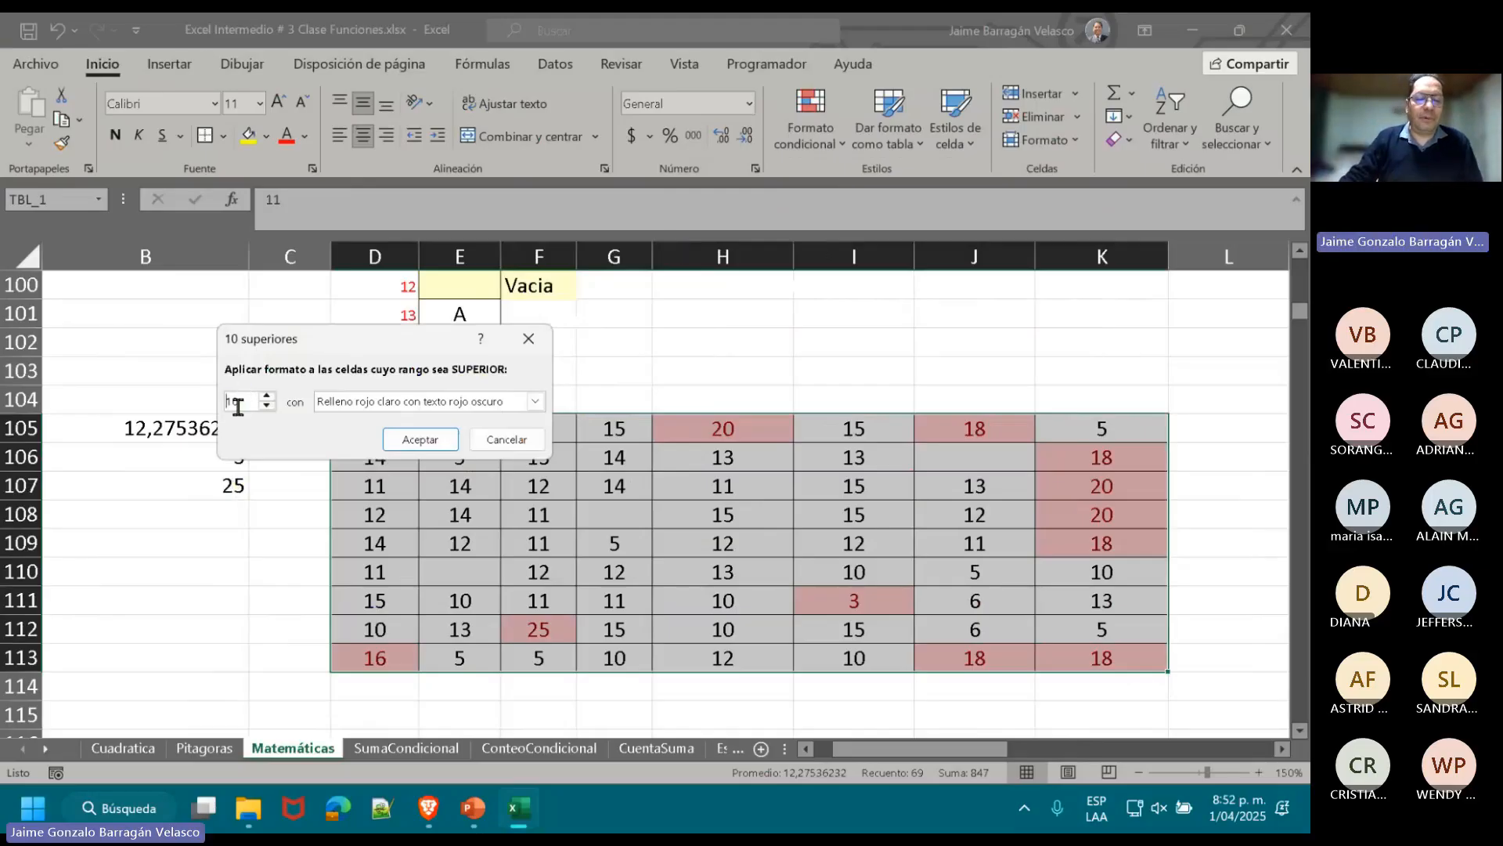
drag(238, 406, 210, 405)
text(1)
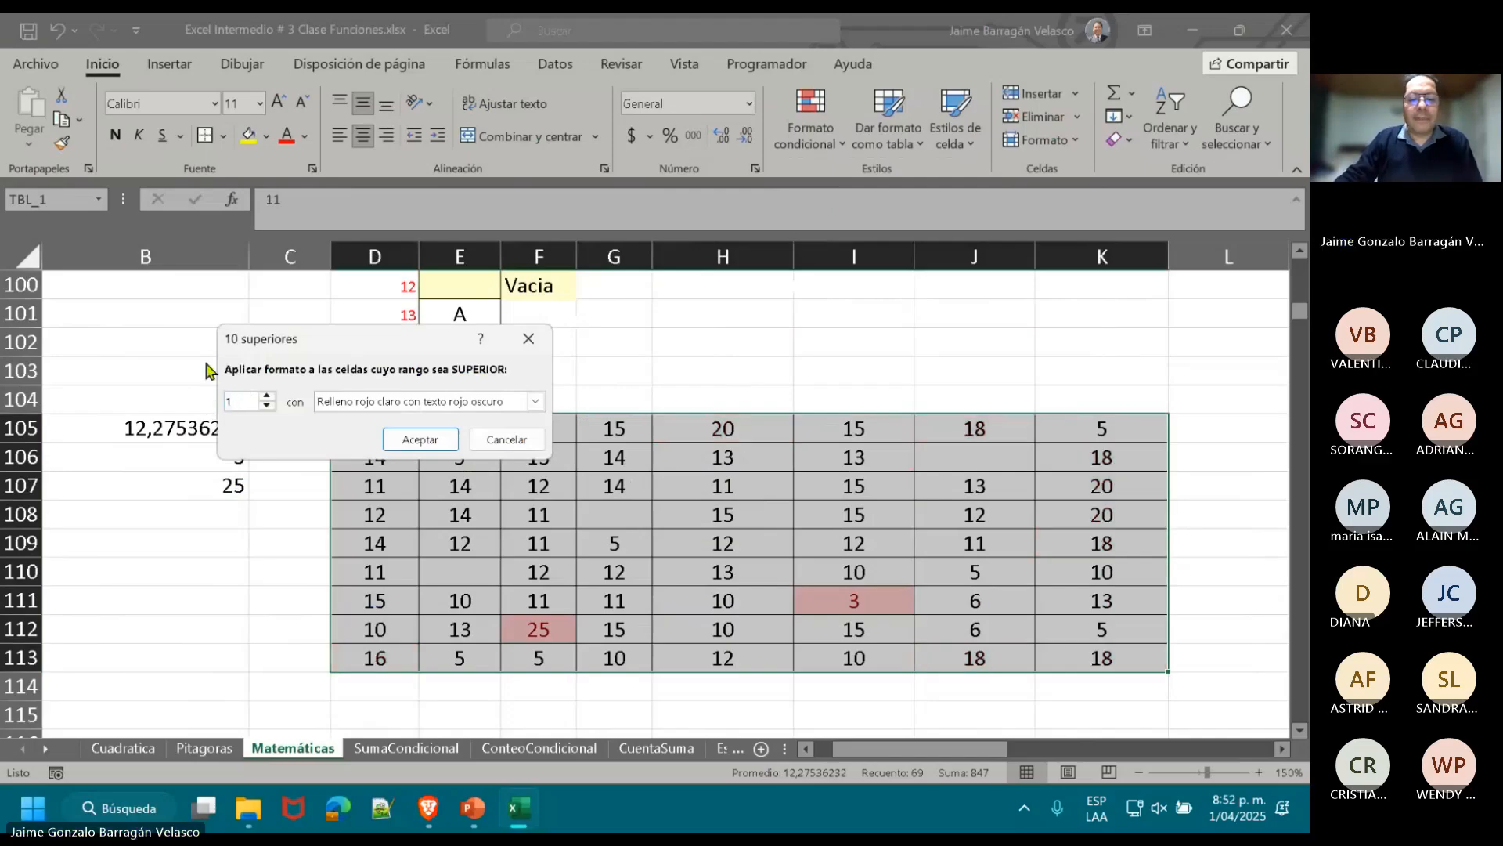
click(535, 400)
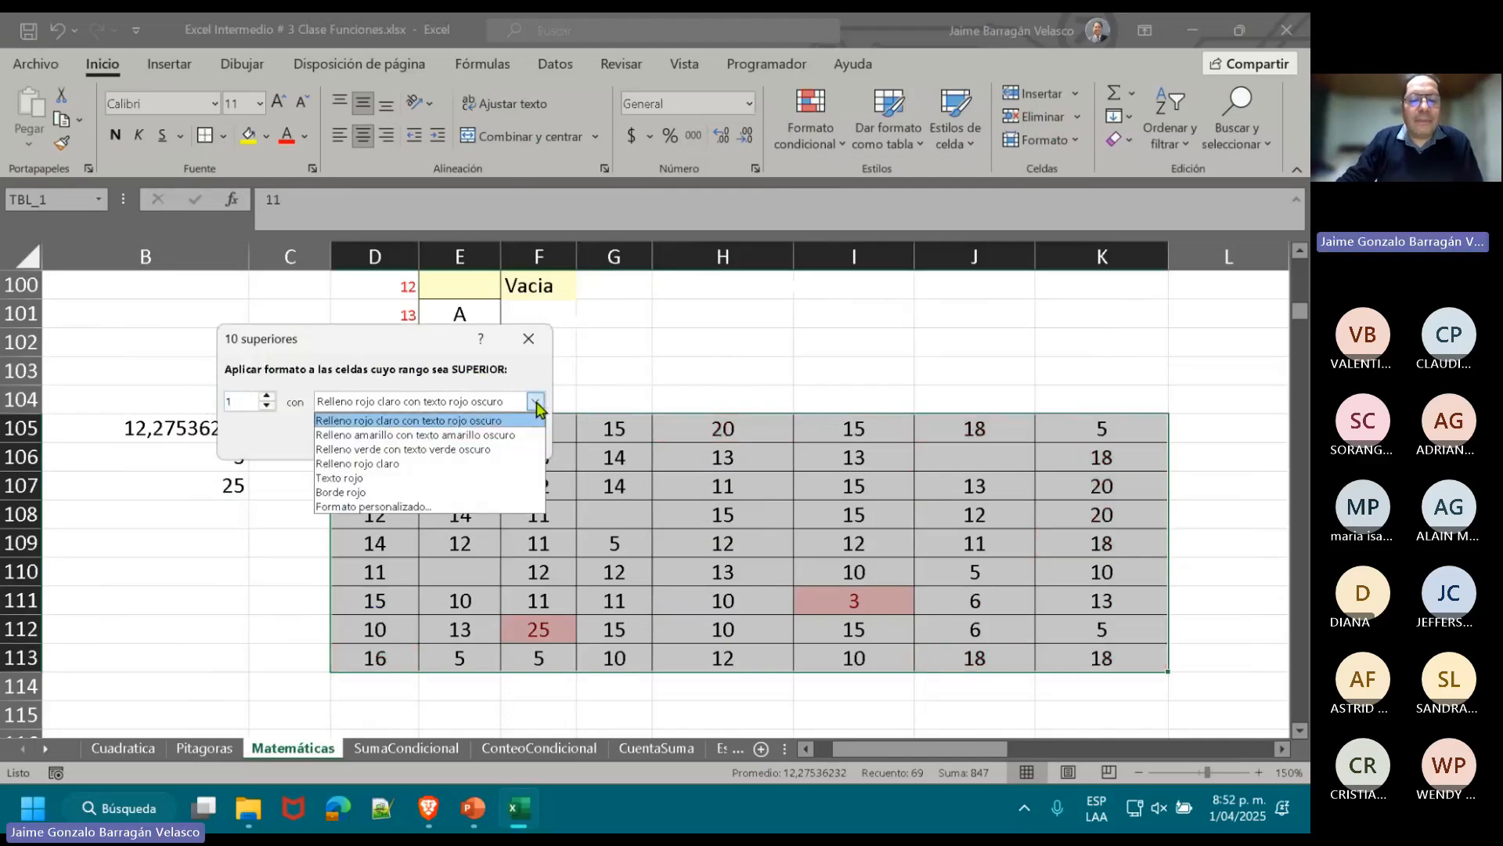
click(494, 449)
click(424, 438)
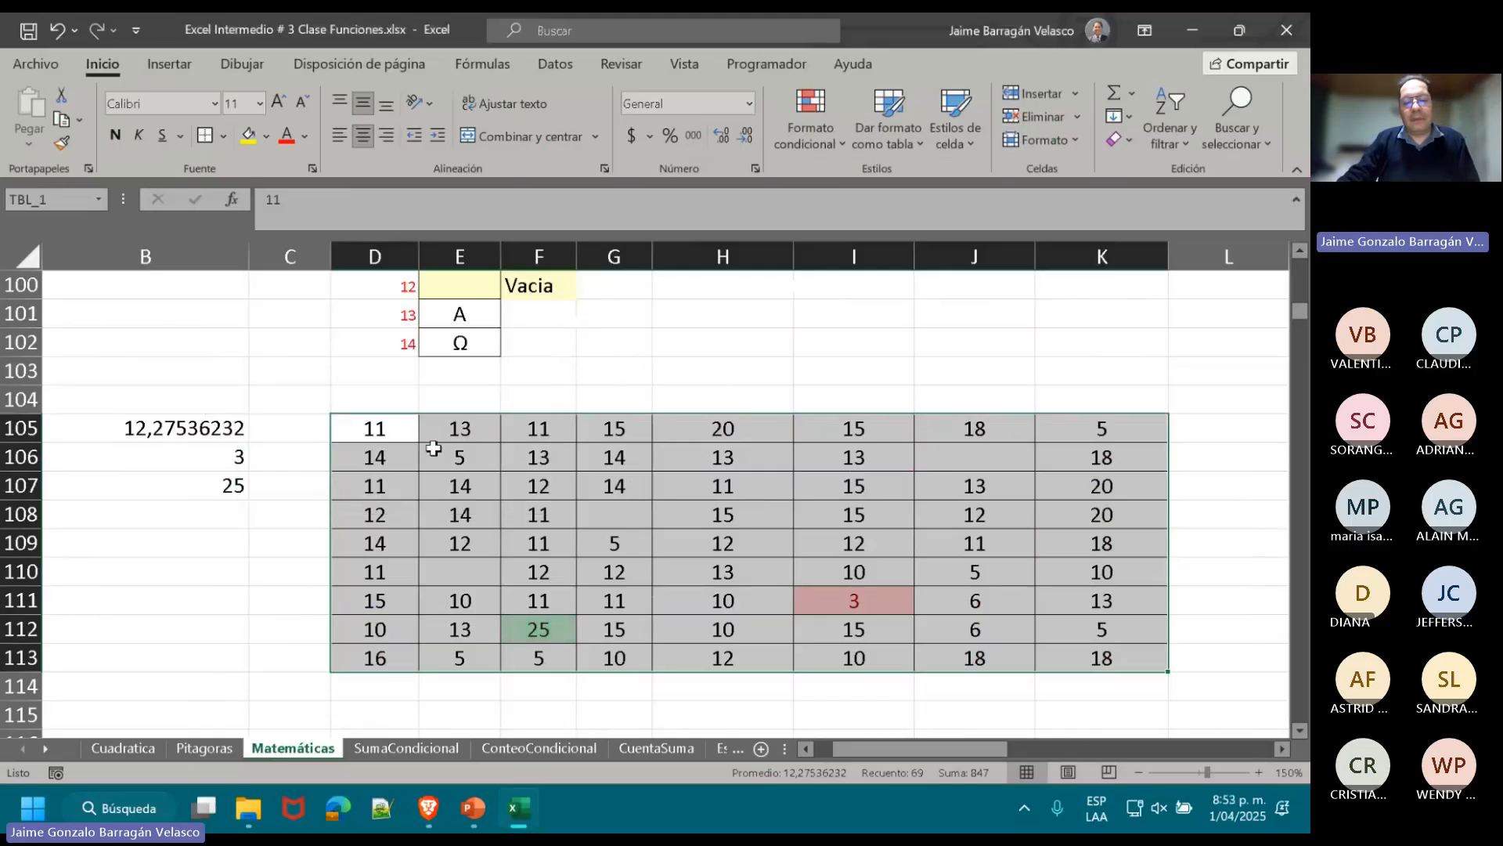
click(543, 633)
drag(988, 750, 949, 758)
click(553, 488)
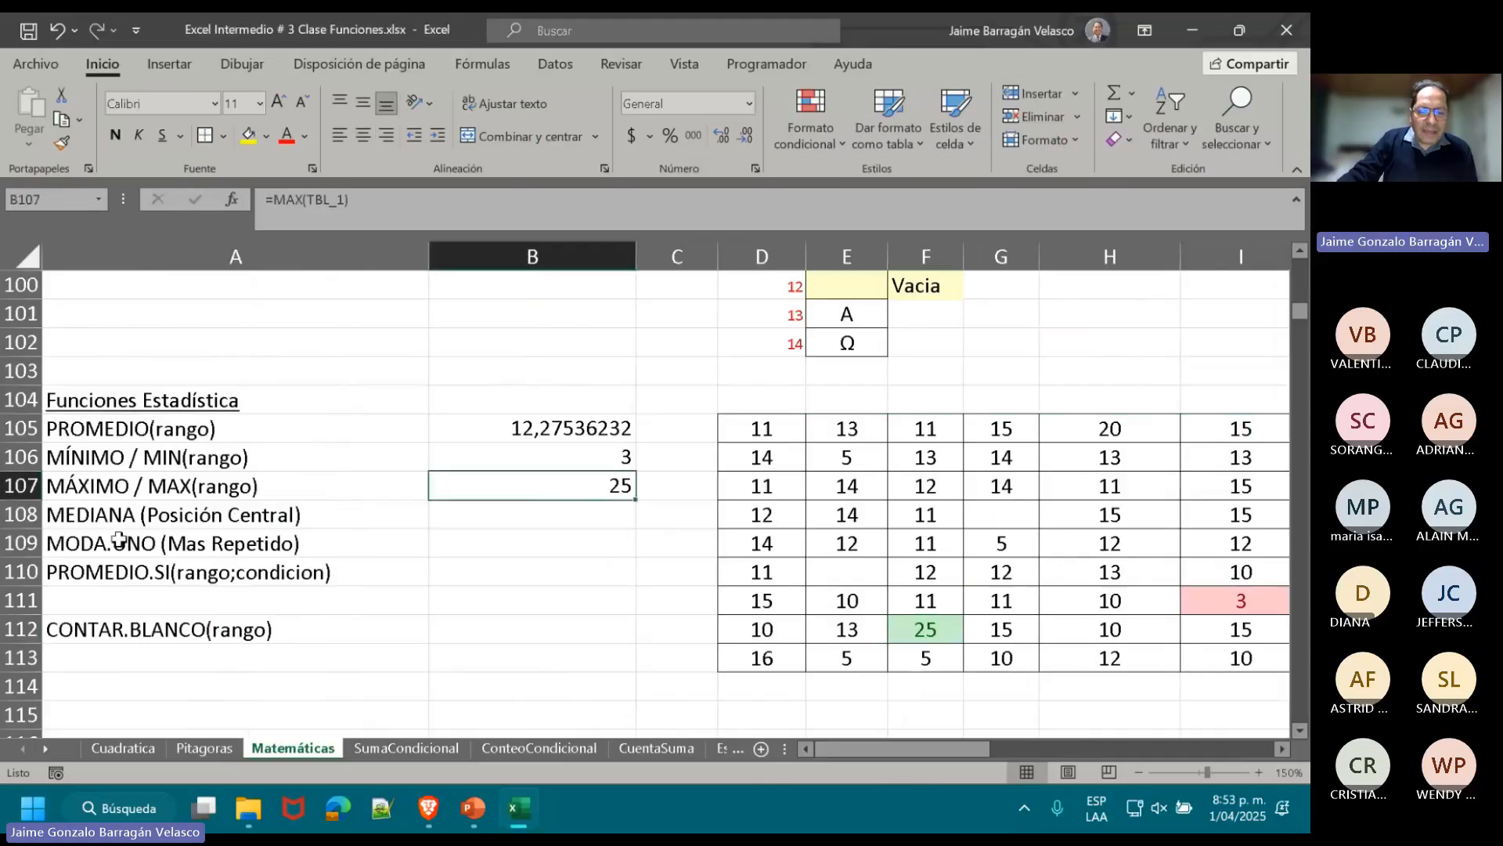
click(924, 628)
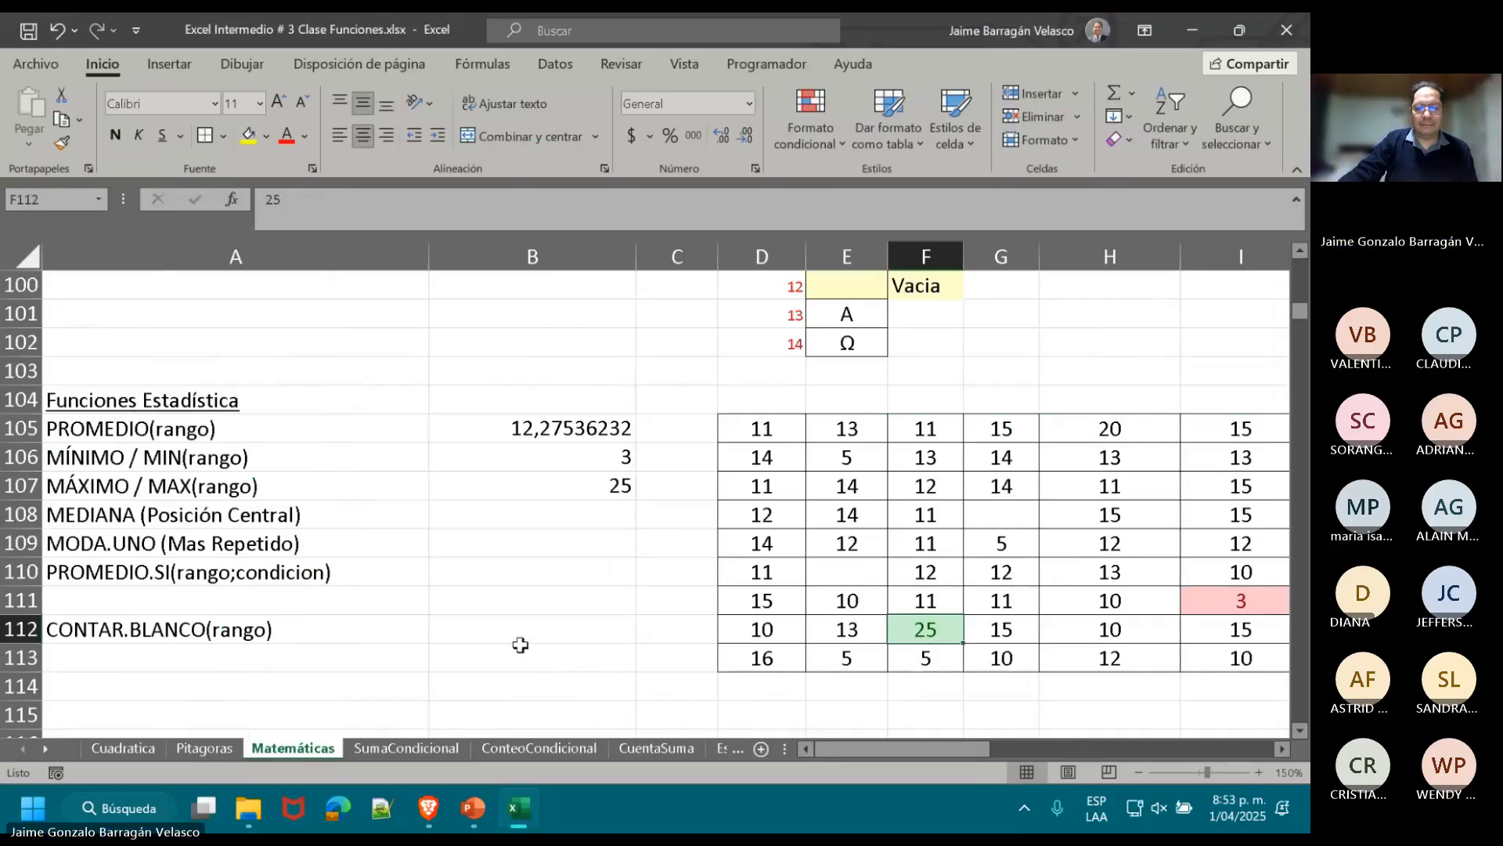
- Enter =MEDIANA(TBL_1) in B108 to get the median of the named number table
click(535, 513)
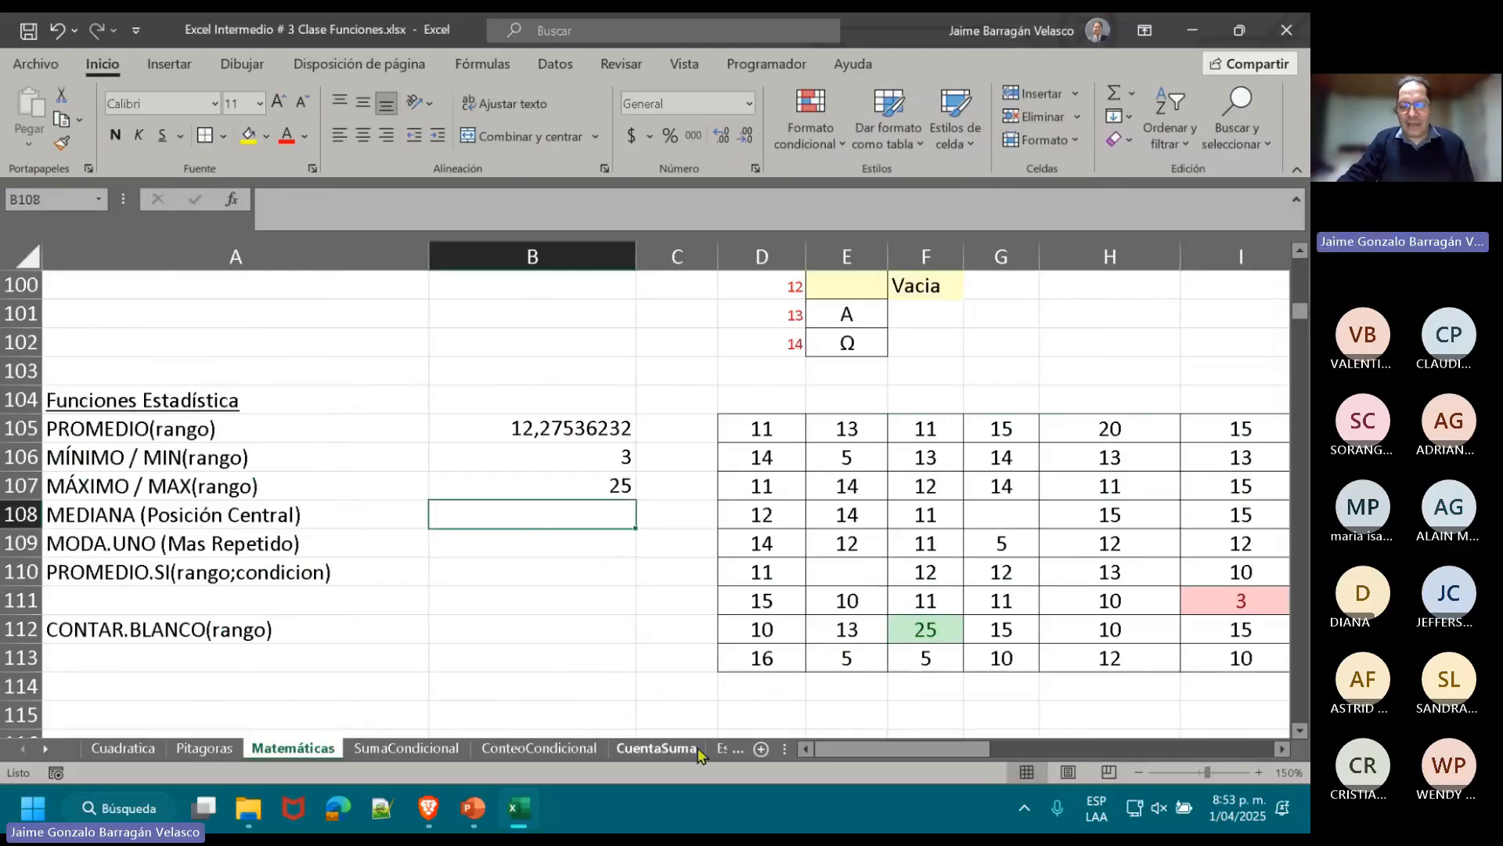
drag(860, 749, 855, 748)
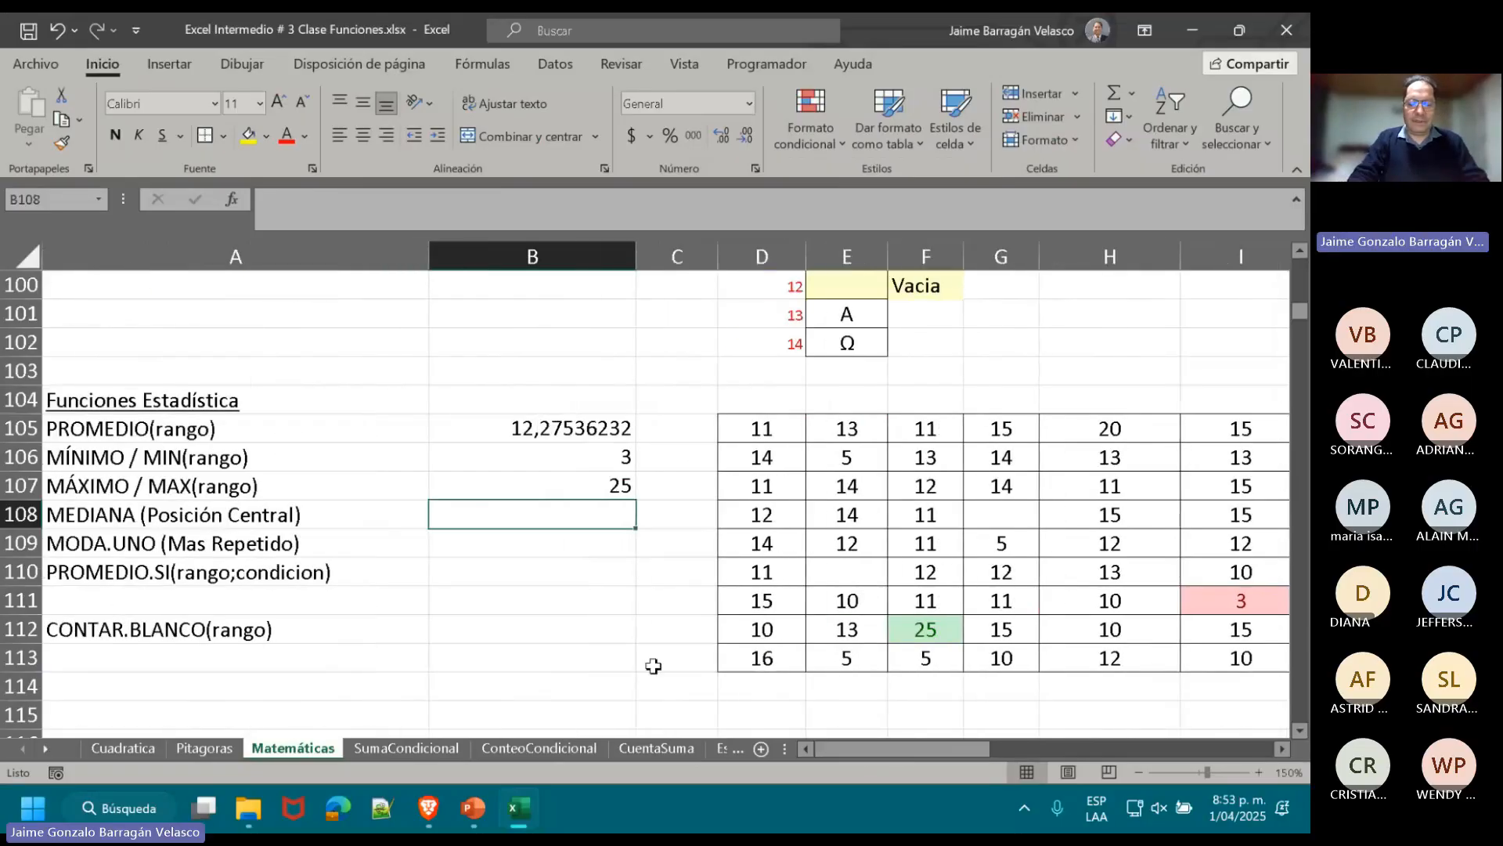
text(=)
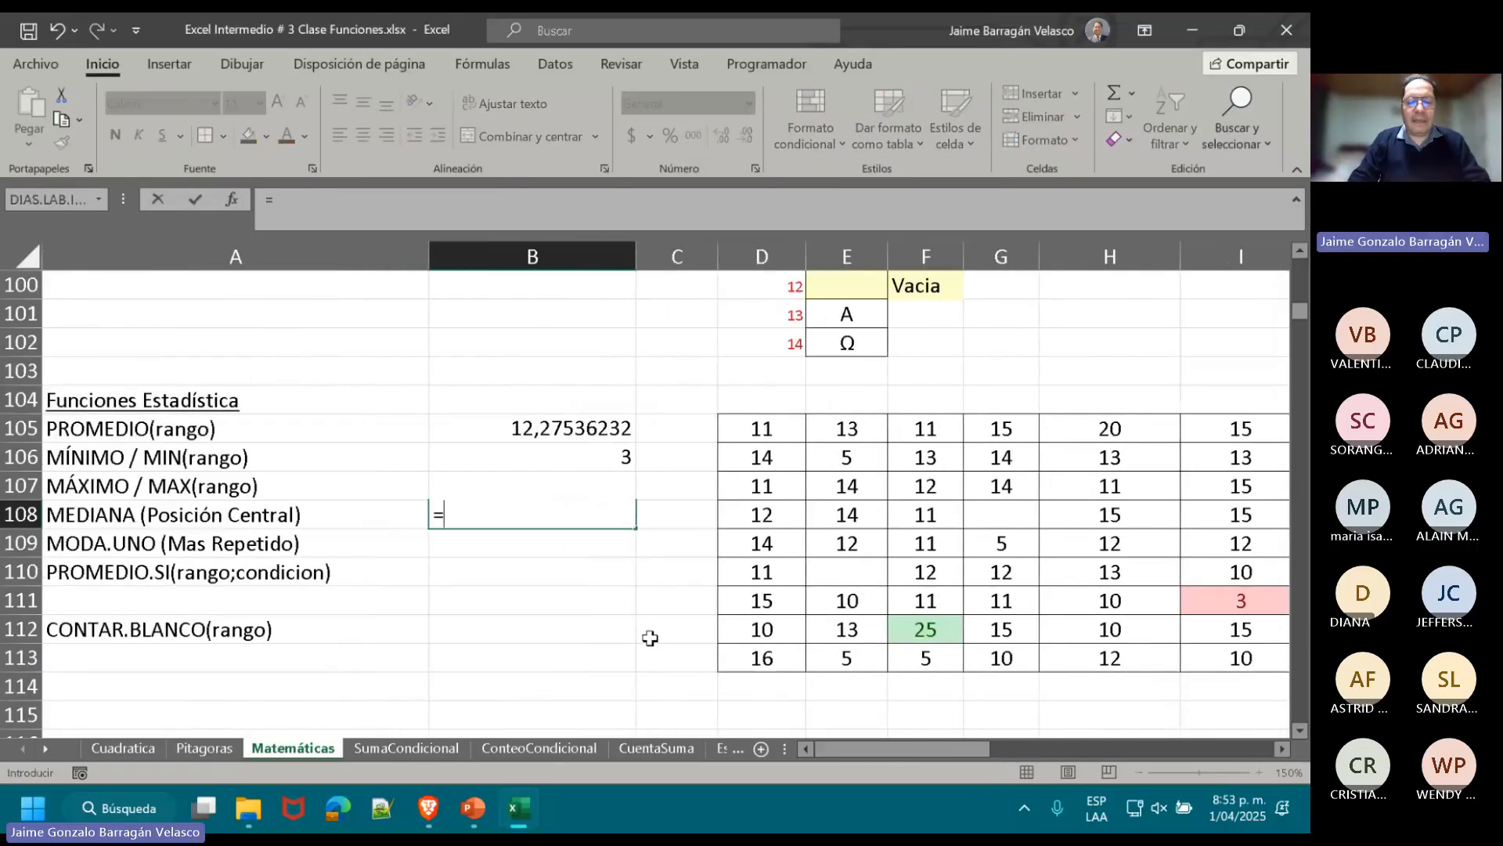
text(ME)
double_click(502, 588)
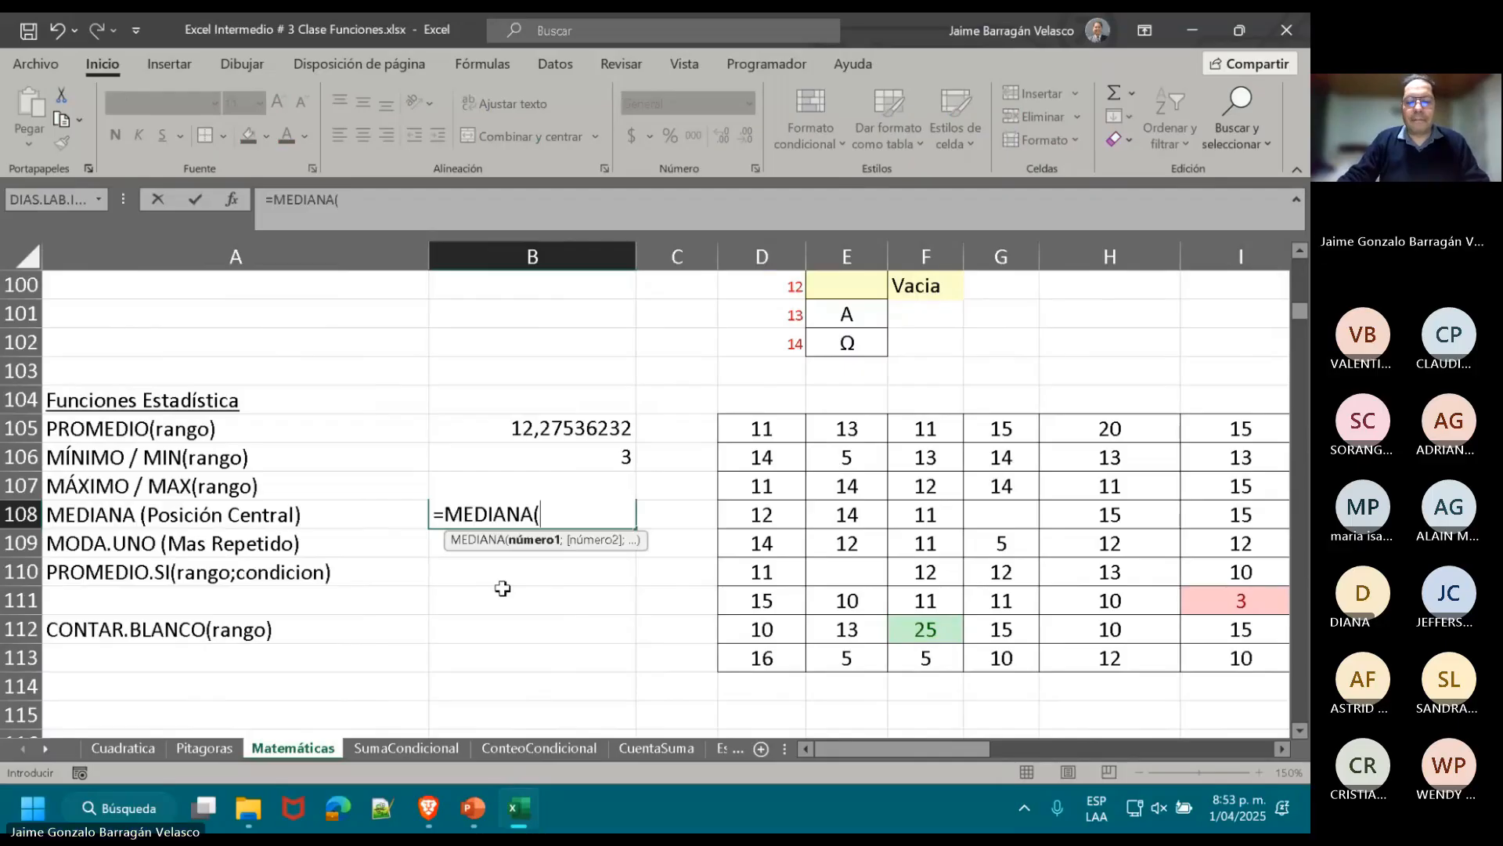
text(TB)
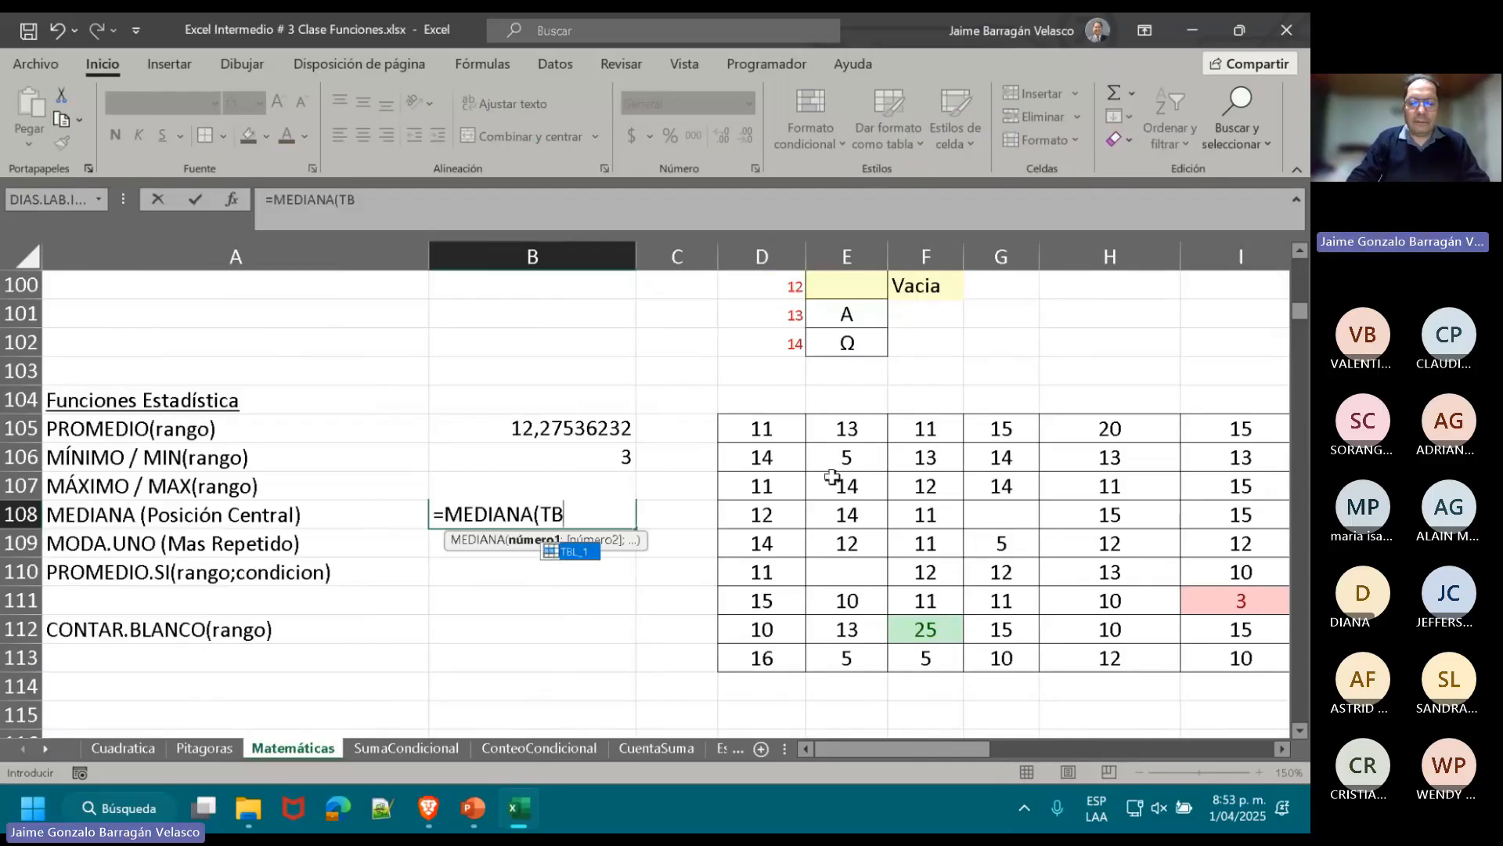
double_click(572, 550)
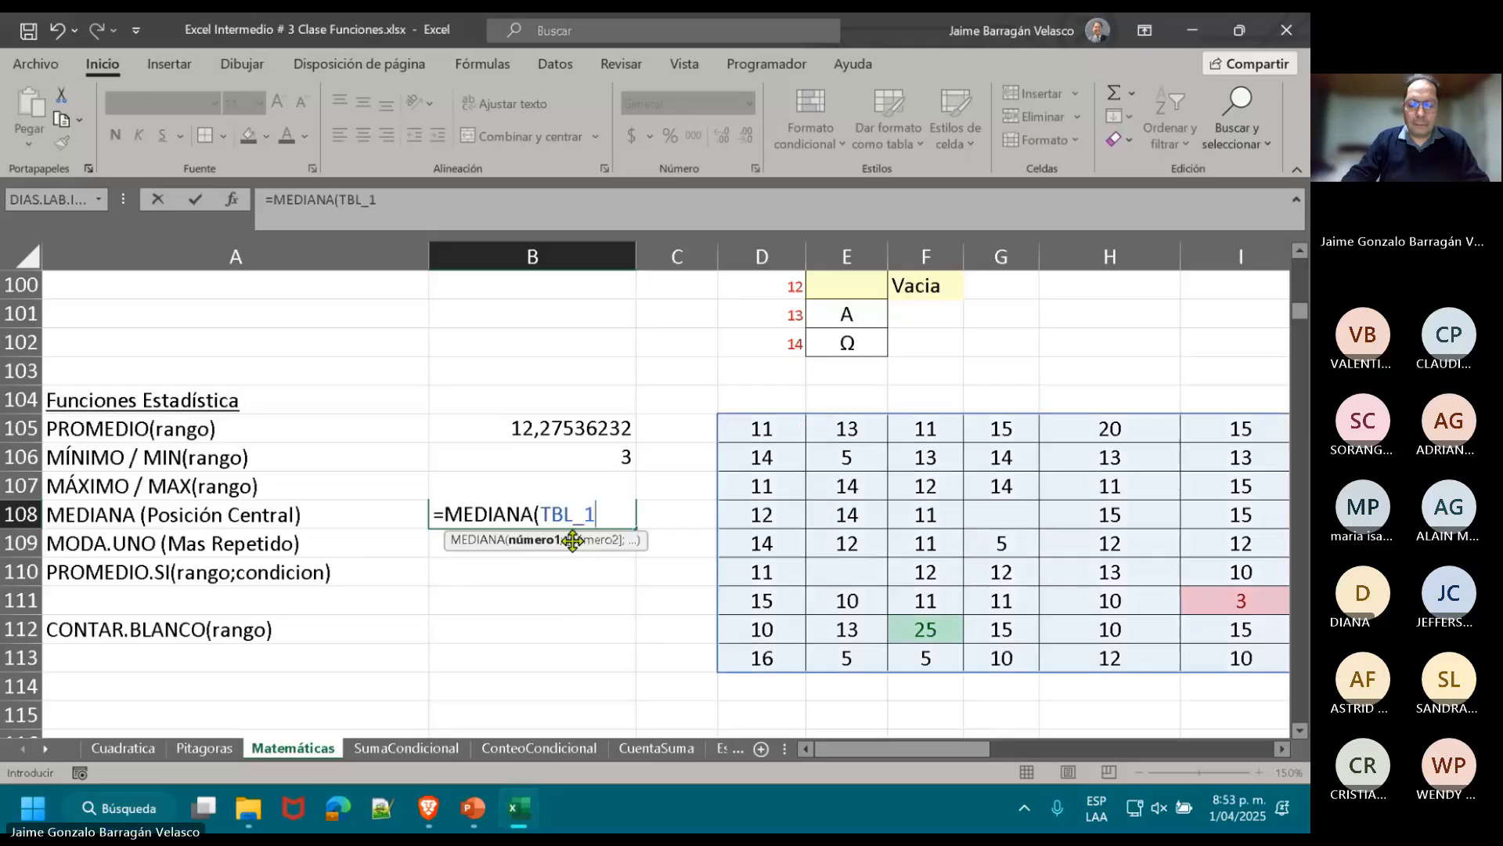
text())
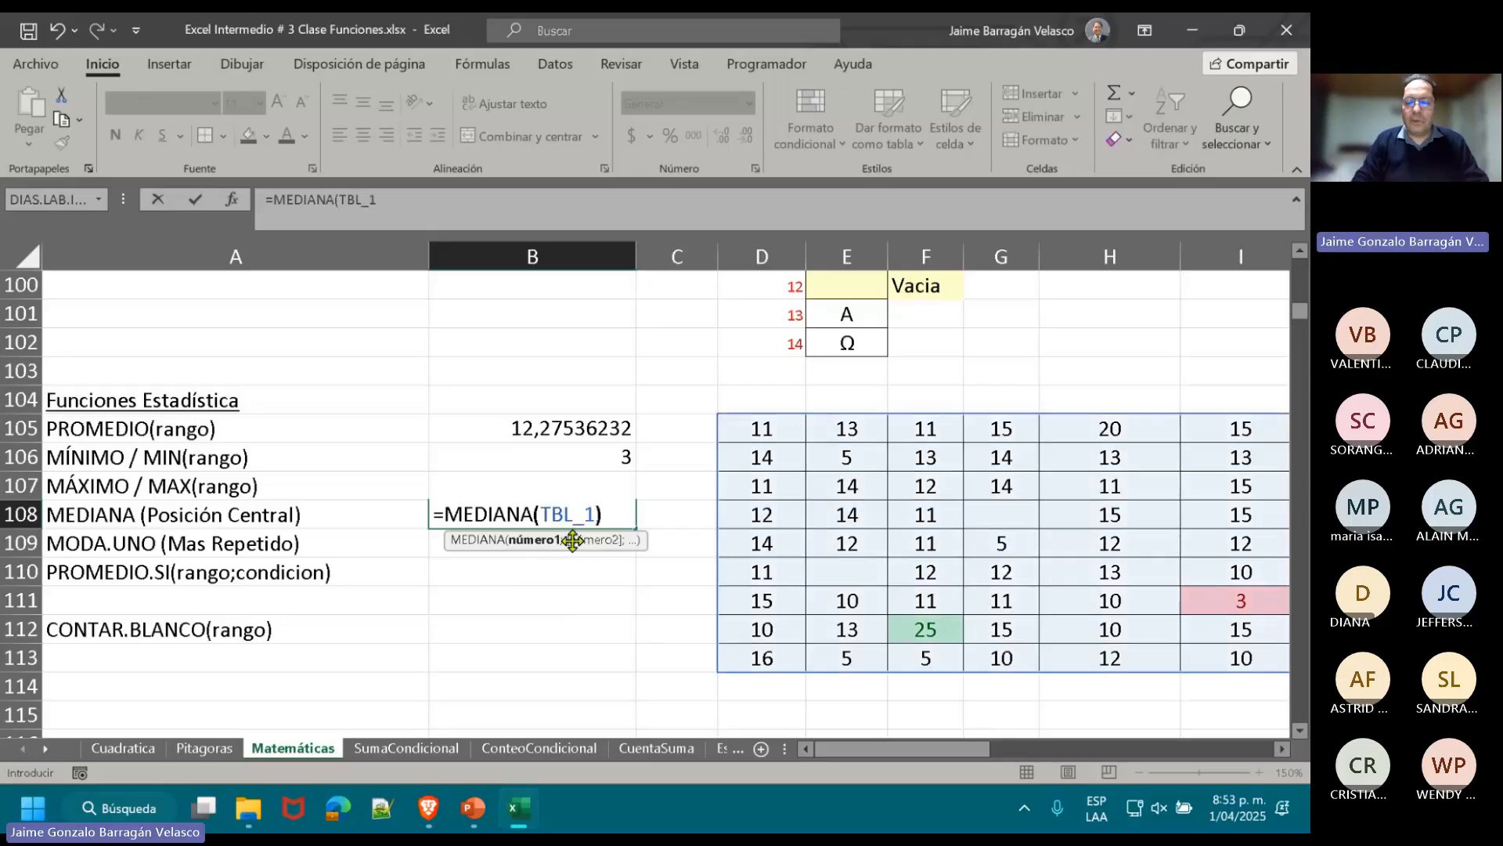
key(ctrl+Return)
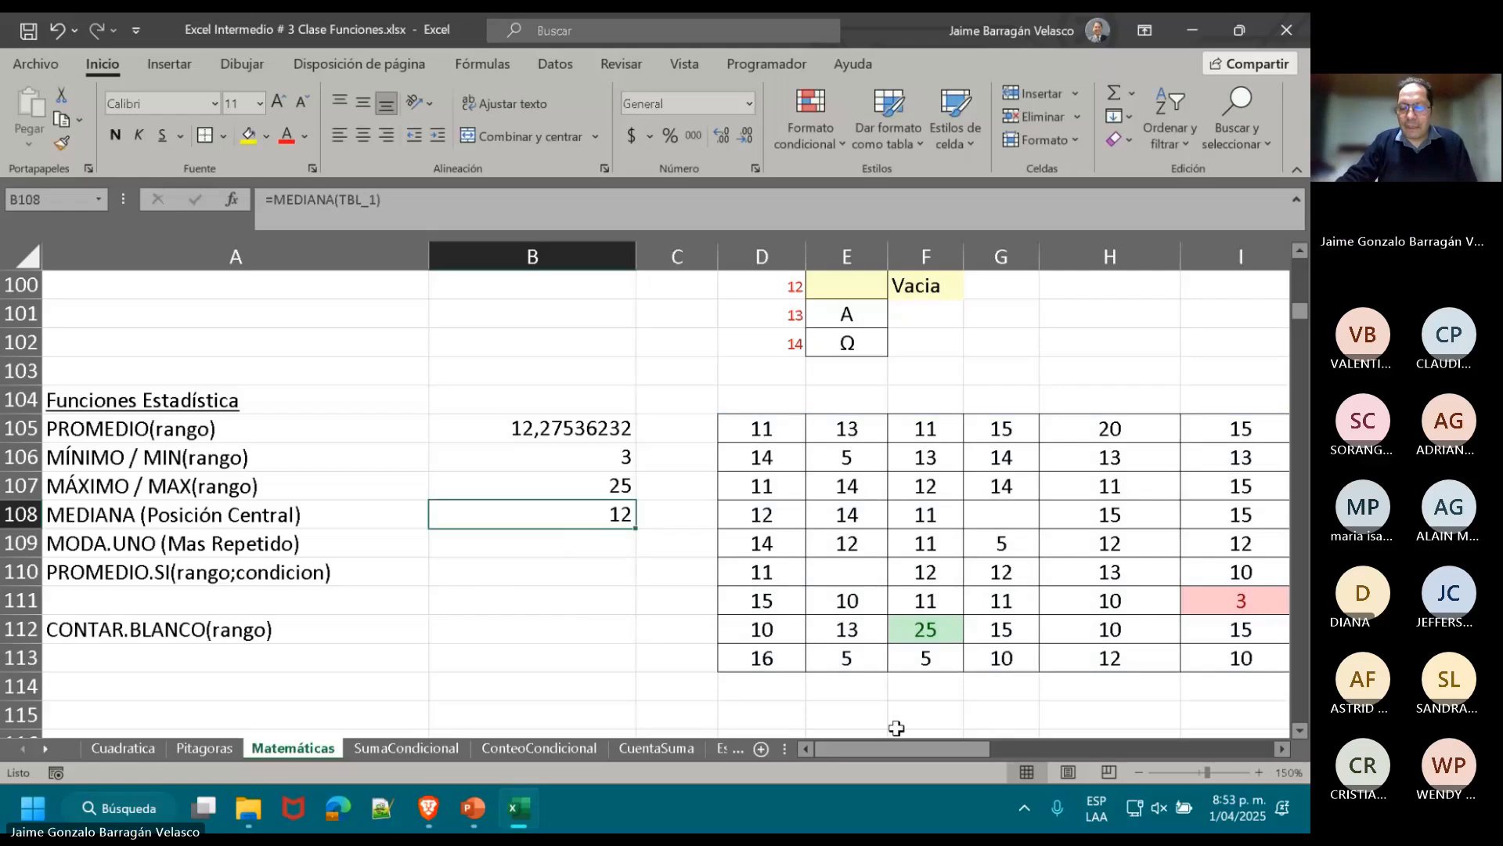
- Examine the cells in the middle of the number table, H109 and I109, in relation to the median
drag(894, 750, 930, 747)
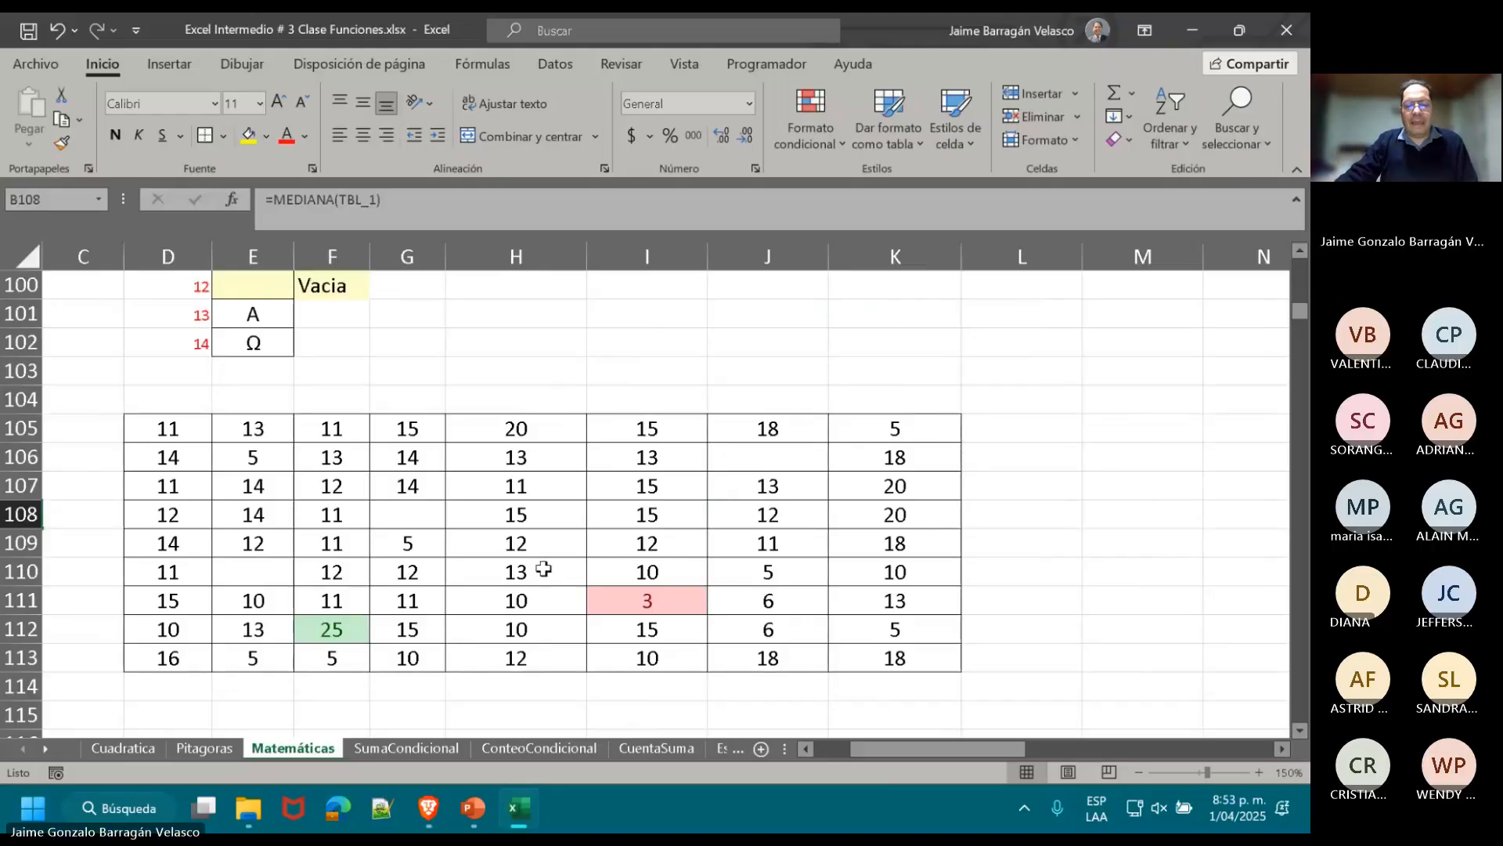
click(530, 546)
click(632, 550)
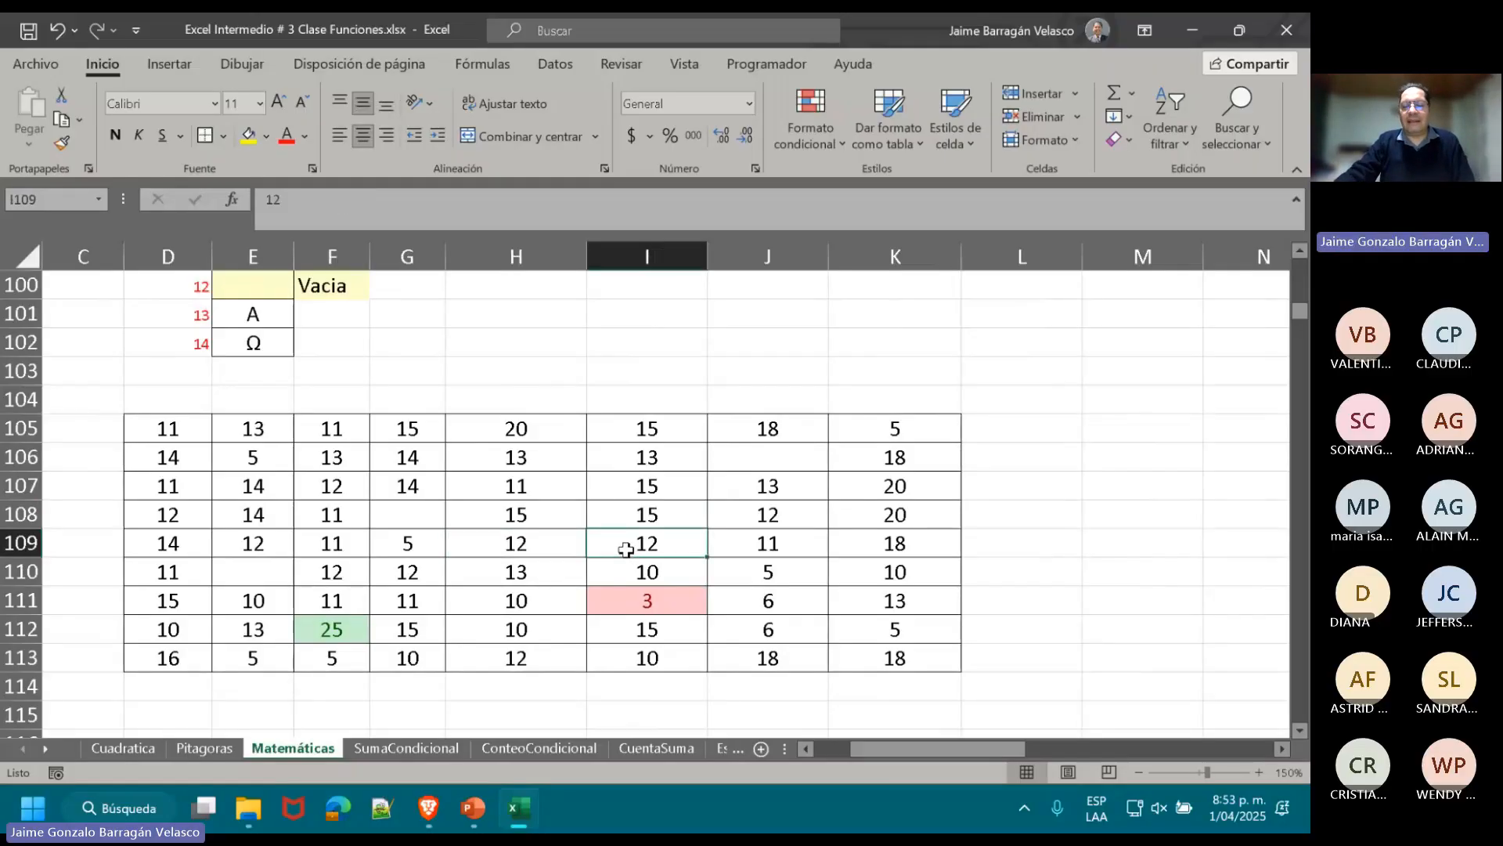
- Enter =MODA.UNO(TBL_1) in B109 to get the most frequent value of the named number table
click(763, 512)
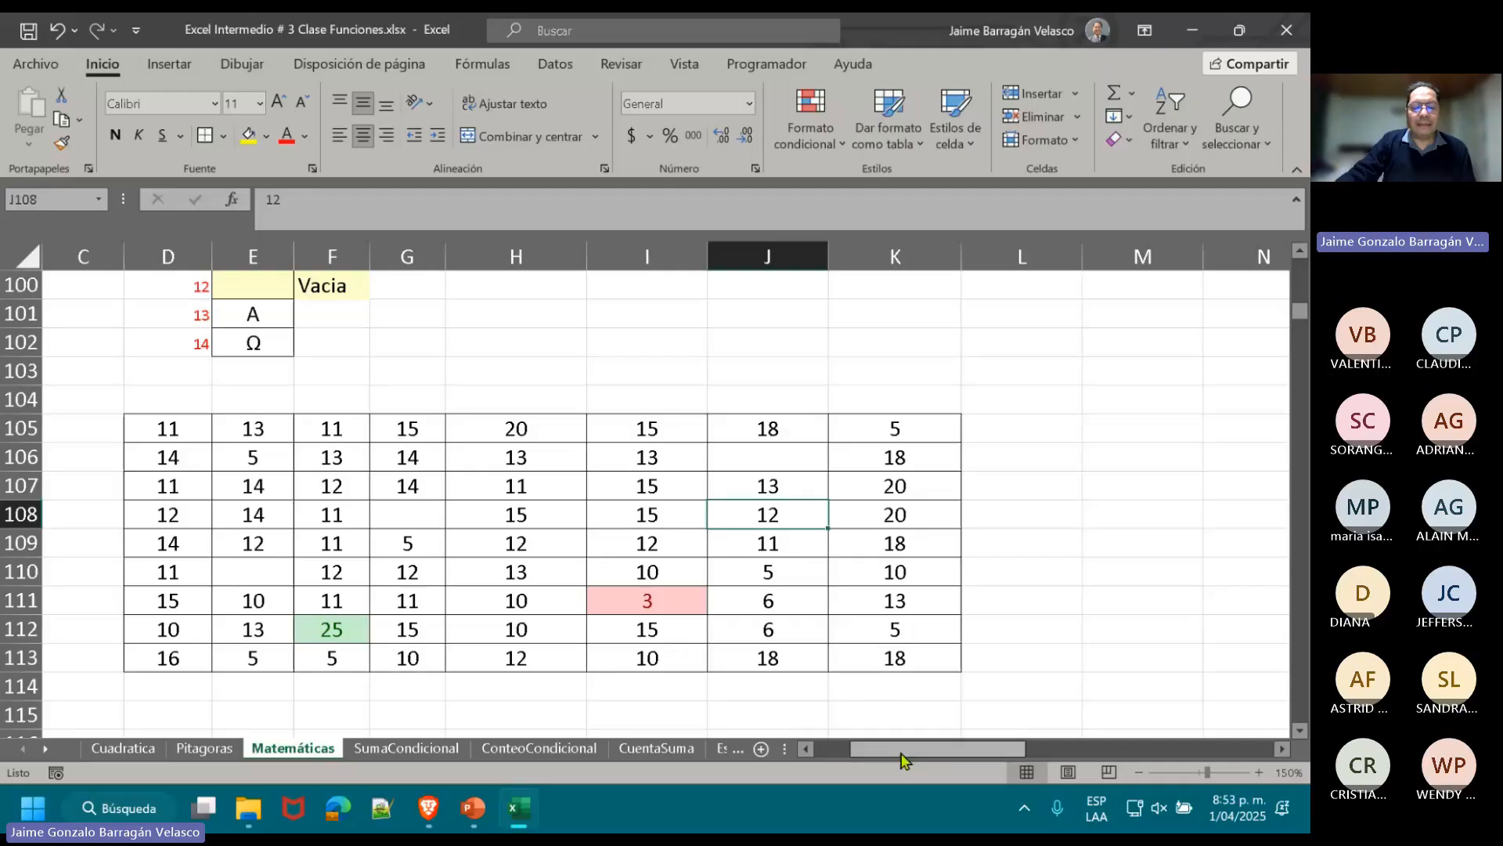
drag(901, 753, 839, 755)
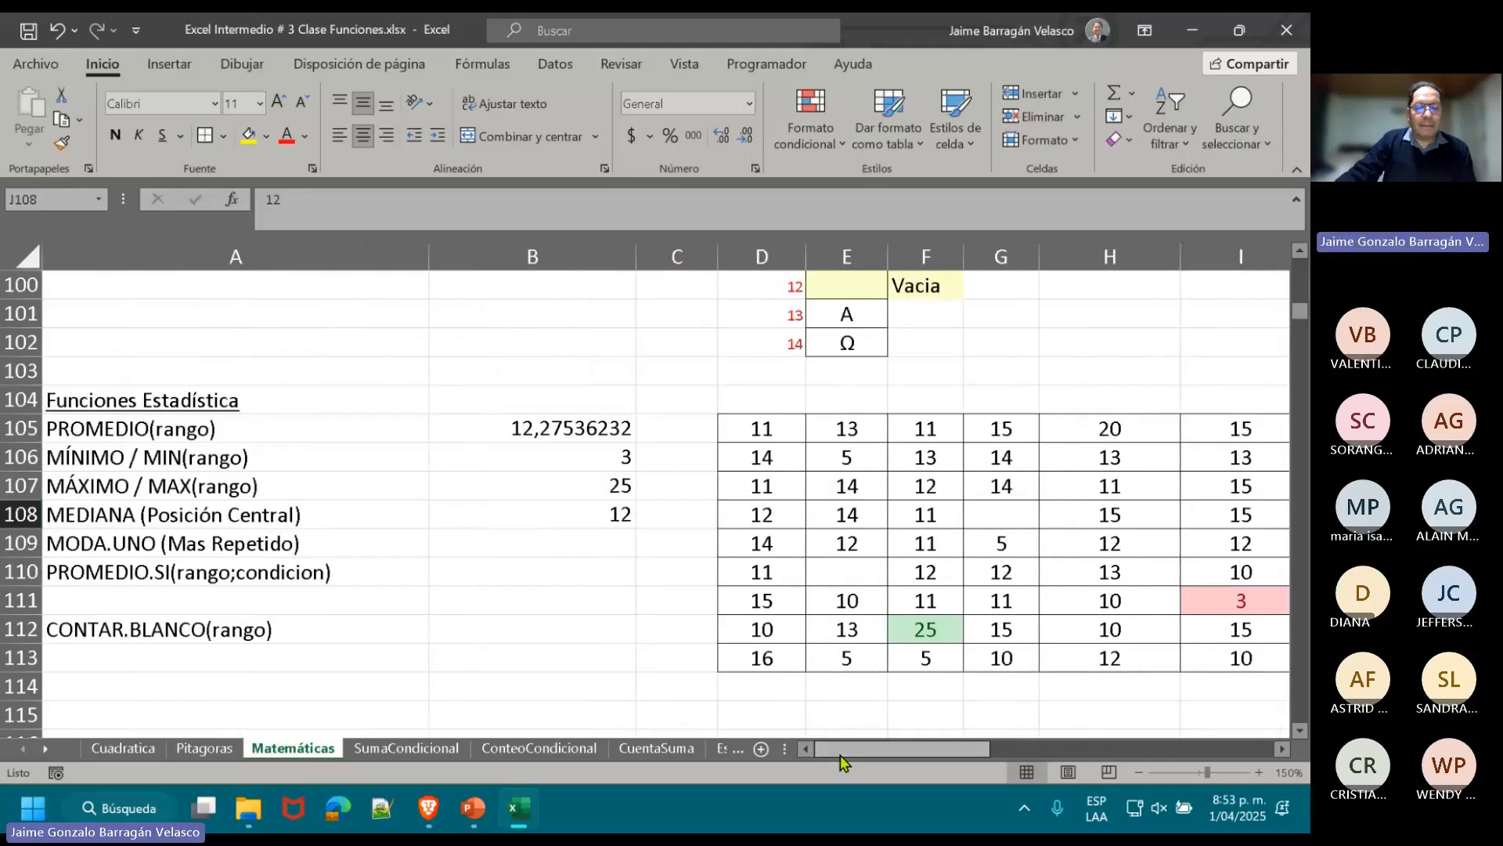
click(546, 545)
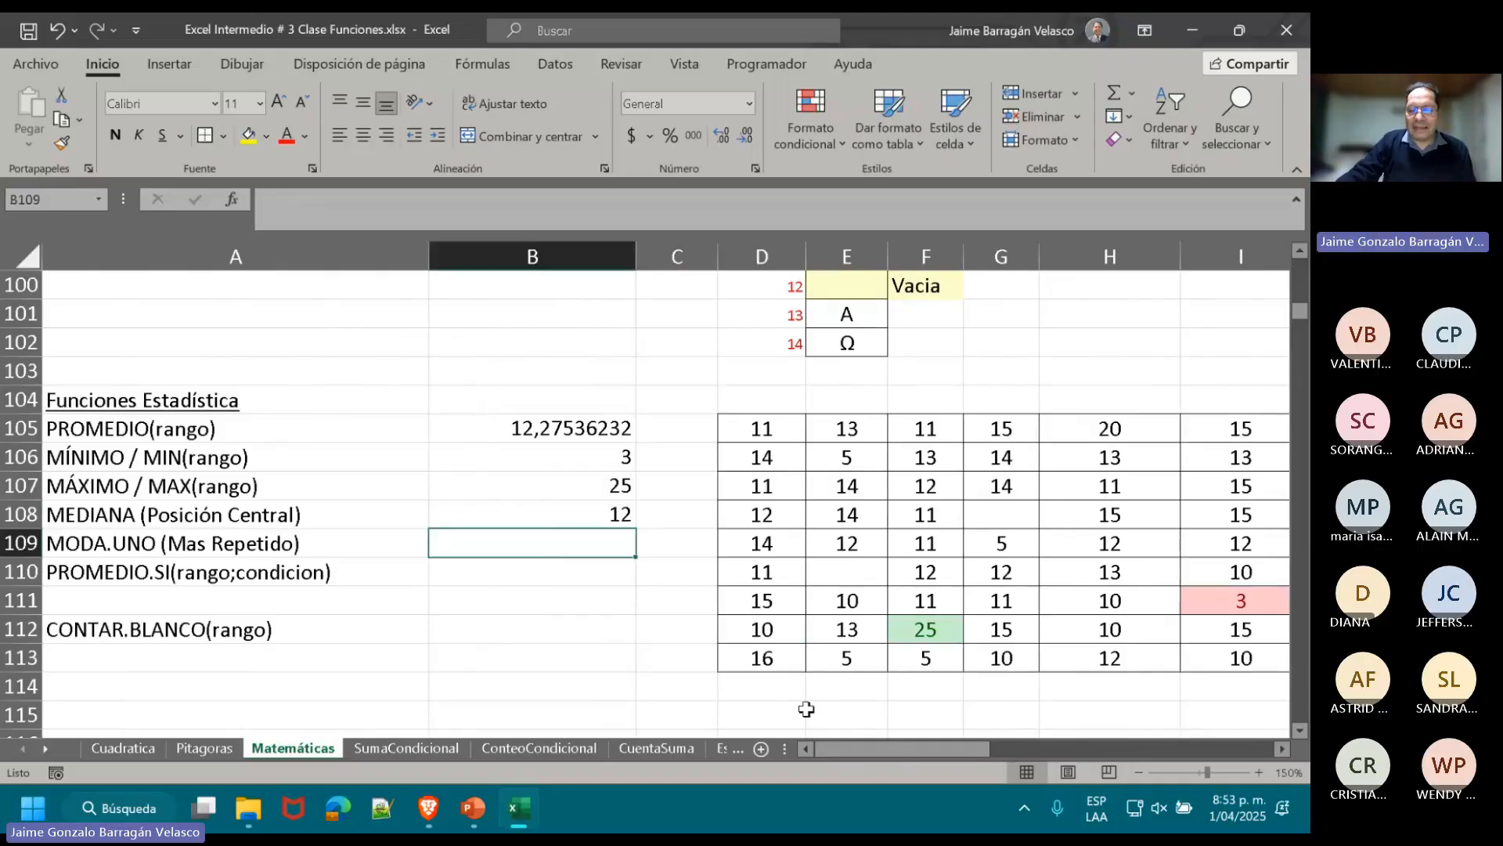
text(=)
click(795, 641)
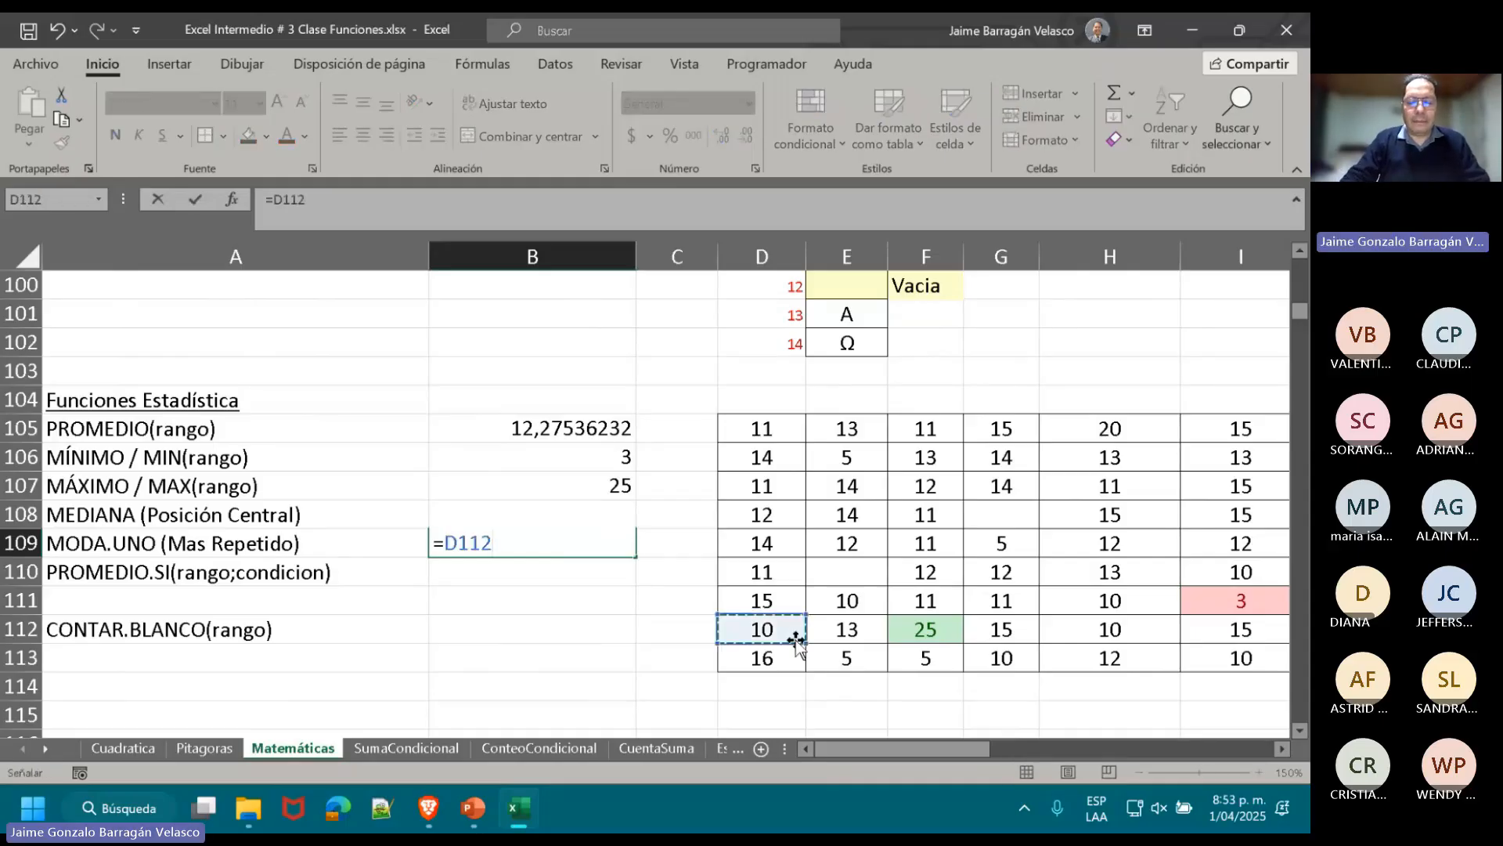
key(BackSpace)
key(BackSpace)
key(BackSpace)
key(BackSpace)
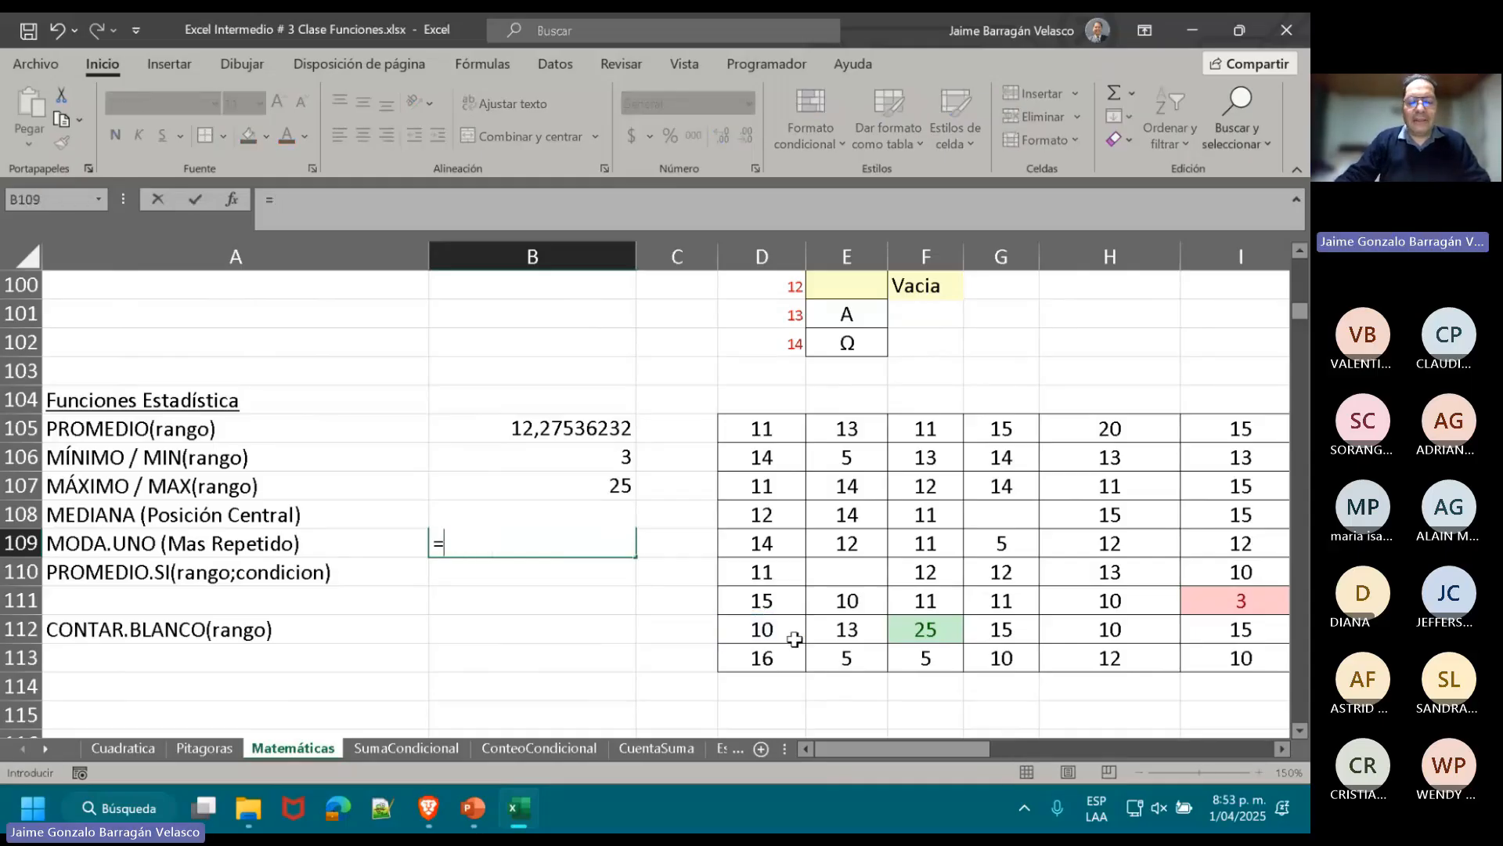
text(MOD)
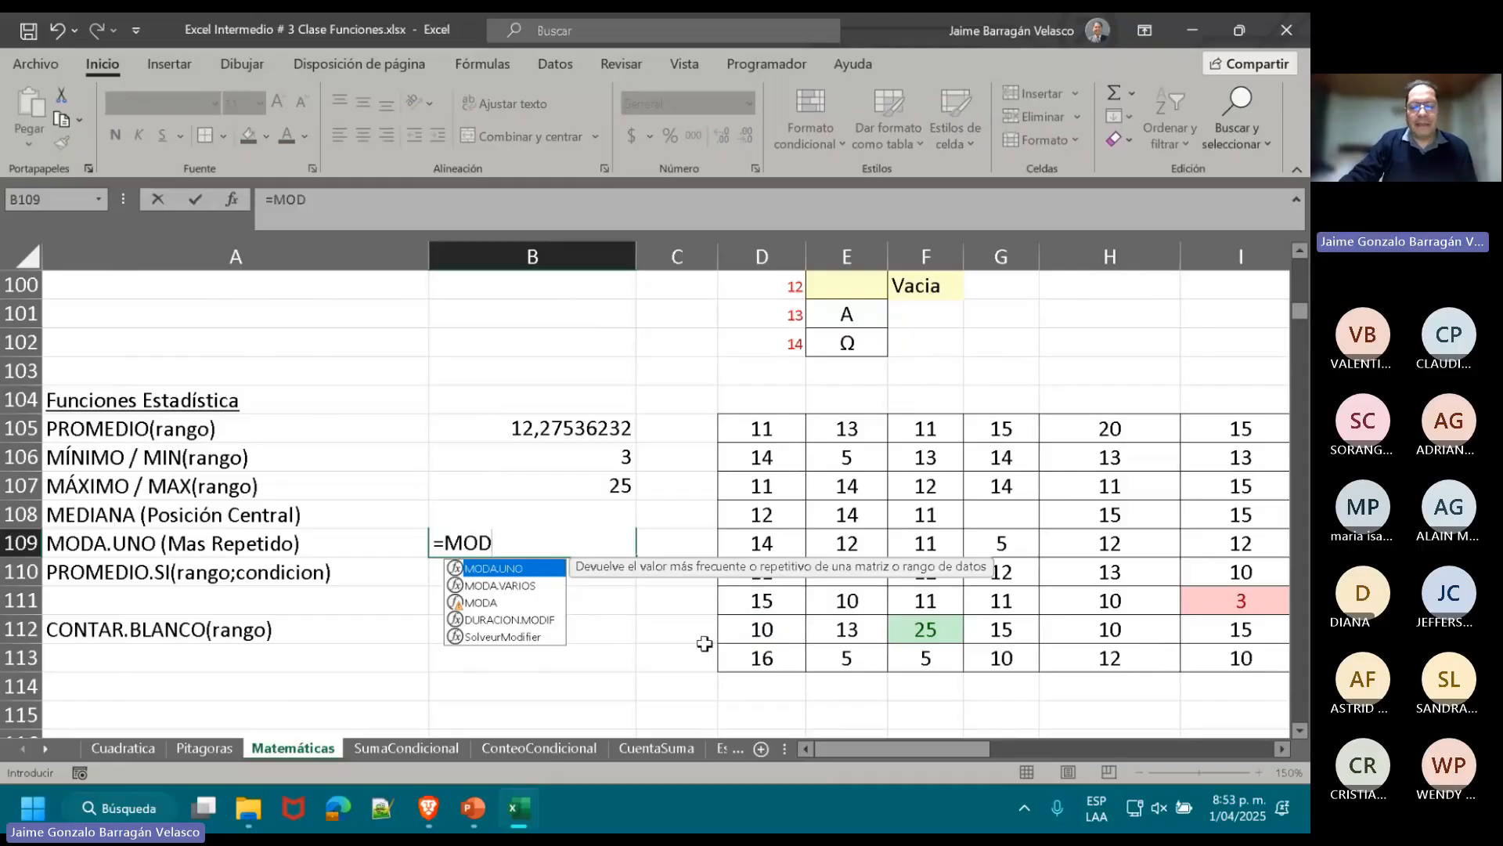
click(499, 604)
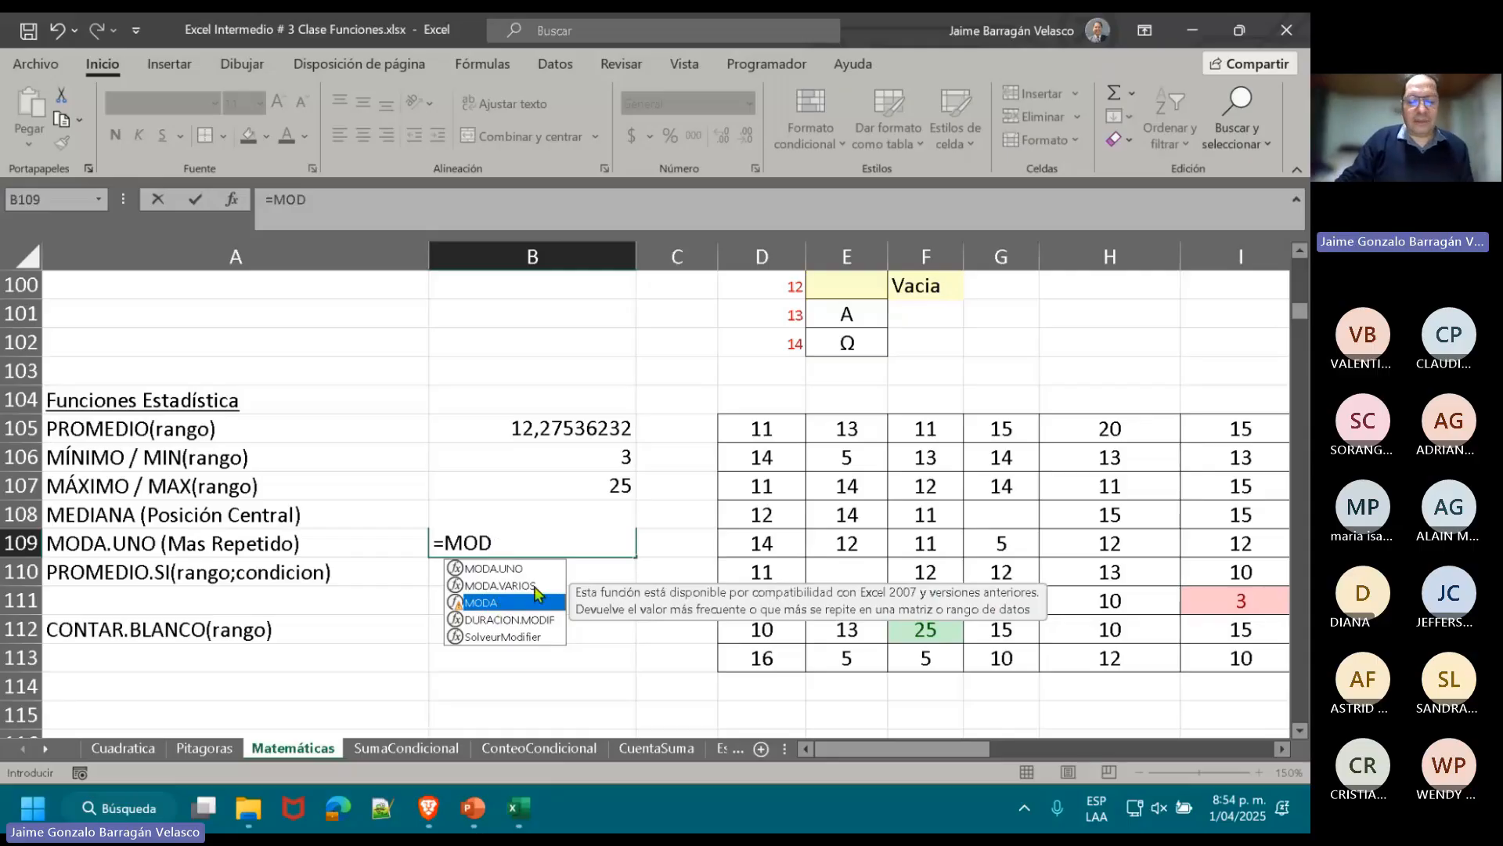
double_click(494, 568)
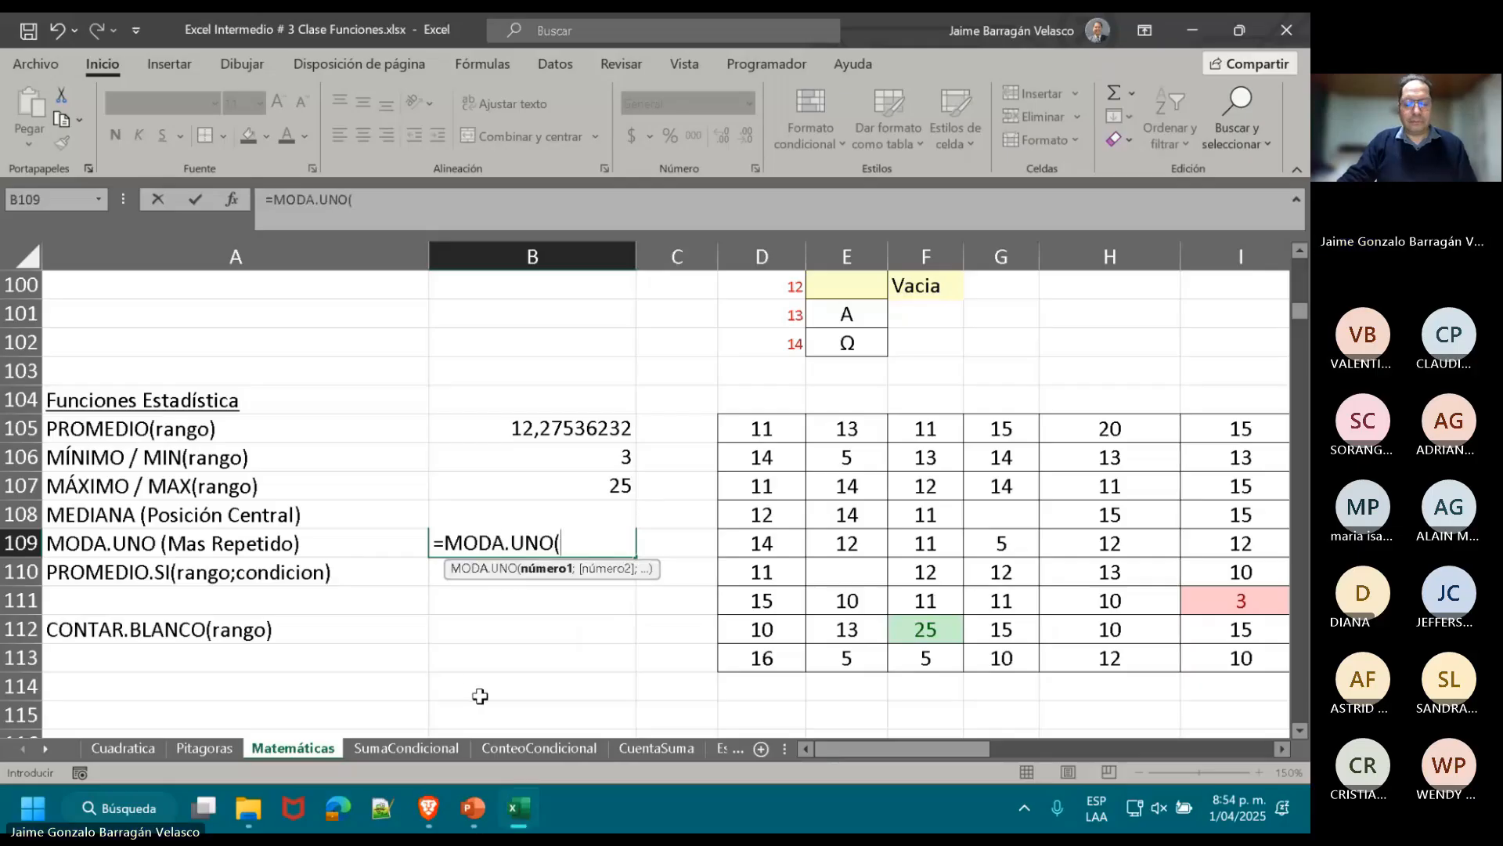
text(TBL)
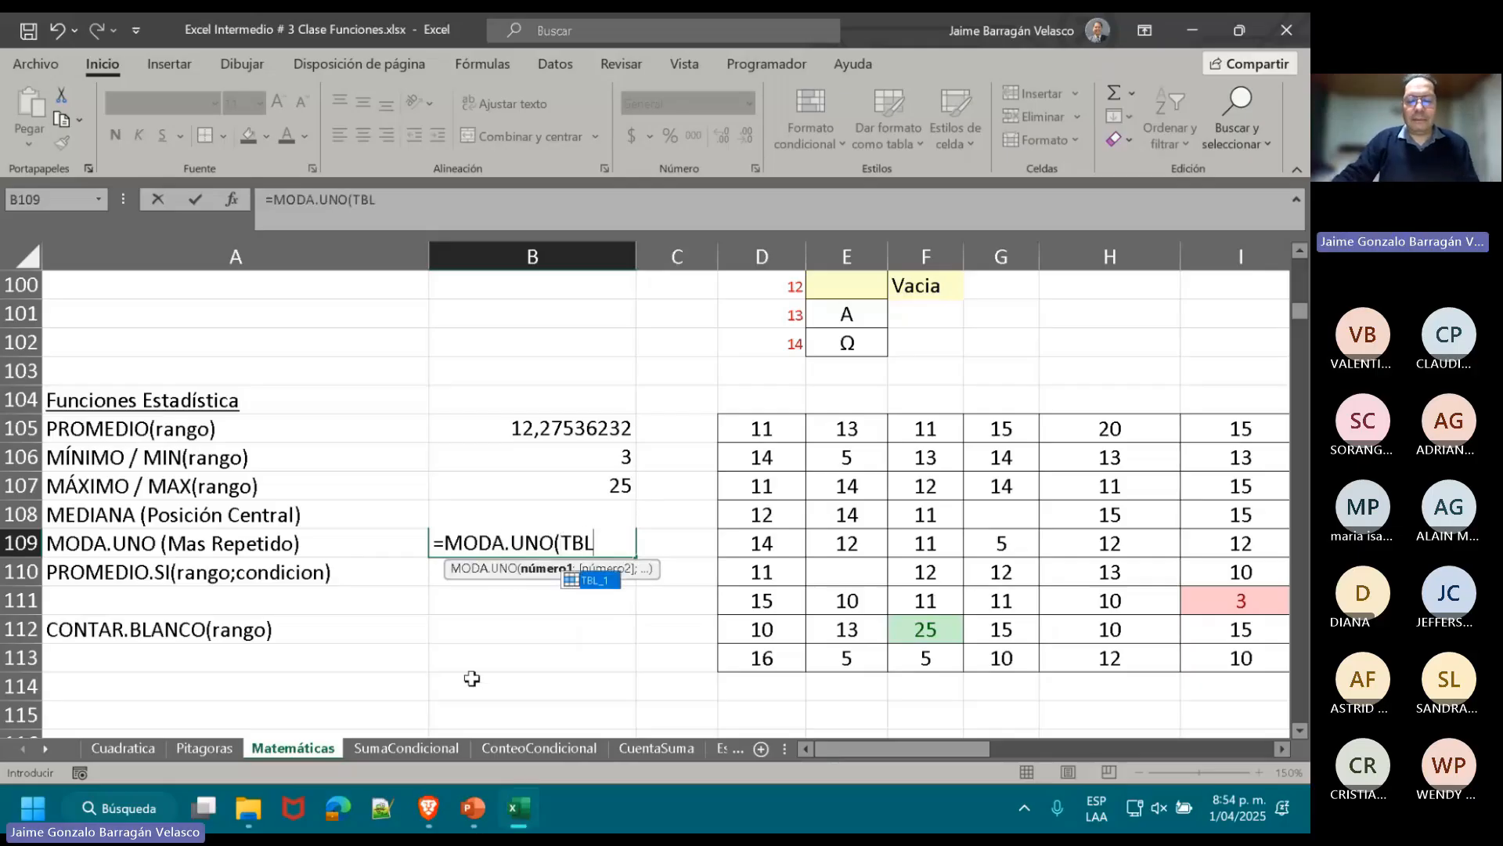
double_click(595, 581)
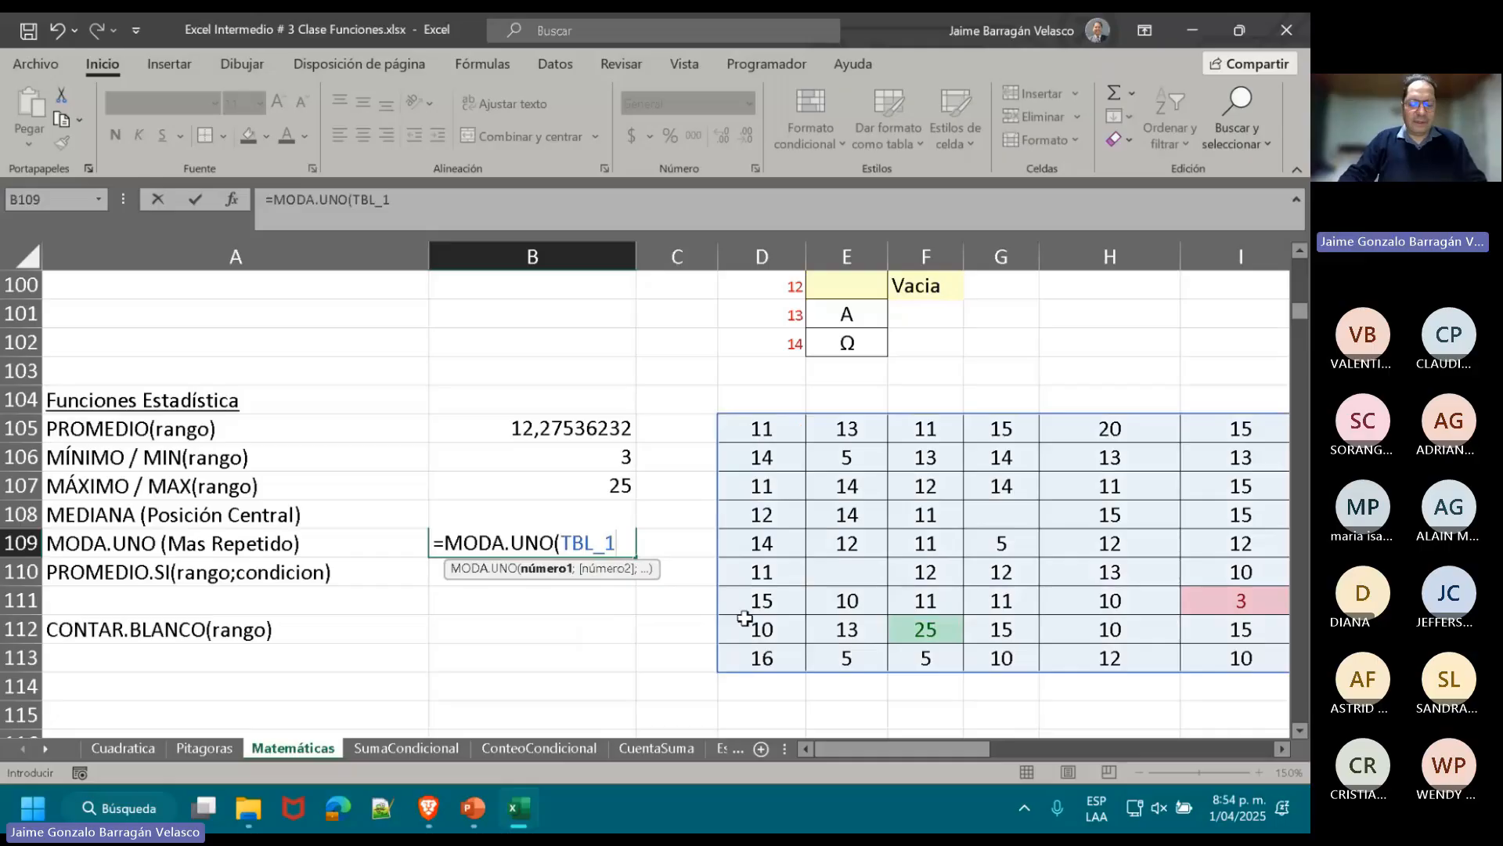
text())
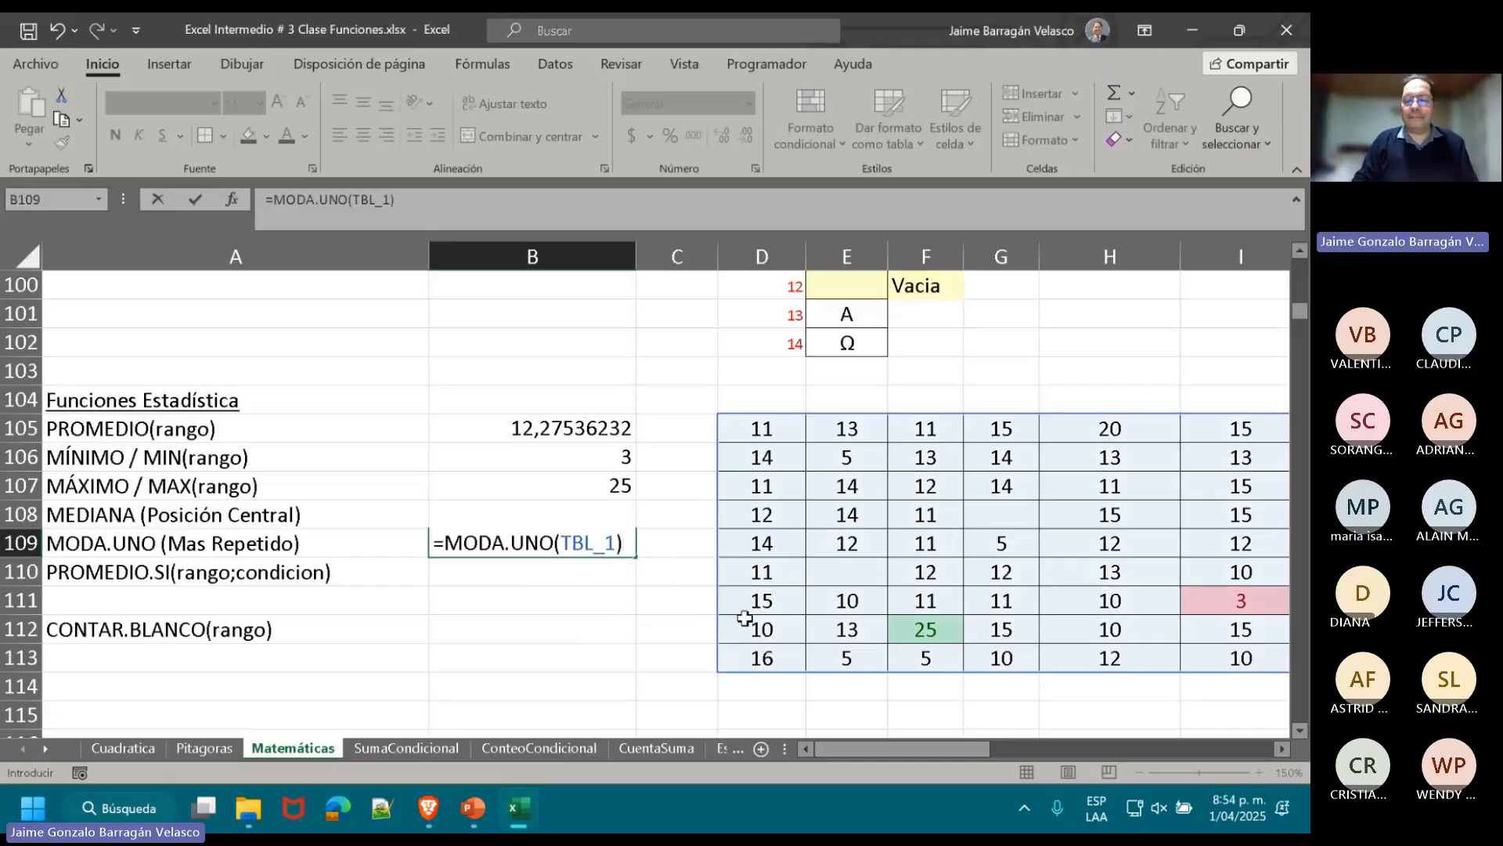
key(Return)
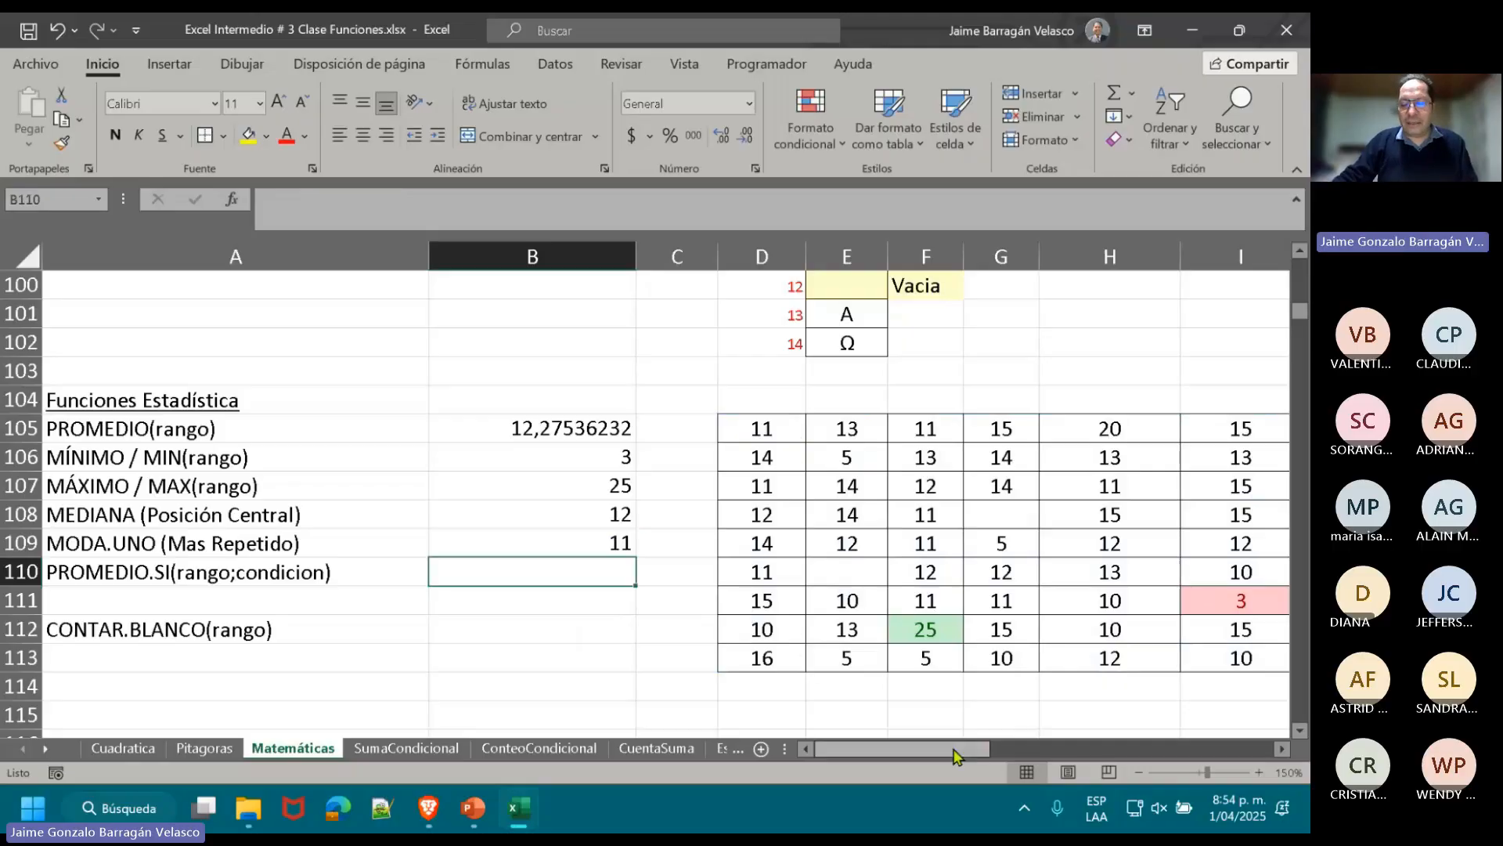
- Enter =CONTAR.SI(TBL_1;"=11") in A114 to count how many times 11 occurs in the named number table
drag(955, 754, 986, 757)
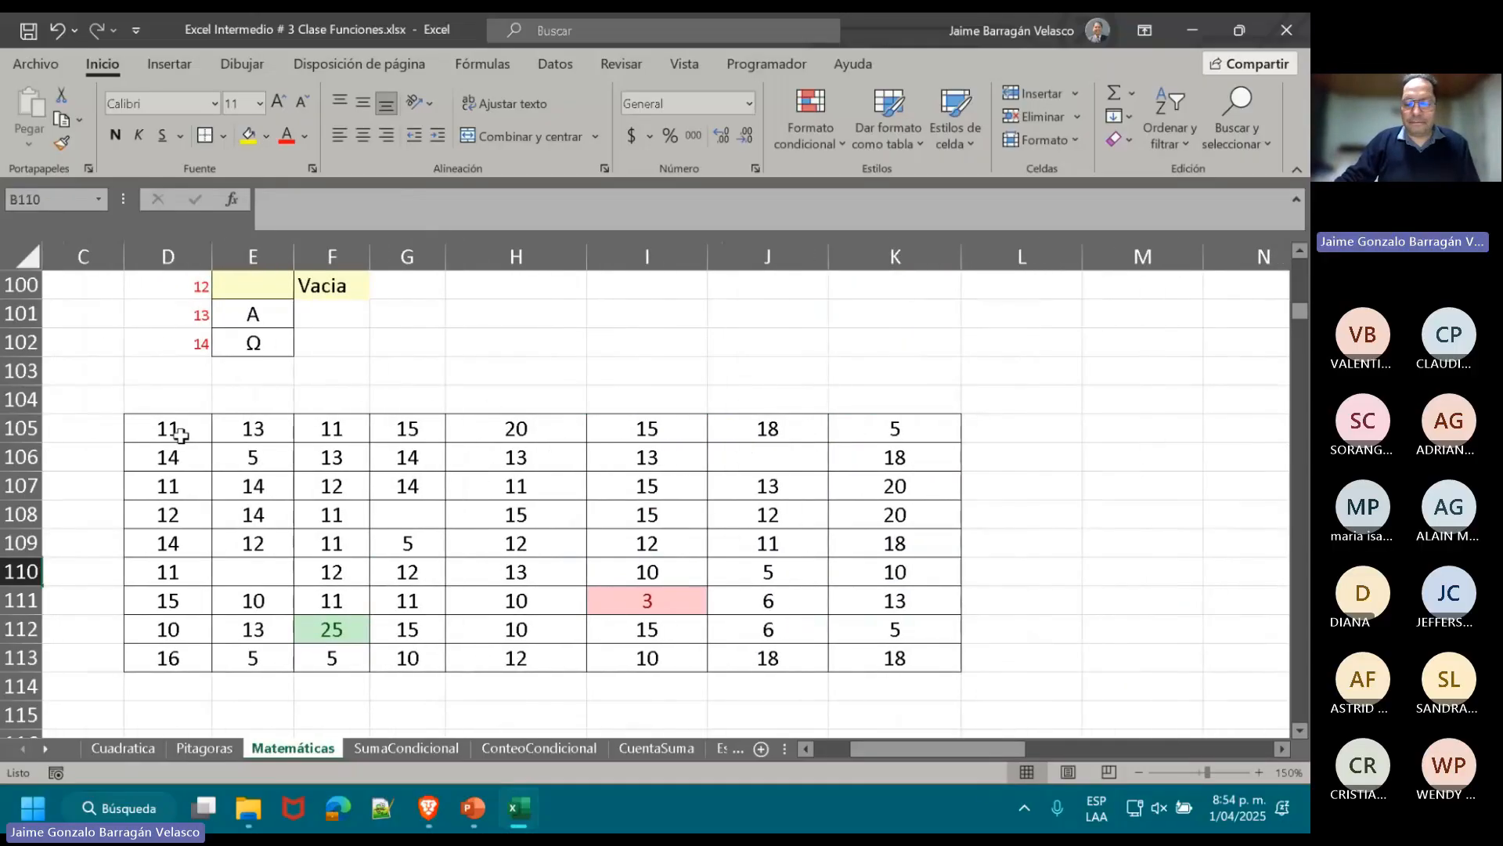
drag(870, 754, 681, 688)
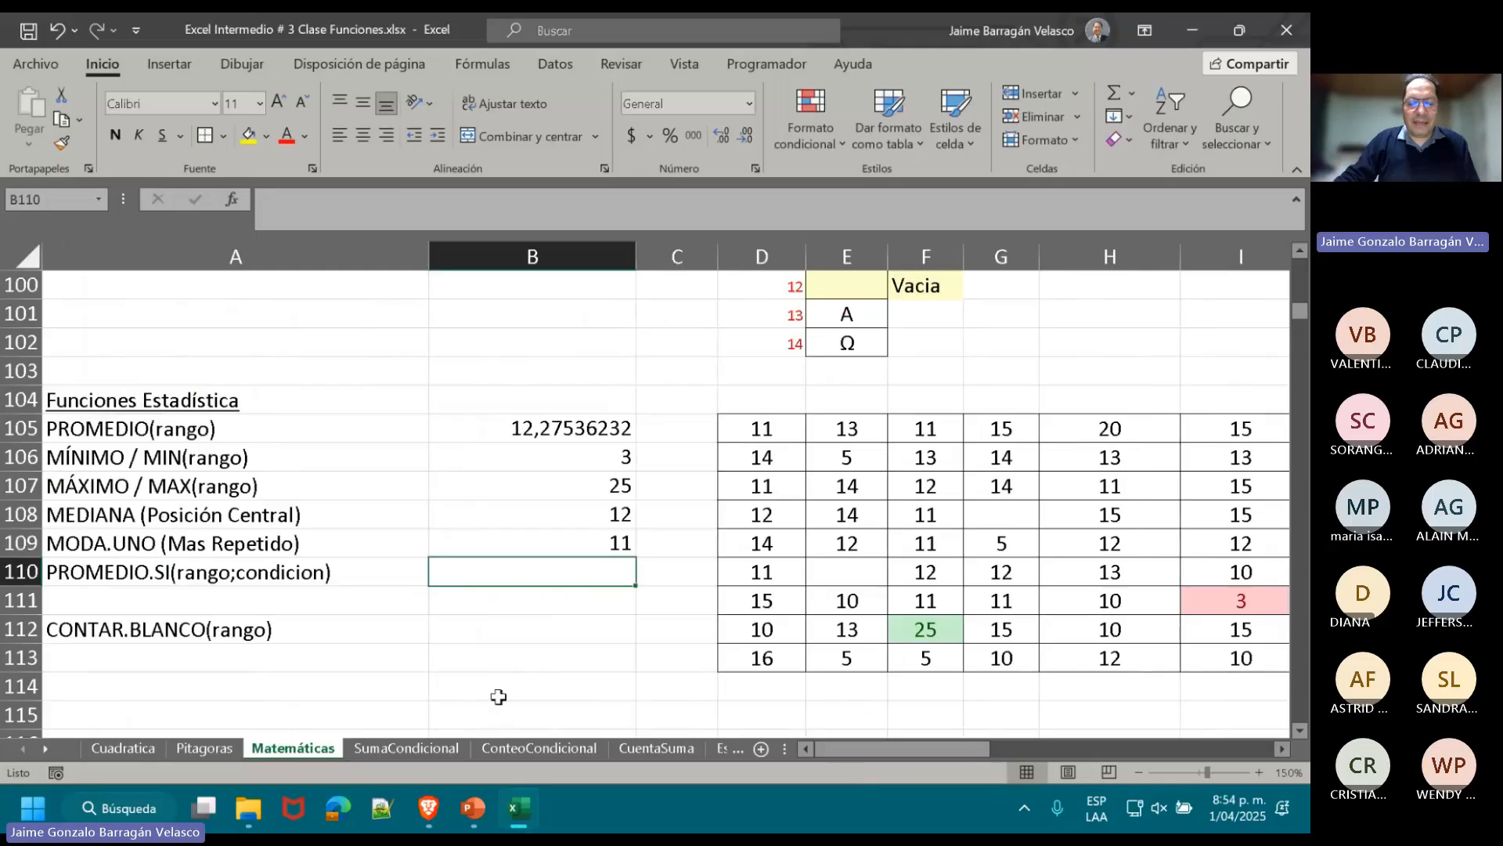
click(353, 692)
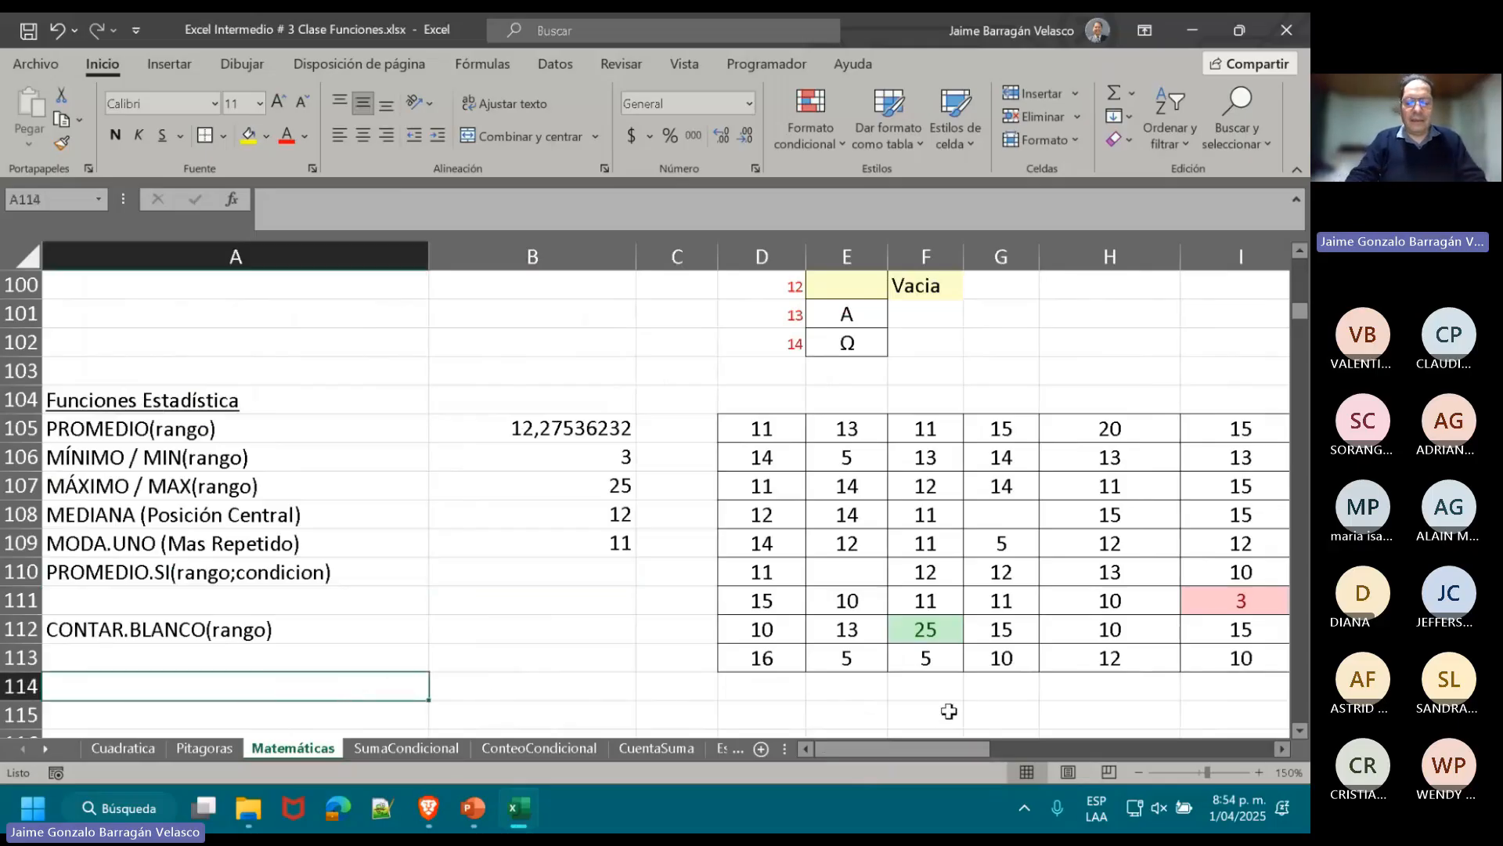
text(=CON)
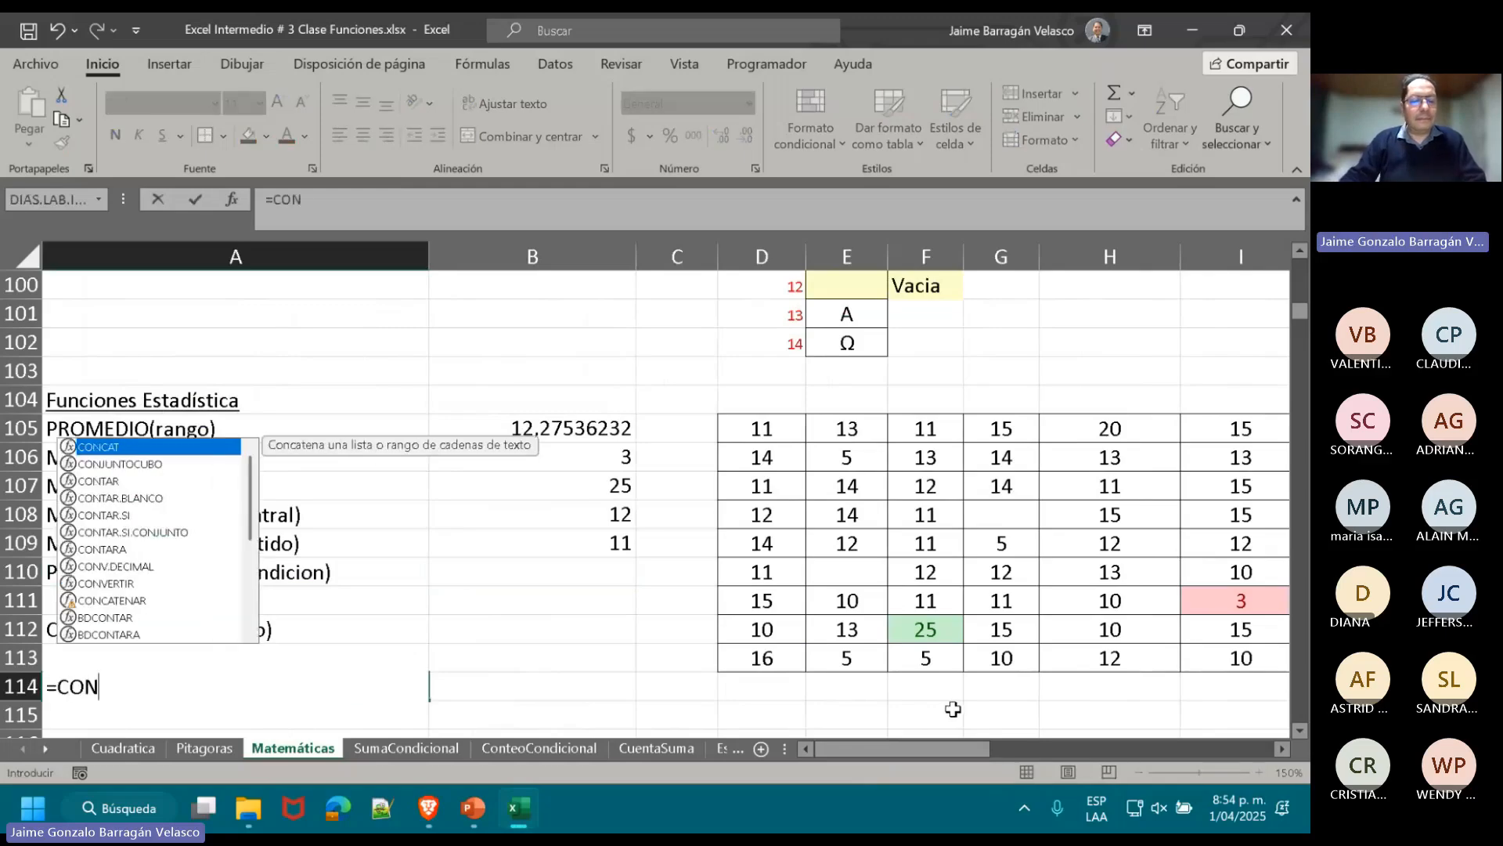
double_click(114, 480)
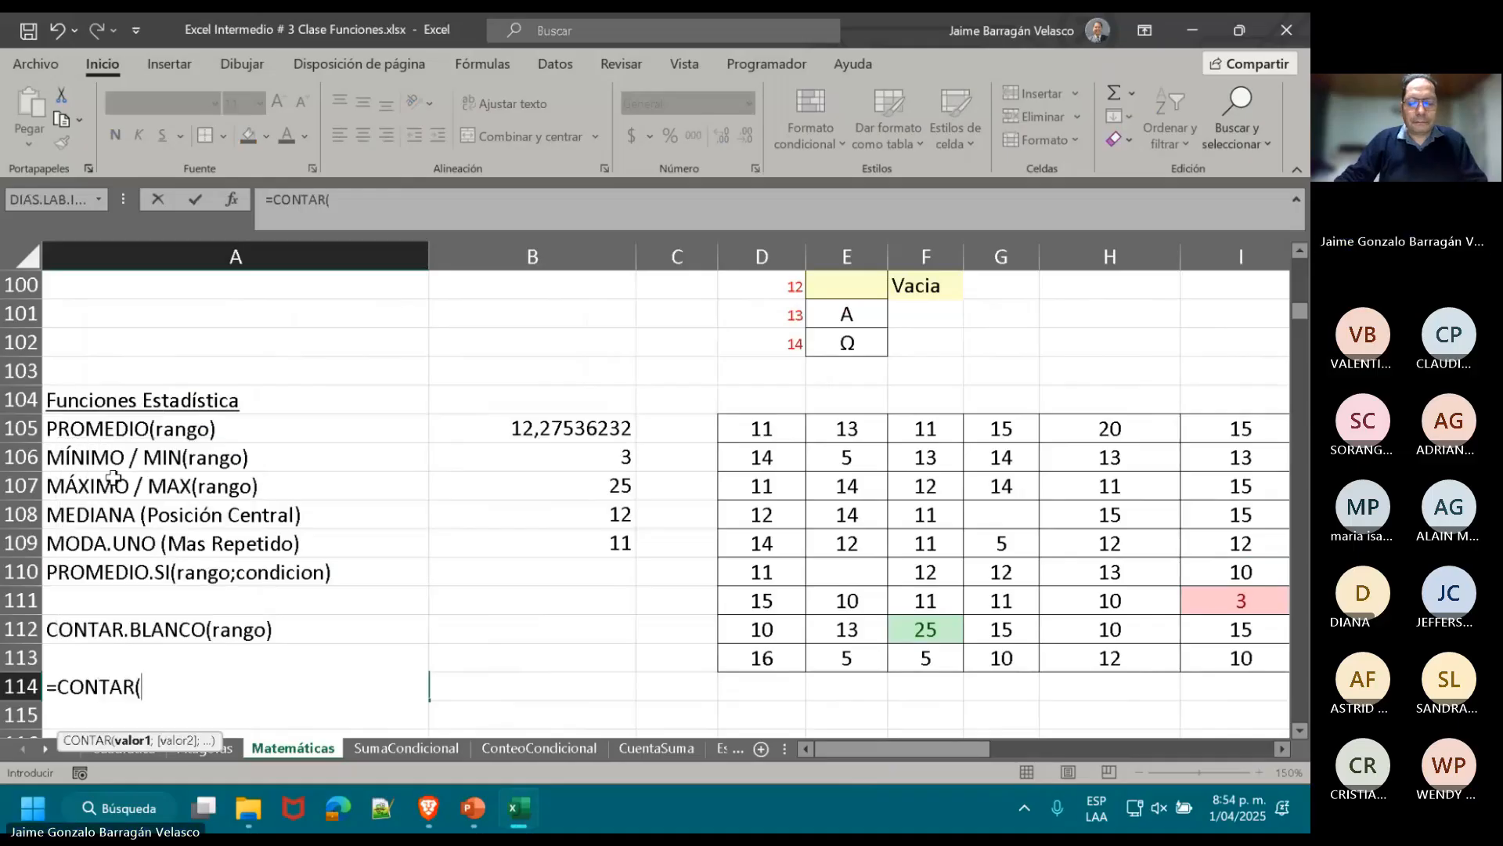
key(BackSpace)
text(.SI)
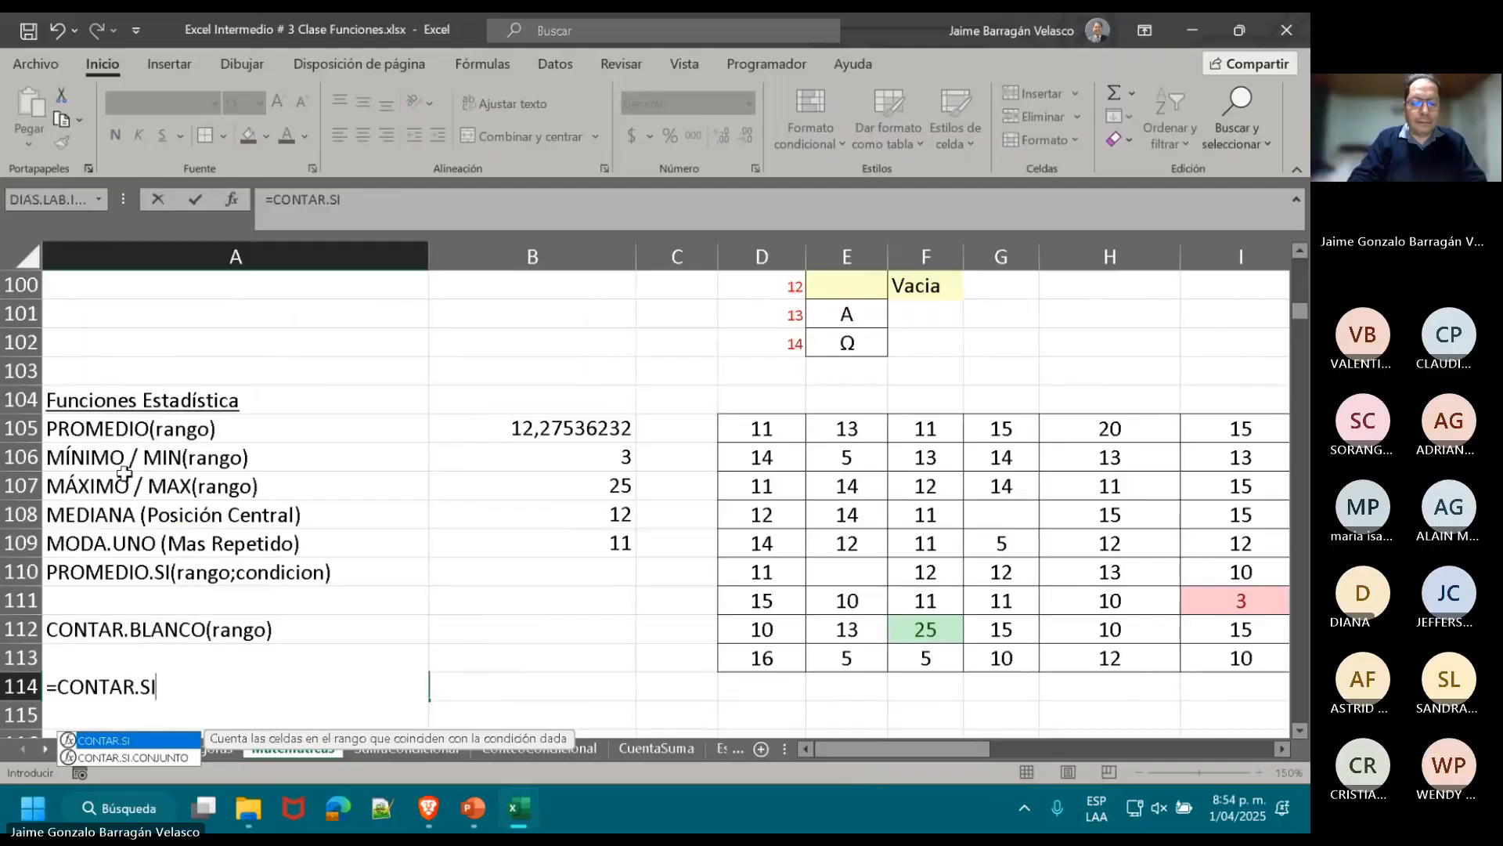
text((TB)
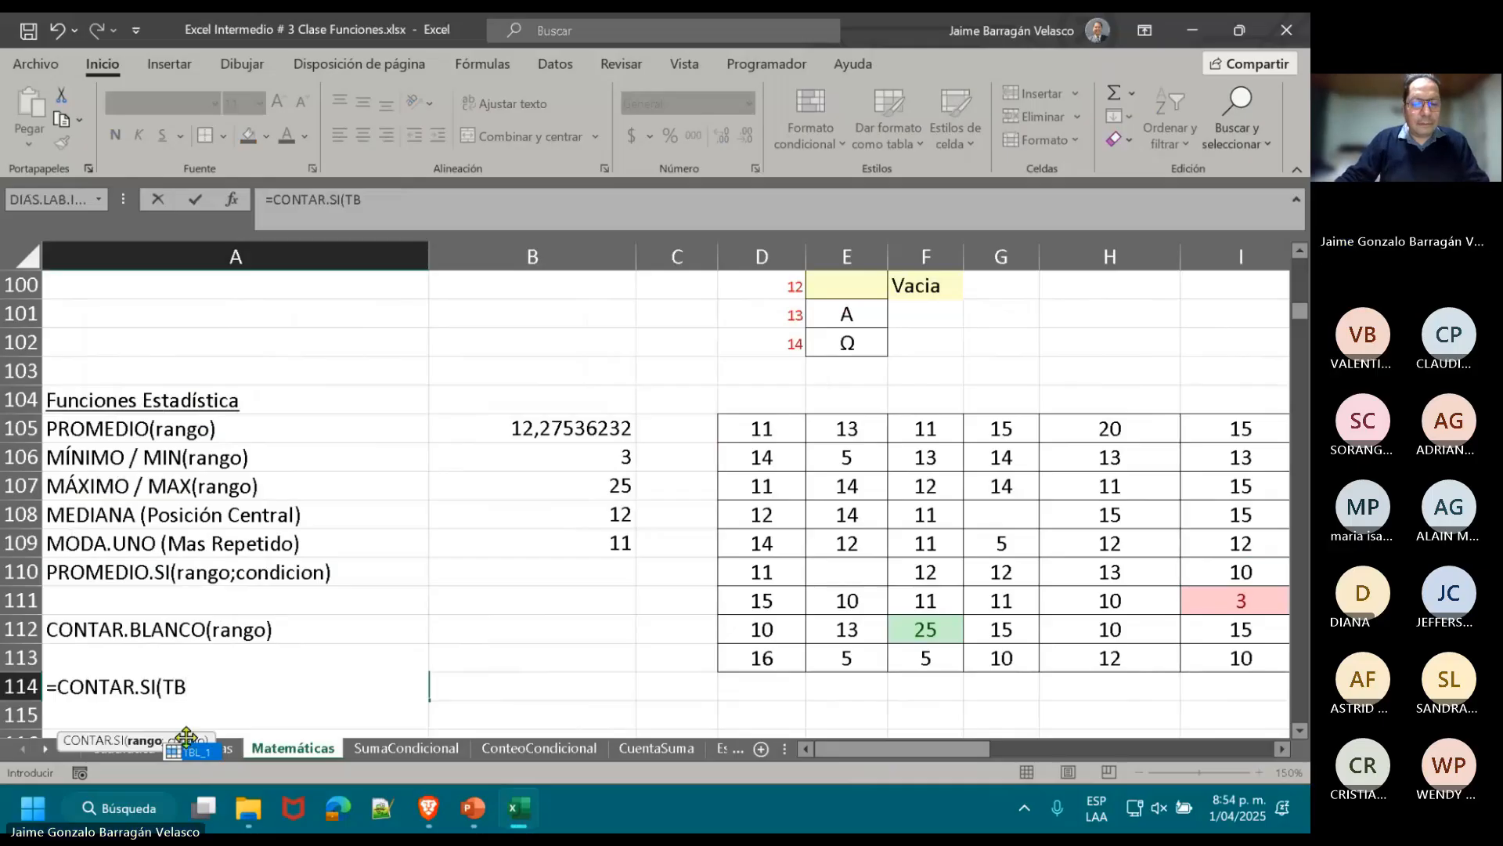
double_click(202, 753)
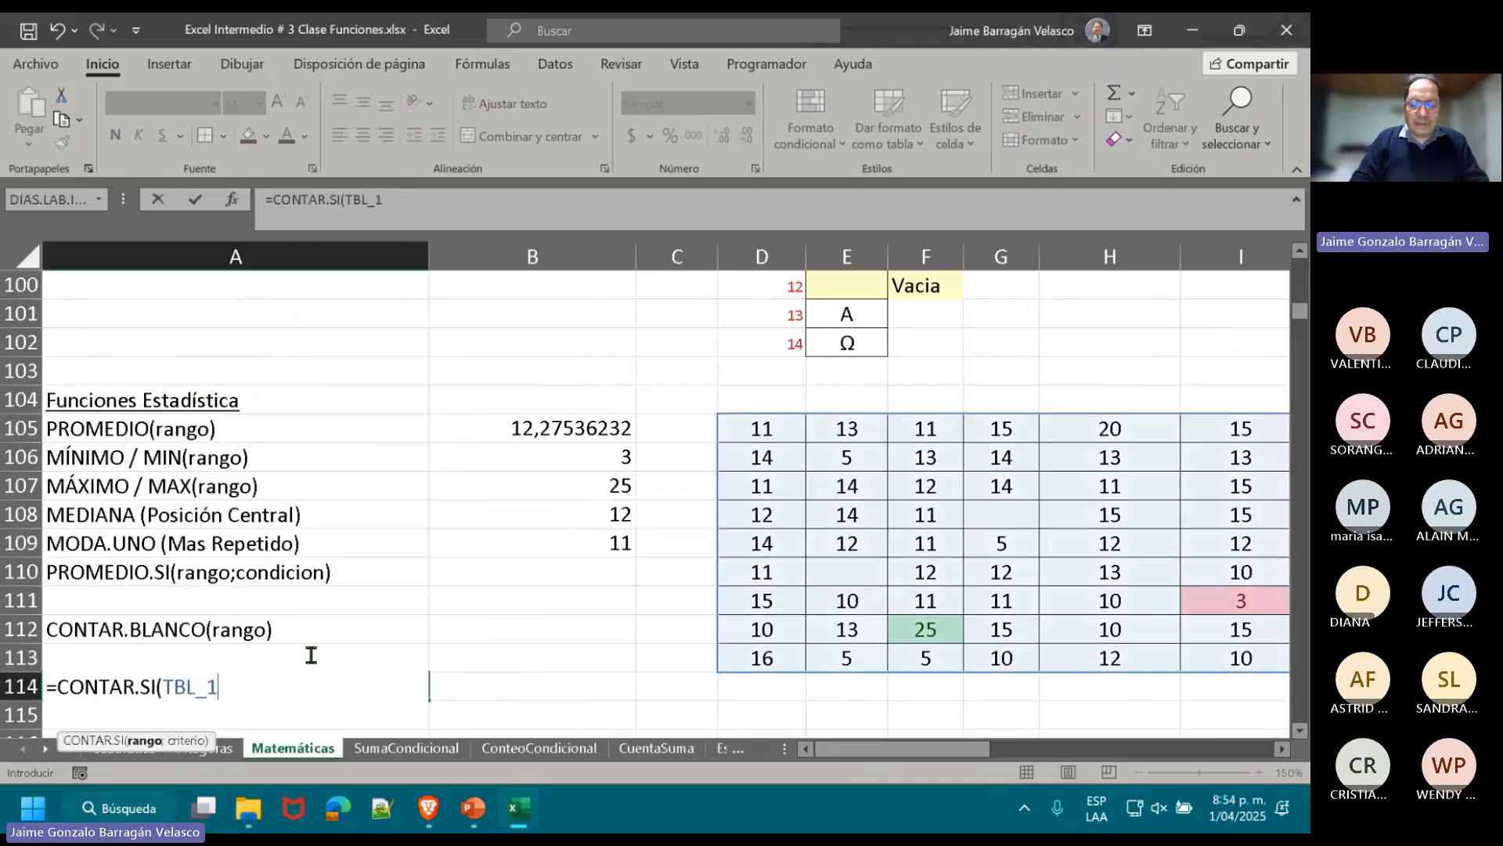
text(;")
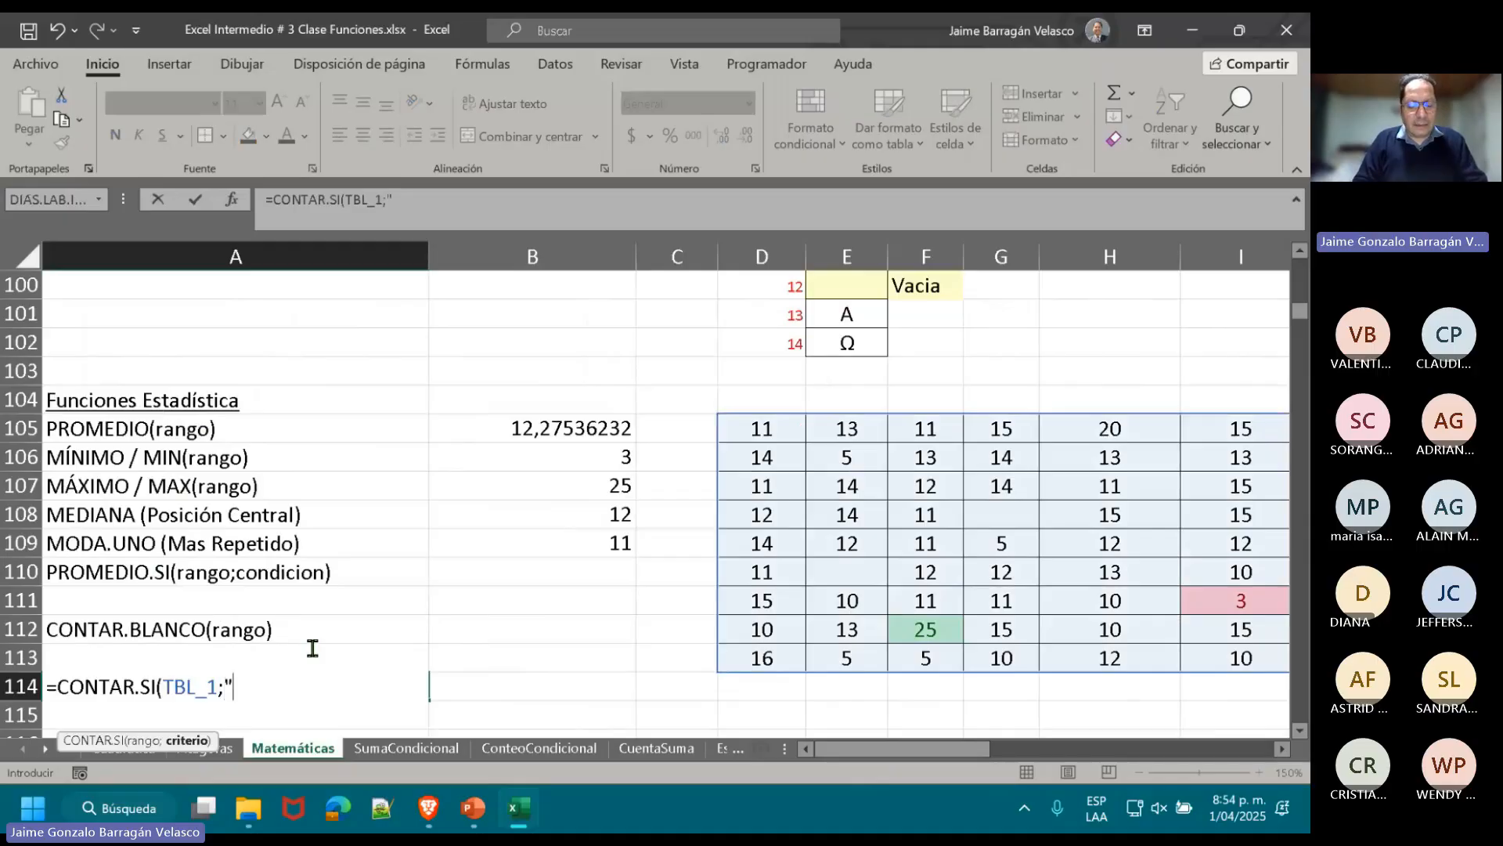
text(=)
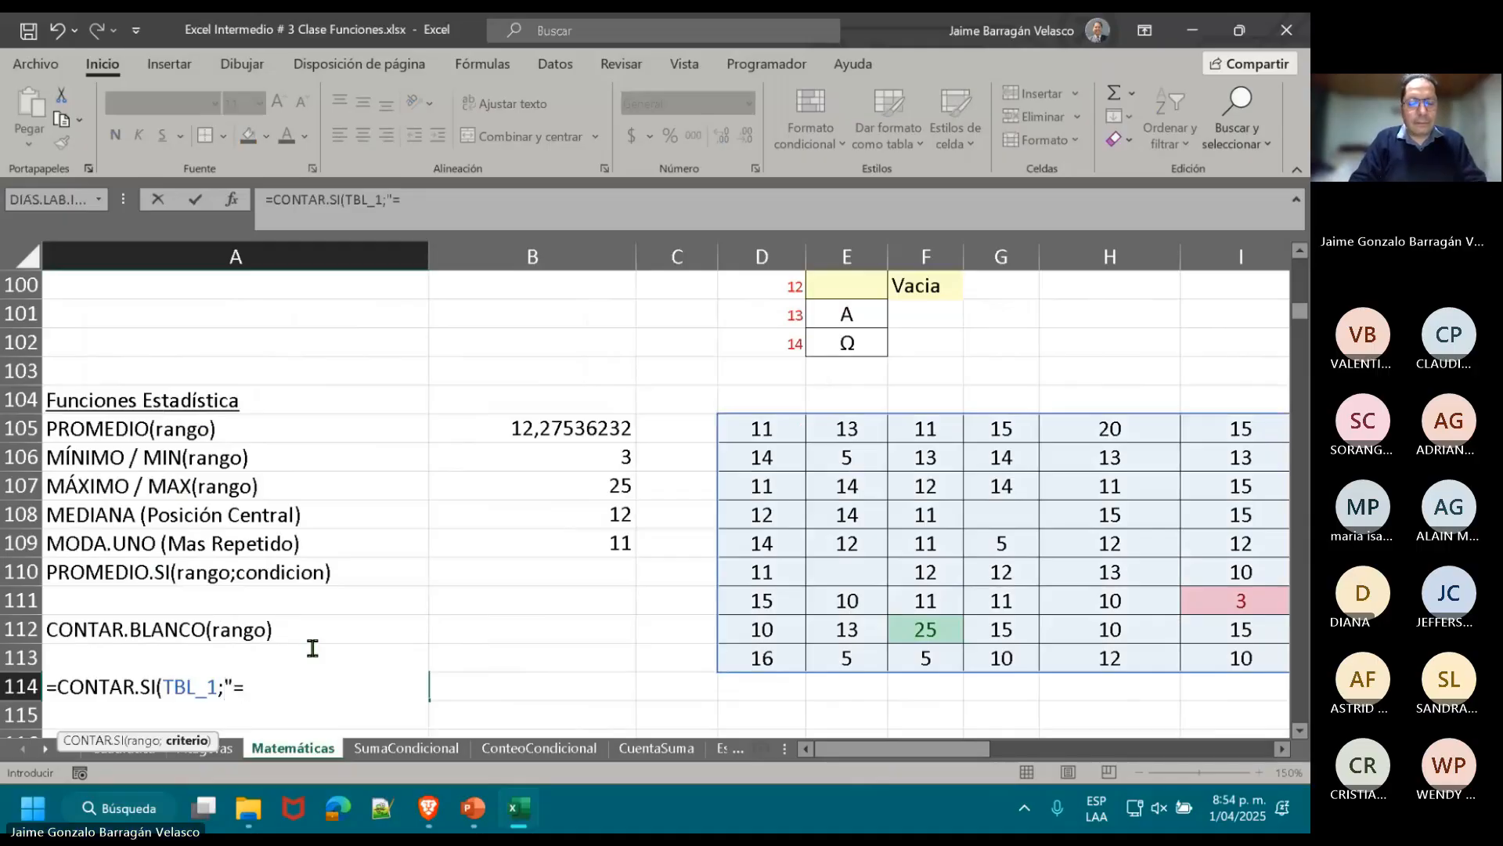
text(11)))
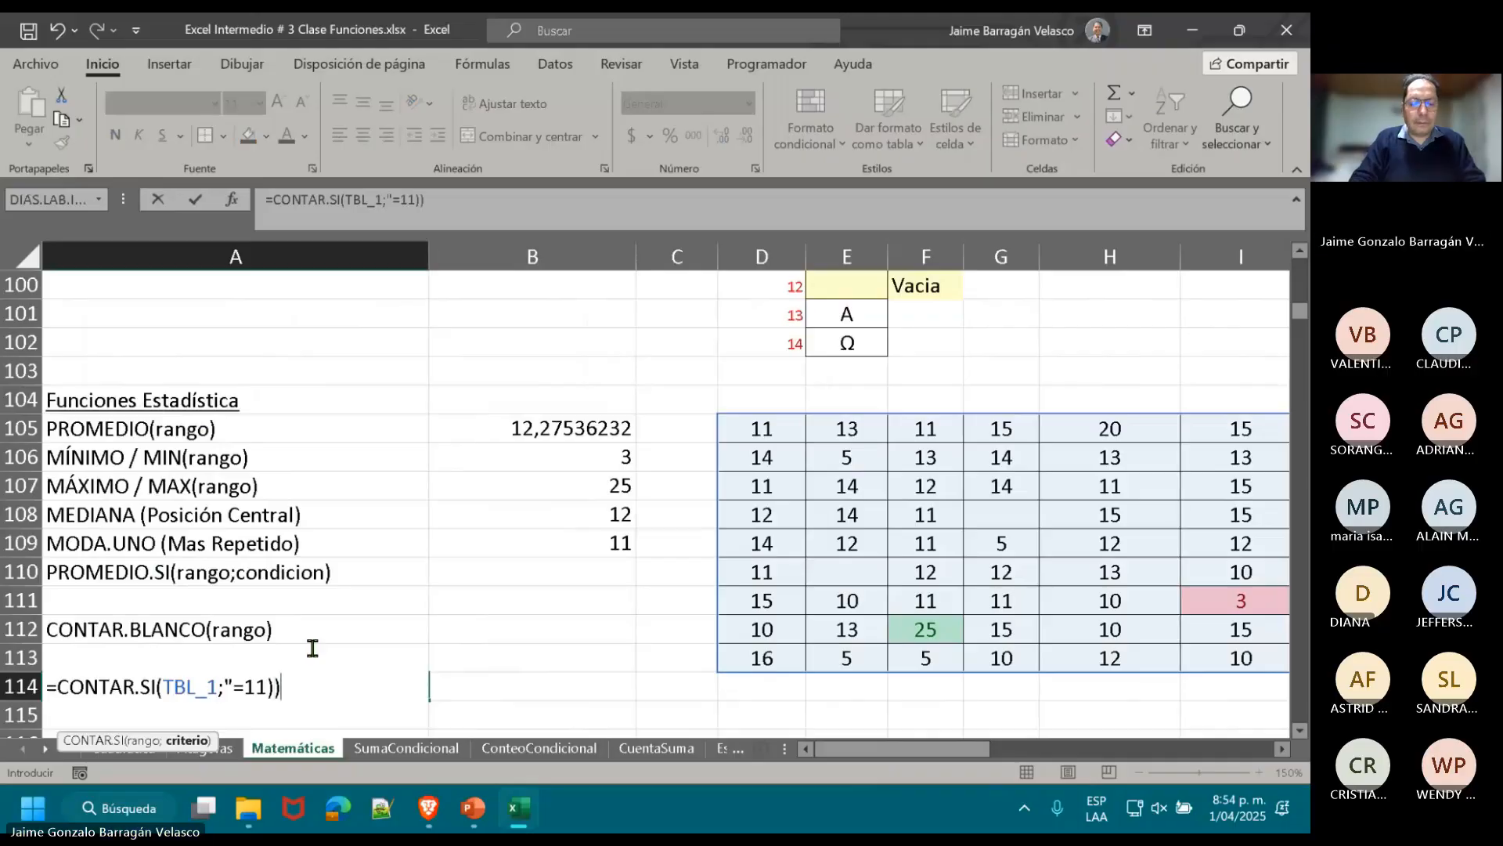
key(BackSpace)
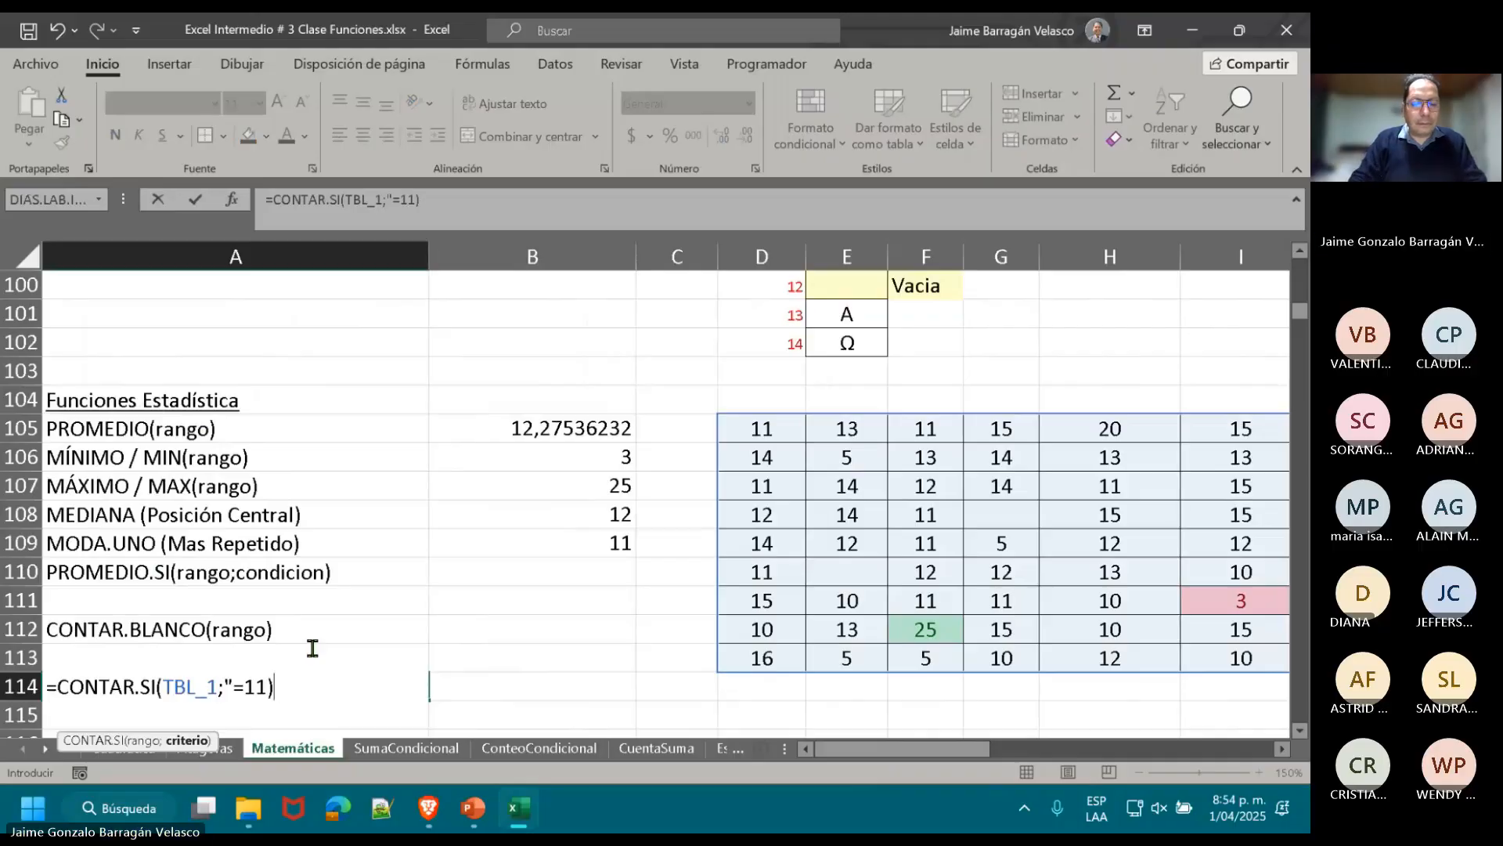
key(BackSpace)
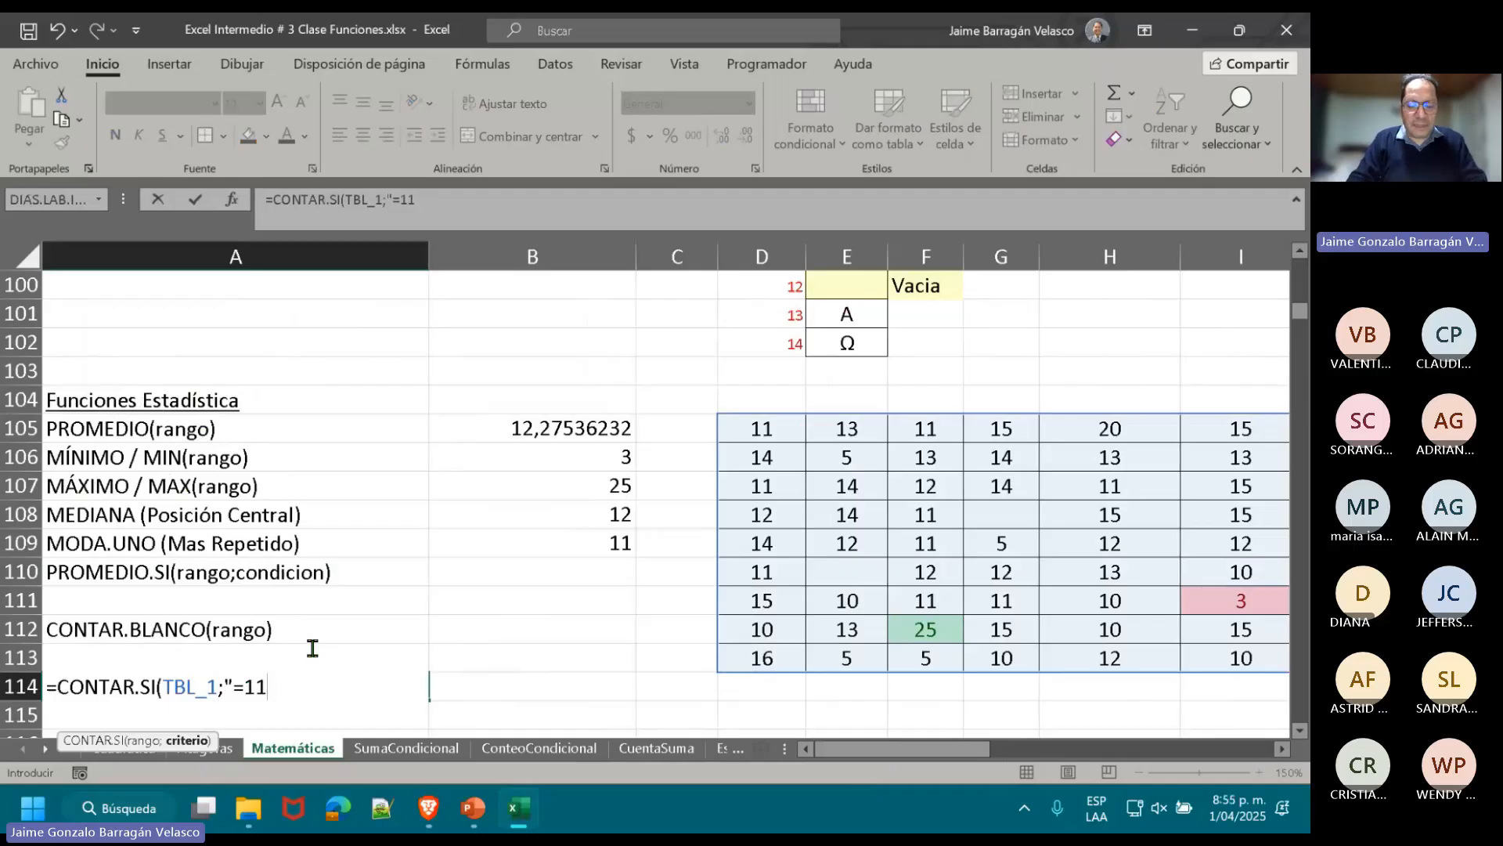
text("))
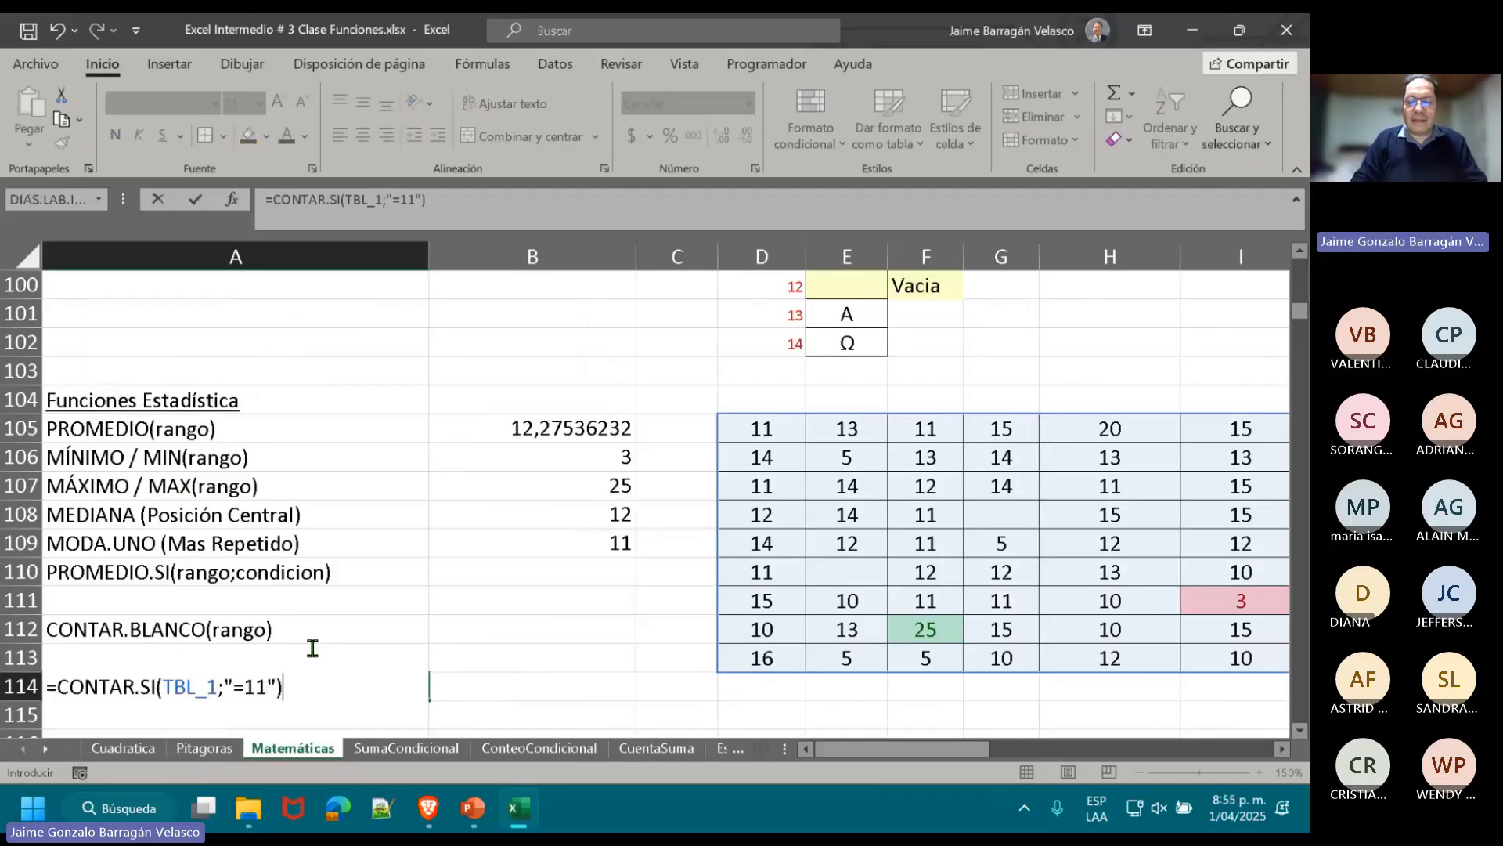
key(ctrl+Return)
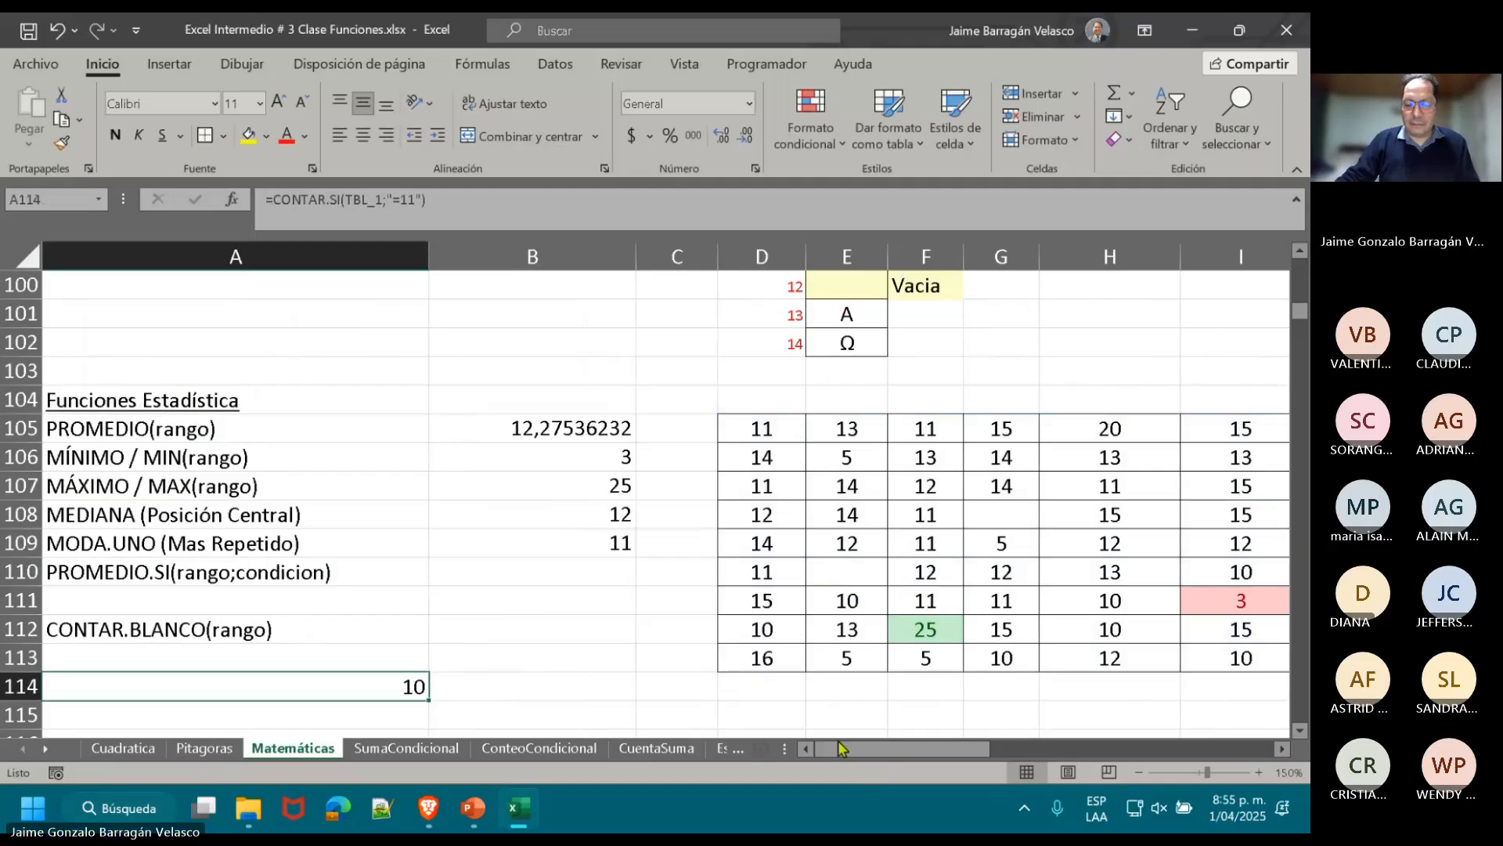
- Highlight the cells equal to 11 in D105:K113 with yellow fill and dark yellow text using conditional formatting
drag(838, 743, 863, 743)
click(384, 432)
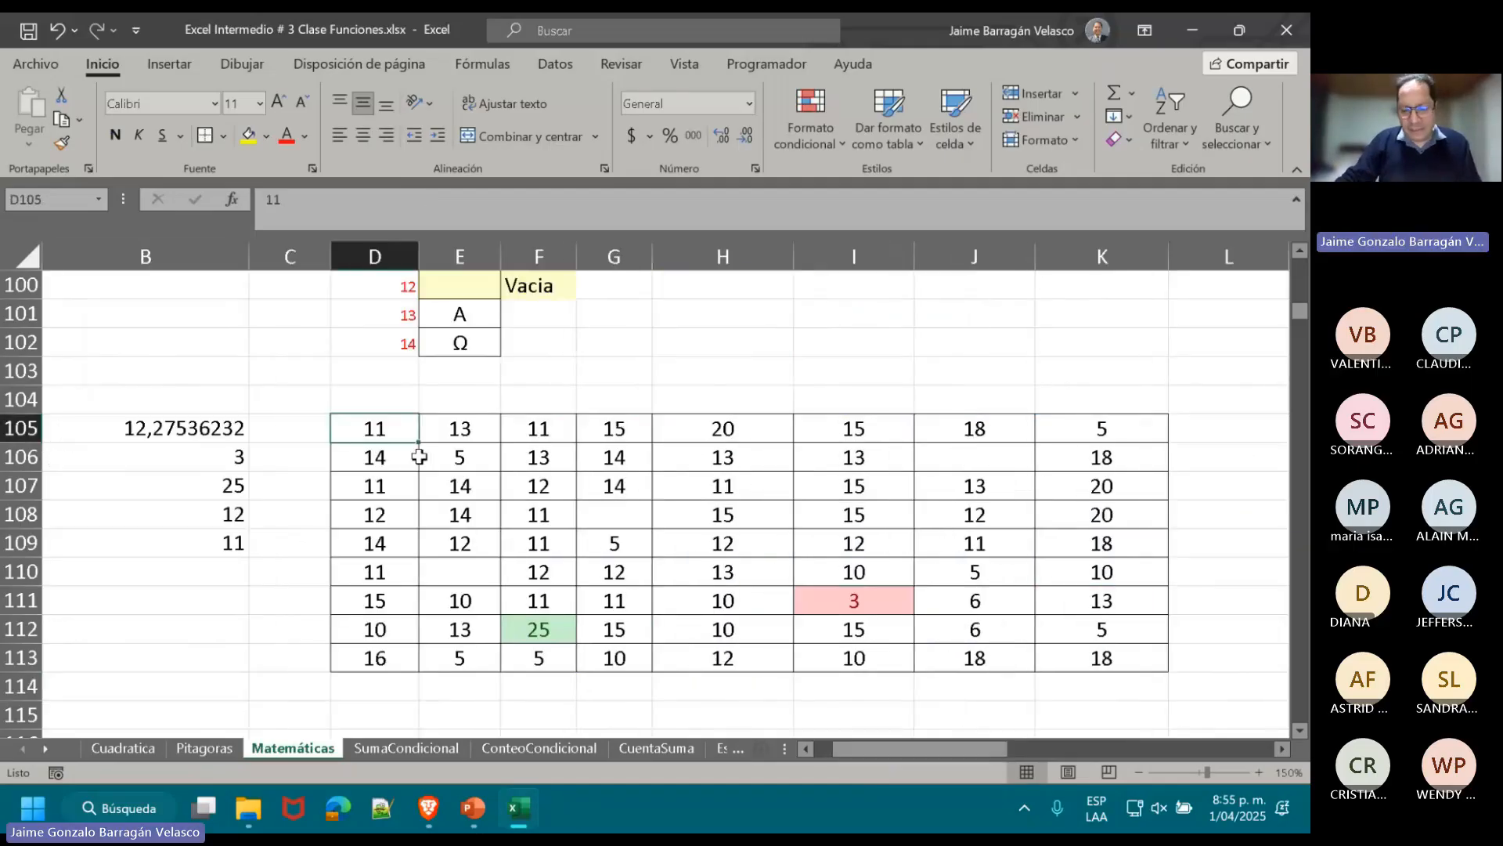
drag(419, 456, 1127, 658)
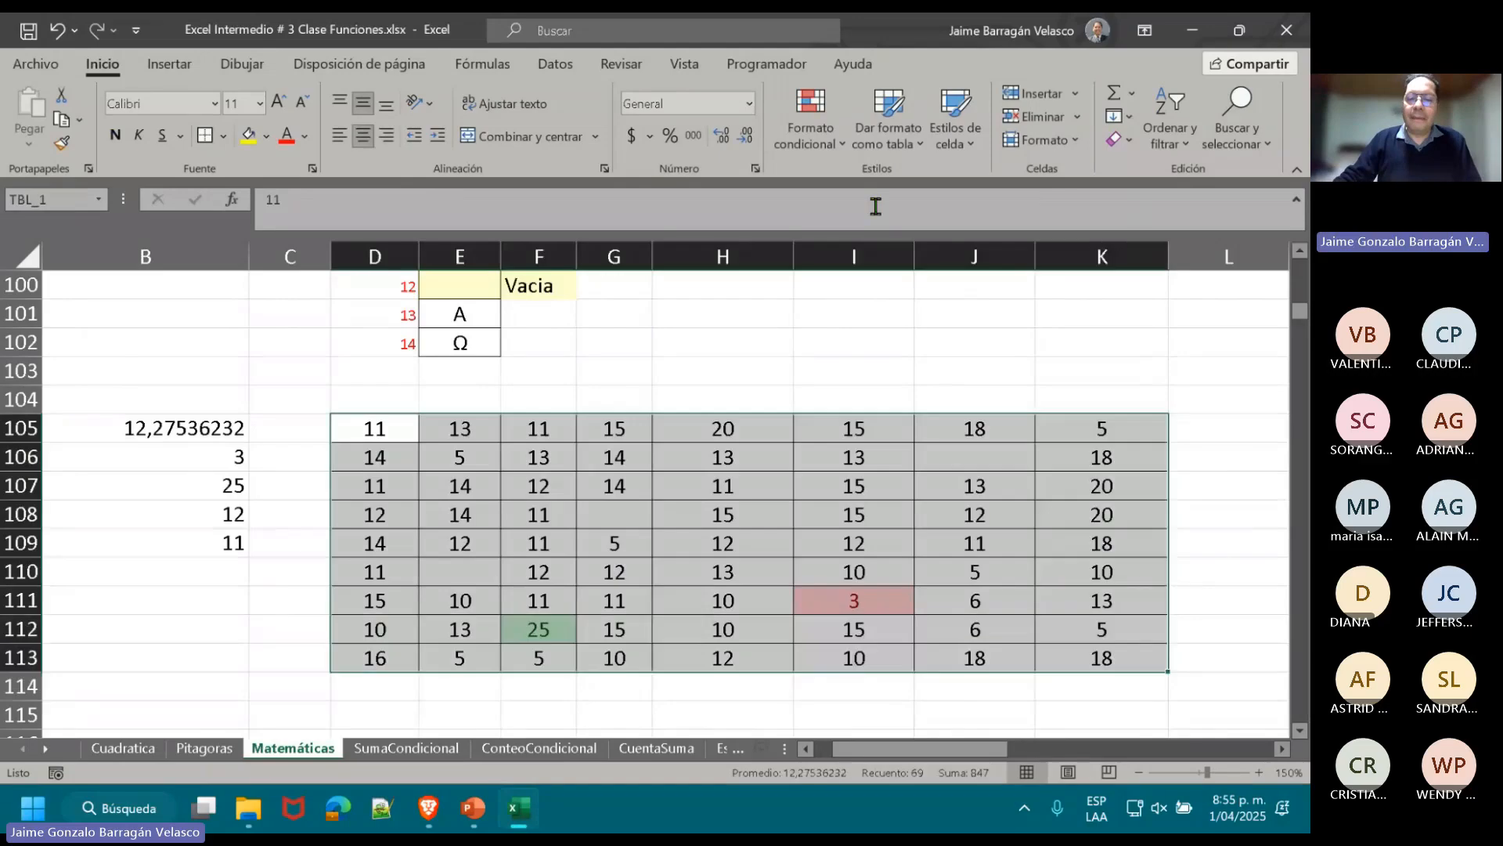
click(810, 126)
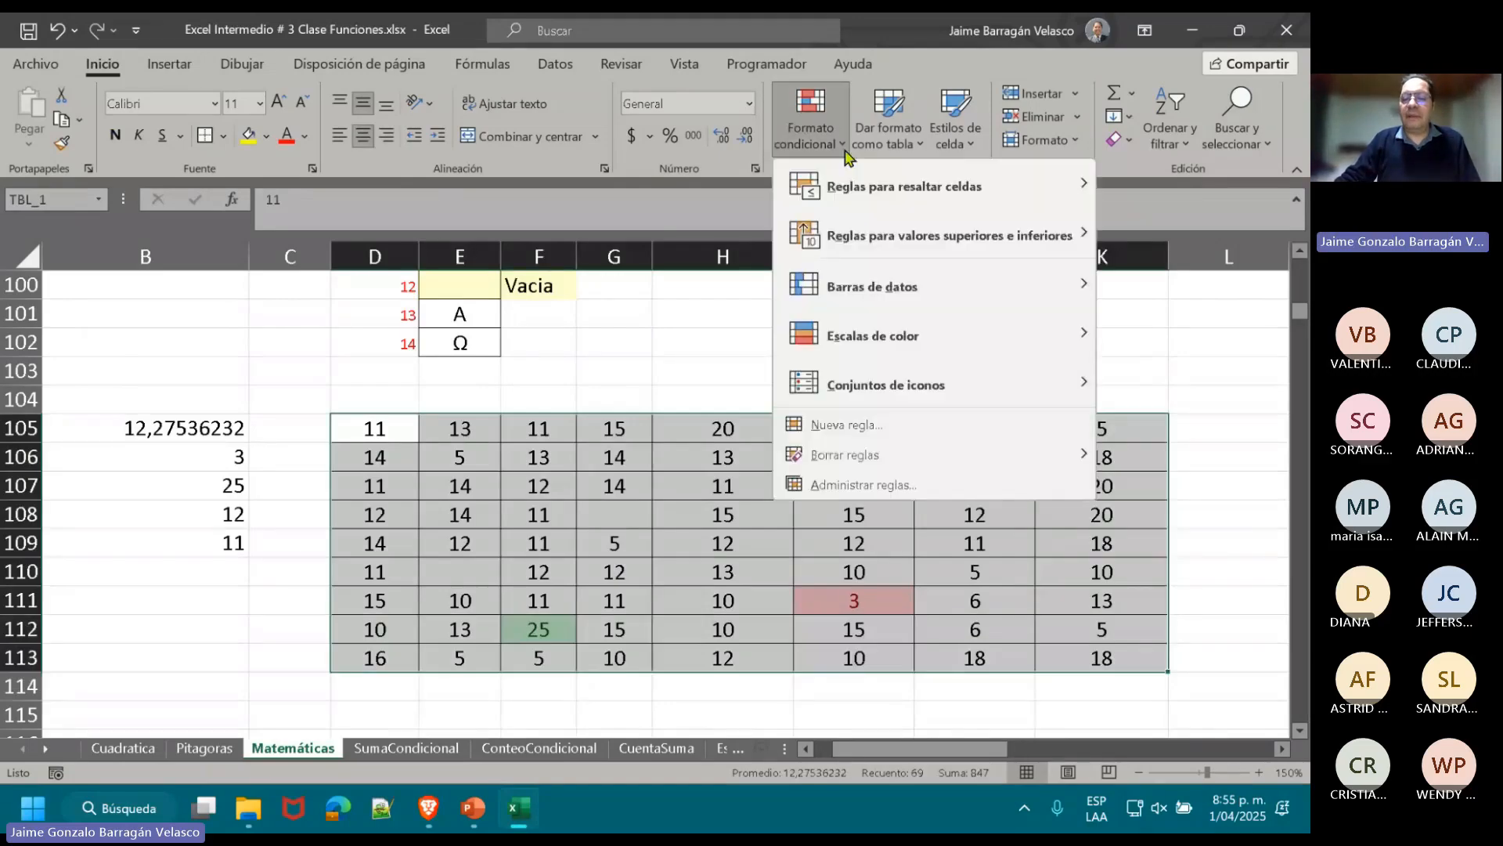
mouse_move(877, 205)
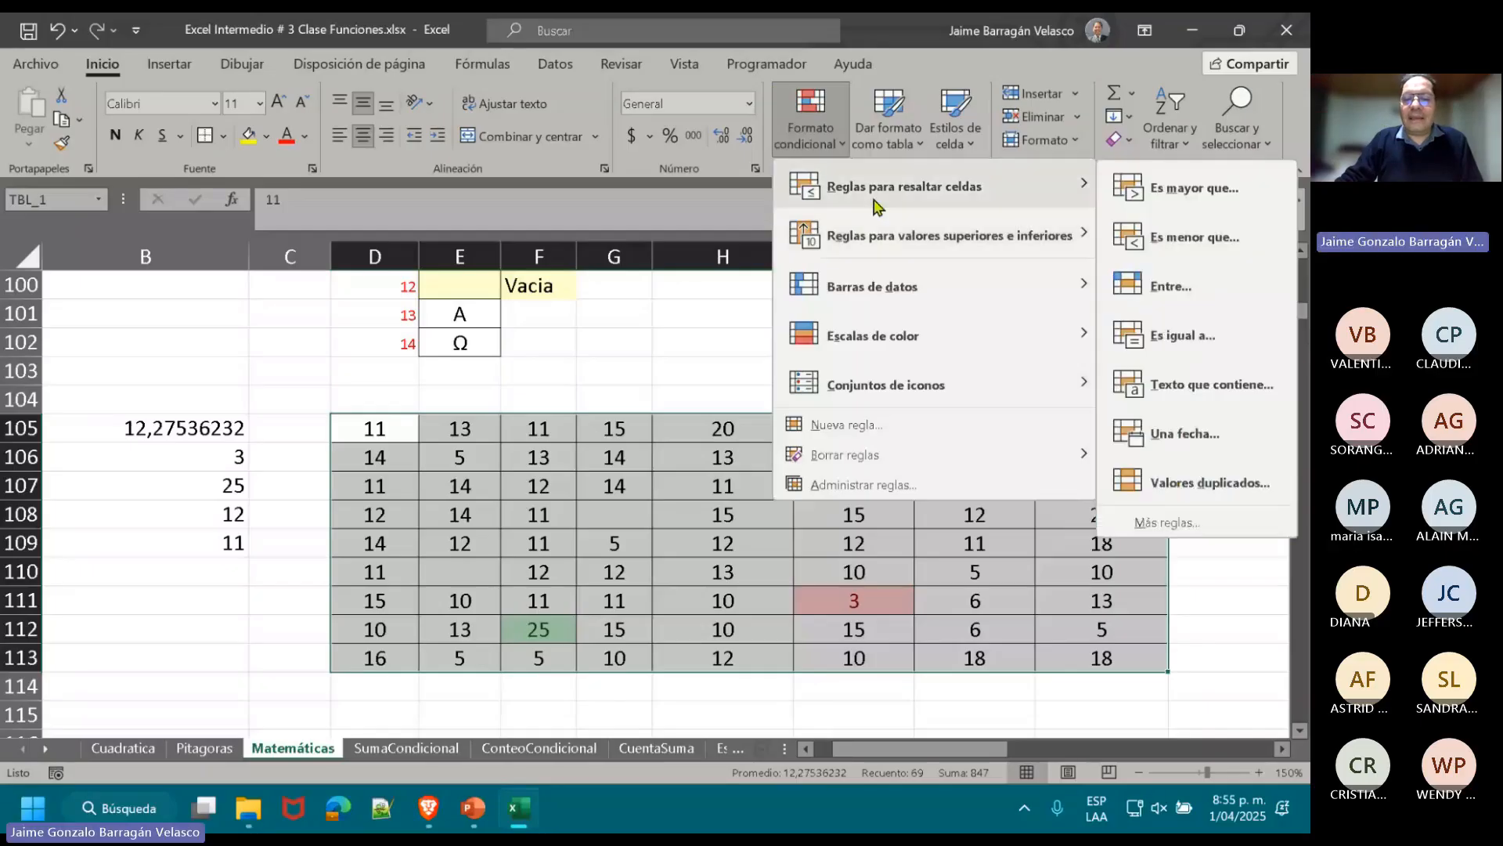
click(1164, 354)
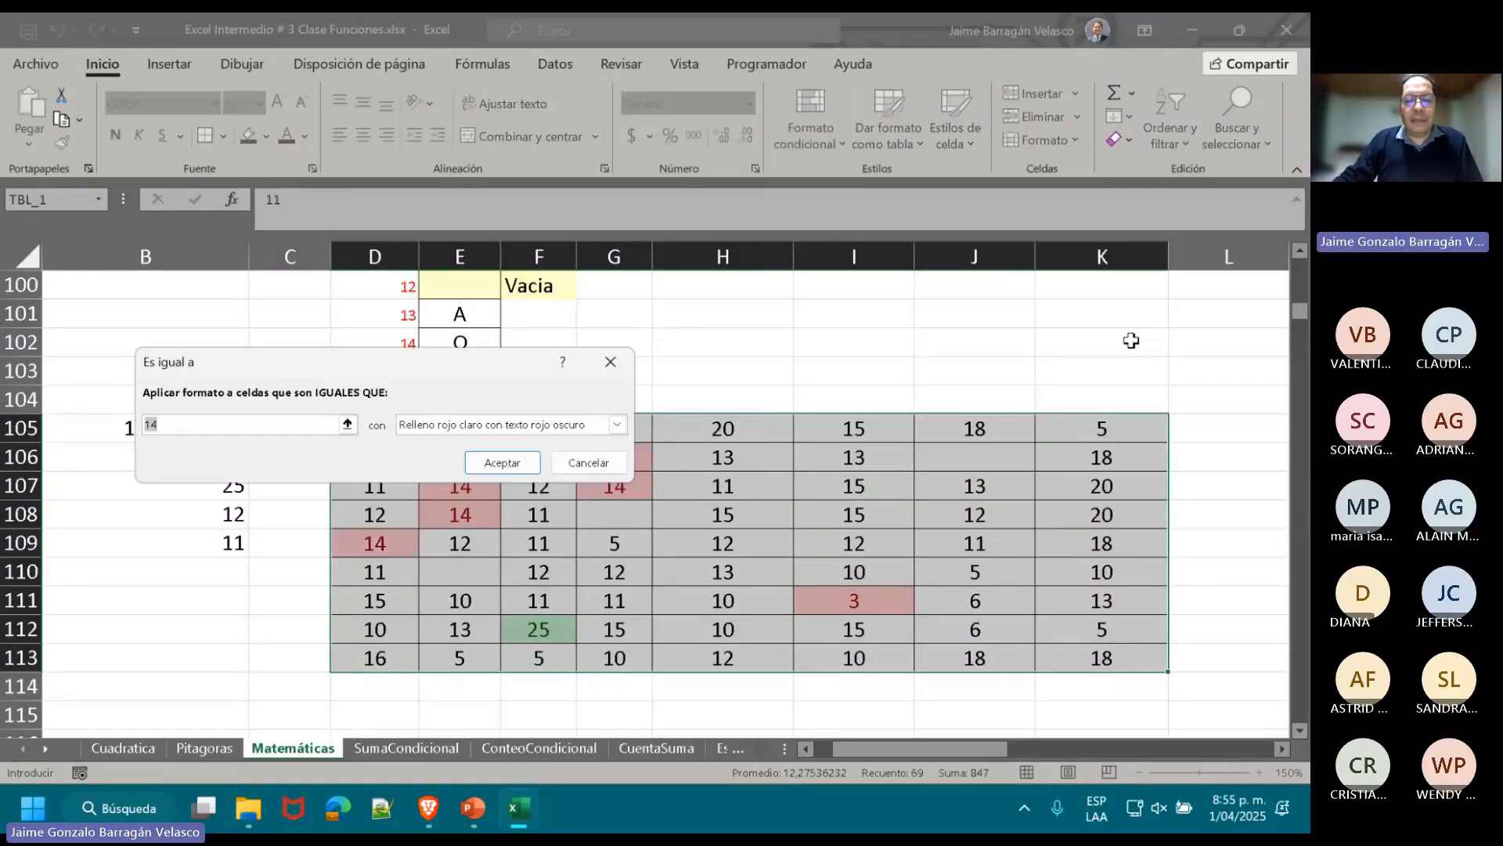
text(11)
click(617, 426)
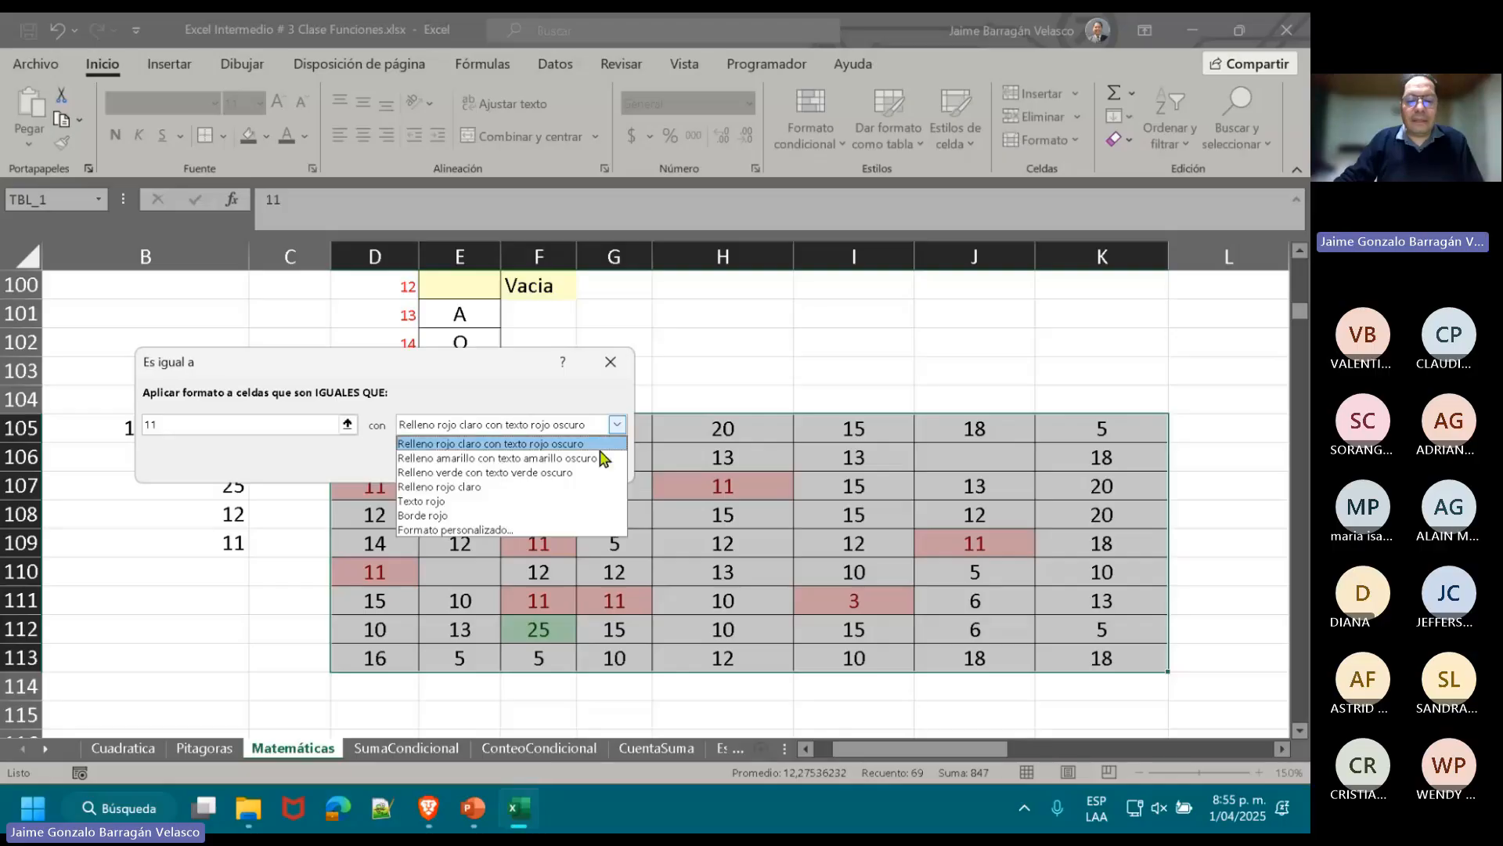
click(604, 459)
click(496, 463)
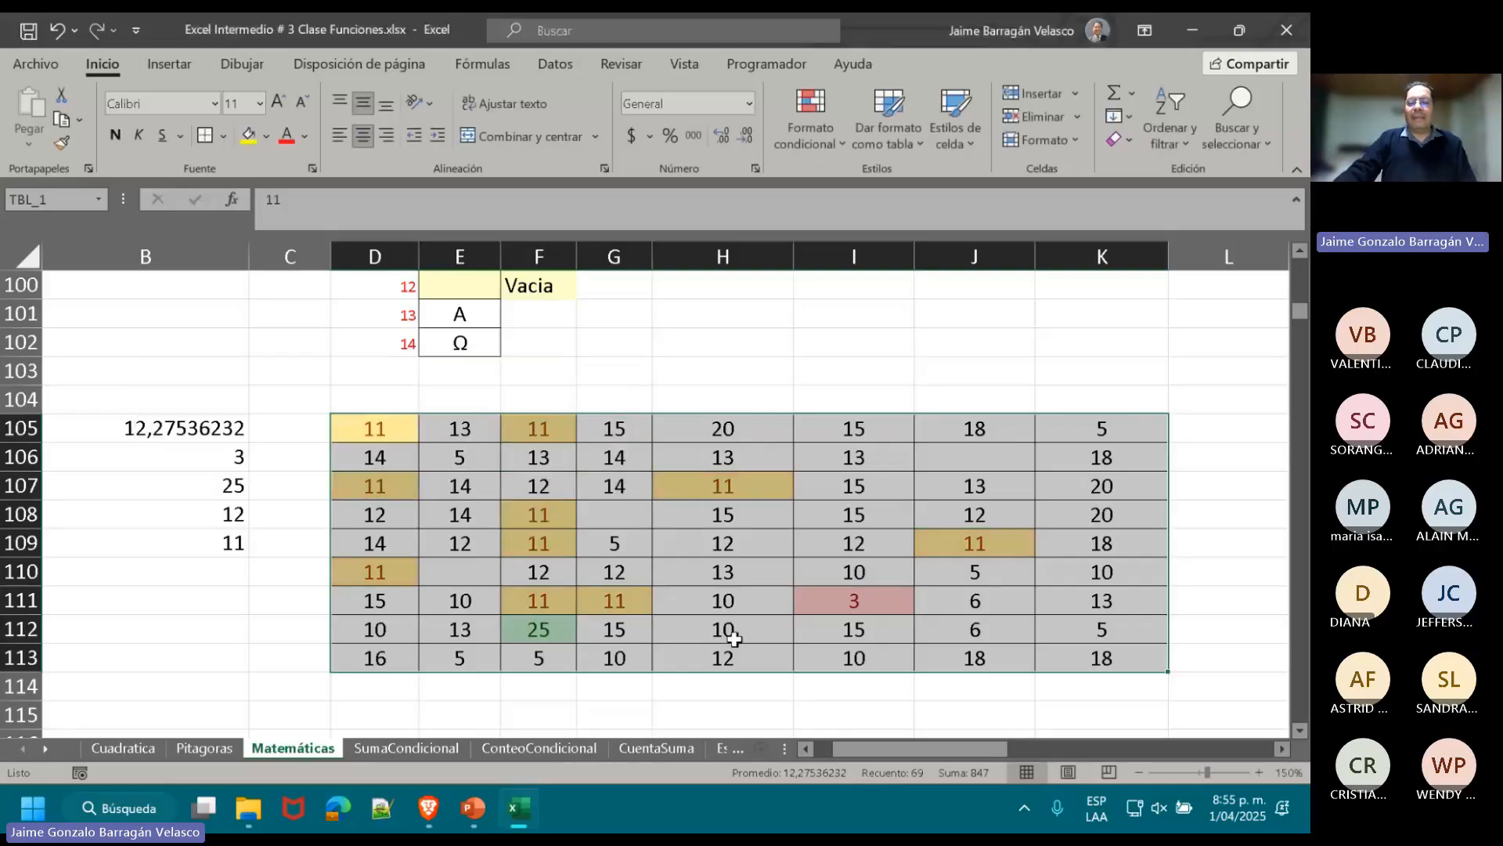
click(809, 707)
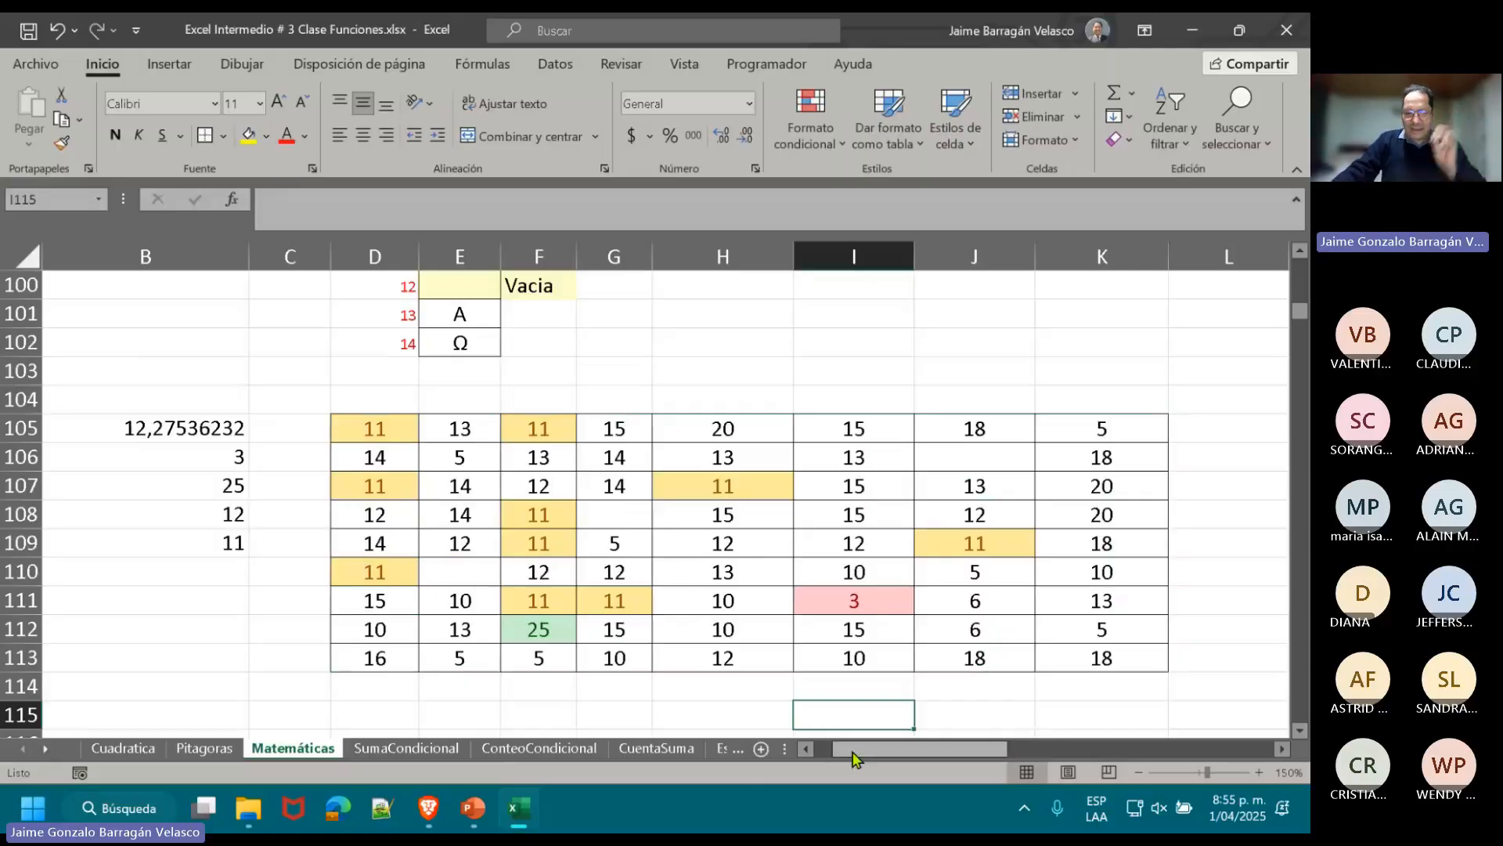
- Review the "=11" criterion of the CONTAR.SI formula in A114 and compare it with the mode formula in B109
scroll(357, 678, left, 2)
click(288, 685)
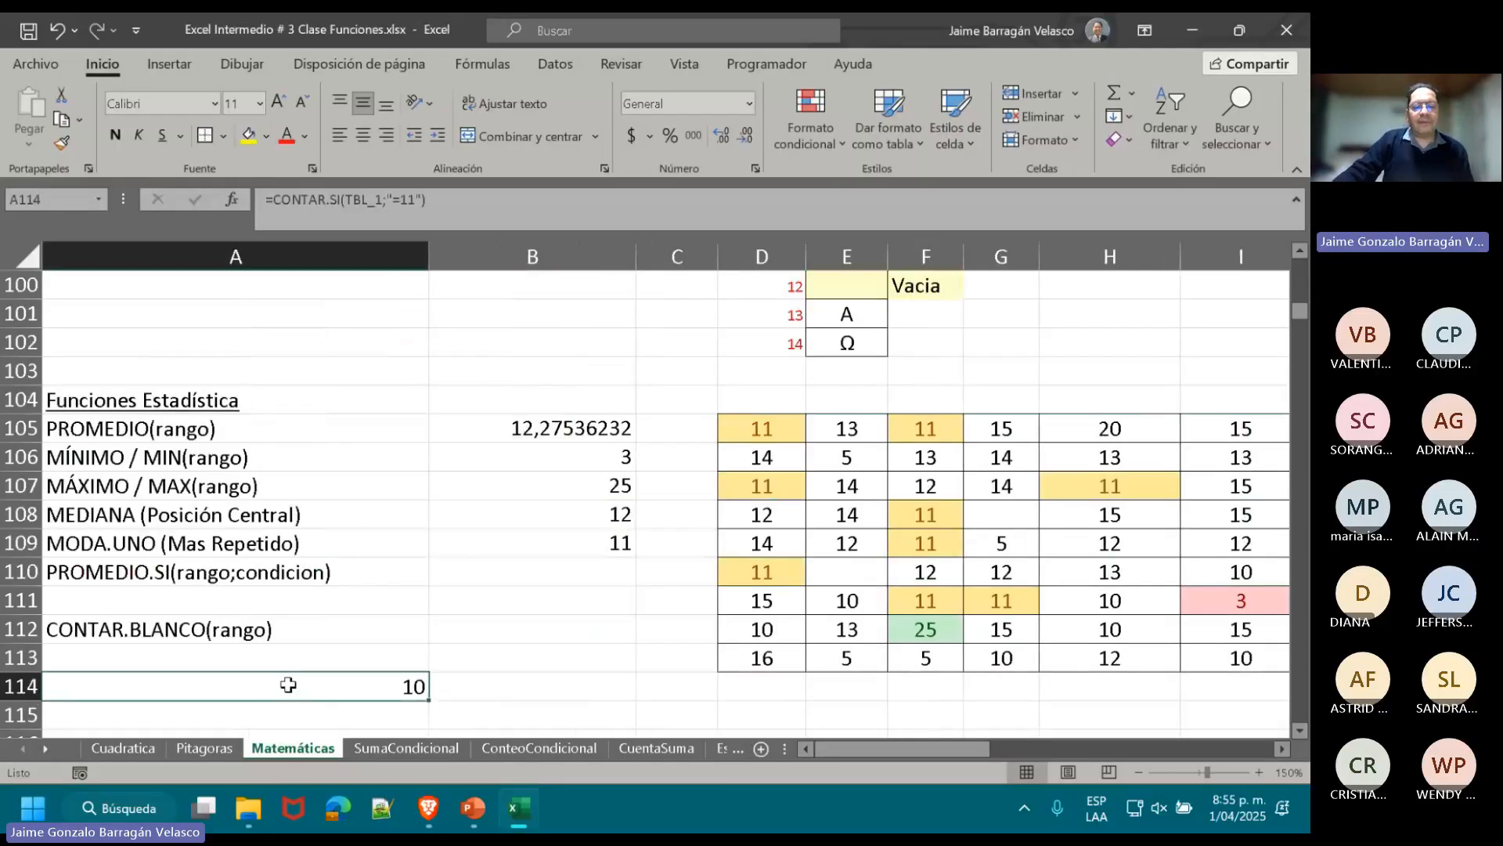
double_click(288, 684)
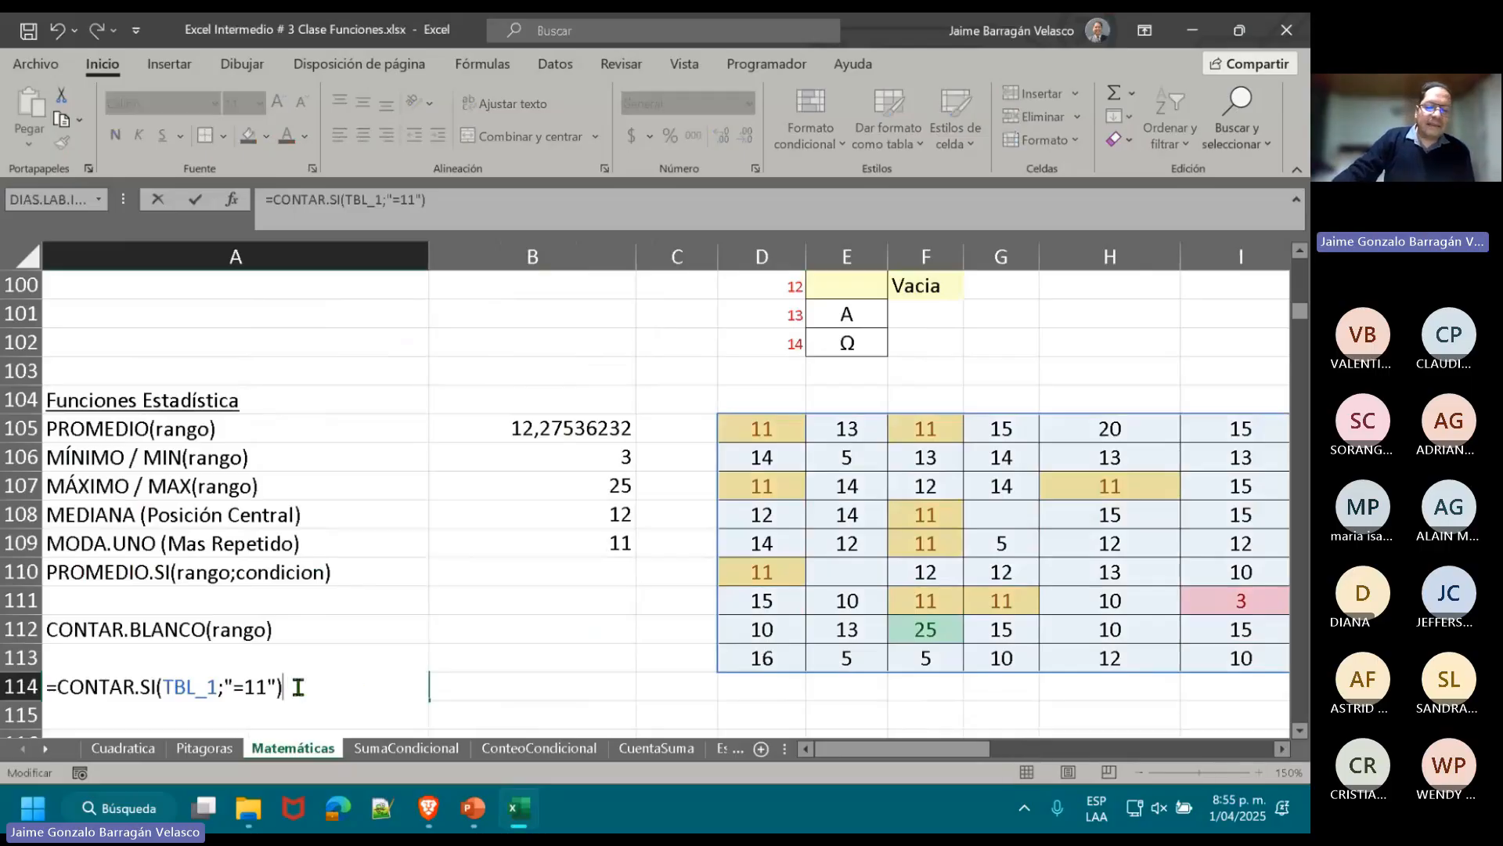
drag(275, 686, 234, 686)
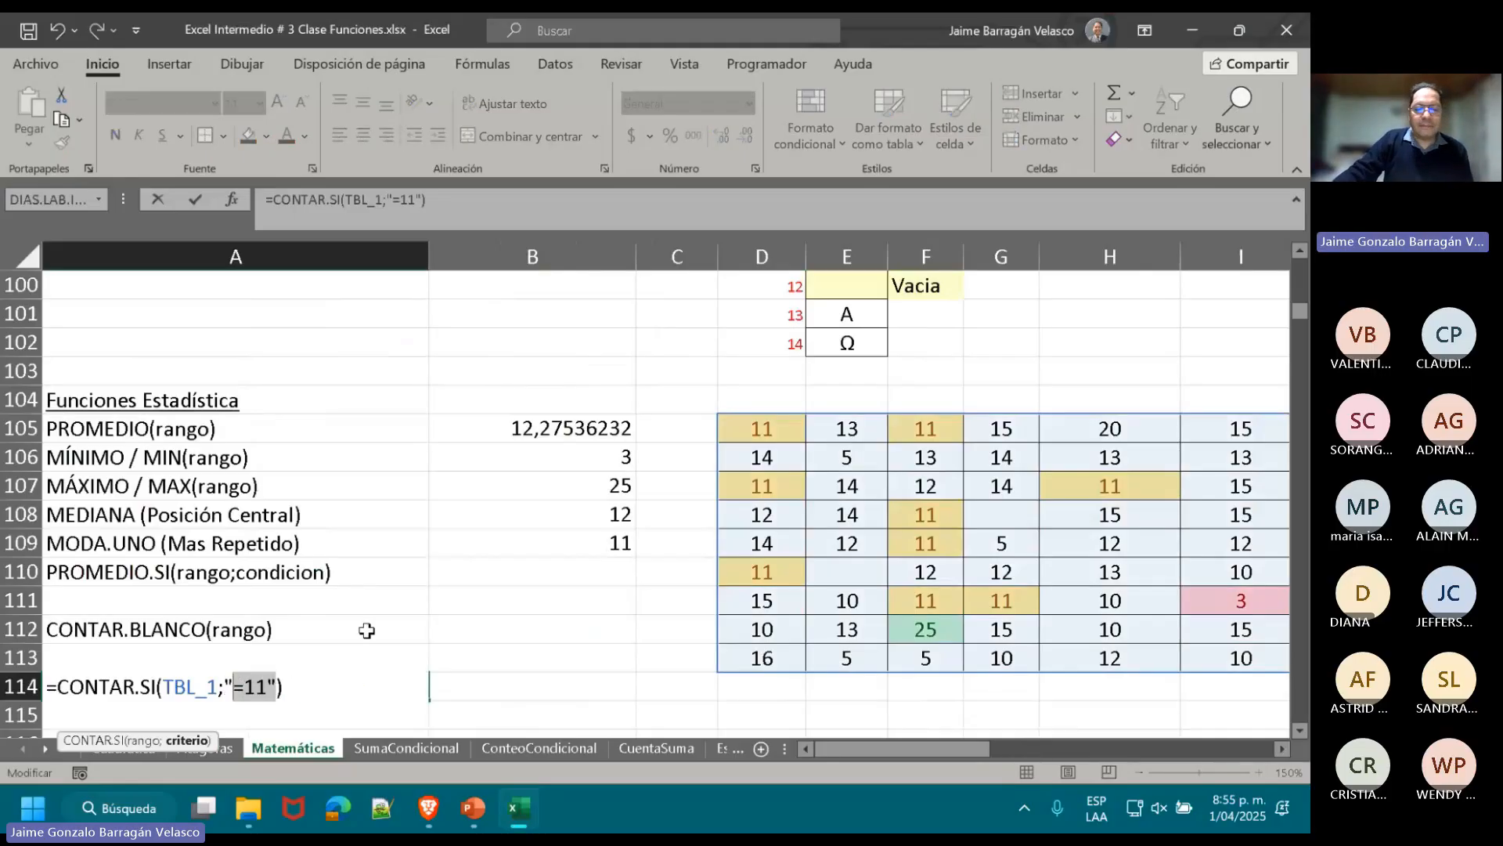
key(Escape)
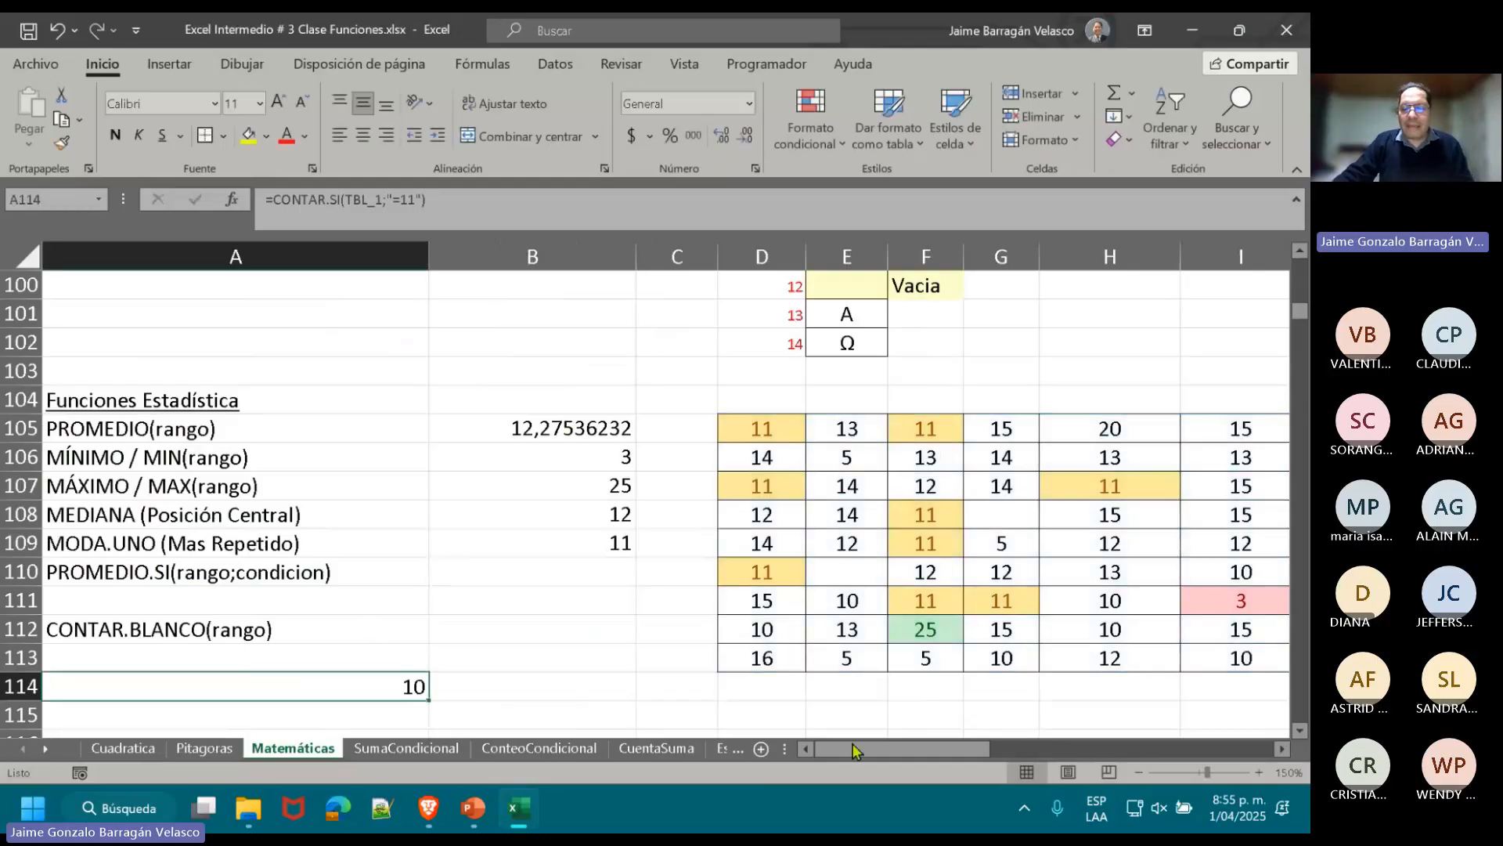
drag(869, 749, 905, 753)
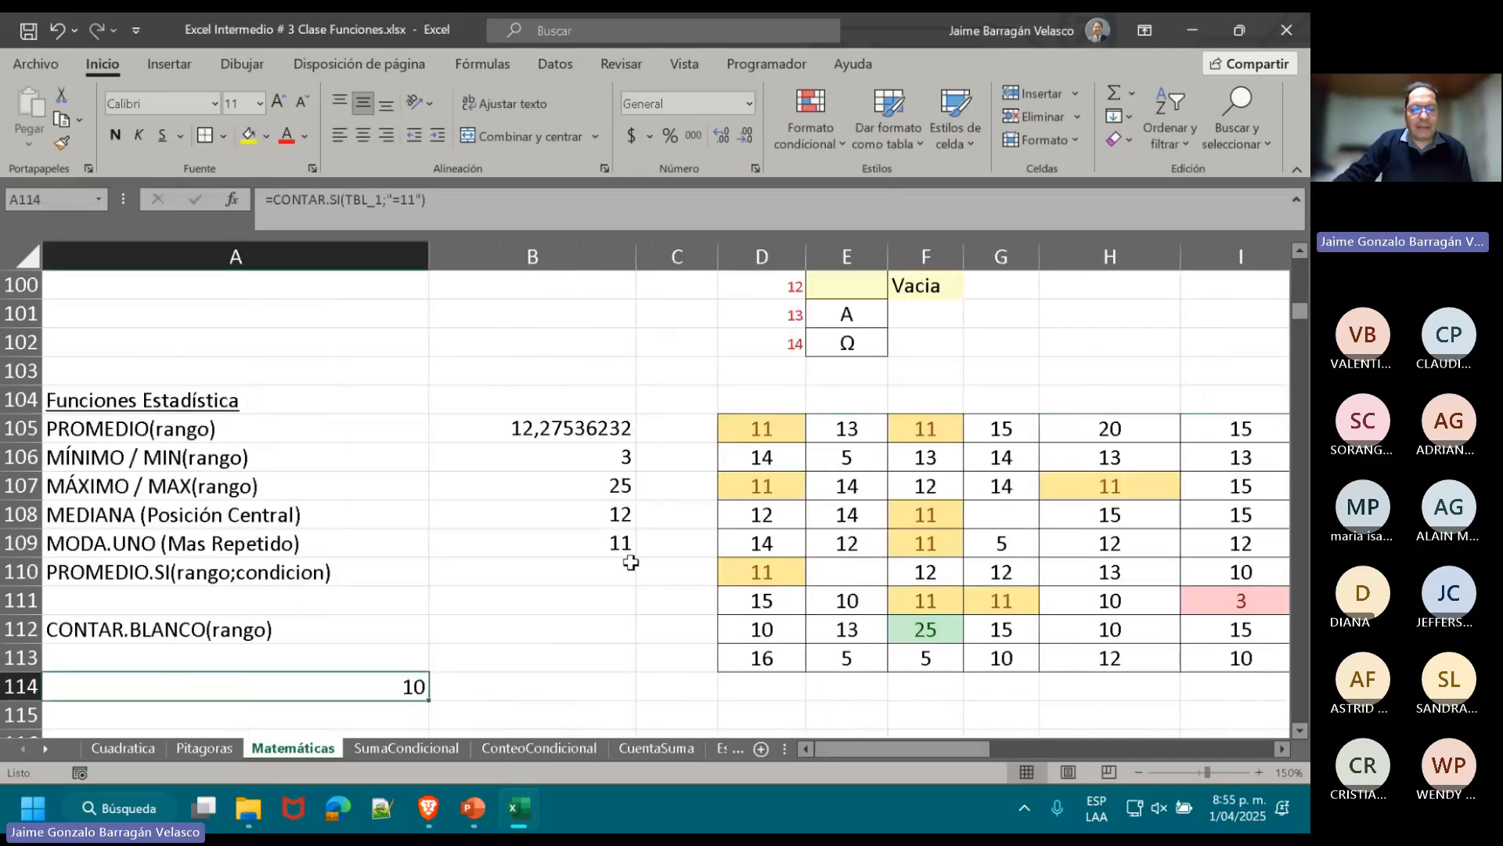
click(577, 540)
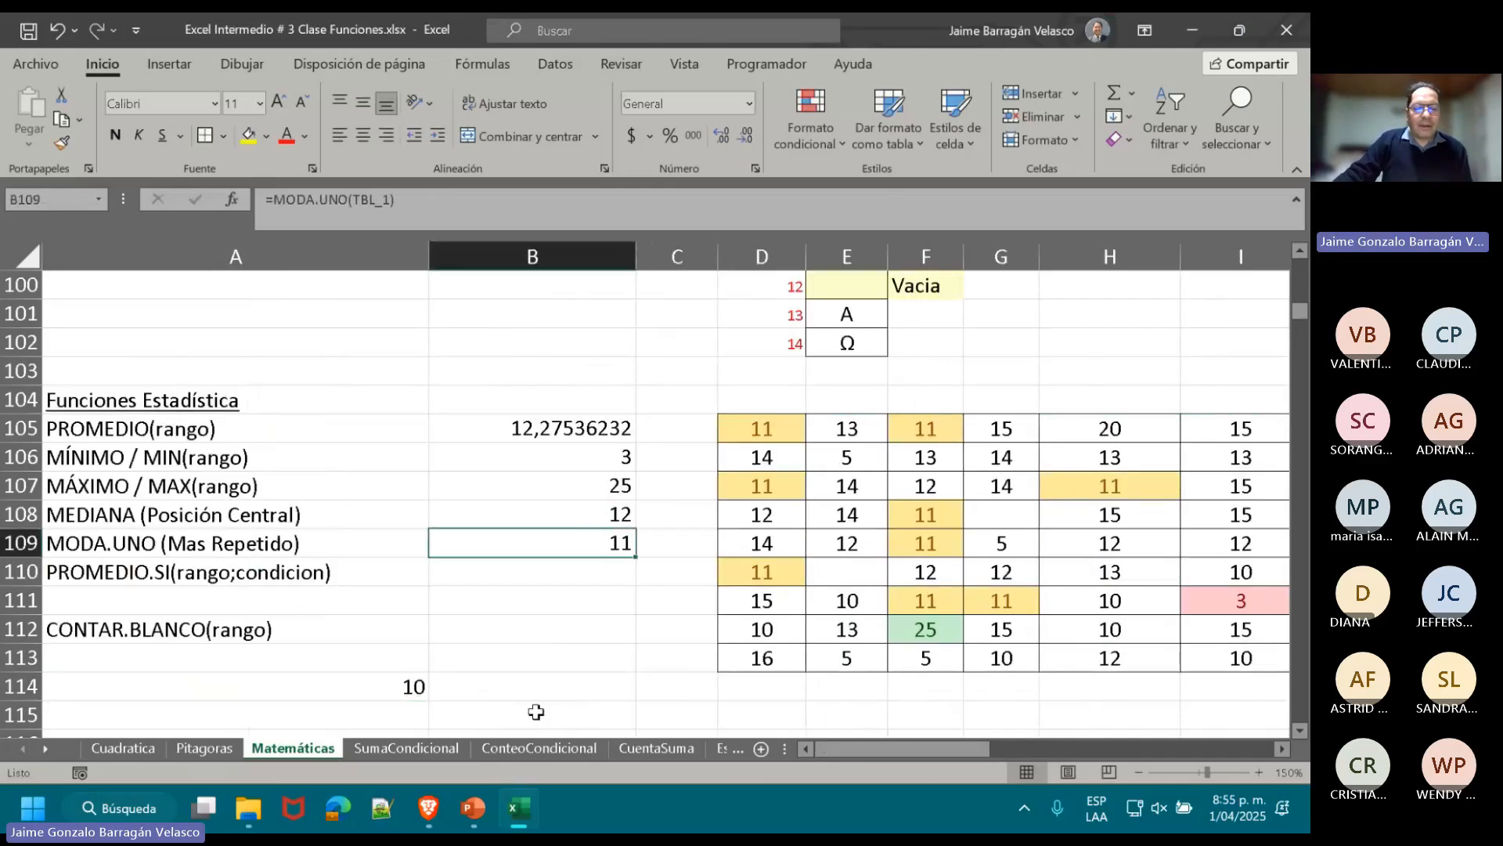
scroll(512, 691, down, 1)
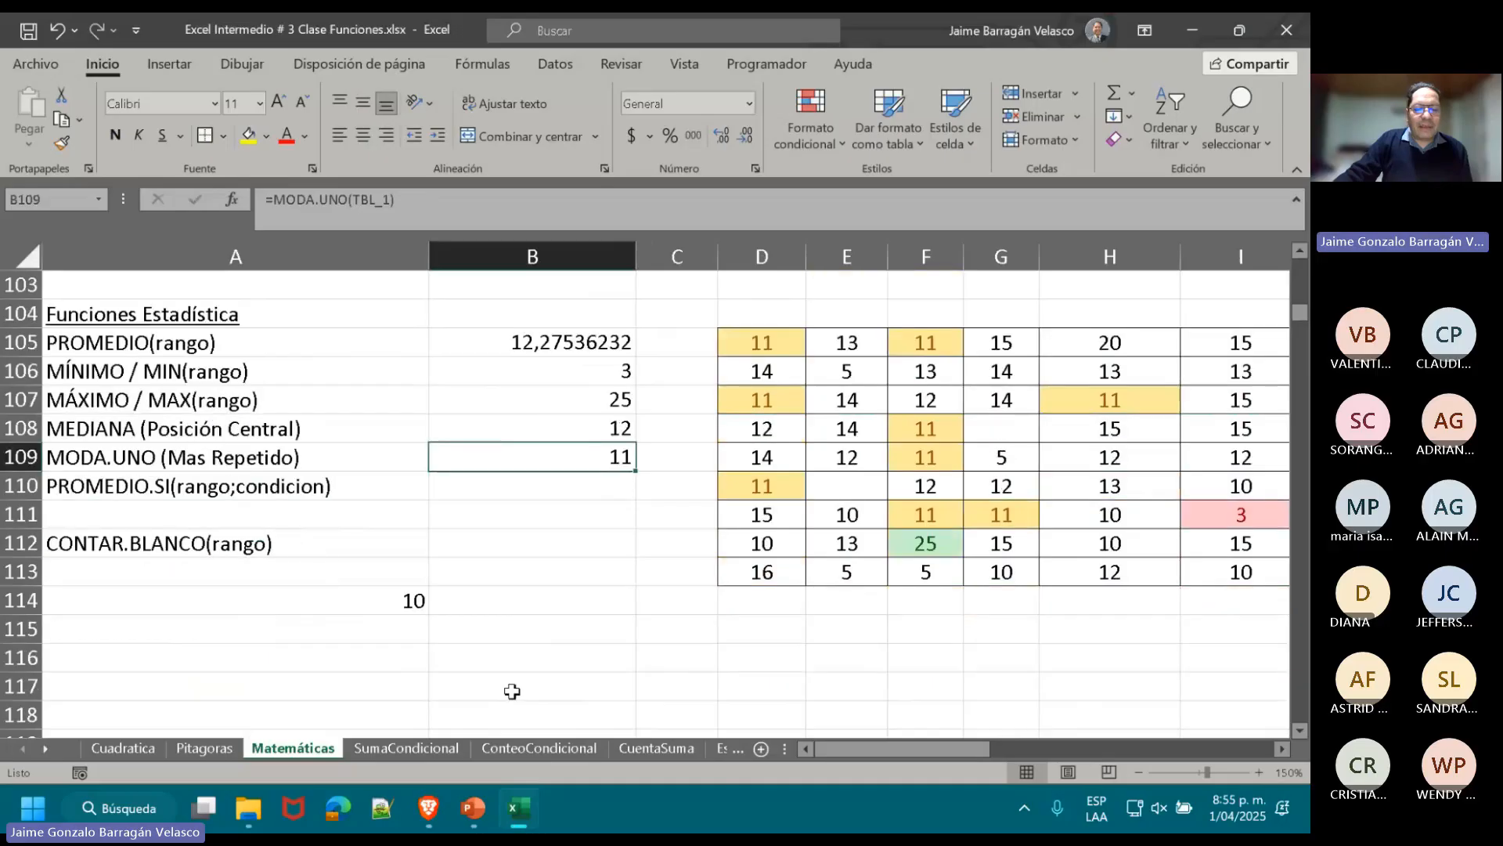
- Enter the label FRECUENCIA(rango) in A113, below CONTAR.BLANCO(rango)
click(157, 570)
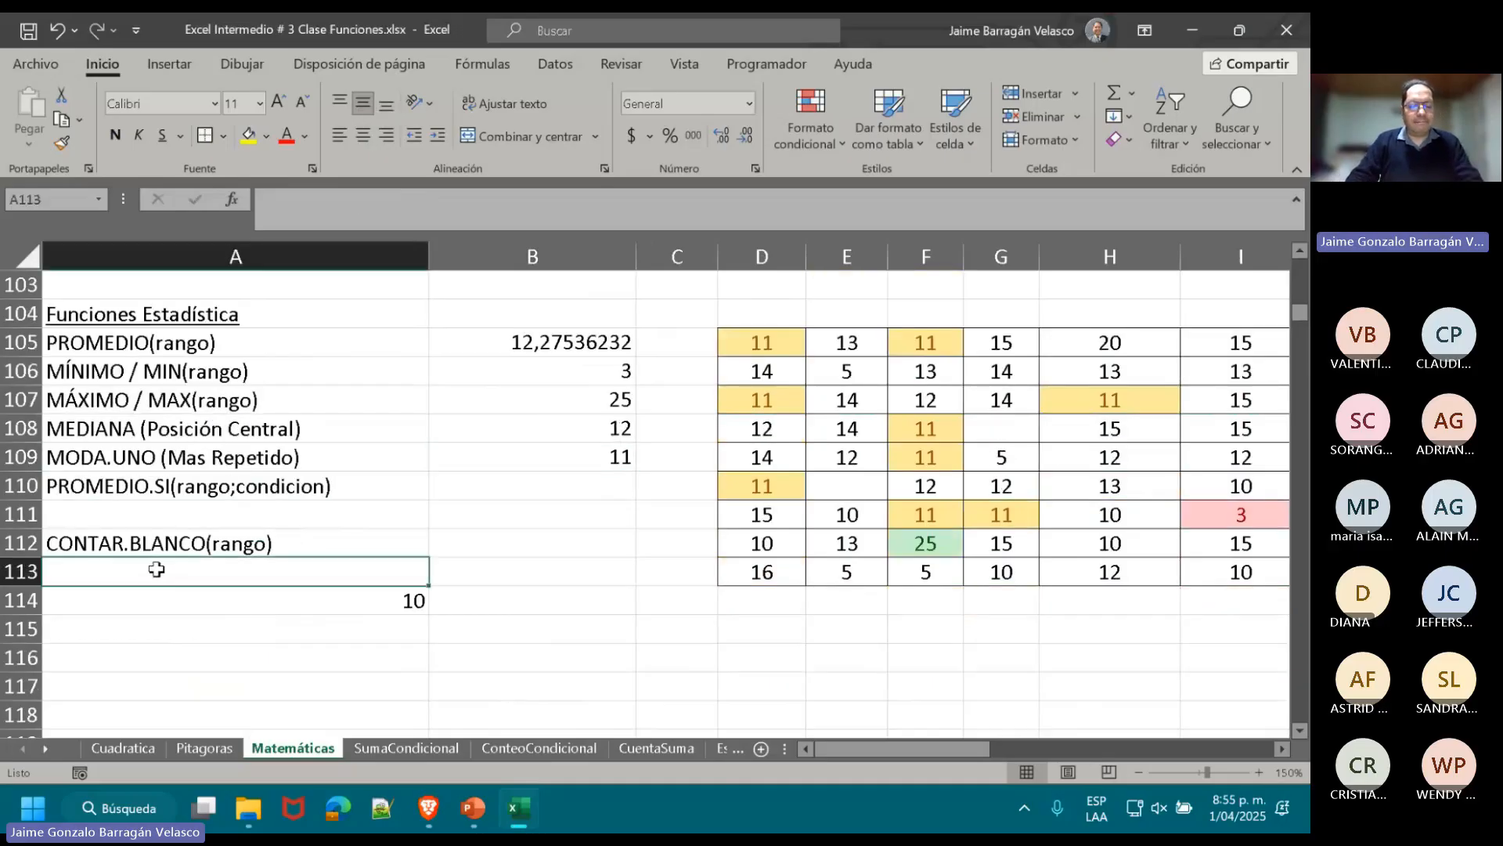
double_click(157, 566)
text(FRECUENC)
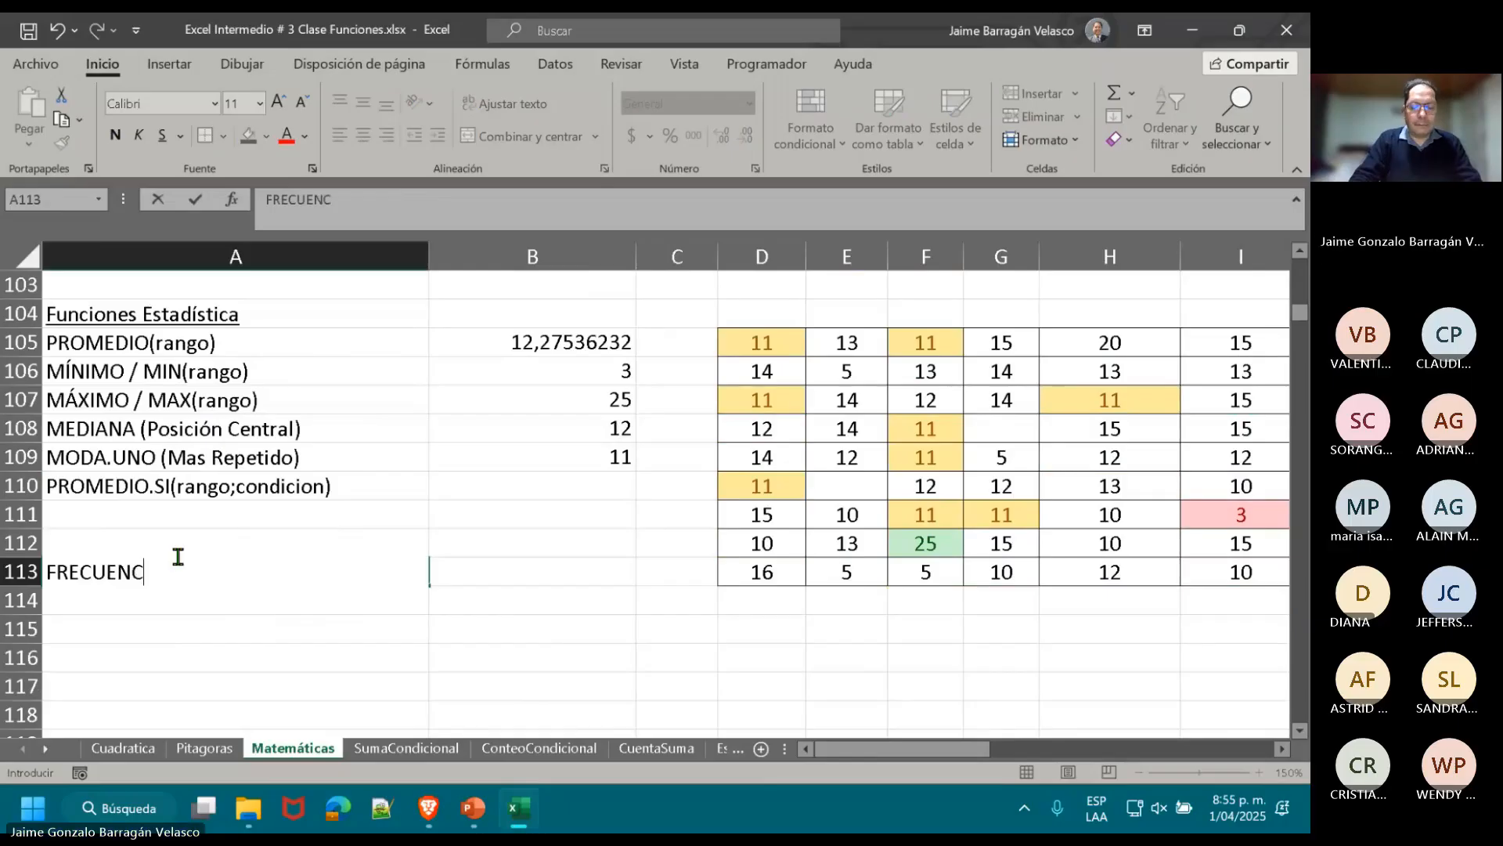
text(IA)
key(ctrl+Return)
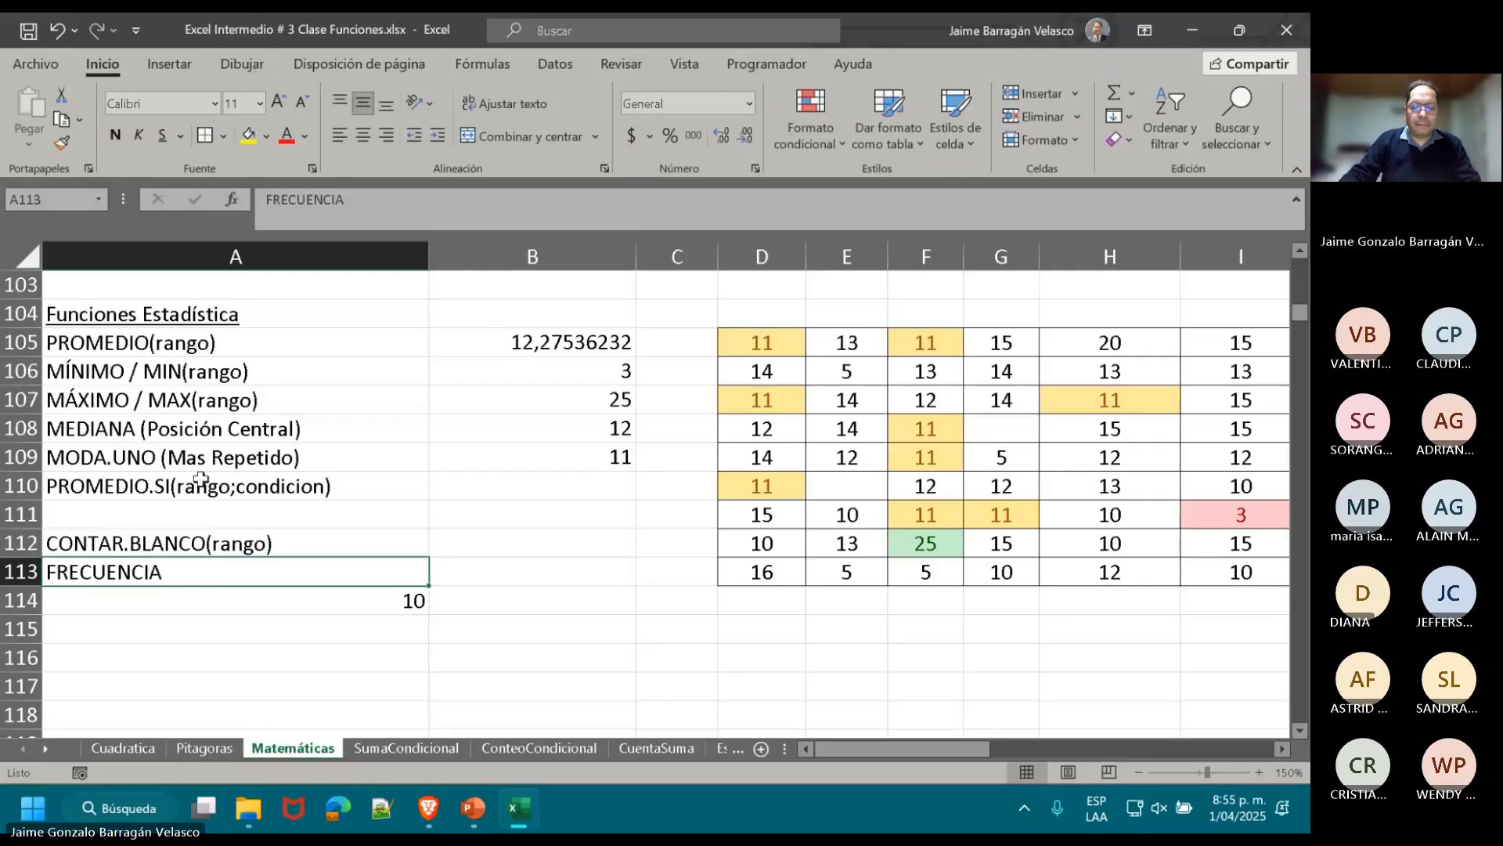
click(401, 211)
text((rang)
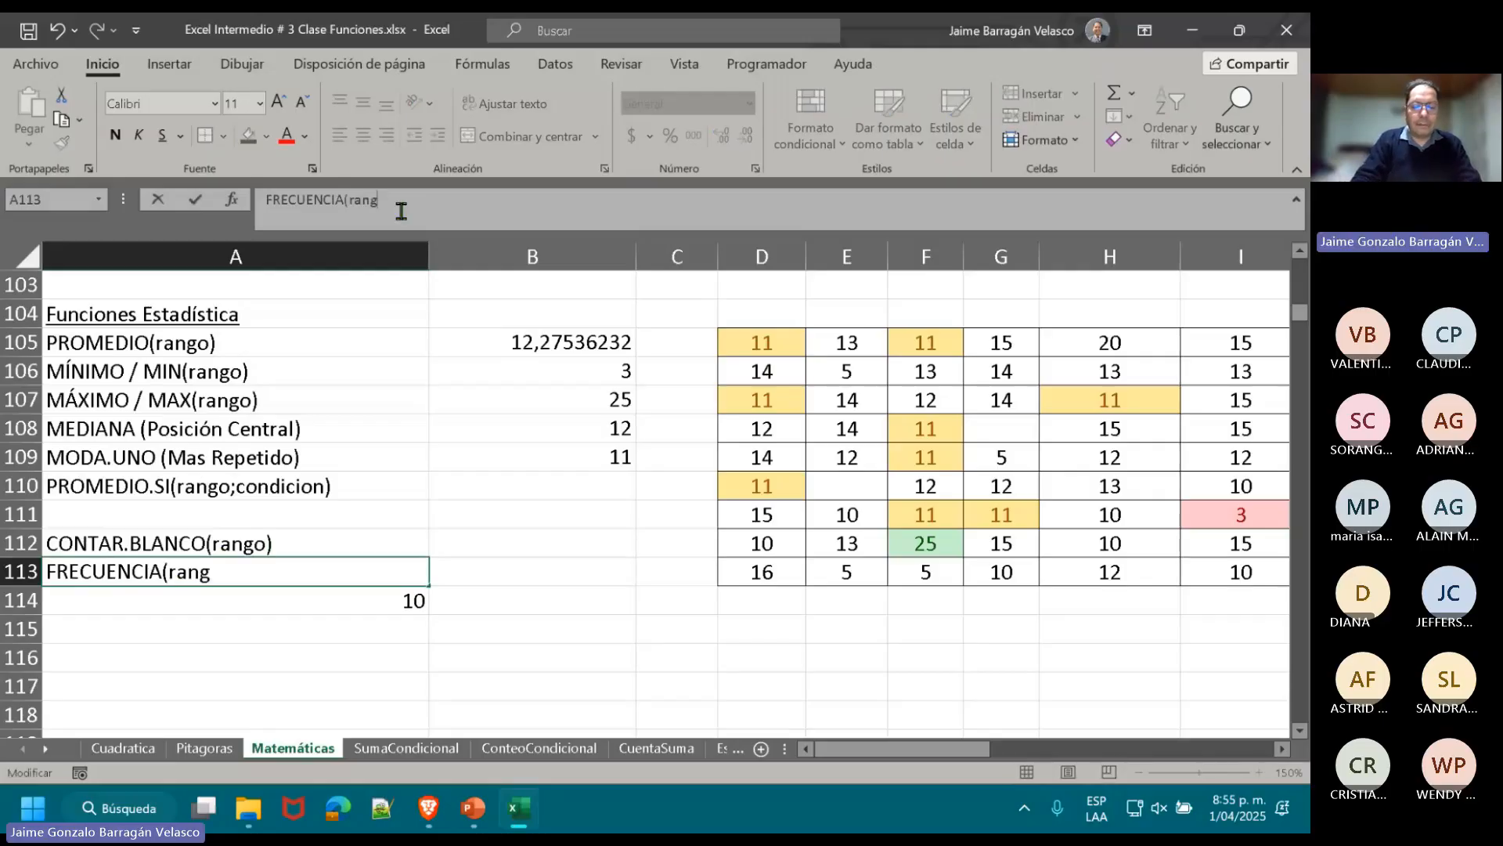
text(o))
key(ctrl+Return)
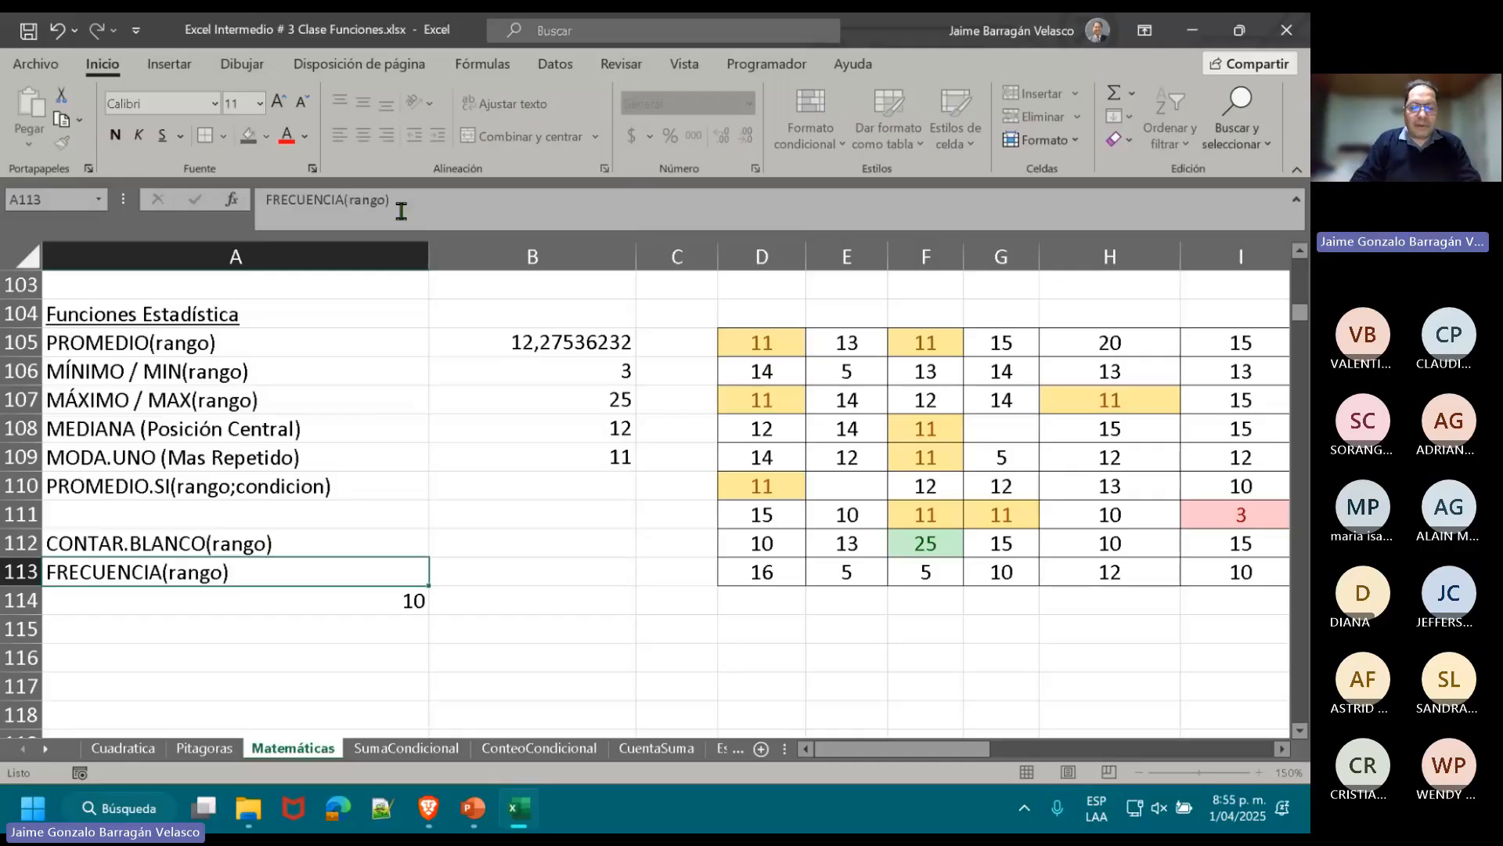
- Try a FRECUENCIA formula in B113 with TBL_1 as the data and 11 as the group, and erase the attempt
key(Right)
text(=)
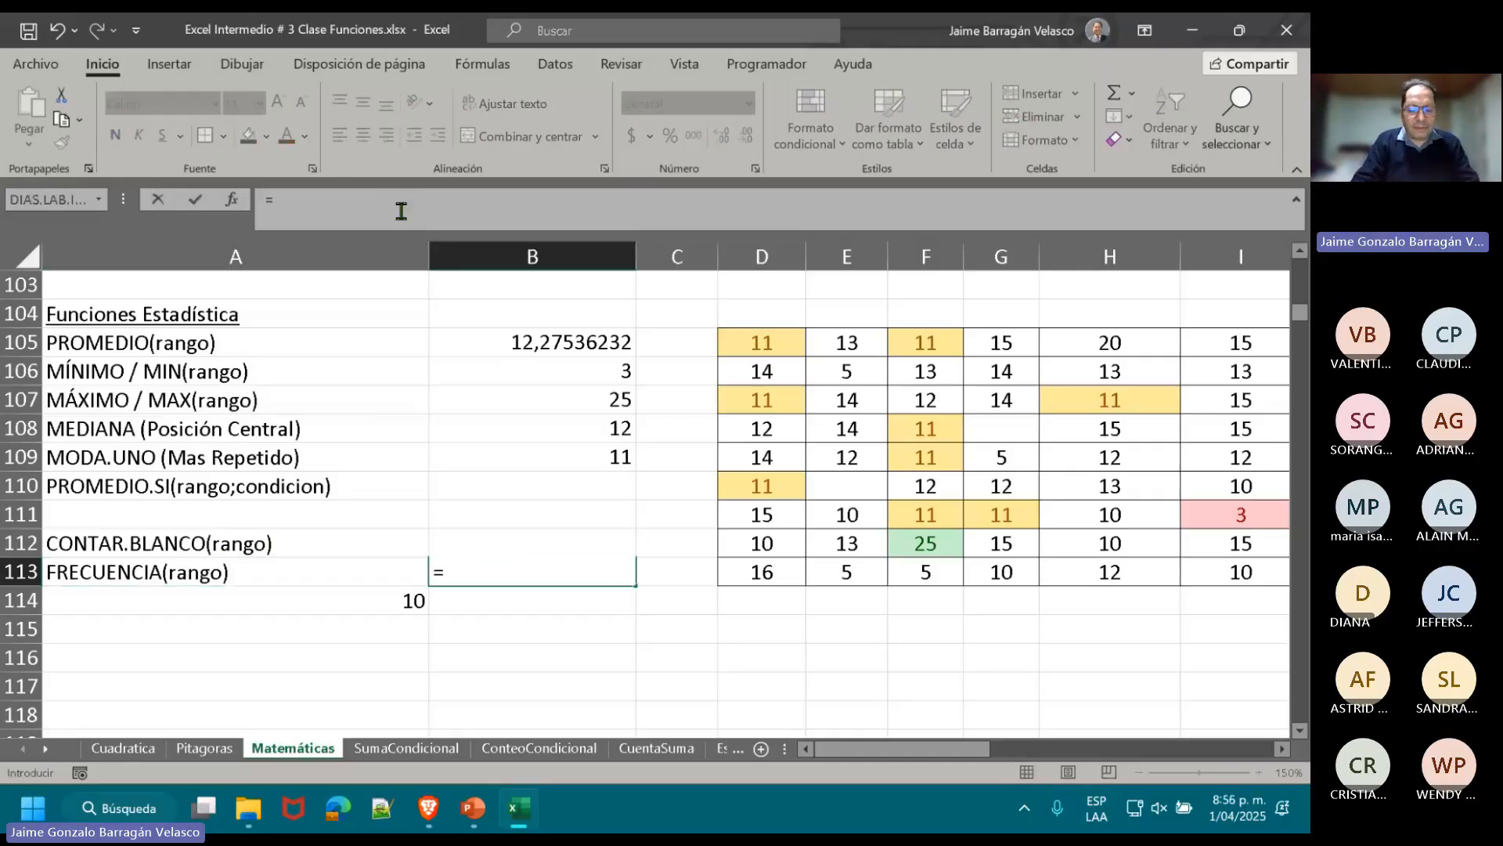
text(FR)
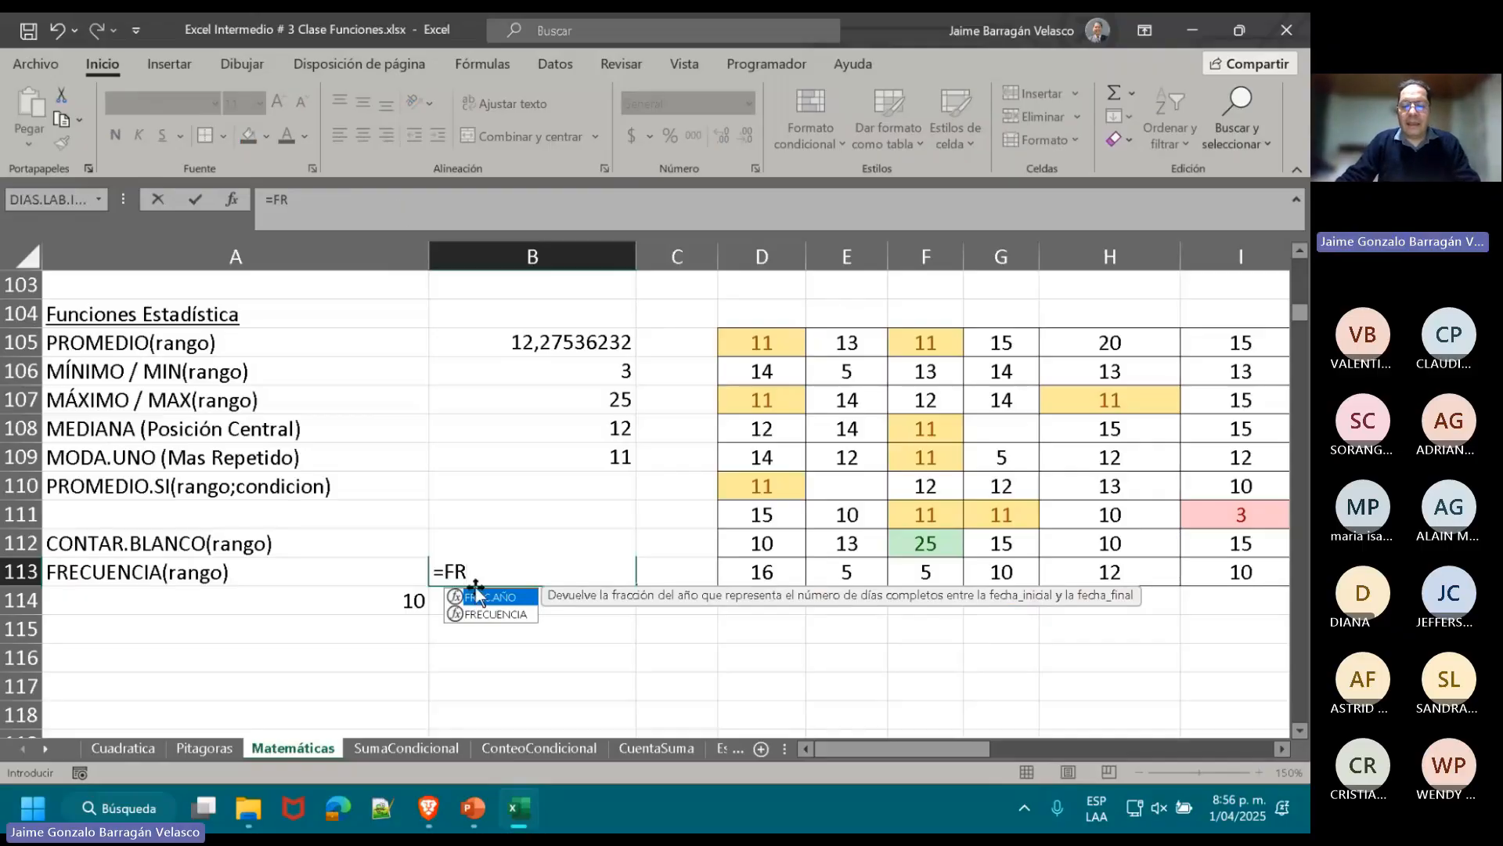
key(Down)
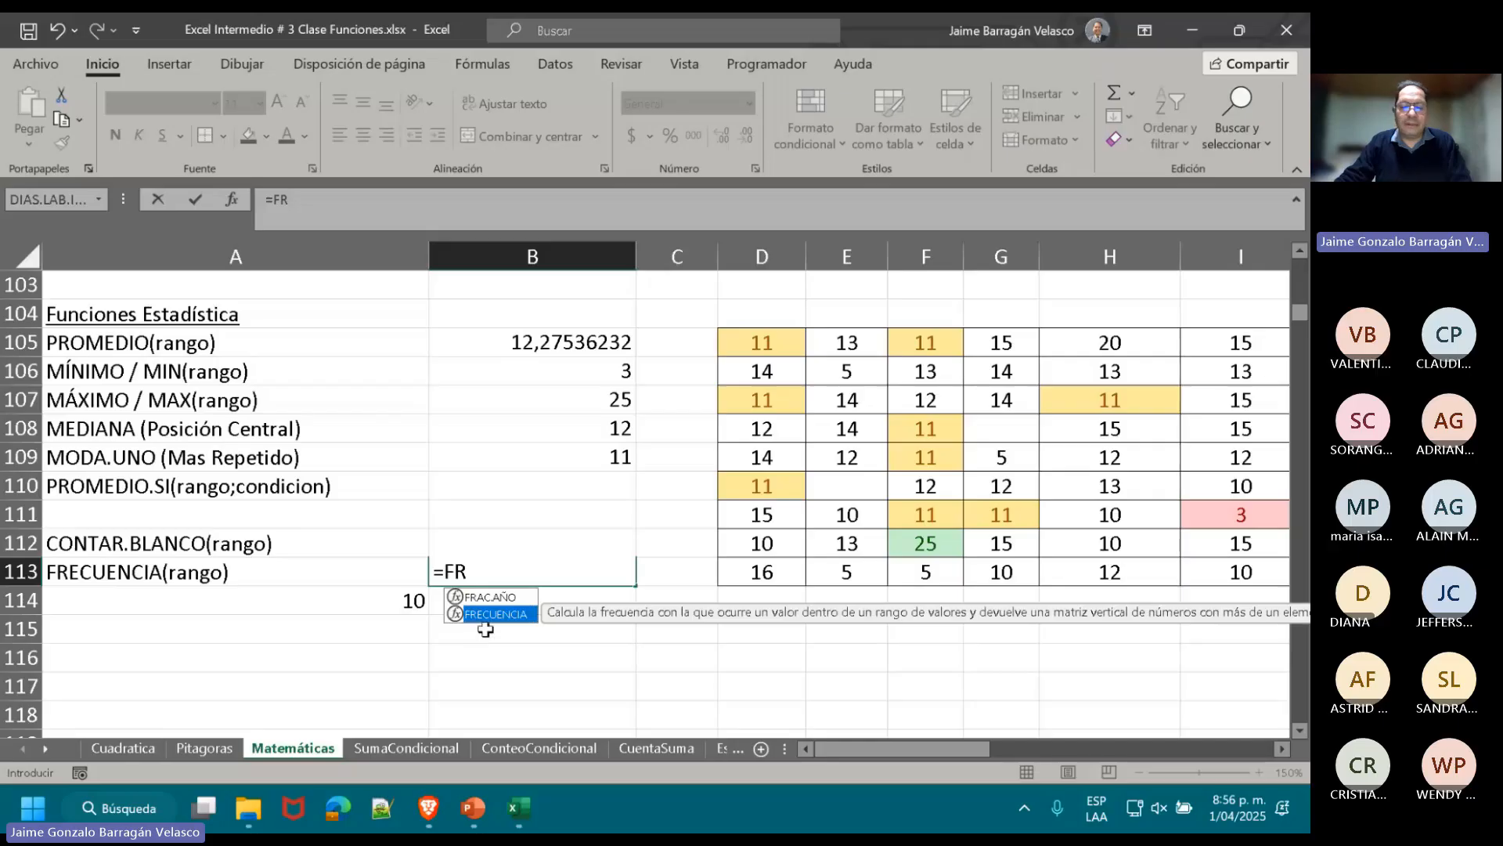
double_click(501, 618)
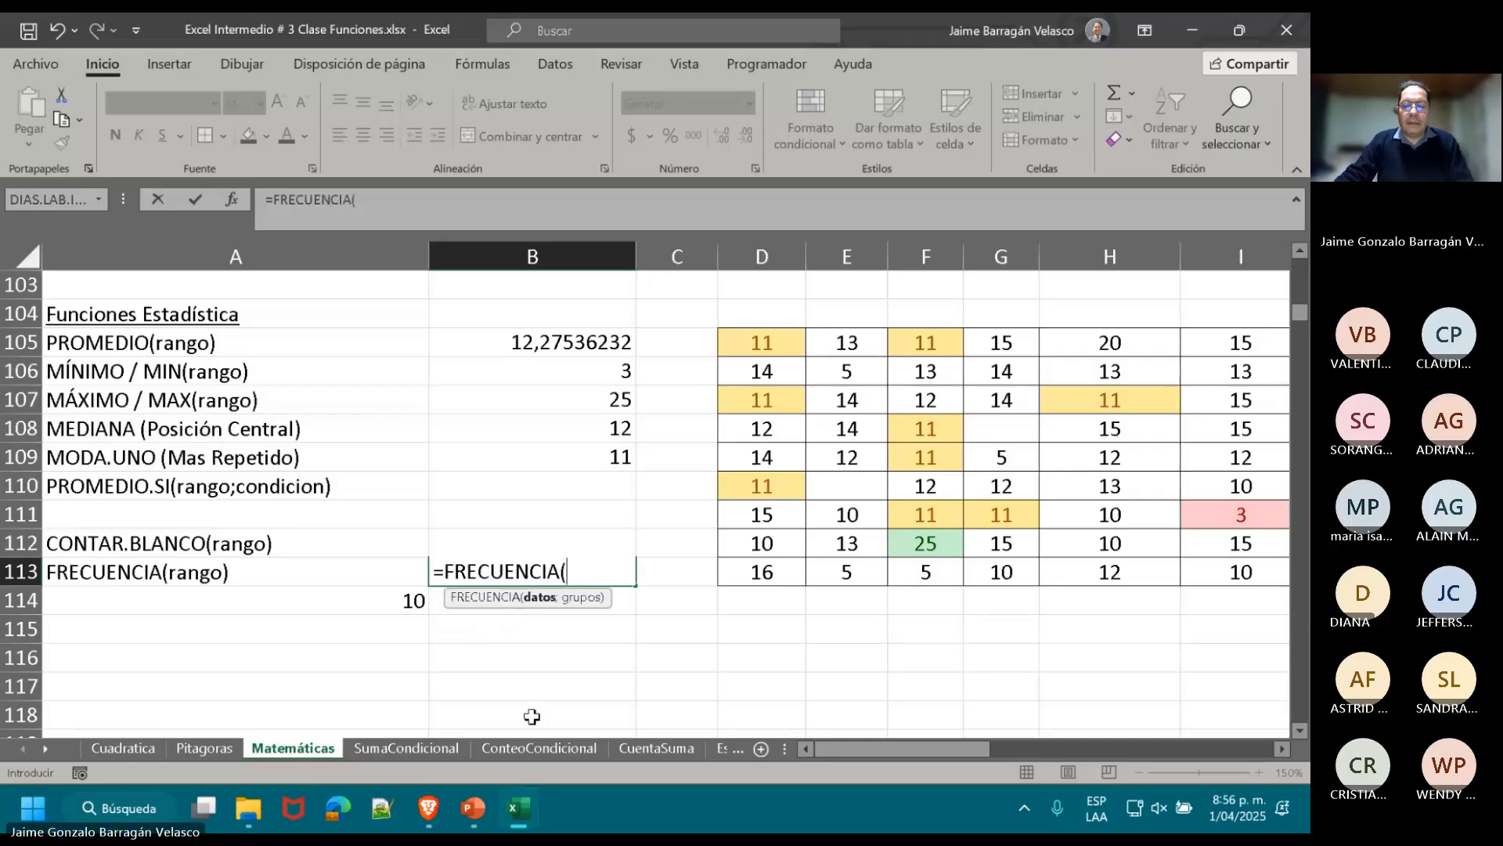
click(775, 354)
drag(775, 354, 1103, 552)
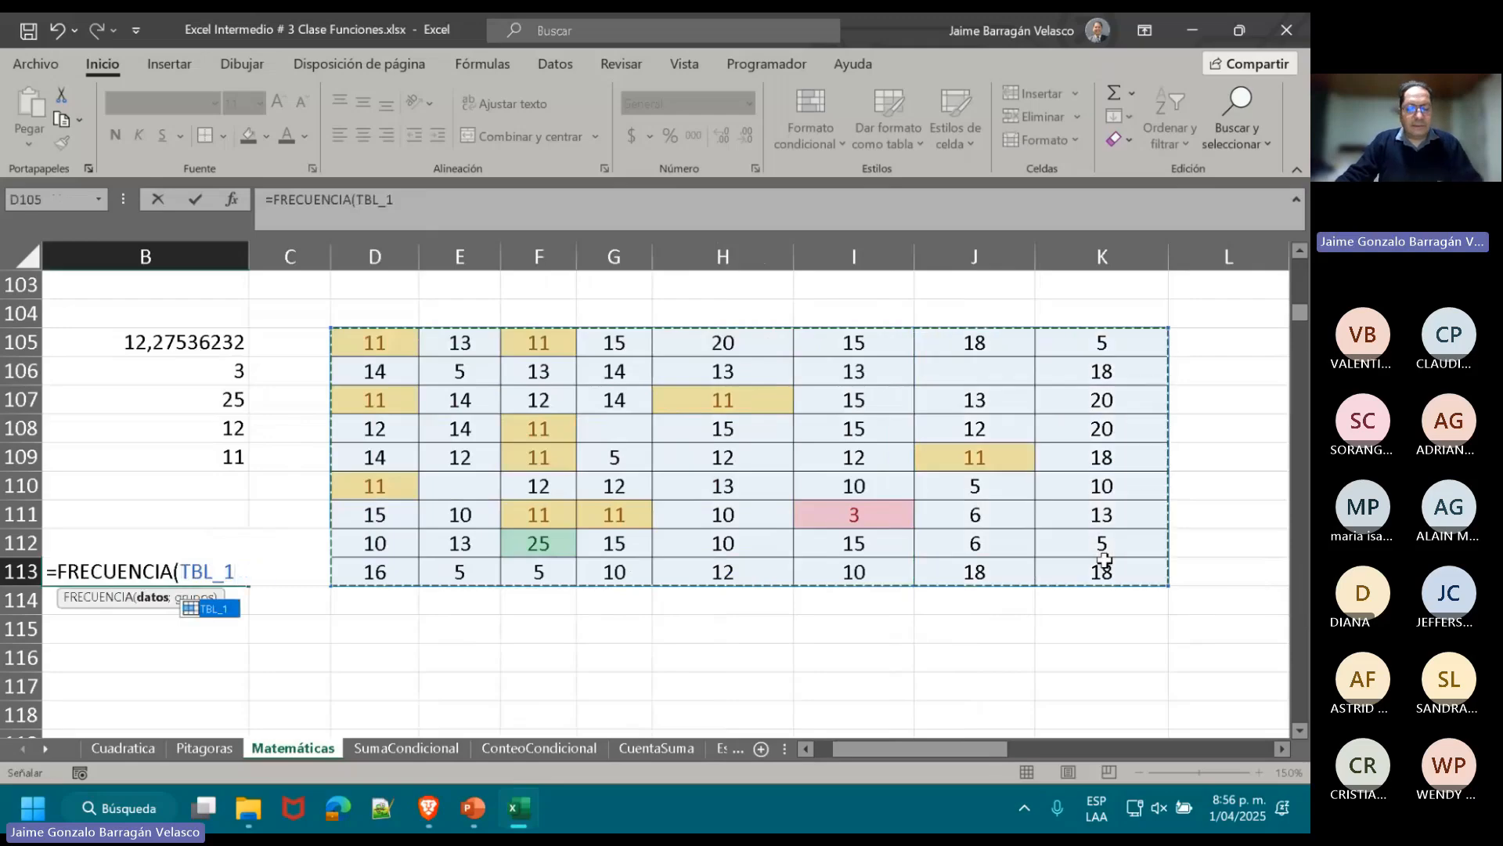
text(;)
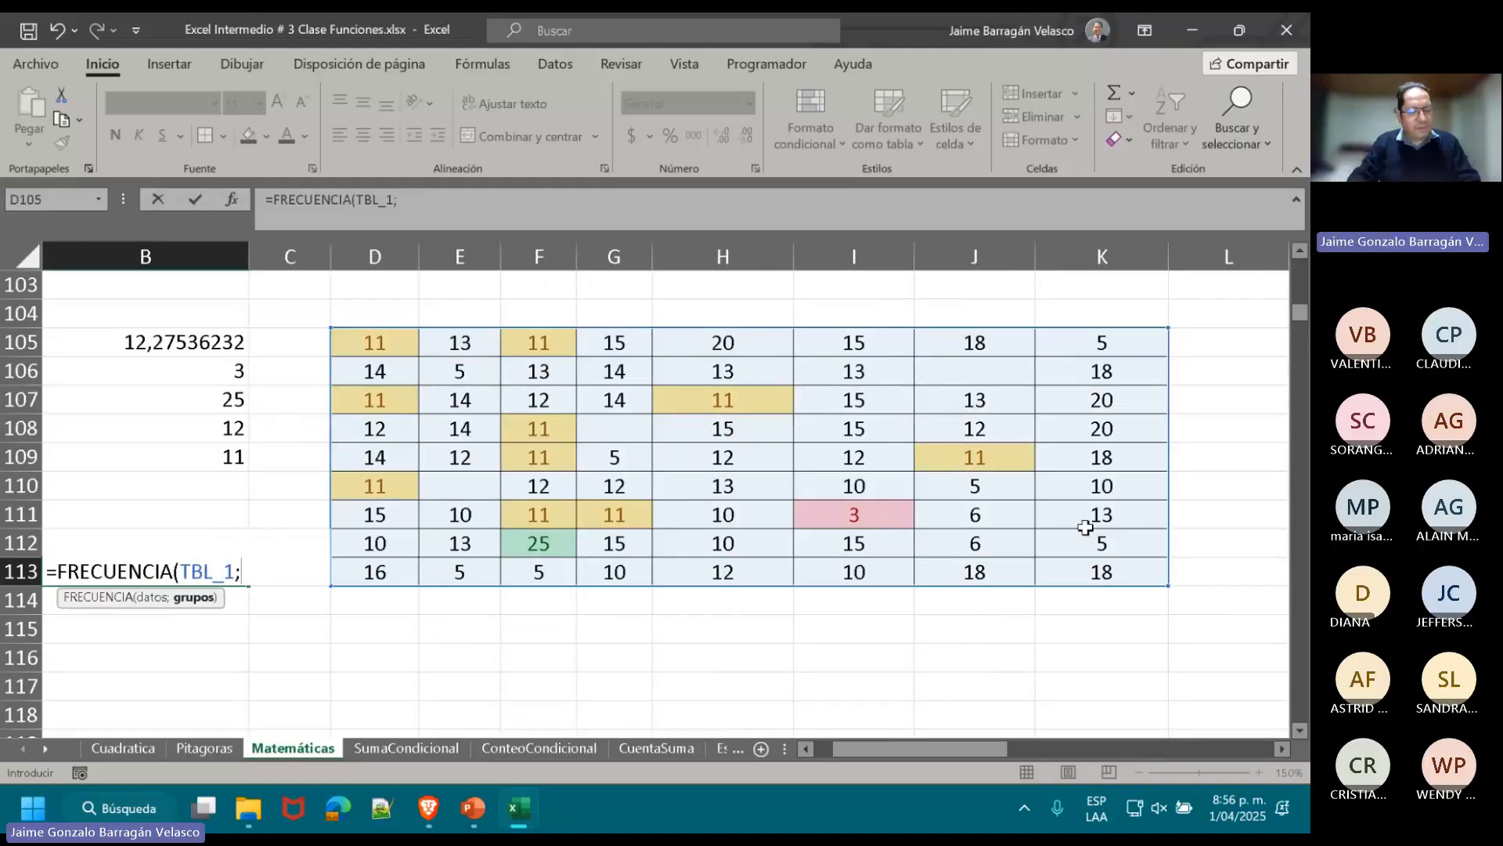
text(11)
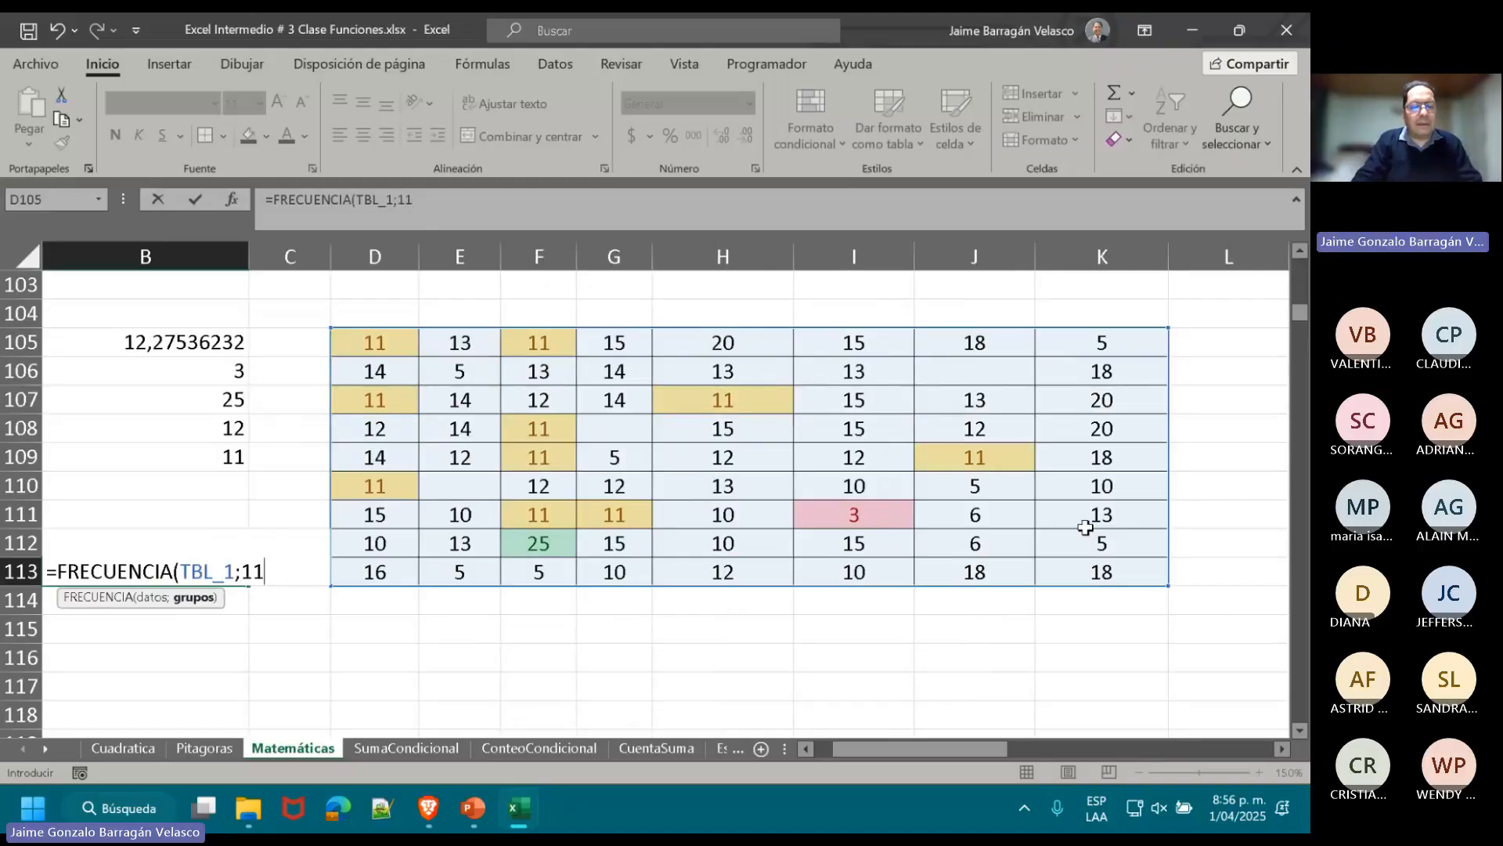
key(BackSpace)
key(BackSpace)
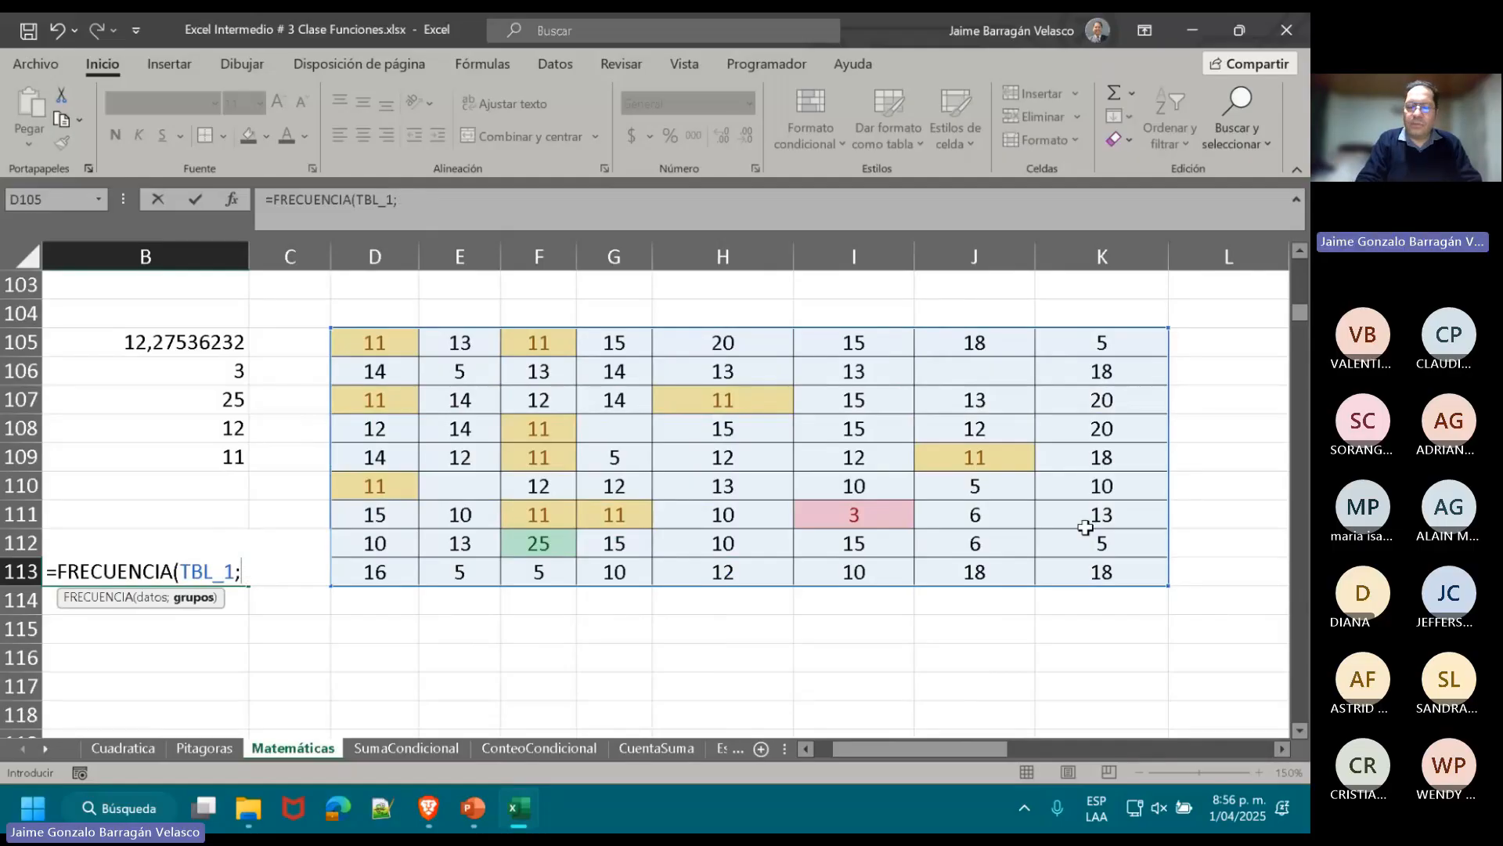
key(BackSpace)
key(BackSpace)
key(BackSpace)
key(BackSpace)
key(BackSpace)
key(BackSpace)
key(BackSpace)
key(BackSpace)
key(BackSpace)
key(BackSpace)
key(BackSpace)
key(BackSpace)
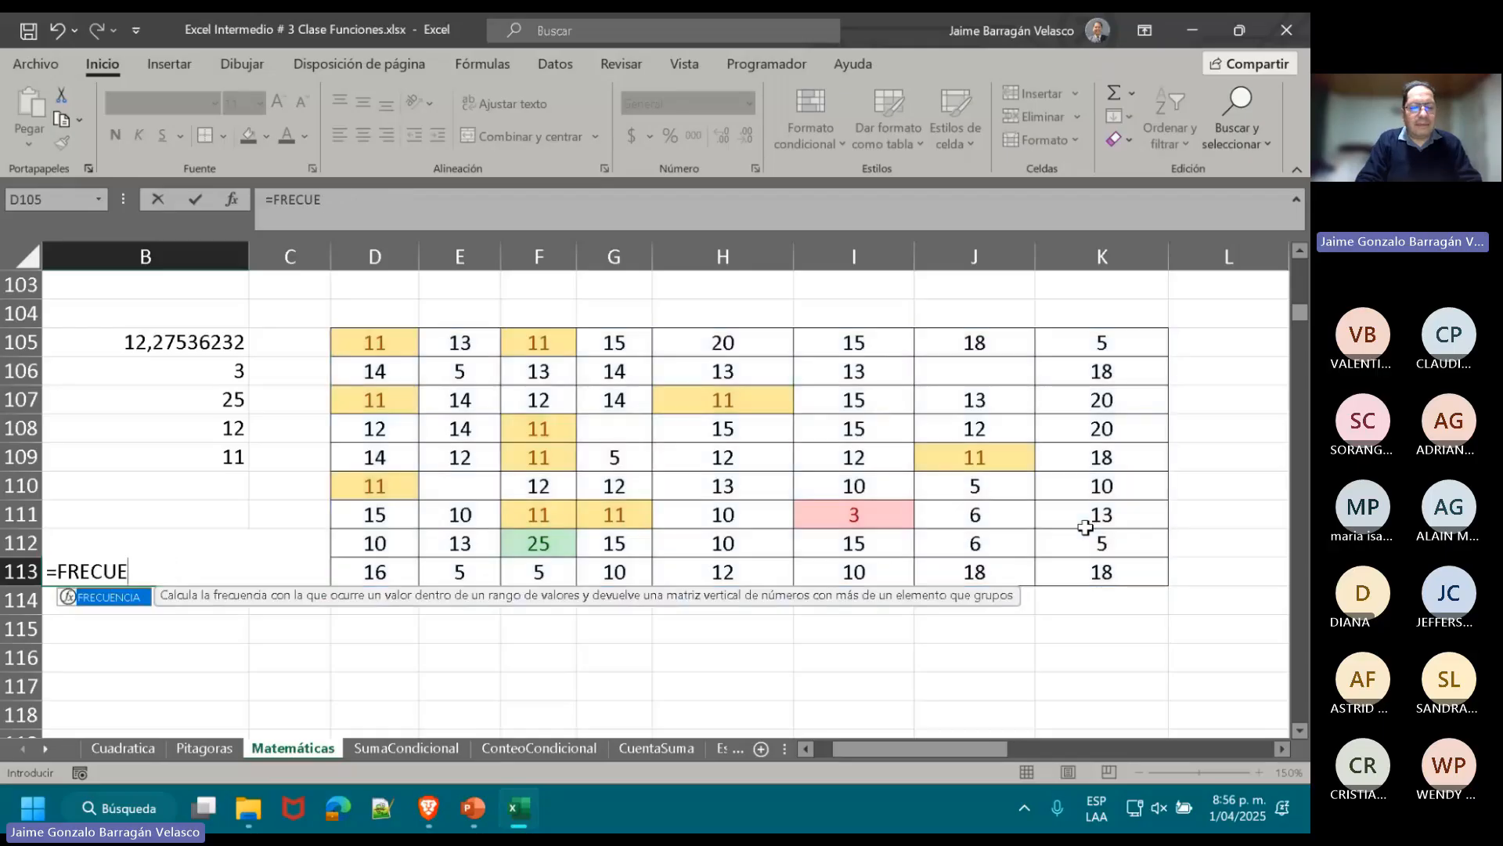
key(BackSpace)
key(BackSpace)
key(BackSpace)
key(BackSpace)
key(BackSpace)
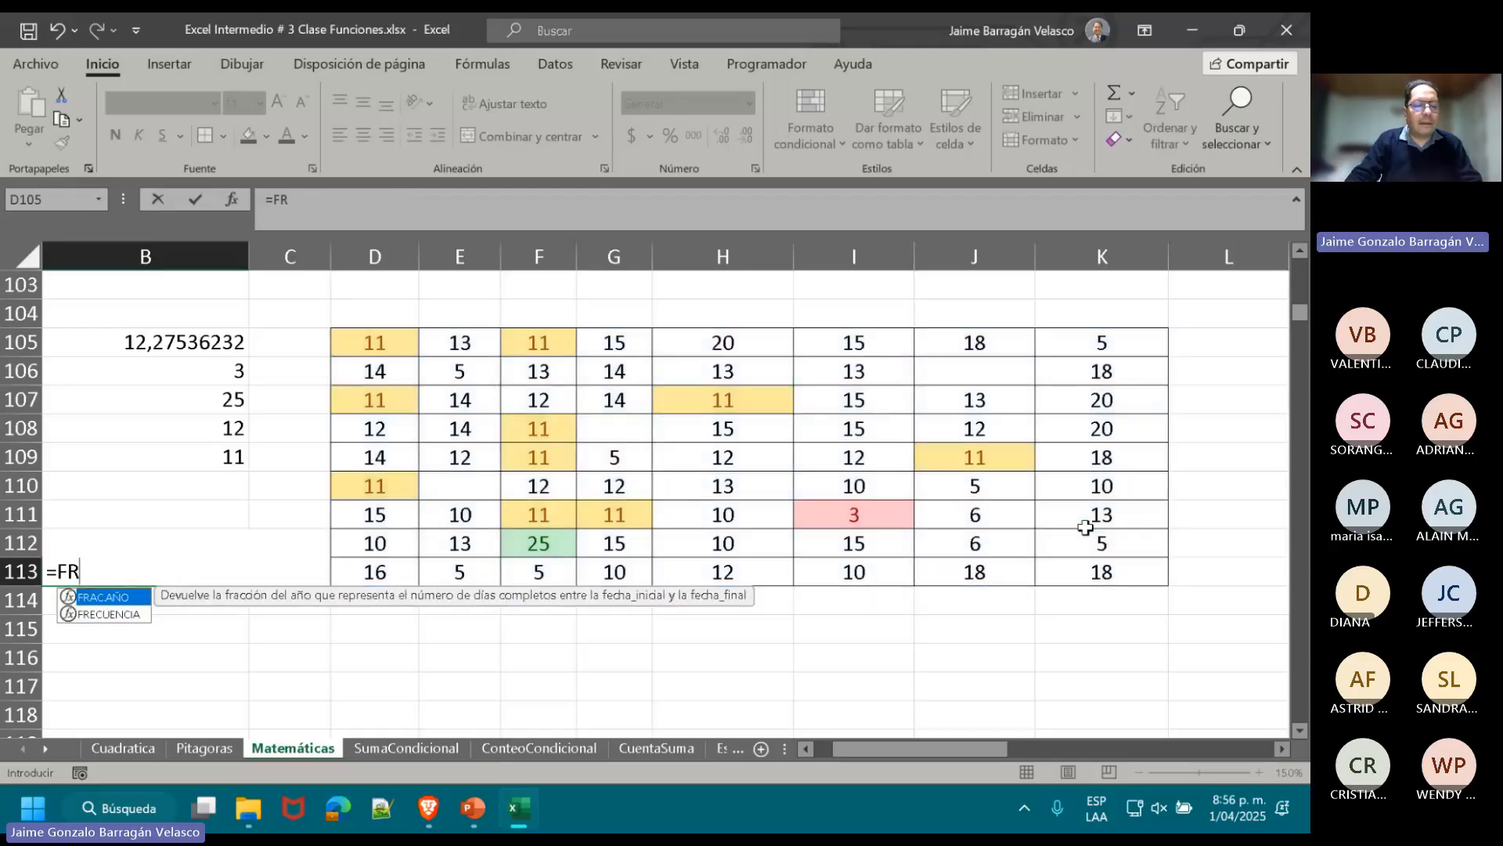
- Try the statistical function FRECUENCIA in B113 with TBL_1 as Datos and D105:D111 as Grupos, and cancel it
click(482, 67)
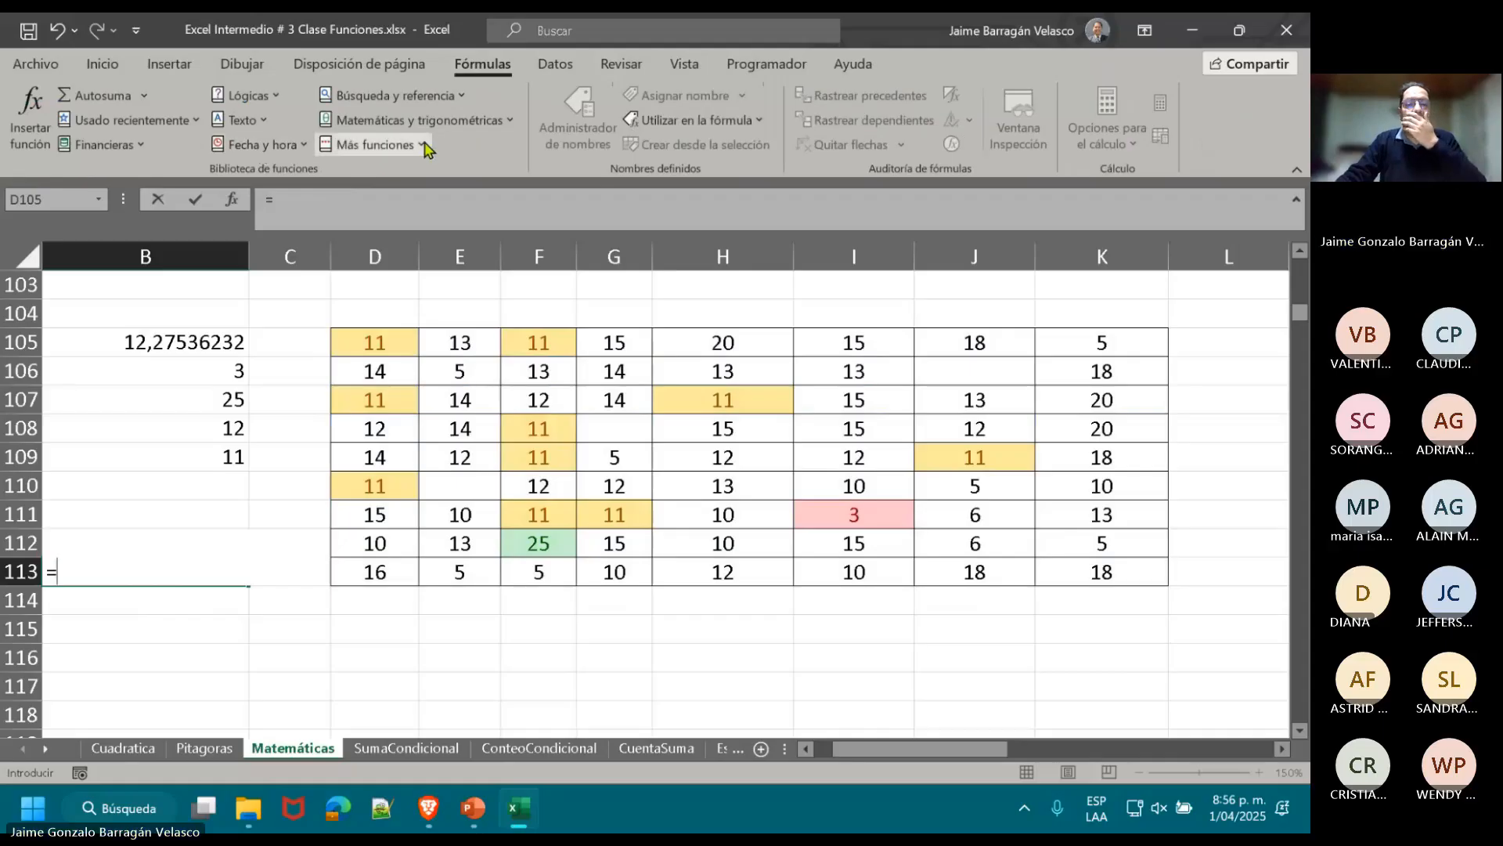
click(392, 145)
mouse_move(407, 174)
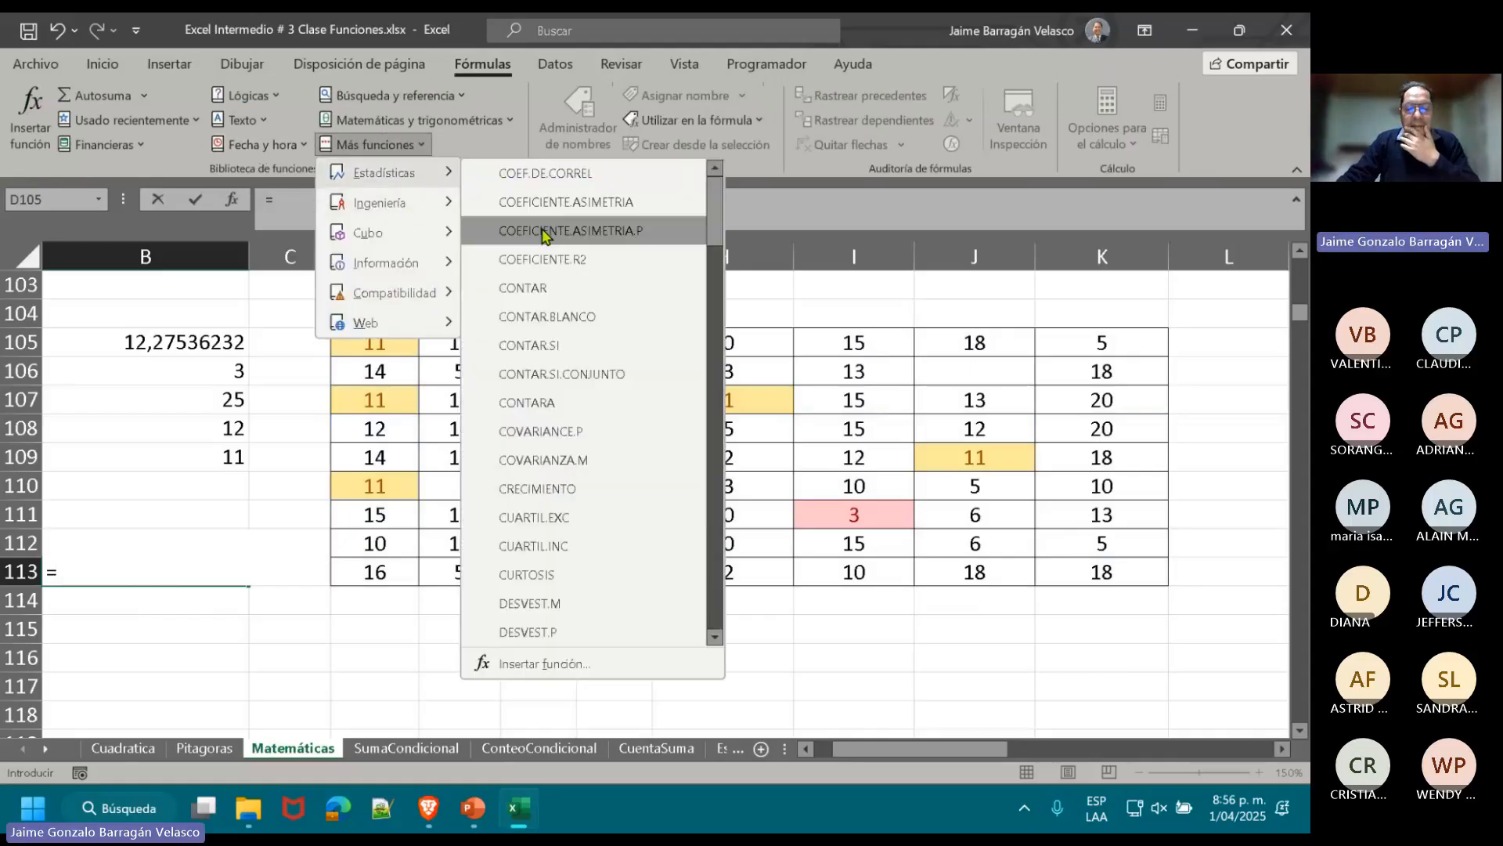
scroll(572, 291, down, 9)
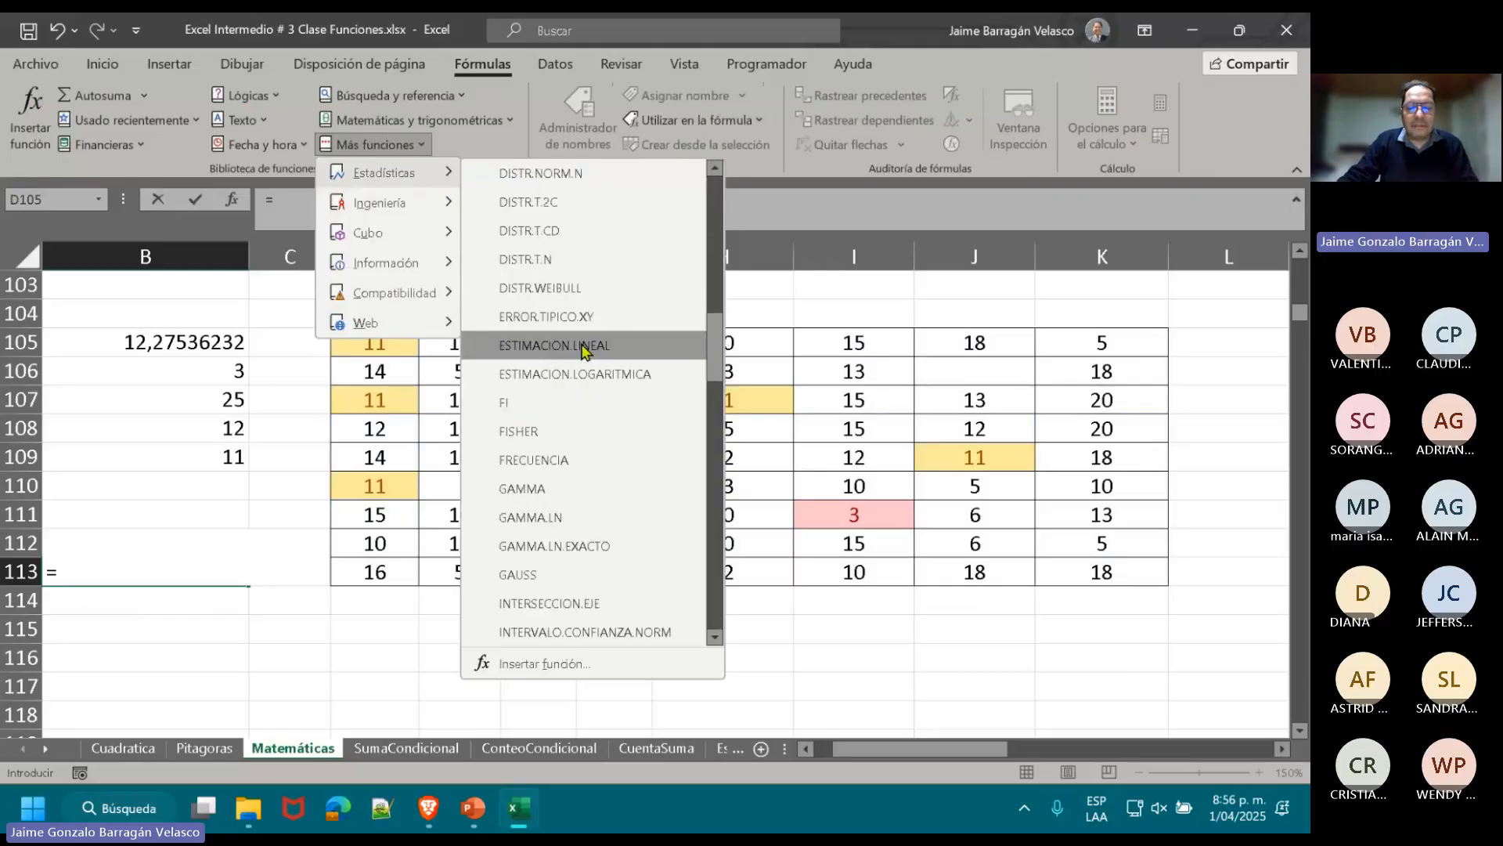
click(576, 465)
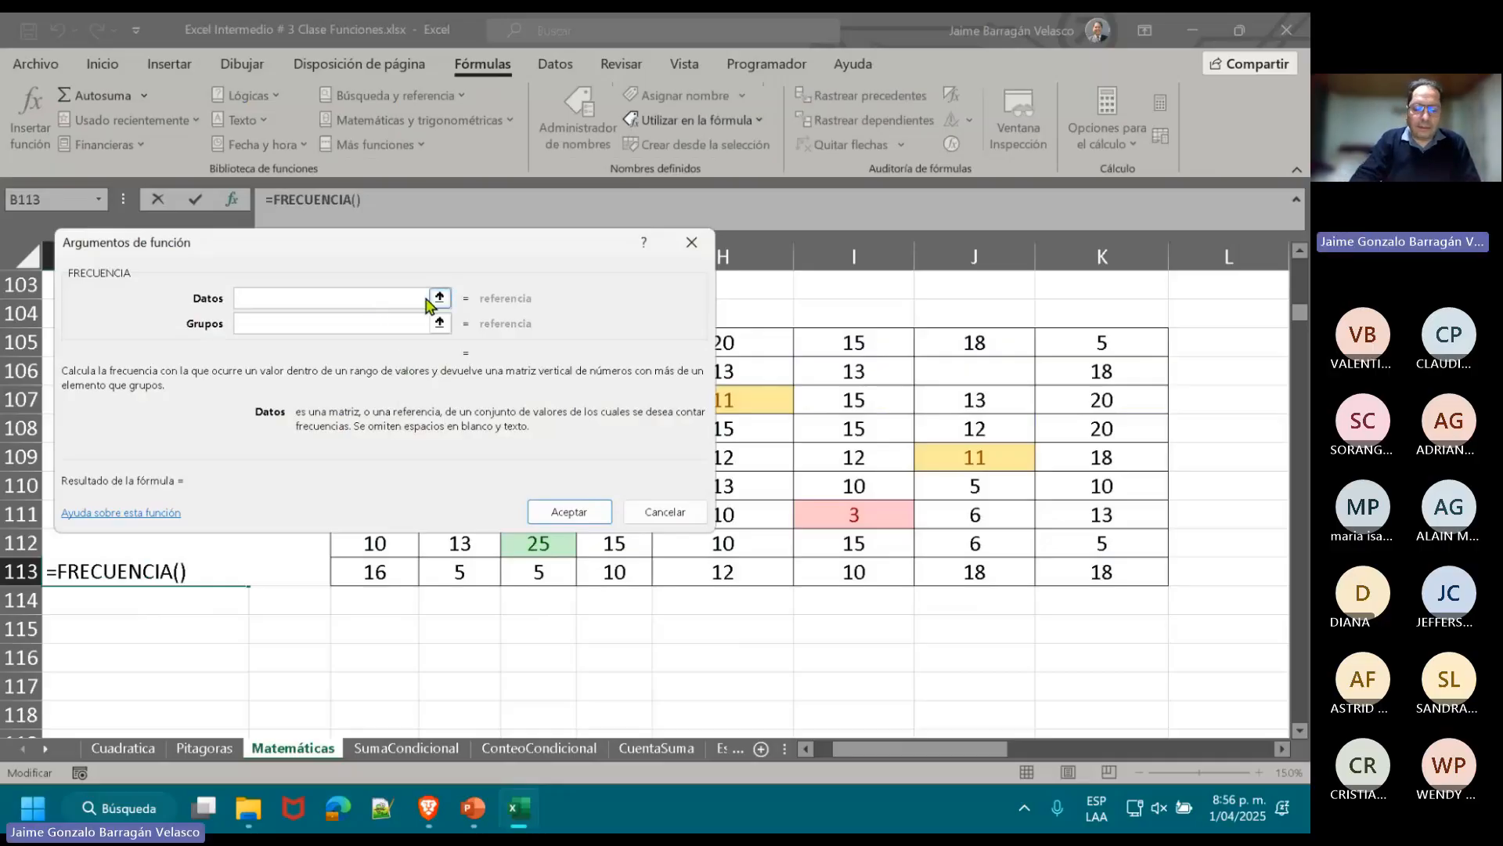
text(TBK)
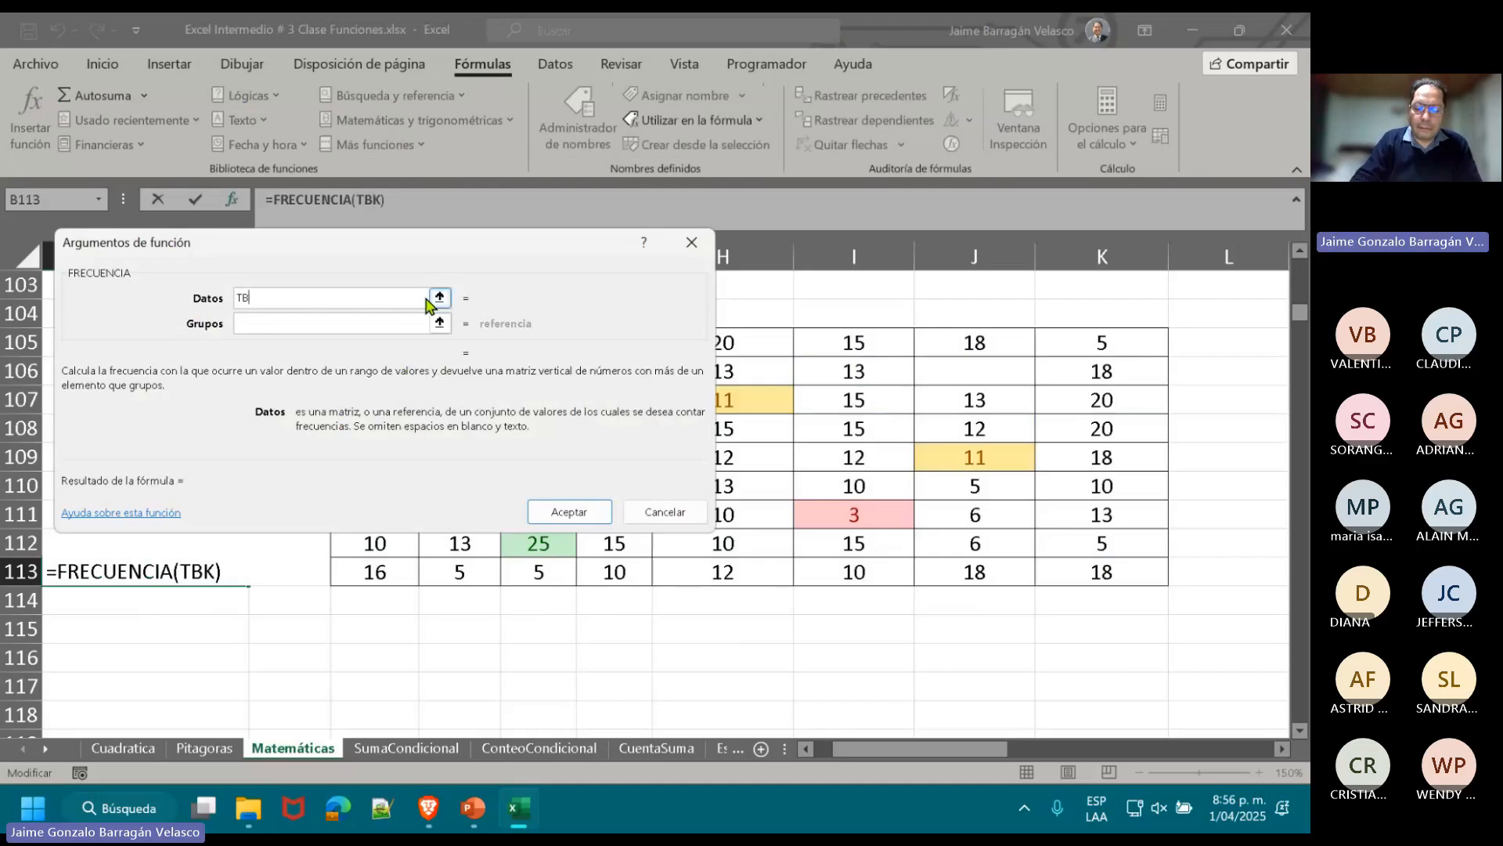
key(BackSpace)
text(L)
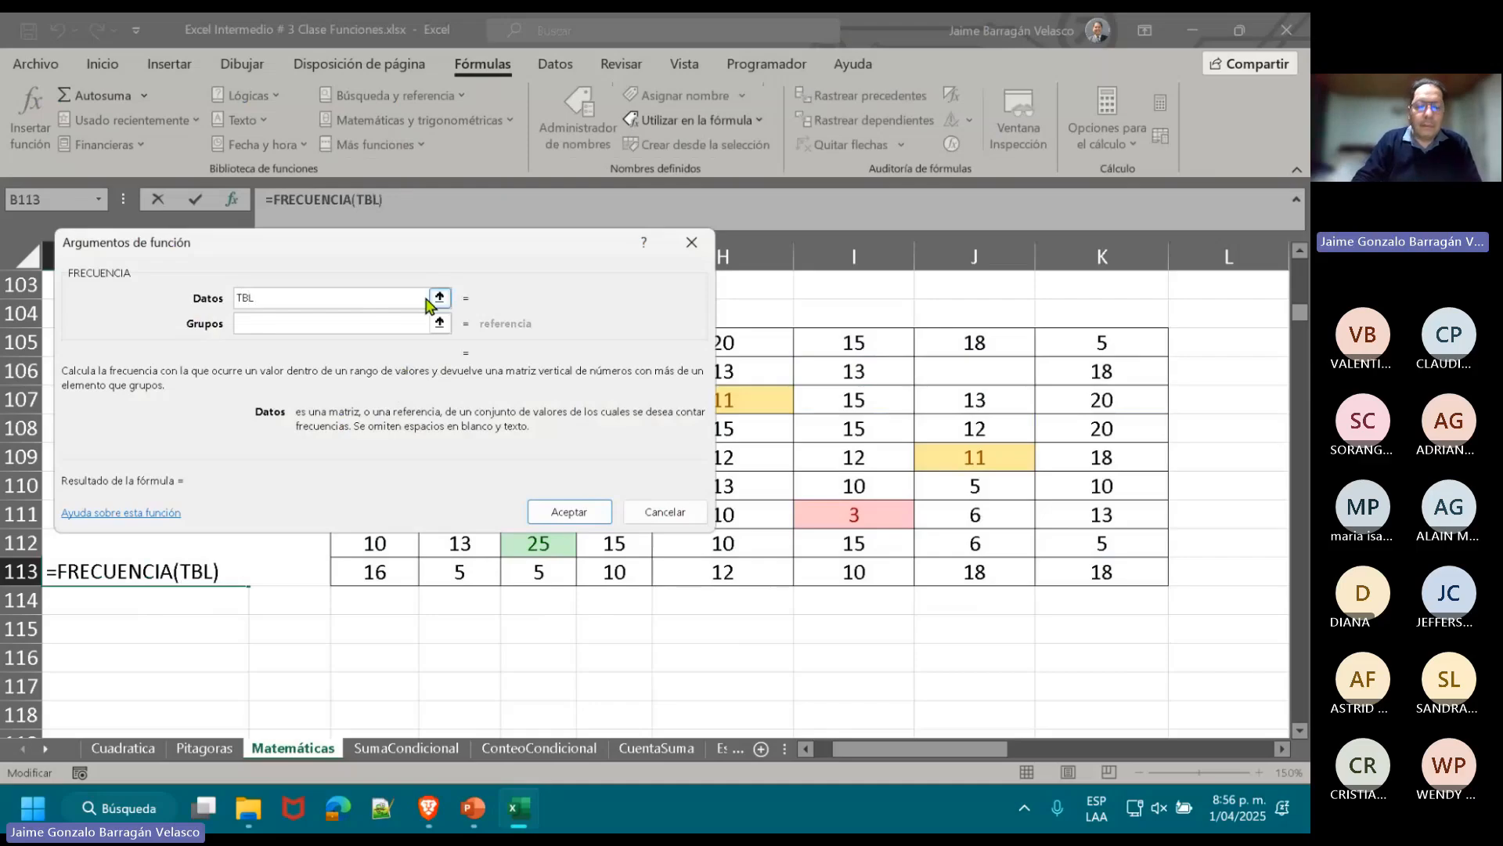
text(_1)
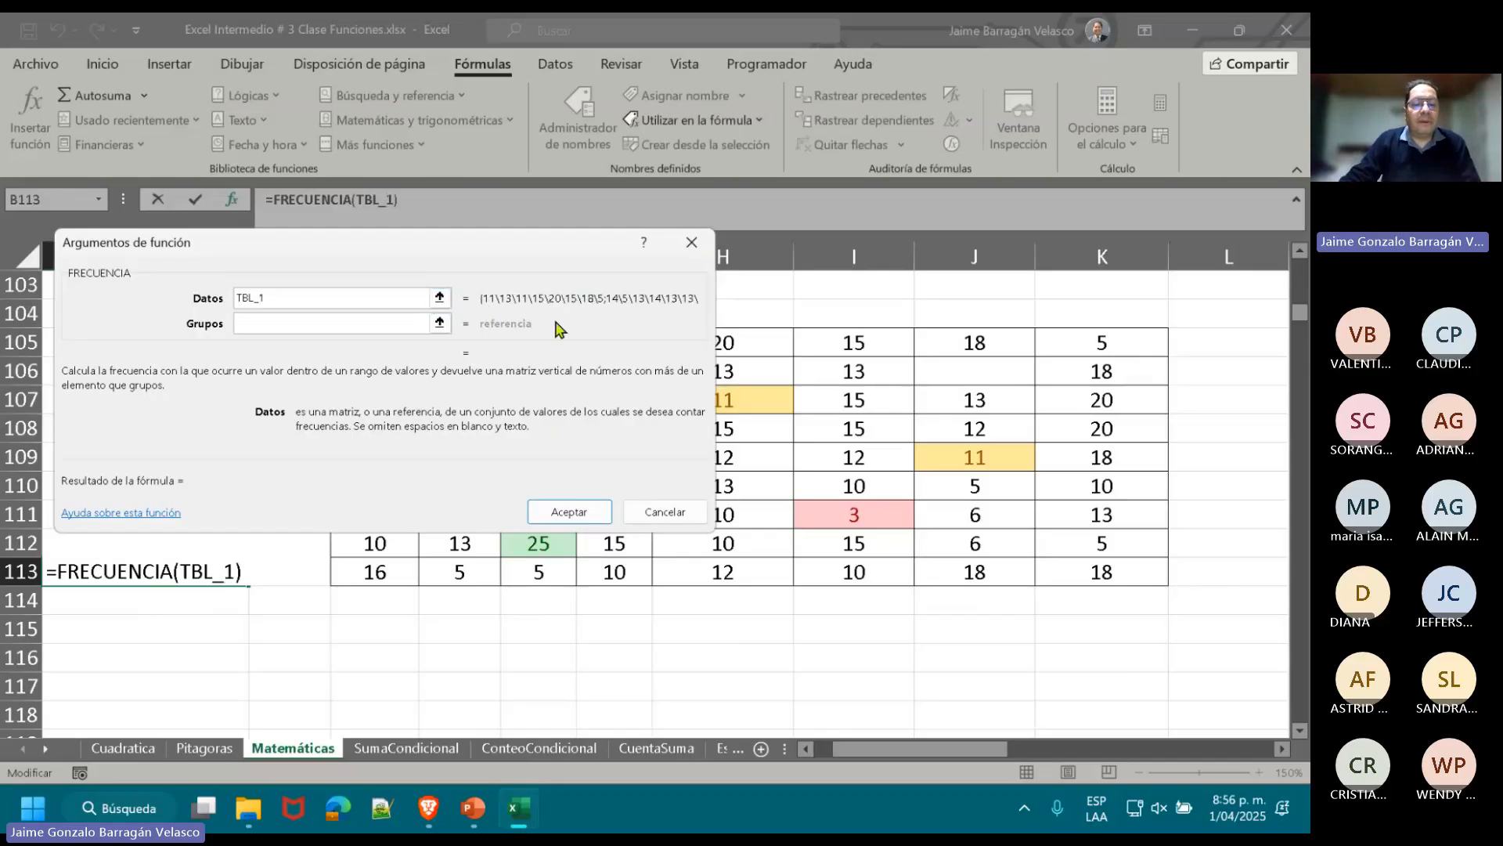
click(392, 324)
click(439, 322)
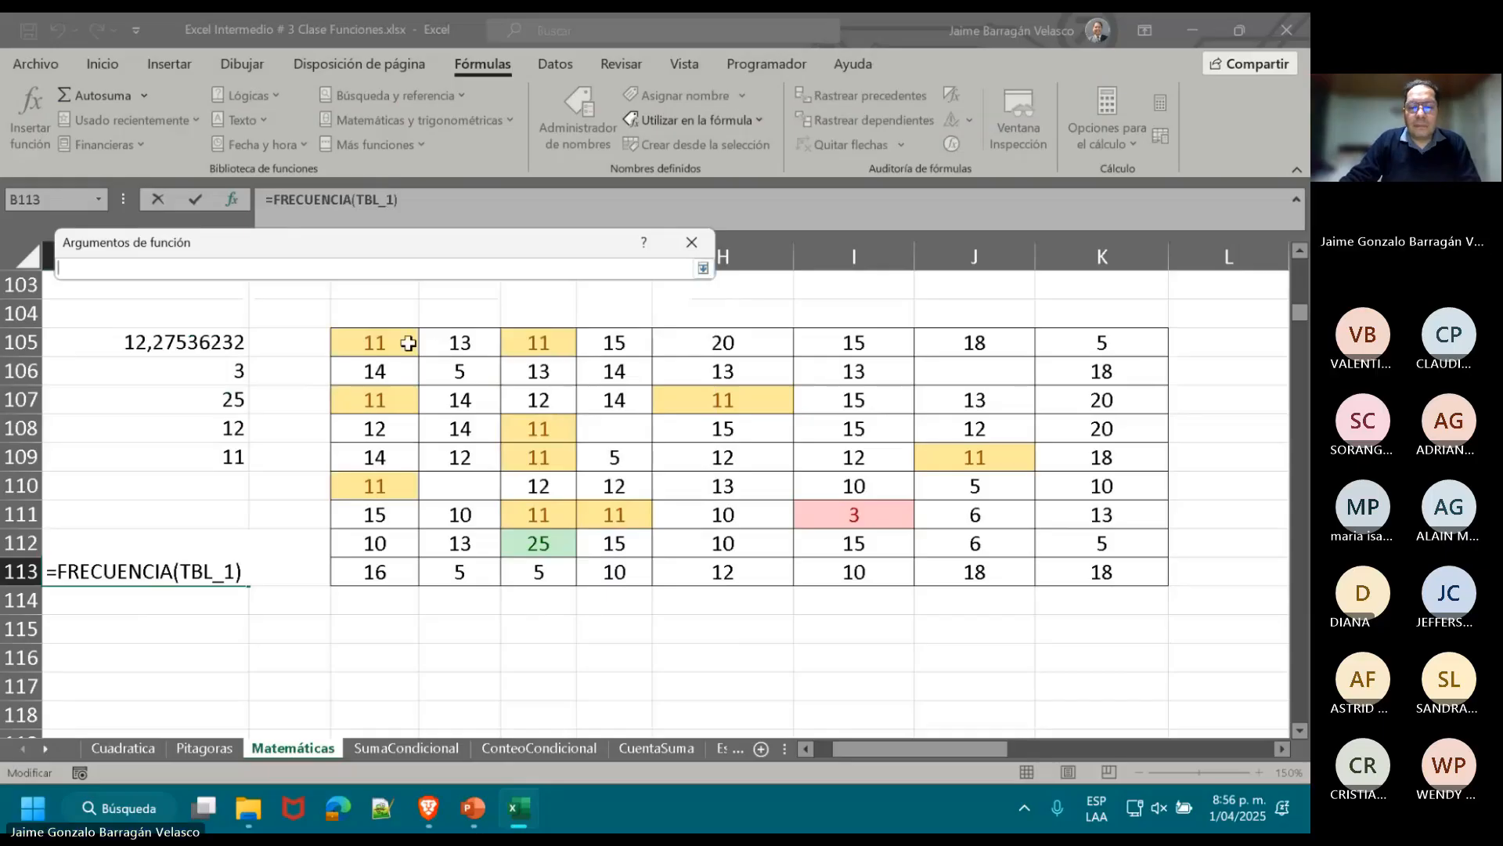
drag(407, 339, 375, 510)
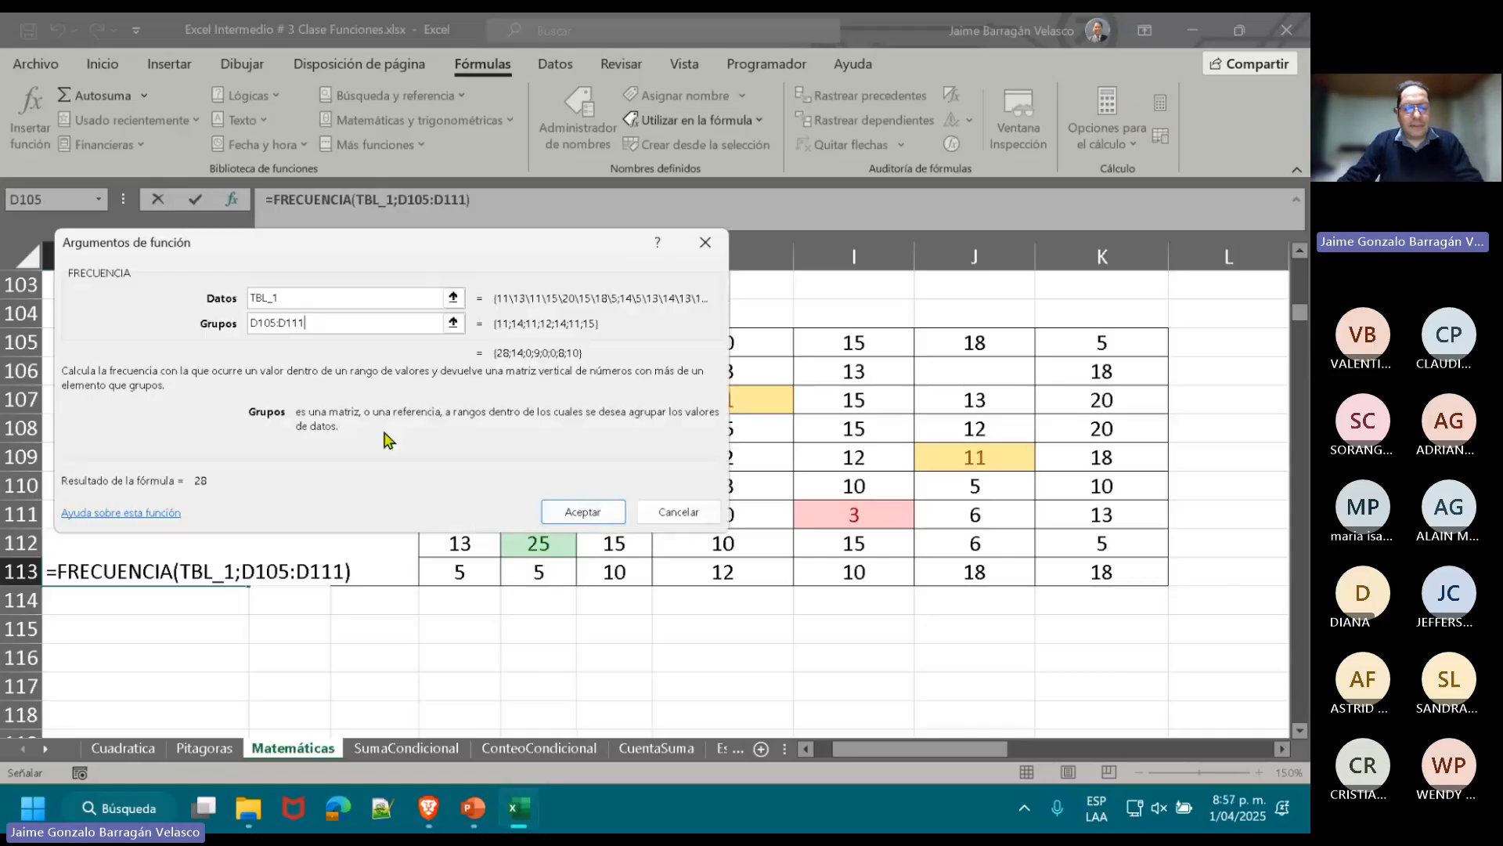
key(Escape)
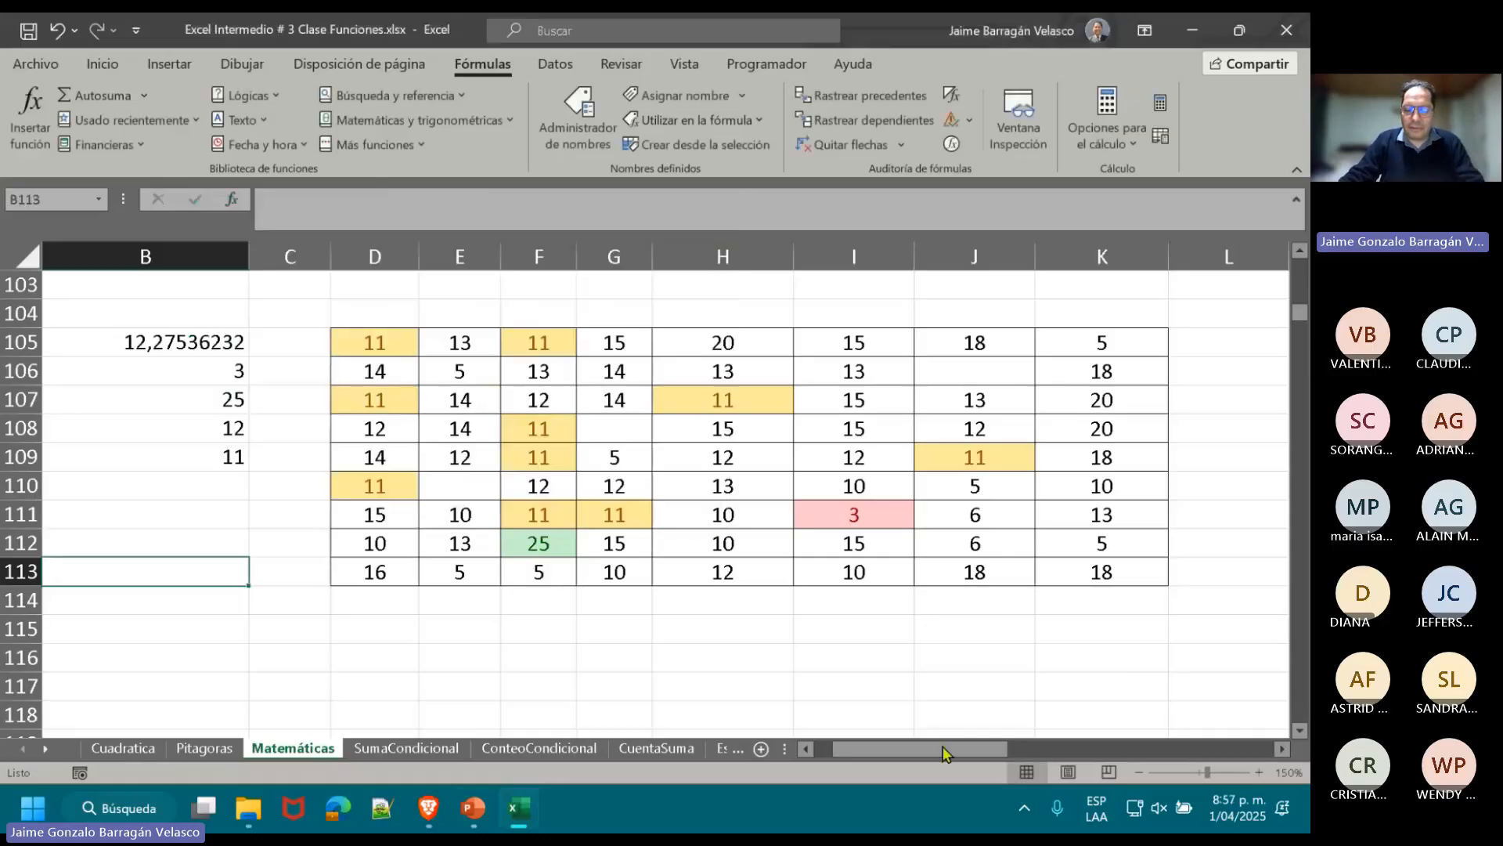
- Delete the FRECUENCIA(rango) label from A113
drag(944, 753, 925, 754)
click(228, 571)
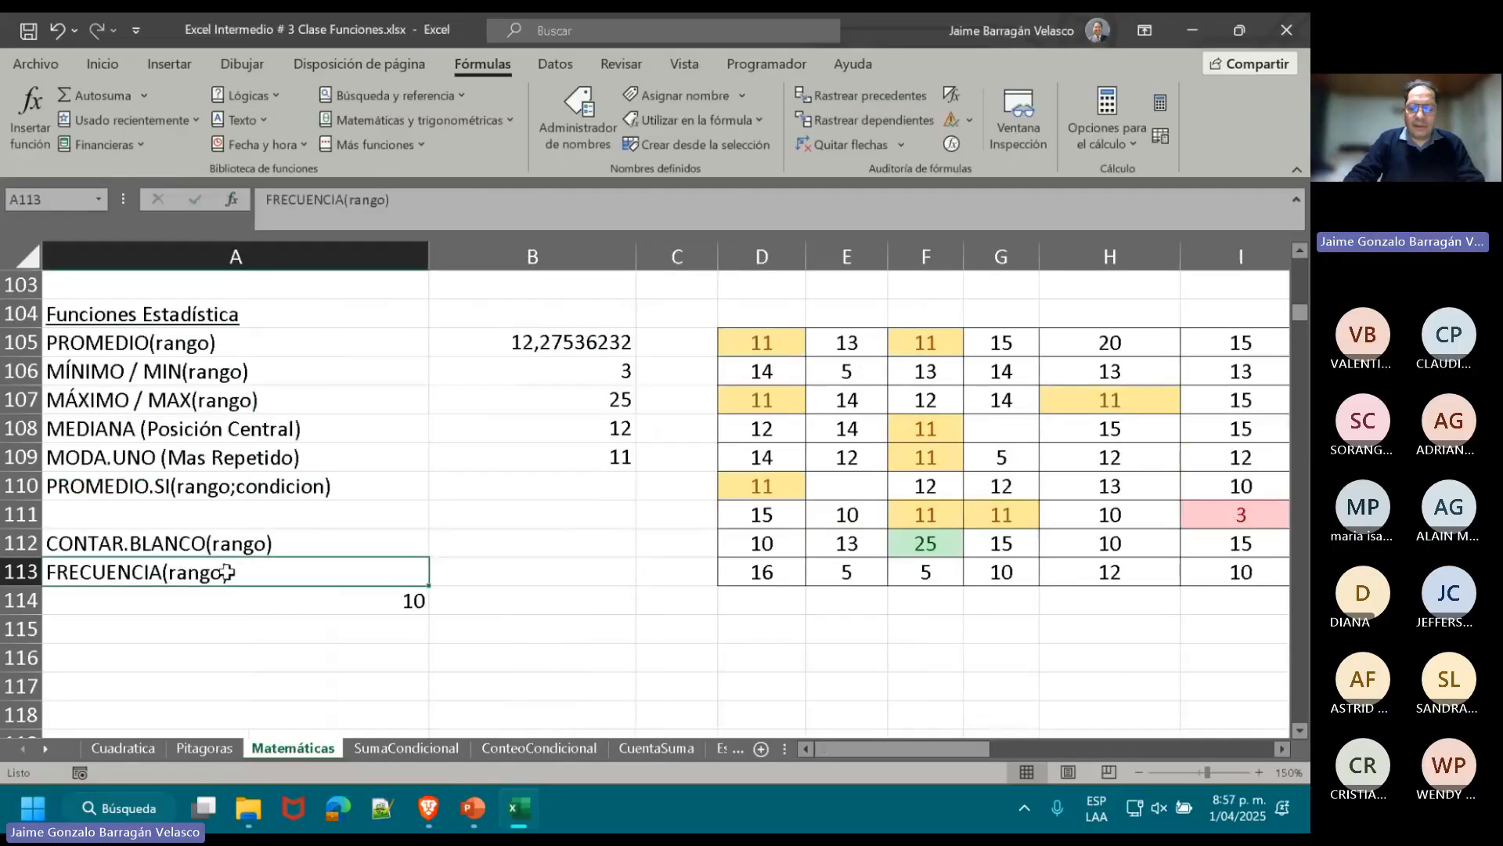
key(Delete)
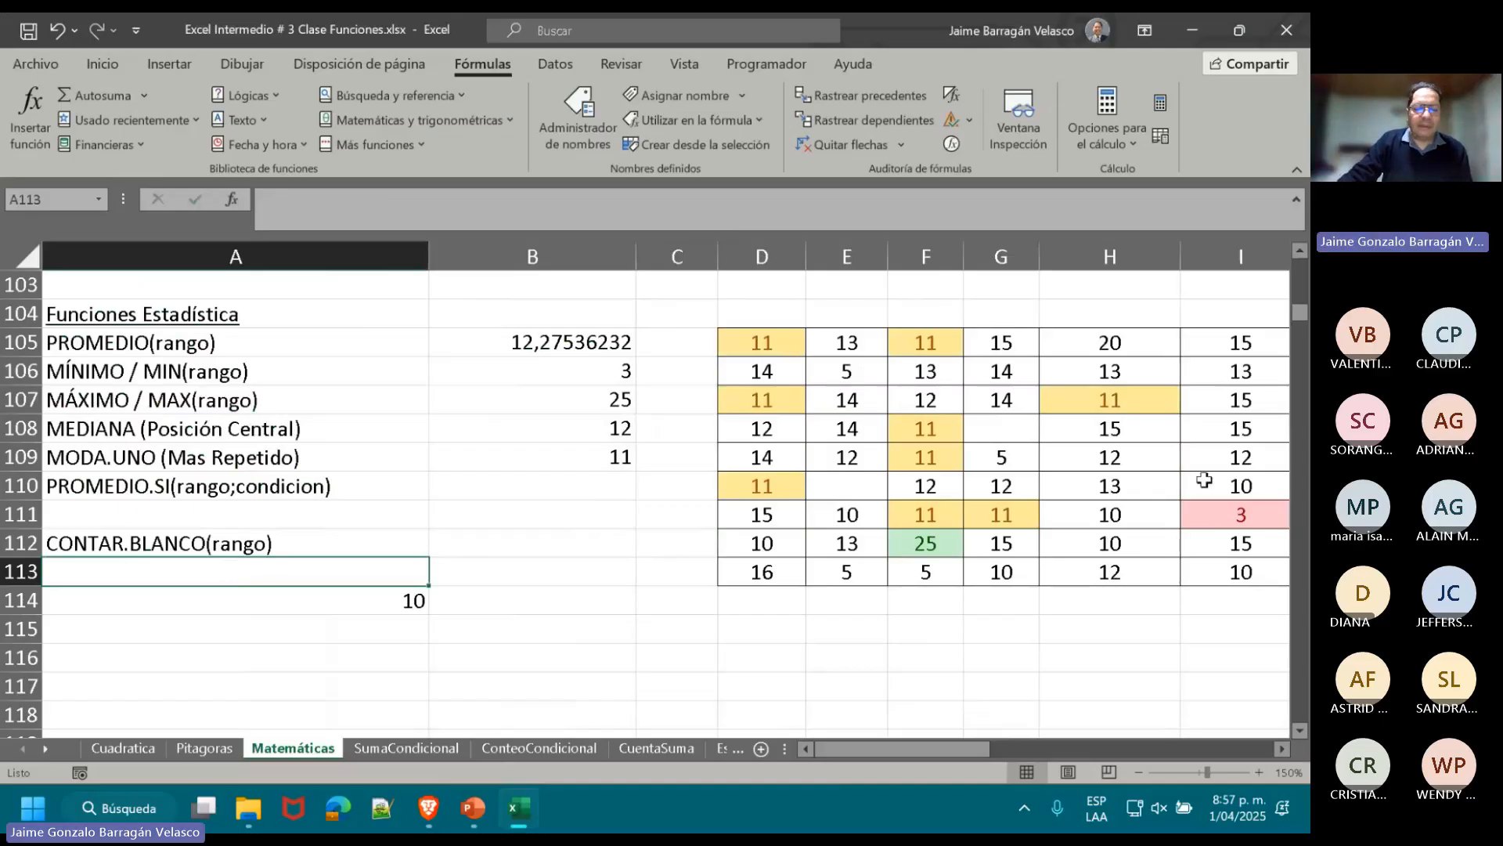
- Select the PROMEDIO.SI(rango;condicion) label in A110 to review its syntax
click(205, 492)
mouse_move(847, 747)
mouse_down()
mouse_move(890, 741)
mouse_move(865, 747)
mouse_up()
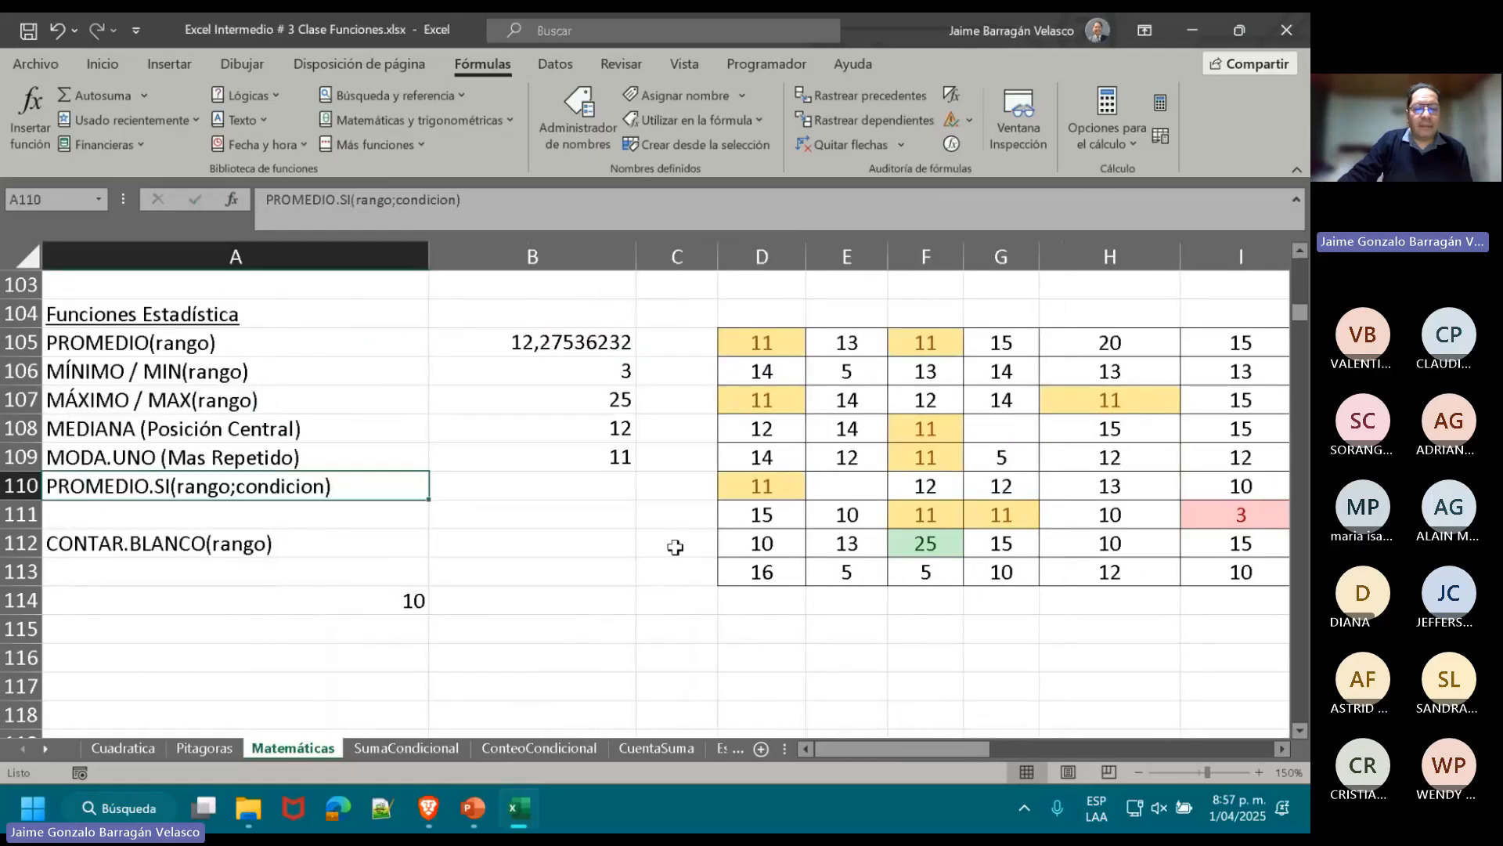
- Review the average formula in B105, the data table from D105 onward, and the MEDIANA row A108:B108
click(574, 345)
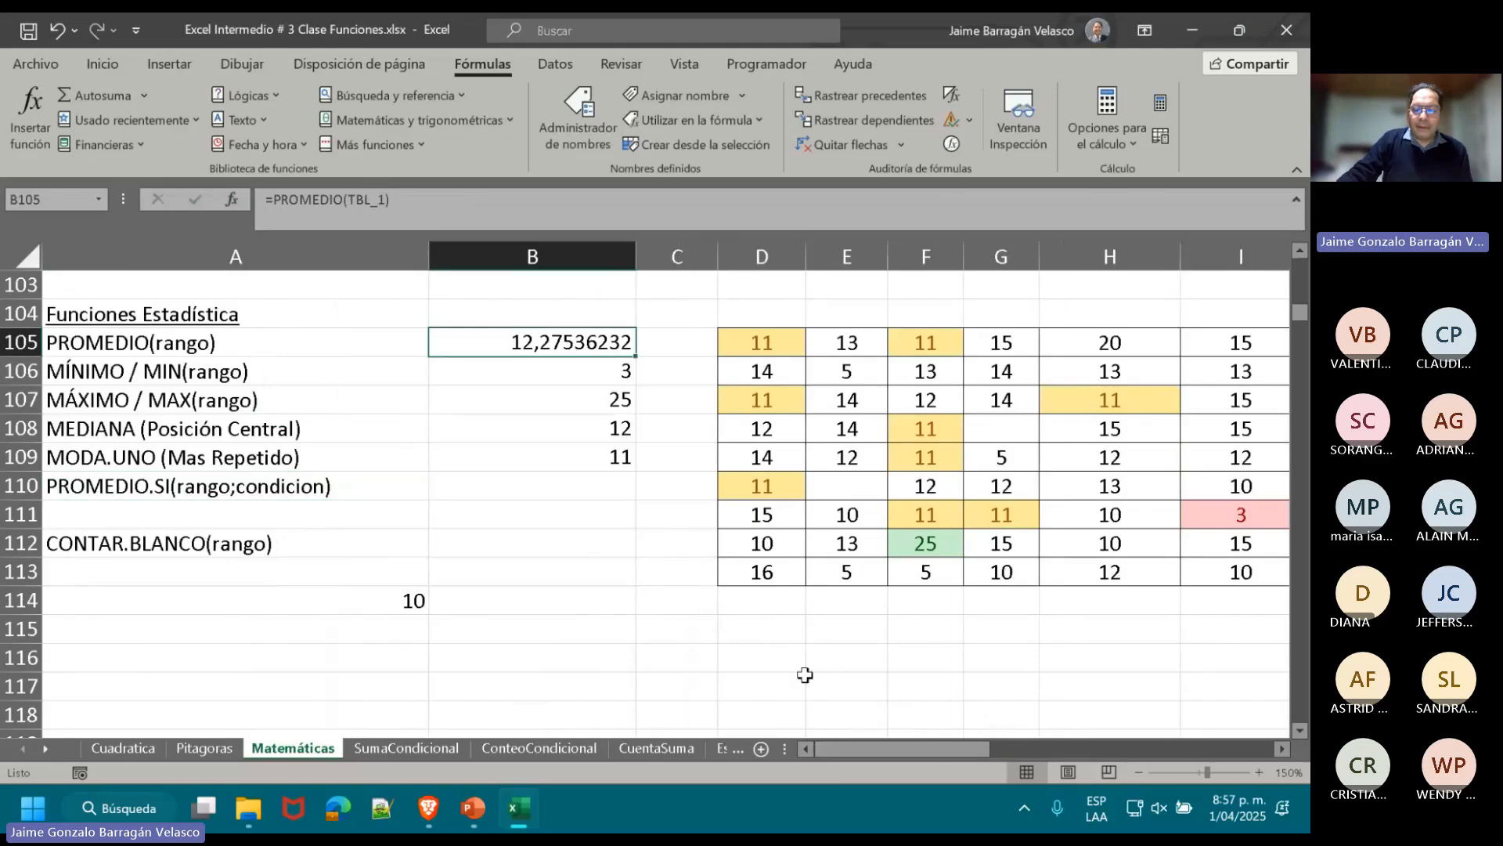
drag(874, 750, 854, 744)
drag(759, 344, 1107, 571)
drag(940, 750, 909, 756)
drag(63, 429, 562, 427)
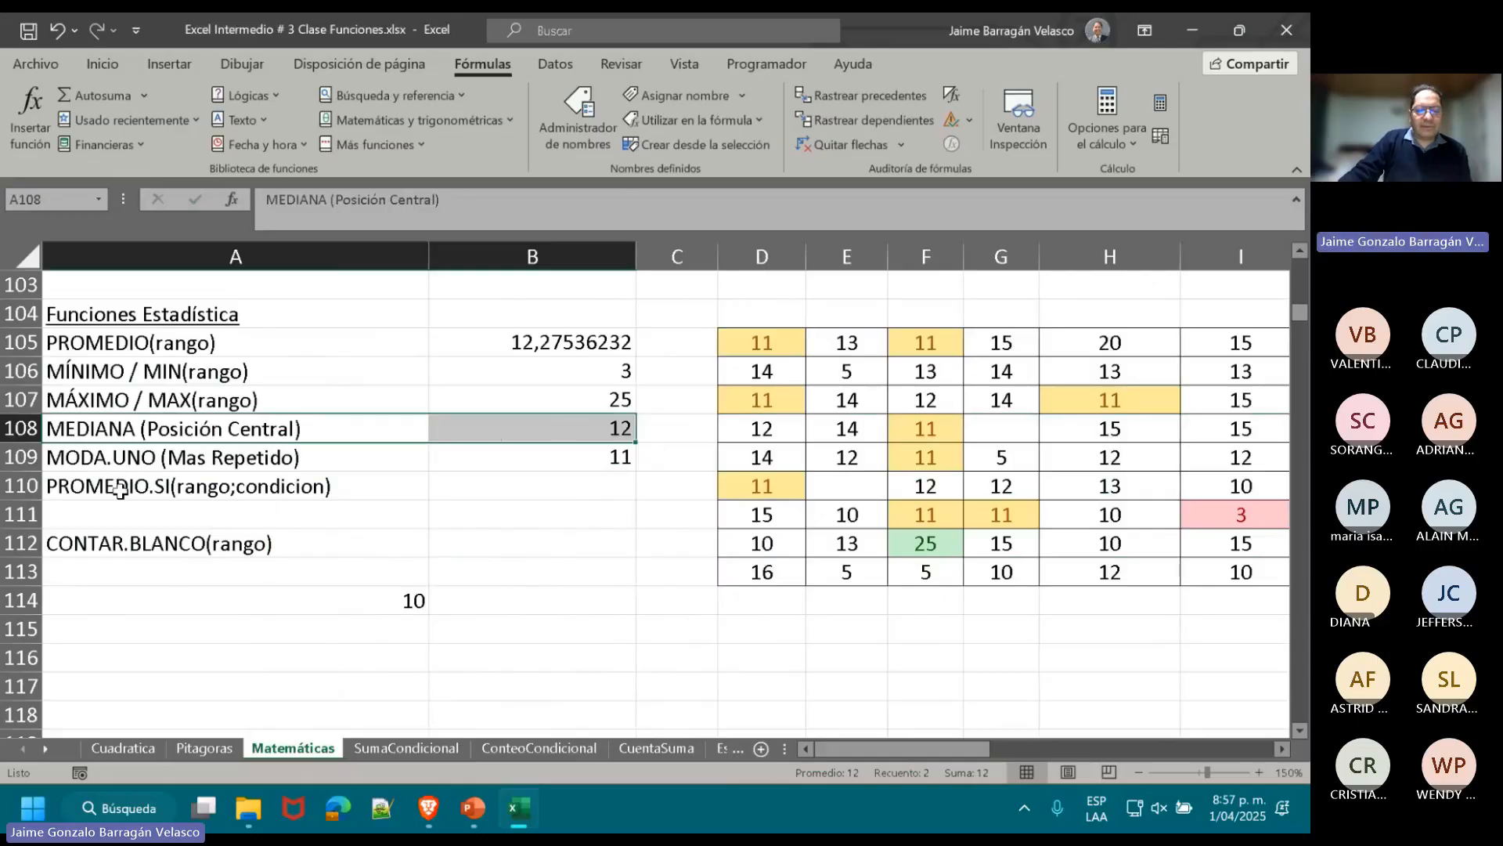
- Enter =PROMEDIO.SI(TBL_1;">12") in B110 to average the table values greater than 12
click(556, 494)
text(=PRO)
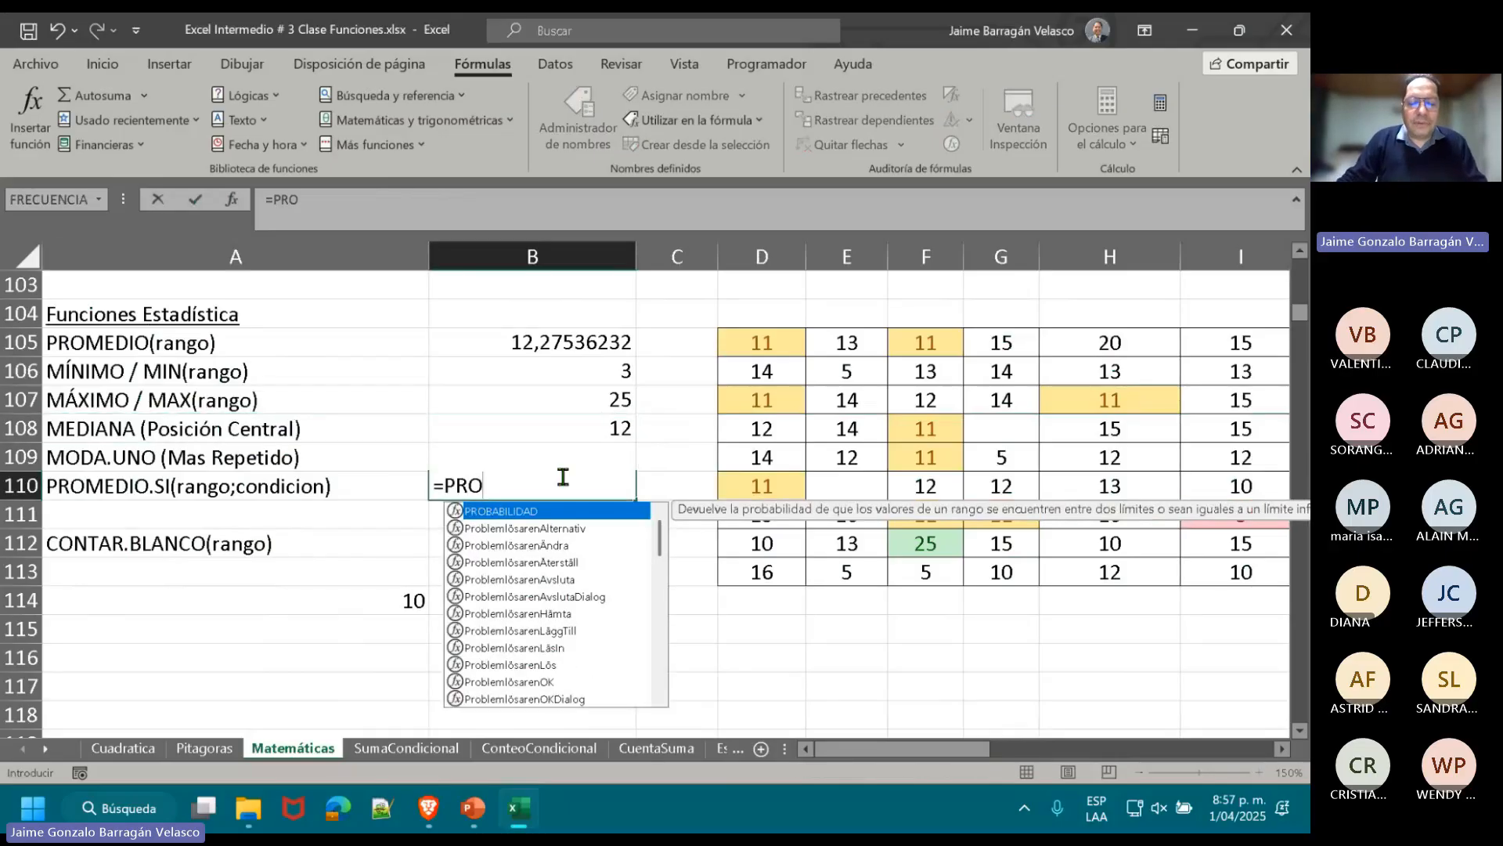
text(MED)
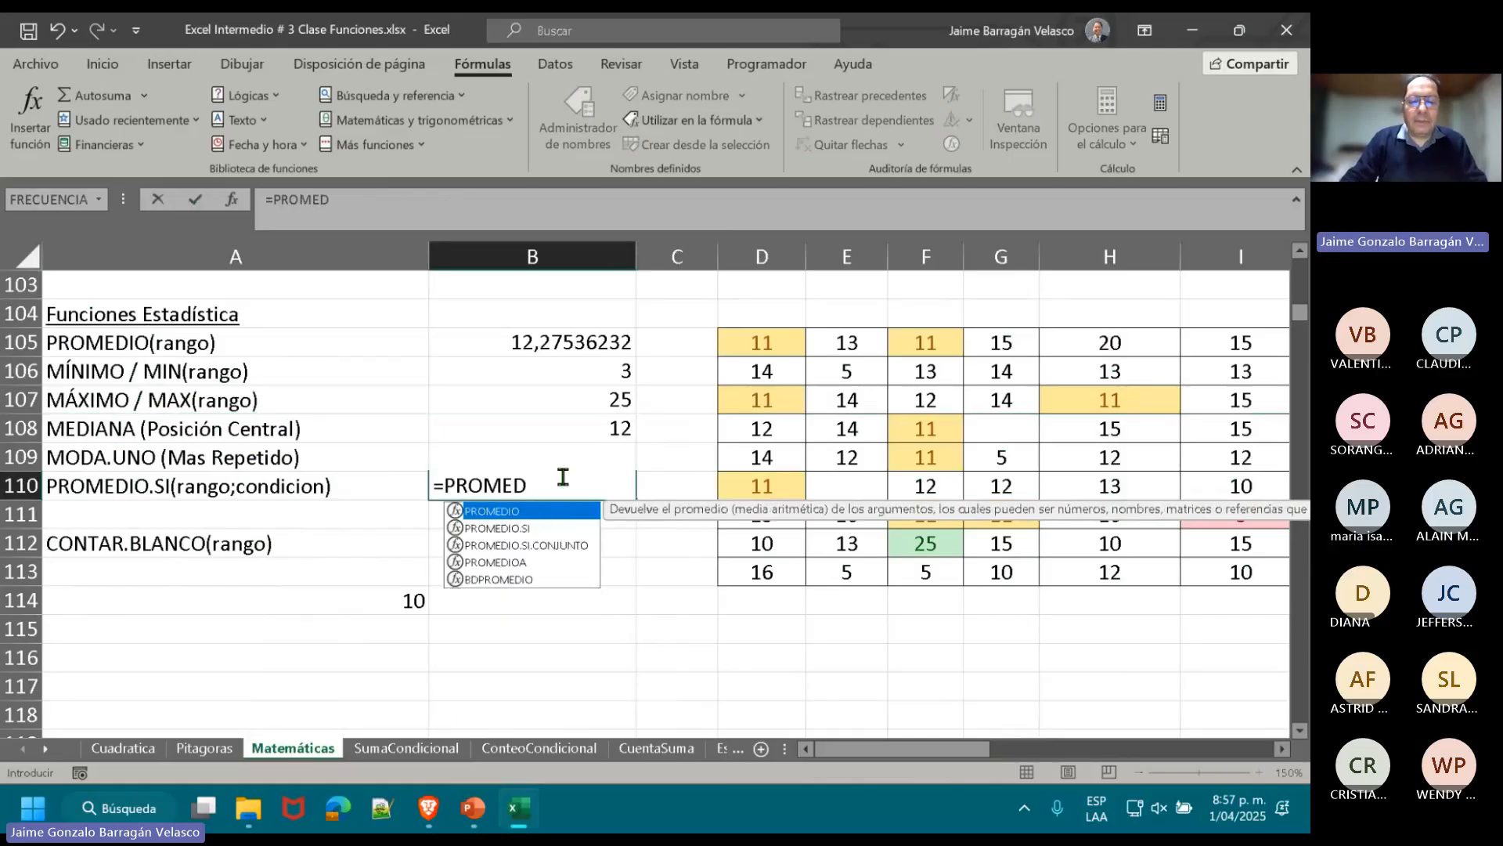
double_click(547, 533)
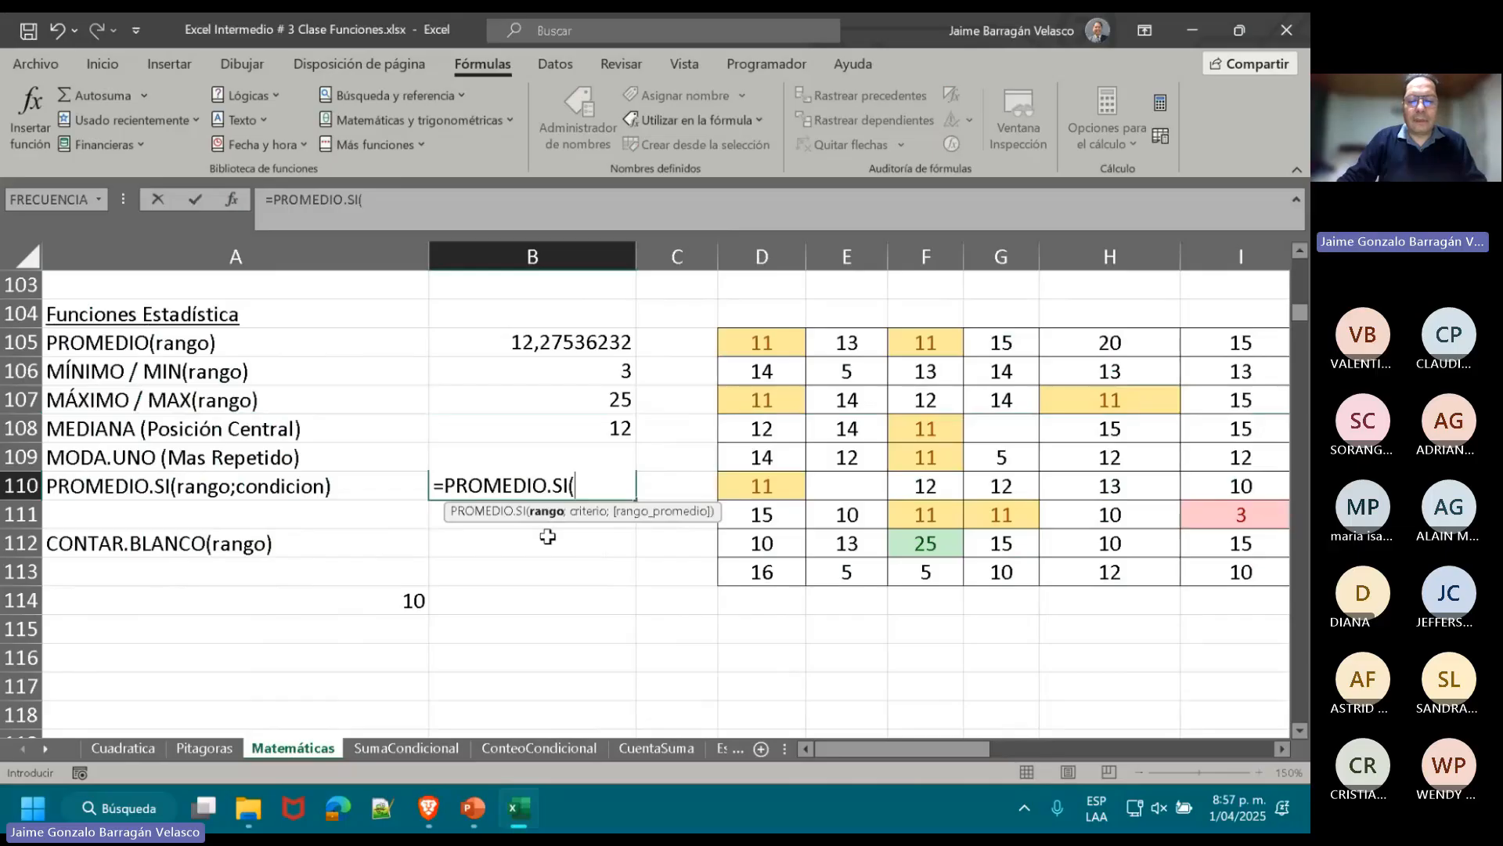
text(TBL)
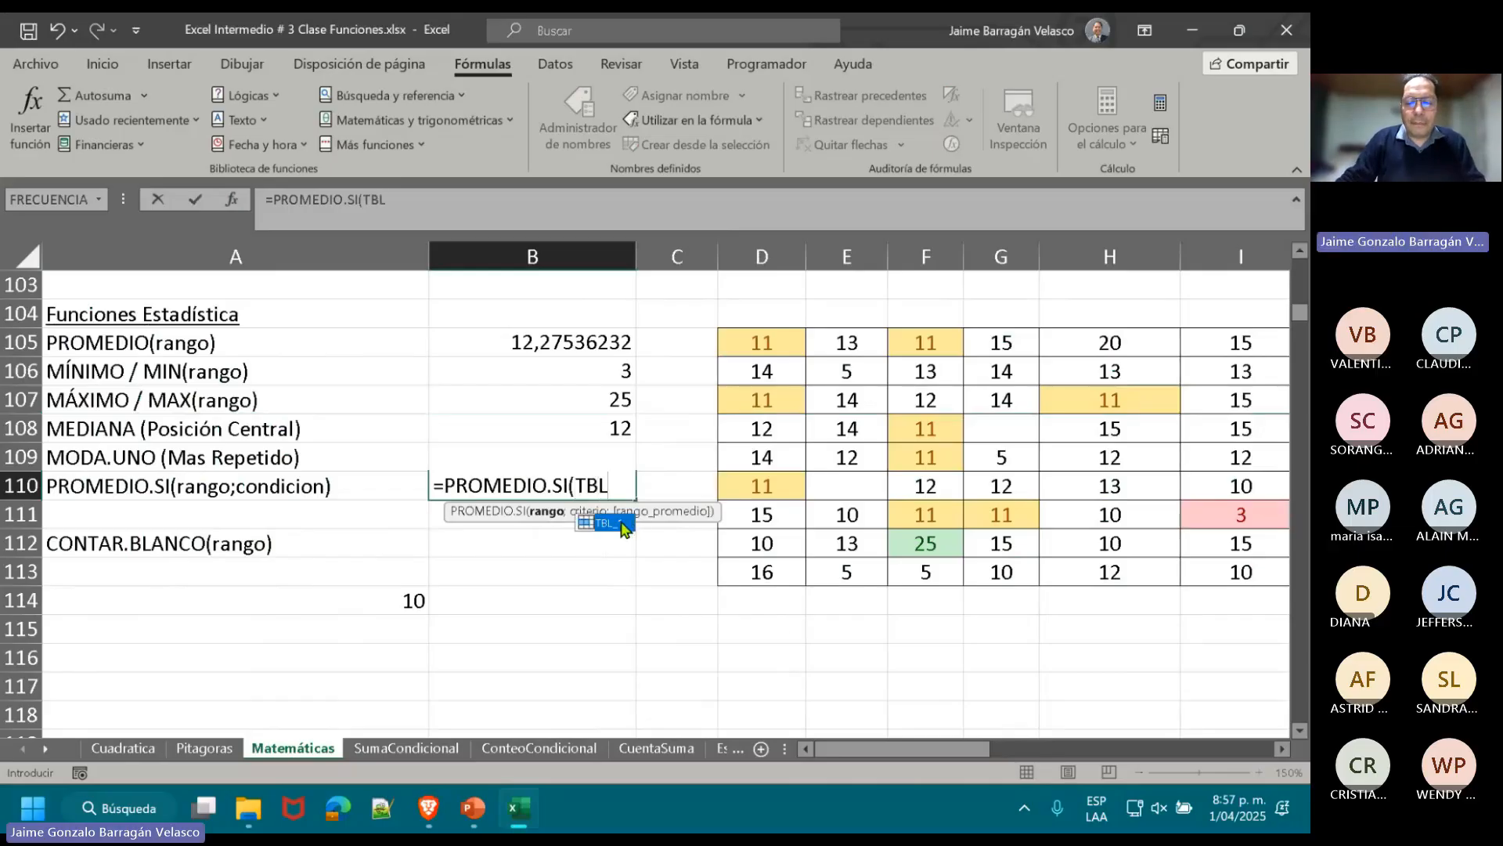
double_click(631, 523)
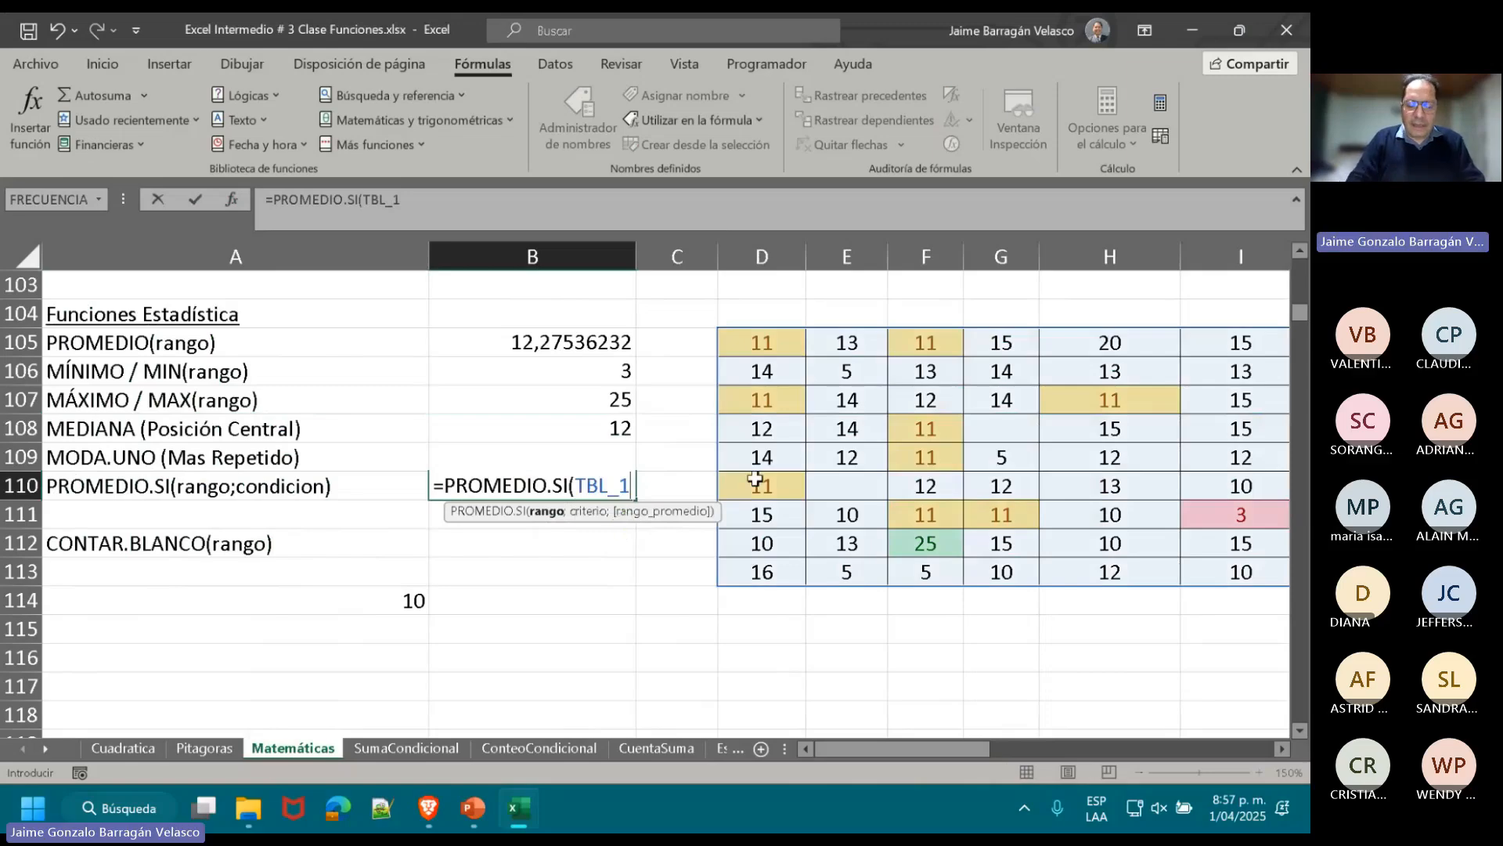
text(;)
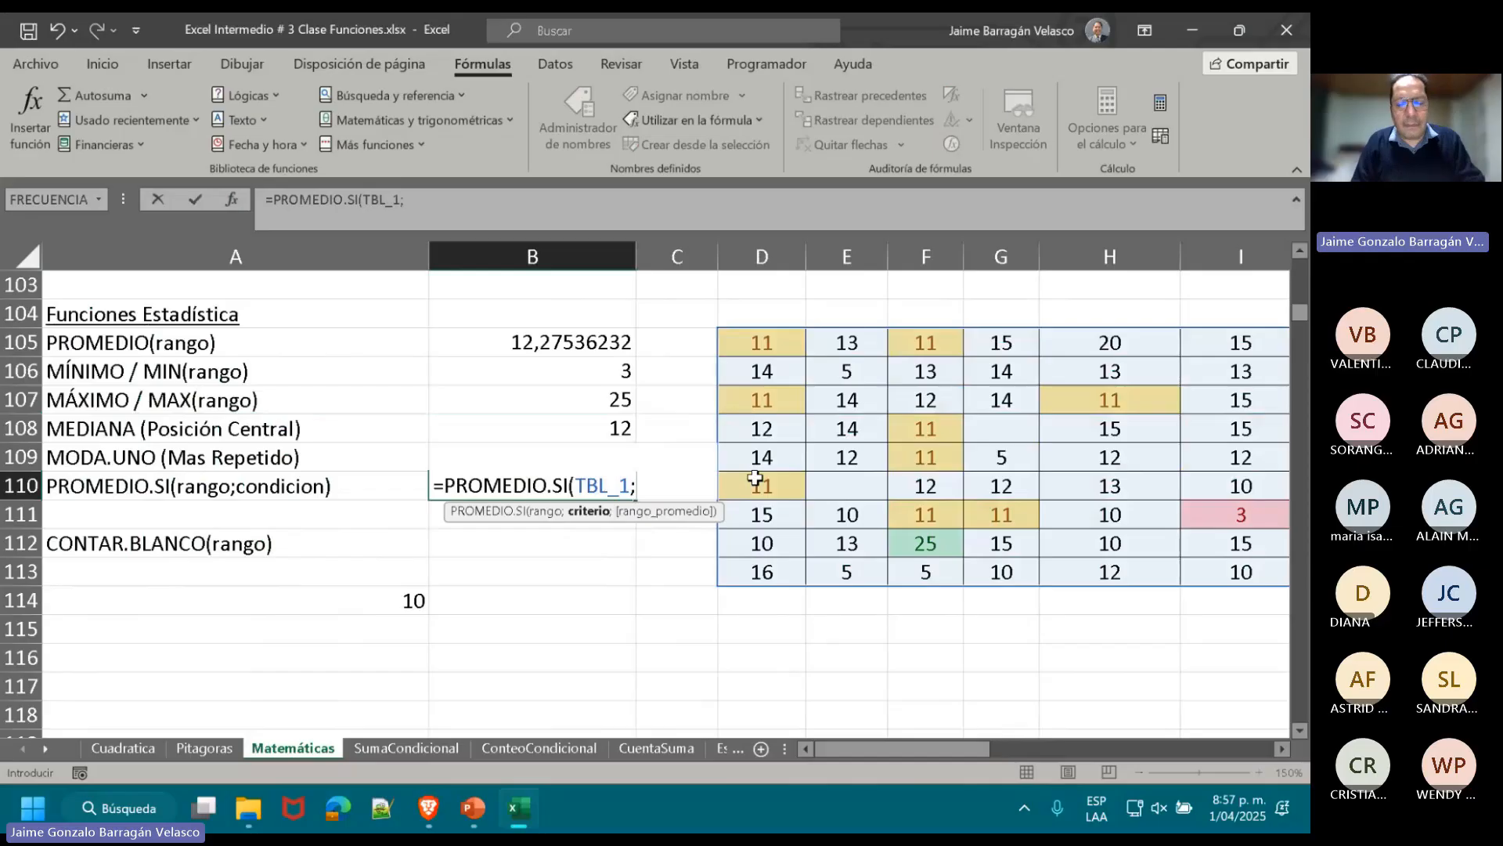
text(")
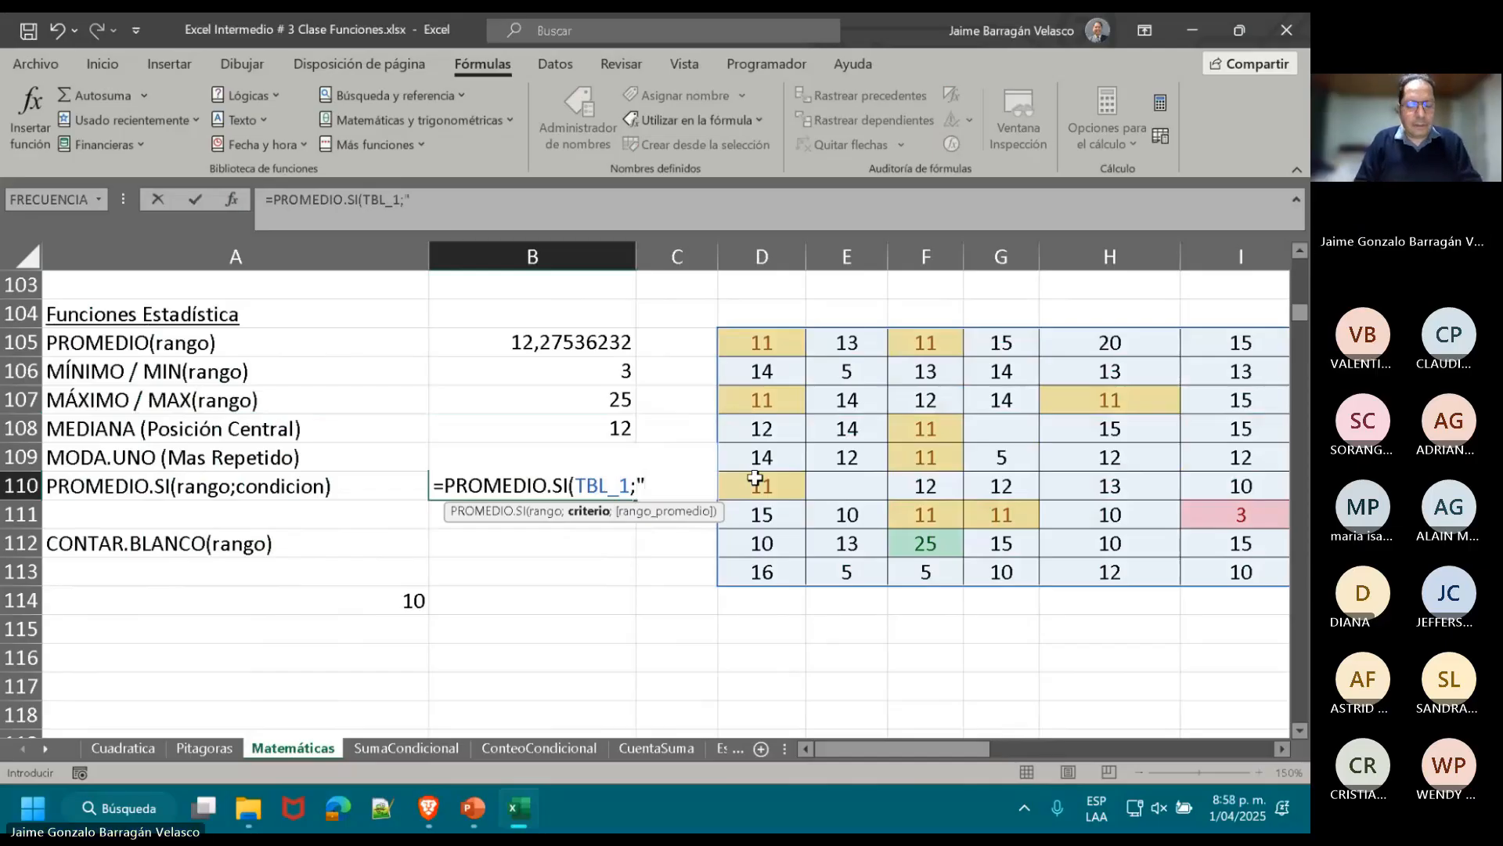
text(>)
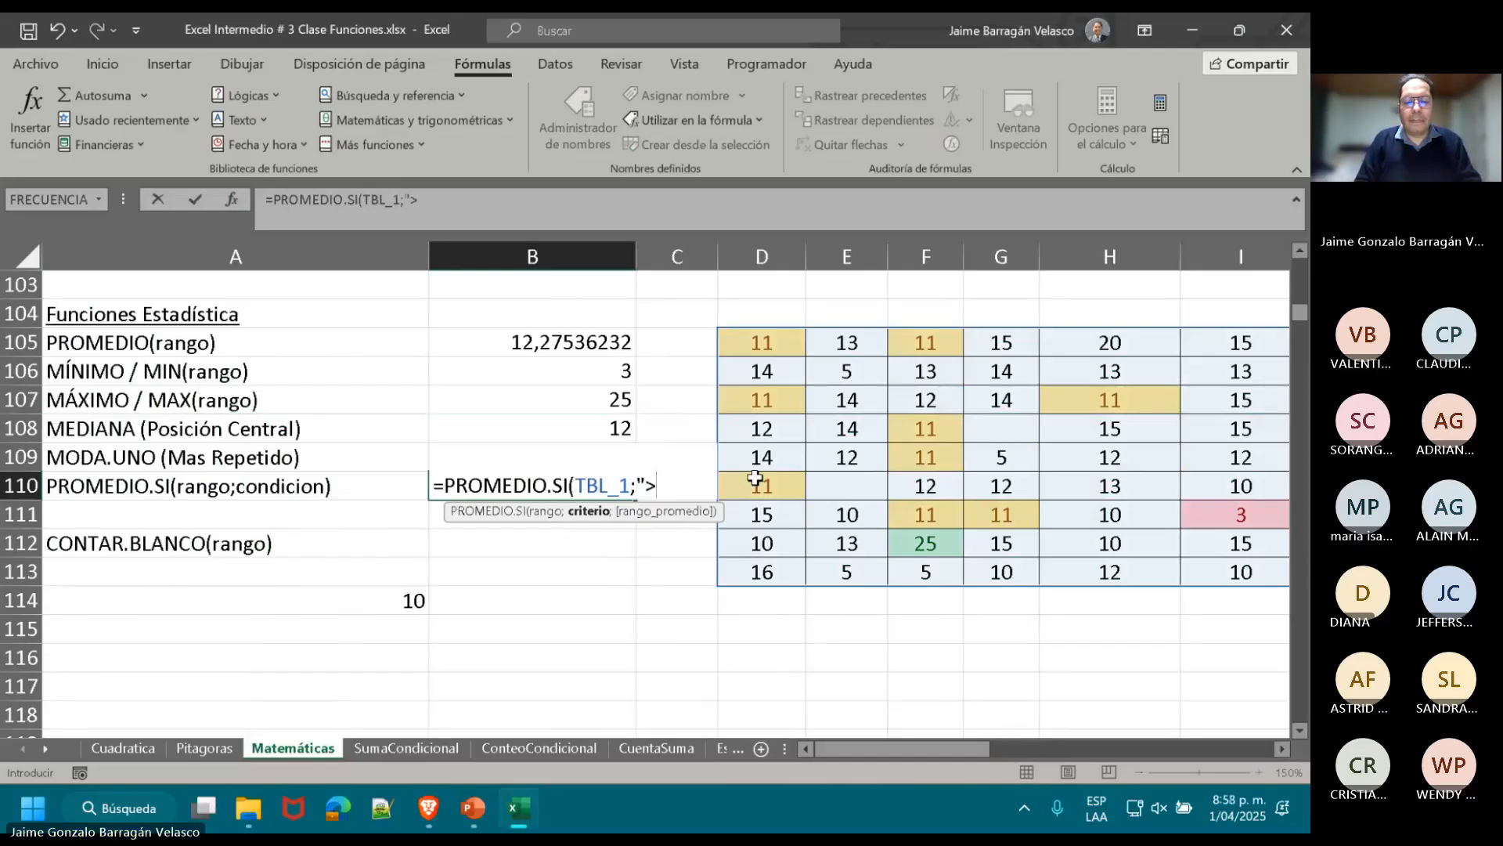
text(12)
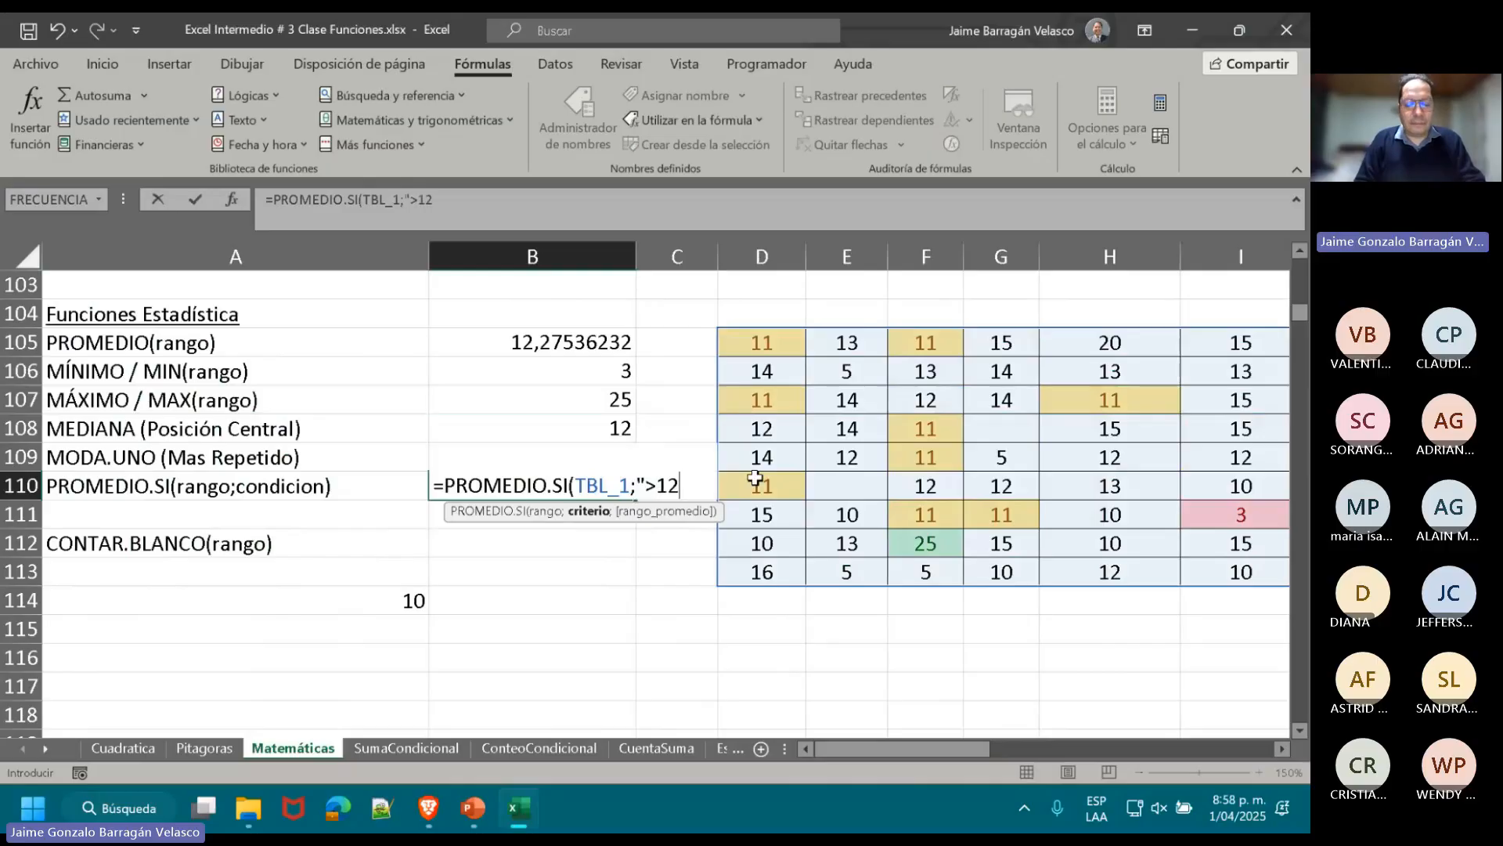
text("))
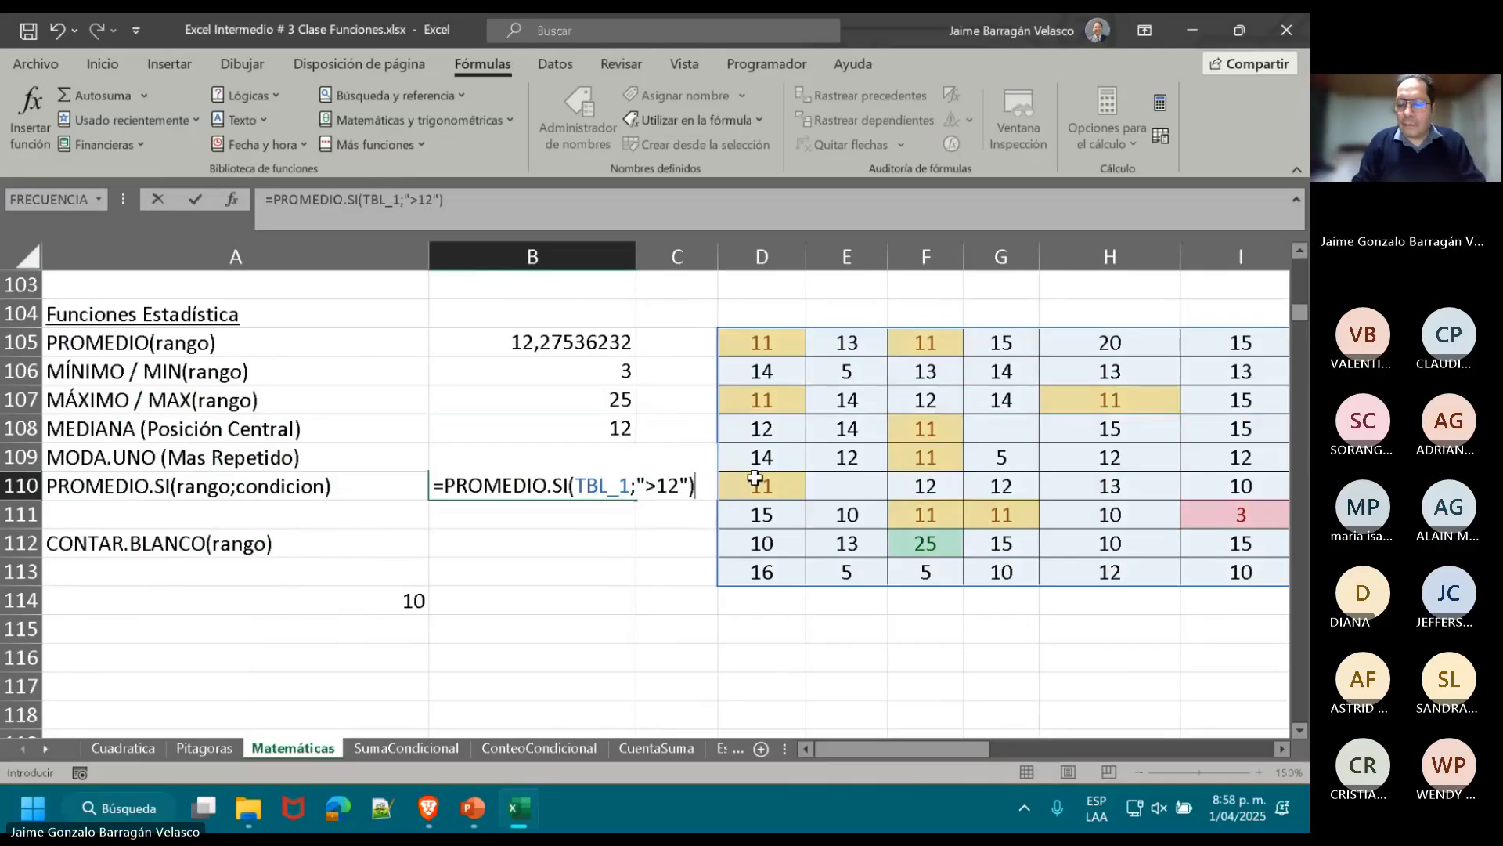
key(Return)
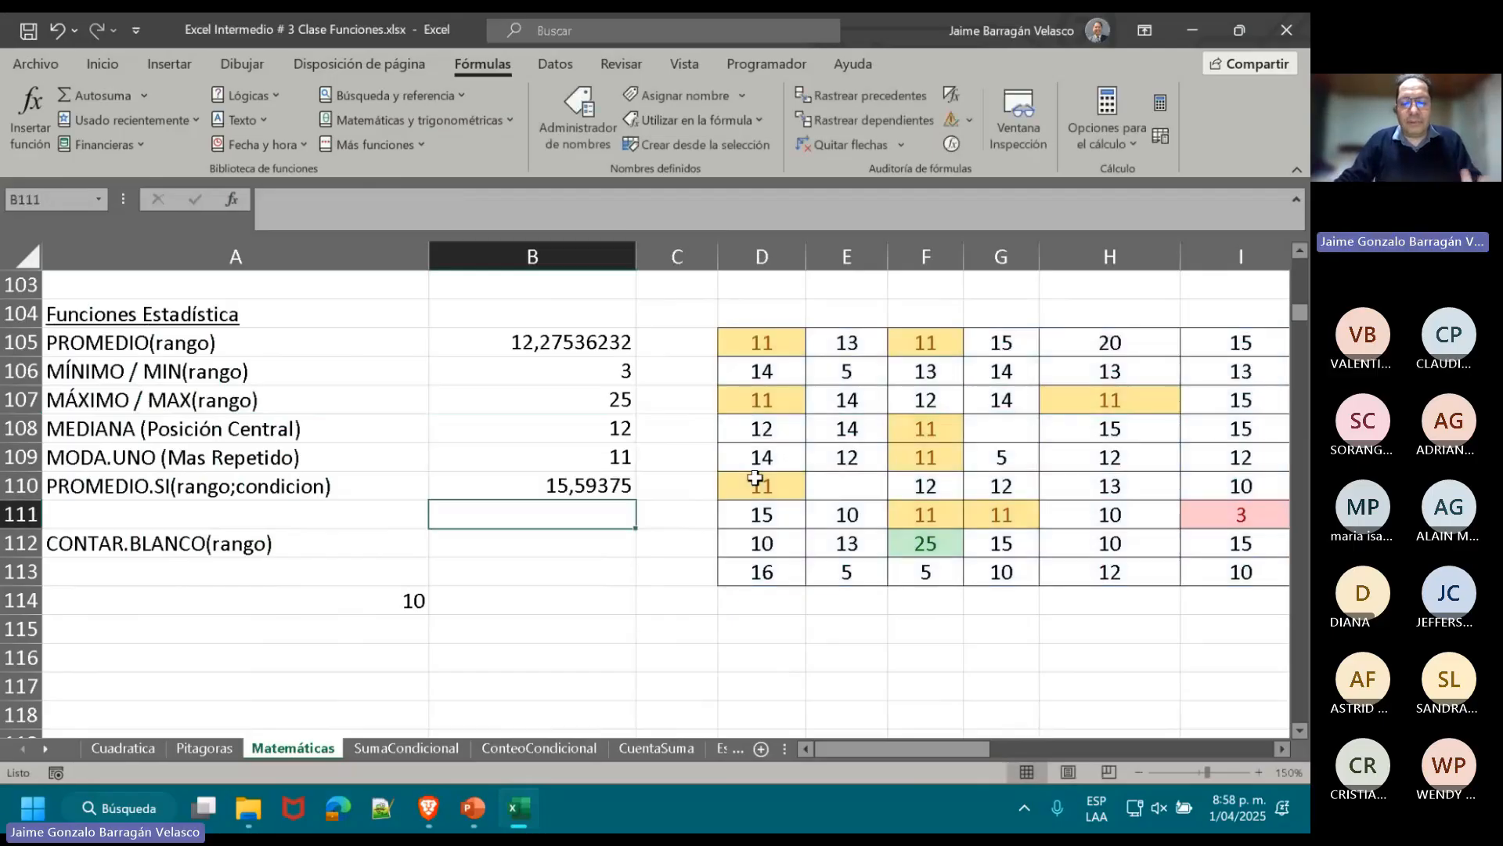
- Start a PROMEDIO.SI formula in B111 with TBL_1 as its range argument
text(=)
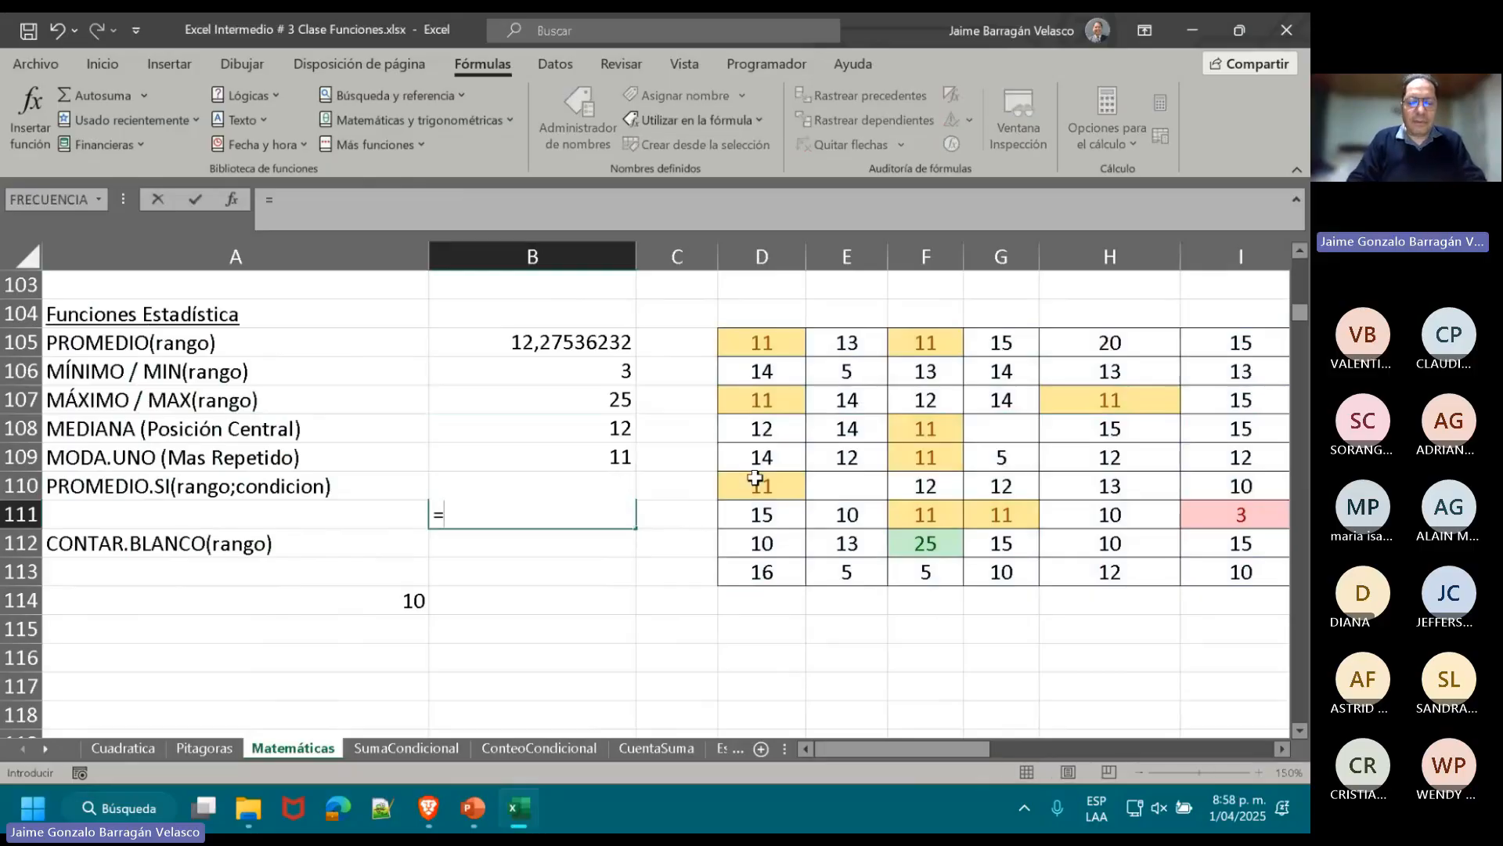
text(PROMED)
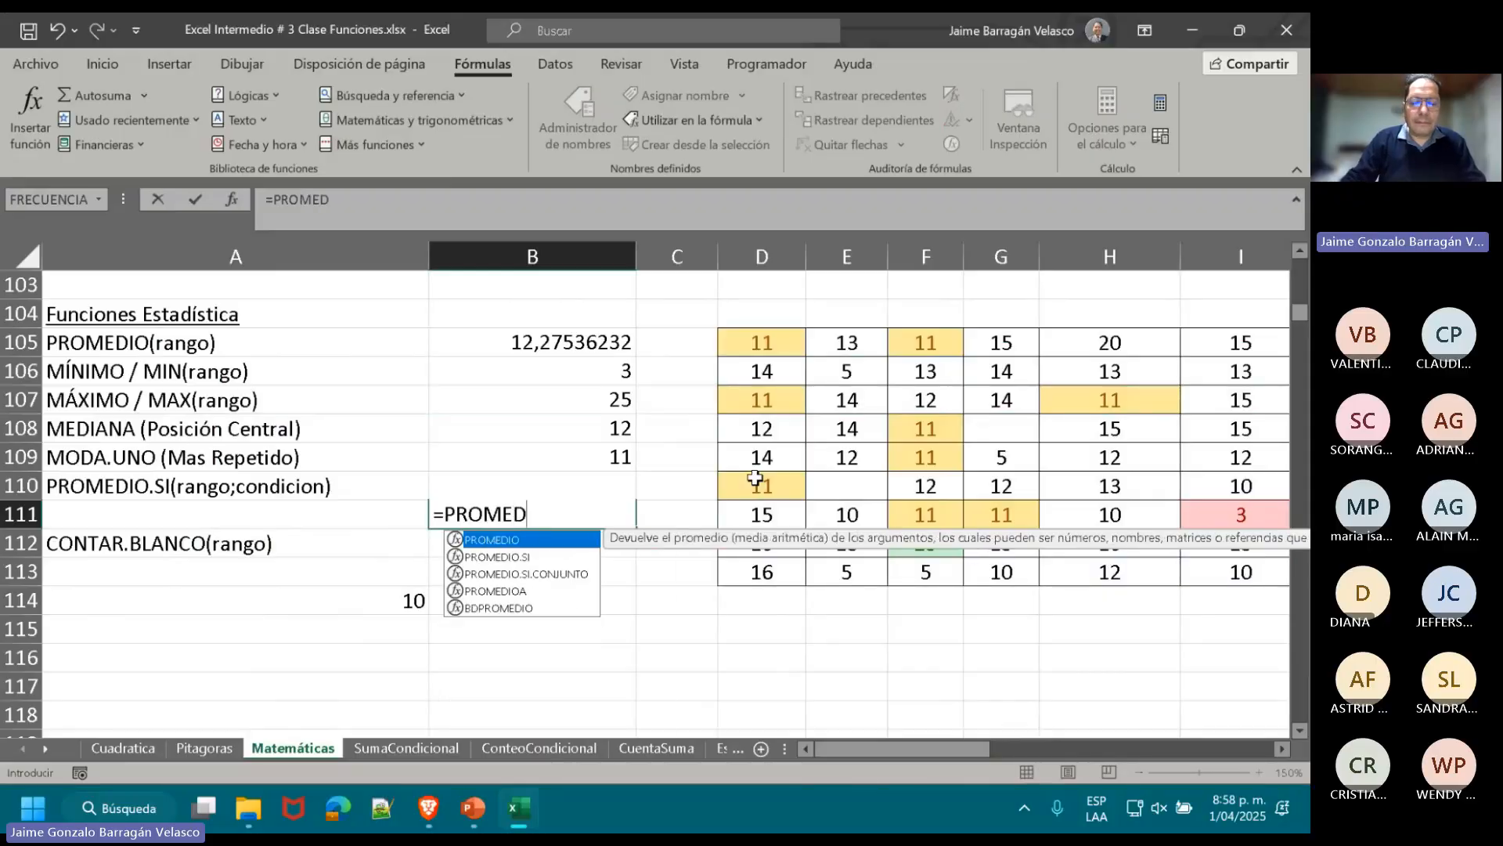
double_click(504, 555)
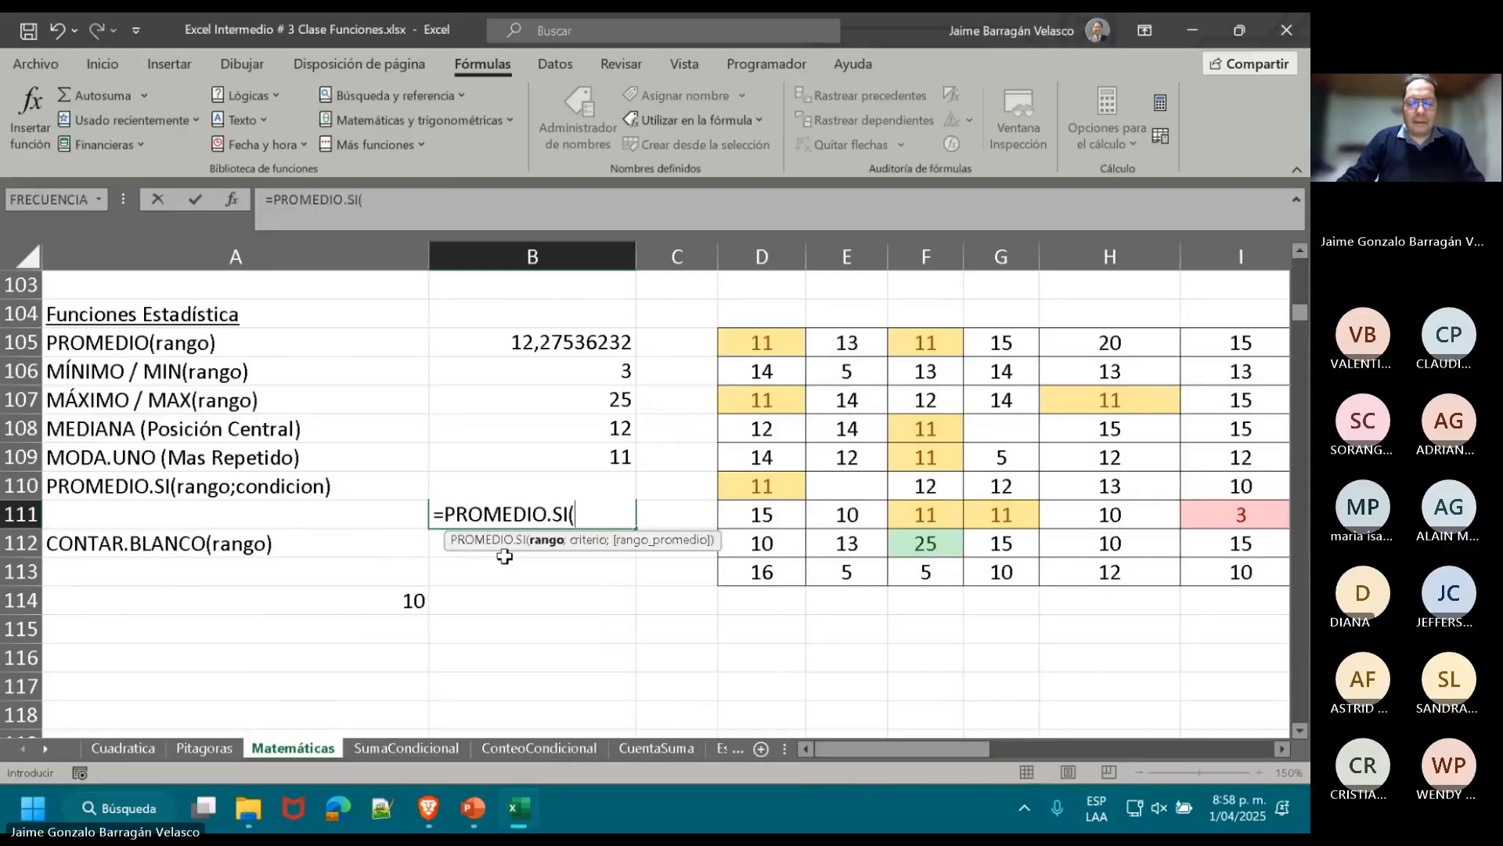
text(TBL_1)
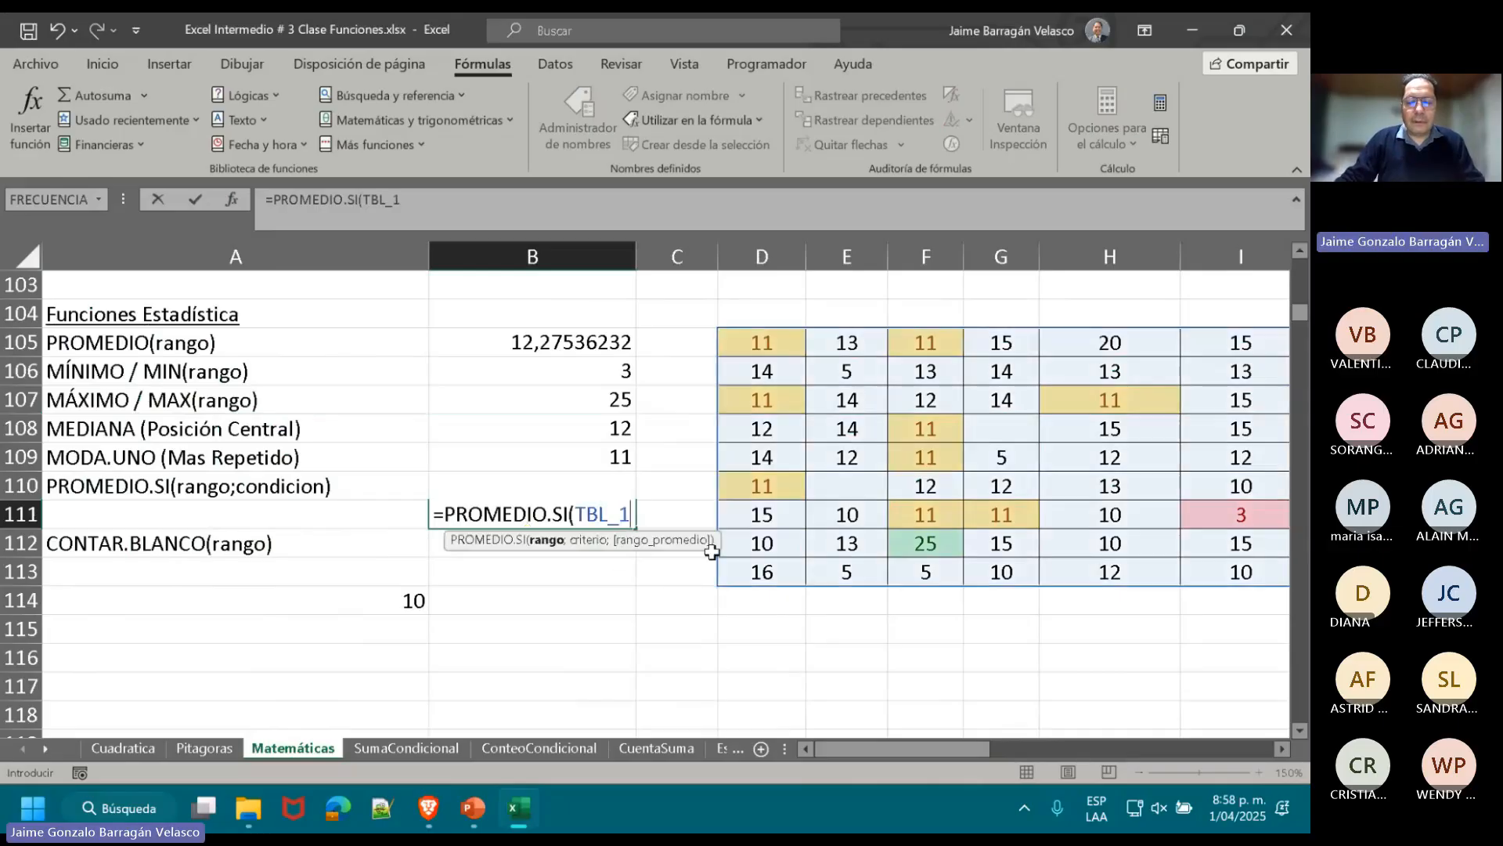
double_click(607, 551)
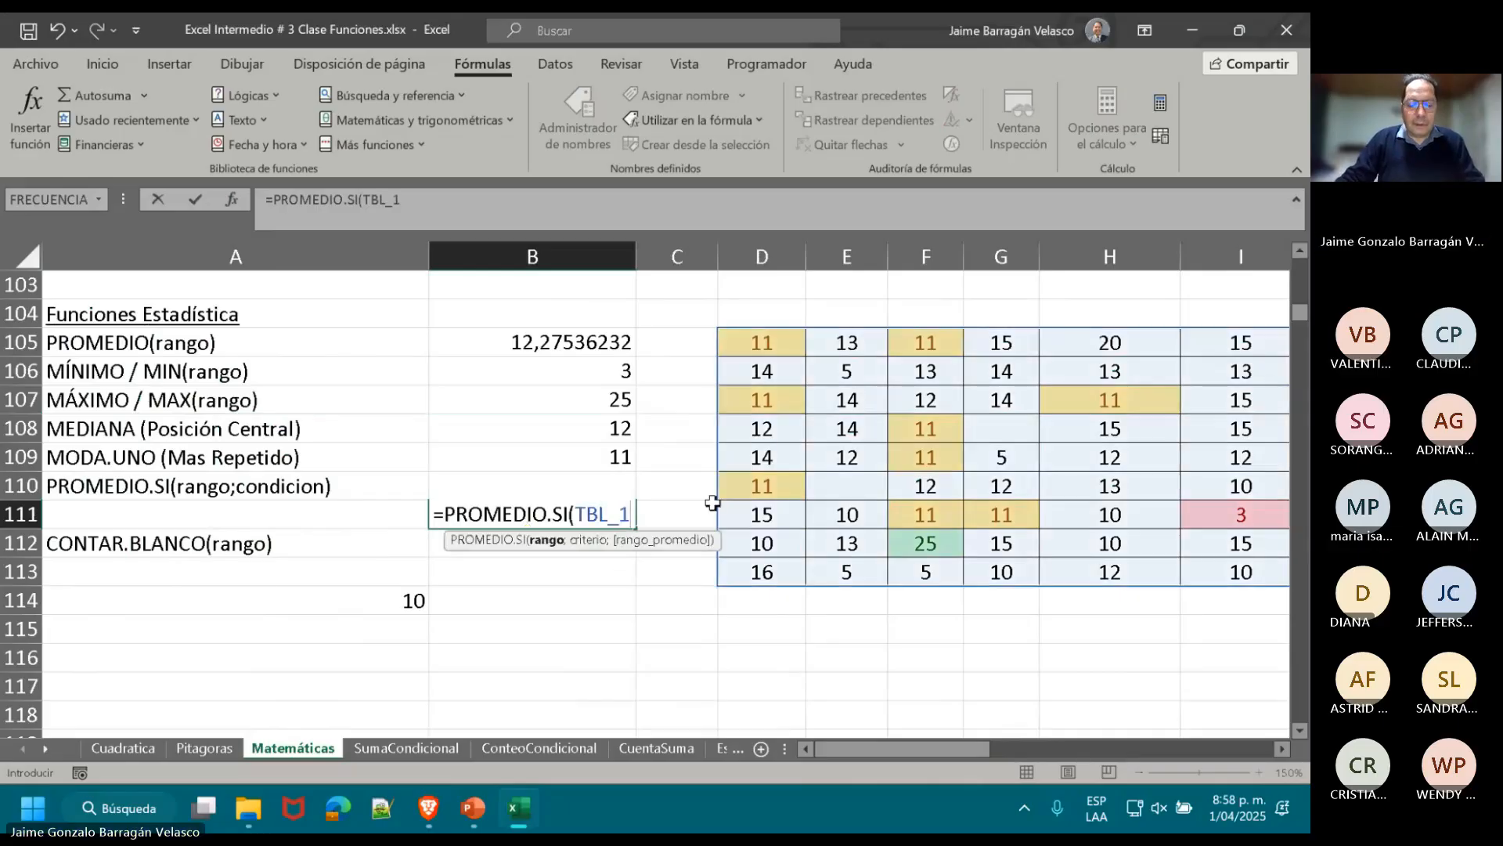
text(;)
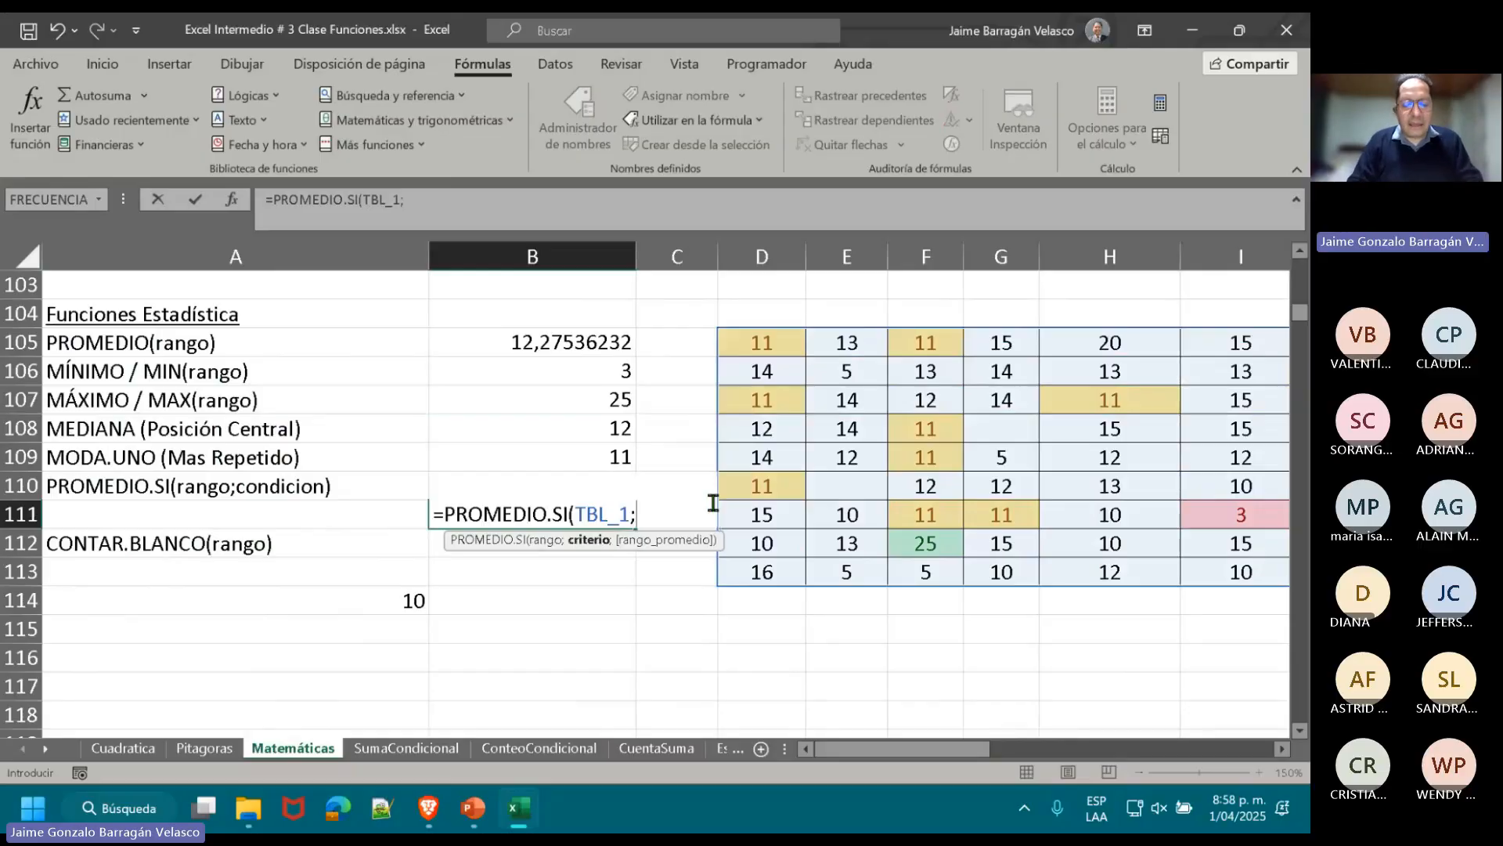
- Add the criterion ">MEDIANA(TBL_1)" as fully quoted text to the B111 formula and enter it
text(")
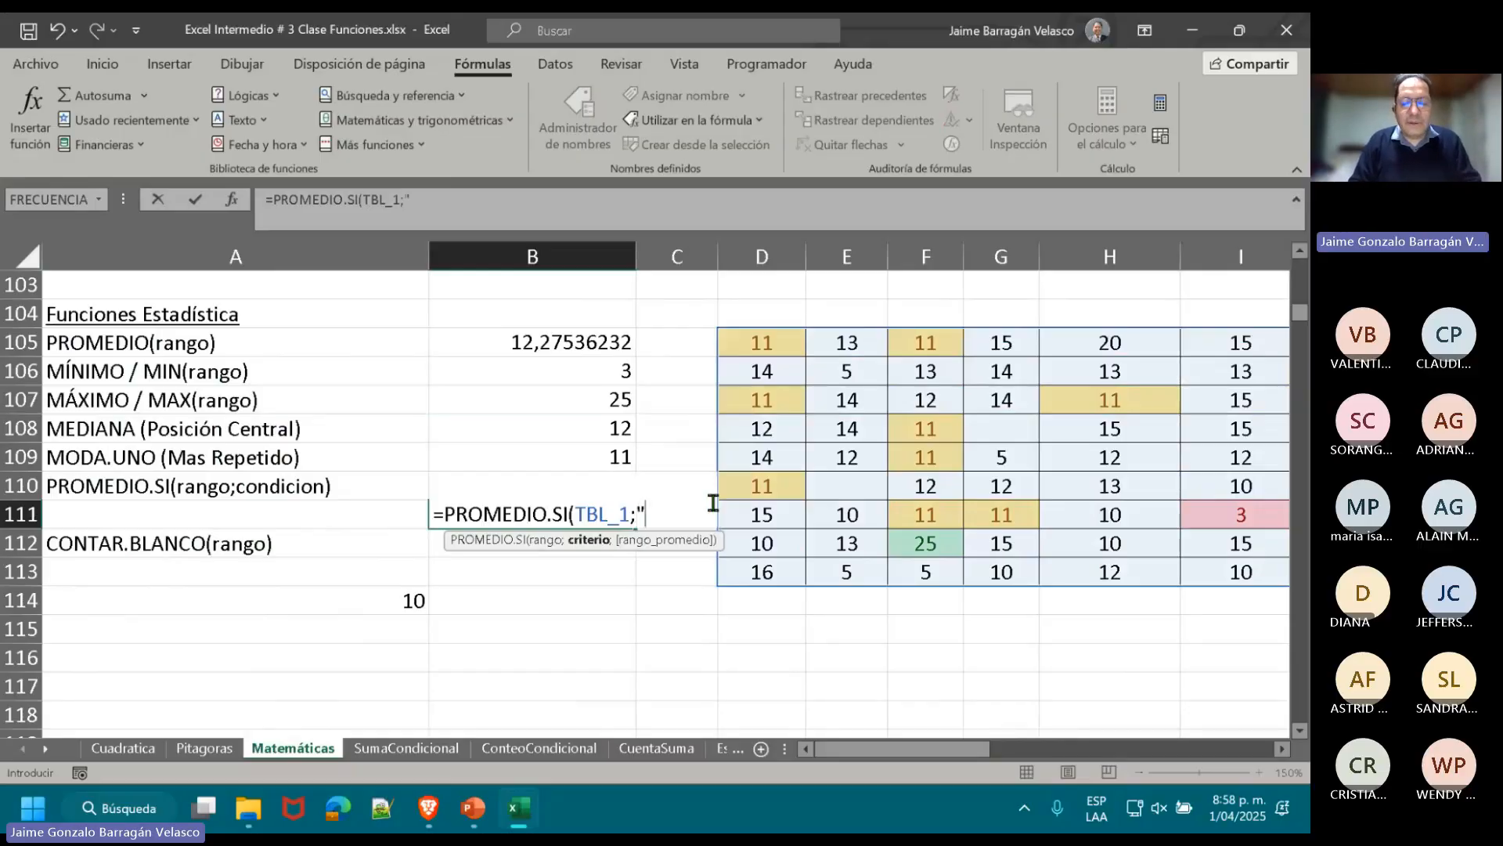
text(>)
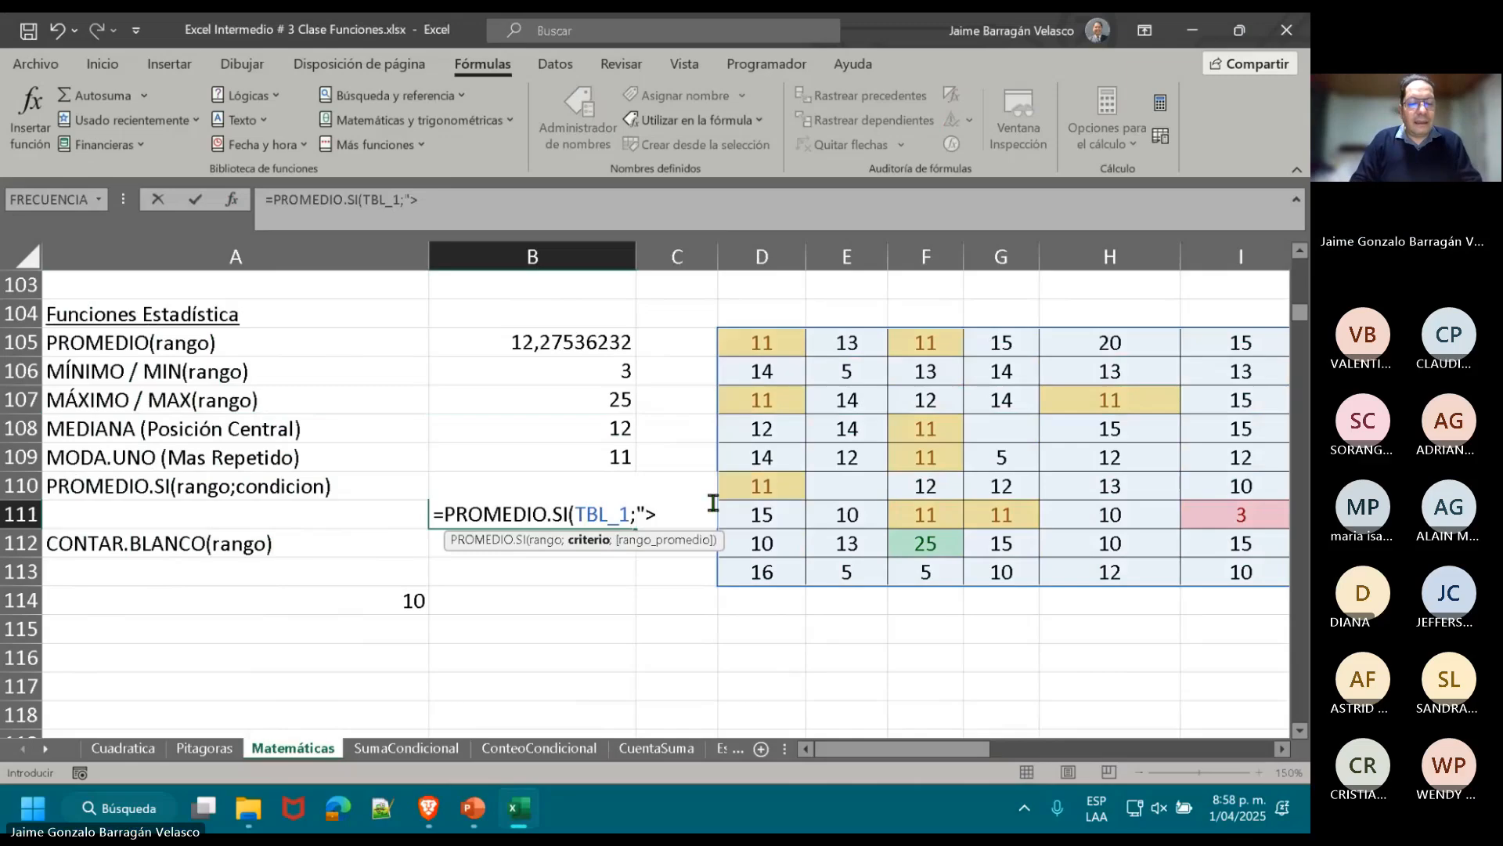
text(MED)
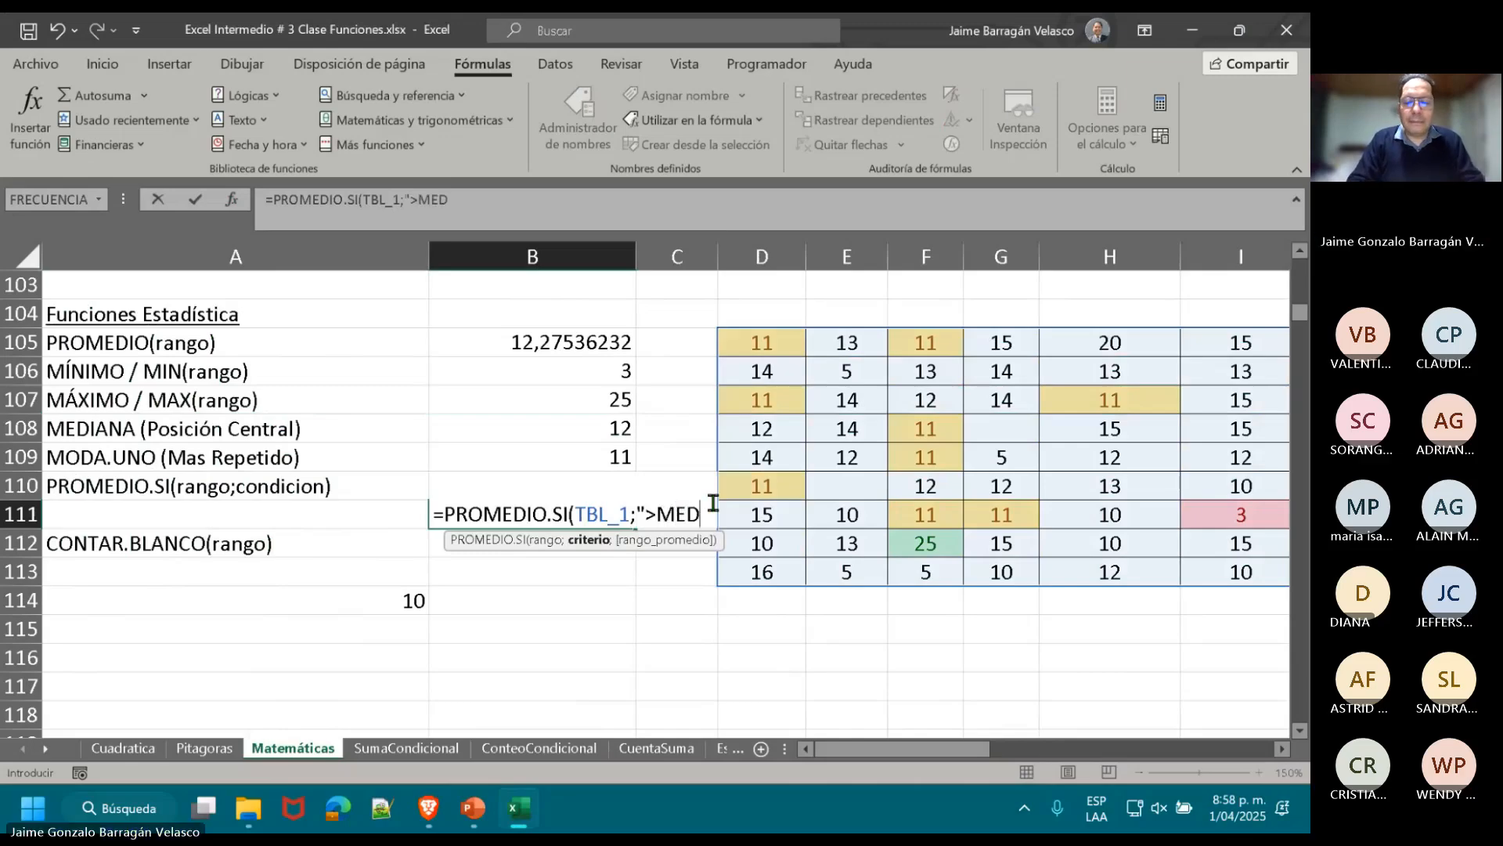
text(IANA()
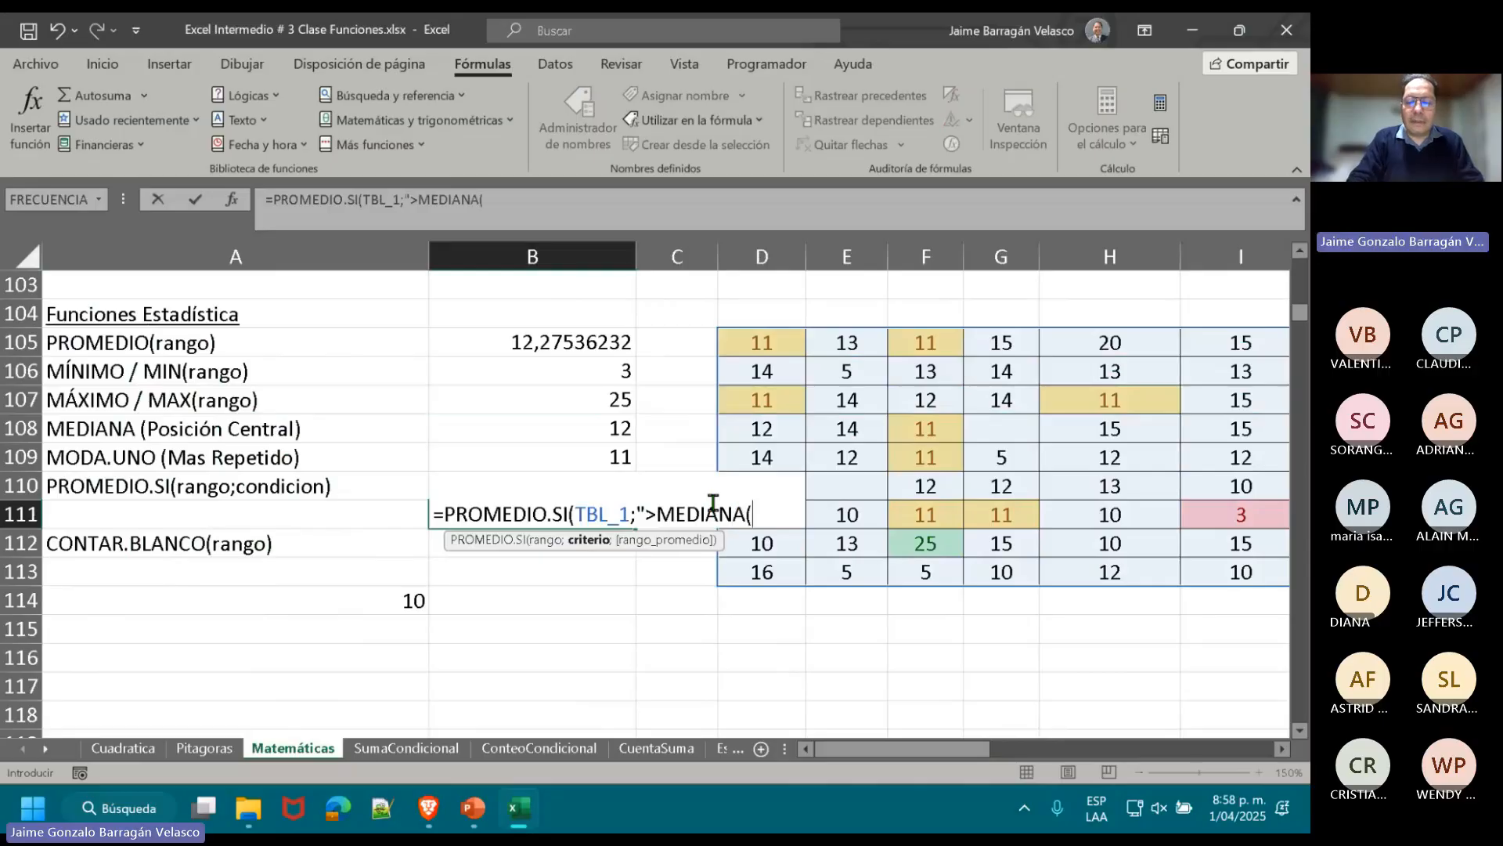
text(TB)
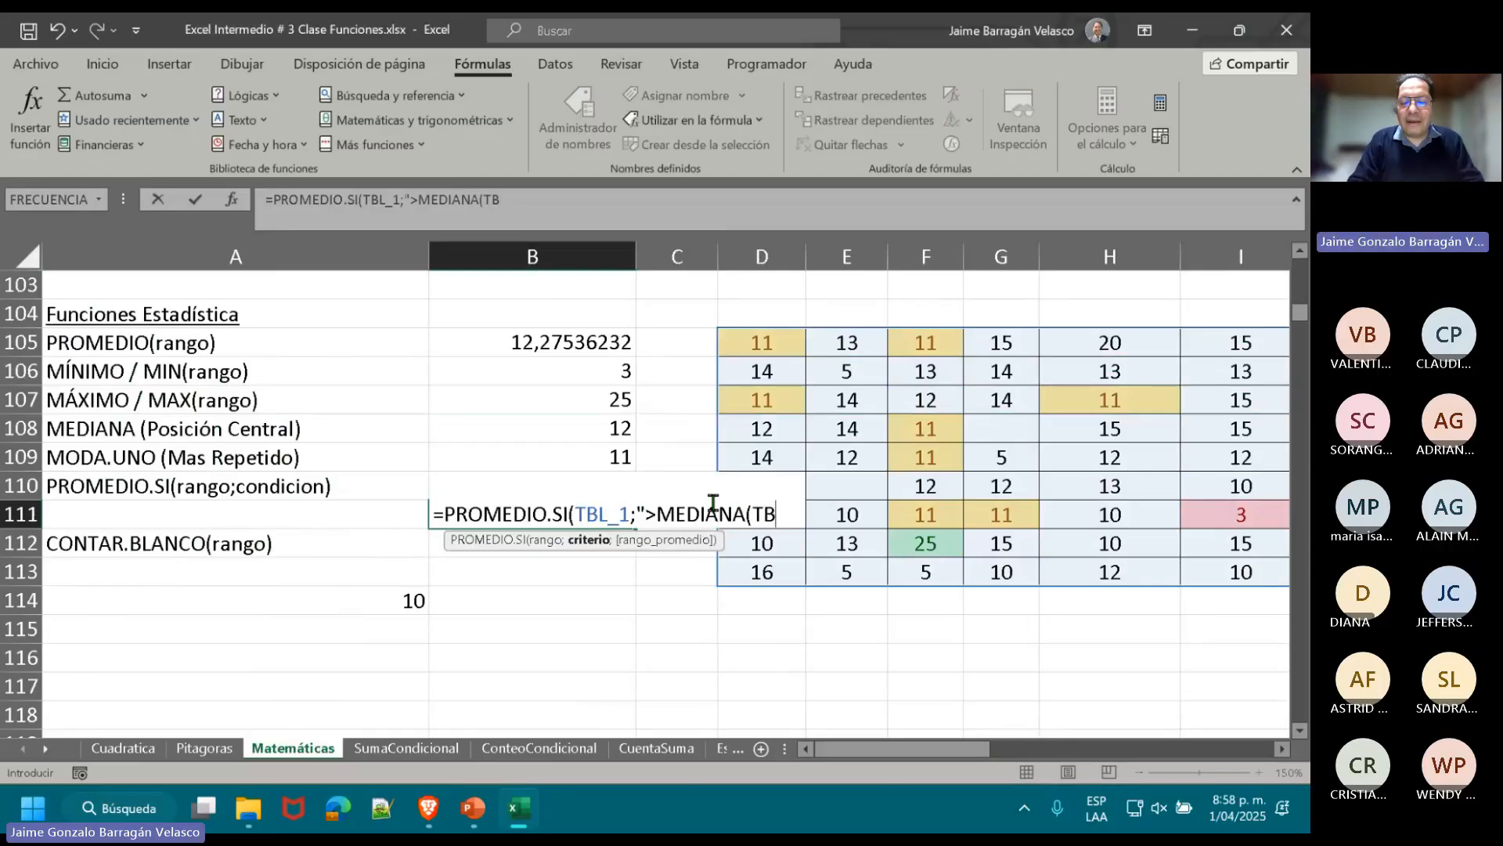
text(L)
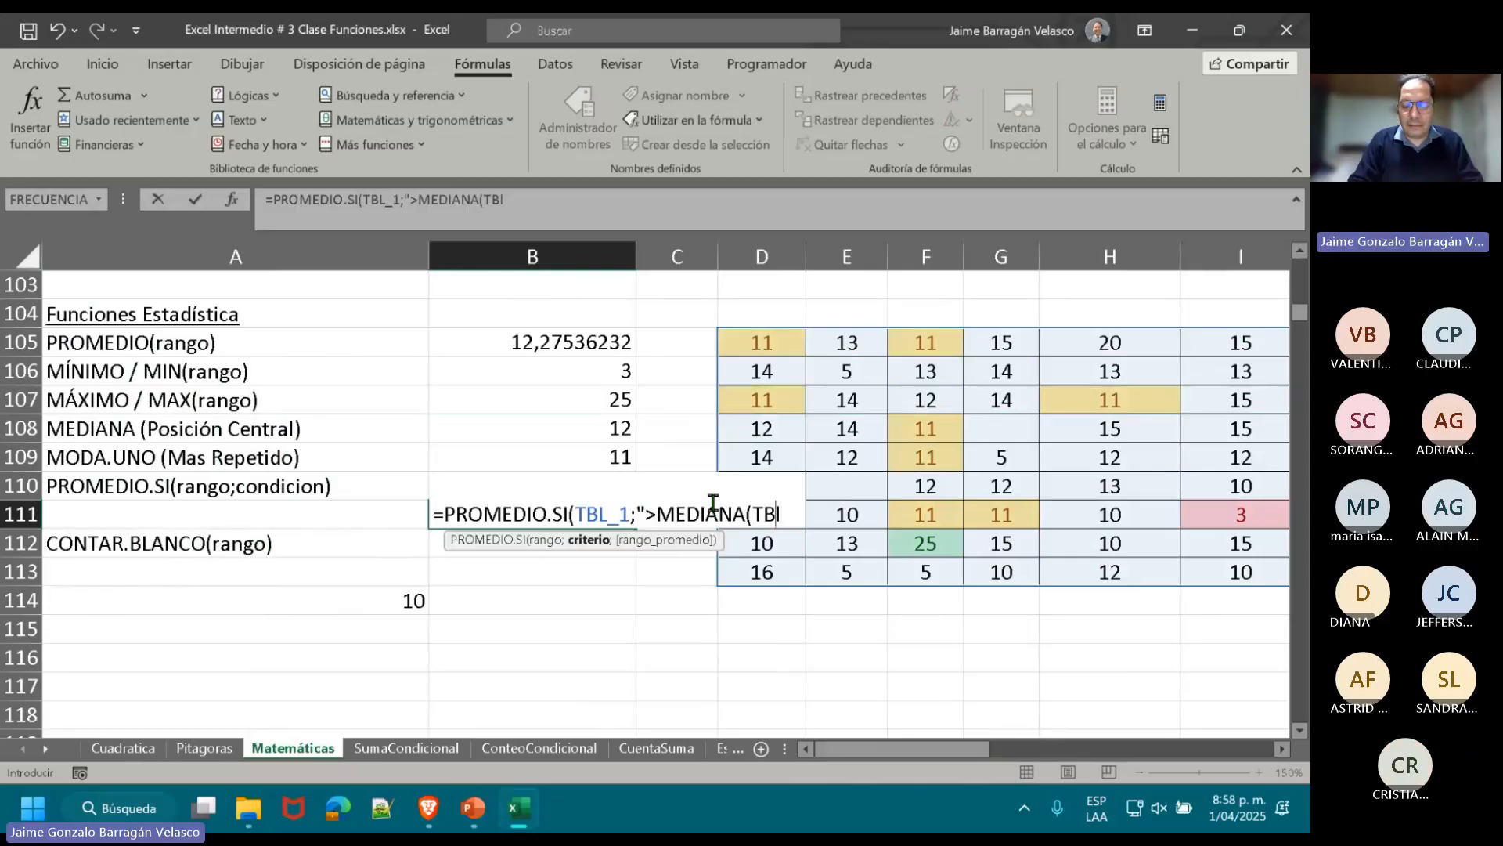
text(_1)
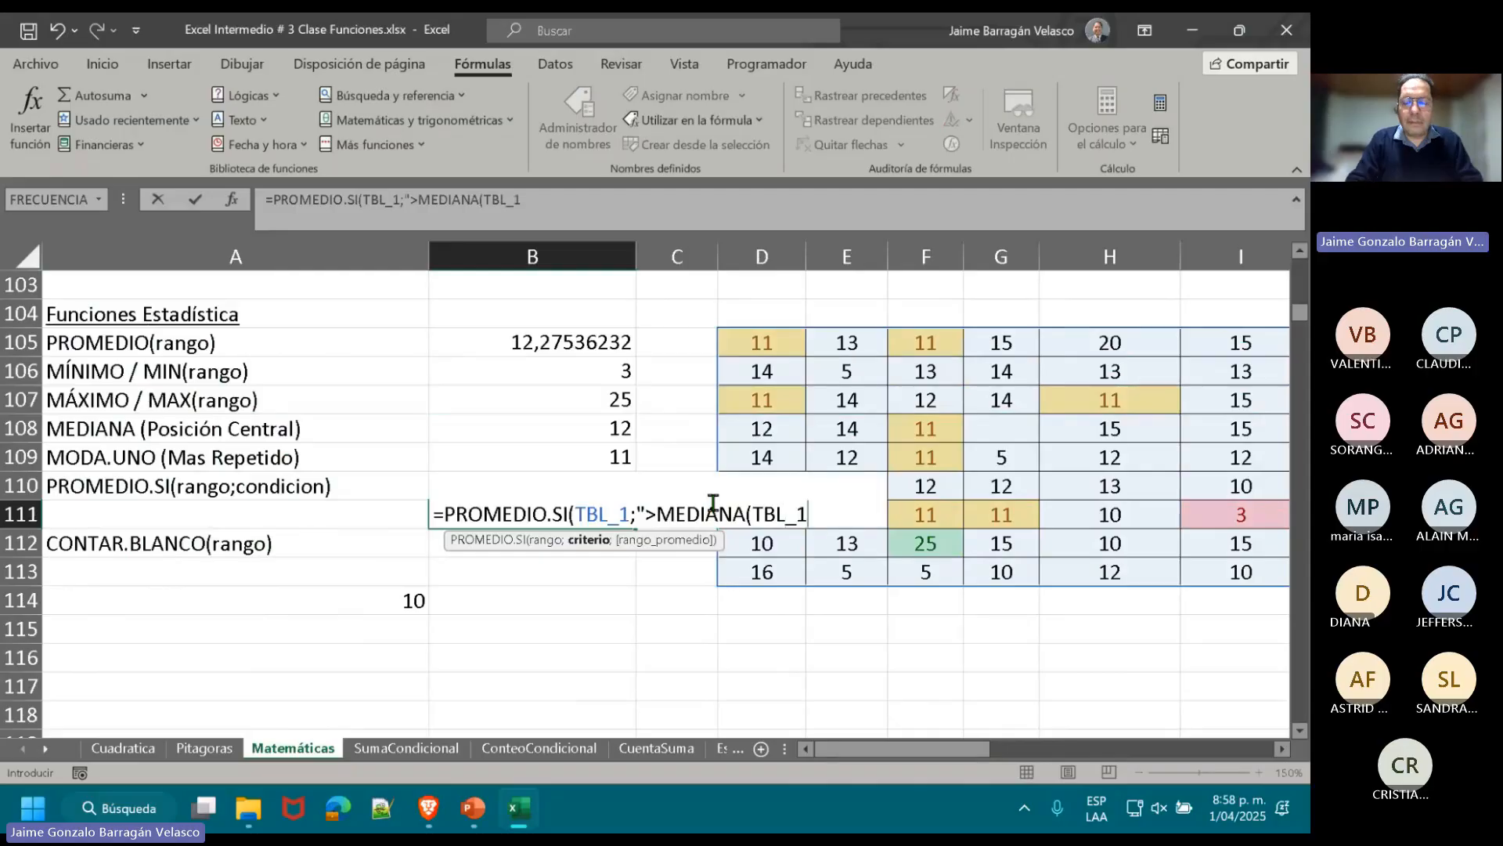
text()))
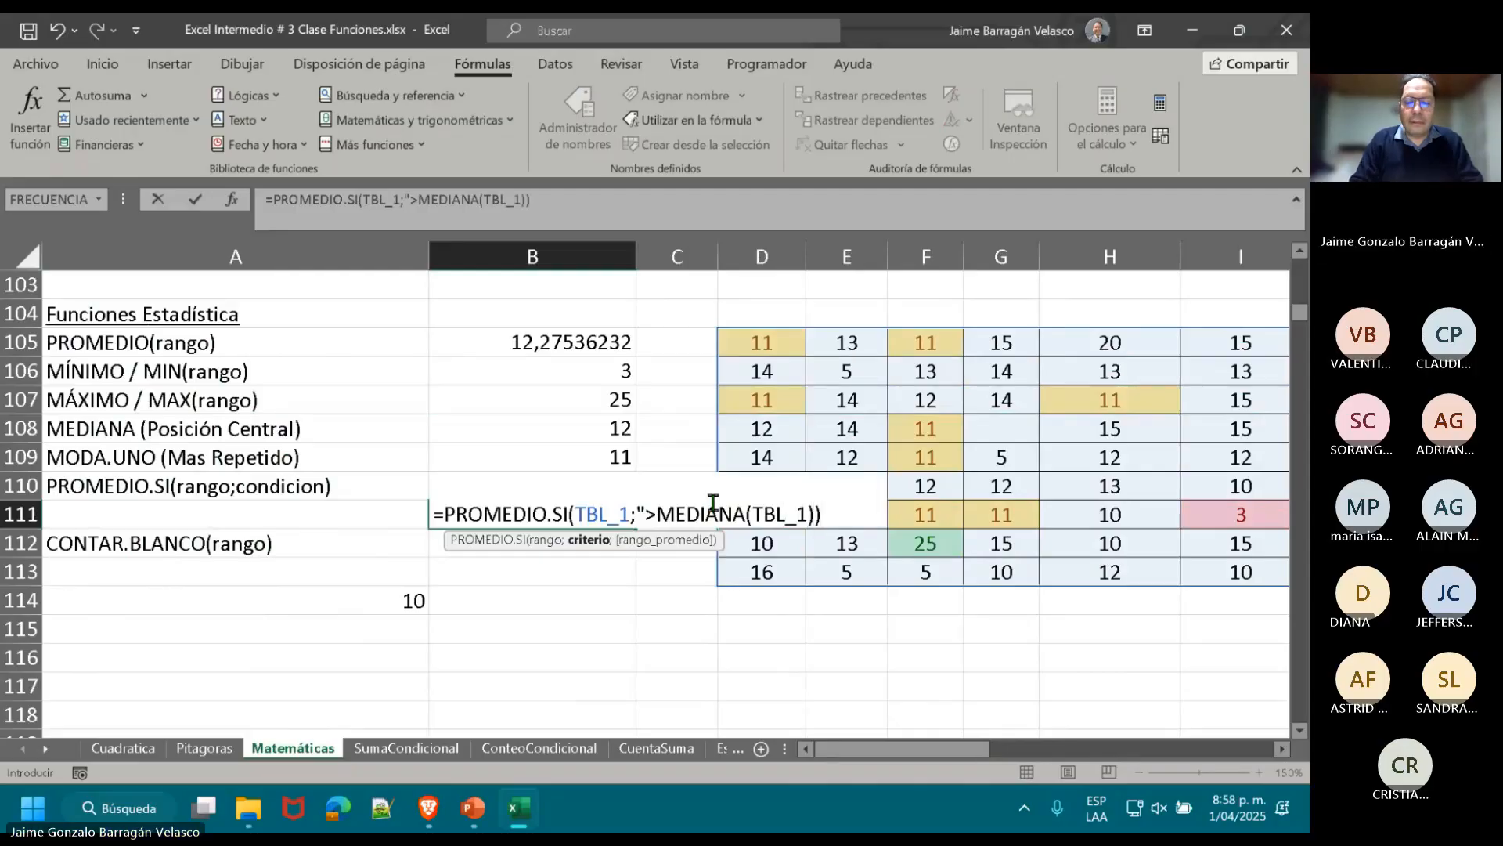
key(BackSpace)
text(")
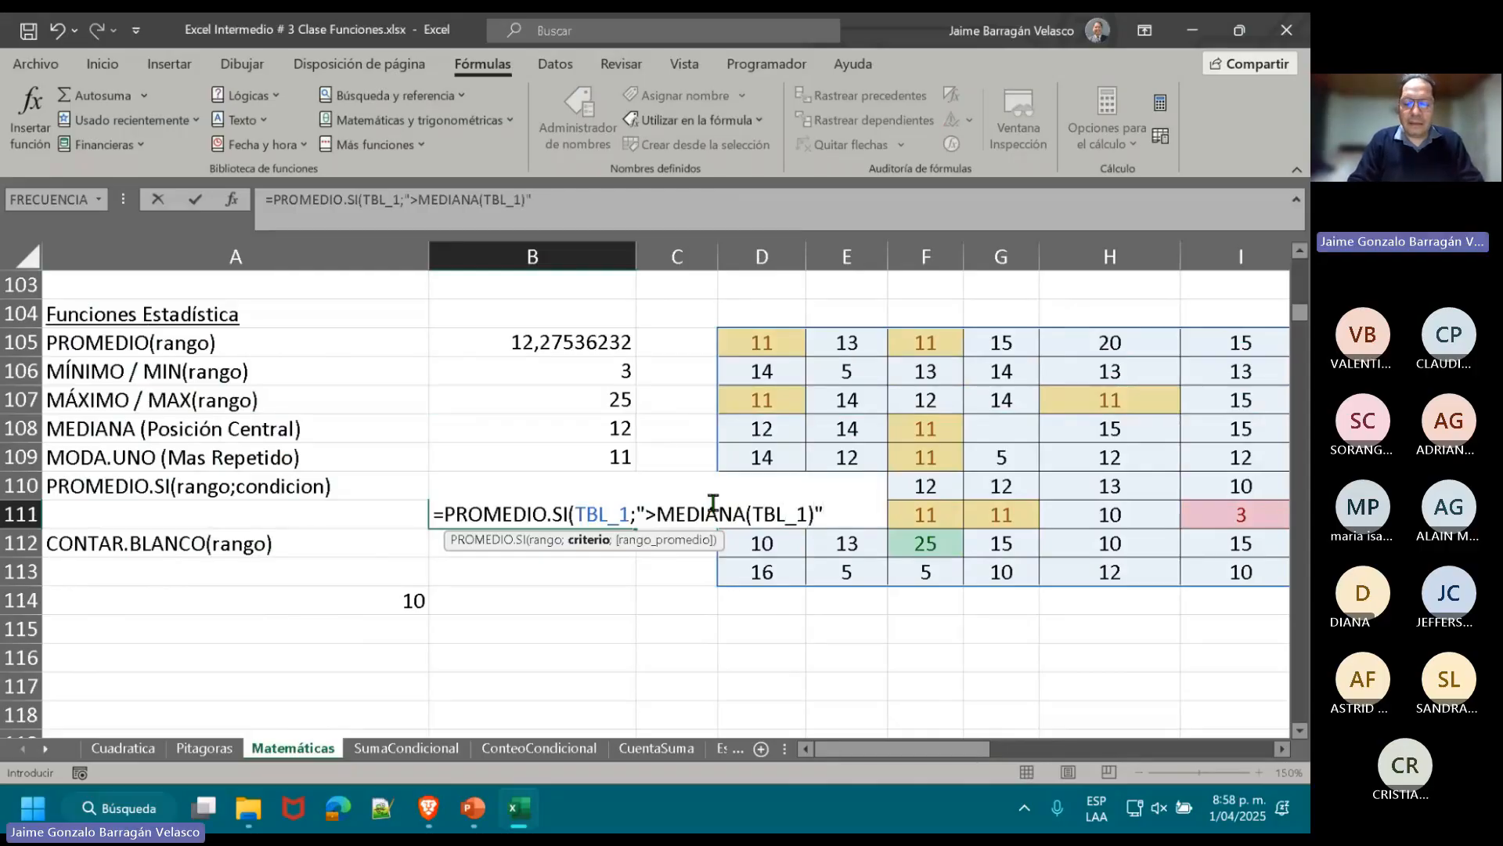
text())
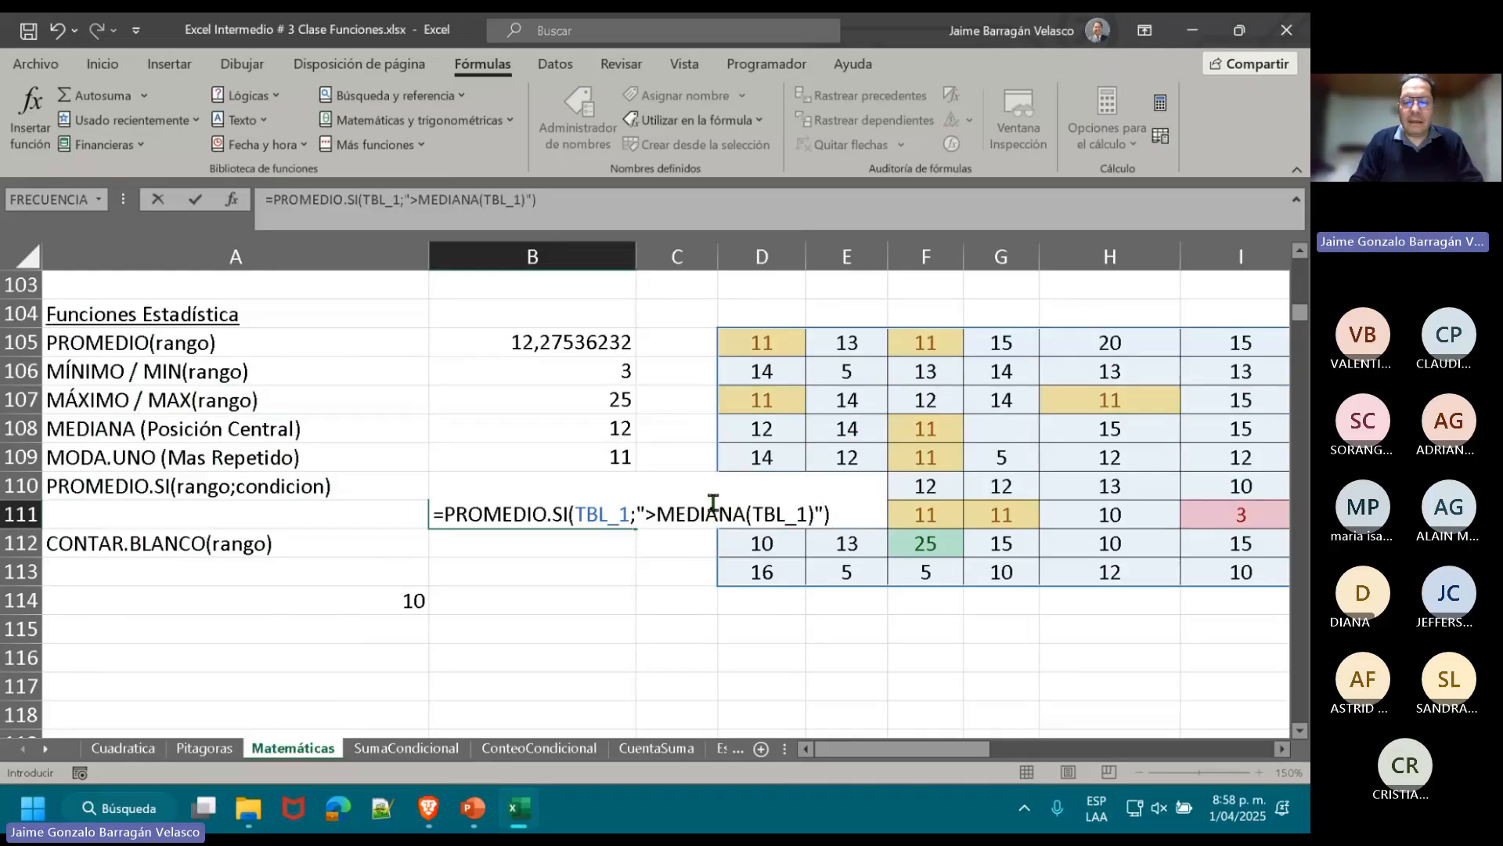
key(ctrl+Return)
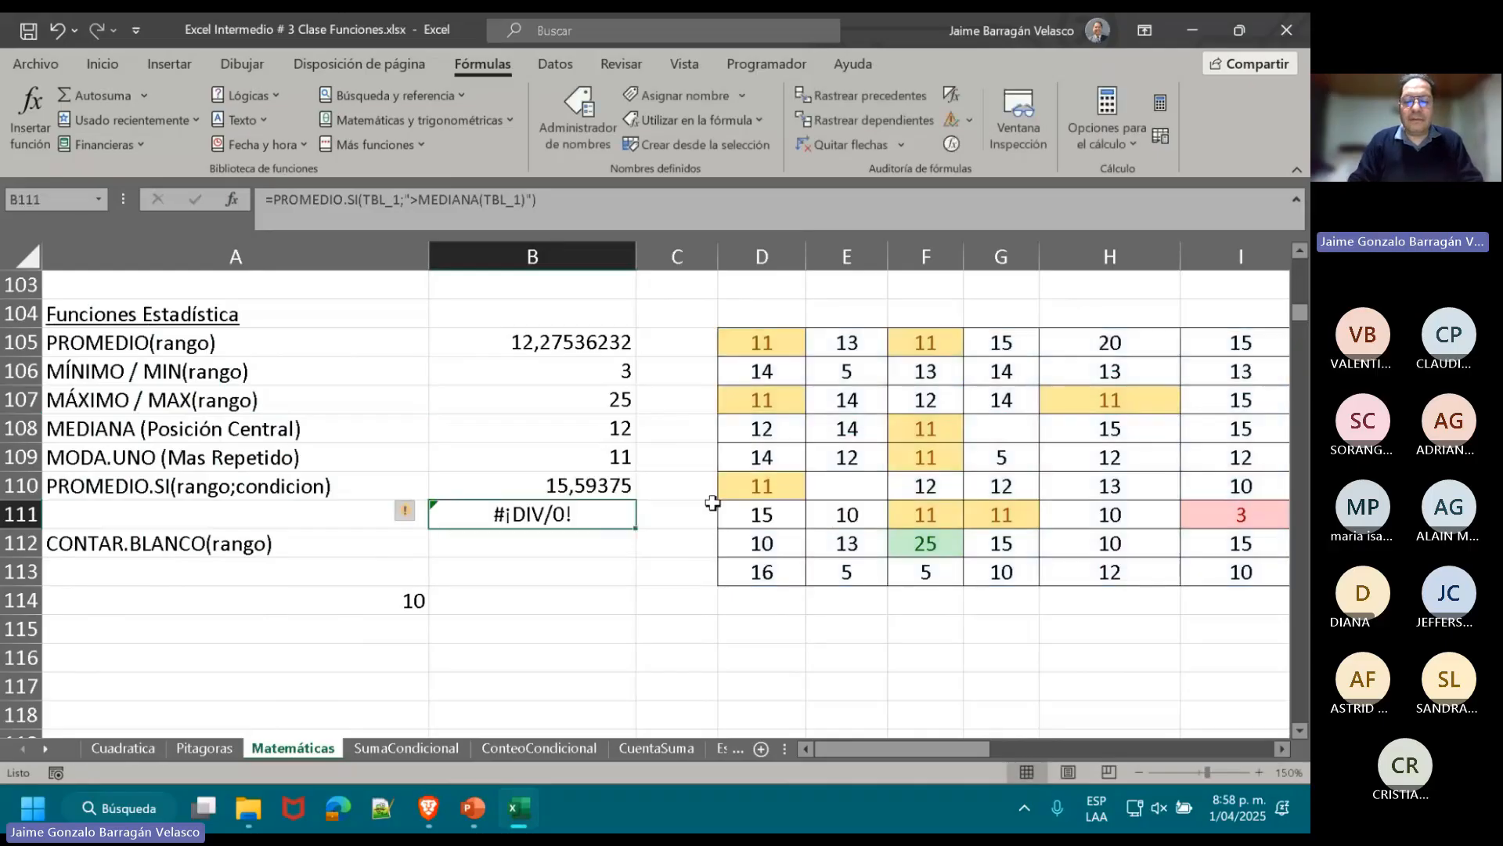
- Correct the B111 criterion so the operator is quoted text joined to the function: =PROMEDIO.SI(TBL_1;">"&MEDIANA(TBL_1))
double_click(578, 519)
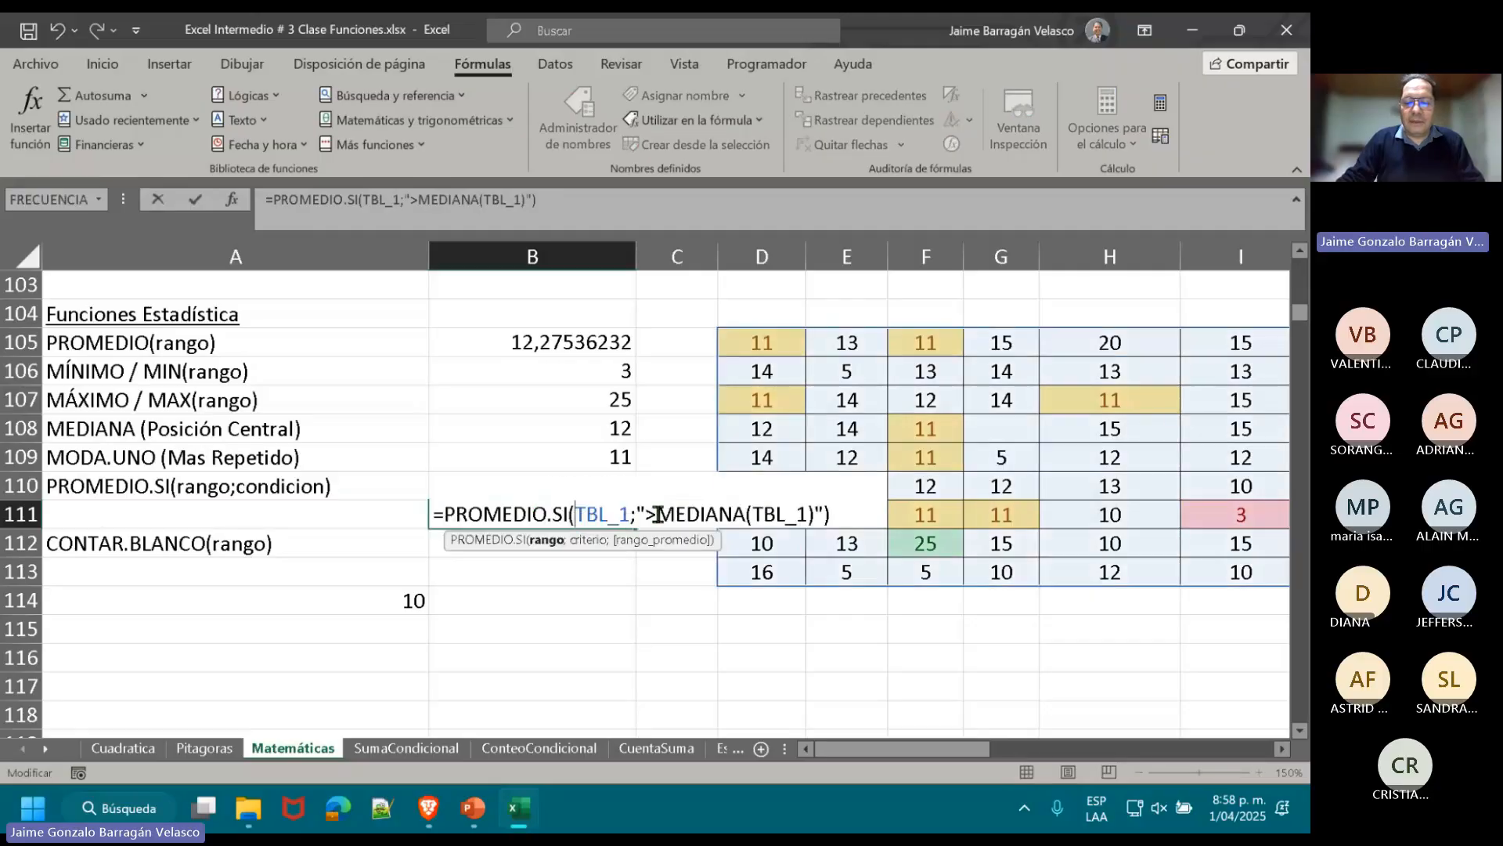
click(814, 514)
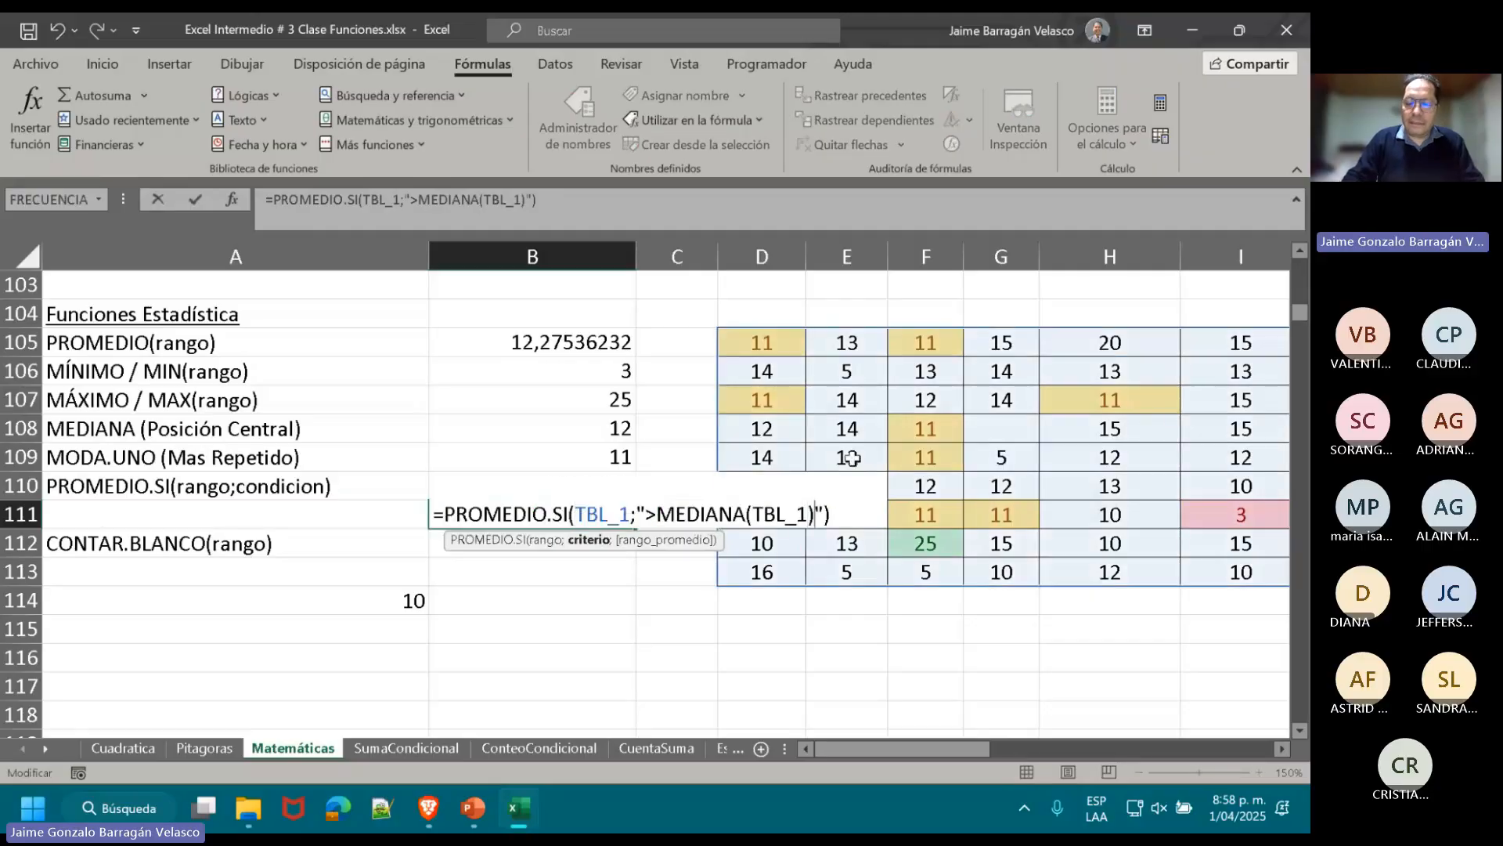
key(Delete)
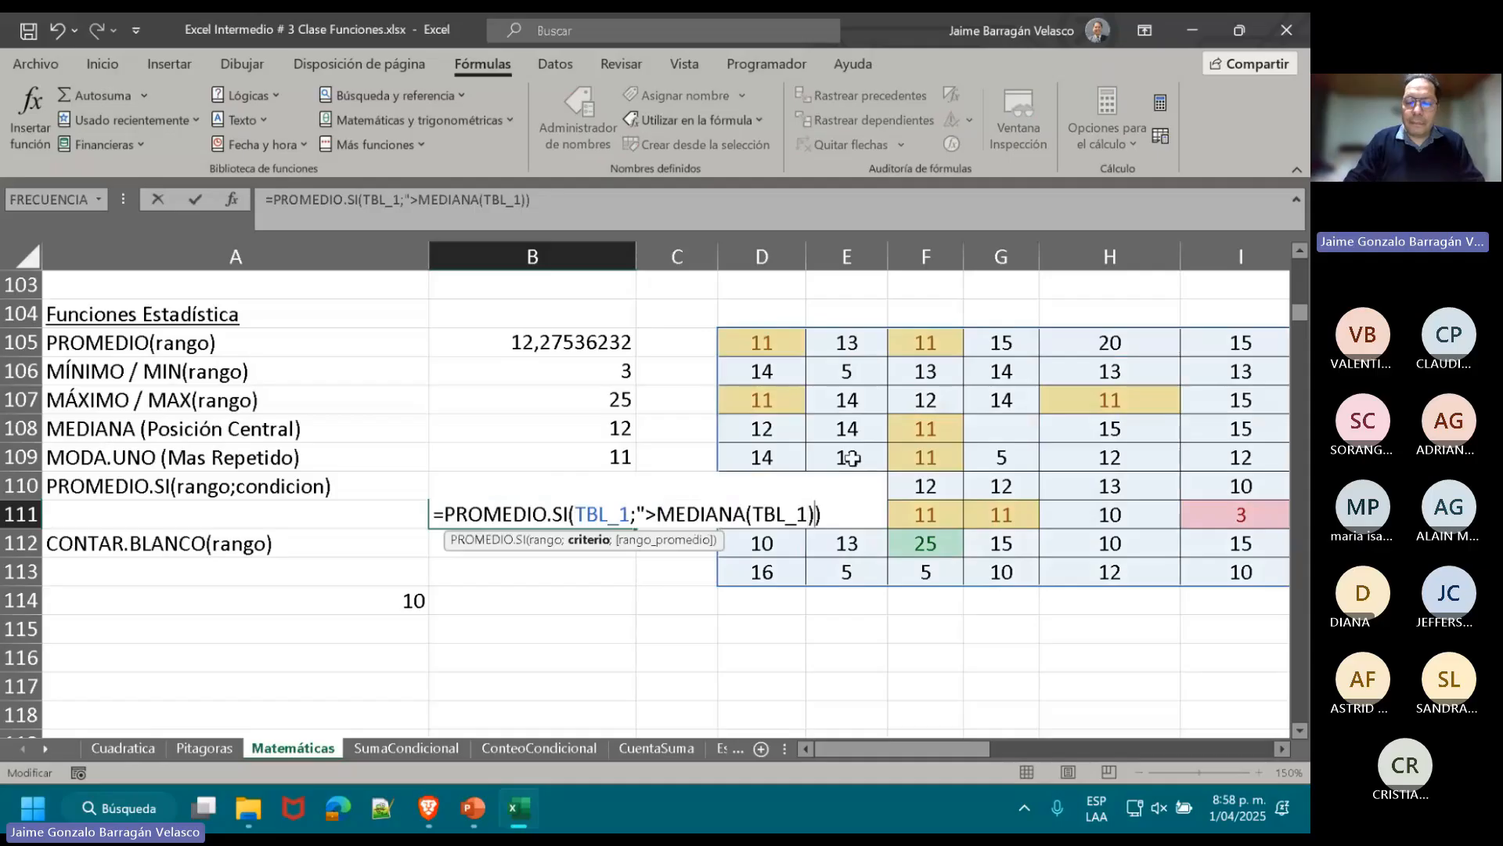
click(658, 515)
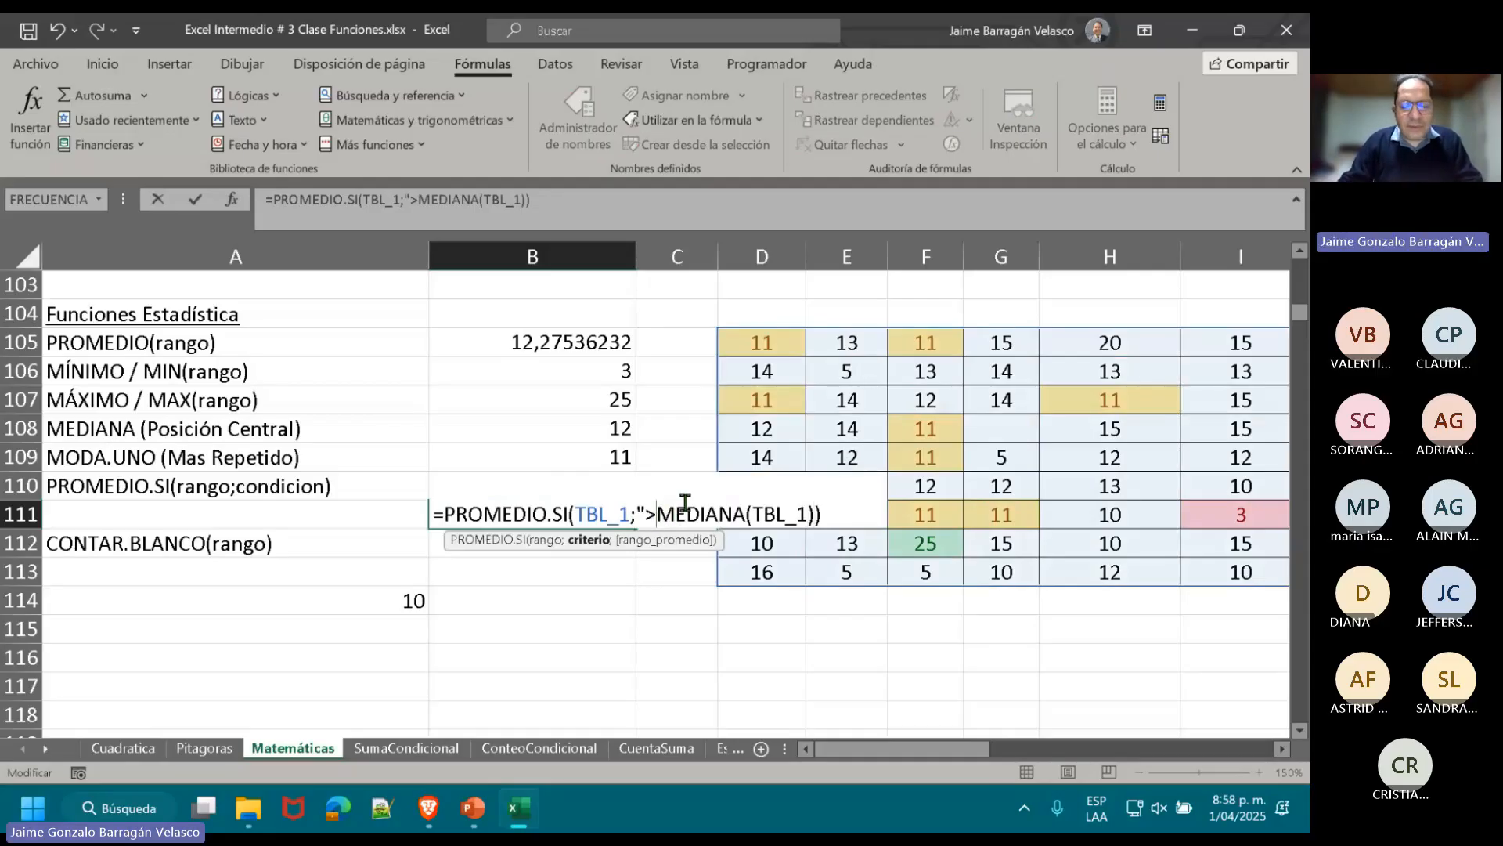
text(")
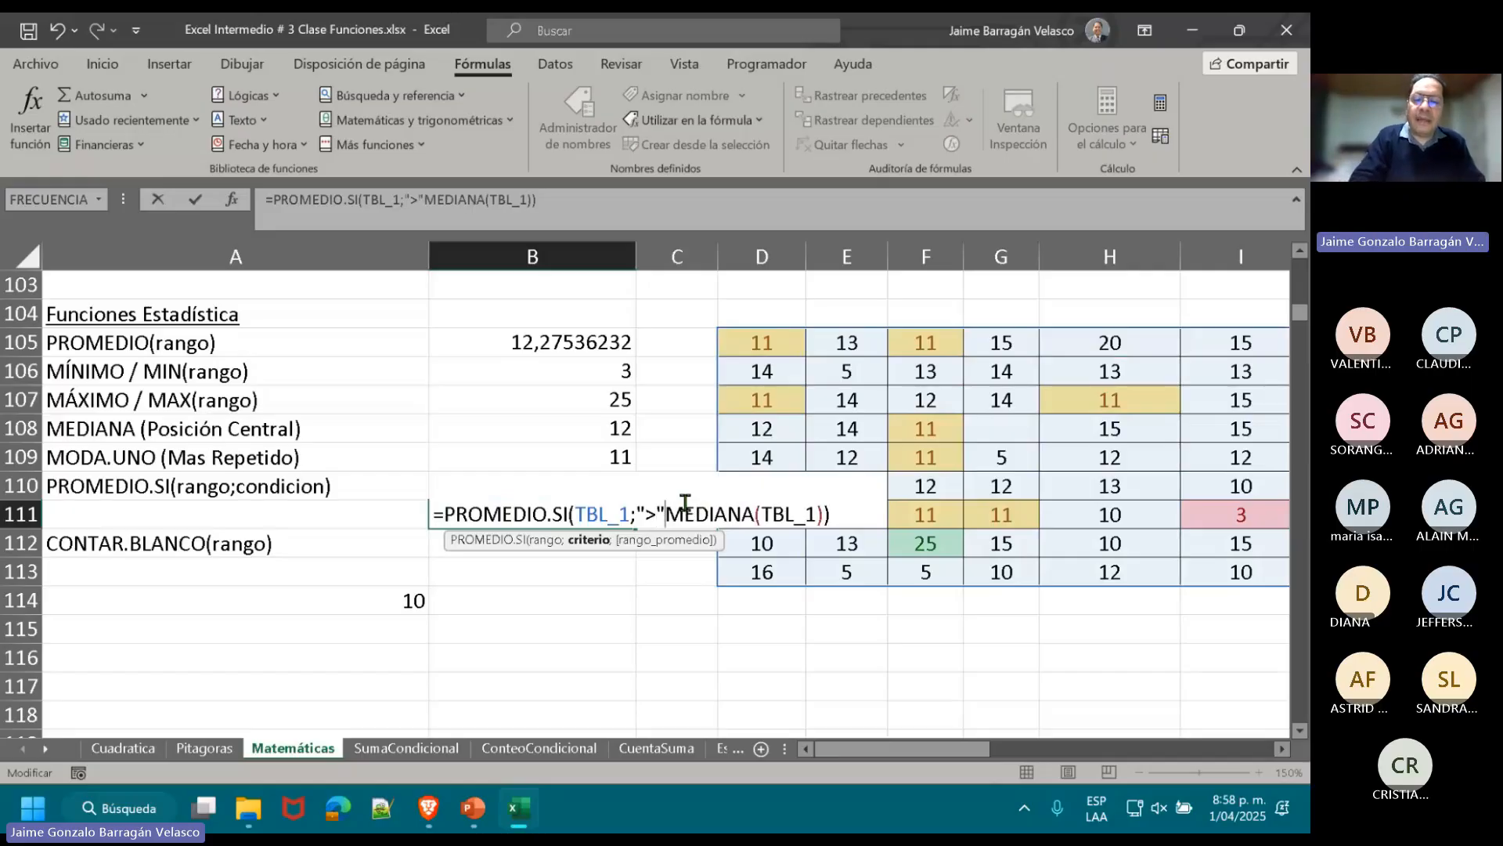
text(&)
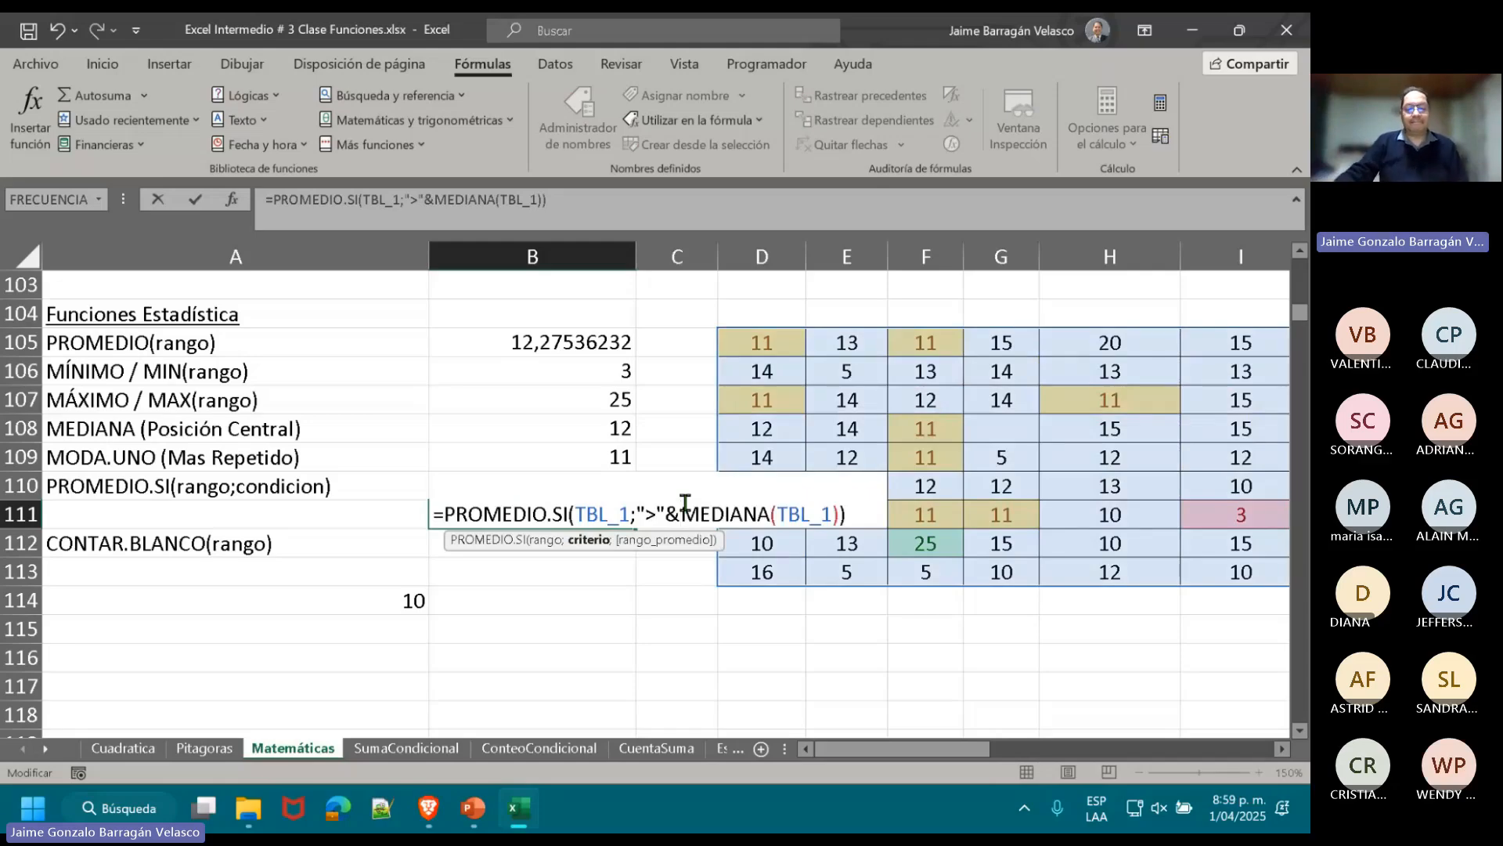
key(Return)
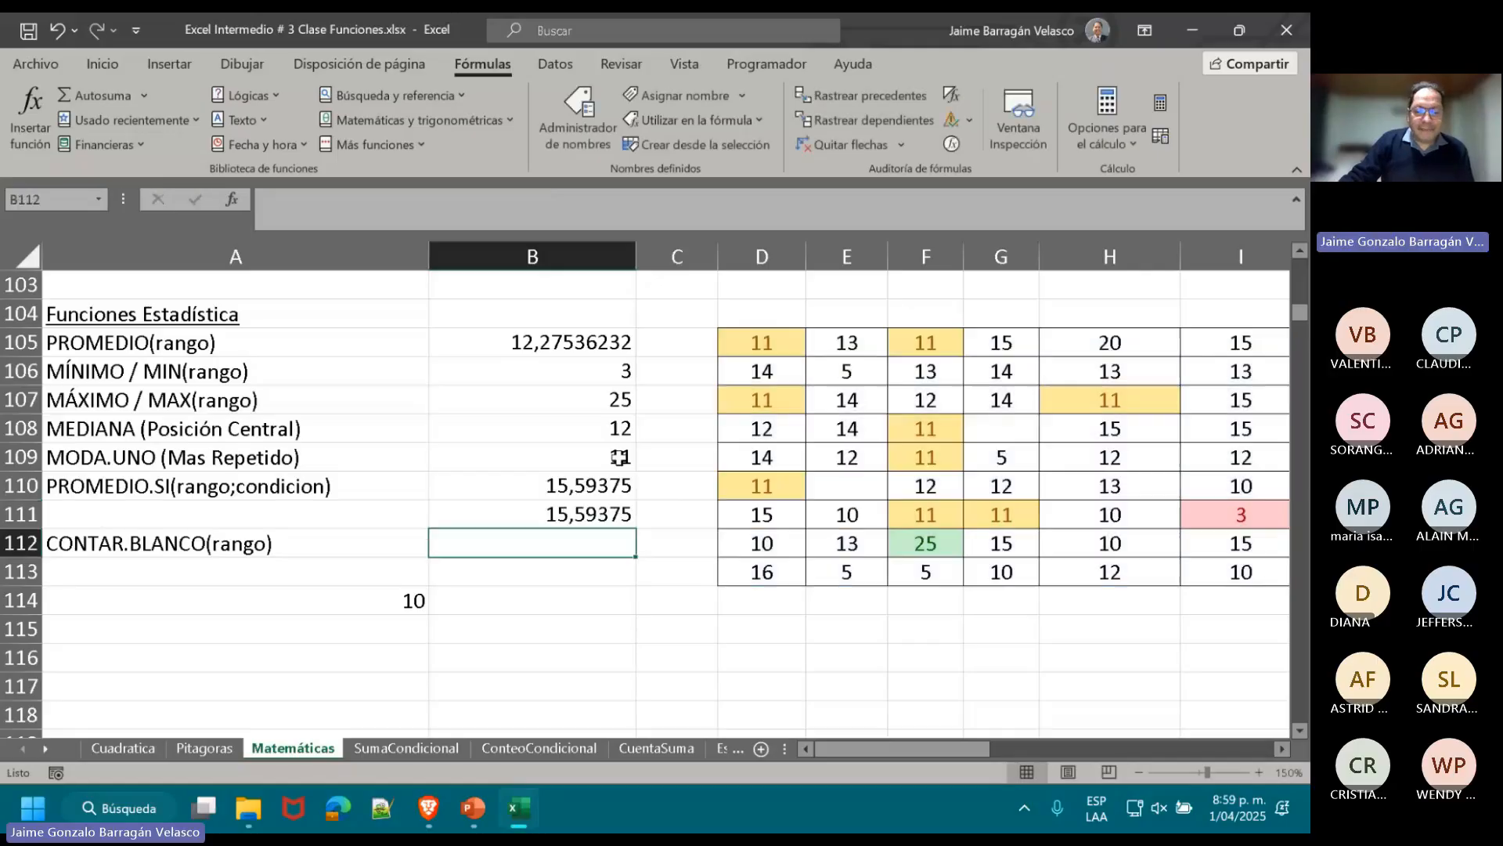
- Examine the range, quoted operator, ampersand and MEDIANA parts of the B111 formula and compare it with the formula in B110
double_click(567, 517)
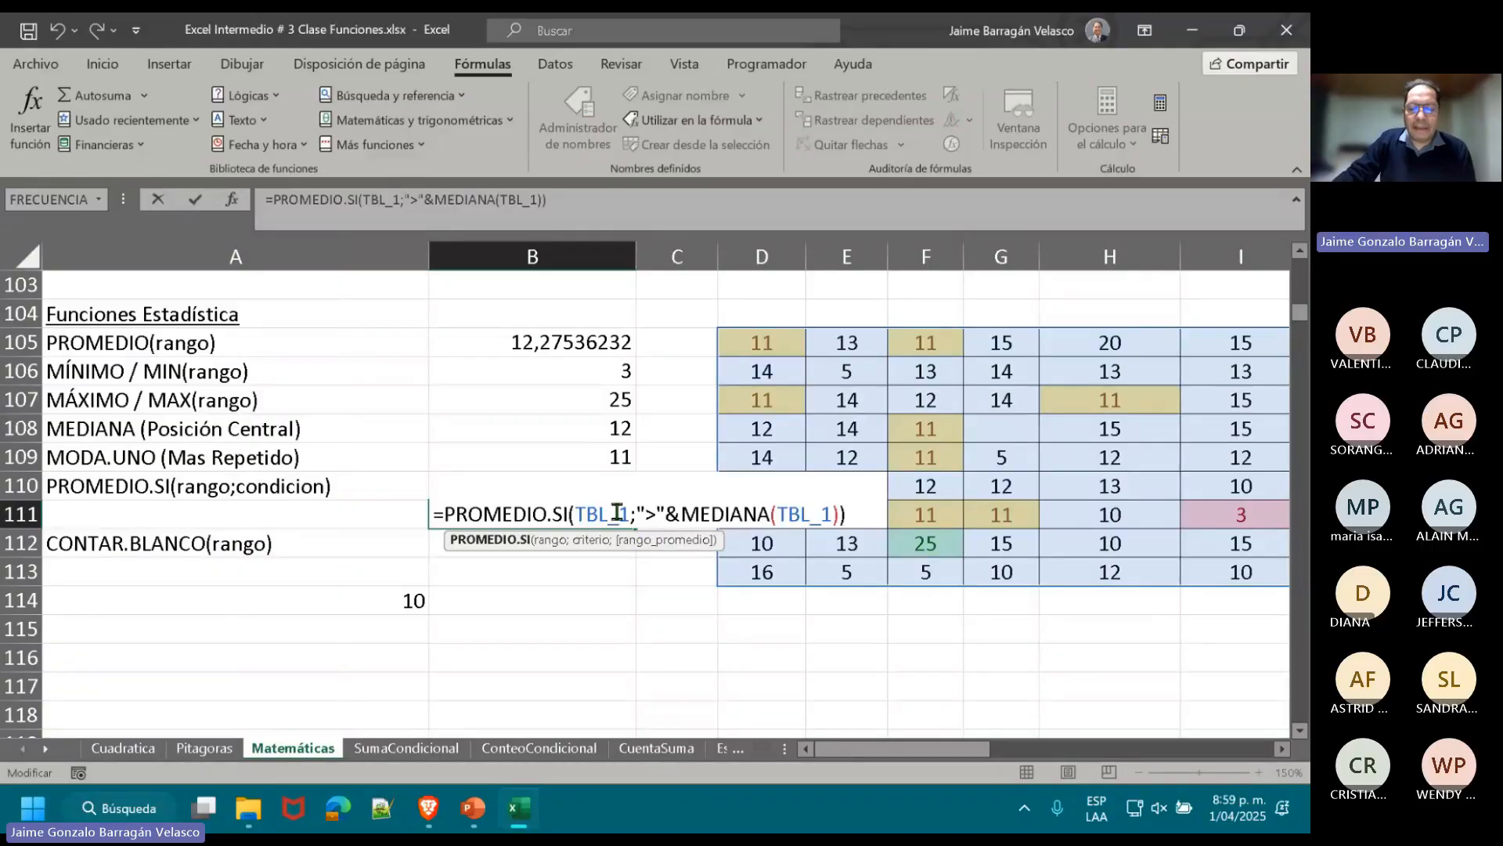
drag(630, 514, 580, 517)
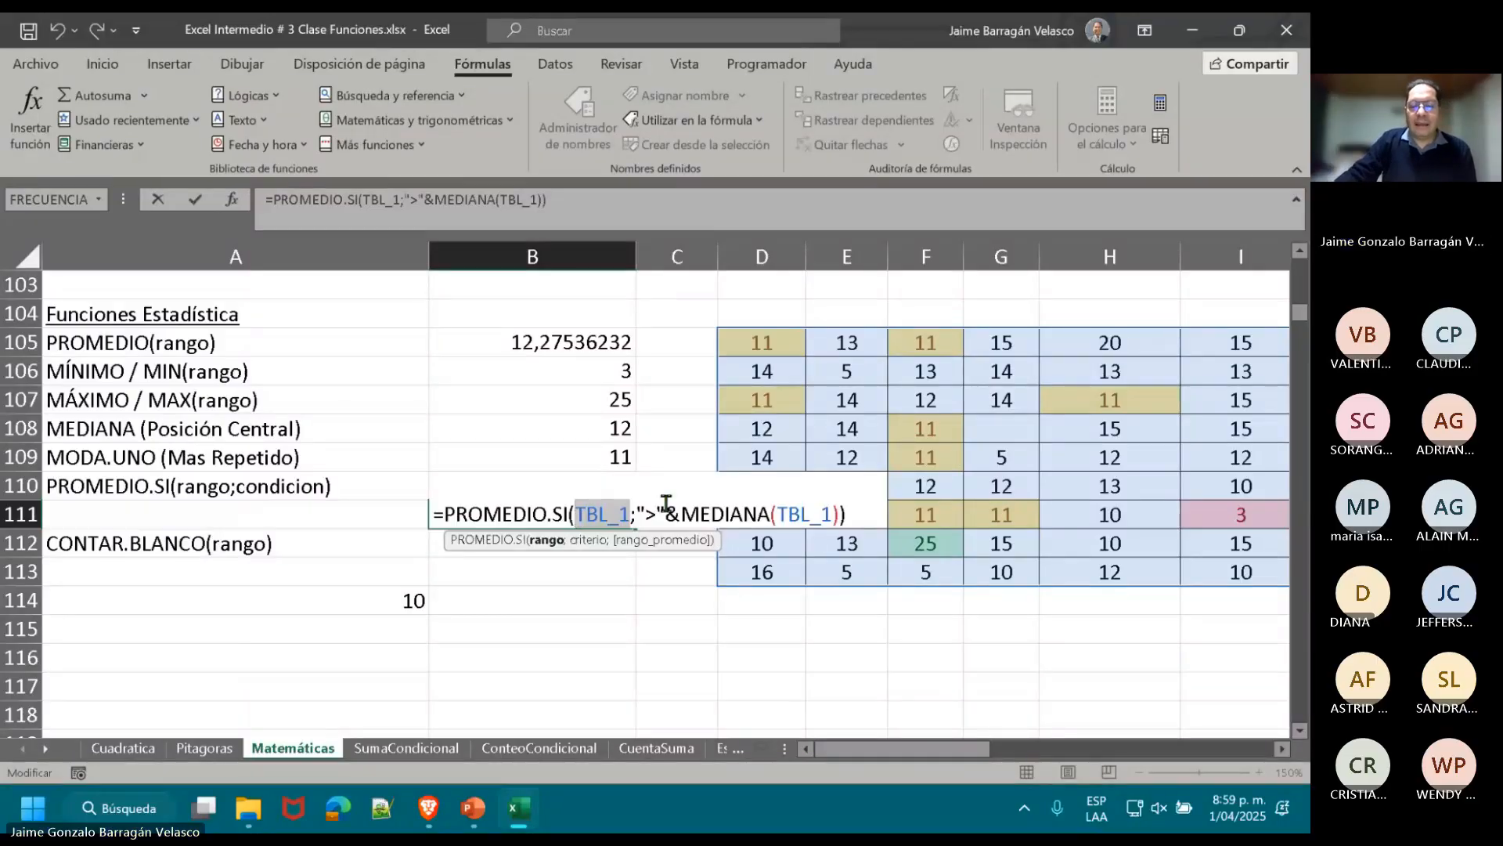
drag(638, 513, 667, 514)
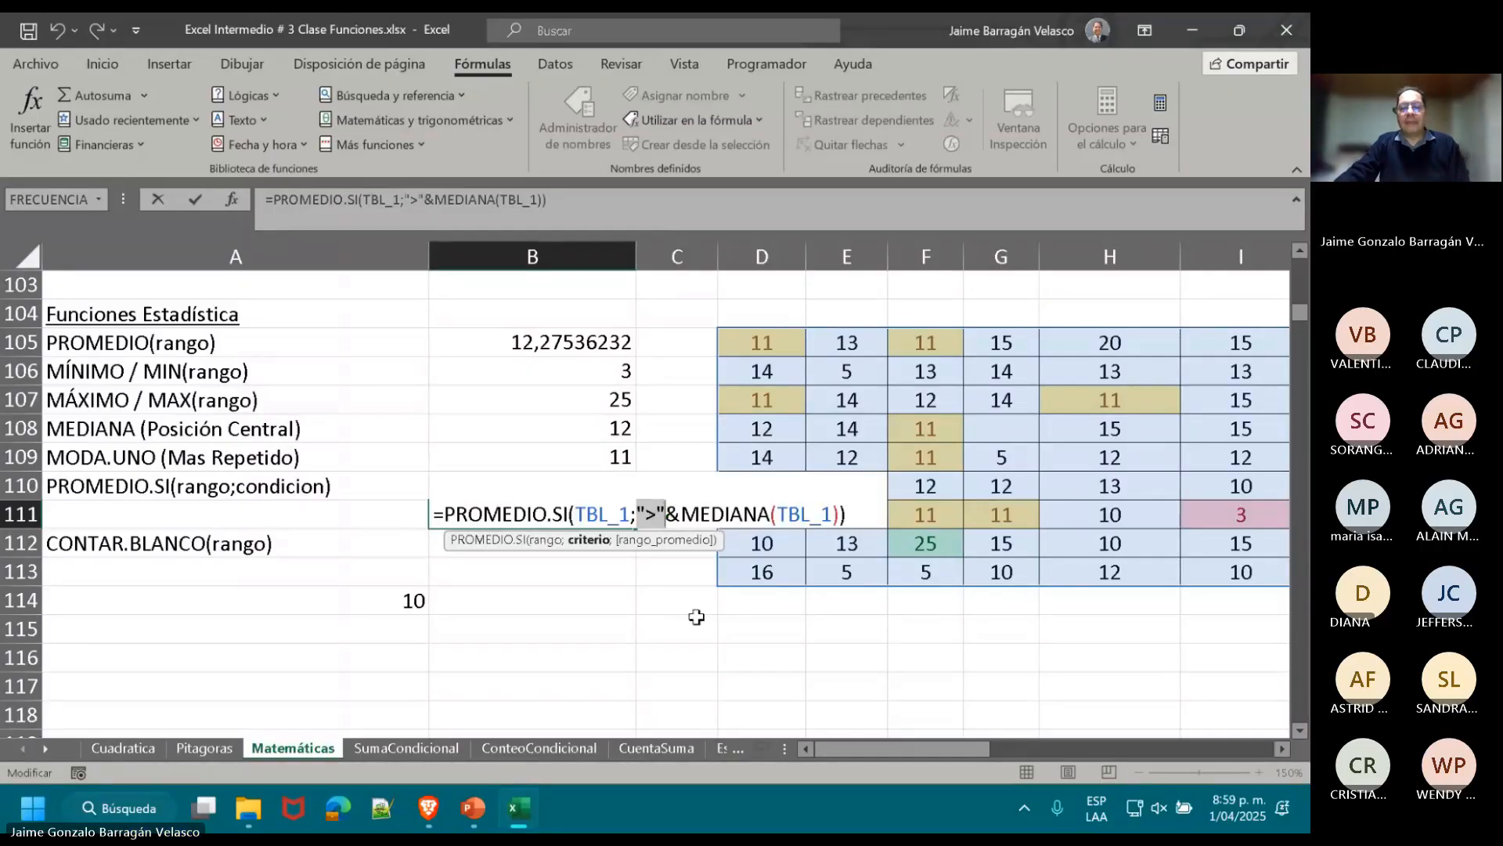
drag(666, 513, 680, 514)
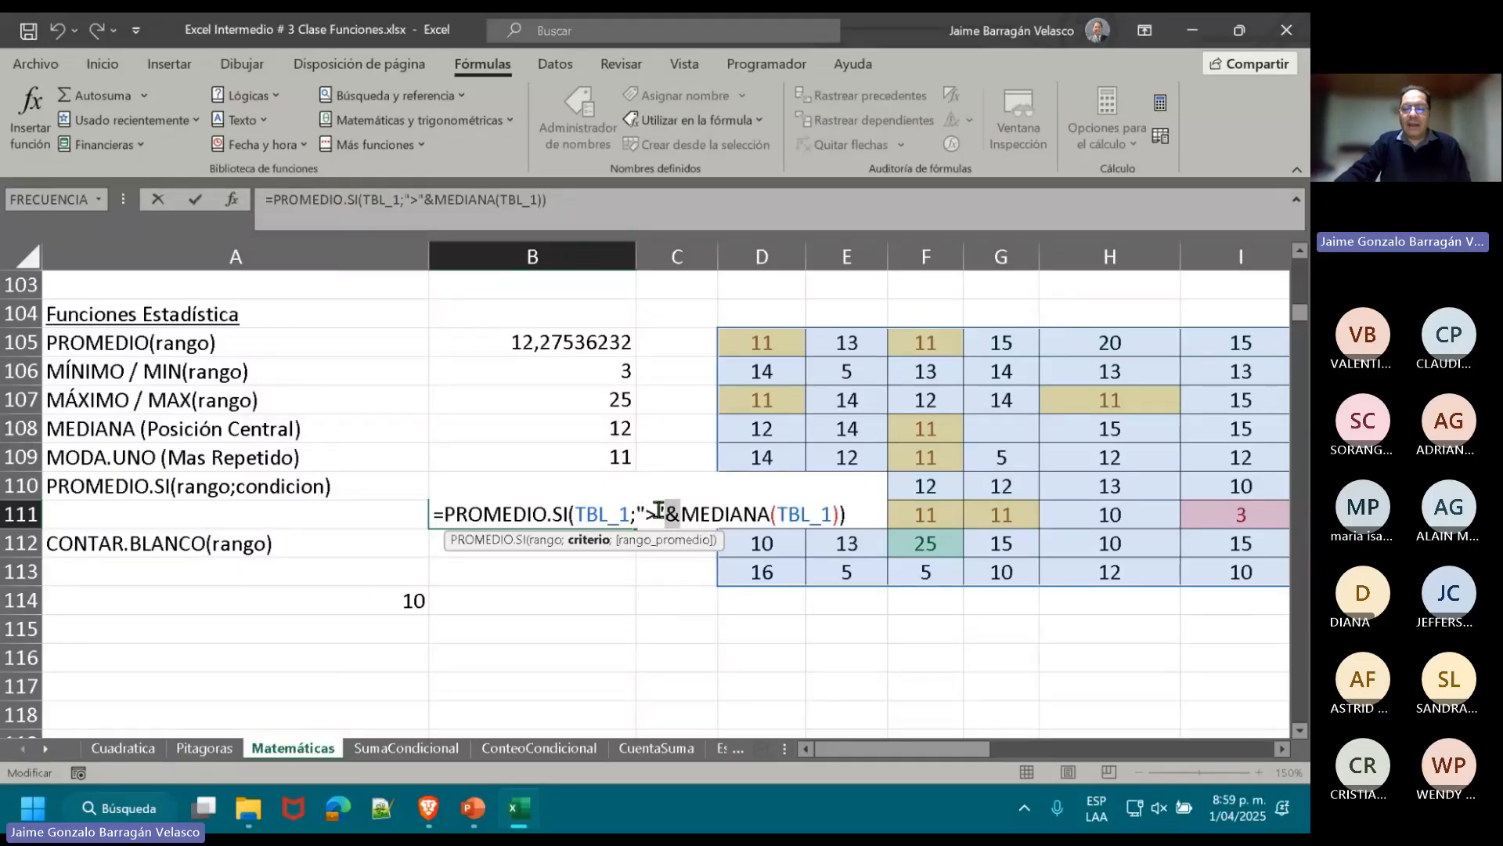
drag(680, 514, 839, 513)
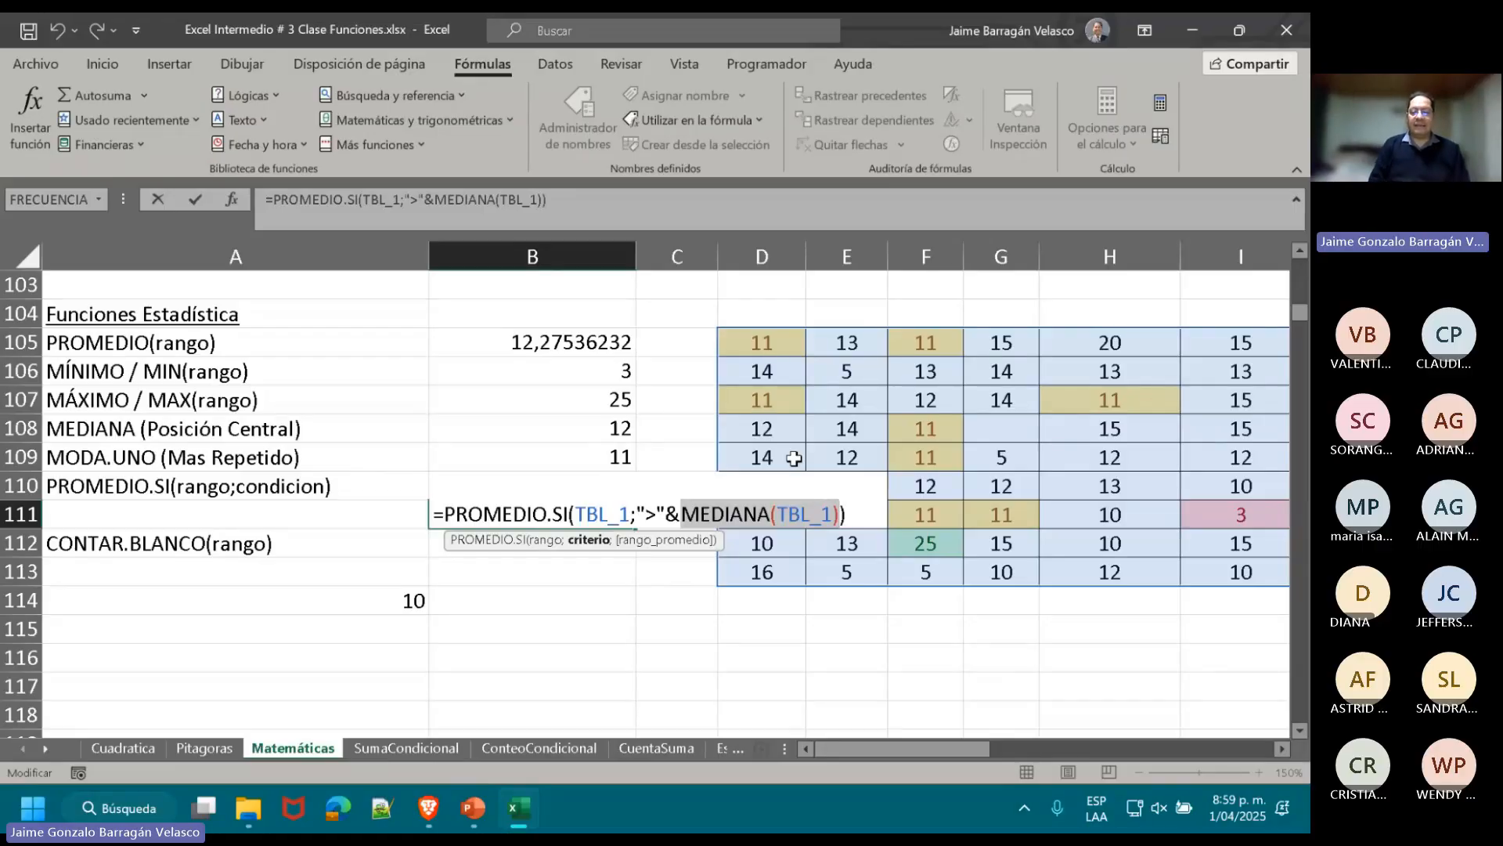
key(Return)
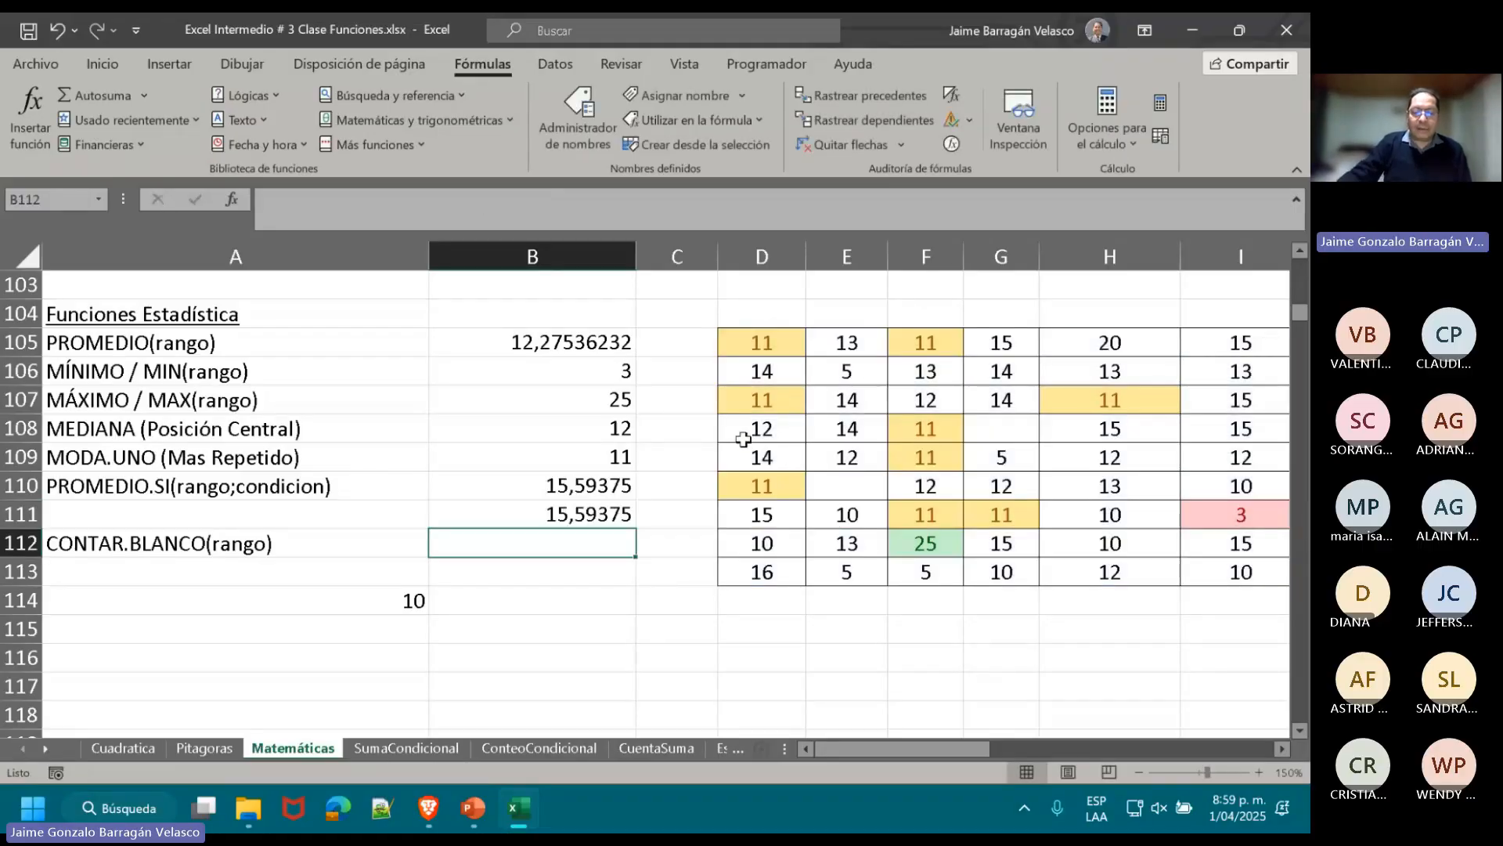
click(503, 486)
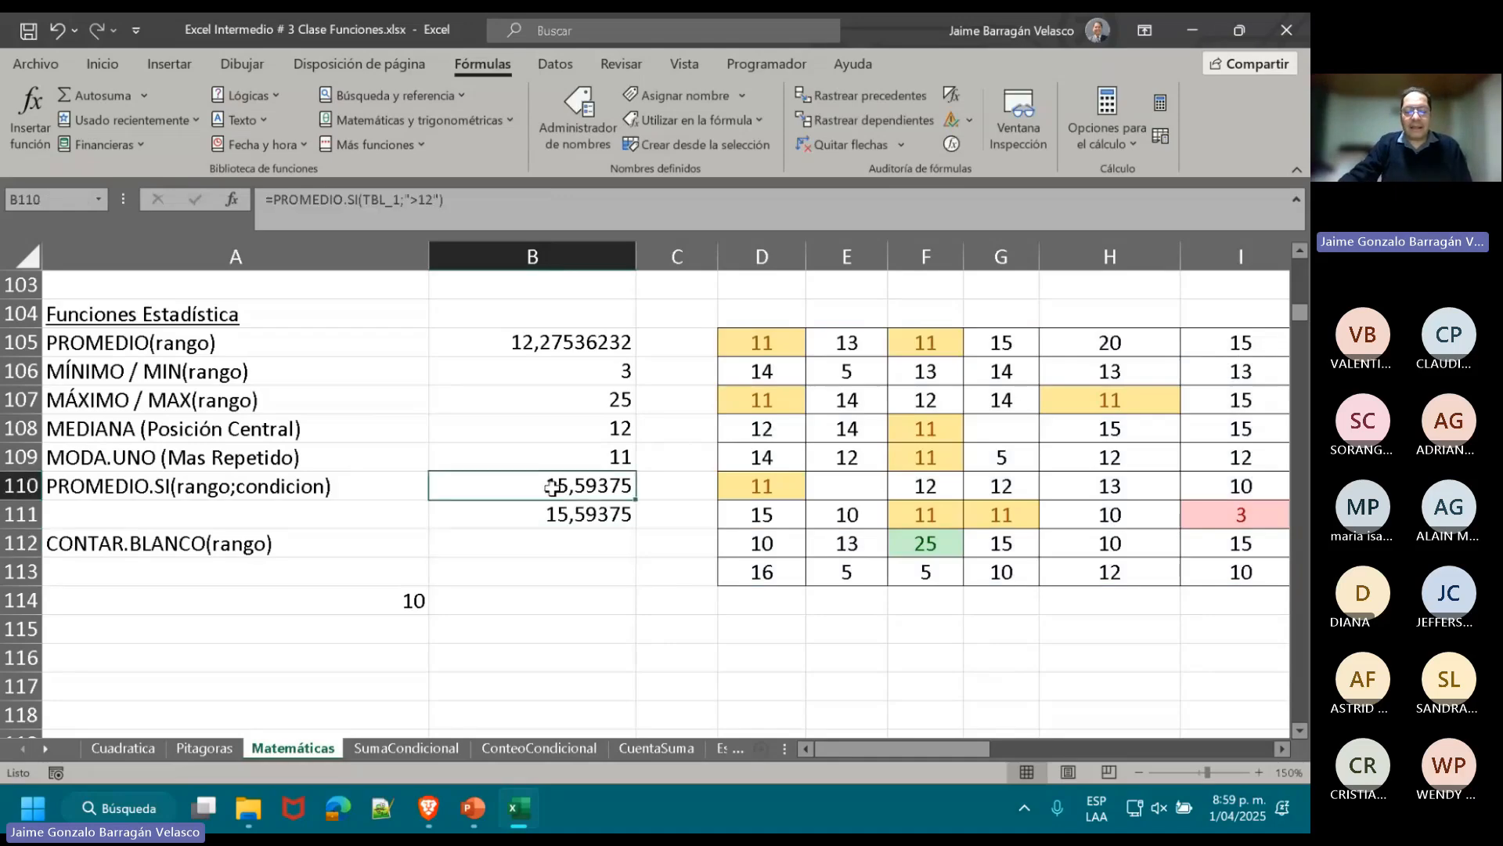
double_click(503, 486)
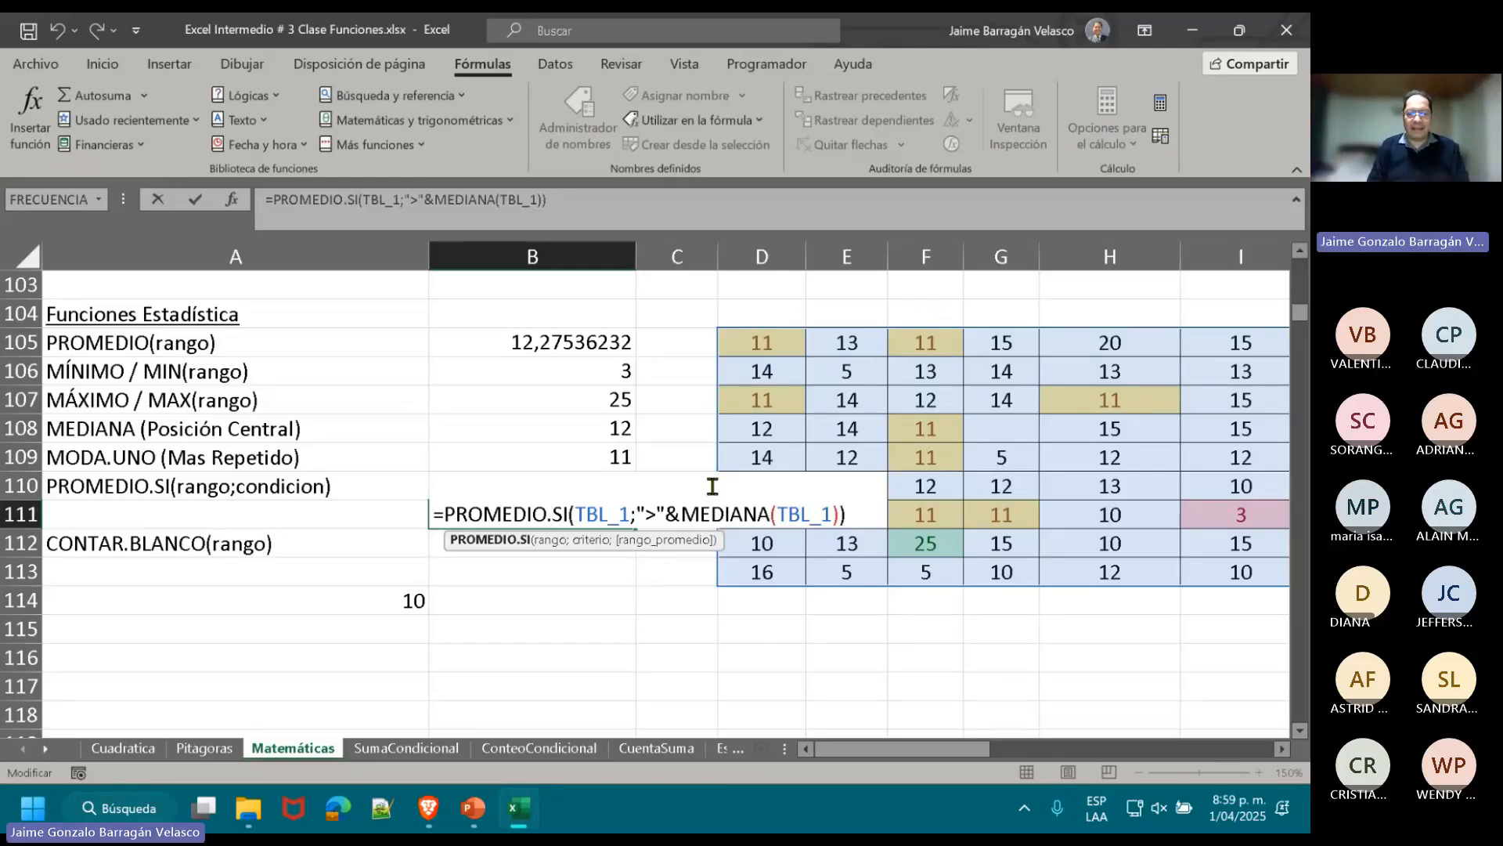
key(ctrl+Return)
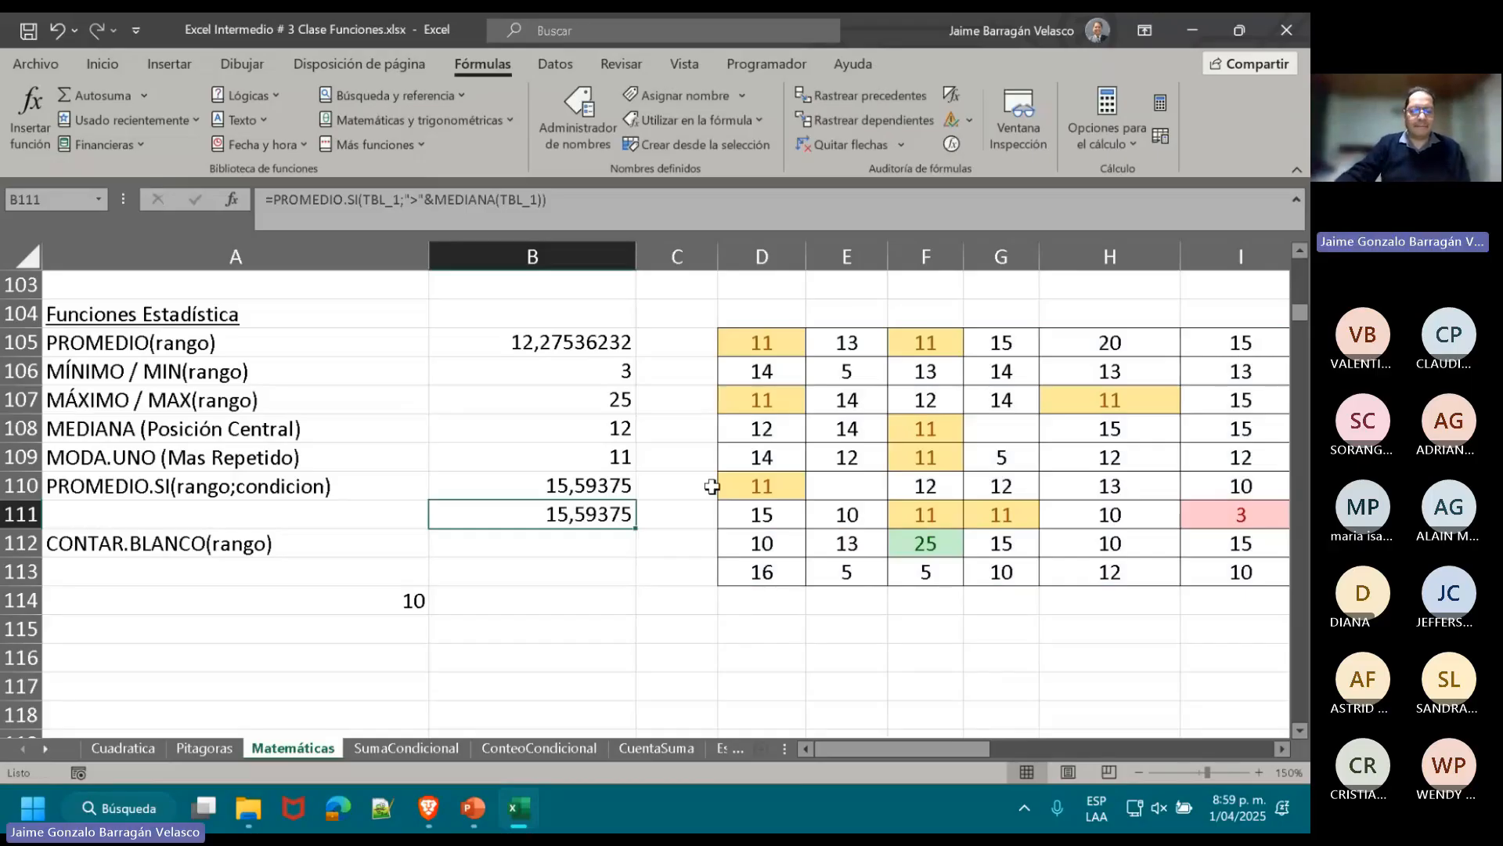
- Enter =CONTAR.BLANCO(TBL_1) in B112 to count the blank cells of the table
click(578, 544)
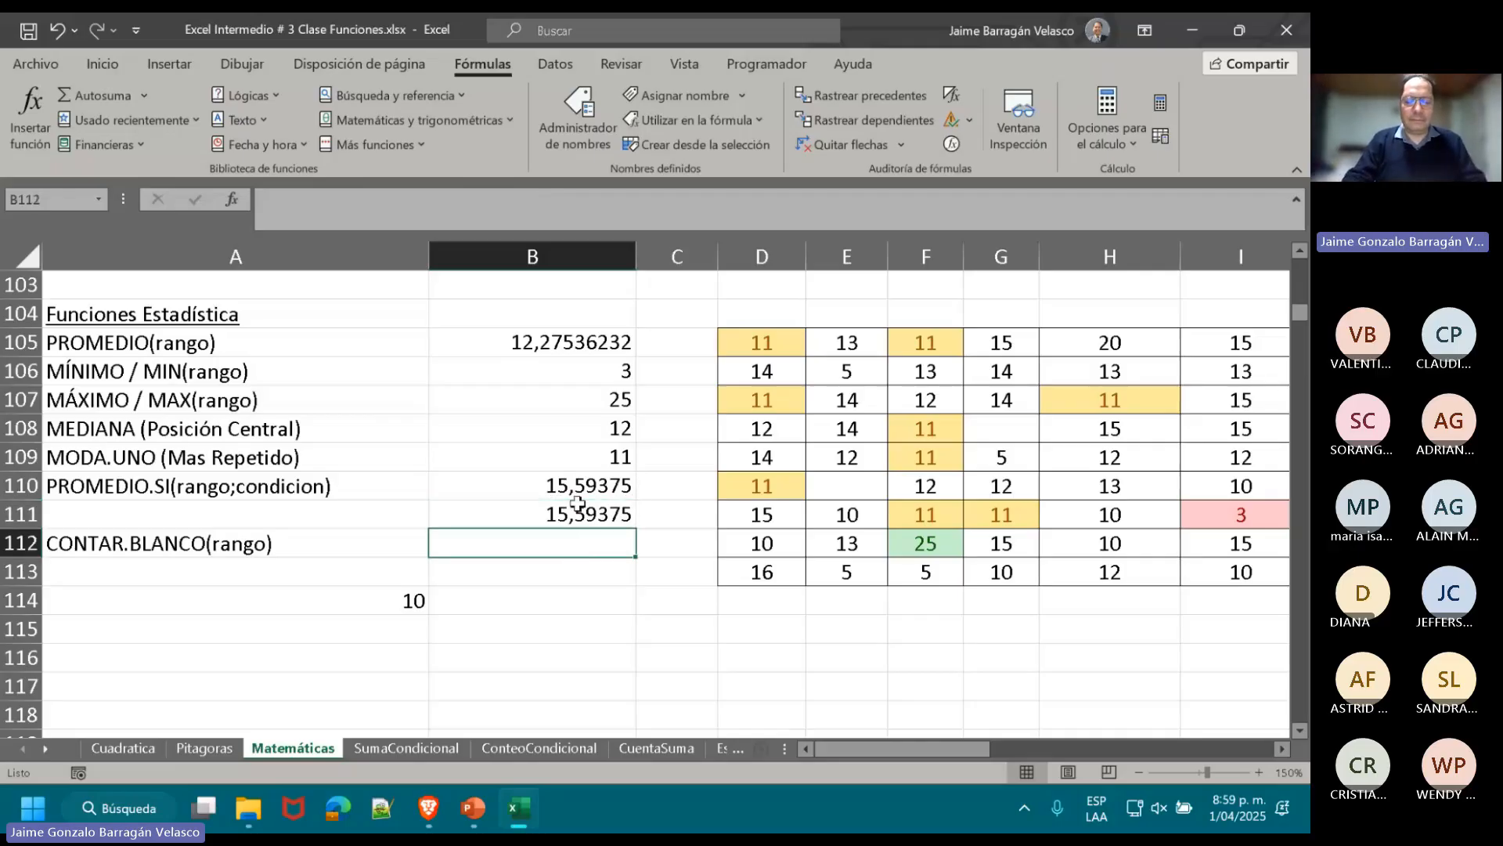
text(=)
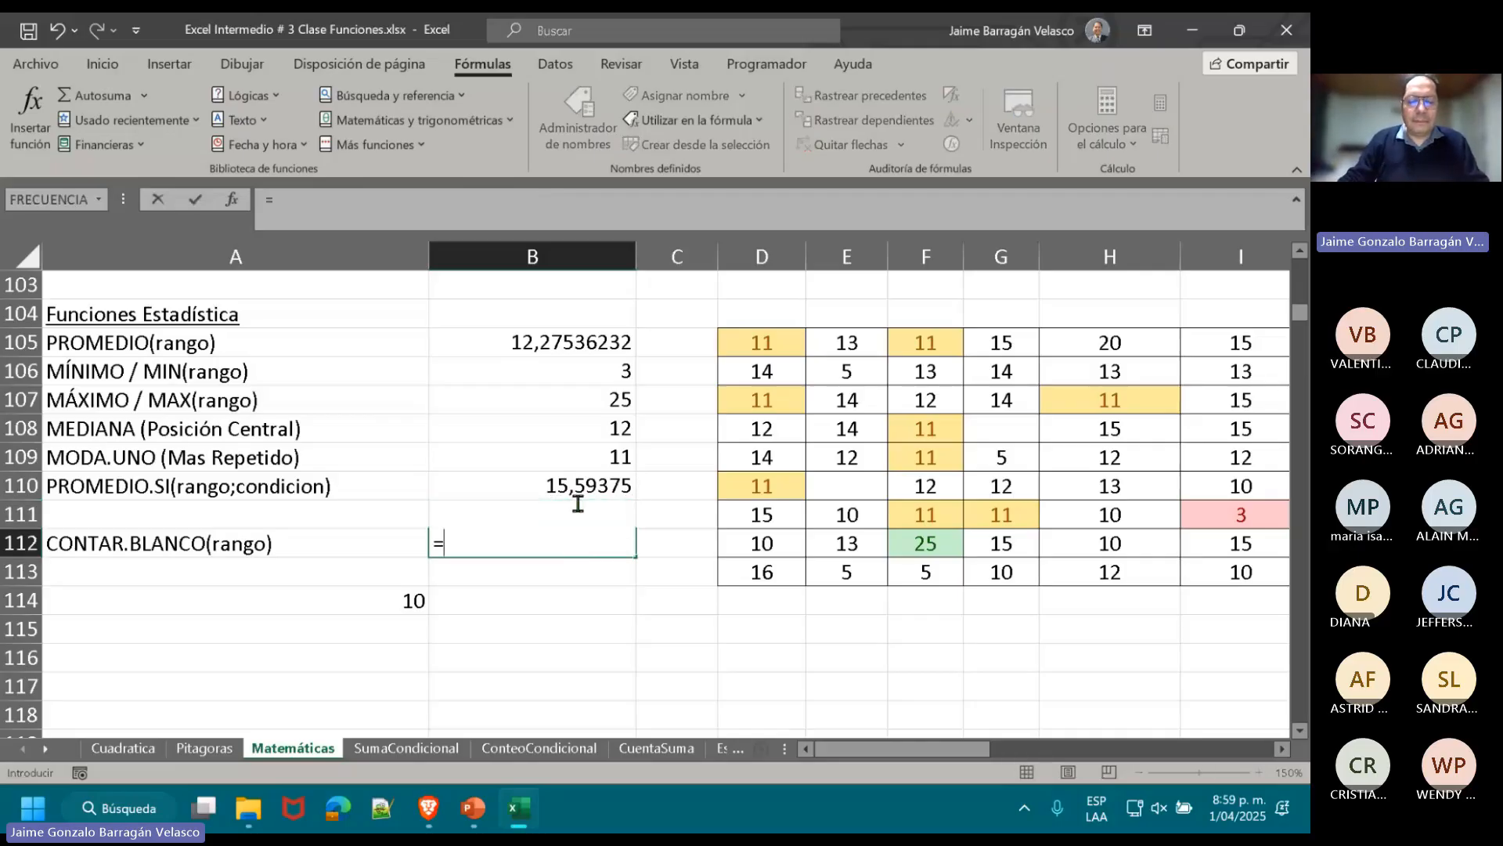
text(CON)
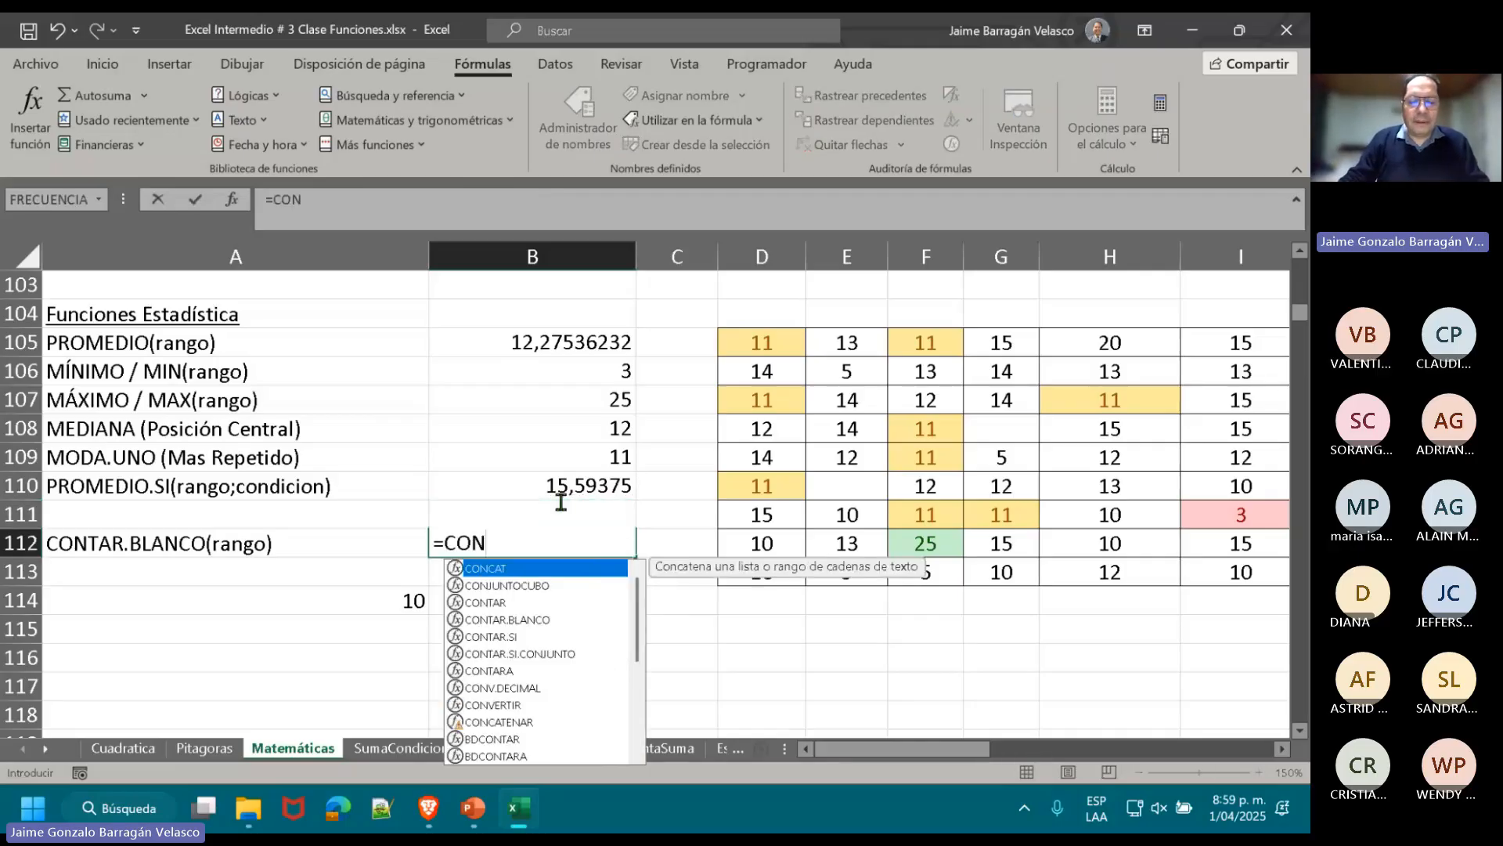
double_click(521, 619)
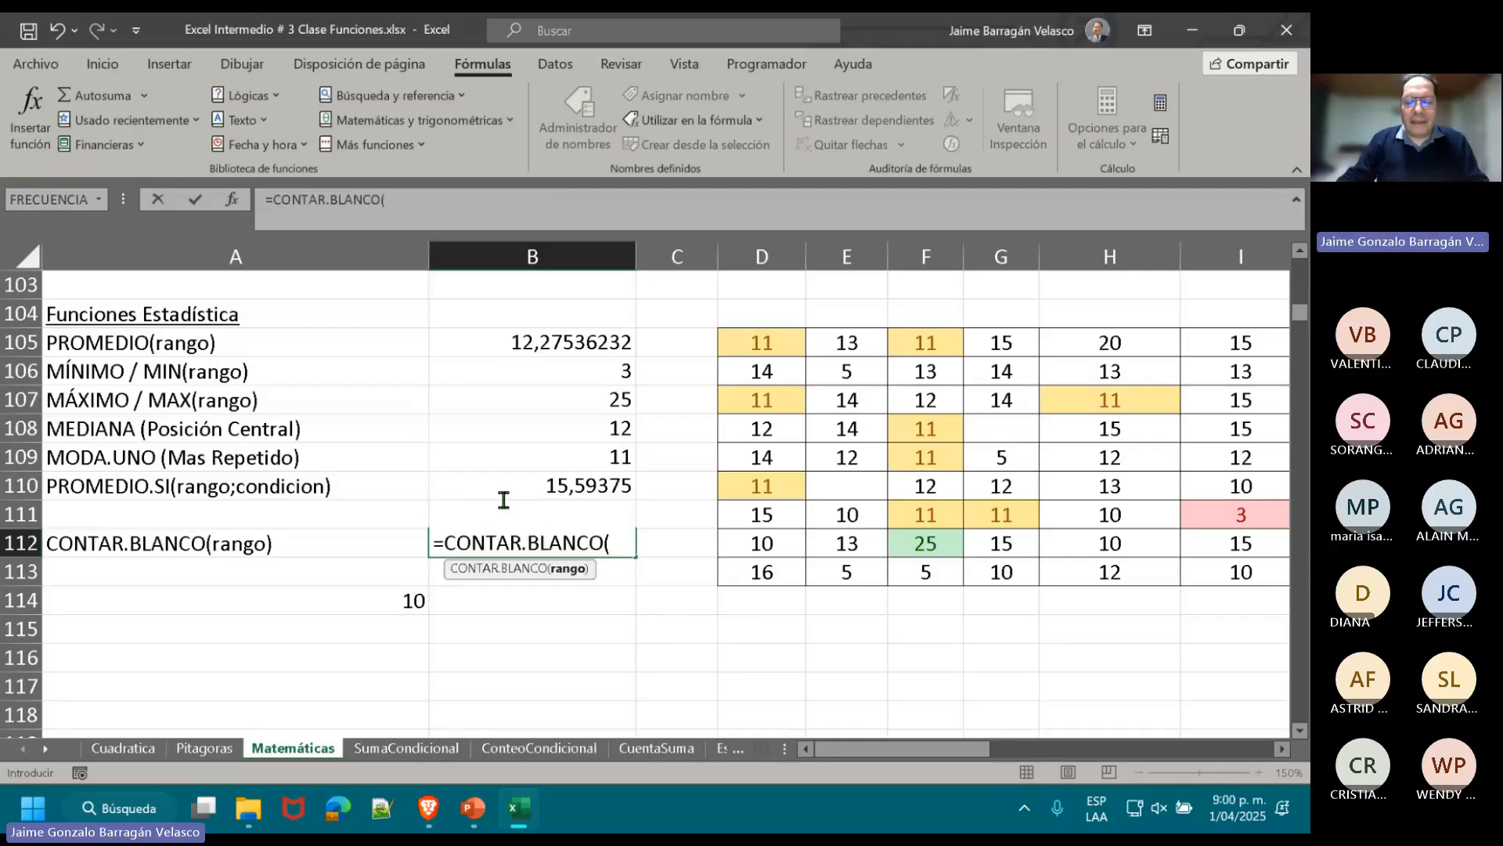
text(TBL)
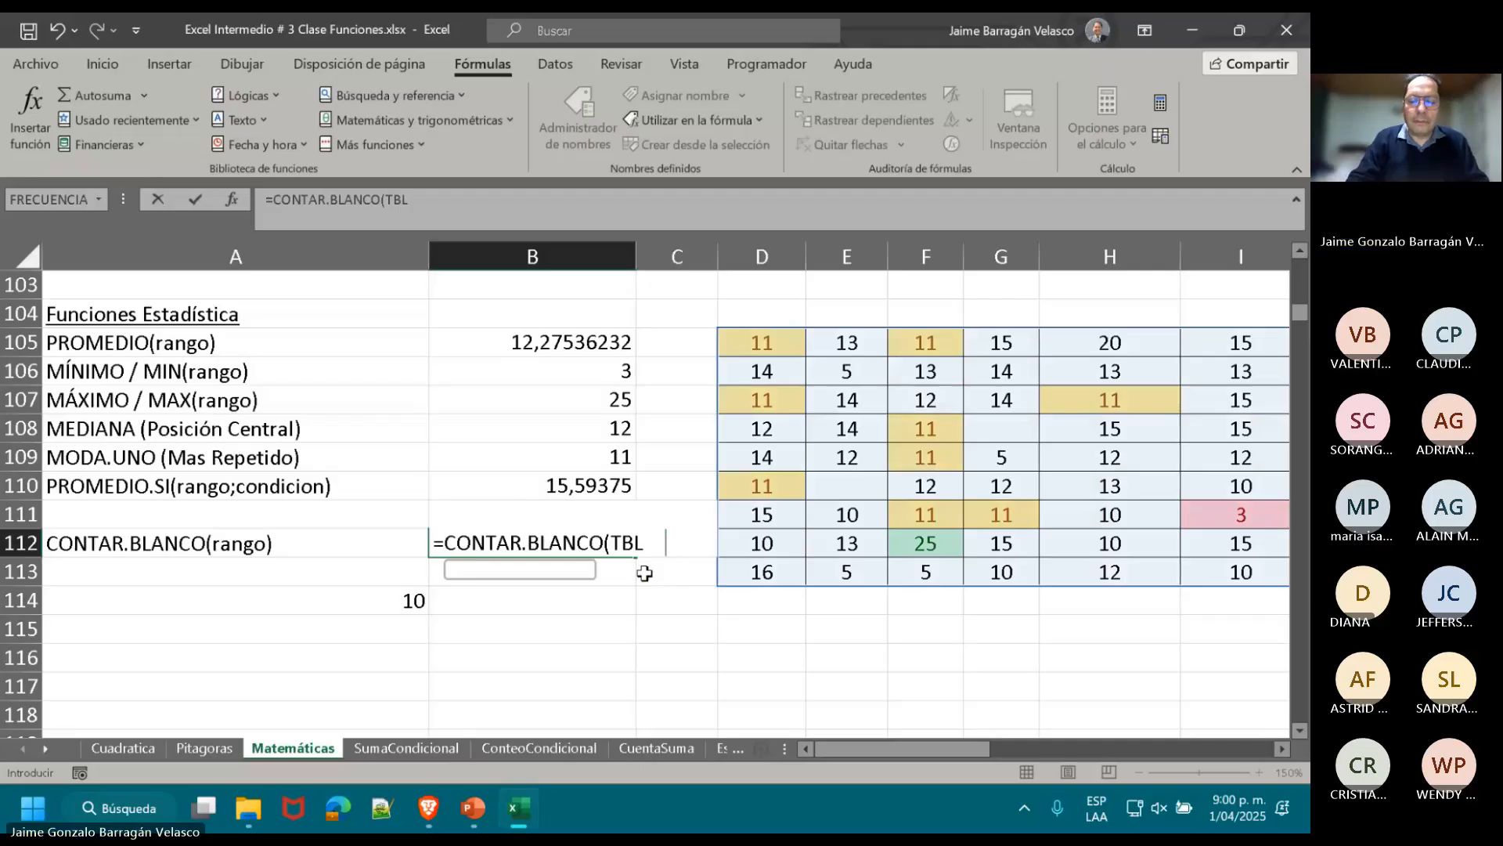
key(Tab)
text())
key(Return)
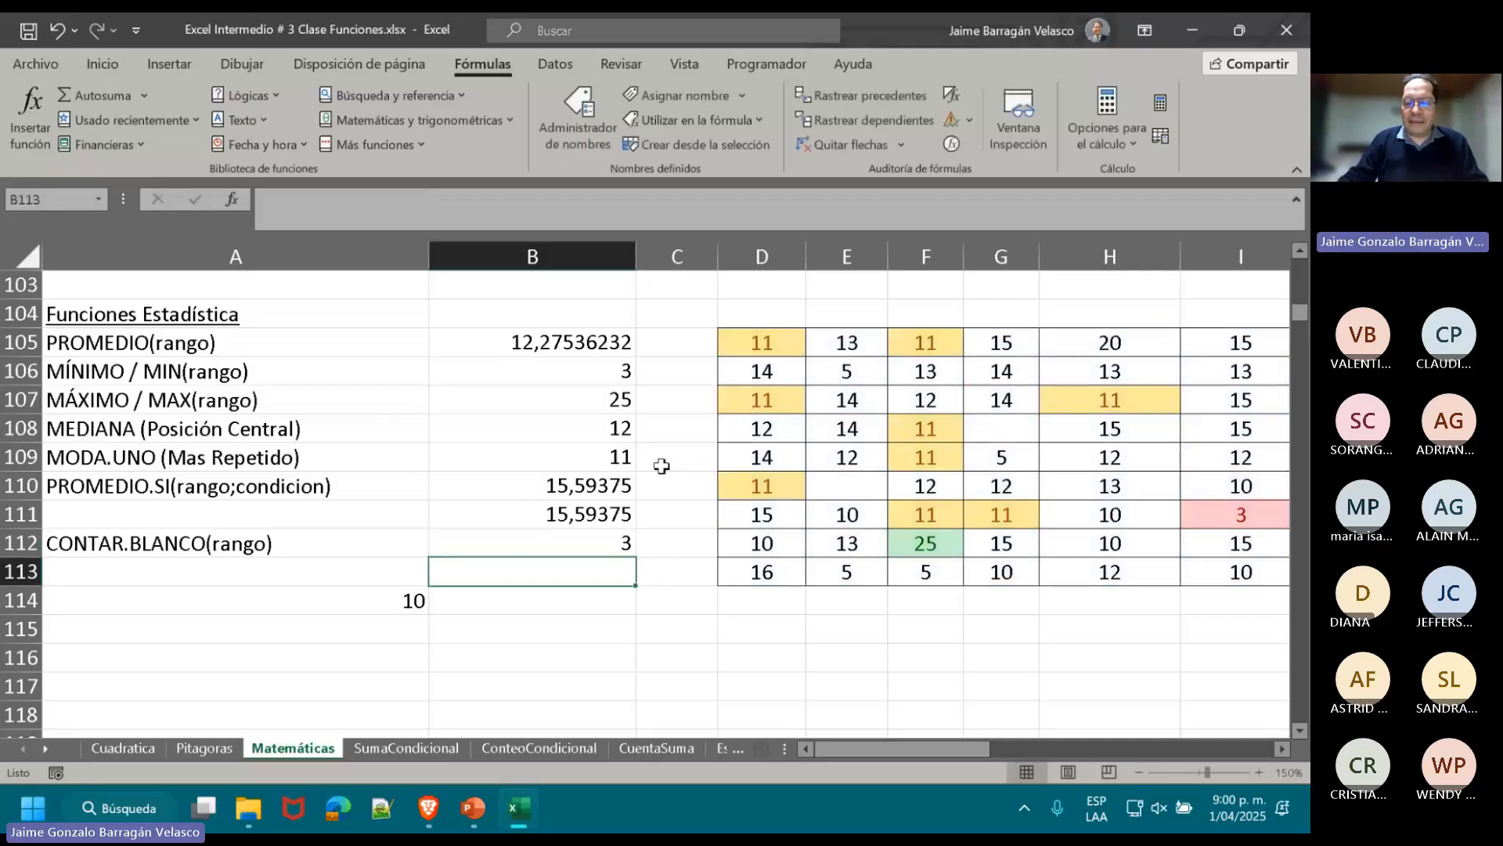
- Select the table D105:K113 and start an "Es igual a" conditional formatting rule with its comparison value left empty
scroll(853, 711, right, 2)
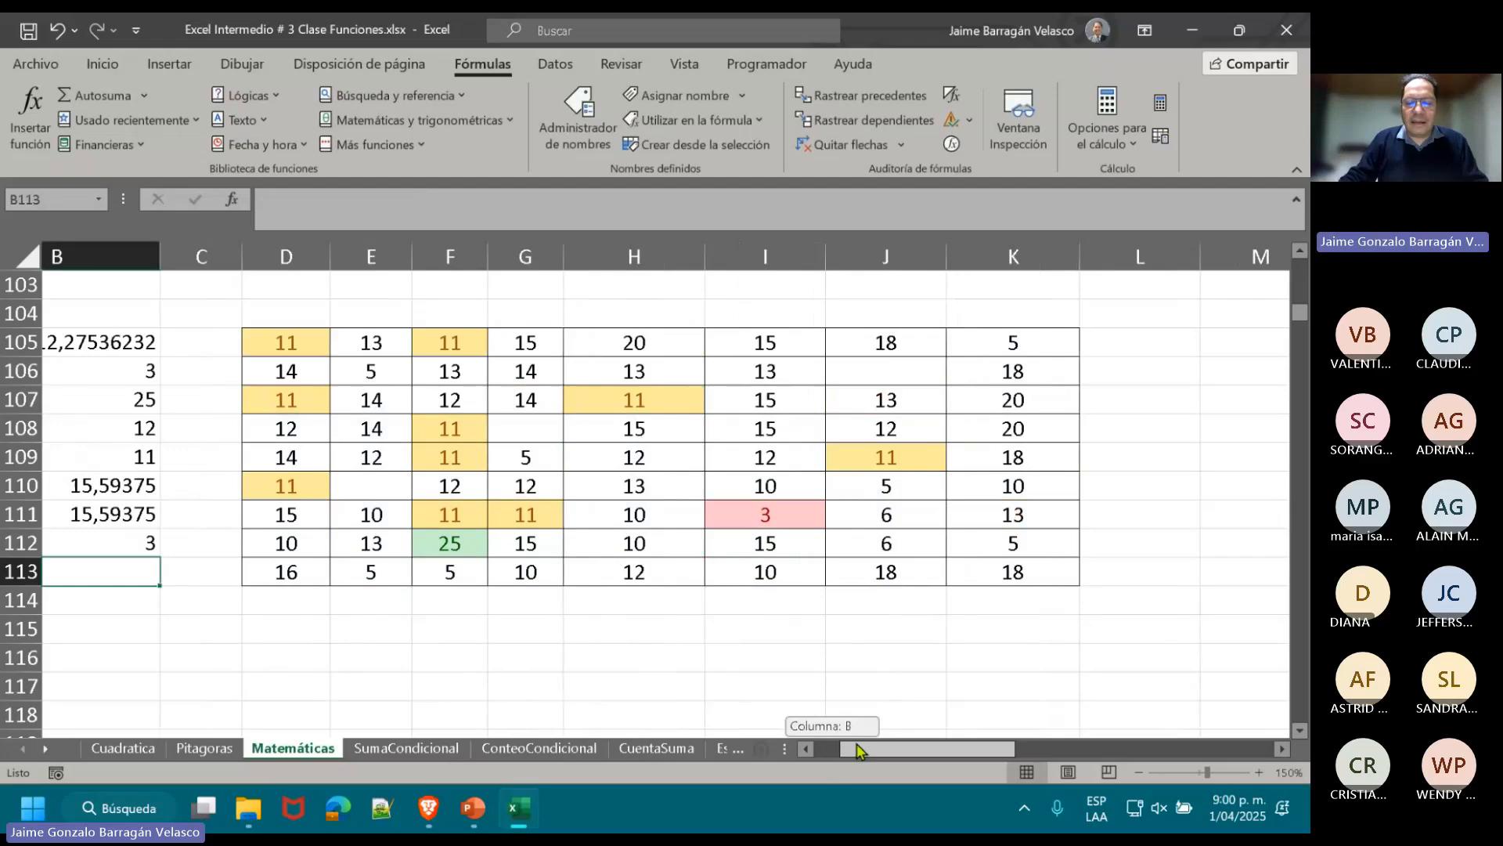
click(383, 335)
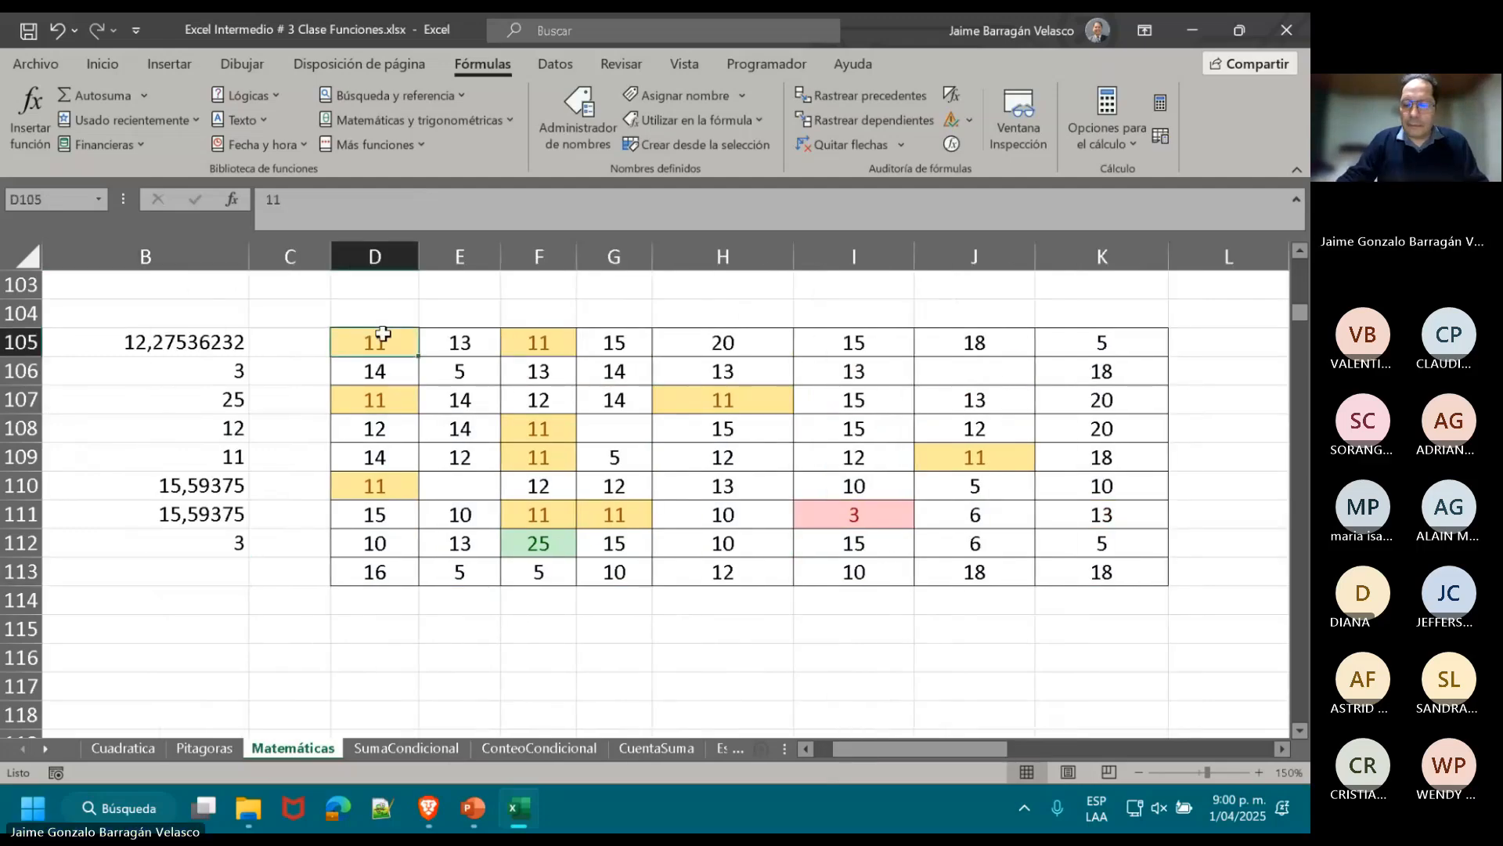
drag(383, 335, 1049, 558)
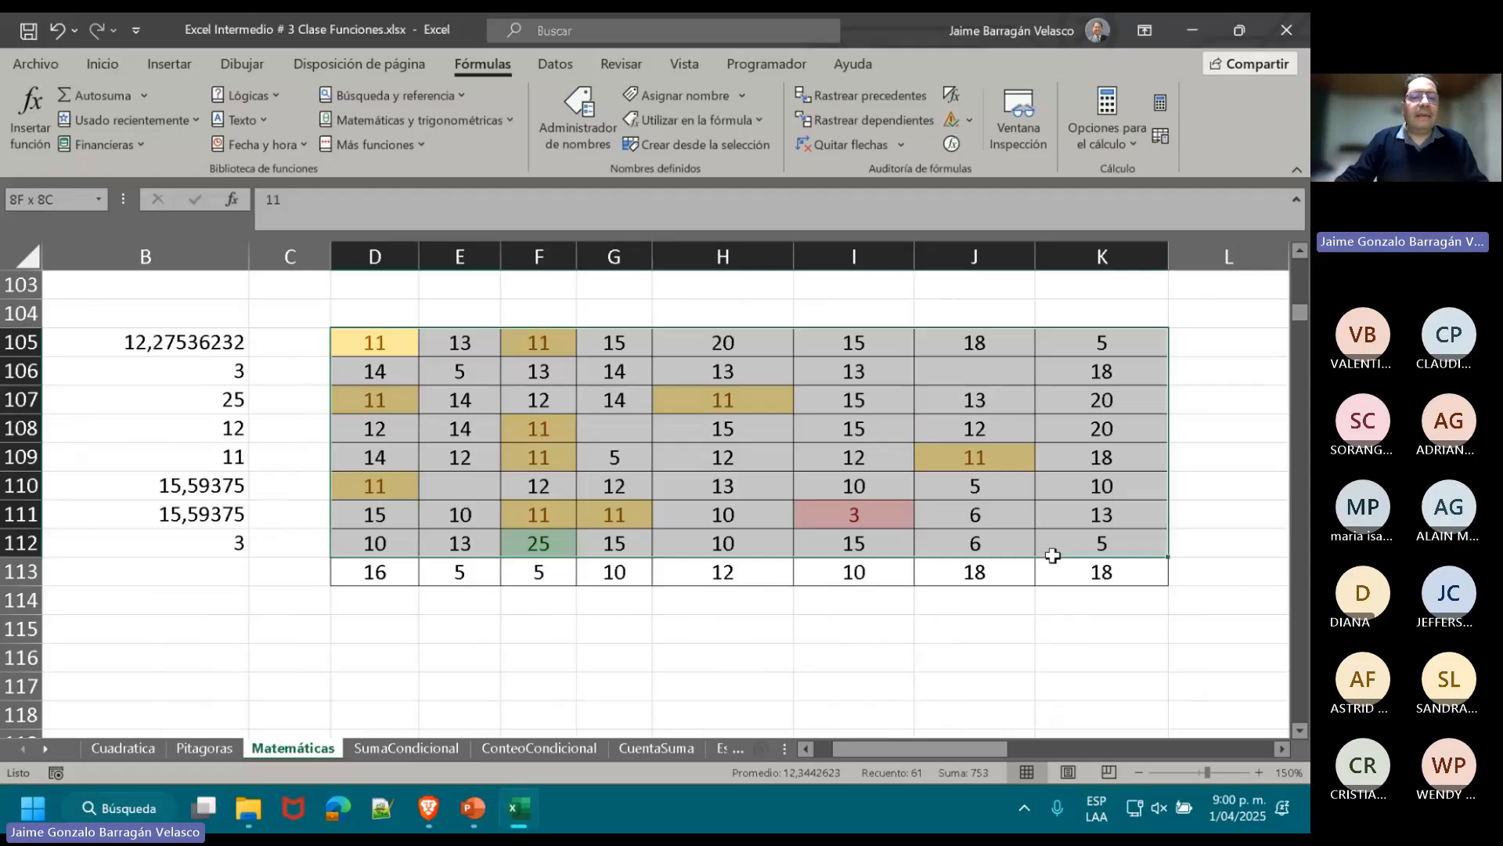
click(109, 63)
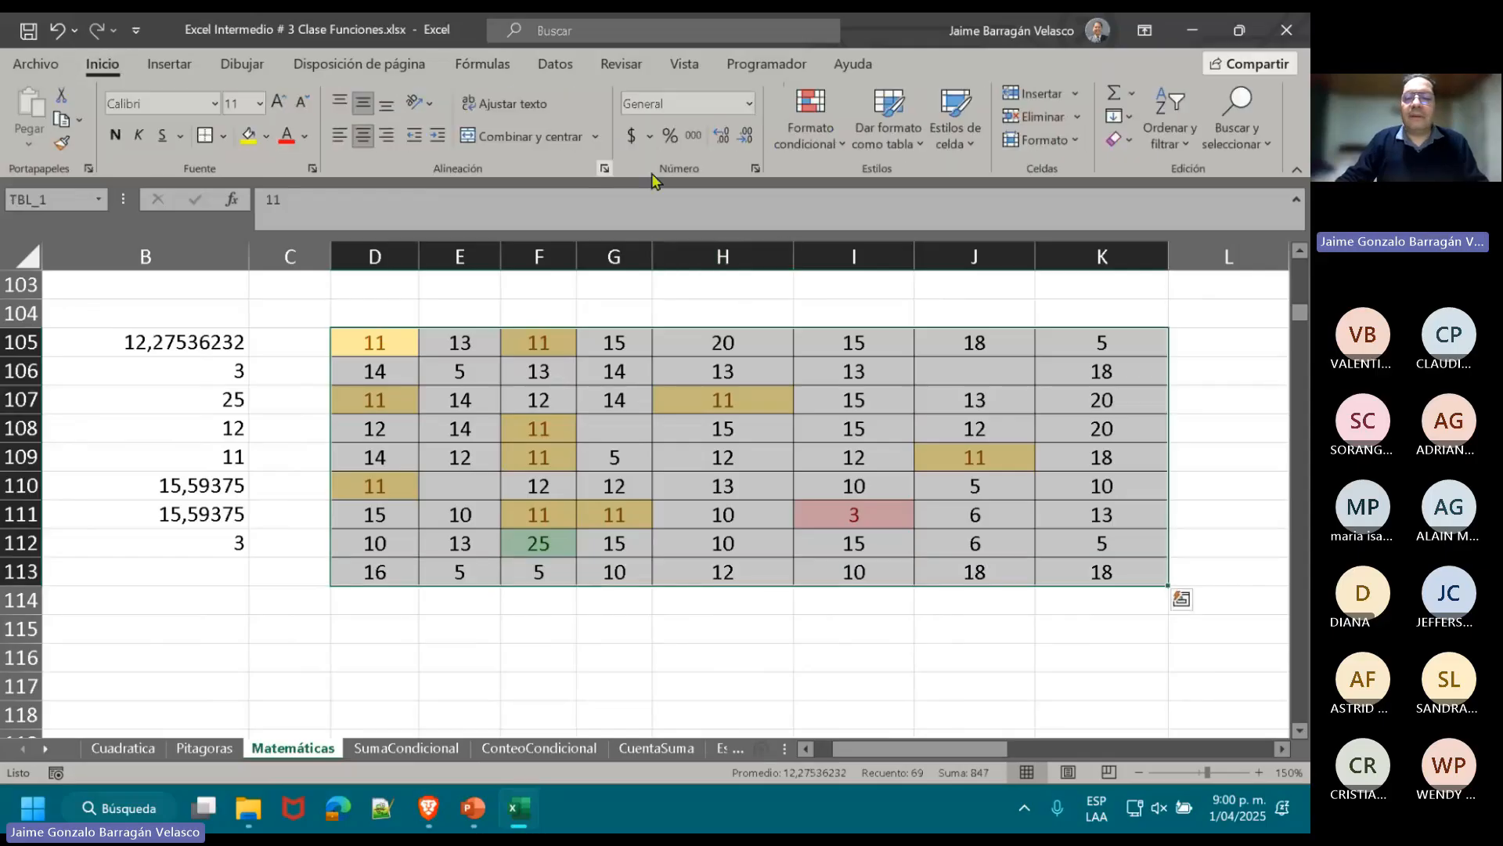
click(844, 145)
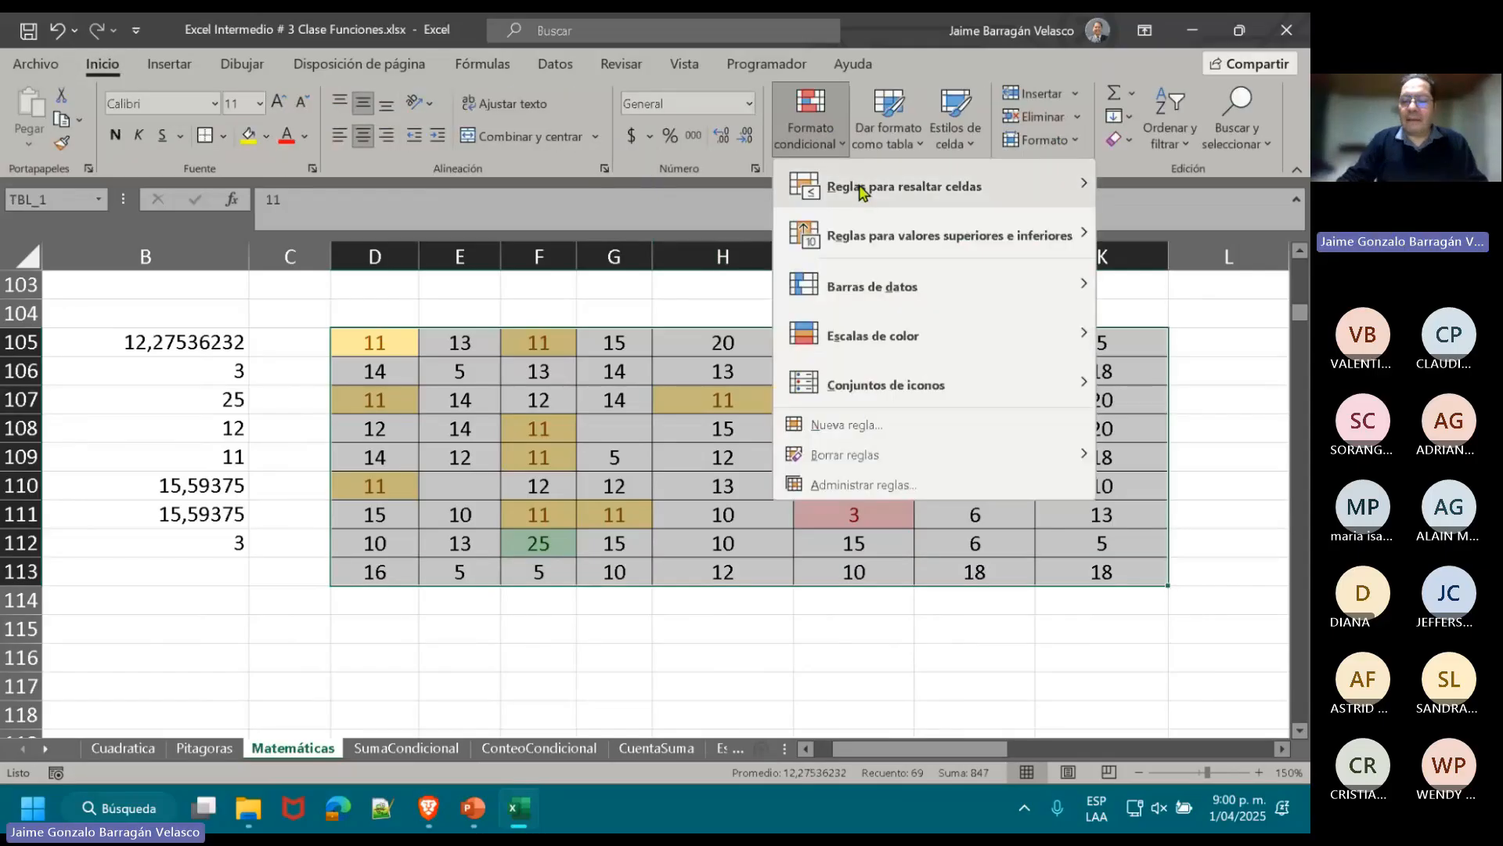
mouse_move(862, 192)
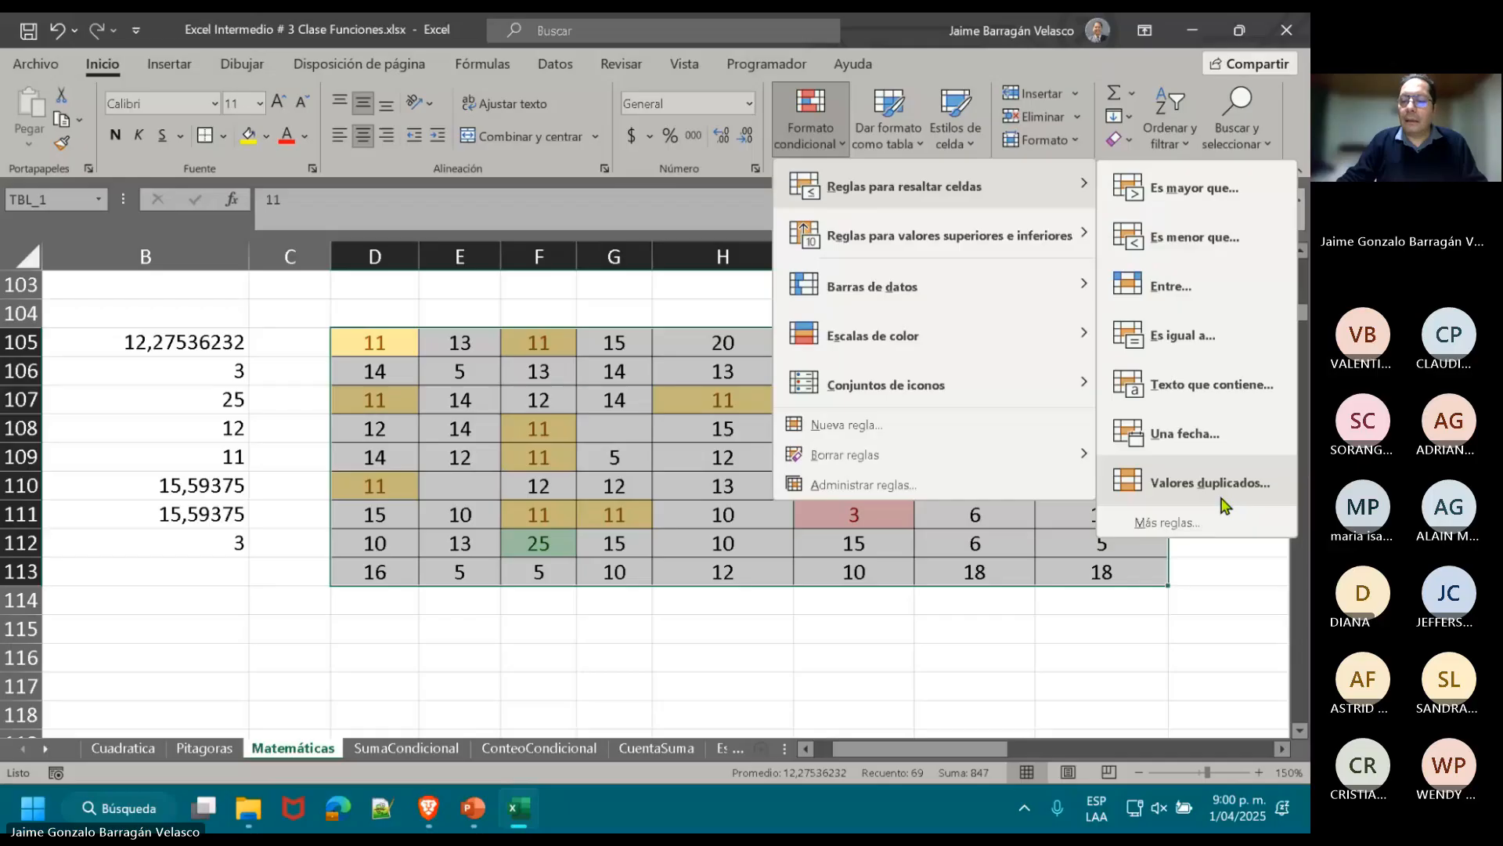
mouse_move(1053, 249)
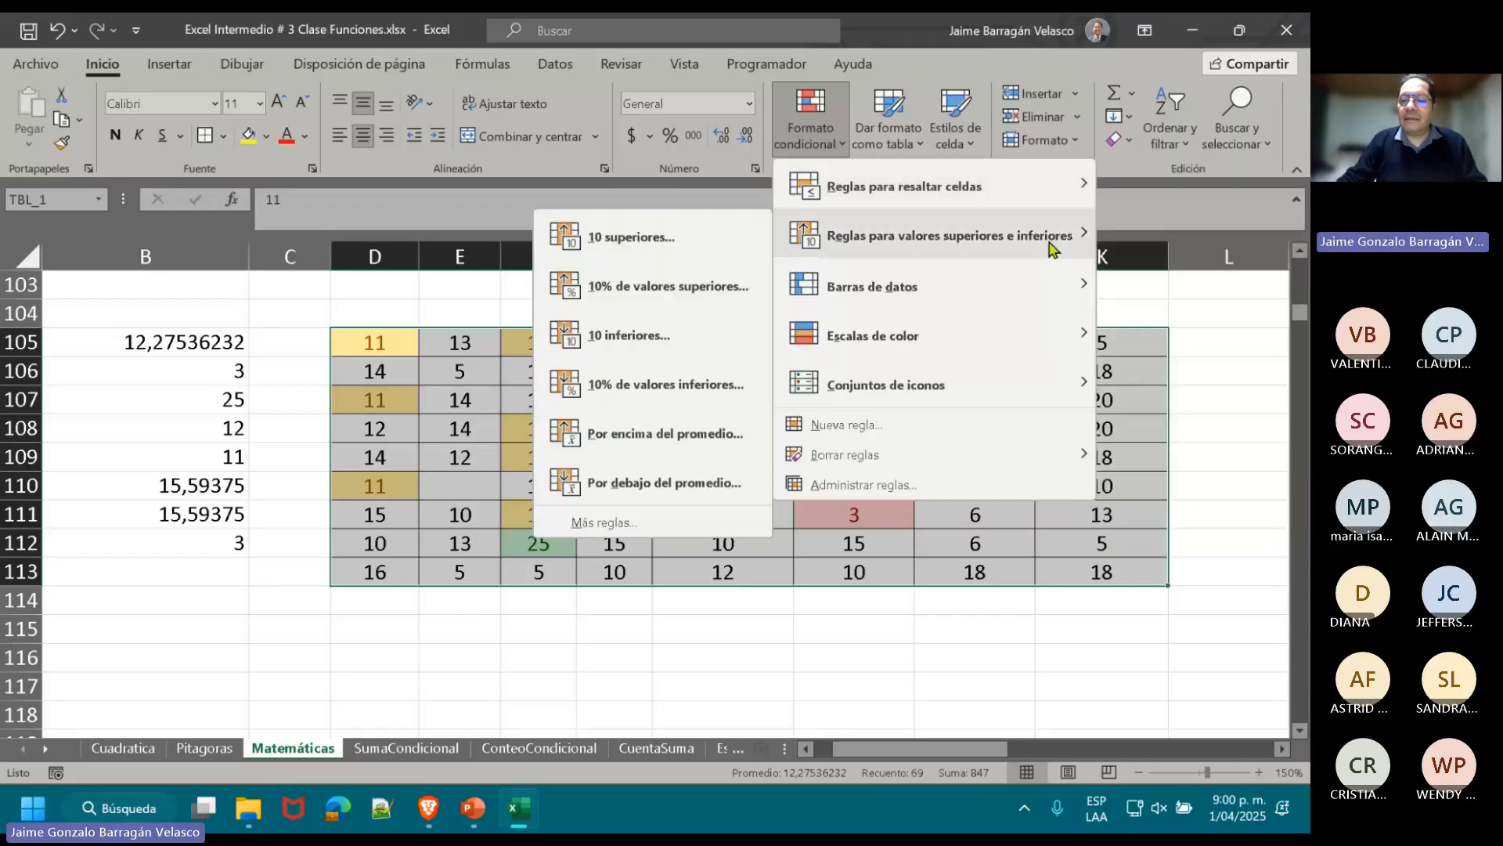
mouse_move(1037, 192)
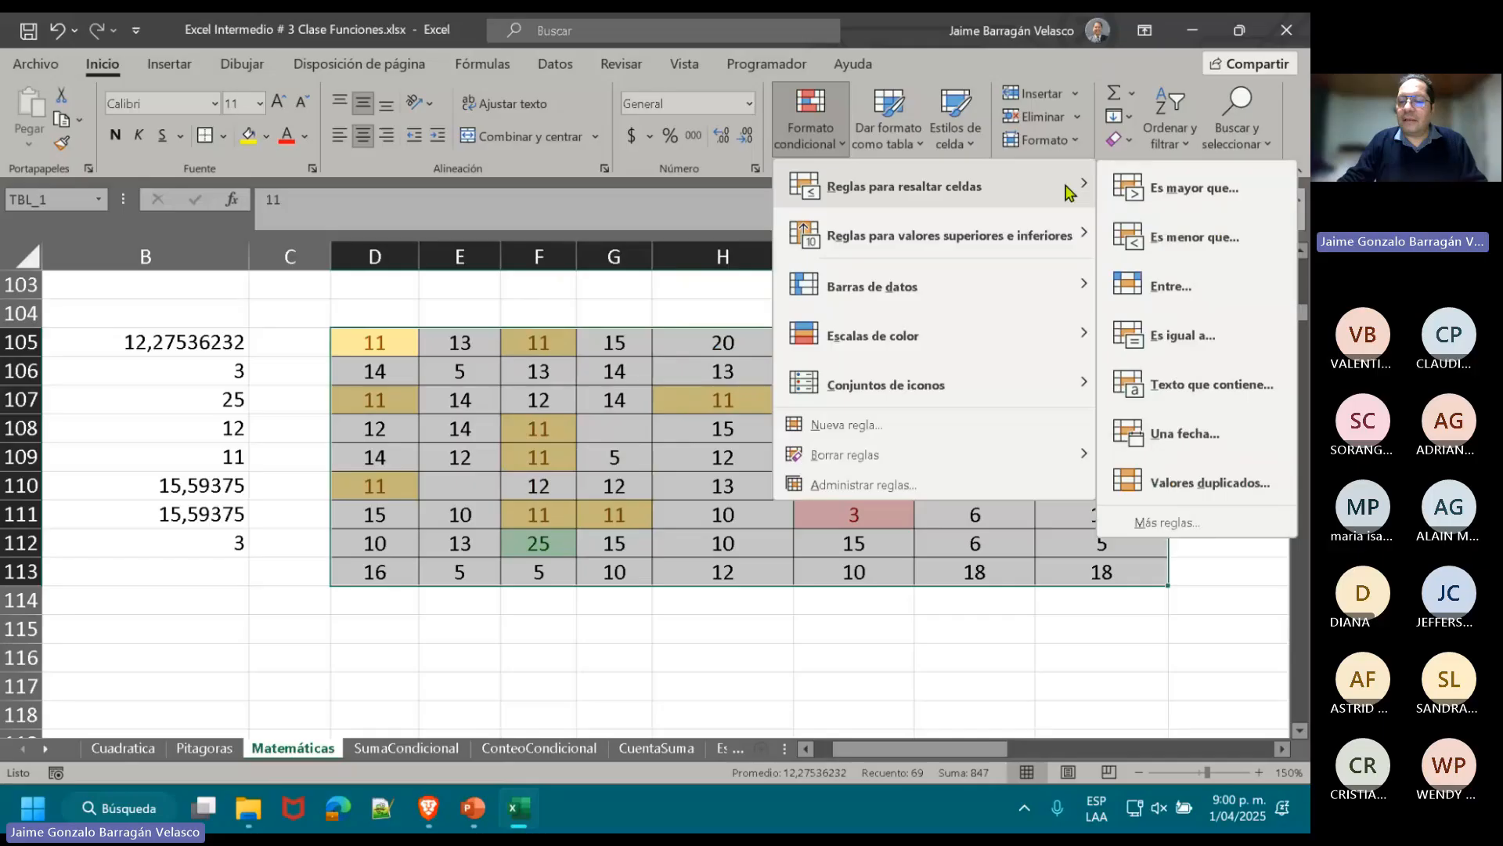
click(1210, 337)
key(BackSpace)
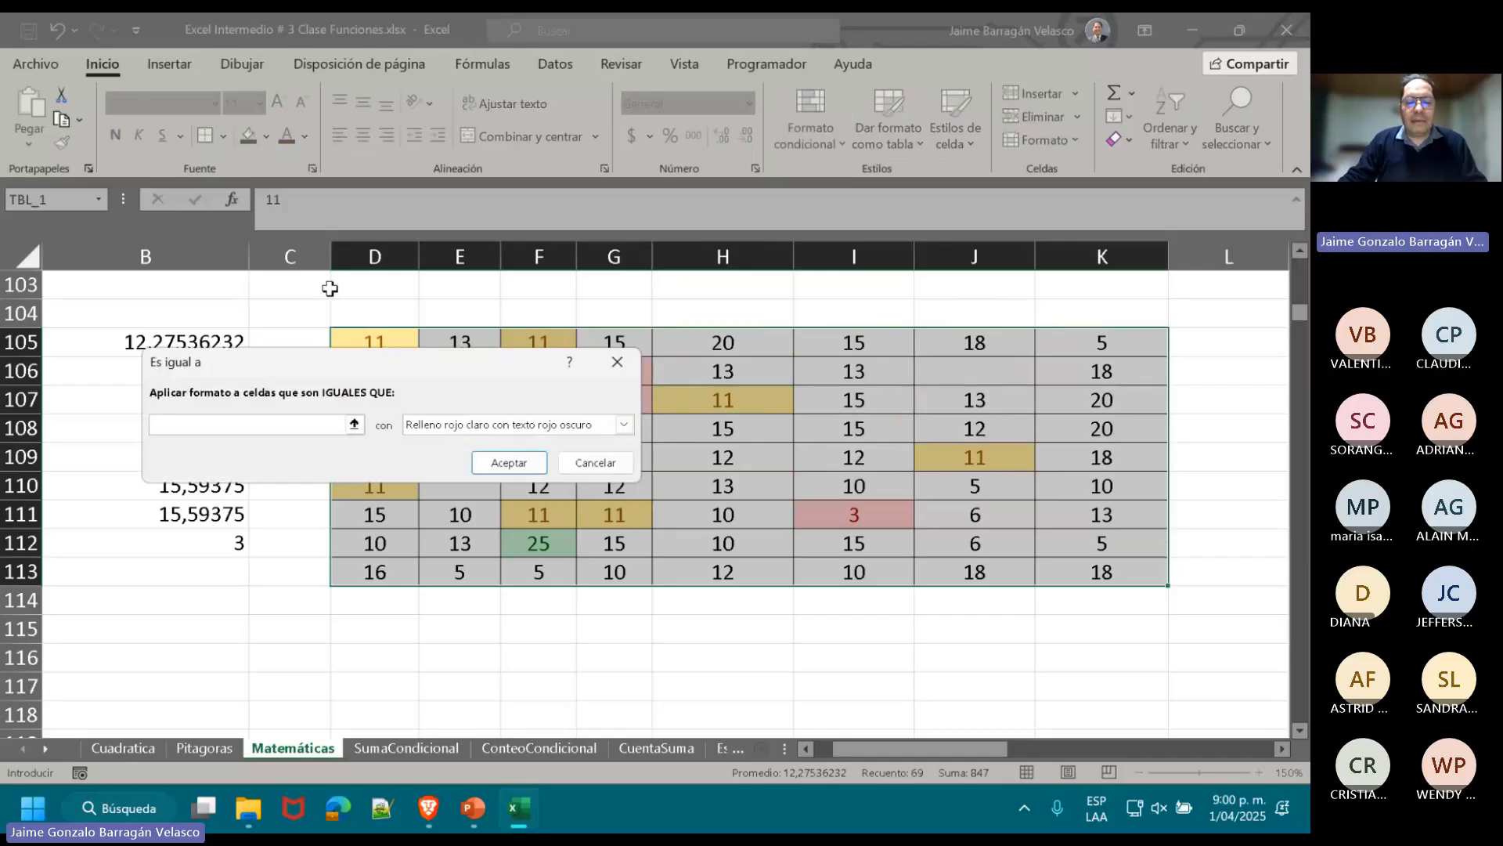
- Complete the "Es igual a" rule on D105:K113 with a single space as comparison value and a custom solid green fill
click(624, 424)
click(537, 531)
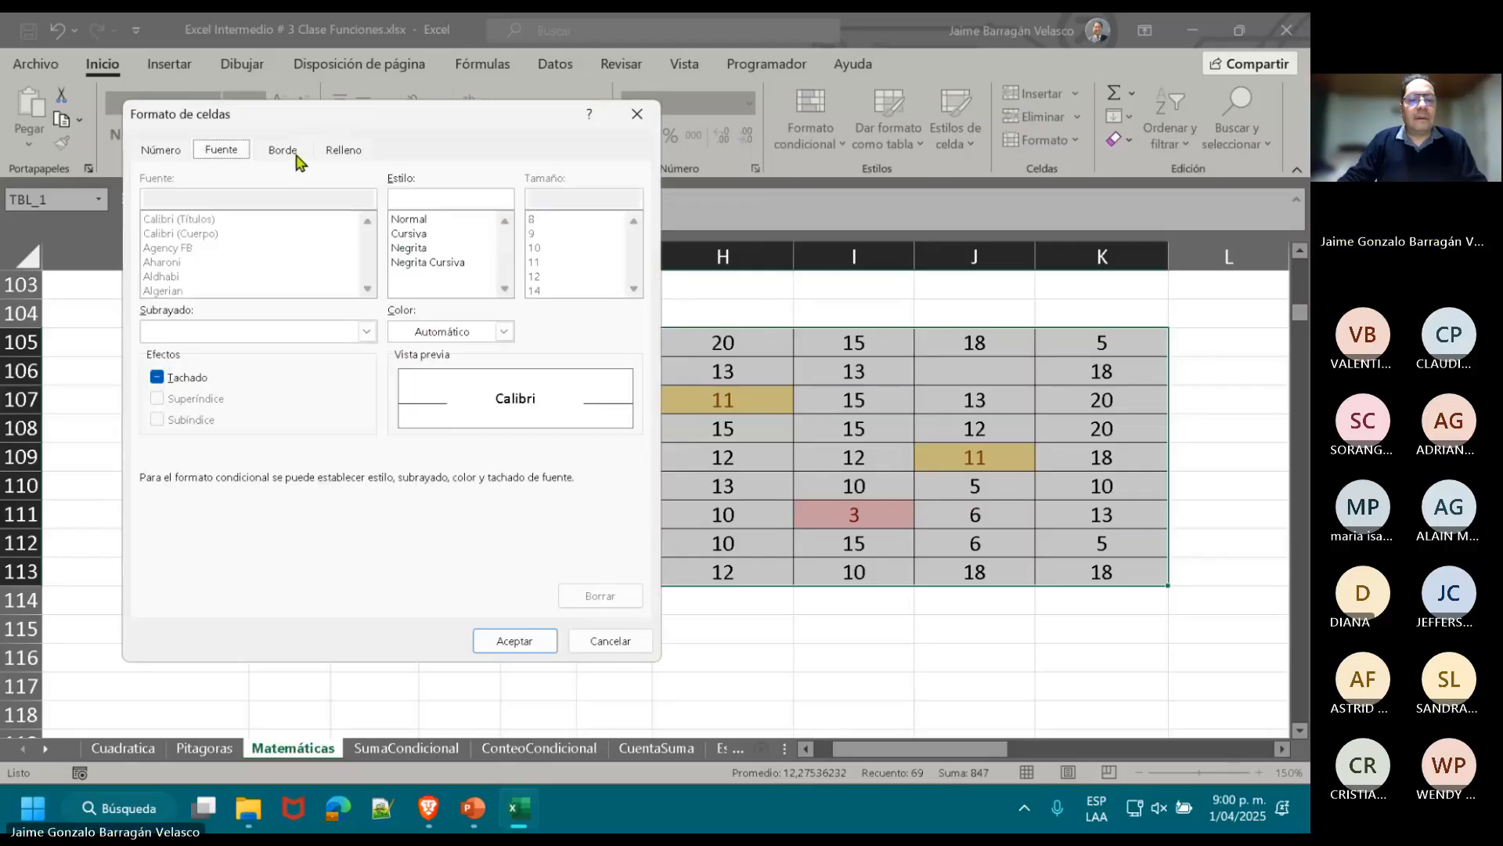
click(340, 153)
click(326, 223)
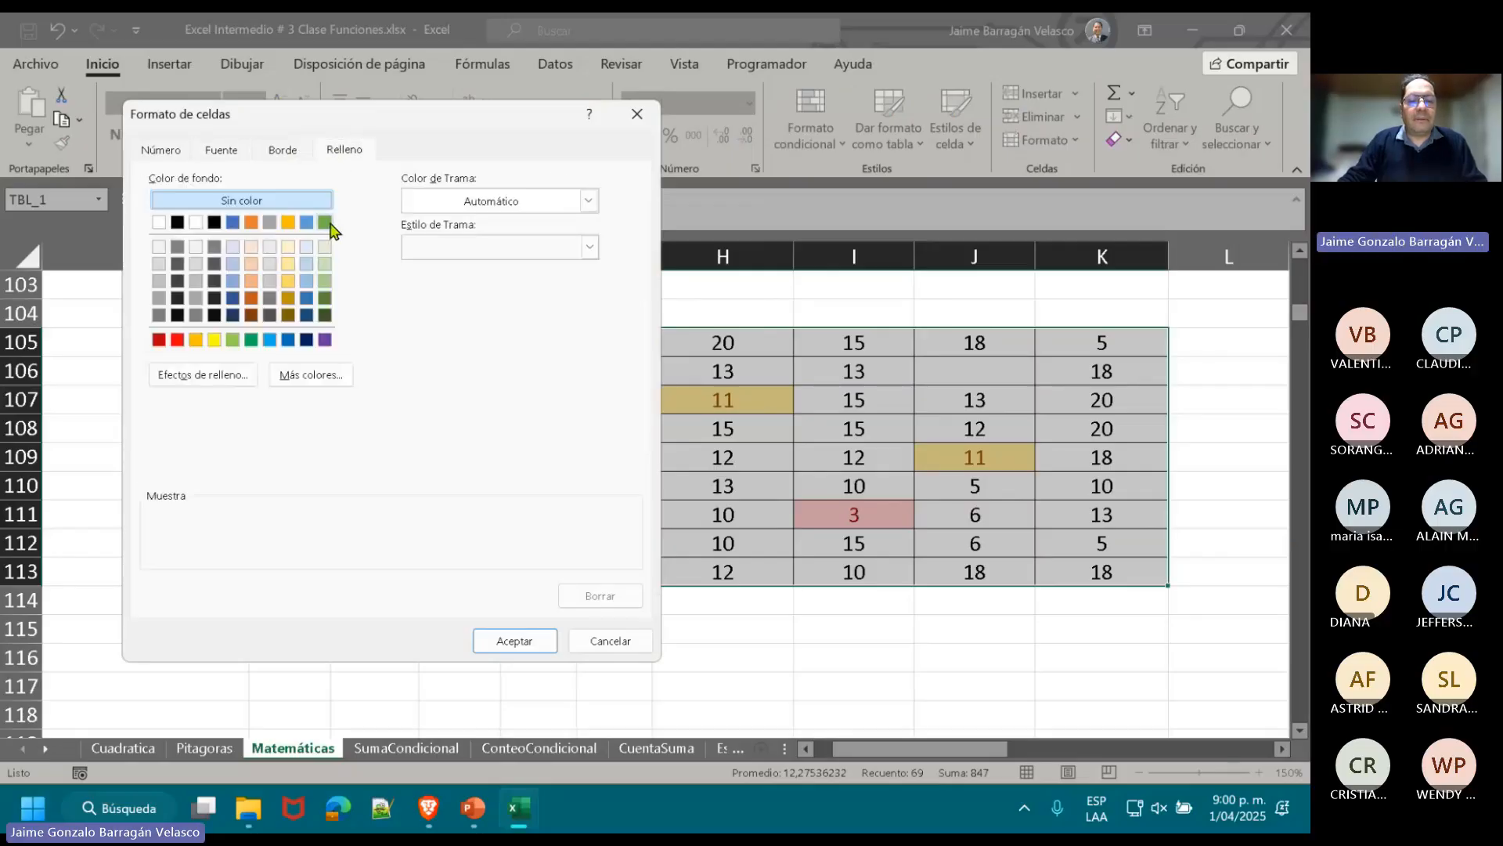
click(515, 640)
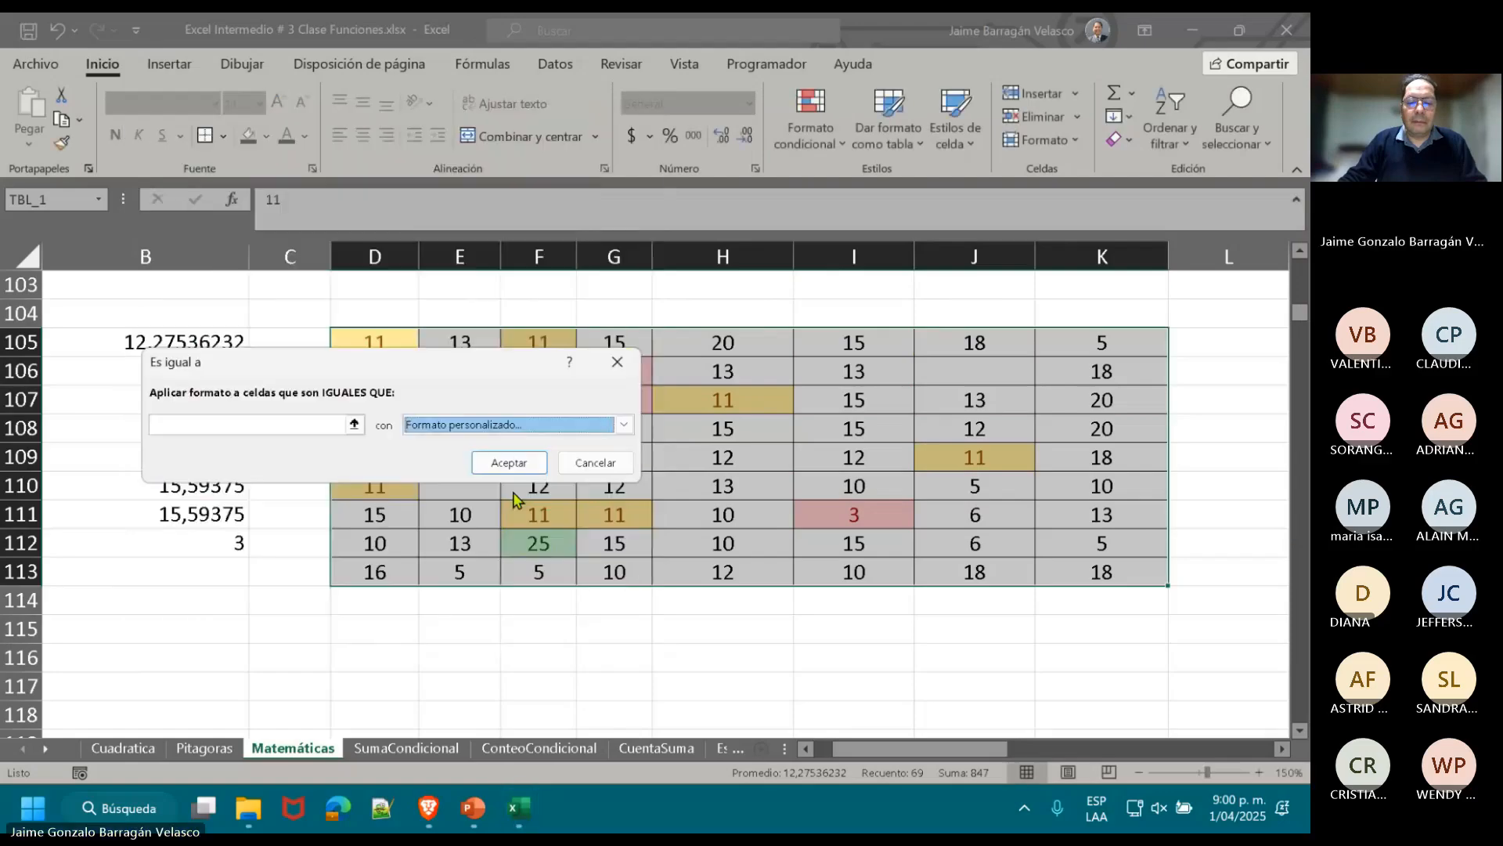
click(509, 461)
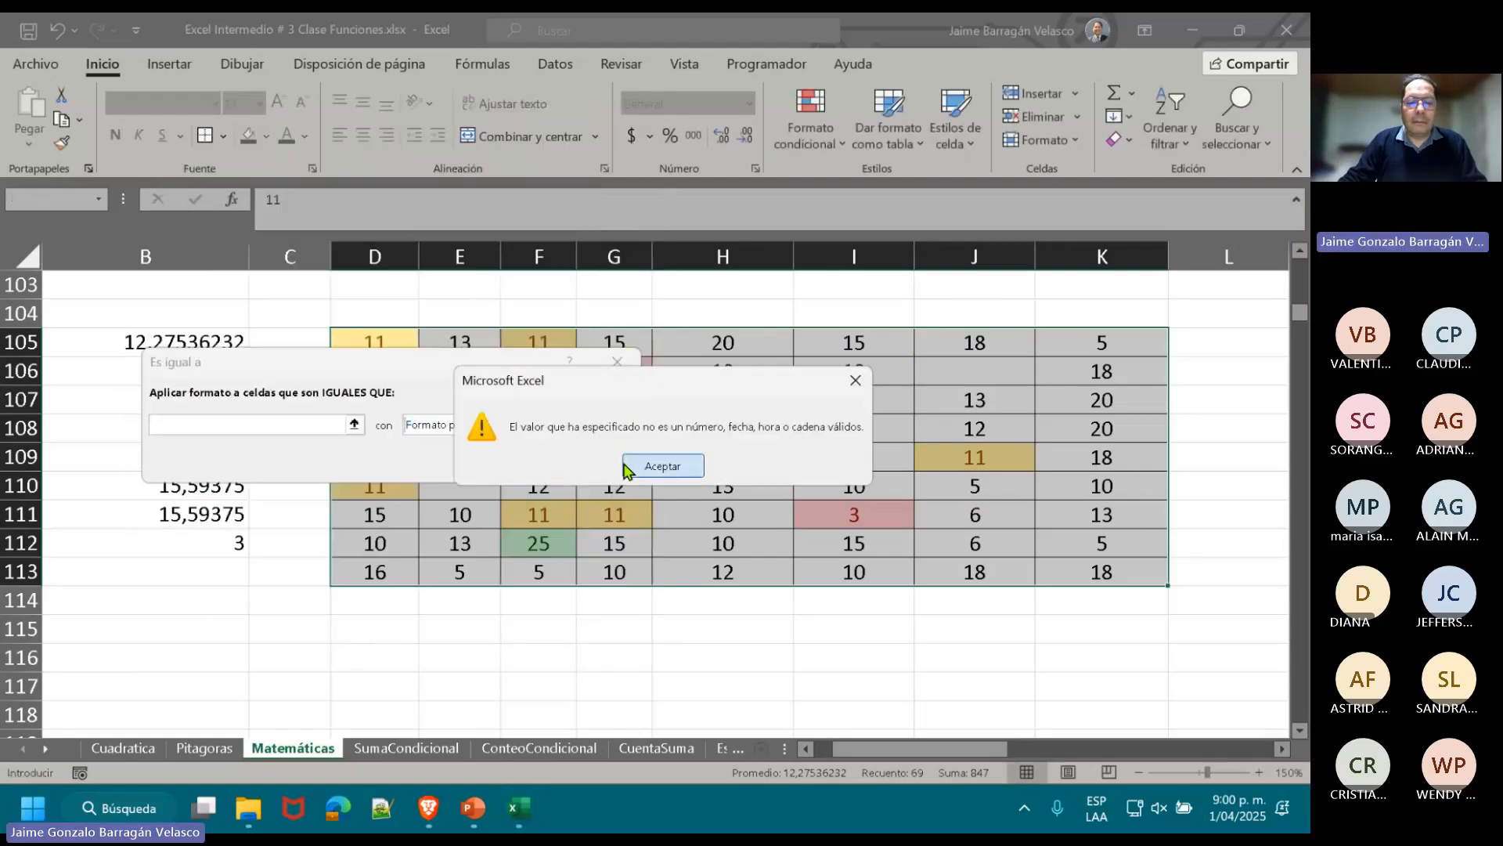
click(662, 465)
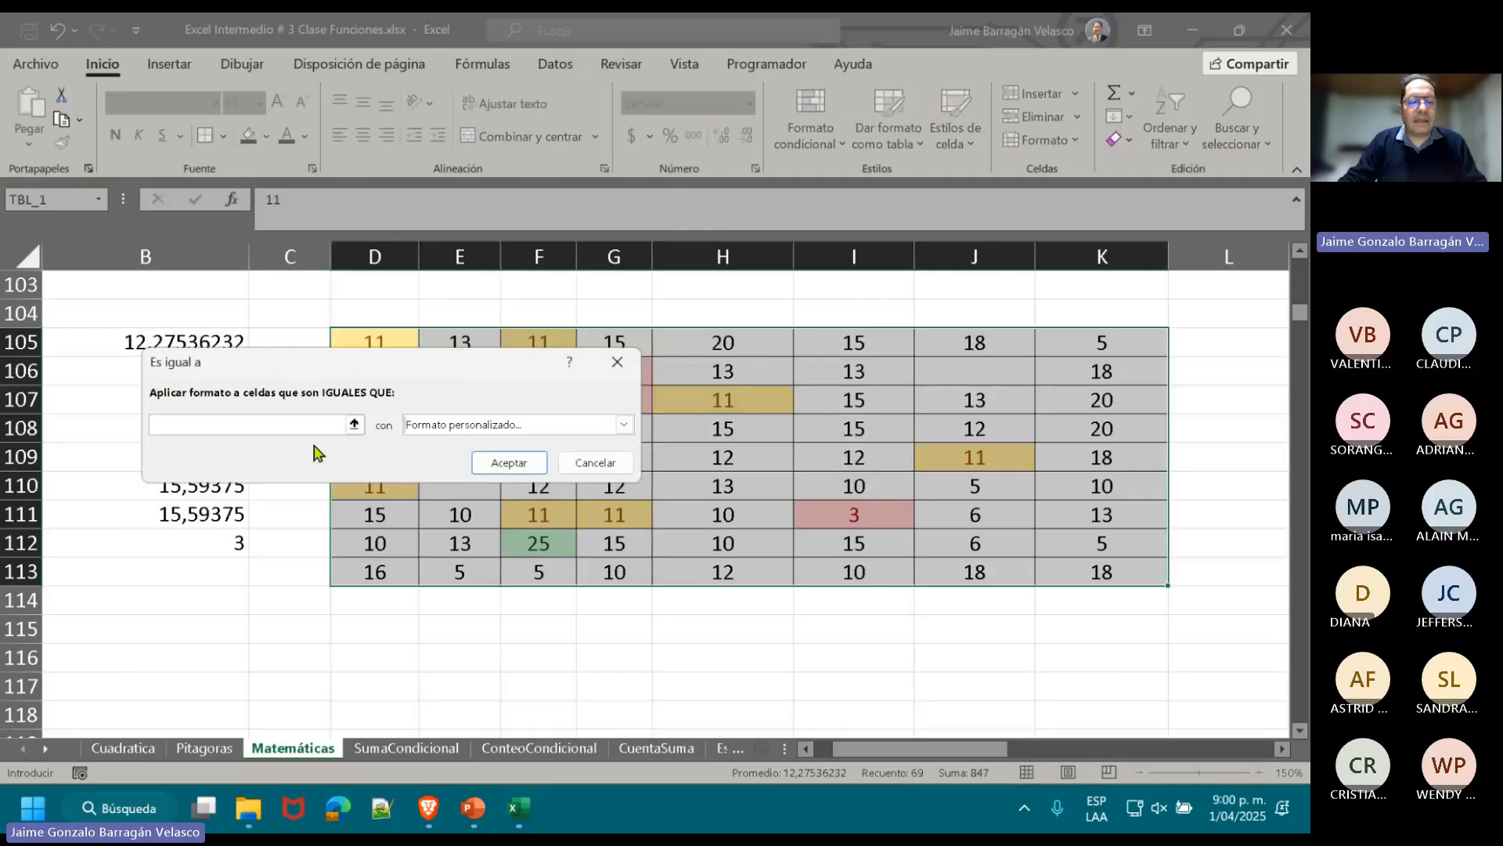
click(303, 427)
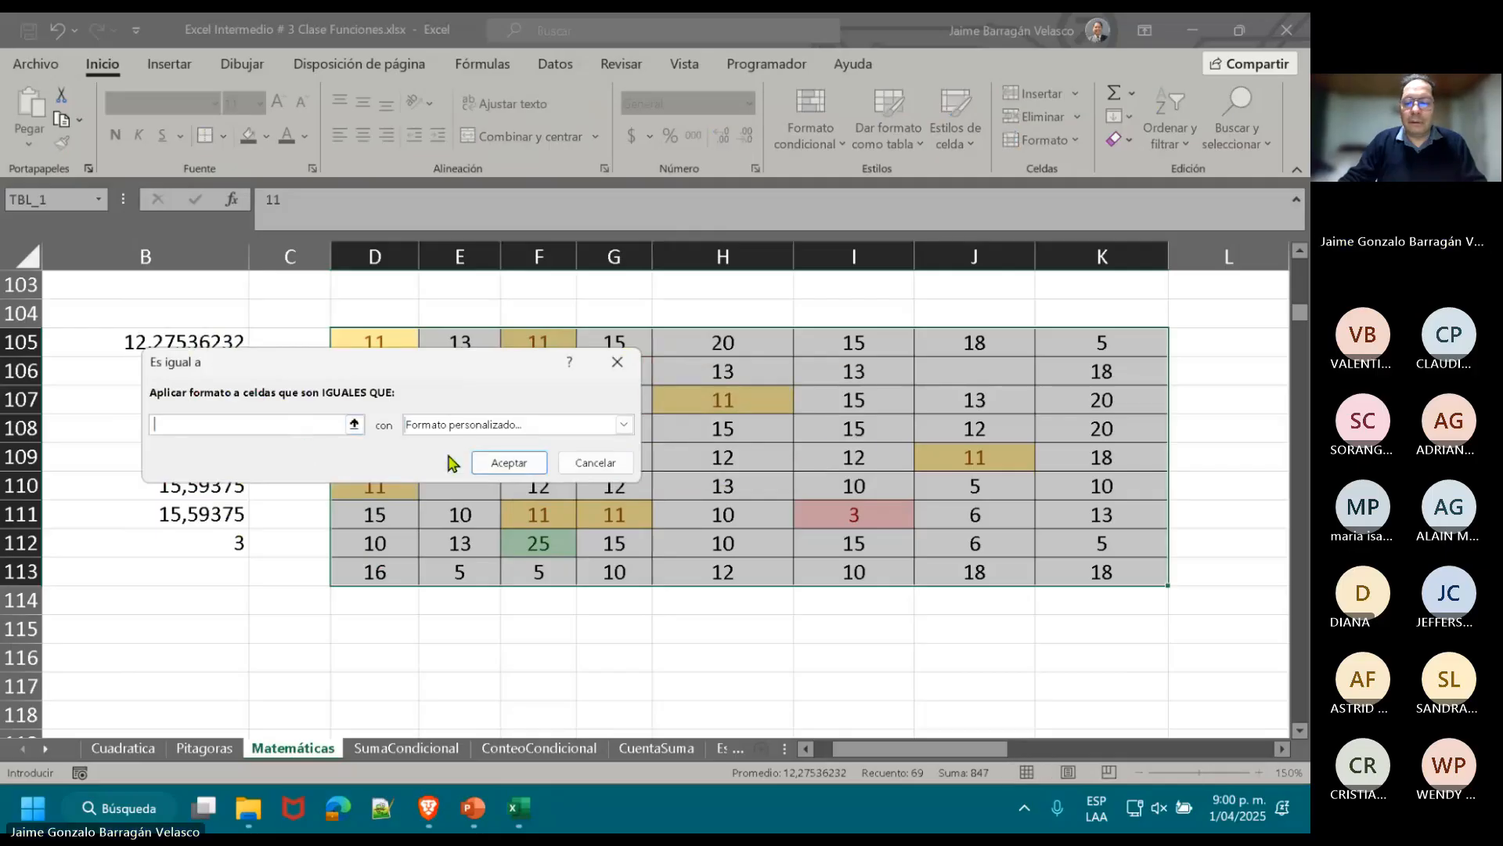
click(494, 460)
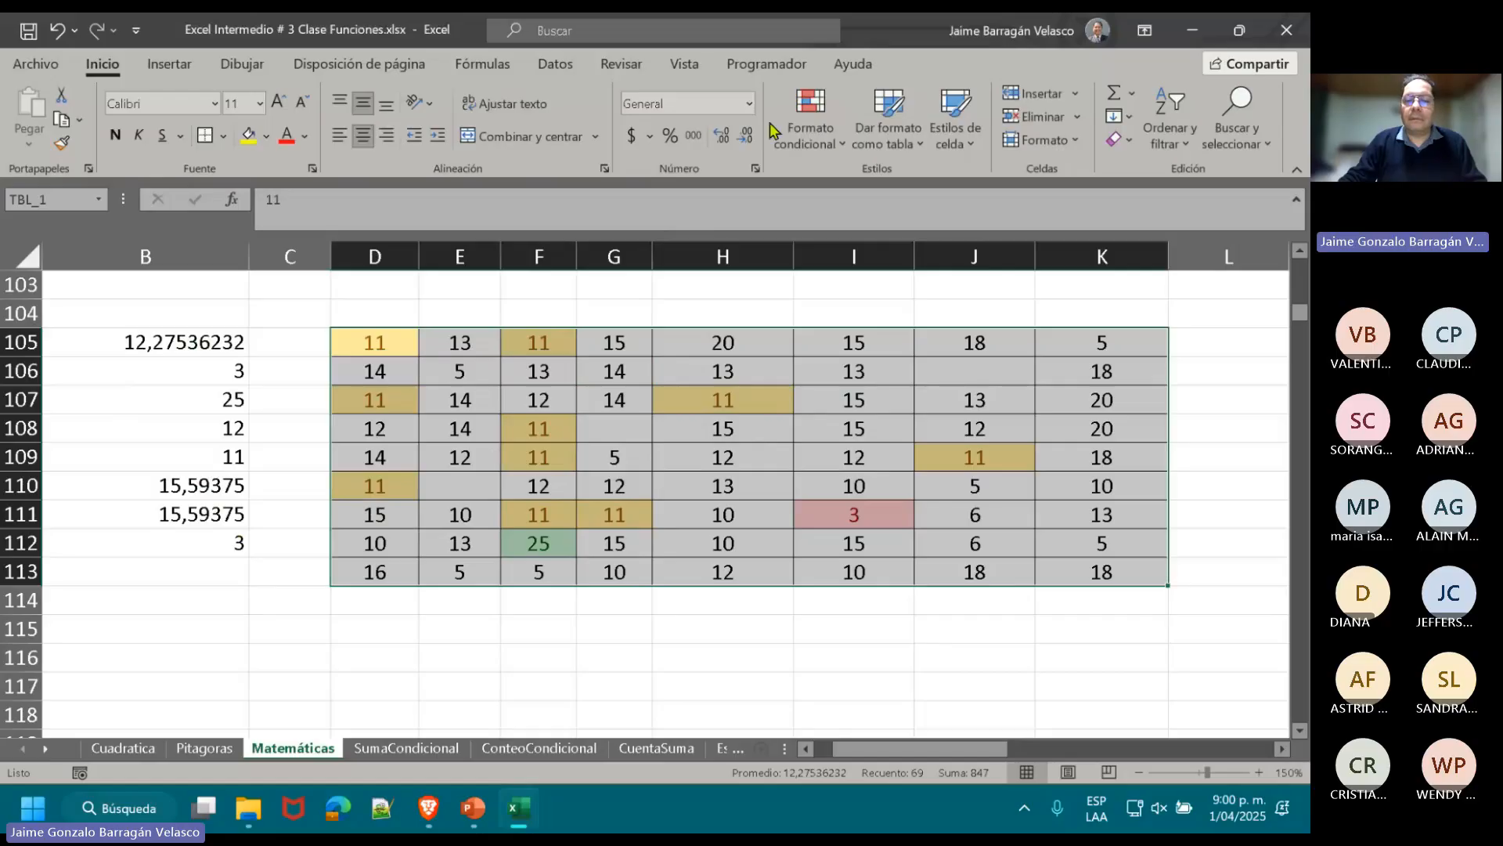
click(836, 146)
mouse_move(940, 202)
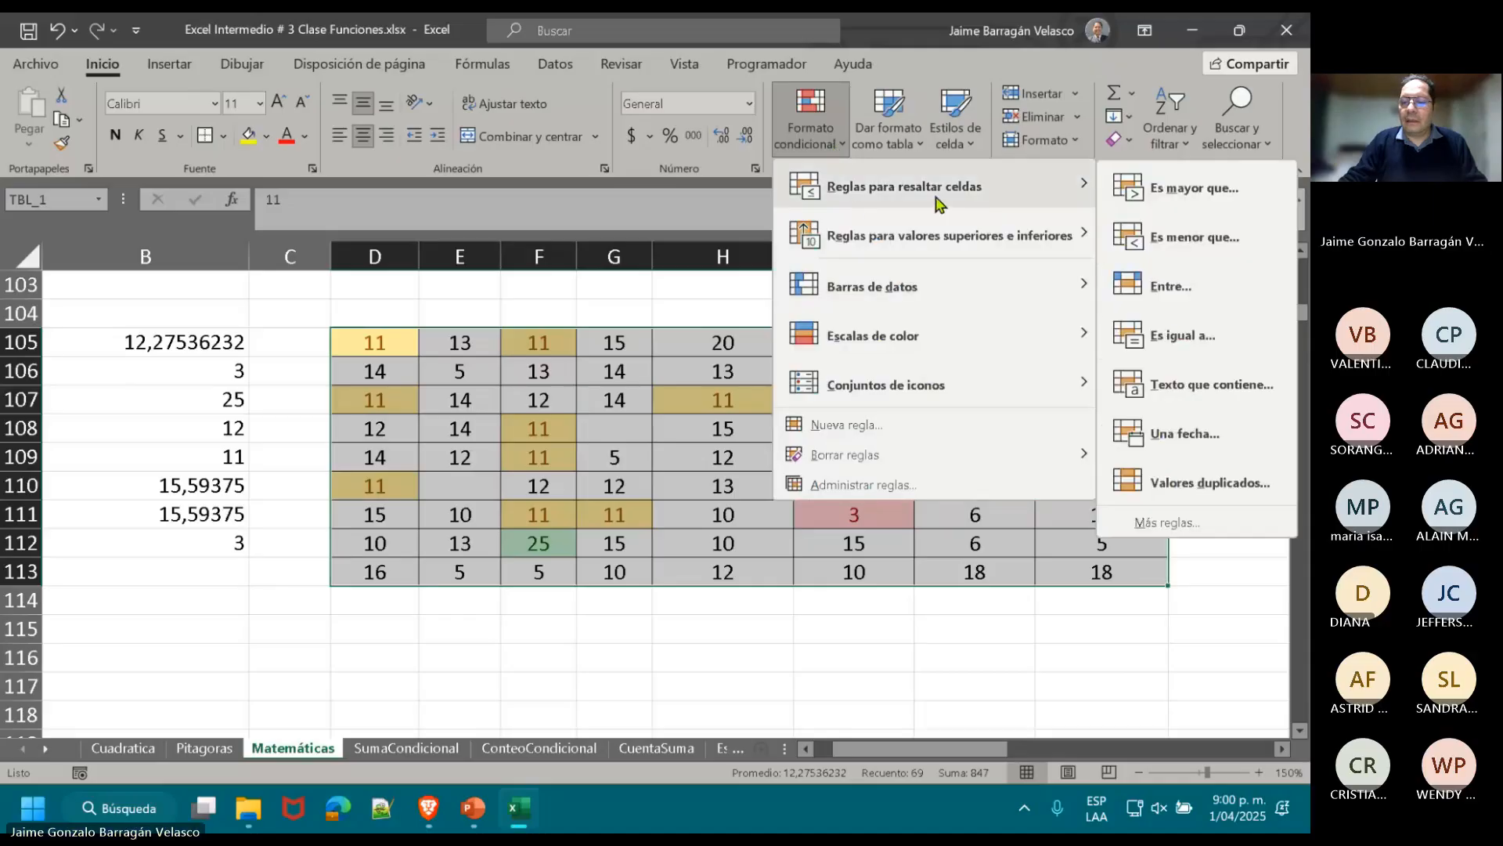
click(1183, 336)
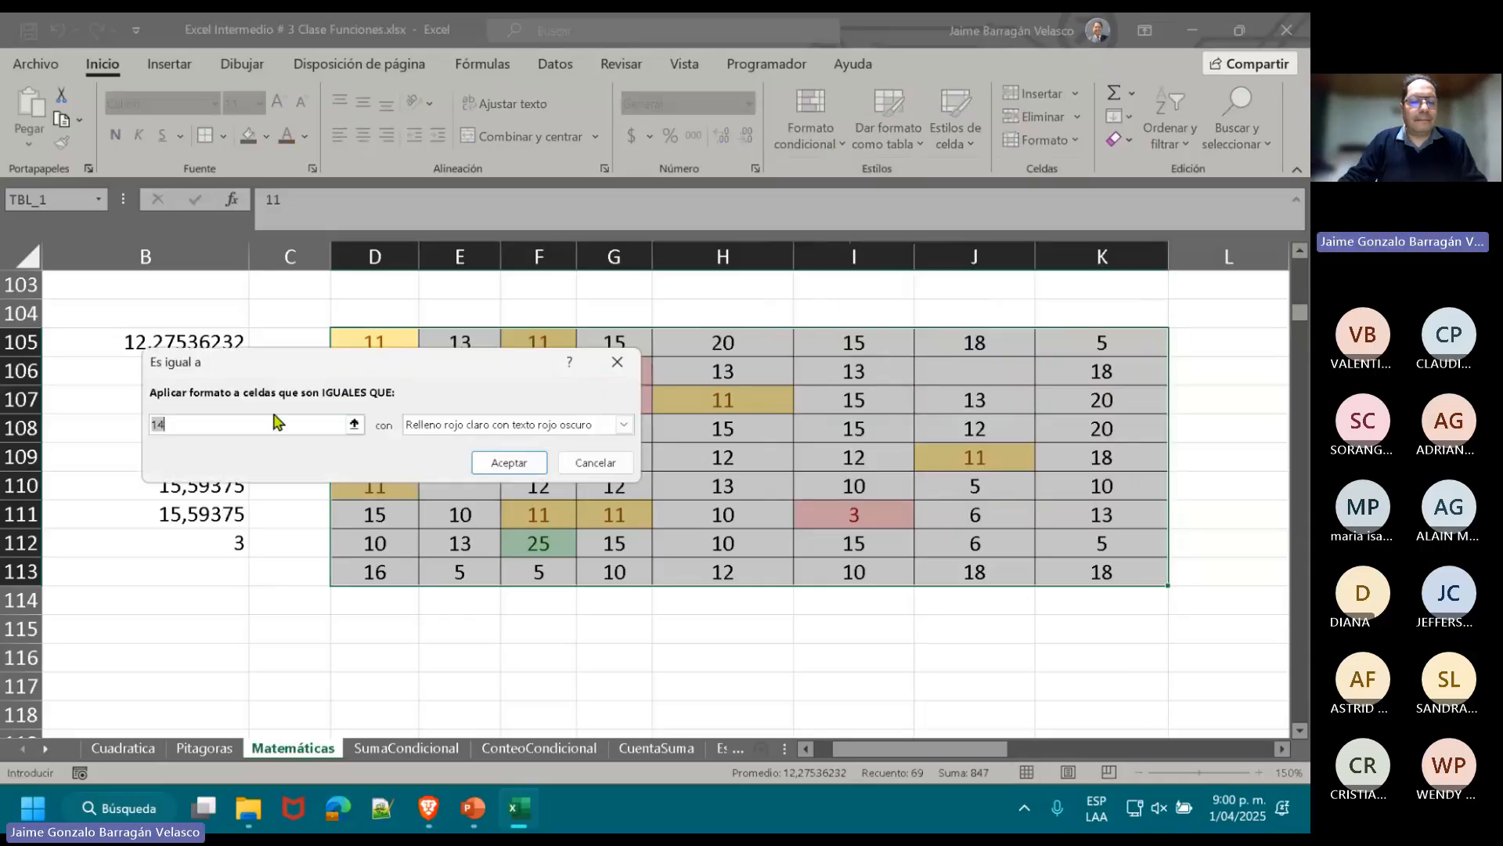
click(595, 462)
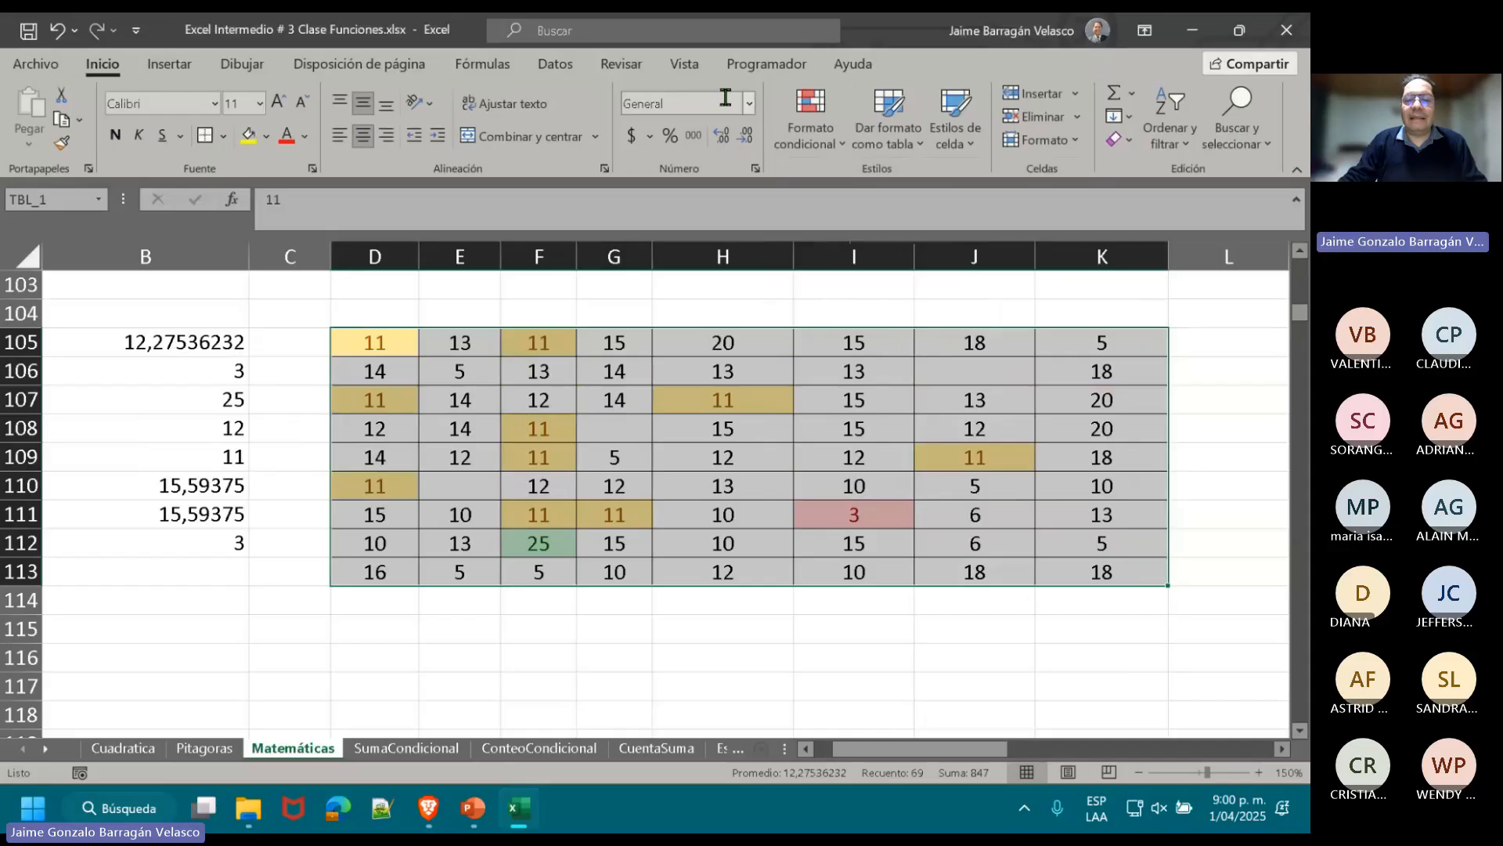
- Try to create a "Texto que contiene" rule for the table with its text value left empty
click(823, 153)
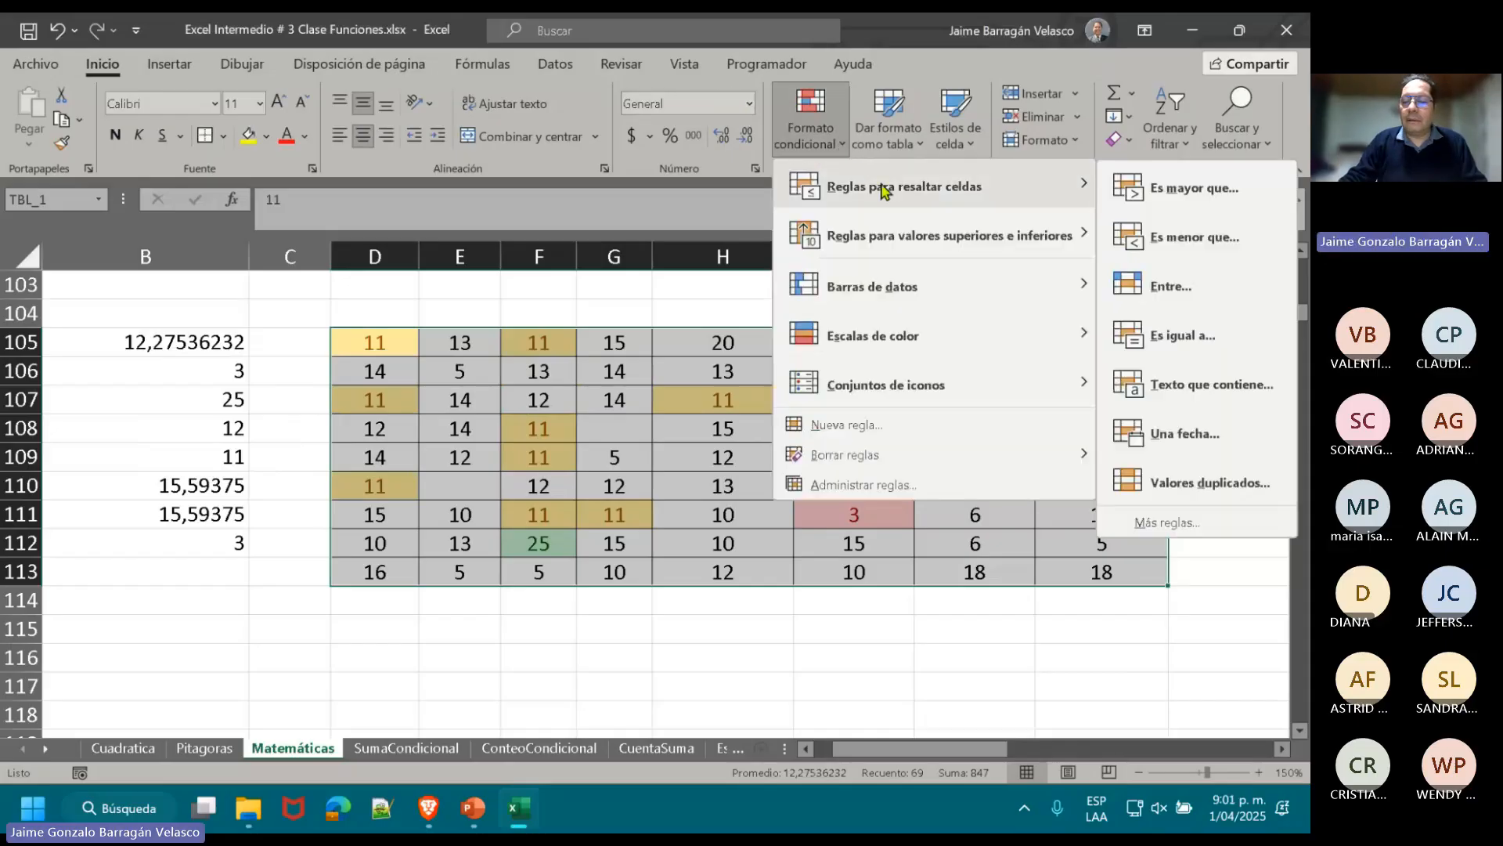
click(1178, 383)
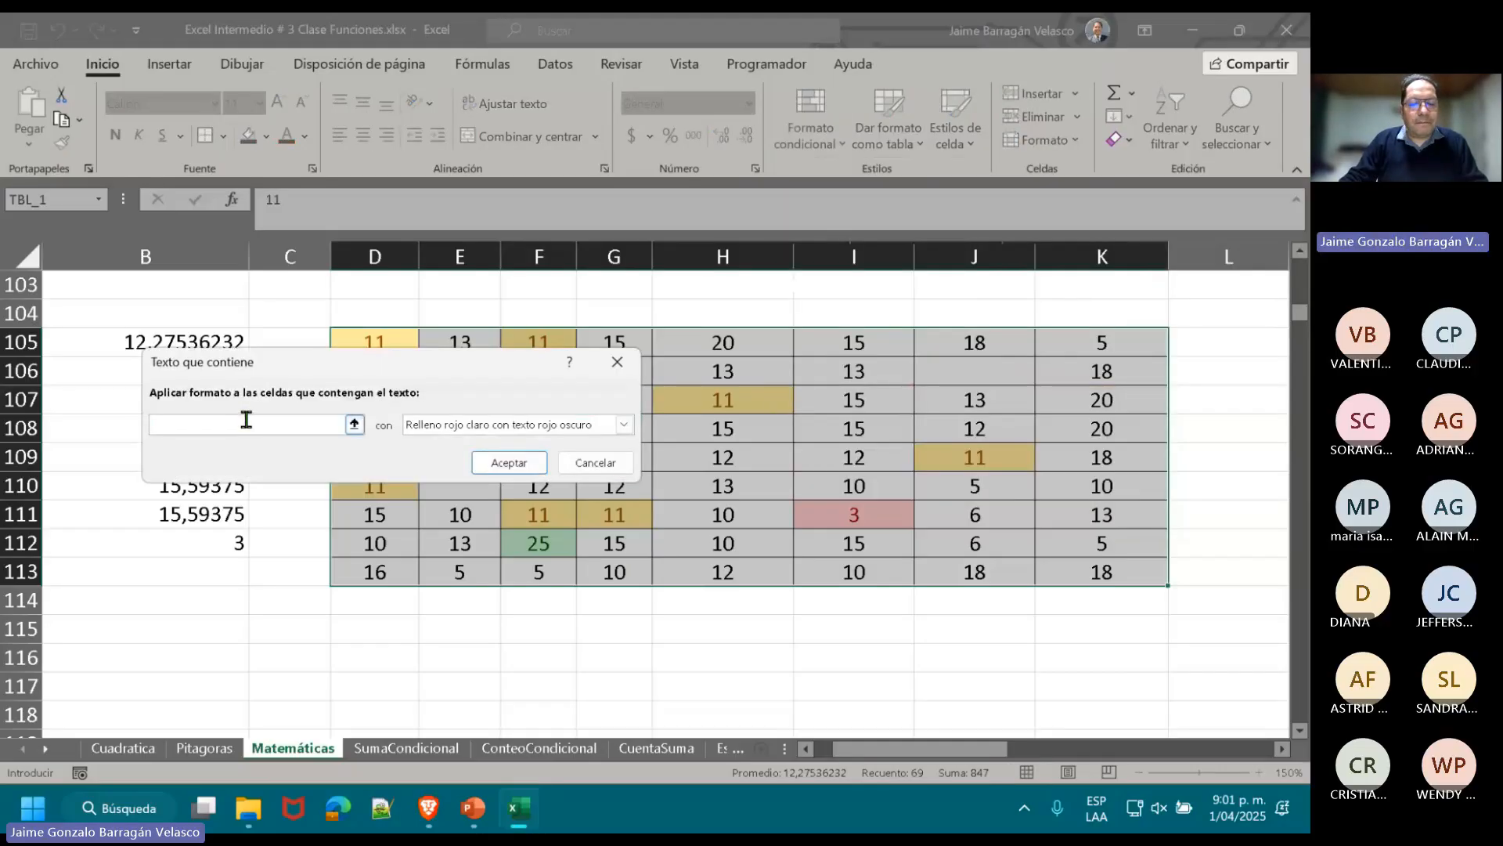
click(517, 462)
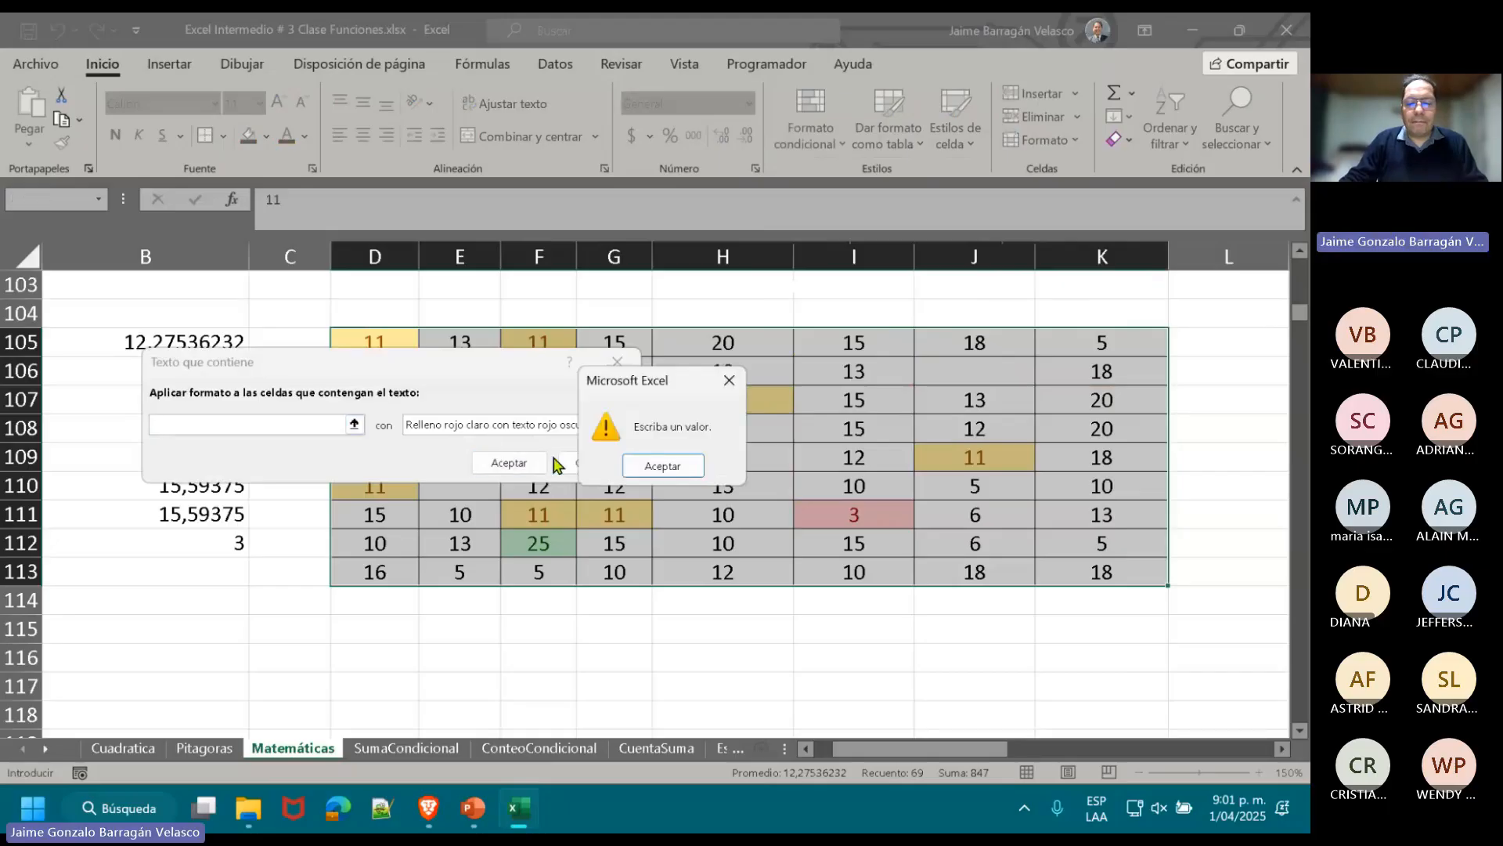
key(Return)
click(606, 462)
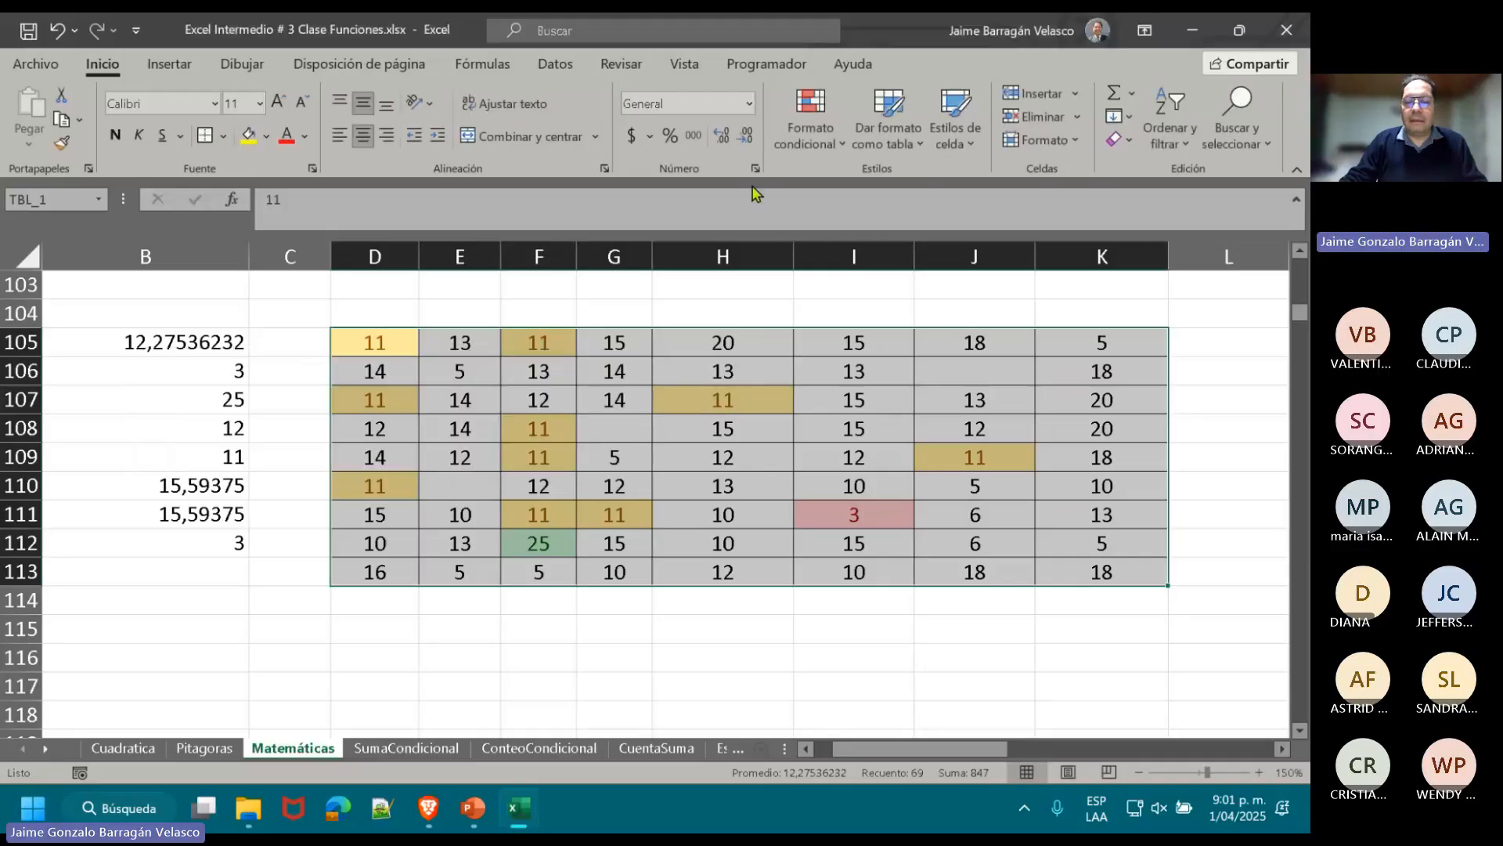
- Try to delete the green rule for cells equal to a space in the conditional formatting rules manager
click(810, 129)
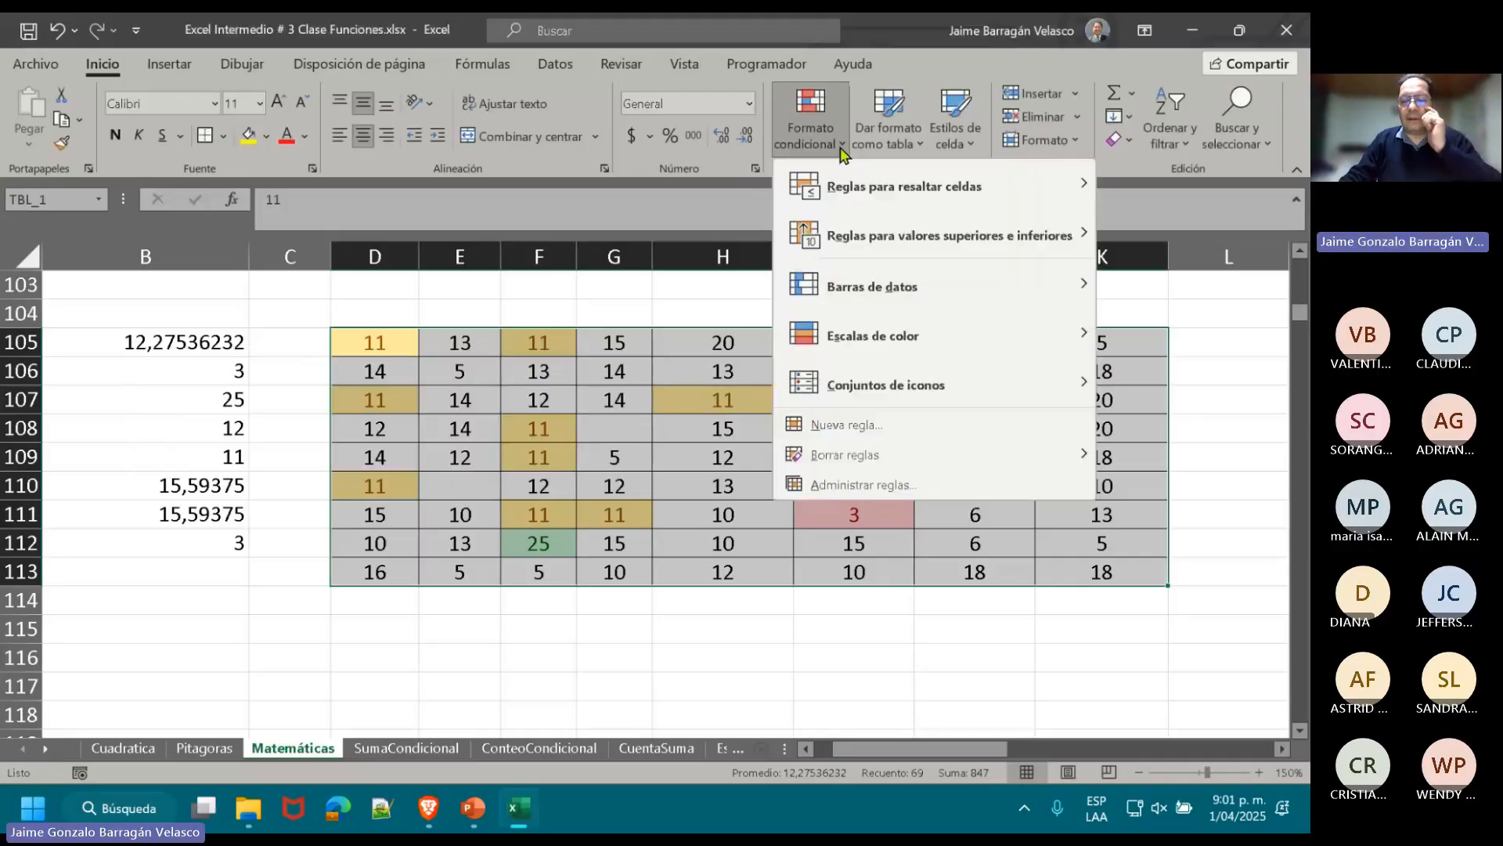
click(864, 485)
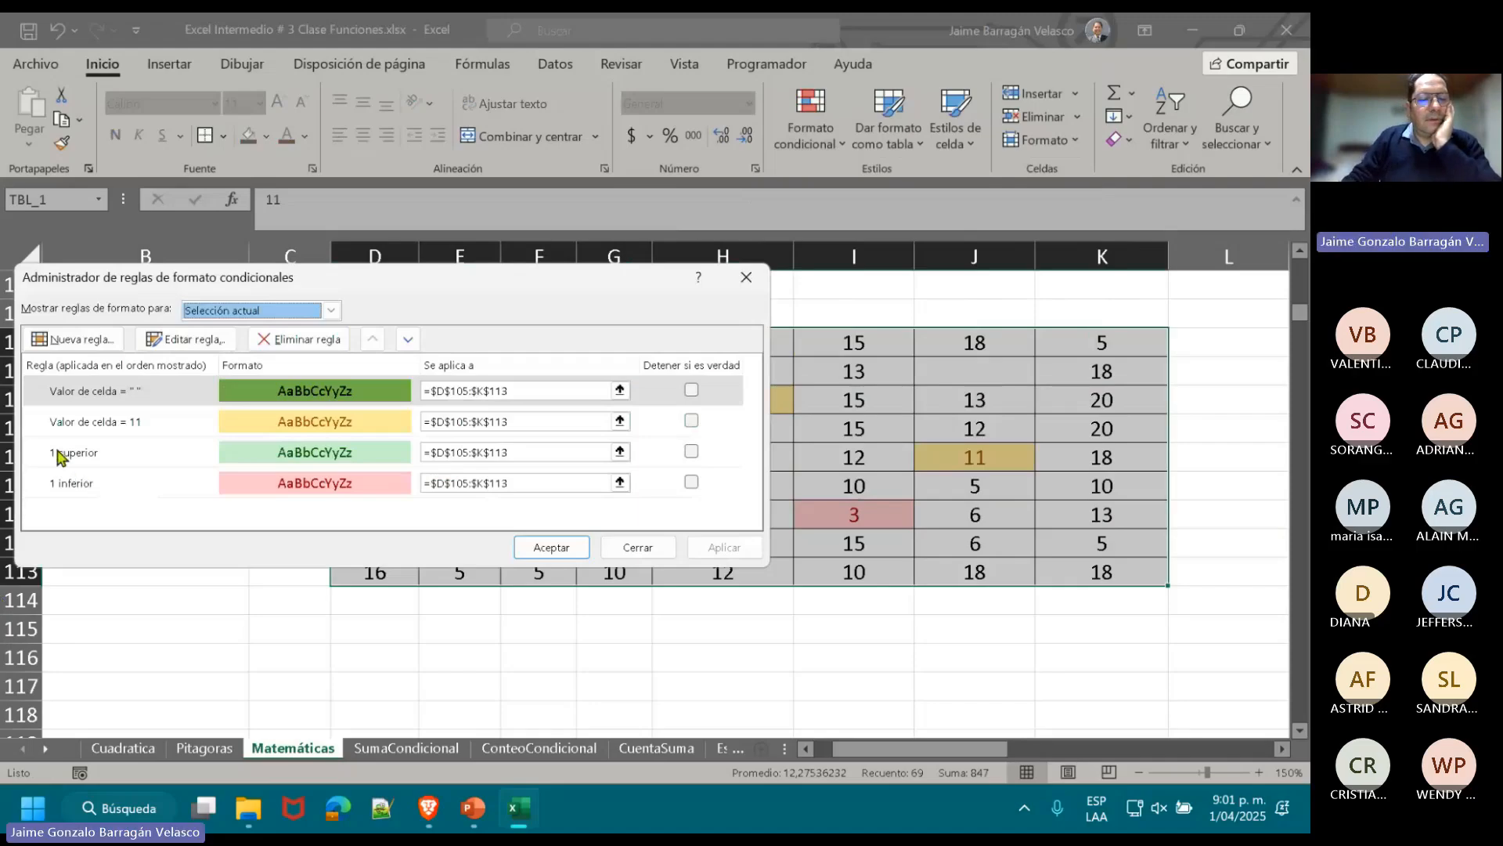
click(692, 390)
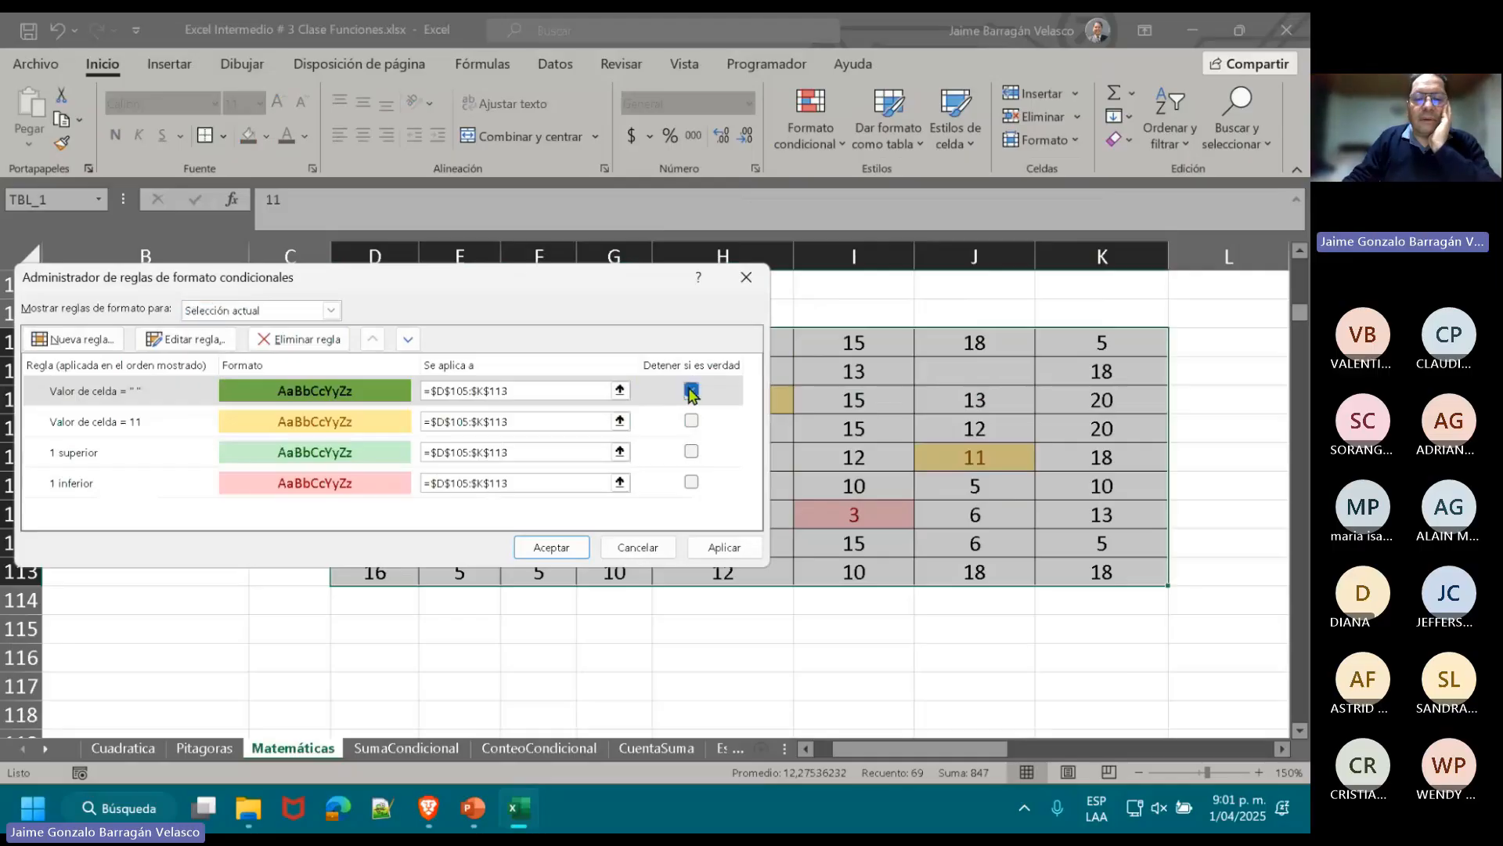
click(281, 343)
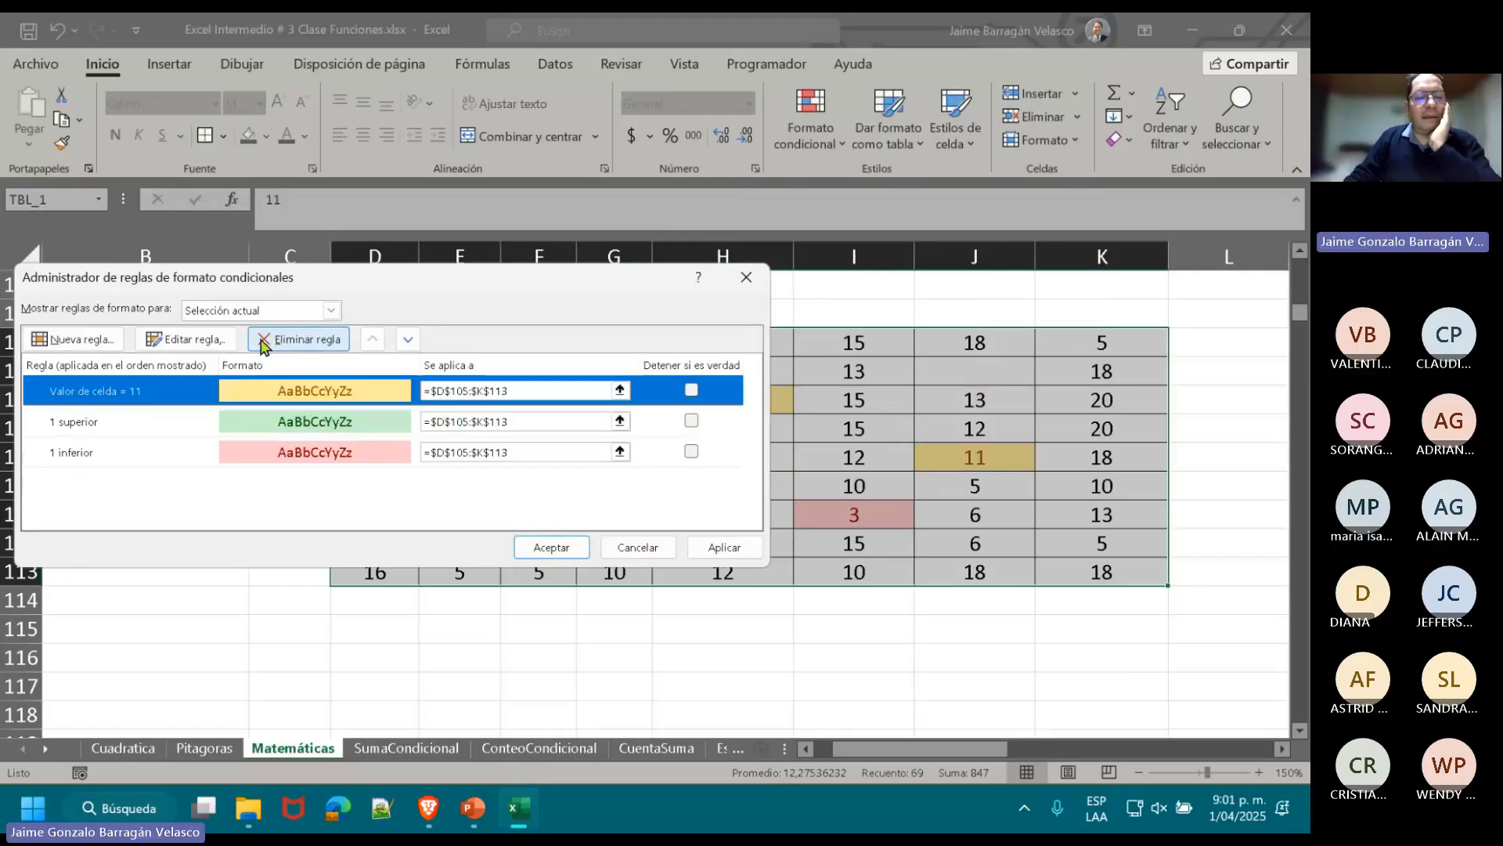
- Try to turn the "Valor de celda = 11" rule into a formula-based rule starting with =ES
click(207, 344)
click(251, 395)
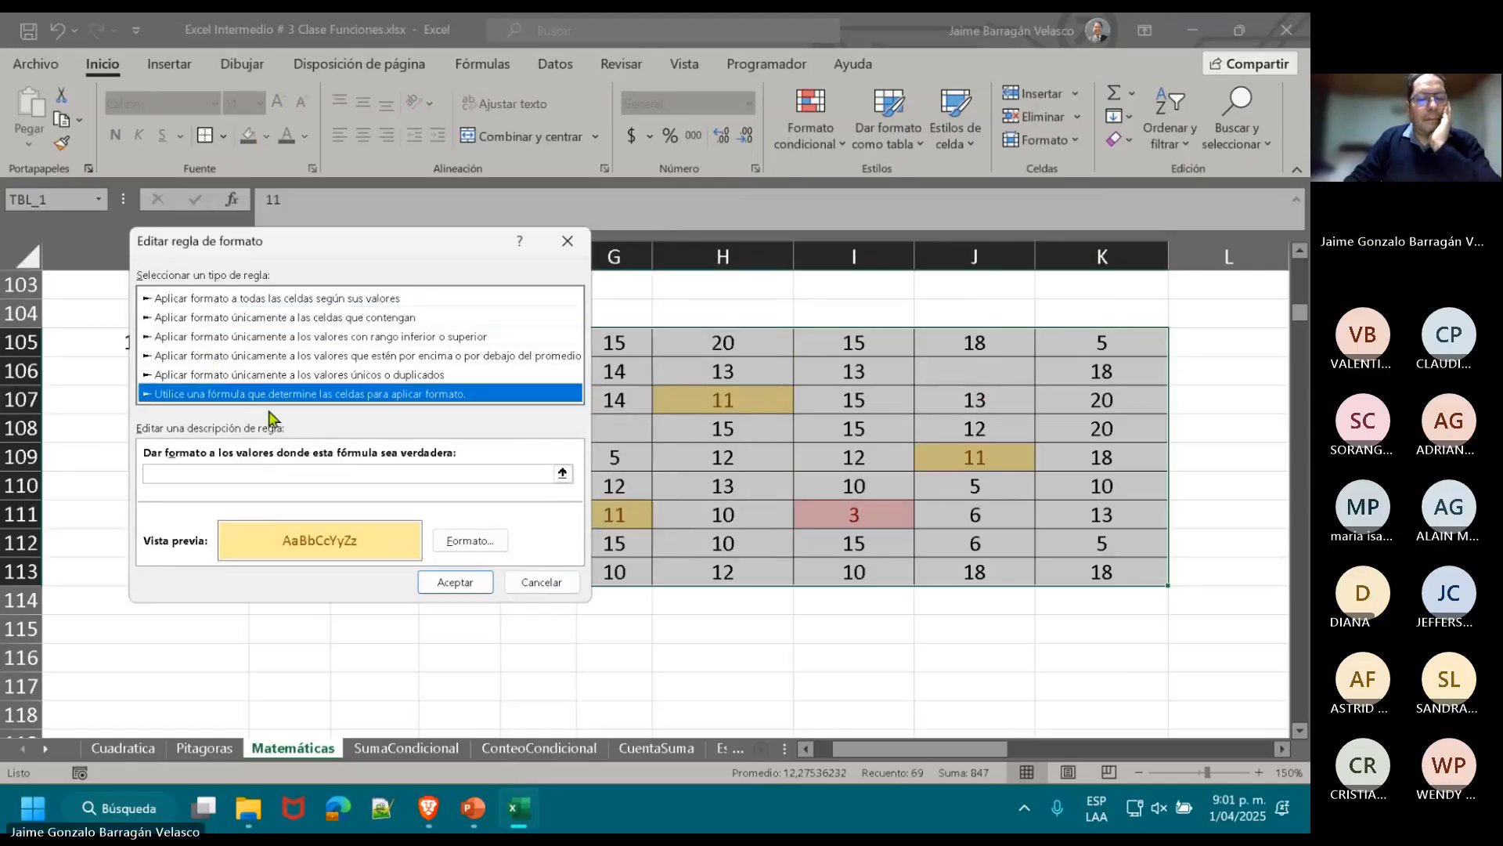
click(349, 474)
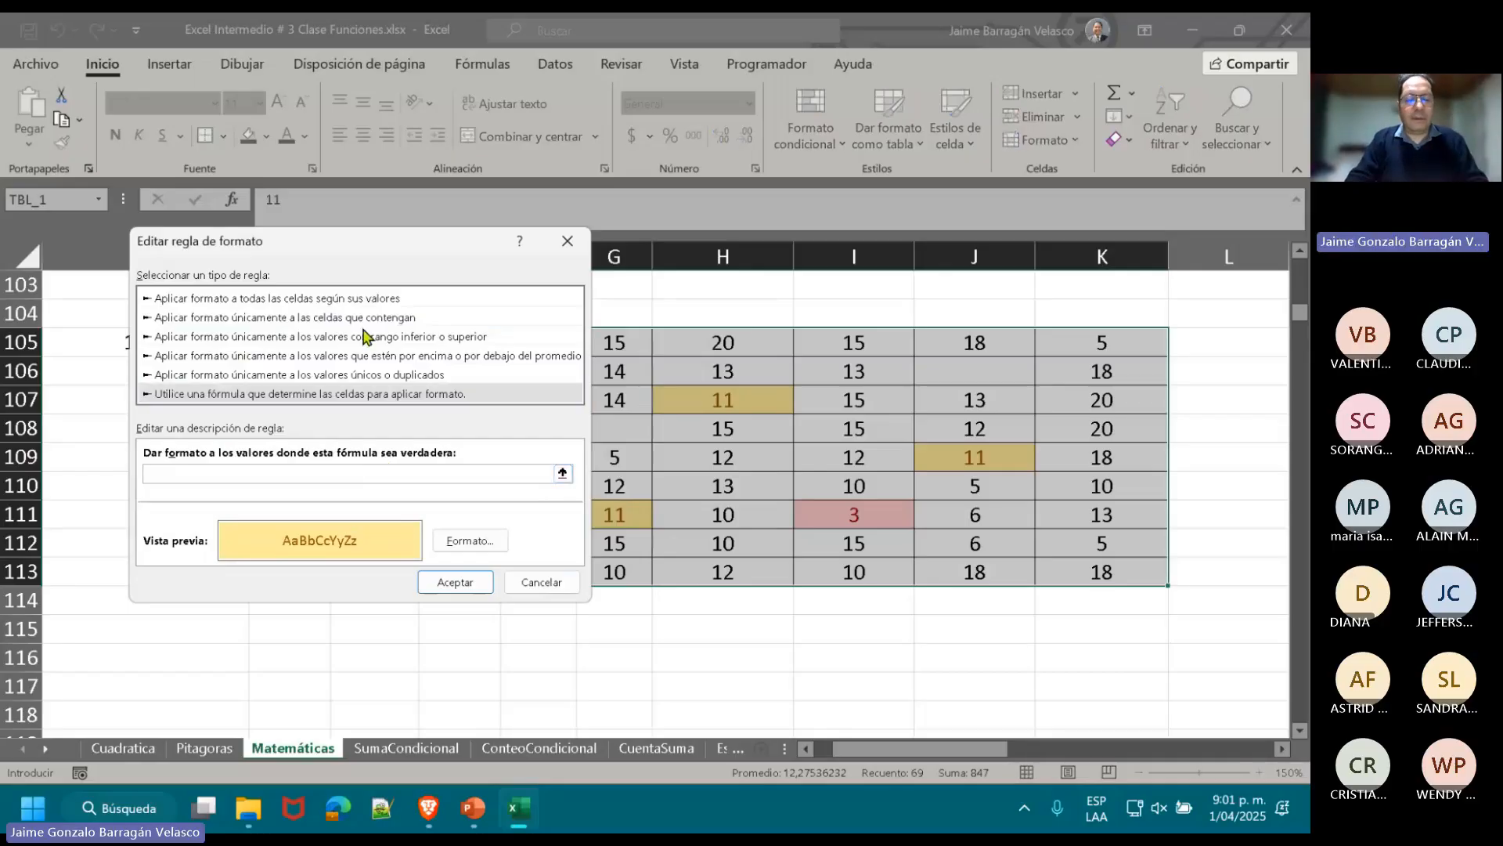
text(=ES)
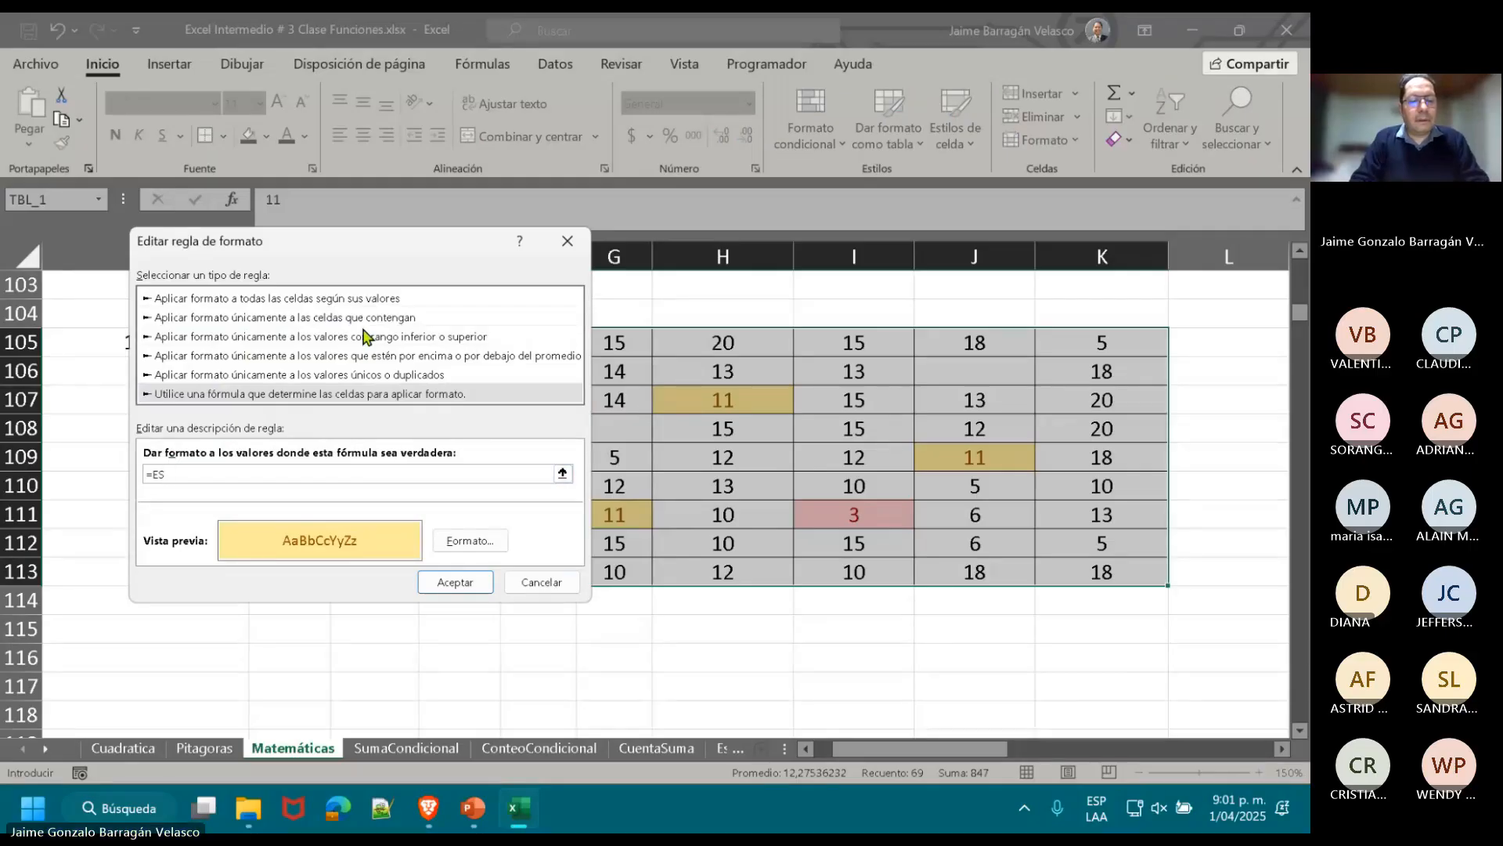
key(Escape)
- Look up the functions beginning with ES by starting a formula in D115, without keeping it
click(365, 627)
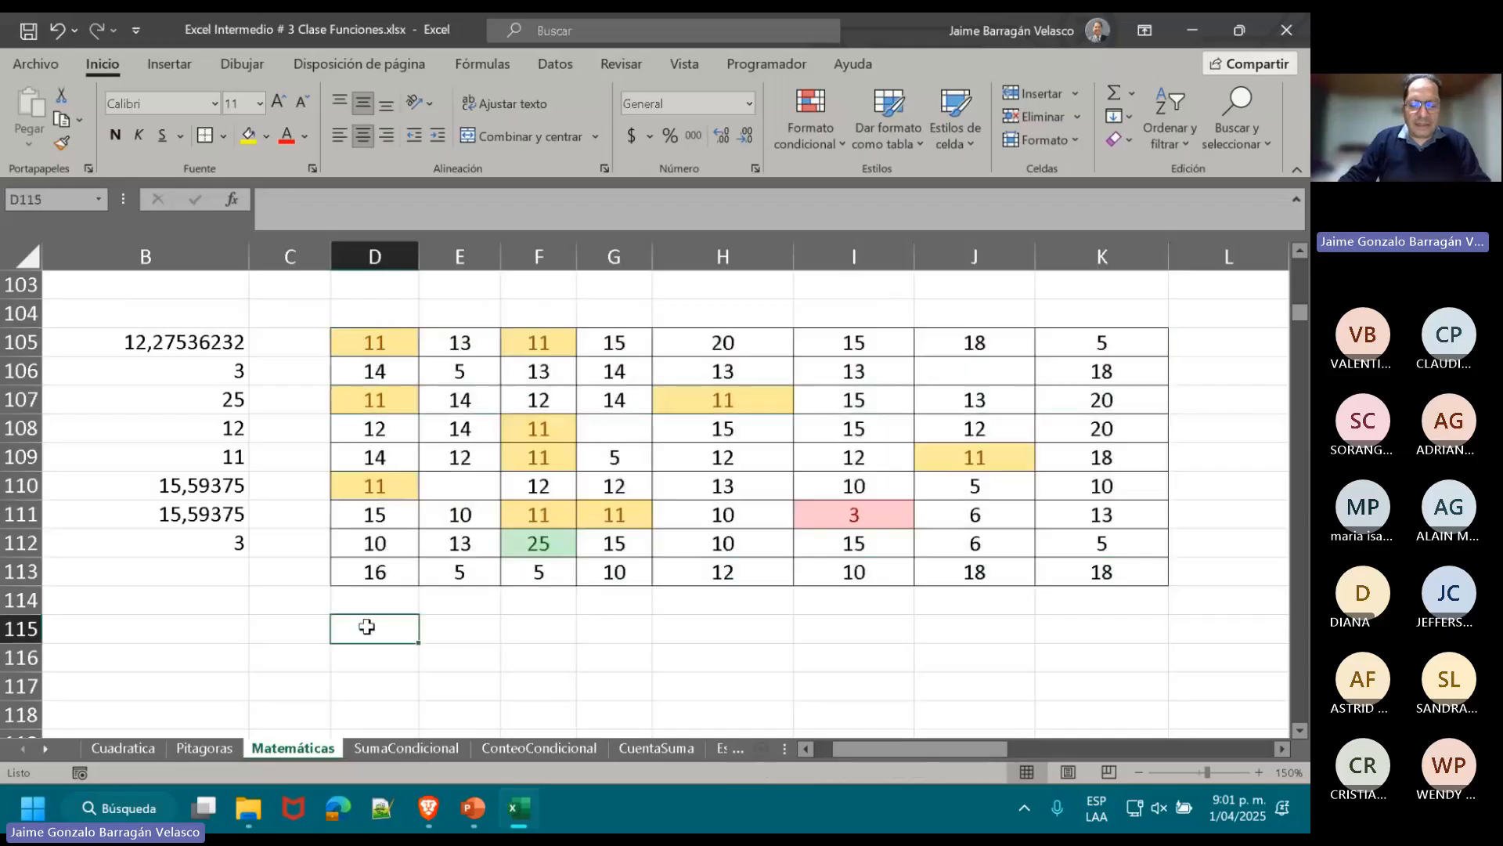
text(=ES)
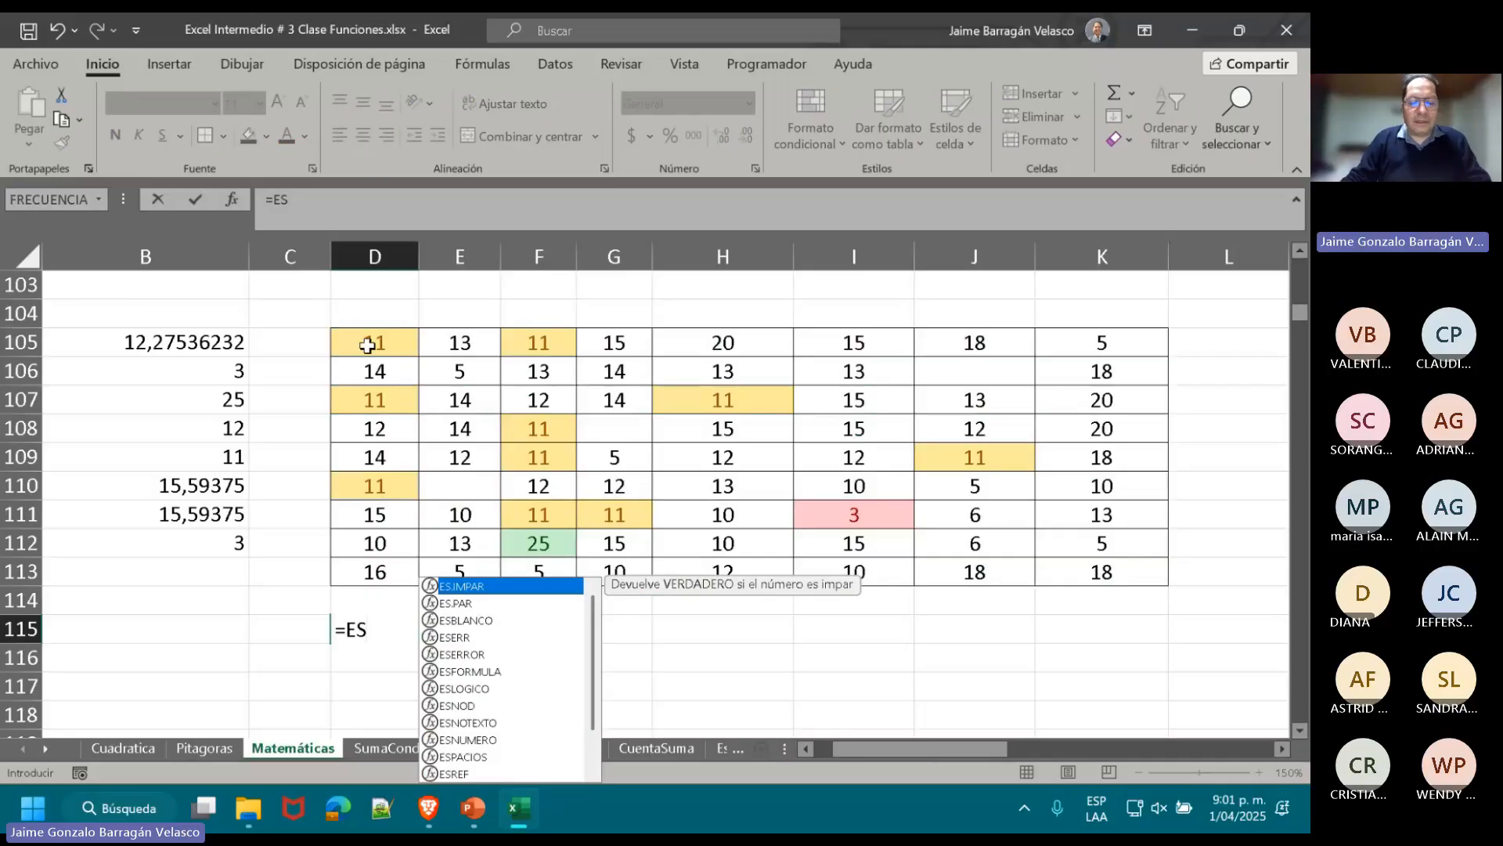
key(Escape)
key(Escape)
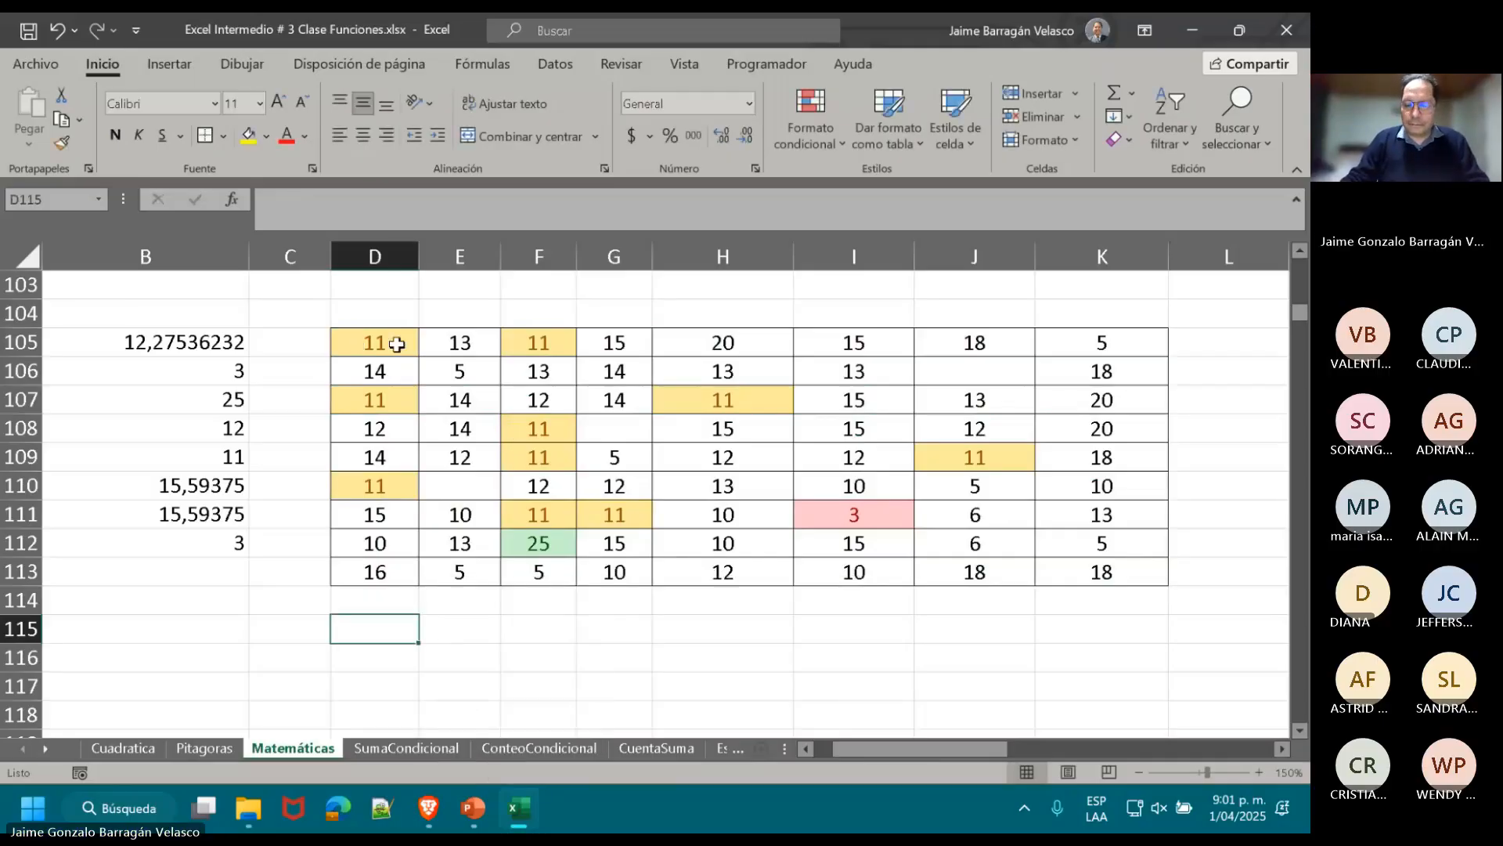
drag(397, 344, 1026, 533)
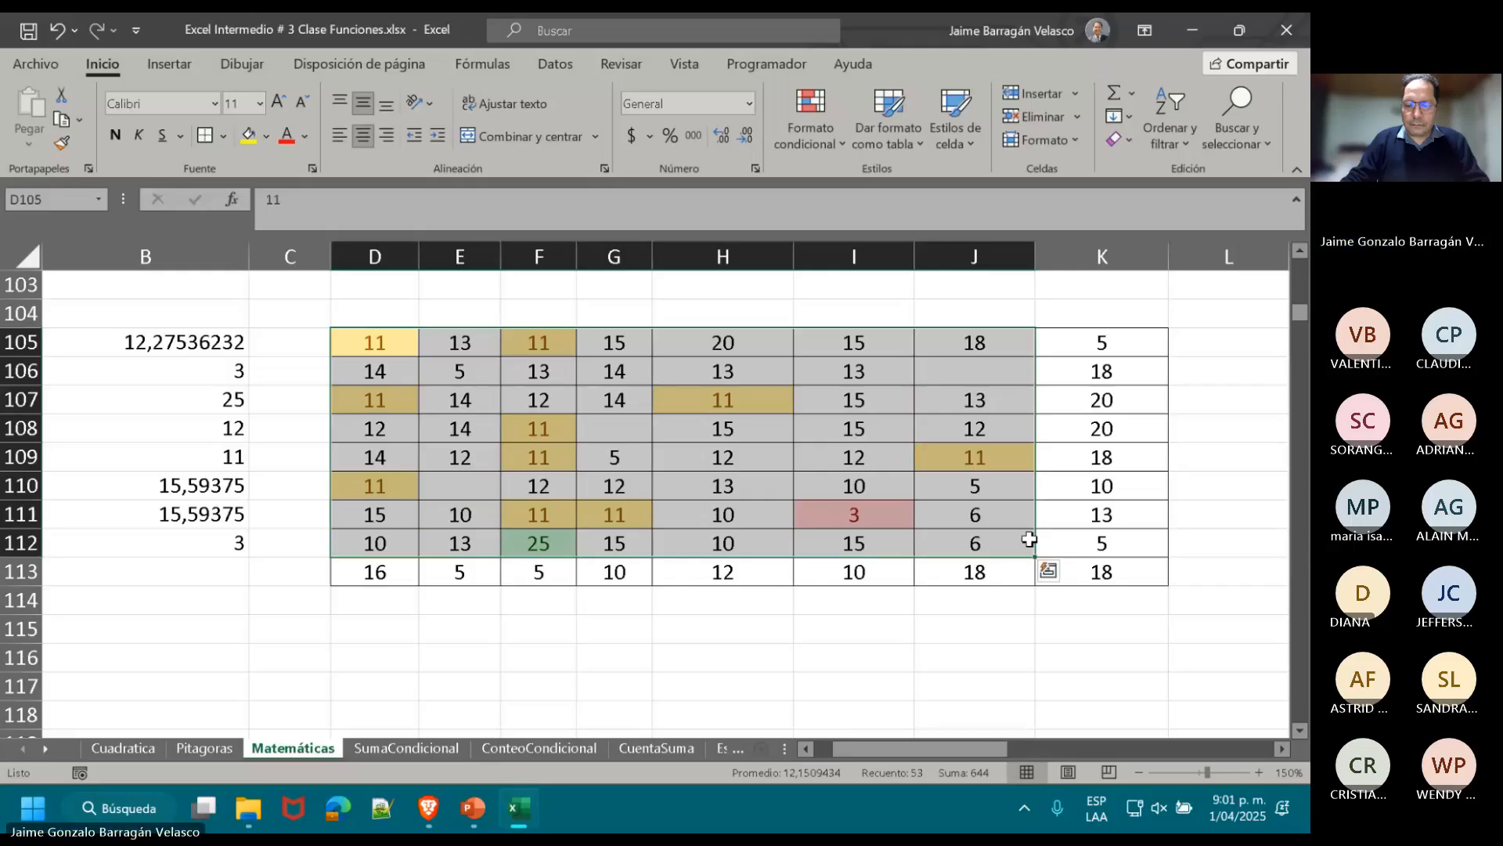
- Test =ESBLANCO(E110) in D115 and widen column D enough to show its result
click(363, 632)
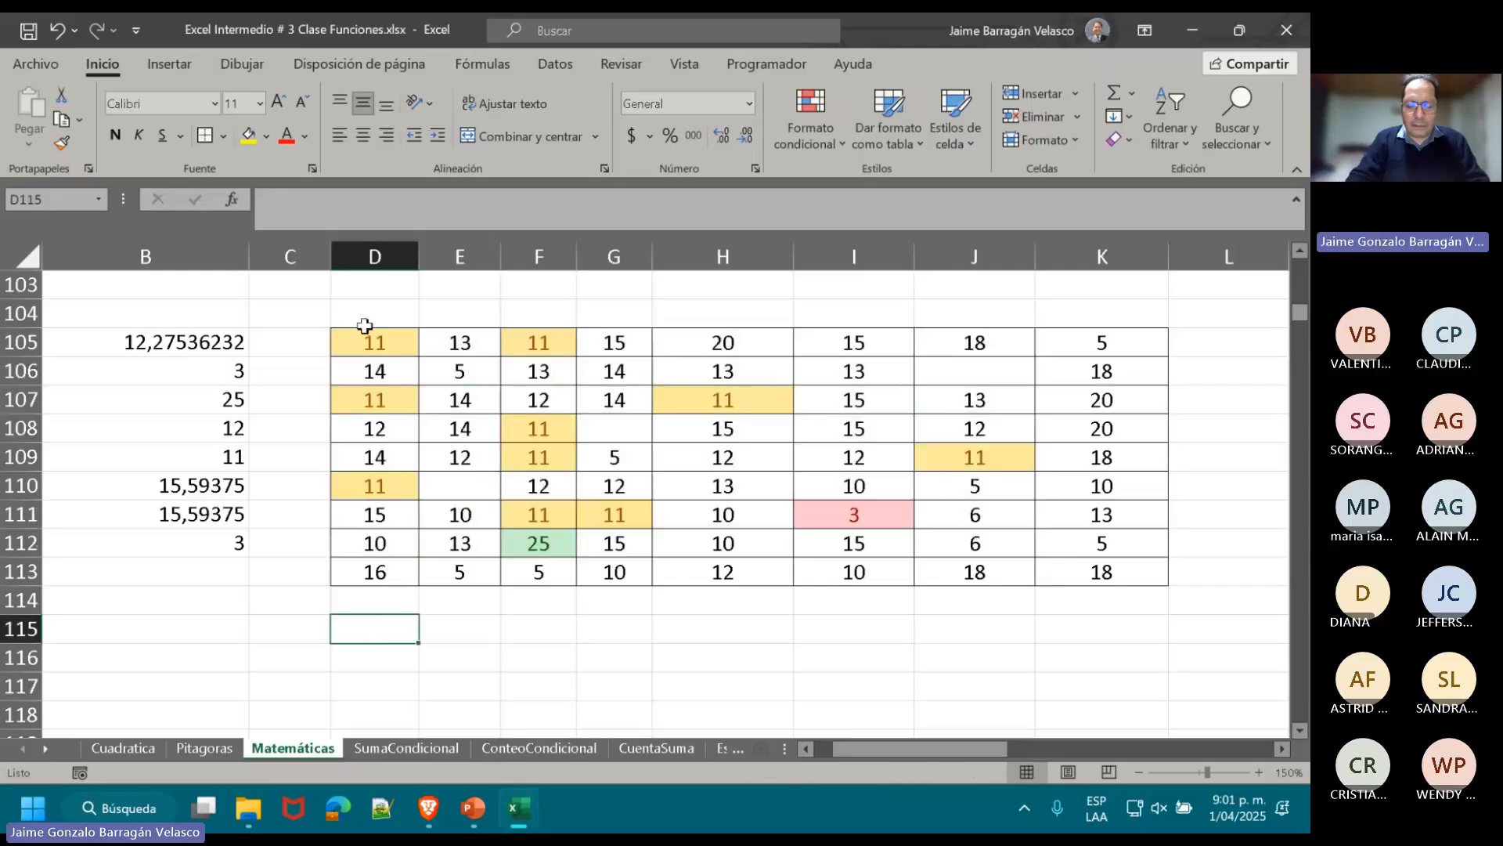
text(=ESBLA)
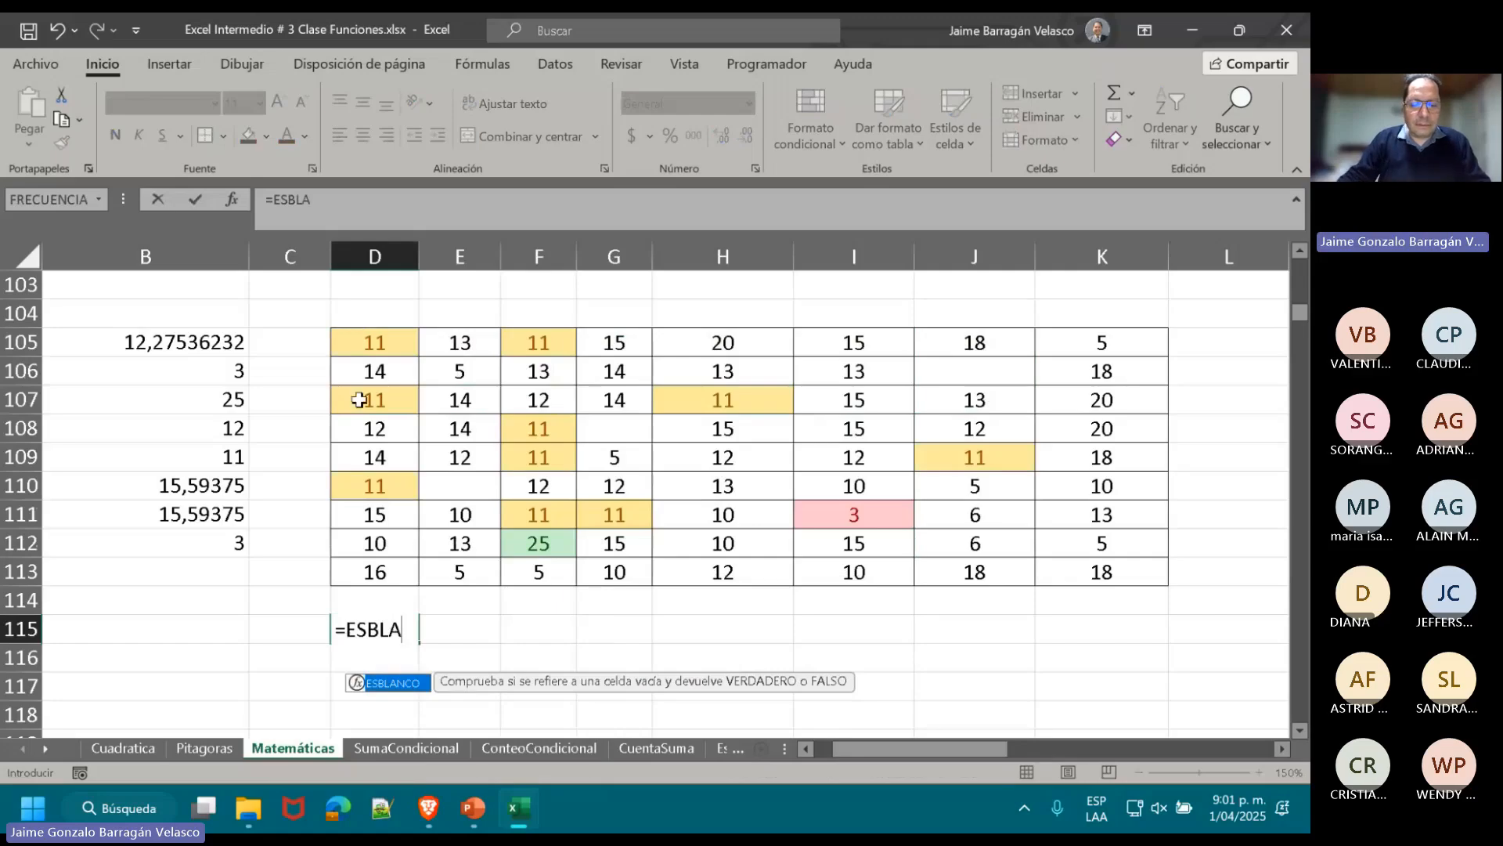
double_click(413, 689)
click(454, 488)
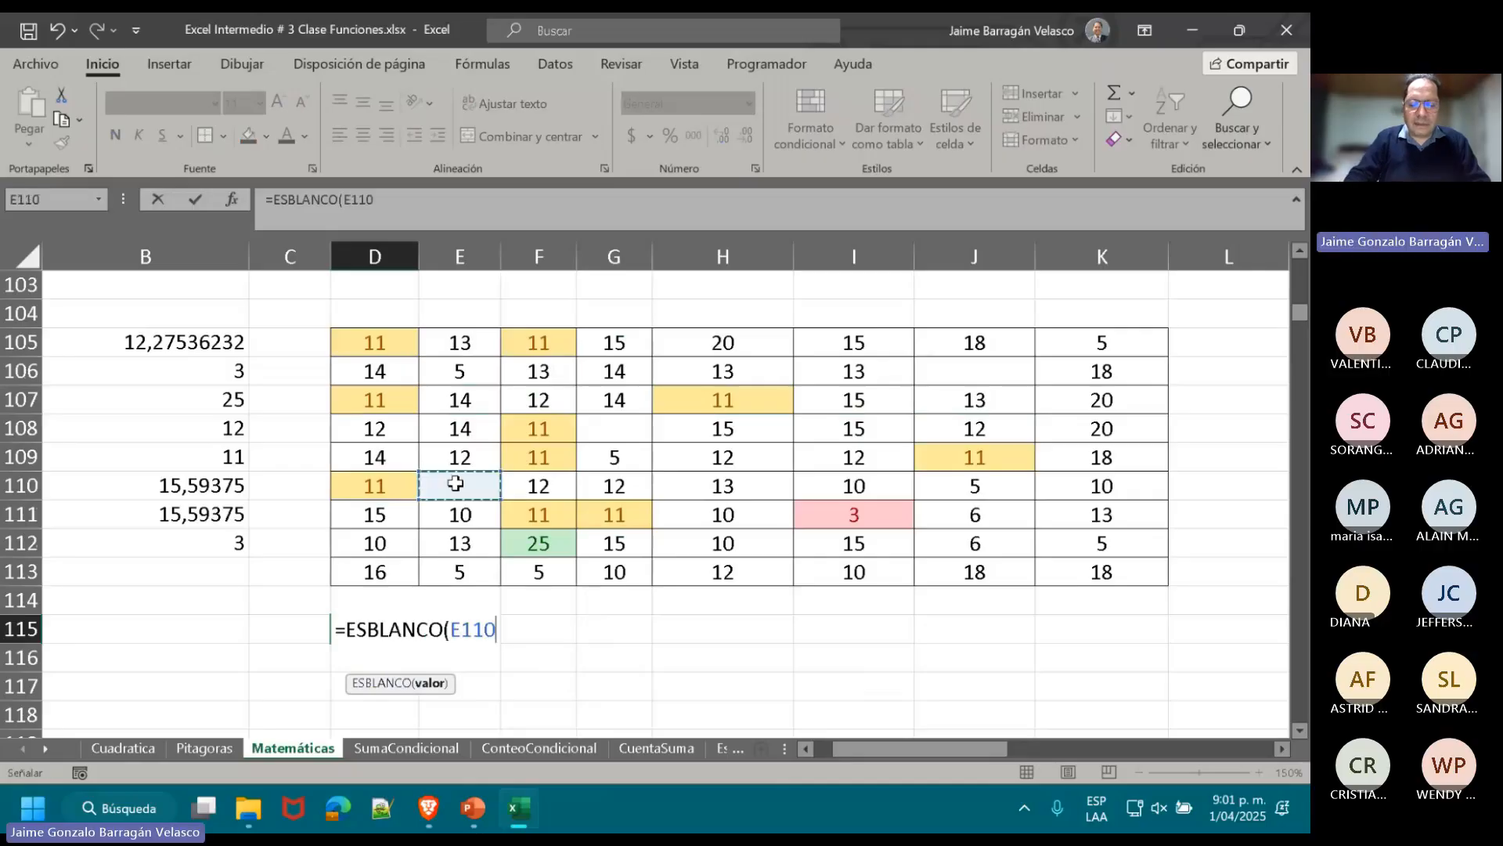
text())
key(Return)
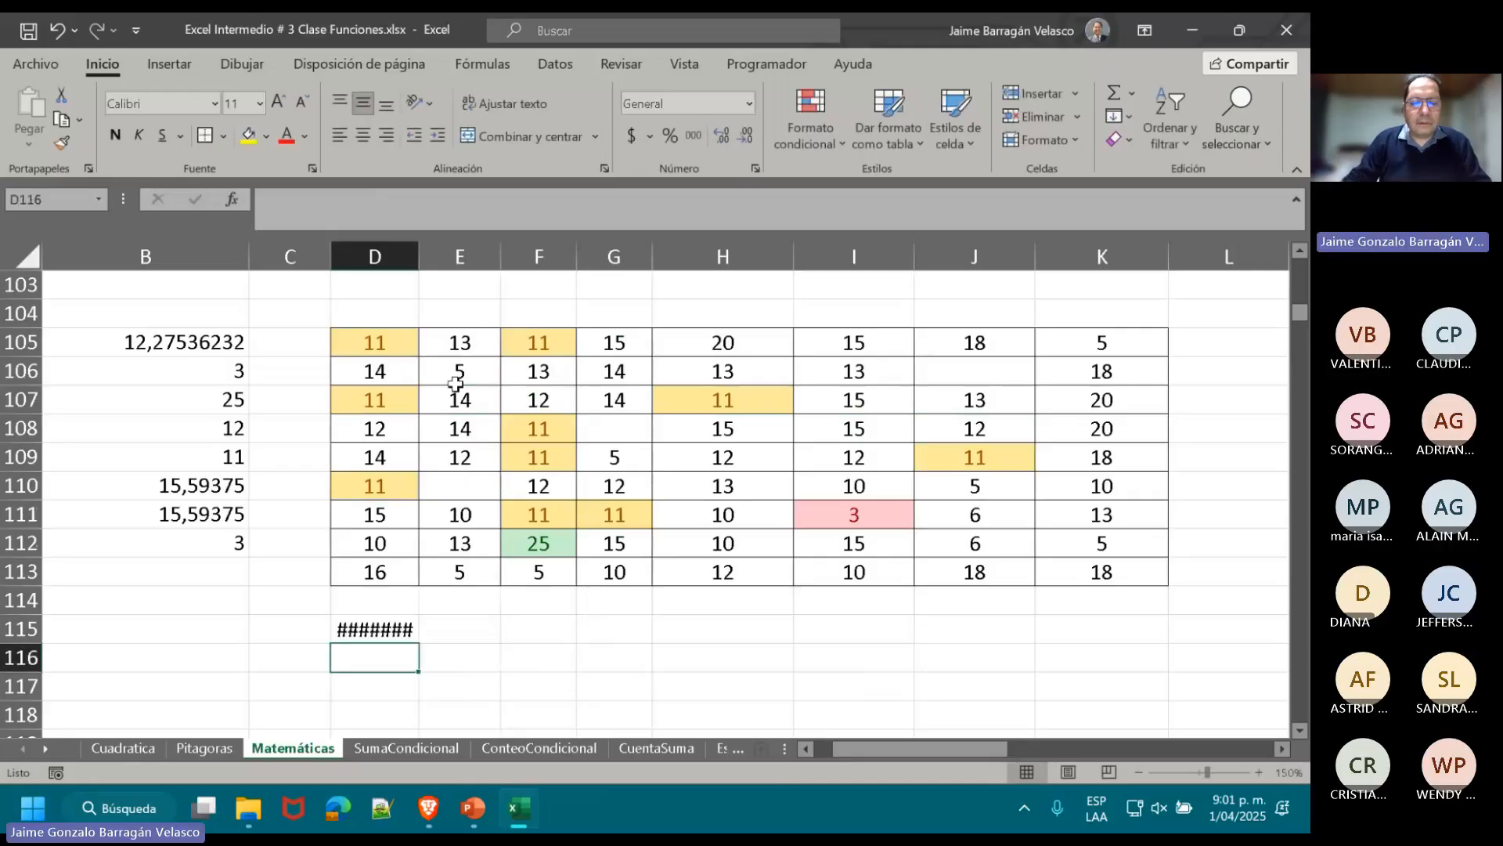
drag(419, 257, 472, 270)
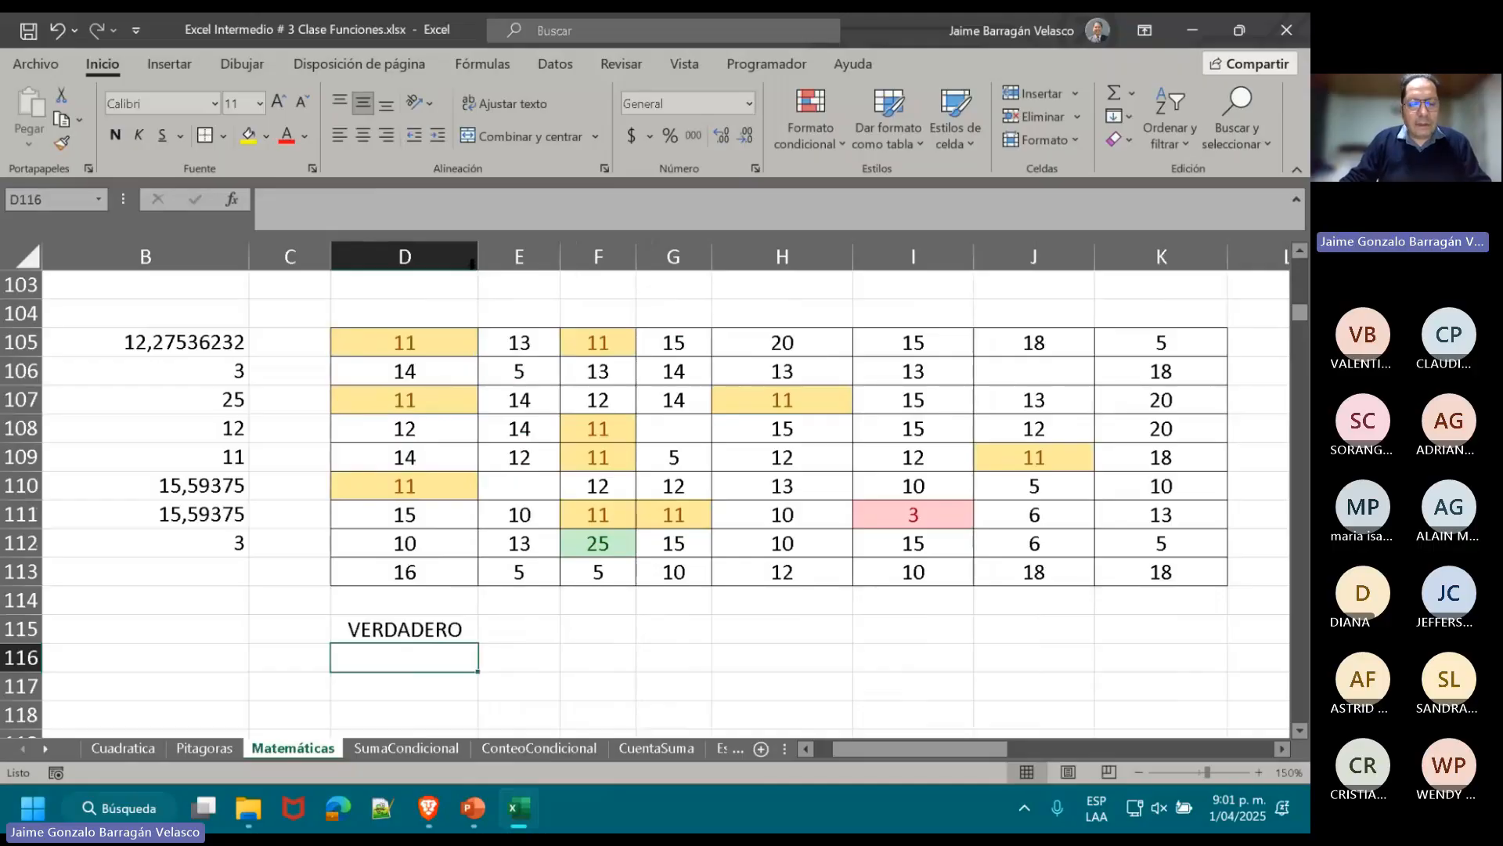
- Undo the widening of column D and clear the test formula from D115
key(ctrl+z)
key(Up)
key(Delete)
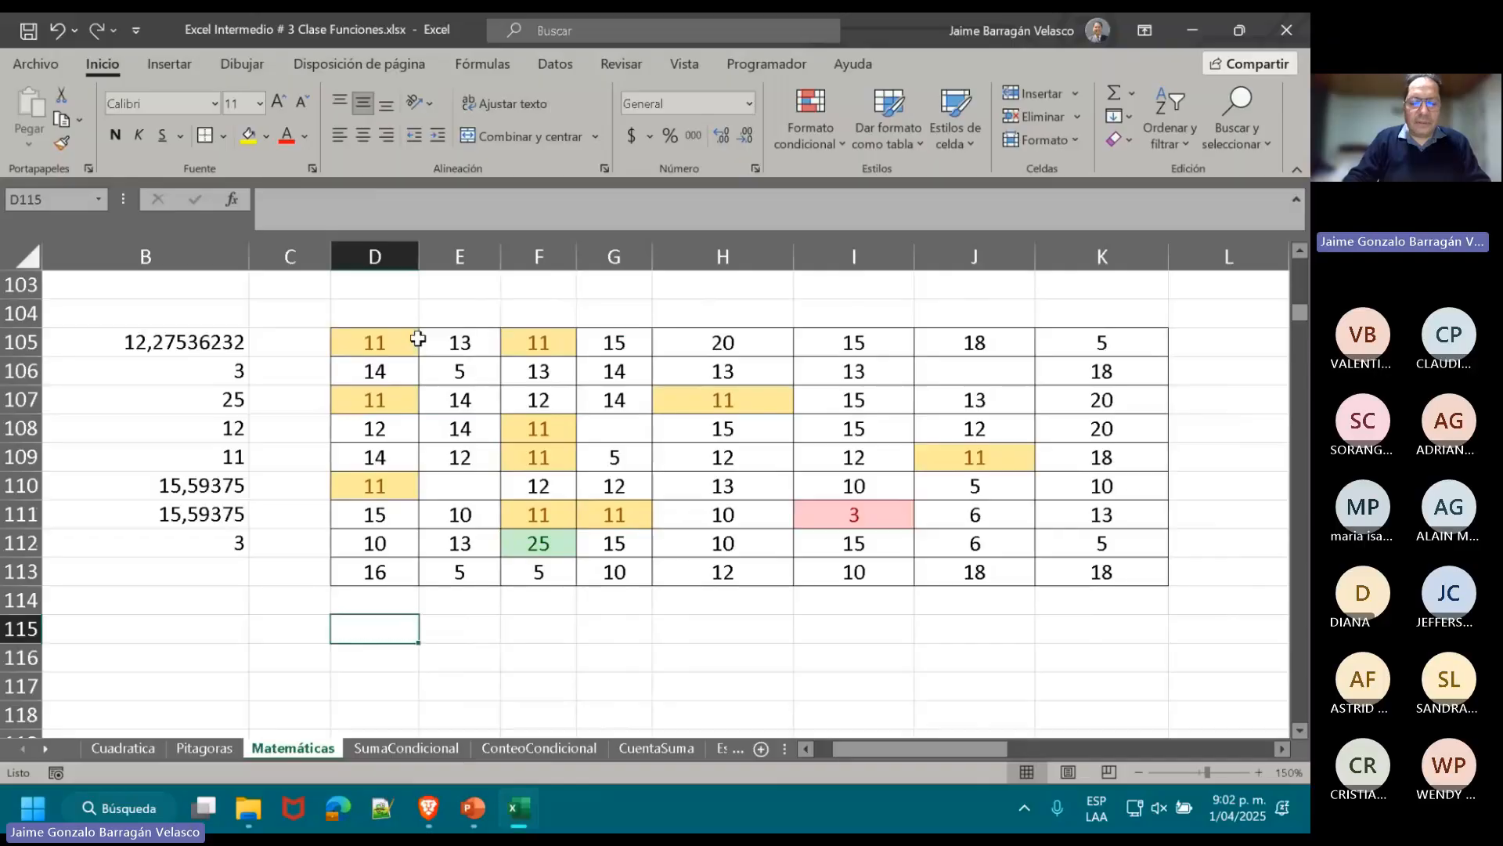
- Start a formula-based conditional formatting rule for D105:K113 with the formula =ESBLANCO(TBL_1)
drag(397, 339, 1101, 571)
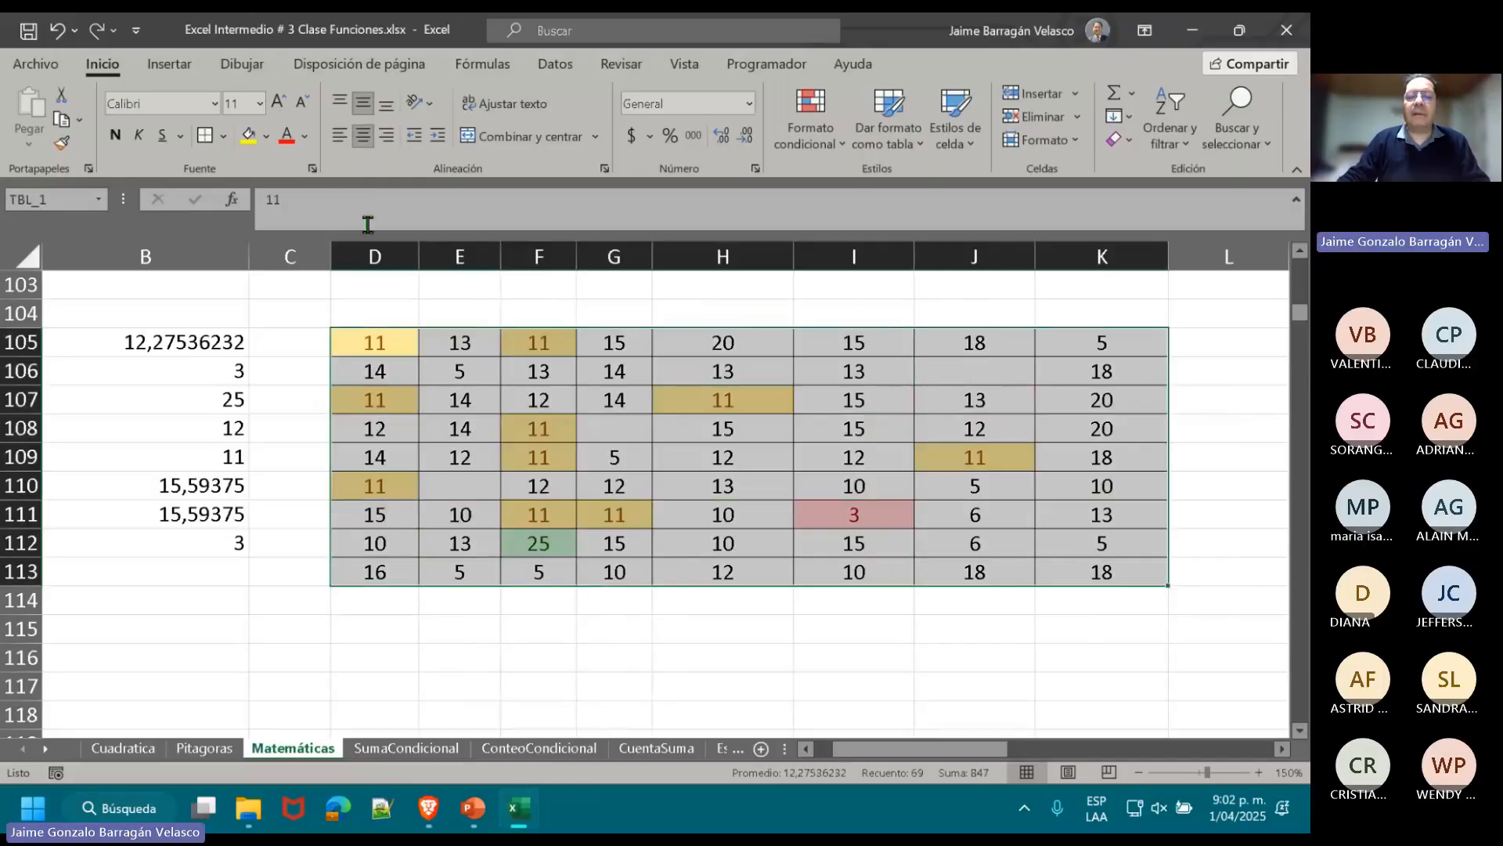
click(842, 163)
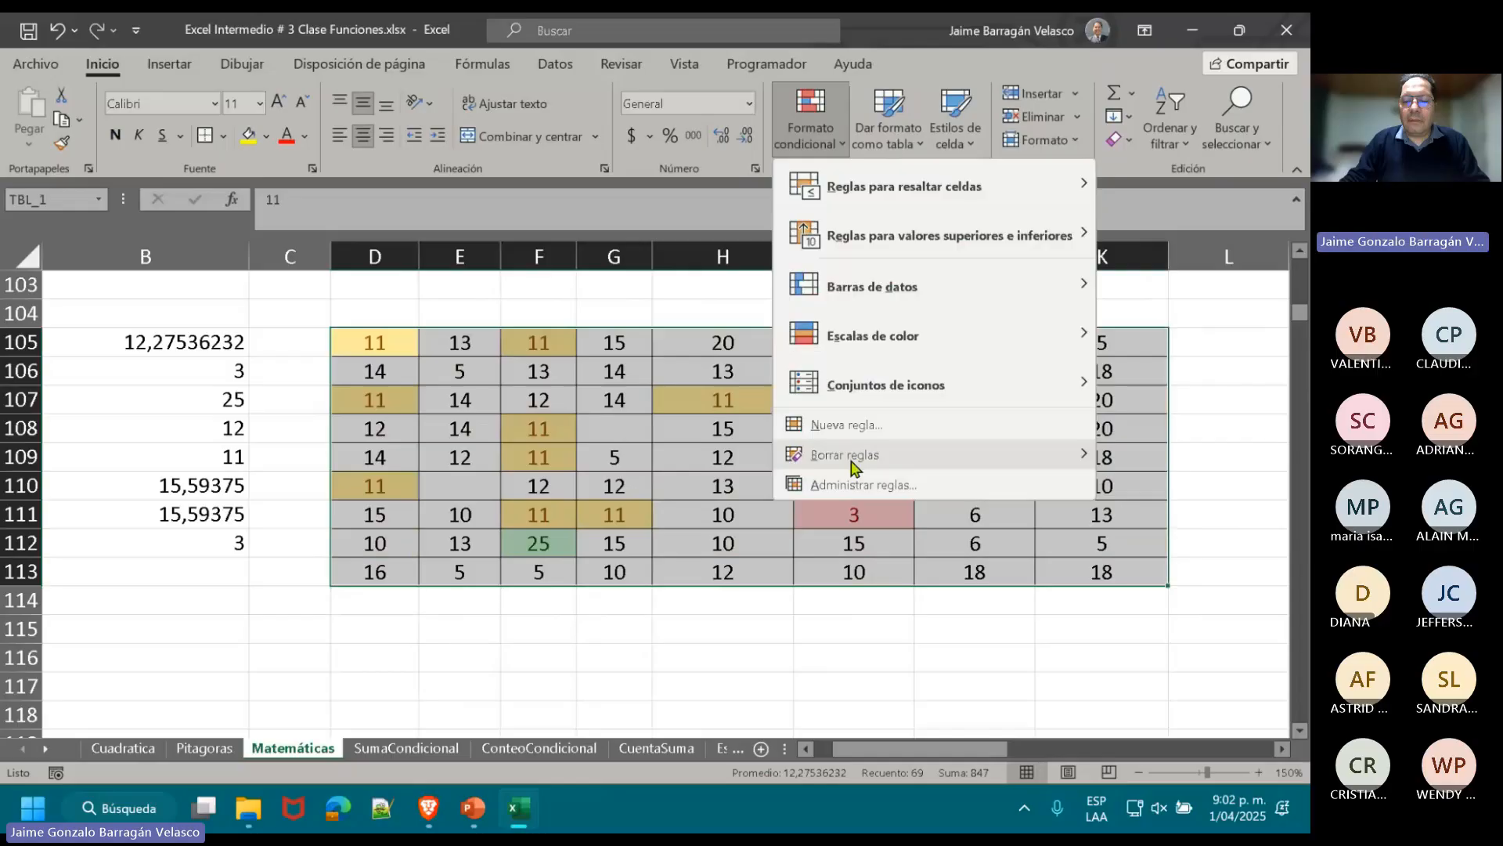
click(846, 427)
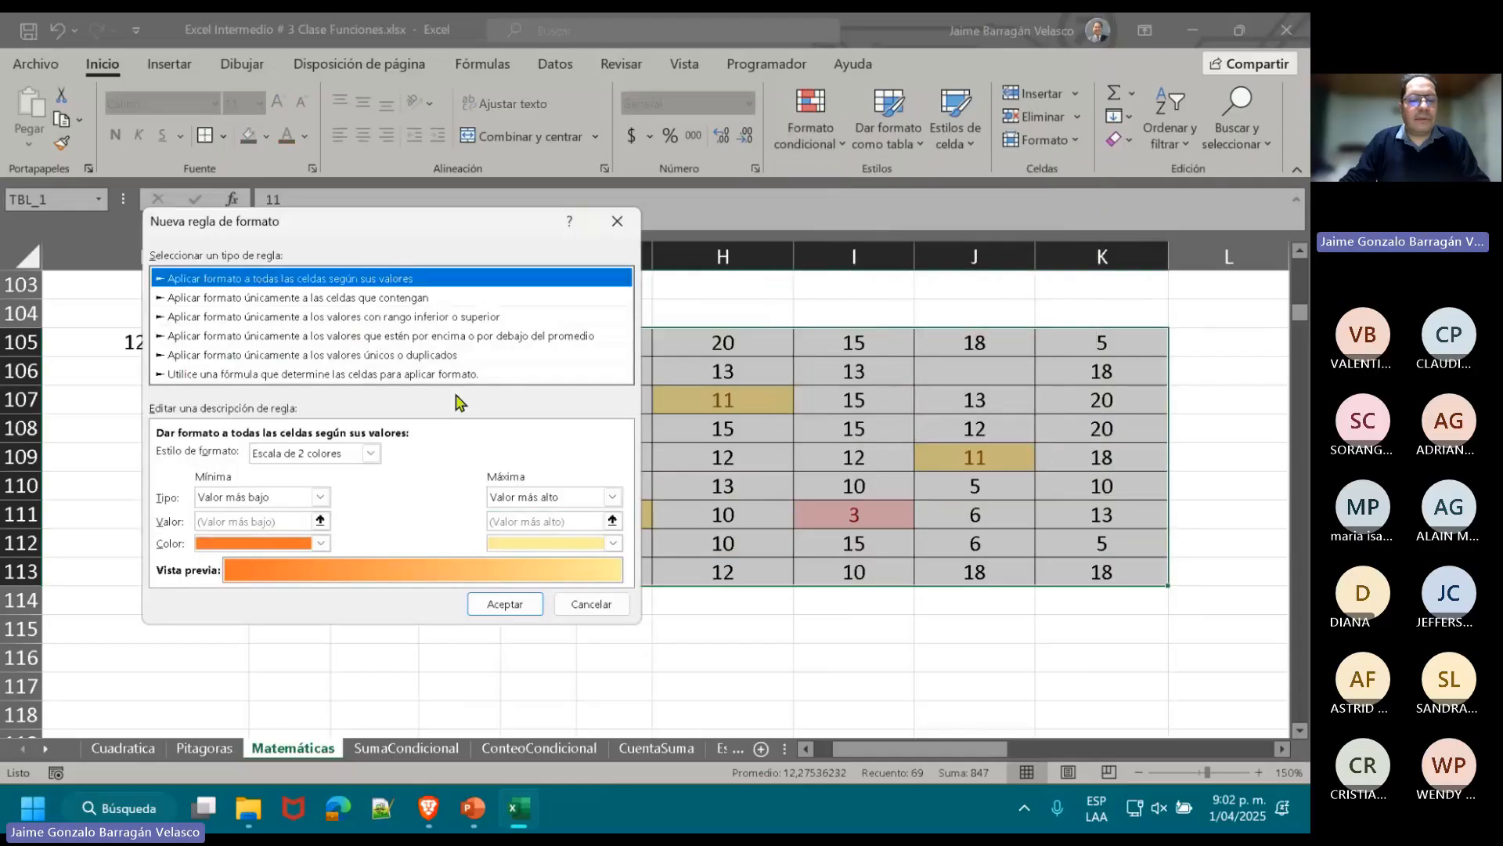
click(350, 376)
click(308, 453)
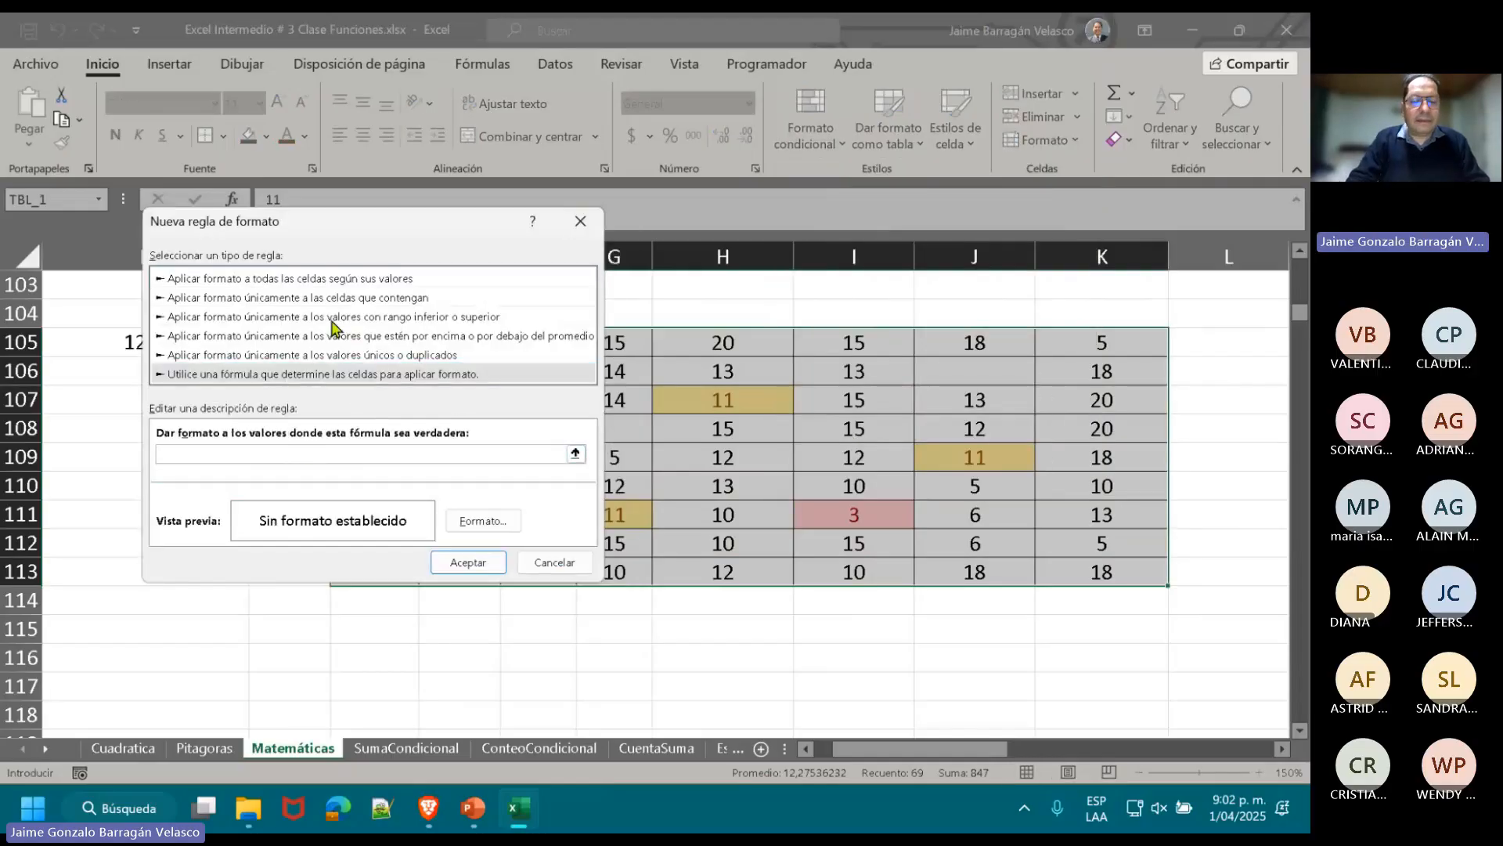
text(=ESBL)
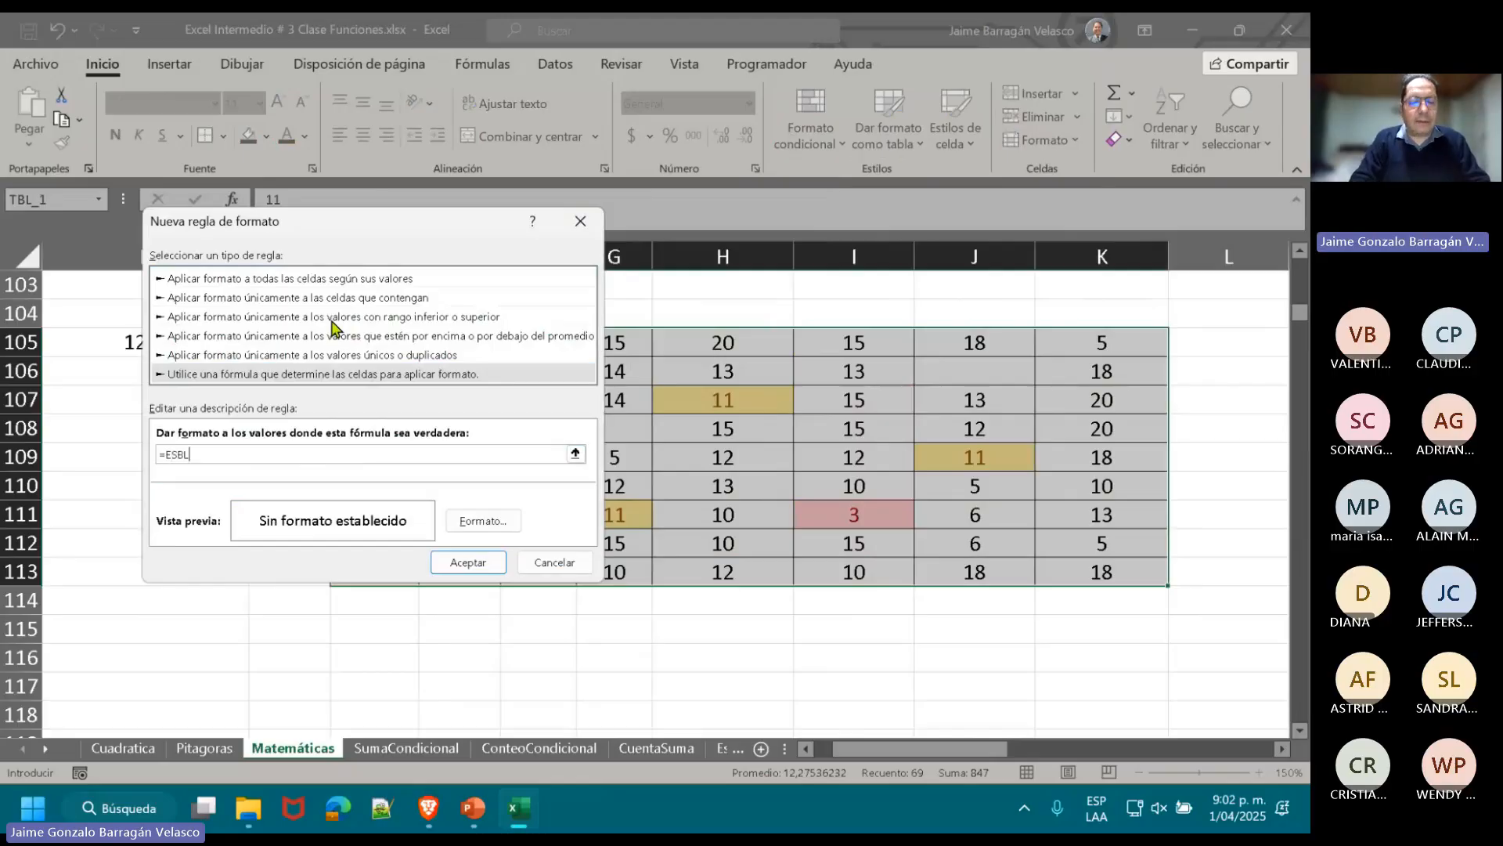
text(ANCO)
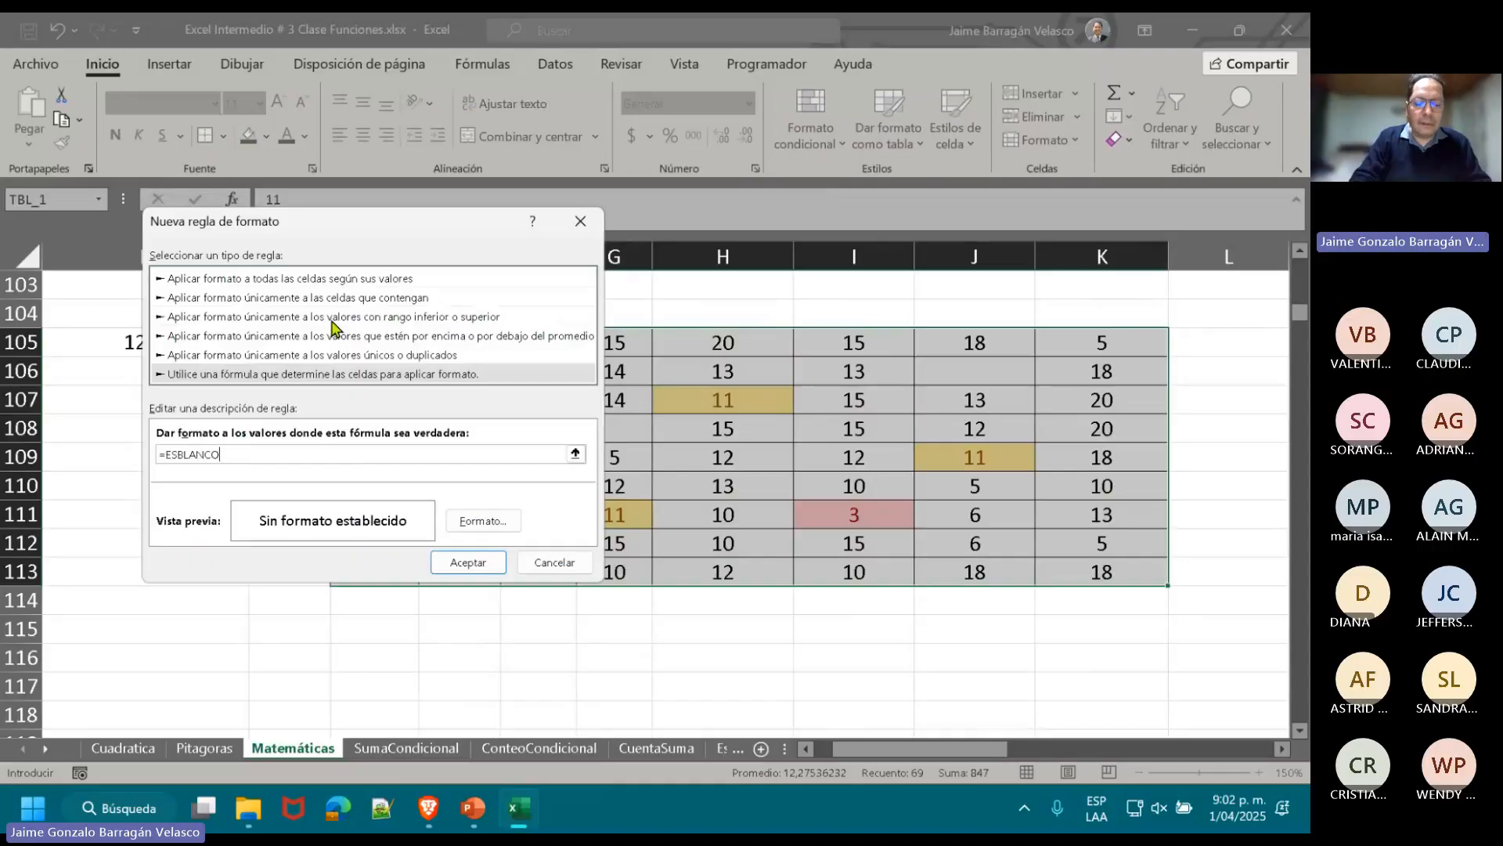
text((TBL_1)
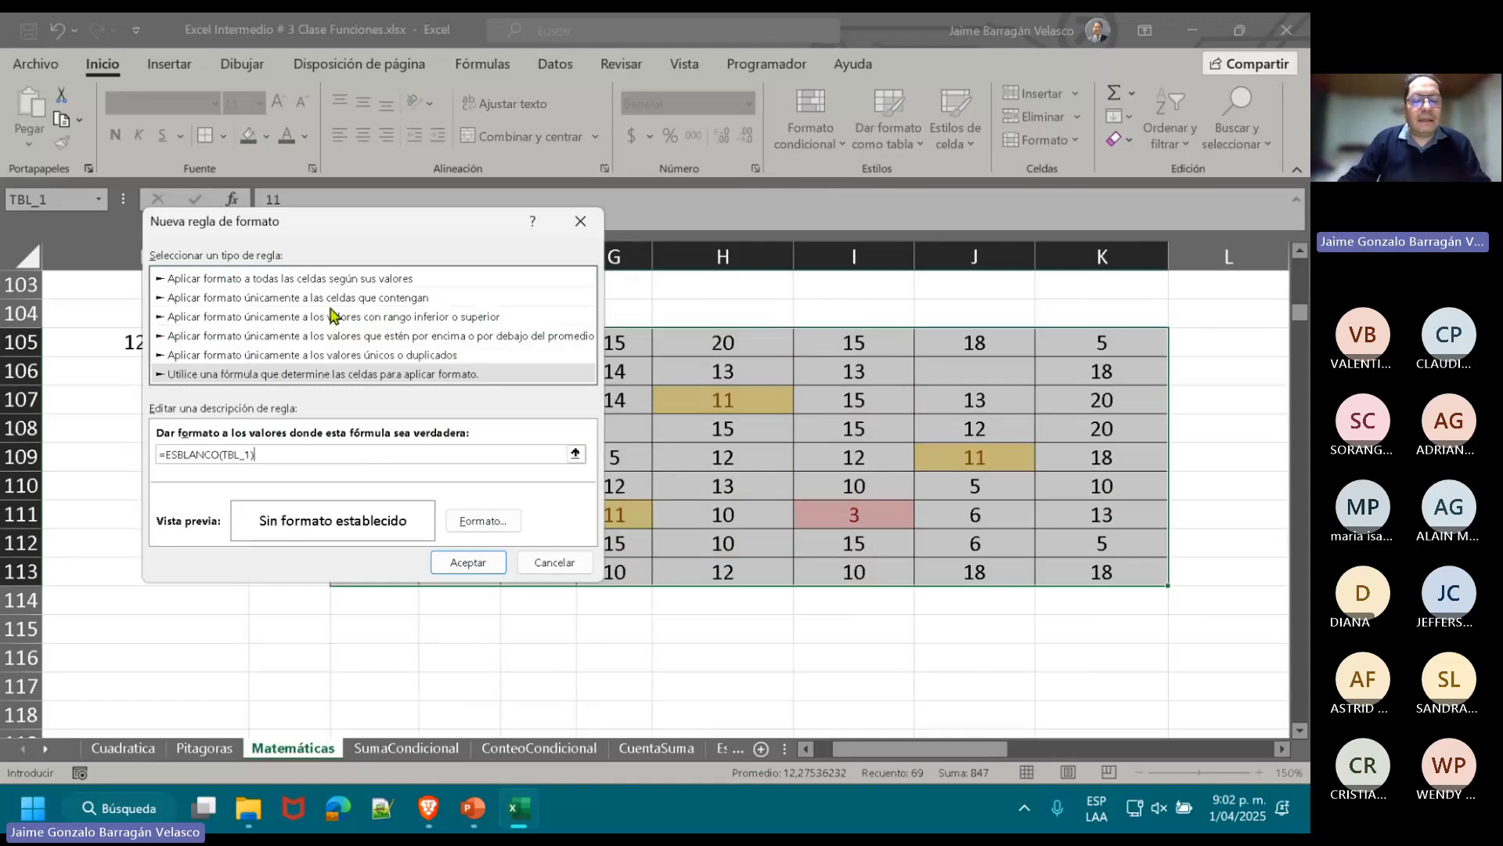
- Give the new ESBLANCO rule a purple fill and create it
click(479, 522)
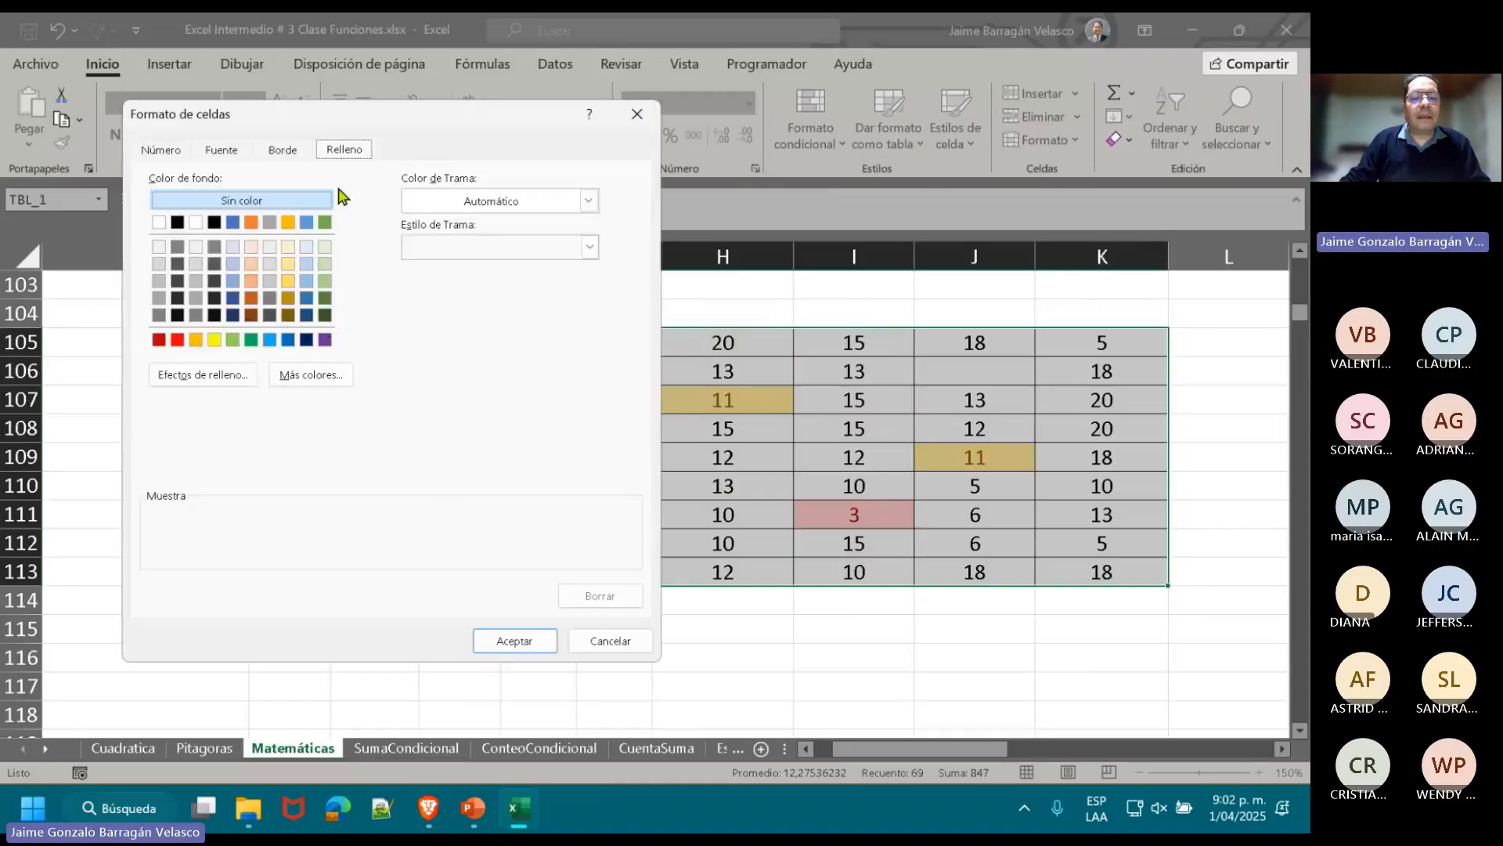
click(325, 339)
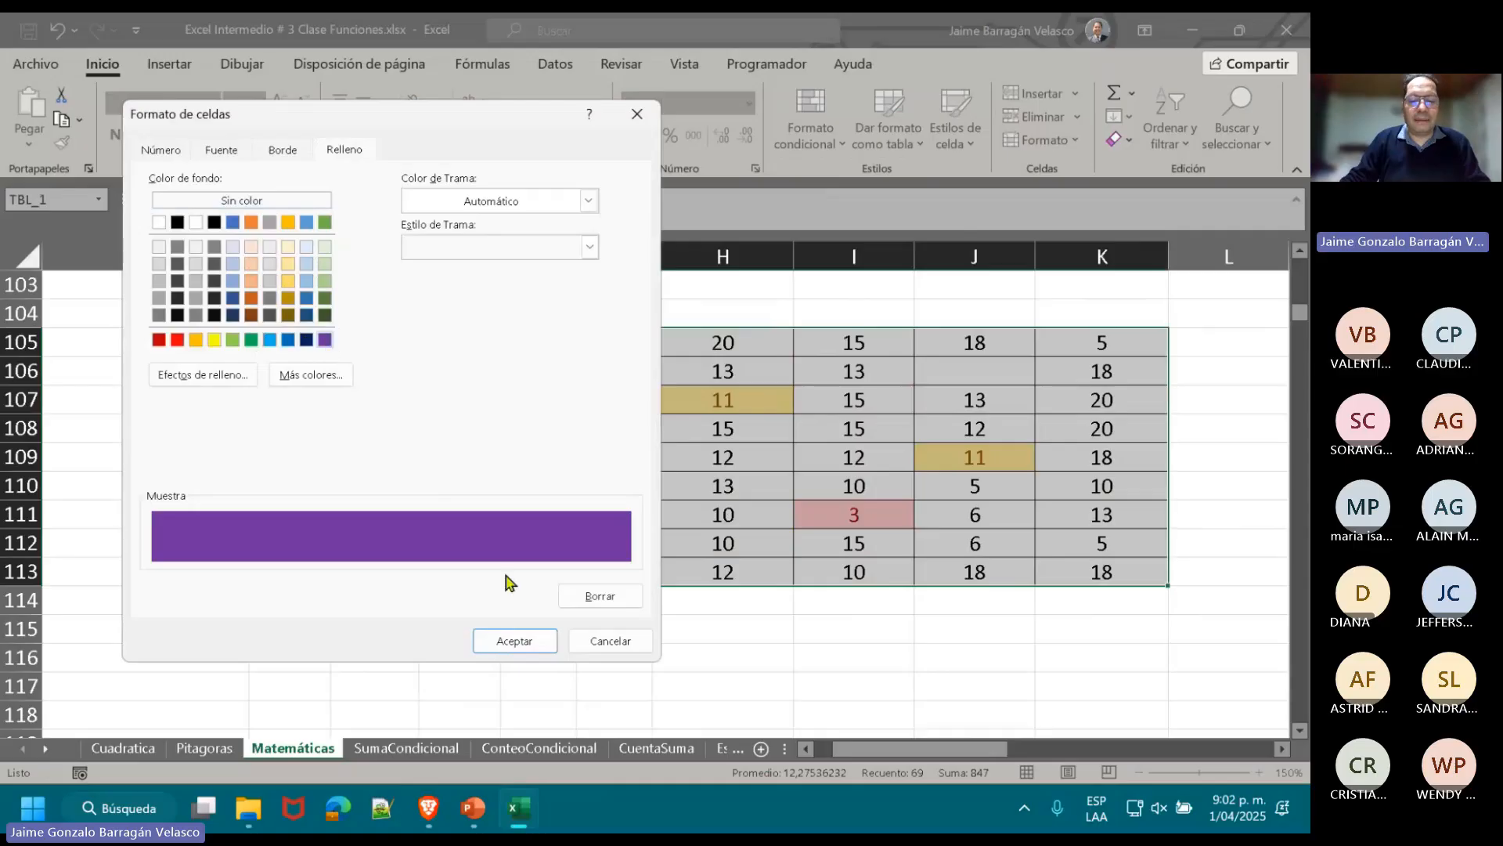
click(515, 640)
click(469, 561)
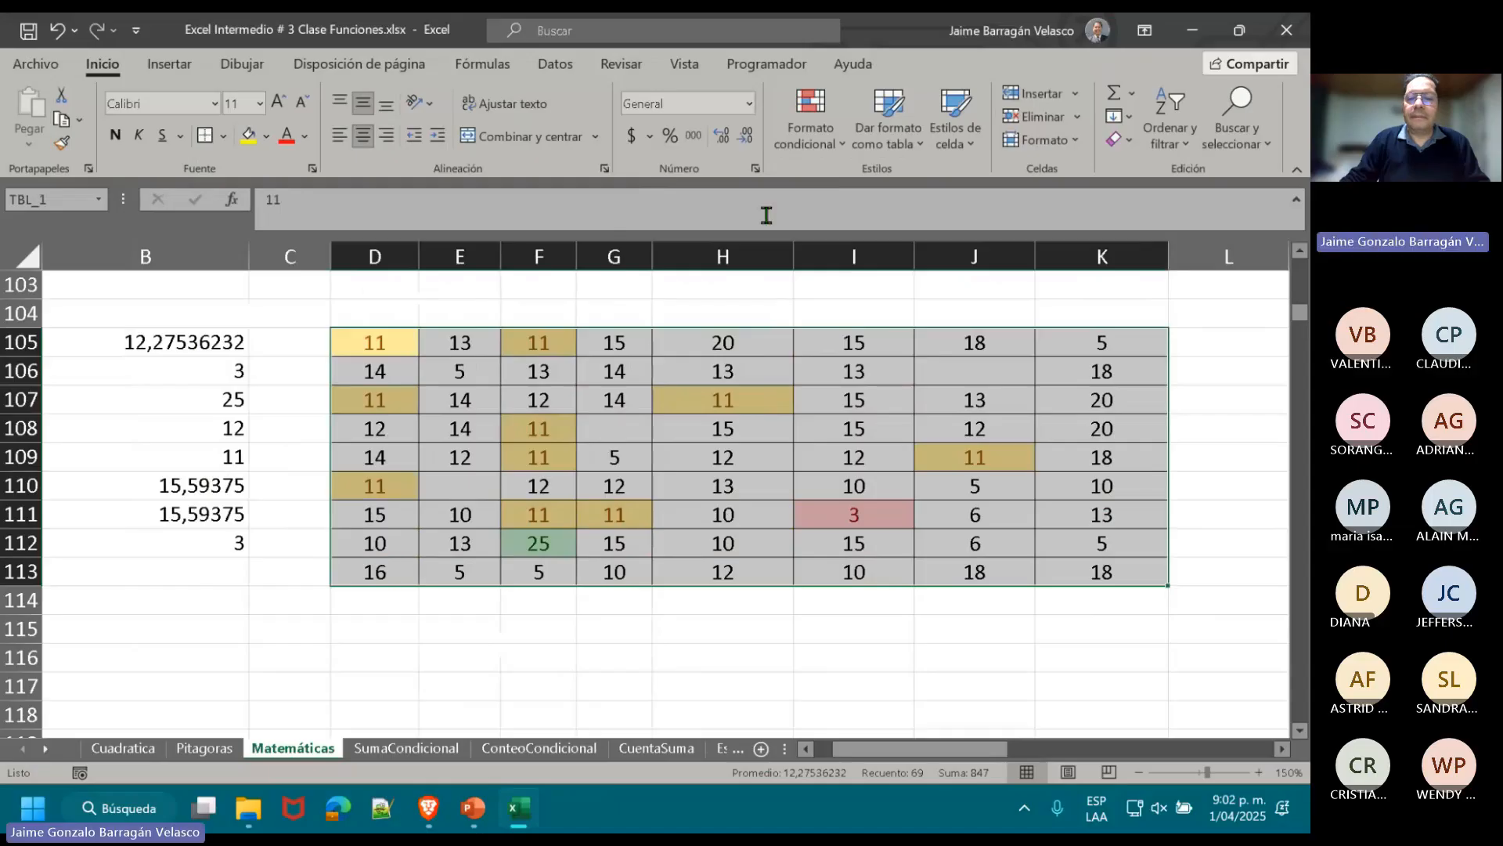
- Change the purple rule's formula to =NO(ESBLANCO(TBL_1)) and apply it to the table
click(841, 144)
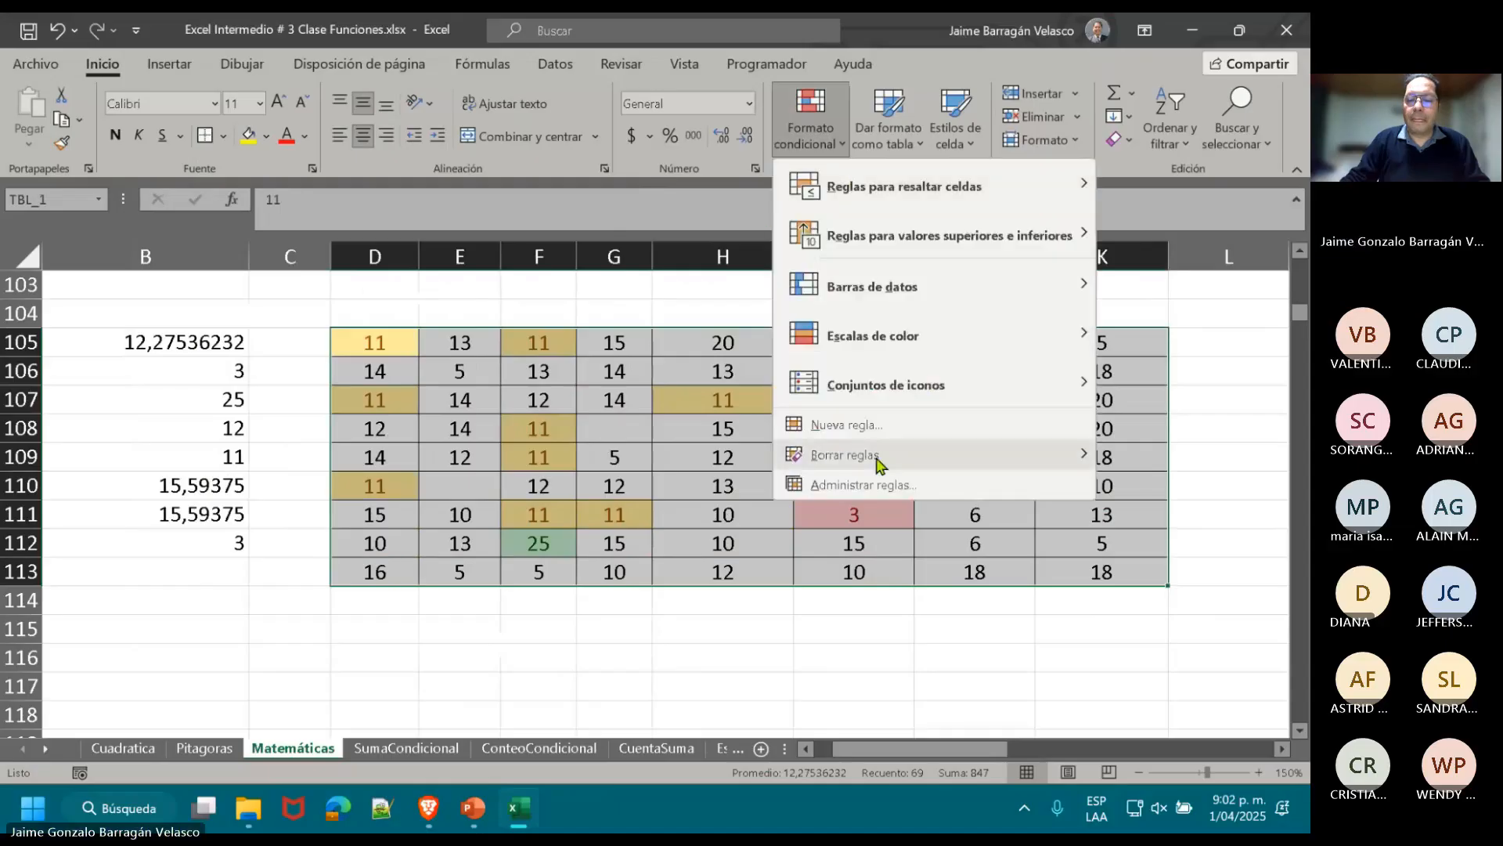
click(873, 485)
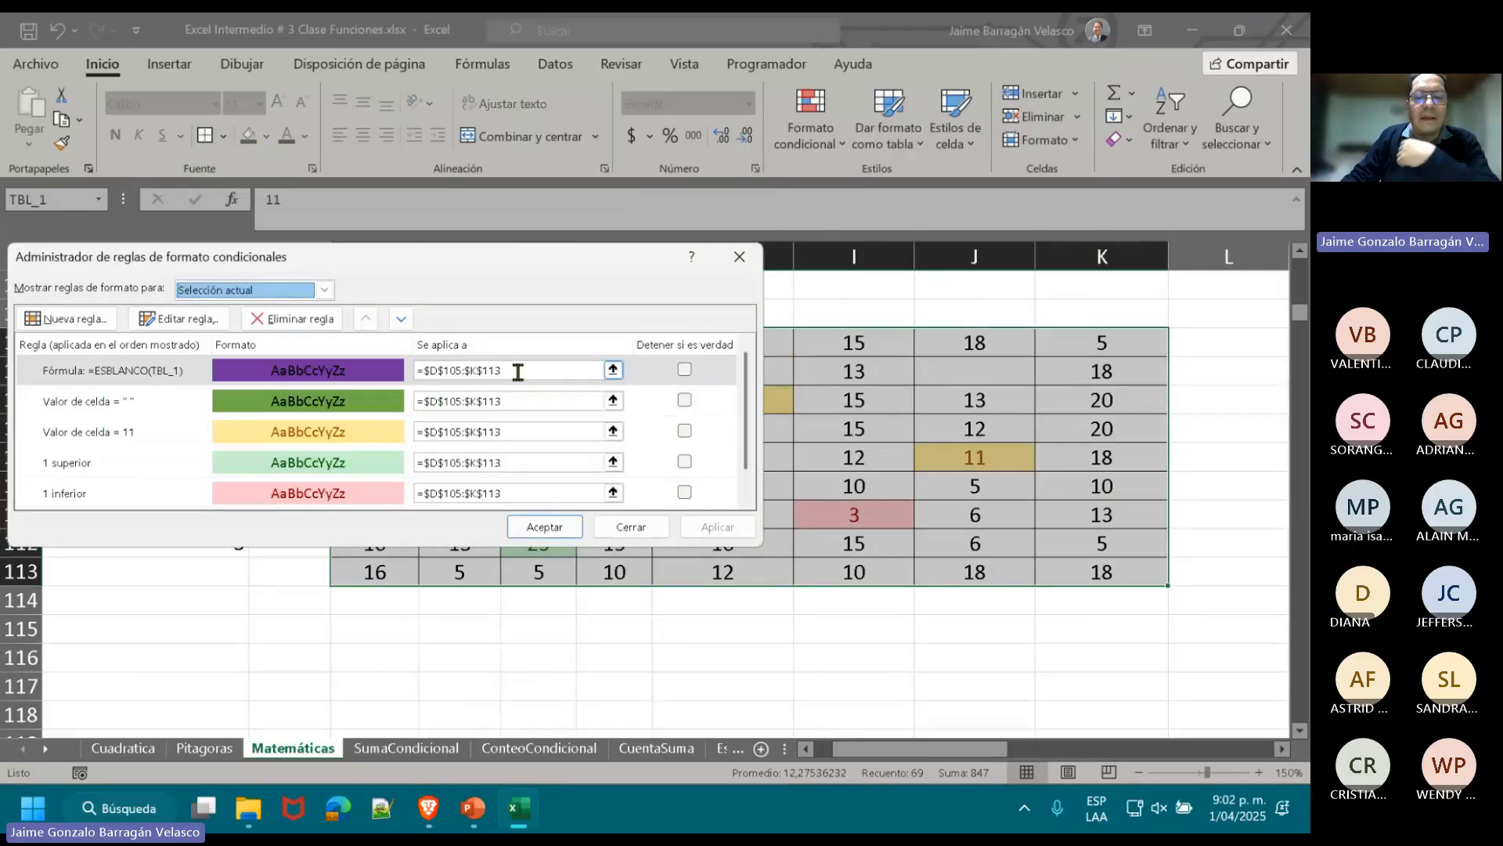
drag(517, 371, 402, 379)
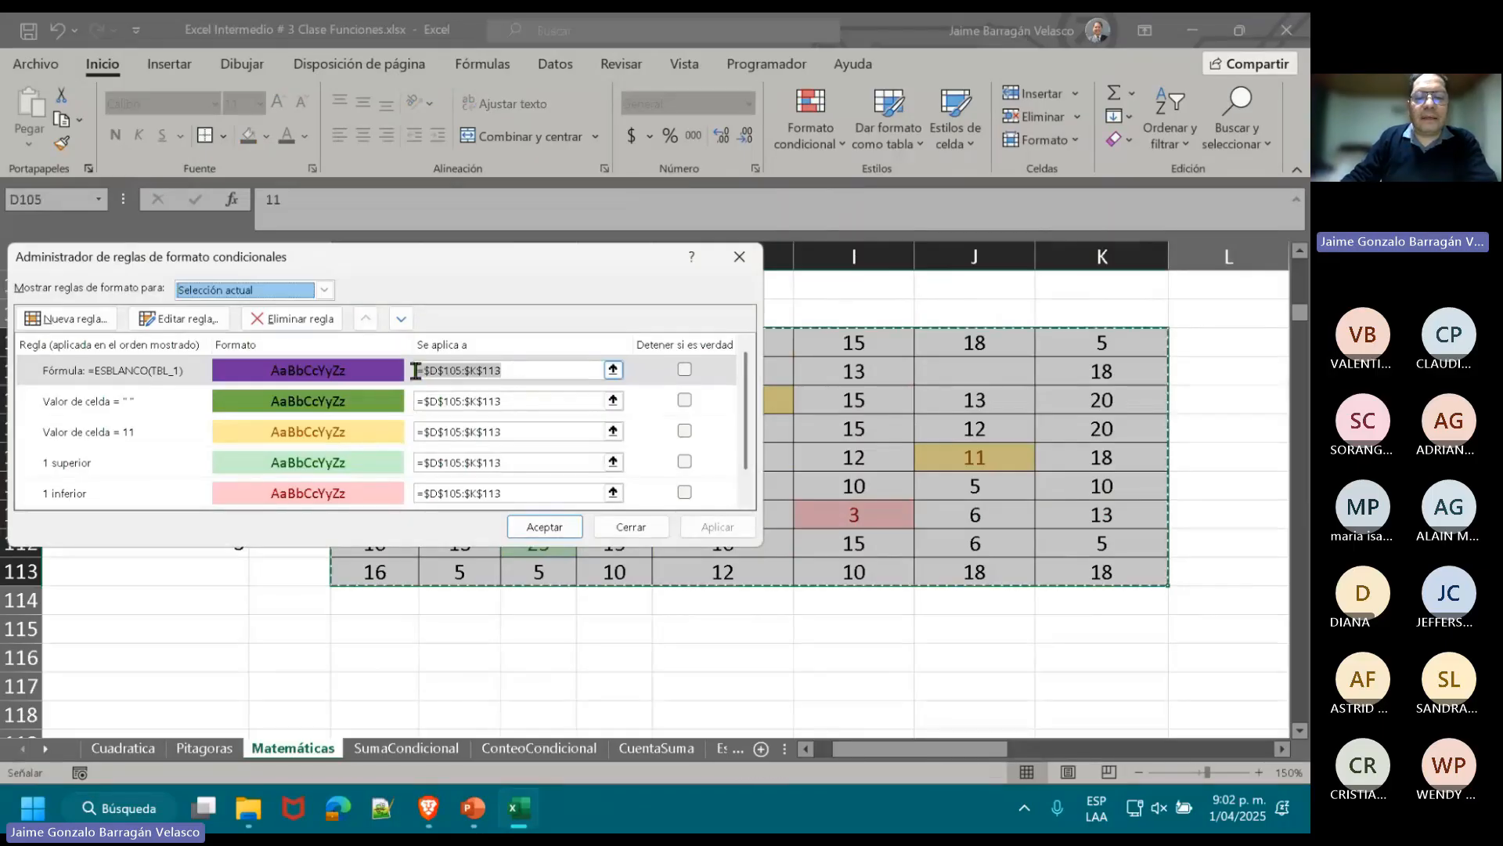
click(145, 376)
click(182, 318)
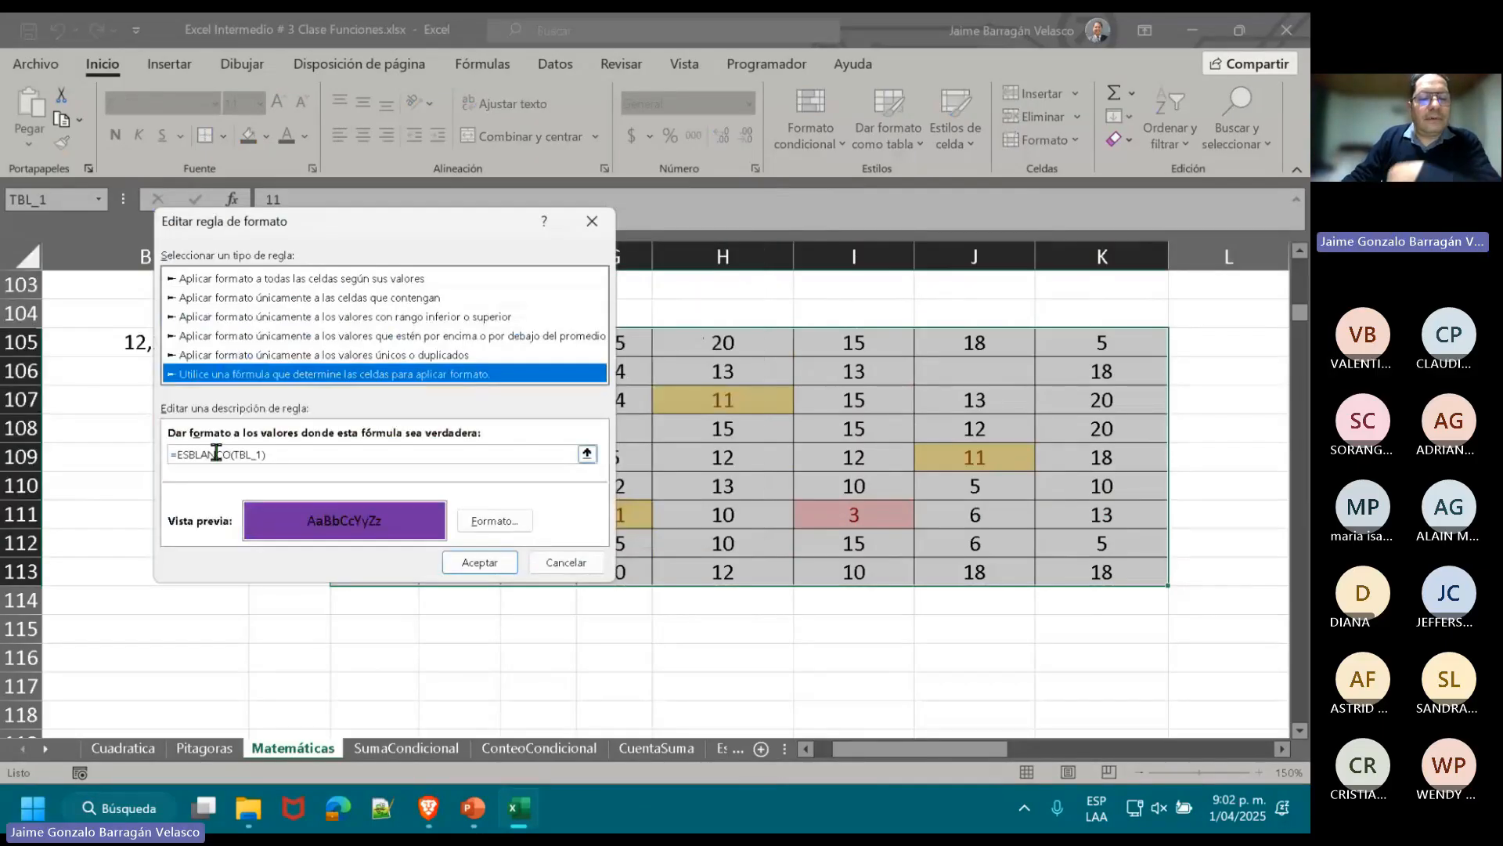
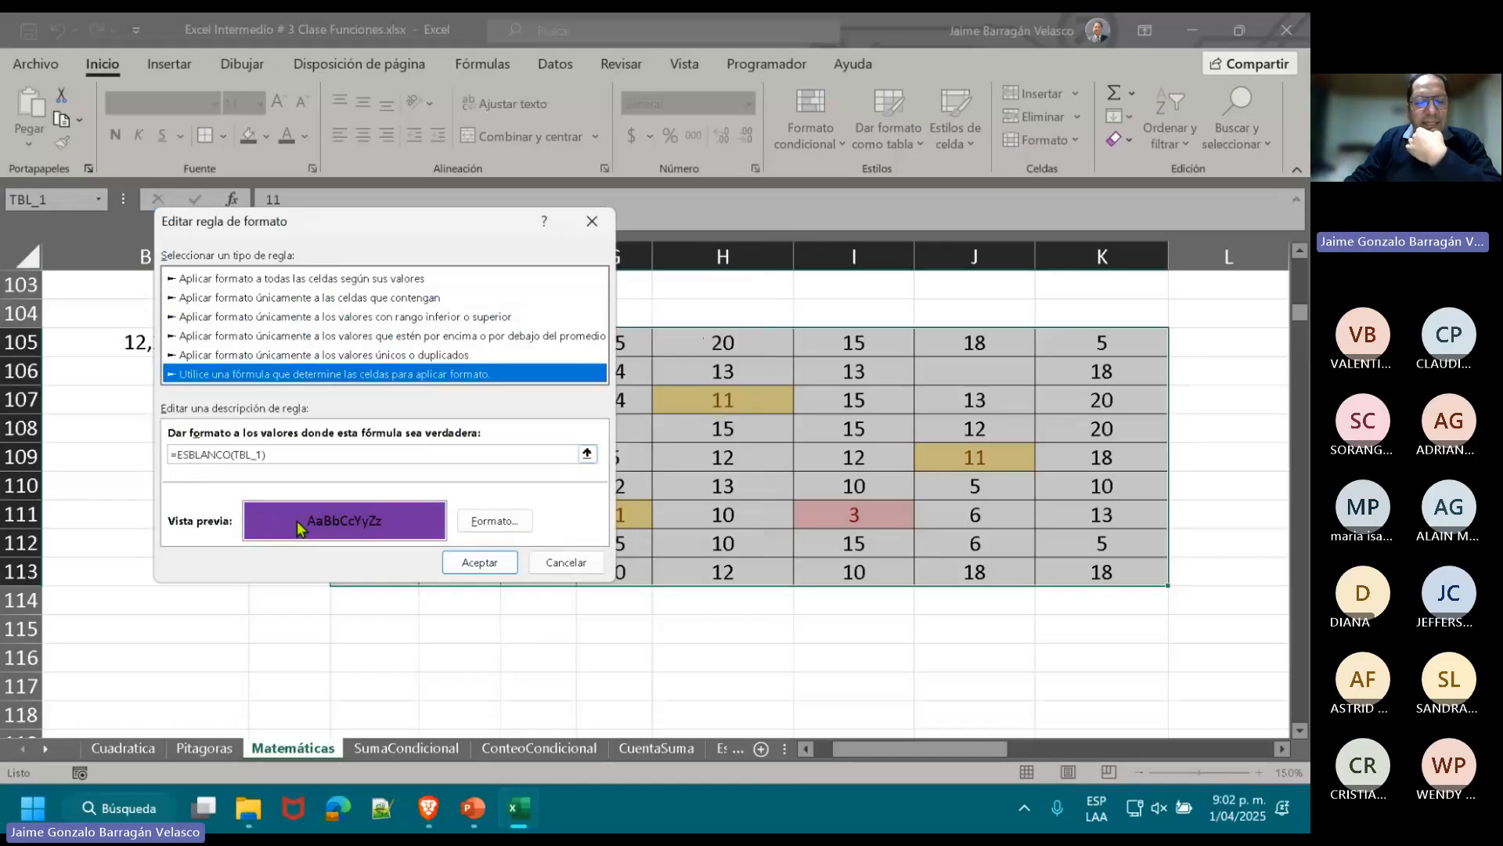
click(179, 454)
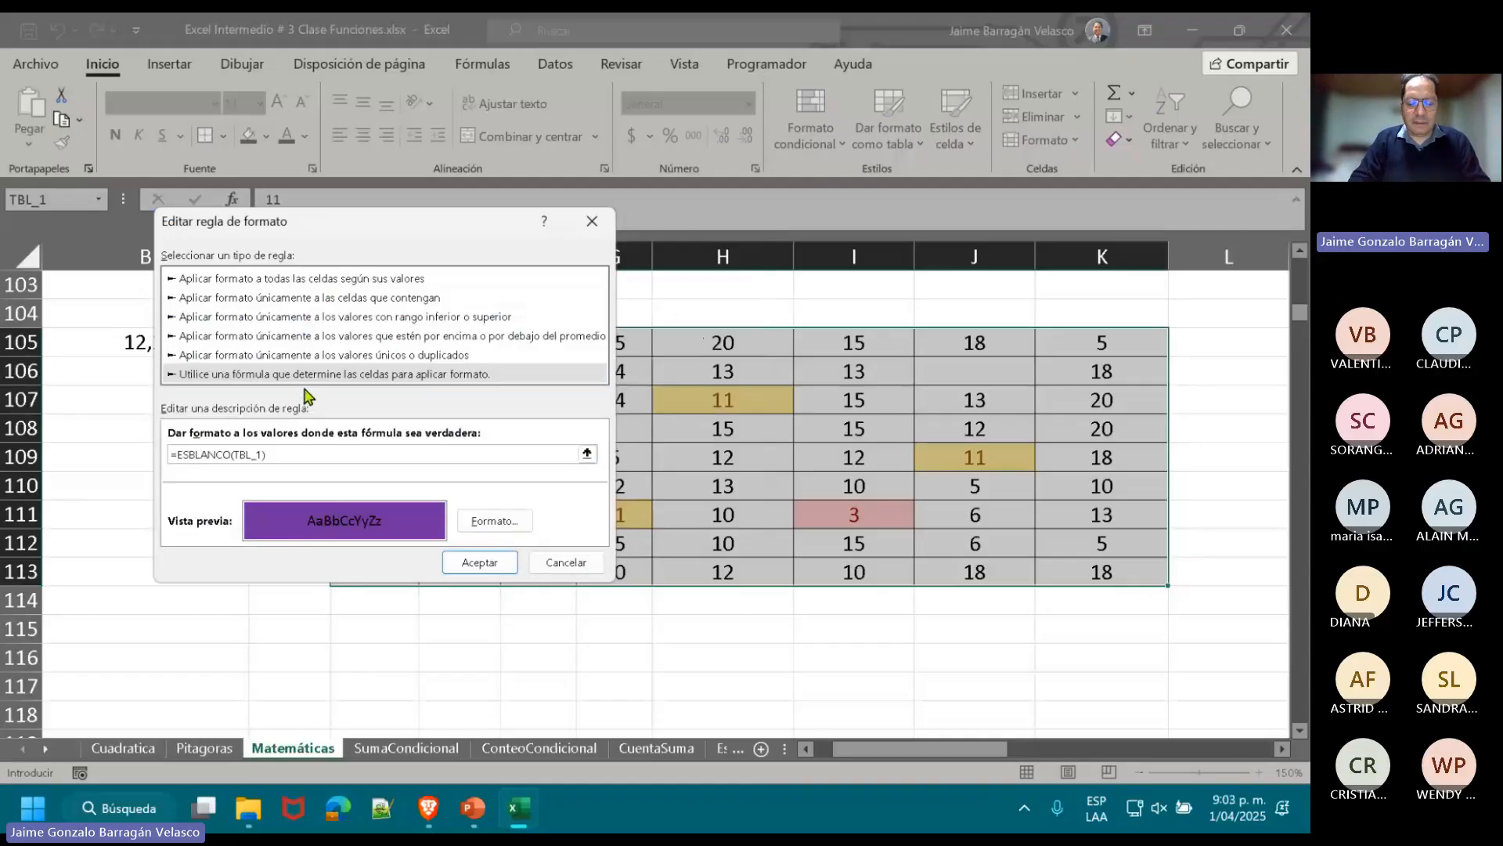
text(NO()
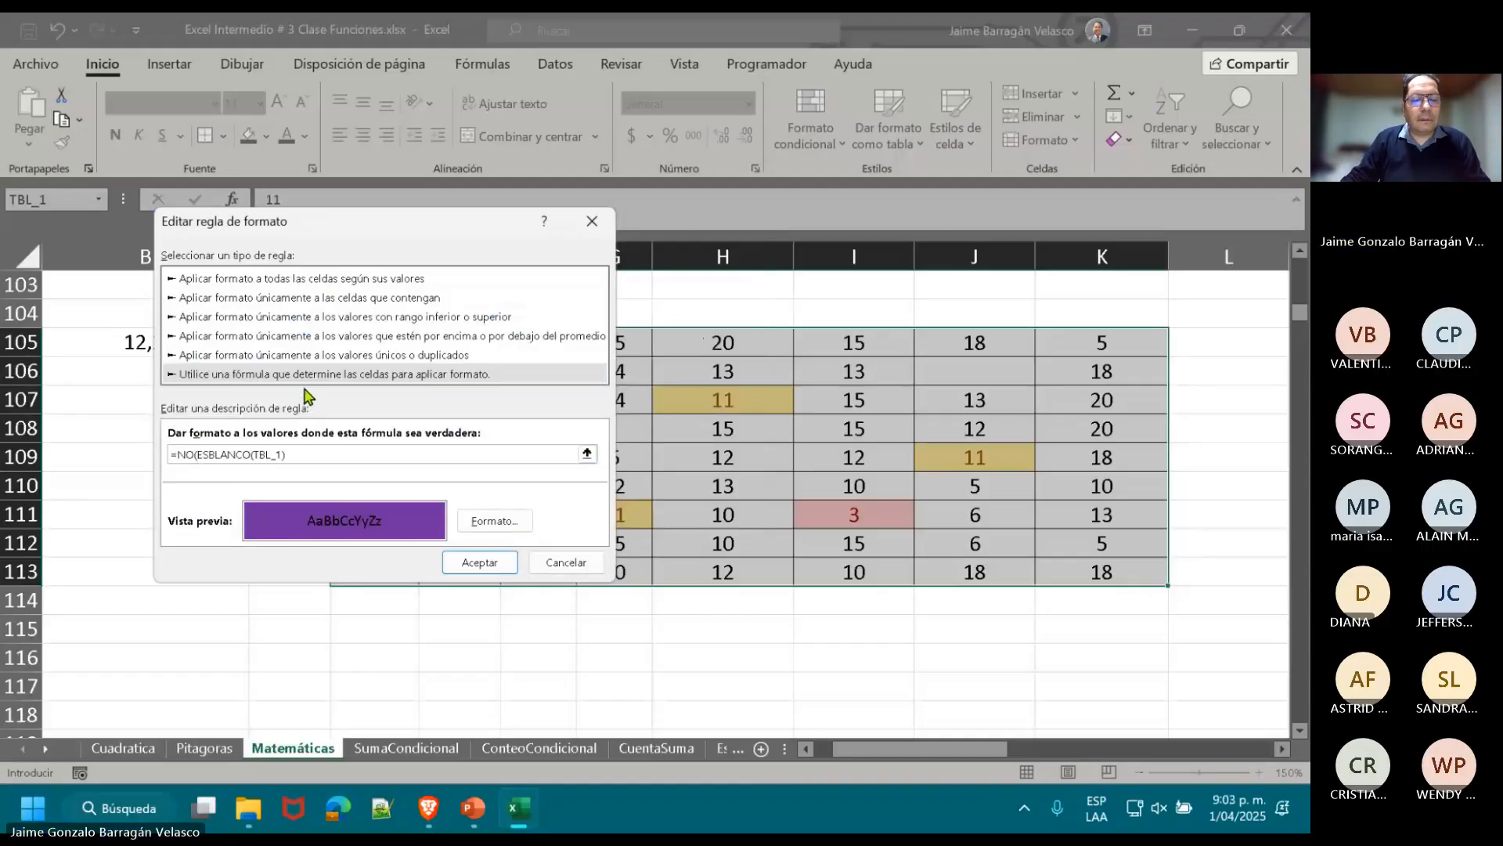
key(End)
text())
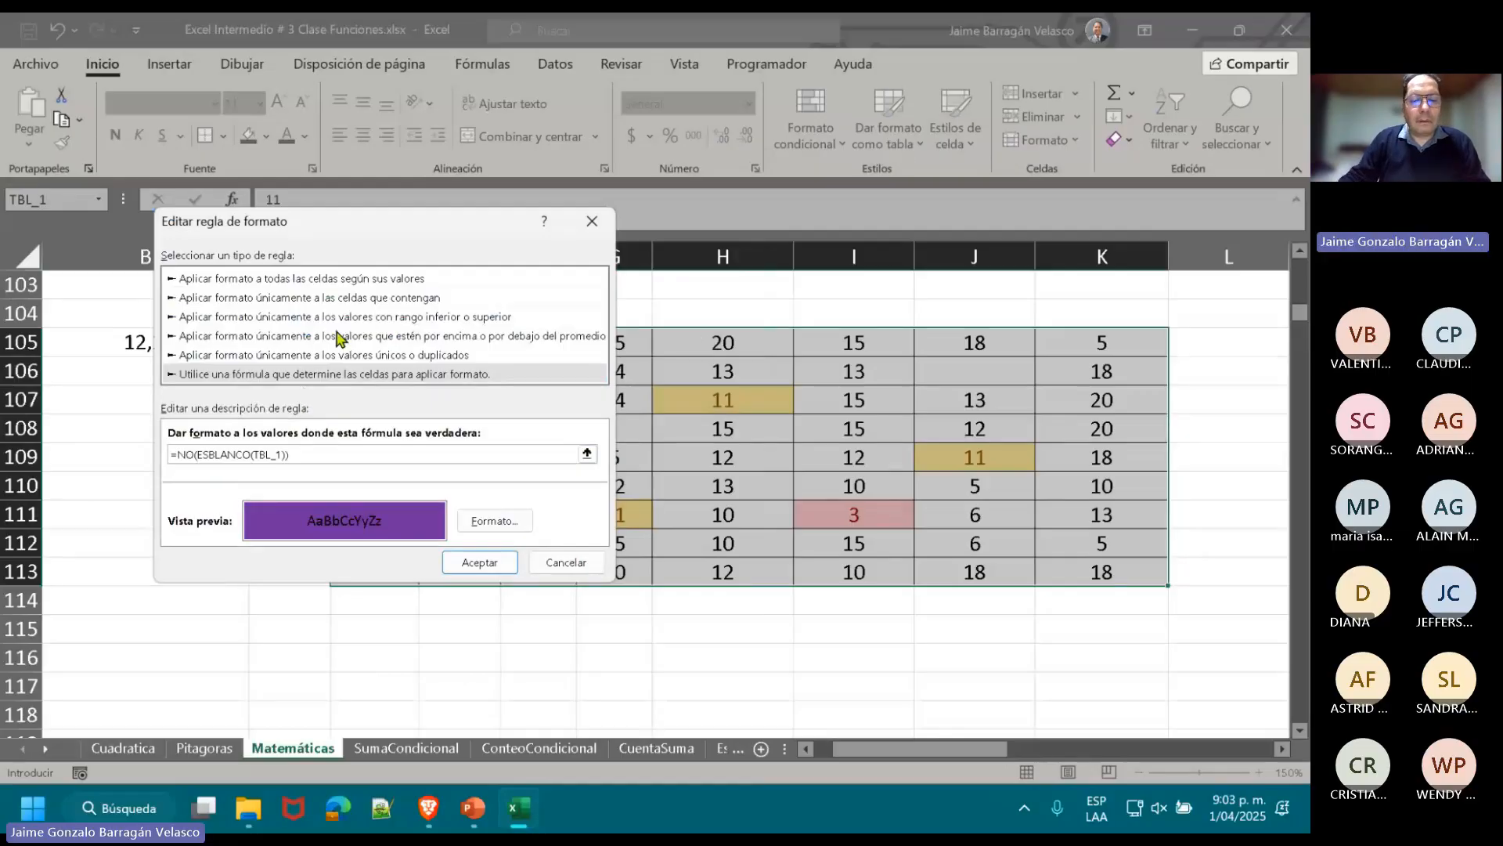
click(487, 565)
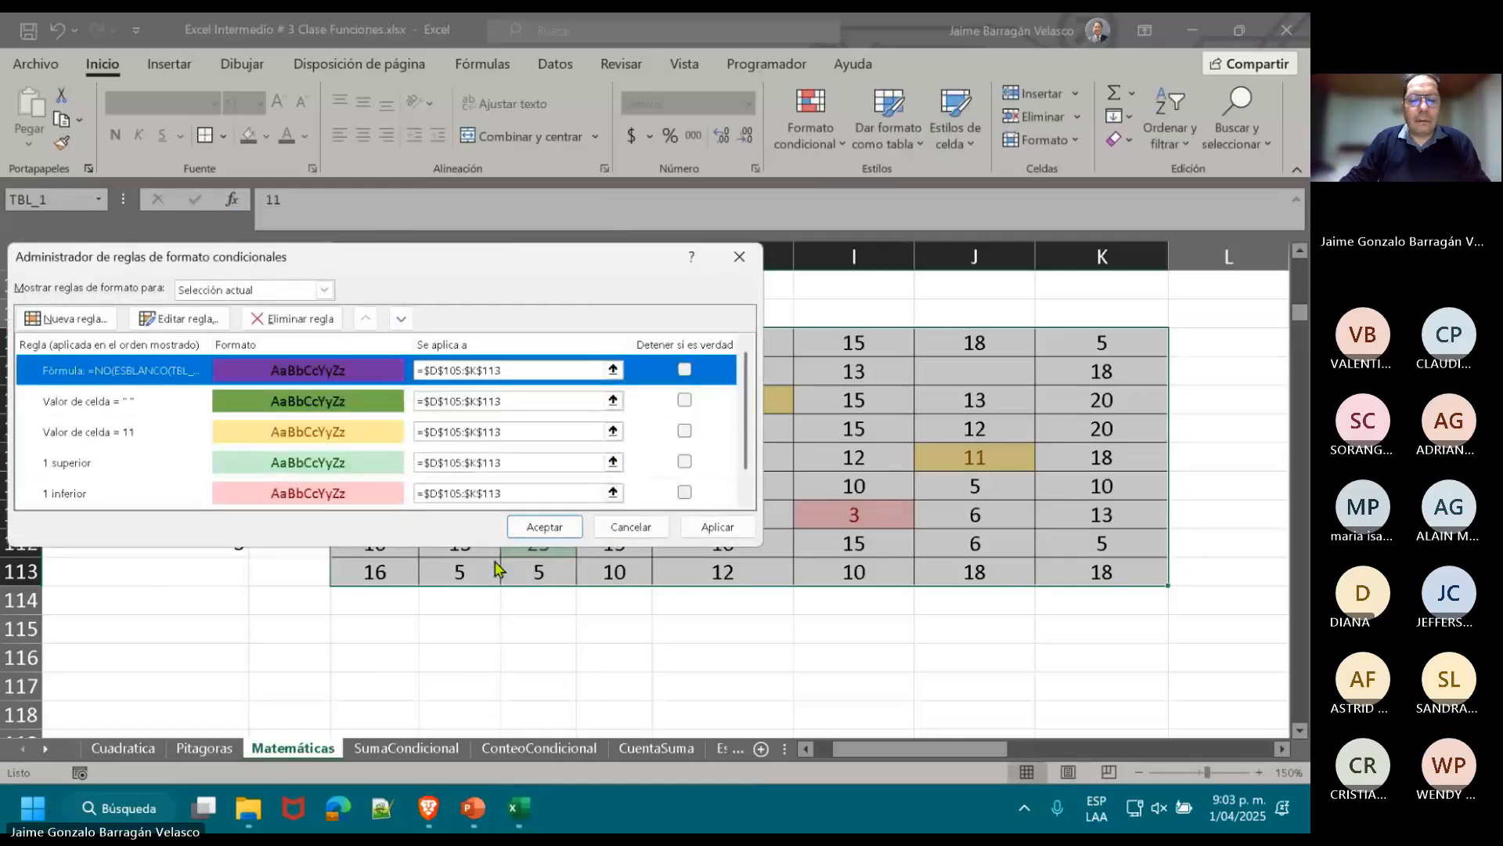
click(705, 536)
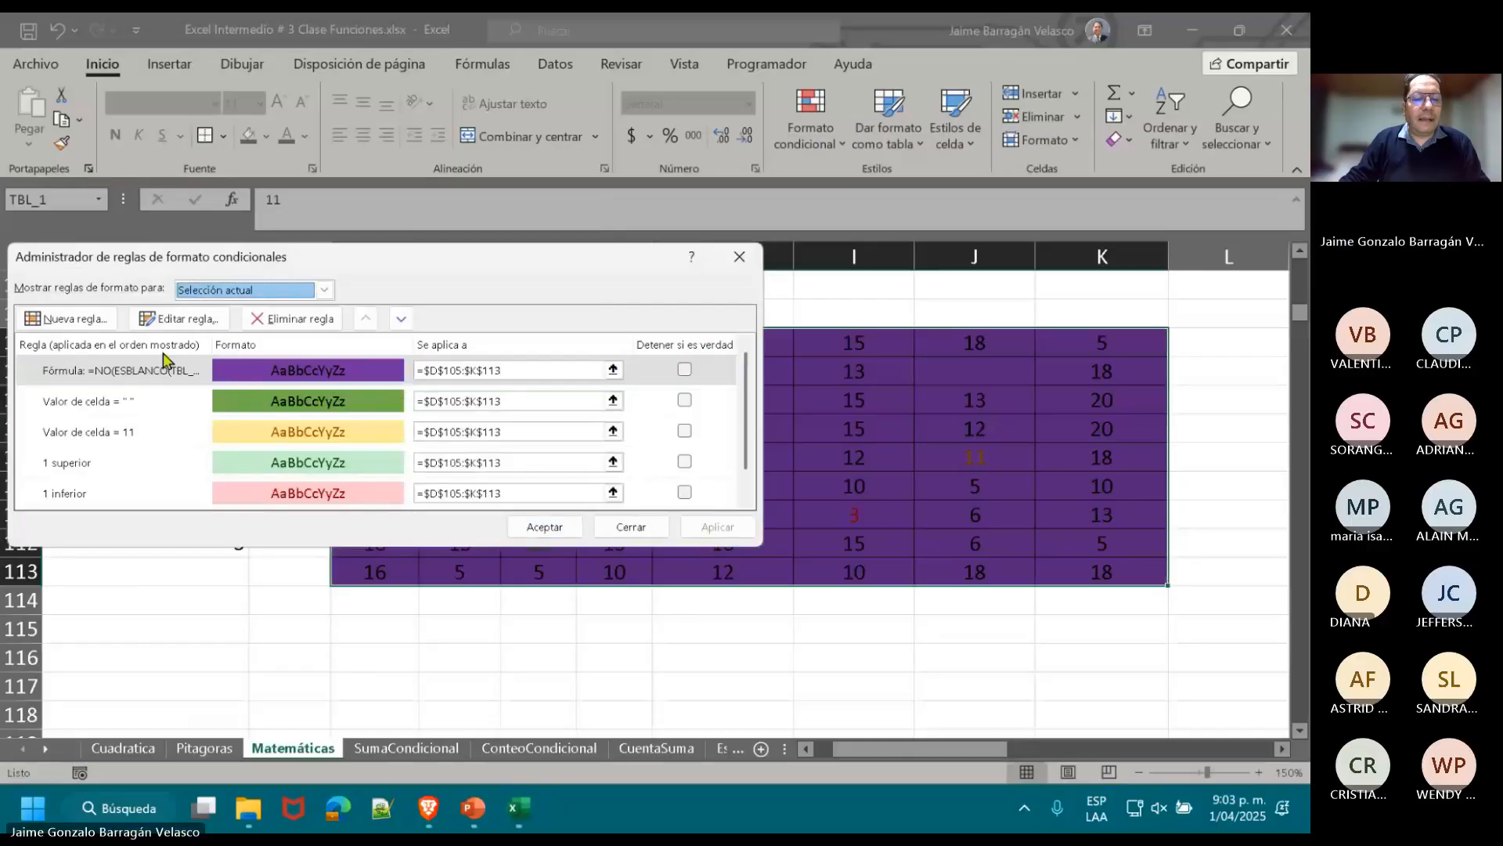
- Restore the purple rule's formula to =ESBLANCO(TBL_1) and apply it
click(164, 370)
click(181, 321)
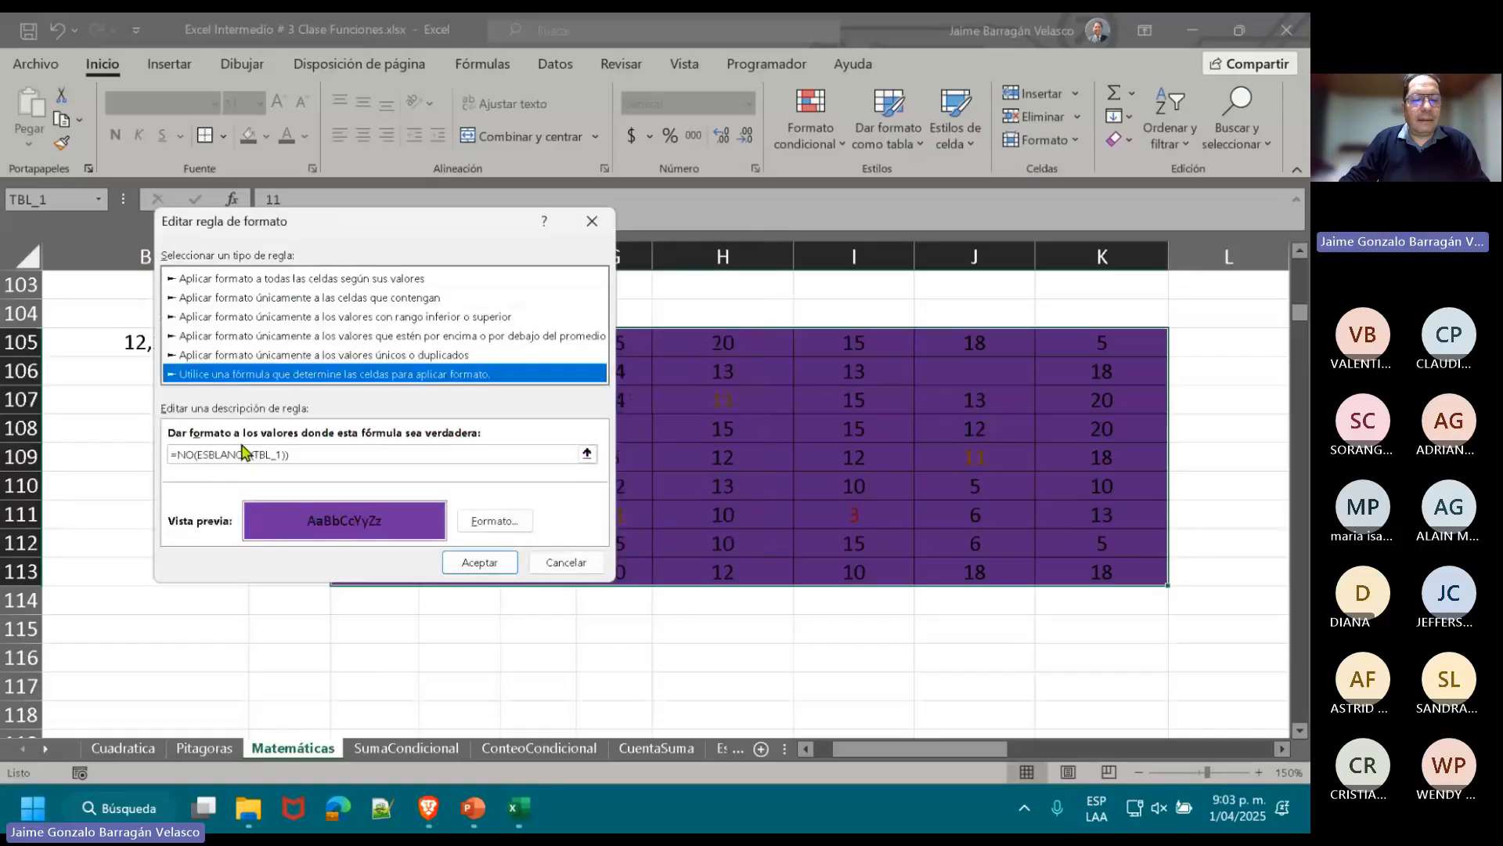
click(315, 454)
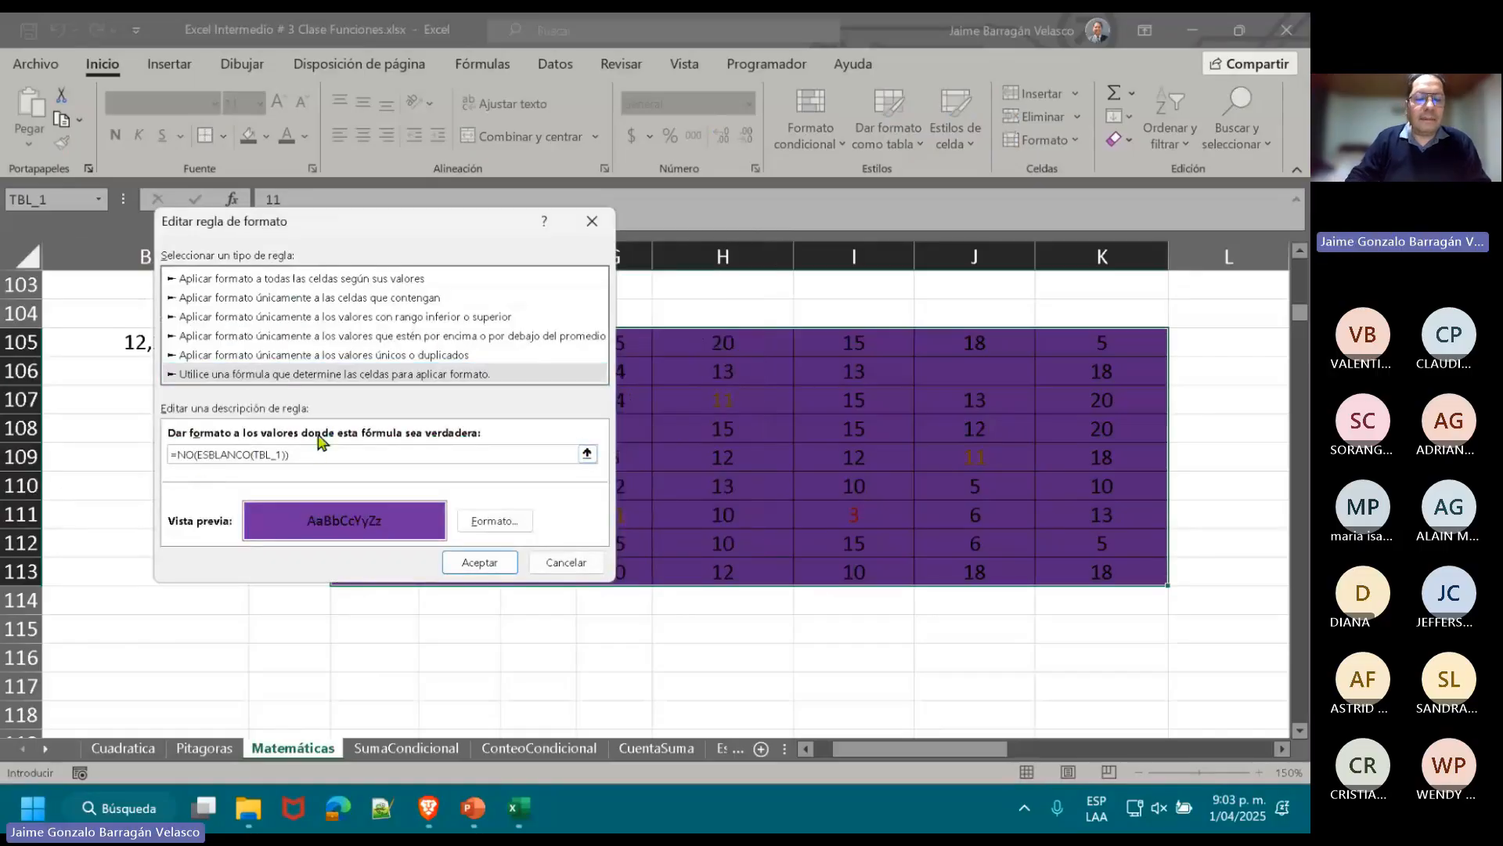
key(BackSpace)
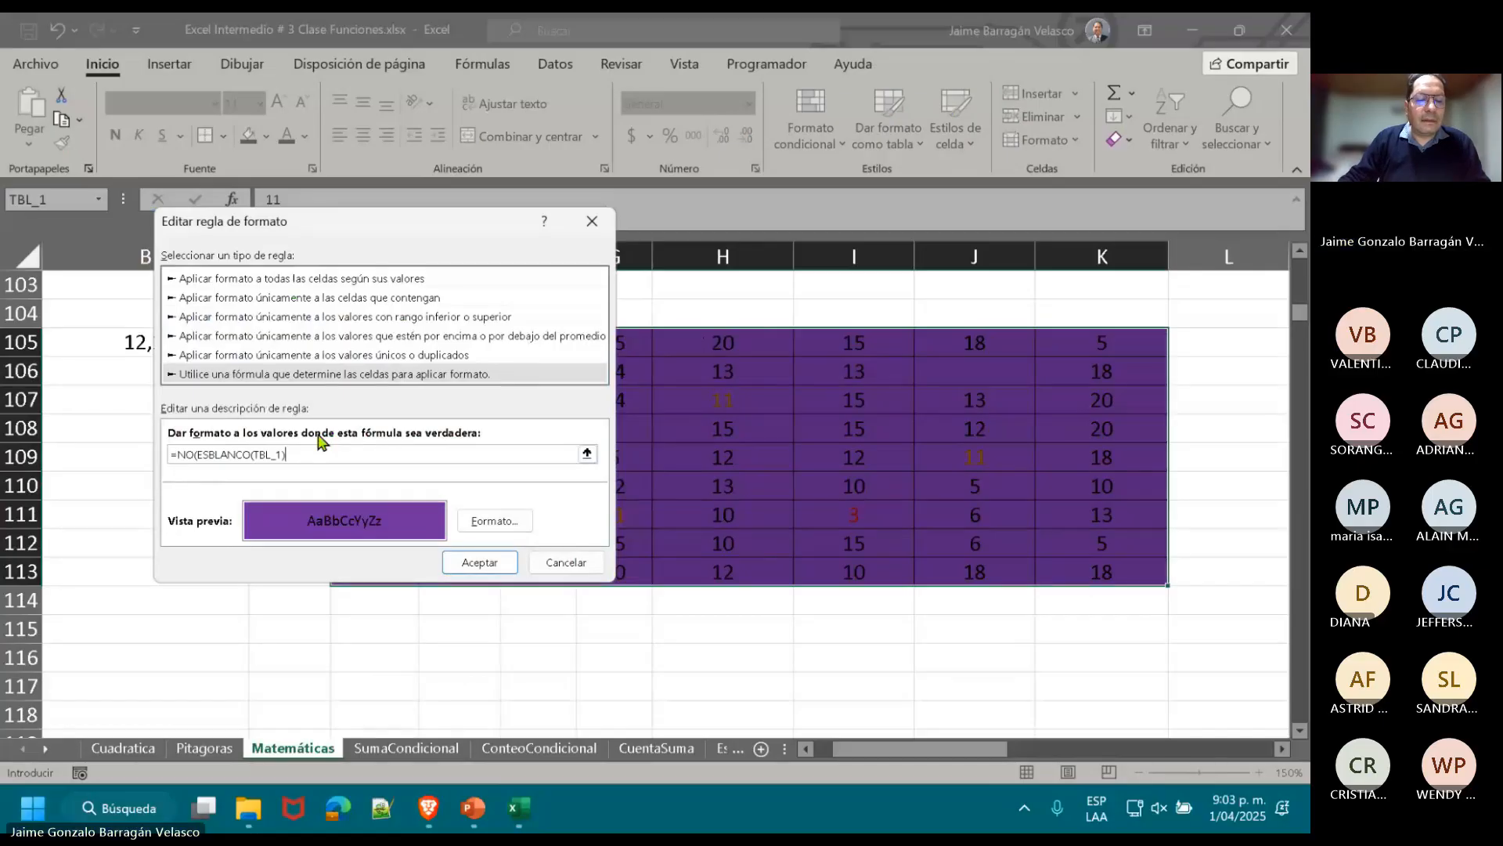
click(196, 454)
key(BackSpace)
key(BackSpace)
key(BackSpace)
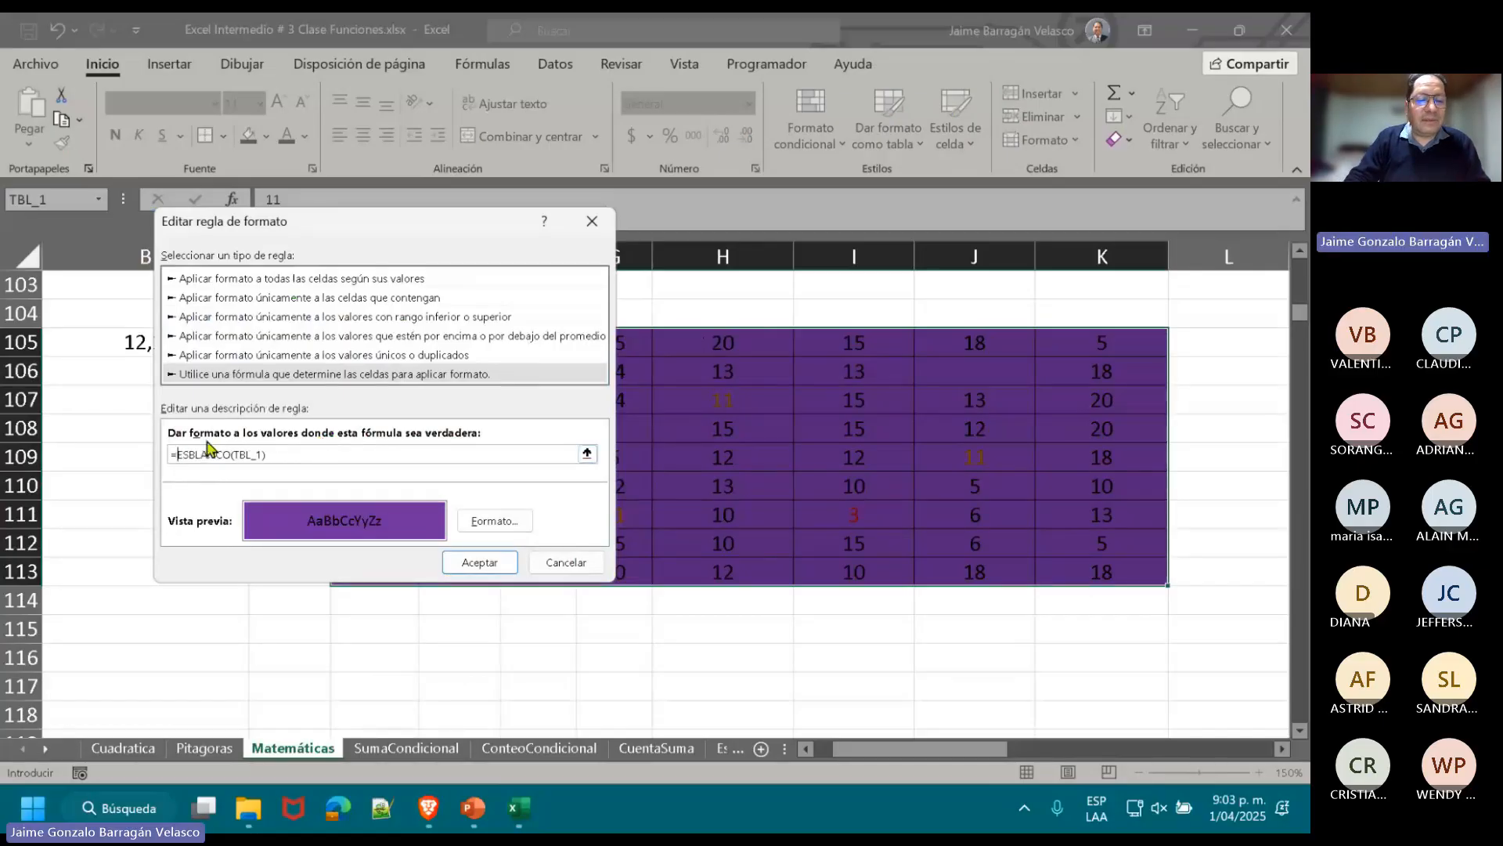
click(505, 560)
click(711, 526)
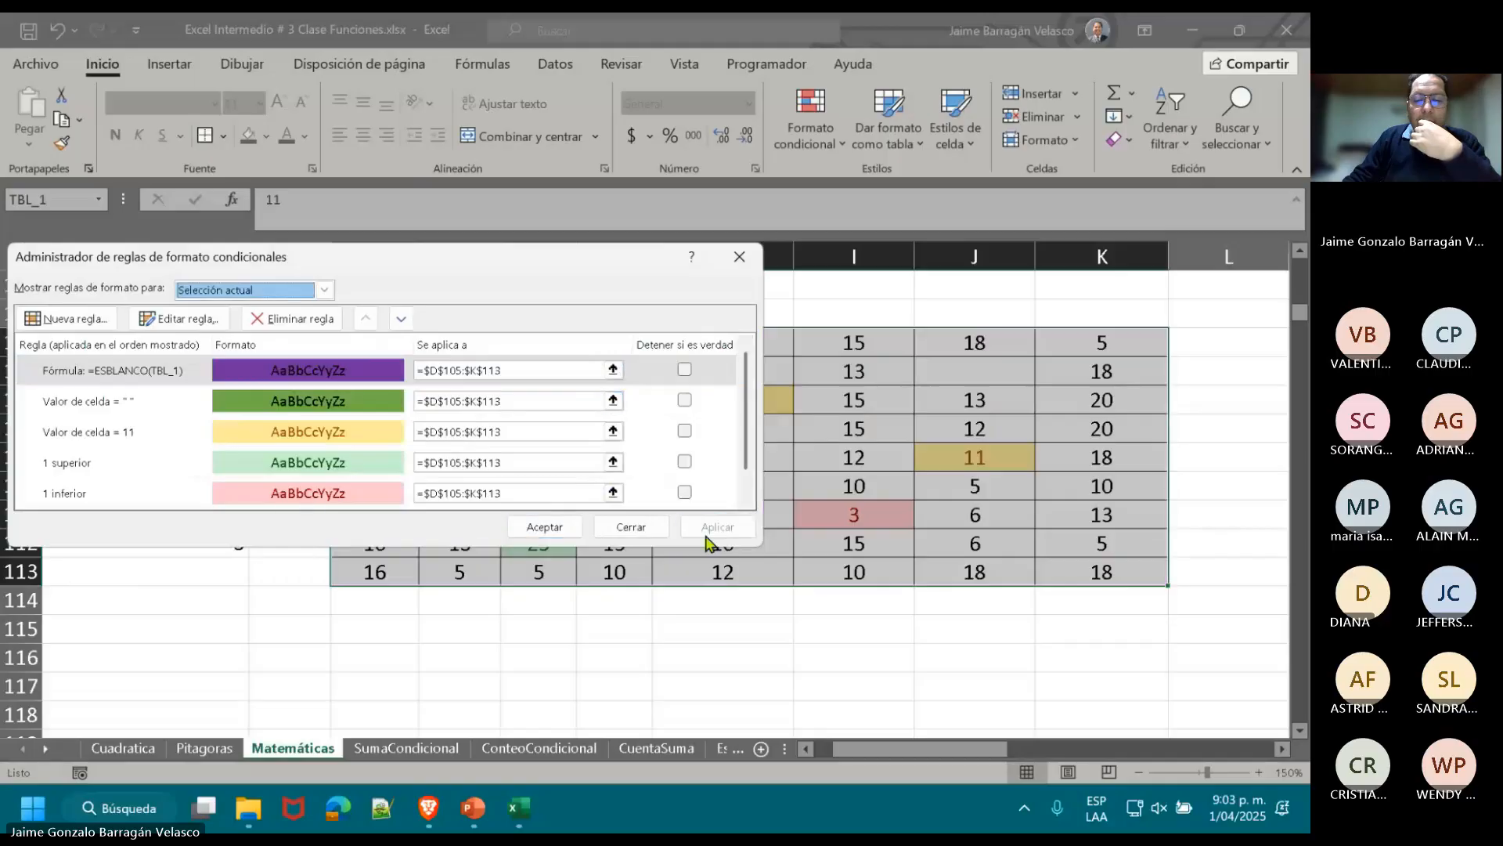
click(545, 526)
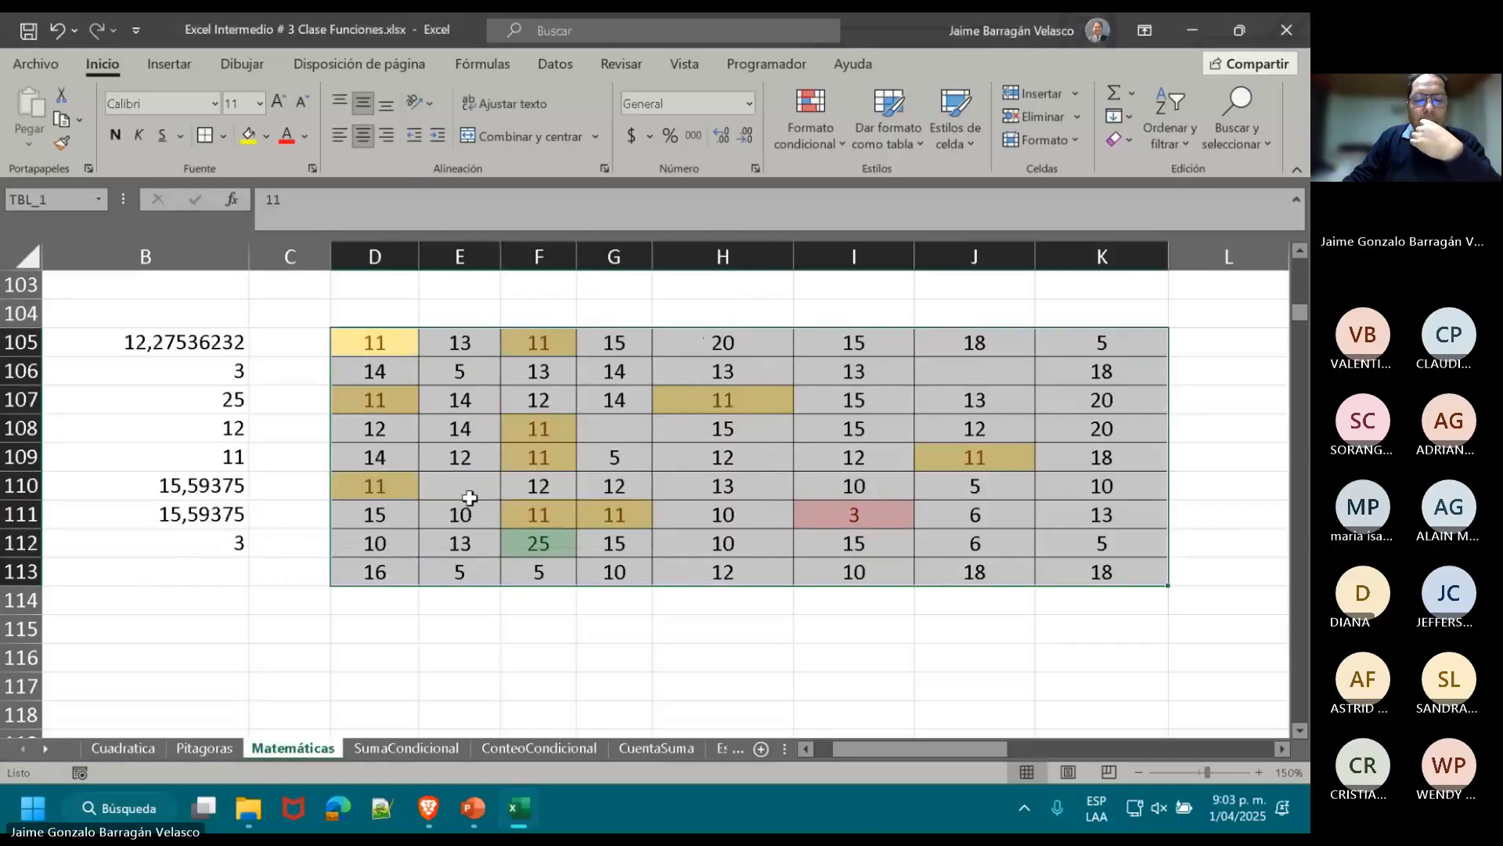
- Check the formatting of the blank table cells E110, G108 and J106
click(469, 498)
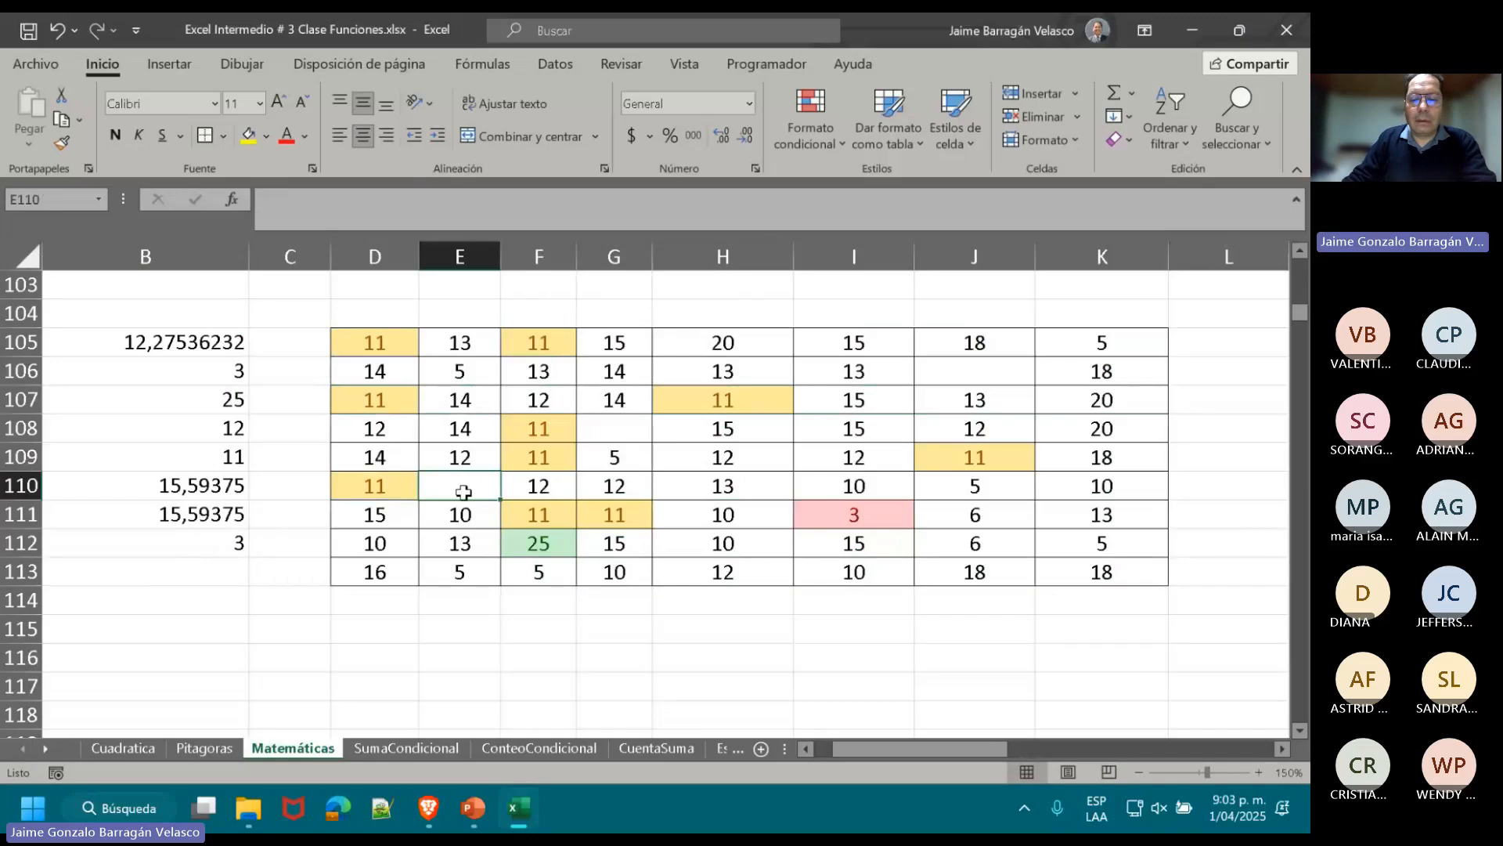
click(633, 432)
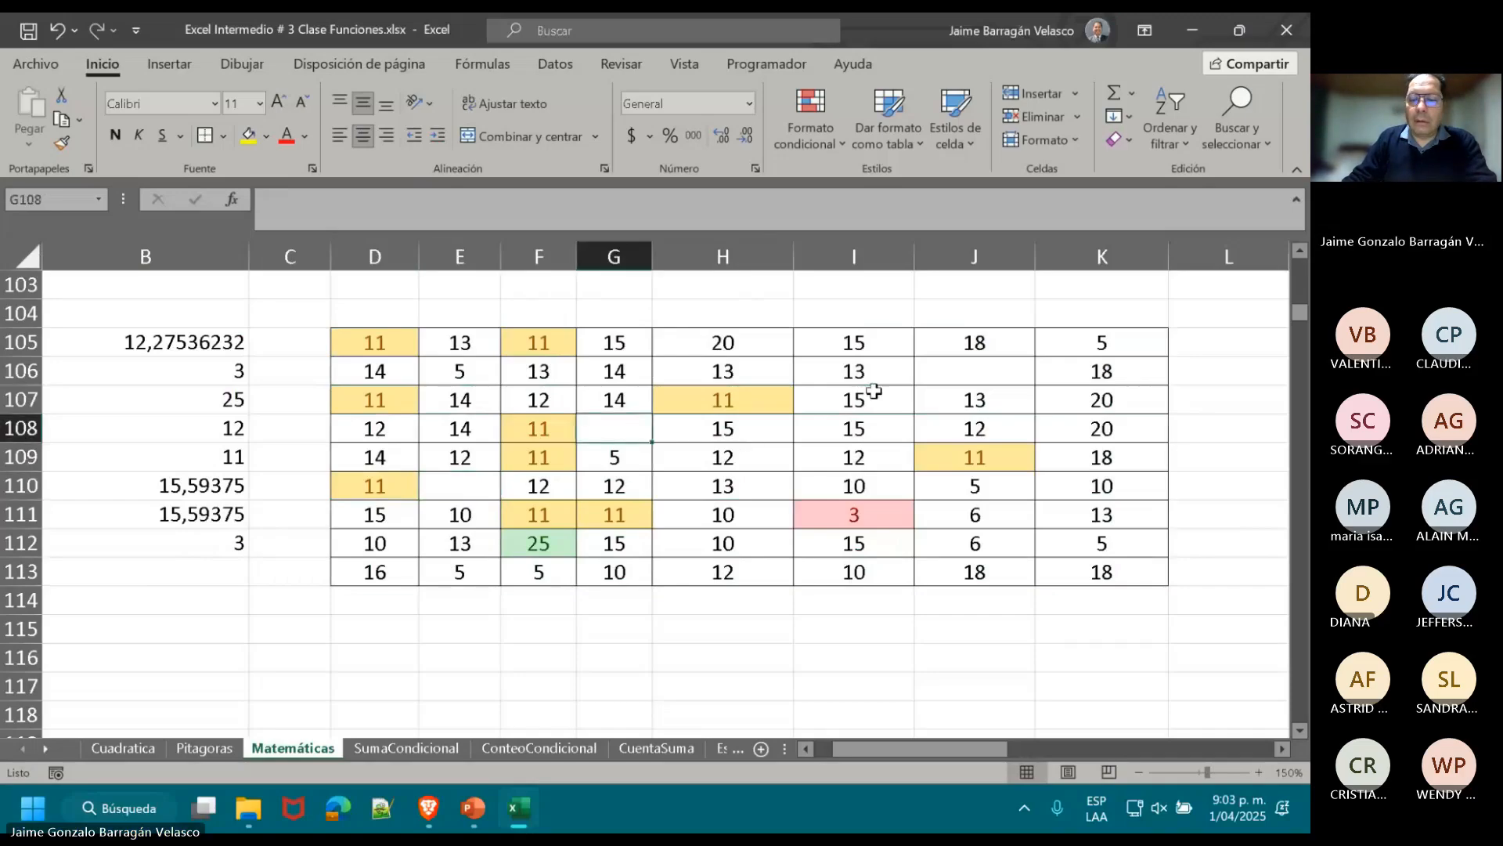
click(942, 371)
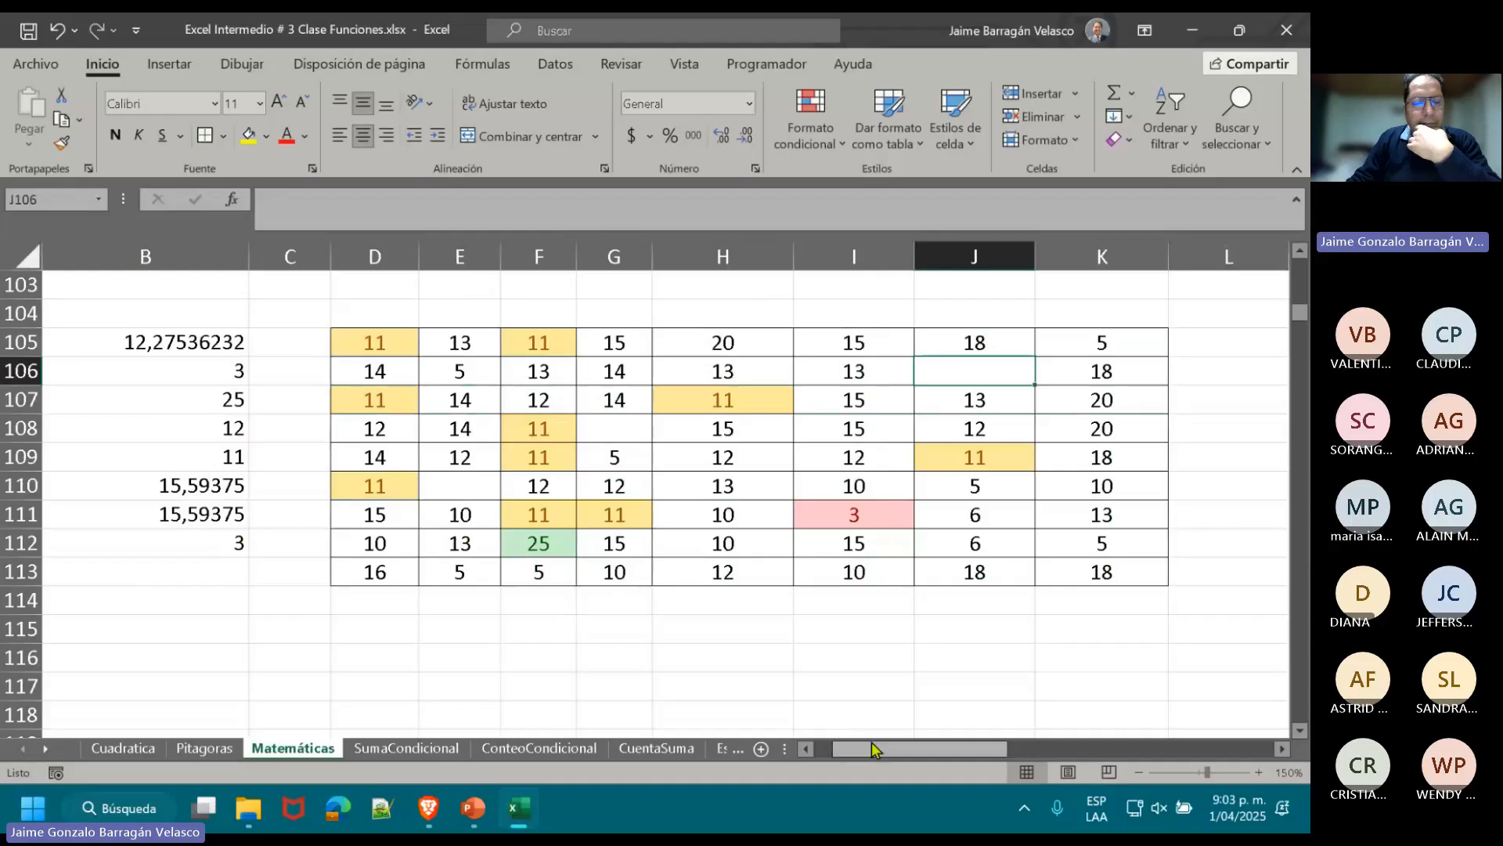
- Delete the conditional formatting rule "Valor de celda = " "" with the green fill from the table
drag(872, 743, 853, 743)
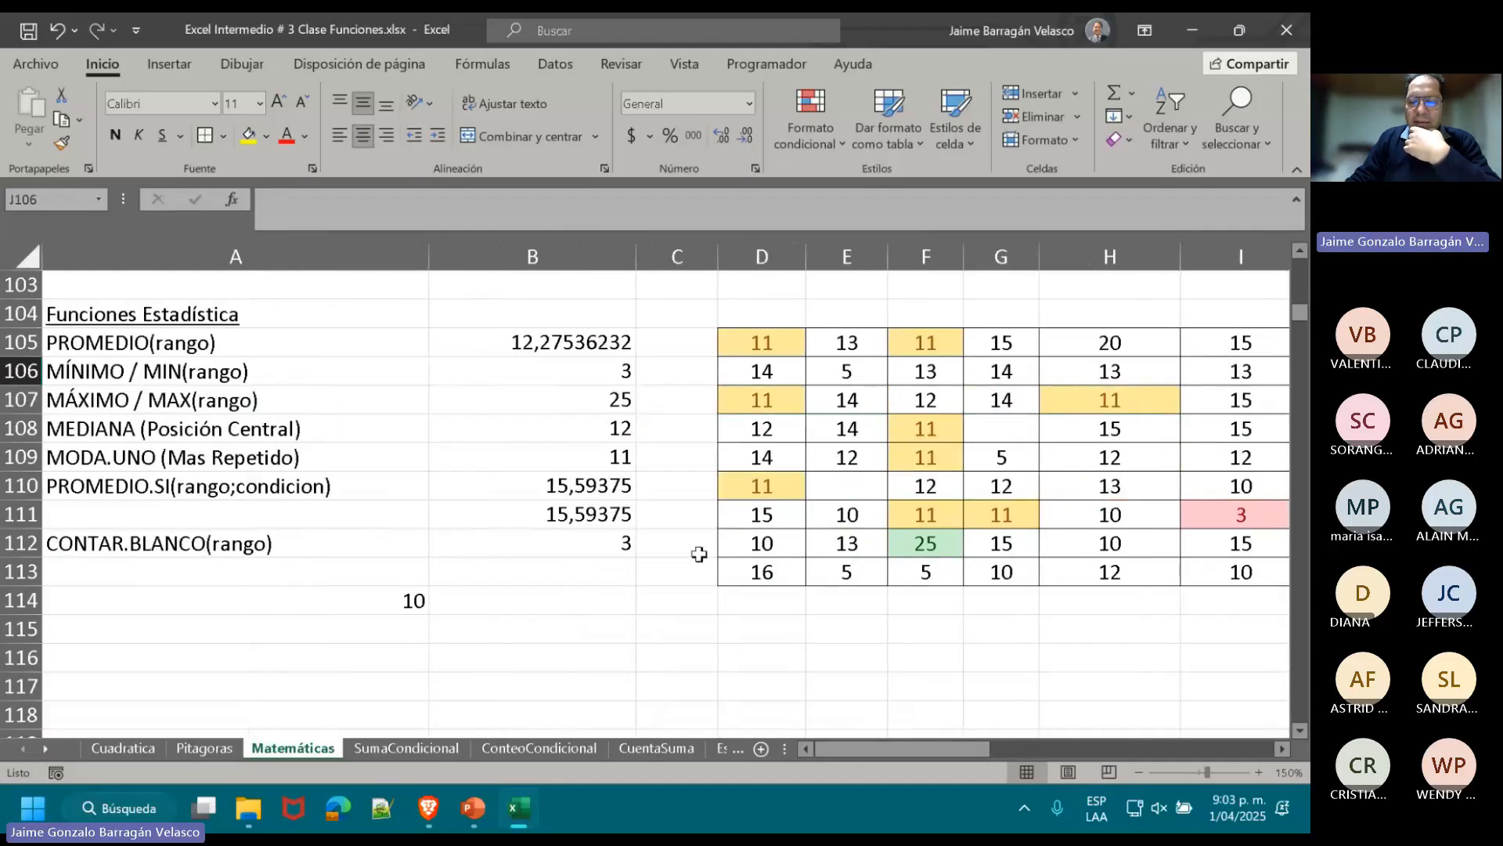
click(998, 423)
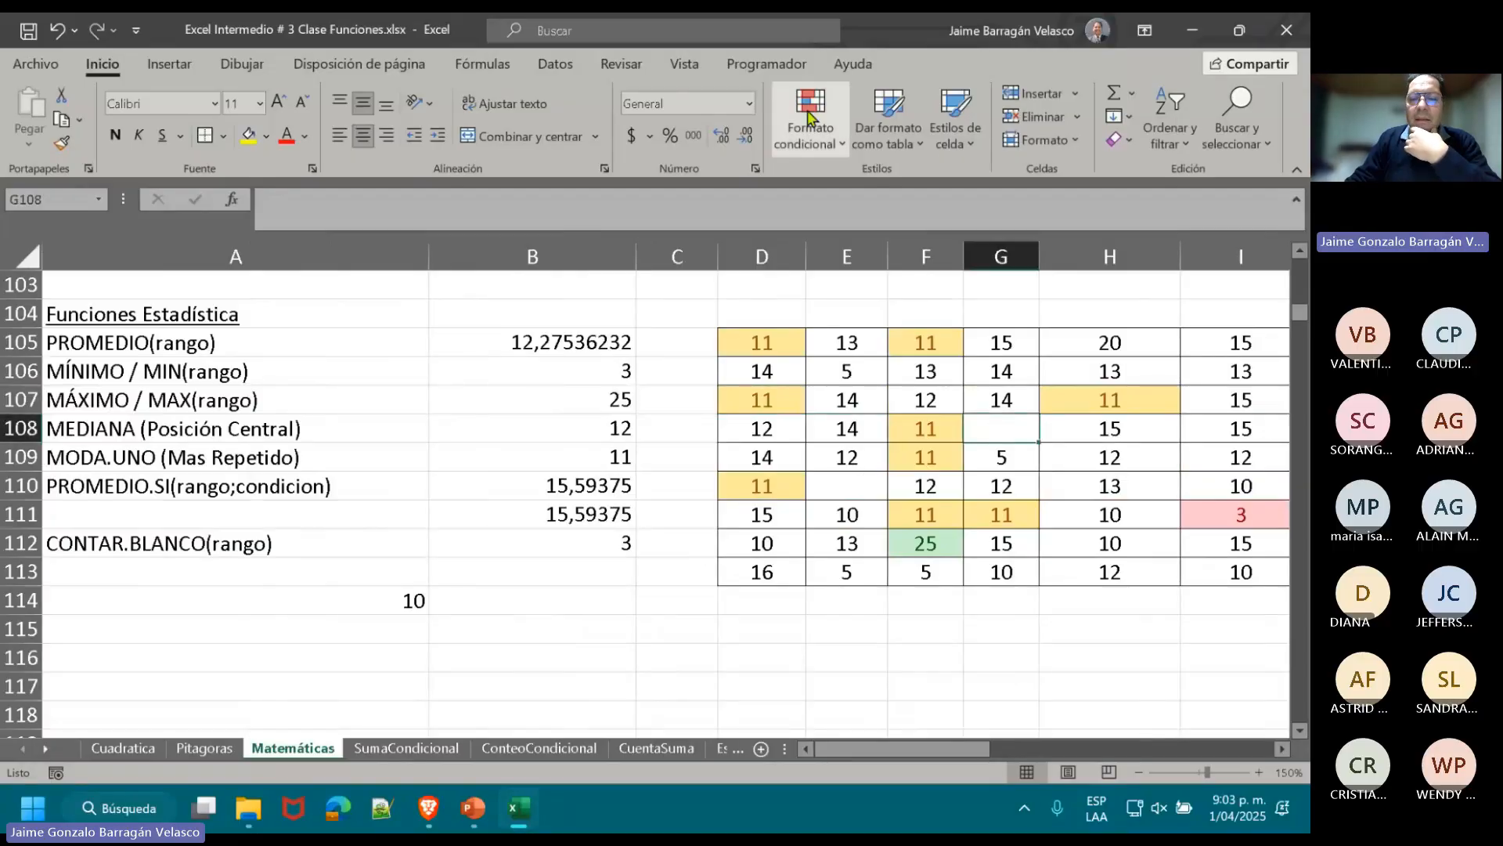
click(841, 146)
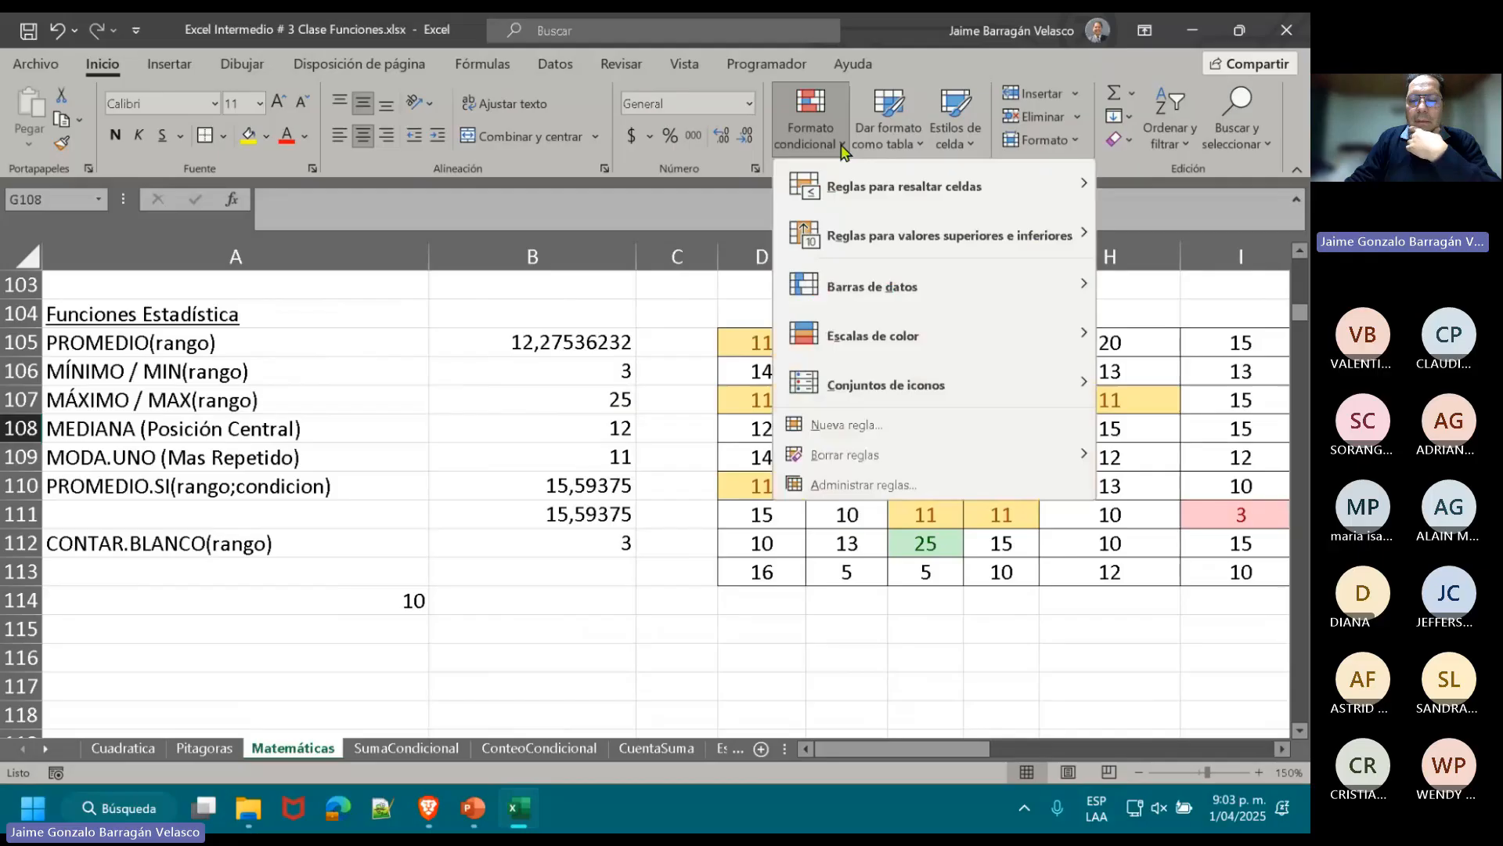
click(857, 485)
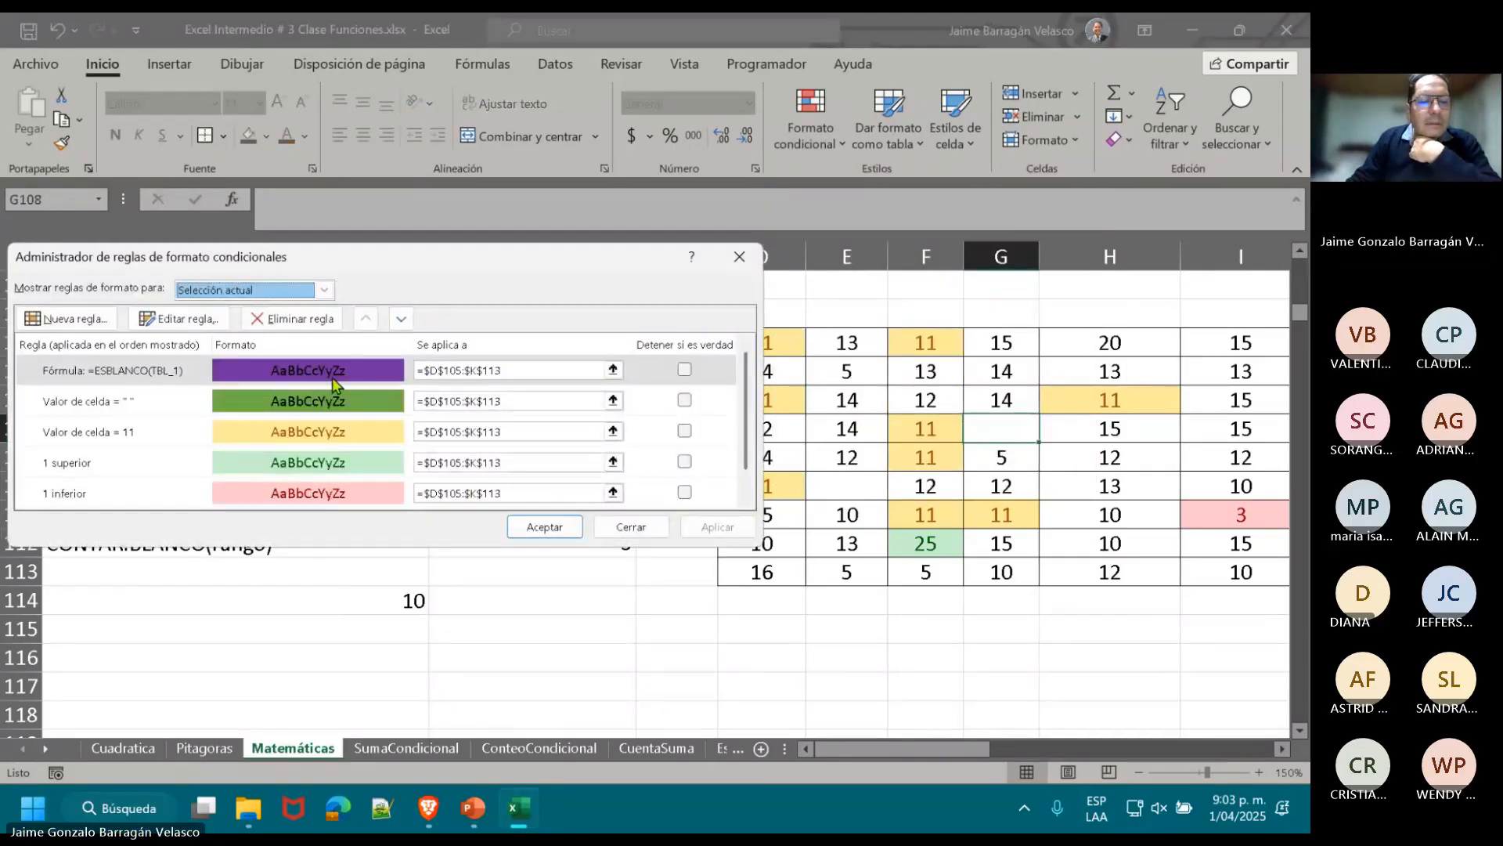
click(329, 401)
click(290, 318)
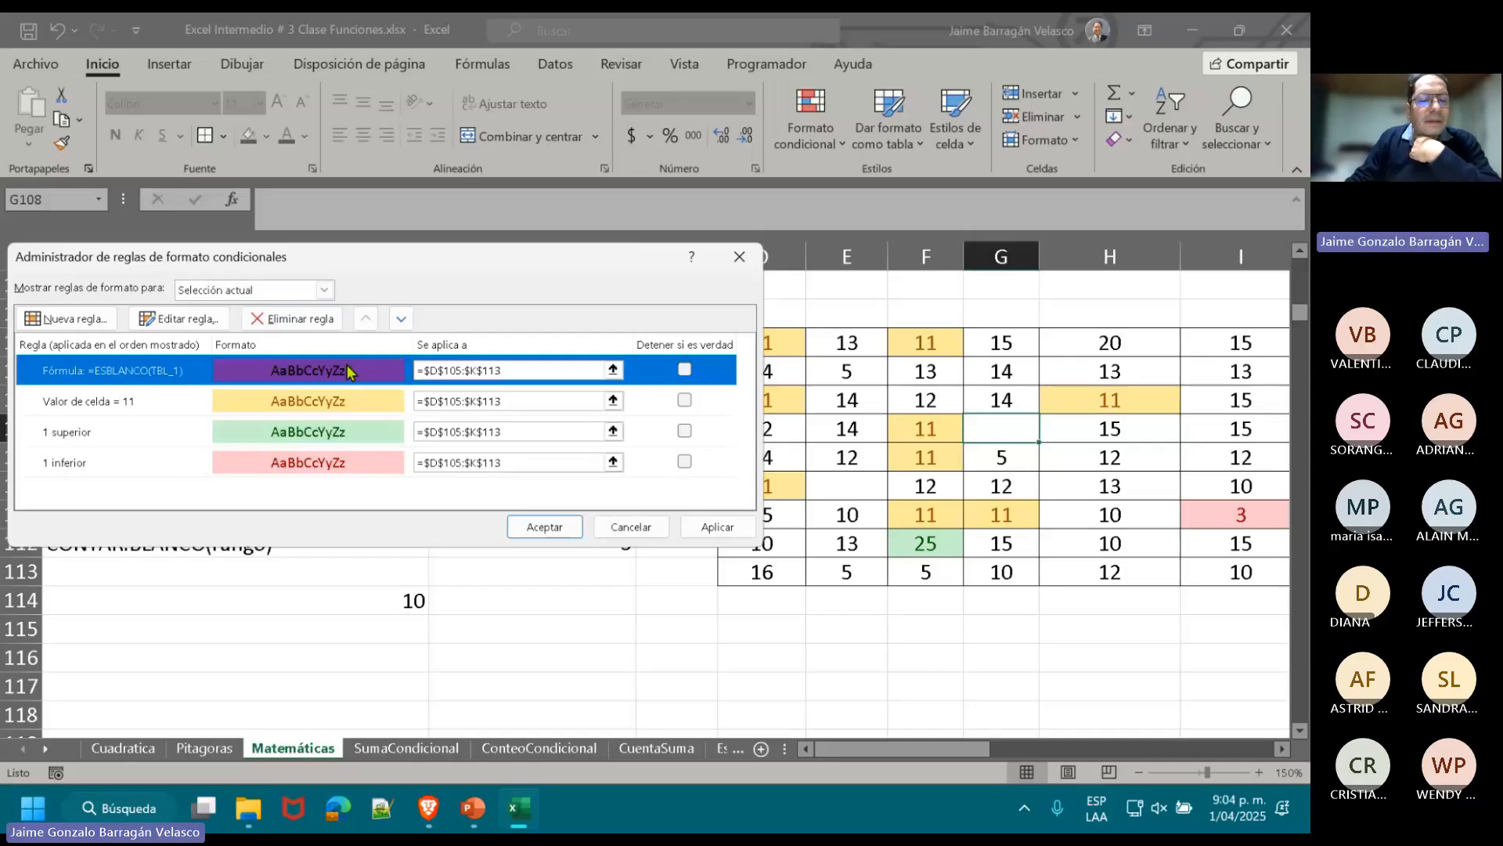
- Review the definition of the purple ESBLANCO rule without changing it, and close the rules manager
click(195, 321)
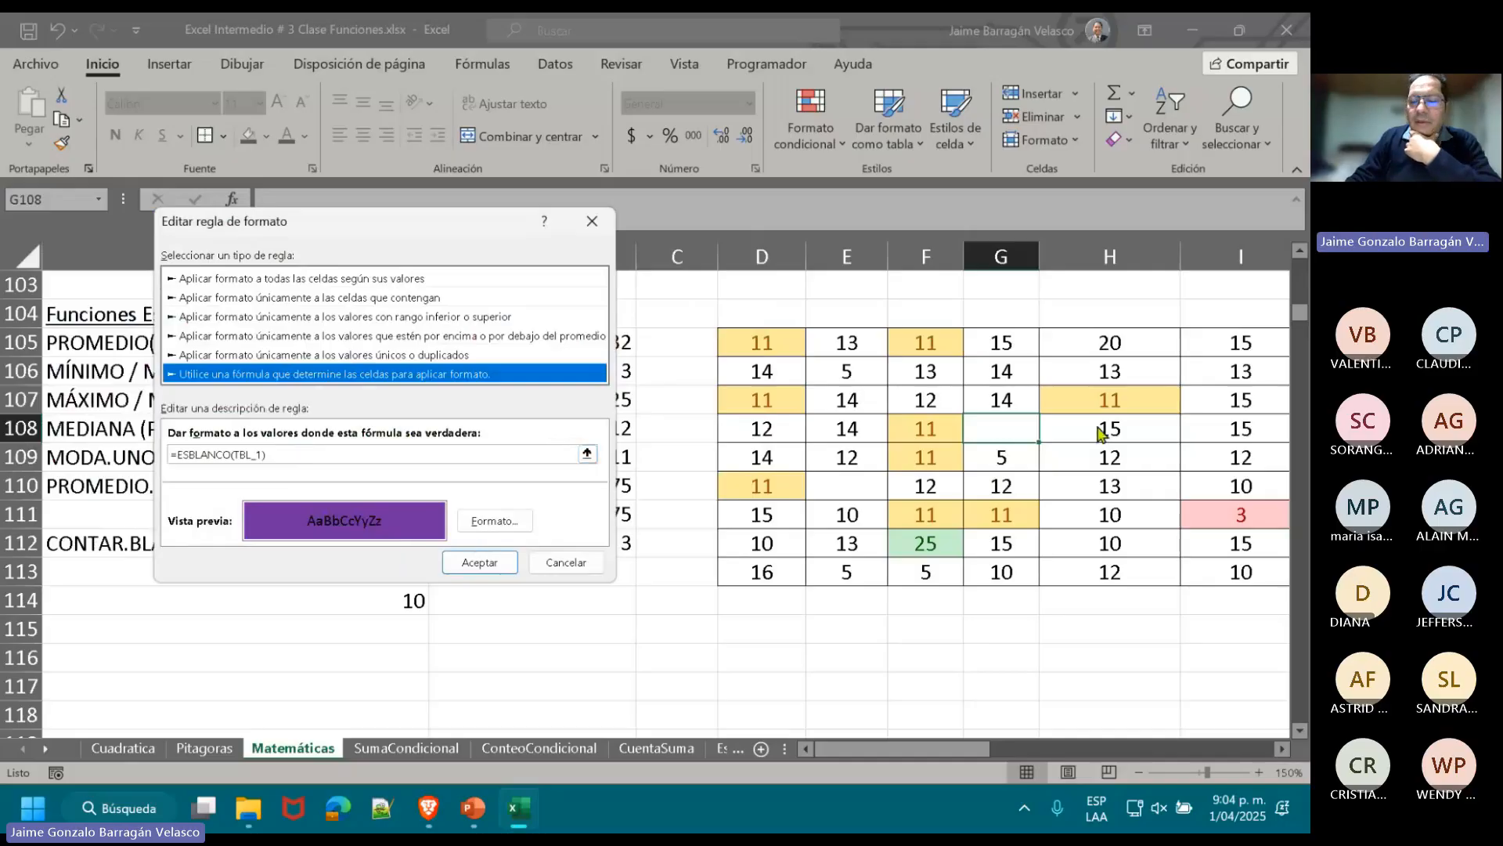
click(545, 565)
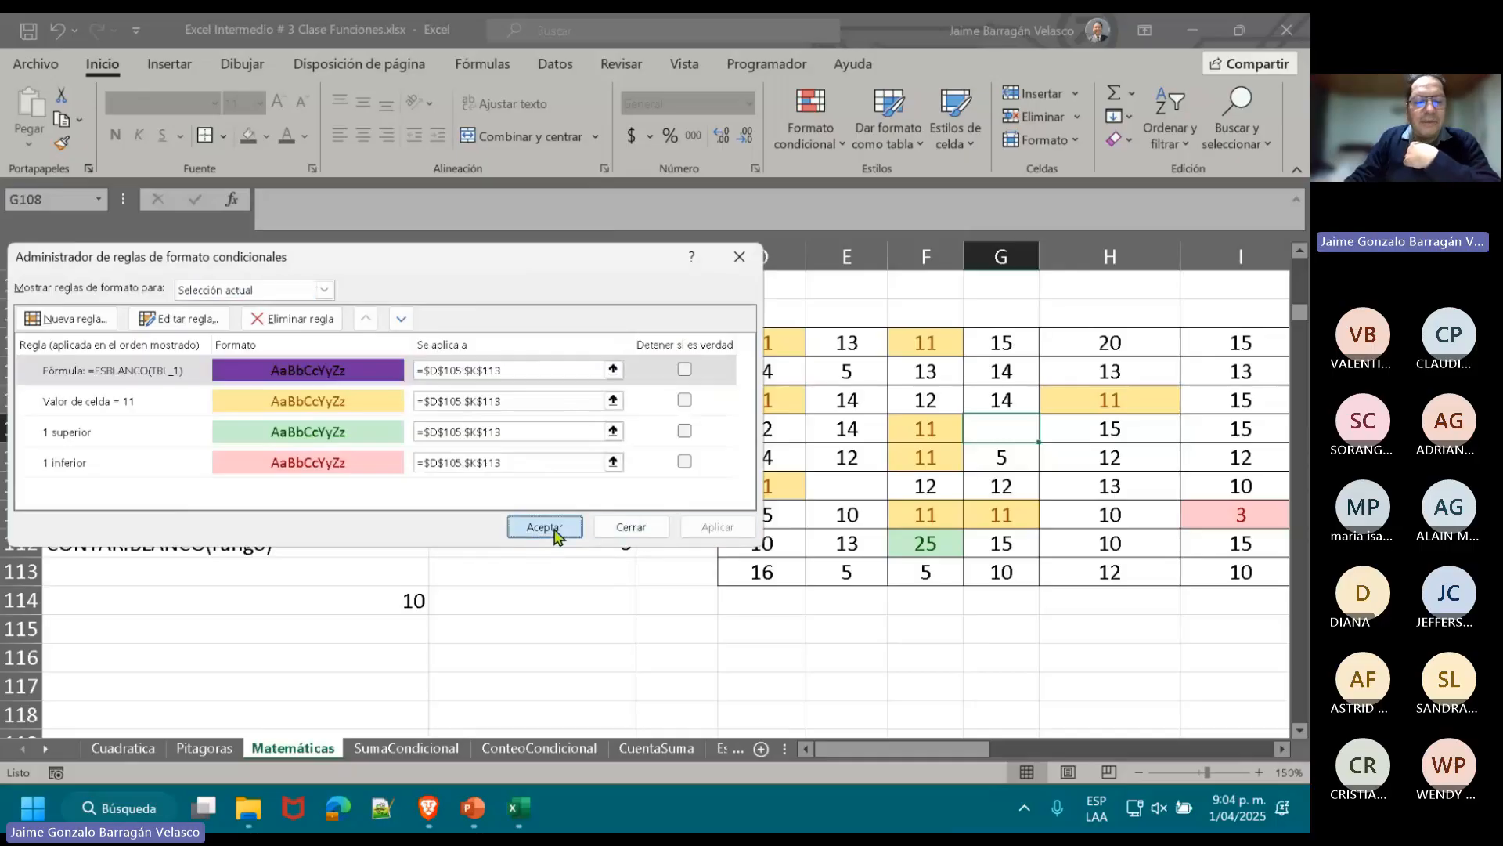
click(556, 528)
click(838, 655)
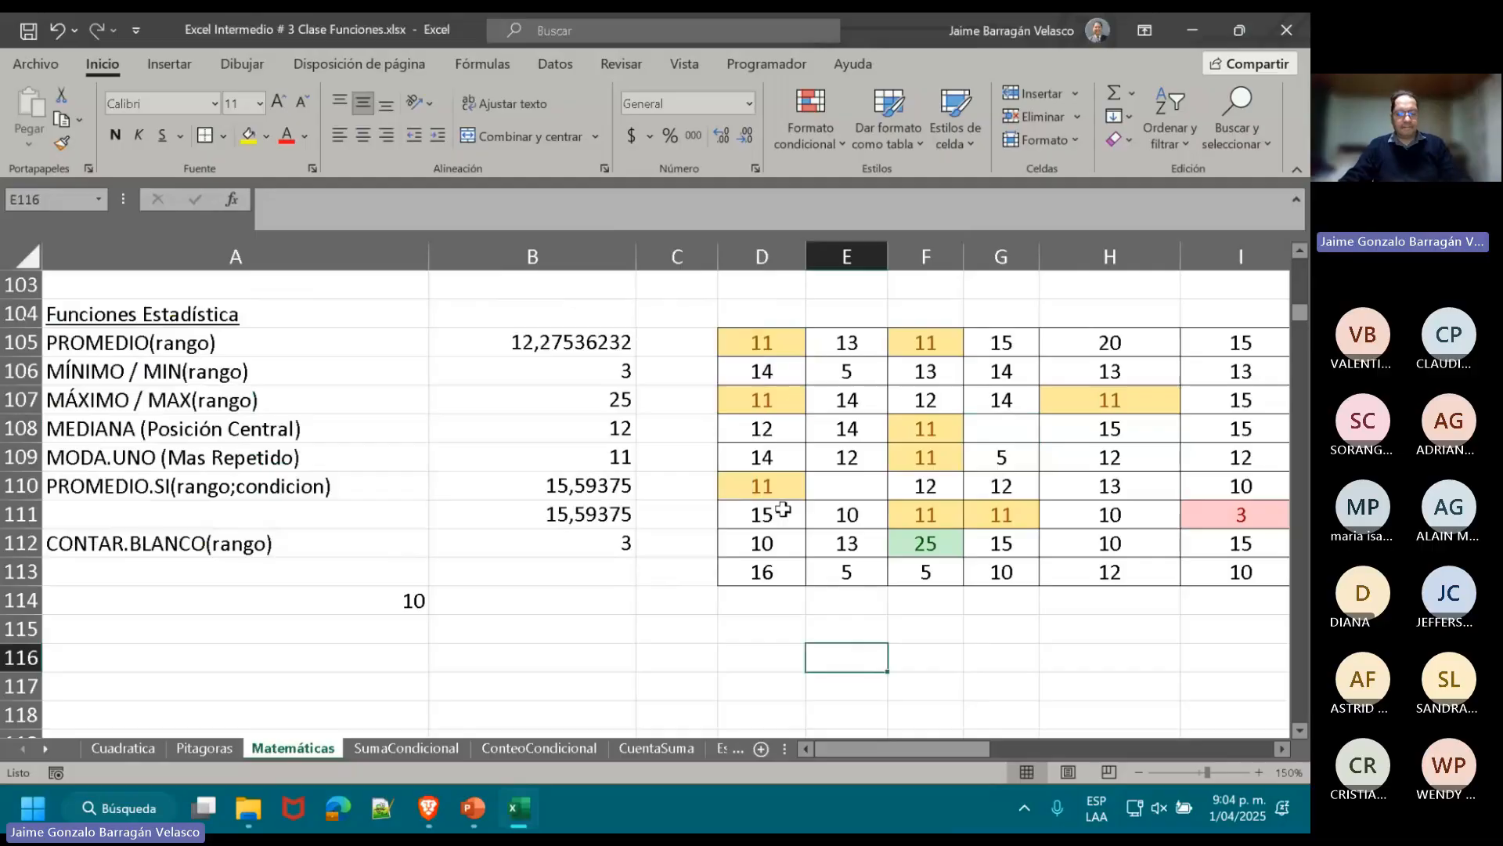
- Switch to the Teams meeting in the browser and stop sharing the screen
key(alt+Tab)
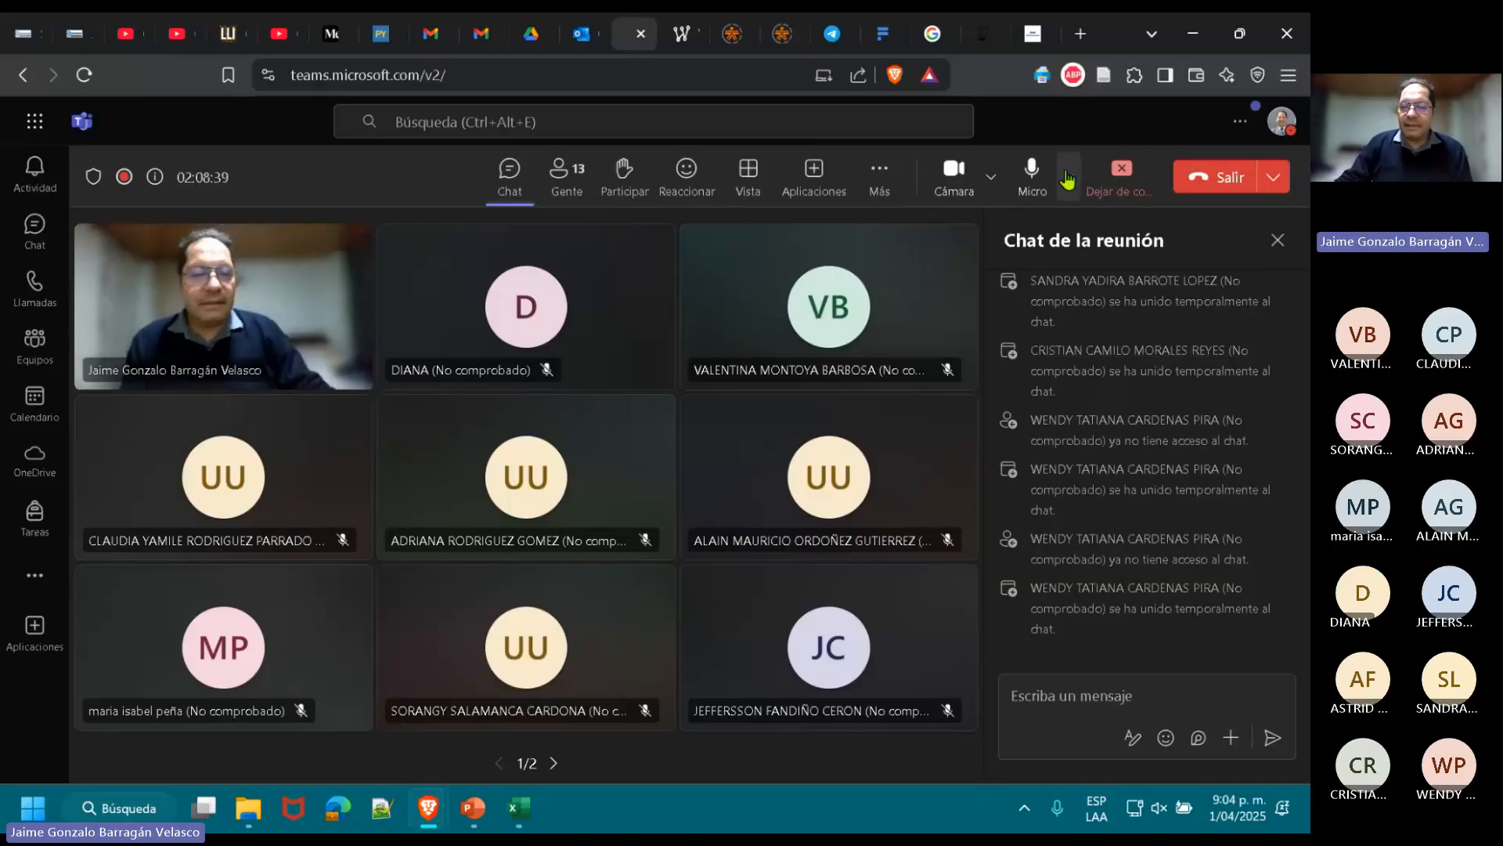
click(1120, 172)
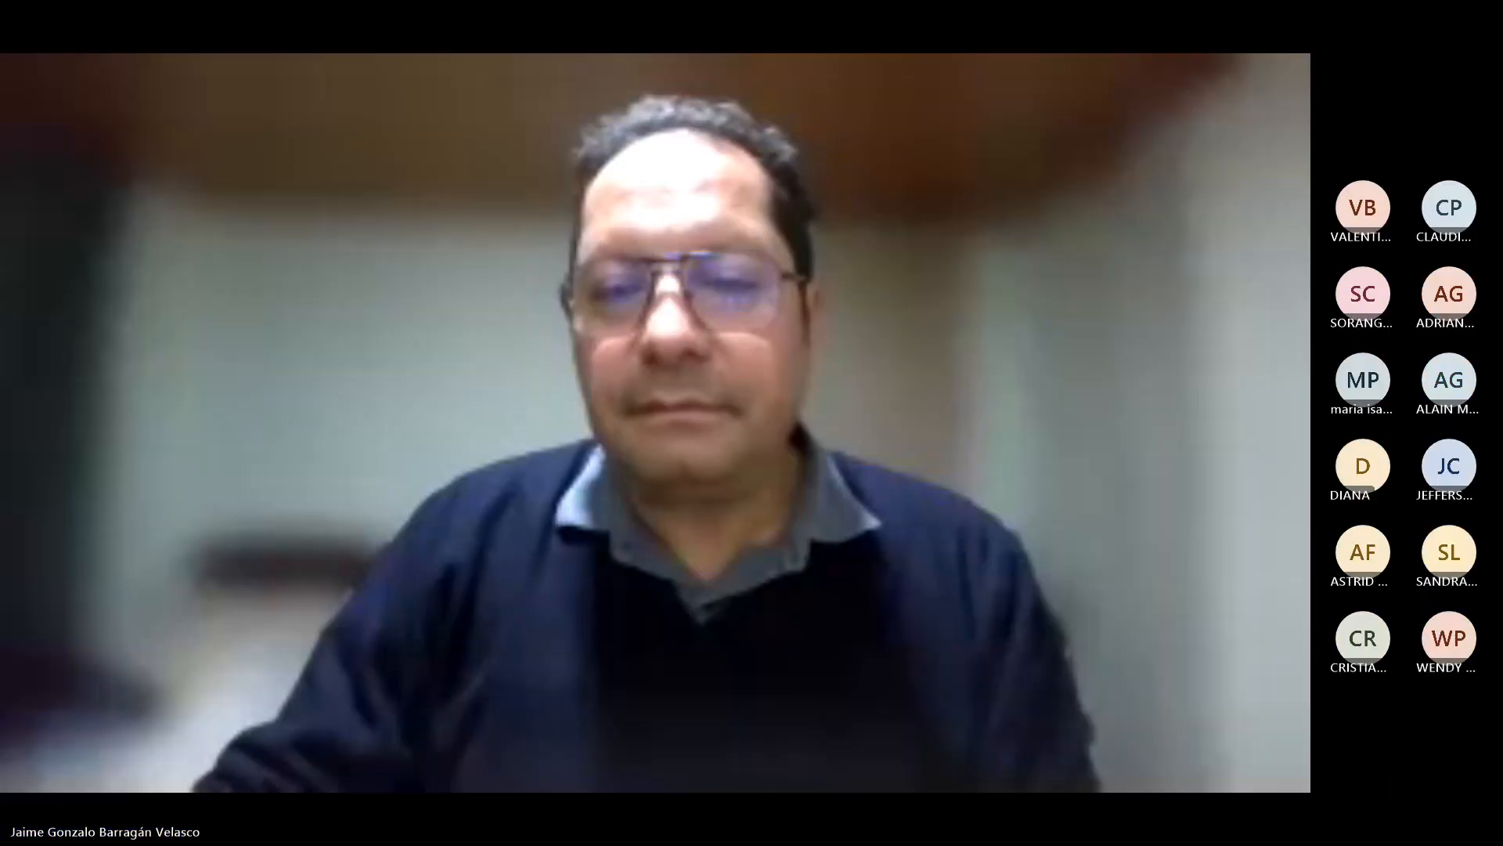